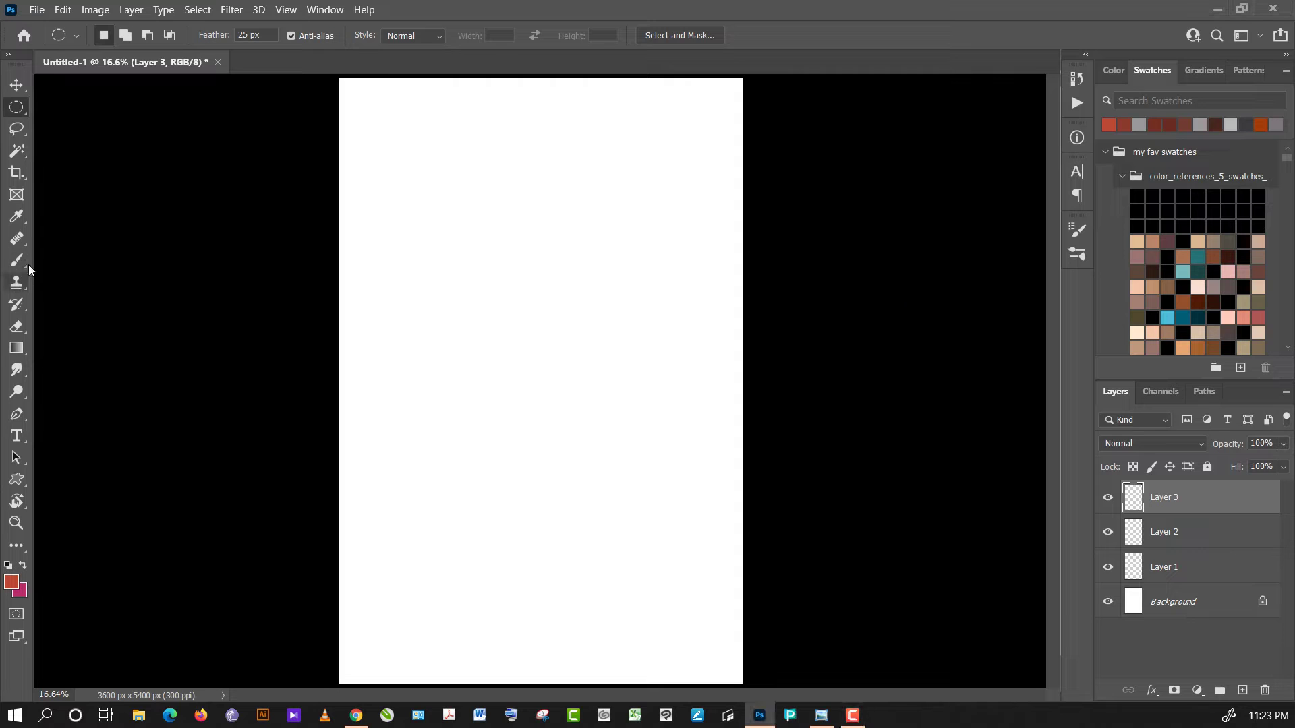
- Pick the Brush tool with black as the paint colour and show the brush presets
{"action": "left_click", "coordinate": [17, 260]}
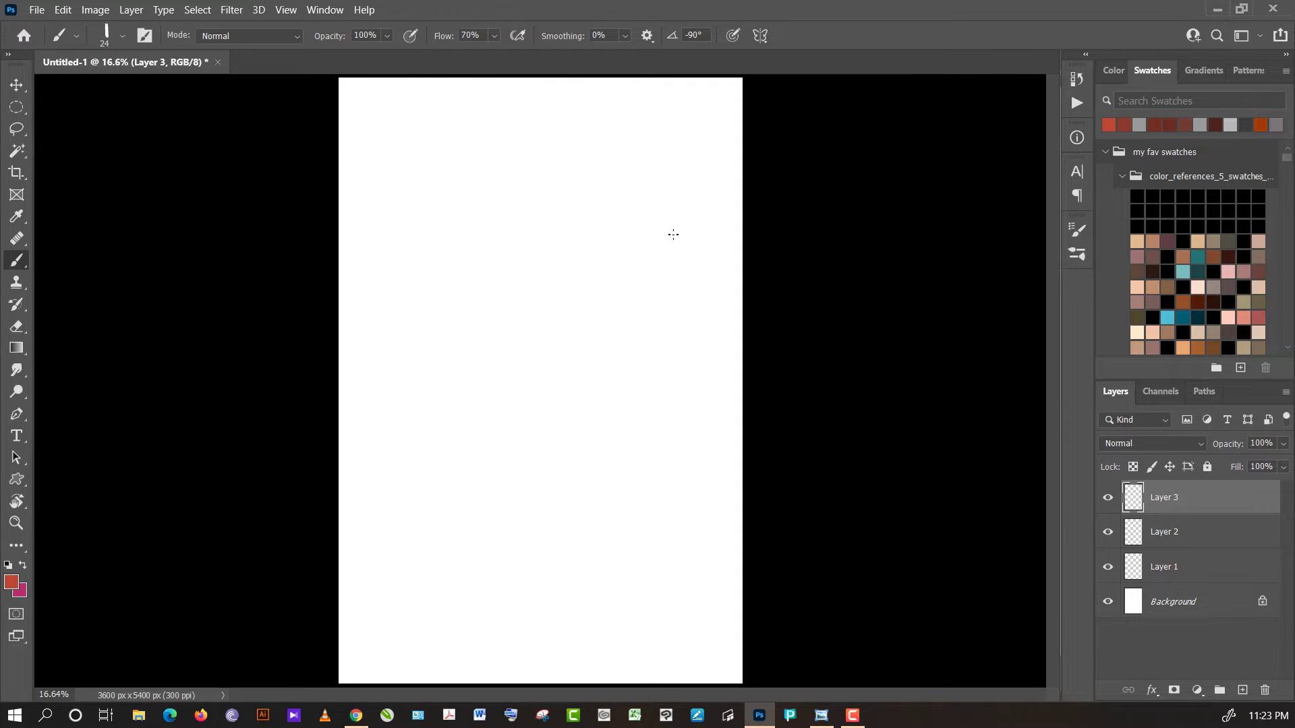
{"action": "left_click", "coordinate": [1167, 211]}
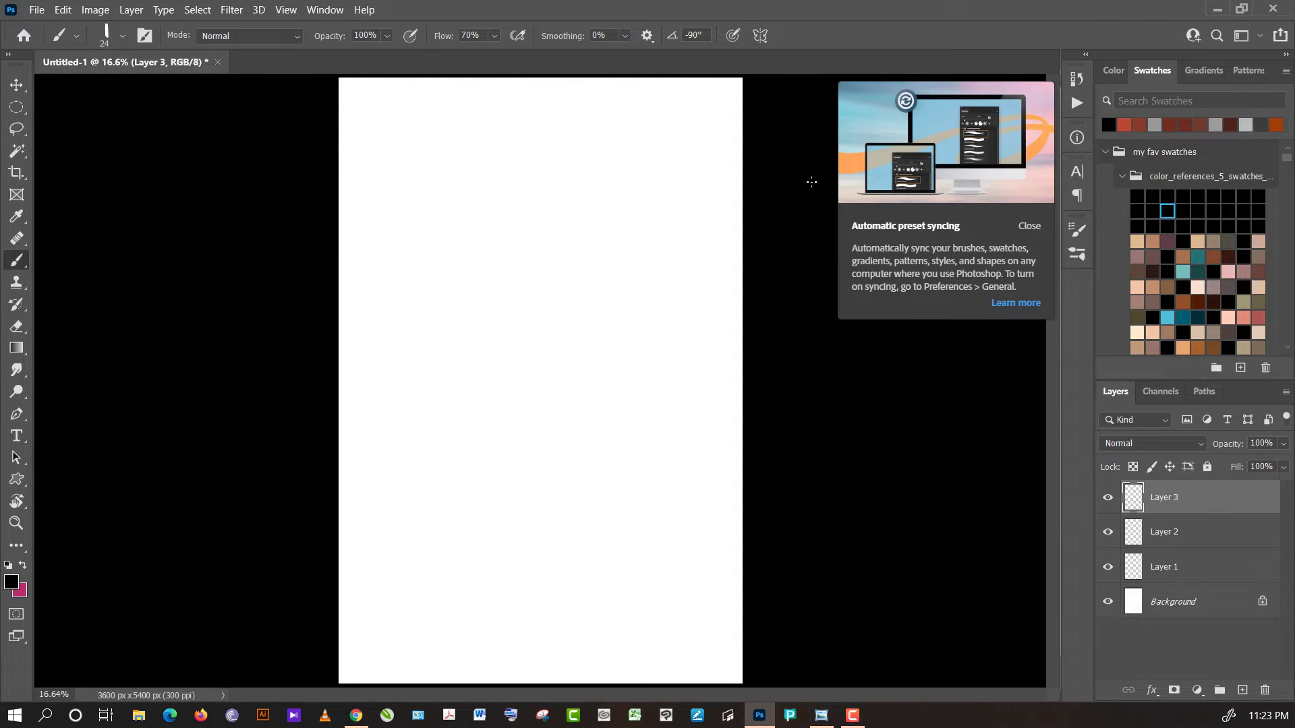
{"action": "left_click", "coordinate": [1029, 226]}
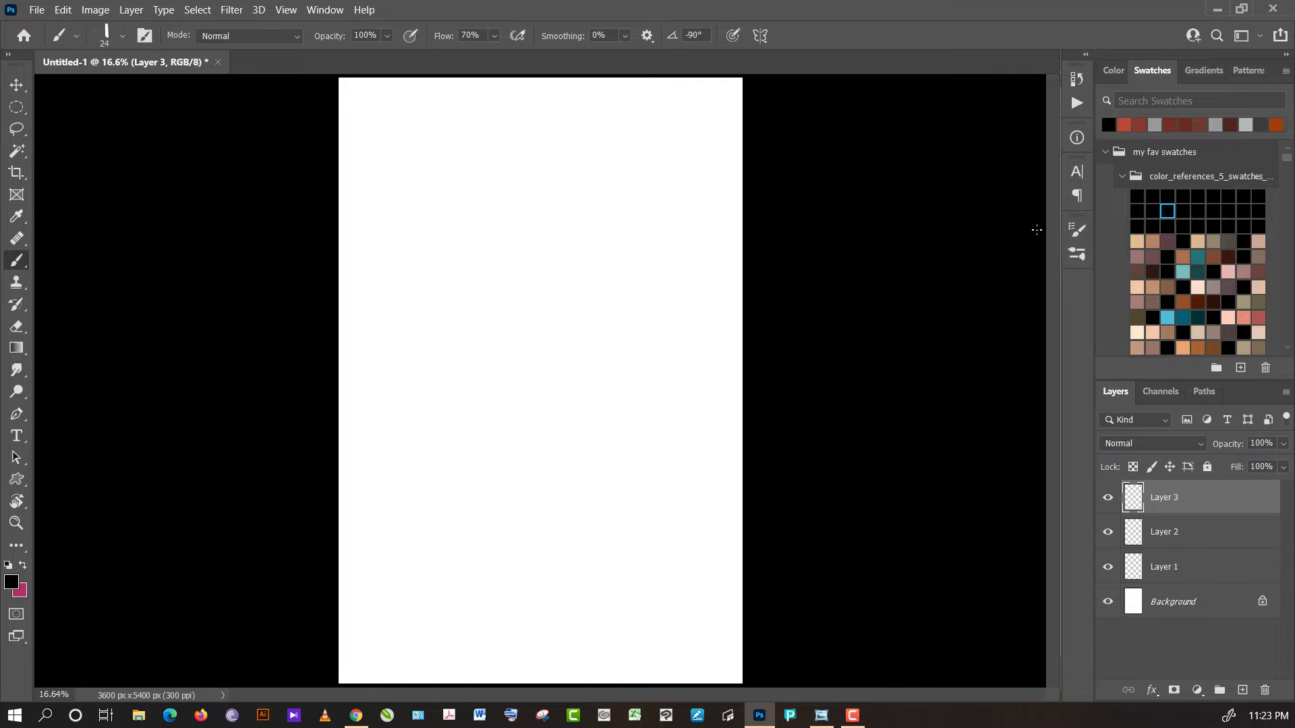
{"action": "left_click", "coordinate": [1071, 247]}
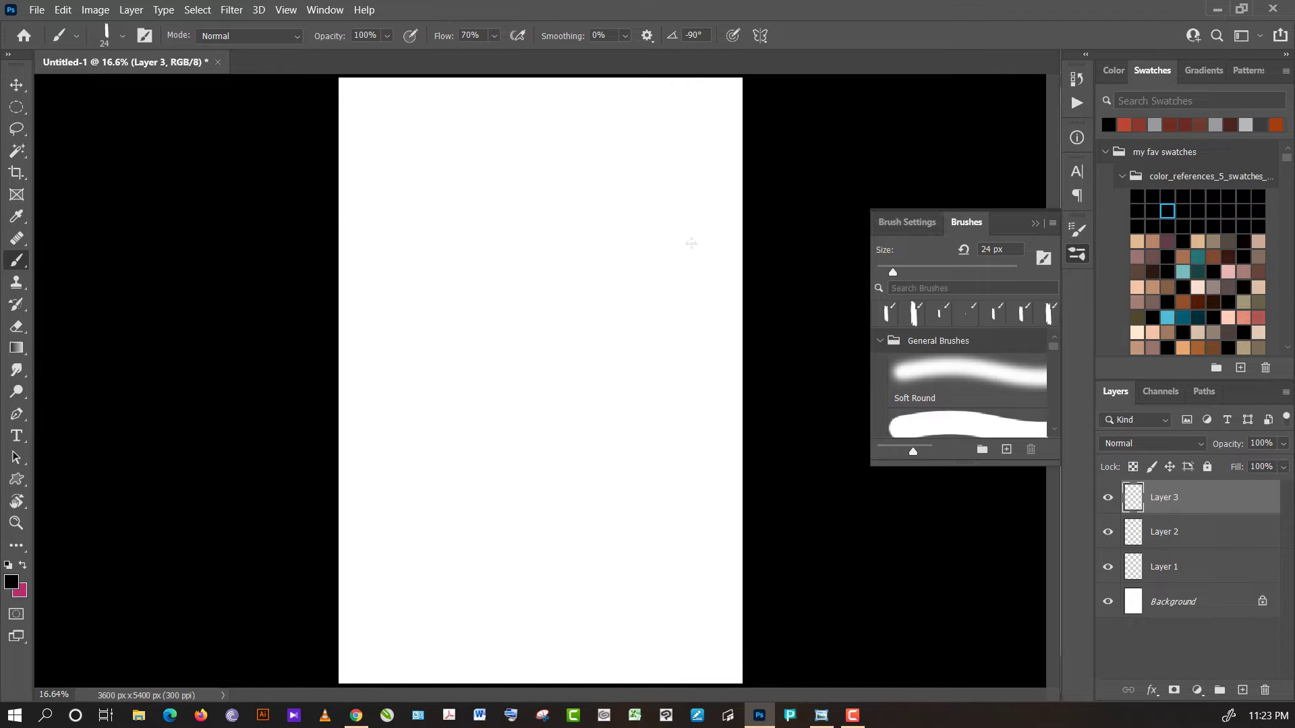
- Sketch the head circle, the forehead-and-nose profile, a mark below the lips, and a darkened jaw and chin
{"action": "mouse_move", "coordinate": [465, 243]}
{"action": "left_mouse_down"}
{"action": "mouse_move", "coordinate": [486, 182]}
{"action": "mouse_move", "coordinate": [491, 352]}
{"action": "mouse_move", "coordinate": [646, 286]}
{"action": "mouse_move", "coordinate": [602, 156]}
{"action": "left_mouse_up"}
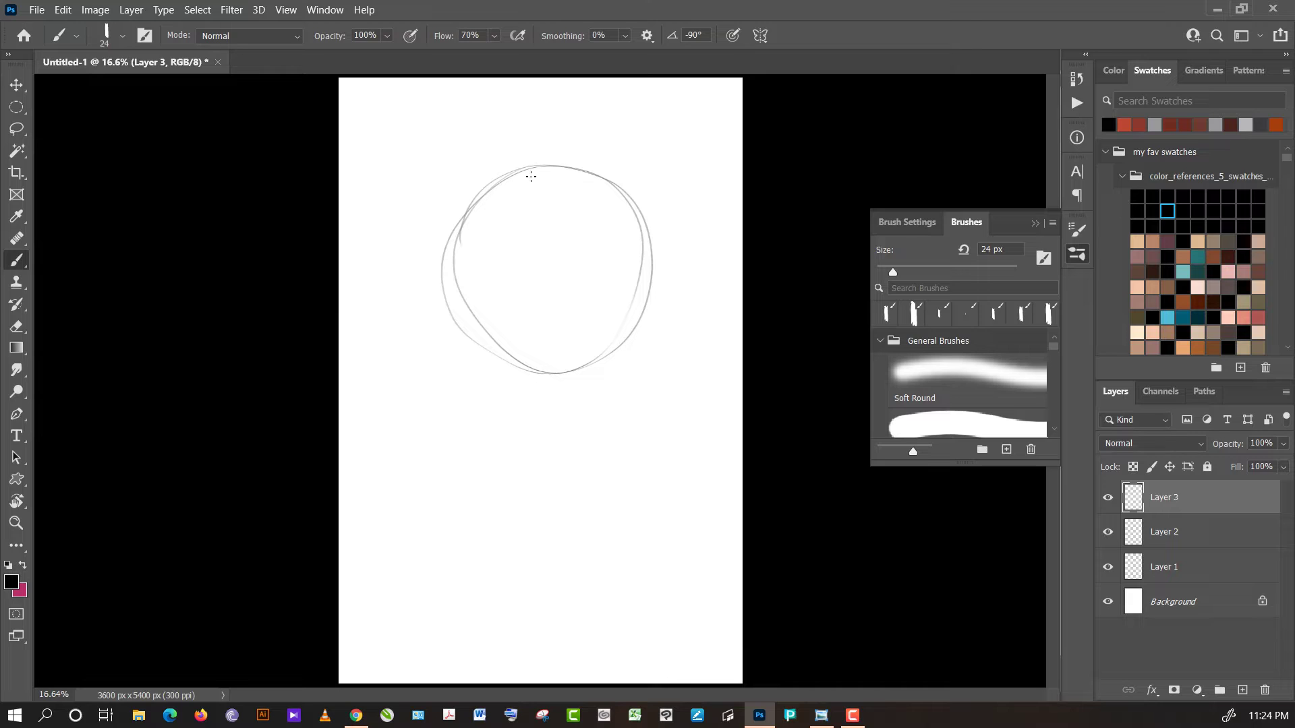
{"action": "mouse_move", "coordinate": [586, 163]}
{"action": "left_mouse_down"}
{"action": "mouse_move", "coordinate": [613, 173]}
{"action": "mouse_move", "coordinate": [642, 218]}
{"action": "mouse_move", "coordinate": [655, 289]}
{"action": "mouse_move", "coordinate": [644, 295]}
{"action": "left_mouse_up"}
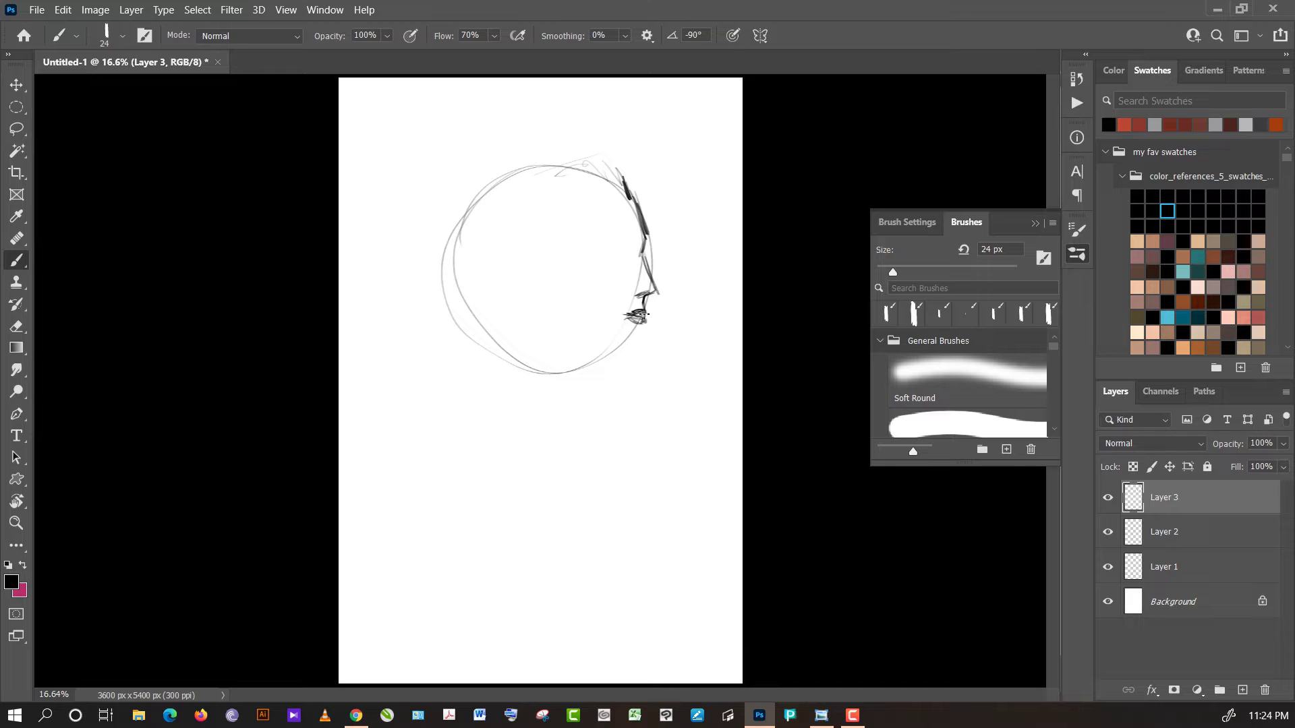
{"action": "mouse_move", "coordinate": [641, 329]}
{"action": "left_mouse_down"}
{"action": "mouse_move", "coordinate": [627, 367]}
{"action": "mouse_move", "coordinate": [570, 355]}
{"action": "mouse_move", "coordinate": [526, 370]}
{"action": "mouse_move", "coordinate": [610, 370]}
{"action": "left_mouse_up"}
{"action": "mouse_move", "coordinate": [533, 350]}
{"action": "left_mouse_down"}
{"action": "mouse_move", "coordinate": [630, 364]}
{"action": "mouse_move", "coordinate": [580, 366]}
{"action": "mouse_move", "coordinate": [570, 403]}
{"action": "left_mouse_up"}
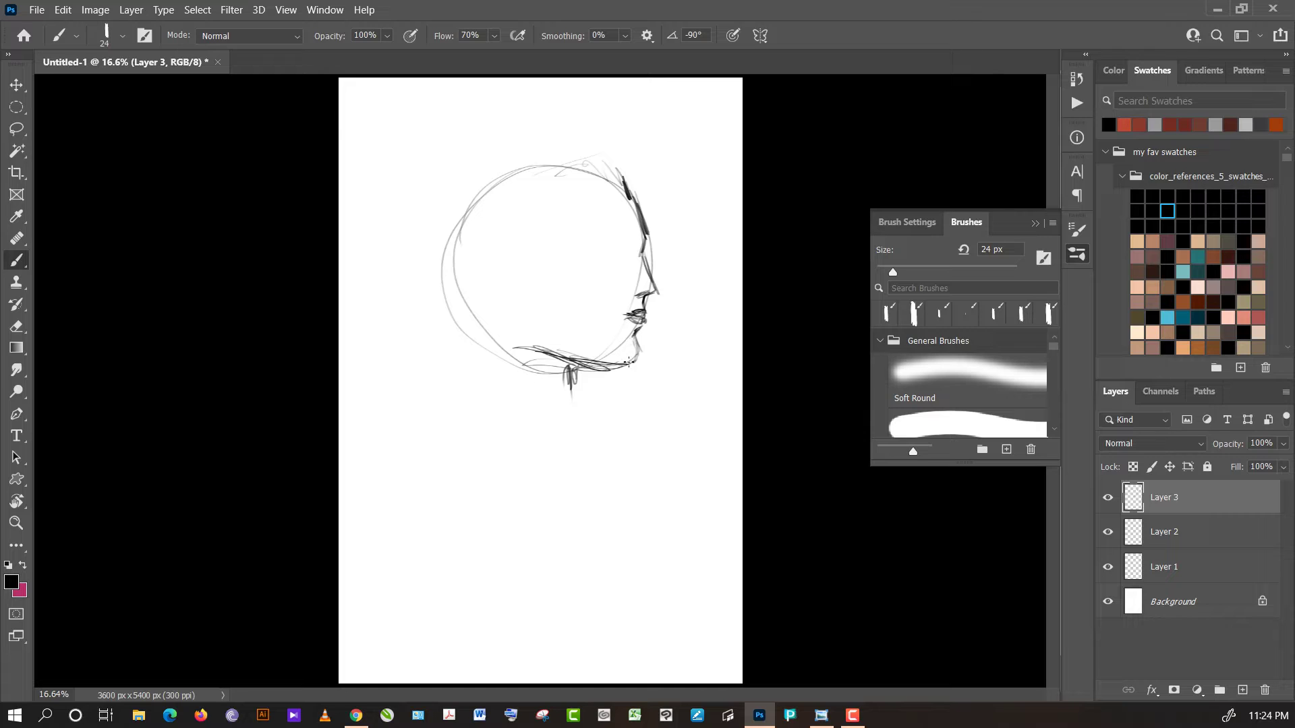
{"action": "left_click_drag", "start_coordinate": [593, 364], "coordinate": [568, 359]}
{"action": "left_click_drag", "start_coordinate": [571, 358], "coordinate": [566, 375]}
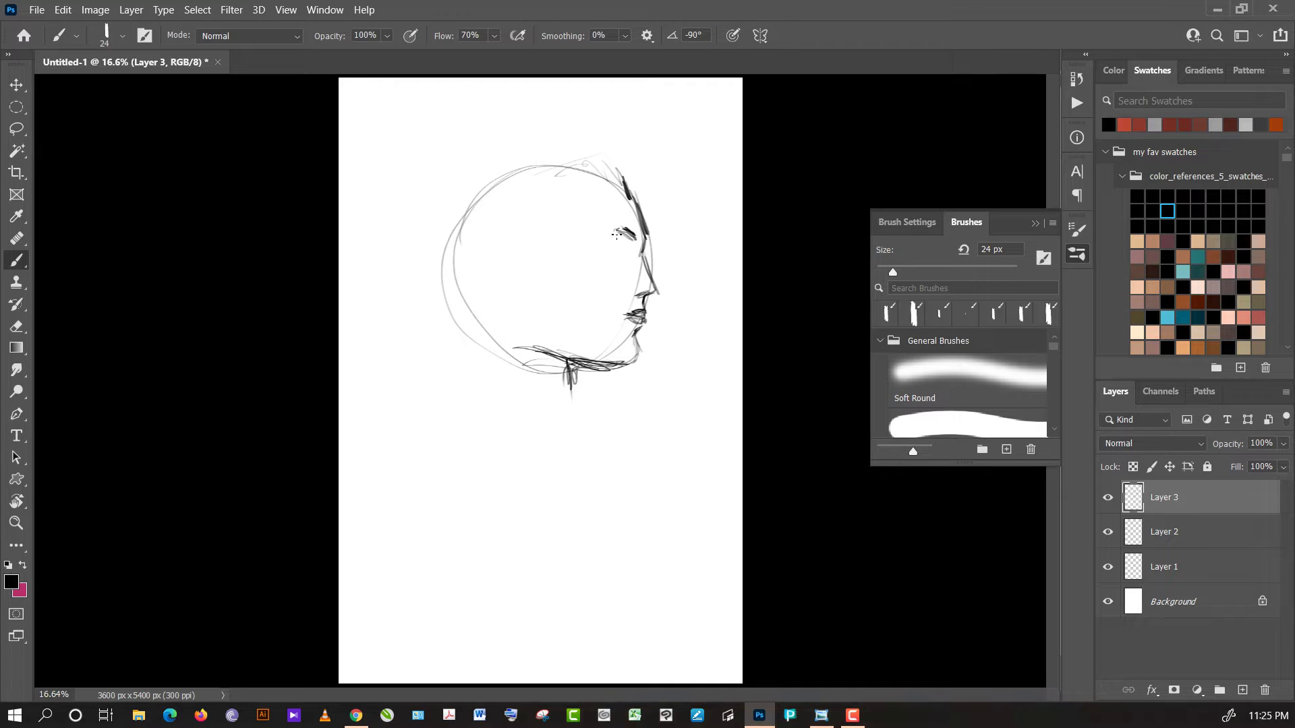
- Add and strengthen the eyebrow, darken the forehead contour, and sketch the hairline
{"action": "left_click_drag", "start_coordinate": [602, 238], "coordinate": [619, 226]}
{"action": "left_click_drag", "start_coordinate": [606, 233], "coordinate": [626, 227]}
{"action": "mouse_move", "coordinate": [629, 180]}
{"action": "left_mouse_down"}
{"action": "mouse_move", "coordinate": [643, 207]}
{"action": "mouse_move", "coordinate": [612, 184]}
{"action": "mouse_move", "coordinate": [572, 235]}
{"action": "mouse_move", "coordinate": [581, 280]}
{"action": "mouse_move", "coordinate": [570, 287]}
{"action": "left_mouse_up"}
{"action": "mouse_move", "coordinate": [575, 240]}
{"action": "left_mouse_down"}
{"action": "mouse_move", "coordinate": [570, 284]}
{"action": "mouse_move", "coordinate": [526, 262]}
{"action": "mouse_move", "coordinate": [533, 296]}
{"action": "mouse_move", "coordinate": [499, 339]}
{"action": "mouse_move", "coordinate": [521, 341]}
{"action": "mouse_move", "coordinate": [503, 369]}
{"action": "mouse_move", "coordinate": [491, 310]}
{"action": "mouse_move", "coordinate": [506, 343]}
{"action": "left_mouse_up"}
- Sketch the back of the head, a rounded hair bun on top, and the back of the neck
{"action": "left_click_drag", "start_coordinate": [475, 301], "coordinate": [508, 343]}
{"action": "mouse_move", "coordinate": [469, 266]}
{"action": "left_mouse_down"}
{"action": "mouse_move", "coordinate": [462, 299]}
{"action": "mouse_move", "coordinate": [464, 220]}
{"action": "mouse_move", "coordinate": [489, 152]}
{"action": "mouse_move", "coordinate": [530, 172]}
{"action": "mouse_move", "coordinate": [462, 210]}
{"action": "mouse_move", "coordinate": [532, 162]}
{"action": "mouse_move", "coordinate": [480, 221]}
{"action": "left_mouse_up"}
{"action": "mouse_move", "coordinate": [529, 186]}
{"action": "left_mouse_down"}
{"action": "mouse_move", "coordinate": [497, 213]}
{"action": "mouse_move", "coordinate": [566, 147]}
{"action": "mouse_move", "coordinate": [612, 154]}
{"action": "mouse_move", "coordinate": [627, 181]}
{"action": "mouse_move", "coordinate": [541, 162]}
{"action": "mouse_move", "coordinate": [559, 148]}
{"action": "mouse_move", "coordinate": [621, 172]}
{"action": "left_mouse_up"}
{"action": "mouse_move", "coordinate": [566, 156]}
{"action": "left_mouse_down"}
{"action": "mouse_move", "coordinate": [597, 165]}
{"action": "mouse_move", "coordinate": [530, 174]}
{"action": "mouse_move", "coordinate": [475, 233]}
{"action": "mouse_move", "coordinate": [506, 170]}
{"action": "mouse_move", "coordinate": [484, 217]}
{"action": "left_mouse_up"}
{"action": "mouse_move", "coordinate": [499, 159]}
{"action": "left_mouse_down"}
{"action": "mouse_move", "coordinate": [458, 209]}
{"action": "mouse_move", "coordinate": [476, 230]}
{"action": "mouse_move", "coordinate": [513, 201]}
{"action": "left_mouse_up"}
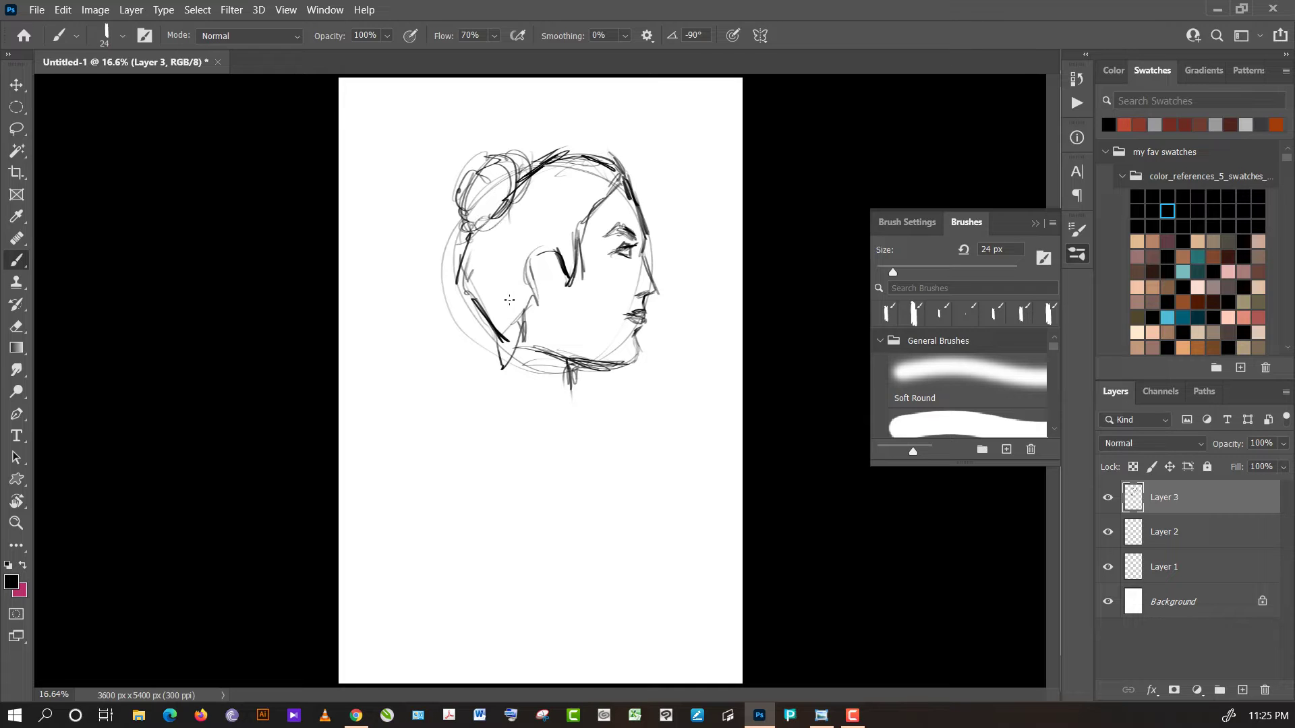
{"action": "mouse_move", "coordinate": [476, 298]}
{"action": "left_mouse_down"}
{"action": "mouse_move", "coordinate": [521, 309]}
{"action": "mouse_move", "coordinate": [514, 329]}
{"action": "mouse_move", "coordinate": [498, 354]}
{"action": "mouse_move", "coordinate": [478, 340]}
{"action": "mouse_move", "coordinate": [477, 352]}
{"action": "mouse_move", "coordinate": [502, 351]}
{"action": "mouse_move", "coordinate": [482, 407]}
{"action": "mouse_move", "coordinate": [440, 407]}
{"action": "mouse_move", "coordinate": [422, 436]}
{"action": "left_mouse_up"}
- Draw the shoulder line, lower jaw lines and ear curve, and darken the nose bridge and forehead
{"action": "left_click_drag", "start_coordinate": [478, 399], "coordinate": [423, 444]}
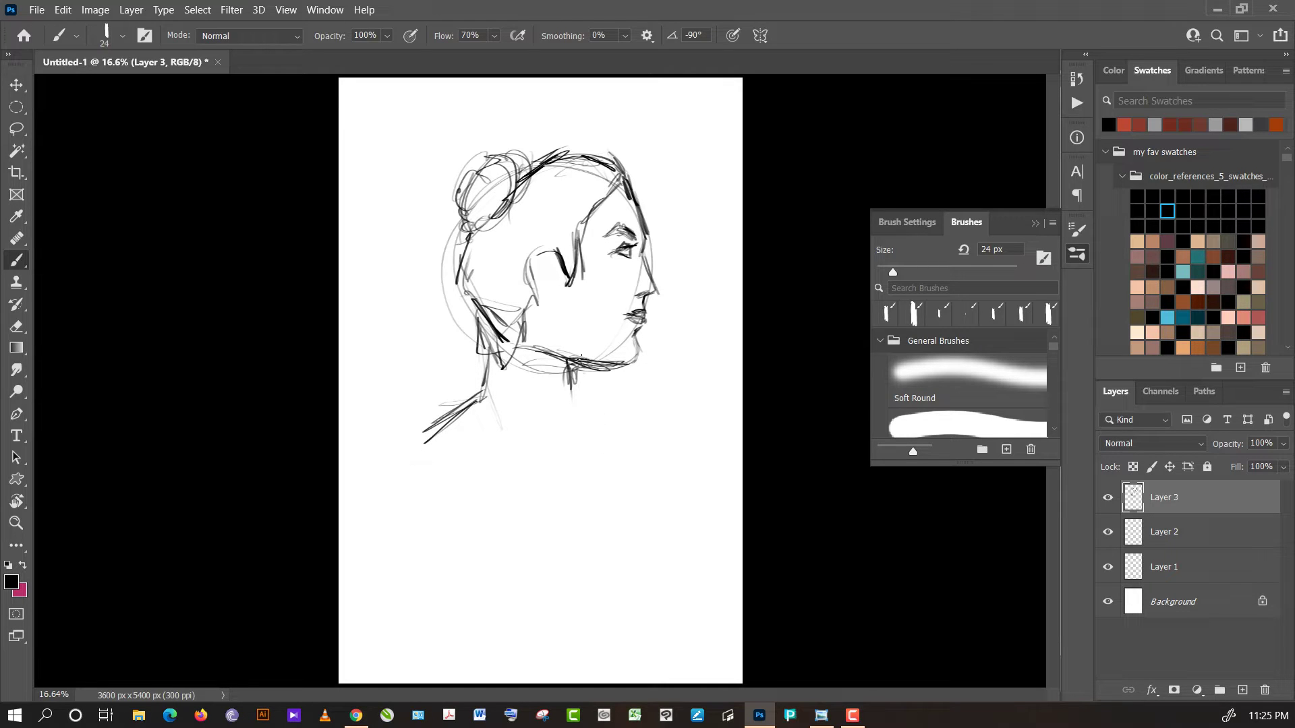
{"action": "left_click_drag", "start_coordinate": [580, 358], "coordinate": [551, 351]}
{"action": "mouse_move", "coordinate": [550, 350]}
{"action": "left_mouse_down"}
{"action": "mouse_move", "coordinate": [537, 300]}
{"action": "mouse_move", "coordinate": [546, 334]}
{"action": "left_mouse_up"}
{"action": "mouse_move", "coordinate": [547, 253]}
{"action": "left_mouse_down"}
{"action": "mouse_move", "coordinate": [583, 354]}
{"action": "mouse_move", "coordinate": [633, 363]}
{"action": "left_mouse_up"}
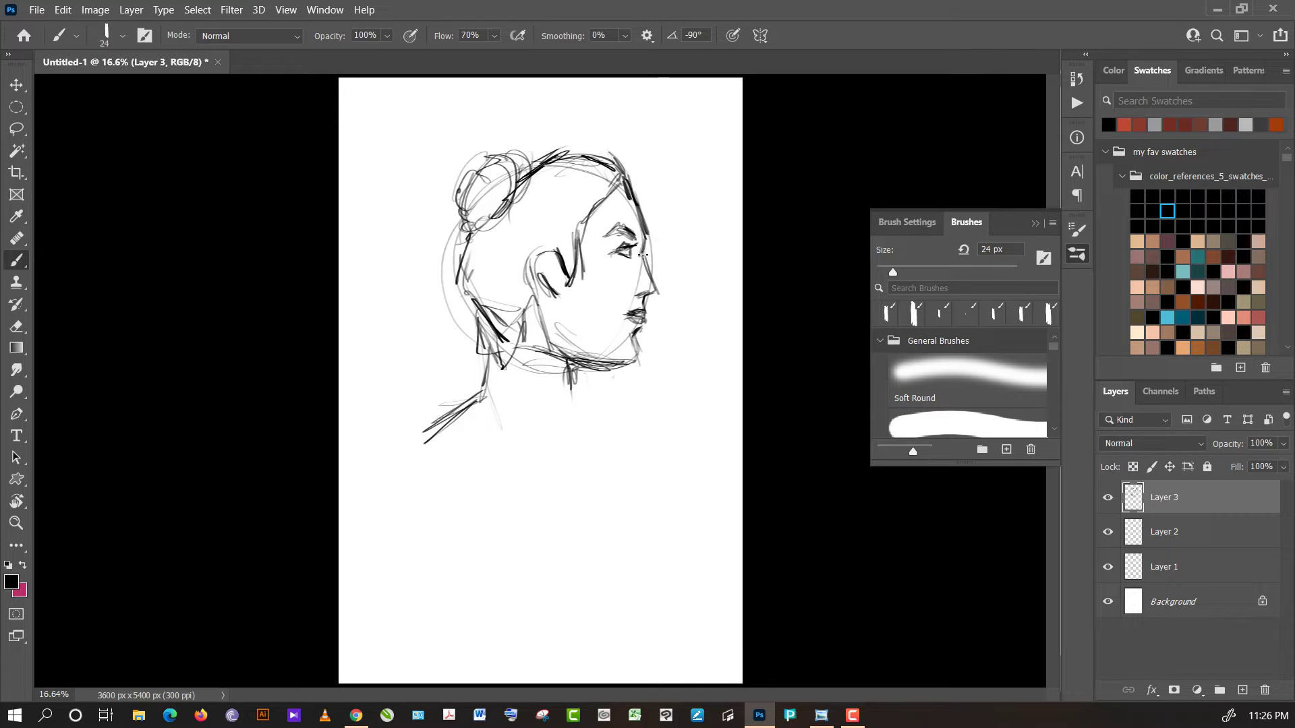
{"action": "left_click_drag", "start_coordinate": [647, 273], "coordinate": [644, 255]}
{"action": "mouse_move", "coordinate": [635, 197]}
{"action": "left_mouse_down"}
{"action": "mouse_move", "coordinate": [649, 231]}
{"action": "mouse_move", "coordinate": [625, 170]}
{"action": "mouse_move", "coordinate": [610, 195]}
{"action": "mouse_move", "coordinate": [638, 183]}
{"action": "left_mouse_up"}
- Draw the front and left neck lines and outline the left arm and back
{"action": "mouse_move", "coordinate": [573, 390]}
{"action": "left_mouse_down"}
{"action": "mouse_move", "coordinate": [572, 372]}
{"action": "mouse_move", "coordinate": [577, 418]}
{"action": "mouse_move", "coordinate": [572, 357]}
{"action": "mouse_move", "coordinate": [570, 451]}
{"action": "mouse_move", "coordinate": [577, 435]}
{"action": "mouse_move", "coordinate": [603, 447]}
{"action": "mouse_move", "coordinate": [615, 425]}
{"action": "mouse_move", "coordinate": [637, 429]}
{"action": "mouse_move", "coordinate": [664, 445]}
{"action": "mouse_move", "coordinate": [694, 499]}
{"action": "left_mouse_up"}
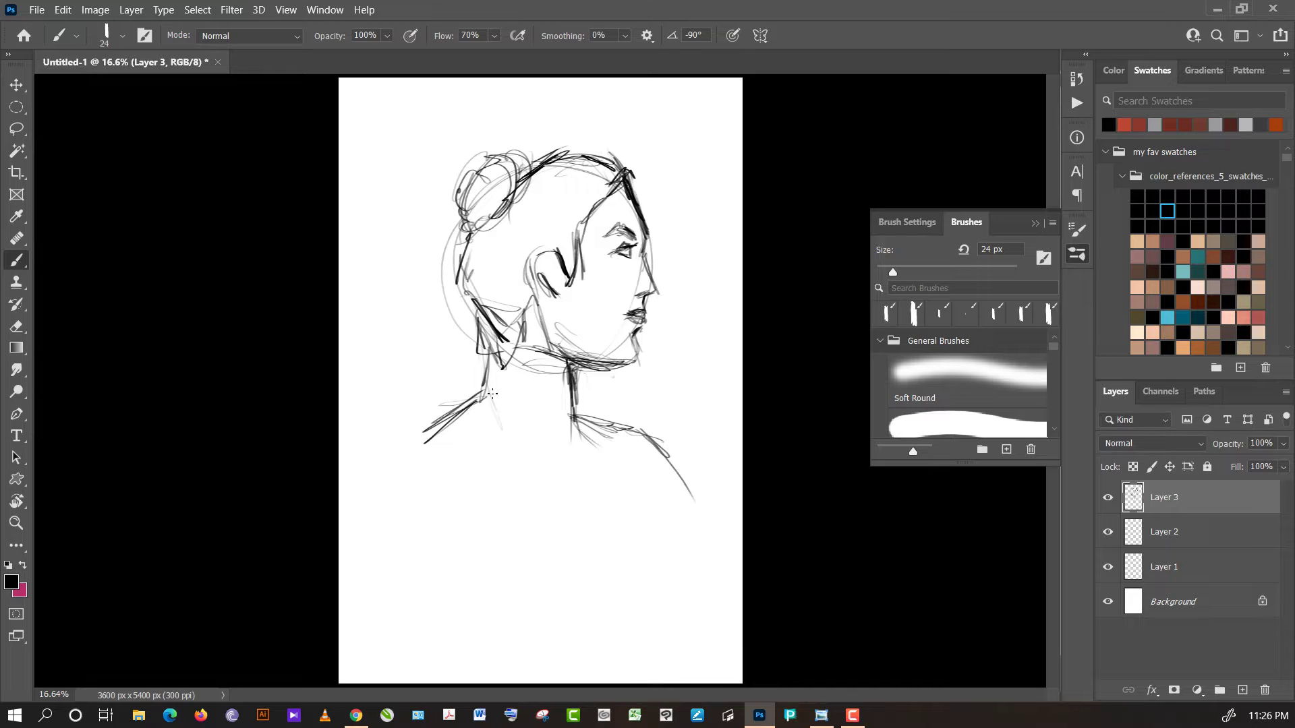
{"action": "mouse_move", "coordinate": [488, 358]}
{"action": "left_mouse_down"}
{"action": "mouse_move", "coordinate": [490, 391]}
{"action": "mouse_move", "coordinate": [468, 413]}
{"action": "mouse_move", "coordinate": [395, 437]}
{"action": "mouse_move", "coordinate": [372, 524]}
{"action": "left_mouse_up"}
{"action": "mouse_move", "coordinate": [393, 438]}
{"action": "left_mouse_down"}
{"action": "mouse_move", "coordinate": [376, 615]}
{"action": "mouse_move", "coordinate": [416, 442]}
{"action": "left_mouse_up"}
{"action": "mouse_move", "coordinate": [442, 440]}
{"action": "left_mouse_down"}
{"action": "mouse_move", "coordinate": [493, 547]}
{"action": "mouse_move", "coordinate": [476, 510]}
{"action": "mouse_move", "coordinate": [572, 483]}
{"action": "mouse_move", "coordinate": [609, 491]}
{"action": "left_mouse_up"}
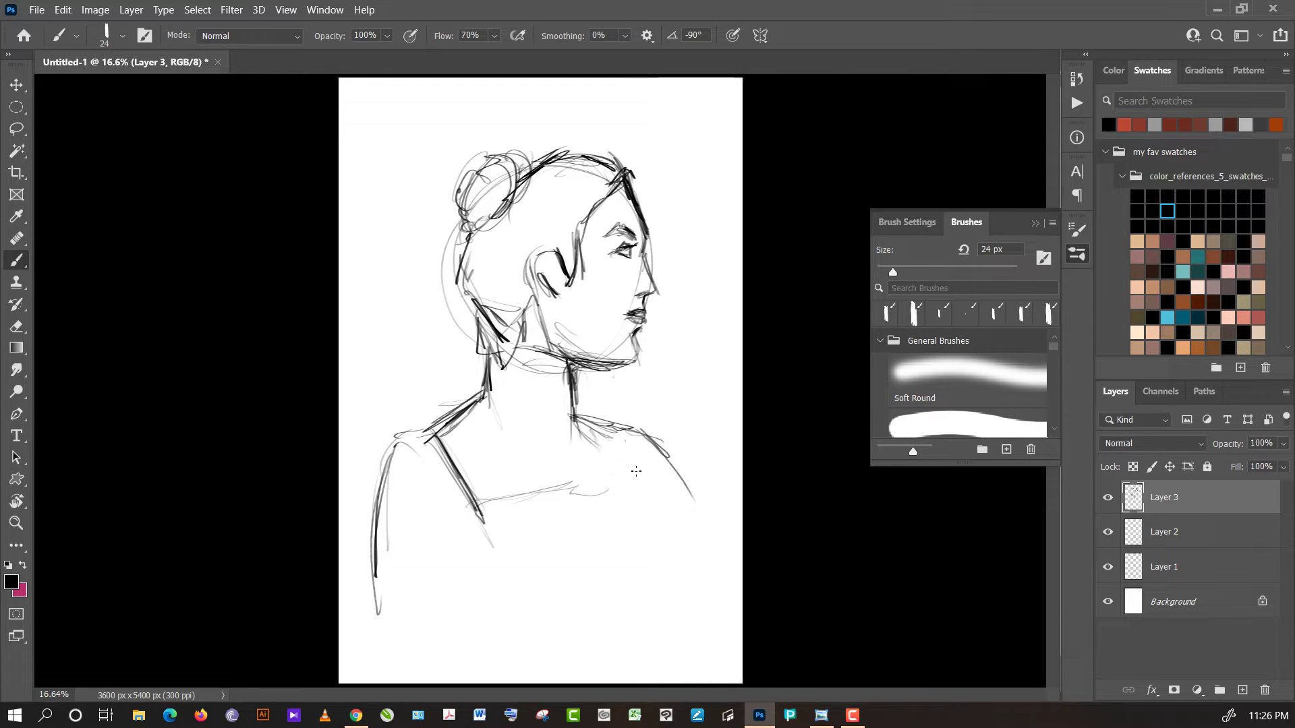
- Sketch and darken the right shoulder and arm, and draw the neckline across the chest
{"action": "left_click_drag", "start_coordinate": [616, 437], "coordinate": [643, 496]}
{"action": "mouse_move", "coordinate": [627, 437]}
{"action": "left_mouse_down"}
{"action": "mouse_move", "coordinate": [640, 492]}
{"action": "mouse_move", "coordinate": [667, 454]}
{"action": "mouse_move", "coordinate": [668, 518]}
{"action": "left_mouse_up"}
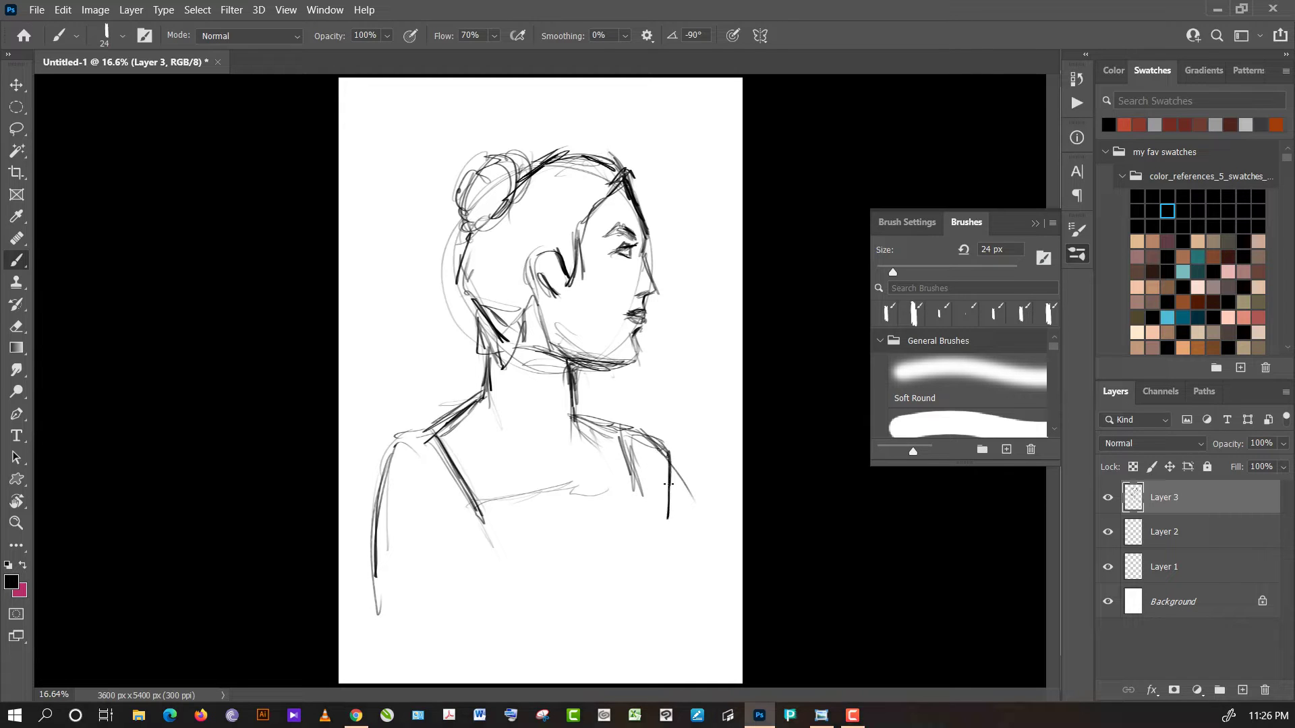
{"action": "mouse_move", "coordinate": [671, 464]}
{"action": "left_mouse_down"}
{"action": "mouse_move", "coordinate": [664, 516]}
{"action": "mouse_move", "coordinate": [651, 516]}
{"action": "left_mouse_up"}
{"action": "left_click_drag", "start_coordinate": [621, 436], "coordinate": [648, 509]}
{"action": "left_click_drag", "start_coordinate": [552, 493], "coordinate": [636, 484]}
{"action": "left_click_drag", "start_coordinate": [497, 511], "coordinate": [638, 485]}
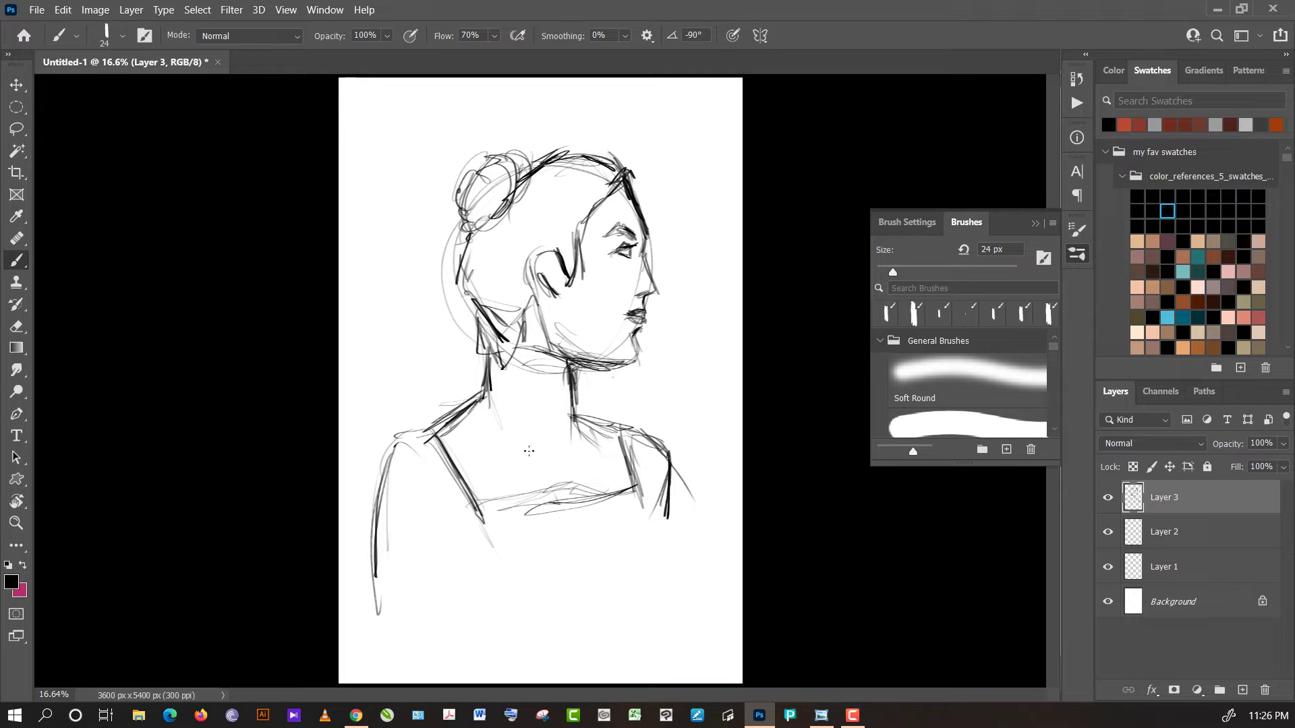
- Reinforce the left neck, nape, and the area where jaw, ear and neck meet
{"action": "left_click_drag", "start_coordinate": [492, 391], "coordinate": [499, 403]}
{"action": "mouse_move", "coordinate": [482, 345]}
{"action": "left_mouse_down"}
{"action": "mouse_move", "coordinate": [494, 396]}
{"action": "mouse_move", "coordinate": [492, 379]}
{"action": "left_mouse_up"}
{"action": "left_click_drag", "start_coordinate": [511, 326], "coordinate": [491, 352]}
{"action": "mouse_move", "coordinate": [534, 307]}
{"action": "left_mouse_down"}
{"action": "mouse_move", "coordinate": [502, 347]}
{"action": "mouse_move", "coordinate": [486, 323]}
{"action": "mouse_move", "coordinate": [489, 342]}
{"action": "left_mouse_up"}
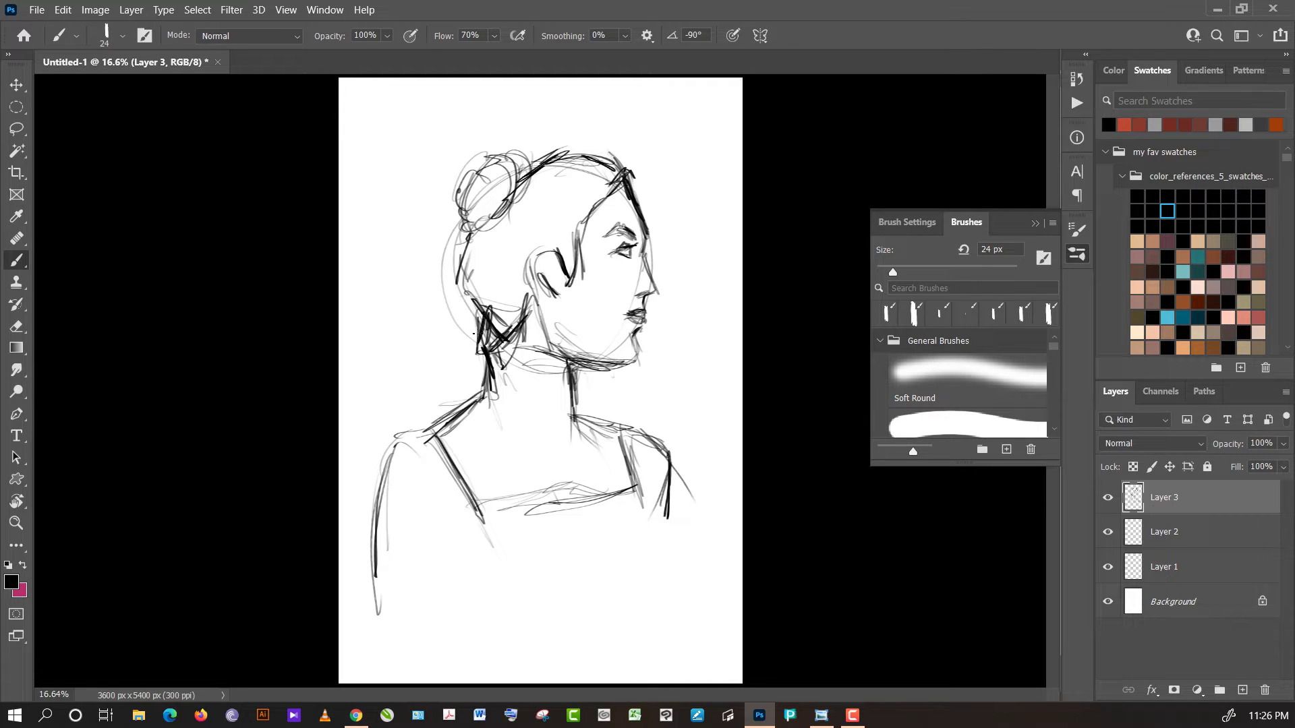
{"action": "mouse_move", "coordinate": [480, 291]}
{"action": "left_mouse_down"}
{"action": "mouse_move", "coordinate": [478, 341]}
{"action": "mouse_move", "coordinate": [486, 307]}
{"action": "mouse_move", "coordinate": [448, 248]}
{"action": "mouse_move", "coordinate": [482, 317]}
{"action": "left_mouse_up"}
- Darken the back of the head, the hair, and the top of the skull
{"action": "left_click_drag", "start_coordinate": [494, 180], "coordinate": [457, 261]}
{"action": "mouse_move", "coordinate": [566, 165]}
{"action": "left_mouse_down"}
{"action": "mouse_move", "coordinate": [578, 175]}
{"action": "mouse_move", "coordinate": [551, 156]}
{"action": "left_mouse_up"}
{"action": "mouse_move", "coordinate": [509, 169]}
{"action": "left_mouse_down"}
{"action": "mouse_move", "coordinate": [451, 246]}
{"action": "mouse_move", "coordinate": [465, 195]}
{"action": "mouse_move", "coordinate": [505, 175]}
{"action": "mouse_move", "coordinate": [472, 165]}
{"action": "mouse_move", "coordinate": [465, 182]}
{"action": "mouse_move", "coordinate": [499, 151]}
{"action": "mouse_move", "coordinate": [447, 213]}
{"action": "mouse_move", "coordinate": [557, 149]}
{"action": "mouse_move", "coordinate": [596, 169]}
{"action": "mouse_move", "coordinate": [548, 157]}
{"action": "mouse_move", "coordinate": [511, 170]}
{"action": "left_mouse_up"}
{"action": "mouse_move", "coordinate": [534, 169]}
{"action": "left_mouse_down"}
{"action": "mouse_move", "coordinate": [492, 249]}
{"action": "mouse_move", "coordinate": [509, 273]}
{"action": "left_mouse_up"}
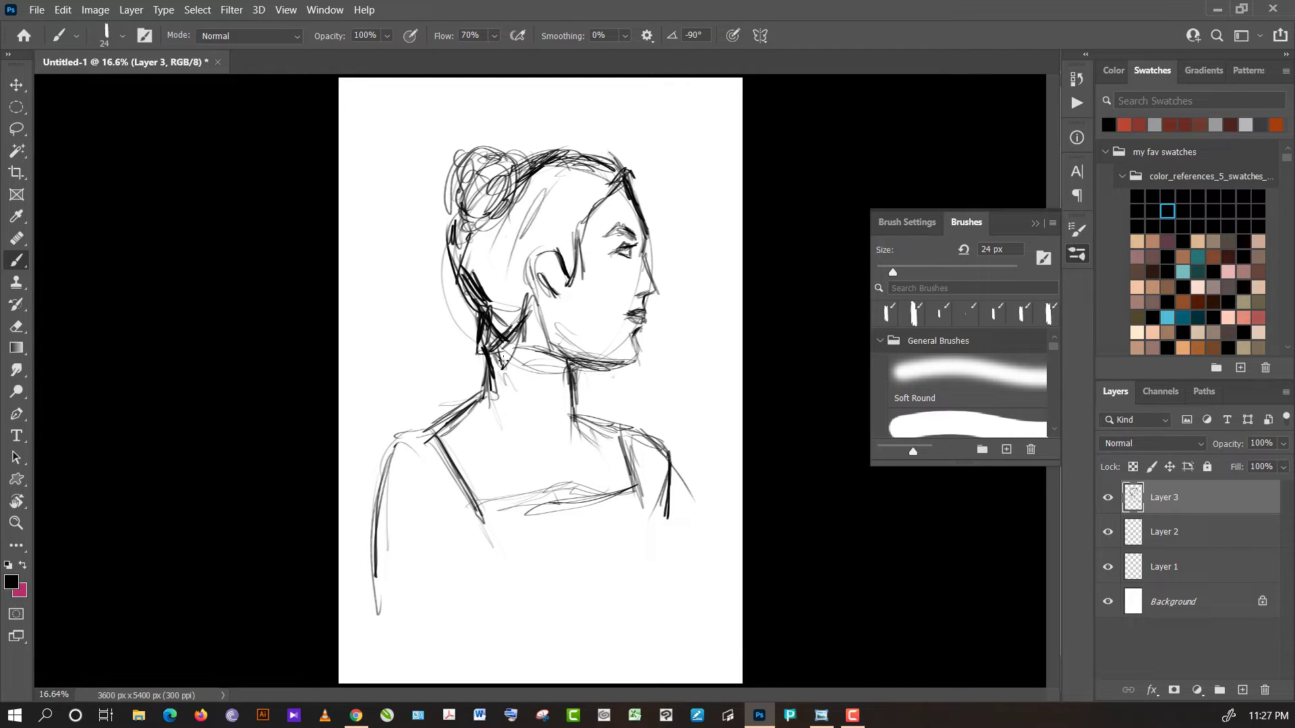
- Darken the front and left neck lines, hatch the right shoulder, and extend the left arm contour
{"action": "left_click_drag", "start_coordinate": [571, 379], "coordinate": [573, 422]}
{"action": "mouse_move", "coordinate": [580, 427]}
{"action": "left_mouse_down"}
{"action": "mouse_move", "coordinate": [629, 426]}
{"action": "mouse_move", "coordinate": [580, 423]}
{"action": "left_mouse_up"}
{"action": "mouse_move", "coordinate": [496, 391]}
{"action": "left_mouse_down"}
{"action": "mouse_move", "coordinate": [438, 443]}
{"action": "mouse_move", "coordinate": [405, 439]}
{"action": "left_mouse_up"}
{"action": "left_click_drag", "start_coordinate": [409, 436], "coordinate": [378, 503]}
{"action": "mouse_move", "coordinate": [395, 457]}
{"action": "left_mouse_down"}
{"action": "mouse_move", "coordinate": [389, 486]}
{"action": "mouse_move", "coordinate": [404, 468]}
{"action": "mouse_move", "coordinate": [484, 499]}
{"action": "left_mouse_up"}
- Shade inside the left shoulder and along the arm, redraw the chest neckline, and add a lower-right torso line
{"action": "left_click_drag", "start_coordinate": [468, 455], "coordinate": [419, 518]}
{"action": "left_click_drag", "start_coordinate": [412, 473], "coordinate": [409, 527]}
{"action": "left_click_drag", "start_coordinate": [404, 480], "coordinate": [402, 527]}
{"action": "left_click_drag", "start_coordinate": [403, 449], "coordinate": [379, 598]}
{"action": "mouse_move", "coordinate": [487, 439]}
{"action": "left_mouse_down"}
{"action": "mouse_move", "coordinate": [523, 480]}
{"action": "mouse_move", "coordinate": [466, 571]}
{"action": "left_mouse_up"}
{"action": "left_click_drag", "start_coordinate": [441, 462], "coordinate": [472, 526]}
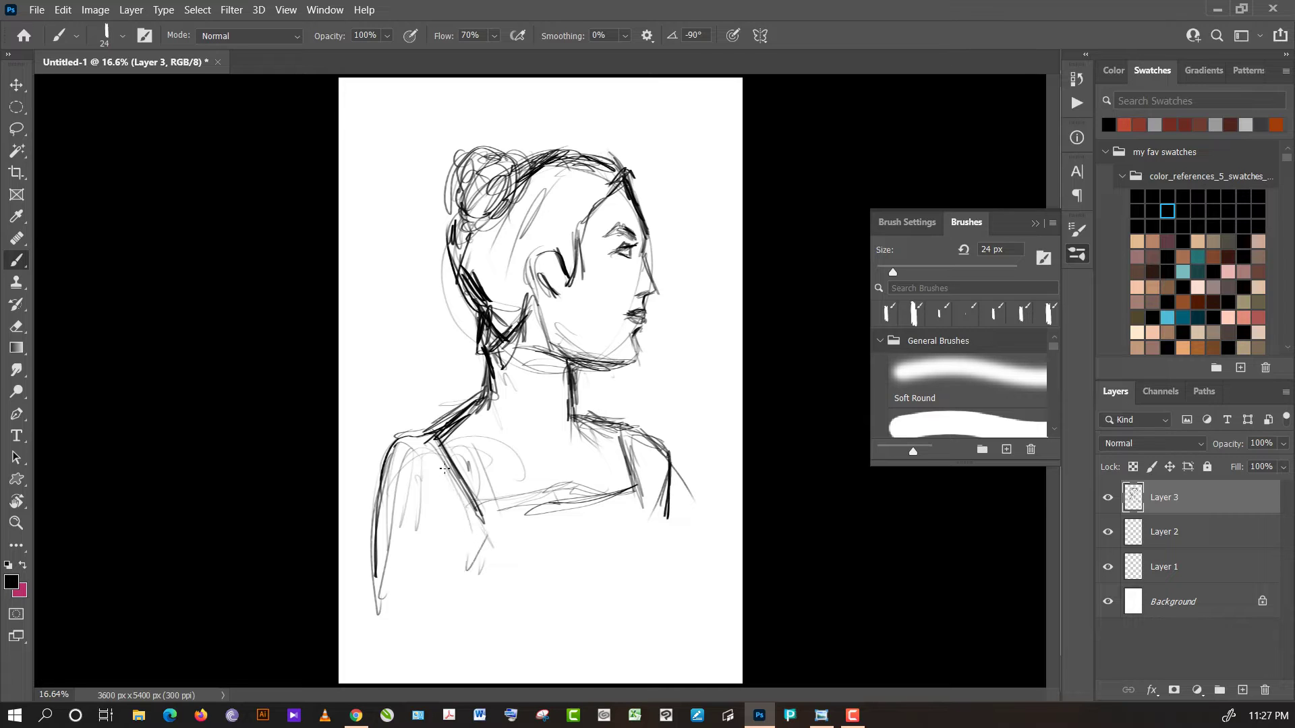
{"action": "mouse_move", "coordinate": [441, 446]}
{"action": "left_mouse_down"}
{"action": "mouse_move", "coordinate": [482, 534]}
{"action": "mouse_move", "coordinate": [459, 567]}
{"action": "left_mouse_up"}
{"action": "left_click_drag", "start_coordinate": [471, 543], "coordinate": [461, 564]}
{"action": "mouse_move", "coordinate": [528, 506]}
{"action": "left_mouse_down"}
{"action": "mouse_move", "coordinate": [477, 514]}
{"action": "mouse_move", "coordinate": [641, 465]}
{"action": "left_mouse_up"}
{"action": "left_click_drag", "start_coordinate": [652, 575], "coordinate": [659, 614]}
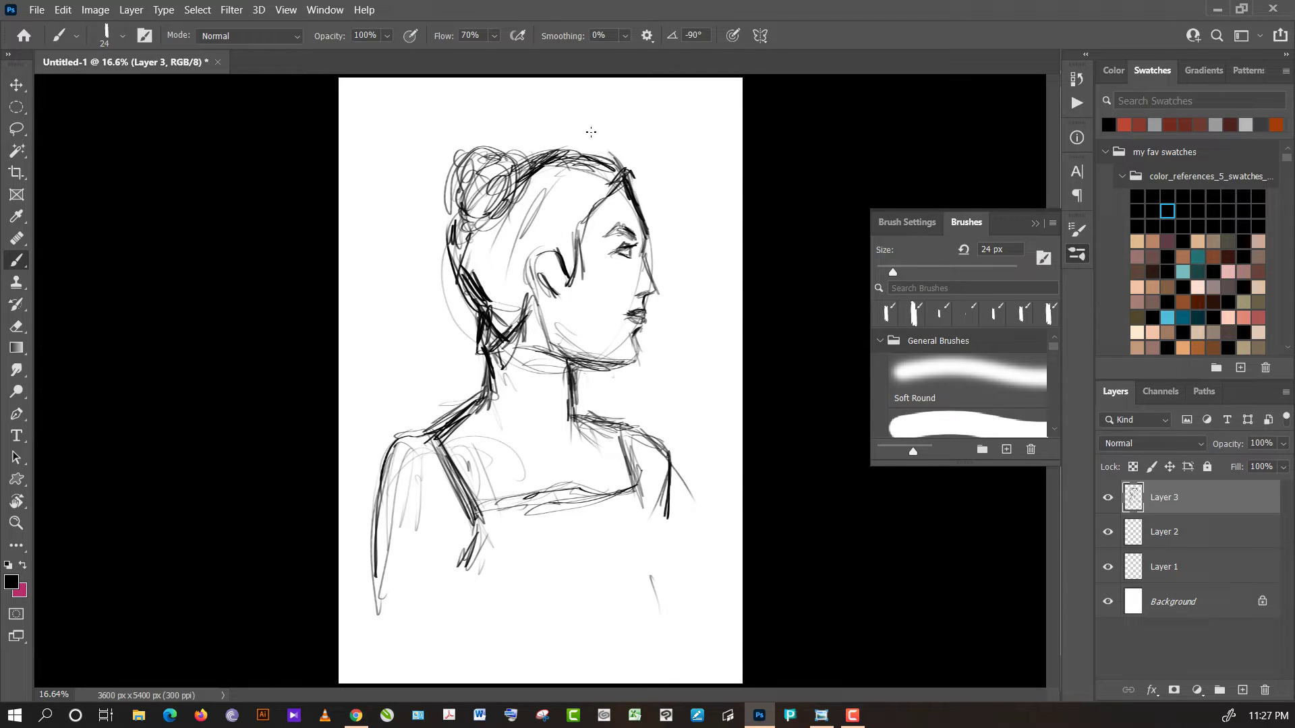
- Darken the inside of the ear and the lines behind it down the neck
{"action": "mouse_move", "coordinate": [562, 277]}
{"action": "left_mouse_down"}
{"action": "mouse_move", "coordinate": [553, 267]}
{"action": "mouse_move", "coordinate": [538, 341]}
{"action": "left_mouse_up"}
{"action": "left_click_drag", "start_coordinate": [521, 274], "coordinate": [549, 383]}
{"action": "left_click_drag", "start_coordinate": [520, 275], "coordinate": [552, 402]}
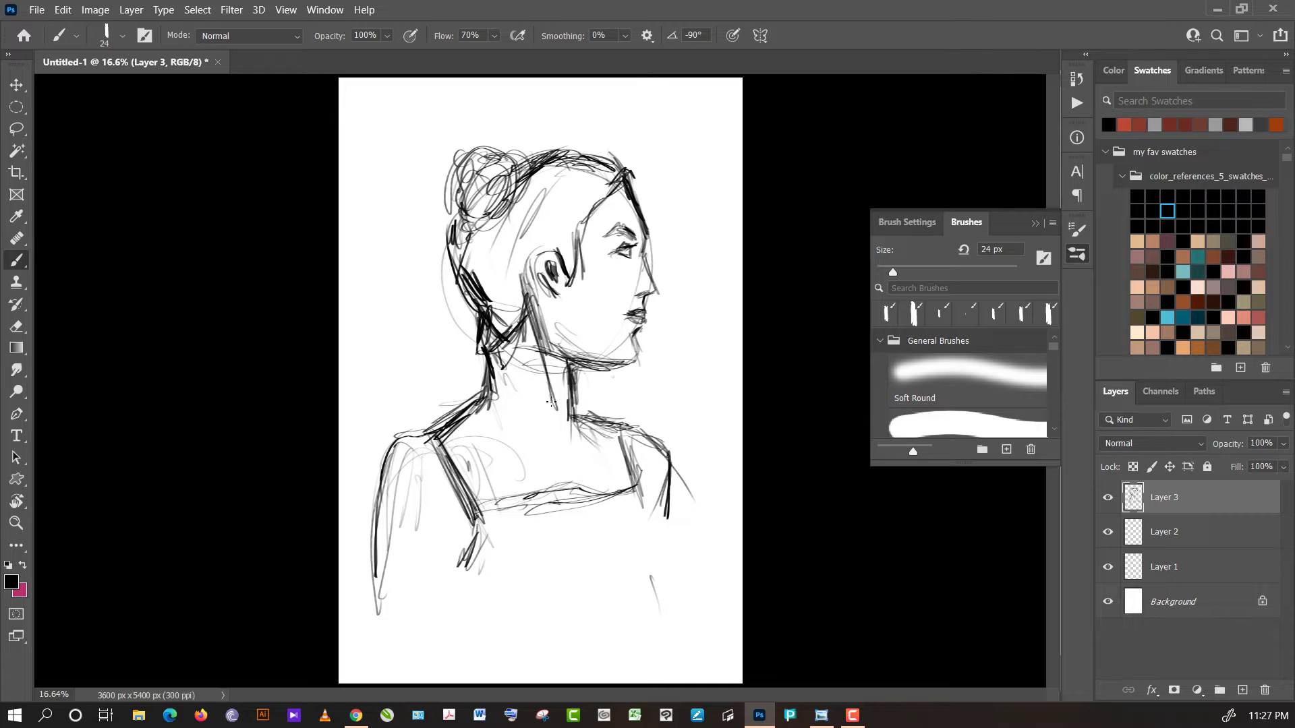
{"action": "left_click_drag", "start_coordinate": [526, 296], "coordinate": [560, 439]}
{"action": "left_click_drag", "start_coordinate": [522, 328], "coordinate": [552, 421]}
{"action": "left_click_drag", "start_coordinate": [523, 325], "coordinate": [540, 371]}
{"action": "mouse_move", "coordinate": [509, 305]}
{"action": "left_mouse_down"}
{"action": "mouse_move", "coordinate": [557, 421]}
{"action": "mouse_move", "coordinate": [551, 400]}
{"action": "left_mouse_up"}
{"action": "mouse_move", "coordinate": [511, 270]}
{"action": "left_mouse_down"}
{"action": "mouse_move", "coordinate": [543, 368]}
{"action": "mouse_move", "coordinate": [540, 327]}
{"action": "left_mouse_up"}
{"action": "left_click_drag", "start_coordinate": [533, 325], "coordinate": [560, 372]}
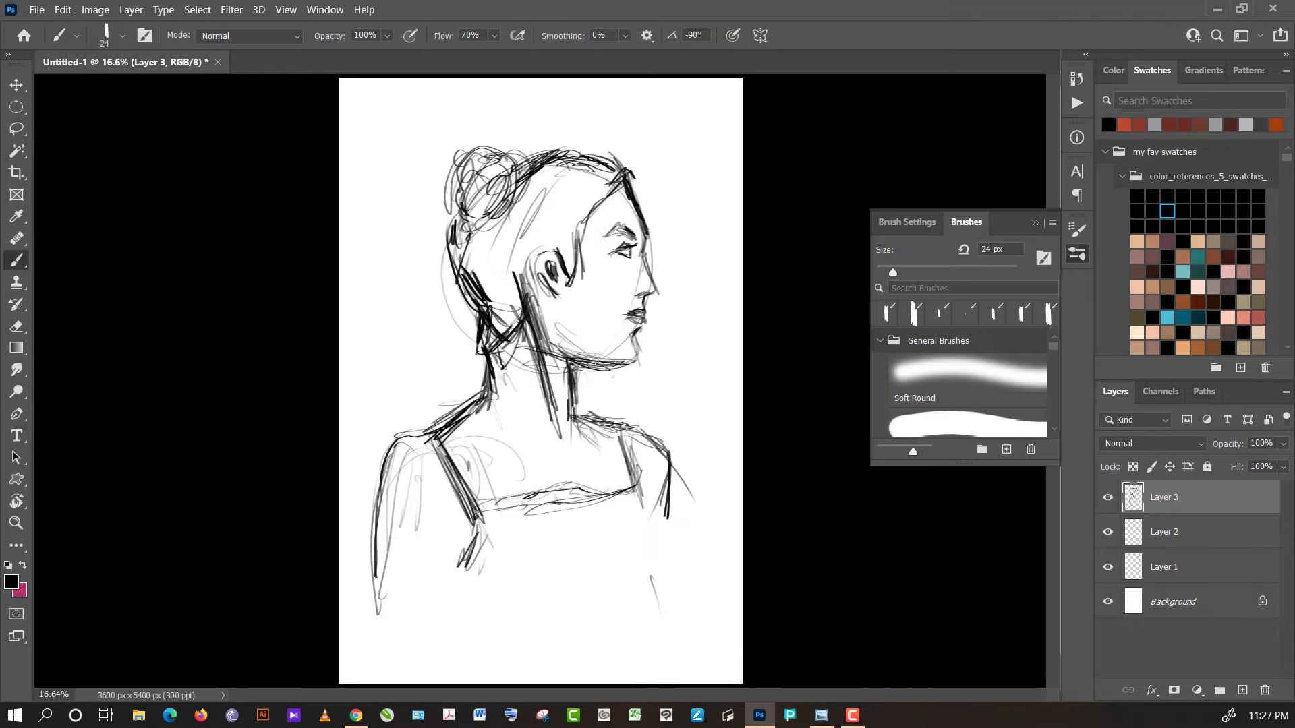
- Darken the jawline under the chin, lips, nose tip, nose bridge and forehead line
{"action": "left_click_drag", "start_coordinate": [575, 363], "coordinate": [633, 356]}
{"action": "left_click_drag", "start_coordinate": [627, 309], "coordinate": [641, 318]}
{"action": "left_click_drag", "start_coordinate": [639, 291], "coordinate": [649, 294]}
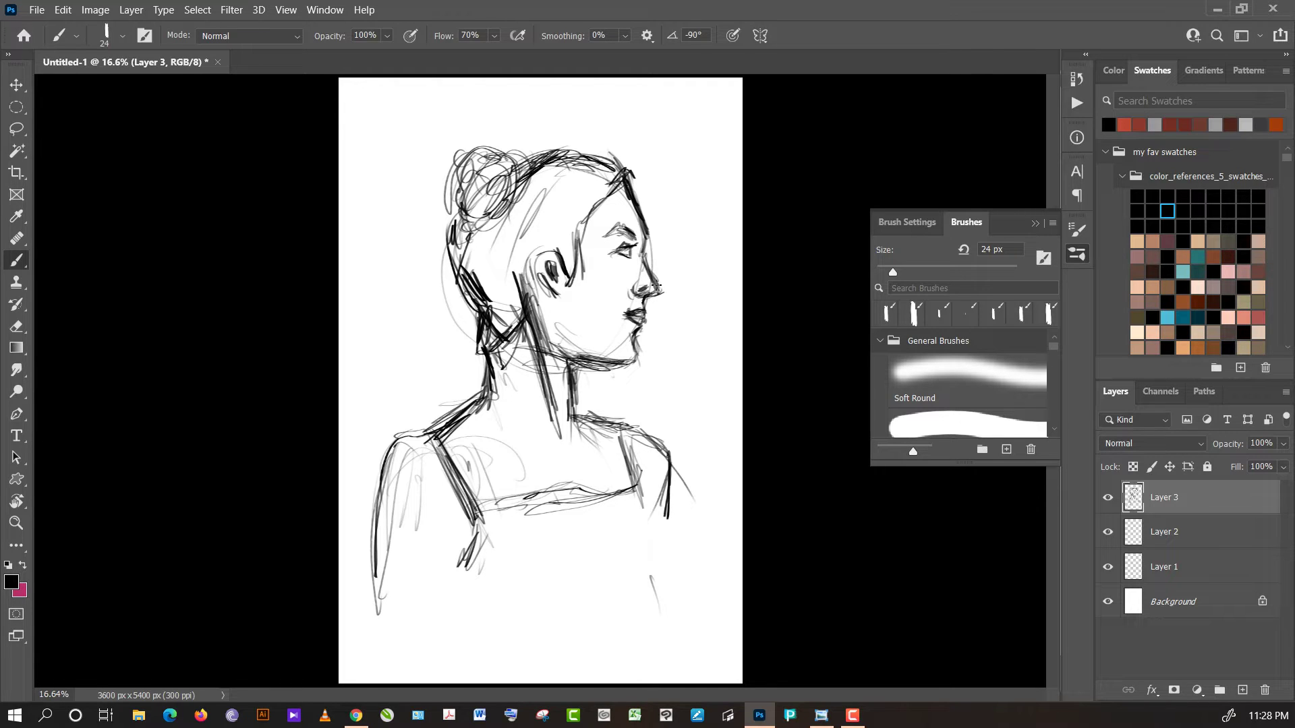
{"action": "left_click_drag", "start_coordinate": [643, 263], "coordinate": [646, 234]}
{"action": "mouse_move", "coordinate": [619, 178]}
{"action": "left_mouse_down"}
{"action": "mouse_move", "coordinate": [626, 197]}
{"action": "mouse_move", "coordinate": [577, 234]}
{"action": "mouse_move", "coordinate": [577, 270]}
{"action": "mouse_move", "coordinate": [550, 291]}
{"action": "mouse_move", "coordinate": [543, 237]}
{"action": "mouse_move", "coordinate": [558, 260]}
{"action": "mouse_move", "coordinate": [551, 295]}
{"action": "mouse_move", "coordinate": [569, 291]}
{"action": "mouse_move", "coordinate": [519, 300]}
{"action": "left_mouse_up"}
- Hatch the hair behind the ear, along the hairline and in the bun
{"action": "mouse_move", "coordinate": [492, 233]}
{"action": "left_mouse_down"}
{"action": "mouse_move", "coordinate": [472, 275]}
{"action": "mouse_move", "coordinate": [484, 236]}
{"action": "mouse_move", "coordinate": [453, 263]}
{"action": "mouse_move", "coordinate": [494, 290]}
{"action": "left_mouse_up"}
{"action": "left_click_drag", "start_coordinate": [528, 195], "coordinate": [495, 255]}
{"action": "mouse_move", "coordinate": [573, 165]}
{"action": "left_mouse_down"}
{"action": "mouse_move", "coordinate": [491, 235]}
{"action": "mouse_move", "coordinate": [522, 207]}
{"action": "left_mouse_up"}
{"action": "mouse_move", "coordinate": [601, 167]}
{"action": "left_mouse_down"}
{"action": "mouse_move", "coordinate": [518, 223]}
{"action": "mouse_move", "coordinate": [472, 214]}
{"action": "mouse_move", "coordinate": [497, 184]}
{"action": "mouse_move", "coordinate": [475, 207]}
{"action": "mouse_move", "coordinate": [453, 202]}
{"action": "mouse_move", "coordinate": [481, 233]}
{"action": "left_mouse_up"}
- Darken the left jaw, neck and arm contours and add vertical strokes below the arm
{"action": "left_click_drag", "start_coordinate": [504, 309], "coordinate": [491, 370]}
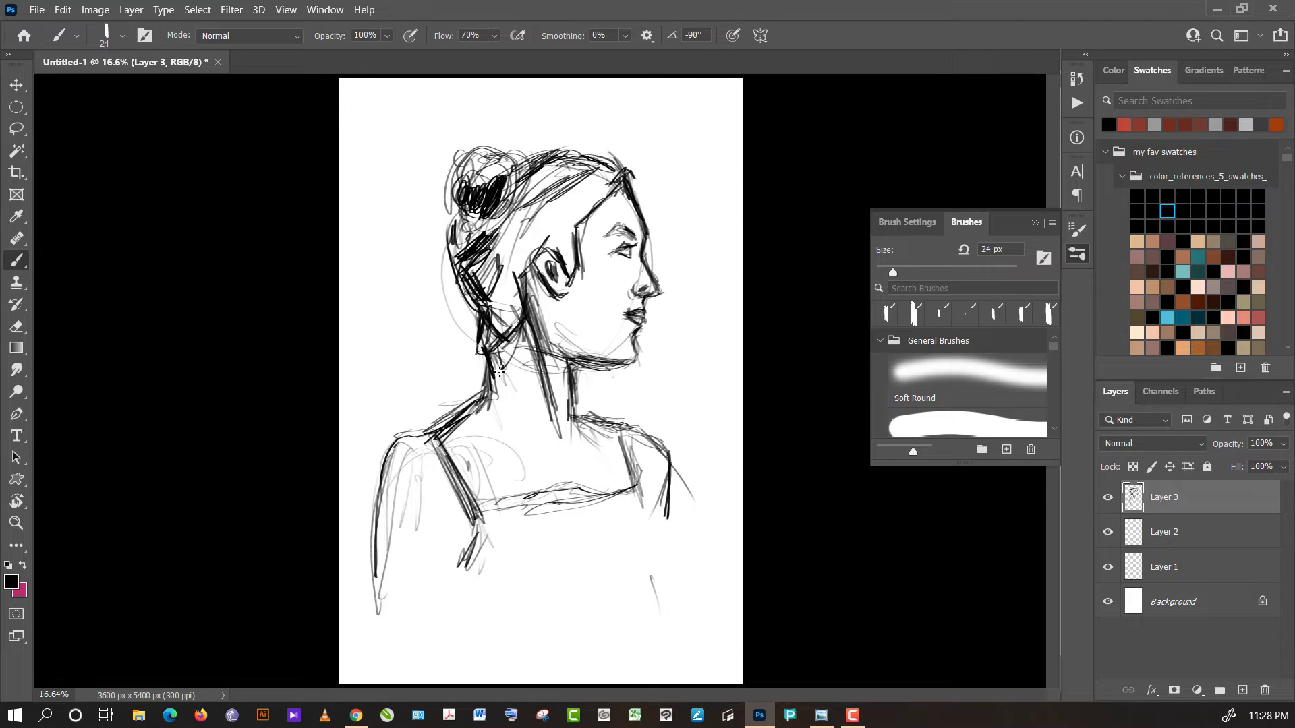
{"action": "mouse_move", "coordinate": [495, 337]}
{"action": "left_mouse_down"}
{"action": "mouse_move", "coordinate": [480, 350]}
{"action": "mouse_move", "coordinate": [470, 333]}
{"action": "mouse_move", "coordinate": [495, 391]}
{"action": "mouse_move", "coordinate": [411, 443]}
{"action": "mouse_move", "coordinate": [376, 507]}
{"action": "left_mouse_up"}
{"action": "left_click_drag", "start_coordinate": [395, 458], "coordinate": [382, 599]}
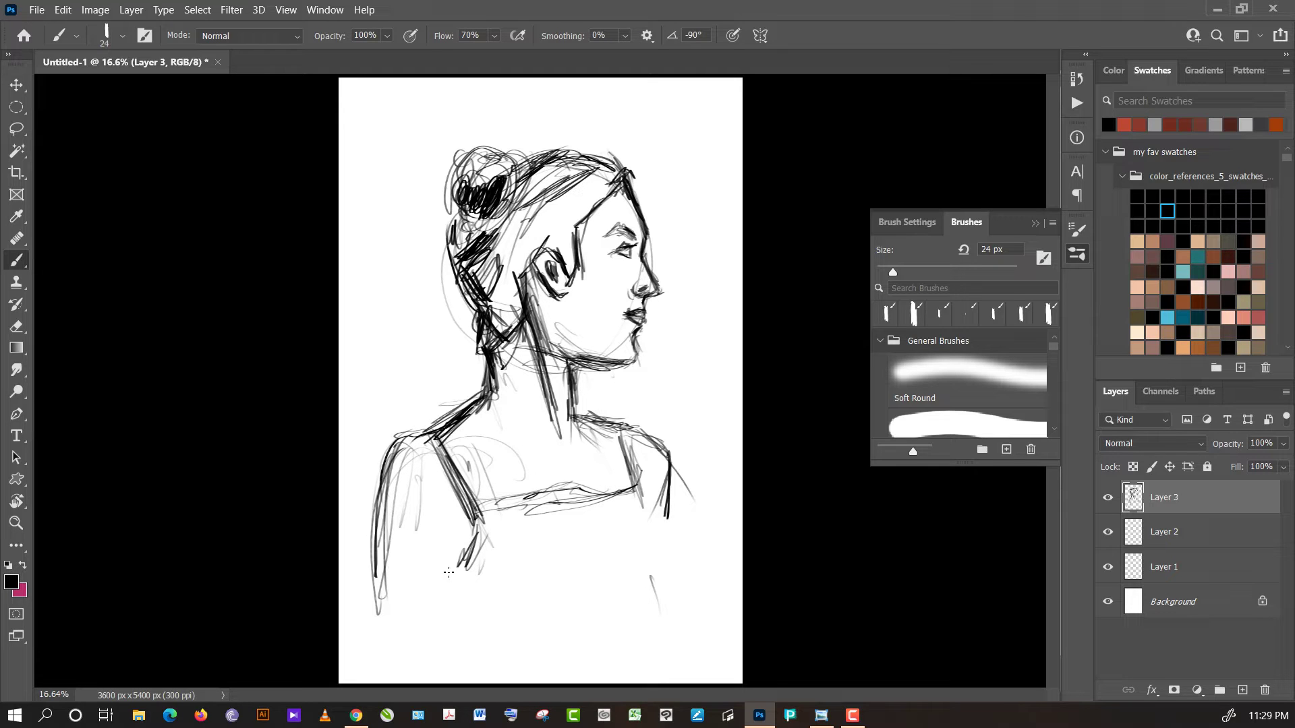
{"action": "left_click_drag", "start_coordinate": [452, 558], "coordinate": [449, 589]}
{"action": "mouse_move", "coordinate": [450, 526]}
{"action": "left_mouse_down"}
{"action": "mouse_move", "coordinate": [451, 597]}
{"action": "mouse_move", "coordinate": [458, 510]}
{"action": "mouse_move", "coordinate": [434, 446]}
{"action": "mouse_move", "coordinate": [482, 515]}
{"action": "left_mouse_up"}
{"action": "mouse_move", "coordinate": [435, 436]}
{"action": "left_mouse_down"}
{"action": "mouse_move", "coordinate": [480, 502]}
{"action": "mouse_move", "coordinate": [448, 591]}
{"action": "left_mouse_up"}
{"action": "left_click_drag", "start_coordinate": [383, 497], "coordinate": [378, 606]}
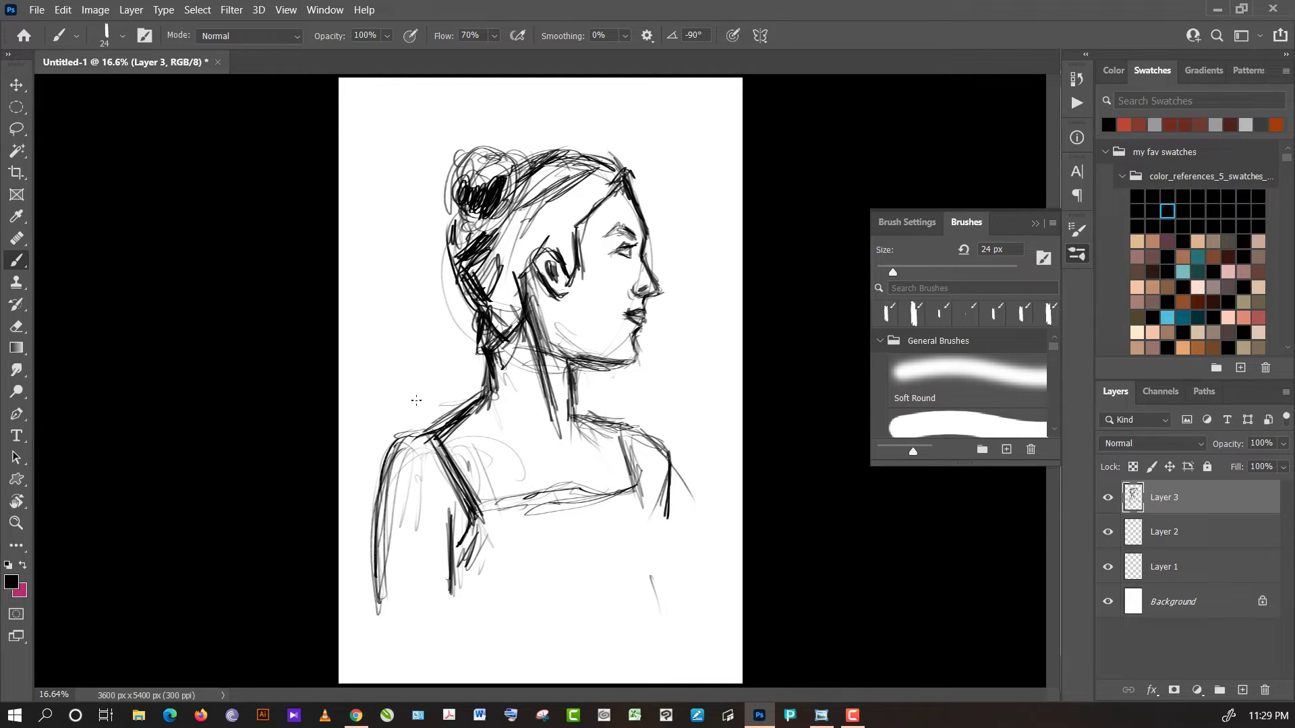
- Reinforce the right shoulder and strap, thicken the neck lines, and add a faint collarbone
{"action": "mouse_move", "coordinate": [627, 430]}
{"action": "left_mouse_down"}
{"action": "mouse_move", "coordinate": [654, 449]}
{"action": "mouse_move", "coordinate": [641, 491]}
{"action": "mouse_move", "coordinate": [642, 472]}
{"action": "left_mouse_up"}
{"action": "left_click_drag", "start_coordinate": [632, 430], "coordinate": [665, 472]}
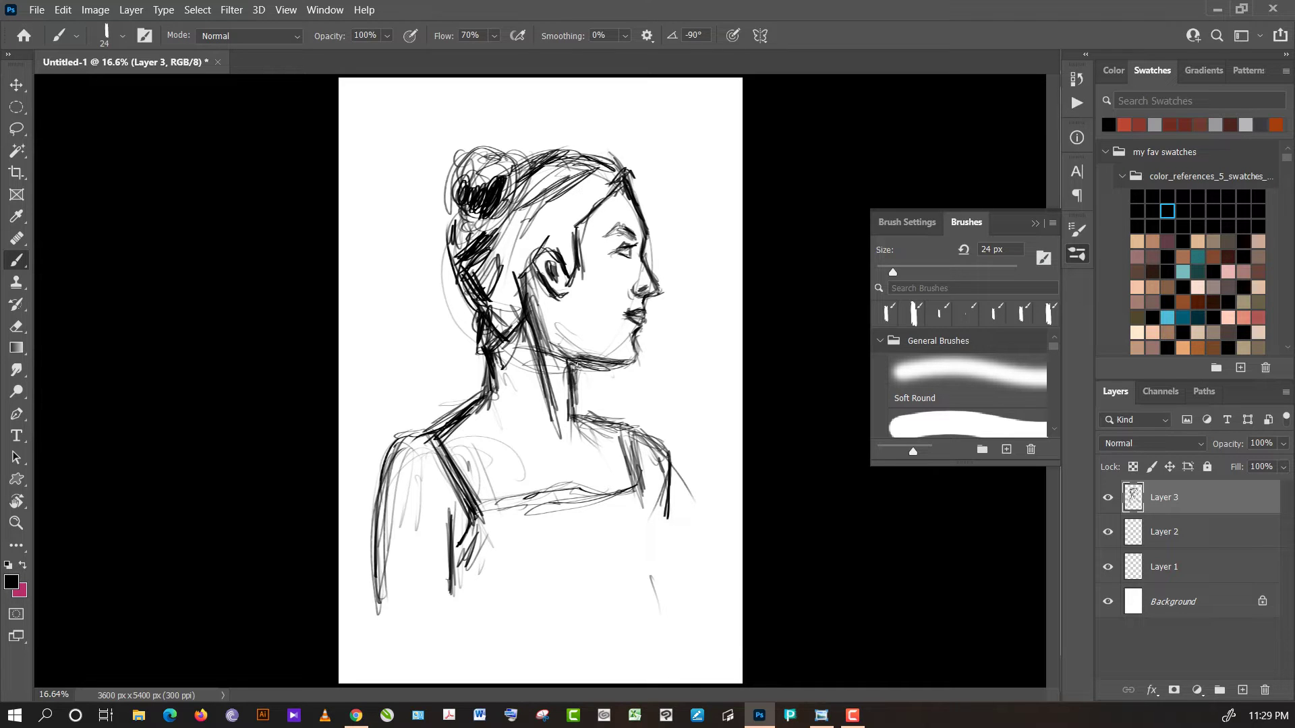
{"action": "left_click_drag", "start_coordinate": [579, 362], "coordinate": [570, 435]}
{"action": "left_click_drag", "start_coordinate": [540, 359], "coordinate": [555, 434]}
{"action": "left_click_drag", "start_coordinate": [543, 384], "coordinate": [565, 462]}
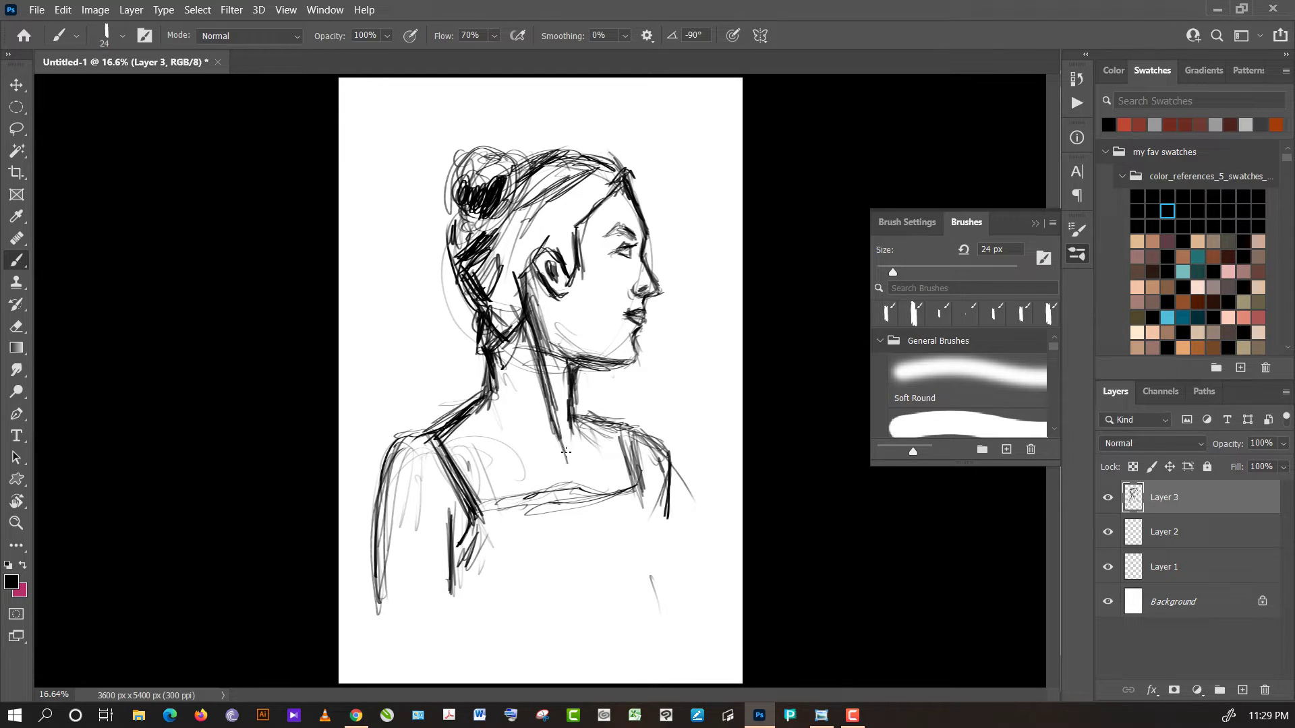
{"action": "mouse_move", "coordinate": [534, 416]}
{"action": "left_mouse_down"}
{"action": "mouse_move", "coordinate": [555, 440]}
{"action": "mouse_move", "coordinate": [493, 399]}
{"action": "mouse_move", "coordinate": [515, 418]}
{"action": "mouse_move", "coordinate": [466, 430]}
{"action": "left_mouse_up"}
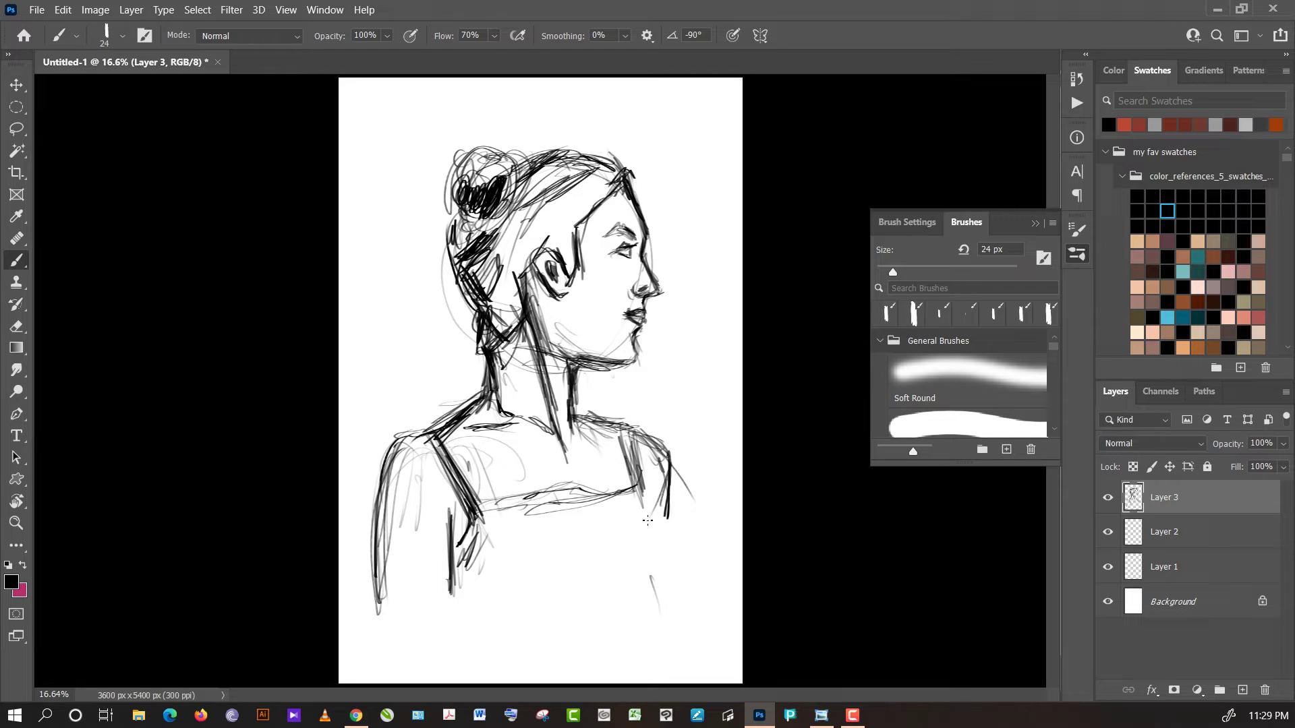
- Shade along the right strap, hatch below the lower-left strap, and add thin chest strokes
{"action": "left_click_drag", "start_coordinate": [644, 505], "coordinate": [664, 539]}
{"action": "mouse_move", "coordinate": [641, 485]}
{"action": "left_mouse_down"}
{"action": "mouse_move", "coordinate": [690, 575]}
{"action": "mouse_move", "coordinate": [681, 563]}
{"action": "left_mouse_up"}
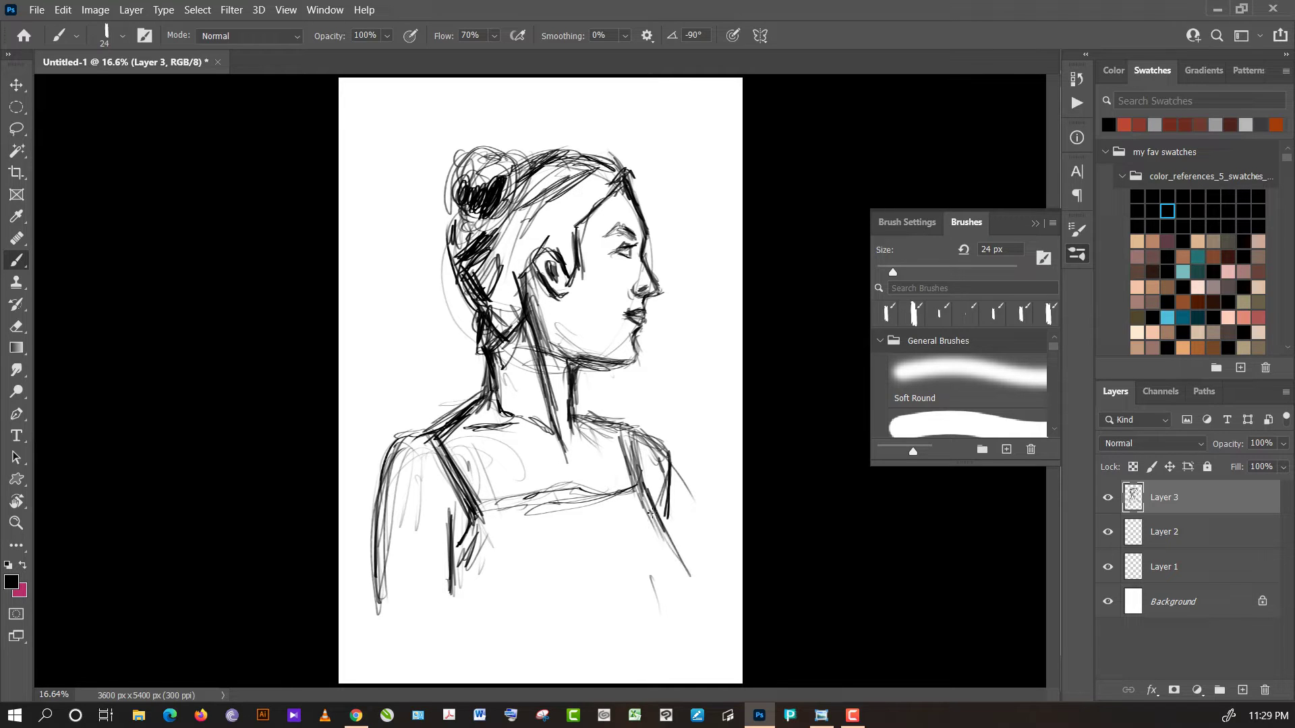
{"action": "mouse_move", "coordinate": [649, 513]}
{"action": "left_mouse_down"}
{"action": "mouse_move", "coordinate": [683, 582]}
{"action": "mouse_move", "coordinate": [674, 539]}
{"action": "mouse_move", "coordinate": [684, 561]}
{"action": "mouse_move", "coordinate": [676, 622]}
{"action": "left_mouse_up"}
{"action": "left_click_drag", "start_coordinate": [684, 550], "coordinate": [670, 627]}
{"action": "mouse_move", "coordinate": [472, 578]}
{"action": "left_mouse_down"}
{"action": "mouse_move", "coordinate": [519, 567]}
{"action": "mouse_move", "coordinate": [532, 544]}
{"action": "mouse_move", "coordinate": [499, 544]}
{"action": "mouse_move", "coordinate": [499, 529]}
{"action": "mouse_move", "coordinate": [544, 520]}
{"action": "mouse_move", "coordinate": [523, 545]}
{"action": "mouse_move", "coordinate": [539, 537]}
{"action": "mouse_move", "coordinate": [531, 528]}
{"action": "mouse_move", "coordinate": [546, 533]}
{"action": "mouse_move", "coordinate": [492, 566]}
{"action": "left_mouse_up"}
{"action": "left_click_drag", "start_coordinate": [510, 549], "coordinate": [489, 599]}
{"action": "left_click_drag", "start_coordinate": [526, 558], "coordinate": [490, 581]}
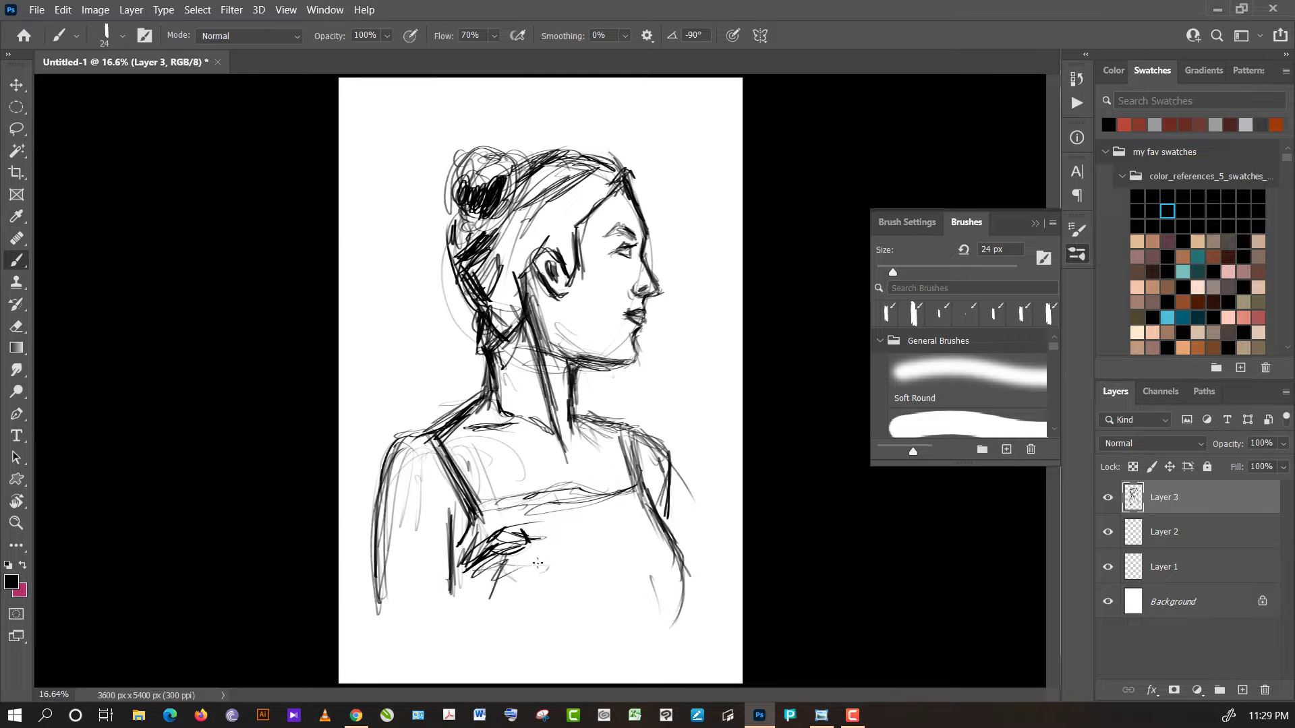
{"action": "left_click_drag", "start_coordinate": [580, 497], "coordinate": [596, 530]}
{"action": "left_click_drag", "start_coordinate": [613, 525], "coordinate": [619, 540]}
- Darken the temple-and-ear line, stroke under the eye, and reinforce the hair bun
{"action": "left_click_drag", "start_coordinate": [582, 220], "coordinate": [577, 255]}
{"action": "left_click_drag", "start_coordinate": [627, 248], "coordinate": [613, 255]}
{"action": "mouse_move", "coordinate": [471, 226]}
{"action": "left_mouse_down"}
{"action": "mouse_move", "coordinate": [447, 181]}
{"action": "mouse_move", "coordinate": [445, 194]}
{"action": "mouse_move", "coordinate": [480, 161]}
{"action": "mouse_move", "coordinate": [489, 186]}
{"action": "mouse_move", "coordinate": [505, 160]}
{"action": "mouse_move", "coordinate": [499, 176]}
{"action": "mouse_move", "coordinate": [524, 172]}
{"action": "left_mouse_up"}
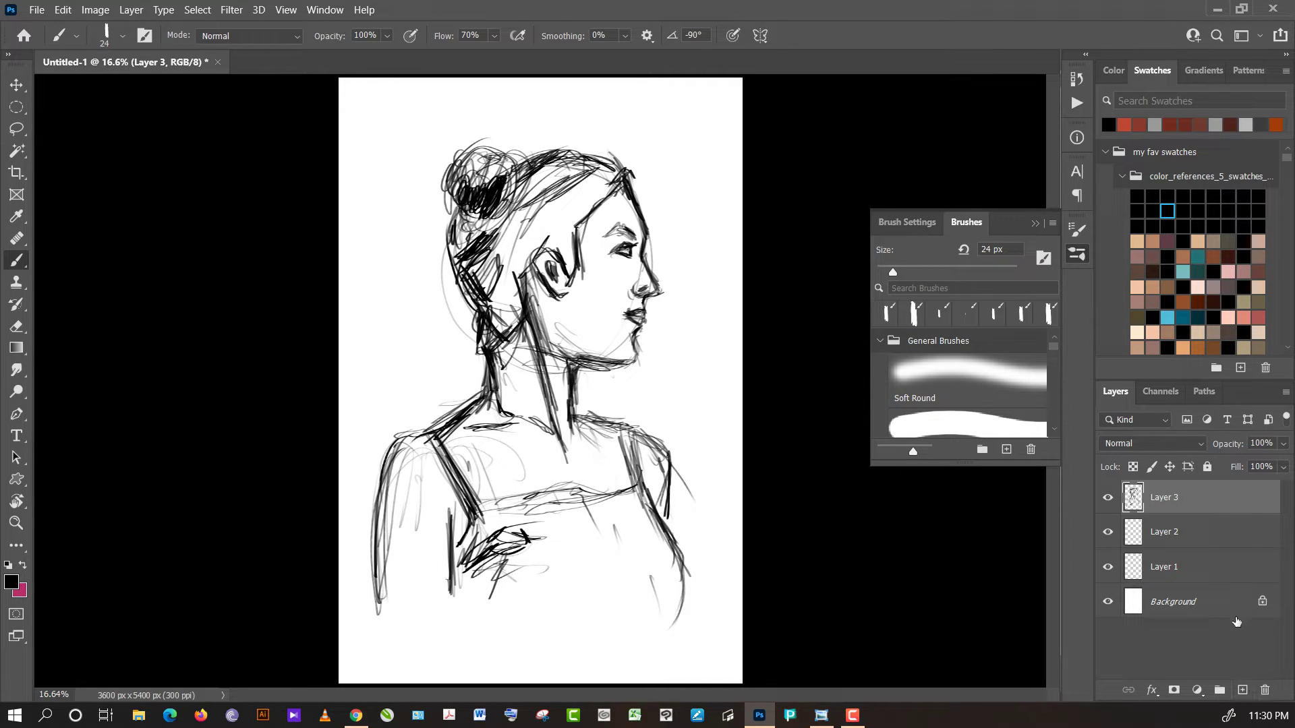
- Add a new Layer 4 above Layer 2 and pick the oil_brushes 08 brush
{"action": "left_click", "coordinate": [1209, 543]}
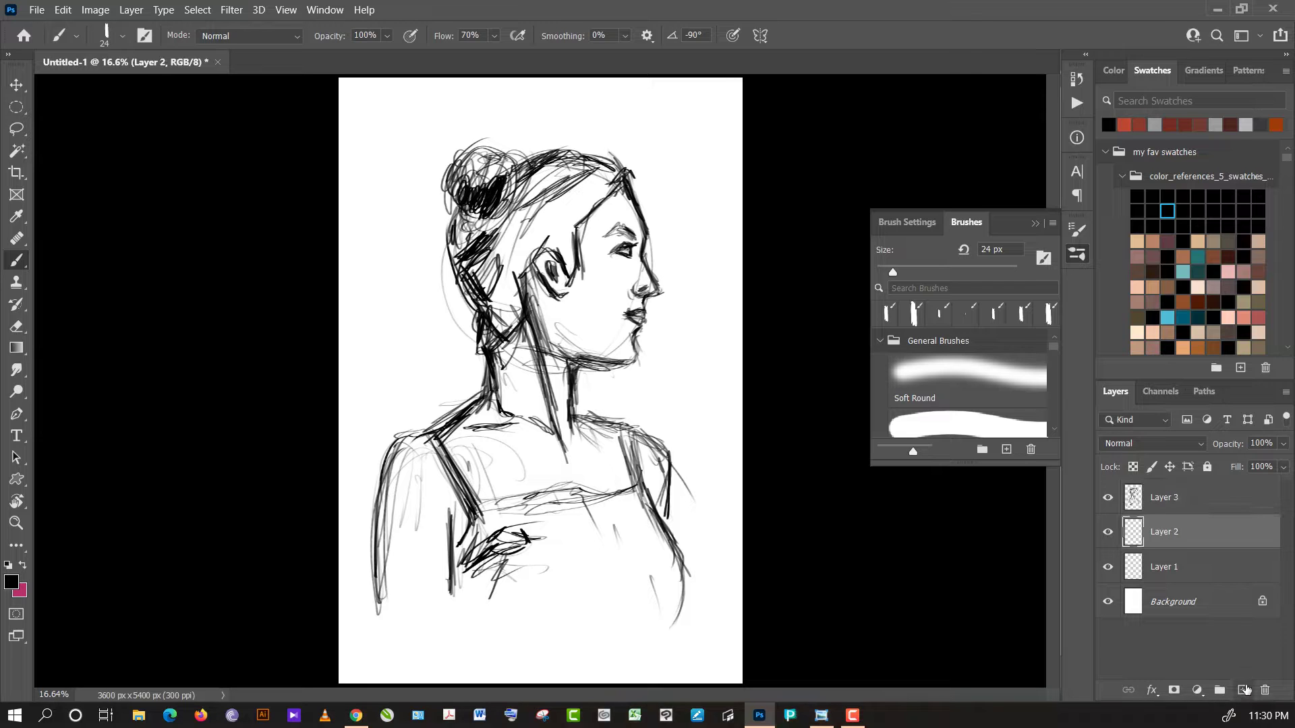
{"action": "left_click", "coordinate": [1242, 689]}
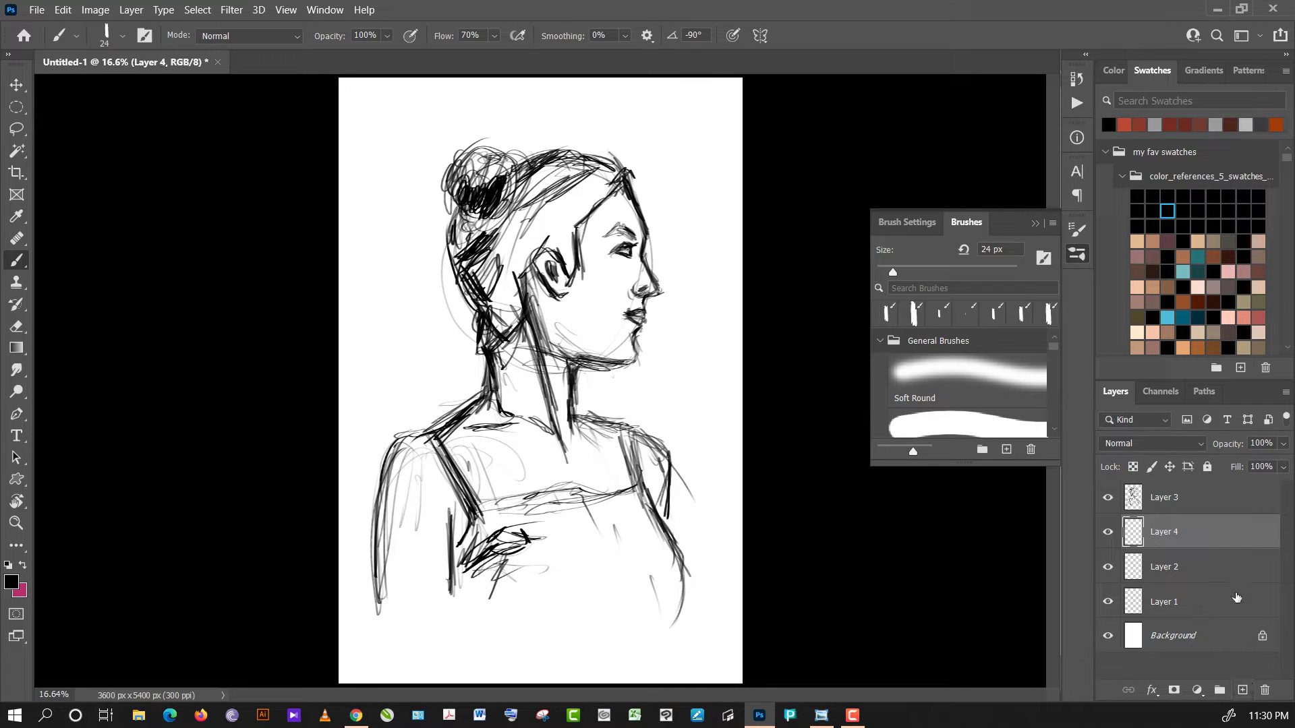
{"action": "left_click", "coordinate": [106, 37]}
{"action": "left_click_drag", "start_coordinate": [559, 315], "coordinate": [565, 362]}
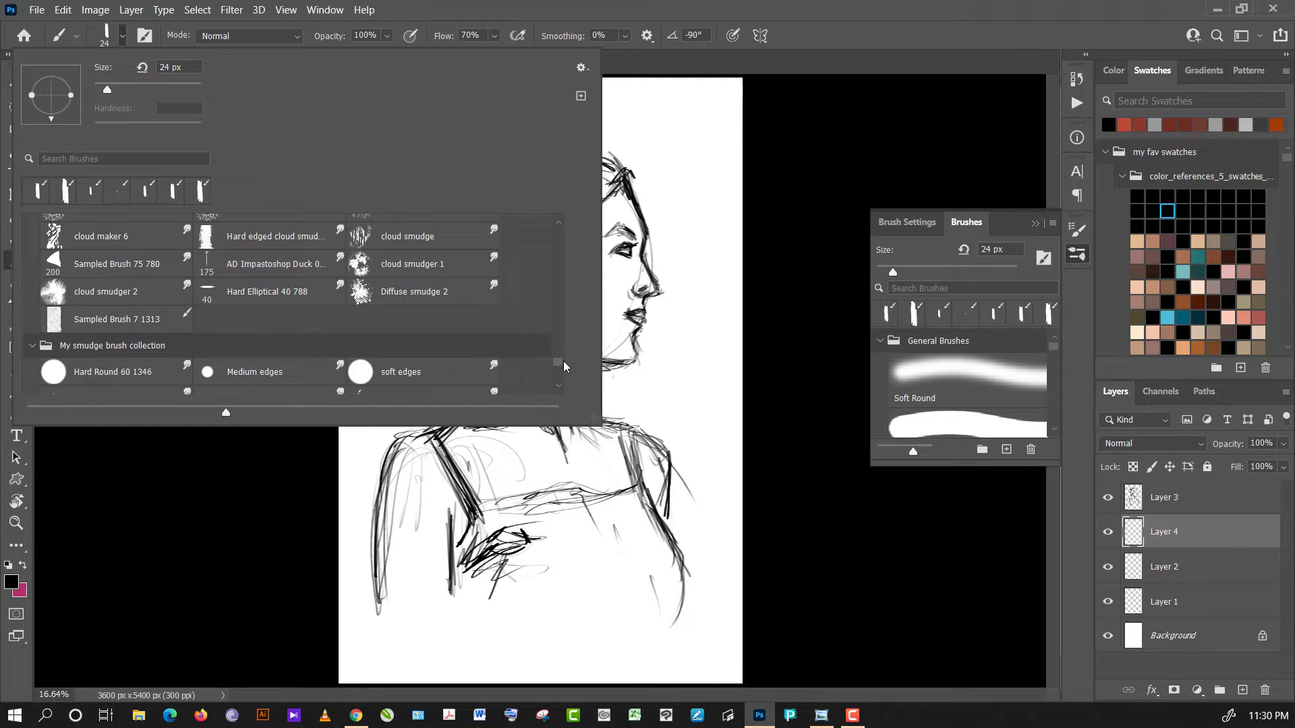
{"action": "left_click_drag", "start_coordinate": [564, 363], "coordinate": [561, 320]}
{"action": "left_click", "coordinate": [305, 297]}
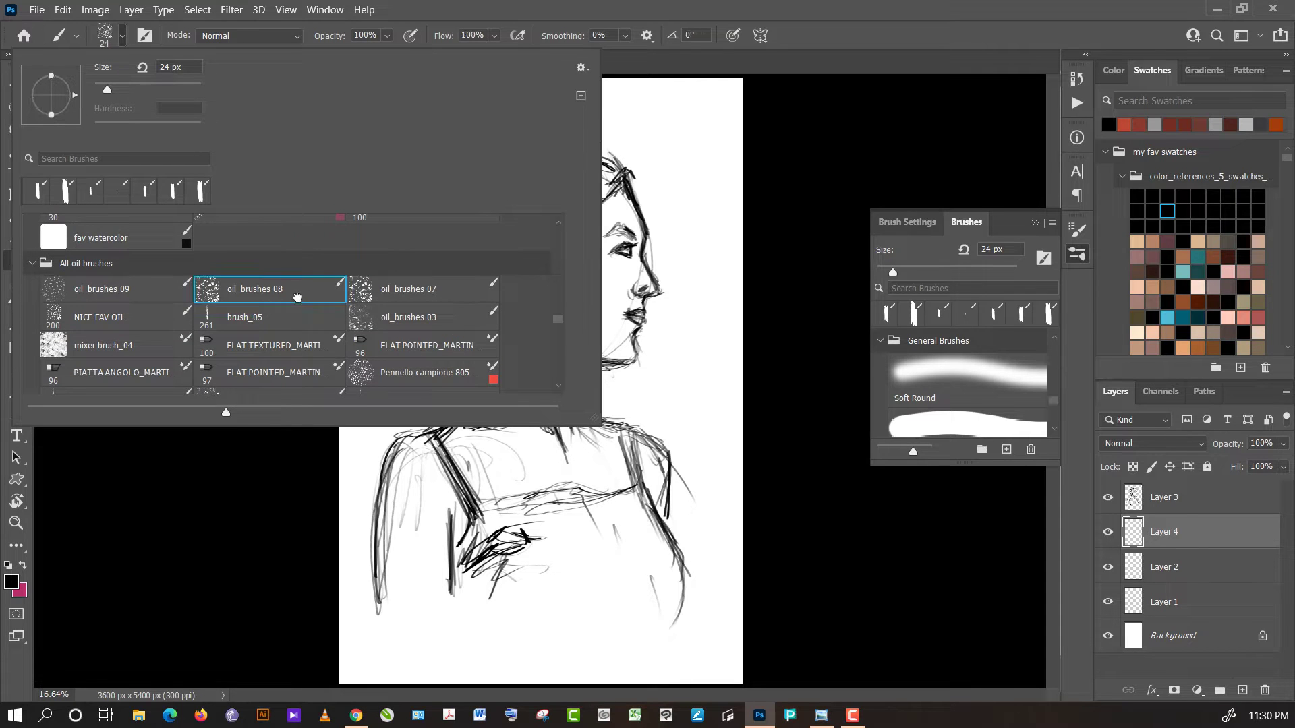
- Choose yellow from the swatches as the painting colour
{"action": "left_click", "coordinate": [761, 200]}
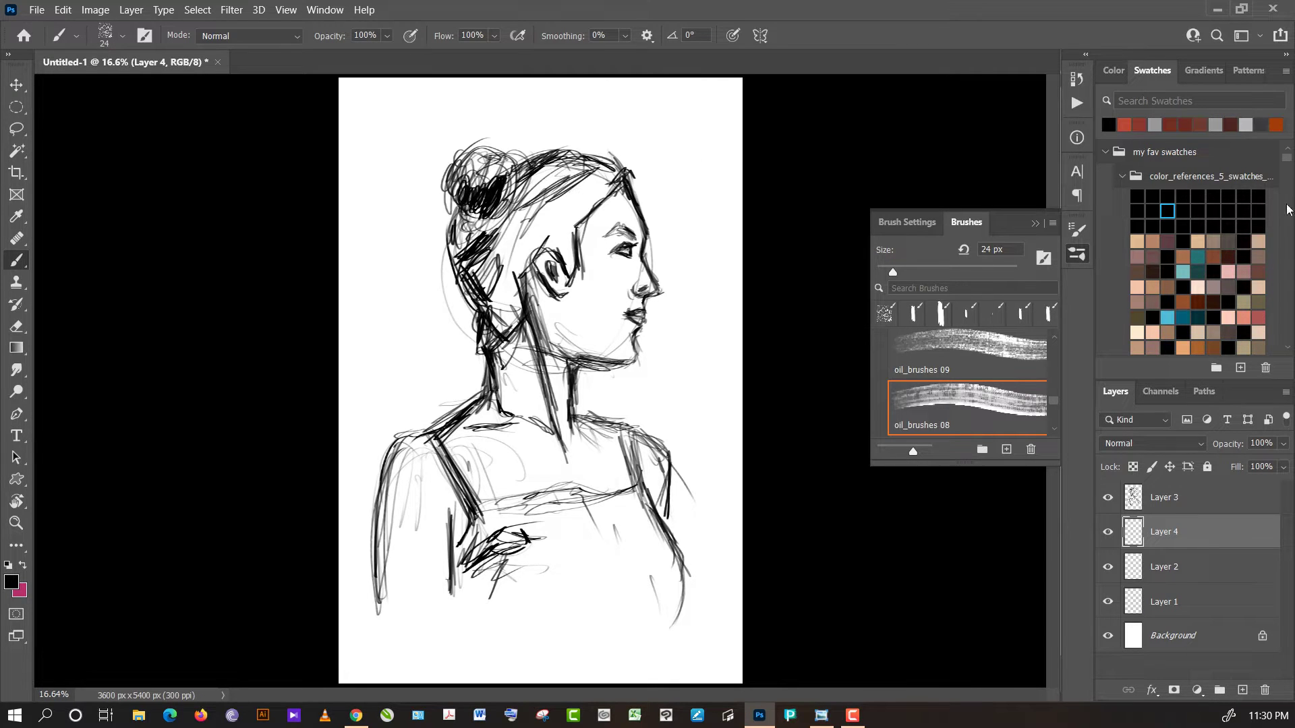
{"action": "left_click_drag", "start_coordinate": [1289, 164], "coordinate": [1286, 289]}
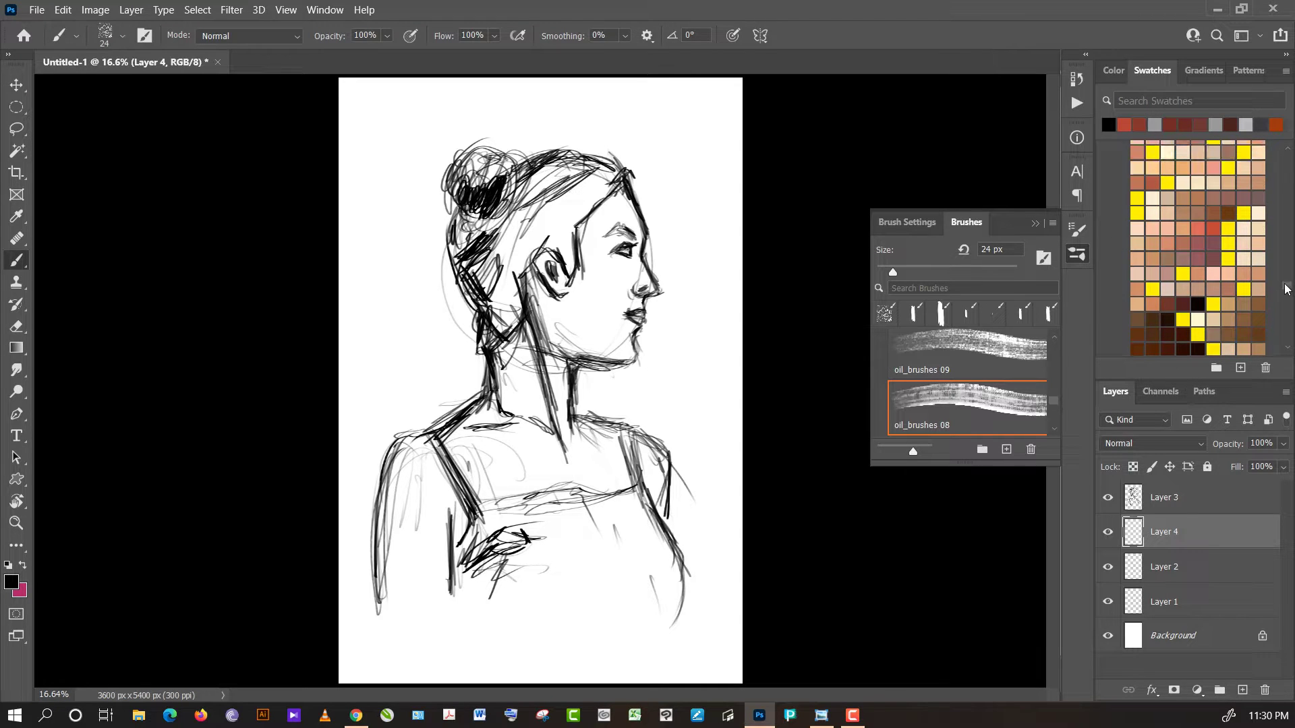
{"action": "left_click", "coordinate": [1182, 275]}
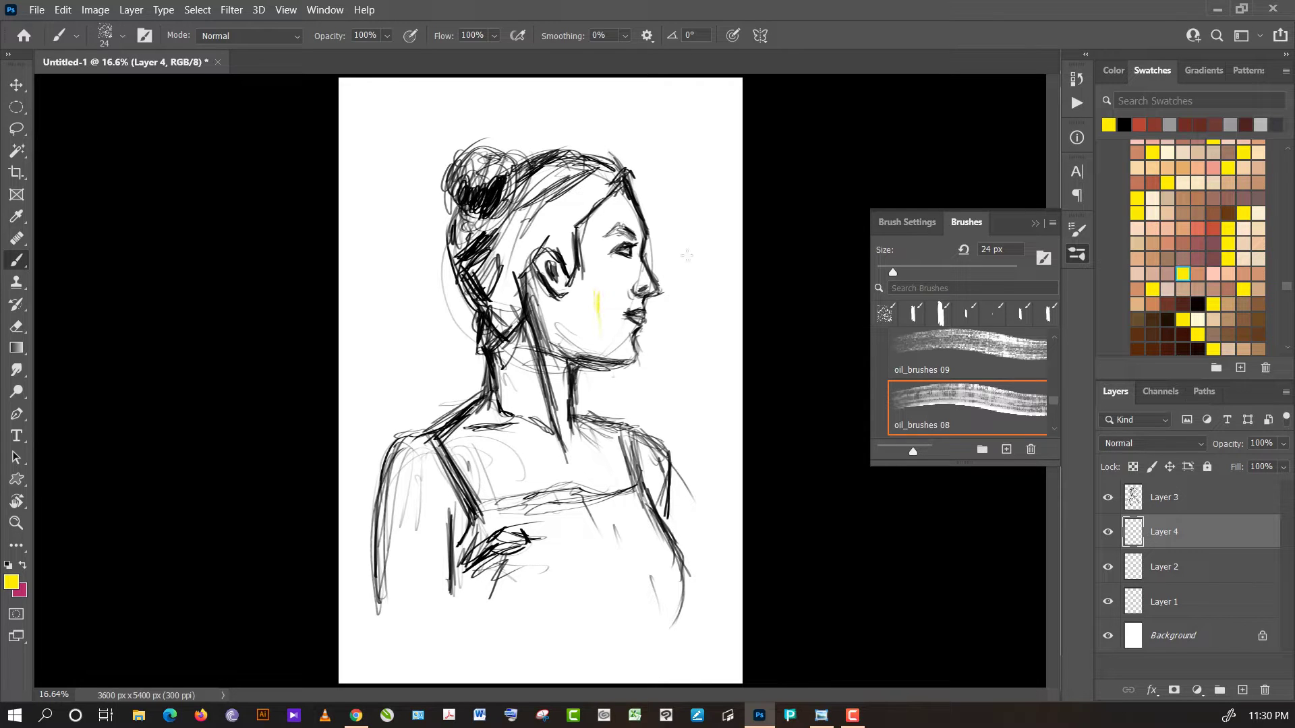
- Lay yellow oil paint over the cheek, shoulder, upper chest and face on Layer 4
{"action": "mouse_move", "coordinate": [593, 296]}
{"action": "left_mouse_down"}
{"action": "mouse_move", "coordinate": [590, 317]}
{"action": "mouse_move", "coordinate": [611, 300]}
{"action": "mouse_move", "coordinate": [587, 317]}
{"action": "mouse_move", "coordinate": [610, 324]}
{"action": "mouse_move", "coordinate": [546, 259]}
{"action": "mouse_move", "coordinate": [543, 330]}
{"action": "mouse_move", "coordinate": [513, 349]}
{"action": "mouse_move", "coordinate": [566, 459]}
{"action": "mouse_move", "coordinate": [494, 454]}
{"action": "mouse_move", "coordinate": [465, 421]}
{"action": "mouse_move", "coordinate": [422, 459]}
{"action": "mouse_move", "coordinate": [405, 499]}
{"action": "mouse_move", "coordinate": [406, 462]}
{"action": "mouse_move", "coordinate": [412, 567]}
{"action": "mouse_move", "coordinate": [435, 499]}
{"action": "mouse_move", "coordinate": [423, 607]}
{"action": "mouse_move", "coordinate": [435, 624]}
{"action": "left_mouse_up"}
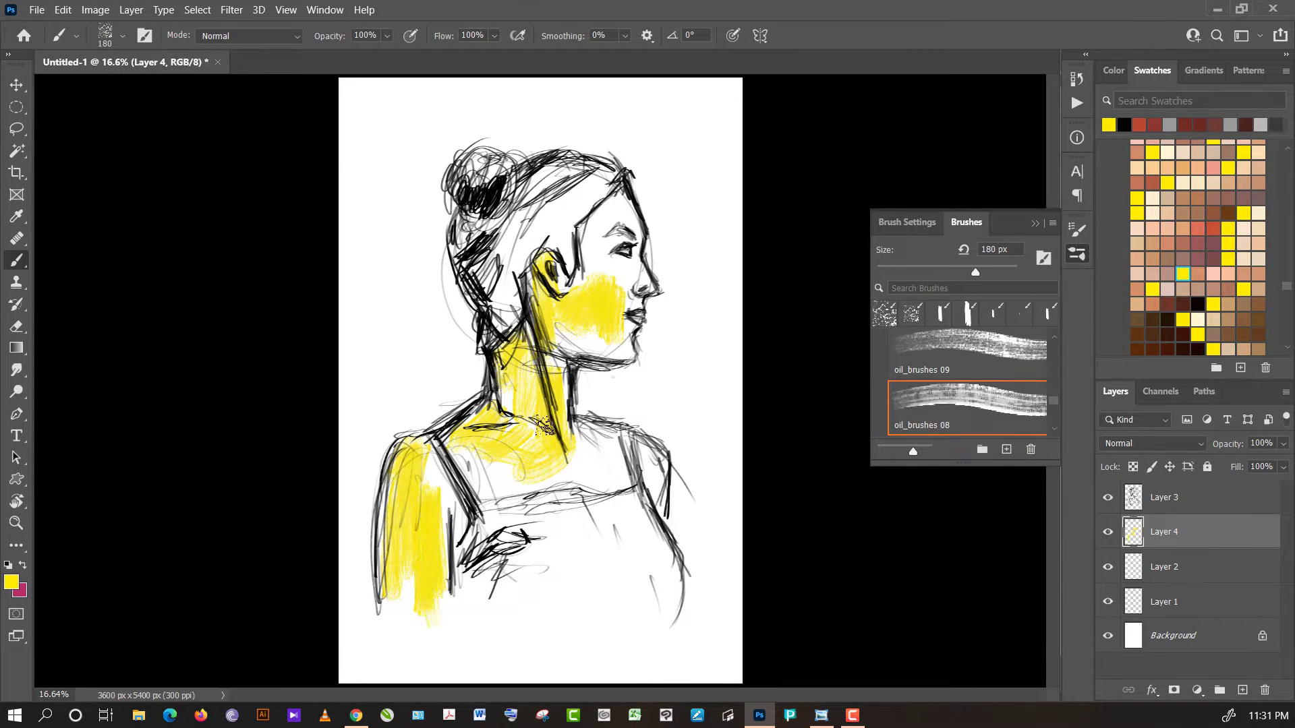
{"action": "left_click_drag", "start_coordinate": [431, 470], "coordinate": [448, 489]}
{"action": "mouse_move", "coordinate": [506, 458]}
{"action": "left_mouse_down"}
{"action": "mouse_move", "coordinate": [546, 472]}
{"action": "mouse_move", "coordinate": [458, 475]}
{"action": "mouse_move", "coordinate": [644, 459]}
{"action": "mouse_move", "coordinate": [653, 499]}
{"action": "mouse_move", "coordinate": [585, 492]}
{"action": "left_mouse_up"}
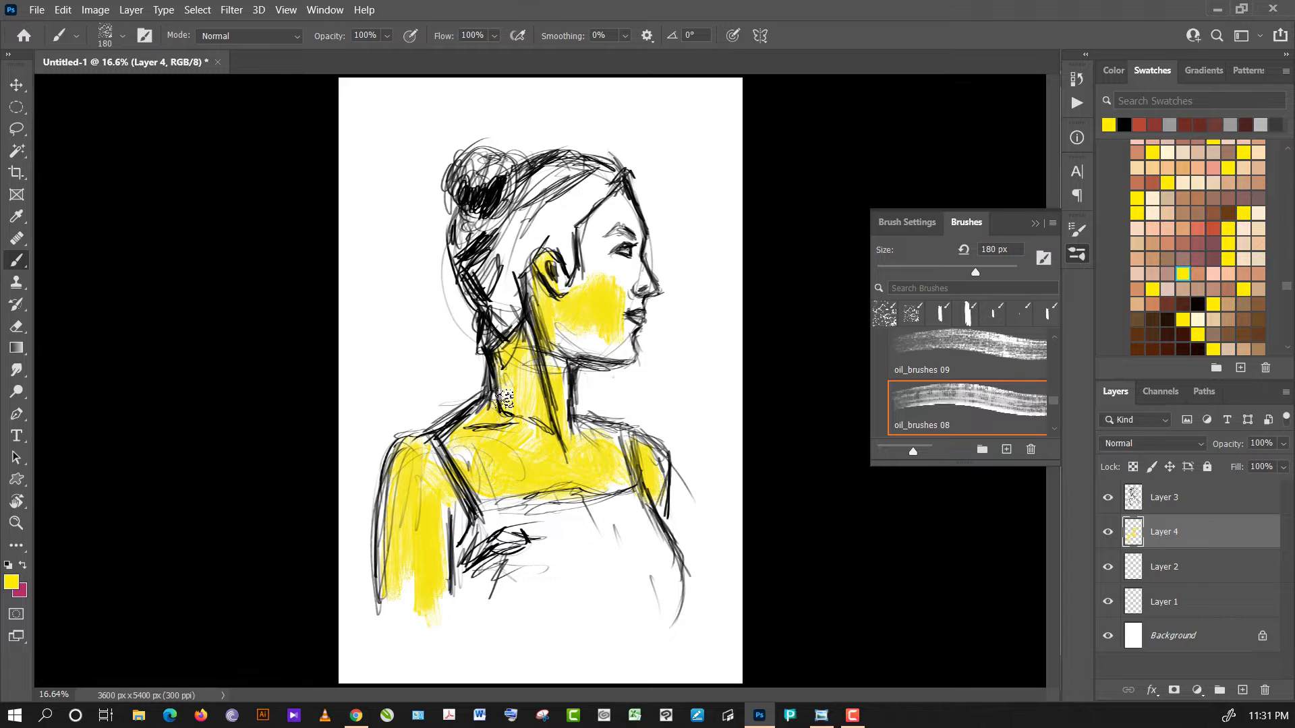
{"action": "mouse_move", "coordinate": [596, 307]}
{"action": "left_mouse_down"}
{"action": "mouse_move", "coordinate": [587, 223]}
{"action": "mouse_move", "coordinate": [624, 202]}
{"action": "mouse_move", "coordinate": [607, 283]}
{"action": "mouse_move", "coordinate": [634, 273]}
{"action": "mouse_move", "coordinate": [614, 232]}
{"action": "mouse_move", "coordinate": [634, 276]}
{"action": "mouse_move", "coordinate": [573, 324]}
{"action": "mouse_move", "coordinate": [612, 348]}
{"action": "mouse_move", "coordinate": [558, 337]}
{"action": "mouse_move", "coordinate": [559, 367]}
{"action": "mouse_move", "coordinate": [617, 348]}
{"action": "mouse_move", "coordinate": [550, 330]}
{"action": "mouse_move", "coordinate": [523, 346]}
{"action": "mouse_move", "coordinate": [643, 364]}
{"action": "left_mouse_up"}
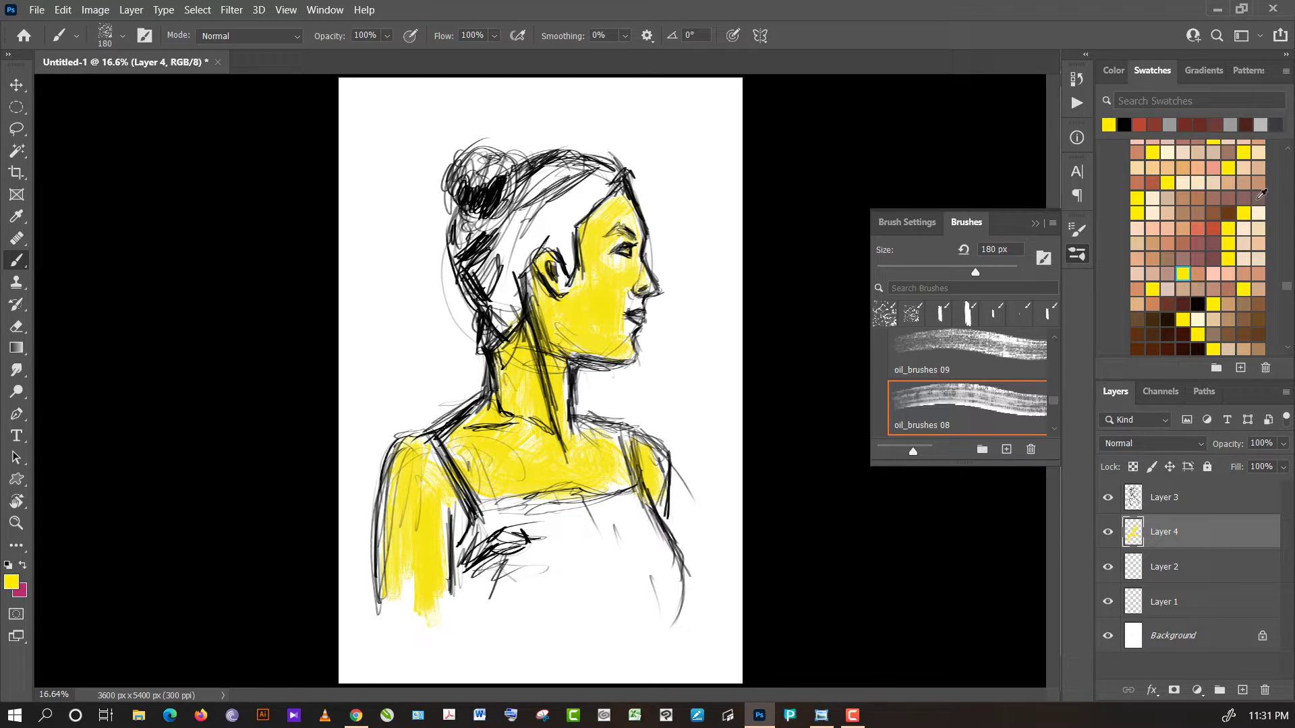
- Paint a red blush on the cheek, soften it with sampled yellow, and extend it down the neck
{"action": "left_click", "coordinate": [1208, 231]}
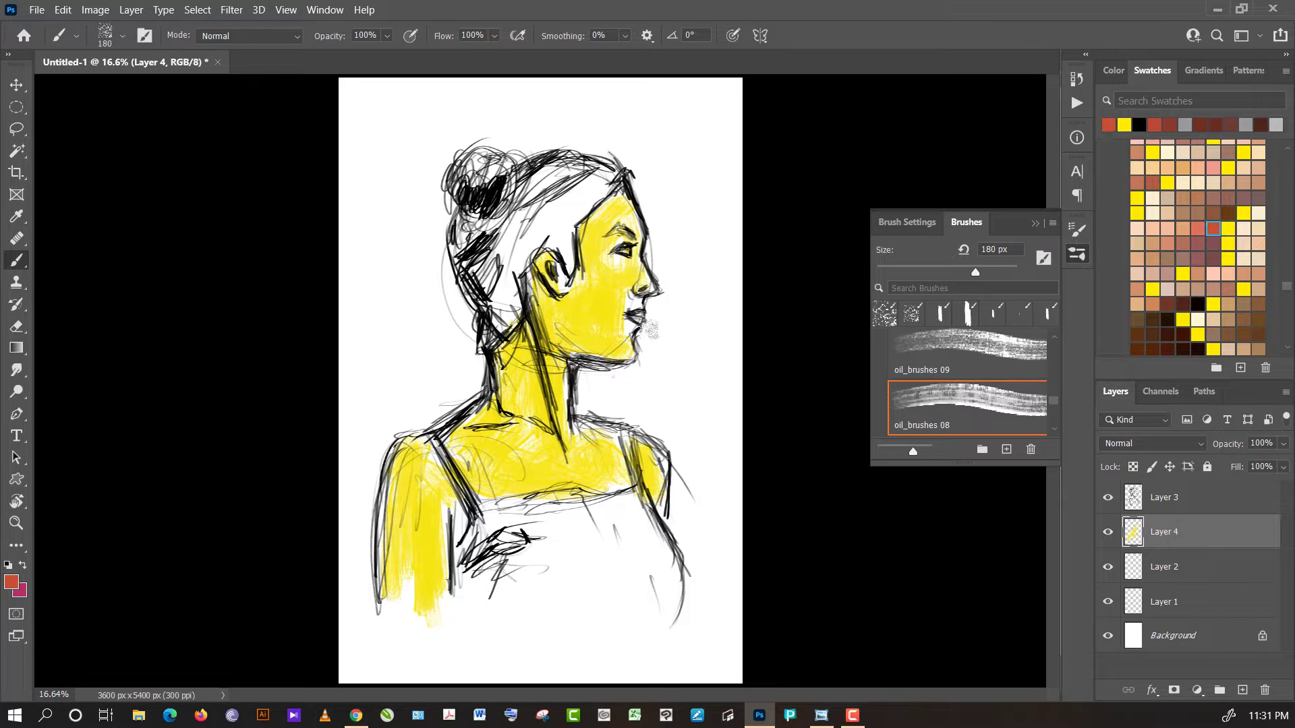
{"action": "mouse_move", "coordinate": [607, 293]}
{"action": "left_mouse_down"}
{"action": "mouse_move", "coordinate": [593, 296]}
{"action": "mouse_move", "coordinate": [600, 277]}
{"action": "mouse_move", "coordinate": [597, 303]}
{"action": "mouse_move", "coordinate": [602, 293]}
{"action": "left_mouse_up"}
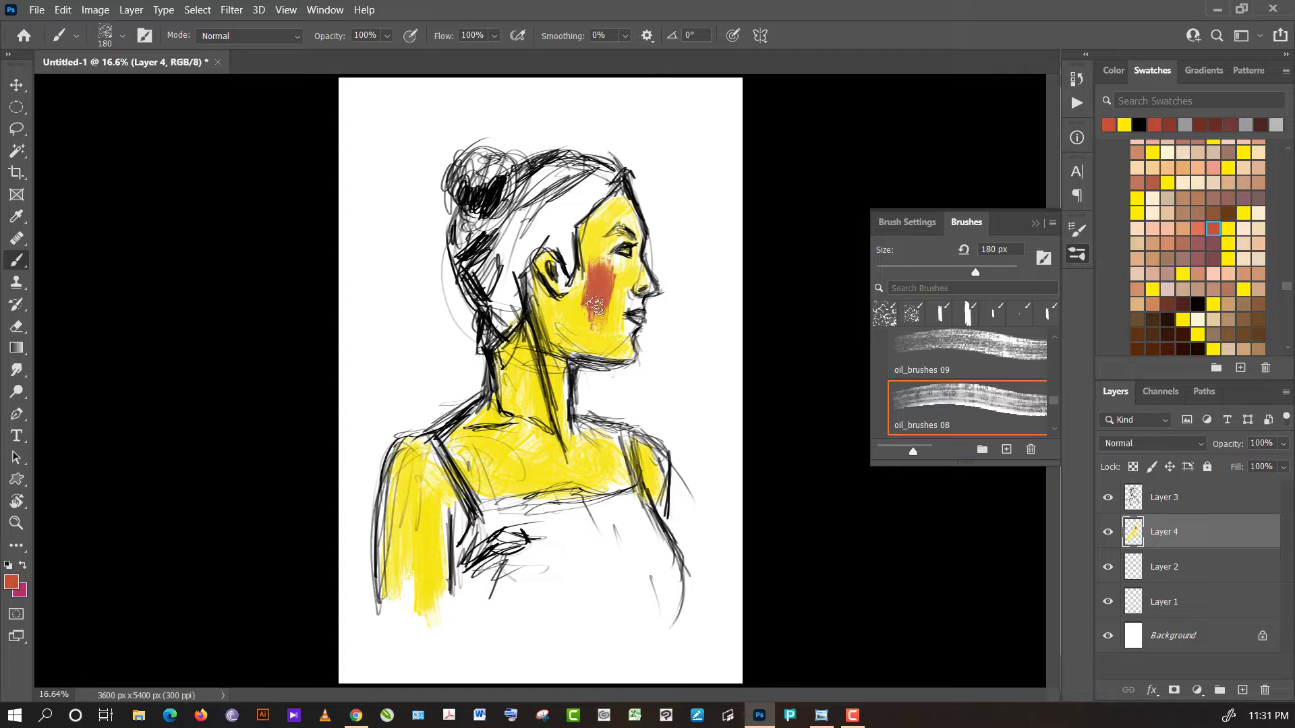
{"action": "left_click", "coordinate": [1197, 228]}
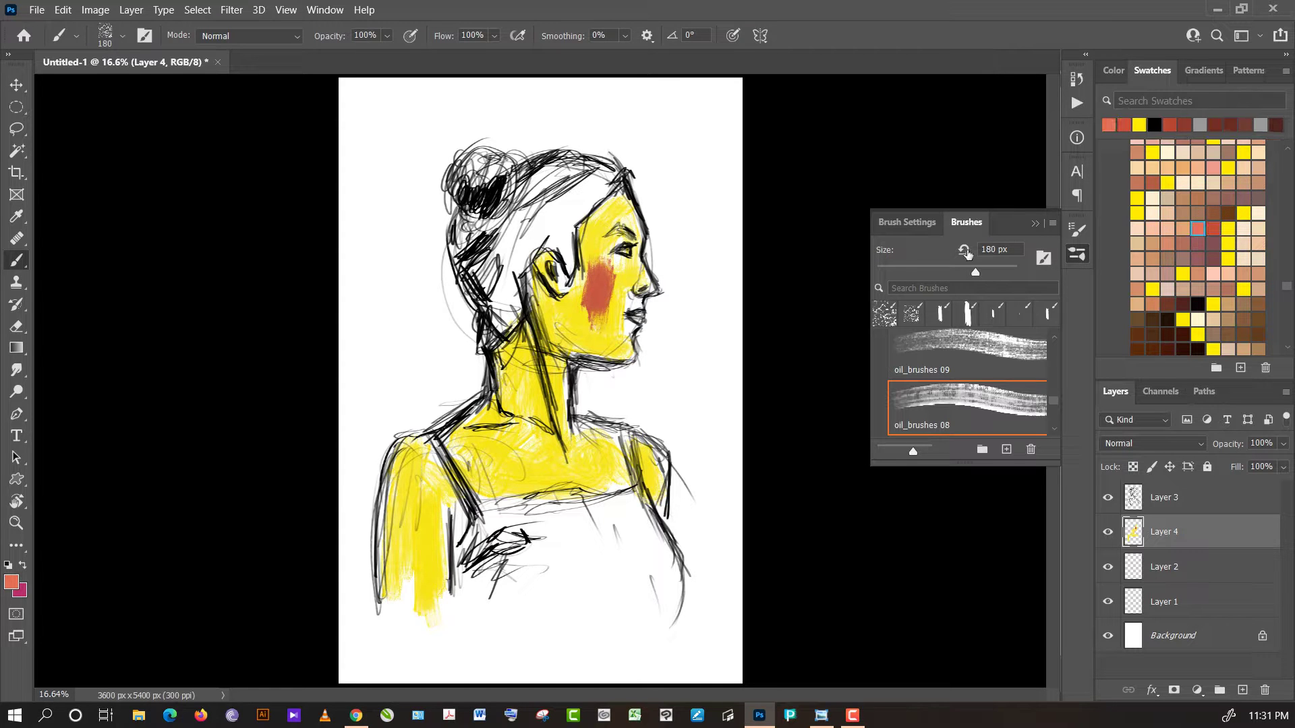
{"action": "mouse_move", "coordinate": [617, 300]}
{"action": "left_mouse_down"}
{"action": "mouse_move", "coordinate": [617, 280]}
{"action": "mouse_move", "coordinate": [600, 335]}
{"action": "left_mouse_up"}
{"action": "left_click", "coordinate": [618, 332], "text": "alt"}
{"action": "left_click", "coordinate": [594, 280], "text": "alt"}
{"action": "mouse_move", "coordinate": [592, 290]}
{"action": "left_mouse_down"}
{"action": "mouse_move", "coordinate": [581, 276]}
{"action": "mouse_move", "coordinate": [561, 303]}
{"action": "mouse_move", "coordinate": [563, 337]}
{"action": "mouse_move", "coordinate": [546, 291]}
{"action": "mouse_move", "coordinate": [570, 344]}
{"action": "mouse_move", "coordinate": [547, 307]}
{"action": "mouse_move", "coordinate": [550, 331]}
{"action": "mouse_move", "coordinate": [530, 317]}
{"action": "mouse_move", "coordinate": [526, 374]}
{"action": "mouse_move", "coordinate": [543, 413]}
{"action": "left_mouse_up"}
{"action": "mouse_move", "coordinate": [528, 362]}
{"action": "left_mouse_down"}
{"action": "mouse_move", "coordinate": [503, 371]}
{"action": "mouse_move", "coordinate": [505, 354]}
{"action": "left_mouse_up"}
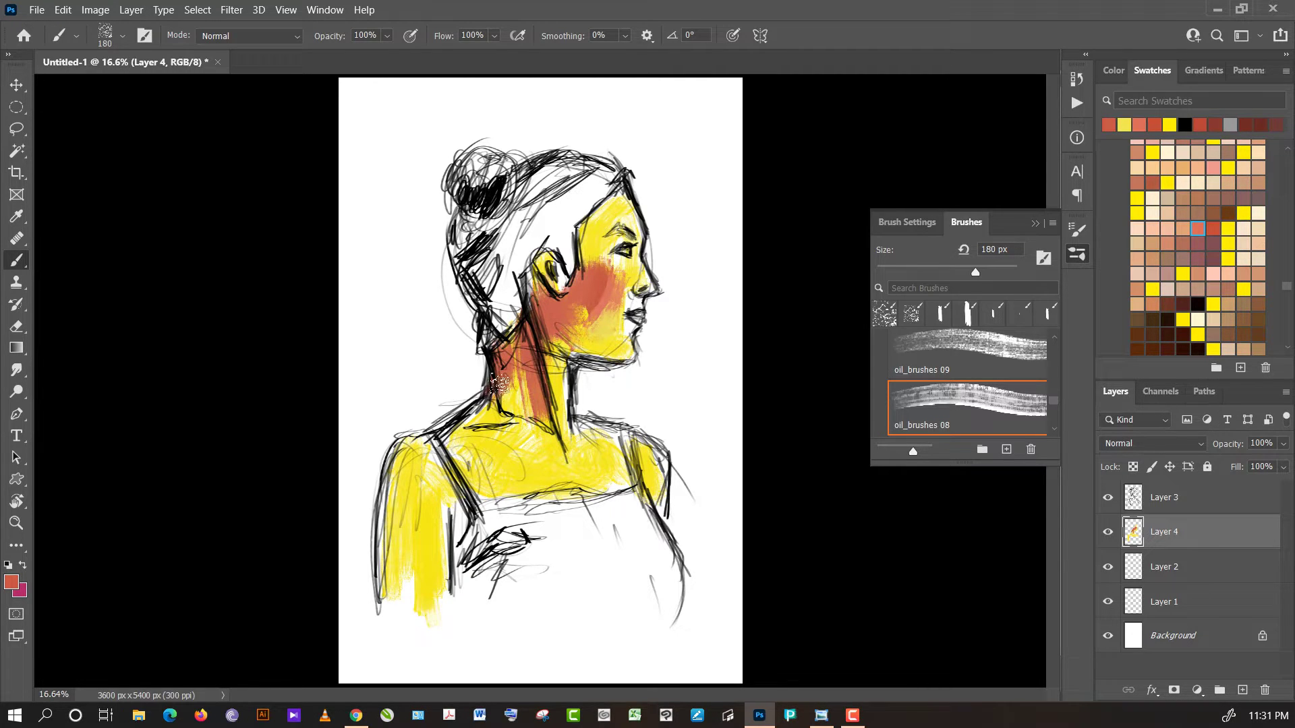
- Dab white near the shoulder and brush sampled orange-red across the upper chest
{"action": "left_click", "coordinate": [646, 387], "text": "alt"}
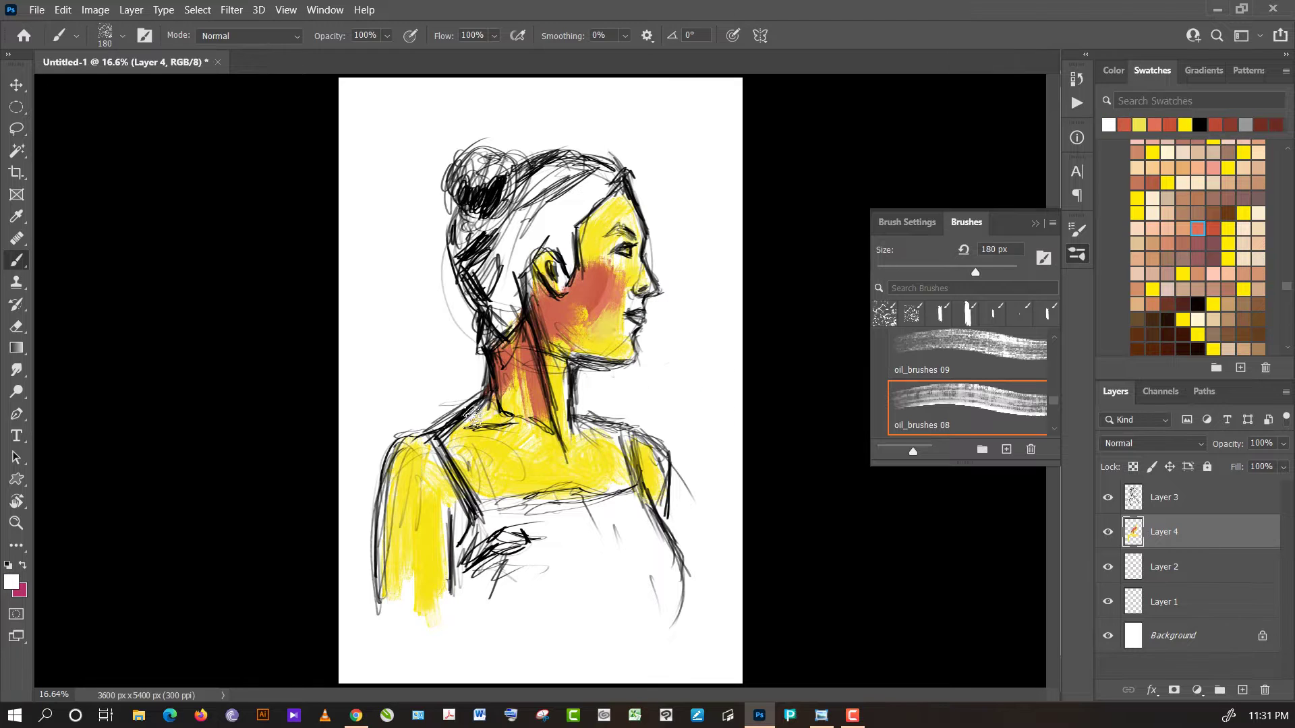
{"action": "left_click_drag", "start_coordinate": [471, 416], "coordinate": [476, 420]}
{"action": "left_click", "coordinate": [511, 368], "text": "alt"}
{"action": "left_click_drag", "start_coordinate": [521, 443], "coordinate": [582, 507]}
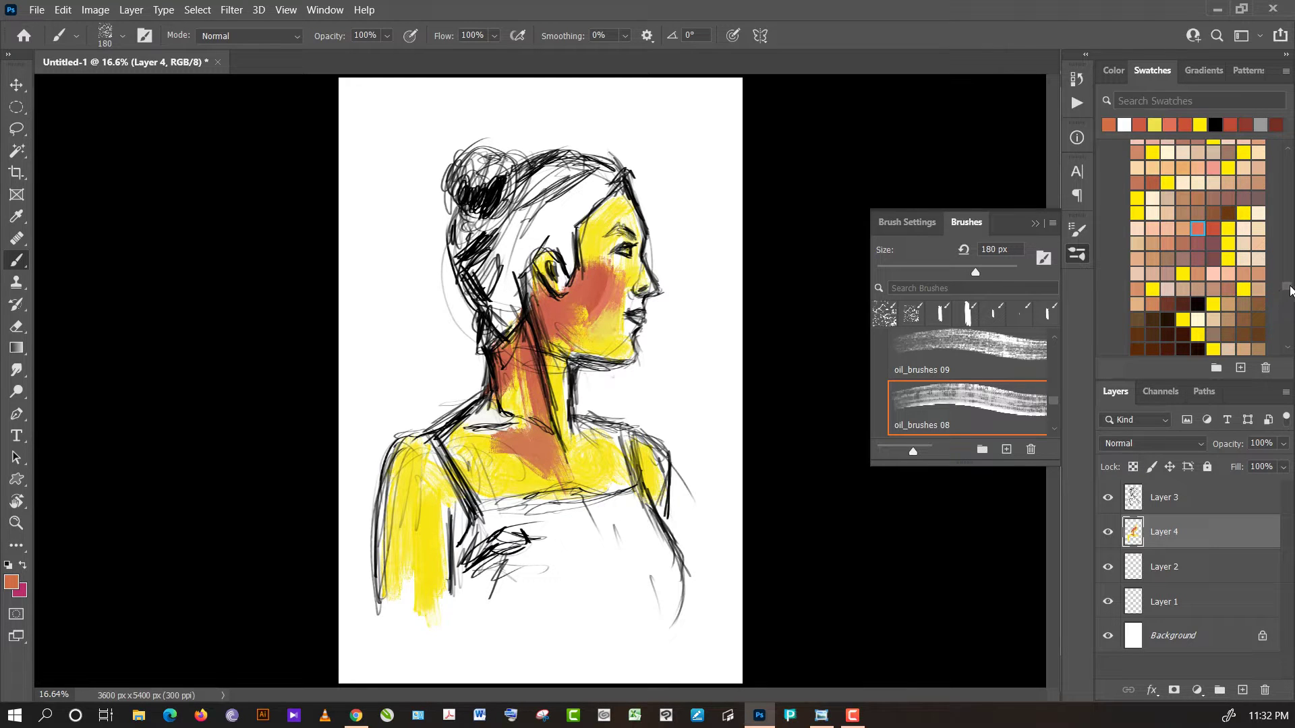
- Sample an olive tone and dab olive paint down the neck
{"action": "scroll", "coordinate": [1285, 289], "scroll_direction": "down", "scroll_amount": 2}
{"action": "scroll", "coordinate": [1281, 291], "scroll_direction": "down", "scroll_amount": 1}
{"action": "scroll", "coordinate": [1279, 292], "scroll_direction": "down", "scroll_amount": 2}
{"action": "scroll", "coordinate": [1276, 291], "scroll_direction": "down", "scroll_amount": 2}
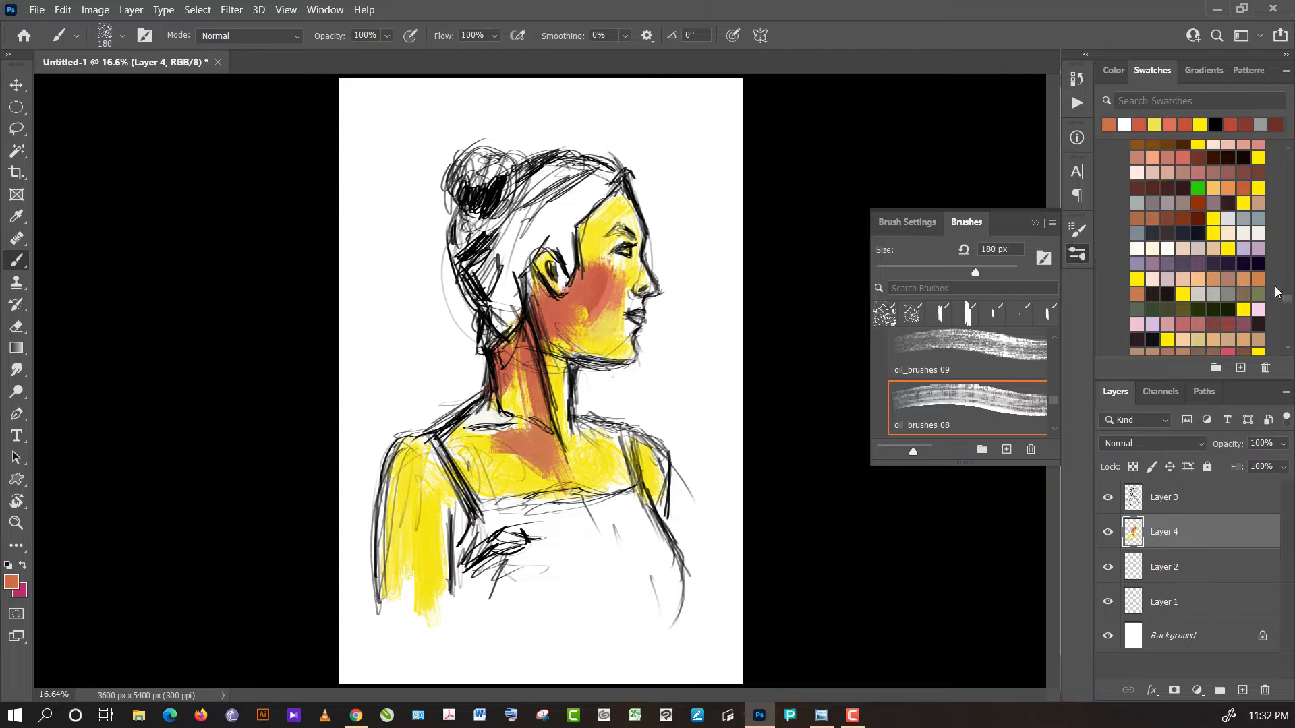
{"action": "left_click", "coordinate": [1197, 187]}
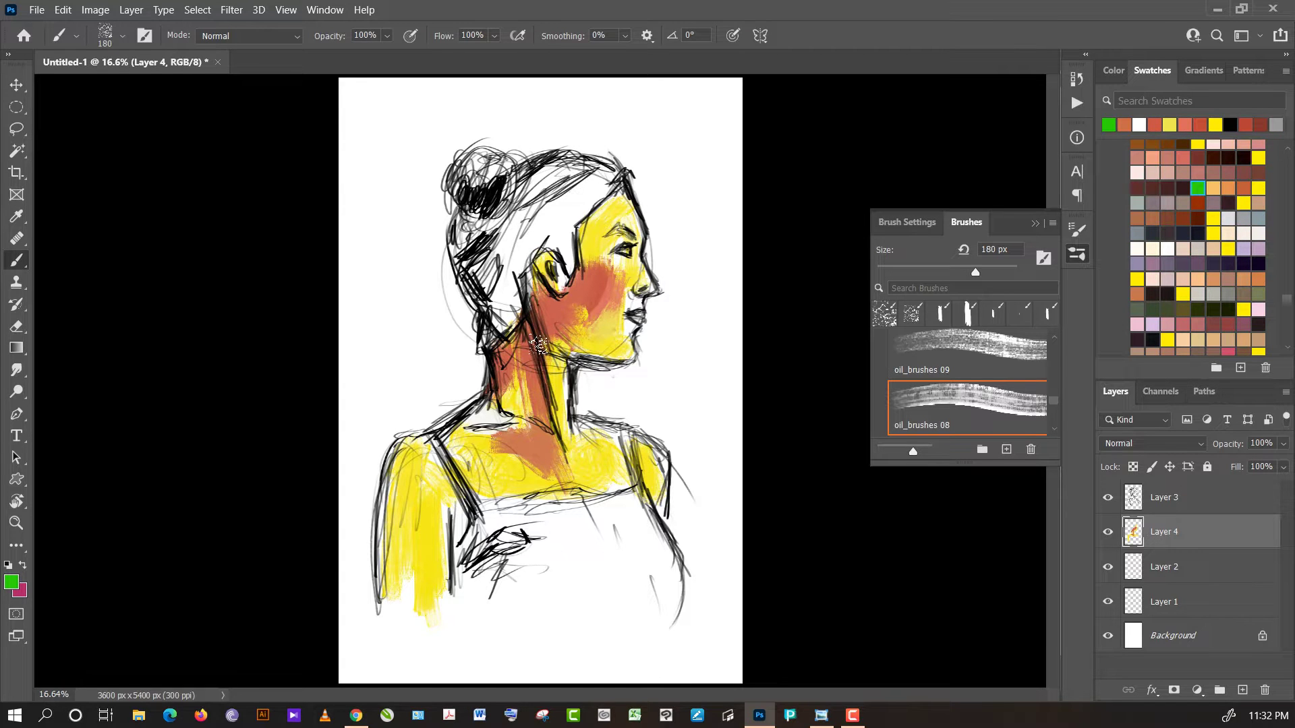
{"action": "left_click", "coordinate": [528, 337], "text": "alt"}
{"action": "left_click_drag", "start_coordinate": [529, 334], "coordinate": [538, 405]}
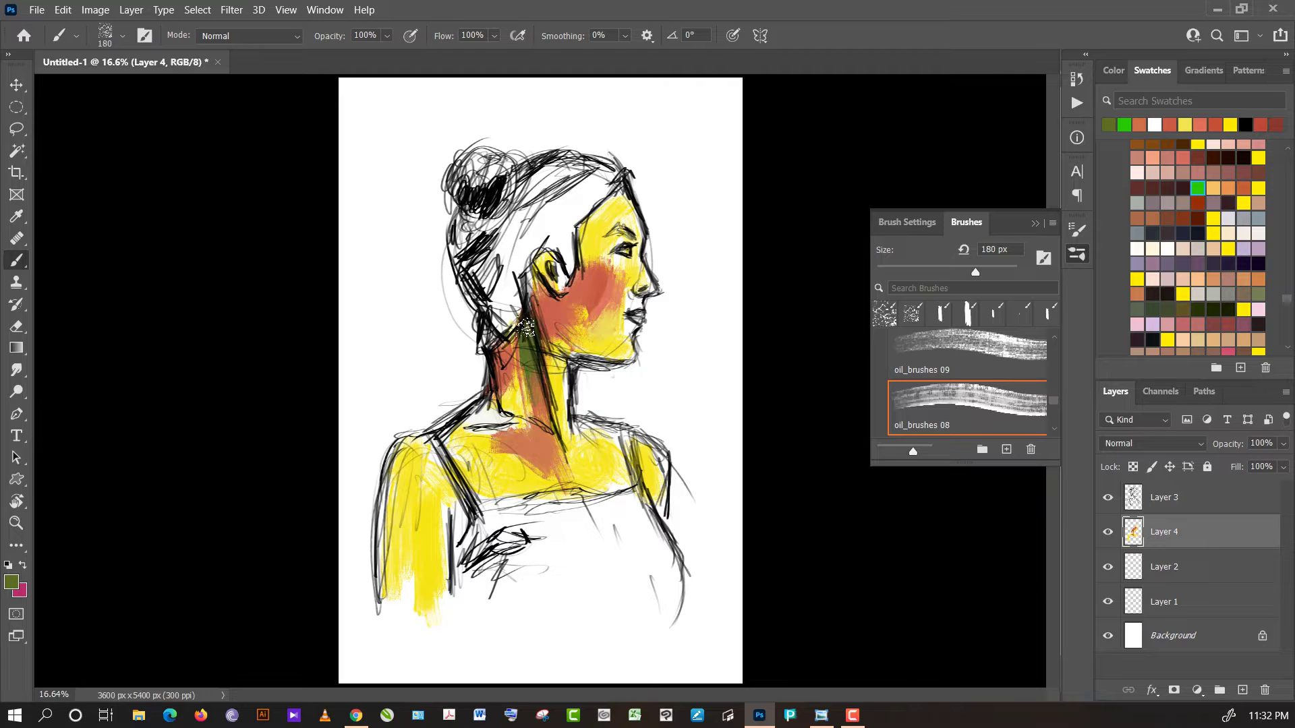
- Shade the neck with dark brown, then lighten it with salmon red
{"action": "left_click", "coordinate": [507, 358], "text": "alt"}
{"action": "mouse_move", "coordinate": [507, 358]}
{"action": "left_mouse_down"}
{"action": "mouse_move", "coordinate": [499, 411]}
{"action": "mouse_move", "coordinate": [516, 407]}
{"action": "mouse_move", "coordinate": [502, 371]}
{"action": "mouse_move", "coordinate": [516, 350]}
{"action": "left_mouse_up"}
{"action": "left_click", "coordinate": [507, 400], "text": "alt"}
{"action": "left_click", "coordinate": [508, 404], "text": "alt"}
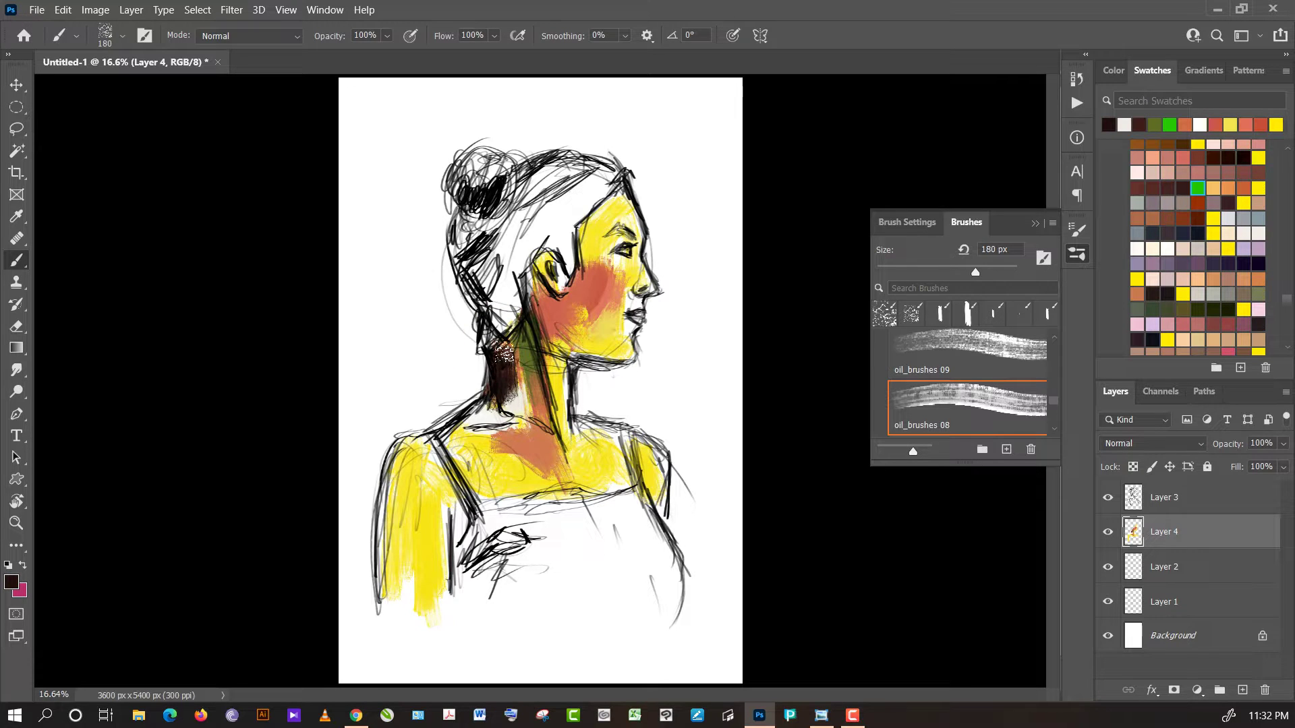
{"action": "left_click", "coordinate": [513, 393], "text": "alt"}
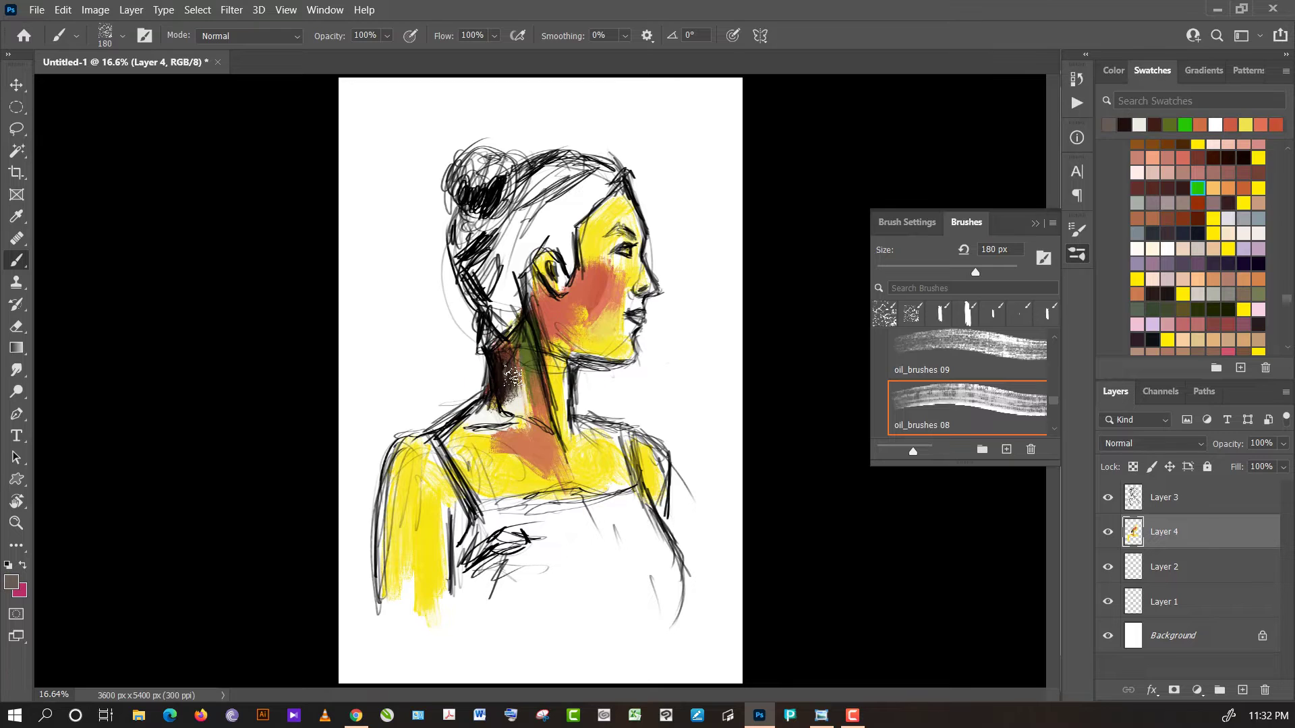
{"action": "left_click", "coordinate": [569, 314], "text": "alt"}
{"action": "mouse_move", "coordinate": [508, 357]}
{"action": "left_mouse_down"}
{"action": "mouse_move", "coordinate": [518, 388]}
{"action": "mouse_move", "coordinate": [526, 337]}
{"action": "mouse_move", "coordinate": [556, 405]}
{"action": "left_mouse_up"}
- Paint a bright green band across the hair above the forehead
{"action": "left_click", "coordinate": [533, 354], "text": "alt"}
{"action": "left_click", "coordinate": [611, 381], "text": "alt"}
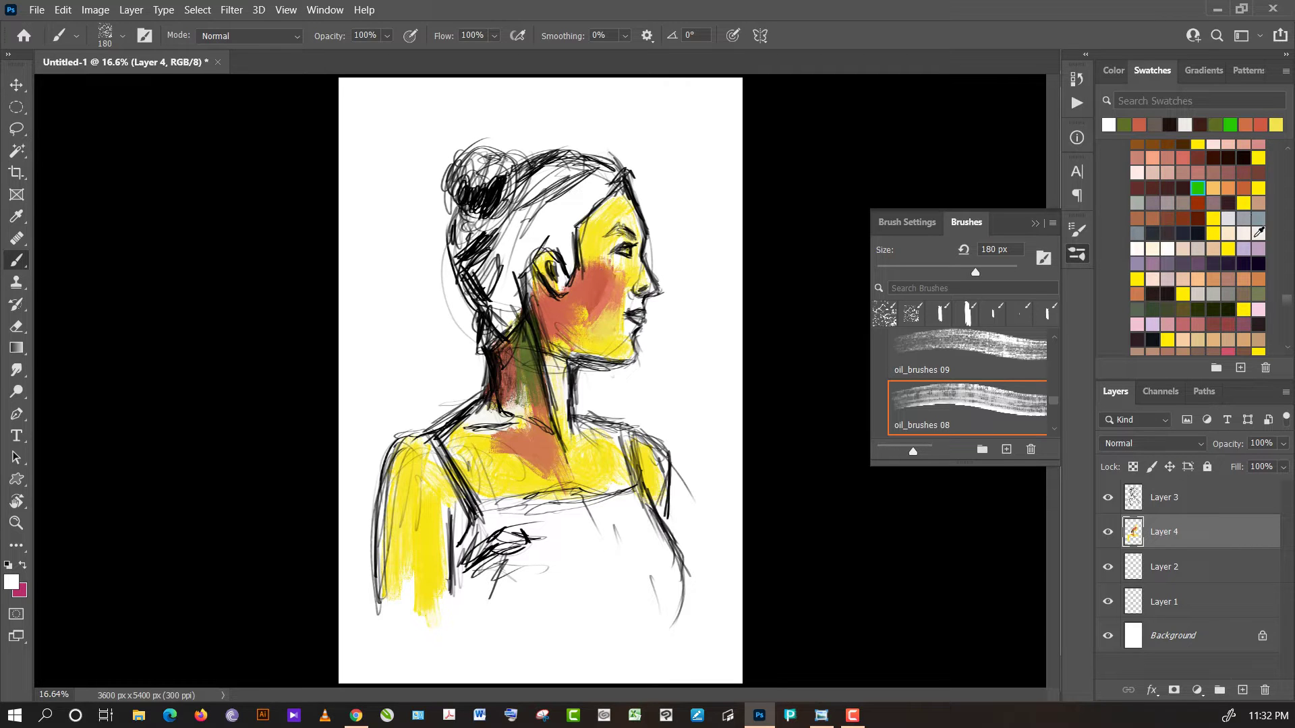
{"action": "left_click", "coordinate": [1197, 186]}
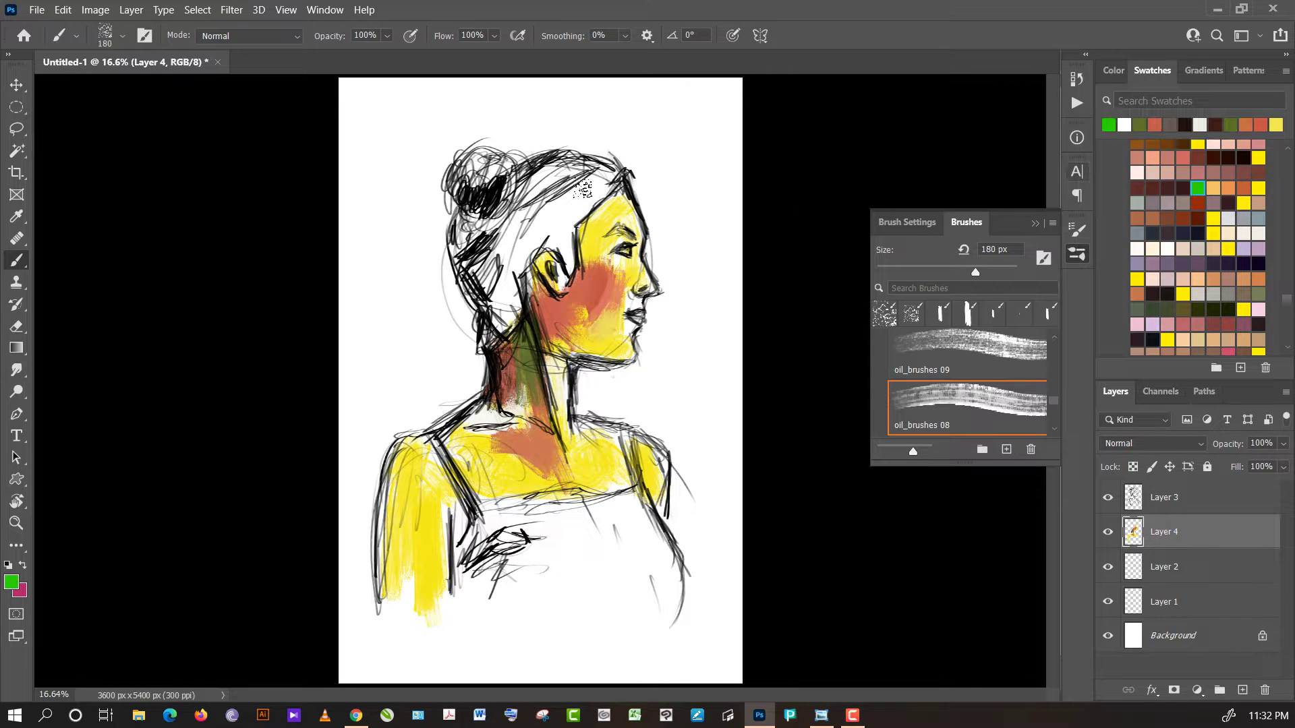
{"action": "mouse_move", "coordinate": [565, 218]}
{"action": "left_mouse_down"}
{"action": "mouse_move", "coordinate": [594, 178]}
{"action": "mouse_move", "coordinate": [544, 209]}
{"action": "mouse_move", "coordinate": [565, 254]}
{"action": "mouse_move", "coordinate": [587, 200]}
{"action": "left_mouse_up"}
- Cover the yellow temple with salmon and add a light stroke along the jaw and cheek
{"action": "left_click", "coordinate": [595, 286], "text": "alt"}
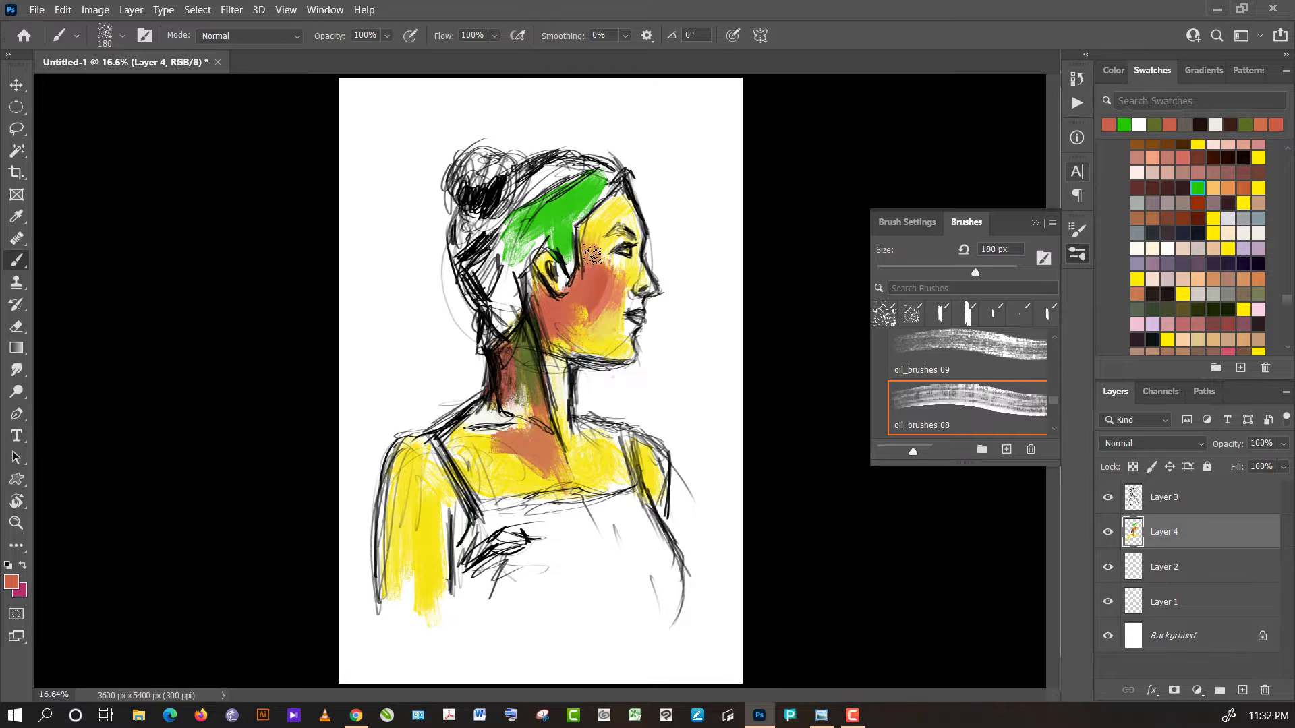
{"action": "mouse_move", "coordinate": [590, 228]}
{"action": "left_mouse_down"}
{"action": "mouse_move", "coordinate": [625, 211]}
{"action": "mouse_move", "coordinate": [600, 229]}
{"action": "left_mouse_up"}
{"action": "left_click", "coordinate": [673, 197], "text": "alt"}
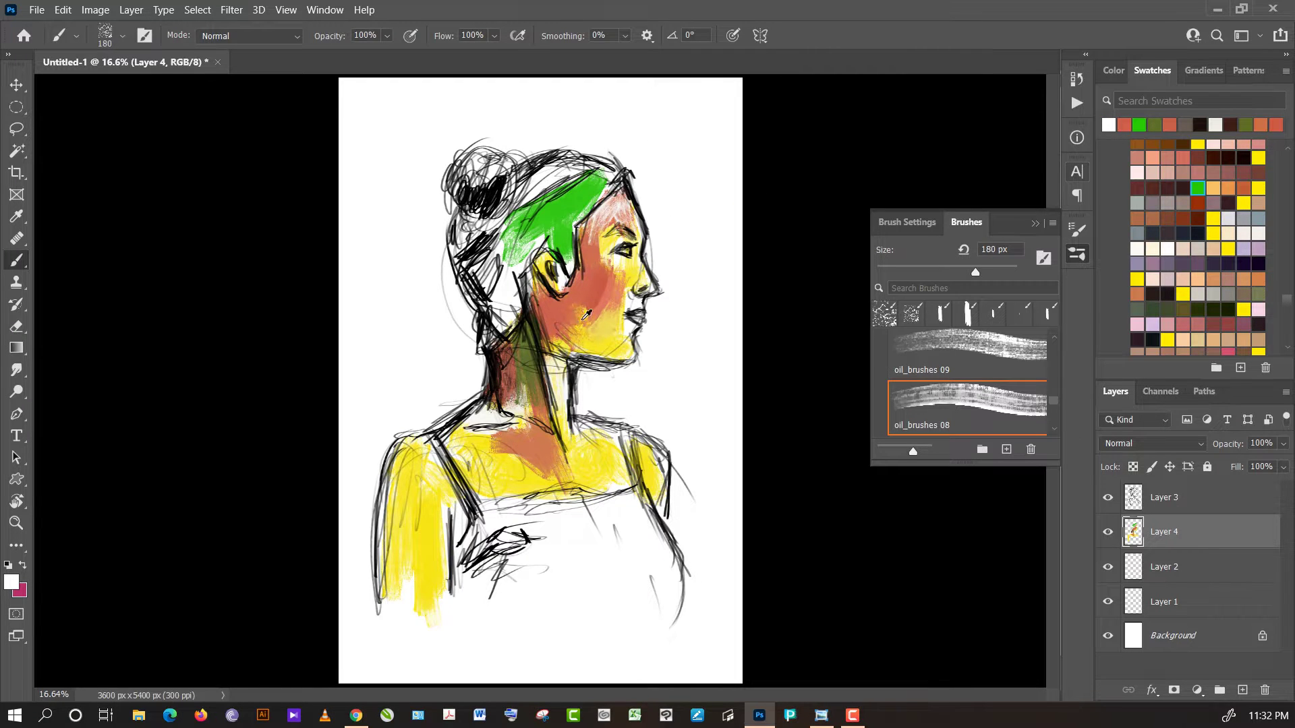
{"action": "left_click", "coordinate": [588, 297], "text": "alt"}
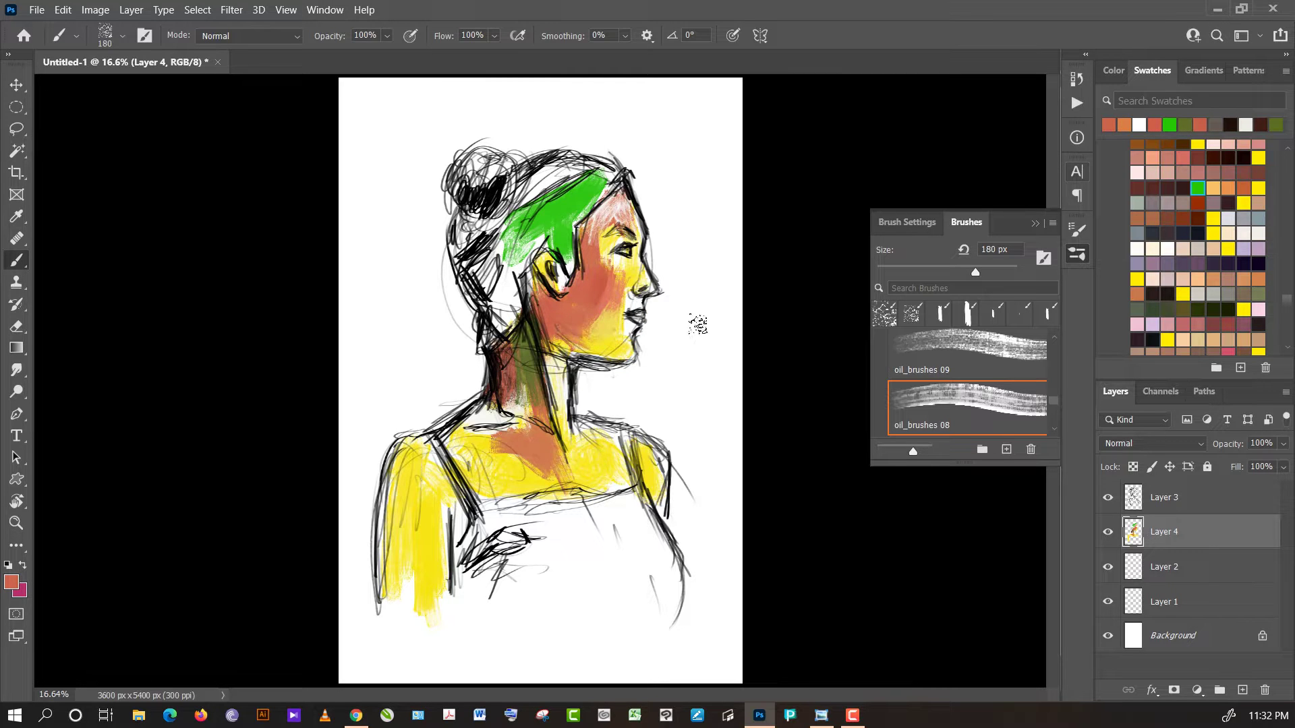
{"action": "left_click", "coordinate": [688, 334], "text": "alt"}
{"action": "mouse_move", "coordinate": [563, 330]}
{"action": "left_mouse_down"}
{"action": "mouse_move", "coordinate": [592, 345]}
{"action": "mouse_move", "coordinate": [611, 305]}
{"action": "mouse_move", "coordinate": [594, 315]}
{"action": "left_mouse_up"}
- Brush salmon paint upward along the cheek
{"action": "left_click", "coordinate": [610, 304], "text": "alt"}
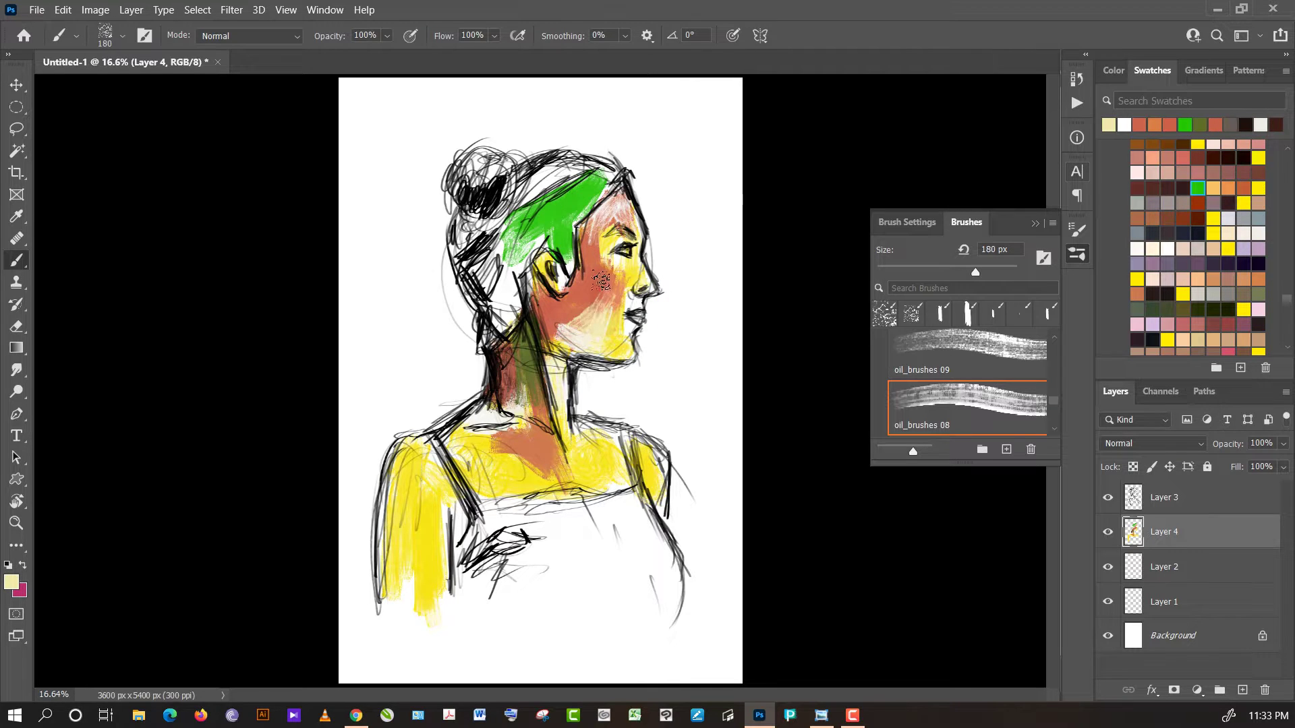
{"action": "left_click", "coordinate": [594, 313], "text": "alt"}
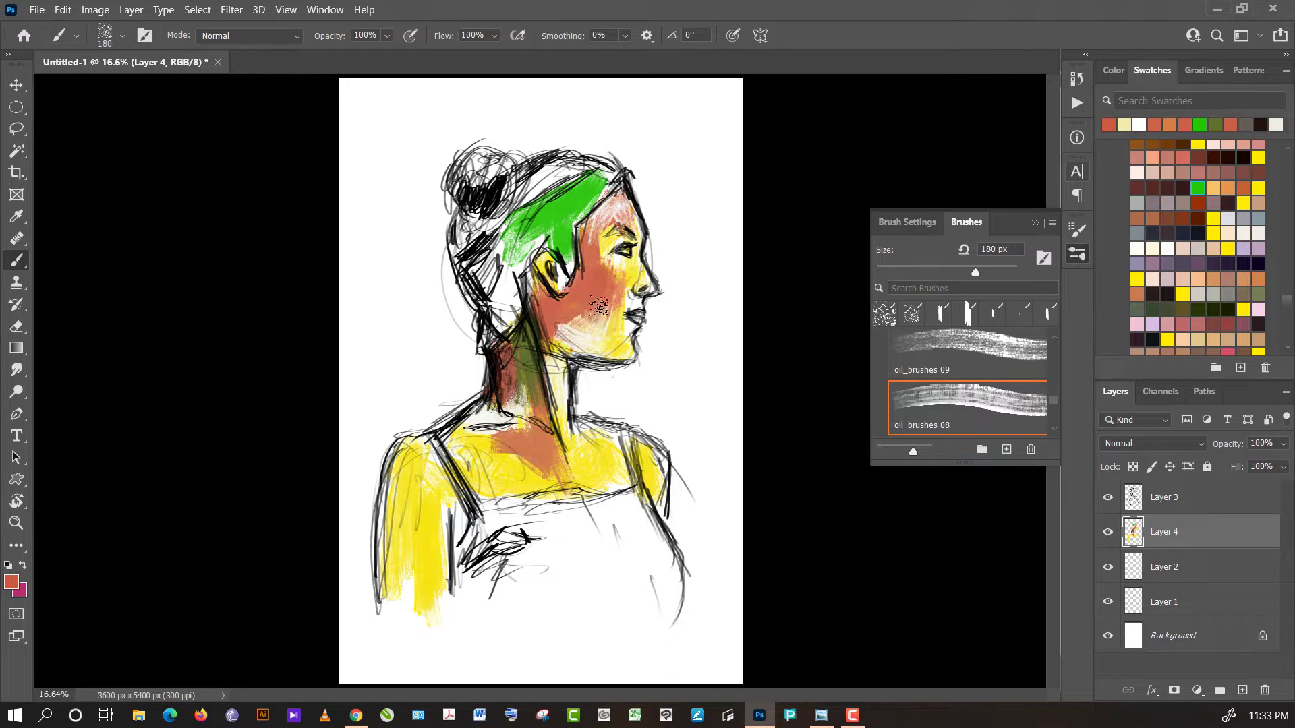
{"action": "left_click_drag", "start_coordinate": [600, 318], "coordinate": [600, 277]}
{"action": "left_click_drag", "start_coordinate": [1289, 305], "coordinate": [1288, 308]}
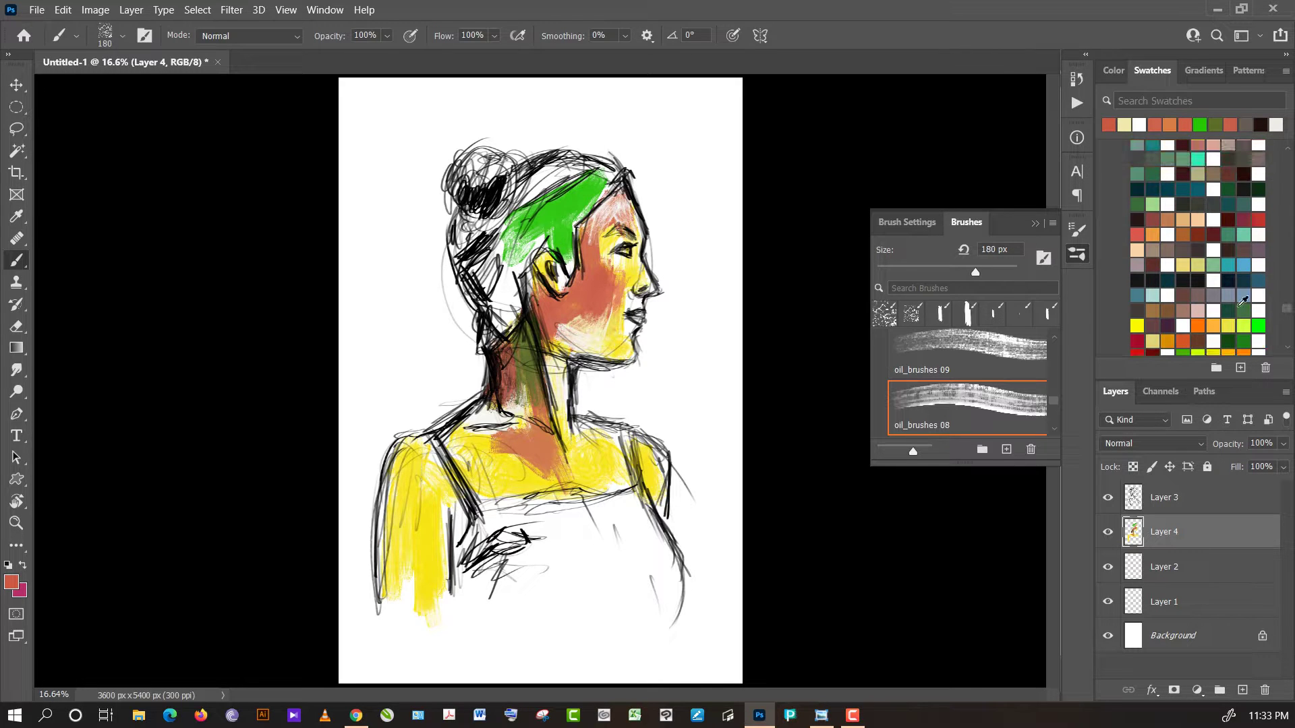
- Paint a red blush on the cheek and dab salmon near the nose
{"action": "left_click", "coordinate": [1140, 347]}
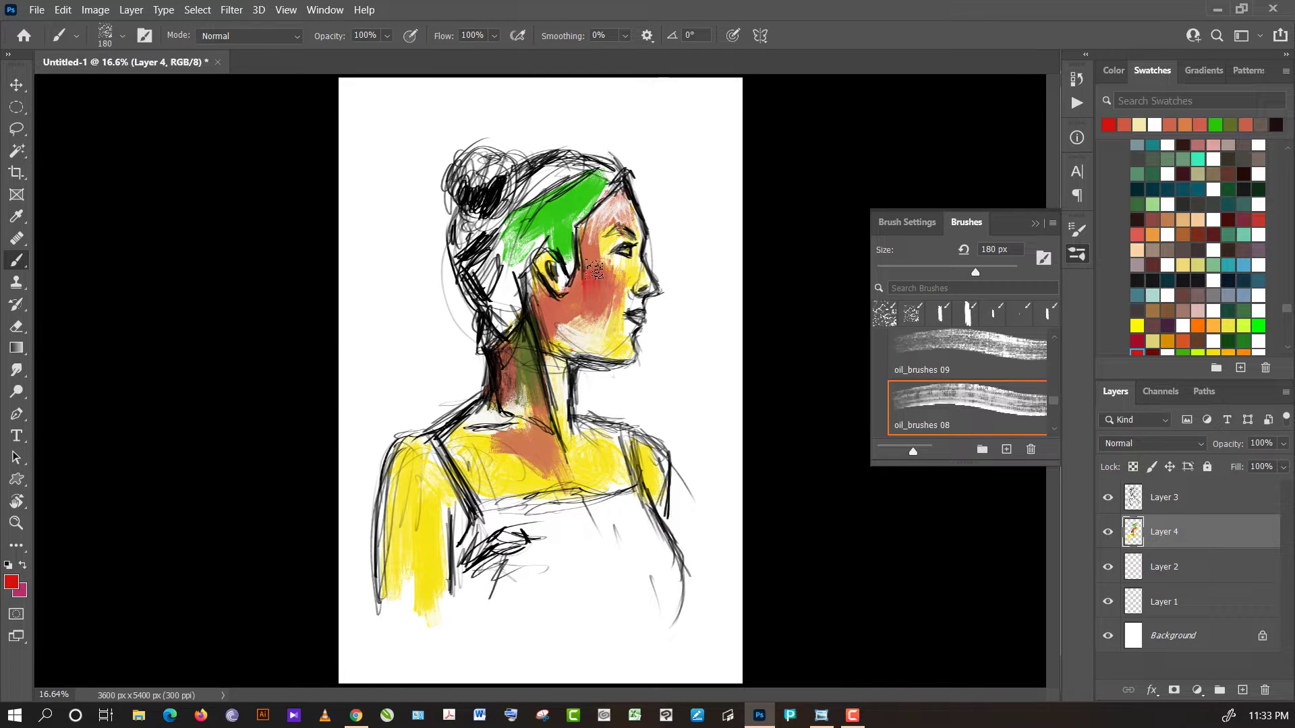
{"action": "left_click_drag", "start_coordinate": [594, 284], "coordinate": [592, 305]}
{"action": "left_click", "coordinate": [709, 281], "text": "alt"}
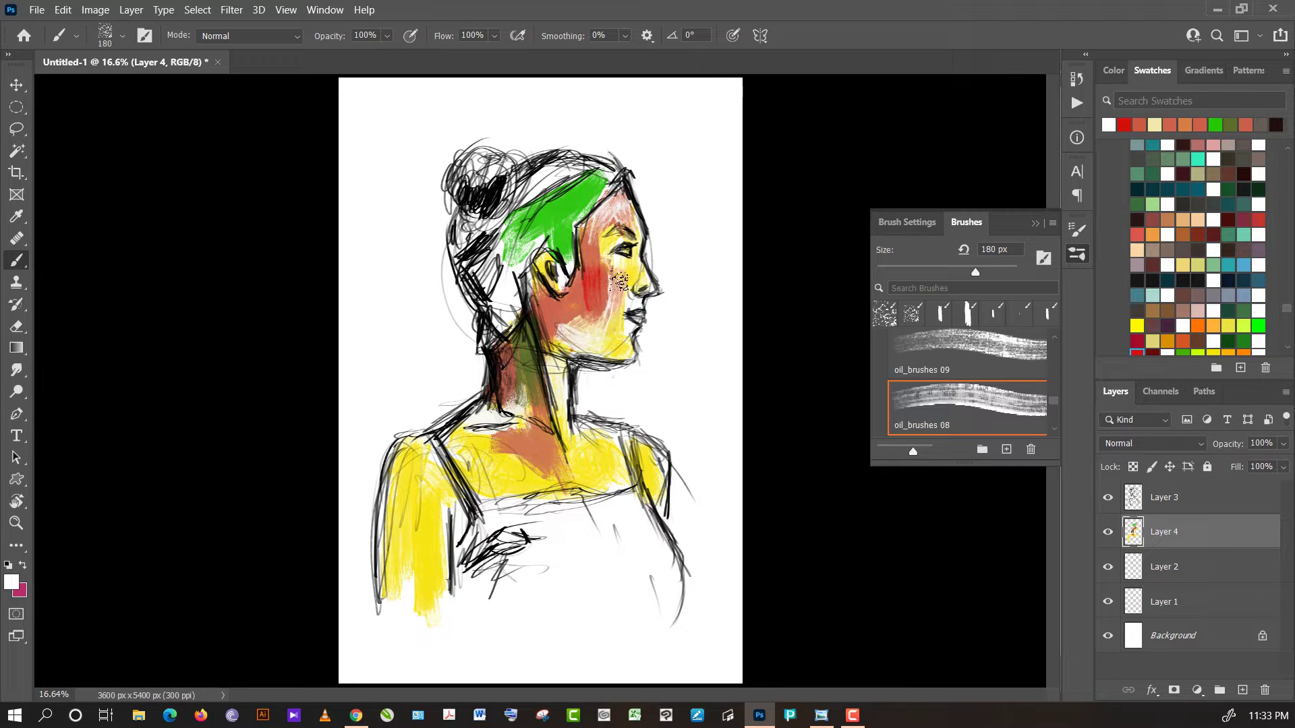
{"action": "left_click", "coordinate": [574, 307], "text": "alt"}
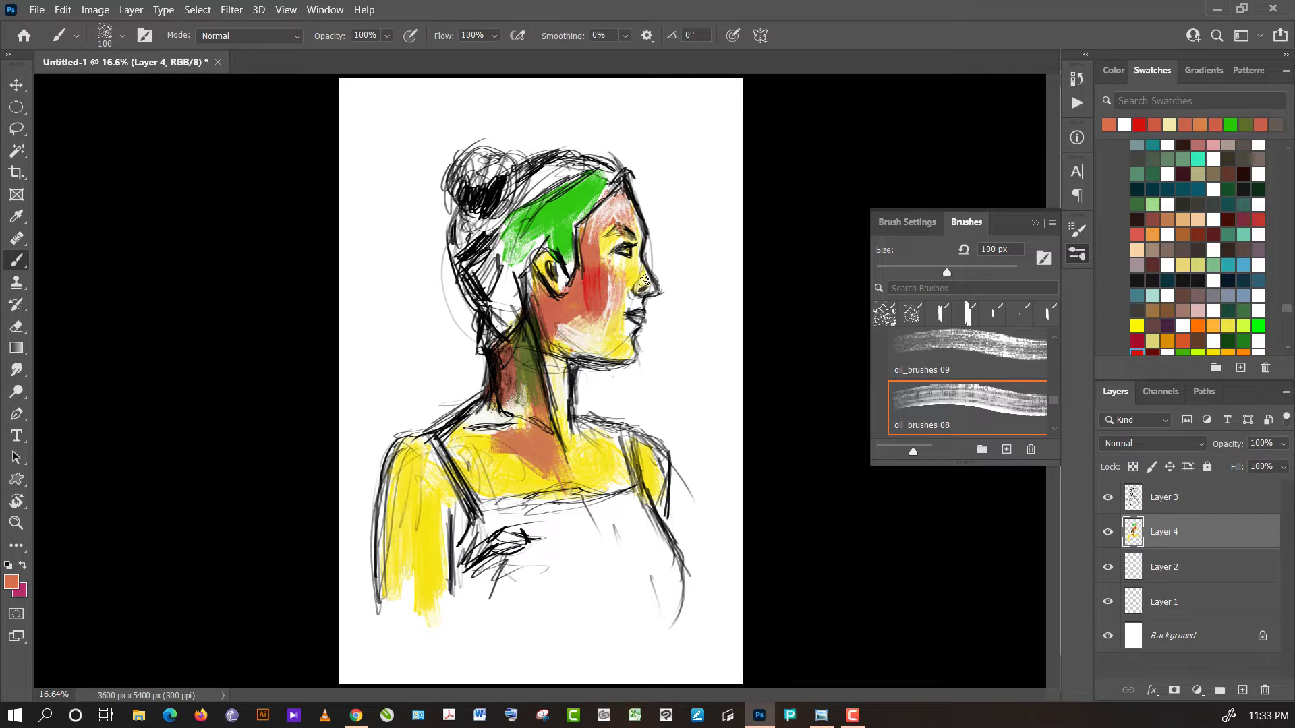
{"action": "left_click", "coordinate": [644, 280]}
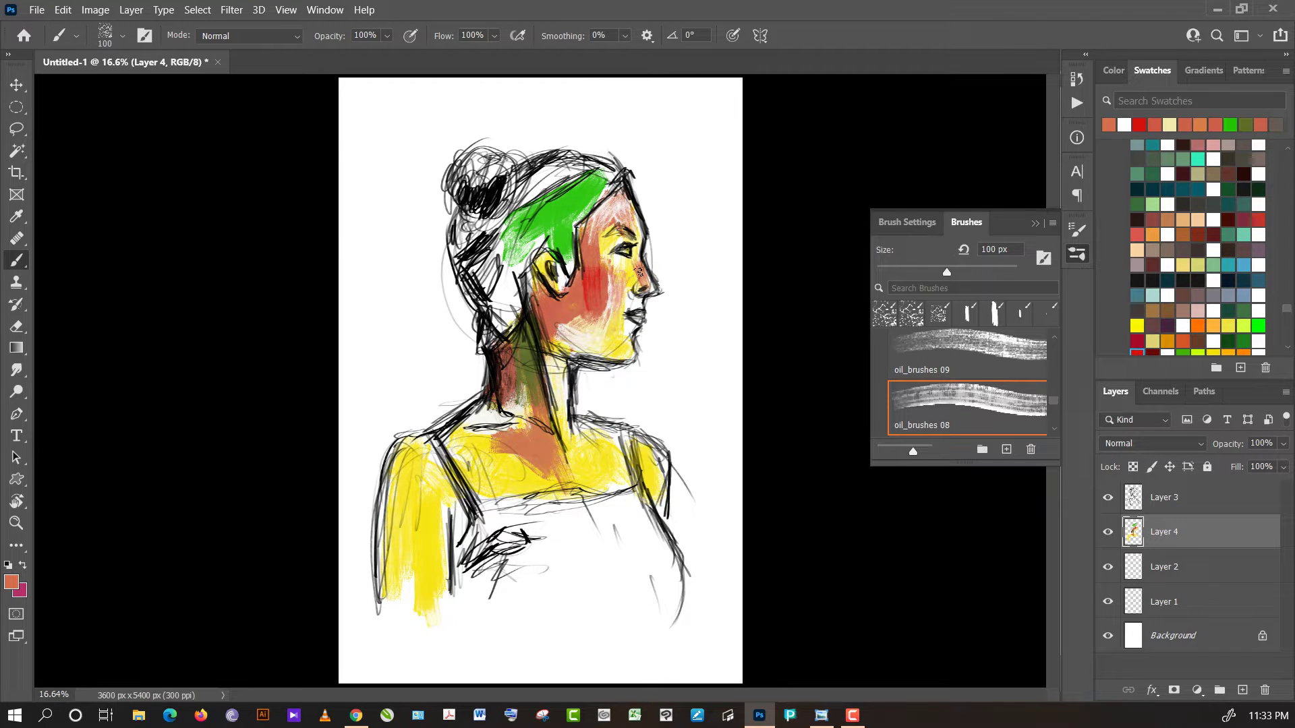
- Duplicate Layer 3 as a hidden backup, then merge Layer 3 down into Layer 4
{"action": "left_click", "coordinate": [1184, 504]}
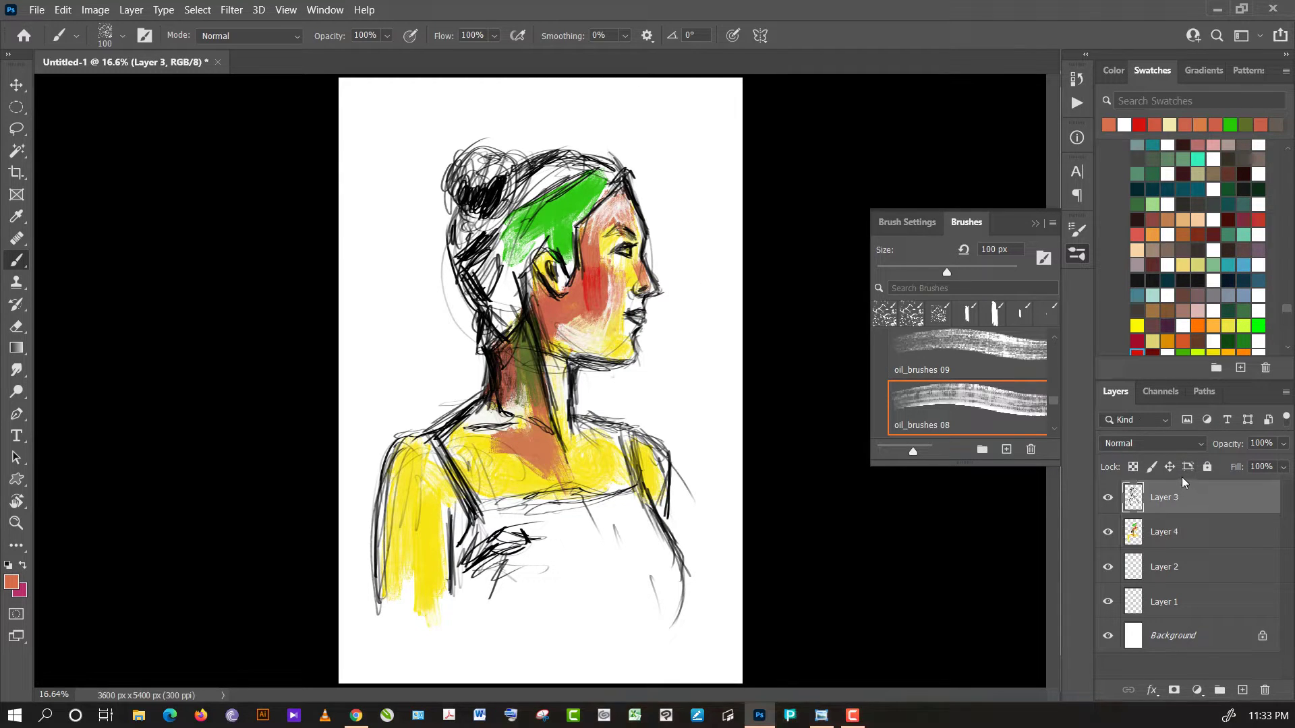
{"action": "key", "text": "ctrl+j"}
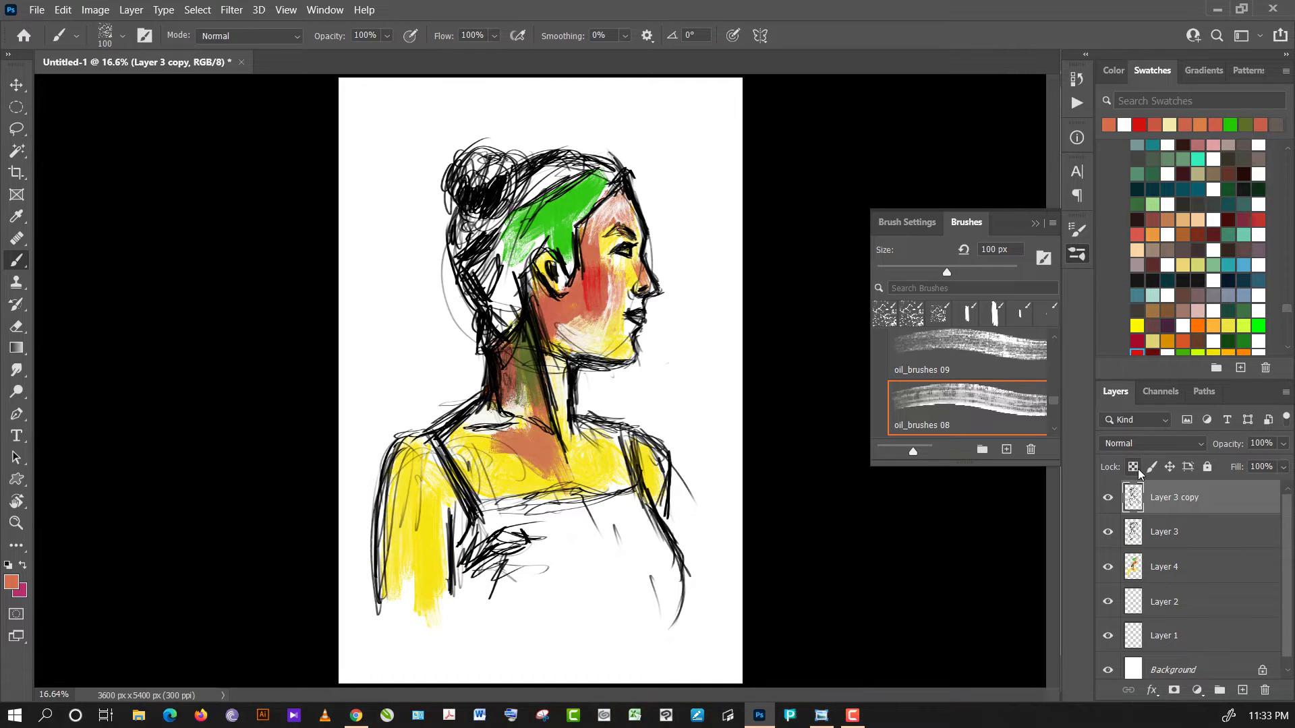
{"action": "left_click", "coordinate": [1107, 499]}
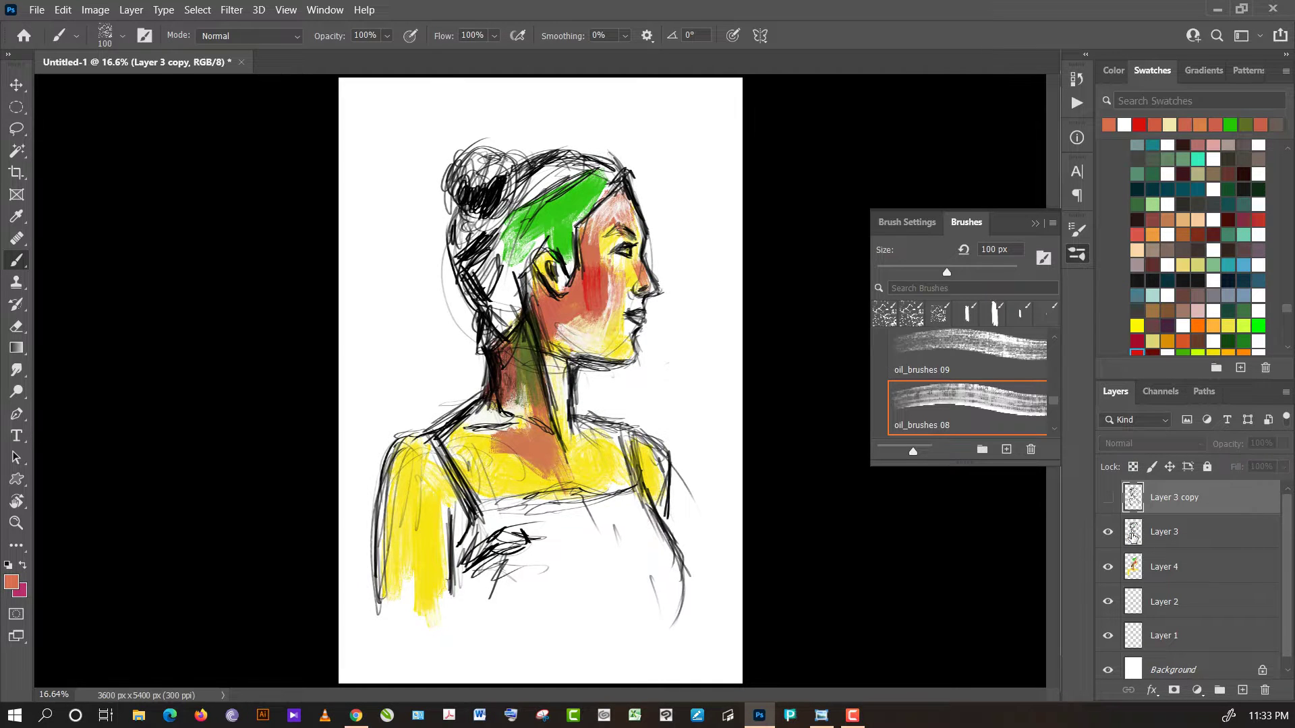
{"action": "left_click", "coordinate": [1167, 533]}
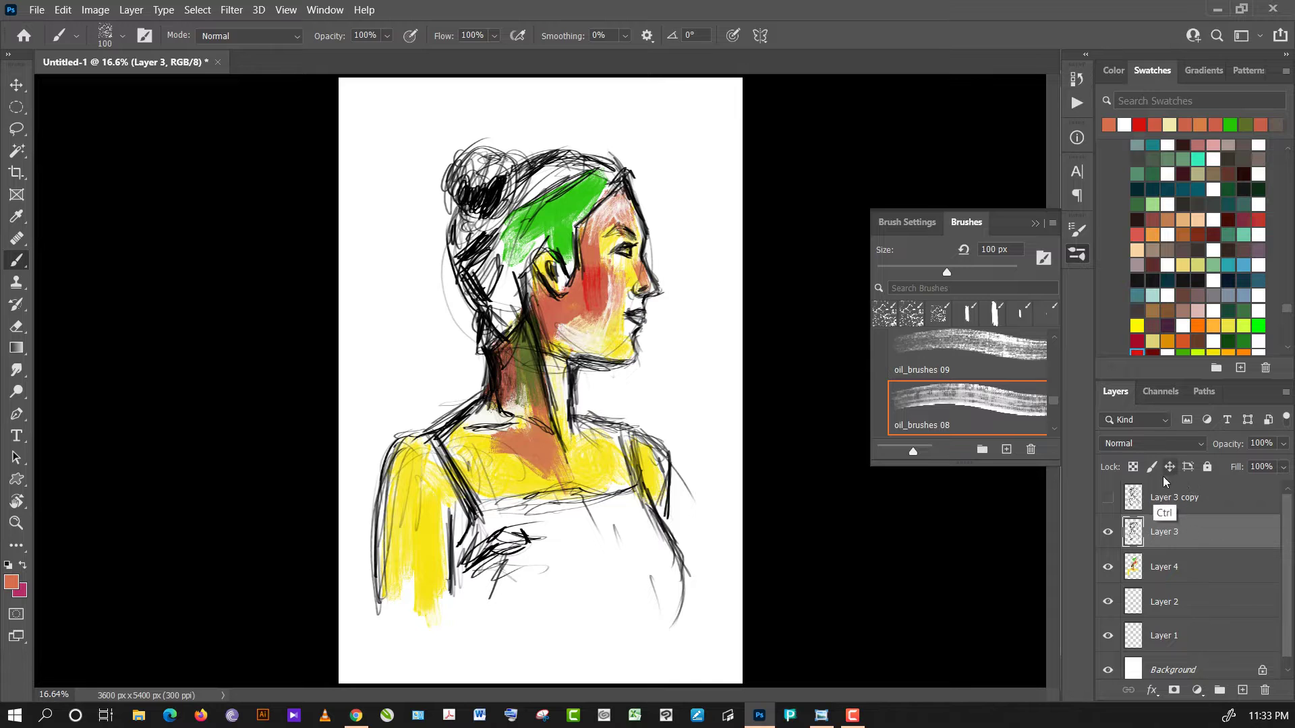
{"action": "key", "text": "ctrl+e"}
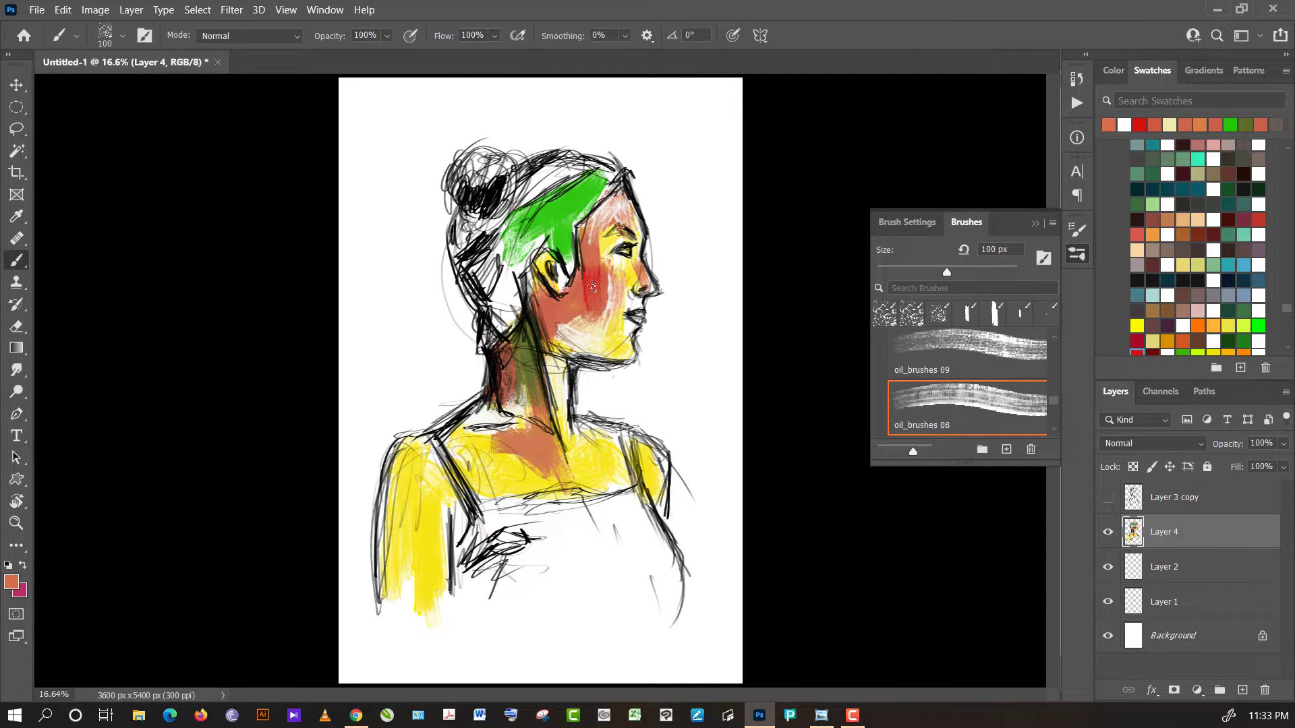
{"action": "left_click", "coordinate": [592, 290], "text": "alt"}
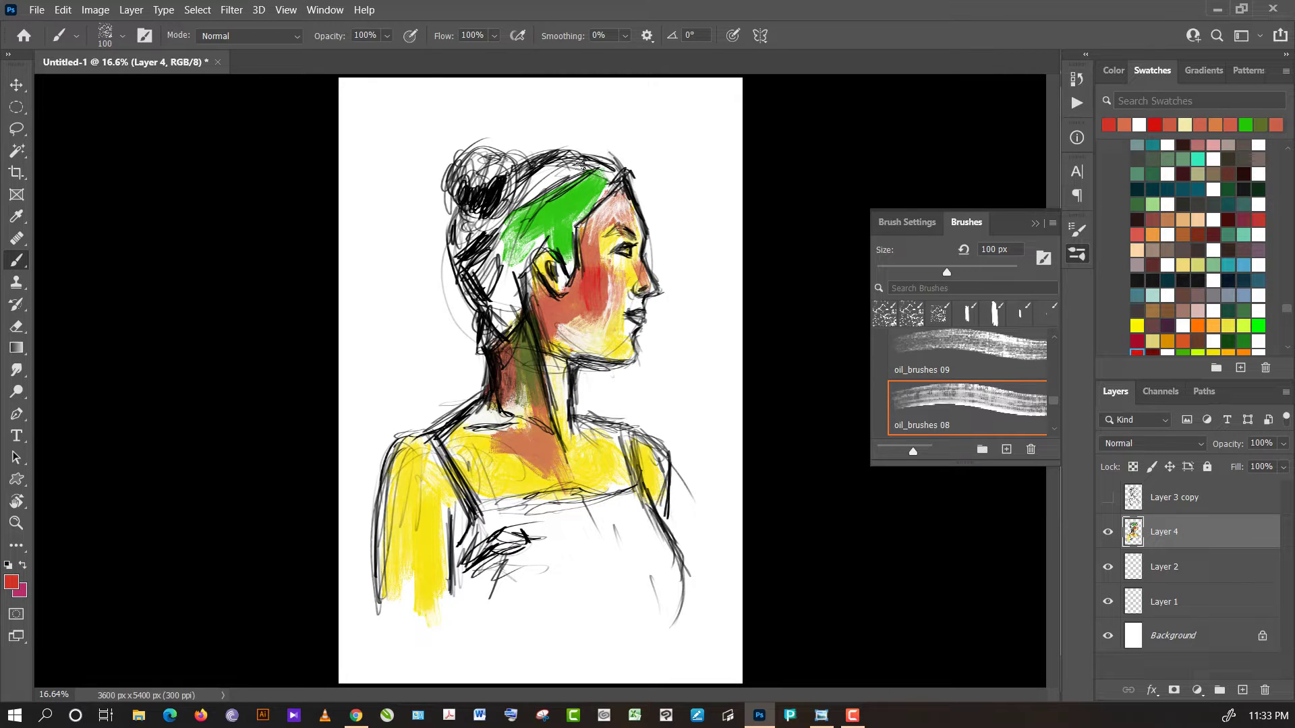
- Paint black across the green hair band and the hair below it
{"action": "mouse_move", "coordinate": [544, 213]}
{"action": "left_mouse_down"}
{"action": "mouse_move", "coordinate": [566, 193]}
{"action": "mouse_move", "coordinate": [538, 222]}
{"action": "left_mouse_up"}
{"action": "left_click", "coordinate": [741, 135], "text": "alt"}
{"action": "mouse_move", "coordinate": [583, 186]}
{"action": "left_mouse_down"}
{"action": "mouse_move", "coordinate": [519, 229]}
{"action": "mouse_move", "coordinate": [529, 236]}
{"action": "mouse_move", "coordinate": [496, 242]}
{"action": "mouse_move", "coordinate": [493, 276]}
{"action": "mouse_move", "coordinate": [513, 250]}
{"action": "left_mouse_up"}
{"action": "mouse_move", "coordinate": [506, 294]}
{"action": "left_mouse_down"}
{"action": "mouse_move", "coordinate": [510, 253]}
{"action": "mouse_move", "coordinate": [496, 300]}
{"action": "mouse_move", "coordinate": [513, 310]}
{"action": "mouse_move", "coordinate": [522, 256]}
{"action": "mouse_move", "coordinate": [512, 294]}
{"action": "mouse_move", "coordinate": [513, 279]}
{"action": "mouse_move", "coordinate": [533, 284]}
{"action": "mouse_move", "coordinate": [542, 312]}
{"action": "mouse_move", "coordinate": [541, 291]}
{"action": "mouse_move", "coordinate": [554, 294]}
{"action": "left_mouse_up"}
- Add dark green, red and black strokes to the hair behind the ear
{"action": "left_click", "coordinate": [559, 225], "text": "alt"}
{"action": "left_click", "coordinate": [533, 348], "text": "alt"}
{"action": "left_click", "coordinate": [579, 296], "text": "alt"}
{"action": "left_click", "coordinate": [535, 289], "text": "alt"}
{"action": "left_click", "coordinate": [535, 336], "text": "alt"}
{"action": "left_click", "coordinate": [524, 366], "text": "alt"}
- Lighten a small spot on the ear with white and sample olive and black
{"action": "left_click", "coordinate": [598, 299], "text": "alt"}
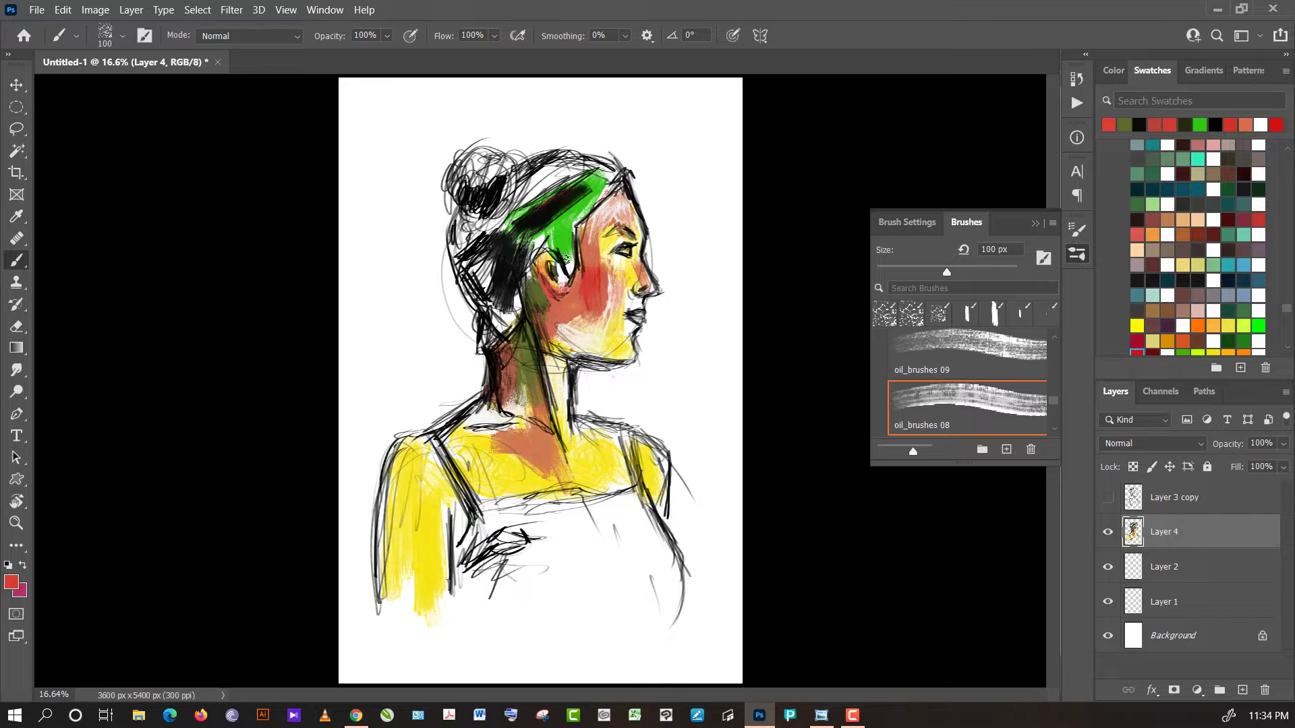
{"action": "left_click", "coordinate": [699, 210], "text": "alt"}
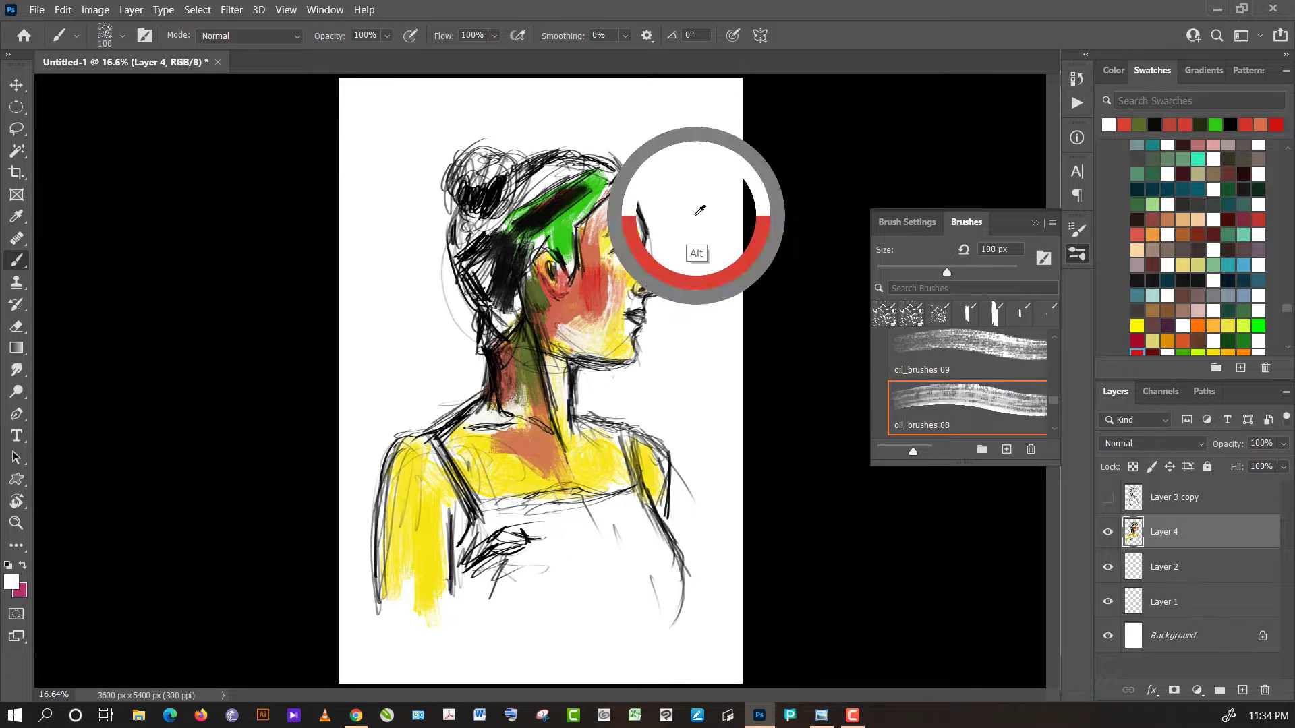
{"action": "left_click_drag", "start_coordinate": [560, 278], "coordinate": [561, 273]}
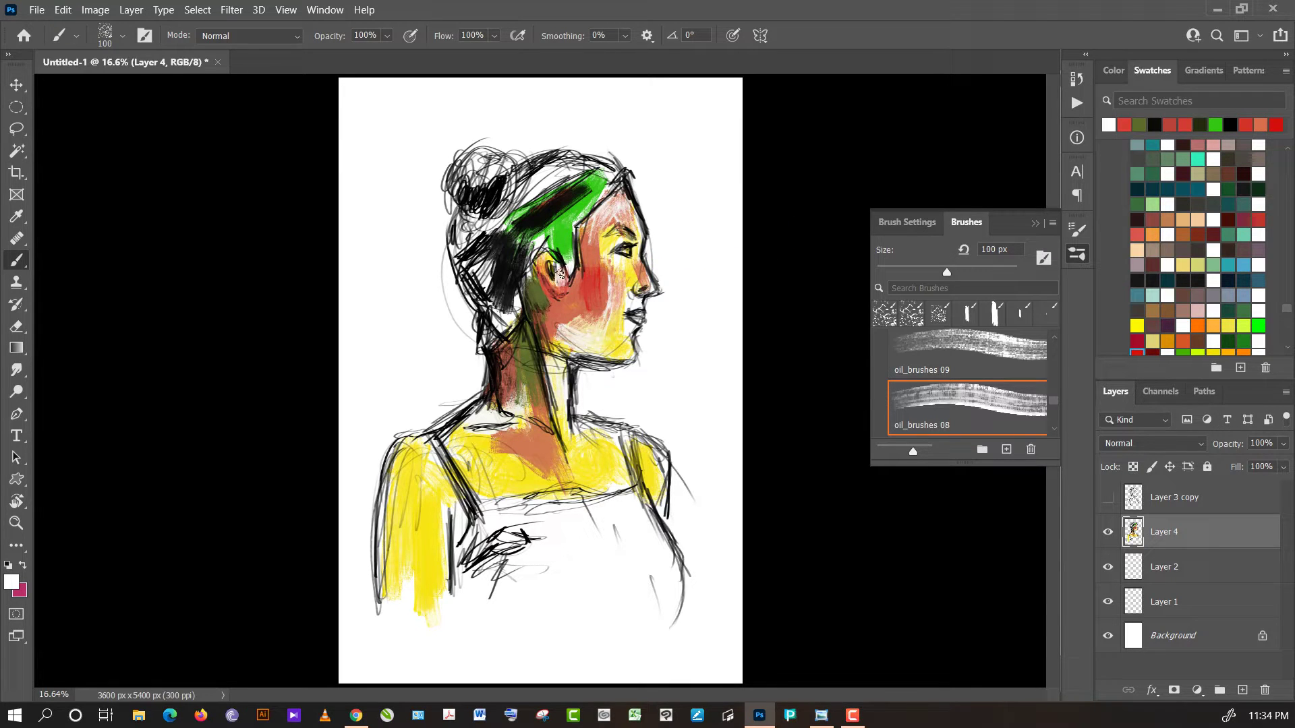
{"action": "left_click", "coordinate": [550, 270], "text": "alt"}
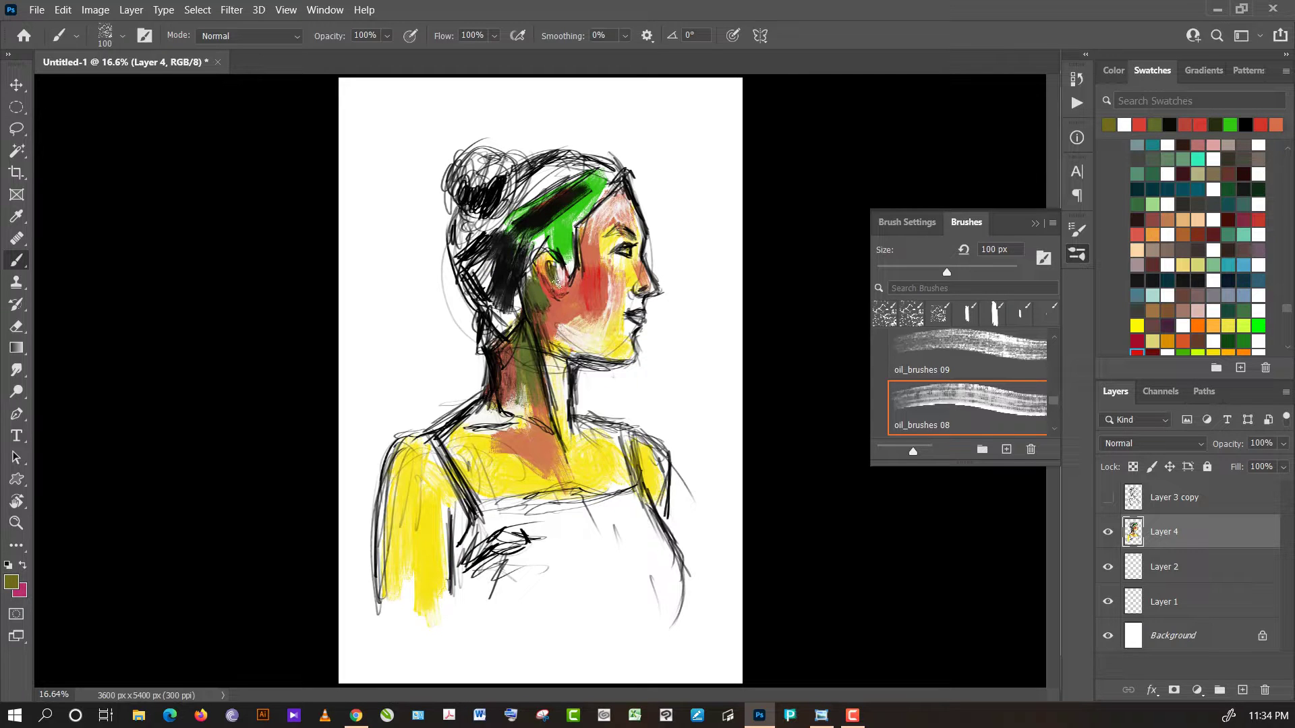
{"action": "left_click", "coordinate": [508, 289], "text": "alt"}
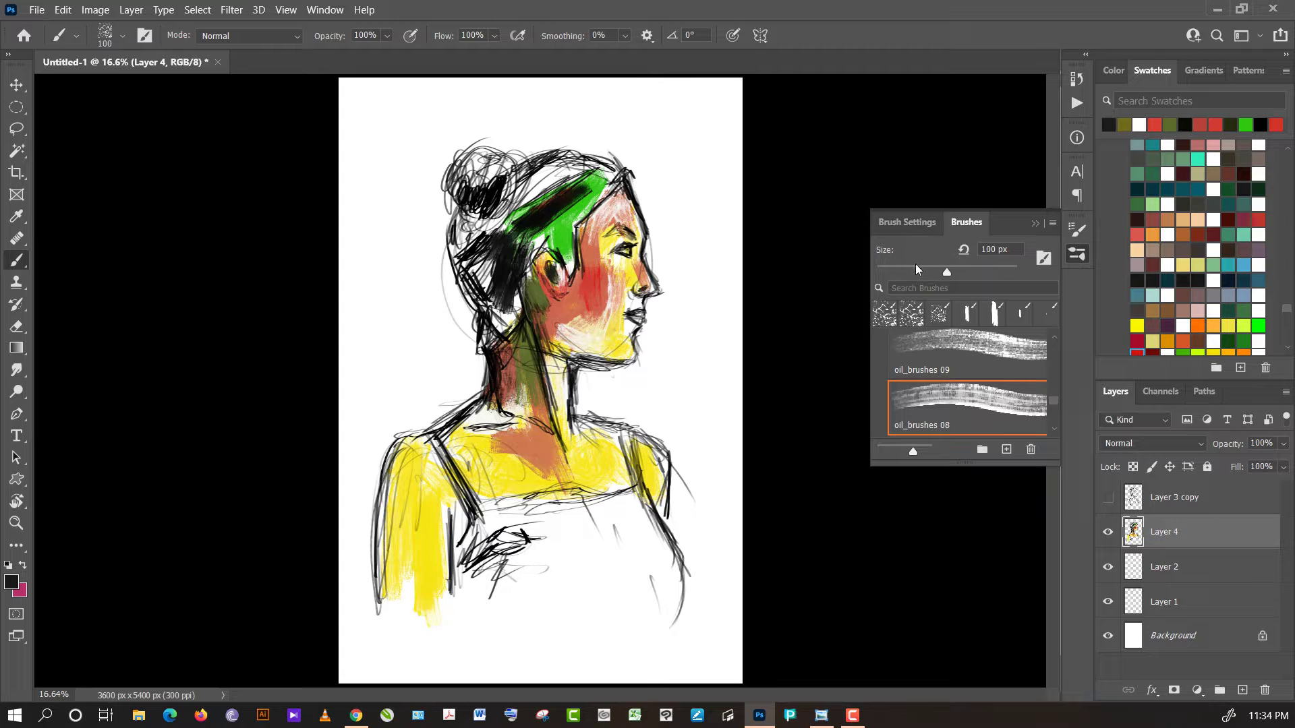
- Add black to the dark hair and small dark marks above the ear
{"action": "left_click", "coordinate": [510, 277], "text": "alt"}
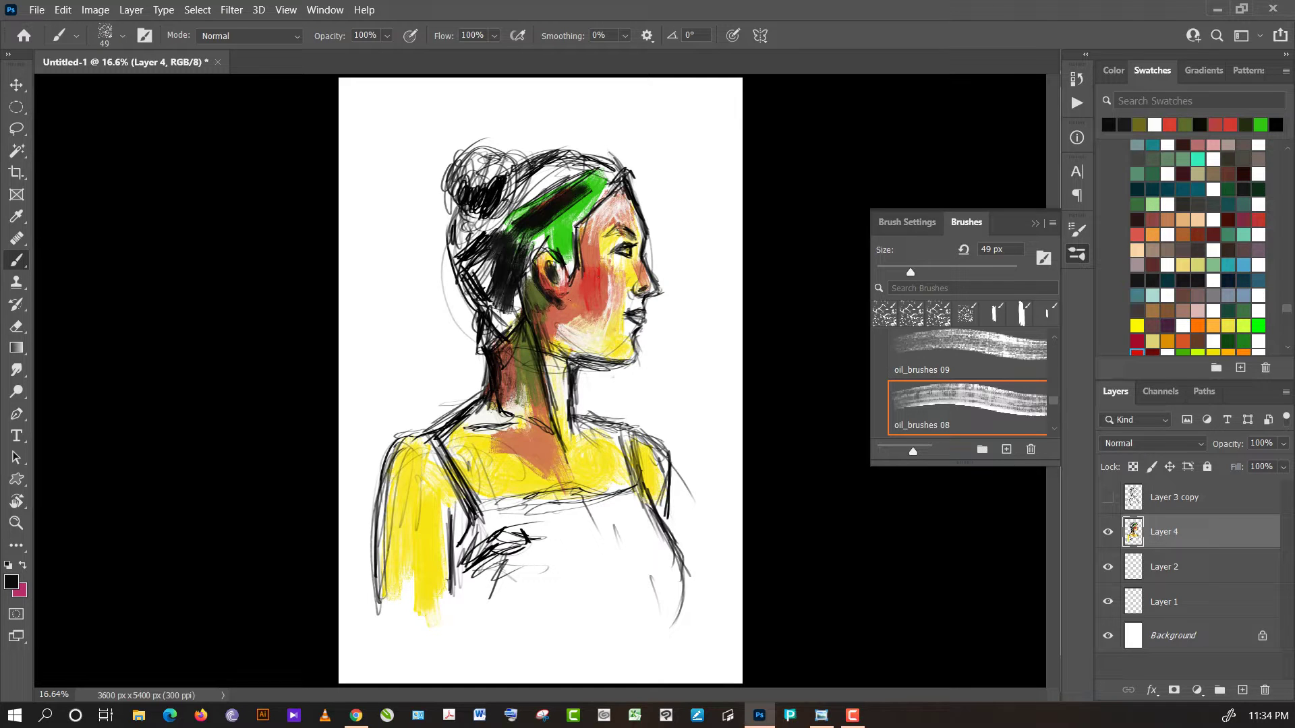
{"action": "left_click", "coordinate": [598, 333], "text": "alt"}
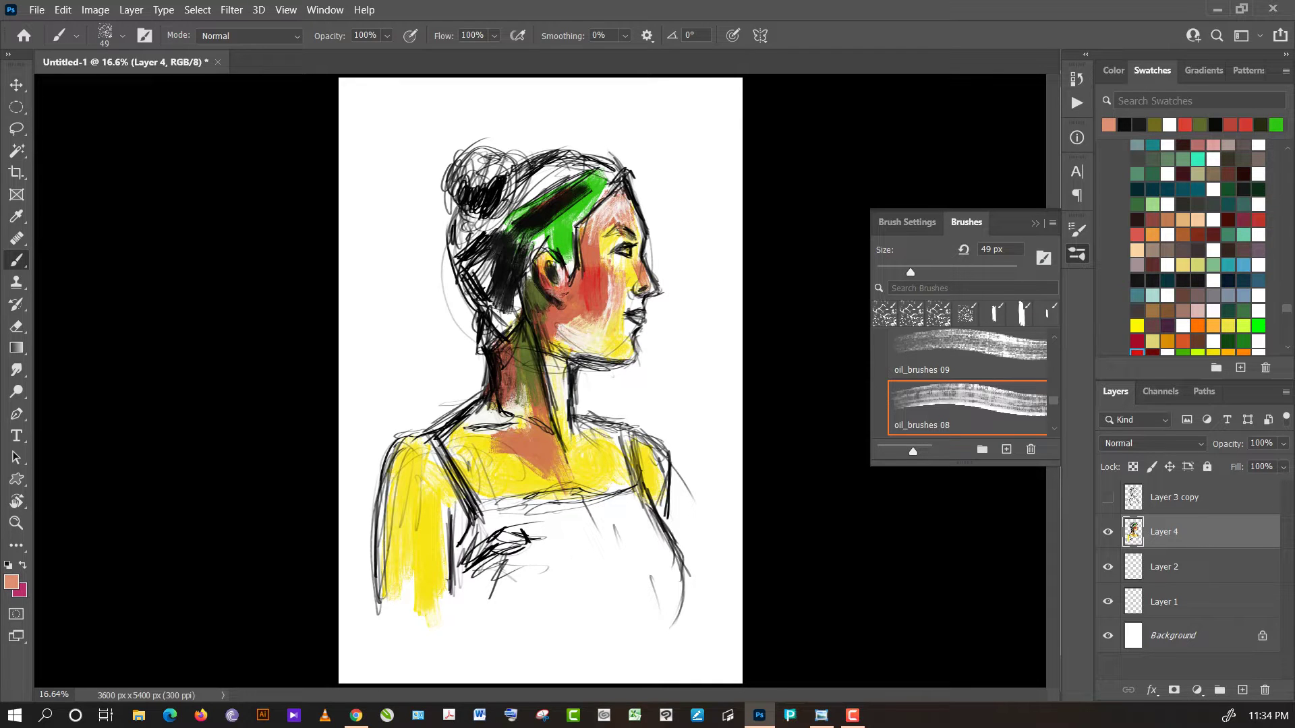
{"action": "left_click", "coordinate": [683, 245], "text": "alt"}
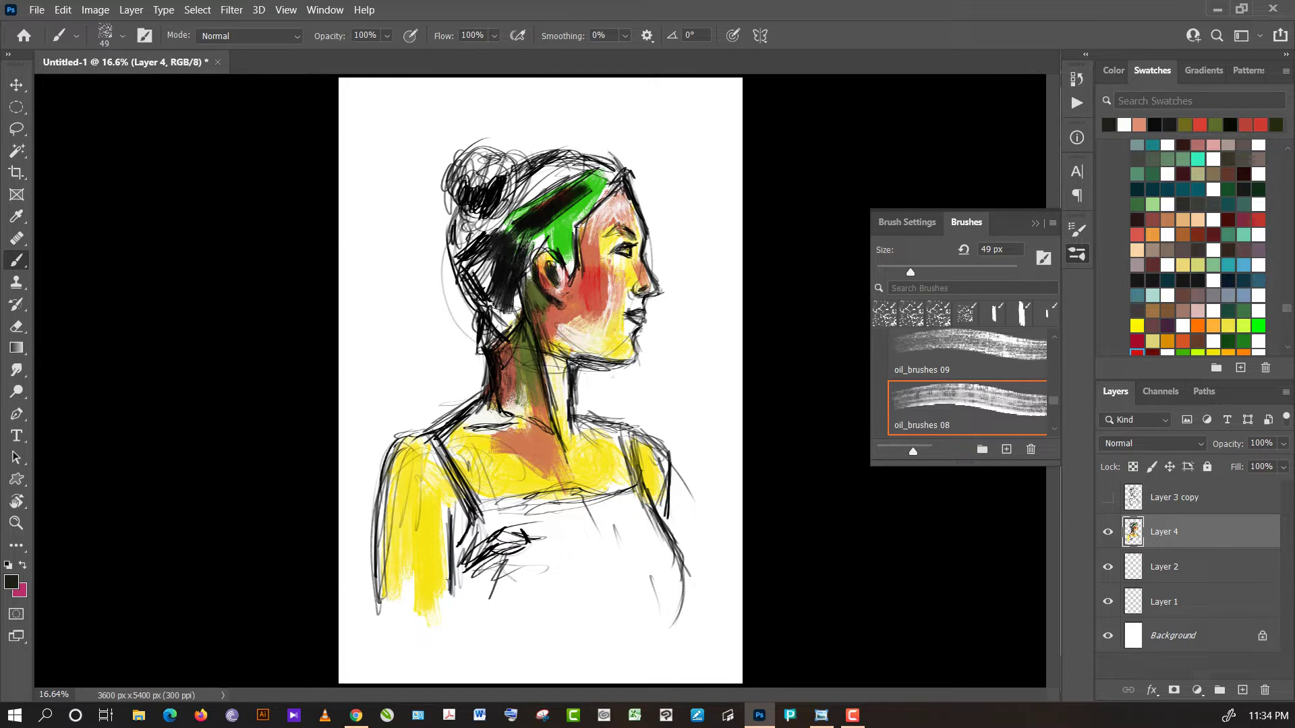
{"action": "left_click", "coordinate": [594, 291], "text": "alt"}
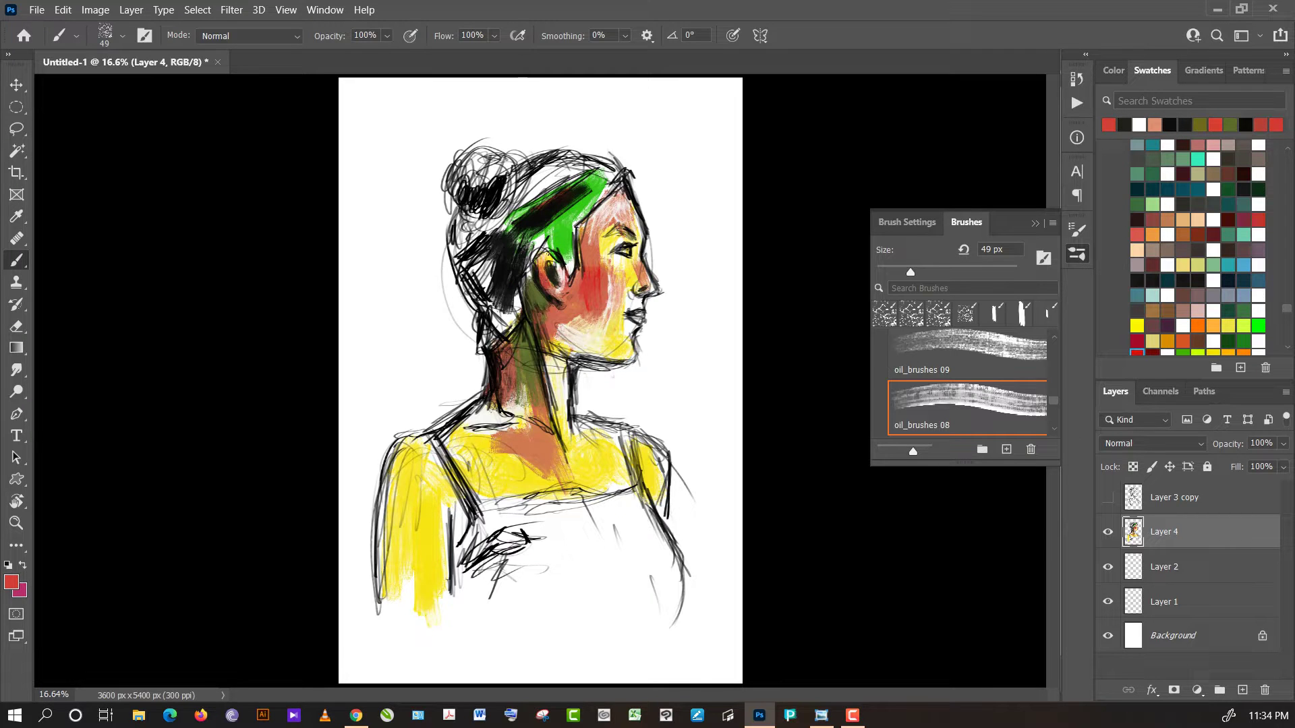
{"action": "left_click", "coordinate": [523, 247], "text": "alt"}
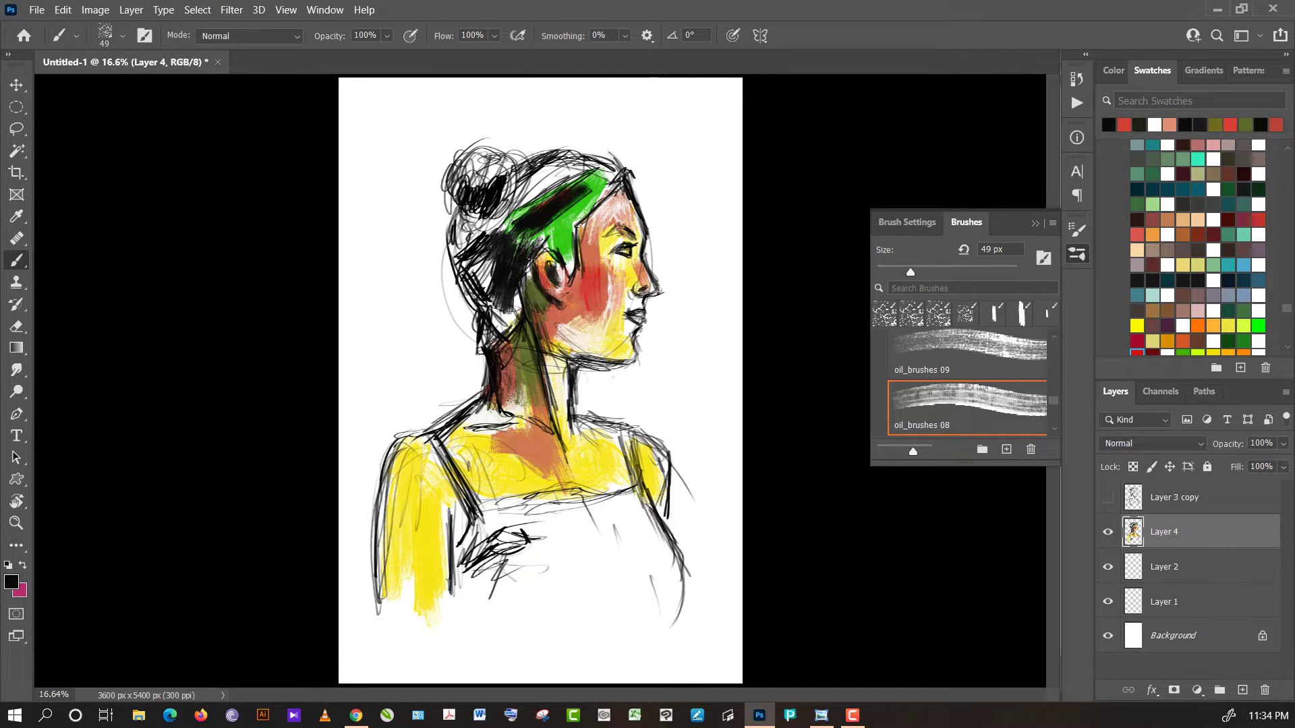
{"action": "left_click_drag", "start_coordinate": [528, 258], "coordinate": [549, 212]}
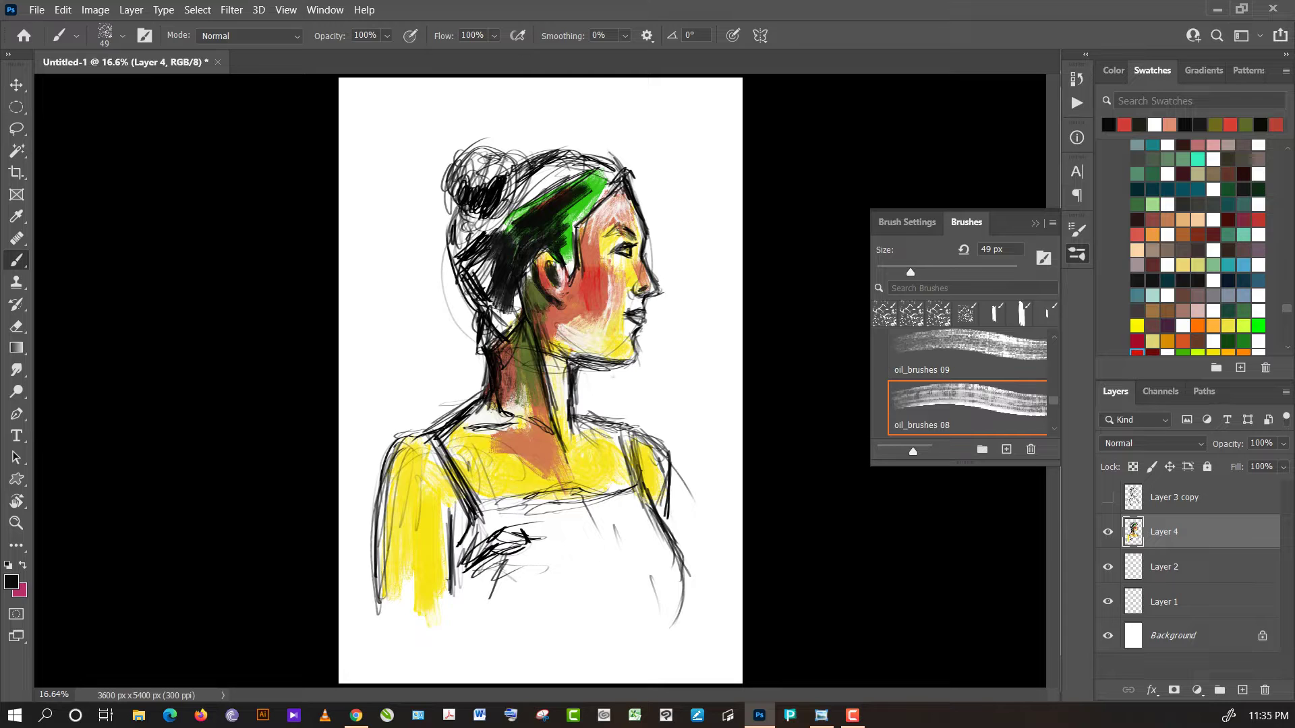
- Add a small red mark near the ear and darken a patch of hair with black
{"action": "left_click", "coordinate": [544, 281], "text": "alt"}
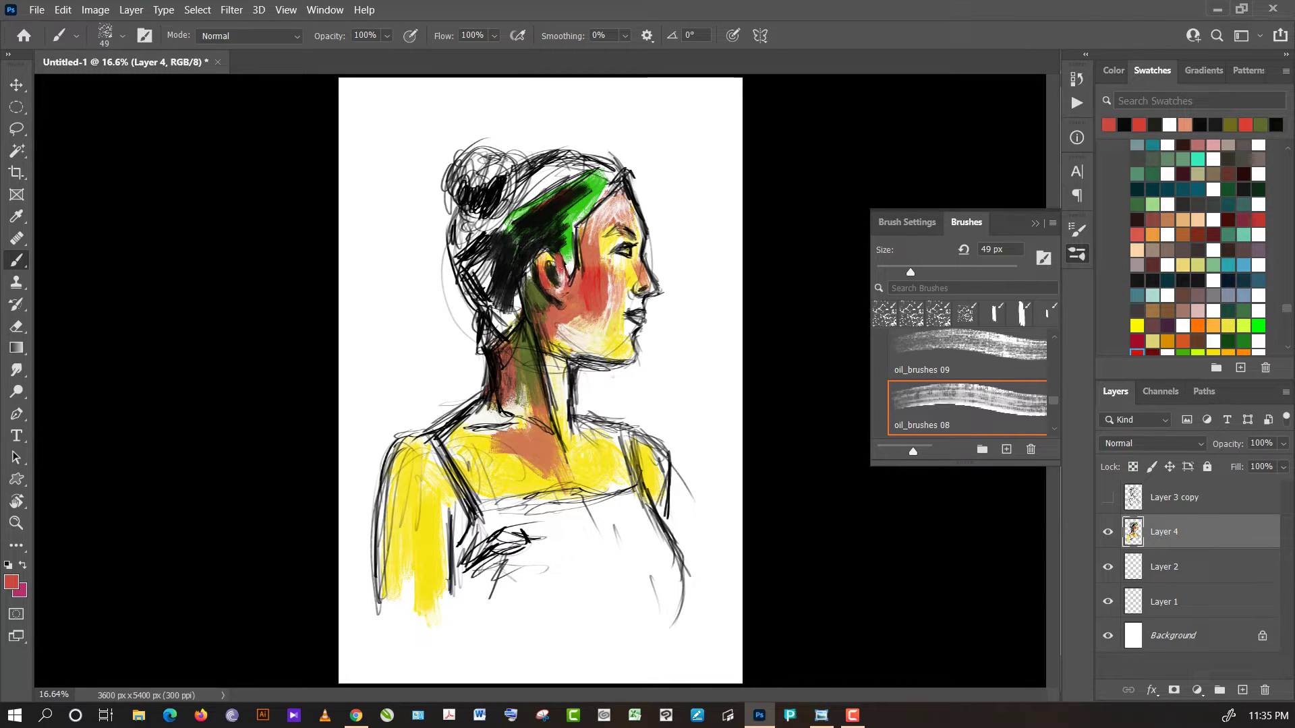
{"action": "left_click_drag", "start_coordinate": [560, 271], "coordinate": [561, 282]}
{"action": "left_click", "coordinate": [545, 260], "text": "alt"}
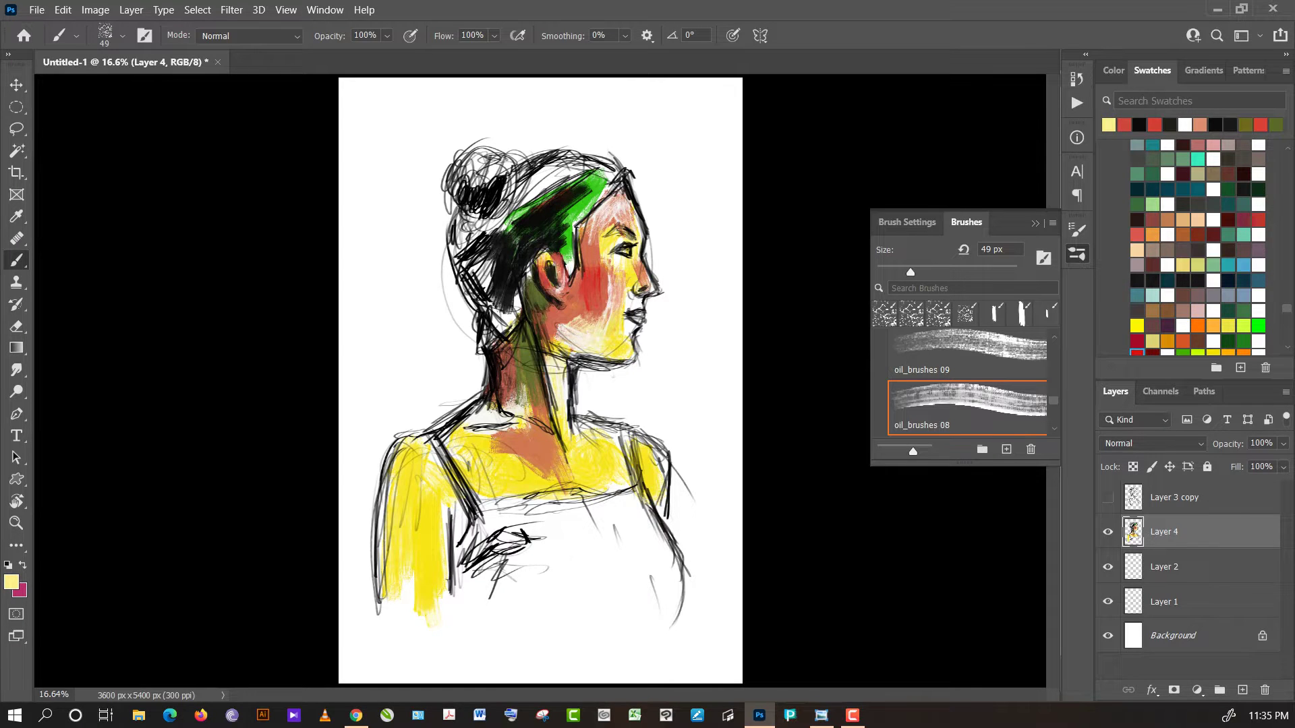
{"action": "left_click", "coordinate": [581, 225], "text": "alt"}
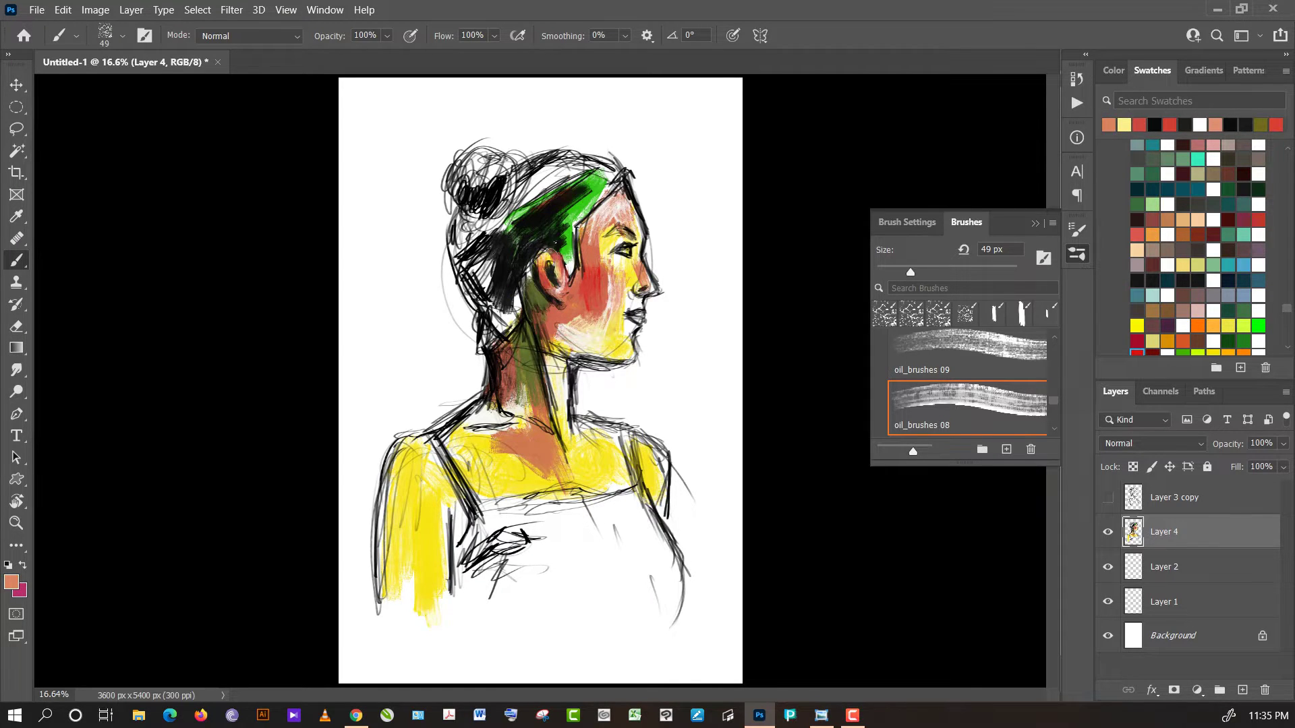
{"action": "left_click", "coordinate": [559, 243], "text": "alt"}
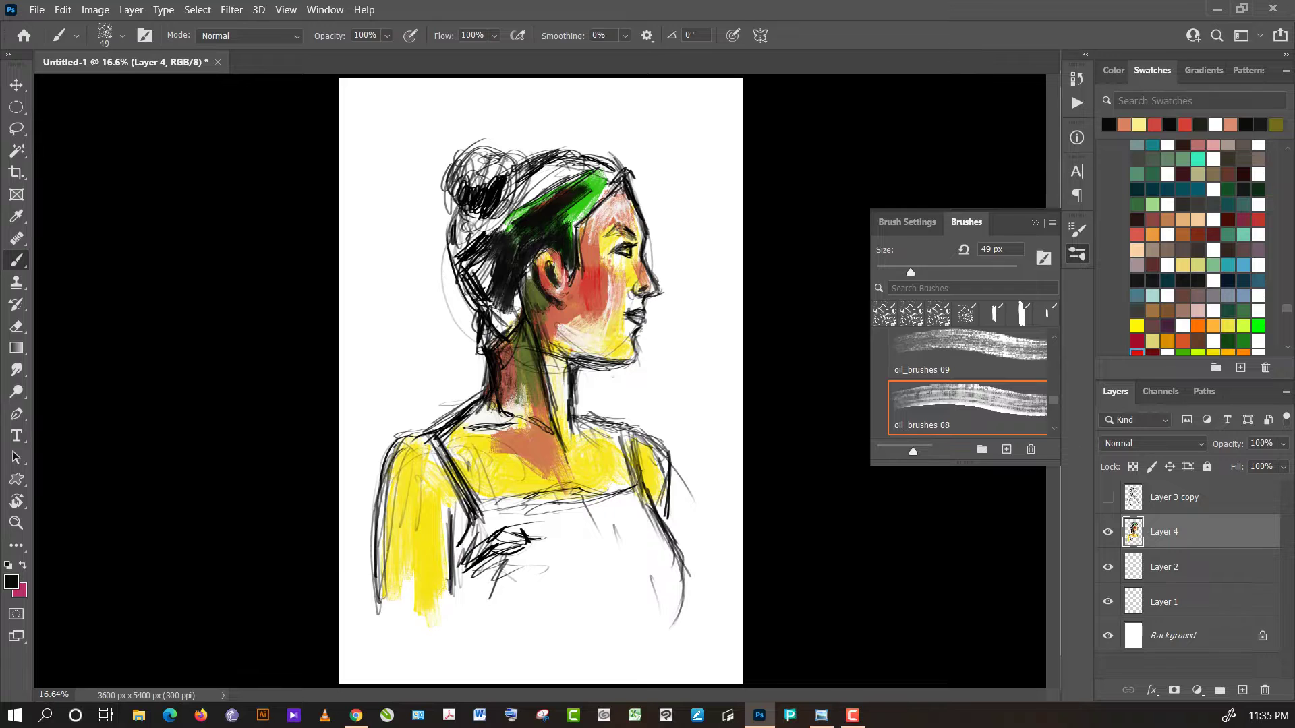
{"action": "left_click", "coordinate": [540, 216], "text": "alt"}
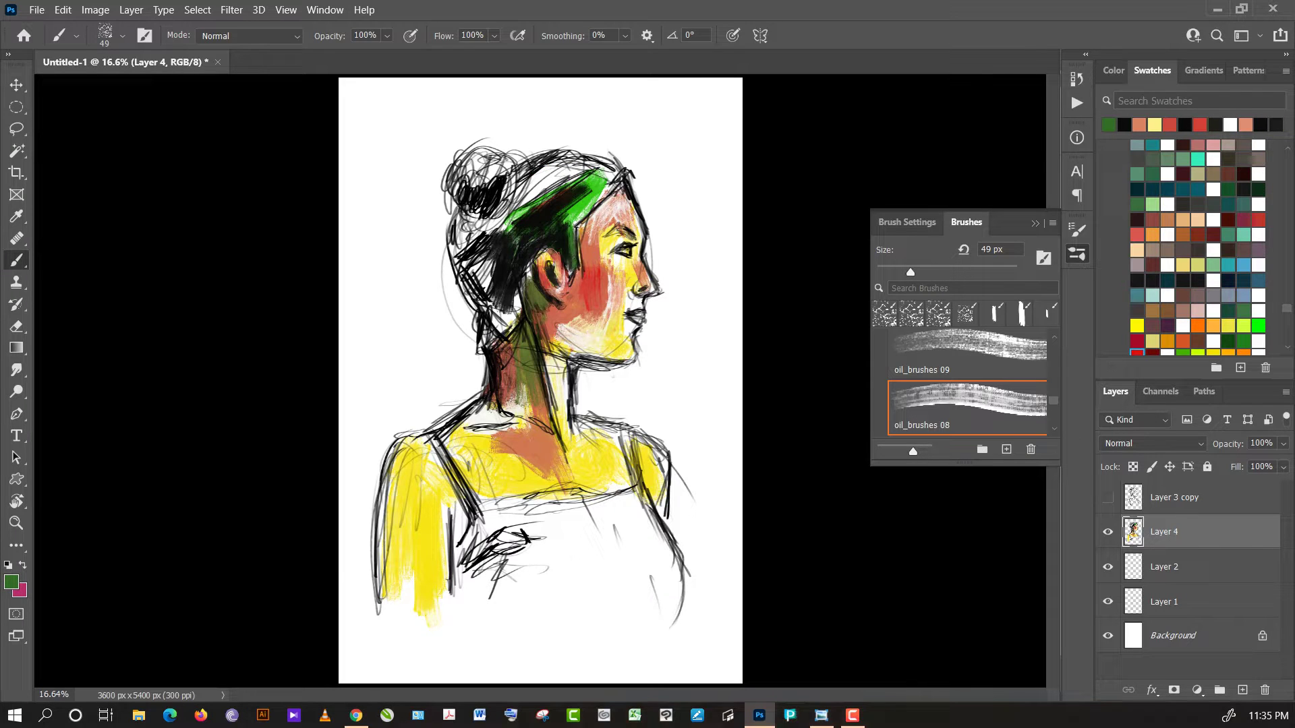
{"action": "left_click", "coordinate": [565, 215], "text": "alt"}
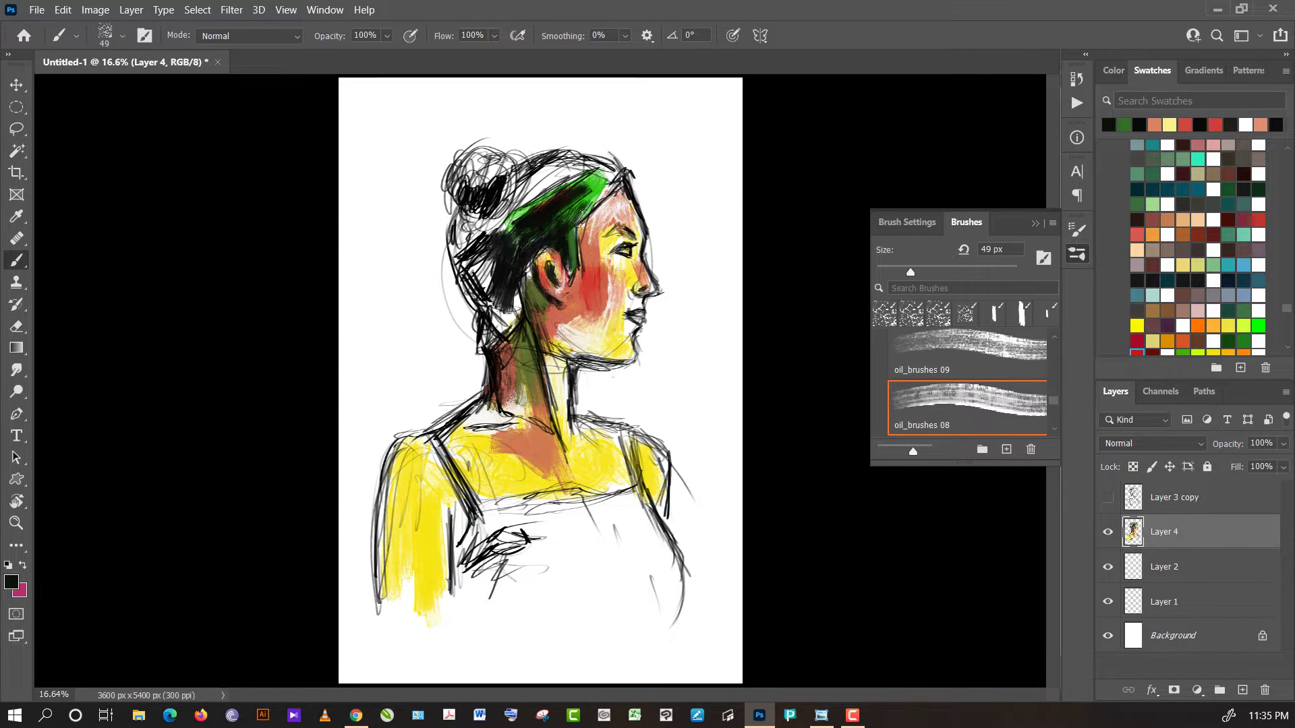
{"action": "left_click_drag", "start_coordinate": [565, 216], "coordinate": [561, 209]}
- Enlarge the brush to about 233 px, paint black over the headband and add white hair highlights
{"action": "left_click", "coordinate": [983, 267]}
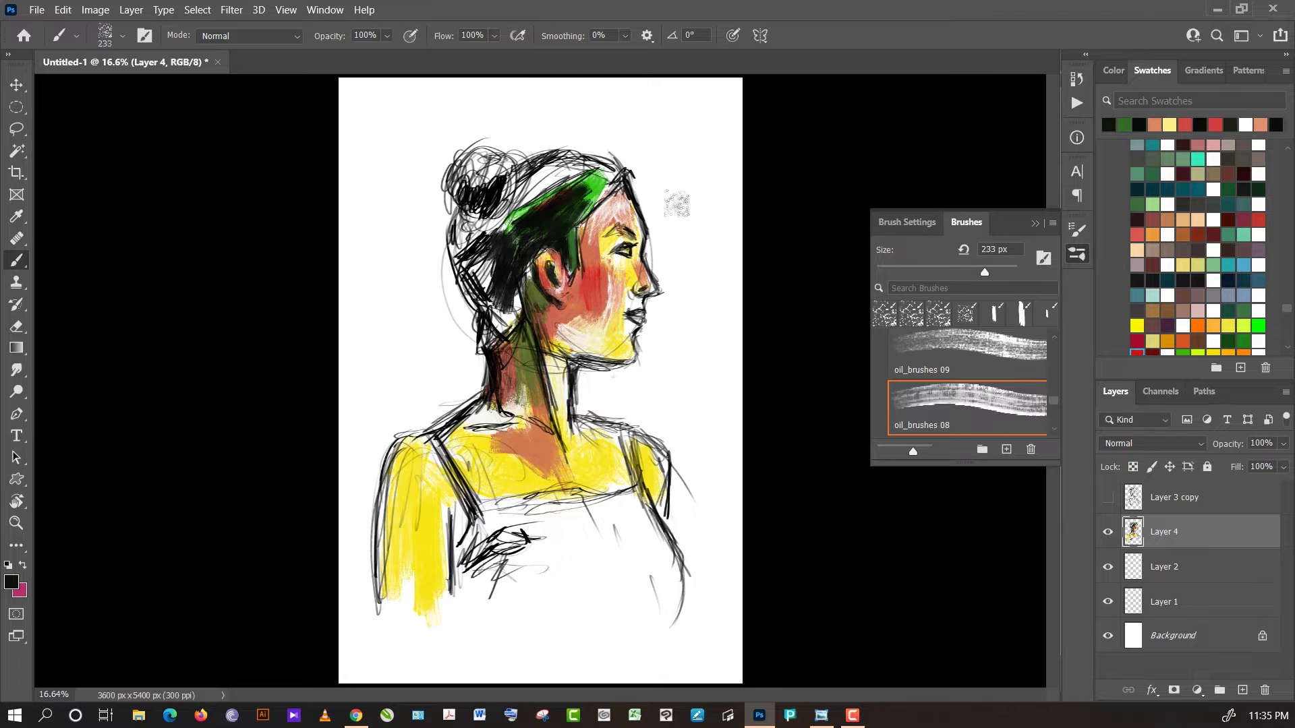
{"action": "mouse_move", "coordinate": [539, 219]}
{"action": "left_mouse_down"}
{"action": "mouse_move", "coordinate": [573, 195]}
{"action": "mouse_move", "coordinate": [539, 203]}
{"action": "mouse_move", "coordinate": [548, 176]}
{"action": "mouse_move", "coordinate": [580, 169]}
{"action": "mouse_move", "coordinate": [540, 199]}
{"action": "left_mouse_up"}
{"action": "left_click", "coordinate": [549, 176], "text": "alt"}
{"action": "left_click", "coordinate": [537, 242], "text": "alt"}
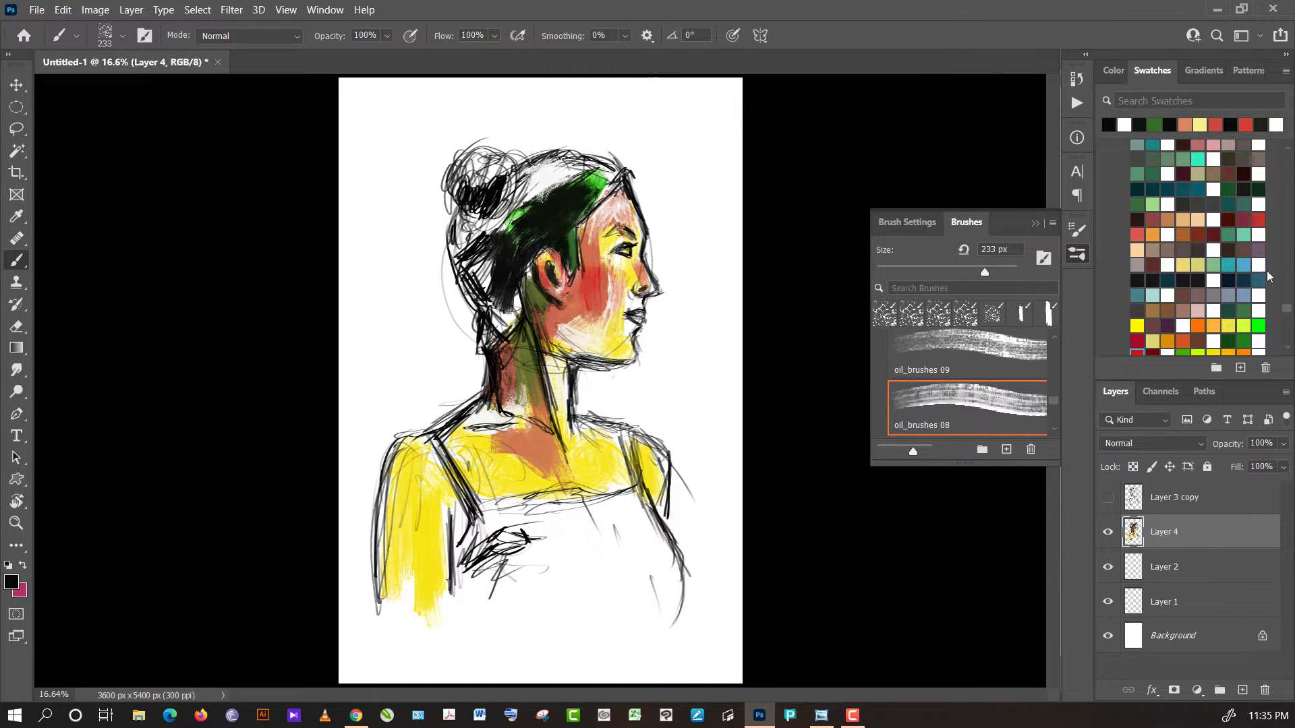
- Paint teal across the chest, white over nearby lines, and orange on the left shoulder
{"action": "left_click", "coordinate": [1240, 265]}
{"action": "mouse_move", "coordinate": [577, 533]}
{"action": "left_mouse_down"}
{"action": "mouse_move", "coordinate": [553, 558]}
{"action": "mouse_move", "coordinate": [480, 567]}
{"action": "mouse_move", "coordinate": [533, 580]}
{"action": "mouse_move", "coordinate": [549, 549]}
{"action": "mouse_move", "coordinate": [567, 565]}
{"action": "mouse_move", "coordinate": [610, 540]}
{"action": "mouse_move", "coordinate": [499, 519]}
{"action": "mouse_move", "coordinate": [495, 536]}
{"action": "mouse_move", "coordinate": [429, 531]}
{"action": "mouse_move", "coordinate": [445, 499]}
{"action": "mouse_move", "coordinate": [416, 557]}
{"action": "mouse_move", "coordinate": [407, 499]}
{"action": "mouse_move", "coordinate": [402, 593]}
{"action": "mouse_move", "coordinate": [401, 499]}
{"action": "mouse_move", "coordinate": [415, 585]}
{"action": "left_mouse_up"}
{"action": "left_click", "coordinate": [476, 549], "text": "alt"}
{"action": "left_click", "coordinate": [479, 558], "text": "alt"}
{"action": "left_click", "coordinate": [551, 553], "text": "alt"}
{"action": "left_click", "coordinate": [536, 440], "text": "alt"}
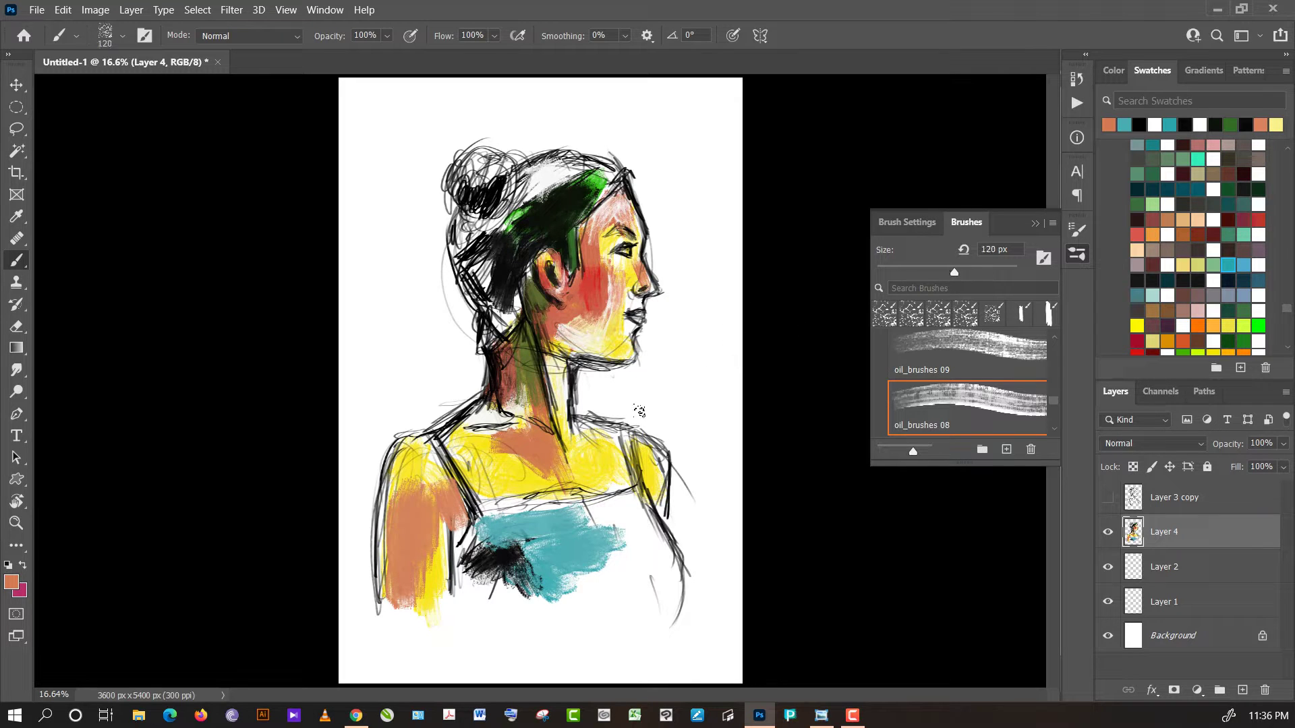
{"action": "left_click", "coordinate": [562, 389], "text": "alt"}
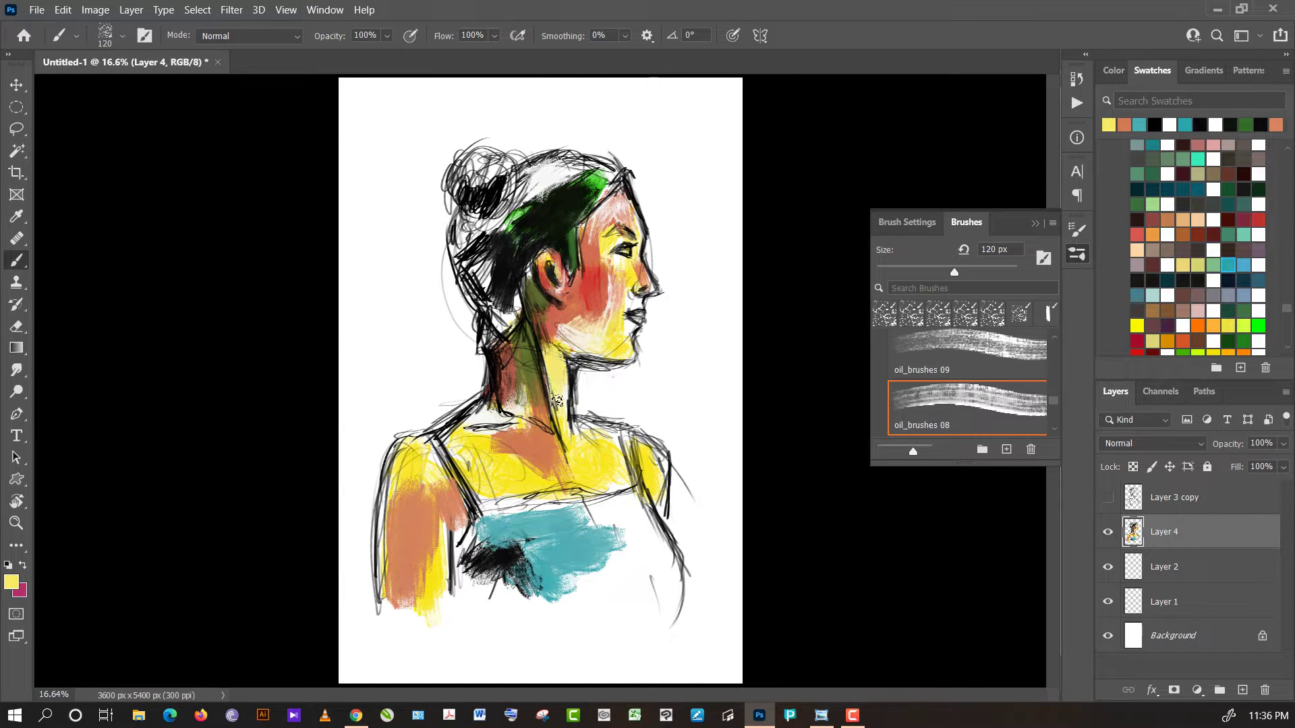
- Shade the neck with dark olive-brown paint
{"action": "left_click", "coordinate": [583, 293], "text": "alt"}
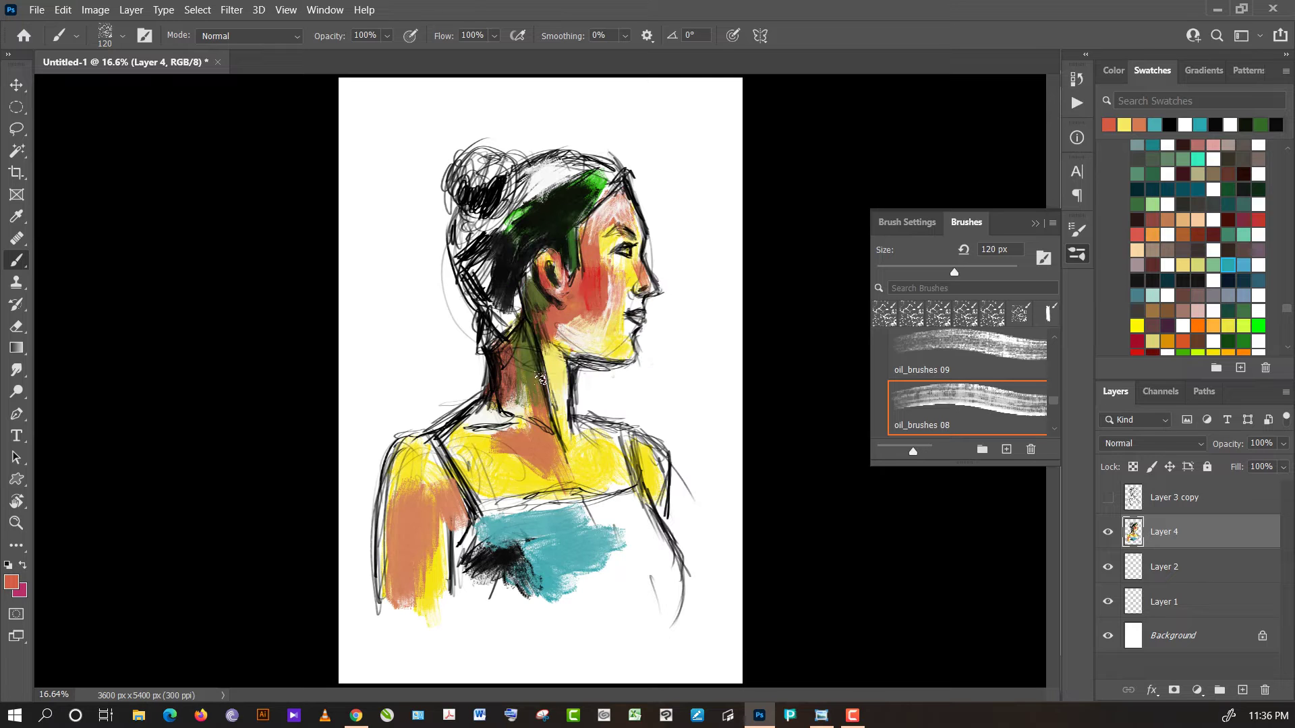
{"action": "left_click", "coordinate": [533, 330], "text": "alt"}
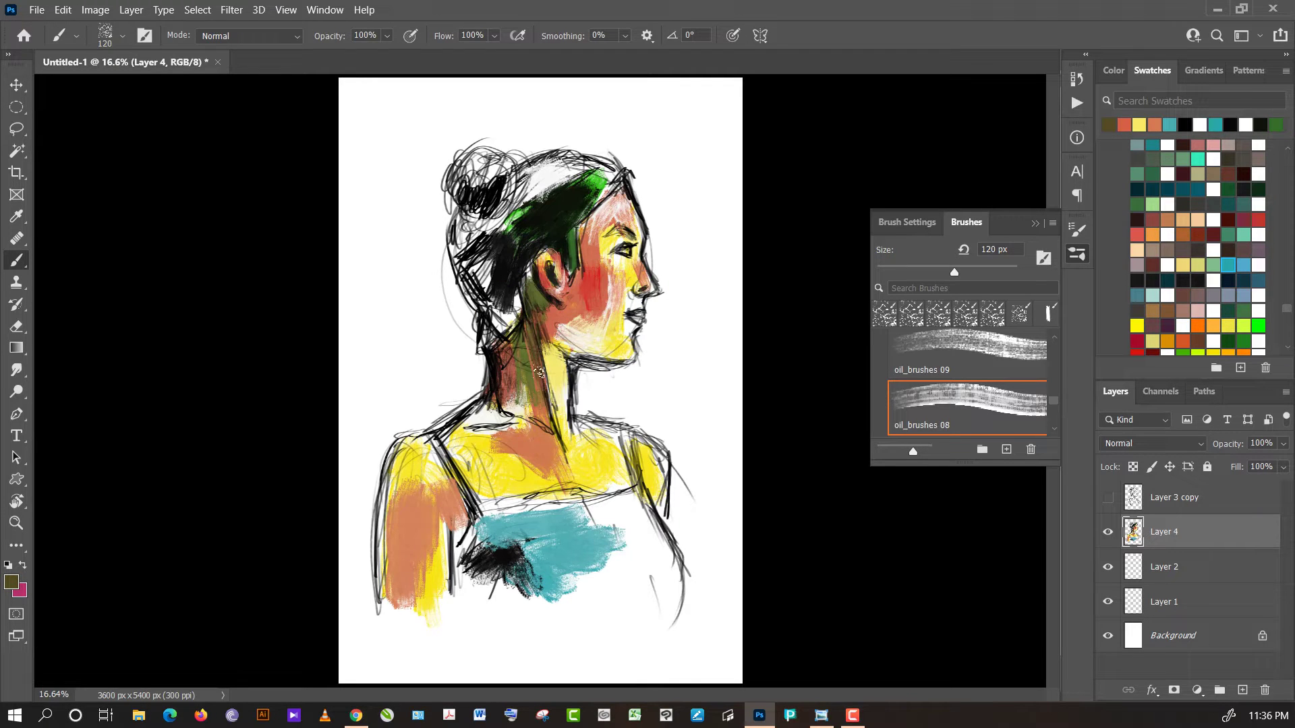
{"action": "left_click_drag", "start_coordinate": [537, 361], "coordinate": [540, 383]}
{"action": "left_click", "coordinate": [552, 315], "text": "alt"}
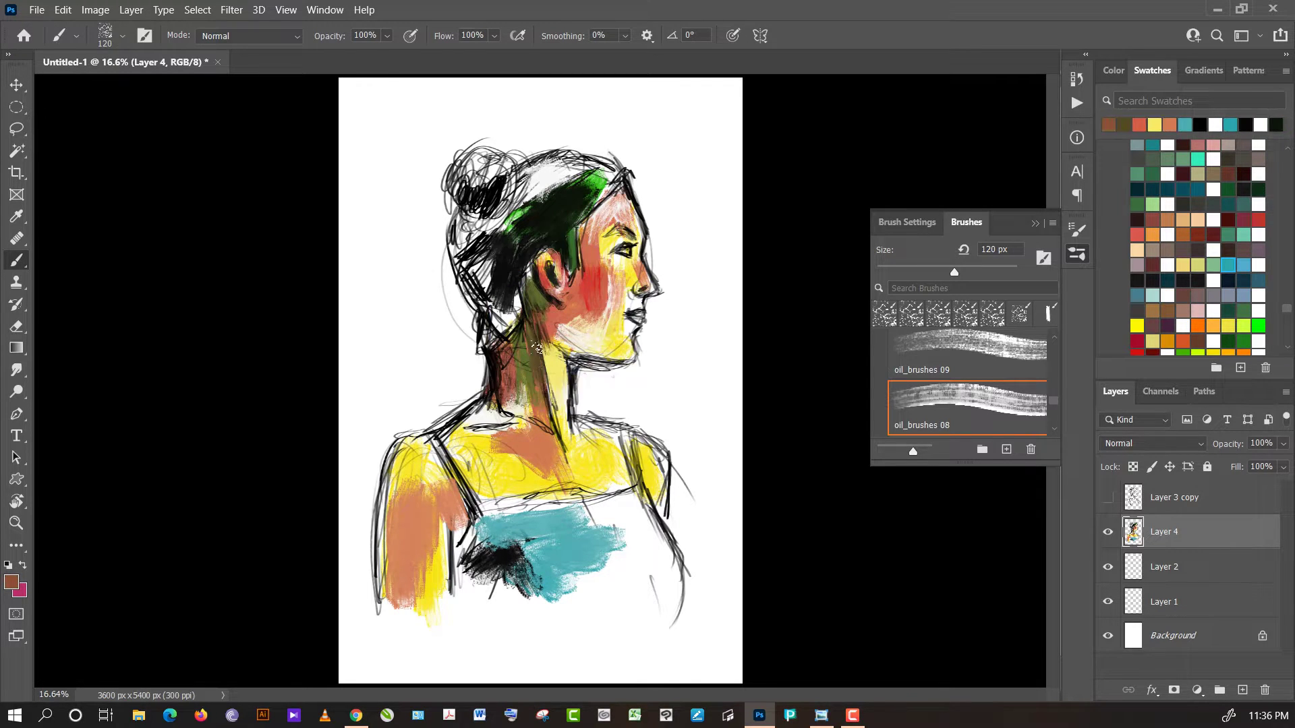
{"action": "left_click", "coordinate": [523, 310], "text": "alt"}
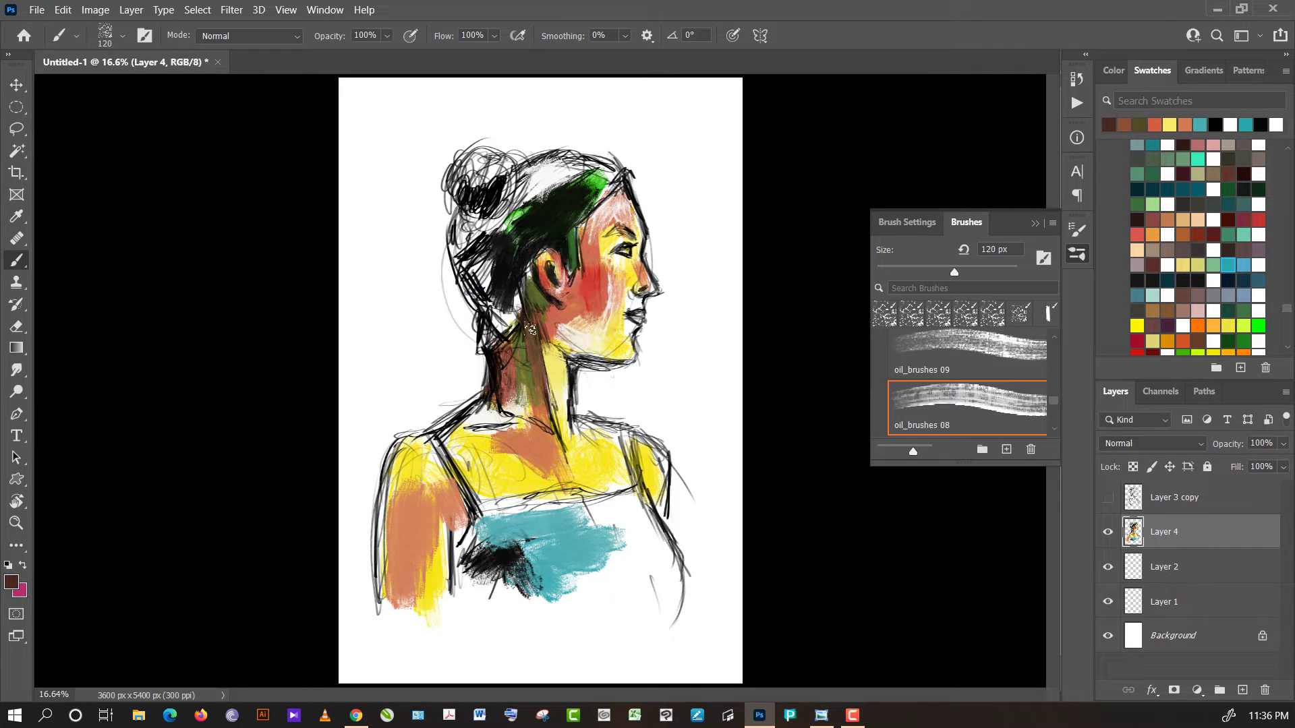
- Darken the hair with black and add red strokes behind the ear, partly covered in black
{"action": "left_click", "coordinate": [504, 292], "text": "alt"}
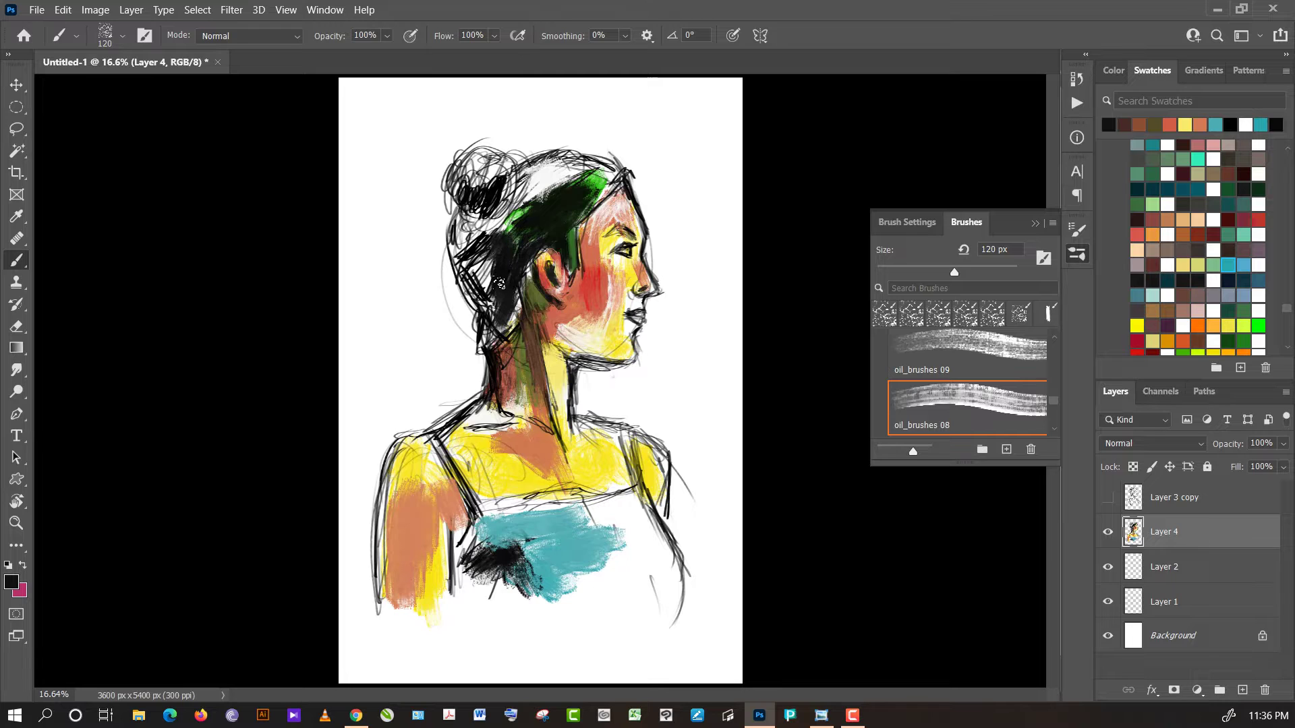
{"action": "left_click_drag", "start_coordinate": [498, 302], "coordinate": [510, 310]}
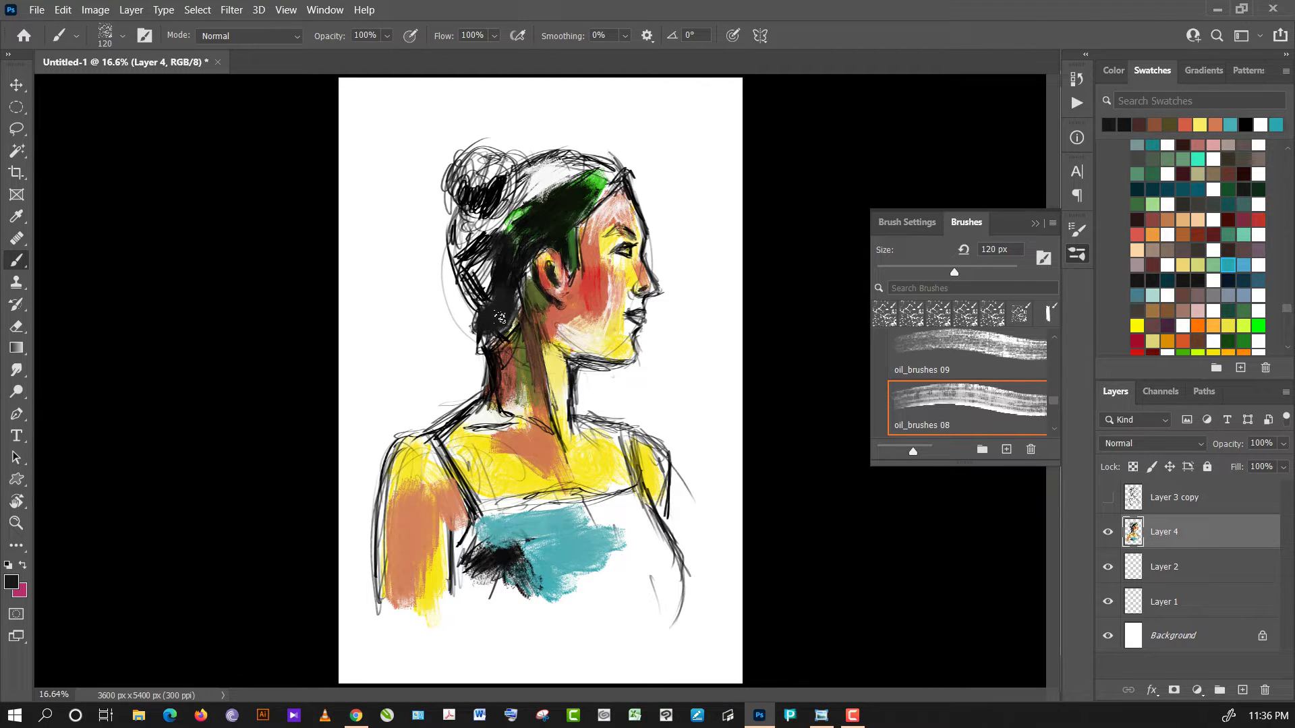
{"action": "left_click", "coordinate": [590, 295], "text": "alt"}
{"action": "mouse_move", "coordinate": [491, 304]}
{"action": "left_mouse_down"}
{"action": "mouse_move", "coordinate": [480, 280]}
{"action": "mouse_move", "coordinate": [462, 288]}
{"action": "mouse_move", "coordinate": [481, 278]}
{"action": "left_mouse_up"}
{"action": "left_click", "coordinate": [501, 252], "text": "alt"}
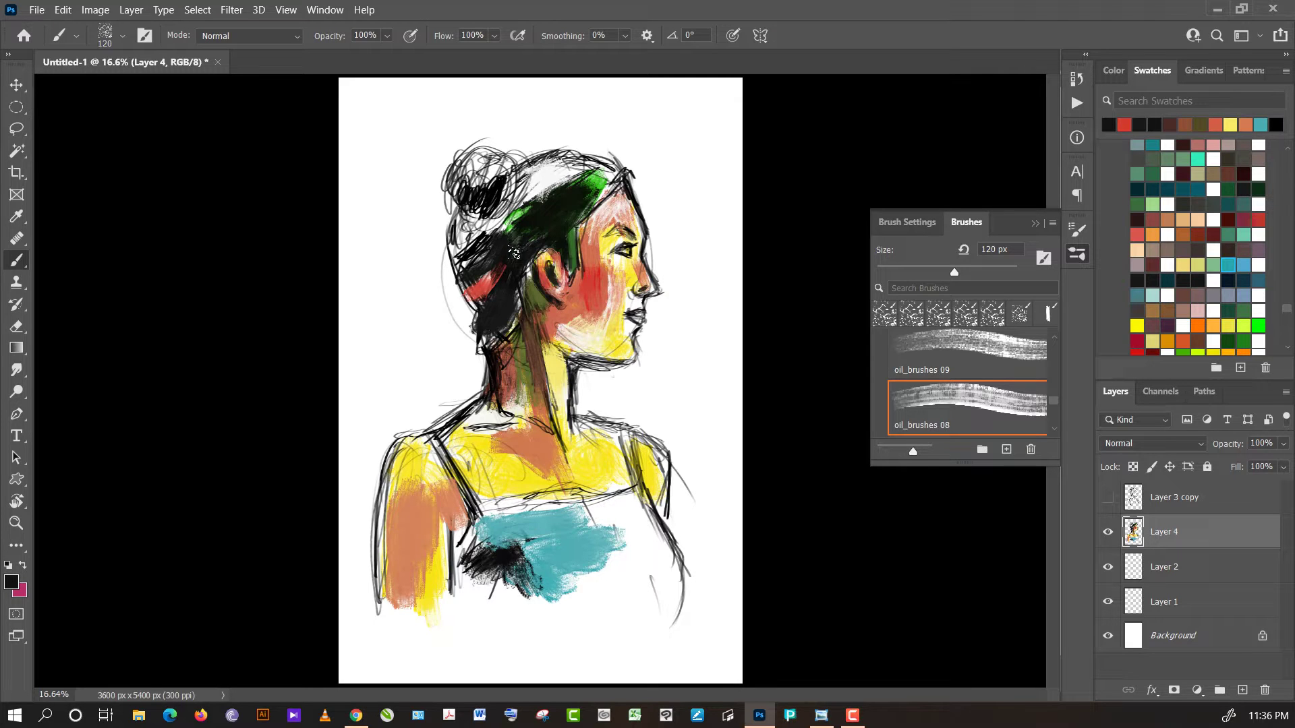
- Brush light grey and white highlights into the hair bun, then darken with black
{"action": "left_click", "coordinate": [480, 259], "text": "alt"}
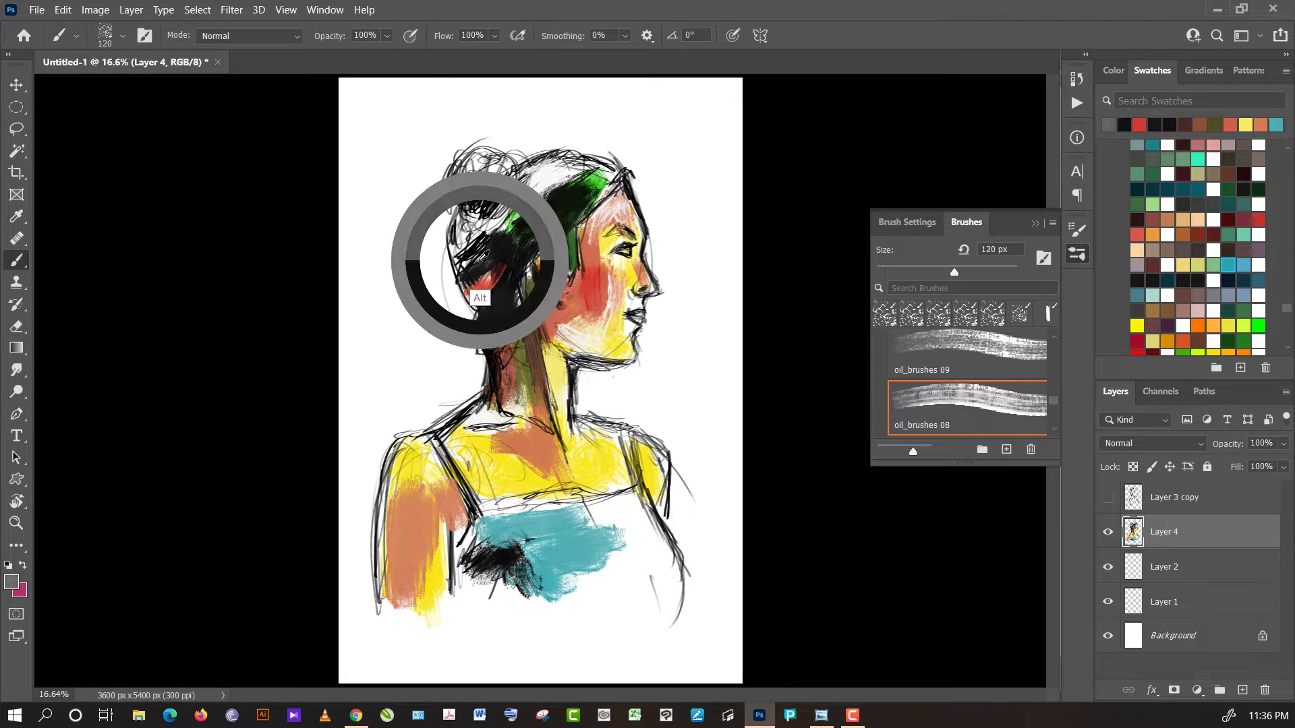
{"action": "mouse_move", "coordinate": [479, 270]}
{"action": "left_mouse_down"}
{"action": "mouse_move", "coordinate": [465, 248]}
{"action": "mouse_move", "coordinate": [472, 260]}
{"action": "mouse_move", "coordinate": [484, 222]}
{"action": "mouse_move", "coordinate": [523, 206]}
{"action": "mouse_move", "coordinate": [506, 239]}
{"action": "left_mouse_up"}
{"action": "left_click", "coordinate": [435, 259], "text": "alt"}
{"action": "left_click", "coordinate": [507, 249], "text": "alt"}
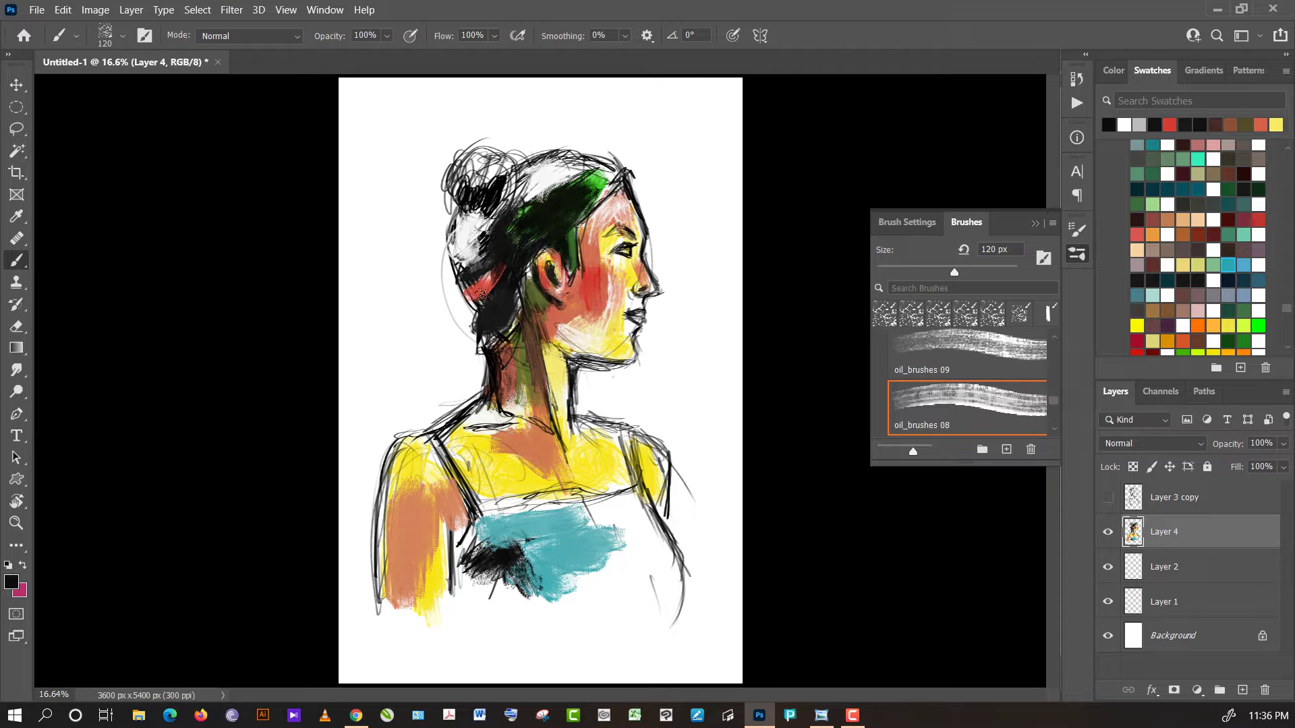
- Paint a red band across the top of the head, partly covered with black
{"action": "left_click", "coordinate": [481, 293], "text": "alt"}
{"action": "mouse_move", "coordinate": [529, 172]}
{"action": "left_mouse_down"}
{"action": "mouse_move", "coordinate": [503, 232]}
{"action": "mouse_move", "coordinate": [581, 167]}
{"action": "mouse_move", "coordinate": [592, 163]}
{"action": "mouse_move", "coordinate": [561, 186]}
{"action": "mouse_move", "coordinate": [586, 168]}
{"action": "mouse_move", "coordinate": [598, 187]}
{"action": "mouse_move", "coordinate": [578, 219]}
{"action": "mouse_move", "coordinate": [607, 183]}
{"action": "mouse_move", "coordinate": [566, 230]}
{"action": "mouse_move", "coordinate": [576, 263]}
{"action": "left_mouse_up"}
{"action": "left_click", "coordinate": [539, 212], "text": "alt"}
{"action": "left_click", "coordinate": [595, 280], "text": "alt"}
{"action": "left_click", "coordinate": [569, 210], "text": "alt"}
- Sample salmon, red and light pink tones from the cheek, then the top's teal
{"action": "left_click", "coordinate": [579, 303], "text": "alt"}
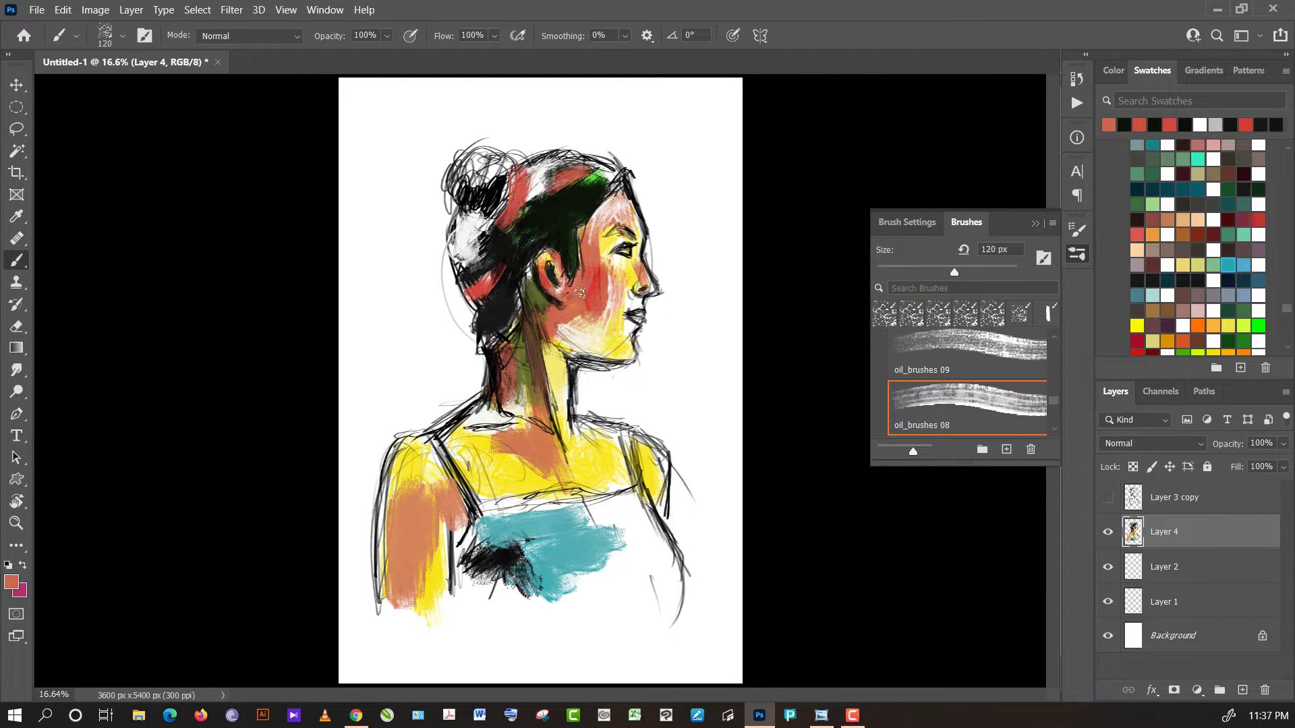
{"action": "left_click", "coordinate": [590, 293], "text": "alt"}
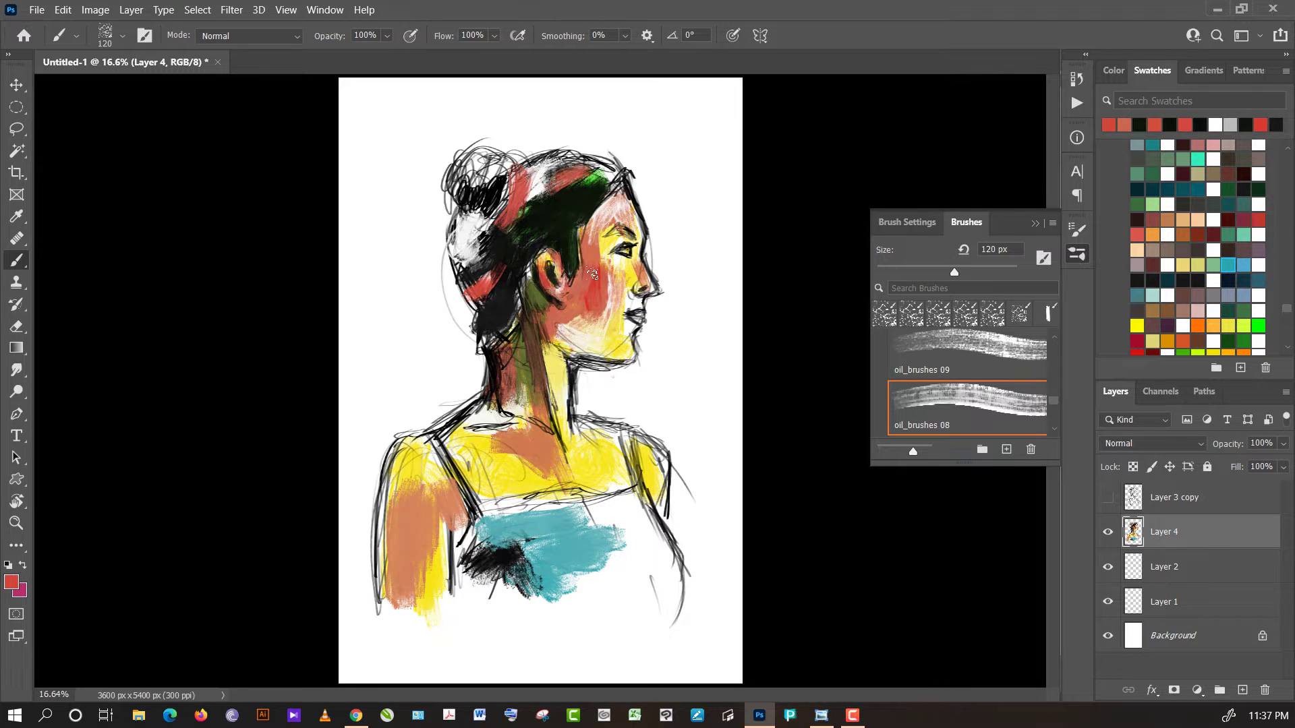
{"action": "left_click", "coordinate": [592, 289], "text": "alt"}
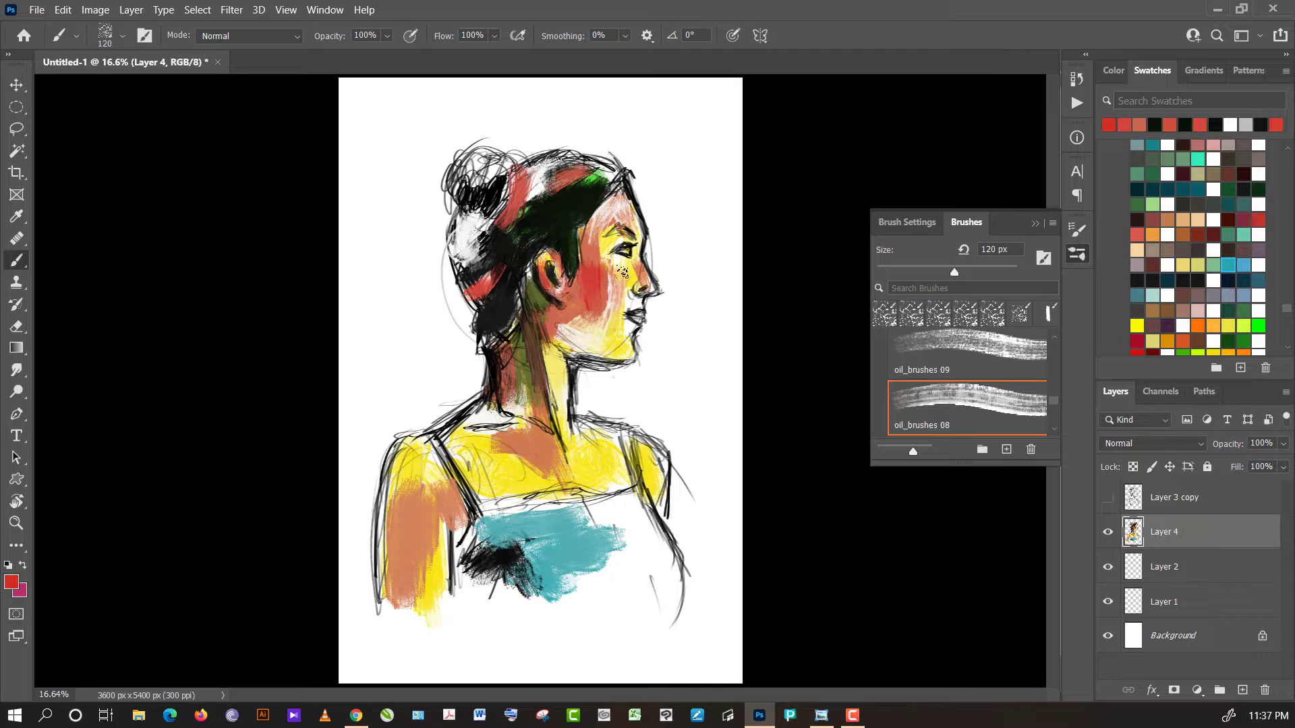
{"action": "left_click", "coordinate": [619, 270], "text": "alt"}
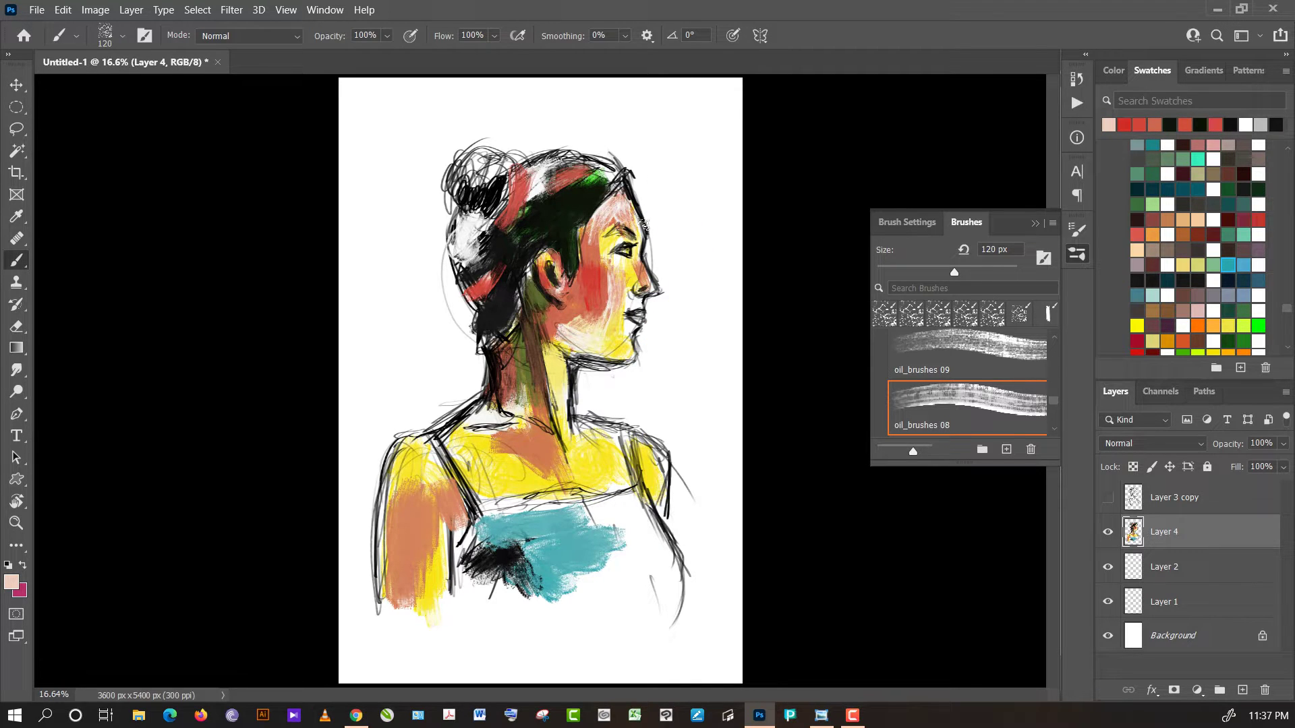
{"action": "left_click", "coordinate": [591, 544], "text": "alt"}
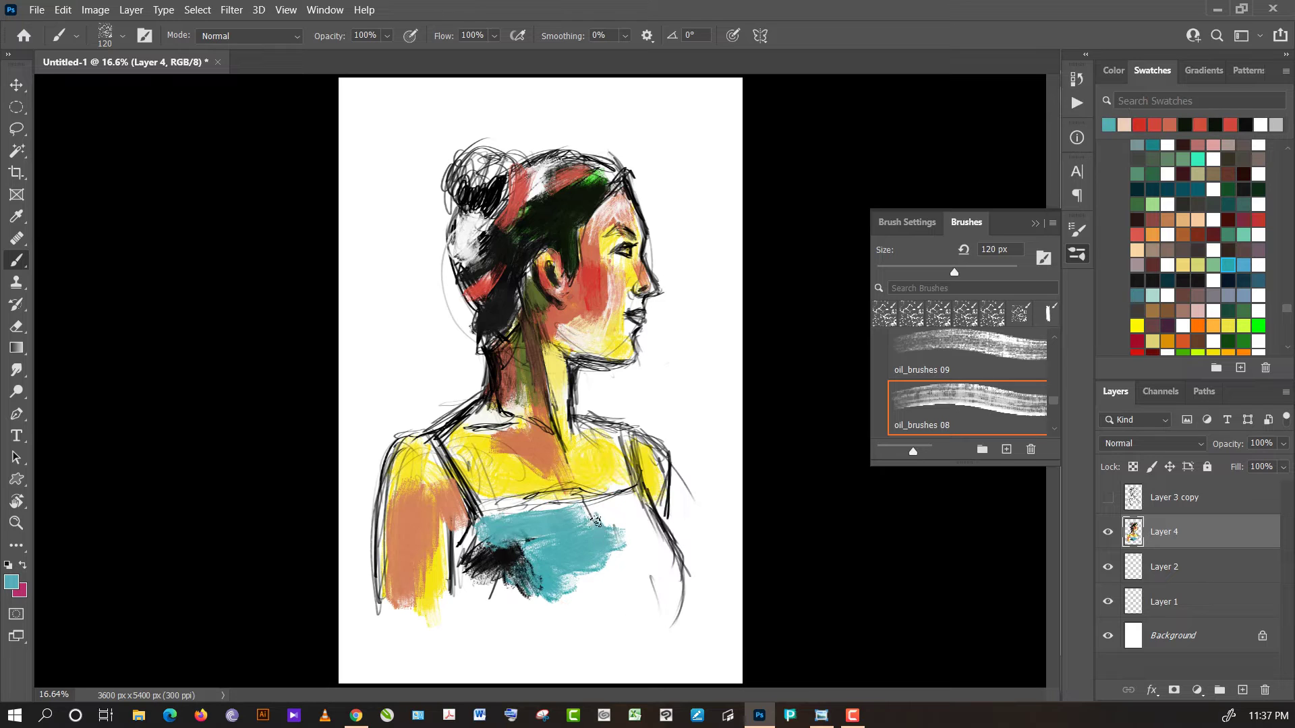
- Extend the teal top right and downward, adding red strokes over it
{"action": "left_click_drag", "start_coordinate": [596, 521], "coordinate": [656, 583]}
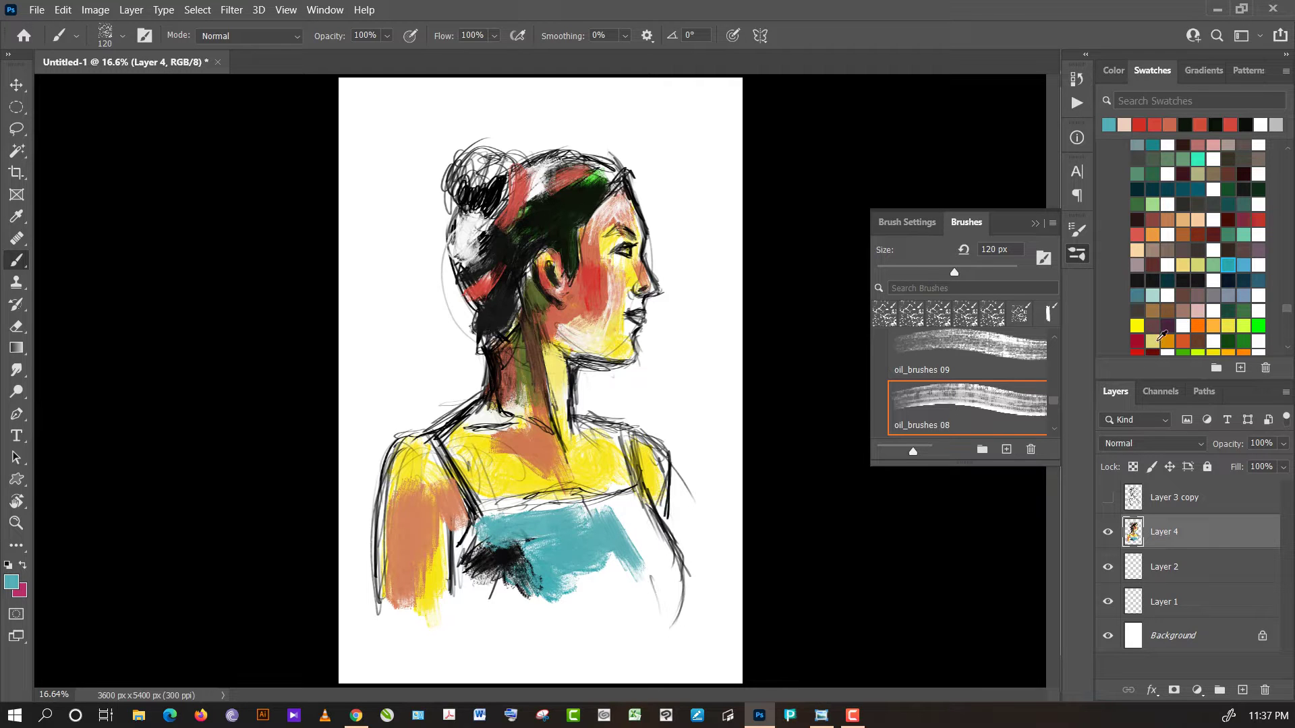
{"action": "left_click", "coordinate": [1138, 345]}
{"action": "mouse_move", "coordinate": [579, 530]}
{"action": "left_mouse_down"}
{"action": "mouse_move", "coordinate": [610, 560]}
{"action": "mouse_move", "coordinate": [627, 550]}
{"action": "mouse_move", "coordinate": [627, 564]}
{"action": "mouse_move", "coordinate": [626, 549]}
{"action": "left_mouse_up"}
{"action": "left_click", "coordinate": [623, 542], "text": "alt"}
{"action": "left_click", "coordinate": [603, 542], "text": "alt"}
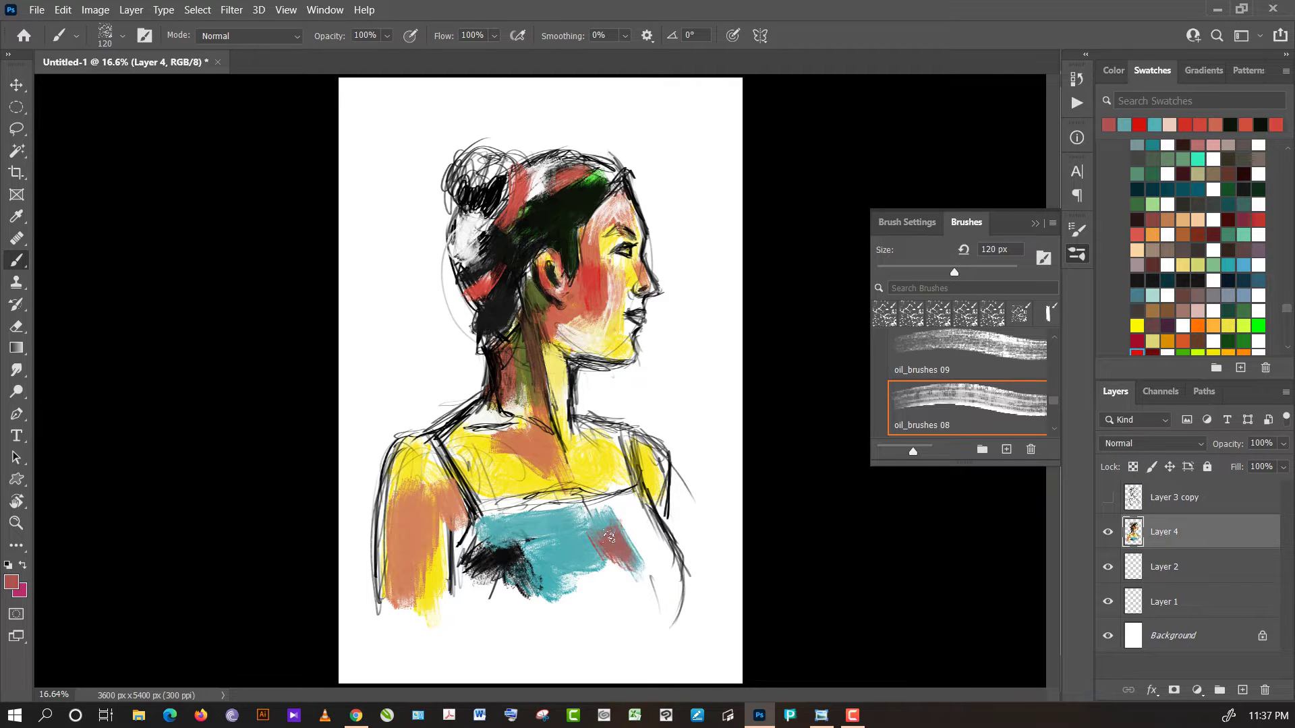
- Paint a mauve patch on the right side of the top with light strokes below
{"action": "left_click", "coordinate": [621, 547], "text": "alt"}
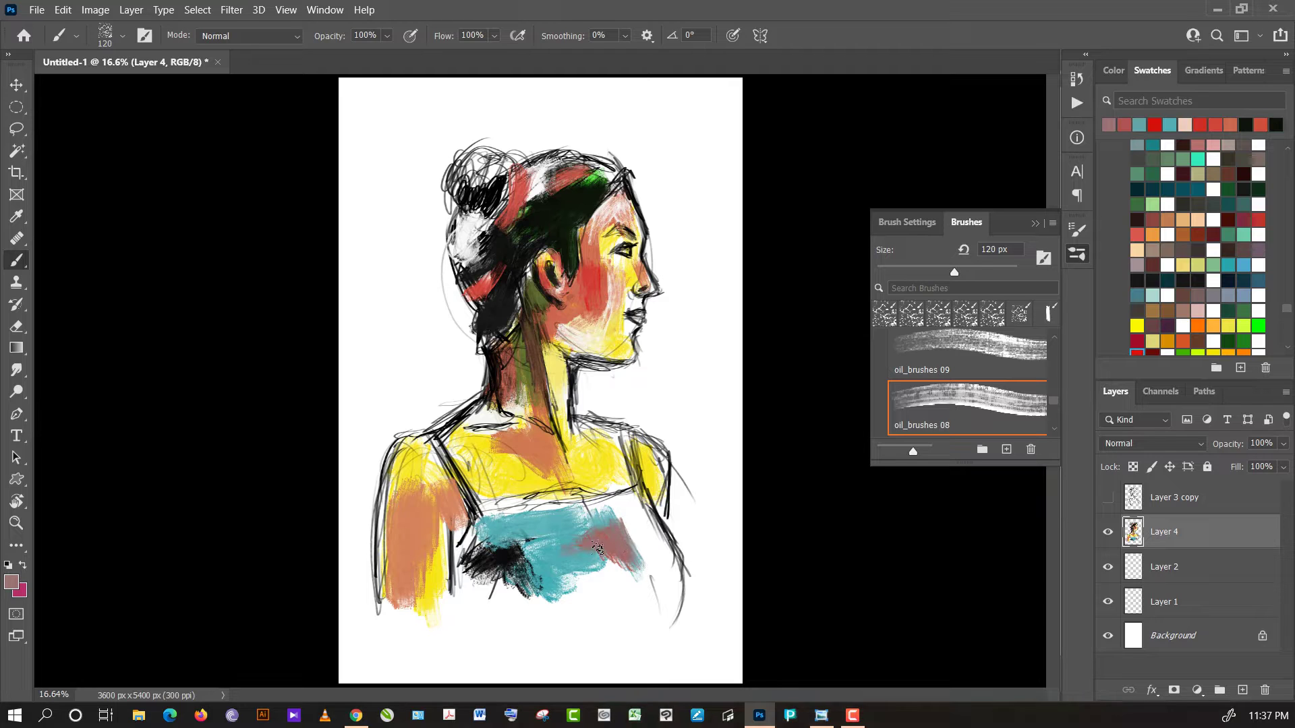
{"action": "left_click_drag", "start_coordinate": [597, 549], "coordinate": [658, 589]}
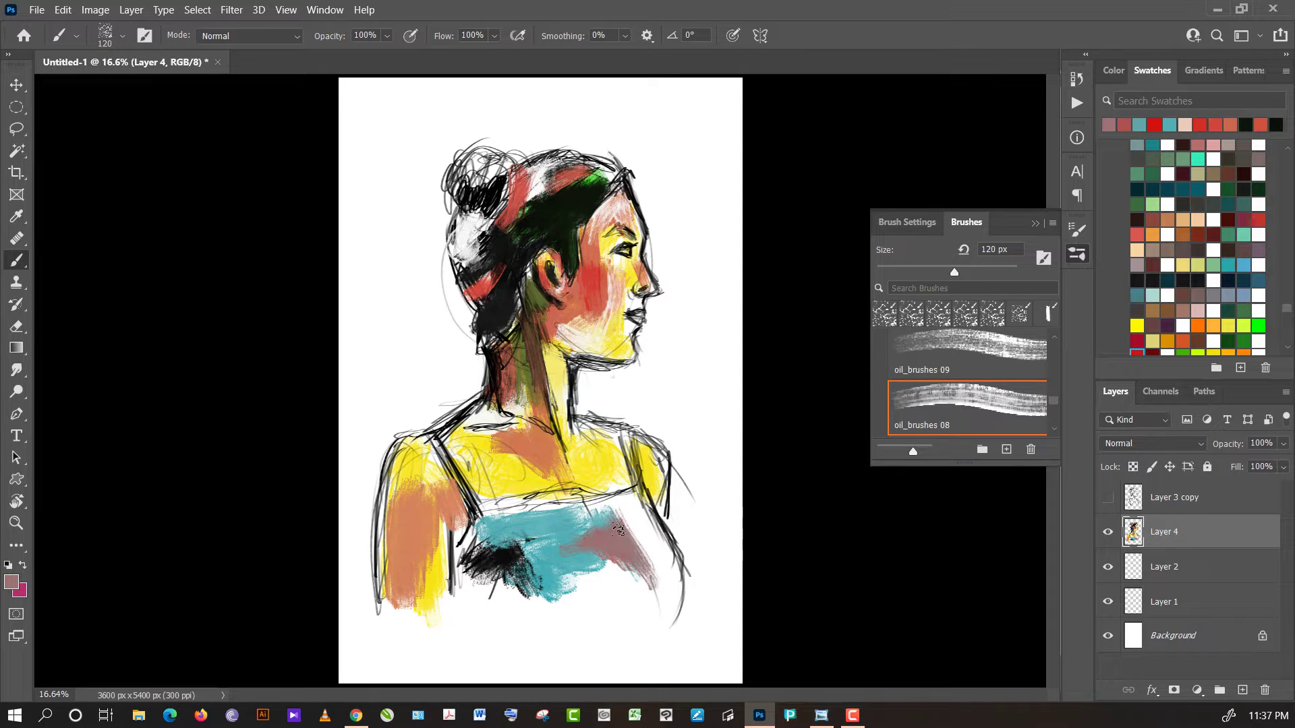
{"action": "left_click", "coordinate": [581, 556], "text": "alt"}
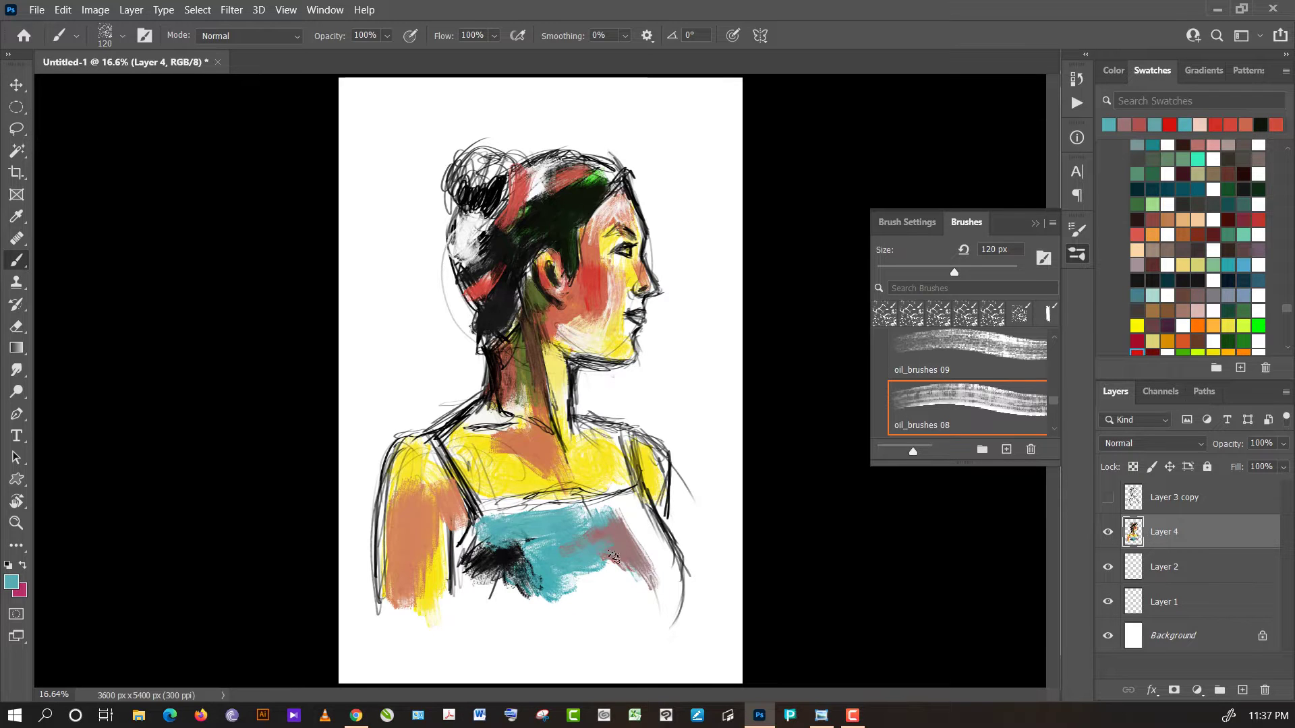
{"action": "left_click", "coordinate": [597, 542], "text": "alt"}
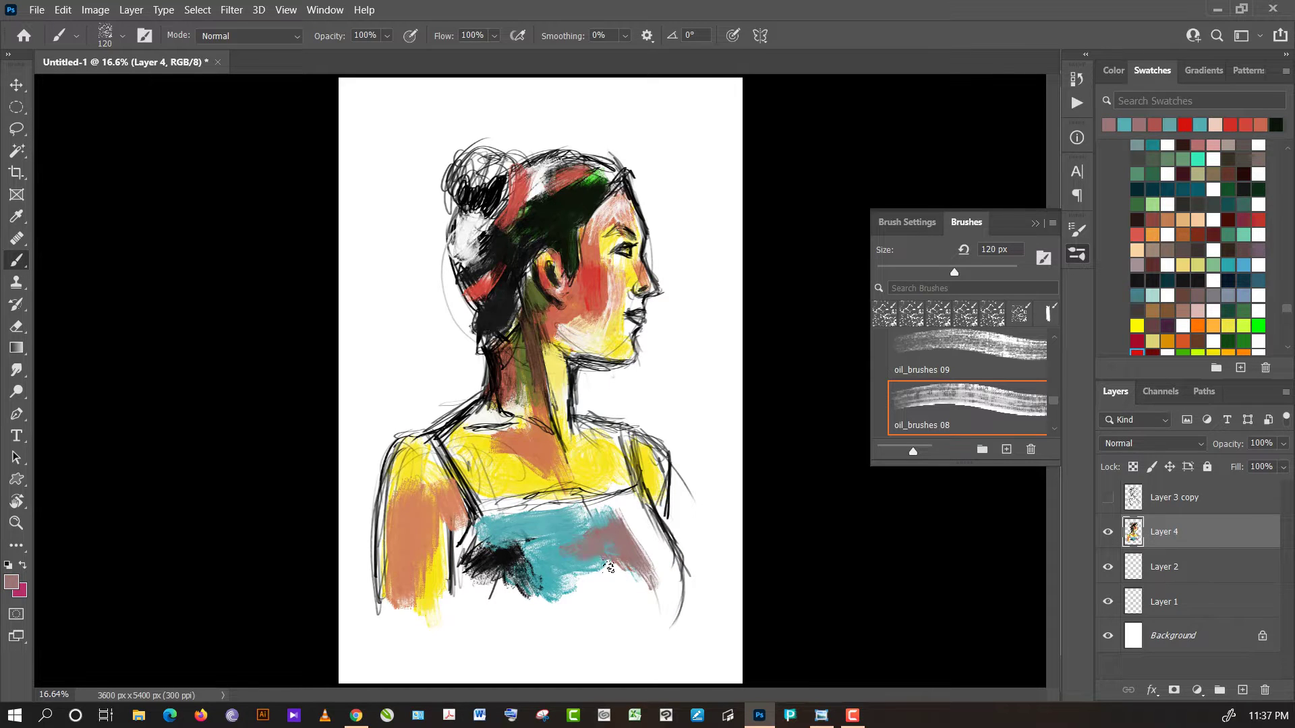
{"action": "left_click", "coordinate": [608, 585], "text": "alt"}
{"action": "mouse_move", "coordinate": [611, 553]}
{"action": "left_mouse_down"}
{"action": "mouse_move", "coordinate": [576, 563]}
{"action": "mouse_move", "coordinate": [634, 577]}
{"action": "left_mouse_up"}
- Extend mauve over the lower shirt and pick white for highlights
{"action": "left_click", "coordinate": [615, 542], "text": "alt"}
{"action": "left_click", "coordinate": [651, 544], "text": "alt"}
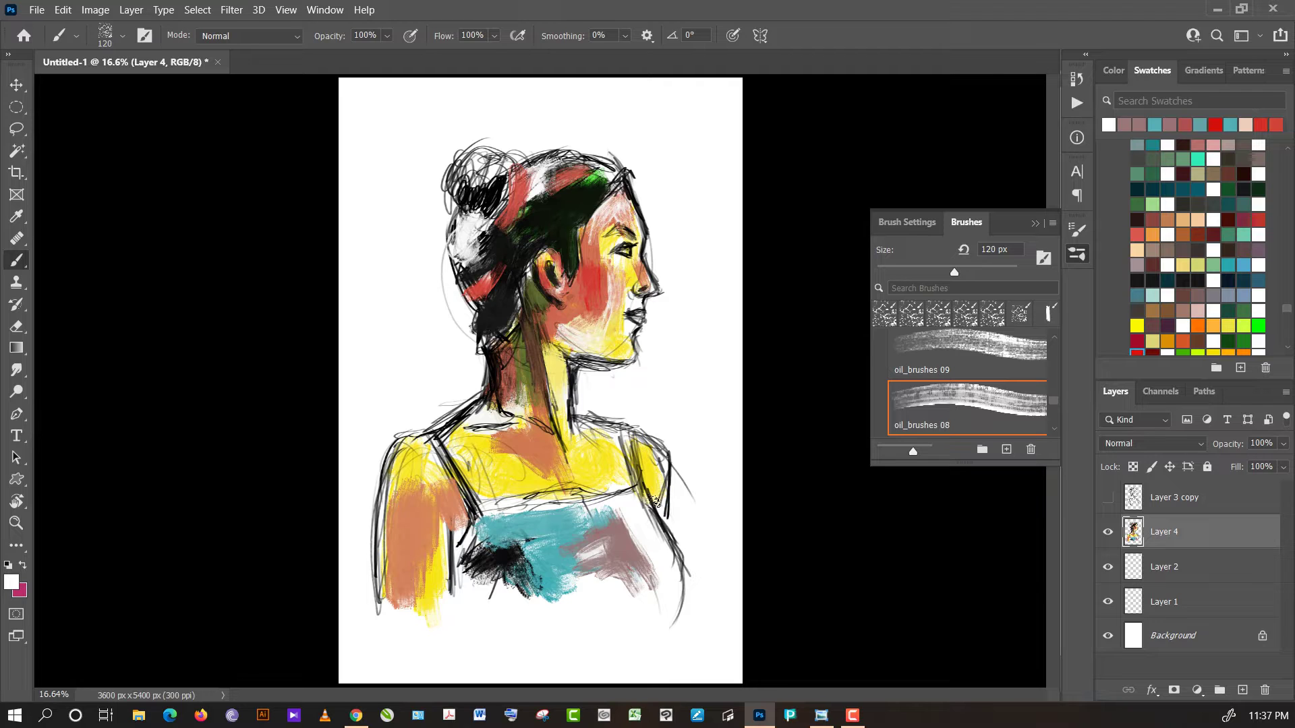
{"action": "left_click", "coordinate": [615, 547], "text": "alt"}
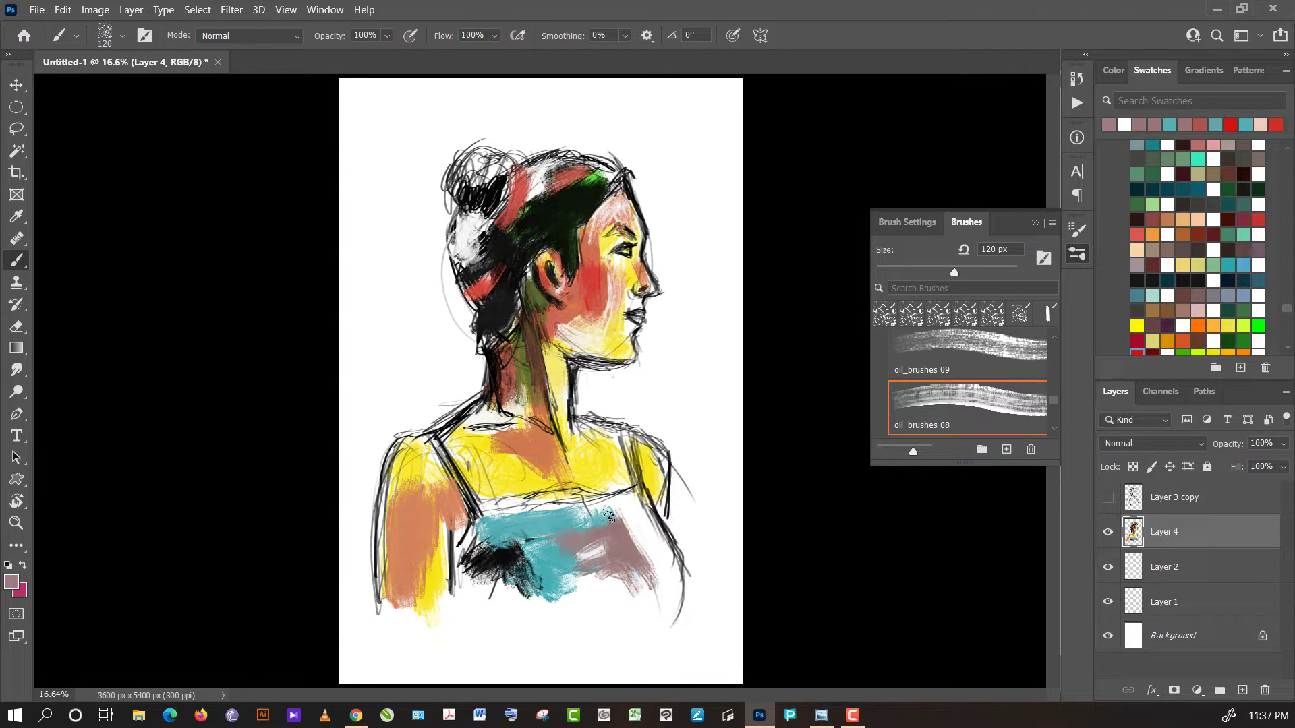
{"action": "left_click", "coordinate": [644, 520], "text": "alt"}
- Lighten the teal edge, paint salmon over chest and neck, and darken the left shoulder maroon
{"action": "left_click_drag", "start_coordinate": [606, 514], "coordinate": [585, 500]}
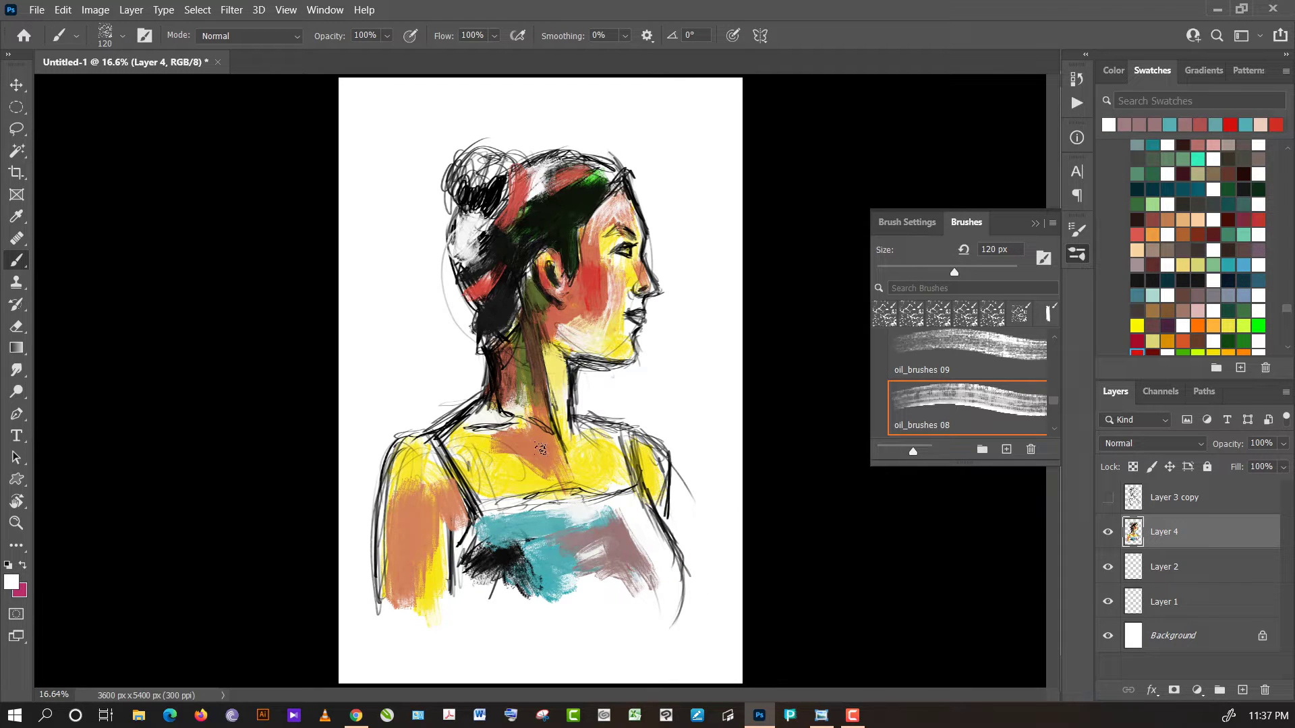
{"action": "left_click", "coordinate": [542, 456], "text": "alt"}
{"action": "mouse_move", "coordinate": [541, 466]}
{"action": "left_mouse_down"}
{"action": "mouse_move", "coordinate": [494, 449]}
{"action": "mouse_move", "coordinate": [526, 461]}
{"action": "mouse_move", "coordinate": [473, 478]}
{"action": "mouse_move", "coordinate": [466, 457]}
{"action": "mouse_move", "coordinate": [476, 496]}
{"action": "left_mouse_up"}
{"action": "left_click", "coordinate": [520, 454], "text": "alt"}
{"action": "left_click", "coordinate": [538, 366], "text": "alt"}
{"action": "left_click_drag", "start_coordinate": [466, 451], "coordinate": [470, 464]}
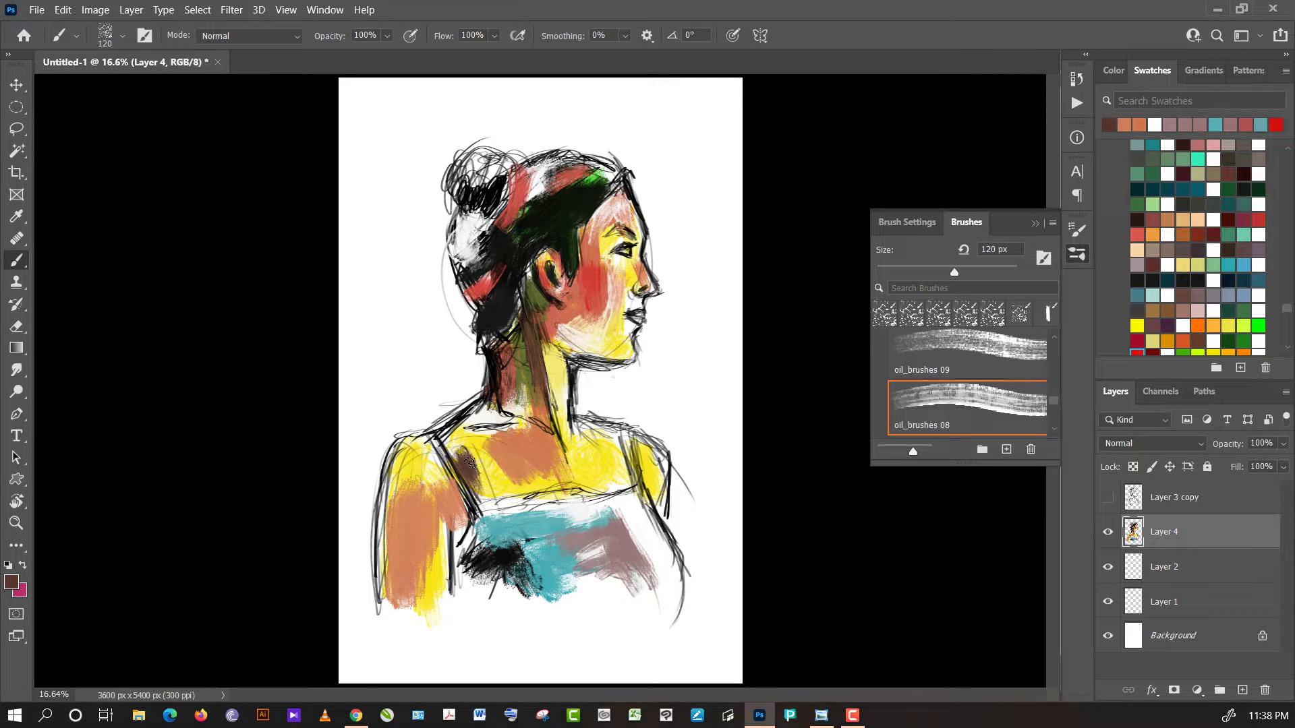
- Brighten the left shoulder with light grey paint
{"action": "left_click", "coordinate": [411, 418], "text": "alt"}
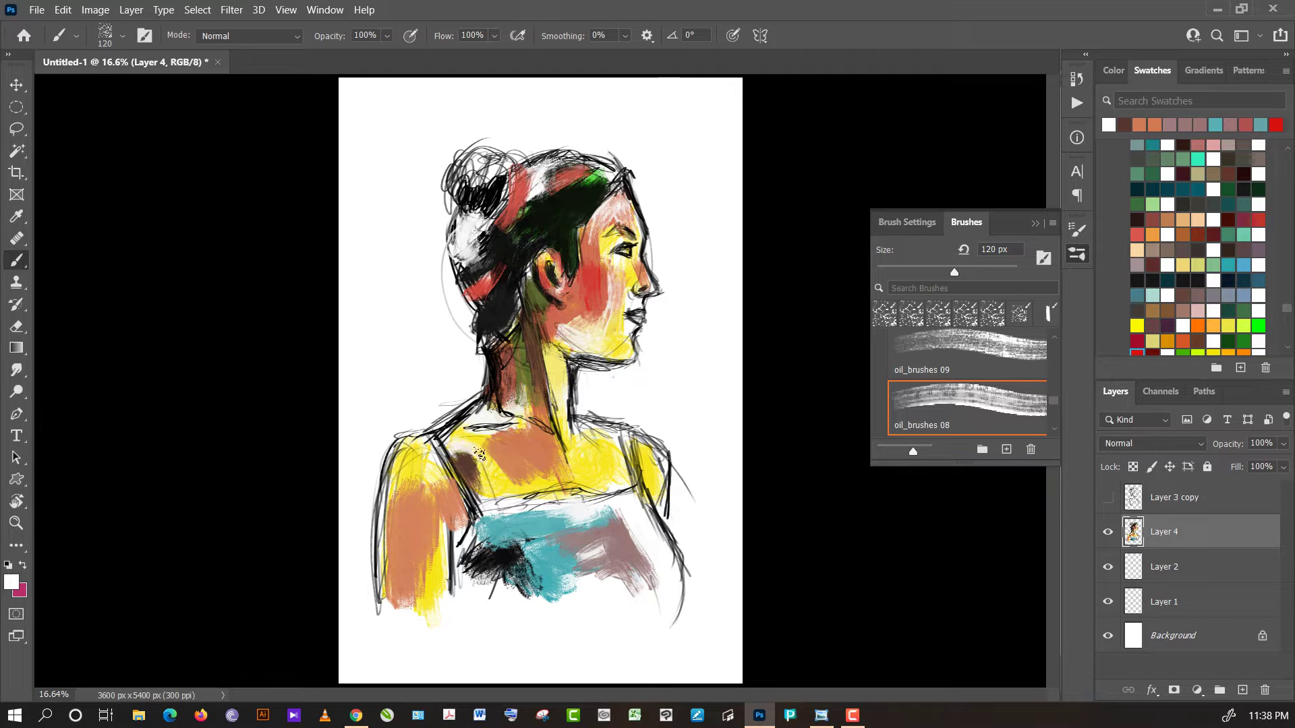
{"action": "left_click", "coordinate": [486, 466], "text": "alt"}
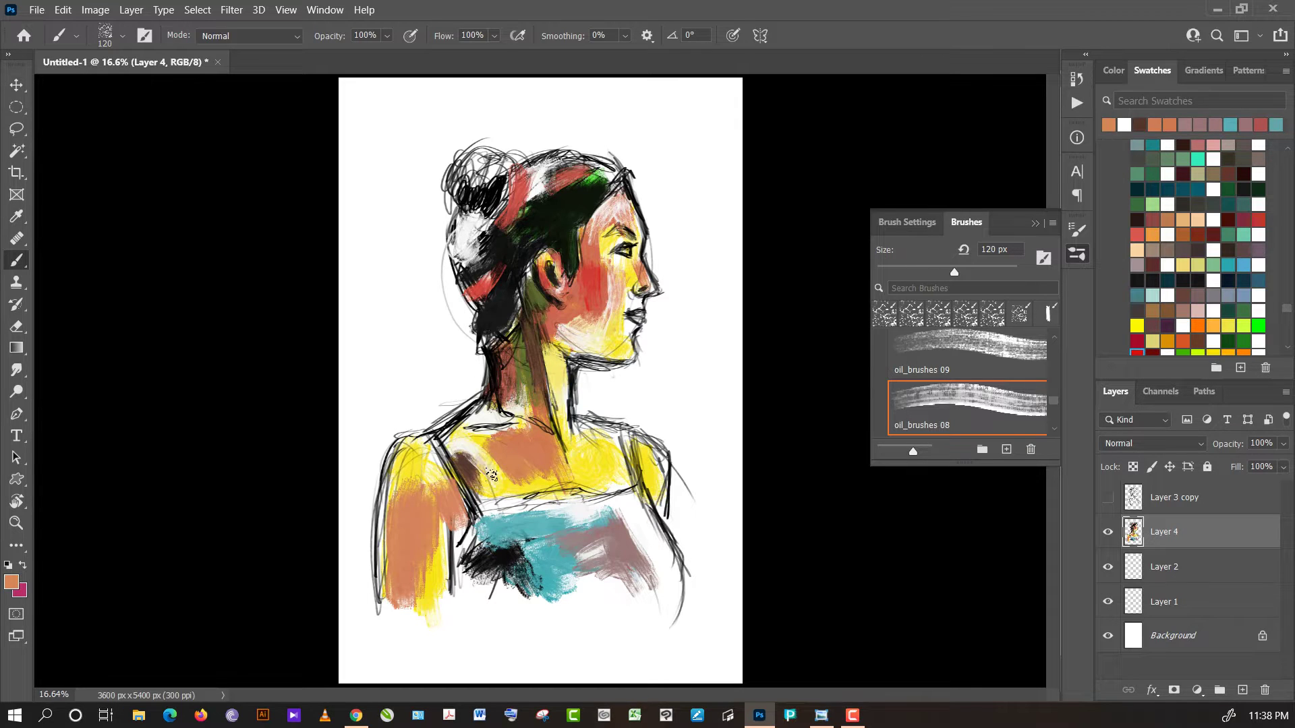
{"action": "left_click", "coordinate": [472, 451], "text": "alt"}
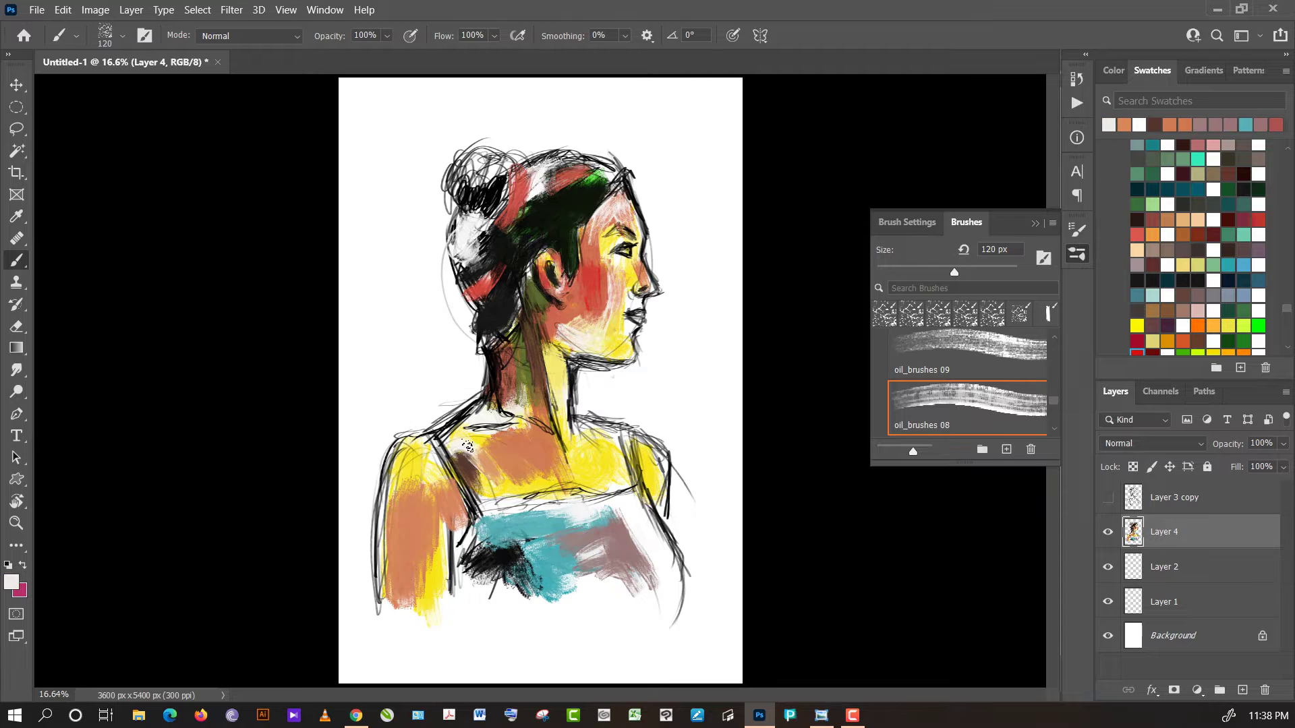
{"action": "left_click_drag", "start_coordinate": [483, 462], "coordinate": [498, 484]}
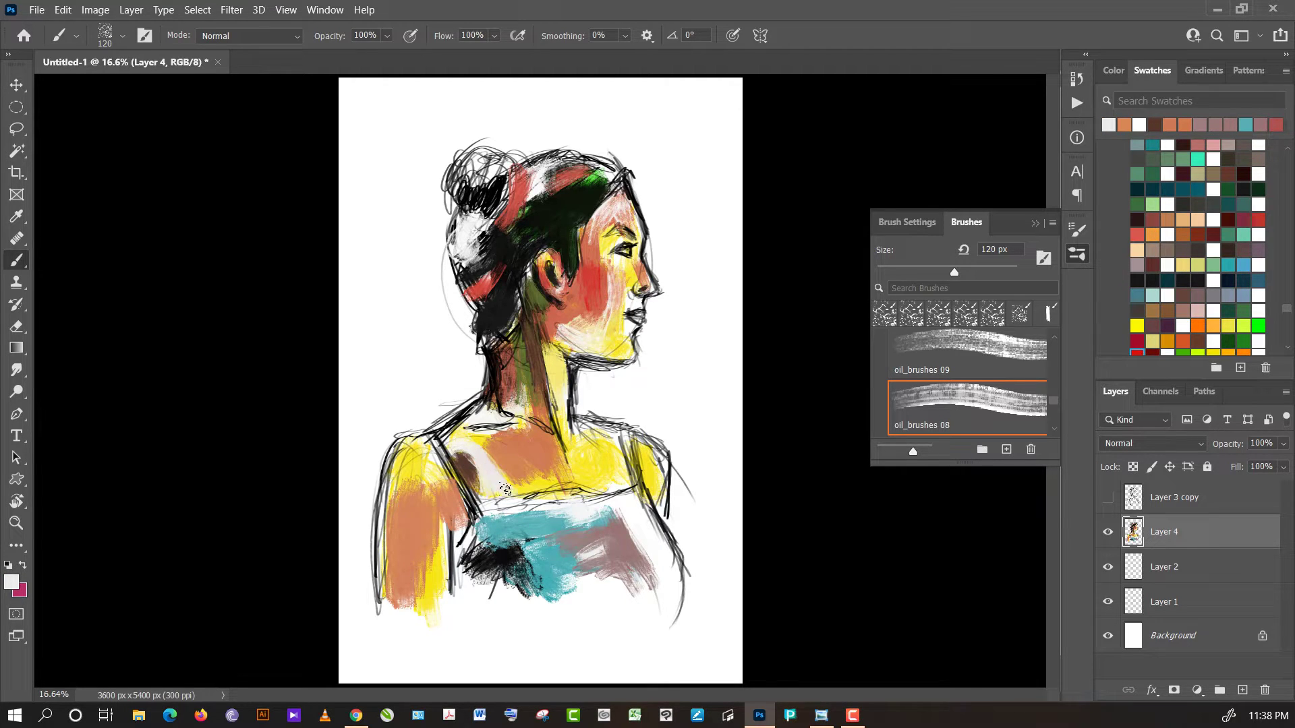
{"action": "left_click", "coordinate": [637, 504], "text": "alt"}
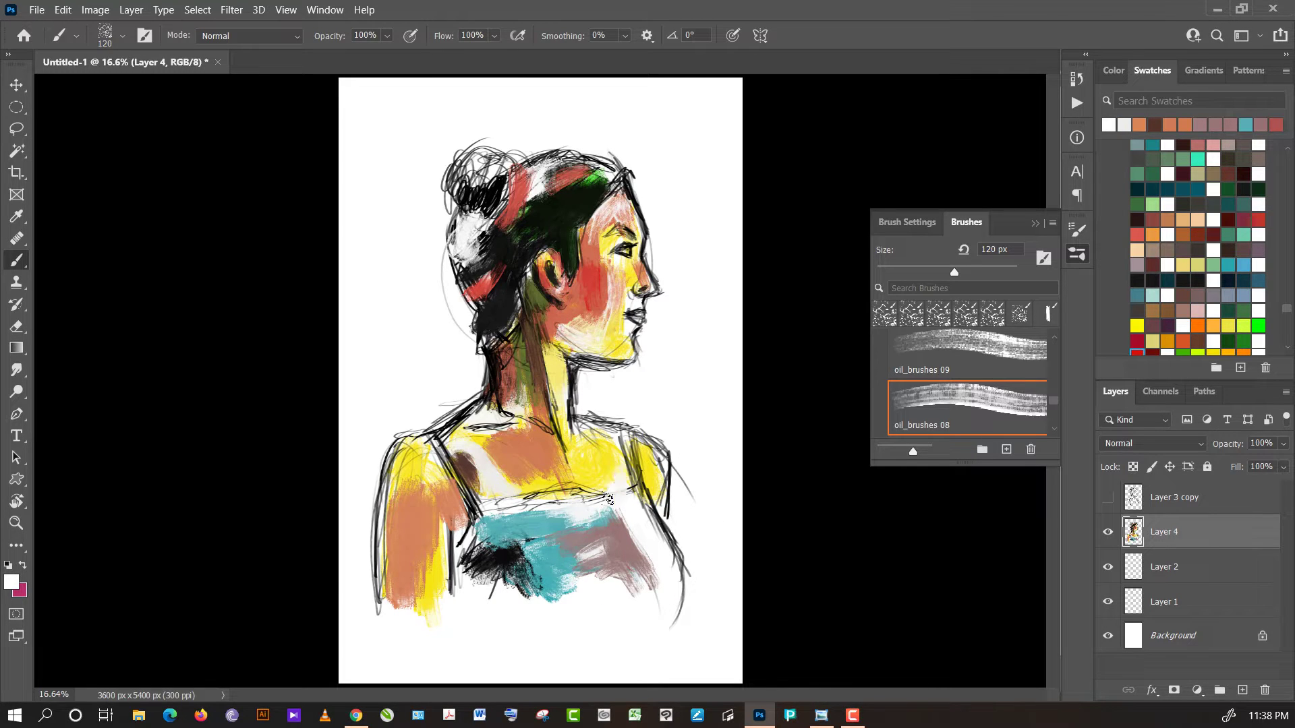
- Shade the neck with brown, black and dark brown strokes
{"action": "left_click", "coordinate": [537, 462], "text": "alt"}
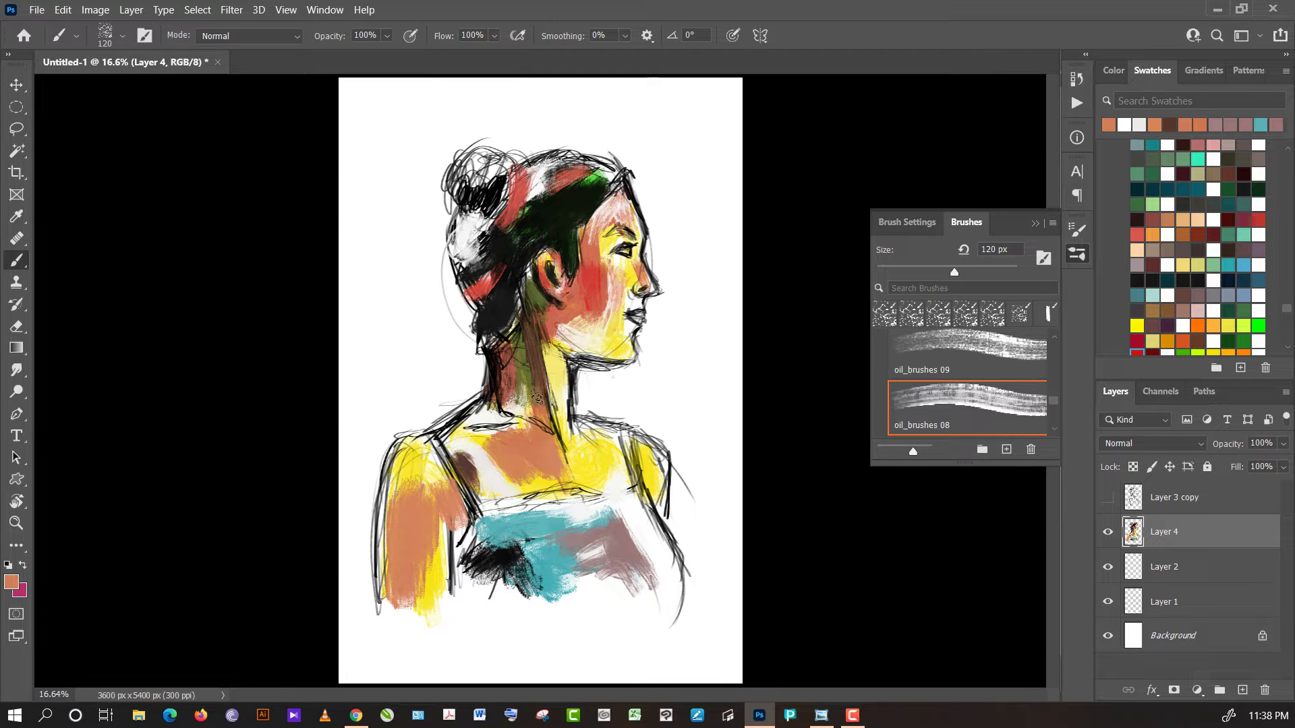
{"action": "left_click", "coordinate": [537, 385], "text": "alt"}
{"action": "left_click_drag", "start_coordinate": [537, 419], "coordinate": [548, 433]}
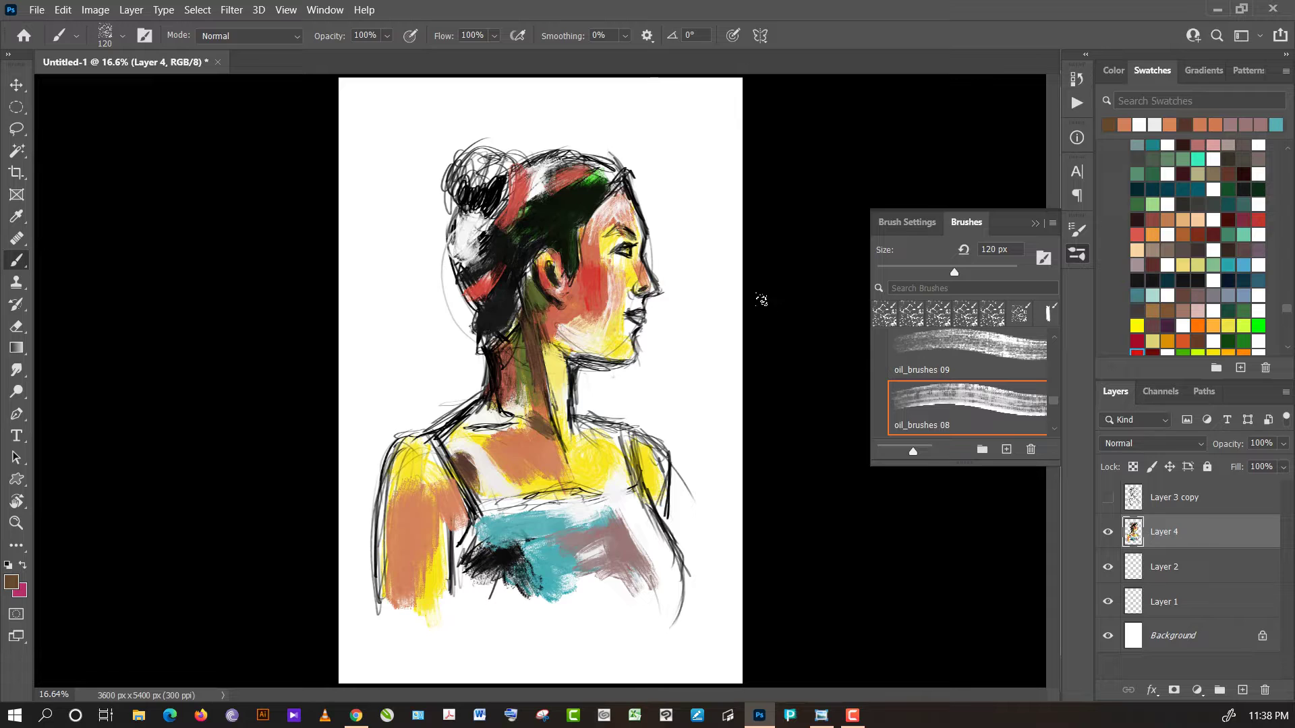
{"action": "left_click", "coordinate": [532, 324], "text": "alt"}
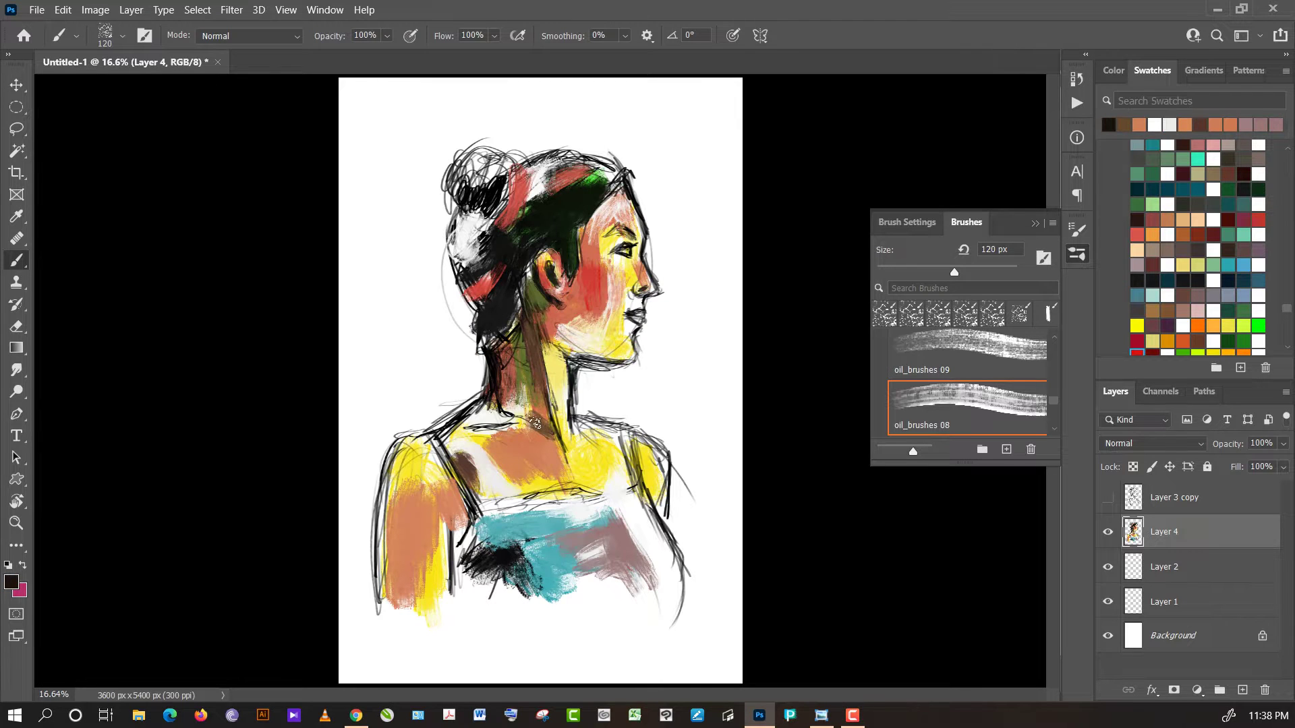
{"action": "left_click_drag", "start_coordinate": [552, 434], "coordinate": [545, 425]}
{"action": "left_click", "coordinate": [535, 419], "text": "alt"}
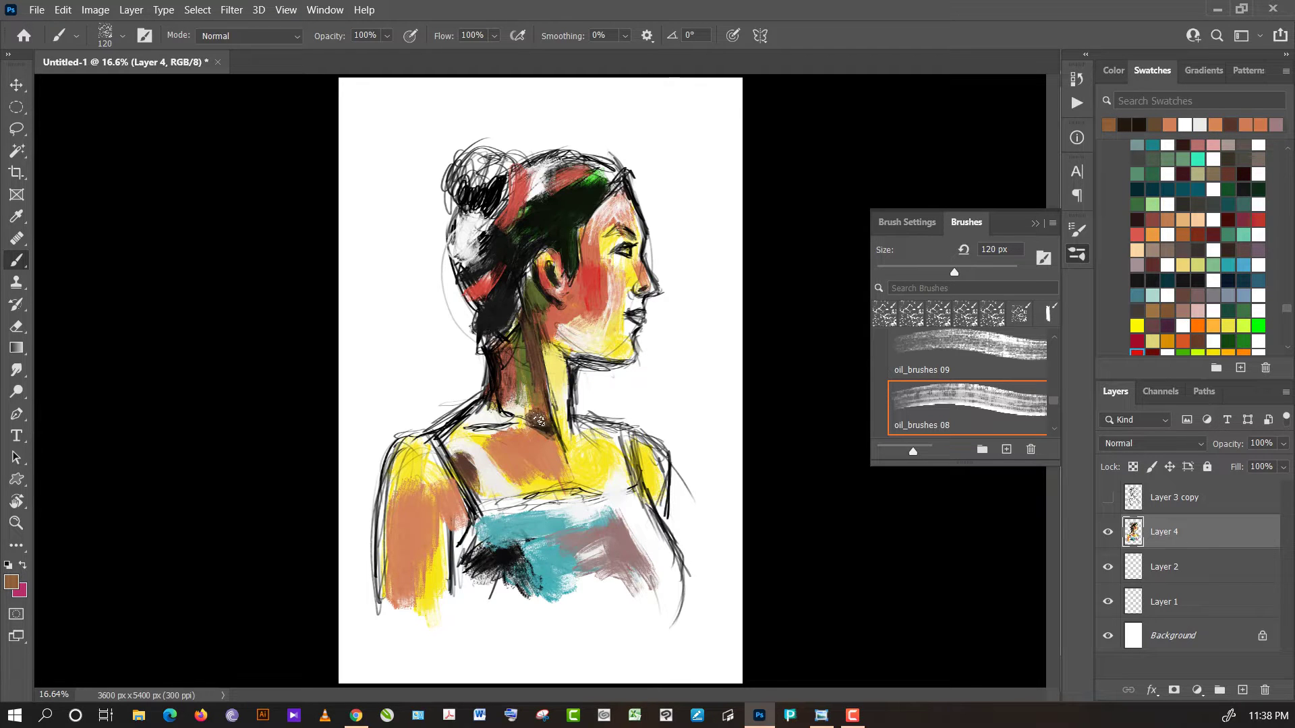
{"action": "left_click", "coordinate": [538, 425], "text": "alt"}
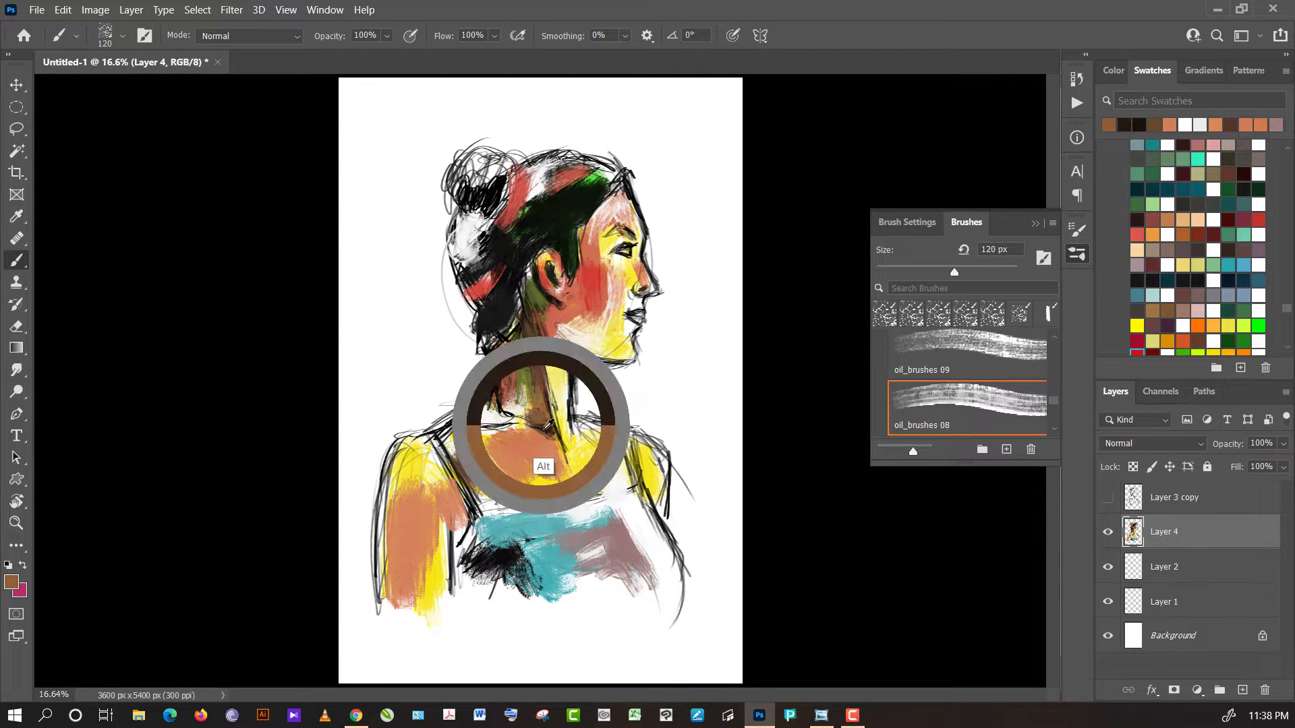
{"action": "mouse_move", "coordinate": [532, 426]}
{"action": "left_mouse_down"}
{"action": "mouse_move", "coordinate": [496, 424]}
{"action": "mouse_move", "coordinate": [530, 426]}
{"action": "left_mouse_up"}
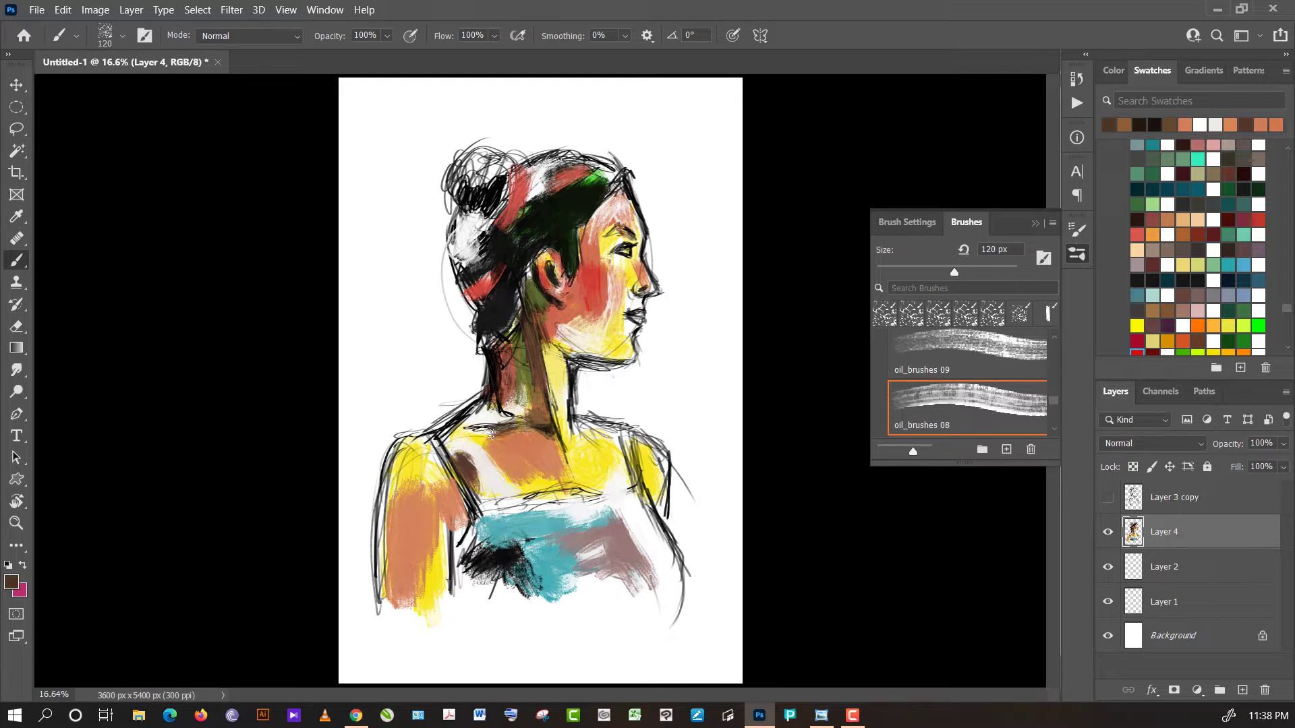
- Add near-white strokes to the neck and paint white over the grey band above the teal
{"action": "left_click", "coordinate": [486, 422], "text": "alt"}
{"action": "mouse_move", "coordinate": [487, 422]}
{"action": "left_mouse_down"}
{"action": "mouse_move", "coordinate": [506, 426]}
{"action": "mouse_move", "coordinate": [465, 423]}
{"action": "left_mouse_up"}
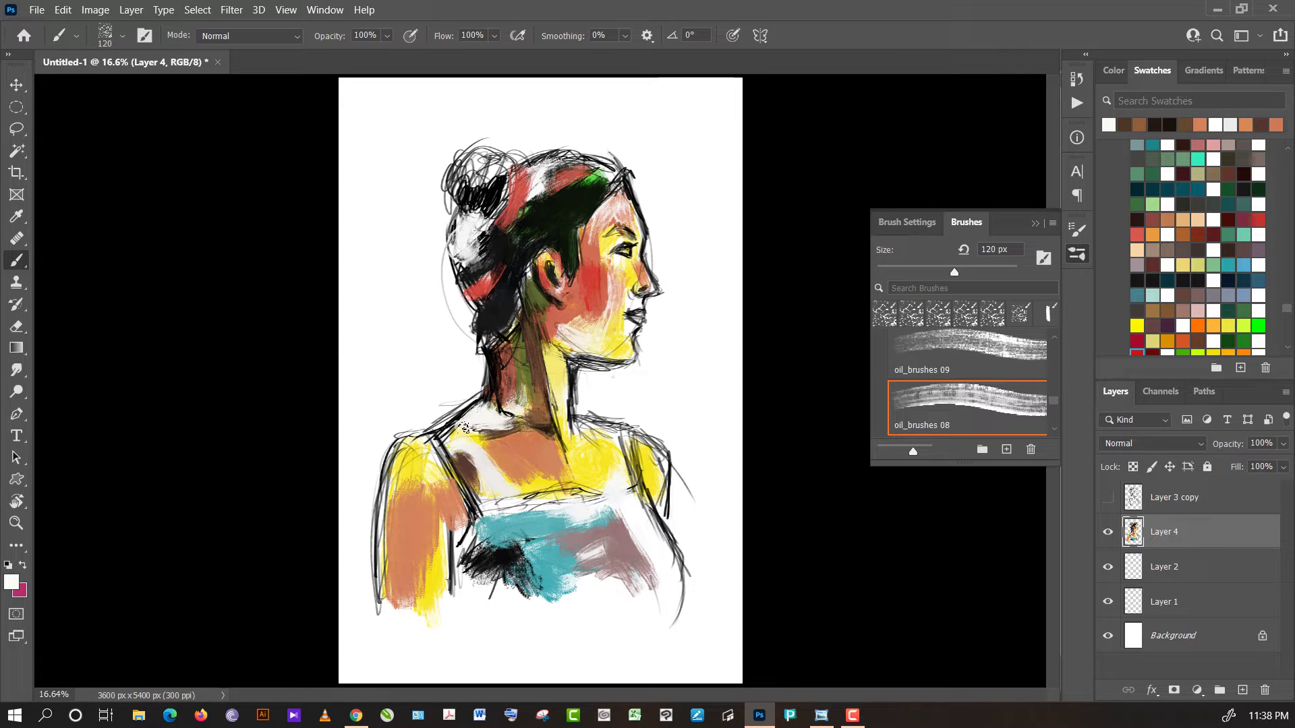
{"action": "left_click", "coordinate": [476, 454], "text": "alt"}
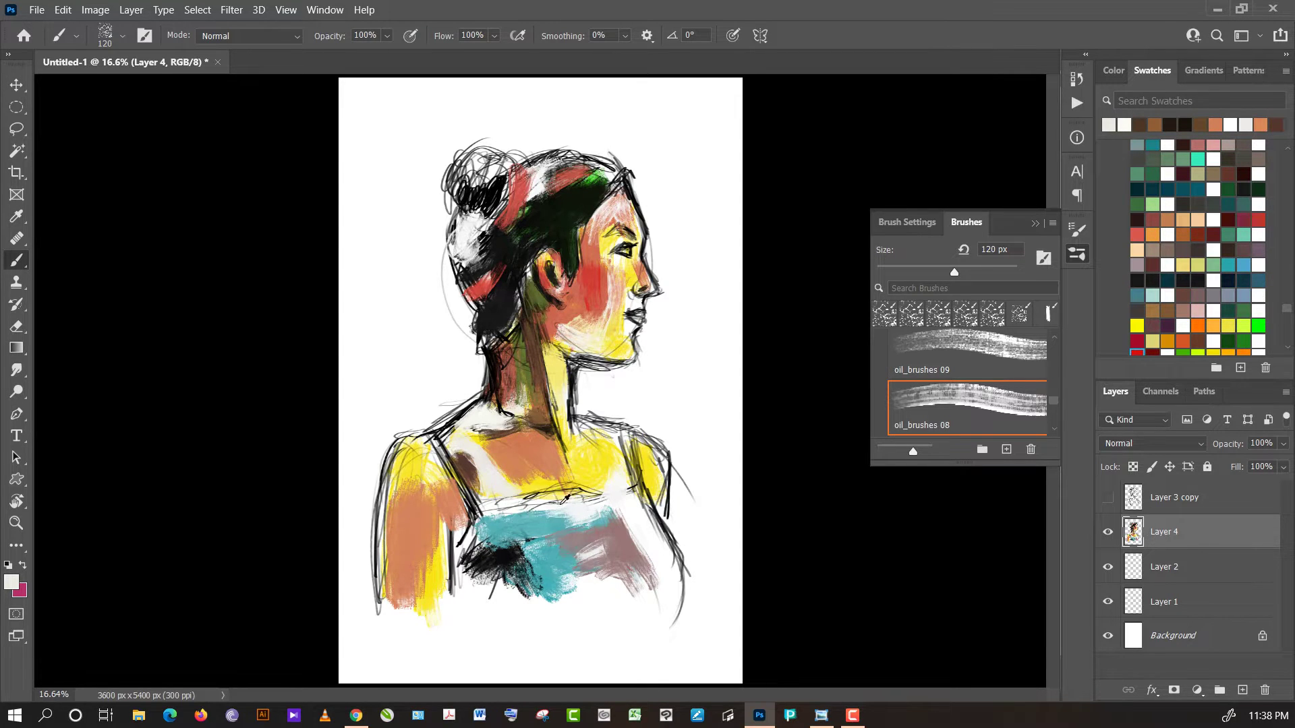
{"action": "left_click", "coordinate": [565, 498], "text": "alt"}
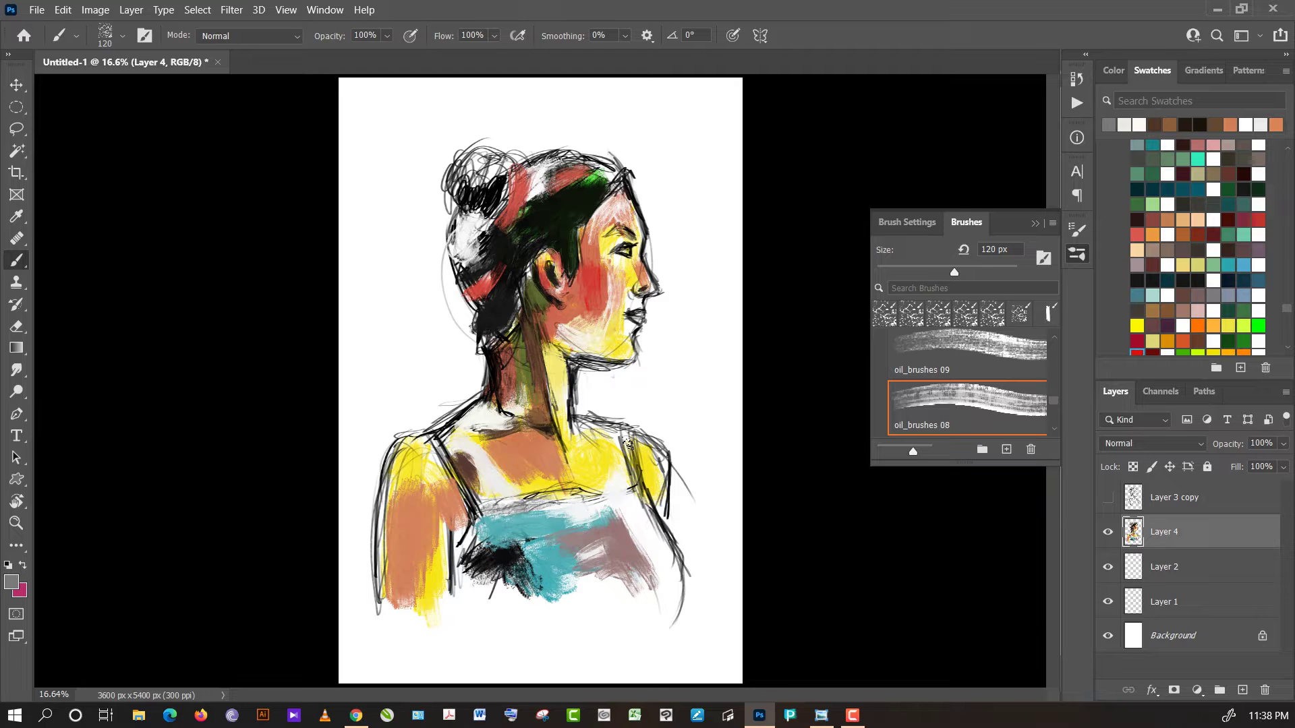
{"action": "left_click", "coordinate": [709, 410], "text": "alt"}
{"action": "left_click_drag", "start_coordinate": [496, 514], "coordinate": [517, 532]}
- Set the brush to 44 px and paint white along the left shoulder strap
{"action": "left_click", "coordinate": [907, 270]}
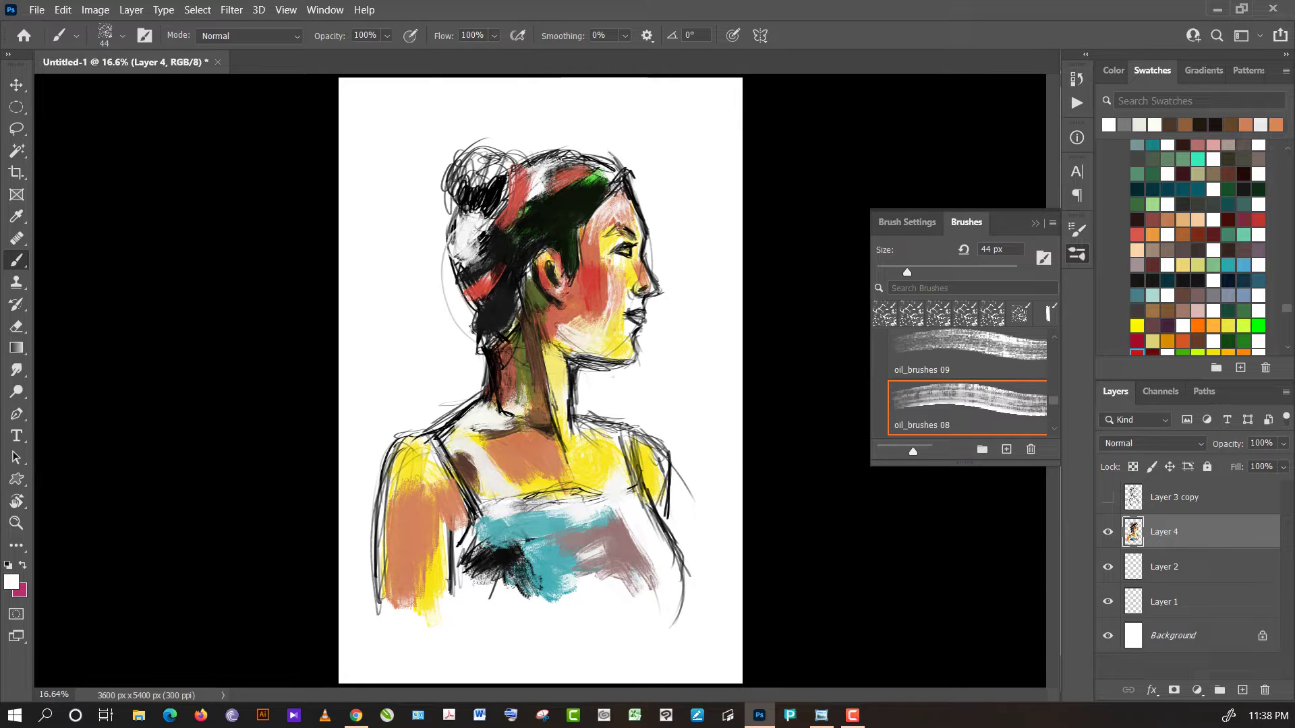
{"action": "mouse_move", "coordinate": [440, 448]}
{"action": "left_mouse_down"}
{"action": "mouse_move", "coordinate": [479, 515]}
{"action": "mouse_move", "coordinate": [478, 504]}
{"action": "left_mouse_up"}
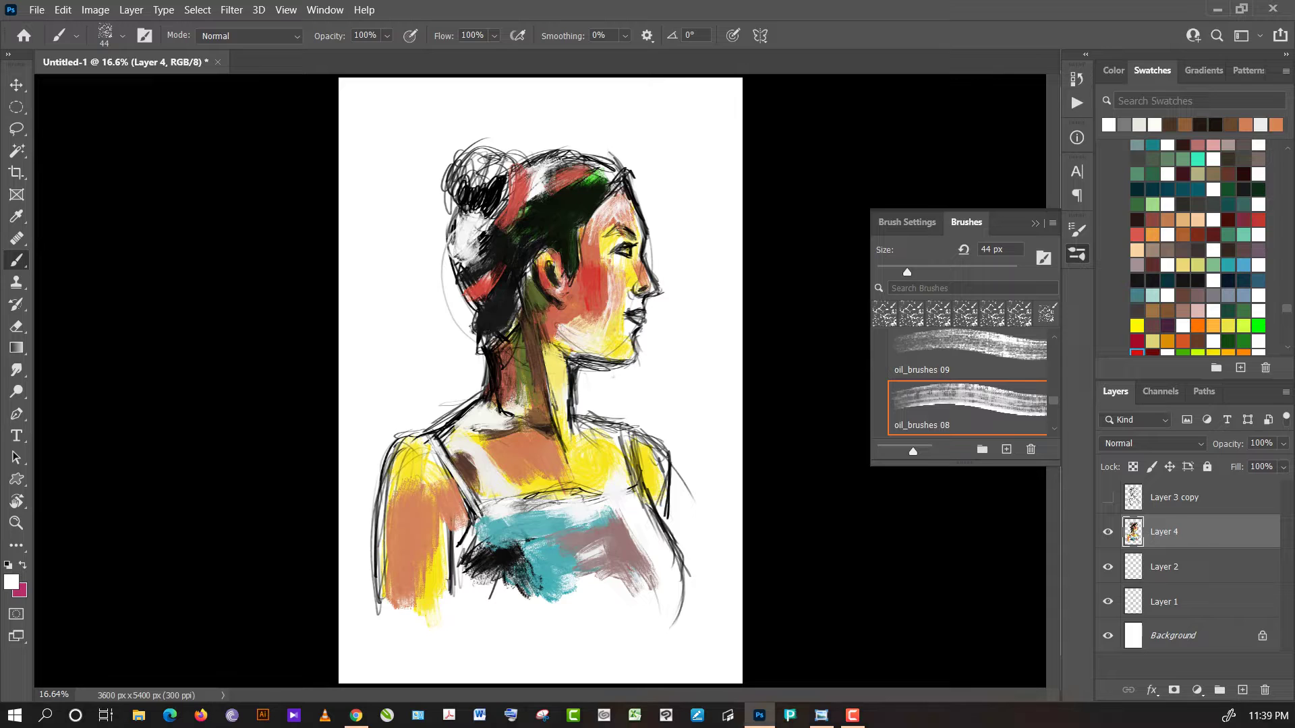
{"action": "left_click", "coordinate": [468, 476], "text": "alt"}
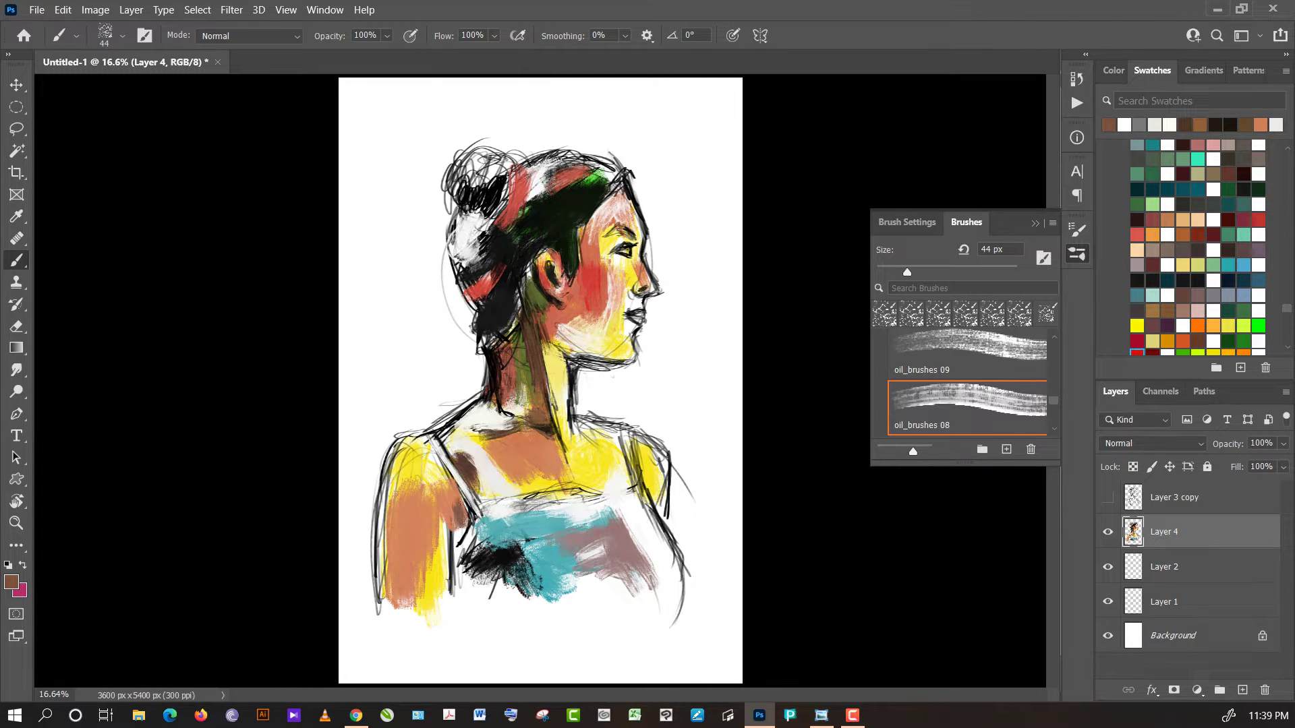
{"action": "left_click", "coordinate": [463, 466], "text": "alt"}
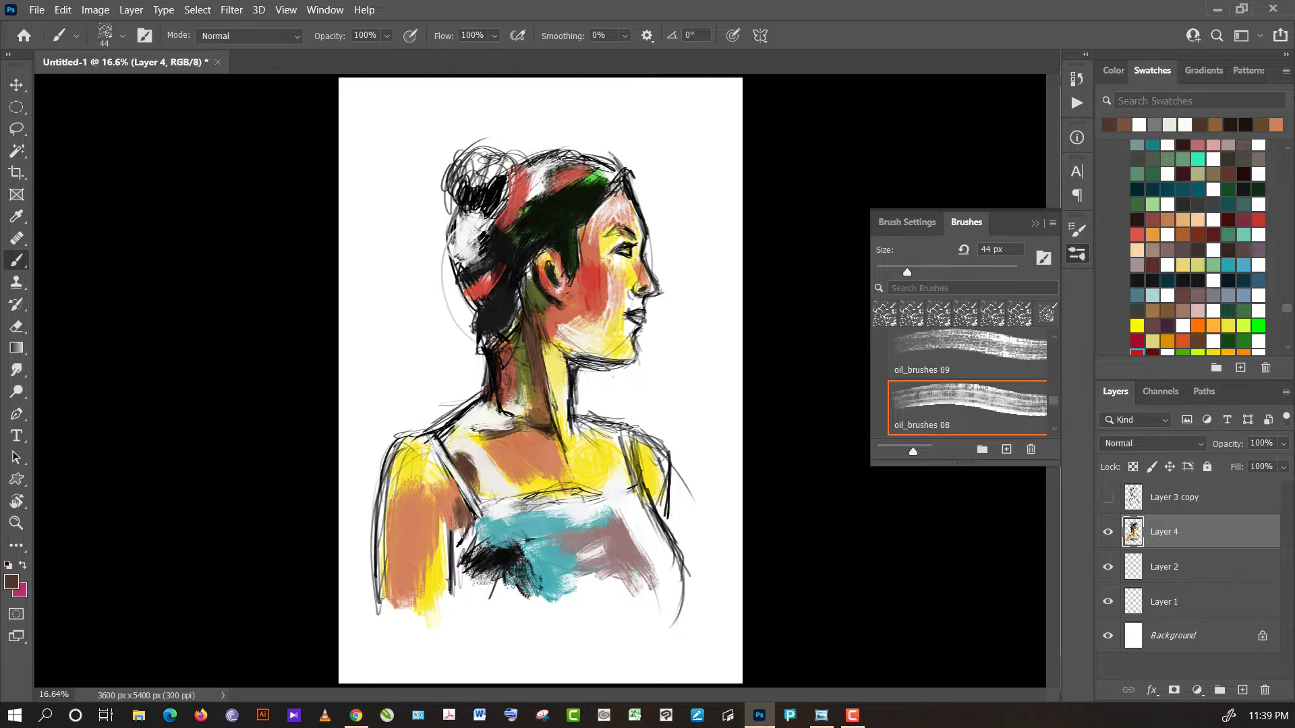
- Paint a dark brown stroke below the left strap, then pick up near-black, yellow and white
{"action": "mouse_move", "coordinate": [461, 503]}
{"action": "left_mouse_down"}
{"action": "mouse_move", "coordinate": [456, 538]}
{"action": "mouse_move", "coordinate": [449, 525]}
{"action": "left_mouse_up"}
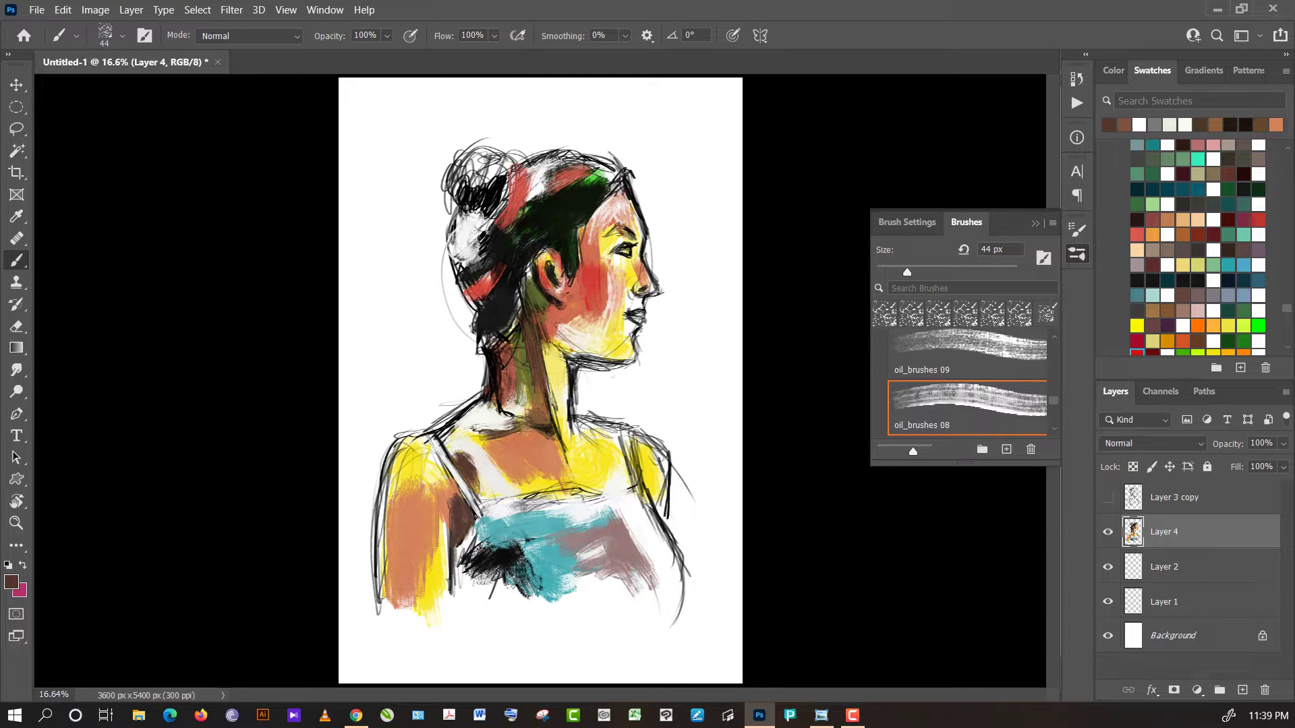
{"action": "left_click", "coordinate": [457, 531], "text": "alt"}
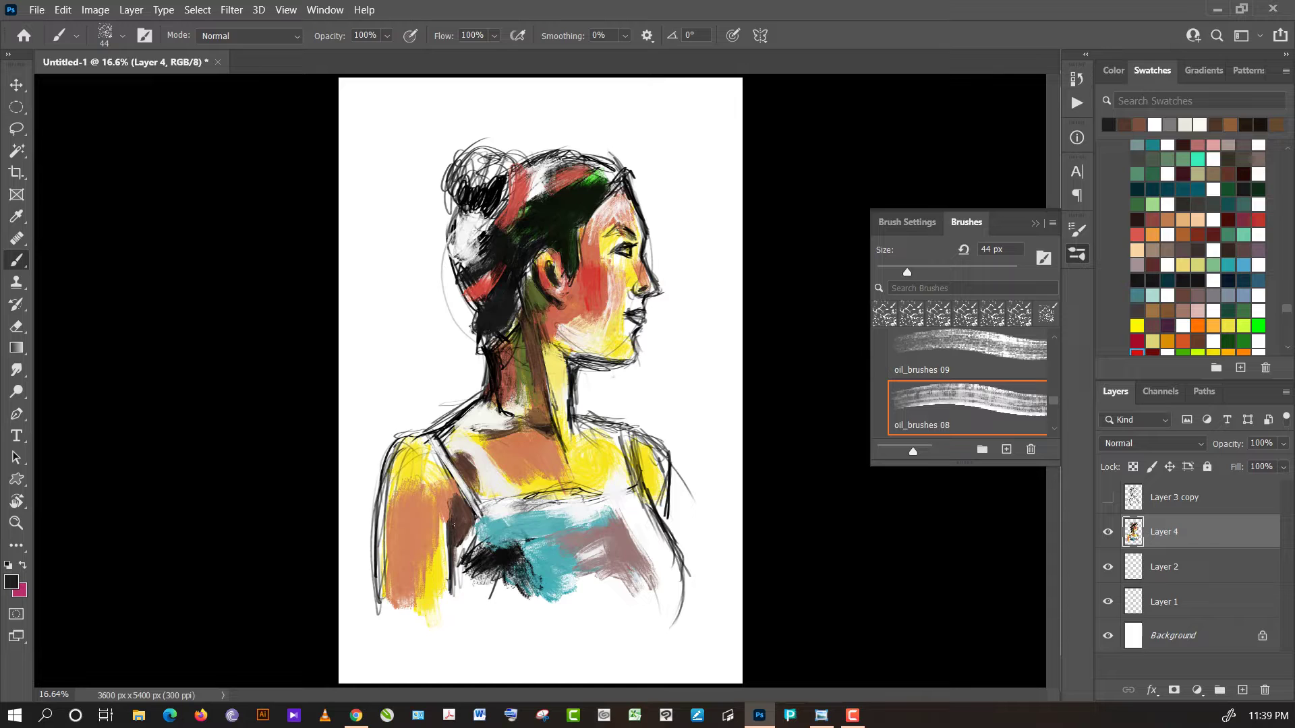
{"action": "left_click", "coordinate": [438, 478], "text": "alt"}
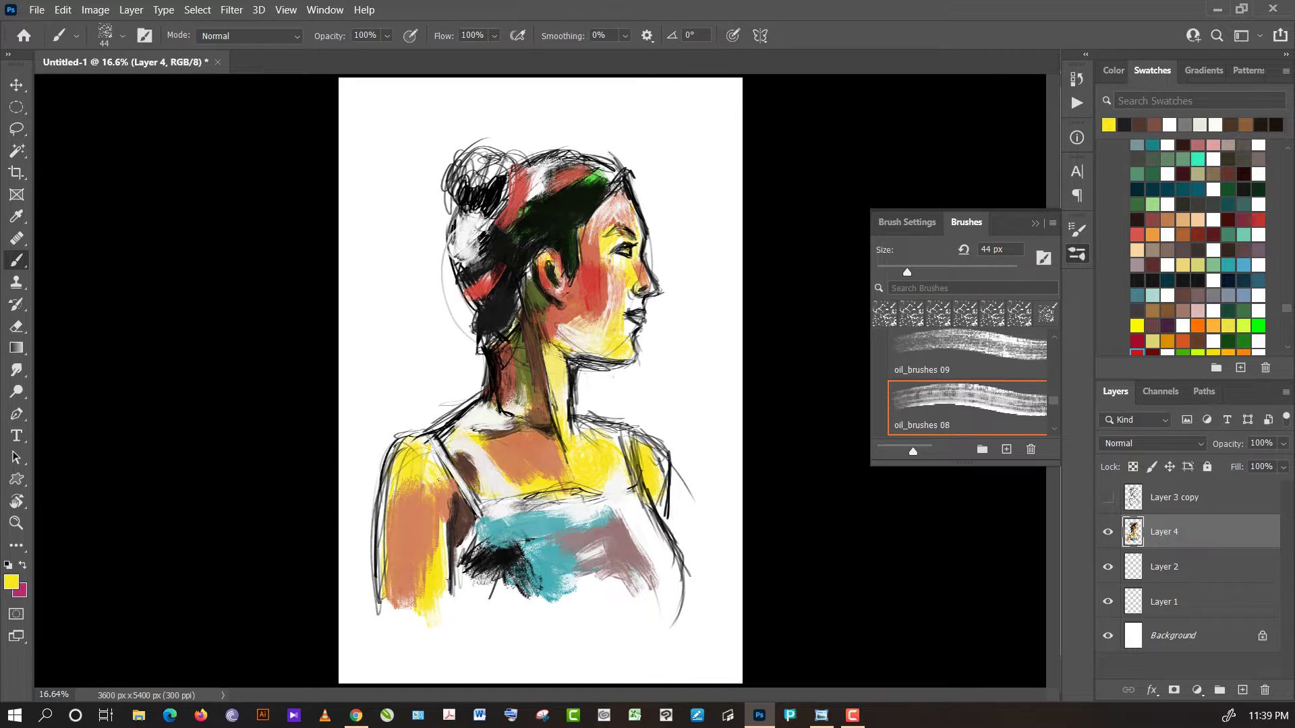
{"action": "left_click", "coordinate": [436, 474], "text": "alt"}
- Paint white, red and dark brown strokes down the left arm up to the shoulder
{"action": "left_click_drag", "start_coordinate": [449, 523], "coordinate": [449, 498]}
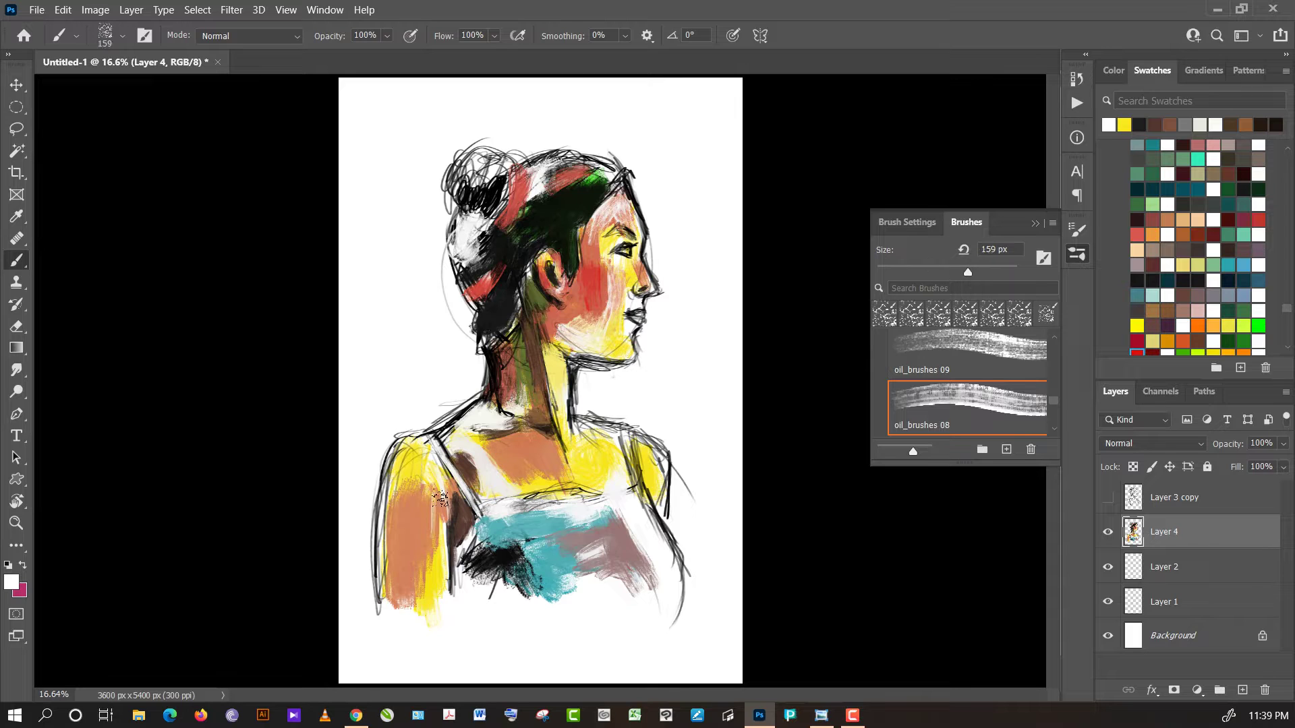
{"action": "left_click", "coordinate": [585, 288], "text": "alt"}
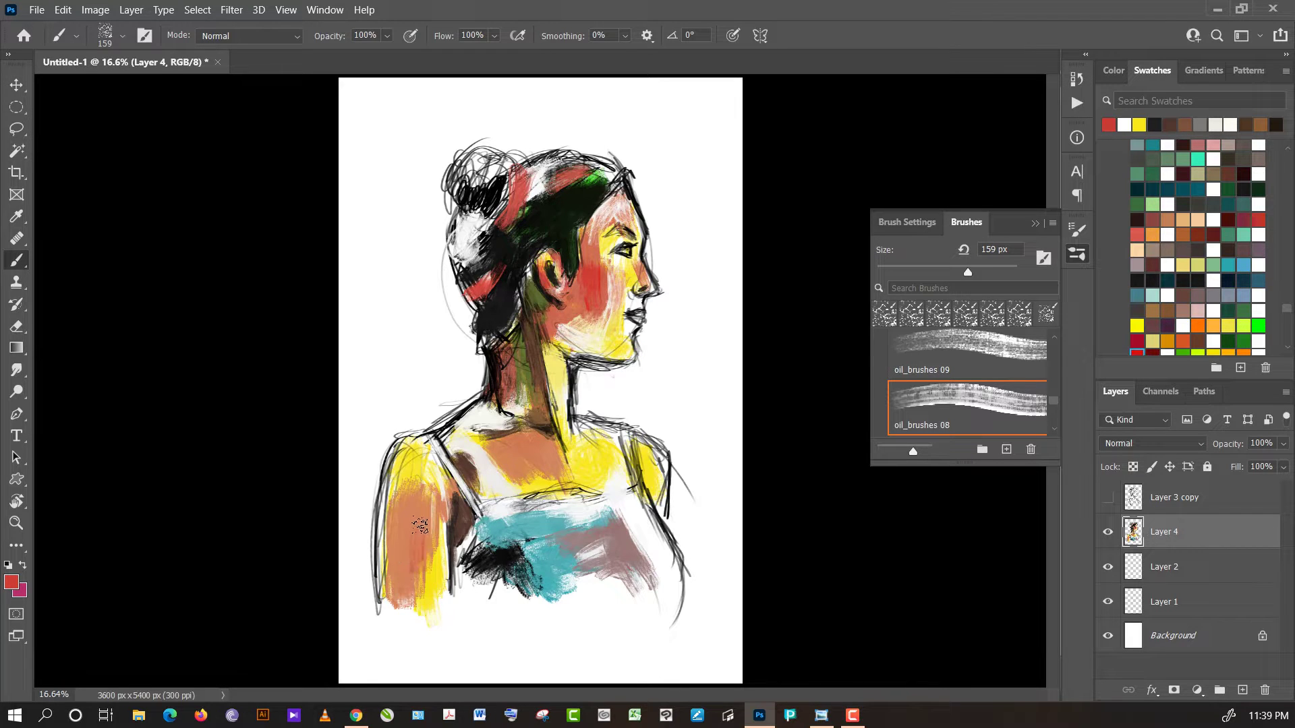
{"action": "mouse_move", "coordinate": [406, 554]}
{"action": "left_mouse_down"}
{"action": "mouse_move", "coordinate": [431, 511]}
{"action": "mouse_move", "coordinate": [412, 563]}
{"action": "mouse_move", "coordinate": [410, 516]}
{"action": "mouse_move", "coordinate": [391, 566]}
{"action": "left_mouse_up"}
{"action": "left_click", "coordinate": [531, 342], "text": "alt"}
{"action": "left_click_drag", "start_coordinate": [391, 489], "coordinate": [387, 607]}
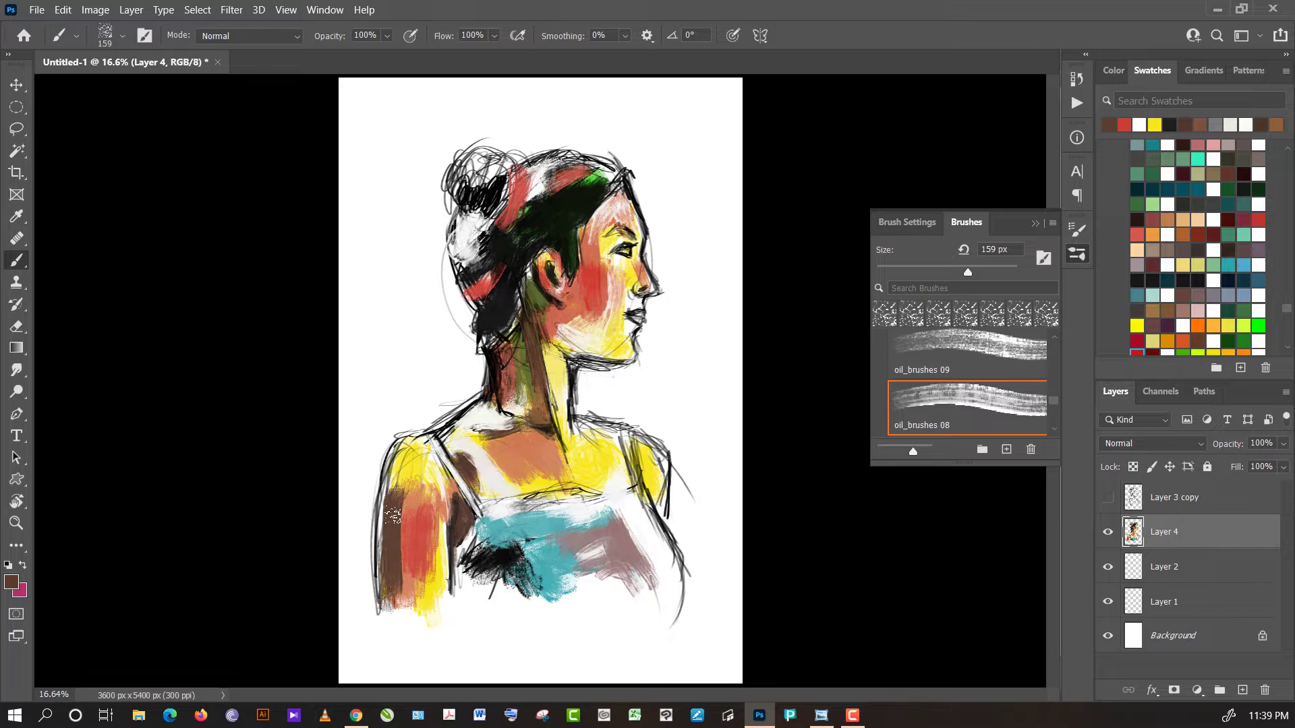
{"action": "mouse_move", "coordinate": [391, 519]}
{"action": "left_mouse_down"}
{"action": "mouse_move", "coordinate": [405, 456]}
{"action": "mouse_move", "coordinate": [381, 542]}
{"action": "mouse_move", "coordinate": [379, 513]}
{"action": "mouse_move", "coordinate": [381, 607]}
{"action": "mouse_move", "coordinate": [385, 530]}
{"action": "left_mouse_up"}
- Cover the light shoulder patch with dark brown and add a darker brown patch on the upper chest
{"action": "left_click", "coordinate": [359, 442], "text": "alt"}
{"action": "left_click", "coordinate": [392, 571], "text": "alt"}
{"action": "mouse_move", "coordinate": [383, 597]}
{"action": "left_mouse_down"}
{"action": "mouse_move", "coordinate": [387, 516]}
{"action": "mouse_move", "coordinate": [408, 472]}
{"action": "left_mouse_up"}
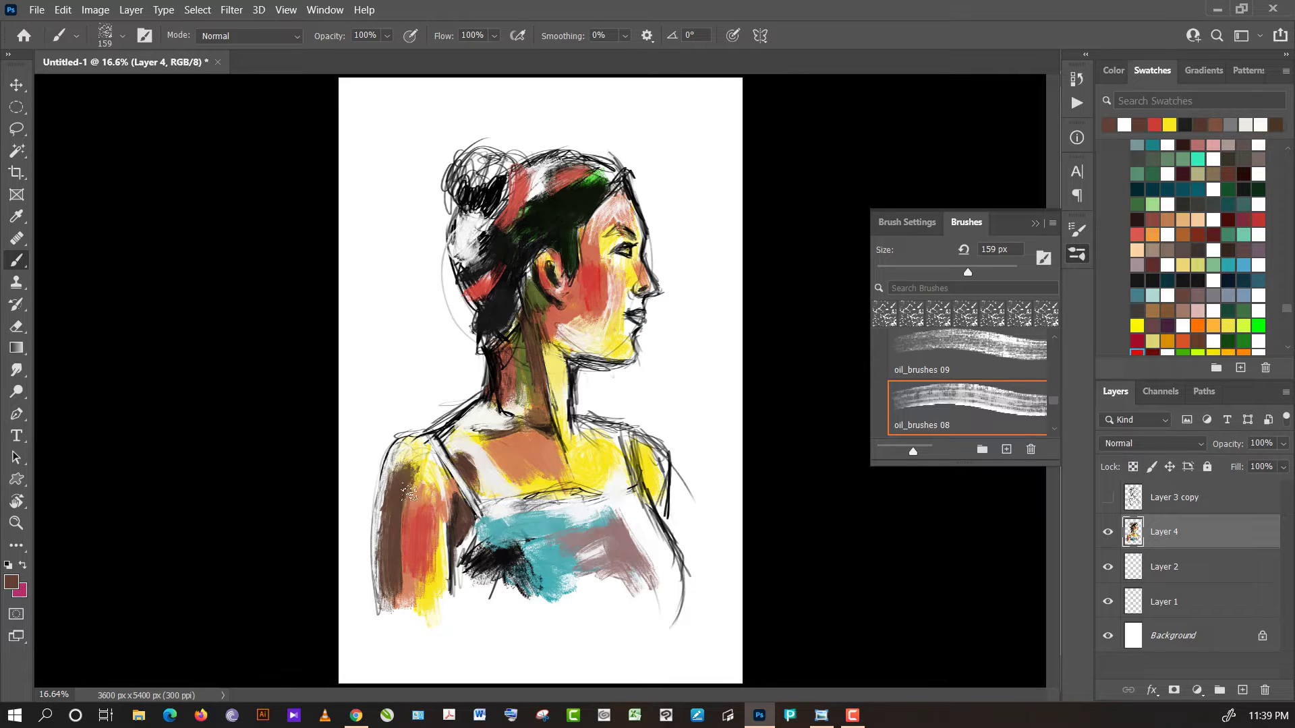
{"action": "left_click_drag", "start_coordinate": [408, 547], "coordinate": [409, 485]}
{"action": "left_click_drag", "start_coordinate": [394, 583], "coordinate": [417, 456]}
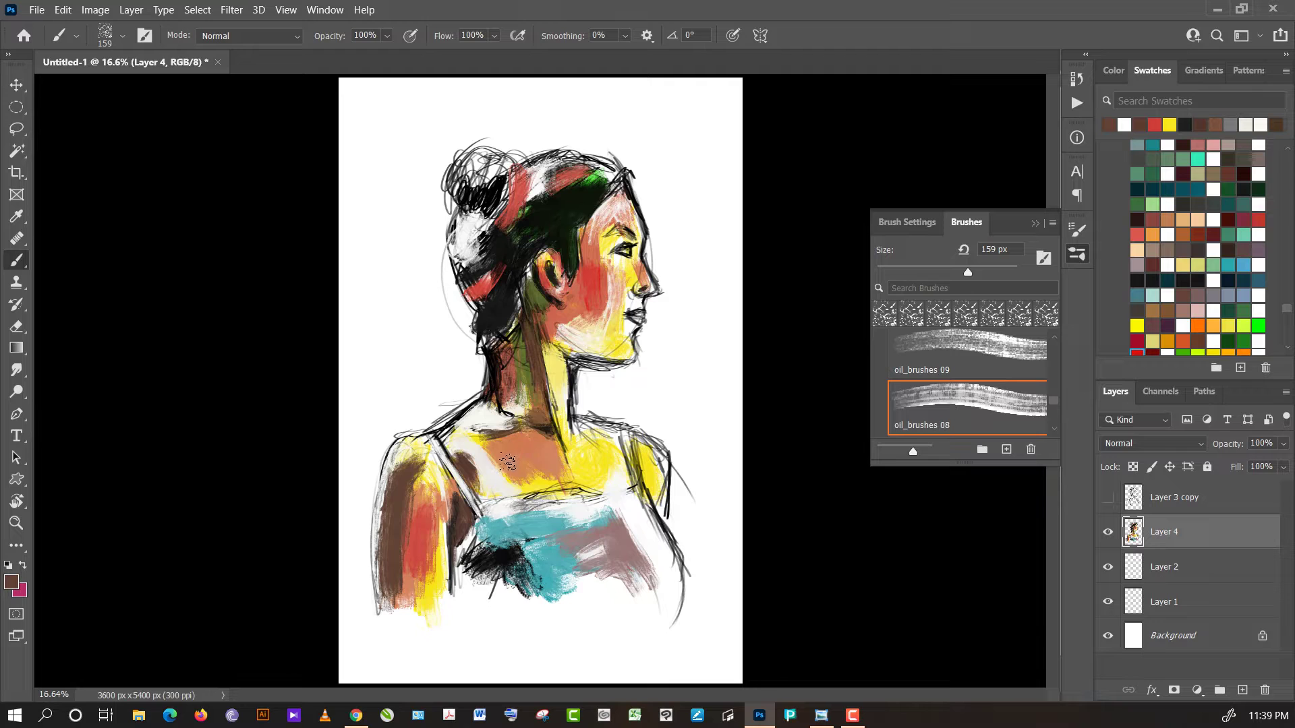
{"action": "mouse_move", "coordinate": [508, 480]}
{"action": "left_mouse_down"}
{"action": "mouse_move", "coordinate": [512, 447]}
{"action": "mouse_move", "coordinate": [521, 458]}
{"action": "left_mouse_up"}
{"action": "left_click", "coordinate": [519, 465], "text": "alt"}
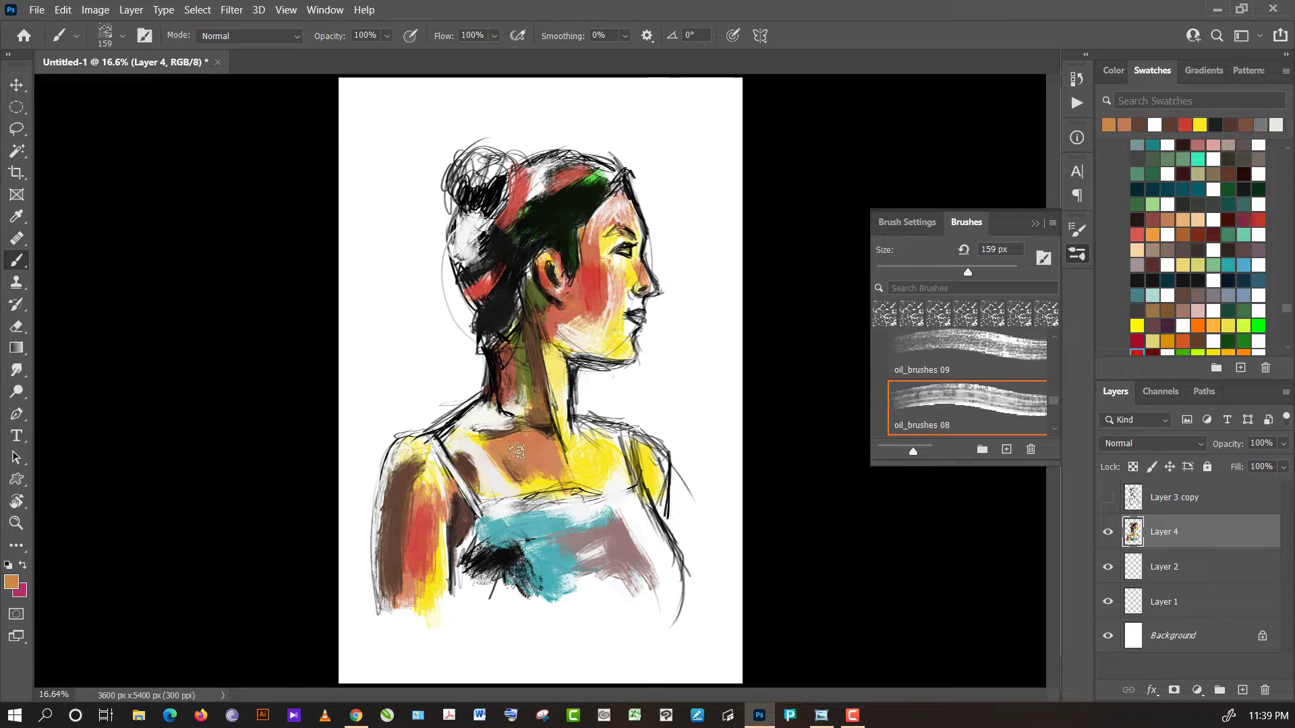
{"action": "left_click", "coordinate": [517, 480], "text": "alt"}
- Paint dark brown strokes across the upper chest, then extend grey-teal over it
{"action": "mouse_move", "coordinate": [512, 480]}
{"action": "left_mouse_down"}
{"action": "mouse_move", "coordinate": [505, 442]}
{"action": "mouse_move", "coordinate": [499, 450]}
{"action": "mouse_move", "coordinate": [539, 444]}
{"action": "mouse_move", "coordinate": [548, 455]}
{"action": "mouse_move", "coordinate": [501, 450]}
{"action": "mouse_move", "coordinate": [520, 474]}
{"action": "mouse_move", "coordinate": [524, 446]}
{"action": "mouse_move", "coordinate": [565, 474]}
{"action": "mouse_move", "coordinate": [598, 443]}
{"action": "left_mouse_up"}
{"action": "left_click", "coordinate": [545, 450], "text": "alt"}
{"action": "left_click", "coordinate": [555, 561], "text": "alt"}
{"action": "left_click", "coordinate": [526, 459], "text": "alt"}
{"action": "left_click", "coordinate": [548, 455], "text": "alt"}
- Mix red and white into light pink and dab it on the right side of the chest
{"action": "left_click", "coordinate": [586, 292], "text": "alt"}
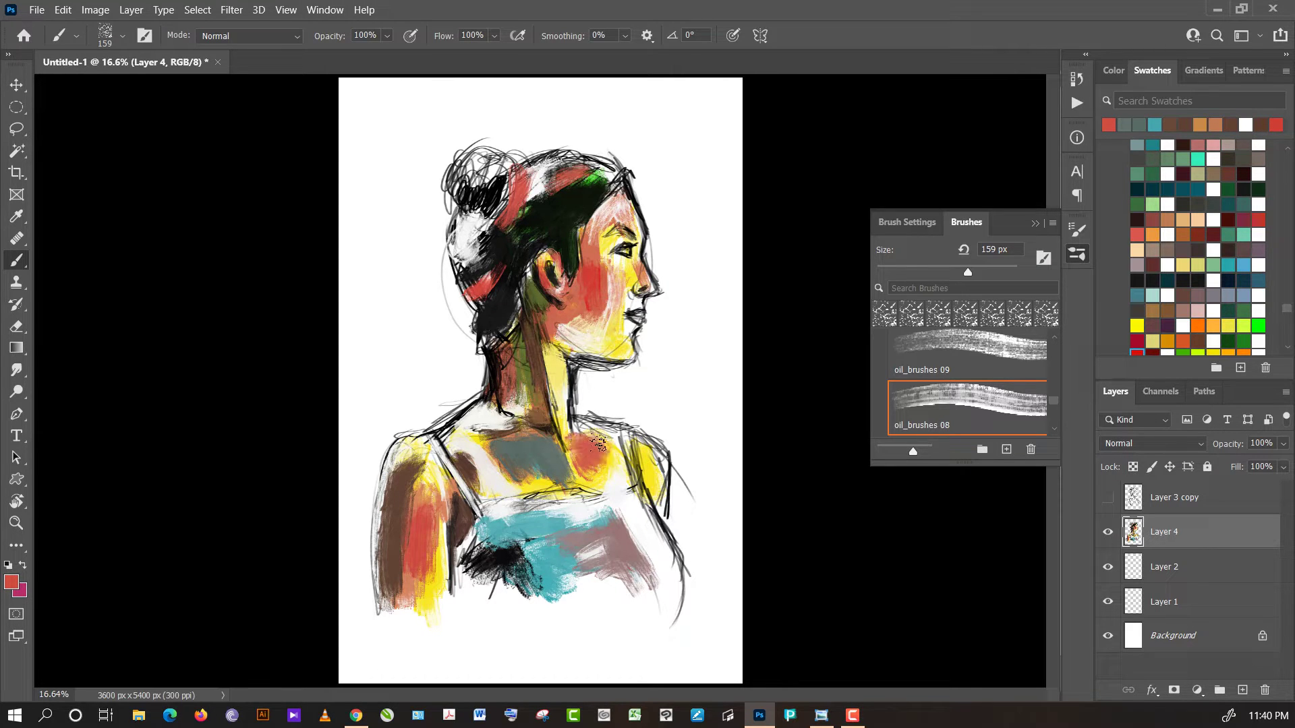
{"action": "left_click", "coordinate": [677, 379], "text": "alt"}
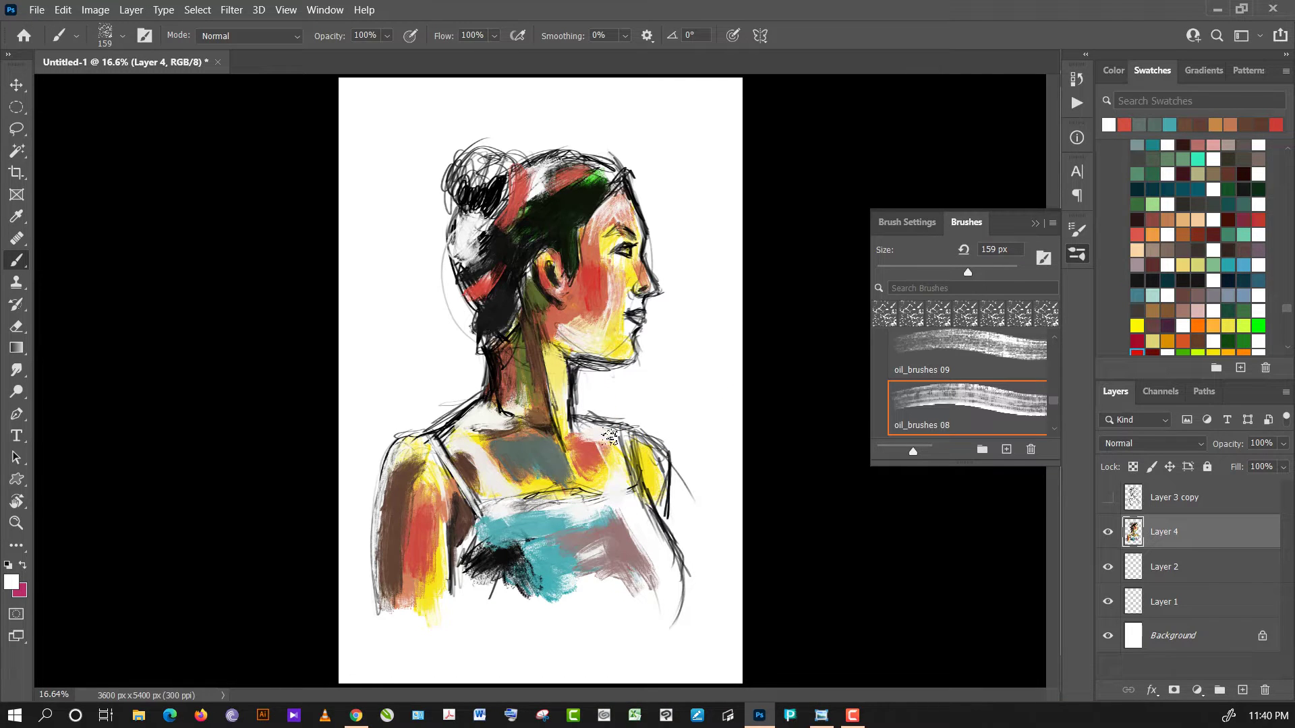
{"action": "left_click", "coordinate": [592, 462], "text": "alt"}
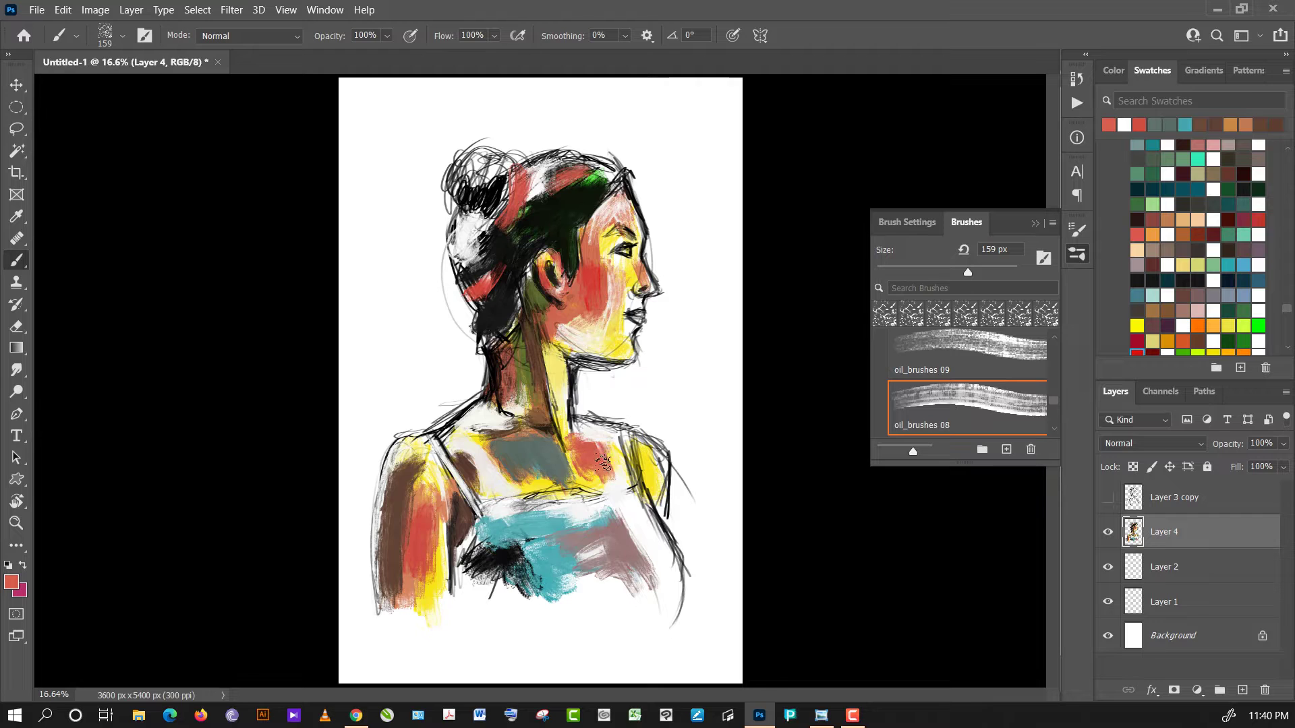
{"action": "left_click", "coordinate": [598, 426], "text": "alt"}
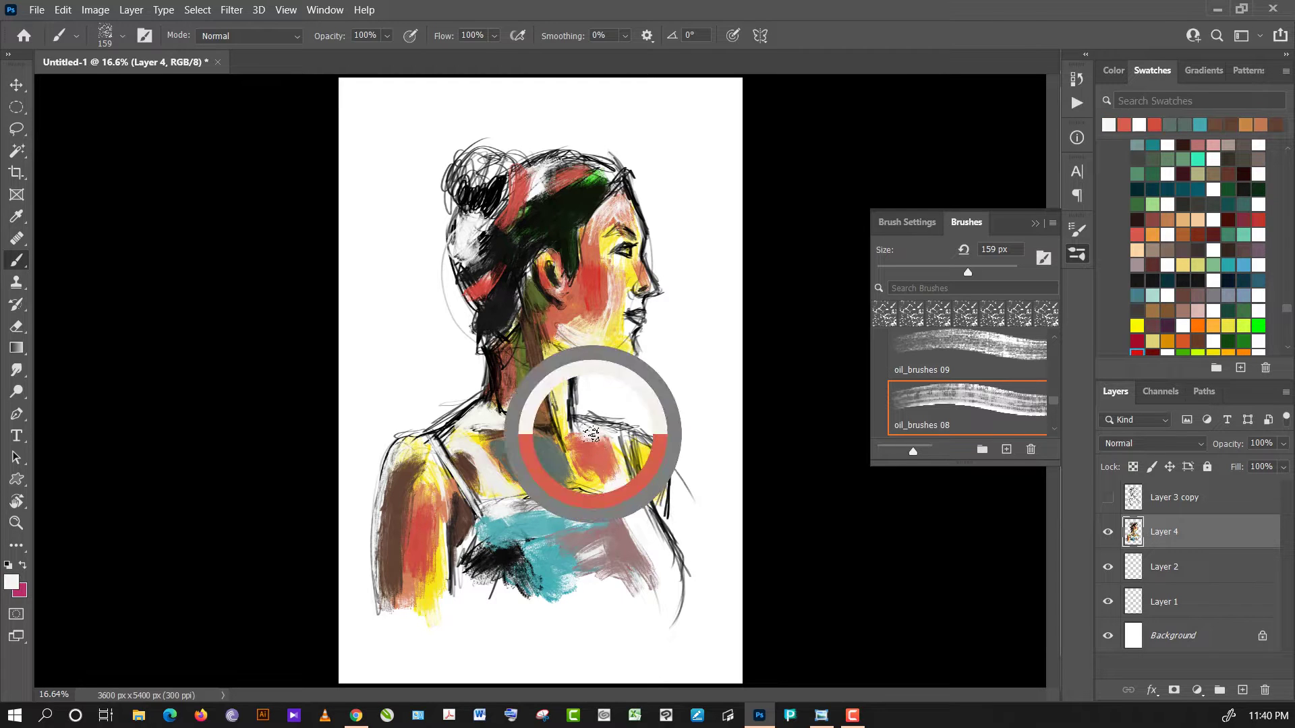
{"action": "left_click", "coordinate": [591, 461], "text": "alt"}
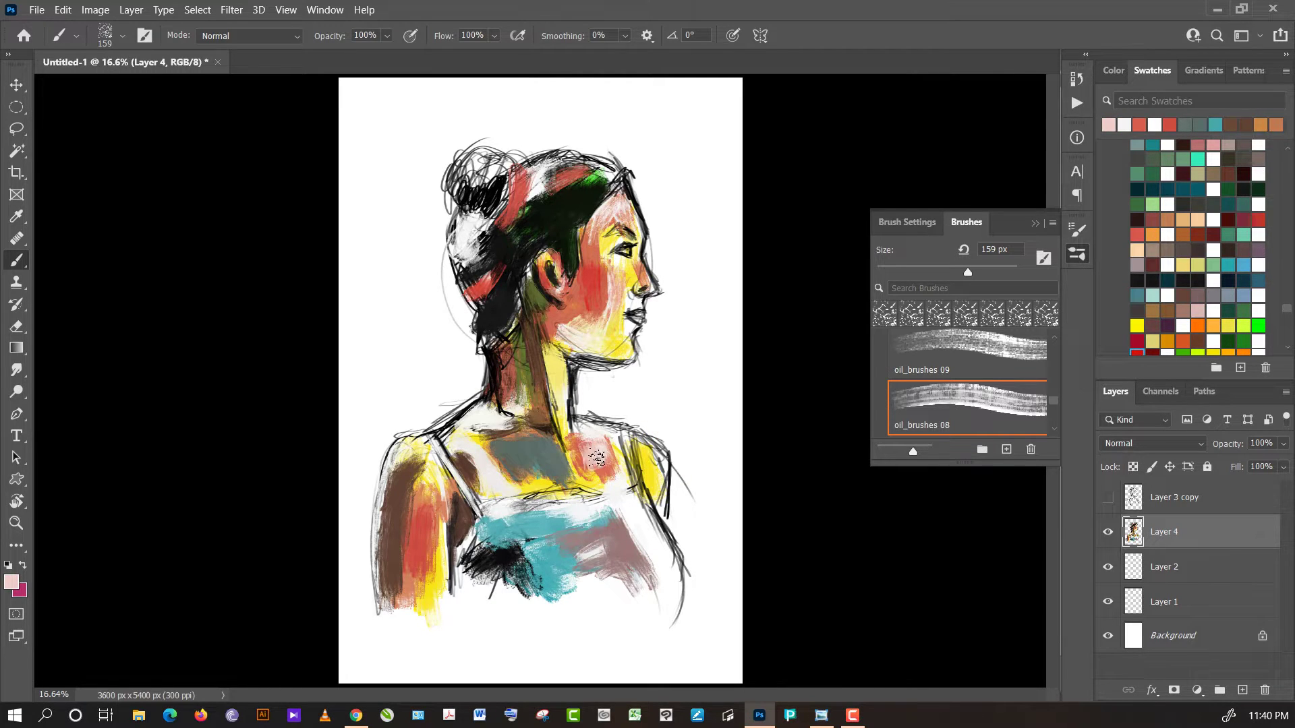
{"action": "left_click", "coordinate": [591, 459], "text": "alt"}
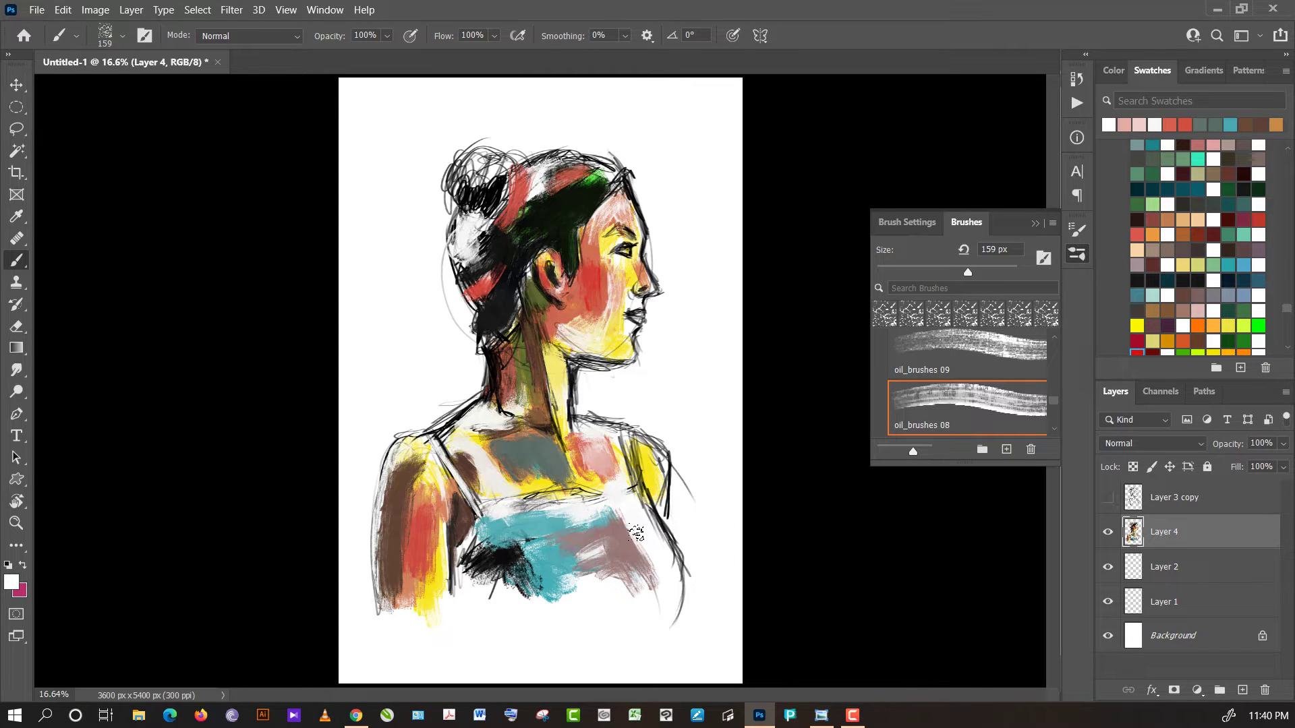
- Paint a pale blue stroke across the teal top
{"action": "left_click", "coordinate": [620, 536], "text": "alt"}
{"action": "left_click", "coordinate": [596, 515], "text": "alt"}
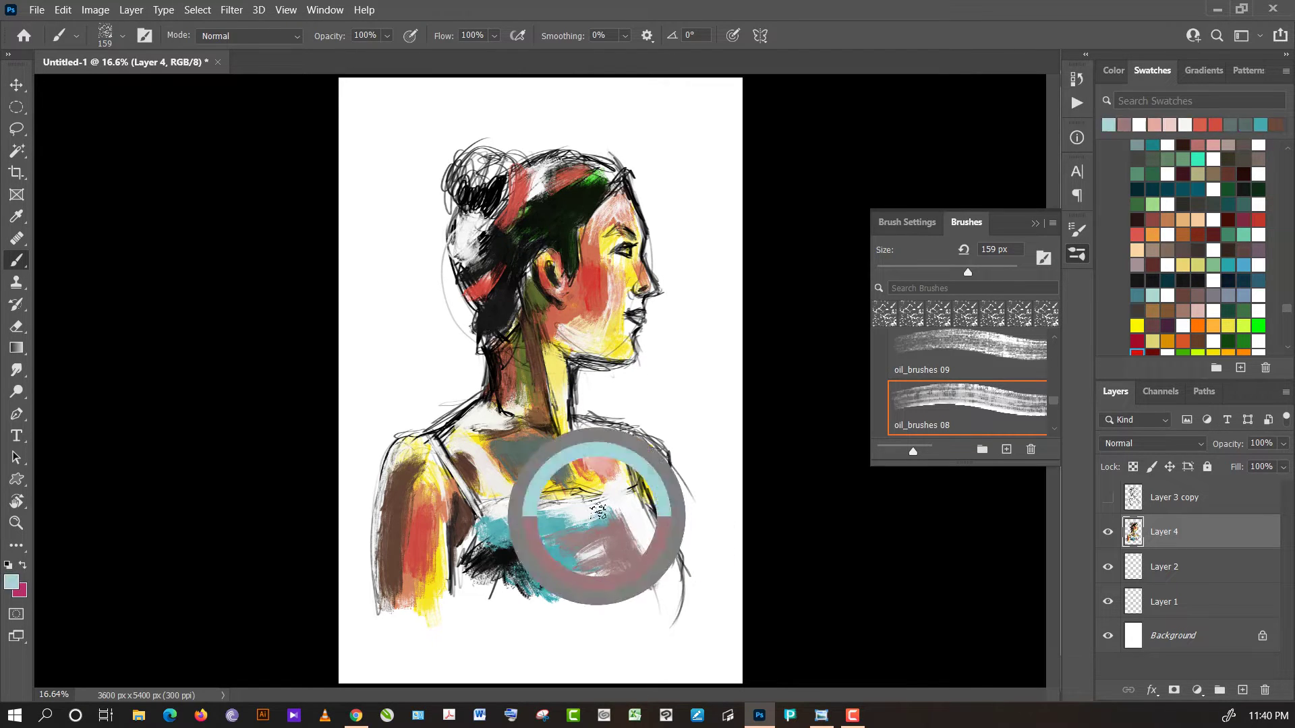
{"action": "left_click_drag", "start_coordinate": [610, 545], "coordinate": [555, 559]}
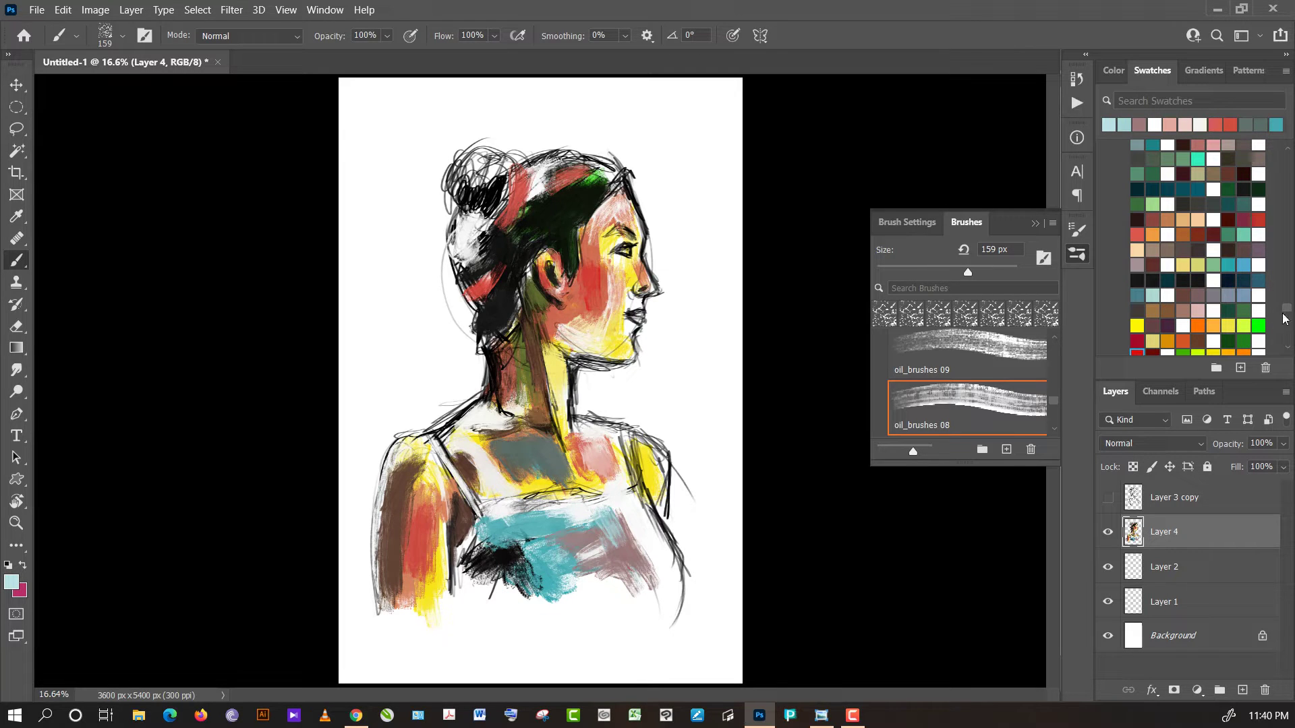
- Pick a purple swatch, paint it over the teal top, and blend teal into it
{"action": "scroll", "coordinate": [1285, 318], "scroll_direction": "down", "scroll_amount": 3}
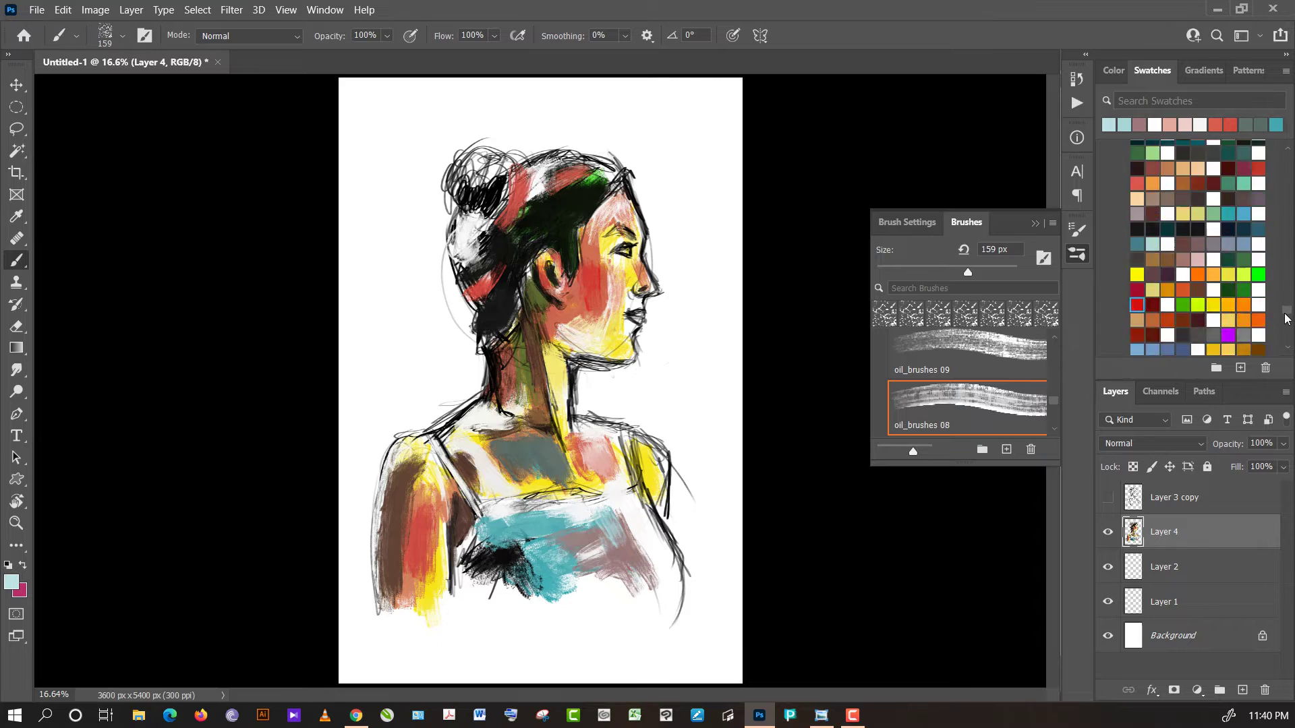
{"action": "scroll", "coordinate": [1285, 324], "scroll_direction": "down", "scroll_amount": 3}
{"action": "scroll", "coordinate": [1285, 333], "scroll_direction": "down", "scroll_amount": 3}
{"action": "scroll", "coordinate": [1284, 337], "scroll_direction": "down", "scroll_amount": 2}
{"action": "scroll", "coordinate": [1285, 337], "scroll_direction": "down", "scroll_amount": 3}
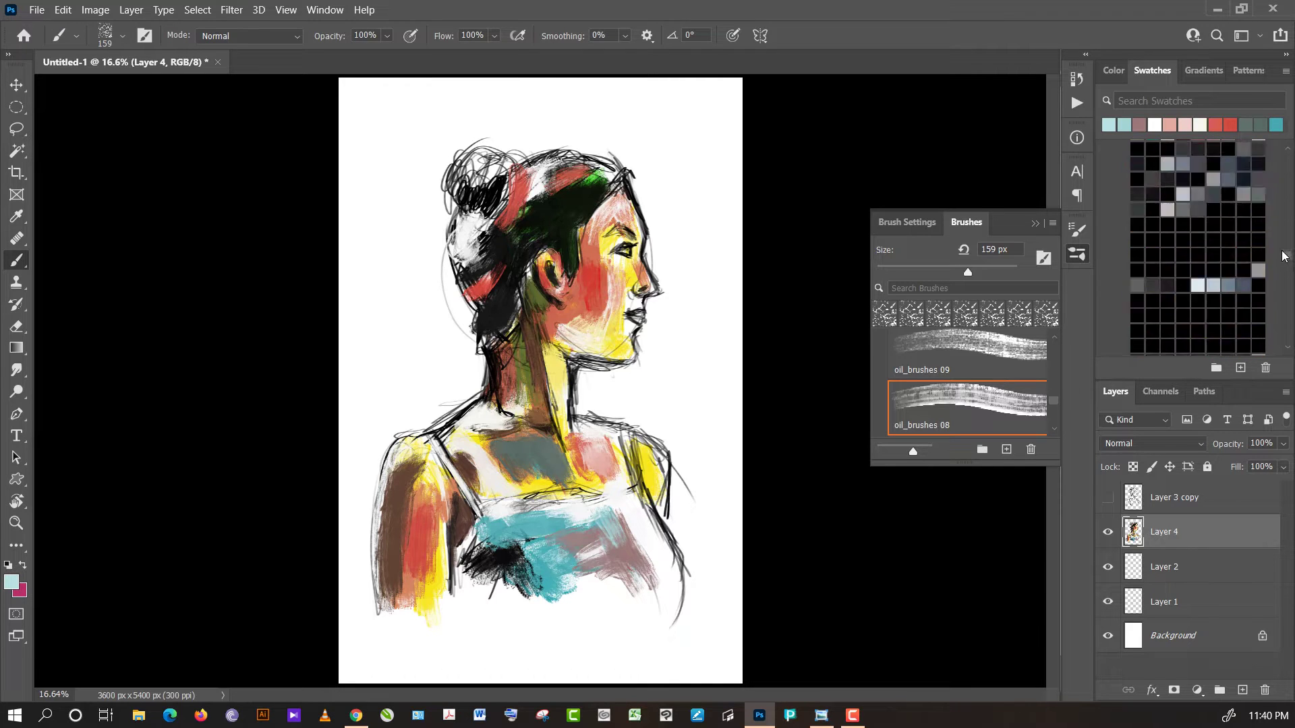
{"action": "left_click_drag", "start_coordinate": [1283, 255], "coordinate": [1281, 236]}
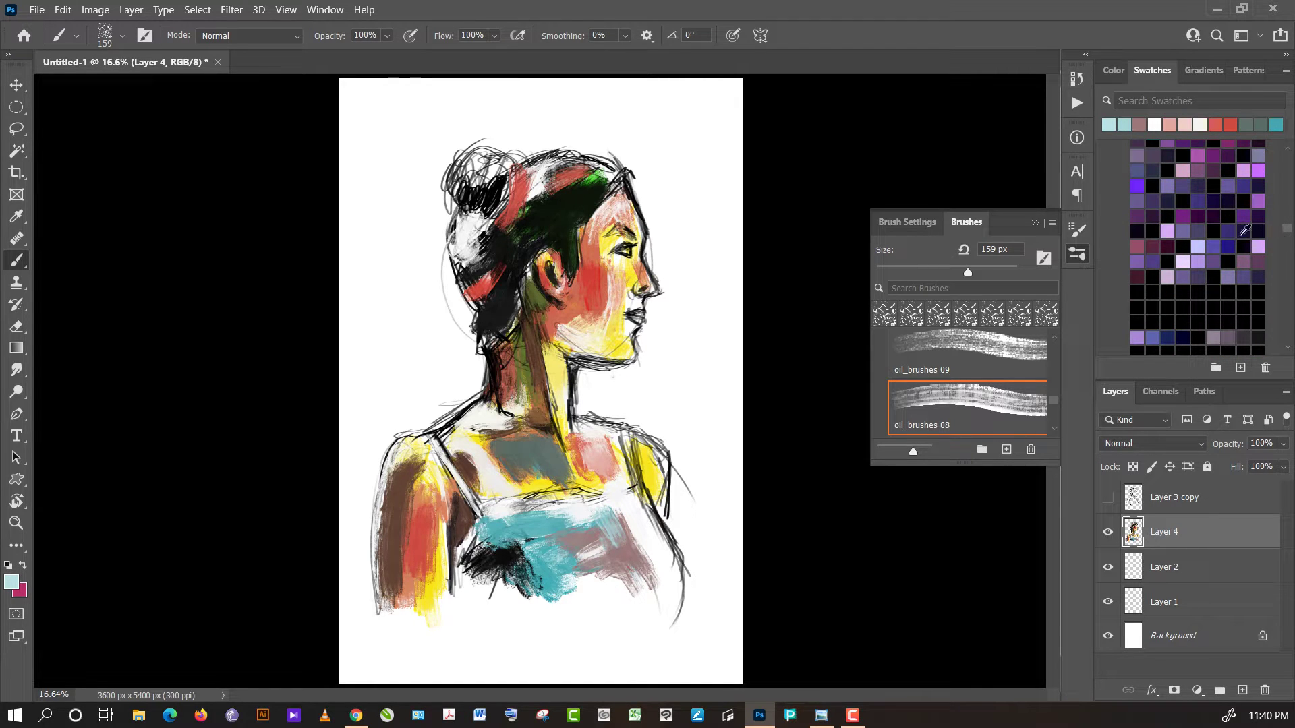
{"action": "left_click", "coordinate": [1137, 259]}
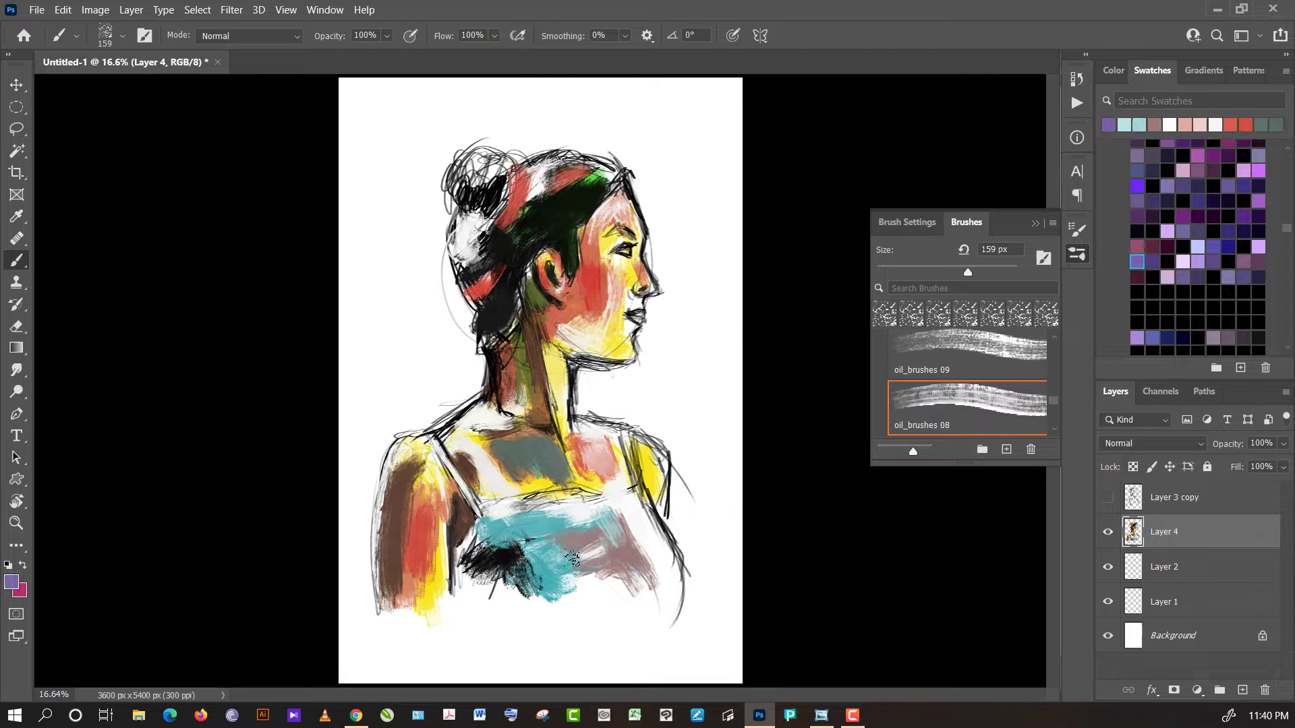
{"action": "mouse_move", "coordinate": [549, 549]}
{"action": "left_mouse_down"}
{"action": "mouse_move", "coordinate": [570, 571]}
{"action": "mouse_move", "coordinate": [606, 558]}
{"action": "mouse_move", "coordinate": [589, 542]}
{"action": "left_mouse_up"}
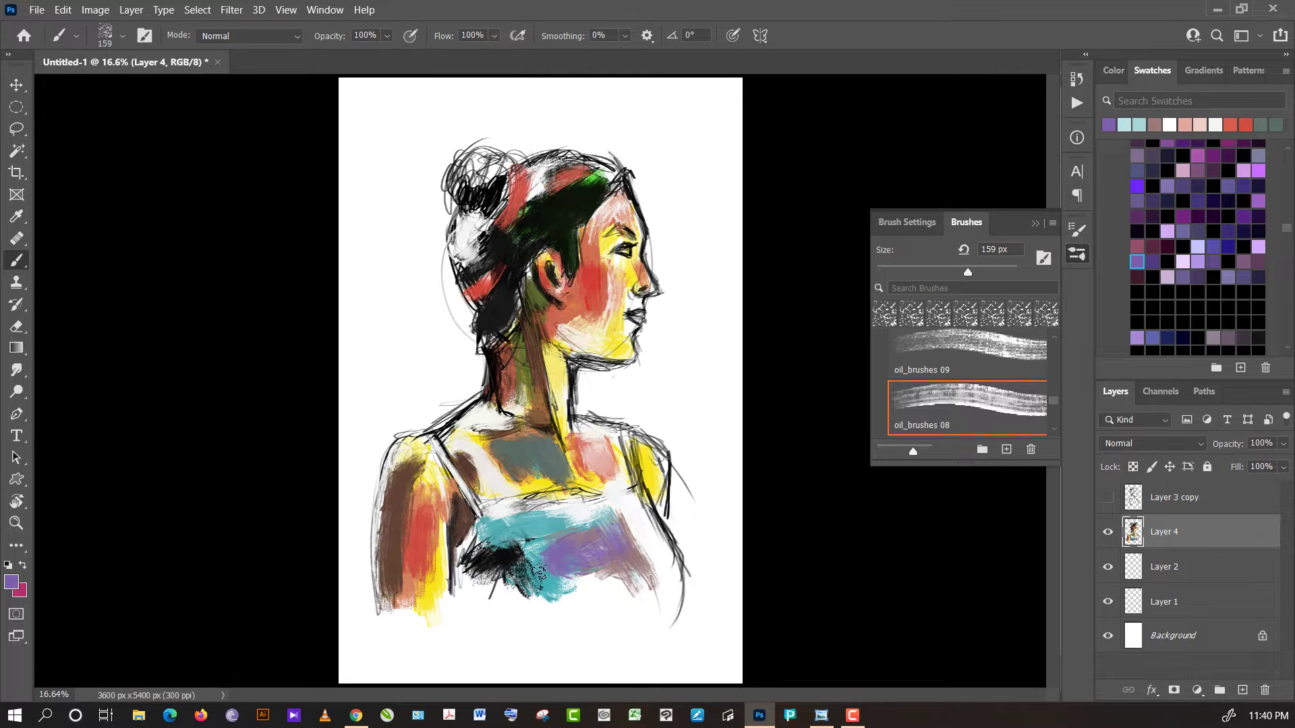
{"action": "left_click", "coordinate": [555, 569], "text": "alt"}
{"action": "left_click_drag", "start_coordinate": [554, 569], "coordinate": [596, 553]}
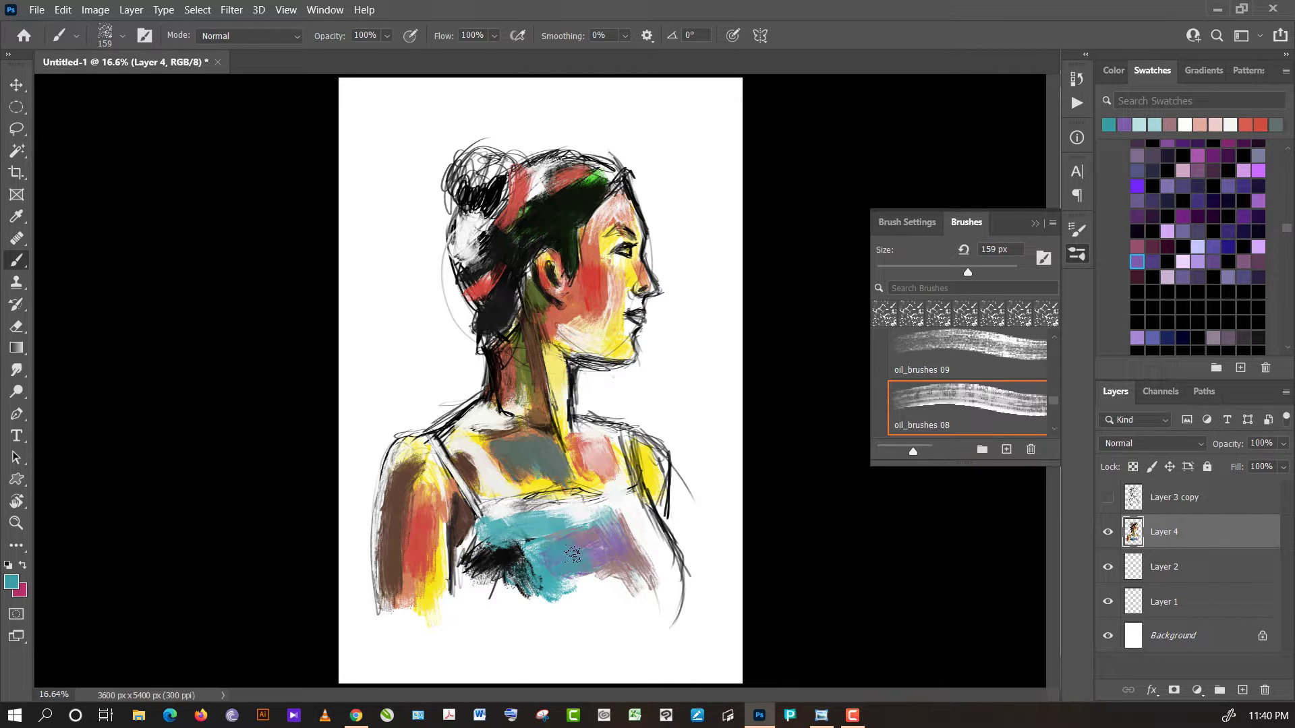
- Add purple strokes to the top's right side, then dab white, teal, dark teal and black on the chest
{"action": "left_click", "coordinate": [602, 540], "text": "alt"}
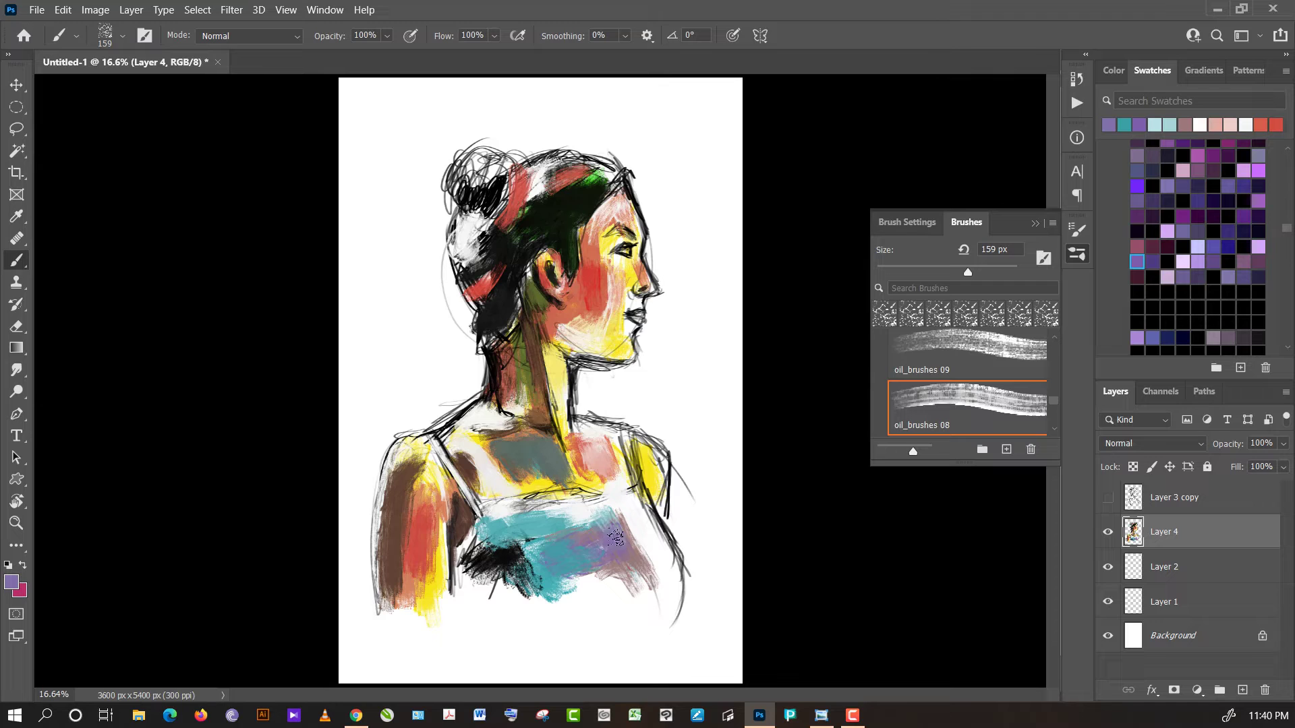
{"action": "mouse_move", "coordinate": [615, 546]}
{"action": "left_mouse_down"}
{"action": "mouse_move", "coordinate": [627, 573]}
{"action": "mouse_move", "coordinate": [556, 601]}
{"action": "mouse_move", "coordinate": [488, 582]}
{"action": "mouse_move", "coordinate": [530, 570]}
{"action": "mouse_move", "coordinate": [509, 557]}
{"action": "mouse_move", "coordinate": [533, 519]}
{"action": "mouse_move", "coordinate": [576, 506]}
{"action": "mouse_move", "coordinate": [532, 514]}
{"action": "mouse_move", "coordinate": [610, 534]}
{"action": "mouse_move", "coordinate": [589, 540]}
{"action": "left_mouse_up"}
{"action": "left_click", "coordinate": [586, 587], "text": "alt"}
{"action": "left_click", "coordinate": [570, 567], "text": "alt"}
{"action": "left_click", "coordinate": [511, 569], "text": "alt"}
{"action": "left_click", "coordinate": [488, 561], "text": "alt"}
- Lighten the lower chest and teal band with white, dab purple, and brighten strokes right of it
{"action": "left_click", "coordinate": [547, 617], "text": "alt"}
{"action": "left_click", "coordinate": [532, 519], "text": "alt"}
{"action": "left_click", "coordinate": [577, 505], "text": "alt"}
{"action": "left_click", "coordinate": [601, 538], "text": "alt"}
{"action": "left_click", "coordinate": [584, 552], "text": "alt"}
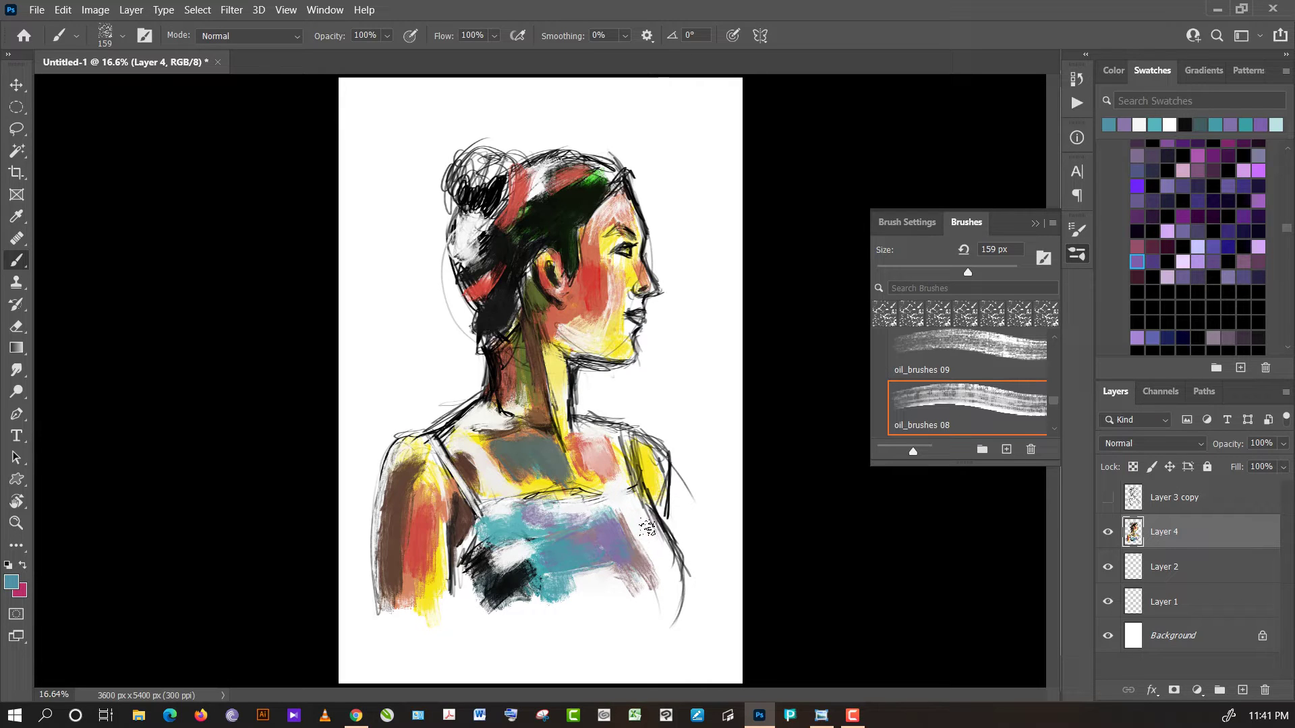
{"action": "left_click", "coordinate": [643, 531], "text": "alt"}
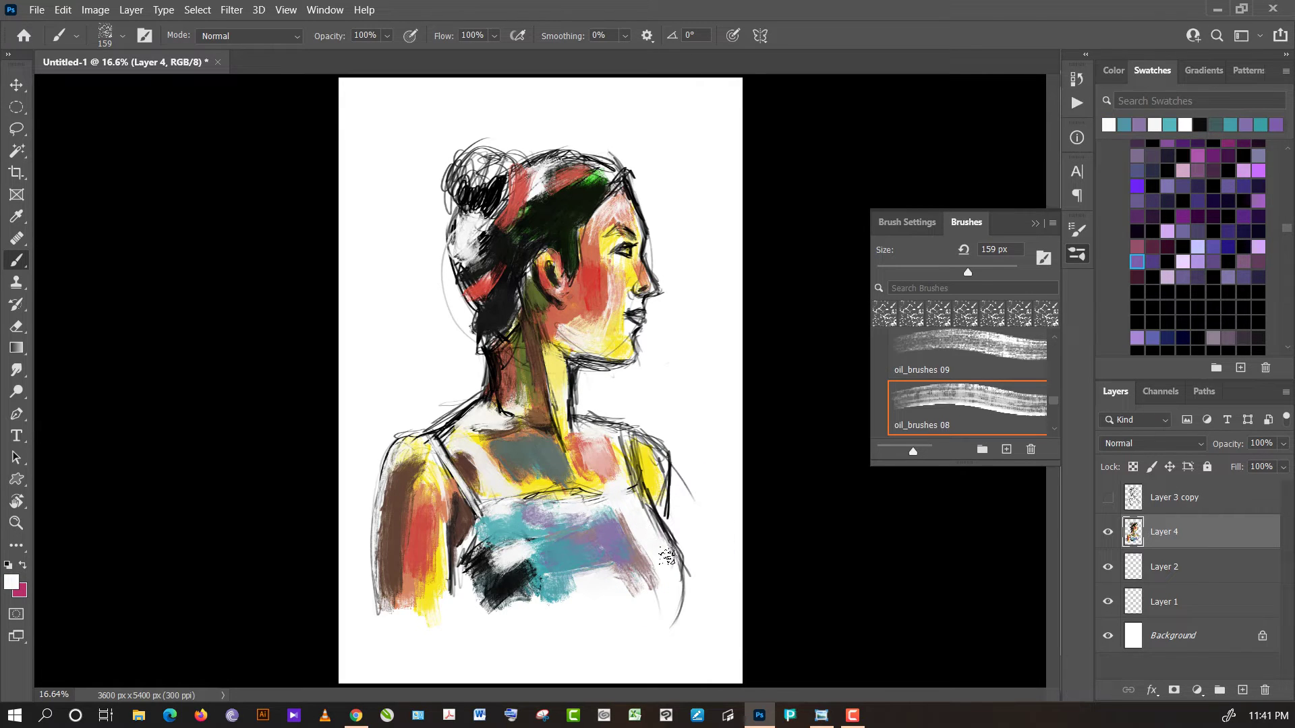
{"action": "left_click_drag", "start_coordinate": [667, 568], "coordinate": [630, 568]}
- Duplicate Layer 4 with Ctrl+J and hide the original Layer 4
{"action": "key", "text": "ctrl+j"}
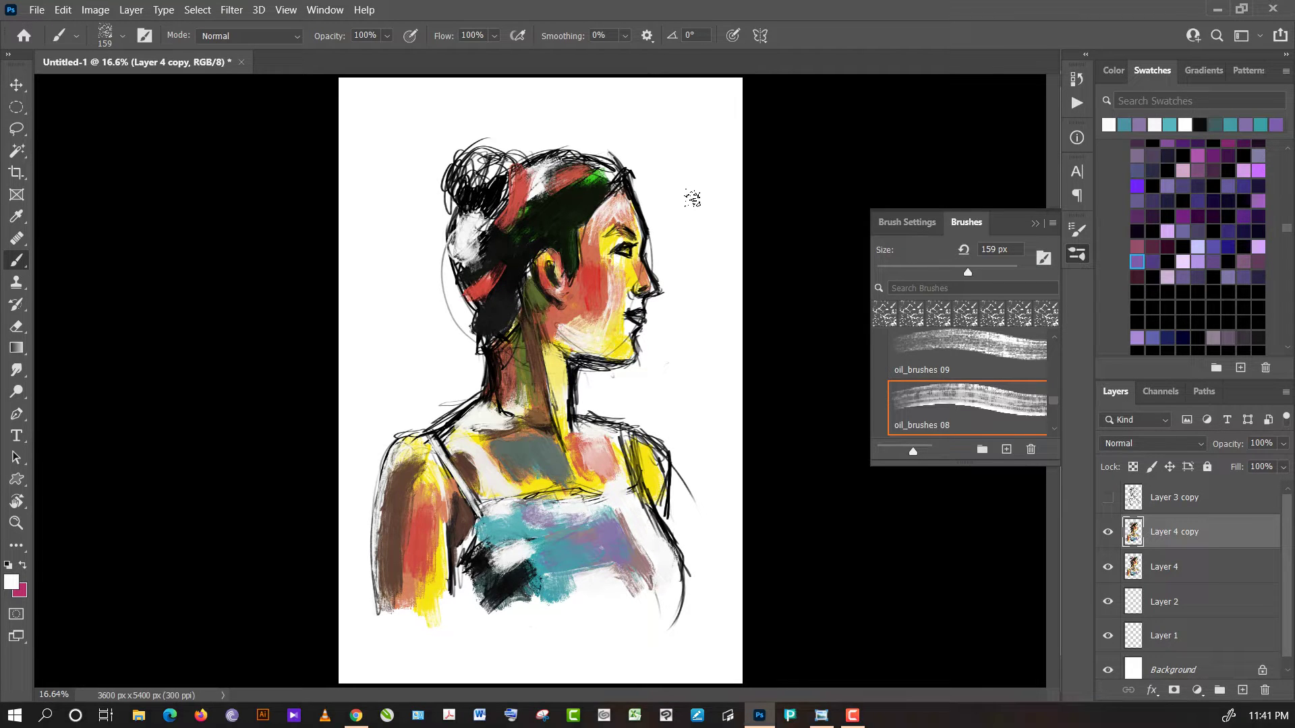
{"action": "left_click", "coordinate": [1108, 567]}
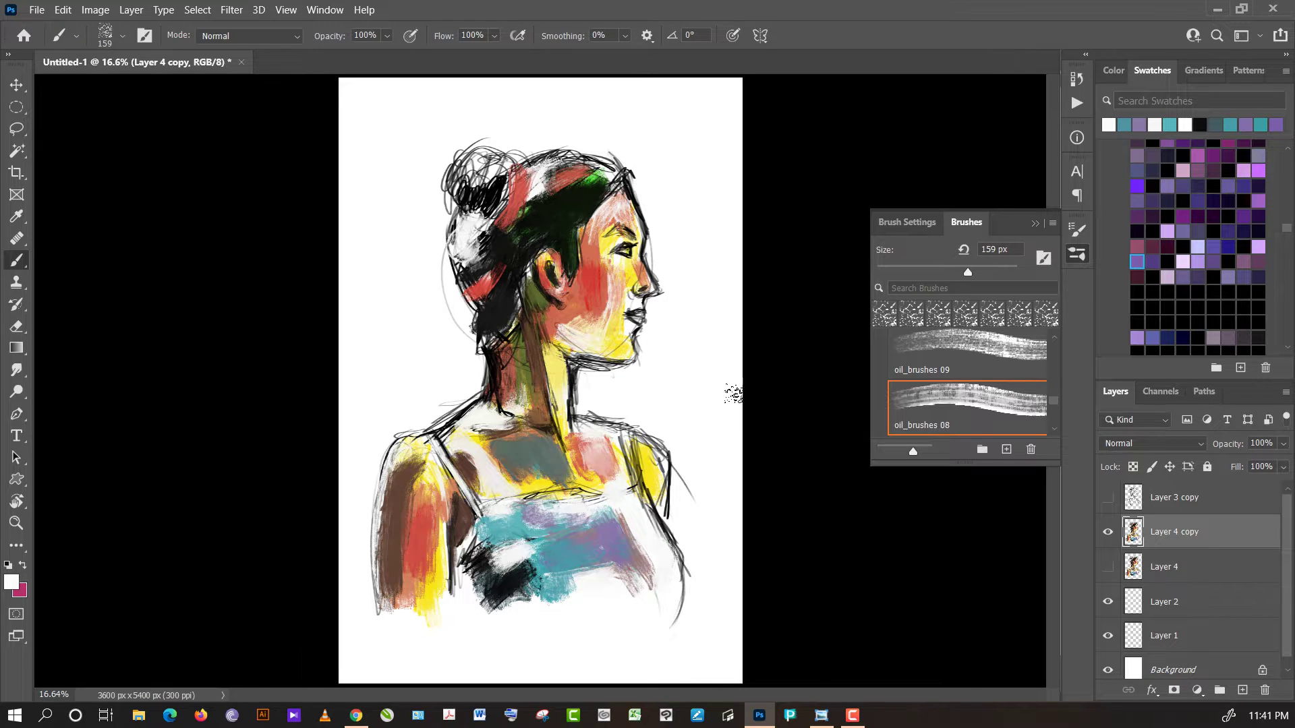
{"action": "scroll", "coordinate": [733, 394], "scroll_direction": "up", "scroll_amount": 1}
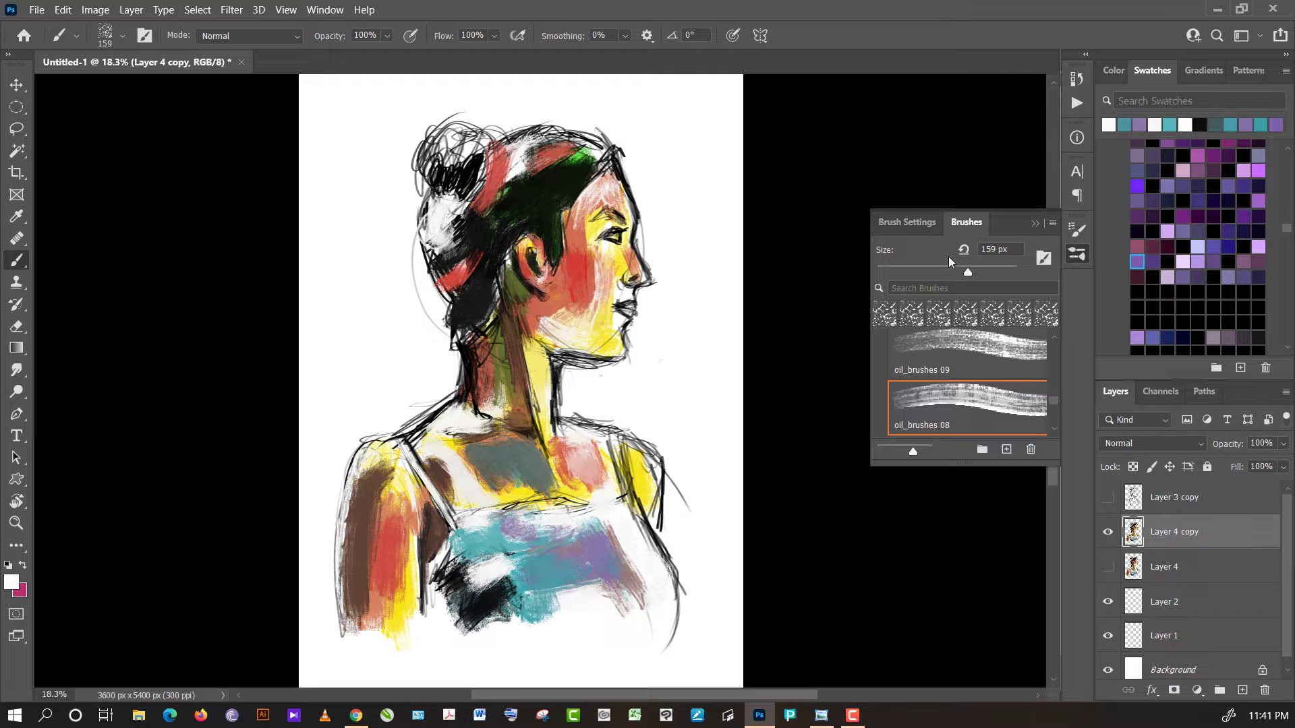
- Set the brush size to 82 px and mirror the canvas to check proportions, then restore it
{"action": "left_click", "coordinate": [934, 270]}
{"action": "key", "text": "ctrl+shift+h"}
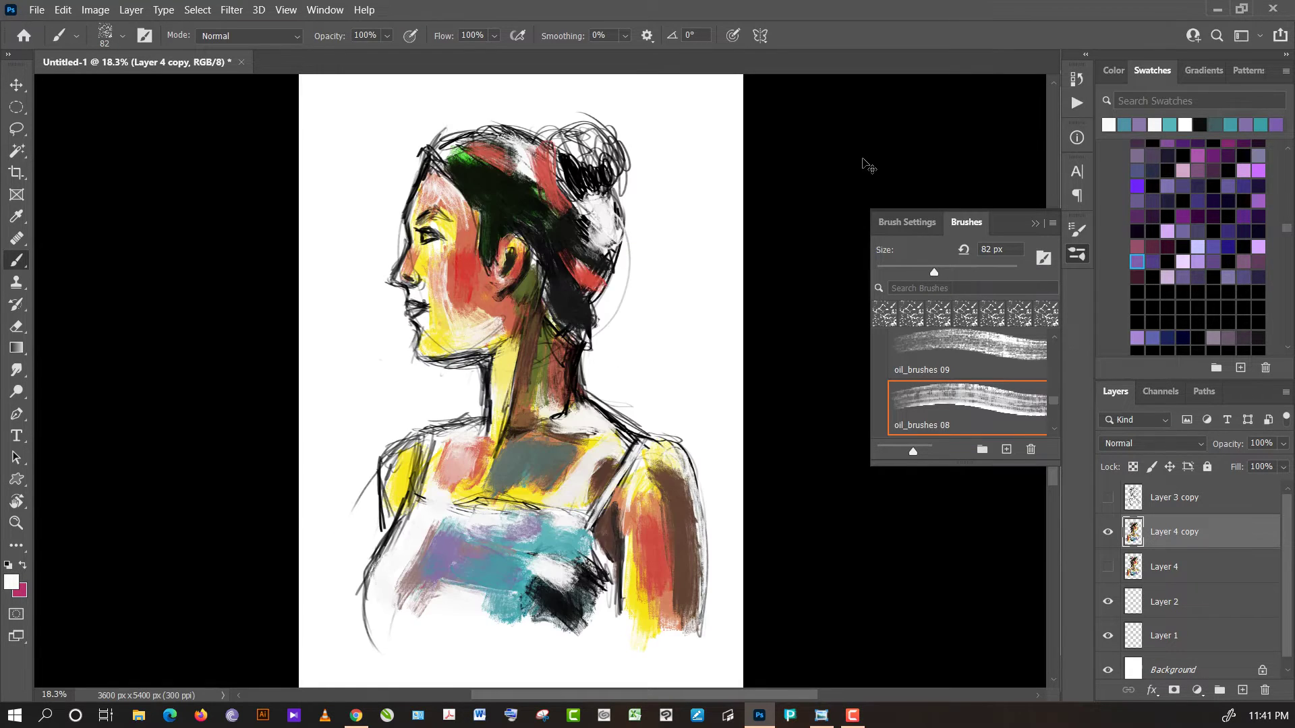
{"action": "key", "text": "ctrl+shift+h"}
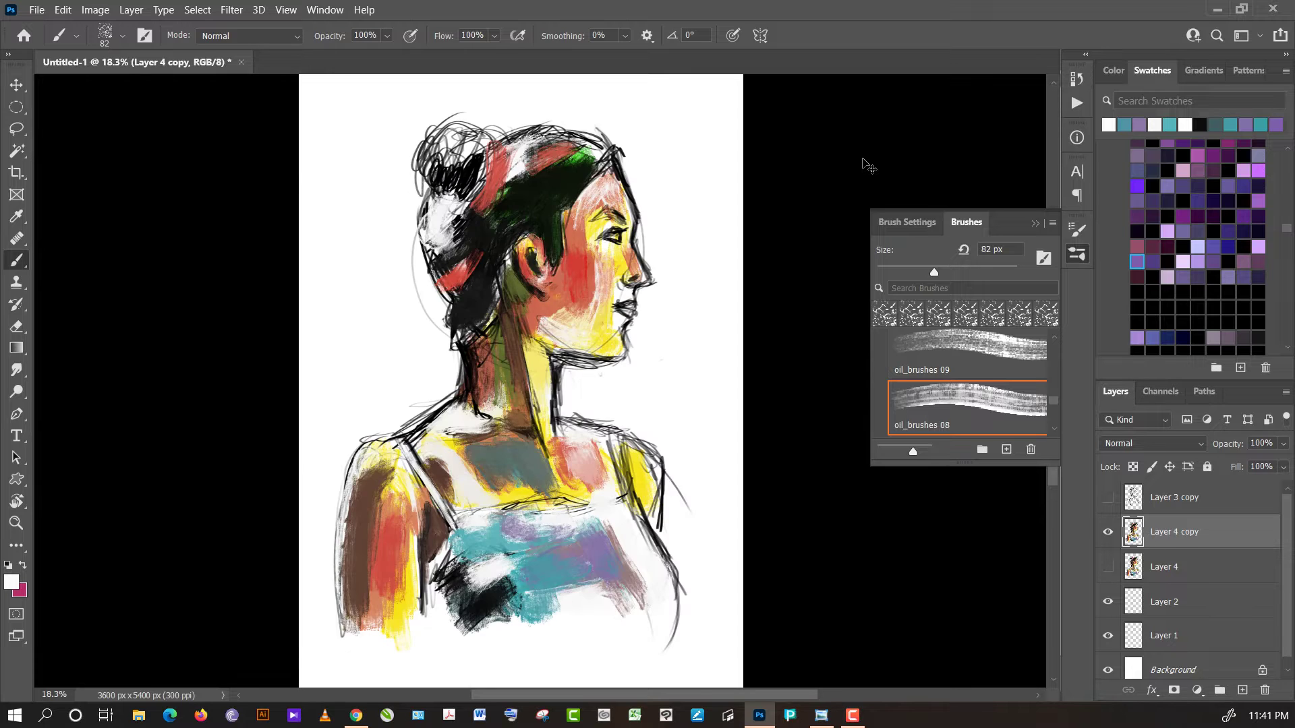
{"action": "key", "text": "ctrl+shift+h"}
{"action": "key", "text": "ctrl+shift+h"}
- Add white highlights to the hair, then paint black over the white bun
{"action": "left_click", "coordinate": [544, 201], "text": "alt"}
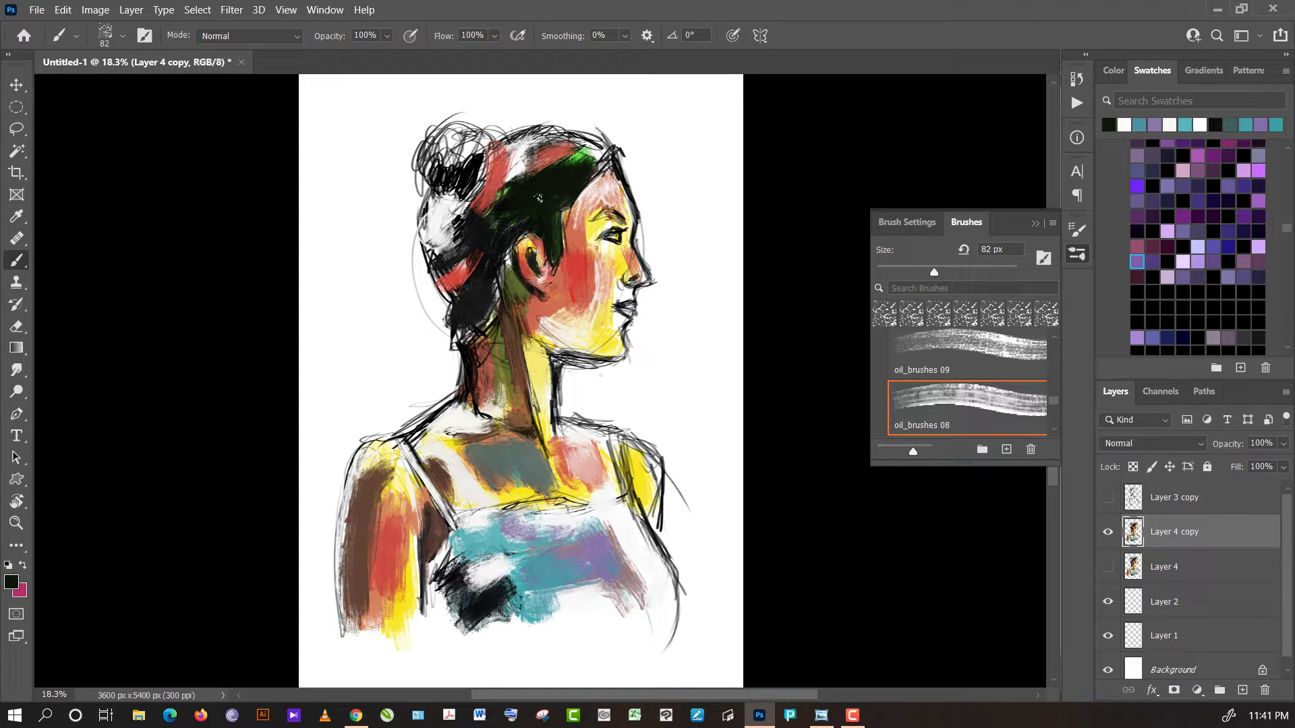
{"action": "left_click", "coordinate": [676, 129], "text": "alt"}
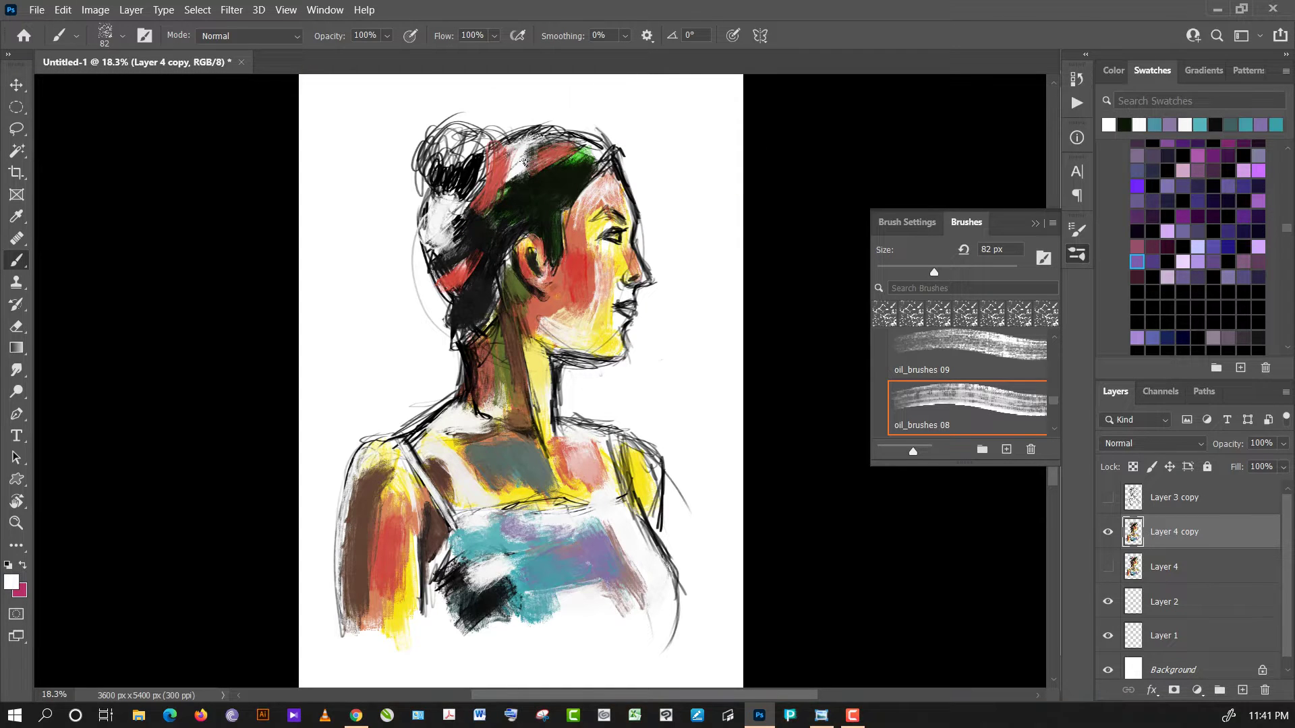
{"action": "mouse_move", "coordinate": [522, 173]}
{"action": "left_mouse_down"}
{"action": "mouse_move", "coordinate": [499, 168]}
{"action": "mouse_move", "coordinate": [504, 180]}
{"action": "left_mouse_up"}
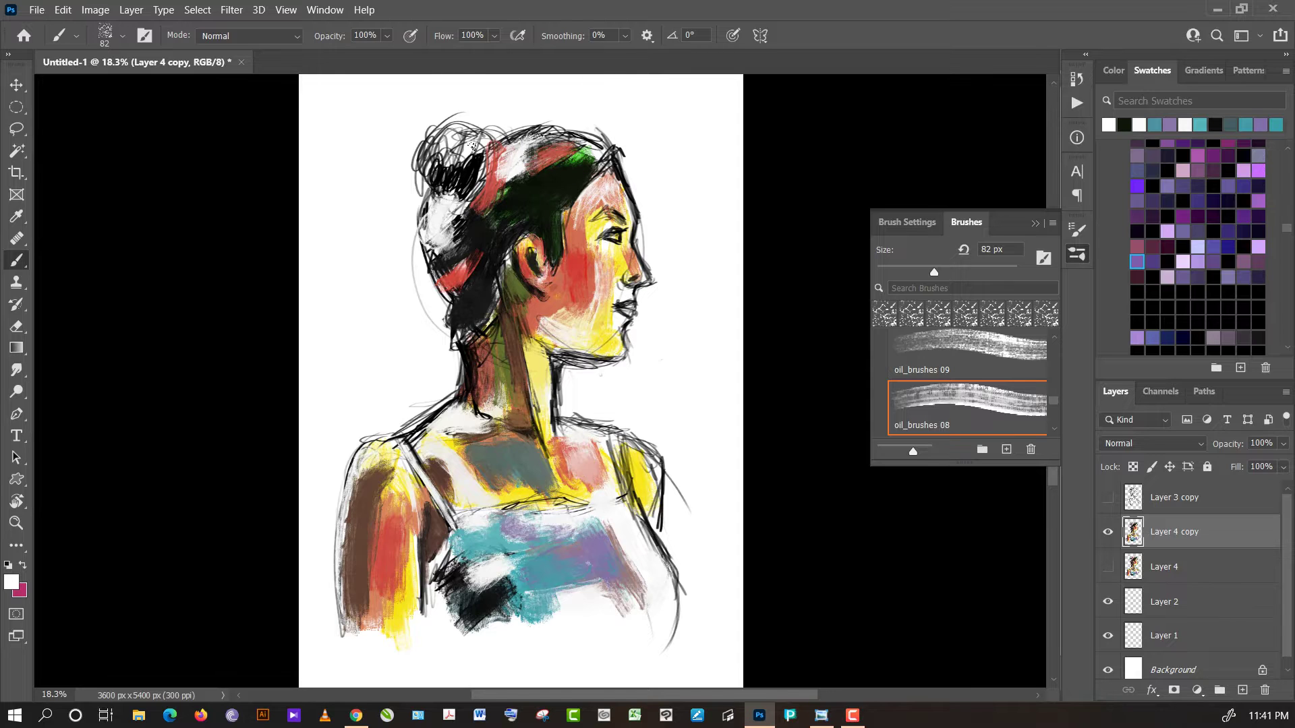
{"action": "left_click_drag", "start_coordinate": [456, 142], "coordinate": [446, 146]}
{"action": "left_click", "coordinate": [438, 162], "text": "alt"}
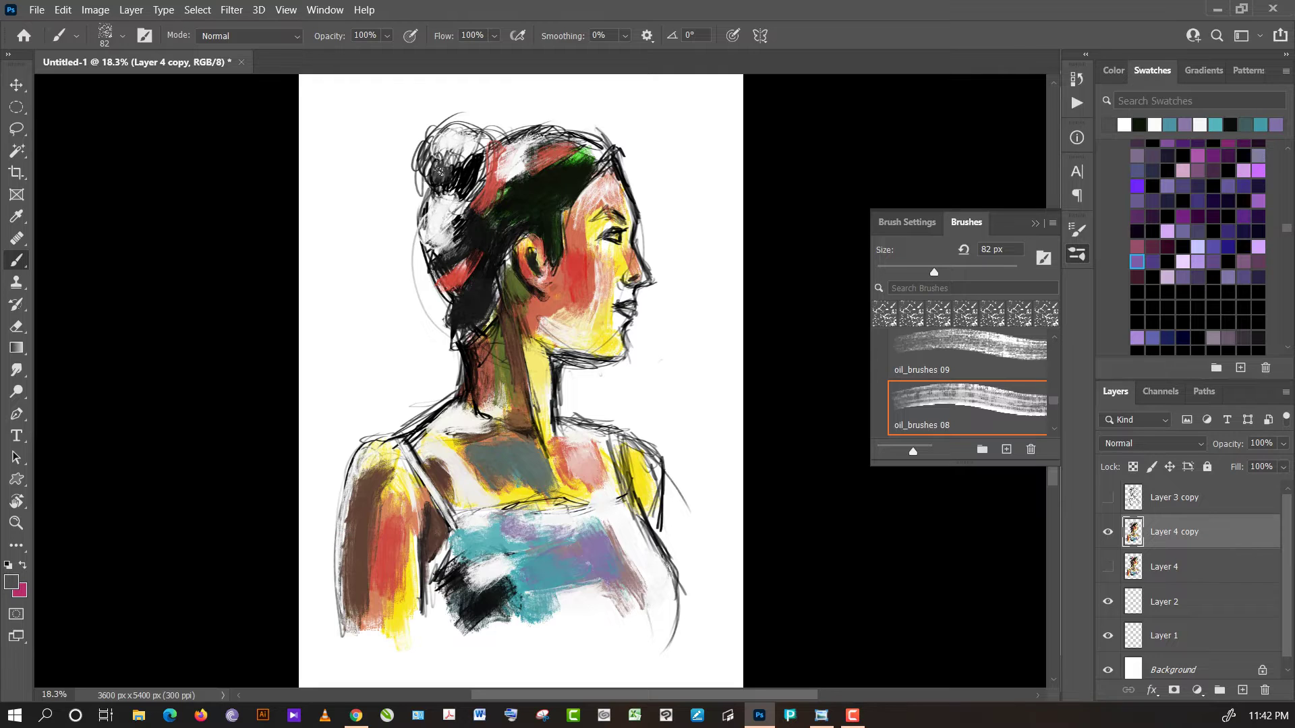
{"action": "left_click_drag", "start_coordinate": [434, 159], "coordinate": [429, 171]}
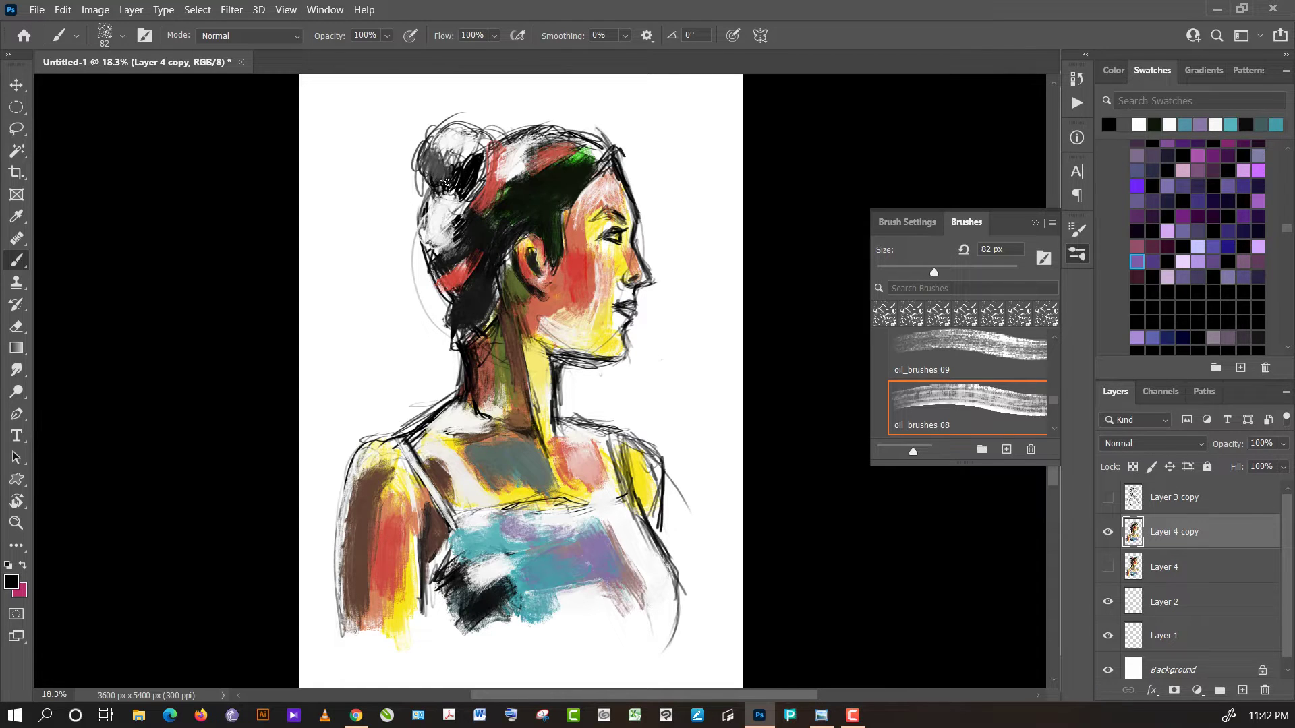
{"action": "left_click", "coordinate": [462, 176], "text": "alt"}
{"action": "mouse_move", "coordinate": [447, 156]}
{"action": "left_mouse_down"}
{"action": "mouse_move", "coordinate": [433, 240]}
{"action": "mouse_move", "coordinate": [451, 236]}
{"action": "mouse_move", "coordinate": [430, 255]}
{"action": "mouse_move", "coordinate": [467, 226]}
{"action": "left_mouse_up"}
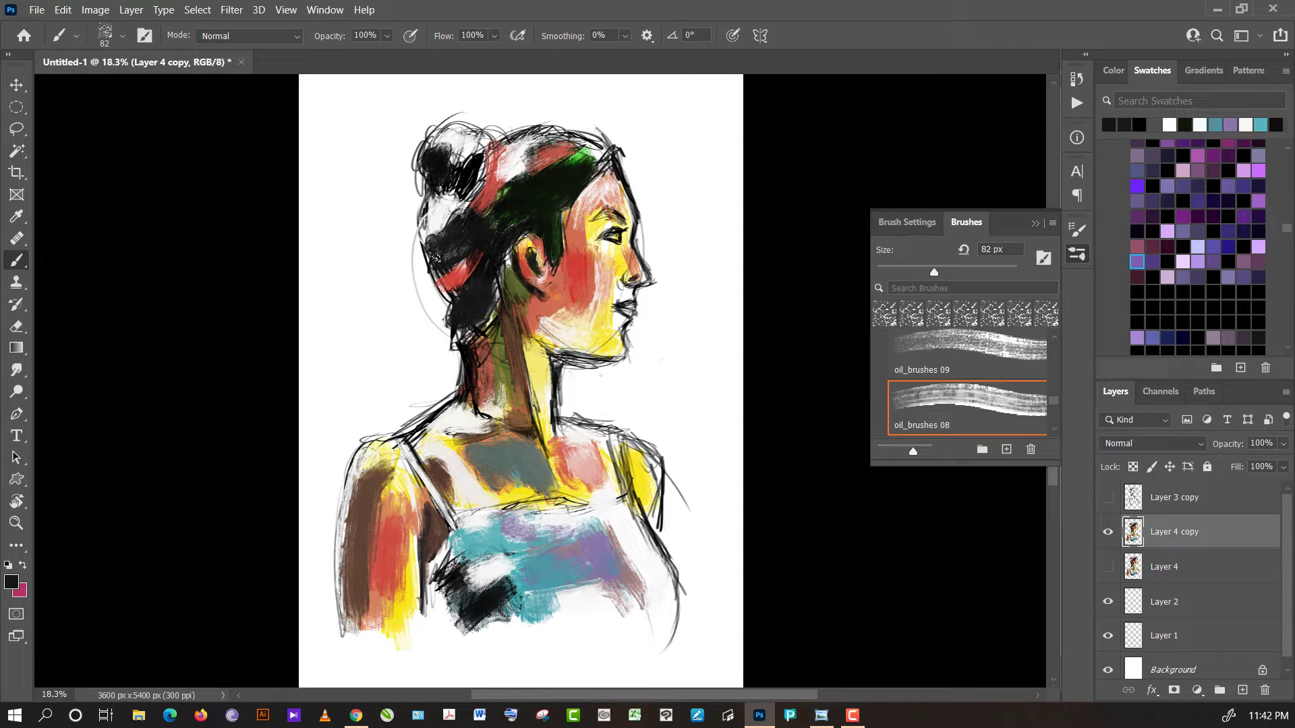
- Darken the back and top of the hair with black, adding light strokes and a green streak
{"action": "left_click_drag", "start_coordinate": [464, 223], "coordinate": [442, 190]}
{"action": "mouse_move", "coordinate": [526, 200]}
{"action": "left_mouse_down"}
{"action": "mouse_move", "coordinate": [517, 194]}
{"action": "mouse_move", "coordinate": [560, 162]}
{"action": "mouse_move", "coordinate": [502, 192]}
{"action": "mouse_move", "coordinate": [586, 155]}
{"action": "mouse_move", "coordinate": [553, 183]}
{"action": "mouse_move", "coordinate": [592, 163]}
{"action": "mouse_move", "coordinate": [569, 178]}
{"action": "left_mouse_up"}
{"action": "left_click", "coordinate": [518, 168], "text": "alt"}
{"action": "left_click", "coordinate": [560, 208], "text": "alt"}
{"action": "left_click", "coordinate": [588, 144], "text": "alt"}
{"action": "left_click", "coordinate": [547, 203], "text": "alt"}
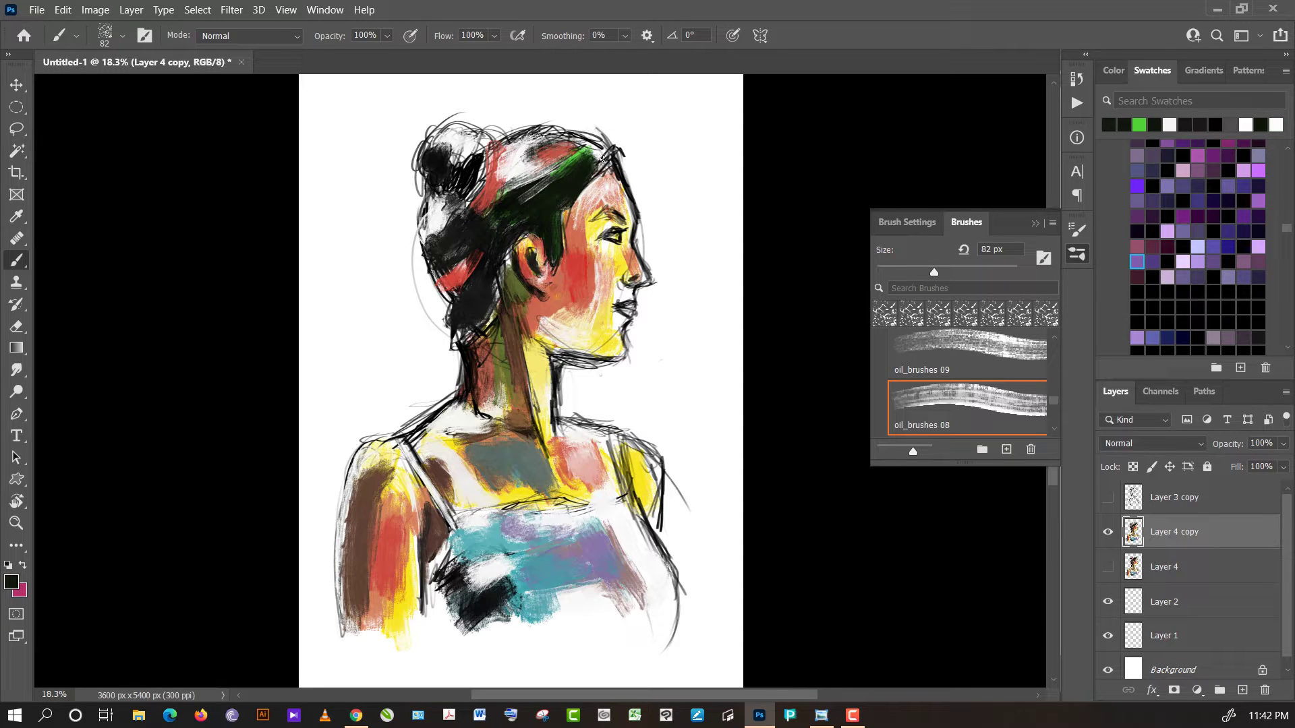
{"action": "mouse_move", "coordinate": [602, 159]}
{"action": "left_mouse_down"}
{"action": "mouse_move", "coordinate": [579, 167]}
{"action": "mouse_move", "coordinate": [587, 153]}
{"action": "left_mouse_up"}
{"action": "left_click", "coordinate": [611, 183], "text": "alt"}
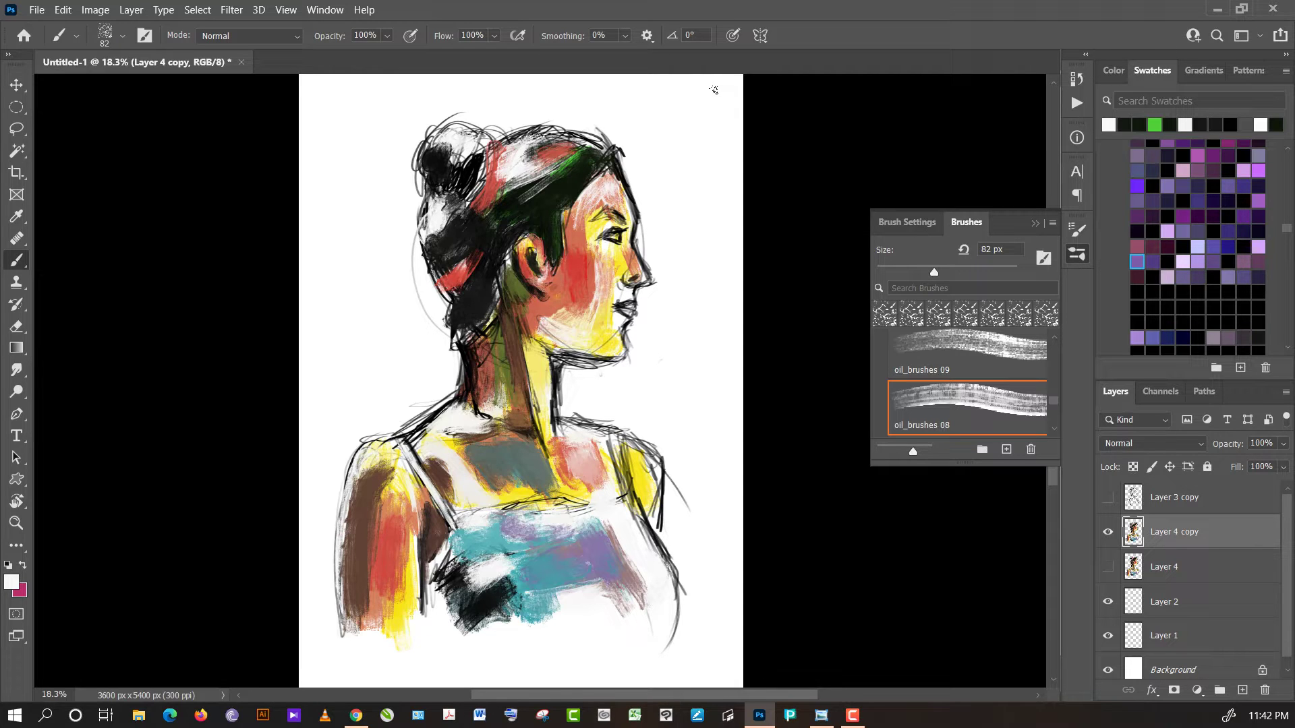
{"action": "left_click", "coordinate": [112, 36]}
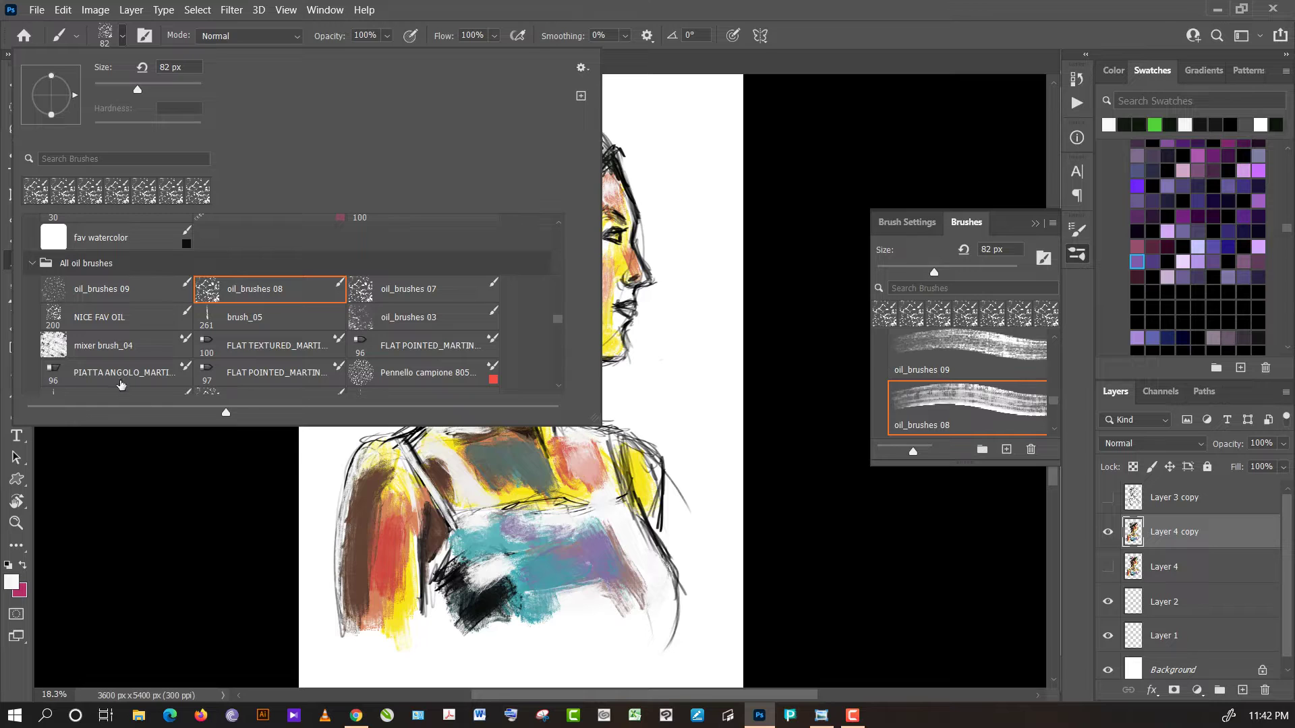
- Switch to the flat angled oil brush and sample red, cream, orange, peach and pink from the face
{"action": "left_click", "coordinate": [120, 384]}
{"action": "left_click", "coordinate": [821, 196]}
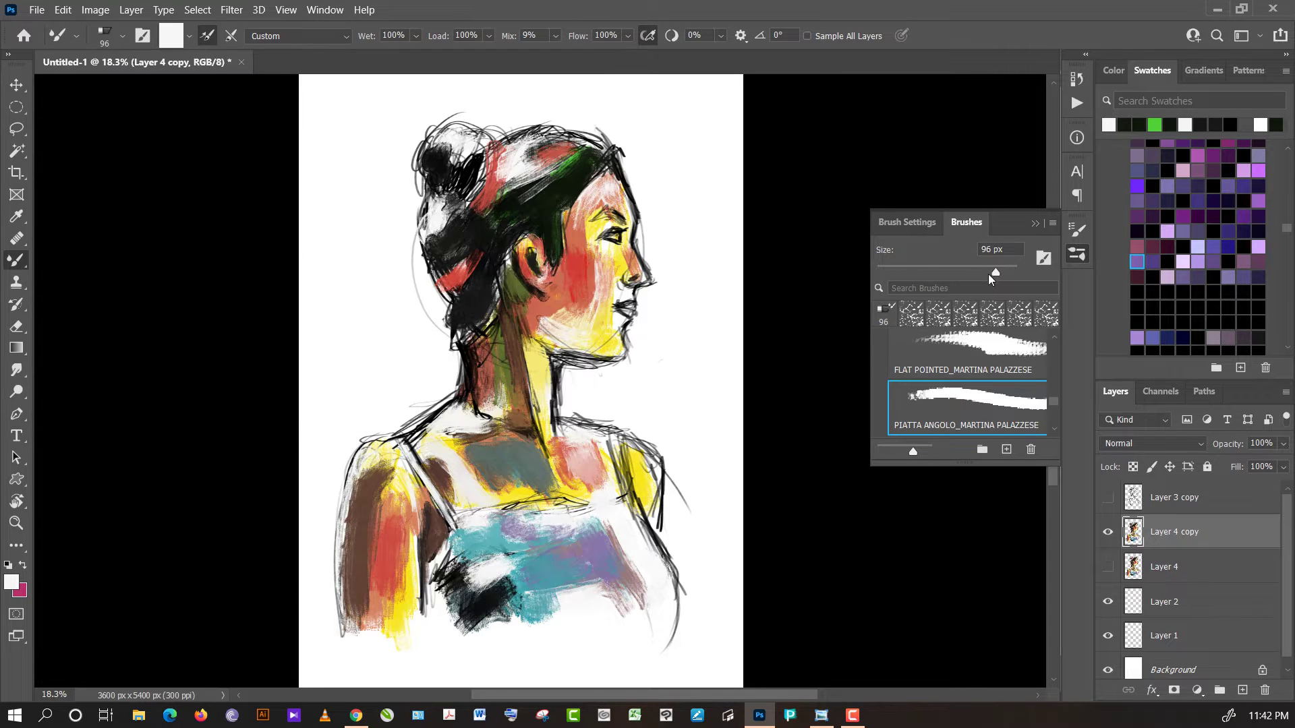
{"action": "left_click", "coordinate": [585, 272], "text": "alt"}
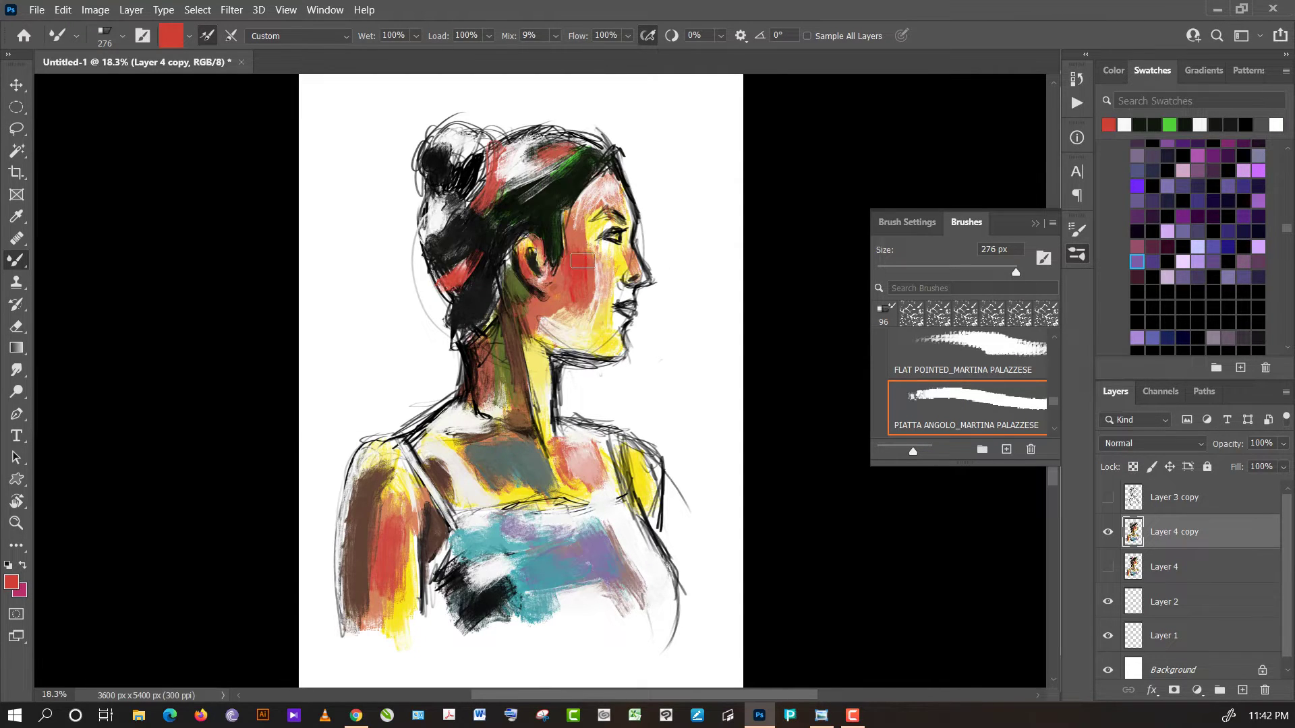
{"action": "left_click", "coordinate": [586, 331], "text": "alt"}
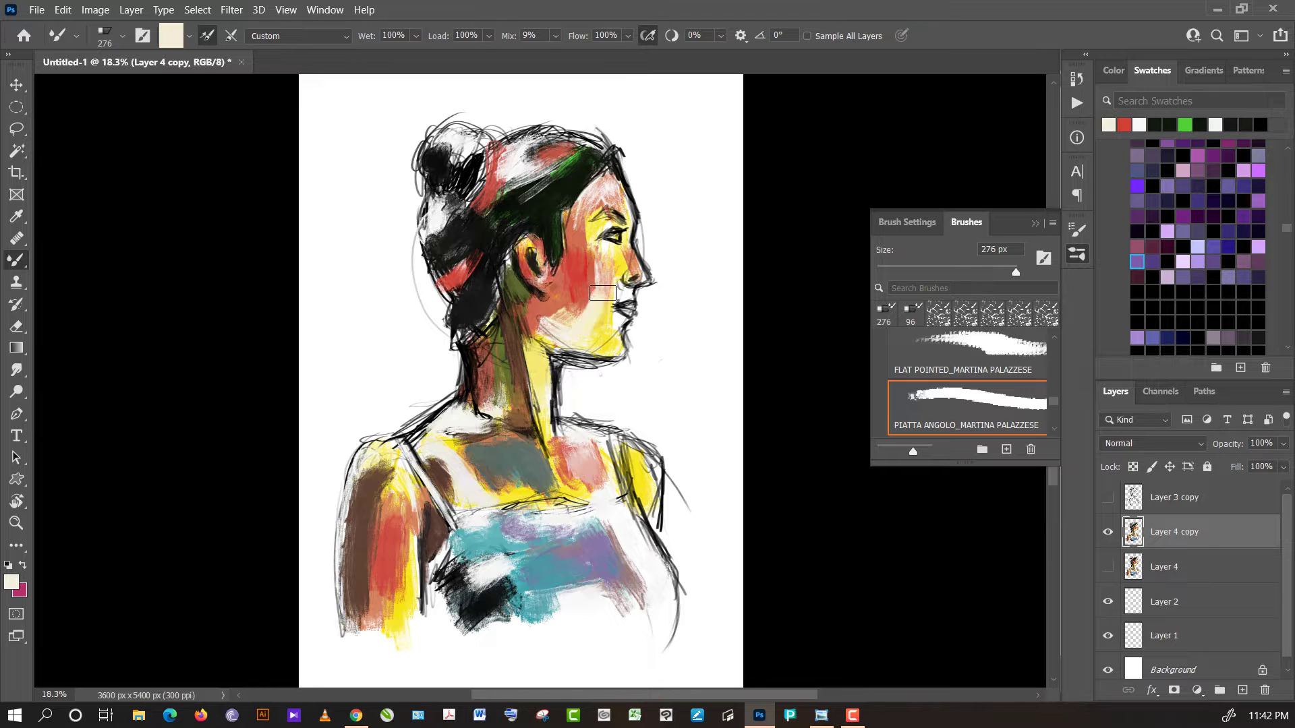
{"action": "left_click", "coordinate": [585, 285], "text": "alt"}
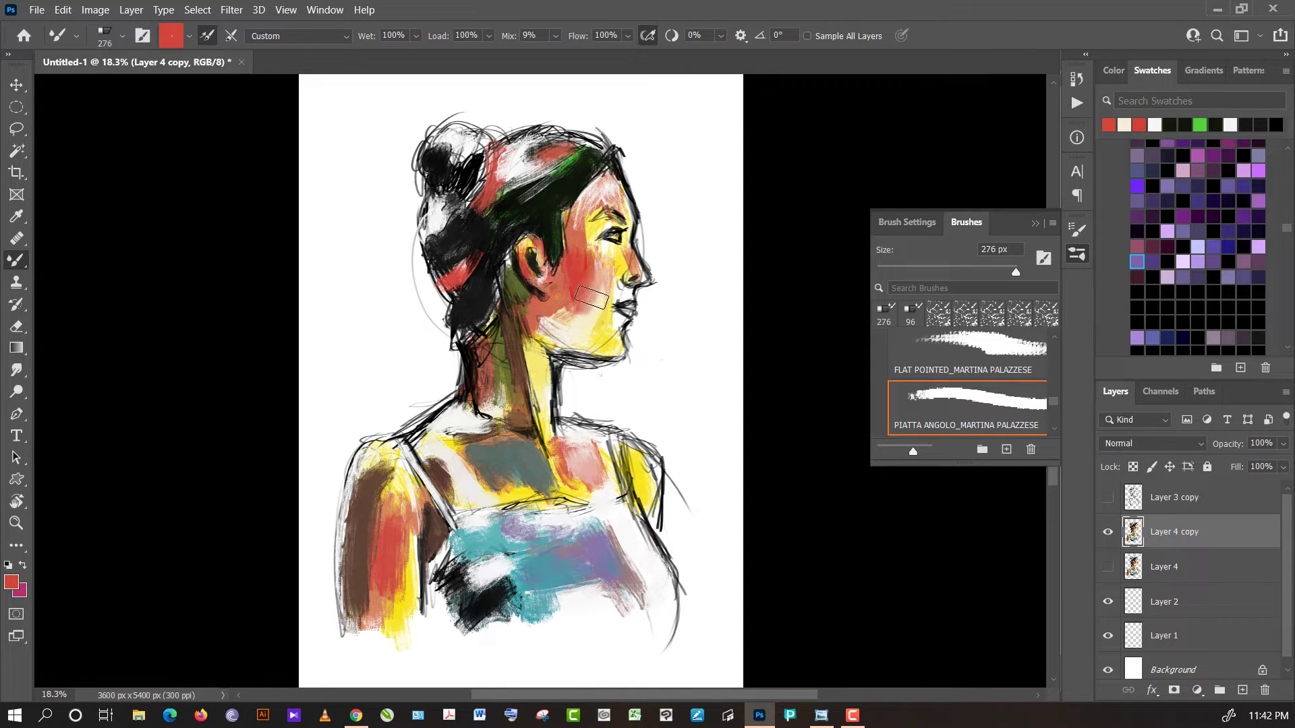
{"action": "left_click", "coordinate": [566, 295], "text": "alt"}
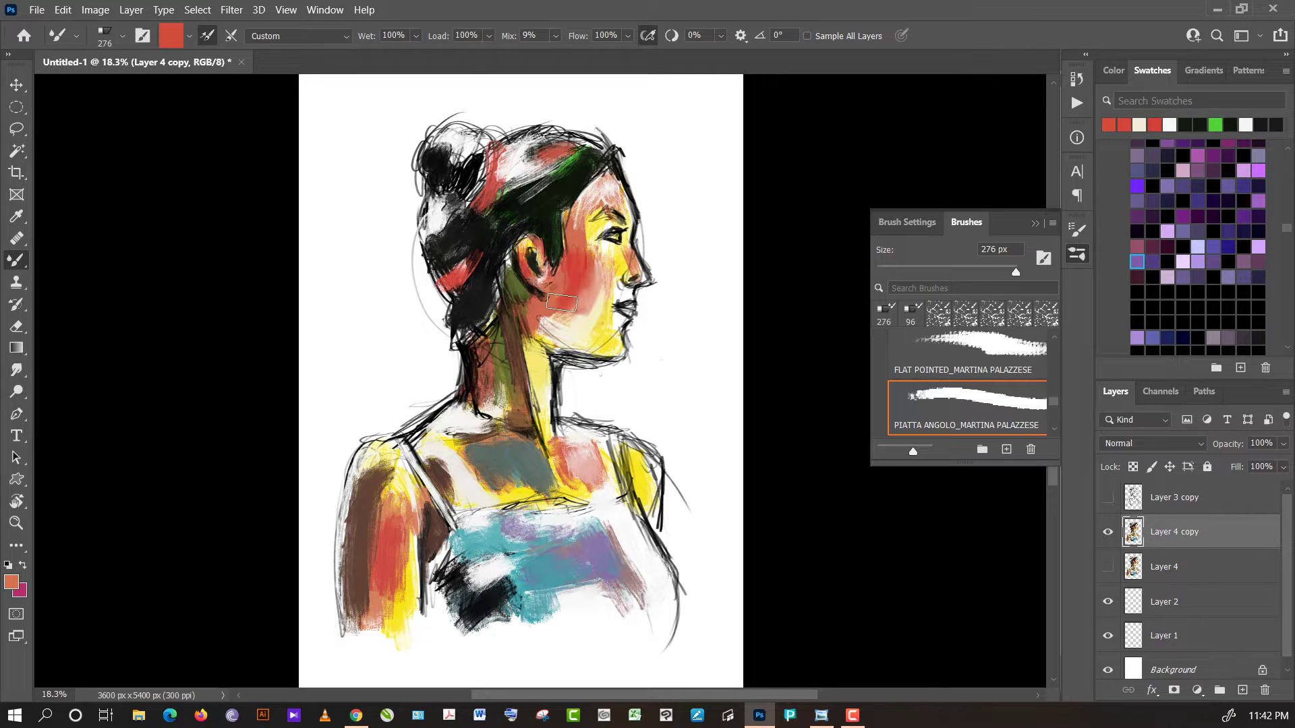
{"action": "left_click", "coordinate": [598, 324], "text": "alt"}
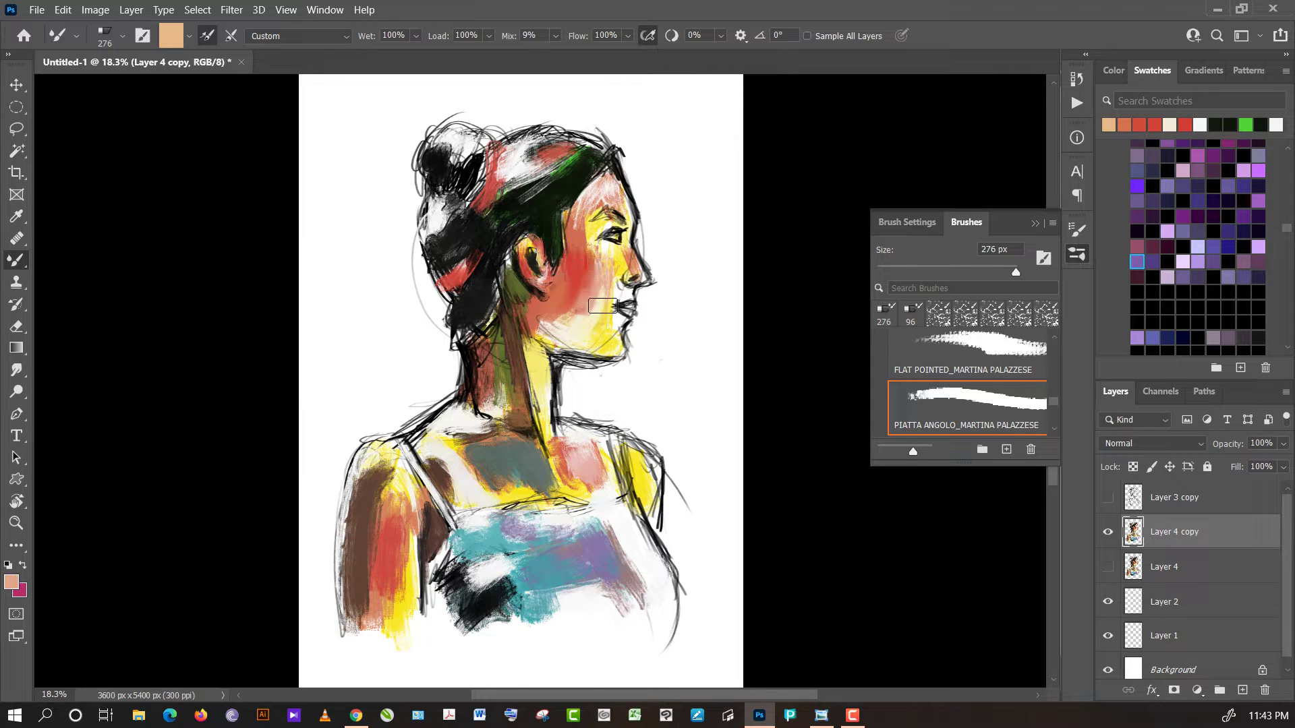
{"action": "left_click", "coordinate": [604, 296], "text": "alt"}
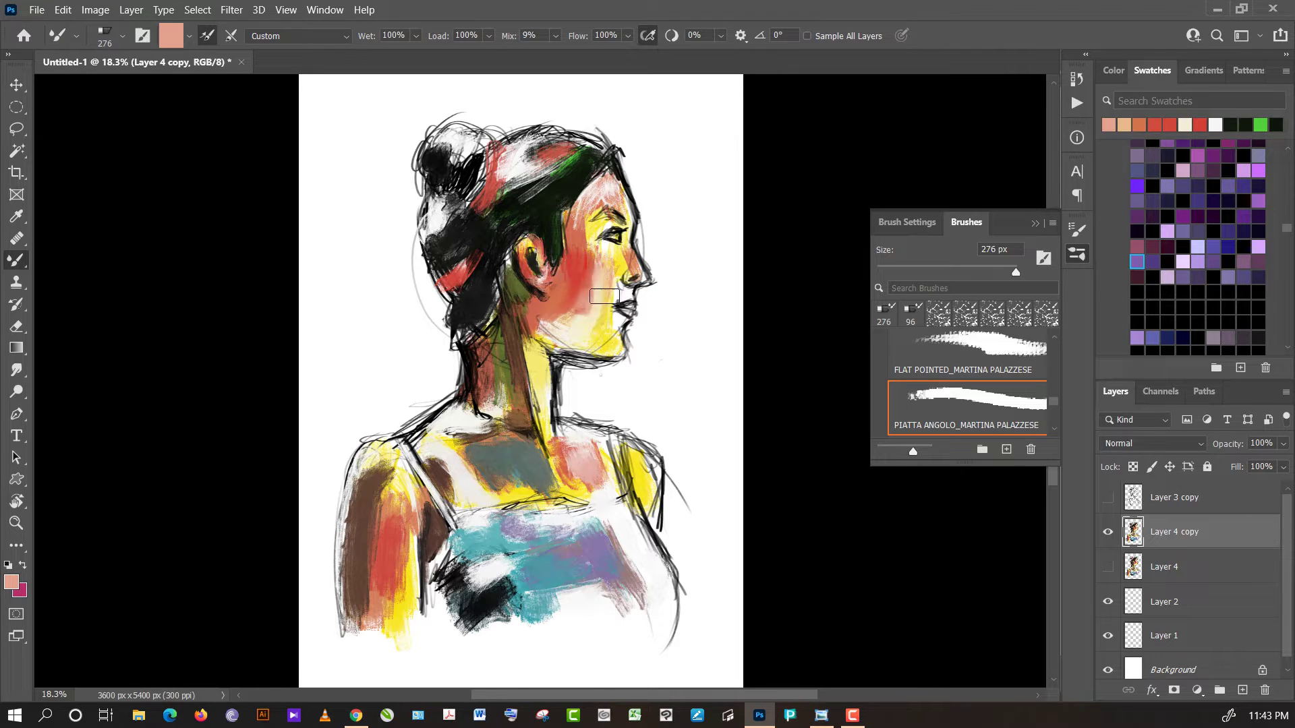
- Brush cream across the jaw and cheek
{"action": "left_click", "coordinate": [582, 265], "text": "alt"}
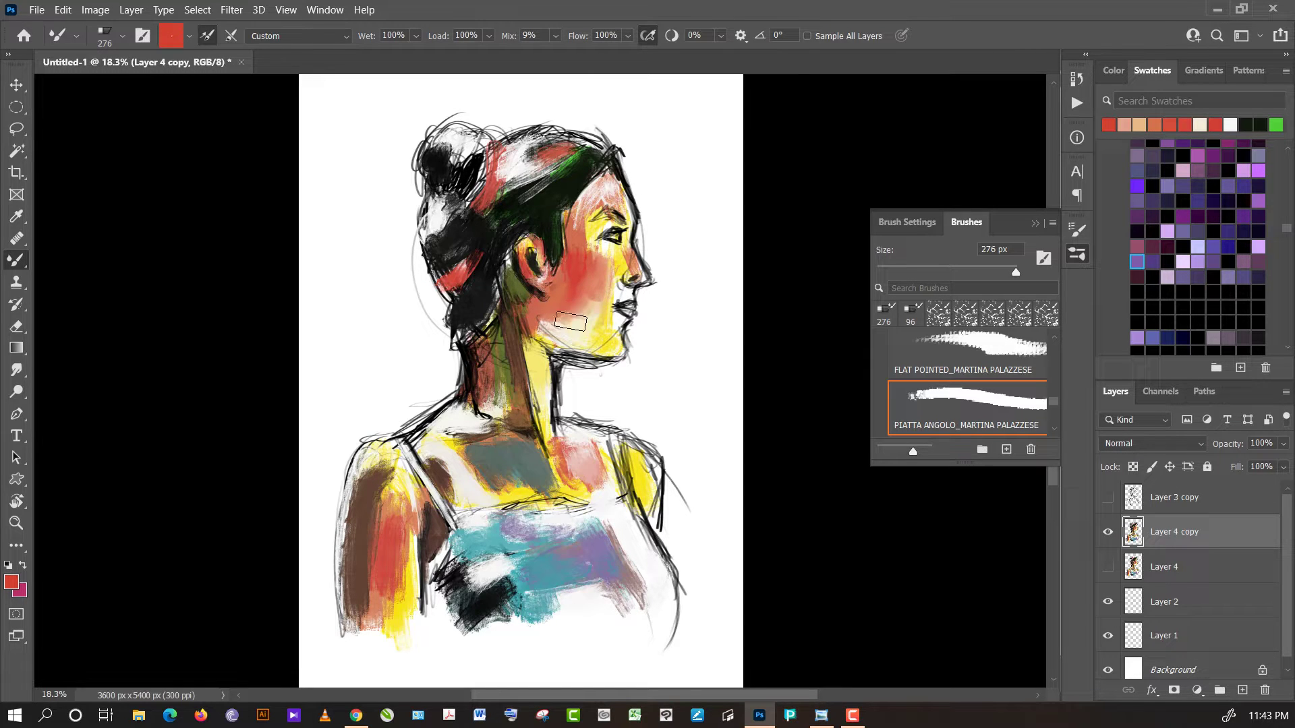
{"action": "left_click", "coordinate": [581, 334], "text": "alt"}
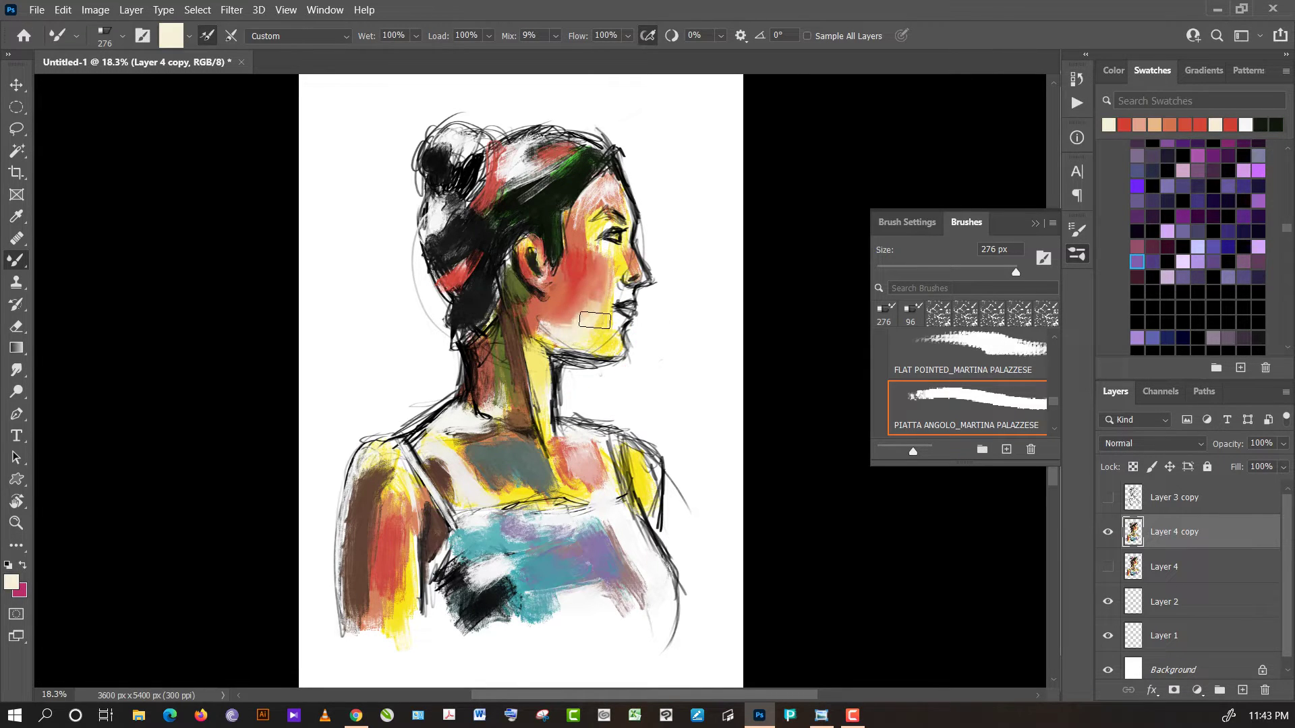
{"action": "left_click", "coordinate": [587, 332], "text": "alt"}
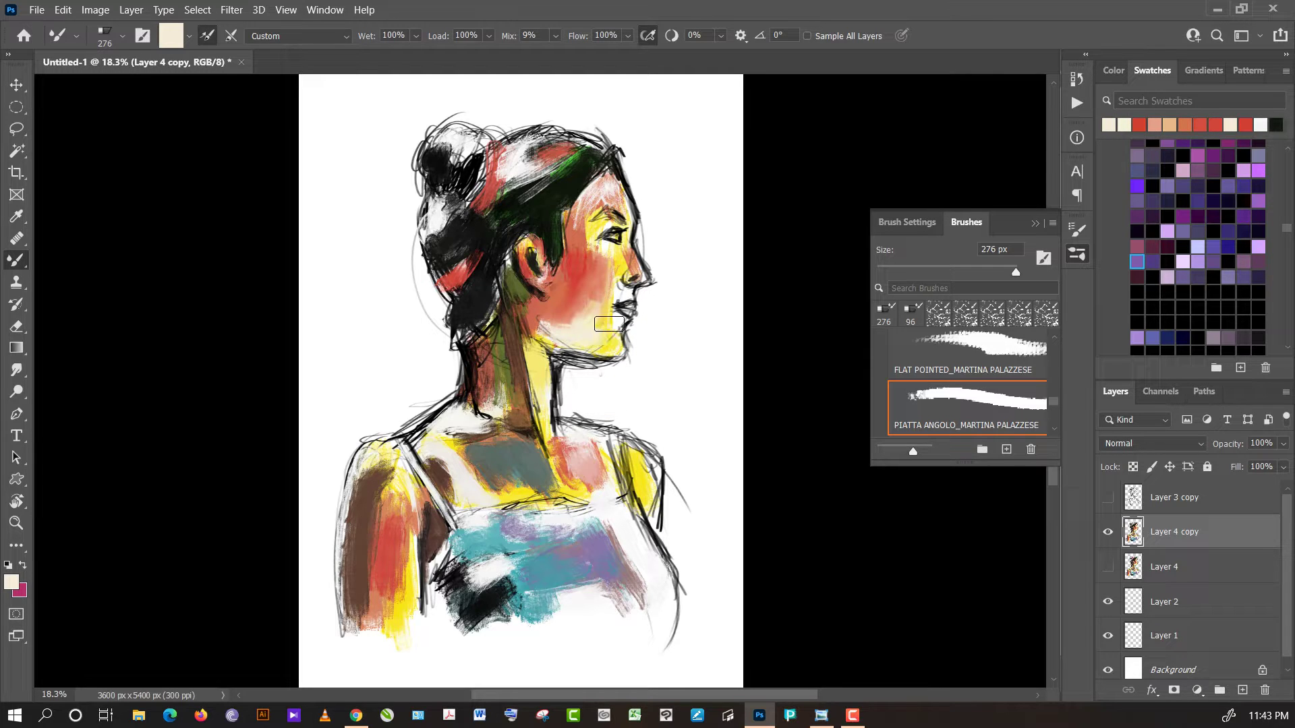
{"action": "left_click", "coordinate": [608, 329], "text": "alt"}
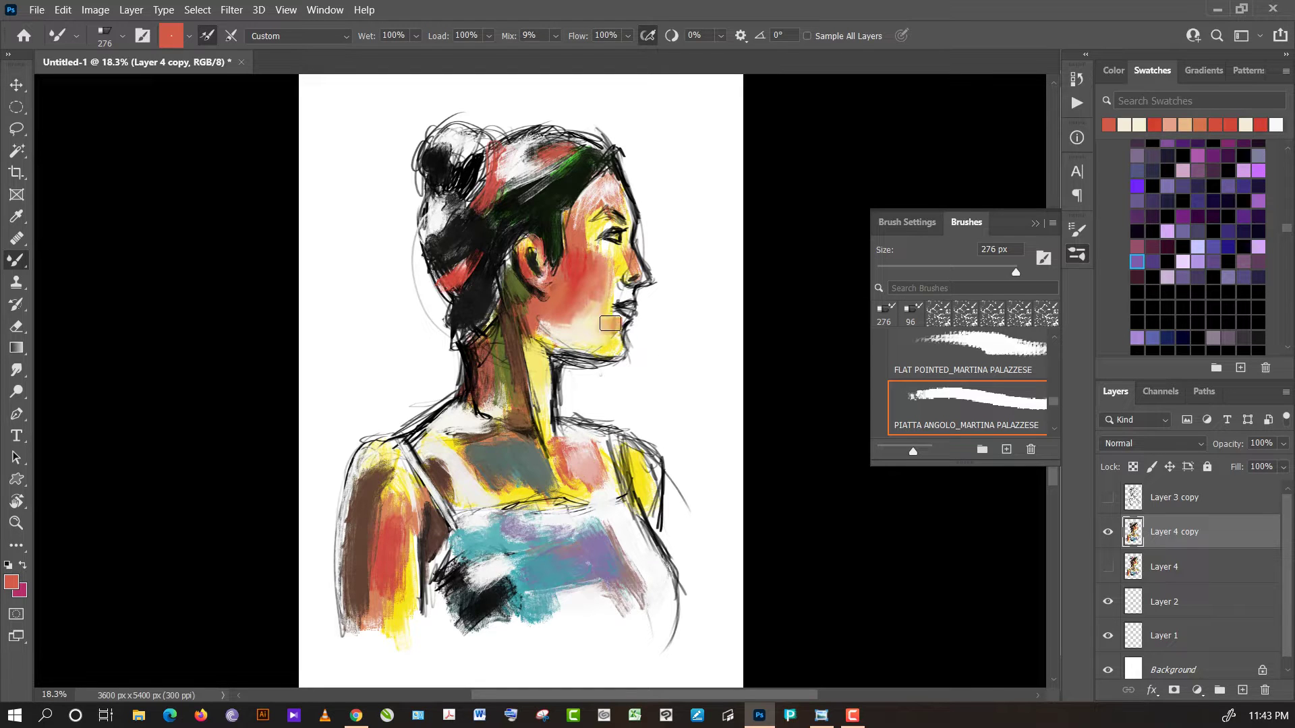
{"action": "left_click", "coordinate": [600, 334], "text": "alt"}
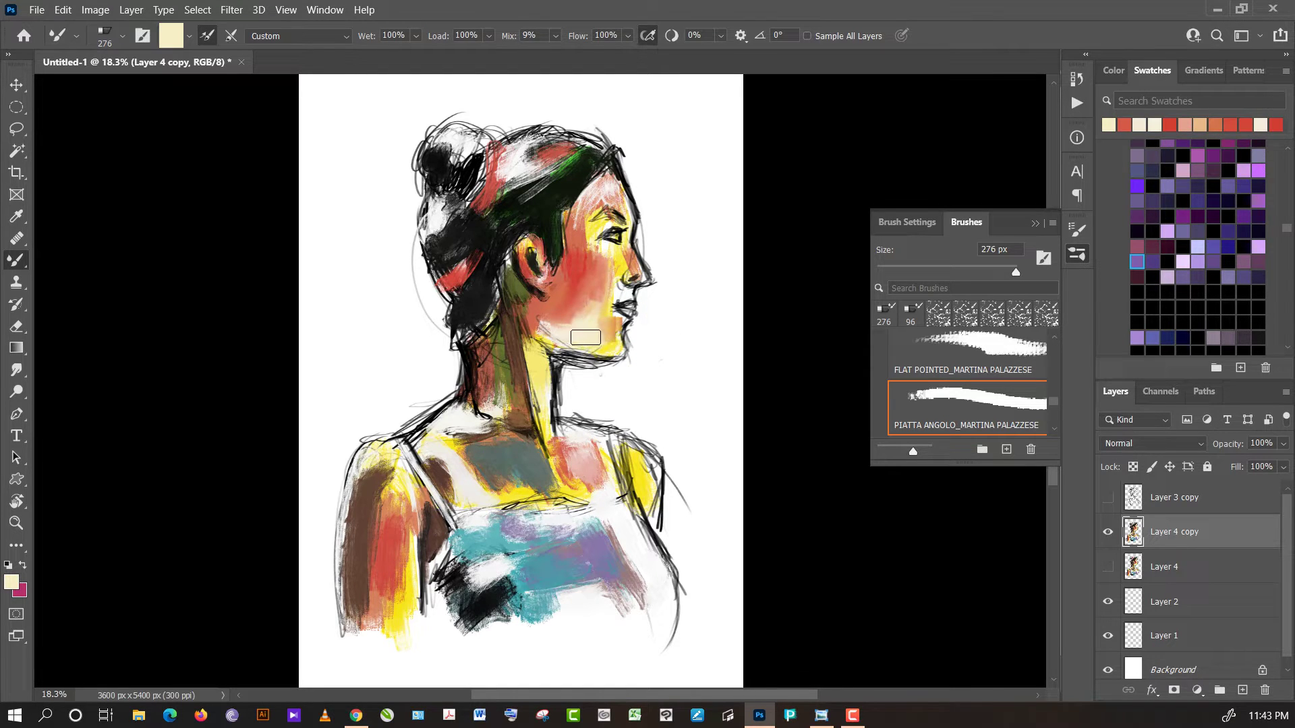
{"action": "left_click", "coordinate": [570, 335], "text": "alt"}
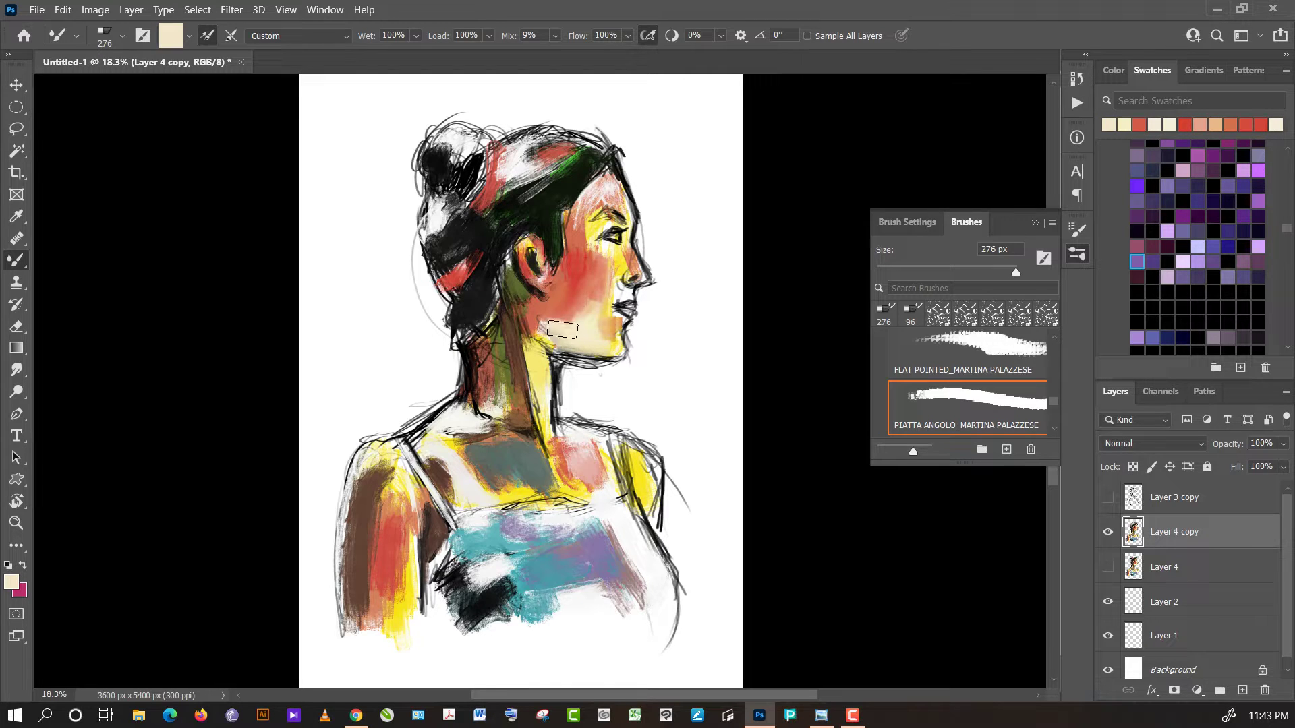
{"action": "left_click_drag", "start_coordinate": [546, 328], "coordinate": [563, 319]}
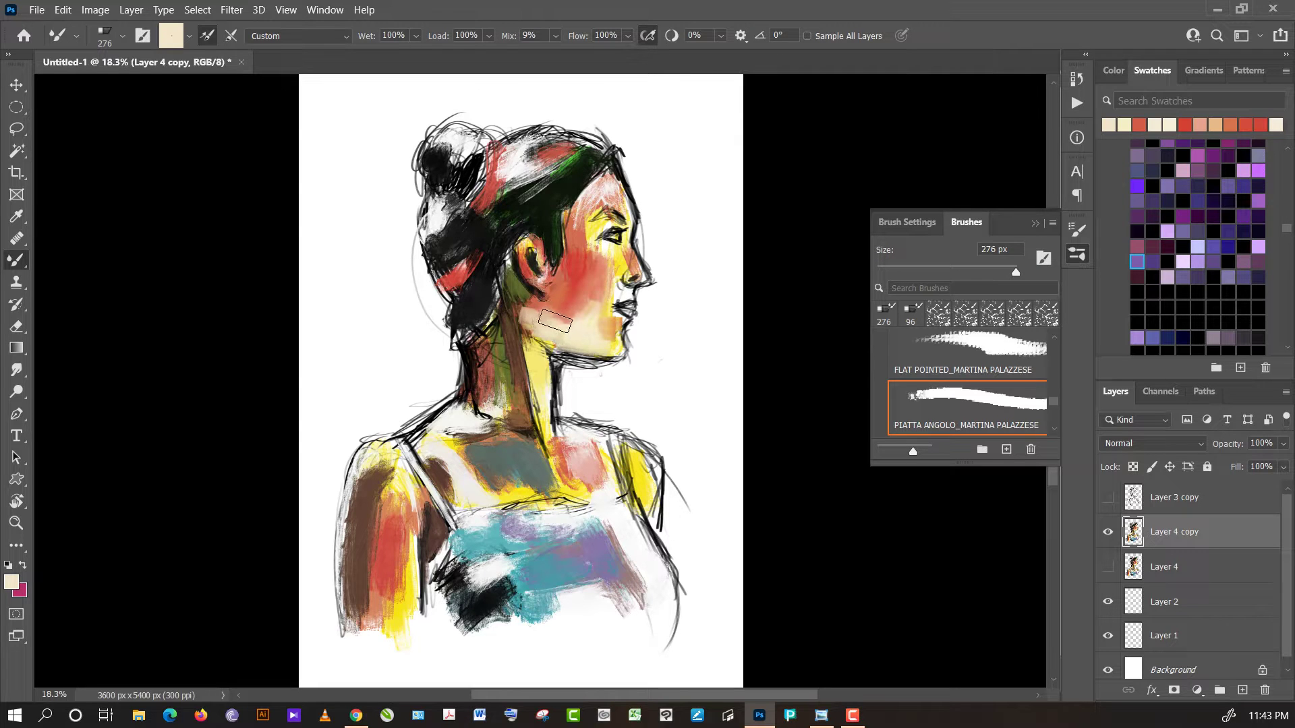
- Reblend red into the cheek near the mouth and repaint the cheek and jaw peach
{"action": "left_click", "coordinate": [552, 301], "text": "alt"}
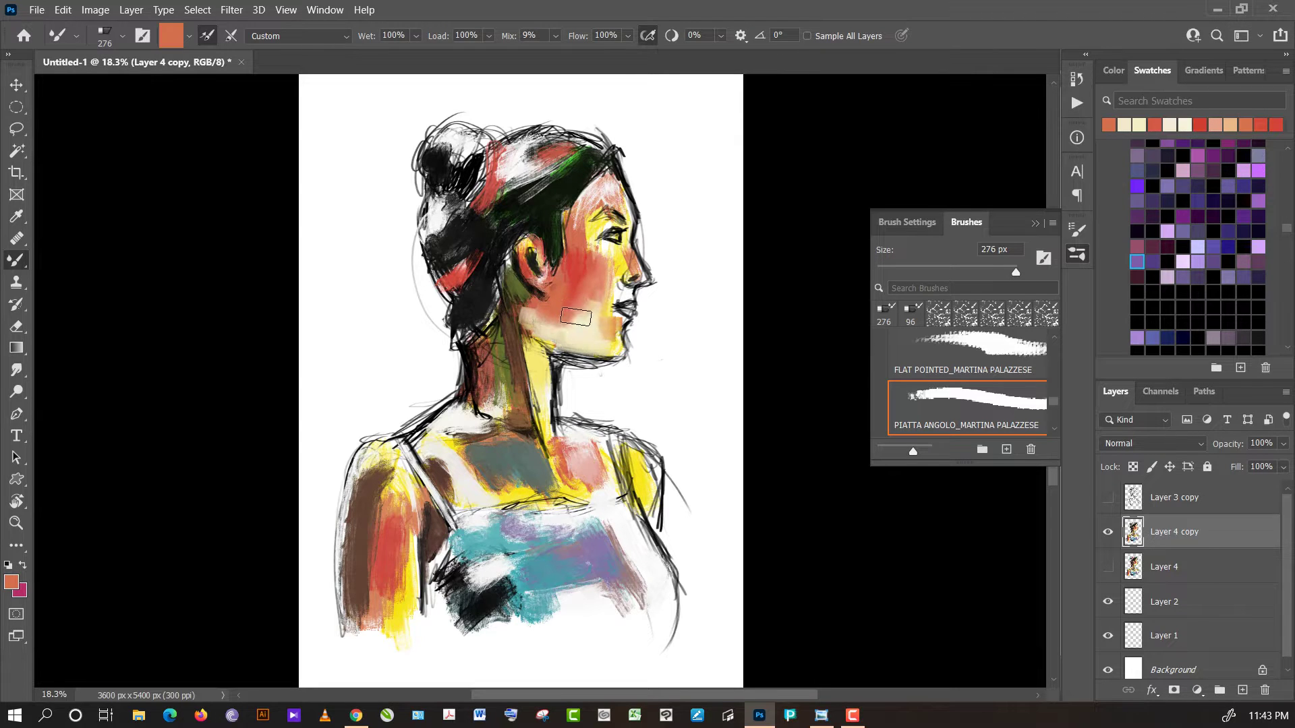
{"action": "left_click", "coordinate": [589, 284], "text": "alt"}
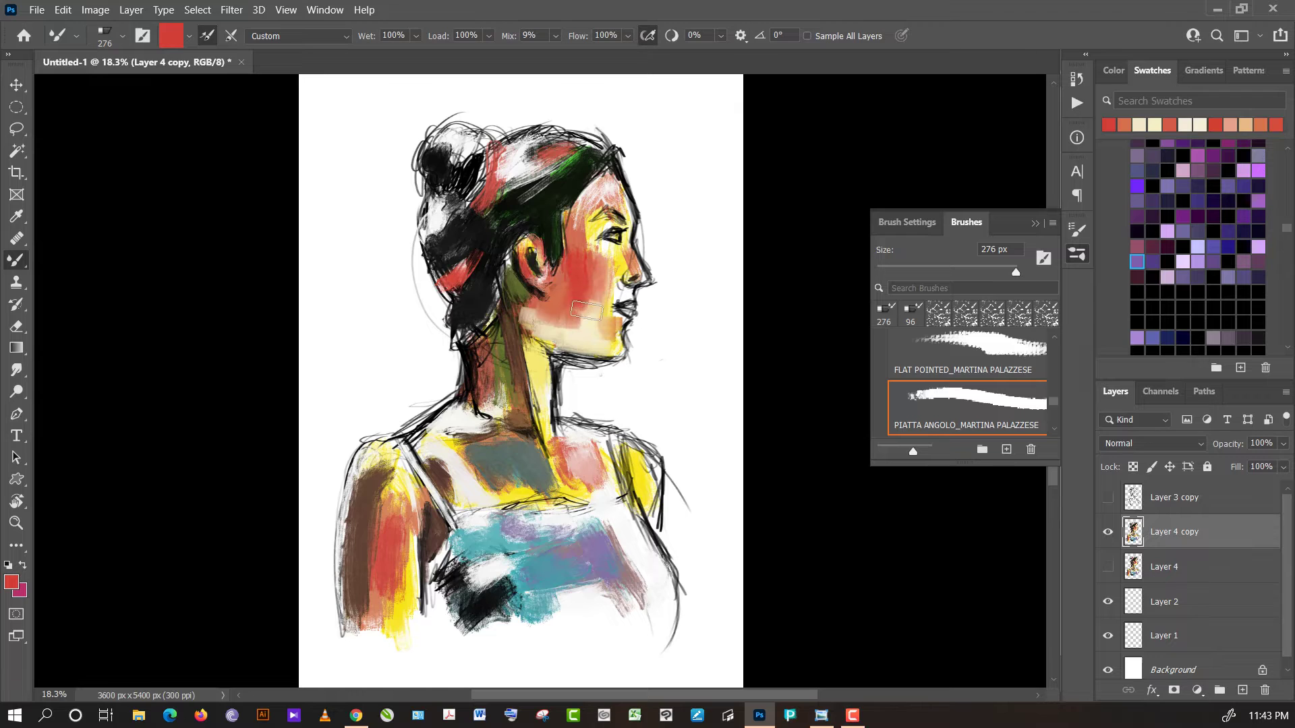
{"action": "left_click_drag", "start_coordinate": [600, 305], "coordinate": [587, 326]}
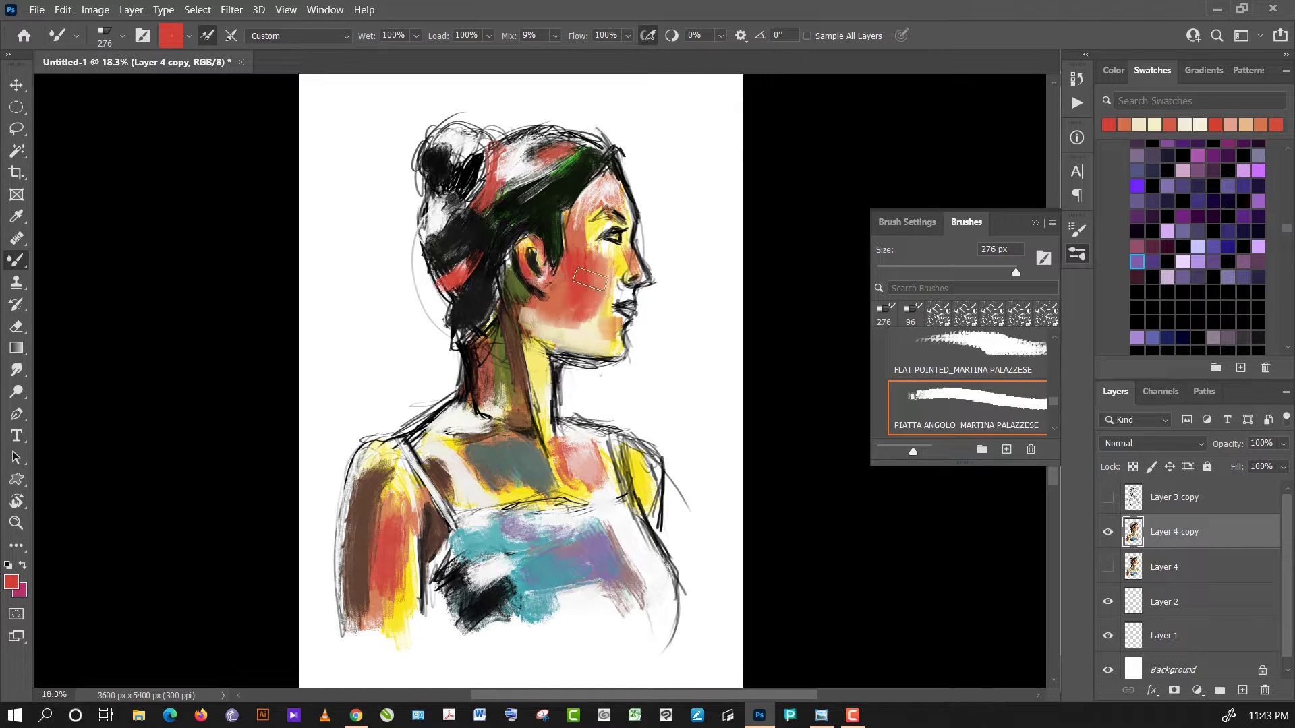
{"action": "left_click", "coordinate": [588, 327], "text": "alt"}
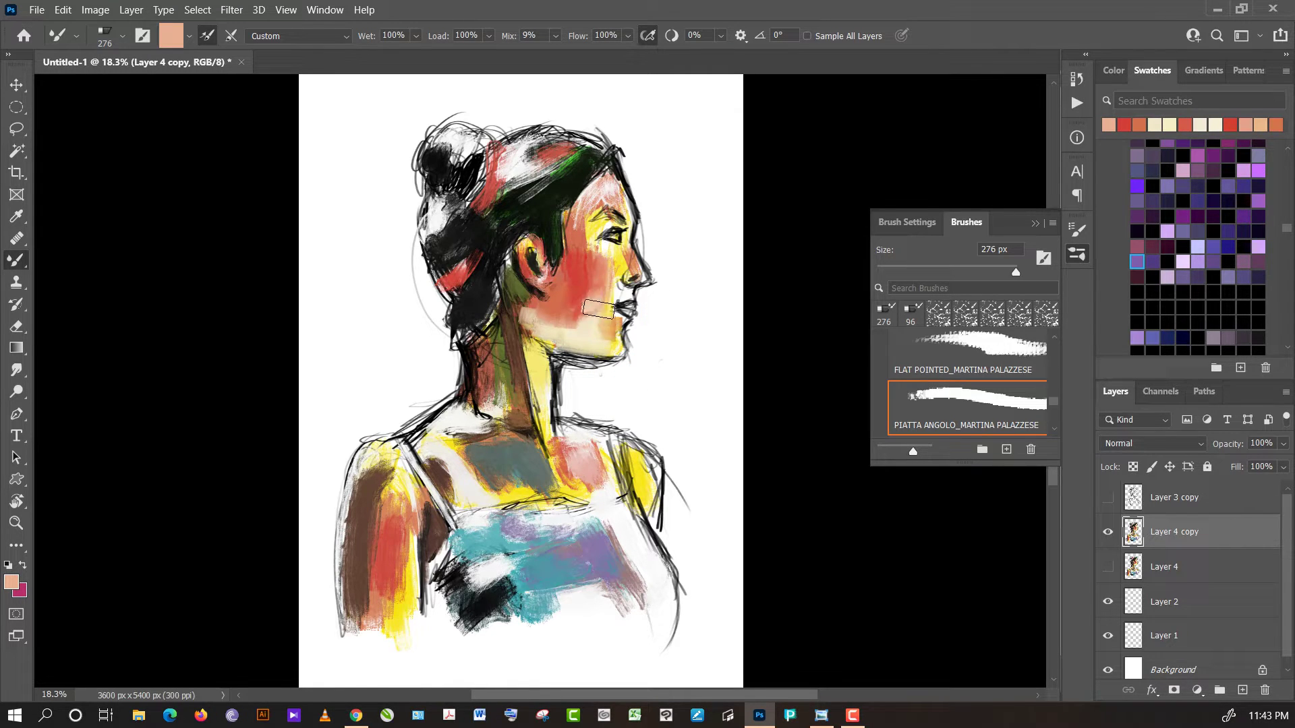
{"action": "left_click_drag", "start_coordinate": [605, 295], "coordinate": [590, 309]}
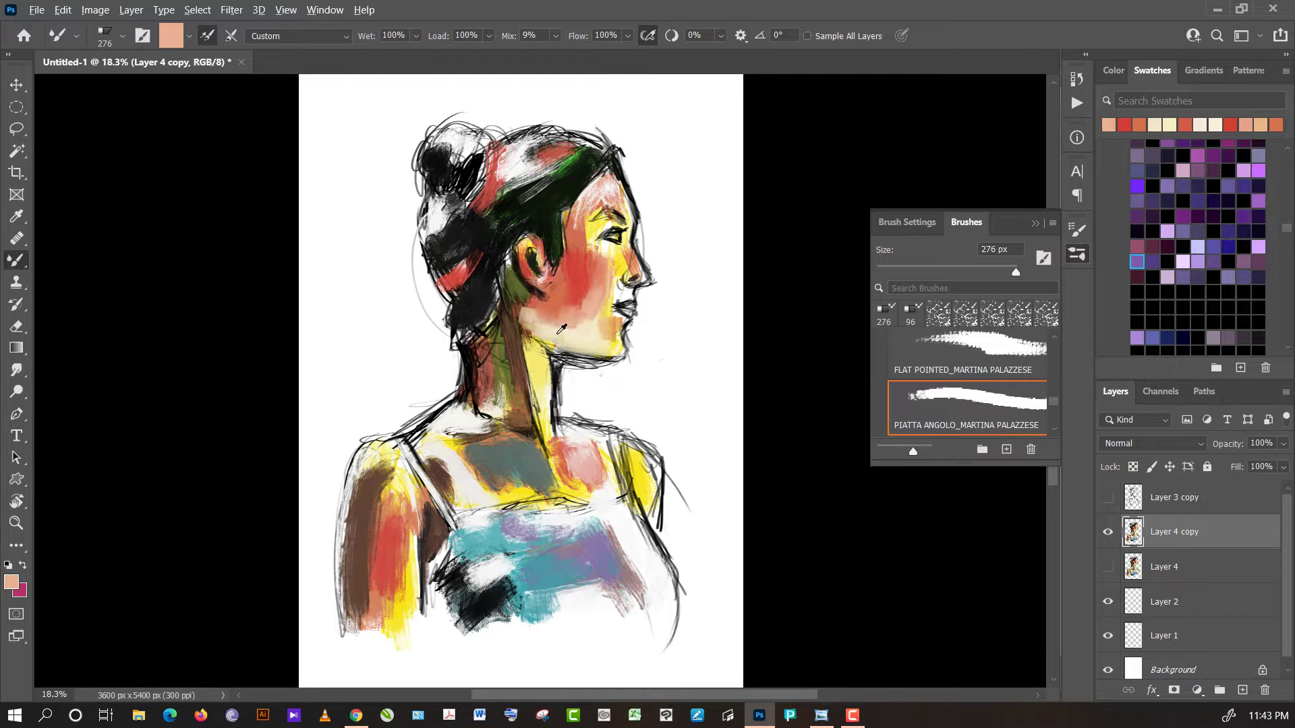
- Lighten the cheek near the ear with cream, extend red to the chin, and set the brush to 23 px
{"action": "left_click", "coordinate": [559, 331], "text": "alt"}
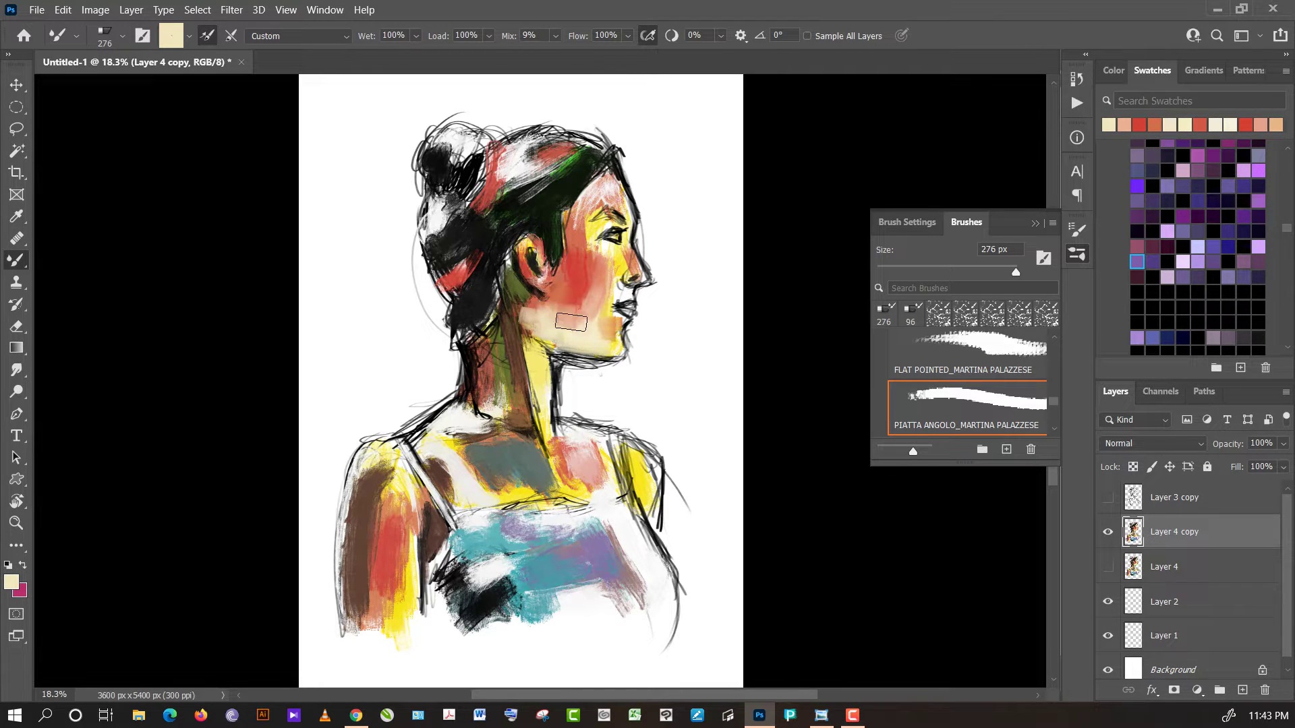
{"action": "left_click_drag", "start_coordinate": [544, 315], "coordinate": [538, 300]}
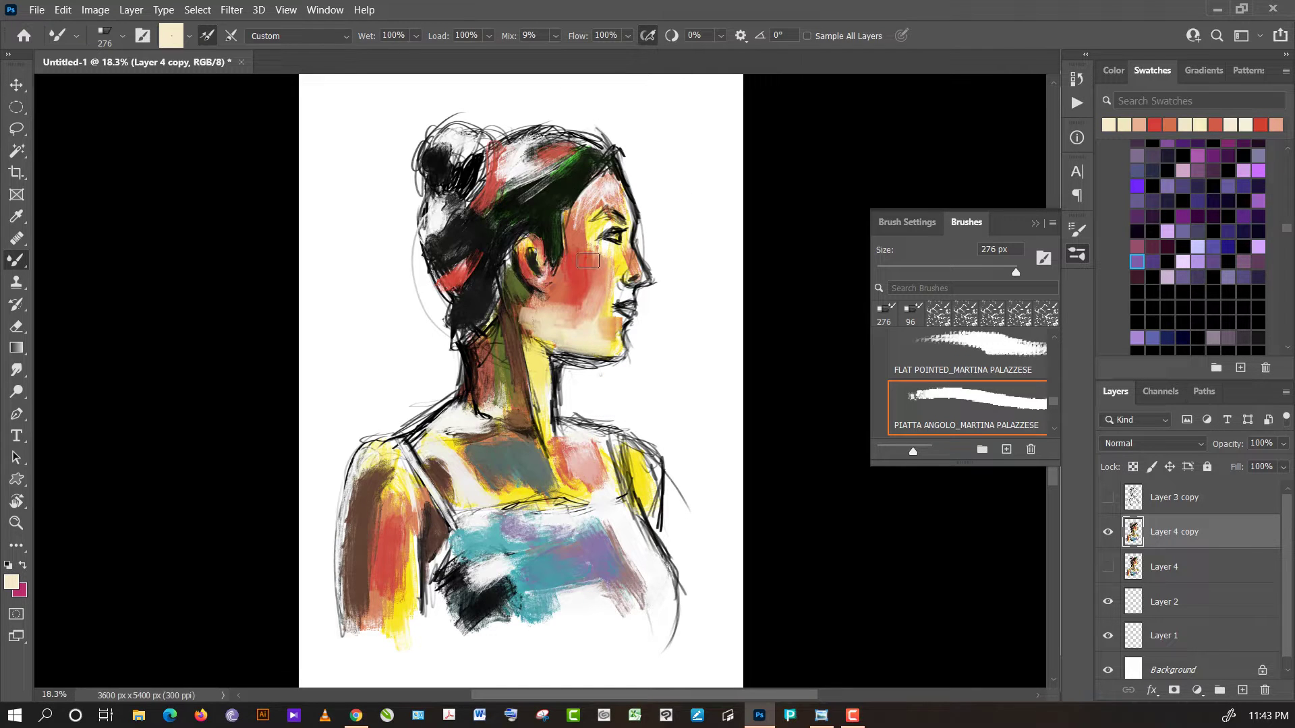
{"action": "left_click", "coordinate": [581, 271], "text": "alt"}
{"action": "left_click_drag", "start_coordinate": [603, 280], "coordinate": [597, 305]}
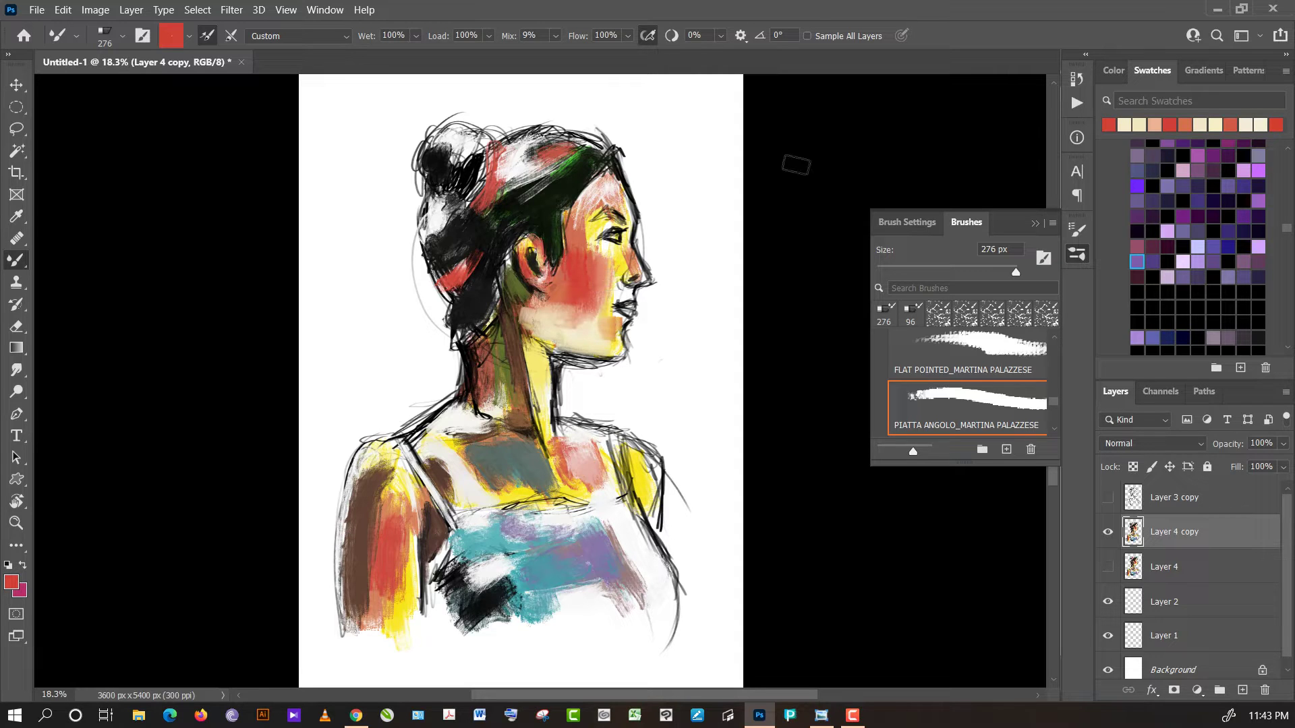
{"action": "left_click", "coordinate": [908, 270]}
{"action": "left_click_drag", "start_coordinate": [1286, 235], "coordinate": [1288, 298]}
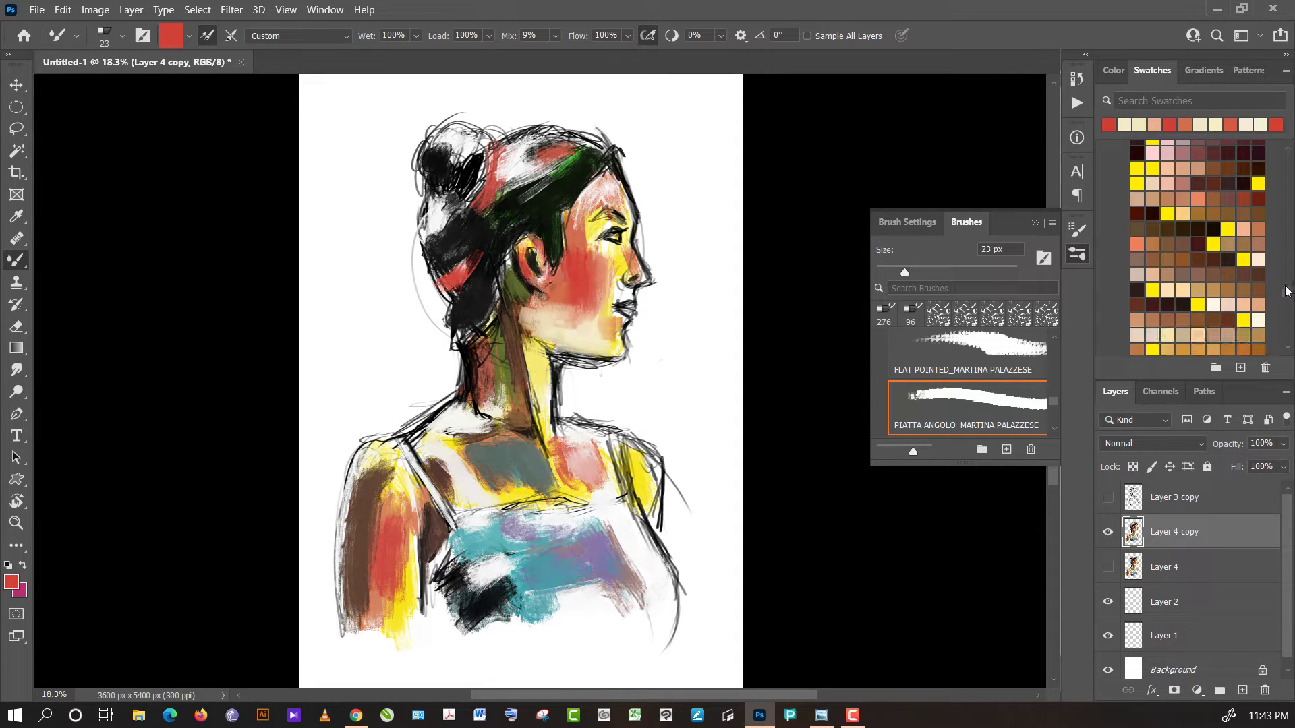
- Choose an orange-red swatch, zoom into the face, and paint the lips red to the mouth corner
{"action": "mouse_move", "coordinate": [1287, 295]}
{"action": "left_mouse_down"}
{"action": "mouse_move", "coordinate": [1288, 279]}
{"action": "mouse_move", "coordinate": [1289, 310]}
{"action": "left_mouse_up"}
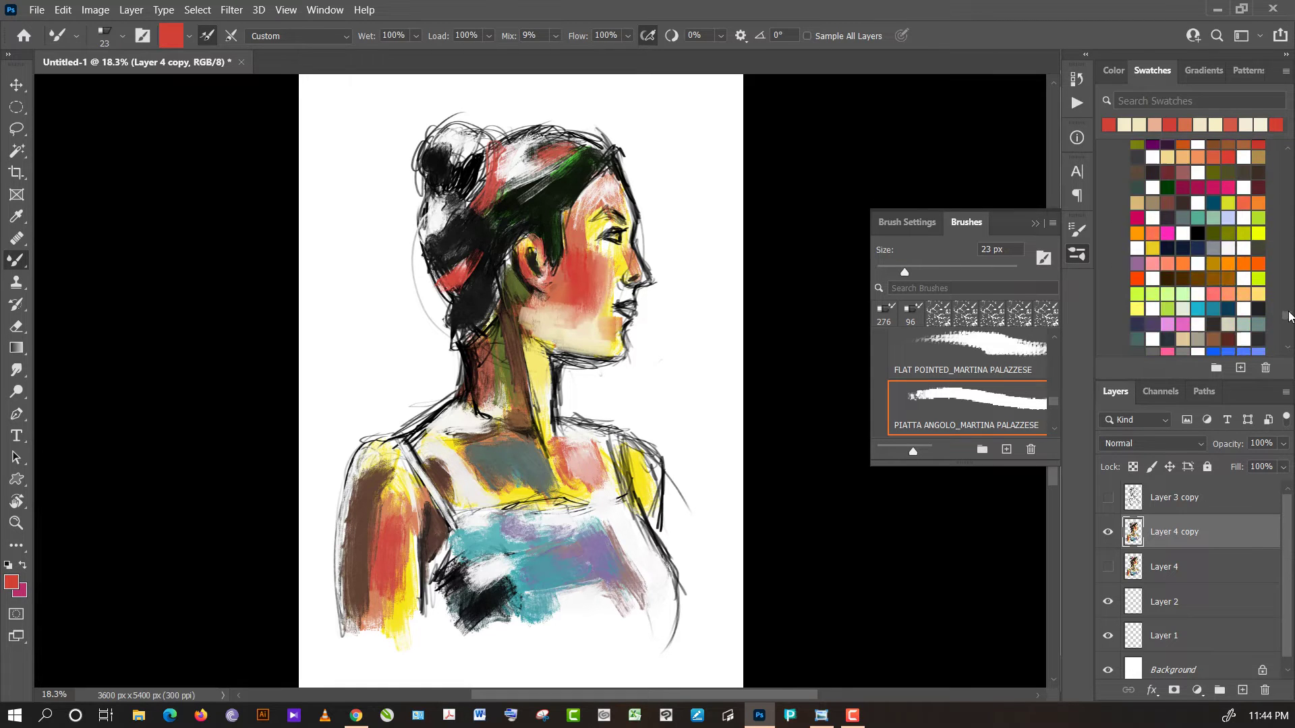
{"action": "left_click_drag", "start_coordinate": [1289, 310], "coordinate": [1289, 313]}
{"action": "left_click", "coordinate": [1138, 333]}
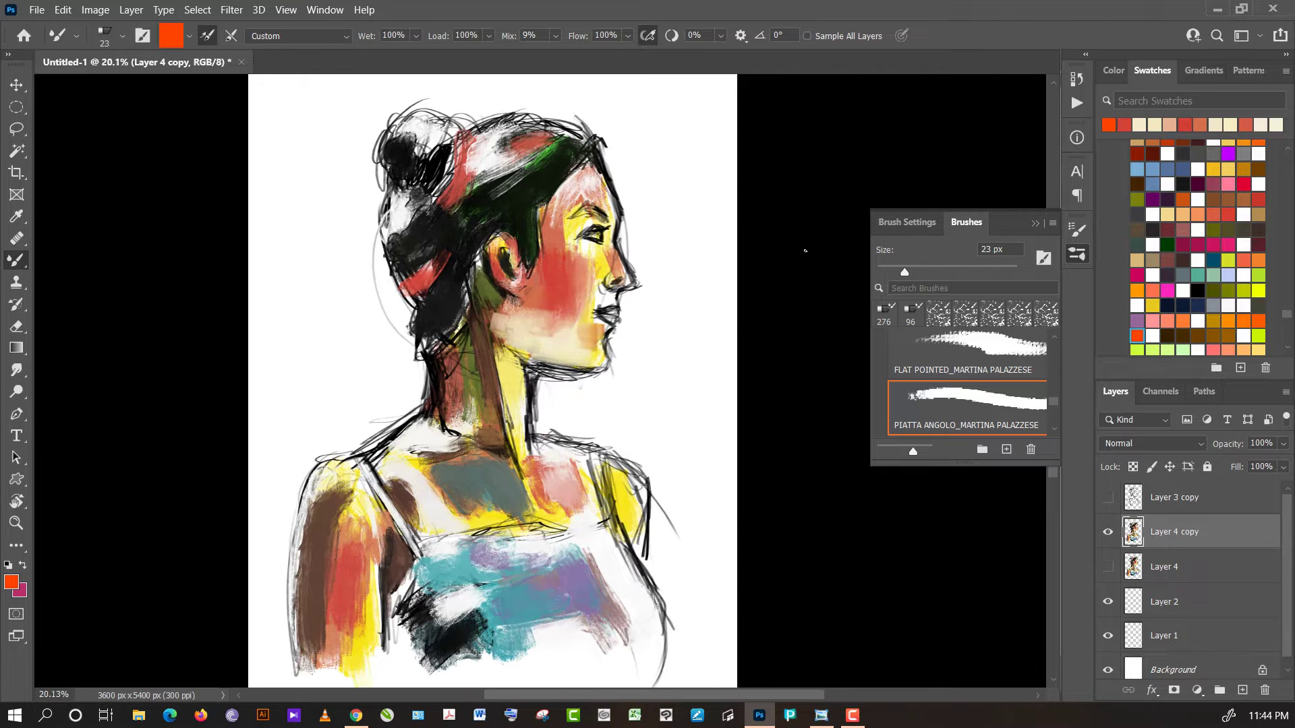
{"action": "scroll", "coordinate": [685, 306], "scroll_direction": "up", "scroll_amount": 5}
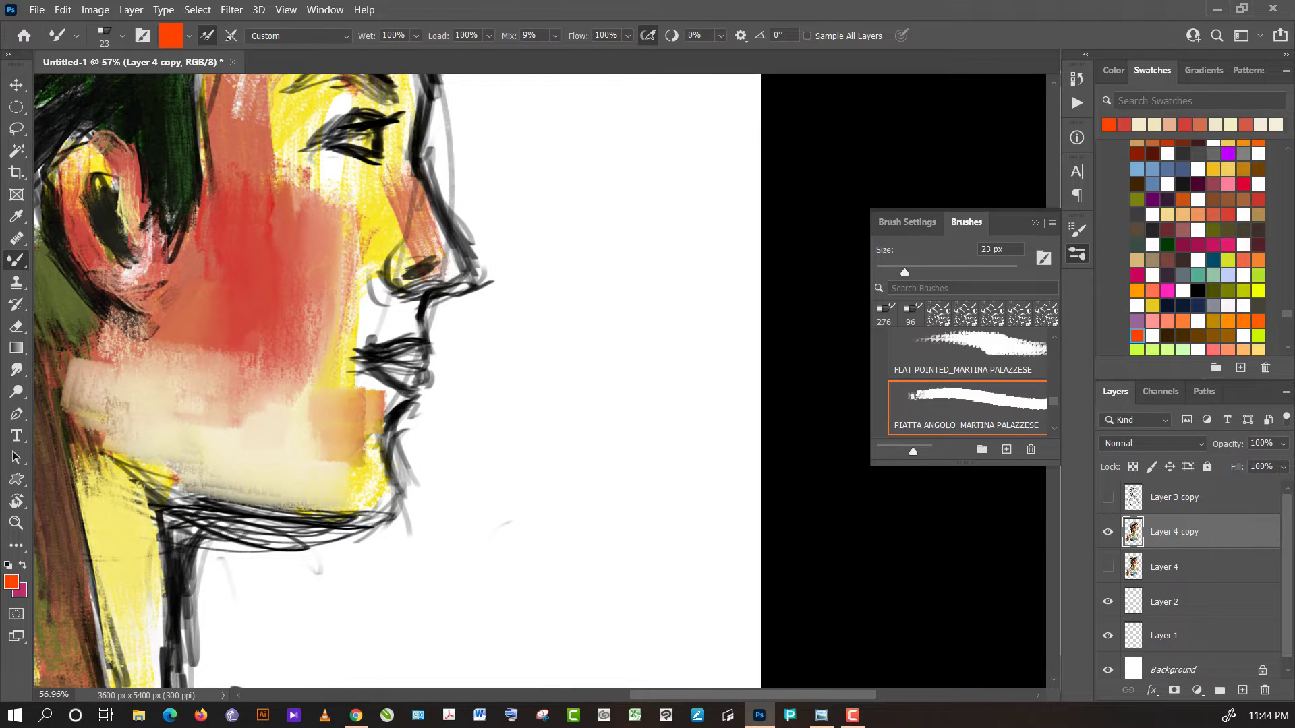
{"action": "key", "text": "alt+Tab"}
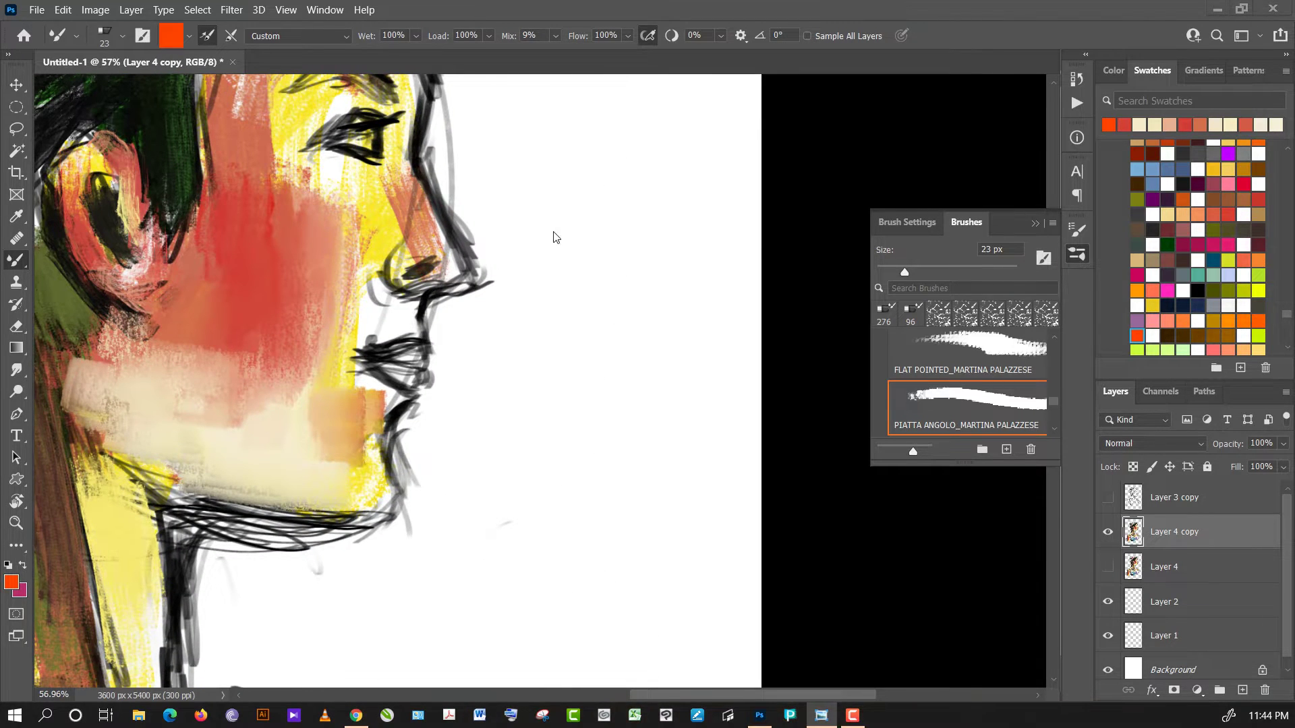
{"action": "scroll", "coordinate": [523, 248], "scroll_direction": "up", "scroll_amount": 2}
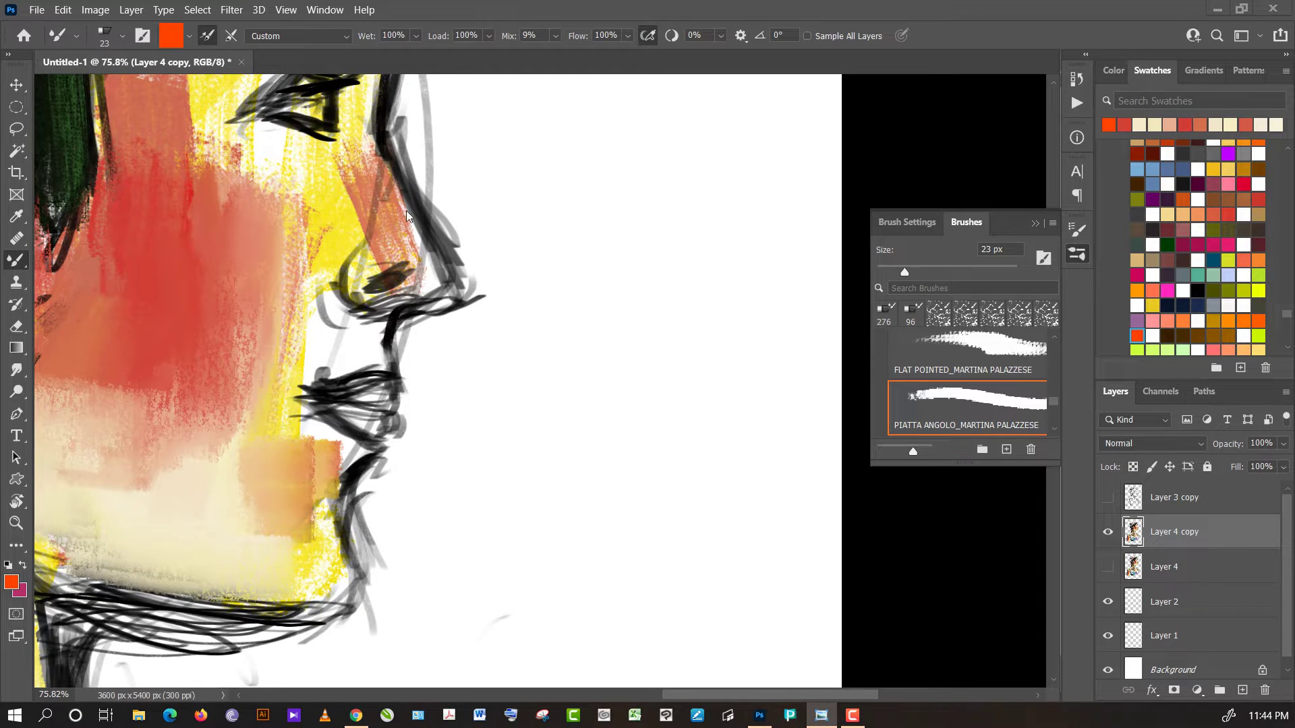
{"action": "left_click_drag", "start_coordinate": [369, 384], "coordinate": [378, 384]}
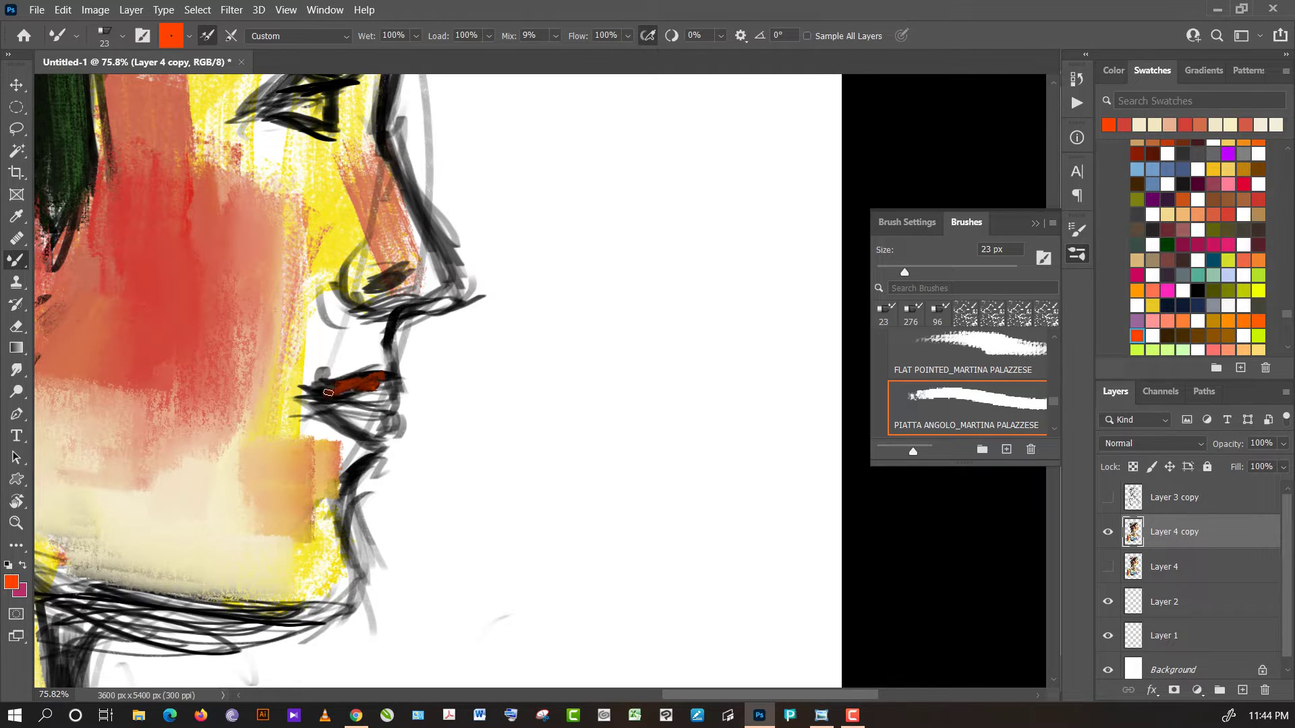
{"action": "left_click_drag", "start_coordinate": [348, 387], "coordinate": [392, 378]}
{"action": "mouse_move", "coordinate": [379, 387]}
{"action": "left_mouse_down"}
{"action": "mouse_move", "coordinate": [322, 395]}
{"action": "mouse_move", "coordinate": [360, 379]}
{"action": "left_mouse_up"}
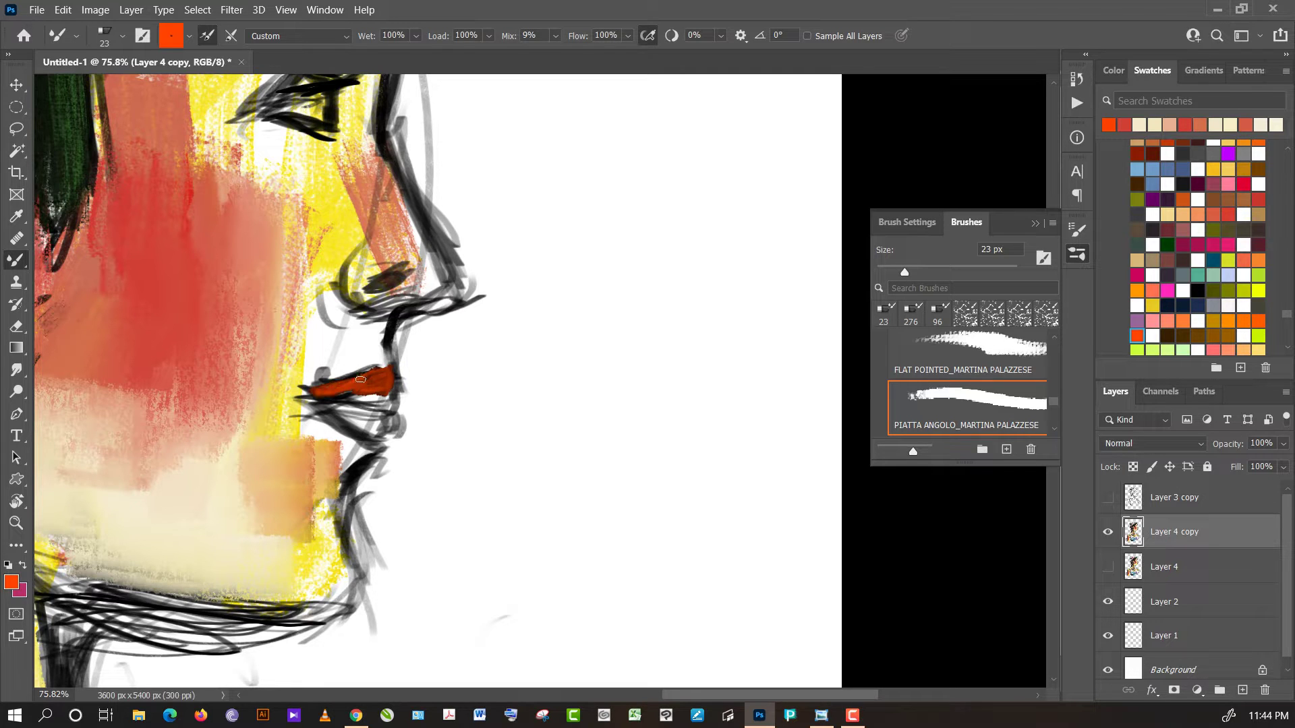
- Smear the nose-to-lip contour and nostril curve with alternating white and red paint
{"action": "left_click", "coordinate": [364, 342], "text": "alt"}
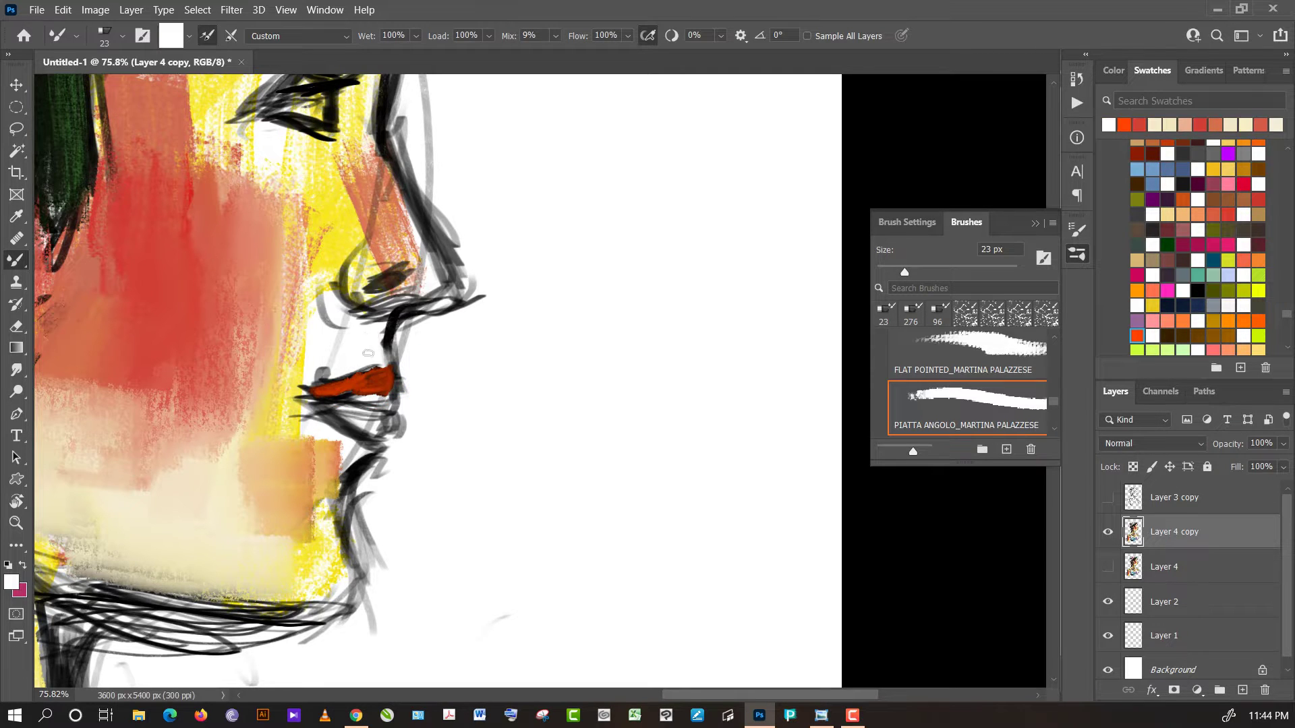
{"action": "mouse_move", "coordinate": [379, 333]}
{"action": "left_mouse_down"}
{"action": "mouse_move", "coordinate": [384, 347]}
{"action": "mouse_move", "coordinate": [386, 328]}
{"action": "mouse_move", "coordinate": [338, 337]}
{"action": "left_mouse_up"}
{"action": "left_click", "coordinate": [240, 309], "text": "alt"}
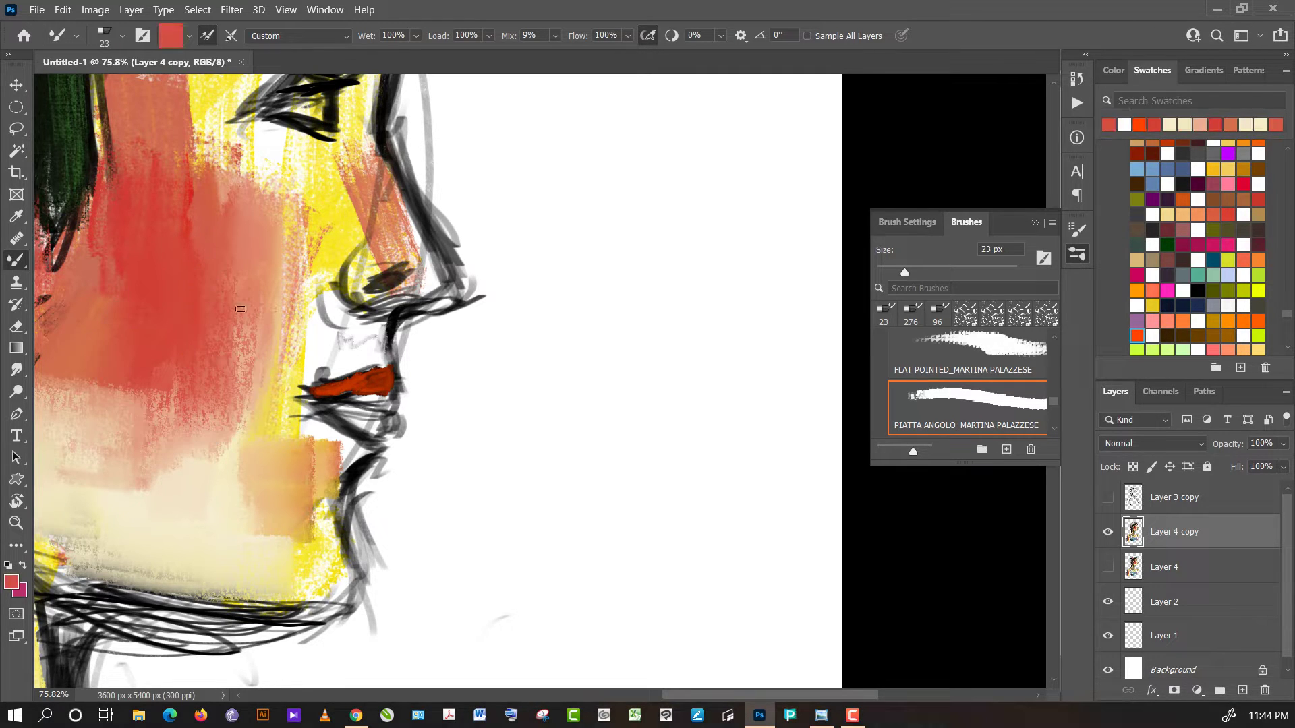
{"action": "mouse_move", "coordinate": [358, 265]}
{"action": "left_mouse_down"}
{"action": "mouse_move", "coordinate": [351, 288]}
{"action": "mouse_move", "coordinate": [369, 246]}
{"action": "mouse_move", "coordinate": [346, 270]}
{"action": "mouse_move", "coordinate": [349, 295]}
{"action": "left_mouse_up"}
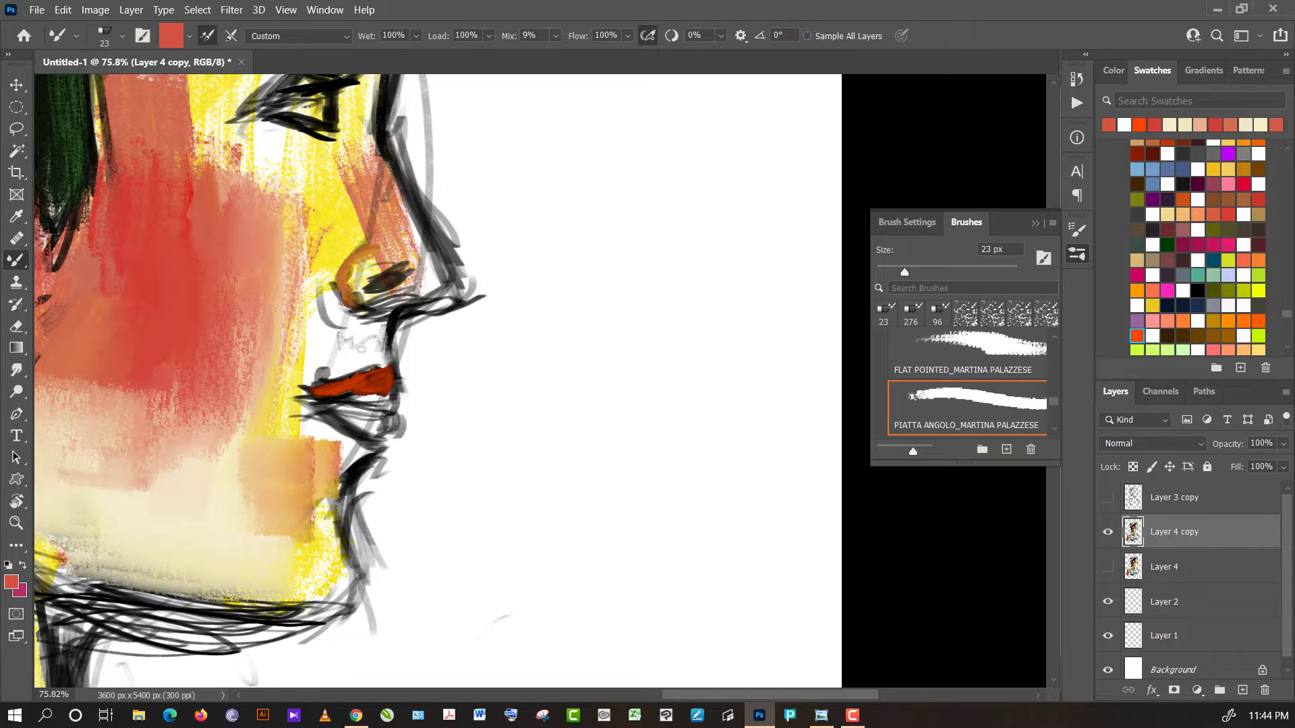
{"action": "left_click", "coordinate": [361, 349], "text": "alt"}
{"action": "mouse_move", "coordinate": [372, 307]}
{"action": "left_mouse_down"}
{"action": "mouse_move", "coordinate": [441, 266]}
{"action": "mouse_move", "coordinate": [418, 255]}
{"action": "mouse_move", "coordinate": [415, 233]}
{"action": "left_mouse_up"}
- Resample the lip red and paint it onto the lower lip
{"action": "left_click", "coordinate": [352, 182], "text": "alt"}
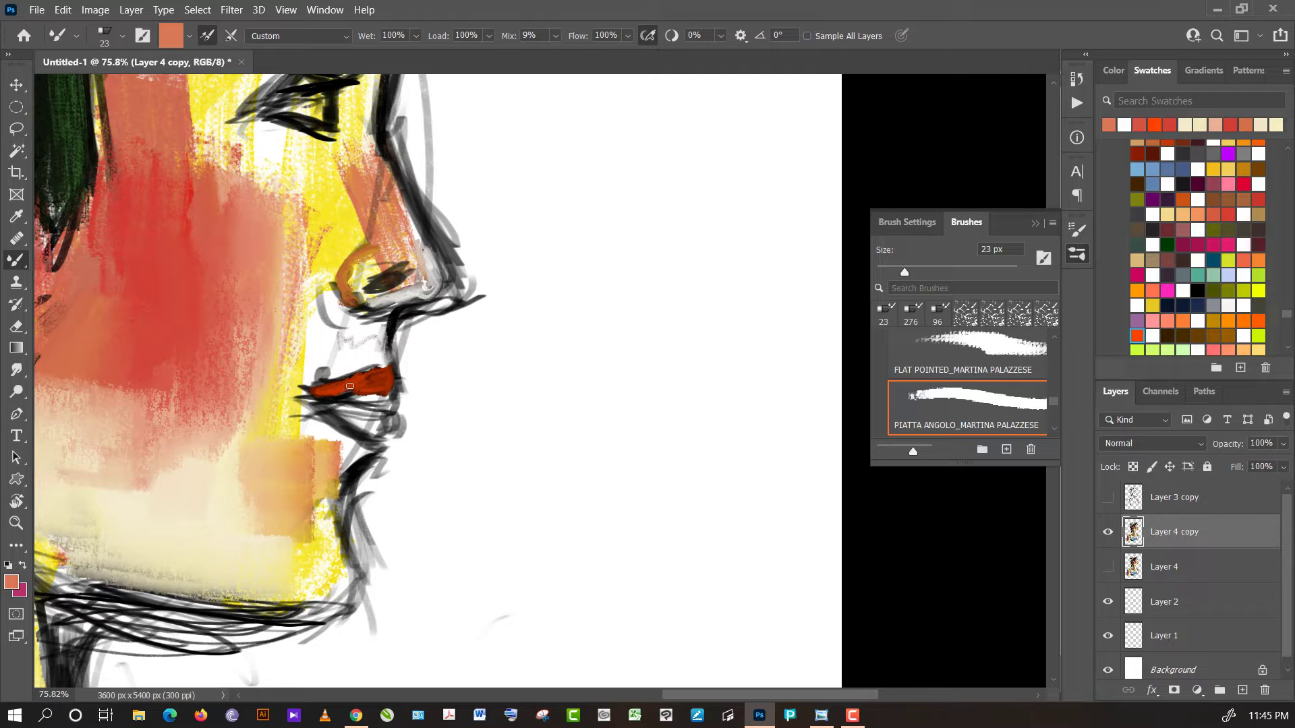
{"action": "left_click", "coordinate": [395, 323], "text": "alt"}
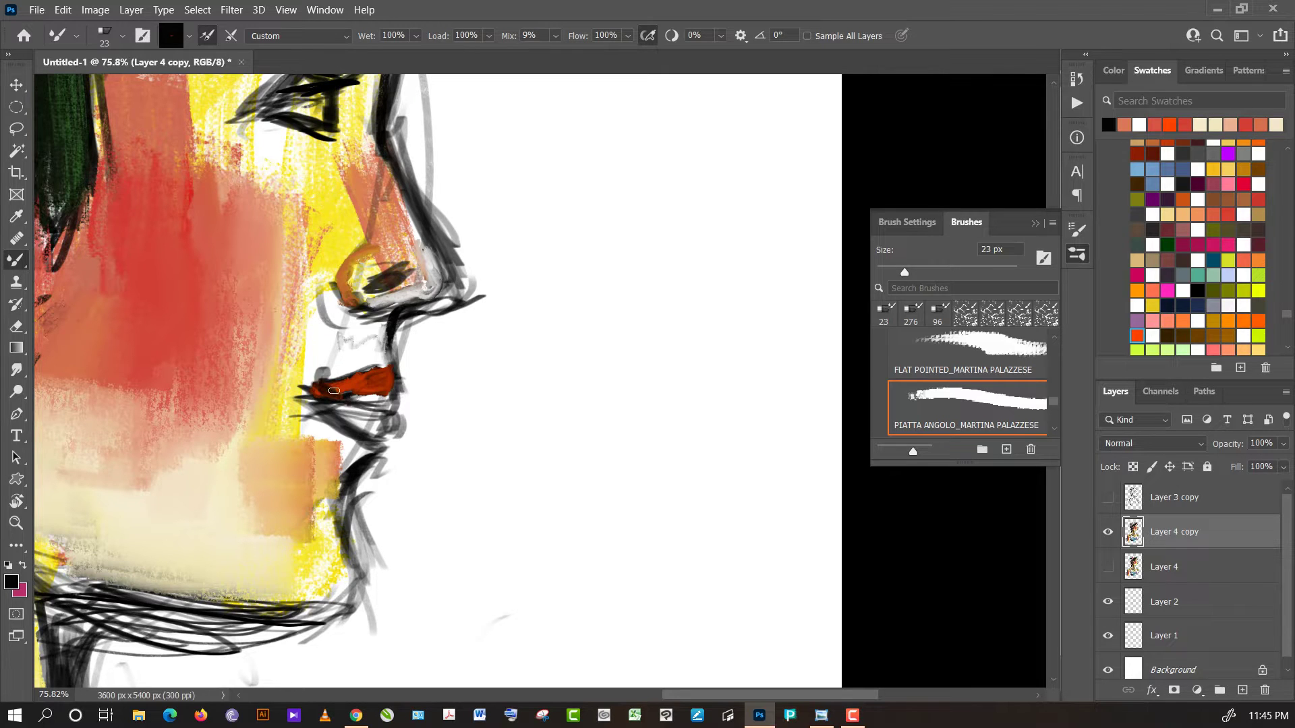
{"action": "left_click", "coordinate": [334, 391], "text": "alt"}
{"action": "left_click_drag", "start_coordinate": [336, 405], "coordinate": [377, 424]}
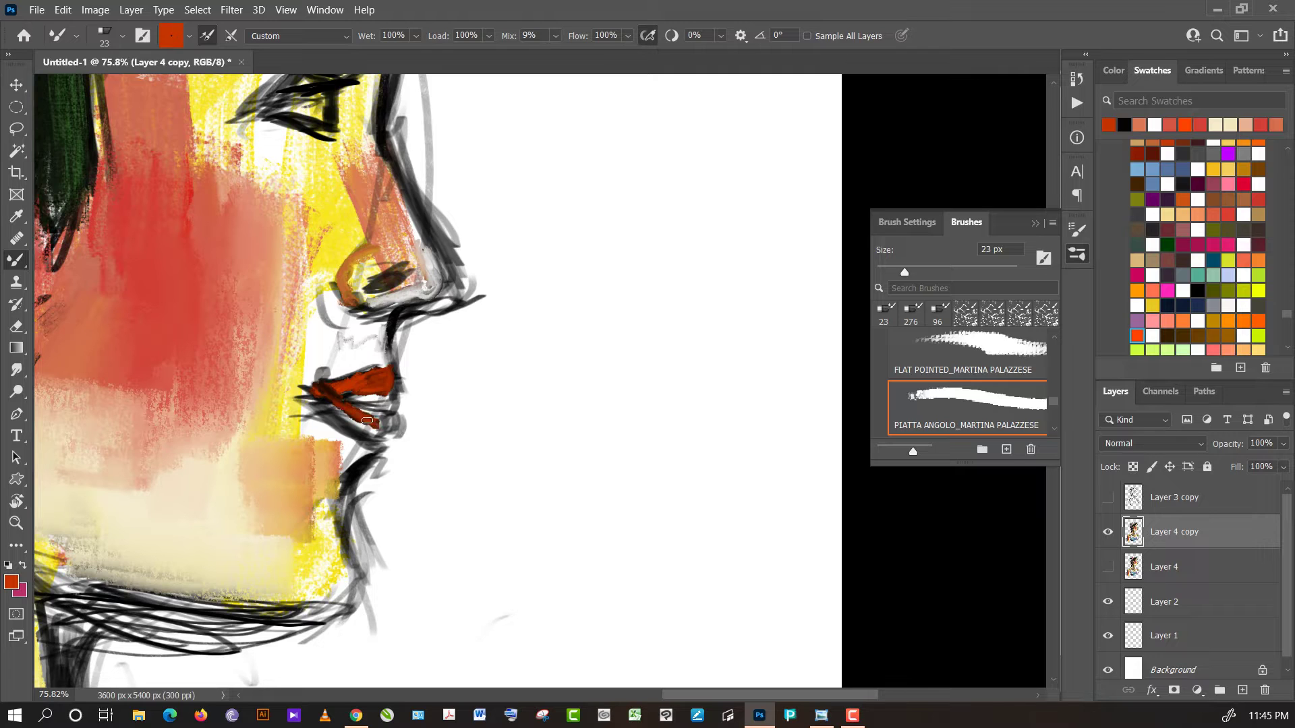
- Add a white highlight across the upper lip and darken the lower lip with brown-red
{"action": "left_click", "coordinate": [431, 380], "text": "alt"}
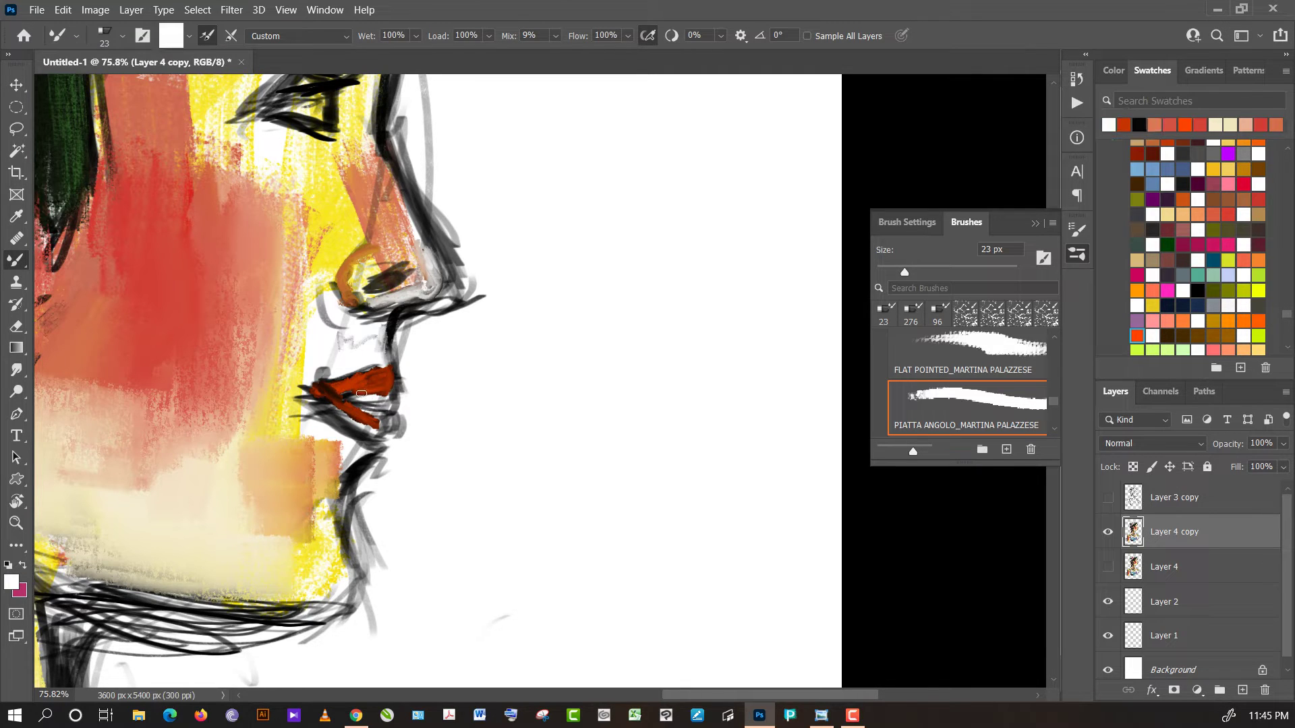
{"action": "left_click_drag", "start_coordinate": [367, 391], "coordinate": [383, 385]}
{"action": "left_click", "coordinate": [395, 377], "text": "alt"}
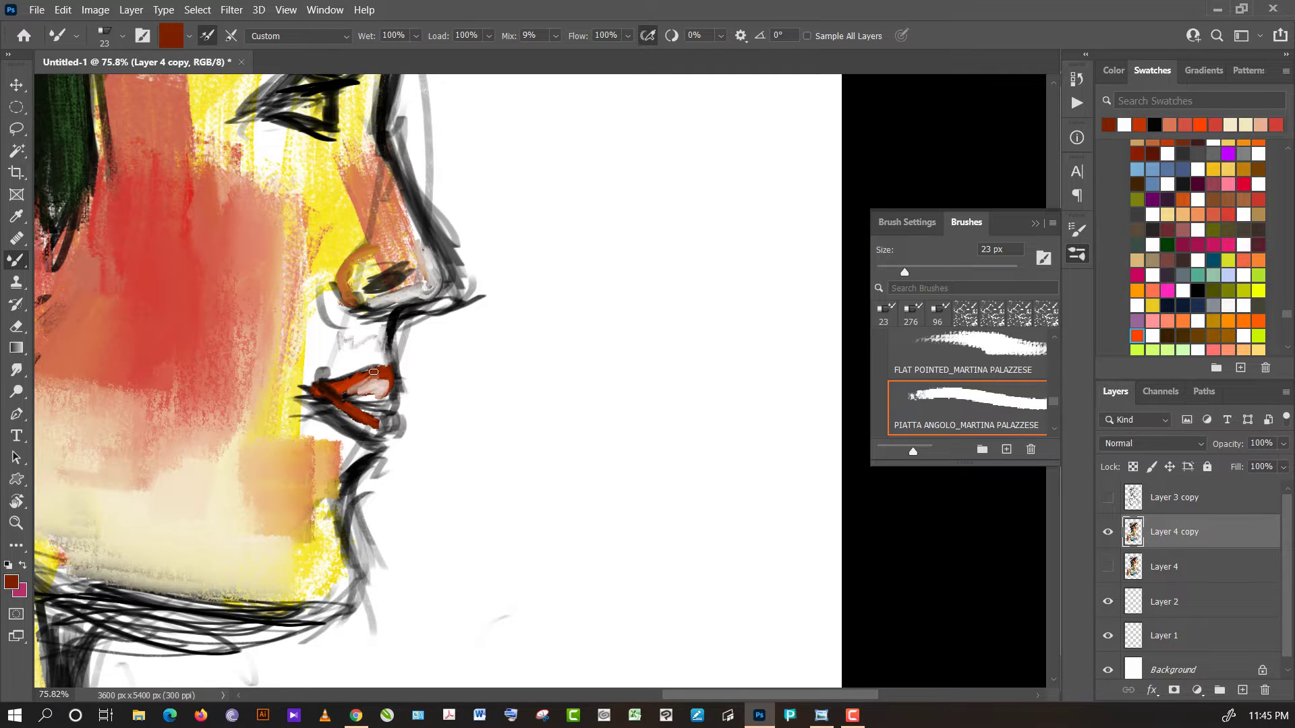
{"action": "left_click", "coordinate": [373, 391], "text": "alt"}
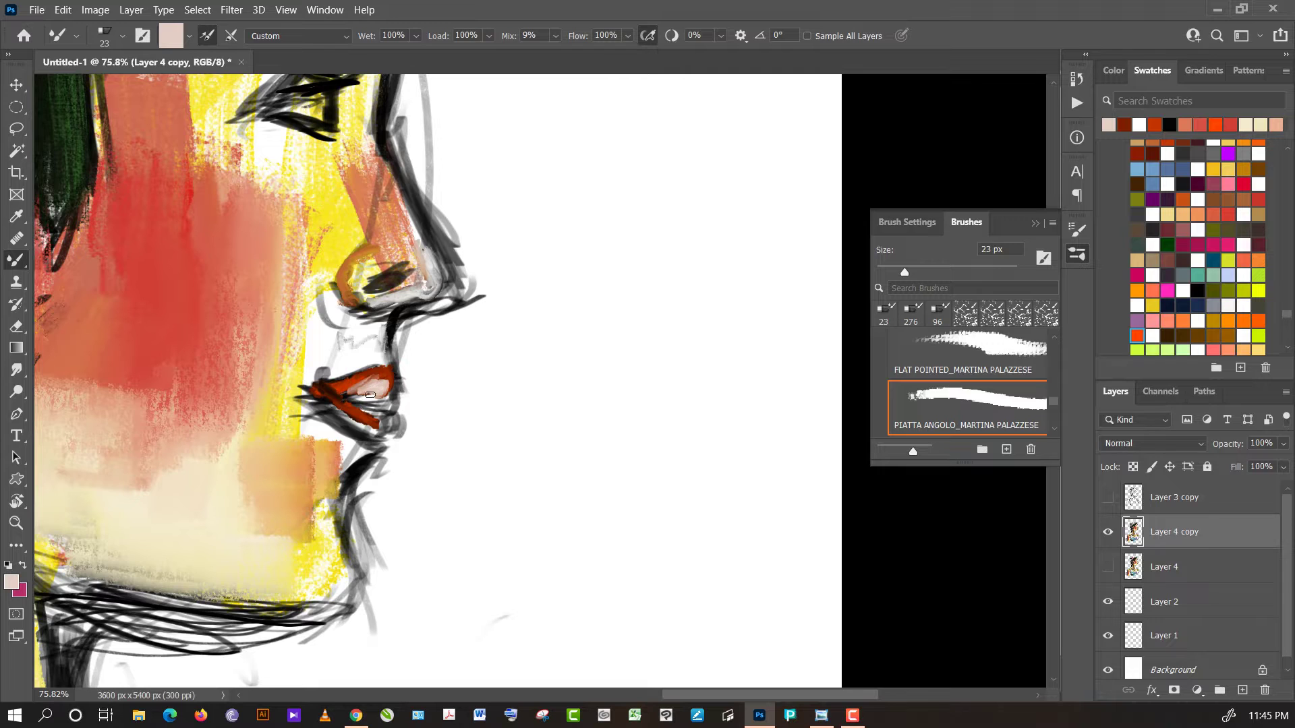
{"action": "left_click", "coordinate": [342, 390], "text": "alt"}
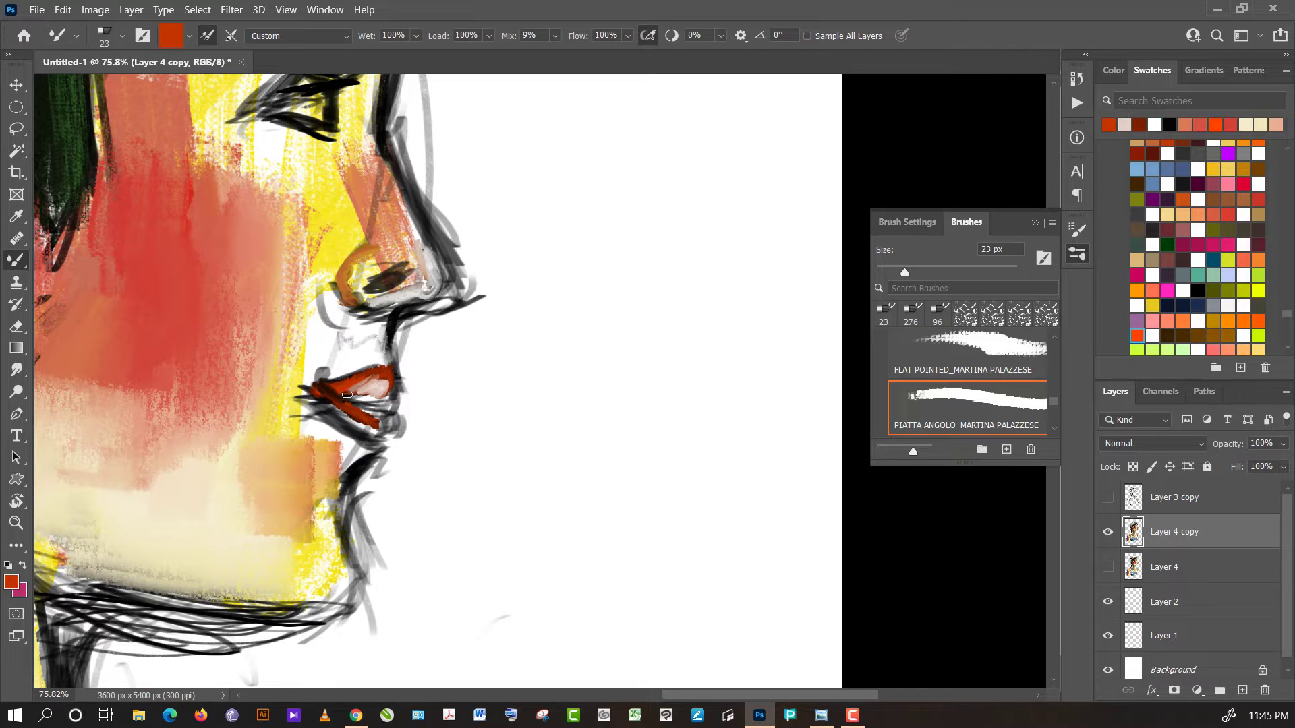
{"action": "left_click", "coordinate": [342, 396], "text": "alt"}
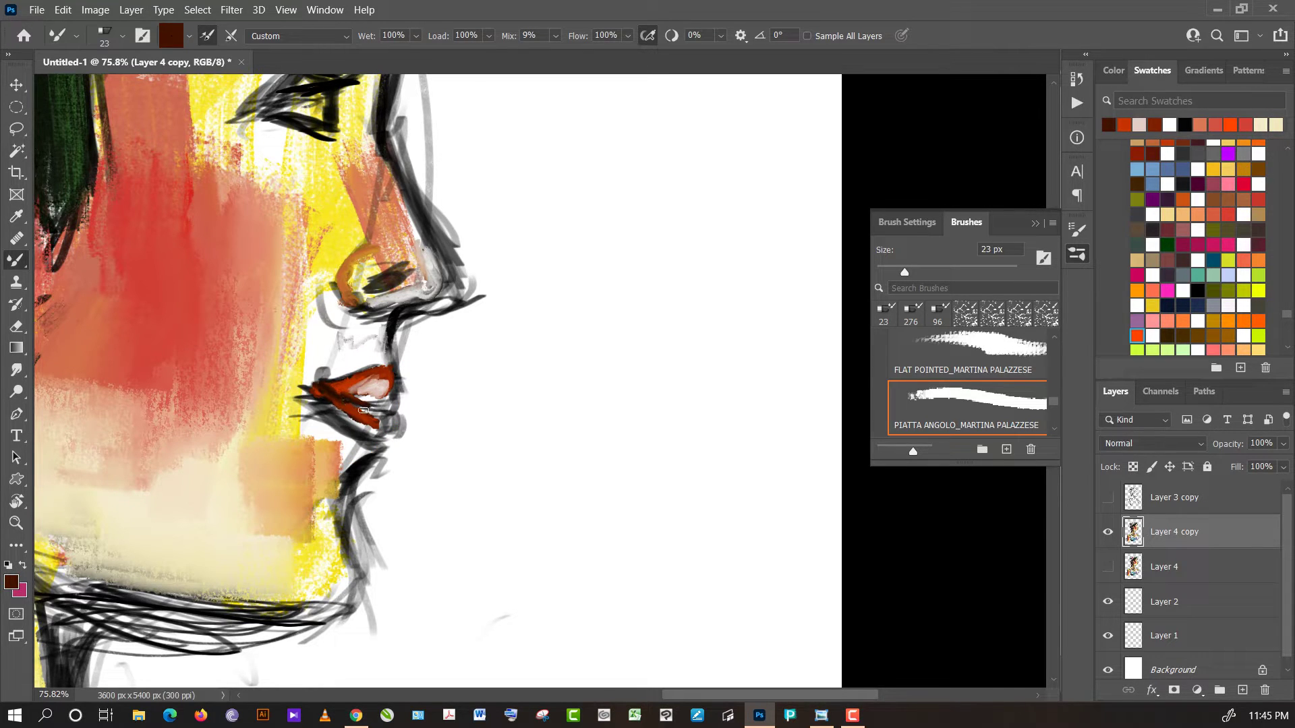
{"action": "mouse_move", "coordinate": [352, 404]}
{"action": "left_mouse_down"}
{"action": "mouse_move", "coordinate": [380, 411]}
{"action": "mouse_move", "coordinate": [358, 429]}
{"action": "mouse_move", "coordinate": [372, 431]}
{"action": "left_mouse_up"}
- Paint a light stroke left of the lower lip and blend tan skin paint toward the chin
{"action": "left_click", "coordinate": [348, 395], "text": "alt"}
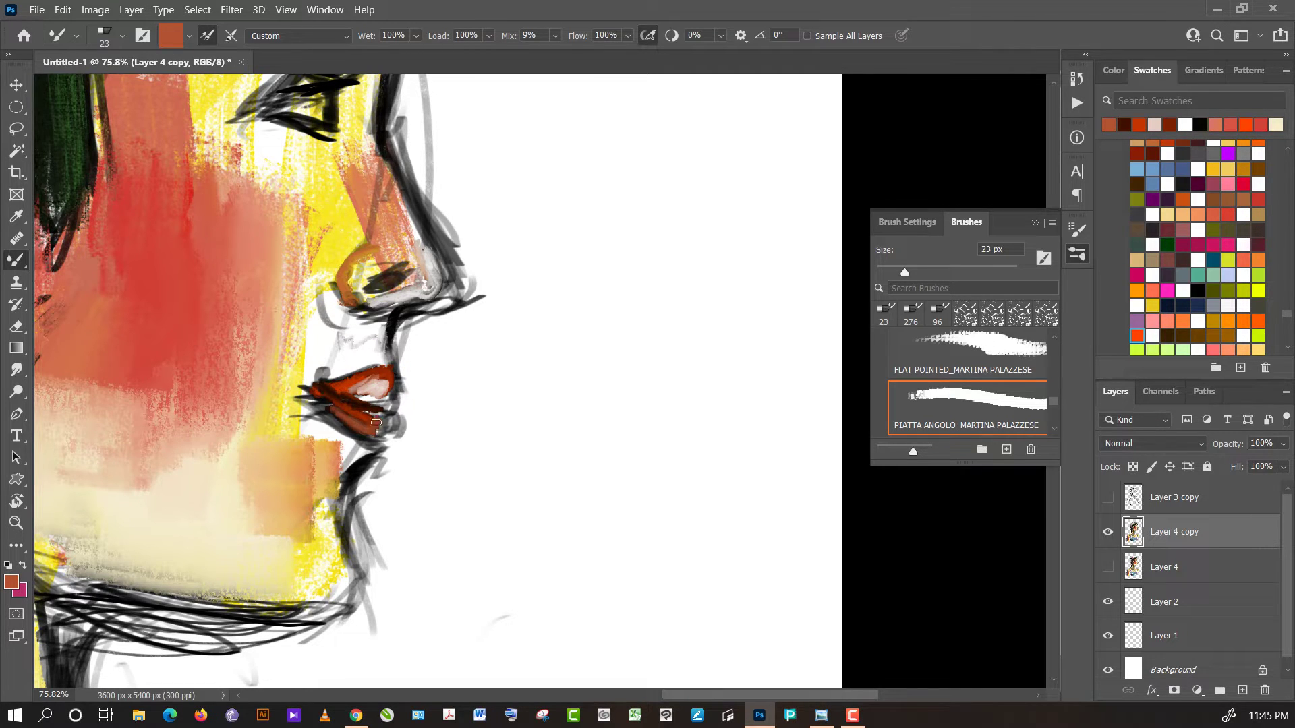
{"action": "left_click", "coordinate": [322, 434], "text": "alt"}
{"action": "mouse_move", "coordinate": [301, 407]}
{"action": "left_mouse_down"}
{"action": "mouse_move", "coordinate": [340, 438]}
{"action": "mouse_move", "coordinate": [303, 431]}
{"action": "mouse_move", "coordinate": [343, 445]}
{"action": "mouse_move", "coordinate": [305, 408]}
{"action": "mouse_move", "coordinate": [300, 419]}
{"action": "mouse_move", "coordinate": [344, 435]}
{"action": "mouse_move", "coordinate": [313, 414]}
{"action": "left_mouse_up"}
{"action": "left_click", "coordinate": [330, 458], "text": "alt"}
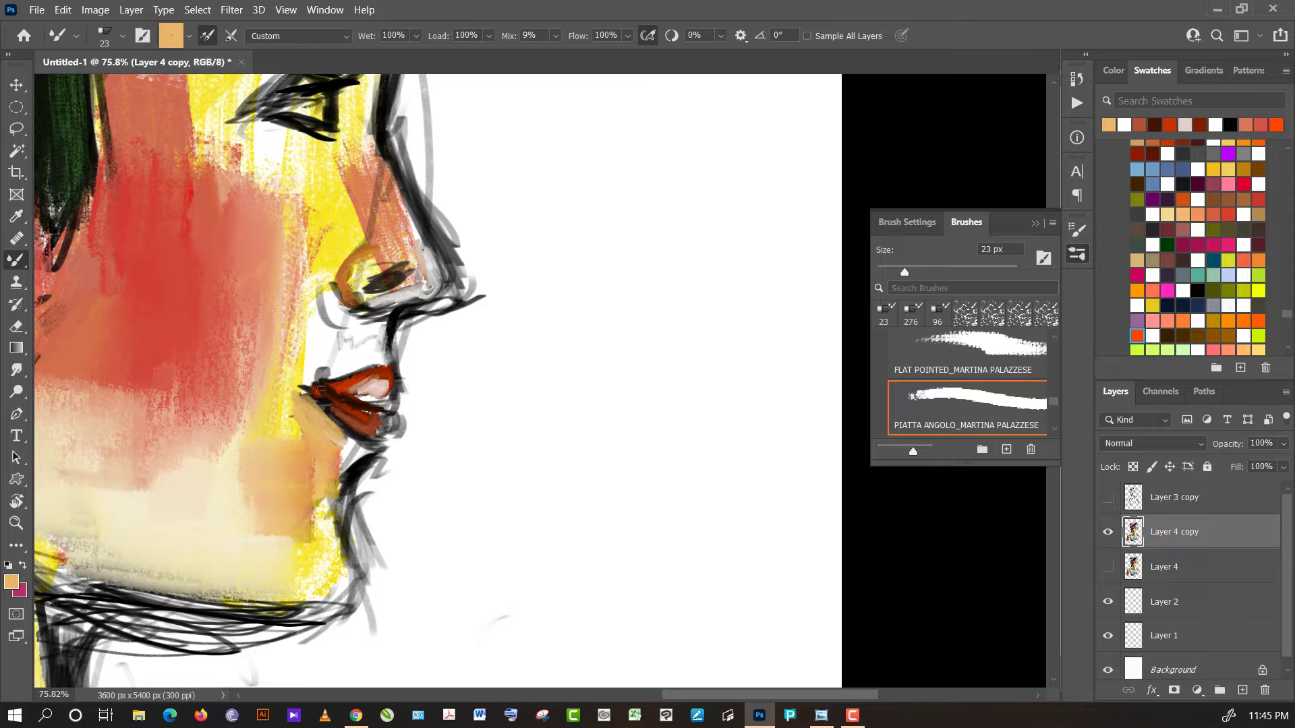
{"action": "left_click", "coordinate": [320, 390], "text": "alt"}
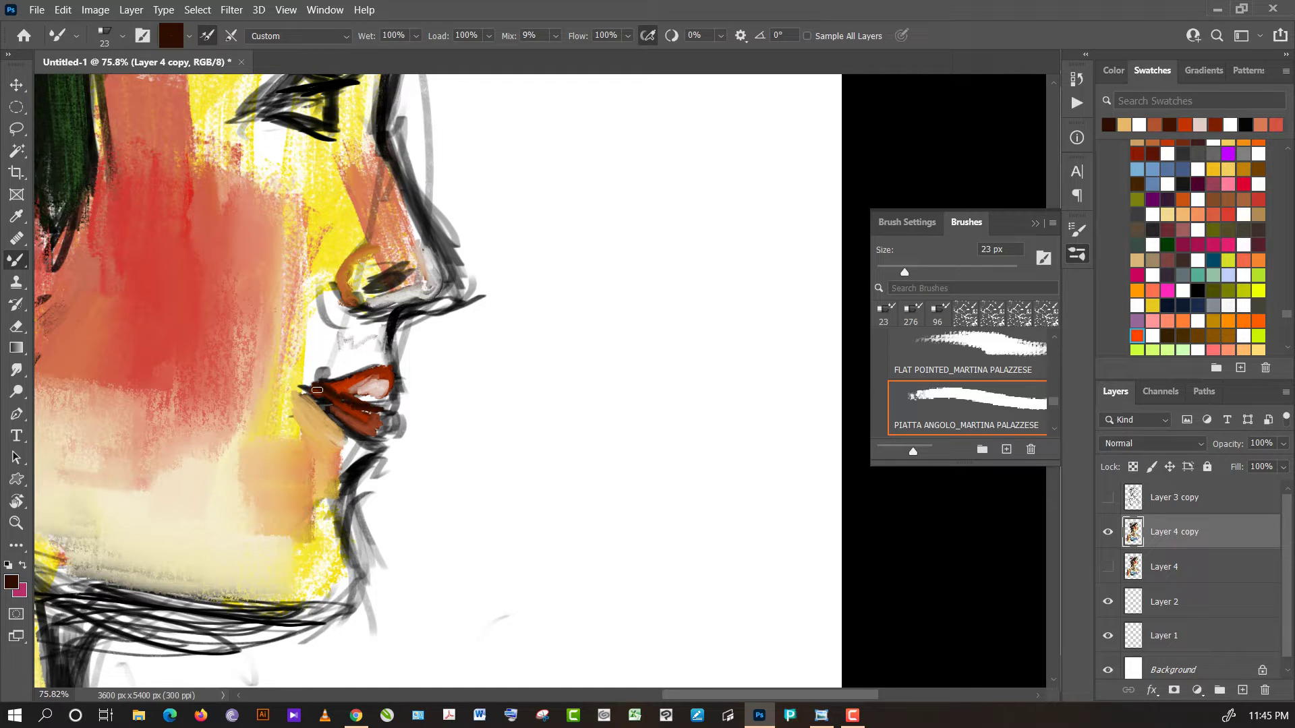
{"action": "left_click", "coordinate": [312, 419], "text": "alt"}
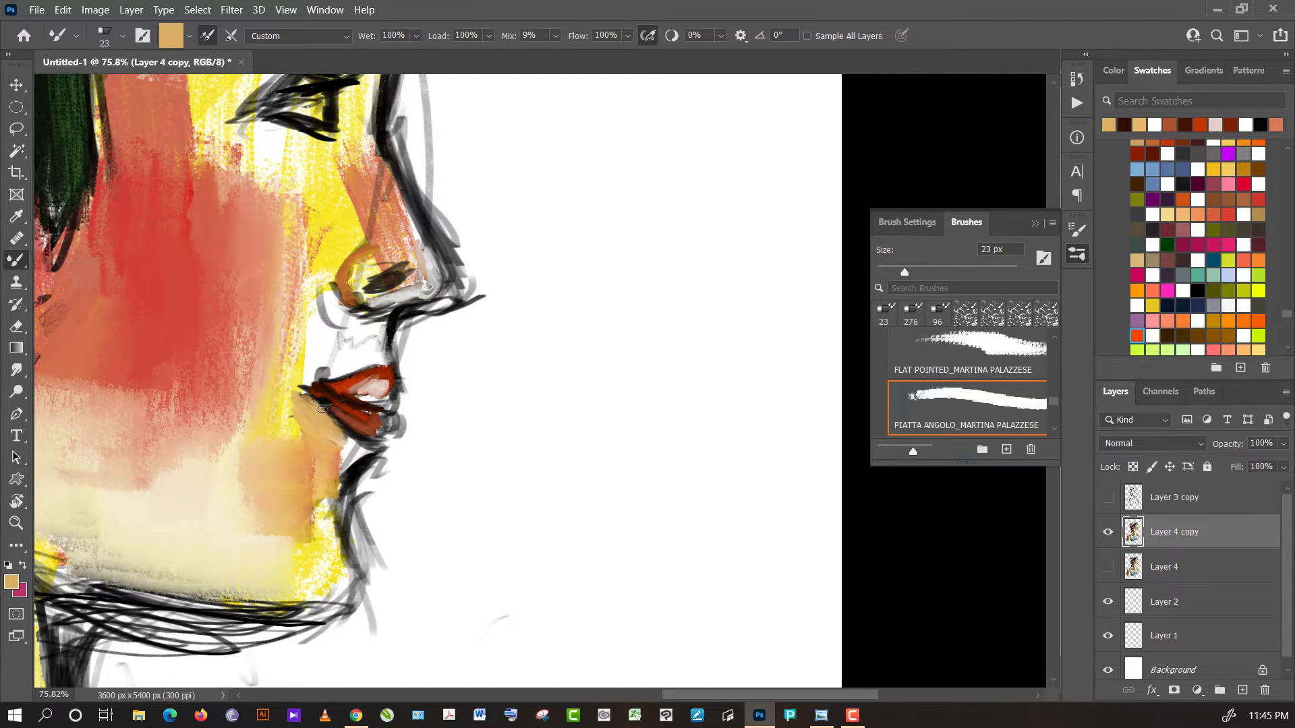
{"action": "left_click_drag", "start_coordinate": [321, 405], "coordinate": [363, 443]}
- Paint pale white strokes above the upper lip and enlarge the brush
{"action": "left_click", "coordinate": [336, 336], "text": "alt"}
{"action": "mouse_move", "coordinate": [323, 300]}
{"action": "left_mouse_down"}
{"action": "mouse_move", "coordinate": [322, 344]}
{"action": "mouse_move", "coordinate": [325, 293]}
{"action": "left_mouse_up"}
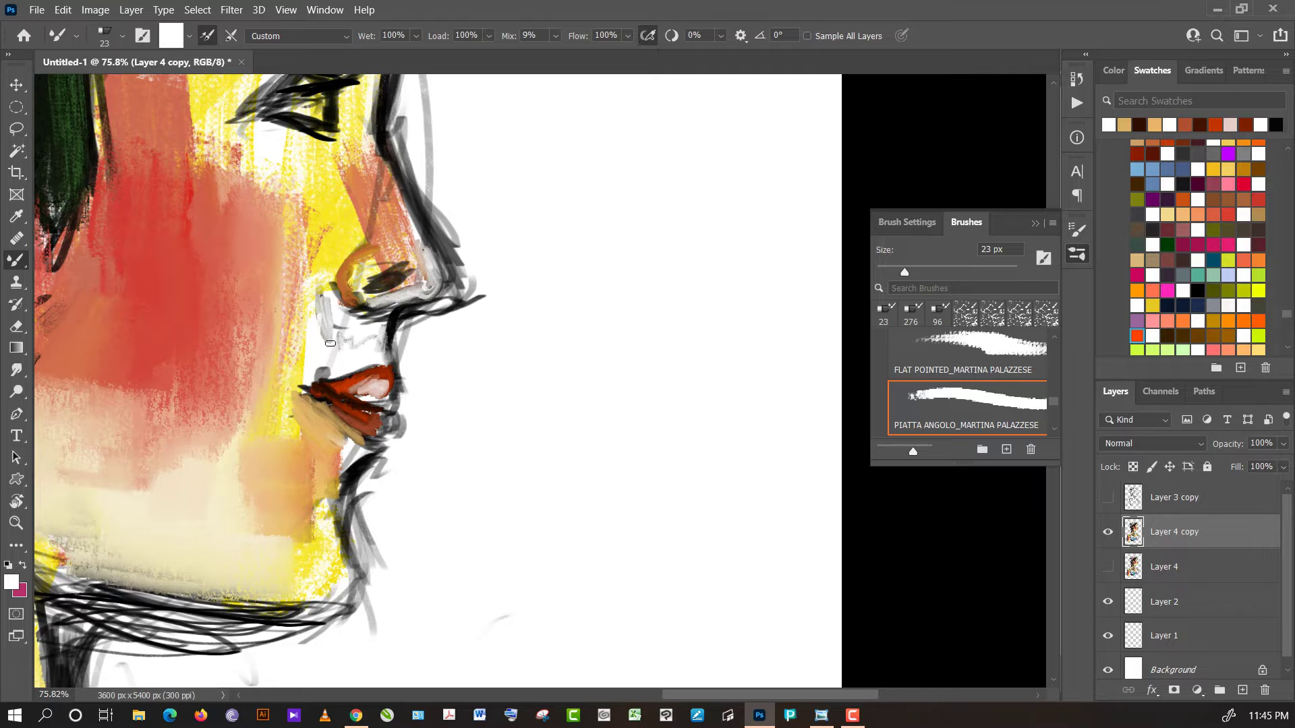
{"action": "left_click", "coordinate": [964, 272]}
- At 50 px brush size, brighten the highlights near the lips and add a light pinkish chin stroke
{"action": "left_click_drag", "start_coordinate": [330, 302], "coordinate": [327, 366]}
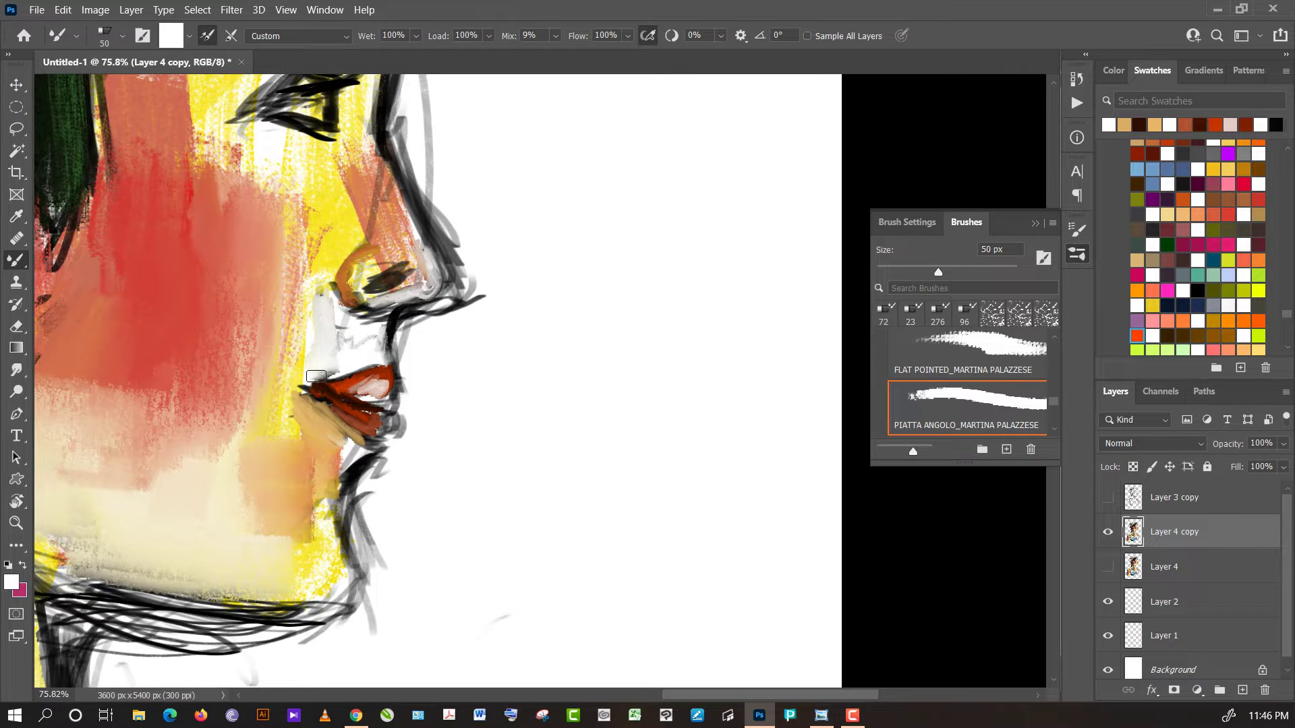
{"action": "mouse_move", "coordinate": [309, 381]}
{"action": "left_mouse_down"}
{"action": "mouse_move", "coordinate": [316, 403]}
{"action": "mouse_move", "coordinate": [357, 386]}
{"action": "left_mouse_up"}
{"action": "left_click", "coordinate": [371, 390], "text": "alt"}
{"action": "left_click", "coordinate": [342, 455], "text": "alt"}
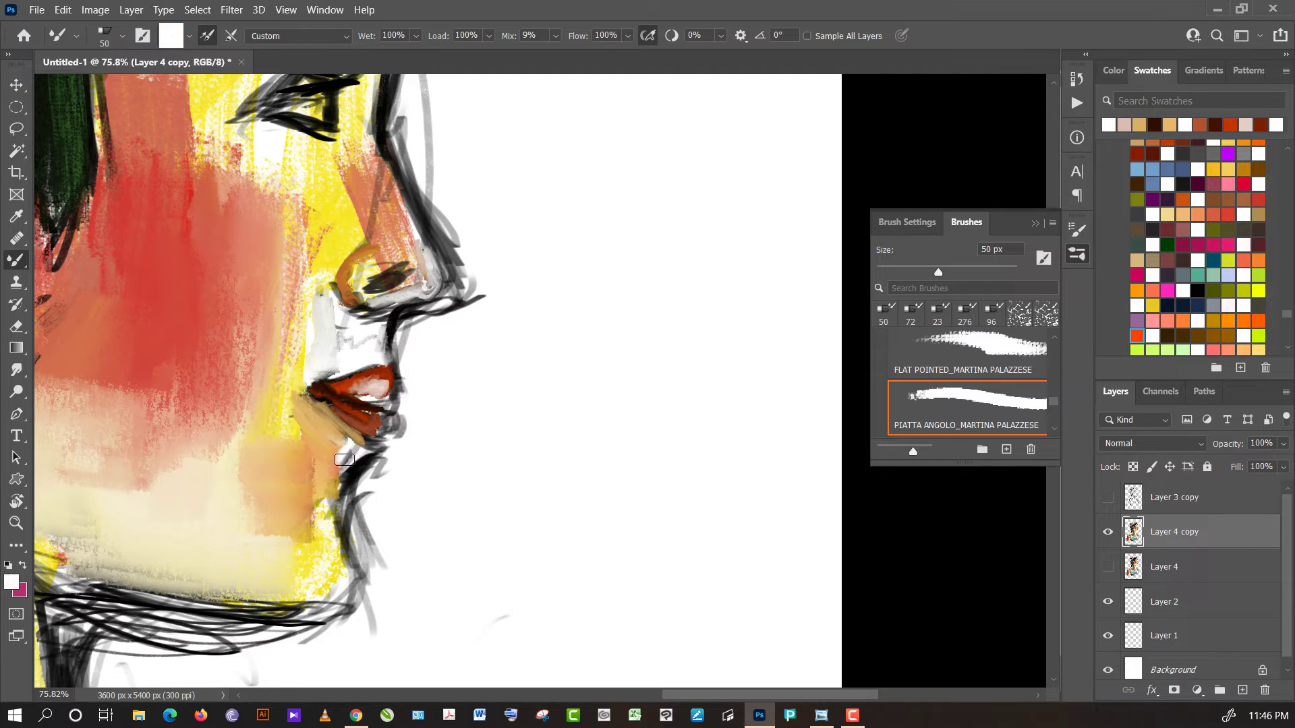
{"action": "left_click", "coordinate": [481, 418], "text": "alt"}
{"action": "mouse_move", "coordinate": [330, 466]}
{"action": "left_mouse_down"}
{"action": "mouse_move", "coordinate": [357, 452]}
{"action": "mouse_move", "coordinate": [344, 458]}
{"action": "left_mouse_up"}
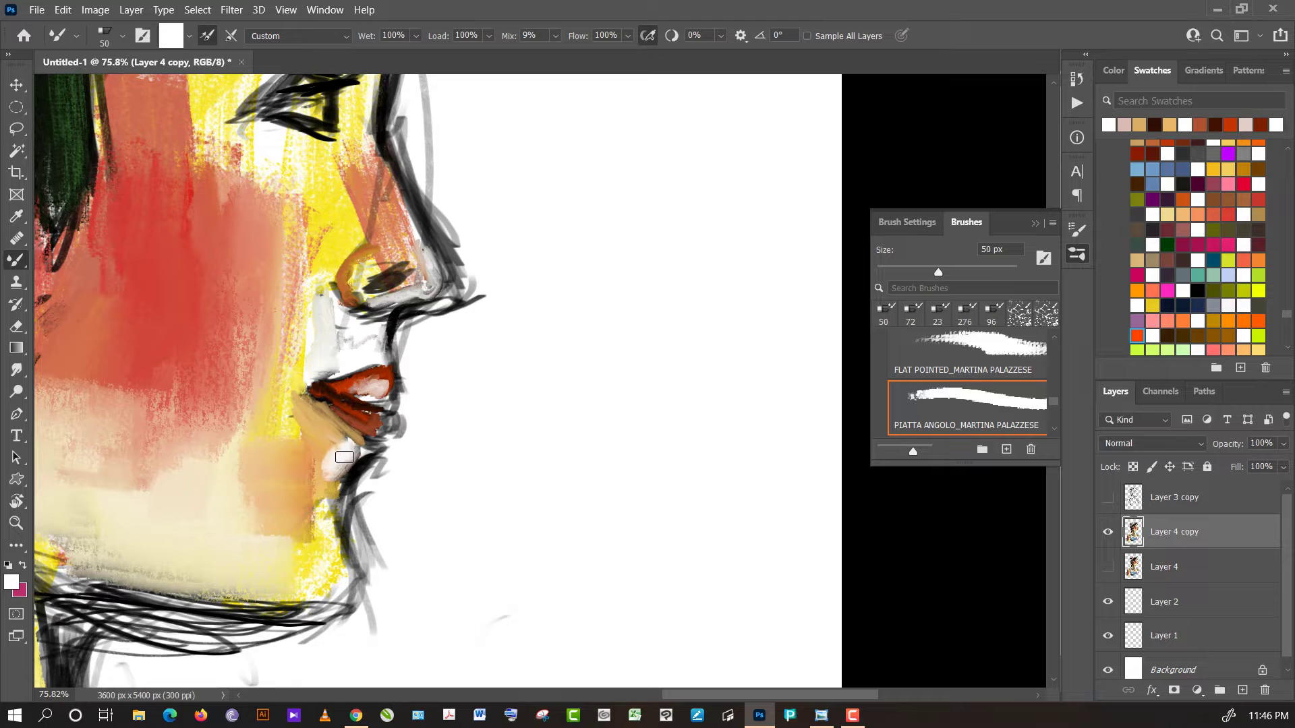
- Paint cheek-sampled red strokes left of the lips, then soften the dark chin line with white
{"action": "left_click", "coordinate": [144, 337], "text": "alt"}
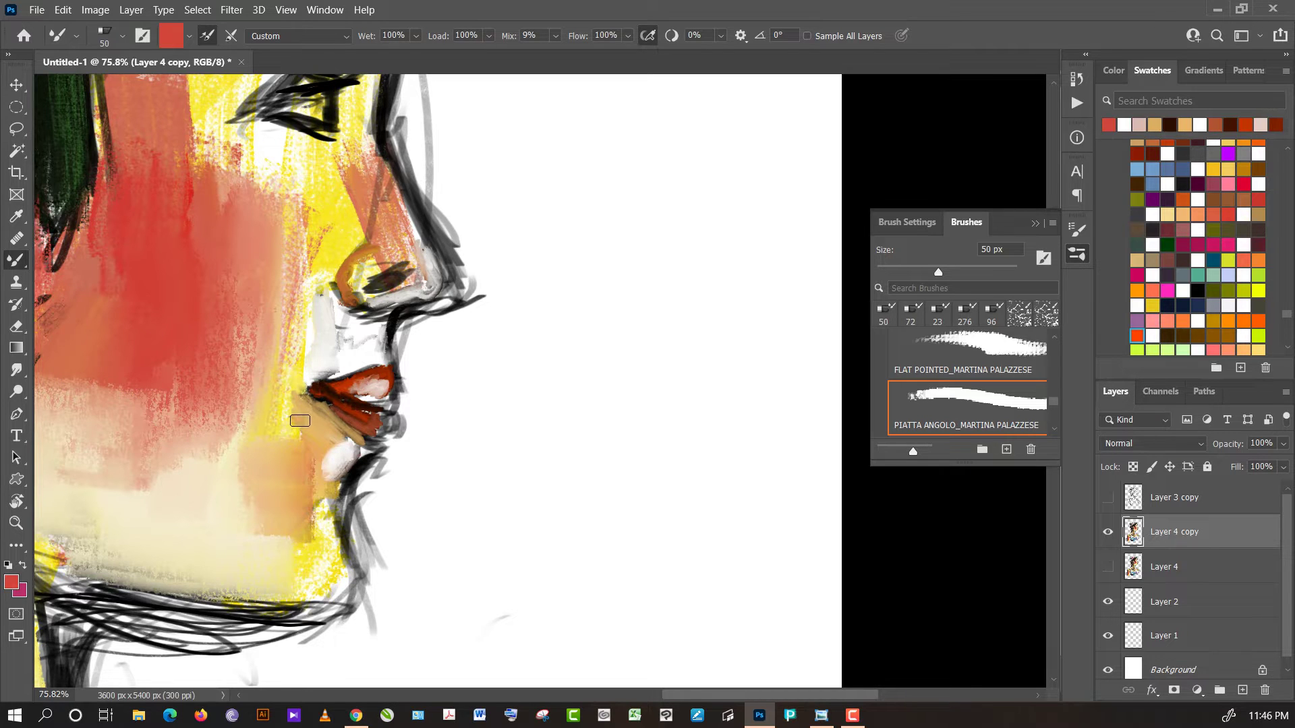
{"action": "left_click_drag", "start_coordinate": [299, 421], "coordinate": [274, 465]}
{"action": "left_click_drag", "start_coordinate": [308, 414], "coordinate": [275, 467]}
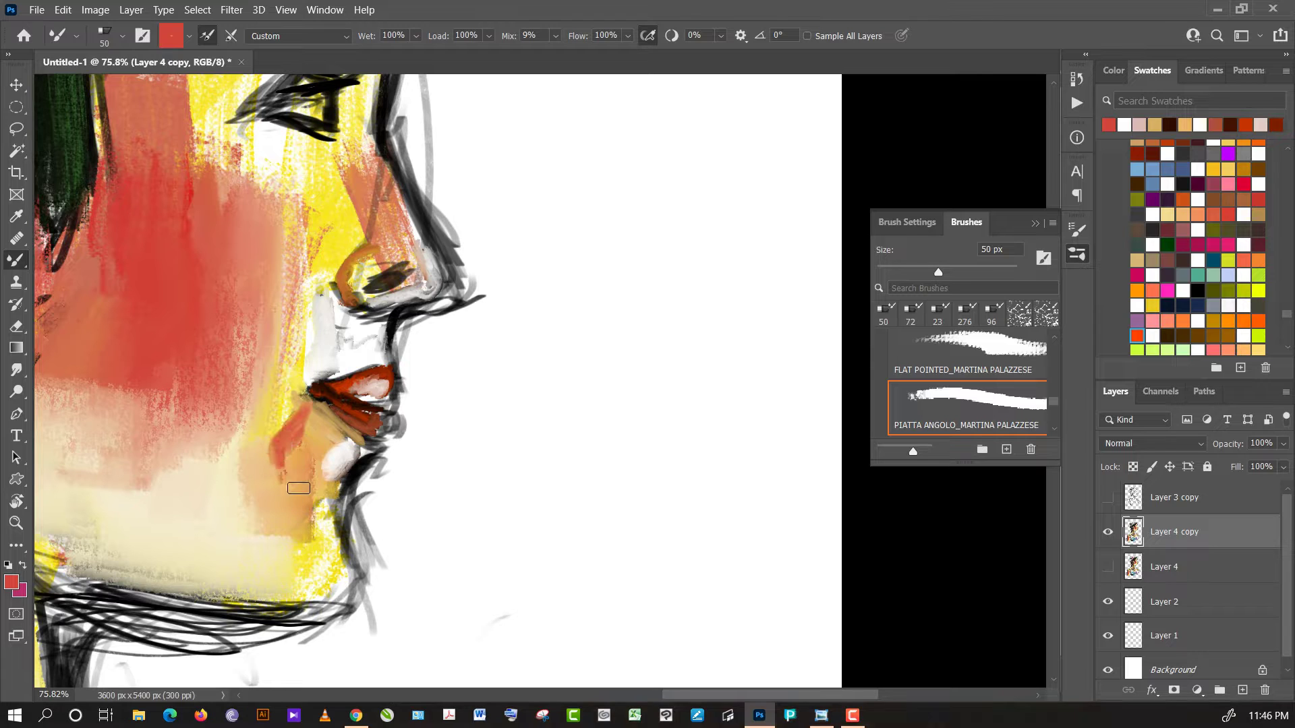
{"action": "left_click", "coordinate": [322, 499]}
{"action": "left_click", "coordinate": [411, 518], "text": "alt"}
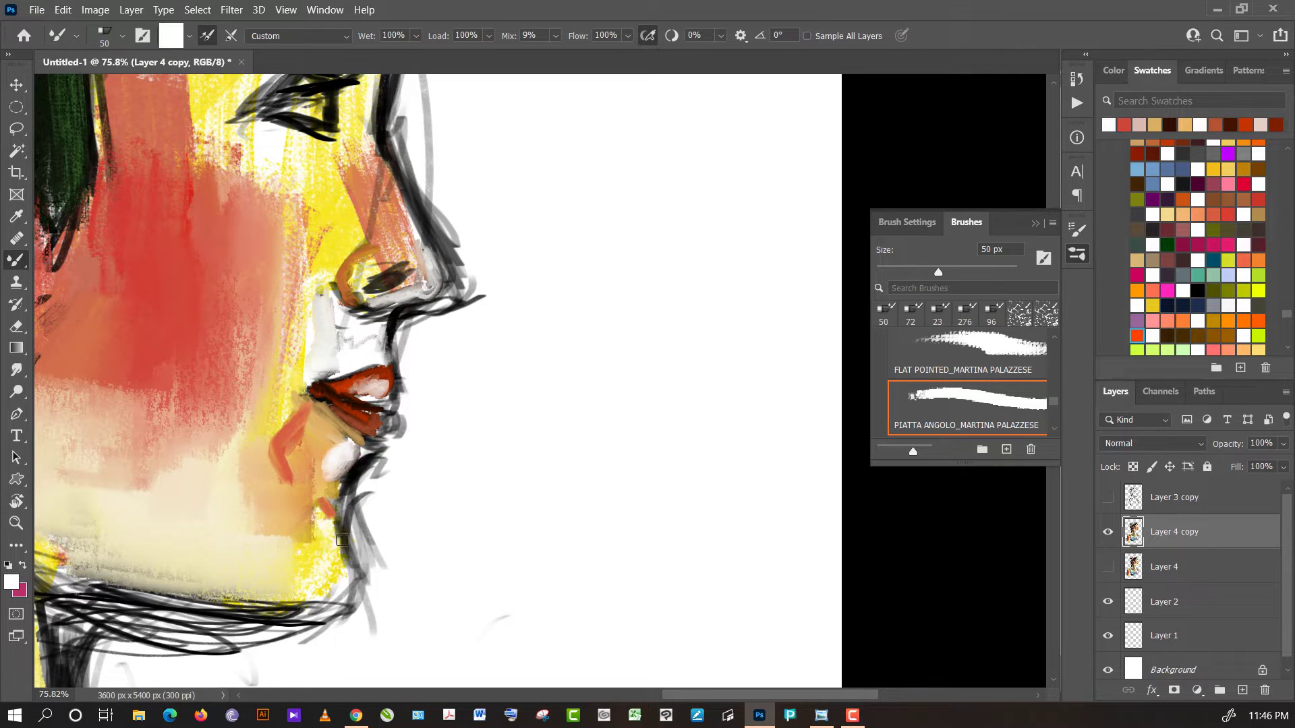
{"action": "mouse_move", "coordinate": [342, 540]}
{"action": "left_mouse_down"}
{"action": "mouse_move", "coordinate": [335, 564]}
{"action": "mouse_move", "coordinate": [331, 524]}
{"action": "left_mouse_up"}
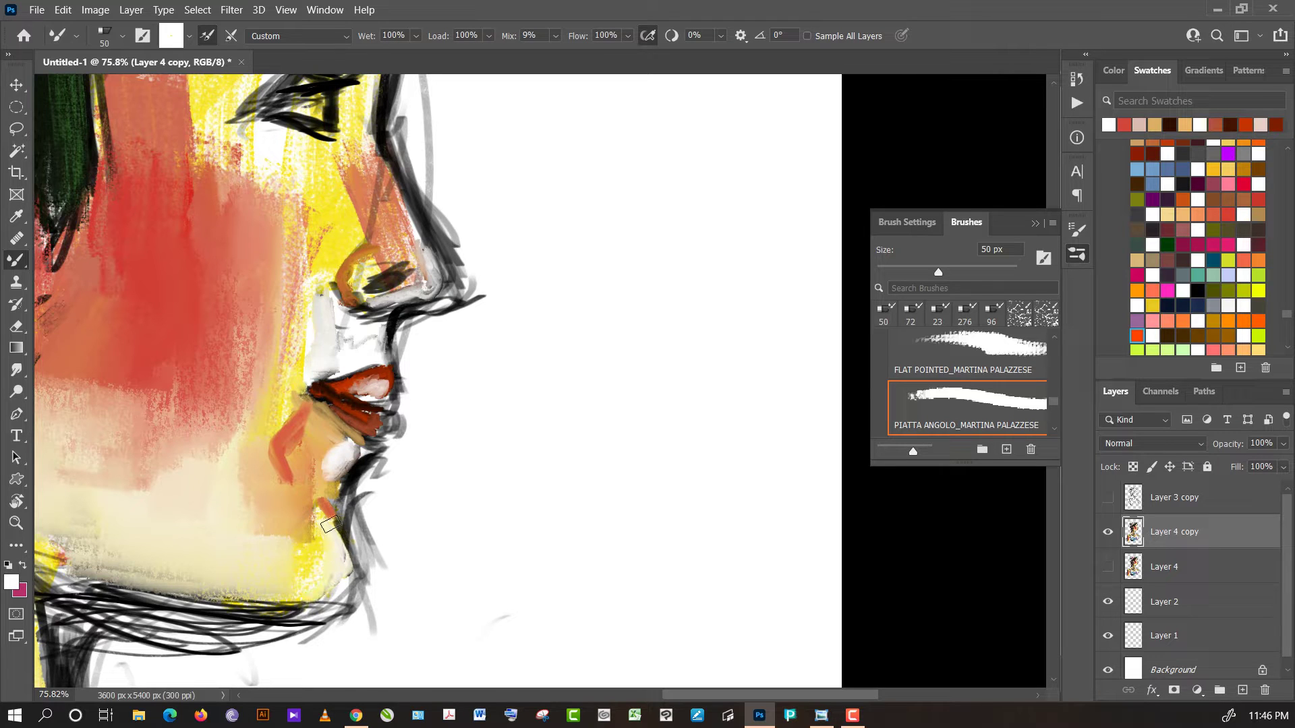
{"action": "mouse_move", "coordinate": [325, 474]}
{"action": "left_mouse_down"}
{"action": "mouse_move", "coordinate": [373, 447]}
{"action": "mouse_move", "coordinate": [337, 484]}
{"action": "left_mouse_up"}
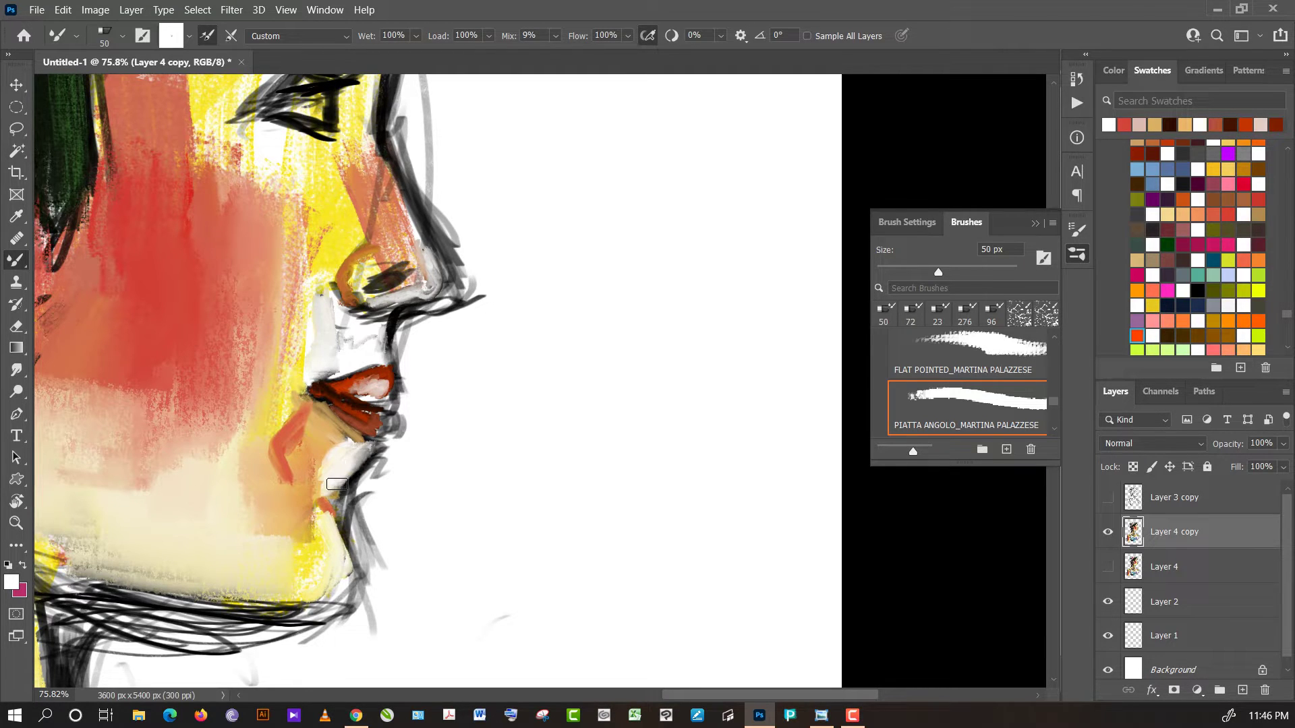
- Model the chin with orange and pale cream strokes
{"action": "left_click", "coordinate": [286, 453], "text": "alt"}
{"action": "left_click_drag", "start_coordinate": [323, 507], "coordinate": [341, 541]}
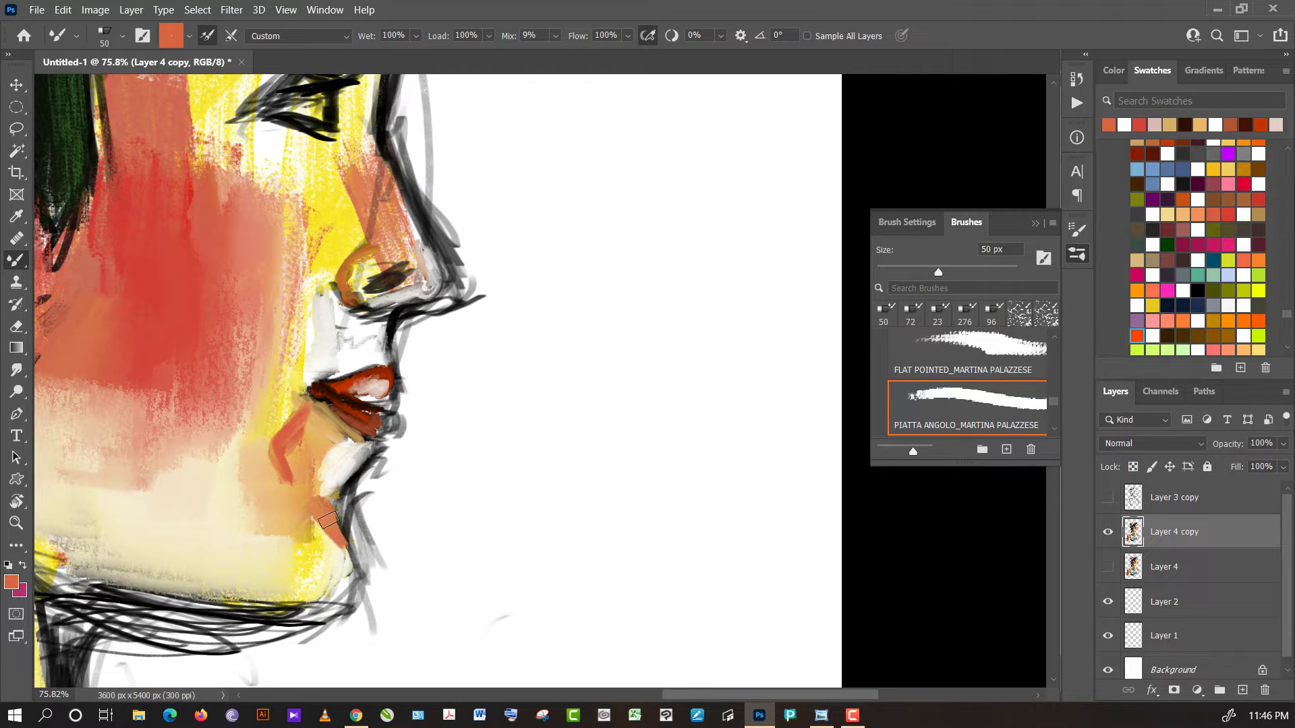
{"action": "left_click", "coordinate": [334, 560], "text": "alt"}
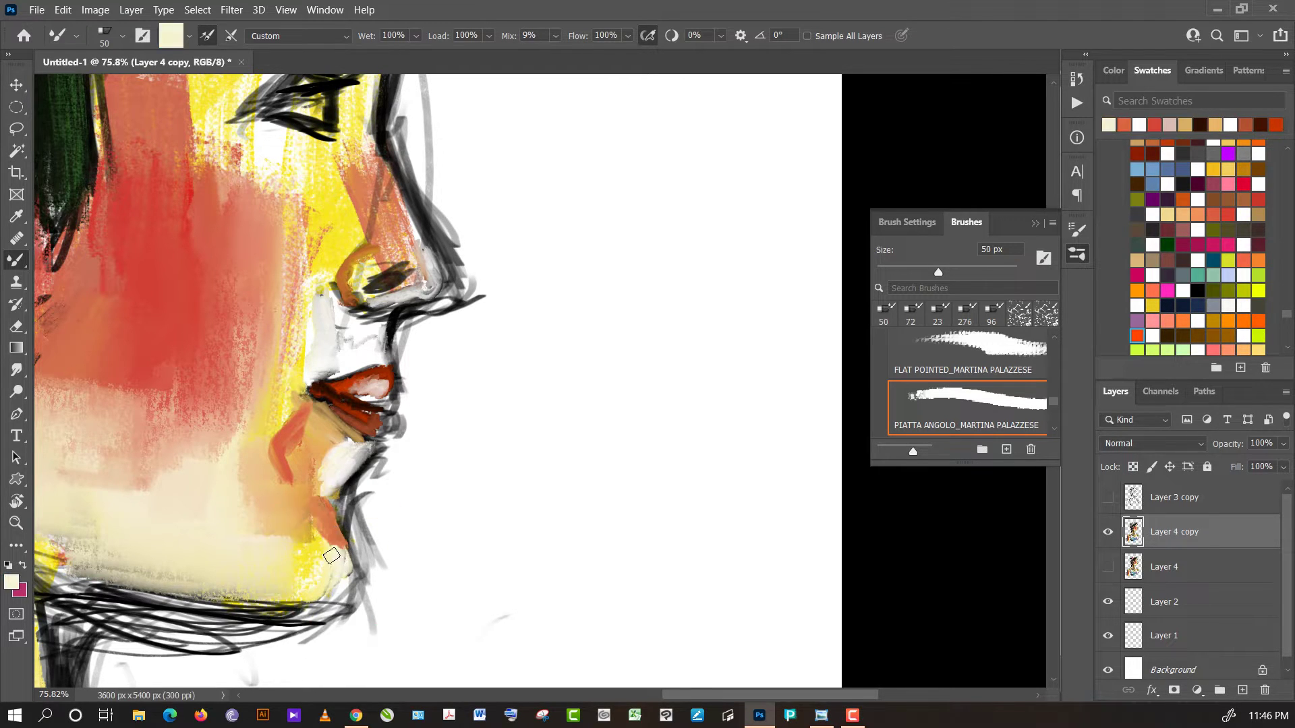
{"action": "mouse_move", "coordinate": [333, 546]}
{"action": "left_mouse_down"}
{"action": "mouse_move", "coordinate": [337, 575]}
{"action": "mouse_move", "coordinate": [202, 585]}
{"action": "mouse_move", "coordinate": [339, 569]}
{"action": "mouse_move", "coordinate": [317, 587]}
{"action": "left_mouse_up"}
{"action": "left_click", "coordinate": [437, 510], "text": "alt"}
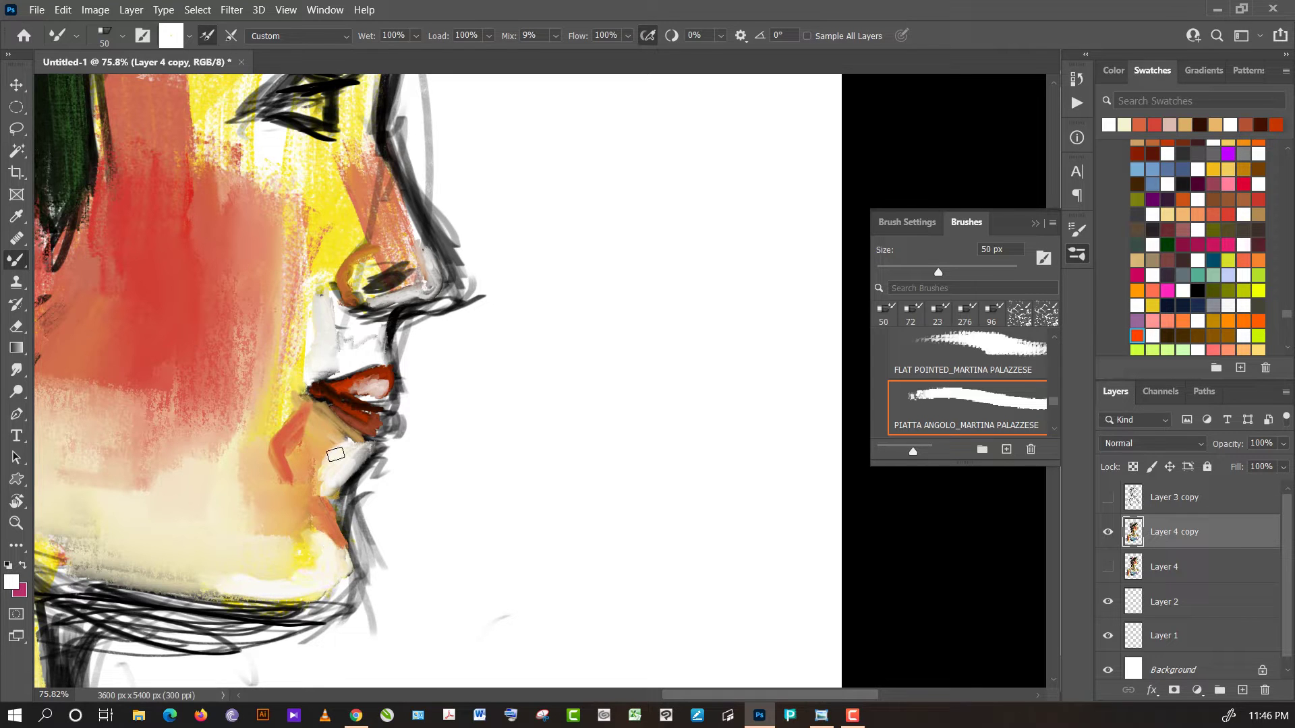
- Zoom out to the whole head and switch from the Mixer Brush to the regular Brush Tool
{"action": "scroll", "coordinate": [335, 453], "scroll_direction": "down", "scroll_amount": 2}
{"action": "scroll", "coordinate": [364, 453], "scroll_direction": "down", "scroll_amount": 3}
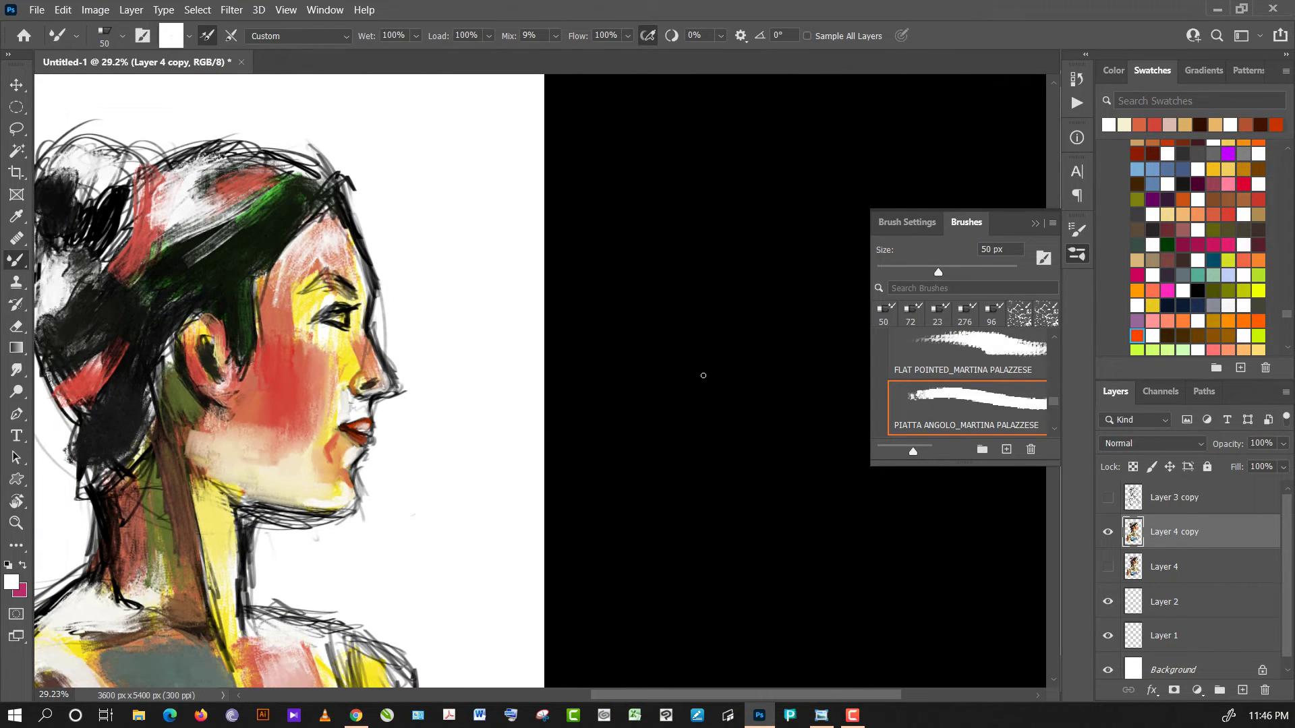
{"action": "left_click_drag", "start_coordinate": [681, 419], "coordinate": [768, 384]}
{"action": "scroll", "coordinate": [285, 266], "scroll_direction": "up", "scroll_amount": 1}
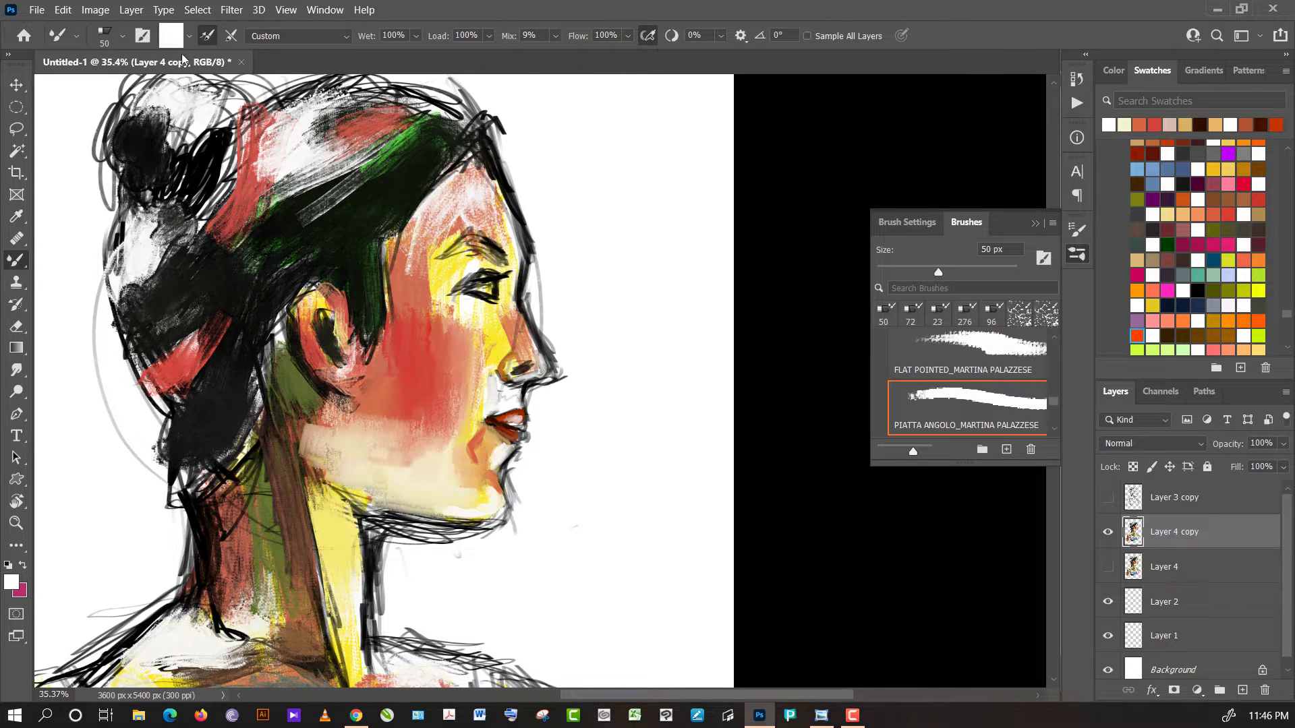
{"action": "right_click", "coordinate": [24, 270]}
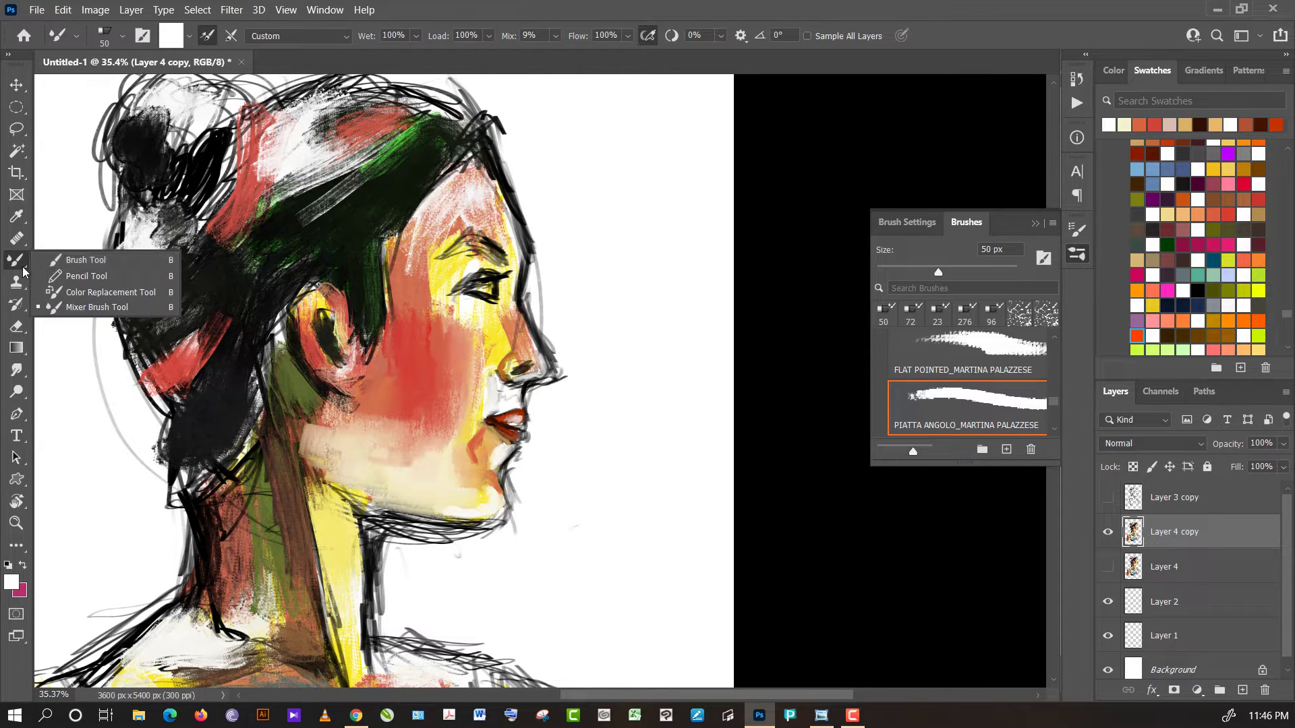
{"action": "left_click", "coordinate": [74, 258]}
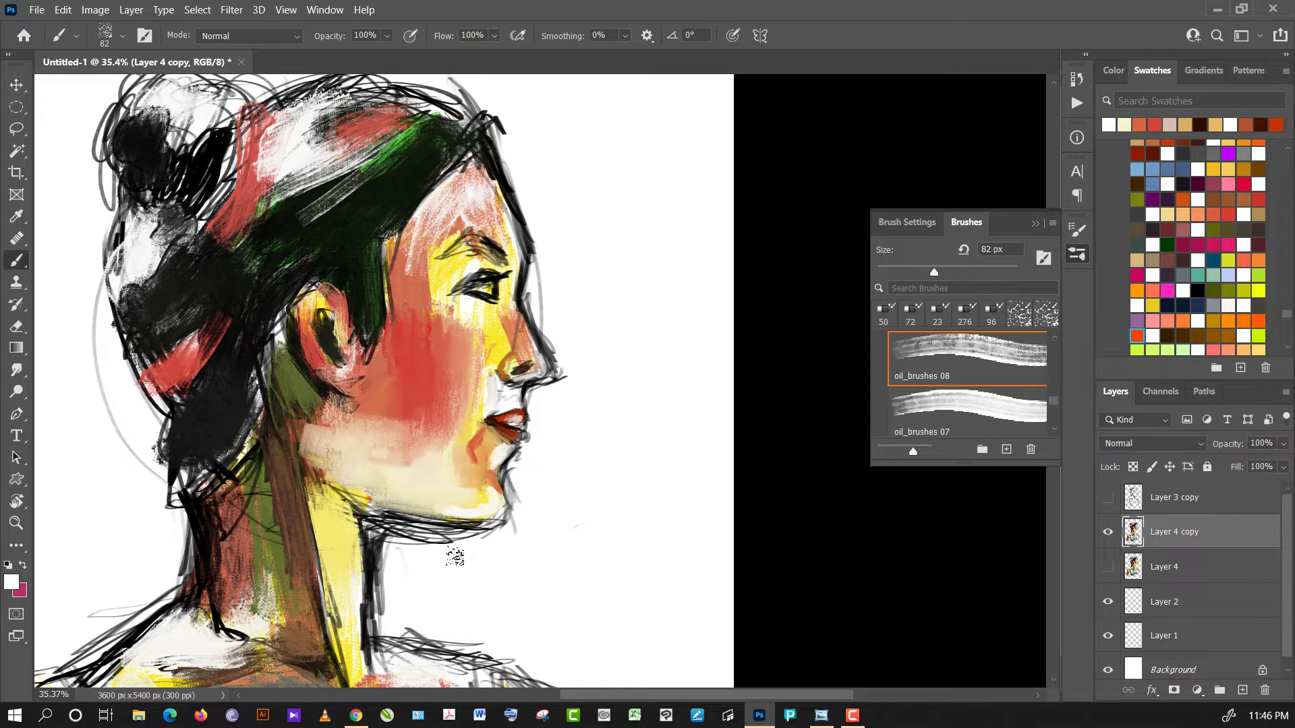
- Set the brush Mode to Clear and erase stray grey strokes under the jaw
{"action": "left_click", "coordinate": [275, 36]}
{"action": "left_click", "coordinate": [273, 88]}
{"action": "left_click_drag", "start_coordinate": [465, 559], "coordinate": [512, 541]}
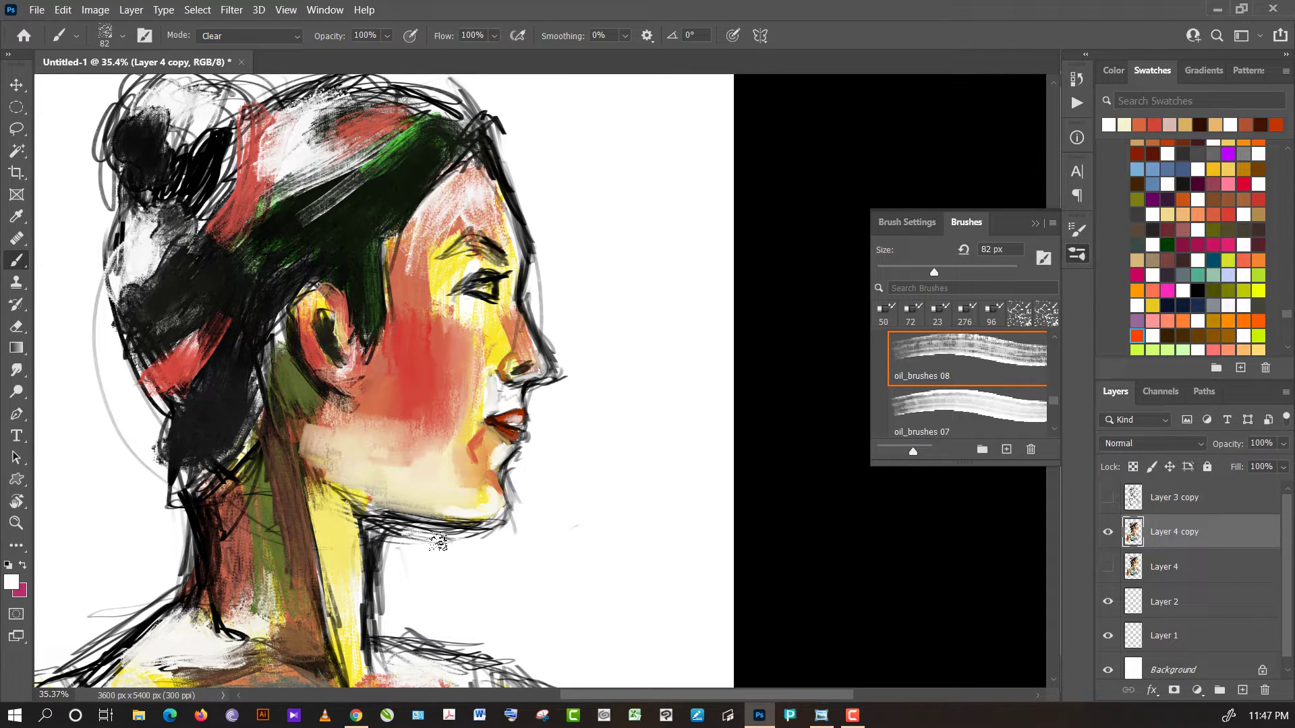
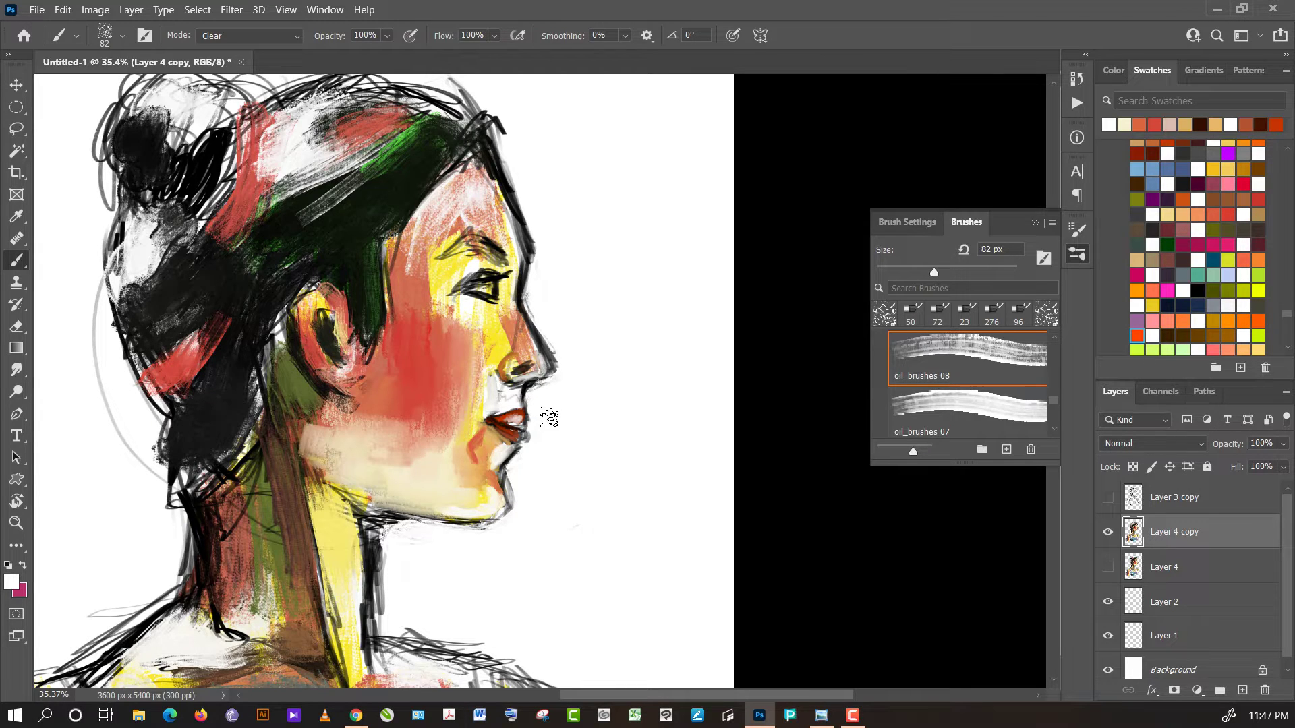
- Shrink the brush to 44 px, choose the oil brush, and switch Mode from Clear to Normal
{"action": "left_click_drag", "start_coordinate": [934, 273], "coordinate": [908, 273]}
{"action": "left_click_drag", "start_coordinate": [528, 442], "coordinate": [532, 433]}
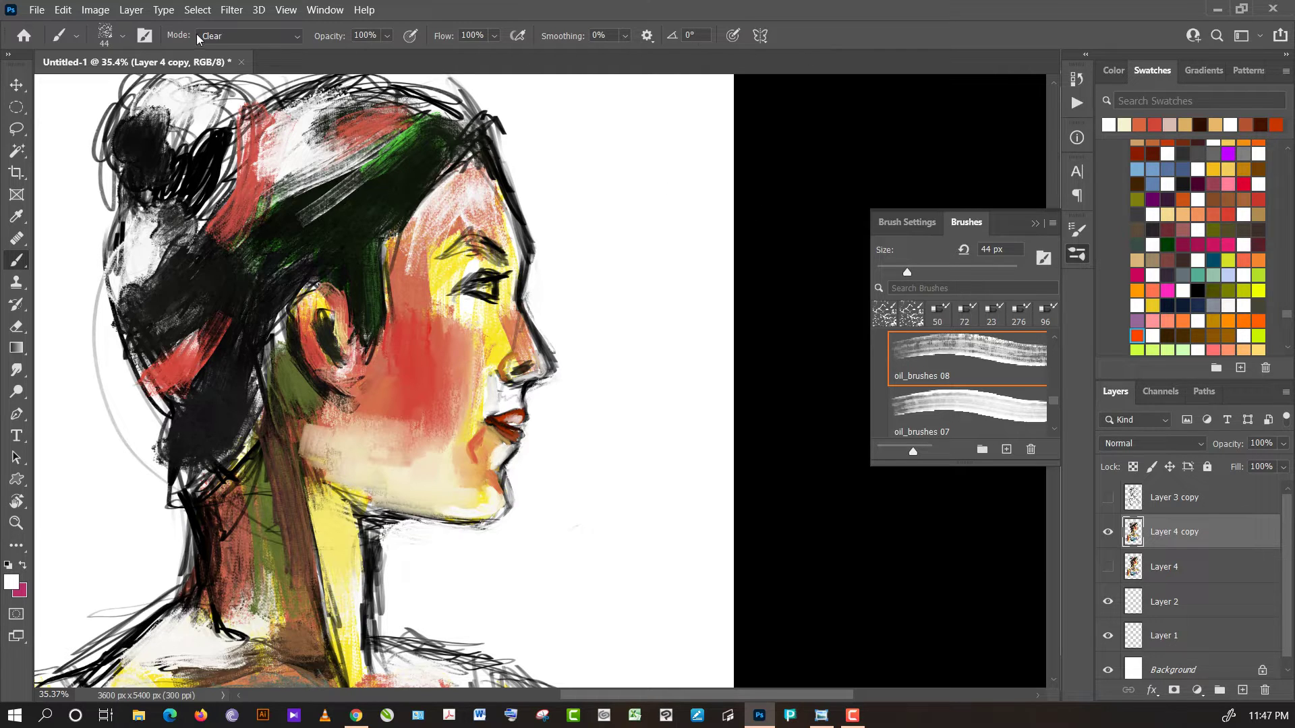
{"action": "left_click", "coordinate": [241, 40]}
{"action": "left_click", "coordinate": [396, 150], "text": "alt"}
- Paint black over the green hair patch and salmon strokes along the hair edge
{"action": "left_click_drag", "start_coordinate": [378, 231], "coordinate": [382, 310]}
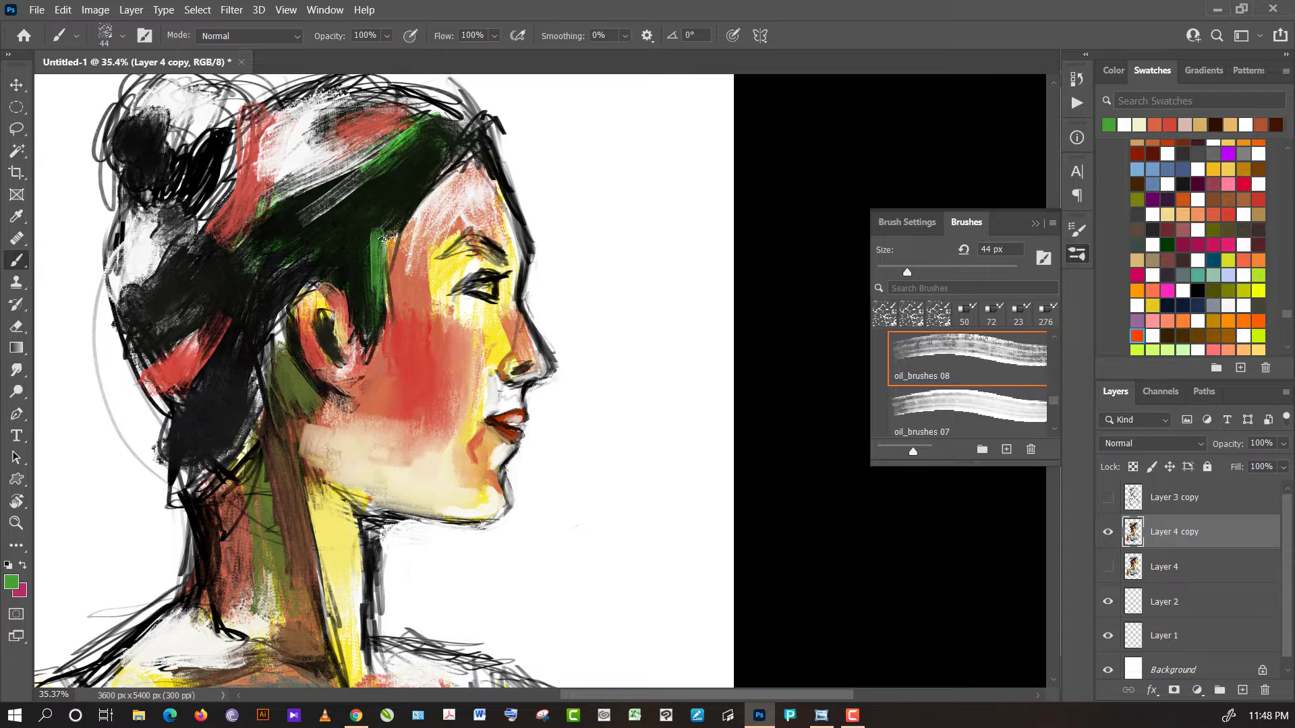
{"action": "left_click", "coordinate": [381, 241], "text": "alt"}
{"action": "mouse_move", "coordinate": [380, 225]}
{"action": "left_mouse_down"}
{"action": "mouse_move", "coordinate": [376, 289]}
{"action": "mouse_move", "coordinate": [386, 225]}
{"action": "left_mouse_up"}
{"action": "left_click", "coordinate": [402, 290], "text": "alt"}
{"action": "mouse_move", "coordinate": [391, 280]}
{"action": "left_mouse_down"}
{"action": "mouse_move", "coordinate": [398, 243]}
{"action": "mouse_move", "coordinate": [415, 246]}
{"action": "left_mouse_up"}
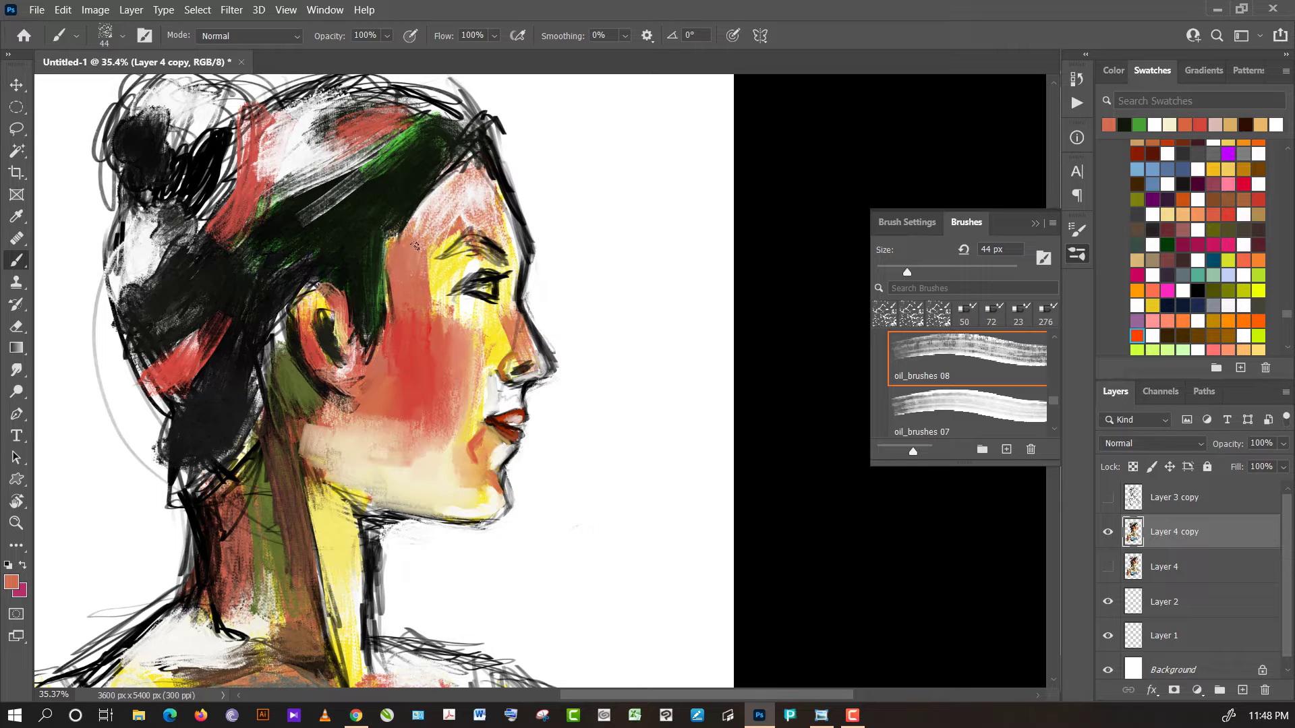
- At 130 px, paint red strokes over the cheek and light peach over the jaw
{"action": "left_click_drag", "start_coordinate": [907, 272], "coordinate": [958, 272]}
{"action": "left_click", "coordinate": [407, 390], "text": "alt"}
{"action": "mouse_move", "coordinate": [403, 397]}
{"action": "left_mouse_down"}
{"action": "mouse_move", "coordinate": [401, 431]}
{"action": "mouse_move", "coordinate": [361, 420]}
{"action": "mouse_move", "coordinate": [422, 449]}
{"action": "mouse_move", "coordinate": [389, 468]}
{"action": "mouse_move", "coordinate": [416, 465]}
{"action": "left_mouse_up"}
{"action": "left_click", "coordinate": [453, 457], "text": "alt"}
{"action": "left_click", "coordinate": [406, 453], "text": "alt"}
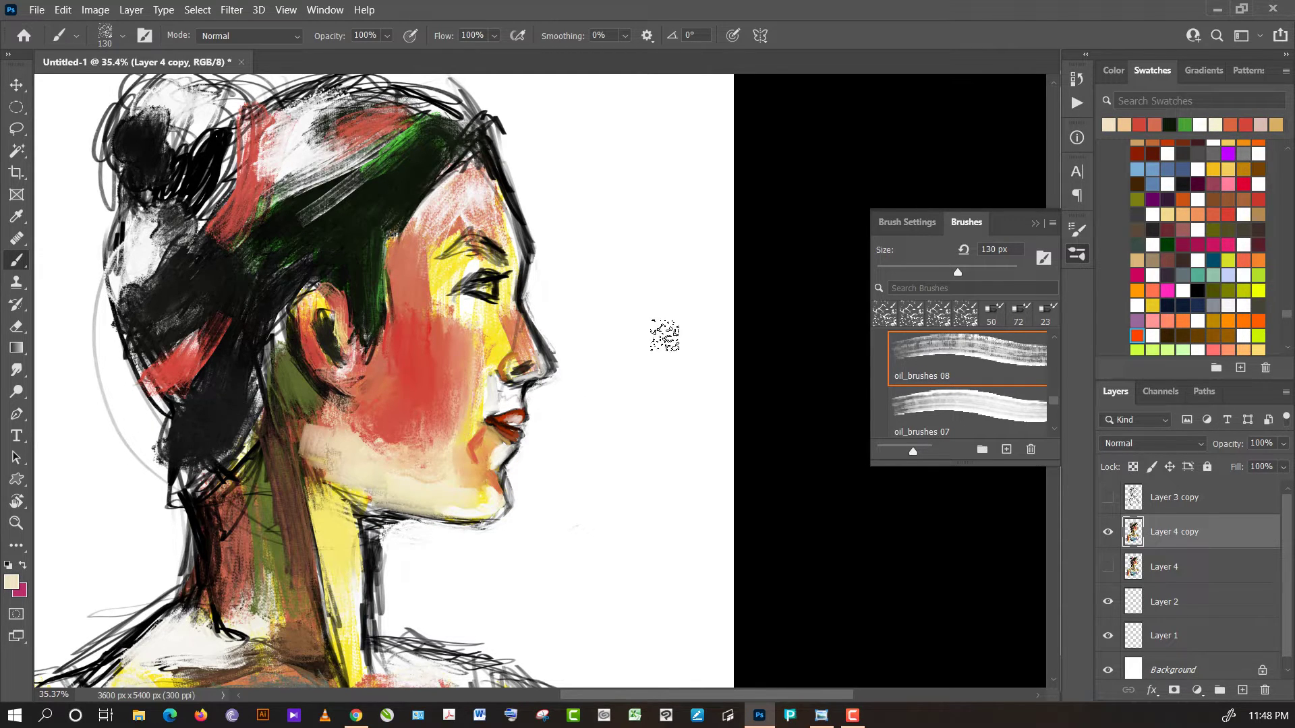
- Back at 44 px, paint a salmon stroke down the jaw
{"action": "left_click", "coordinate": [907, 271]}
{"action": "left_click", "coordinate": [493, 493], "text": "alt"}
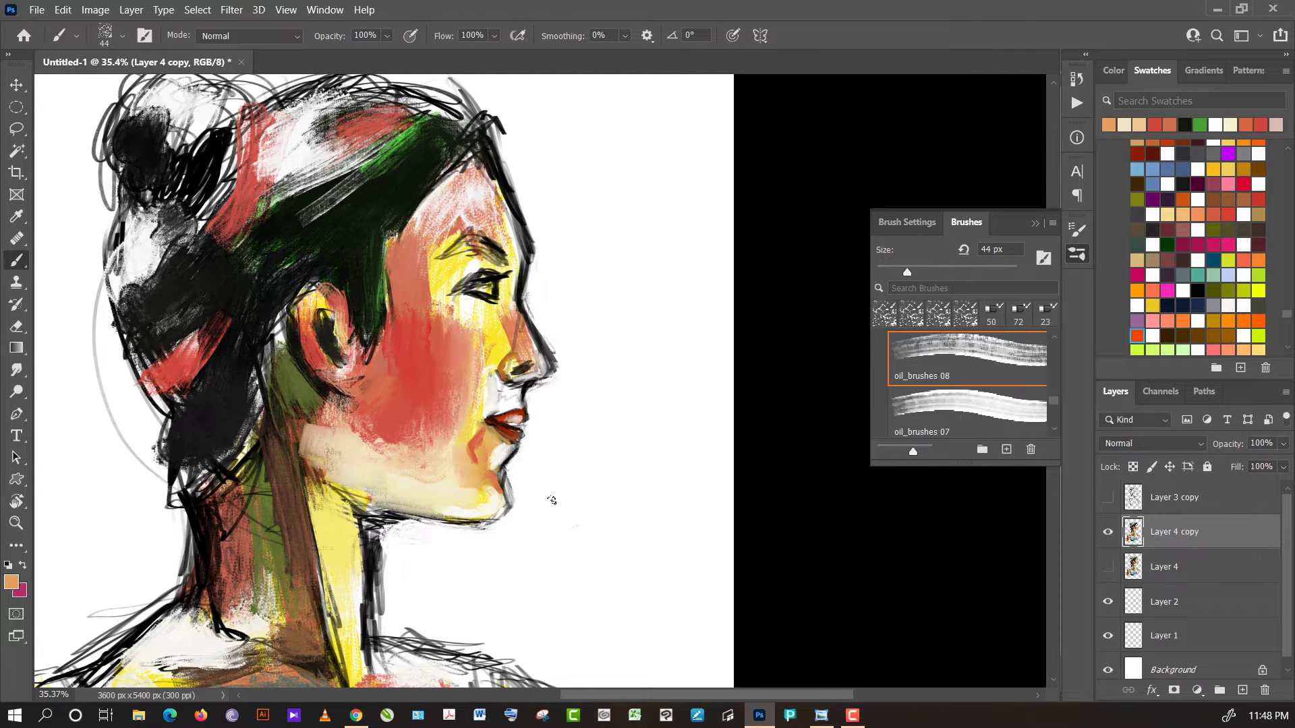
{"action": "left_click", "coordinate": [551, 500], "text": "alt"}
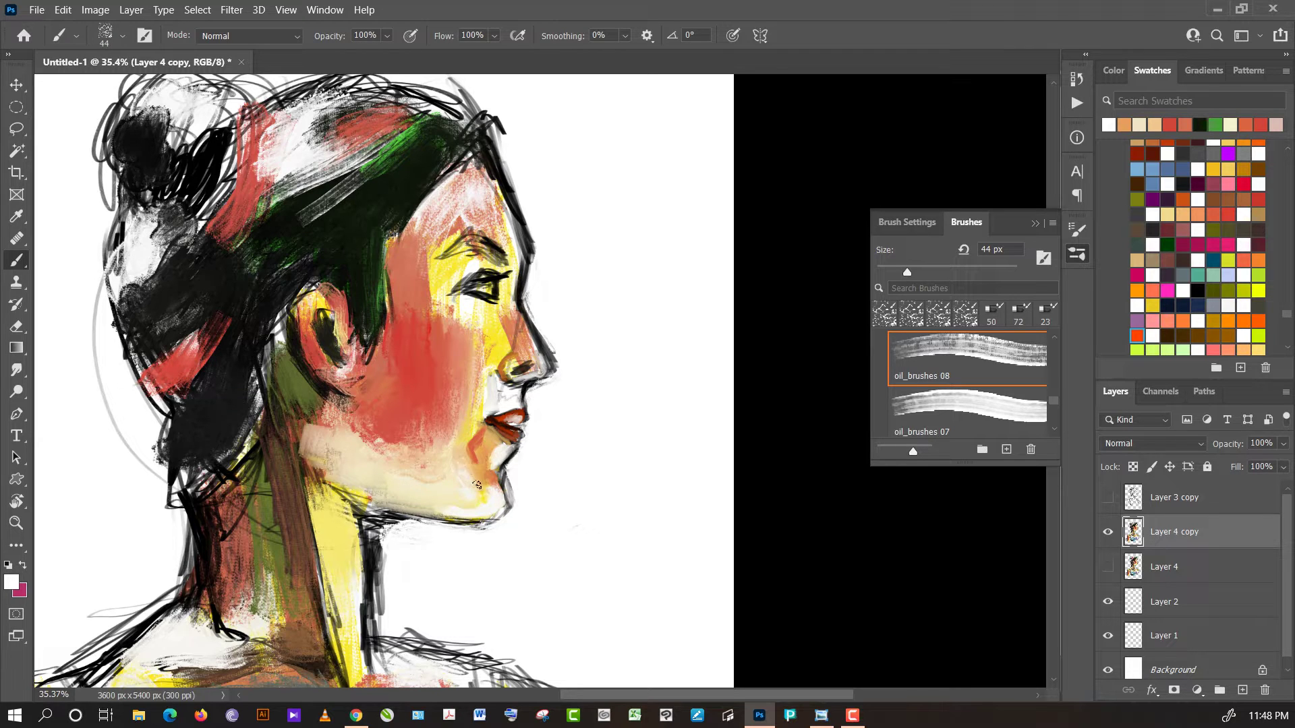
{"action": "left_click", "coordinate": [462, 389], "text": "alt"}
{"action": "left_click_drag", "start_coordinate": [461, 413], "coordinate": [455, 467]}
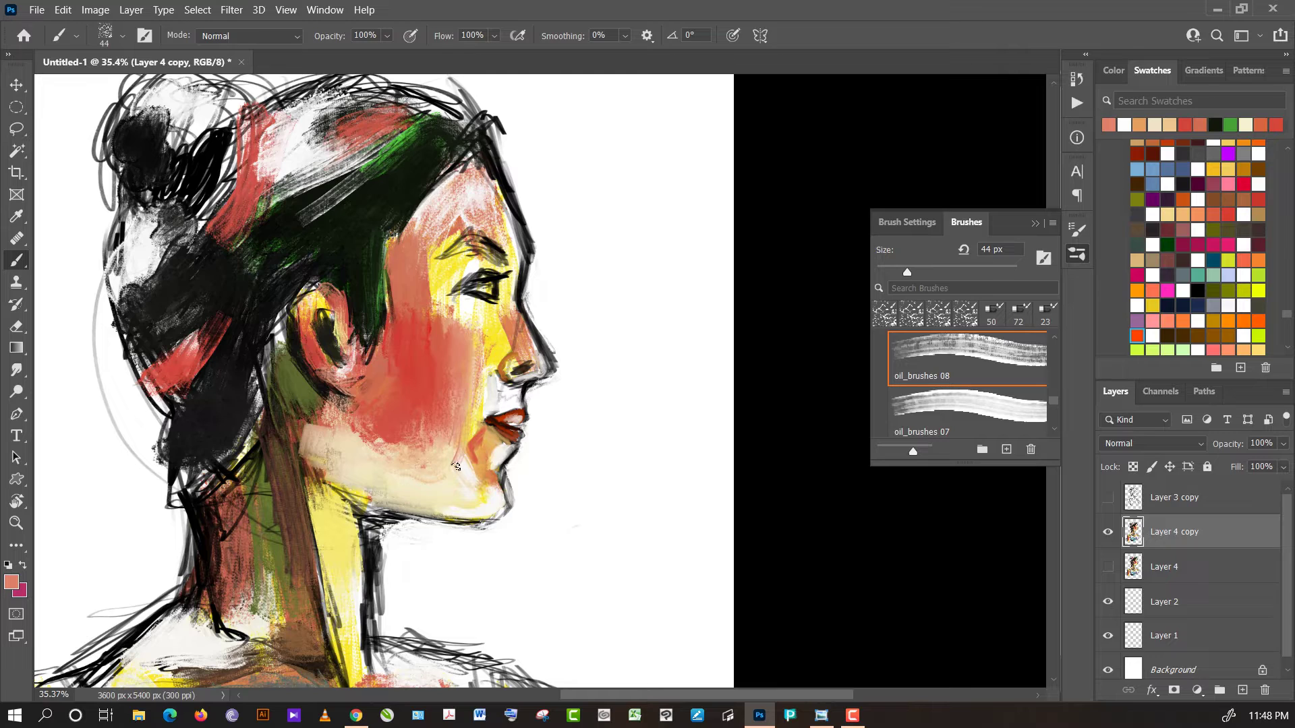
- Brighten the cheek beside the mouth with white strokes
{"action": "left_click", "coordinate": [594, 331], "text": "alt"}
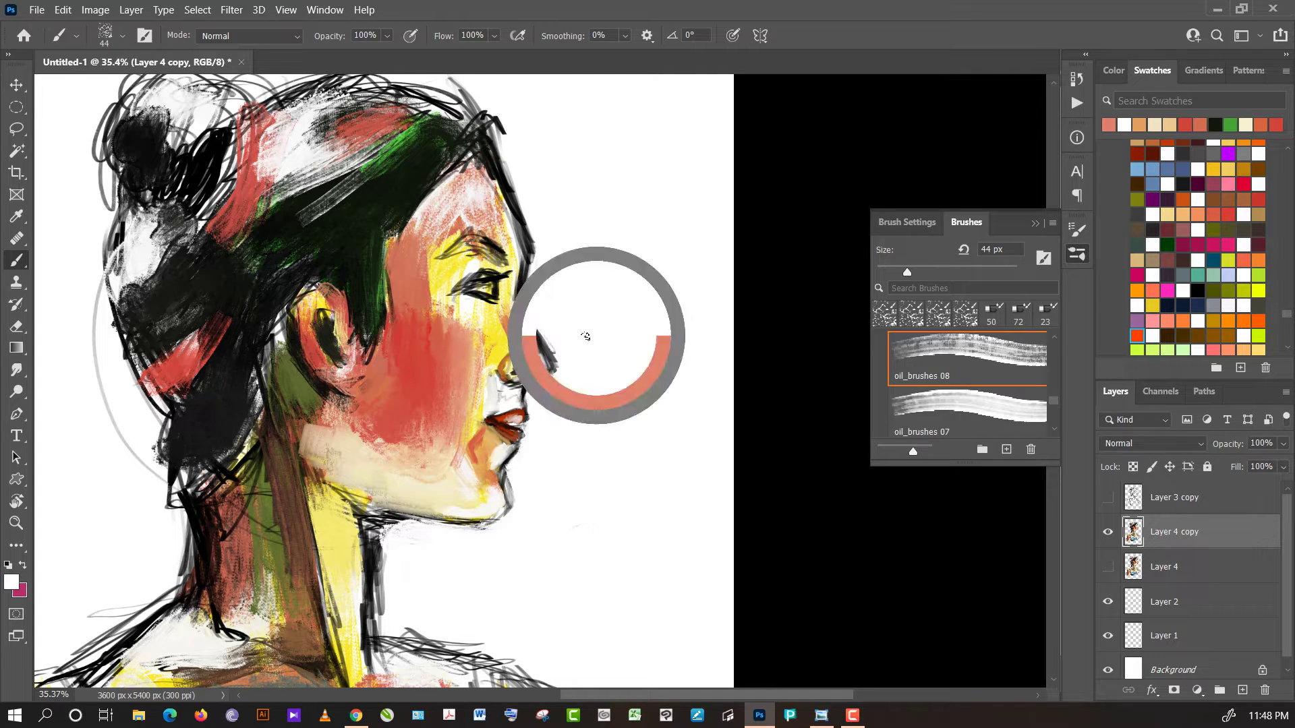
{"action": "left_click_drag", "start_coordinate": [478, 351], "coordinate": [478, 396]}
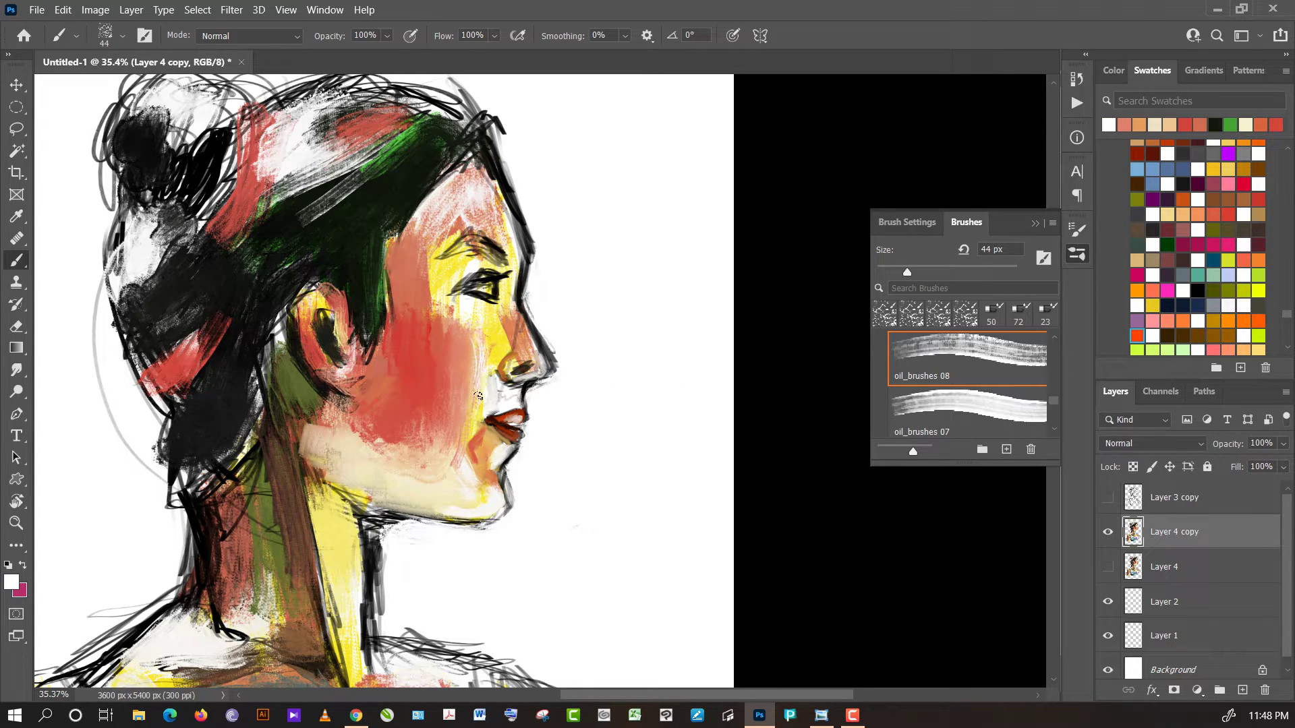
{"action": "left_click_drag", "start_coordinate": [477, 334], "coordinate": [482, 387]}
{"action": "left_click", "coordinate": [430, 340], "text": "alt"}
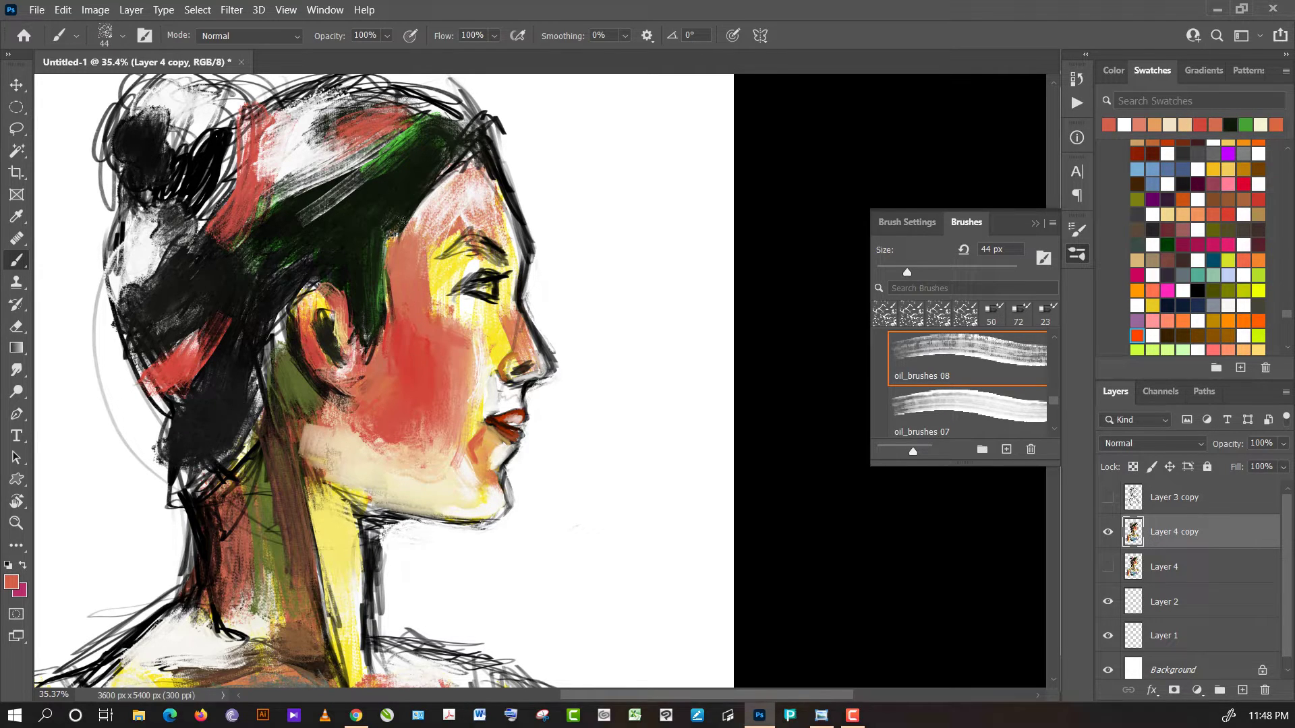
- Paint dark green along the hair edge beside the cheek
{"action": "left_click", "coordinate": [387, 206], "text": "alt"}
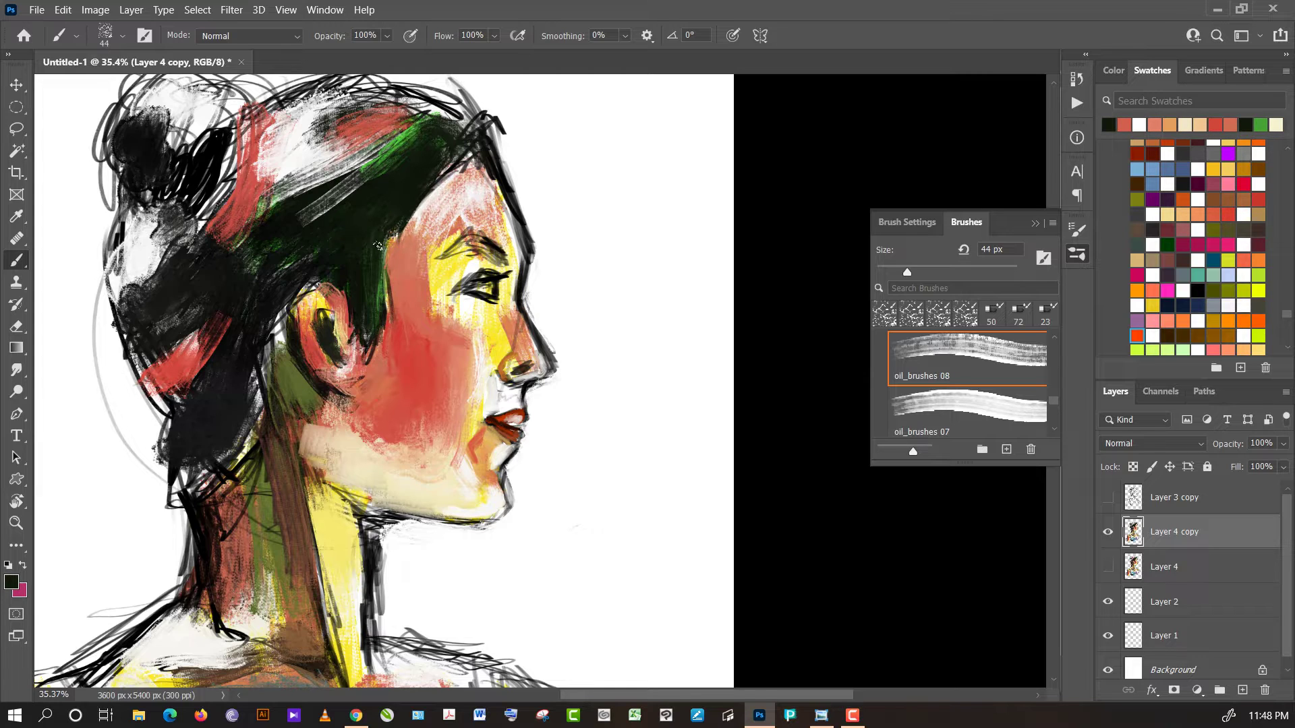
{"action": "left_click", "coordinate": [375, 283], "text": "alt"}
{"action": "mouse_move", "coordinate": [381, 284]}
{"action": "left_mouse_down"}
{"action": "mouse_move", "coordinate": [394, 229]}
{"action": "mouse_move", "coordinate": [391, 265]}
{"action": "left_mouse_up"}
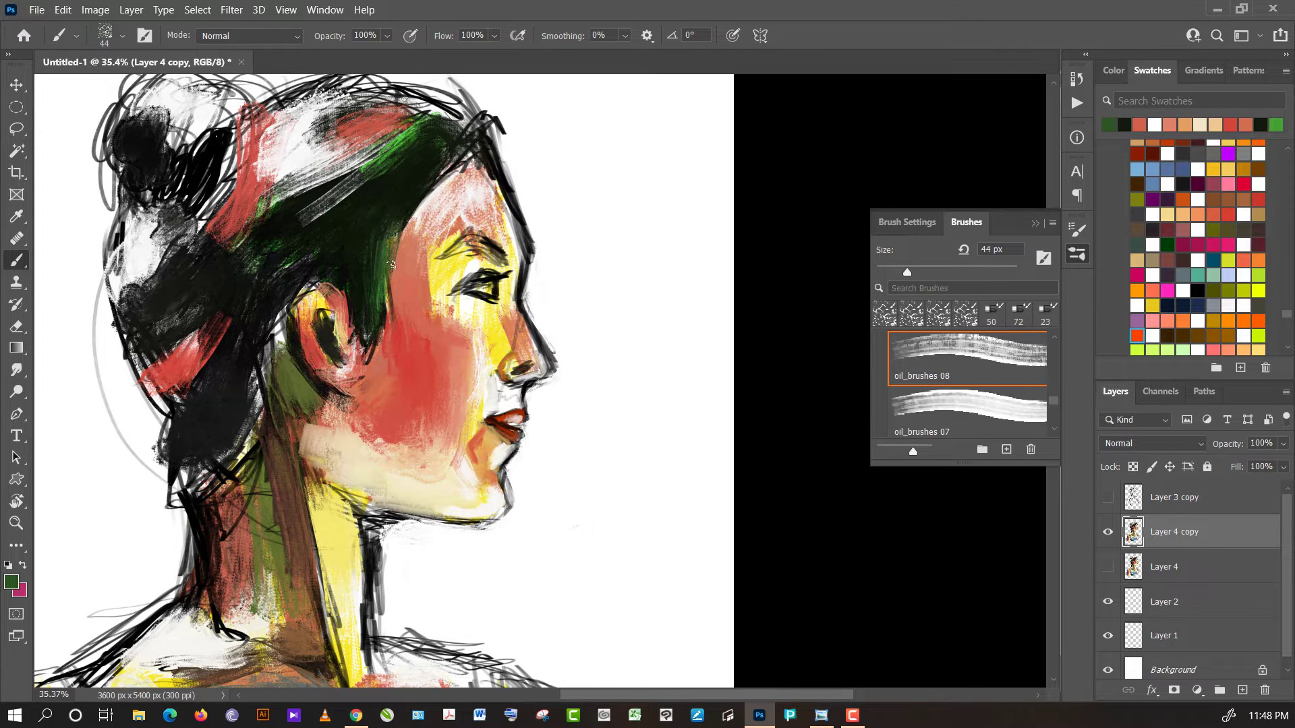
{"action": "left_click", "coordinate": [394, 263], "text": "alt"}
{"action": "left_click", "coordinate": [400, 275], "text": "alt"}
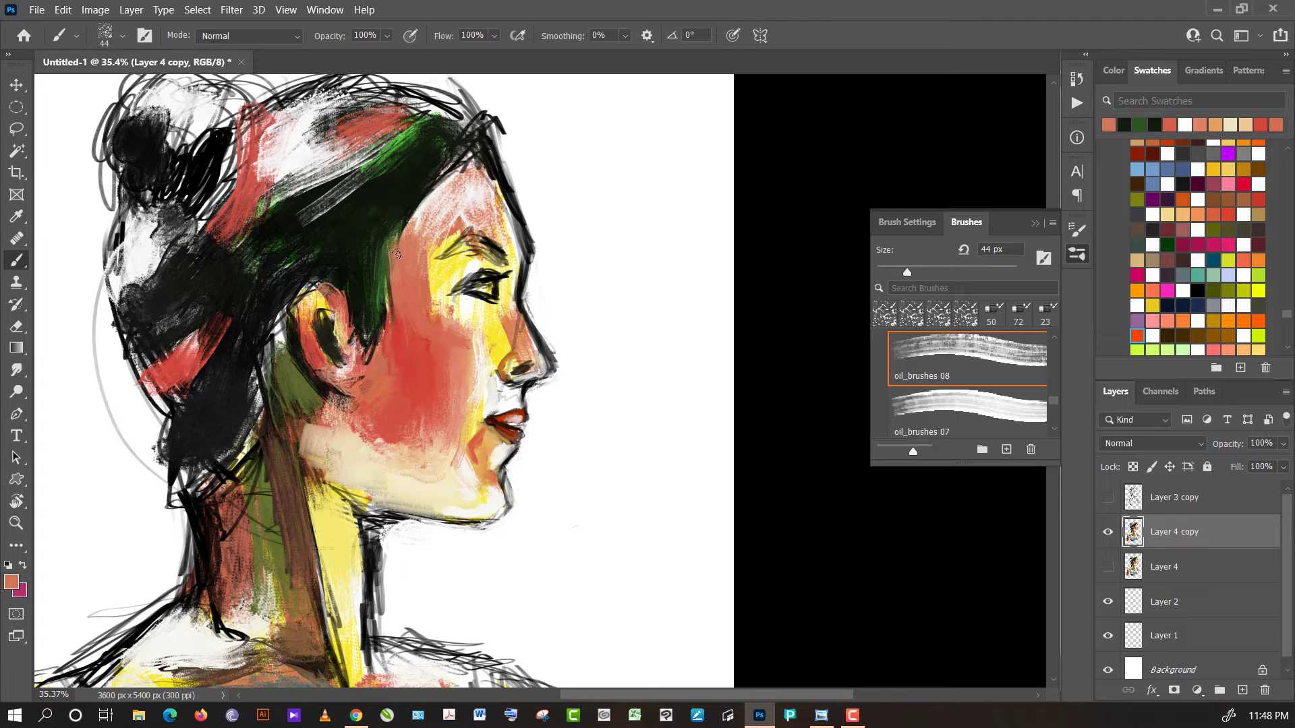
- Dab pale pink beside the eye, then cover it with salmon
{"action": "left_click", "coordinate": [437, 202], "text": "alt"}
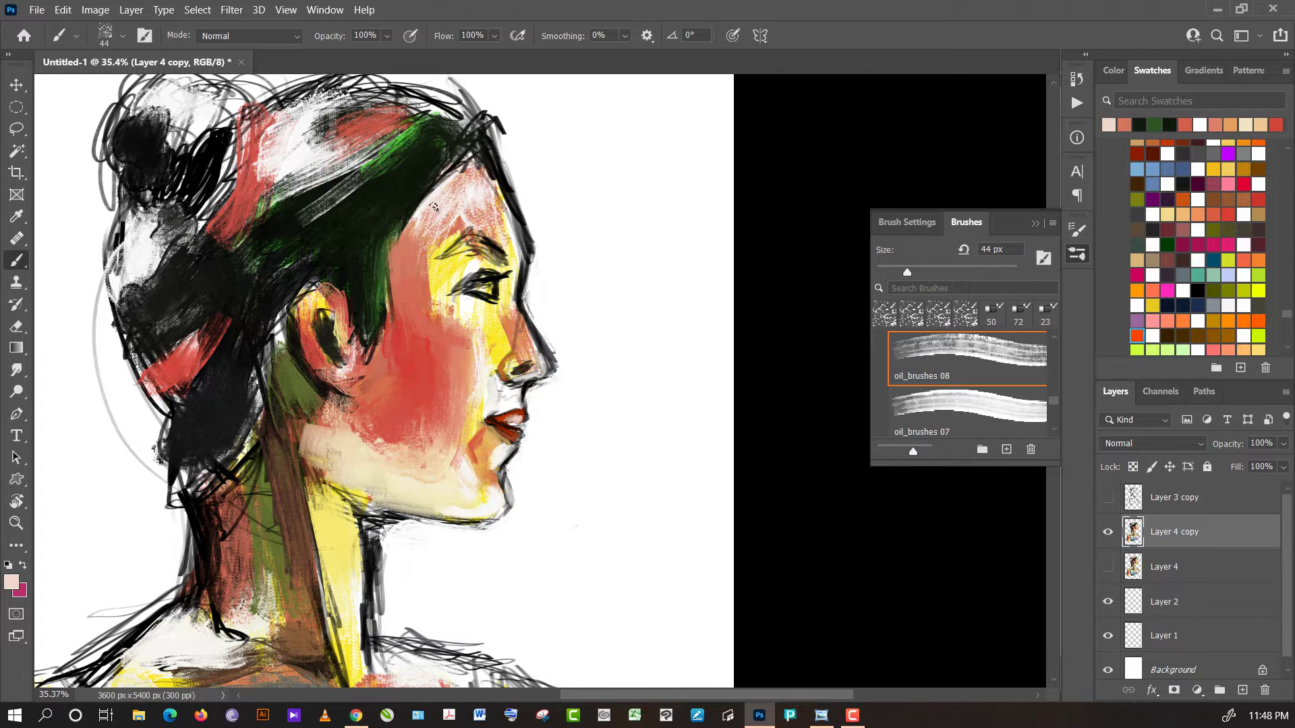
{"action": "left_click", "coordinate": [410, 268], "text": "alt"}
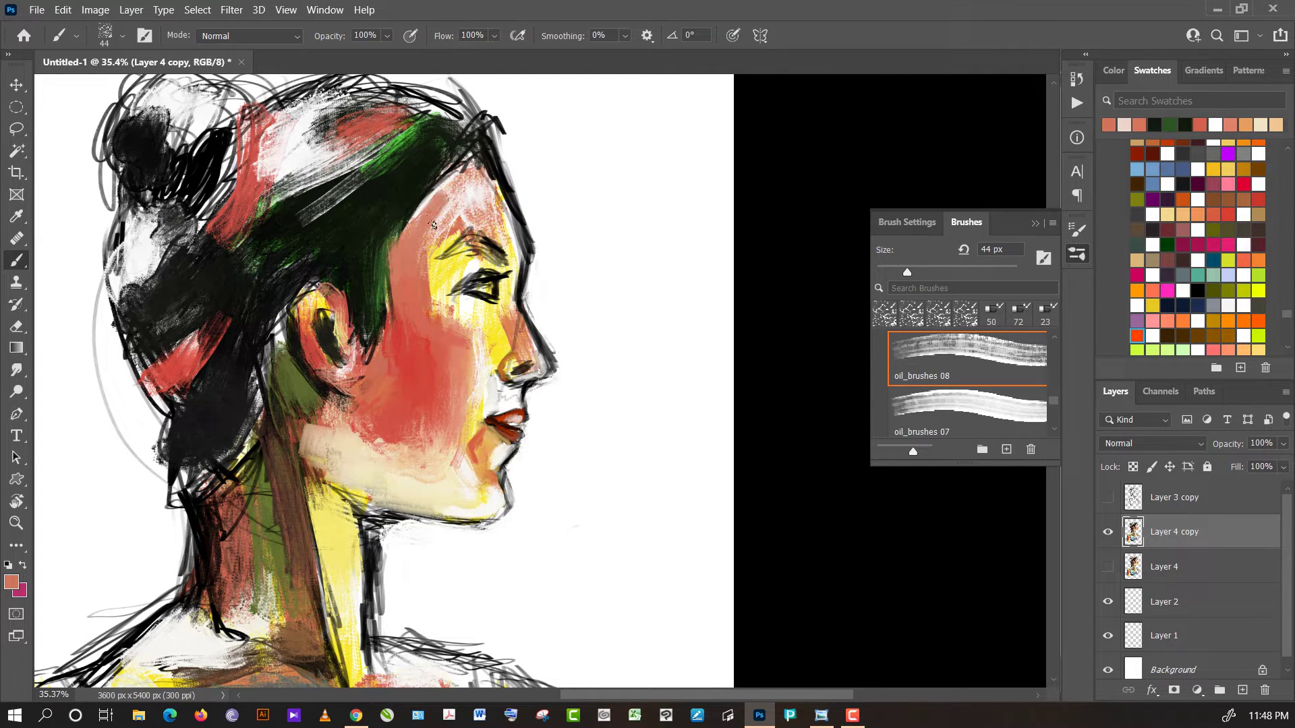
{"action": "left_click", "coordinate": [431, 221], "text": "alt"}
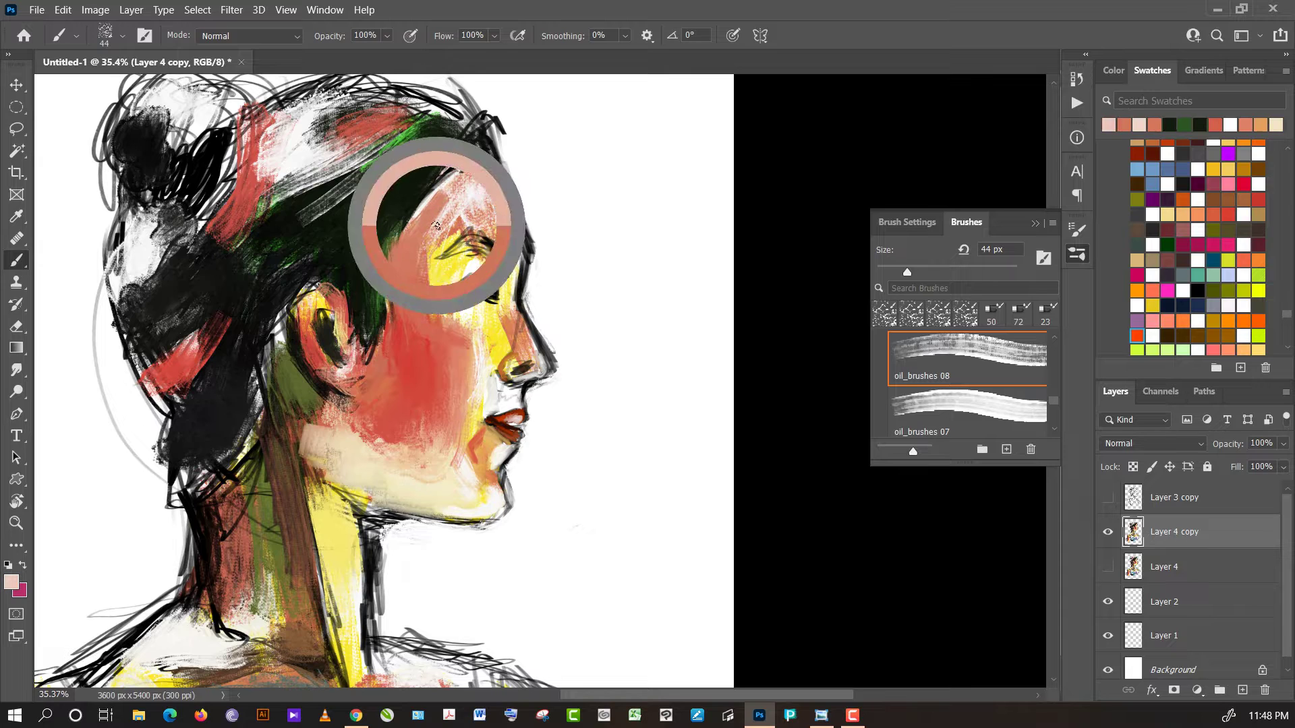
{"action": "left_click", "coordinate": [437, 282]}
{"action": "left_click_drag", "start_coordinate": [428, 295], "coordinate": [437, 278]}
{"action": "left_click", "coordinate": [412, 284], "text": "alt"}
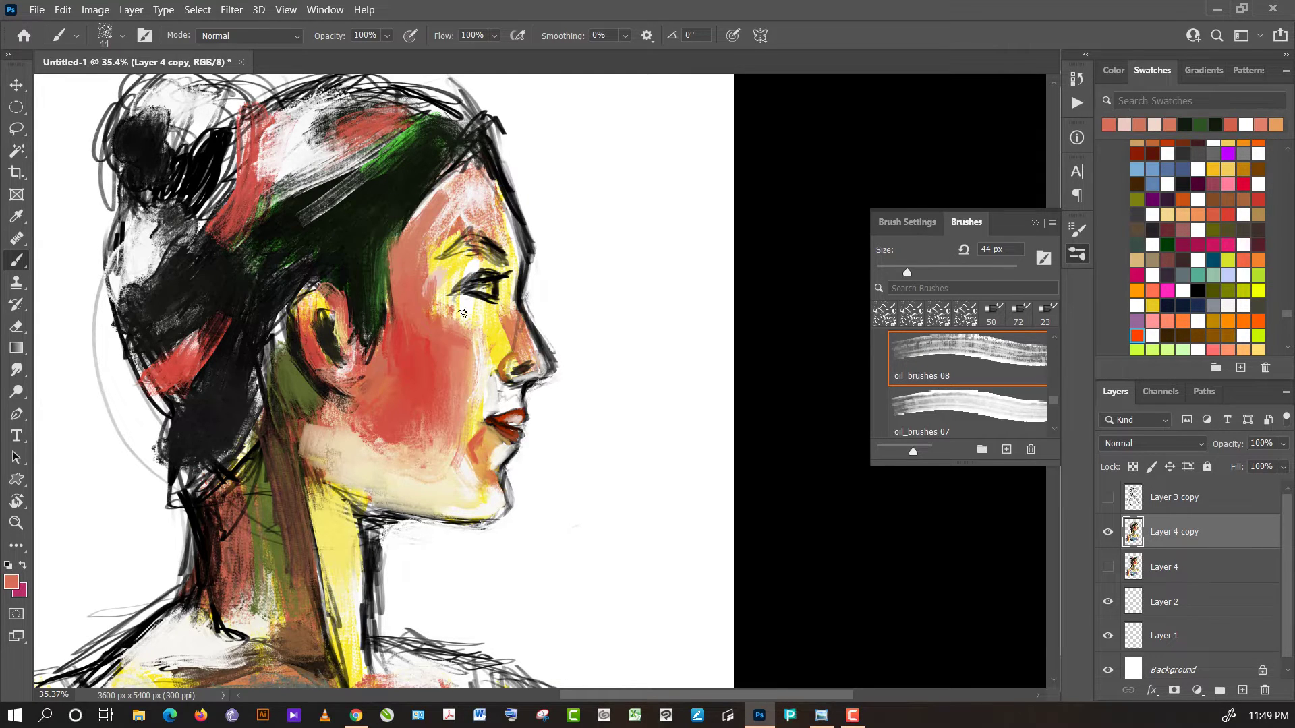
- Sample white, salmon, yellow and cream skin tones, then dab darker red on the jaw
{"action": "left_click", "coordinate": [583, 274], "text": "alt"}
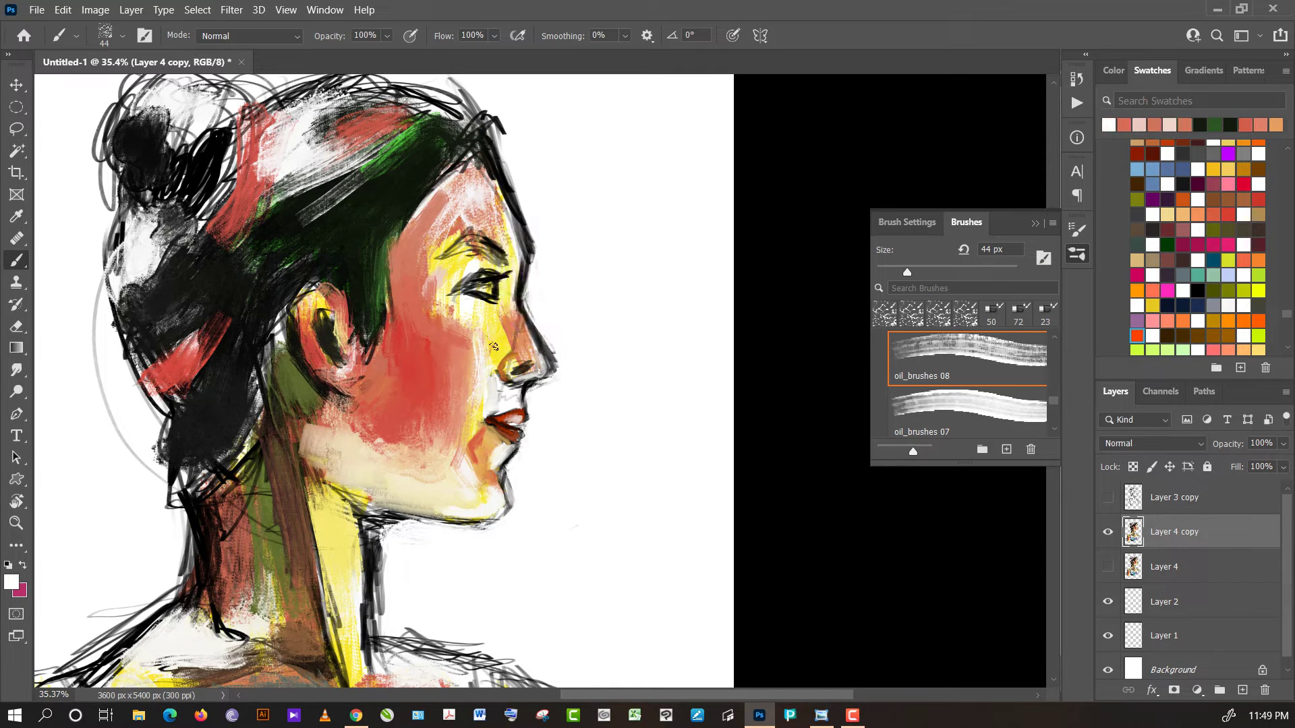
{"action": "left_click", "coordinate": [458, 336], "text": "alt"}
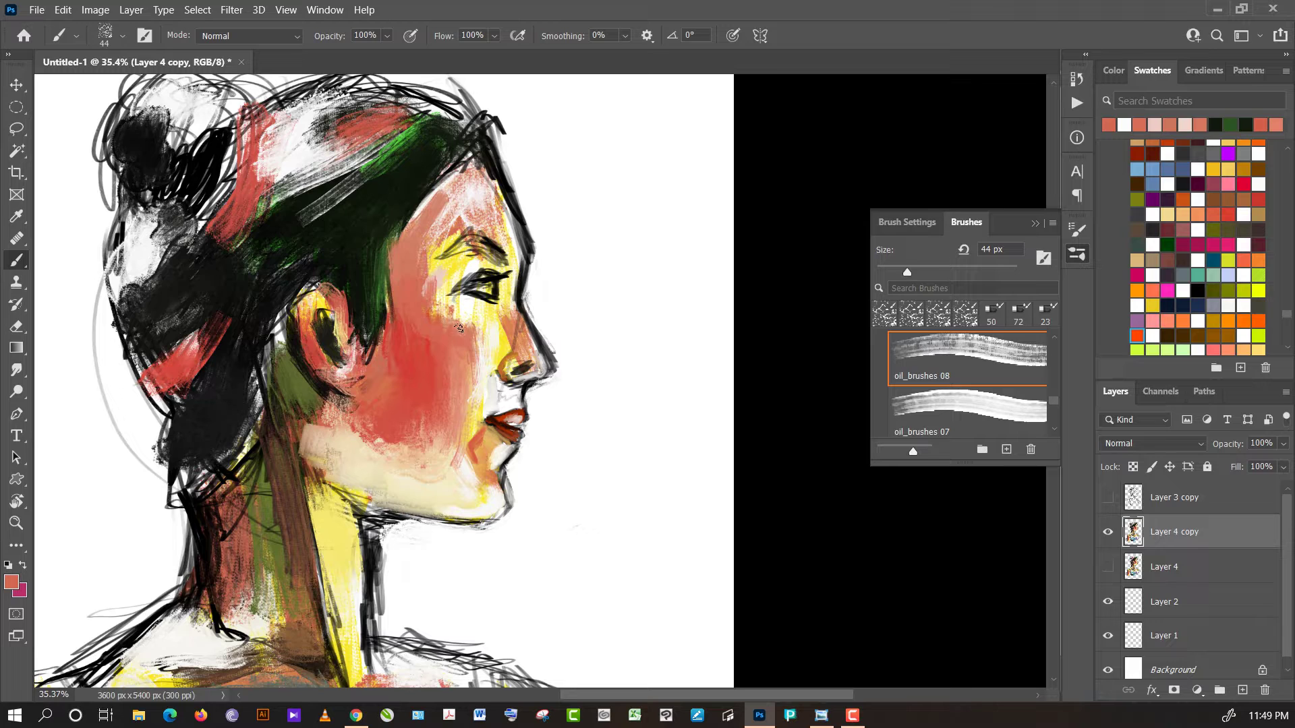
{"action": "left_click", "coordinate": [454, 314], "text": "alt"}
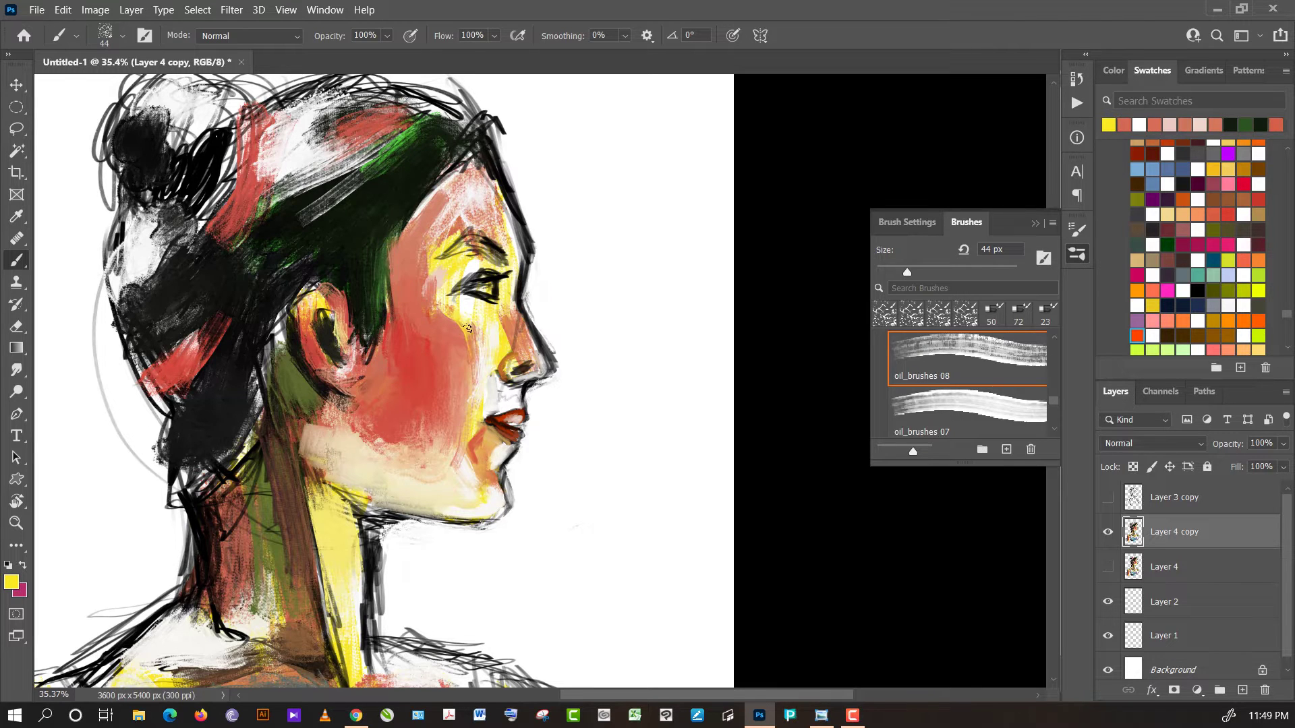
{"action": "left_click", "coordinate": [481, 354], "text": "alt"}
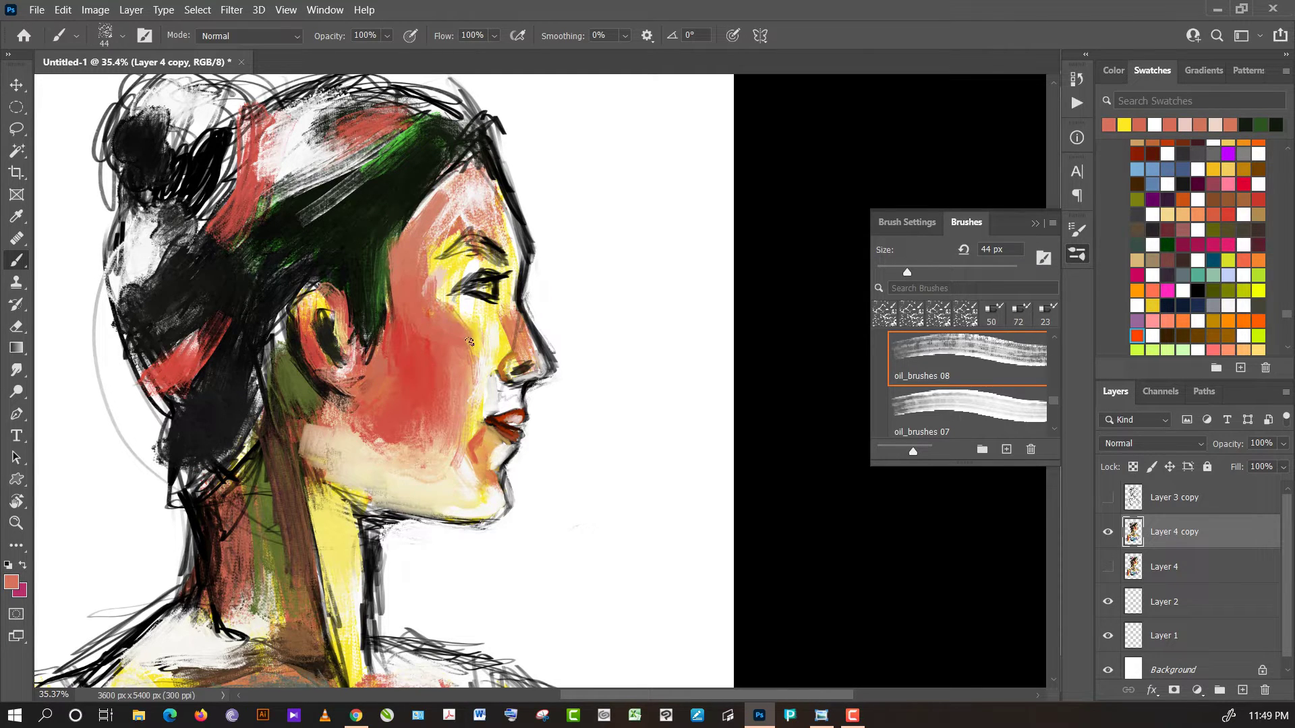
{"action": "left_click", "coordinate": [453, 462], "text": "alt"}
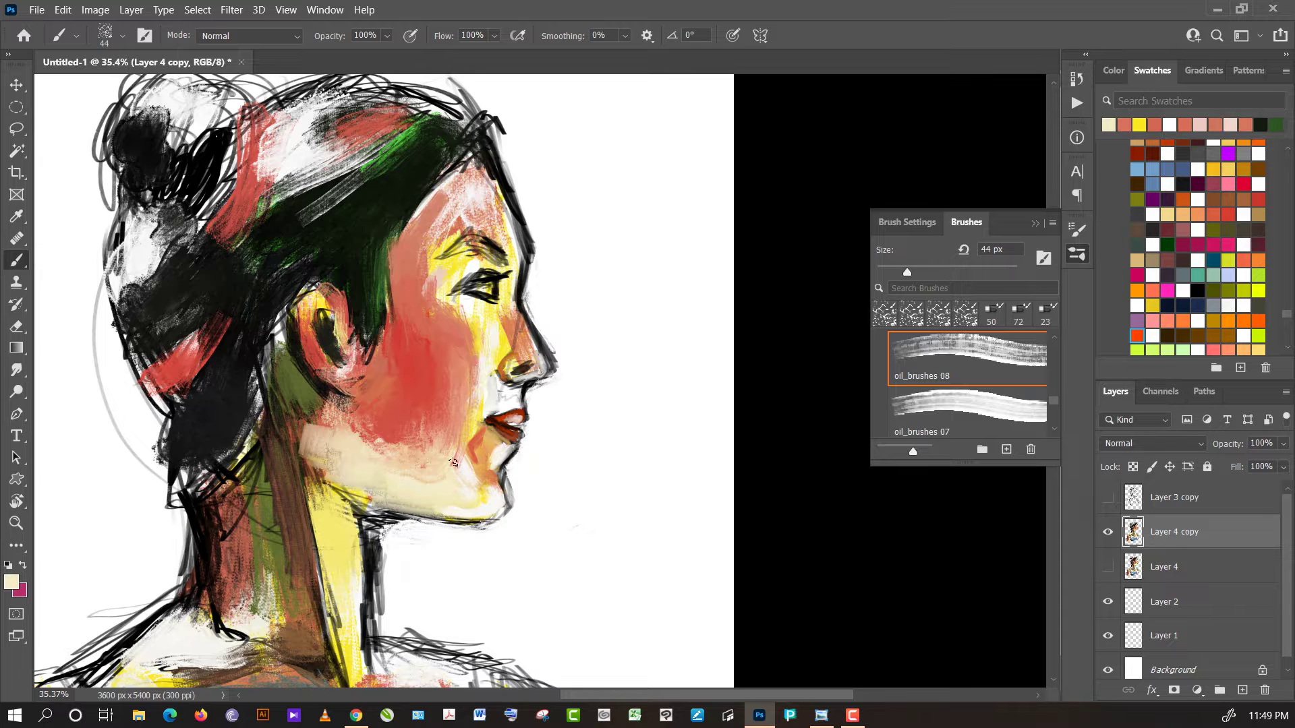
{"action": "left_click", "coordinate": [377, 434], "text": "alt"}
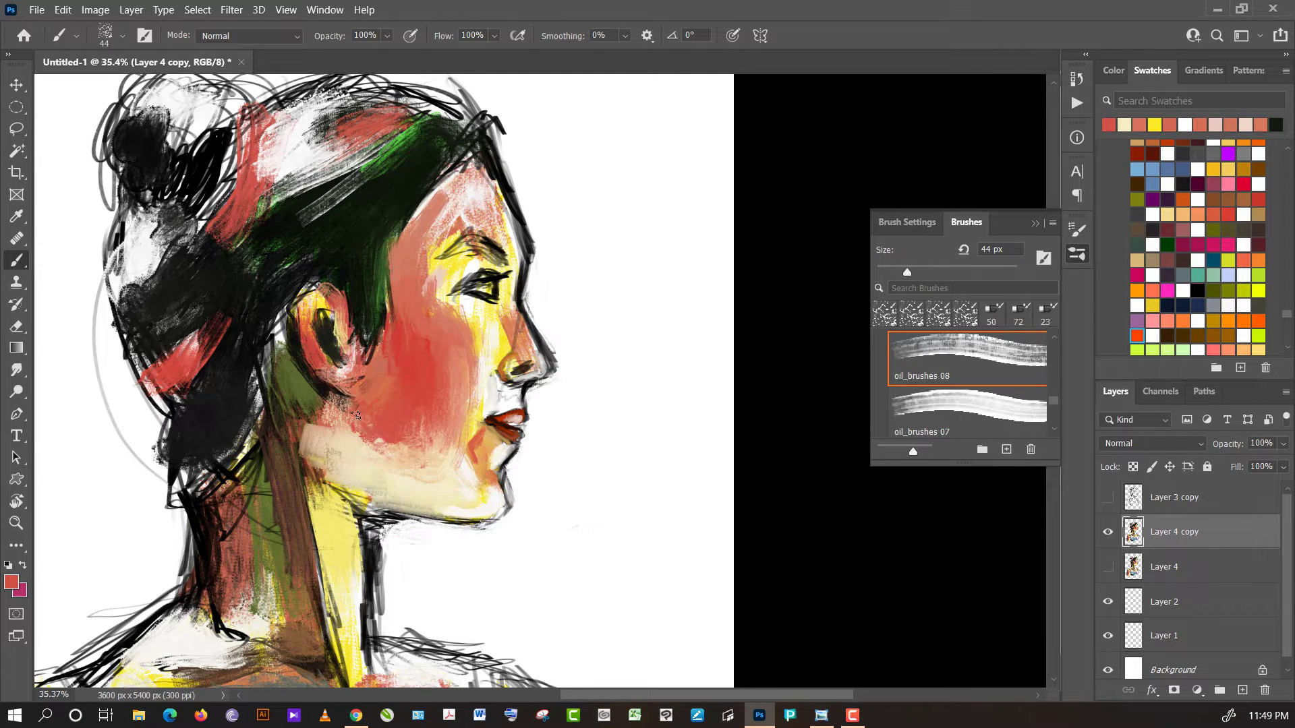
{"action": "left_click_drag", "start_coordinate": [377, 446], "coordinate": [359, 453]}
- Paint red down the neck, lighten it with white, and add dark brown behind the ear
{"action": "left_click", "coordinate": [377, 421], "text": "alt"}
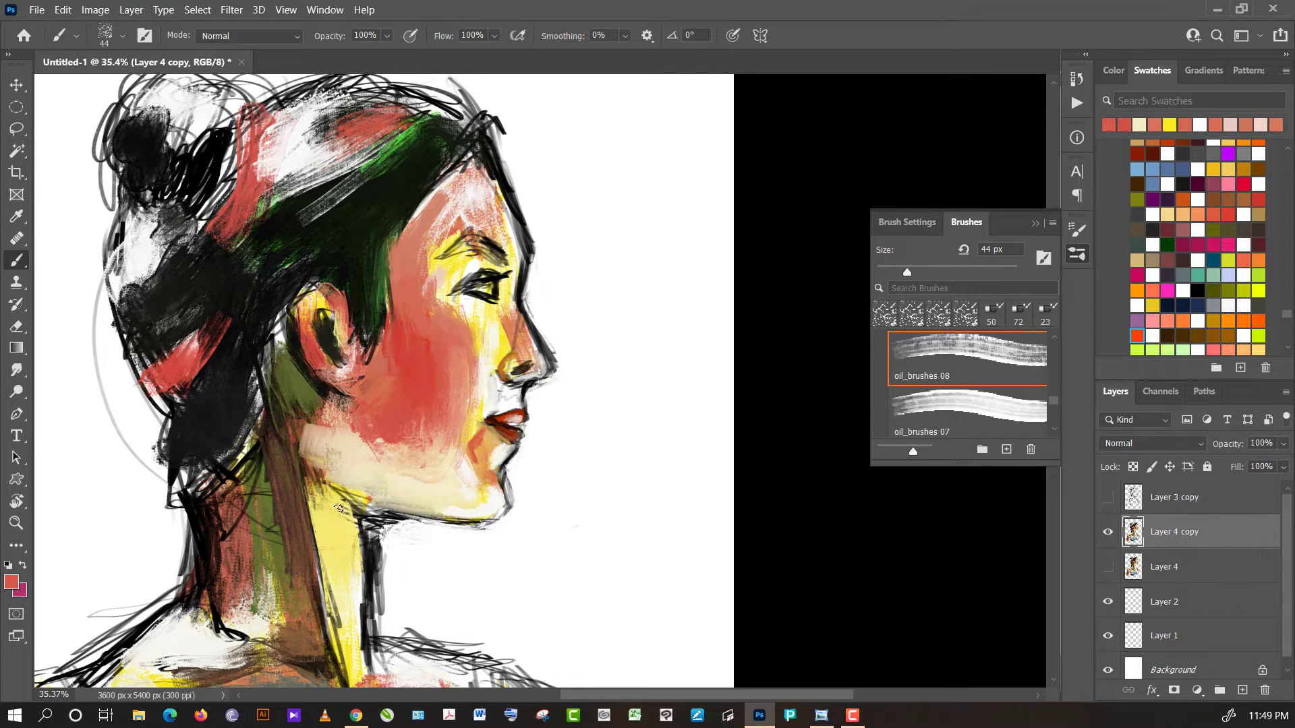
{"action": "left_click_drag", "start_coordinate": [327, 496], "coordinate": [339, 544]}
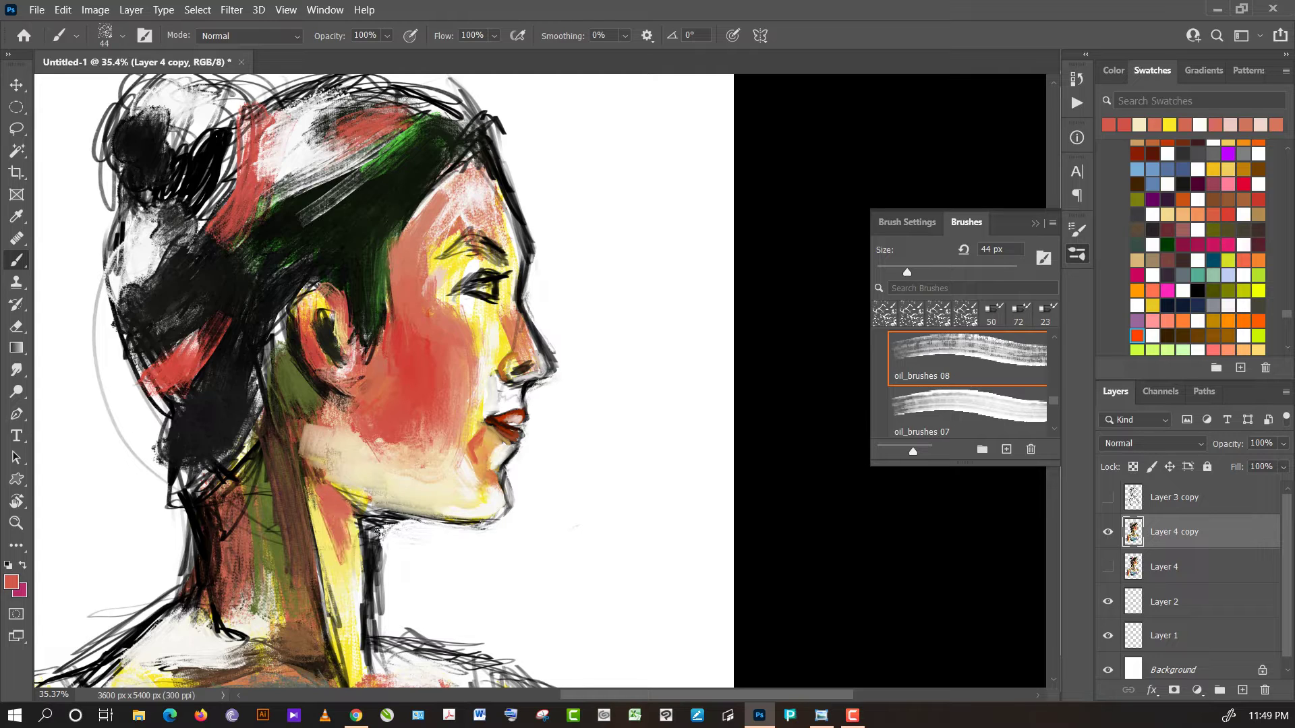
{"action": "left_click", "coordinate": [438, 571], "text": "alt"}
{"action": "left_click_drag", "start_coordinate": [317, 519], "coordinate": [305, 438]}
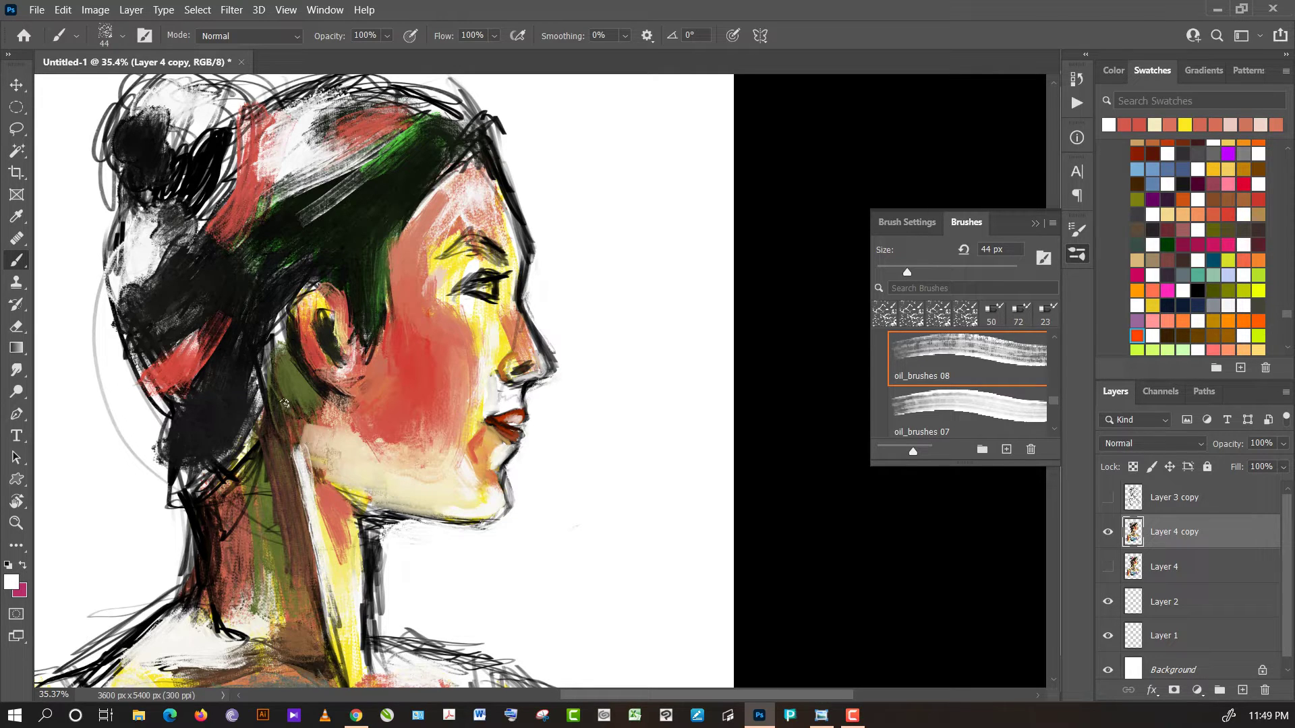
{"action": "left_click", "coordinate": [293, 430], "text": "alt"}
{"action": "mouse_move", "coordinate": [302, 407]}
{"action": "left_mouse_down"}
{"action": "mouse_move", "coordinate": [289, 369]}
{"action": "mouse_move", "coordinate": [310, 398]}
{"action": "left_mouse_up"}
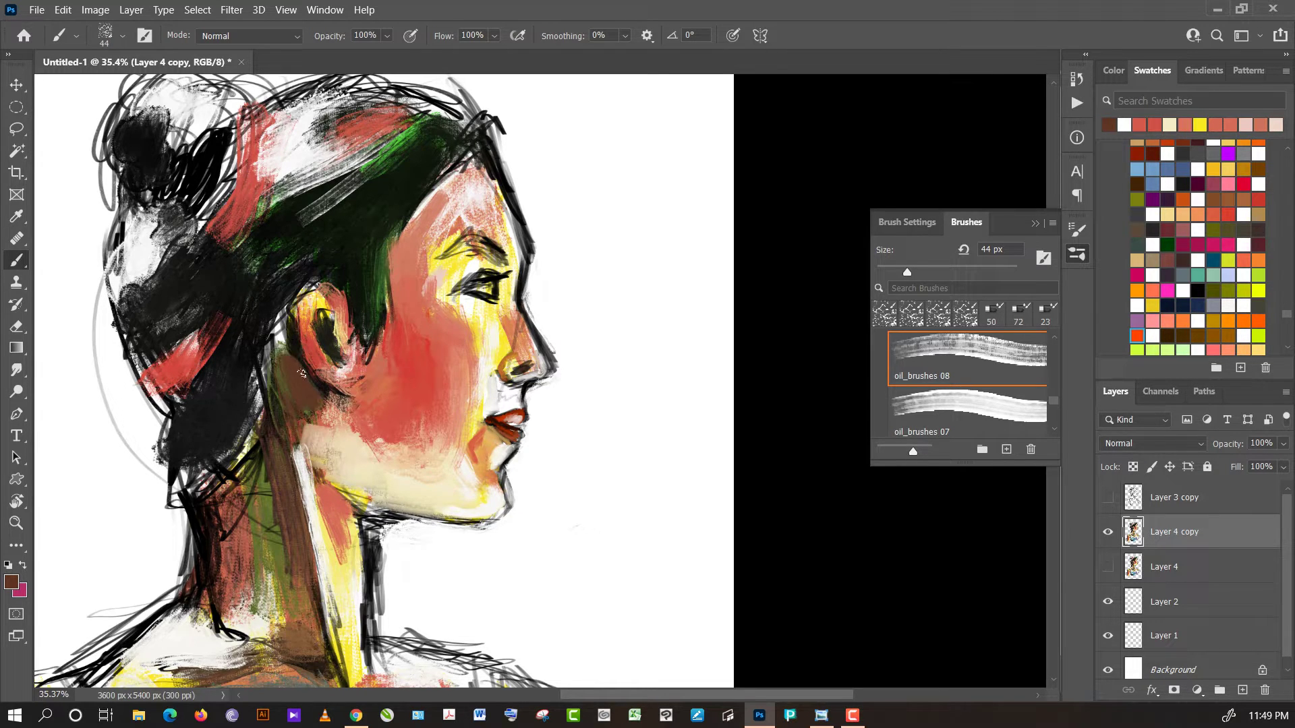
- Extend the dark brown upward behind the ear and paint black over the red hair patch
{"action": "left_click_drag", "start_coordinate": [279, 323], "coordinate": [292, 379]}
{"action": "left_click", "coordinate": [253, 343], "text": "alt"}
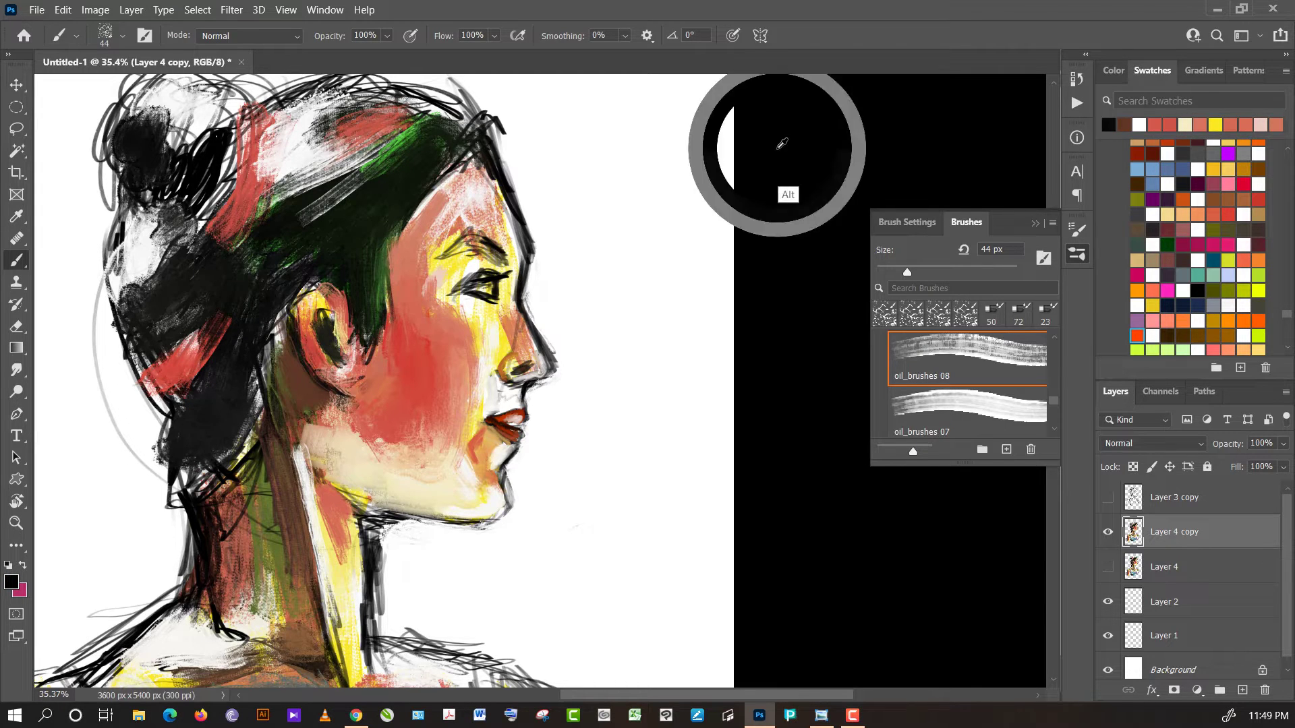
{"action": "left_click", "coordinate": [763, 144], "text": "alt"}
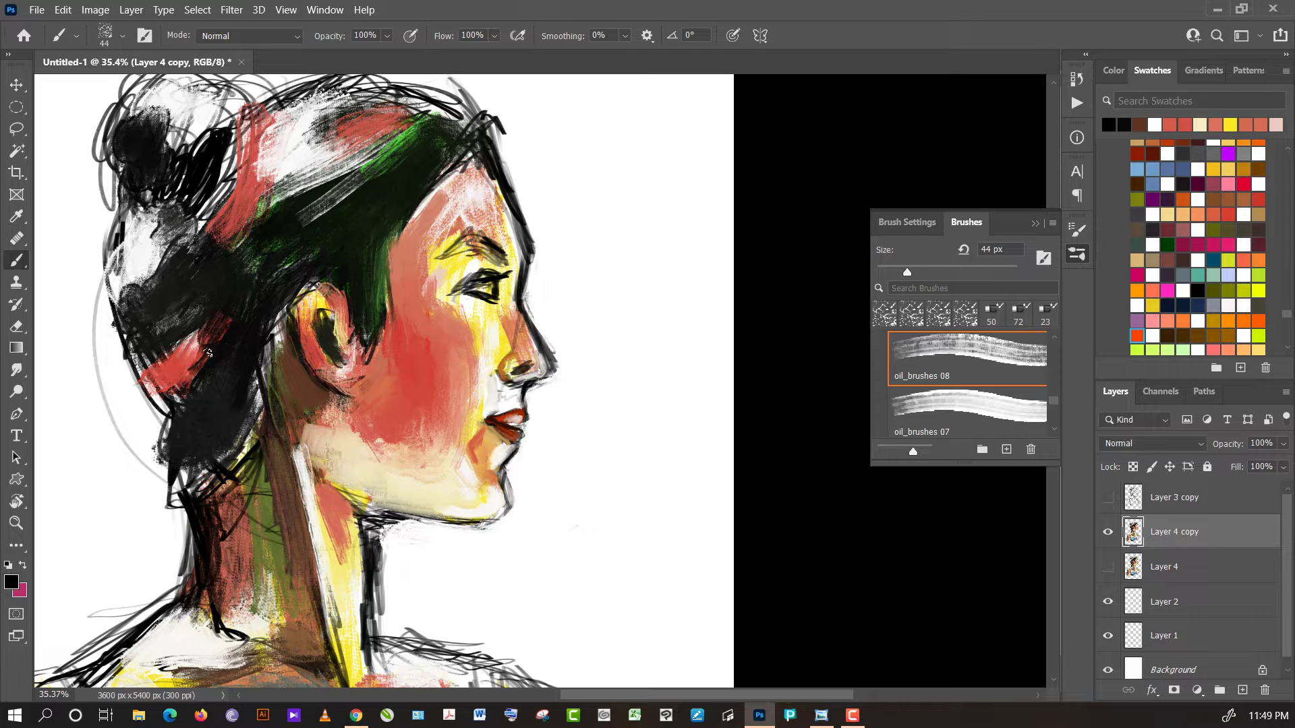
{"action": "mouse_move", "coordinate": [241, 339]}
{"action": "left_mouse_down"}
{"action": "mouse_move", "coordinate": [225, 370]}
{"action": "mouse_move", "coordinate": [245, 314]}
{"action": "left_mouse_up"}
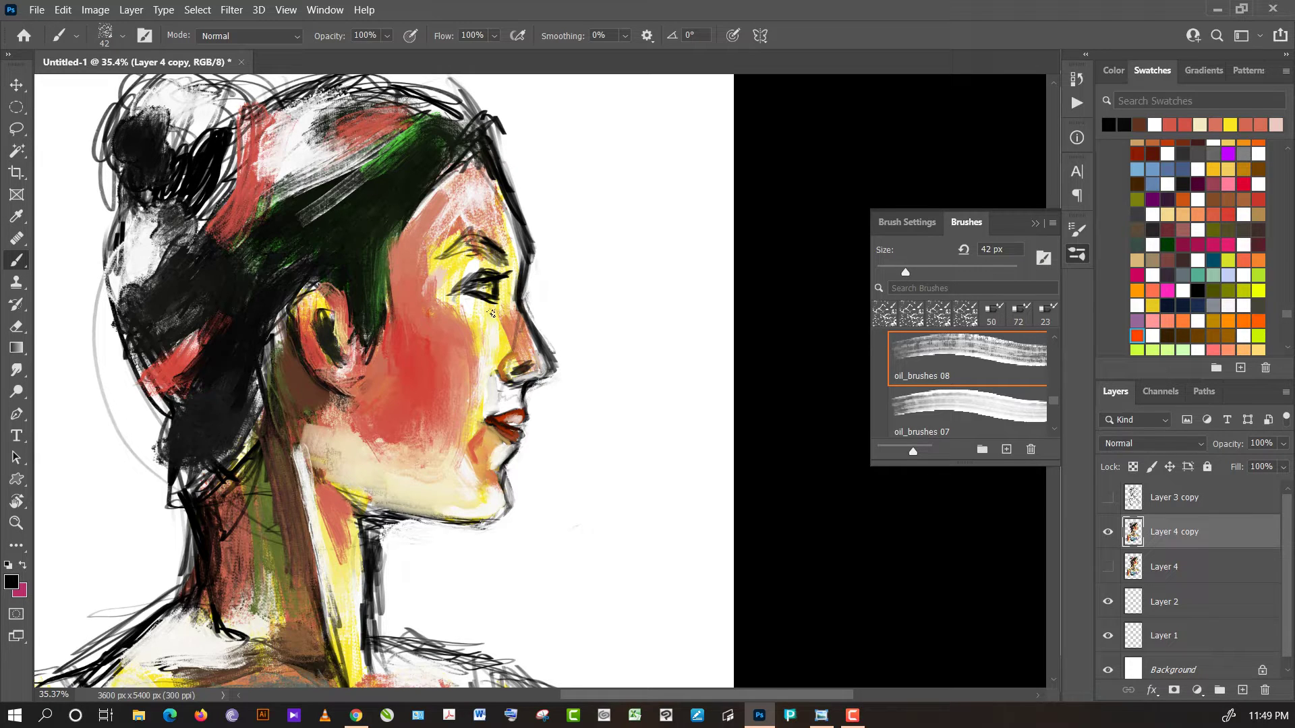
- Pick magenta from the Swatches panel and paint it onto the nose tip
{"action": "left_click", "coordinate": [497, 331], "text": "alt"}
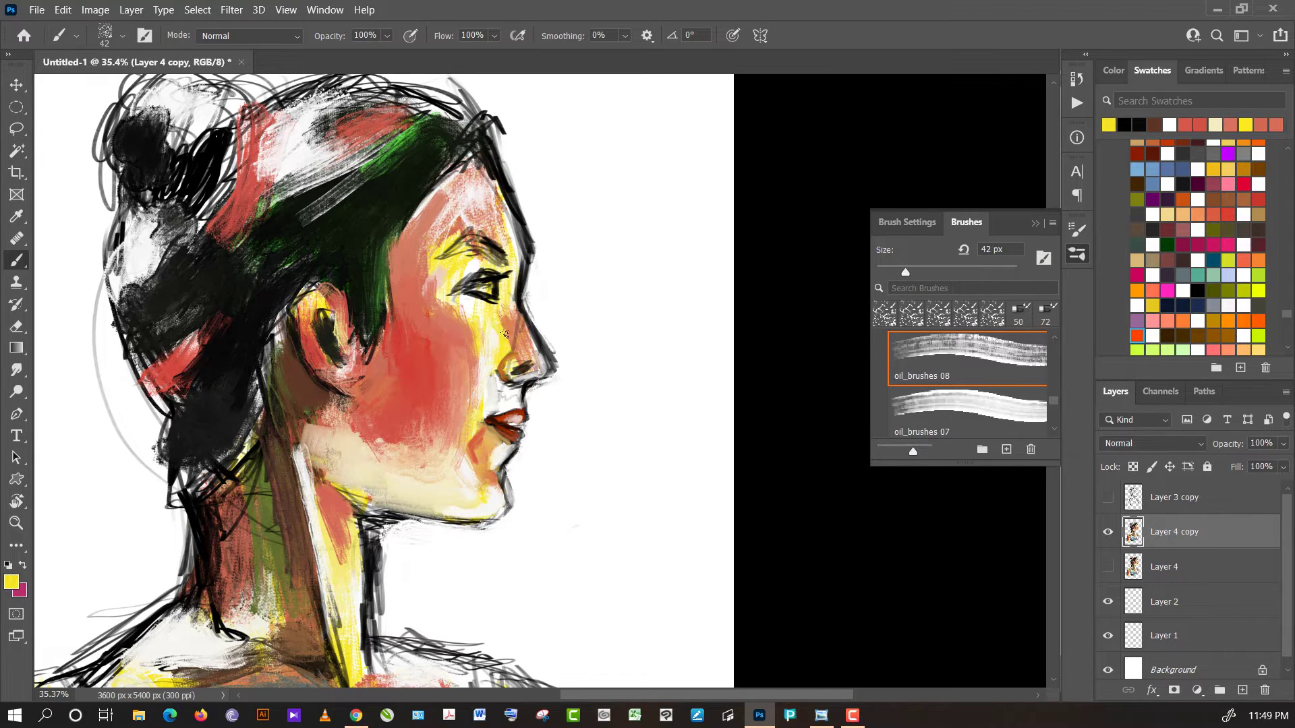
{"action": "left_click", "coordinate": [496, 328], "text": "alt"}
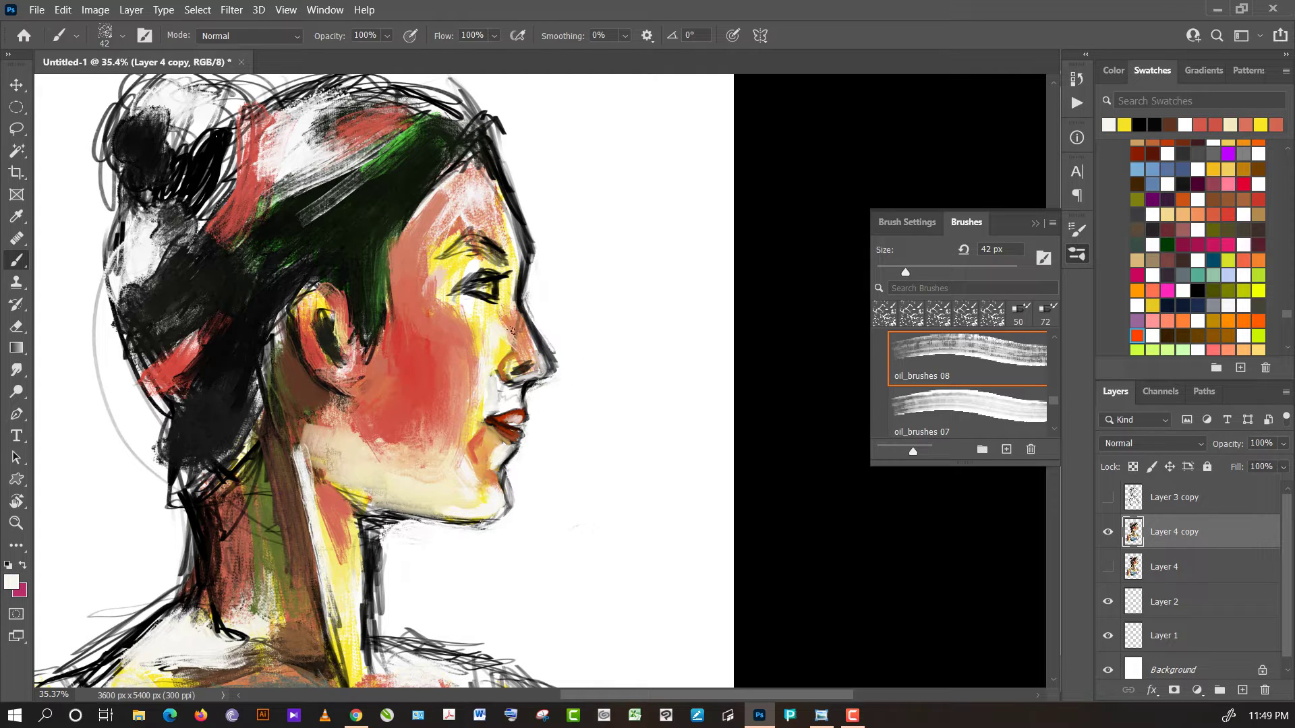
{"action": "left_click", "coordinate": [528, 349], "text": "alt"}
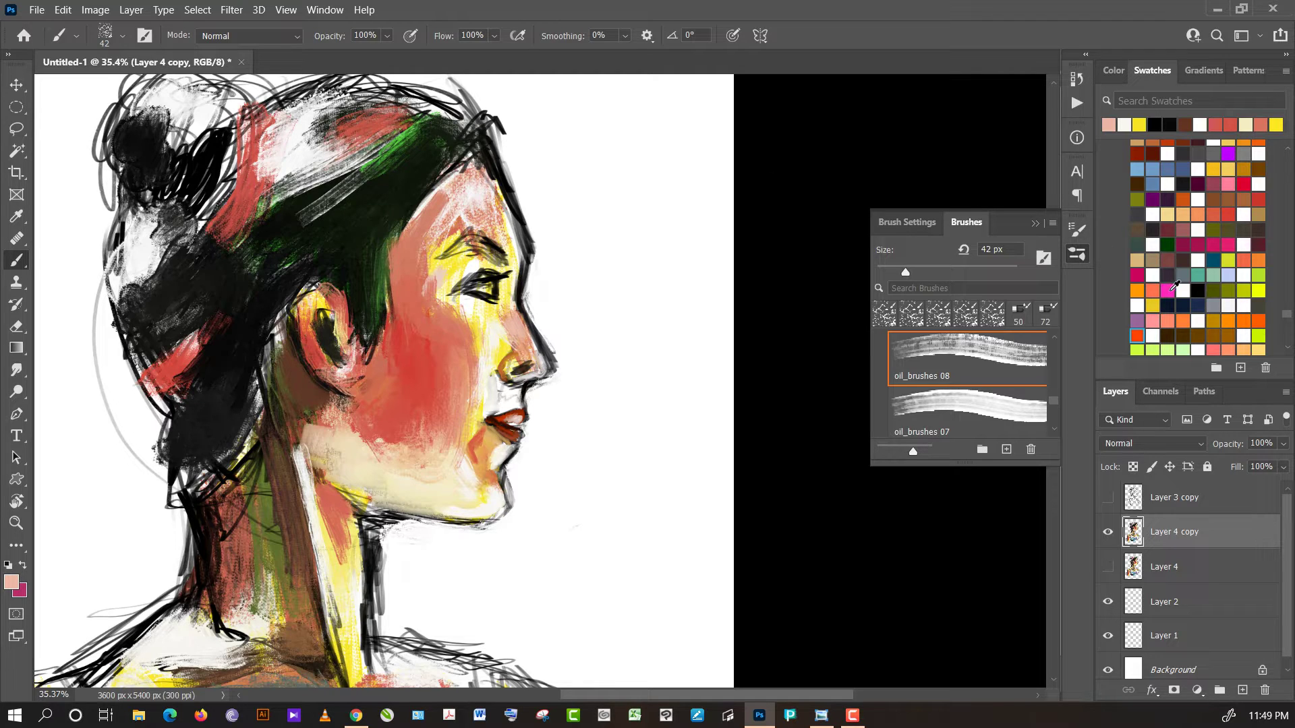
{"action": "left_click", "coordinate": [1167, 289]}
{"action": "mouse_move", "coordinate": [516, 322]}
{"action": "left_mouse_down"}
{"action": "mouse_move", "coordinate": [536, 349]}
{"action": "mouse_move", "coordinate": [500, 319]}
{"action": "left_mouse_up"}
{"action": "left_click", "coordinate": [518, 327], "text": "alt"}
{"action": "left_click", "coordinate": [514, 312], "text": "alt"}
- Spread magenta up the nose bridge and lighten the forehead near the hairline with white
{"action": "left_click", "coordinate": [520, 329], "text": "alt"}
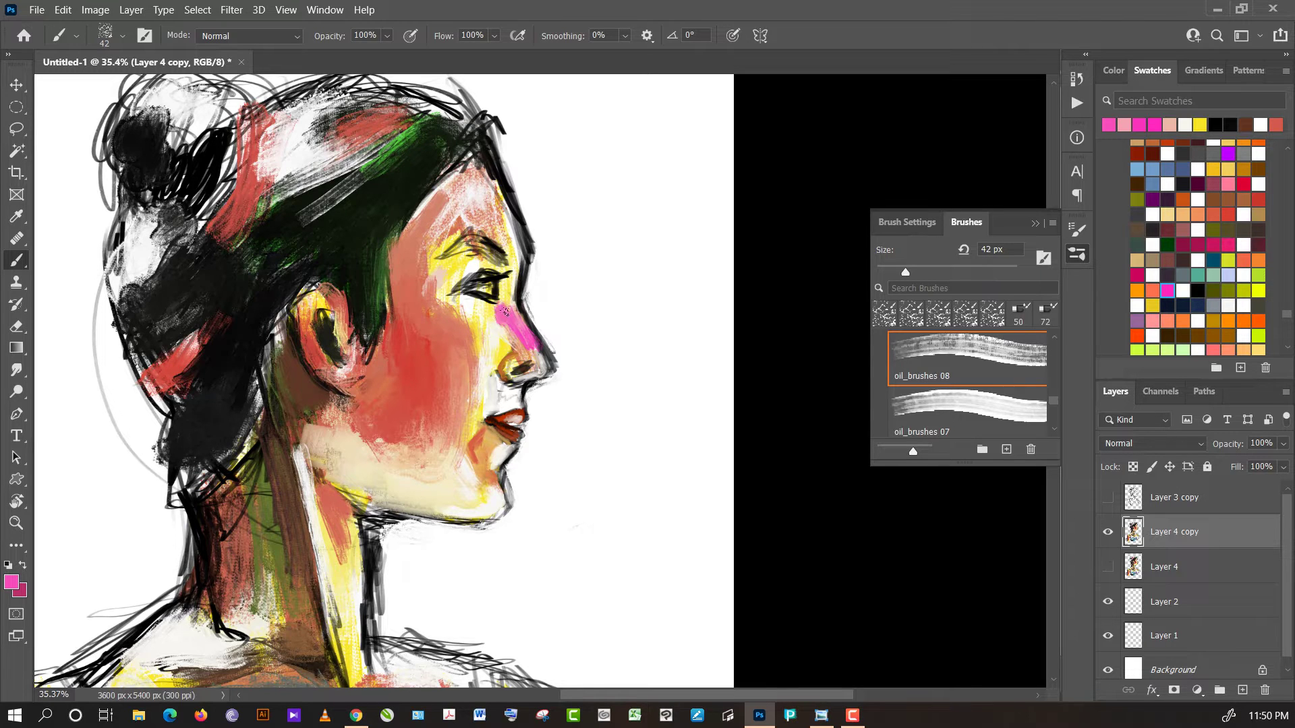
{"action": "left_click", "coordinate": [564, 273], "text": "alt"}
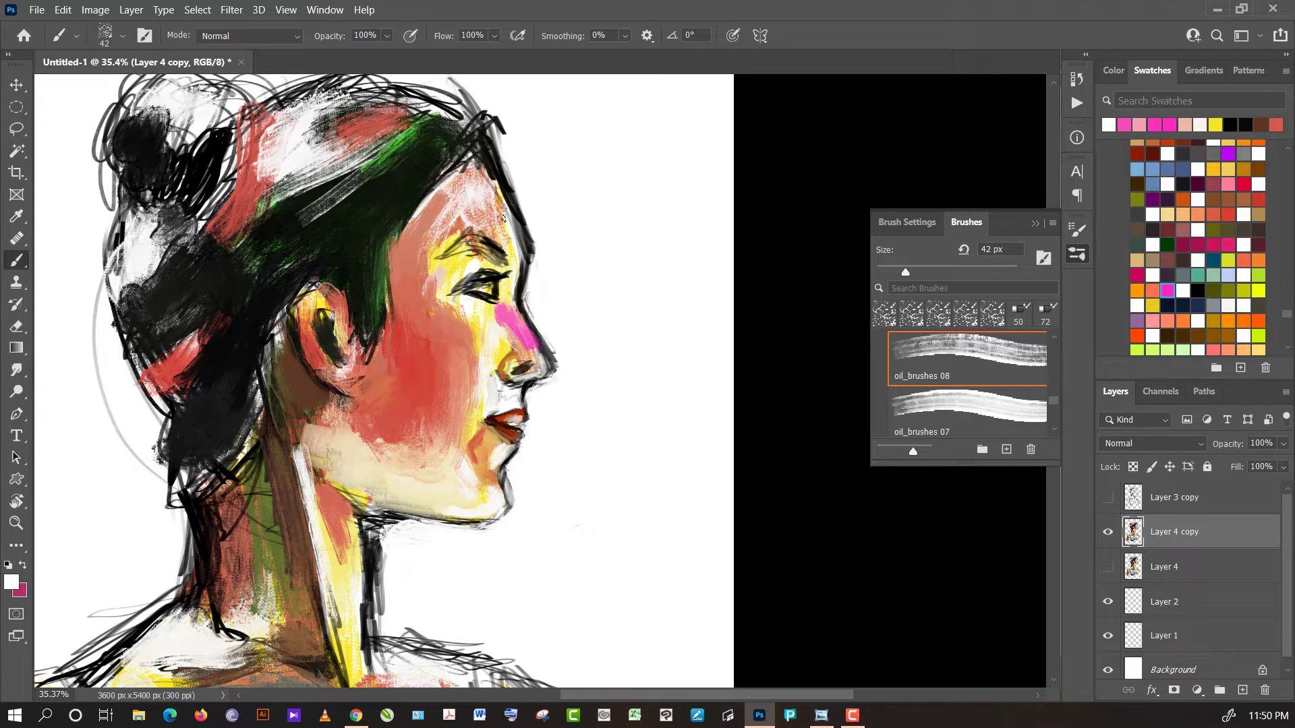
{"action": "mouse_move", "coordinate": [503, 218]}
{"action": "left_mouse_down"}
{"action": "mouse_move", "coordinate": [498, 199]}
{"action": "mouse_move", "coordinate": [509, 231]}
{"action": "left_mouse_up"}
{"action": "mouse_move", "coordinate": [490, 177]}
{"action": "left_mouse_down"}
{"action": "mouse_move", "coordinate": [503, 209]}
{"action": "mouse_move", "coordinate": [479, 160]}
{"action": "mouse_move", "coordinate": [520, 249]}
{"action": "left_mouse_up"}
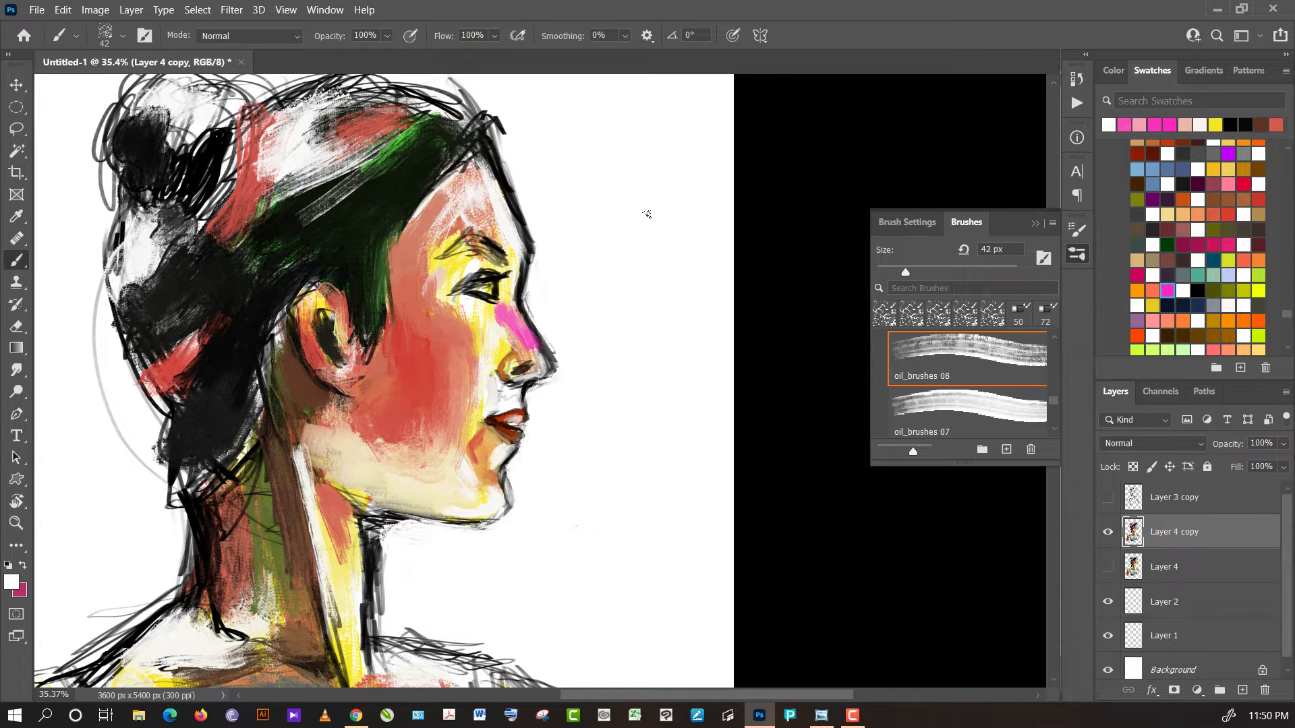
- Thicken and darken the eyebrow, adding a faint light stroke beneath it
{"action": "left_click", "coordinate": [799, 167], "text": "alt"}
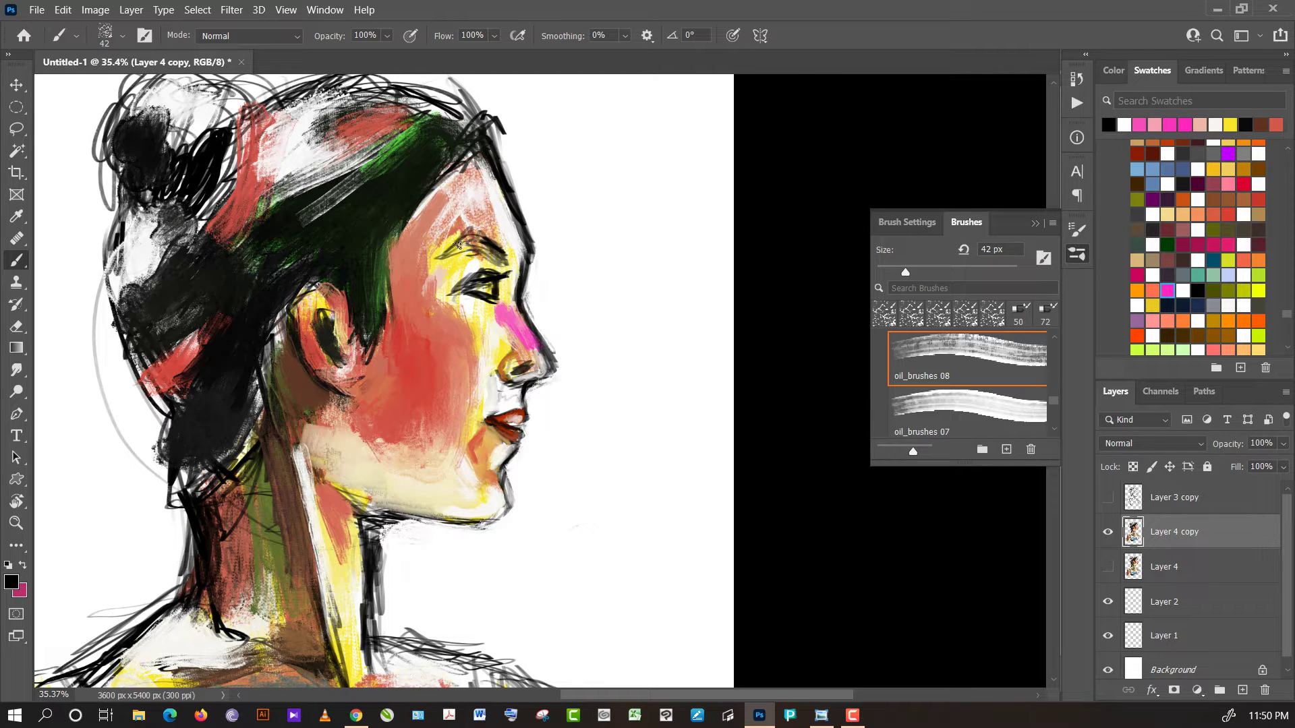
{"action": "mouse_move", "coordinate": [458, 244]}
{"action": "left_mouse_down"}
{"action": "mouse_move", "coordinate": [474, 235]}
{"action": "mouse_move", "coordinate": [499, 255]}
{"action": "left_mouse_up"}
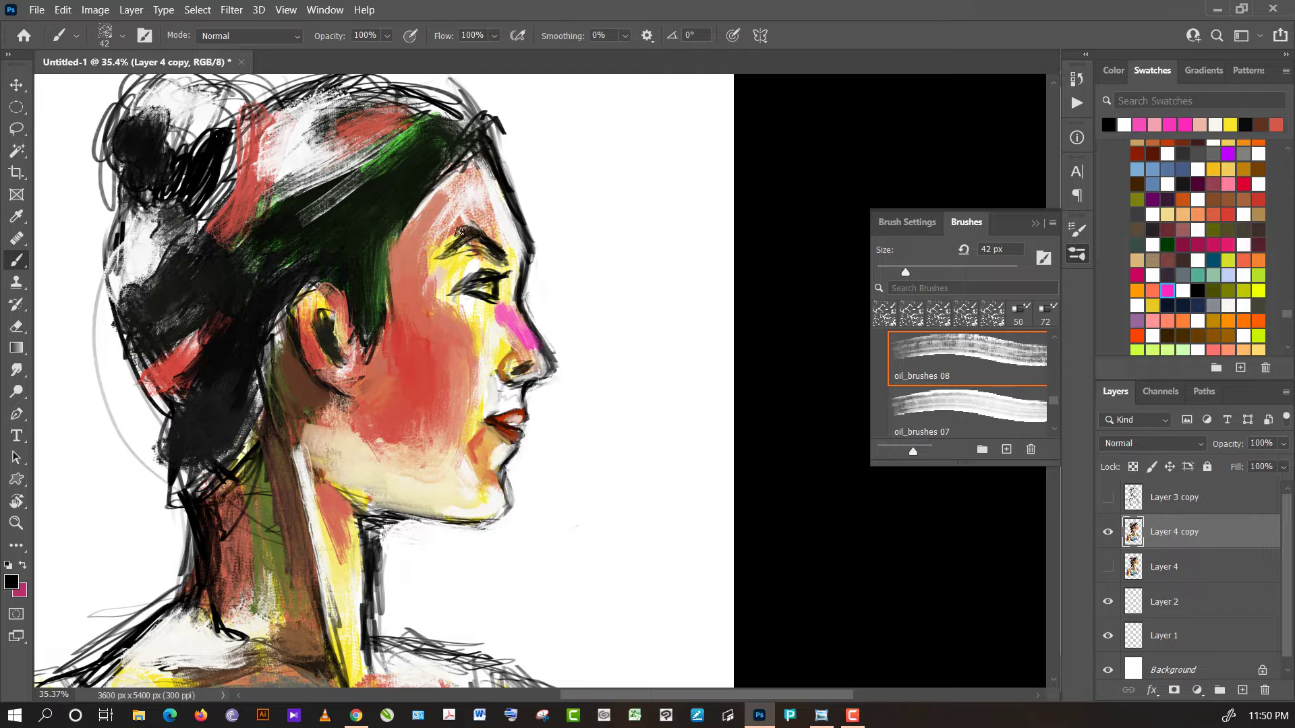
{"action": "left_click_drag", "start_coordinate": [459, 231], "coordinate": [483, 236]}
{"action": "left_click", "coordinate": [413, 300], "text": "alt"}
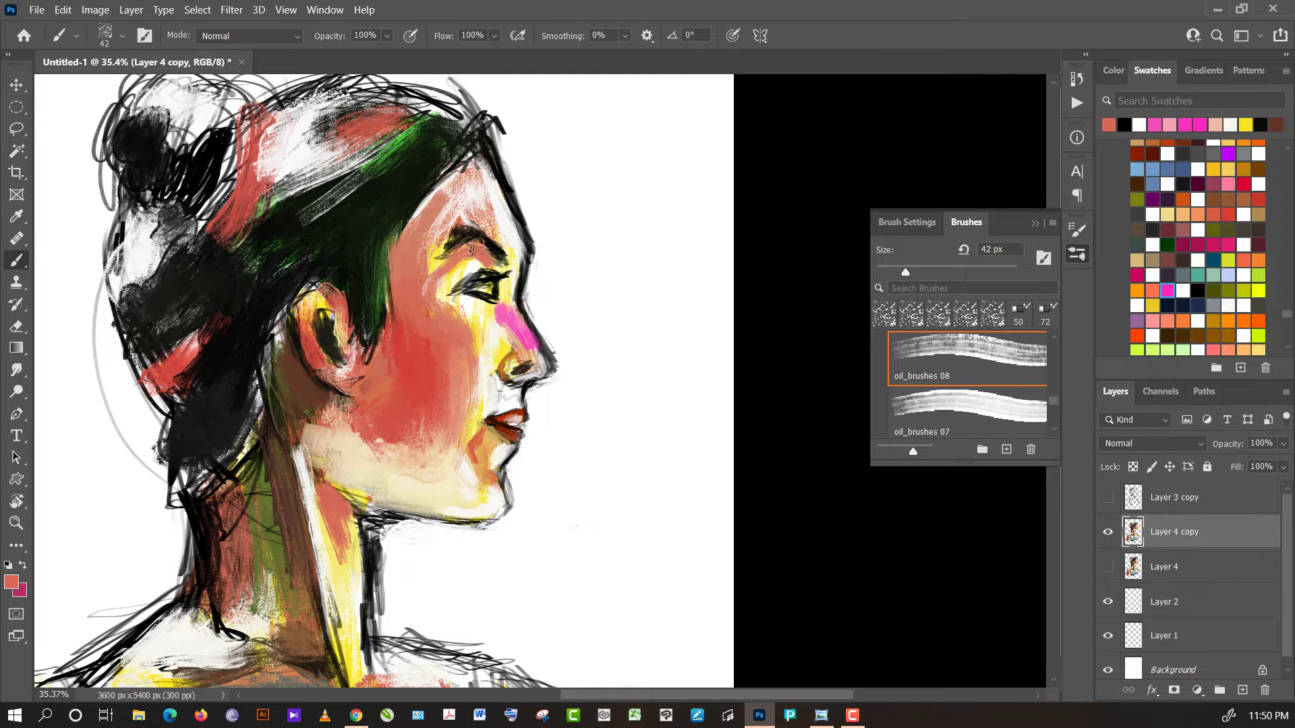
{"action": "left_click", "coordinate": [599, 201], "text": "alt"}
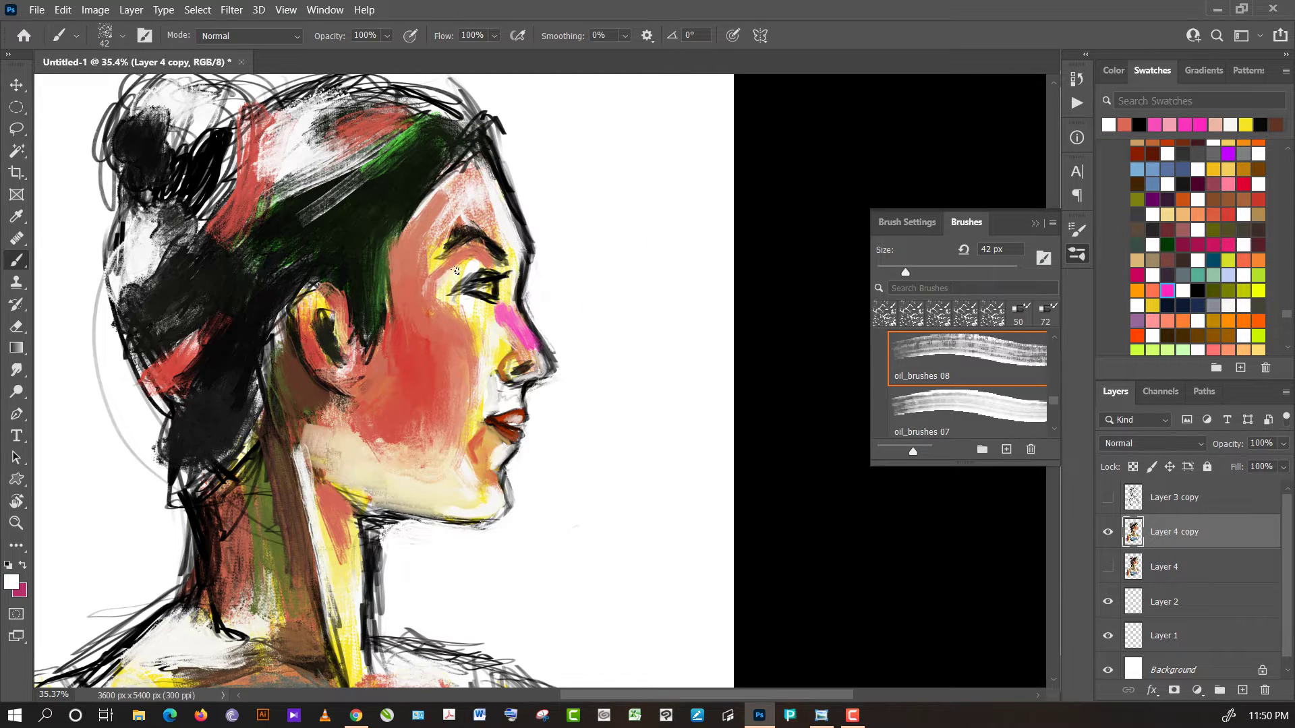
{"action": "mouse_move", "coordinate": [456, 271]}
{"action": "left_mouse_down"}
{"action": "mouse_move", "coordinate": [445, 278]}
{"action": "mouse_move", "coordinate": [408, 239]}
{"action": "mouse_move", "coordinate": [447, 199]}
{"action": "mouse_move", "coordinate": [408, 273]}
{"action": "left_mouse_up"}
- Cover the forehead and temple with salmon and add a dark accent stroke
{"action": "left_click", "coordinate": [411, 289], "text": "alt"}
{"action": "left_click", "coordinate": [432, 220], "text": "alt"}
{"action": "left_click", "coordinate": [413, 294], "text": "alt"}
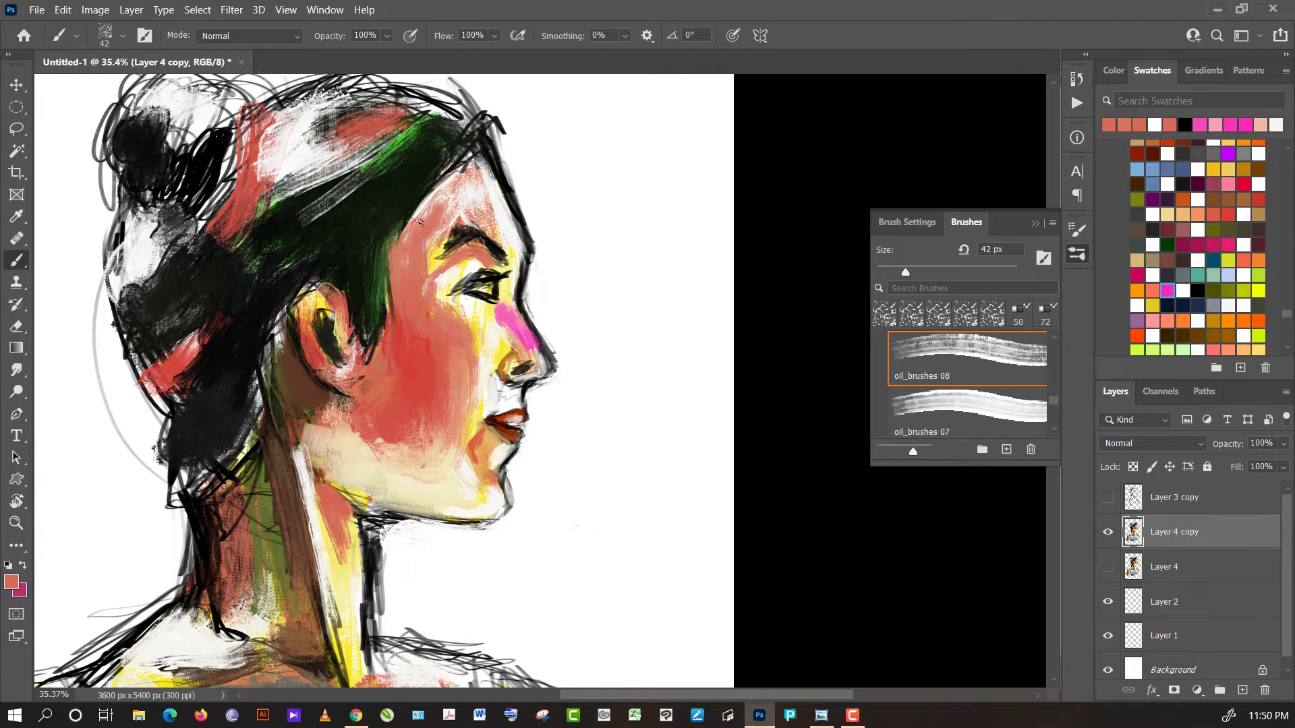
{"action": "left_click", "coordinate": [416, 186], "text": "alt"}
{"action": "mouse_move", "coordinate": [411, 221]}
{"action": "left_mouse_down"}
{"action": "mouse_move", "coordinate": [417, 201]}
{"action": "mouse_move", "coordinate": [409, 228]}
{"action": "mouse_move", "coordinate": [390, 215]}
{"action": "mouse_move", "coordinate": [406, 194]}
{"action": "mouse_move", "coordinate": [437, 212]}
{"action": "left_mouse_up"}
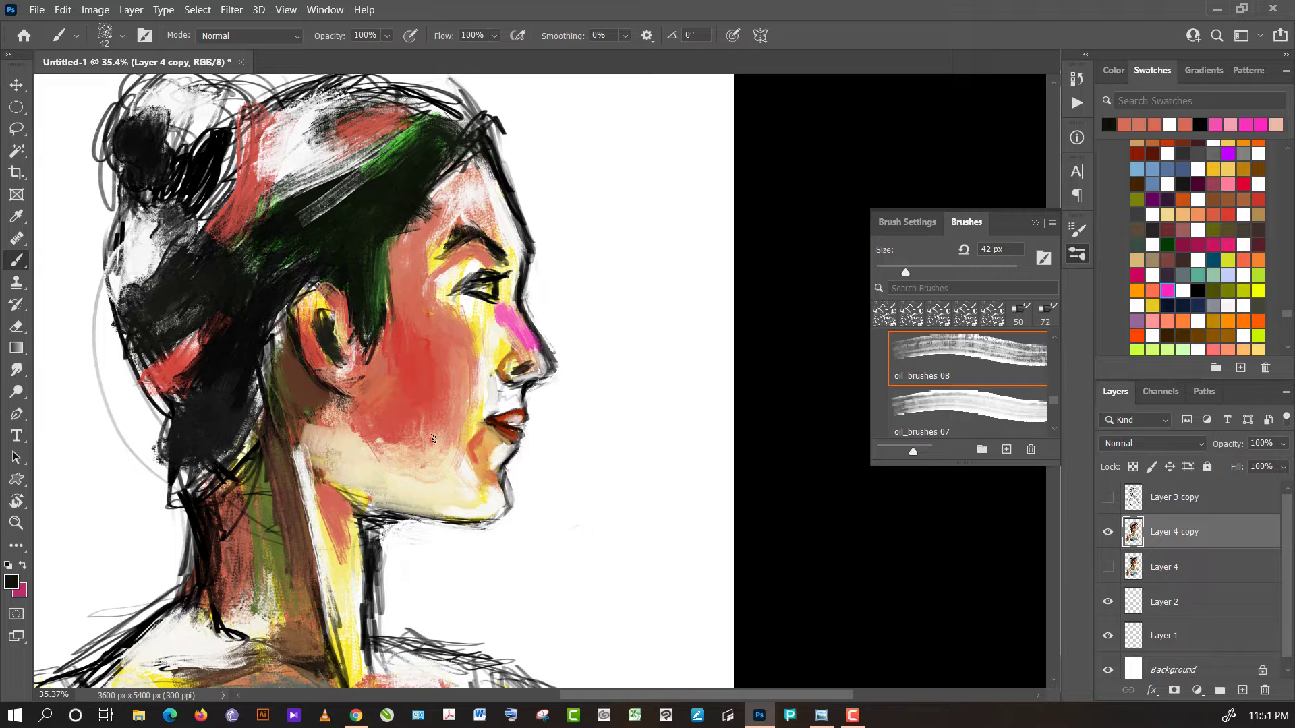
- Lighten the cheek and jaw with peach and select the 50 px Mixer Brush preset
{"action": "left_click", "coordinate": [461, 395], "text": "alt"}
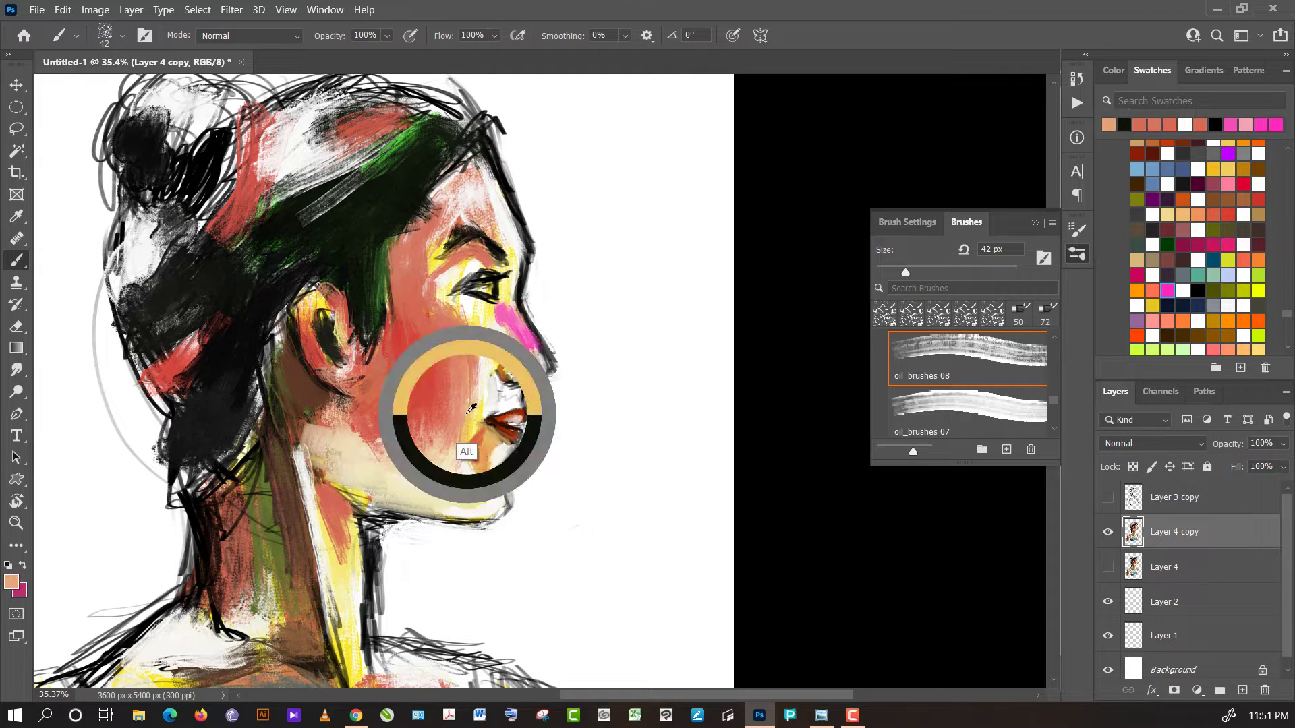
{"action": "mouse_move", "coordinate": [418, 414]}
{"action": "left_mouse_down"}
{"action": "mouse_move", "coordinate": [384, 434]}
{"action": "mouse_move", "coordinate": [423, 436]}
{"action": "left_mouse_up"}
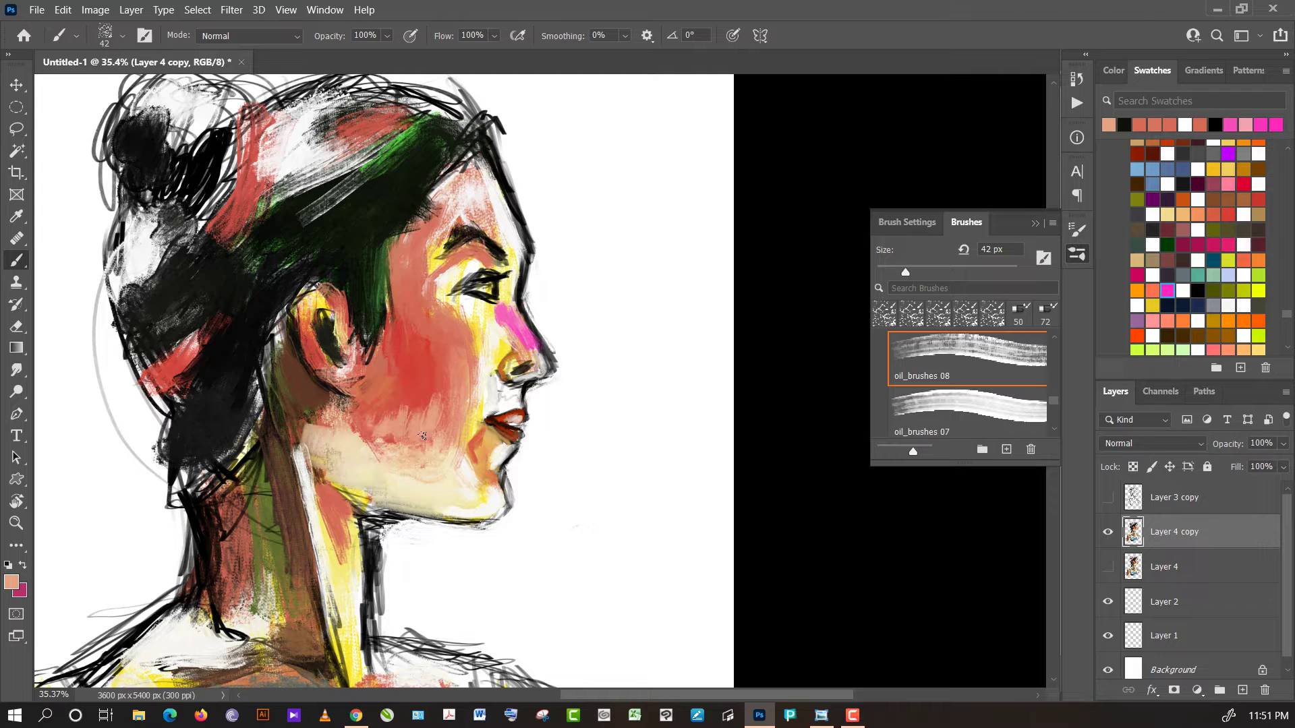
{"action": "left_click", "coordinate": [1015, 311]}
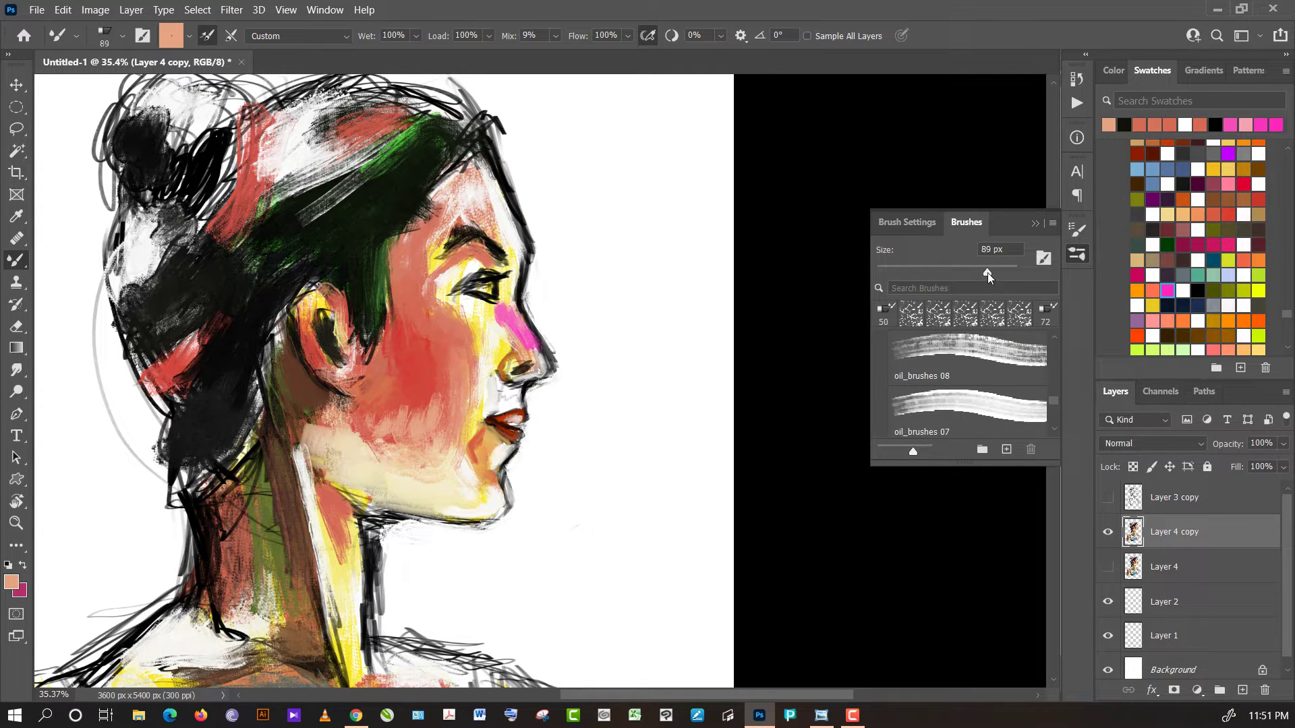
- Blend the cheek near the mouth with the Mixer Brush, smearing it toward lighter cream
{"action": "mouse_move", "coordinate": [426, 362]}
{"action": "left_mouse_down"}
{"action": "mouse_move", "coordinate": [449, 361]}
{"action": "mouse_move", "coordinate": [438, 398]}
{"action": "mouse_move", "coordinate": [458, 357]}
{"action": "mouse_move", "coordinate": [424, 437]}
{"action": "mouse_move", "coordinate": [414, 405]}
{"action": "mouse_move", "coordinate": [394, 416]}
{"action": "mouse_move", "coordinate": [465, 413]}
{"action": "mouse_move", "coordinate": [452, 398]}
{"action": "mouse_move", "coordinate": [453, 427]}
{"action": "mouse_move", "coordinate": [456, 398]}
{"action": "mouse_move", "coordinate": [441, 391]}
{"action": "left_mouse_up"}
{"action": "left_click", "coordinate": [461, 411], "text": "alt"}
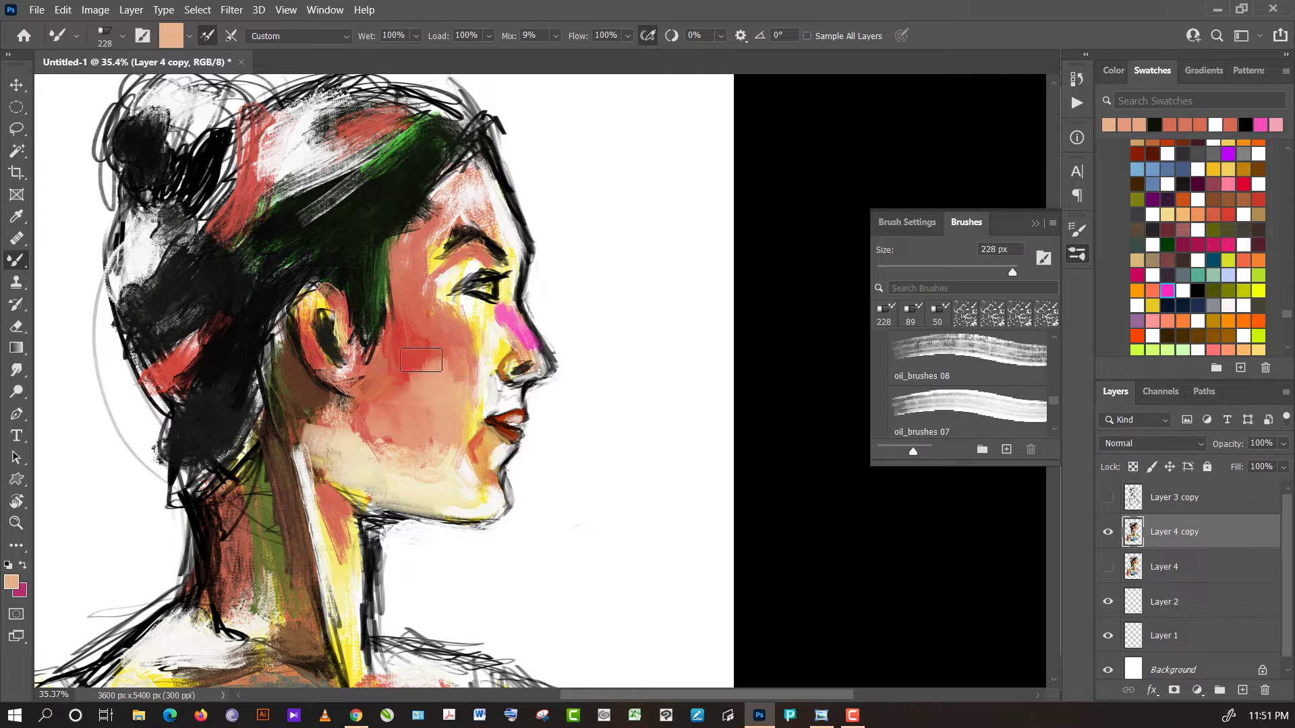
{"action": "left_click", "coordinate": [436, 413], "text": "alt"}
{"action": "left_click", "coordinate": [434, 480], "text": "alt"}
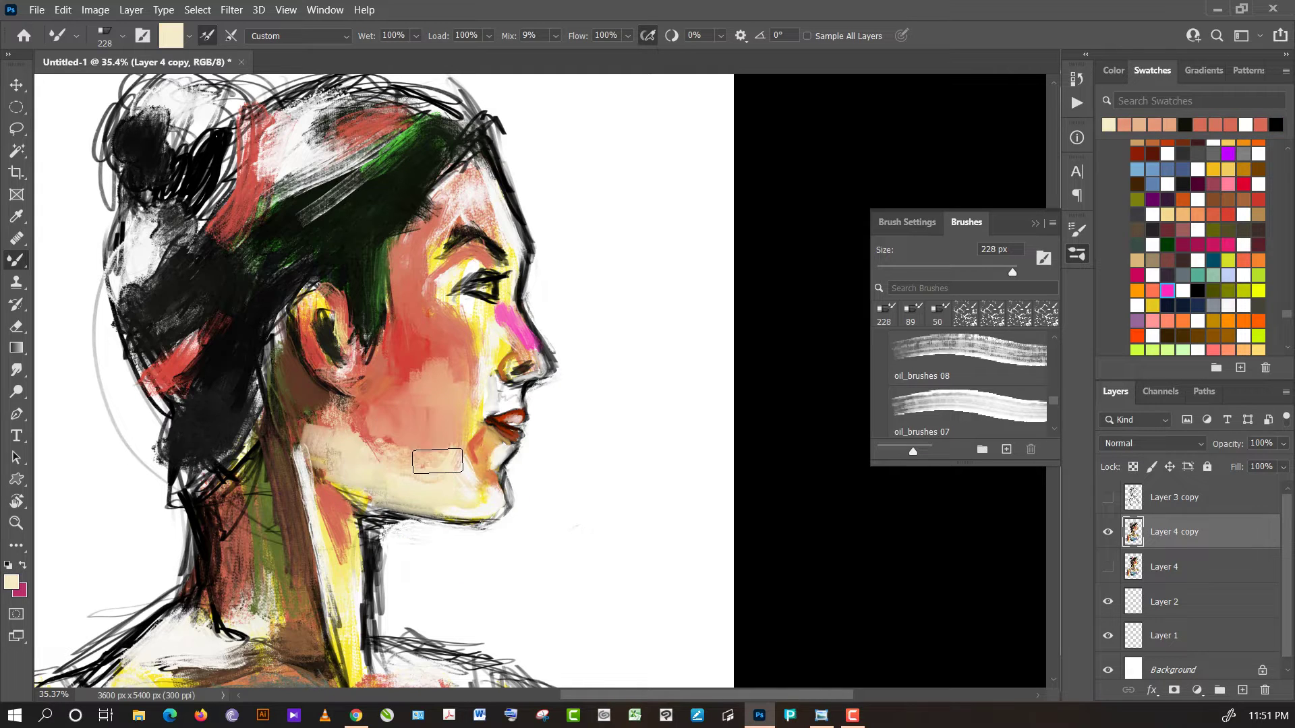
{"action": "left_click", "coordinate": [417, 431], "text": "alt"}
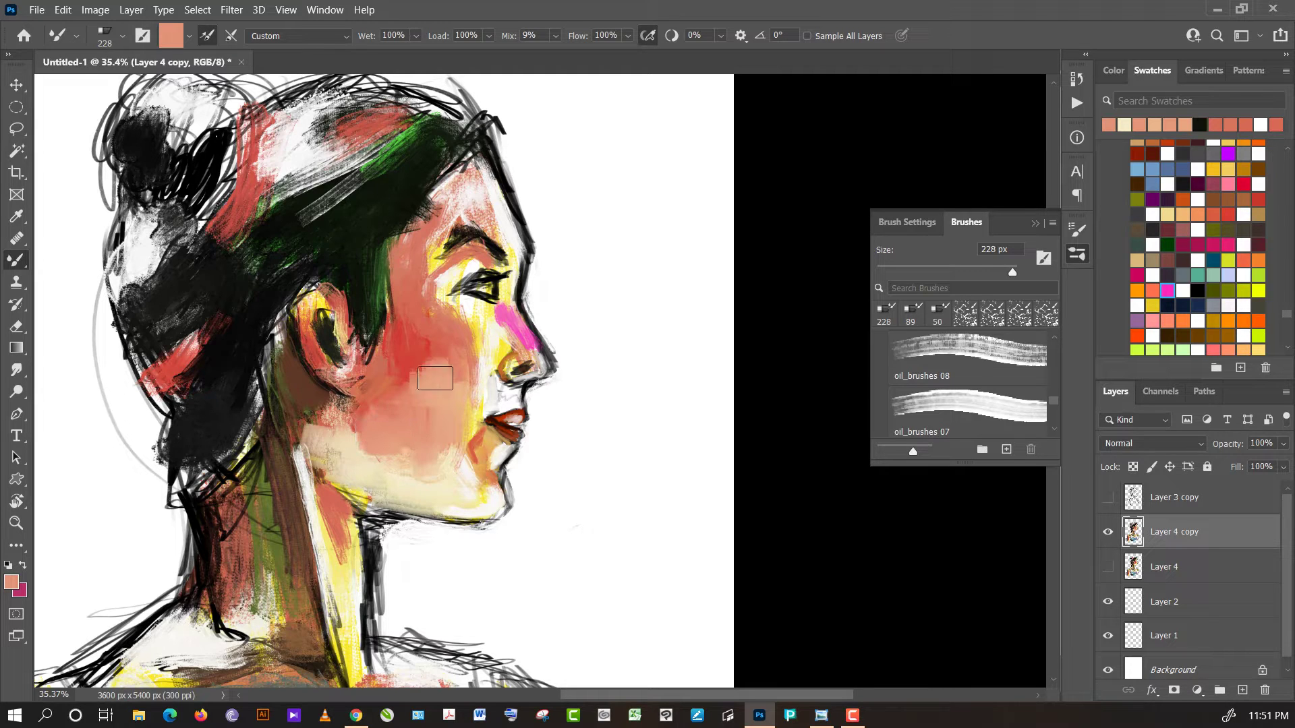
{"action": "left_click", "coordinate": [486, 340], "text": "alt"}
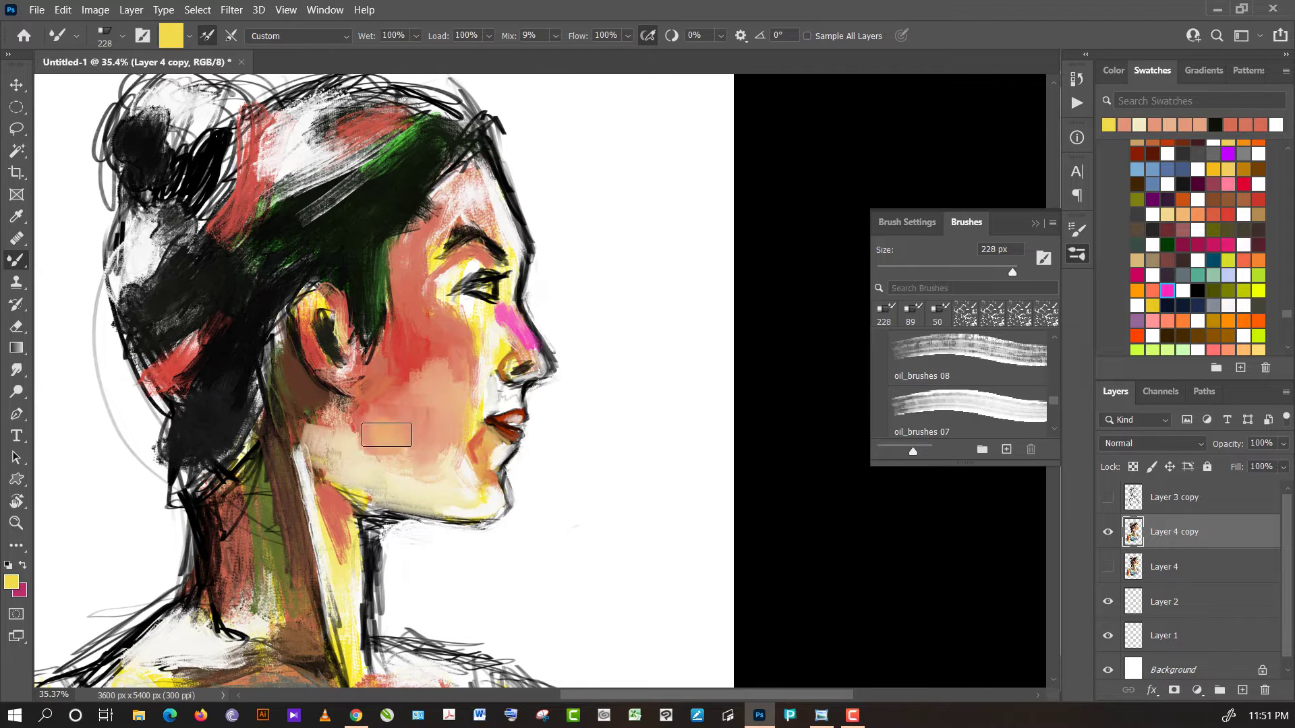
{"action": "mouse_move", "coordinate": [386, 434]}
{"action": "left_mouse_down"}
{"action": "mouse_move", "coordinate": [376, 439]}
{"action": "mouse_move", "coordinate": [395, 463]}
{"action": "left_mouse_up"}
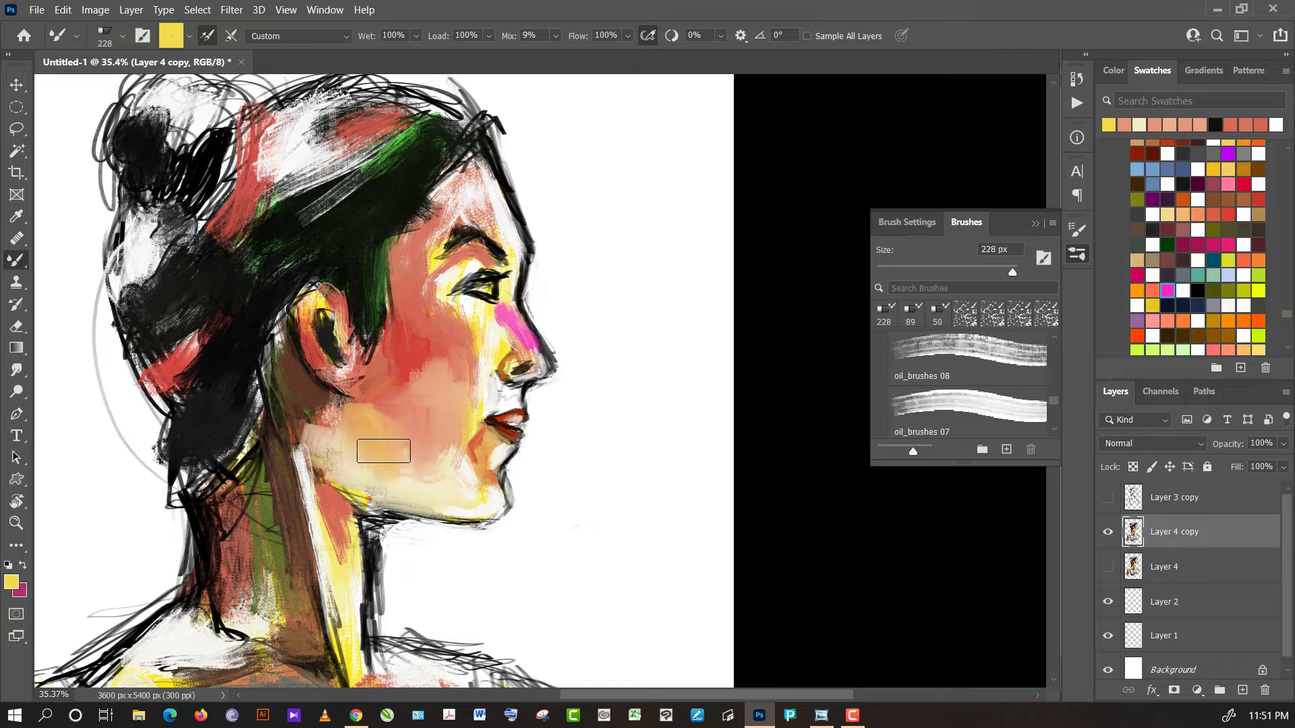
- Blend salmon red into the lower cheek and jaw, then cover the red jaw with cream
{"action": "left_click", "coordinate": [387, 408], "text": "alt"}
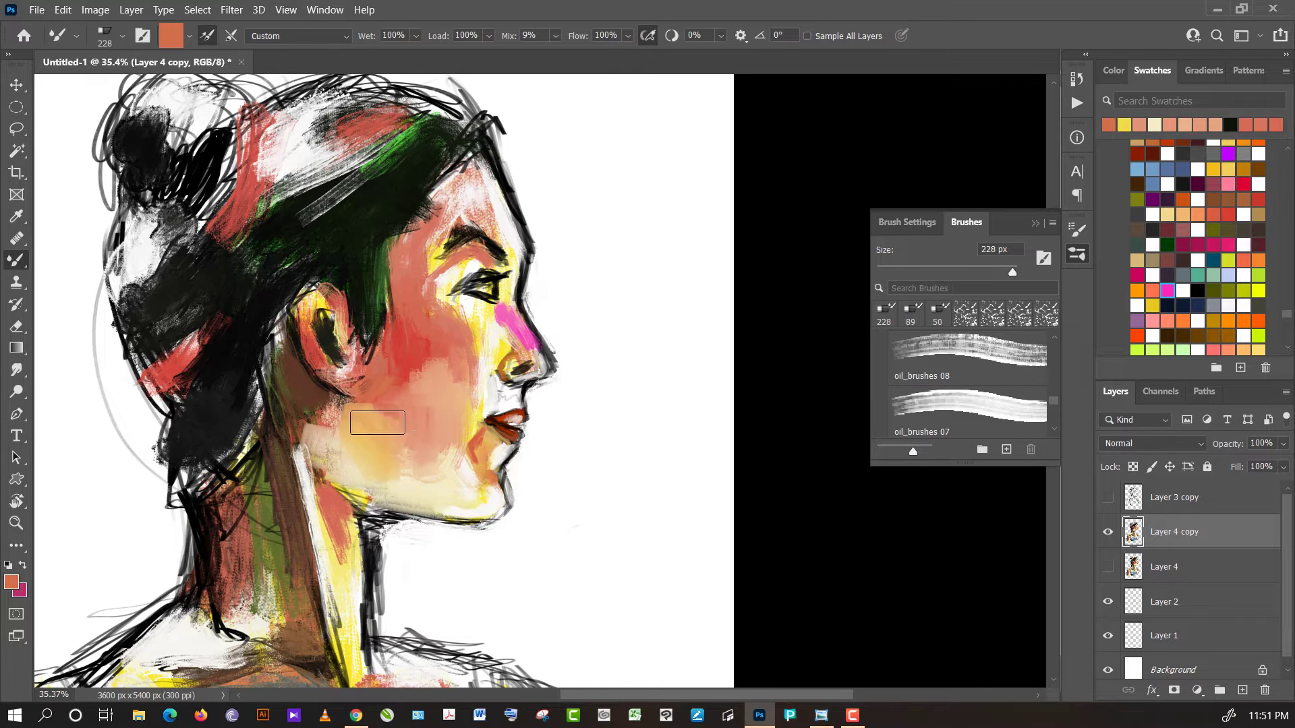
{"action": "left_click", "coordinate": [404, 374], "text": "alt"}
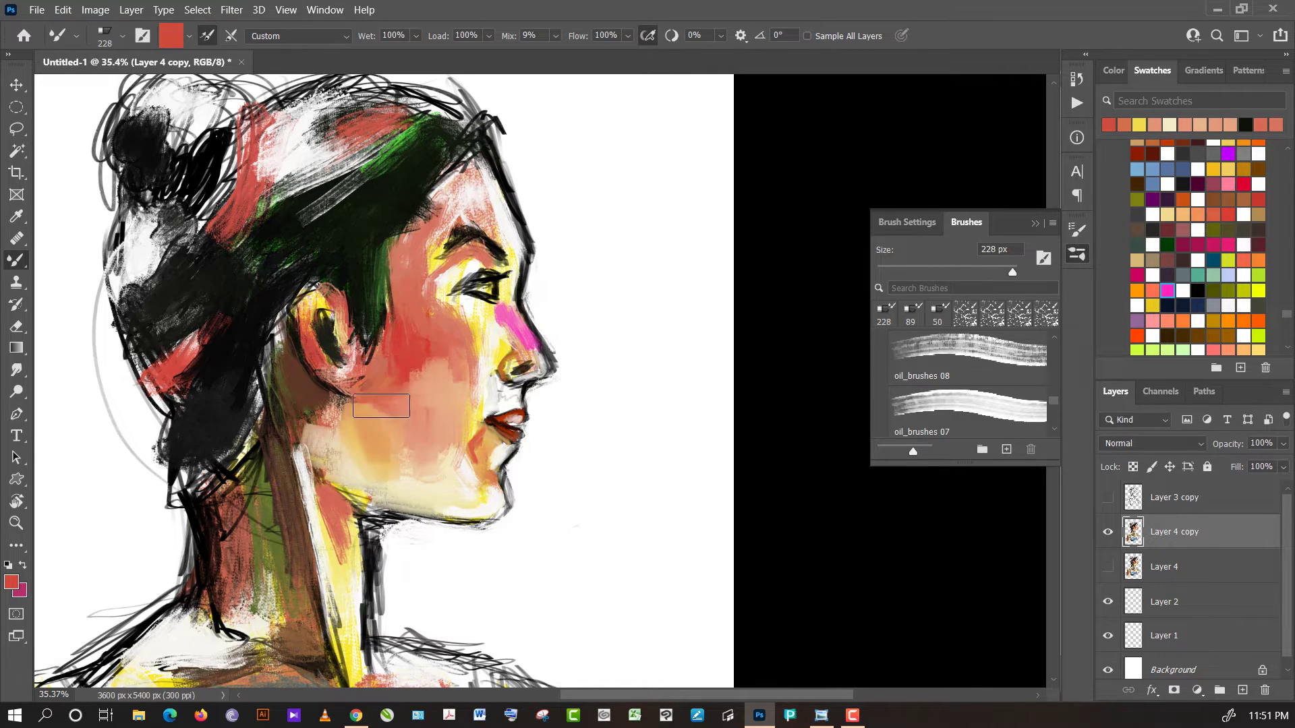
{"action": "mouse_move", "coordinate": [371, 405]}
{"action": "left_mouse_down"}
{"action": "mouse_move", "coordinate": [402, 449]}
{"action": "mouse_move", "coordinate": [375, 434]}
{"action": "mouse_move", "coordinate": [344, 462]}
{"action": "mouse_move", "coordinate": [353, 448]}
{"action": "mouse_move", "coordinate": [381, 468]}
{"action": "mouse_move", "coordinate": [404, 457]}
{"action": "mouse_move", "coordinate": [389, 423]}
{"action": "mouse_move", "coordinate": [404, 405]}
{"action": "mouse_move", "coordinate": [416, 425]}
{"action": "mouse_move", "coordinate": [434, 411]}
{"action": "mouse_move", "coordinate": [432, 340]}
{"action": "mouse_move", "coordinate": [431, 377]}
{"action": "mouse_move", "coordinate": [431, 358]}
{"action": "mouse_move", "coordinate": [496, 351]}
{"action": "mouse_move", "coordinate": [523, 325]}
{"action": "mouse_move", "coordinate": [530, 353]}
{"action": "left_mouse_up"}
{"action": "left_click", "coordinate": [381, 487], "text": "alt"}
{"action": "left_click", "coordinate": [412, 491], "text": "alt"}
{"action": "left_click", "coordinate": [389, 424], "text": "alt"}
{"action": "left_click", "coordinate": [432, 339], "text": "alt"}
{"action": "left_click", "coordinate": [458, 357], "text": "alt"}
{"action": "left_click", "coordinate": [498, 334], "text": "alt"}
- At 72 px, smear orange over the nose tip and soften its magenta to lighter pink
{"action": "key", "text": "bracketleft"}
{"action": "key", "text": "bracketleft"}
{"action": "key", "text": "bracketleft"}
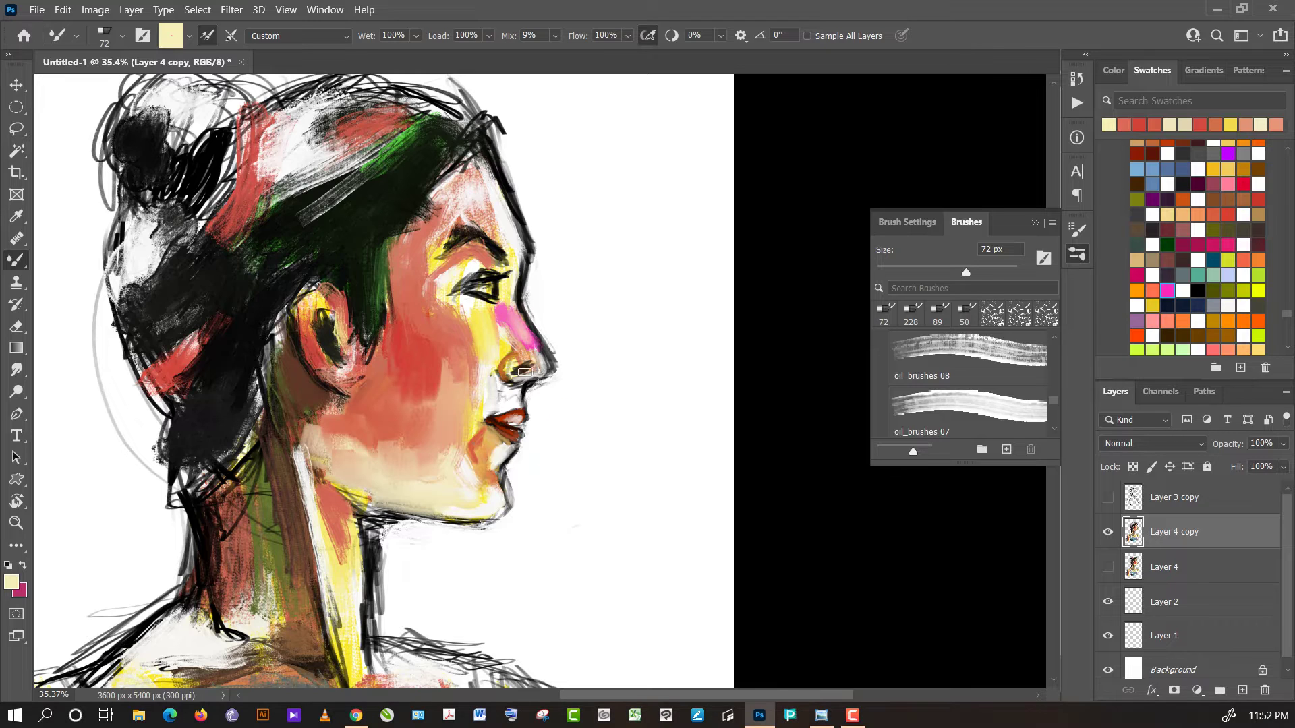
{"action": "left_click", "coordinate": [526, 371], "text": "alt"}
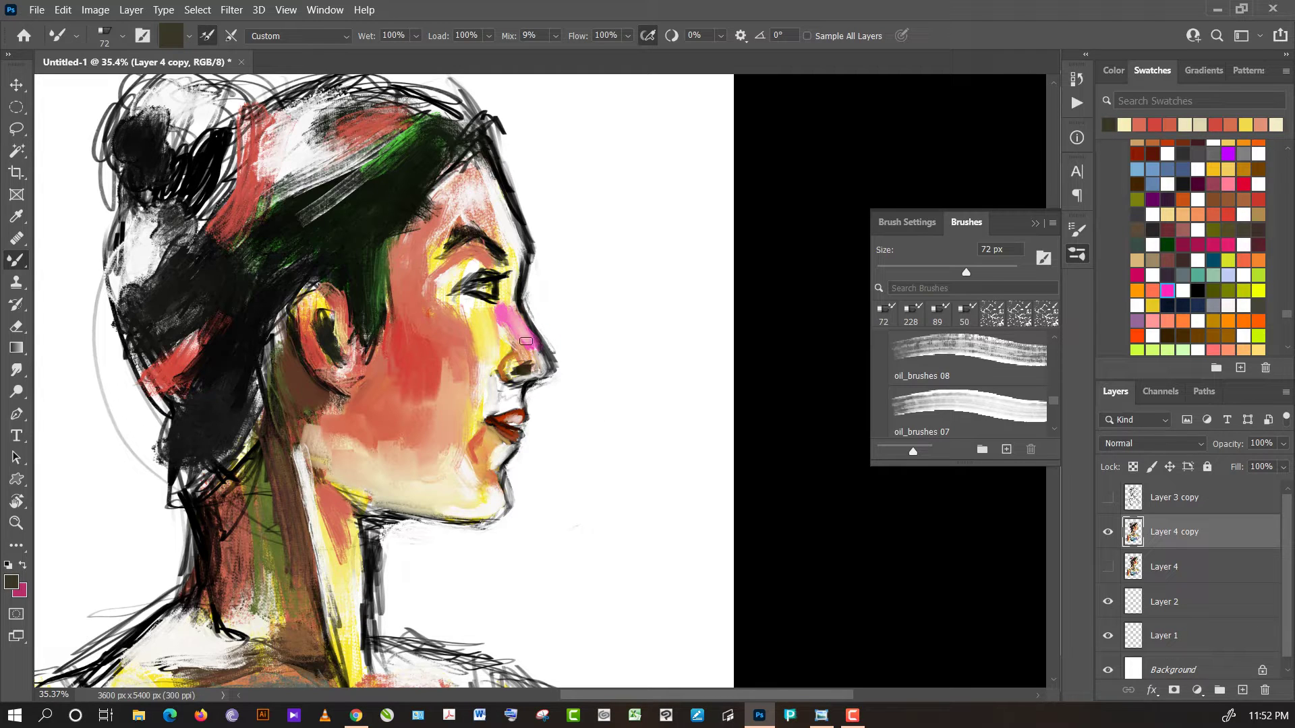
{"action": "left_click", "coordinate": [518, 353], "text": "alt"}
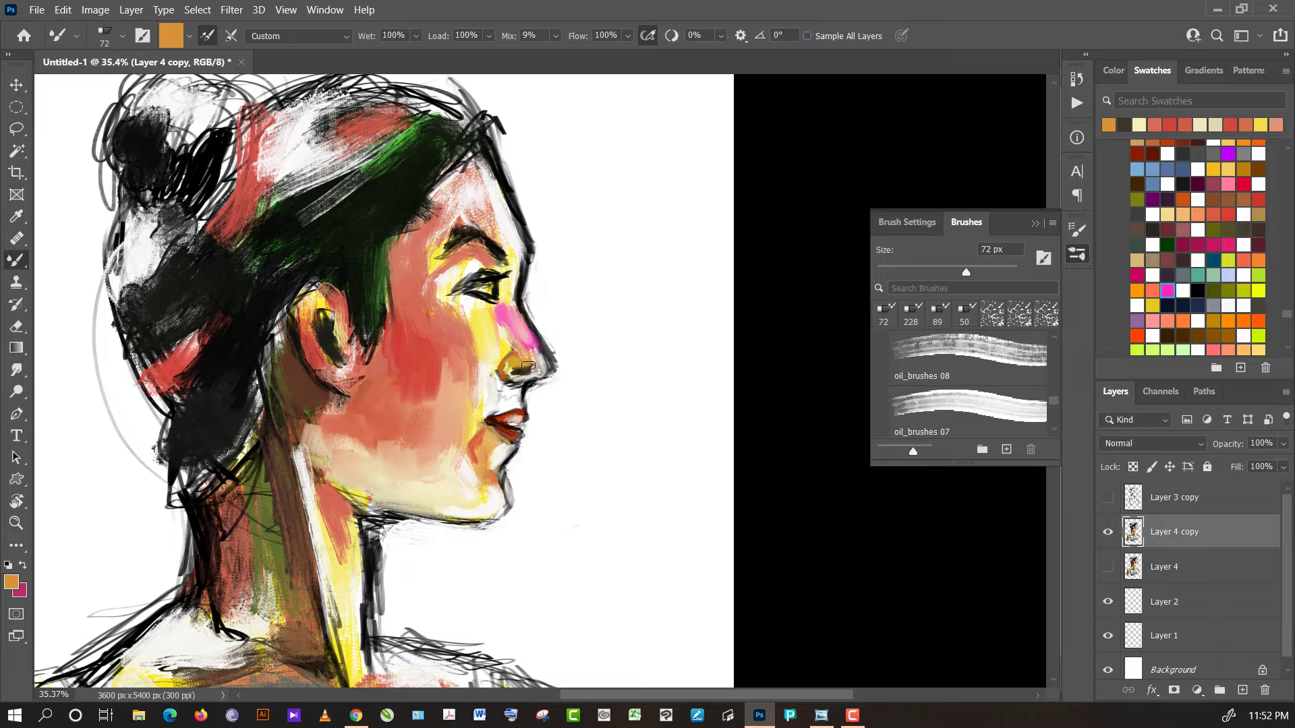
{"action": "left_click_drag", "start_coordinate": [524, 364], "coordinate": [535, 348]}
{"action": "left_click", "coordinate": [597, 347], "text": "alt"}
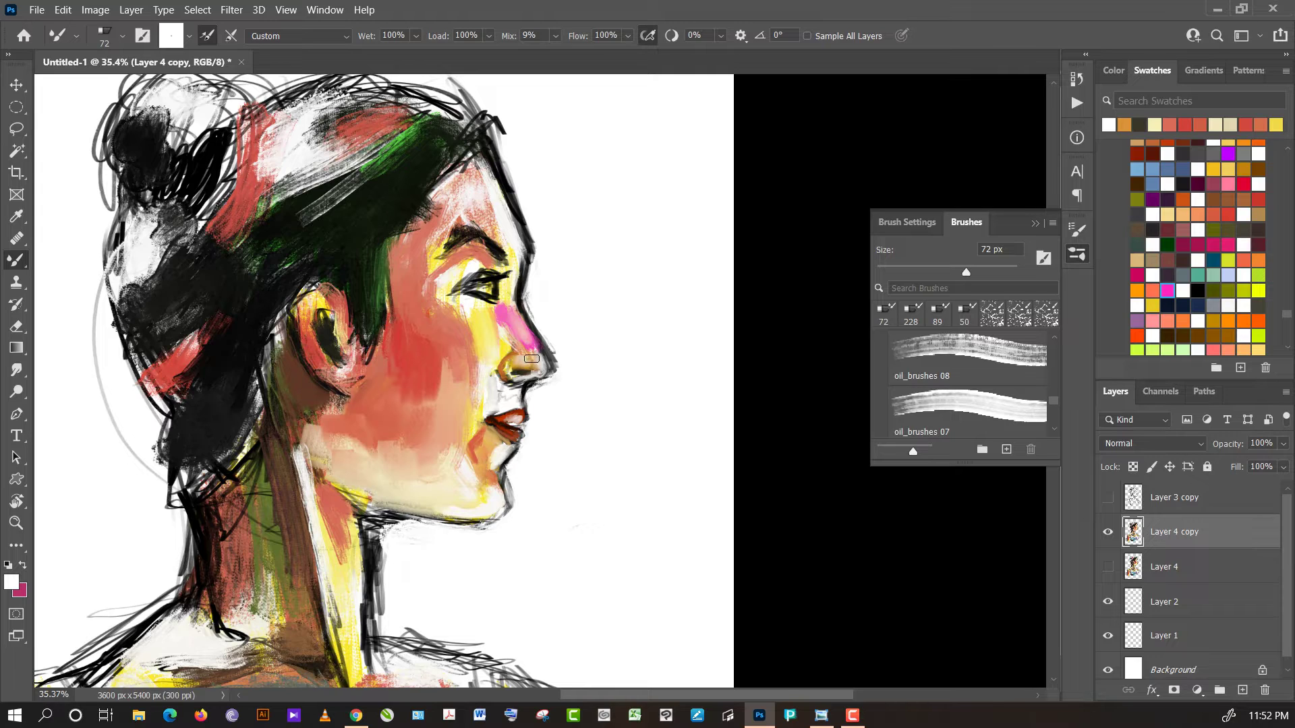
{"action": "left_click_drag", "start_coordinate": [513, 331], "coordinate": [516, 337]}
{"action": "left_click", "coordinate": [507, 334], "text": "alt"}
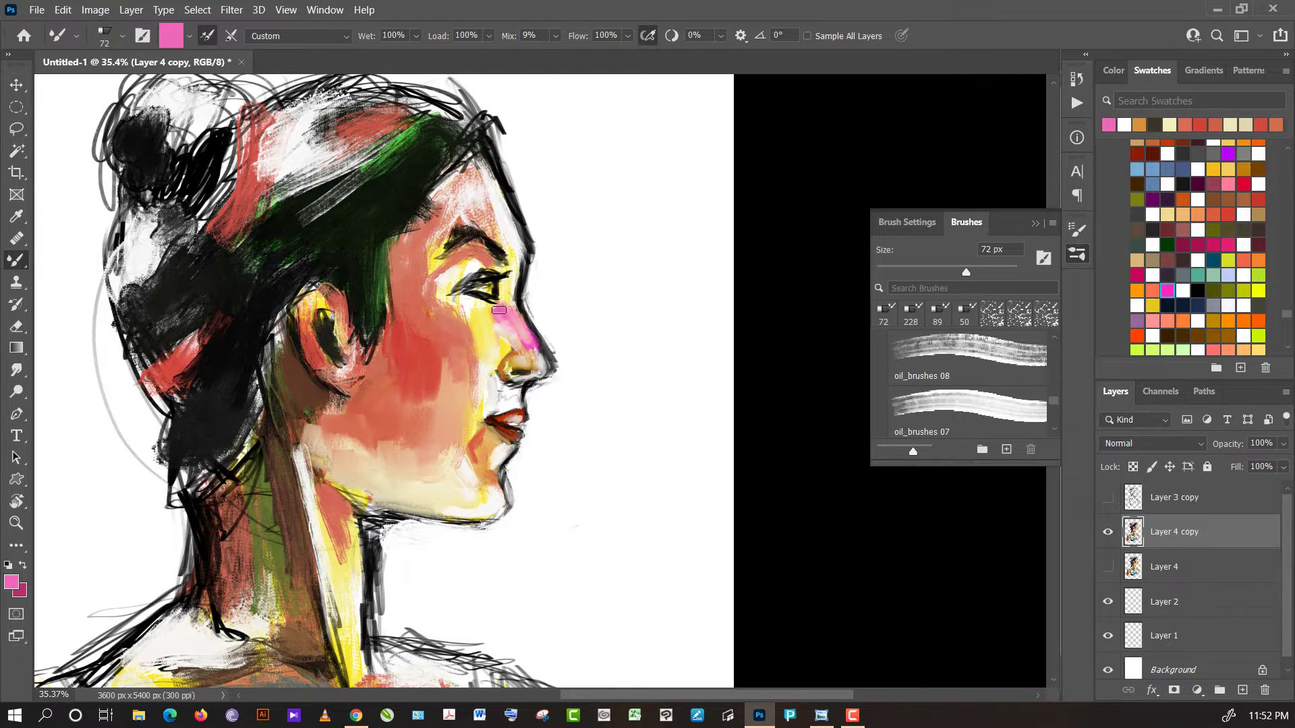
{"action": "left_click", "coordinate": [916, 272]}
{"action": "left_click", "coordinate": [760, 246], "text": "alt"}
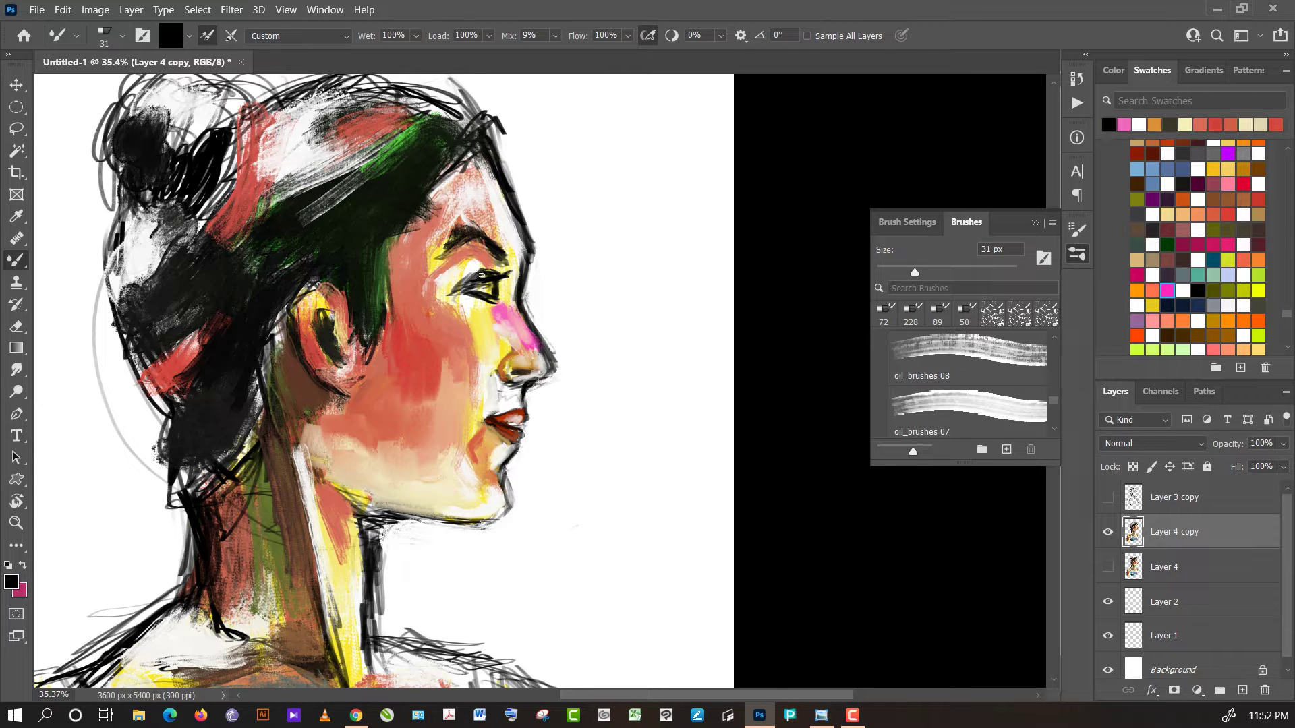
- Darken the line near the eye with black and dark olive tones
{"action": "left_click_drag", "start_coordinate": [481, 275], "coordinate": [476, 285]}
{"action": "left_click", "coordinate": [601, 234], "text": "alt"}
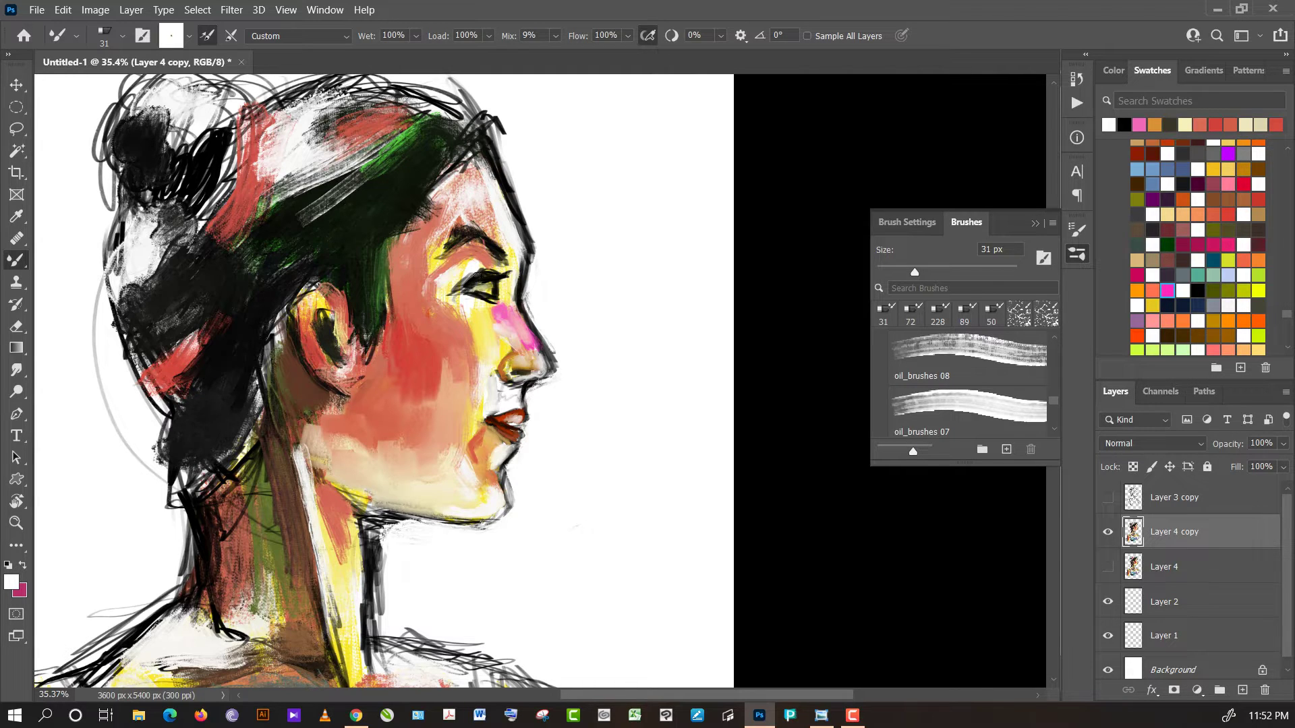
{"action": "left_click", "coordinate": [468, 288], "text": "alt"}
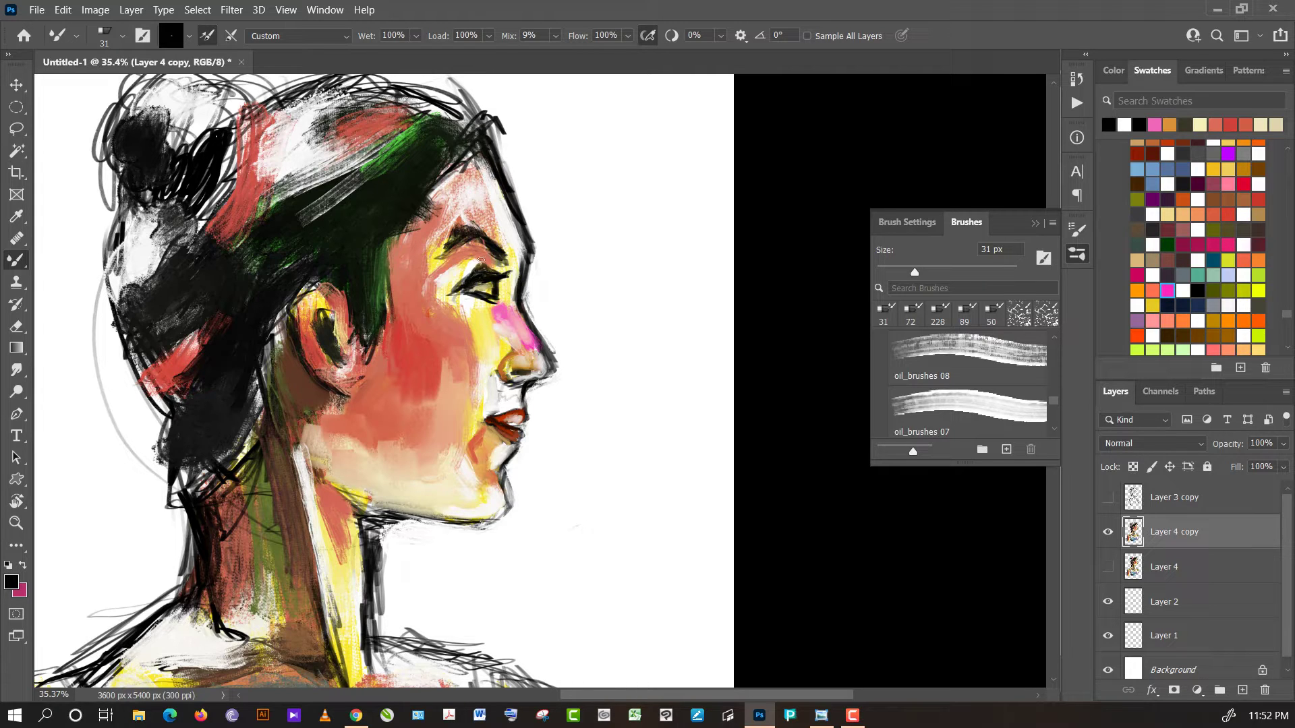
{"action": "left_click", "coordinate": [478, 260], "text": "alt"}
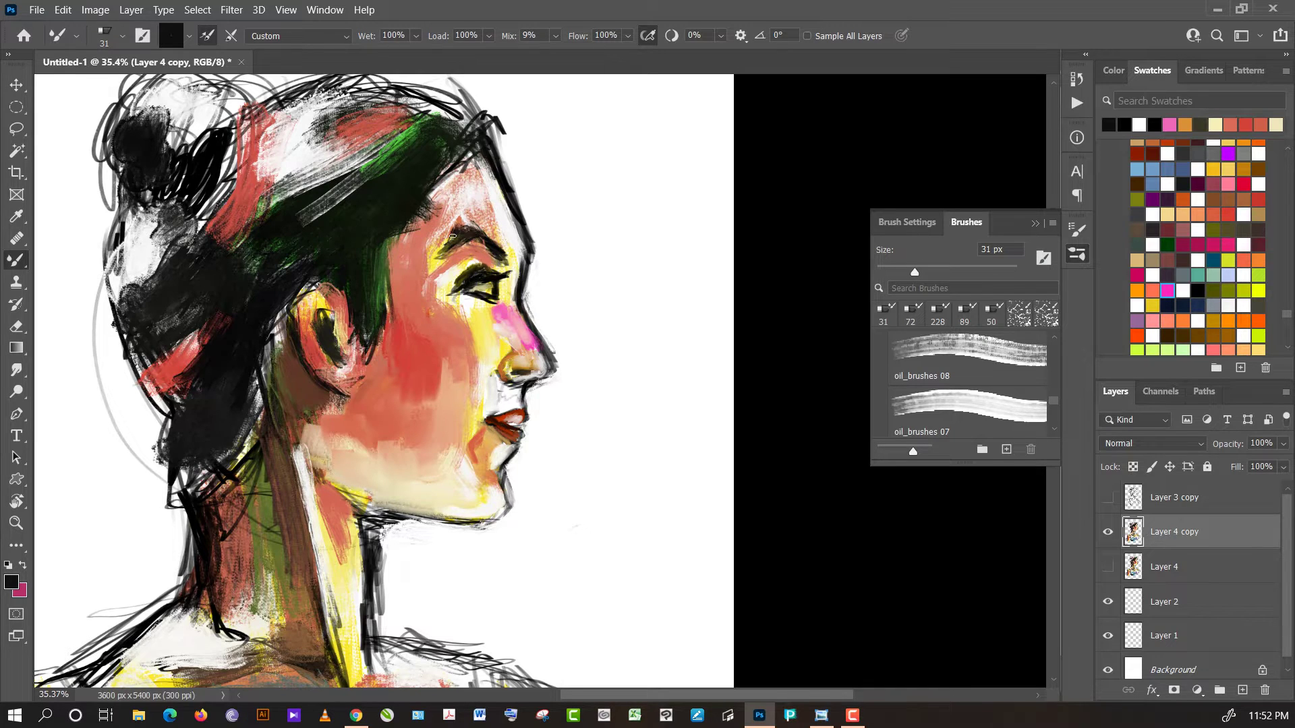
{"action": "left_click", "coordinate": [454, 235], "text": "alt"}
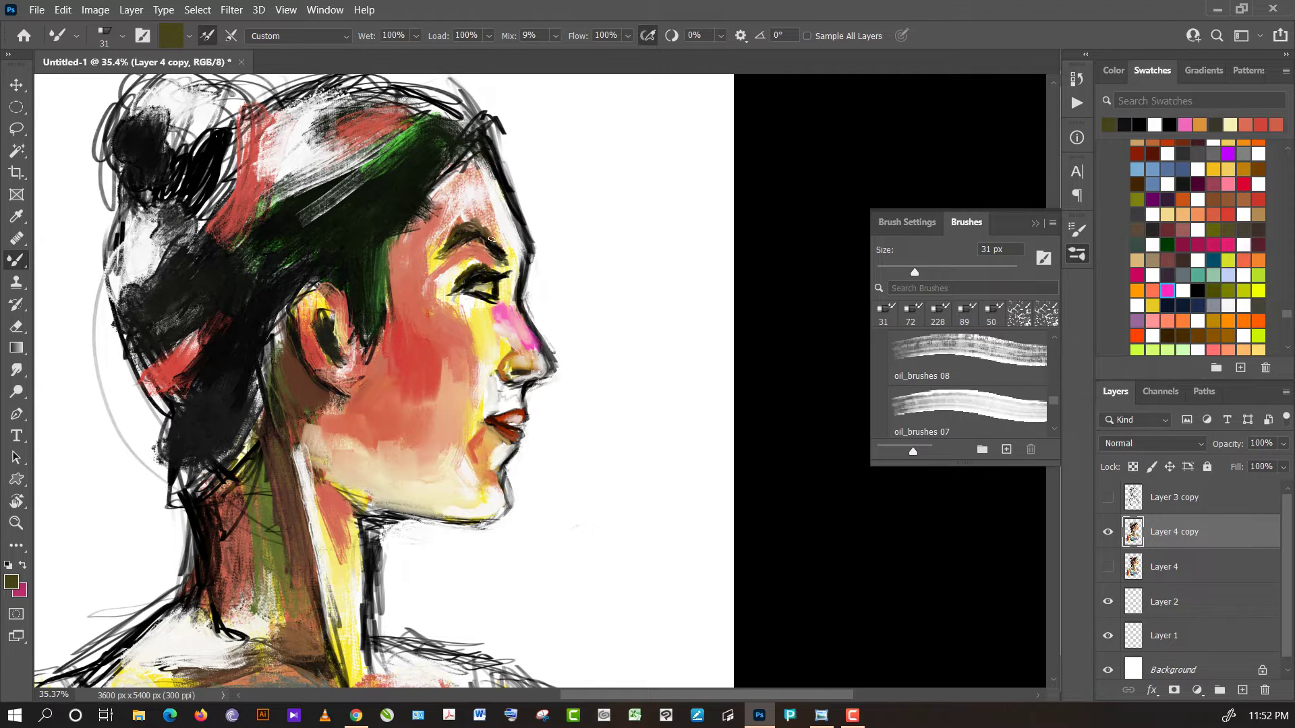
{"action": "left_click", "coordinate": [779, 150], "text": "alt"}
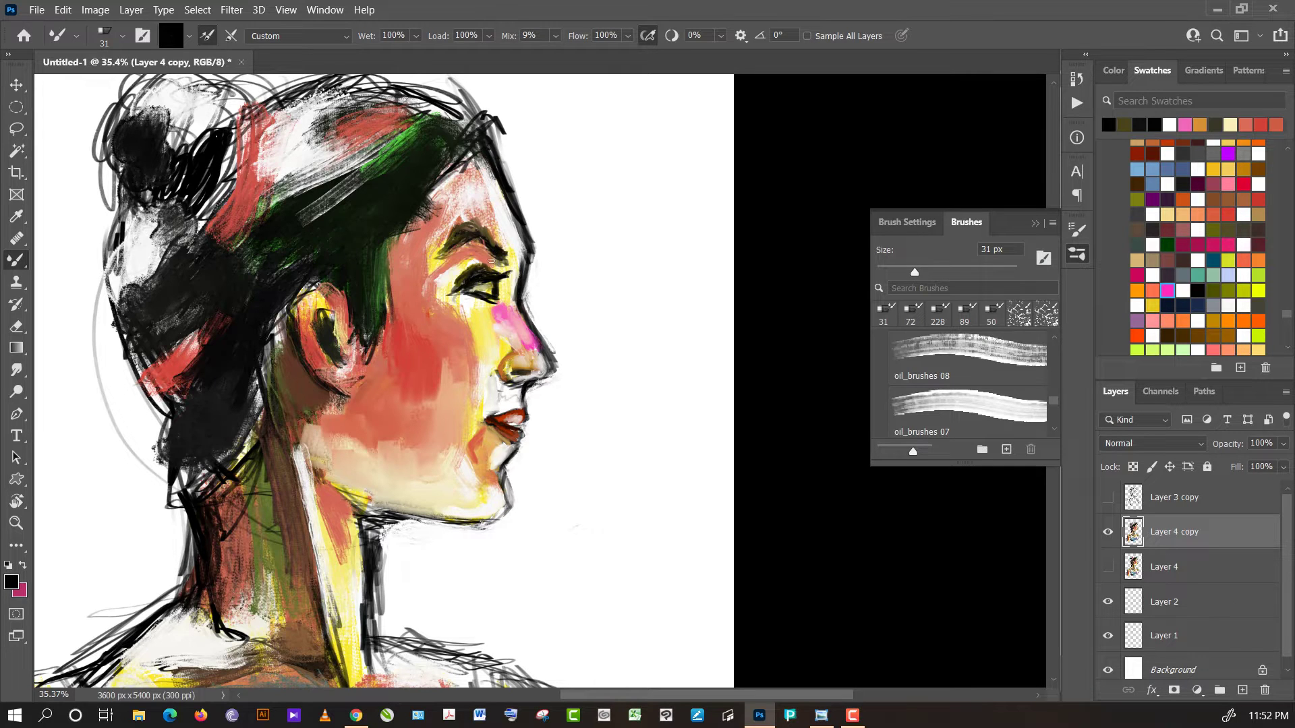
- Try salmon, white, dark brown and green, settling on red with a 102 px brush
{"action": "left_click", "coordinate": [494, 261], "text": "alt"}
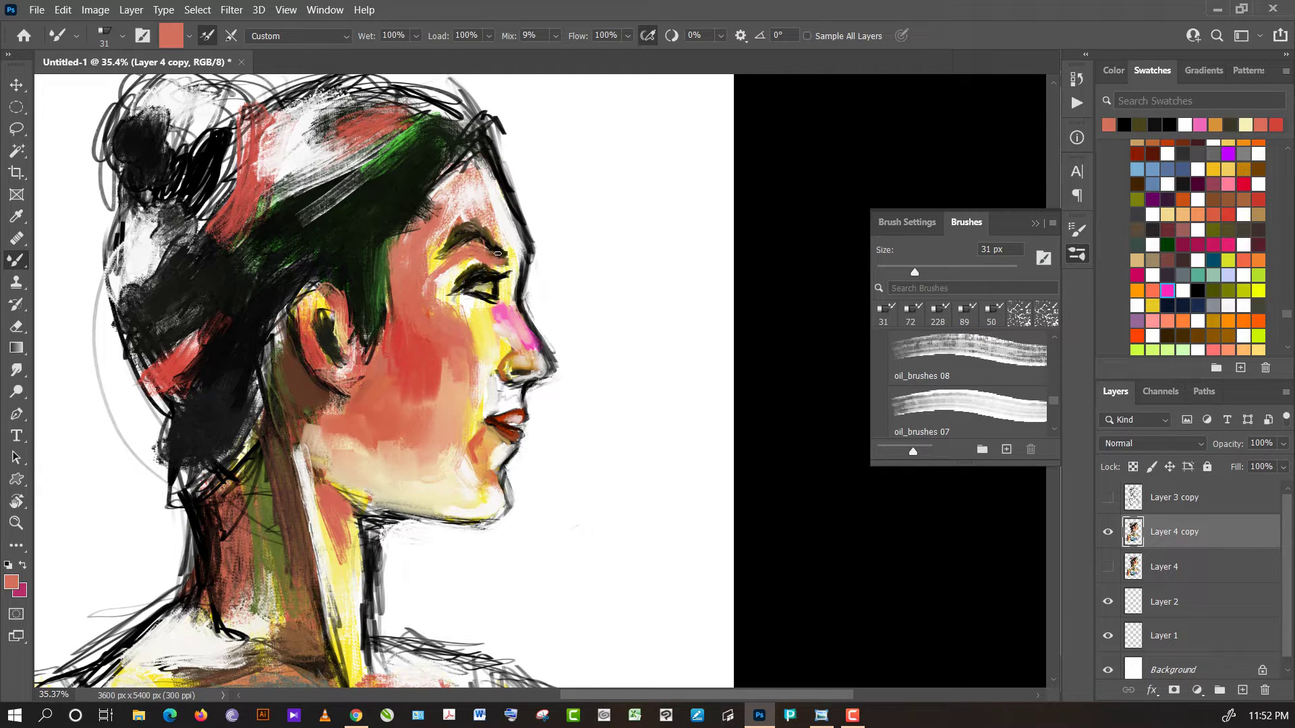
{"action": "left_click", "coordinate": [563, 214], "text": "alt"}
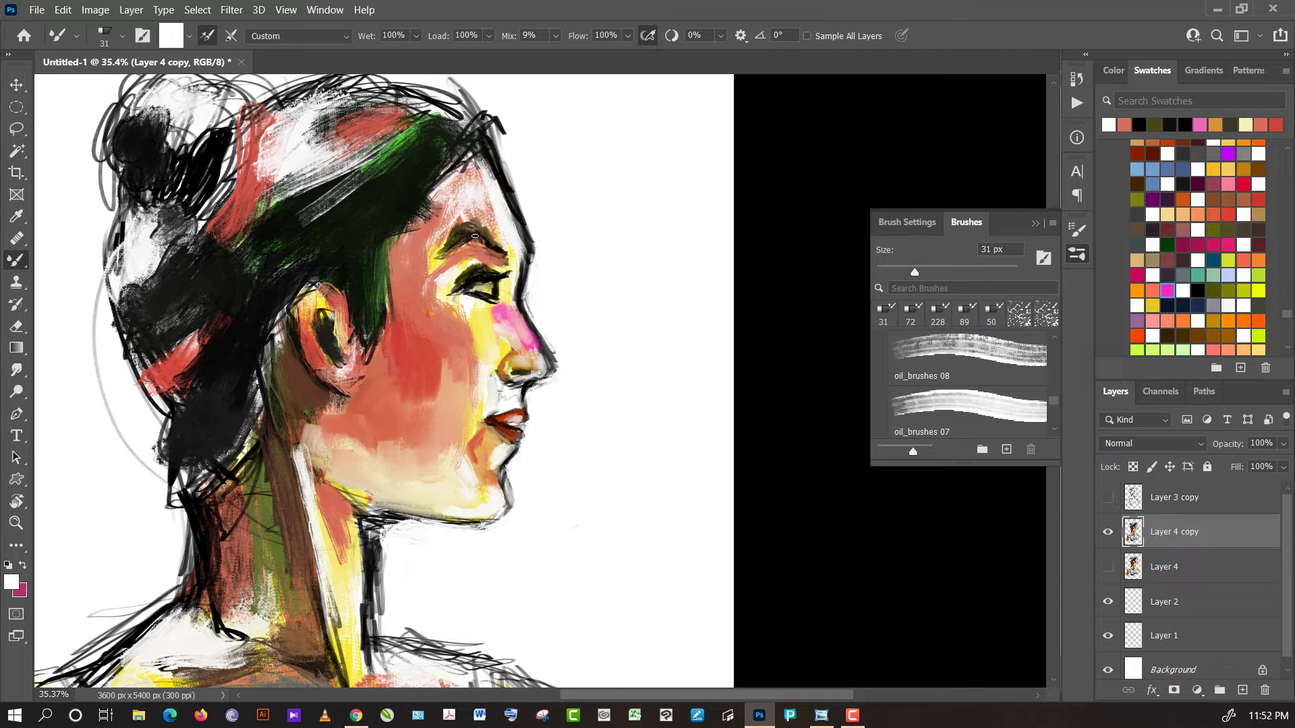
{"action": "left_click", "coordinate": [474, 236], "text": "alt"}
{"action": "left_click", "coordinate": [393, 217], "text": "alt"}
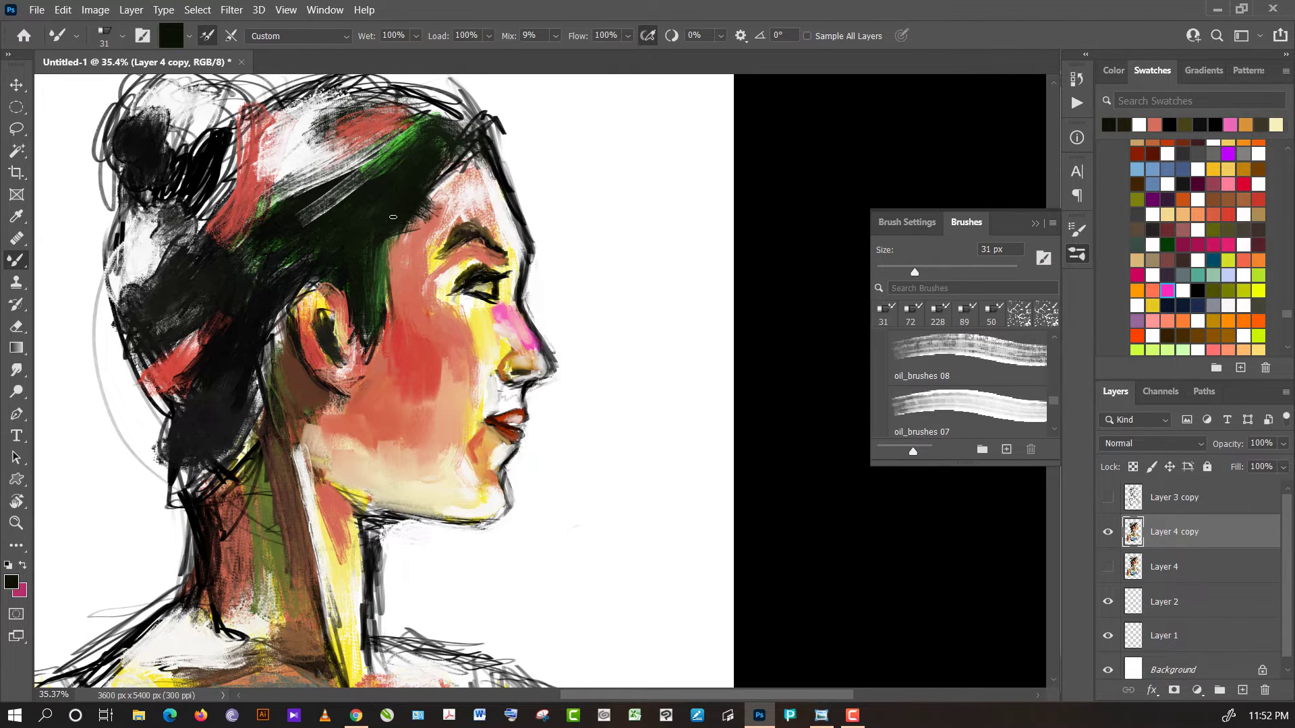
{"action": "left_click", "coordinate": [1004, 272]}
{"action": "left_click", "coordinate": [430, 339], "text": "alt"}
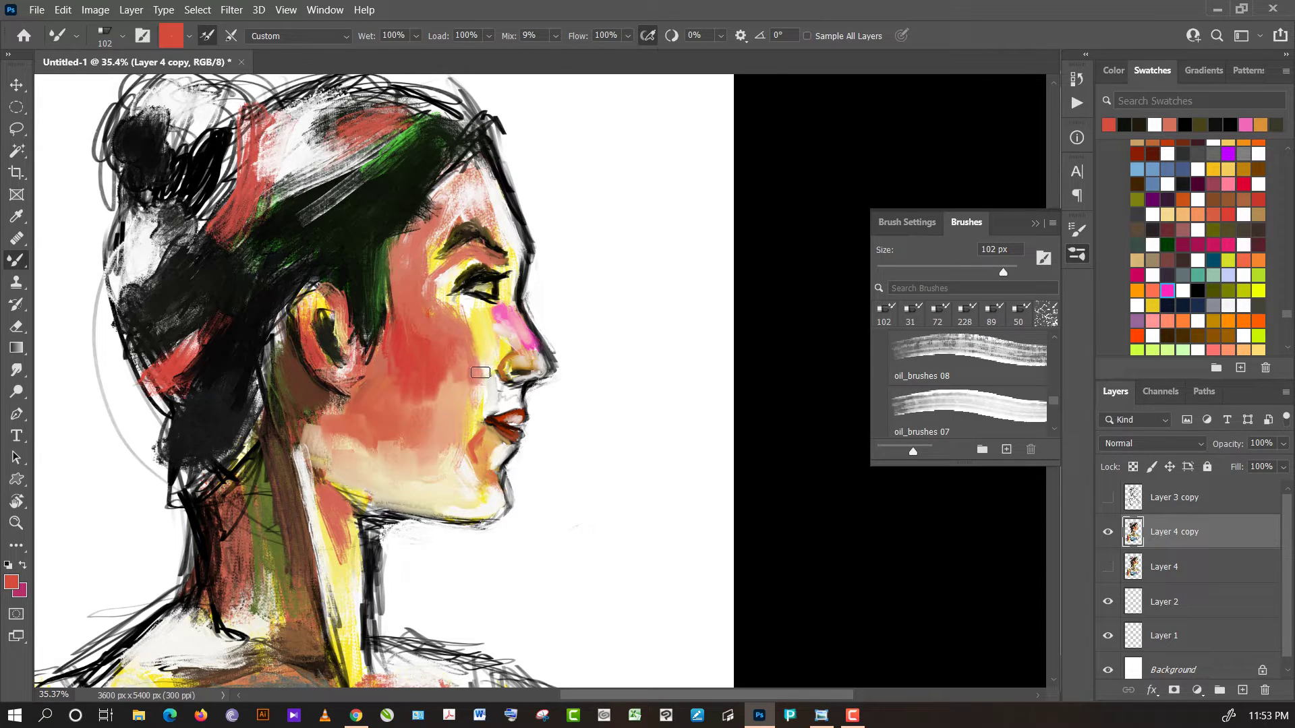
- Blend orange-salmon paint over the cheek below the eye
{"action": "left_click", "coordinate": [483, 391], "text": "alt"}
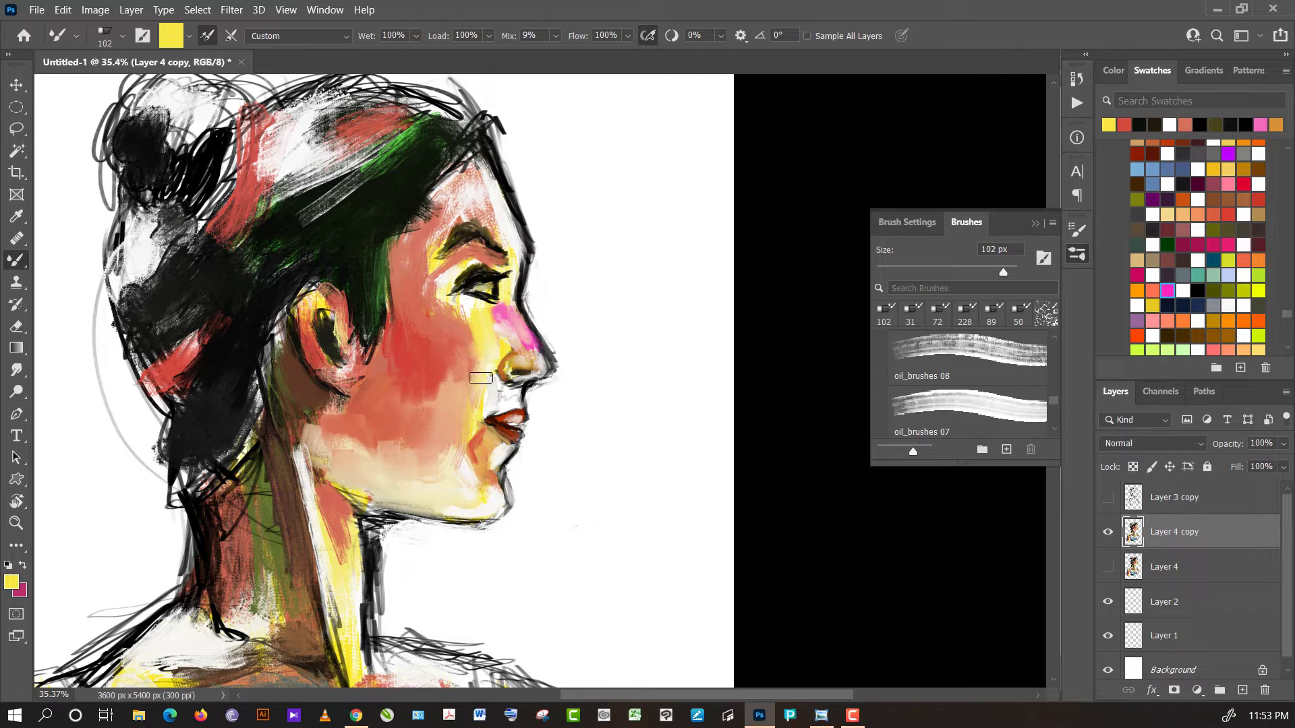
{"action": "left_click", "coordinate": [484, 395], "text": "alt"}
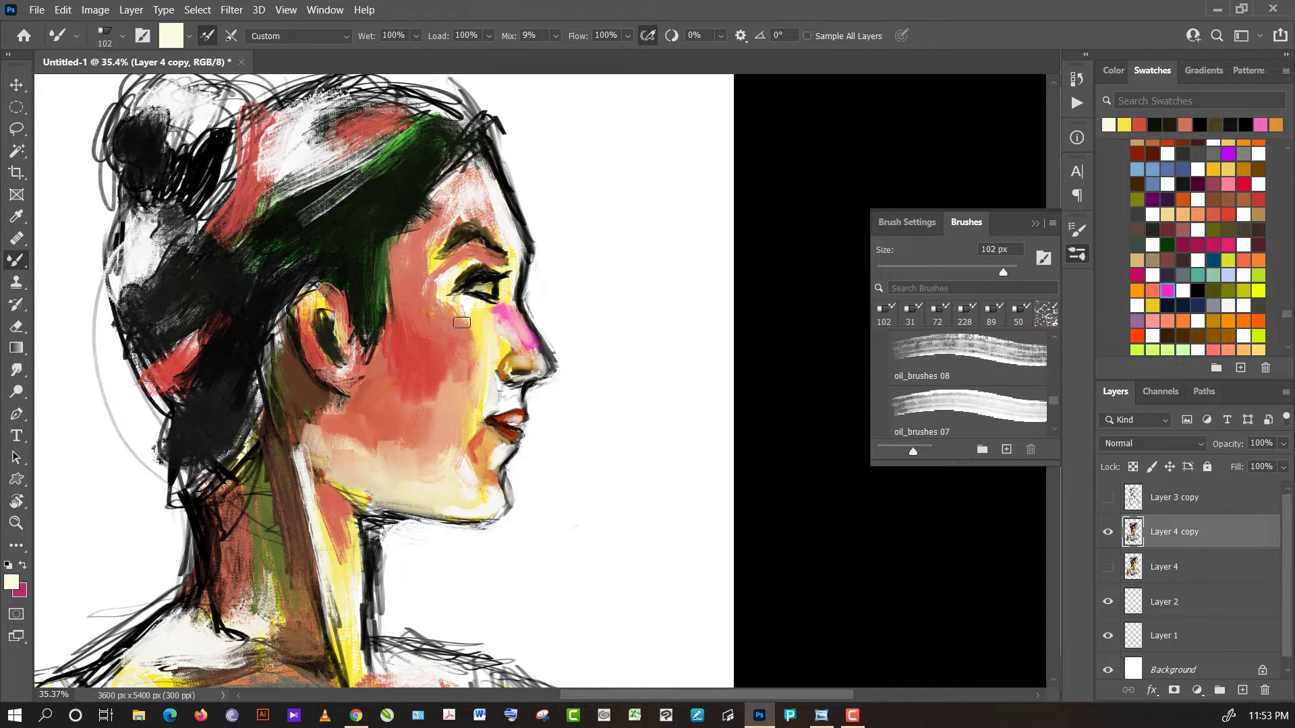
{"action": "left_click", "coordinate": [450, 322], "text": "alt"}
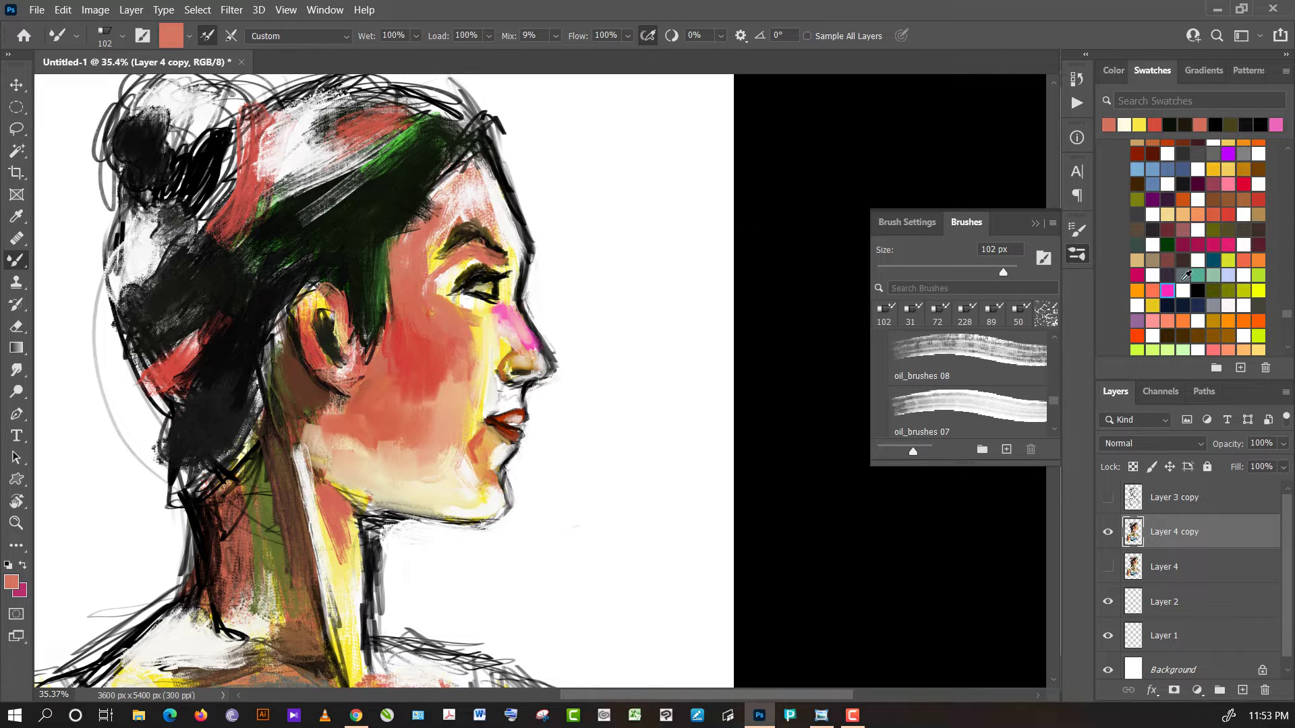
{"action": "left_click", "coordinate": [1153, 289]}
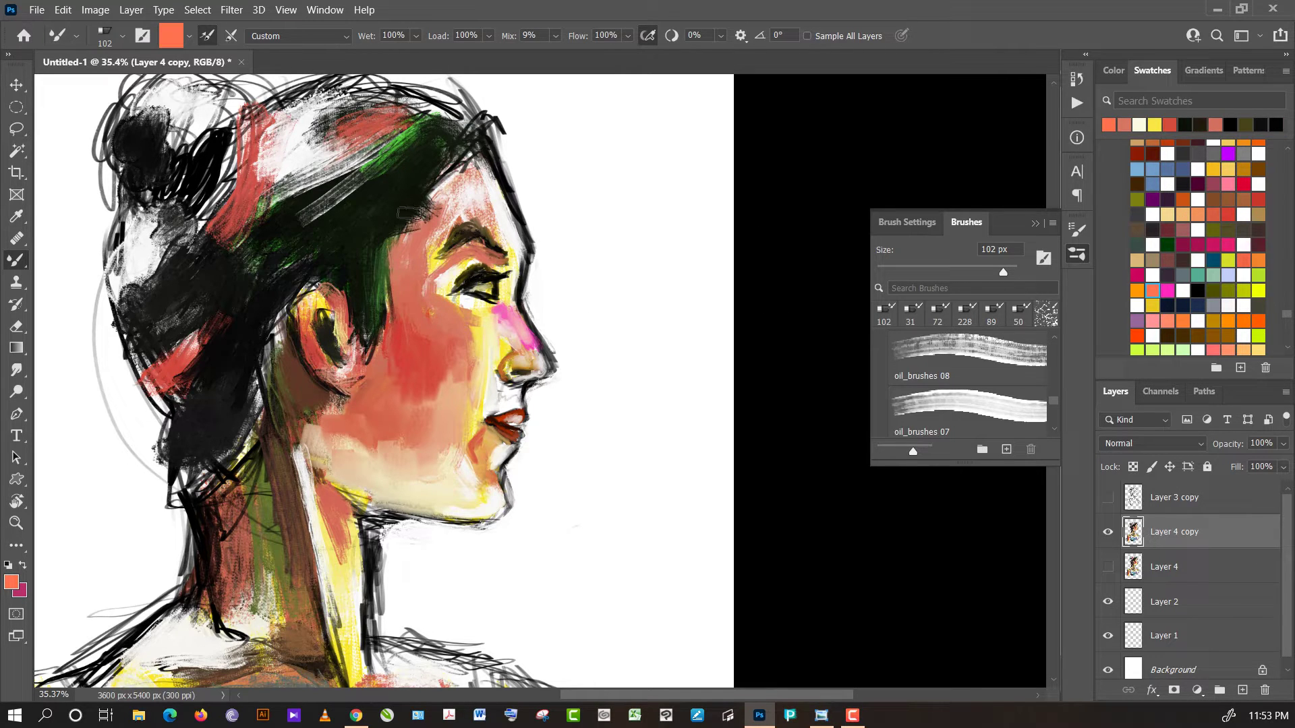
{"action": "left_click_drag", "start_coordinate": [466, 313], "coordinate": [487, 321]}
- Sample cream, pink, white and salmon, then make the upper cheek redder with deeper red
{"action": "left_click", "coordinate": [487, 321], "text": "alt"}
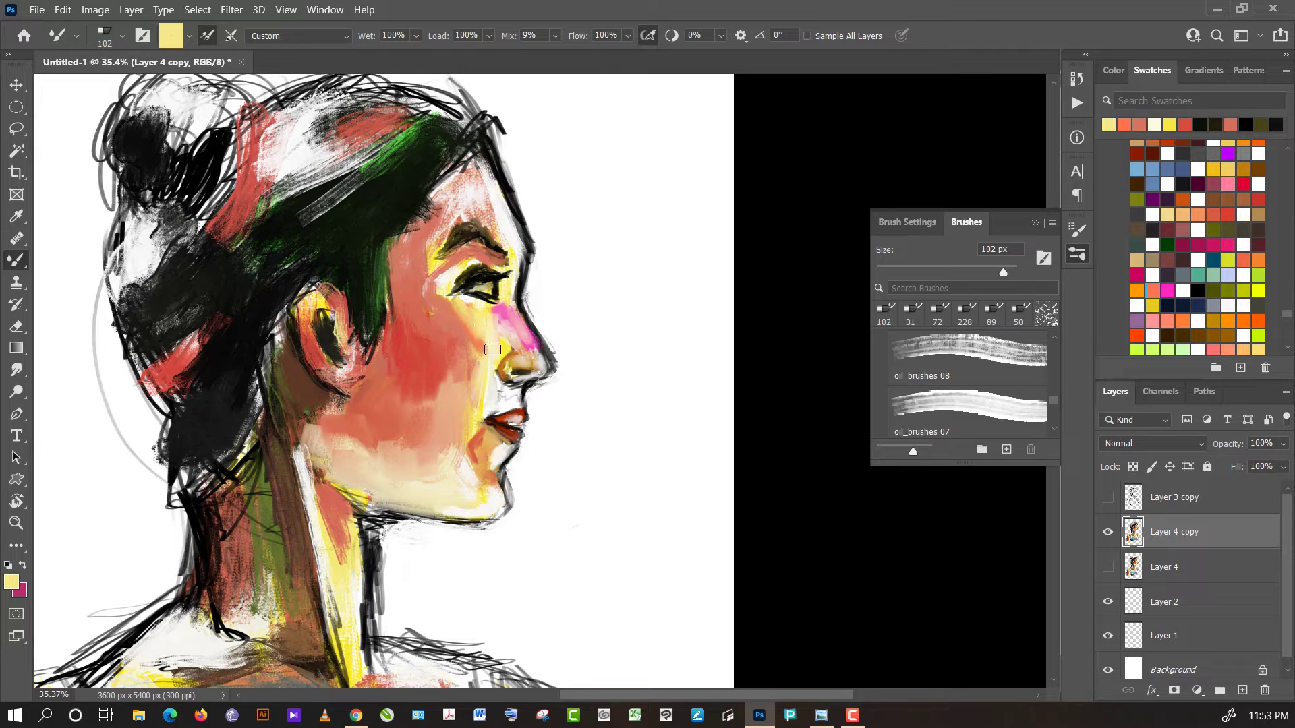
{"action": "left_click", "coordinate": [493, 348], "text": "alt"}
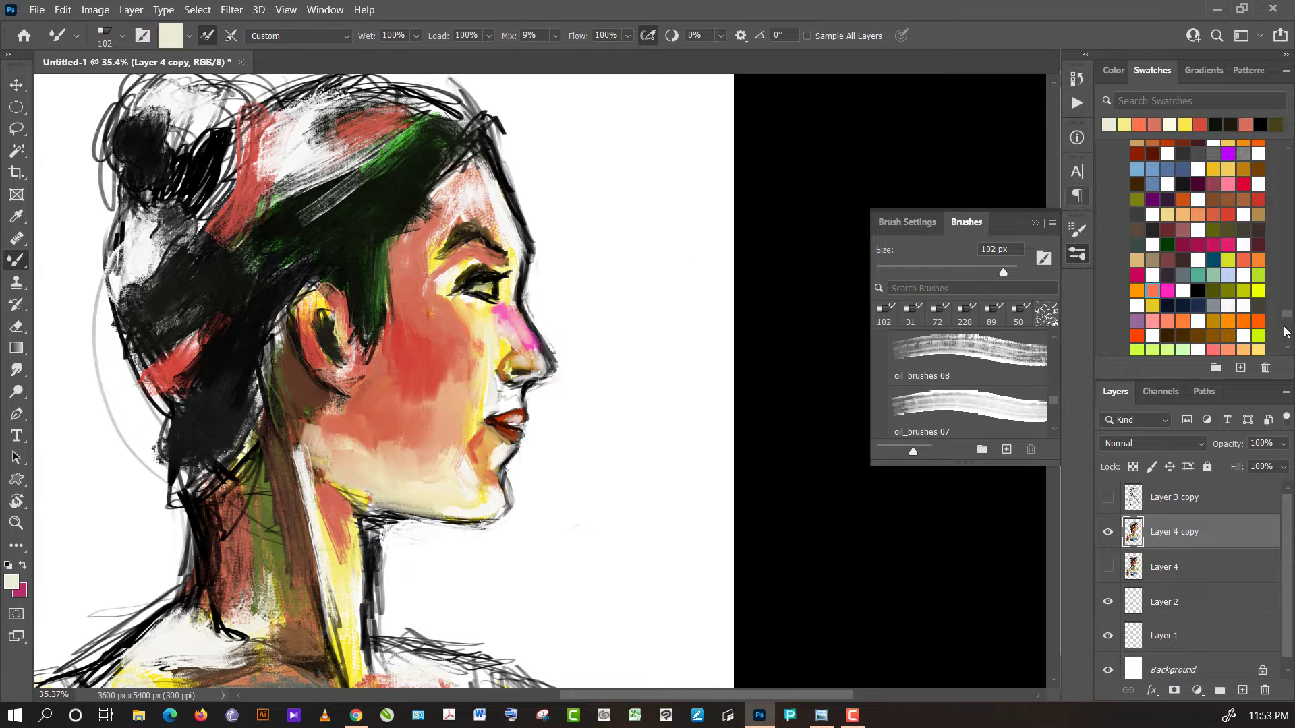
{"action": "mouse_move", "coordinate": [1288, 315]}
{"action": "left_mouse_down"}
{"action": "mouse_move", "coordinate": [1288, 221]}
{"action": "mouse_move", "coordinate": [1290, 312]}
{"action": "left_mouse_up"}
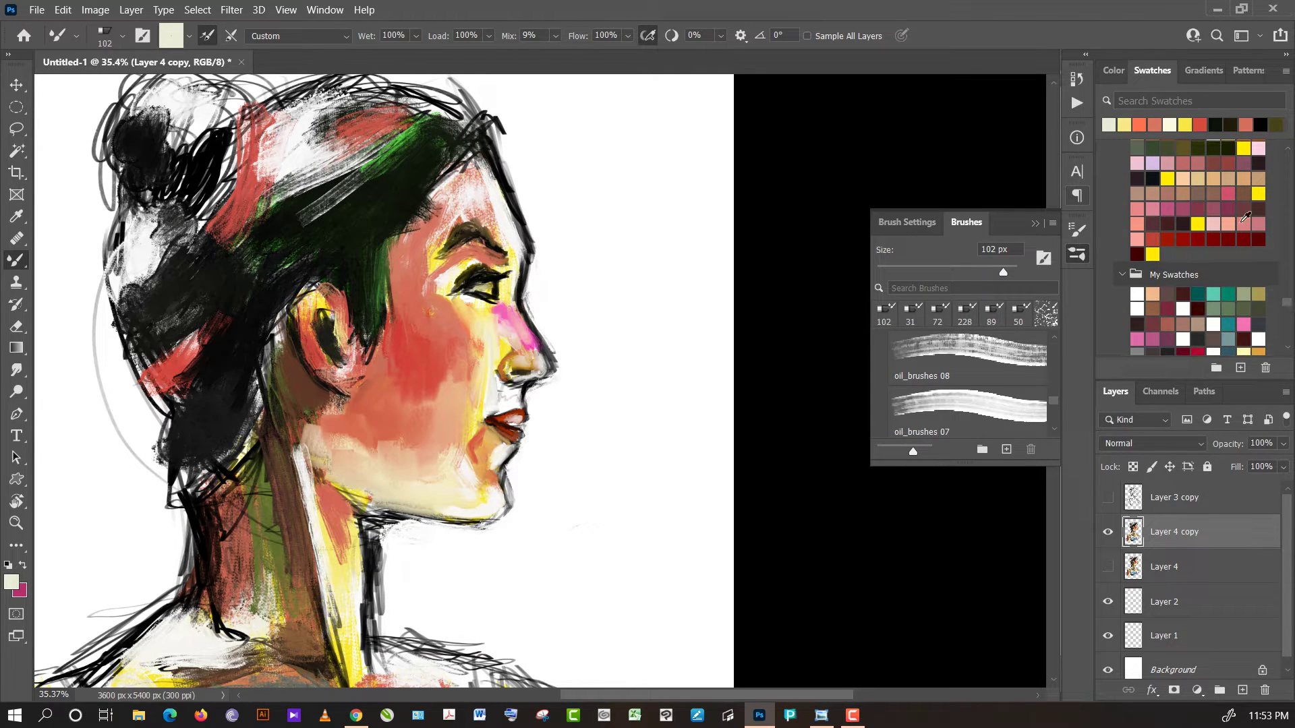
{"action": "left_click", "coordinate": [1226, 192]}
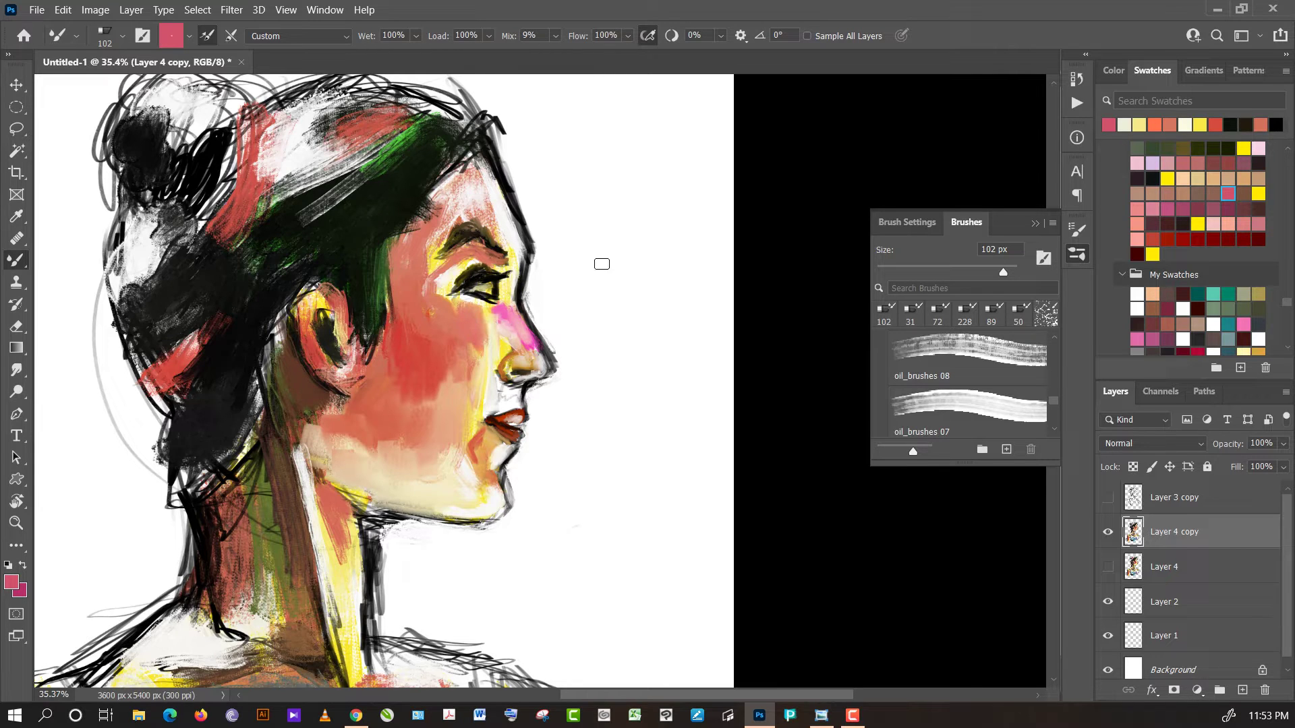
{"action": "left_click", "coordinate": [585, 277], "text": "alt"}
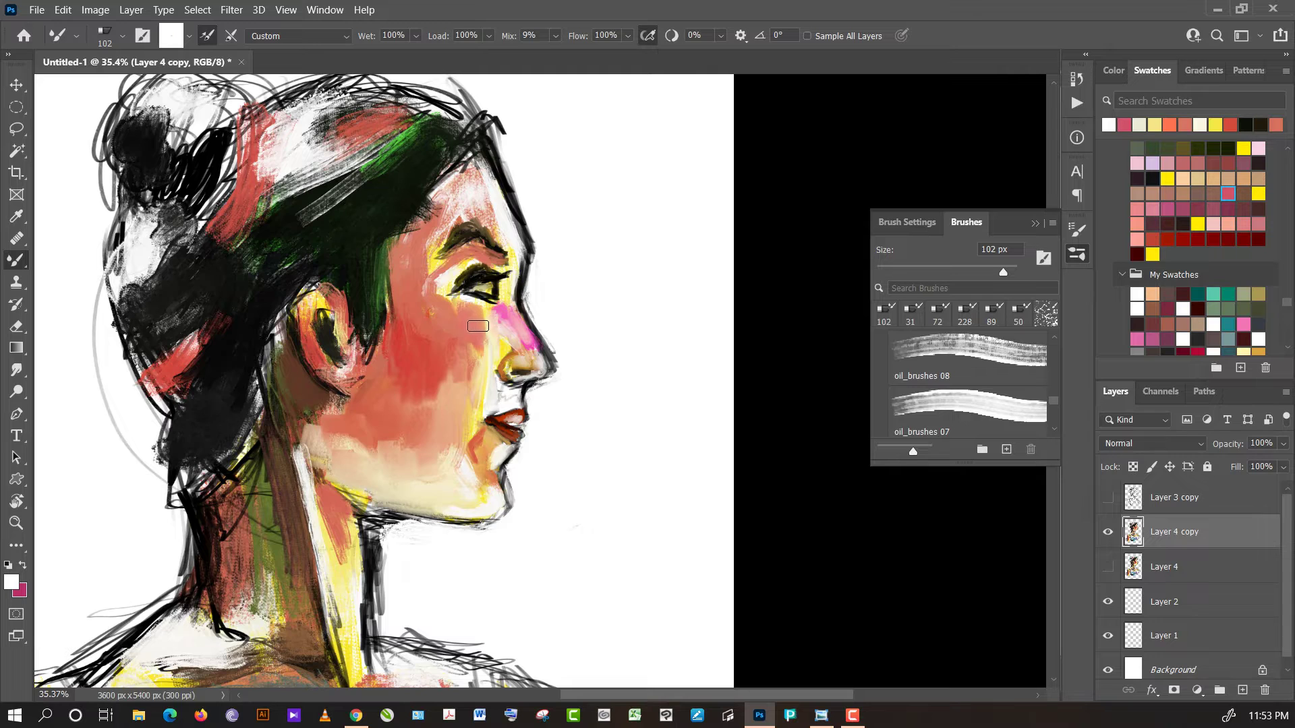
{"action": "left_click", "coordinate": [479, 324], "text": "alt"}
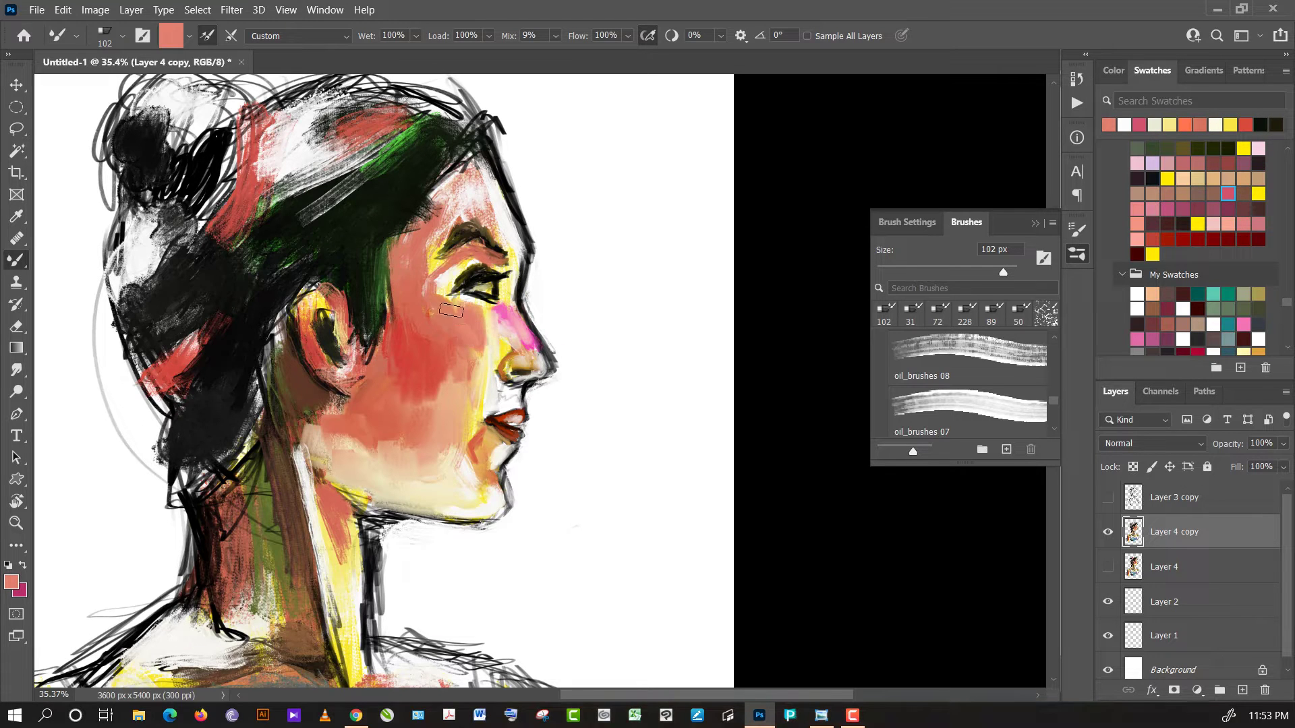
{"action": "left_click", "coordinate": [418, 341], "text": "alt"}
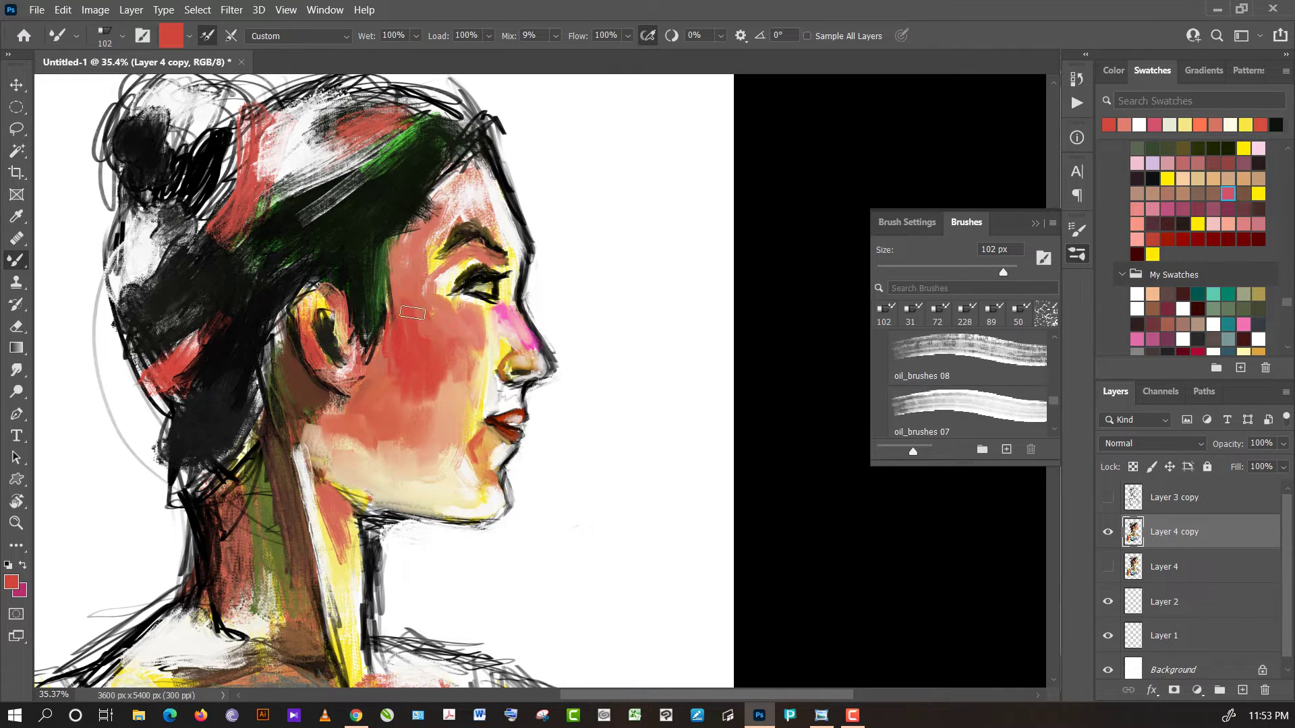
{"action": "left_click_drag", "start_coordinate": [413, 313], "coordinate": [406, 297]}
{"action": "left_click", "coordinate": [456, 413], "text": "alt"}
- At 169 px, alternate broad peach and red strokes across the cheek, then reduce the brush to 60 px
{"action": "left_click_drag", "start_coordinate": [399, 363], "coordinate": [439, 415]}
{"action": "left_click_drag", "start_coordinate": [1004, 271], "coordinate": [1008, 271]}
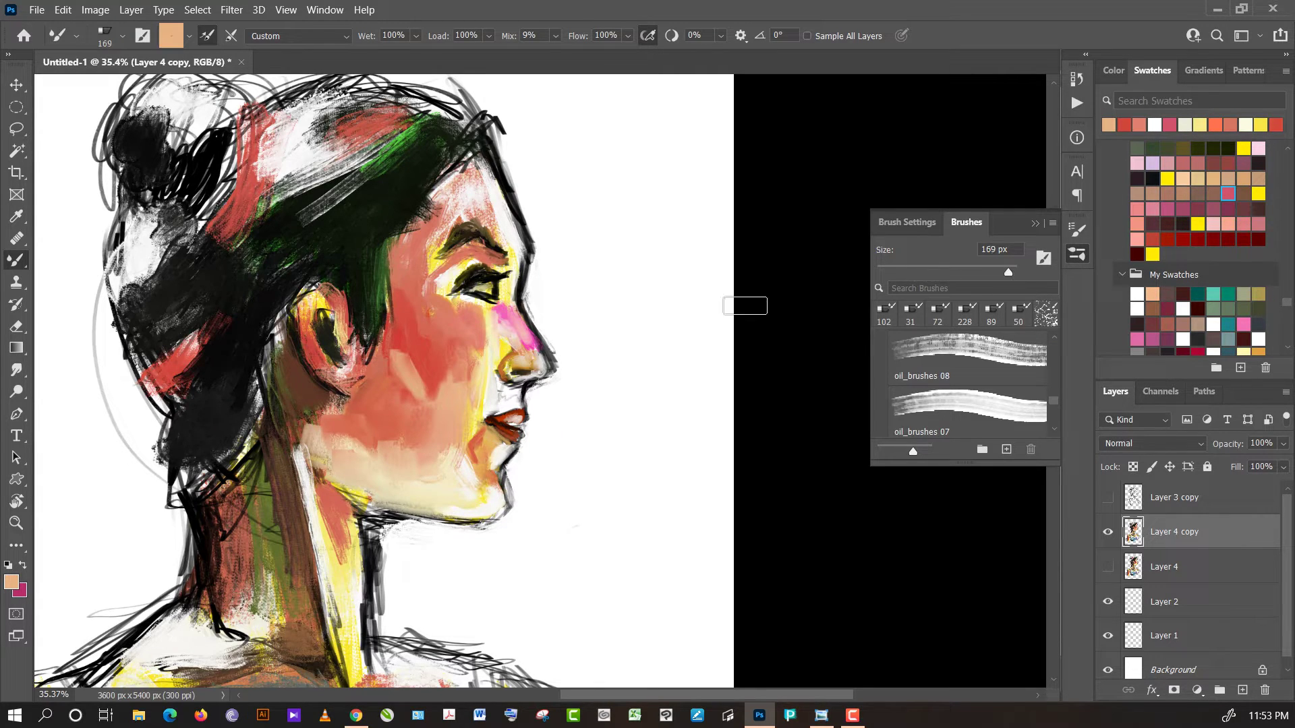
{"action": "mouse_move", "coordinate": [403, 360]}
{"action": "left_mouse_down"}
{"action": "mouse_move", "coordinate": [432, 390]}
{"action": "mouse_move", "coordinate": [405, 390]}
{"action": "mouse_move", "coordinate": [399, 364]}
{"action": "mouse_move", "coordinate": [437, 404]}
{"action": "left_mouse_up"}
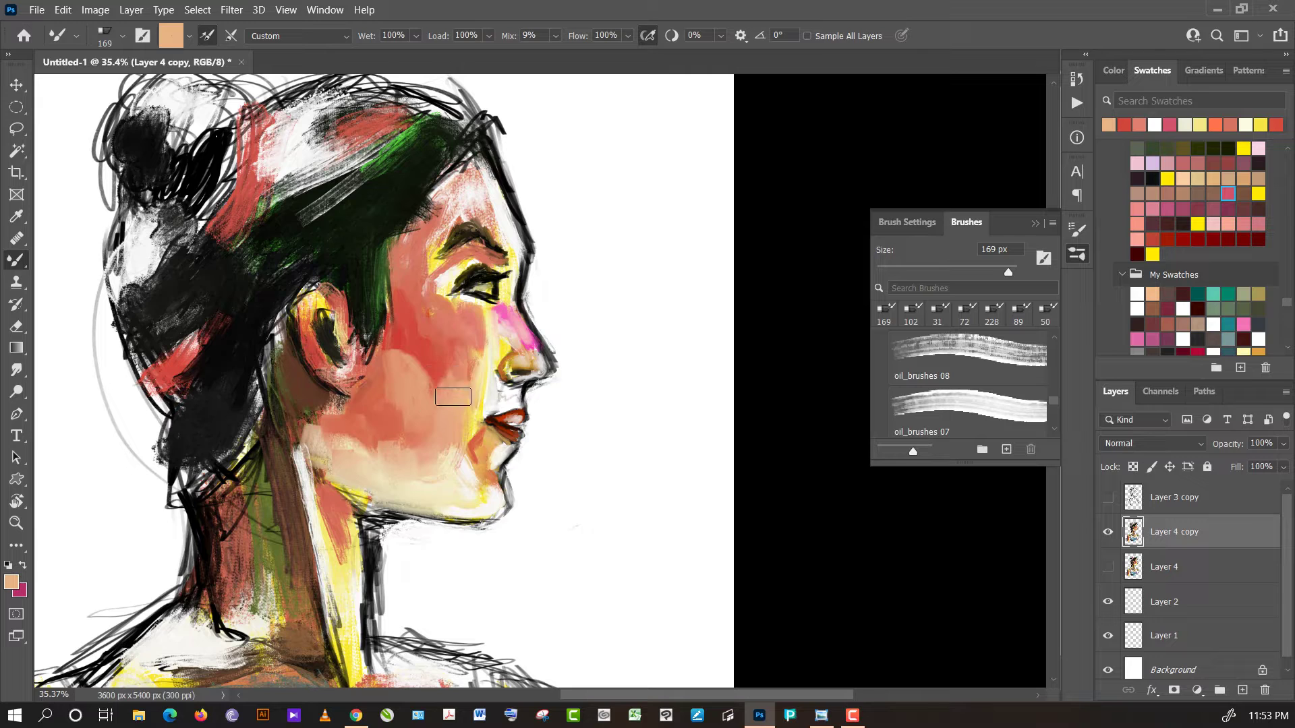
{"action": "left_click", "coordinate": [432, 358], "text": "alt"}
{"action": "mouse_move", "coordinate": [431, 370]}
{"action": "left_mouse_down"}
{"action": "mouse_move", "coordinate": [457, 378]}
{"action": "mouse_move", "coordinate": [472, 358]}
{"action": "mouse_move", "coordinate": [468, 385]}
{"action": "mouse_move", "coordinate": [443, 375]}
{"action": "mouse_move", "coordinate": [472, 377]}
{"action": "mouse_move", "coordinate": [465, 331]}
{"action": "mouse_move", "coordinate": [477, 370]}
{"action": "mouse_move", "coordinate": [449, 396]}
{"action": "mouse_move", "coordinate": [463, 379]}
{"action": "mouse_move", "coordinate": [450, 392]}
{"action": "mouse_move", "coordinate": [439, 378]}
{"action": "mouse_move", "coordinate": [452, 396]}
{"action": "mouse_move", "coordinate": [437, 447]}
{"action": "mouse_move", "coordinate": [413, 434]}
{"action": "mouse_move", "coordinate": [362, 445]}
{"action": "mouse_move", "coordinate": [422, 456]}
{"action": "mouse_move", "coordinate": [407, 439]}
{"action": "mouse_move", "coordinate": [448, 468]}
{"action": "mouse_move", "coordinate": [439, 445]}
{"action": "left_mouse_up"}
{"action": "left_click", "coordinate": [465, 349], "text": "alt"}
{"action": "left_click", "coordinate": [468, 402], "text": "alt"}
{"action": "left_click", "coordinate": [399, 419], "text": "alt"}
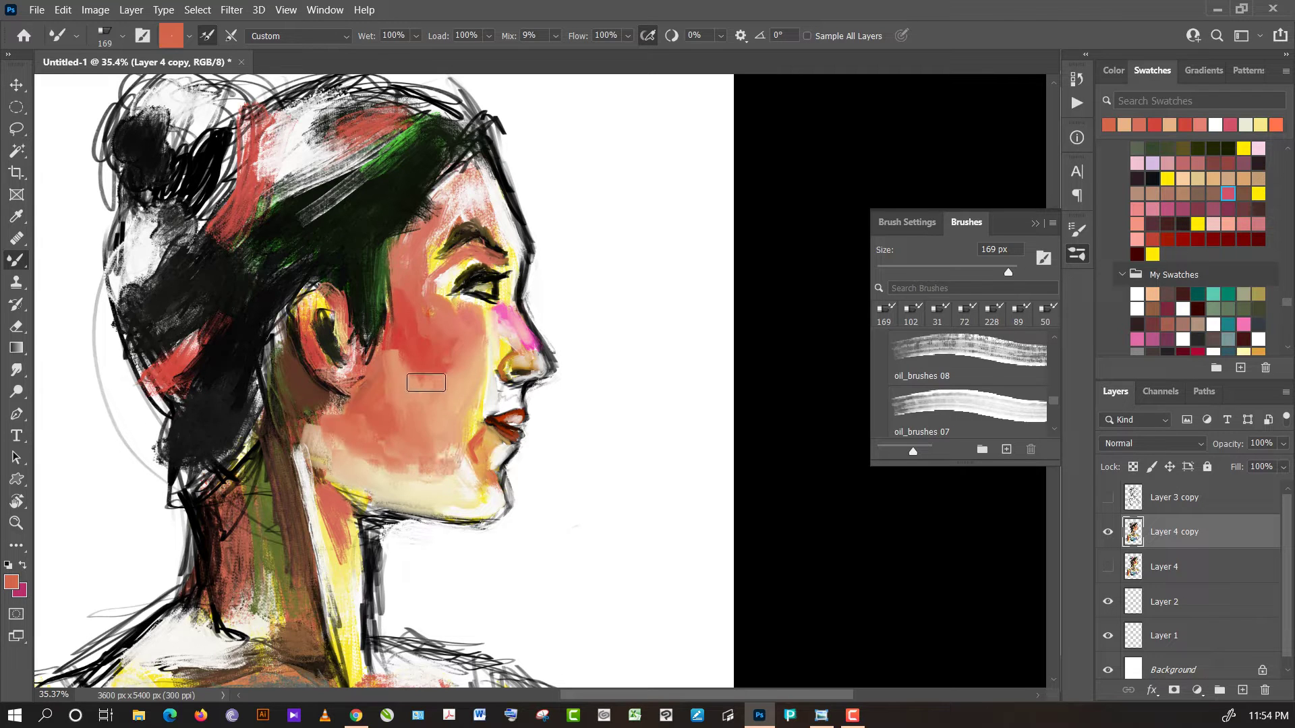
{"action": "left_click", "coordinate": [413, 338], "text": "alt"}
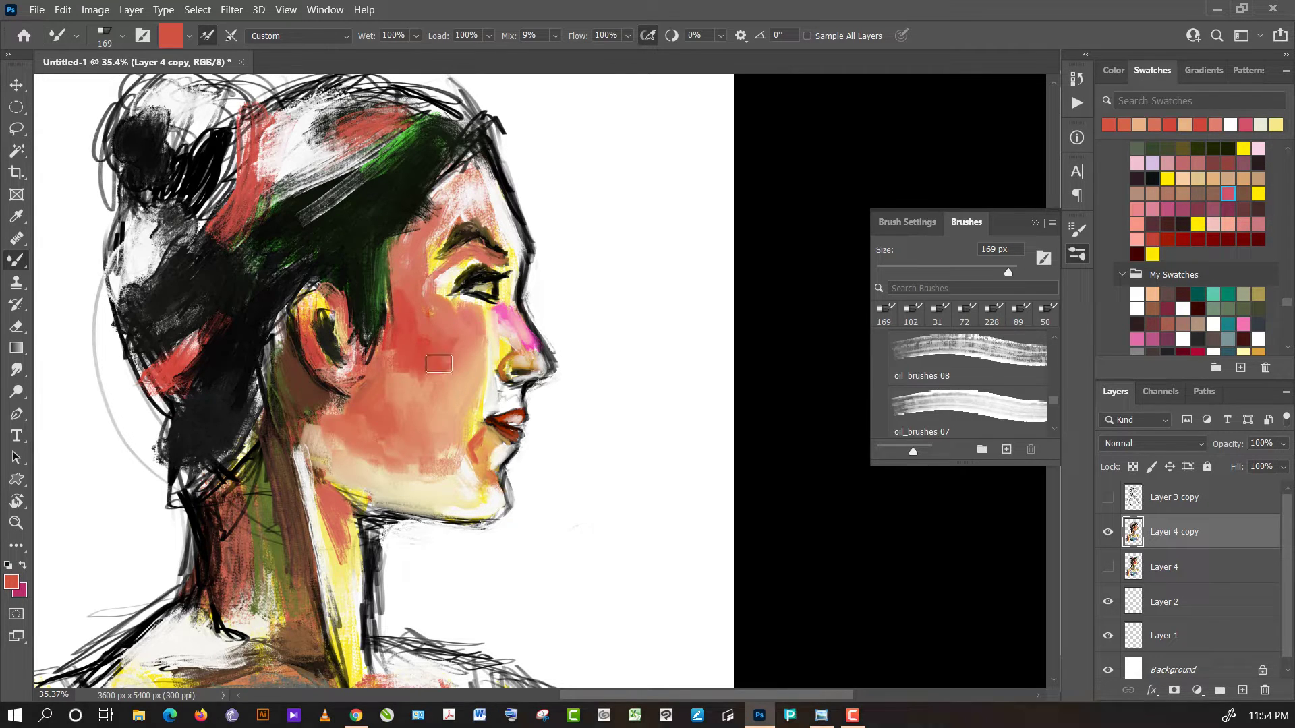
{"action": "left_click", "coordinate": [951, 269]}
{"action": "left_click", "coordinate": [750, 267], "text": "alt"}
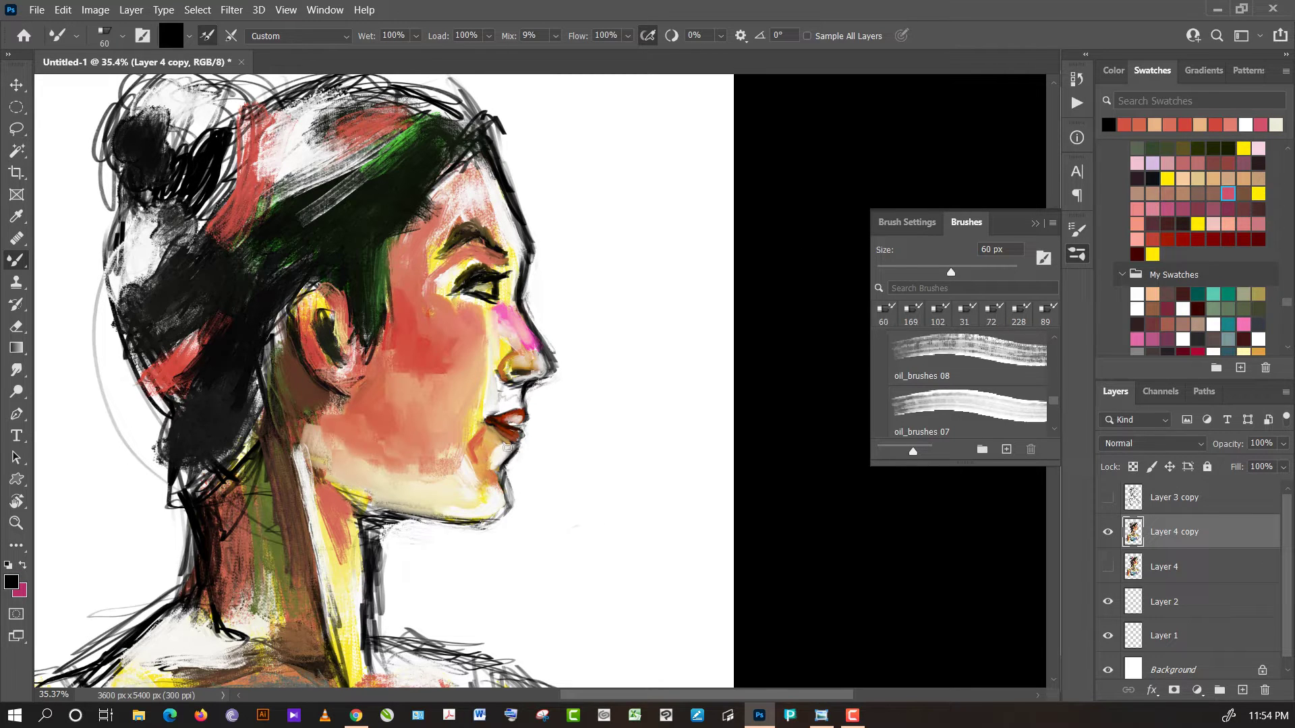
{"action": "left_click", "coordinate": [504, 446], "text": "alt"}
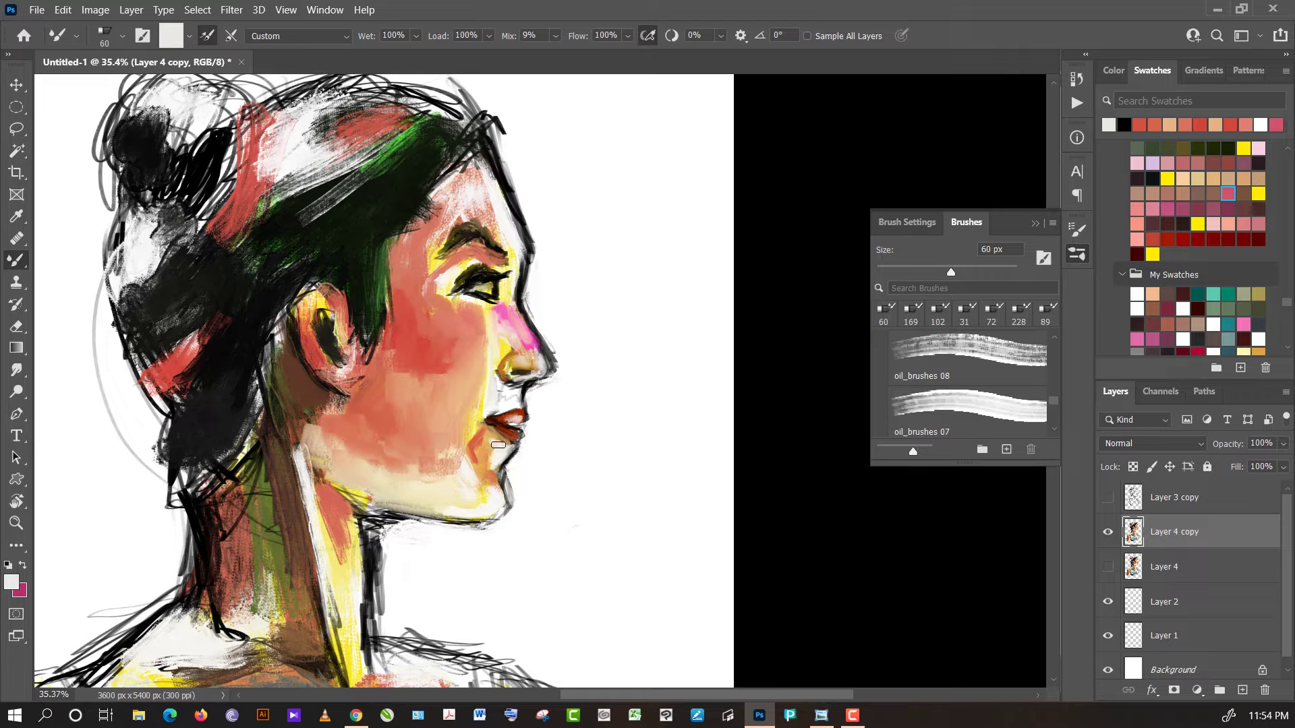
{"action": "left_click", "coordinate": [455, 490], "text": "alt"}
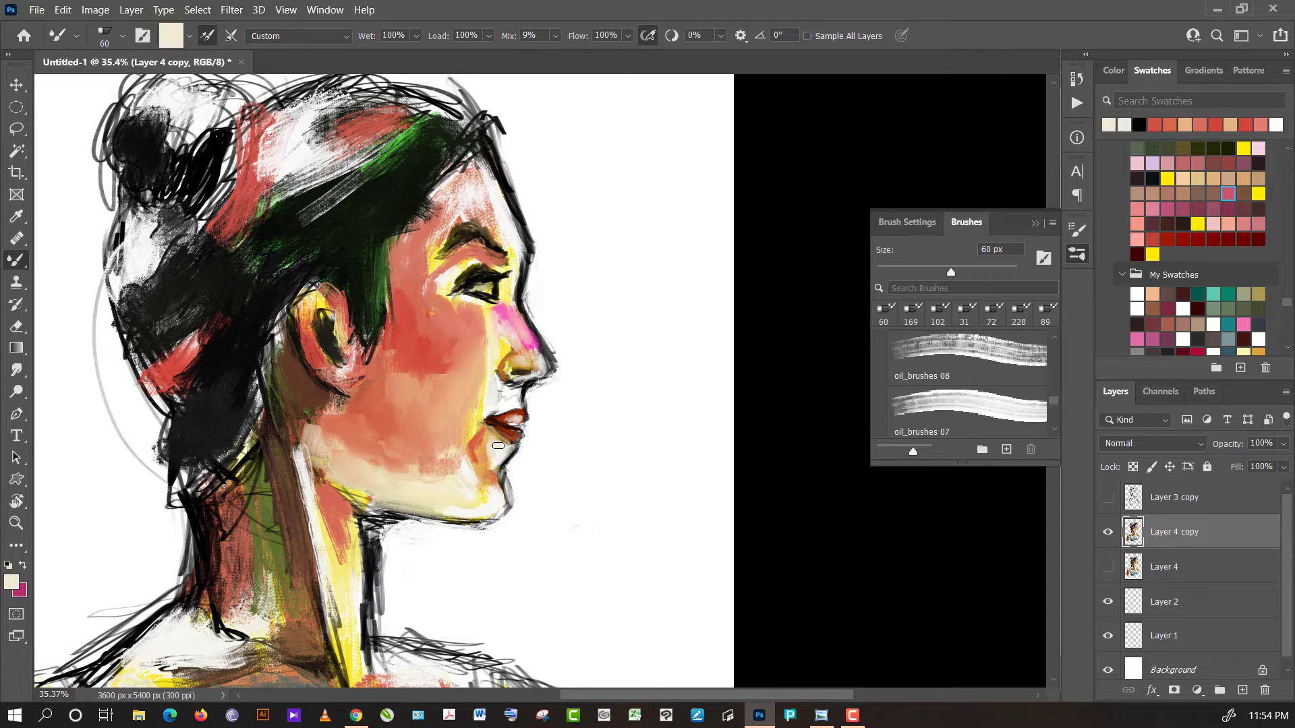
{"action": "left_click", "coordinate": [486, 437], "text": "alt"}
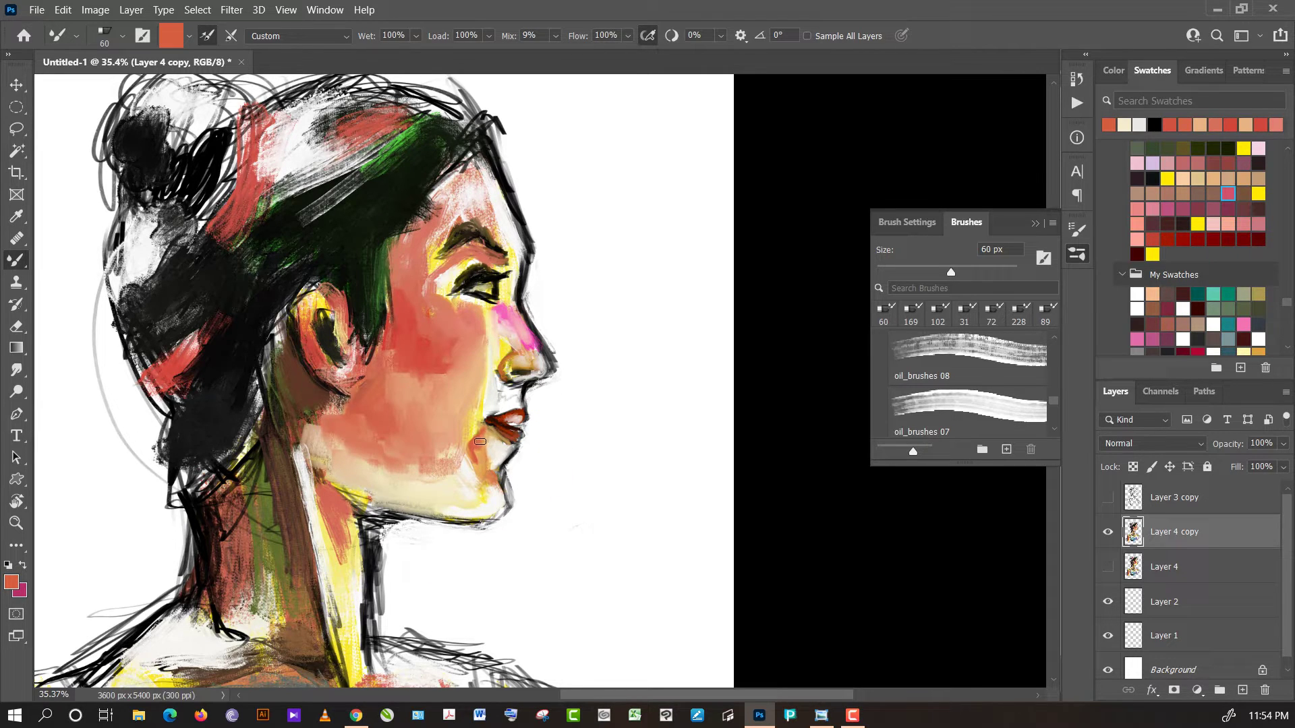
{"action": "left_click", "coordinate": [476, 440], "text": "alt"}
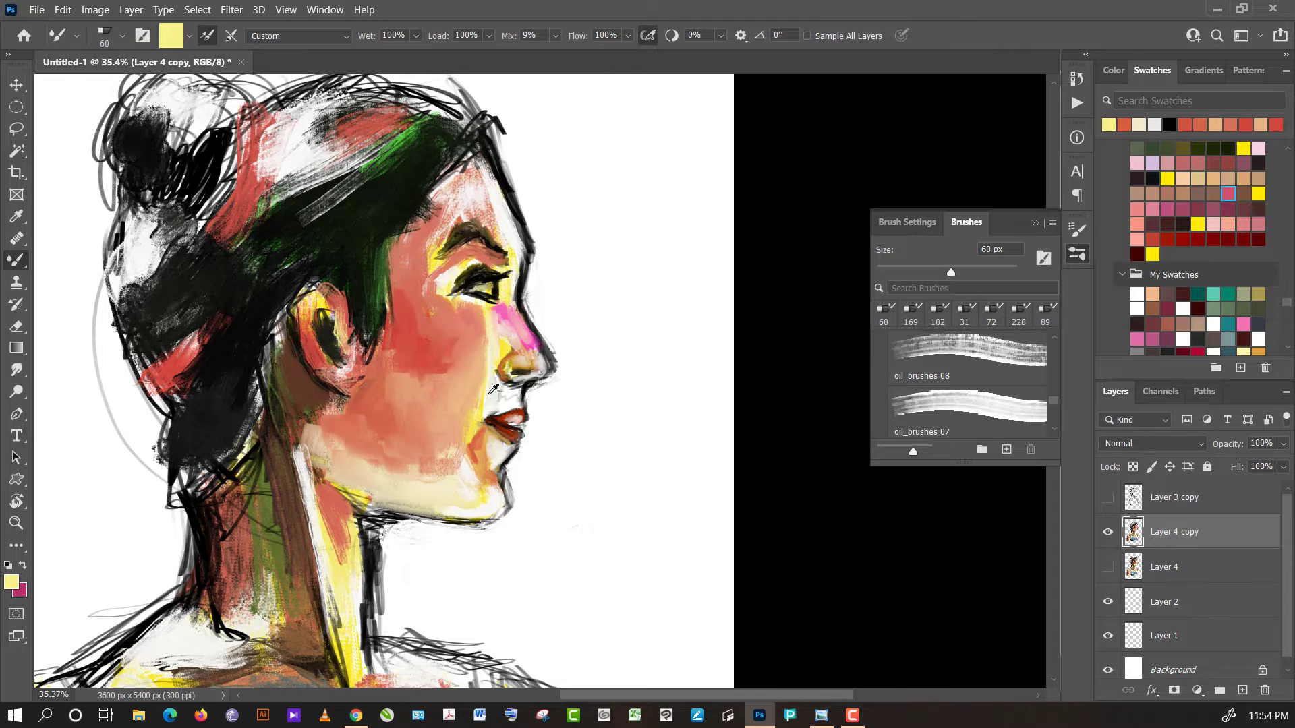
{"action": "left_click", "coordinate": [493, 389], "text": "alt"}
{"action": "left_click", "coordinate": [484, 402], "text": "alt"}
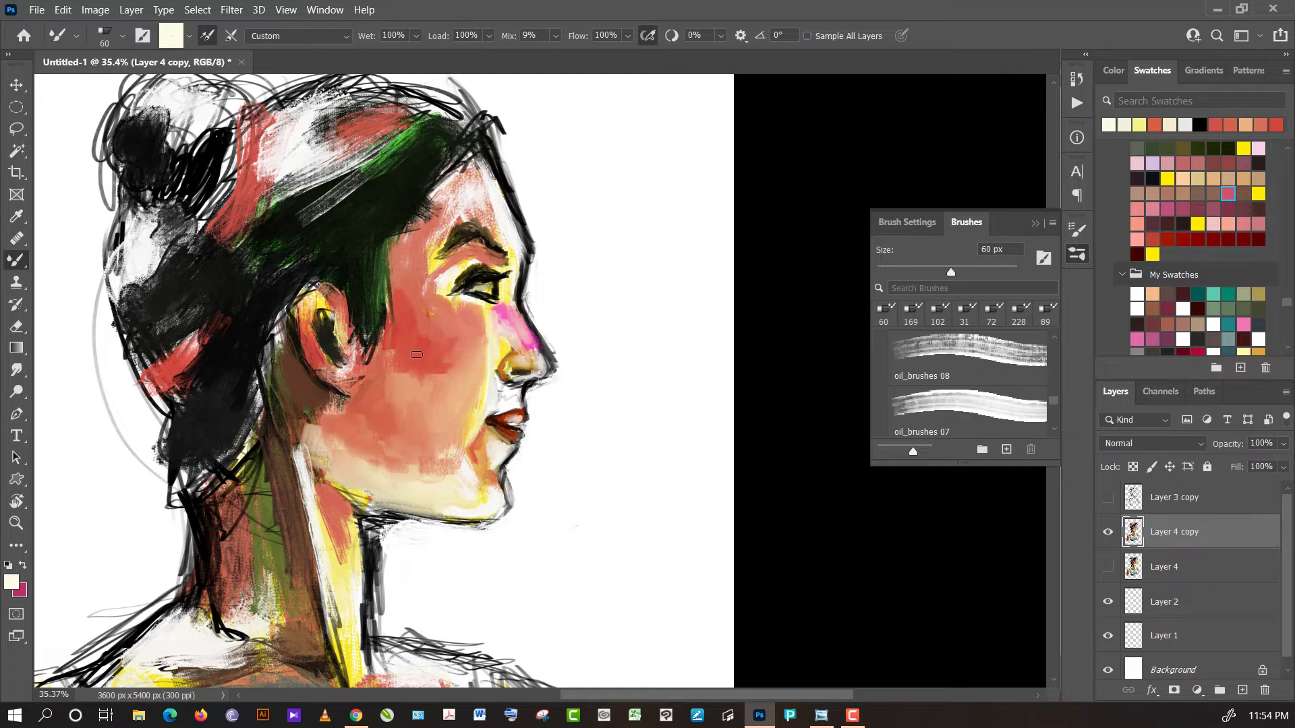
{"action": "left_click", "coordinate": [415, 356], "text": "alt"}
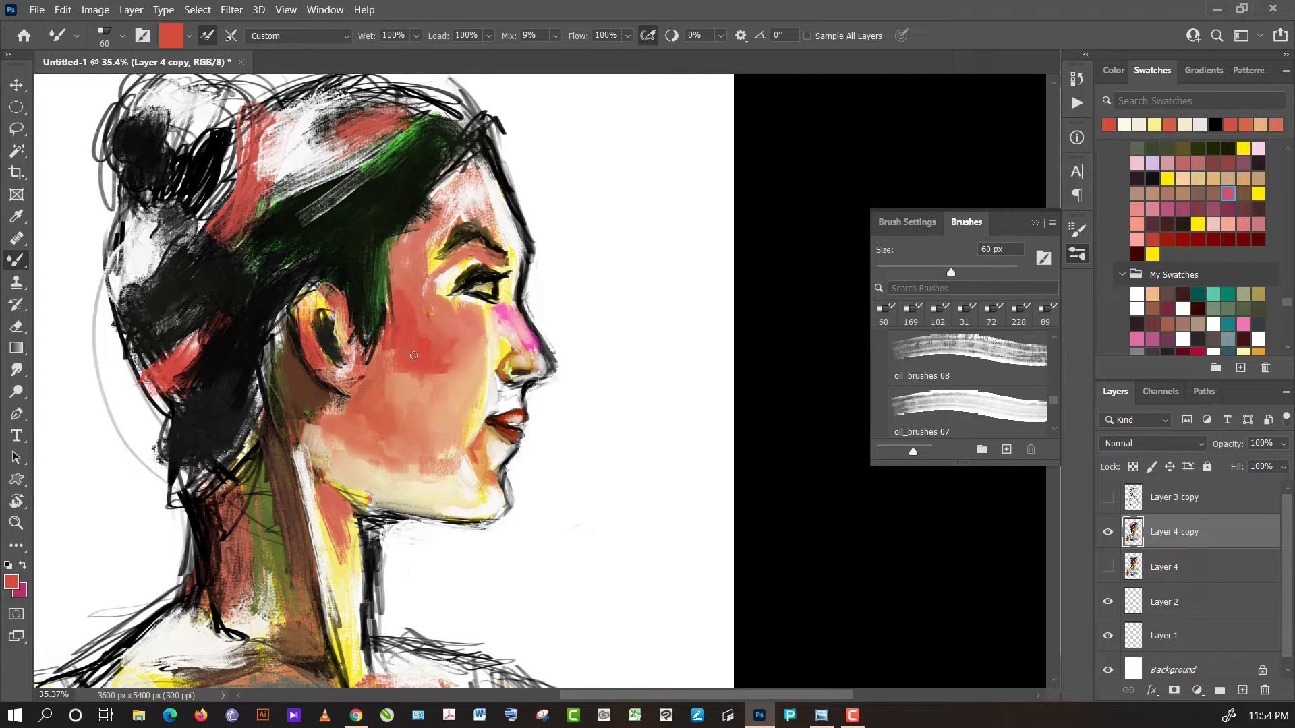
- Repaint the neck edge with a light cream sampled from the skin tones
{"action": "scroll", "coordinate": [413, 355], "scroll_direction": "down", "scroll_amount": 3}
{"action": "scroll", "coordinate": [413, 355], "scroll_direction": "down", "scroll_amount": 2}
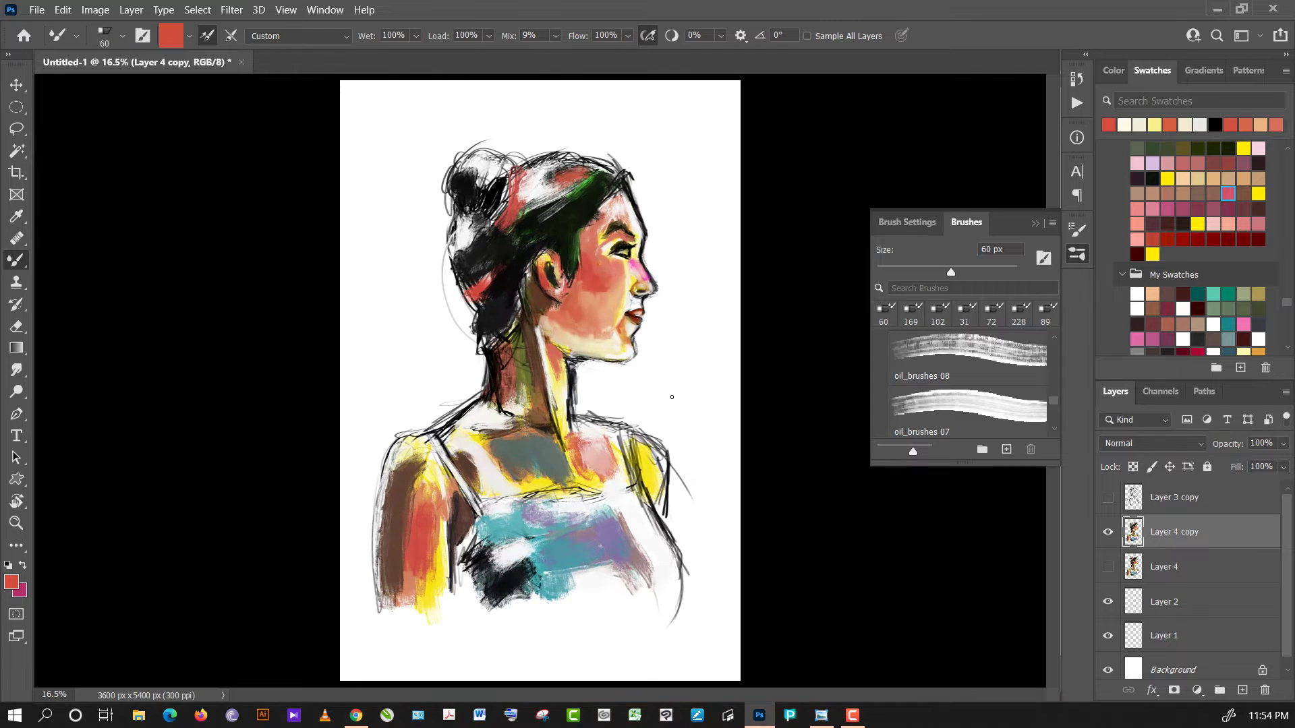
{"action": "scroll", "coordinate": [673, 291], "scroll_direction": "up", "scroll_amount": 1}
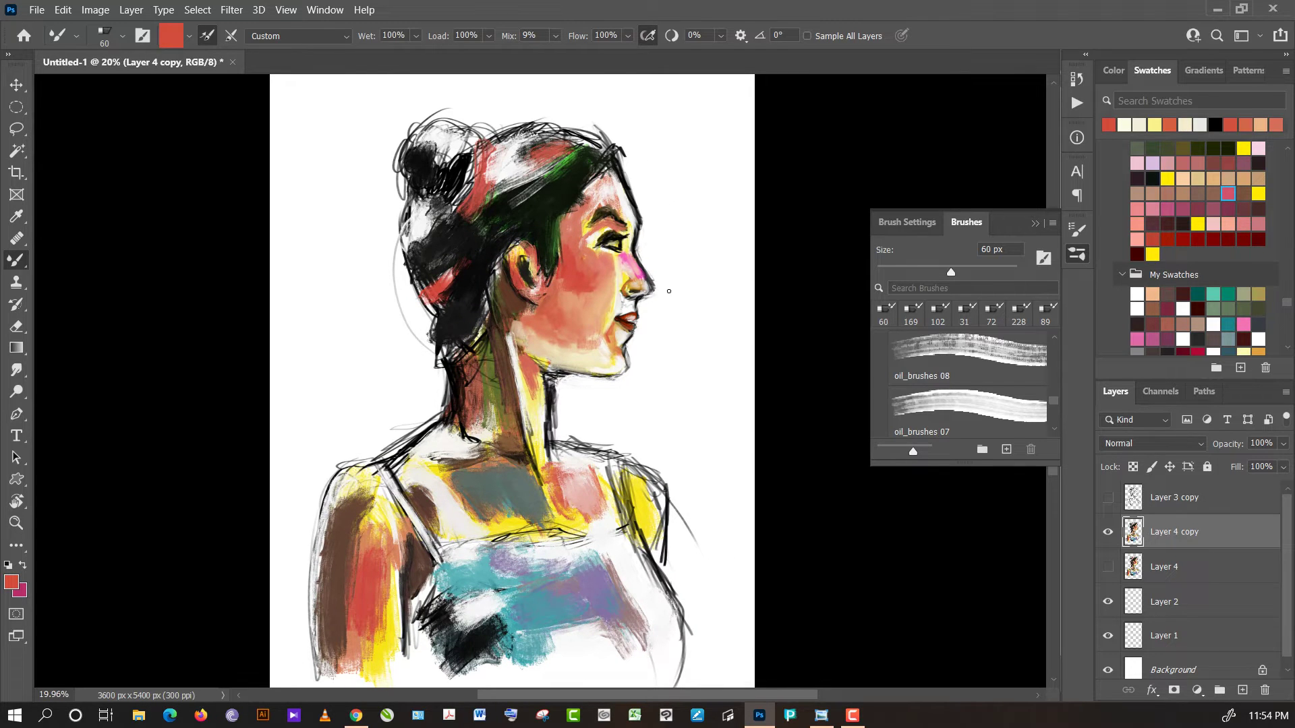
{"action": "left_click", "coordinate": [535, 397], "text": "alt"}
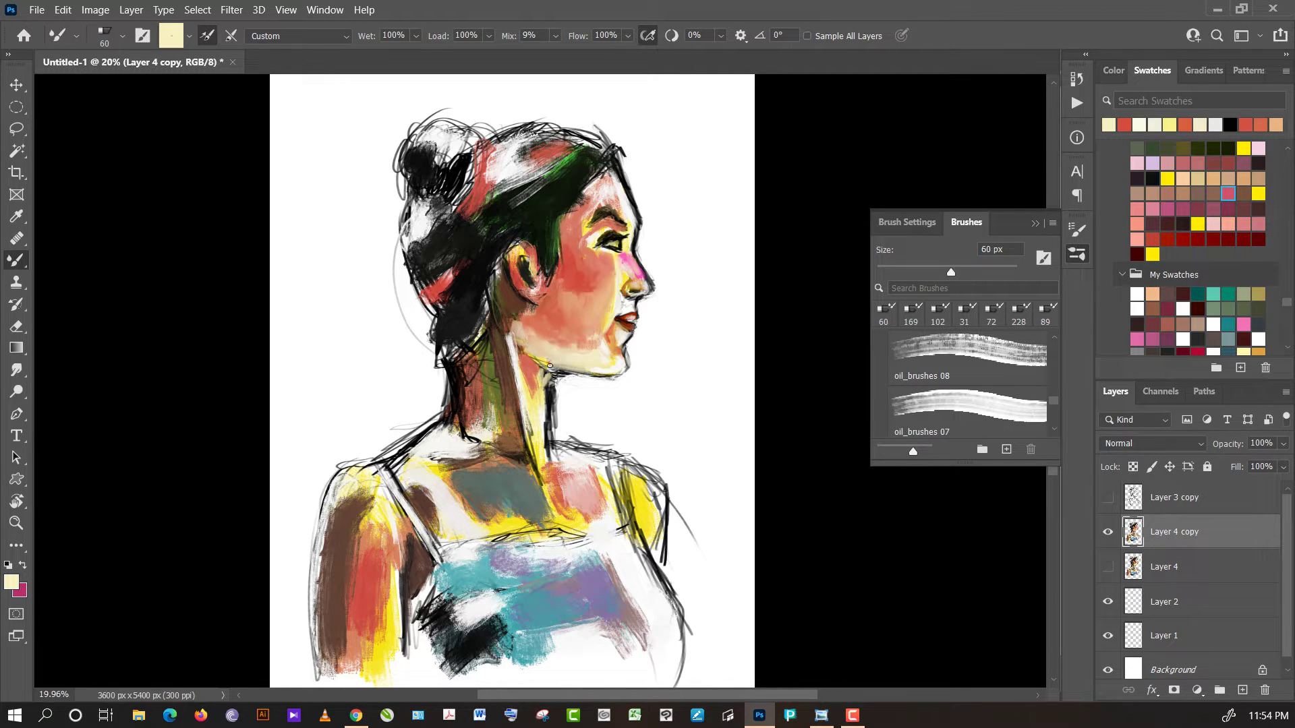
{"action": "left_click", "coordinate": [529, 369], "text": "alt"}
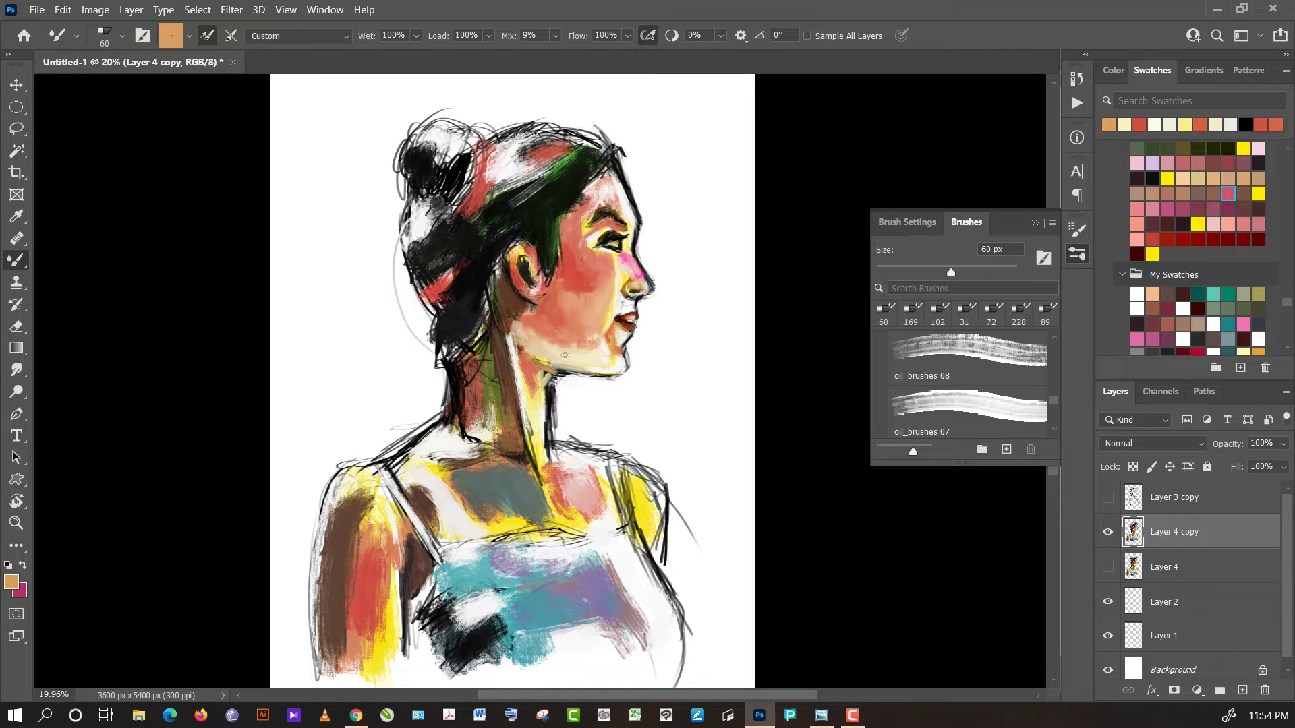
{"action": "left_click", "coordinate": [562, 356], "text": "alt"}
{"action": "left_click", "coordinate": [572, 355], "text": "alt"}
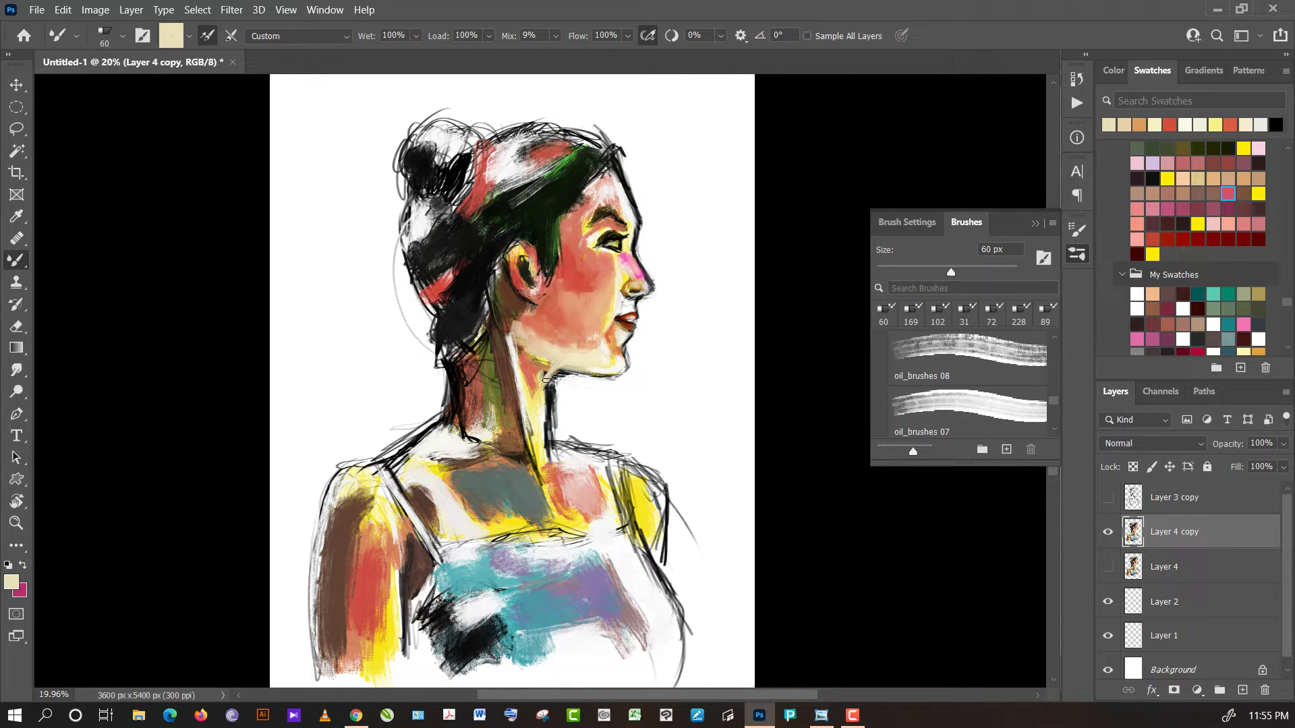
{"action": "left_click_drag", "start_coordinate": [544, 391], "coordinate": [541, 438]}
- Outline the right shoulder and arm with dark grey strokes running downward
{"action": "scroll", "coordinate": [746, 376], "scroll_direction": "down", "scroll_amount": 2}
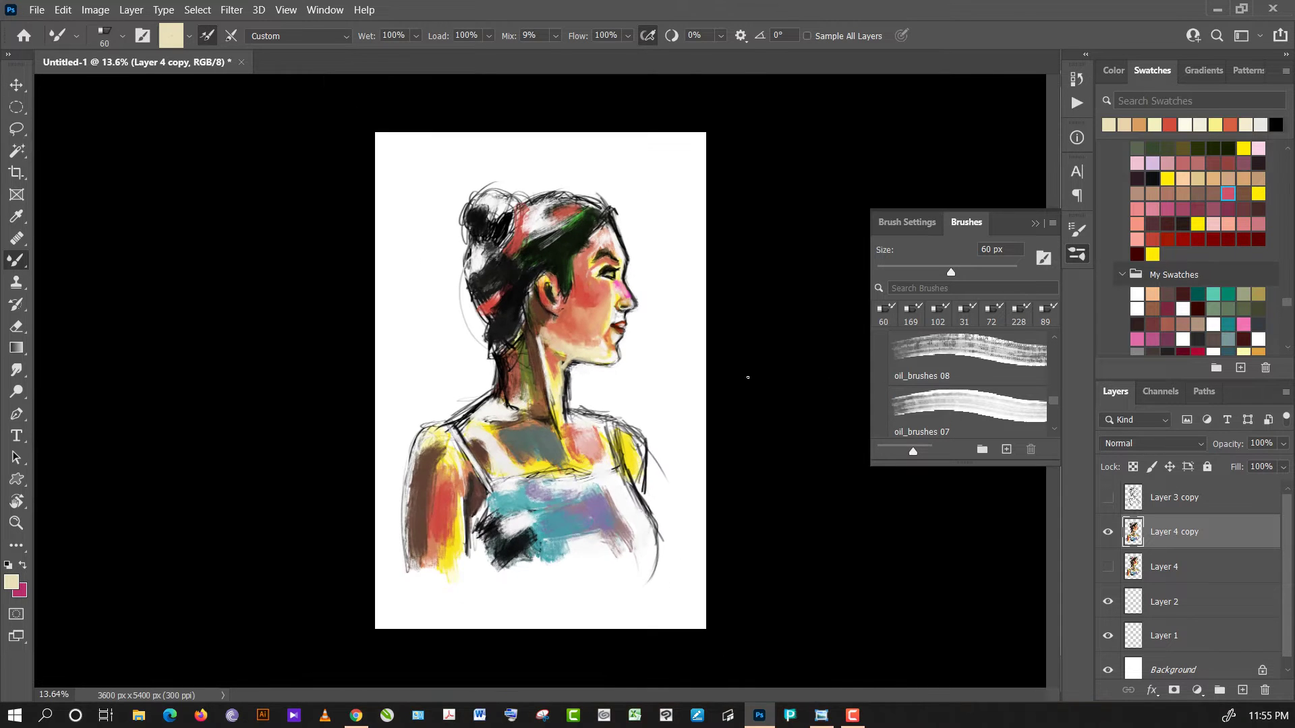
{"action": "scroll", "coordinate": [672, 348], "scroll_direction": "up", "scroll_amount": 1}
{"action": "scroll", "coordinate": [666, 350], "scroll_direction": "up", "scroll_amount": 2}
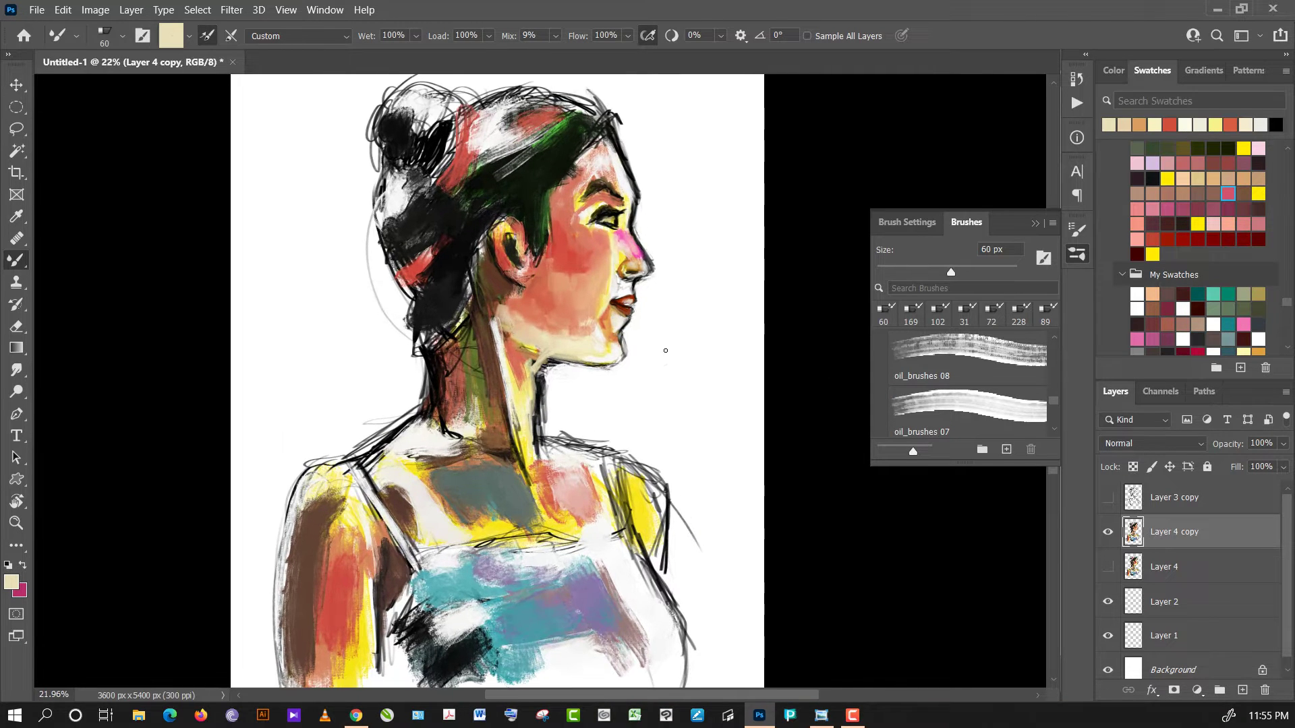
{"action": "scroll", "coordinate": [666, 350], "scroll_direction": "down", "scroll_amount": 2}
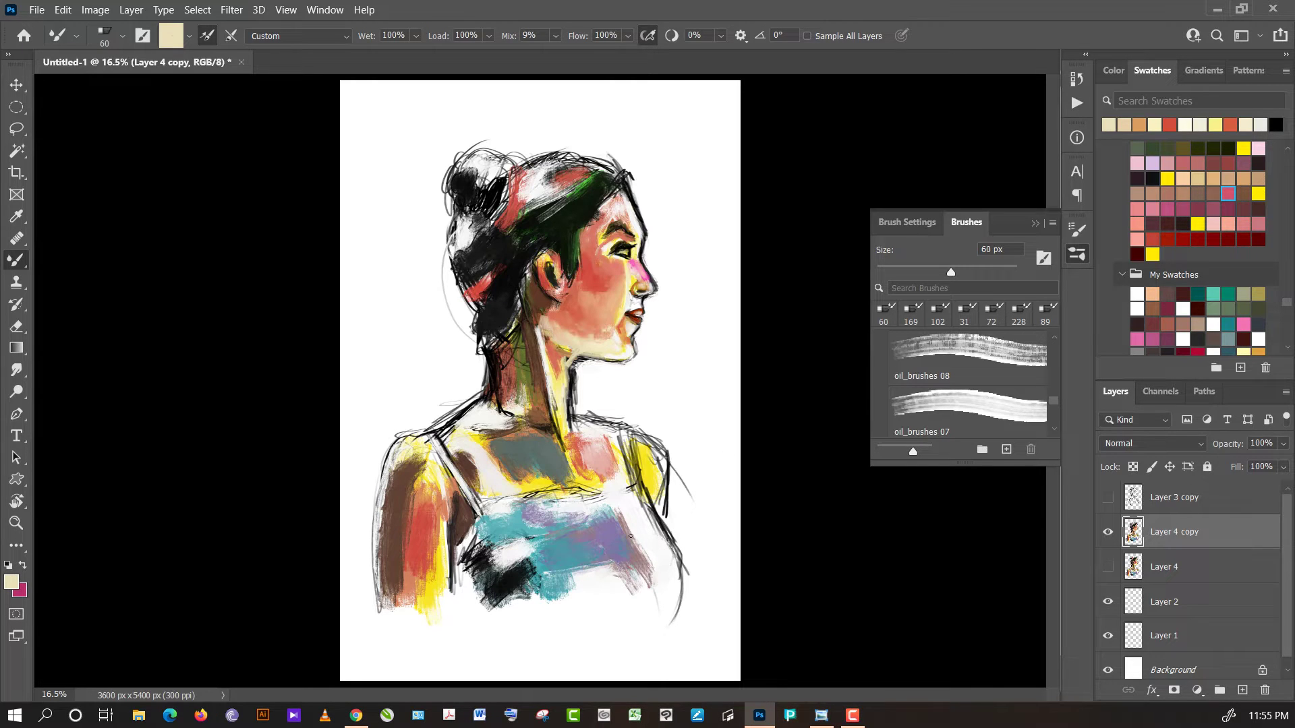
{"action": "left_click", "coordinate": [631, 536], "text": "alt"}
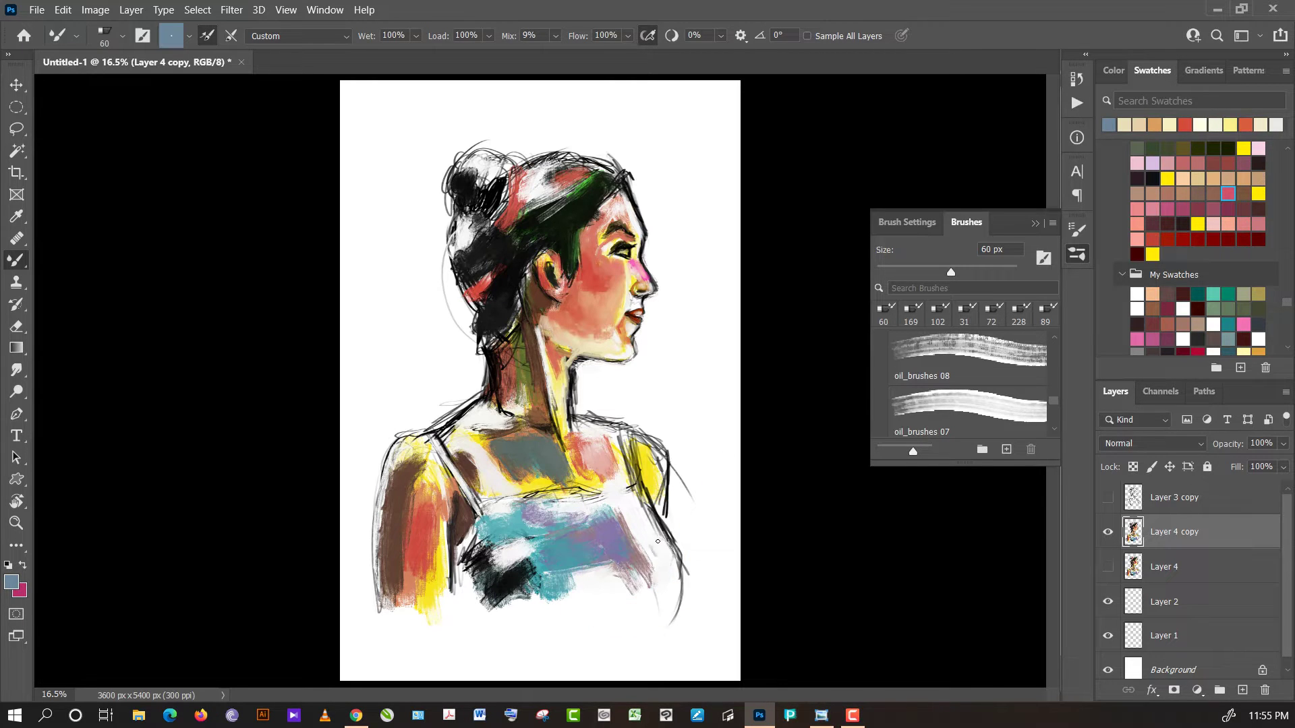
{"action": "left_click", "coordinate": [661, 545], "text": "alt"}
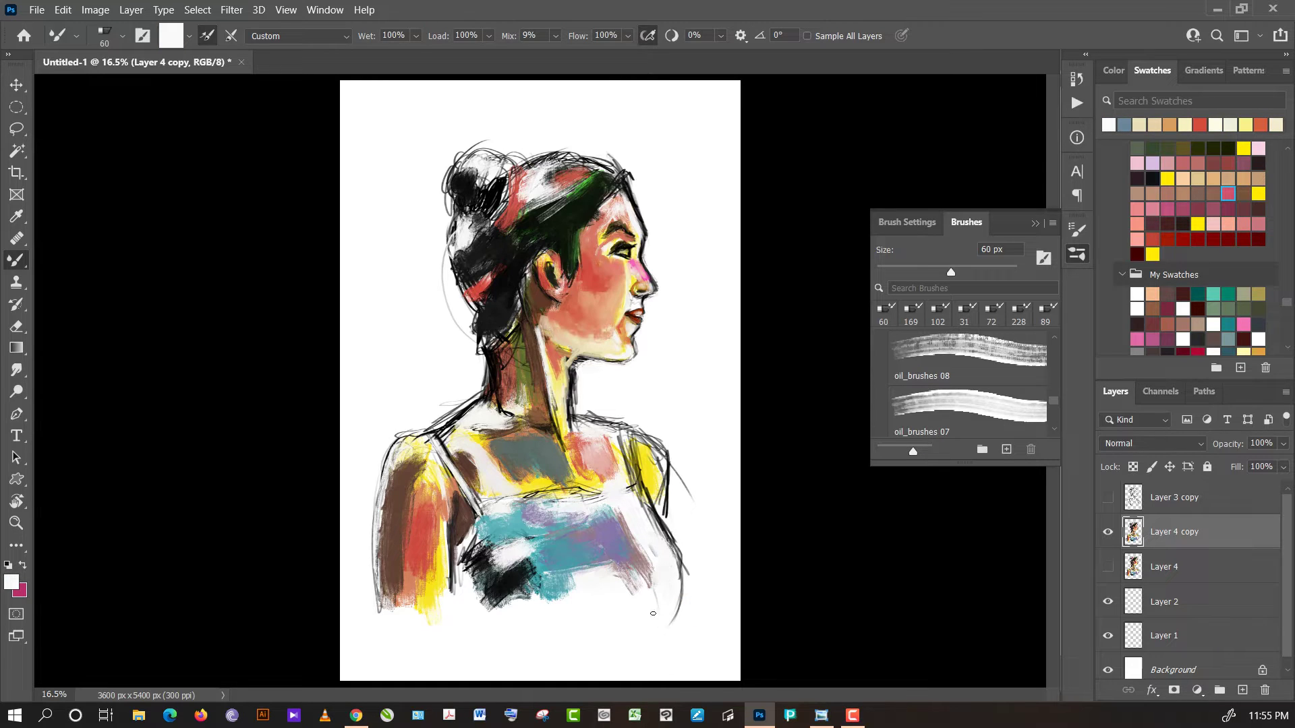
{"action": "left_click", "coordinate": [669, 517], "text": "alt"}
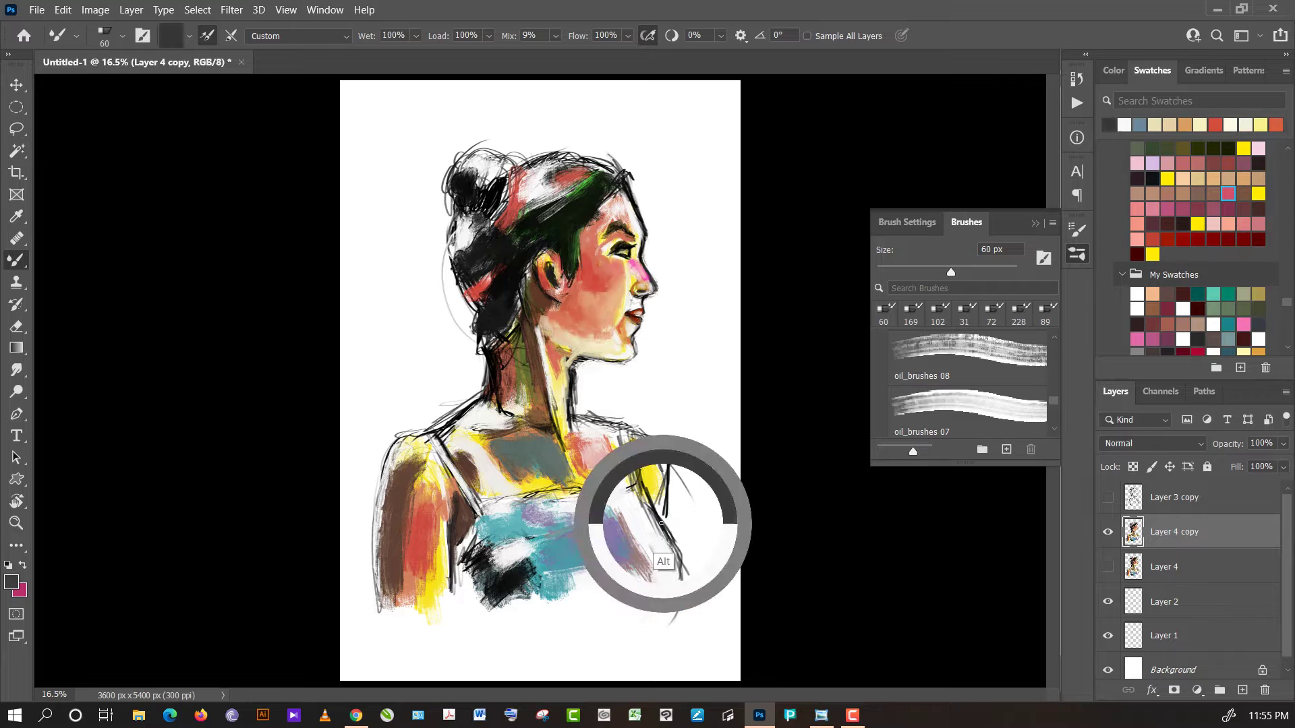
{"action": "left_click_drag", "start_coordinate": [669, 538], "coordinate": [658, 610]}
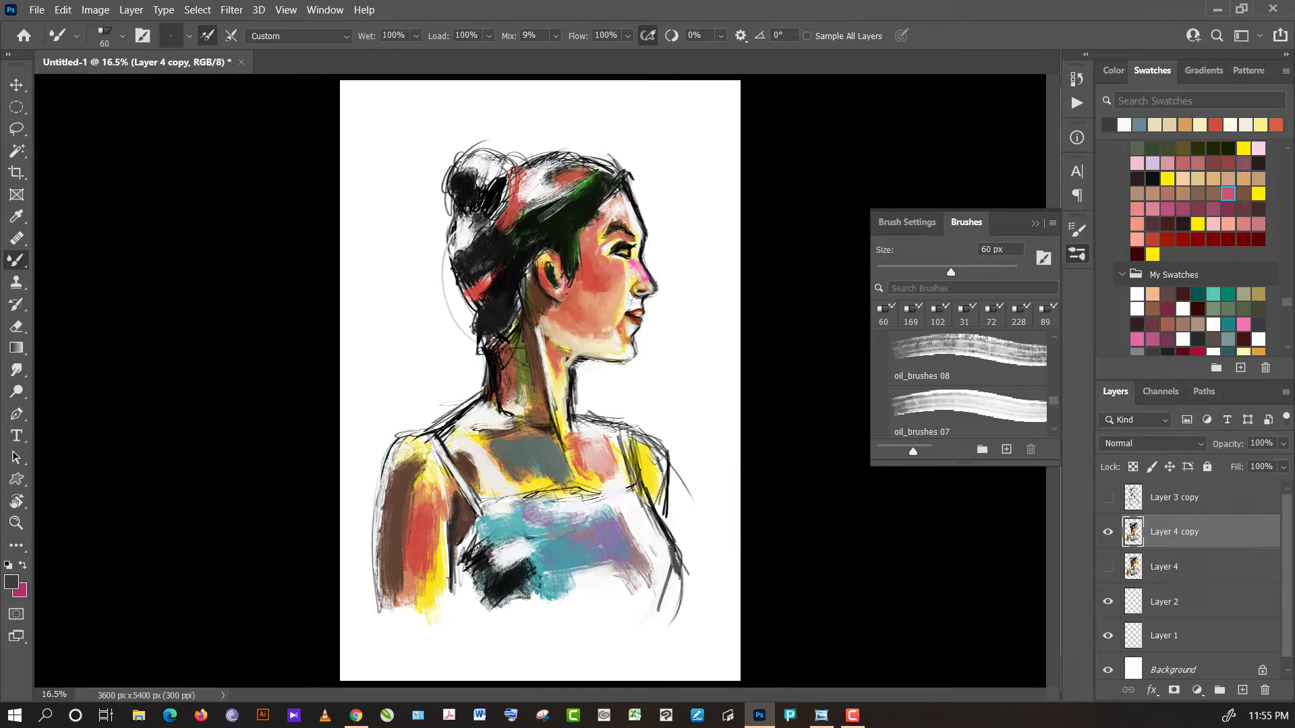
{"action": "mouse_move", "coordinate": [671, 547]}
{"action": "left_mouse_down"}
{"action": "mouse_move", "coordinate": [664, 597]}
{"action": "mouse_move", "coordinate": [633, 649]}
{"action": "left_mouse_up"}
{"action": "left_click_drag", "start_coordinate": [657, 604], "coordinate": [629, 675]}
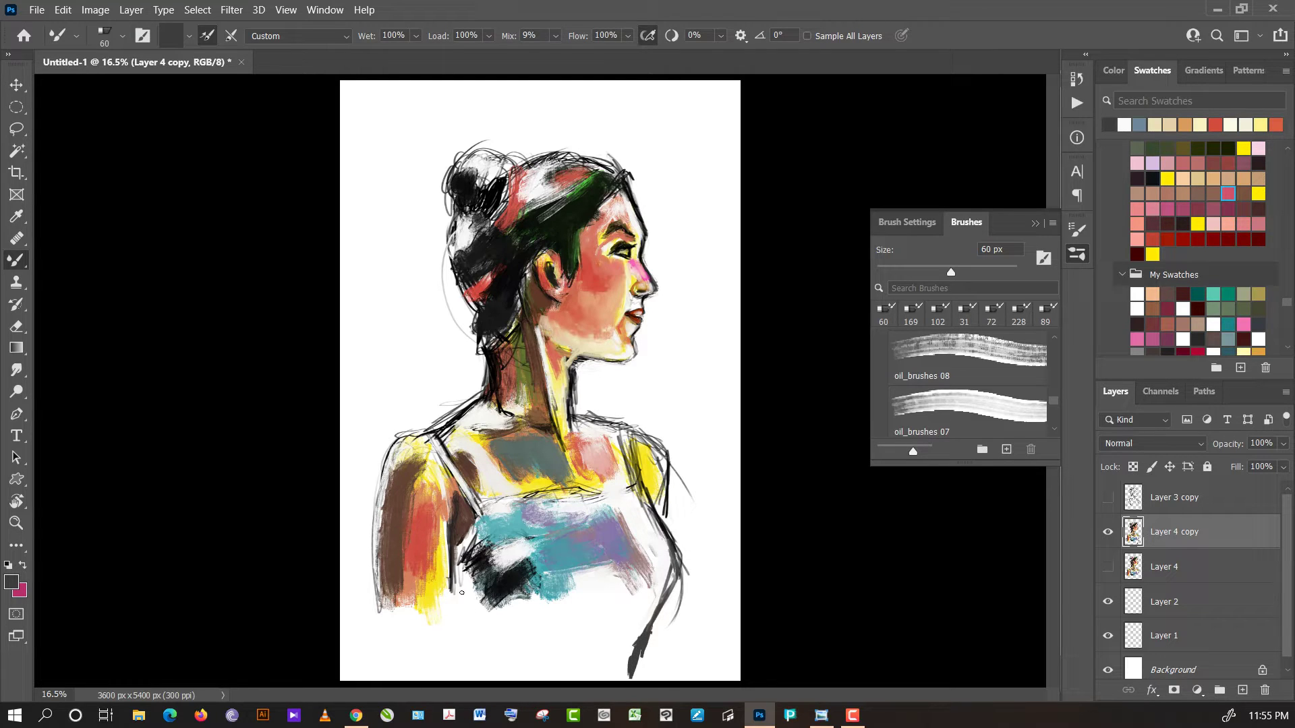
- Outline the left arm's edge and underside with dark grey and black strokes
{"action": "left_click_drag", "start_coordinate": [459, 593], "coordinate": [470, 651]}
{"action": "left_click_drag", "start_coordinate": [453, 605], "coordinate": [477, 663]}
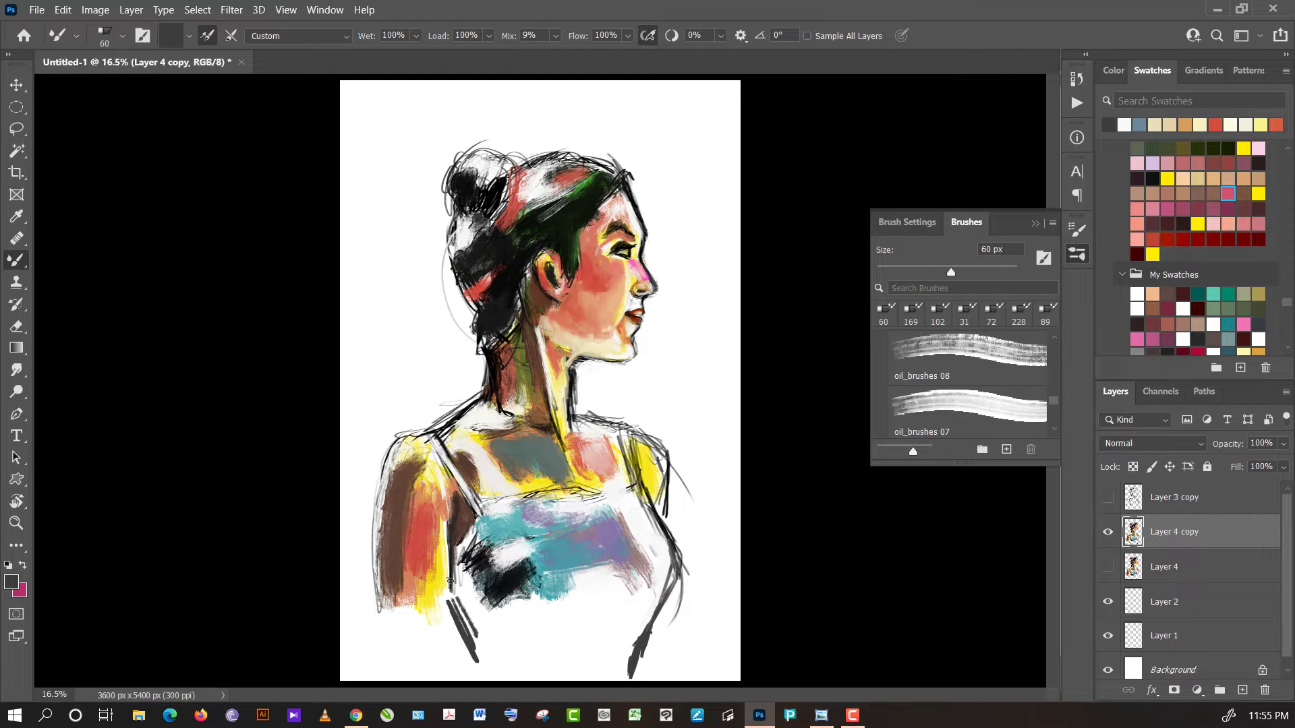
{"action": "left_click_drag", "start_coordinate": [450, 589], "coordinate": [445, 623]}
{"action": "left_click_drag", "start_coordinate": [449, 546], "coordinate": [435, 644]}
{"action": "left_click_drag", "start_coordinate": [447, 584], "coordinate": [432, 648]}
{"action": "left_click", "coordinate": [384, 484], "text": "alt"}
{"action": "left_click_drag", "start_coordinate": [384, 484], "coordinate": [385, 485]}
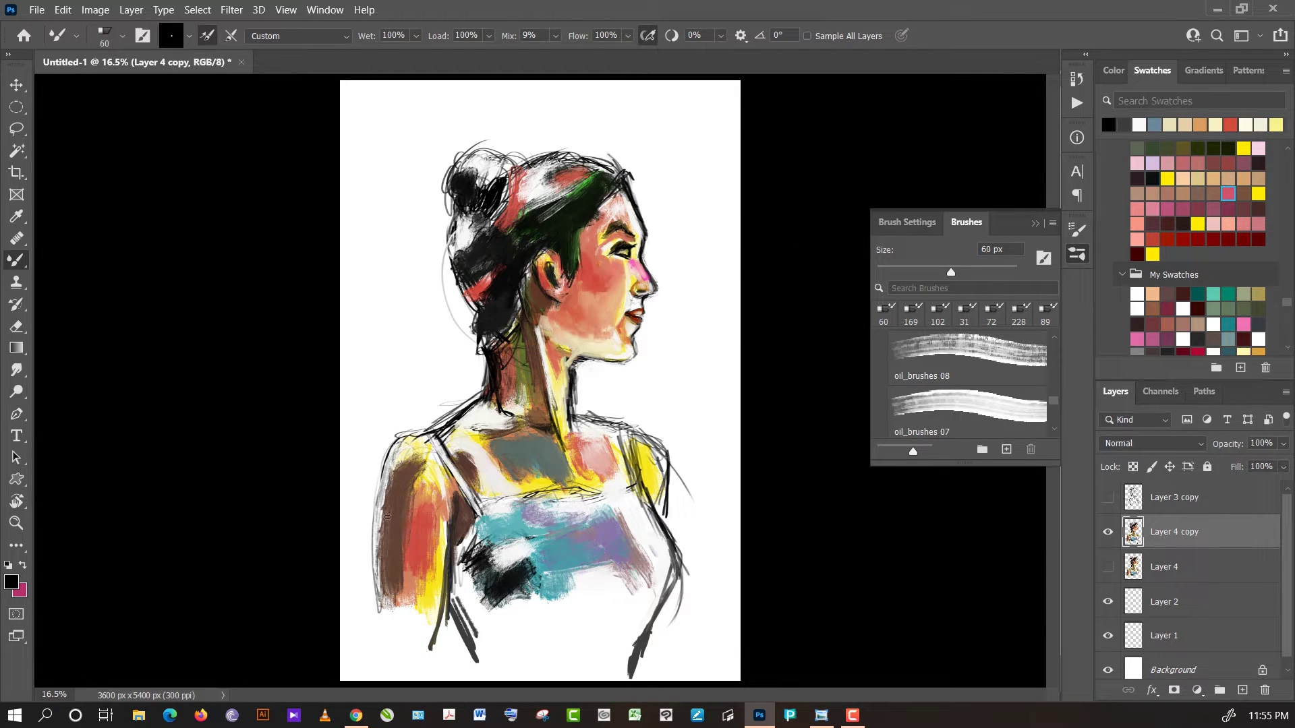
- Soften the left arm edge with white, stroke its lower outline brown and black, brush 90 px
{"action": "left_click", "coordinate": [395, 381], "text": "alt"}
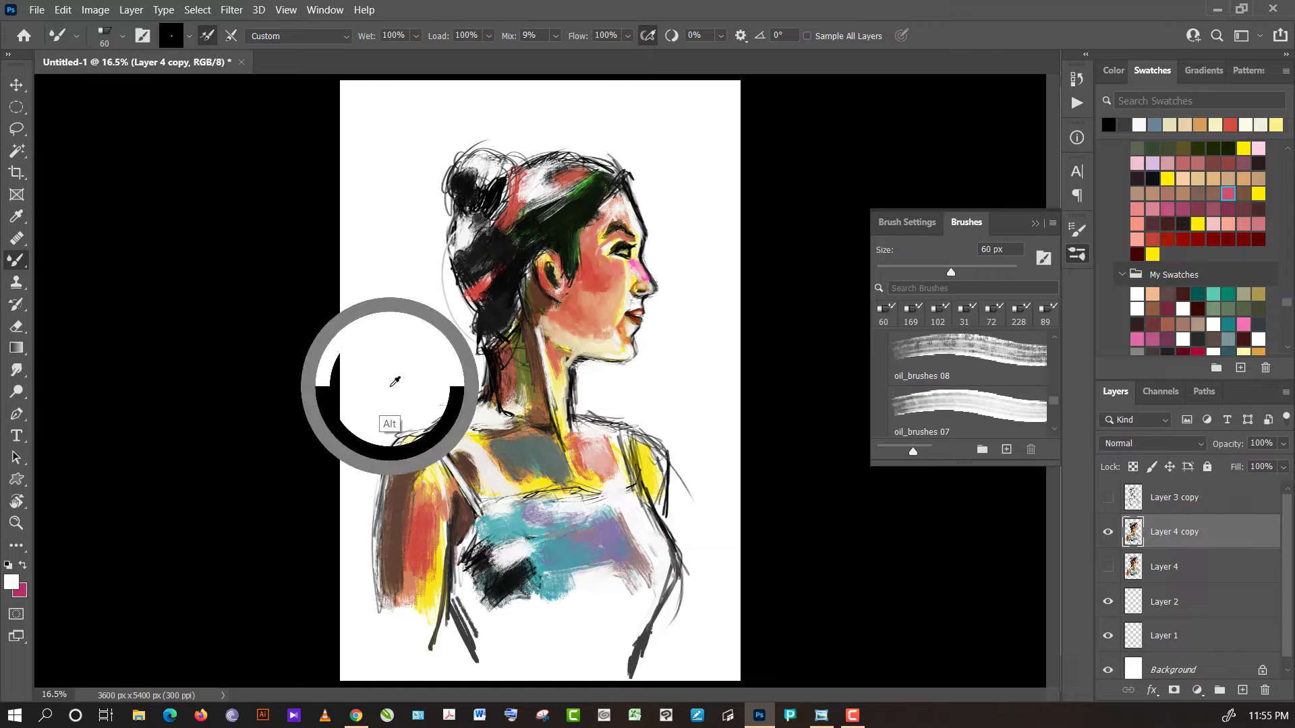
{"action": "left_click_drag", "start_coordinate": [389, 459], "coordinate": [374, 560]}
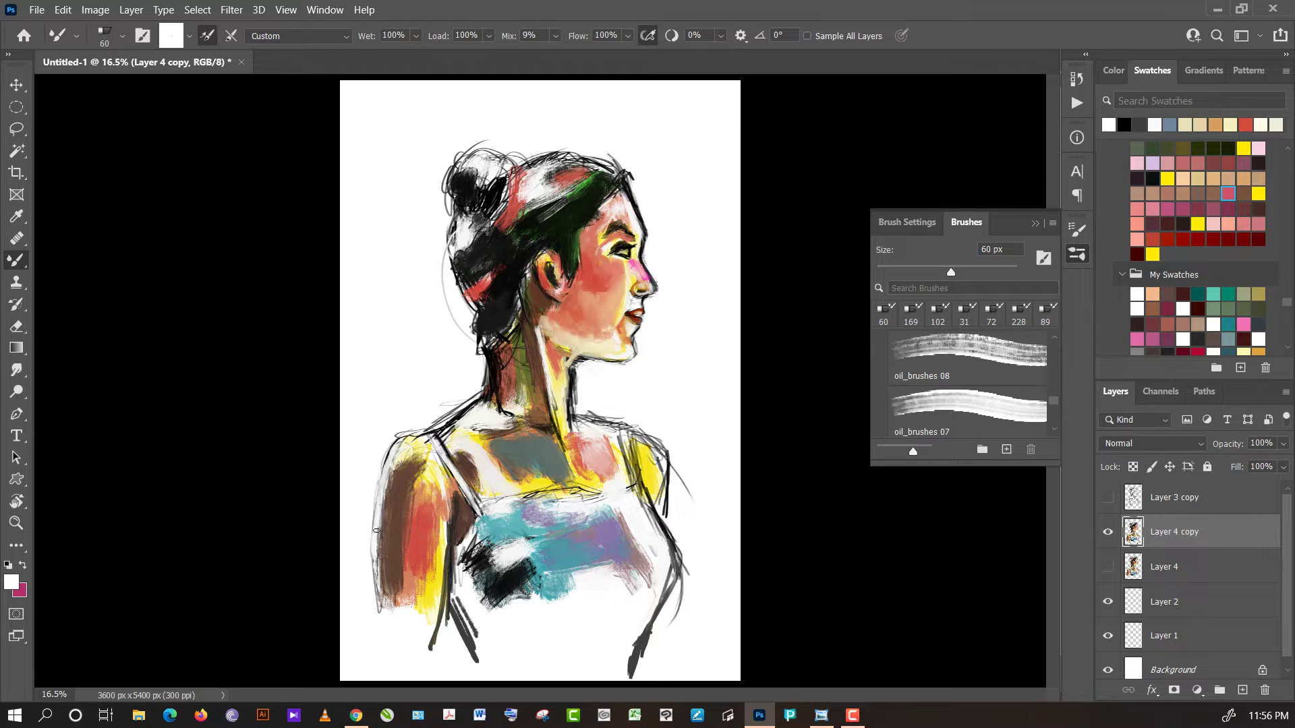
{"action": "left_click_drag", "start_coordinate": [377, 531], "coordinate": [378, 598]}
{"action": "left_click", "coordinate": [393, 563], "text": "alt"}
{"action": "mouse_move", "coordinate": [391, 590]}
{"action": "left_mouse_down"}
{"action": "mouse_move", "coordinate": [382, 660]}
{"action": "mouse_move", "coordinate": [385, 637]}
{"action": "mouse_move", "coordinate": [397, 659]}
{"action": "left_mouse_up"}
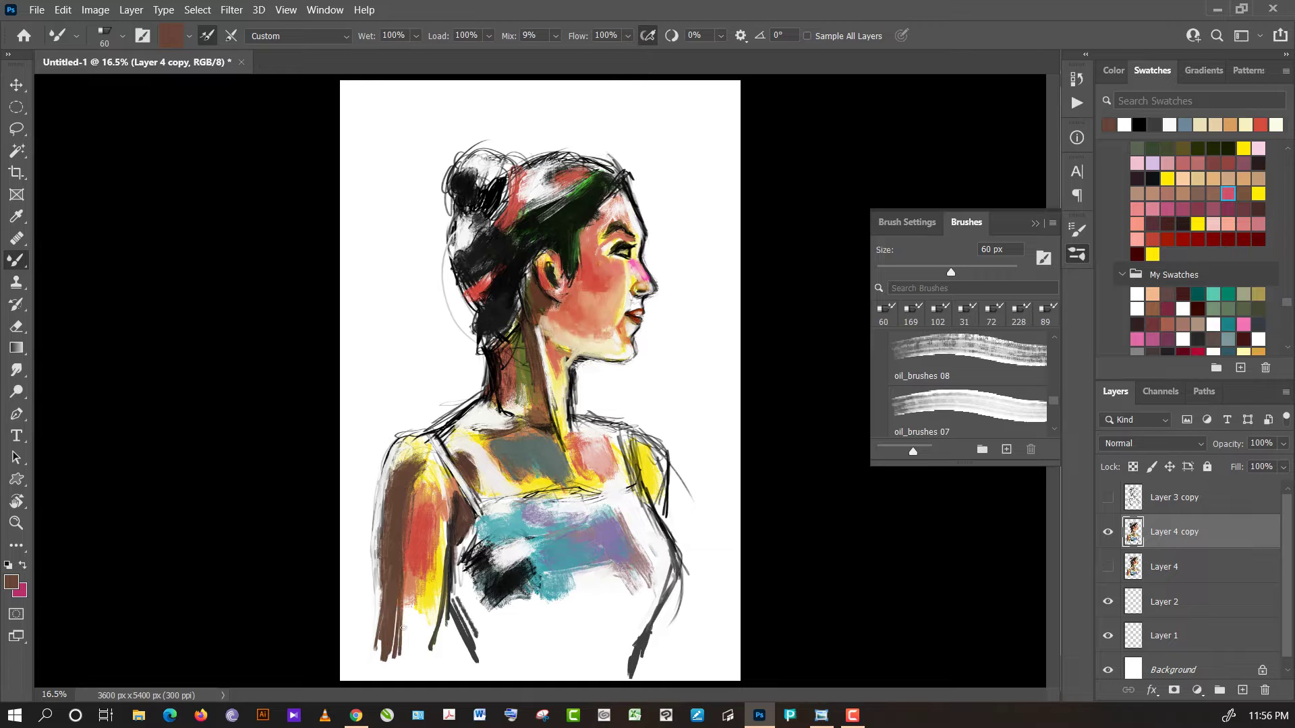
{"action": "left_click", "coordinate": [804, 274], "text": "alt"}
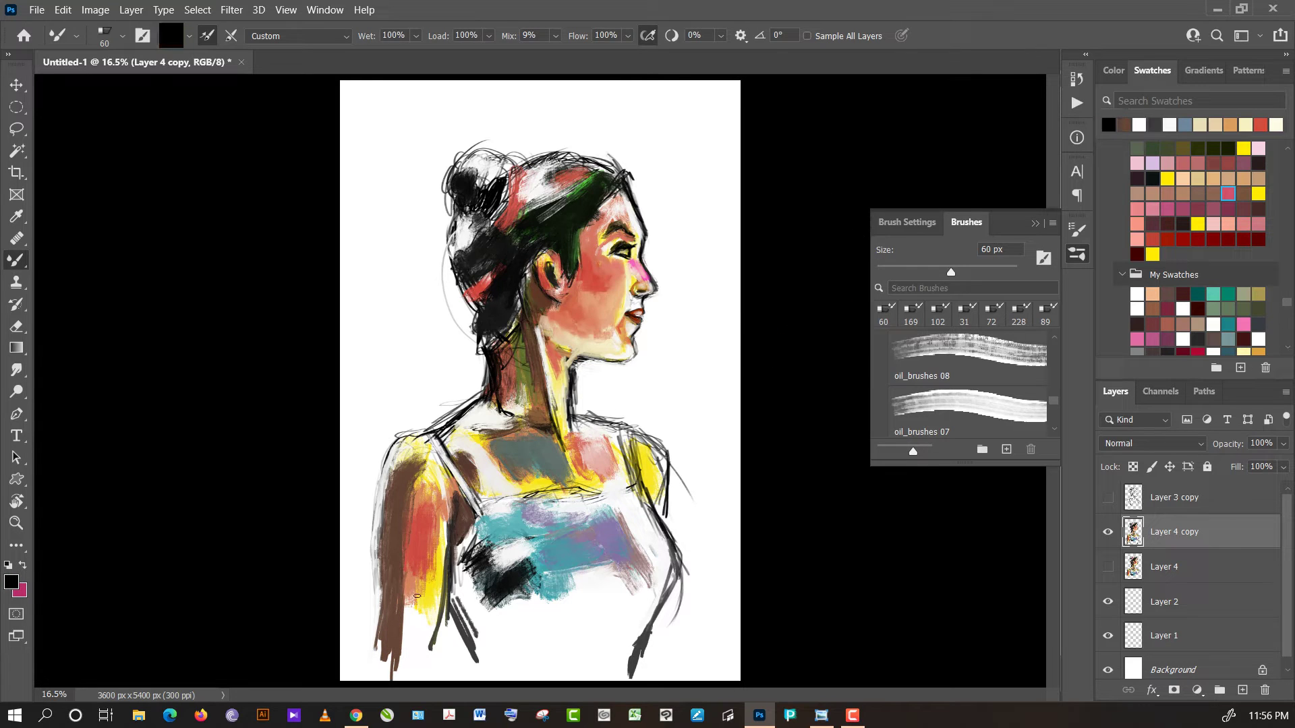
{"action": "left_click_drag", "start_coordinate": [398, 592], "coordinate": [388, 671]}
{"action": "key", "text": "bracketright"}
{"action": "key", "text": "bracketright"}
{"action": "key", "text": "bracketright"}
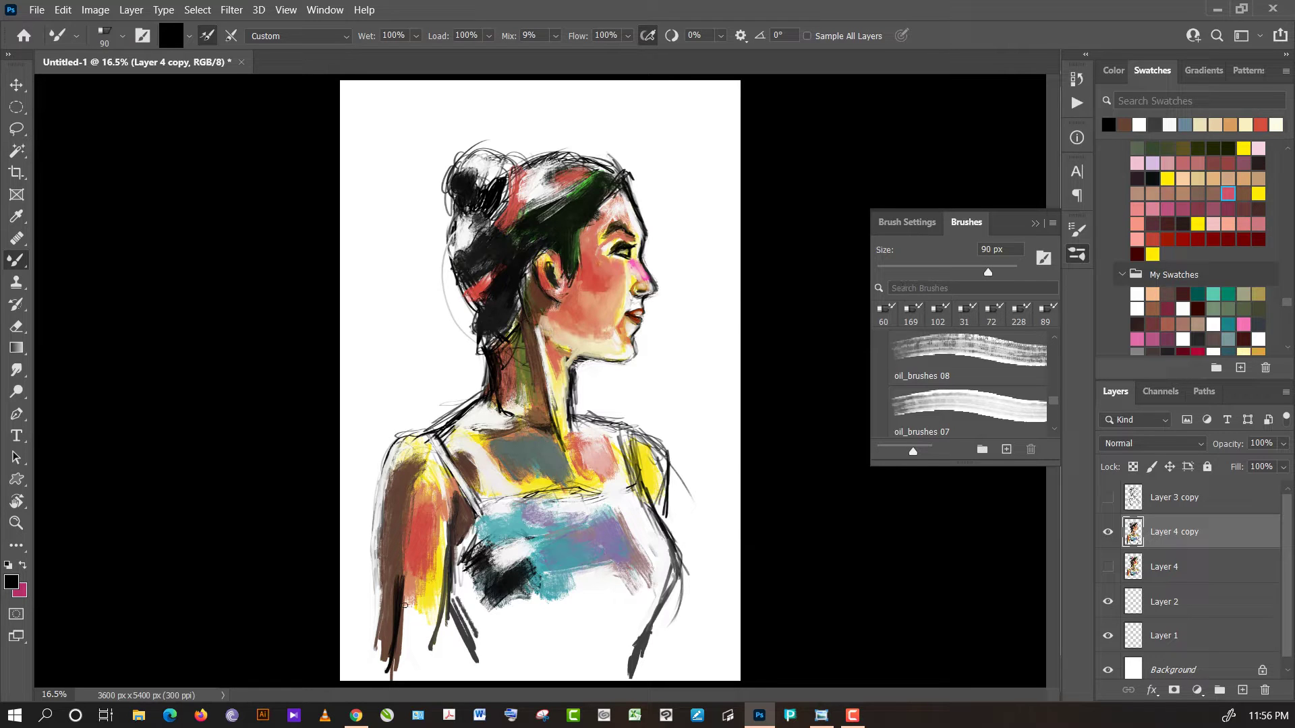
- Streak the left arm with orange-red strokes down to the bottom edge, plus black accents
{"action": "left_click_drag", "start_coordinate": [397, 564], "coordinate": [390, 634]}
{"action": "left_click", "coordinate": [426, 551], "text": "alt"}
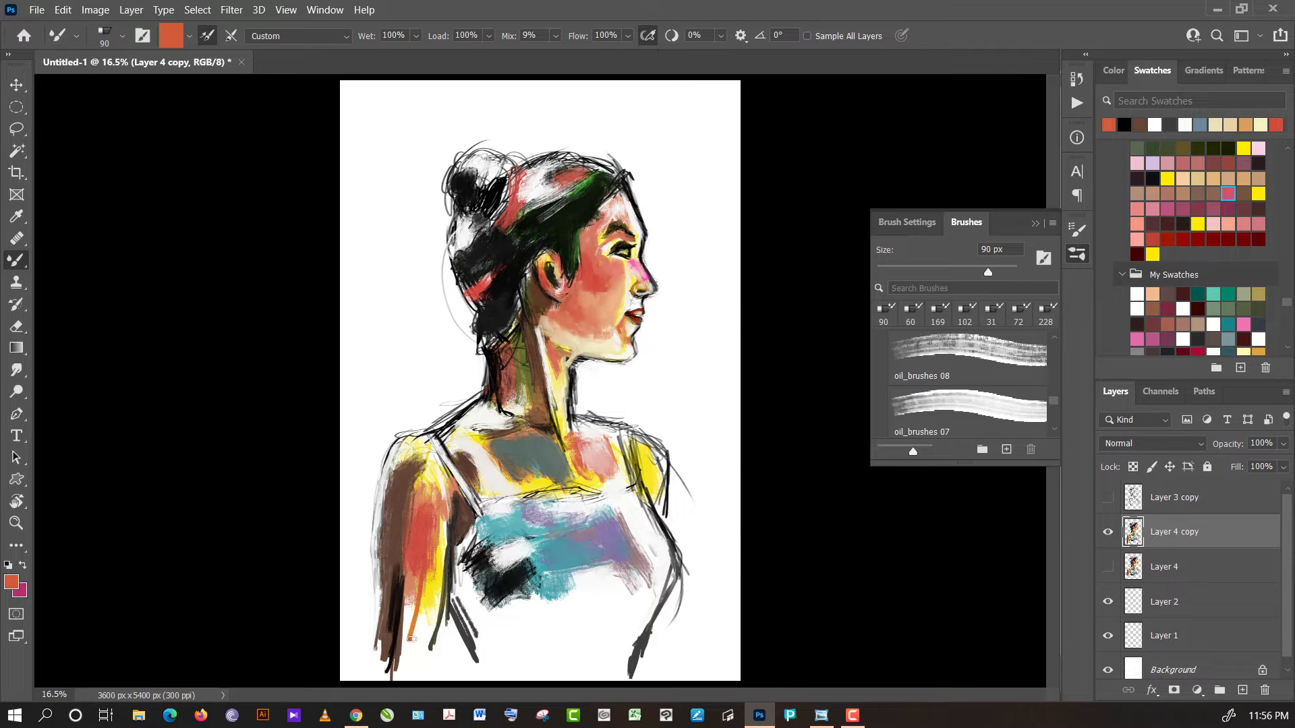
{"action": "mouse_move", "coordinate": [425, 547]}
{"action": "left_mouse_down"}
{"action": "mouse_move", "coordinate": [409, 641]}
{"action": "mouse_move", "coordinate": [404, 627]}
{"action": "left_mouse_up"}
{"action": "left_click_drag", "start_coordinate": [418, 561], "coordinate": [416, 681]}
{"action": "mouse_move", "coordinate": [423, 637]}
{"action": "left_mouse_down"}
{"action": "mouse_move", "coordinate": [433, 588]}
{"action": "mouse_move", "coordinate": [416, 617]}
{"action": "left_mouse_up"}
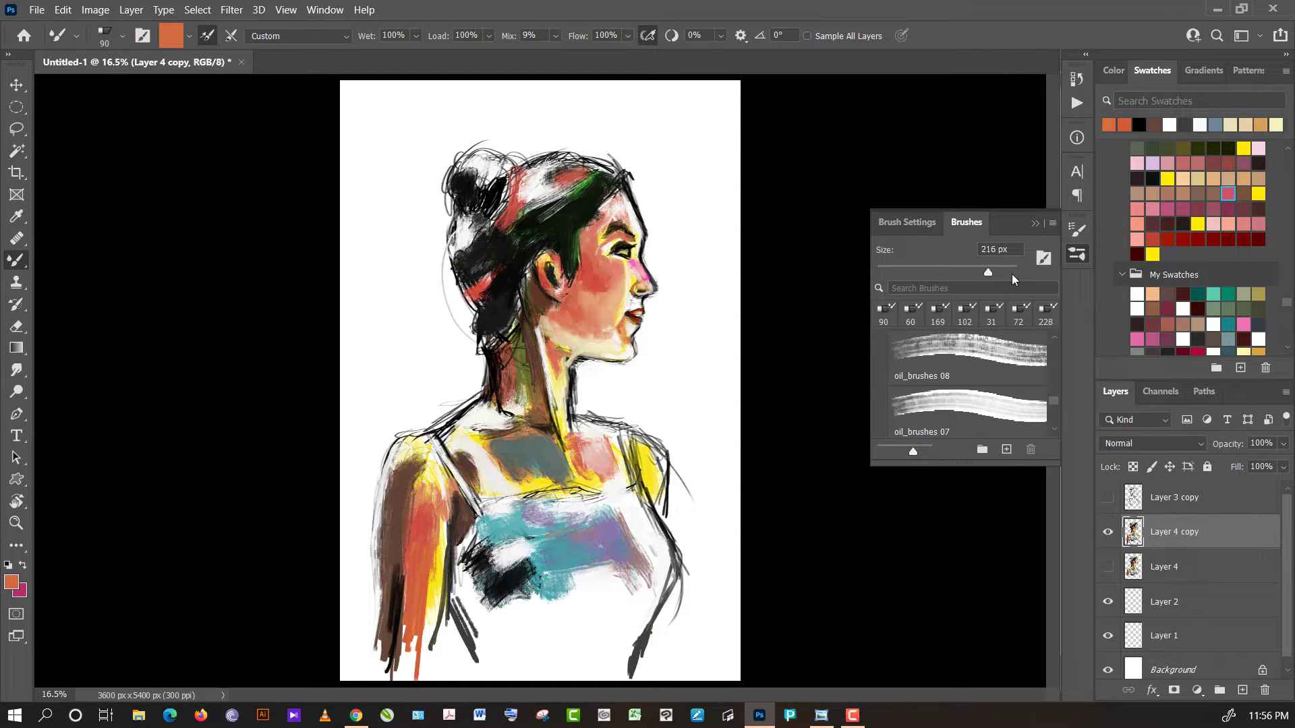
{"action": "left_click", "coordinate": [398, 592], "text": "alt"}
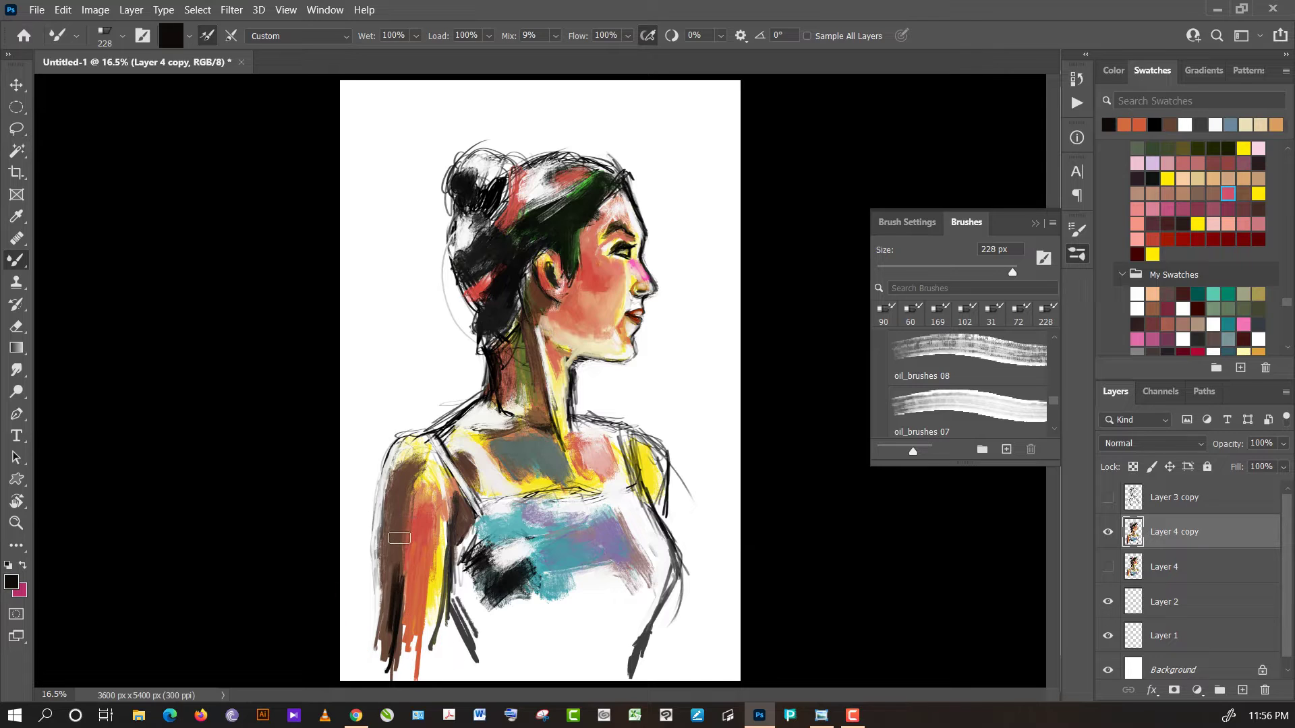
{"action": "mouse_move", "coordinate": [401, 533]}
{"action": "left_mouse_down"}
{"action": "mouse_move", "coordinate": [399, 605]}
{"action": "mouse_move", "coordinate": [403, 497]}
{"action": "mouse_move", "coordinate": [437, 452]}
{"action": "left_mouse_up"}
- Brush green onto the left shoulder top and cover the arm in dark brown and orange-red
{"action": "left_click", "coordinate": [418, 526], "text": "alt"}
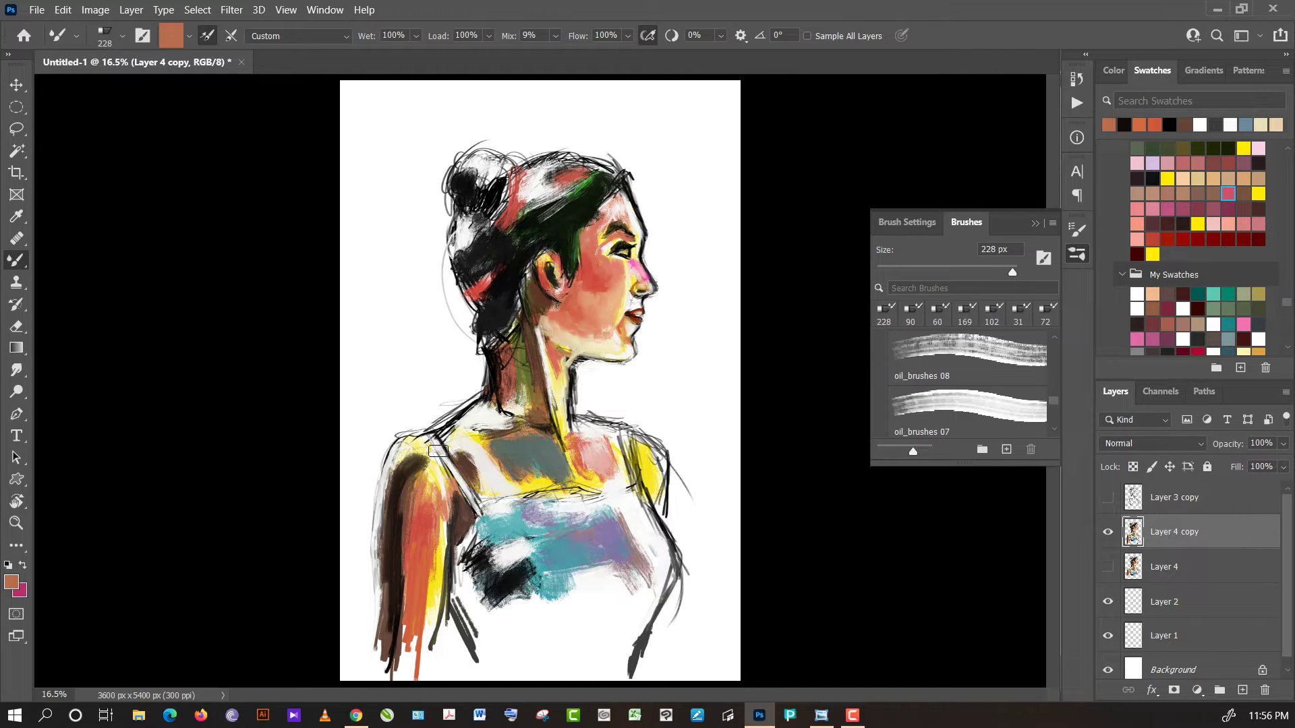
{"action": "left_click", "coordinate": [579, 247], "text": "alt"}
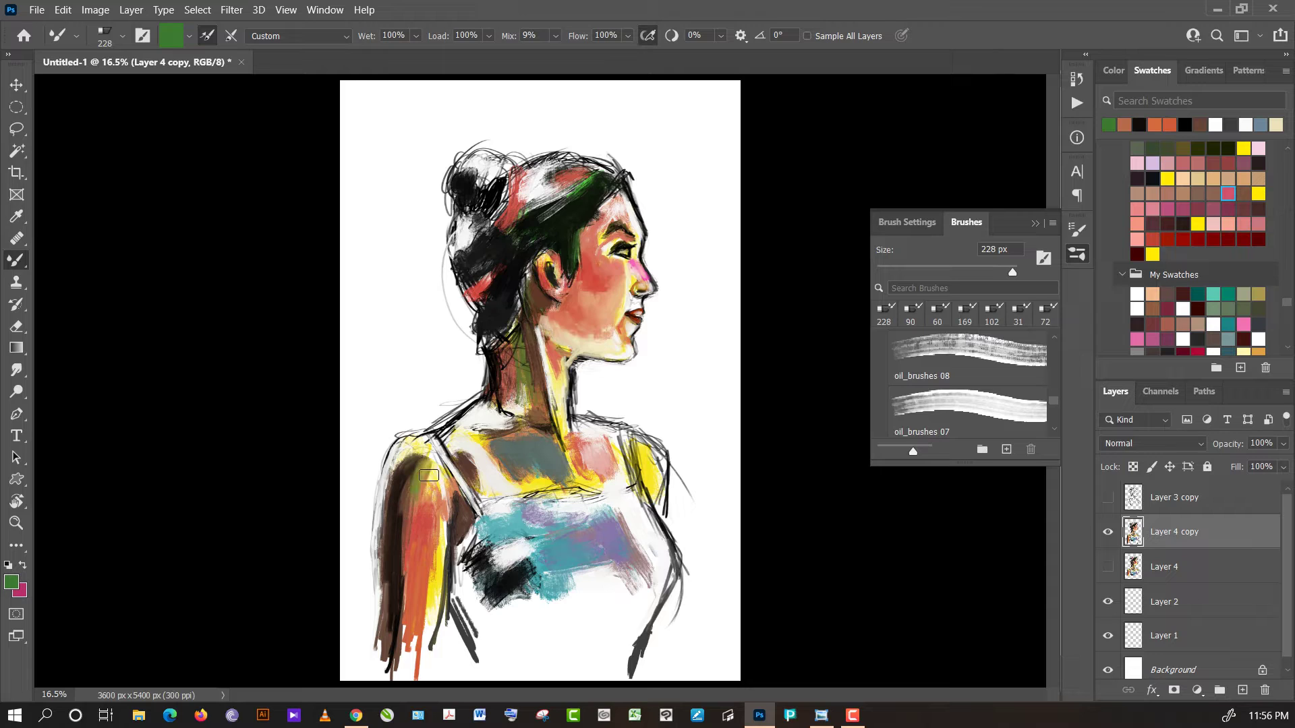
{"action": "left_click_drag", "start_coordinate": [427, 474], "coordinate": [443, 489]}
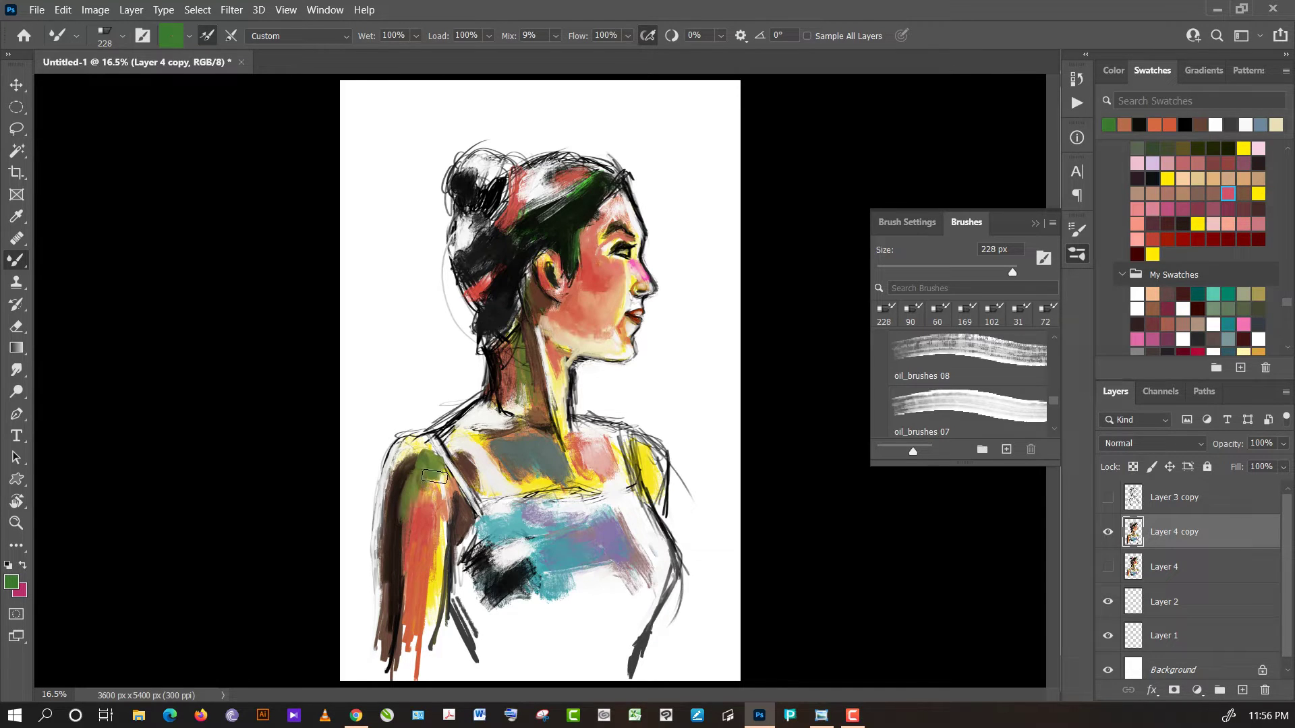
{"action": "left_click", "coordinate": [424, 544], "text": "alt"}
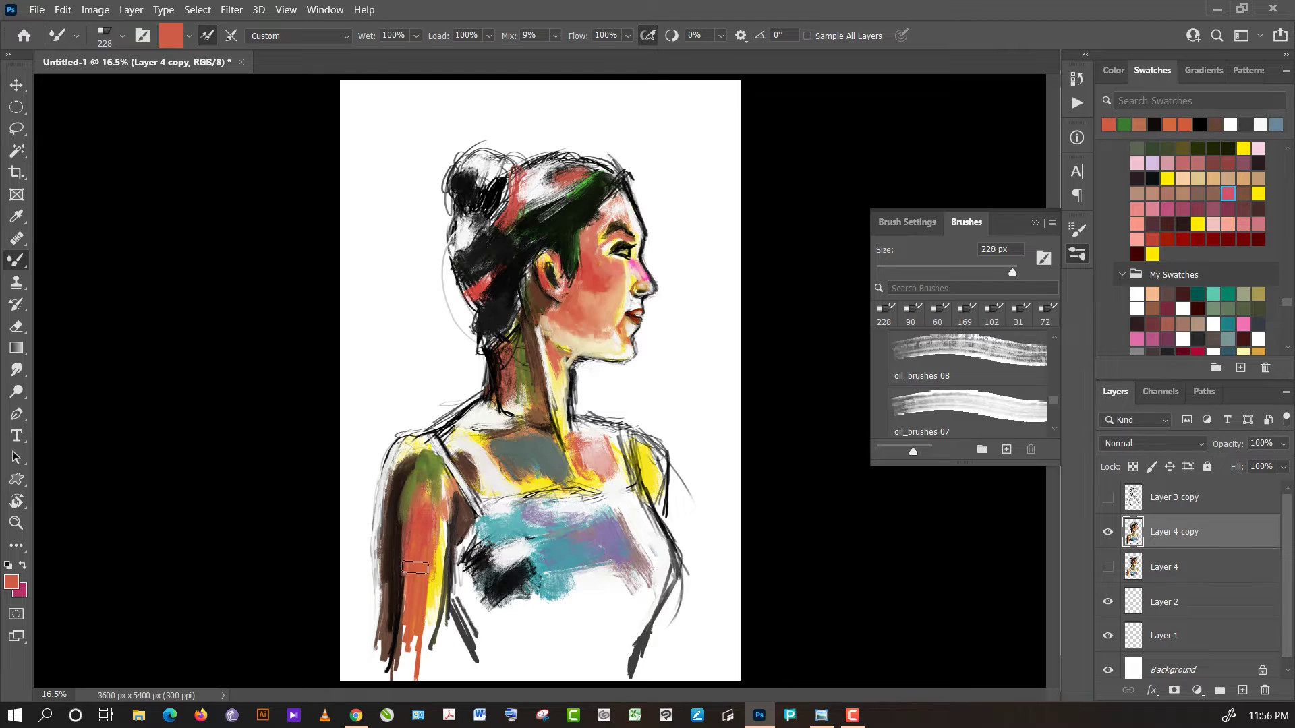
{"action": "left_click", "coordinate": [403, 512], "text": "alt"}
{"action": "mouse_move", "coordinate": [404, 516]}
{"action": "left_mouse_down"}
{"action": "mouse_move", "coordinate": [407, 628]}
{"action": "mouse_move", "coordinate": [395, 644]}
{"action": "left_mouse_up"}
{"action": "left_click", "coordinate": [422, 532], "text": "alt"}
{"action": "left_click", "coordinate": [402, 588], "text": "alt"}
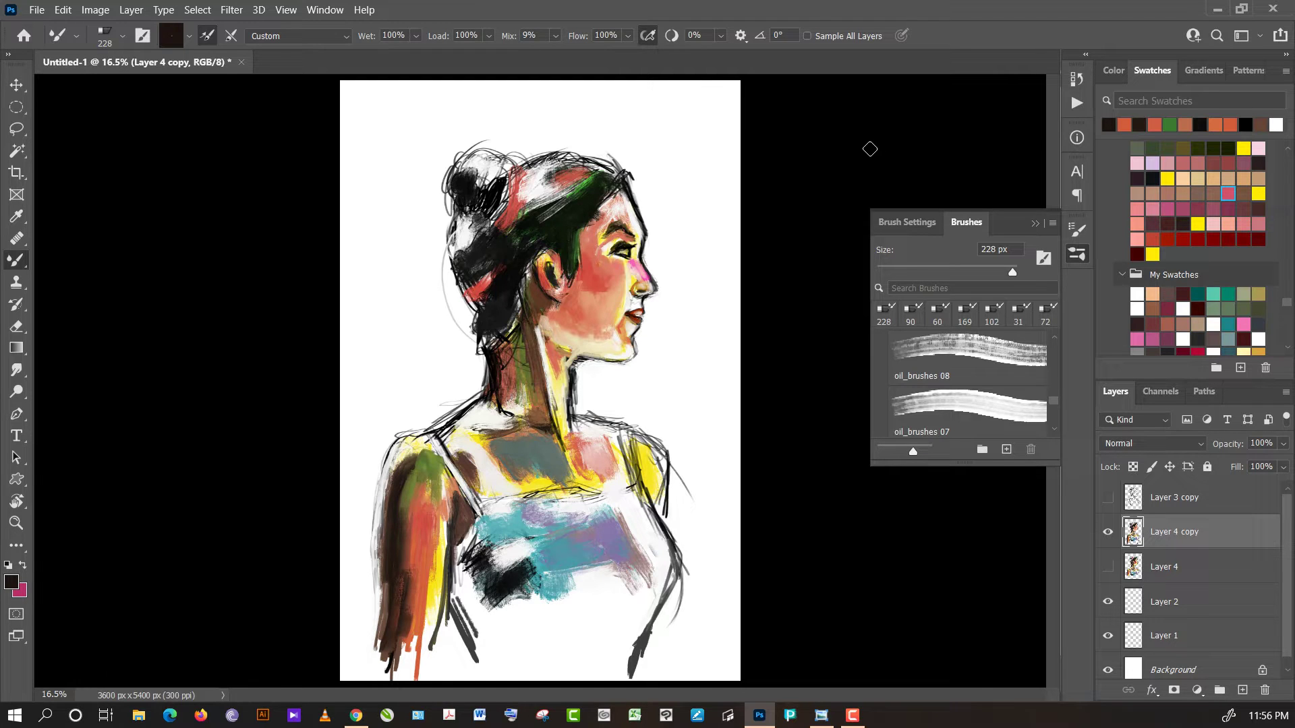
{"action": "scroll", "coordinate": [869, 149], "scroll_direction": "down", "scroll_amount": 1}
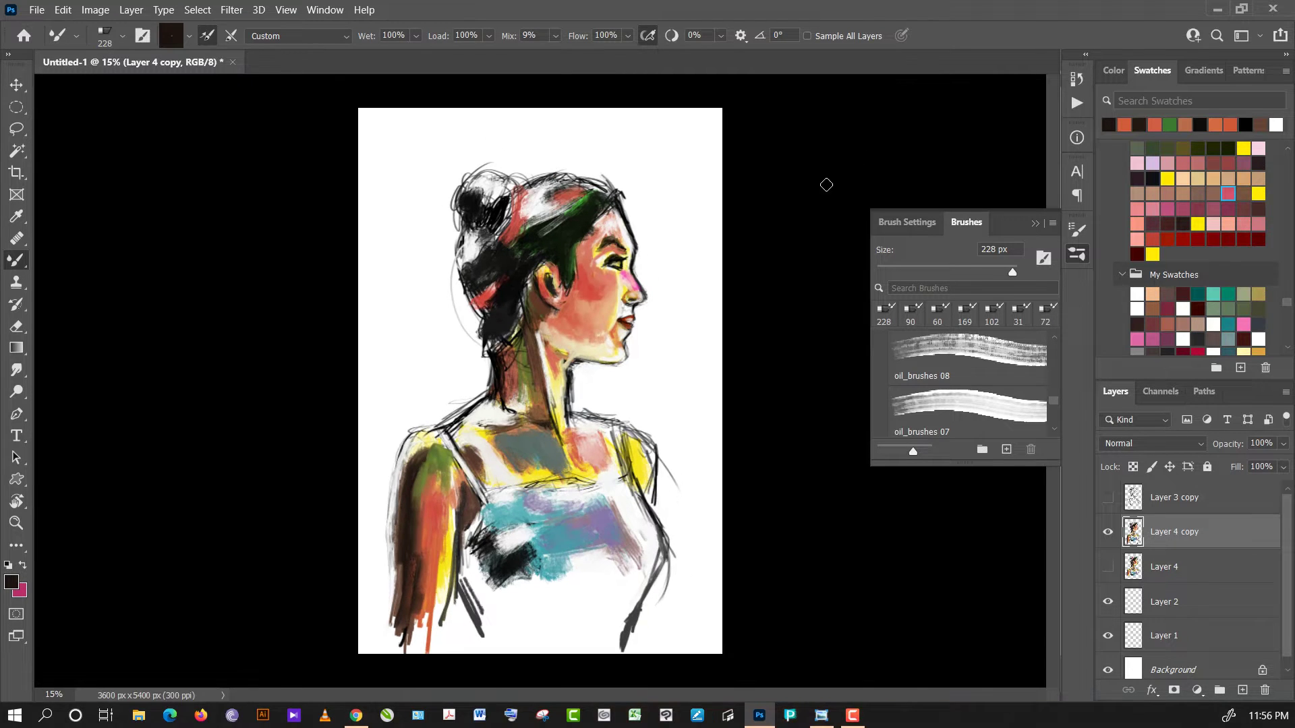
- On Layer 2, paint dark strokes over the neck area and down the figure's right side
{"action": "left_click", "coordinate": [1200, 604]}
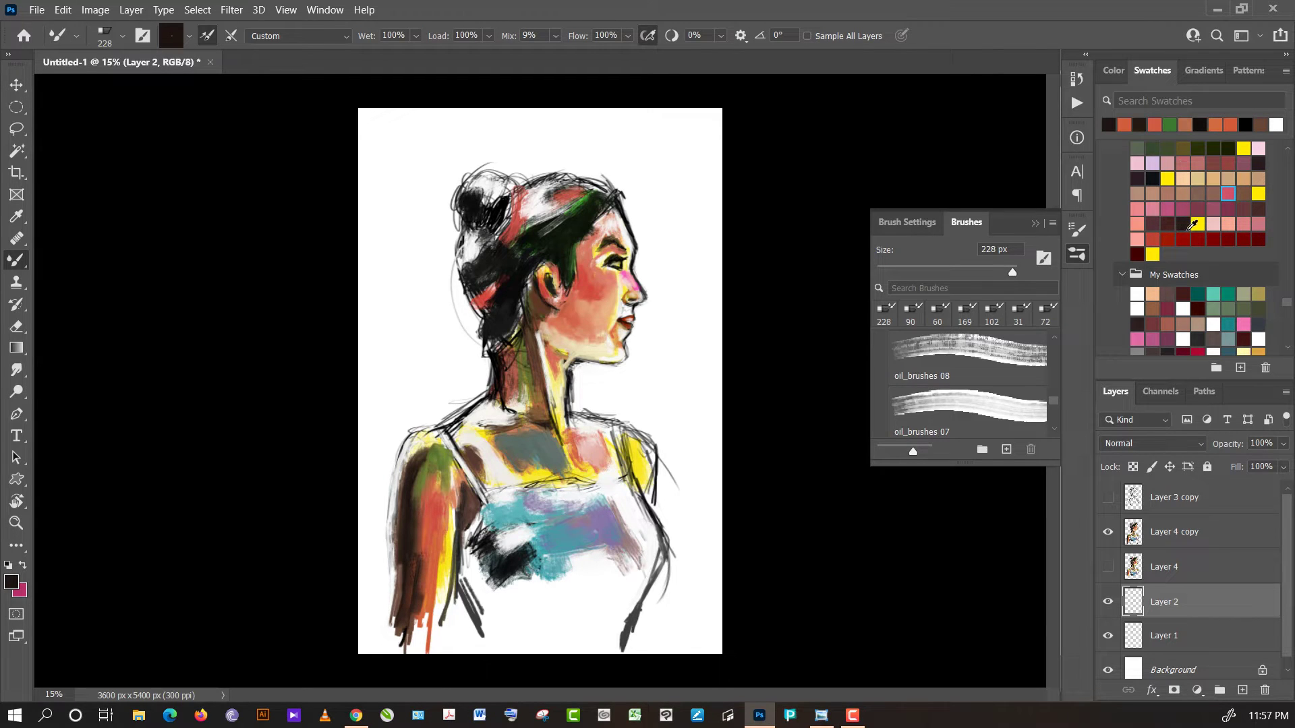
{"action": "left_click", "coordinate": [1183, 224]}
{"action": "mouse_move", "coordinate": [599, 381]}
{"action": "left_mouse_down"}
{"action": "mouse_move", "coordinate": [597, 412]}
{"action": "mouse_move", "coordinate": [597, 388]}
{"action": "mouse_move", "coordinate": [617, 391]}
{"action": "mouse_move", "coordinate": [586, 388]}
{"action": "mouse_move", "coordinate": [630, 367]}
{"action": "mouse_move", "coordinate": [641, 293]}
{"action": "mouse_move", "coordinate": [644, 438]}
{"action": "mouse_move", "coordinate": [648, 335]}
{"action": "left_mouse_up"}
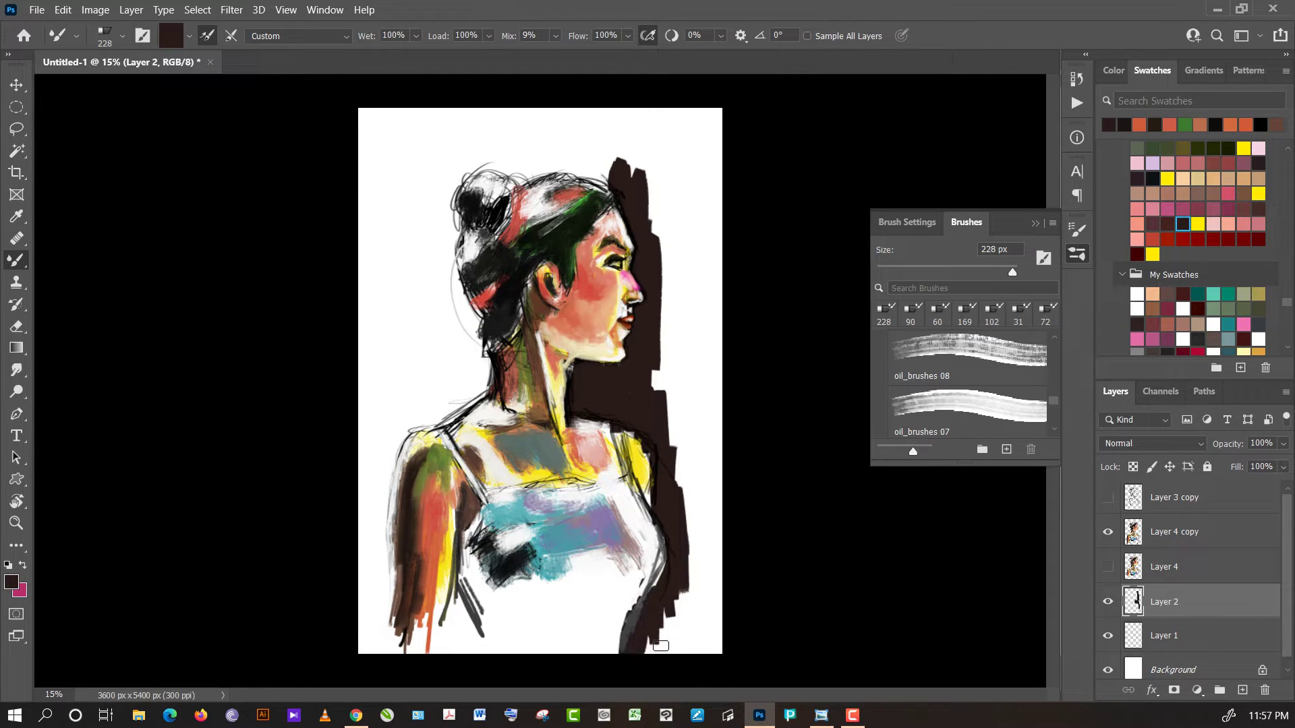
{"action": "mouse_move", "coordinate": [681, 619]}
{"action": "left_mouse_down"}
{"action": "mouse_move", "coordinate": [688, 445]}
{"action": "mouse_move", "coordinate": [674, 435]}
{"action": "left_mouse_up"}
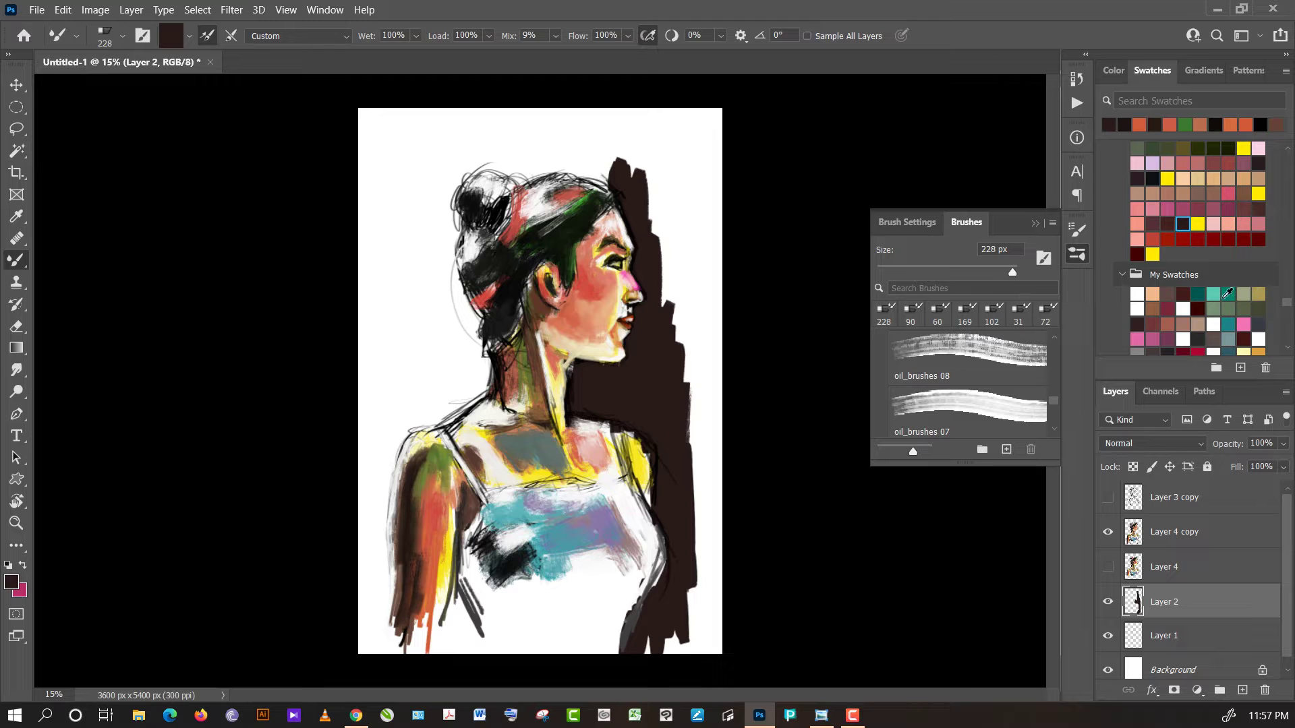
- Paint dark brown background down the left of the hair and choose the oil_brushes 08 brush
{"action": "left_click", "coordinate": [1226, 296]}
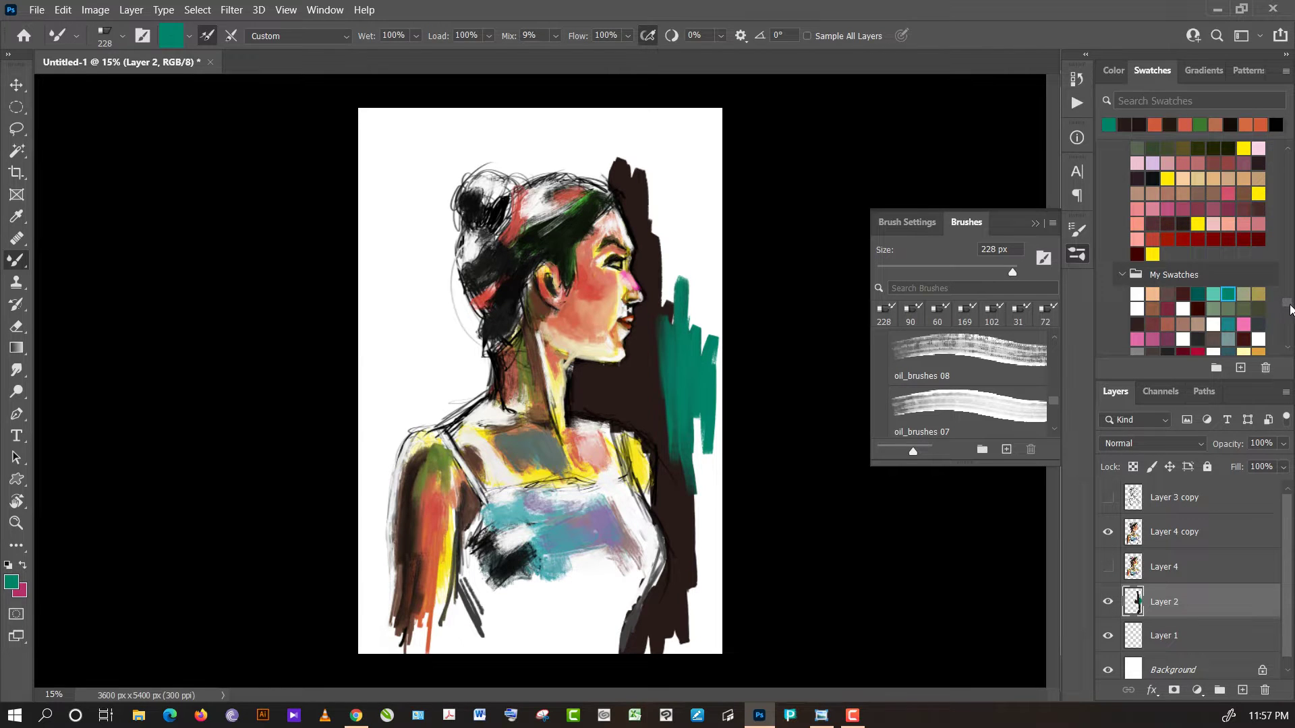
{"action": "left_click_drag", "start_coordinate": [1288, 303], "coordinate": [1288, 200]}
{"action": "left_click", "coordinate": [1152, 225]}
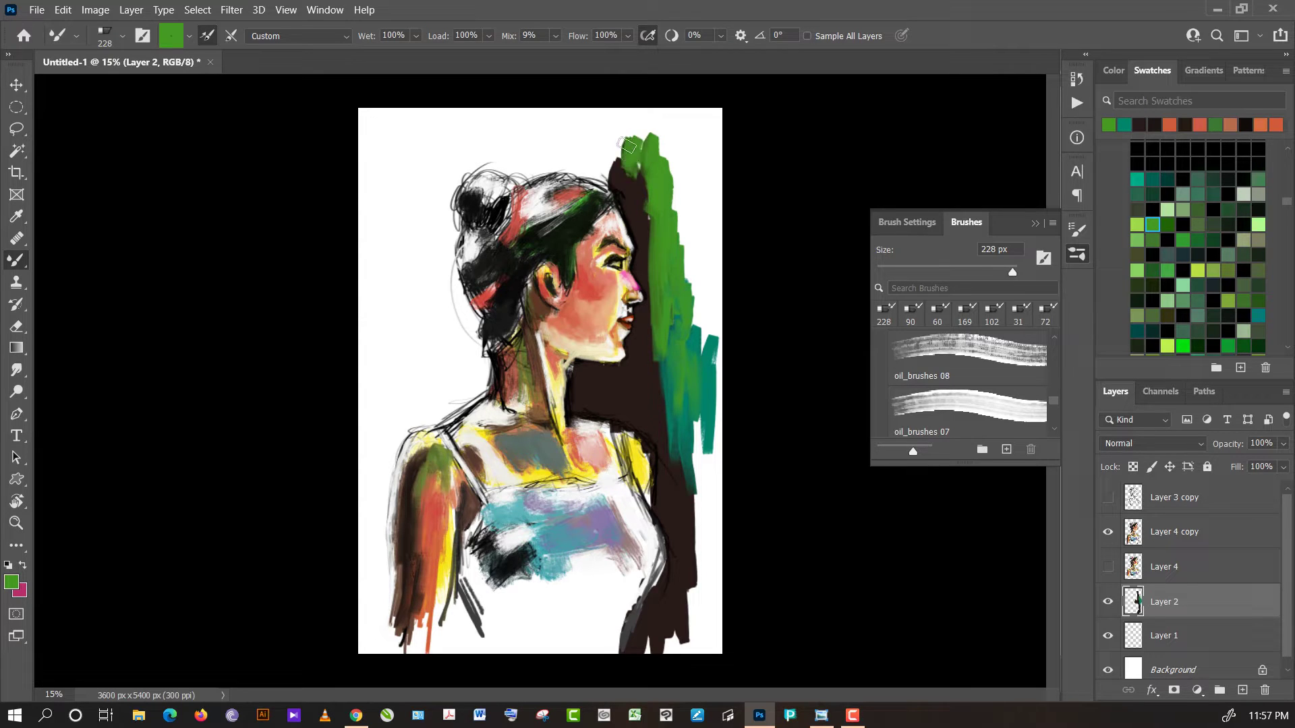
{"action": "left_click", "coordinate": [621, 173], "text": "alt"}
{"action": "left_click_drag", "start_coordinate": [610, 159], "coordinate": [607, 179]}
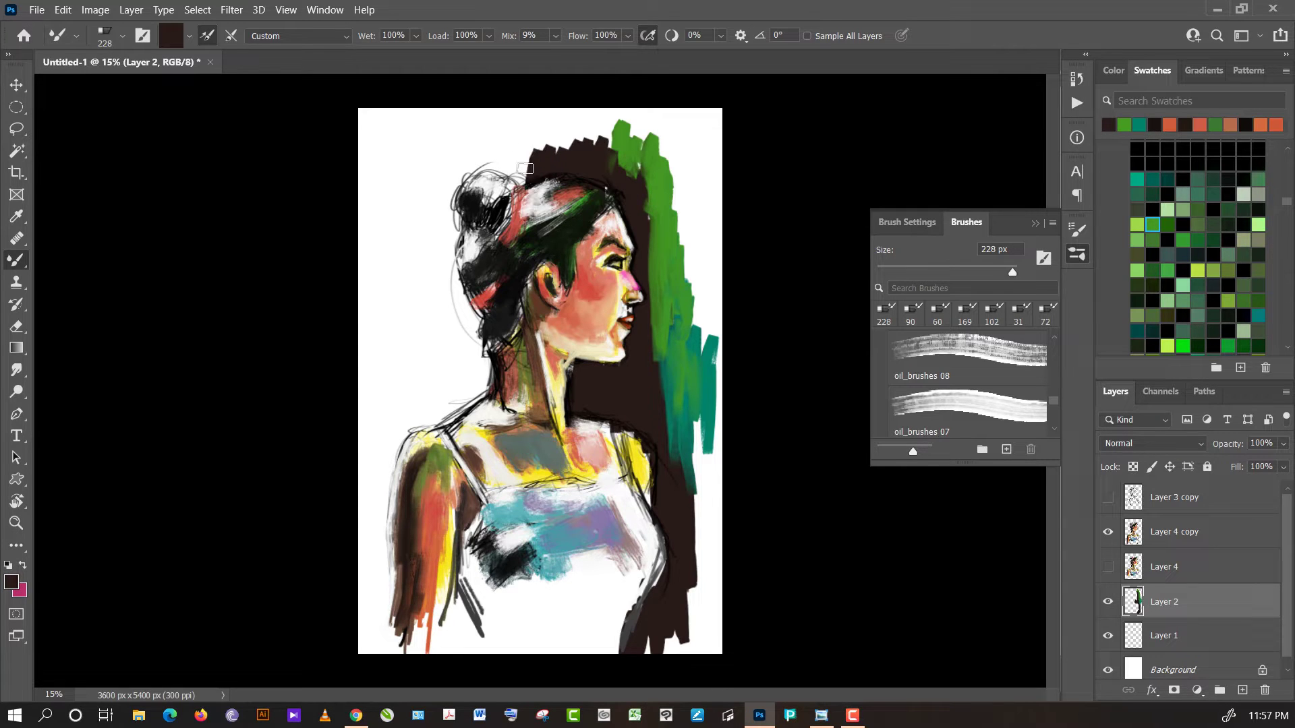
{"action": "left_click_drag", "start_coordinate": [471, 164], "coordinate": [457, 319]}
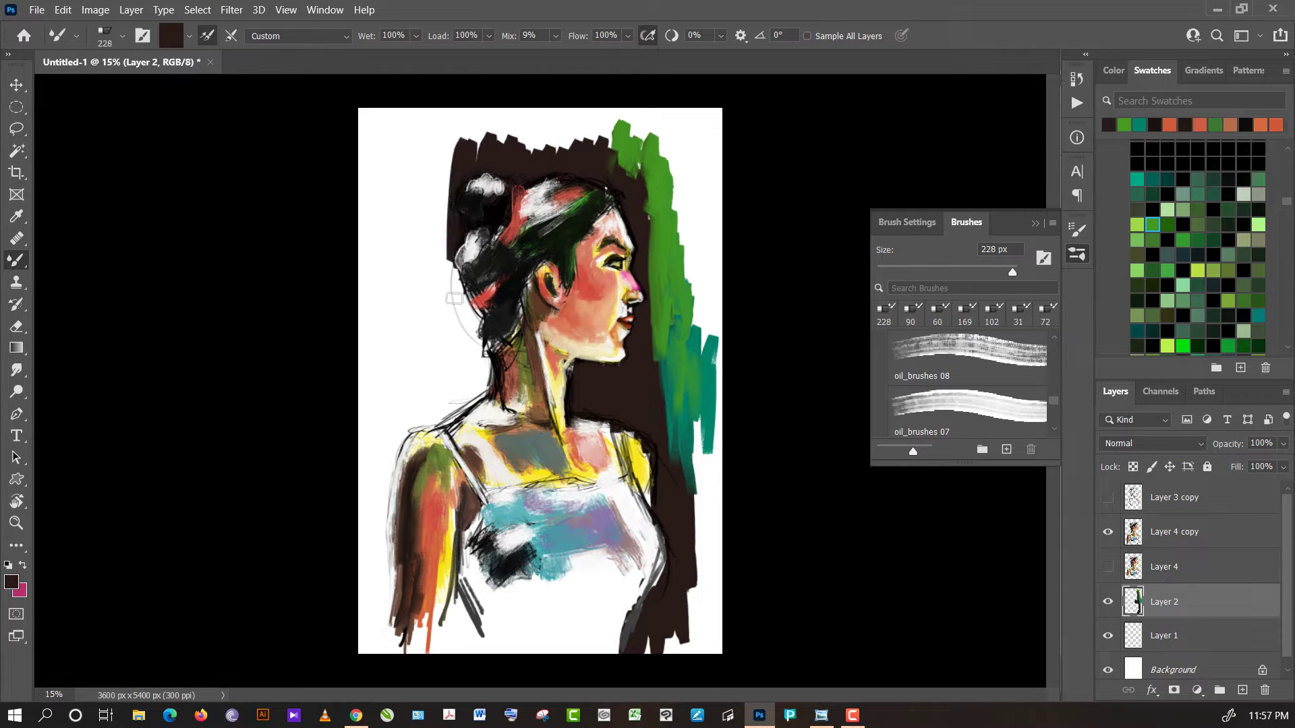
{"action": "left_click_drag", "start_coordinate": [439, 129], "coordinate": [441, 255]}
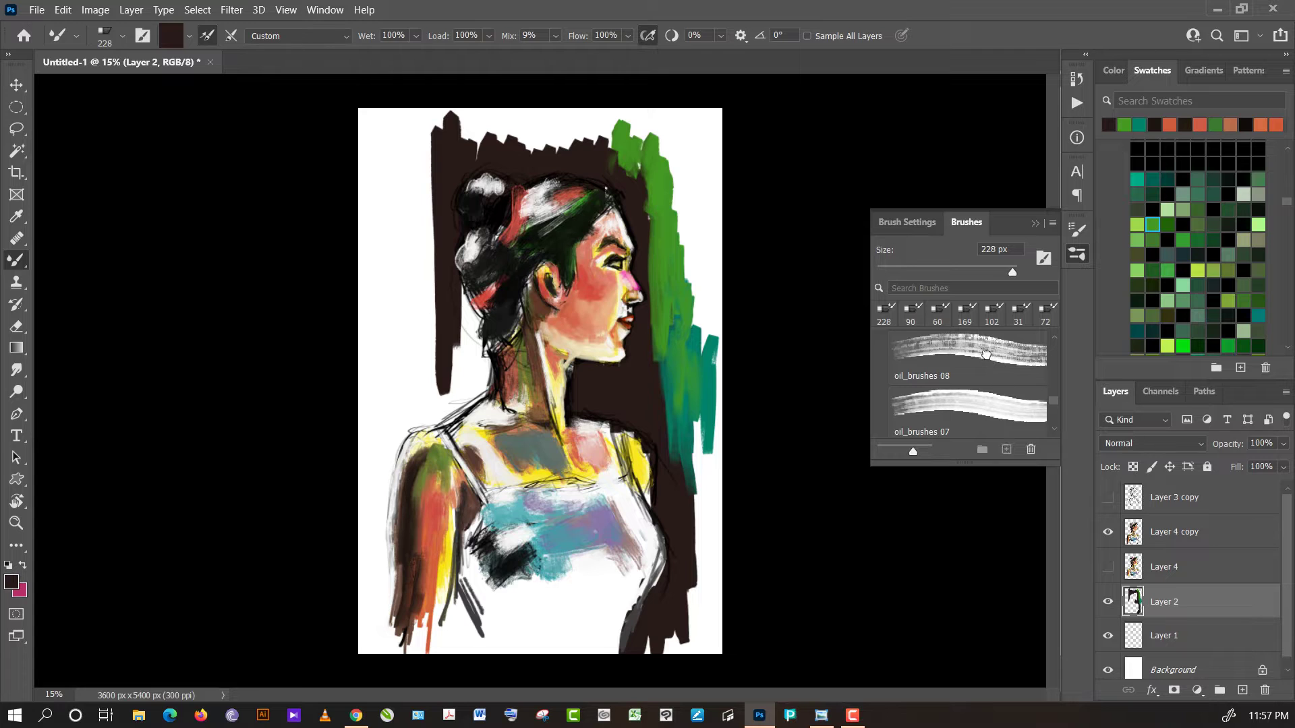
{"action": "left_click", "coordinate": [985, 354]}
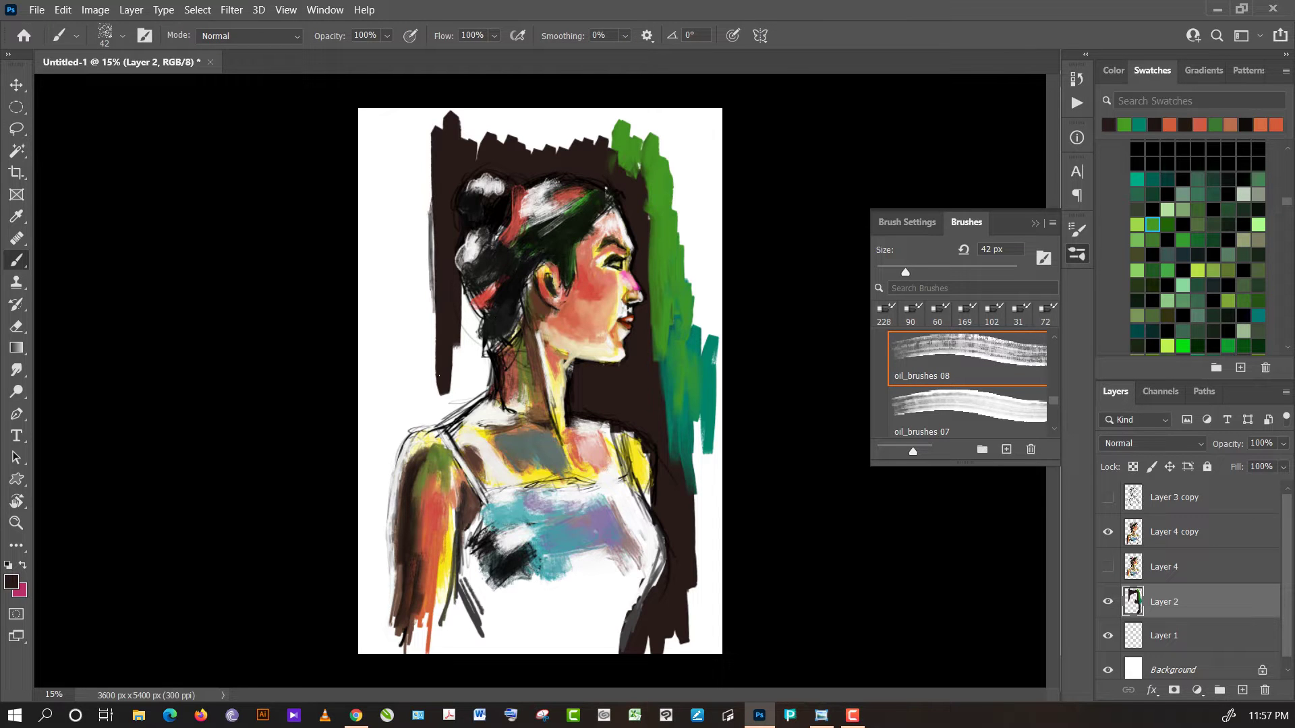
- Enlarge the brush to about 449 px and paint dark textured strokes left of the head and neck
{"action": "left_click_drag", "start_coordinate": [1019, 276], "coordinate": [1002, 270]}
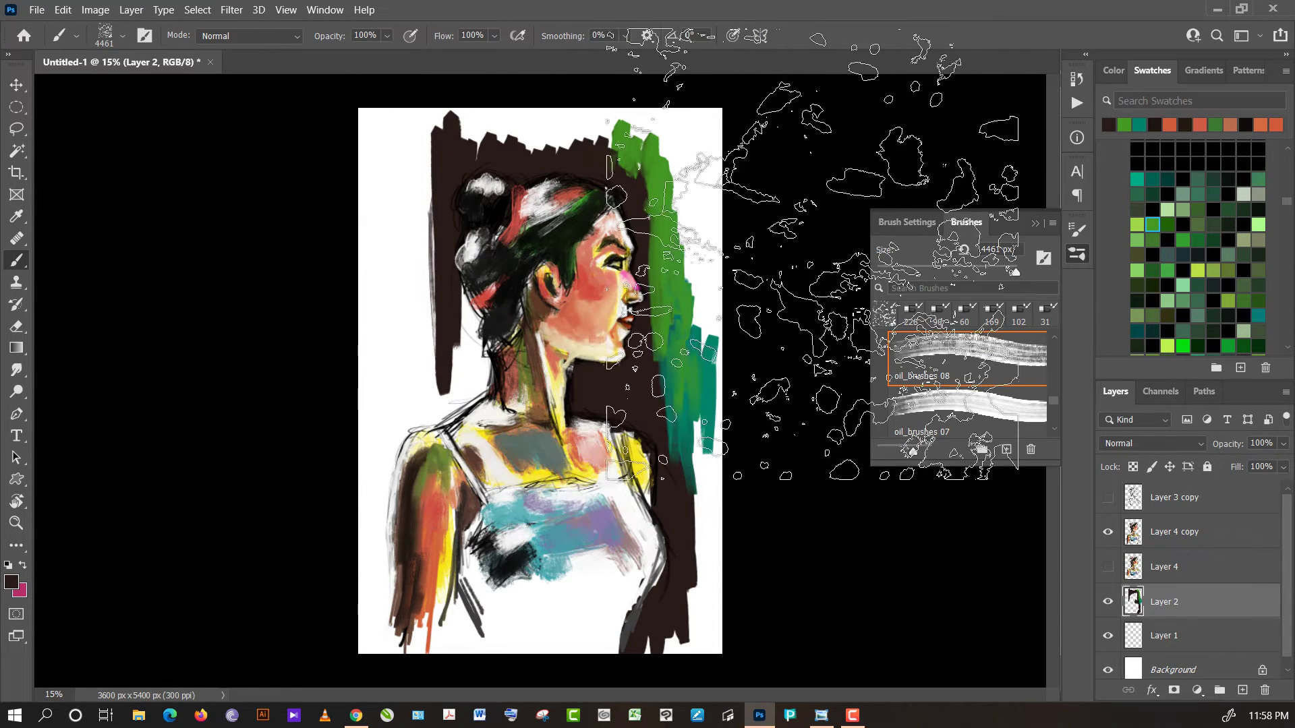
{"action": "left_click_drag", "start_coordinate": [439, 196], "coordinate": [435, 351]}
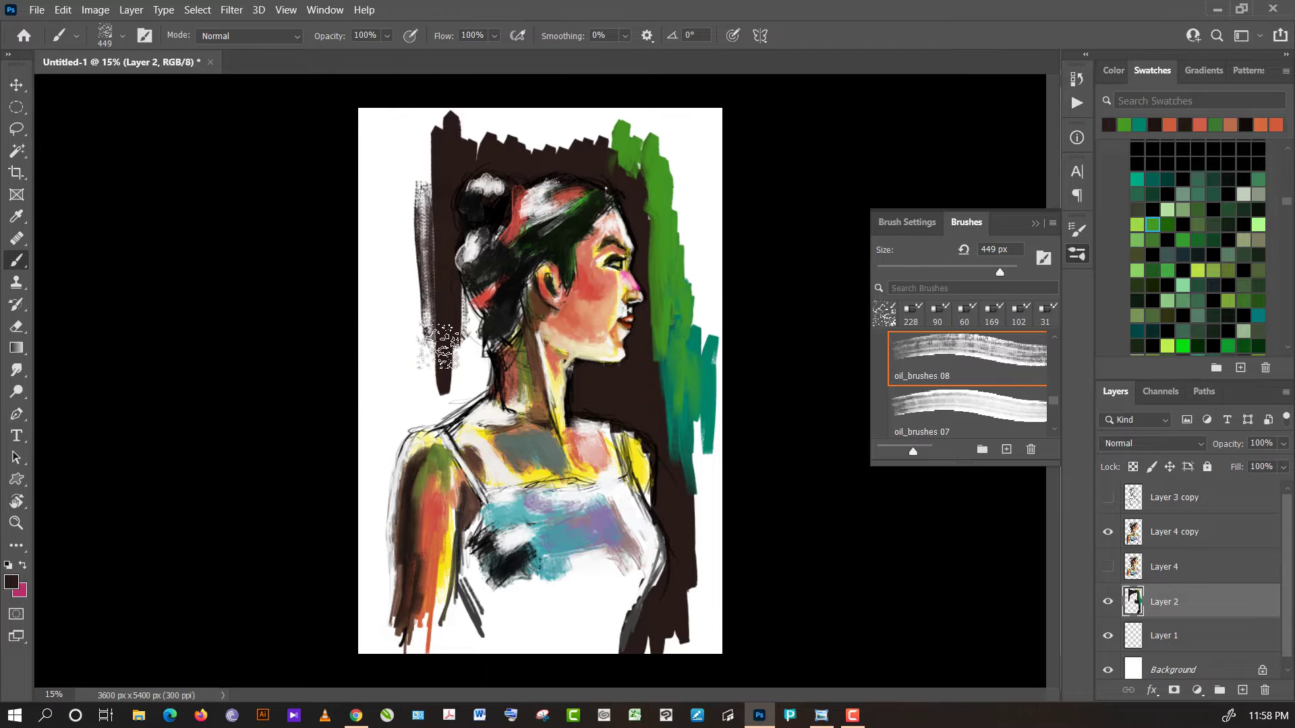
{"action": "left_click_drag", "start_coordinate": [432, 296], "coordinate": [438, 424]}
{"action": "mouse_move", "coordinate": [472, 303]}
{"action": "left_mouse_down"}
{"action": "mouse_move", "coordinate": [475, 408]}
{"action": "mouse_move", "coordinate": [448, 317]}
{"action": "mouse_move", "coordinate": [438, 431]}
{"action": "left_mouse_up"}
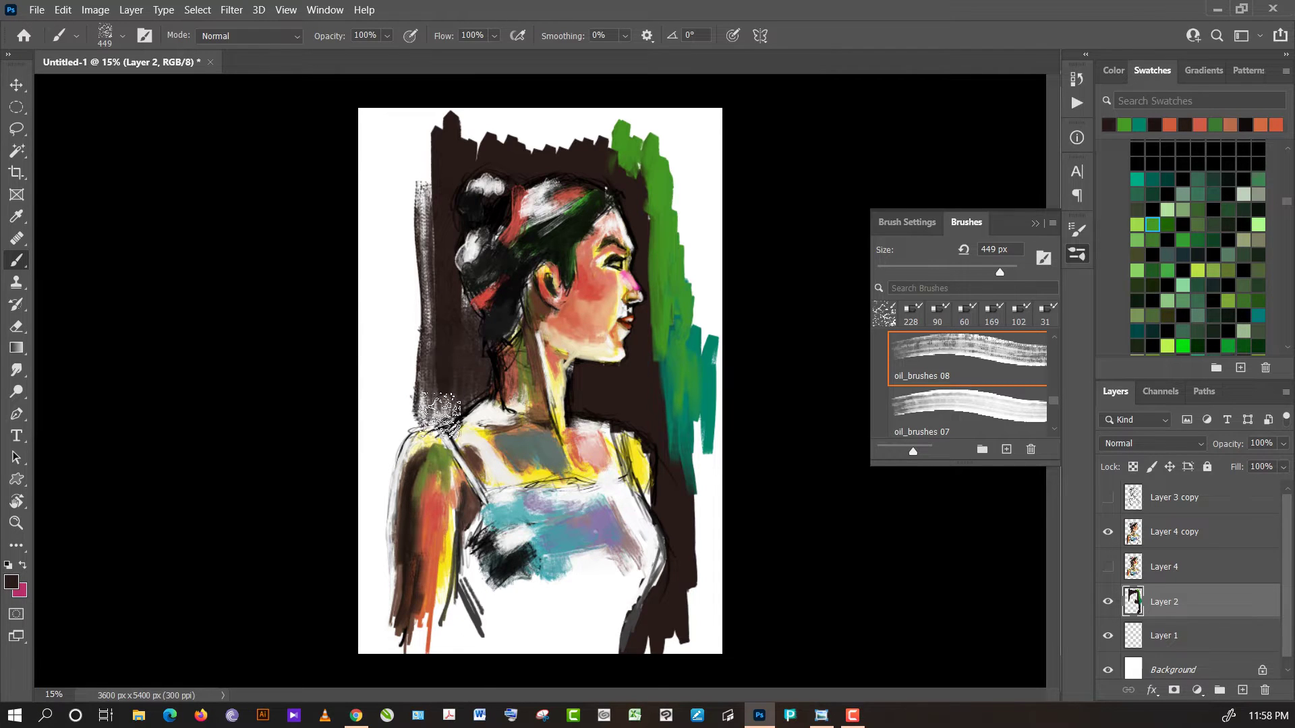
{"action": "left_click_drag", "start_coordinate": [421, 236], "coordinate": [418, 452]}
{"action": "left_click_drag", "start_coordinate": [646, 377], "coordinate": [650, 236]}
- Layer green, teal and light green strokes right of the face and along the right edge
{"action": "left_click", "coordinate": [673, 357], "text": "alt"}
{"action": "mouse_move", "coordinate": [672, 351]}
{"action": "left_mouse_down"}
{"action": "mouse_move", "coordinate": [667, 442]}
{"action": "mouse_move", "coordinate": [685, 277]}
{"action": "mouse_move", "coordinate": [702, 303]}
{"action": "mouse_move", "coordinate": [698, 354]}
{"action": "left_mouse_up"}
{"action": "left_click", "coordinate": [701, 244], "text": "alt"}
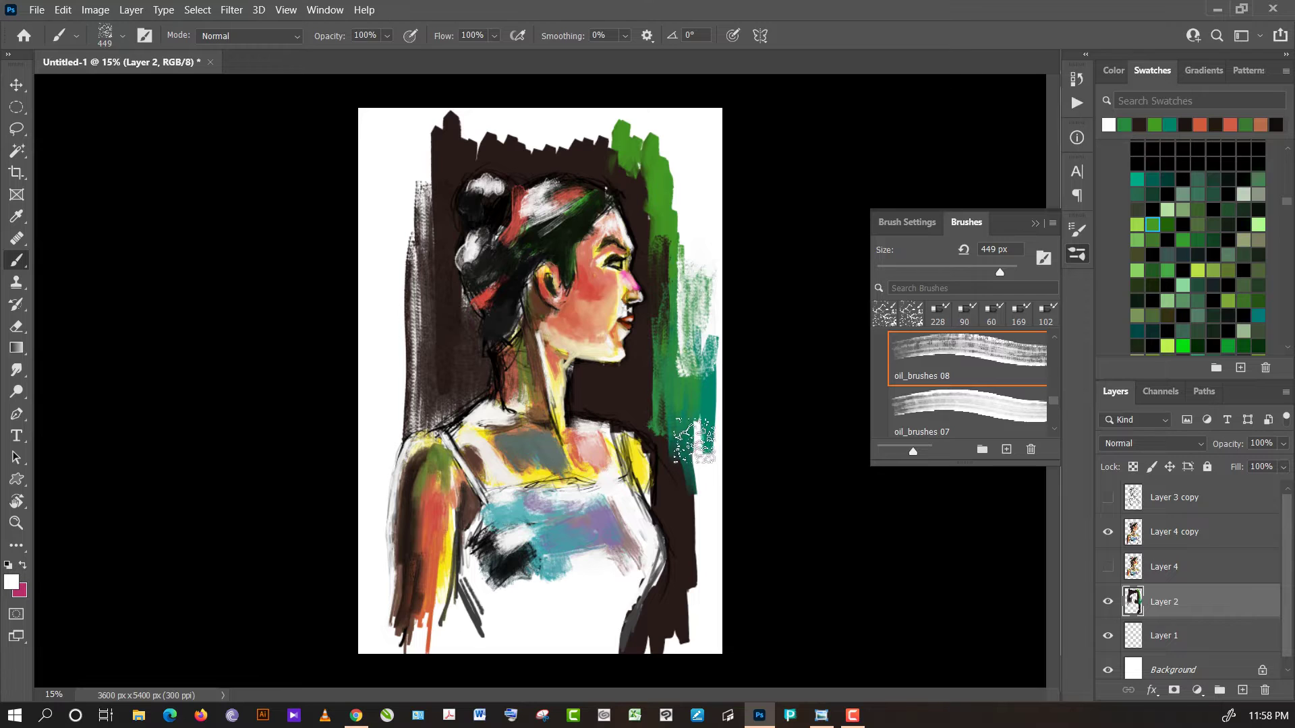
{"action": "left_click", "coordinate": [687, 435], "text": "alt"}
{"action": "left_click_drag", "start_coordinate": [702, 432], "coordinate": [704, 550]}
{"action": "left_click", "coordinate": [1197, 270]}
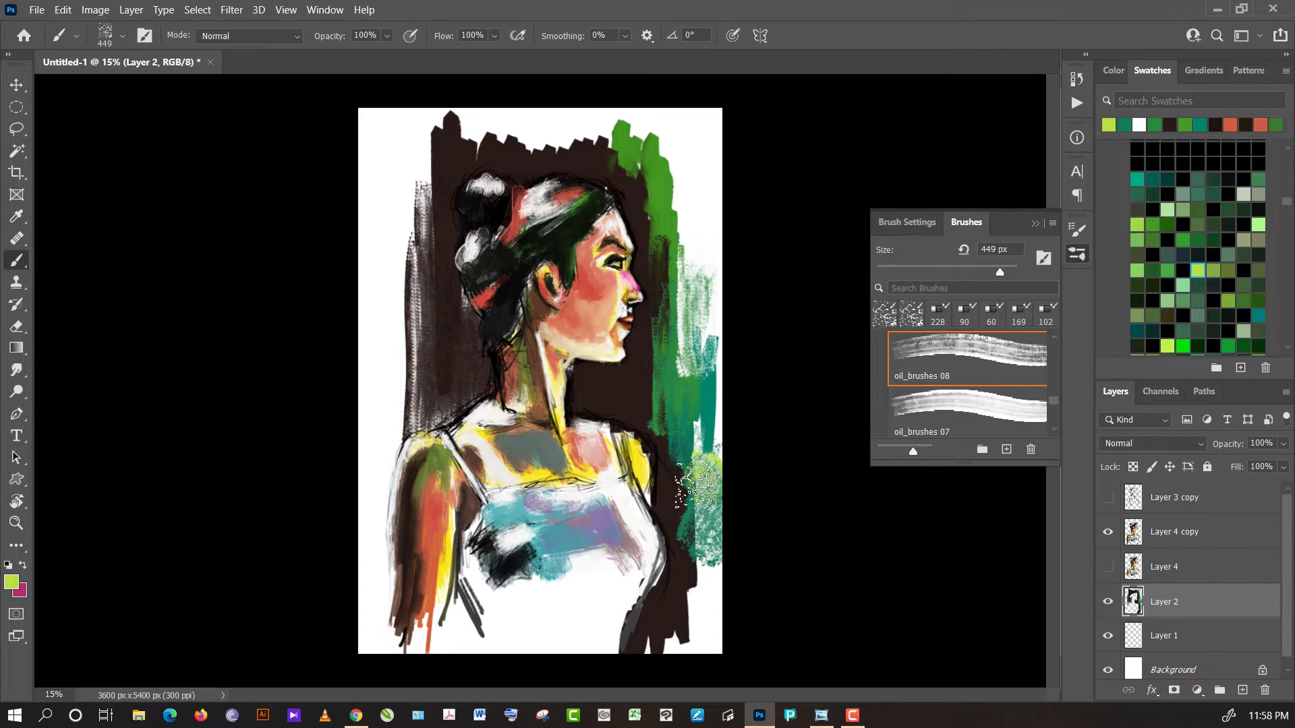
{"action": "left_click_drag", "start_coordinate": [708, 459], "coordinate": [701, 566]}
{"action": "mouse_move", "coordinate": [720, 430]}
{"action": "left_mouse_down"}
{"action": "mouse_move", "coordinate": [675, 375]}
{"action": "mouse_move", "coordinate": [675, 404]}
{"action": "mouse_move", "coordinate": [664, 283]}
{"action": "left_mouse_up"}
- Cover the white patches in the hair bun and around the hair with near-black paint
{"action": "mouse_move", "coordinate": [496, 263]}
{"action": "left_mouse_down"}
{"action": "mouse_move", "coordinate": [485, 229]}
{"action": "mouse_move", "coordinate": [506, 215]}
{"action": "mouse_move", "coordinate": [432, 270]}
{"action": "mouse_move", "coordinate": [462, 370]}
{"action": "mouse_move", "coordinate": [412, 425]}
{"action": "mouse_move", "coordinate": [386, 569]}
{"action": "mouse_move", "coordinate": [377, 378]}
{"action": "mouse_move", "coordinate": [378, 644]}
{"action": "mouse_move", "coordinate": [394, 506]}
{"action": "left_mouse_up"}
{"action": "left_click", "coordinate": [613, 418], "text": "alt"}
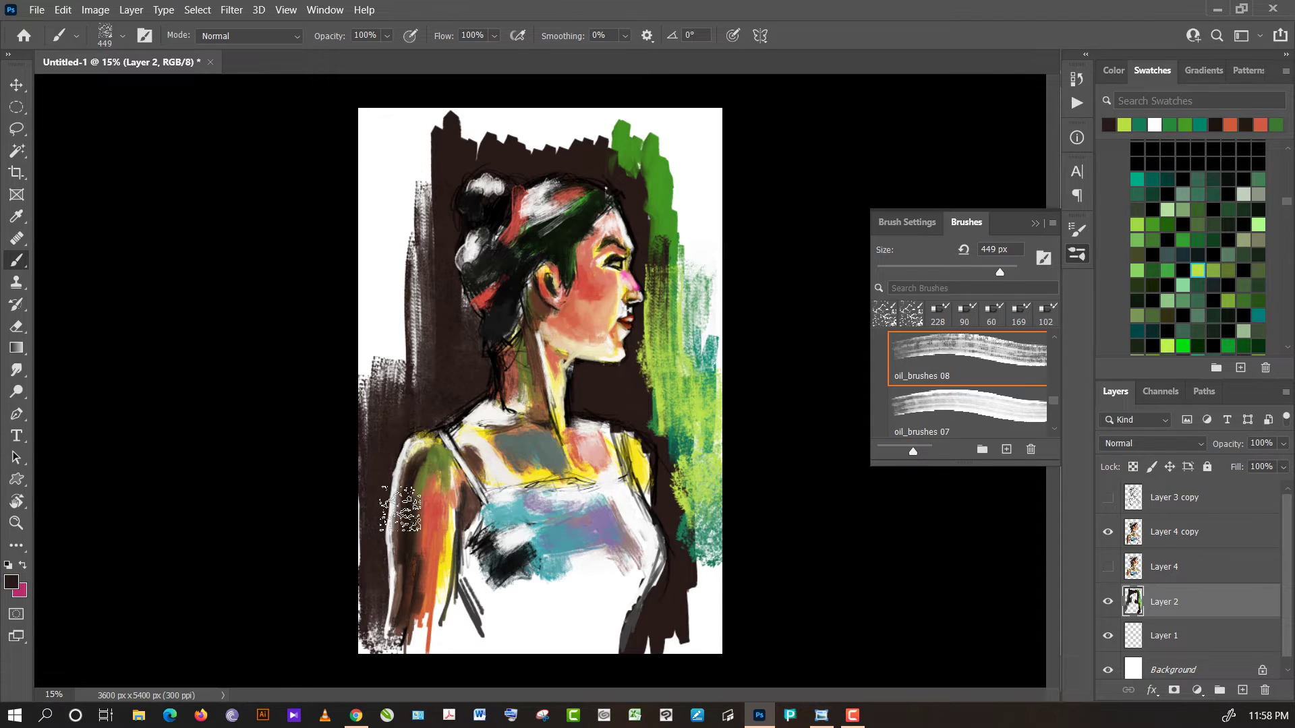
{"action": "left_click", "coordinate": [1174, 195]}
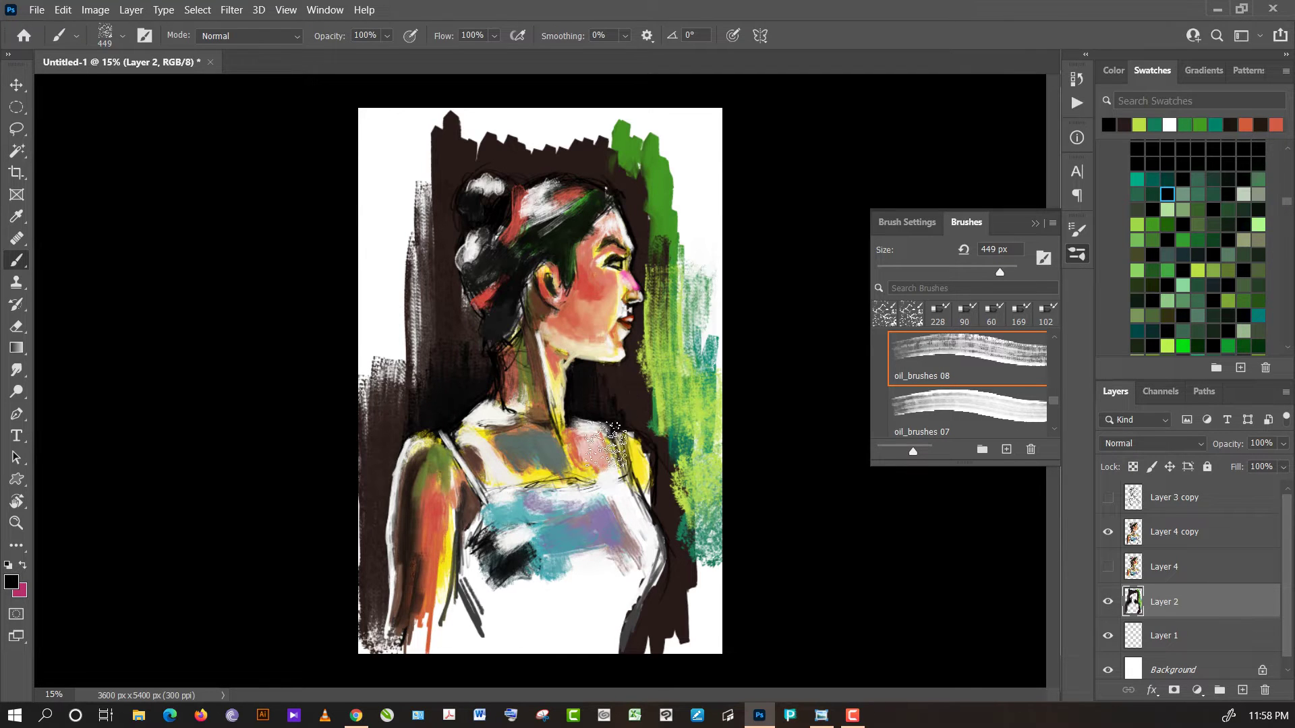
{"action": "left_click", "coordinate": [662, 383], "text": "alt"}
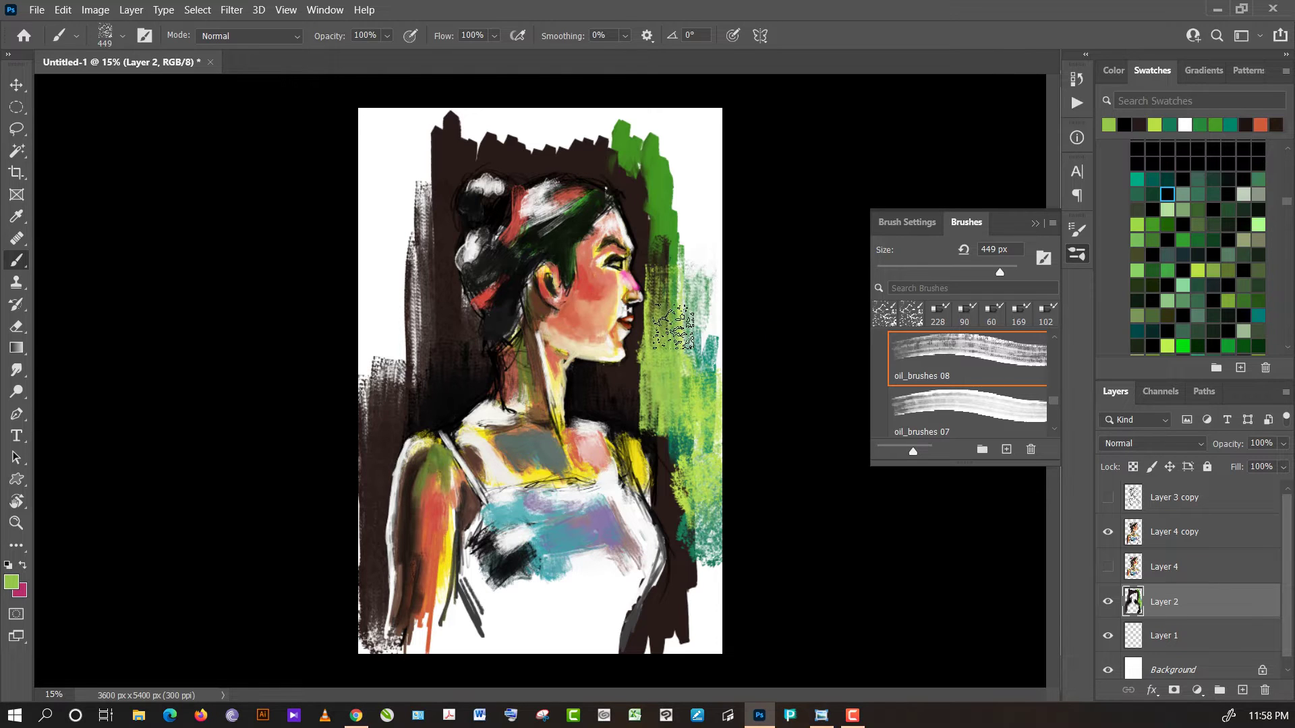
{"action": "left_click", "coordinate": [673, 322], "text": "alt"}
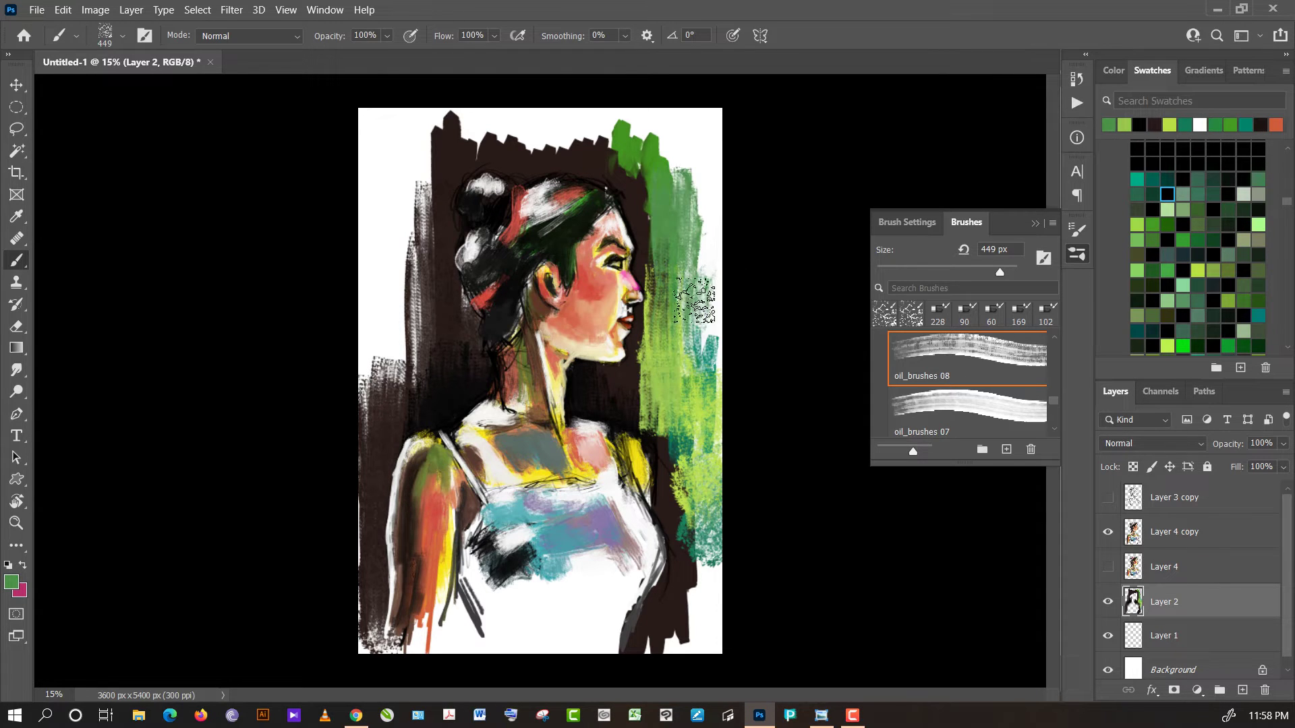
{"action": "left_click", "coordinate": [674, 339], "text": "alt"}
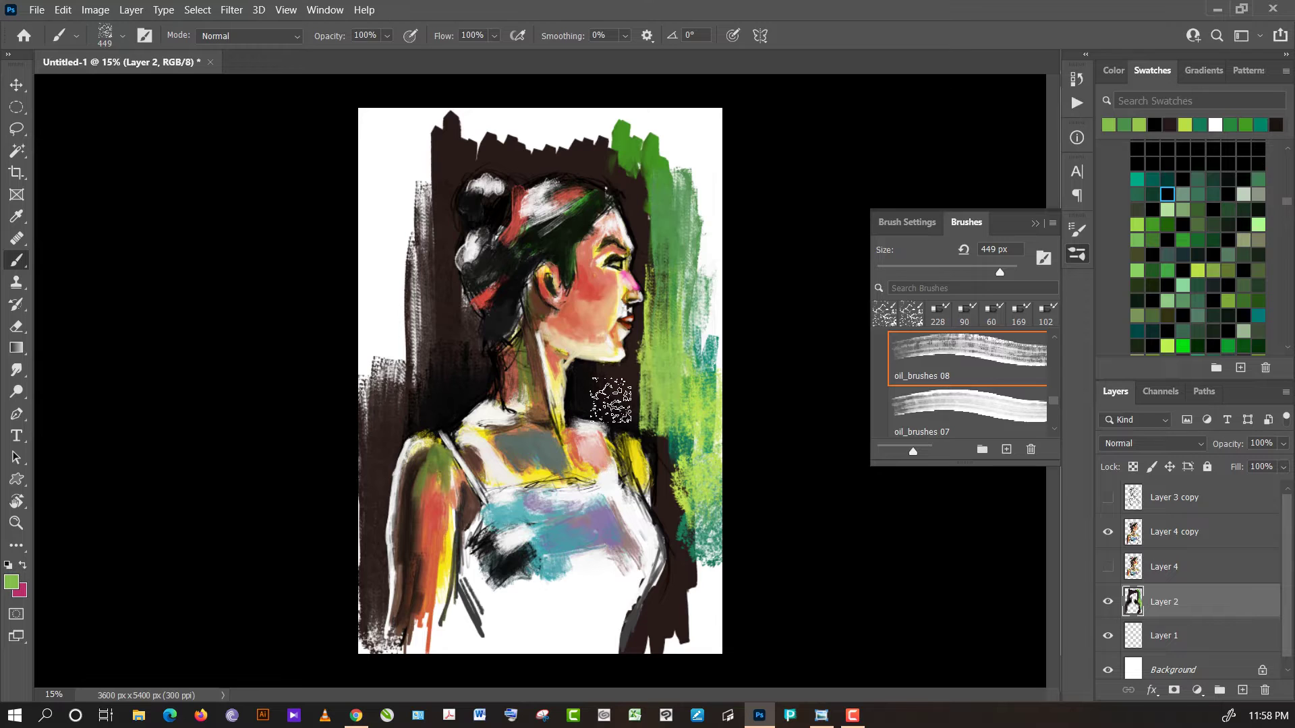
{"action": "left_click", "coordinate": [623, 375], "text": "alt"}
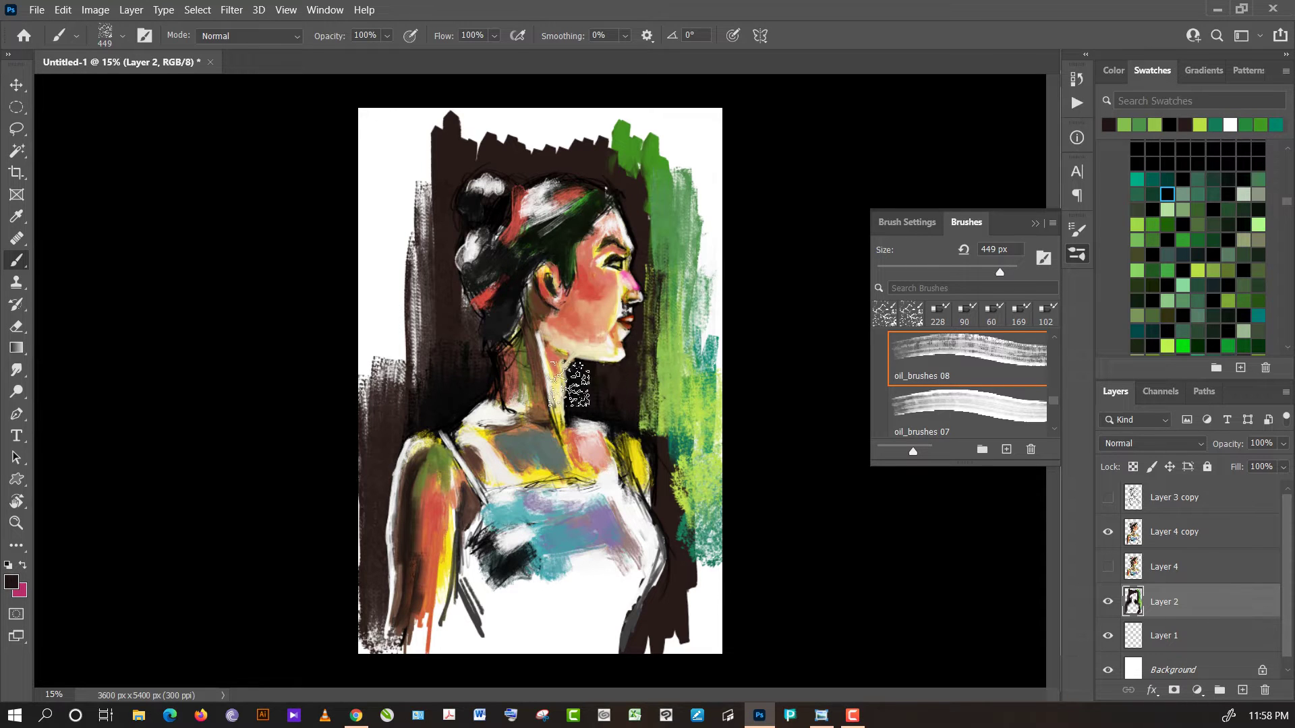
{"action": "left_click", "coordinate": [411, 369], "text": "alt"}
{"action": "mouse_move", "coordinate": [410, 370]}
{"action": "left_mouse_down"}
{"action": "mouse_move", "coordinate": [405, 337]}
{"action": "mouse_move", "coordinate": [398, 385]}
{"action": "mouse_move", "coordinate": [396, 303]}
{"action": "mouse_move", "coordinate": [395, 361]}
{"action": "mouse_move", "coordinate": [432, 304]}
{"action": "mouse_move", "coordinate": [425, 337]}
{"action": "mouse_move", "coordinate": [460, 364]}
{"action": "mouse_move", "coordinate": [457, 290]}
{"action": "mouse_move", "coordinate": [439, 274]}
{"action": "mouse_move", "coordinate": [435, 295]}
{"action": "left_mouse_up"}
{"action": "left_click", "coordinate": [459, 383], "text": "alt"}
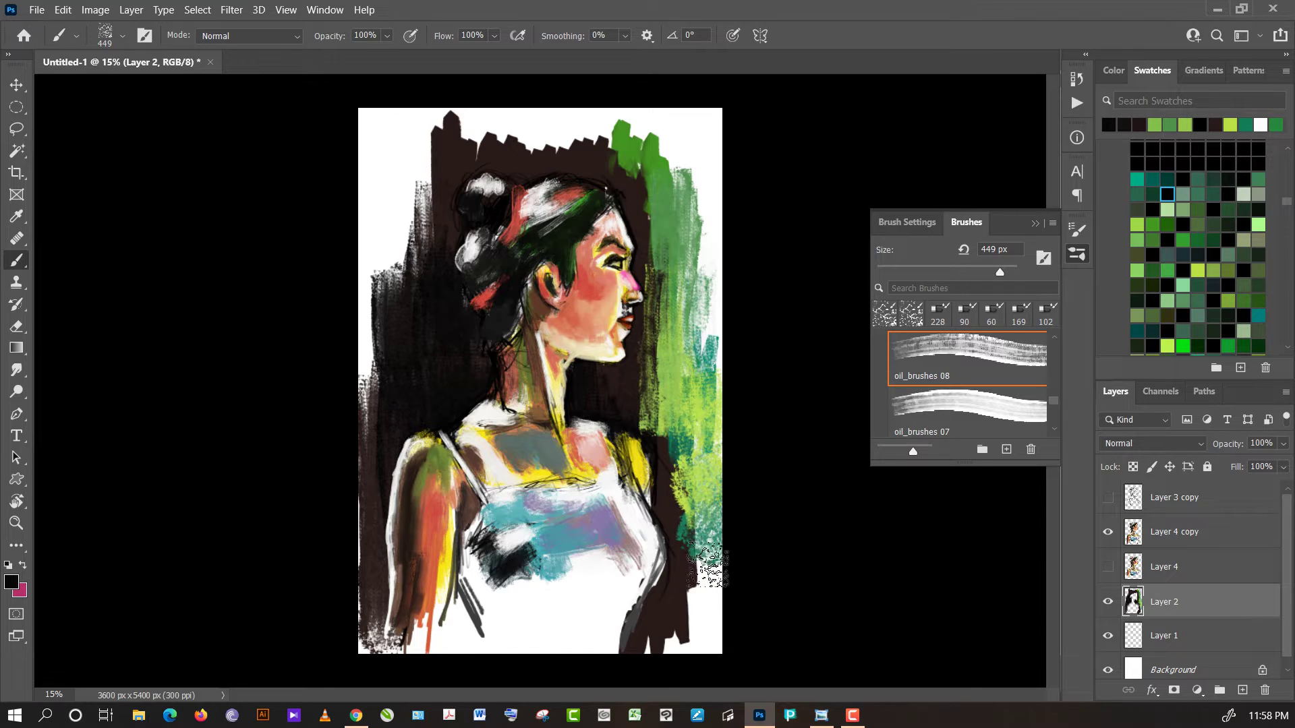
- Paint dark brown and black on the lower right, then light green on both sides
{"action": "left_click", "coordinate": [689, 573], "text": "alt"}
{"action": "left_click_drag", "start_coordinate": [688, 602], "coordinate": [749, 537]}
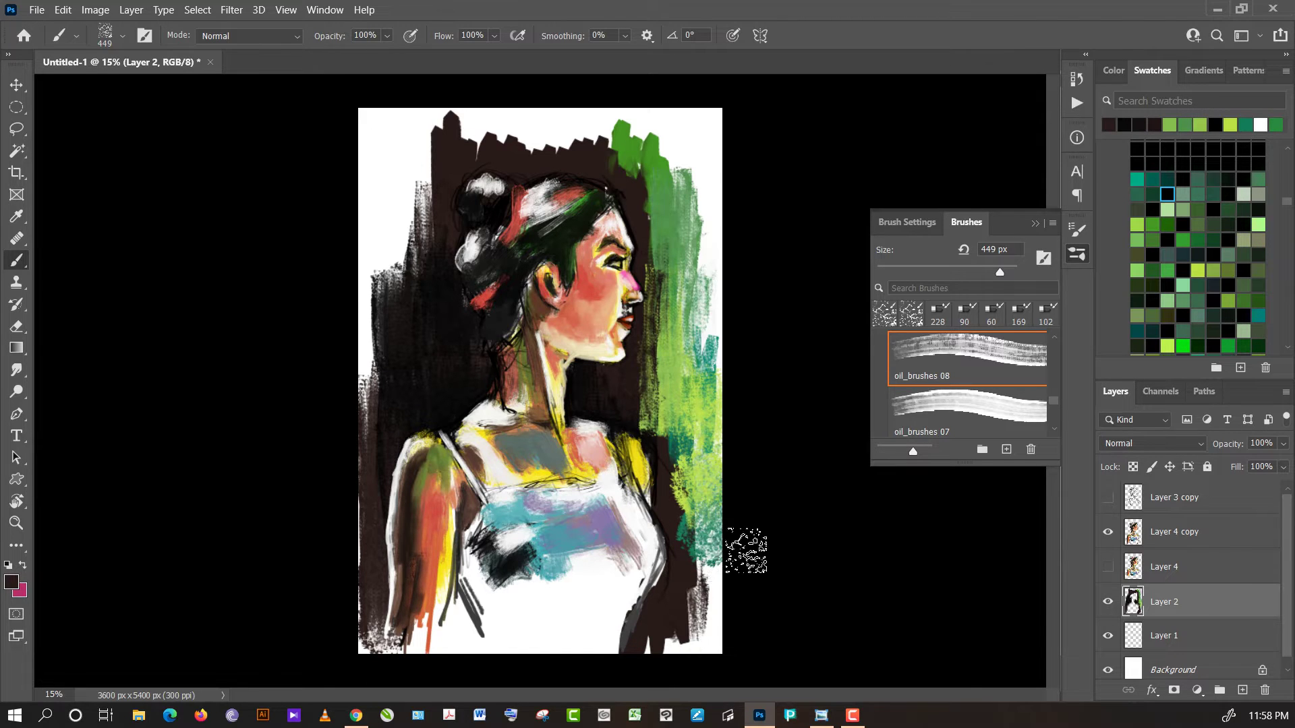
{"action": "left_click", "coordinate": [769, 543], "text": "alt"}
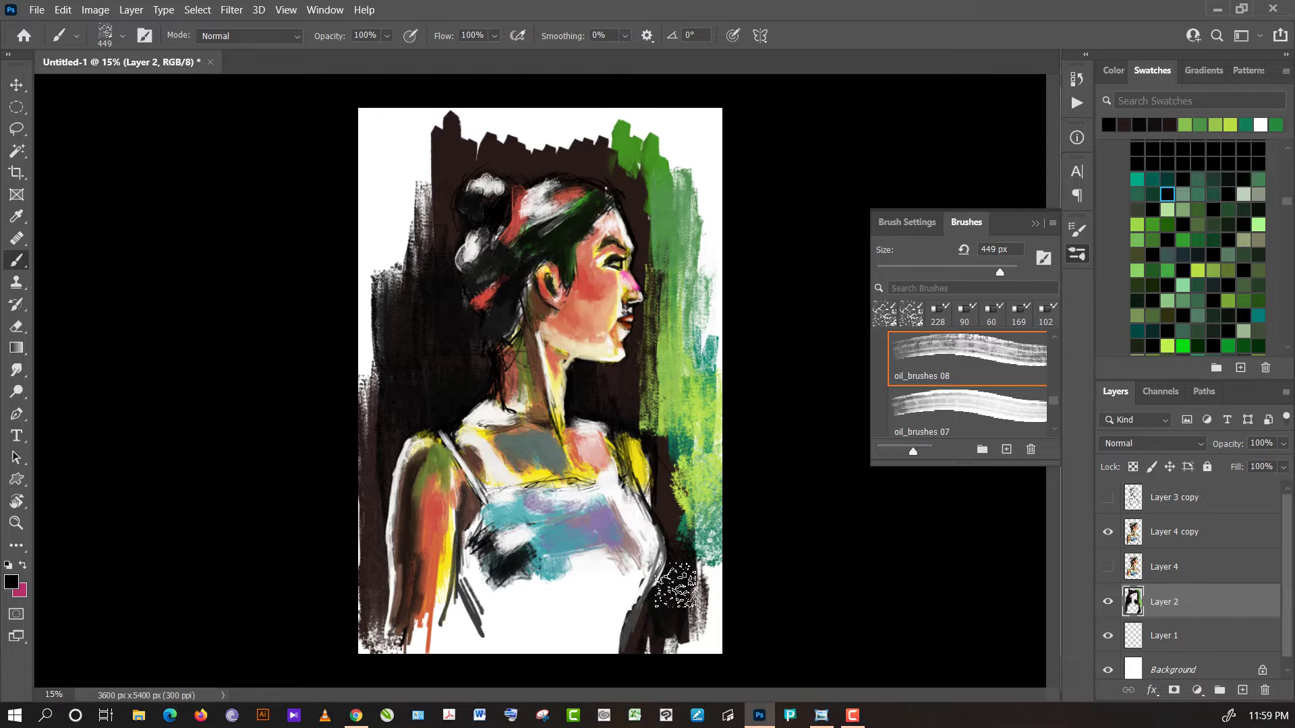
{"action": "left_click_drag", "start_coordinate": [674, 585], "coordinate": [665, 454]}
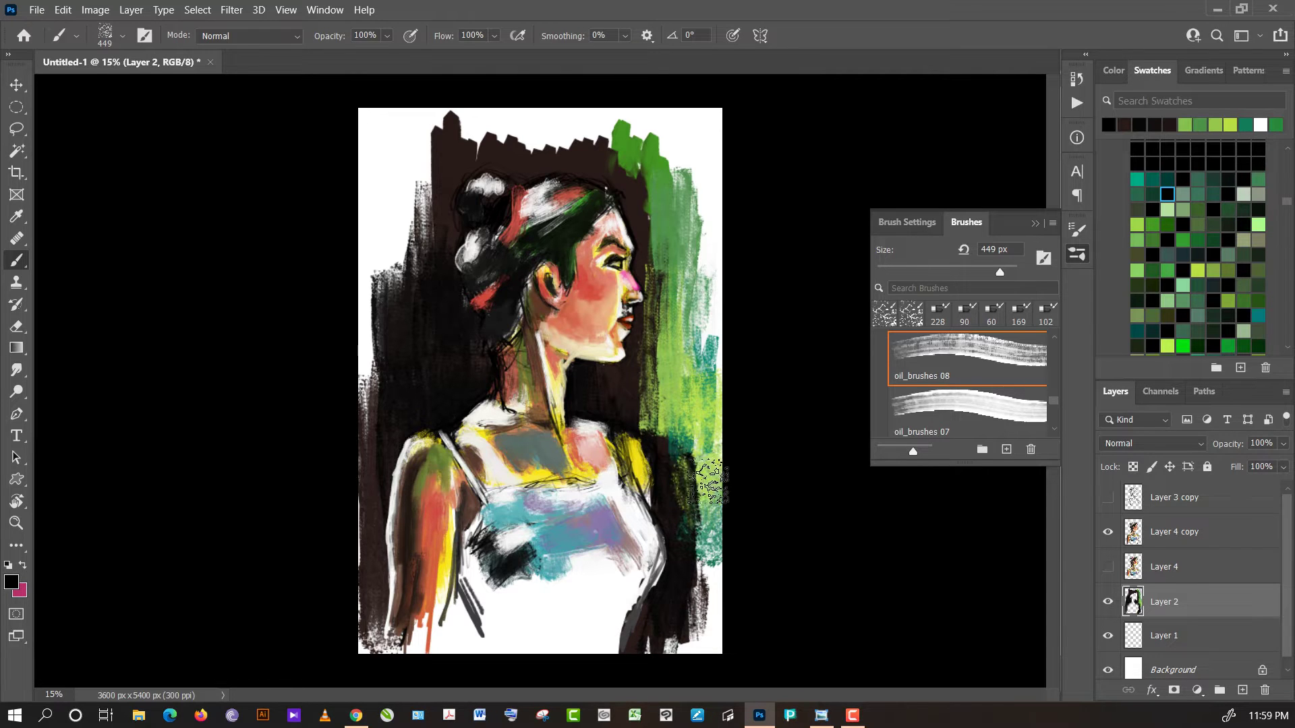
{"action": "left_click", "coordinate": [706, 481], "text": "alt"}
{"action": "left_click_drag", "start_coordinate": [705, 493], "coordinate": [708, 614]}
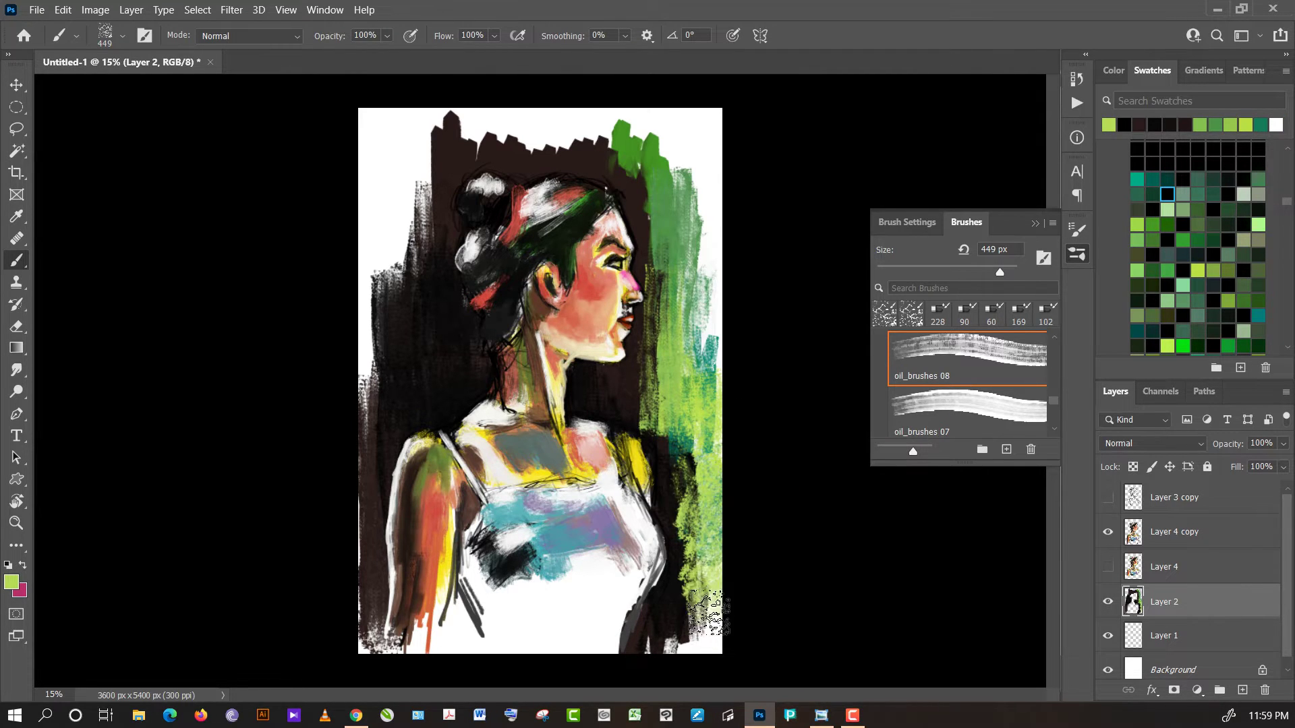
{"action": "mouse_move", "coordinate": [435, 334]}
{"action": "left_mouse_down"}
{"action": "mouse_move", "coordinate": [437, 278]}
{"action": "mouse_move", "coordinate": [414, 246]}
{"action": "mouse_move", "coordinate": [437, 378]}
{"action": "mouse_move", "coordinate": [402, 439]}
{"action": "mouse_move", "coordinate": [391, 517]}
{"action": "left_mouse_up"}
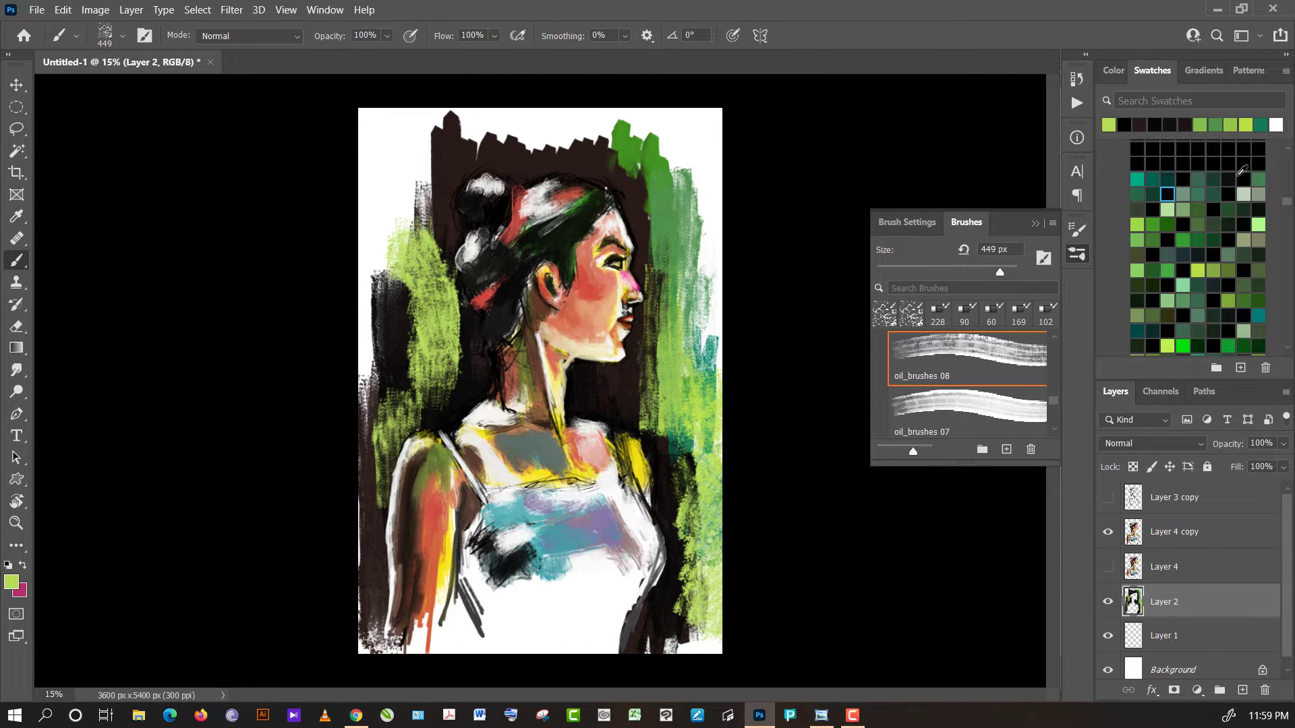
- Paint pink along the left edge and beside the neck, softened with white
{"action": "left_click_drag", "start_coordinate": [1285, 212], "coordinate": [1285, 246]}
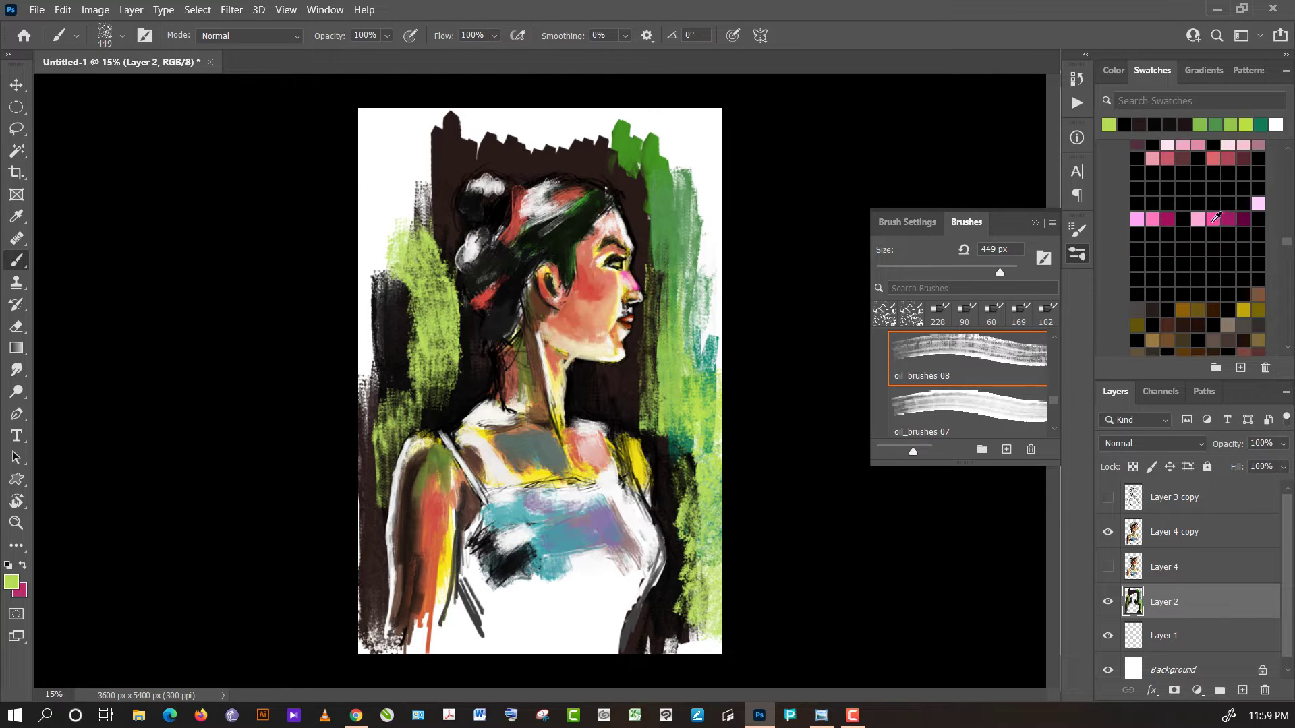
{"action": "left_click", "coordinate": [1214, 220]}
{"action": "mouse_move", "coordinate": [442, 423]}
{"action": "left_mouse_down"}
{"action": "mouse_move", "coordinate": [379, 397]}
{"action": "mouse_move", "coordinate": [369, 197]}
{"action": "mouse_move", "coordinate": [405, 226]}
{"action": "mouse_move", "coordinate": [407, 328]}
{"action": "left_mouse_up"}
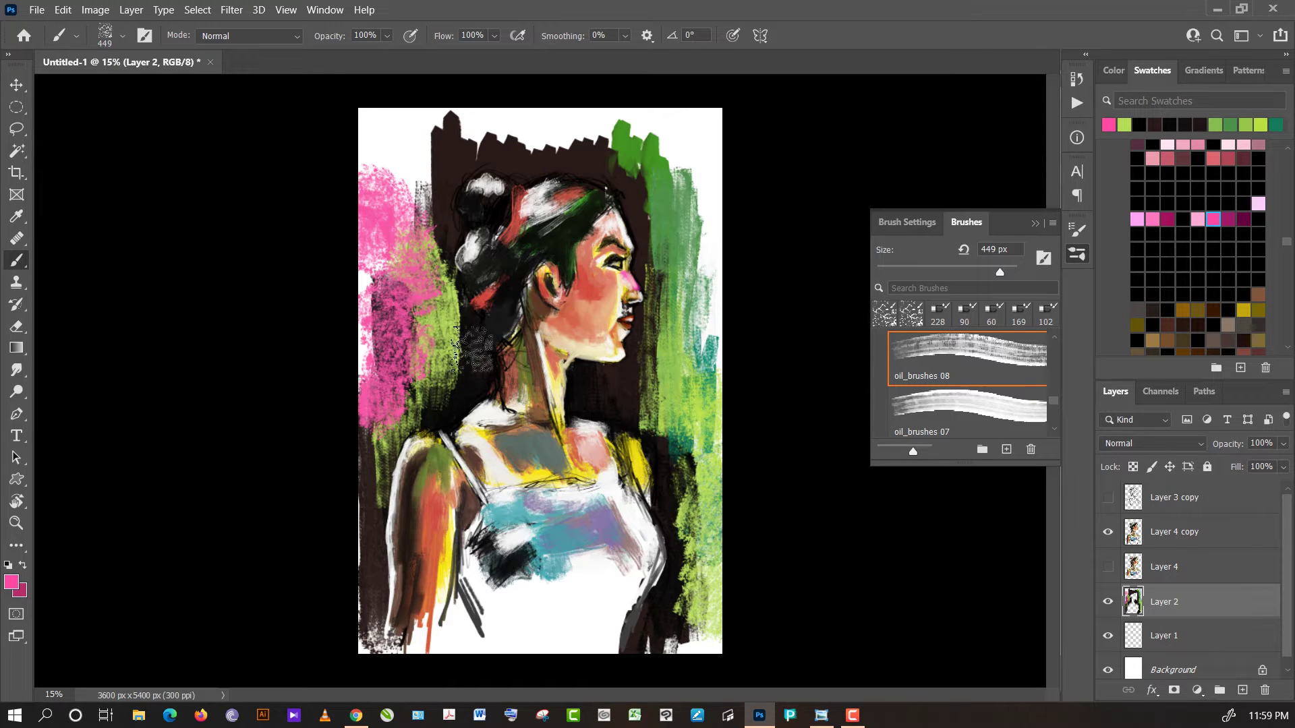
{"action": "mouse_move", "coordinate": [480, 358]}
{"action": "left_mouse_down"}
{"action": "mouse_move", "coordinate": [449, 279]}
{"action": "mouse_move", "coordinate": [477, 374]}
{"action": "left_mouse_up"}
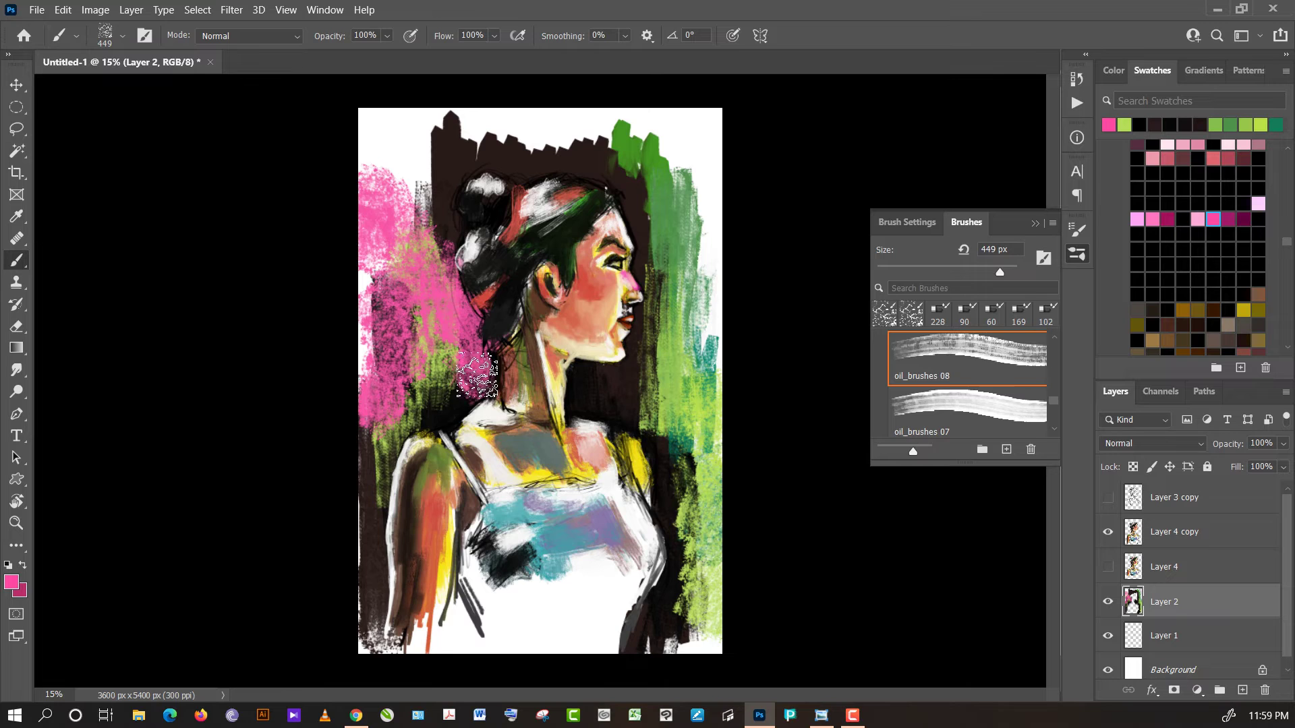
{"action": "left_click", "coordinate": [719, 150], "text": "alt"}
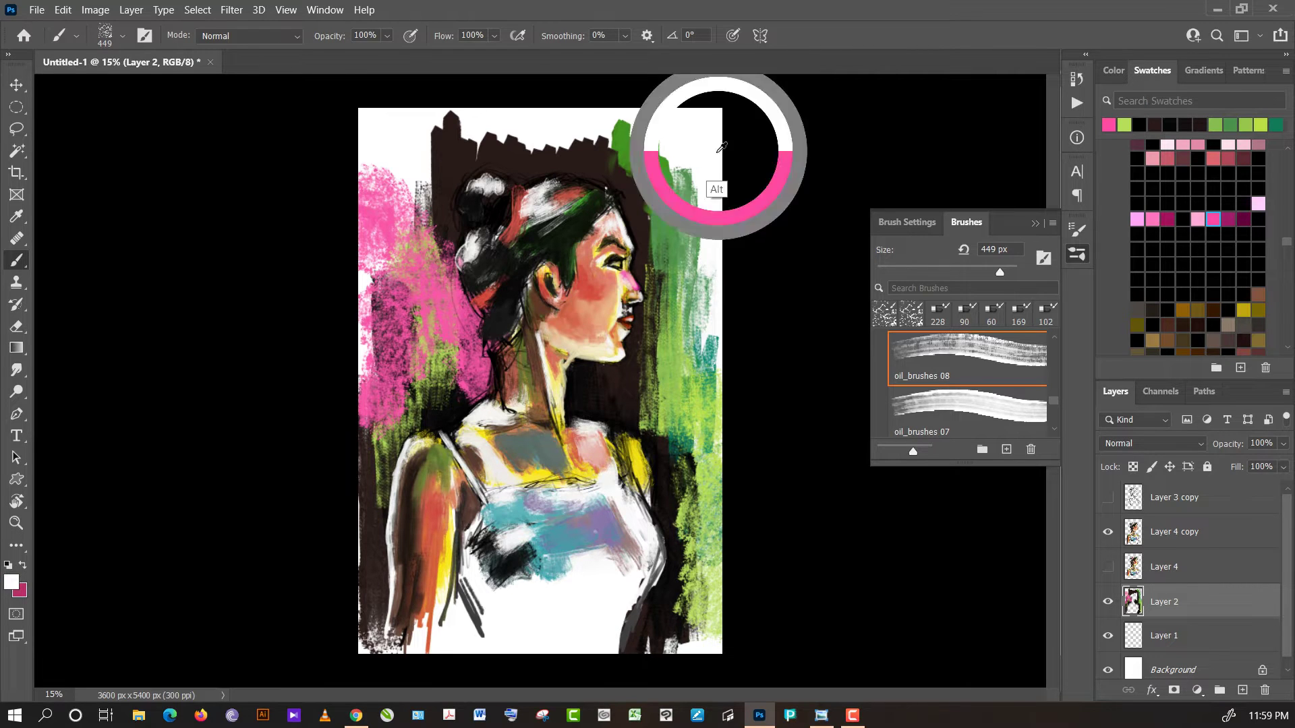
{"action": "mouse_move", "coordinate": [474, 309]}
{"action": "left_mouse_down"}
{"action": "mouse_move", "coordinate": [469, 297]}
{"action": "mouse_move", "coordinate": [497, 373]}
{"action": "left_mouse_up"}
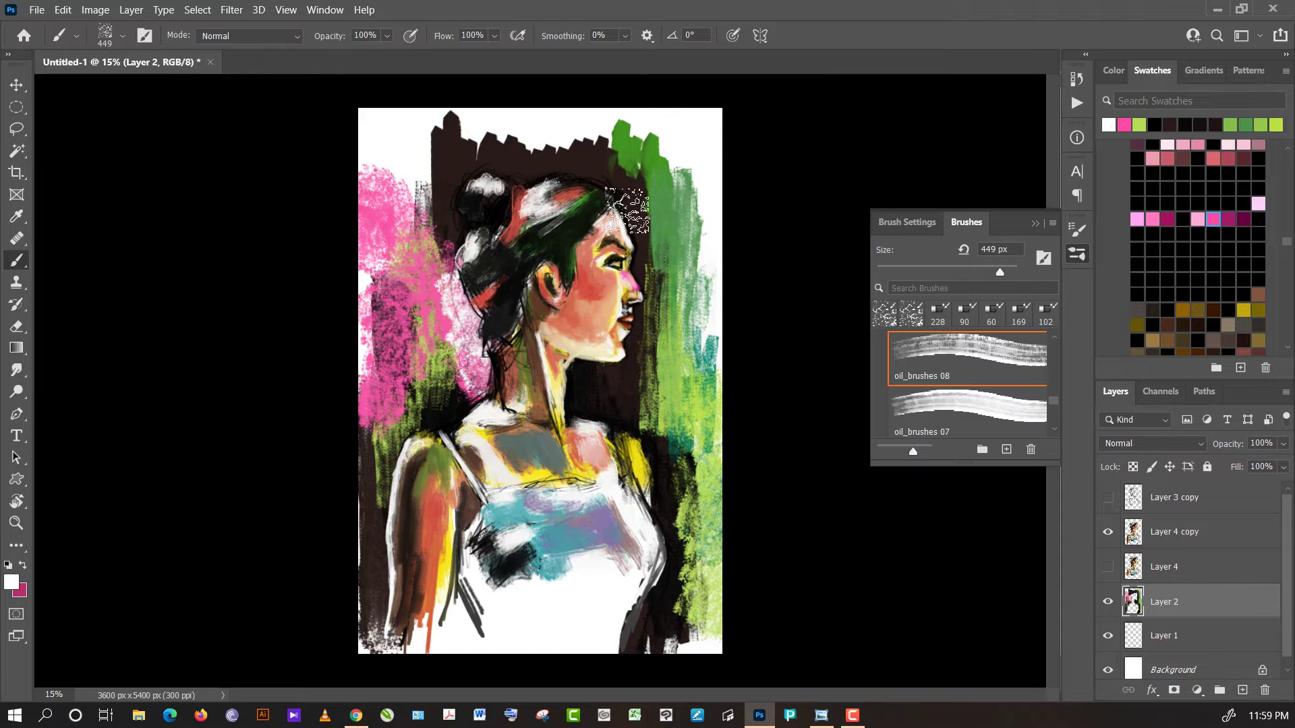
- Add bright pink beside the arm and repaint the left arm, shoulder and jaw area dark brown
{"action": "left_click", "coordinate": [451, 413], "text": "alt"}
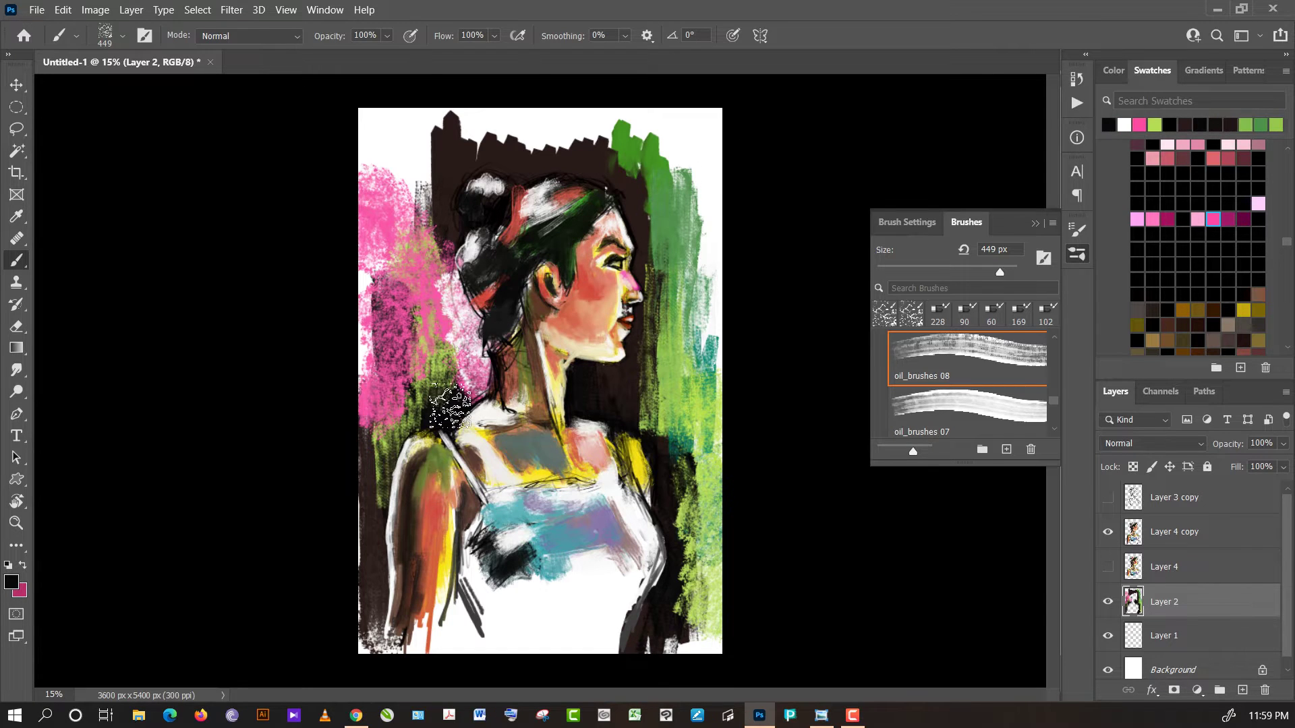
{"action": "left_click", "coordinate": [376, 400], "text": "alt"}
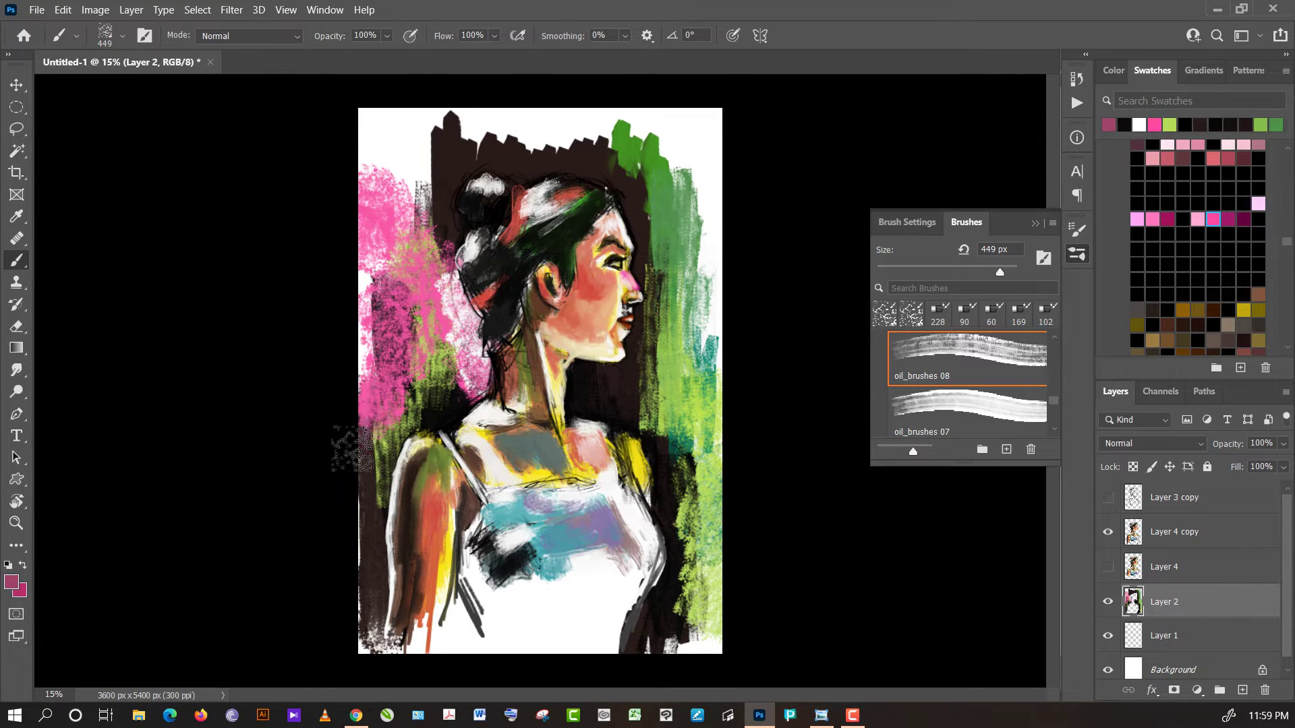
{"action": "left_click", "coordinate": [379, 401], "text": "alt"}
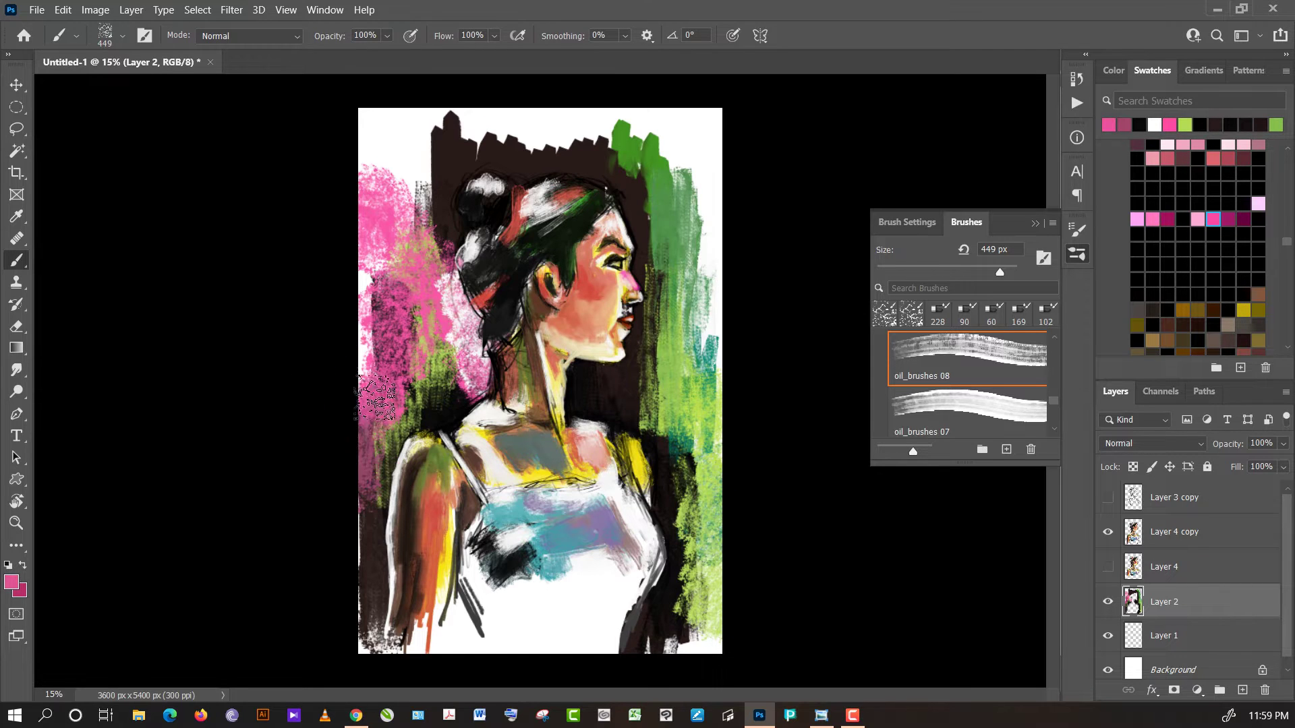
{"action": "left_click_drag", "start_coordinate": [351, 521], "coordinate": [339, 563]}
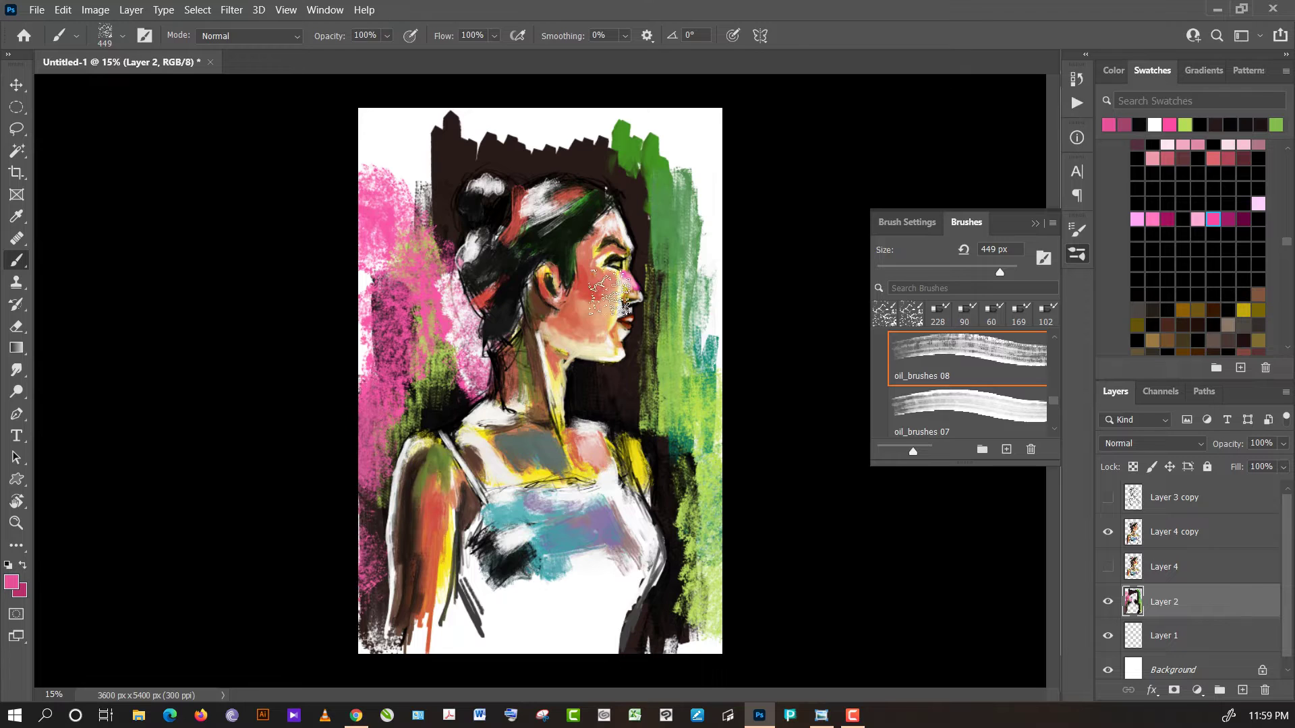
{"action": "left_click", "coordinate": [818, 221], "text": "alt"}
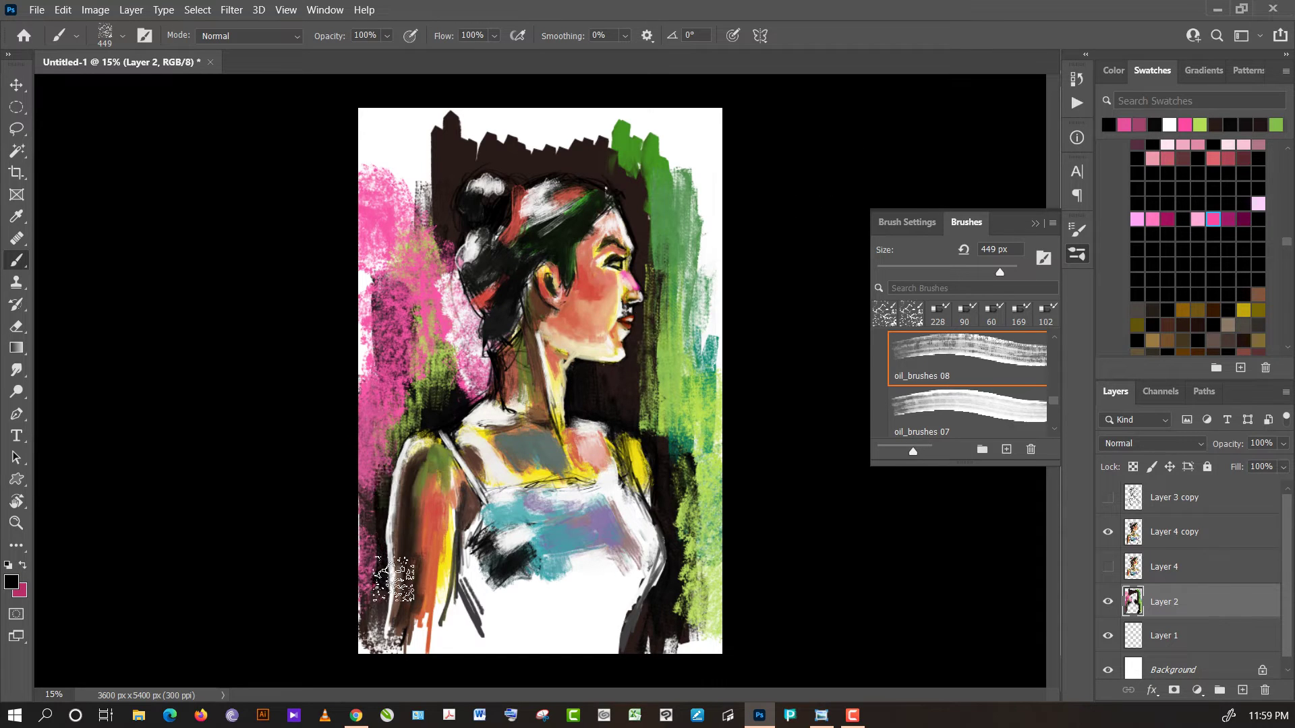
{"action": "mouse_move", "coordinate": [393, 579]}
{"action": "left_mouse_down"}
{"action": "mouse_move", "coordinate": [432, 493]}
{"action": "mouse_move", "coordinate": [412, 385]}
{"action": "left_mouse_up"}
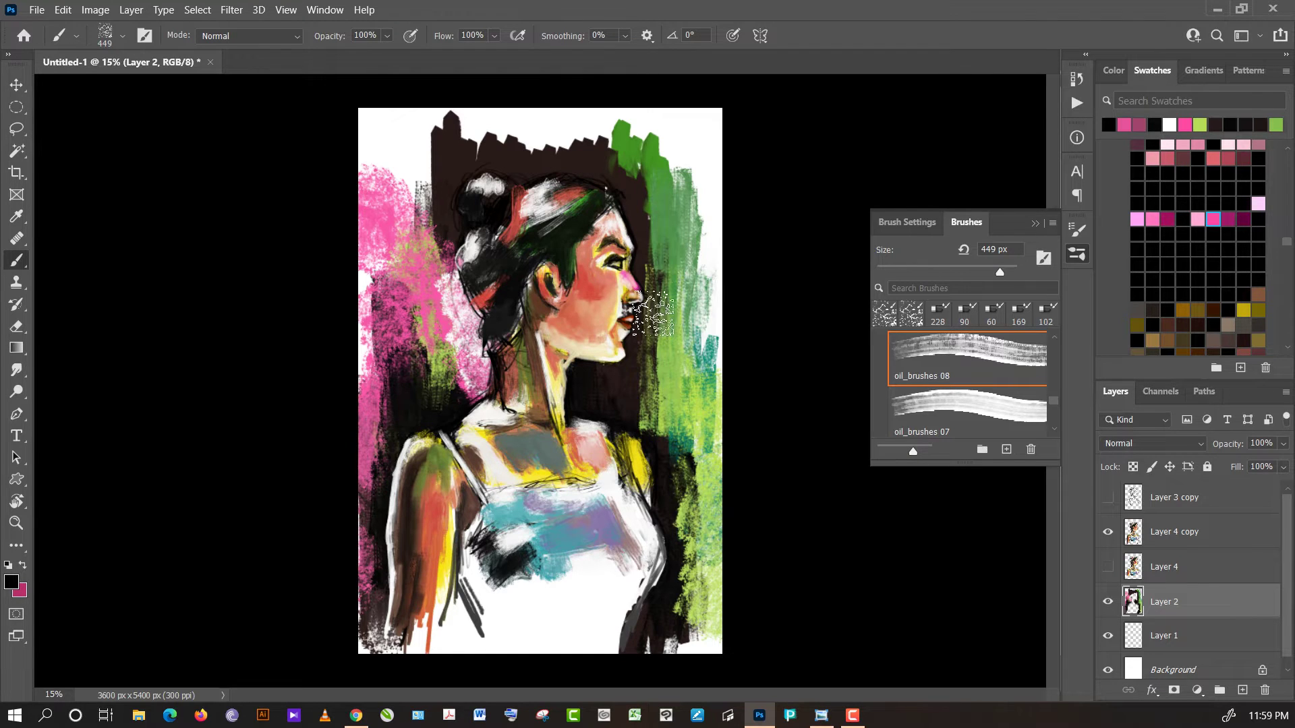
{"action": "left_click_drag", "start_coordinate": [653, 313], "coordinate": [642, 337]}
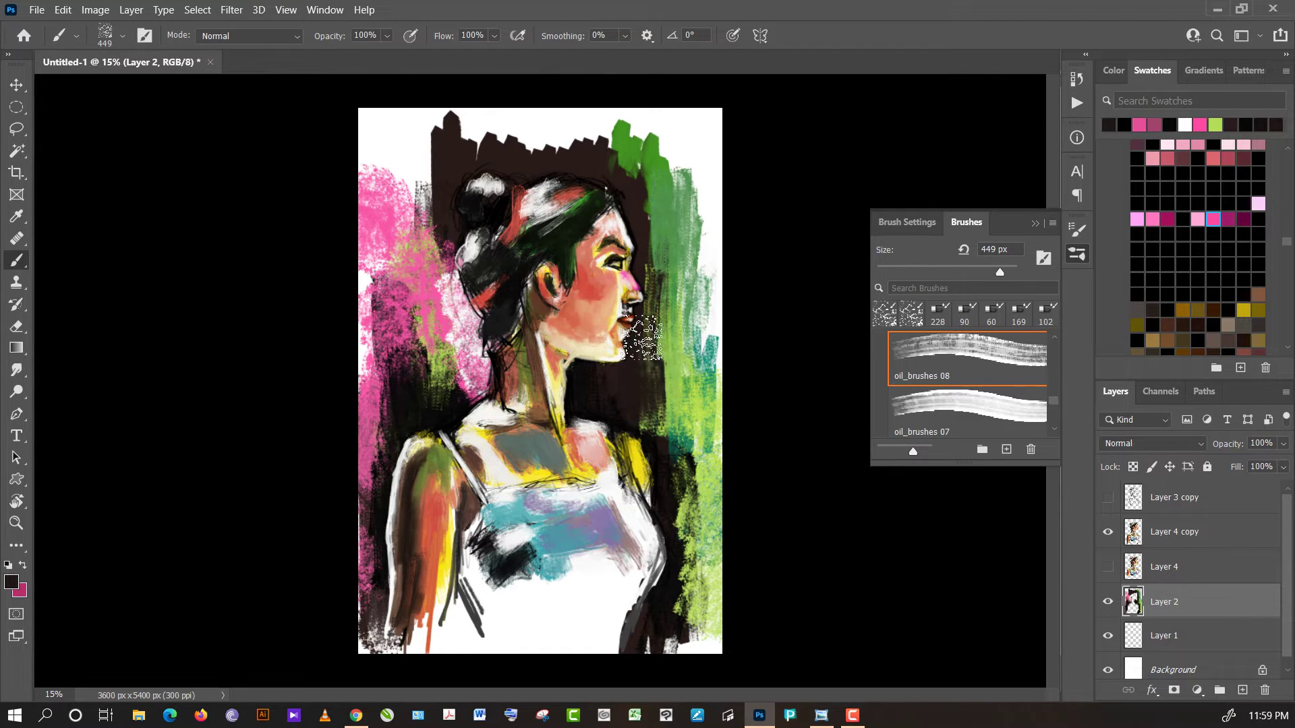
- Cover the top of the background with pink and green and fill the white top-left corner pink
{"action": "left_click", "coordinate": [673, 283], "text": "alt"}
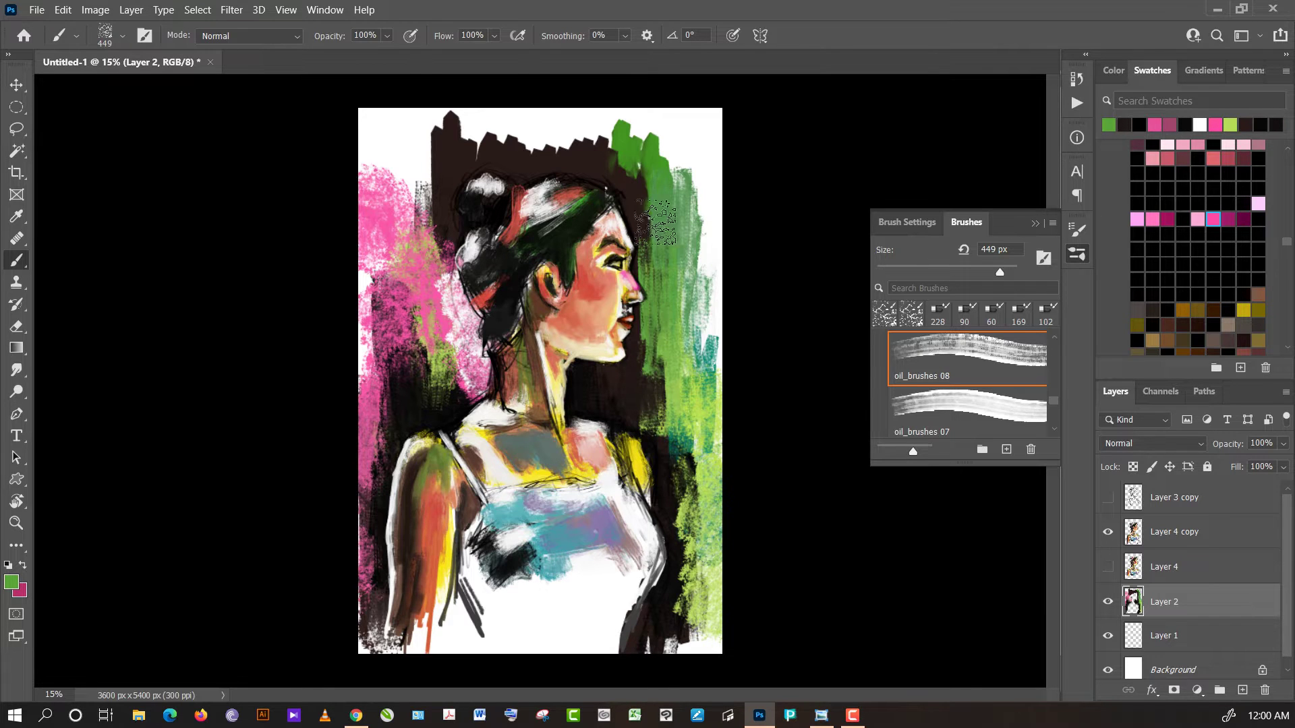
{"action": "left_click", "coordinate": [634, 190], "text": "alt"}
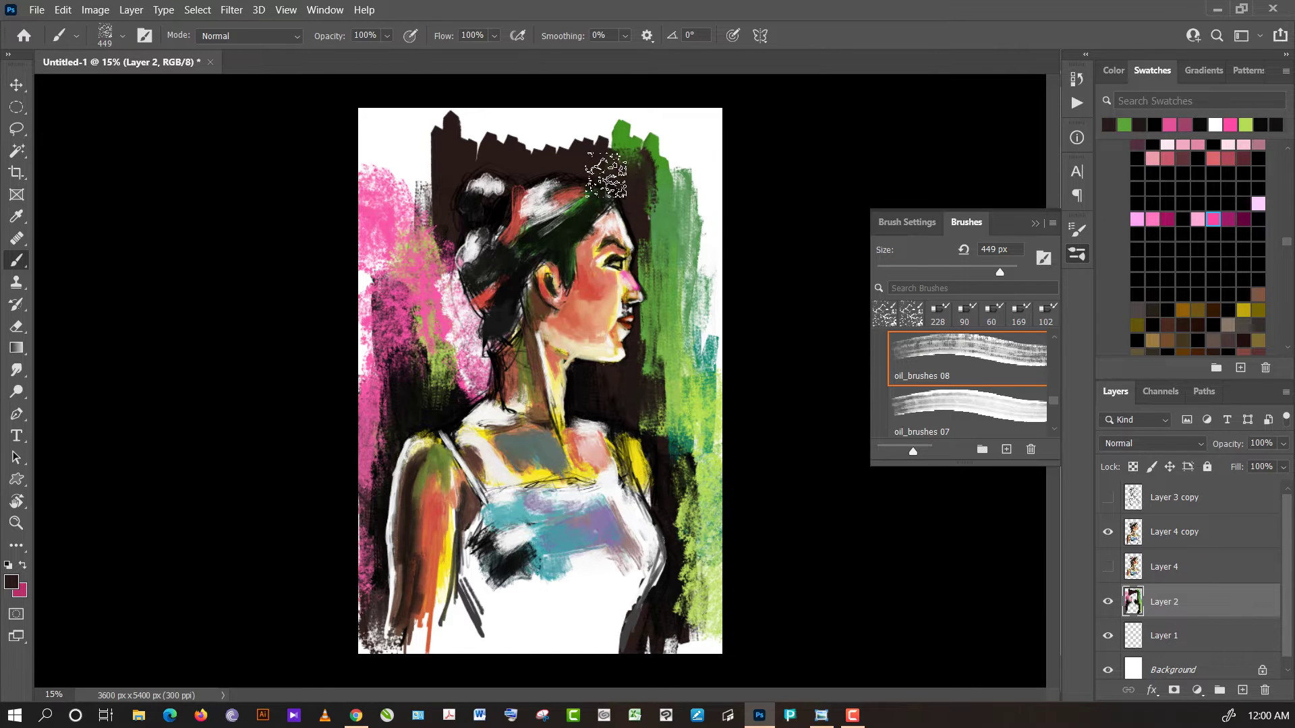
{"action": "left_click", "coordinate": [375, 236], "text": "alt"}
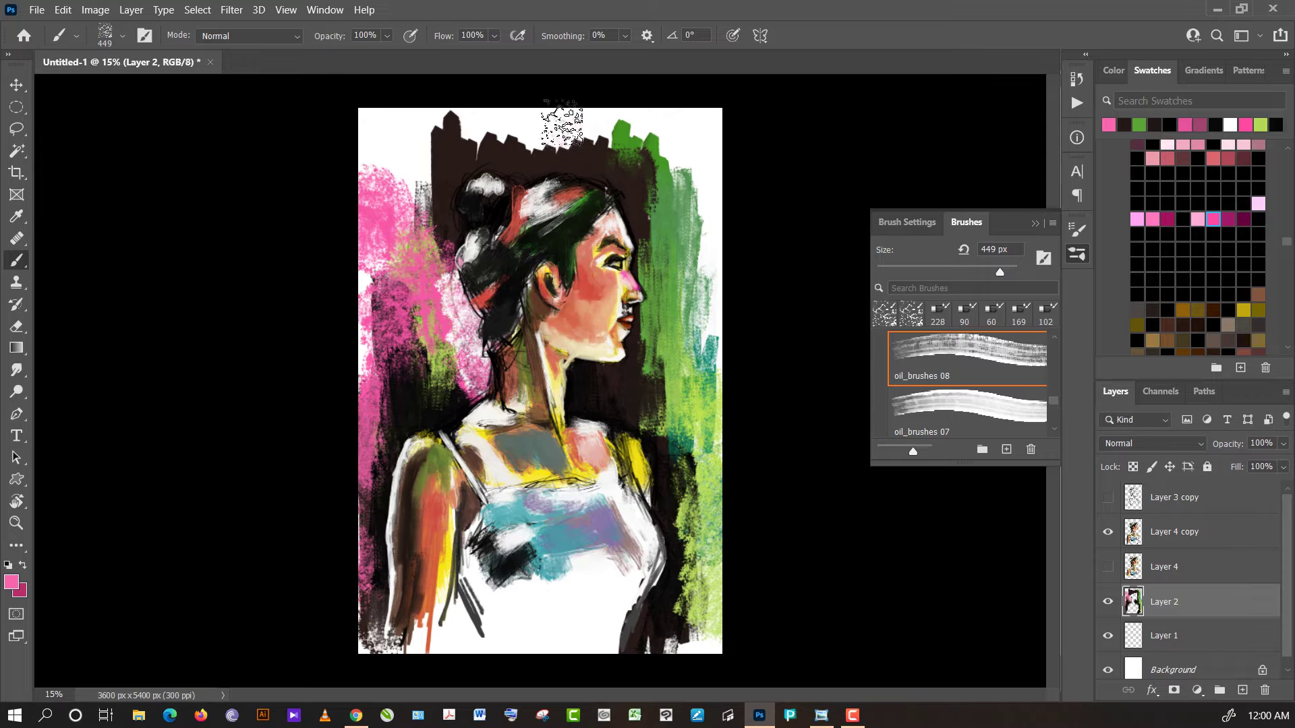
{"action": "mouse_move", "coordinate": [562, 123]}
{"action": "left_mouse_down"}
{"action": "mouse_move", "coordinate": [621, 134]}
{"action": "mouse_move", "coordinate": [540, 128]}
{"action": "left_mouse_up"}
{"action": "left_click", "coordinate": [683, 229], "text": "alt"}
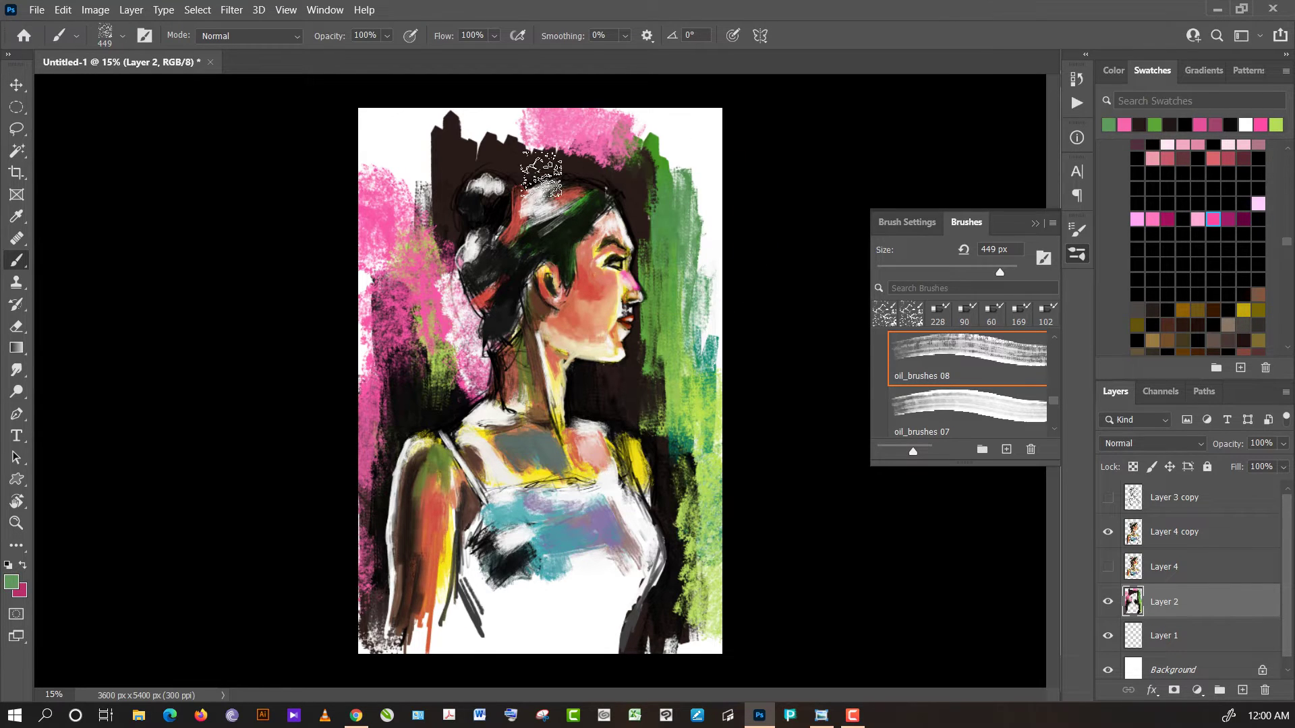
{"action": "mouse_move", "coordinate": [541, 173]}
{"action": "left_mouse_down"}
{"action": "mouse_move", "coordinate": [463, 121]}
{"action": "mouse_move", "coordinate": [414, 240]}
{"action": "left_mouse_up"}
{"action": "left_click_drag", "start_coordinate": [384, 199], "coordinate": [460, 229]}
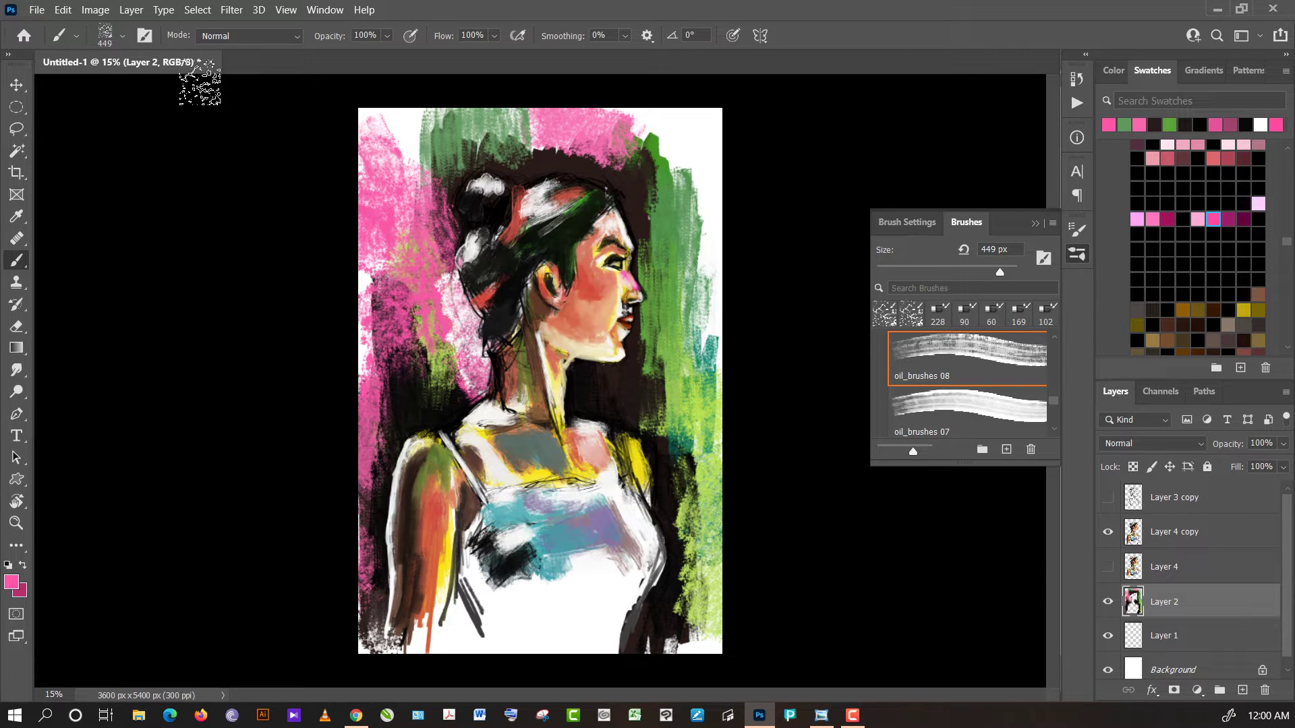
- Switch to a much larger mixer brush_04 and blend the top-left and lower-right background
{"action": "left_click", "coordinate": [107, 37]}
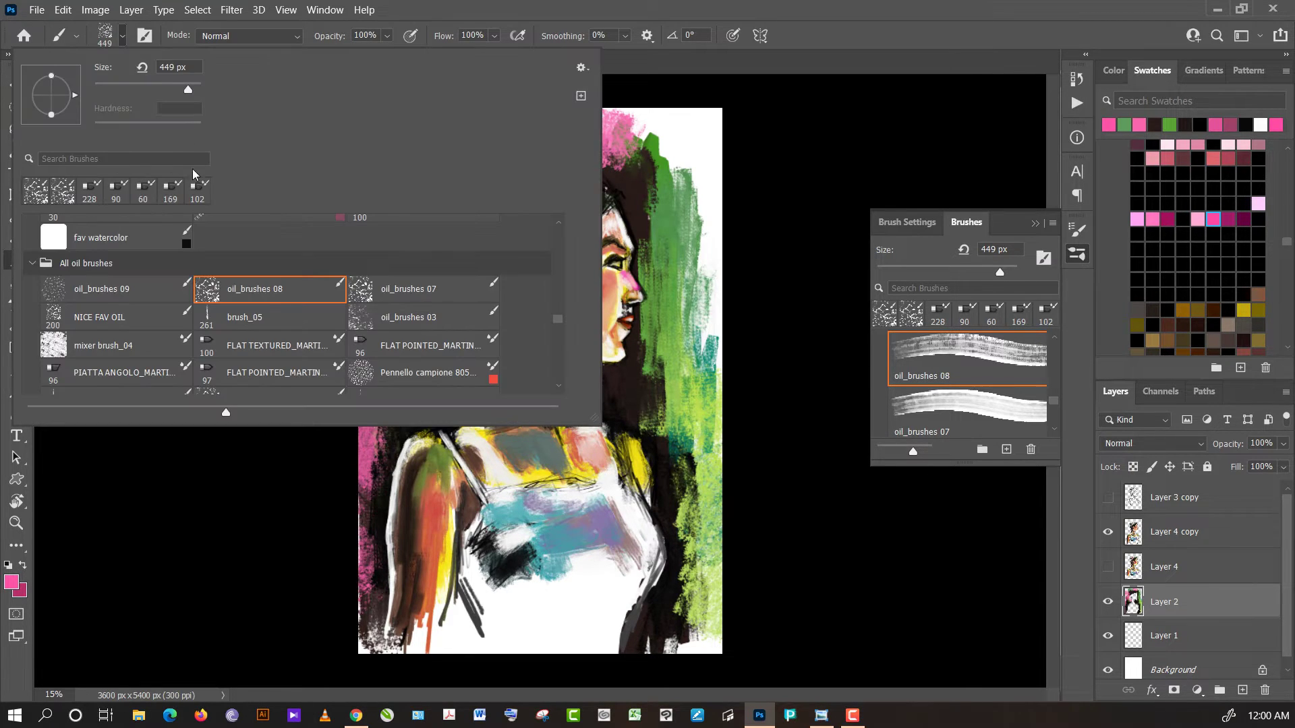
{"action": "left_click", "coordinate": [124, 347]}
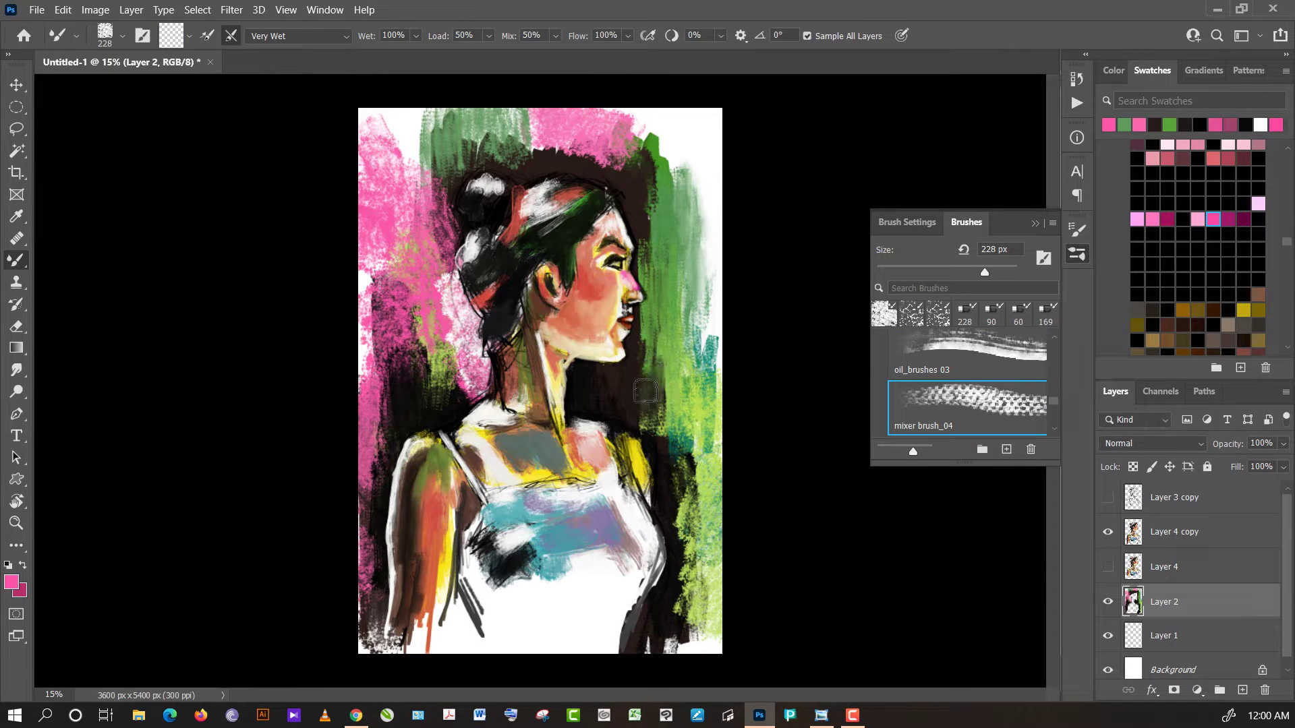
{"action": "left_click_drag", "start_coordinate": [993, 273], "coordinate": [1013, 265]}
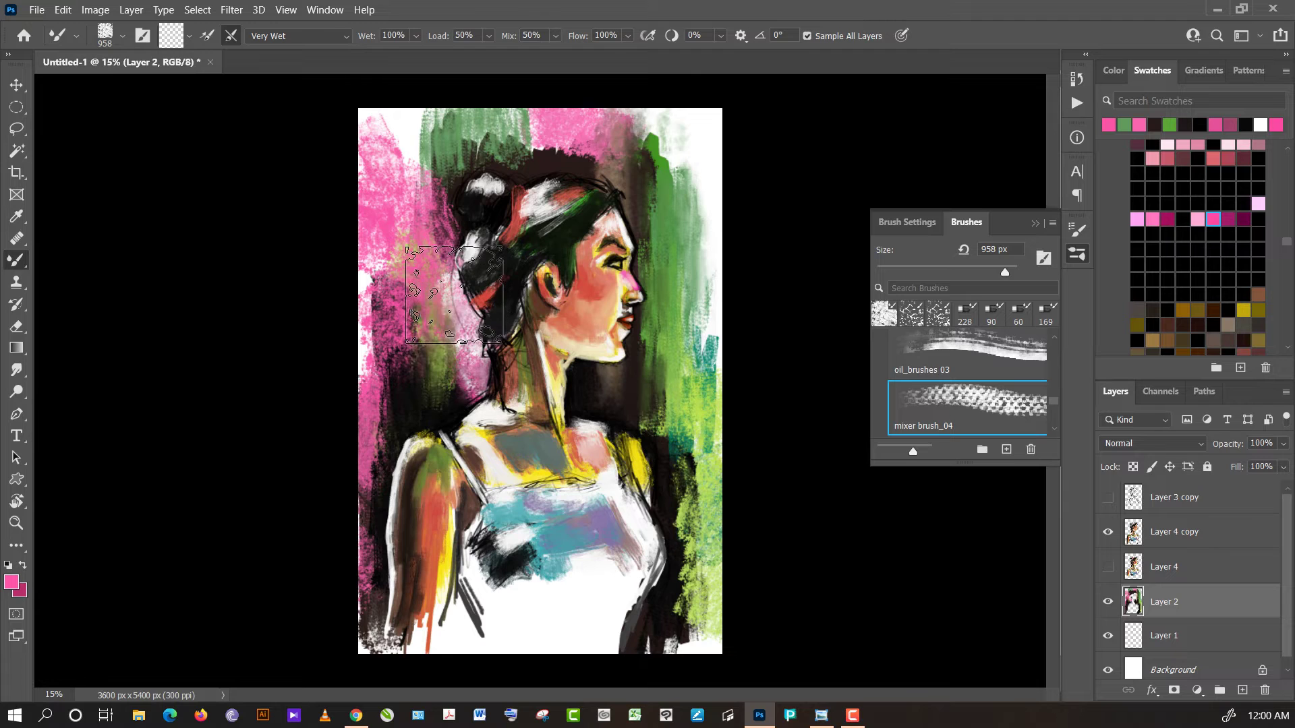
{"action": "mouse_move", "coordinate": [453, 295]}
{"action": "left_mouse_down"}
{"action": "mouse_move", "coordinate": [428, 133]}
{"action": "mouse_move", "coordinate": [591, 150]}
{"action": "left_mouse_up"}
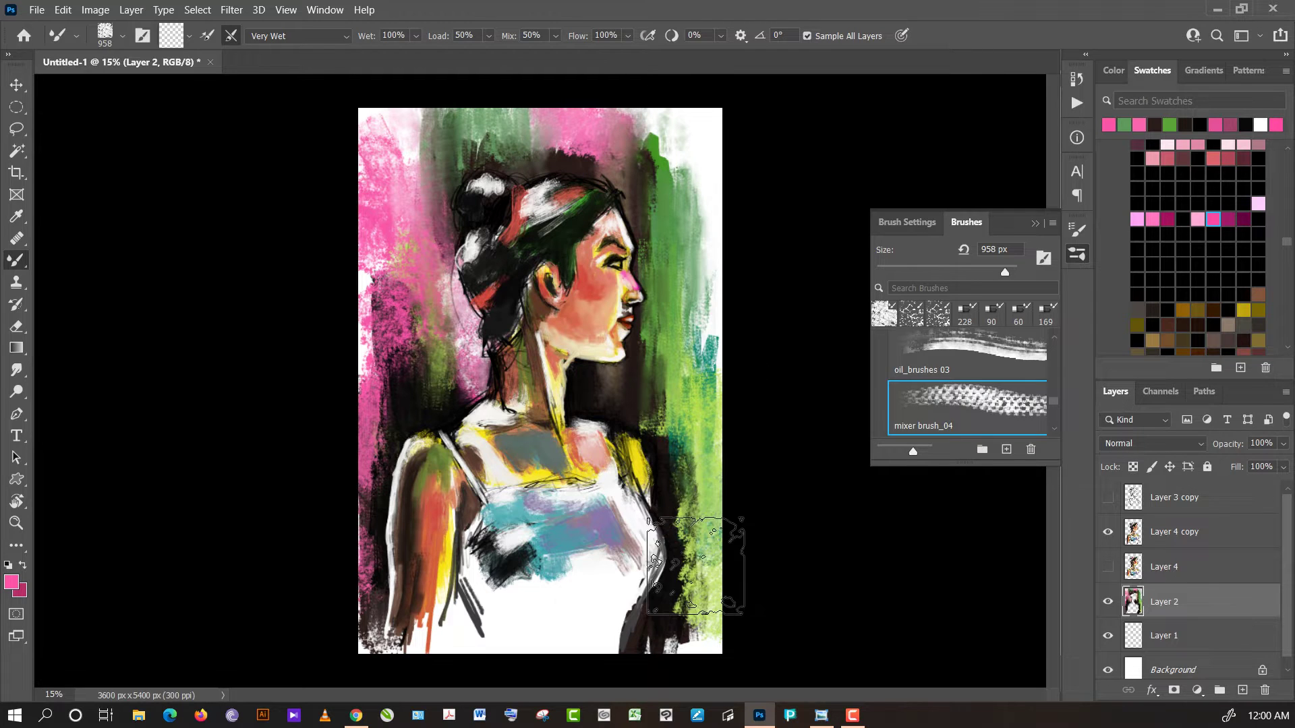
{"action": "mouse_move", "coordinate": [695, 566]}
{"action": "left_mouse_down"}
{"action": "mouse_move", "coordinate": [686, 594]}
{"action": "mouse_move", "coordinate": [688, 507]}
{"action": "left_mouse_up"}
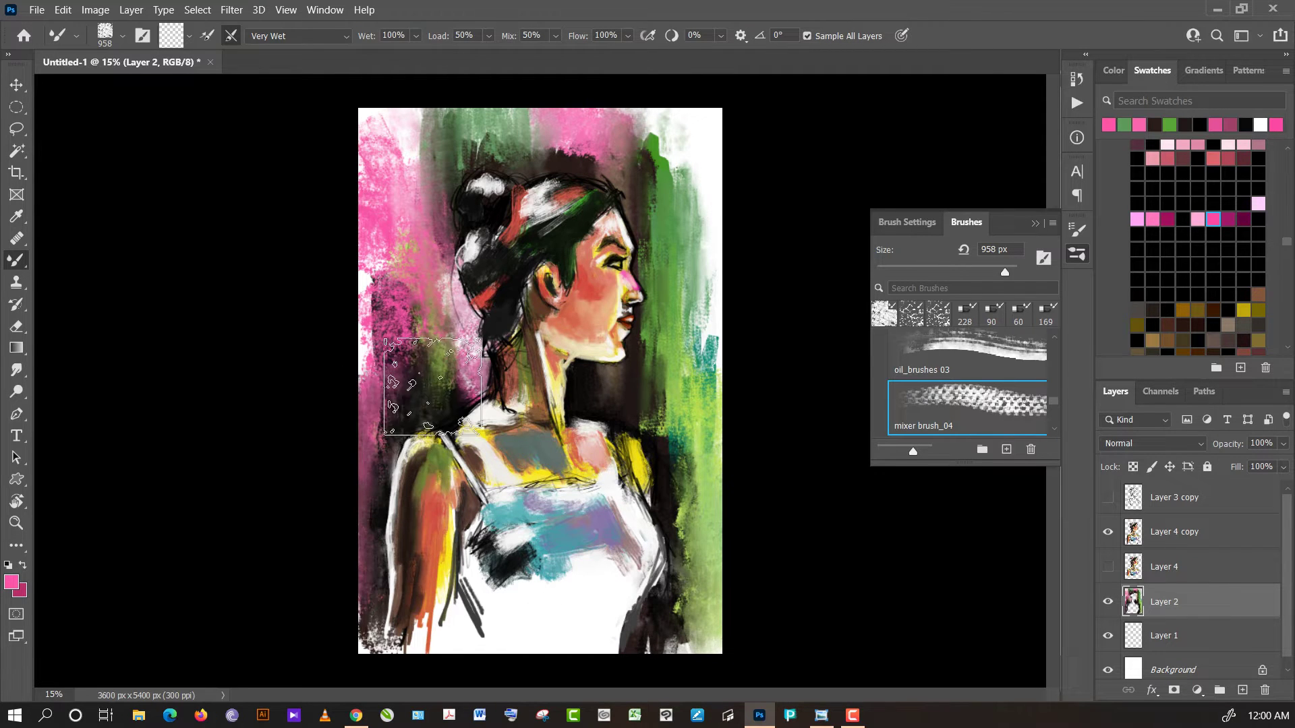
- Smear pink and dark paint toward the top-left and from the top-right down toward the neck
{"action": "mouse_move", "coordinate": [433, 386]}
{"action": "left_mouse_down"}
{"action": "mouse_move", "coordinate": [427, 306]}
{"action": "mouse_move", "coordinate": [433, 317]}
{"action": "left_mouse_up"}
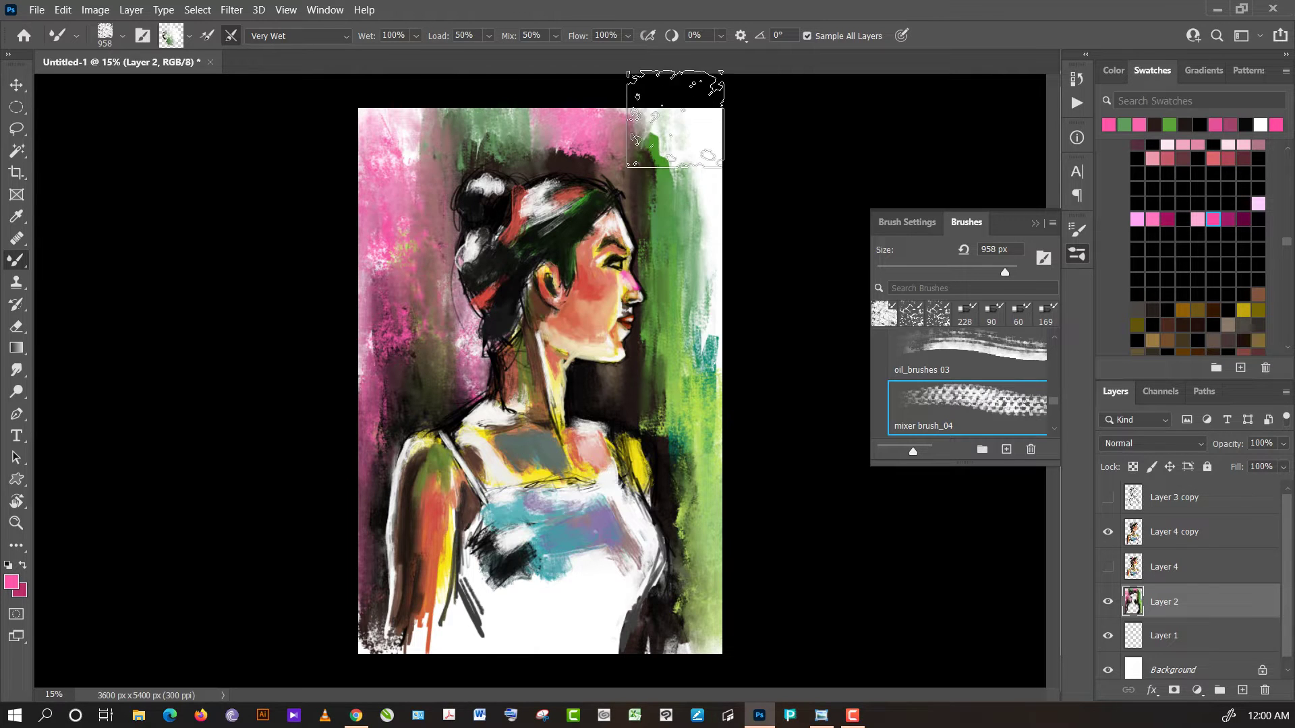
{"action": "mouse_move", "coordinate": [675, 119]}
{"action": "left_mouse_down"}
{"action": "mouse_move", "coordinate": [662, 391]}
{"action": "mouse_move", "coordinate": [586, 172]}
{"action": "mouse_move", "coordinate": [594, 382]}
{"action": "mouse_move", "coordinate": [639, 491]}
{"action": "mouse_move", "coordinate": [469, 374]}
{"action": "mouse_move", "coordinate": [670, 360]}
{"action": "mouse_move", "coordinate": [412, 385]}
{"action": "mouse_move", "coordinate": [678, 167]}
{"action": "left_mouse_up"}
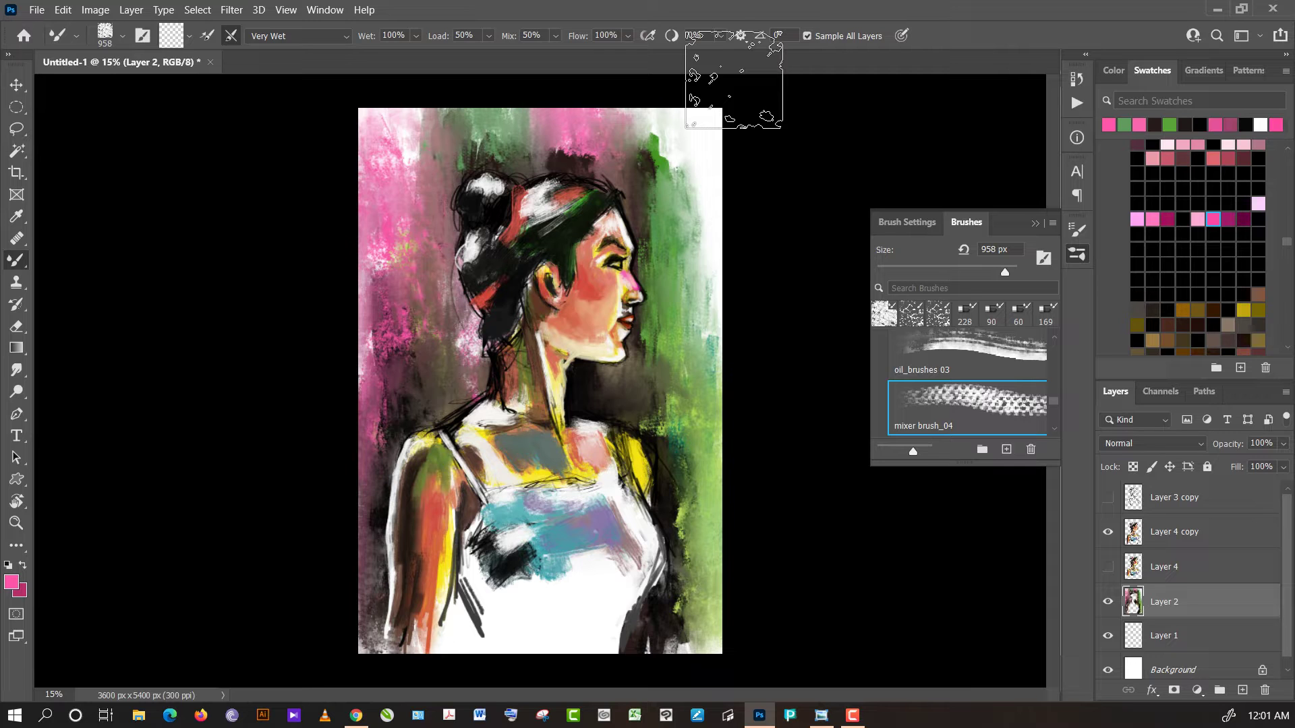
{"action": "scroll", "coordinate": [691, 149], "scroll_direction": "up", "scroll_amount": 1}
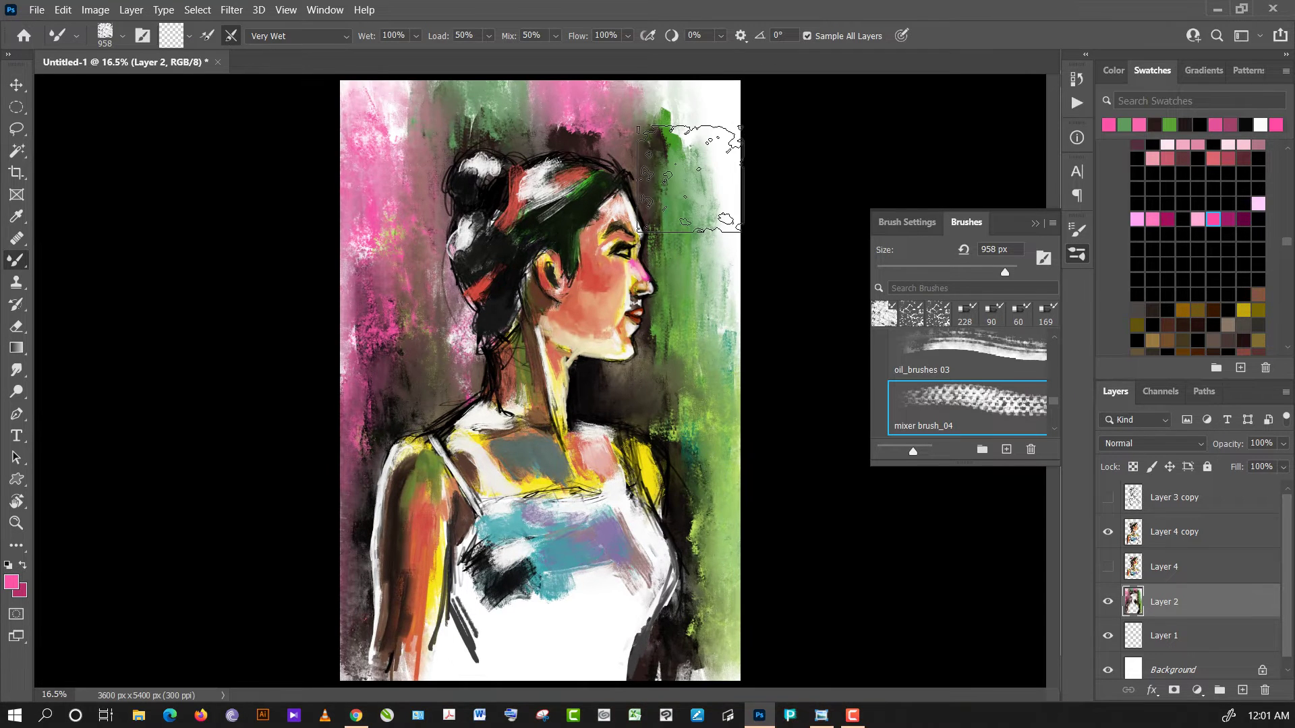
{"action": "scroll", "coordinate": [691, 148], "scroll_direction": "up", "scroll_amount": 1}
{"action": "scroll", "coordinate": [691, 148], "scroll_direction": "up", "scroll_amount": 1}
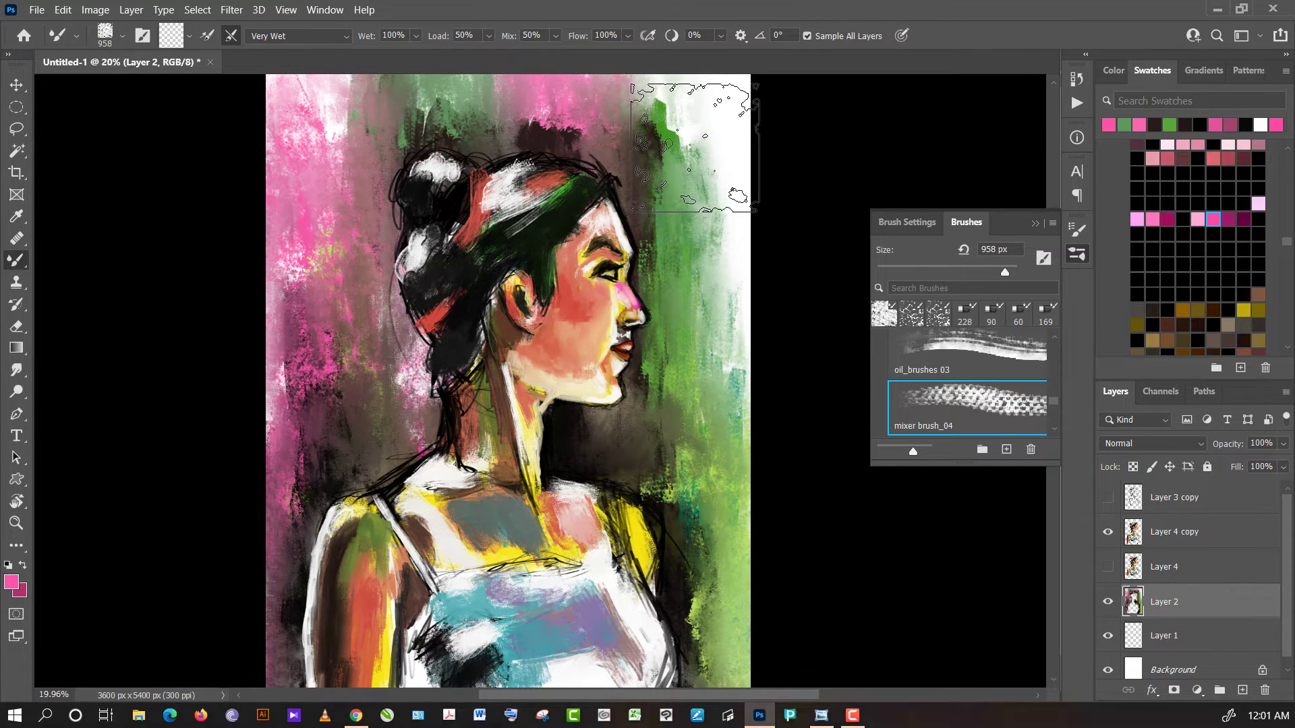
{"action": "scroll", "coordinate": [695, 147], "scroll_direction": "down", "scroll_amount": 2}
{"action": "scroll", "coordinate": [694, 147], "scroll_direction": "down", "scroll_amount": 1}
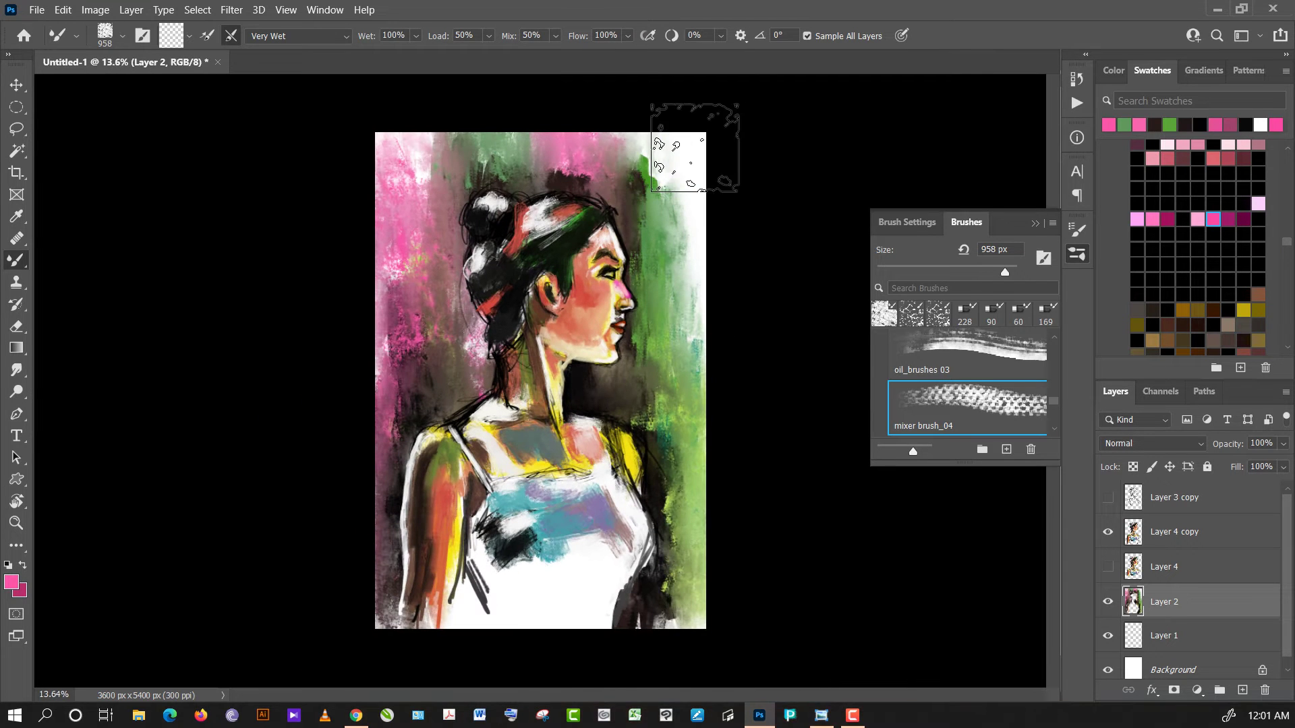
{"action": "scroll", "coordinate": [657, 222], "scroll_direction": "up", "scroll_amount": 1}
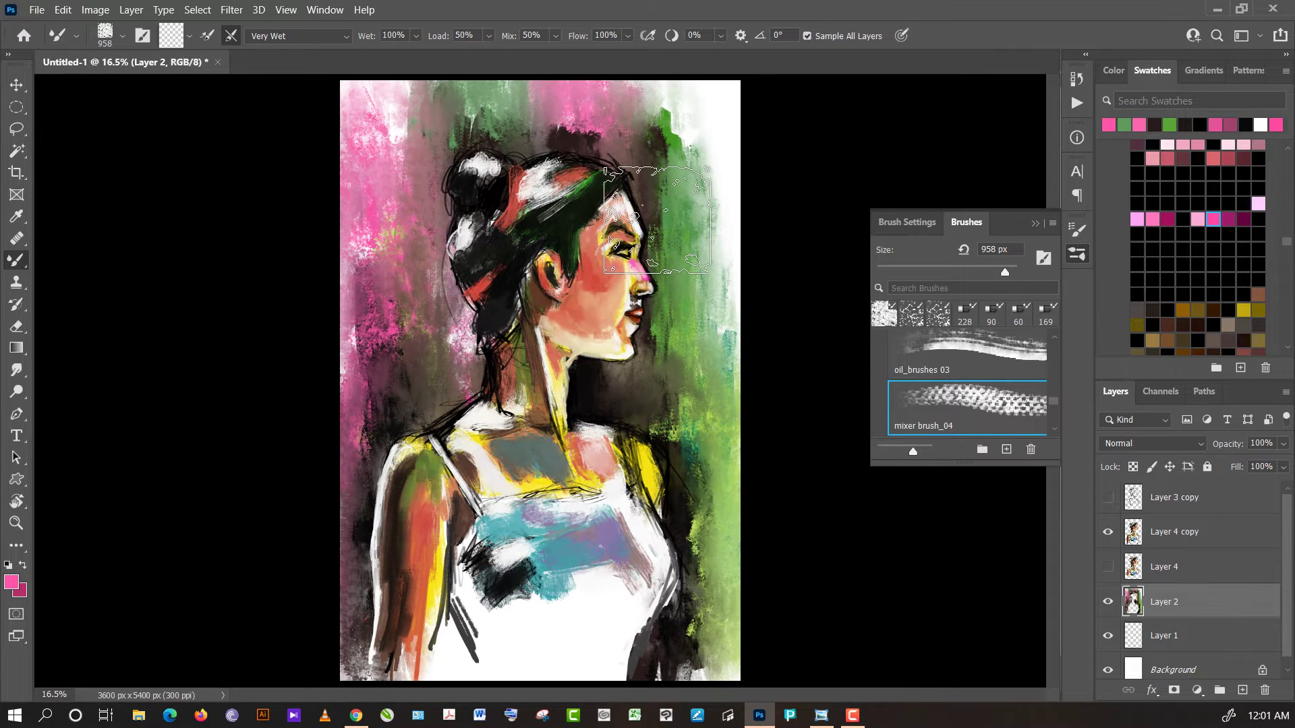
- On Layer 4 copy, blend blue paint into the white top, then the right neck at 113 px
{"action": "left_click", "coordinate": [1196, 545]}
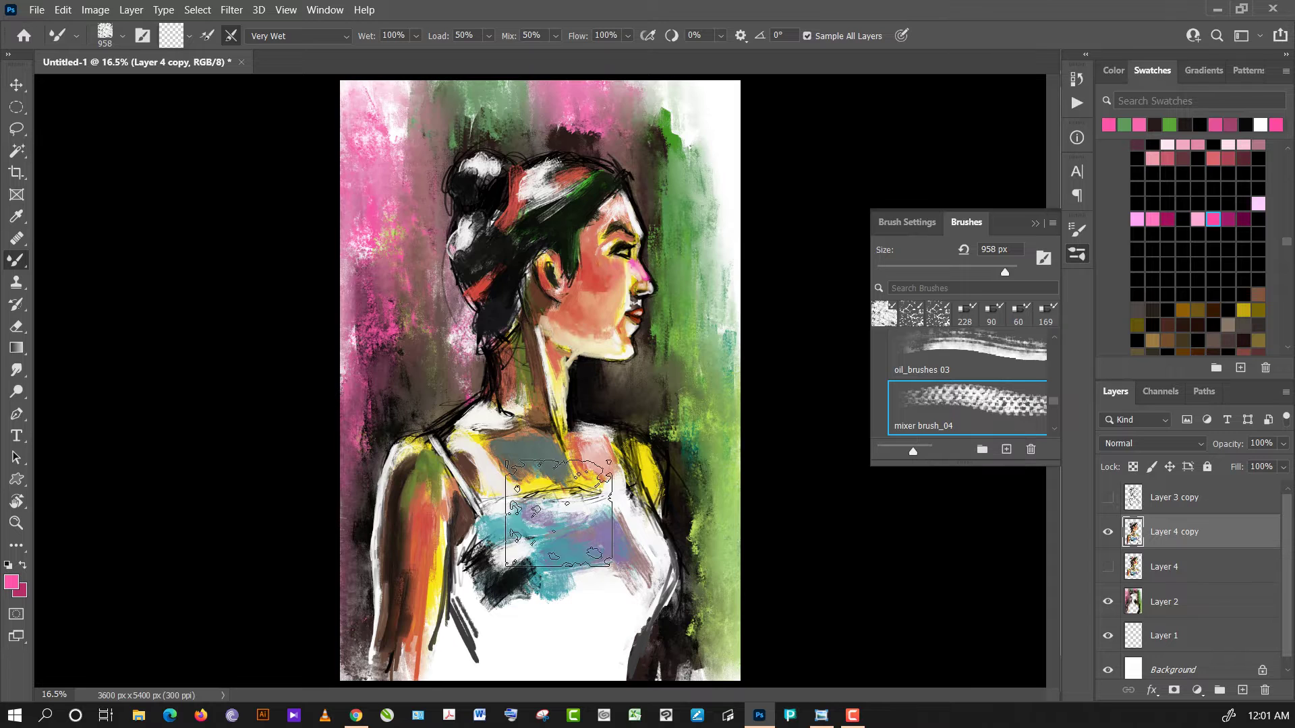
{"action": "left_click", "coordinate": [986, 271]}
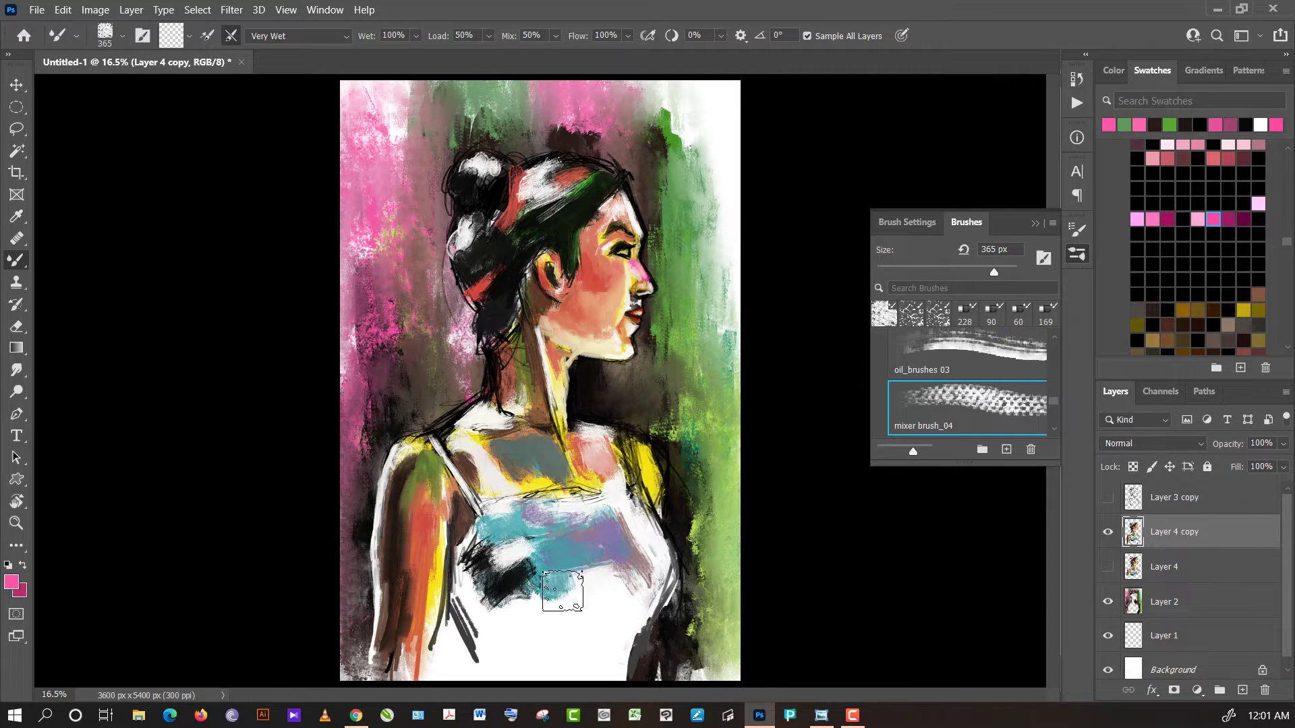
{"action": "mouse_move", "coordinate": [580, 575]}
{"action": "left_mouse_down"}
{"action": "mouse_move", "coordinate": [615, 627]}
{"action": "mouse_move", "coordinate": [620, 601]}
{"action": "mouse_move", "coordinate": [623, 654]}
{"action": "mouse_move", "coordinate": [615, 580]}
{"action": "mouse_move", "coordinate": [616, 598]}
{"action": "mouse_move", "coordinate": [595, 587]}
{"action": "mouse_move", "coordinate": [641, 564]}
{"action": "mouse_move", "coordinate": [588, 559]}
{"action": "mouse_move", "coordinate": [603, 577]}
{"action": "mouse_move", "coordinate": [517, 584]}
{"action": "mouse_move", "coordinate": [516, 605]}
{"action": "mouse_move", "coordinate": [472, 588]}
{"action": "mouse_move", "coordinate": [499, 637]}
{"action": "mouse_move", "coordinate": [480, 597]}
{"action": "mouse_move", "coordinate": [486, 552]}
{"action": "mouse_move", "coordinate": [512, 611]}
{"action": "mouse_move", "coordinate": [556, 596]}
{"action": "mouse_move", "coordinate": [617, 604]}
{"action": "mouse_move", "coordinate": [560, 598]}
{"action": "left_mouse_up"}
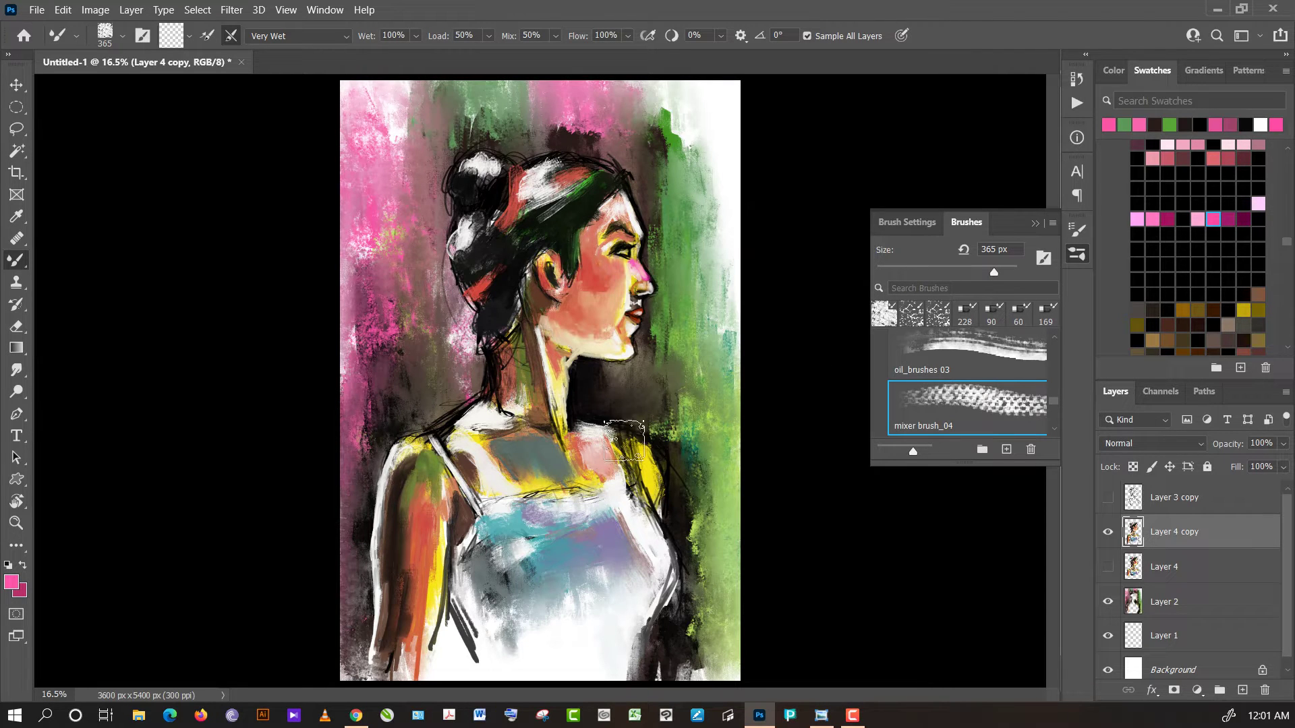
{"action": "left_click_drag", "start_coordinate": [951, 271], "coordinate": [920, 273]}
{"action": "left_click", "coordinate": [952, 271]}
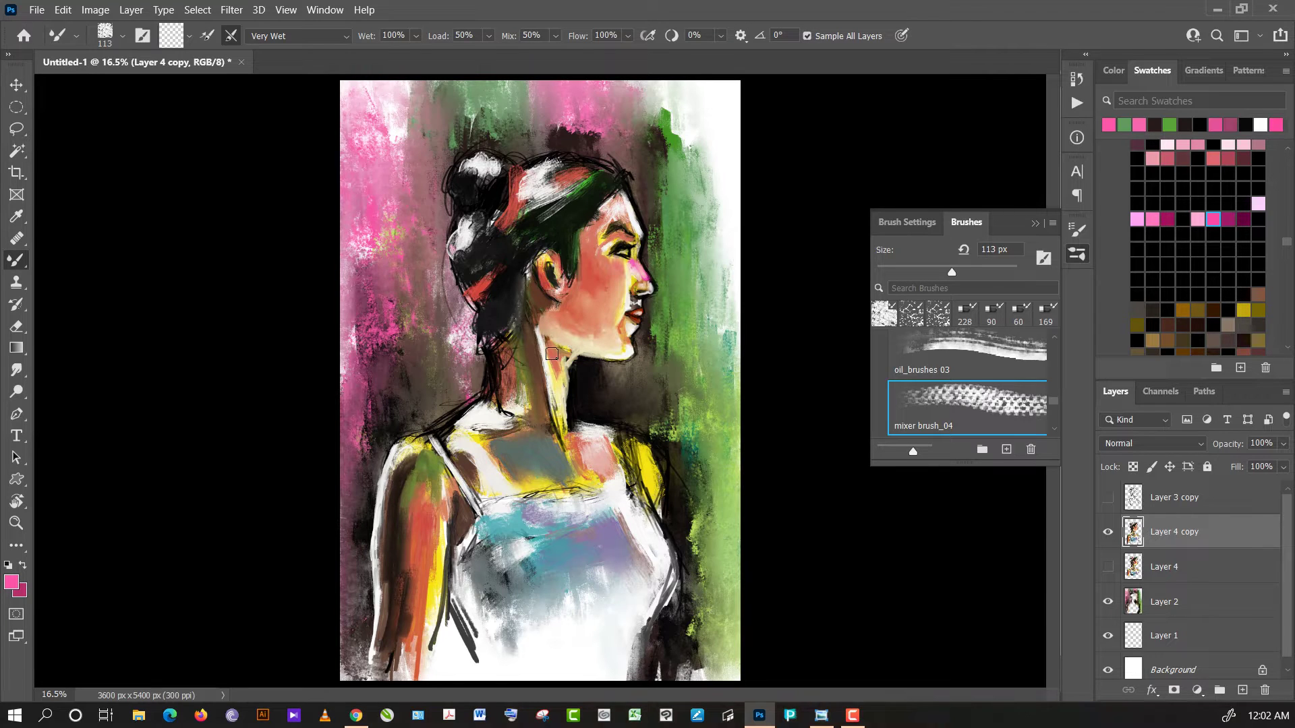
{"action": "left_click_drag", "start_coordinate": [552, 354], "coordinate": [565, 416]}
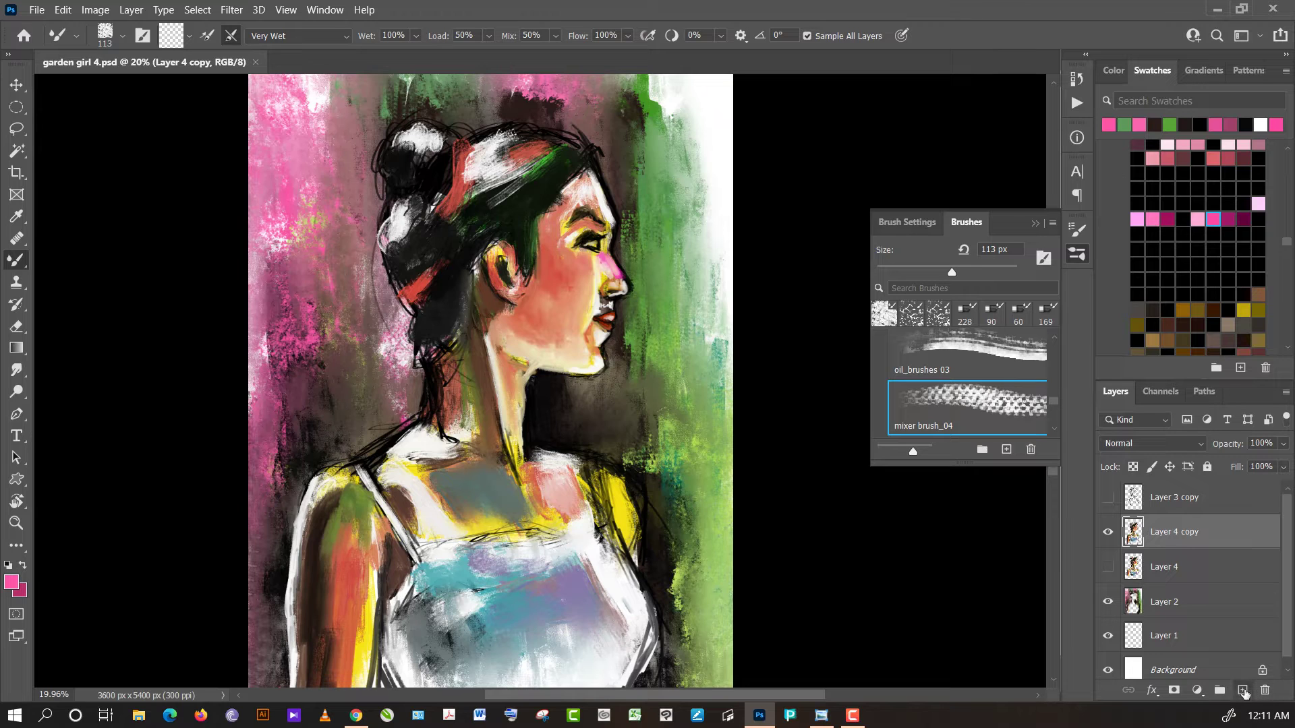
- On a new layer, wash brown-red paint over the neck with the 228 px brush
{"action": "left_click", "coordinate": [1242, 690]}
{"action": "scroll", "coordinate": [686, 319], "scroll_direction": "up", "scroll_amount": 2}
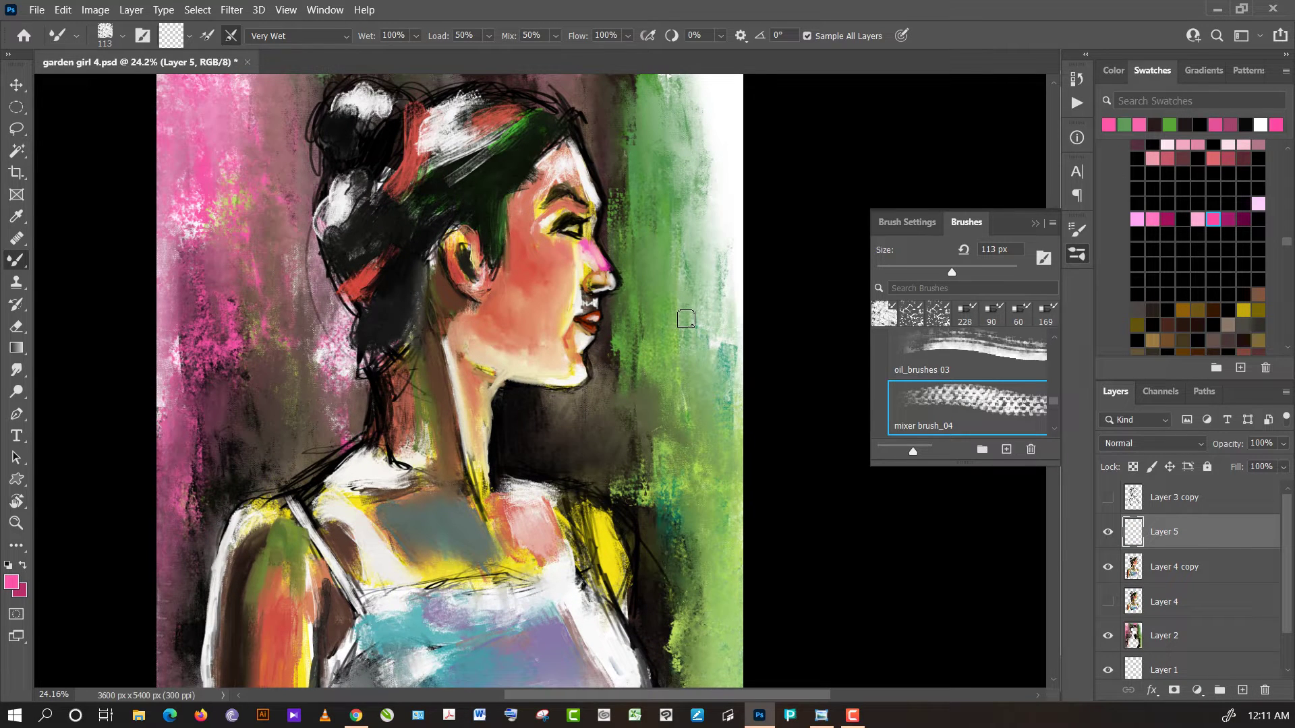
{"action": "left_click", "coordinate": [964, 313]}
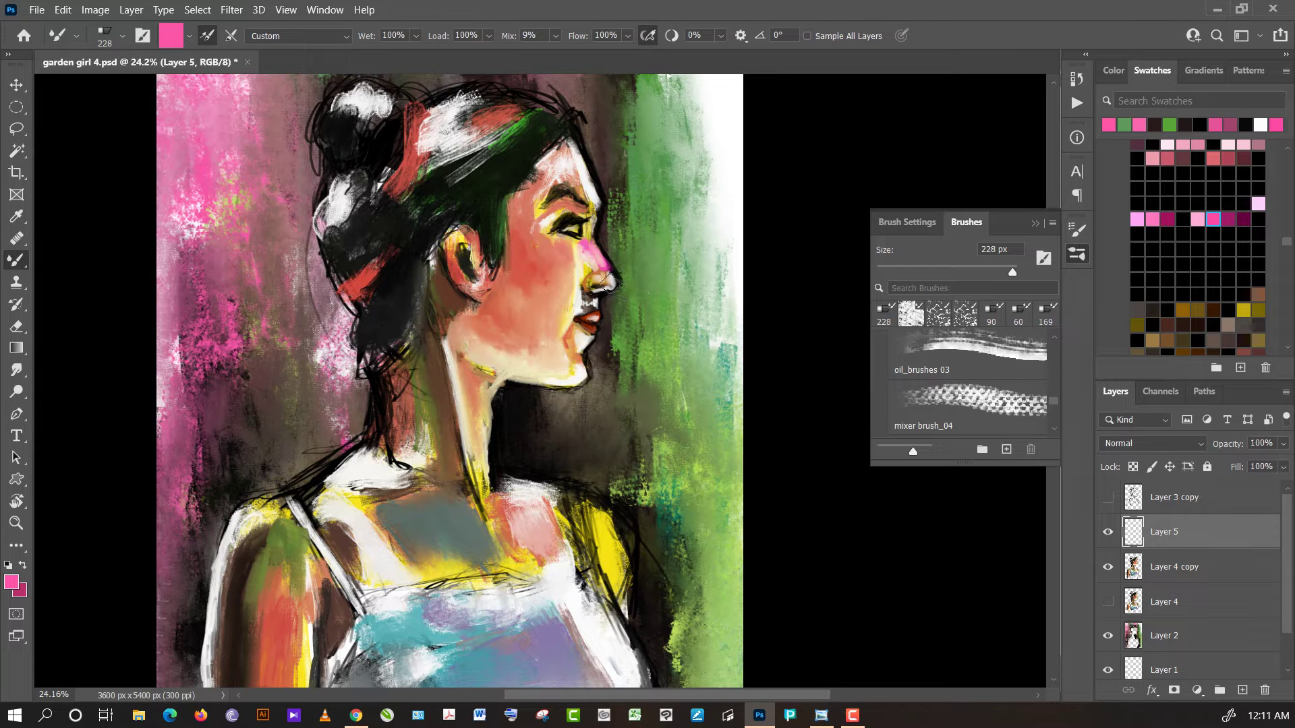
{"action": "left_click", "coordinate": [408, 402], "text": "alt"}
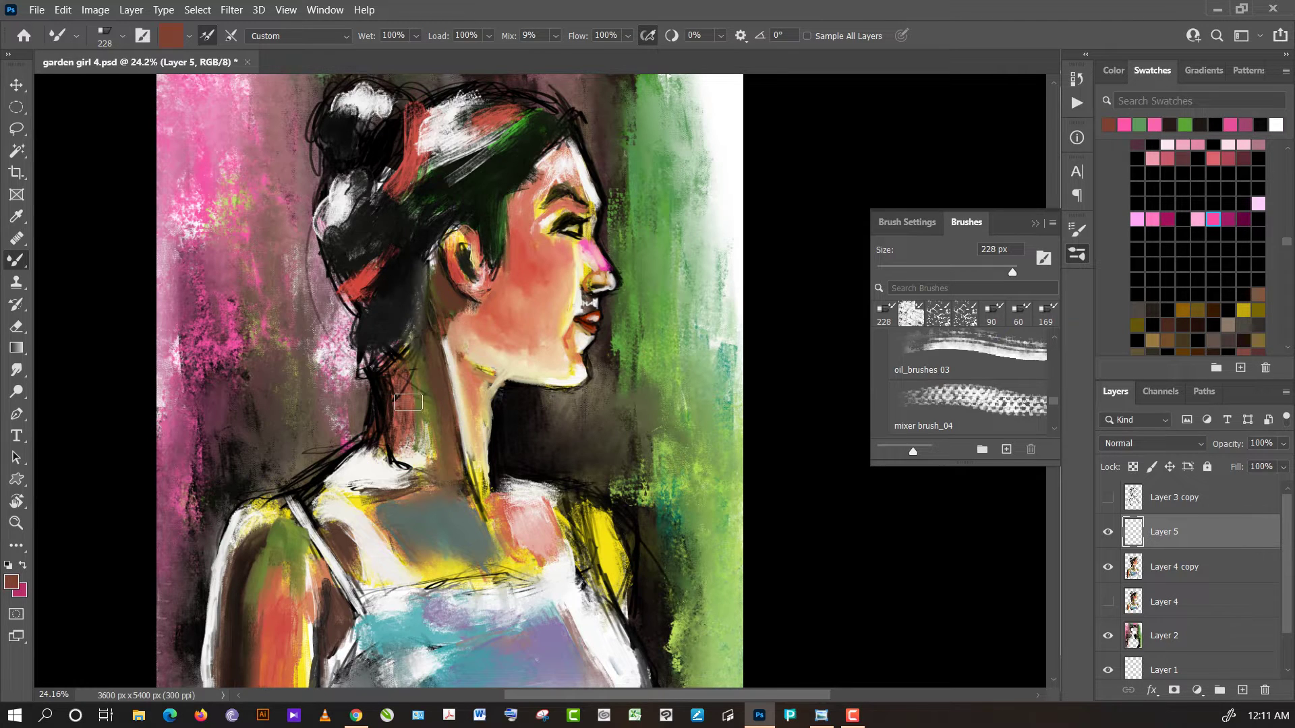
{"action": "mouse_move", "coordinate": [408, 402]}
{"action": "left_mouse_down"}
{"action": "mouse_move", "coordinate": [391, 402]}
{"action": "mouse_move", "coordinate": [385, 425]}
{"action": "left_mouse_up"}
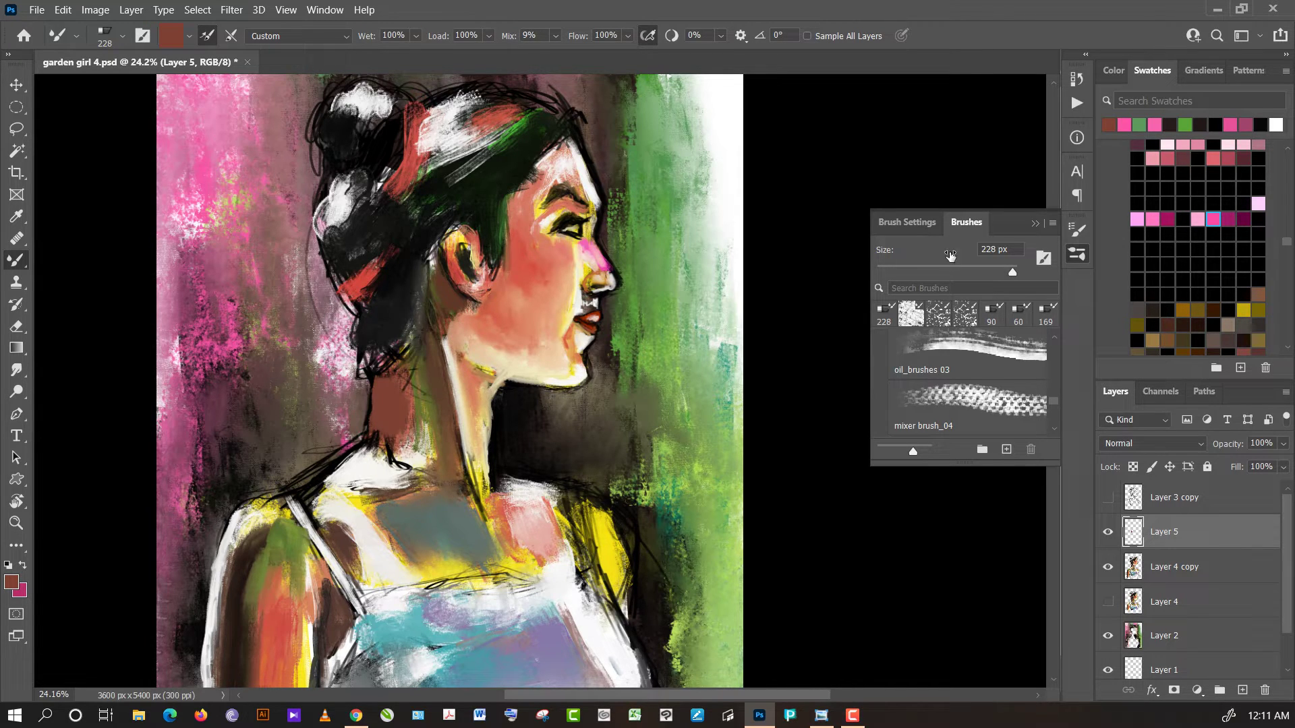
- With a much smaller brush, paint a light grey stroke down the shoulder
{"action": "left_click", "coordinate": [932, 271]}
{"action": "left_click", "coordinate": [359, 477], "text": "alt"}
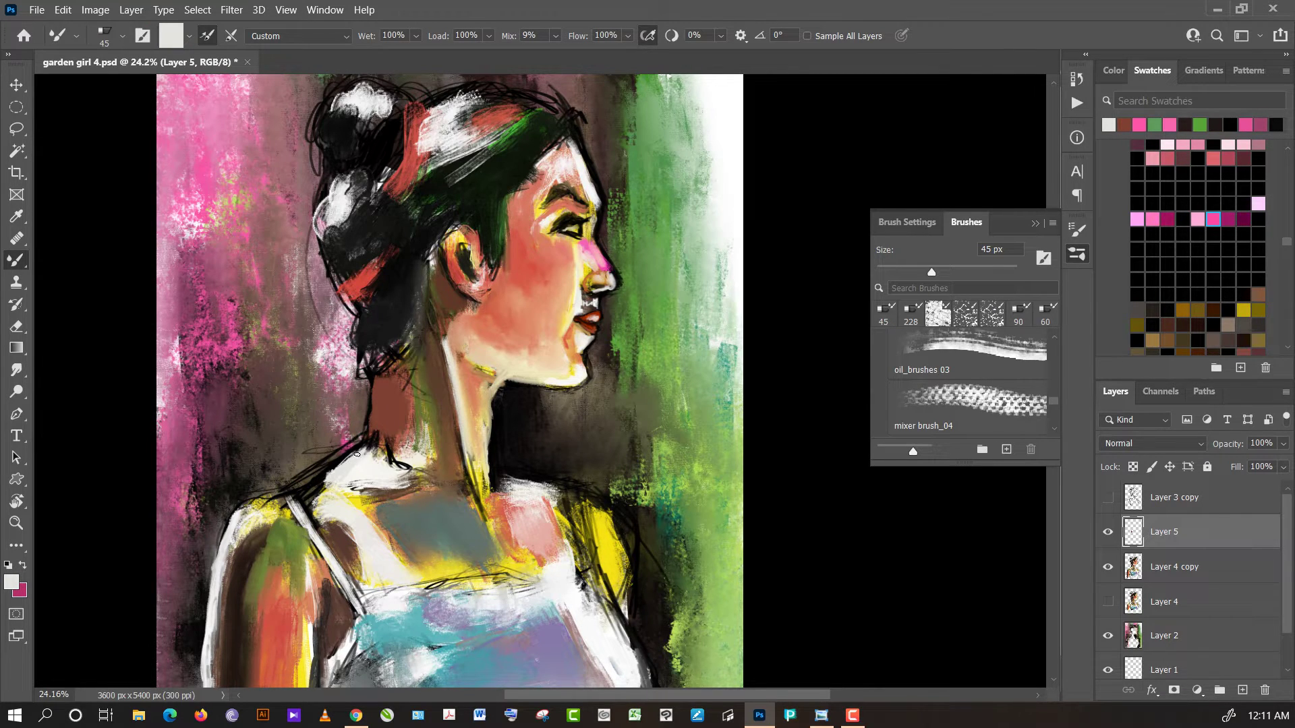
{"action": "left_click_drag", "start_coordinate": [357, 455], "coordinate": [317, 482]}
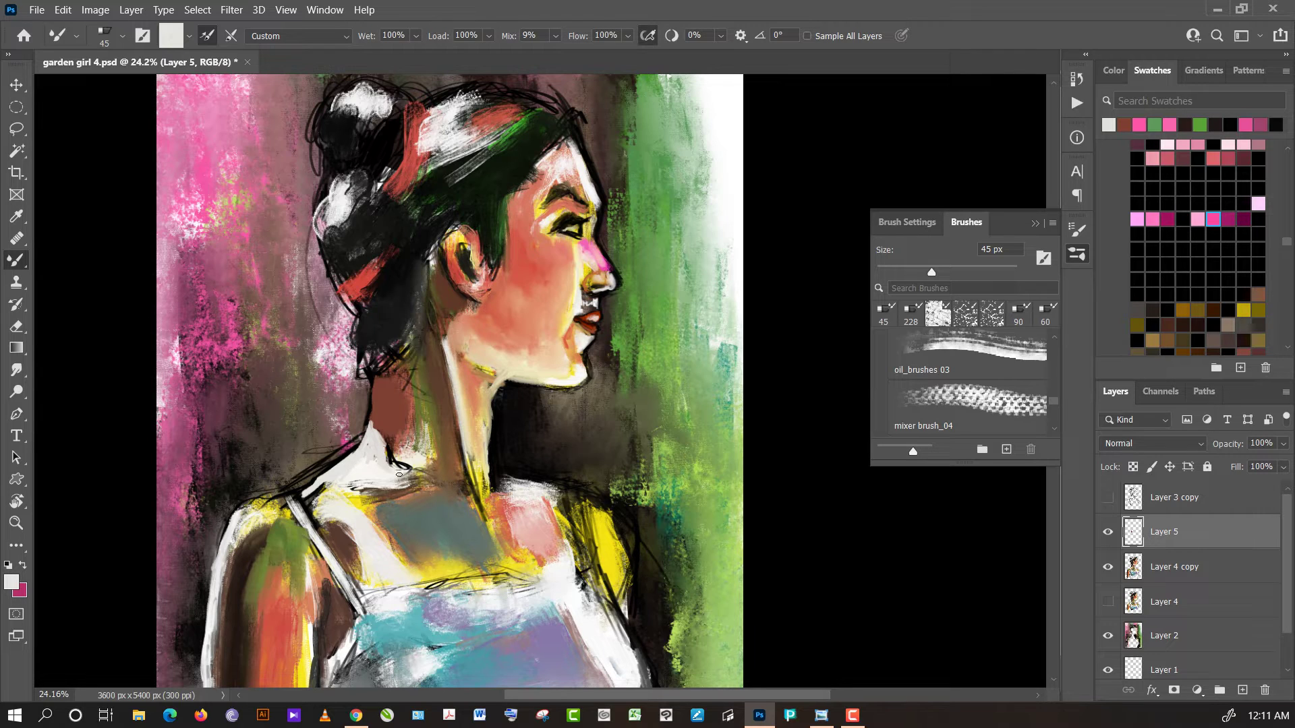
- Darken the side of the neck and the jaw line with dark brown strokes
{"action": "left_click", "coordinate": [395, 421], "text": "alt"}
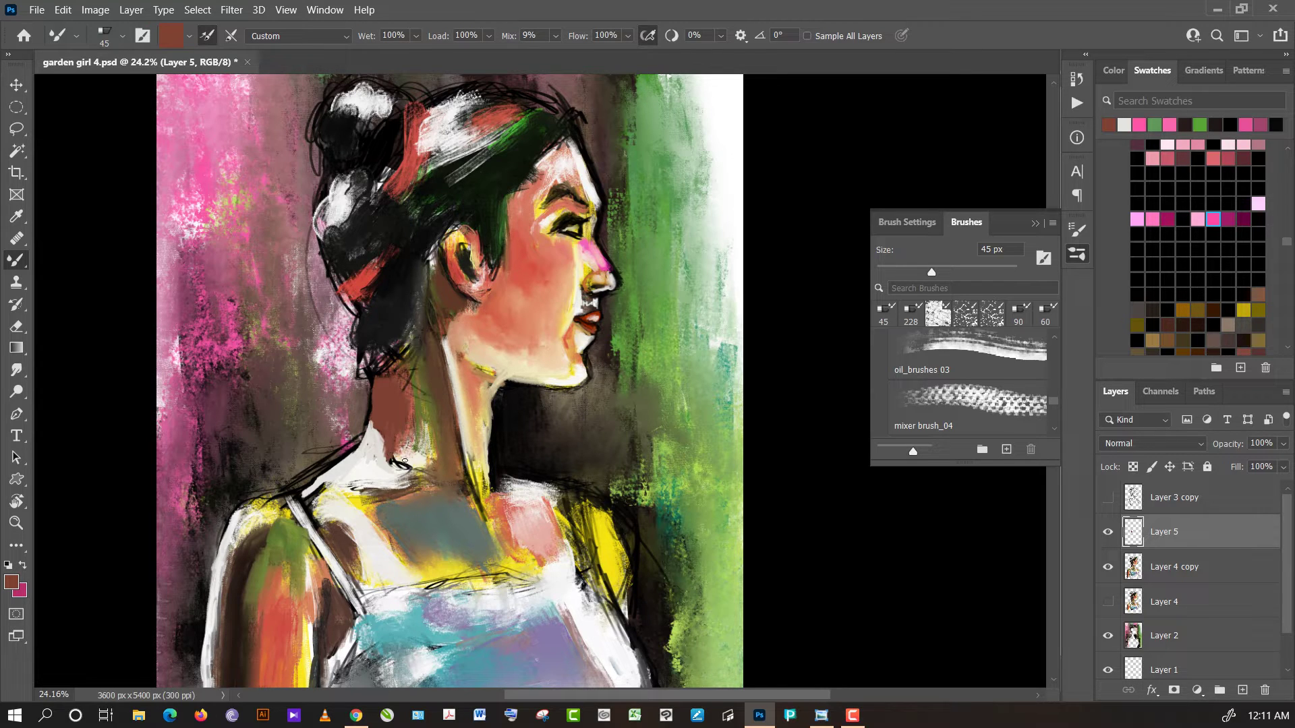
{"action": "left_click", "coordinate": [376, 468], "text": "alt"}
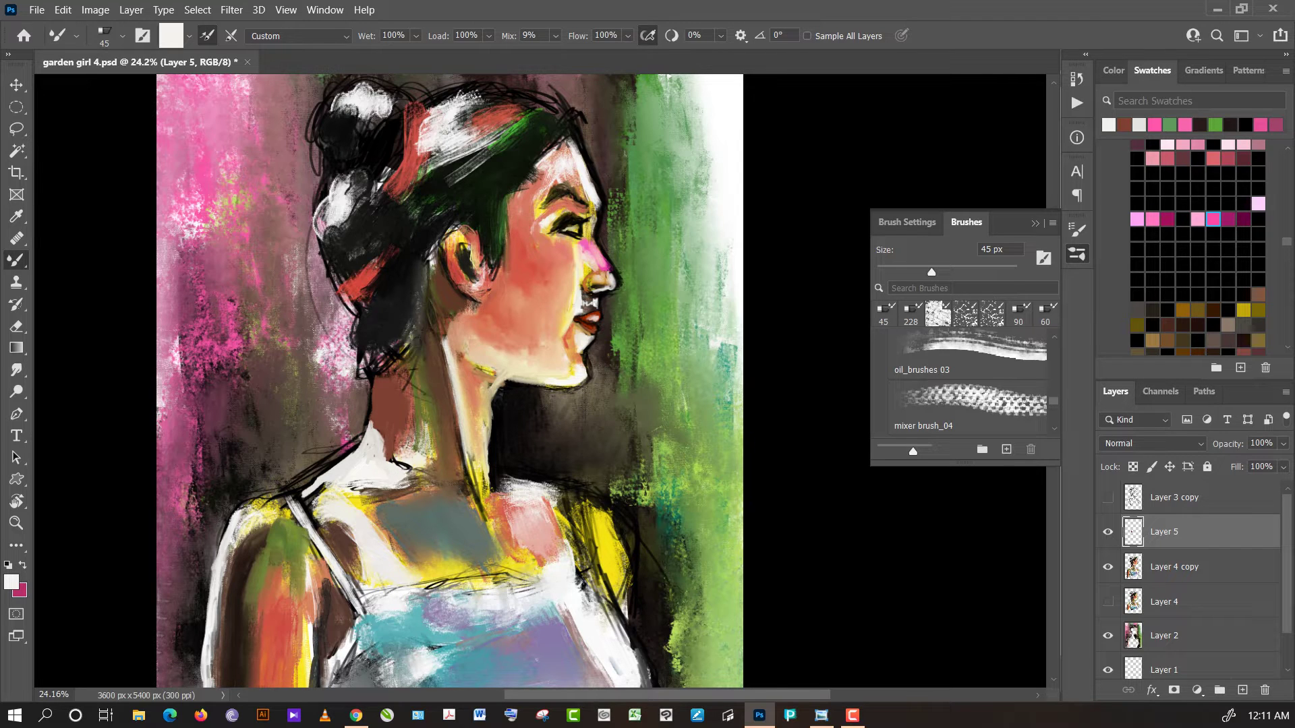
{"action": "left_click", "coordinate": [426, 472], "text": "alt"}
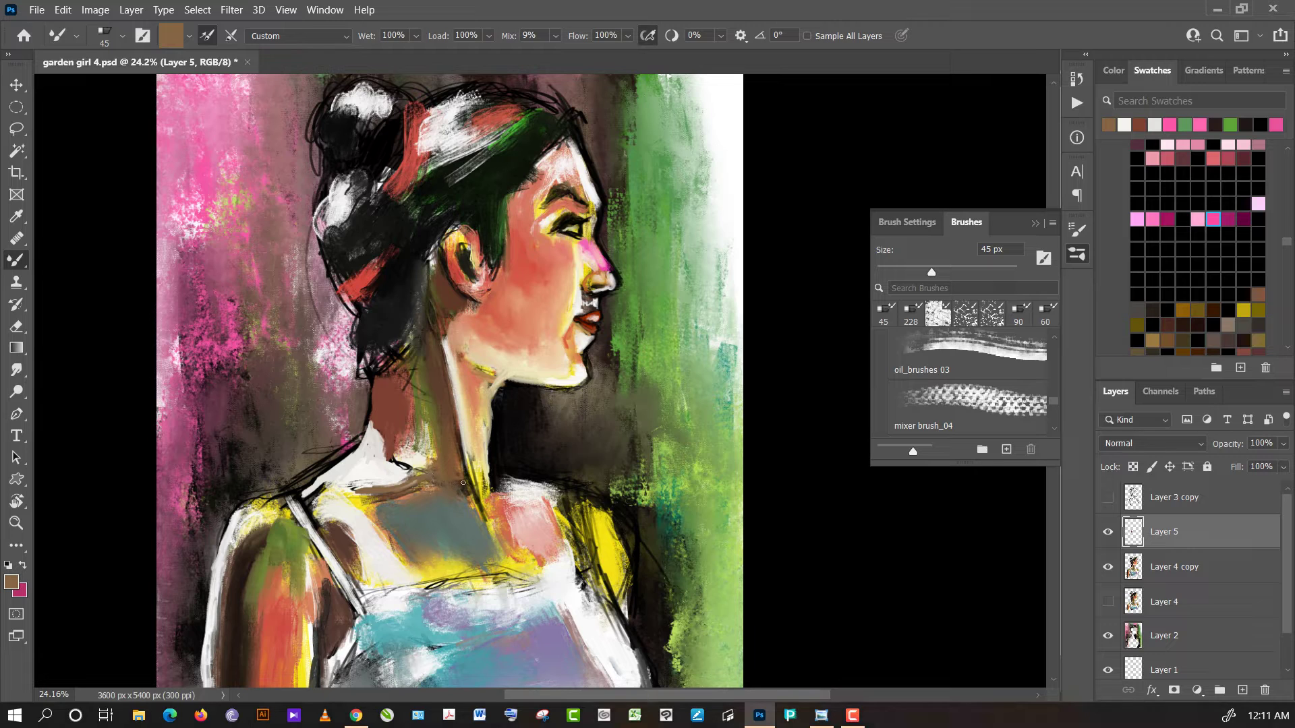
{"action": "left_click", "coordinate": [462, 483], "text": "alt"}
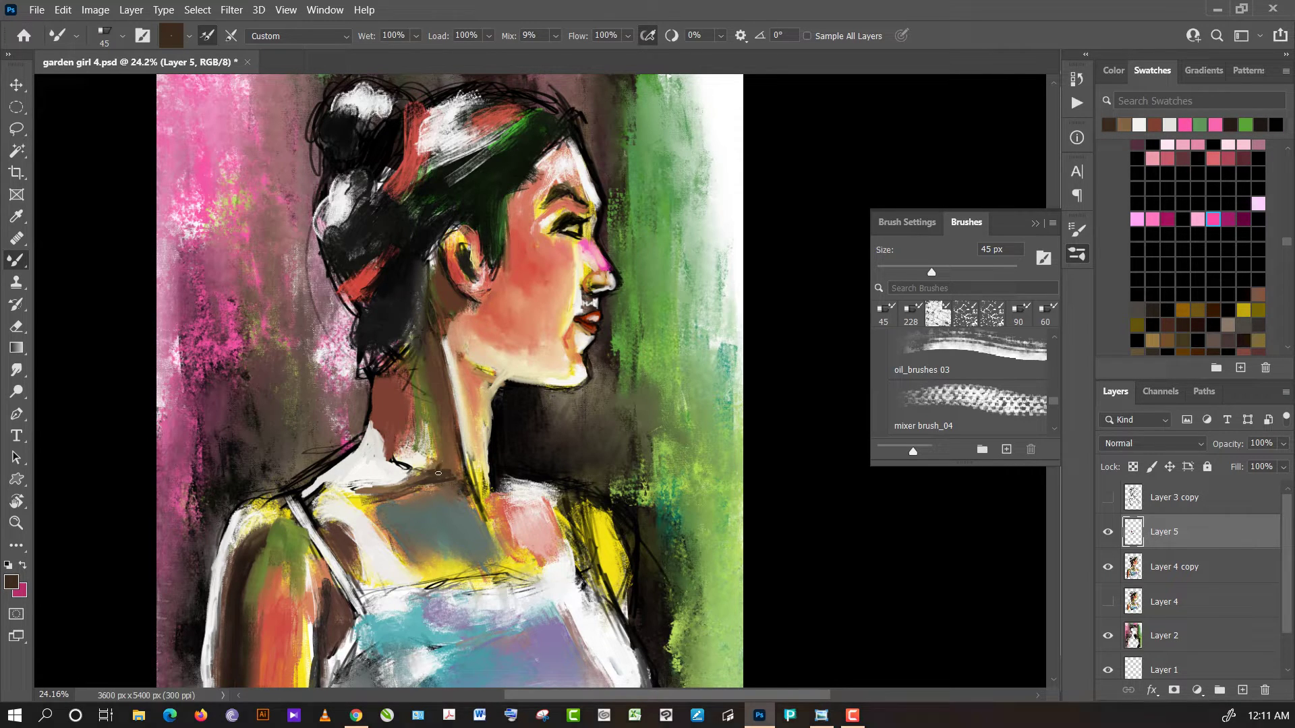
{"action": "left_click_drag", "start_coordinate": [439, 473], "coordinate": [445, 472]}
{"action": "mouse_move", "coordinate": [423, 356]}
{"action": "left_mouse_down"}
{"action": "mouse_move", "coordinate": [425, 381]}
{"action": "mouse_move", "coordinate": [430, 341]}
{"action": "left_mouse_up"}
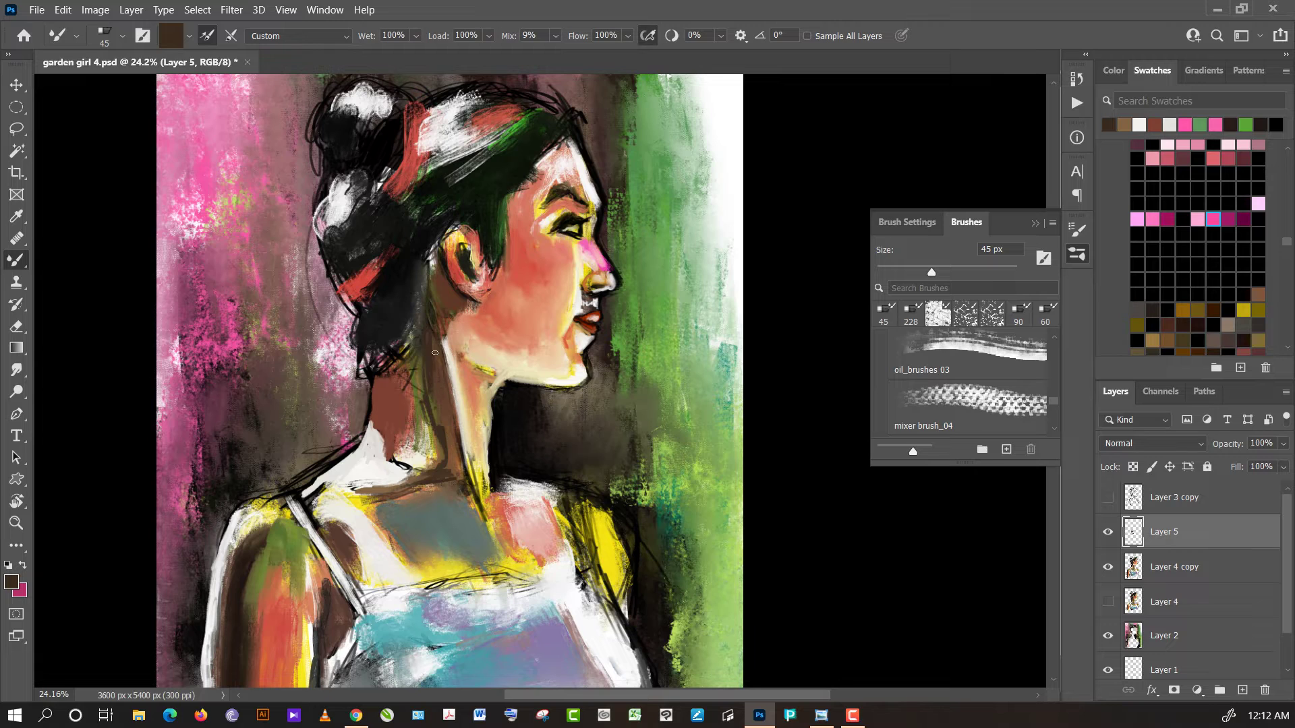
{"action": "left_click_drag", "start_coordinate": [435, 353], "coordinate": [451, 398]}
- Test skin and neck tones, then paint light beige strokes on the neck
{"action": "left_click", "coordinate": [528, 284], "text": "alt"}
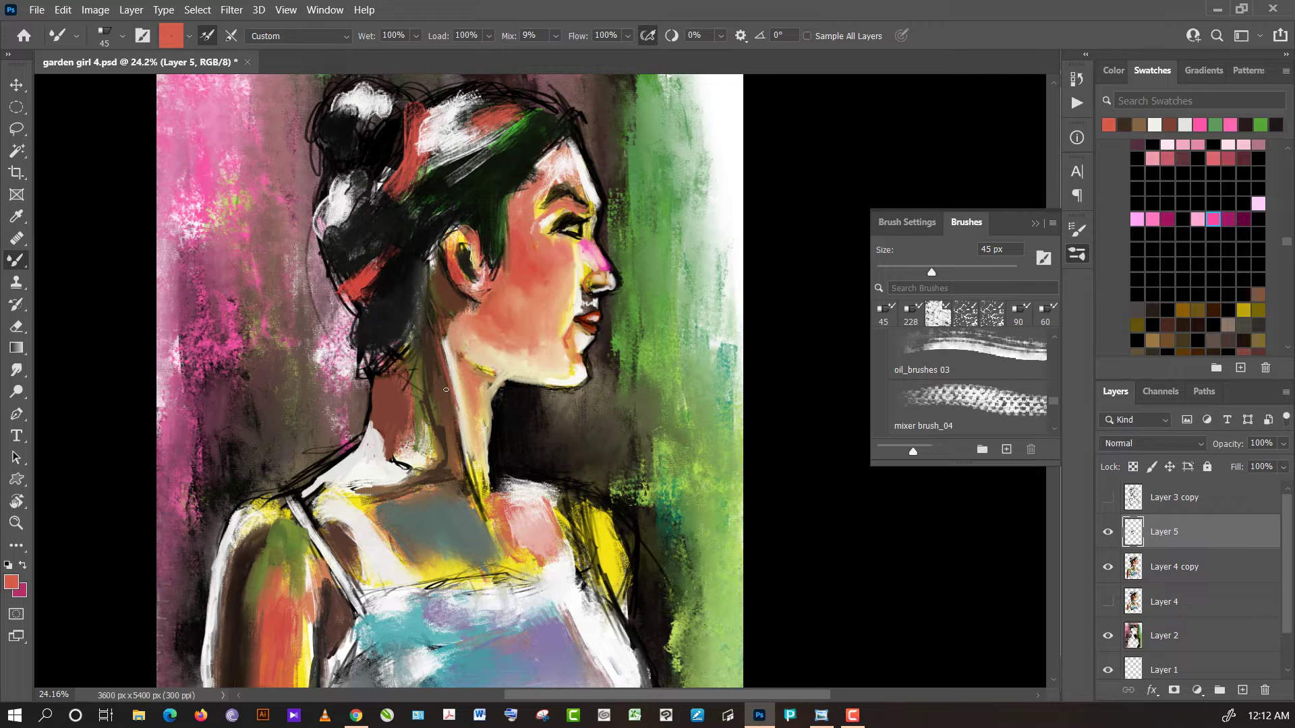
{"action": "left_click", "coordinate": [437, 352], "text": "alt"}
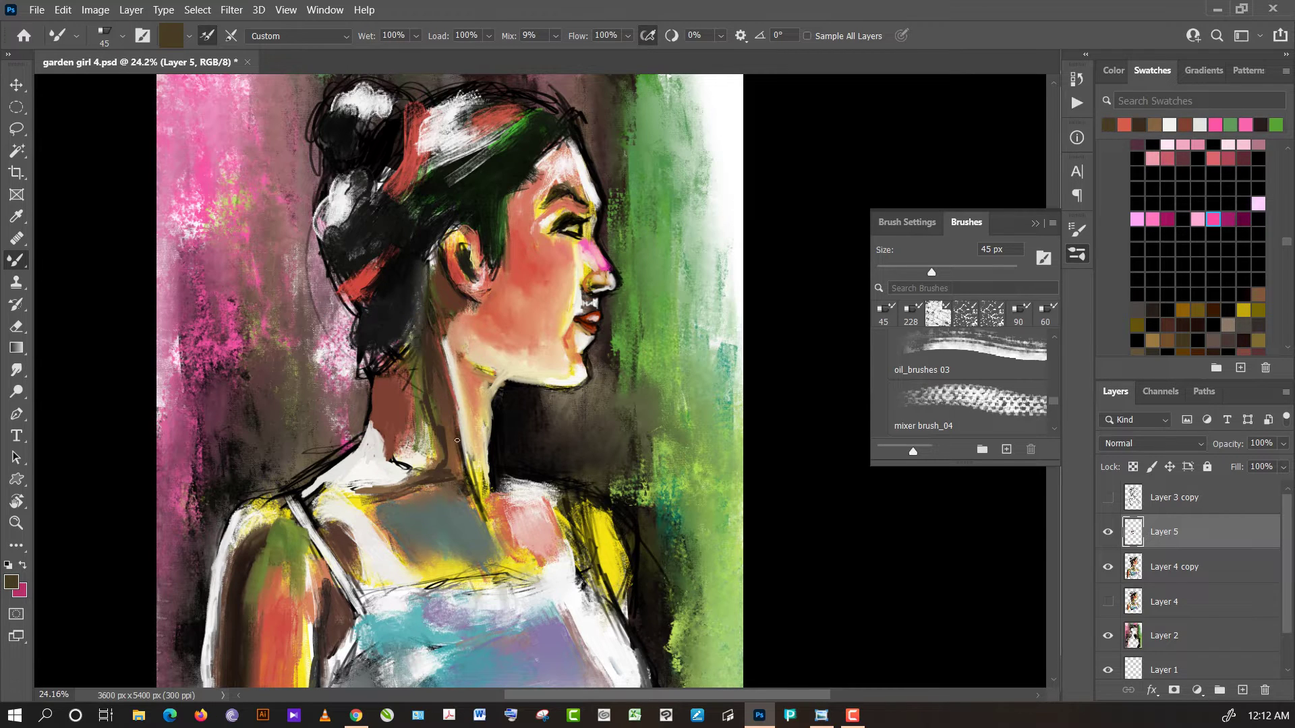
{"action": "left_click", "coordinate": [450, 392], "text": "alt"}
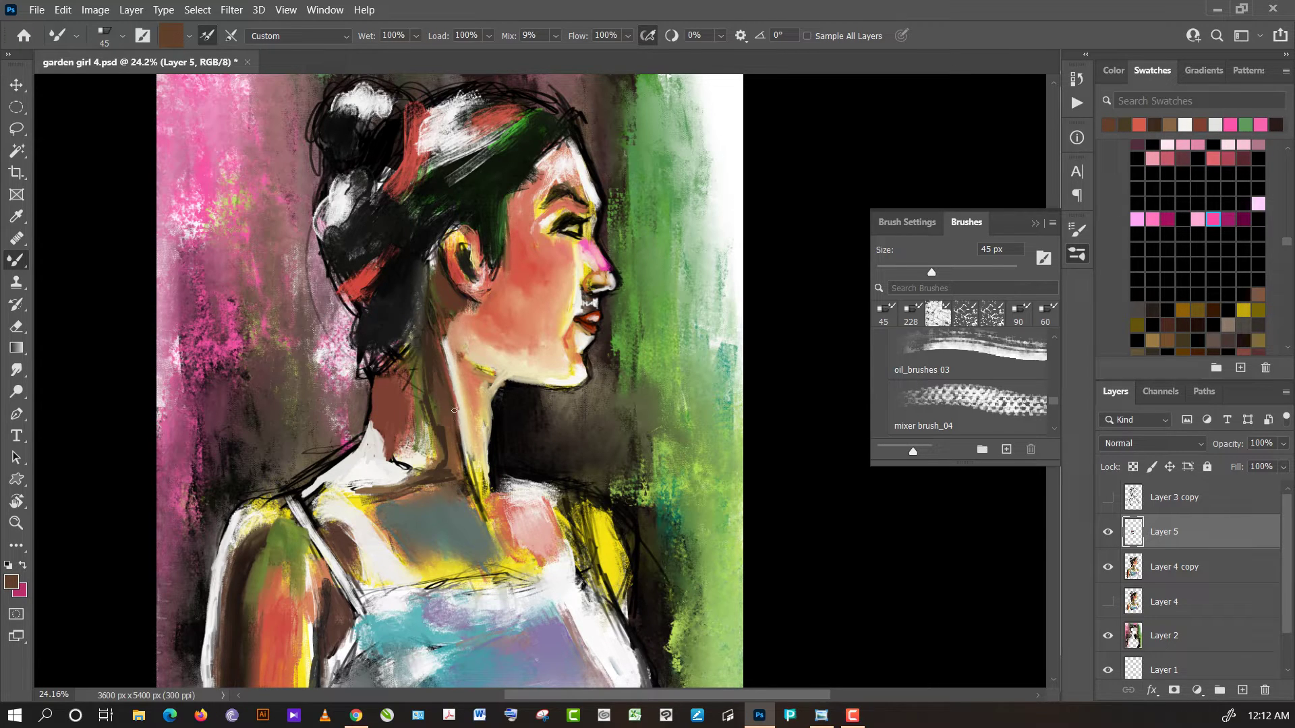
{"action": "left_click", "coordinate": [456, 413], "text": "alt"}
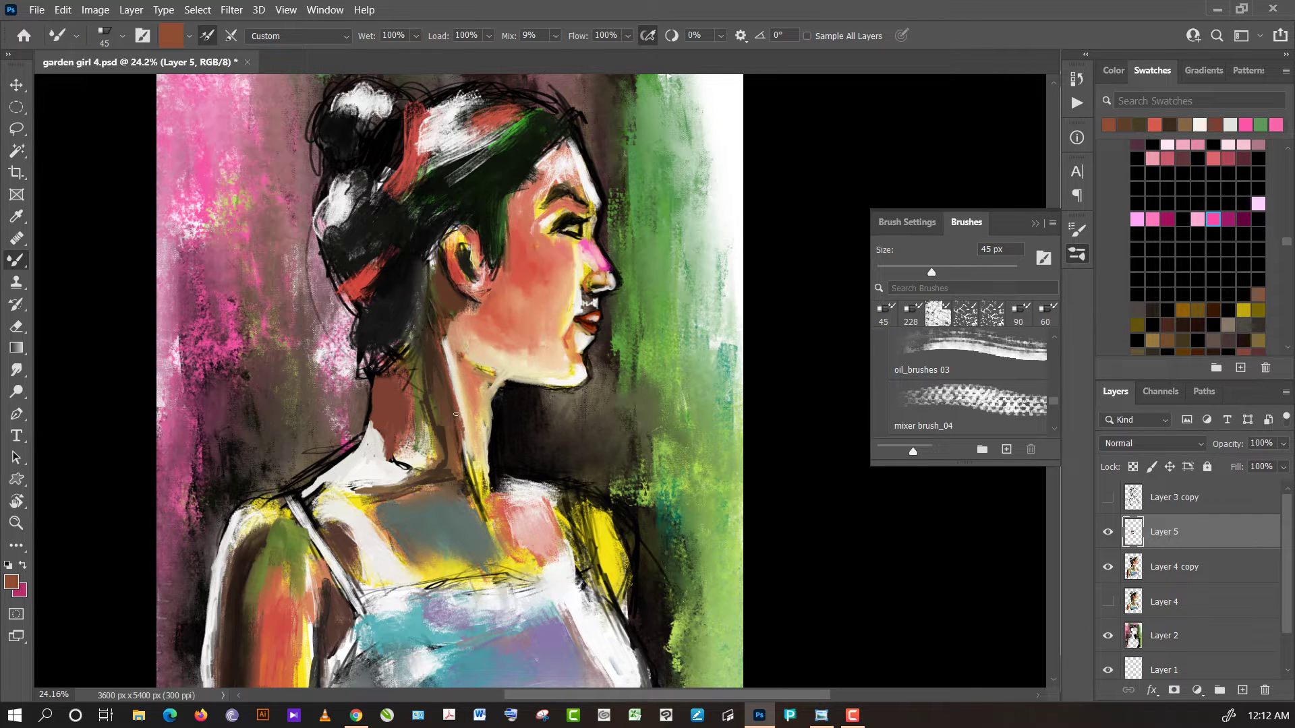
{"action": "left_click", "coordinate": [456, 432], "text": "alt"}
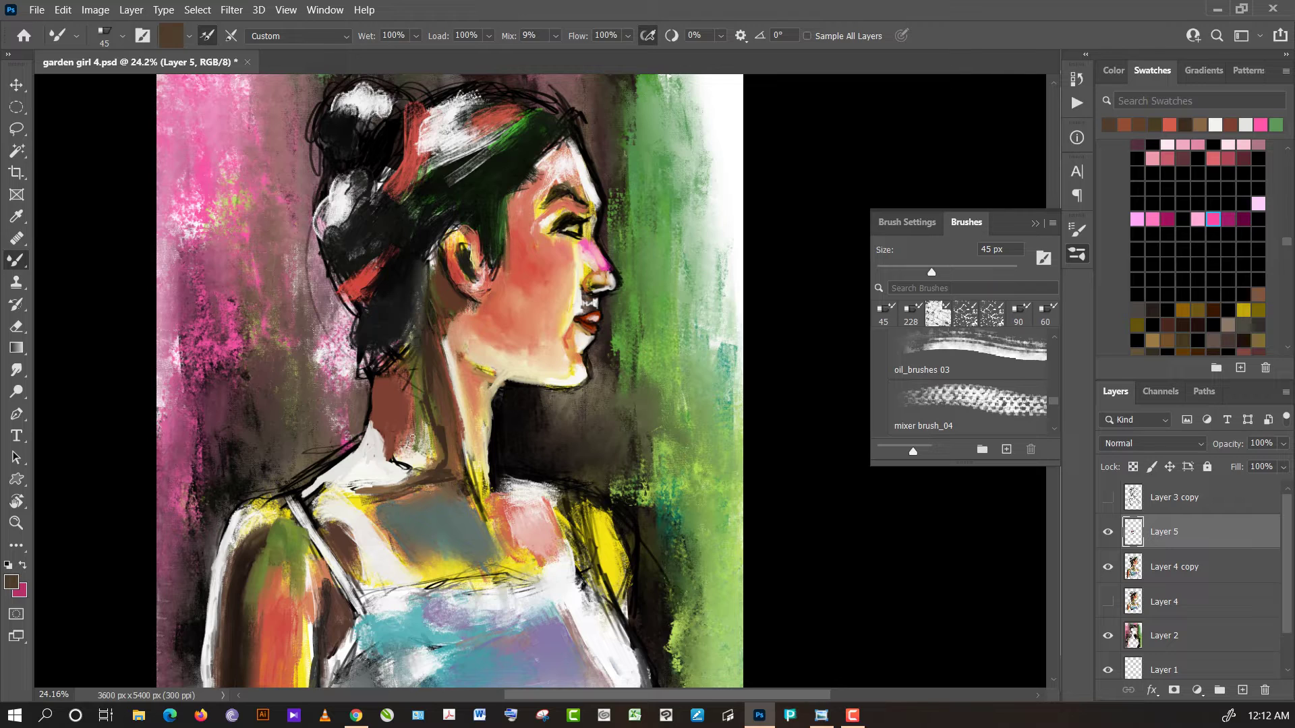
{"action": "left_click", "coordinate": [404, 450], "text": "alt"}
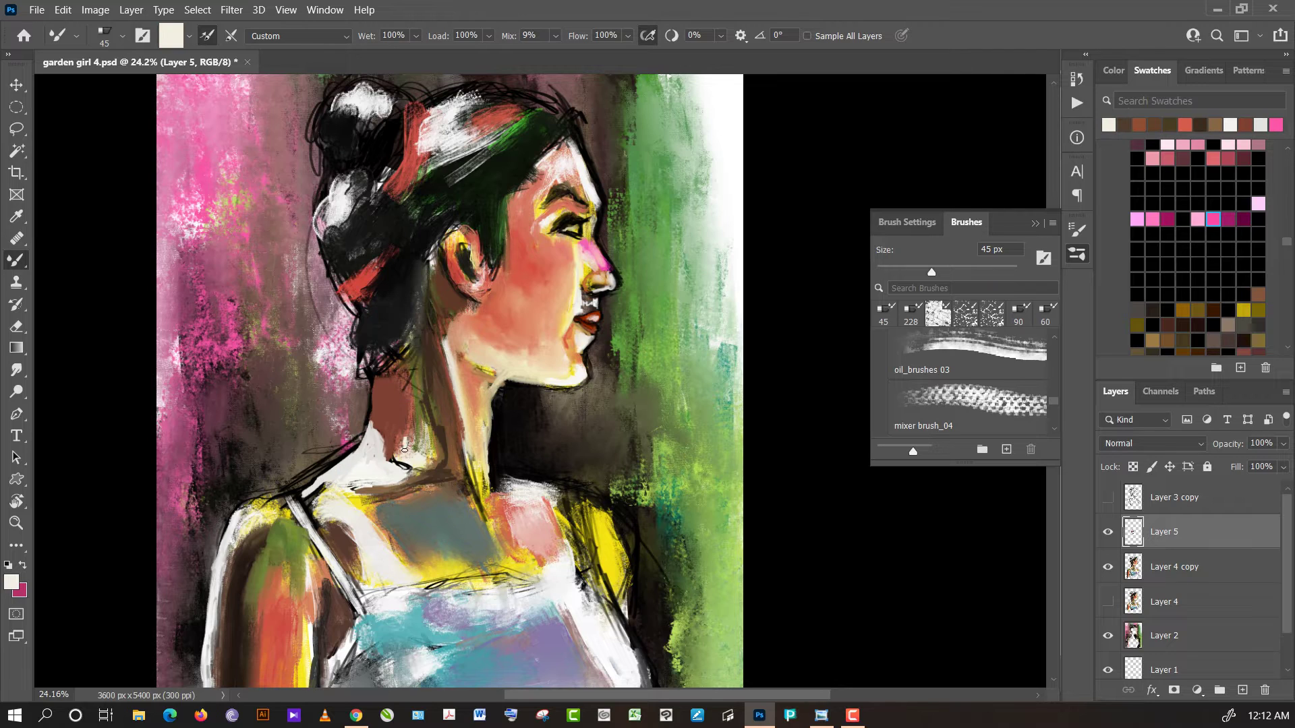
{"action": "left_click", "coordinate": [475, 352], "text": "alt"}
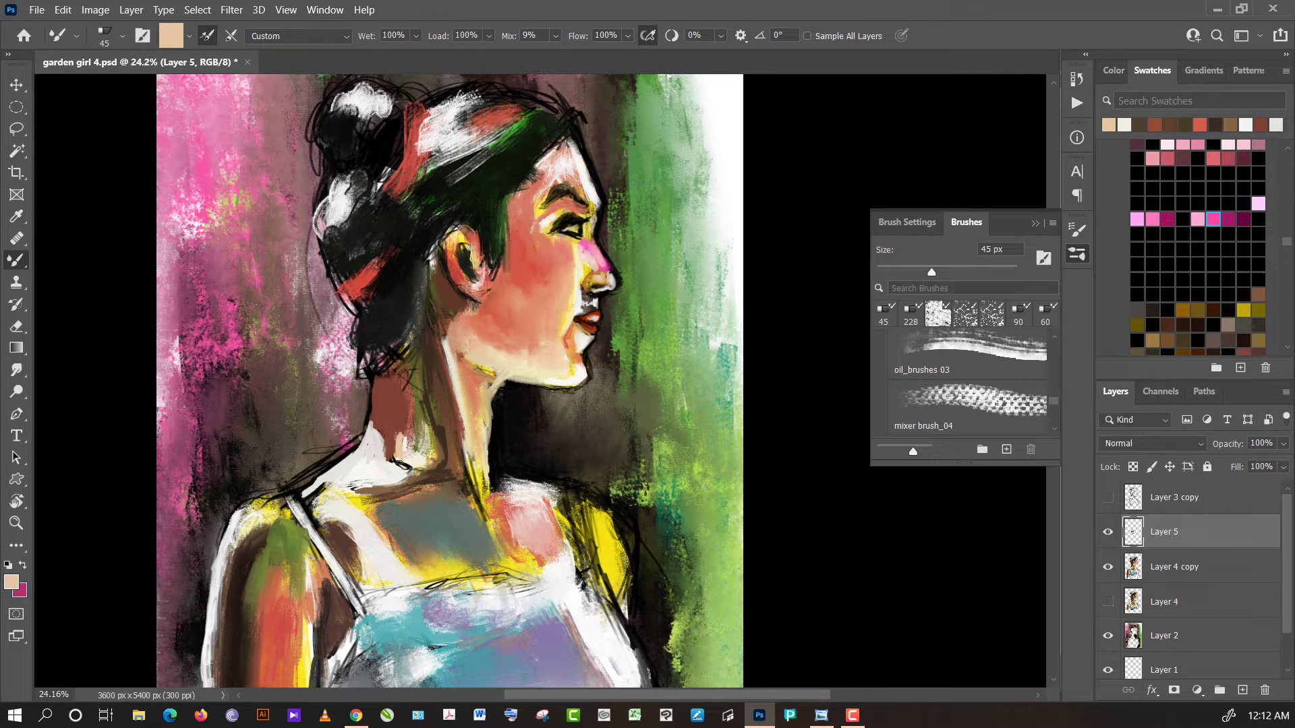
{"action": "left_click", "coordinate": [398, 445], "text": "alt"}
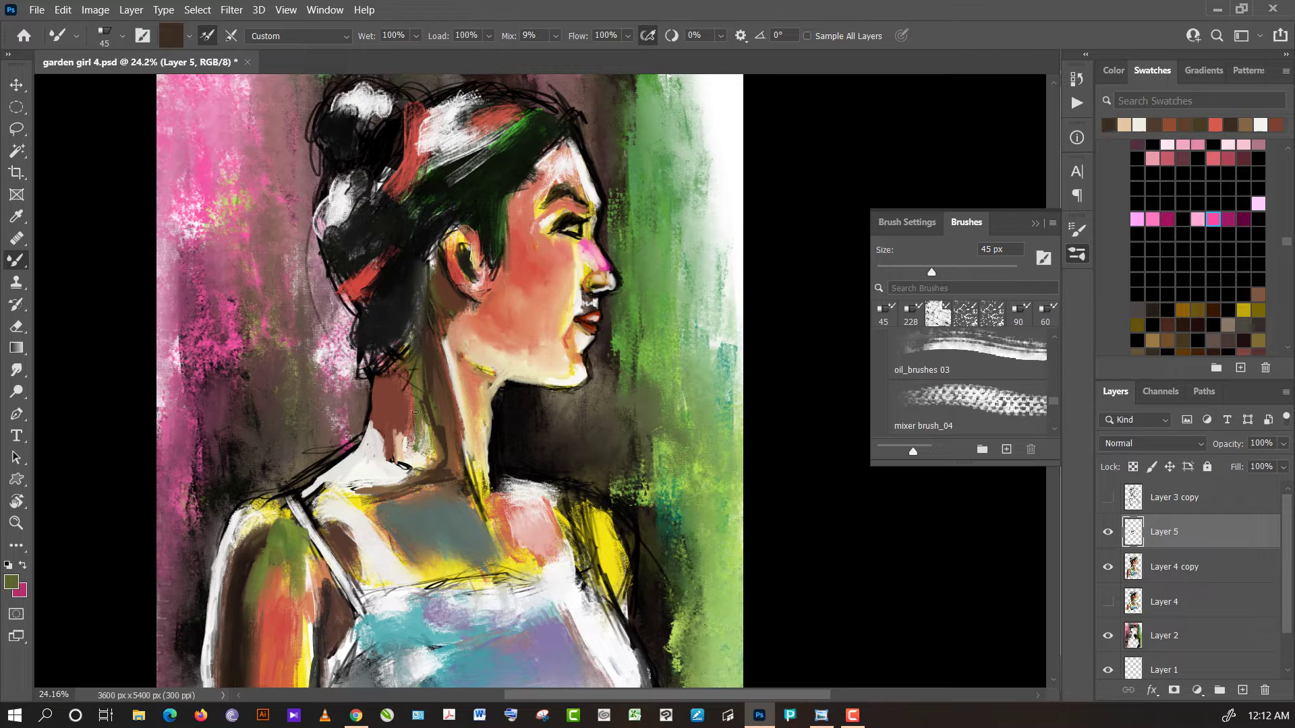
{"action": "left_click", "coordinate": [401, 444], "text": "alt"}
{"action": "mouse_move", "coordinate": [391, 429]}
{"action": "left_mouse_down"}
{"action": "mouse_move", "coordinate": [394, 462]}
{"action": "mouse_move", "coordinate": [393, 446]}
{"action": "mouse_move", "coordinate": [412, 452]}
{"action": "left_mouse_up"}
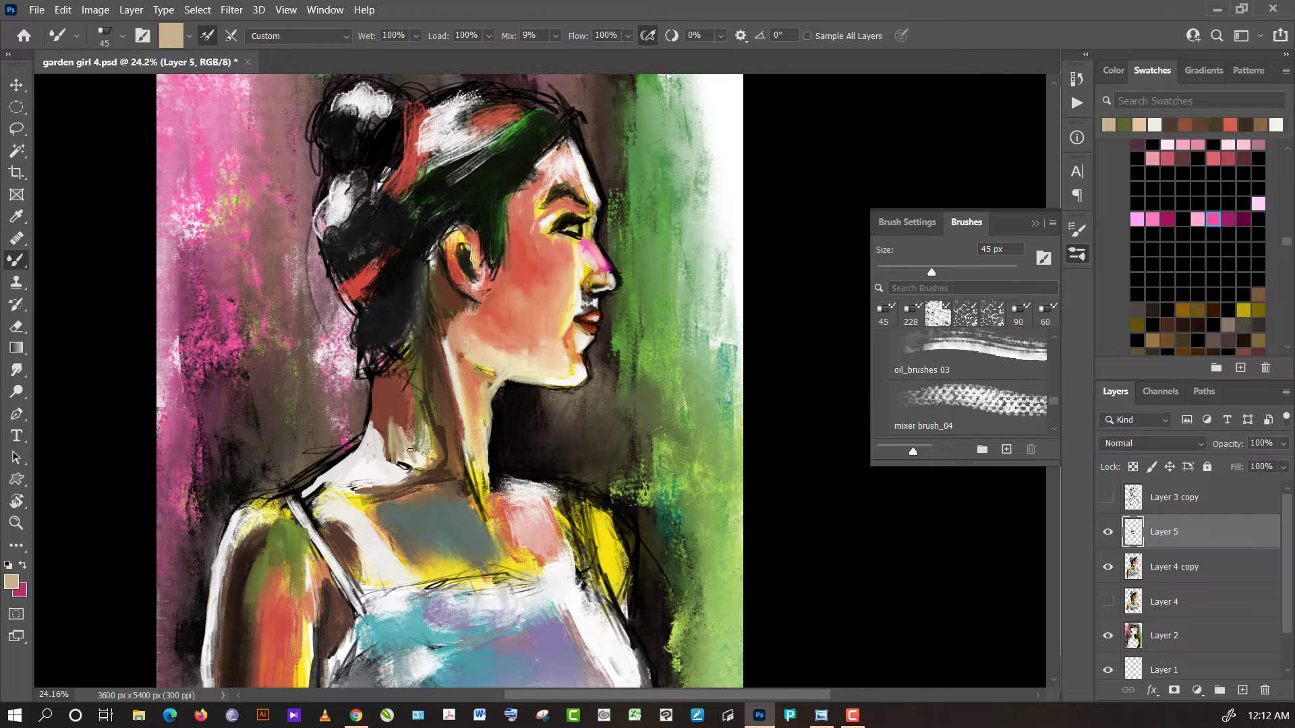
- Add a dark reddish-brown stroke near the collar, then load a near-white light pink
{"action": "left_click", "coordinate": [384, 421], "text": "alt"}
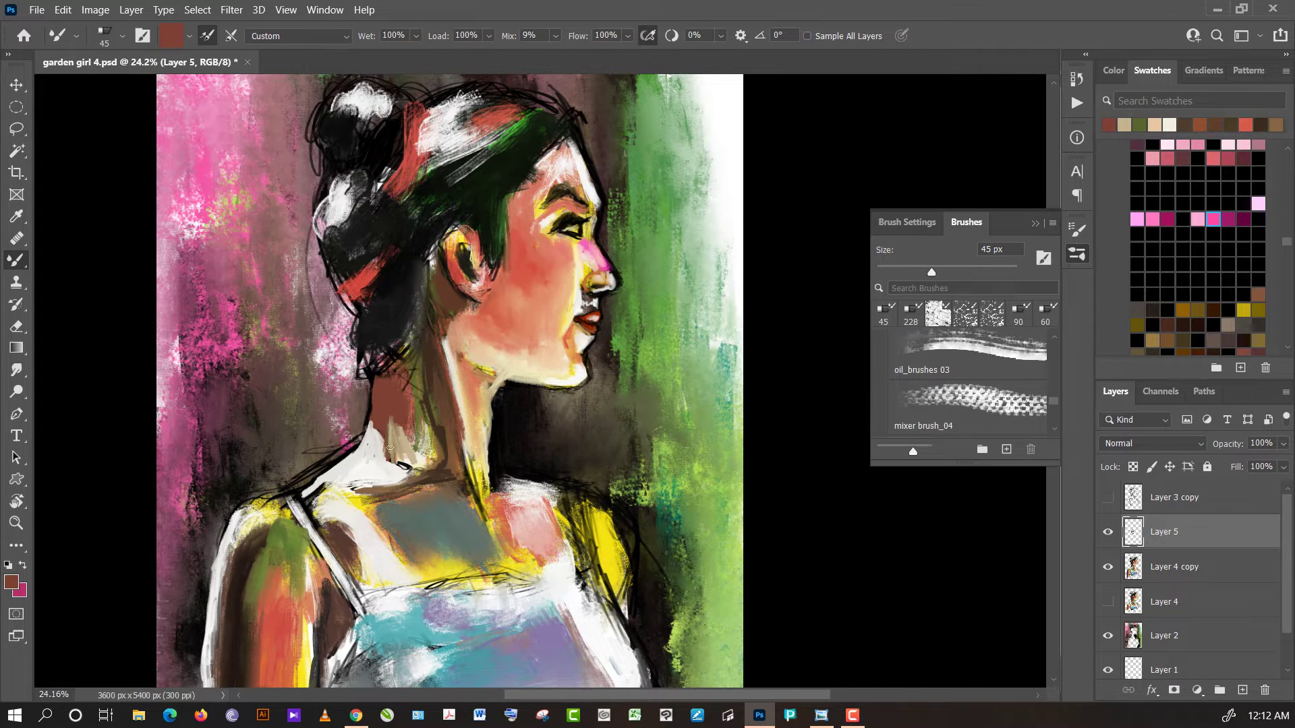
{"action": "left_click_drag", "start_coordinate": [404, 466], "coordinate": [413, 478]}
{"action": "left_click", "coordinate": [414, 474], "text": "alt"}
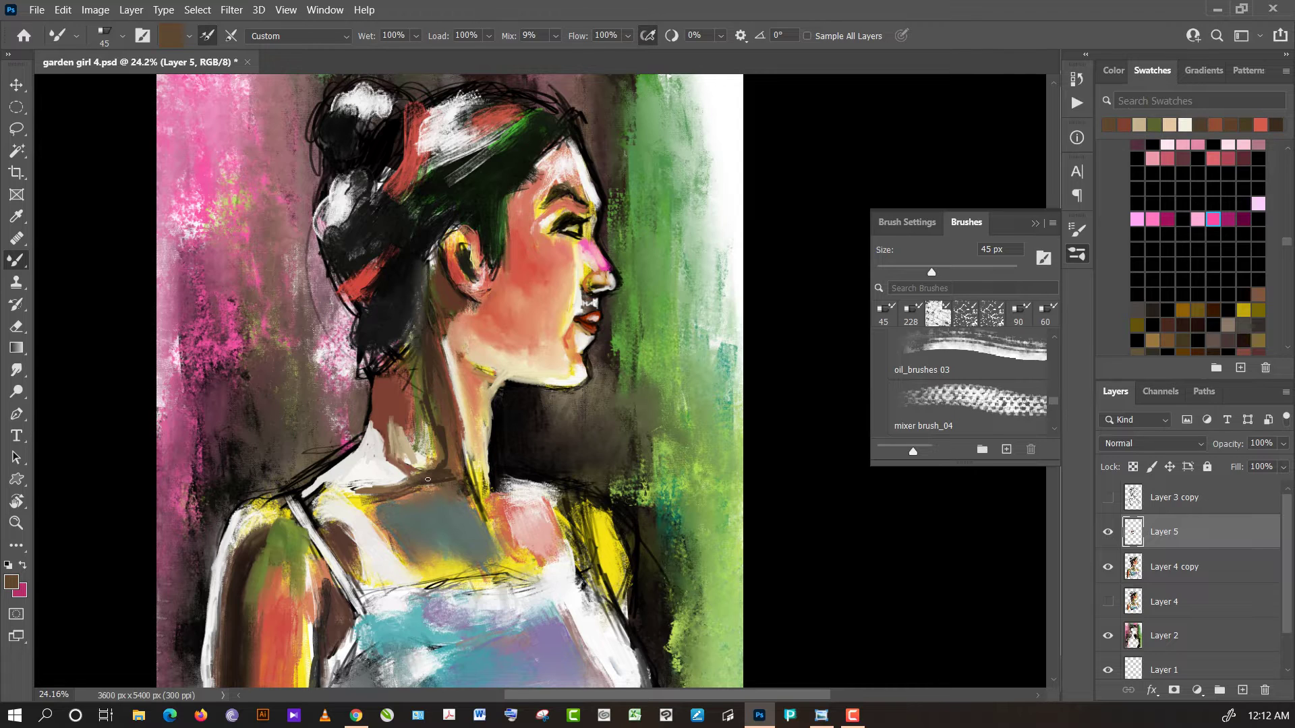
{"action": "left_click", "coordinate": [419, 500], "text": "alt"}
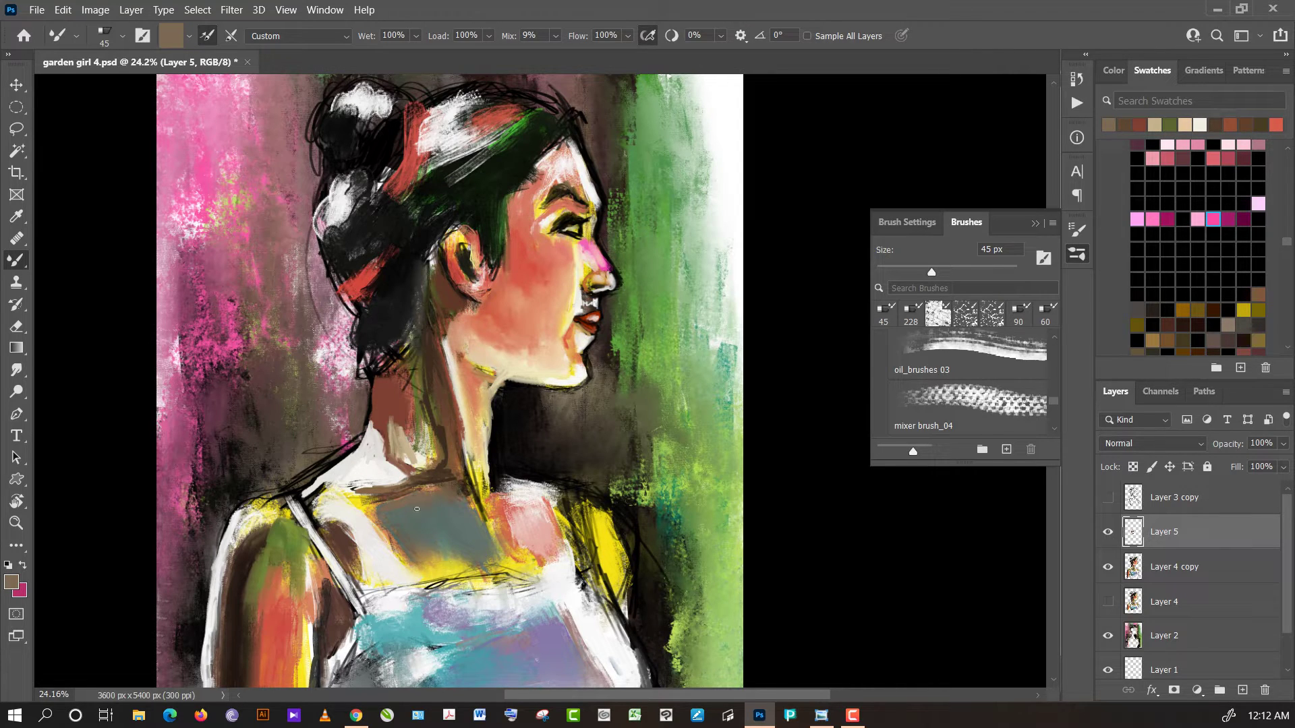
{"action": "left_click", "coordinate": [365, 516], "text": "alt"}
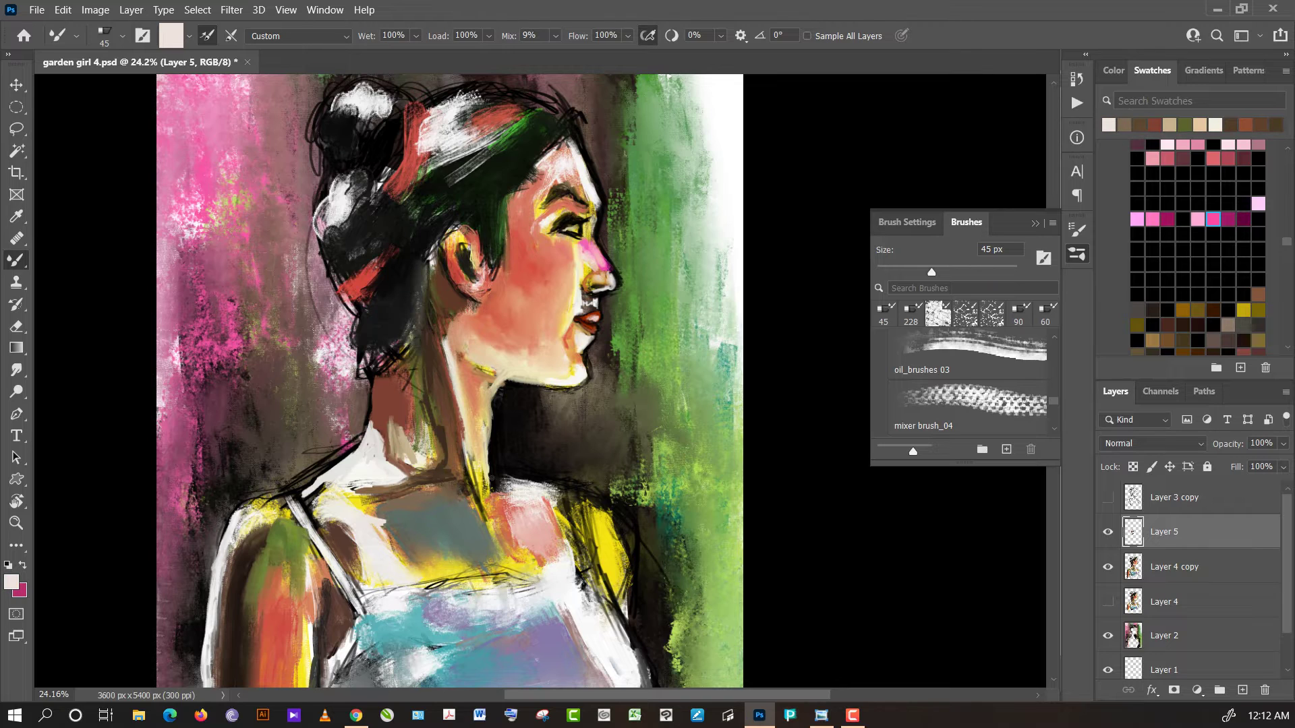
- Paint a brown band along the collarbone and lighten it with pale paint
{"action": "left_click", "coordinate": [378, 548], "text": "alt"}
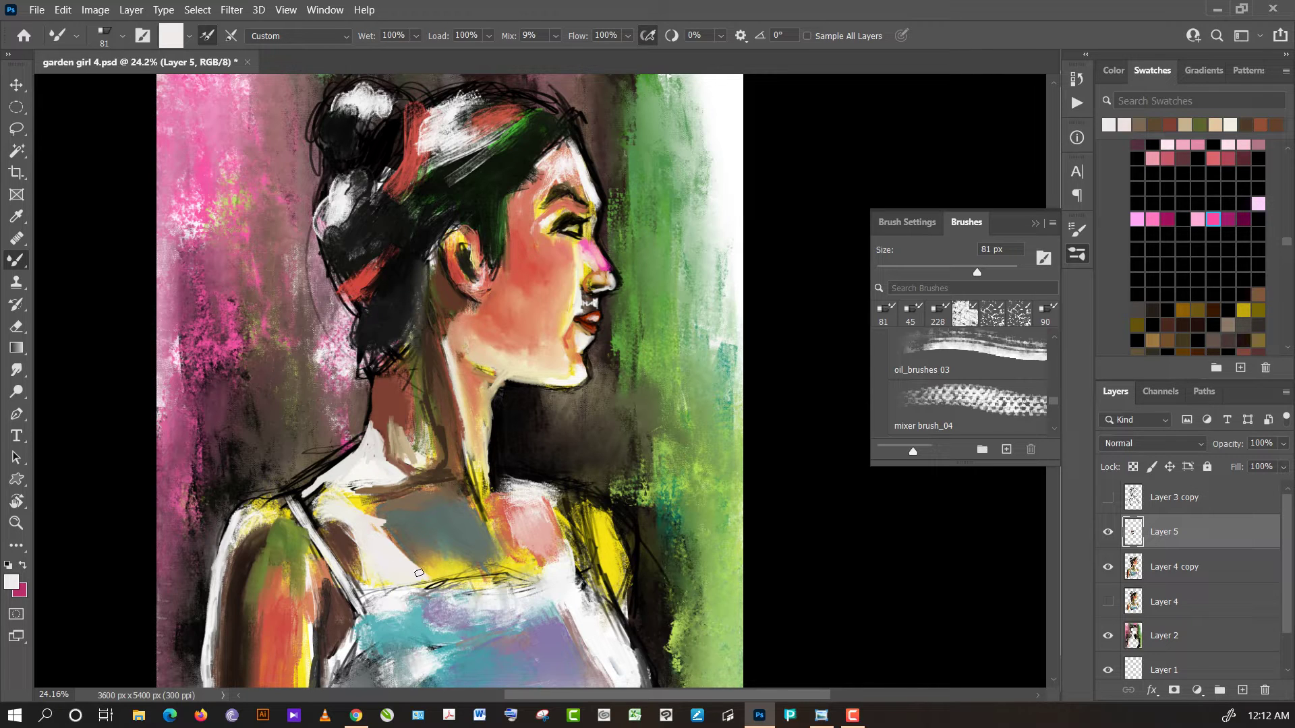
{"action": "left_click", "coordinate": [395, 526], "text": "alt"}
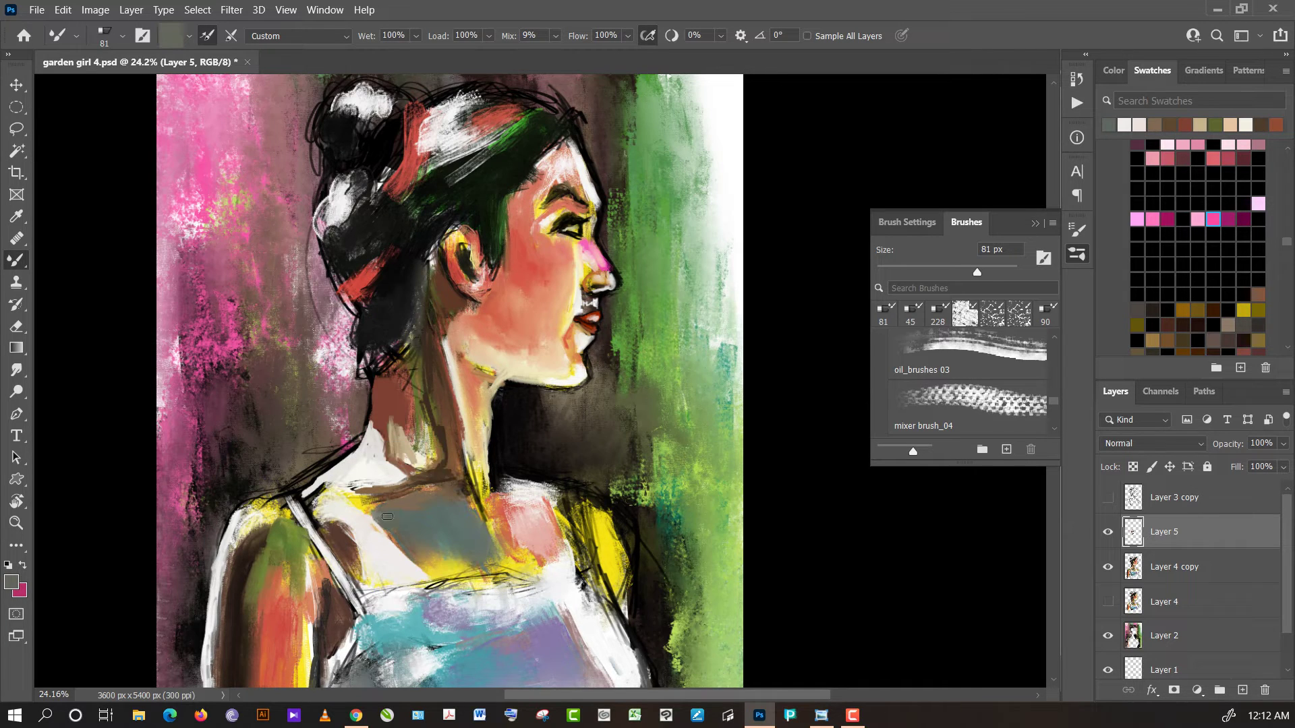
{"action": "left_click", "coordinate": [381, 506], "text": "alt"}
{"action": "left_click", "coordinate": [448, 467], "text": "alt"}
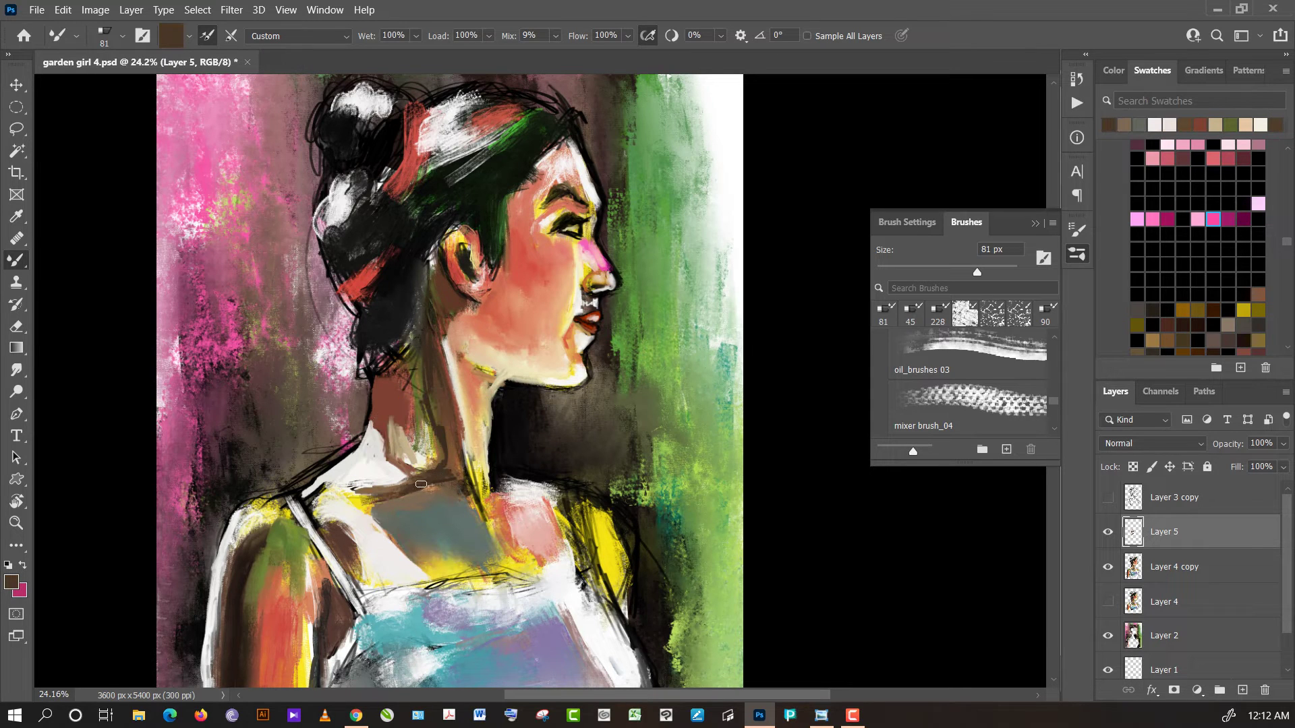
{"action": "left_click_drag", "start_coordinate": [418, 486], "coordinate": [374, 496]}
{"action": "left_click", "coordinate": [341, 476], "text": "alt"}
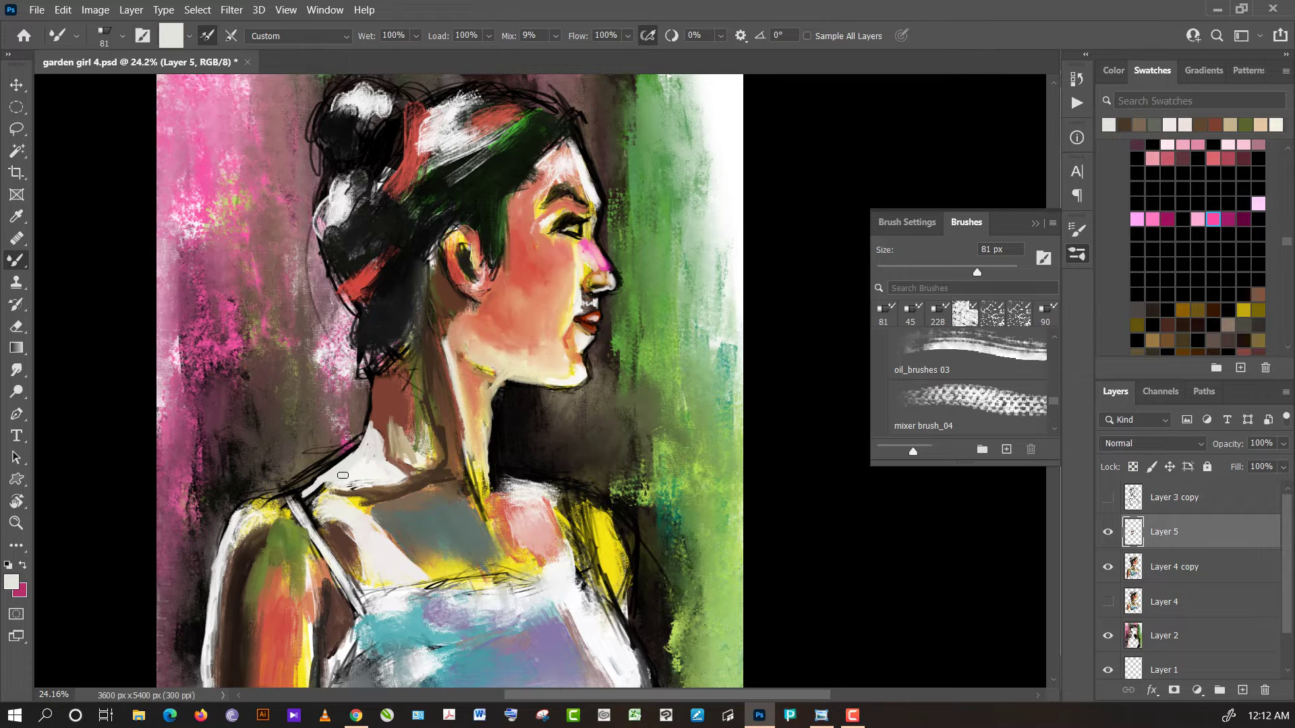
{"action": "left_click_drag", "start_coordinate": [348, 476], "coordinate": [317, 490]}
- Dab brown near the shoulder strap and lay off-white strokes on the left shoulder
{"action": "left_click", "coordinate": [338, 546], "text": "alt"}
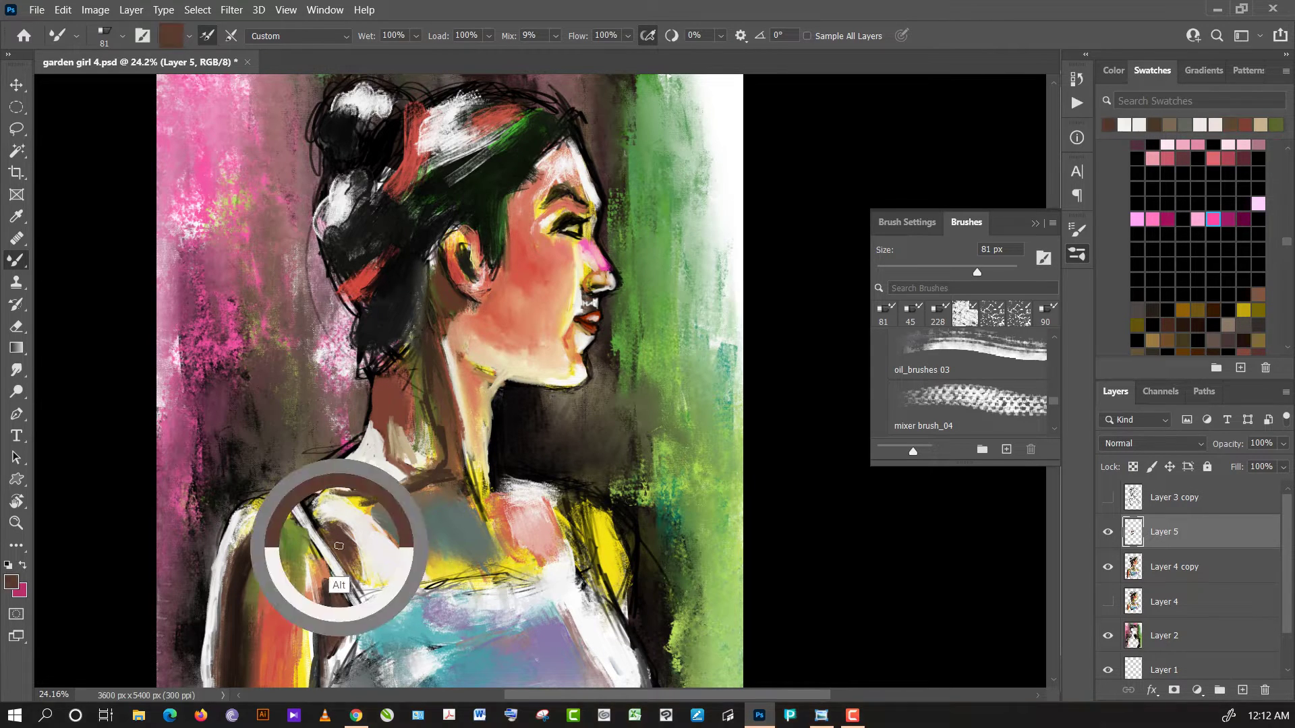
{"action": "left_click_drag", "start_coordinate": [326, 529], "coordinate": [345, 558]}
{"action": "left_click", "coordinate": [314, 523], "text": "alt"}
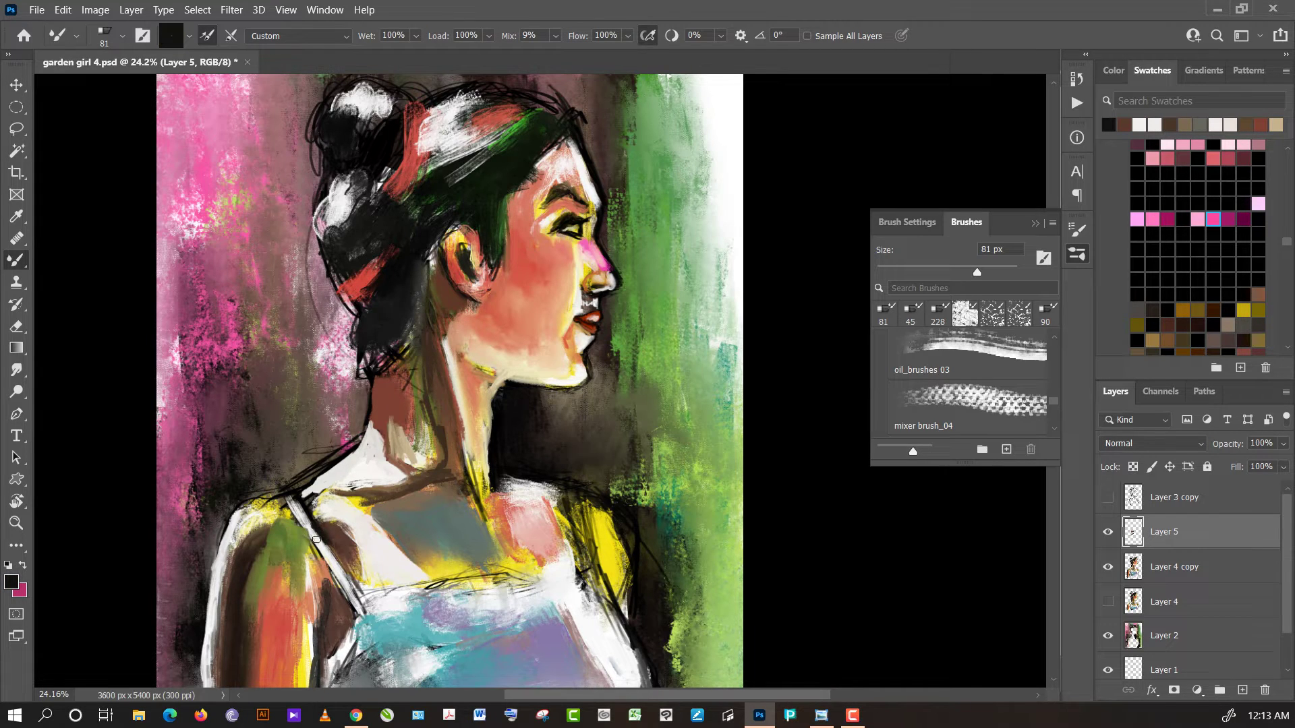
{"action": "left_click", "coordinate": [316, 543], "text": "alt"}
{"action": "left_click", "coordinate": [363, 470], "text": "alt"}
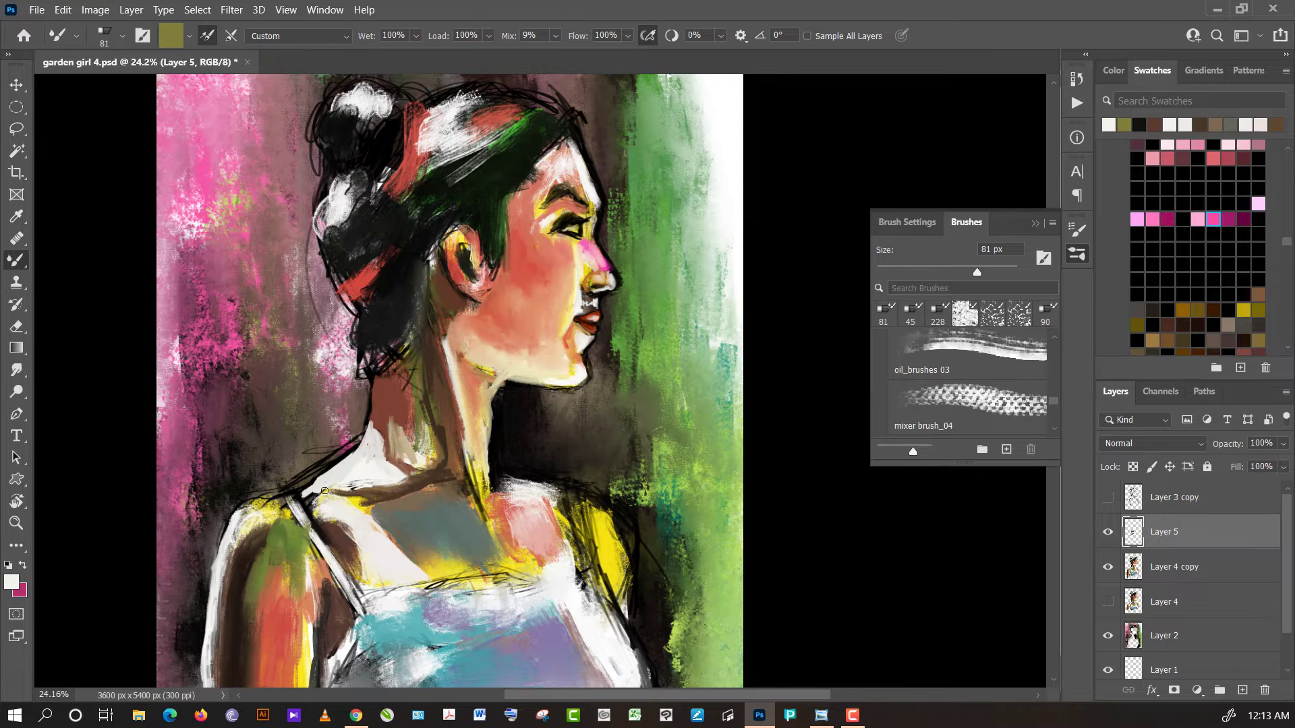
{"action": "left_click_drag", "start_coordinate": [249, 519], "coordinate": [282, 500]}
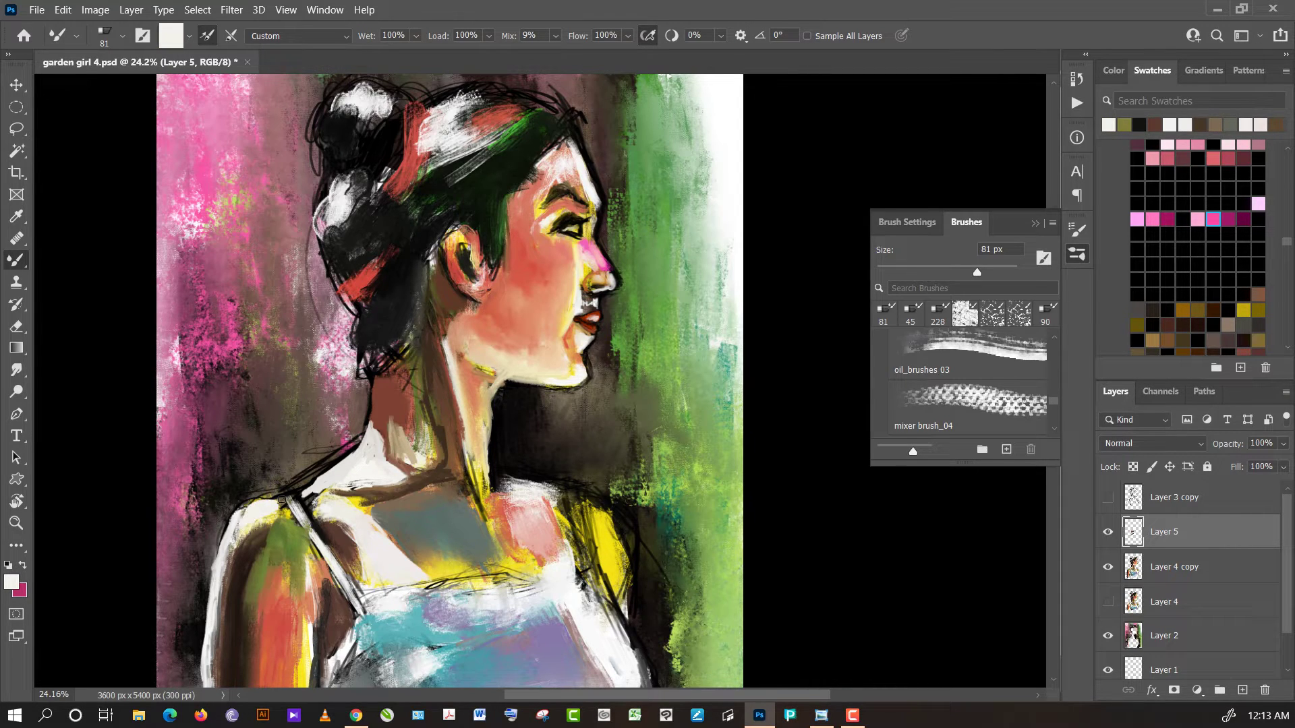
- Brighten the left edge of the shoulder and arm with pure white
{"action": "left_click", "coordinate": [738, 221], "text": "alt"}
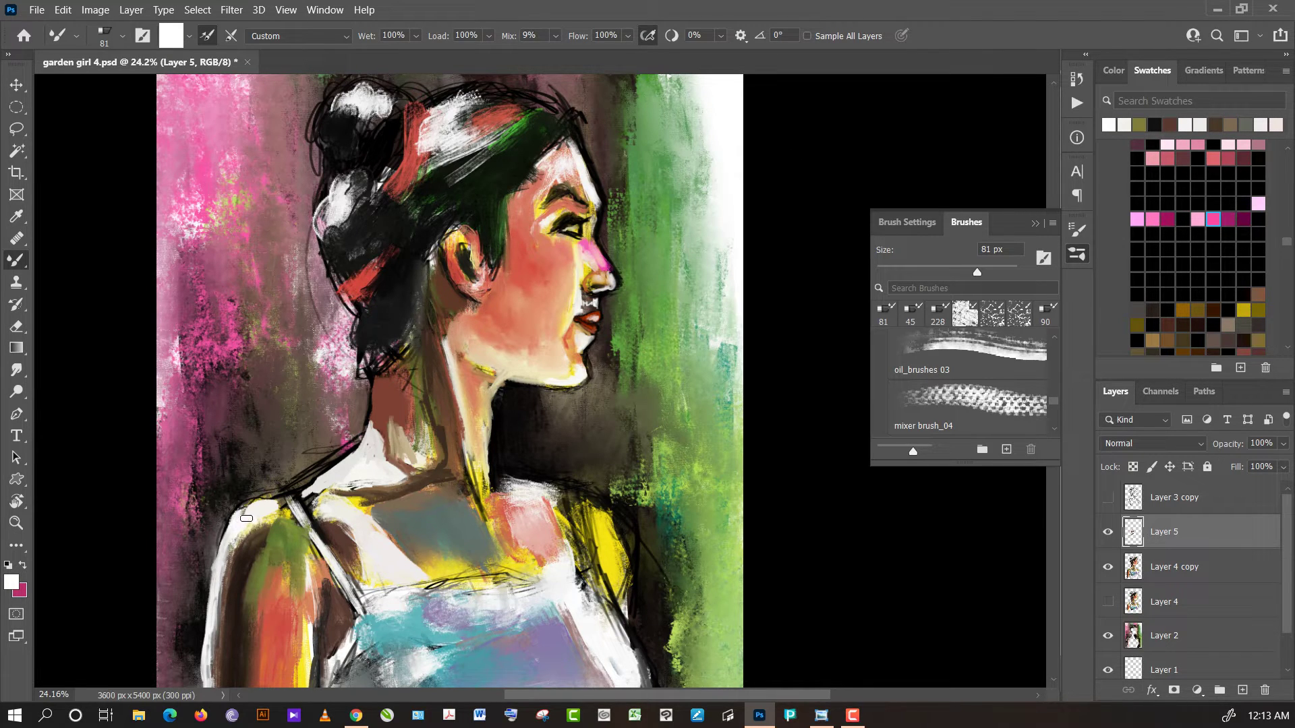
{"action": "left_click_drag", "start_coordinate": [226, 545], "coordinate": [211, 621]}
{"action": "left_click", "coordinate": [234, 596], "text": "alt"}
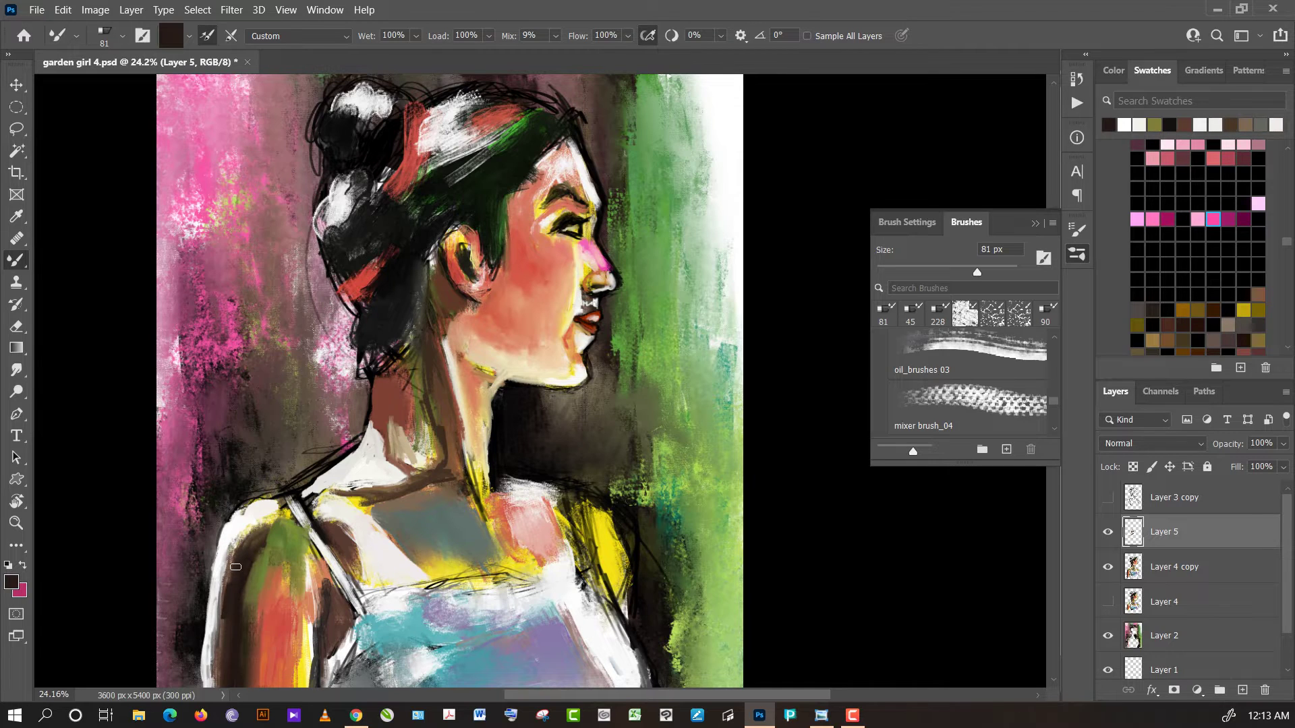
{"action": "left_click", "coordinate": [225, 557], "text": "alt"}
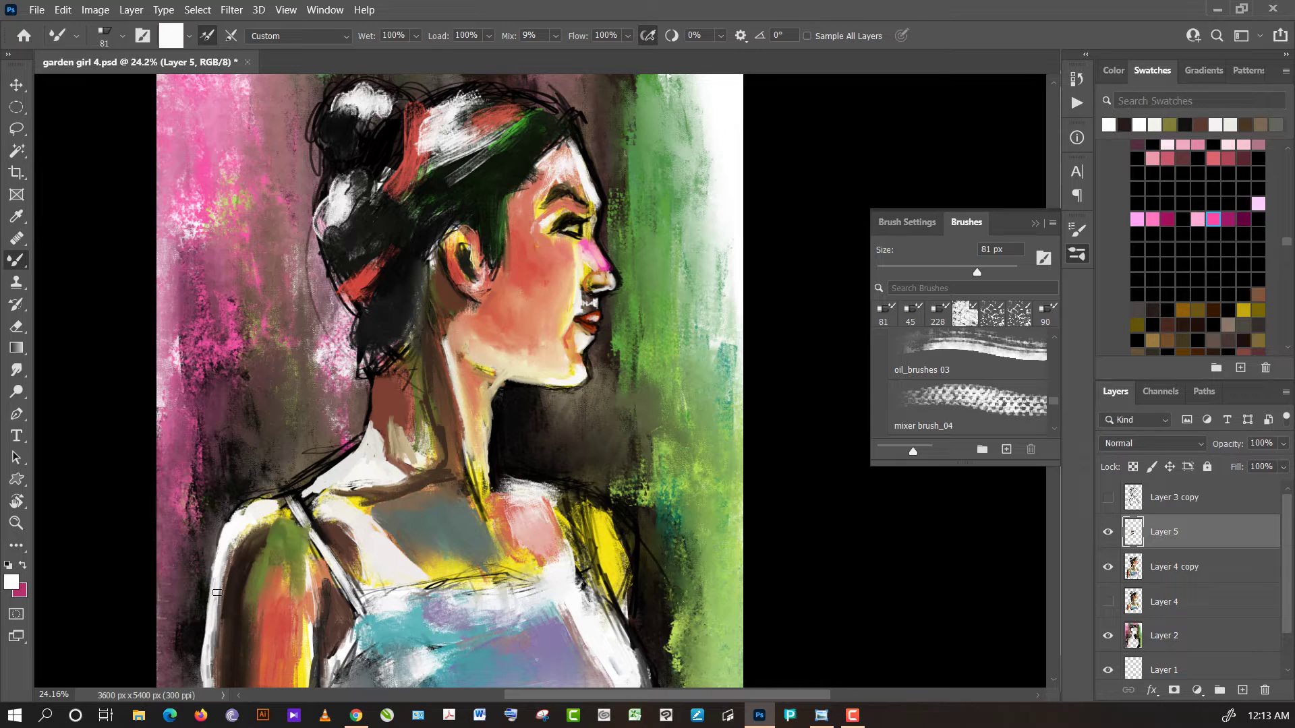
{"action": "left_click_drag", "start_coordinate": [226, 547], "coordinate": [215, 620]}
- Paint reddish strokes and dark brown along the lower-left shoulder edge
{"action": "left_click", "coordinate": [232, 549], "text": "alt"}
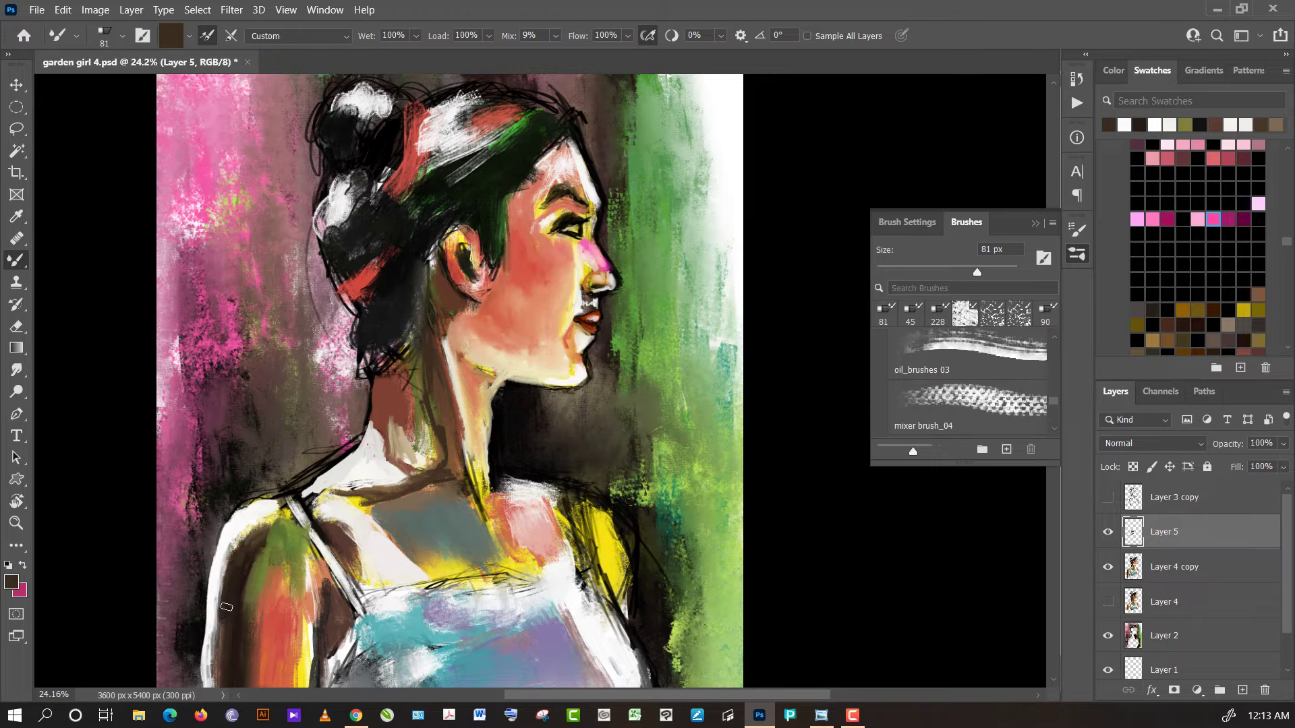
{"action": "left_click", "coordinate": [278, 627], "text": "alt"}
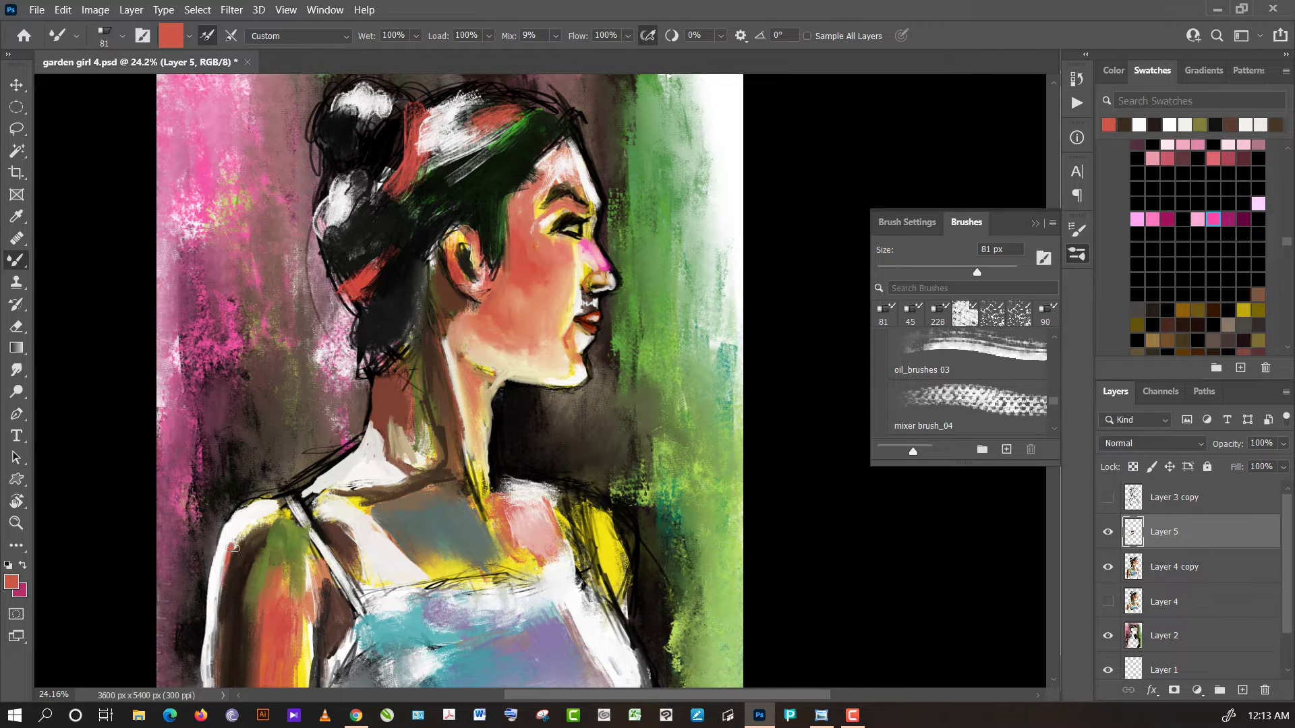
{"action": "mouse_move", "coordinate": [222, 580]}
{"action": "left_mouse_down"}
{"action": "mouse_move", "coordinate": [240, 538]}
{"action": "mouse_move", "coordinate": [235, 568]}
{"action": "left_mouse_up"}
{"action": "left_click", "coordinate": [236, 569], "text": "alt"}
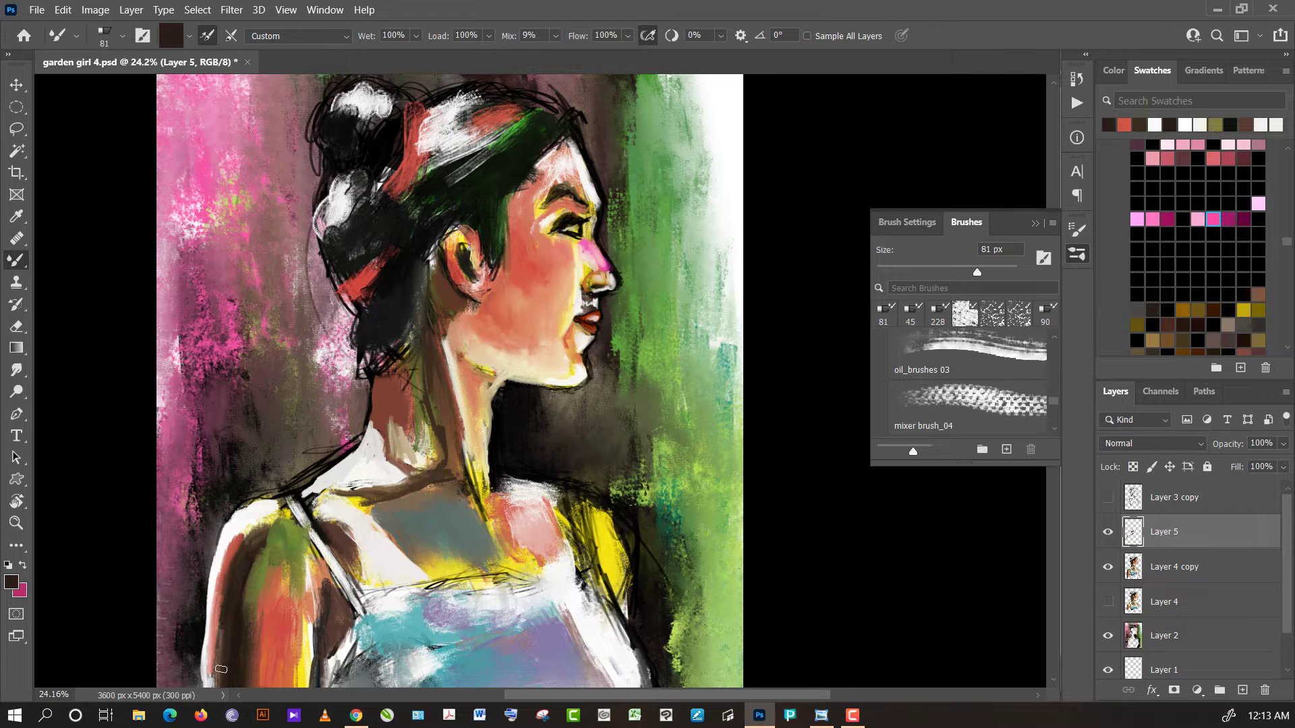
{"action": "left_click_drag", "start_coordinate": [221, 668], "coordinate": [225, 610]}
{"action": "mouse_move", "coordinate": [224, 610]}
{"action": "left_mouse_down"}
{"action": "mouse_move", "coordinate": [215, 675]}
{"action": "mouse_move", "coordinate": [256, 529]}
{"action": "mouse_move", "coordinate": [236, 545]}
{"action": "left_mouse_up"}
- Widen the dark brown shadow over the shoulder edge, then load near-white paint
{"action": "left_click", "coordinate": [340, 517], "text": "alt"}
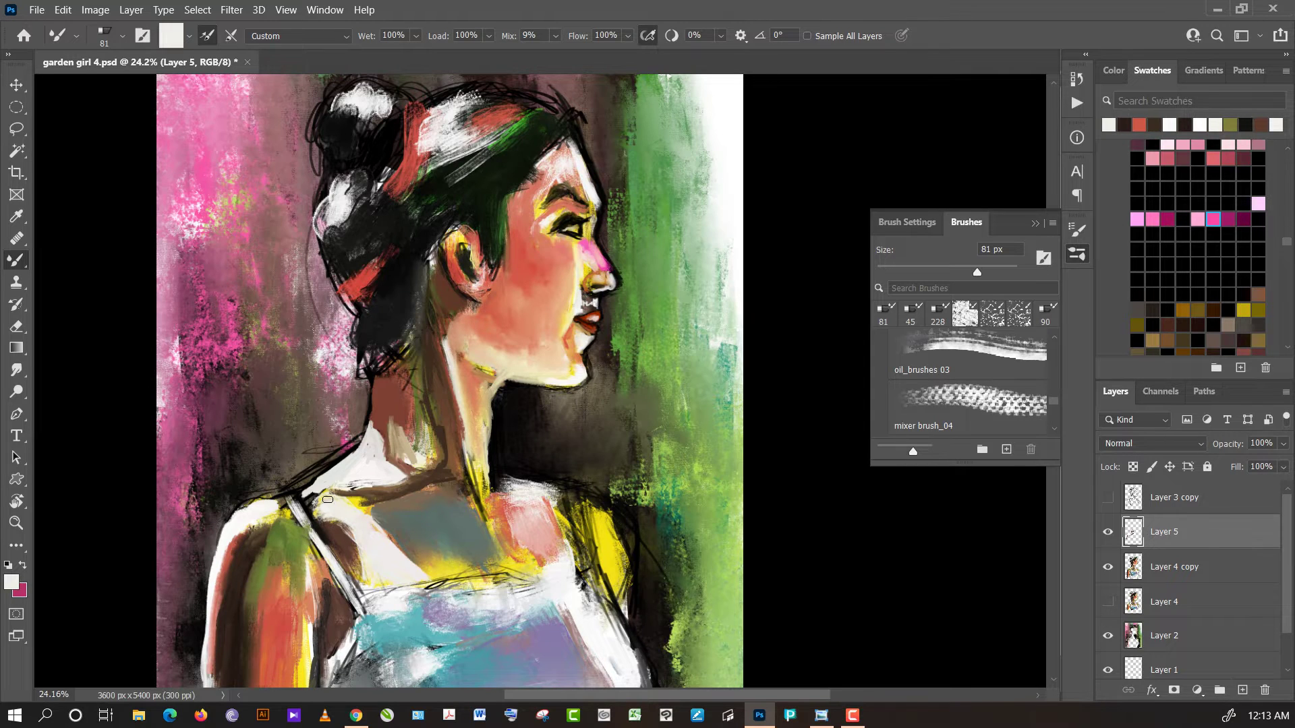
{"action": "left_click", "coordinate": [334, 543], "text": "alt"}
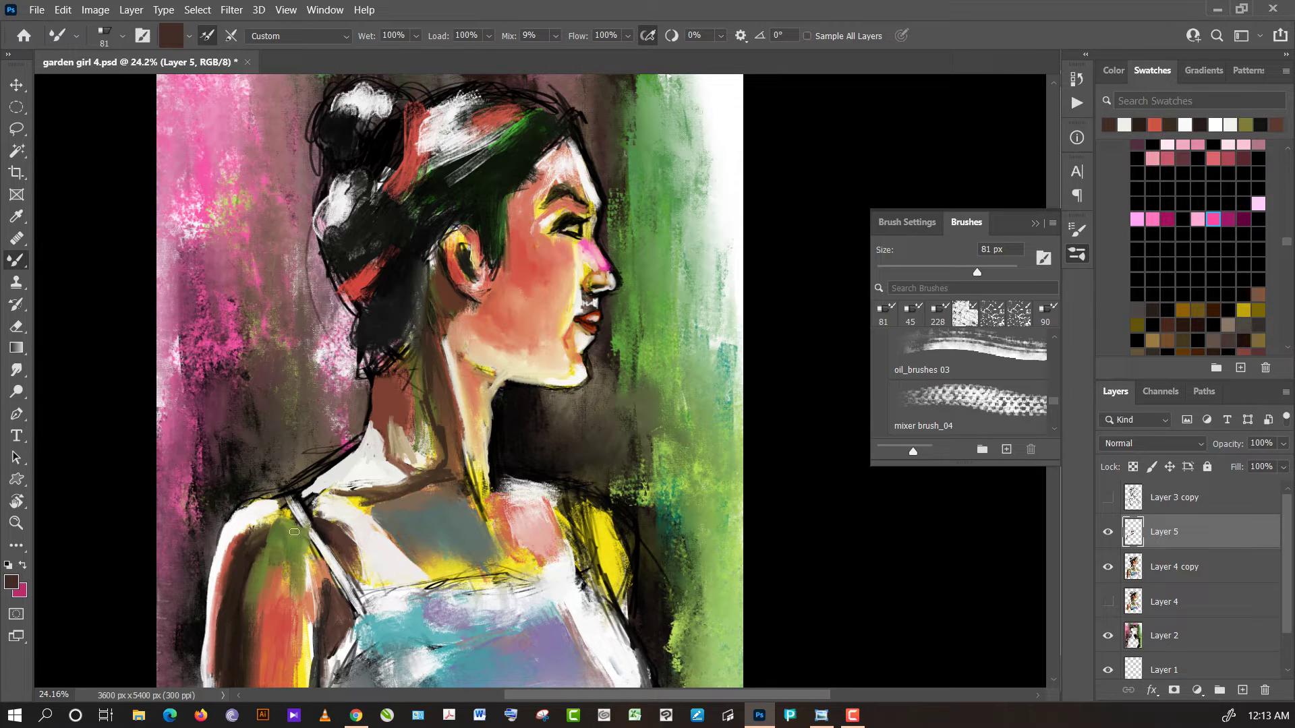
{"action": "left_click", "coordinate": [262, 540], "text": "alt"}
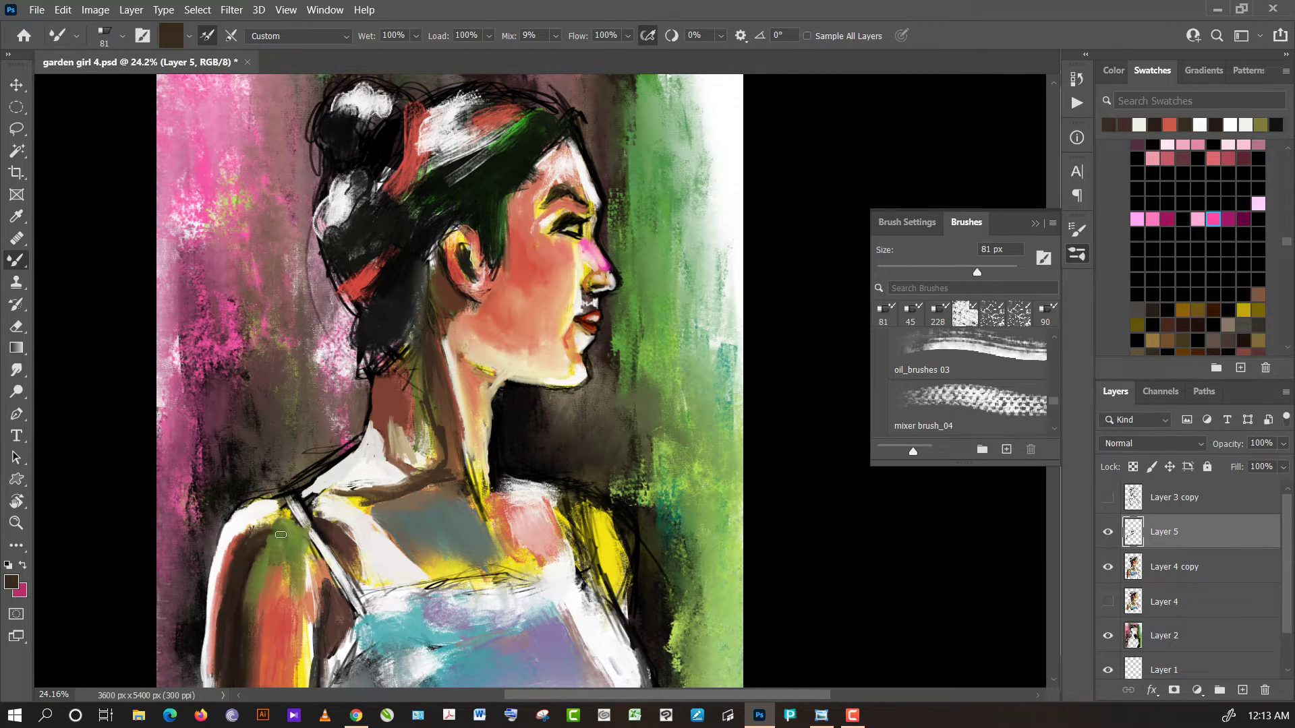
{"action": "left_click_drag", "start_coordinate": [257, 535], "coordinate": [276, 529]}
{"action": "left_click", "coordinate": [377, 491], "text": "alt"}
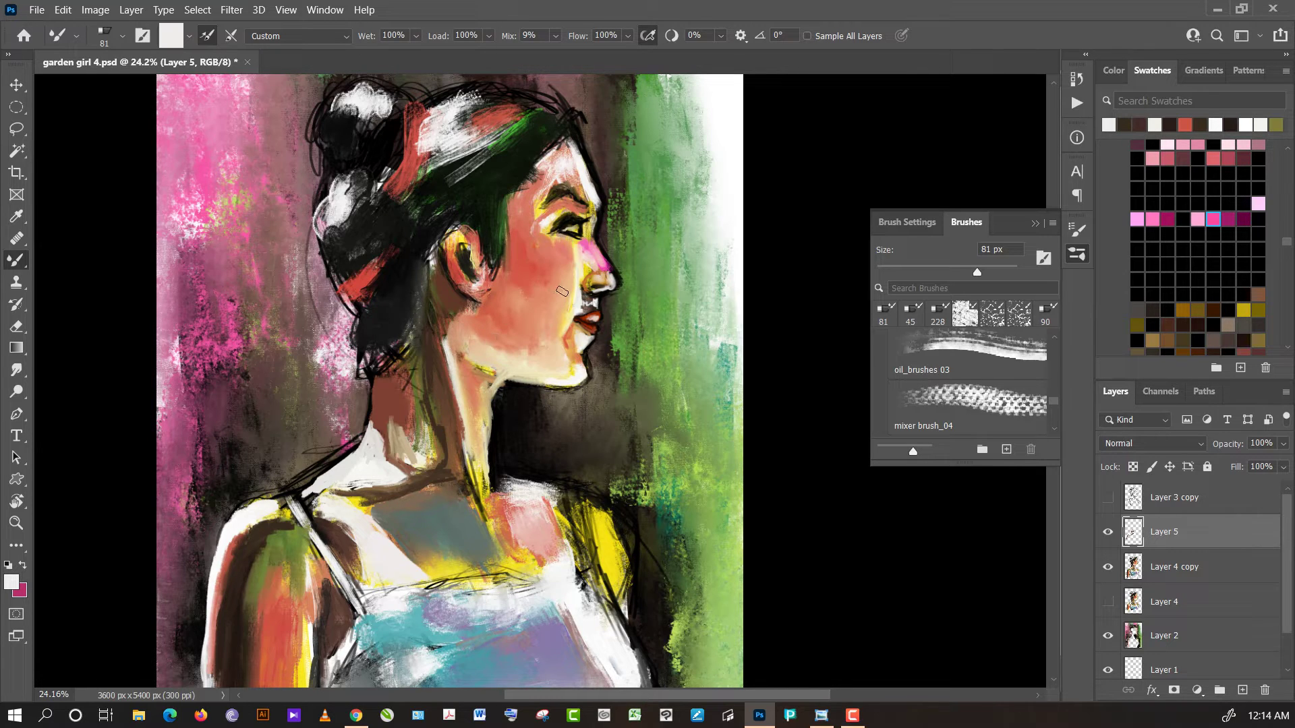
- Fit the view and streak short white highlights along the neck line
{"action": "scroll", "coordinate": [558, 288], "scroll_direction": "down", "scroll_amount": 1}
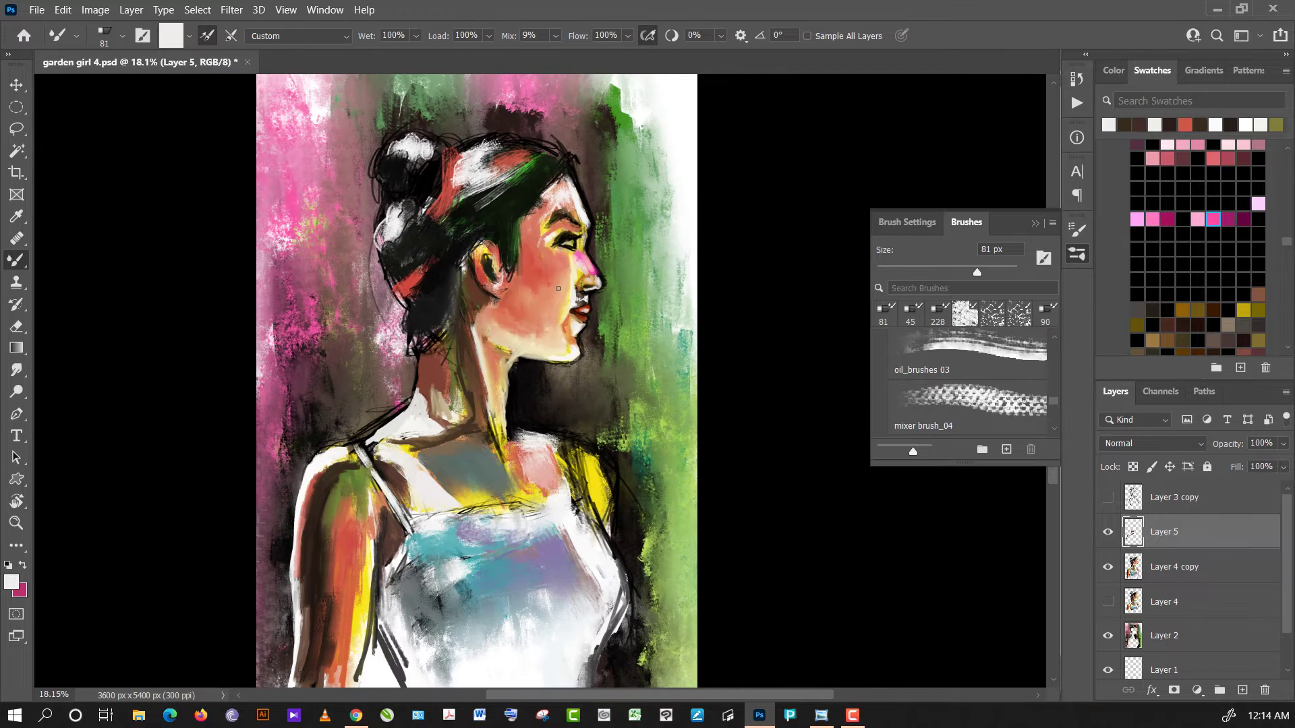
{"action": "scroll", "coordinate": [560, 287], "scroll_direction": "up", "scroll_amount": 1}
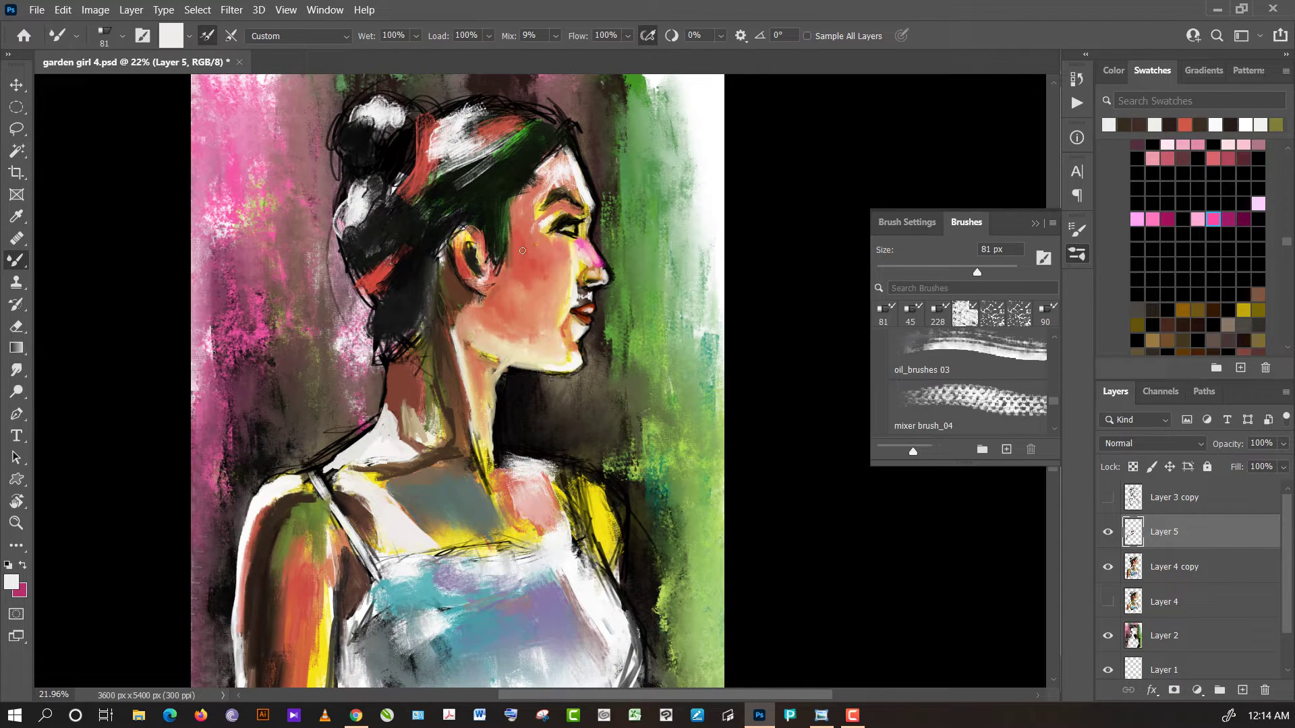
{"action": "left_click_drag", "start_coordinate": [387, 440], "coordinate": [385, 451]}
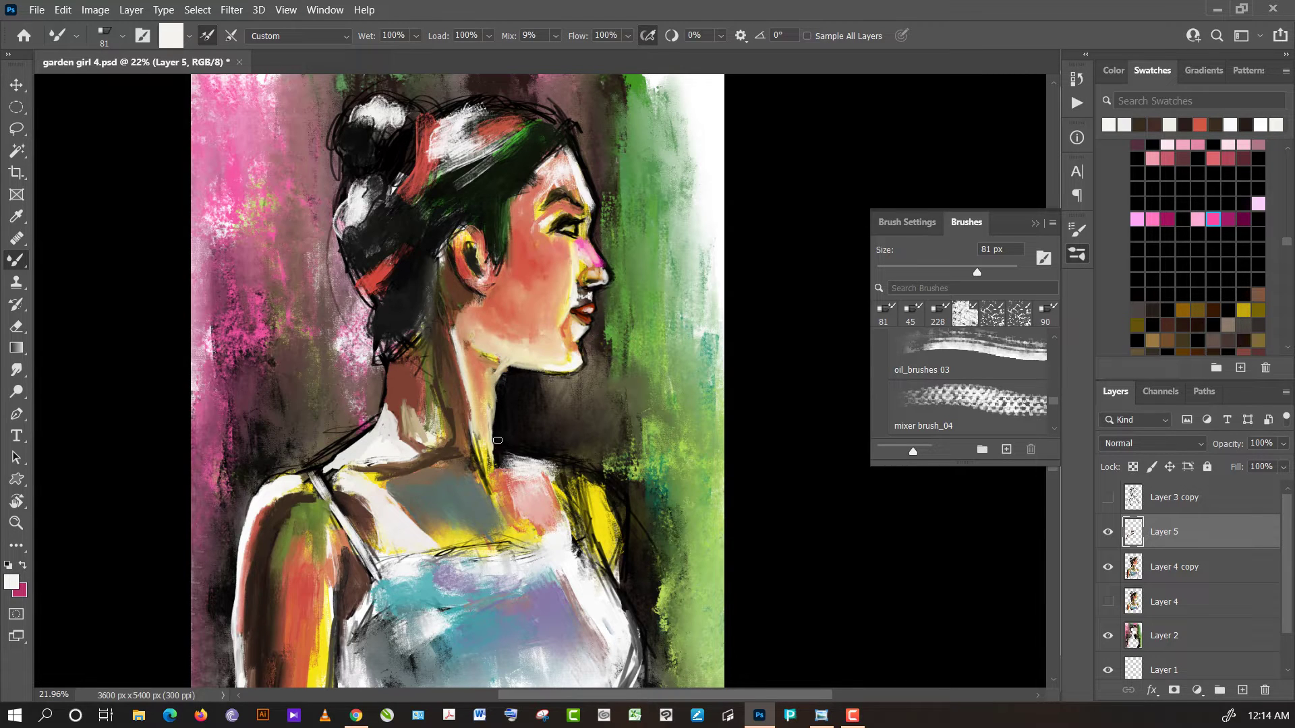
{"action": "left_click_drag", "start_coordinate": [497, 441], "coordinate": [498, 442]}
{"action": "left_click_drag", "start_coordinate": [516, 448], "coordinate": [565, 462]}
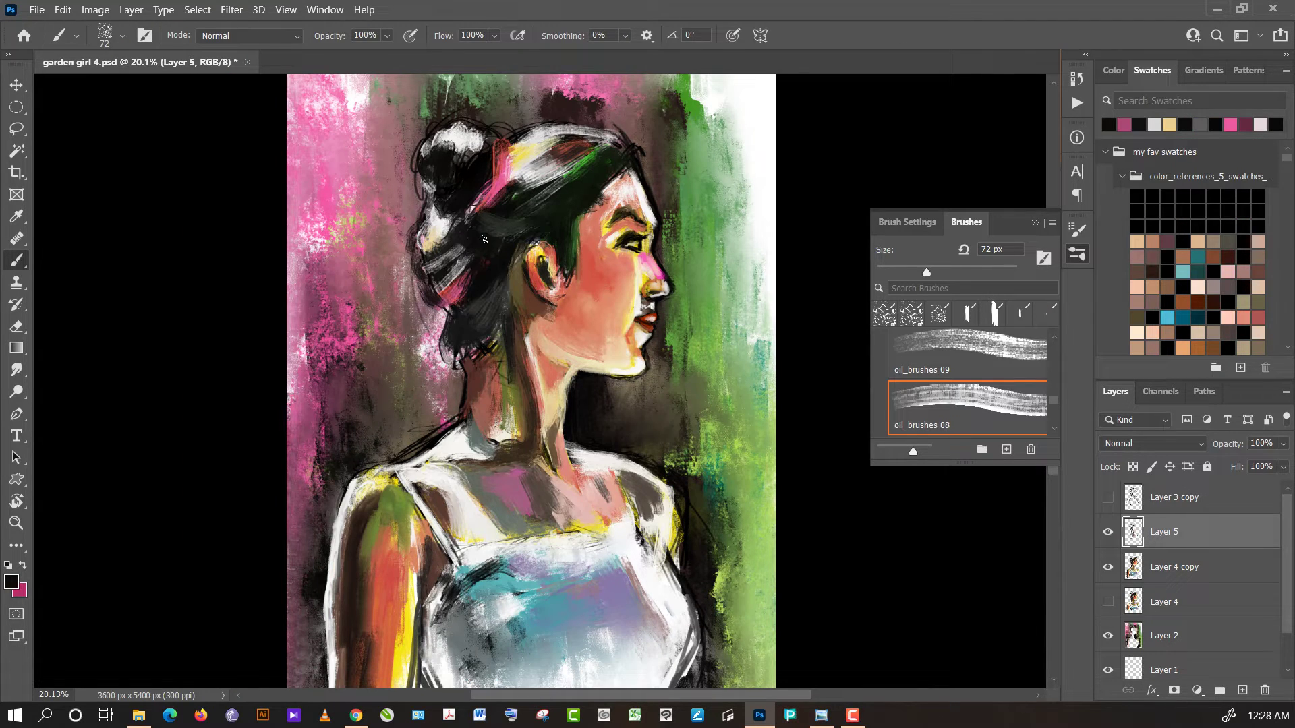
- Sample pink, beige and black tones from the face and hair
{"action": "left_click", "coordinate": [453, 291], "text": "alt"}
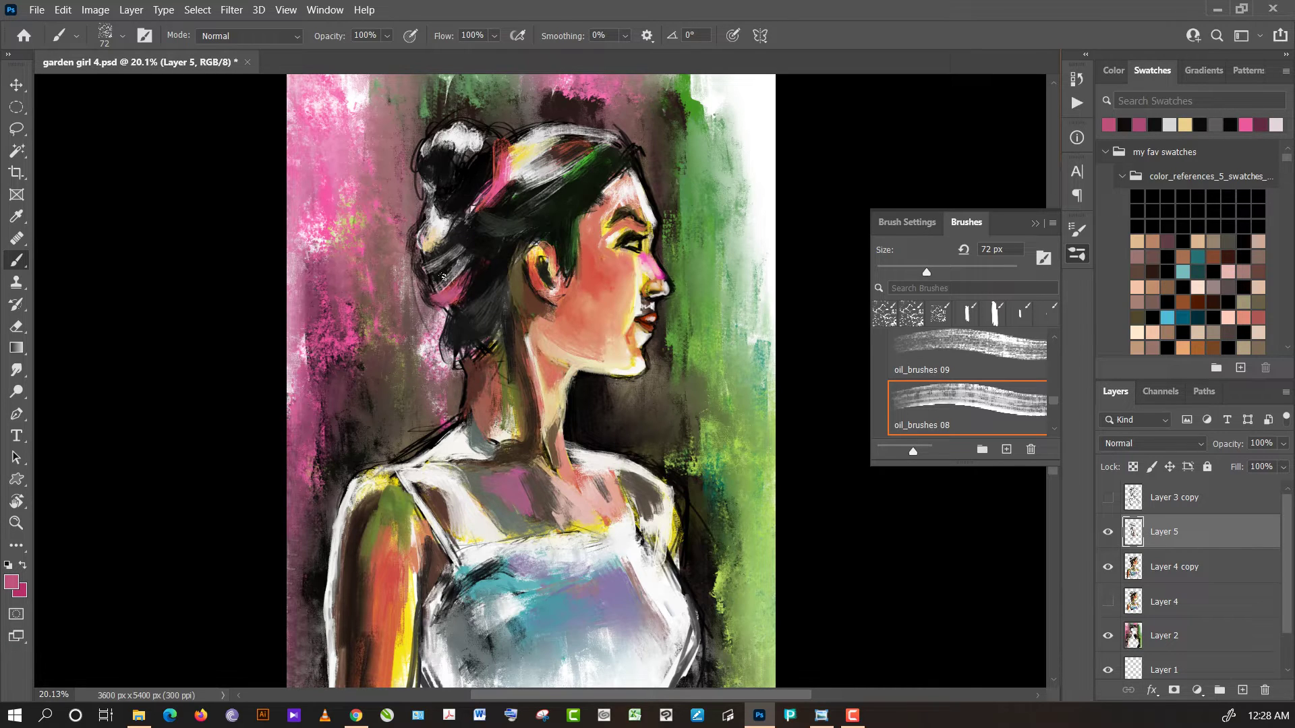
{"action": "left_click", "coordinate": [524, 162], "text": "alt"}
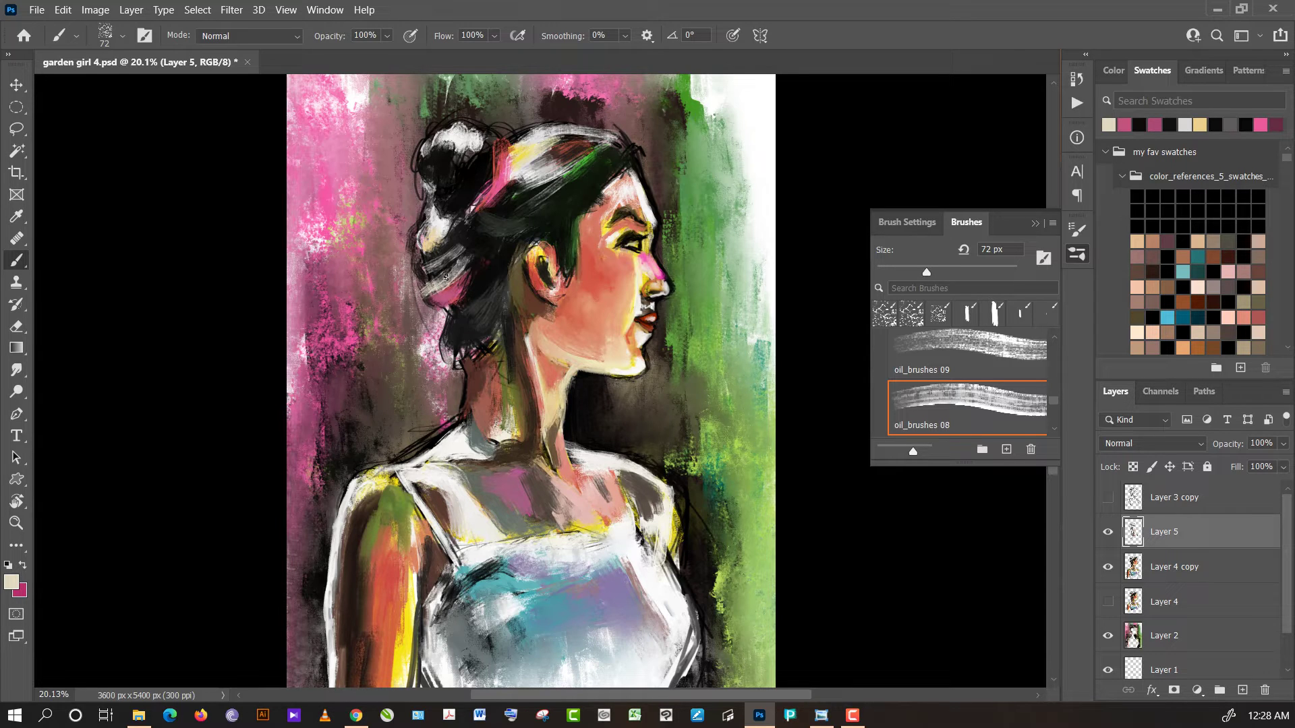
{"action": "left_click", "coordinate": [470, 252], "text": "alt"}
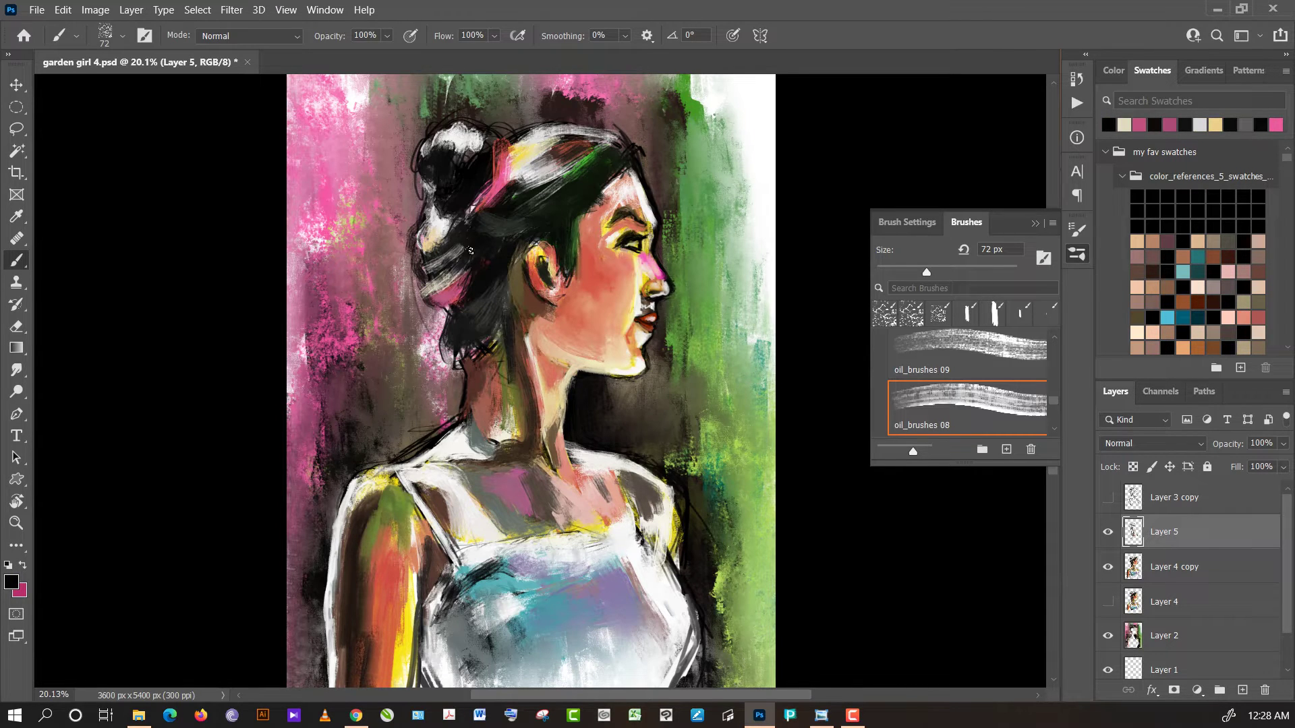
{"action": "left_click", "coordinate": [470, 250], "text": "alt"}
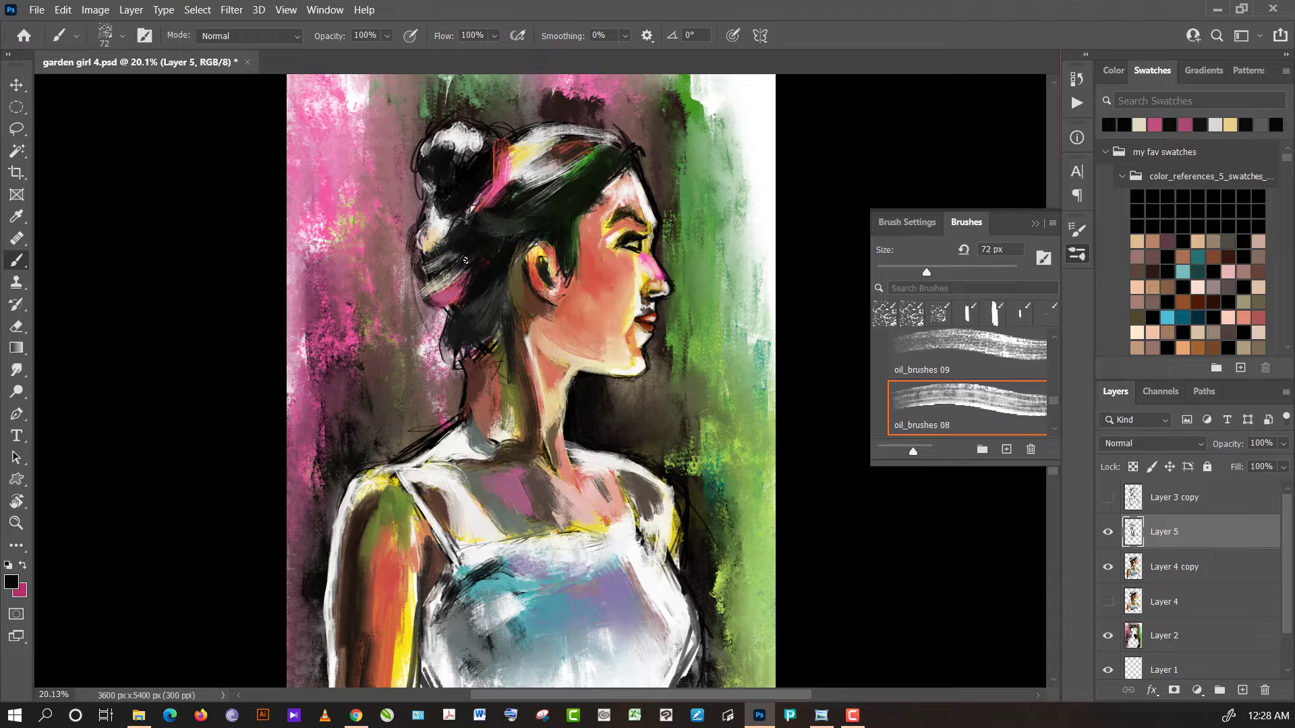
{"action": "left_click", "coordinate": [425, 269], "text": "alt"}
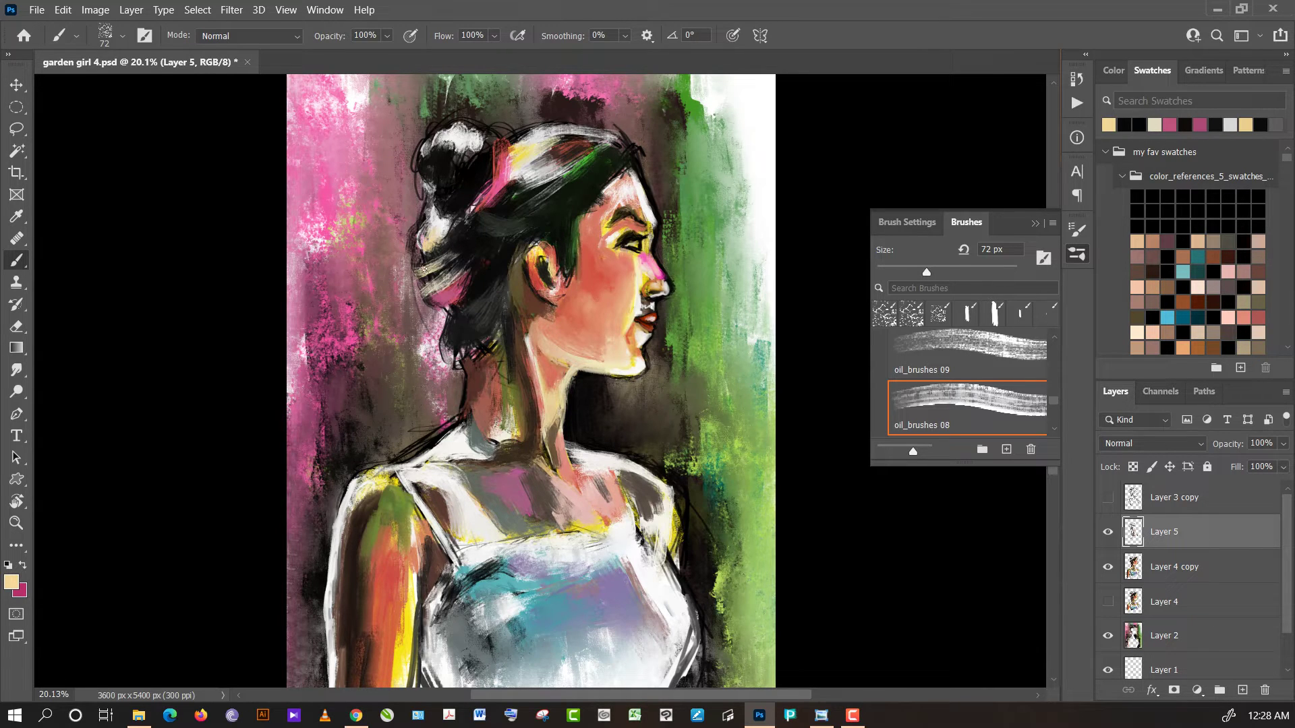
{"action": "left_click", "coordinate": [457, 244], "text": "alt"}
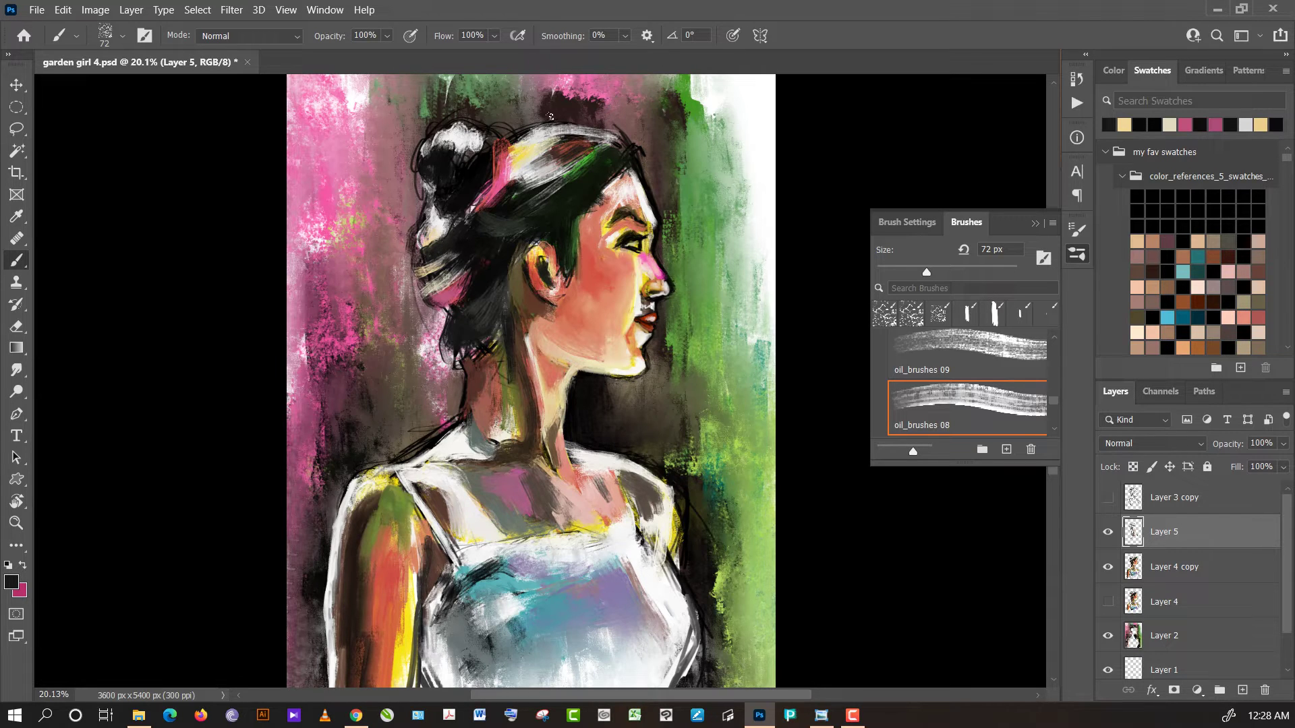
- Paint light grey highlights across the hair bun
{"action": "left_click", "coordinate": [470, 144], "text": "alt"}
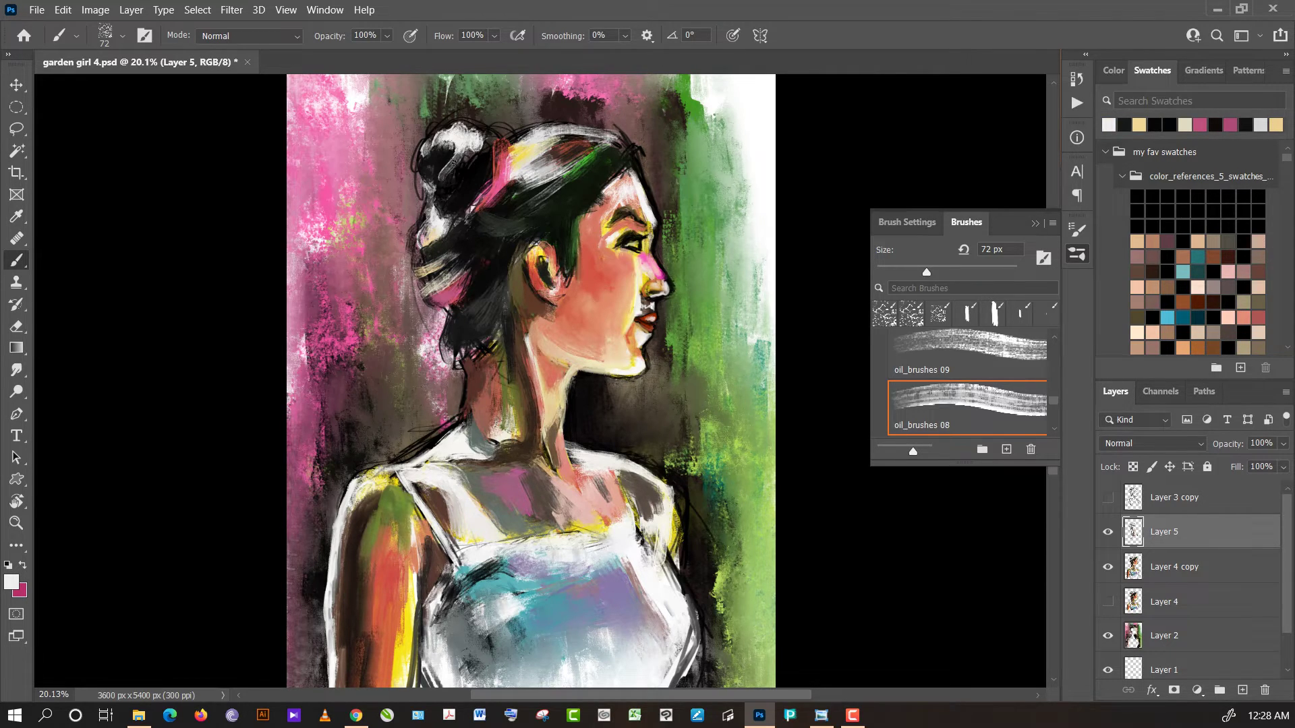
{"action": "left_click", "coordinate": [465, 179], "text": "alt"}
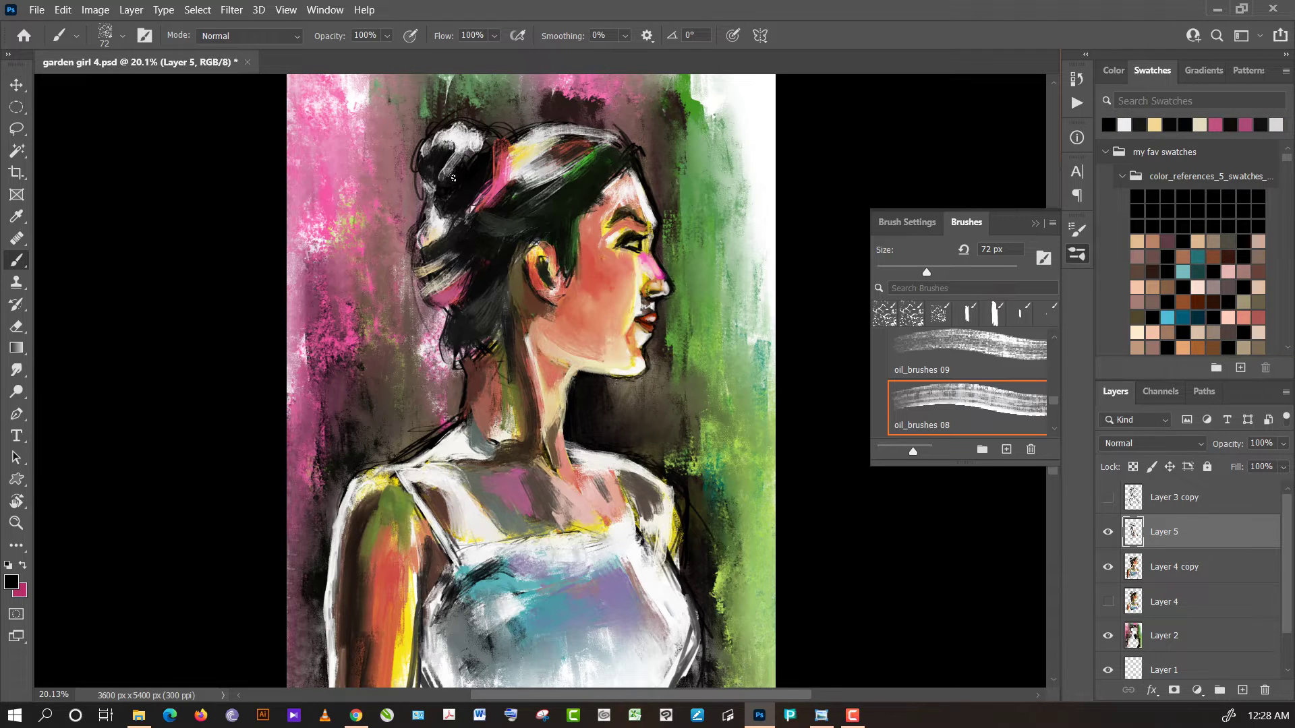
{"action": "left_click", "coordinate": [474, 144], "text": "alt"}
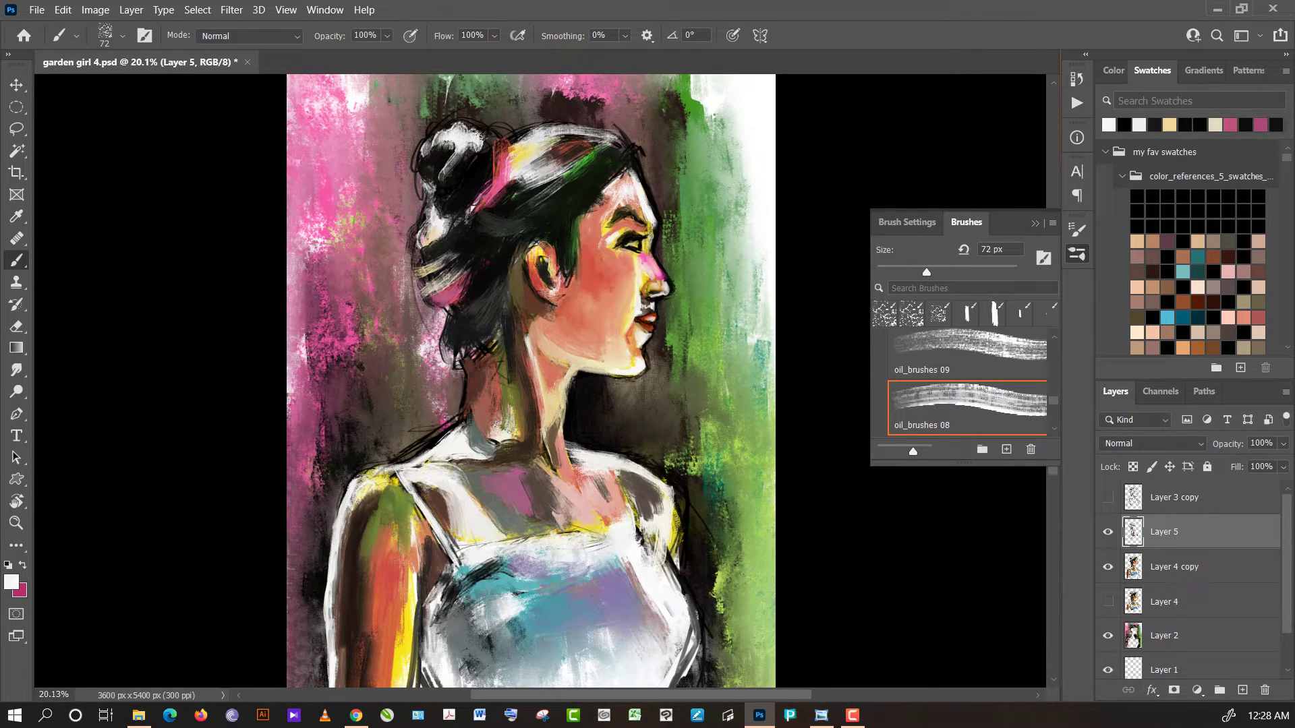
{"action": "left_click", "coordinate": [488, 138], "text": "alt"}
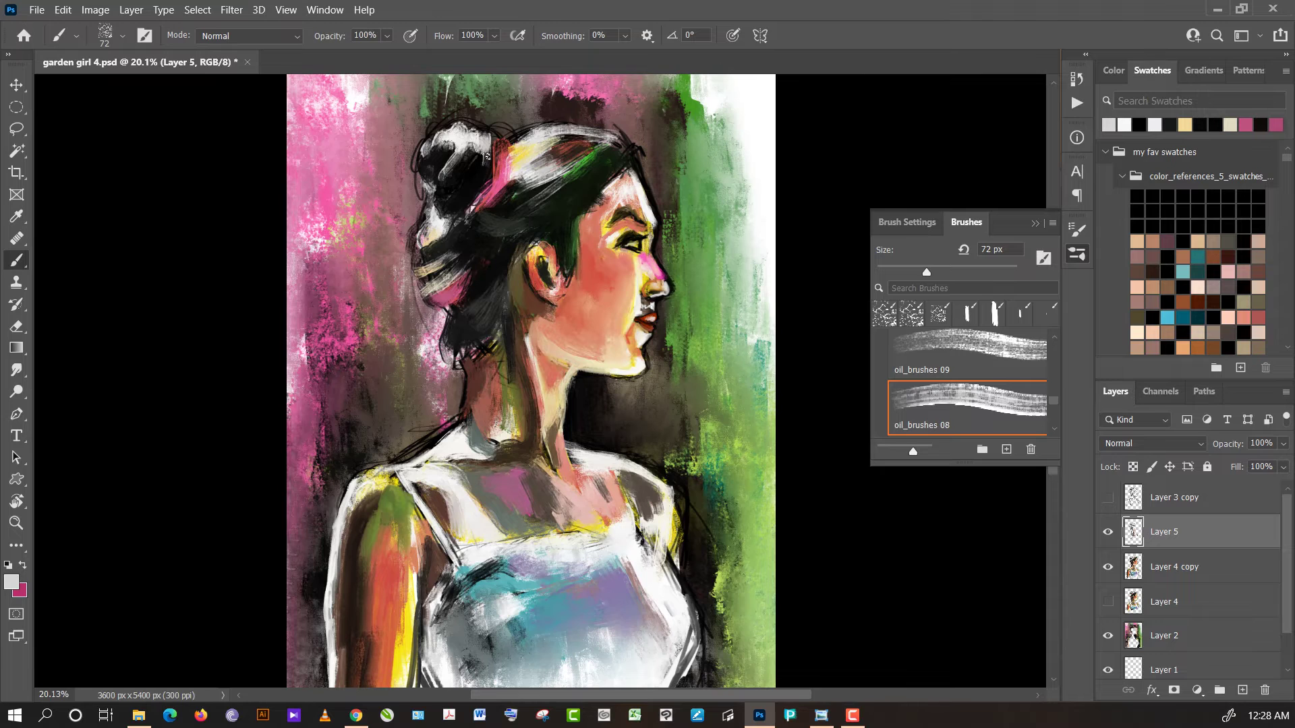
{"action": "mouse_move", "coordinate": [486, 141]}
{"action": "left_mouse_down"}
{"action": "mouse_move", "coordinate": [519, 146]}
{"action": "mouse_move", "coordinate": [530, 134]}
{"action": "left_mouse_up"}
- Add black strokes into the dark hair and load pure black paint
{"action": "left_click", "coordinate": [557, 151], "text": "alt"}
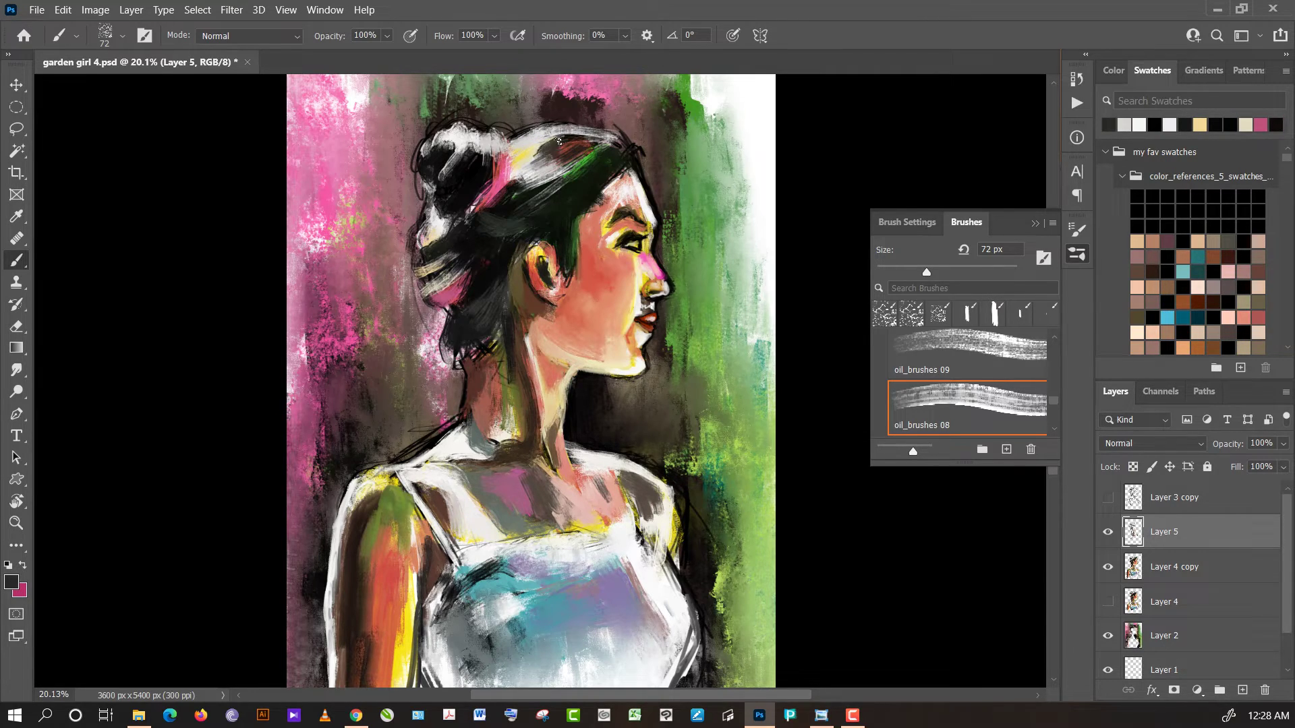
{"action": "left_click_drag", "start_coordinate": [559, 141], "coordinate": [563, 140]}
{"action": "left_click", "coordinate": [829, 119], "text": "alt"}
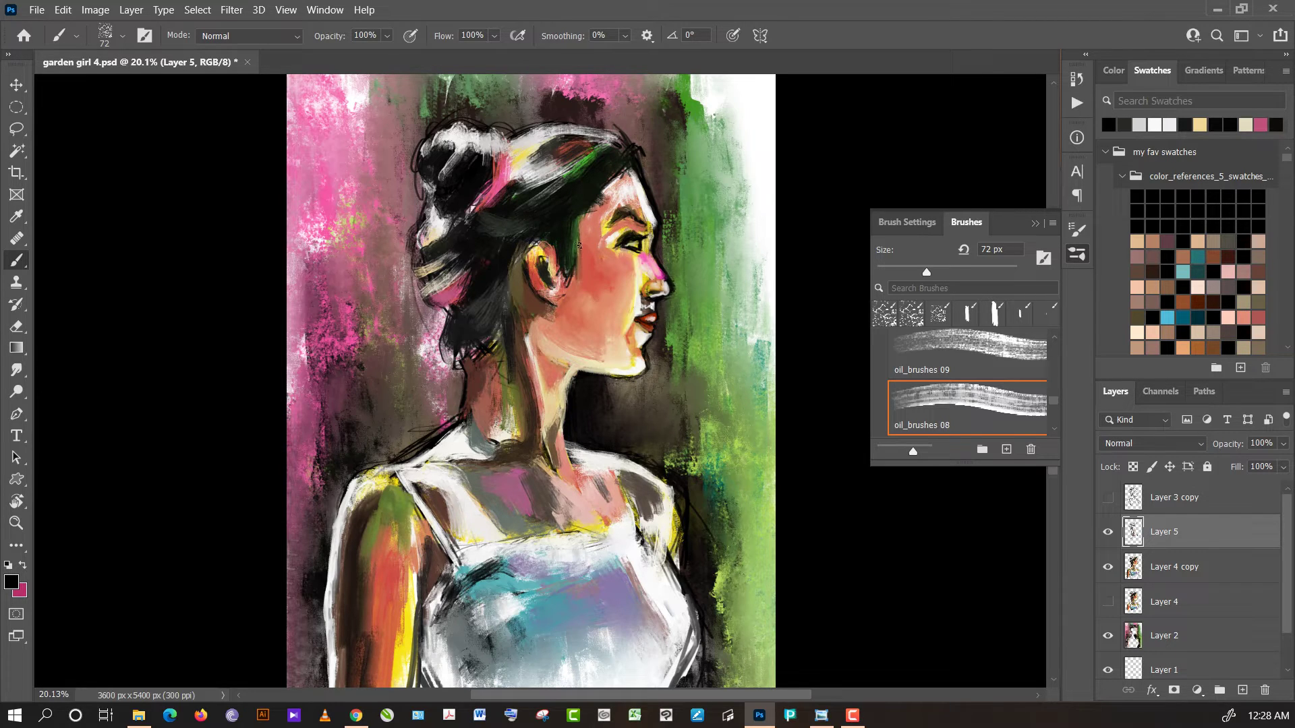
- Eyedrop colours from the painting, ending on a light salmon red skin tone
{"action": "left_click", "coordinate": [578, 240], "text": "alt"}
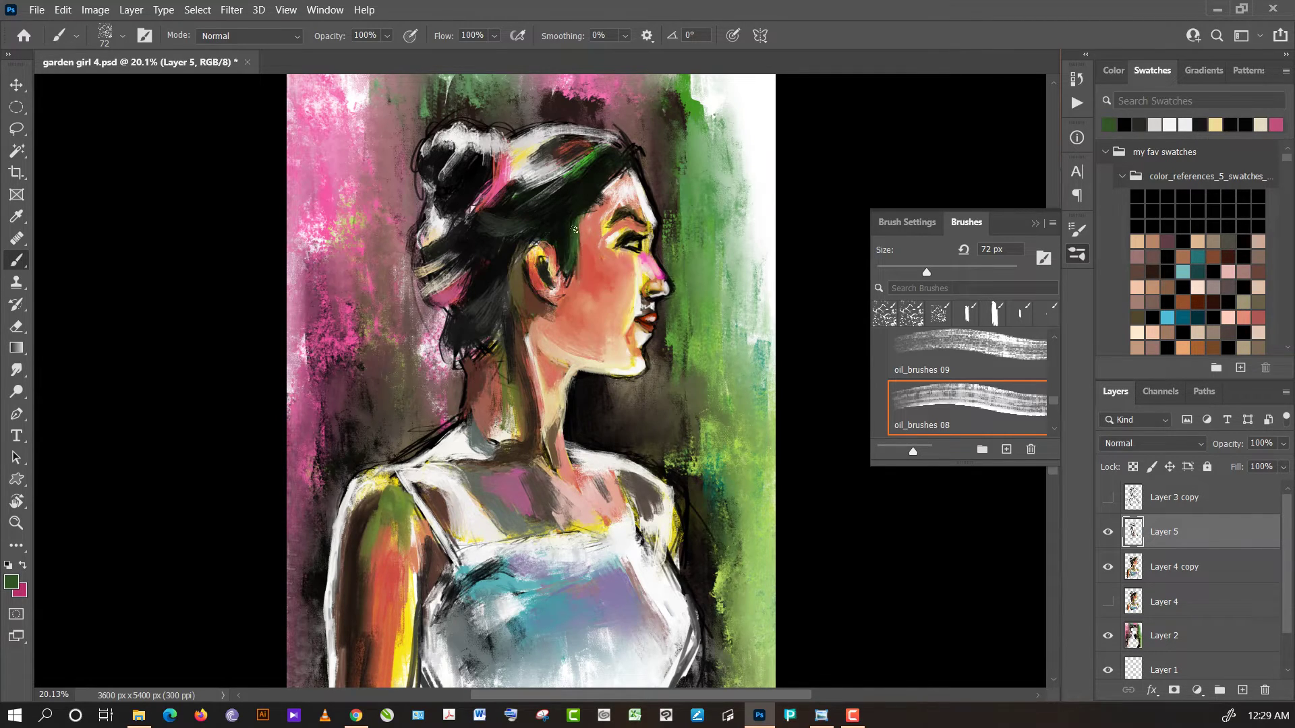
{"action": "left_click", "coordinate": [562, 221], "text": "alt"}
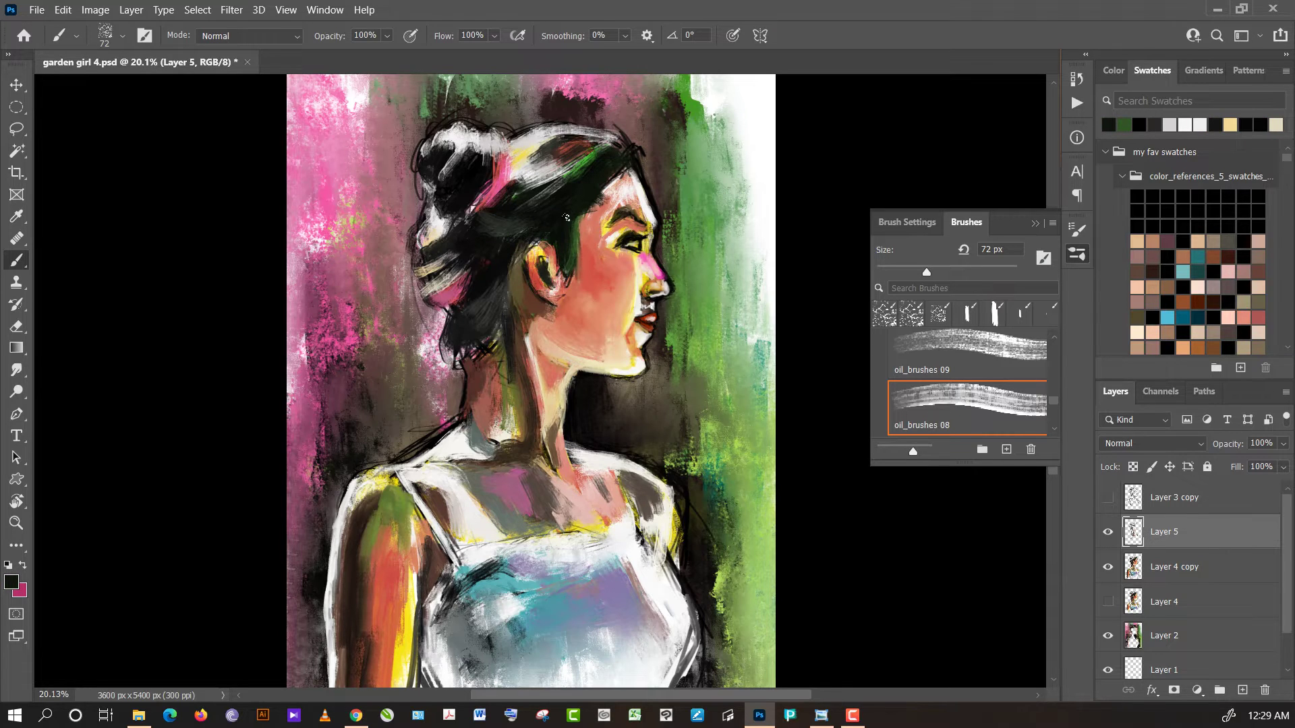
{"action": "left_click", "coordinate": [567, 217], "text": "alt"}
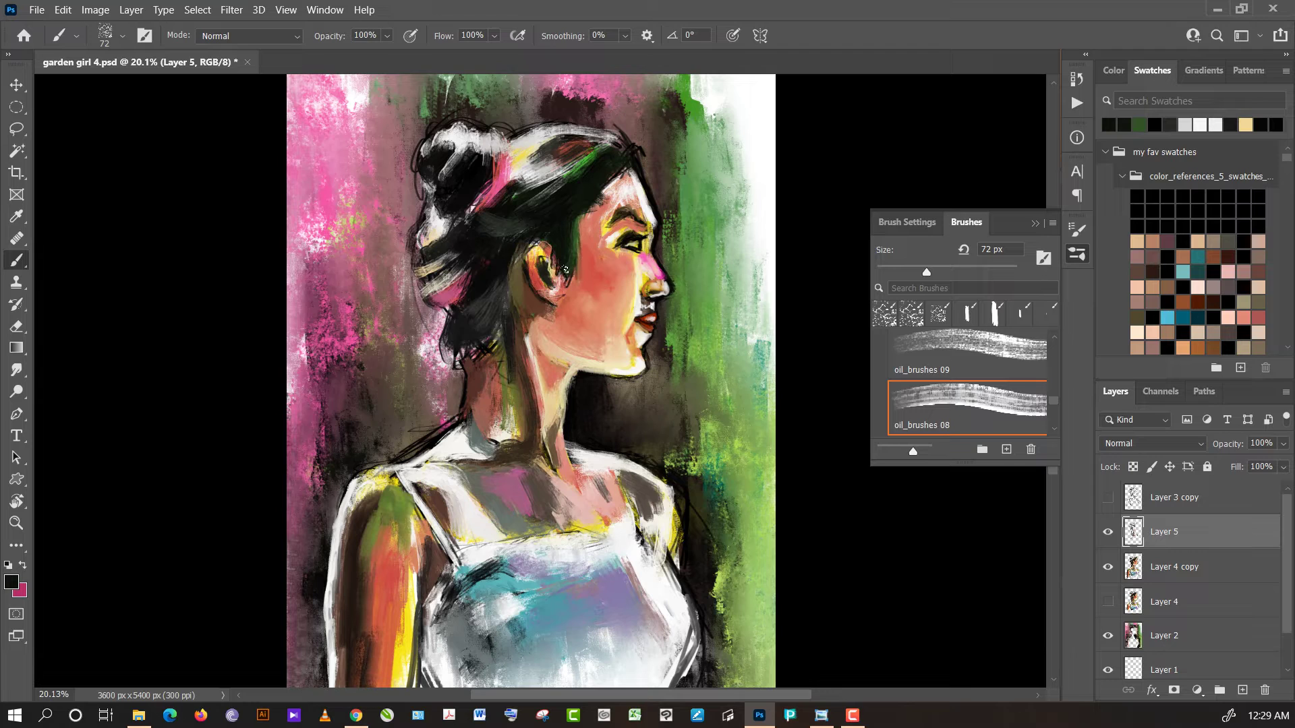
{"action": "left_click", "coordinate": [582, 267], "text": "alt"}
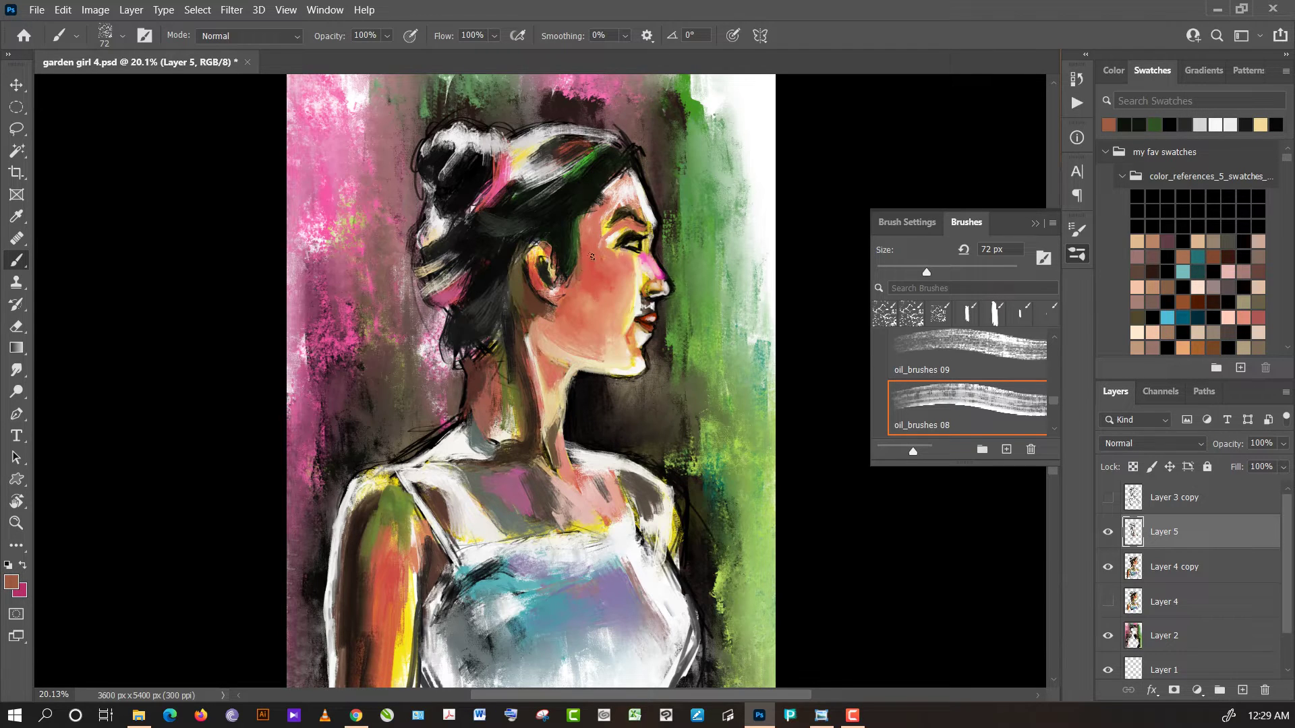
{"action": "left_click", "coordinate": [576, 279], "text": "alt"}
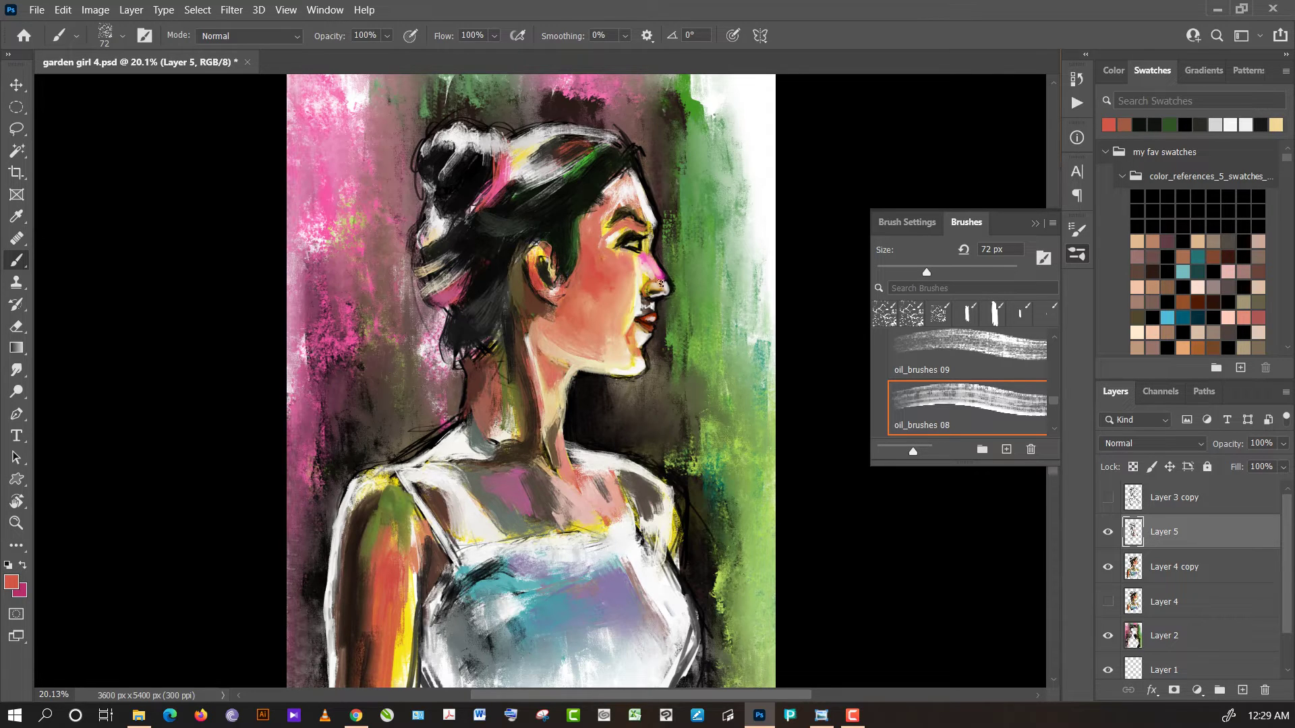
- Zoom in on the face and reshape the ear edge with red paint
{"action": "scroll", "coordinate": [660, 284], "scroll_direction": "up", "scroll_amount": 2}
{"action": "scroll", "coordinate": [661, 282], "scroll_direction": "up", "scroll_amount": 2}
{"action": "scroll", "coordinate": [664, 280], "scroll_direction": "up", "scroll_amount": 2}
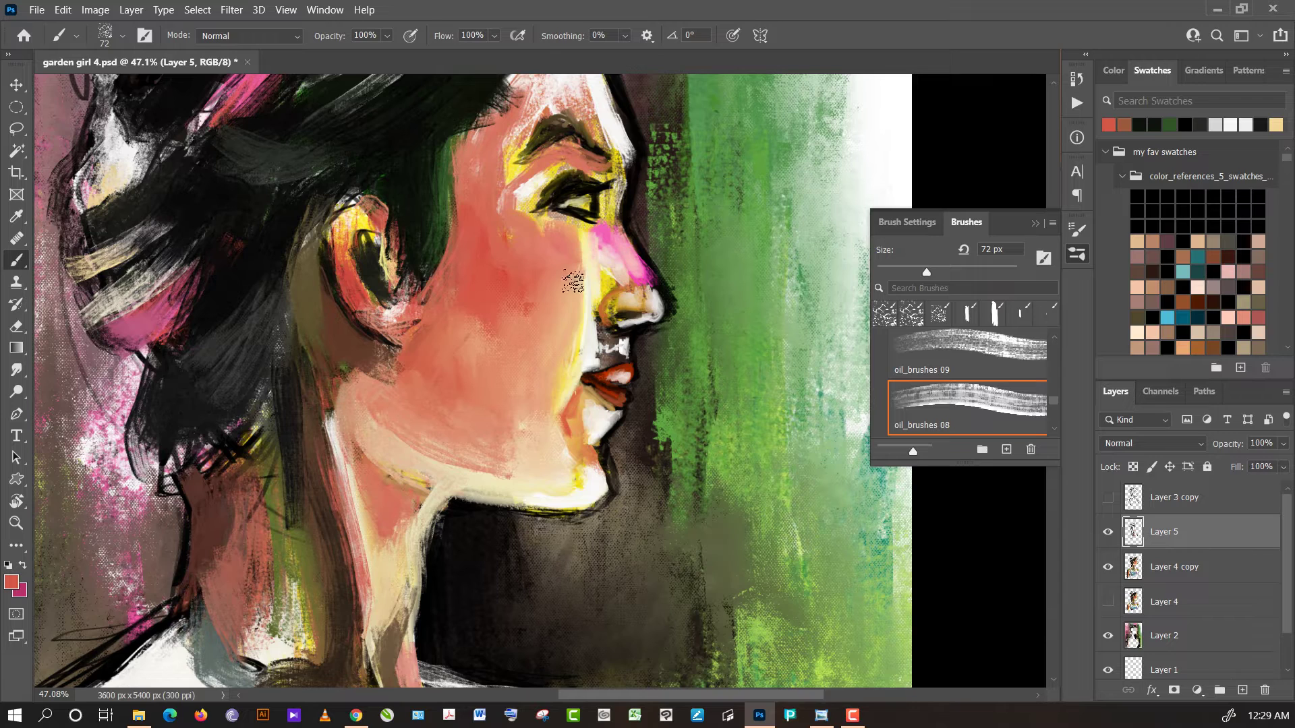
{"action": "scroll", "coordinate": [496, 280], "scroll_direction": "up", "scroll_amount": 1}
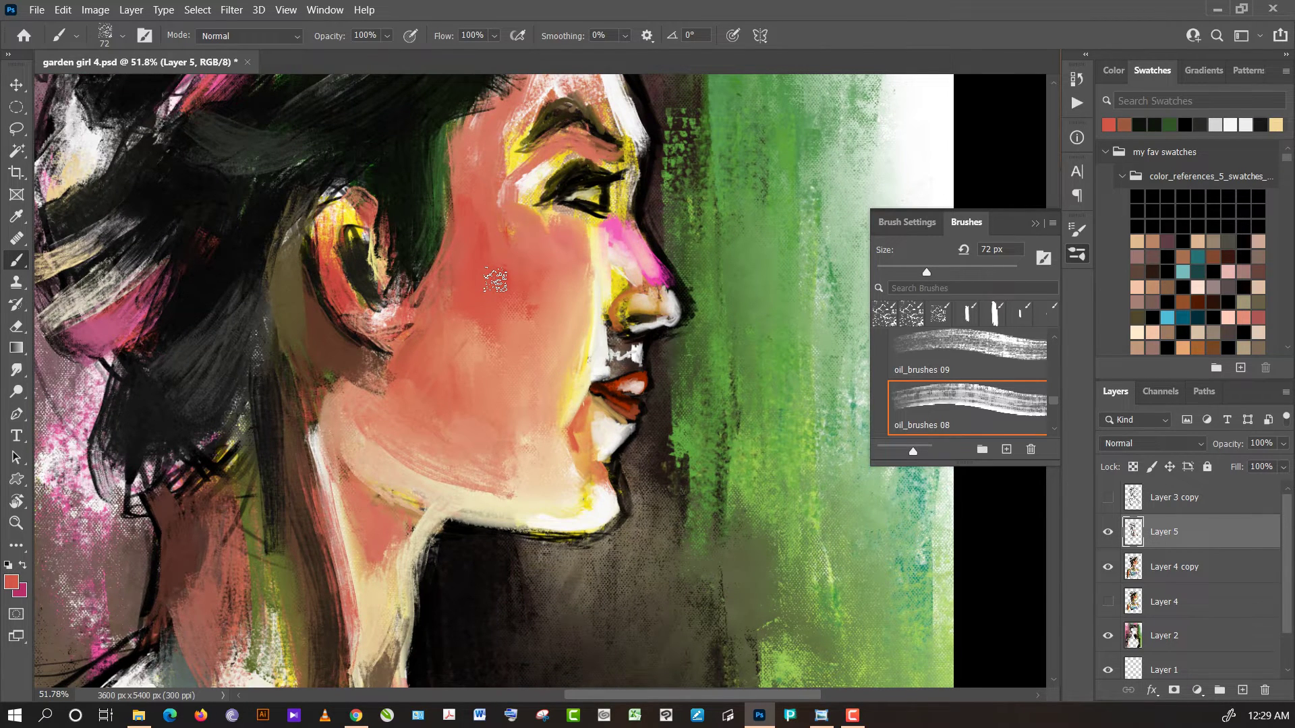
{"action": "left_click", "coordinate": [331, 279], "text": "alt"}
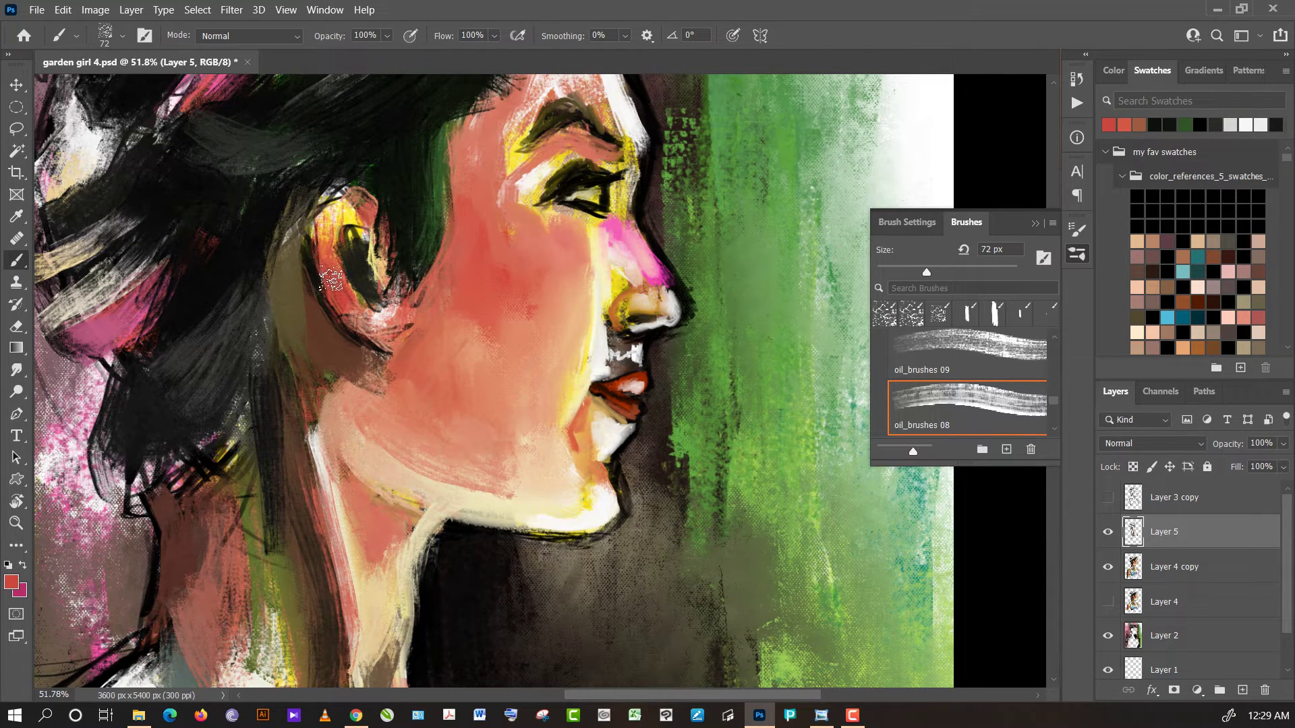
{"action": "left_click_drag", "start_coordinate": [331, 280], "coordinate": [320, 246]}
- Shrink the brush to 68 px and paint brown strokes along the top and front of the ear
{"action": "left_click_drag", "start_coordinate": [927, 271], "coordinate": [924, 271]}
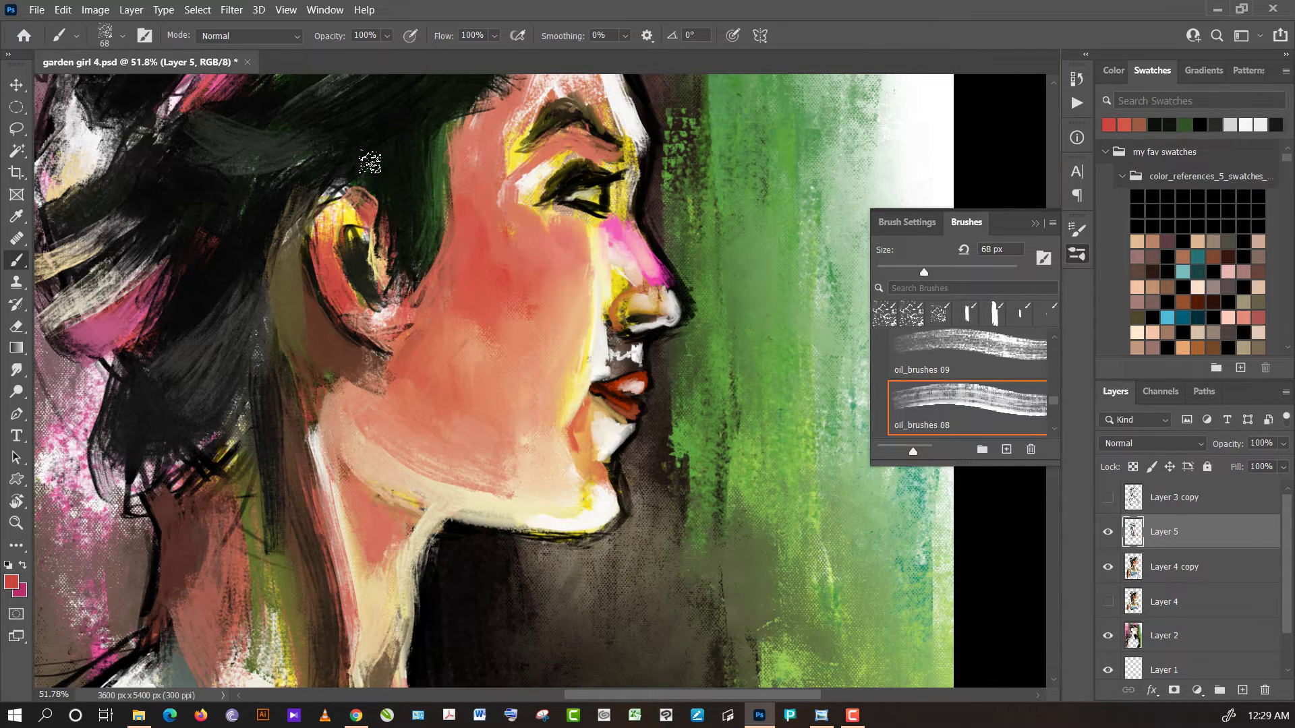
{"action": "left_click", "coordinate": [359, 172], "text": "alt"}
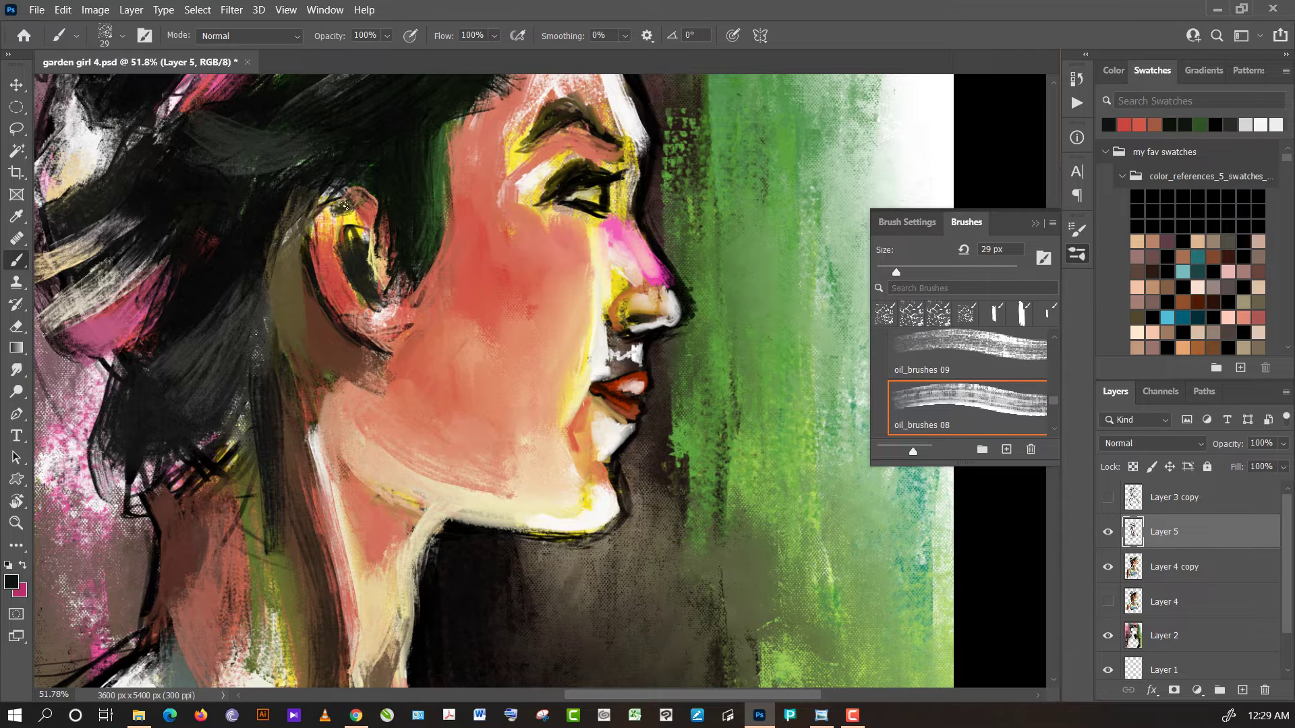
{"action": "left_click_drag", "start_coordinate": [356, 203], "coordinate": [352, 206]}
{"action": "left_click", "coordinate": [337, 340], "text": "alt"}
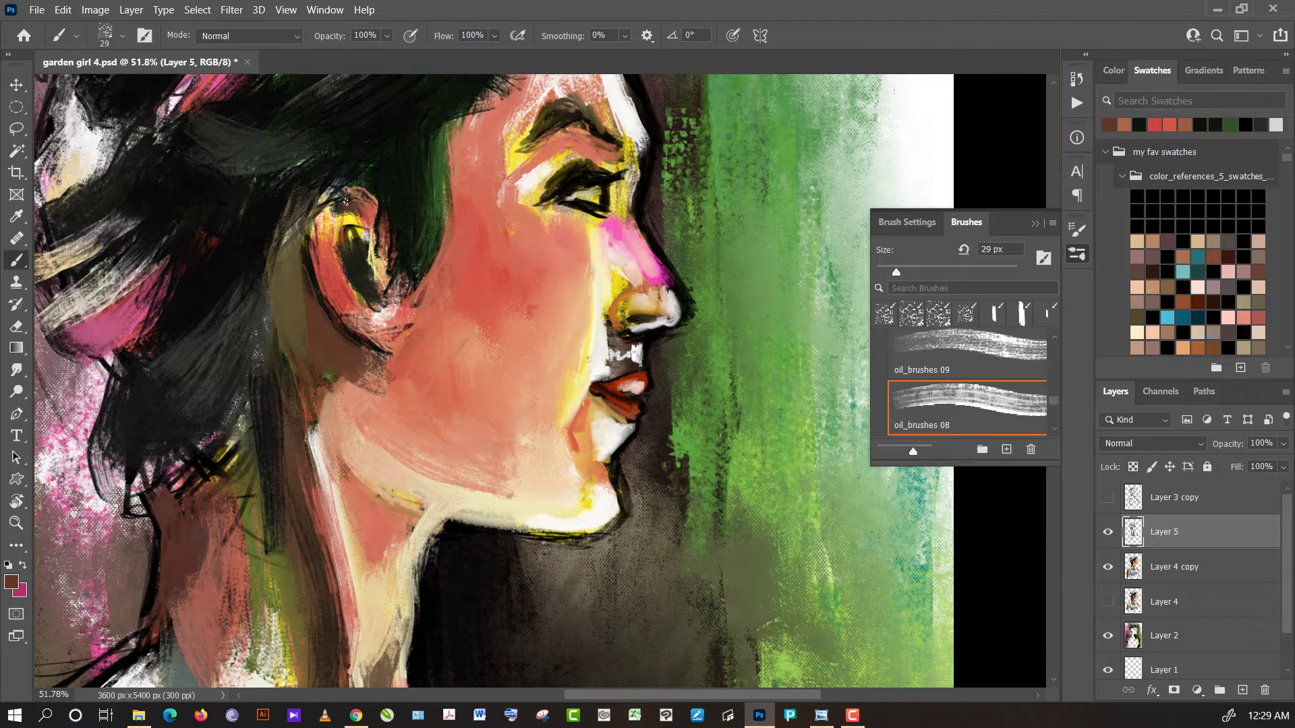
{"action": "left_click", "coordinate": [342, 205], "text": "alt"}
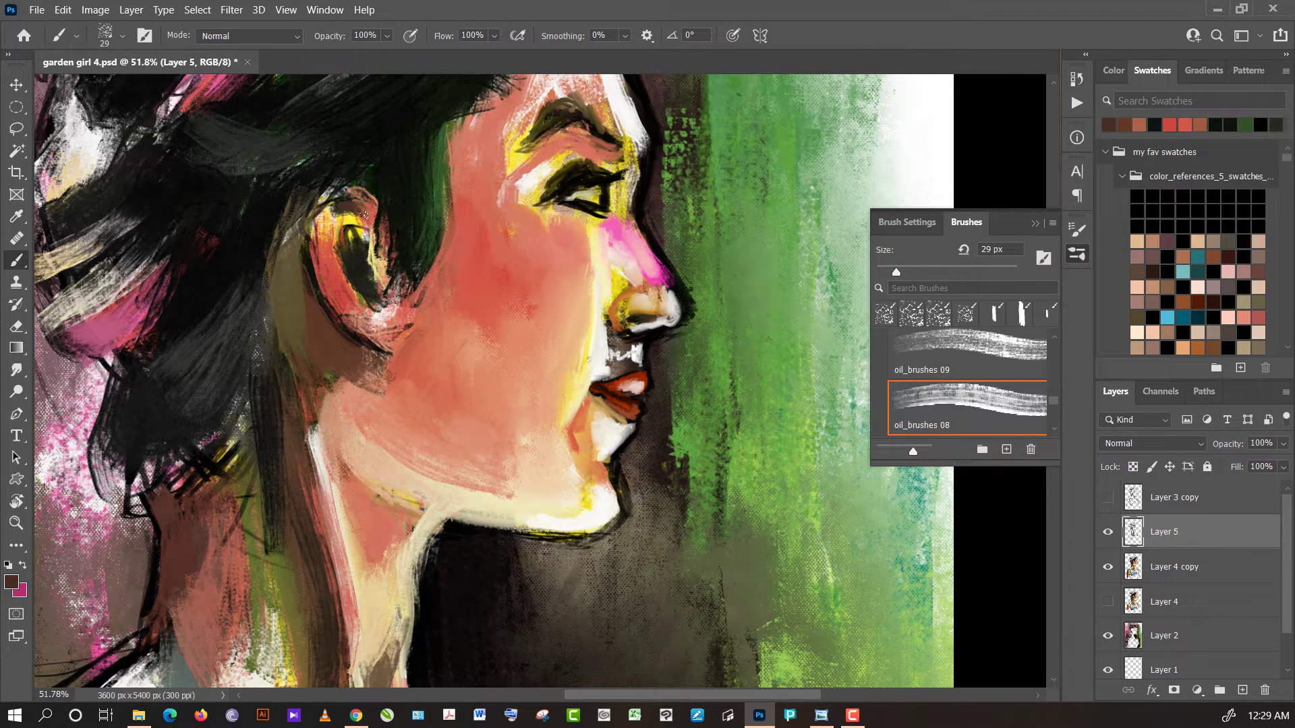
{"action": "mouse_move", "coordinate": [348, 201]}
{"action": "left_mouse_down"}
{"action": "mouse_move", "coordinate": [375, 211]}
{"action": "mouse_move", "coordinate": [327, 215]}
{"action": "mouse_move", "coordinate": [322, 233]}
{"action": "mouse_move", "coordinate": [341, 215]}
{"action": "mouse_move", "coordinate": [321, 260]}
{"action": "left_mouse_up"}
{"action": "left_click_drag", "start_coordinate": [339, 204], "coordinate": [325, 271]}
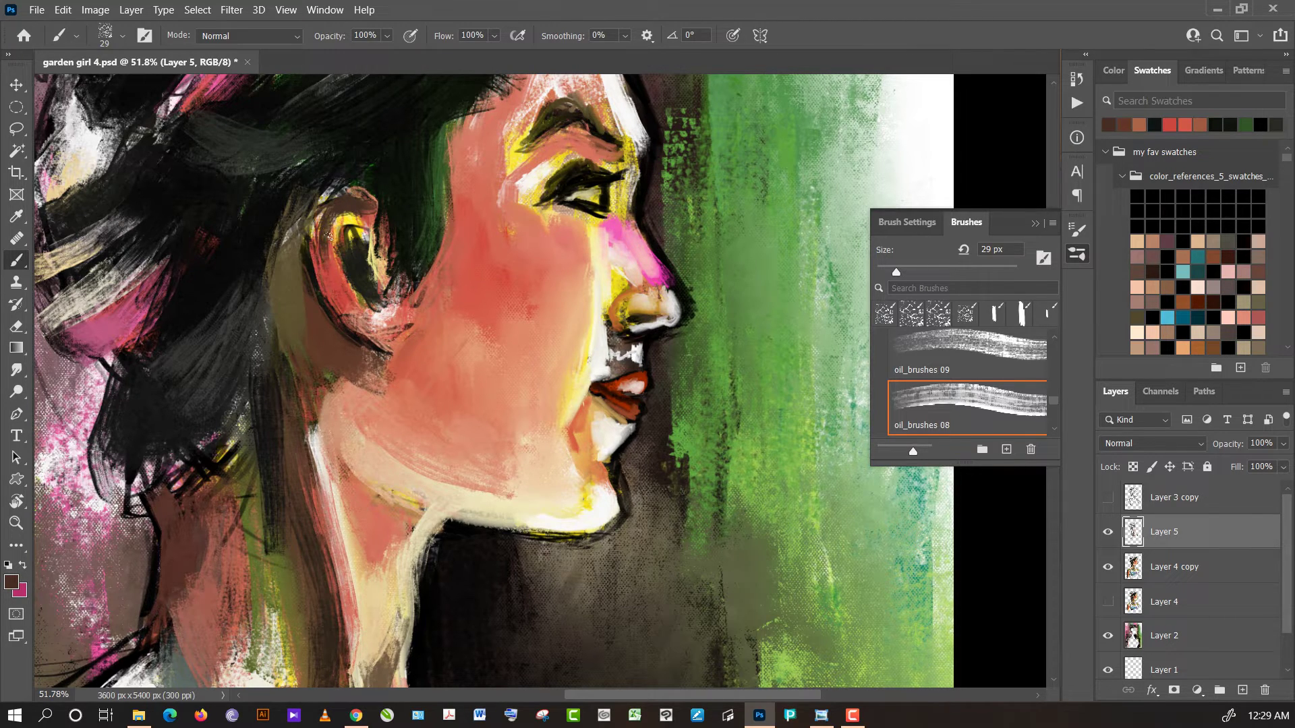
{"action": "left_click_drag", "start_coordinate": [327, 224], "coordinate": [327, 320]}
- Paint near-black strokes behind the ear and into the hair
{"action": "left_click", "coordinate": [327, 312], "text": "alt"}
{"action": "mouse_move", "coordinate": [317, 269]}
{"action": "left_mouse_down"}
{"action": "mouse_move", "coordinate": [327, 317]}
{"action": "mouse_move", "coordinate": [297, 198]}
{"action": "mouse_move", "coordinate": [273, 253]}
{"action": "left_mouse_up"}
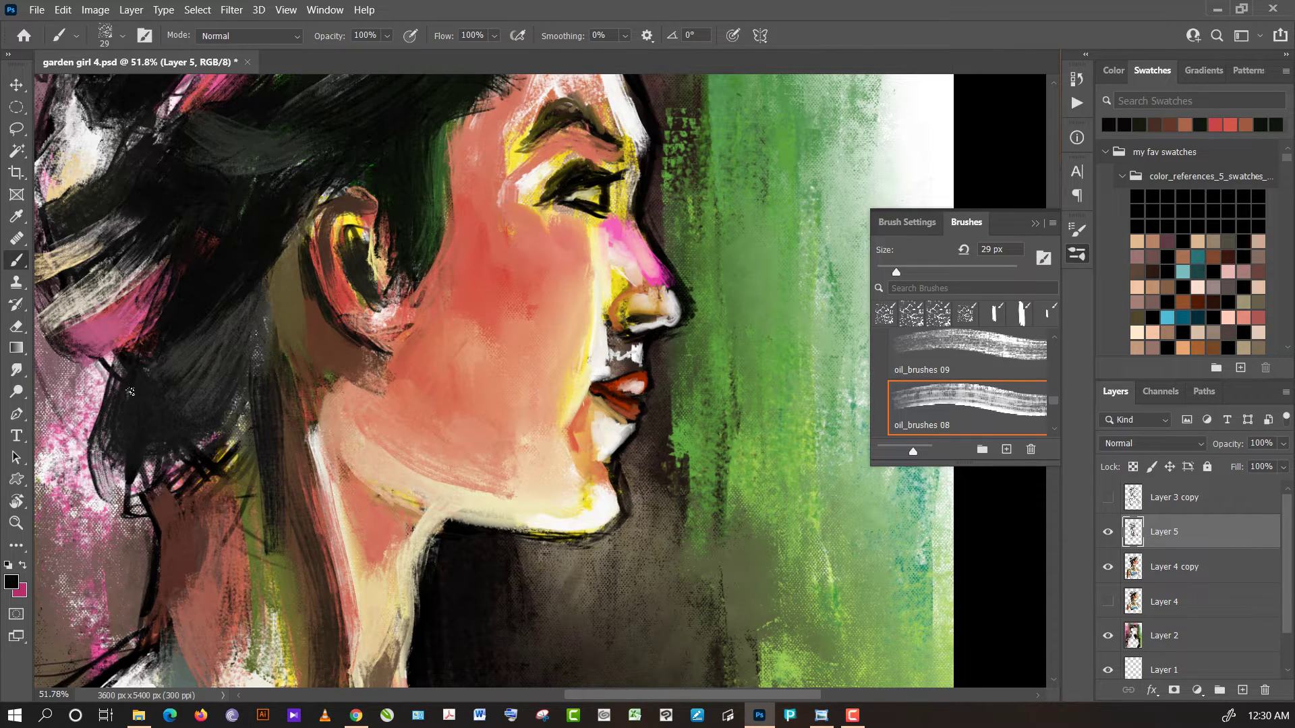
{"action": "left_click_drag", "start_coordinate": [132, 388], "coordinate": [119, 376]}
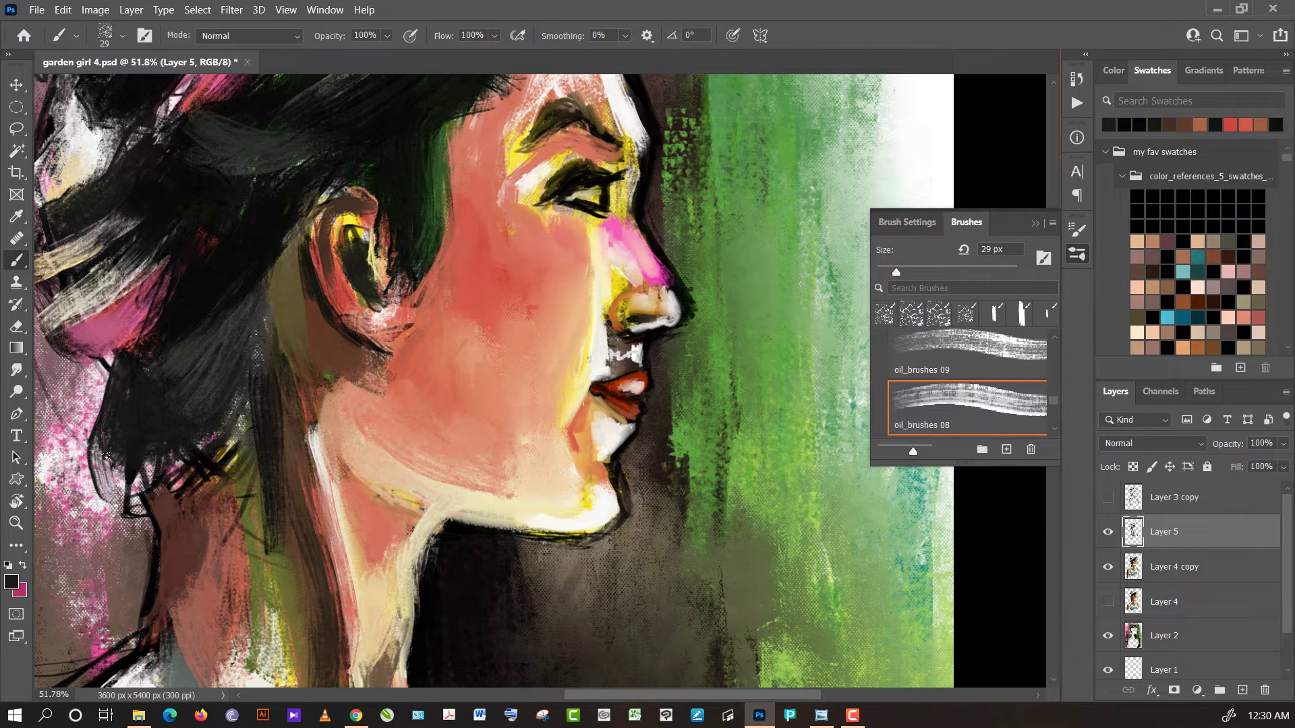
{"action": "left_click_drag", "start_coordinate": [115, 471], "coordinate": [147, 486]}
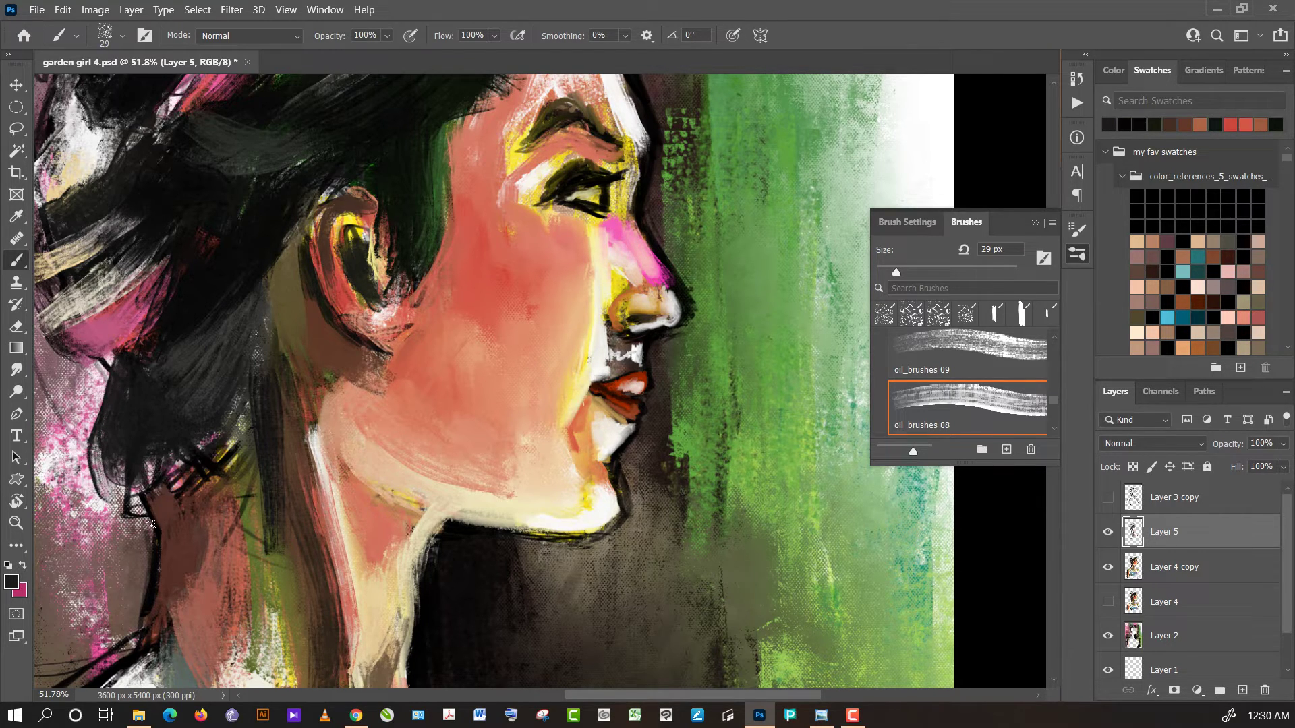
- Lighten the lower-left hair edge with reddish brown and add pale yellow beside the upper lip
{"action": "left_click", "coordinate": [158, 504], "text": "alt"}
{"action": "left_click", "coordinate": [175, 580], "text": "alt"}
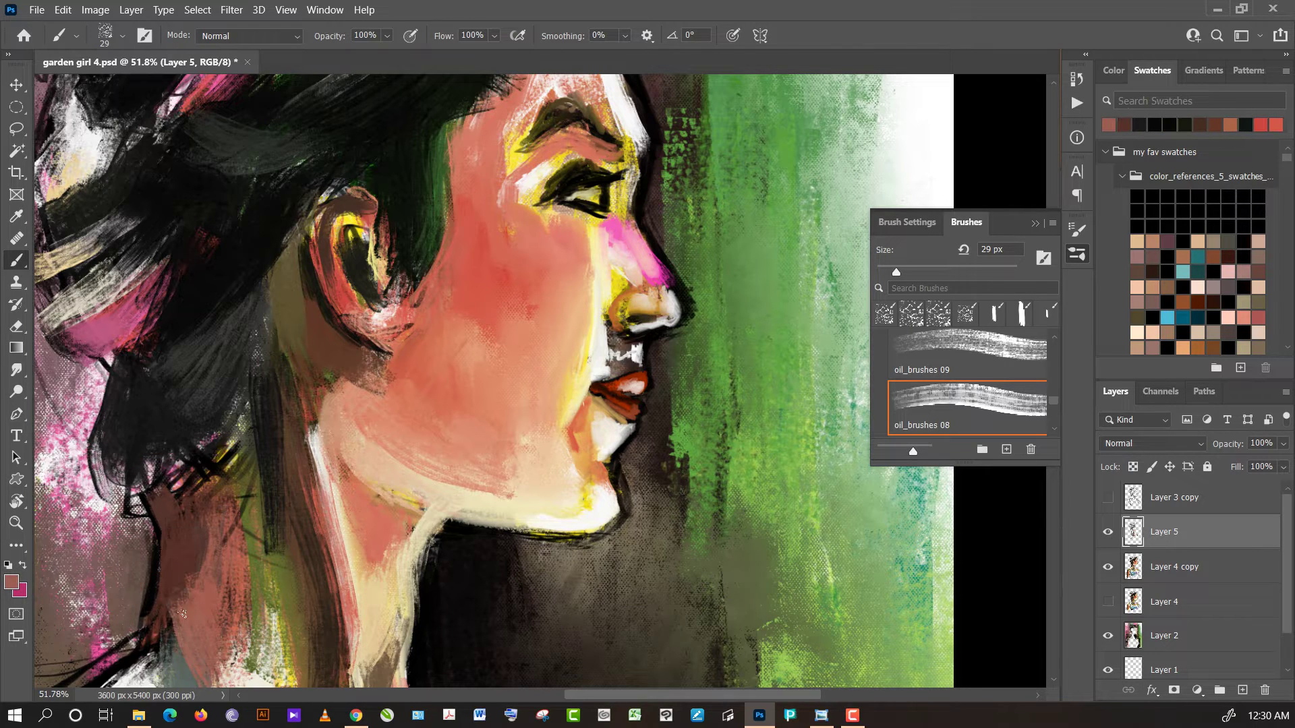
{"action": "mouse_move", "coordinate": [168, 572]}
{"action": "left_mouse_down"}
{"action": "mouse_move", "coordinate": [149, 611]}
{"action": "mouse_move", "coordinate": [168, 550]}
{"action": "mouse_move", "coordinate": [159, 615]}
{"action": "mouse_move", "coordinate": [171, 535]}
{"action": "left_mouse_up"}
{"action": "left_click", "coordinate": [179, 544], "text": "alt"}
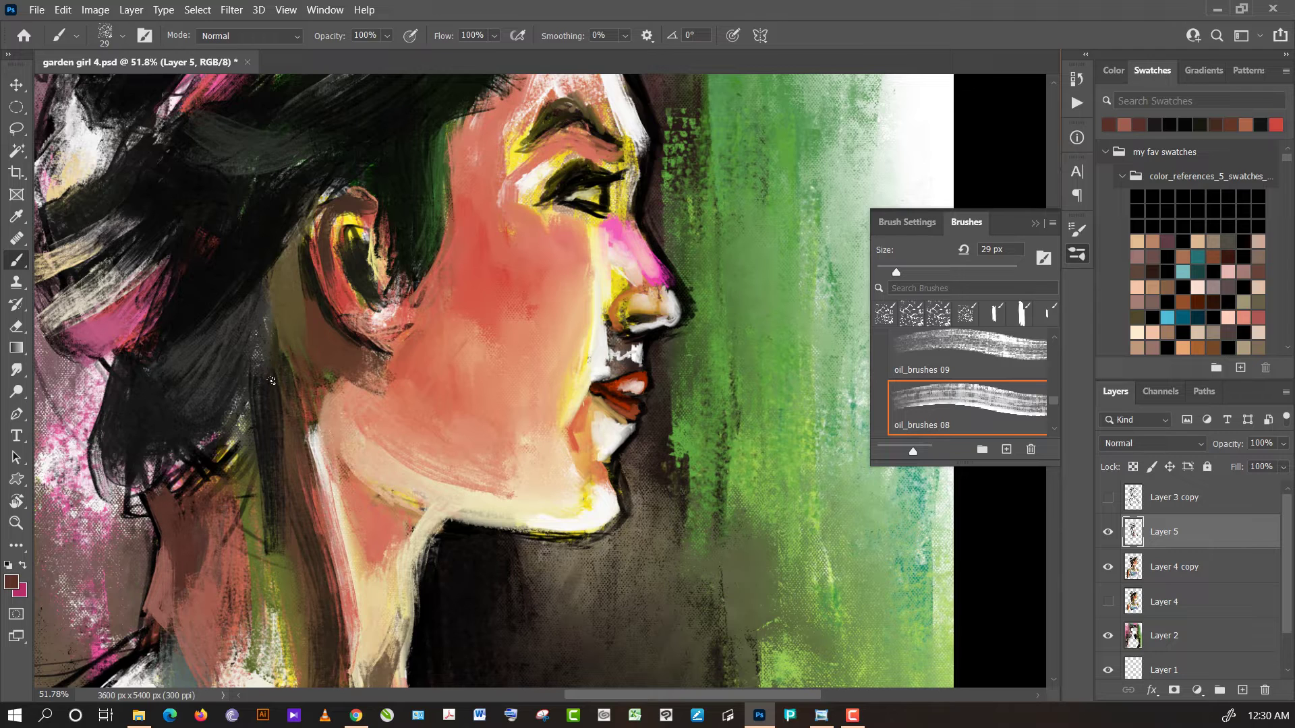
{"action": "left_click", "coordinate": [582, 368], "text": "alt"}
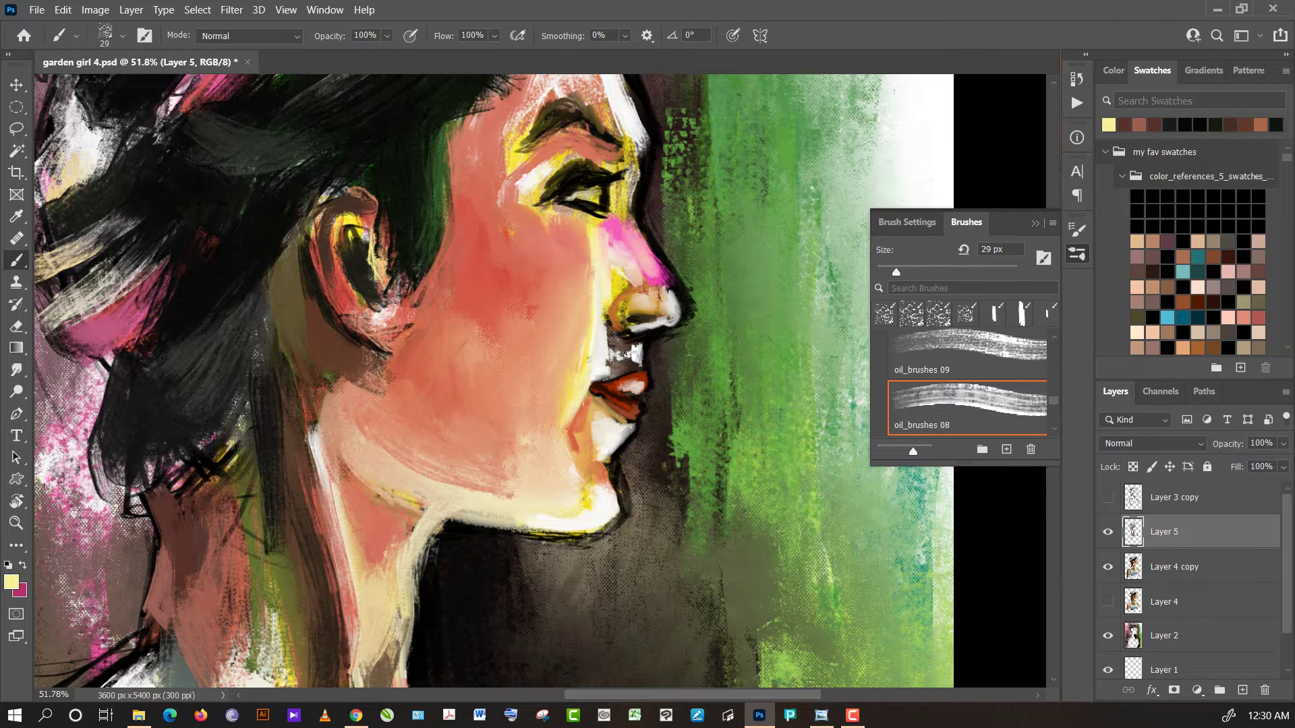
{"action": "mouse_move", "coordinate": [600, 372]}
{"action": "left_mouse_down"}
{"action": "mouse_move", "coordinate": [625, 348]}
{"action": "mouse_move", "coordinate": [614, 346]}
{"action": "left_mouse_up"}
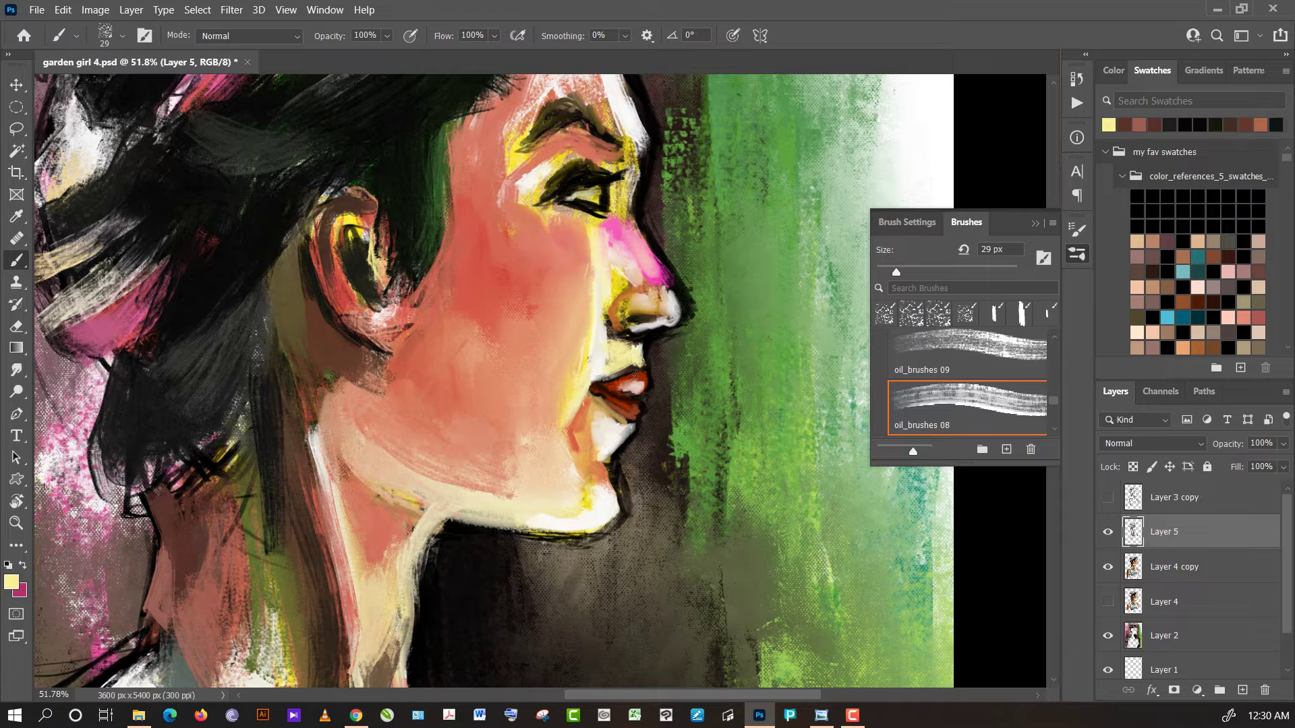
- Paint pink onto the upper lip and touch up the mouth corner with pale yellow
{"action": "left_click", "coordinate": [640, 378], "text": "alt"}
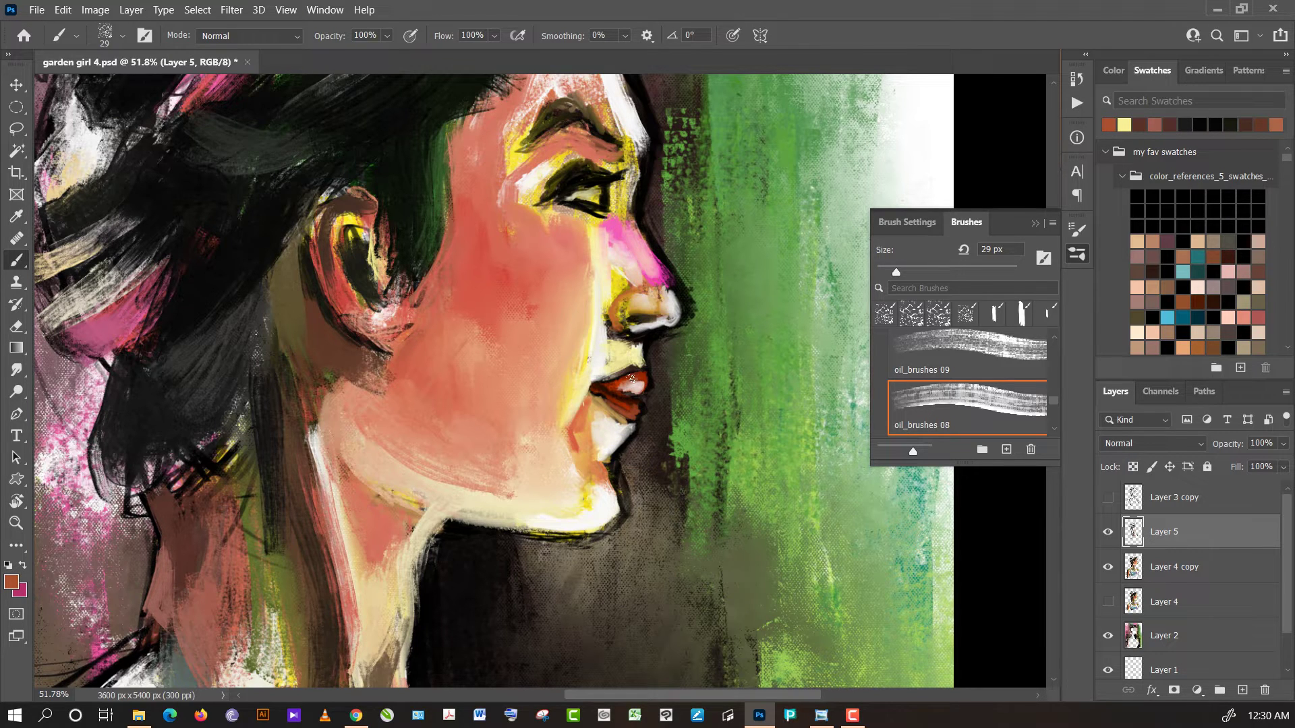
{"action": "left_click", "coordinate": [661, 269], "text": "alt"}
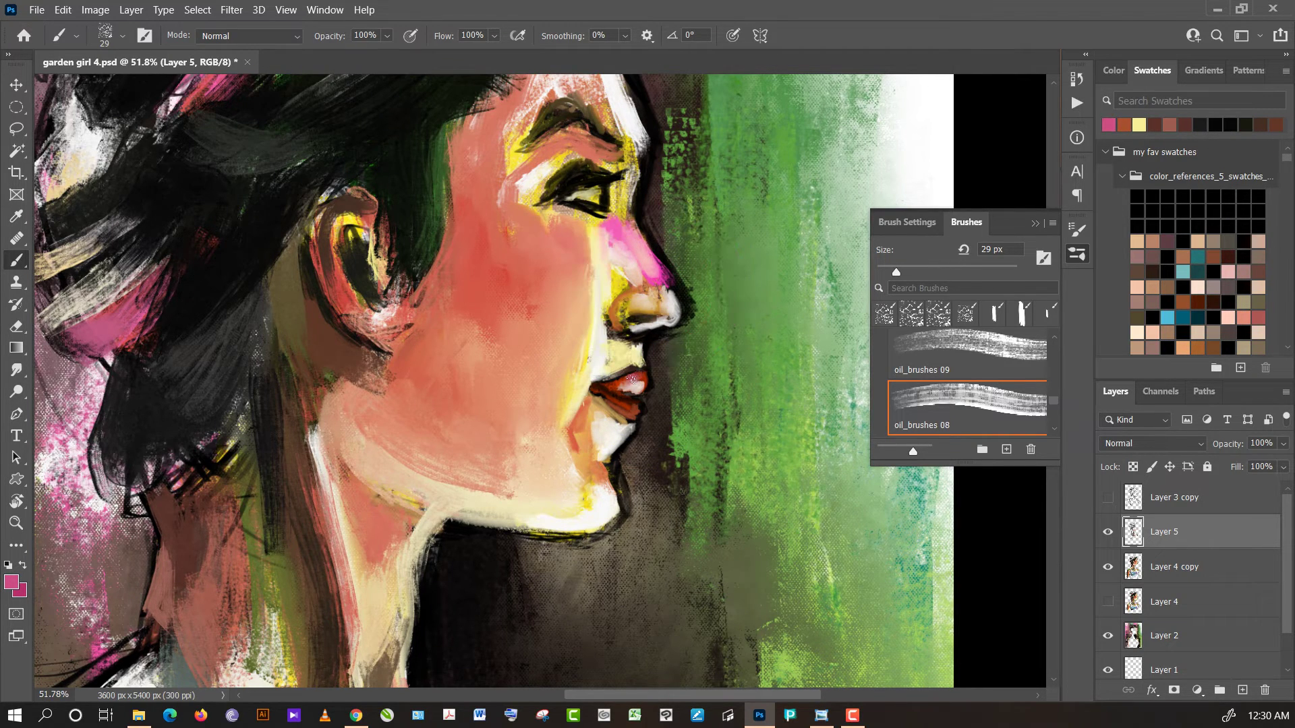
{"action": "left_click_drag", "start_coordinate": [631, 381], "coordinate": [632, 379]}
{"action": "left_click", "coordinate": [631, 358], "text": "alt"}
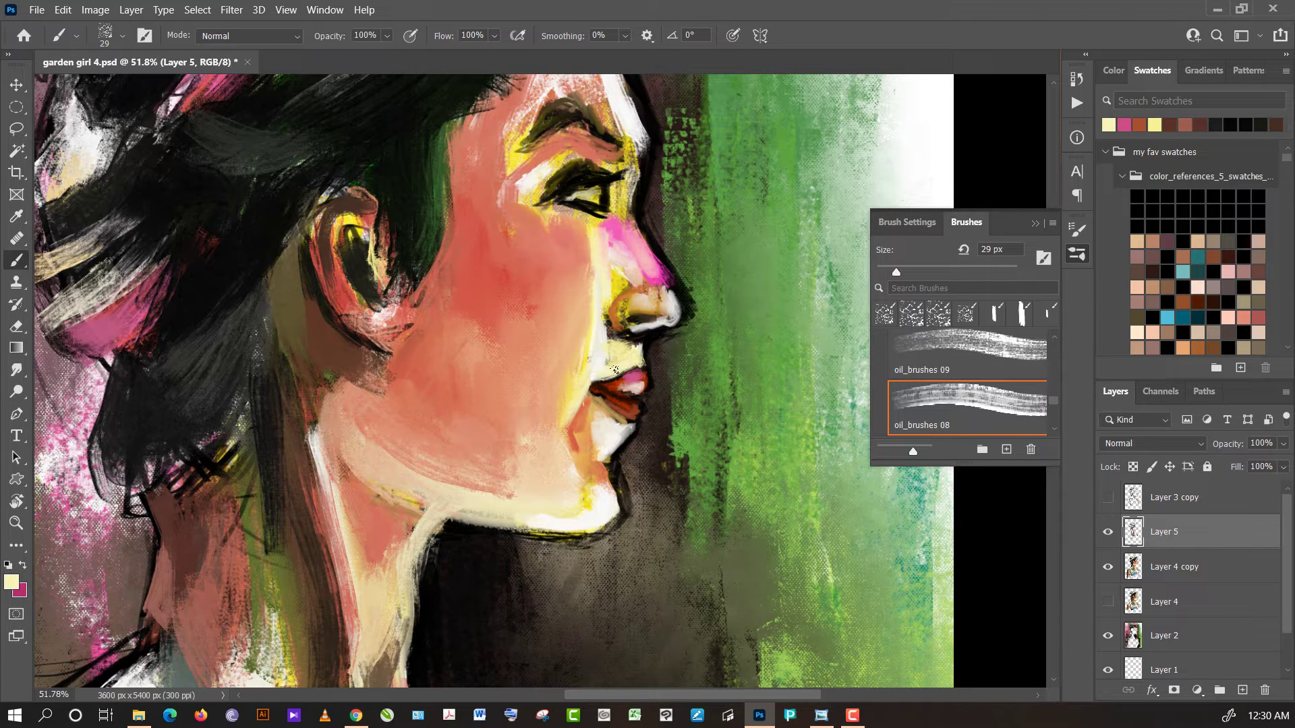
{"action": "left_click_drag", "start_coordinate": [615, 370], "coordinate": [595, 378]}
- Extend a bright highlight and fresh light strokes down the chin edge
{"action": "left_click", "coordinate": [610, 402], "text": "alt"}
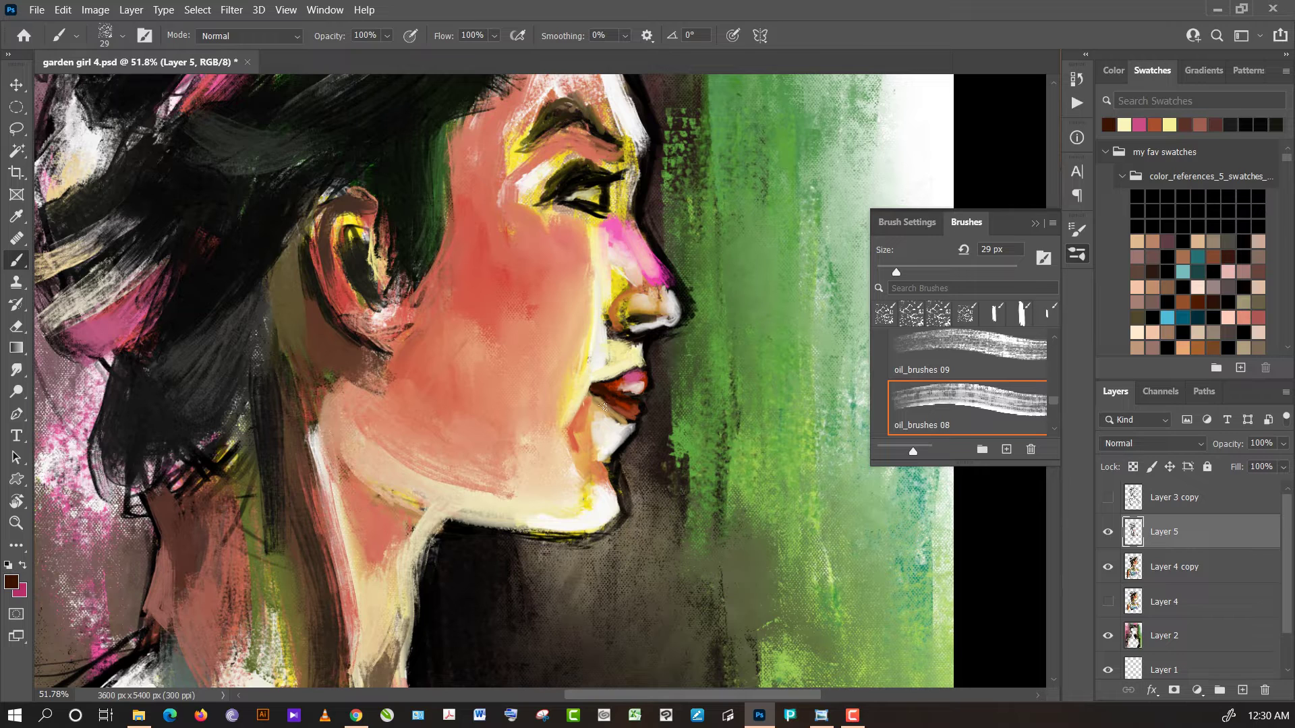
{"action": "left_click", "coordinate": [596, 407], "text": "alt"}
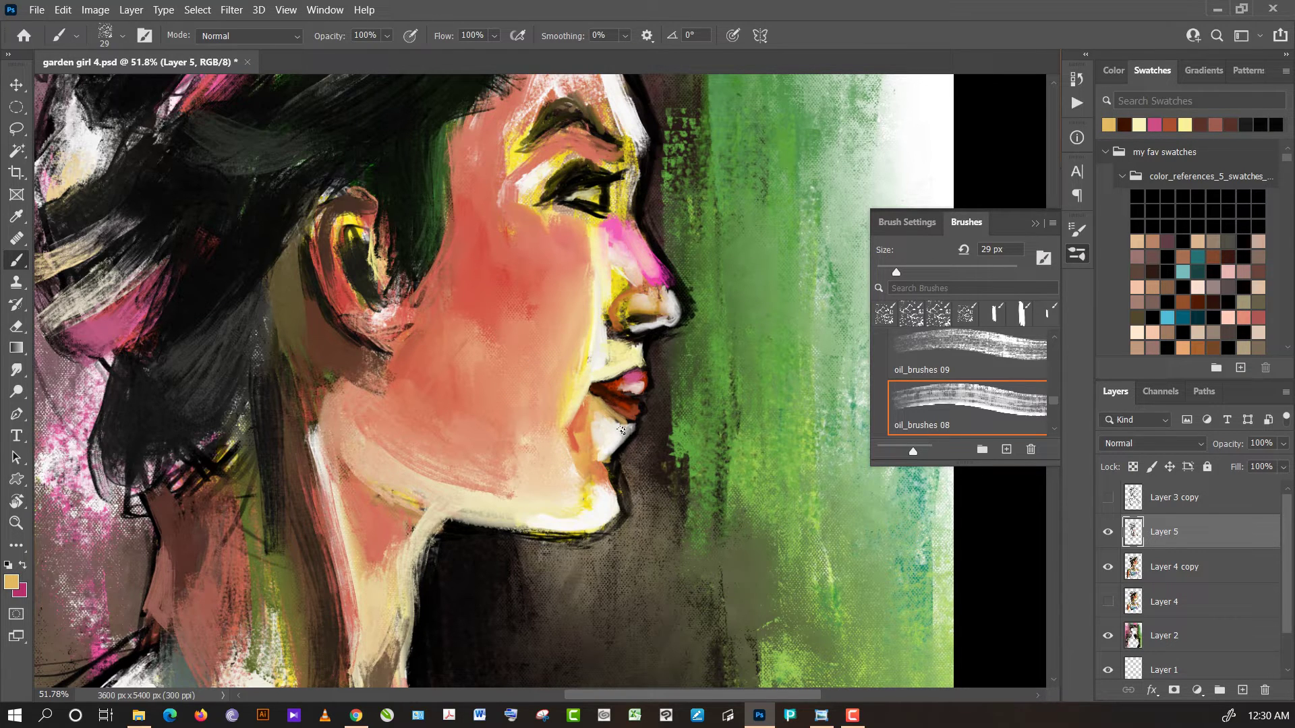
{"action": "left_click", "coordinate": [621, 430], "text": "alt"}
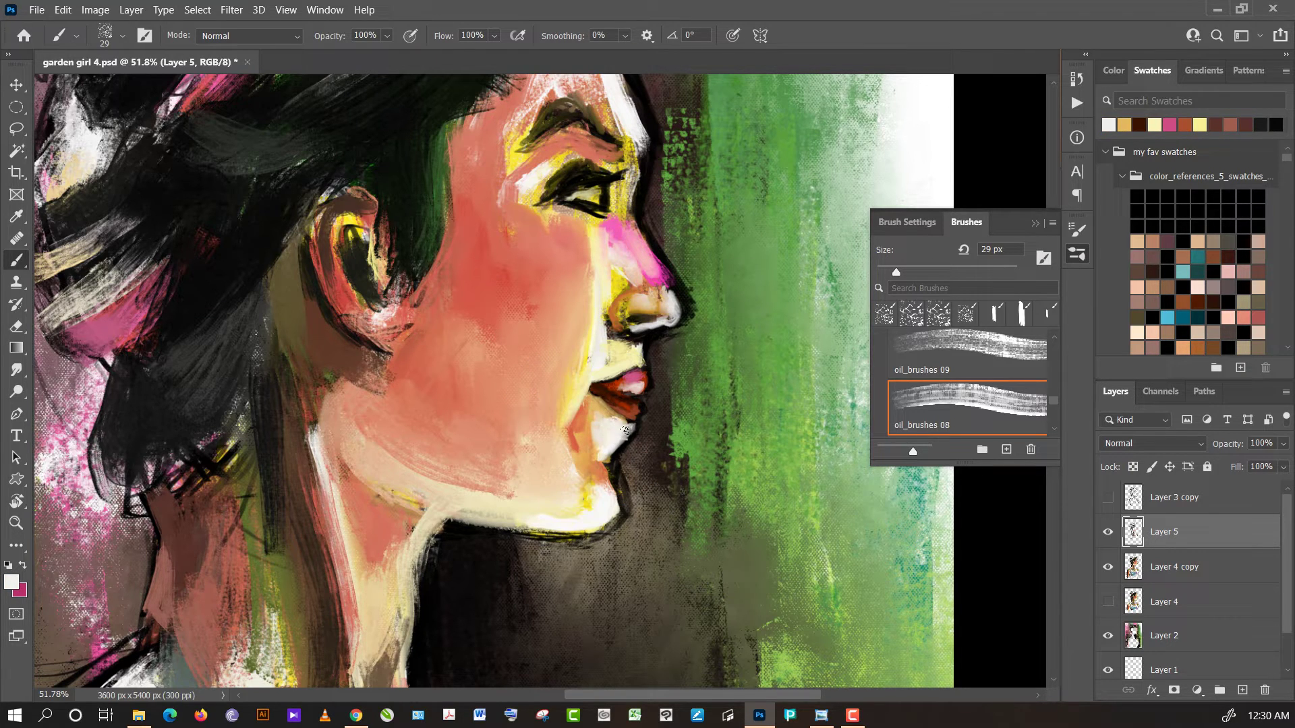
{"action": "left_click_drag", "start_coordinate": [626, 430], "coordinate": [606, 468]}
{"action": "left_click", "coordinate": [605, 470], "text": "alt"}
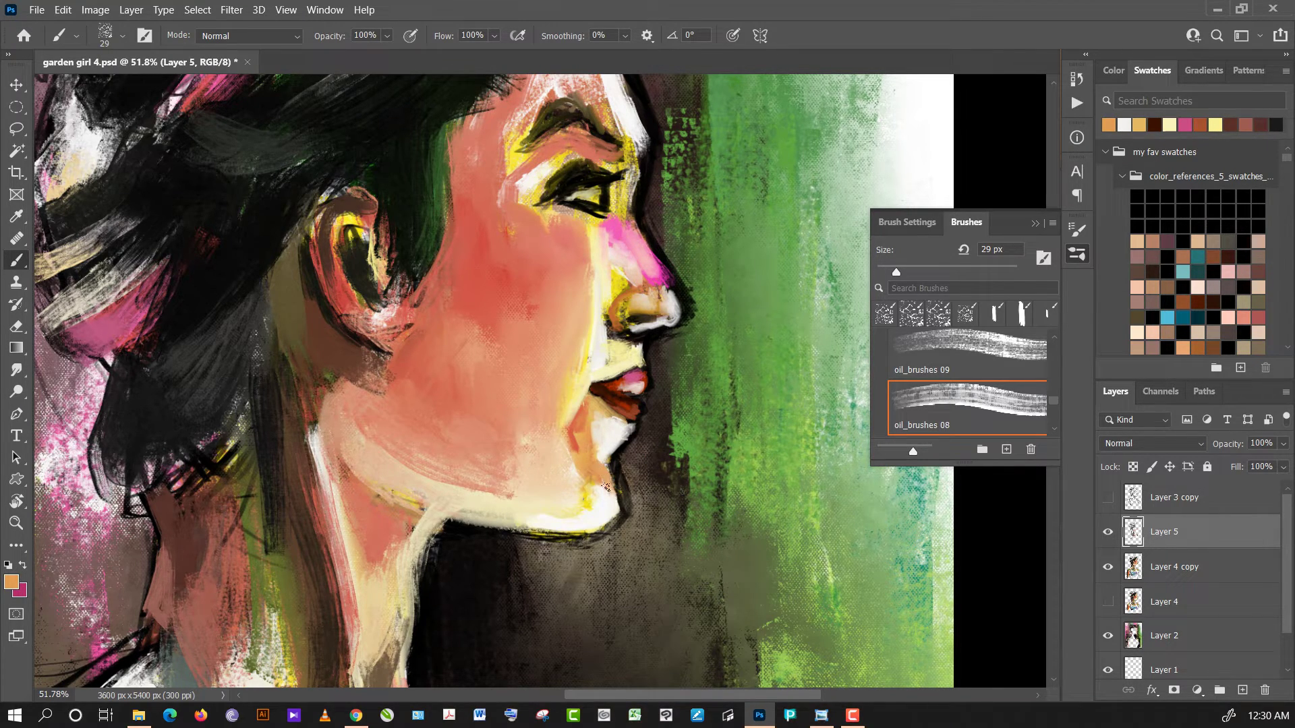
{"action": "left_click", "coordinate": [600, 418], "text": "alt"}
{"action": "left_click_drag", "start_coordinate": [594, 412], "coordinate": [600, 469]}
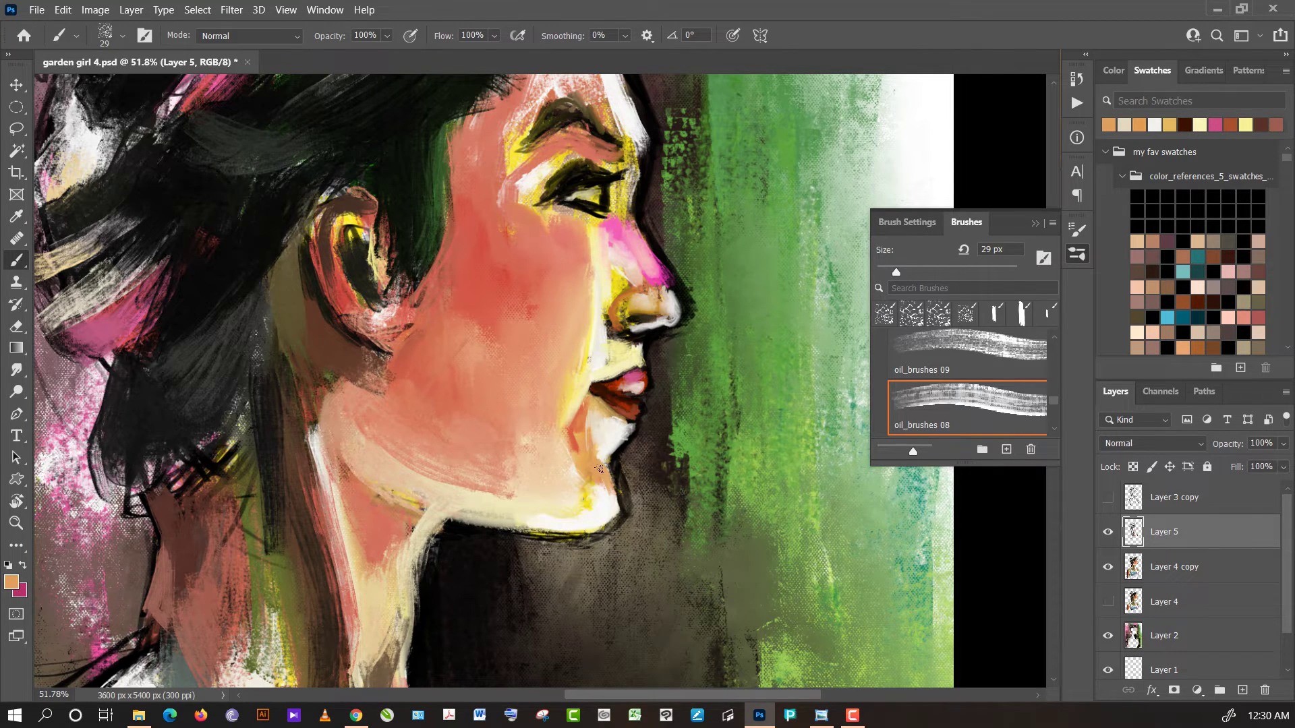
{"action": "left_click", "coordinate": [606, 479], "text": "alt"}
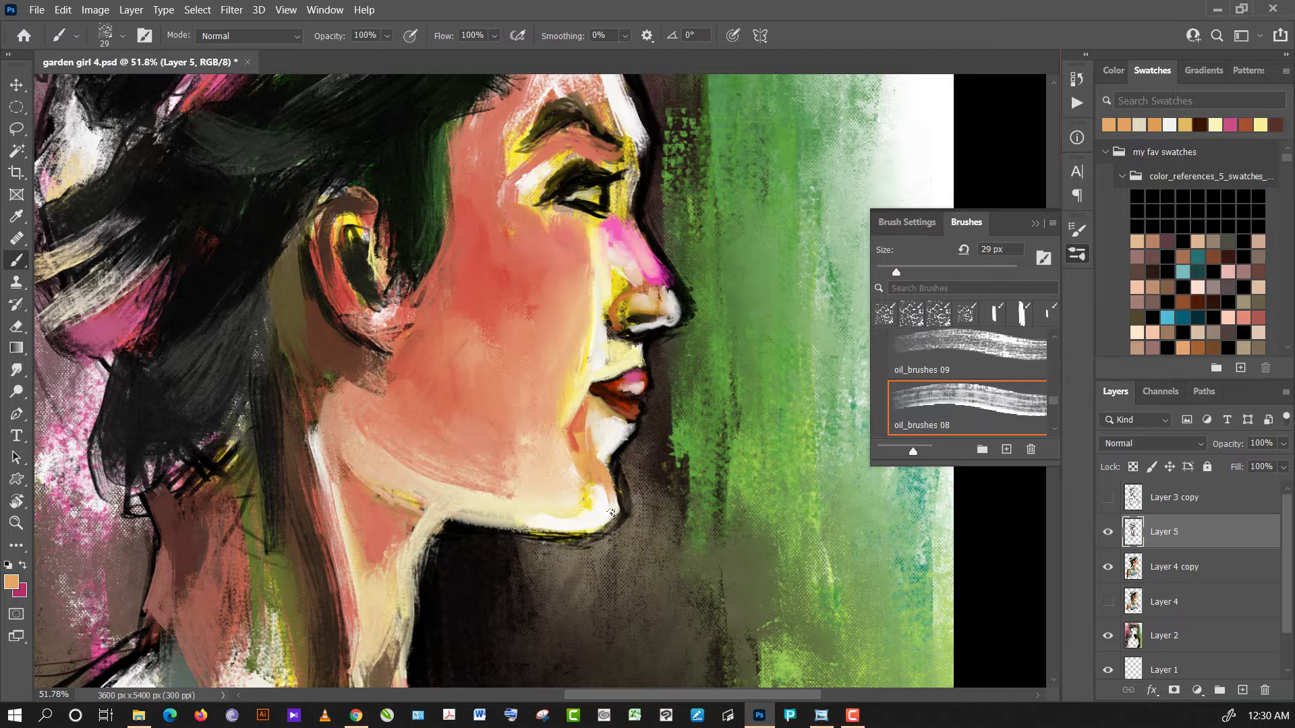
{"action": "left_click_drag", "start_coordinate": [611, 512], "coordinate": [615, 490]}
- Lighten the nose ridge with grey-white and dab coral red onto the nose tip
{"action": "left_click", "coordinate": [657, 277], "text": "alt"}
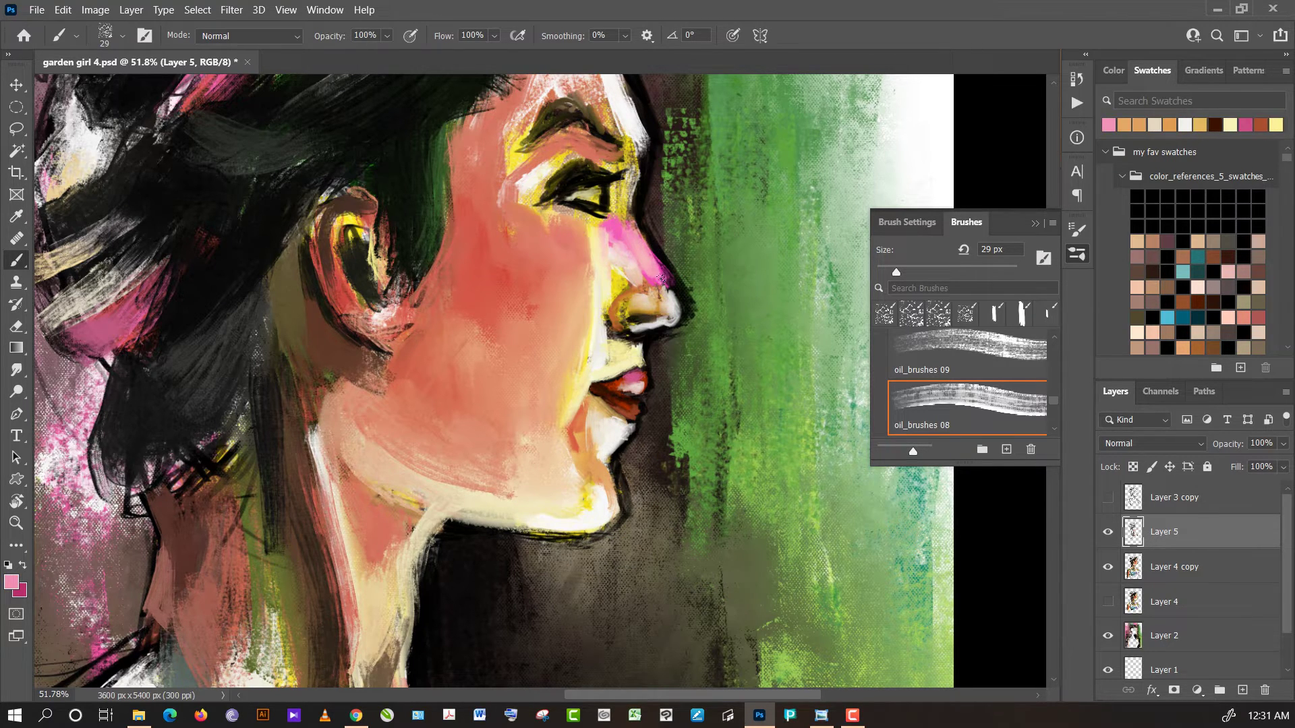
{"action": "left_click", "coordinate": [675, 299], "text": "alt"}
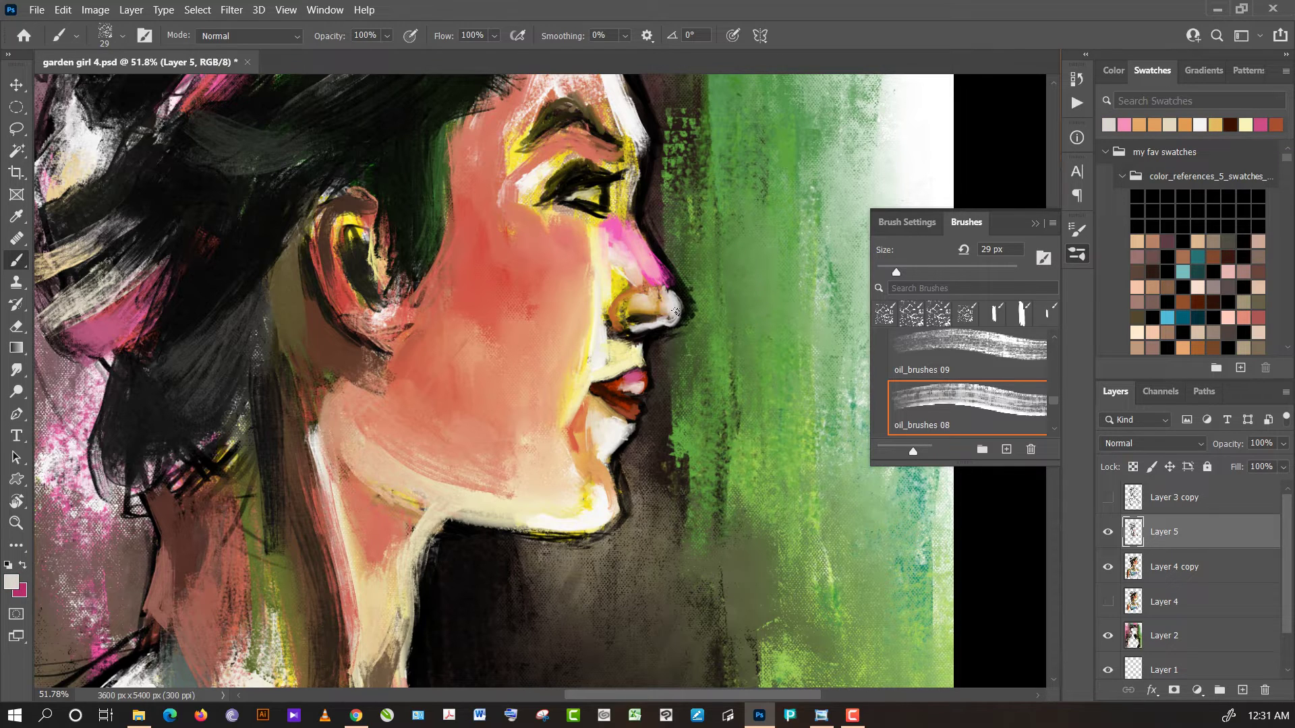
{"action": "left_click_drag", "start_coordinate": [675, 300], "coordinate": [654, 269]}
{"action": "left_click", "coordinate": [649, 286], "text": "alt"}
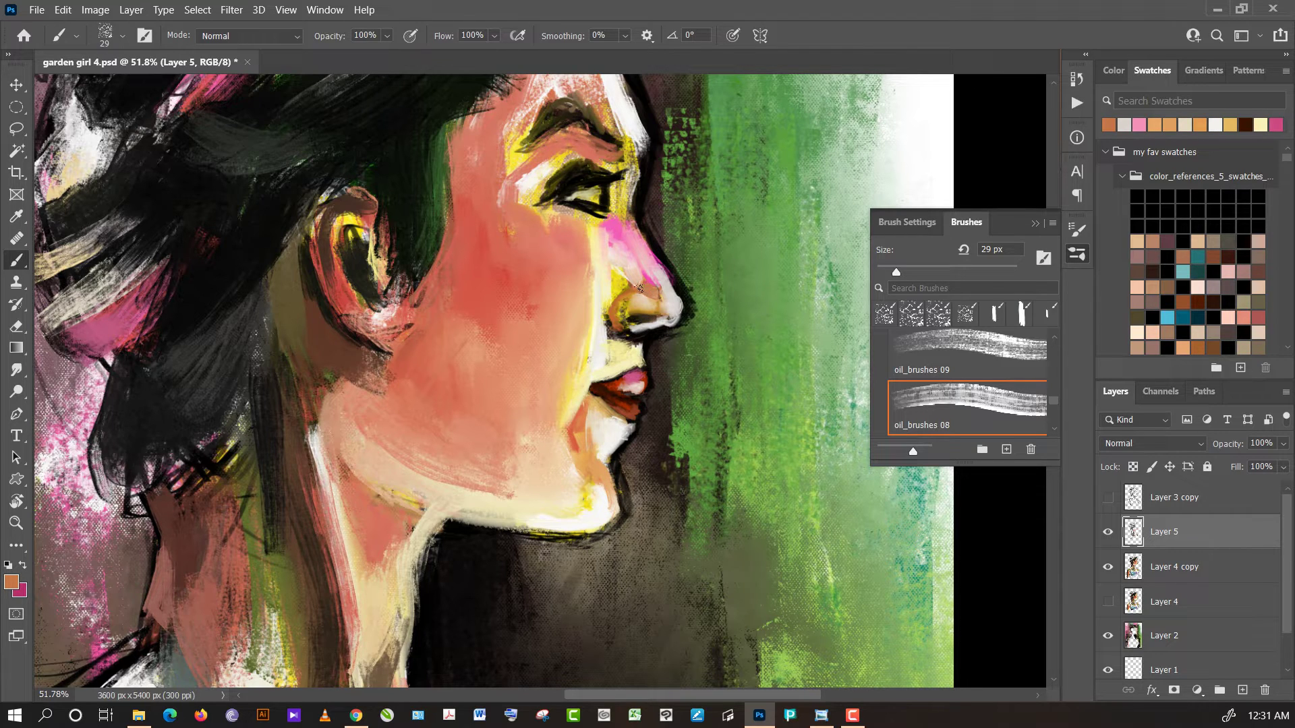
{"action": "left_click", "coordinate": [470, 270], "text": "alt"}
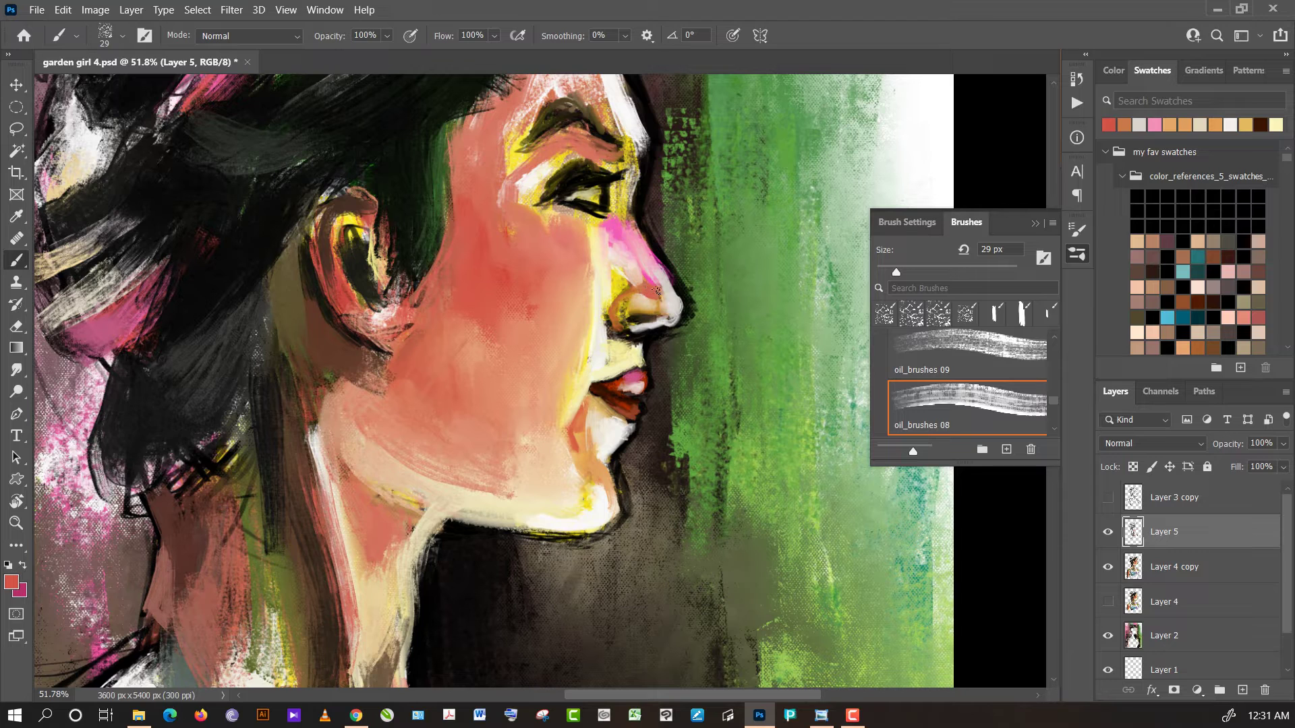
{"action": "left_click_drag", "start_coordinate": [656, 291], "coordinate": [640, 261]}
- Try several paint colours, then lighten a small patch under the eye with light orange
{"action": "left_click", "coordinate": [573, 219], "text": "alt"}
{"action": "left_click", "coordinate": [591, 210], "text": "alt"}
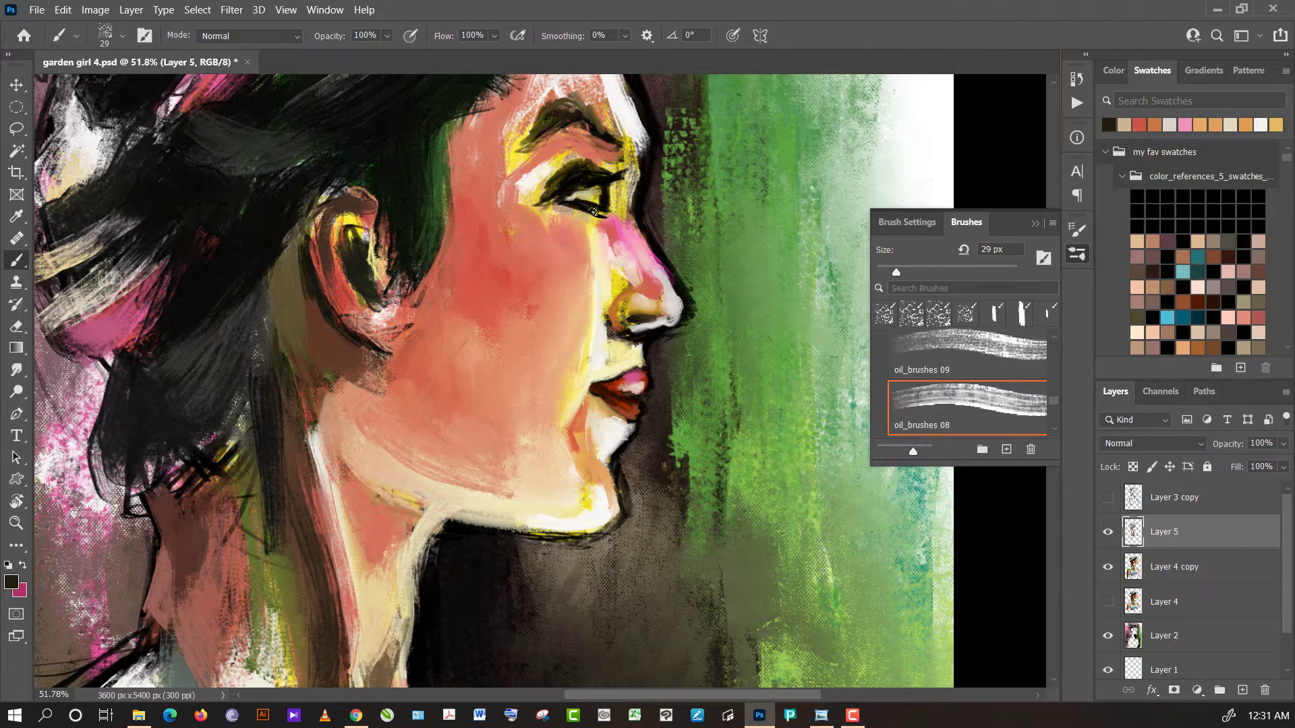
{"action": "left_click", "coordinate": [632, 121], "text": "alt"}
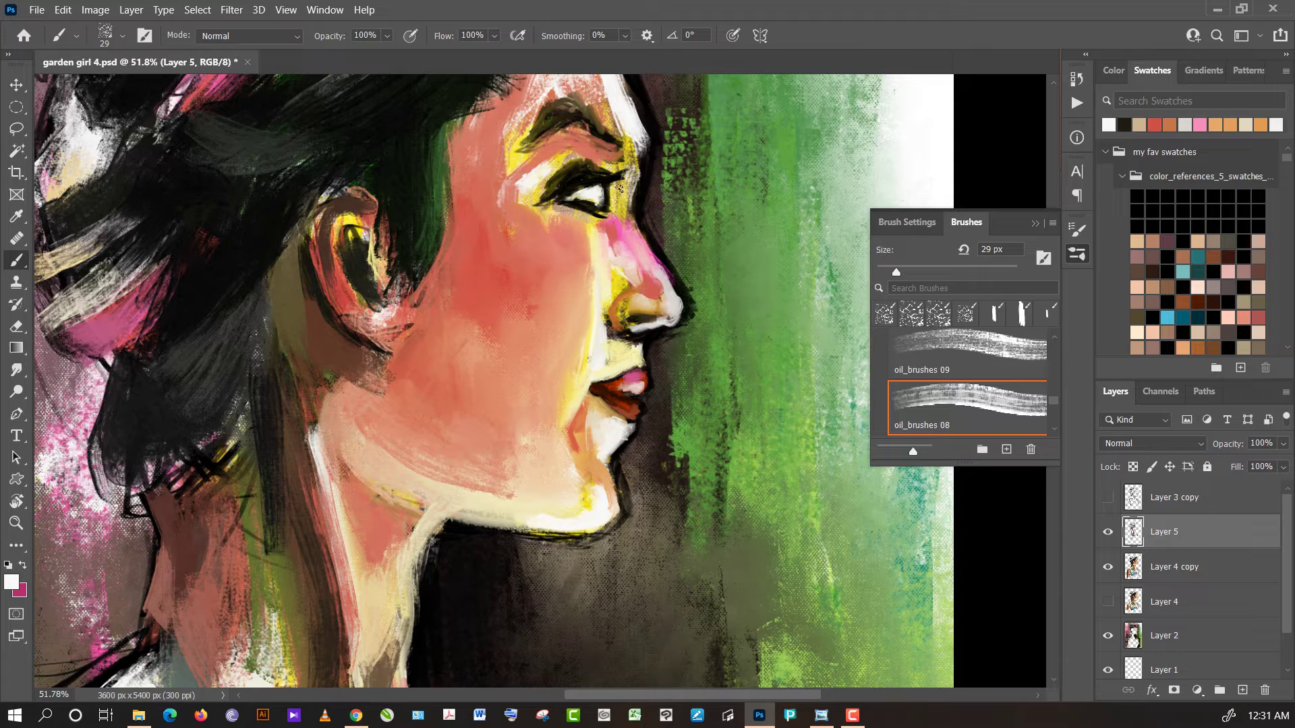
{"action": "left_click", "coordinate": [617, 191], "text": "alt"}
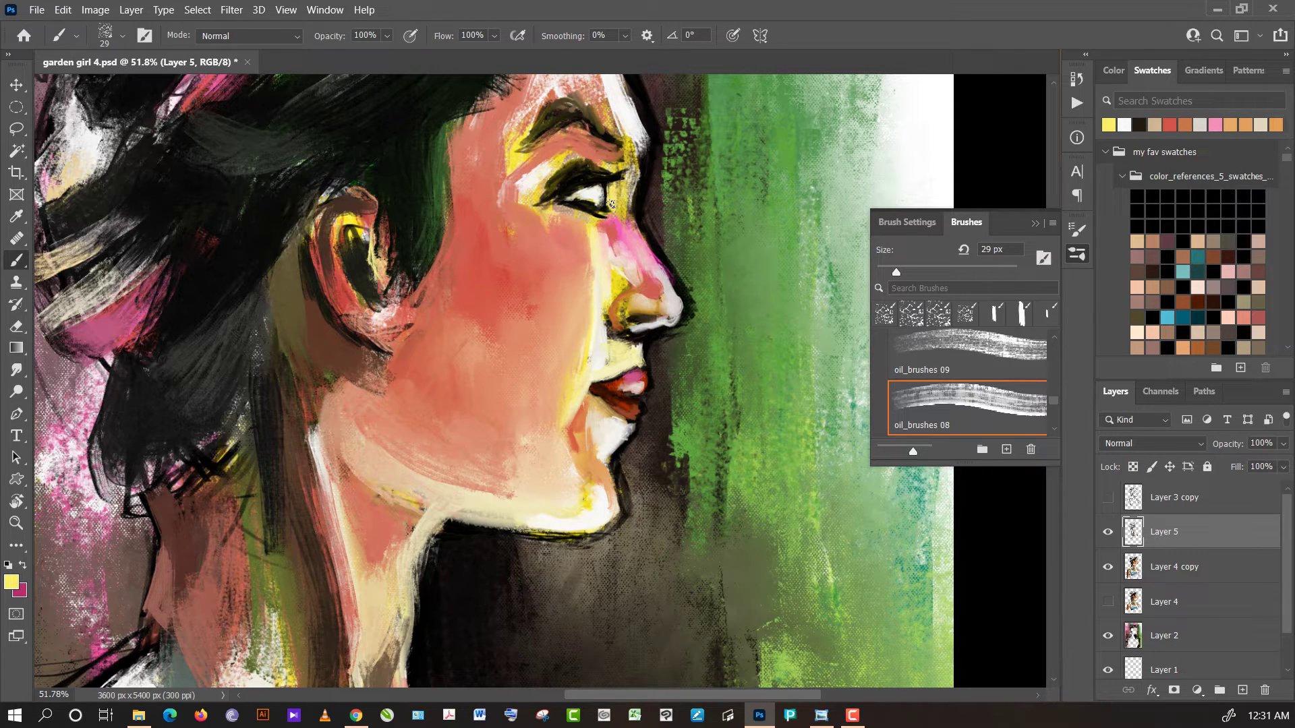
{"action": "left_click", "coordinate": [599, 209], "text": "alt"}
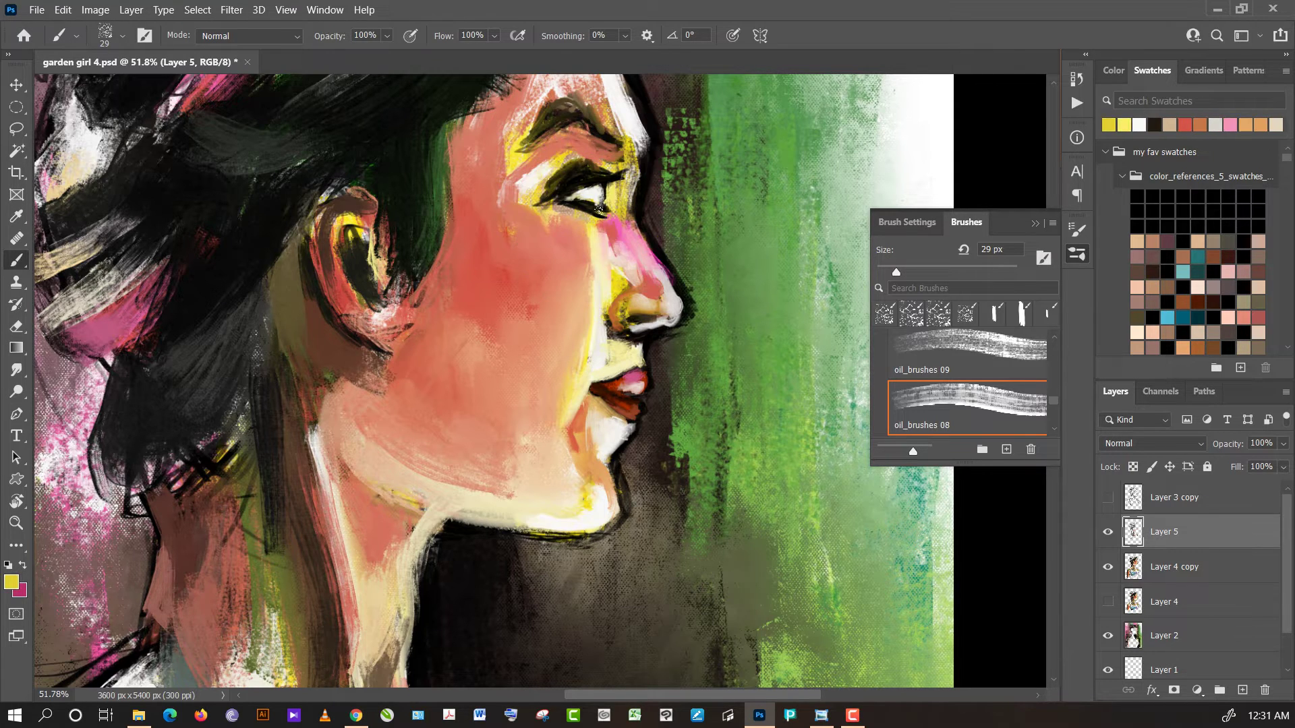
{"action": "left_click", "coordinate": [609, 172], "text": "alt"}
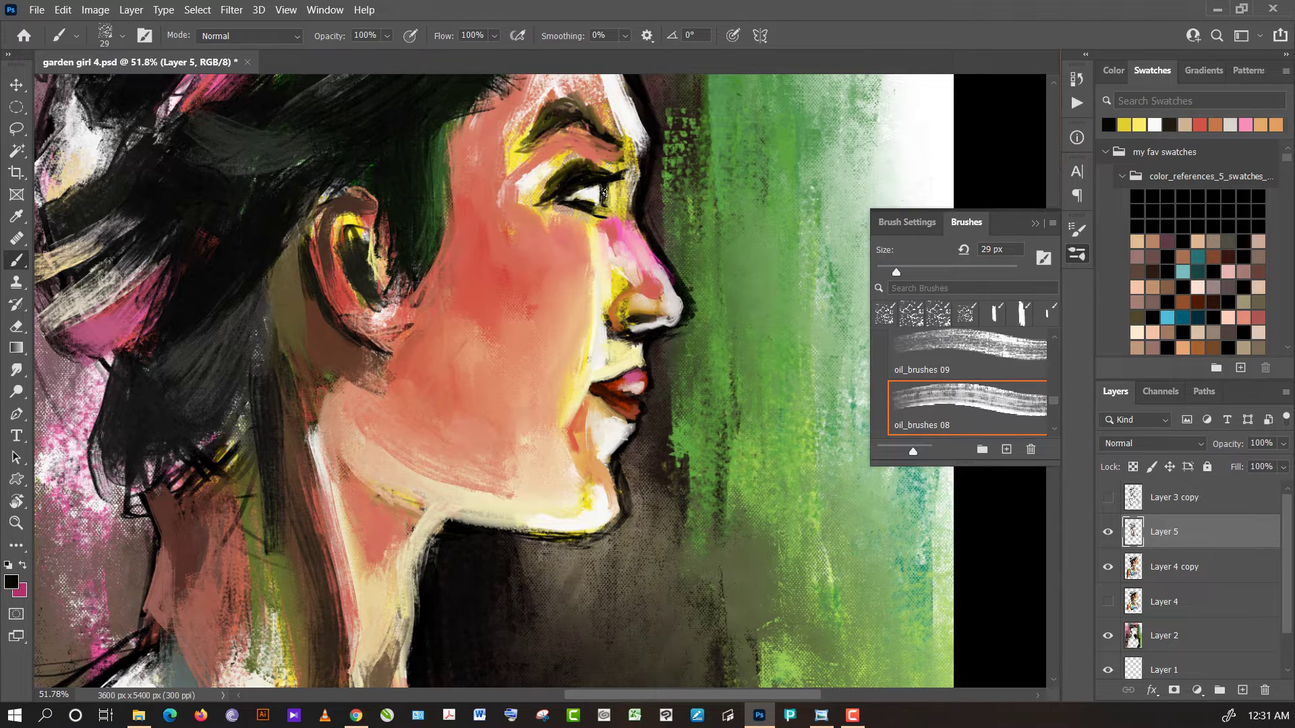
{"action": "left_click", "coordinate": [611, 204], "text": "alt"}
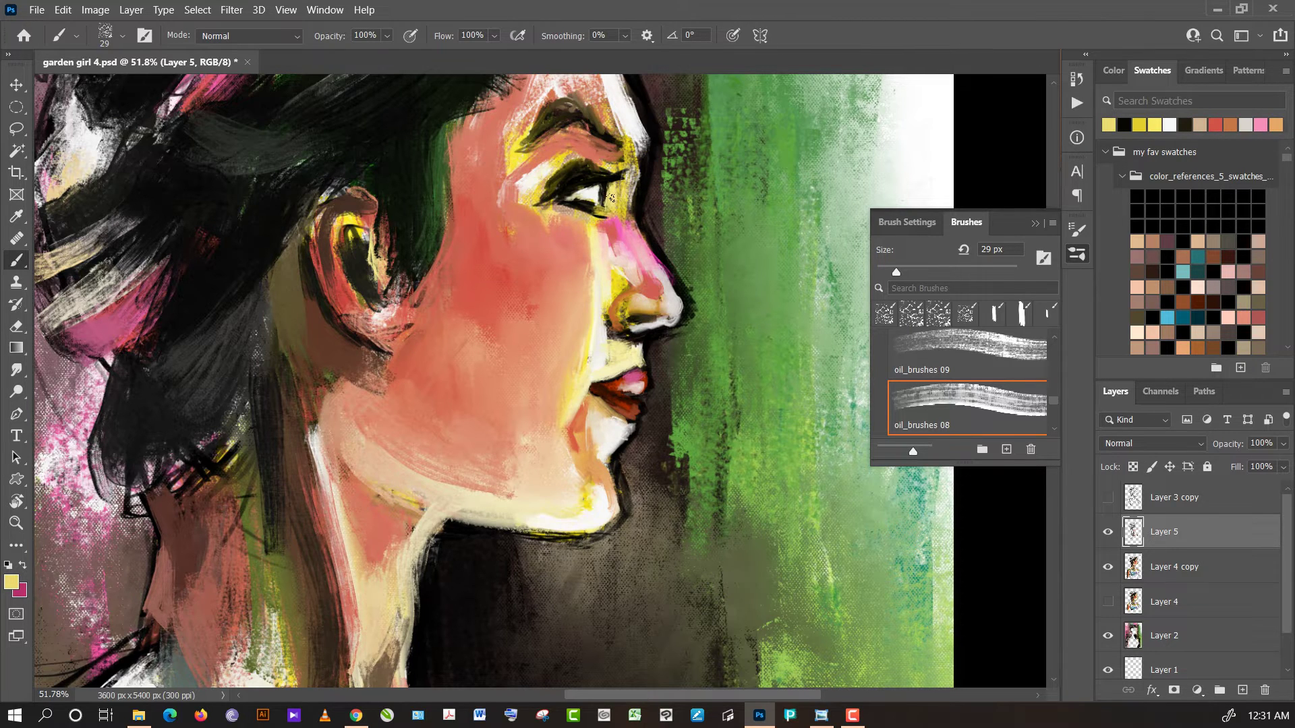
{"action": "left_click", "coordinate": [586, 176], "text": "alt"}
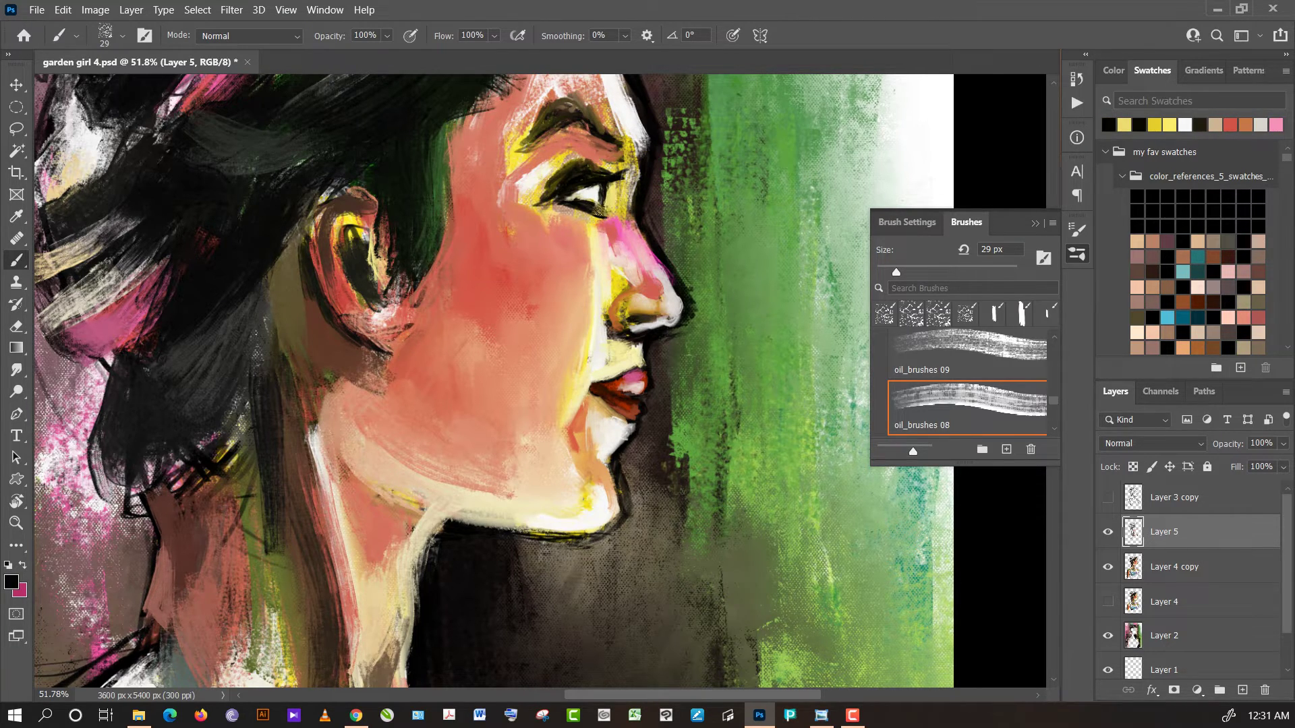
{"action": "left_click", "coordinate": [568, 228], "text": "alt"}
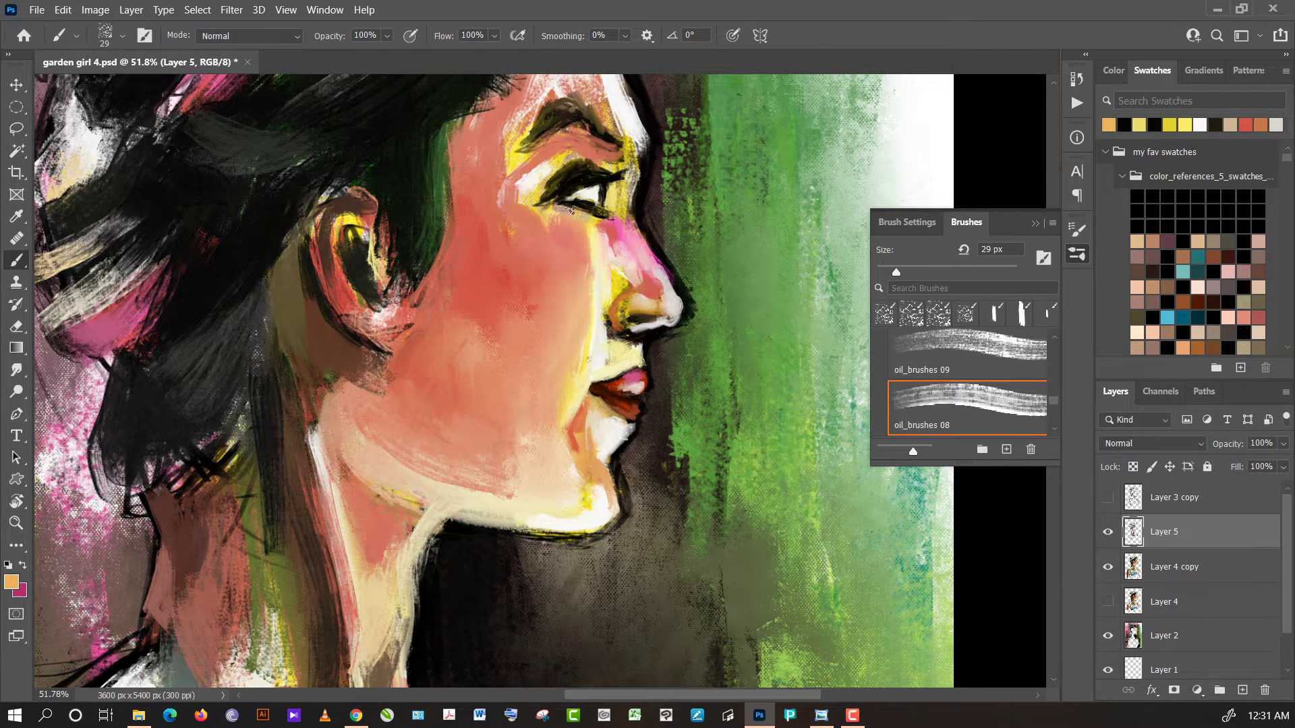
{"action": "left_click_drag", "start_coordinate": [587, 214], "coordinate": [585, 213]}
- Paint pink and white highlights along the brow, eye corner and nose bridge
{"action": "left_click", "coordinate": [590, 177], "text": "alt"}
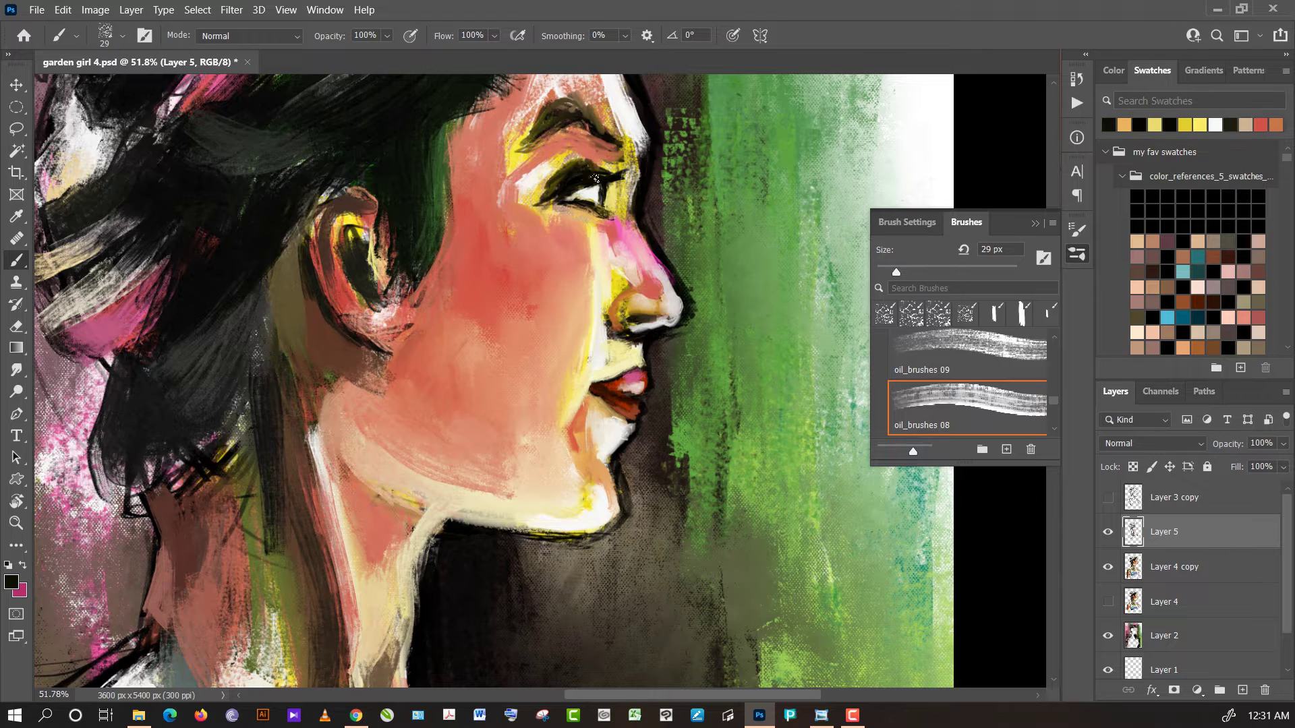
{"action": "left_click", "coordinate": [637, 189], "text": "alt"}
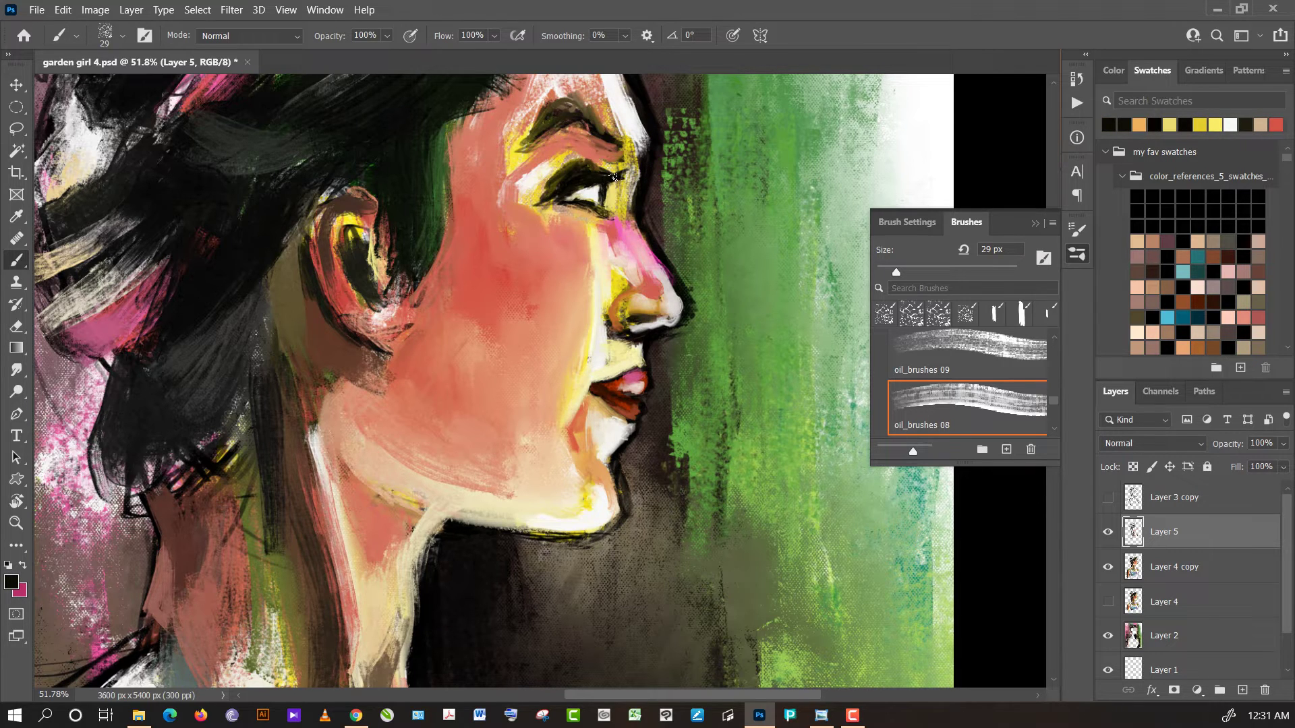
{"action": "left_click", "coordinate": [617, 163], "text": "alt"}
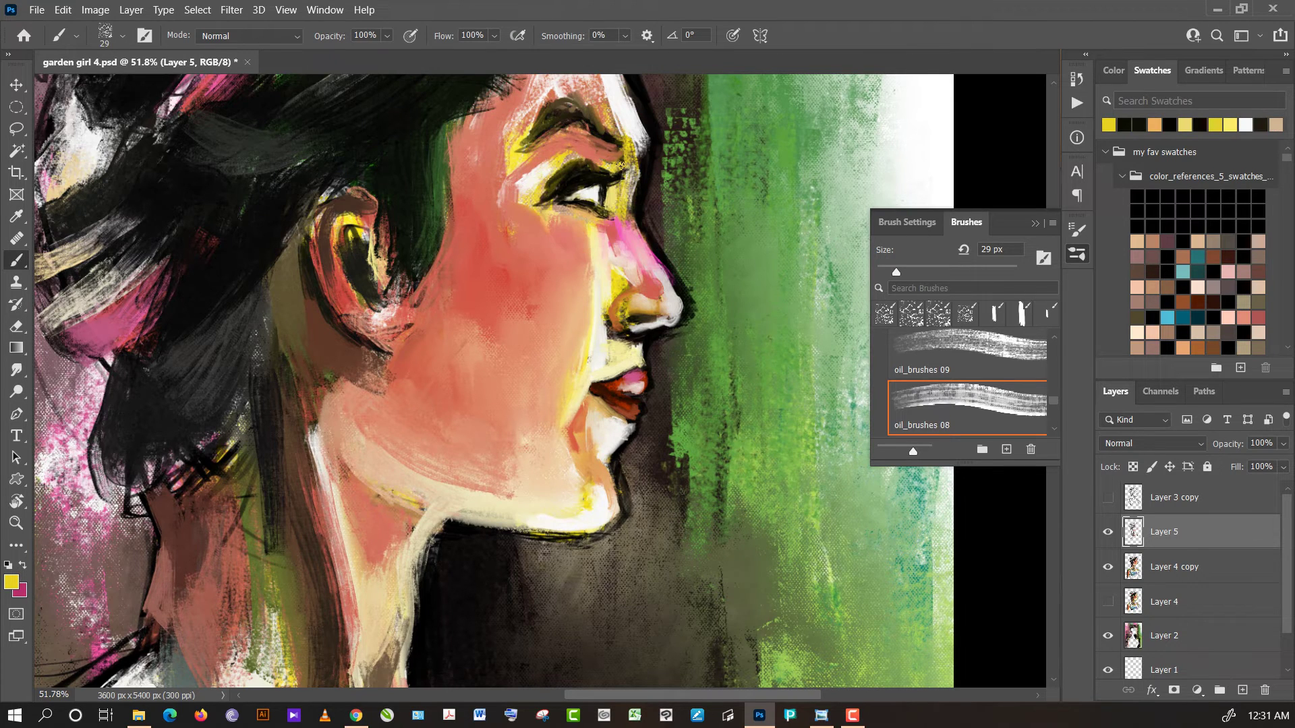
{"action": "left_click", "coordinate": [622, 180], "text": "alt"}
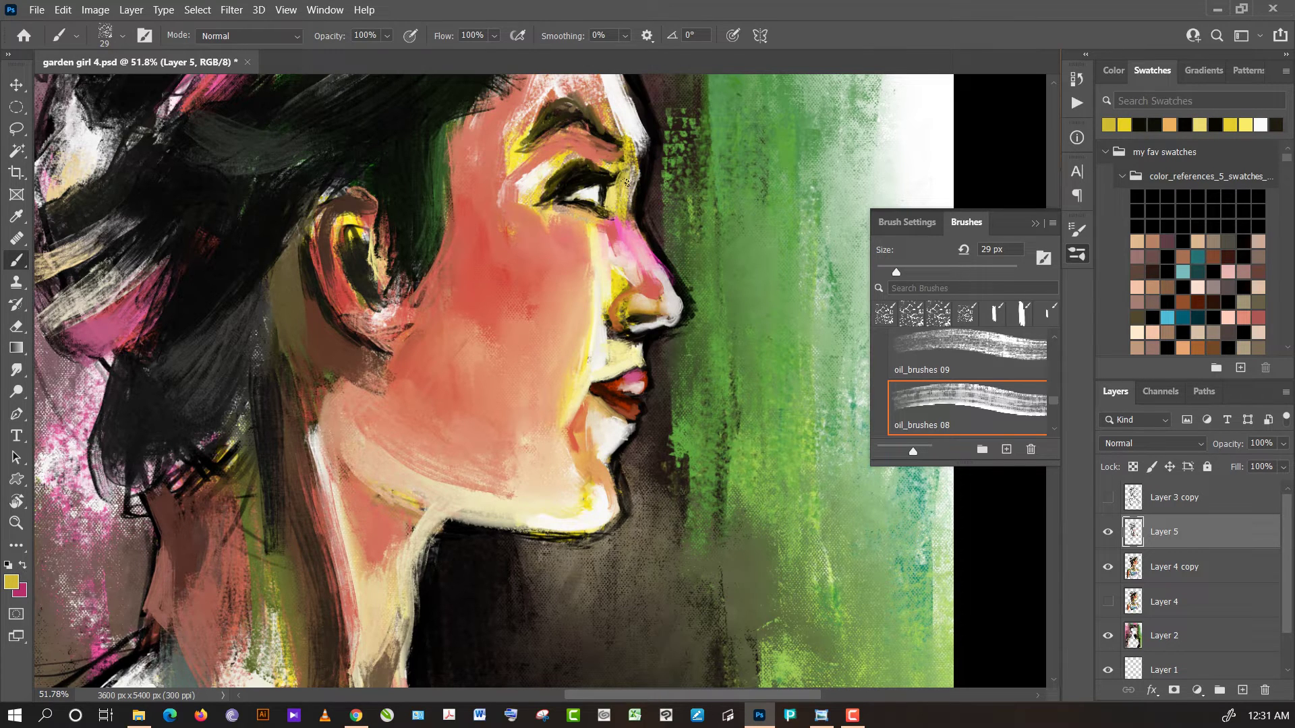
{"action": "left_click", "coordinate": [621, 246], "text": "alt"}
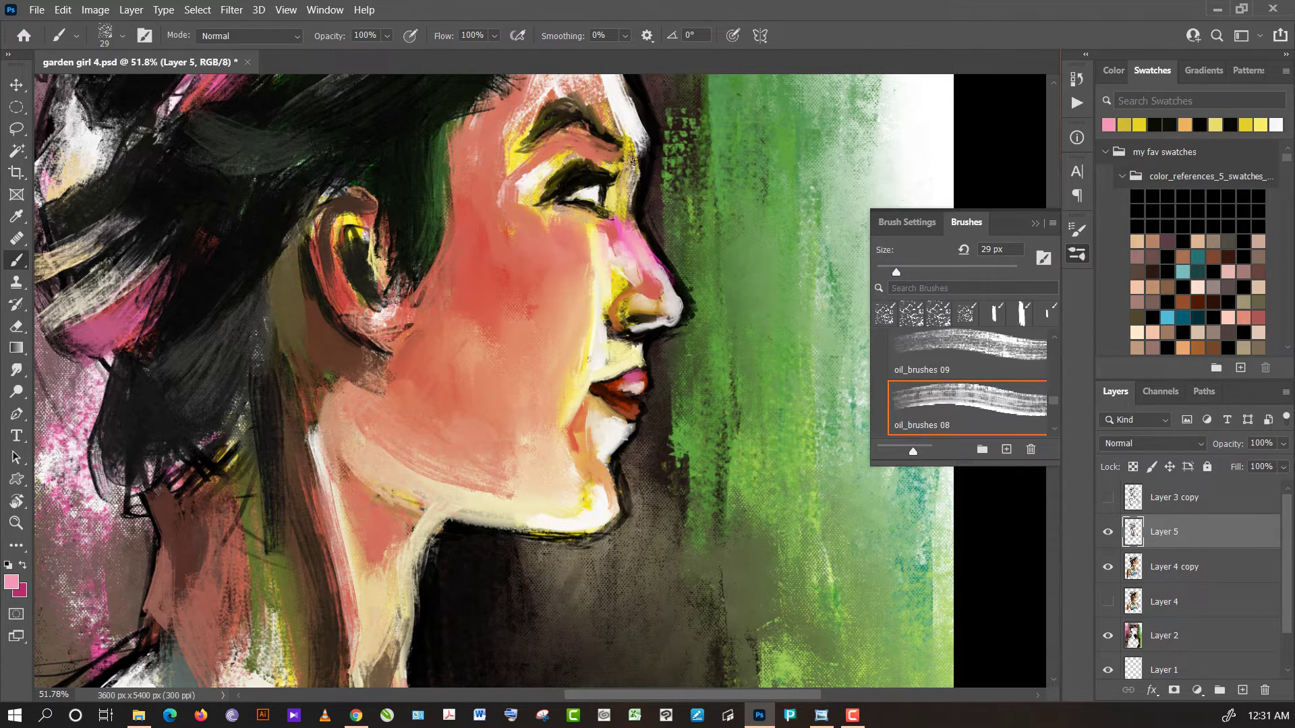
{"action": "left_click_drag", "start_coordinate": [639, 145], "coordinate": [636, 176]}
{"action": "left_click", "coordinate": [636, 125], "text": "alt"}
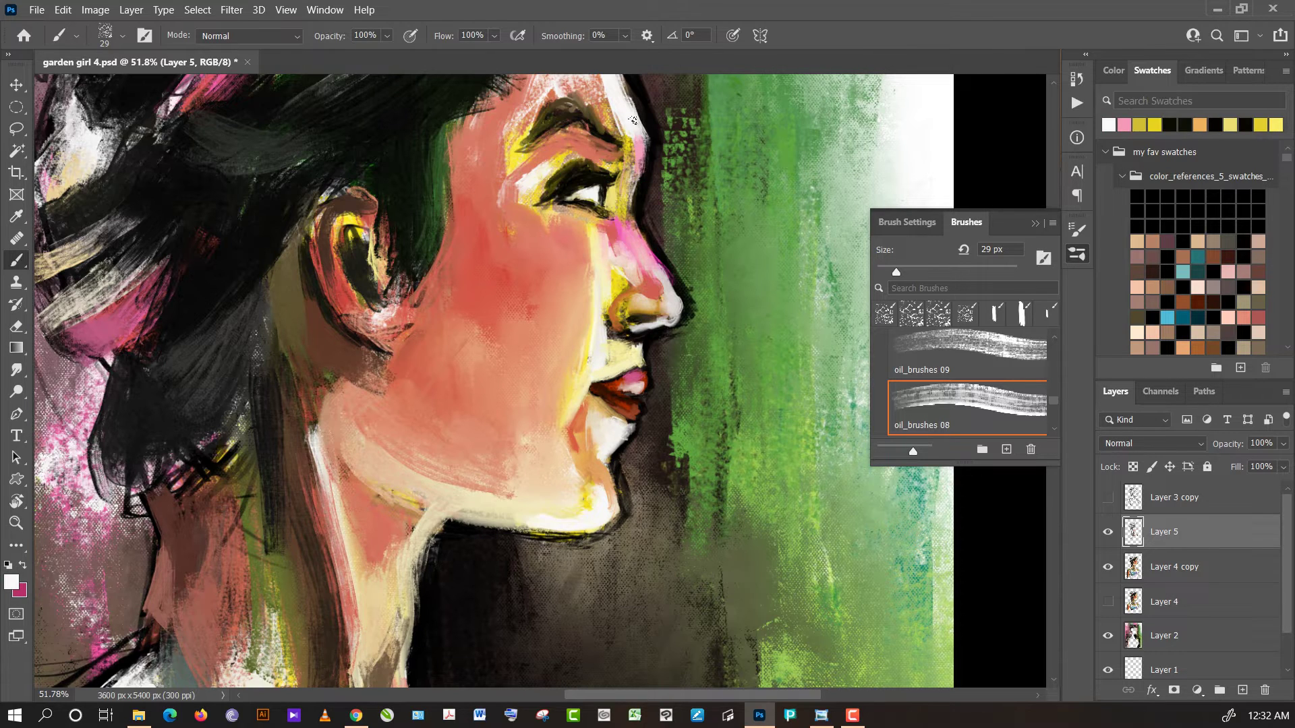
{"action": "left_click_drag", "start_coordinate": [638, 134], "coordinate": [627, 241]}
{"action": "mouse_move", "coordinate": [627, 187]}
{"action": "left_mouse_down"}
{"action": "mouse_move", "coordinate": [640, 249]}
{"action": "mouse_move", "coordinate": [627, 249]}
{"action": "mouse_move", "coordinate": [635, 259]}
{"action": "mouse_move", "coordinate": [644, 245]}
{"action": "mouse_move", "coordinate": [663, 279]}
{"action": "left_mouse_up"}
- Sample lip and nose colours and darken a small patch of lip and chin
{"action": "left_click", "coordinate": [622, 228], "text": "alt"}
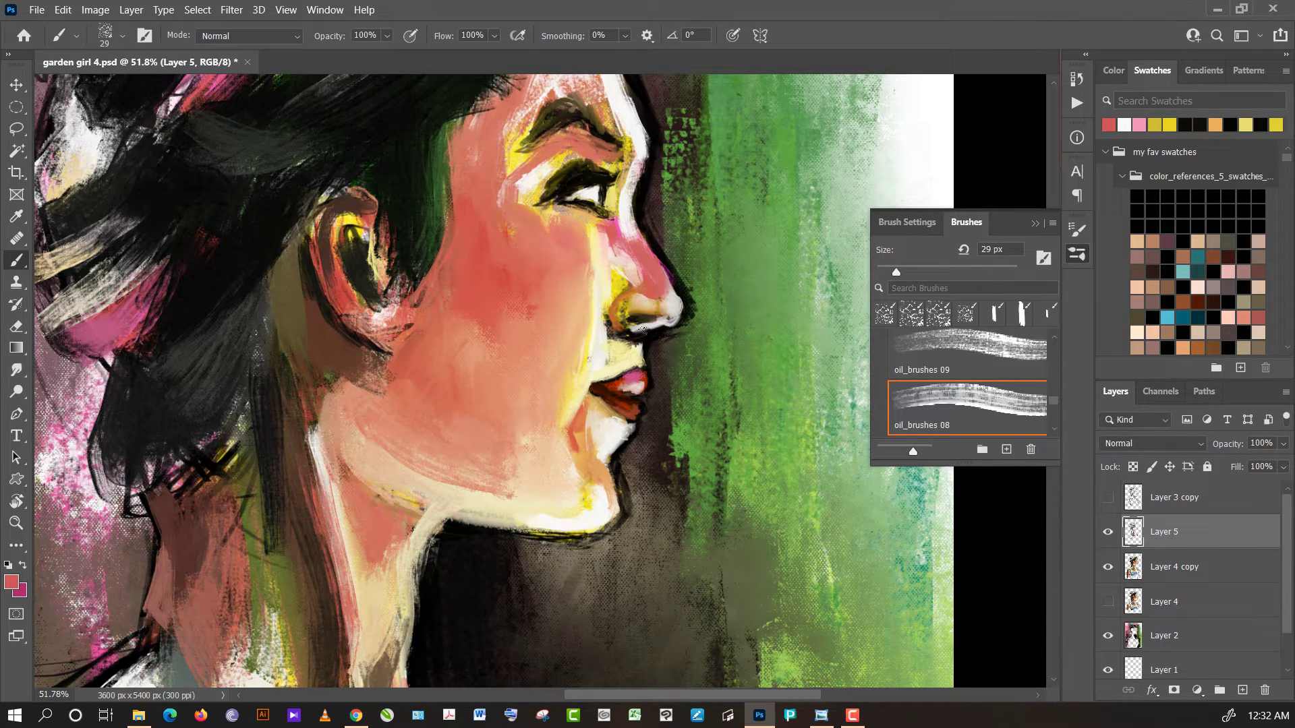
{"action": "left_click", "coordinate": [624, 386], "text": "alt"}
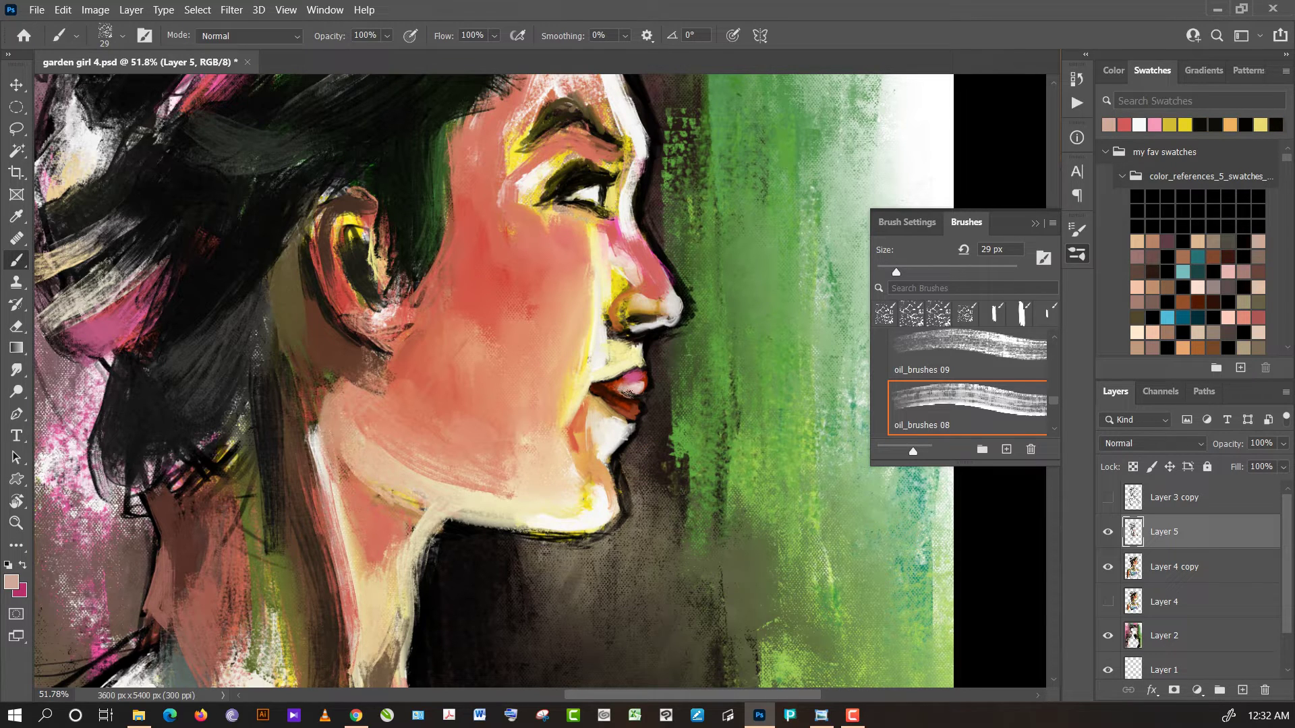
{"action": "left_click", "coordinate": [601, 392], "text": "alt"}
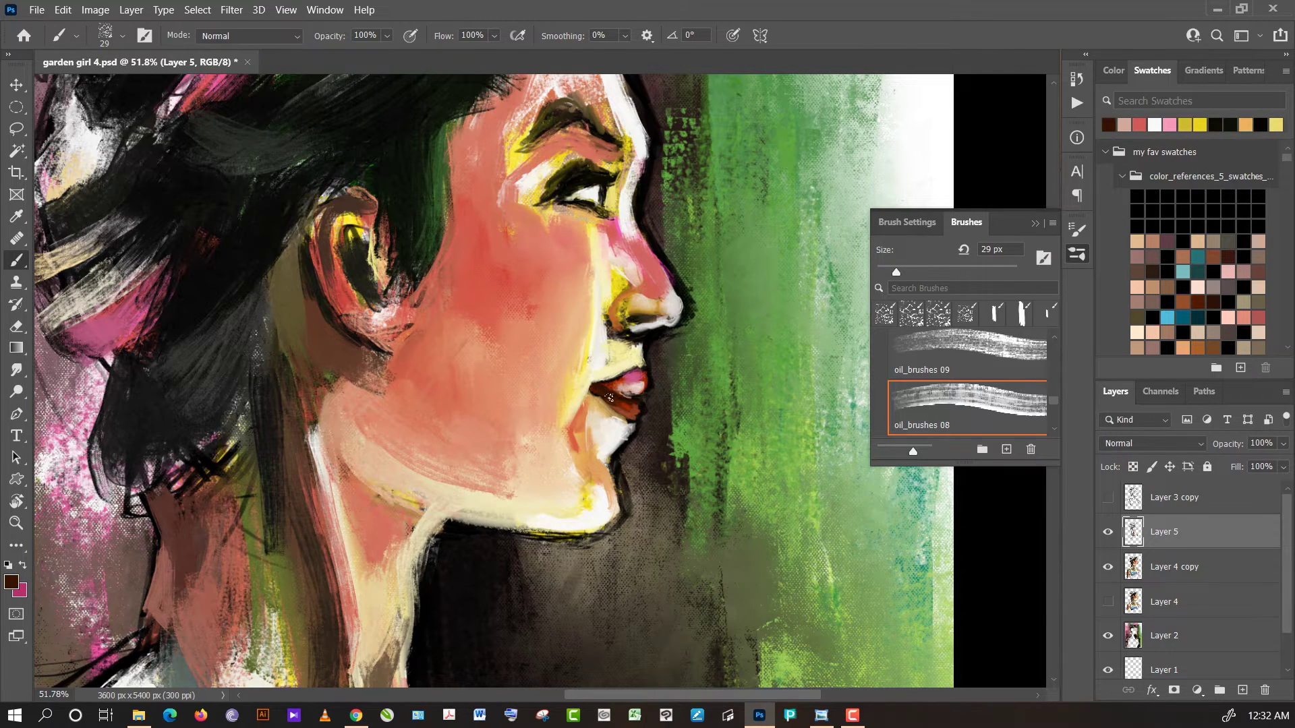
{"action": "left_click", "coordinate": [632, 408], "text": "alt"}
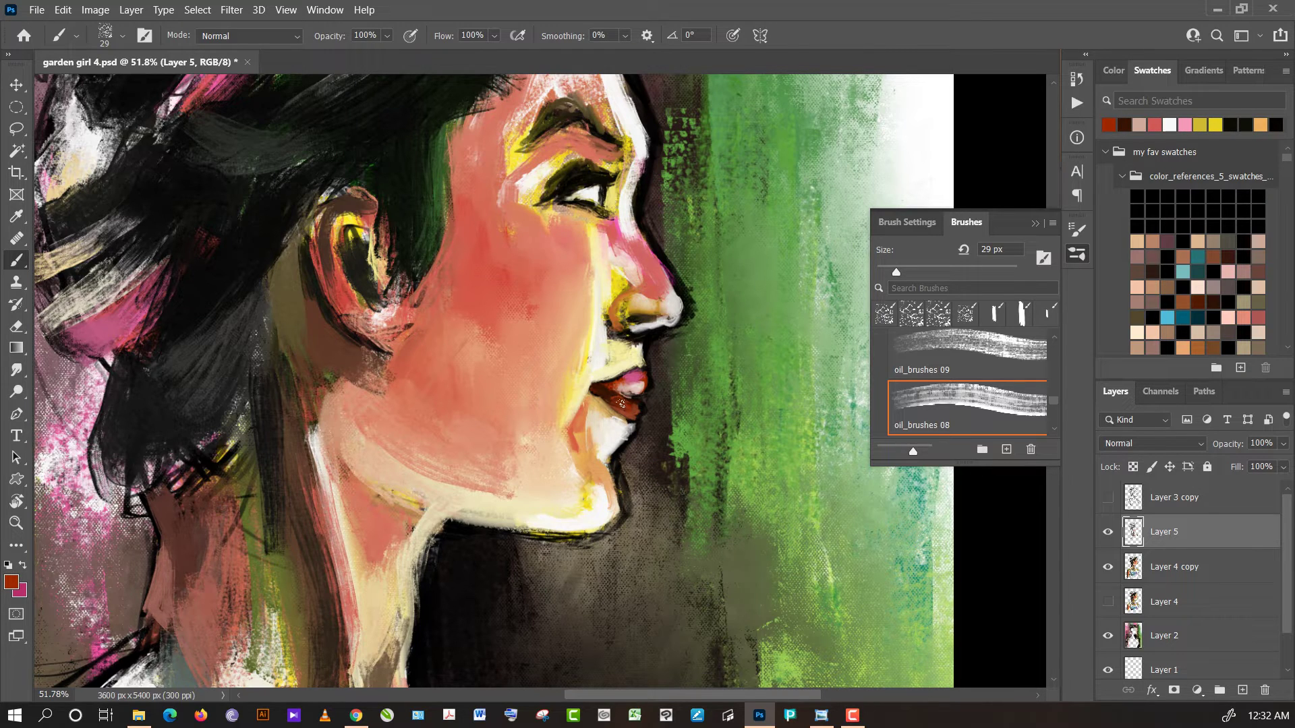
{"action": "left_click", "coordinate": [605, 388], "text": "alt"}
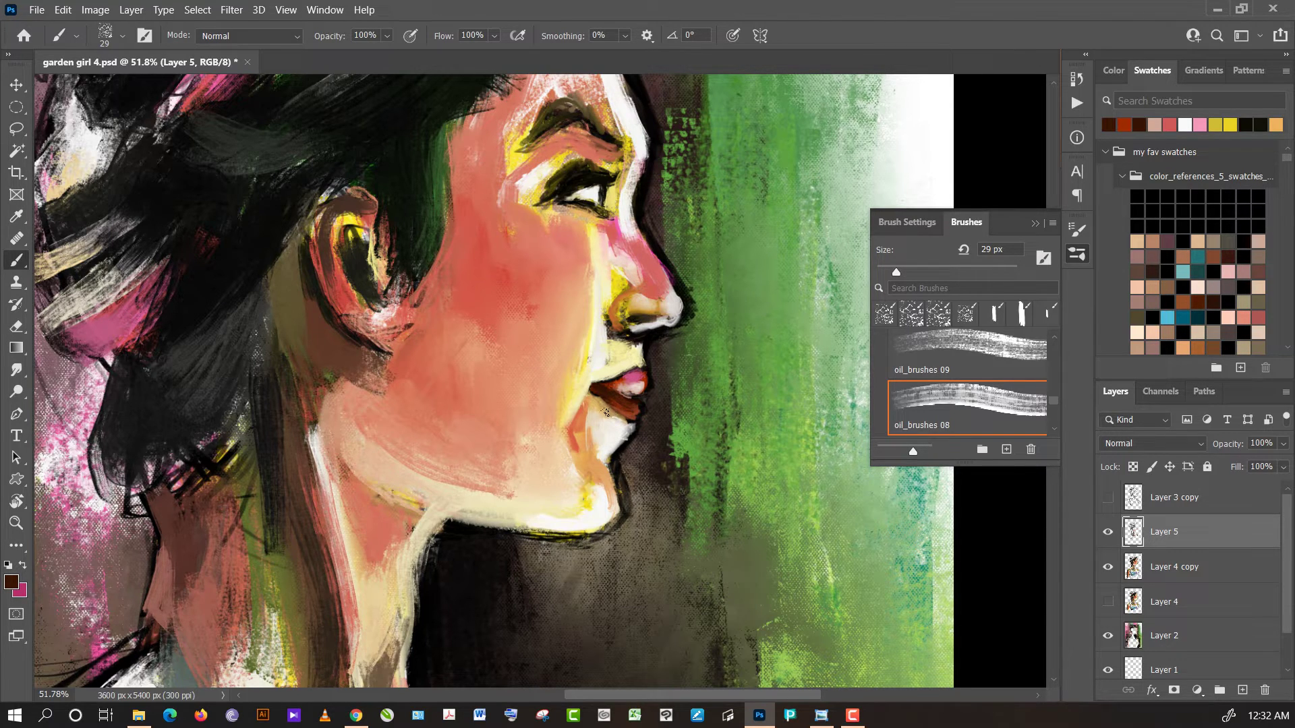
{"action": "left_click", "coordinate": [652, 276], "text": "alt"}
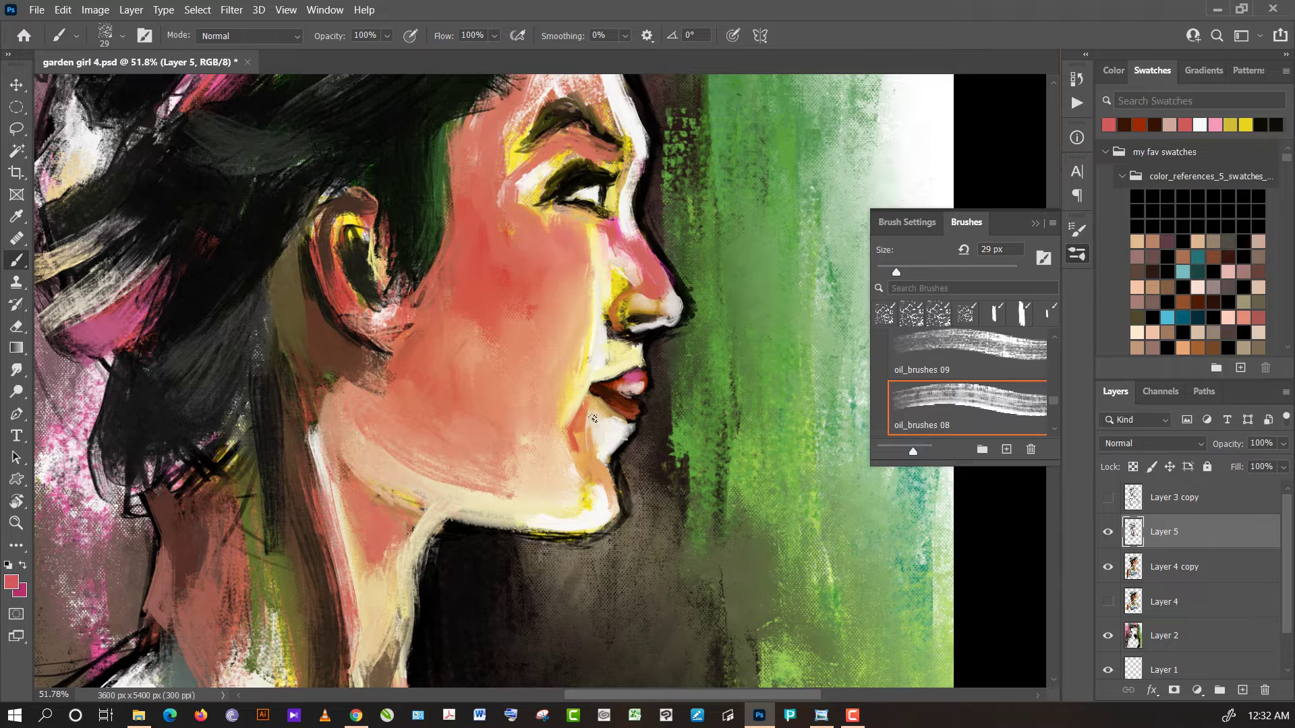
{"action": "mouse_move", "coordinate": [593, 408]}
{"action": "left_mouse_down"}
{"action": "mouse_move", "coordinate": [589, 431]}
{"action": "mouse_move", "coordinate": [595, 405]}
{"action": "mouse_move", "coordinate": [605, 413]}
{"action": "left_mouse_up"}
- Merge Layer 5 down, switch the oil brush preset, and dab a stroke below the lips
{"action": "key", "text": "ctrl+e"}
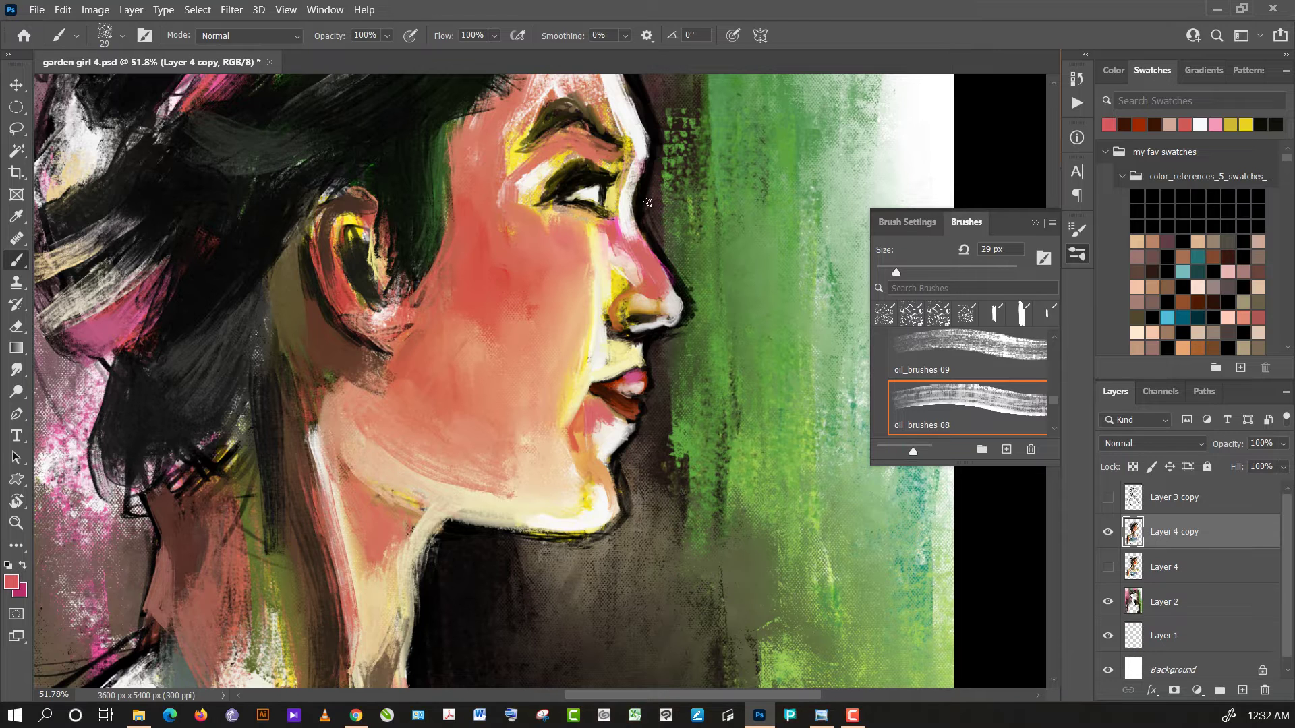
{"action": "left_click", "coordinate": [249, 40]}
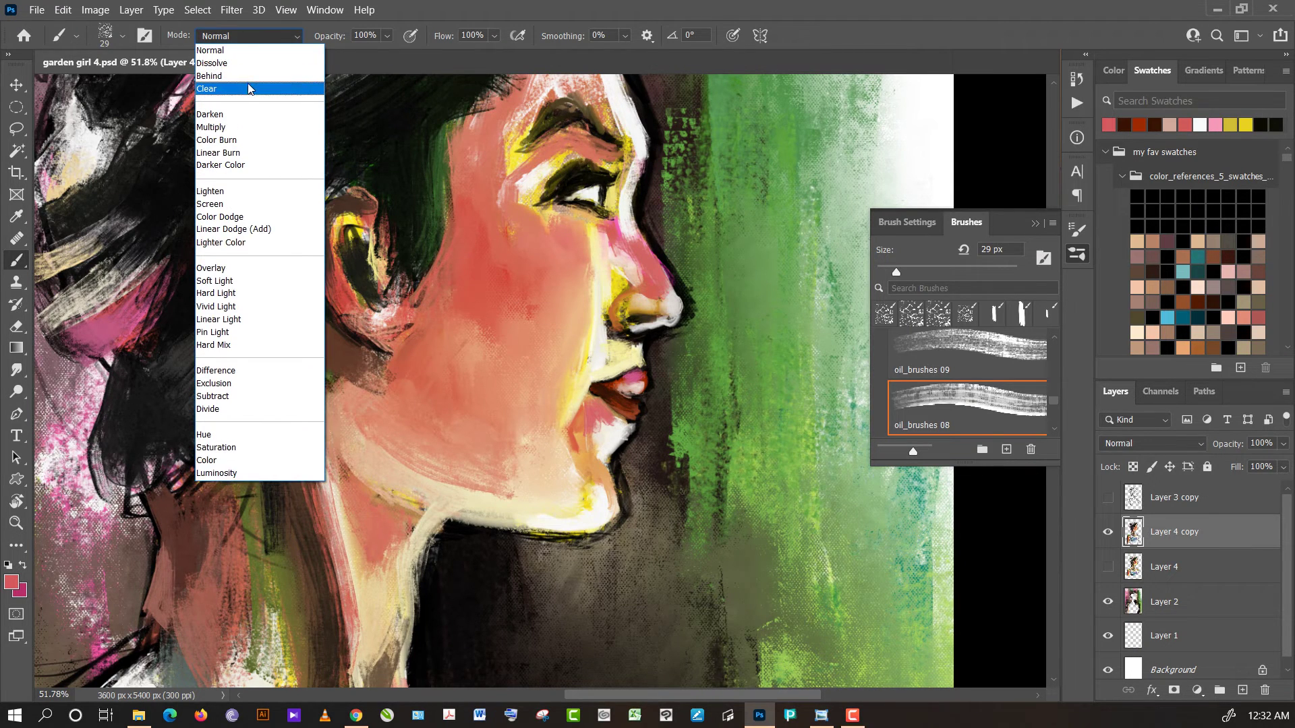
{"action": "left_click", "coordinate": [247, 90]}
{"action": "left_click", "coordinate": [1021, 315]}
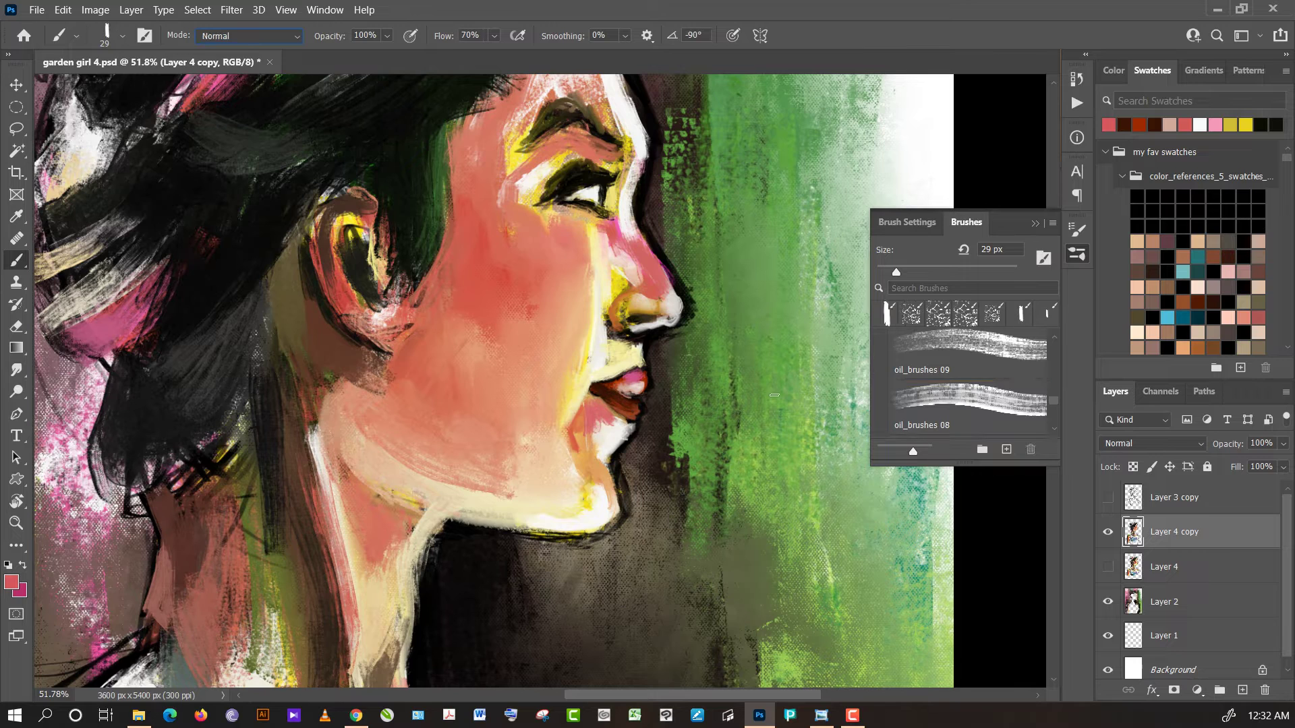
{"action": "left_click_drag", "start_coordinate": [639, 444], "coordinate": [644, 434]}
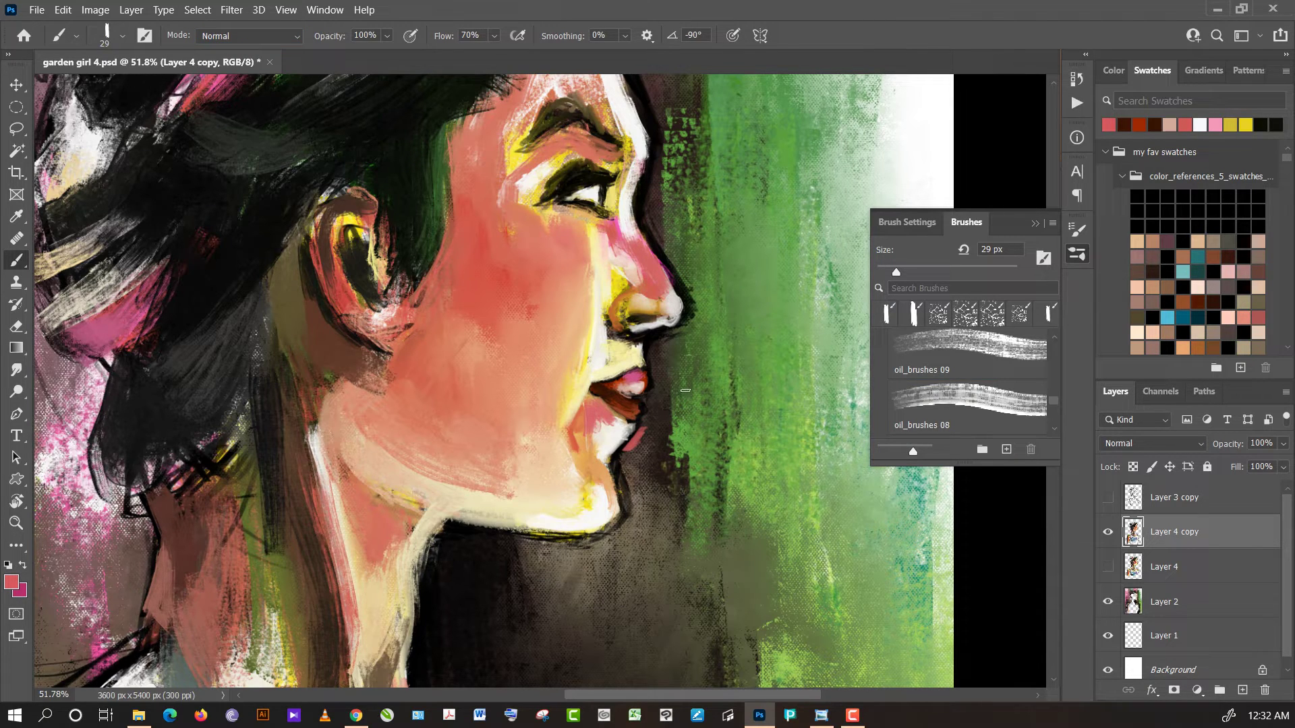
- In Clear mode, erase the pink mark under the lips and the dark outlines under the chin and beside the nose
{"action": "left_click", "coordinate": [291, 39]}
{"action": "left_click", "coordinate": [277, 90]}
{"action": "left_click_drag", "start_coordinate": [638, 438], "coordinate": [646, 427]}
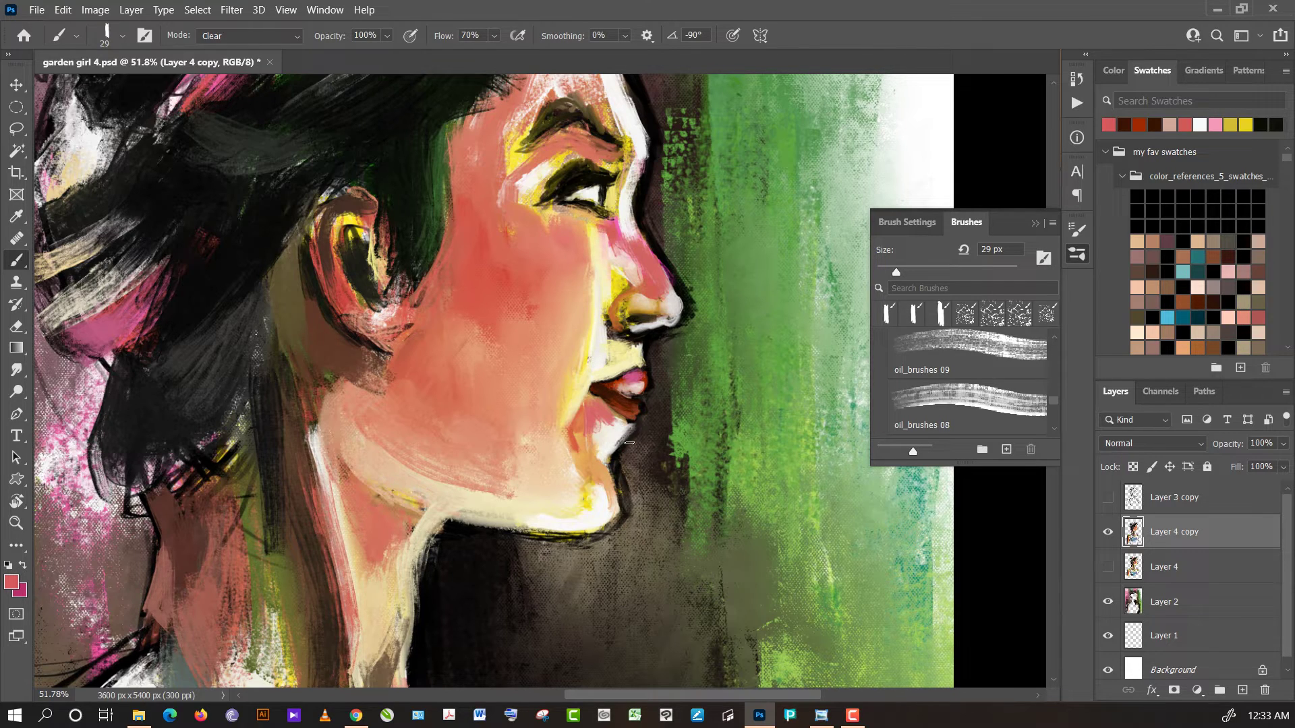
{"action": "left_click_drag", "start_coordinate": [630, 477], "coordinate": [631, 520]}
{"action": "left_click_drag", "start_coordinate": [663, 243], "coordinate": [708, 328]}
{"action": "key", "text": "alt+bracketleft"}
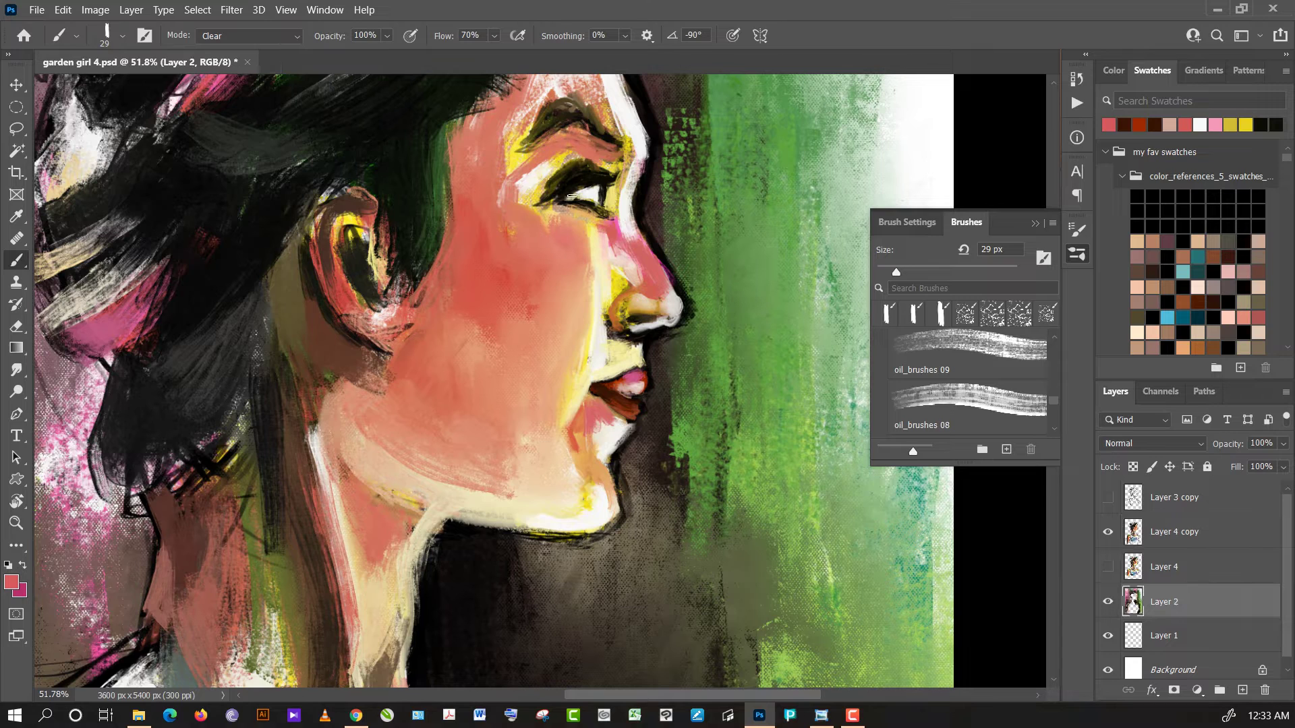
- In Normal mode, paint near-black strokes below the chin and beside the nose and lips
{"action": "left_click", "coordinate": [255, 38]}
{"action": "left_click", "coordinate": [648, 452], "text": "alt"}
{"action": "left_click_drag", "start_coordinate": [640, 472], "coordinate": [617, 441]}
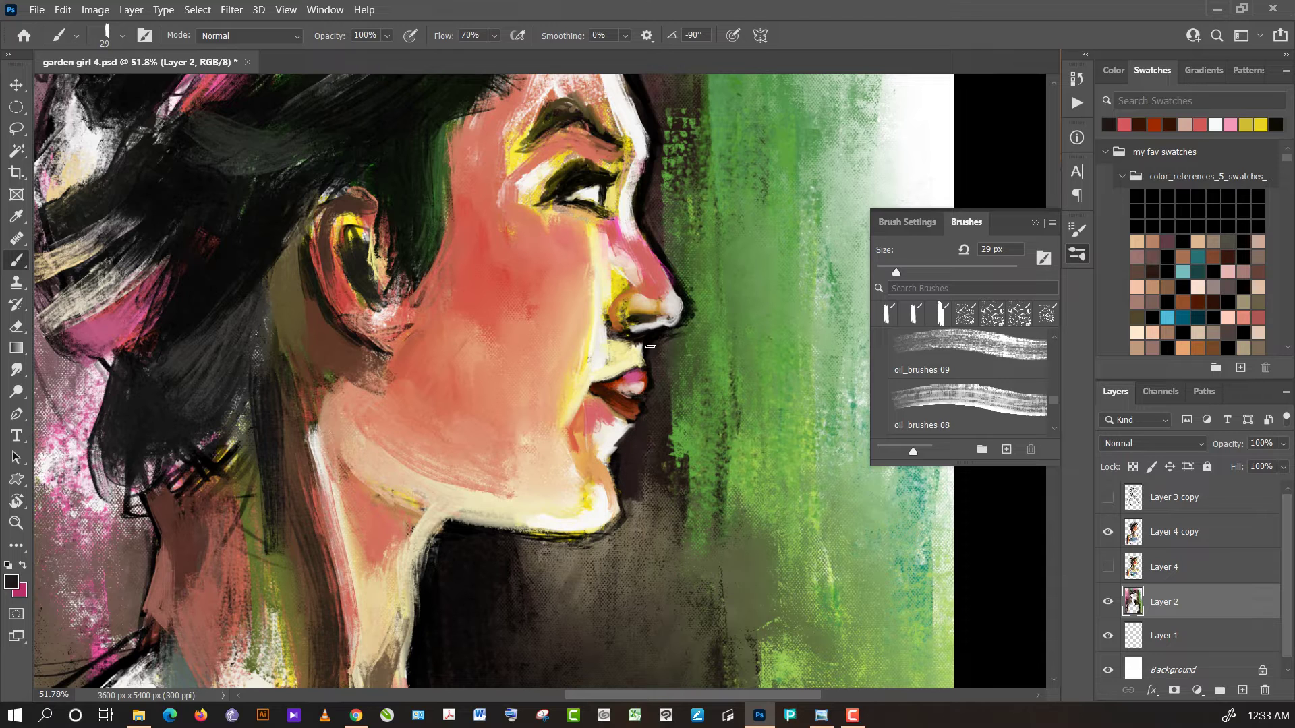
{"action": "left_click_drag", "start_coordinate": [667, 330], "coordinate": [671, 381]}
{"action": "left_click_drag", "start_coordinate": [689, 252], "coordinate": [685, 384]}
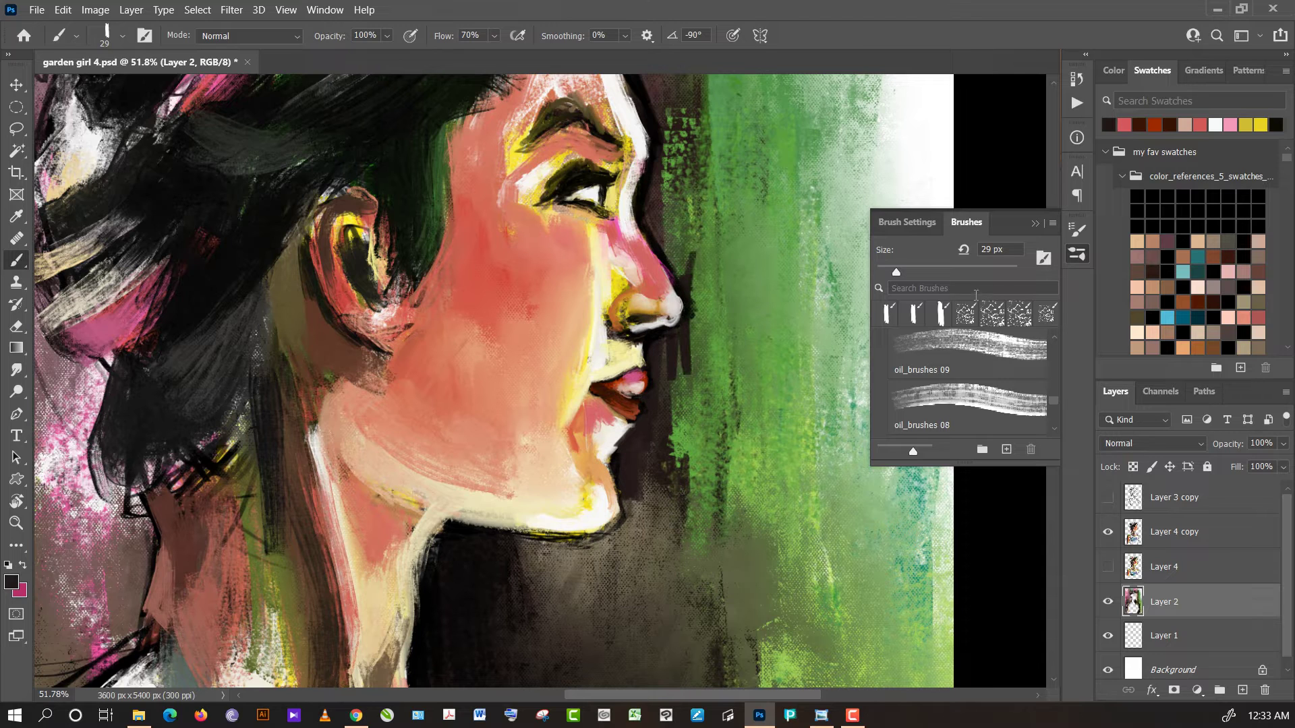
- With a 269 px brush, darken right of the forehead, then paint green beside the nose, lips and jaw
{"action": "left_click", "coordinate": [1009, 270]}
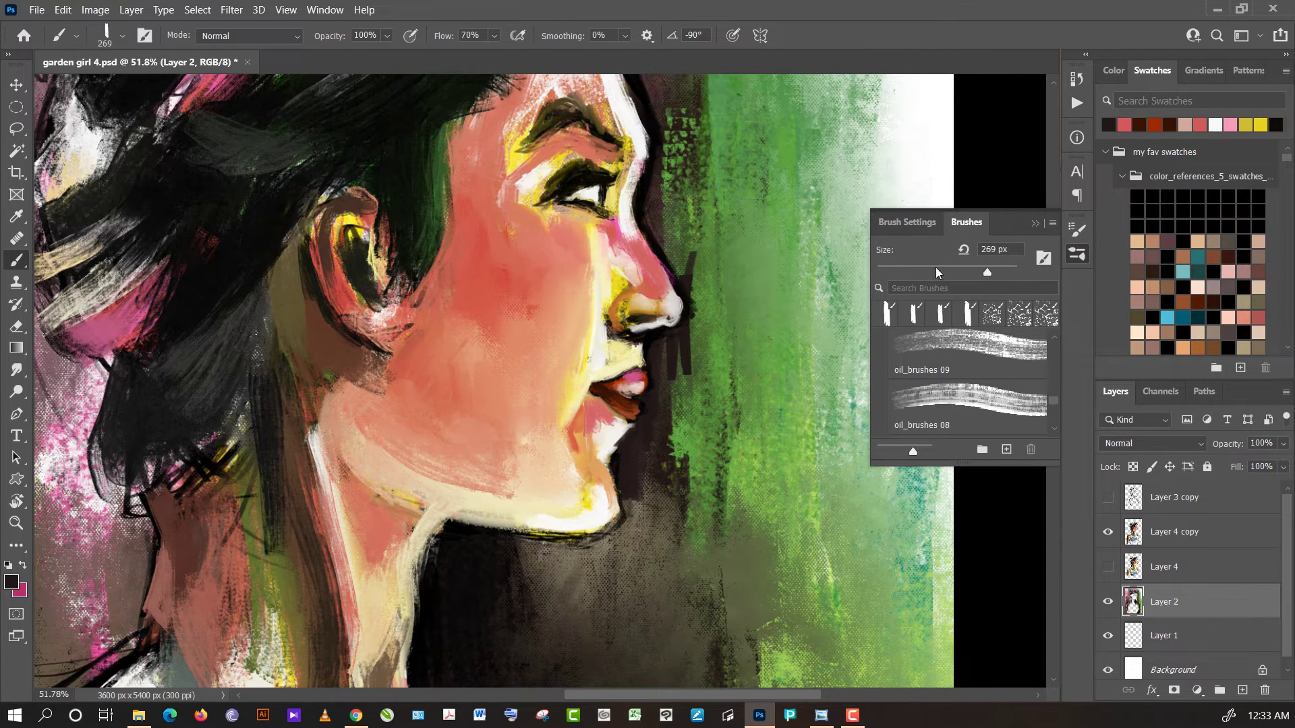
{"action": "left_click_drag", "start_coordinate": [654, 278], "coordinate": [632, 123]}
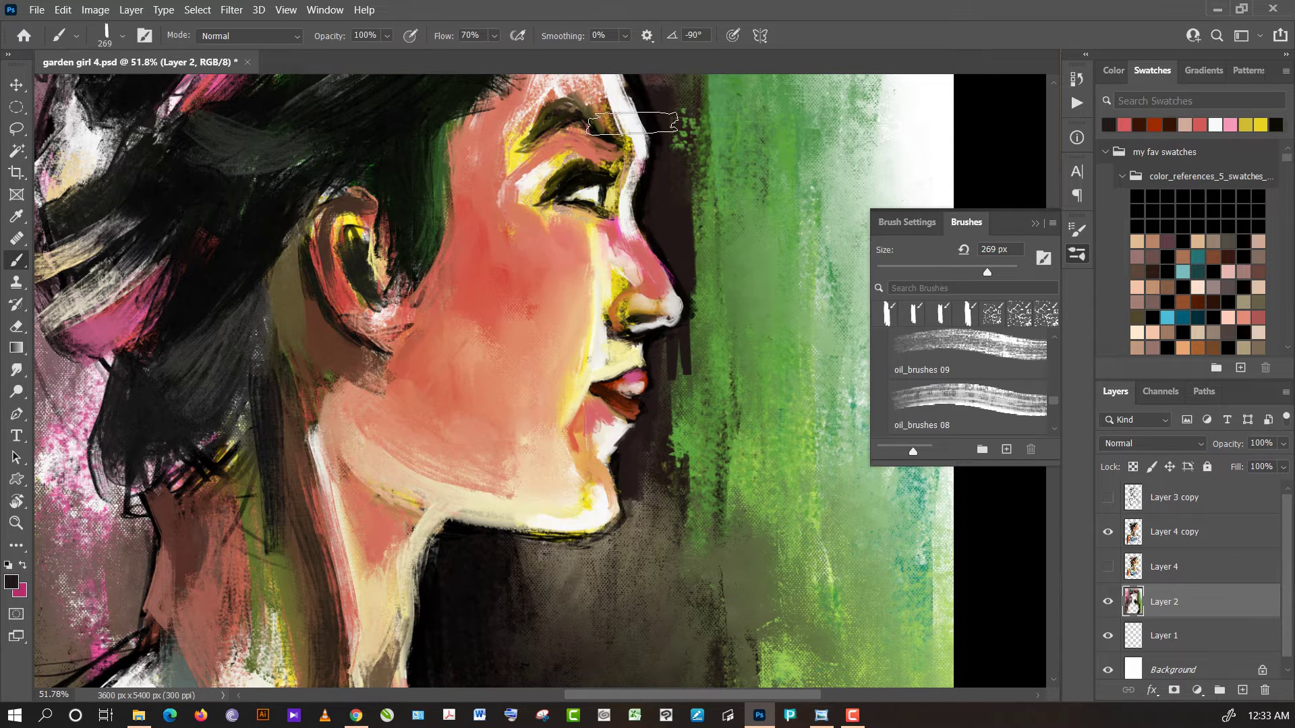
{"action": "left_click_drag", "start_coordinate": [675, 304], "coordinate": [648, 478]}
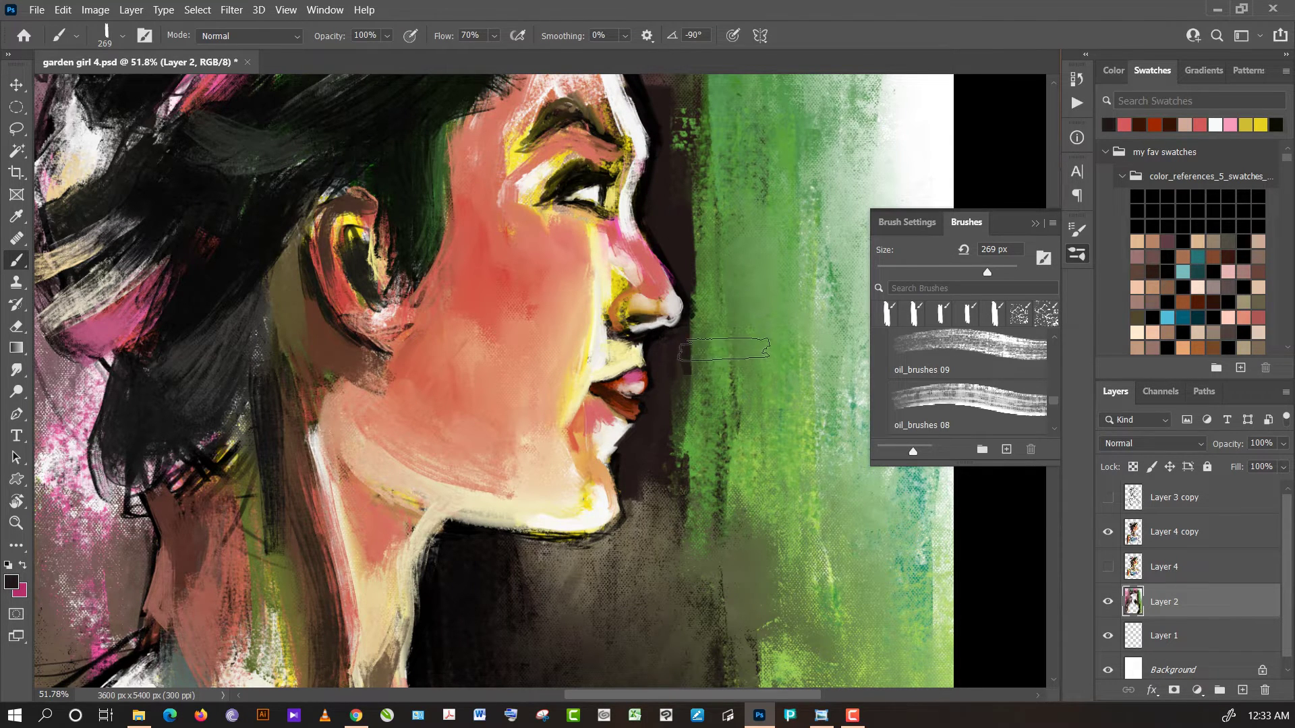
{"action": "left_click", "coordinate": [723, 349], "text": "alt"}
{"action": "left_click_drag", "start_coordinate": [671, 398], "coordinate": [651, 105]}
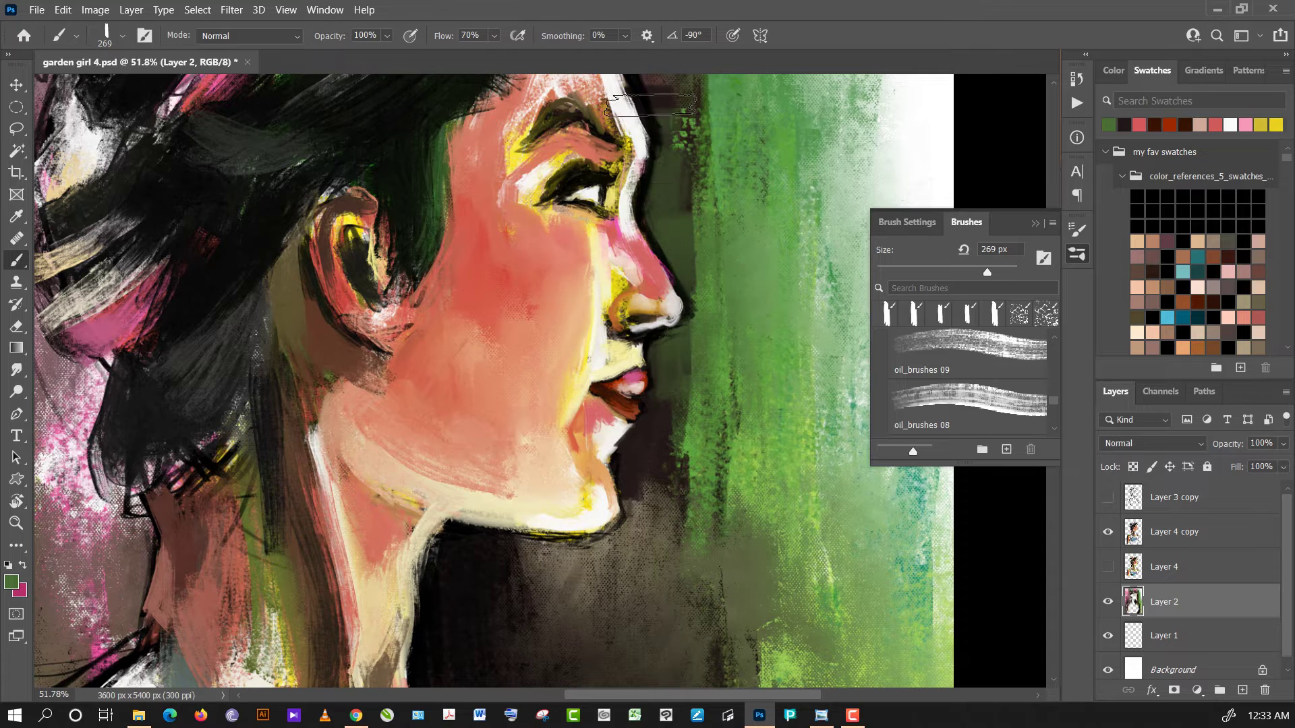
{"action": "left_click_drag", "start_coordinate": [664, 333], "coordinate": [450, 540]}
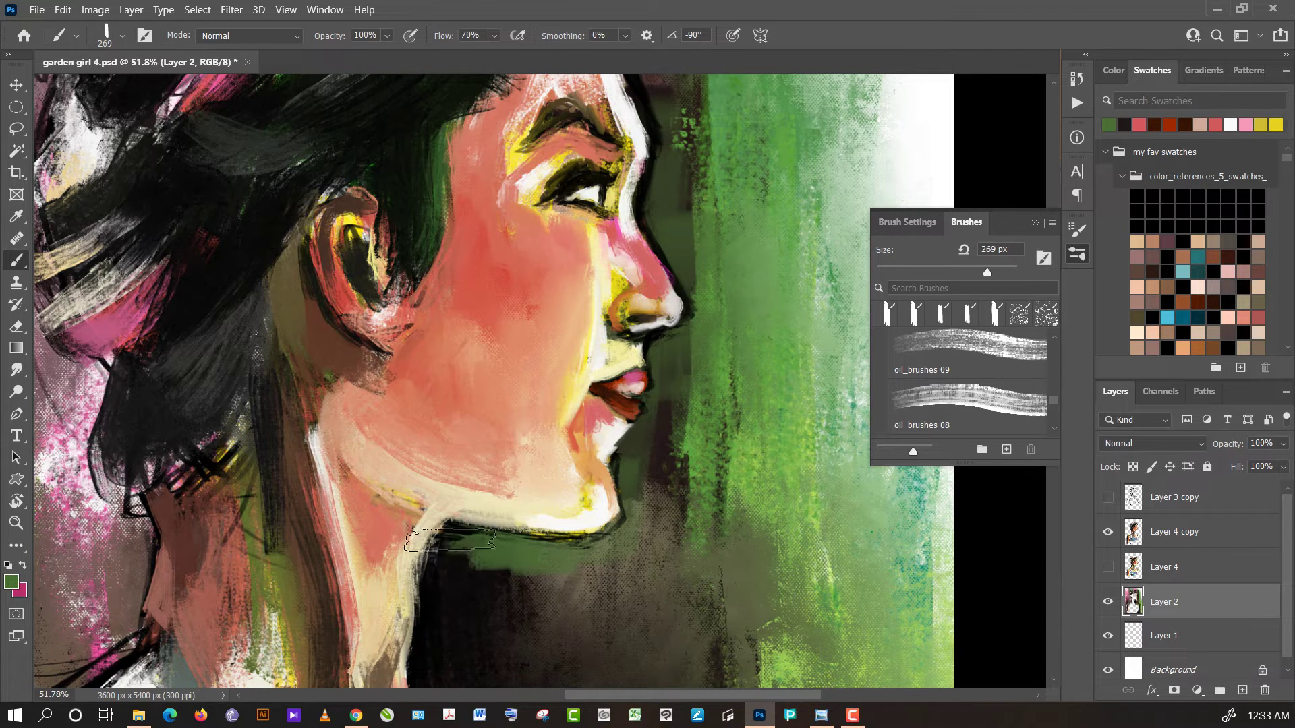
{"action": "left_click_drag", "start_coordinate": [634, 397], "coordinate": [611, 582]}
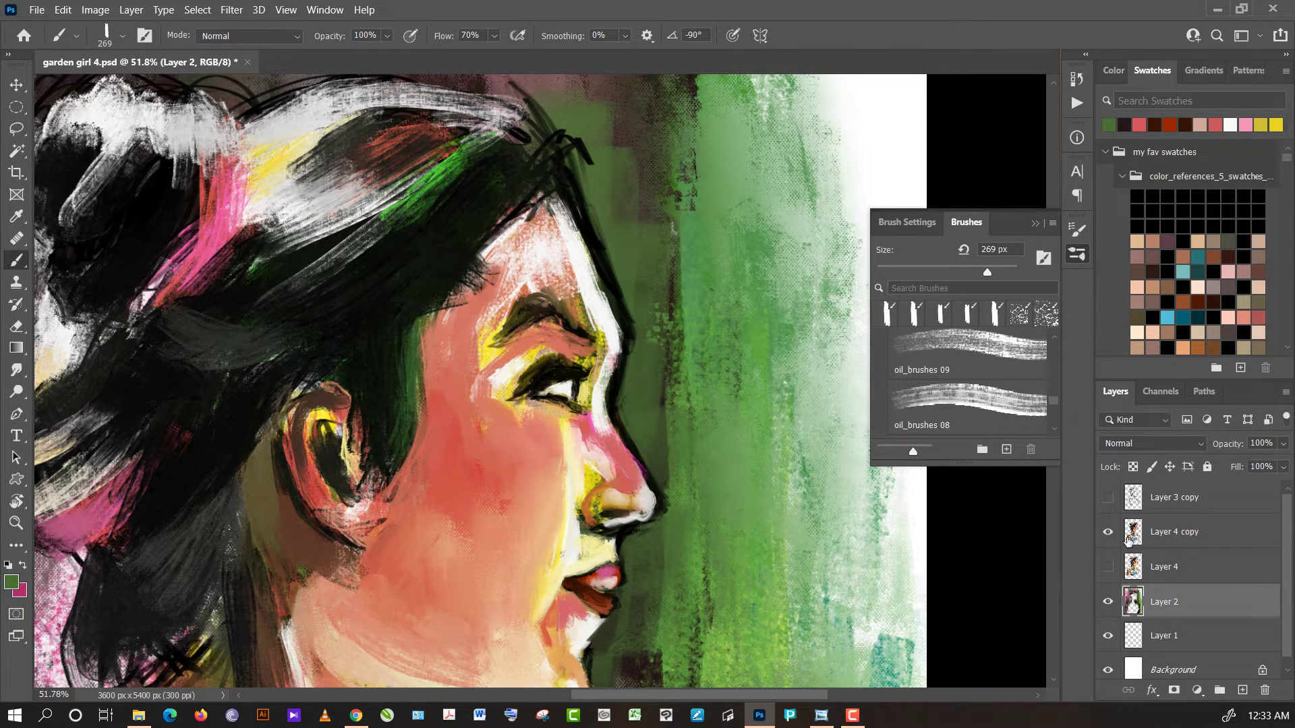
- On Layer 4 copy, use a 75 px Clear-mode brush to erase the stroke edge at the nose tip
{"action": "left_click", "coordinate": [1185, 537]}
{"action": "left_click", "coordinate": [270, 36]}
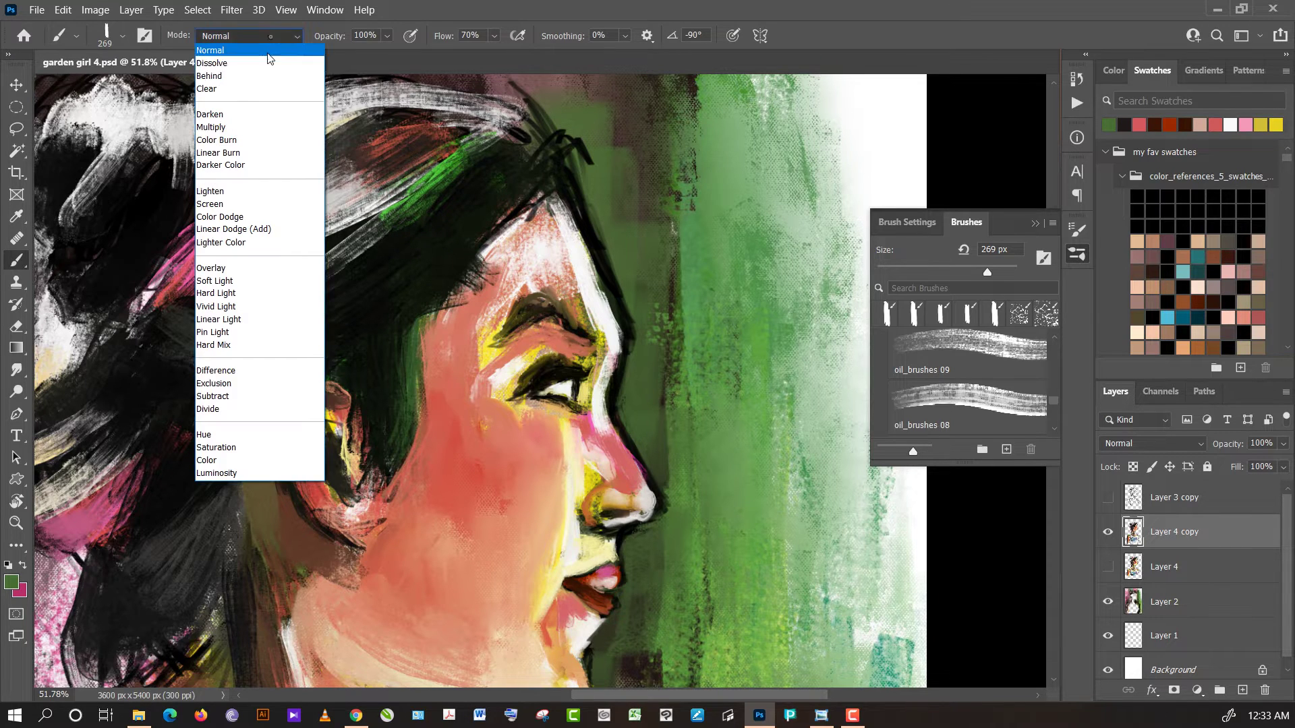
{"action": "left_click", "coordinate": [267, 94]}
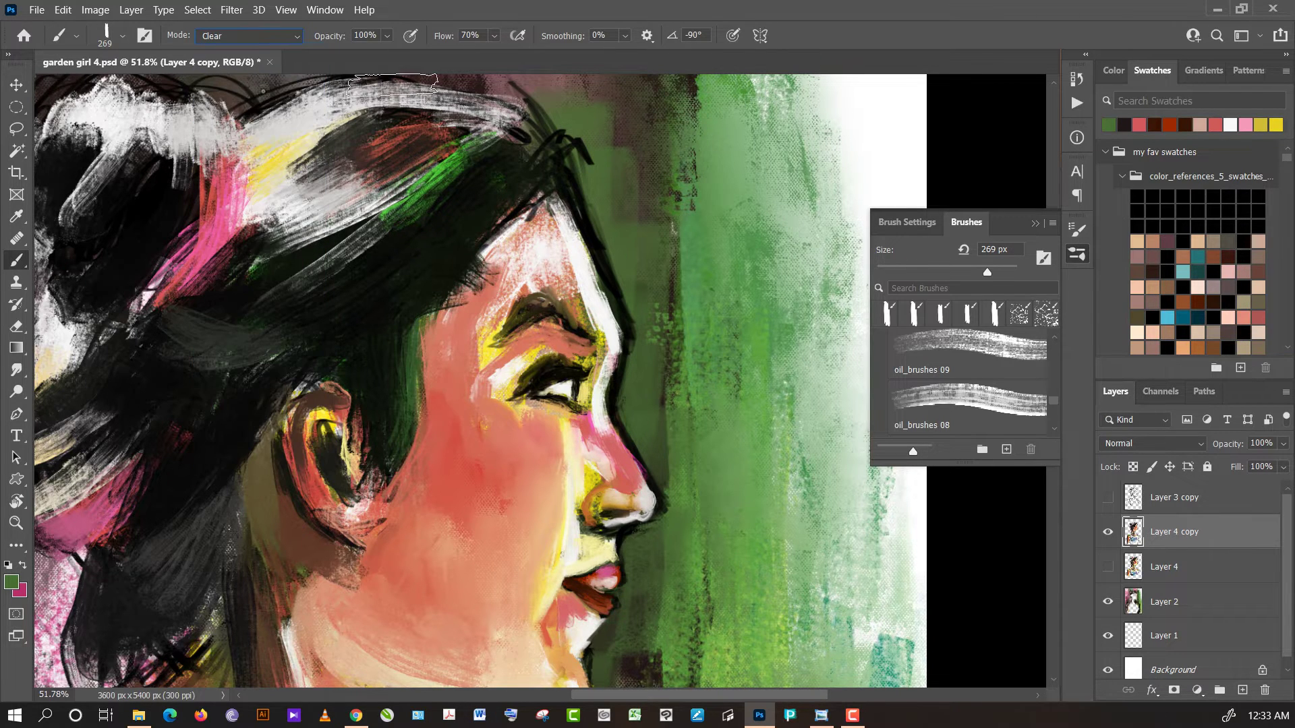
{"action": "left_click", "coordinate": [928, 271]}
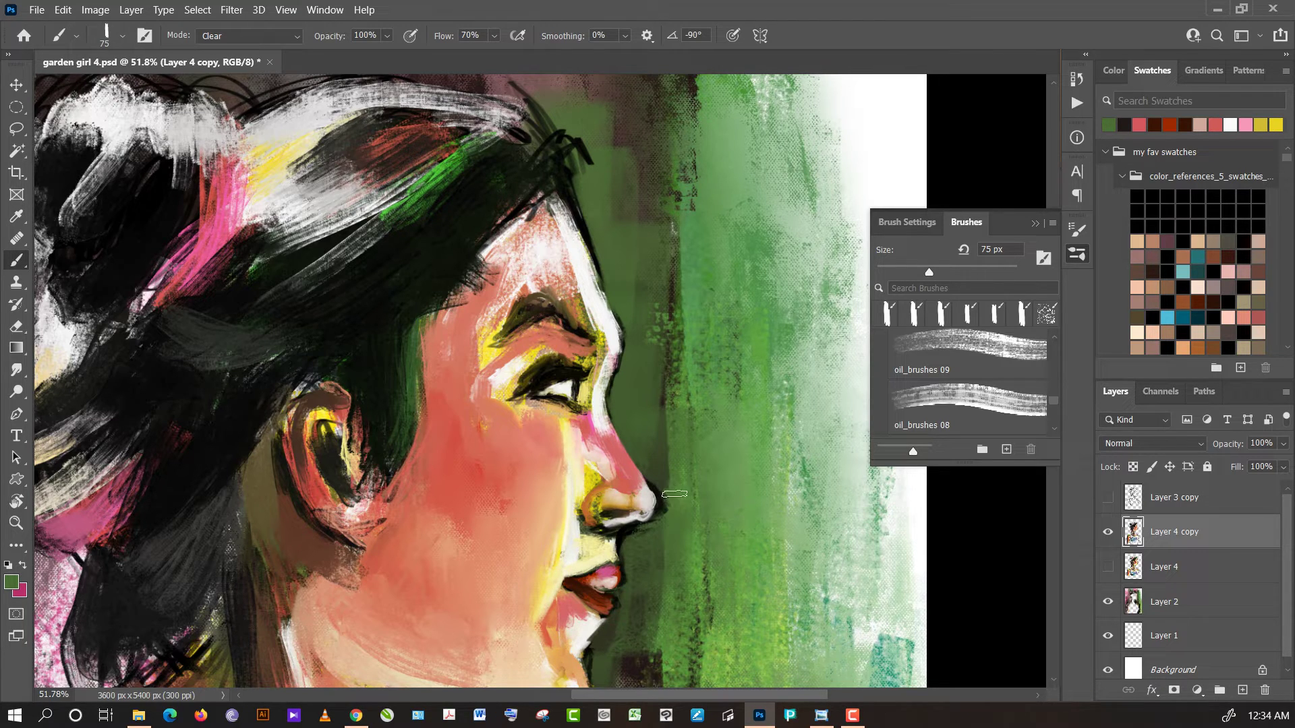
{"action": "left_click_drag", "start_coordinate": [668, 503], "coordinate": [671, 525]}
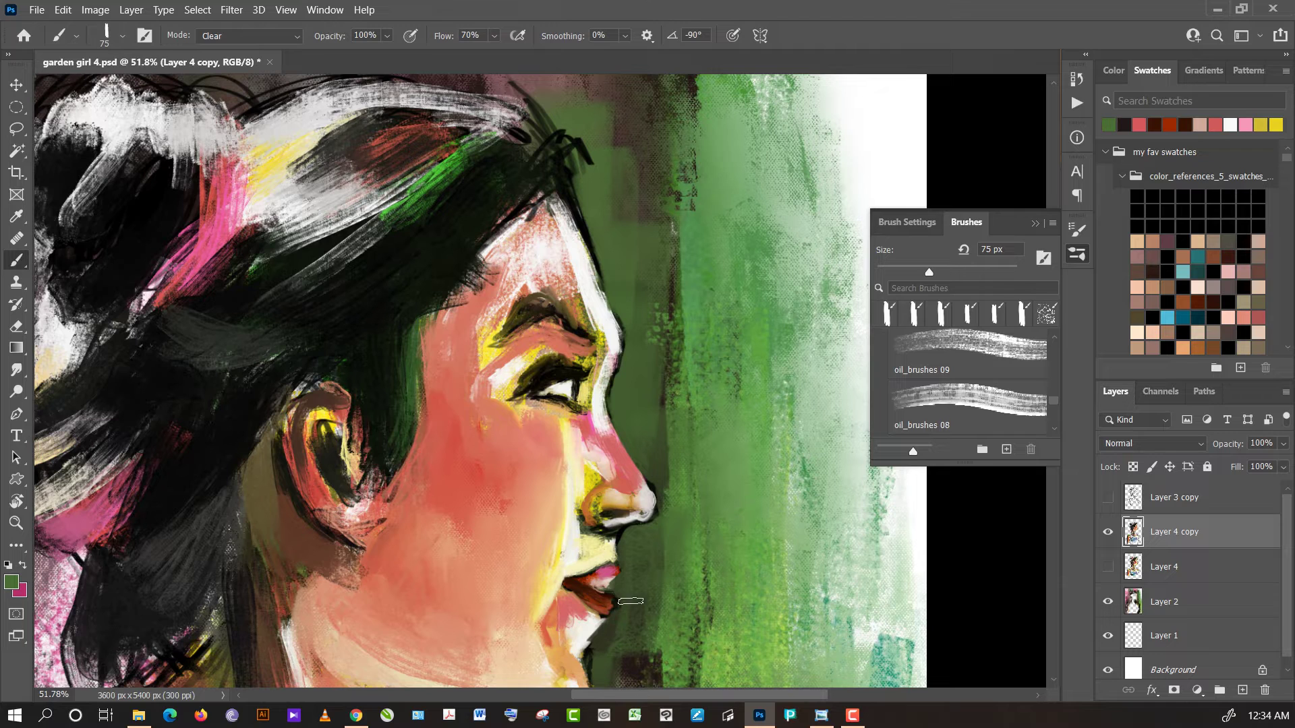
{"action": "left_click_drag", "start_coordinate": [652, 629], "coordinate": [620, 447]}
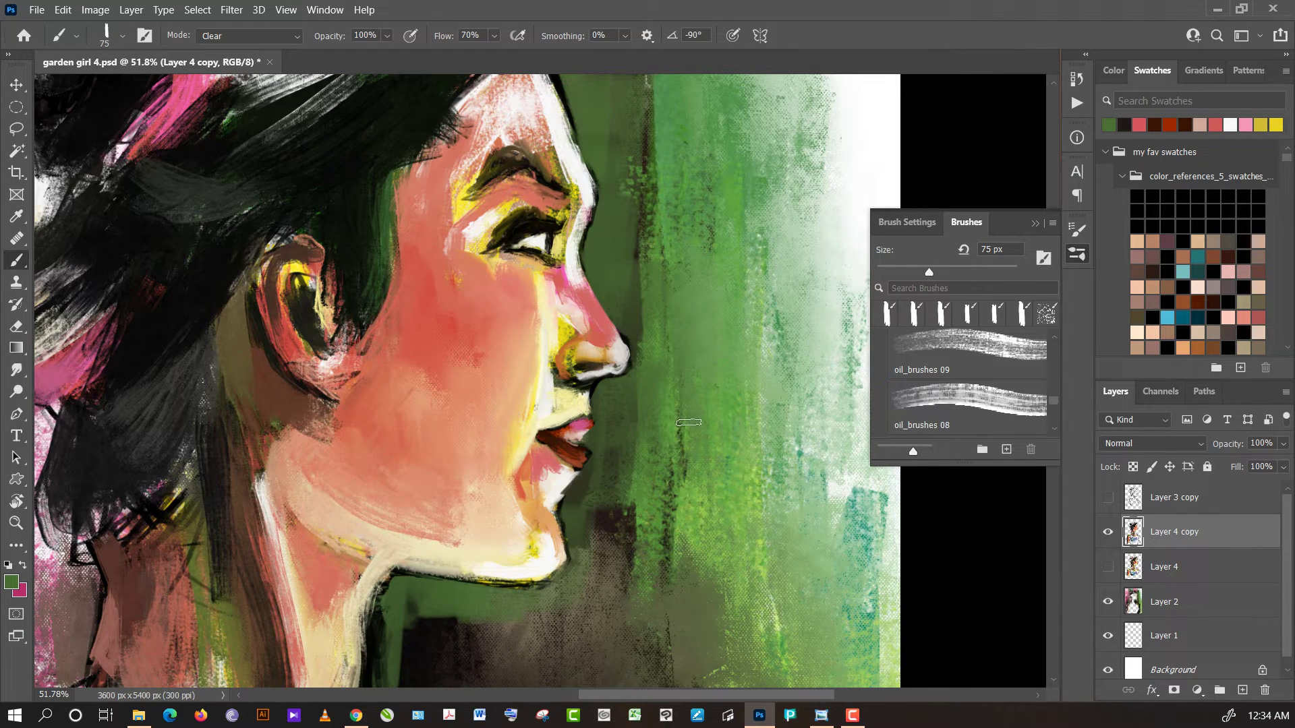
- Bring the shoulders into view and partly erase the white shoulder outline
{"action": "scroll", "coordinate": [689, 423], "scroll_direction": "down", "scroll_amount": 3}
{"action": "scroll", "coordinate": [653, 437], "scroll_direction": "down", "scroll_amount": 3}
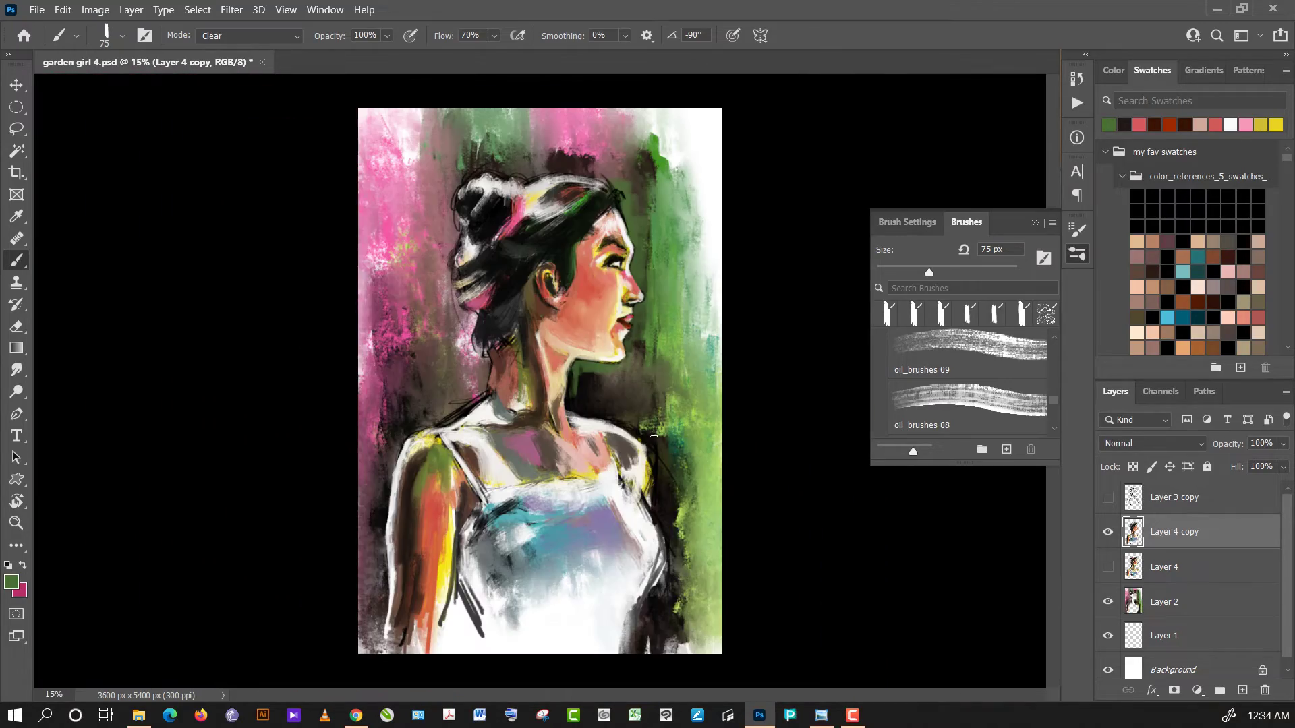
{"action": "scroll", "coordinate": [667, 418], "scroll_direction": "up", "scroll_amount": 1}
{"action": "scroll", "coordinate": [648, 337], "scroll_direction": "up", "scroll_amount": 1}
{"action": "scroll", "coordinate": [634, 256], "scroll_direction": "up", "scroll_amount": 1}
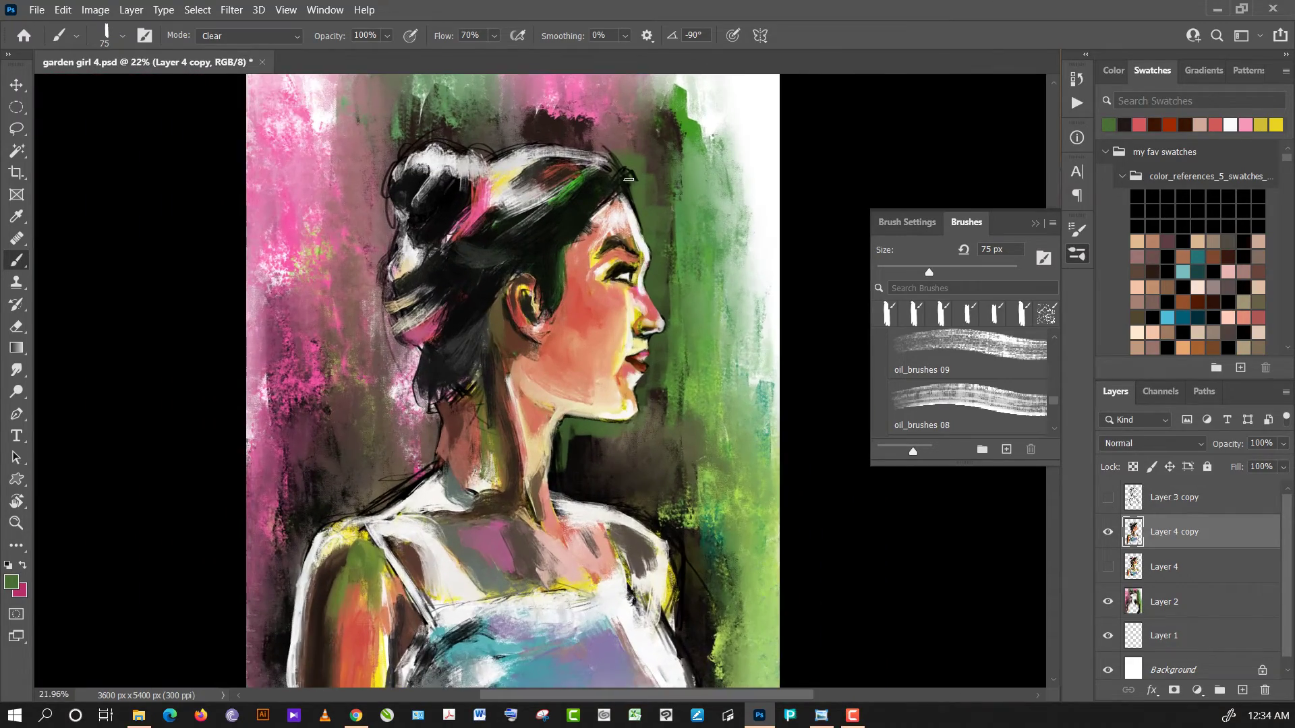
{"action": "scroll", "coordinate": [622, 190], "scroll_direction": "up", "scroll_amount": 1}
{"action": "scroll", "coordinate": [623, 189], "scroll_direction": "up", "scroll_amount": 1}
{"action": "scroll", "coordinate": [630, 253], "scroll_direction": "up", "scroll_amount": 1}
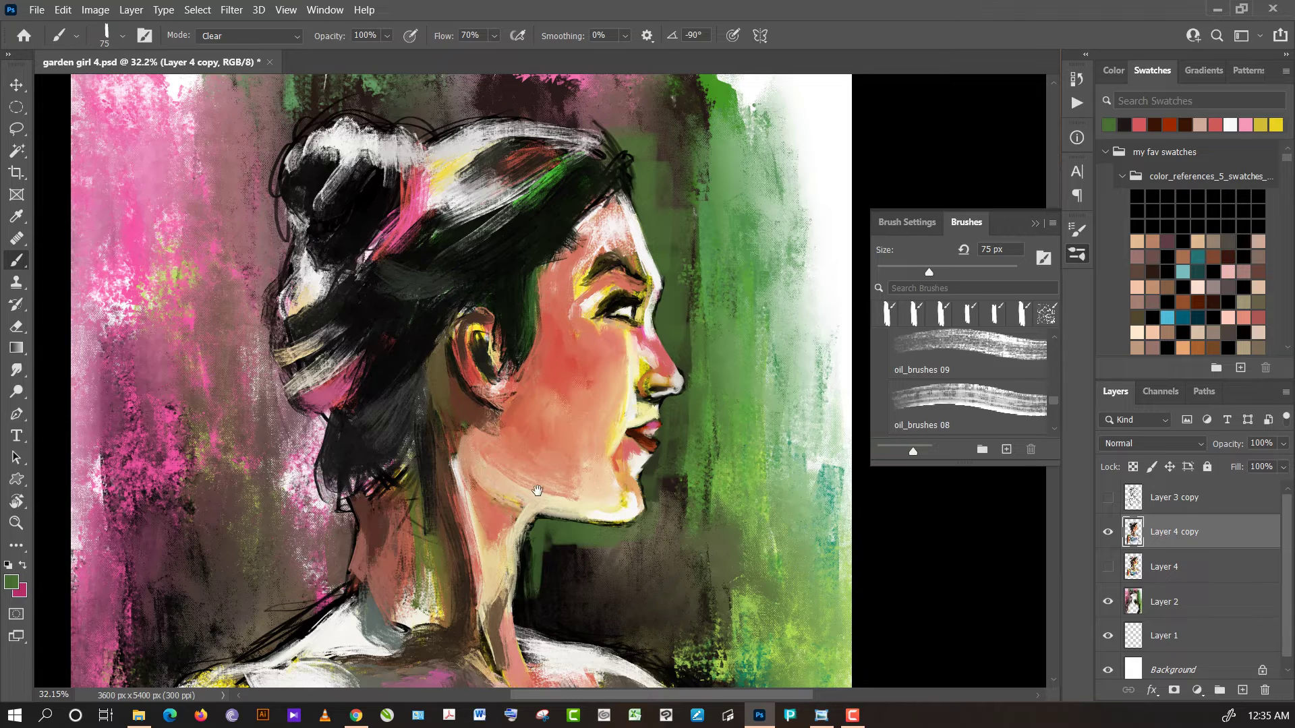
{"action": "left_click_drag", "start_coordinate": [511, 435], "coordinate": [626, 149]}
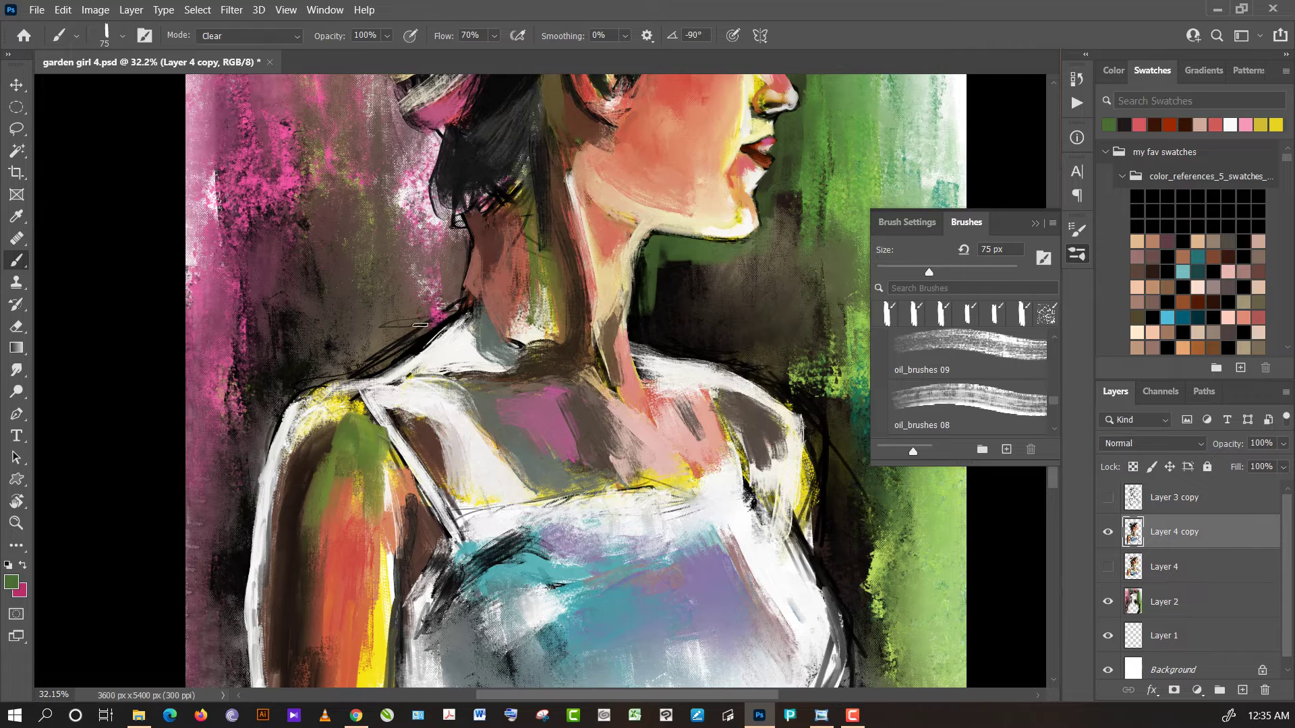
{"action": "left_click_drag", "start_coordinate": [266, 439], "coordinate": [286, 401]}
- On Layer 2 in Normal mode, paint brown and black strokes along the left arm and over the shoulder
{"action": "left_click", "coordinate": [1179, 605]}
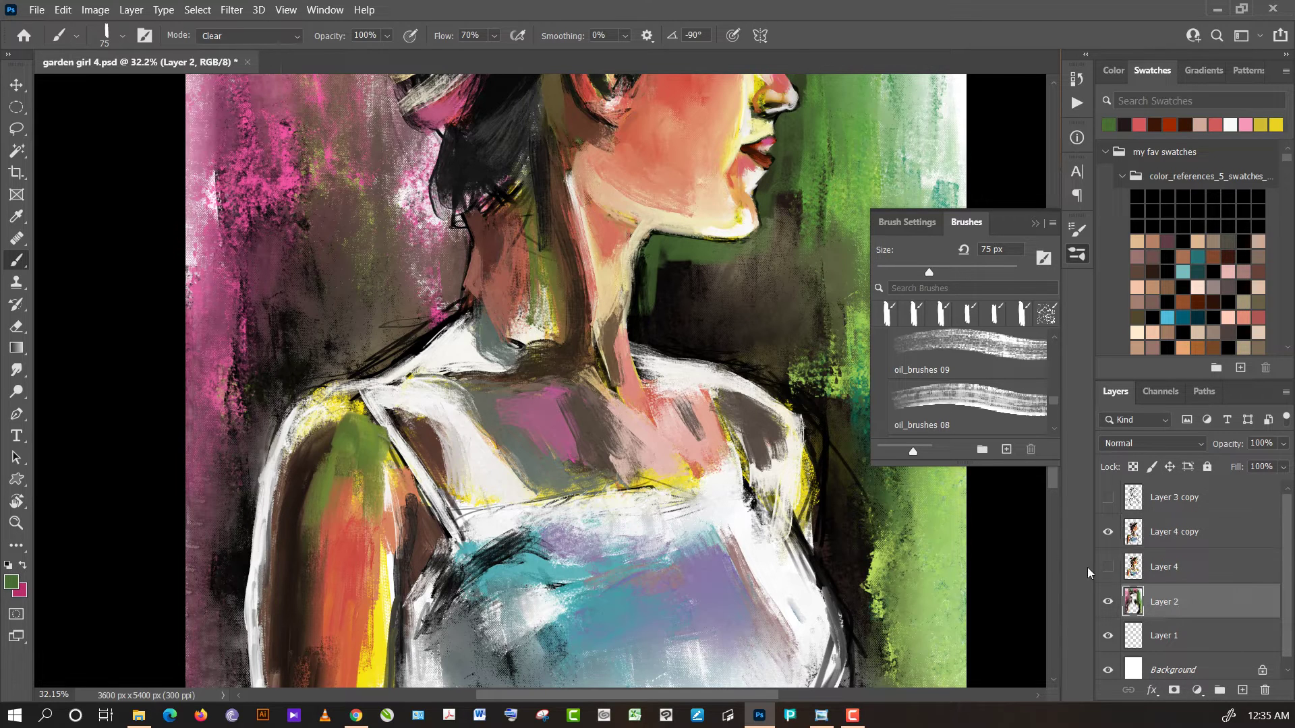
{"action": "left_click", "coordinate": [280, 38]}
{"action": "left_click", "coordinate": [395, 295], "text": "alt"}
{"action": "mouse_move", "coordinate": [400, 342]}
{"action": "left_mouse_down"}
{"action": "mouse_move", "coordinate": [434, 327]}
{"action": "mouse_move", "coordinate": [354, 381]}
{"action": "mouse_move", "coordinate": [337, 366]}
{"action": "left_mouse_up"}
{"action": "left_click", "coordinate": [277, 388], "text": "alt"}
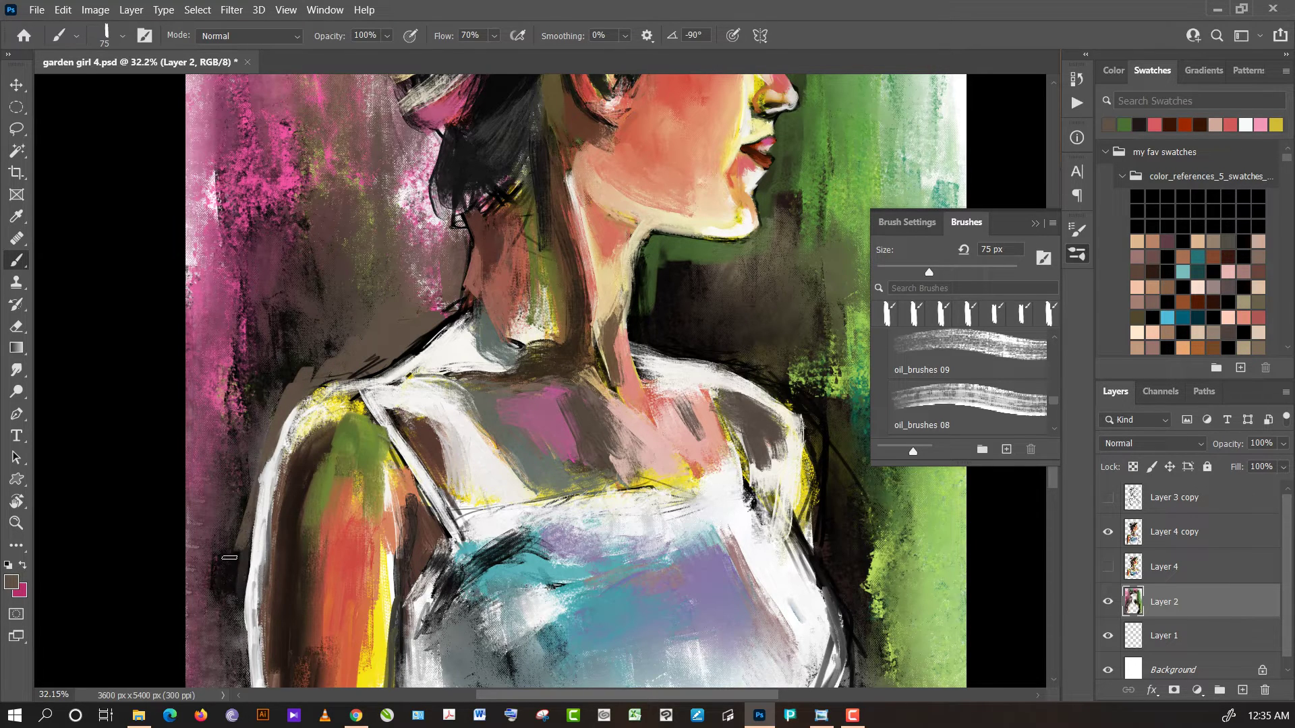
{"action": "mouse_move", "coordinate": [235, 578]}
{"action": "left_mouse_down"}
{"action": "mouse_move", "coordinate": [245, 507]}
{"action": "mouse_move", "coordinate": [297, 371]}
{"action": "left_mouse_up"}
{"action": "left_click_drag", "start_coordinate": [270, 452], "coordinate": [314, 351]}
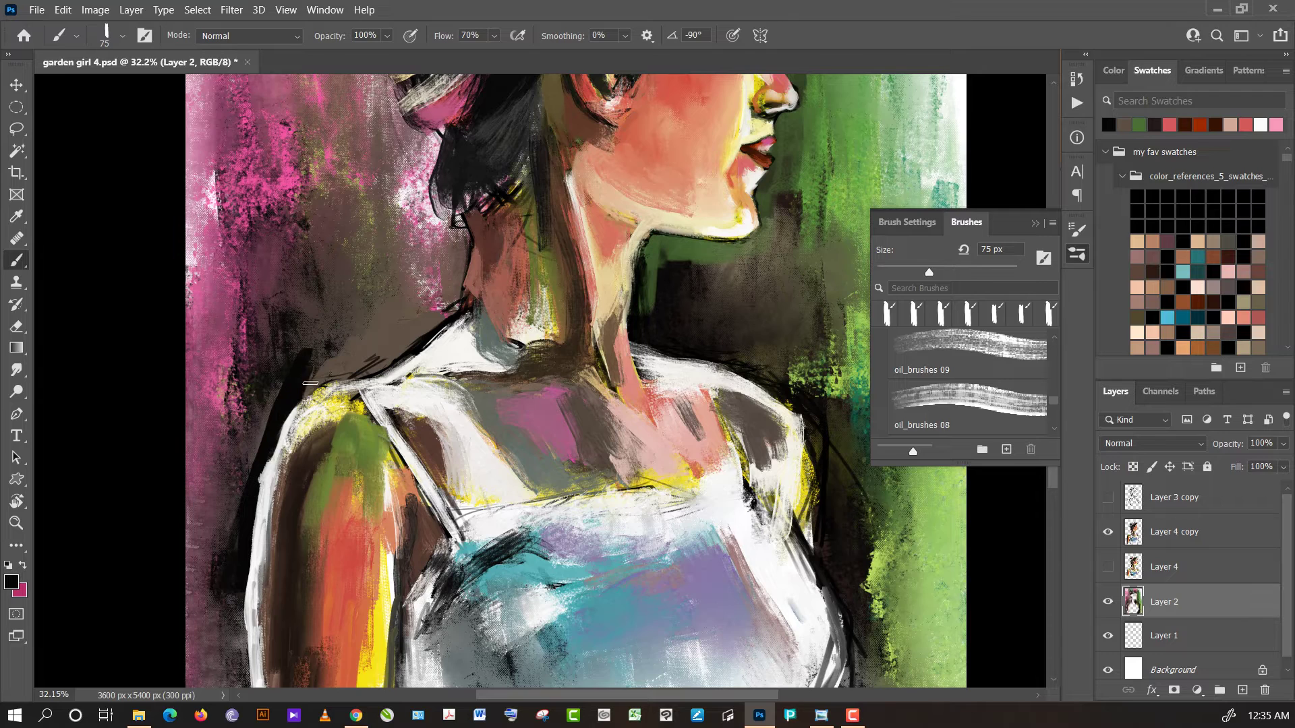
{"action": "mouse_move", "coordinate": [300, 408]}
{"action": "left_mouse_down"}
{"action": "mouse_move", "coordinate": [322, 402]}
{"action": "mouse_move", "coordinate": [357, 344]}
{"action": "left_mouse_up"}
{"action": "mouse_move", "coordinate": [351, 402]}
{"action": "left_mouse_down"}
{"action": "mouse_move", "coordinate": [370, 347]}
{"action": "mouse_move", "coordinate": [395, 344]}
{"action": "mouse_move", "coordinate": [402, 372]}
{"action": "mouse_move", "coordinate": [424, 315]}
{"action": "left_mouse_up"}
{"action": "left_click_drag", "start_coordinate": [415, 360], "coordinate": [435, 297]}
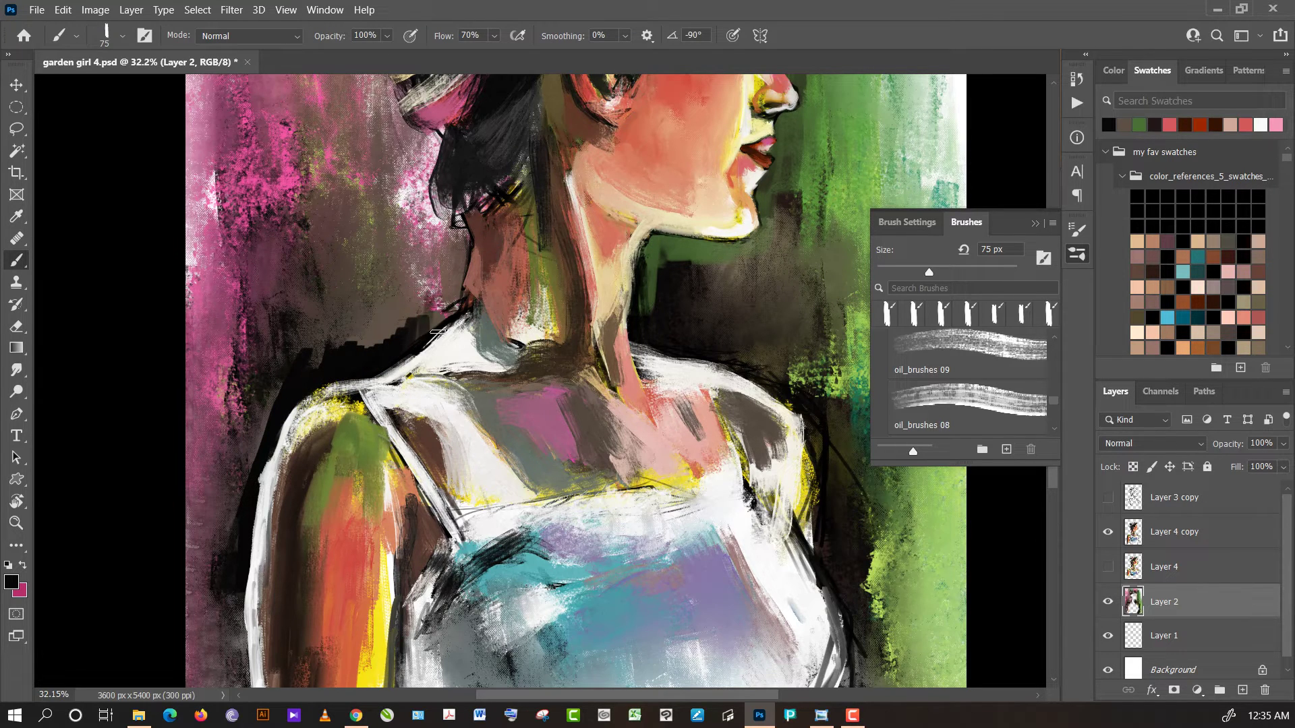
- Paint dark strokes over the yellow shoulder edge, the dress's right edge and below the arm
{"action": "scroll", "coordinate": [437, 331], "scroll_direction": "down", "scroll_amount": 5}
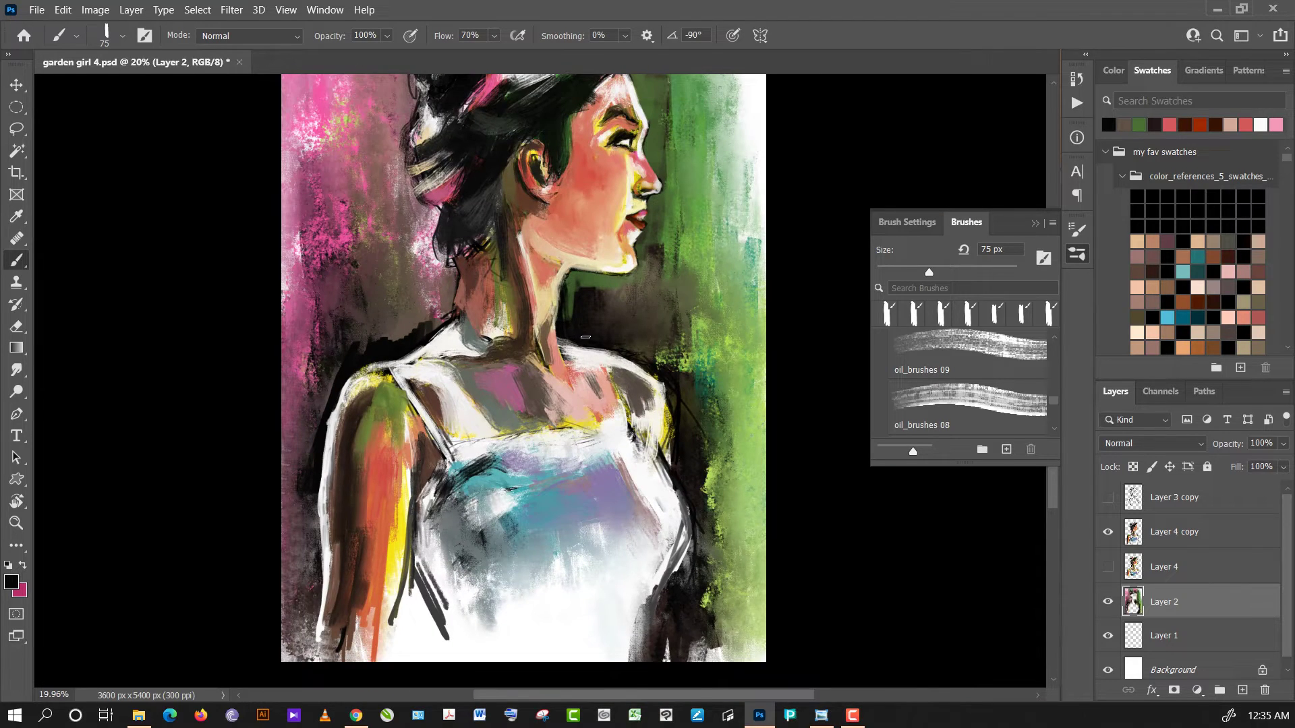
{"action": "scroll", "coordinate": [586, 337], "scroll_direction": "up", "scroll_amount": 2}
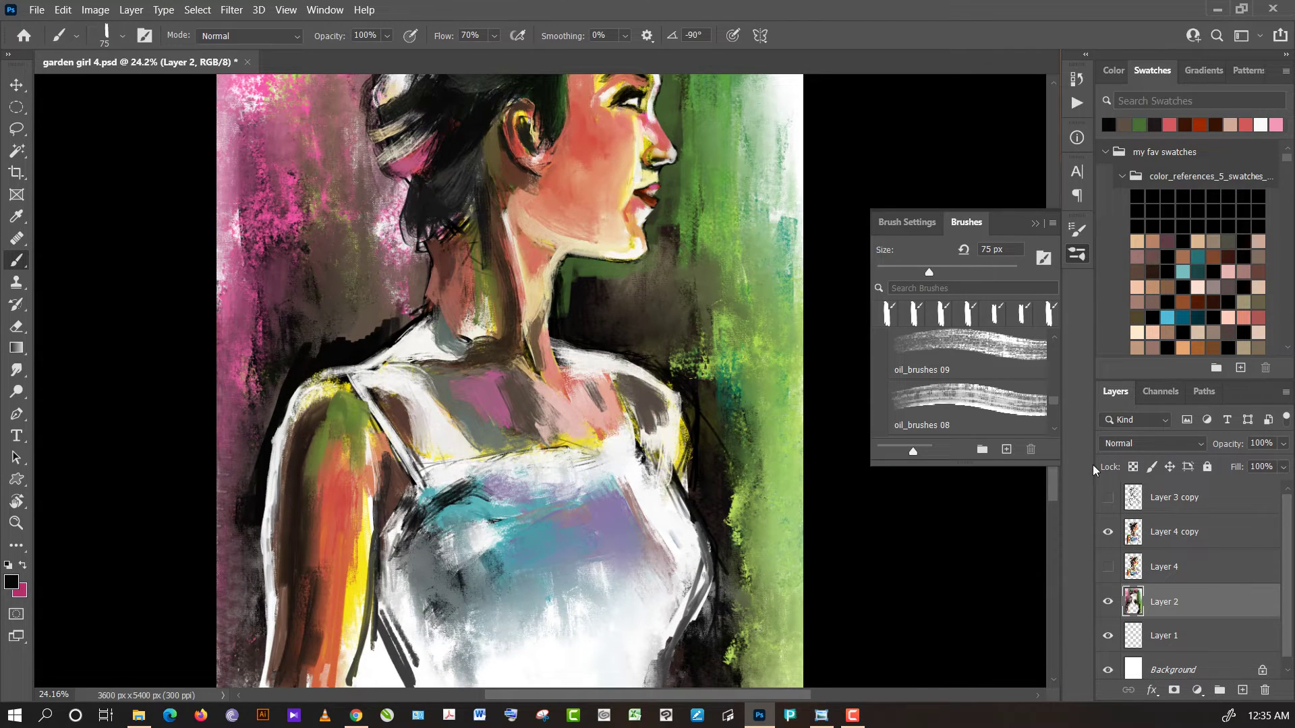
{"action": "left_click", "coordinate": [709, 477], "text": "alt"}
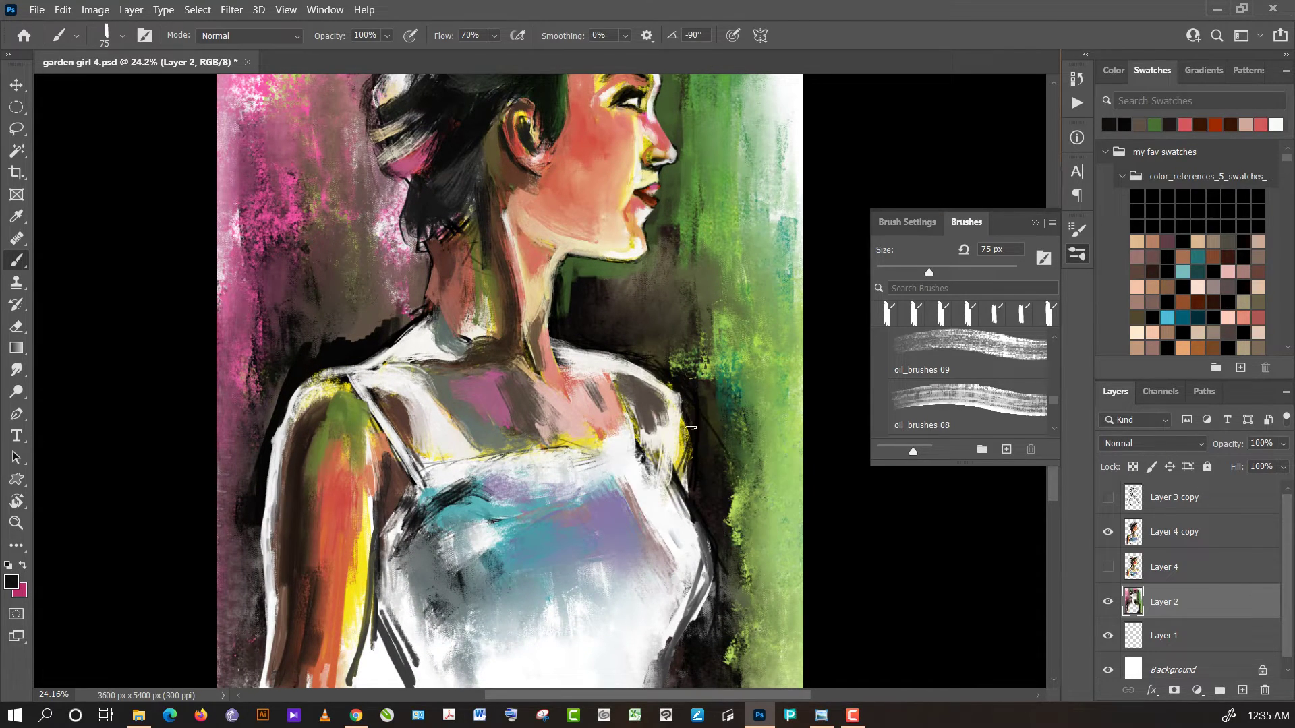
{"action": "mouse_move", "coordinate": [685, 450]}
{"action": "left_mouse_down"}
{"action": "mouse_move", "coordinate": [690, 412]}
{"action": "mouse_move", "coordinate": [667, 357]}
{"action": "mouse_move", "coordinate": [639, 380]}
{"action": "mouse_move", "coordinate": [658, 296]}
{"action": "mouse_move", "coordinate": [678, 410]}
{"action": "left_mouse_up"}
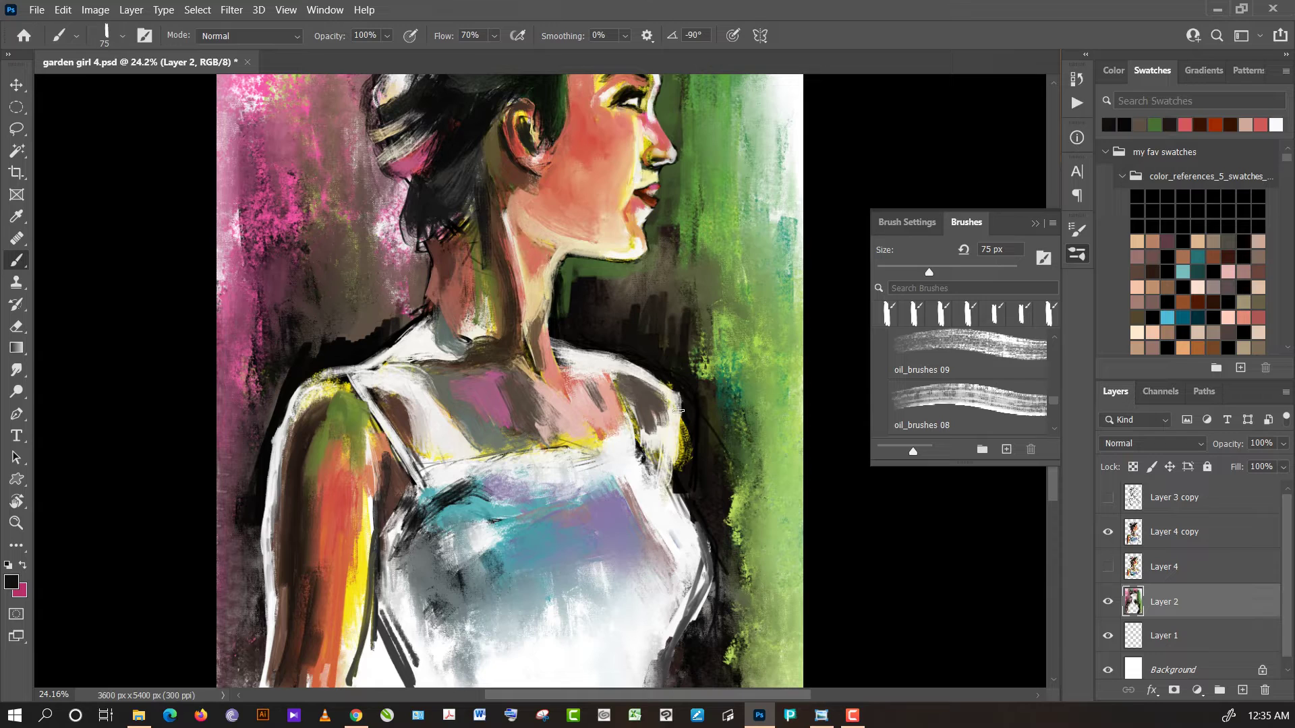
{"action": "mouse_move", "coordinate": [701, 515]}
{"action": "left_mouse_down"}
{"action": "mouse_move", "coordinate": [688, 637]}
{"action": "mouse_move", "coordinate": [695, 501]}
{"action": "mouse_move", "coordinate": [681, 606]}
{"action": "left_mouse_up"}
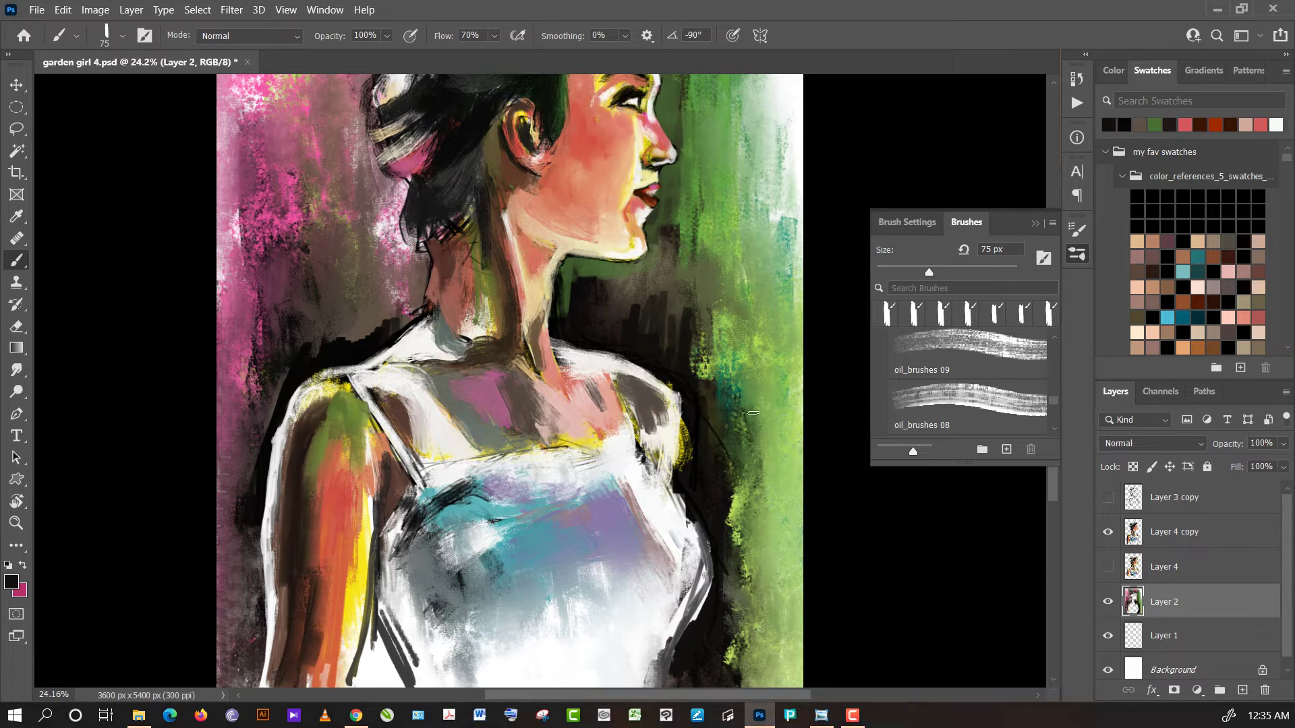
{"action": "mouse_move", "coordinate": [383, 638]}
{"action": "left_mouse_down"}
{"action": "mouse_move", "coordinate": [364, 678]}
{"action": "mouse_move", "coordinate": [399, 687]}
{"action": "mouse_move", "coordinate": [410, 665]}
{"action": "mouse_move", "coordinate": [369, 632]}
{"action": "left_mouse_up"}
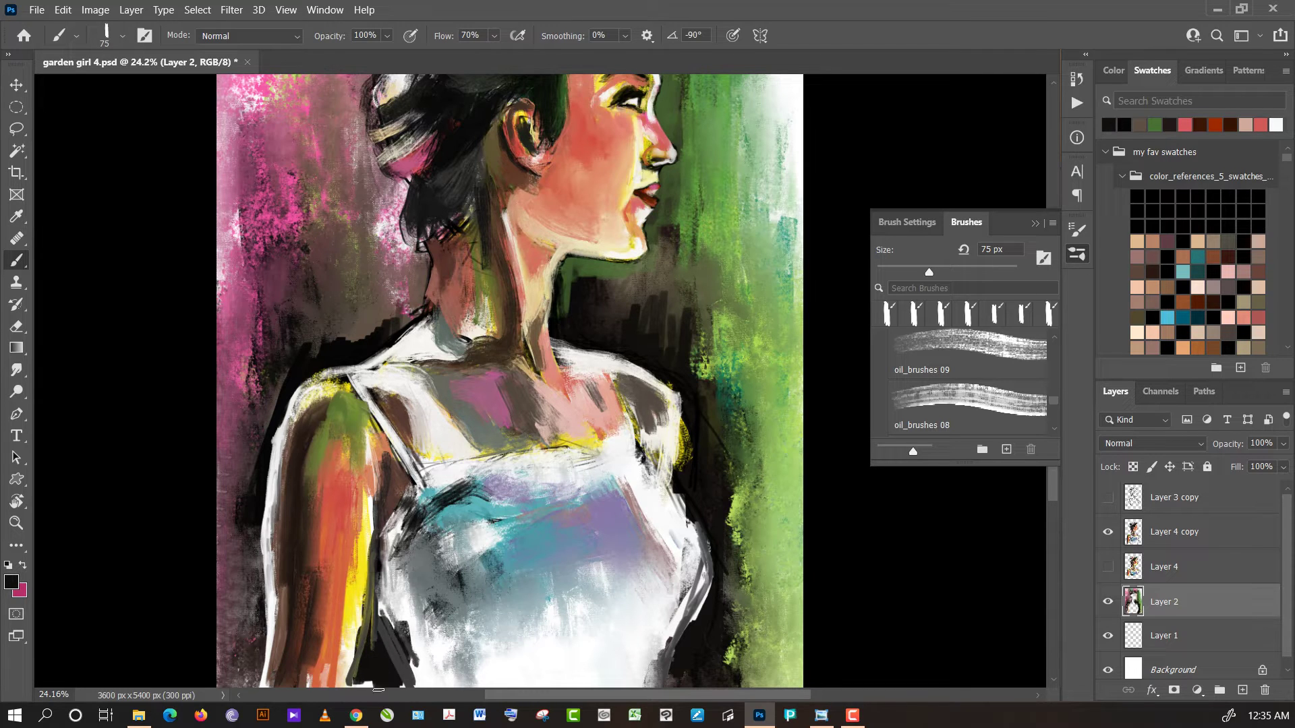
- Add dark vertical strokes on the dress below the arm
{"action": "scroll", "coordinate": [370, 666], "scroll_direction": "down", "scroll_amount": 2}
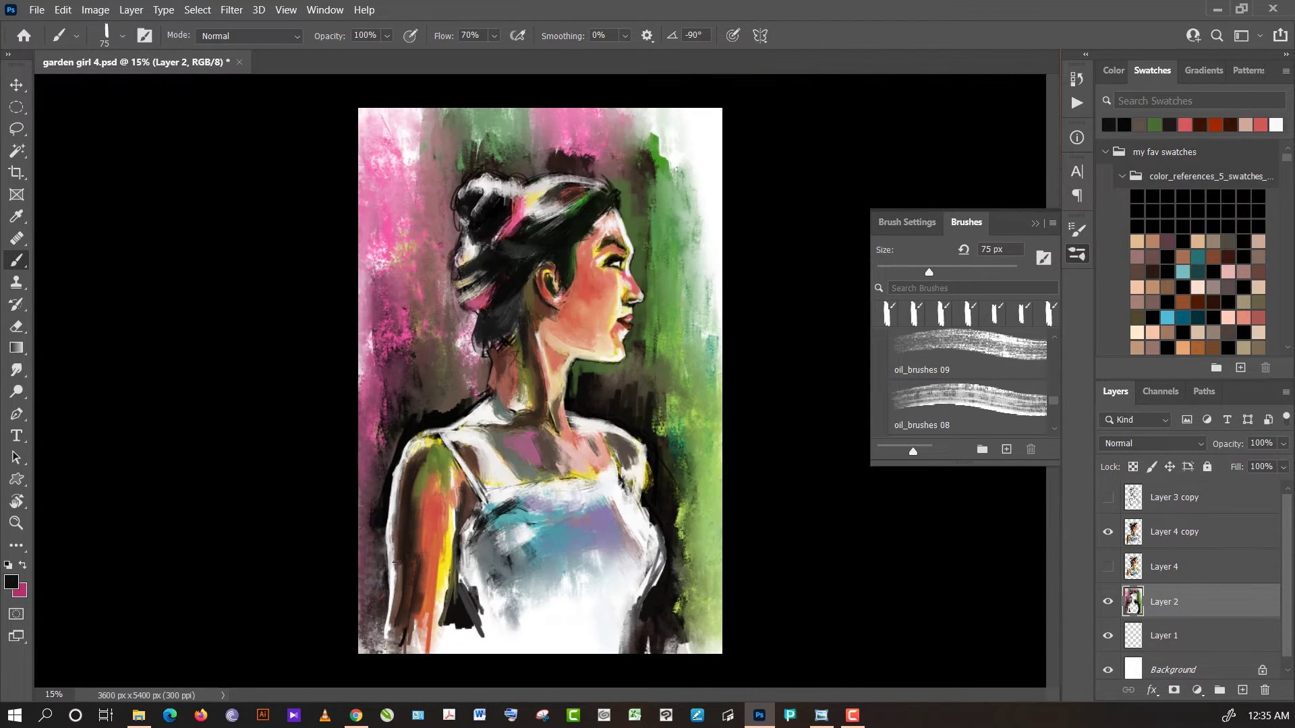
{"action": "mouse_move", "coordinate": [461, 625]}
{"action": "left_mouse_down"}
{"action": "mouse_move", "coordinate": [451, 652]}
{"action": "mouse_move", "coordinate": [450, 573]}
{"action": "left_mouse_up"}
{"action": "left_click_drag", "start_coordinate": [444, 651], "coordinate": [445, 559]}
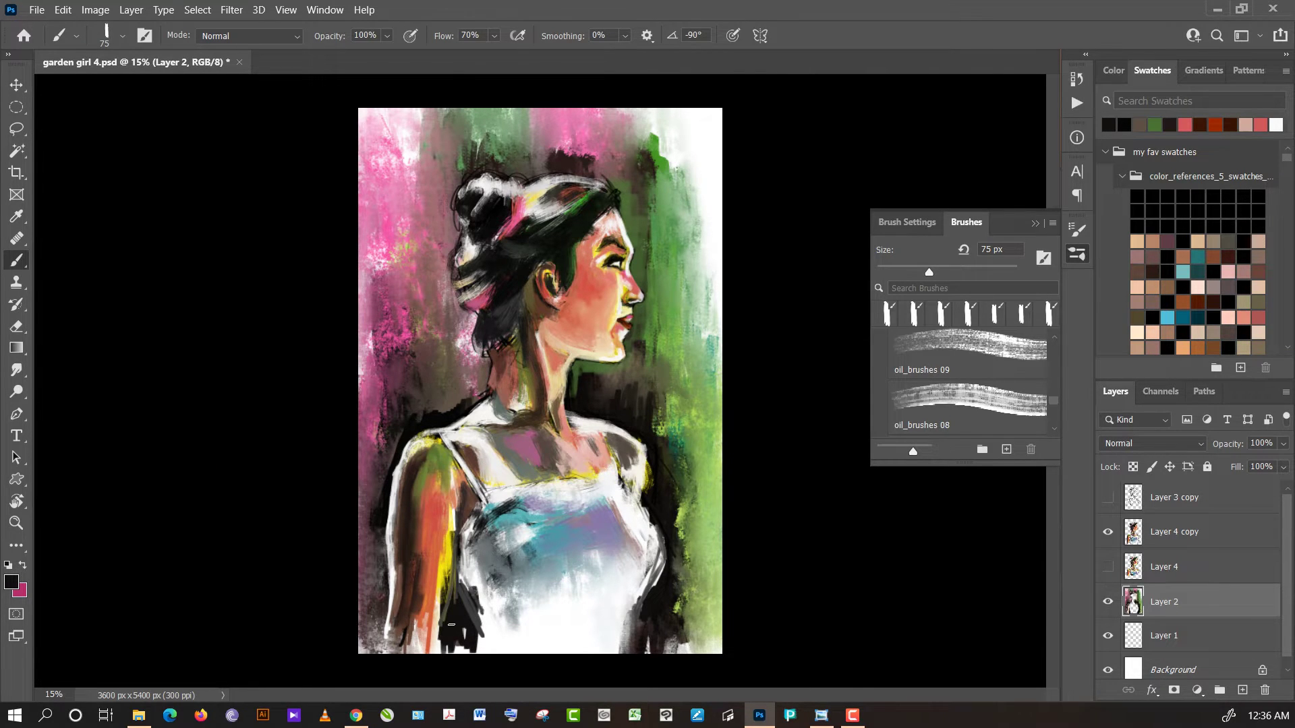
- Select the Layer 4 copy layer and save the painting
{"action": "scroll", "coordinate": [590, 389], "scroll_direction": "up", "scroll_amount": 1}
{"action": "scroll", "coordinate": [657, 316], "scroll_direction": "up", "scroll_amount": 3}
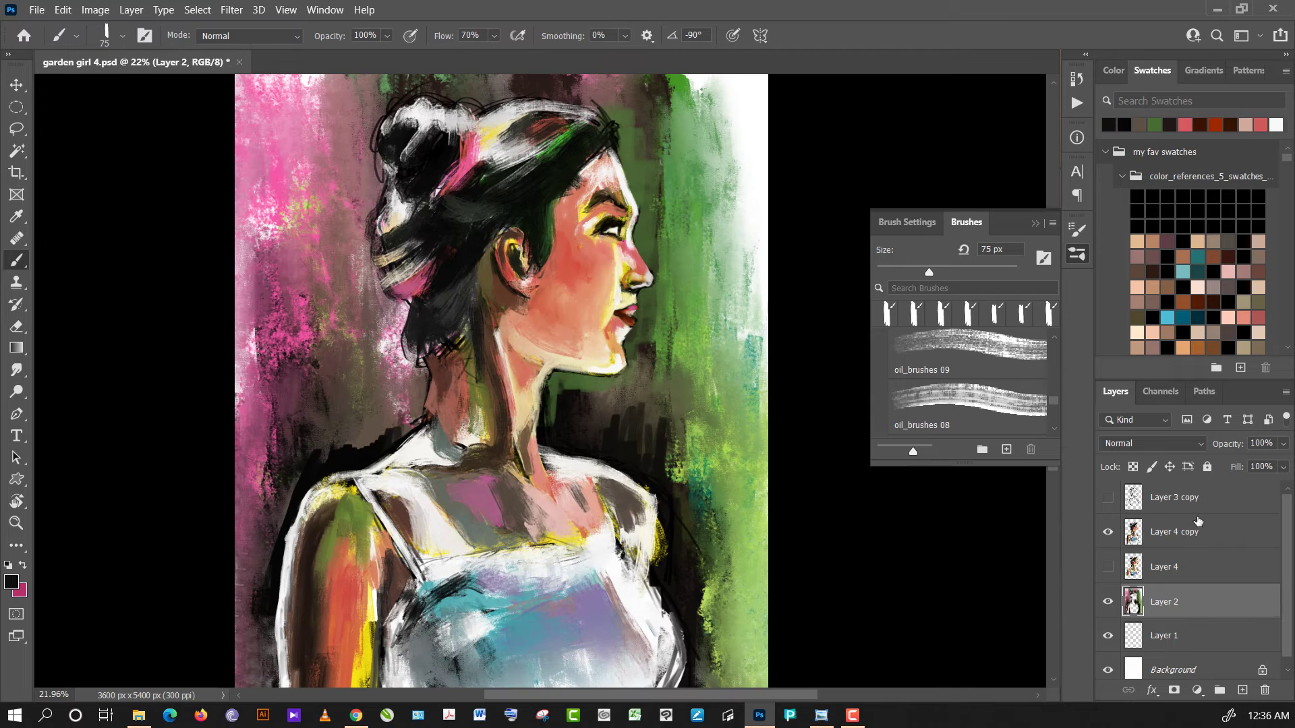
{"action": "left_click", "coordinate": [1199, 537]}
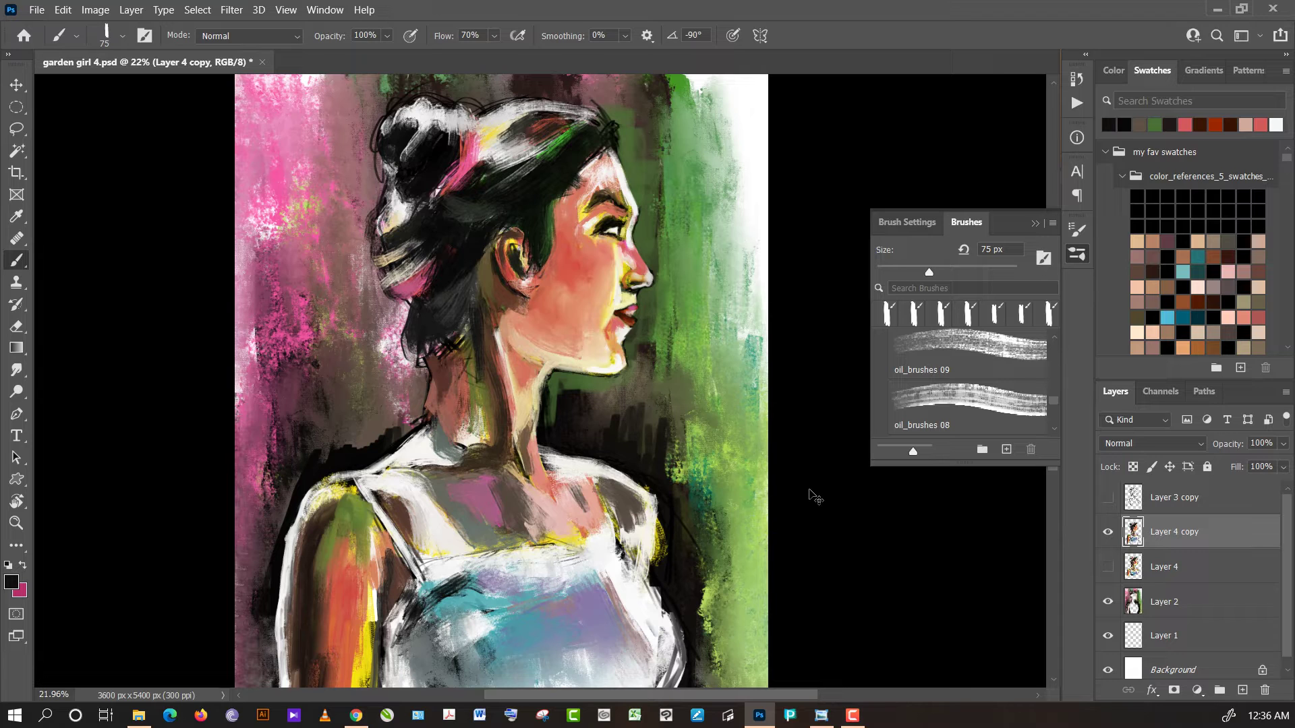
{"action": "key", "text": "ctrl+s"}
- Centre the woman's head at 35% zoom and keep brush blending at Normal
{"action": "scroll", "coordinate": [659, 381], "scroll_direction": "up", "scroll_amount": 1}
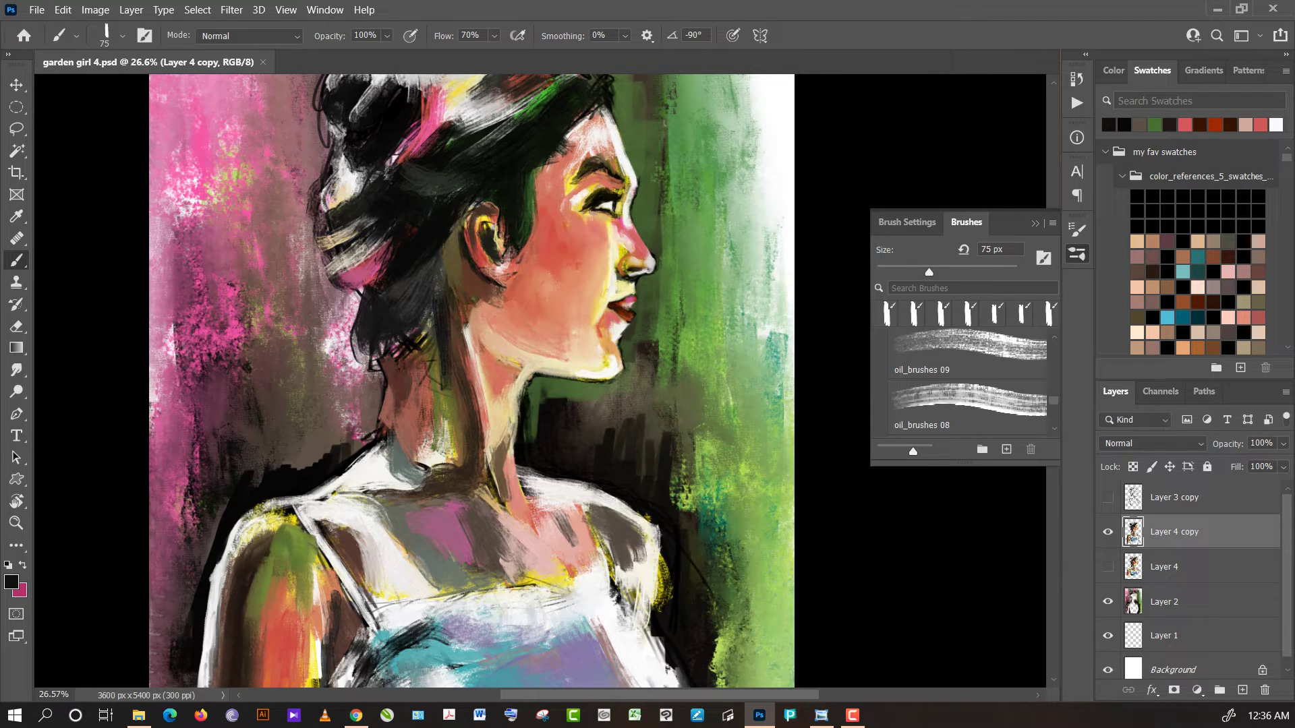
{"action": "scroll", "coordinate": [586, 228], "scroll_direction": "up", "scroll_amount": 1}
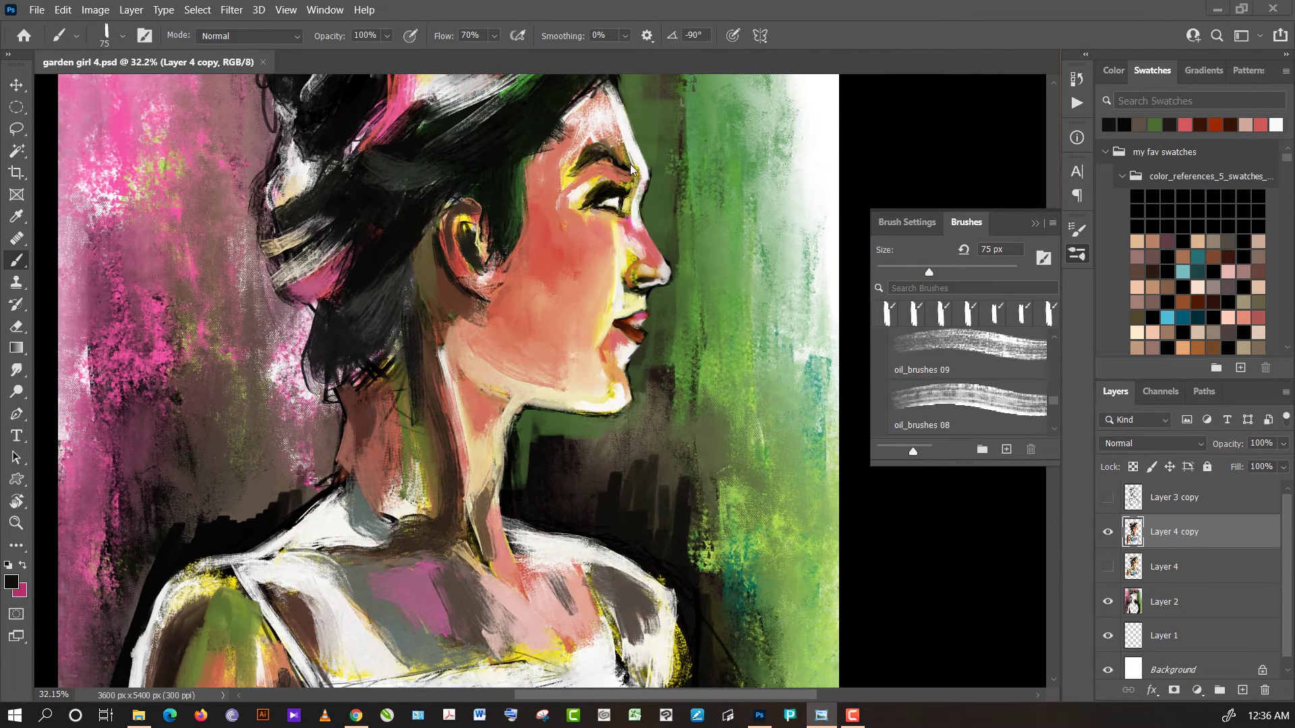
{"action": "left_click", "coordinate": [899, 122]}
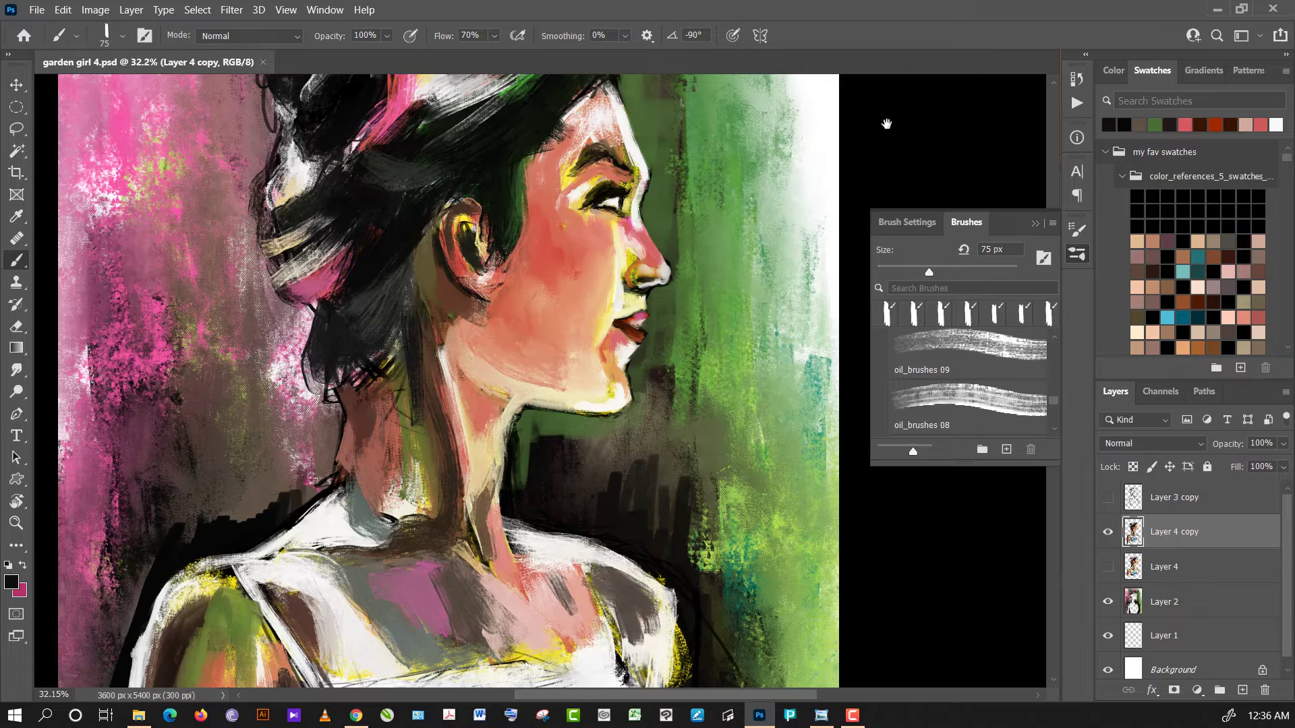
{"action": "left_click_drag", "start_coordinate": [886, 123], "coordinate": [832, 240]}
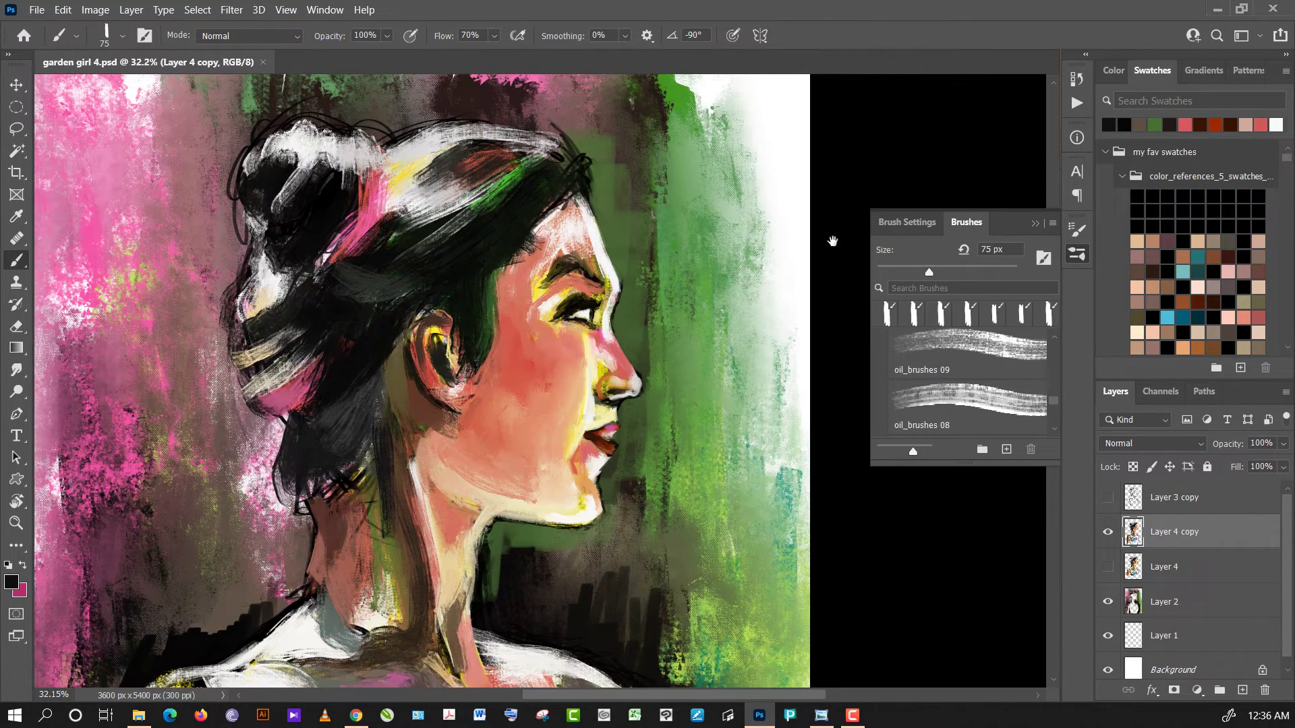
{"action": "scroll", "coordinate": [482, 303], "scroll_direction": "up", "scroll_amount": 1}
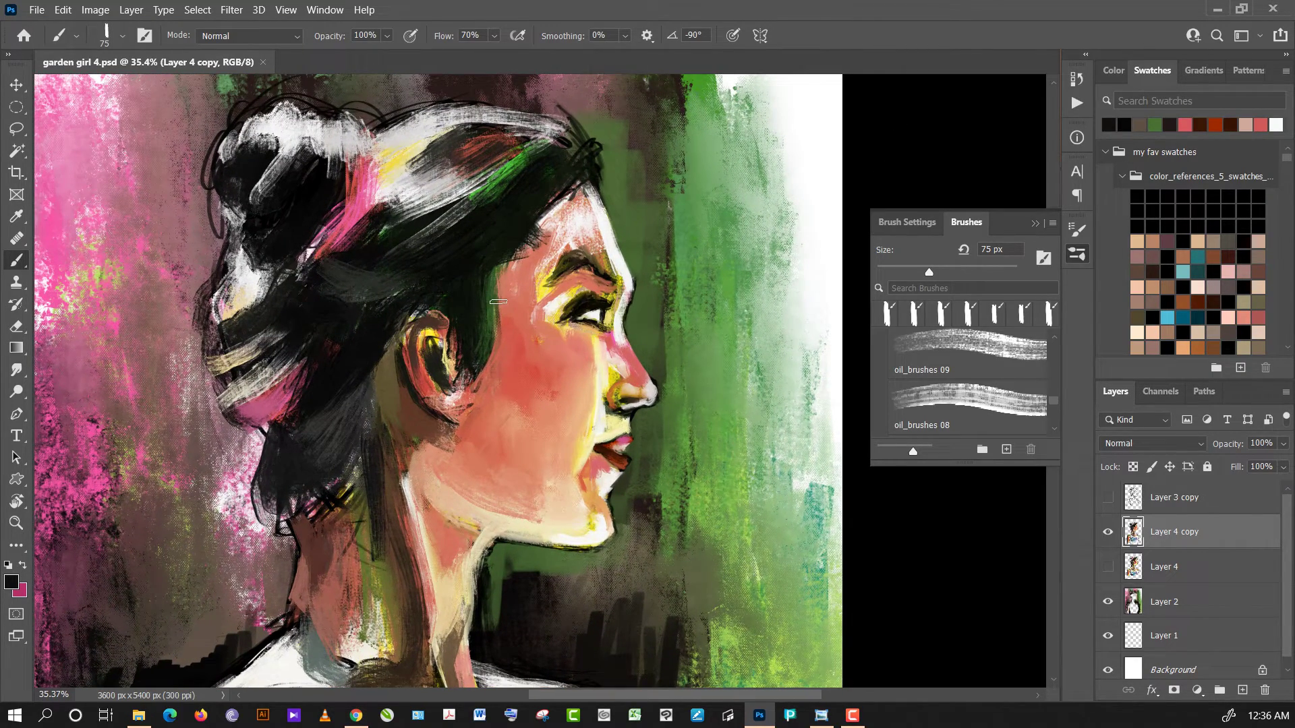
{"action": "left_click", "coordinate": [233, 38]}
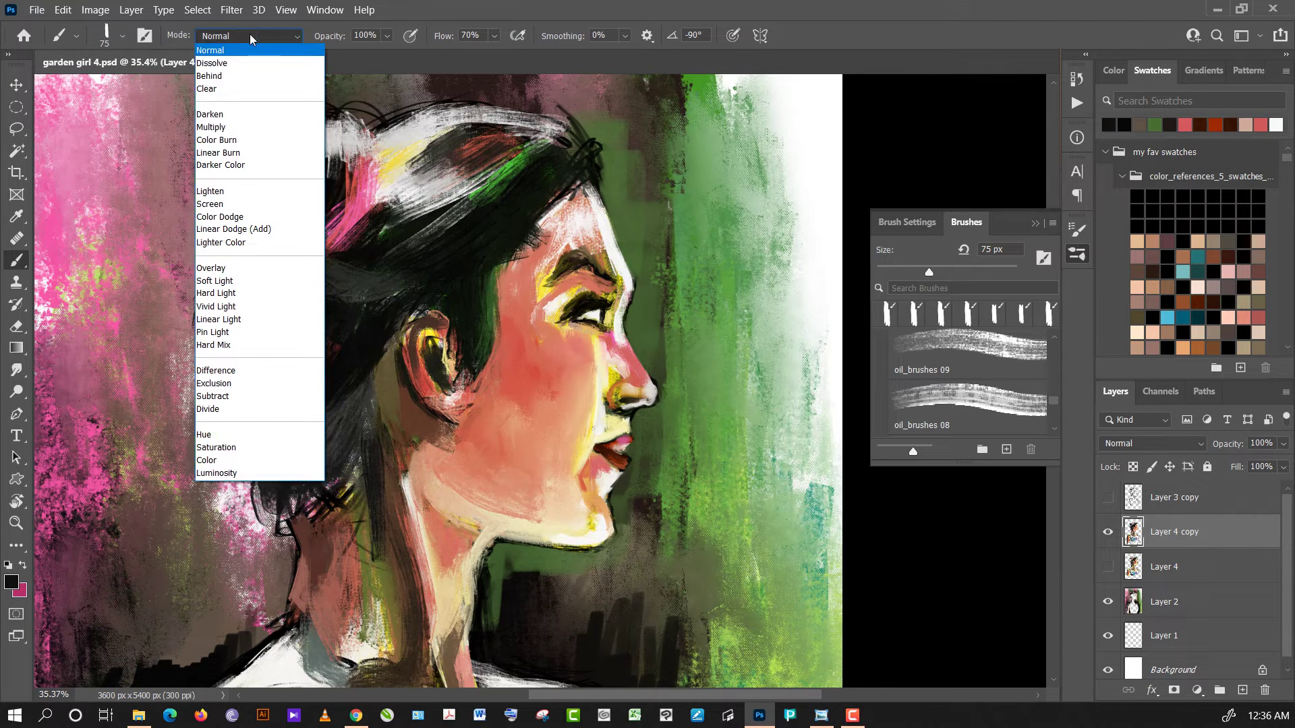
{"action": "left_click", "coordinate": [250, 33]}
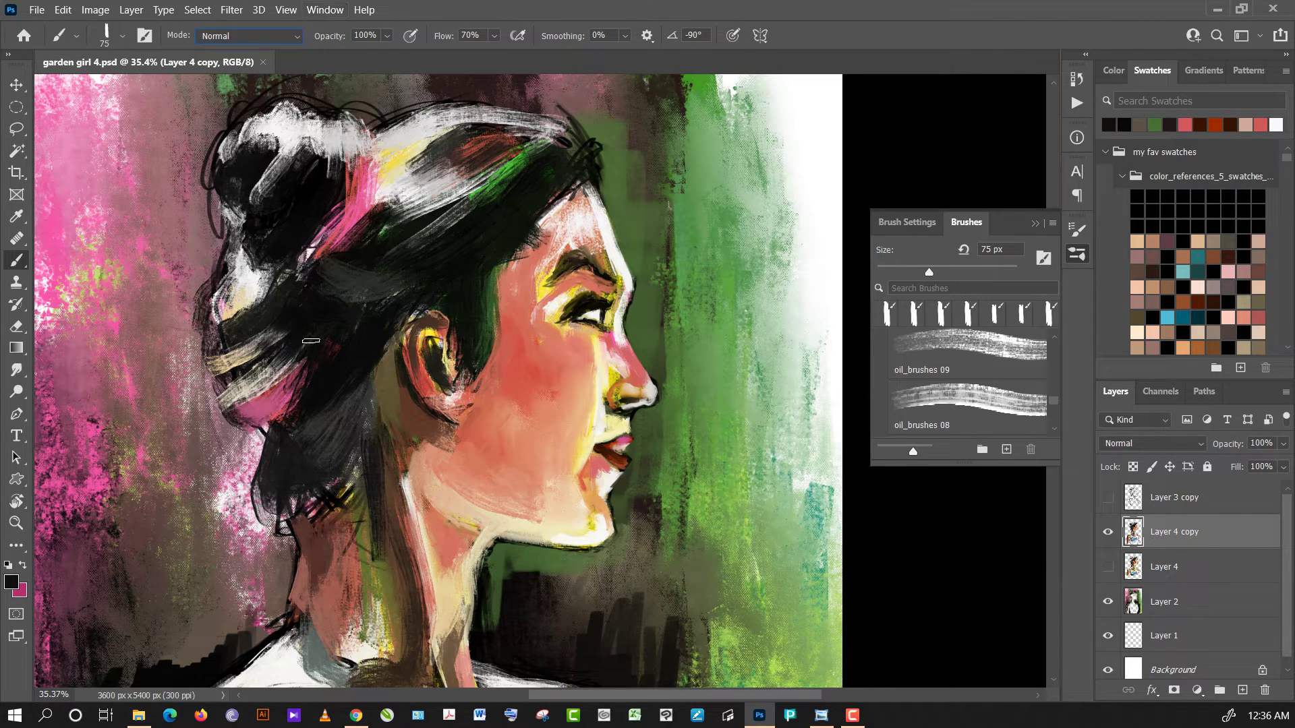
- Load the PIATTA ANGOLO mixer brush at 134 px with a salmon skin tone
{"action": "left_click", "coordinate": [122, 36]}
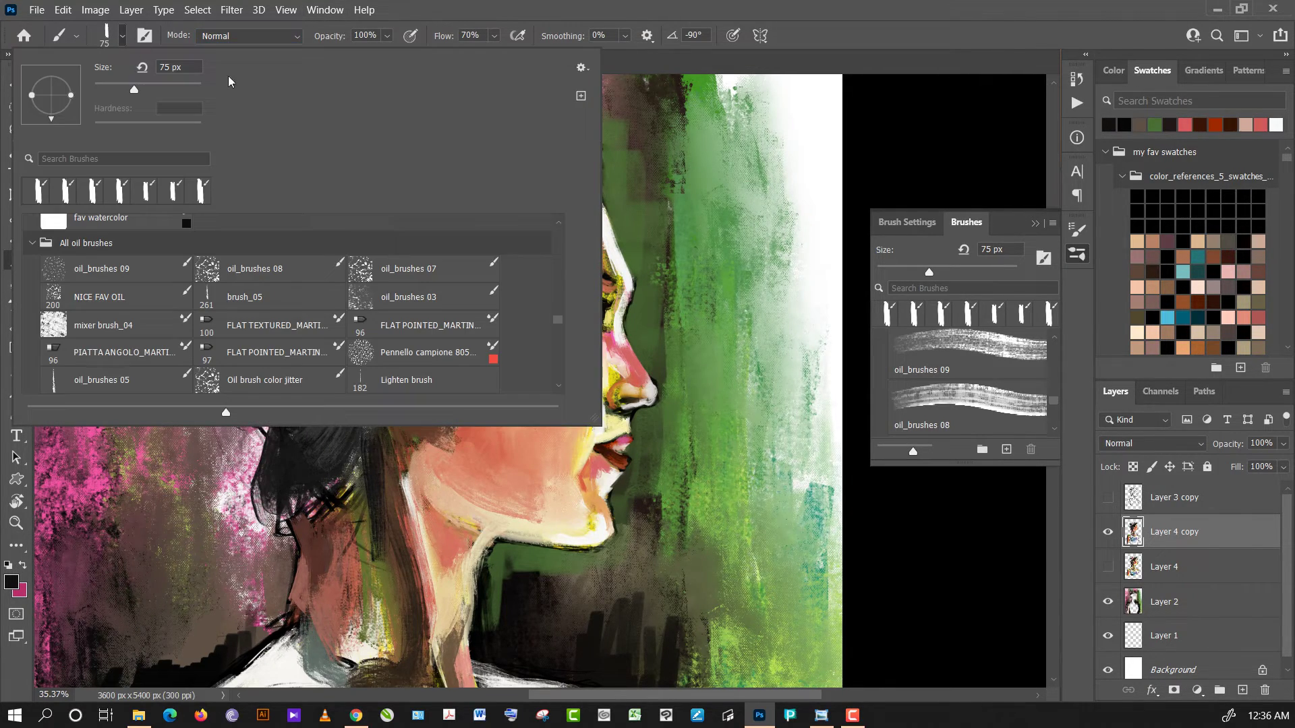
{"action": "left_click", "coordinate": [147, 358]}
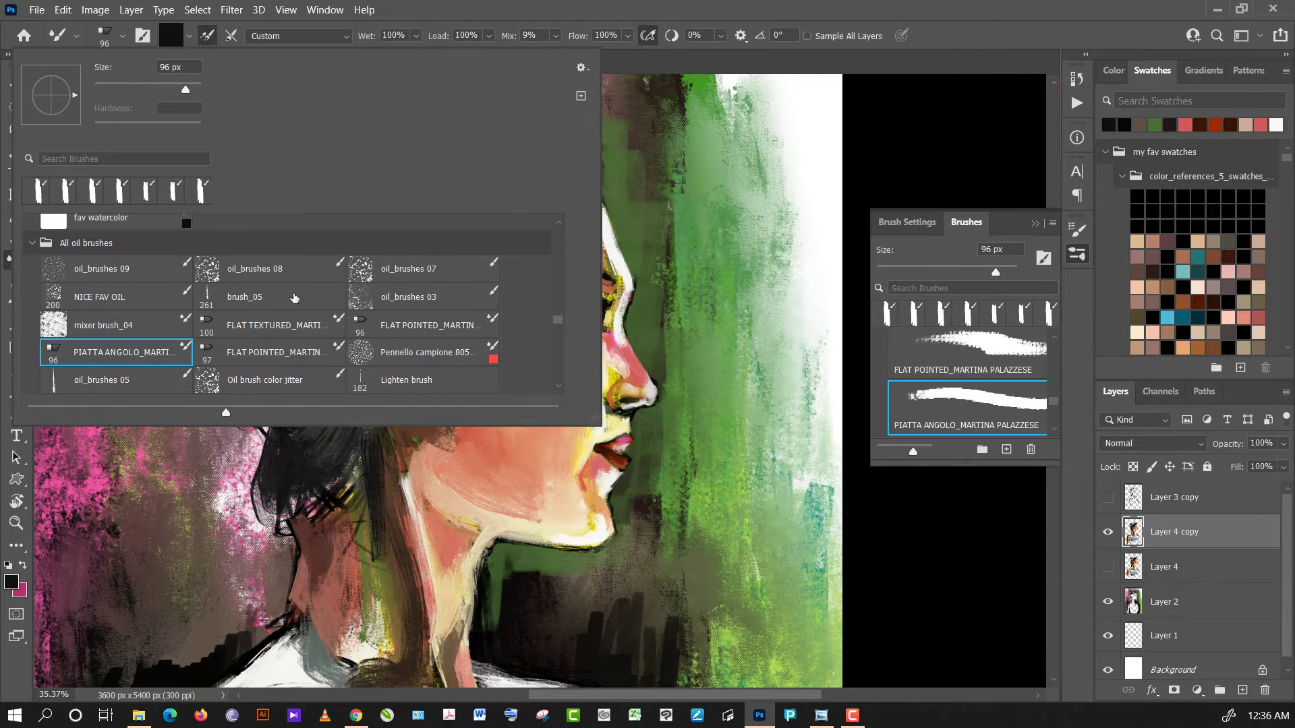
{"action": "left_click", "coordinate": [904, 133]}
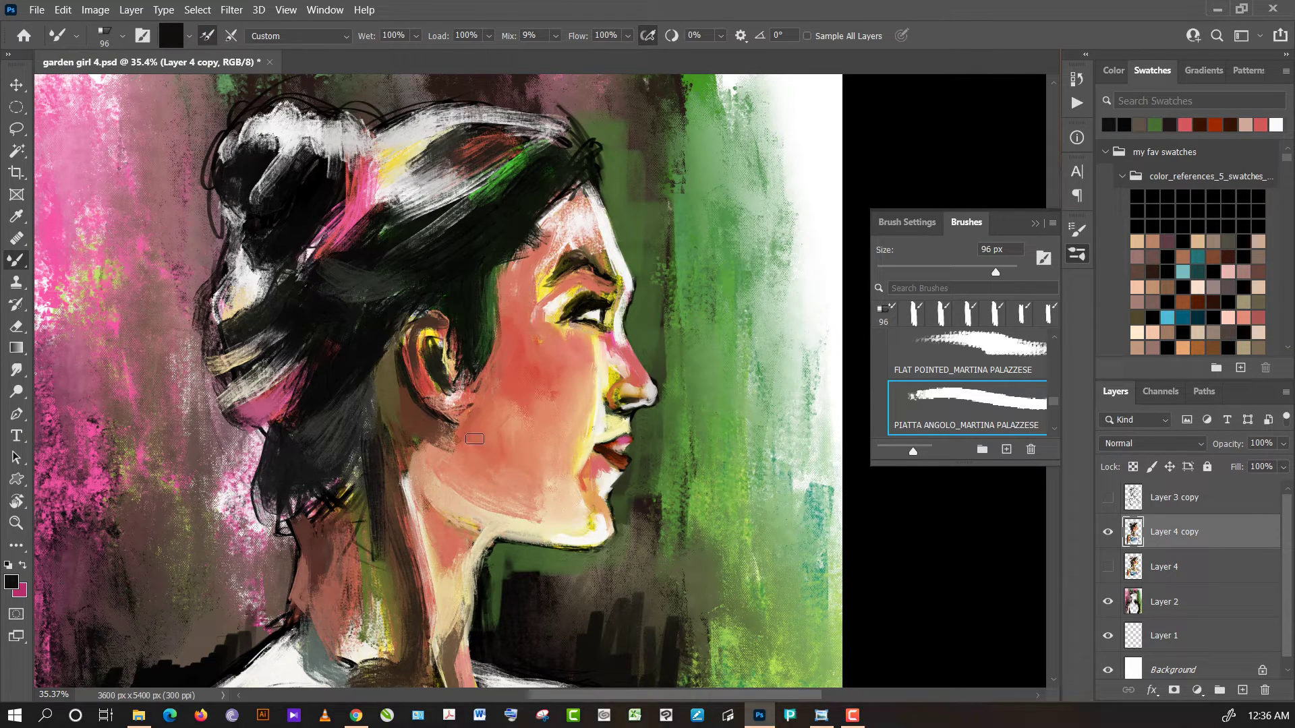
{"action": "left_click", "coordinate": [473, 507], "text": "alt"}
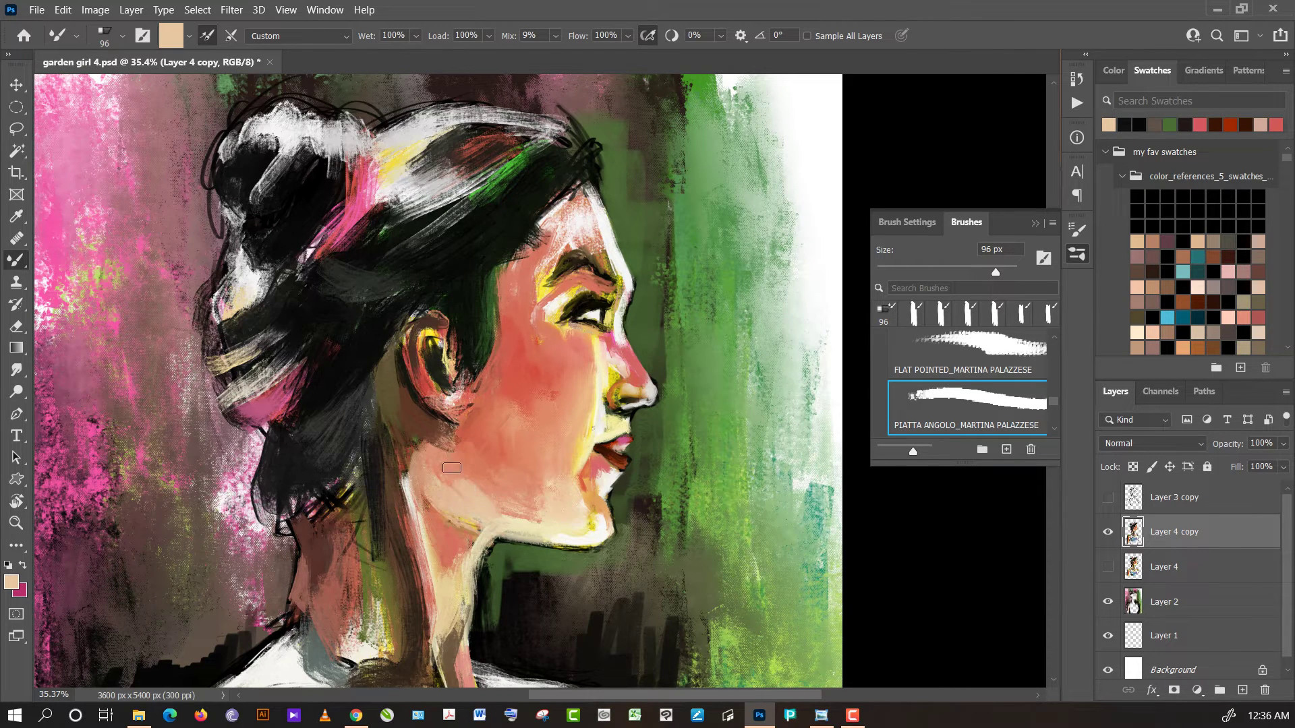
{"action": "left_click", "coordinate": [451, 468], "text": "alt"}
{"action": "left_click", "coordinate": [1006, 273]}
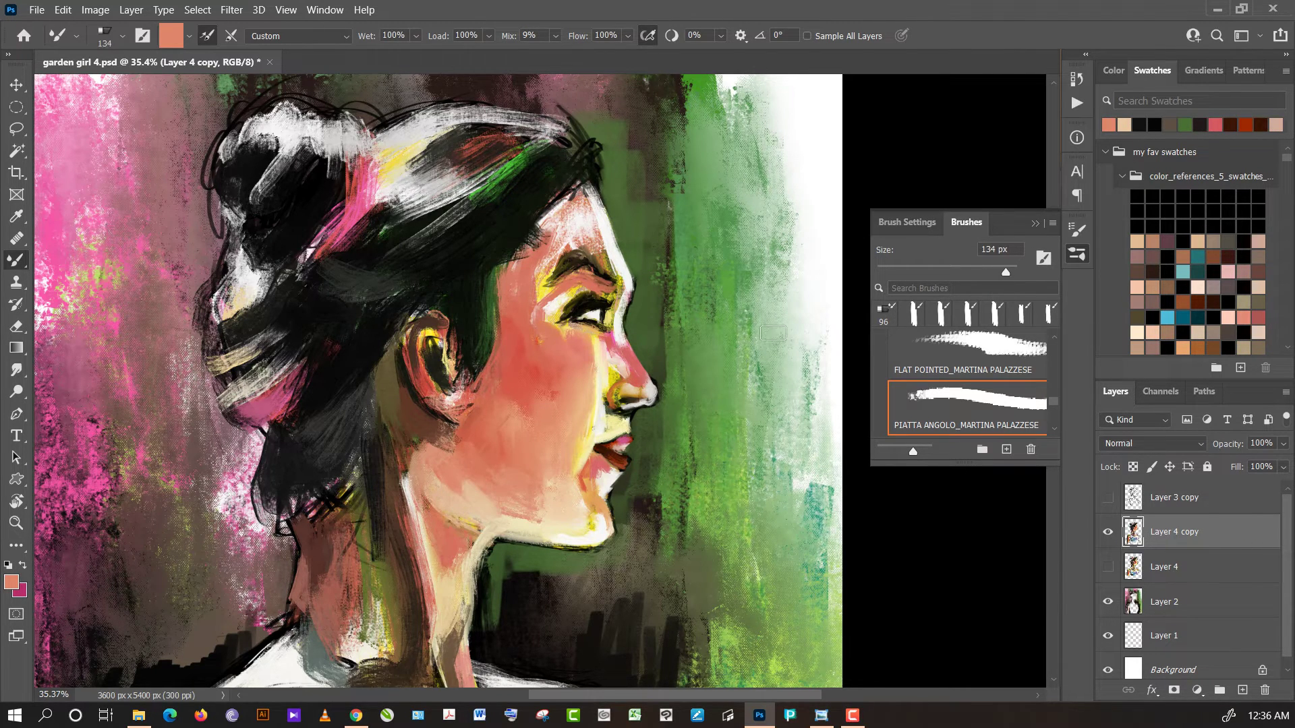
- Paint salmon along the jaw and dark brown shading down the neck below the ear
{"action": "left_click_drag", "start_coordinate": [477, 490], "coordinate": [465, 419]}
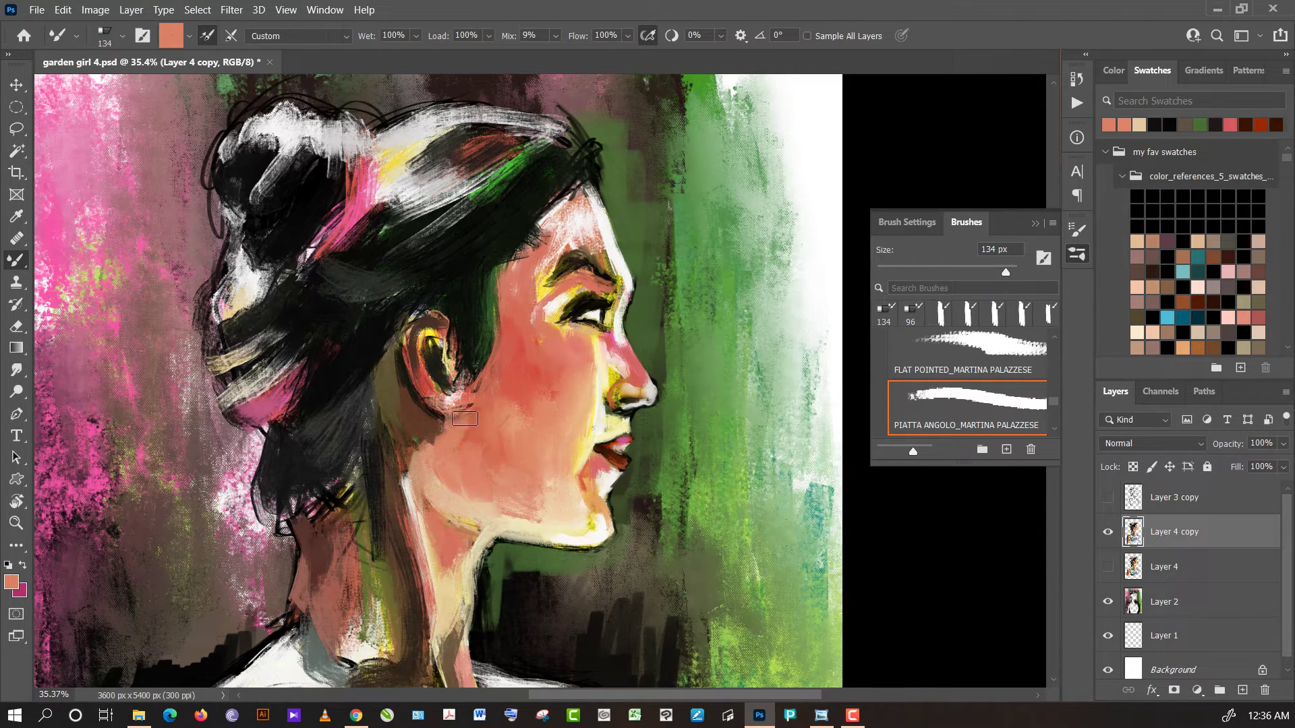
{"action": "left_click", "coordinate": [435, 423], "text": "alt"}
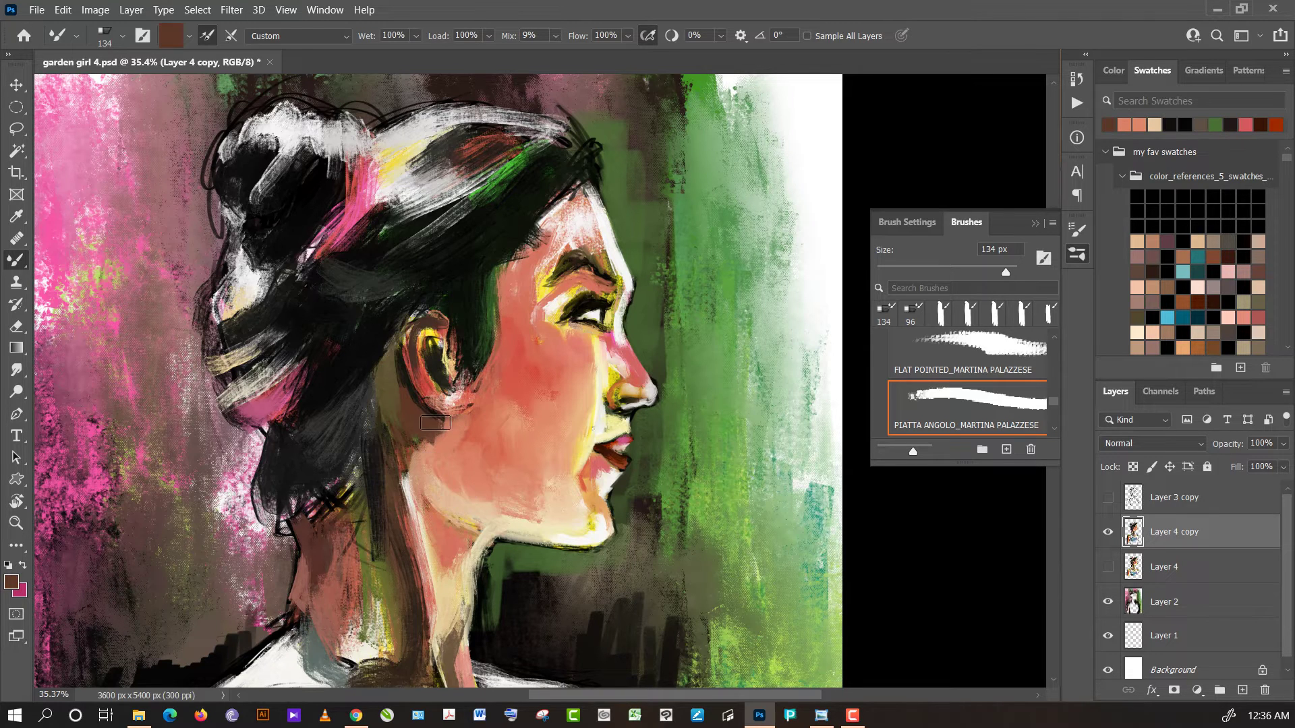
{"action": "left_click", "coordinate": [442, 458], "text": "alt"}
{"action": "left_click_drag", "start_coordinate": [432, 439], "coordinate": [425, 448]}
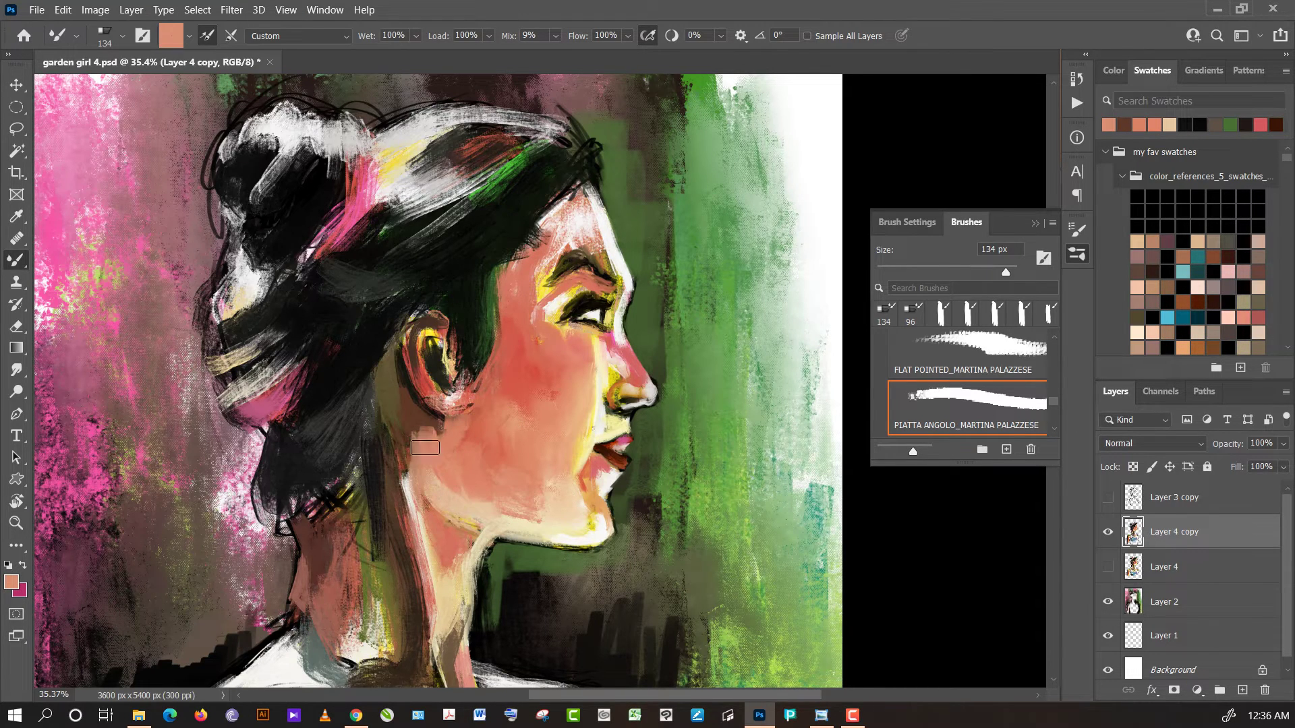
{"action": "left_click", "coordinate": [414, 439], "text": "alt"}
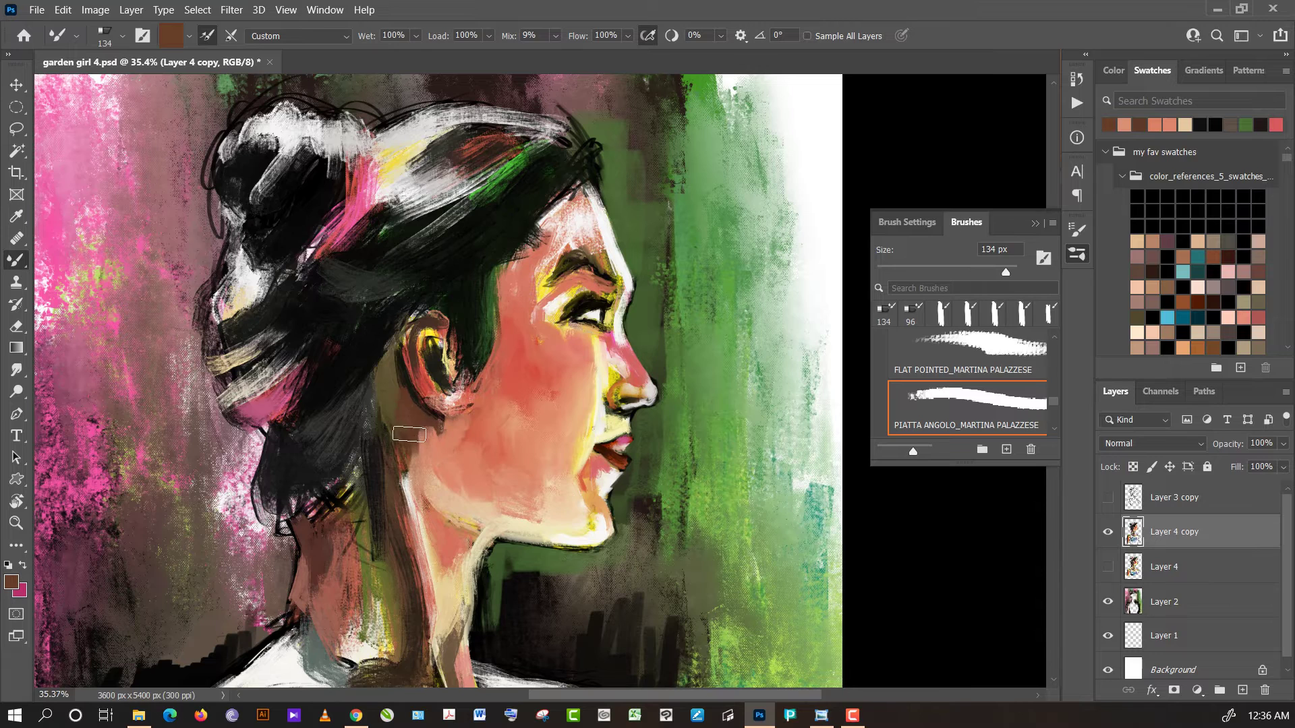
{"action": "left_click_drag", "start_coordinate": [408, 387], "coordinate": [400, 474]}
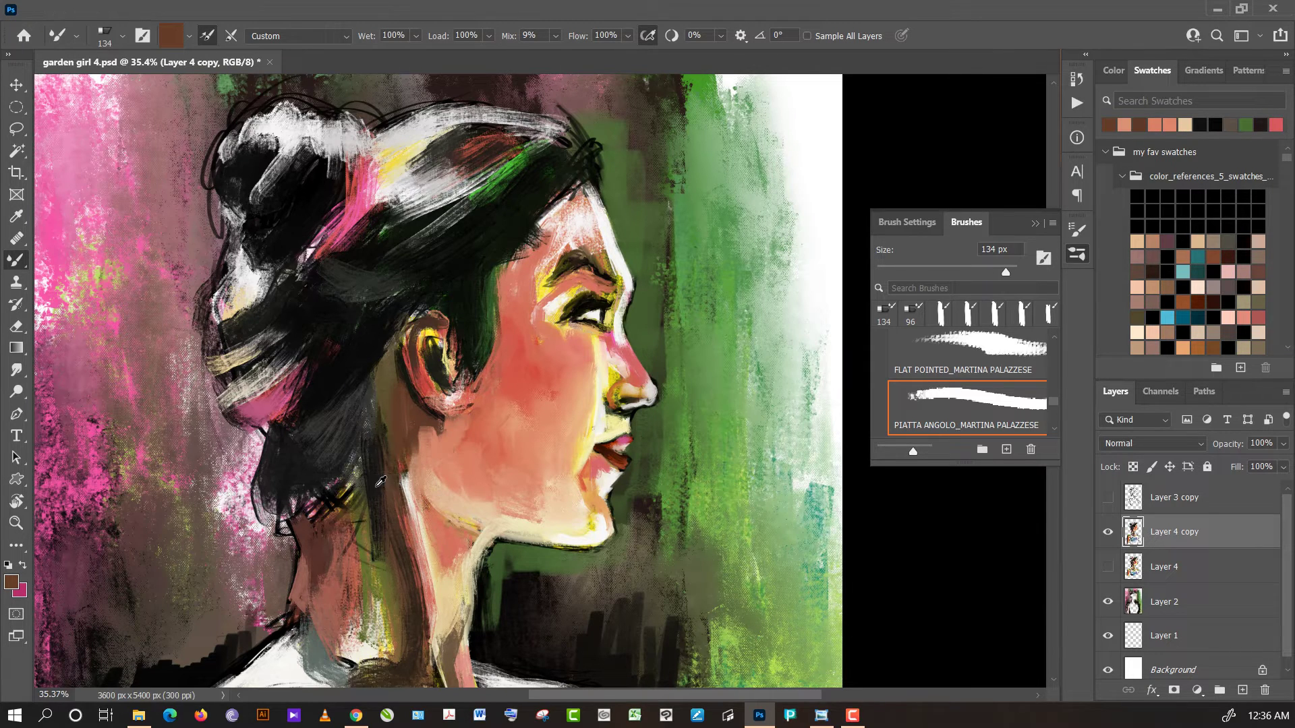
- Cover dark strands on the neck with peach and deepen the shadow behind the ear
{"action": "left_click", "coordinate": [390, 470], "text": "alt"}
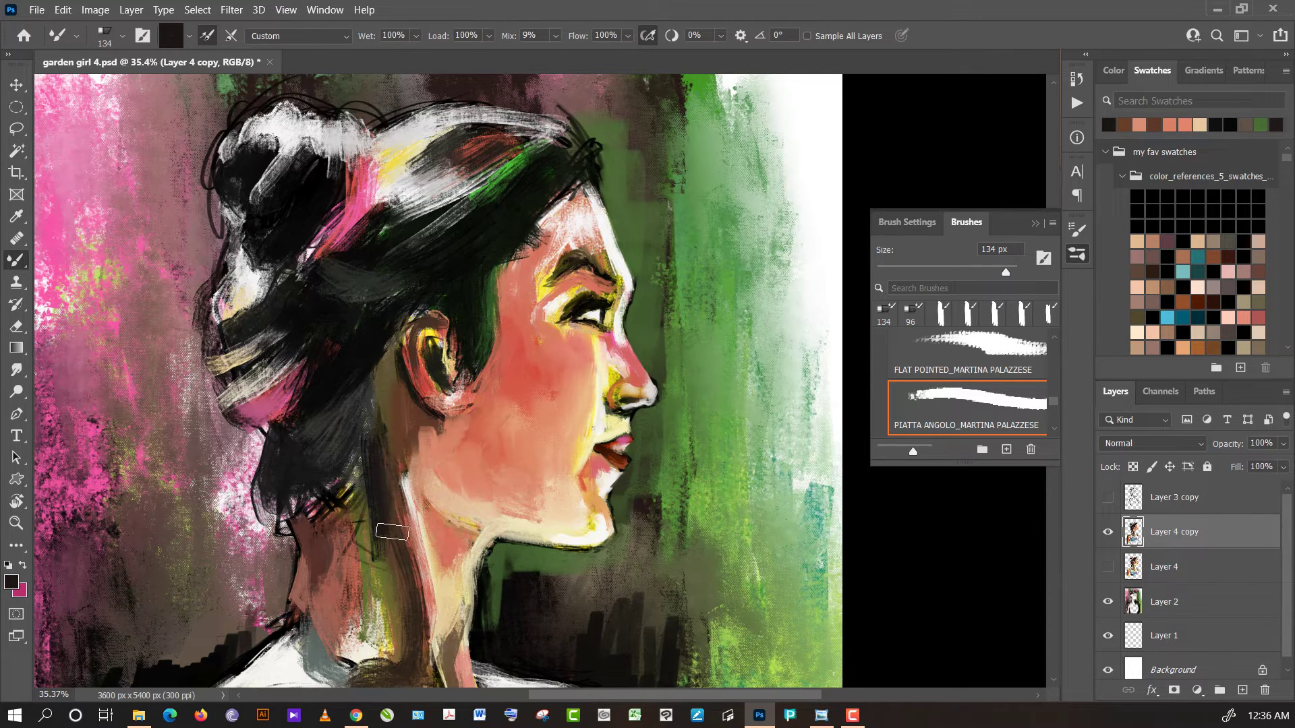
{"action": "left_click", "coordinate": [509, 402], "text": "alt"}
{"action": "mouse_move", "coordinate": [378, 486]}
{"action": "left_mouse_down"}
{"action": "mouse_move", "coordinate": [371, 556]}
{"action": "mouse_move", "coordinate": [384, 492]}
{"action": "left_mouse_up"}
{"action": "left_click", "coordinate": [378, 464], "text": "alt"}
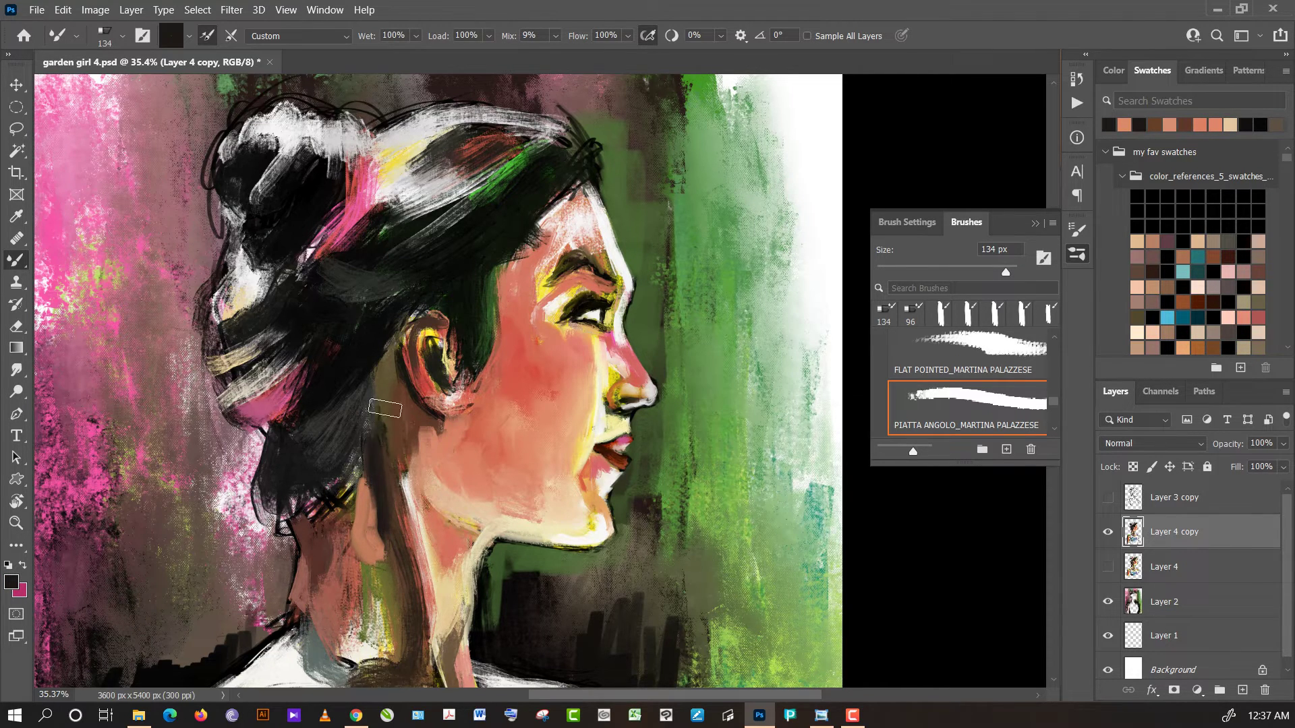
{"action": "mouse_move", "coordinate": [386, 447]}
{"action": "left_mouse_down"}
{"action": "mouse_move", "coordinate": [391, 373]}
{"action": "mouse_move", "coordinate": [397, 430]}
{"action": "left_mouse_up"}
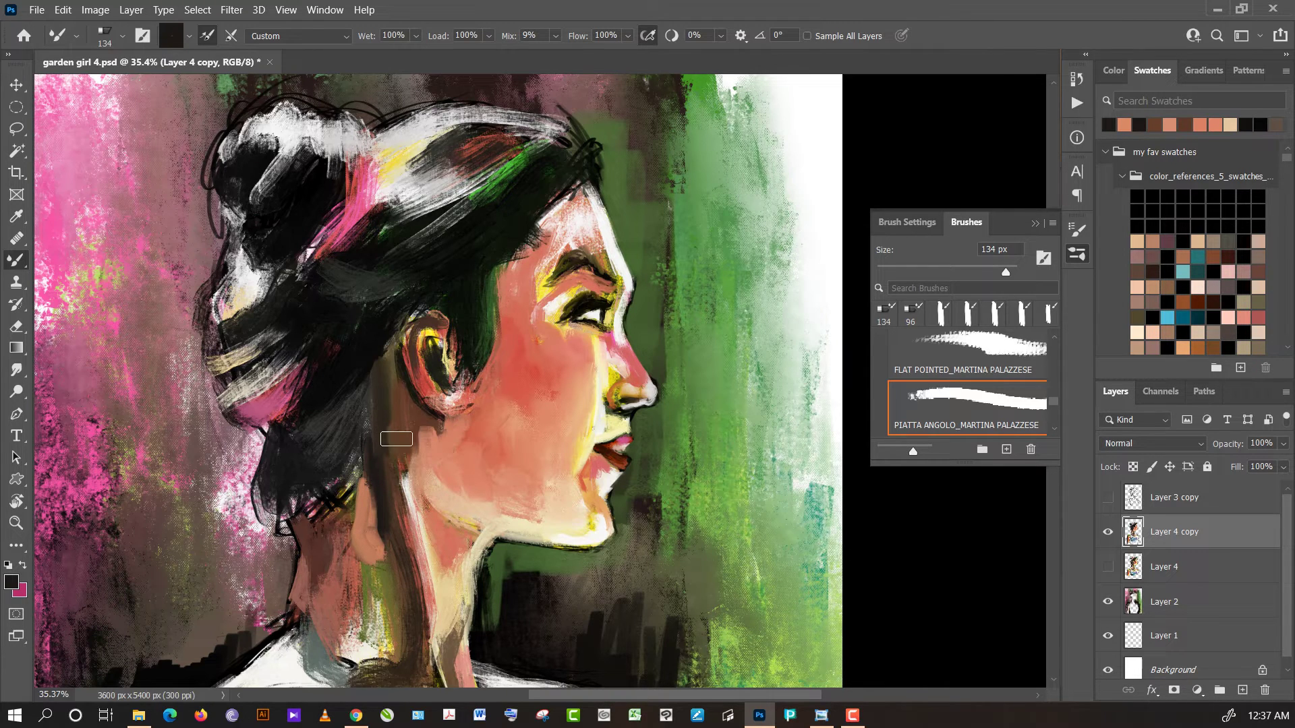
{"action": "left_click_drag", "start_coordinate": [391, 476], "coordinate": [381, 510]}
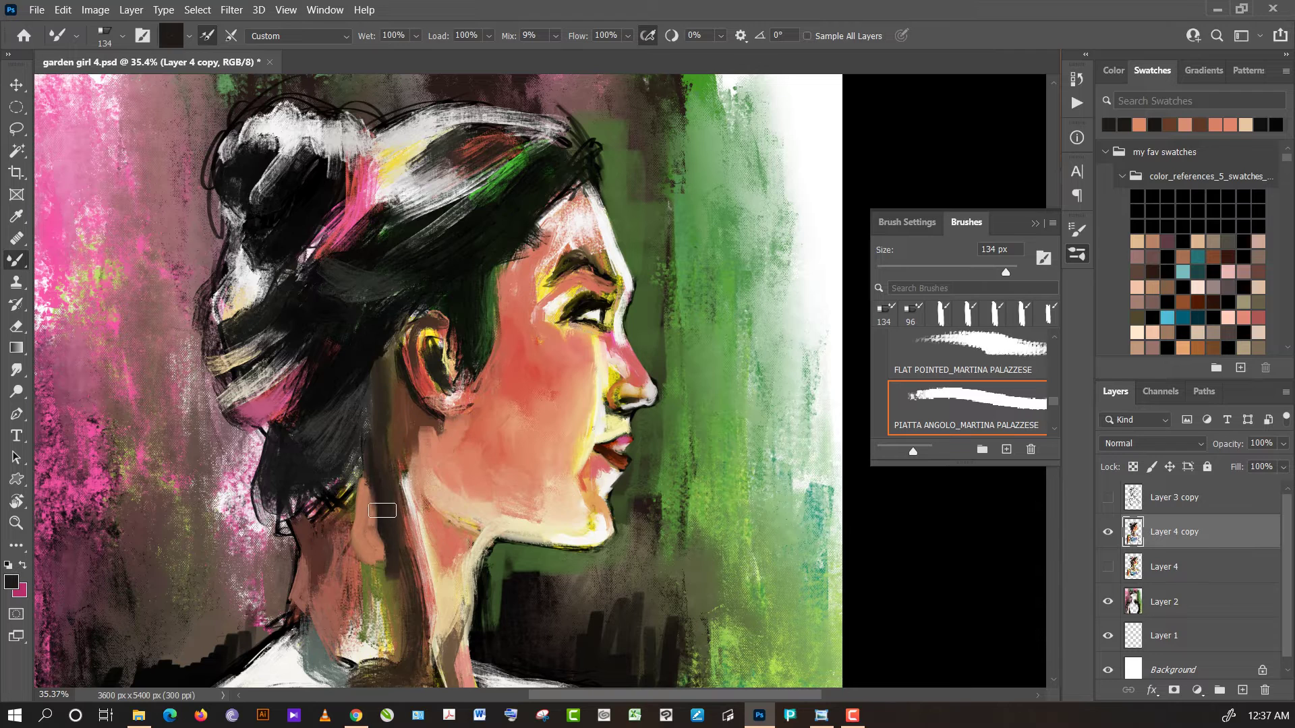
{"action": "left_click", "coordinate": [385, 553], "text": "alt"}
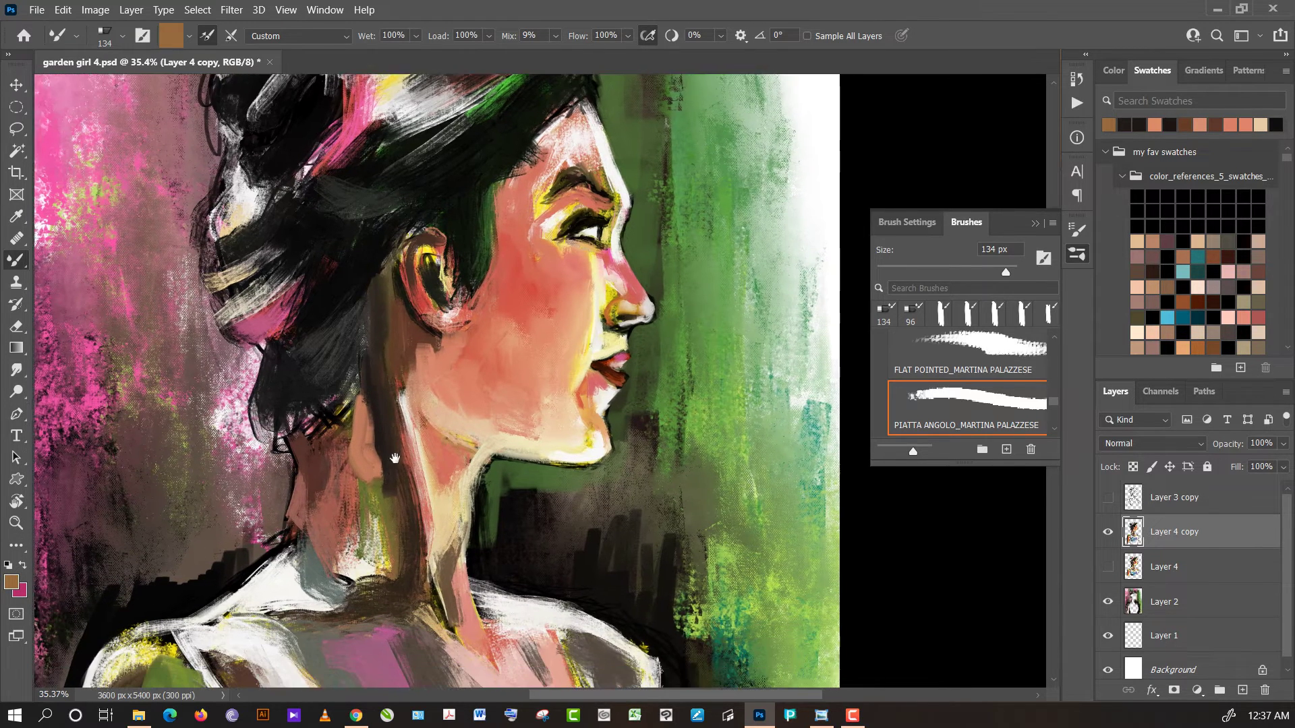
- Paint brown and salmon-red strokes over the left side of the neck
{"action": "left_click_drag", "start_coordinate": [404, 565], "coordinate": [411, 437]}
{"action": "left_click", "coordinate": [398, 451], "text": "alt"}
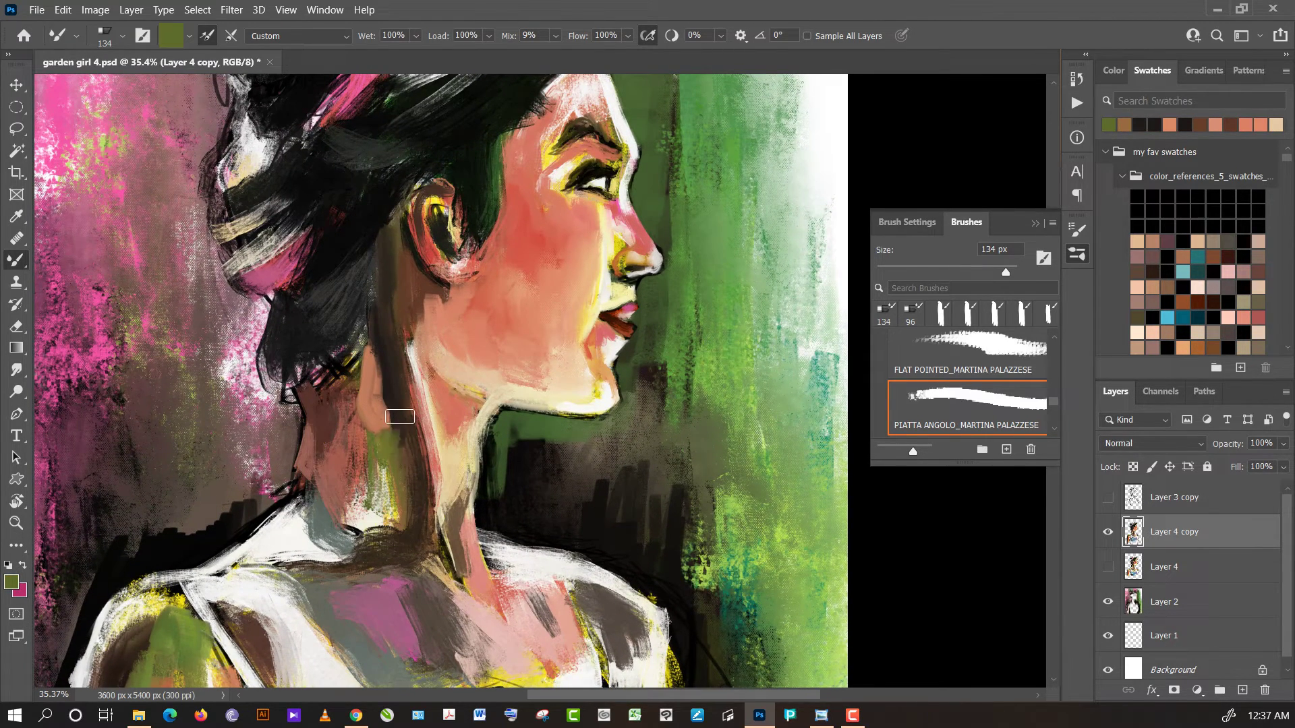
{"action": "left_click", "coordinate": [396, 422], "text": "alt"}
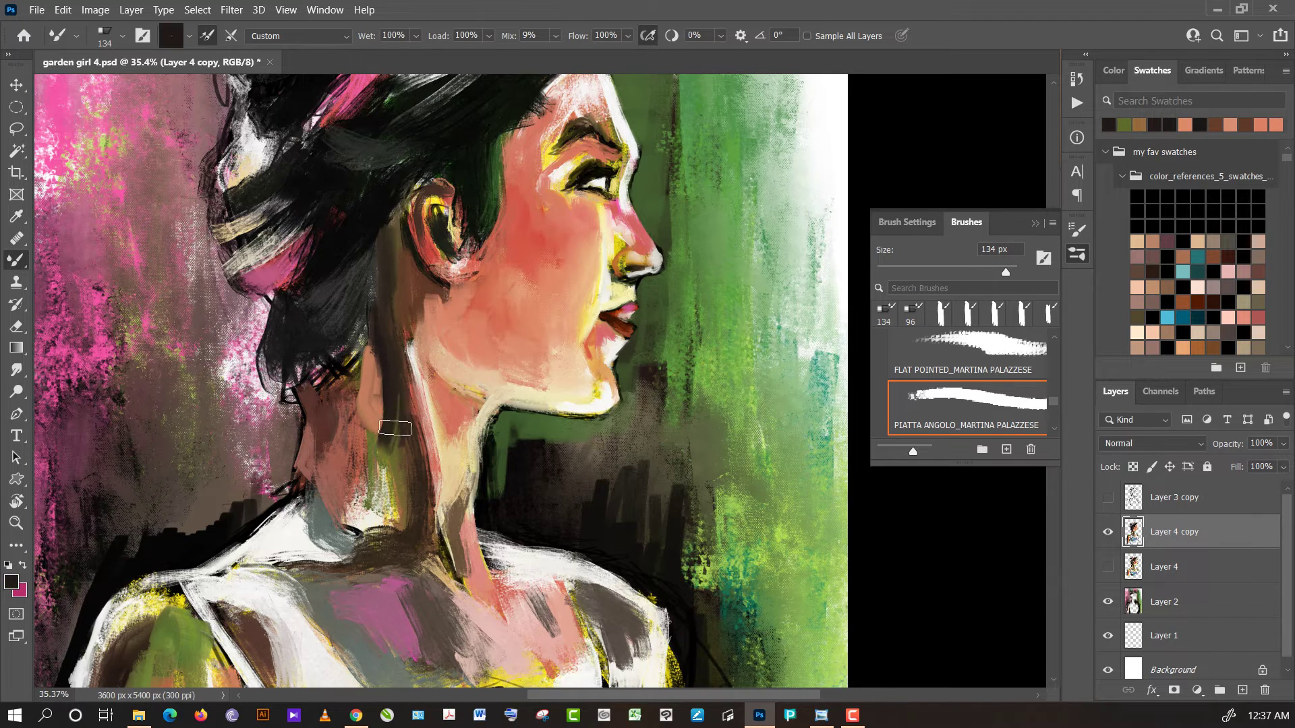
{"action": "left_click", "coordinate": [343, 415], "text": "alt"}
{"action": "left_click_drag", "start_coordinate": [343, 415], "coordinate": [357, 439]}
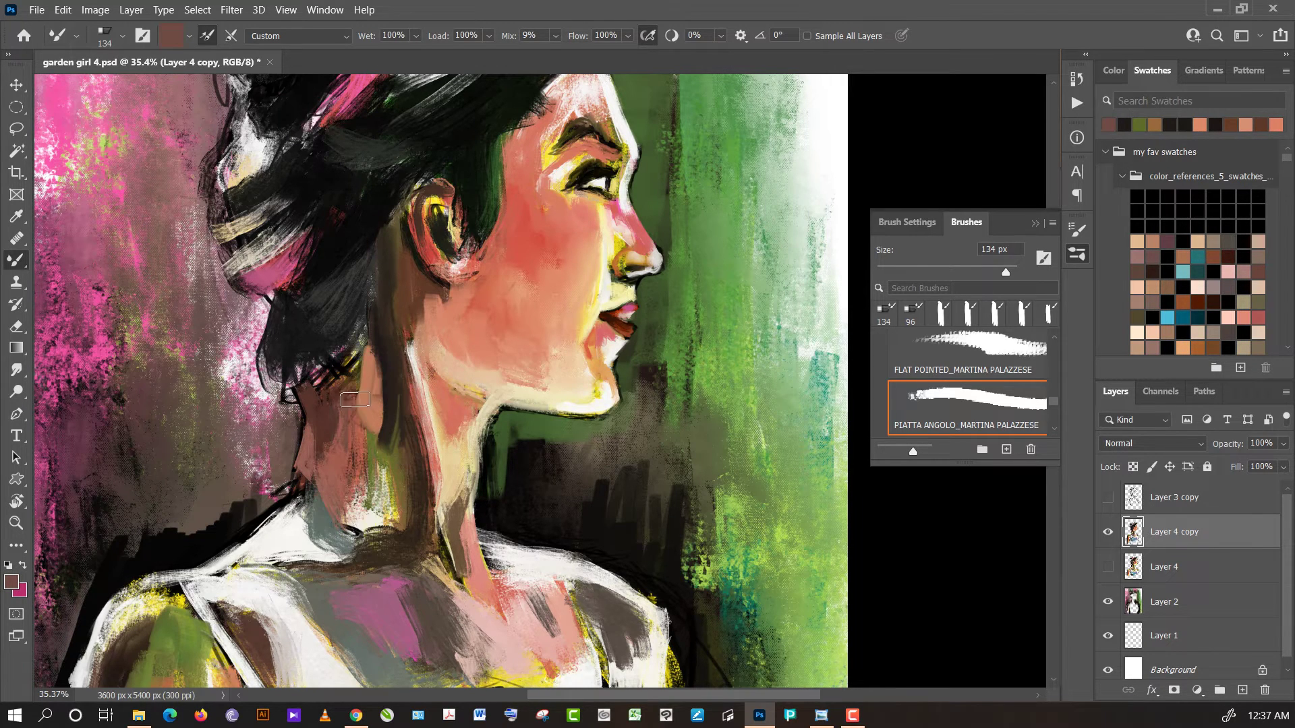
{"action": "left_click", "coordinate": [342, 480], "text": "alt"}
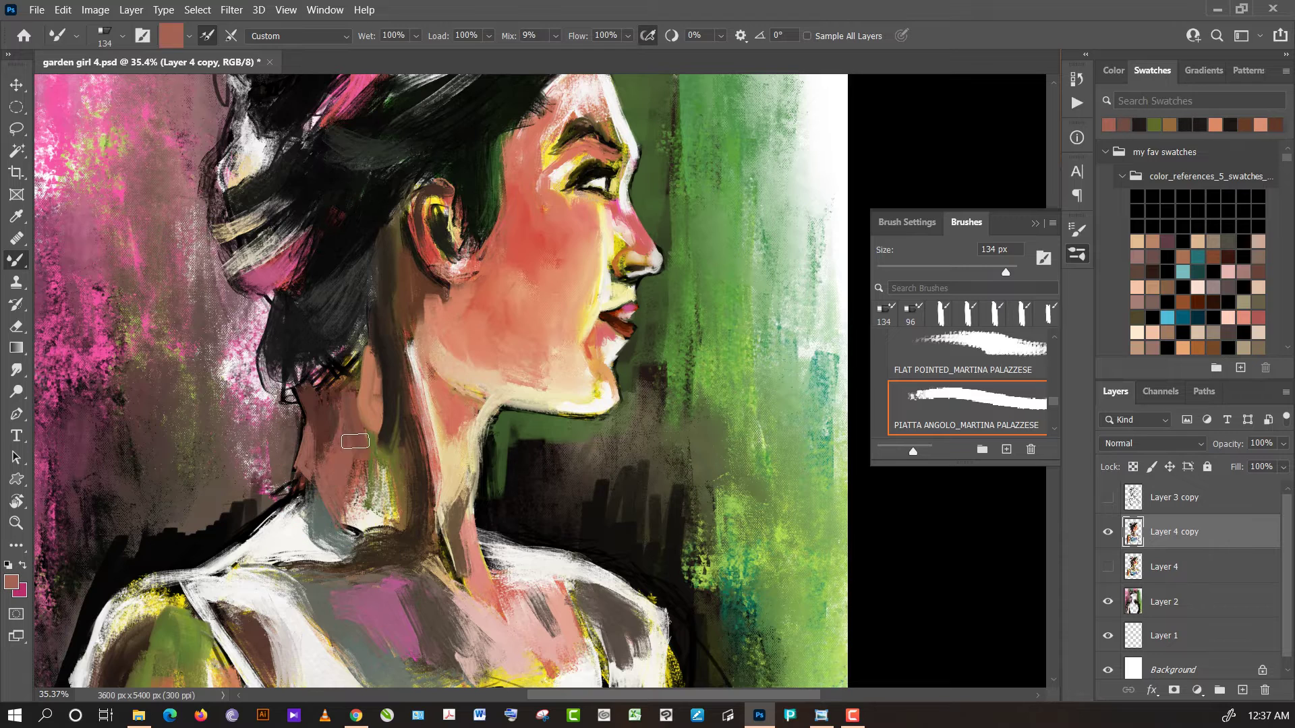
{"action": "left_click", "coordinate": [440, 371], "text": "alt"}
{"action": "left_click_drag", "start_coordinate": [360, 411], "coordinate": [363, 490]}
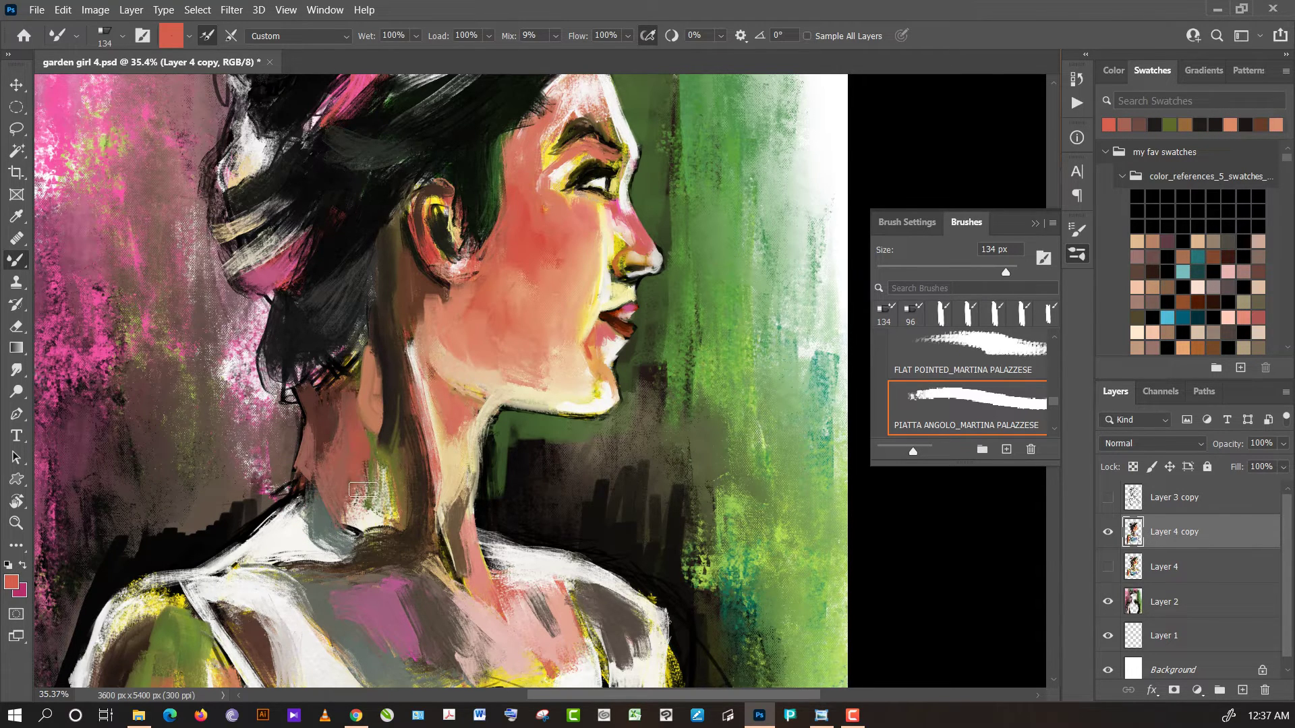
- Paint olive strokes and dark brown strokes down the right side of the neck
{"action": "left_click", "coordinate": [390, 471], "text": "alt"}
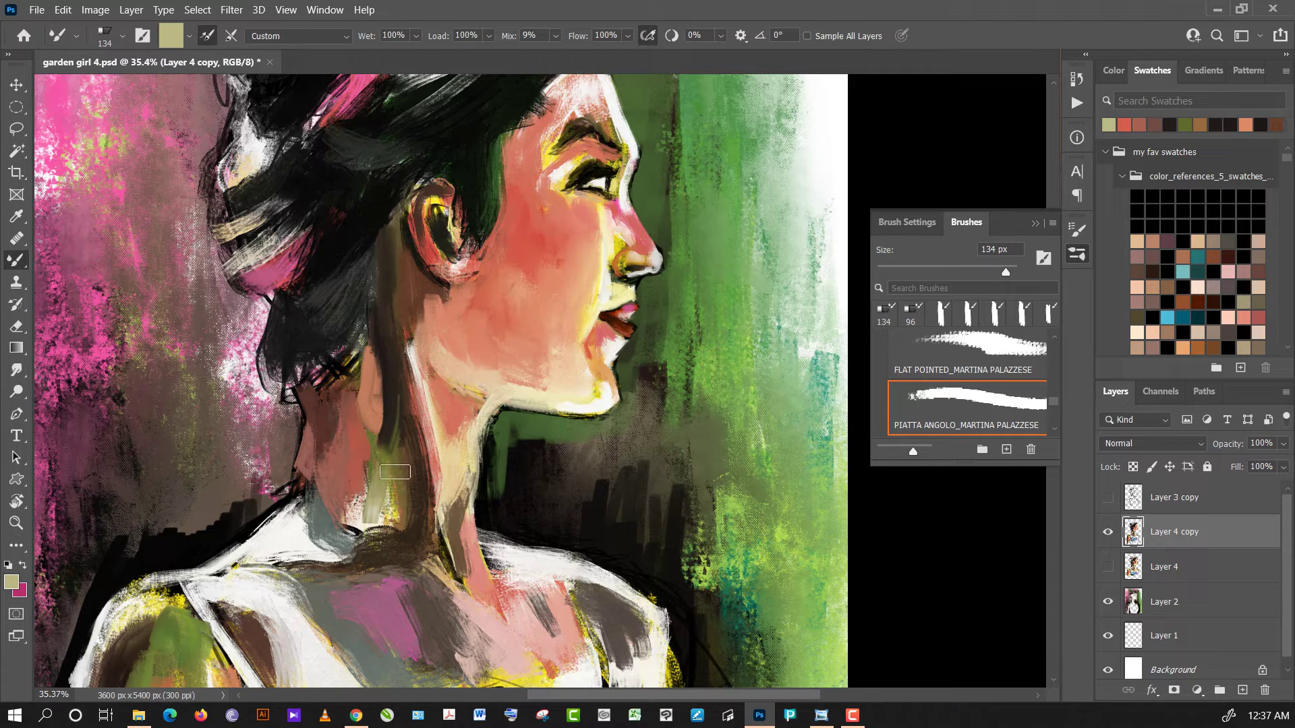
{"action": "left_click", "coordinate": [396, 450], "text": "alt"}
{"action": "mouse_move", "coordinate": [396, 450]}
{"action": "left_mouse_down"}
{"action": "mouse_move", "coordinate": [396, 487]}
{"action": "mouse_move", "coordinate": [405, 432]}
{"action": "left_mouse_up"}
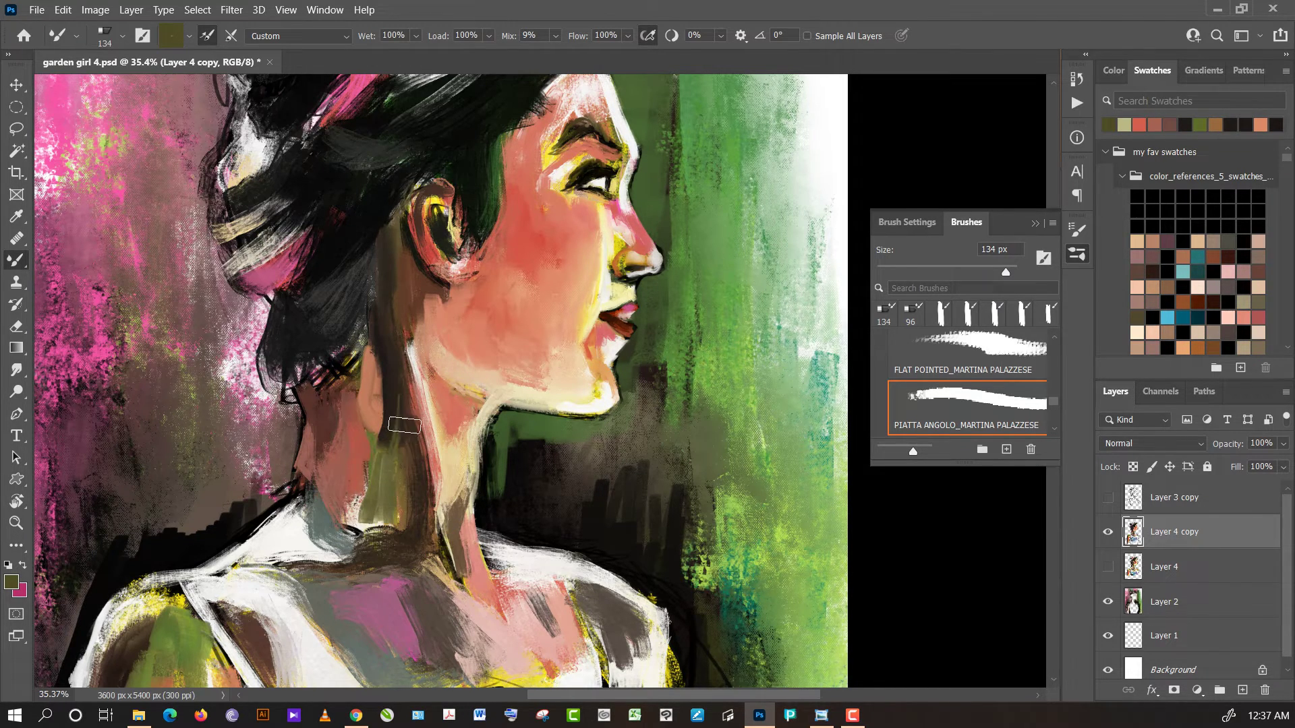
{"action": "left_click", "coordinate": [401, 391], "text": "alt"}
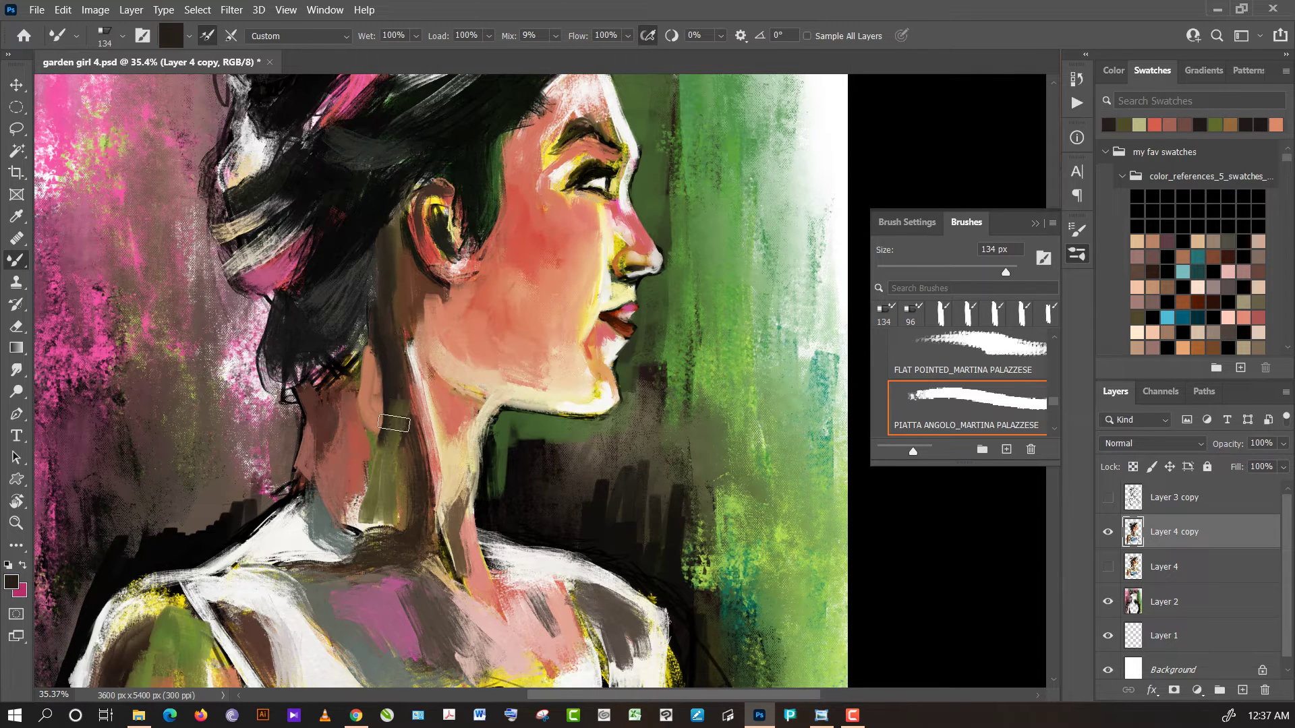
{"action": "left_click_drag", "start_coordinate": [398, 394], "coordinate": [401, 507]}
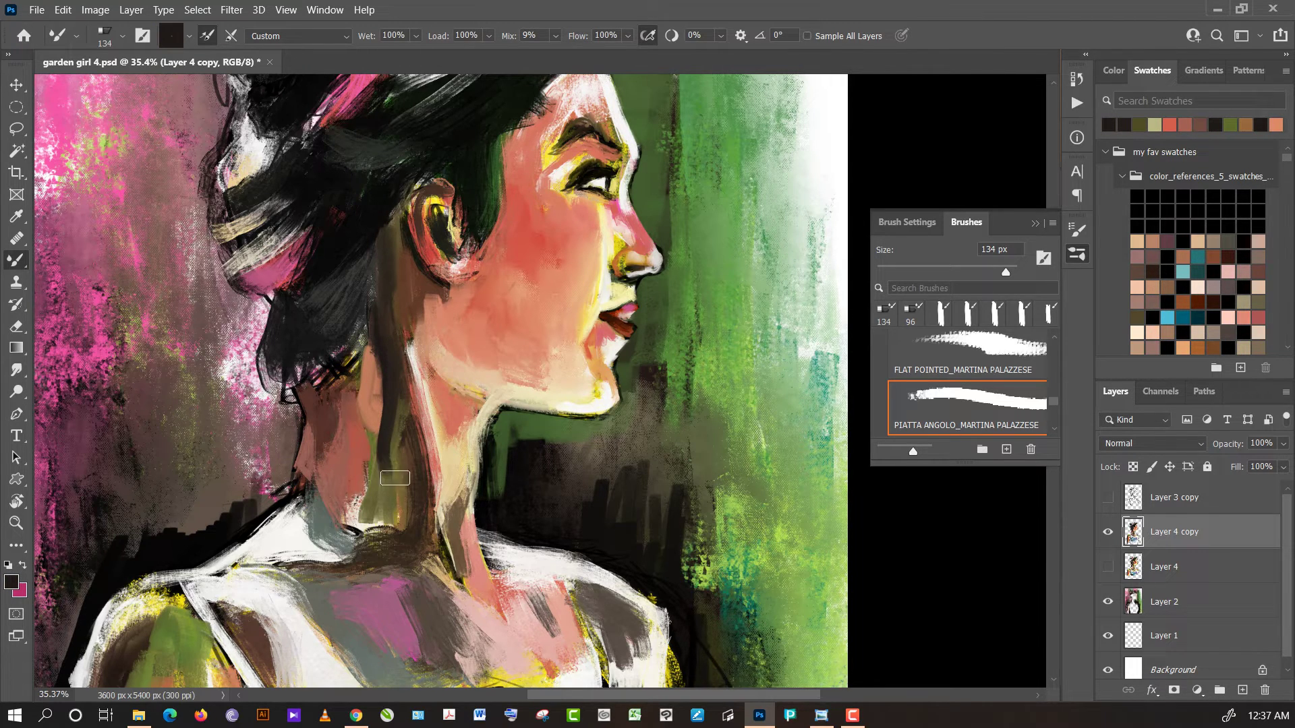
{"action": "left_click_drag", "start_coordinate": [396, 448], "coordinate": [418, 540]}
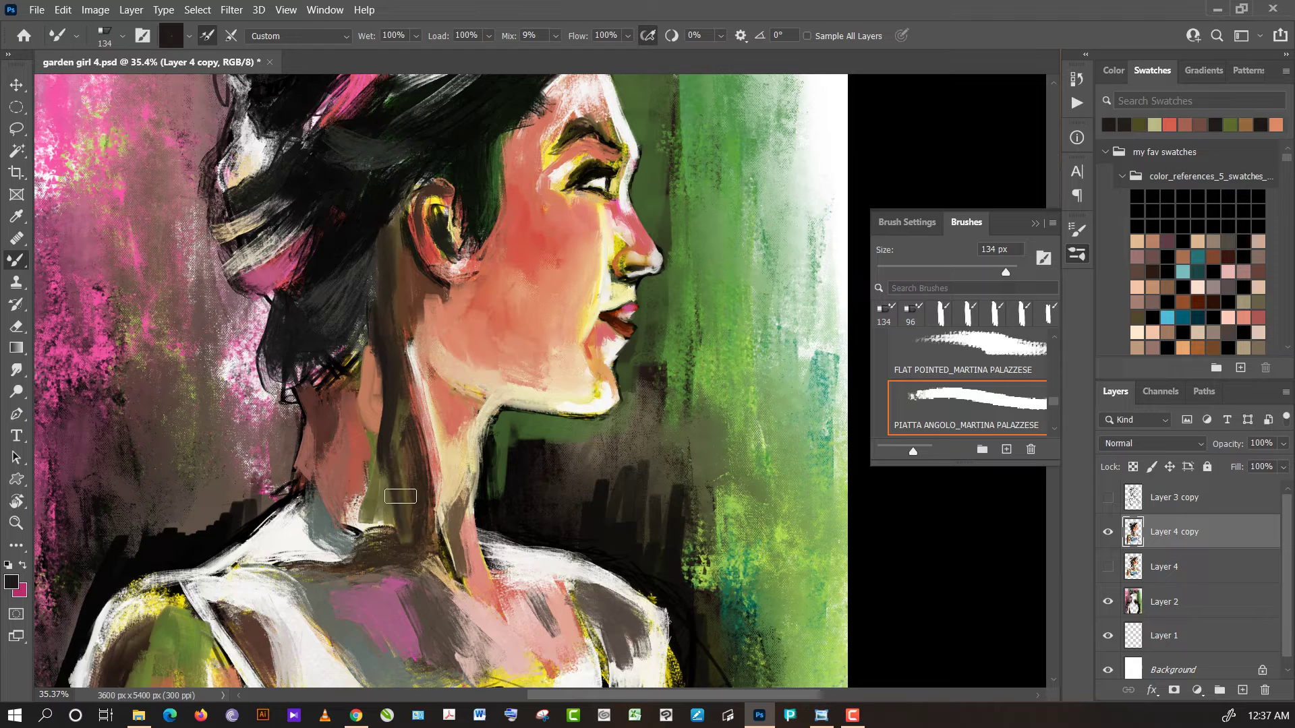
- Paint light pink strokes on the neck, then sample tan, red and near-white tones
{"action": "left_click", "coordinate": [404, 529], "text": "alt"}
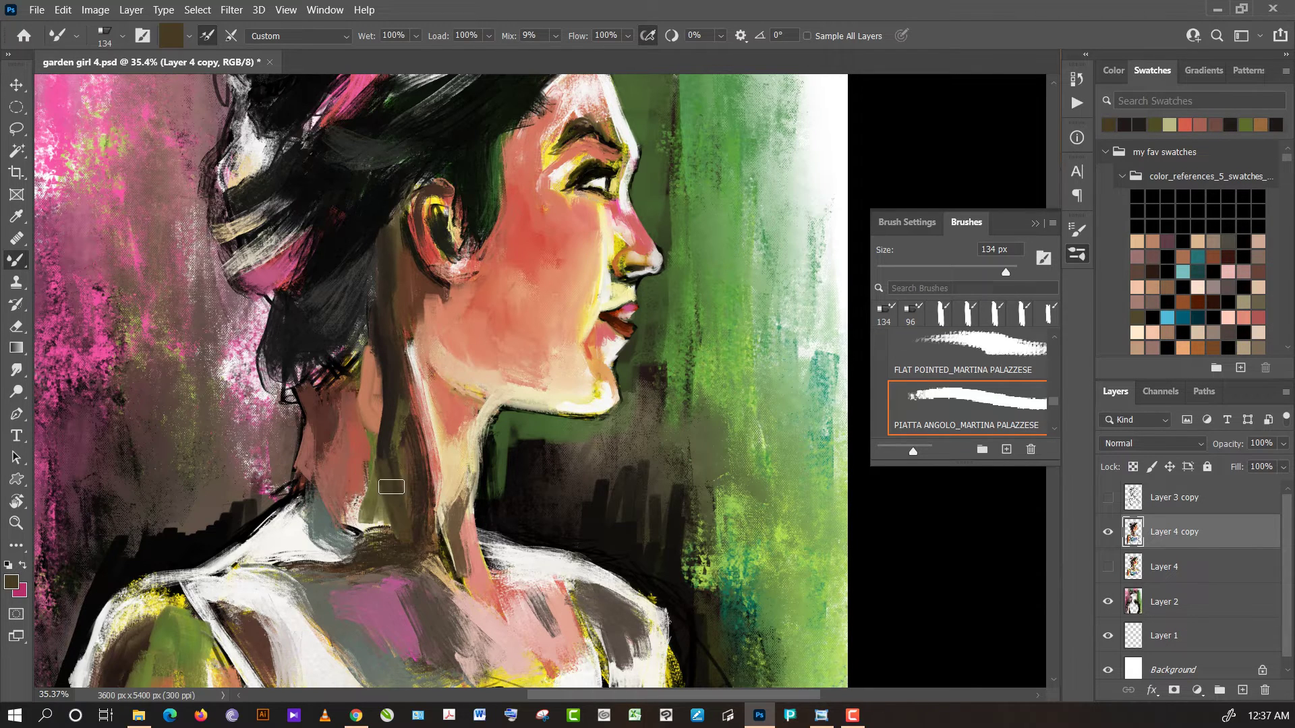
{"action": "left_click", "coordinate": [368, 493], "text": "alt"}
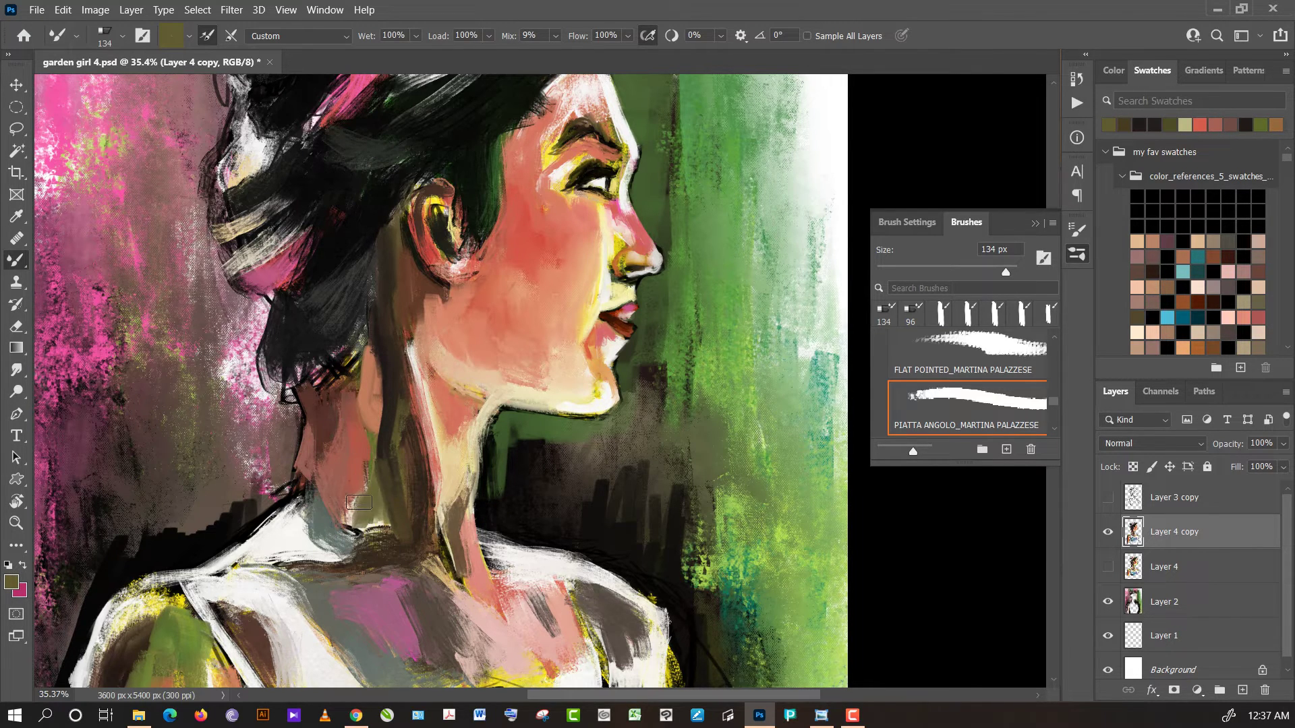
{"action": "left_click", "coordinate": [359, 503], "text": "alt"}
{"action": "mouse_move", "coordinate": [358, 502]}
{"action": "left_mouse_down"}
{"action": "mouse_move", "coordinate": [380, 515]}
{"action": "mouse_move", "coordinate": [375, 463]}
{"action": "mouse_move", "coordinate": [353, 496]}
{"action": "mouse_move", "coordinate": [257, 551]}
{"action": "mouse_move", "coordinate": [291, 518]}
{"action": "left_mouse_up"}
{"action": "left_click", "coordinate": [369, 505], "text": "alt"}
{"action": "left_click", "coordinate": [357, 439], "text": "alt"}
{"action": "left_click", "coordinate": [291, 529], "text": "alt"}
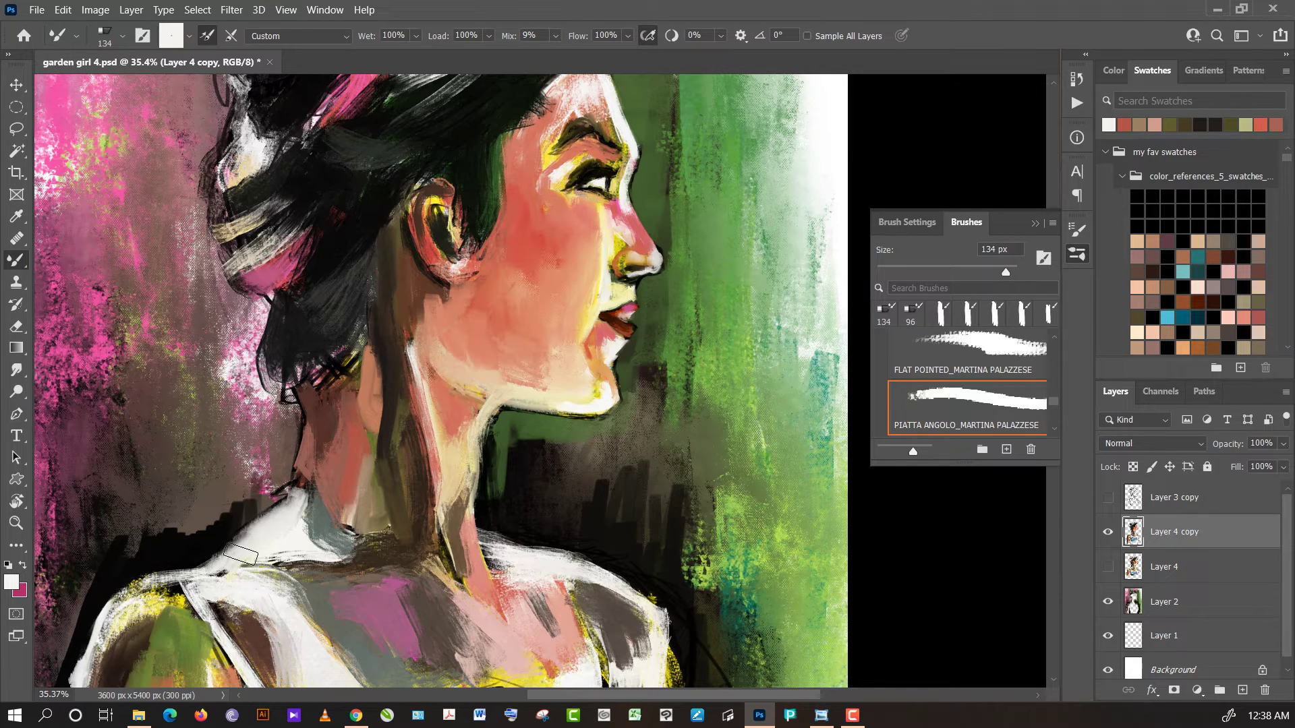
- Brush grey-green above the shoulder and white where the neck meets the shoulder
{"action": "left_click", "coordinate": [310, 467], "text": "alt"}
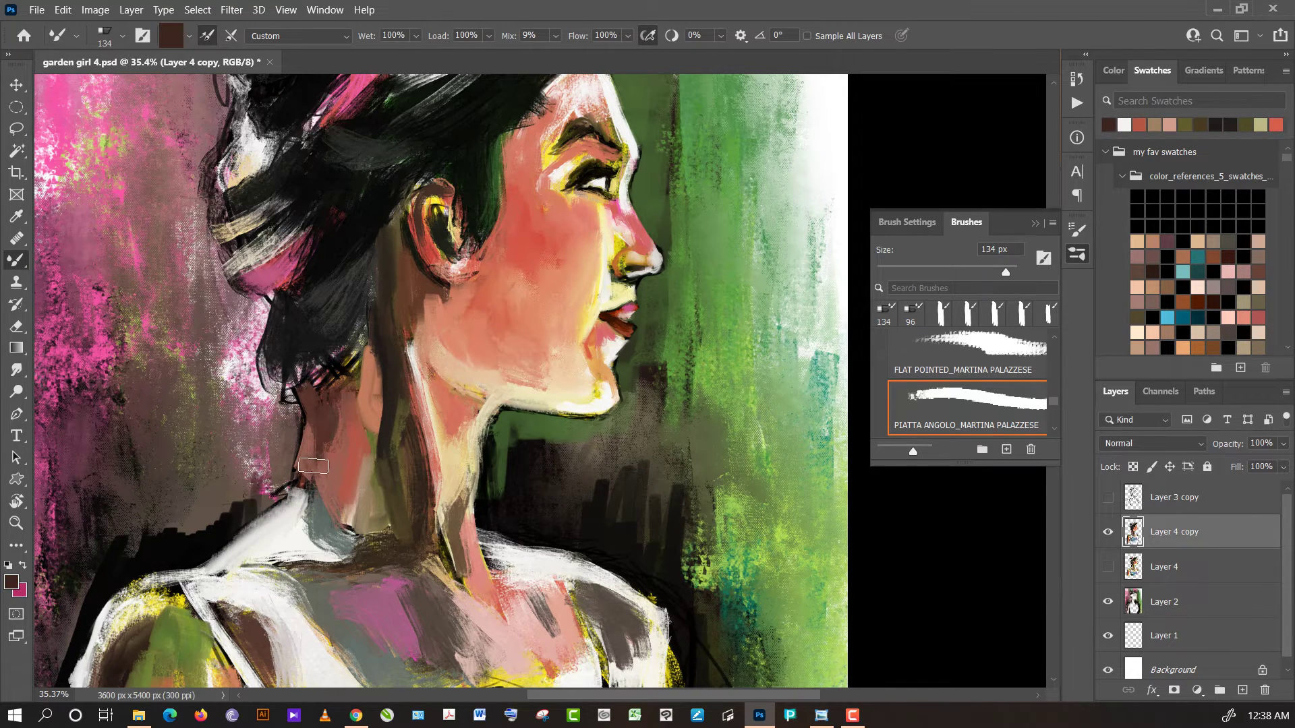
{"action": "left_click", "coordinate": [295, 515], "text": "alt"}
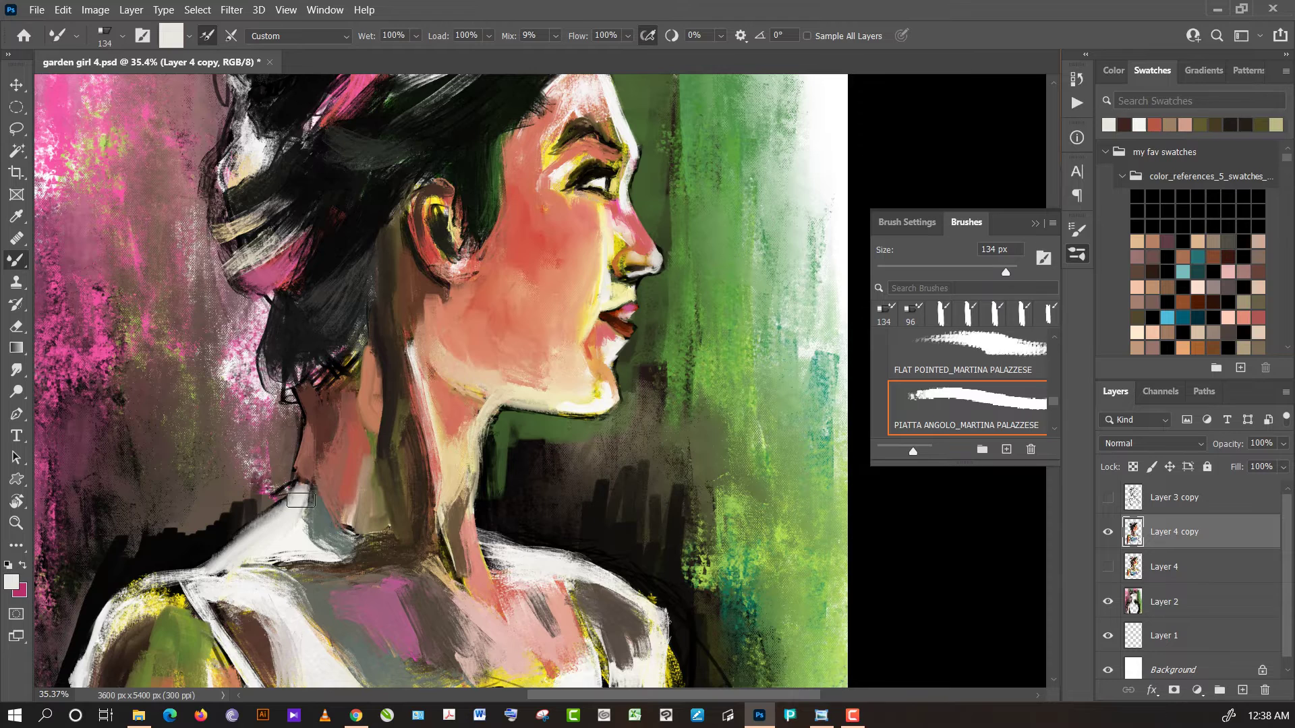
{"action": "left_click", "coordinate": [309, 454], "text": "alt"}
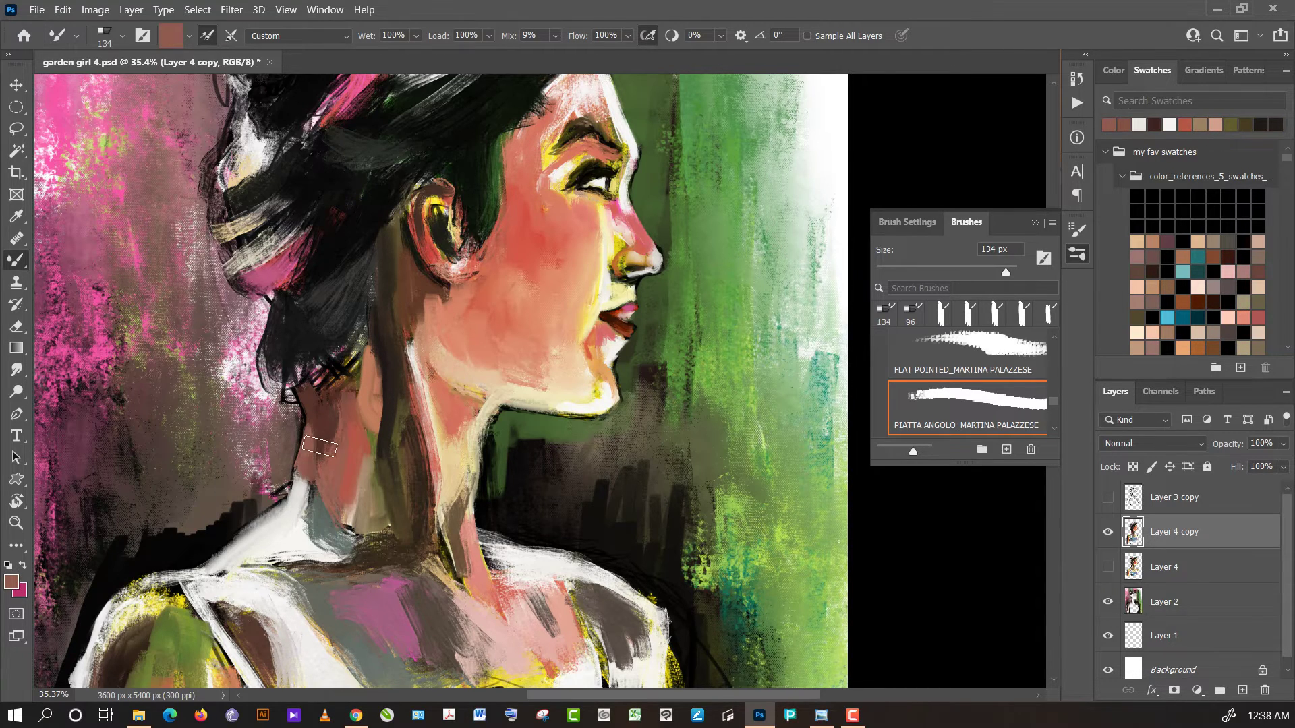
{"action": "left_click", "coordinate": [339, 526], "text": "alt"}
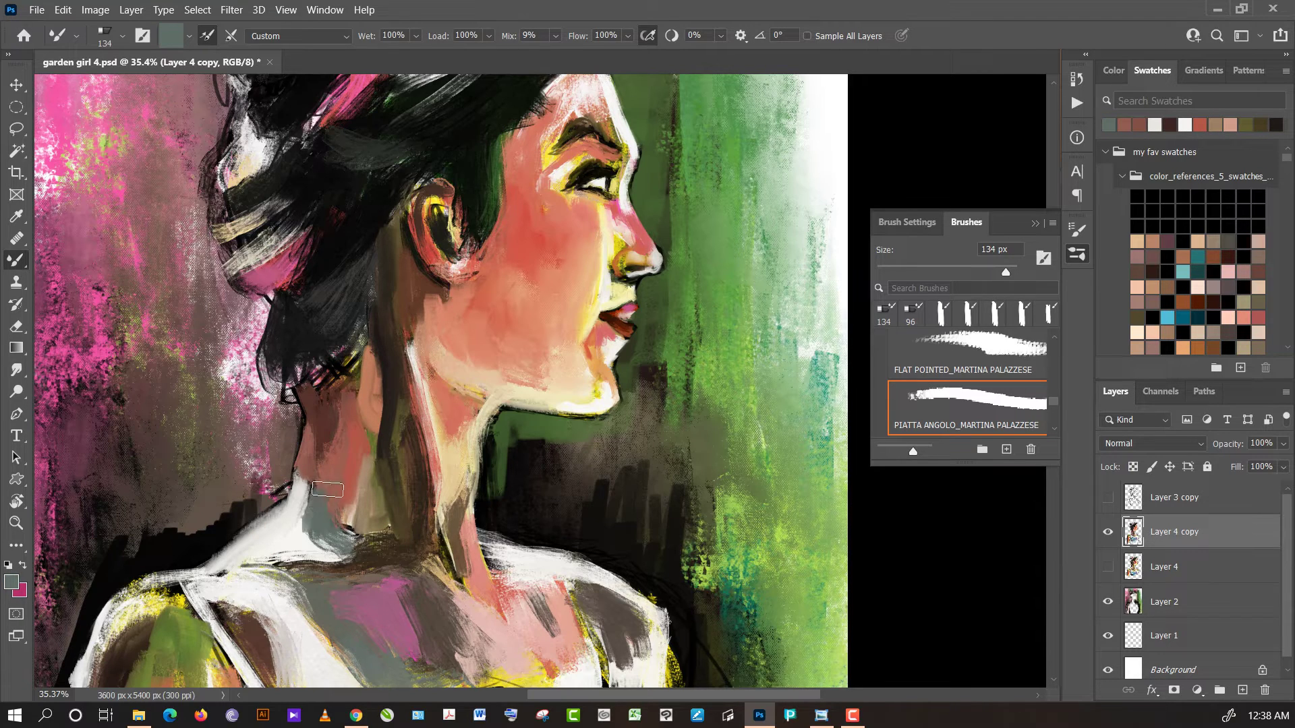
{"action": "left_click_drag", "start_coordinate": [327, 490], "coordinate": [300, 536]}
{"action": "left_click", "coordinate": [294, 543], "text": "alt"}
{"action": "mouse_move", "coordinate": [294, 542]}
{"action": "left_mouse_down"}
{"action": "mouse_move", "coordinate": [323, 548]}
{"action": "mouse_move", "coordinate": [260, 550]}
{"action": "mouse_move", "coordinate": [281, 550]}
{"action": "left_mouse_up"}
- Paint a dark grey band and a reddish-brown stroke across the shoulder
{"action": "left_click", "coordinate": [314, 570], "text": "alt"}
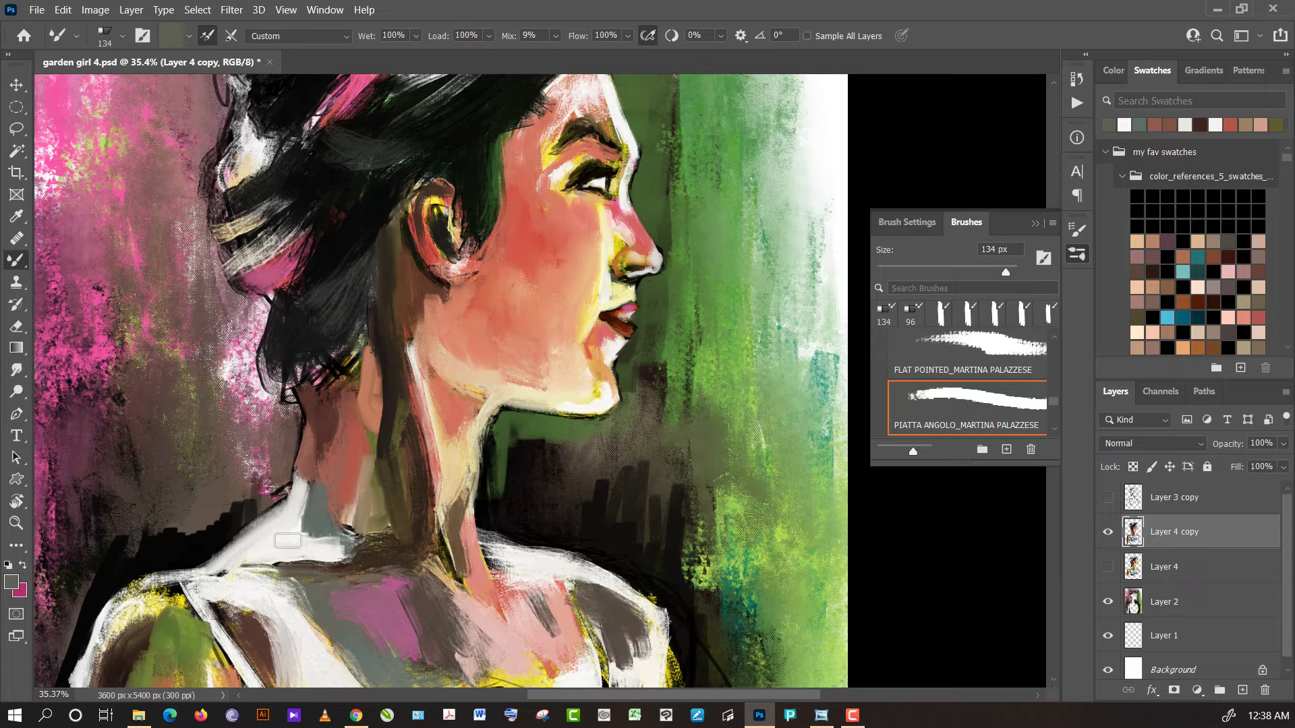
{"action": "left_click", "coordinate": [286, 559], "text": "alt"}
{"action": "left_click", "coordinate": [287, 563], "text": "alt"}
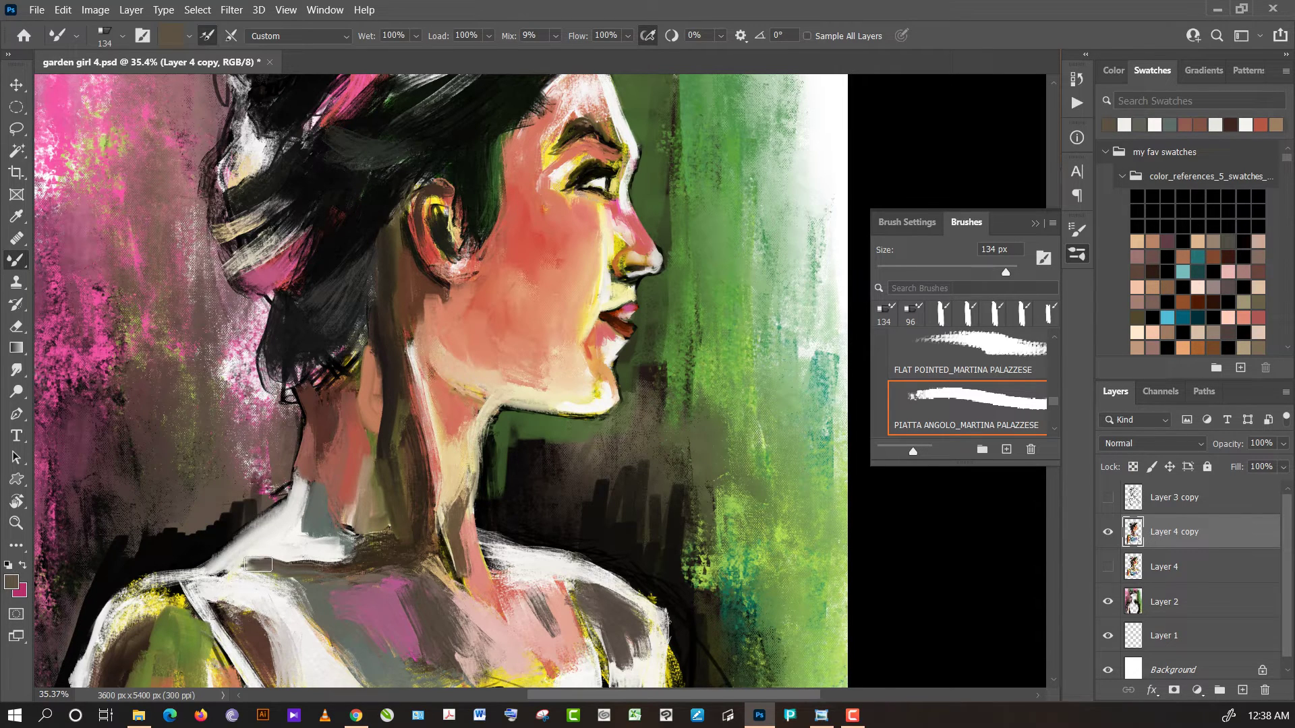
{"action": "left_click_drag", "start_coordinate": [263, 563], "coordinate": [298, 531]}
{"action": "left_click", "coordinate": [263, 557], "text": "alt"}
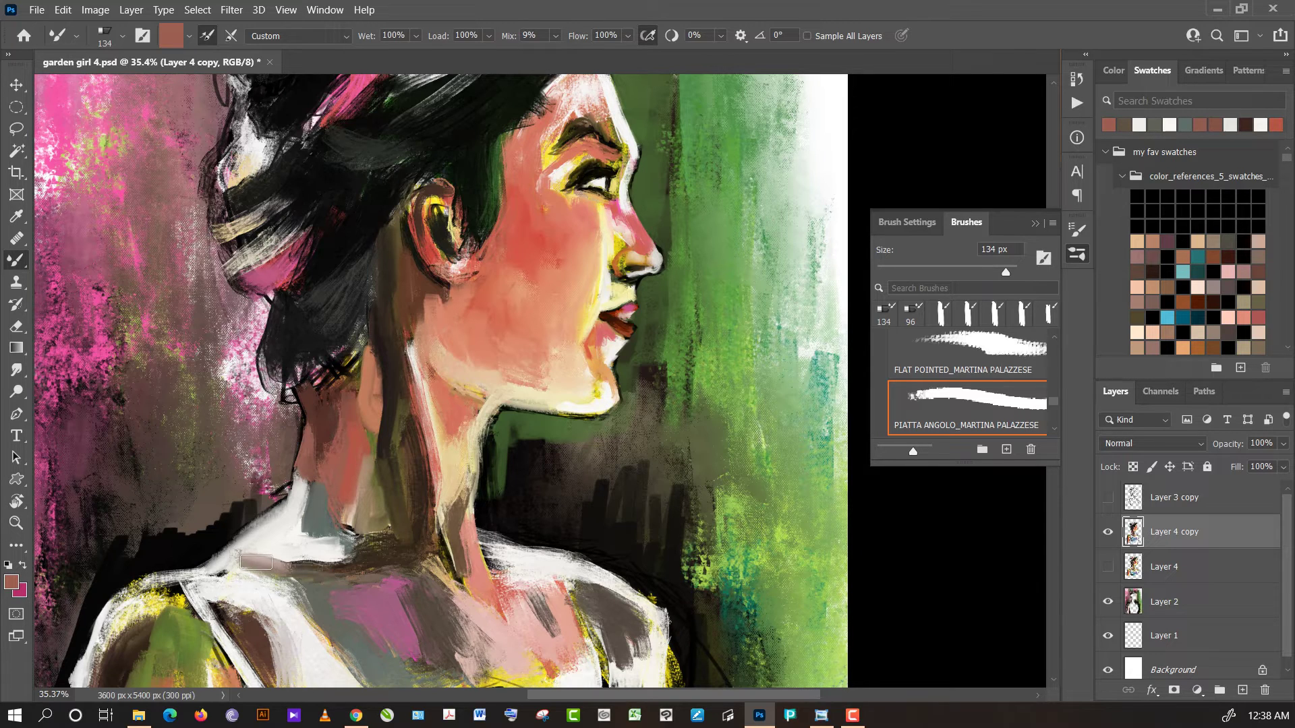
{"action": "left_click_drag", "start_coordinate": [259, 561], "coordinate": [300, 554]}
- Paint dark brown across the neck base, then blend salmon and khaki into it
{"action": "left_click", "coordinate": [288, 543], "text": "alt"}
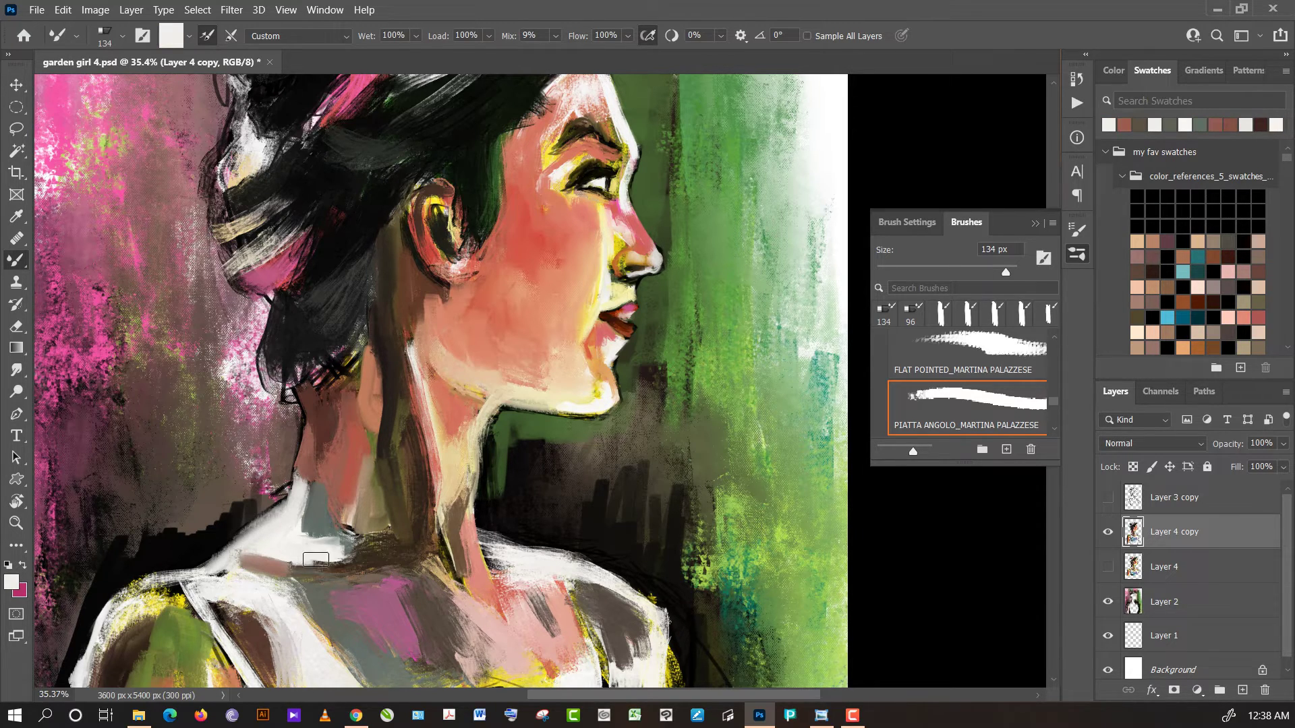
{"action": "left_click", "coordinate": [377, 551], "text": "alt"}
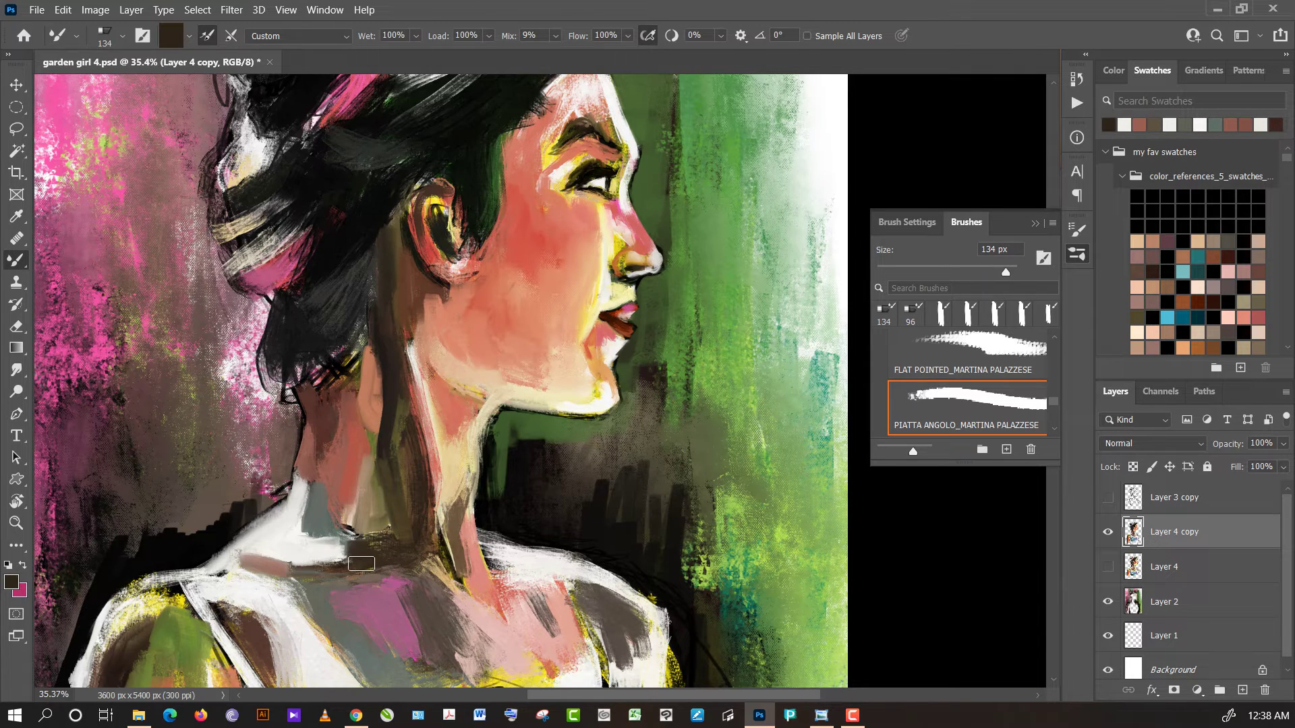
{"action": "left_click_drag", "start_coordinate": [365, 548], "coordinate": [418, 535]}
{"action": "left_click", "coordinate": [429, 507]}
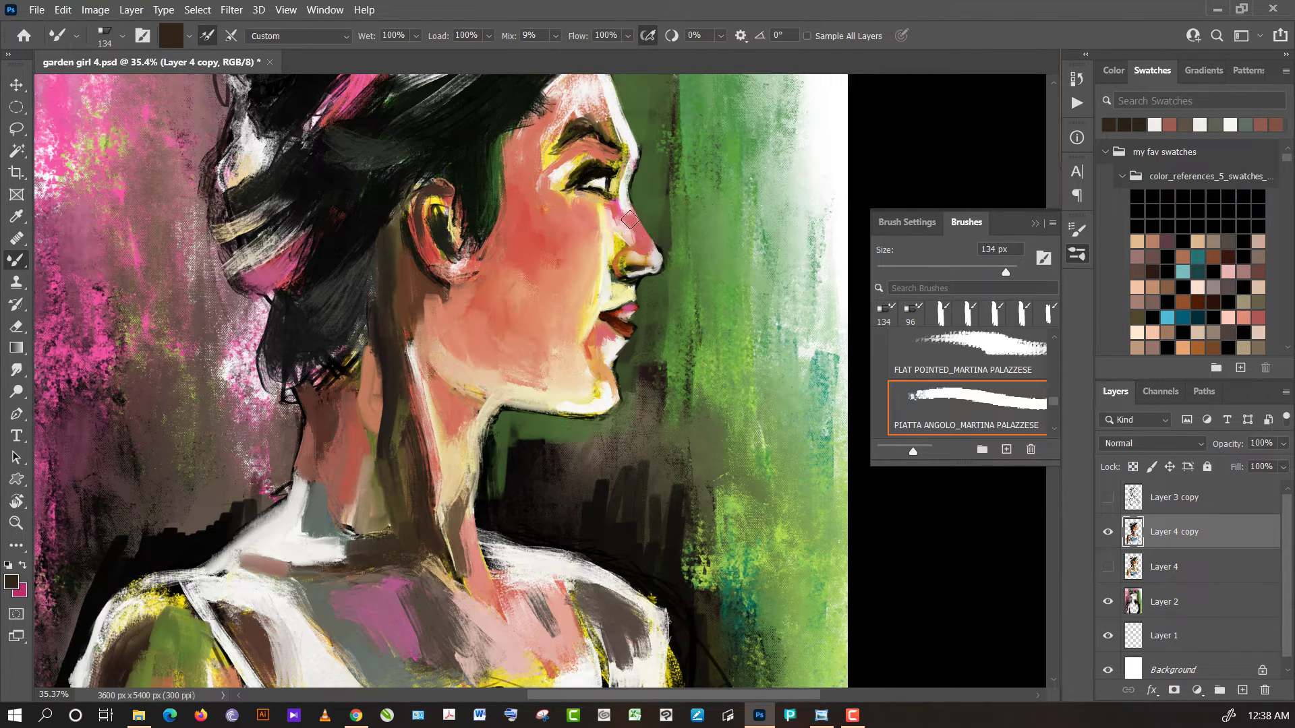
{"action": "left_click", "coordinate": [454, 405], "text": "alt"}
{"action": "mouse_move", "coordinate": [429, 476]}
{"action": "left_mouse_down"}
{"action": "mouse_move", "coordinate": [423, 457]}
{"action": "mouse_move", "coordinate": [416, 479]}
{"action": "left_mouse_up"}
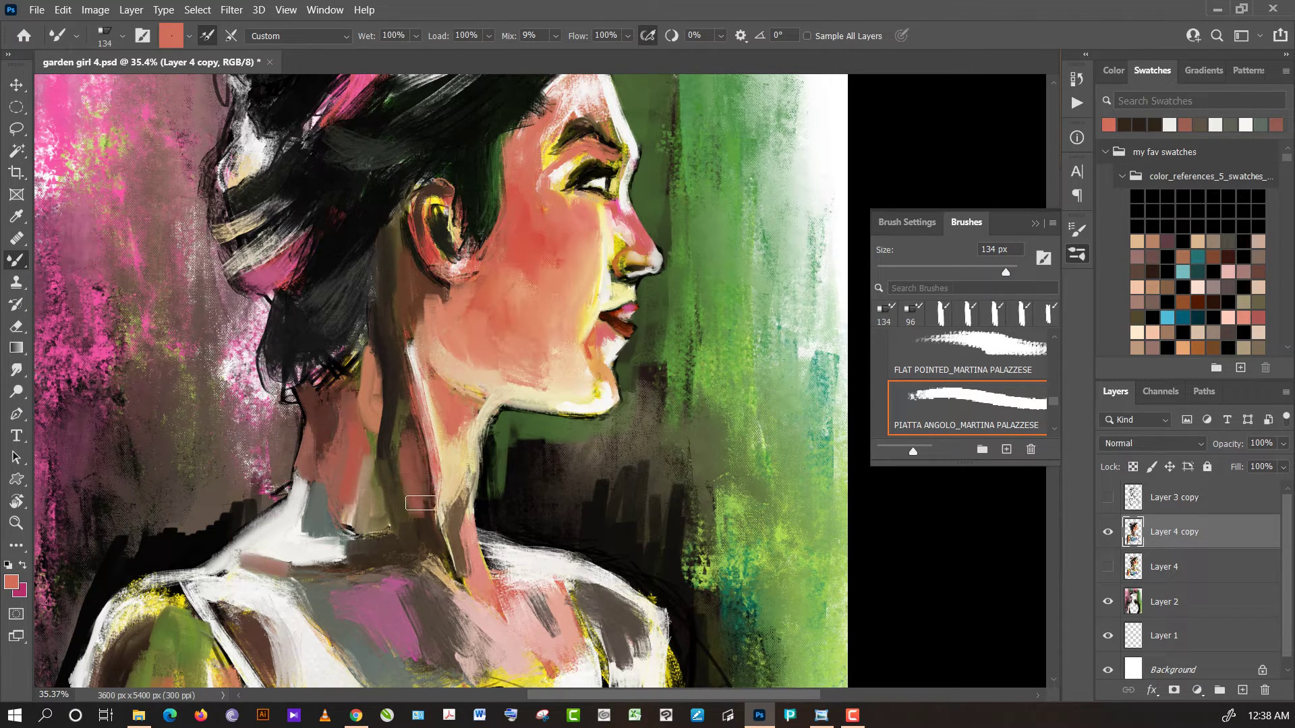
{"action": "left_click", "coordinate": [378, 496], "text": "alt"}
{"action": "mouse_move", "coordinate": [396, 523]}
{"action": "left_mouse_down"}
{"action": "mouse_move", "coordinate": [378, 425]}
{"action": "mouse_move", "coordinate": [371, 439]}
{"action": "mouse_move", "coordinate": [337, 403]}
{"action": "left_mouse_up"}
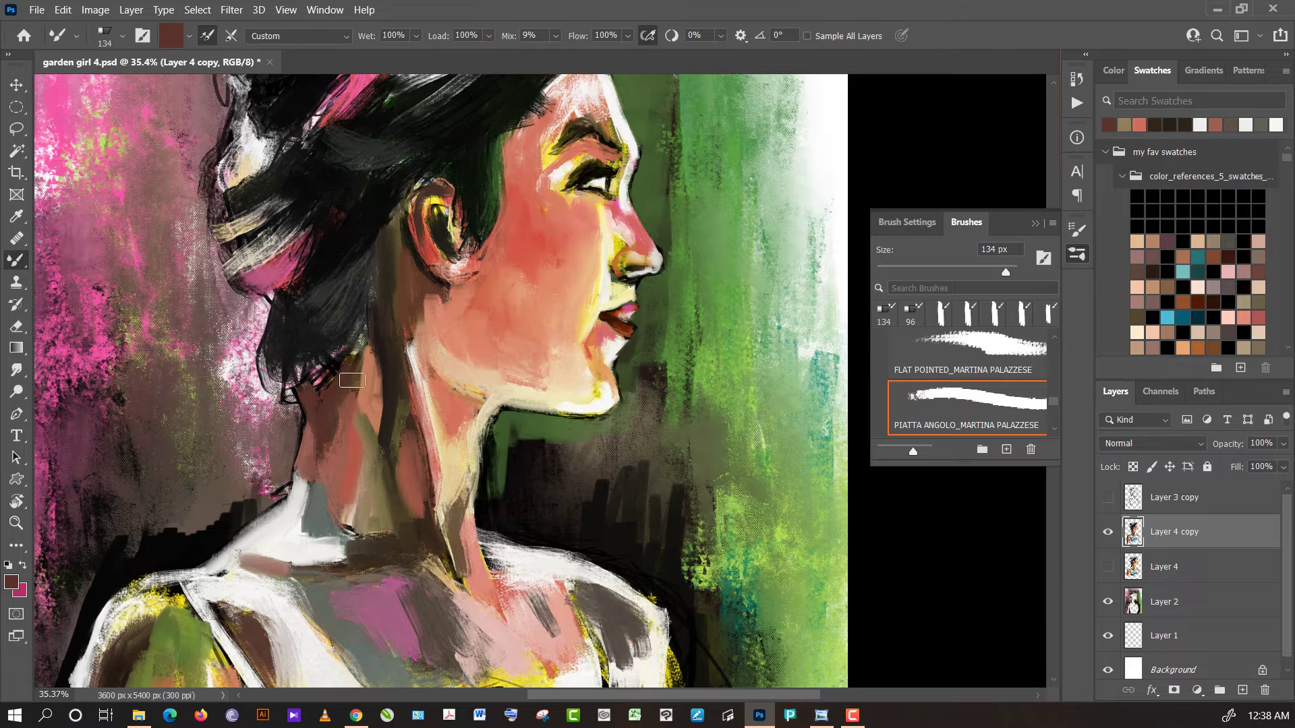
- Darken the lower edge of the hair with black sampled from the hair
{"action": "left_click", "coordinate": [340, 346], "text": "alt"}
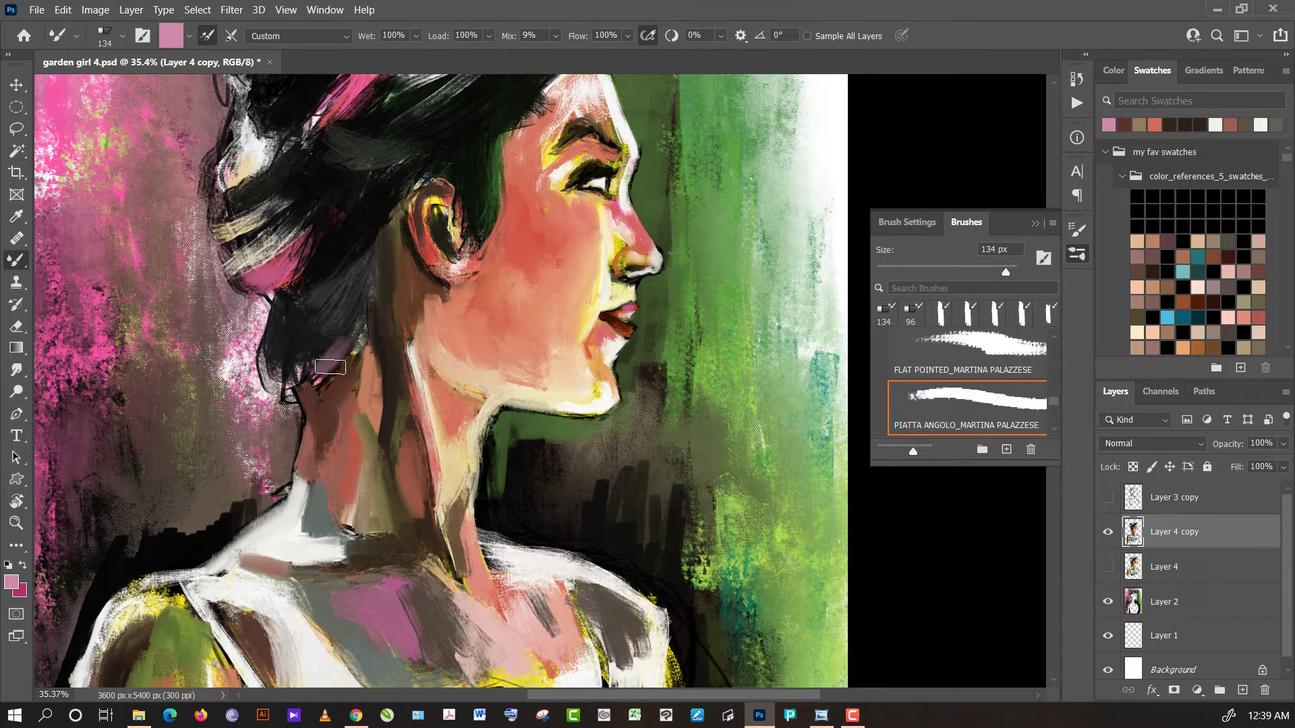
{"action": "left_click", "coordinate": [308, 344], "text": "alt"}
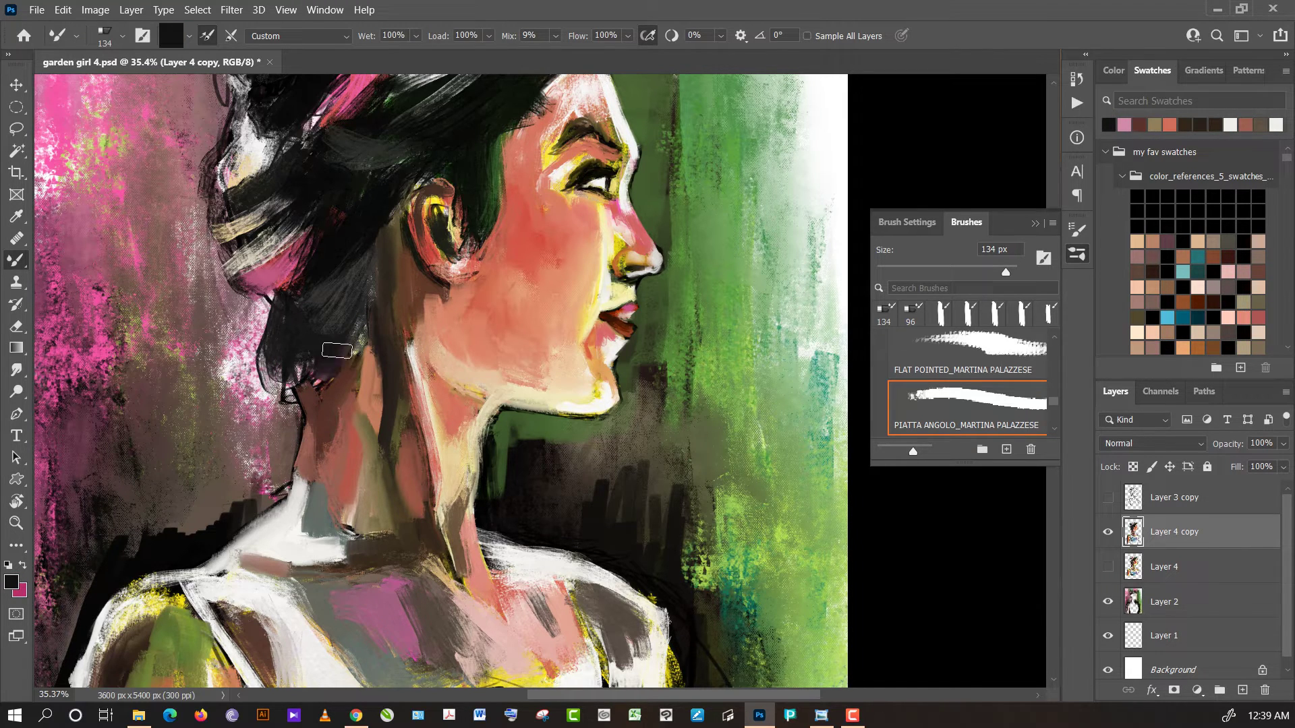
{"action": "left_click", "coordinate": [317, 336], "text": "alt"}
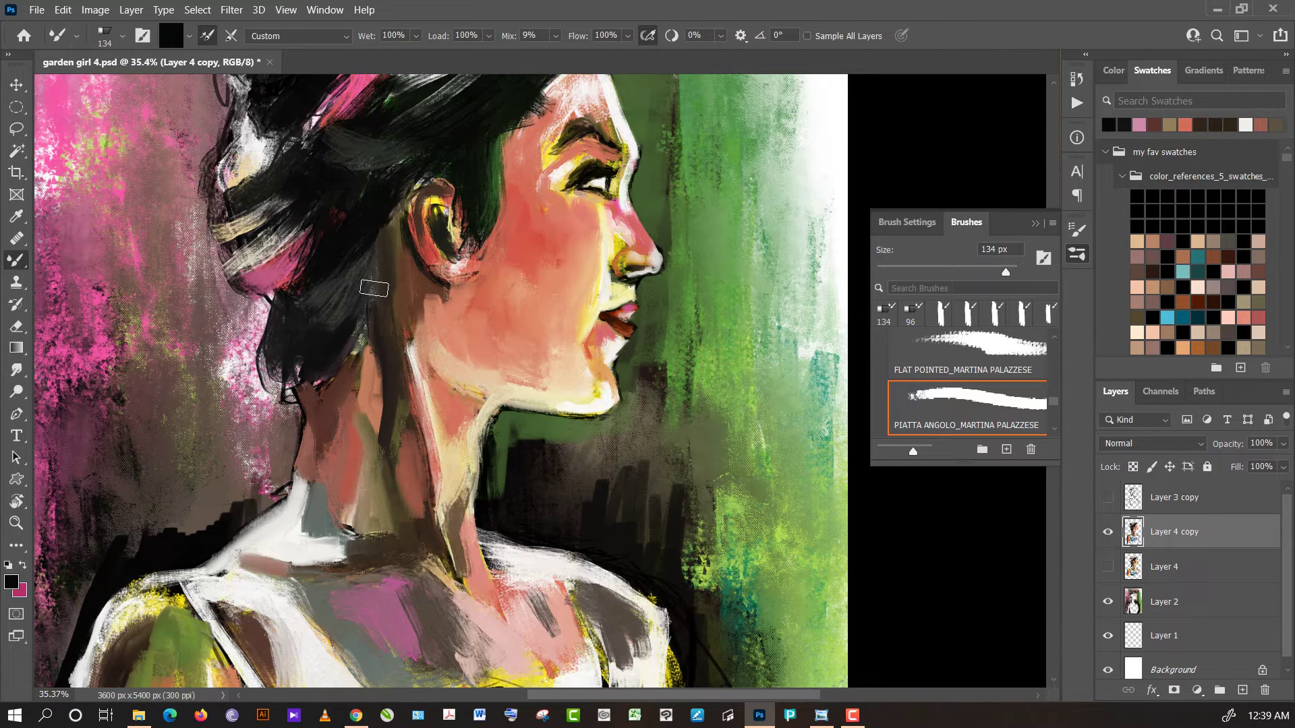
{"action": "mouse_move", "coordinate": [339, 344]}
{"action": "left_mouse_down"}
{"action": "mouse_move", "coordinate": [299, 375]}
{"action": "mouse_move", "coordinate": [279, 352]}
{"action": "mouse_move", "coordinate": [300, 313]}
{"action": "left_mouse_up"}
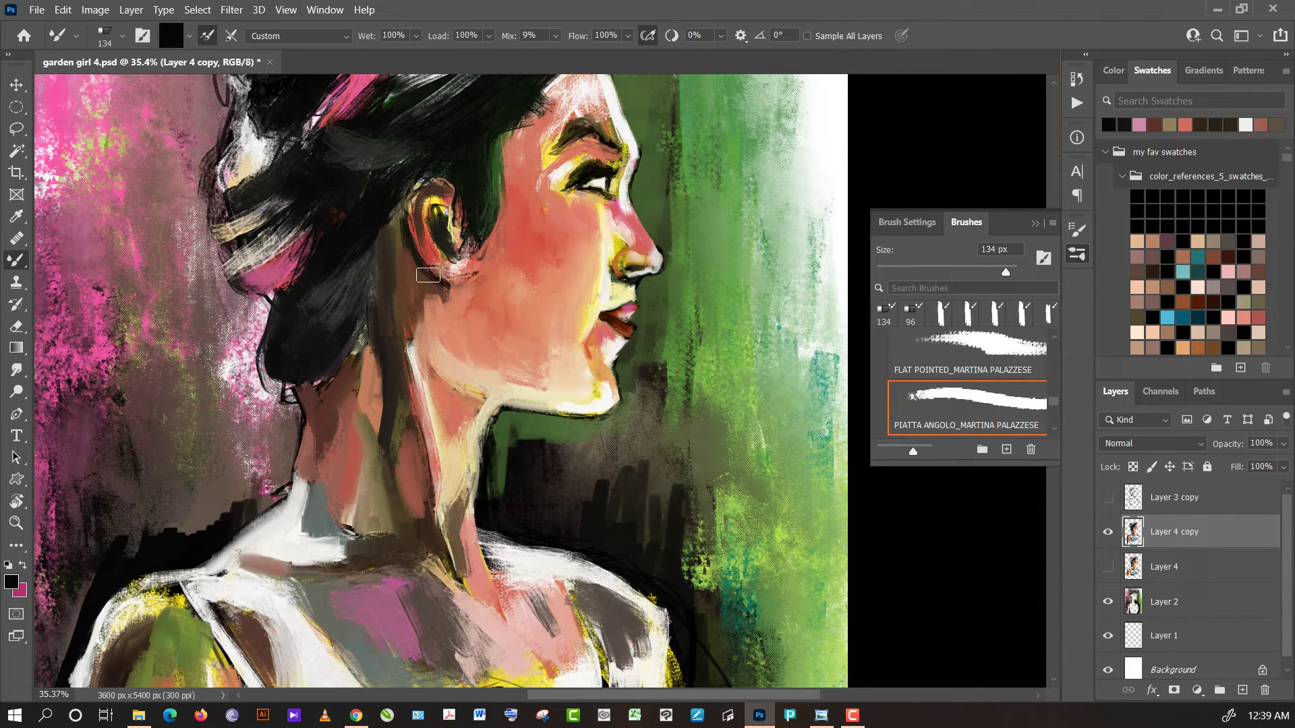
- Sample brown, salmon-red, cream and yellow tones from the face and cheek
{"action": "left_click", "coordinate": [412, 287], "text": "alt"}
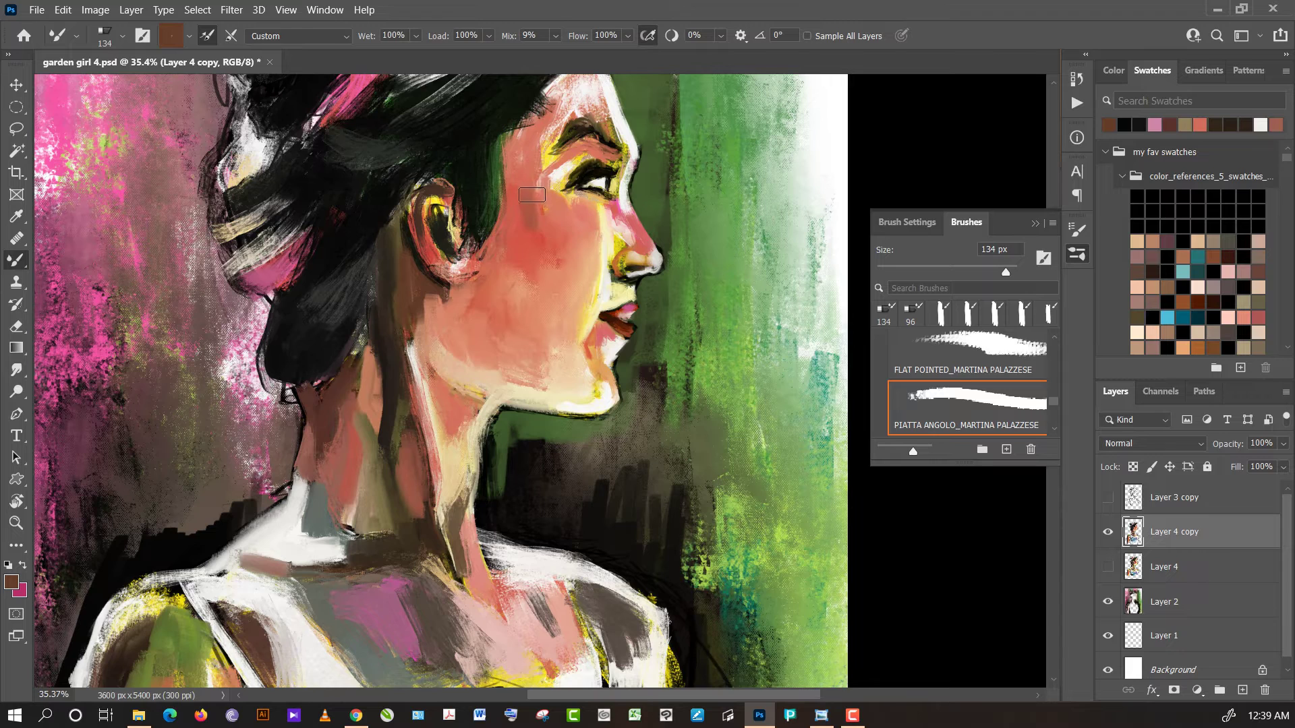
{"action": "left_click", "coordinate": [530, 195], "text": "alt"}
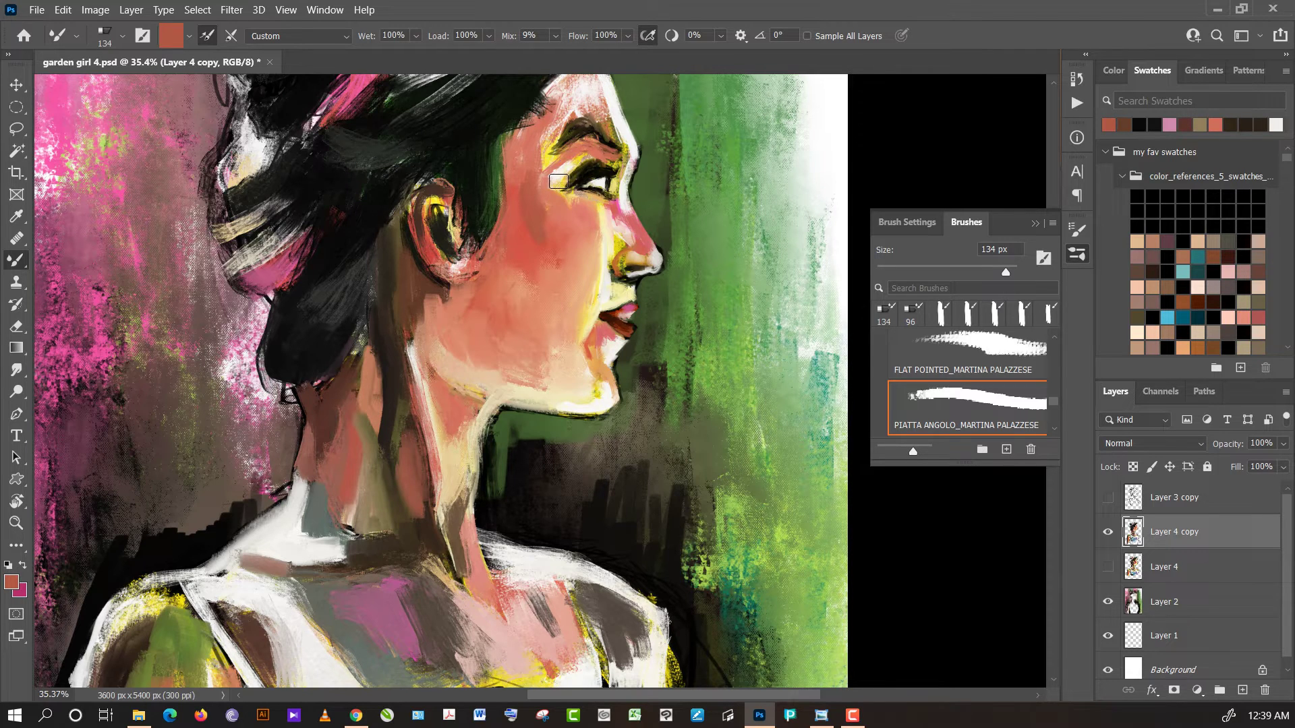
{"action": "left_click", "coordinate": [558, 179], "text": "alt"}
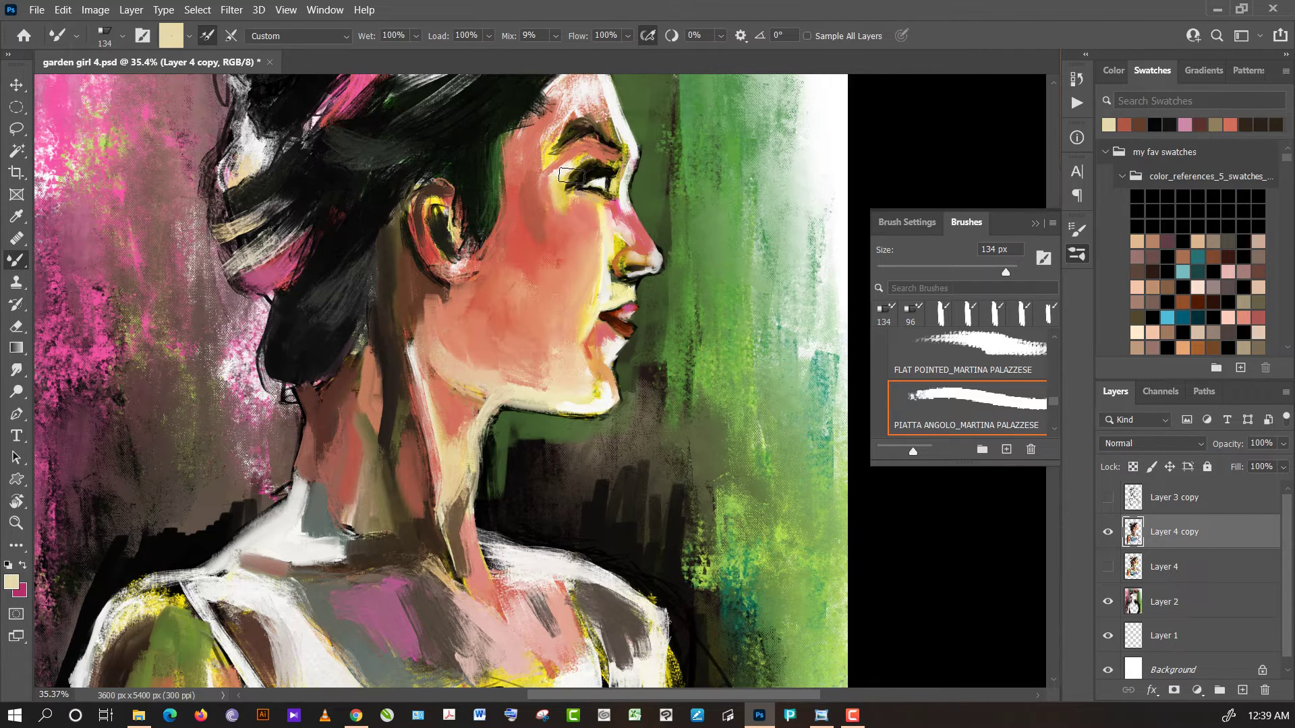
{"action": "left_click", "coordinate": [573, 175], "text": "alt"}
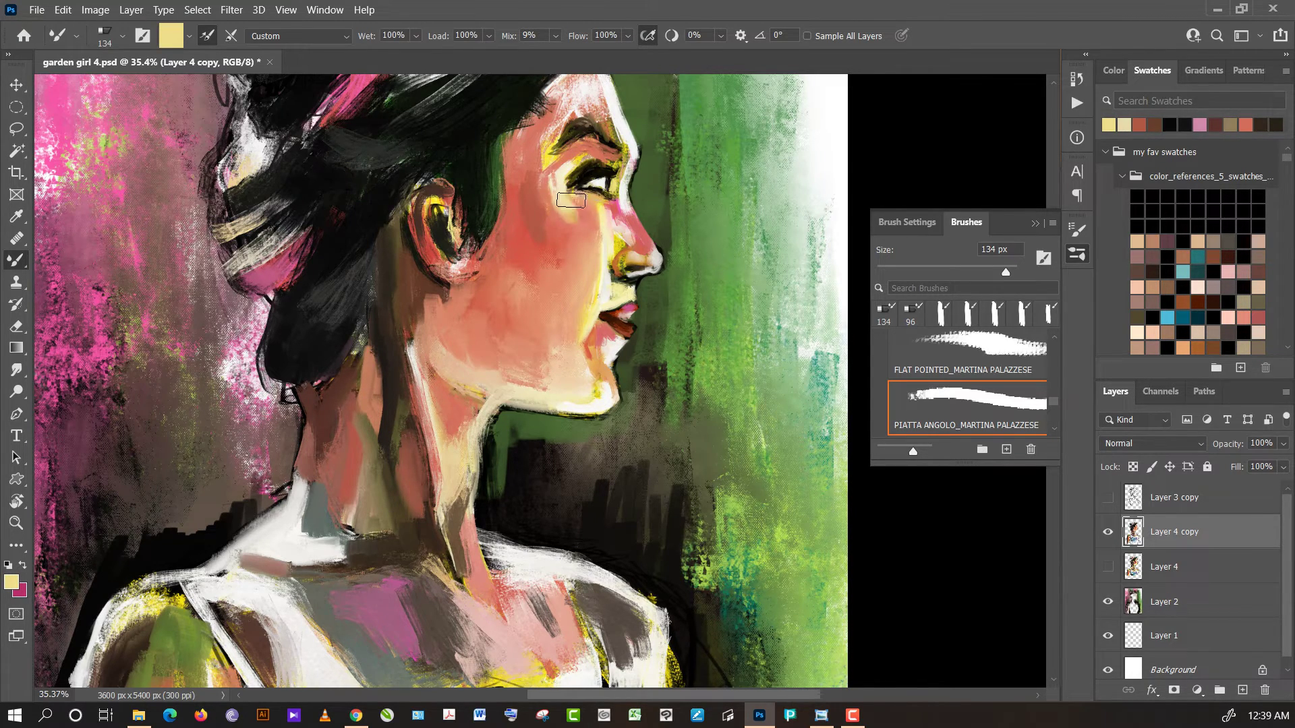
{"action": "left_click", "coordinate": [591, 205], "text": "alt"}
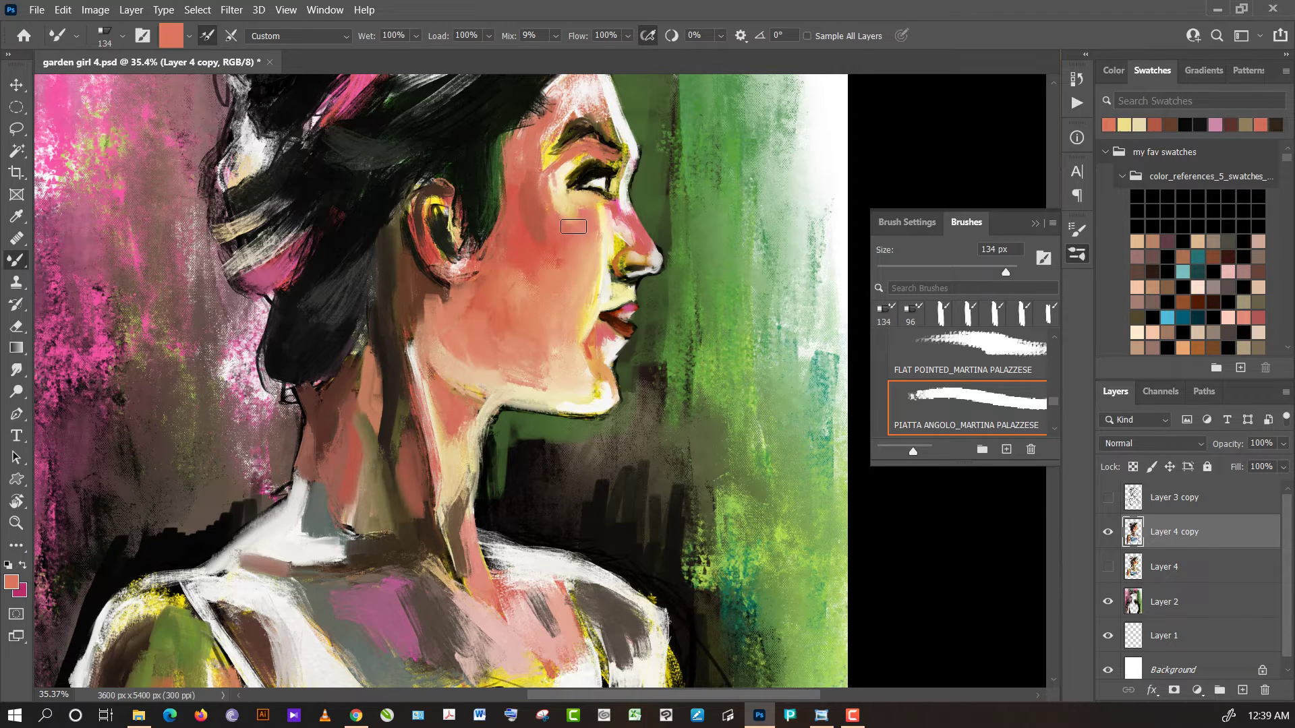
{"action": "left_click", "coordinate": [585, 214], "text": "alt"}
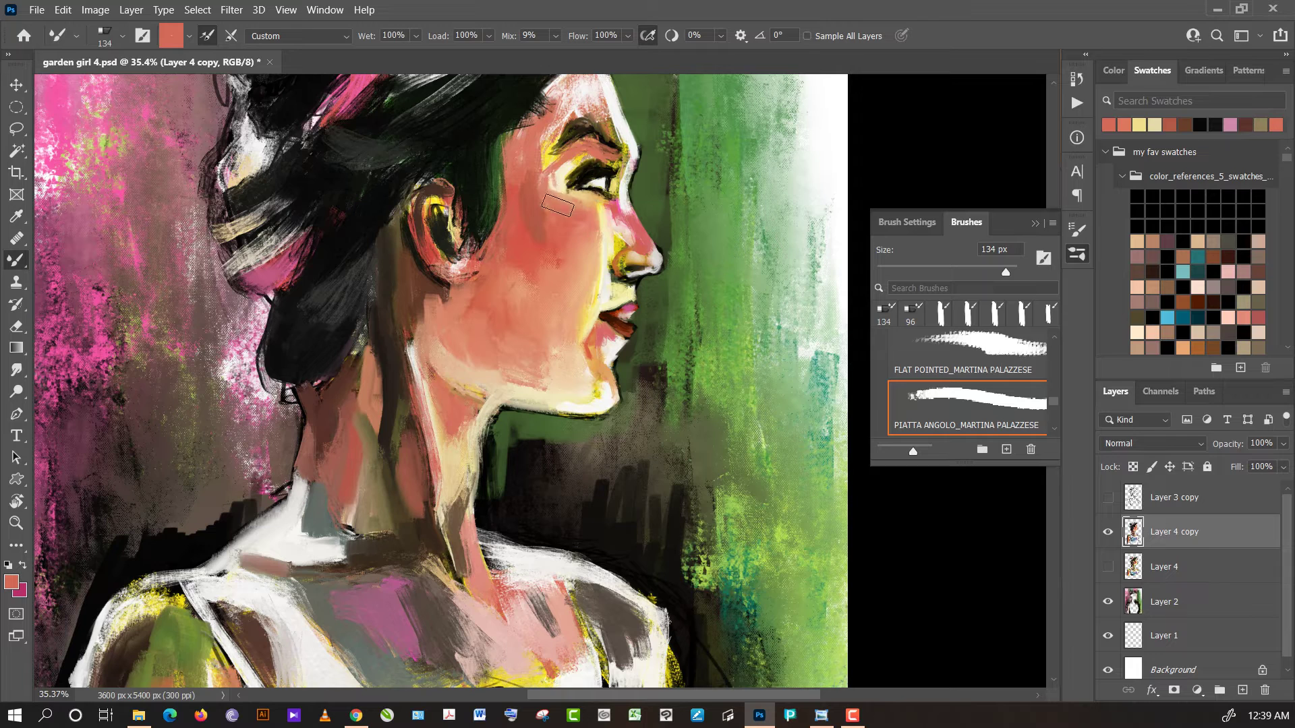
{"action": "left_click", "coordinate": [536, 194], "text": "alt"}
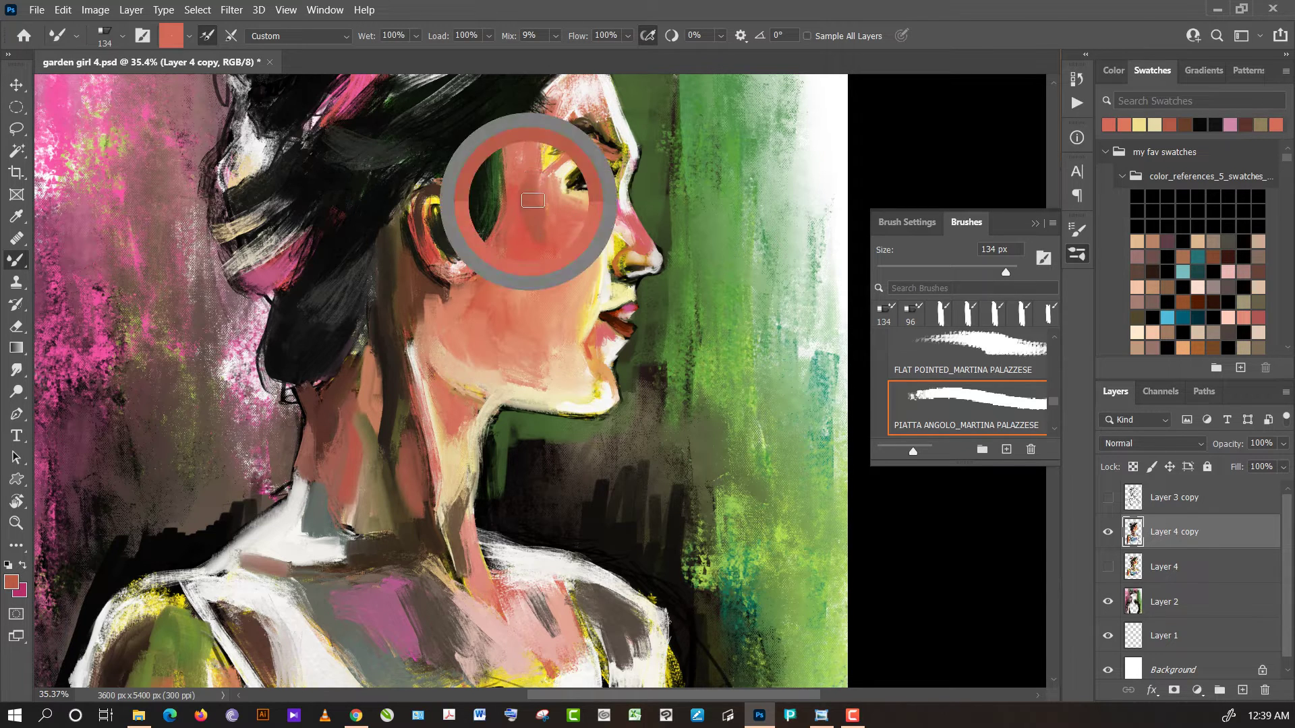
- Sample dark green from the hair and shrink the brush to 25 px
{"action": "left_click", "coordinate": [508, 120], "text": "alt"}
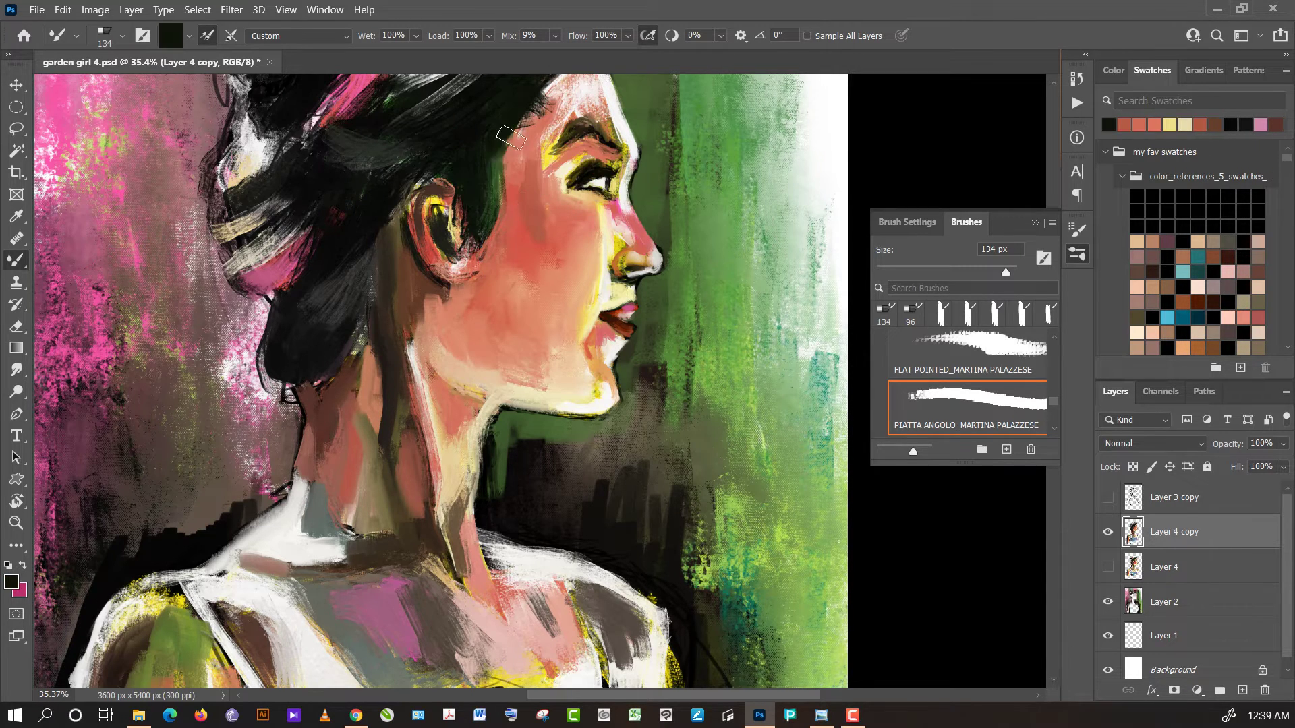
{"action": "left_click", "coordinate": [496, 202], "text": "alt"}
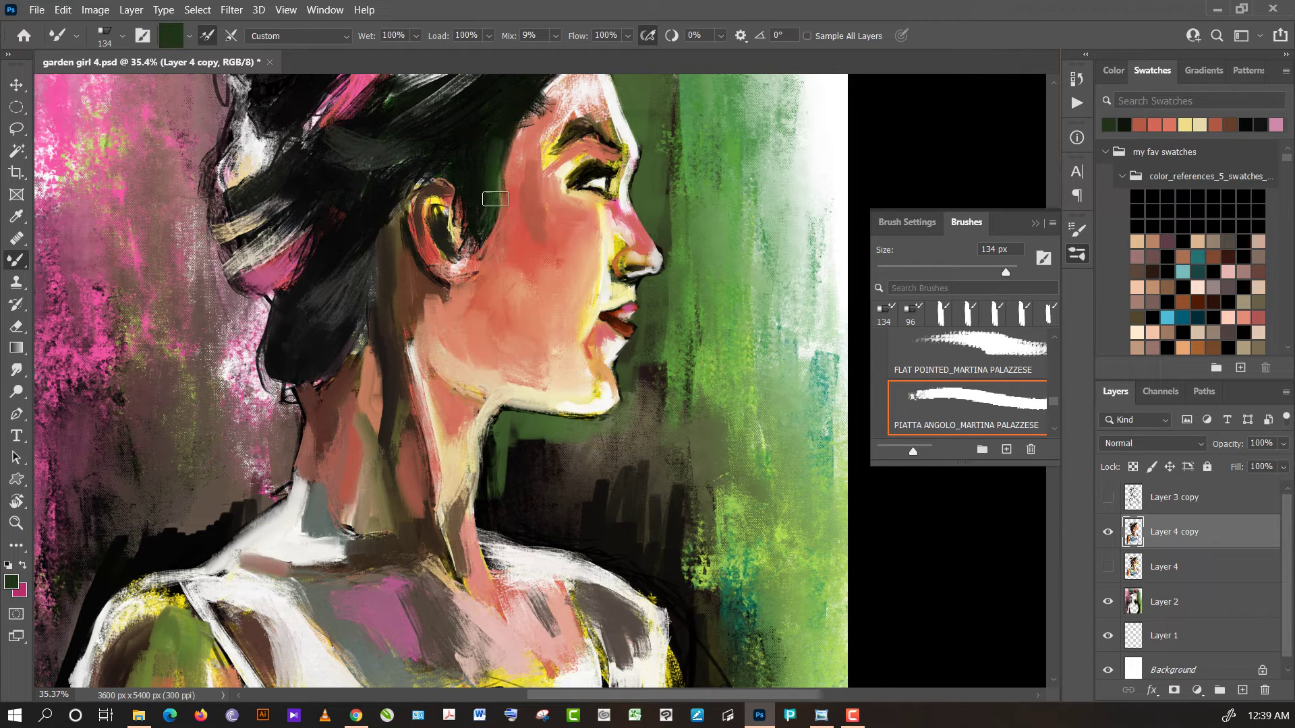
{"action": "left_click", "coordinate": [491, 193], "text": "alt"}
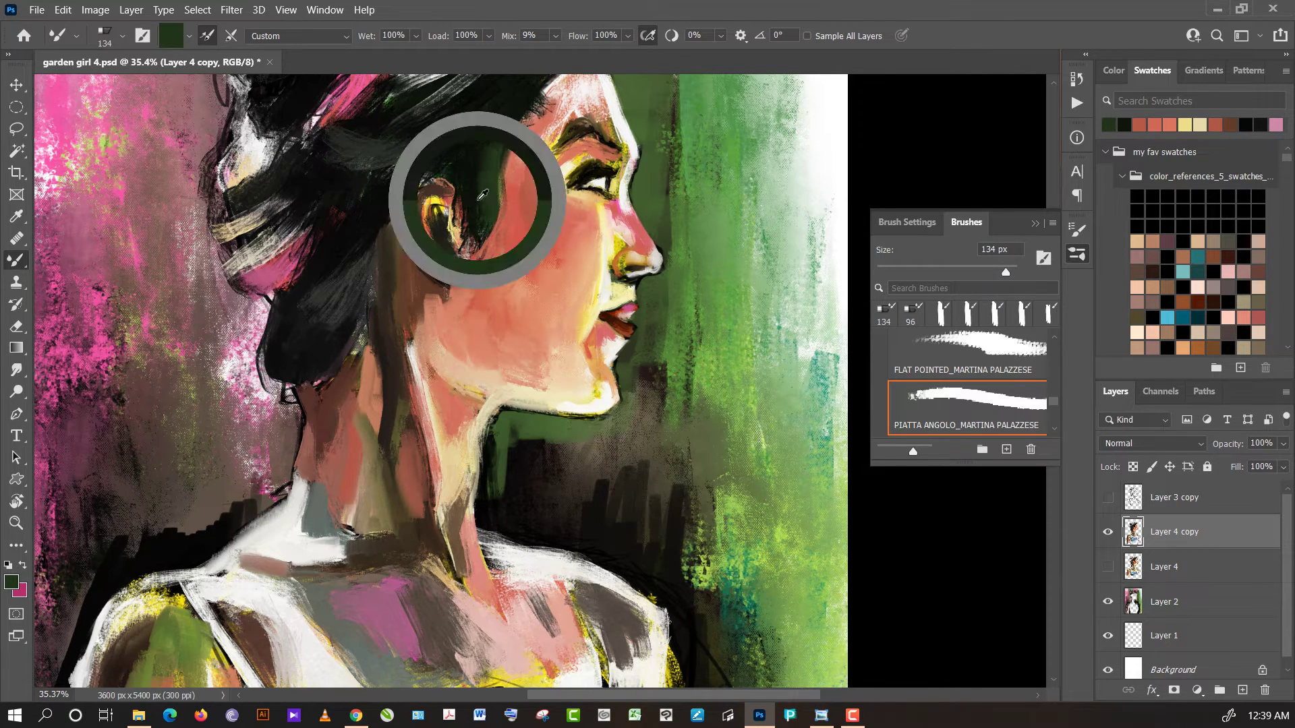
{"action": "left_click_drag", "start_coordinate": [1005, 270], "coordinate": [907, 270]}
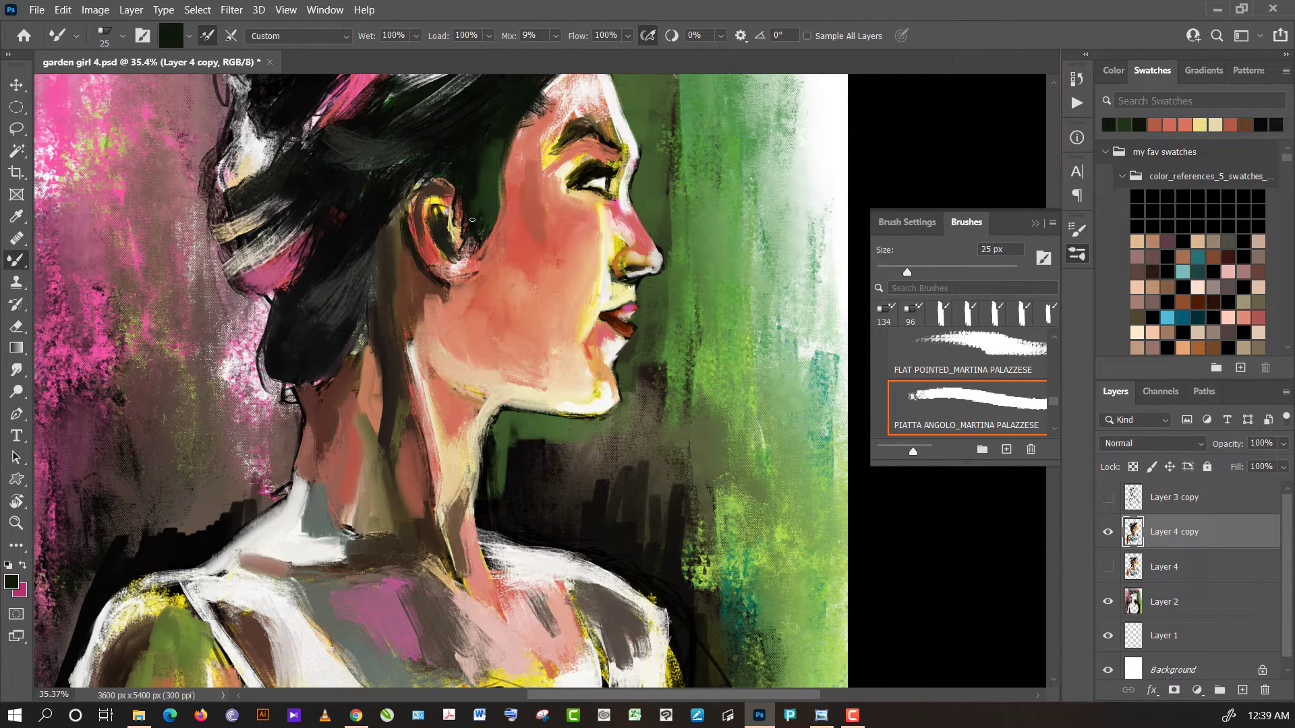
- Sample dark green, orange-brown and near-black tones from the hair and background
{"action": "left_click", "coordinate": [472, 194], "text": "alt"}
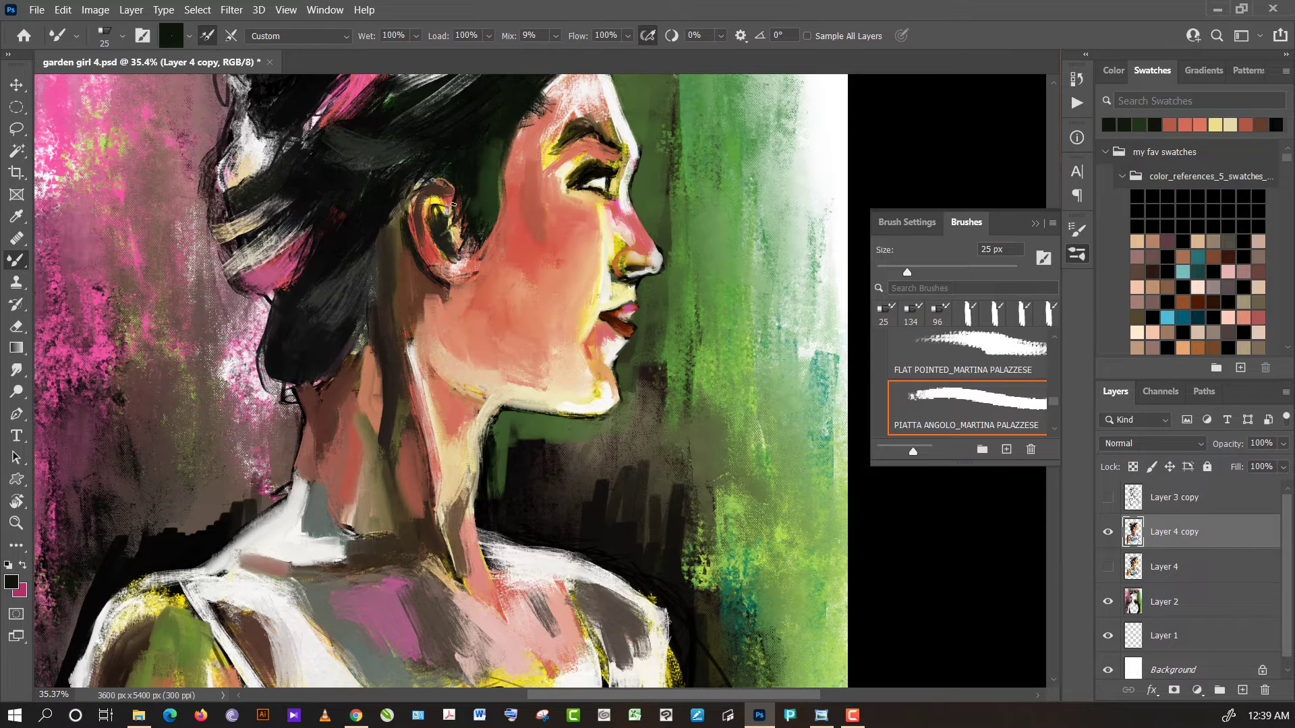
{"action": "left_click", "coordinate": [459, 197], "text": "alt"}
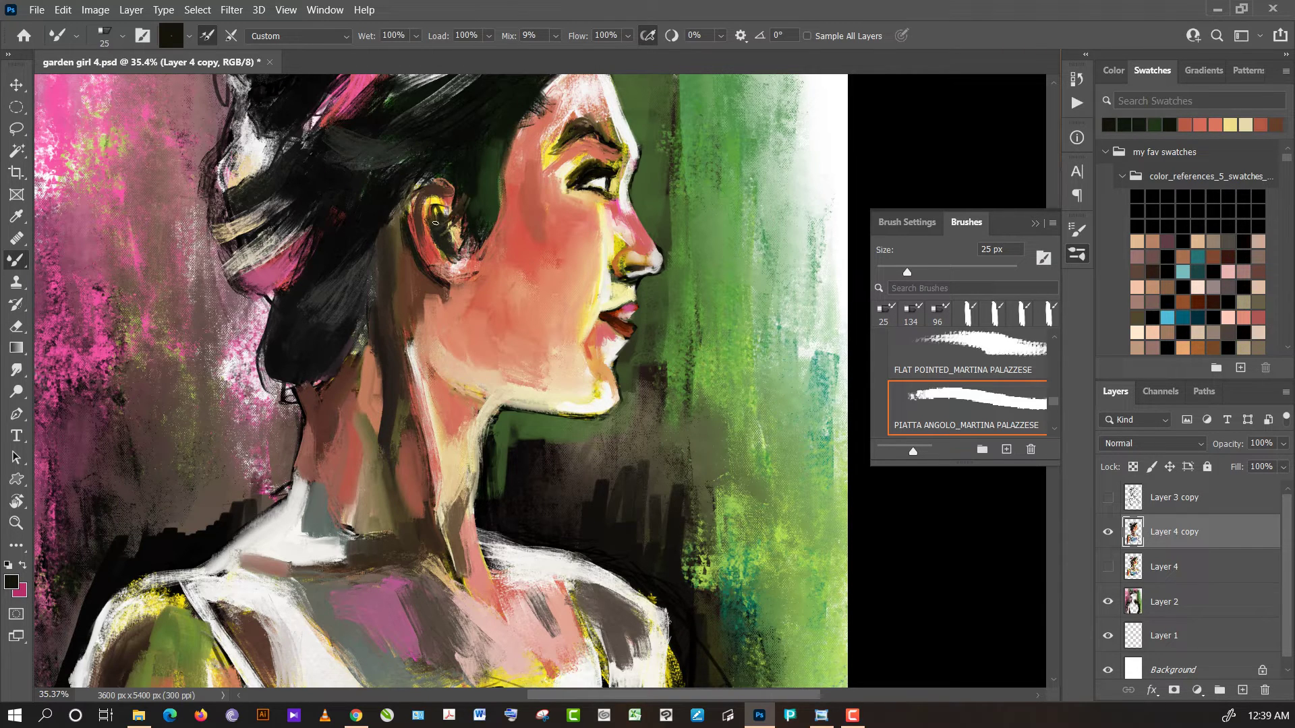
{"action": "left_click", "coordinate": [458, 180], "text": "alt"}
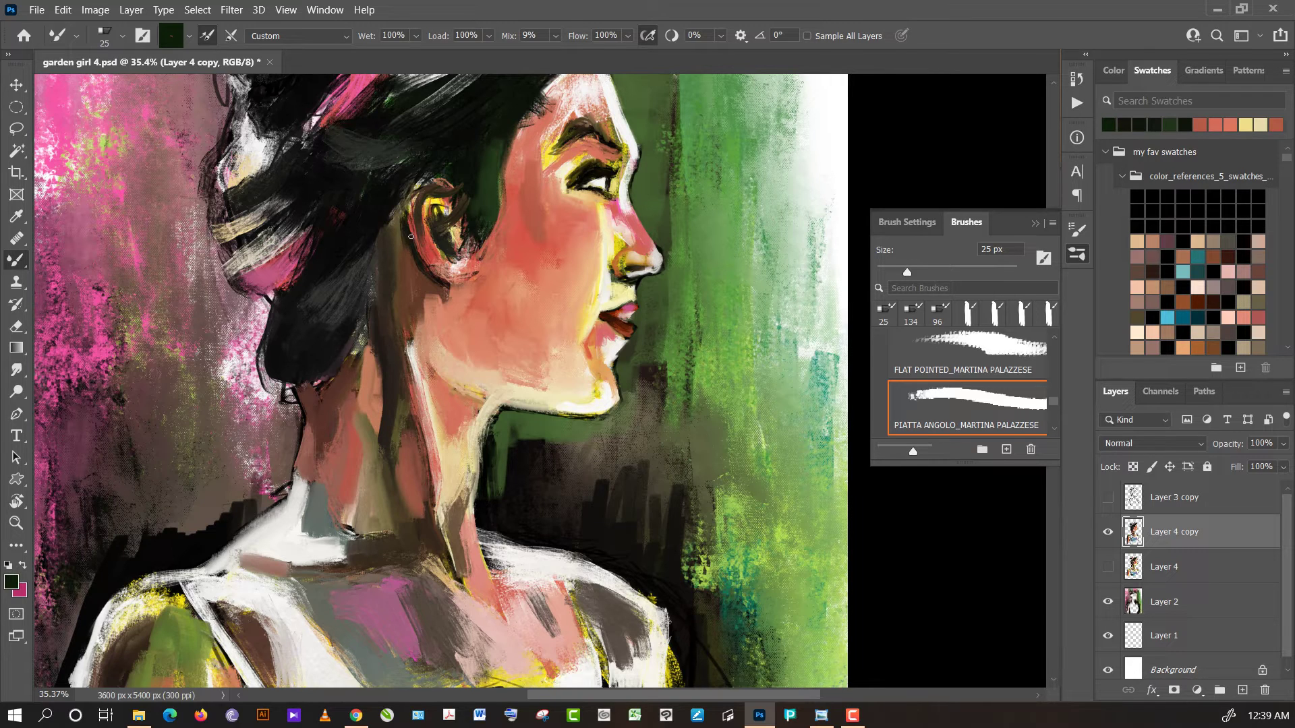
{"action": "left_click", "coordinate": [406, 217], "text": "alt"}
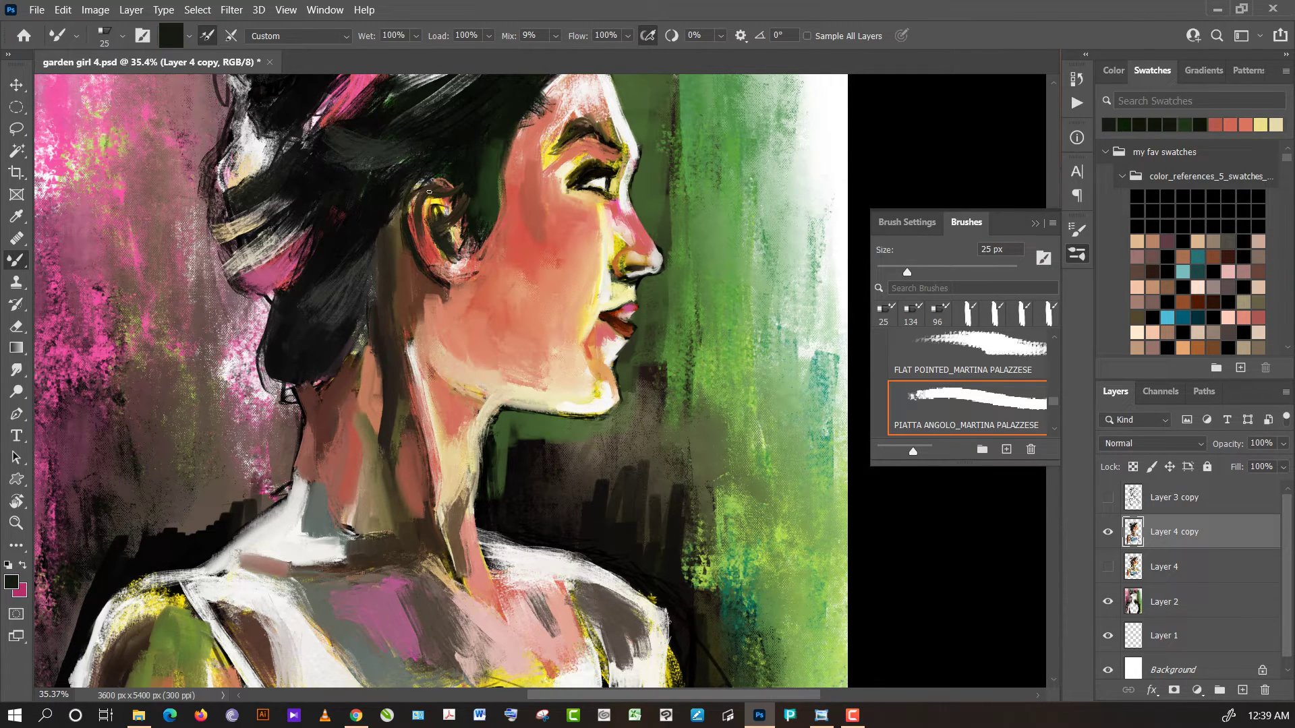
{"action": "left_click", "coordinate": [421, 194], "text": "alt"}
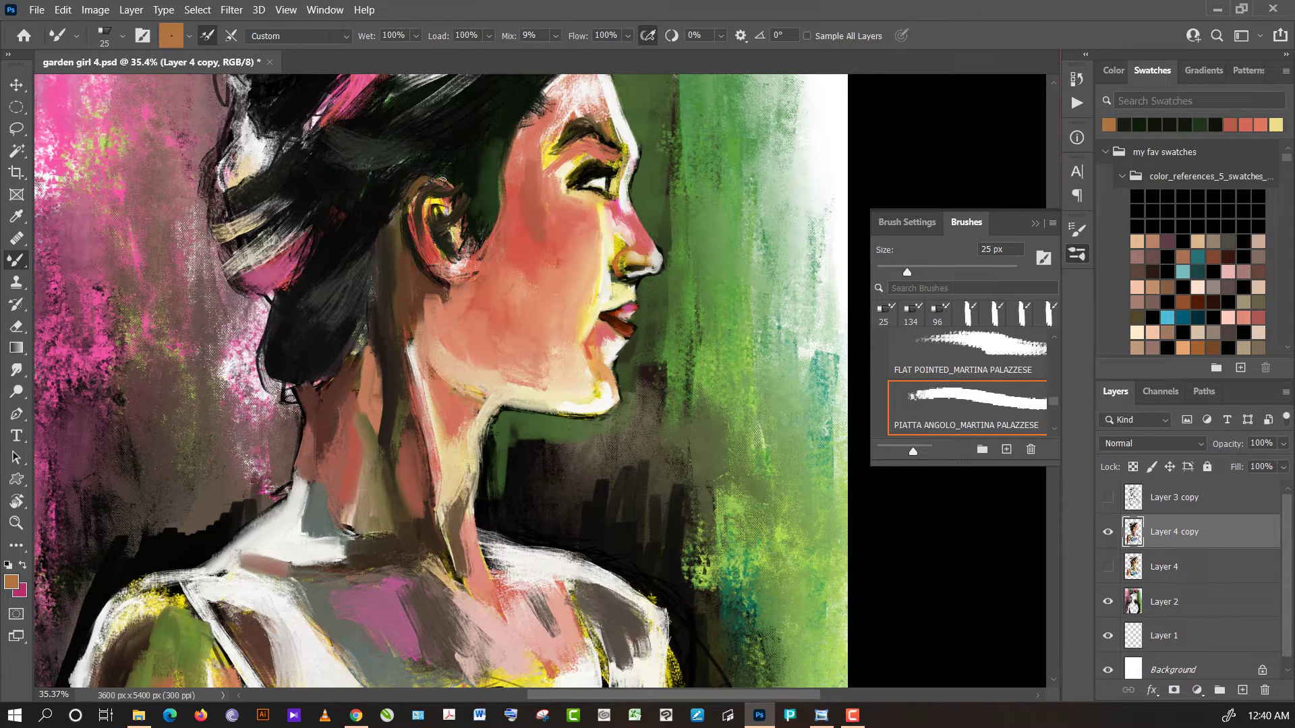
{"action": "left_click", "coordinate": [456, 170], "text": "alt"}
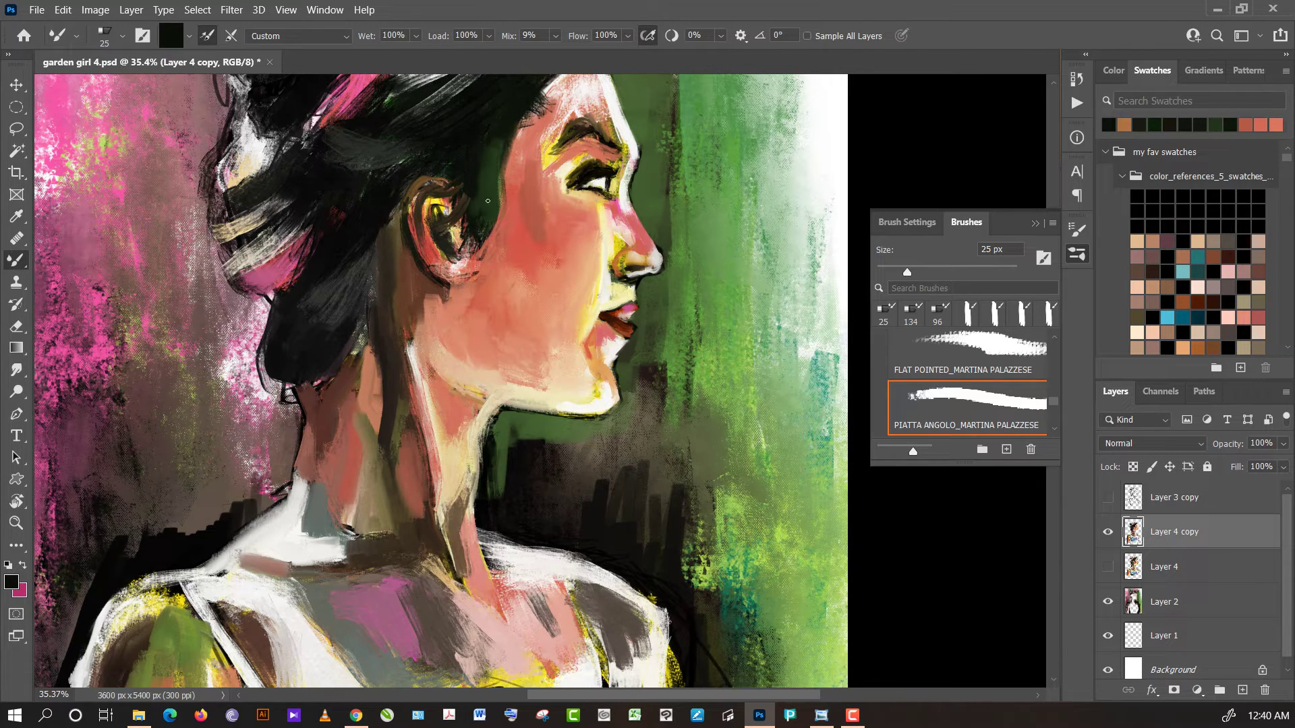
{"action": "left_click", "coordinate": [485, 226], "text": "alt"}
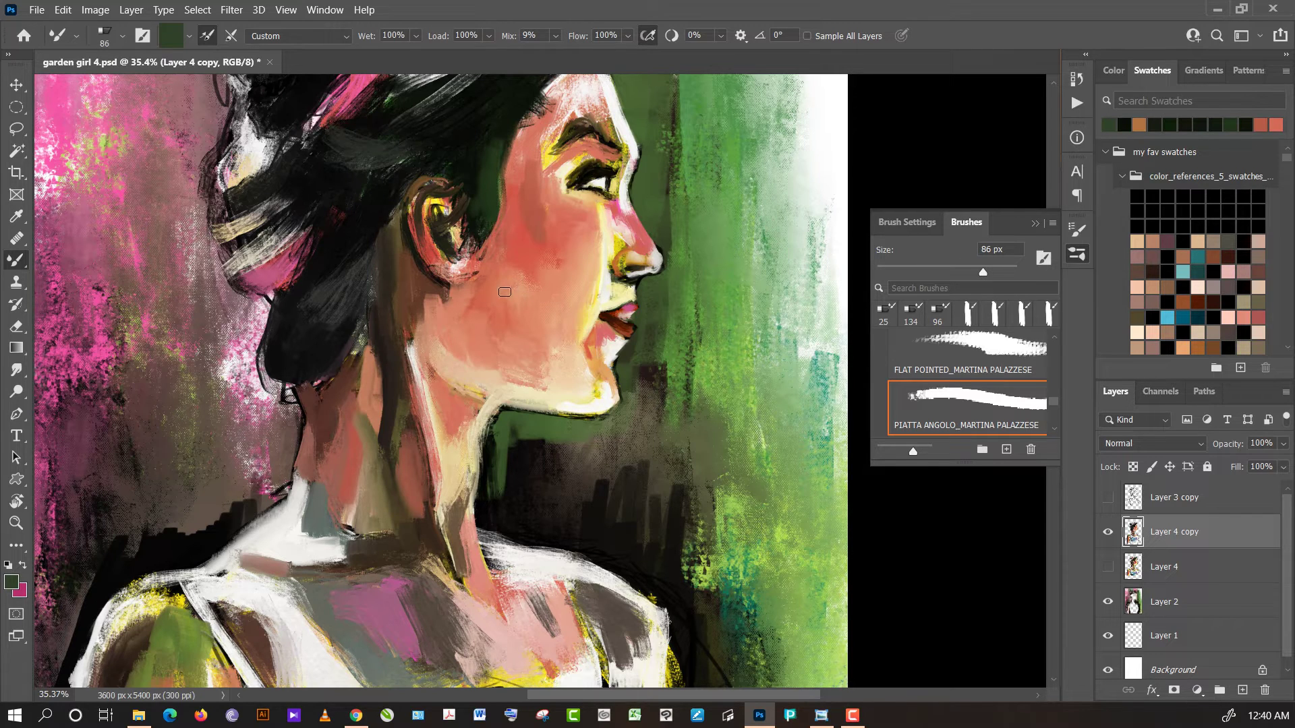
- Sample salmon tones from the face and neck, ending on a light peach
{"action": "left_click", "coordinate": [493, 295], "text": "alt"}
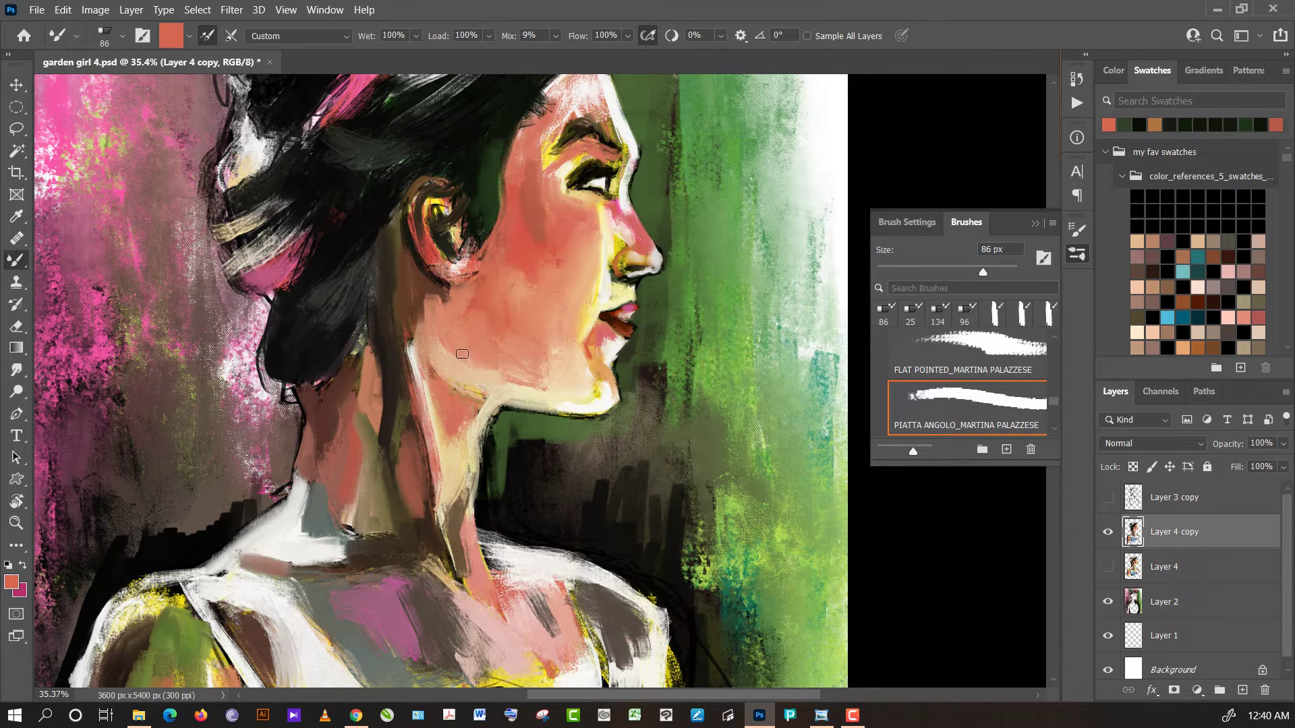
{"action": "left_click", "coordinate": [466, 391], "text": "alt"}
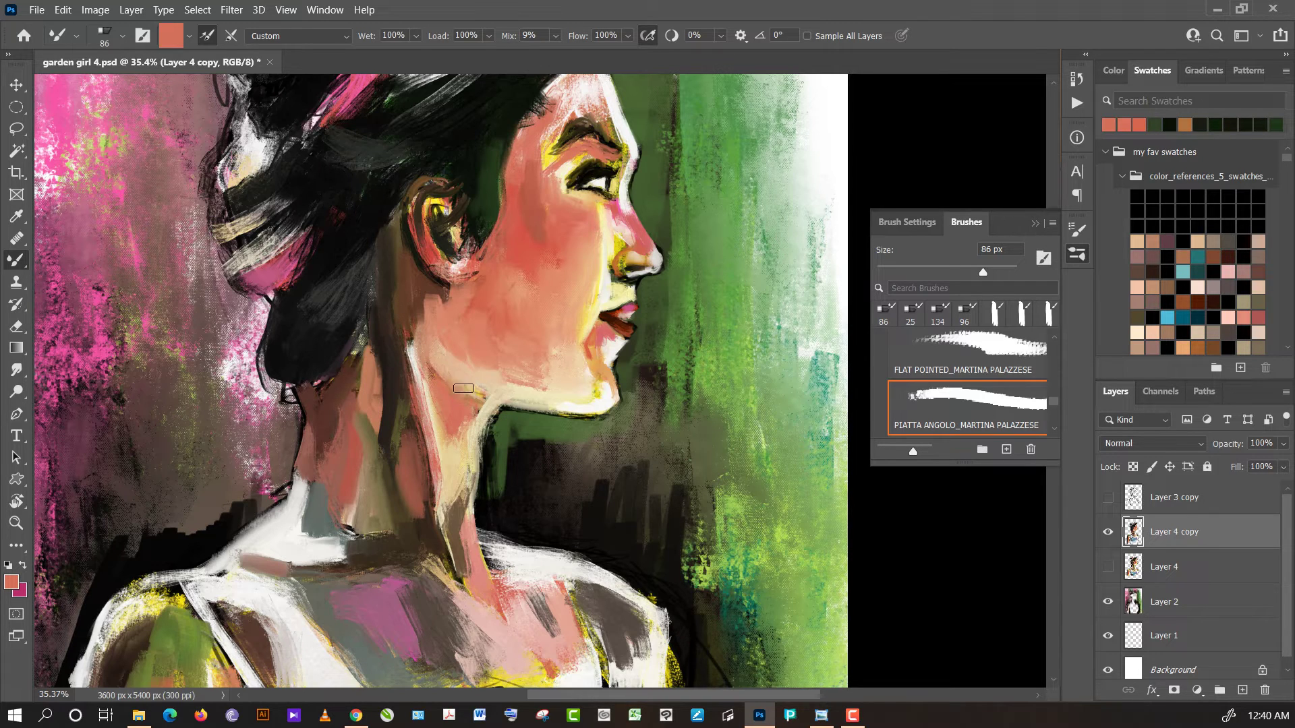
{"action": "left_click", "coordinate": [456, 431], "text": "alt"}
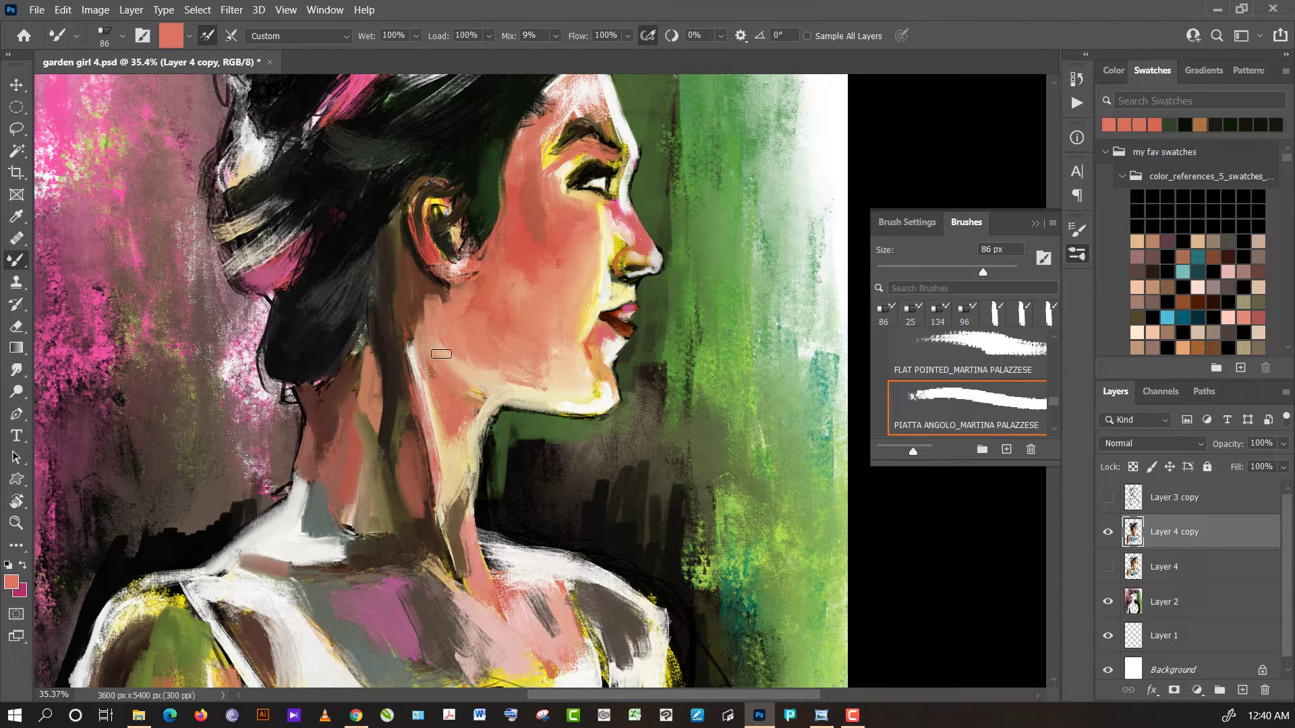
{"action": "left_click", "coordinate": [470, 361], "text": "alt"}
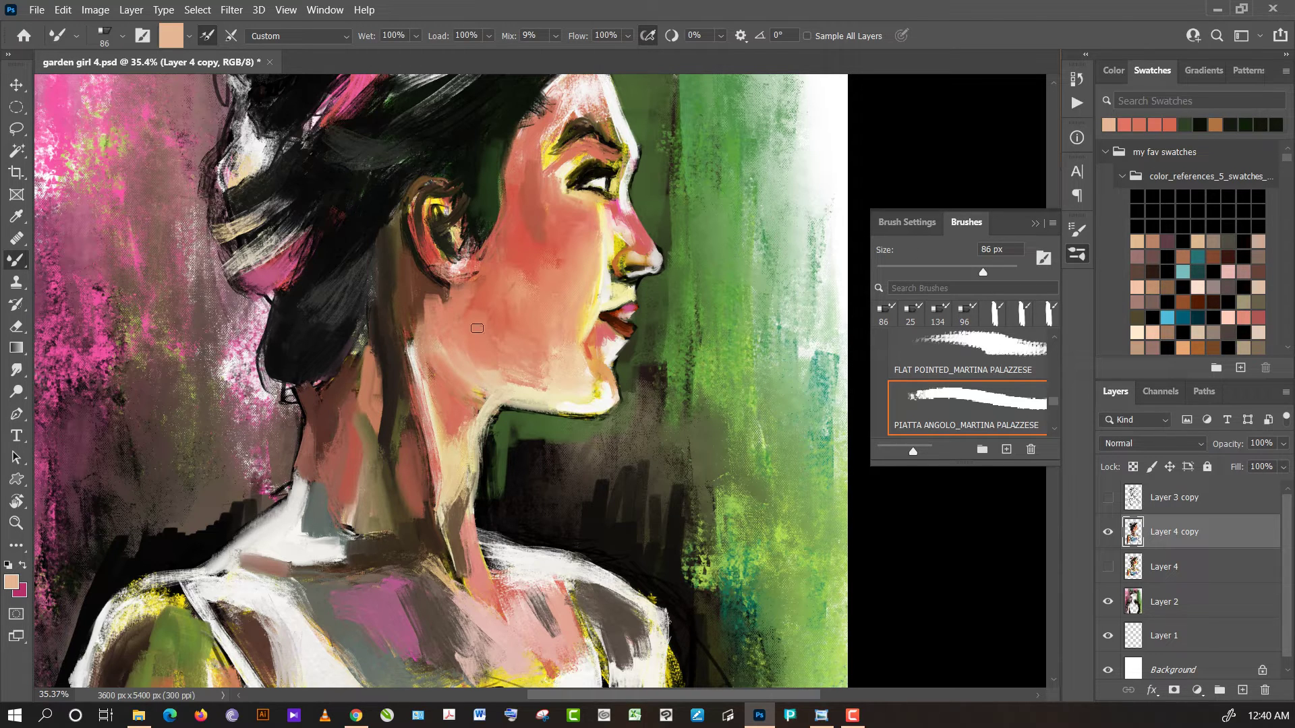
{"action": "left_click", "coordinate": [463, 363], "text": "alt"}
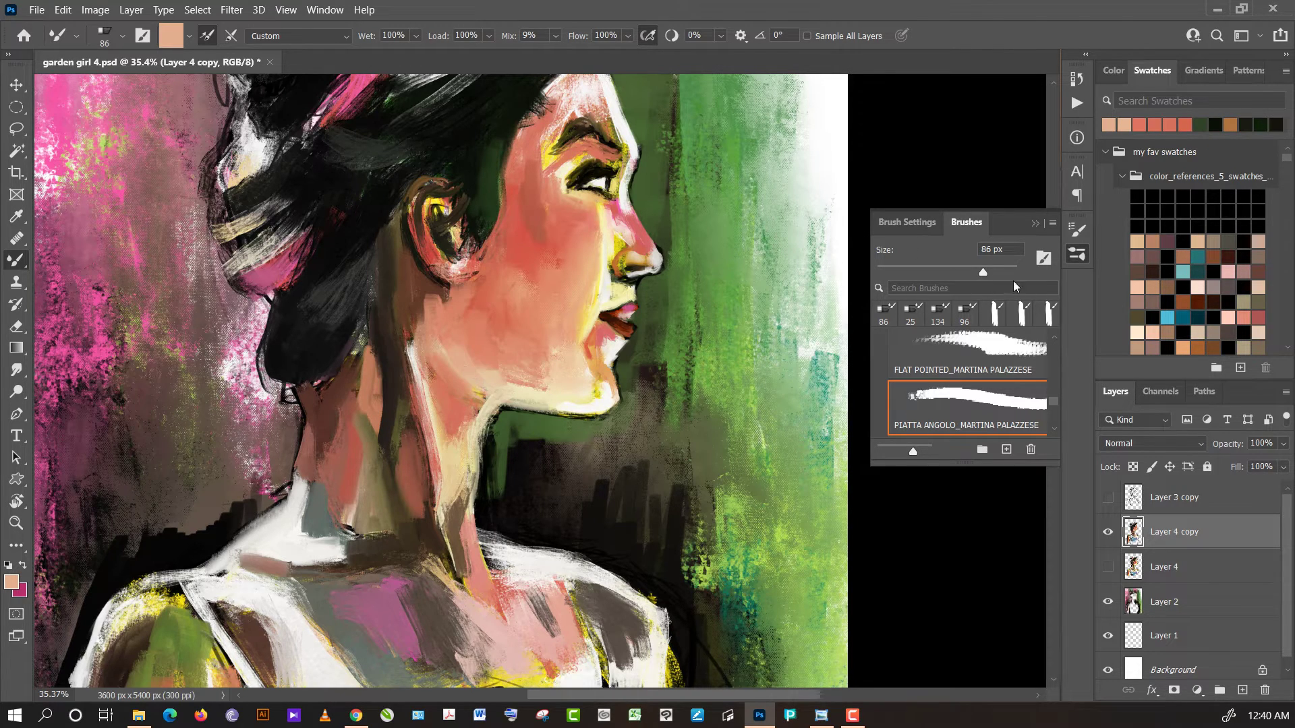
- Load salmon and light peach and paint a lighter peach stroke down the neck
{"action": "left_click", "coordinate": [497, 366], "text": "alt"}
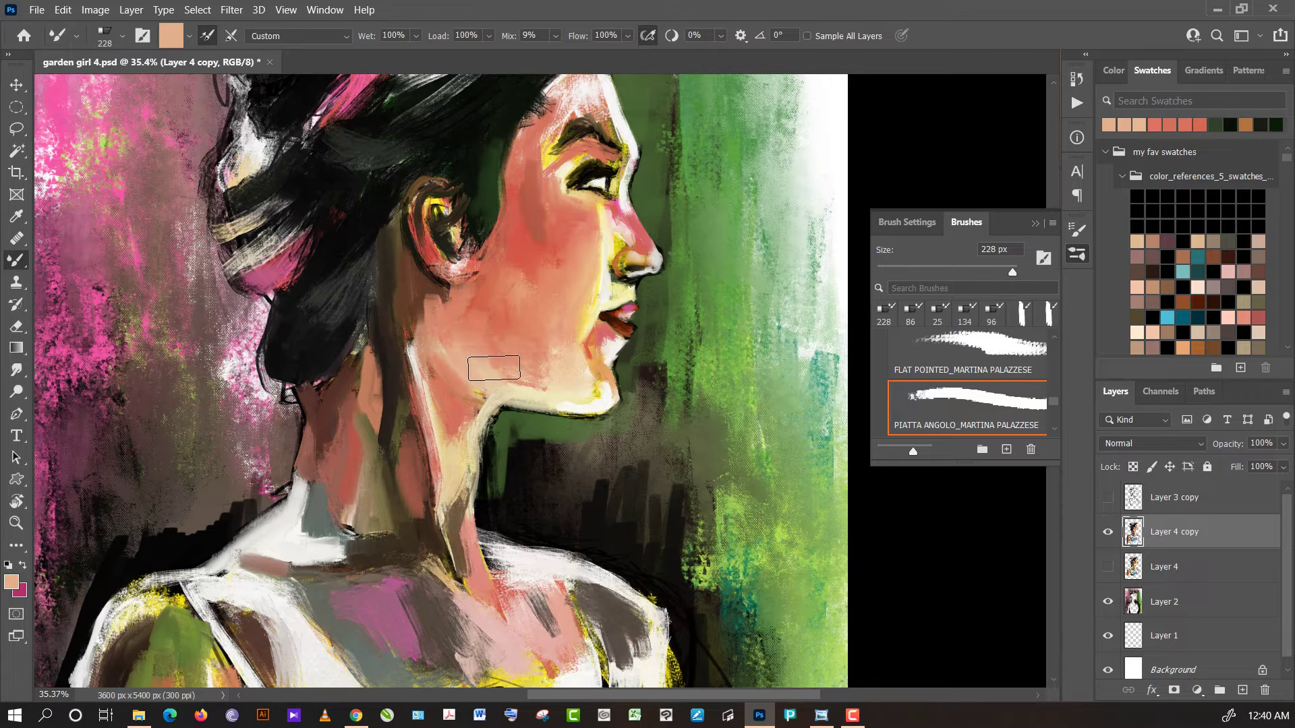
{"action": "left_click", "coordinate": [484, 324], "text": "alt"}
{"action": "left_click", "coordinate": [450, 389], "text": "alt"}
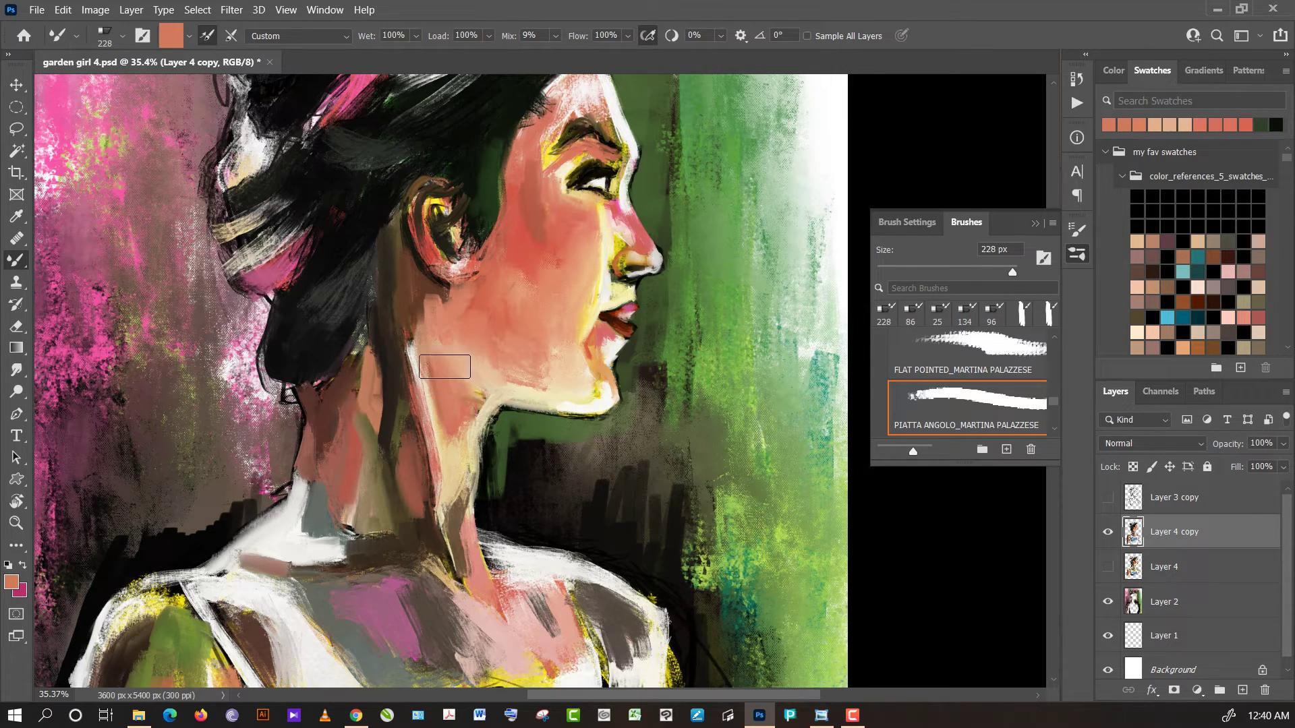
{"action": "left_click_drag", "start_coordinate": [439, 351], "coordinate": [463, 452]}
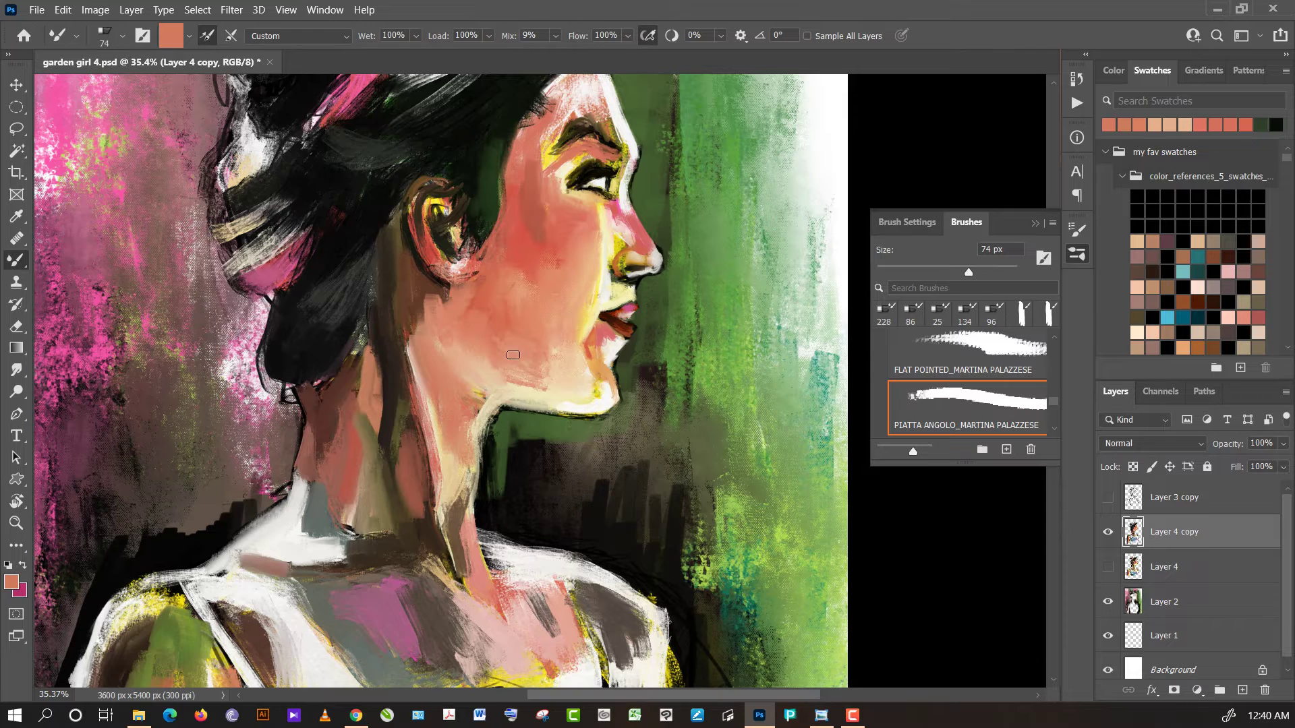
- Sample pale cream, salmon, brown and beige tones from the neck and its shadow
{"action": "left_click", "coordinate": [513, 390], "text": "alt"}
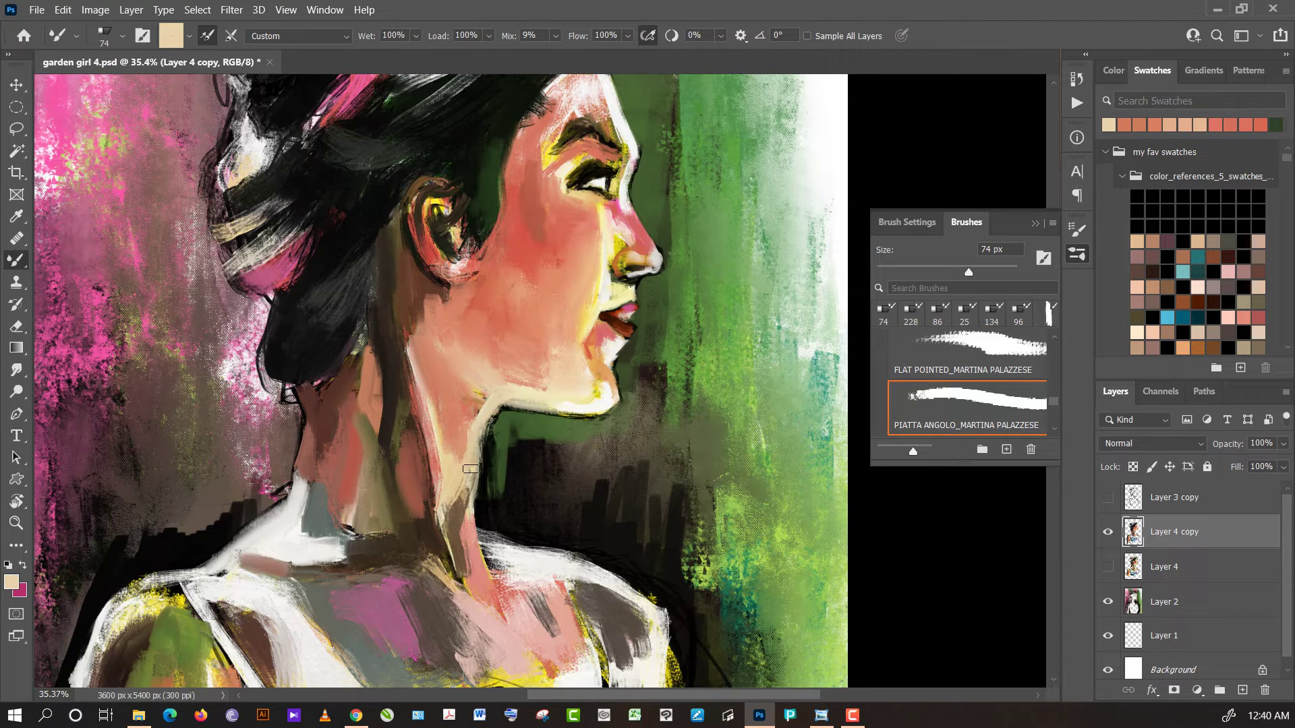
{"action": "left_click", "coordinate": [453, 527], "text": "alt"}
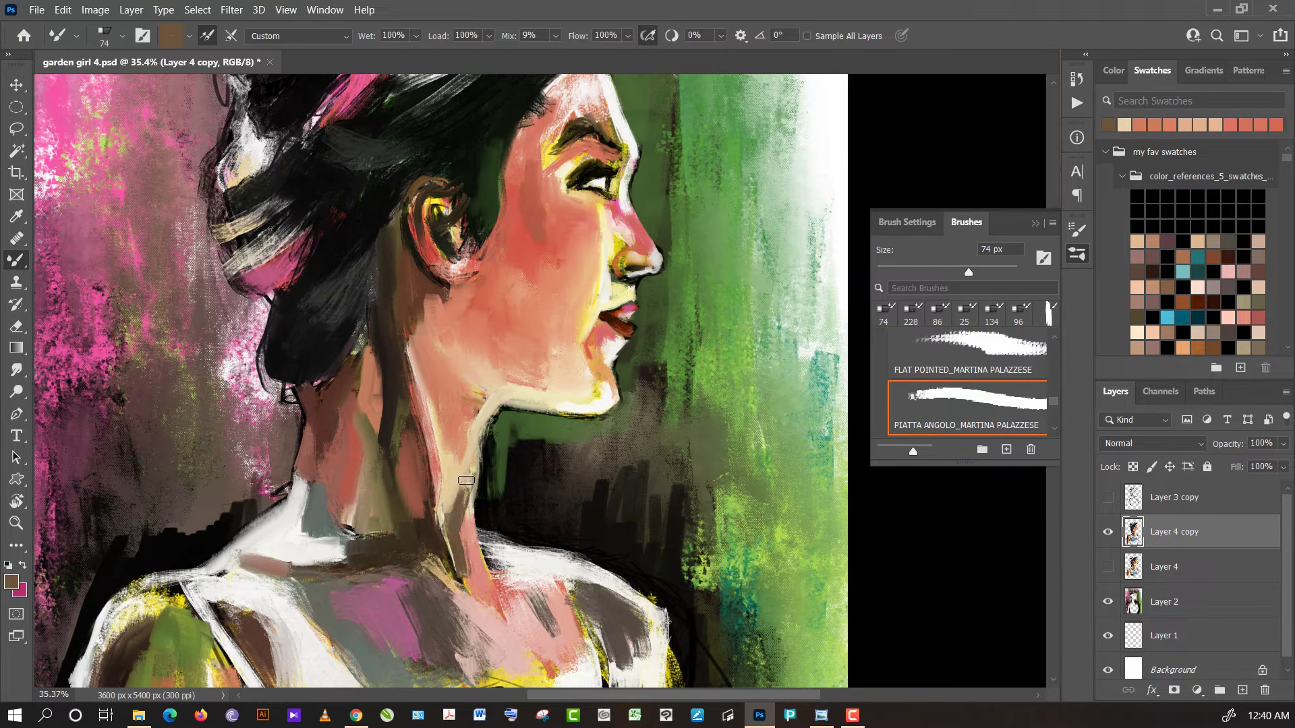
{"action": "left_click", "coordinate": [459, 481], "text": "alt"}
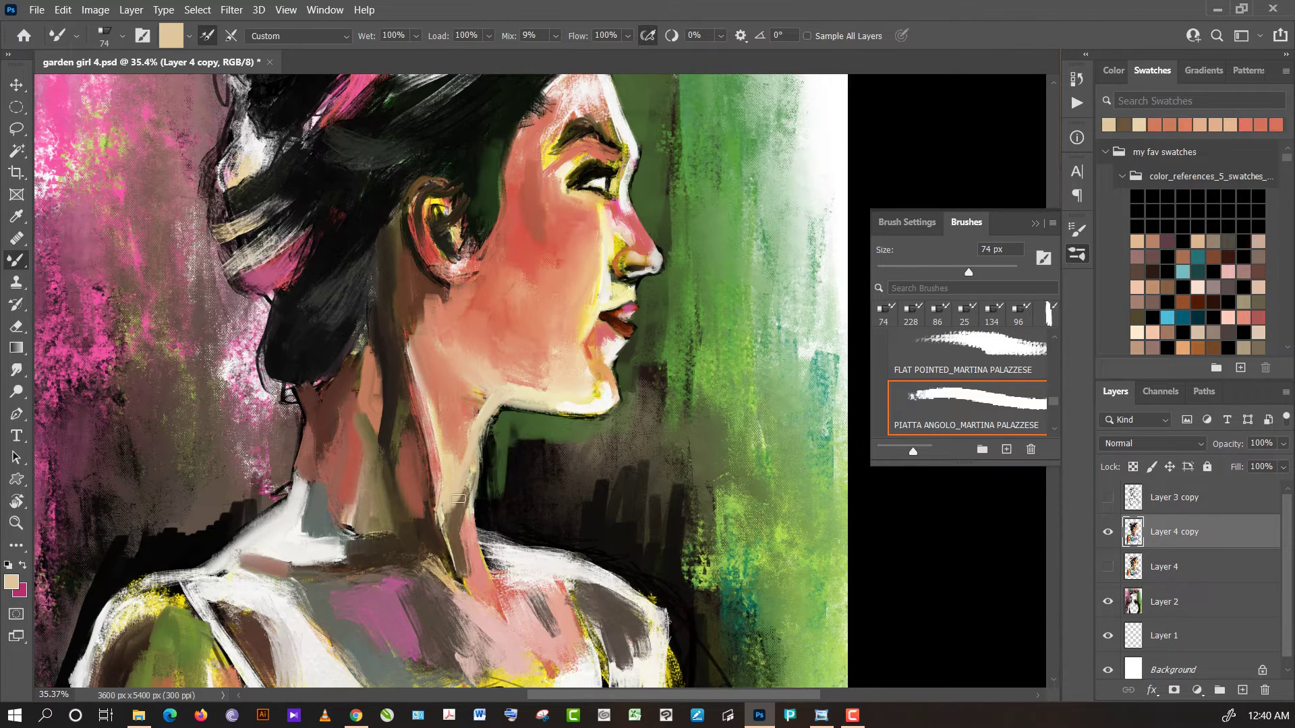
{"action": "left_click", "coordinate": [461, 398], "text": "alt"}
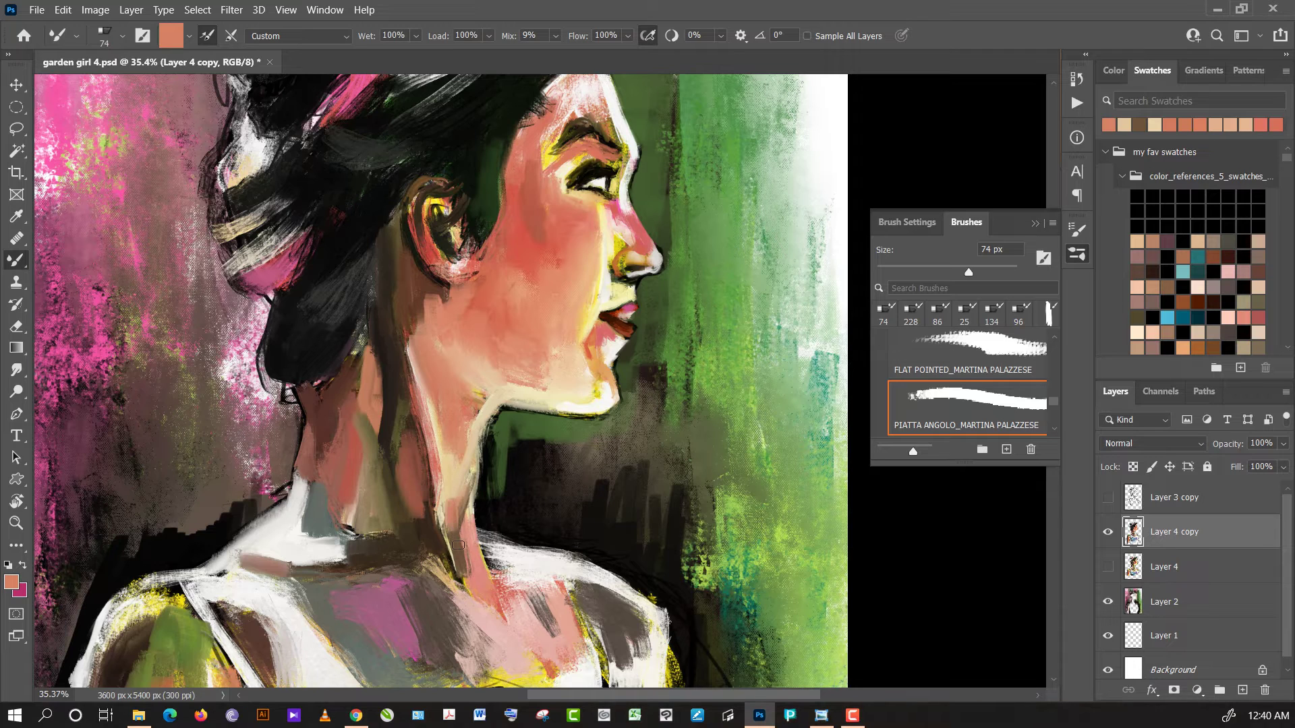
{"action": "left_click", "coordinate": [458, 545], "text": "alt"}
{"action": "left_click", "coordinate": [459, 528], "text": "alt"}
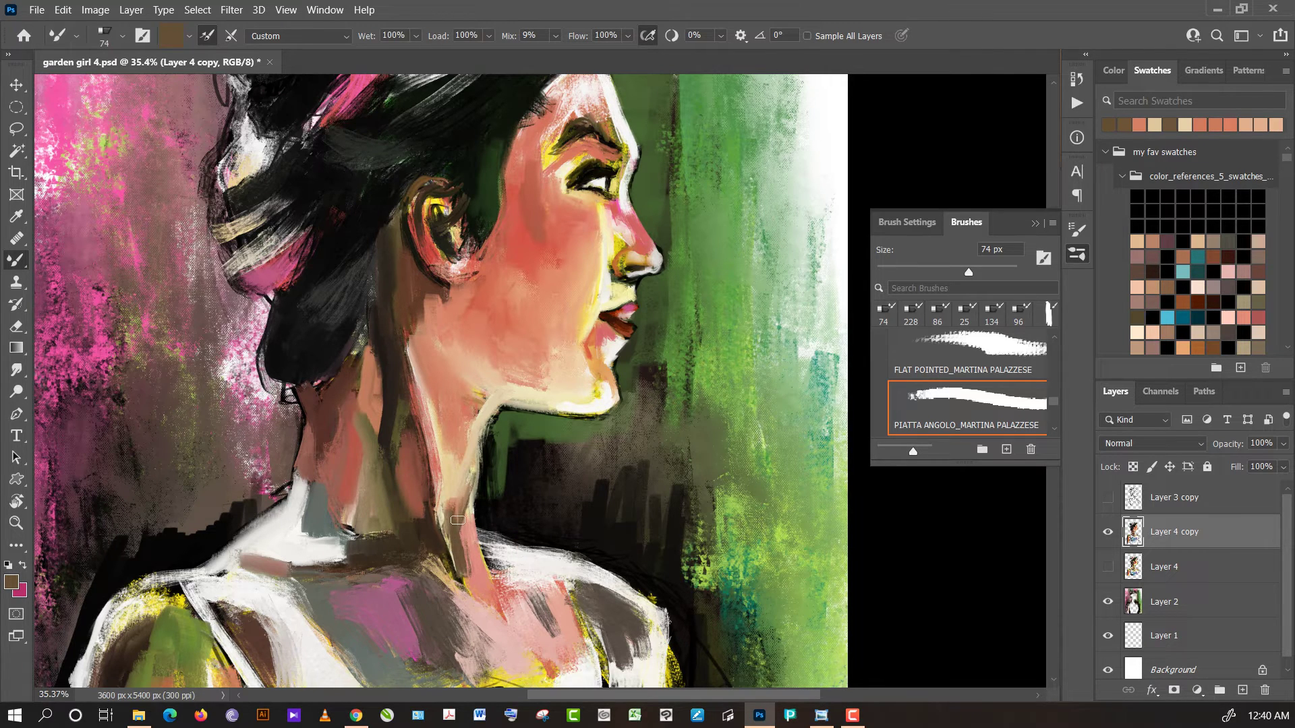
{"action": "left_click", "coordinate": [459, 510], "text": "alt"}
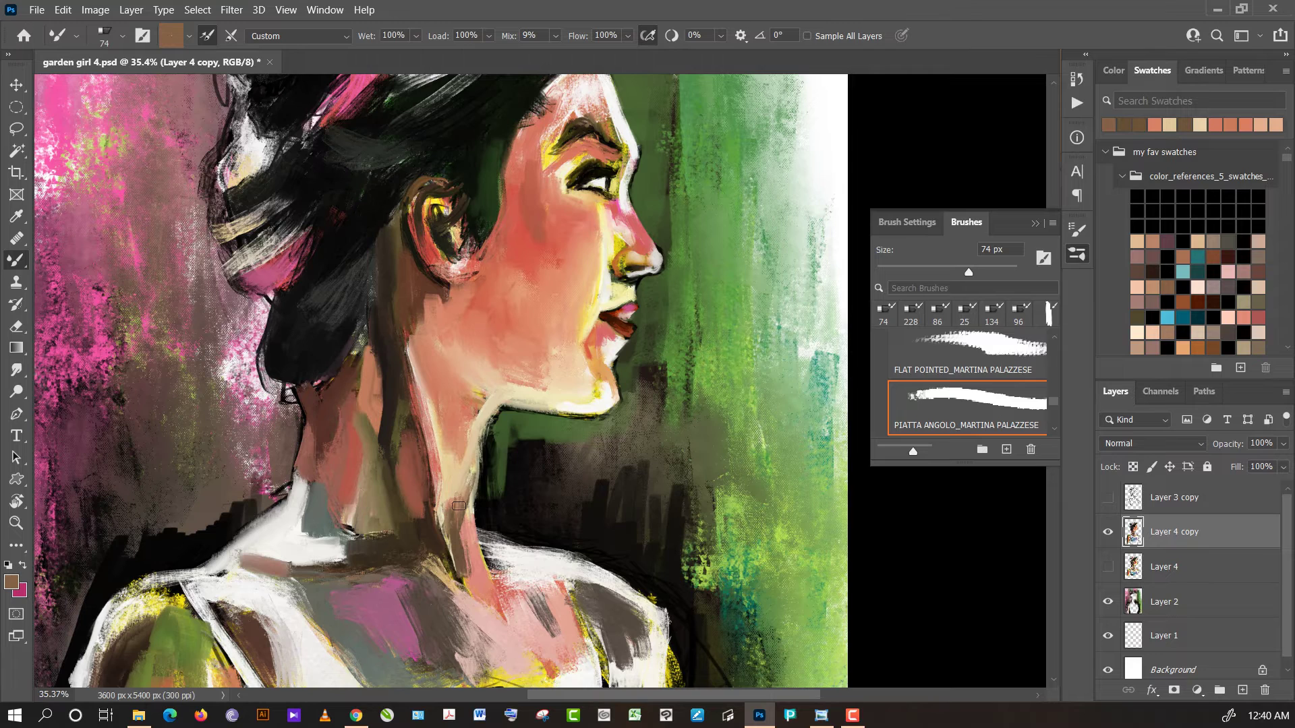
{"action": "left_click", "coordinate": [459, 478], "text": "alt"}
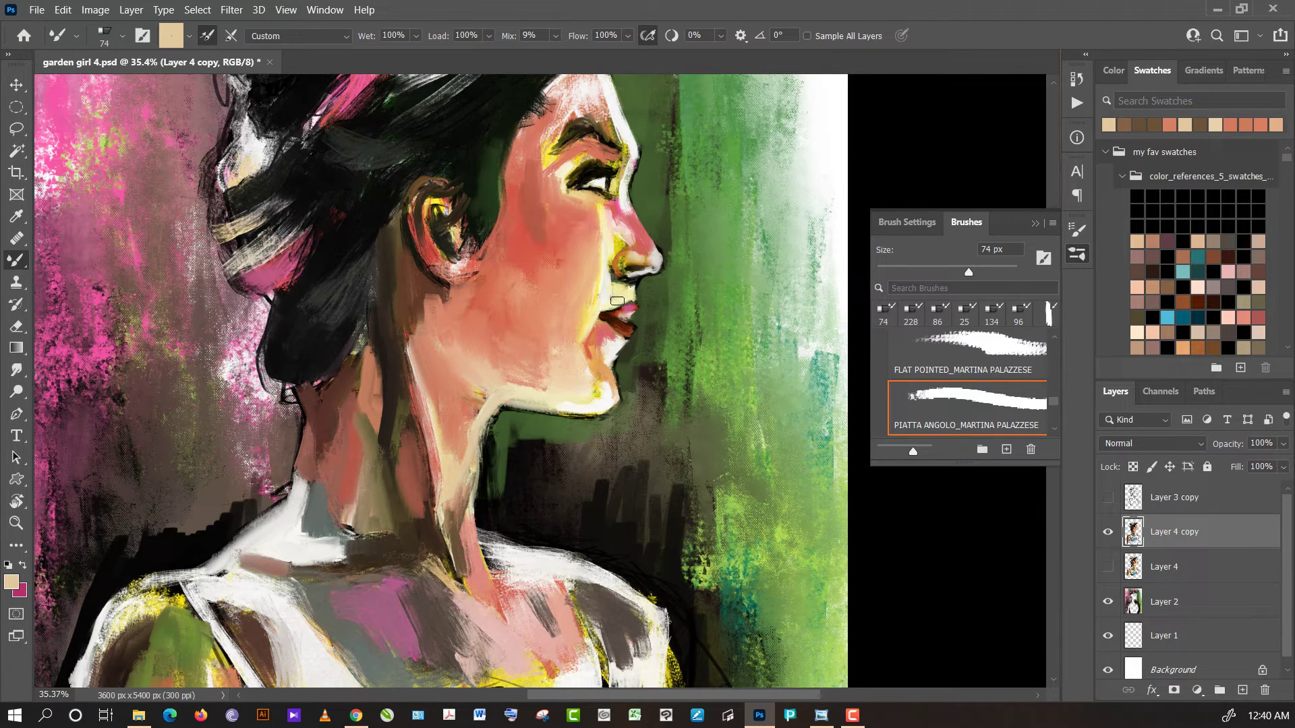
- Sample lip and chin tones and paint pale beige along the chin's lower contour
{"action": "left_click", "coordinate": [611, 328], "text": "alt"}
{"action": "left_click", "coordinate": [618, 341], "text": "alt"}
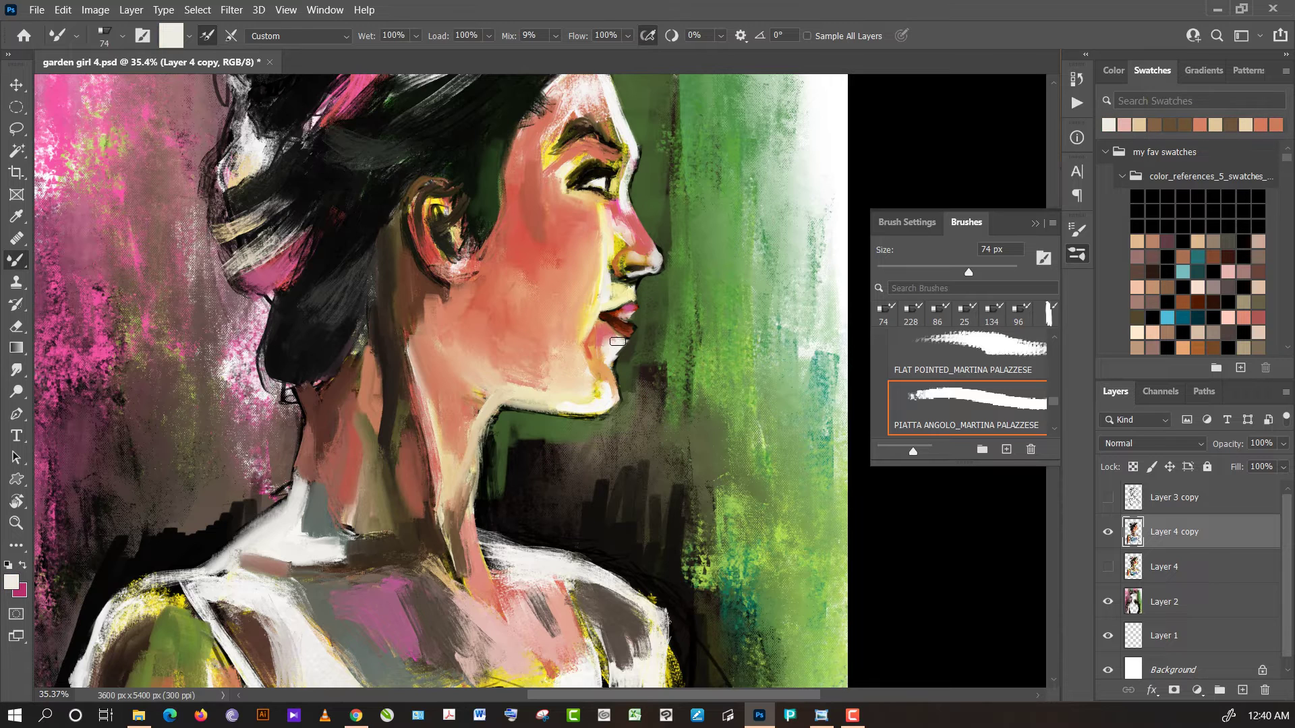
{"action": "left_click", "coordinate": [612, 328], "text": "alt"}
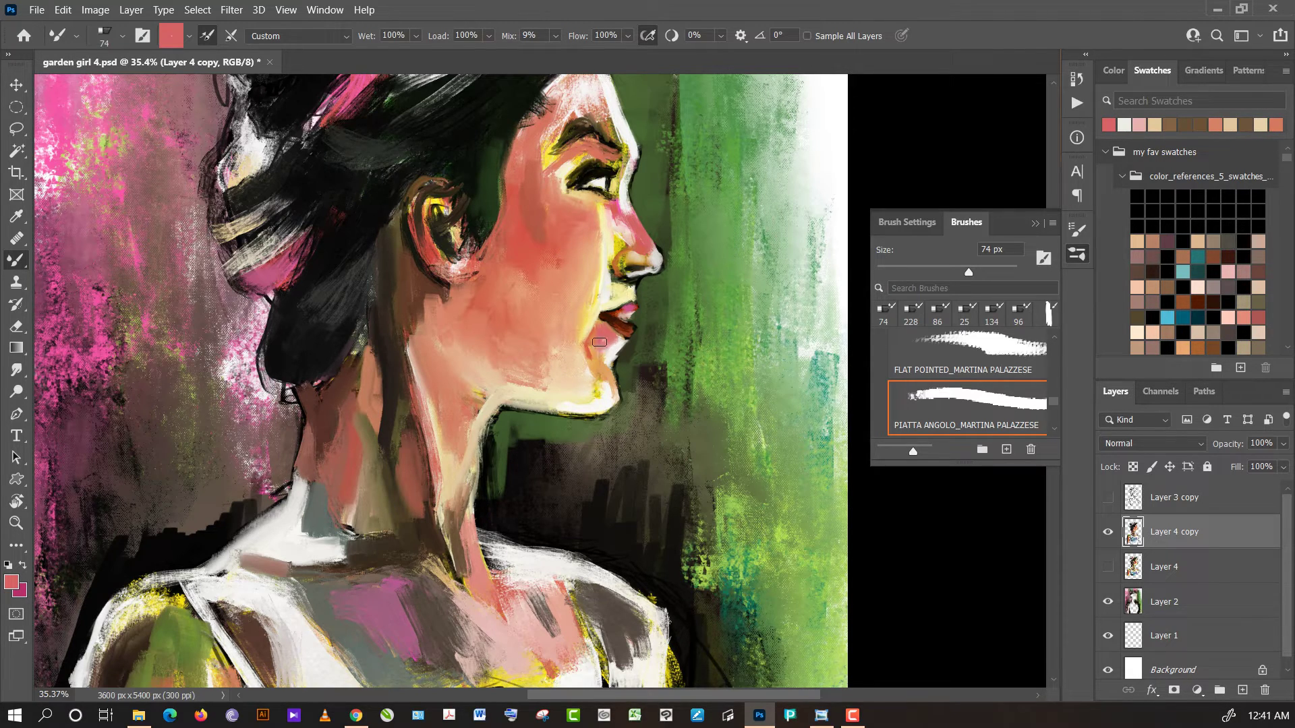
{"action": "left_click", "coordinate": [598, 342], "text": "alt"}
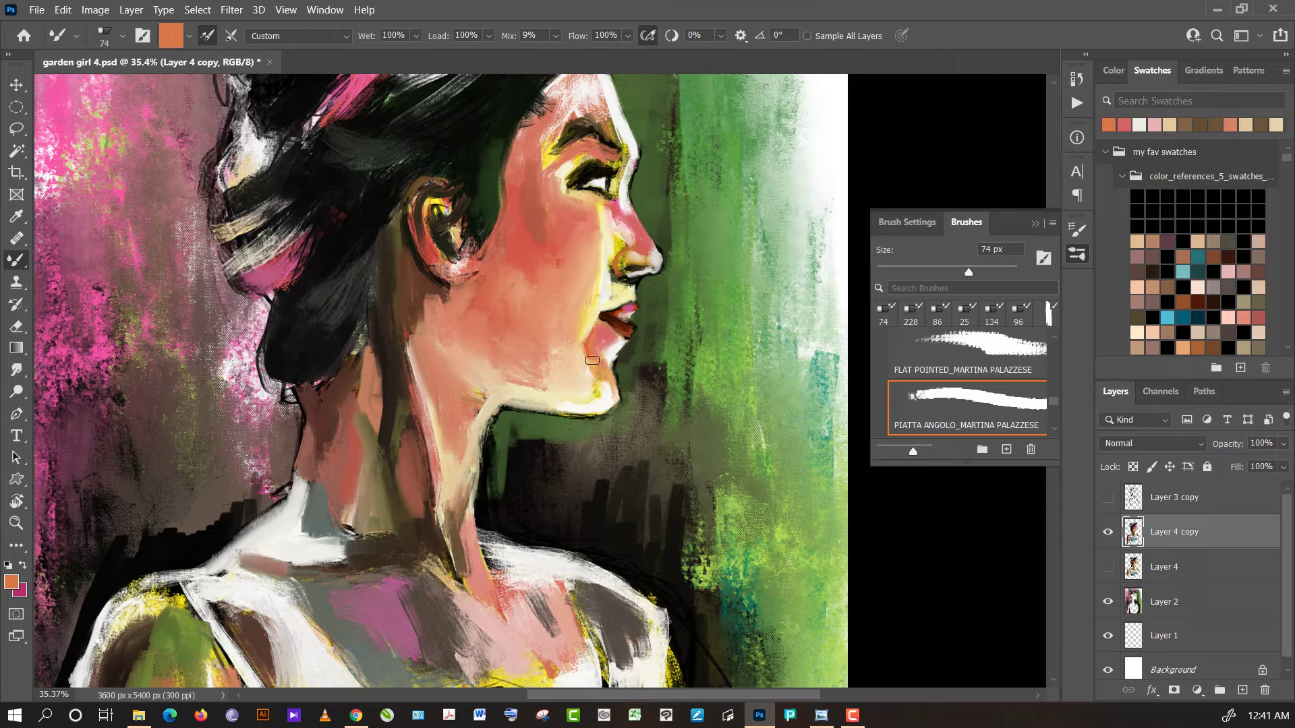
{"action": "left_click", "coordinate": [590, 391], "text": "alt"}
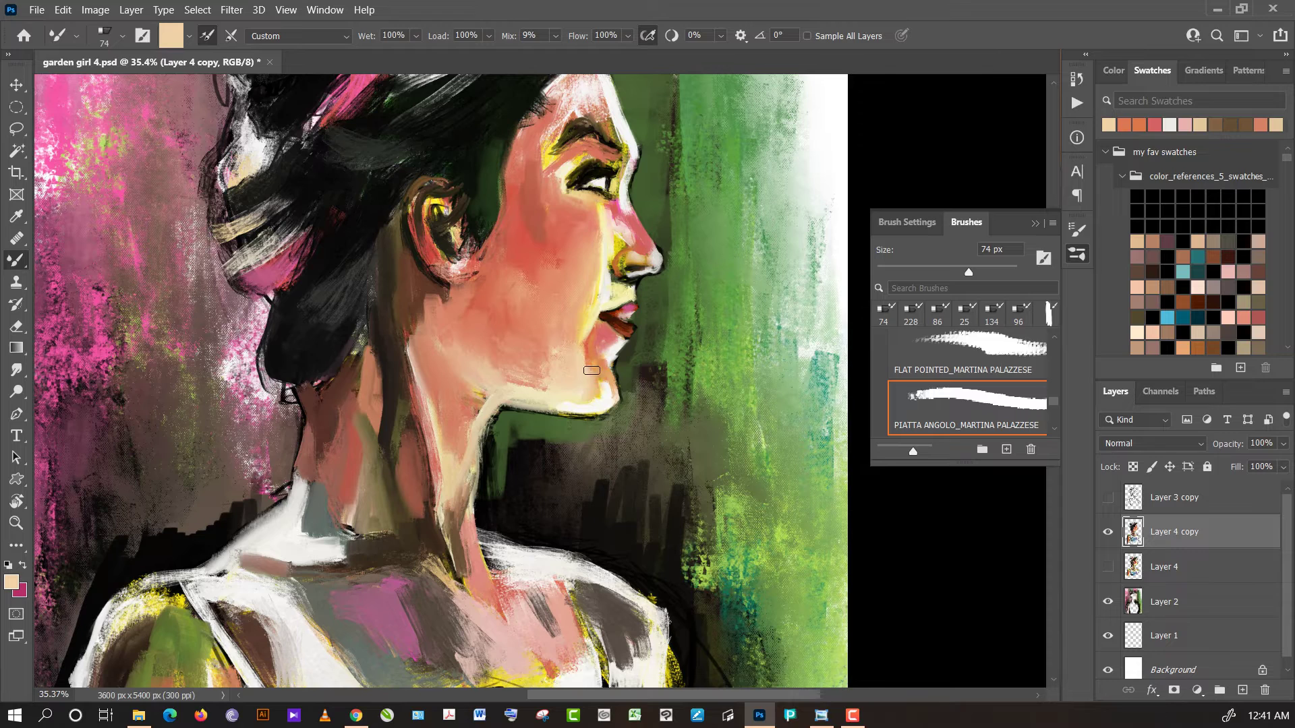
{"action": "mouse_move", "coordinate": [591, 370]}
{"action": "left_mouse_down"}
{"action": "mouse_move", "coordinate": [605, 392]}
{"action": "mouse_move", "coordinate": [592, 401]}
{"action": "left_mouse_up"}
- Sample light pink and orange skin tones around the mouth and chin
{"action": "left_click", "coordinate": [613, 341], "text": "alt"}
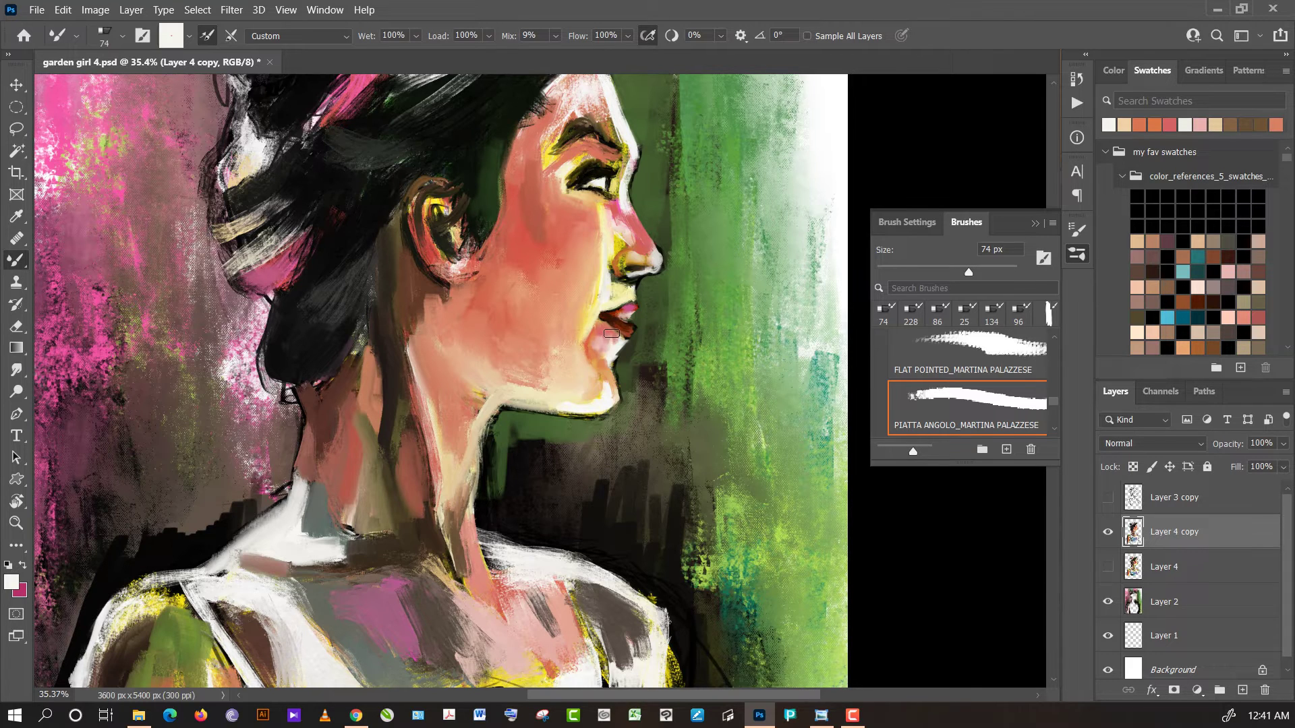
{"action": "left_click", "coordinate": [612, 332], "text": "alt"}
{"action": "left_click", "coordinate": [606, 343], "text": "alt"}
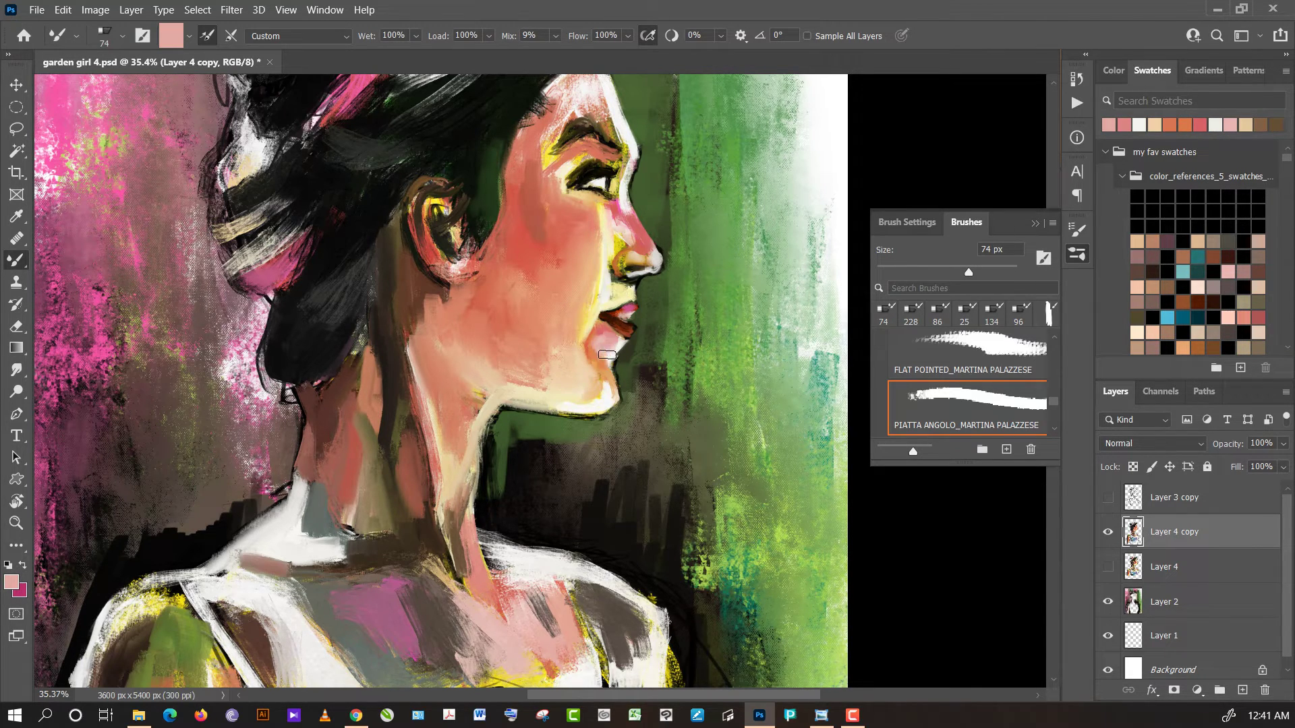
{"action": "left_click", "coordinate": [607, 355], "text": "alt"}
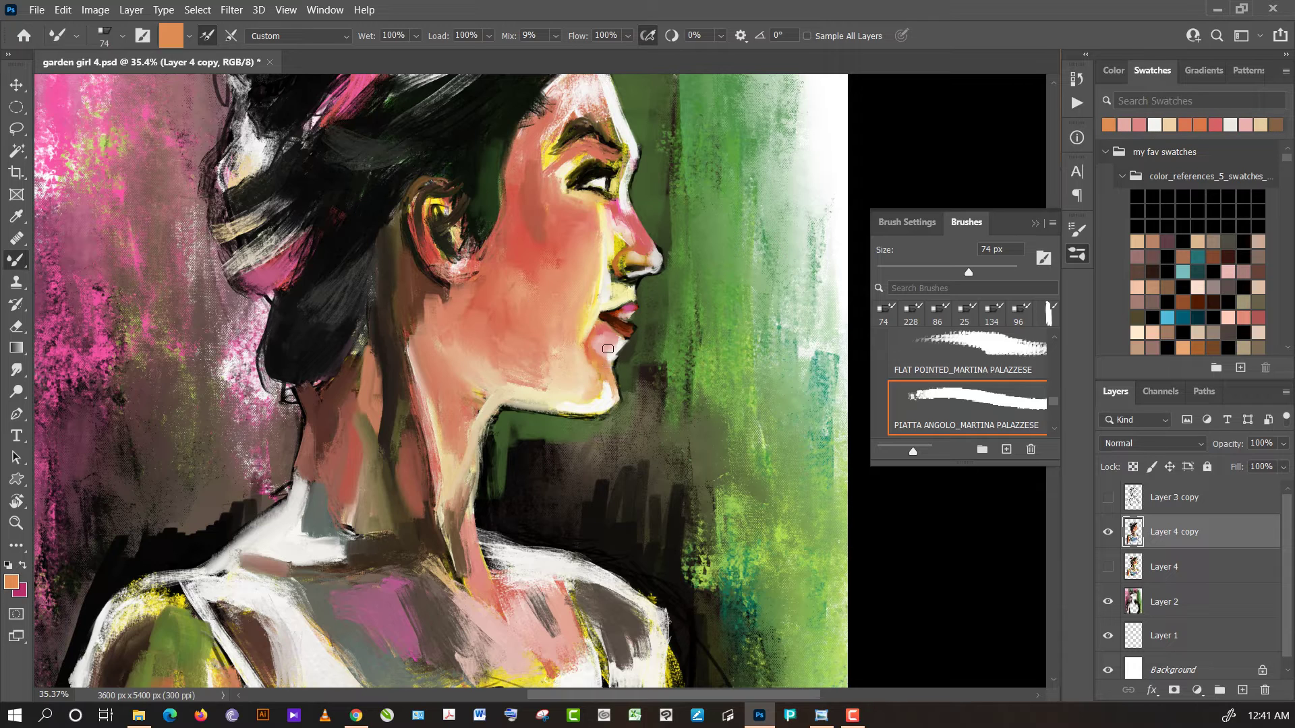
{"action": "left_click", "coordinate": [603, 342], "text": "alt"}
- Load near-white cream and brighten the jaw underside and the neck edge below
{"action": "left_click", "coordinate": [605, 395], "text": "alt"}
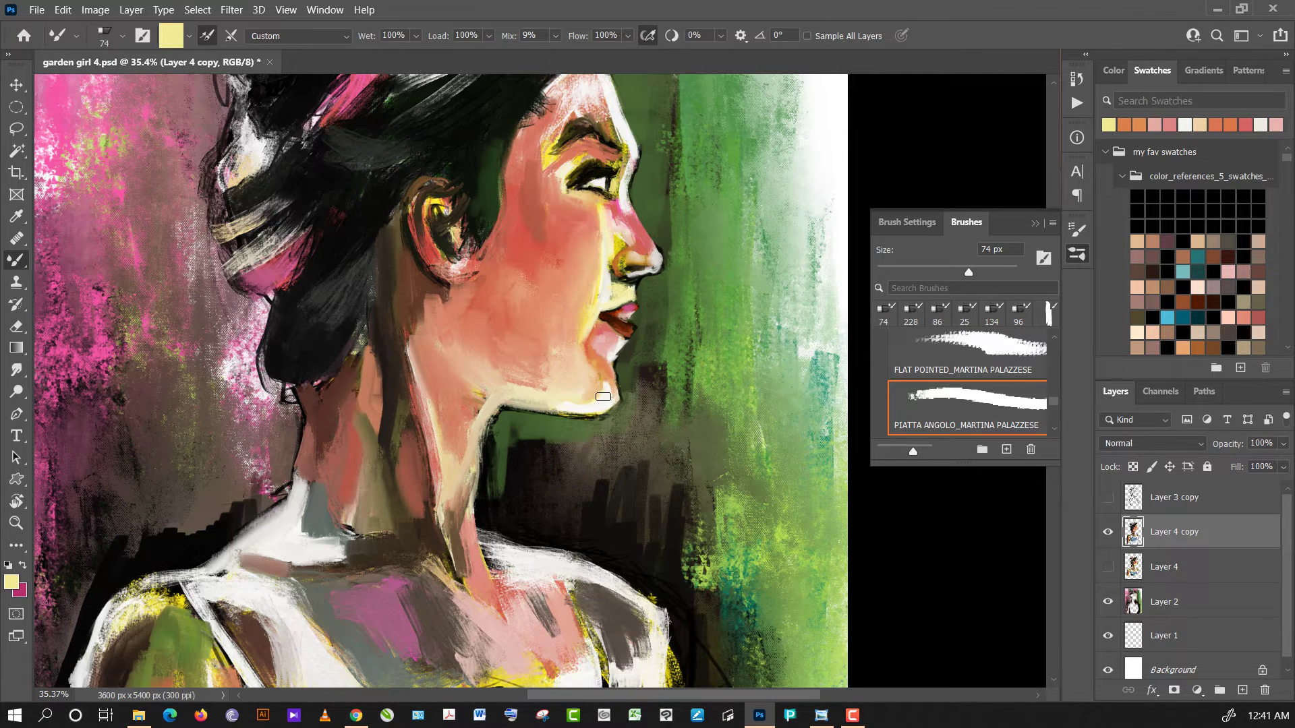
{"action": "left_click", "coordinate": [596, 388], "text": "alt"}
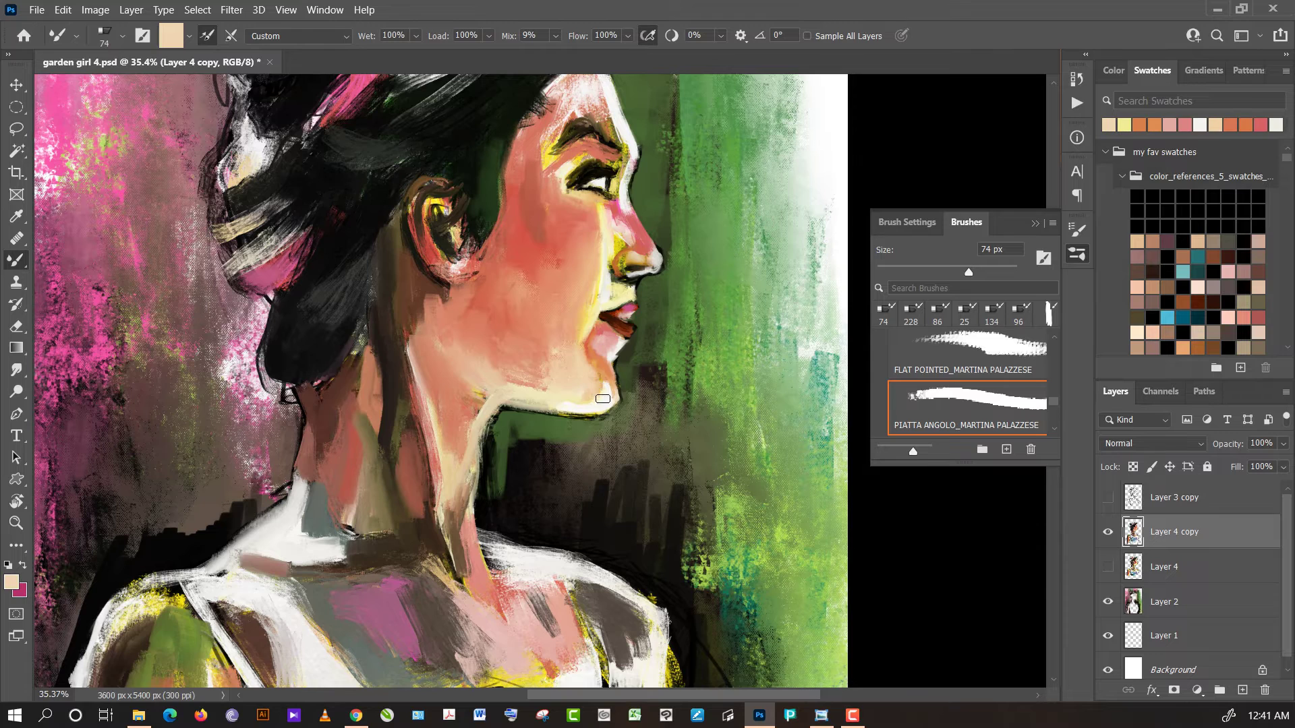
{"action": "left_click", "coordinate": [603, 399], "text": "alt"}
{"action": "left_click", "coordinate": [581, 410], "text": "alt"}
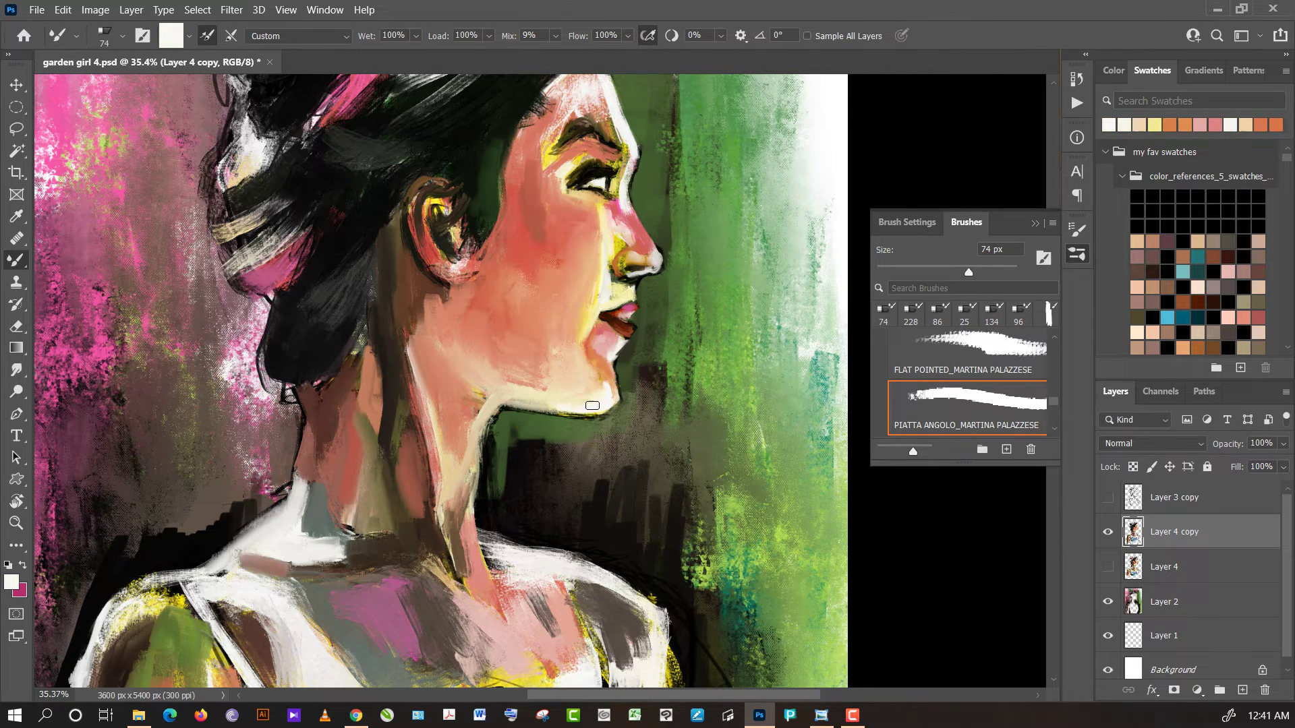
{"action": "mouse_move", "coordinate": [589, 407]}
{"action": "left_mouse_down"}
{"action": "mouse_move", "coordinate": [532, 404]}
{"action": "mouse_move", "coordinate": [518, 389]}
{"action": "mouse_move", "coordinate": [491, 425]}
{"action": "left_mouse_up"}
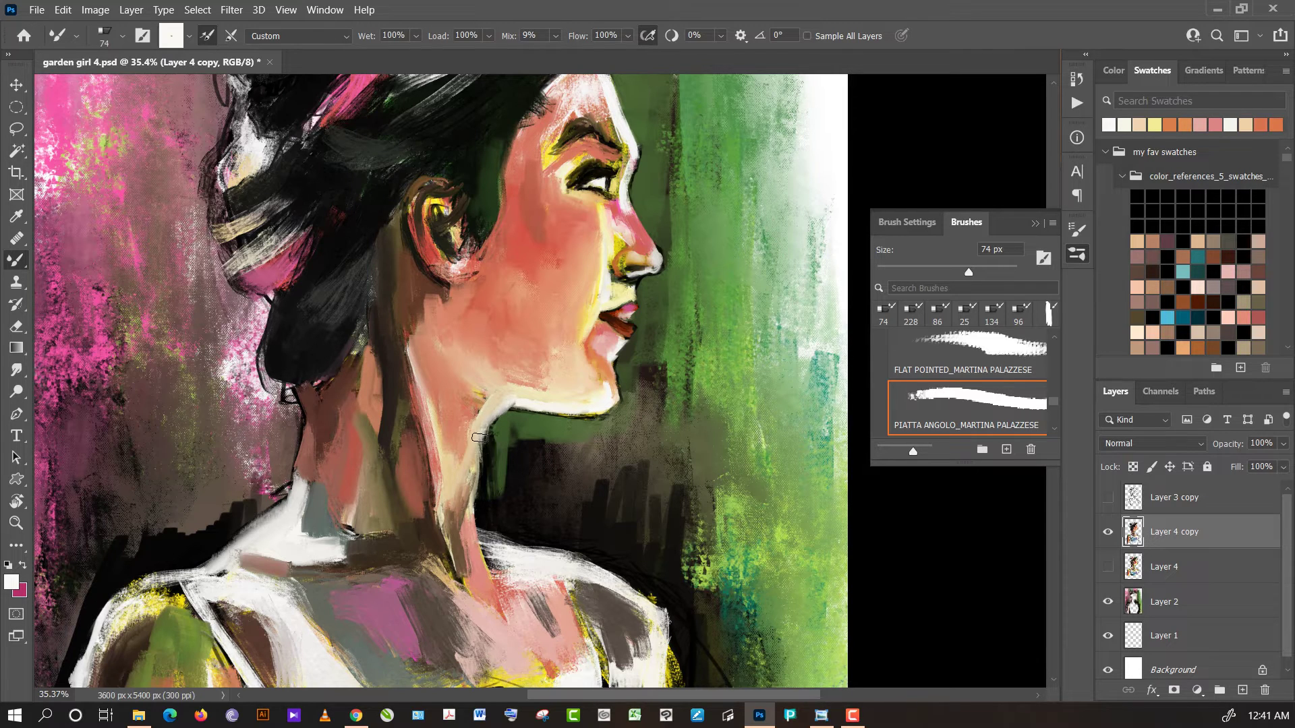
{"action": "left_click_drag", "start_coordinate": [469, 489], "coordinate": [481, 433]}
{"action": "left_click_drag", "start_coordinate": [485, 433], "coordinate": [484, 449]}
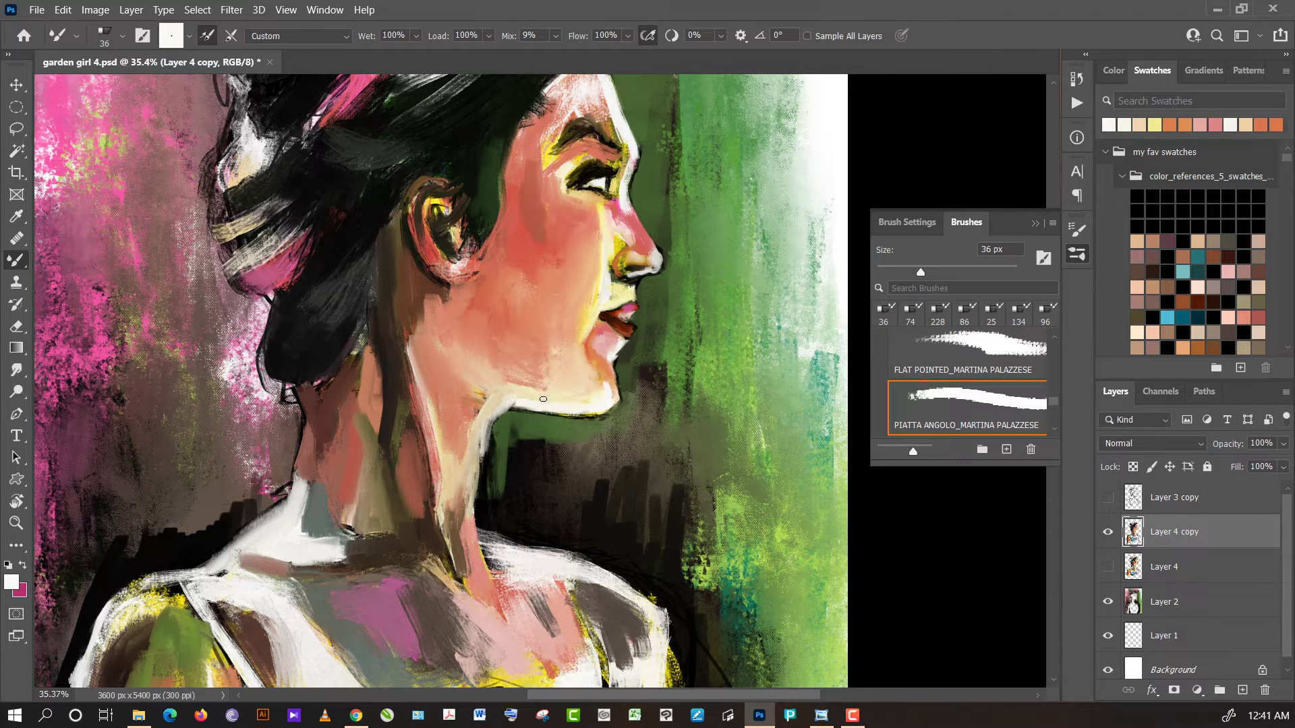
- Sample cream, beige and off-white tones, then brush brown over the neck-shoulder junction
{"action": "left_click", "coordinate": [542, 400], "text": "alt"}
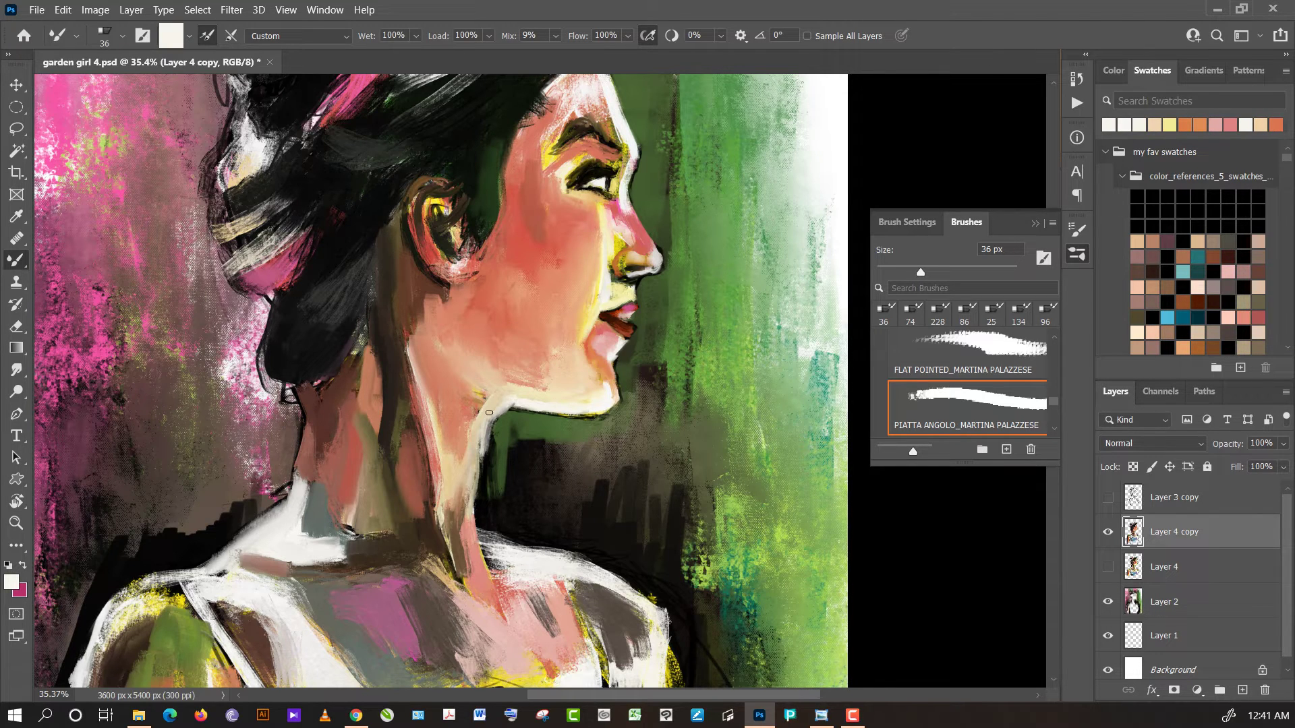
{"action": "left_click", "coordinate": [486, 429], "text": "alt"}
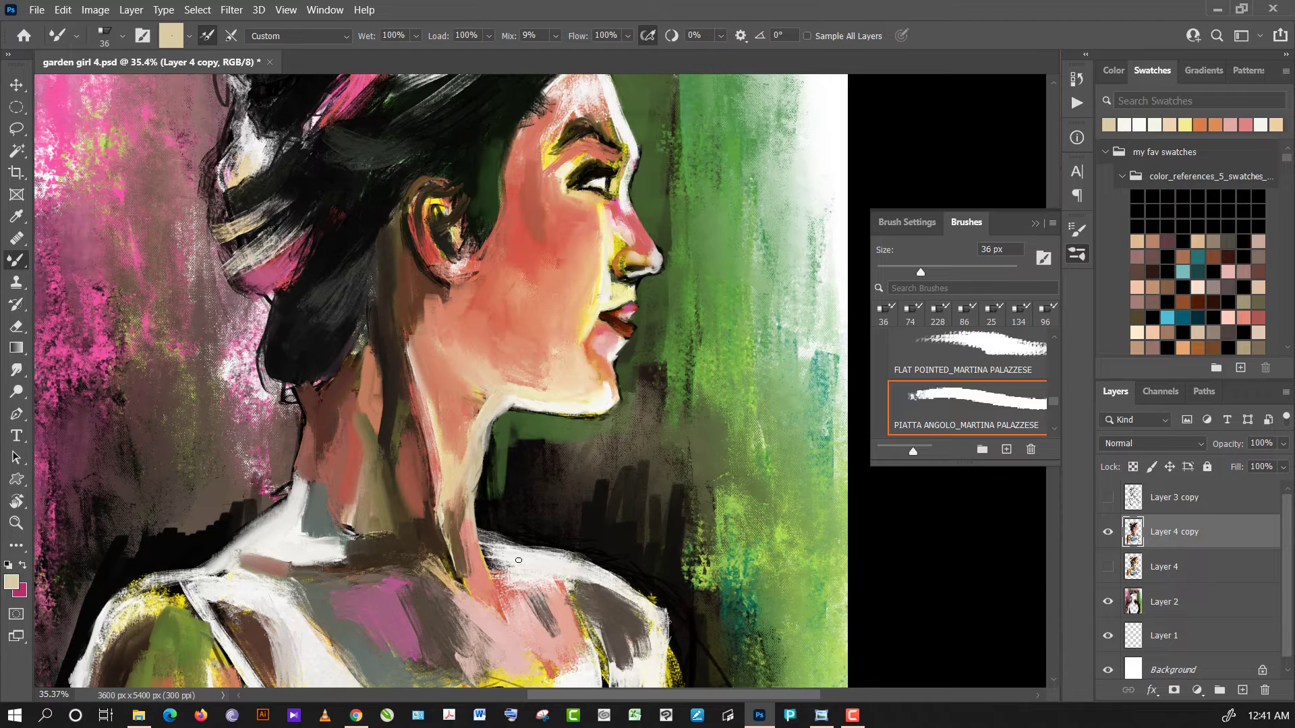
{"action": "left_click", "coordinate": [519, 560], "text": "alt"}
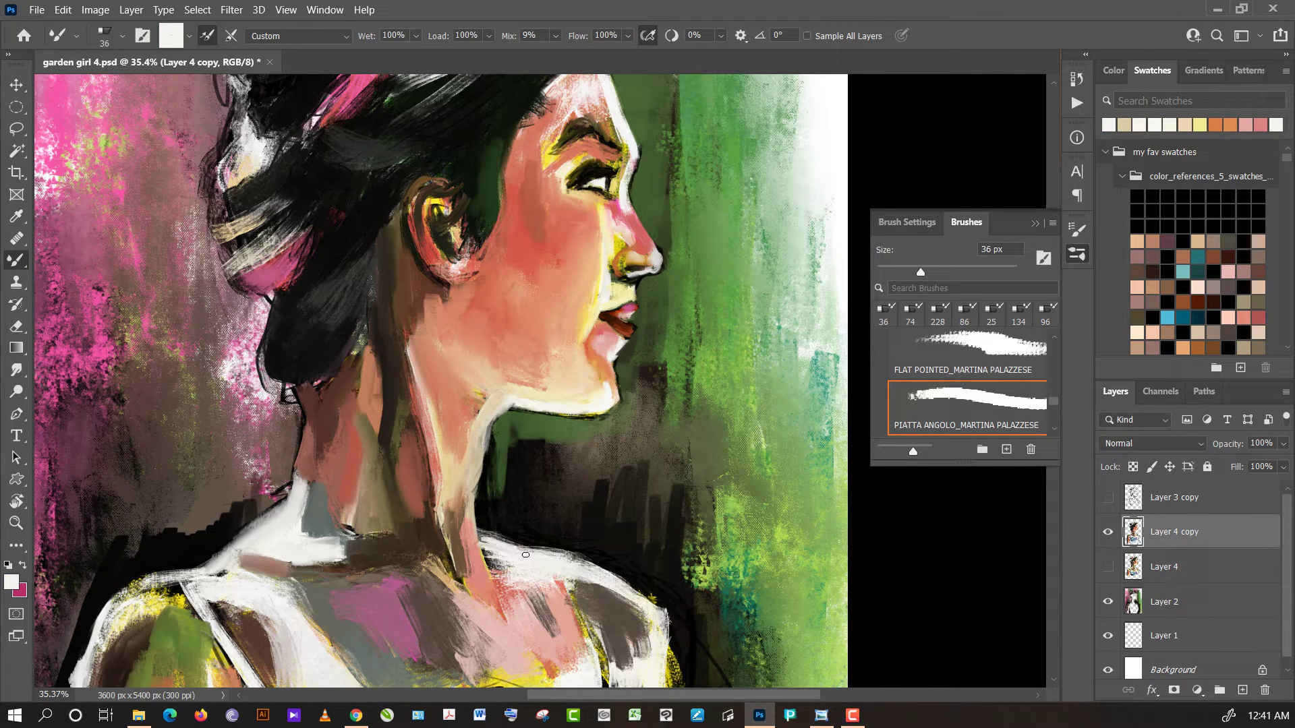
{"action": "left_click", "coordinate": [515, 554], "text": "alt"}
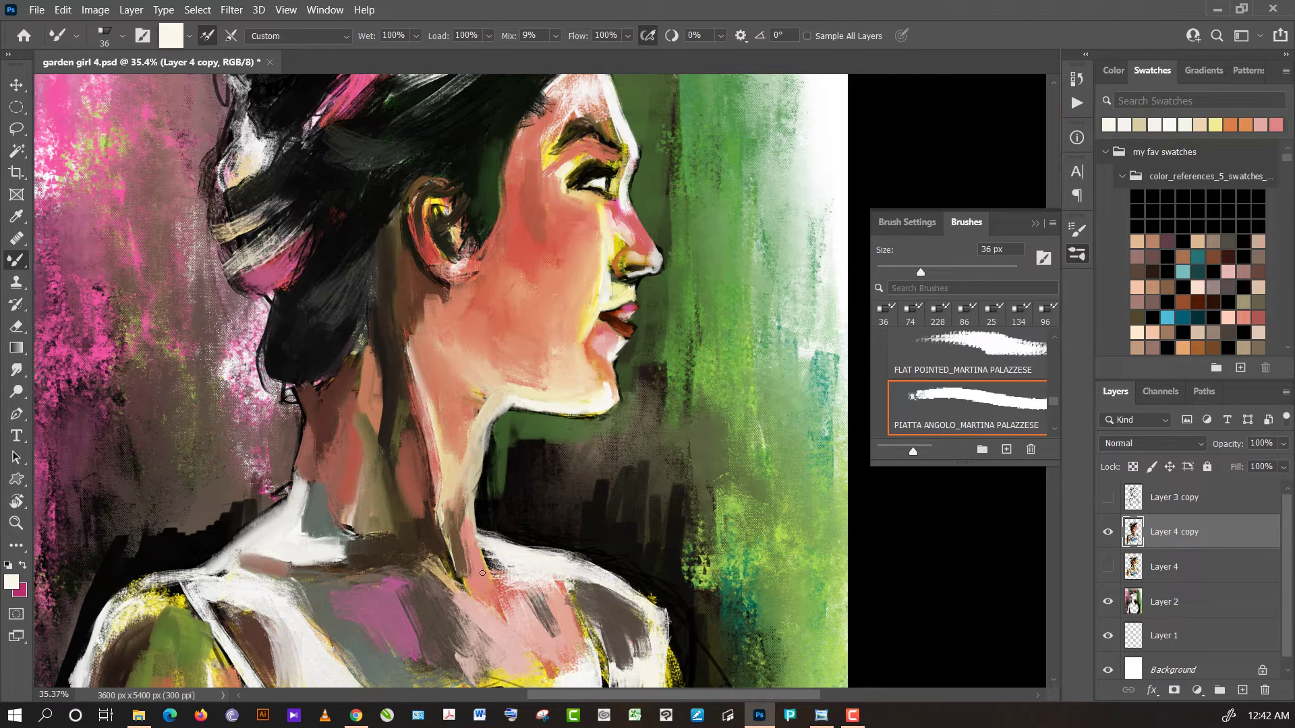
{"action": "left_click", "coordinate": [455, 546], "text": "alt"}
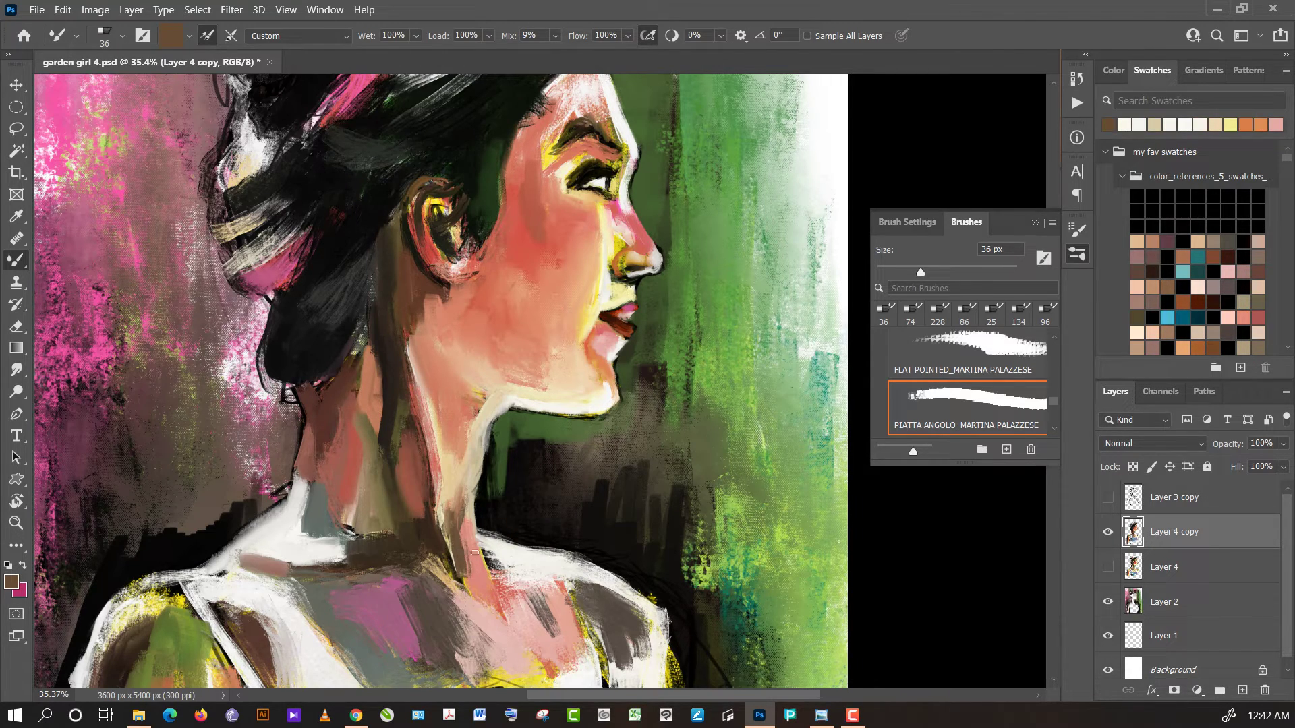
{"action": "mouse_move", "coordinate": [485, 574]}
{"action": "left_mouse_down"}
{"action": "mouse_move", "coordinate": [499, 580]}
{"action": "mouse_move", "coordinate": [498, 560]}
{"action": "mouse_move", "coordinate": [554, 581]}
{"action": "mouse_move", "coordinate": [526, 565]}
{"action": "mouse_move", "coordinate": [564, 575]}
{"action": "mouse_move", "coordinate": [574, 594]}
{"action": "mouse_move", "coordinate": [524, 582]}
{"action": "mouse_move", "coordinate": [547, 576]}
{"action": "left_mouse_up"}
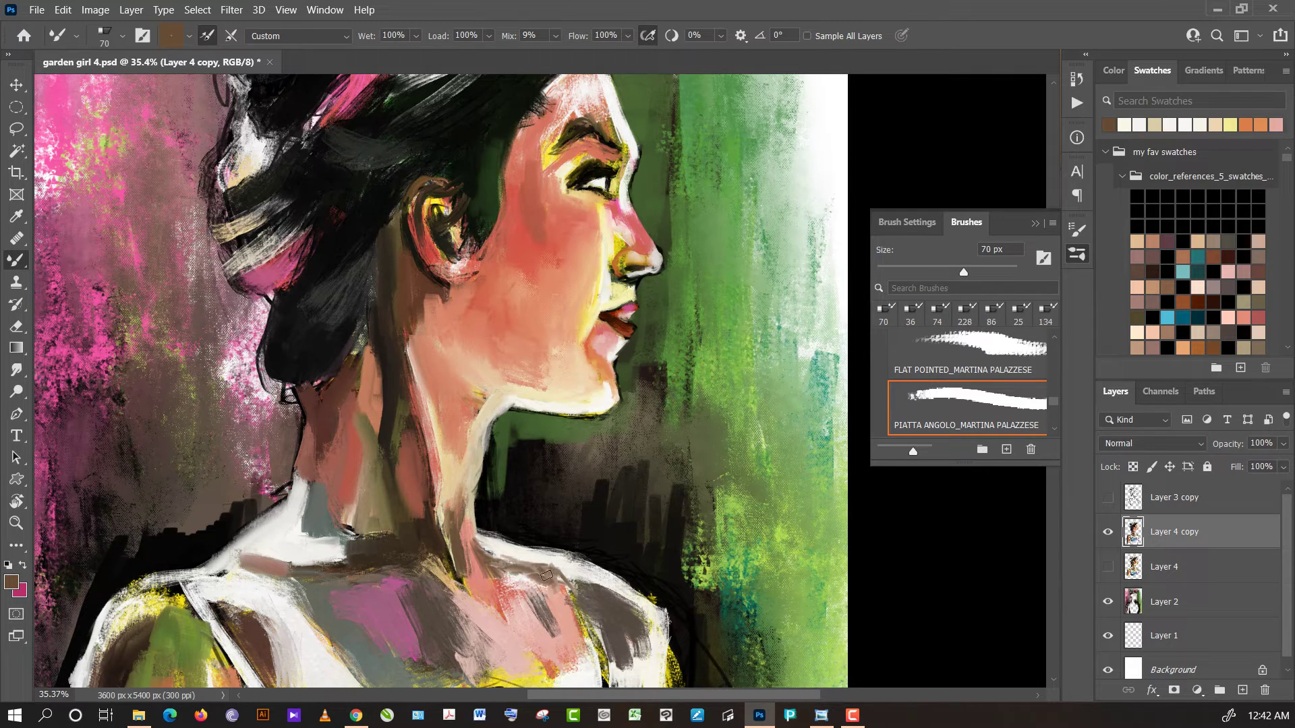
- Brighten the collarbone with a near-white stroke sampled beside a light peach tone
{"action": "left_click", "coordinate": [570, 610], "text": "alt"}
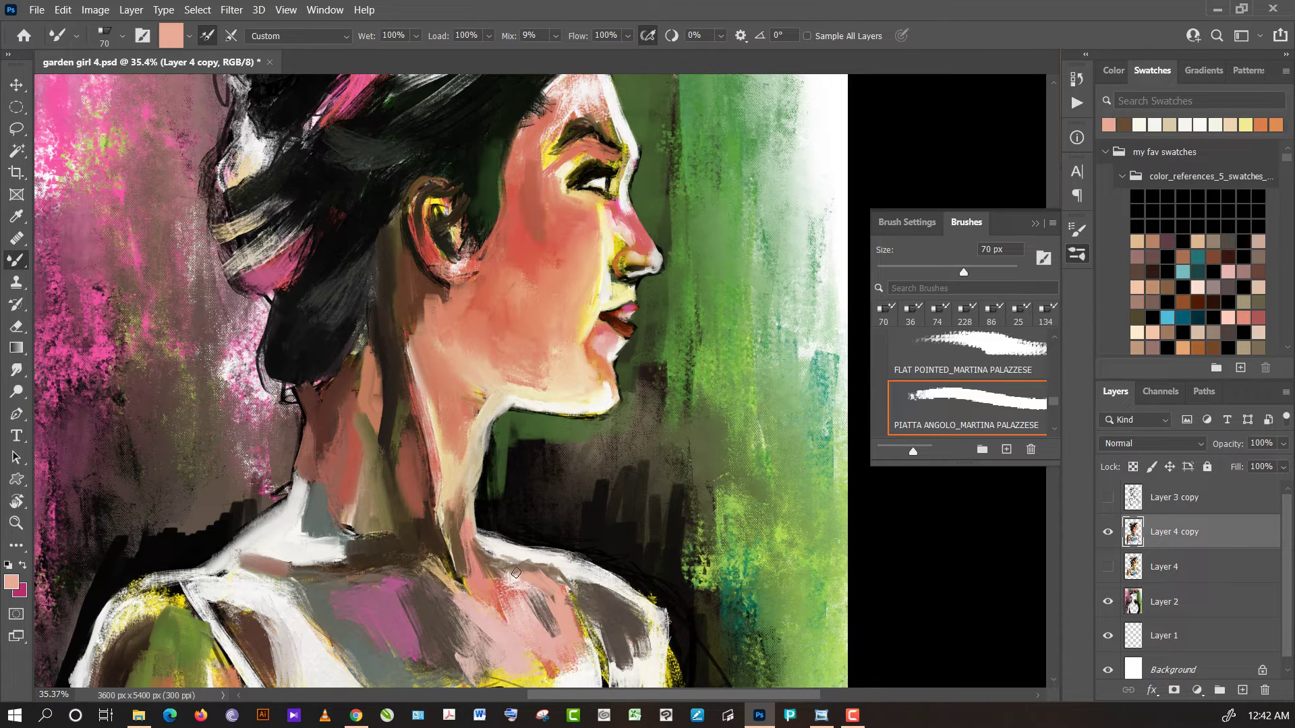
{"action": "left_click", "coordinate": [520, 572], "text": "alt"}
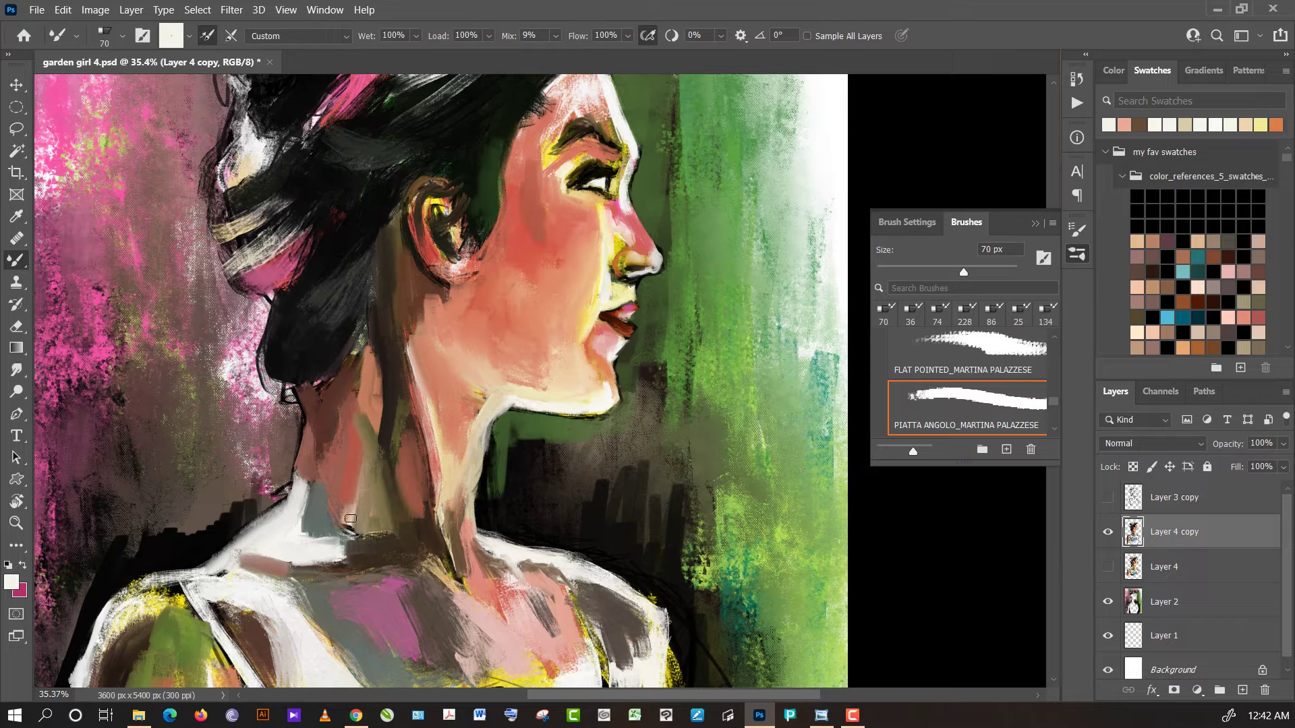
{"action": "left_click_drag", "start_coordinate": [330, 547], "coordinate": [358, 549]}
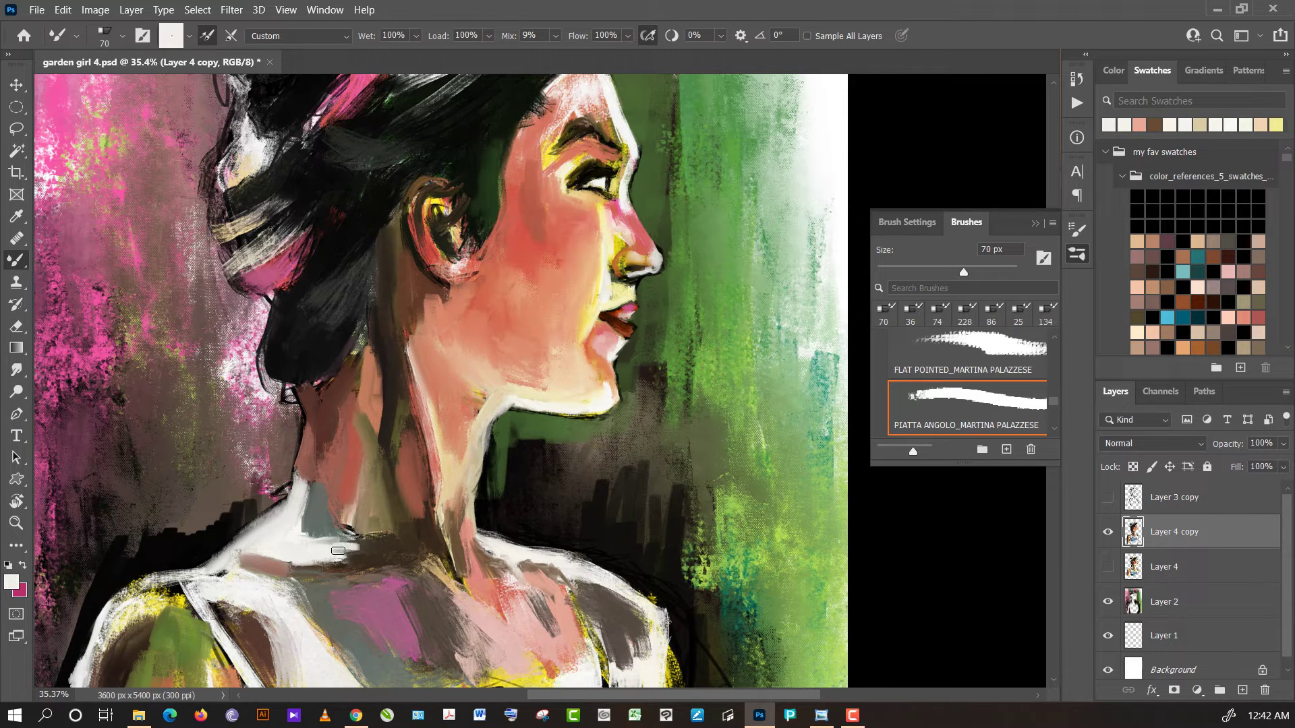
- Brush salmon-red down the neck and dab dark brown-red into the neck shadow
{"action": "left_click", "coordinate": [362, 512], "text": "alt"}
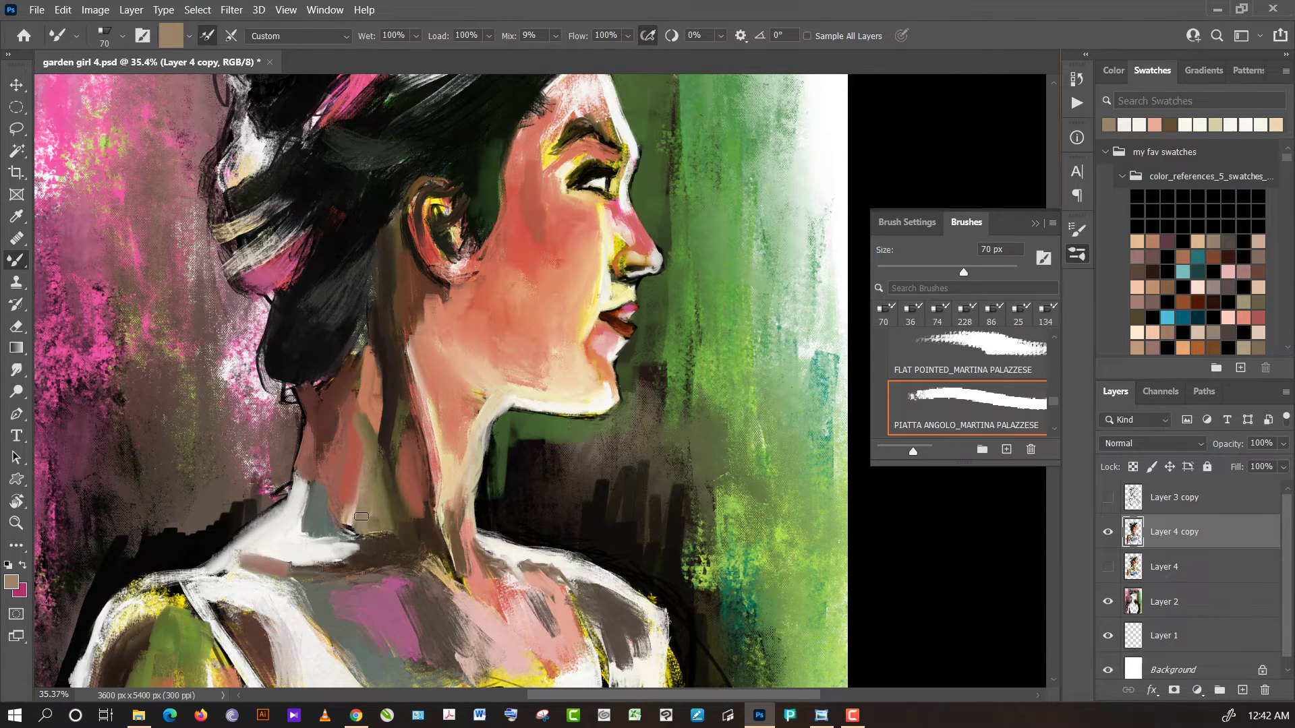
{"action": "left_click", "coordinate": [348, 486], "text": "alt"}
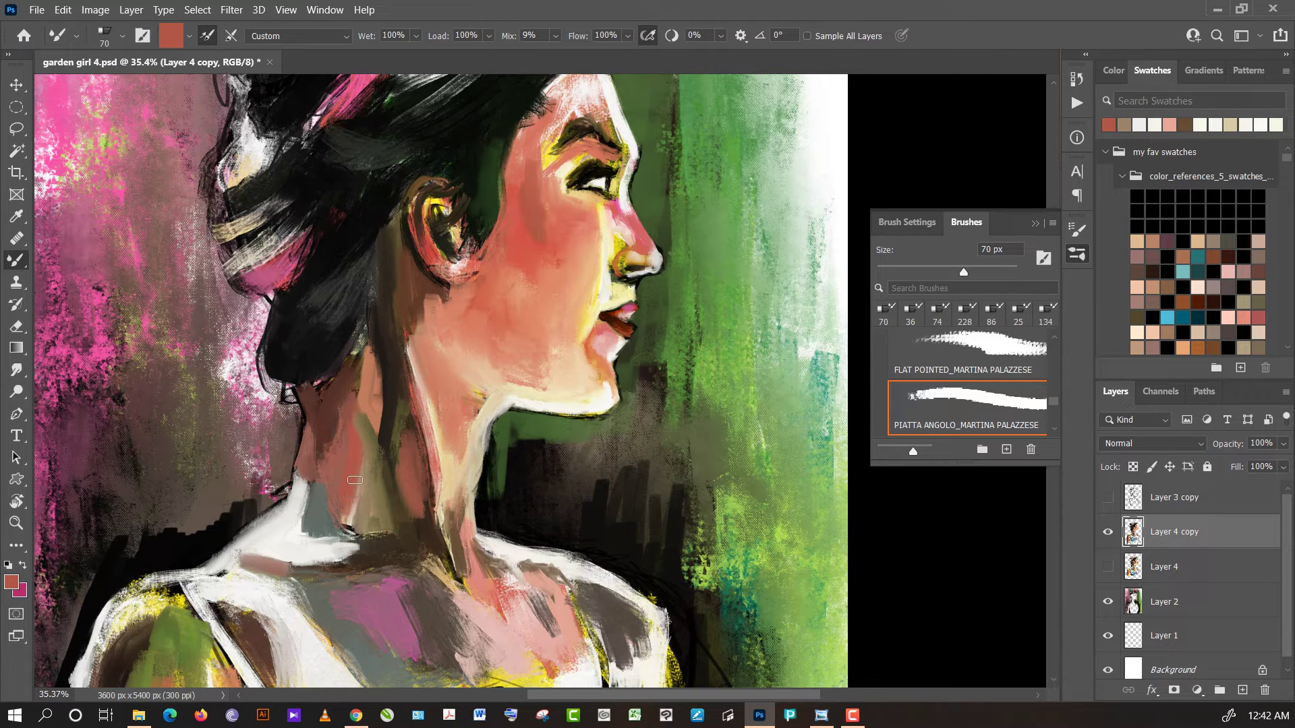
{"action": "left_click_drag", "start_coordinate": [351, 502], "coordinate": [342, 521]}
{"action": "left_click", "coordinate": [373, 585], "text": "alt"}
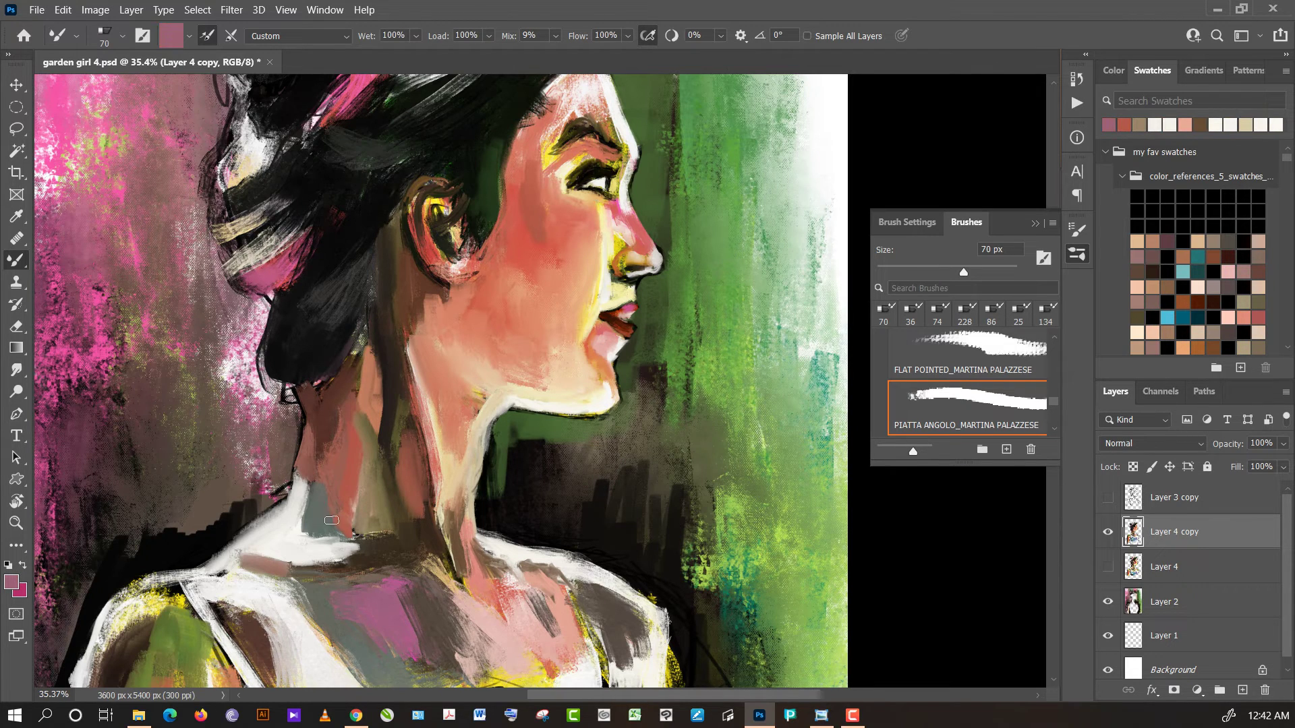
{"action": "left_click", "coordinate": [322, 518], "text": "alt"}
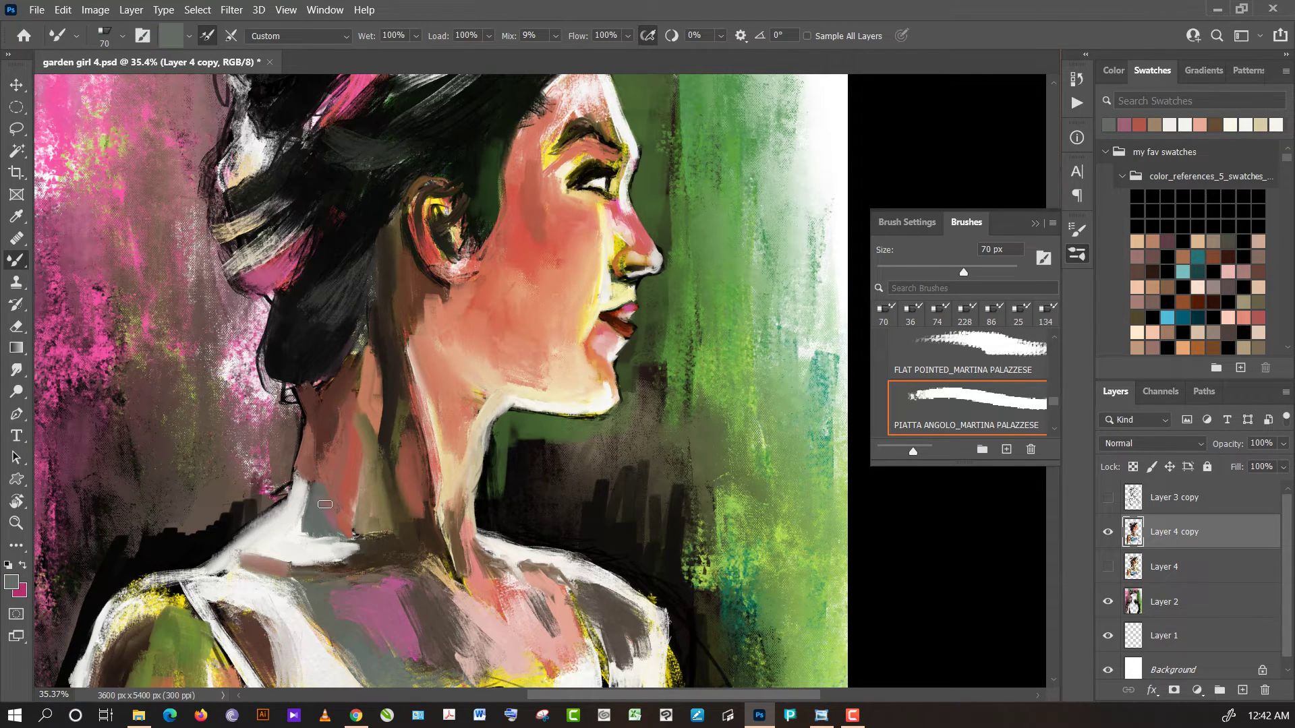
{"action": "left_click", "coordinate": [333, 490], "text": "alt"}
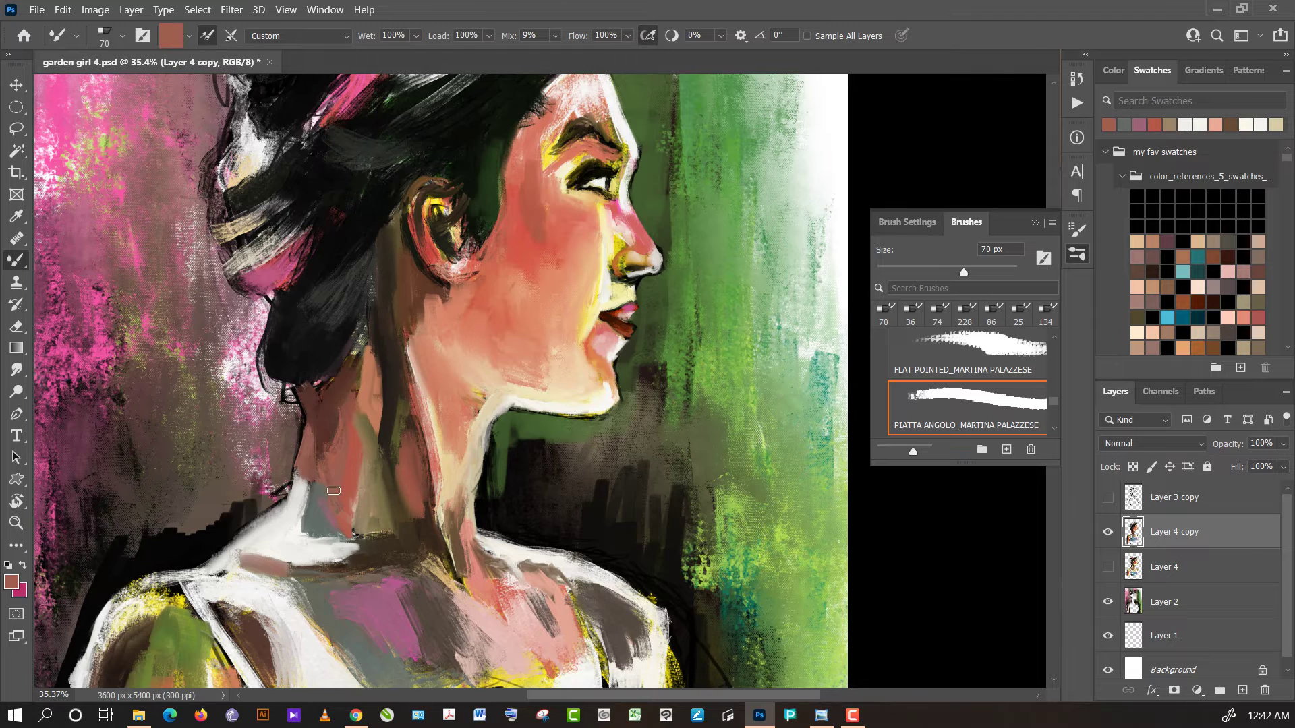
{"action": "left_click", "coordinate": [324, 442], "text": "alt"}
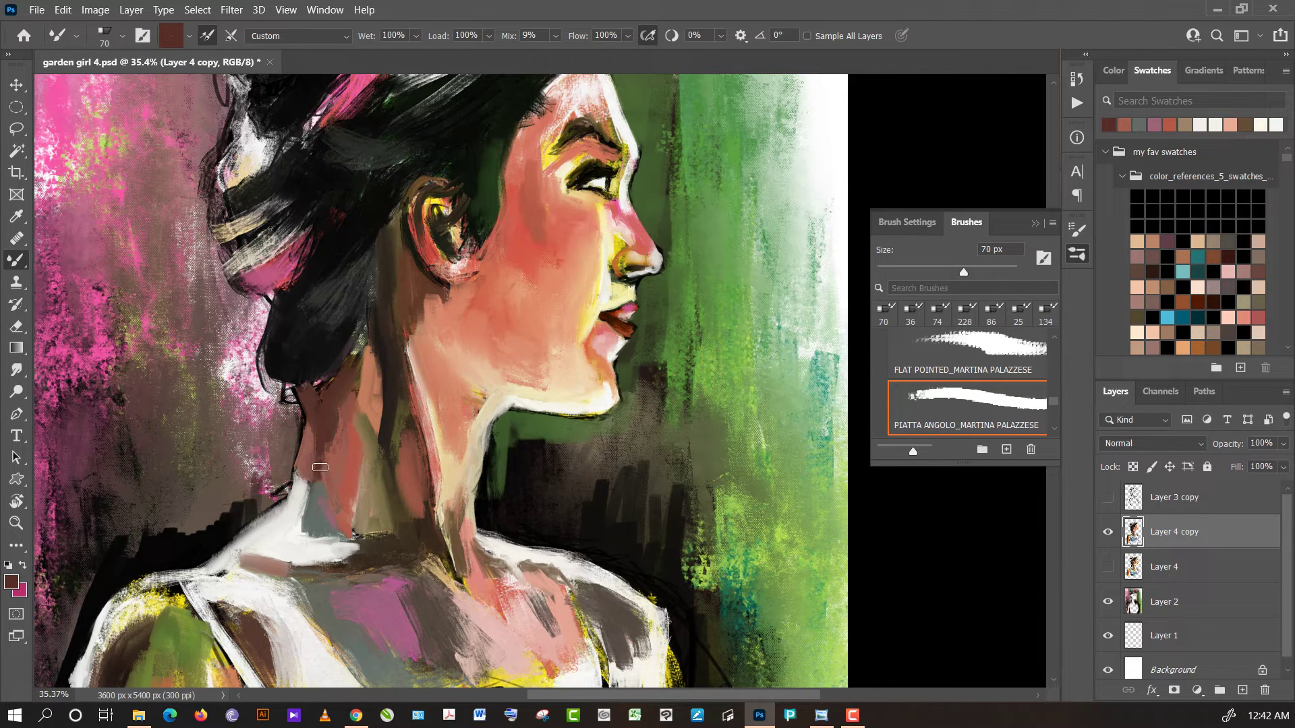
{"action": "mouse_move", "coordinate": [321, 466]}
{"action": "left_mouse_down"}
{"action": "mouse_move", "coordinate": [335, 468]}
{"action": "mouse_move", "coordinate": [328, 414]}
{"action": "mouse_move", "coordinate": [356, 439]}
{"action": "left_mouse_up"}
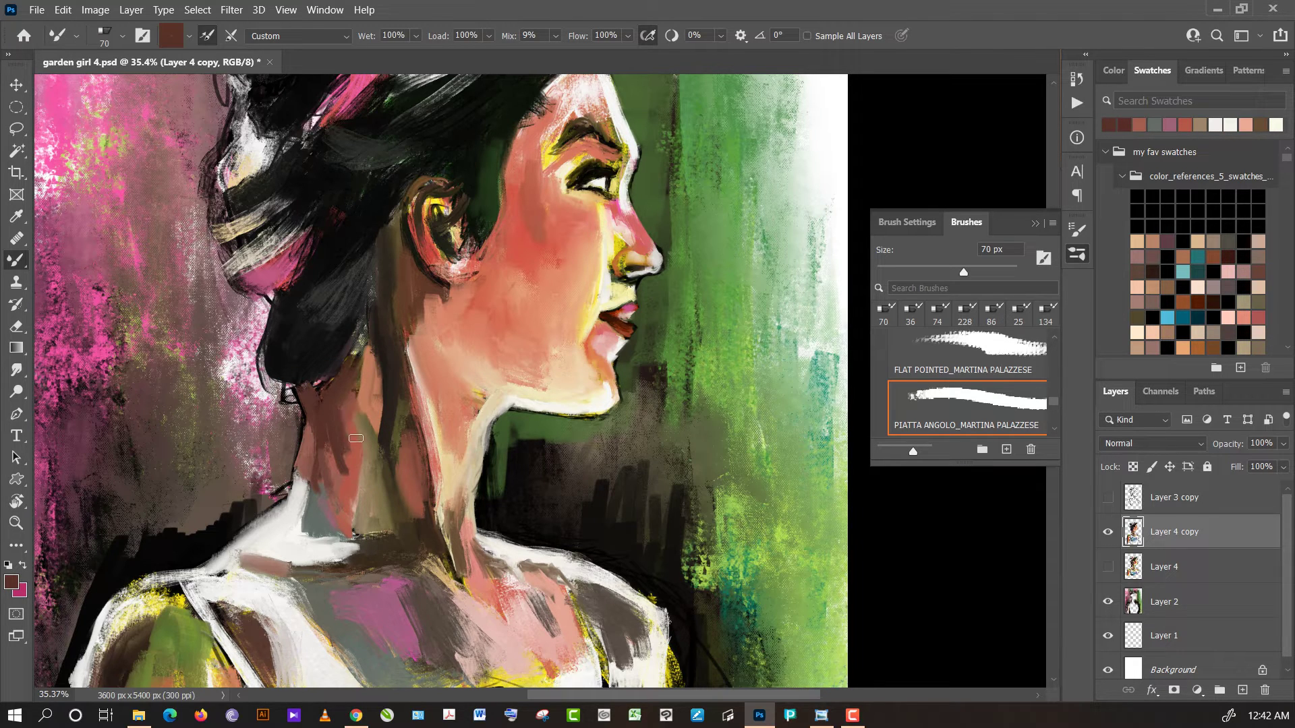
{"action": "left_click_drag", "start_coordinate": [352, 416], "coordinate": [347, 424]}
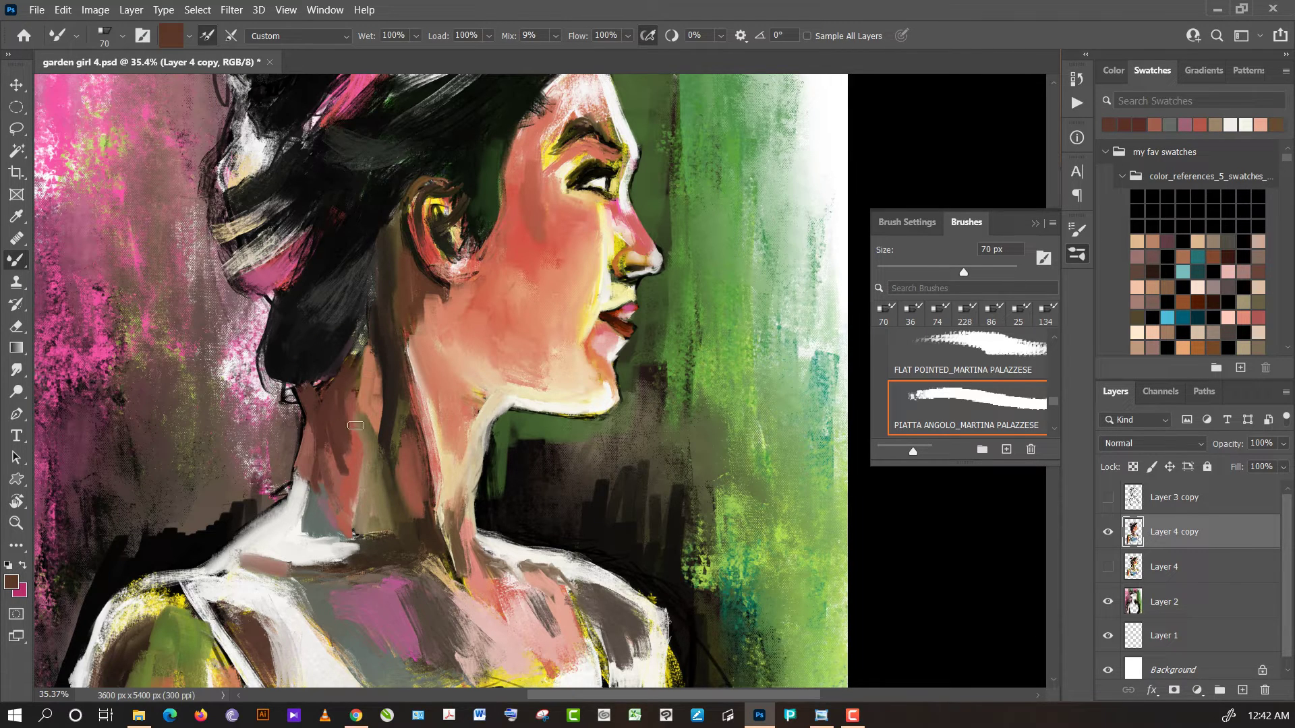
- Darken and redden the neck below the jaw with sampled reddish and dark browns
{"action": "left_click", "coordinate": [356, 453], "text": "alt"}
{"action": "left_click", "coordinate": [342, 431], "text": "alt"}
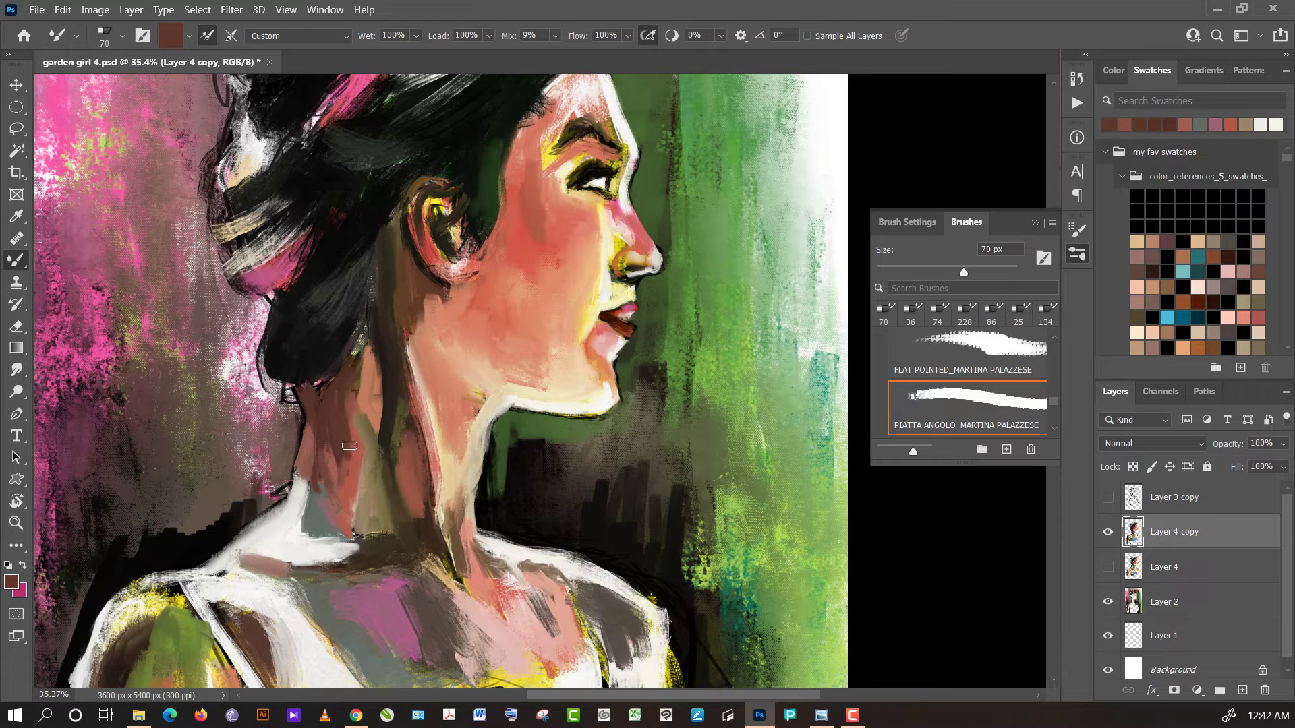
{"action": "left_click", "coordinate": [341, 475], "text": "alt"}
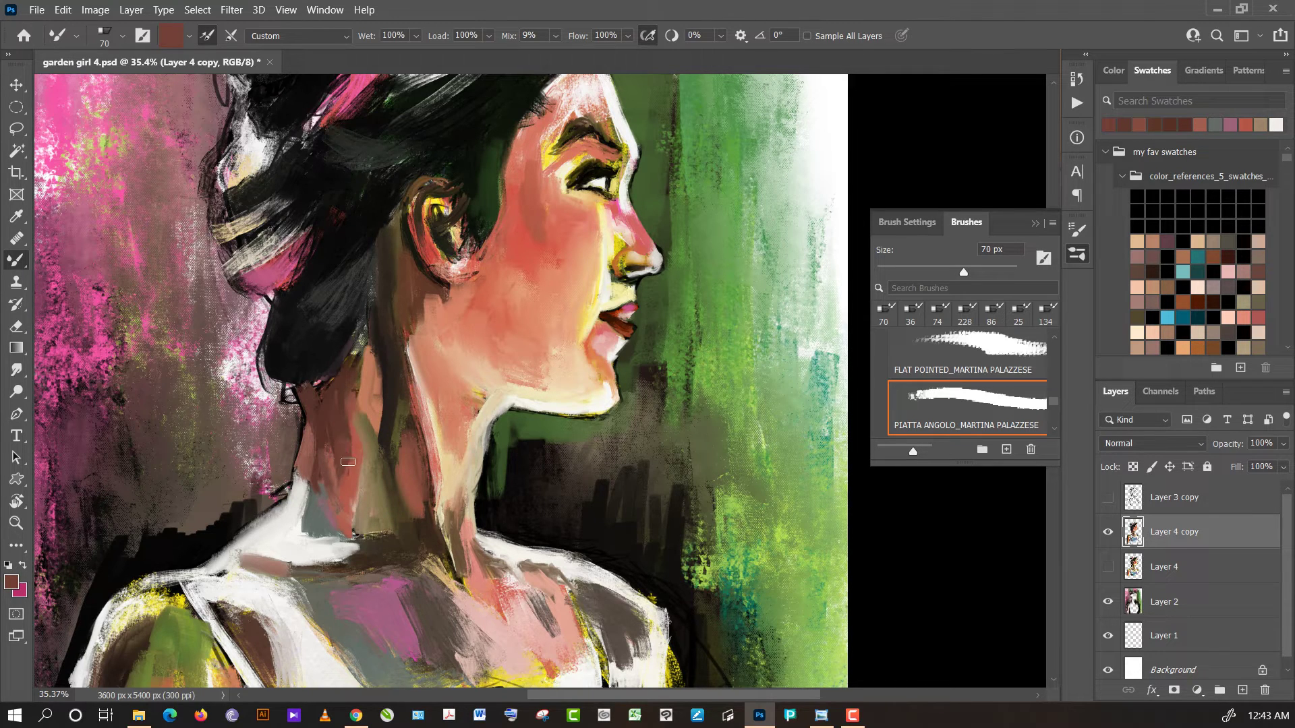
{"action": "left_click", "coordinate": [346, 476], "text": "alt"}
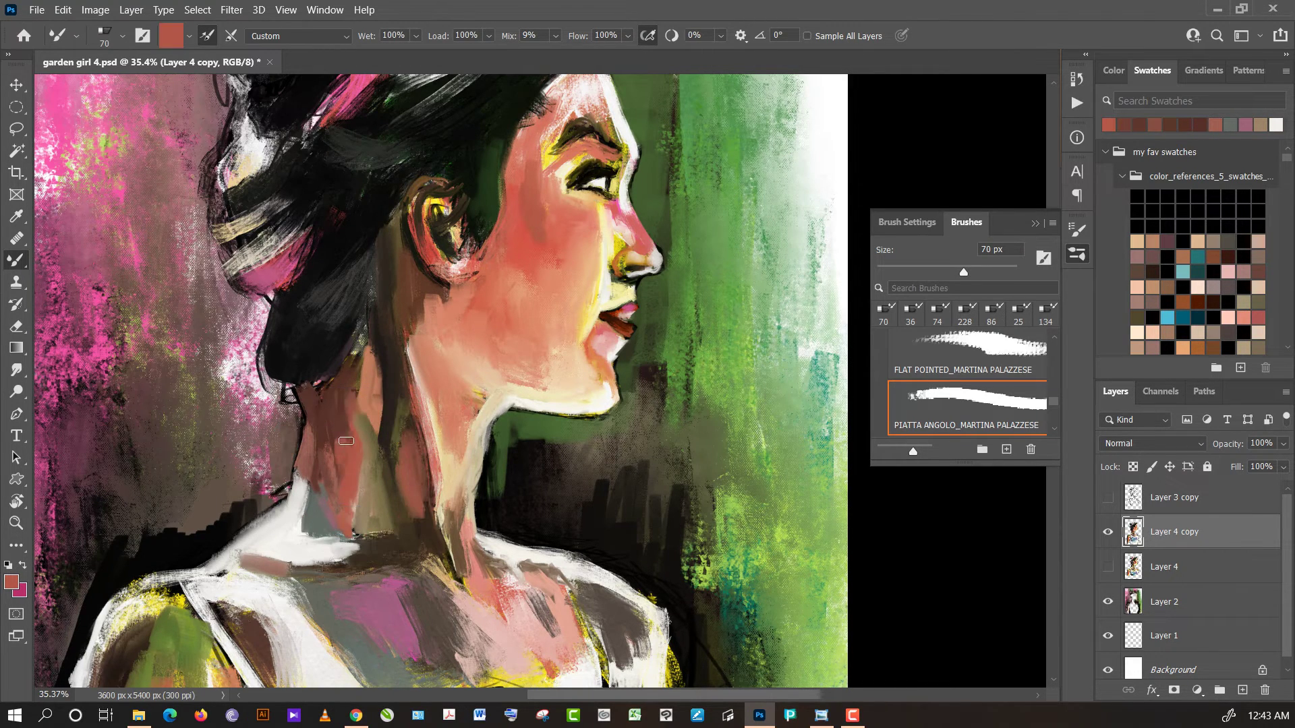
{"action": "left_click", "coordinate": [333, 414], "text": "alt"}
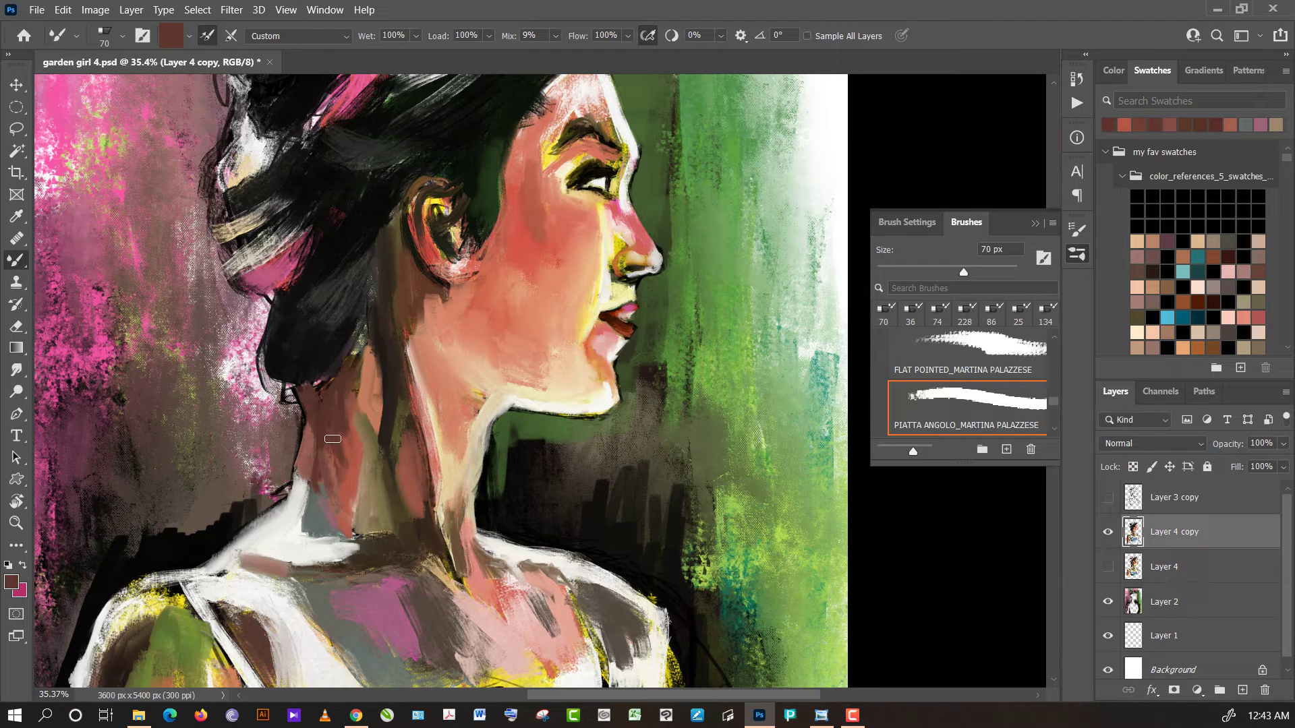
{"action": "left_click_drag", "start_coordinate": [335, 448], "coordinate": [342, 479]}
{"action": "mouse_move", "coordinate": [329, 423]}
{"action": "left_mouse_down"}
{"action": "mouse_move", "coordinate": [322, 466]}
{"action": "mouse_move", "coordinate": [312, 445]}
{"action": "left_mouse_up"}
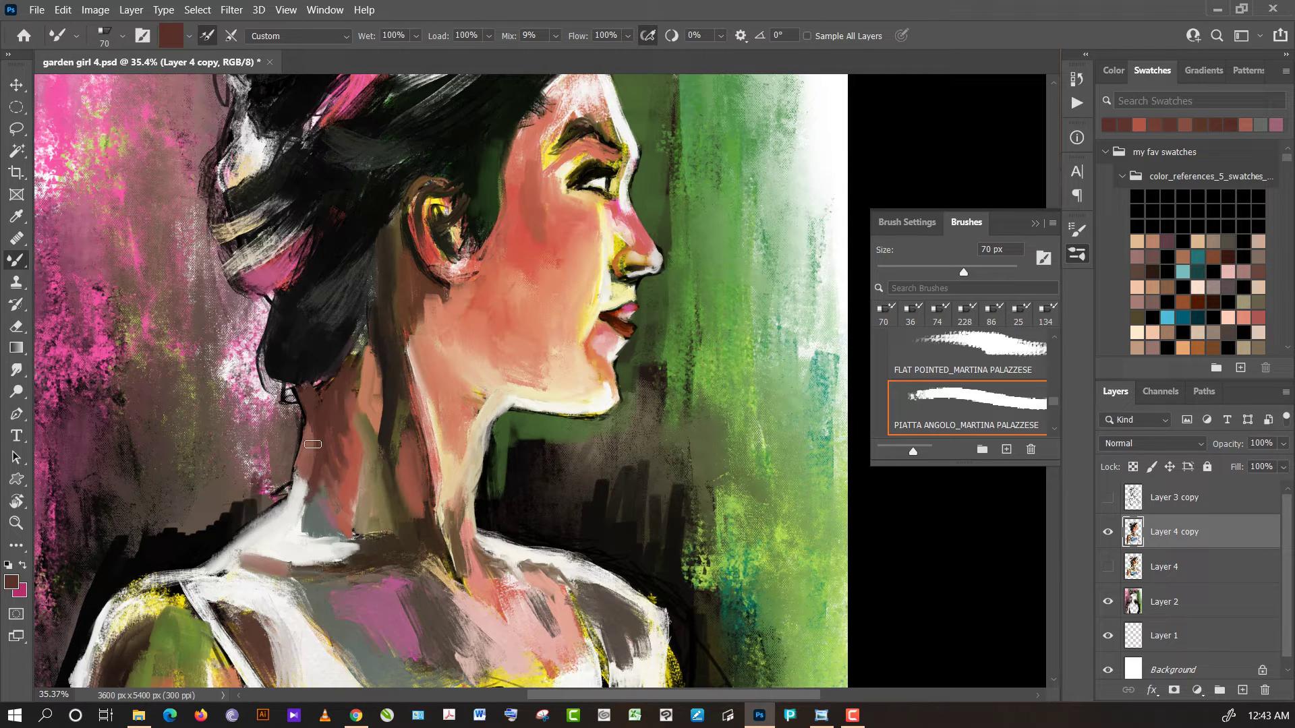
- Blend light grey paint down through the lower neck
{"action": "left_click", "coordinate": [295, 494], "text": "alt"}
{"action": "left_click", "coordinate": [297, 502], "text": "alt"}
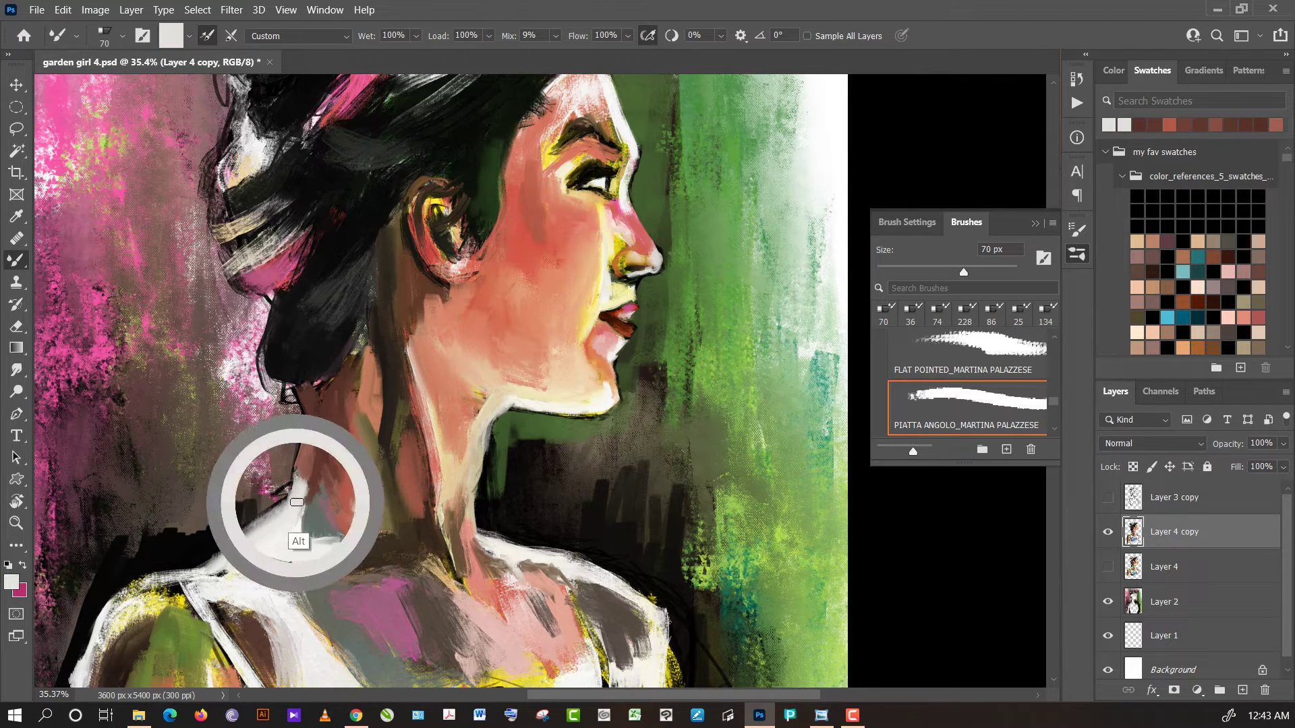
{"action": "mouse_move", "coordinate": [297, 502]}
{"action": "left_mouse_down"}
{"action": "mouse_move", "coordinate": [224, 578]}
{"action": "mouse_move", "coordinate": [242, 561]}
{"action": "left_mouse_up"}
{"action": "left_click", "coordinate": [233, 561], "text": "alt"}
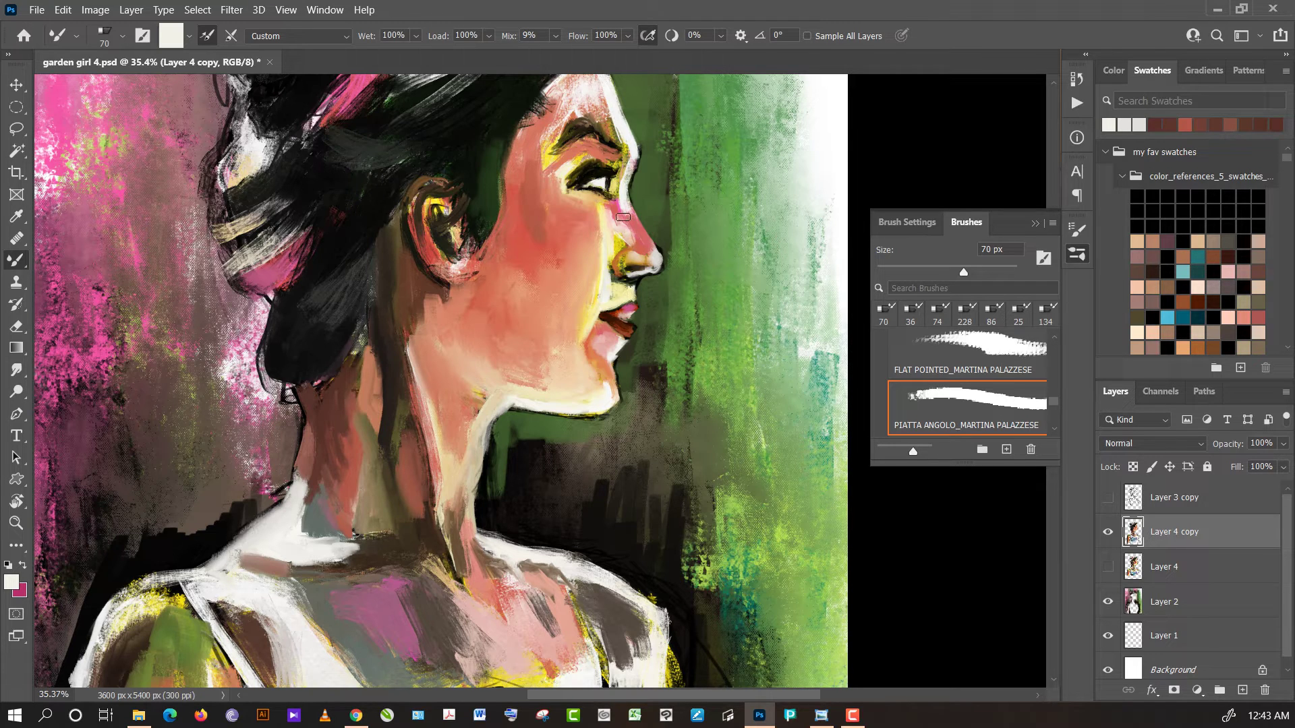
- Add a pale cream highlight along the left shoulder
{"action": "left_click", "coordinate": [608, 262], "text": "alt"}
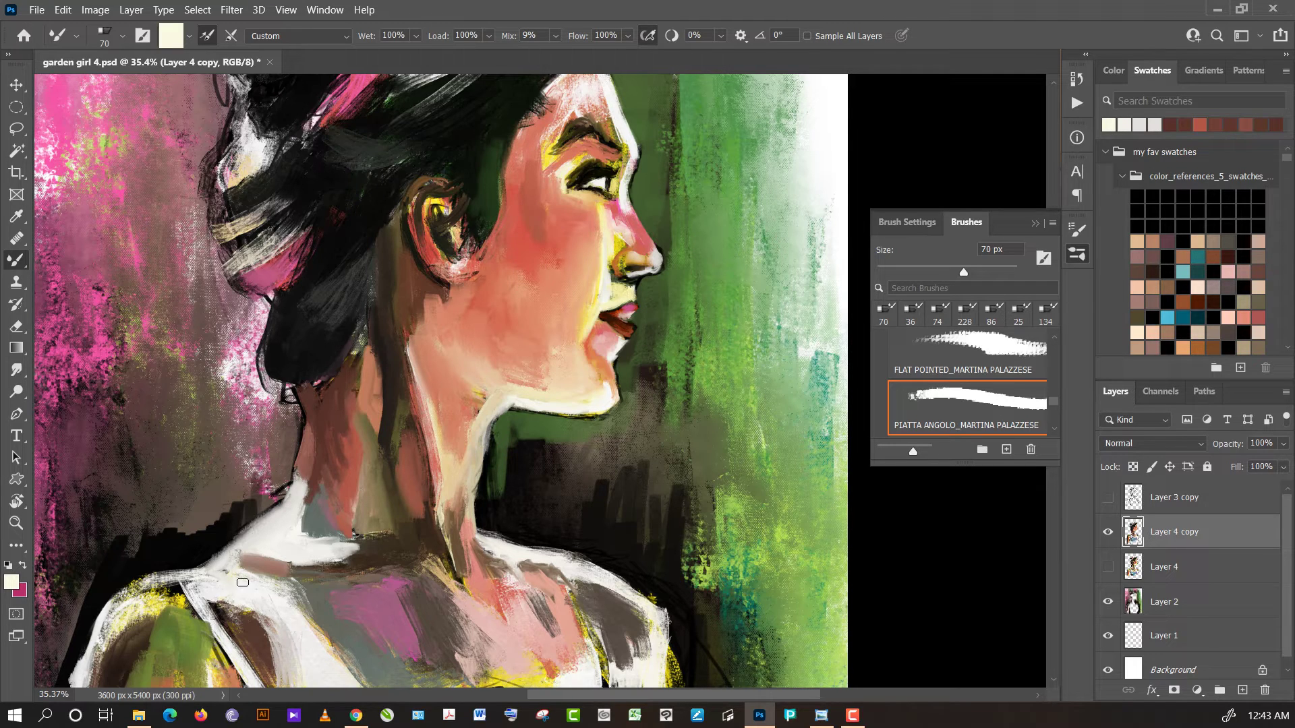
{"action": "left_click", "coordinate": [243, 636], "text": "alt"}
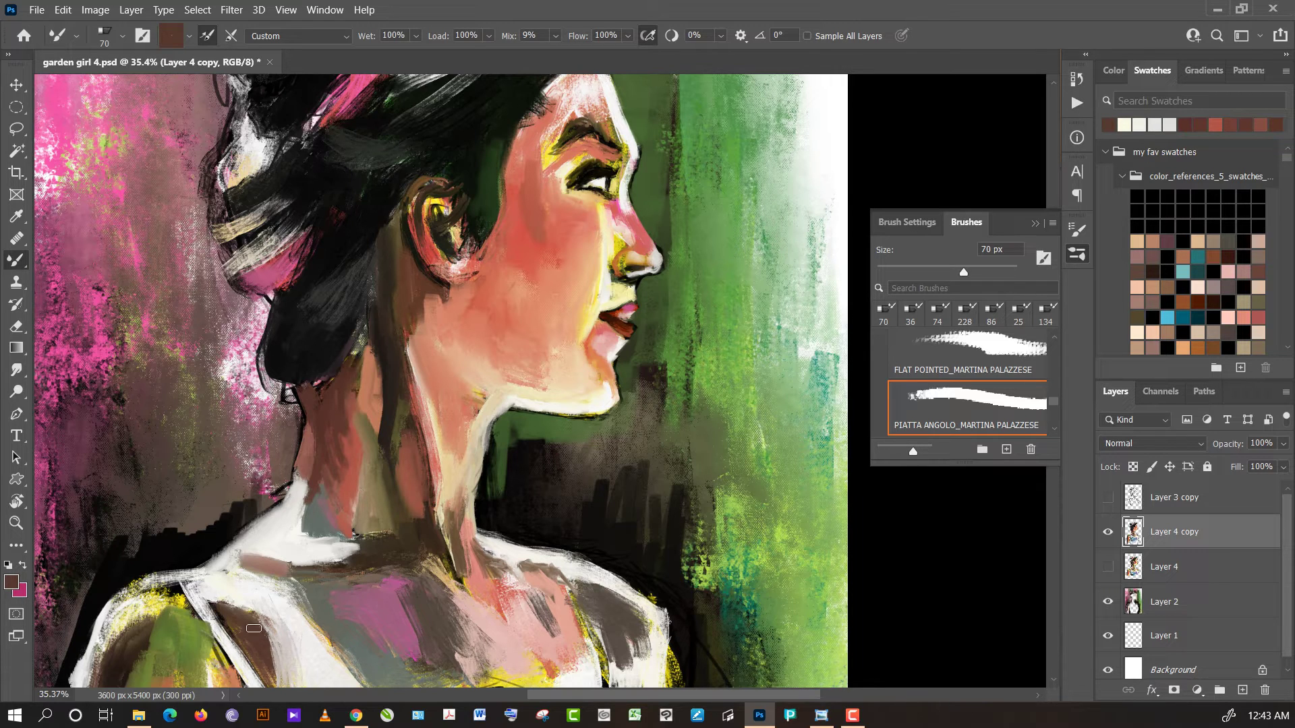
{"action": "left_click", "coordinate": [226, 565], "text": "alt"}
{"action": "mouse_move", "coordinate": [172, 586]}
{"action": "left_mouse_down"}
{"action": "mouse_move", "coordinate": [110, 618]}
{"action": "mouse_move", "coordinate": [141, 613]}
{"action": "mouse_move", "coordinate": [158, 581]}
{"action": "mouse_move", "coordinate": [128, 581]}
{"action": "left_mouse_up"}
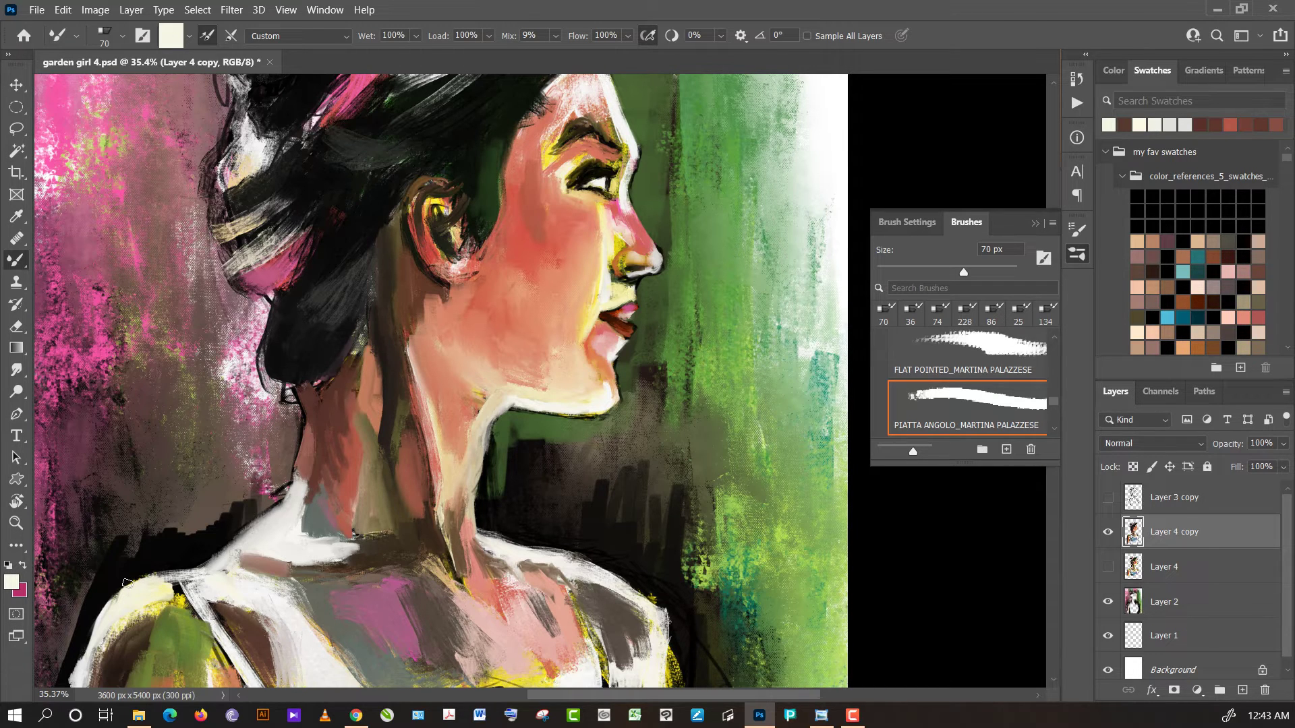
- Sample alternating dark browns and light creams from the painting
{"action": "scroll", "coordinate": [394, 530], "scroll_direction": "down", "scroll_amount": 3}
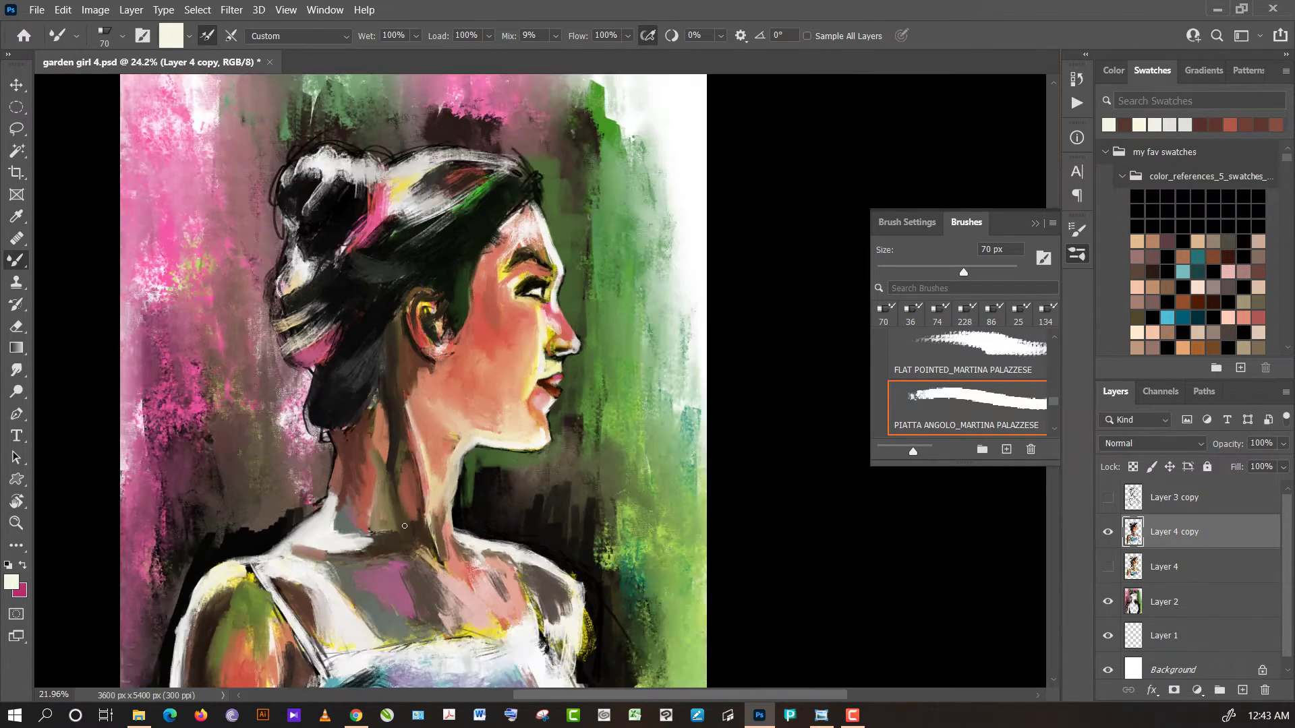
{"action": "scroll", "coordinate": [444, 522], "scroll_direction": "down", "scroll_amount": 2}
{"action": "scroll", "coordinate": [568, 455], "scroll_direction": "up", "scroll_amount": 1}
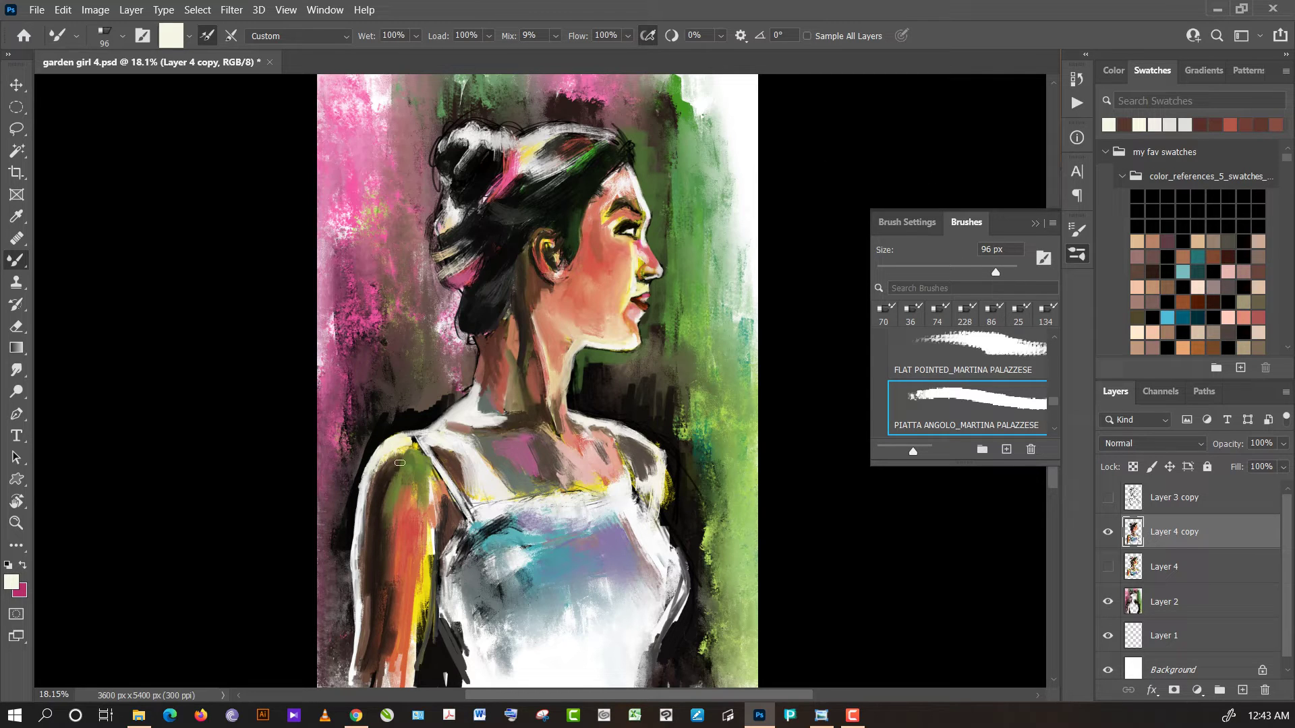
{"action": "left_click", "coordinate": [401, 471], "text": "alt"}
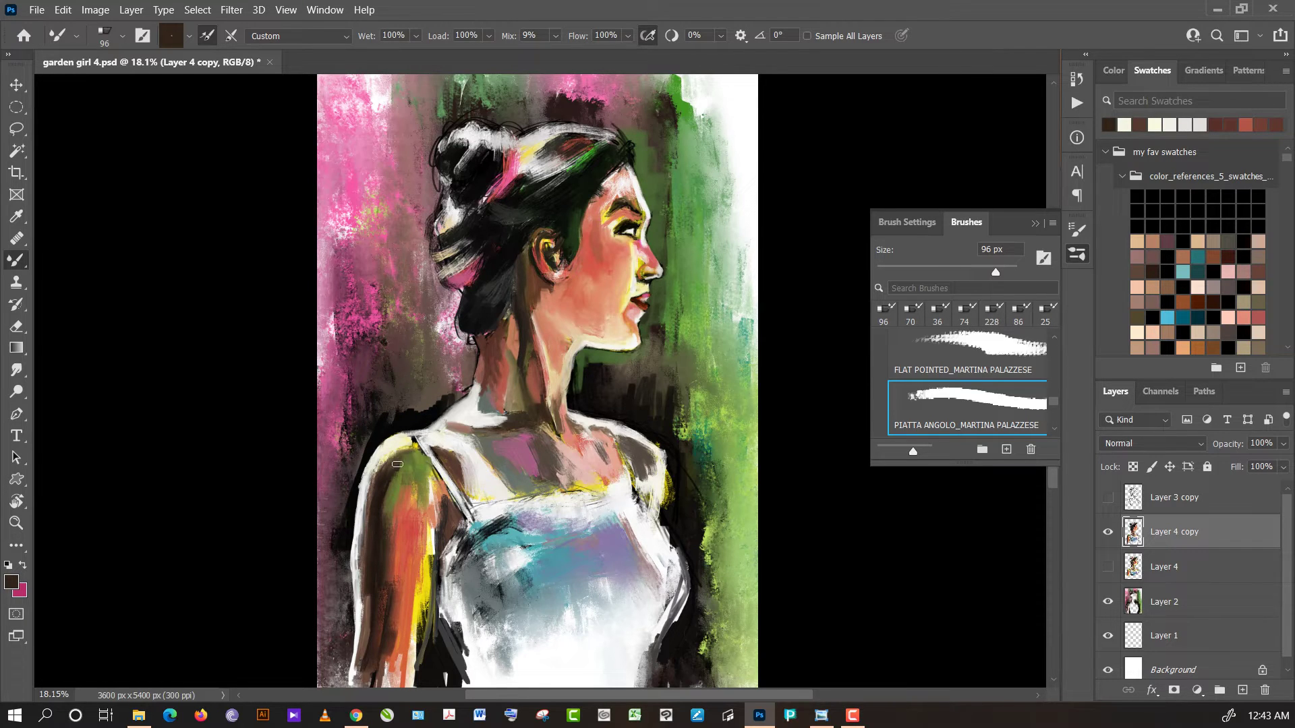
{"action": "left_click", "coordinate": [408, 441], "text": "alt"}
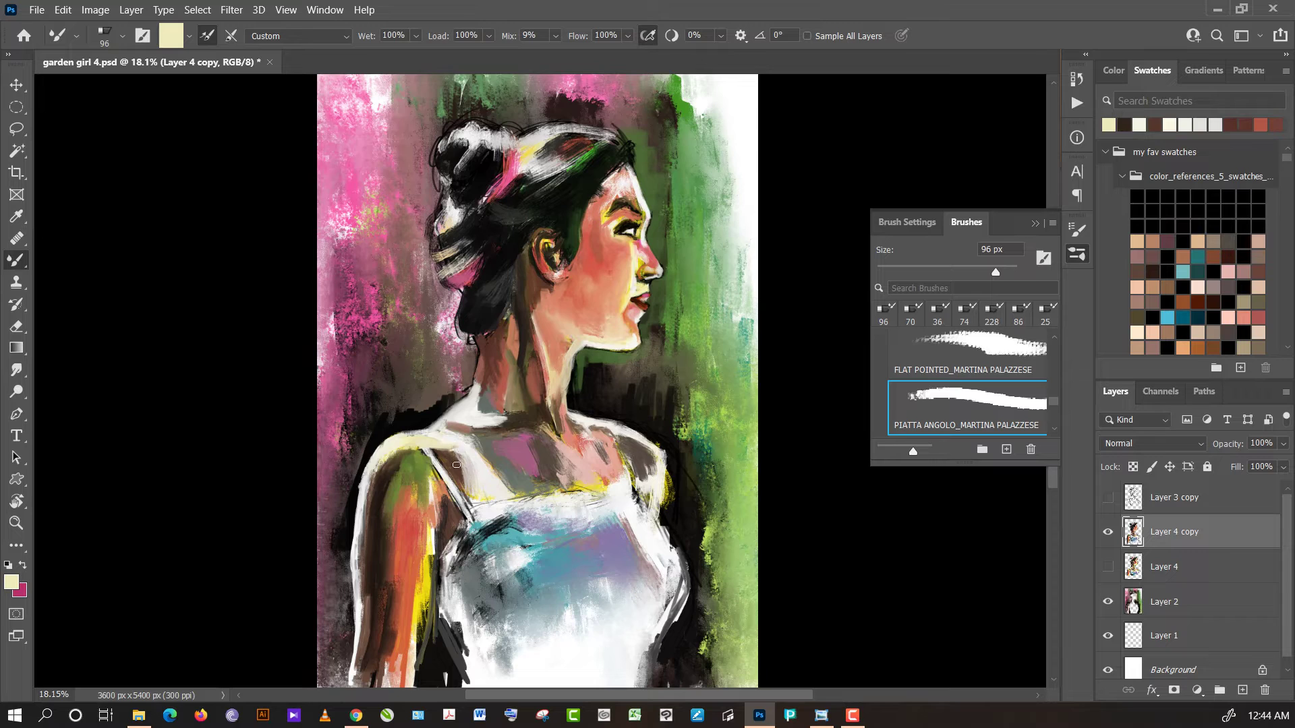
{"action": "left_click", "coordinate": [453, 465], "text": "alt"}
{"action": "left_click", "coordinate": [470, 447], "text": "alt"}
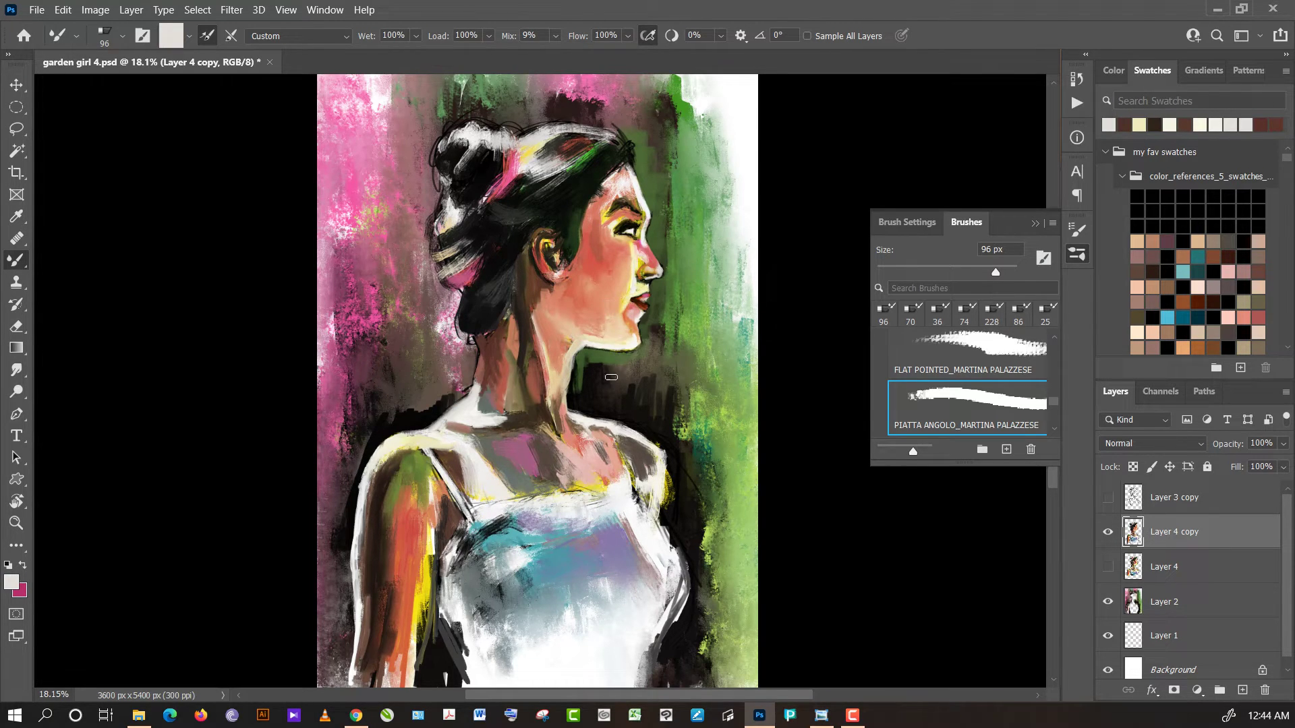
- Try salmon and tan skin tones, settling on the neck's dark shadow brown
{"action": "left_click", "coordinate": [578, 438], "text": "alt"}
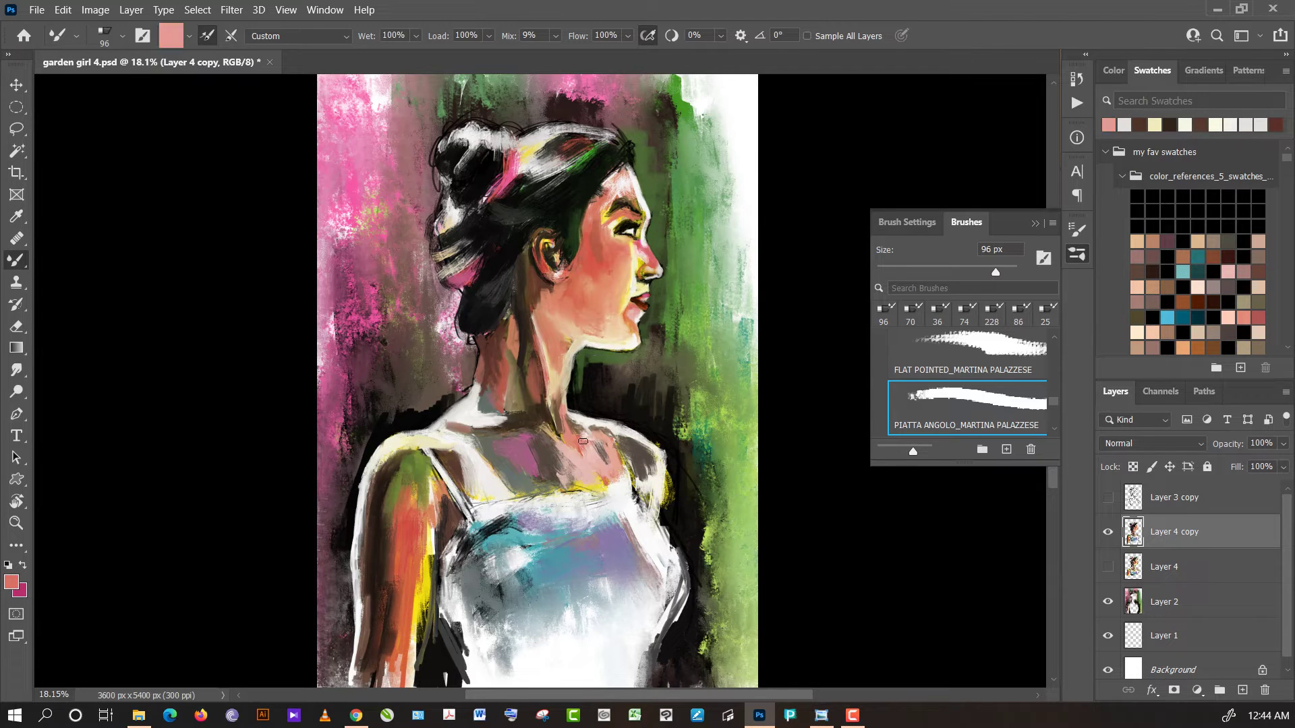
{"action": "left_click", "coordinate": [579, 442], "text": "alt"}
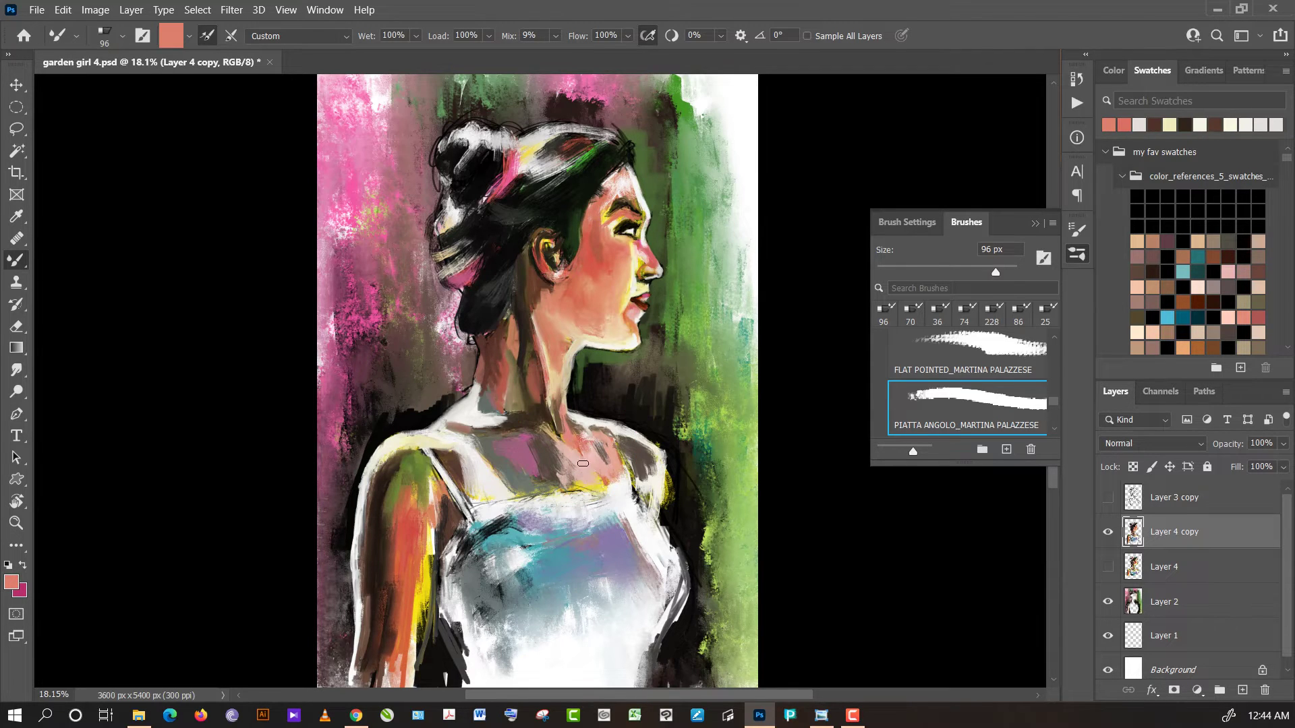
{"action": "left_click", "coordinate": [526, 424], "text": "alt"}
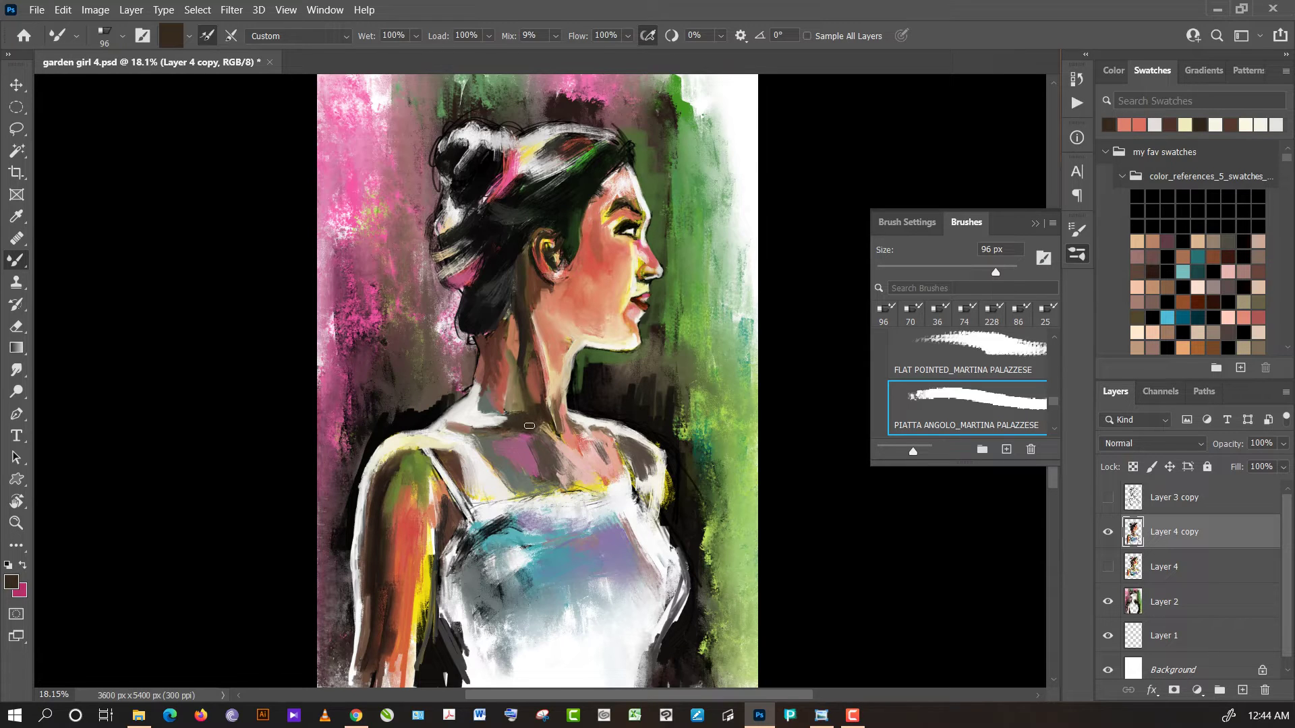
{"action": "left_click", "coordinate": [541, 425], "text": "alt"}
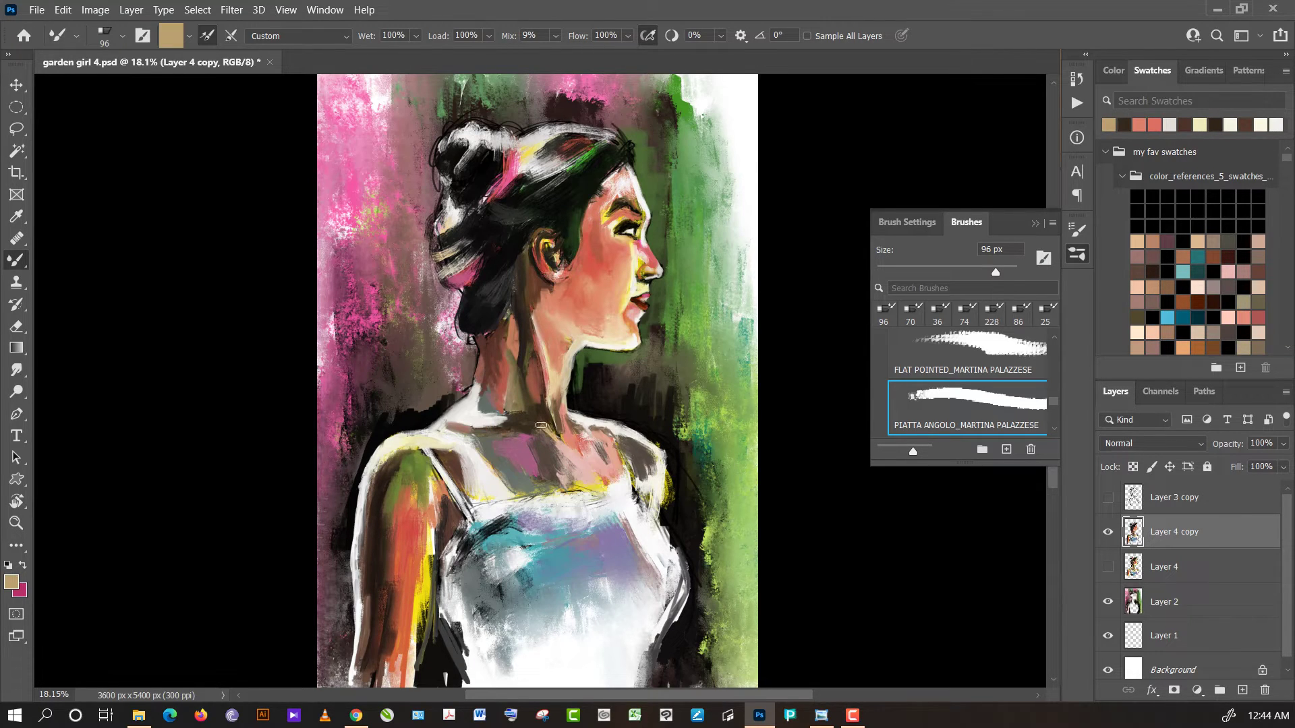
{"action": "left_click", "coordinate": [540, 418], "text": "alt"}
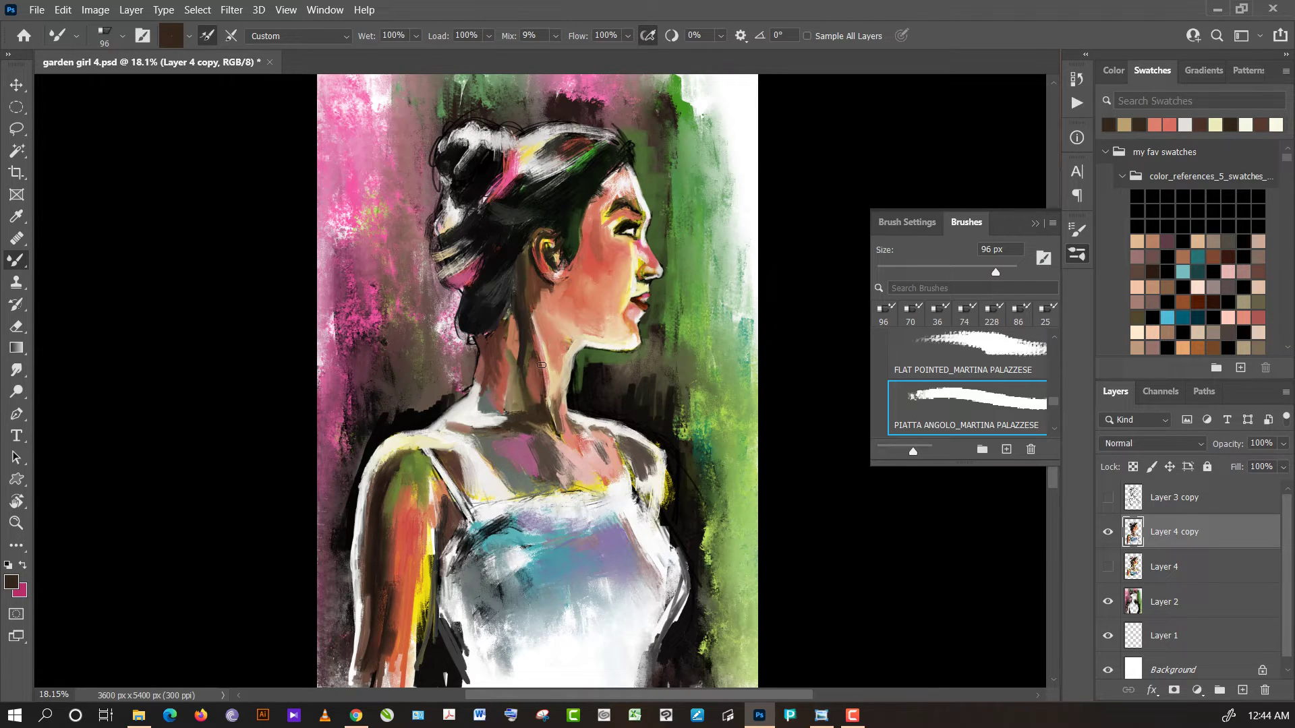
{"action": "left_click", "coordinate": [546, 410], "text": "alt"}
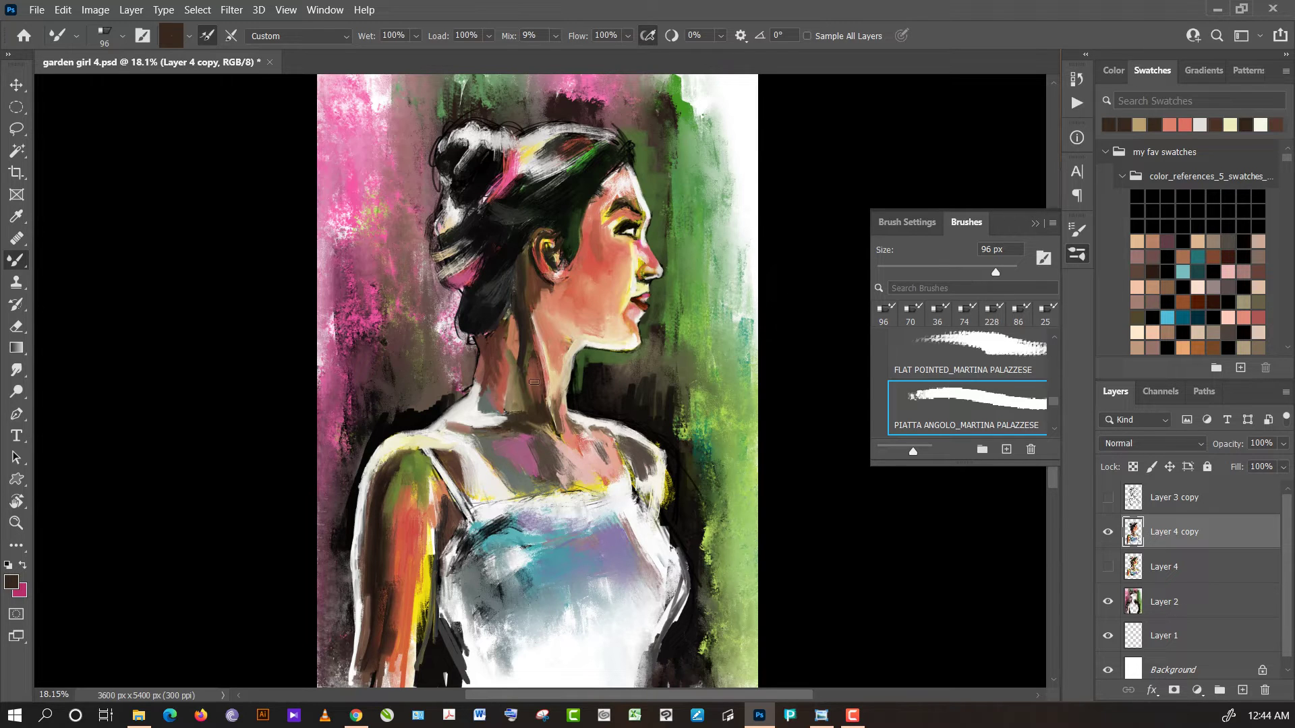
{"action": "left_click", "coordinate": [532, 404], "text": "alt"}
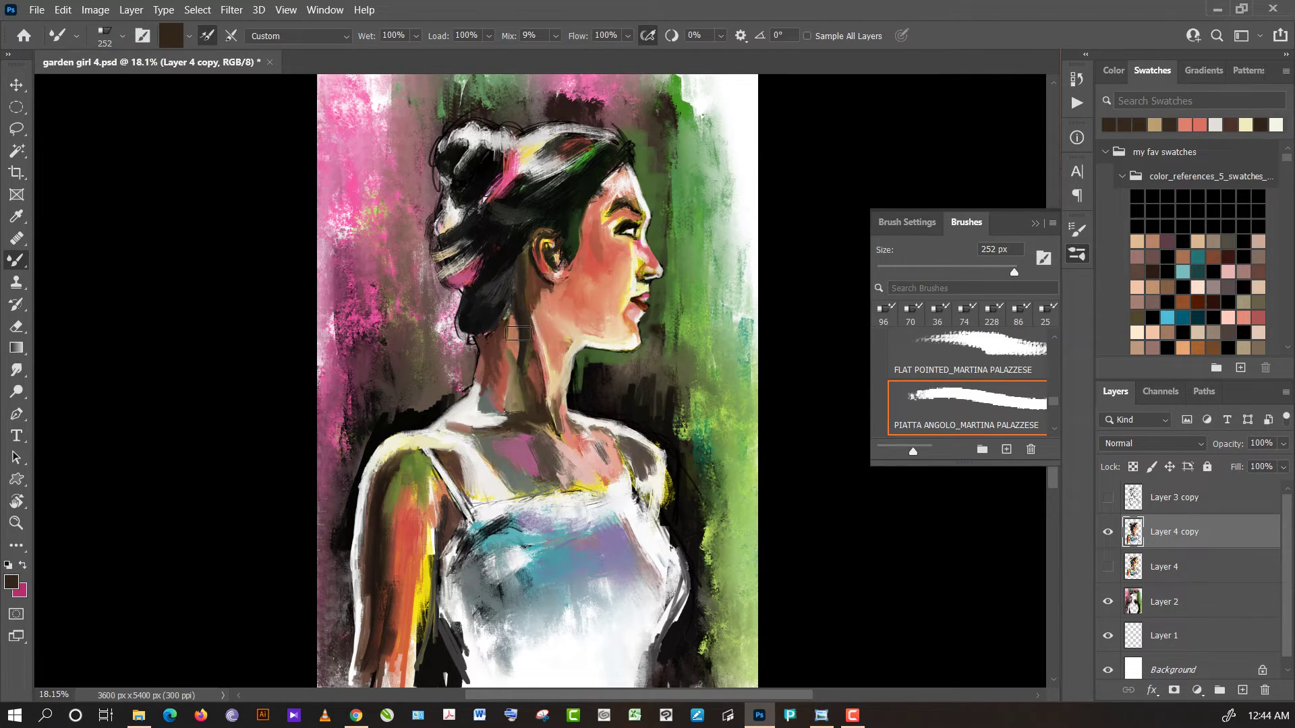
- Paint a broad dark shading stroke across the neck and resample dark shadow browns
{"action": "left_click_drag", "start_coordinate": [520, 336], "coordinate": [540, 335]}
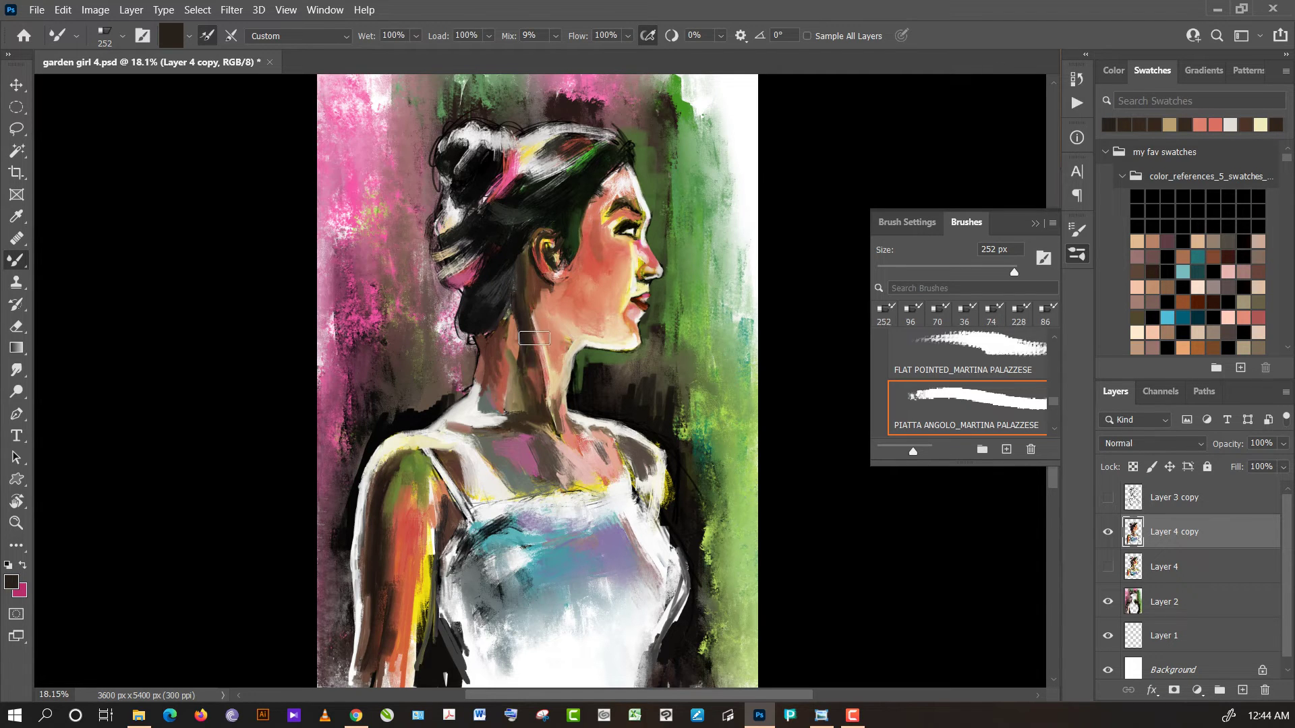
{"action": "left_click", "coordinate": [538, 369], "text": "alt"}
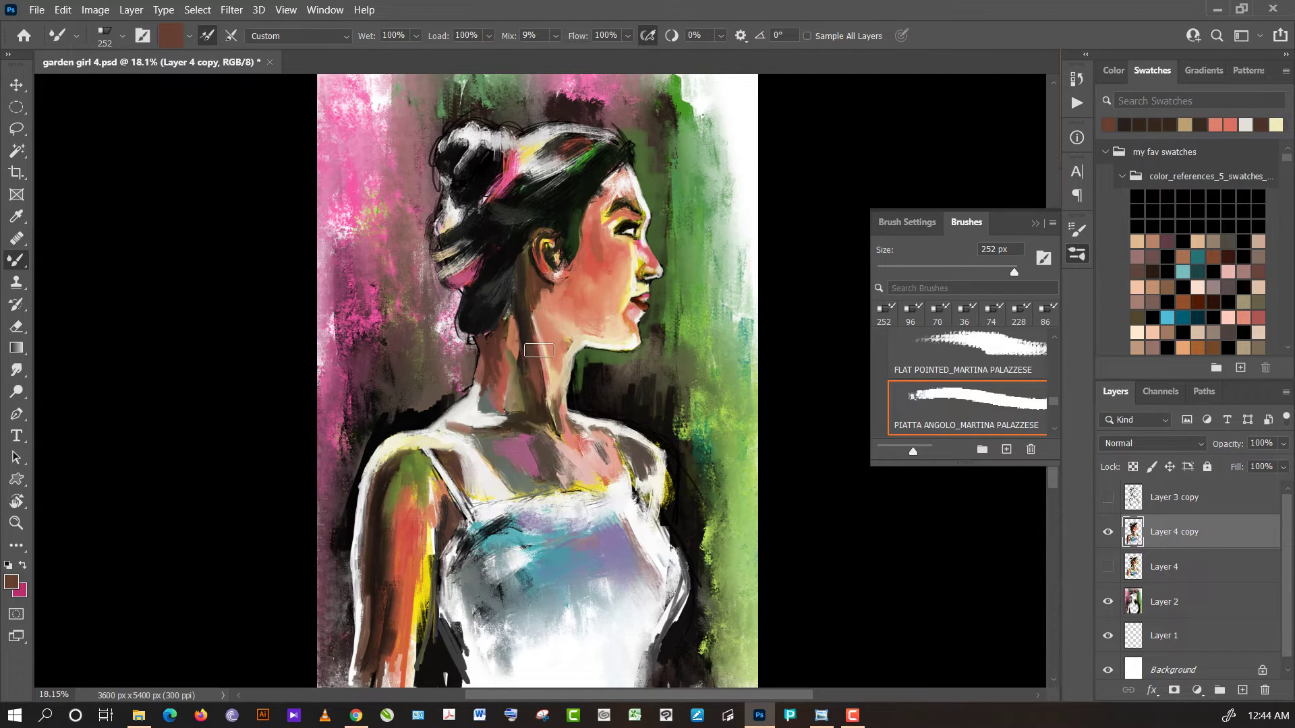
{"action": "left_click", "coordinate": [526, 334], "text": "alt"}
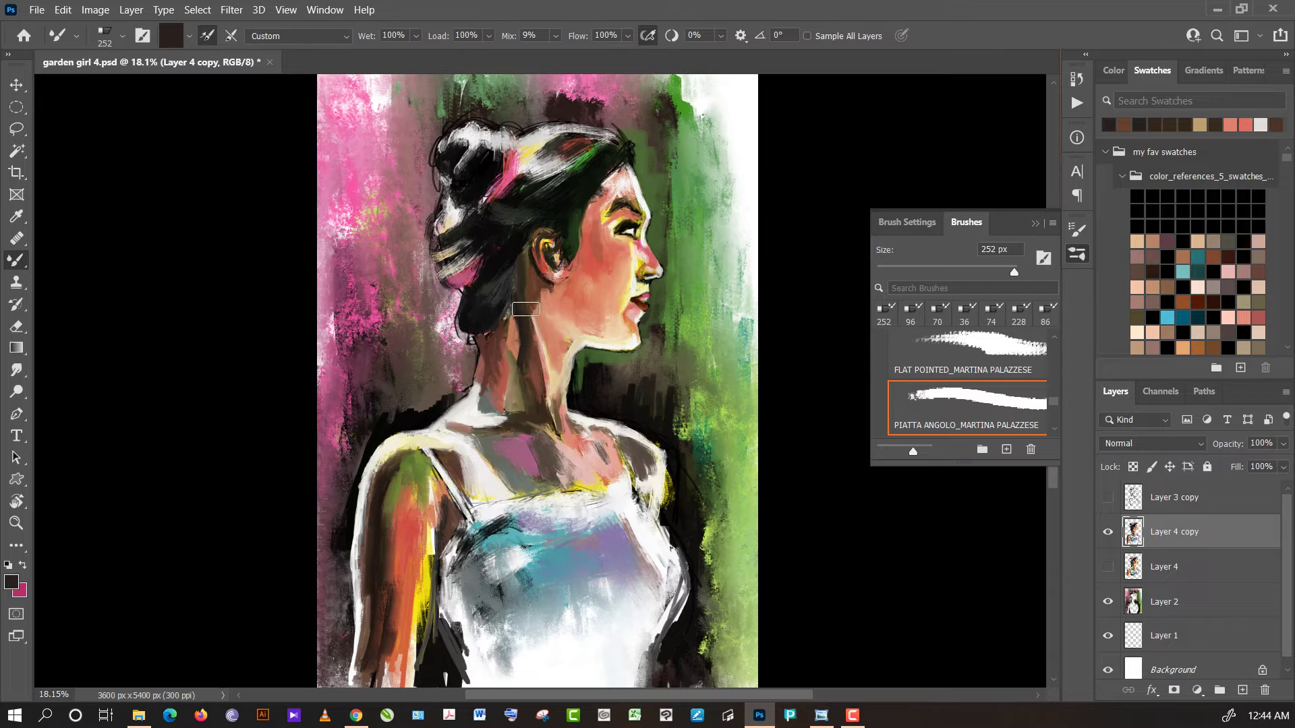
{"action": "left_click", "coordinate": [516, 309], "text": "alt"}
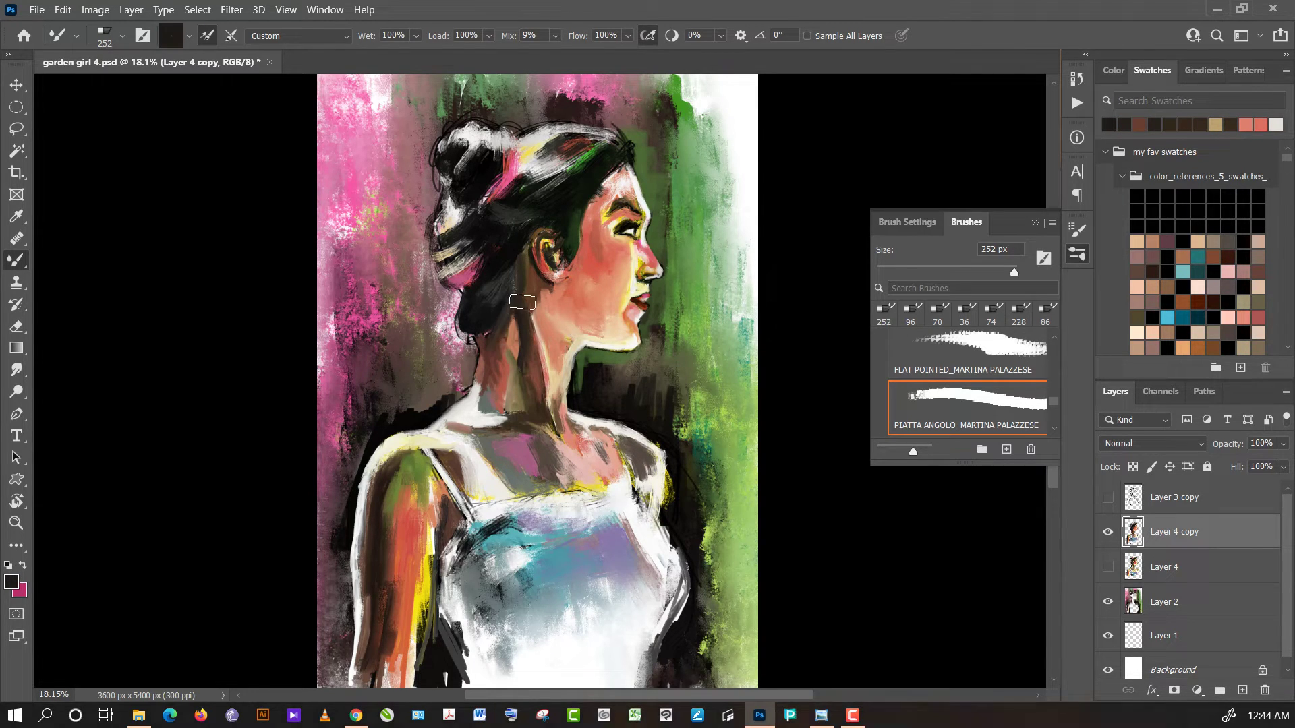
{"action": "left_click", "coordinate": [495, 333], "text": "alt"}
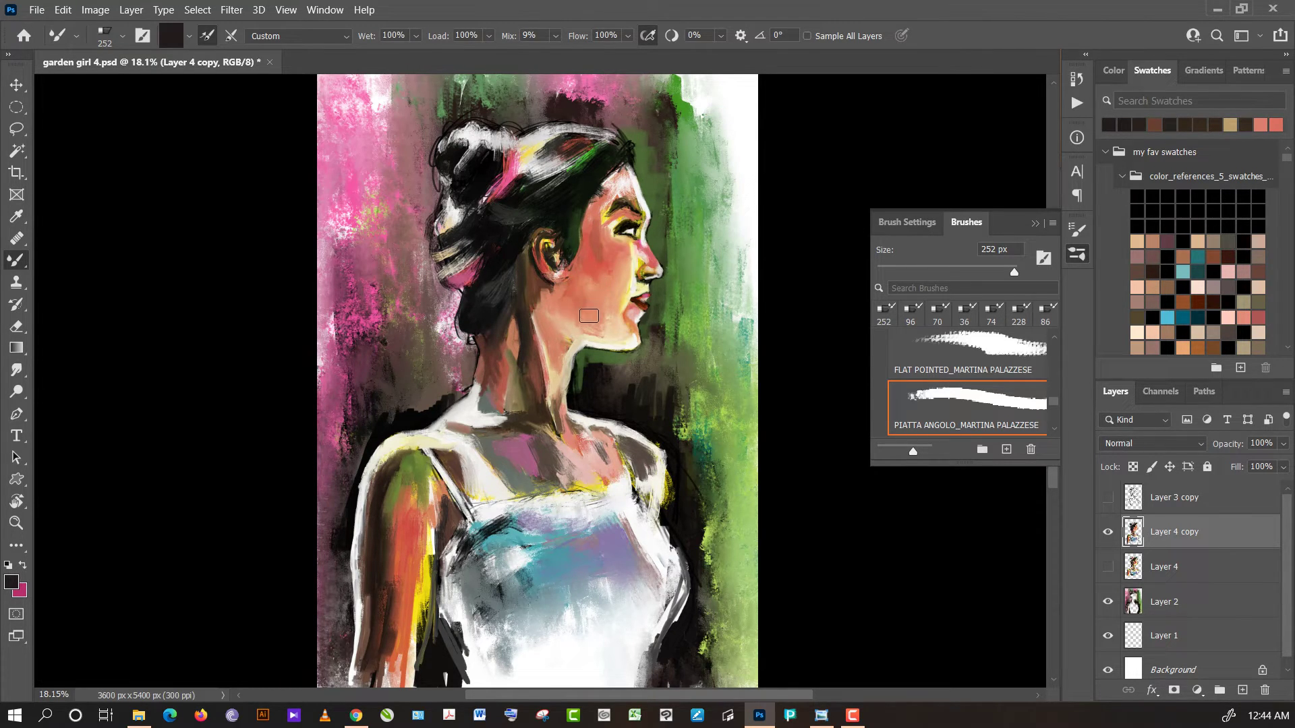
- Paint beige strokes under the jaw and dab salmon onto the jaw and neck
{"action": "left_click", "coordinate": [565, 346], "text": "alt"}
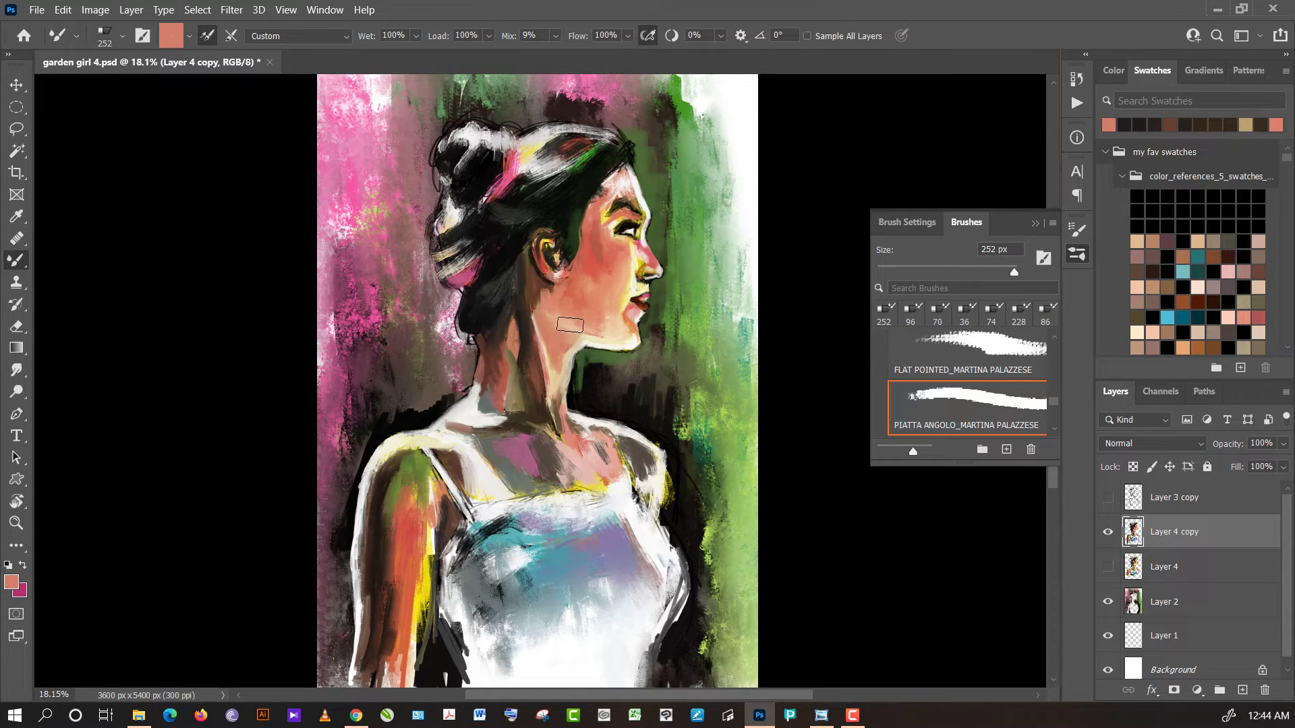
{"action": "left_click", "coordinate": [554, 368], "text": "alt"}
{"action": "mouse_move", "coordinate": [557, 365]}
{"action": "left_mouse_down"}
{"action": "mouse_move", "coordinate": [557, 339]}
{"action": "mouse_move", "coordinate": [574, 413]}
{"action": "left_mouse_up"}
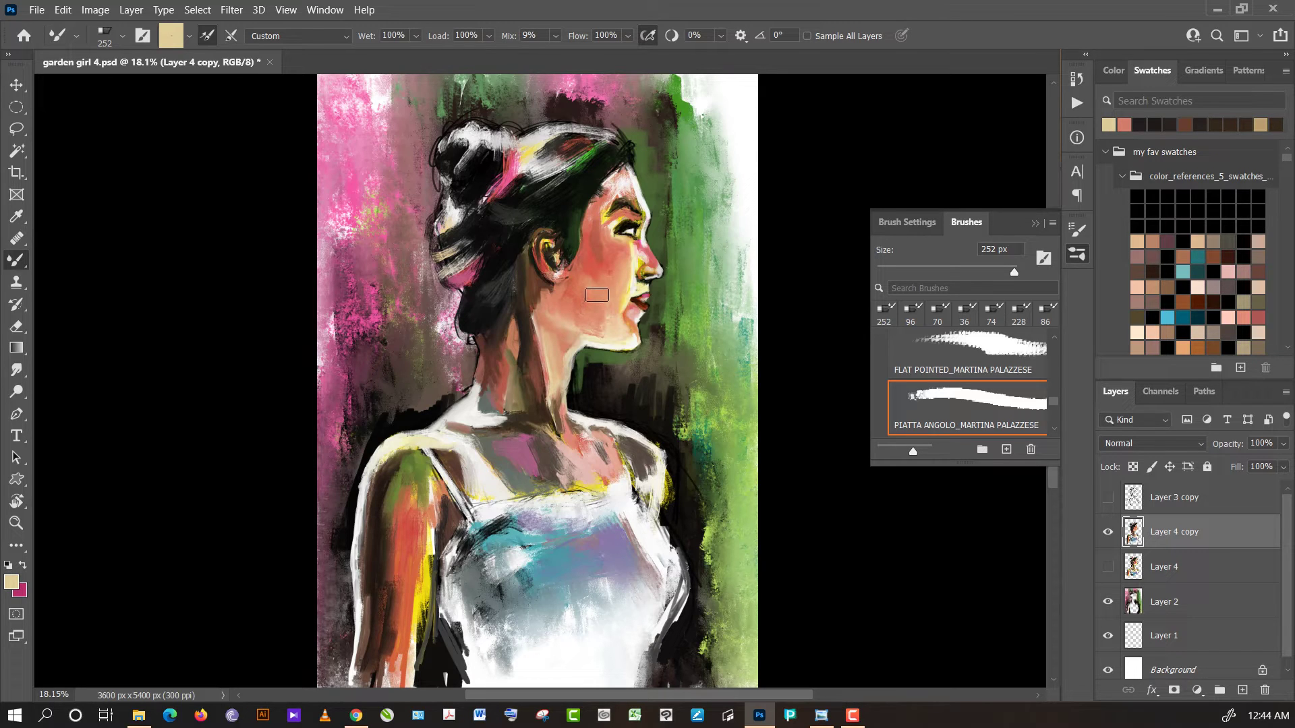
{"action": "left_click", "coordinate": [613, 332], "text": "alt"}
{"action": "left_click_drag", "start_coordinate": [613, 331], "coordinate": [600, 333]}
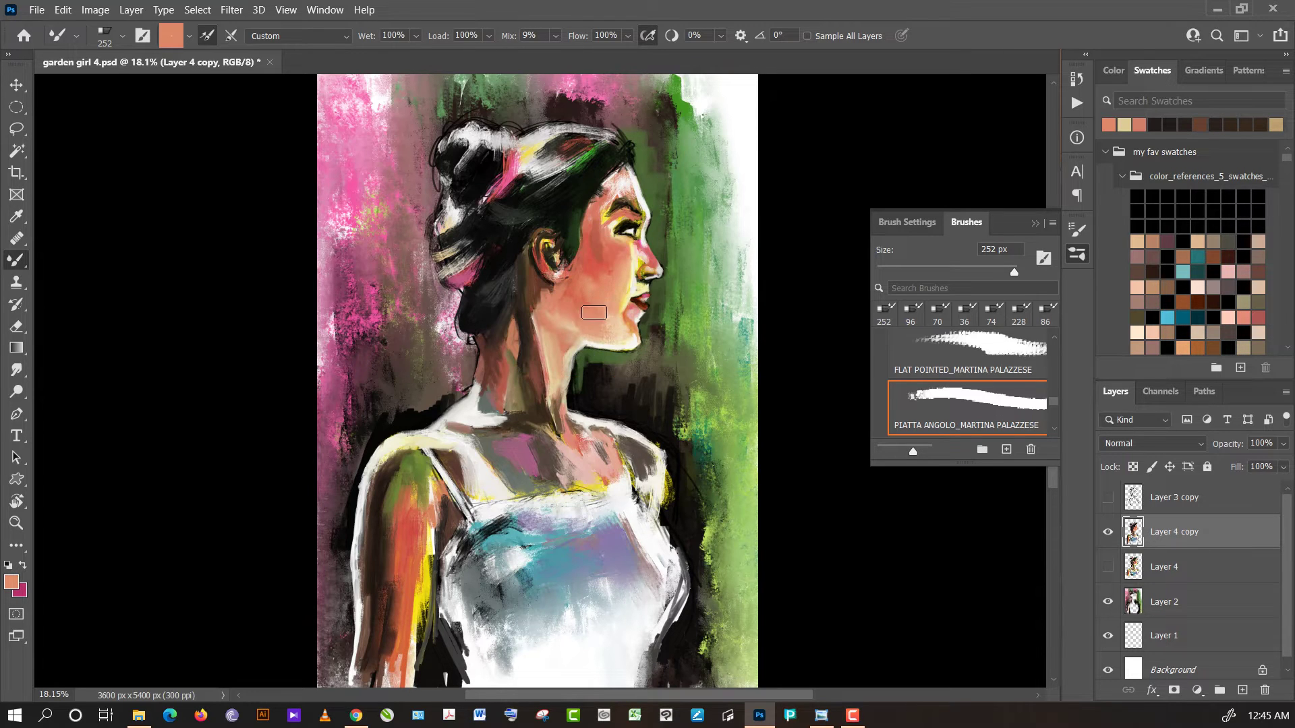
- Try reds and salmons near the ear, then reblend the shoulder edge with light salmon
{"action": "left_click", "coordinate": [597, 310], "text": "alt"}
{"action": "left_click", "coordinate": [595, 270], "text": "alt"}
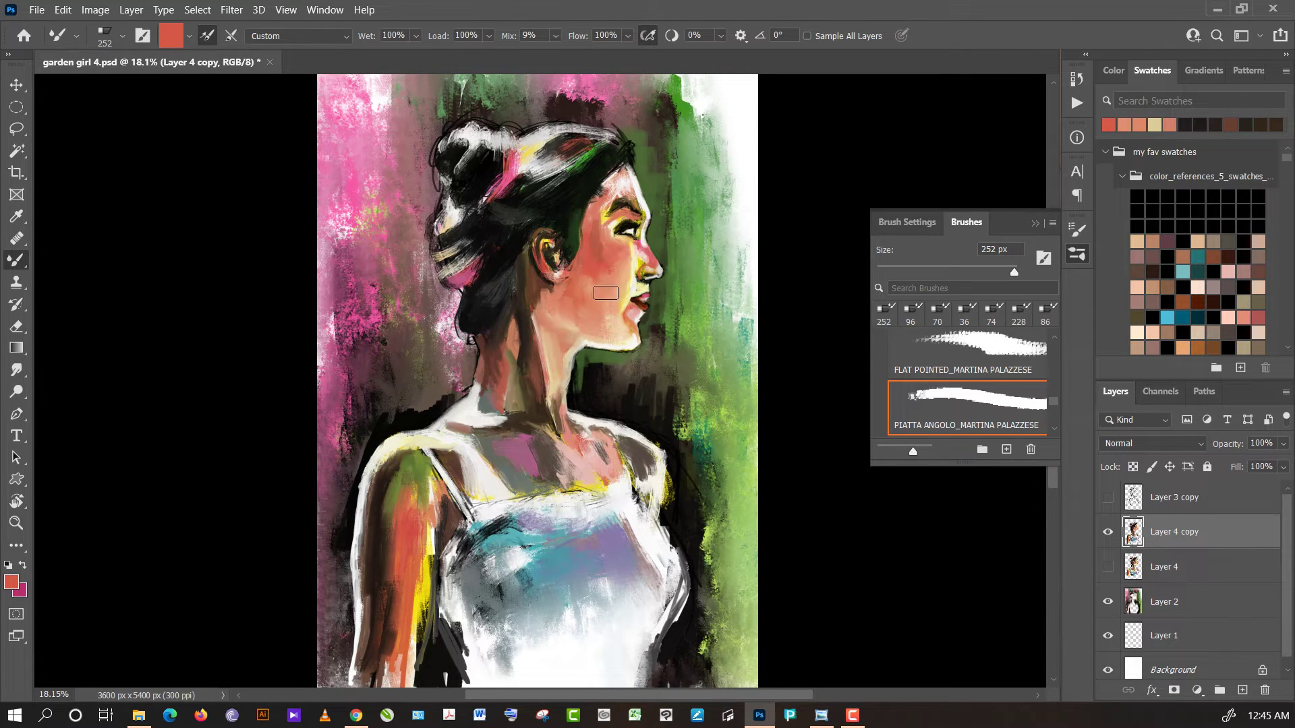
{"action": "left_click", "coordinate": [605, 293], "text": "alt"}
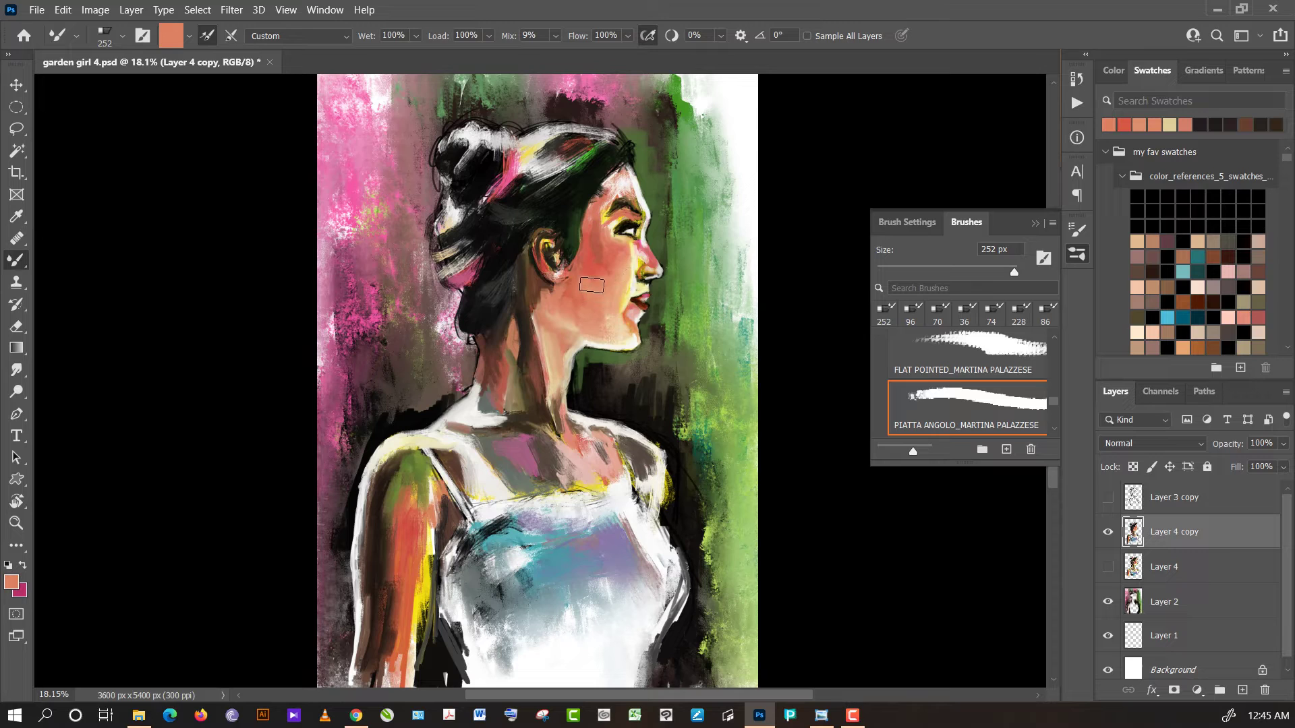
{"action": "left_click", "coordinate": [577, 282], "text": "alt"}
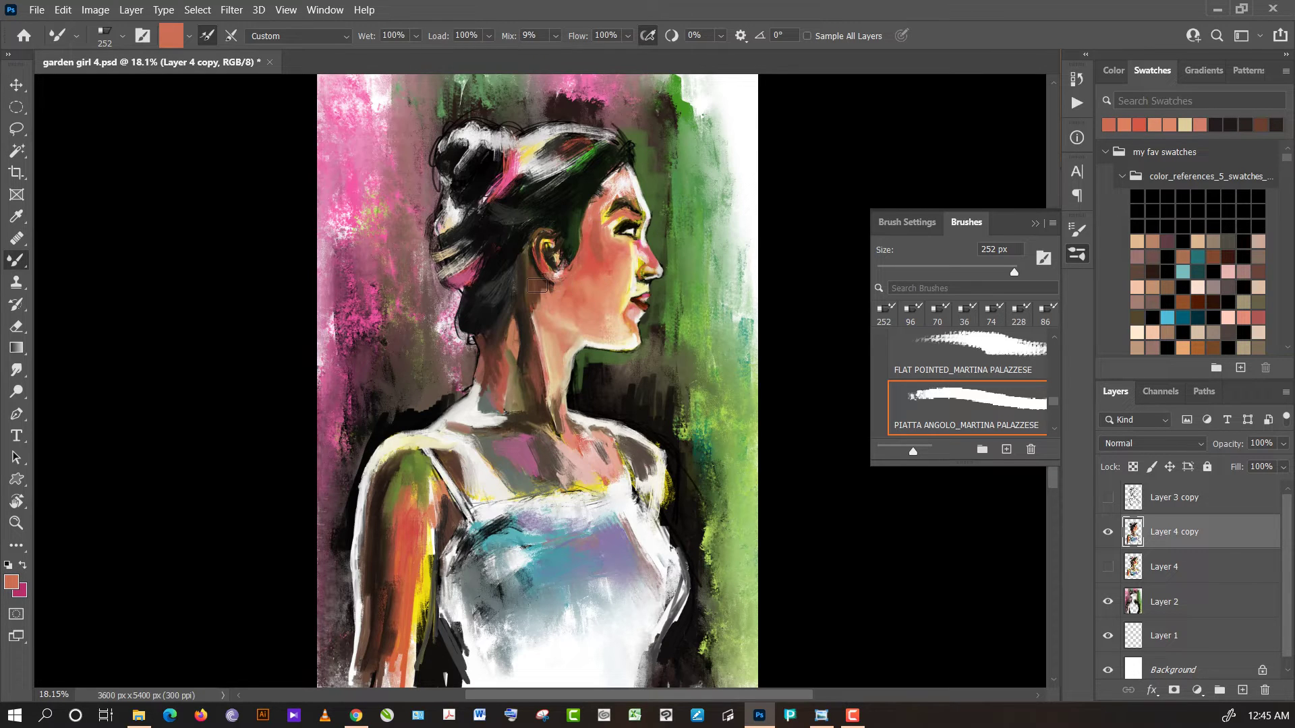
{"action": "left_click", "coordinate": [549, 300], "text": "alt"}
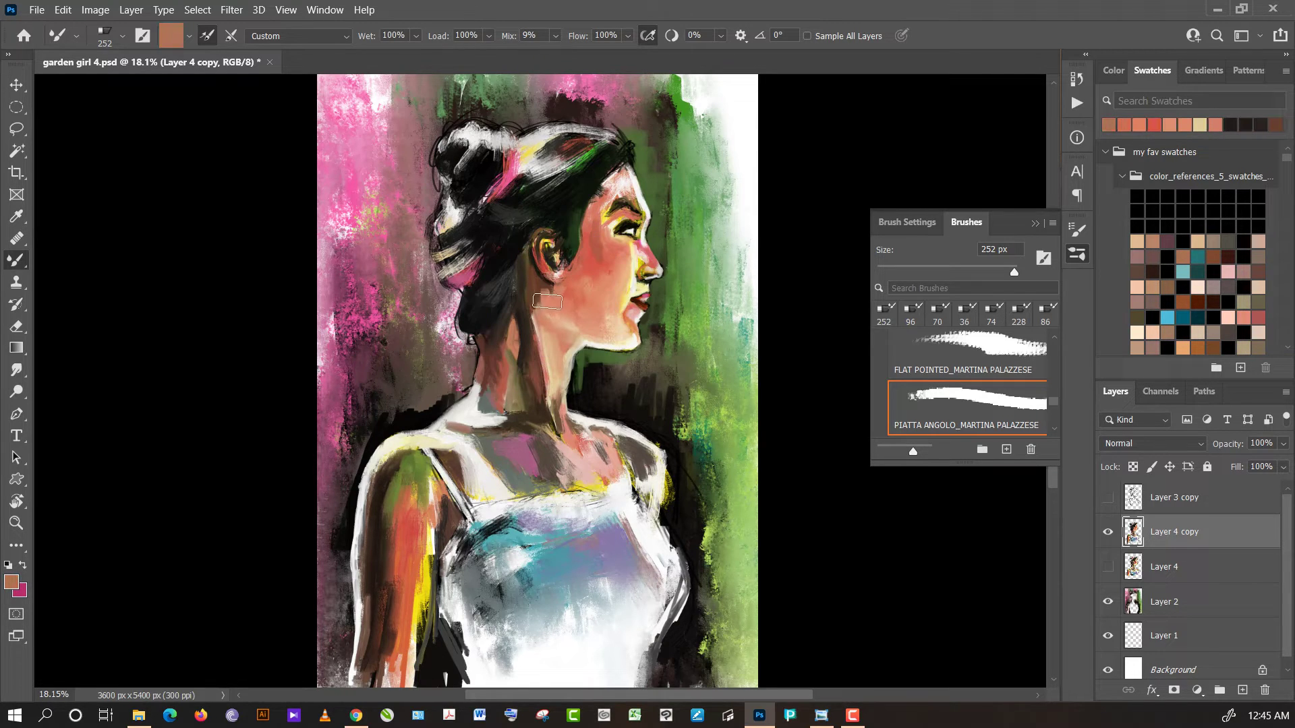
{"action": "left_click", "coordinate": [543, 288], "text": "alt"}
{"action": "left_click", "coordinate": [547, 289], "text": "alt"}
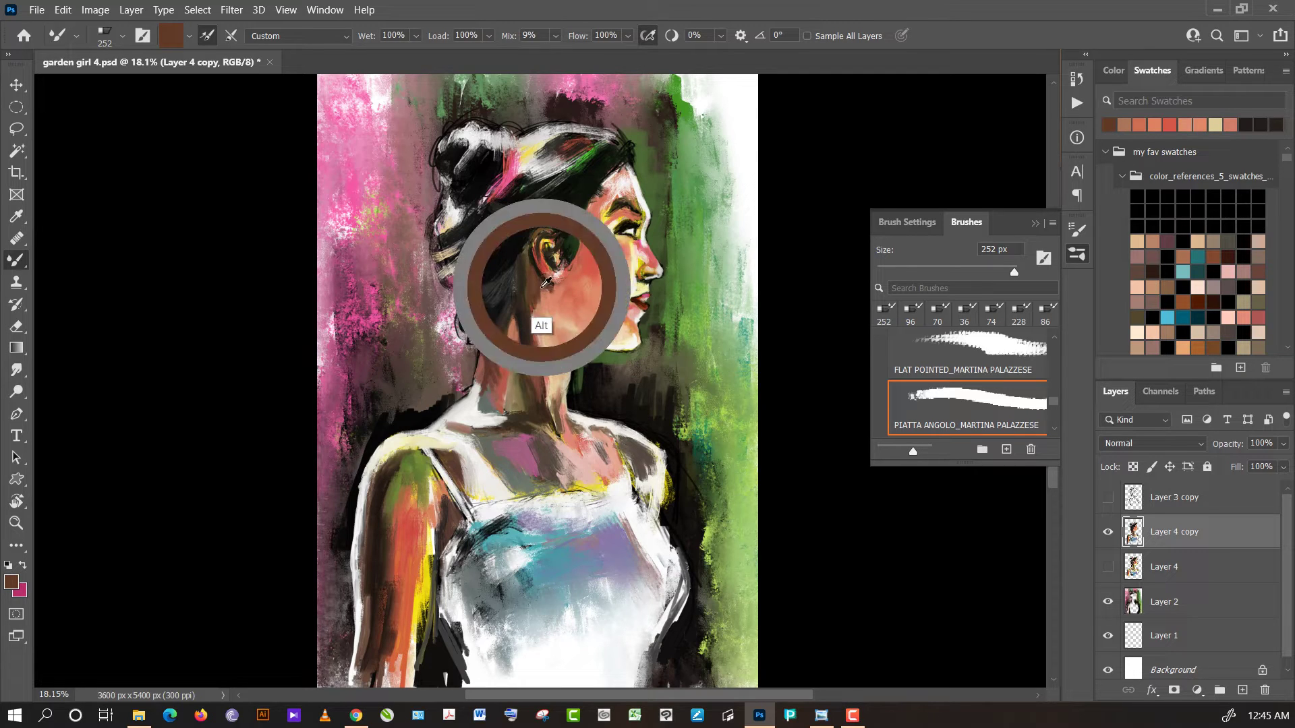
{"action": "left_click", "coordinate": [554, 289], "text": "alt"}
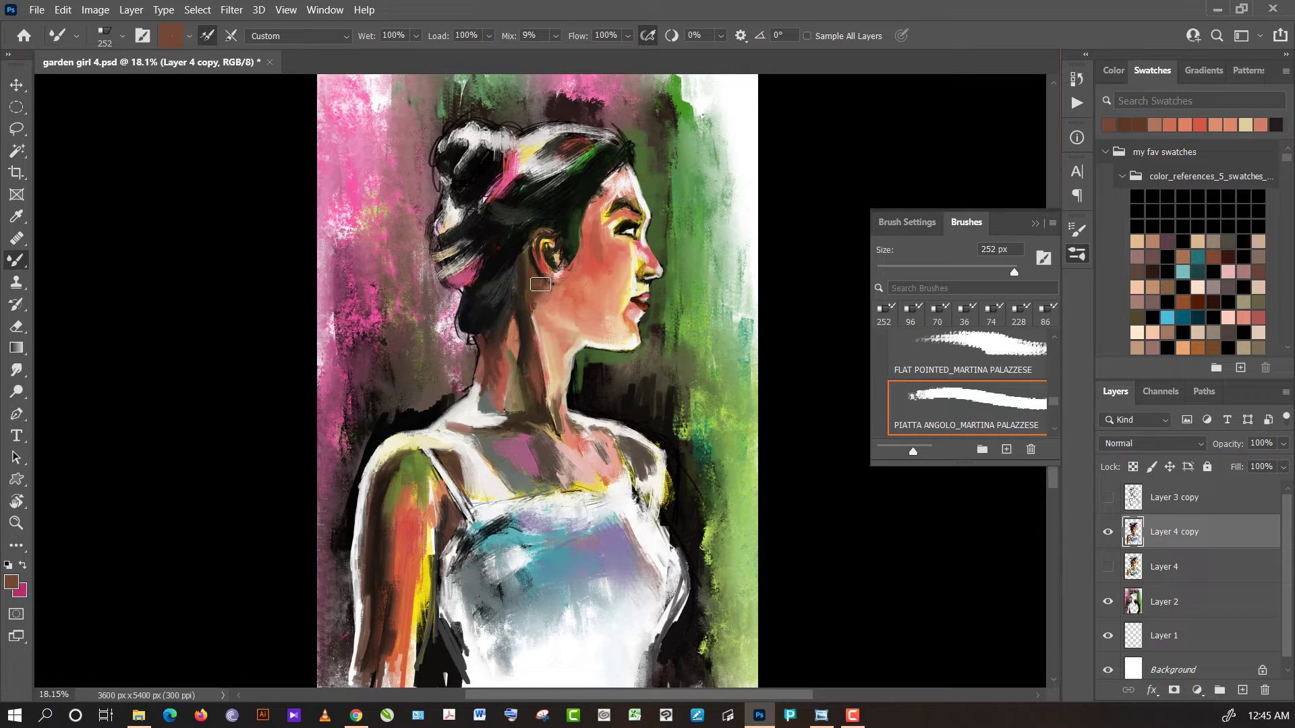
{"action": "left_click", "coordinate": [543, 306], "text": "alt"}
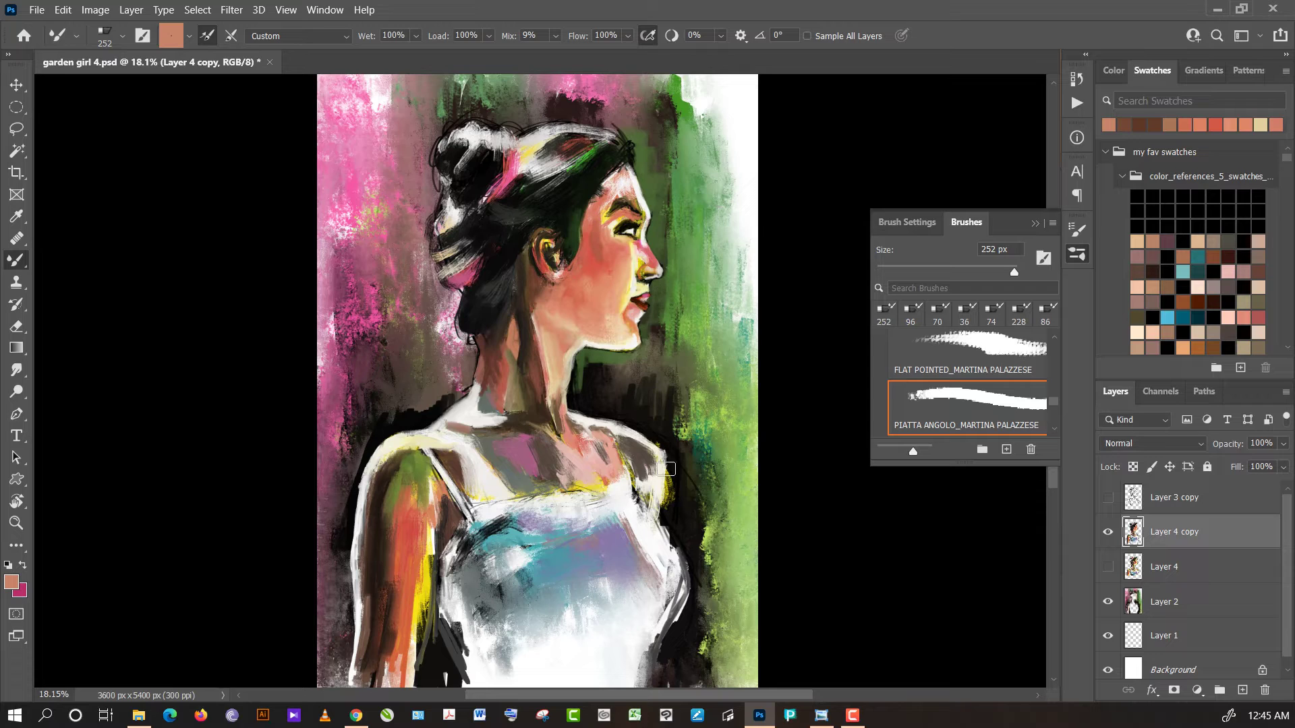
{"action": "mouse_move", "coordinate": [655, 474]}
{"action": "left_mouse_down"}
{"action": "mouse_move", "coordinate": [646, 490]}
{"action": "mouse_move", "coordinate": [658, 451]}
{"action": "left_mouse_up"}
- Shrink the brush to 40 px for detail work and load a brown
{"action": "left_click", "coordinate": [629, 461], "text": "alt"}
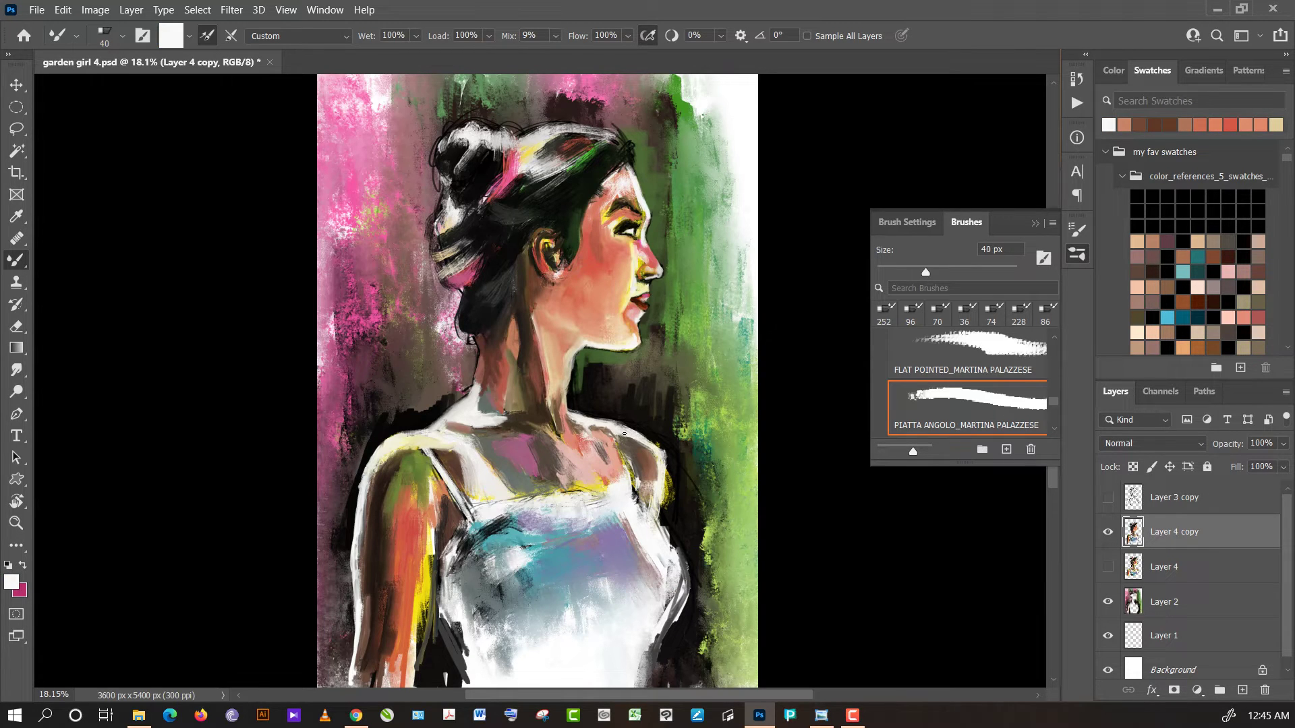
{"action": "left_click_drag", "start_coordinate": [625, 434], "coordinate": [624, 437]}
{"action": "left_click", "coordinate": [619, 458], "text": "alt"}
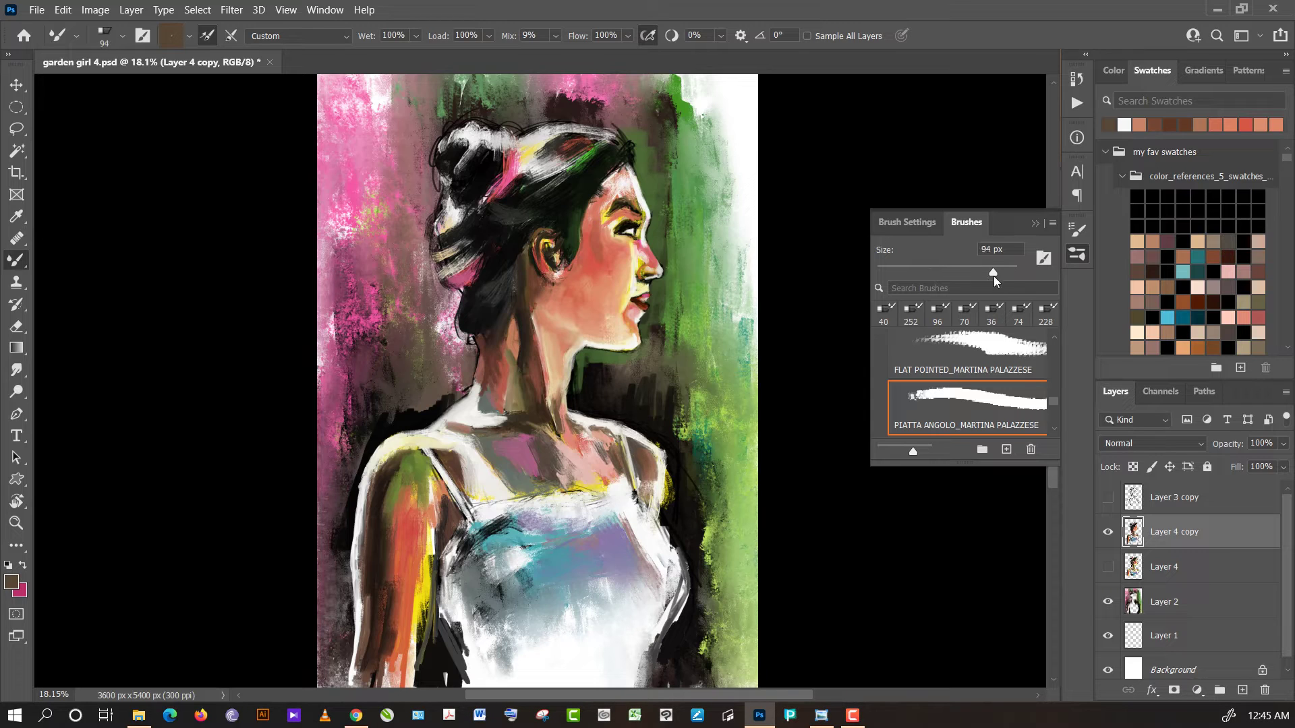
- Enlarge the brush to about 169 px and blend pink and brown paint across the chest
{"action": "left_click_drag", "start_coordinate": [613, 464], "coordinate": [613, 459]}
{"action": "left_click", "coordinate": [632, 519], "text": "alt"}
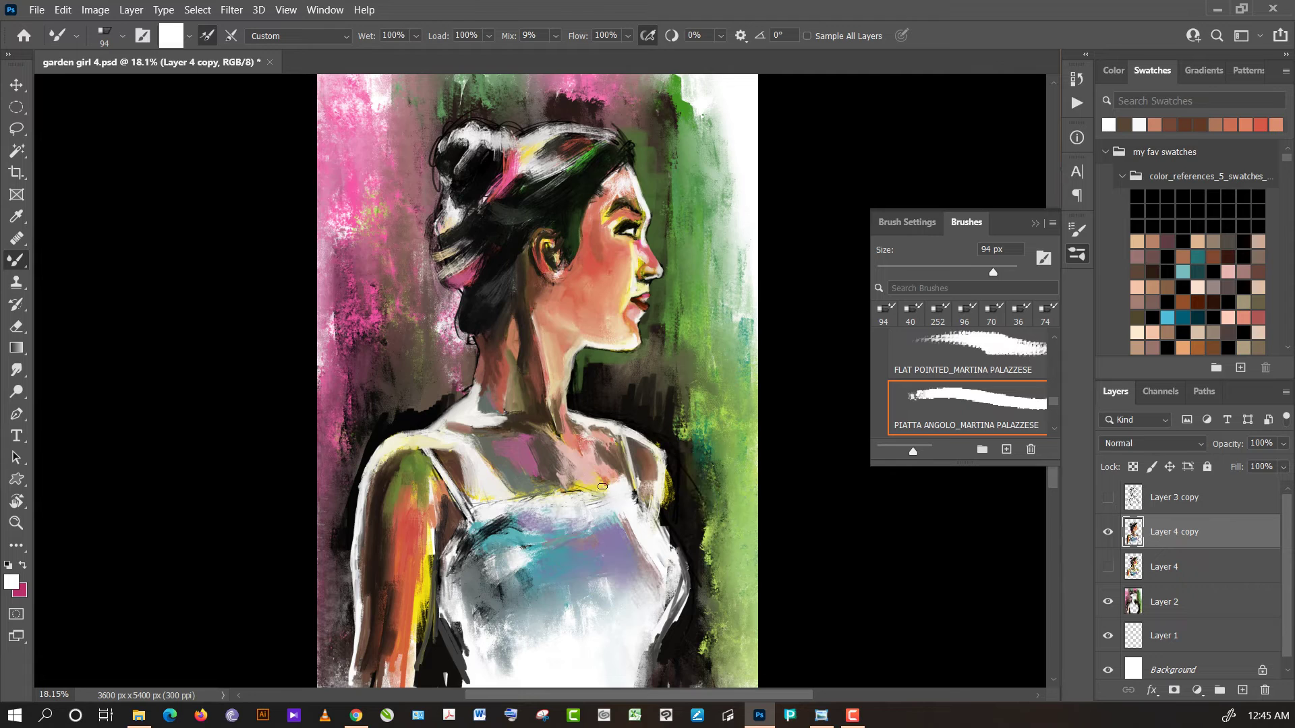
{"action": "left_click", "coordinate": [601, 454], "text": "alt"}
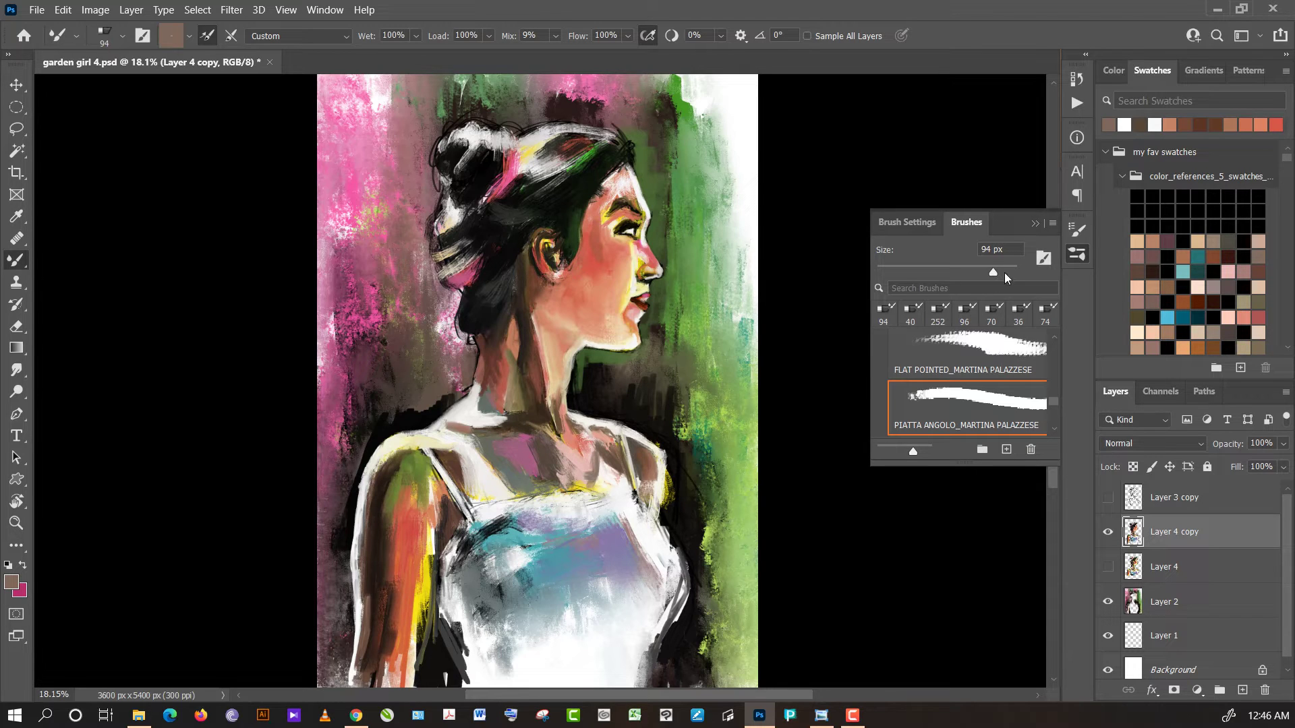
{"action": "left_click_drag", "start_coordinate": [1005, 278], "coordinate": [1009, 273]}
{"action": "left_click", "coordinate": [574, 463], "text": "alt"}
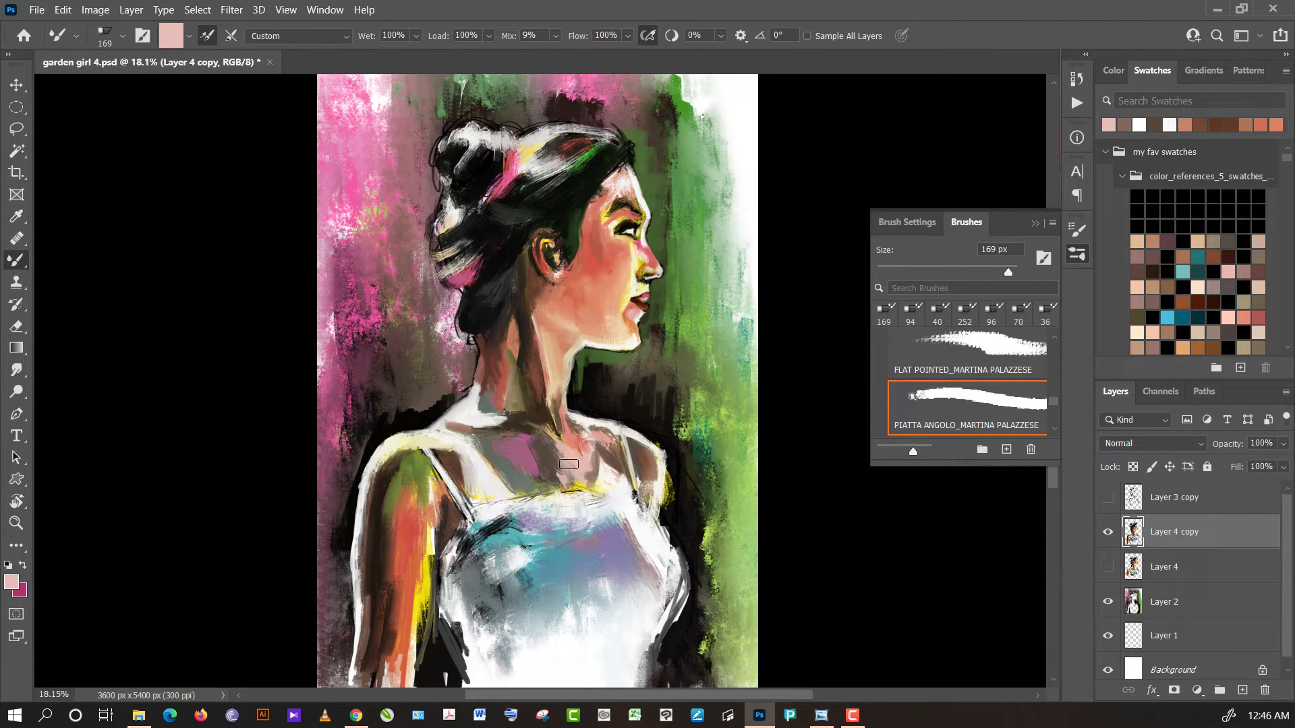
{"action": "left_click", "coordinate": [555, 461], "text": "alt"}
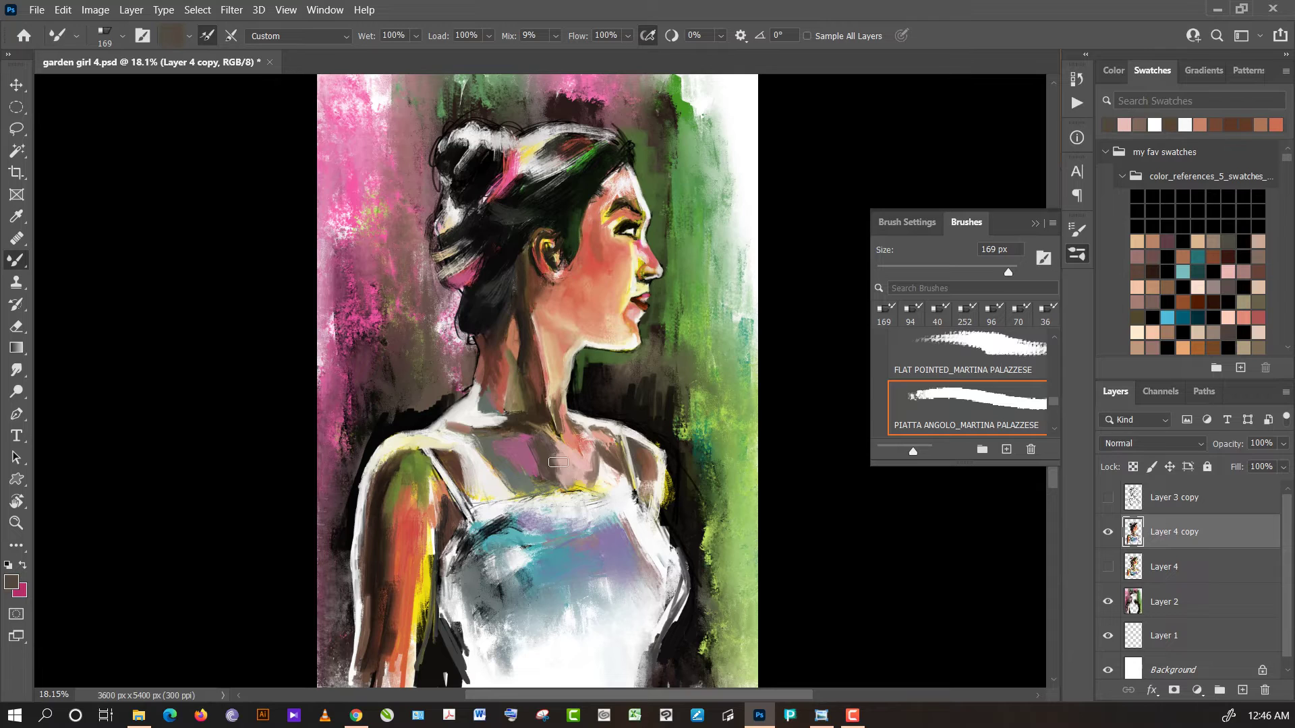
{"action": "left_click_drag", "start_coordinate": [558, 462], "coordinate": [570, 470]}
{"action": "mouse_move", "coordinate": [569, 471]}
{"action": "left_mouse_down"}
{"action": "mouse_move", "coordinate": [543, 481]}
{"action": "mouse_move", "coordinate": [534, 460]}
{"action": "left_mouse_up"}
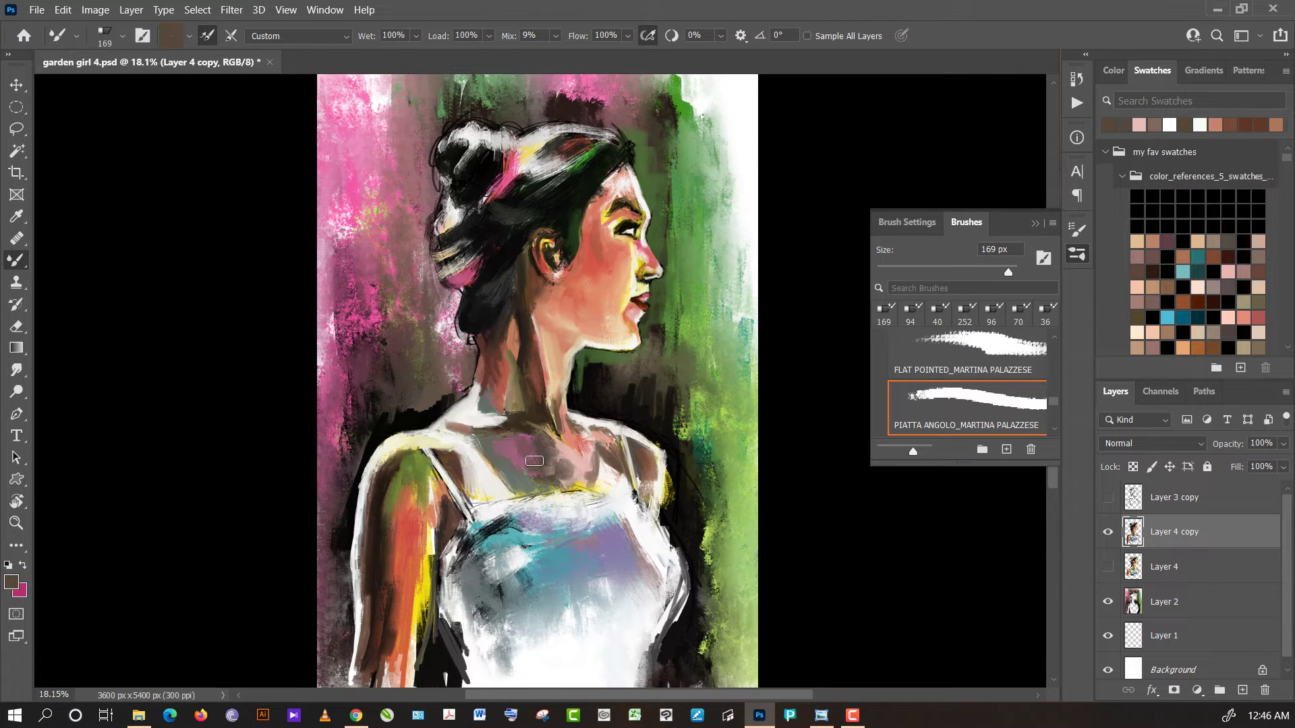
- Sample mauve, near-white, grey and white tones from the chest area
{"action": "left_click", "coordinate": [533, 445], "text": "alt"}
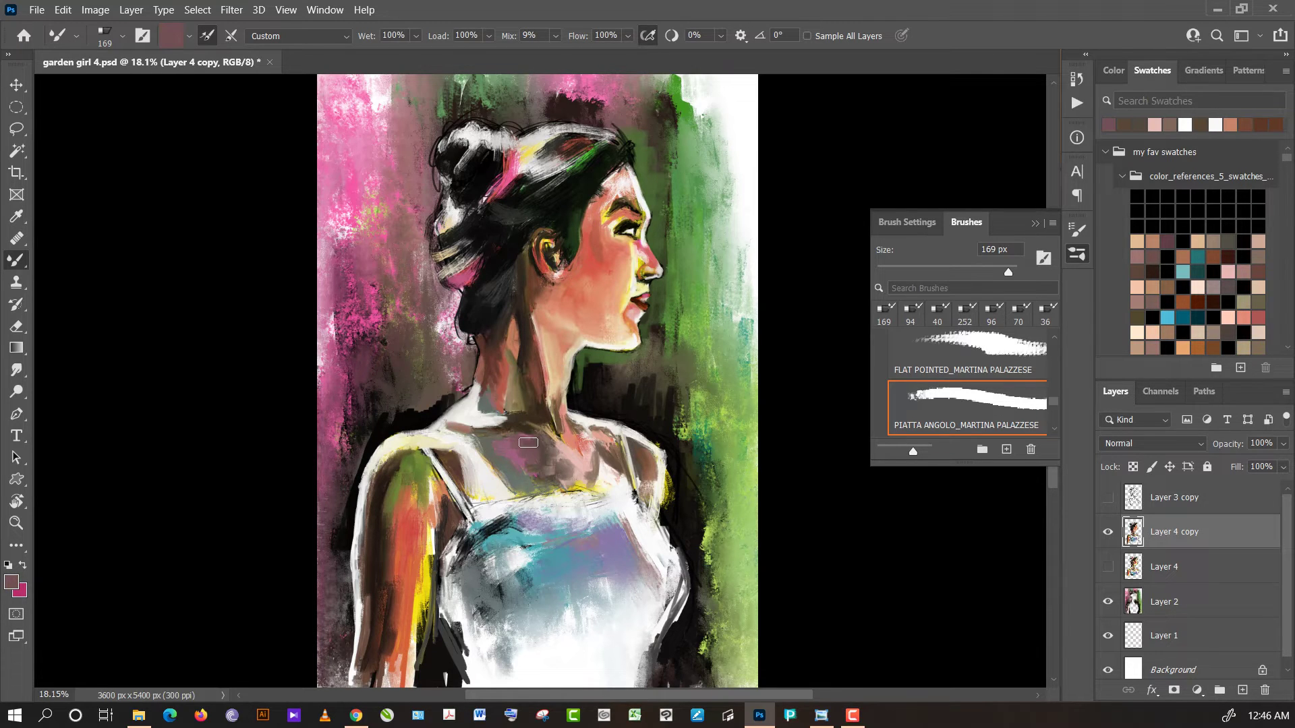
{"action": "left_click", "coordinate": [541, 474], "text": "alt"}
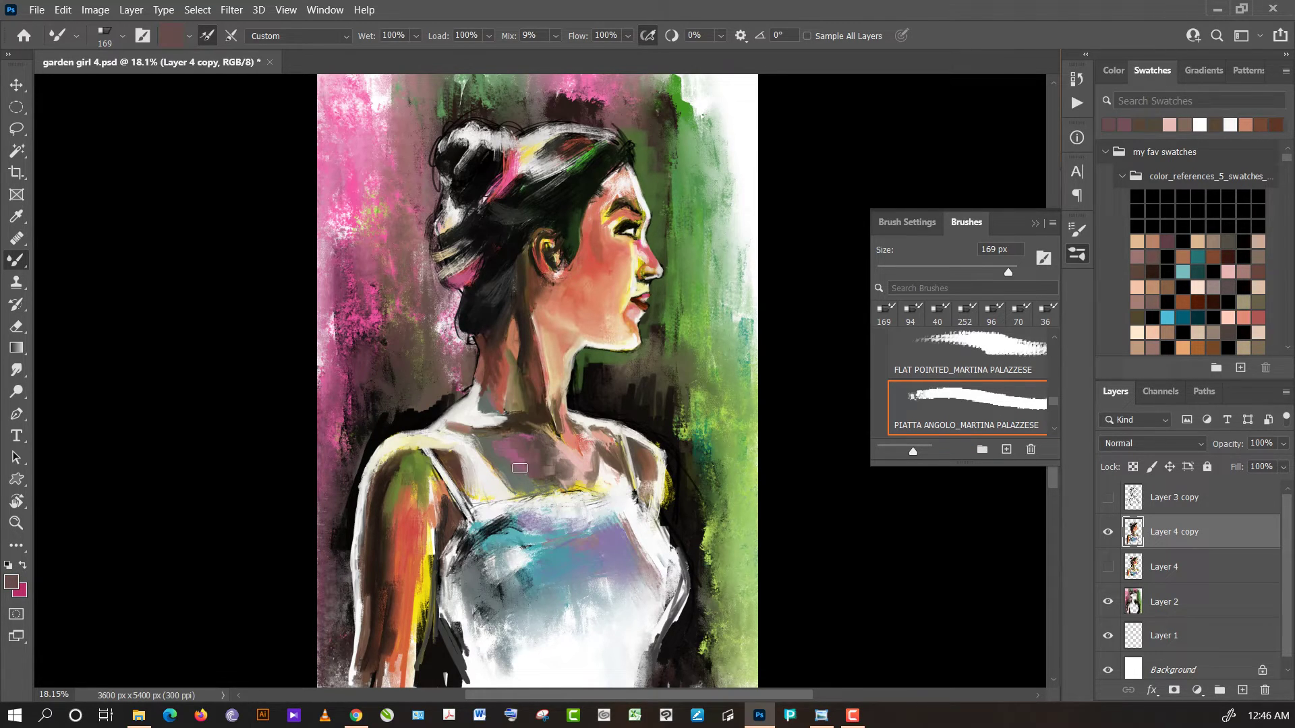
{"action": "left_click", "coordinate": [485, 478], "text": "alt"}
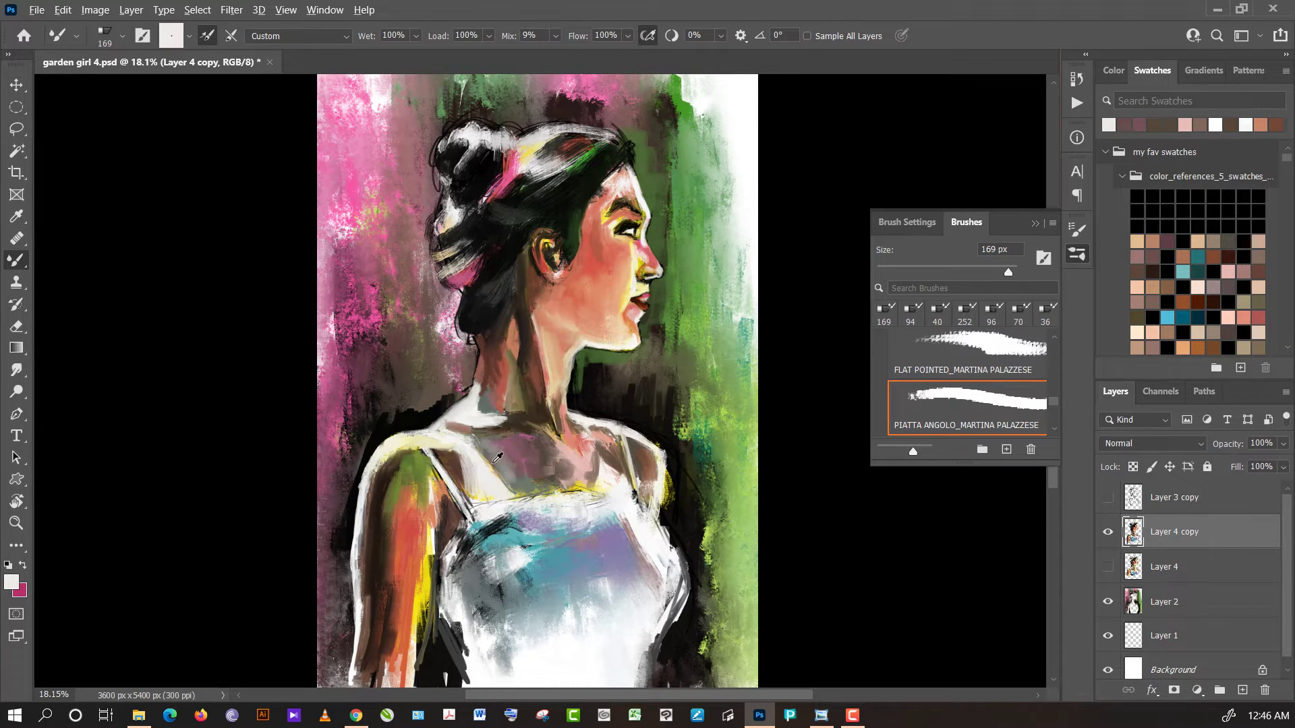
{"action": "left_click", "coordinate": [497, 460], "text": "alt"}
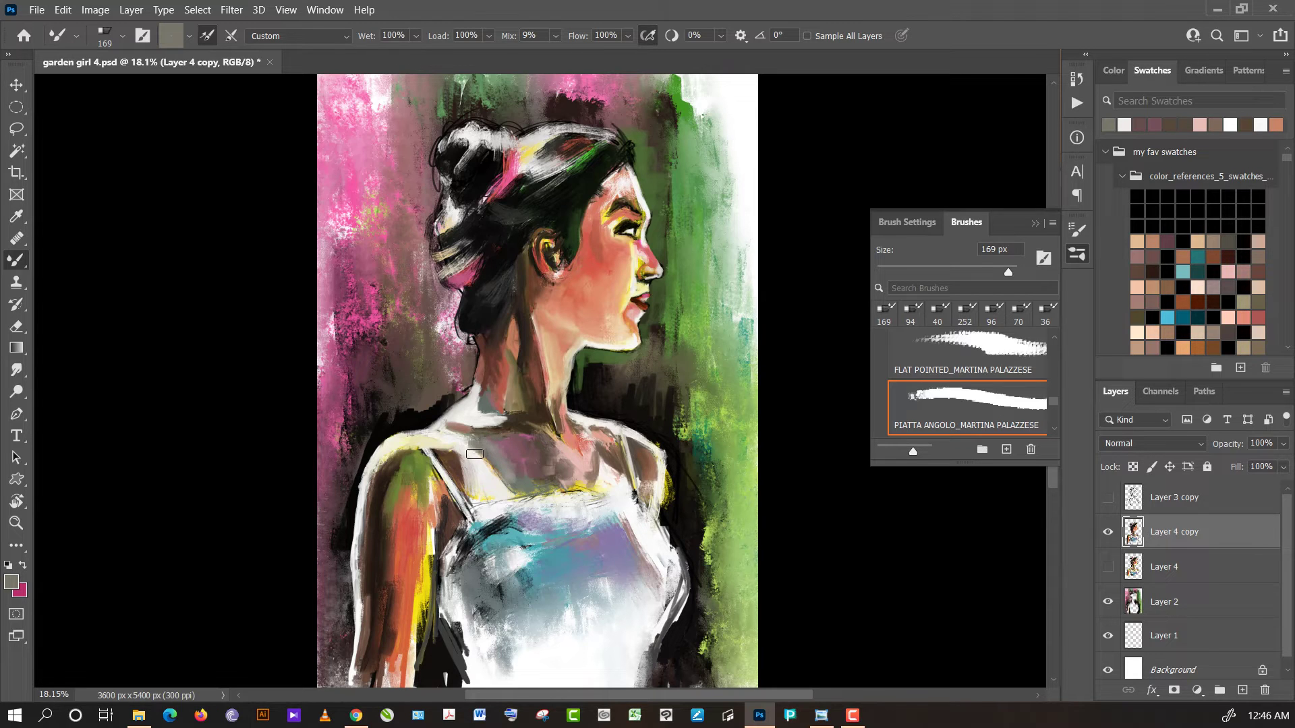
{"action": "left_click", "coordinate": [474, 439], "text": "alt"}
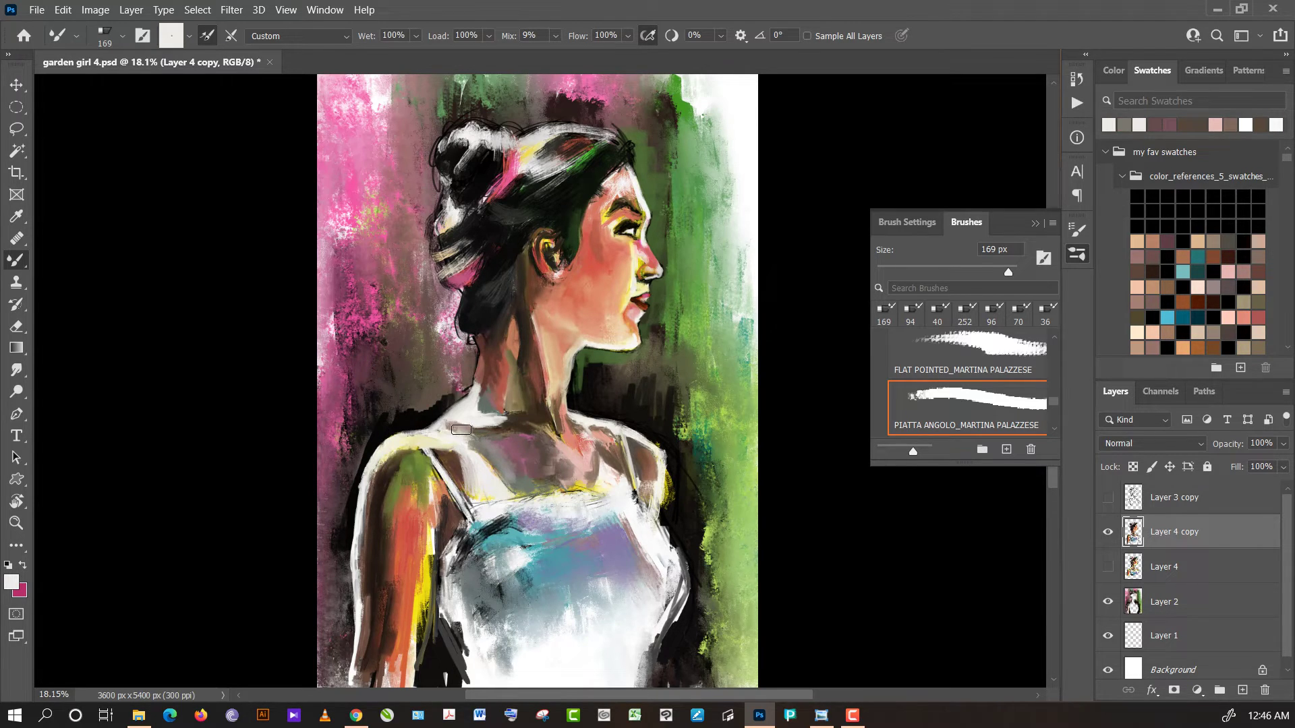
{"action": "left_click", "coordinate": [452, 440], "text": "alt"}
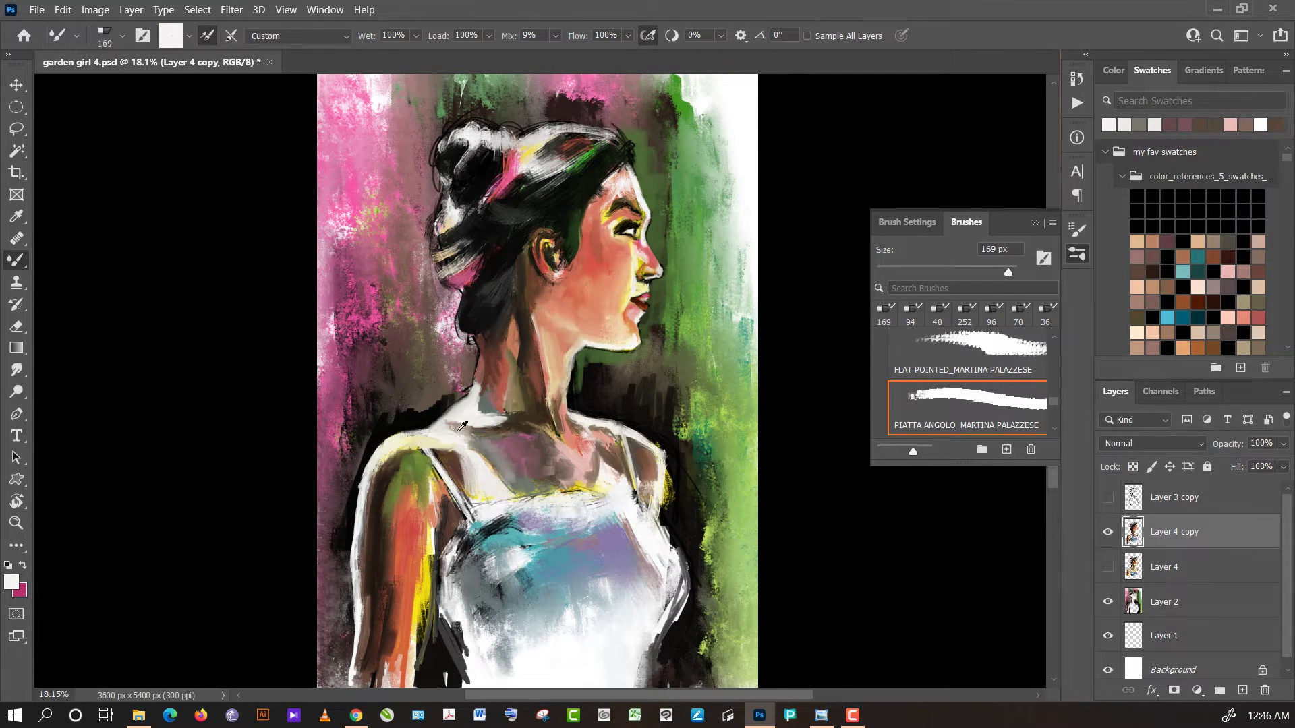
- Sample greyish beige, greyish green, tan skin and dark brown tones from the painting
{"action": "left_click", "coordinate": [462, 425], "text": "alt"}
{"action": "left_click", "coordinate": [457, 433], "text": "alt"}
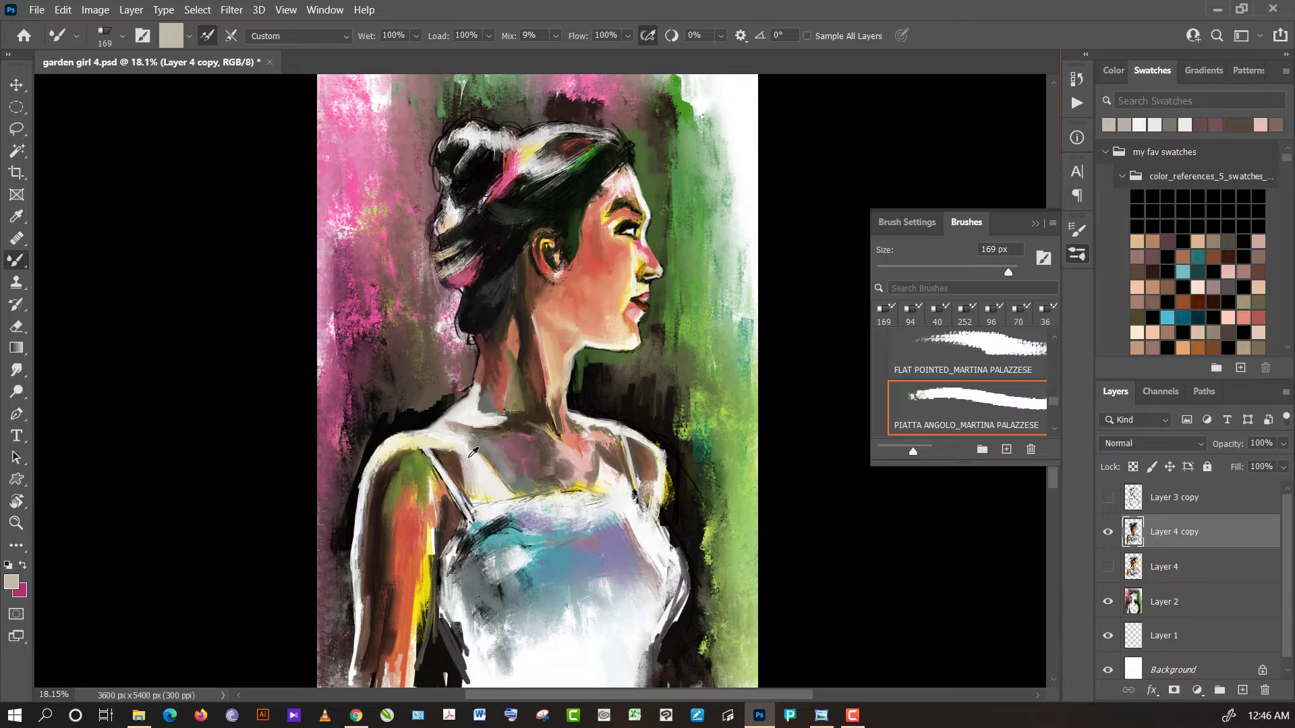
{"action": "left_click", "coordinate": [473, 453], "text": "alt"}
{"action": "left_click", "coordinate": [488, 456], "text": "alt"}
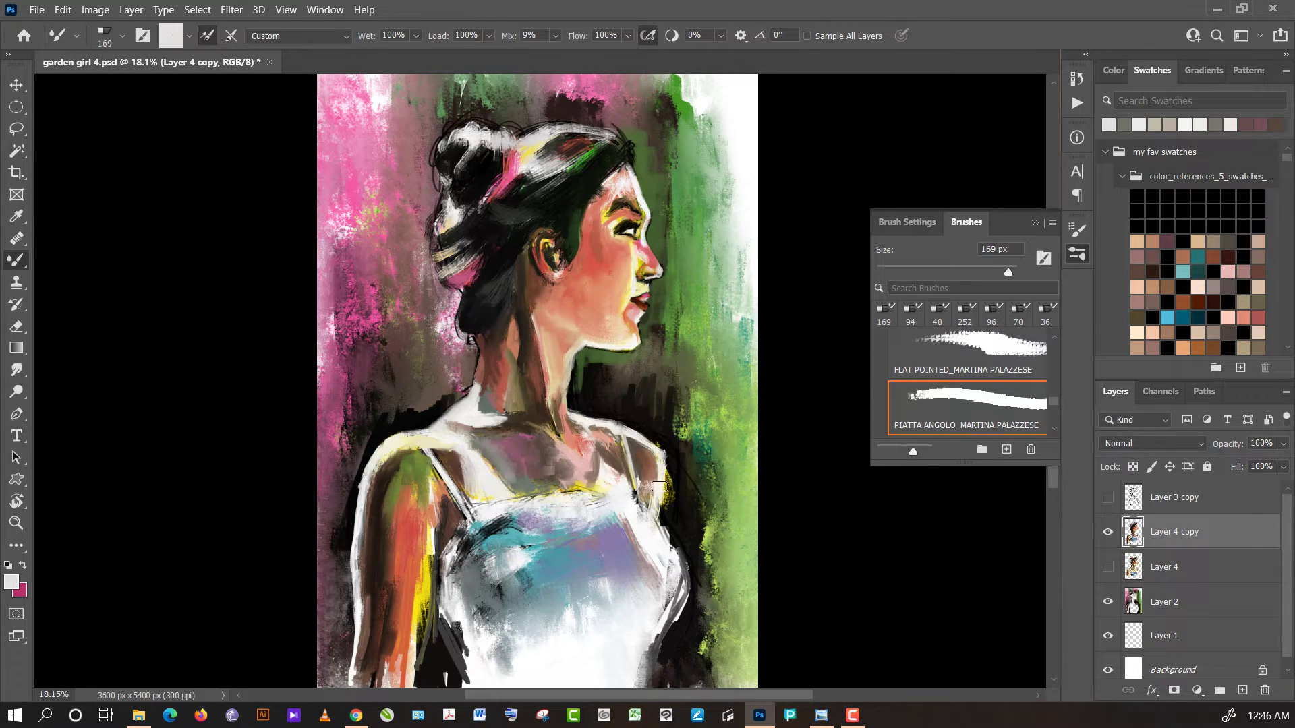
{"action": "left_click", "coordinate": [653, 483], "text": "alt"}
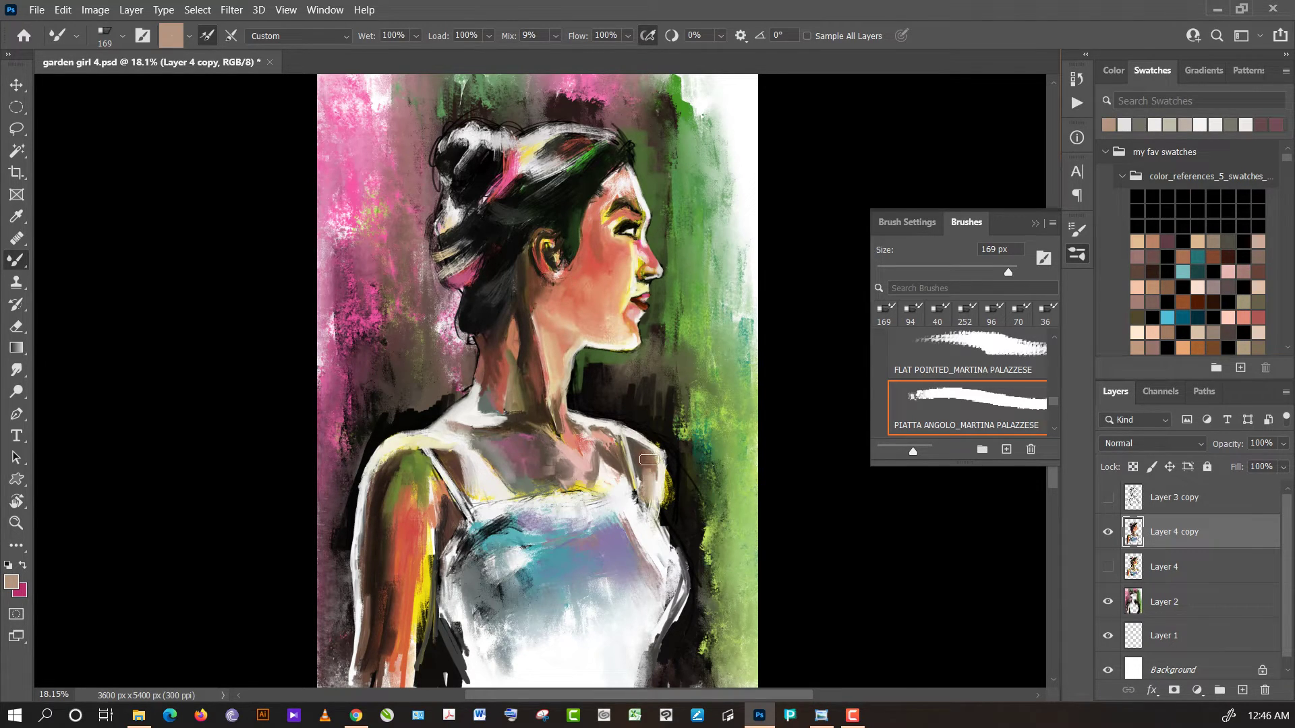
{"action": "left_click", "coordinate": [643, 464], "text": "alt"}
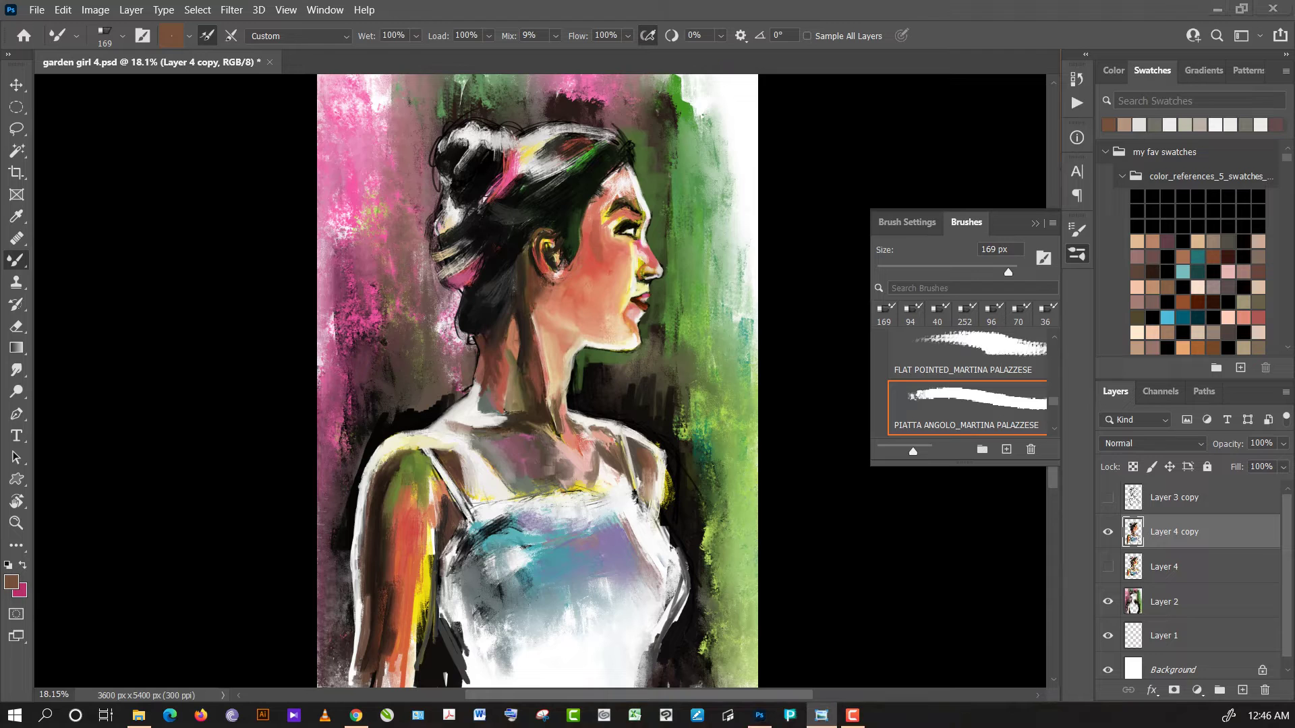
- Fit the canvas, lighten the dark arm area with white, and spread orange-brown over the yellow strip
{"action": "key", "text": "ctrl+0"}
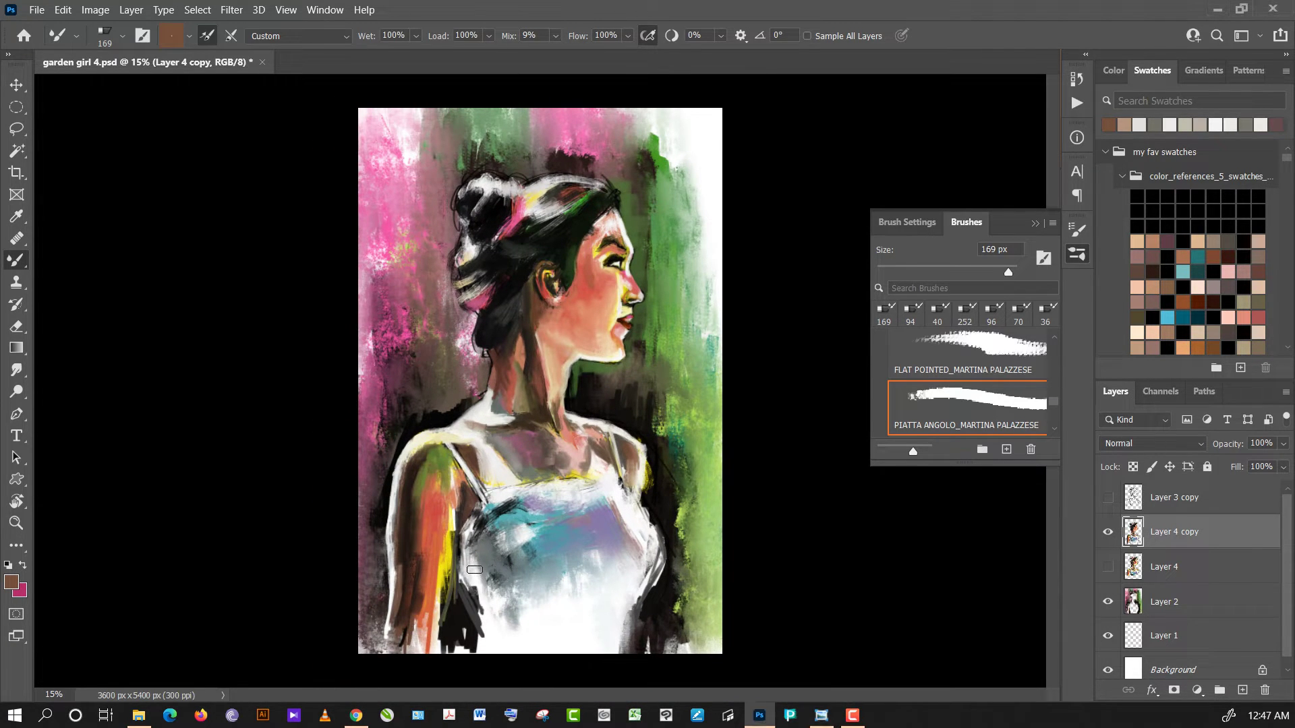
{"action": "left_click", "coordinate": [475, 575], "text": "alt"}
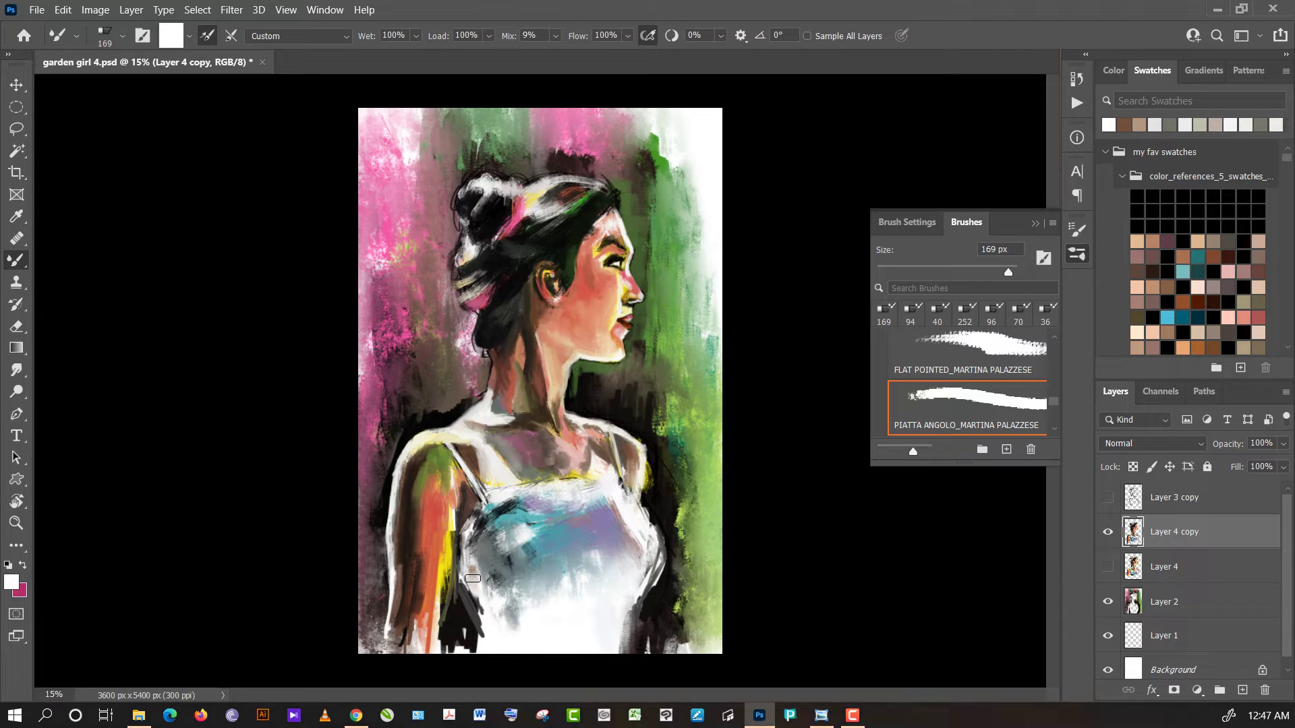
{"action": "left_click_drag", "start_coordinate": [468, 583], "coordinate": [478, 611]}
{"action": "left_click", "coordinate": [502, 636], "text": "alt"}
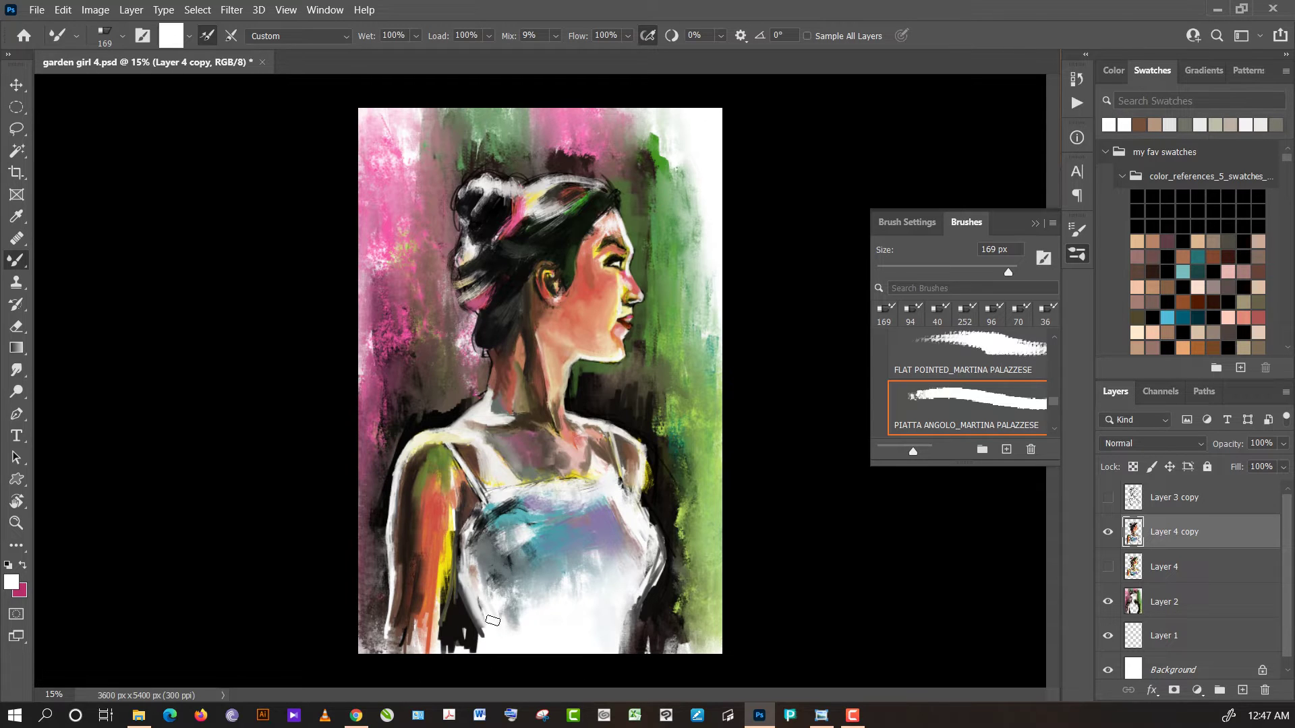
{"action": "left_click_drag", "start_coordinate": [495, 633], "coordinate": [489, 658]}
{"action": "left_click", "coordinate": [431, 552], "text": "alt"}
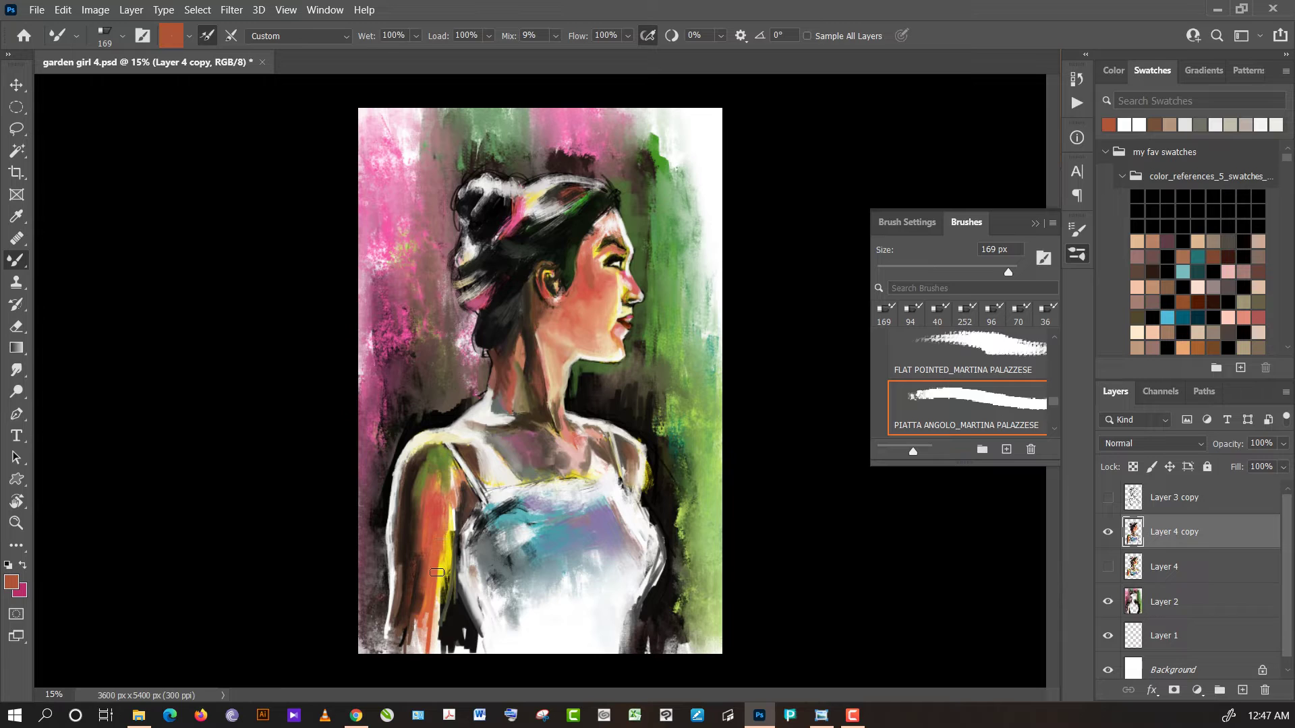
{"action": "left_click_drag", "start_coordinate": [439, 572], "coordinate": [430, 520]}
- Duplicate the painted layer, hide Layer 4 copy, and blend orange paint on the upper arm
{"action": "key", "text": "ctrl+j"}
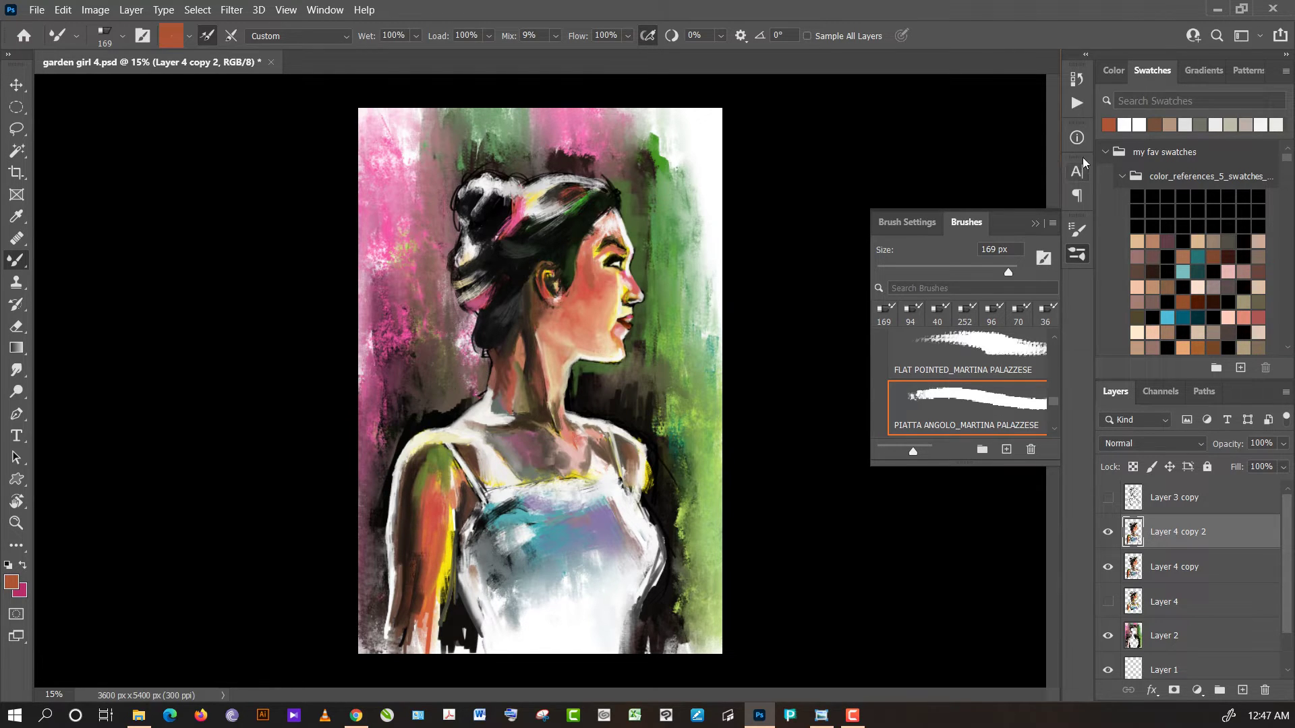
{"action": "left_click", "coordinate": [1105, 558]}
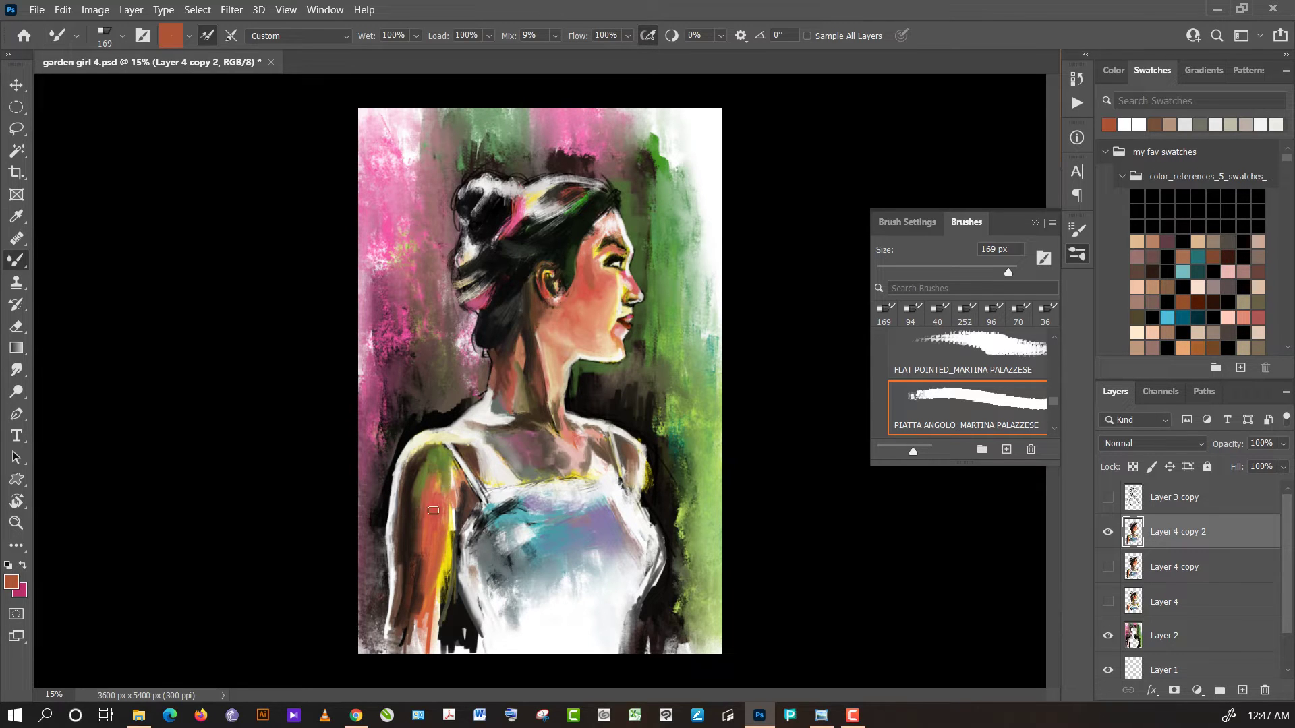
{"action": "left_click", "coordinate": [433, 511], "text": "alt"}
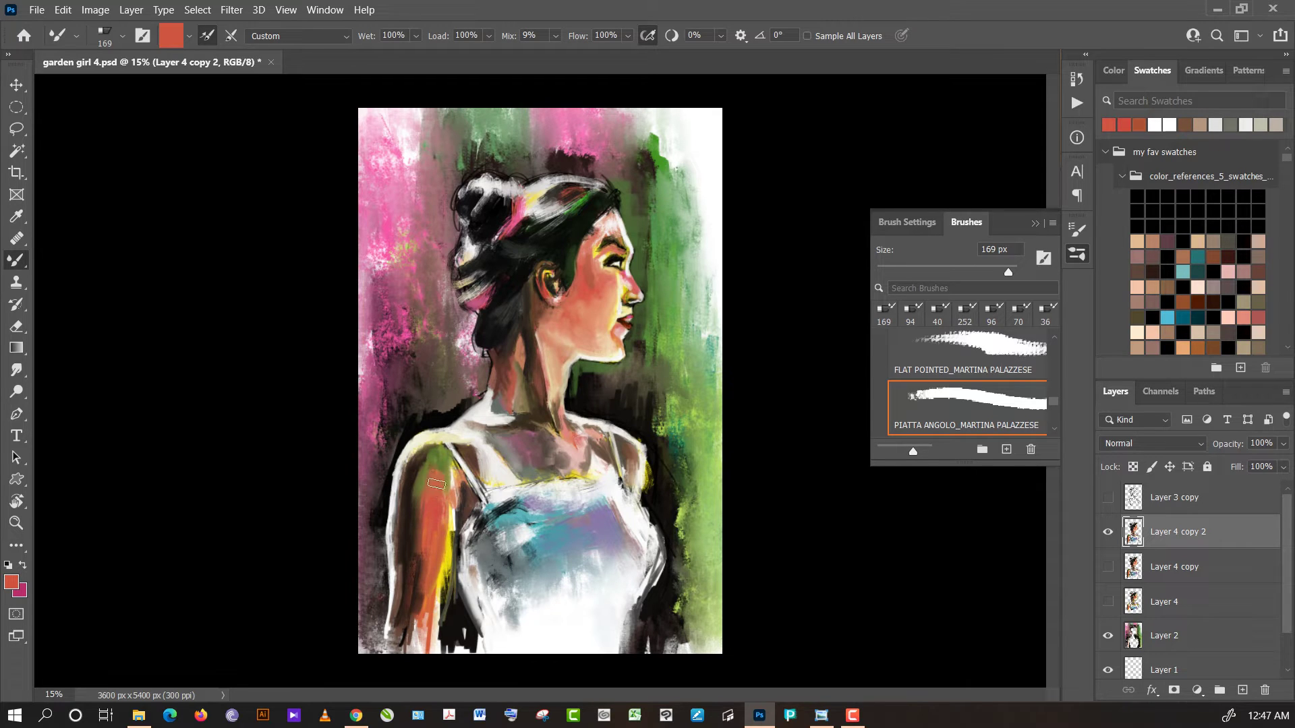
{"action": "left_click_drag", "start_coordinate": [437, 484], "coordinate": [422, 524]}
- At 240 px brush size, paint dark brown arm shading and a pale yellow left-edge highlight
{"action": "left_click", "coordinate": [416, 539], "text": "alt"}
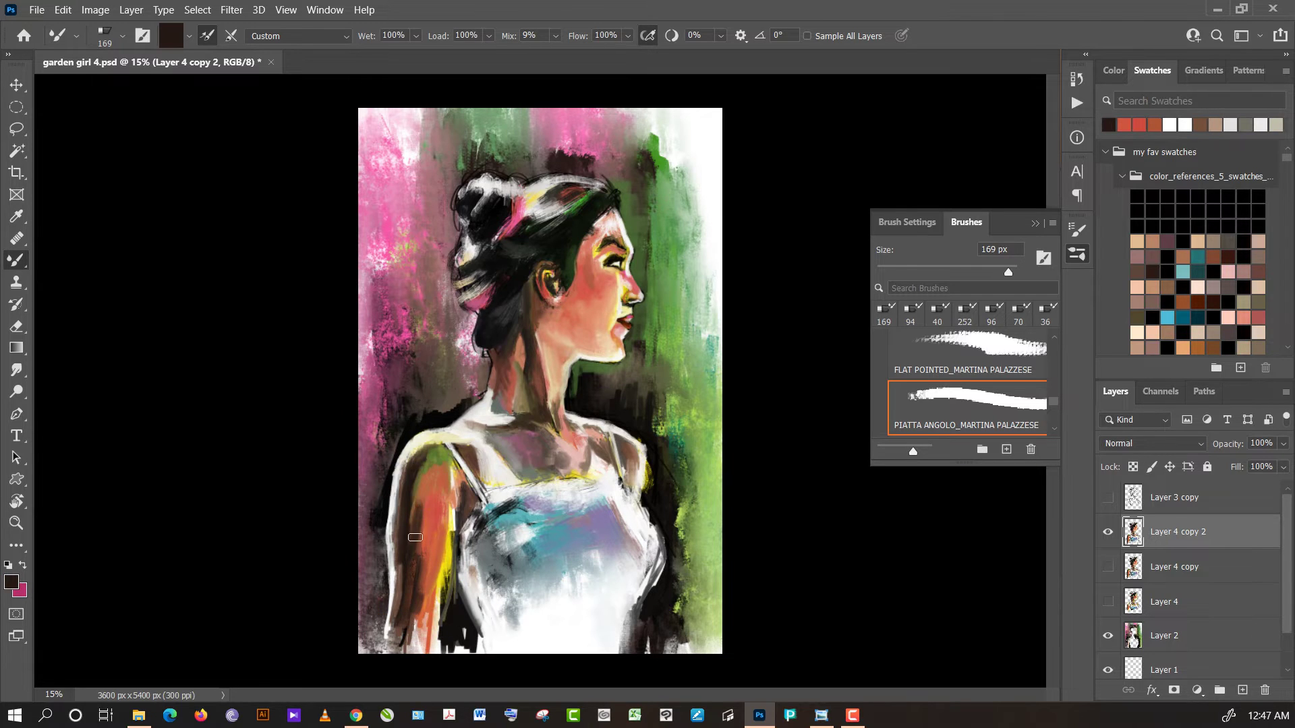
{"action": "left_click_drag", "start_coordinate": [1009, 271], "coordinate": [1013, 267]}
{"action": "mouse_move", "coordinate": [412, 567]}
{"action": "left_mouse_down"}
{"action": "mouse_move", "coordinate": [432, 533]}
{"action": "mouse_move", "coordinate": [418, 585]}
{"action": "mouse_move", "coordinate": [435, 528]}
{"action": "mouse_move", "coordinate": [408, 590]}
{"action": "mouse_move", "coordinate": [408, 564]}
{"action": "mouse_move", "coordinate": [396, 624]}
{"action": "mouse_move", "coordinate": [400, 589]}
{"action": "left_mouse_up"}
{"action": "left_click", "coordinate": [409, 559], "text": "alt"}
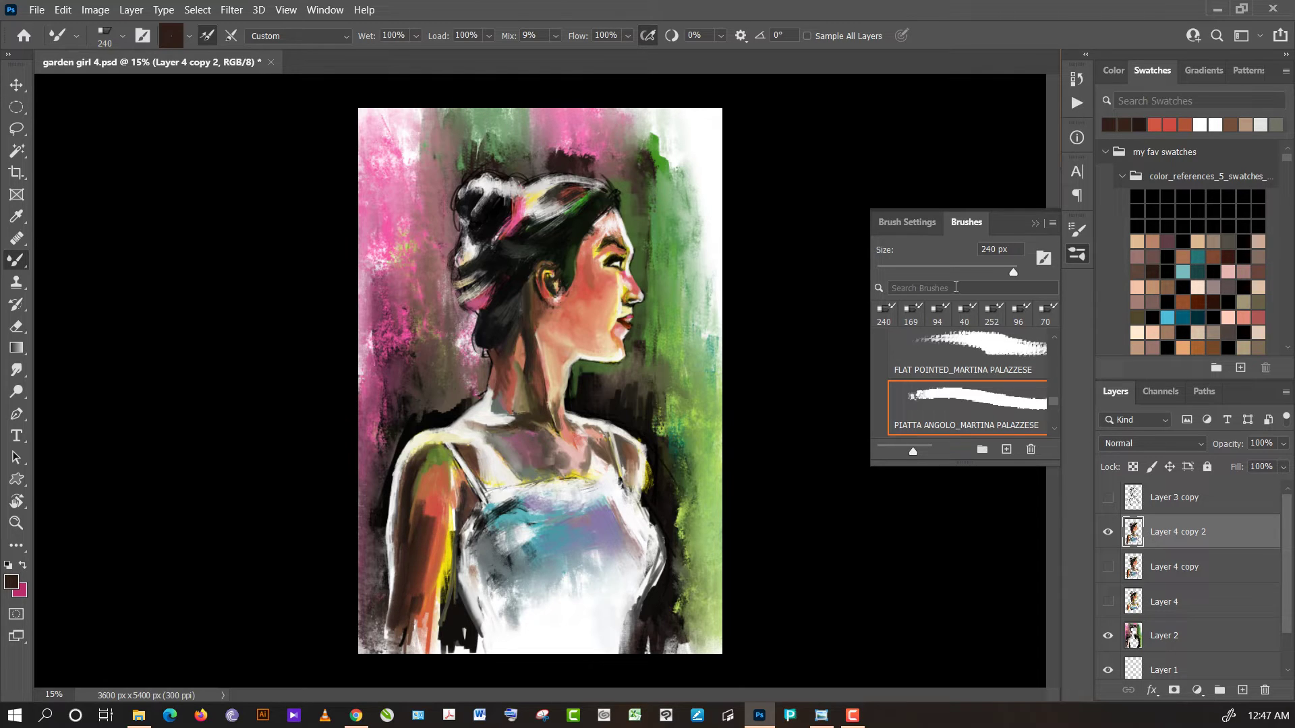
{"action": "left_click", "coordinate": [430, 439], "text": "alt"}
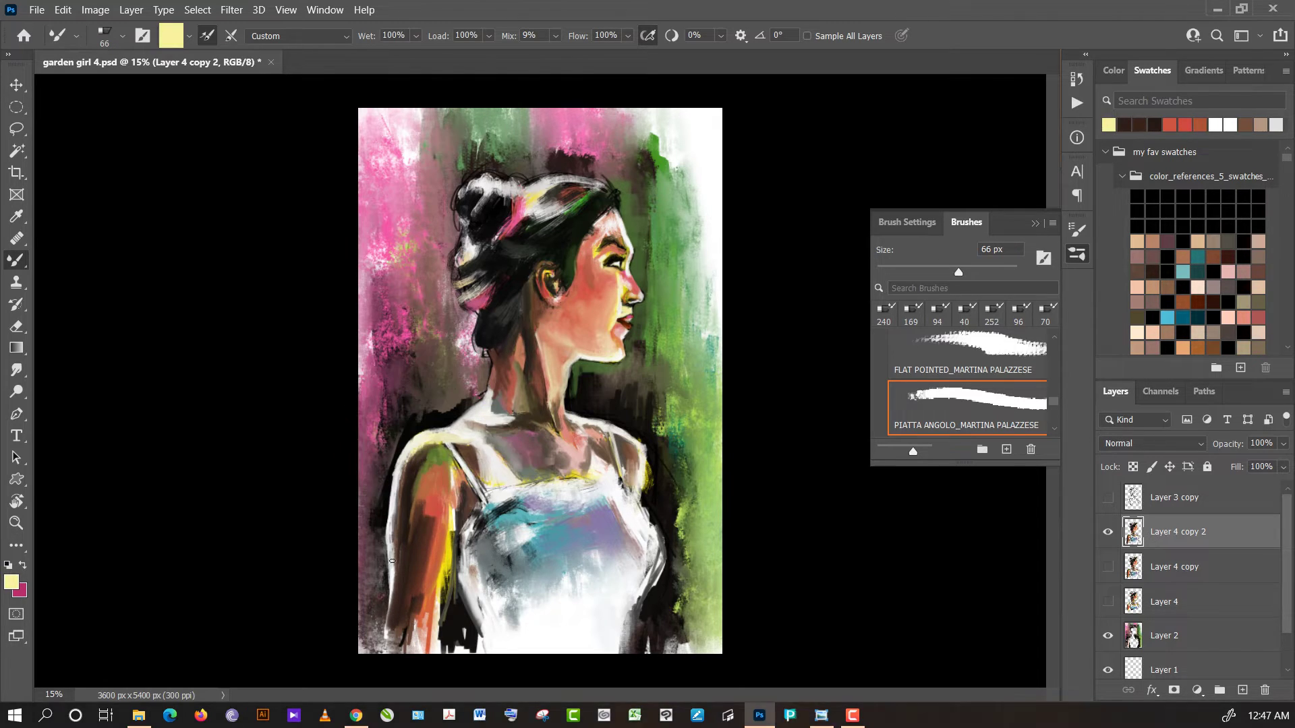
{"action": "left_click_drag", "start_coordinate": [389, 576], "coordinate": [387, 612]}
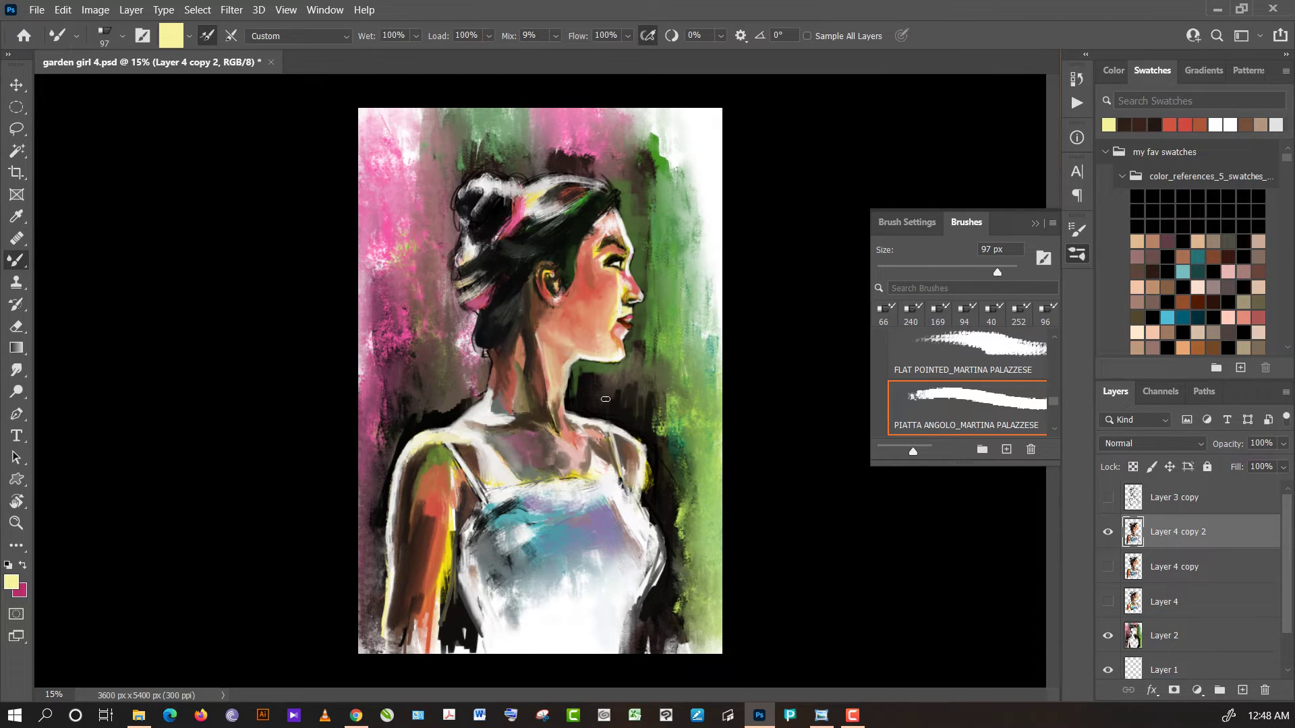
- Darken the lower-left edge of the arm with dark brown and near-black strokes
{"action": "left_click", "coordinate": [405, 599], "text": "alt"}
{"action": "left_click_drag", "start_coordinate": [407, 638], "coordinate": [404, 628]}
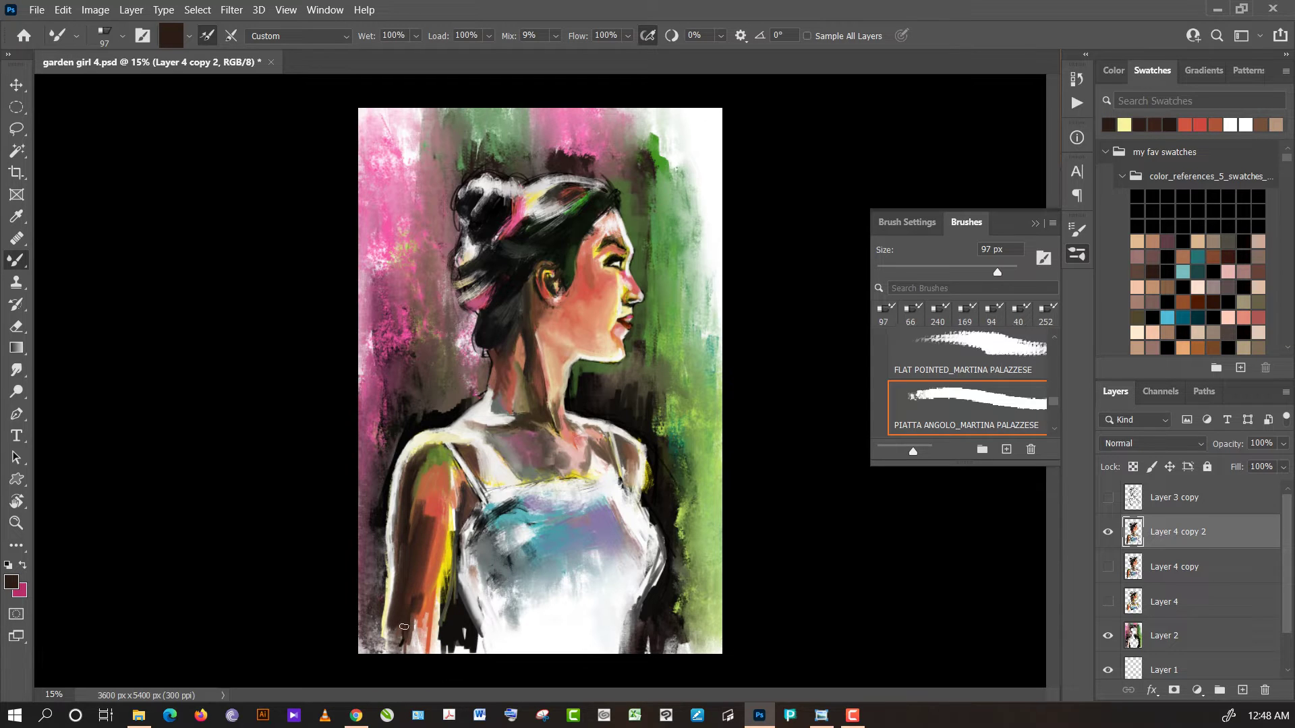
{"action": "left_click", "coordinate": [458, 625], "text": "alt"}
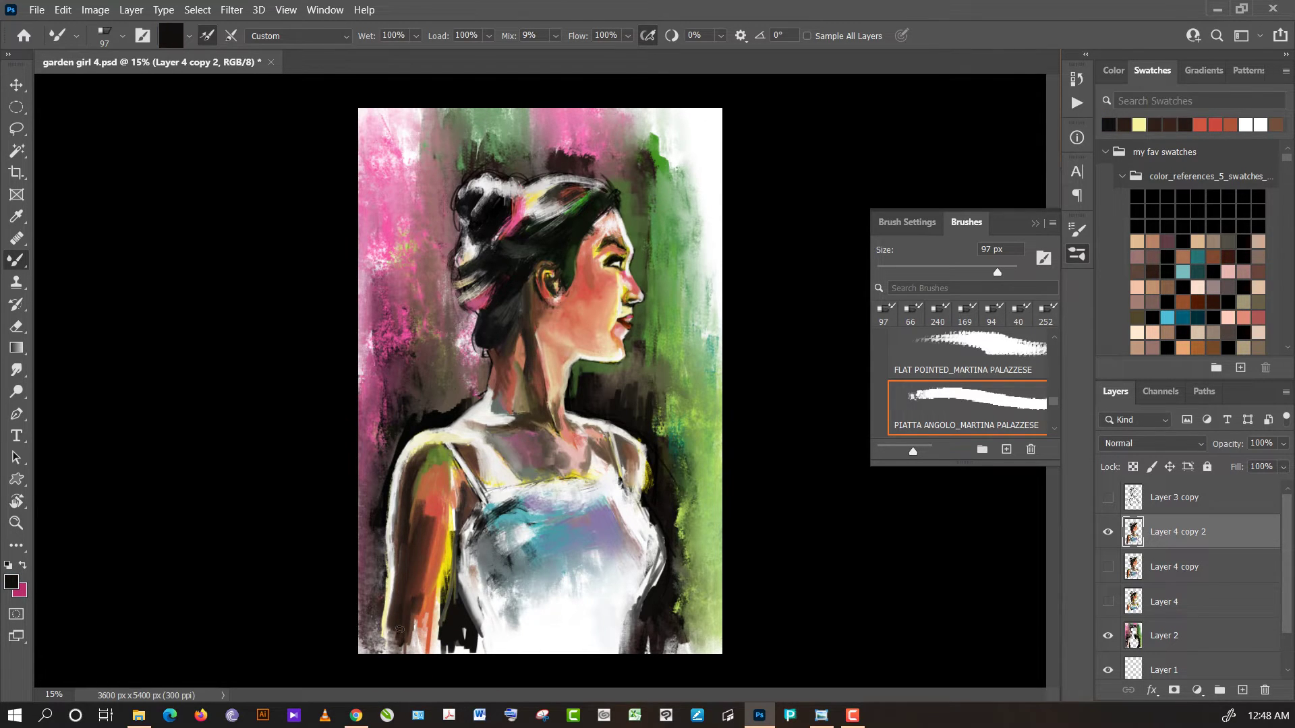
{"action": "left_click_drag", "start_coordinate": [399, 598], "coordinate": [394, 645]}
- Blend orange-red and dark brown strokes down the upper arm
{"action": "left_click", "coordinate": [431, 508], "text": "alt"}
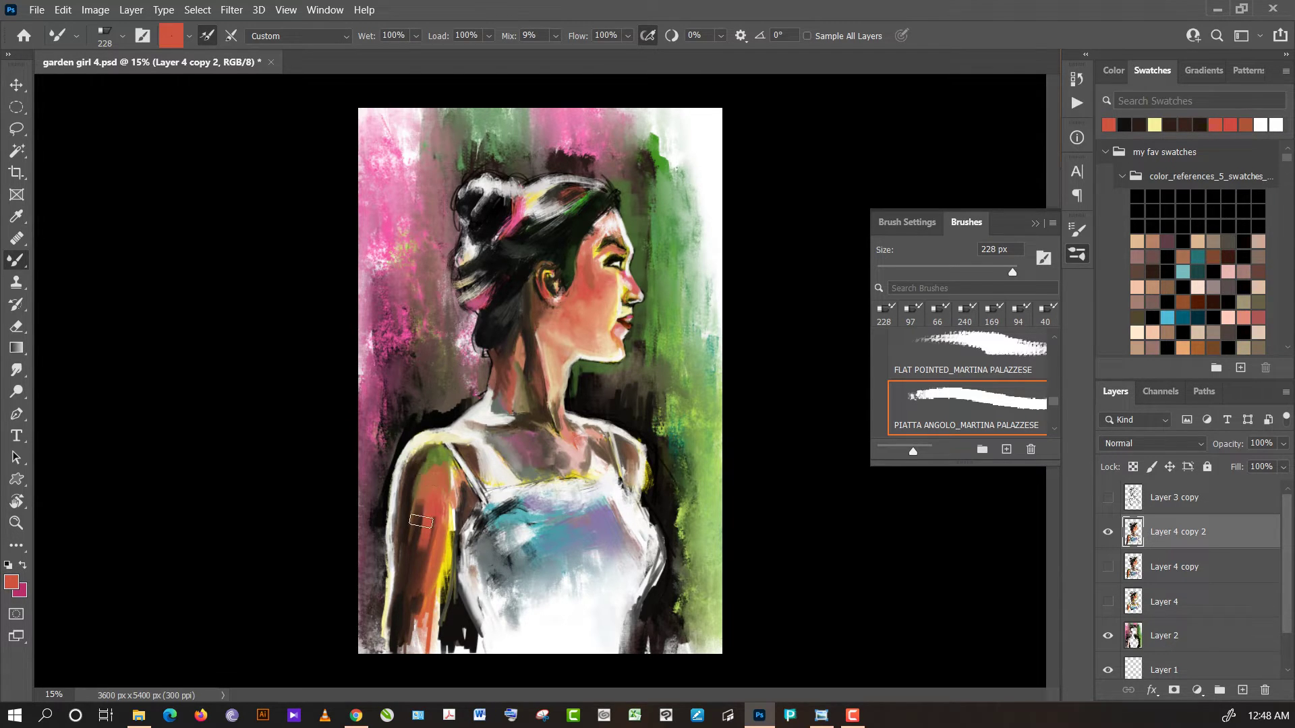
{"action": "mouse_move", "coordinate": [420, 521]}
{"action": "left_mouse_down"}
{"action": "mouse_move", "coordinate": [418, 561]}
{"action": "mouse_move", "coordinate": [436, 514]}
{"action": "left_mouse_up"}
{"action": "left_click", "coordinate": [412, 588], "text": "alt"}
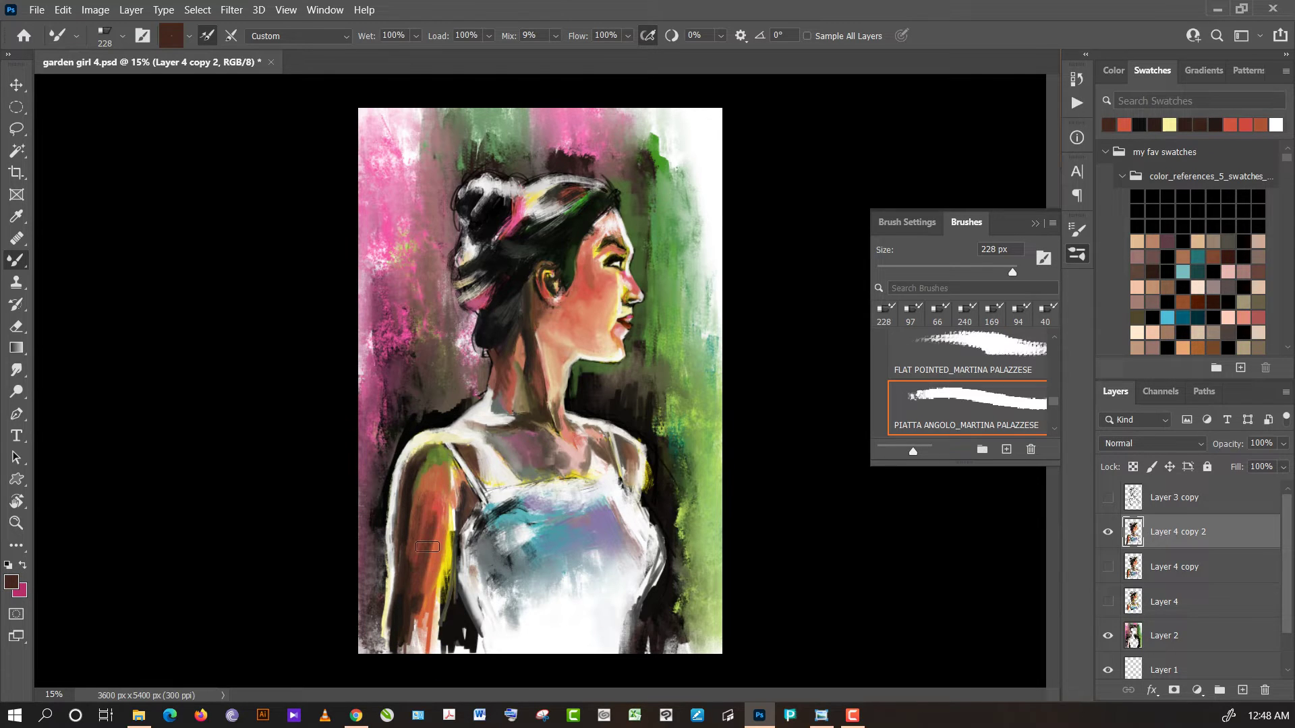
{"action": "left_click", "coordinate": [415, 588], "text": "alt"}
{"action": "mouse_move", "coordinate": [415, 588]}
{"action": "left_mouse_down"}
{"action": "mouse_move", "coordinate": [432, 534]}
{"action": "mouse_move", "coordinate": [432, 594]}
{"action": "left_mouse_up"}
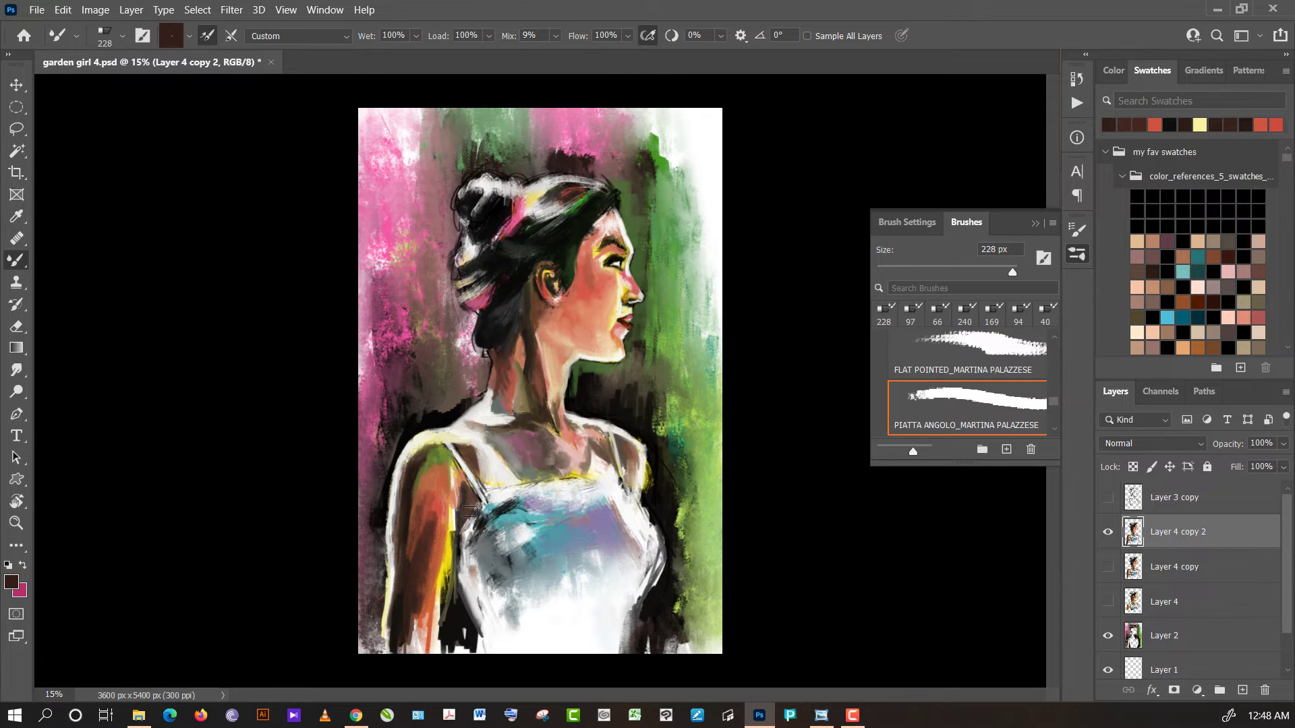
- Paint near-black and dark grey shadows along the inner arm edge near the armpit
{"action": "left_click", "coordinate": [450, 515], "text": "alt"}
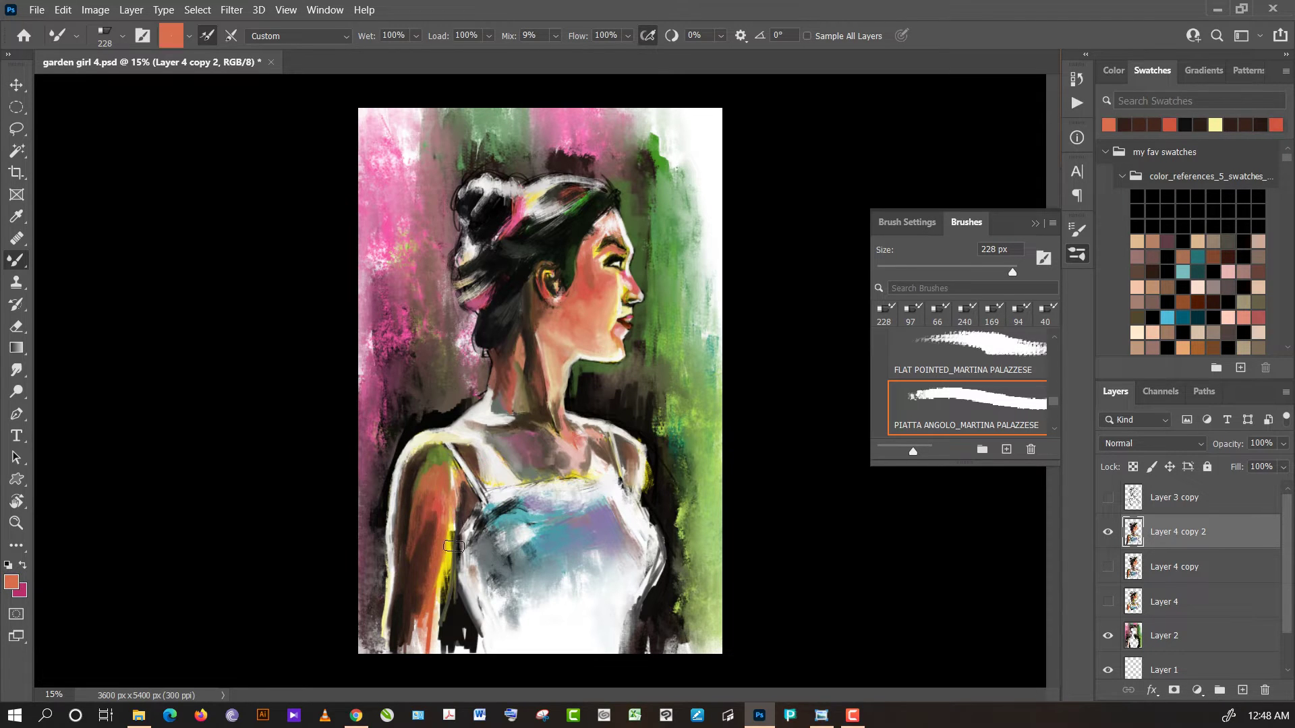
{"action": "left_click", "coordinate": [463, 514], "text": "alt"}
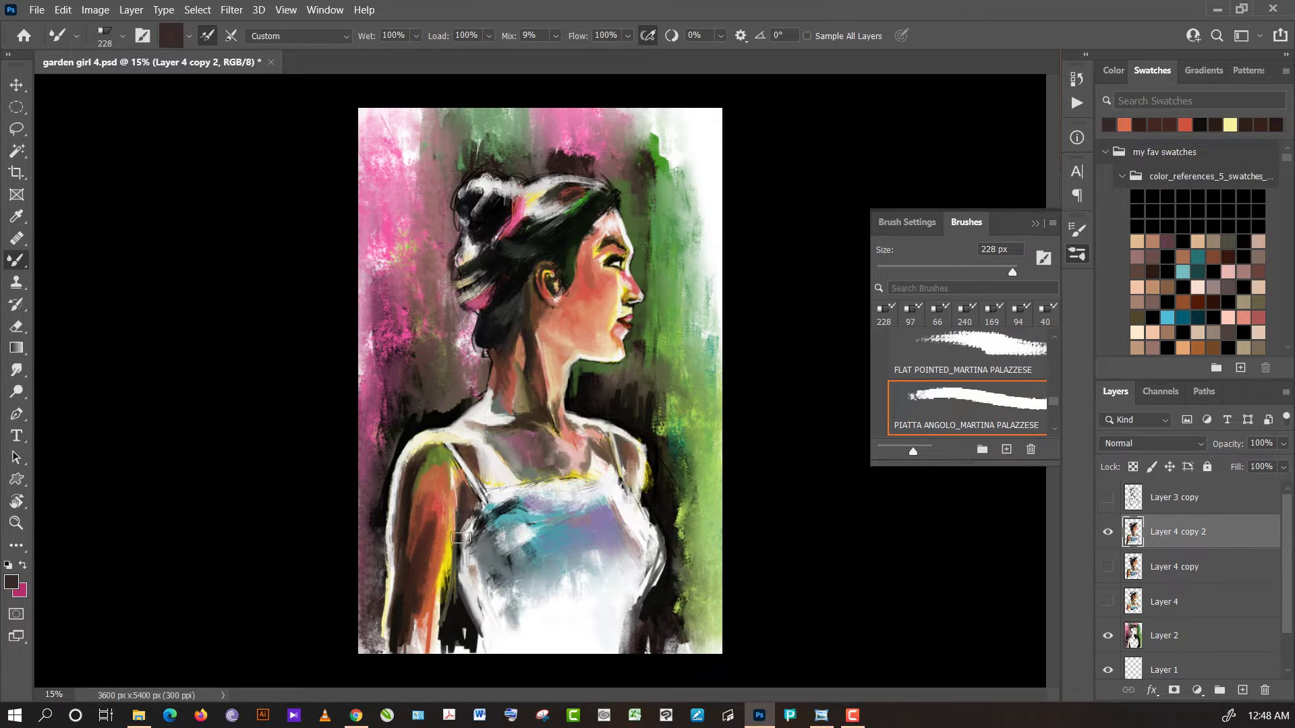
{"action": "left_click", "coordinate": [470, 497], "text": "alt"}
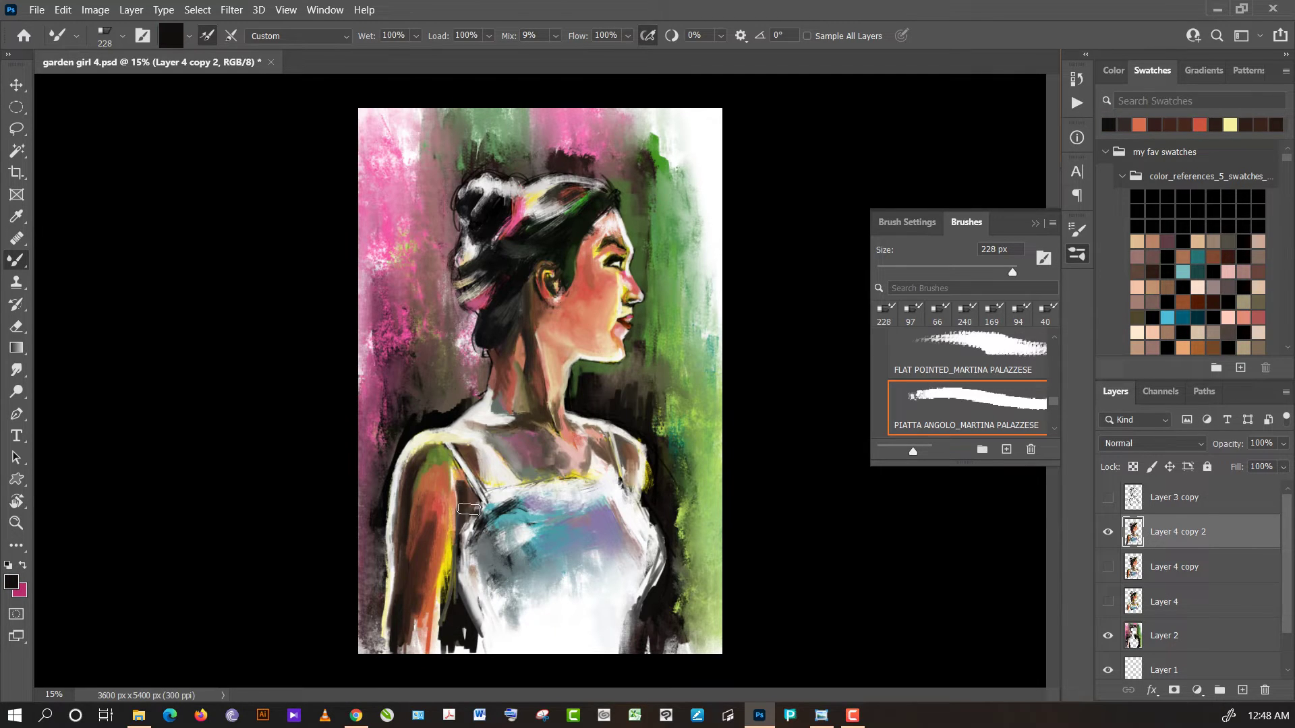
{"action": "left_click_drag", "start_coordinate": [468, 522], "coordinate": [474, 506]}
{"action": "left_click_drag", "start_coordinate": [481, 598], "coordinate": [498, 582]}
{"action": "left_click", "coordinate": [482, 529], "text": "alt"}
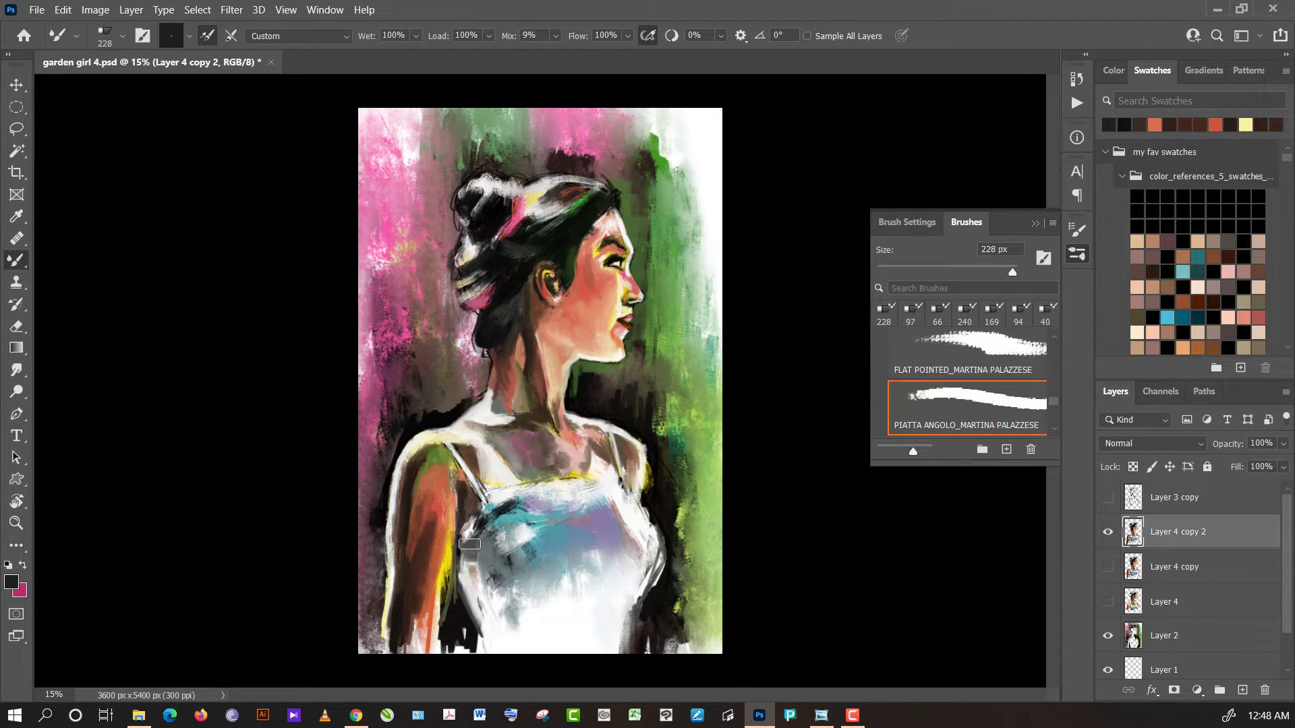
{"action": "left_click_drag", "start_coordinate": [469, 544], "coordinate": [481, 551]}
{"action": "mouse_move", "coordinate": [482, 536]}
{"action": "left_mouse_down"}
{"action": "mouse_move", "coordinate": [475, 563]}
{"action": "mouse_move", "coordinate": [495, 620]}
{"action": "mouse_move", "coordinate": [568, 581]}
{"action": "mouse_move", "coordinate": [529, 601]}
{"action": "left_mouse_up"}
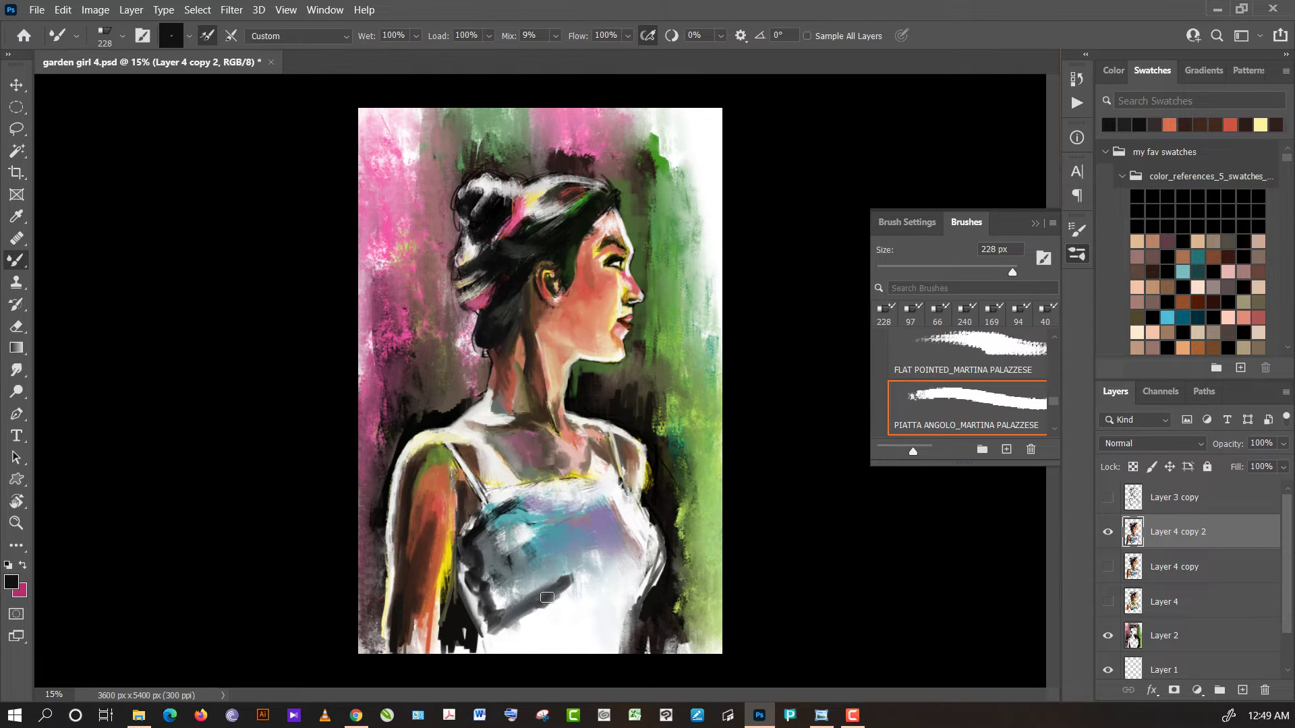
- Paint light blue-grey and pale blue-white strokes across the dress and torso
{"action": "left_click", "coordinate": [564, 566], "text": "alt"}
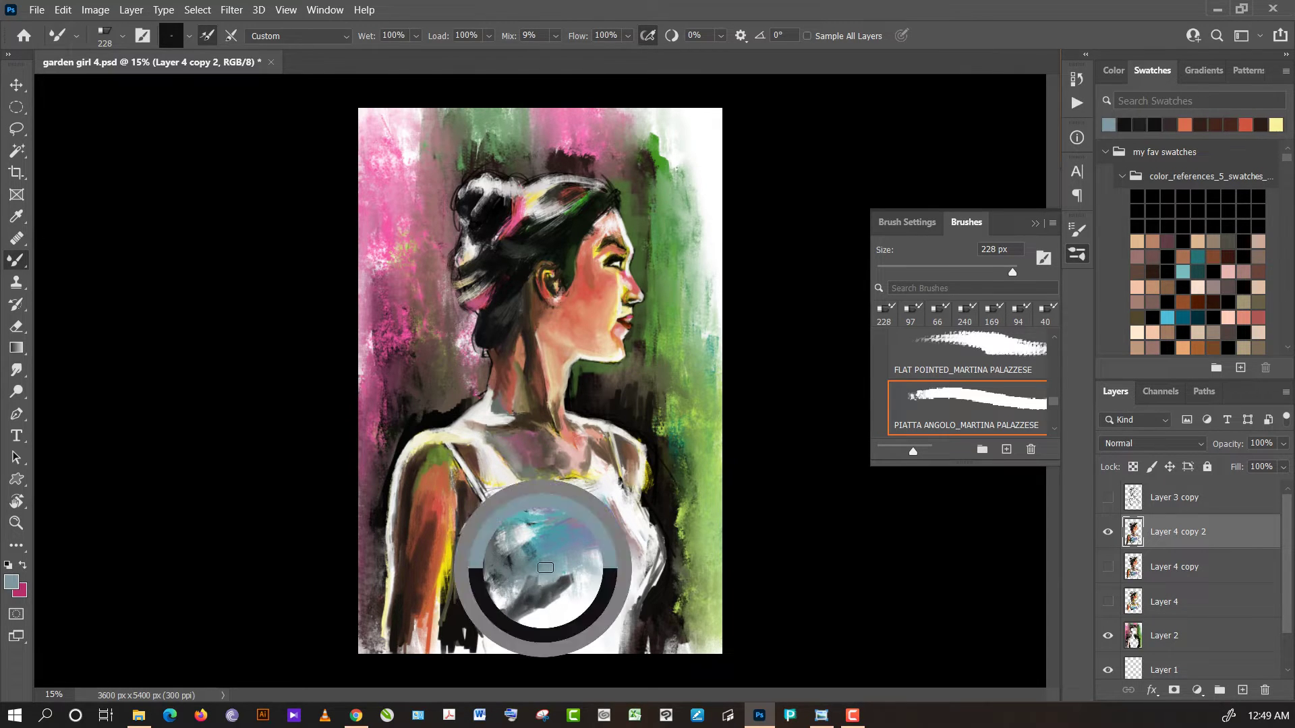
{"action": "mouse_move", "coordinate": [536, 592]}
{"action": "left_mouse_down"}
{"action": "mouse_move", "coordinate": [587, 560]}
{"action": "mouse_move", "coordinate": [548, 569]}
{"action": "left_mouse_up"}
{"action": "left_click", "coordinate": [597, 569], "text": "alt"}
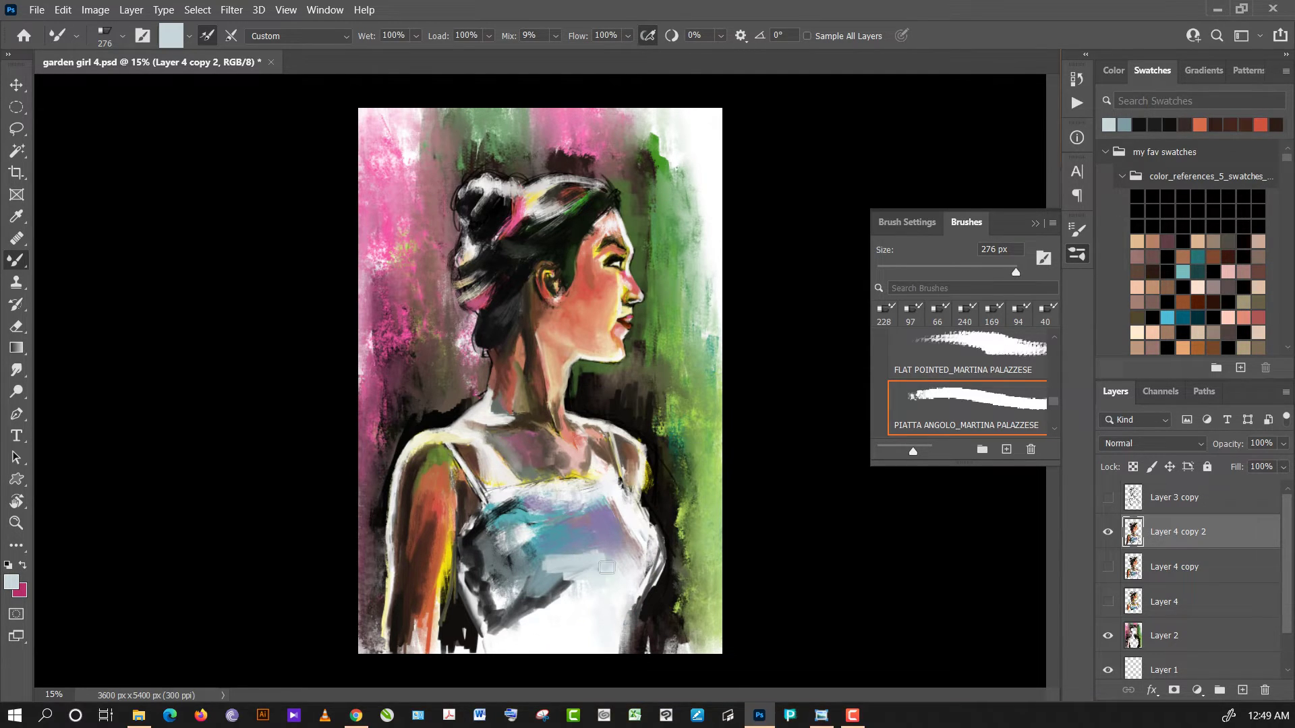
{"action": "mouse_move", "coordinate": [592, 564]}
{"action": "left_mouse_down"}
{"action": "mouse_move", "coordinate": [541, 558]}
{"action": "mouse_move", "coordinate": [545, 579]}
{"action": "mouse_move", "coordinate": [567, 558]}
{"action": "mouse_move", "coordinate": [483, 574]}
{"action": "mouse_move", "coordinate": [504, 545]}
{"action": "mouse_move", "coordinate": [474, 543]}
{"action": "mouse_move", "coordinate": [498, 535]}
{"action": "left_mouse_up"}
- Dab near-black strokes on the torso, then lighten the dark area with white
{"action": "left_click", "coordinate": [482, 575], "text": "alt"}
{"action": "left_click", "coordinate": [474, 543], "text": "alt"}
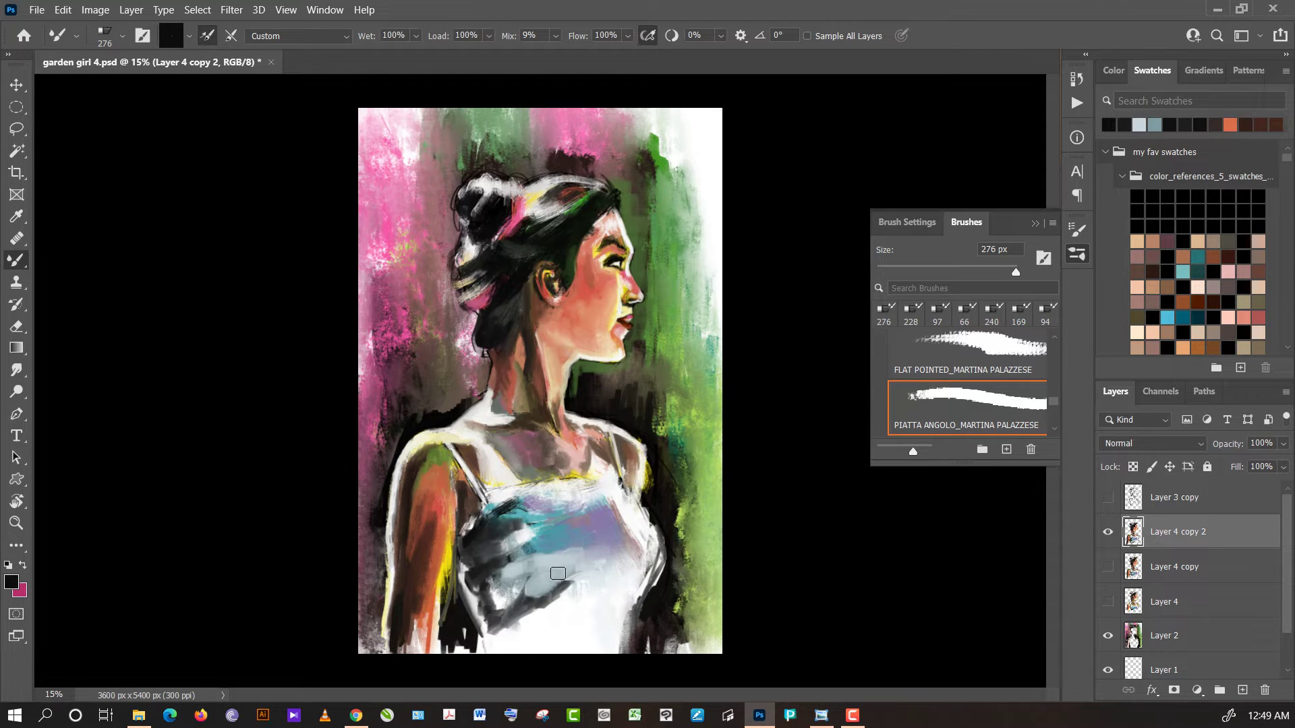
{"action": "left_click", "coordinate": [576, 610], "text": "alt"}
{"action": "left_click_drag", "start_coordinate": [486, 541], "coordinate": [510, 508]}
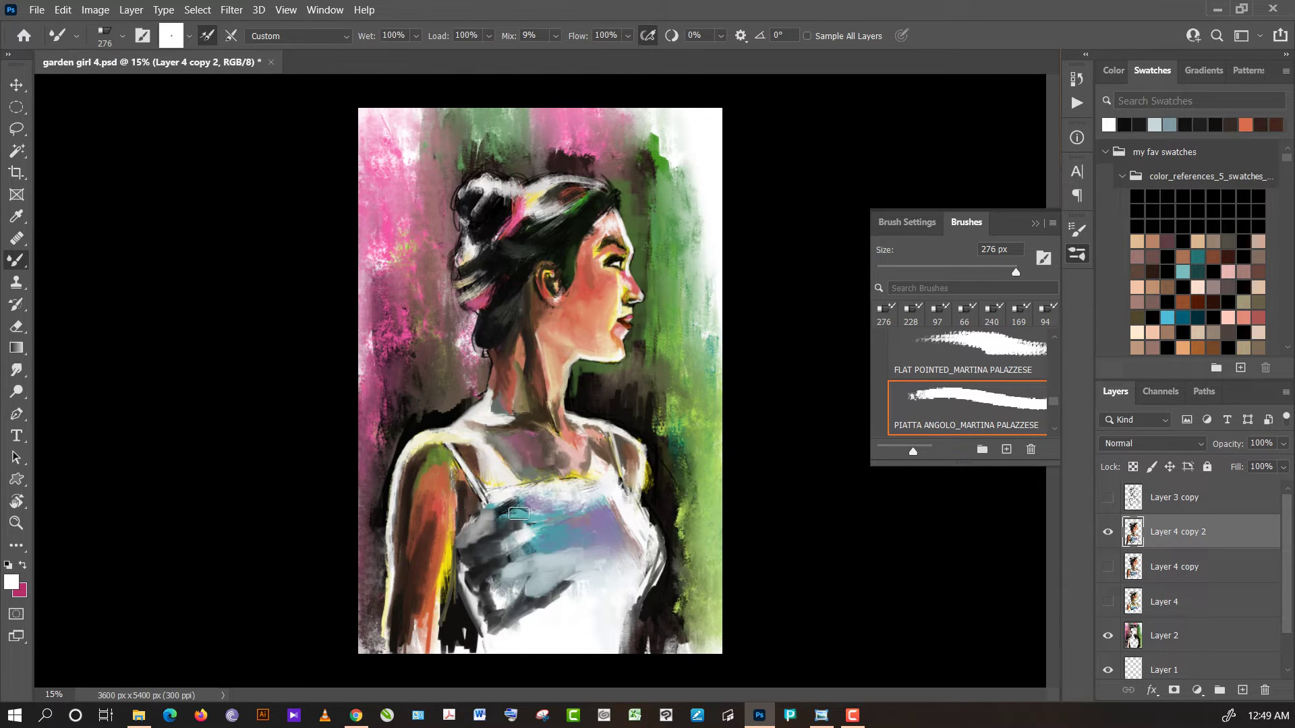
{"action": "left_click", "coordinate": [581, 587]}
{"action": "left_click_drag", "start_coordinate": [505, 503], "coordinate": [543, 500]}
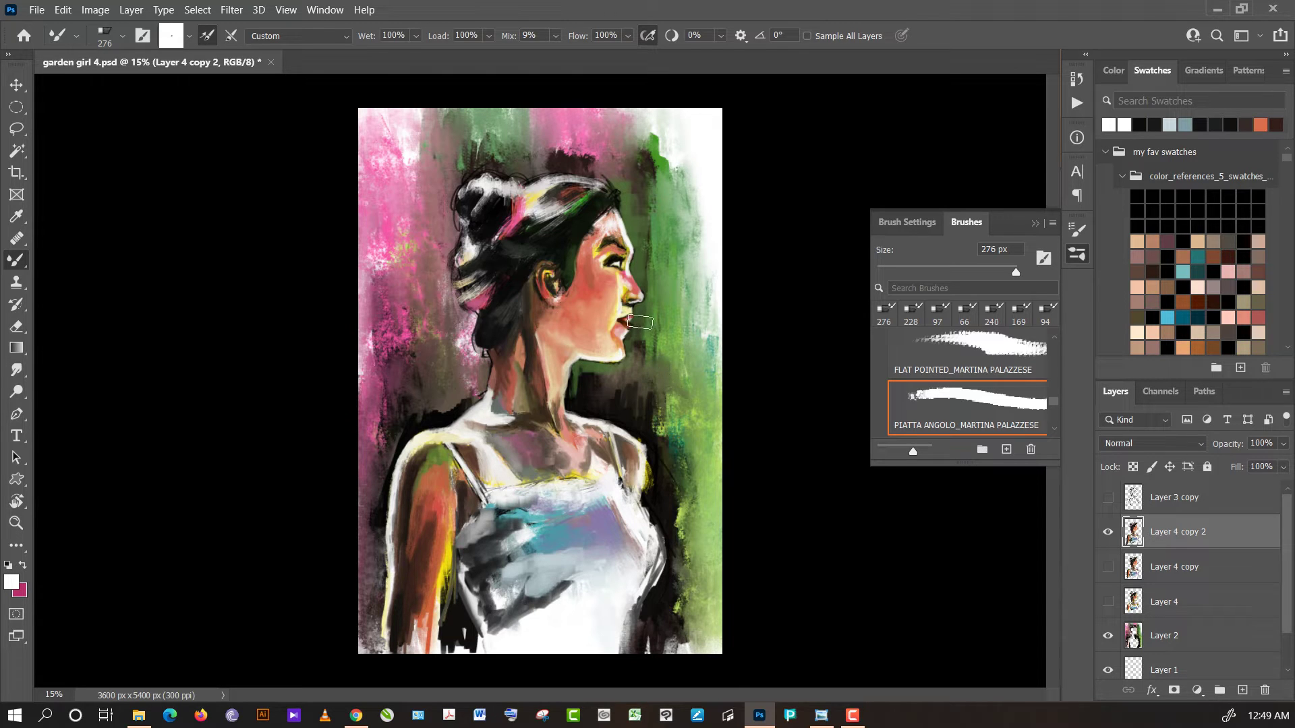
- Sample pinkish, white and light lavender tones and paint light-grey diagonal strokes on the lower dress
{"action": "left_click", "coordinate": [564, 449], "text": "alt"}
{"action": "left_click", "coordinate": [537, 456], "text": "alt"}
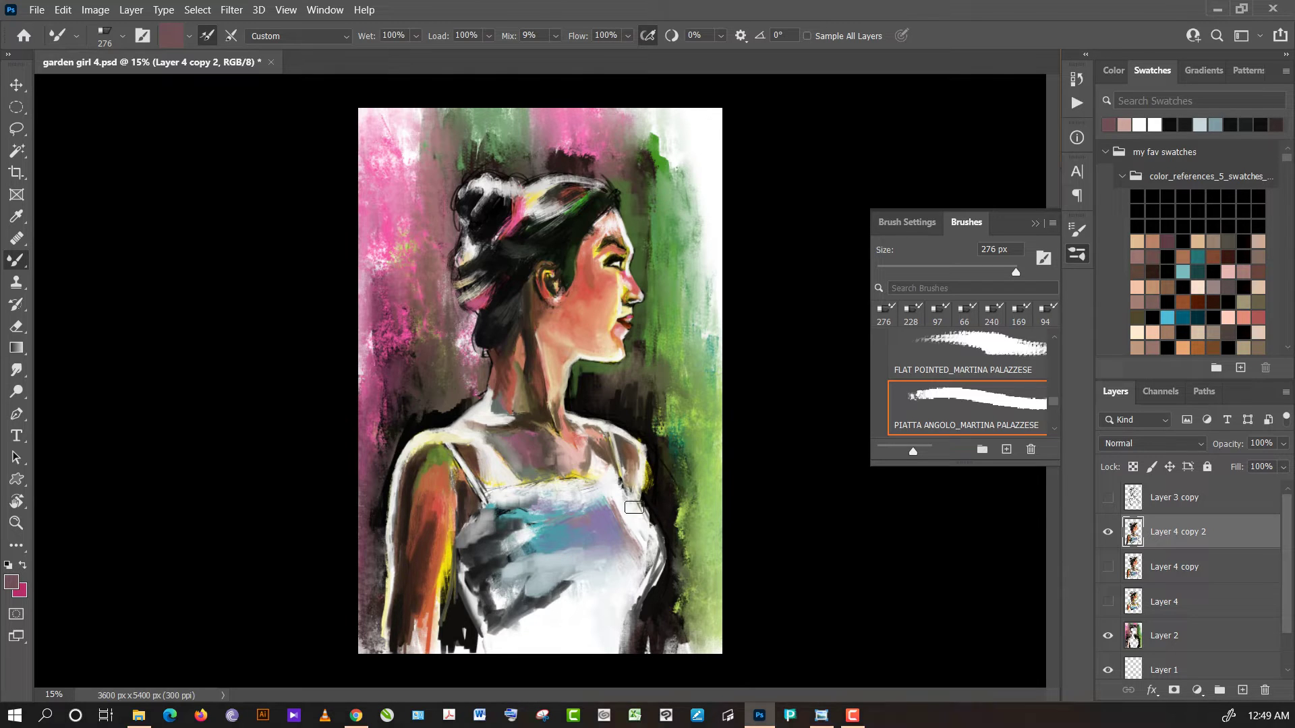
{"action": "left_click", "coordinate": [641, 519], "text": "alt"}
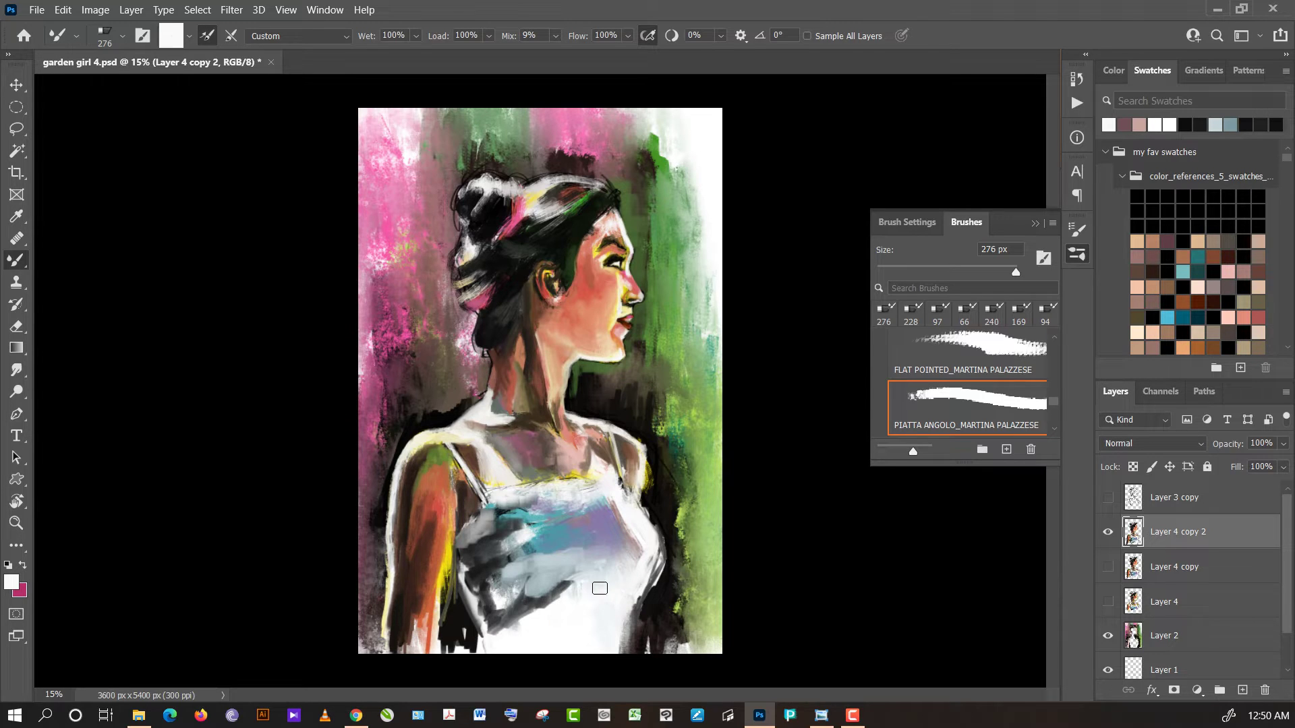
{"action": "left_click", "coordinate": [585, 531], "text": "alt"}
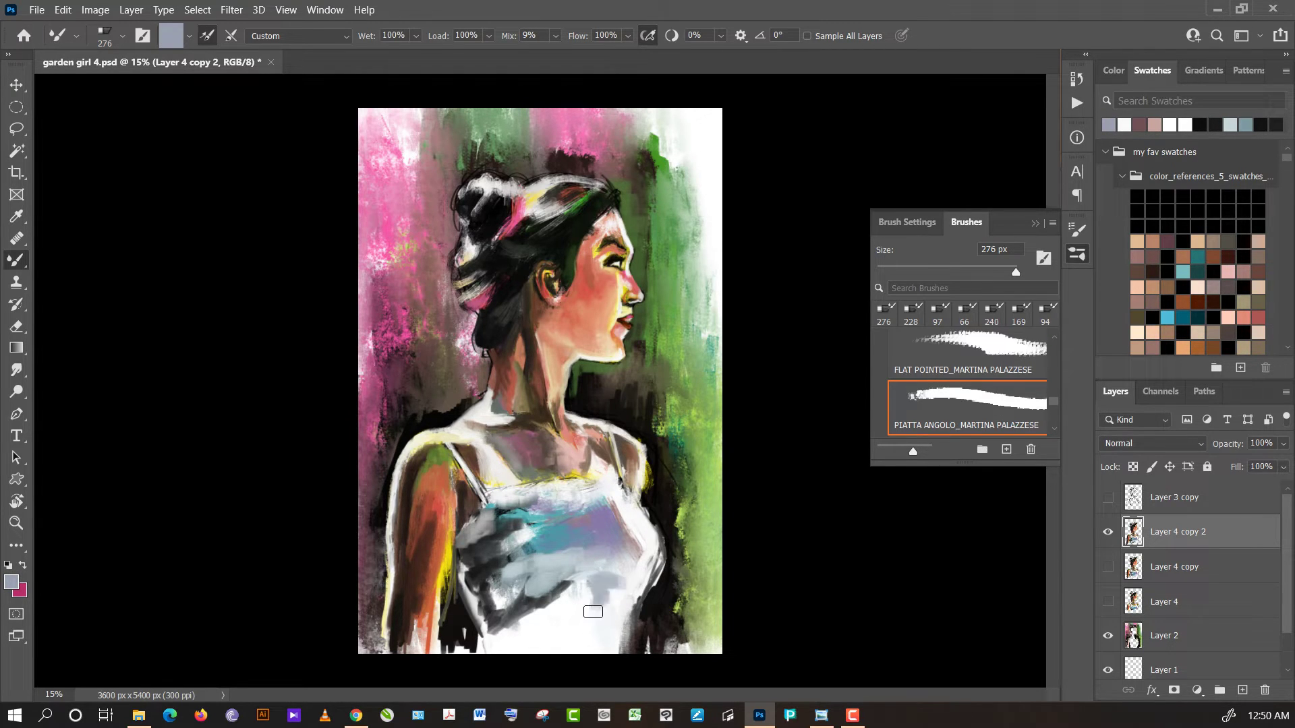
{"action": "mouse_move", "coordinate": [613, 582]}
{"action": "left_mouse_down"}
{"action": "mouse_move", "coordinate": [563, 637]}
{"action": "mouse_move", "coordinate": [551, 632]}
{"action": "left_mouse_up"}
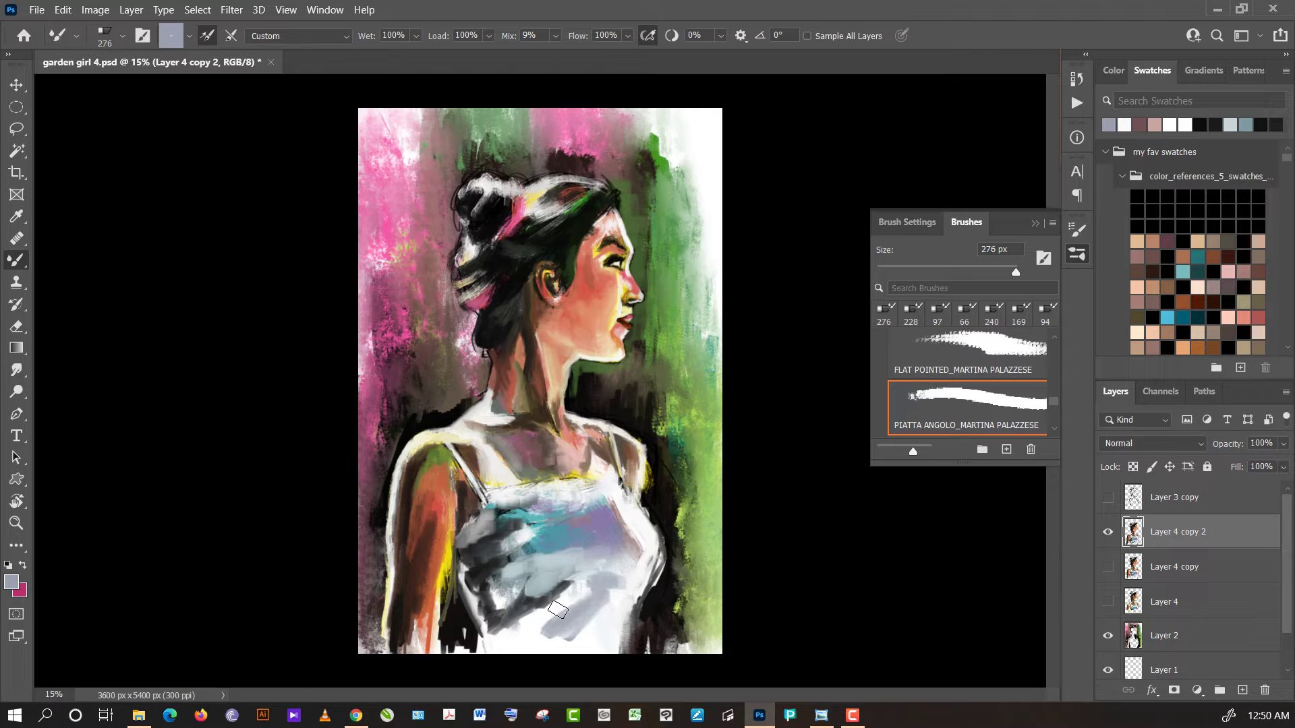
- Brush light grey-blue across the lower torso and dab white paint over it
{"action": "left_click", "coordinate": [564, 587], "text": "alt"}
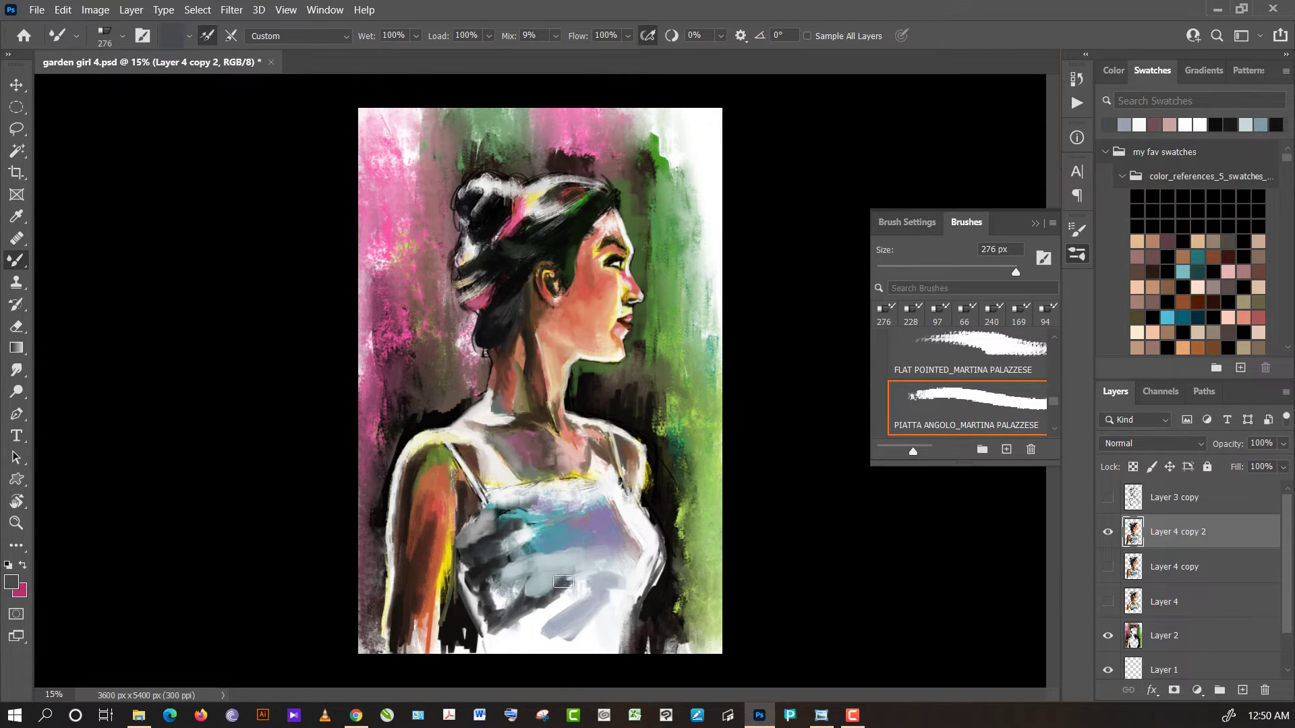
{"action": "left_click", "coordinate": [573, 571], "text": "alt"}
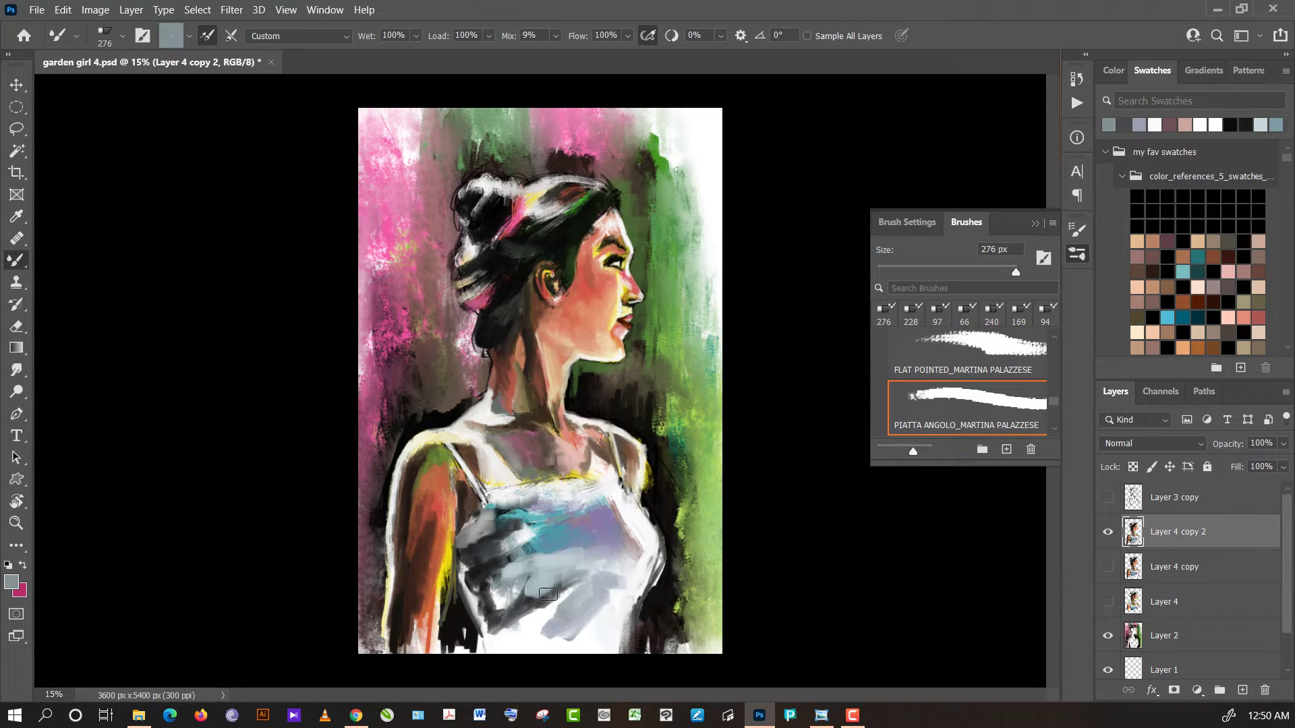
{"action": "left_click", "coordinate": [543, 597], "text": "alt"}
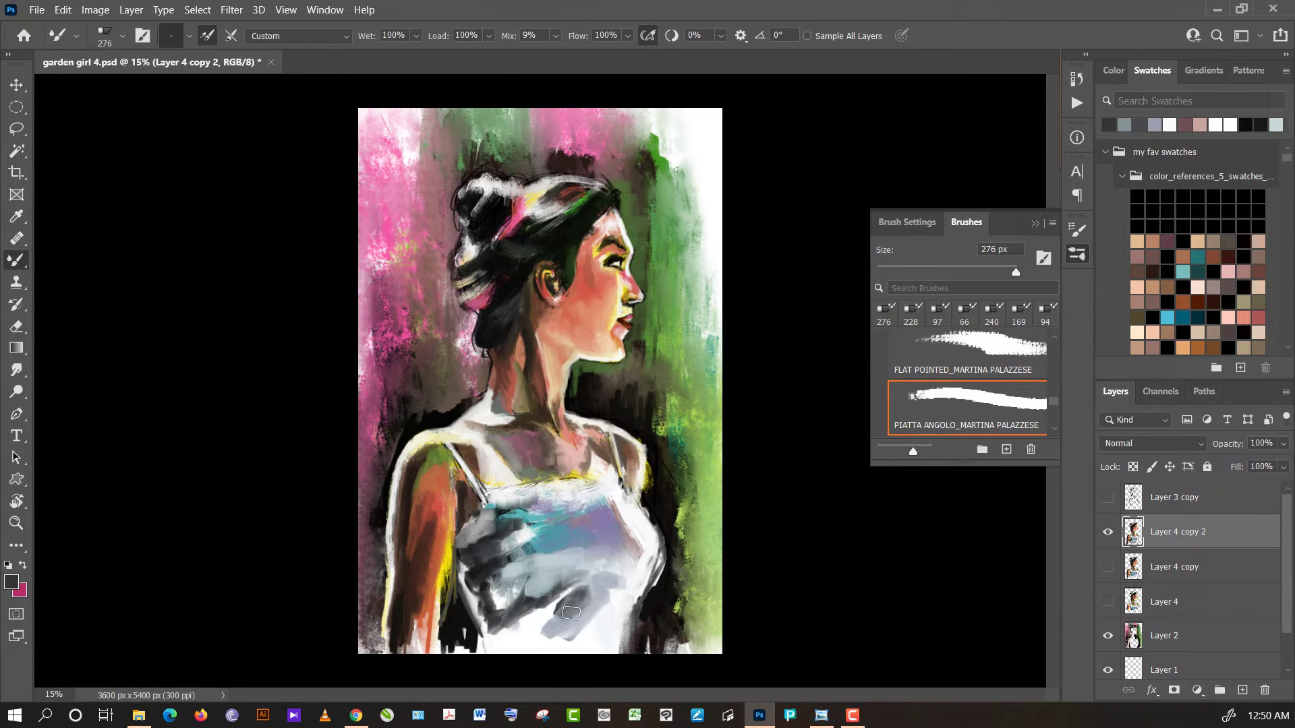
{"action": "left_click", "coordinate": [593, 590], "text": "alt"}
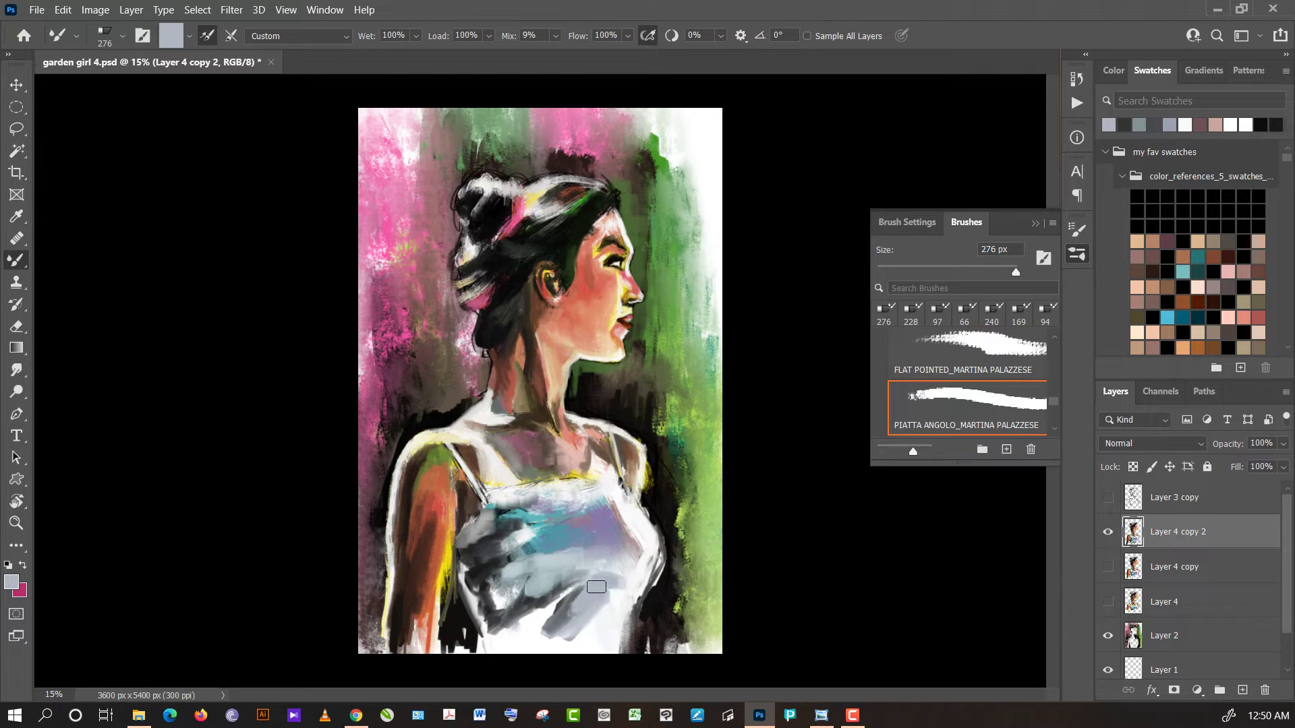
{"action": "mouse_move", "coordinate": [596, 586]}
{"action": "left_mouse_down"}
{"action": "mouse_move", "coordinate": [560, 629]}
{"action": "mouse_move", "coordinate": [524, 638]}
{"action": "mouse_move", "coordinate": [560, 611]}
{"action": "mouse_move", "coordinate": [570, 646]}
{"action": "mouse_move", "coordinate": [518, 630]}
{"action": "mouse_move", "coordinate": [549, 611]}
{"action": "left_mouse_up"}
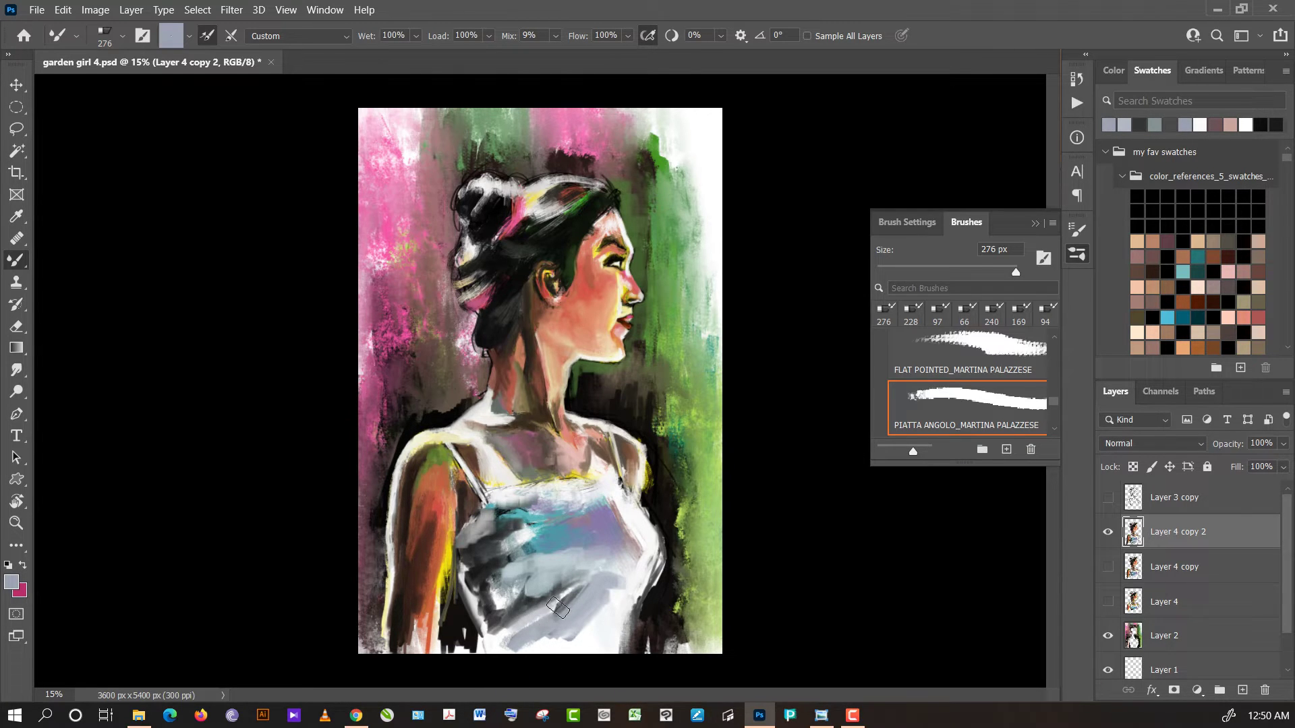
{"action": "left_click", "coordinate": [619, 638], "text": "alt"}
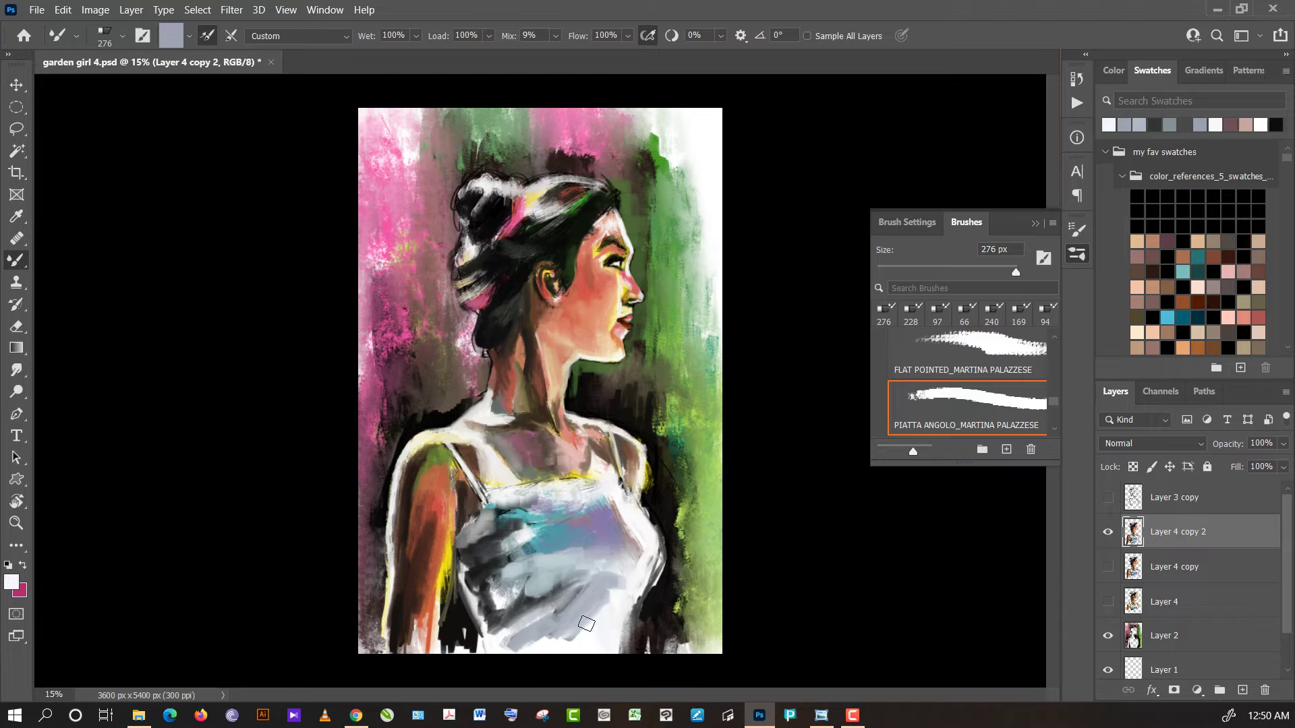
{"action": "mouse_move", "coordinate": [543, 615]}
{"action": "left_mouse_down"}
{"action": "mouse_move", "coordinate": [523, 634]}
{"action": "mouse_move", "coordinate": [544, 611]}
{"action": "left_mouse_up"}
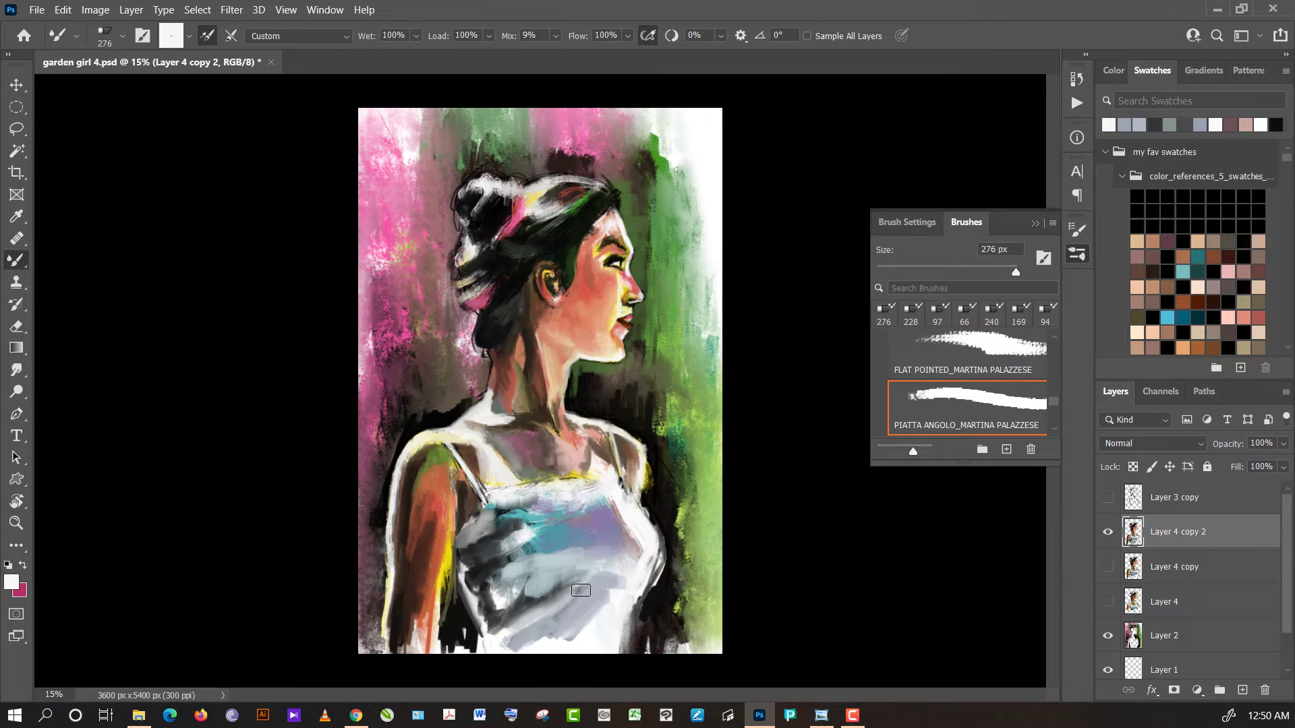
- Shrink the brush to 50 px and paint a dark grey stroke on the lower torso
{"action": "left_click_drag", "start_coordinate": [1015, 272], "coordinate": [939, 272]}
{"action": "left_click", "coordinate": [568, 589], "text": "alt"}
{"action": "left_click_drag", "start_coordinate": [581, 586], "coordinate": [560, 609]}
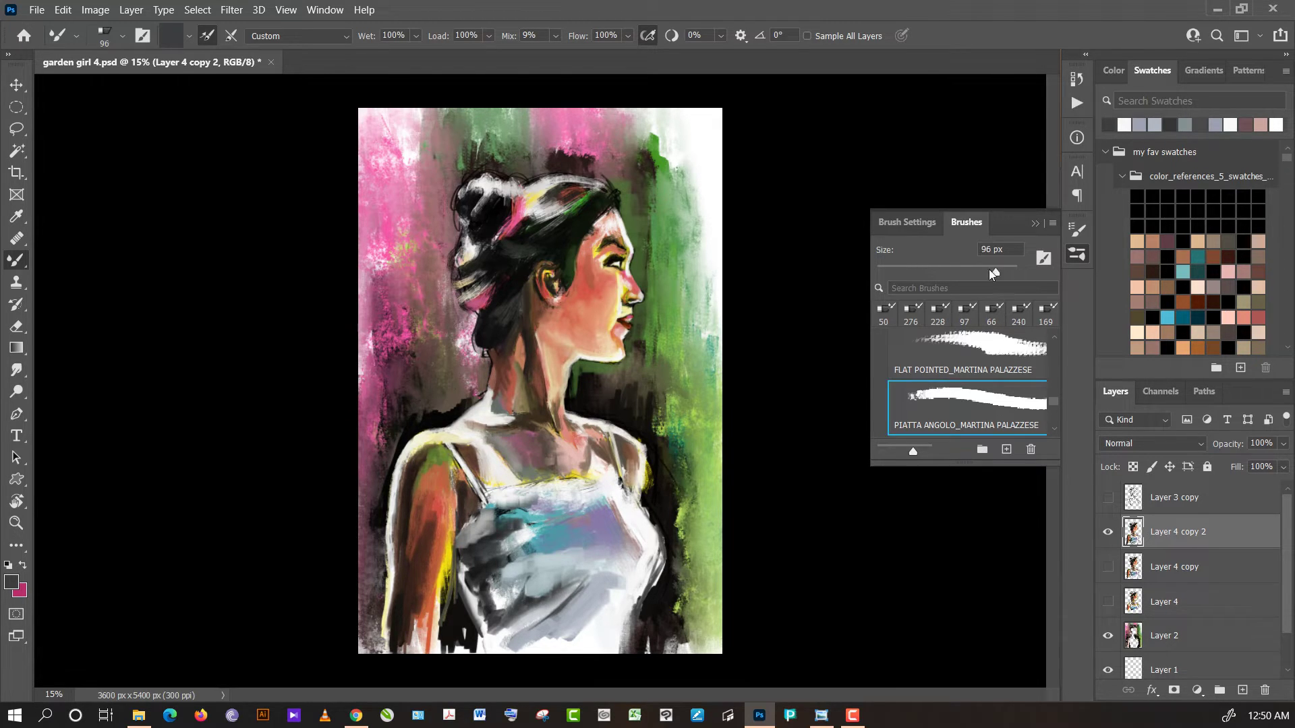
- Smear dark grey at the dress bottom, enlarge the brush to 145 px, and brighten the chest with white
{"action": "left_click_drag", "start_coordinate": [559, 606], "coordinate": [557, 612]}
{"action": "mouse_move", "coordinate": [514, 641]}
{"action": "left_mouse_down"}
{"action": "mouse_move", "coordinate": [497, 645]}
{"action": "mouse_move", "coordinate": [561, 614]}
{"action": "left_mouse_up"}
{"action": "left_click_drag", "start_coordinate": [509, 642], "coordinate": [614, 582]}
{"action": "left_click_drag", "start_coordinate": [999, 277], "coordinate": [1008, 274]}
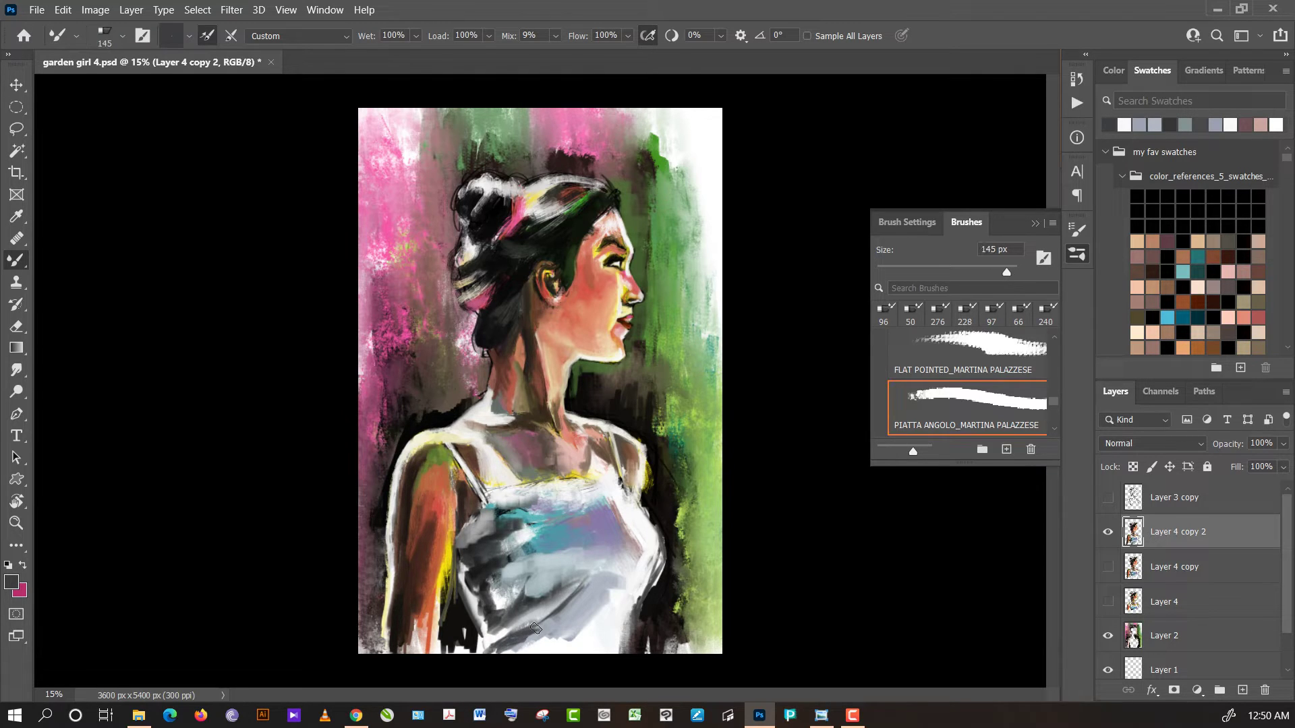
{"action": "left_click_drag", "start_coordinate": [513, 642], "coordinate": [541, 630]}
{"action": "left_click", "coordinate": [572, 516], "text": "alt"}
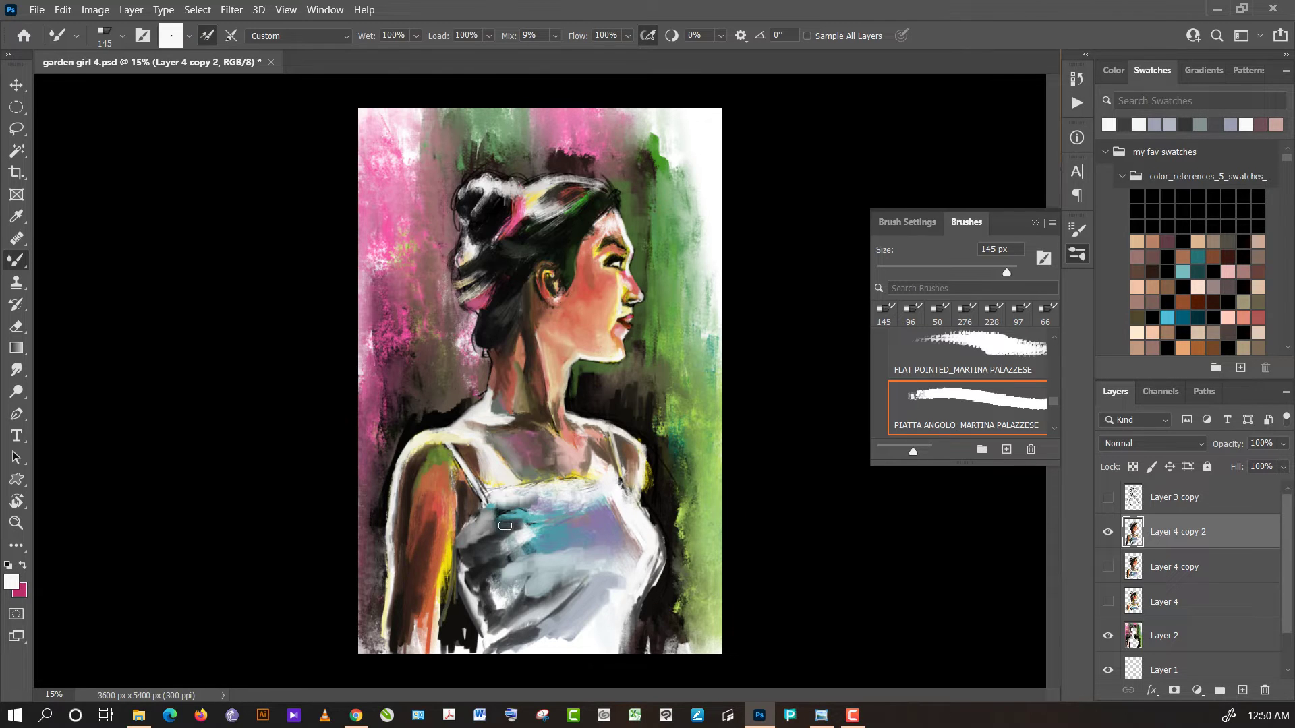
{"action": "left_click_drag", "start_coordinate": [504, 525], "coordinate": [532, 519]}
- Paint teal at the top of the teal patch and sample pale green, white, pink, brown and beige
{"action": "left_click", "coordinate": [506, 514], "text": "alt"}
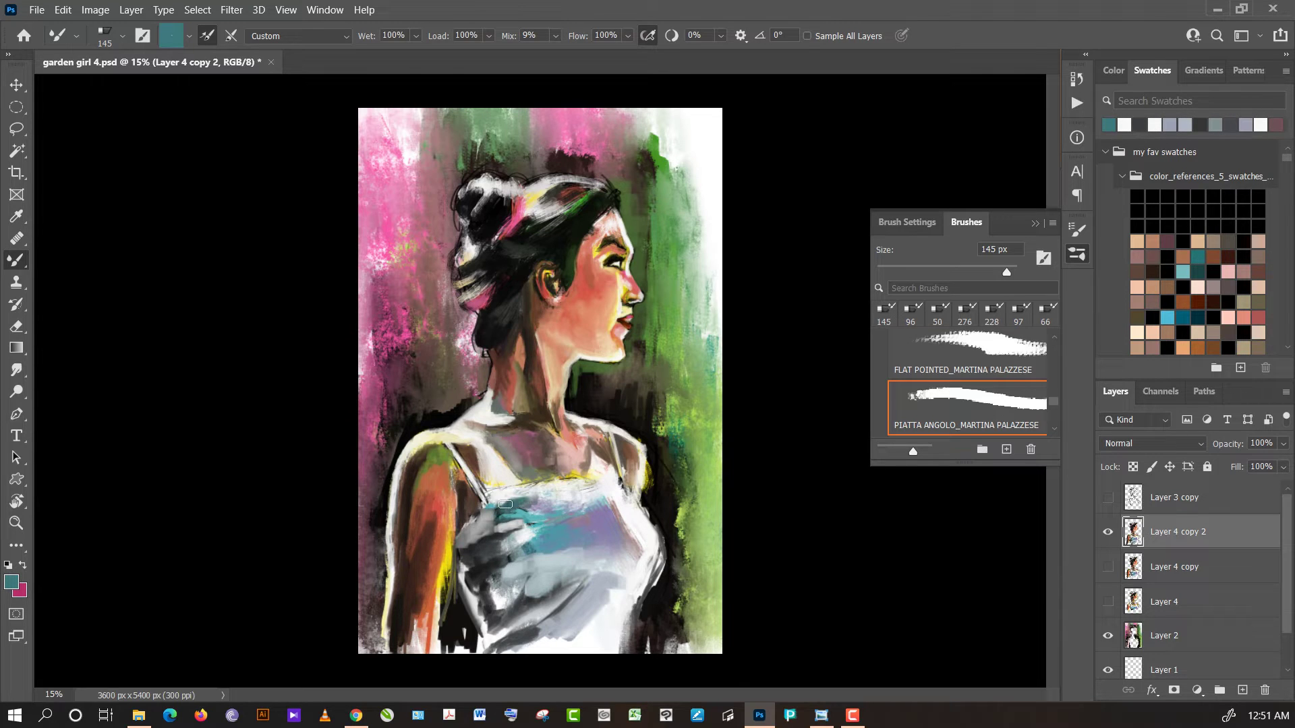
{"action": "left_click_drag", "start_coordinate": [505, 504], "coordinate": [521, 497]}
{"action": "left_click", "coordinate": [557, 486], "text": "alt"}
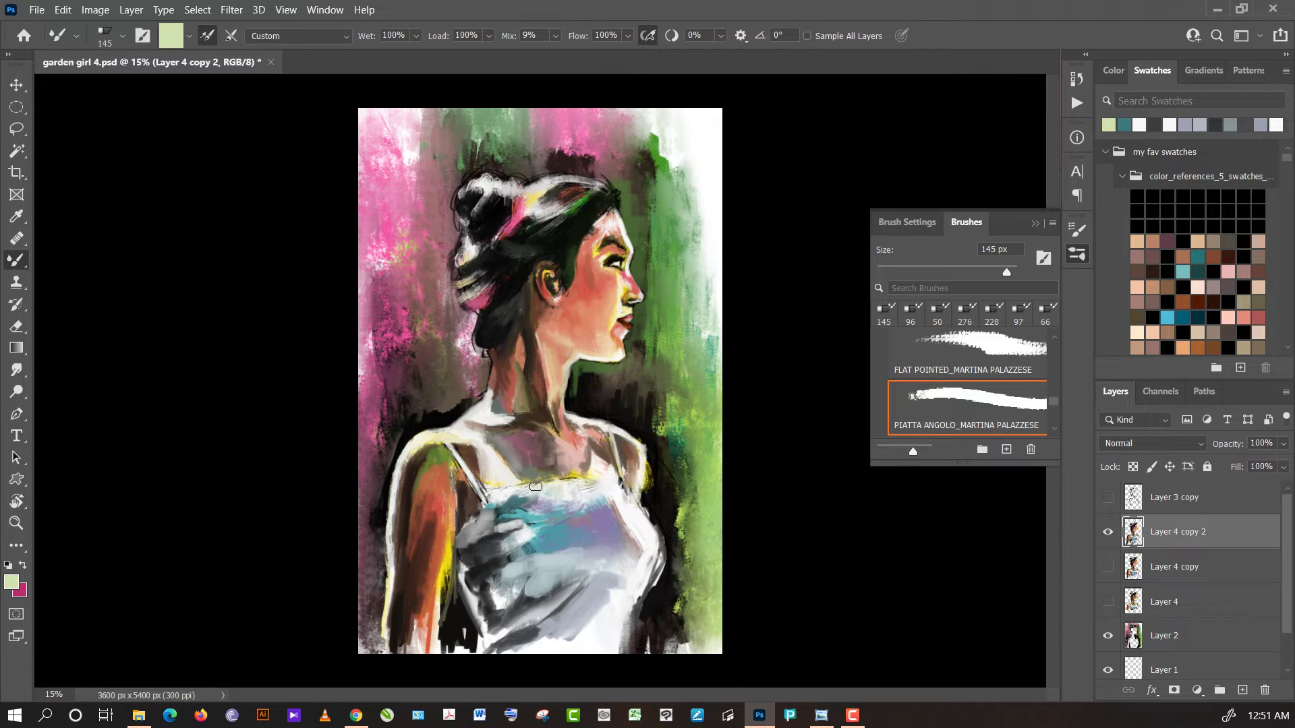
{"action": "left_click", "coordinate": [512, 494], "text": "alt"}
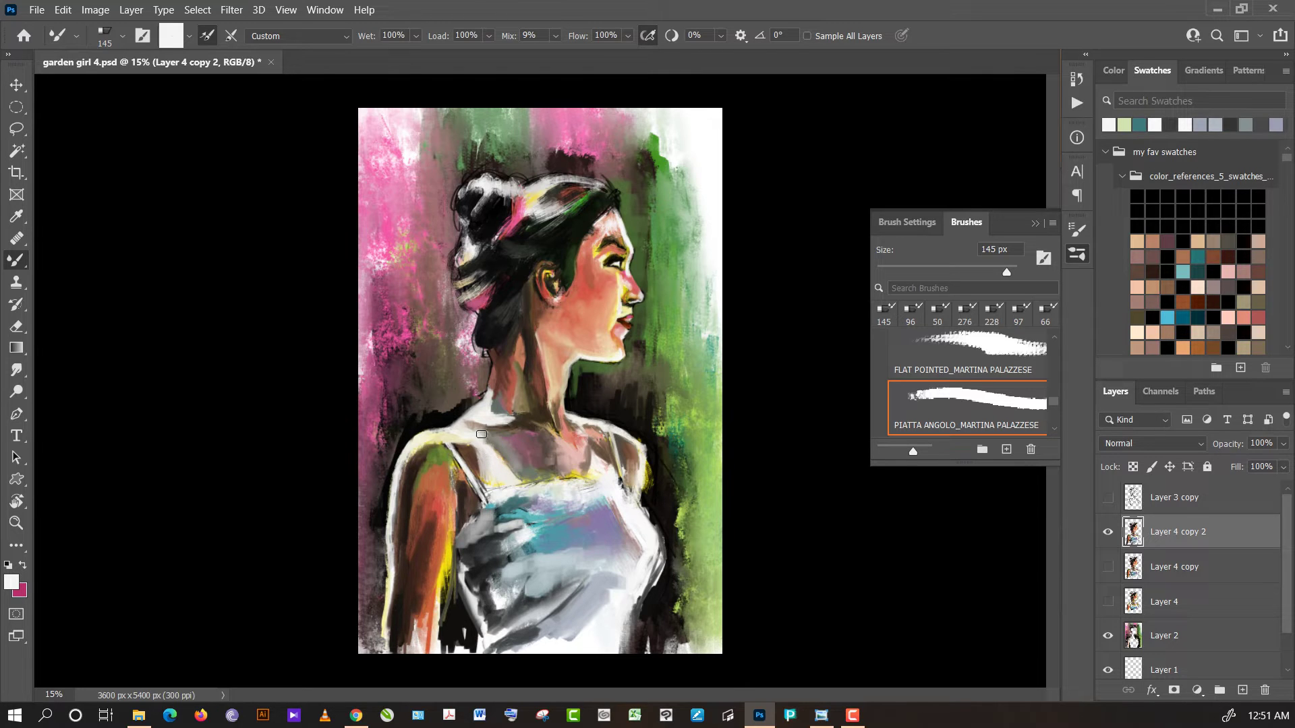
{"action": "left_click", "coordinate": [475, 445], "text": "alt"}
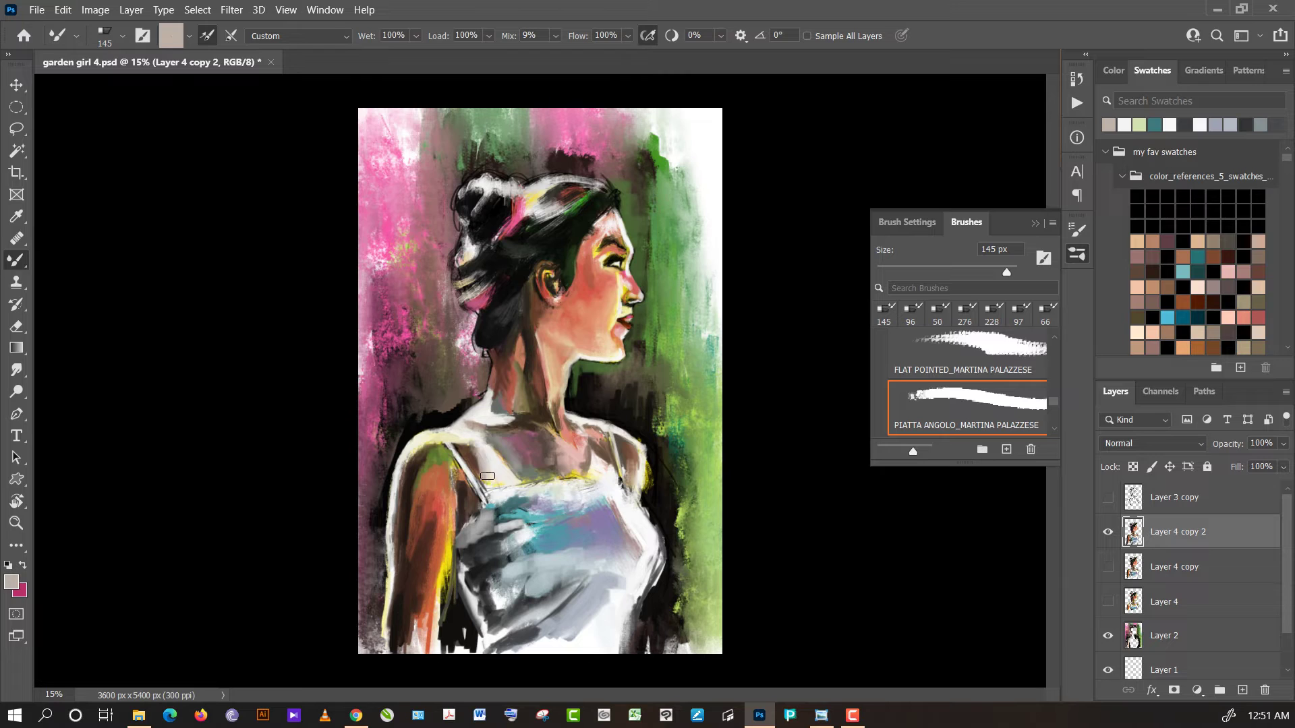
{"action": "left_click", "coordinate": [475, 462], "text": "alt"}
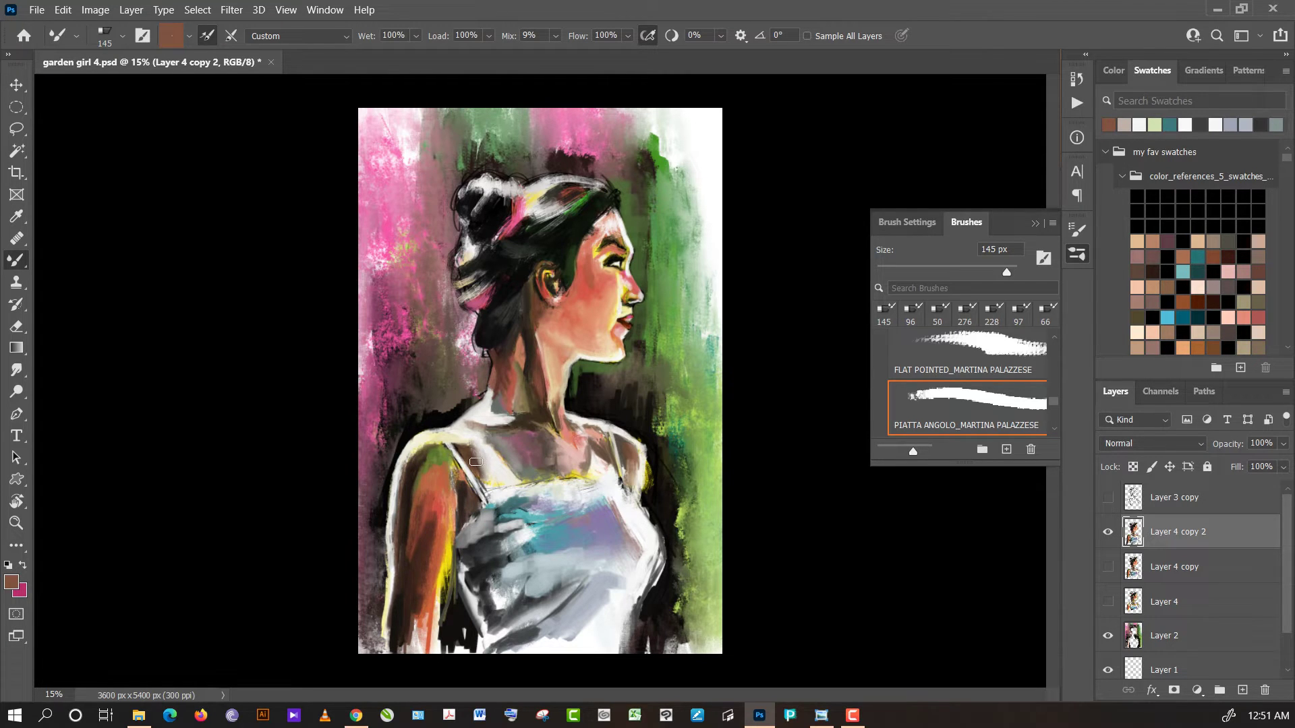
{"action": "left_click", "coordinate": [487, 461], "text": "alt"}
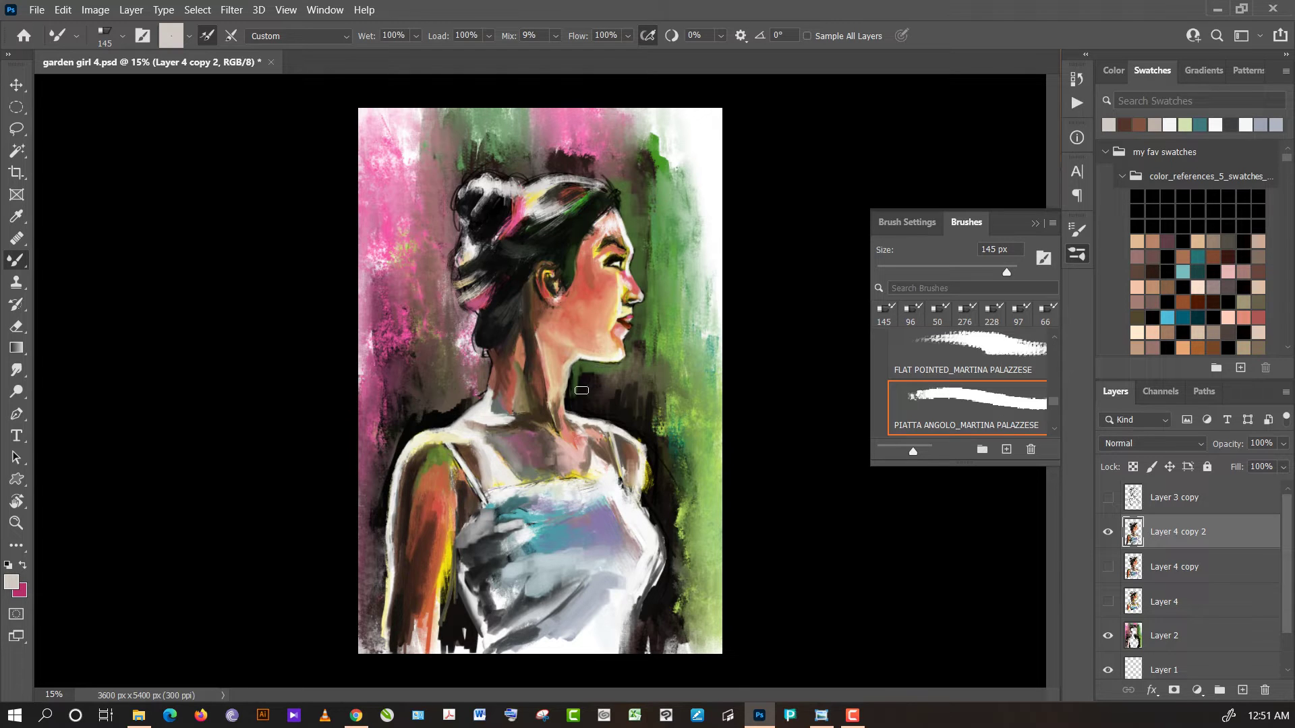
- Load near-white, pinkish-brown, cream and white tones from the upper chest for highlights
{"action": "left_click", "coordinate": [500, 478], "text": "alt"}
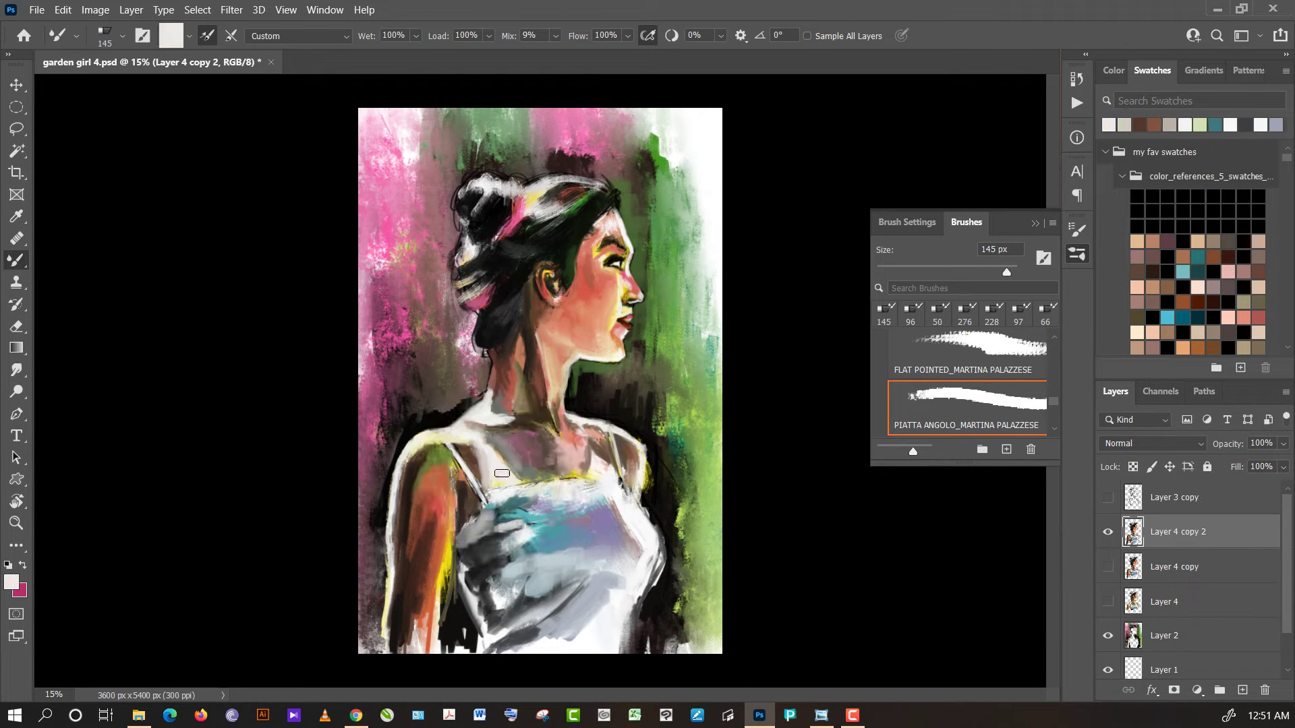
{"action": "left_click", "coordinate": [575, 499], "text": "alt"}
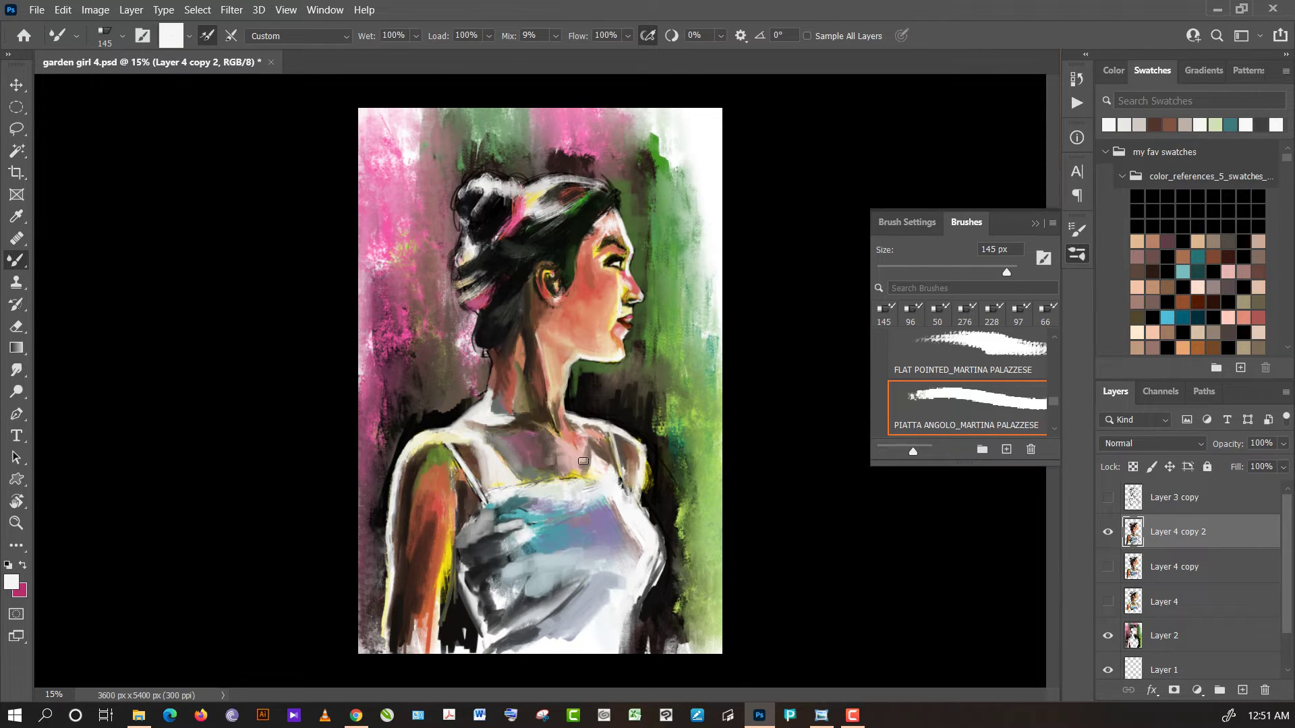
{"action": "left_click", "coordinate": [580, 464], "text": "alt"}
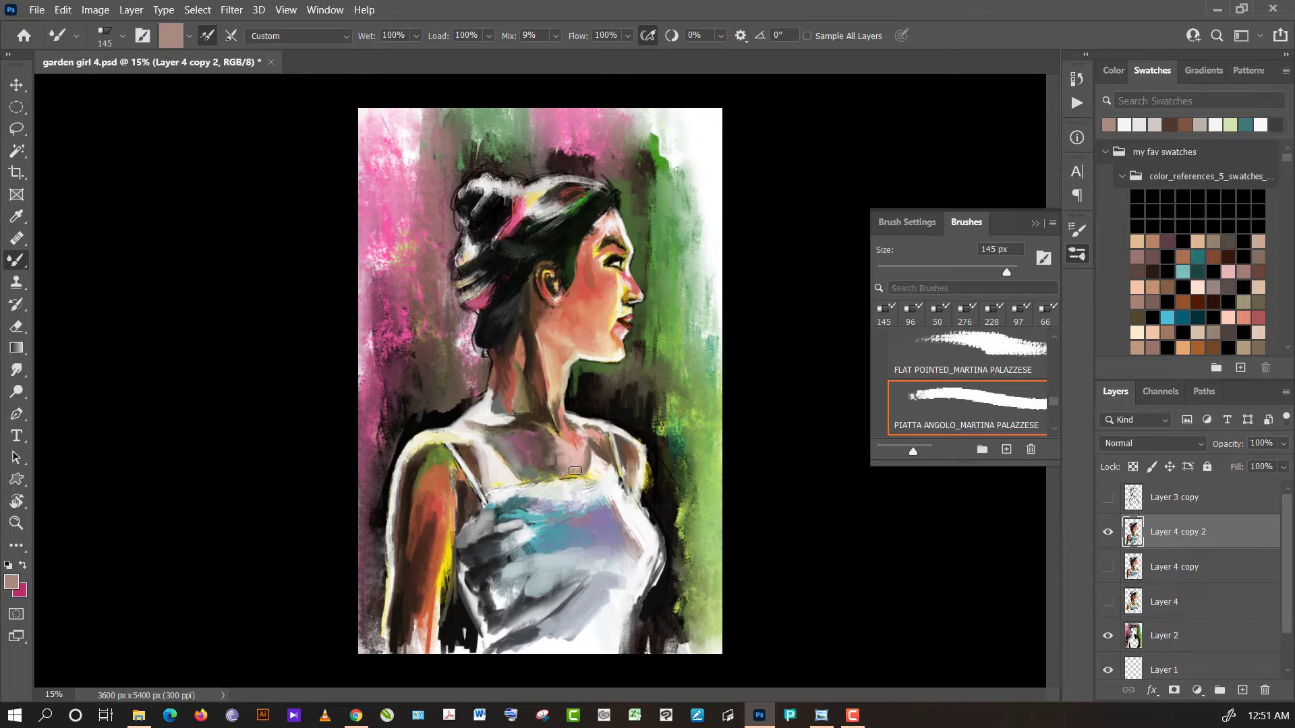
{"action": "left_click", "coordinate": [571, 478], "text": "alt"}
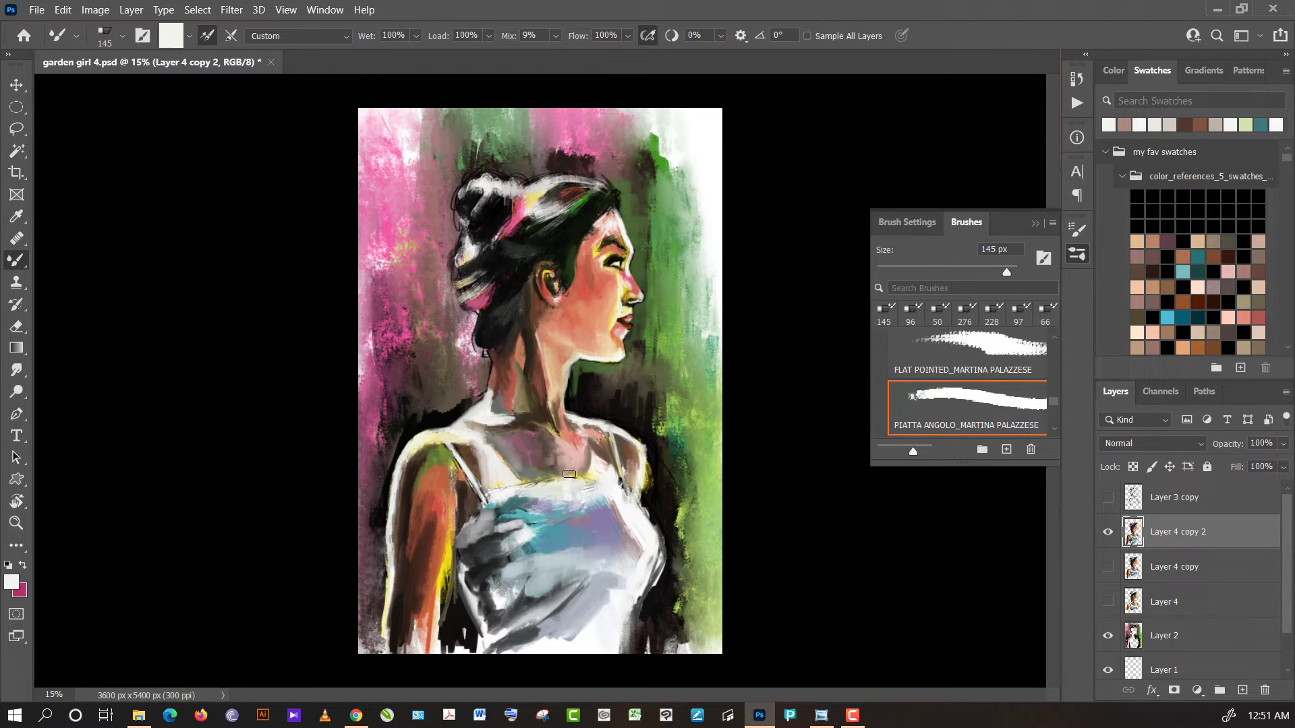
{"action": "left_click", "coordinate": [593, 481], "text": "alt"}
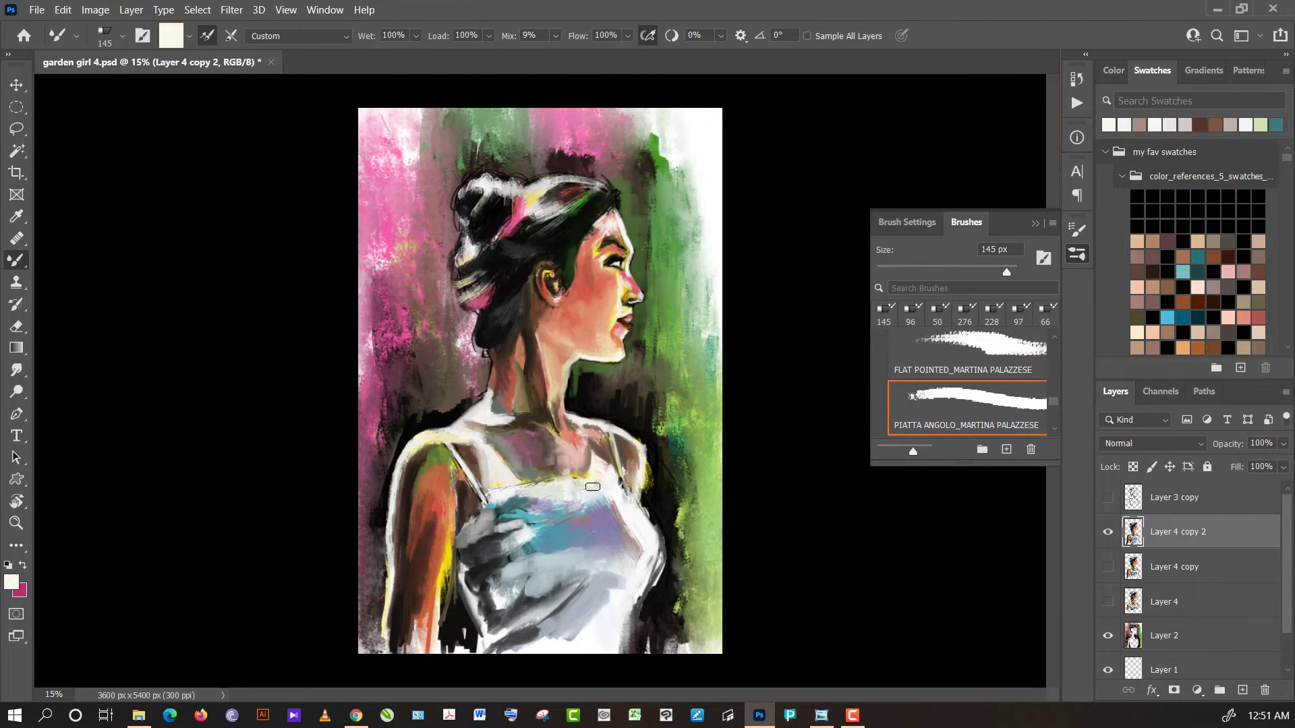
{"action": "left_click", "coordinate": [618, 498], "text": "alt"}
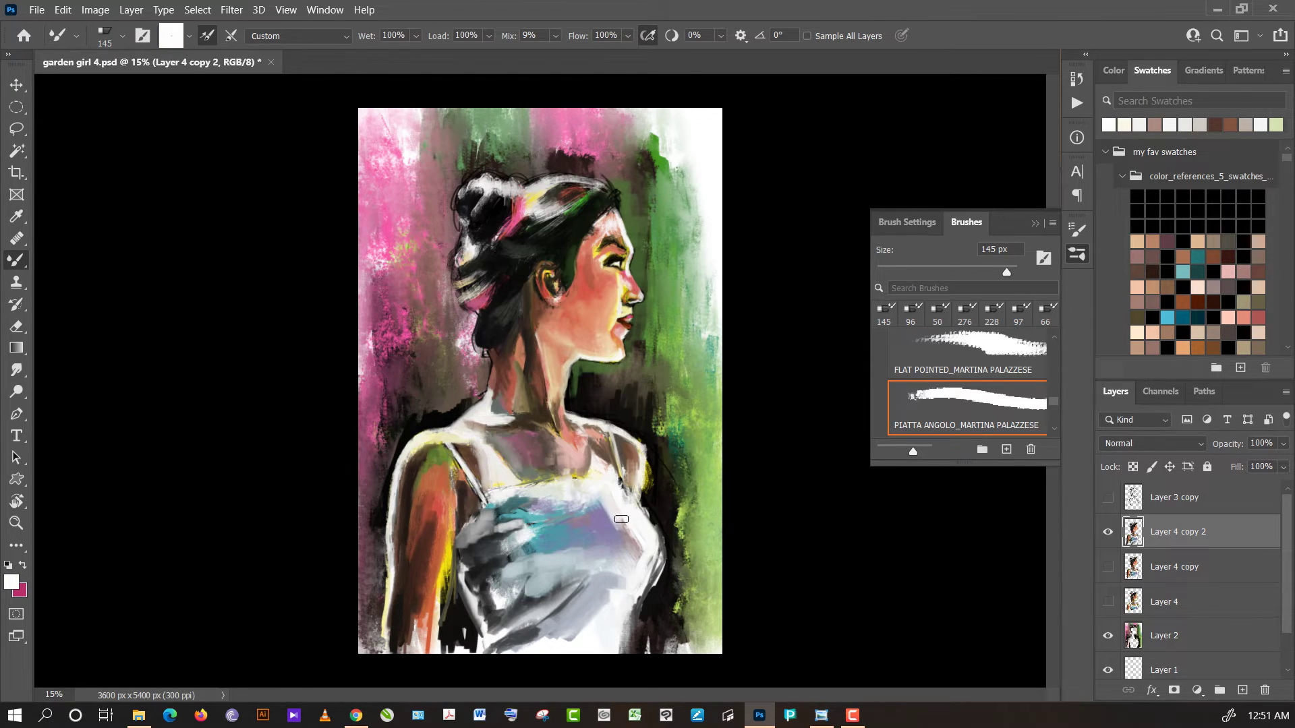
- Paint lavender strokes on the chest, then white strokes over them
{"action": "left_click", "coordinate": [611, 540], "text": "alt"}
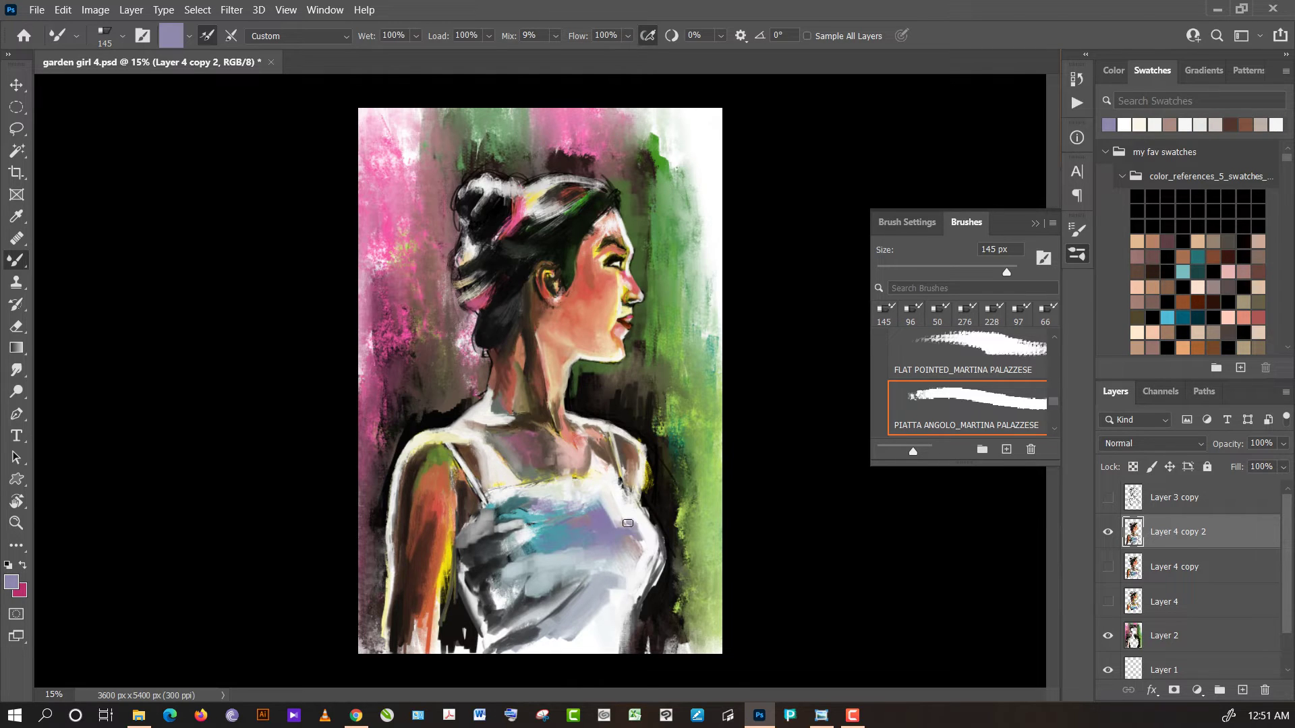
{"action": "left_click_drag", "start_coordinate": [641, 533], "coordinate": [643, 530]}
{"action": "left_click_drag", "start_coordinate": [596, 523], "coordinate": [610, 535]}
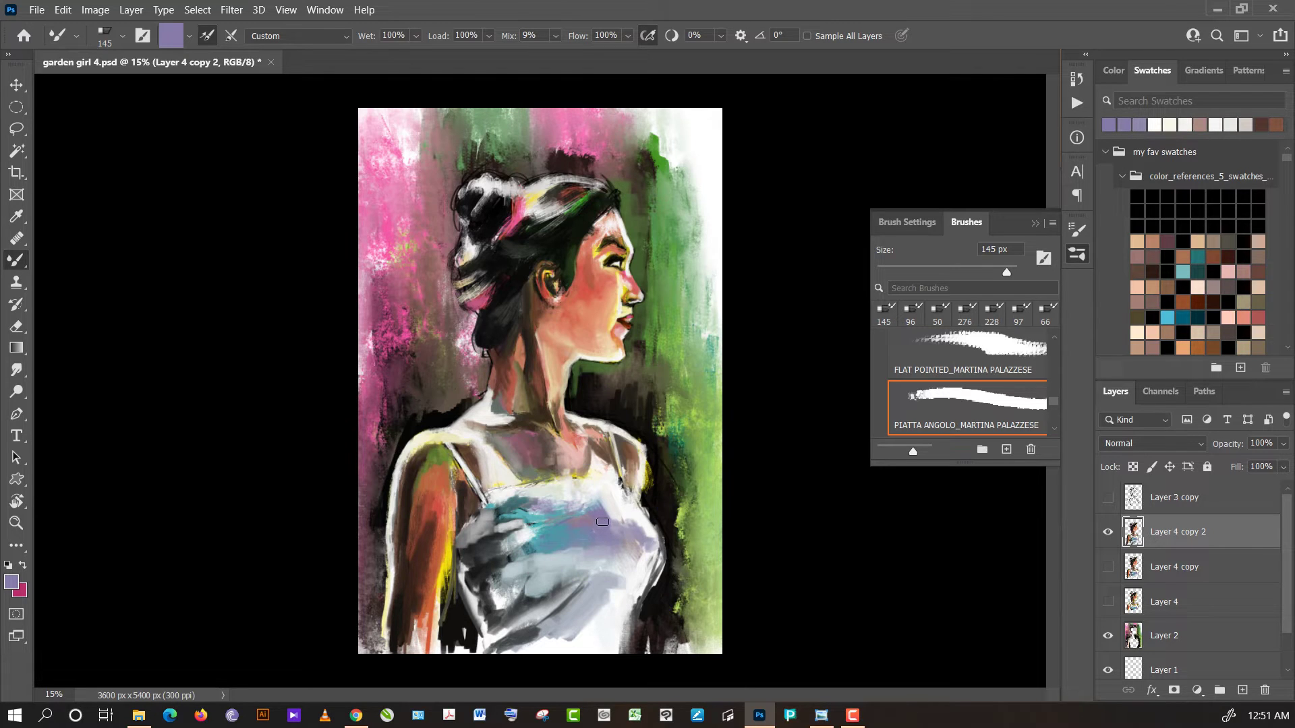
{"action": "left_click", "coordinate": [617, 492], "text": "alt"}
{"action": "mouse_move", "coordinate": [581, 531]}
{"action": "left_mouse_down"}
{"action": "mouse_move", "coordinate": [612, 521]}
{"action": "mouse_move", "coordinate": [588, 538]}
{"action": "left_mouse_up"}
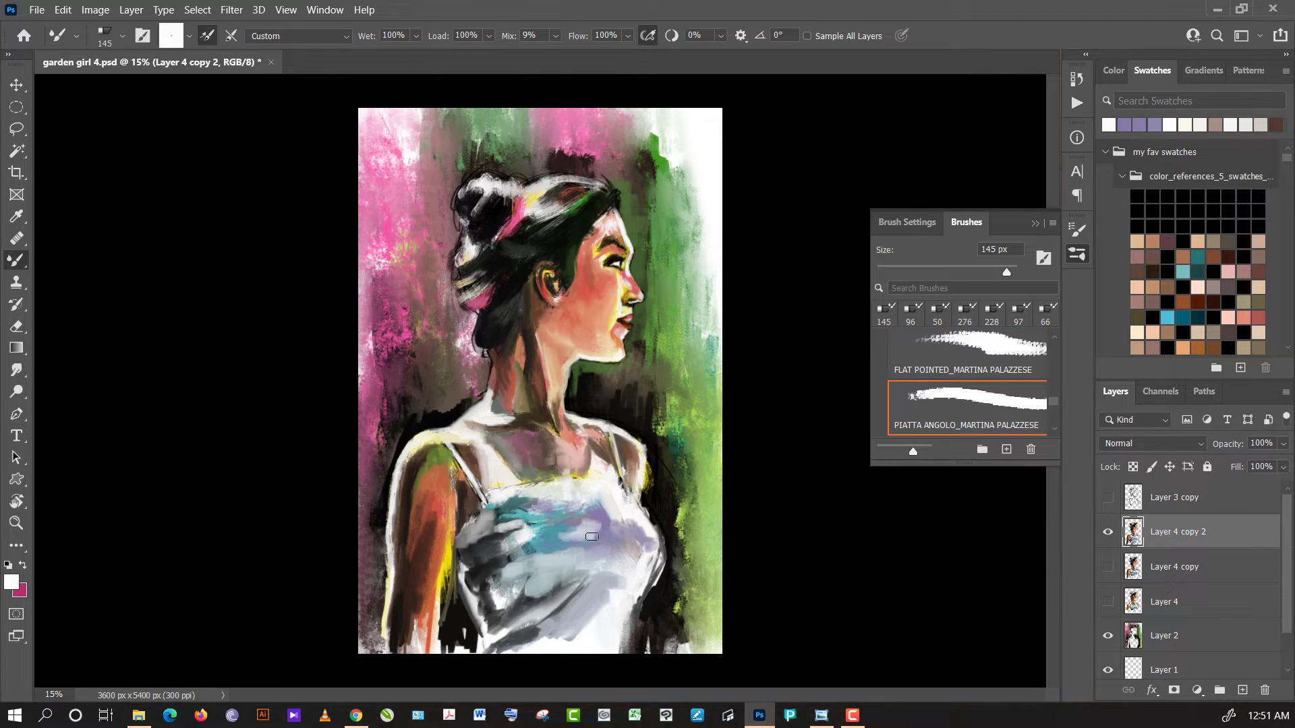
- Sample teal and slate-blue lavender, then brush faint near-white strokes across the chest
{"action": "left_click", "coordinate": [559, 538], "text": "alt"}
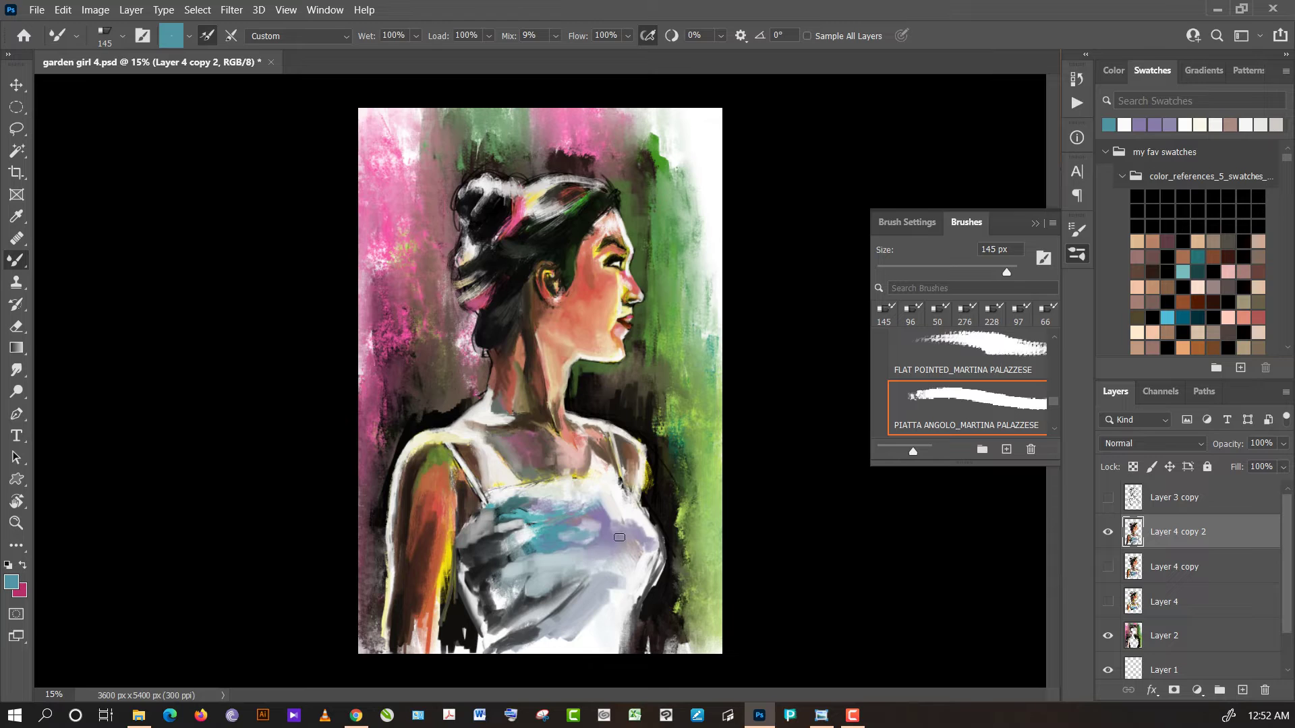
{"action": "left_click", "coordinate": [569, 520], "text": "alt"}
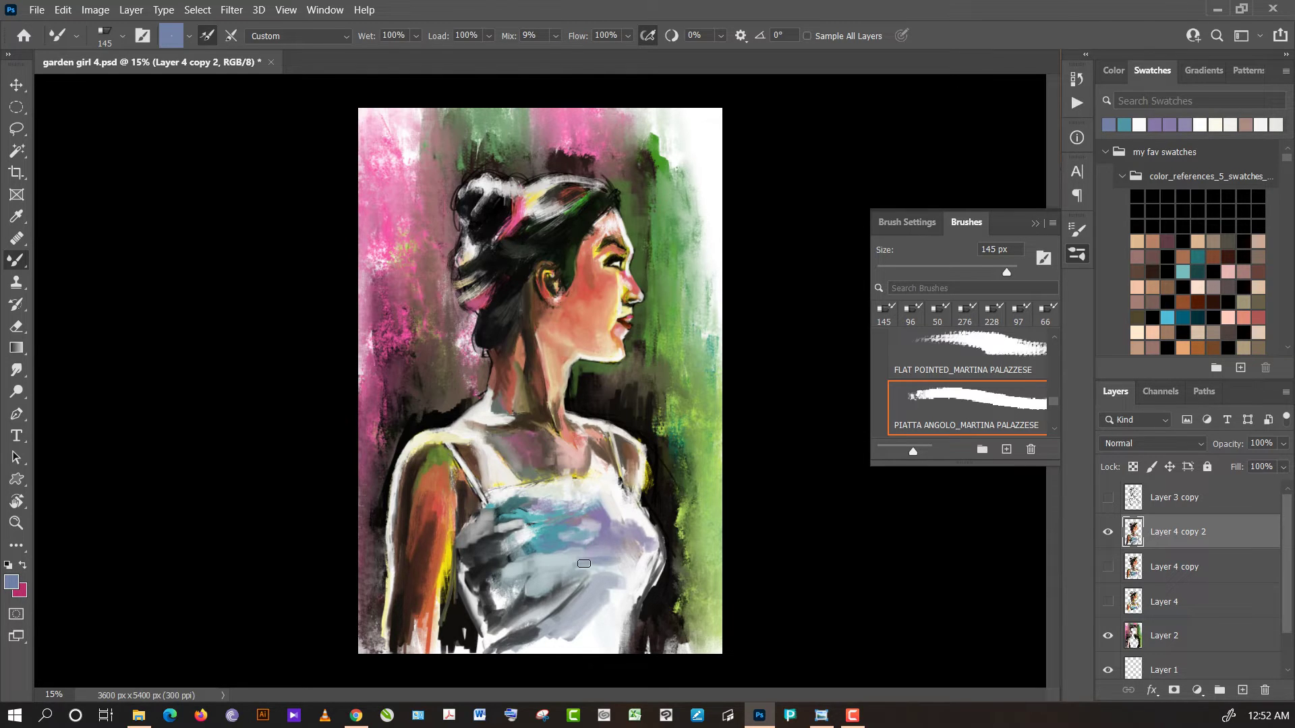
{"action": "left_click", "coordinate": [637, 558], "text": "alt"}
{"action": "mouse_move", "coordinate": [587, 556]}
{"action": "left_mouse_down"}
{"action": "mouse_move", "coordinate": [626, 555]}
{"action": "mouse_move", "coordinate": [567, 563]}
{"action": "left_mouse_up"}
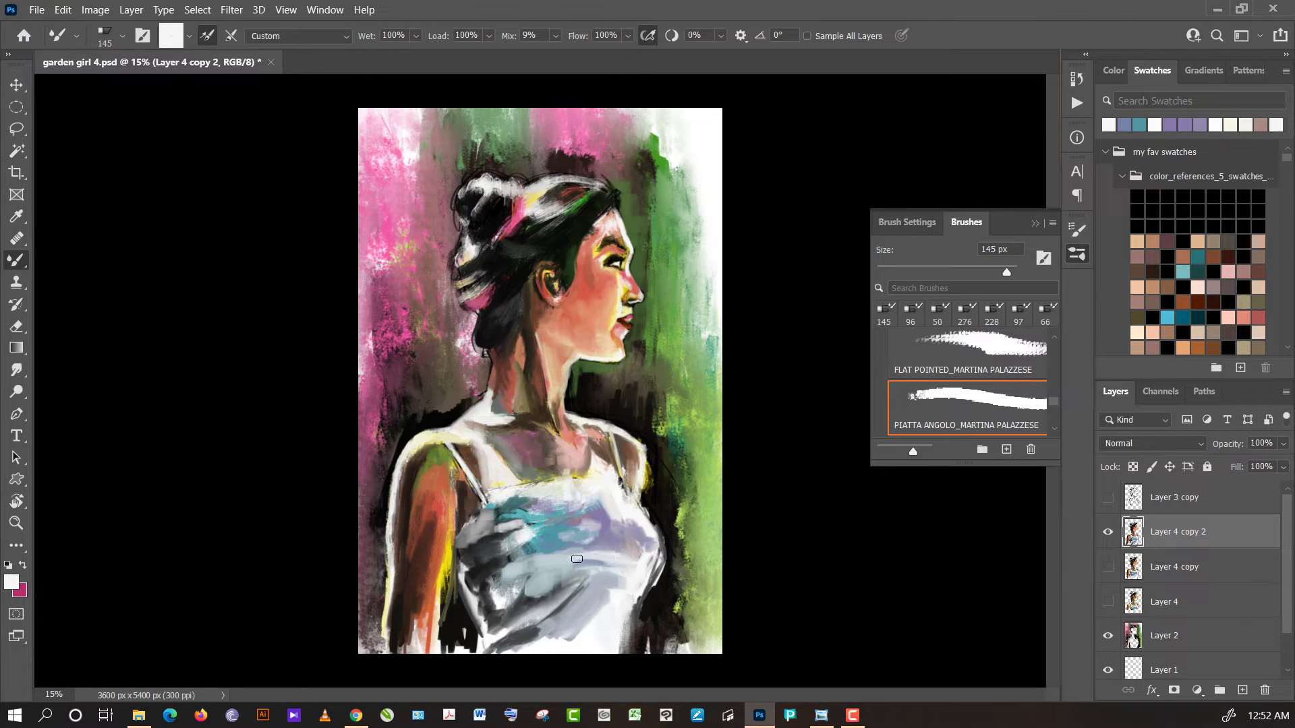
{"action": "left_click_drag", "start_coordinate": [624, 575], "coordinate": [599, 572]}
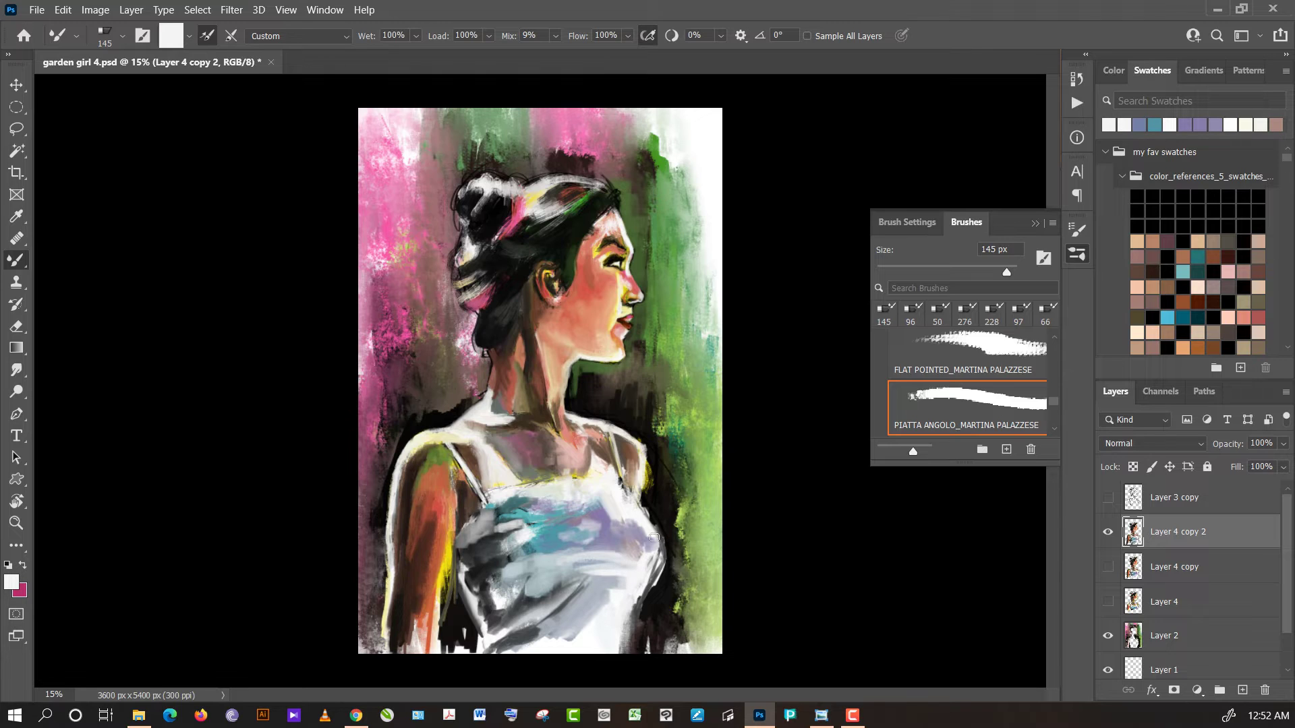
{"action": "left_click_drag", "start_coordinate": [640, 573], "coordinate": [638, 568]}
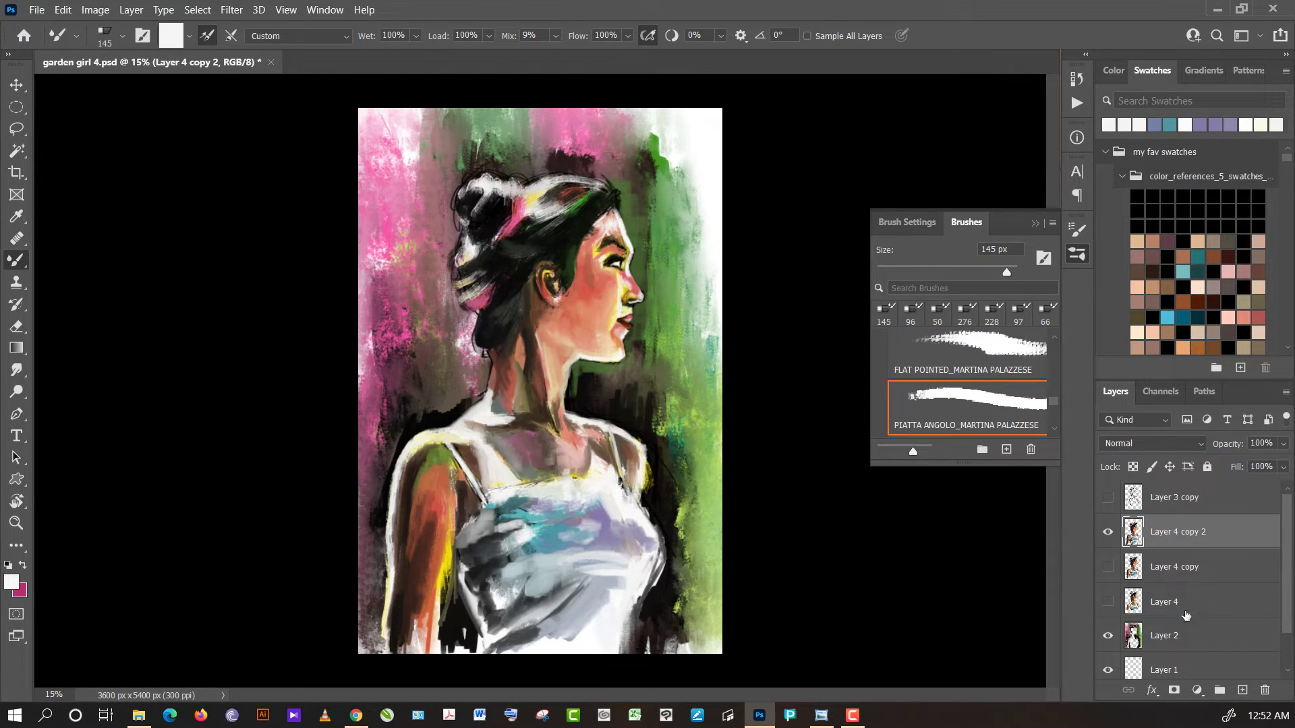
- On Layer 2, paint dark vertical strokes left of the neck and white curls beside the hair bun
{"action": "left_click", "coordinate": [1174, 638]}
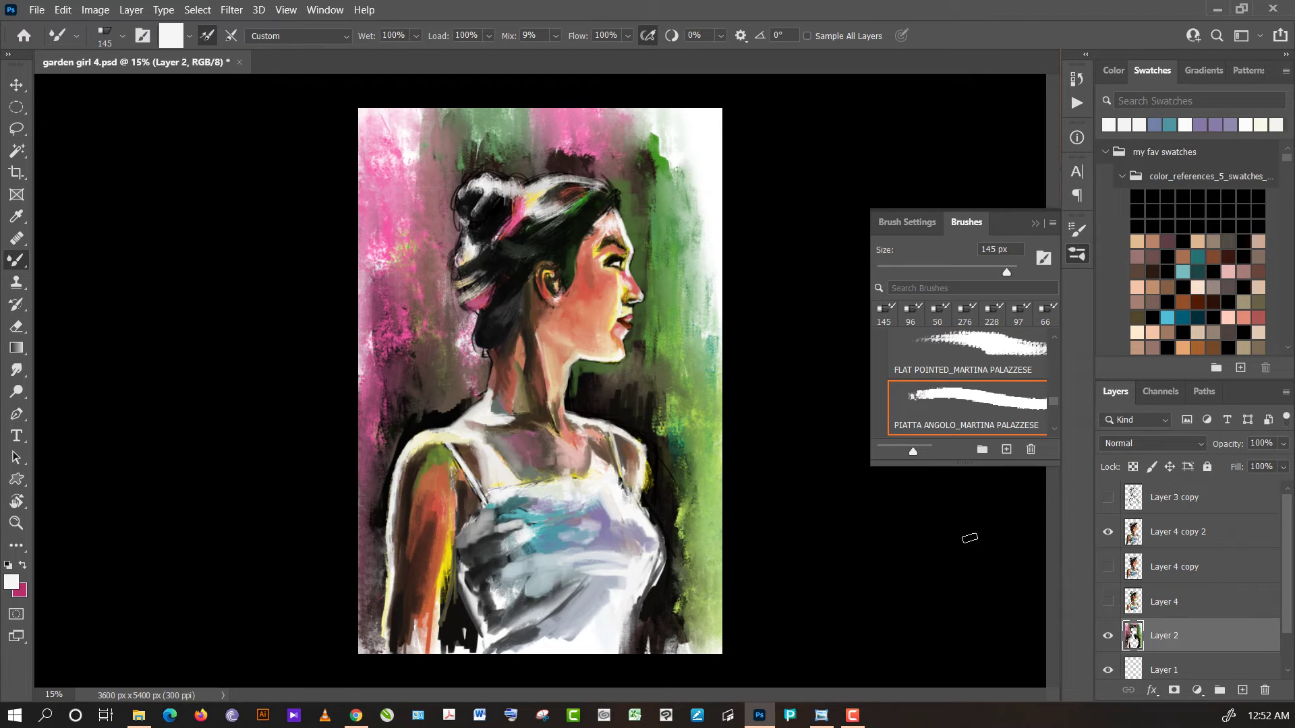
{"action": "left_click", "coordinate": [435, 421], "text": "alt"}
{"action": "mouse_move", "coordinate": [436, 418]}
{"action": "left_mouse_down"}
{"action": "mouse_move", "coordinate": [465, 375]}
{"action": "mouse_move", "coordinate": [480, 398]}
{"action": "mouse_move", "coordinate": [483, 354]}
{"action": "mouse_move", "coordinate": [484, 393]}
{"action": "mouse_move", "coordinate": [468, 348]}
{"action": "mouse_move", "coordinate": [472, 381]}
{"action": "left_mouse_up"}
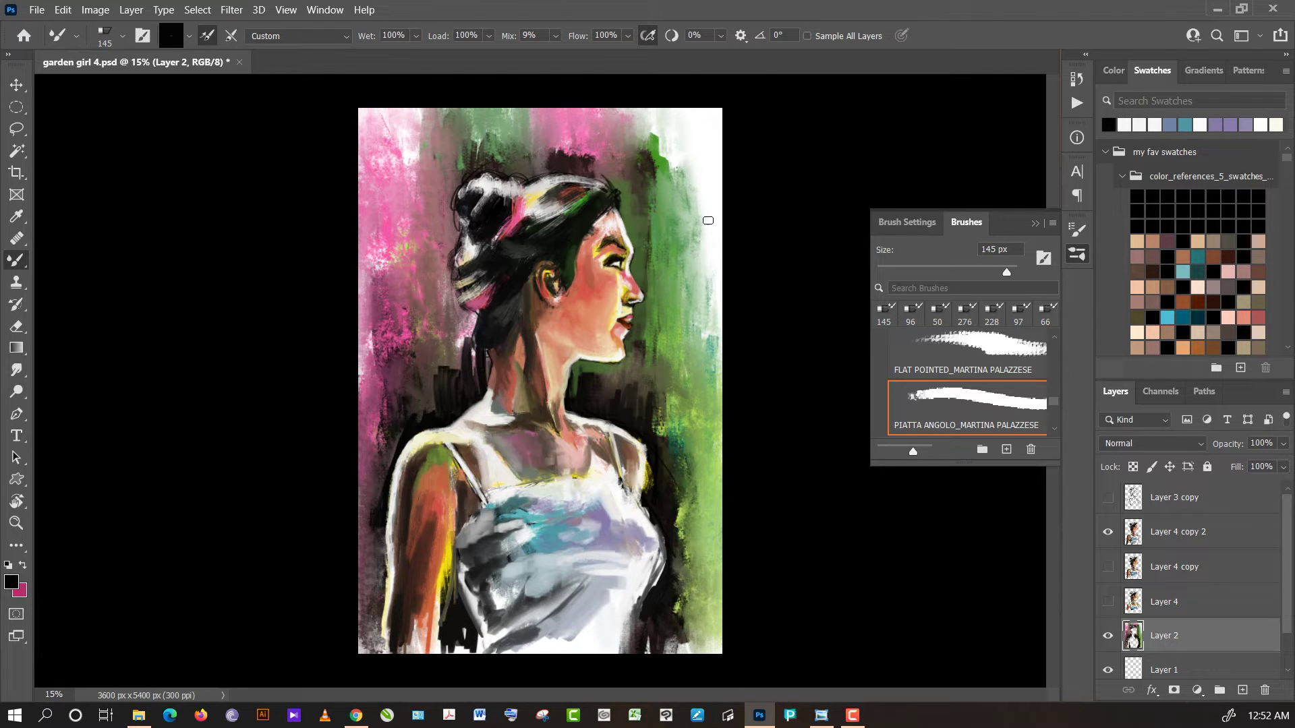
{"action": "left_click", "coordinate": [717, 143], "text": "alt"}
{"action": "mouse_move", "coordinate": [462, 338]}
{"action": "left_mouse_down"}
{"action": "mouse_move", "coordinate": [453, 286]}
{"action": "mouse_move", "coordinate": [469, 341]}
{"action": "mouse_move", "coordinate": [446, 297]}
{"action": "mouse_move", "coordinate": [482, 347]}
{"action": "mouse_move", "coordinate": [478, 336]}
{"action": "mouse_move", "coordinate": [445, 367]}
{"action": "mouse_move", "coordinate": [482, 359]}
{"action": "mouse_move", "coordinate": [492, 371]}
{"action": "mouse_move", "coordinate": [458, 304]}
{"action": "left_mouse_up"}
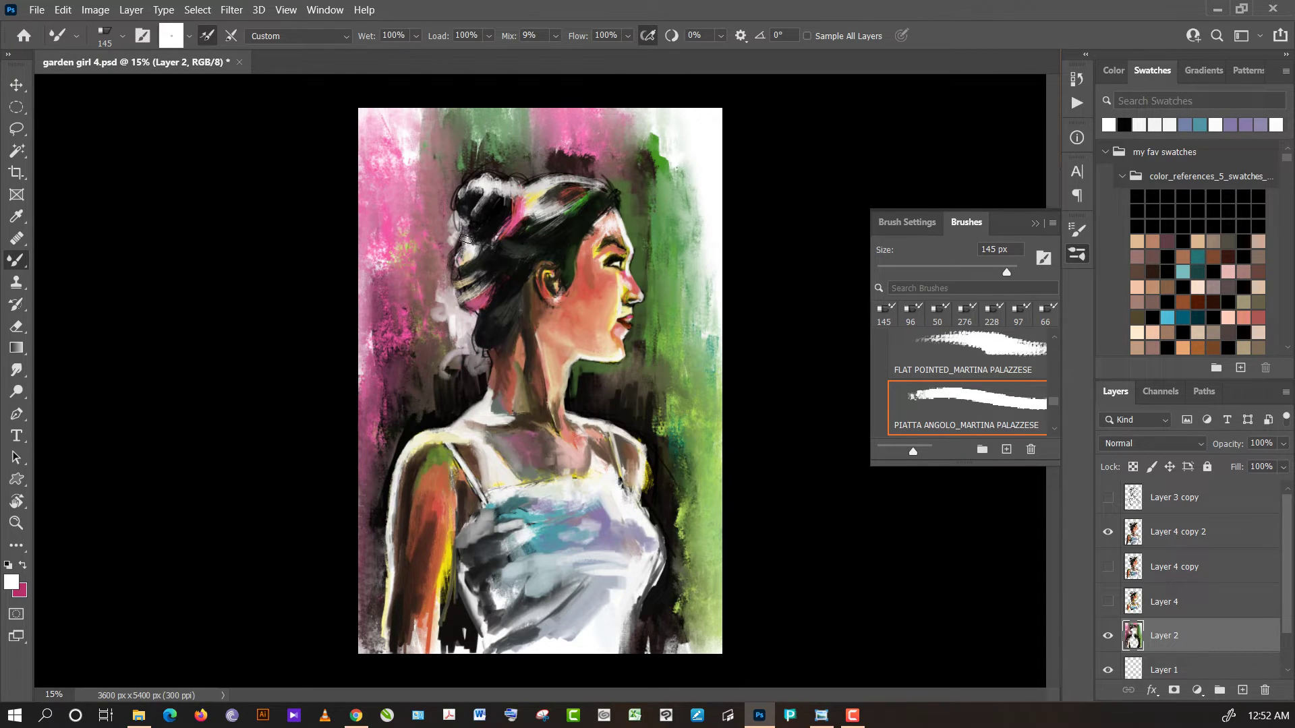
{"action": "left_click_drag", "start_coordinate": [464, 258], "coordinate": [435, 296]}
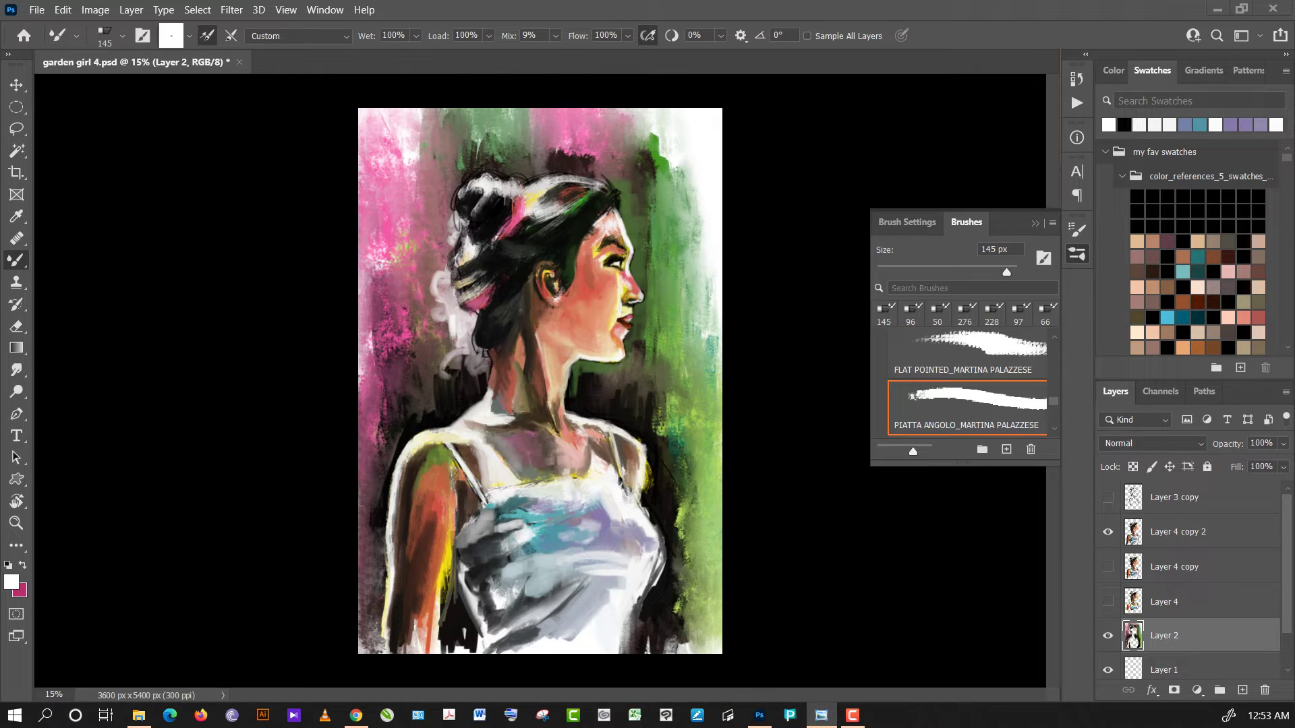
- Zoom in, add a new Layer 5, and paint white highlights on the hair top and left curls
{"action": "scroll", "coordinate": [759, 251], "scroll_direction": "up", "scroll_amount": 1}
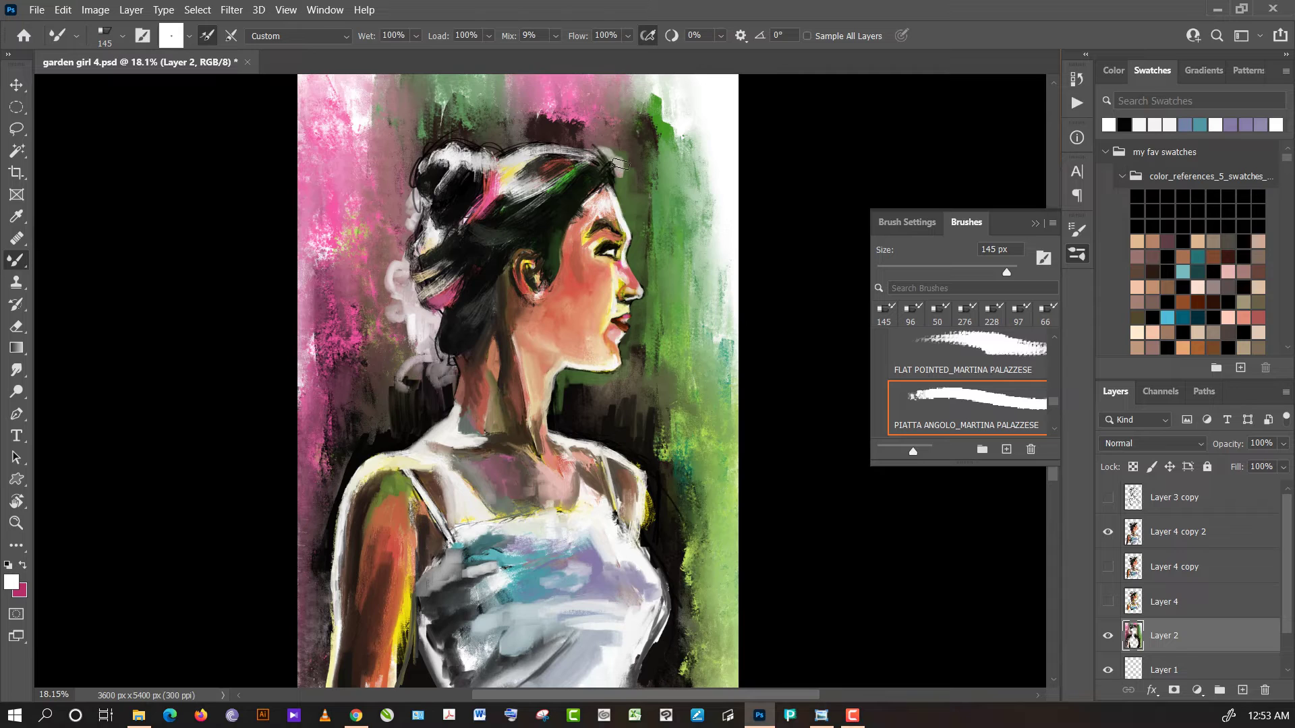
{"action": "left_click", "coordinate": [1243, 689]}
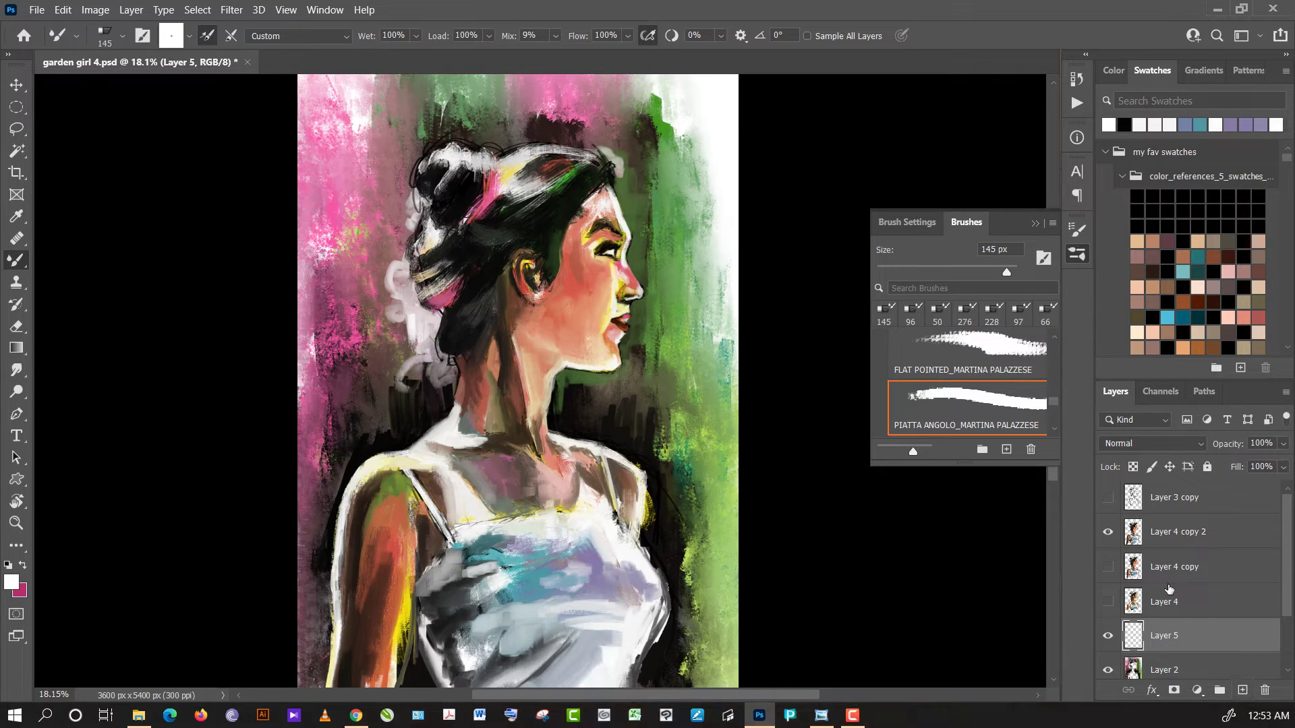
{"action": "mouse_move", "coordinate": [626, 165]}
{"action": "left_mouse_down"}
{"action": "mouse_move", "coordinate": [612, 135]}
{"action": "mouse_move", "coordinate": [622, 161]}
{"action": "left_mouse_up"}
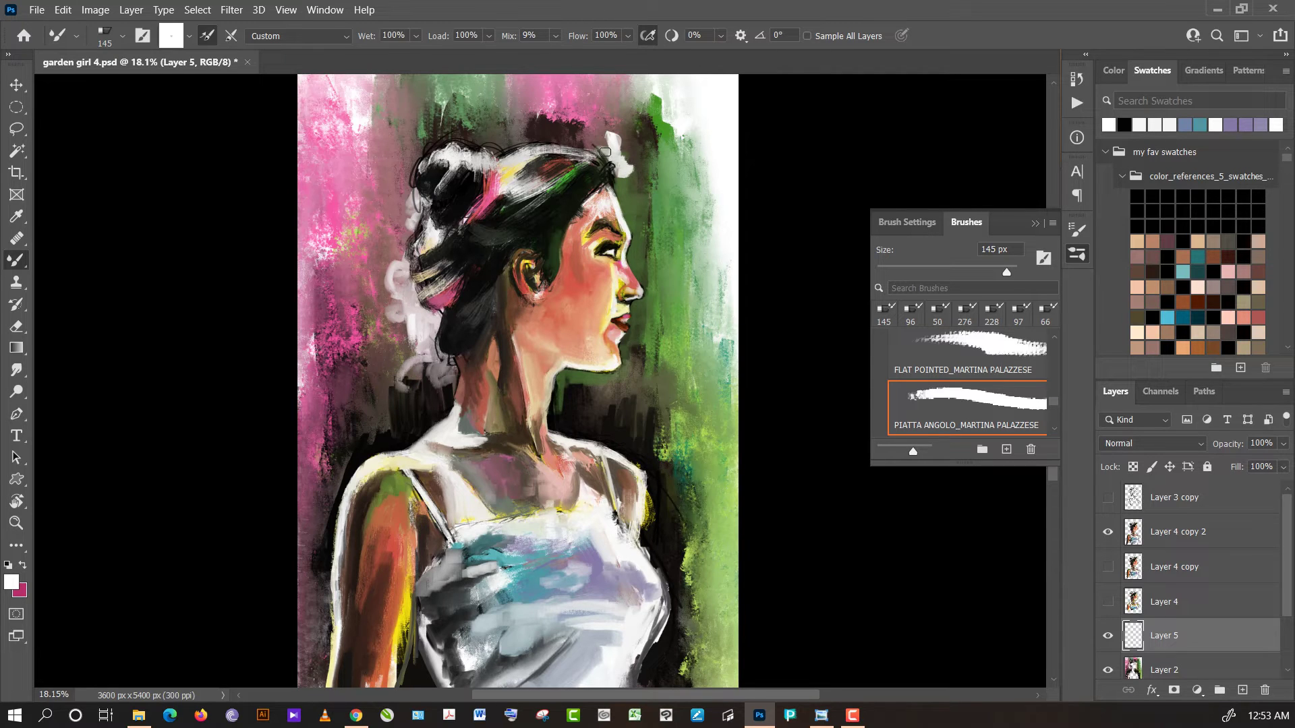
{"action": "mouse_move", "coordinate": [422, 333]}
{"action": "left_mouse_down"}
{"action": "mouse_move", "coordinate": [406, 279]}
{"action": "mouse_move", "coordinate": [421, 320]}
{"action": "mouse_move", "coordinate": [401, 317]}
{"action": "mouse_move", "coordinate": [437, 315]}
{"action": "mouse_move", "coordinate": [438, 381]}
{"action": "left_mouse_up"}
- At 37 px brush size on Layer 2, paint a black stroke left of the neck
{"action": "left_click", "coordinate": [920, 270]}
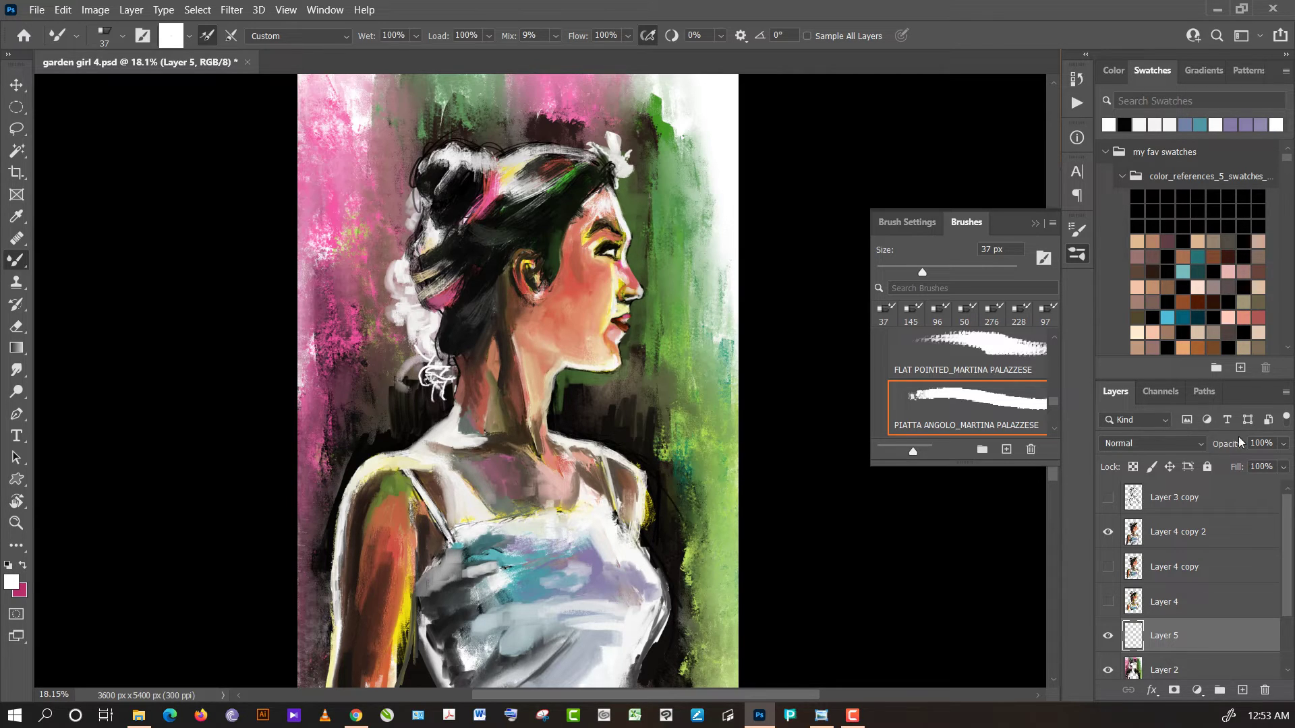
{"action": "left_click", "coordinate": [1179, 666]}
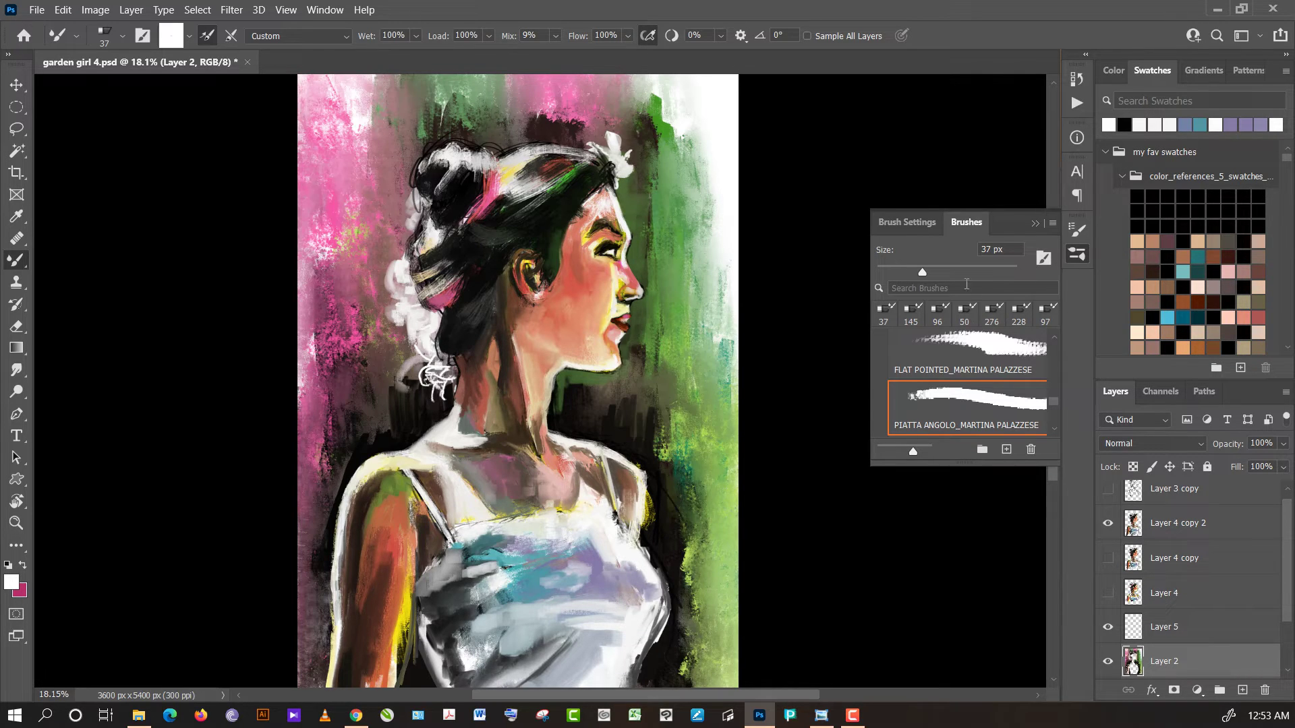
{"action": "left_click", "coordinate": [418, 414], "text": "alt"}
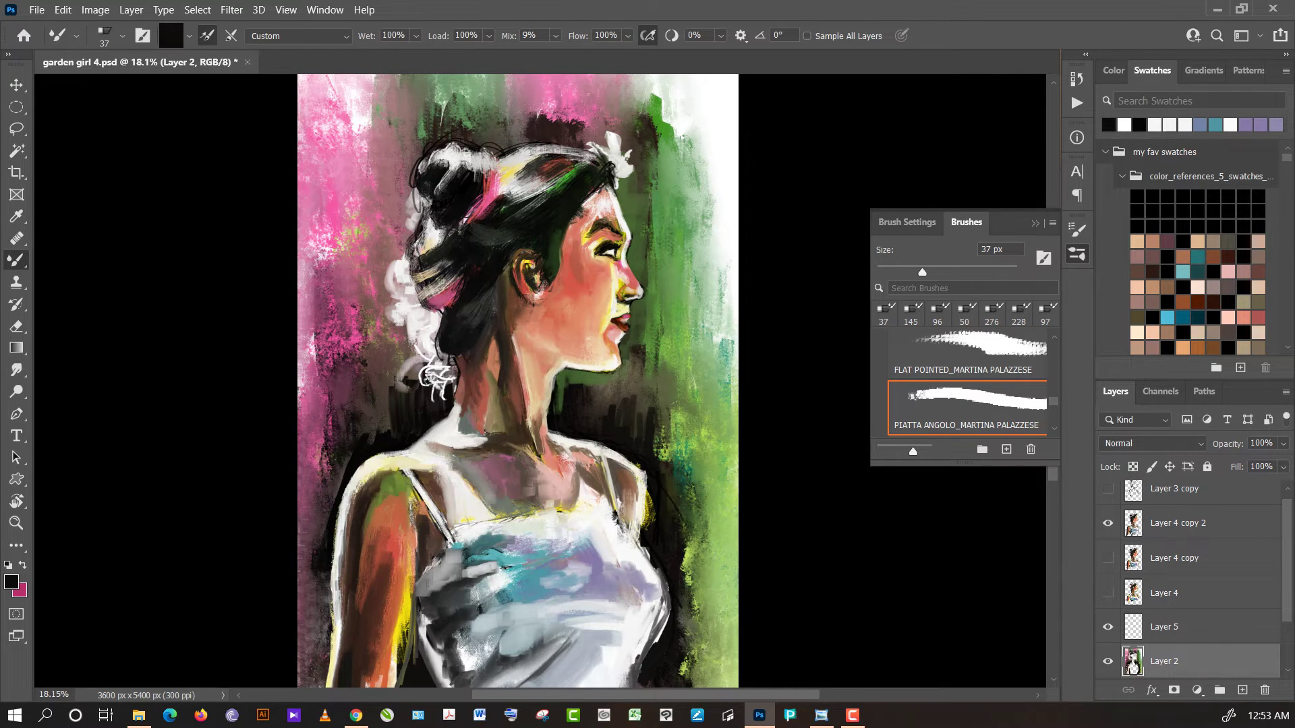
{"action": "mouse_move", "coordinate": [420, 358]}
{"action": "left_mouse_down"}
{"action": "mouse_move", "coordinate": [414, 403]}
{"action": "mouse_move", "coordinate": [405, 347]}
{"action": "left_mouse_up"}
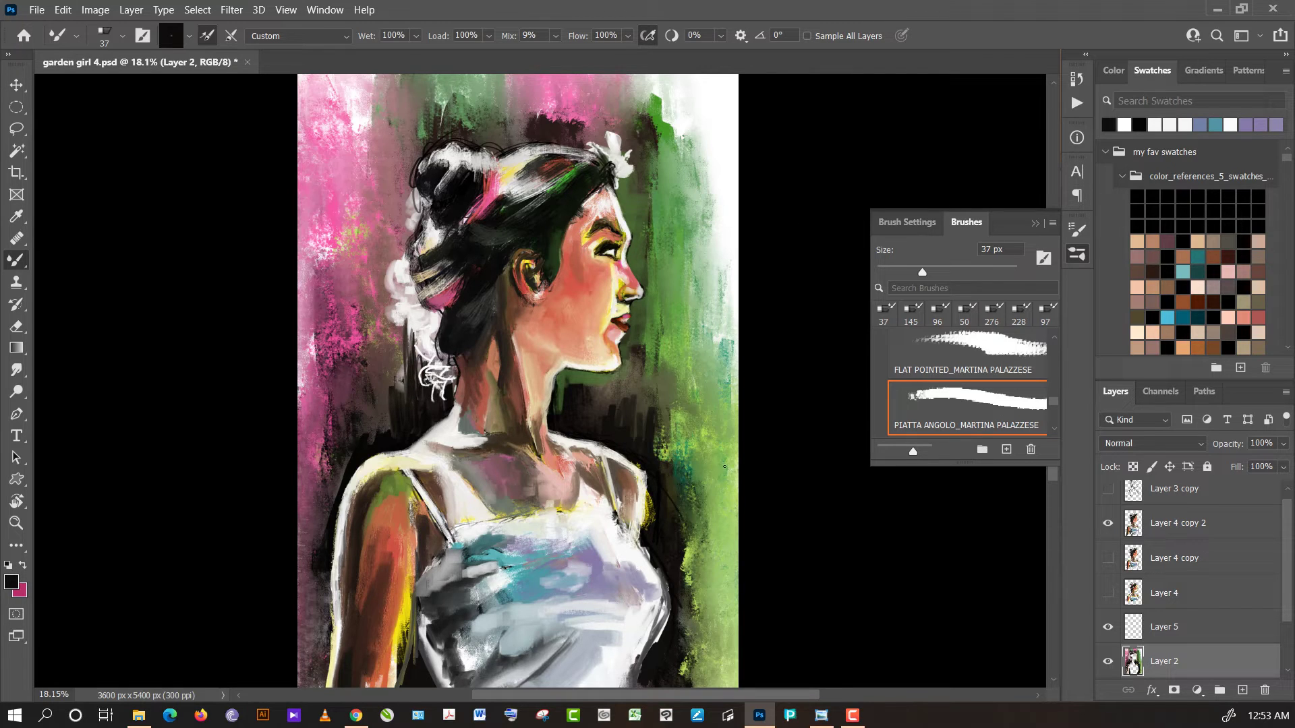
- Paint sampled green and bright teal-green strokes left of the hair bun
{"action": "left_click", "coordinate": [648, 424], "text": "alt"}
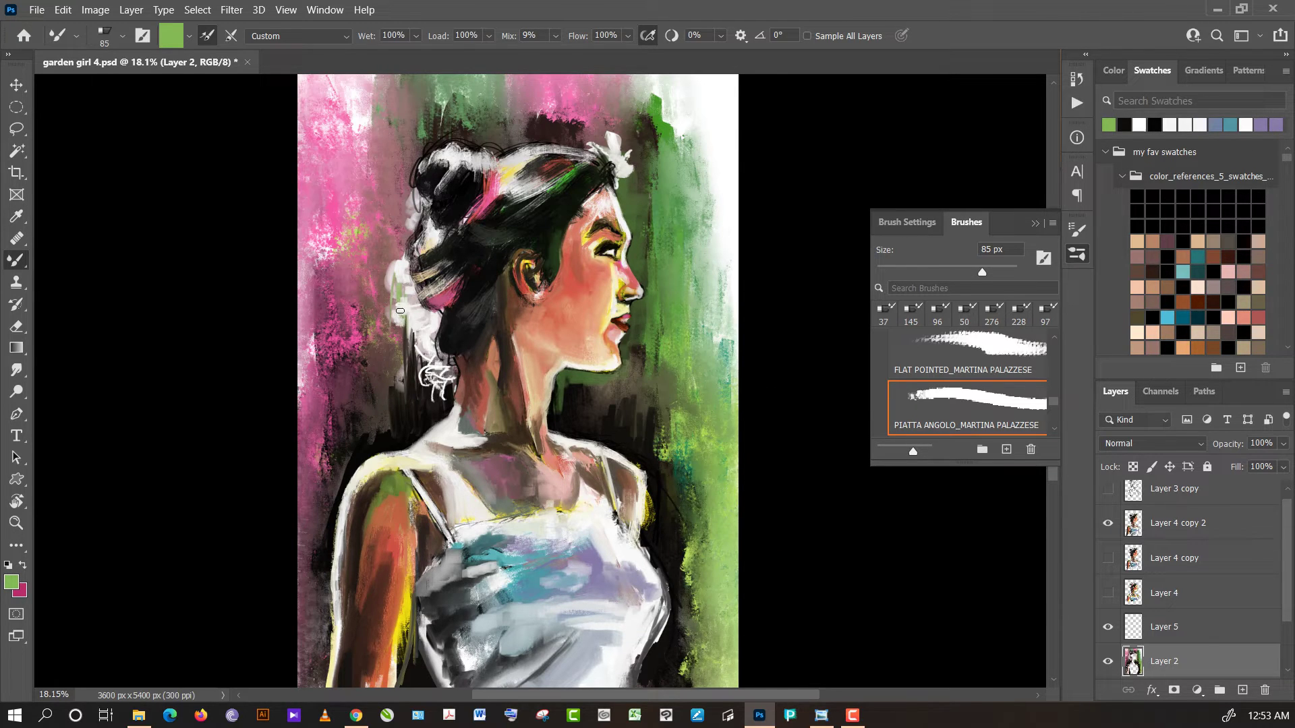
{"action": "left_click_drag", "start_coordinate": [402, 298], "coordinate": [394, 352]}
{"action": "mouse_move", "coordinate": [1288, 162]}
{"action": "left_mouse_down"}
{"action": "mouse_move", "coordinate": [1284, 325]}
{"action": "mouse_move", "coordinate": [1288, 163]}
{"action": "mouse_move", "coordinate": [1288, 261]}
{"action": "mouse_move", "coordinate": [1286, 210]}
{"action": "left_mouse_up"}
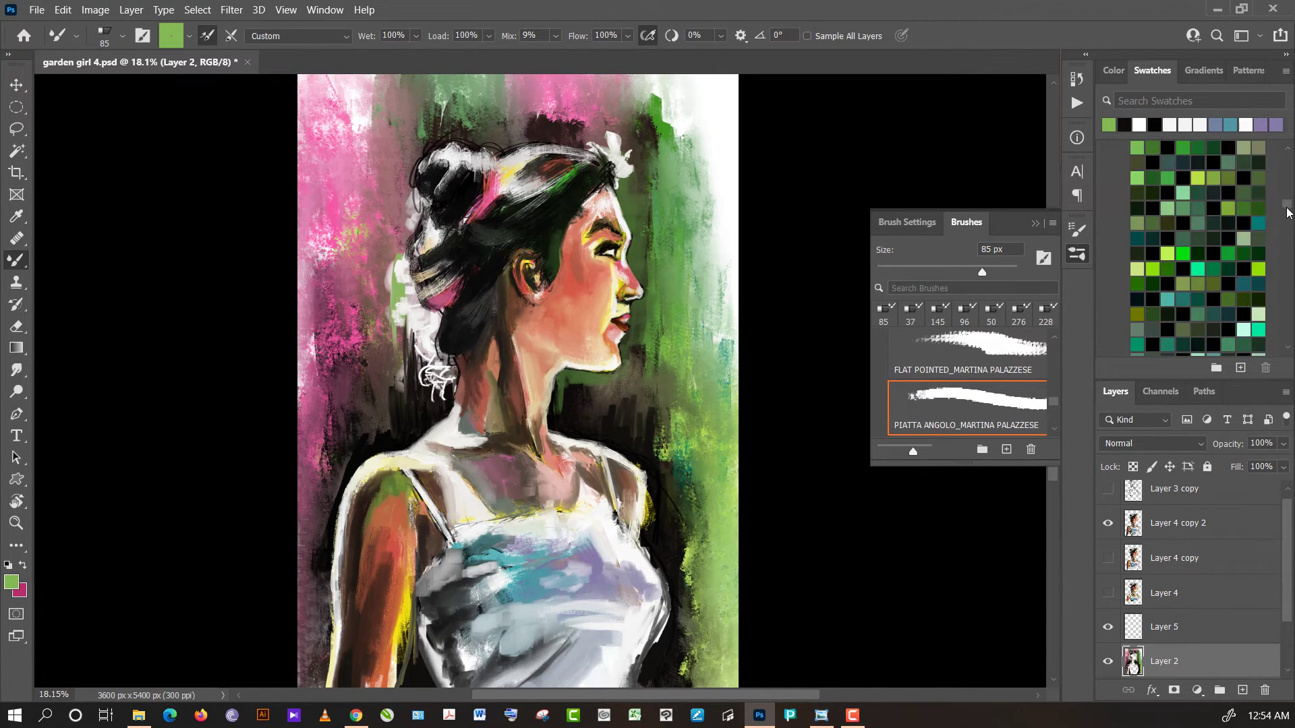
{"action": "left_click", "coordinate": [1198, 213]}
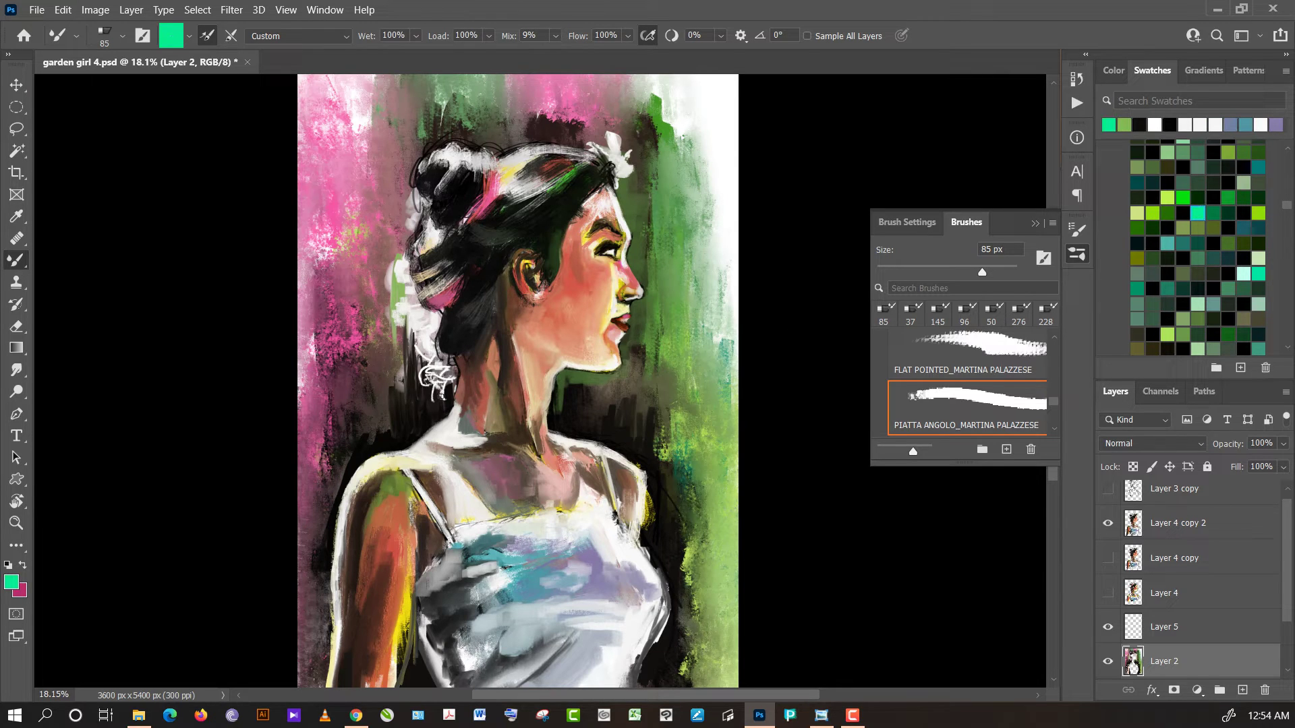
{"action": "mouse_move", "coordinate": [407, 294]}
{"action": "left_mouse_down"}
{"action": "mouse_move", "coordinate": [407, 391]}
{"action": "mouse_move", "coordinate": [379, 240]}
{"action": "mouse_move", "coordinate": [375, 323]}
{"action": "left_mouse_up"}
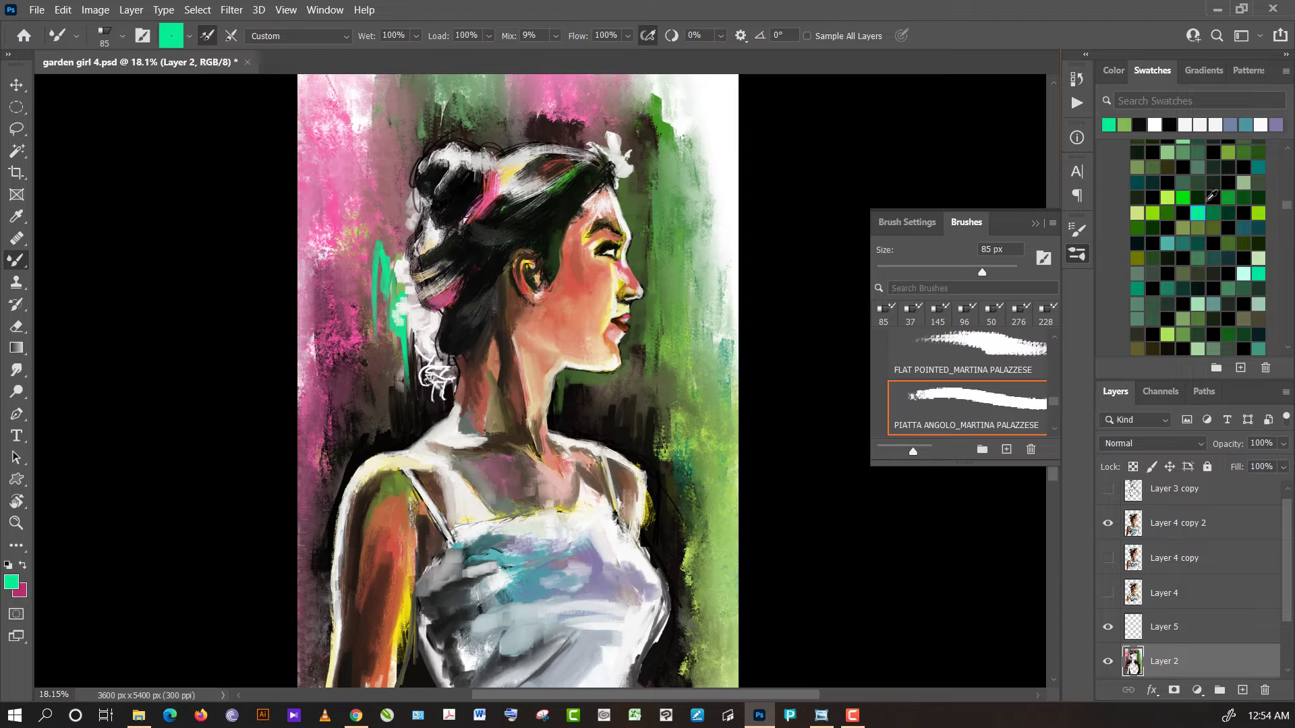
- Add yellow-green zigzag strokes beside the hair and a near-black stroke on the right background
{"action": "left_click", "coordinate": [1169, 197]}
{"action": "mouse_move", "coordinate": [377, 257]}
{"action": "left_mouse_down"}
{"action": "mouse_move", "coordinate": [367, 199]}
{"action": "mouse_move", "coordinate": [390, 181]}
{"action": "left_mouse_up"}
{"action": "mouse_move", "coordinate": [392, 227]}
{"action": "left_mouse_down"}
{"action": "mouse_move", "coordinate": [393, 181]}
{"action": "mouse_move", "coordinate": [350, 196]}
{"action": "mouse_move", "coordinate": [358, 210]}
{"action": "left_mouse_up"}
{"action": "left_click_drag", "start_coordinate": [364, 165], "coordinate": [392, 243]}
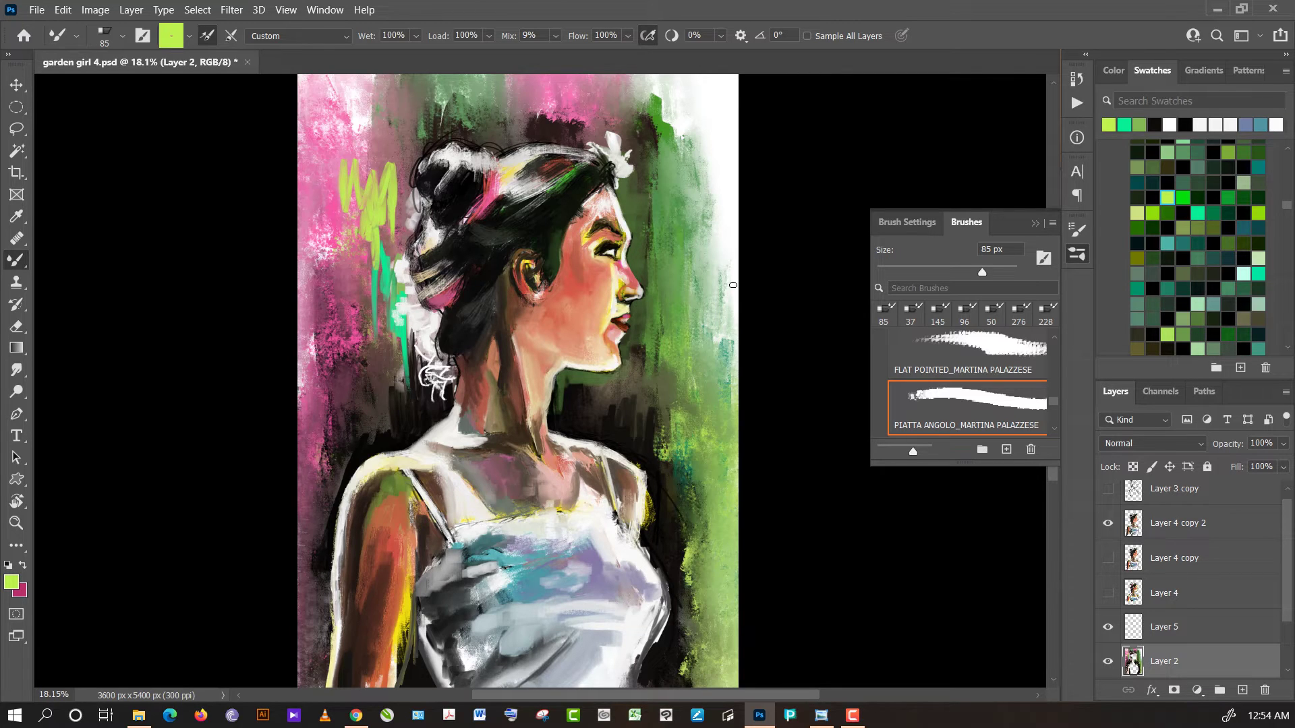
{"action": "left_click_drag", "start_coordinate": [683, 259], "coordinate": [706, 224]}
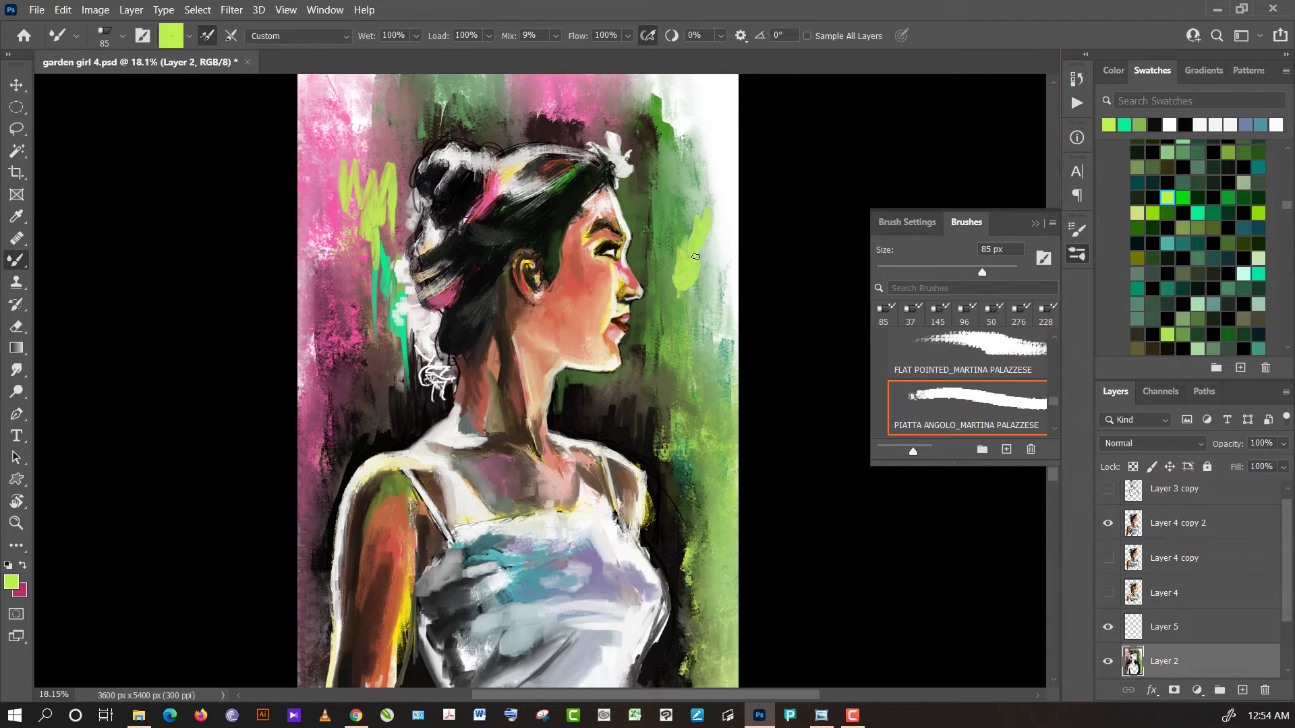
{"action": "left_click", "coordinate": [635, 428], "text": "alt"}
{"action": "mouse_move", "coordinate": [715, 290]}
{"action": "left_mouse_down"}
{"action": "mouse_move", "coordinate": [682, 151]}
{"action": "mouse_move", "coordinate": [671, 173]}
{"action": "mouse_move", "coordinate": [677, 94]}
{"action": "mouse_move", "coordinate": [688, 124]}
{"action": "mouse_move", "coordinate": [689, 105]}
{"action": "mouse_move", "coordinate": [665, 94]}
{"action": "mouse_move", "coordinate": [649, 108]}
{"action": "mouse_move", "coordinate": [634, 89]}
{"action": "mouse_move", "coordinate": [610, 135]}
{"action": "mouse_move", "coordinate": [594, 115]}
{"action": "mouse_move", "coordinate": [572, 138]}
{"action": "mouse_move", "coordinate": [560, 101]}
{"action": "mouse_move", "coordinate": [537, 138]}
{"action": "left_mouse_up"}
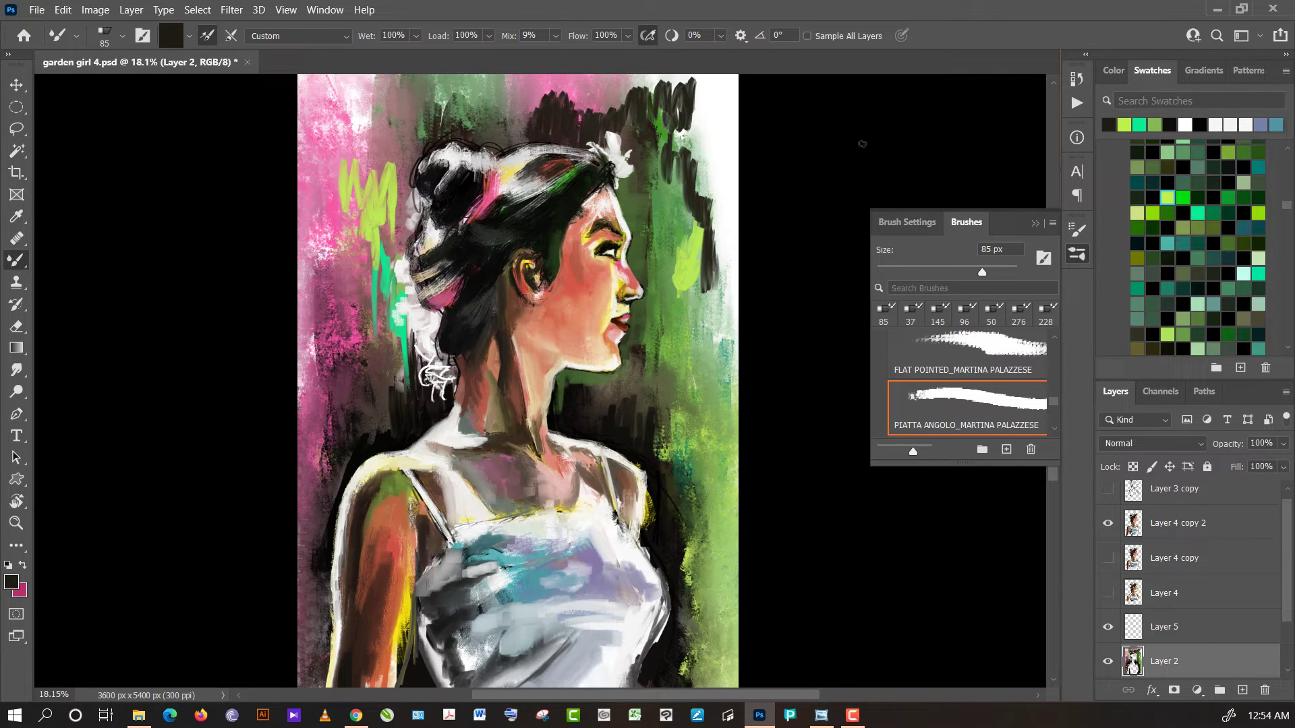
- Enlarge the brush to 204 px and paint black strokes left of the hair
{"action": "left_click", "coordinate": [1010, 271]}
{"action": "mouse_move", "coordinate": [584, 106]}
{"action": "left_mouse_down"}
{"action": "mouse_move", "coordinate": [574, 135]}
{"action": "mouse_move", "coordinate": [544, 105]}
{"action": "mouse_move", "coordinate": [512, 135]}
{"action": "mouse_move", "coordinate": [556, 114]}
{"action": "mouse_move", "coordinate": [584, 138]}
{"action": "mouse_move", "coordinate": [504, 141]}
{"action": "mouse_move", "coordinate": [484, 135]}
{"action": "mouse_move", "coordinate": [470, 102]}
{"action": "mouse_move", "coordinate": [450, 139]}
{"action": "mouse_move", "coordinate": [442, 111]}
{"action": "mouse_move", "coordinate": [428, 148]}
{"action": "left_mouse_up"}
{"action": "left_click", "coordinate": [577, 420], "text": "alt"}
{"action": "mouse_move", "coordinate": [341, 156]}
{"action": "left_mouse_down"}
{"action": "mouse_move", "coordinate": [327, 199]}
{"action": "mouse_move", "coordinate": [322, 175]}
{"action": "mouse_move", "coordinate": [401, 159]}
{"action": "mouse_move", "coordinate": [396, 181]}
{"action": "left_mouse_up"}
{"action": "mouse_move", "coordinate": [313, 202]}
{"action": "left_mouse_down"}
{"action": "mouse_move", "coordinate": [337, 240]}
{"action": "mouse_move", "coordinate": [364, 209]}
{"action": "mouse_move", "coordinate": [361, 313]}
{"action": "left_mouse_up"}
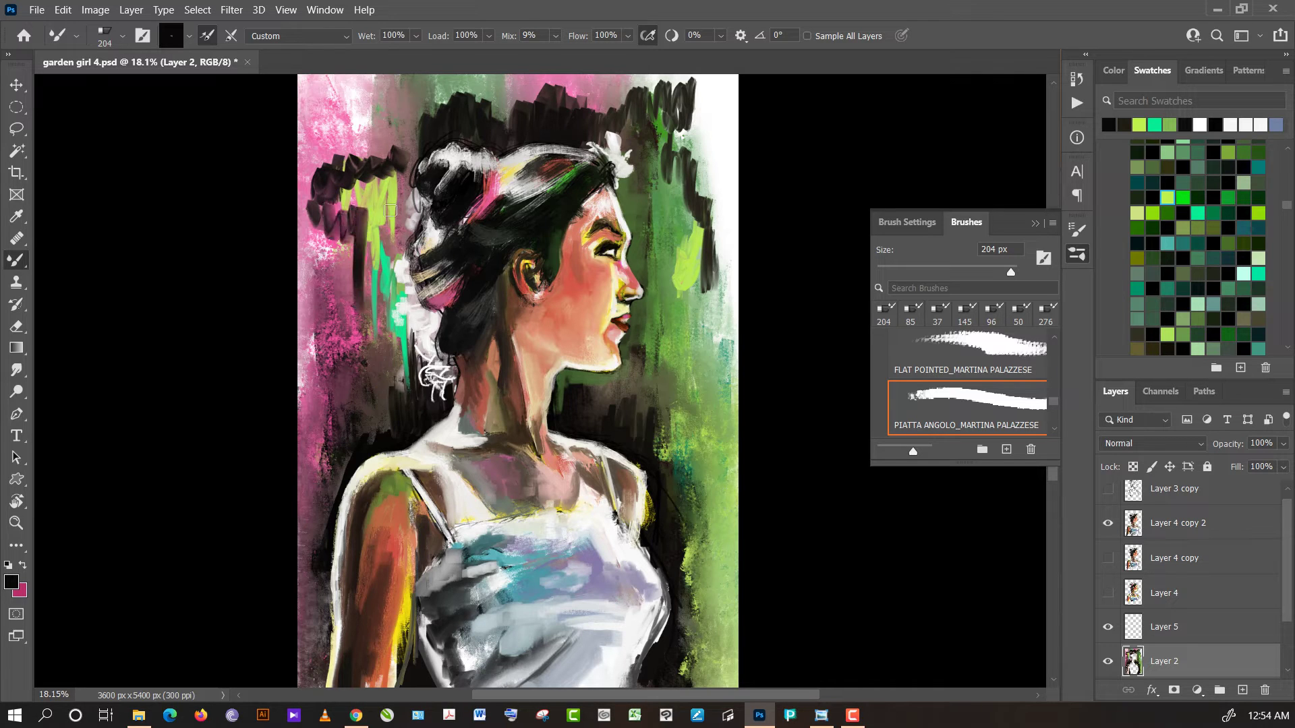
- Sample a dark maroon and paint dark strokes down through the lime area left of the neck
{"action": "left_click", "coordinate": [377, 198], "text": "alt"}
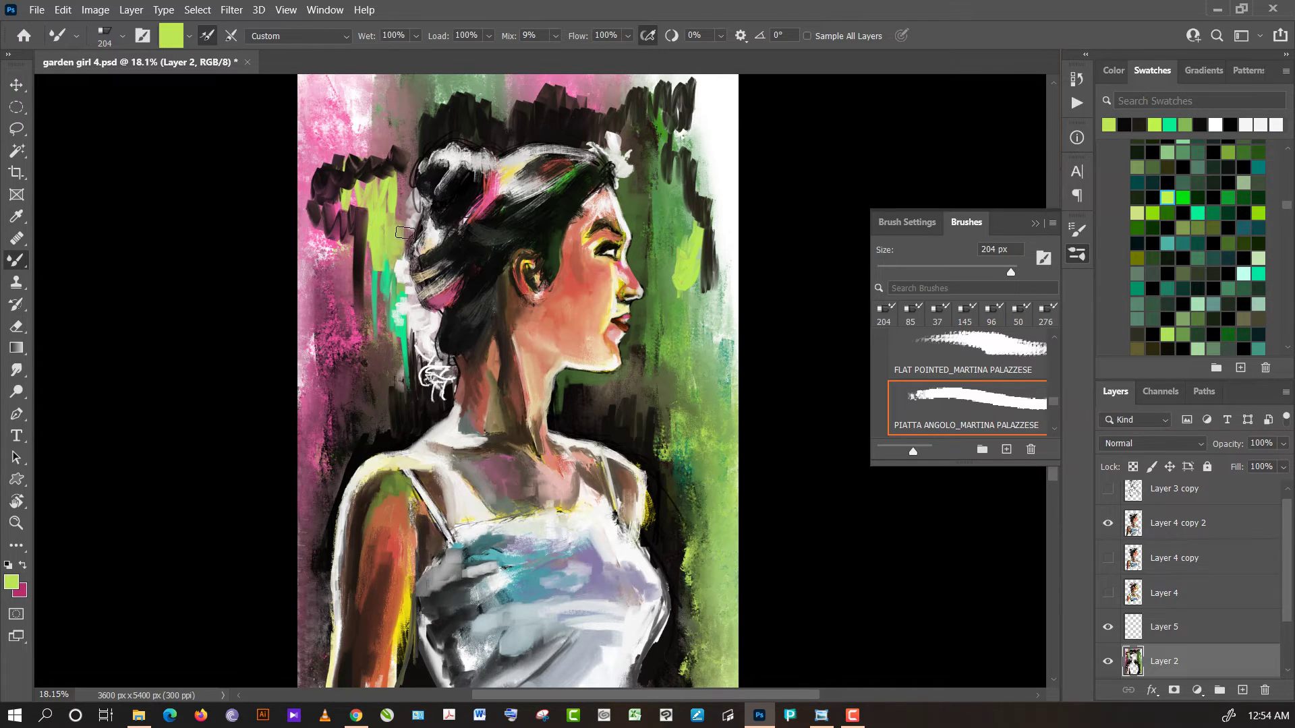
{"action": "left_click", "coordinate": [330, 182], "text": "alt"}
{"action": "mouse_move", "coordinate": [337, 222]}
{"action": "left_mouse_down"}
{"action": "mouse_move", "coordinate": [373, 320]}
{"action": "mouse_move", "coordinate": [398, 303]}
{"action": "mouse_move", "coordinate": [391, 340]}
{"action": "mouse_move", "coordinate": [351, 363]}
{"action": "mouse_move", "coordinate": [390, 424]}
{"action": "mouse_move", "coordinate": [378, 448]}
{"action": "left_mouse_up"}
{"action": "left_click", "coordinate": [415, 413], "text": "alt"}
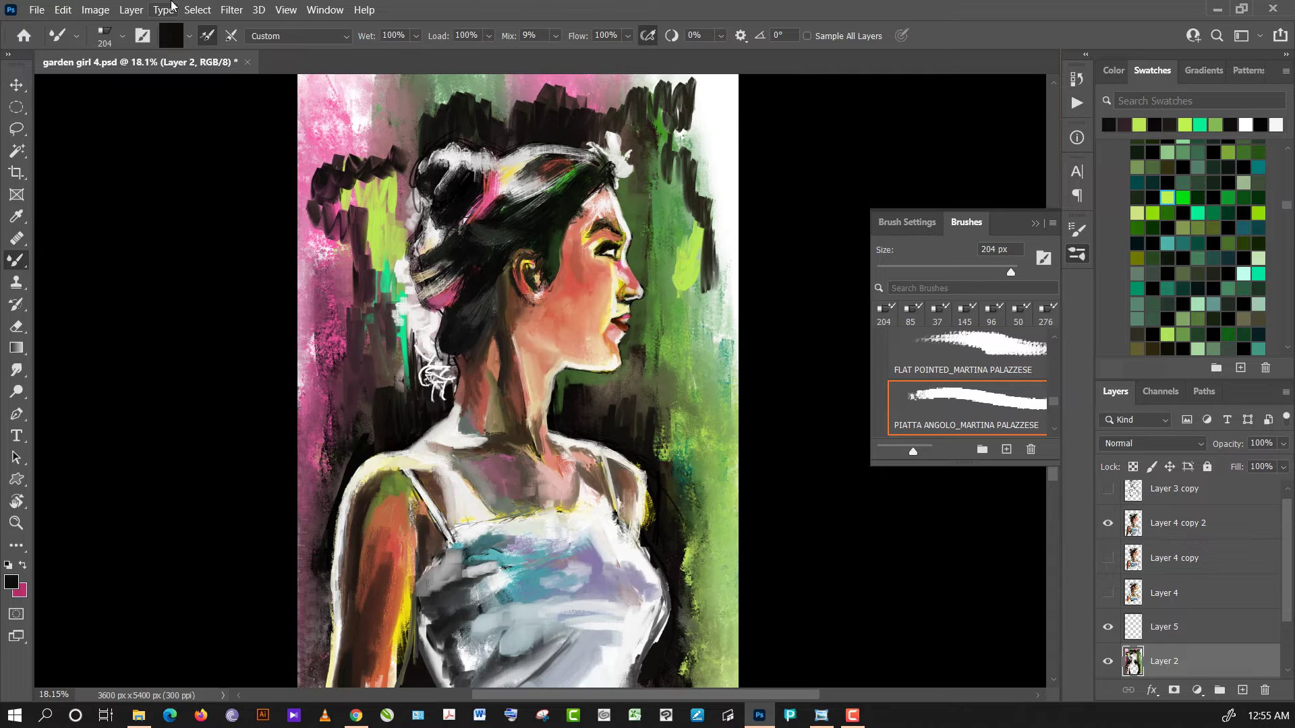
- Save the painting, zoom out, and load the mixer brush_04 preset
{"action": "key", "text": "ctrl+minus"}
{"action": "key", "text": "ctrl+s"}
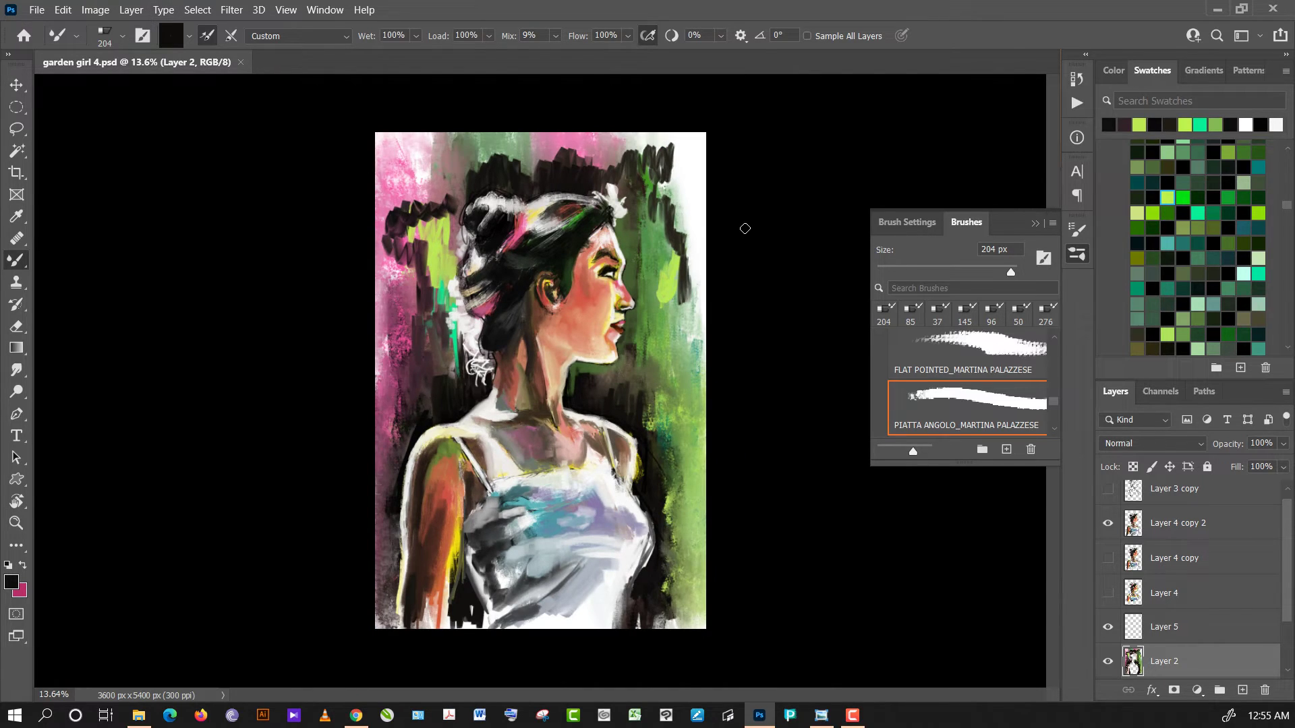
{"action": "scroll", "coordinate": [726, 222], "scroll_direction": "up", "scroll_amount": 2}
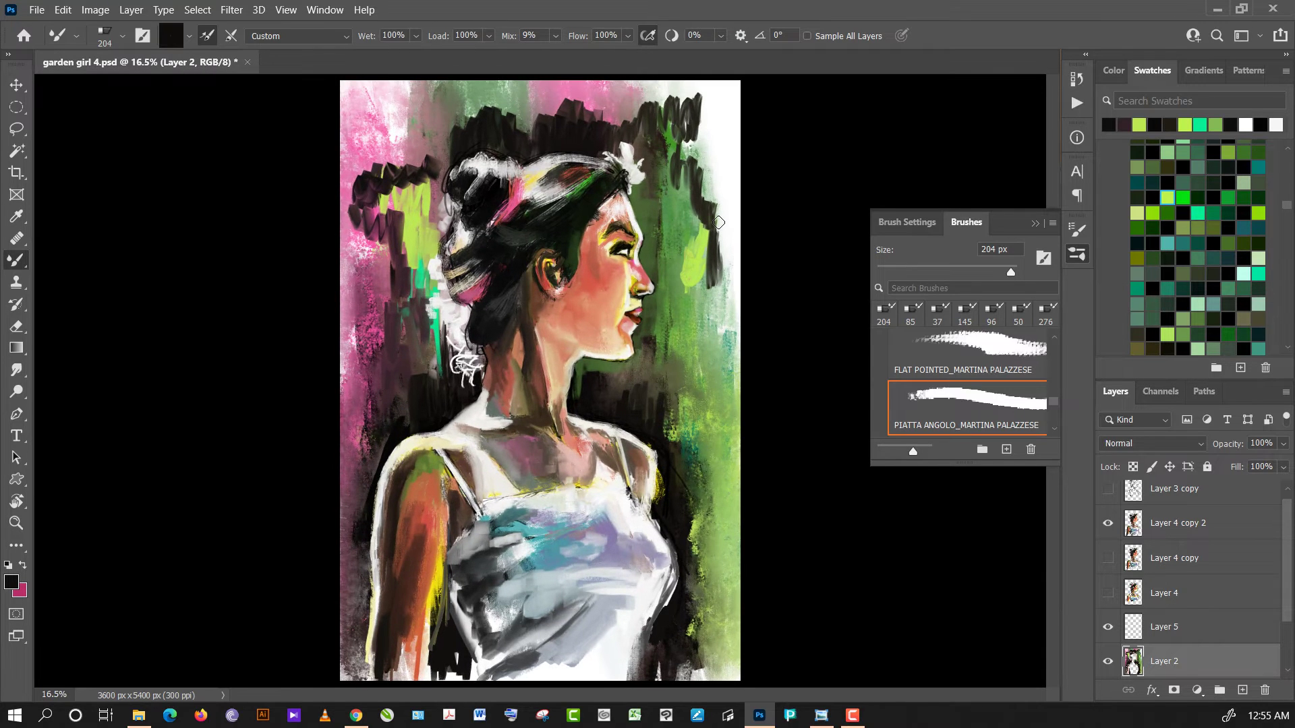
{"action": "left_click", "coordinate": [102, 41]}
{"action": "left_click", "coordinate": [101, 324]}
{"action": "left_click", "coordinate": [695, 292]}
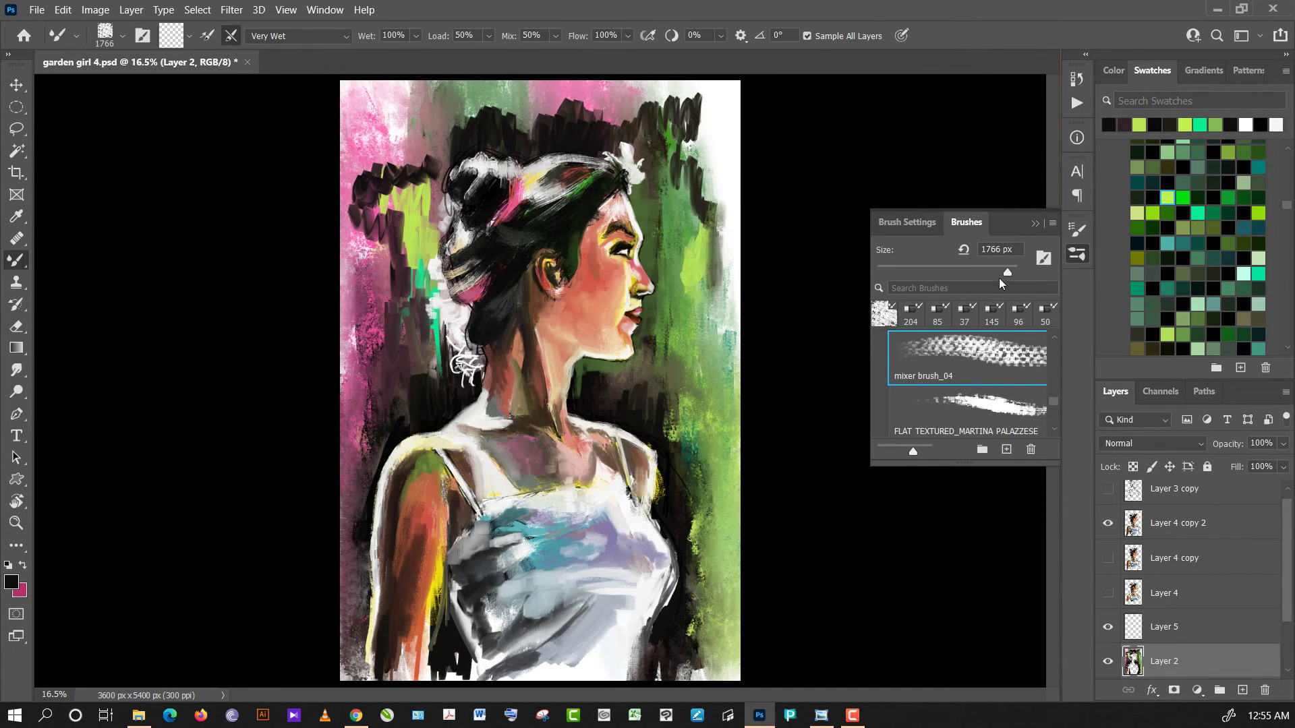
- At 389 px, blend the dark strokes and white paint left of the hair, then select Layer 4 copy 2
{"action": "left_click_drag", "start_coordinate": [1000, 279], "coordinate": [988, 279]}
{"action": "mouse_move", "coordinate": [657, 114]}
{"action": "left_mouse_down"}
{"action": "mouse_move", "coordinate": [675, 150]}
{"action": "mouse_move", "coordinate": [525, 133]}
{"action": "mouse_move", "coordinate": [413, 180]}
{"action": "left_mouse_up"}
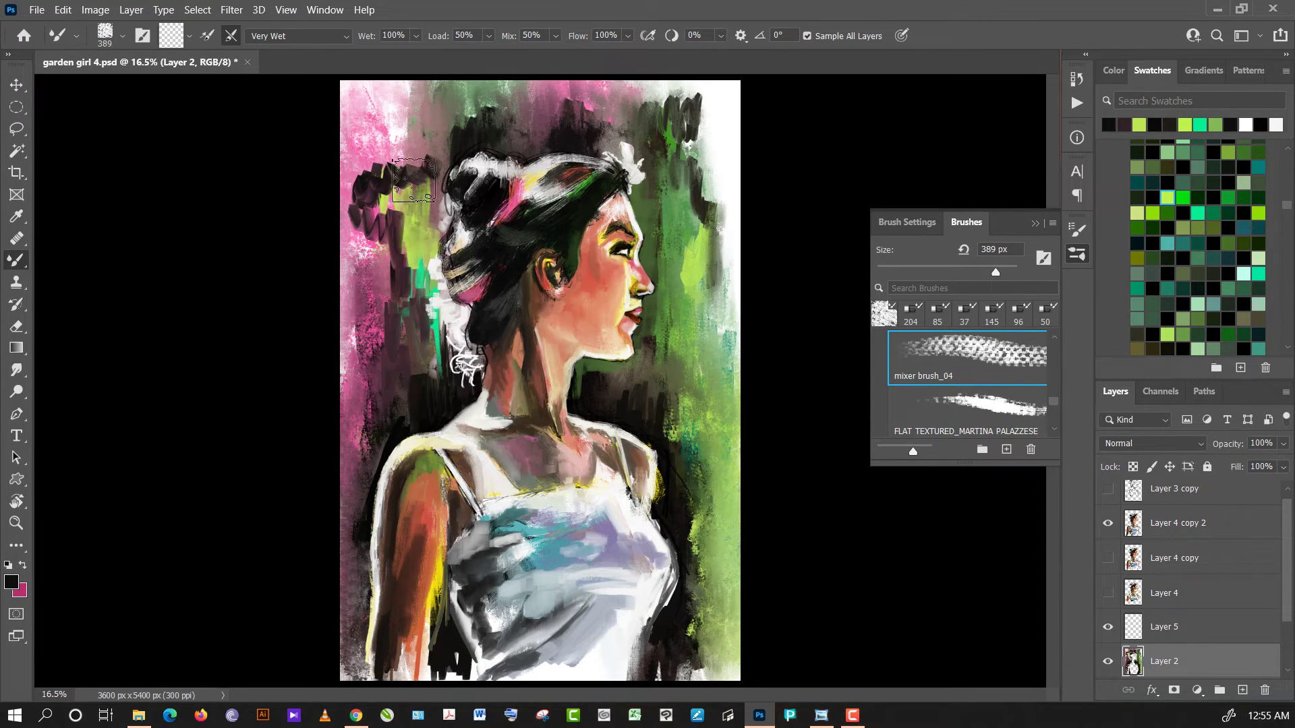
{"action": "mouse_move", "coordinate": [413, 180]}
{"action": "left_mouse_down"}
{"action": "mouse_move", "coordinate": [362, 172]}
{"action": "mouse_move", "coordinate": [444, 373]}
{"action": "mouse_move", "coordinate": [371, 469]}
{"action": "mouse_move", "coordinate": [405, 408]}
{"action": "left_mouse_up"}
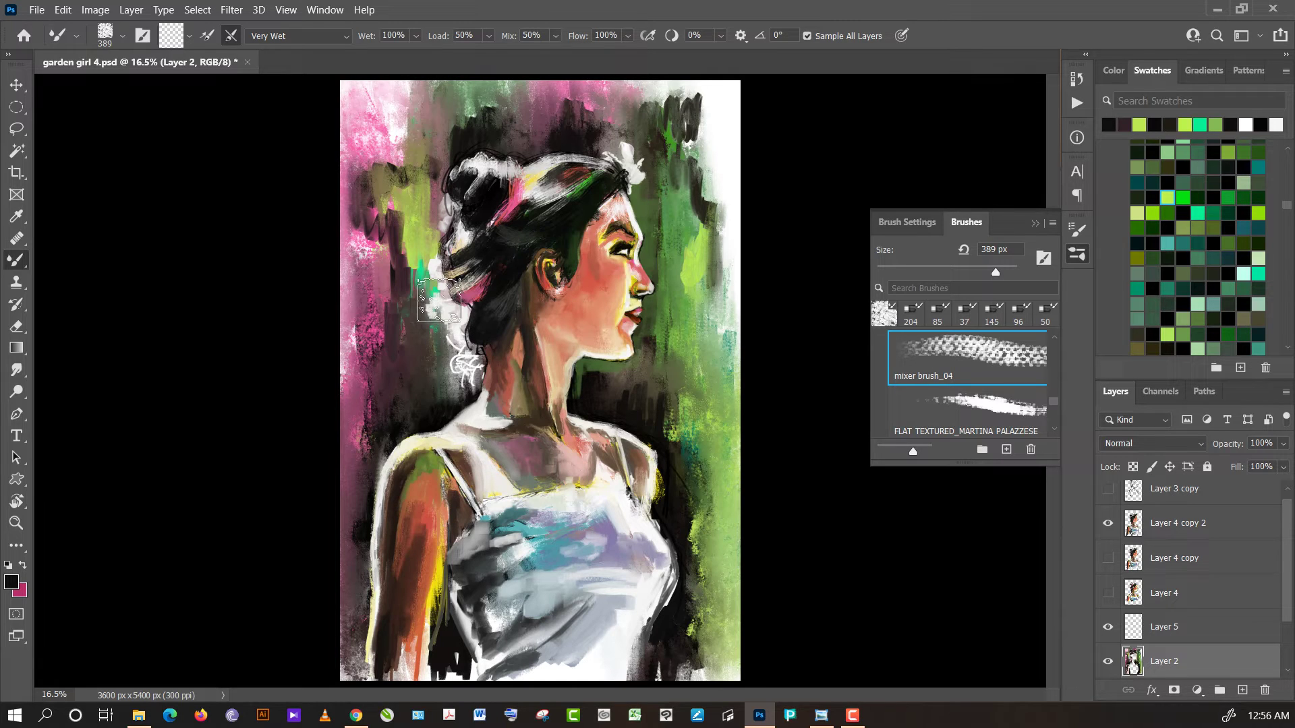
{"action": "left_click_drag", "start_coordinate": [439, 300], "coordinate": [443, 357]}
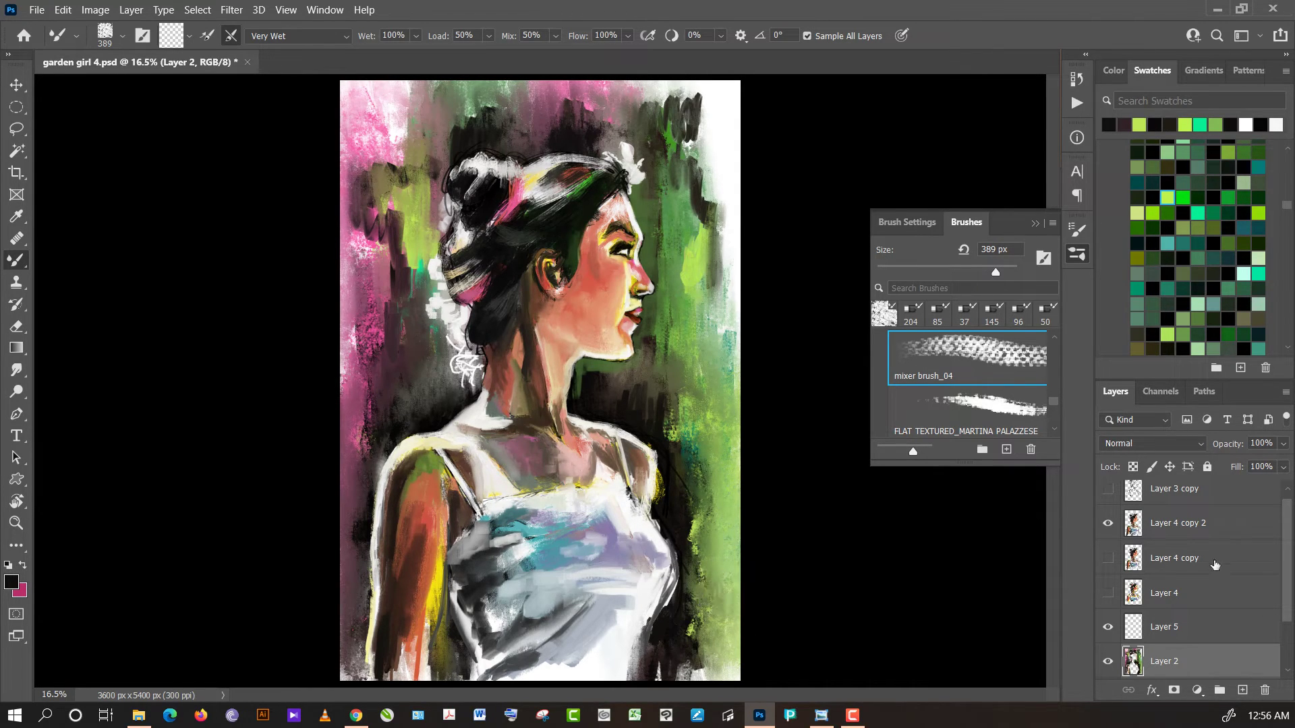
{"action": "left_click", "coordinate": [1203, 531]}
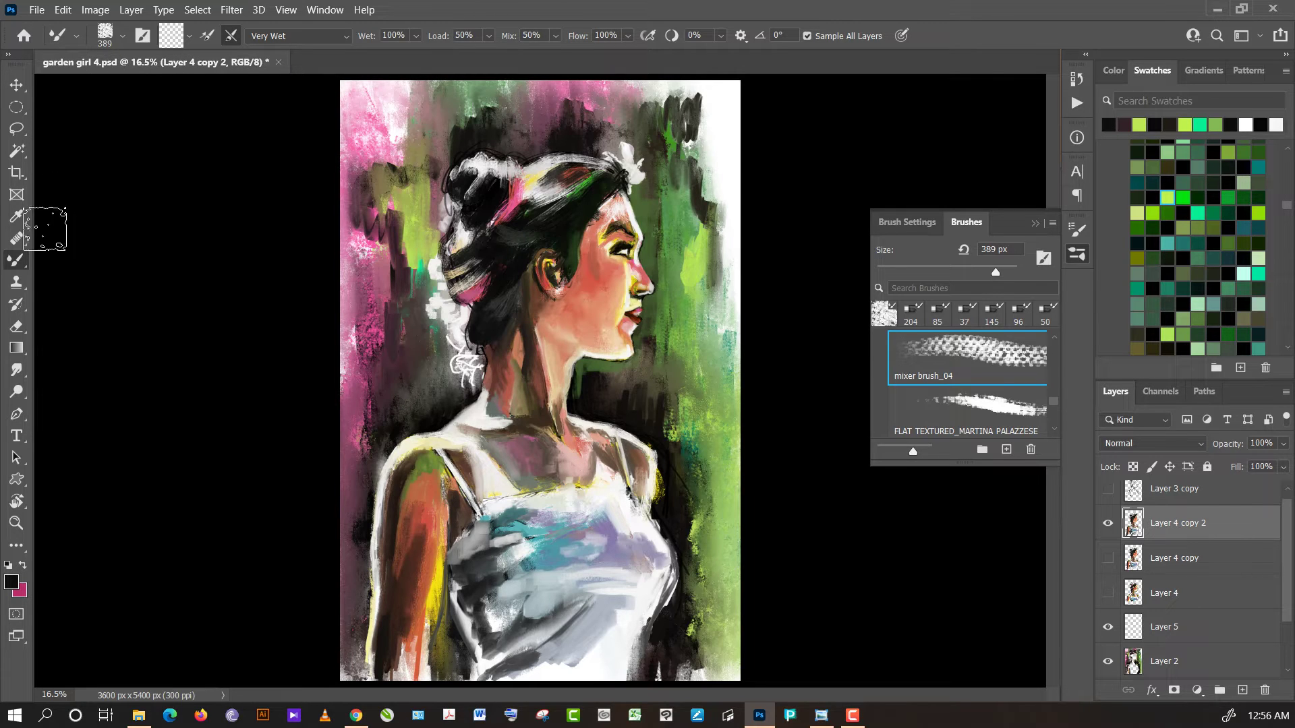
- Switch from the mixer brush to the plain Brush Tool in Clear mode
{"action": "right_click", "coordinate": [20, 262]}
{"action": "left_click", "coordinate": [80, 262]}
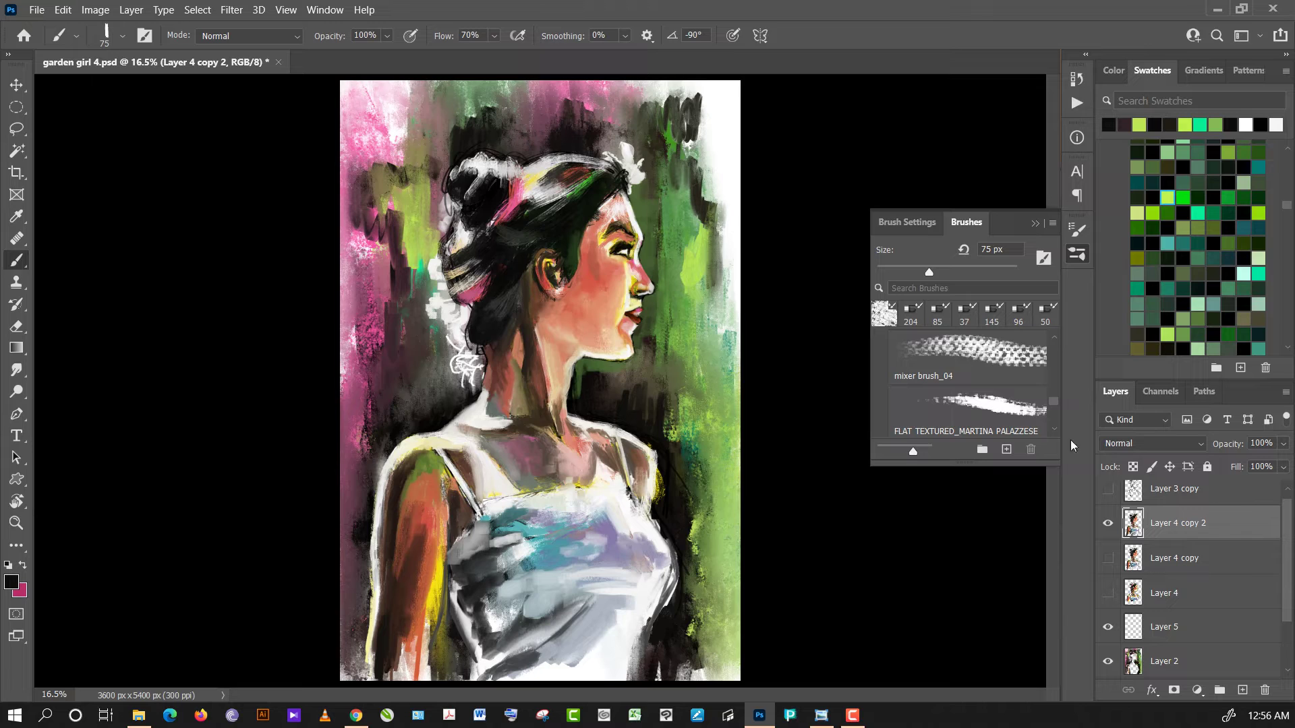
{"action": "left_click", "coordinate": [276, 36]}
{"action": "left_click", "coordinate": [280, 87]}
- Erase a thin strip beside the right shoulder and dress edge, then select Layer 2
{"action": "left_click_drag", "start_coordinate": [661, 460], "coordinate": [660, 481]}
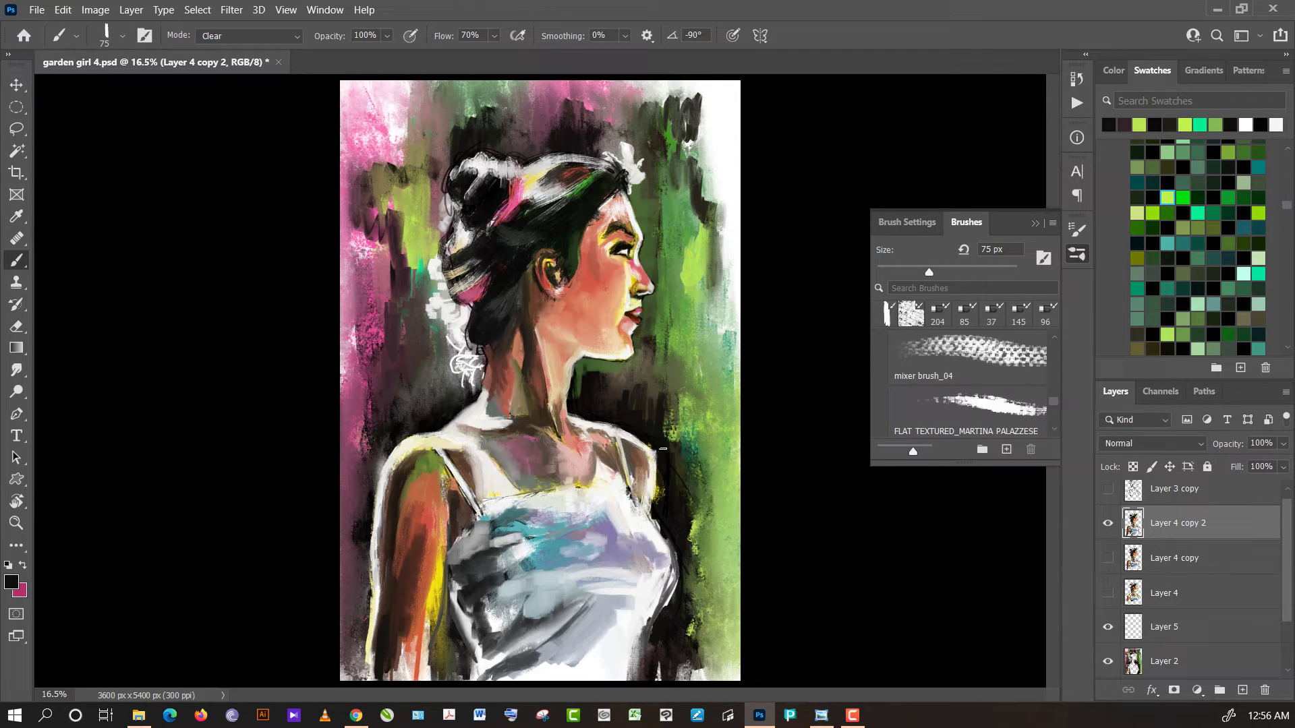
{"action": "mouse_move", "coordinate": [656, 447]}
{"action": "left_mouse_down"}
{"action": "mouse_move", "coordinate": [658, 504]}
{"action": "mouse_move", "coordinate": [658, 488]}
{"action": "left_mouse_up"}
{"action": "mouse_move", "coordinate": [664, 529]}
{"action": "left_mouse_down"}
{"action": "mouse_move", "coordinate": [676, 584]}
{"action": "mouse_move", "coordinate": [660, 617]}
{"action": "left_mouse_up"}
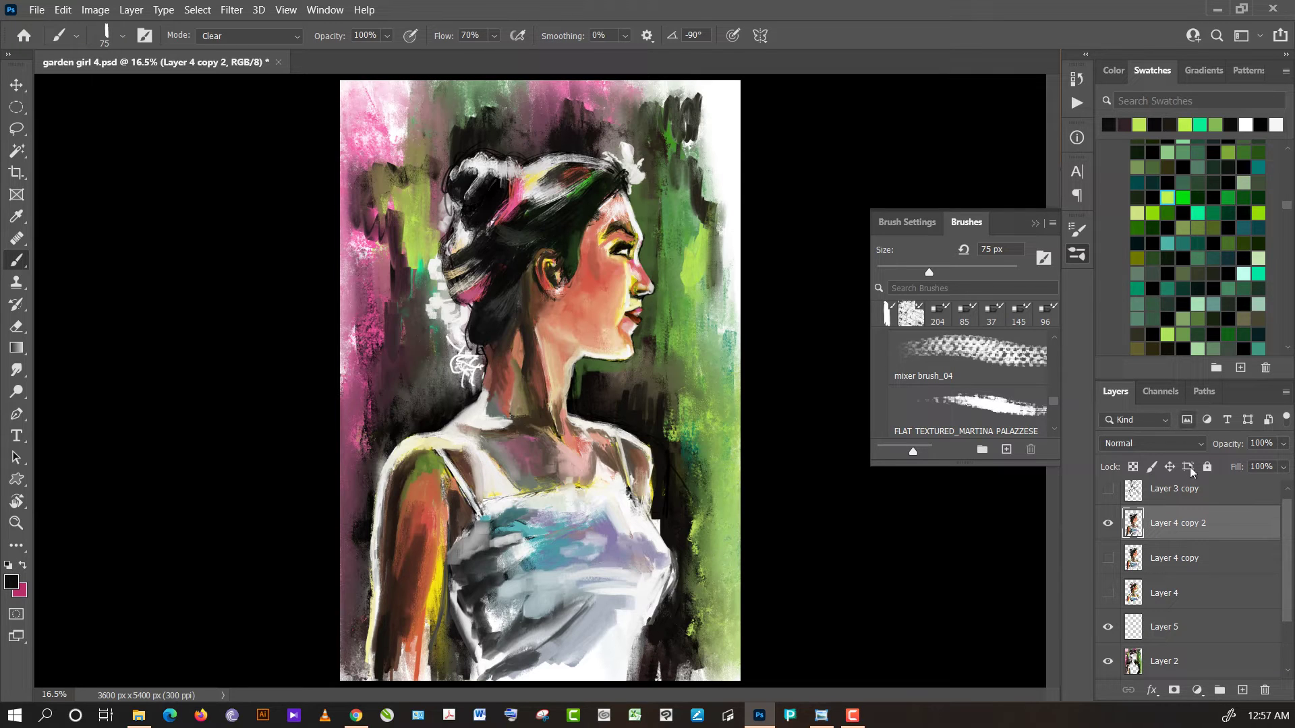
{"action": "left_click", "coordinate": [1180, 664]}
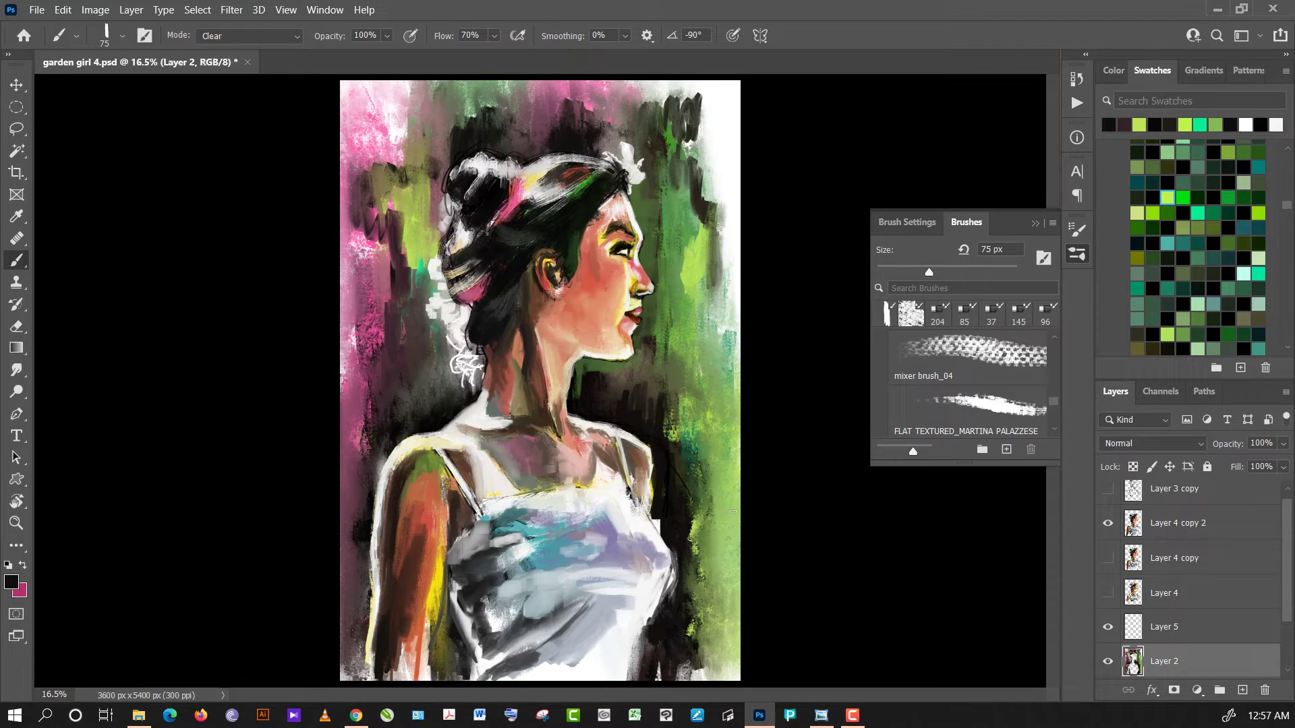
- Return the brush to Normal mode and darken the dress's right edge and arm-dress edge
{"action": "left_click", "coordinate": [275, 39]}
{"action": "left_click", "coordinate": [265, 49]}
{"action": "mouse_move", "coordinate": [669, 506]}
{"action": "left_mouse_down"}
{"action": "mouse_move", "coordinate": [674, 607]}
{"action": "mouse_move", "coordinate": [641, 678]}
{"action": "mouse_move", "coordinate": [668, 683]}
{"action": "left_mouse_up"}
{"action": "left_click", "coordinate": [673, 519], "text": "alt"}
{"action": "left_click_drag", "start_coordinate": [678, 637], "coordinate": [681, 586]}
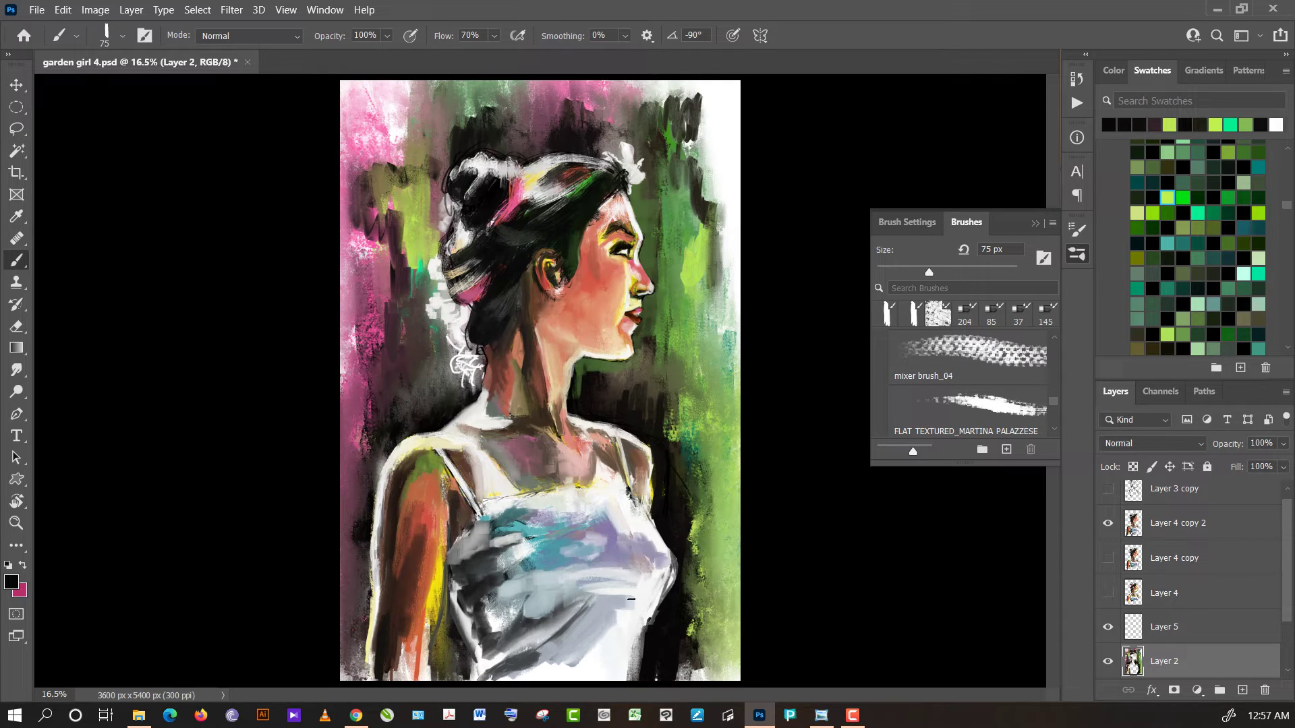
{"action": "mouse_move", "coordinate": [457, 614]}
{"action": "left_mouse_down"}
{"action": "mouse_move", "coordinate": [448, 649]}
{"action": "mouse_move", "coordinate": [443, 606]}
{"action": "mouse_move", "coordinate": [442, 680]}
{"action": "left_mouse_up"}
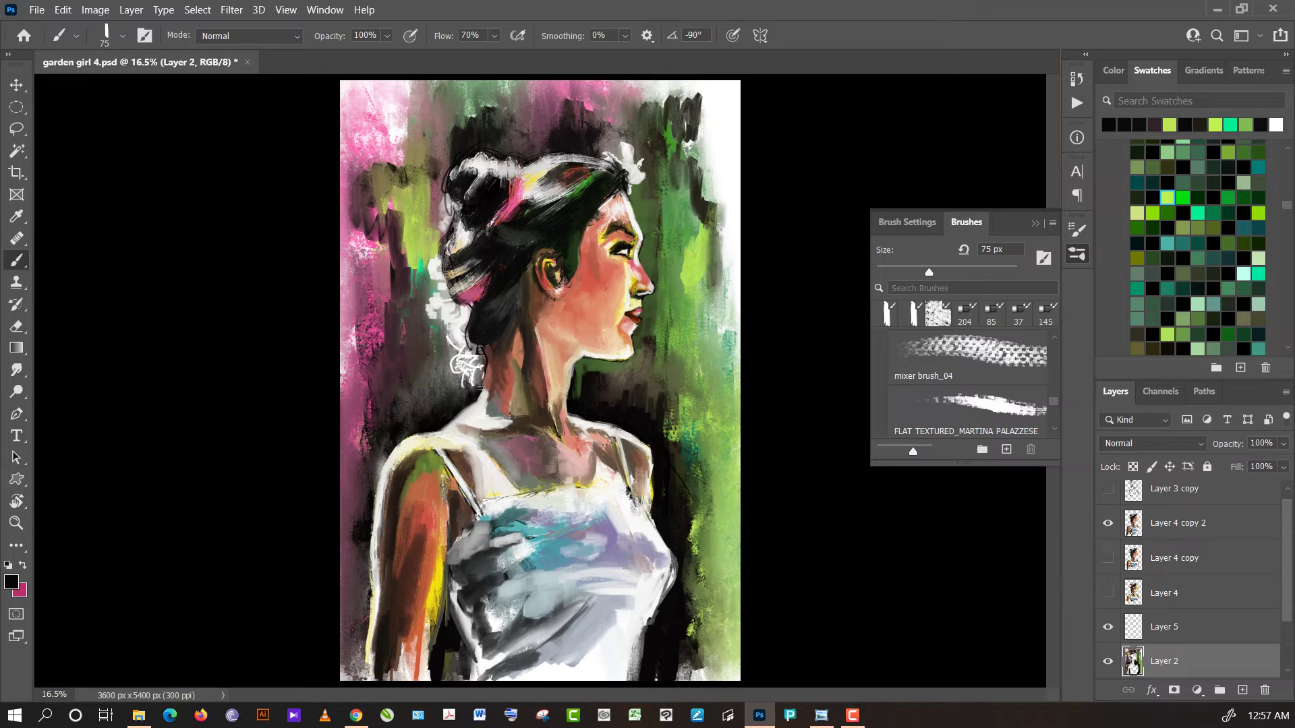
- Paint dark background strokes around the neck, chin, face and hair, then select Layer 4 copy 2
{"action": "mouse_move", "coordinate": [456, 405]}
{"action": "left_mouse_down"}
{"action": "mouse_move", "coordinate": [436, 411]}
{"action": "mouse_move", "coordinate": [421, 351]}
{"action": "mouse_move", "coordinate": [436, 327]}
{"action": "mouse_move", "coordinate": [378, 472]}
{"action": "mouse_move", "coordinate": [357, 593]}
{"action": "mouse_move", "coordinate": [360, 488]}
{"action": "mouse_move", "coordinate": [358, 667]}
{"action": "mouse_move", "coordinate": [362, 587]}
{"action": "mouse_move", "coordinate": [344, 675]}
{"action": "mouse_move", "coordinate": [350, 605]}
{"action": "mouse_move", "coordinate": [368, 667]}
{"action": "mouse_move", "coordinate": [351, 675]}
{"action": "left_mouse_up"}
{"action": "mouse_move", "coordinate": [345, 506]}
{"action": "left_mouse_down"}
{"action": "mouse_move", "coordinate": [370, 417]}
{"action": "mouse_move", "coordinate": [356, 485]}
{"action": "mouse_move", "coordinate": [350, 384]}
{"action": "mouse_move", "coordinate": [374, 397]}
{"action": "mouse_move", "coordinate": [418, 317]}
{"action": "left_mouse_up"}
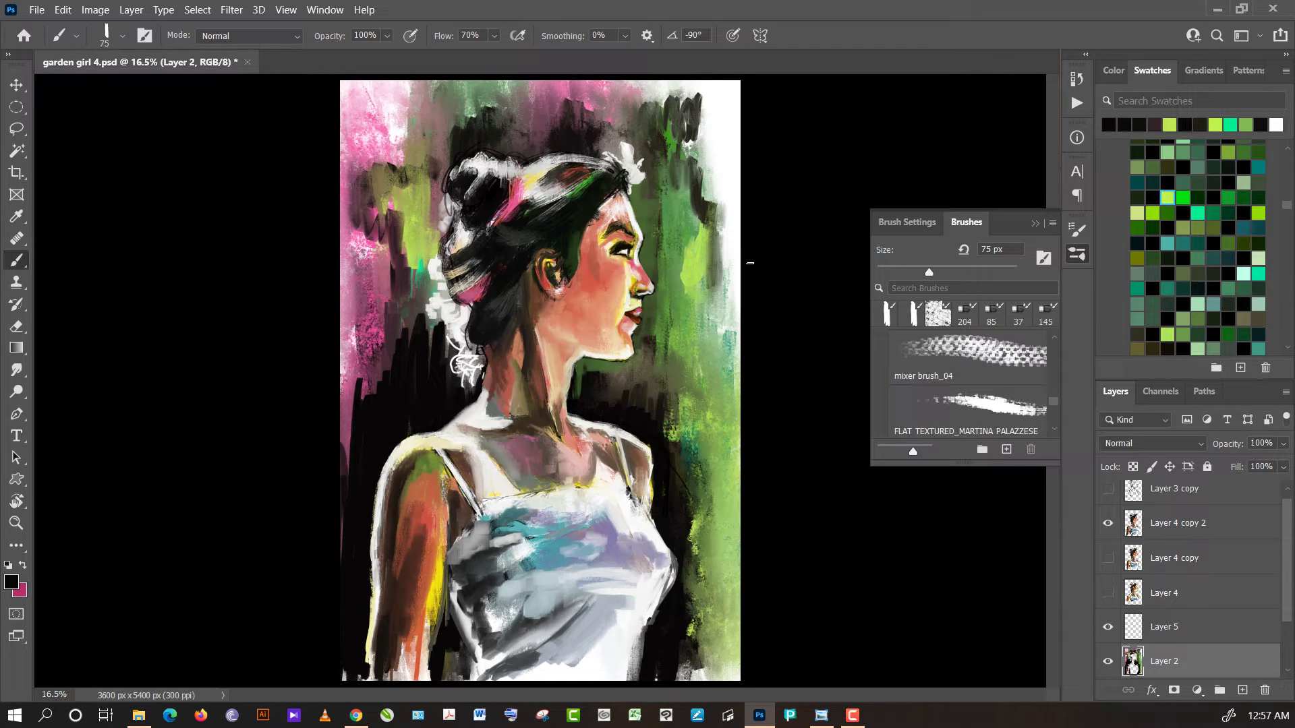
{"action": "mouse_move", "coordinate": [592, 414]}
{"action": "left_mouse_down"}
{"action": "mouse_move", "coordinate": [585, 360]}
{"action": "mouse_move", "coordinate": [578, 398]}
{"action": "mouse_move", "coordinate": [610, 344]}
{"action": "mouse_move", "coordinate": [614, 403]}
{"action": "mouse_move", "coordinate": [602, 364]}
{"action": "mouse_move", "coordinate": [617, 398]}
{"action": "mouse_move", "coordinate": [637, 323]}
{"action": "mouse_move", "coordinate": [634, 409]}
{"action": "mouse_move", "coordinate": [649, 188]}
{"action": "mouse_move", "coordinate": [644, 245]}
{"action": "mouse_move", "coordinate": [638, 162]}
{"action": "mouse_move", "coordinate": [655, 197]}
{"action": "mouse_move", "coordinate": [652, 330]}
{"action": "mouse_move", "coordinate": [650, 168]}
{"action": "mouse_move", "coordinate": [656, 337]}
{"action": "left_mouse_up"}
{"action": "mouse_move", "coordinate": [655, 338]}
{"action": "left_mouse_down"}
{"action": "mouse_move", "coordinate": [662, 142]}
{"action": "mouse_move", "coordinate": [656, 182]}
{"action": "mouse_move", "coordinate": [641, 135]}
{"action": "mouse_move", "coordinate": [499, 101]}
{"action": "mouse_move", "coordinate": [473, 118]}
{"action": "mouse_move", "coordinate": [428, 323]}
{"action": "mouse_move", "coordinate": [442, 135]}
{"action": "mouse_move", "coordinate": [429, 337]}
{"action": "mouse_move", "coordinate": [438, 128]}
{"action": "mouse_move", "coordinate": [441, 287]}
{"action": "mouse_move", "coordinate": [435, 115]}
{"action": "left_mouse_up"}
{"action": "left_click_drag", "start_coordinate": [429, 267], "coordinate": [424, 101]}
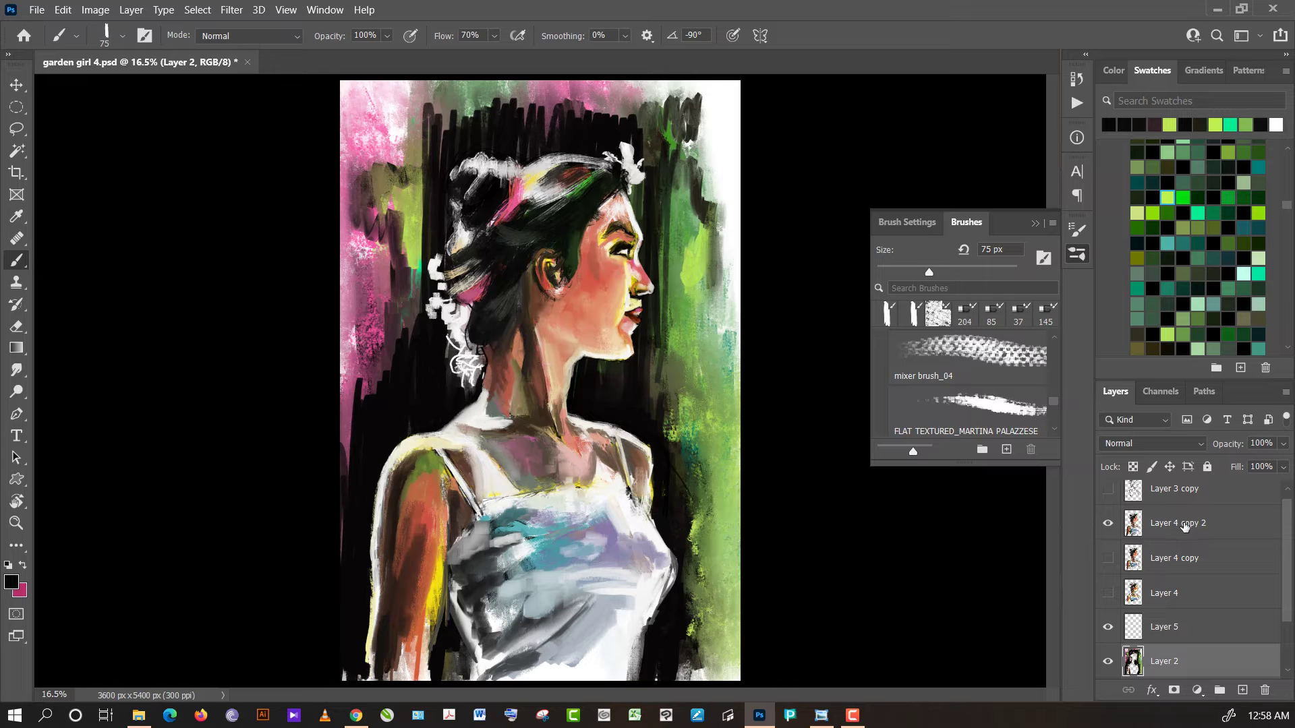
{"action": "left_click", "coordinate": [1184, 527]}
- Select Layer 2 and set the brush mode back to Normal
{"action": "scroll", "coordinate": [741, 541], "scroll_direction": "up", "scroll_amount": 1}
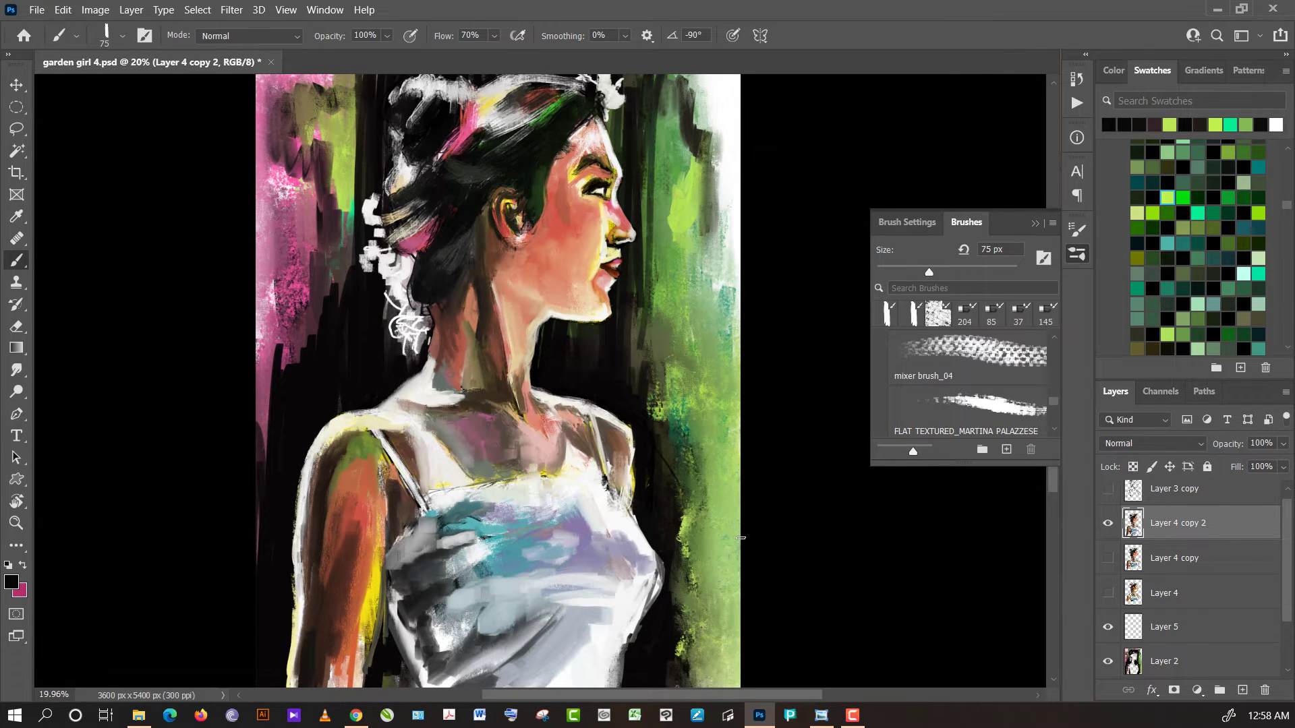
{"action": "left_click", "coordinate": [252, 35]}
{"action": "left_click", "coordinate": [248, 94]}
{"action": "left_click", "coordinate": [1170, 664]}
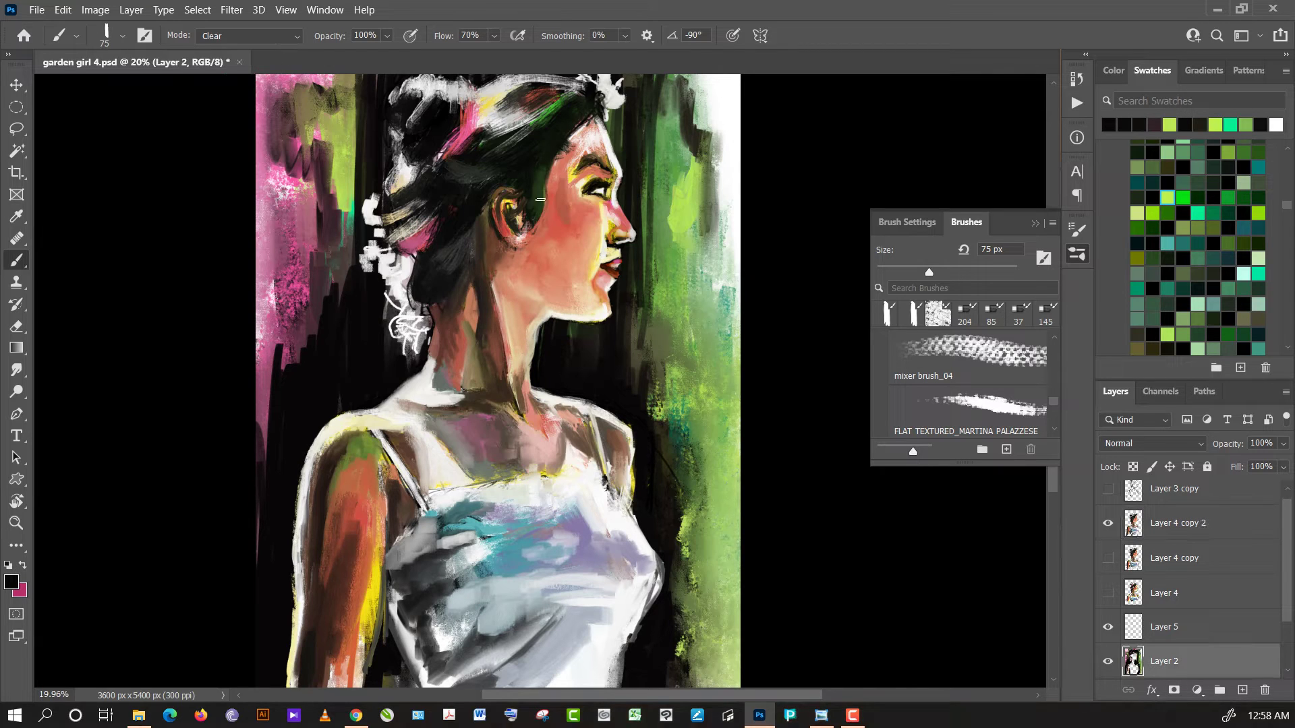
{"action": "left_click", "coordinate": [296, 37]}
{"action": "left_click", "coordinate": [266, 57]}
- Darken the right shoulder, dress folds and jaw shadow, plus a dark stroke over the green beside the dress
{"action": "mouse_move", "coordinate": [642, 487]}
{"action": "left_mouse_down"}
{"action": "mouse_move", "coordinate": [604, 526]}
{"action": "mouse_move", "coordinate": [574, 507]}
{"action": "mouse_move", "coordinate": [608, 532]}
{"action": "left_mouse_up"}
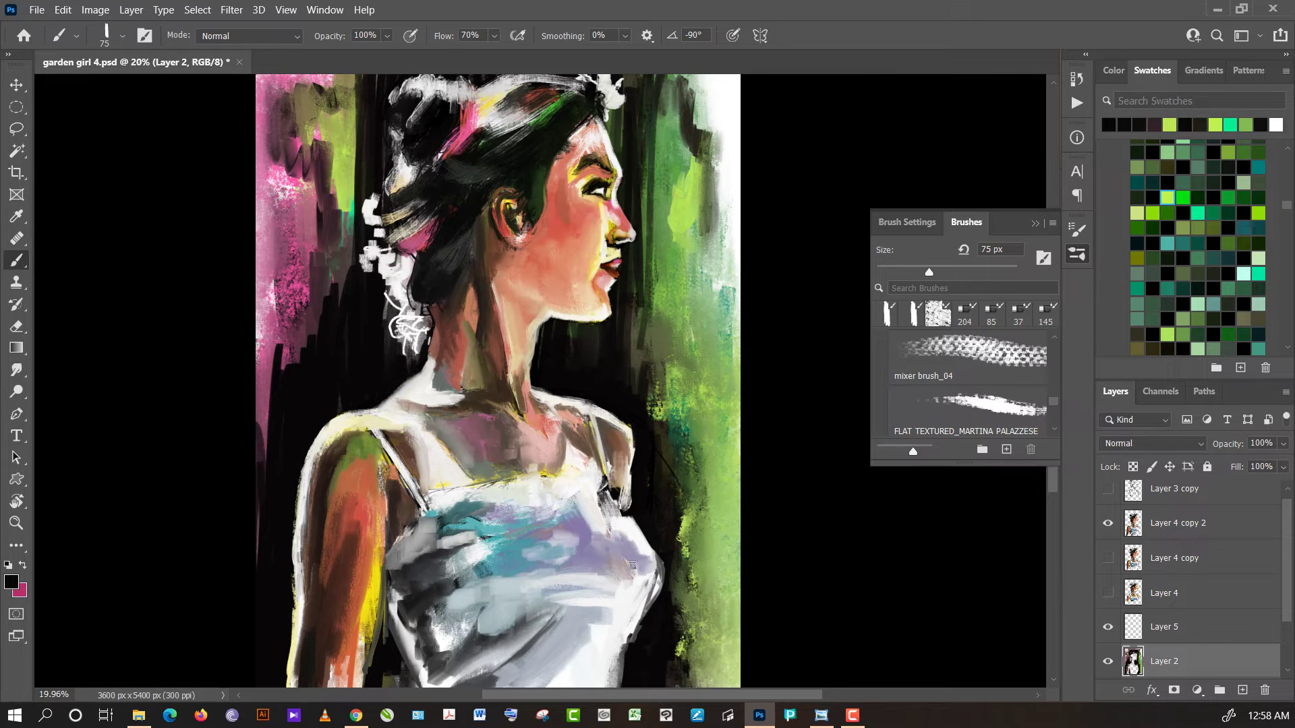
{"action": "left_click", "coordinate": [632, 568]}
{"action": "left_click_drag", "start_coordinate": [624, 623], "coordinate": [603, 674]}
{"action": "left_click_drag", "start_coordinate": [575, 325], "coordinate": [576, 347]}
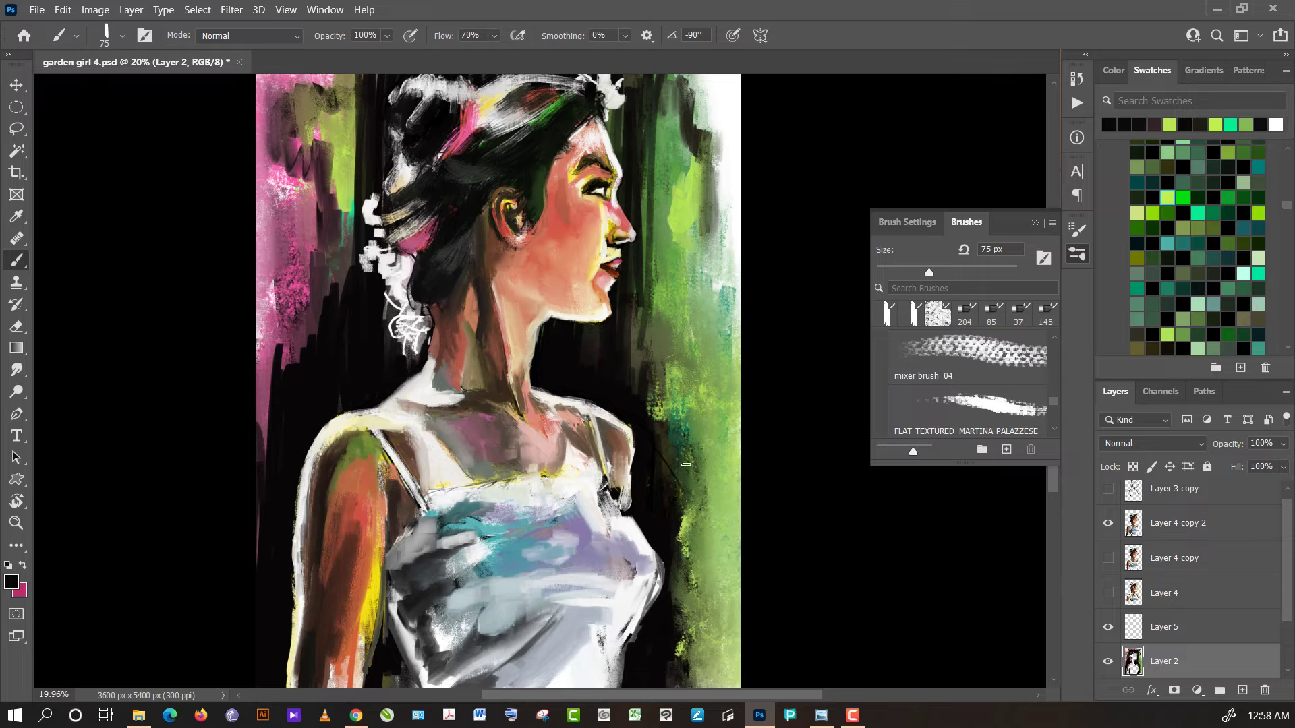
{"action": "left_click_drag", "start_coordinate": [686, 464], "coordinate": [683, 641]}
- Select Layer 4 copy 2 and set the brush mode to Clear
{"action": "left_click", "coordinate": [1190, 531]}
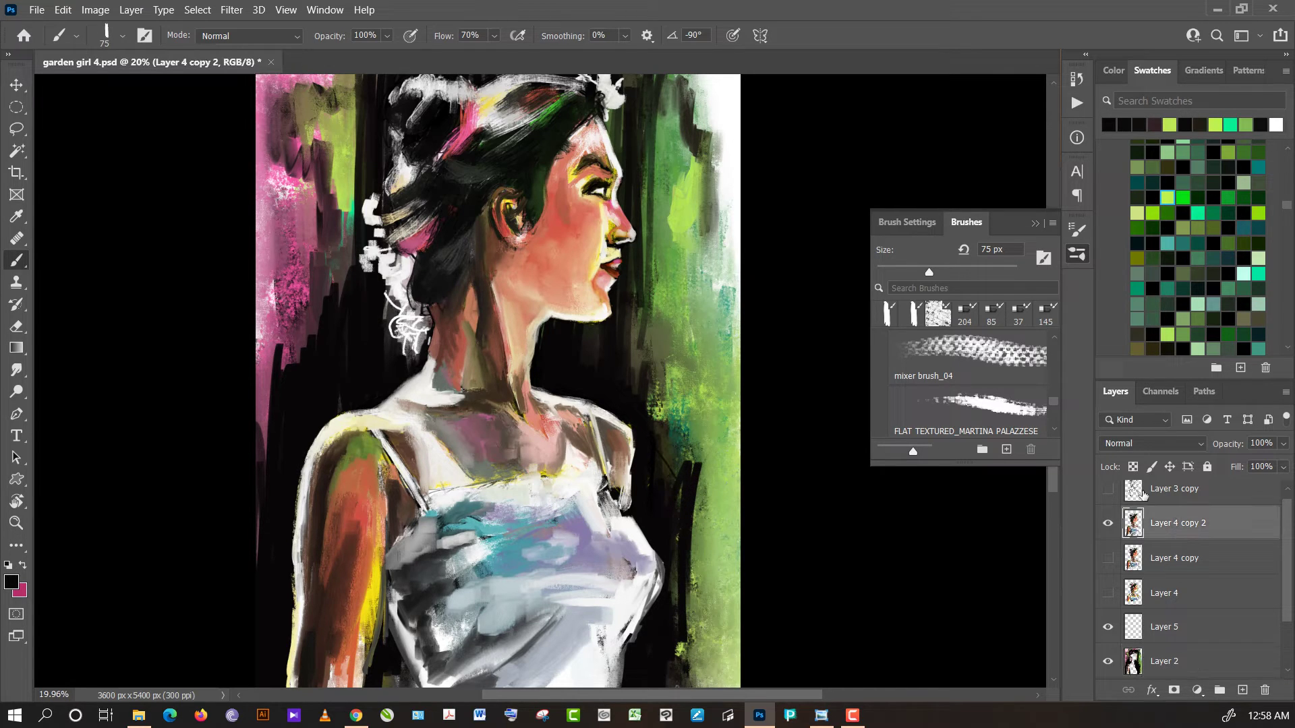
{"action": "left_click", "coordinate": [249, 35]}
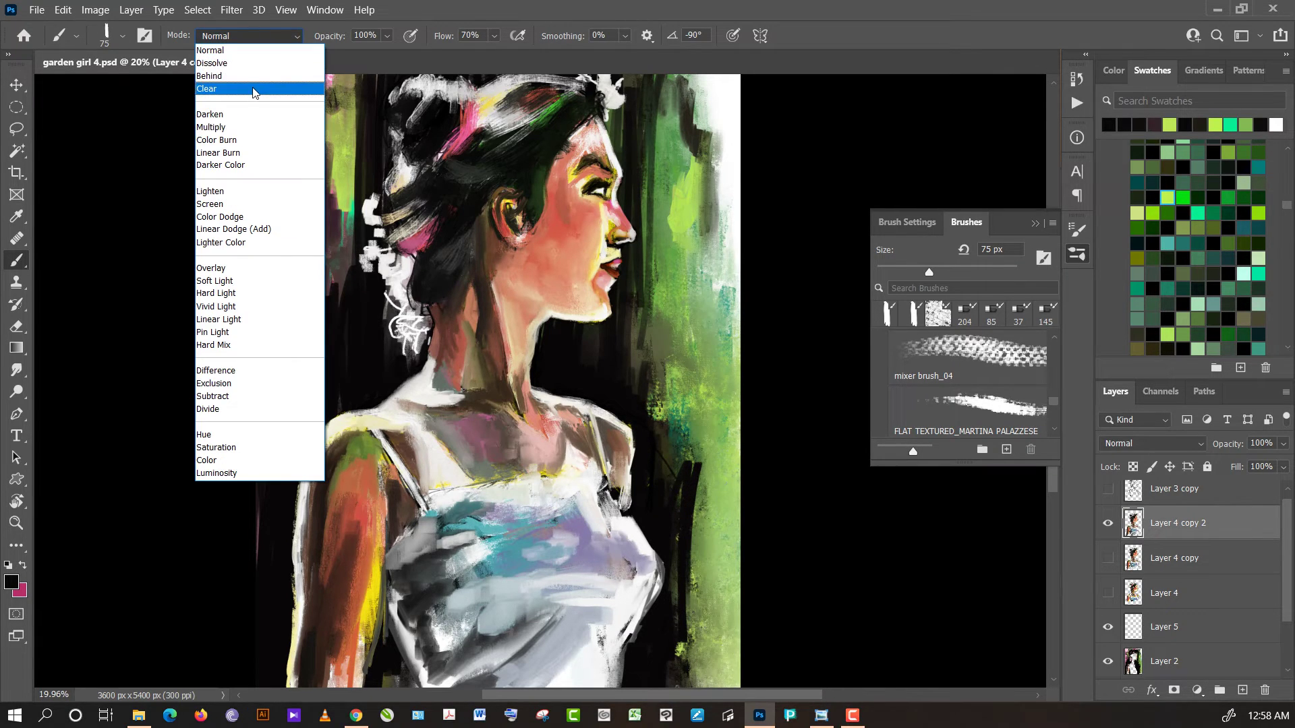
{"action": "left_click", "coordinate": [255, 84]}
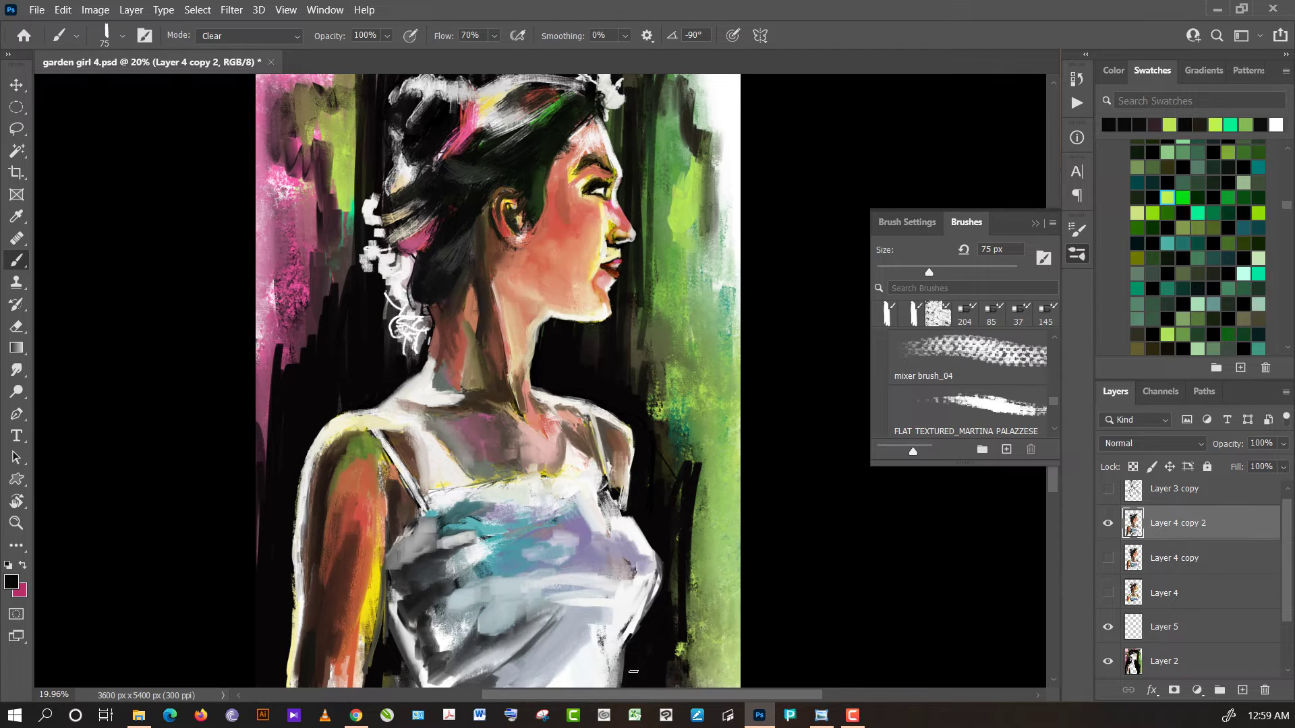
- Set the brush to Normal and paint light and lavender strokes along the dress edge
{"action": "left_click", "coordinate": [244, 38]}
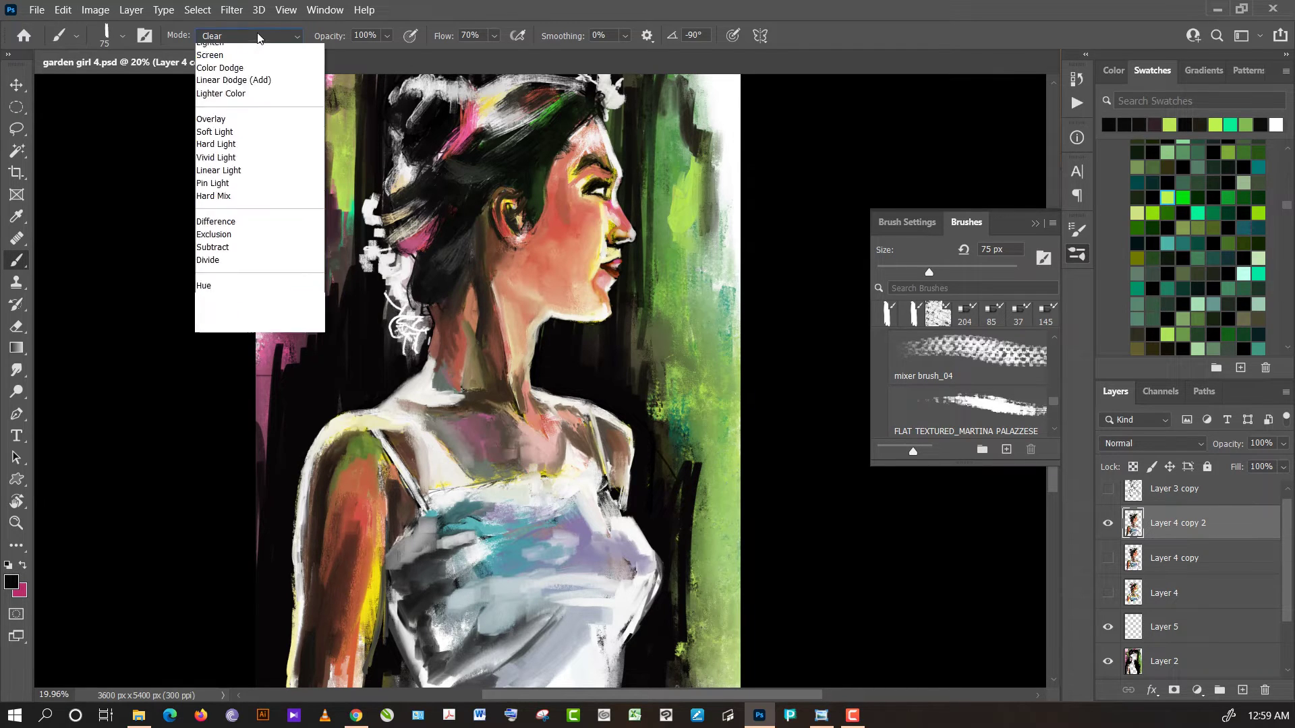
{"action": "left_click", "coordinate": [260, 53]}
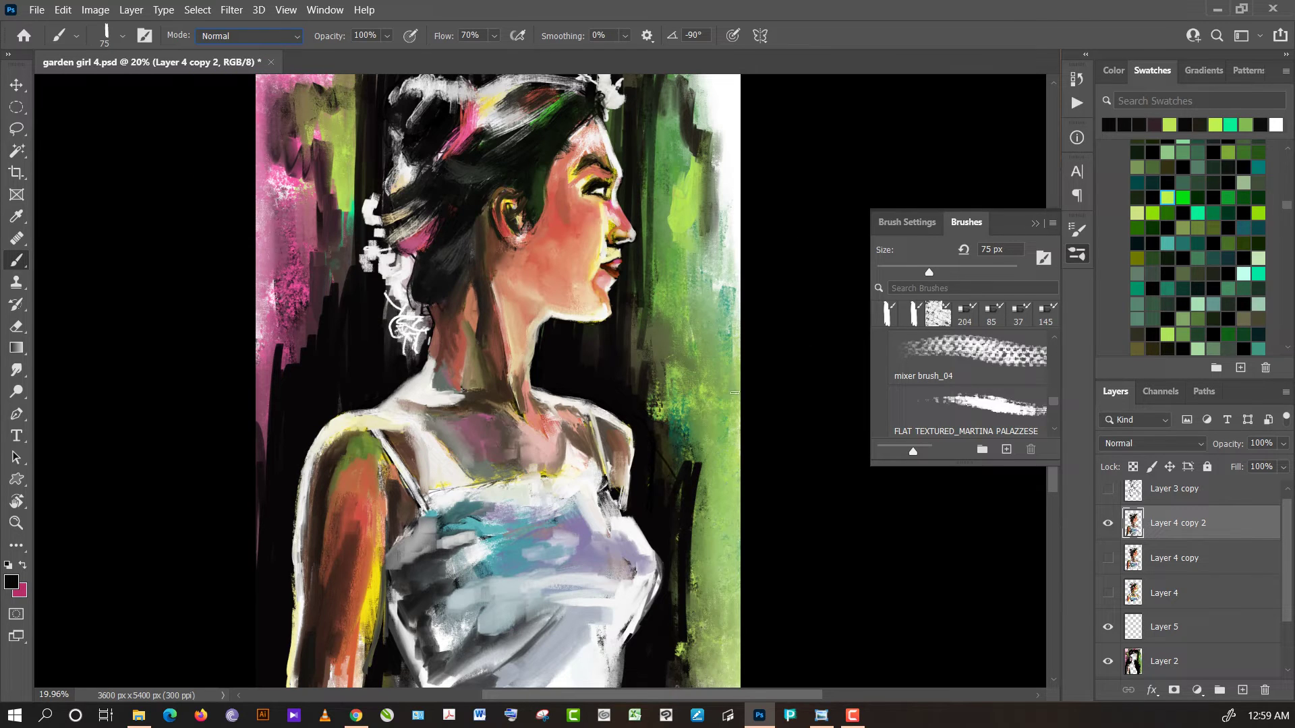
{"action": "left_click", "coordinate": [595, 472], "text": "alt"}
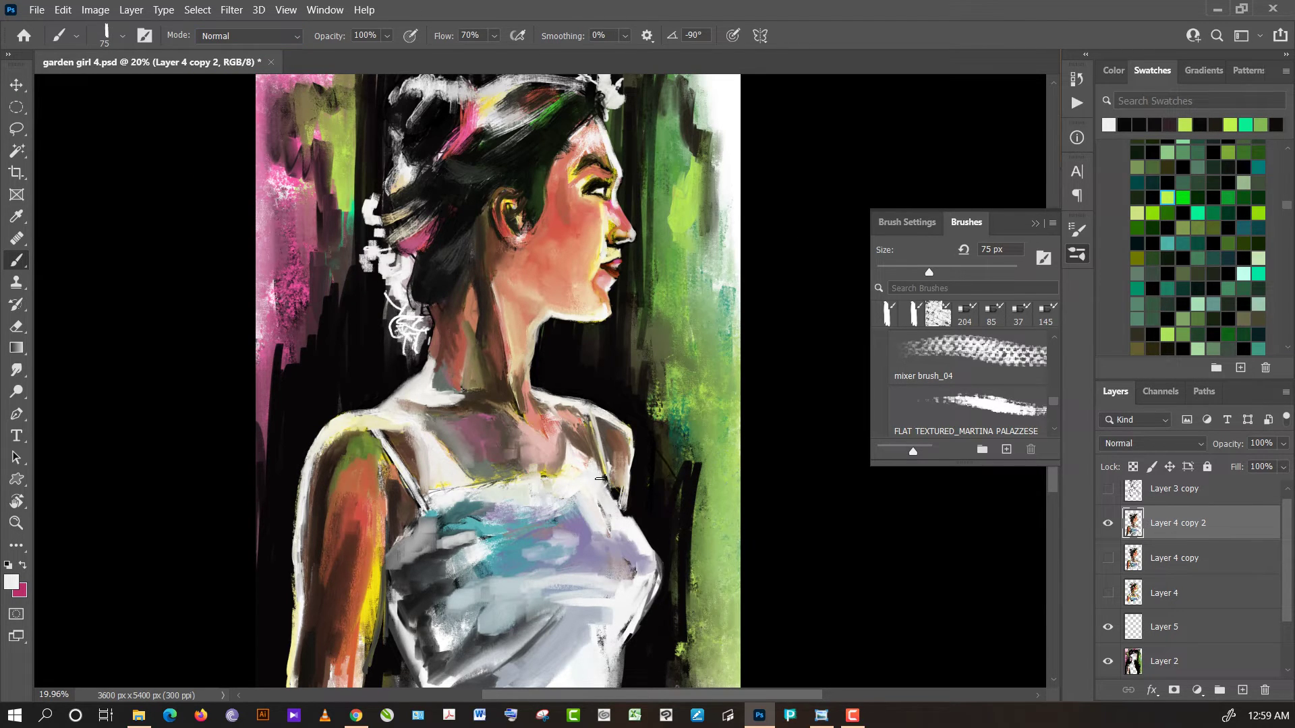
{"action": "left_click_drag", "start_coordinate": [612, 505], "coordinate": [629, 523]}
{"action": "left_click", "coordinate": [634, 553], "text": "alt"}
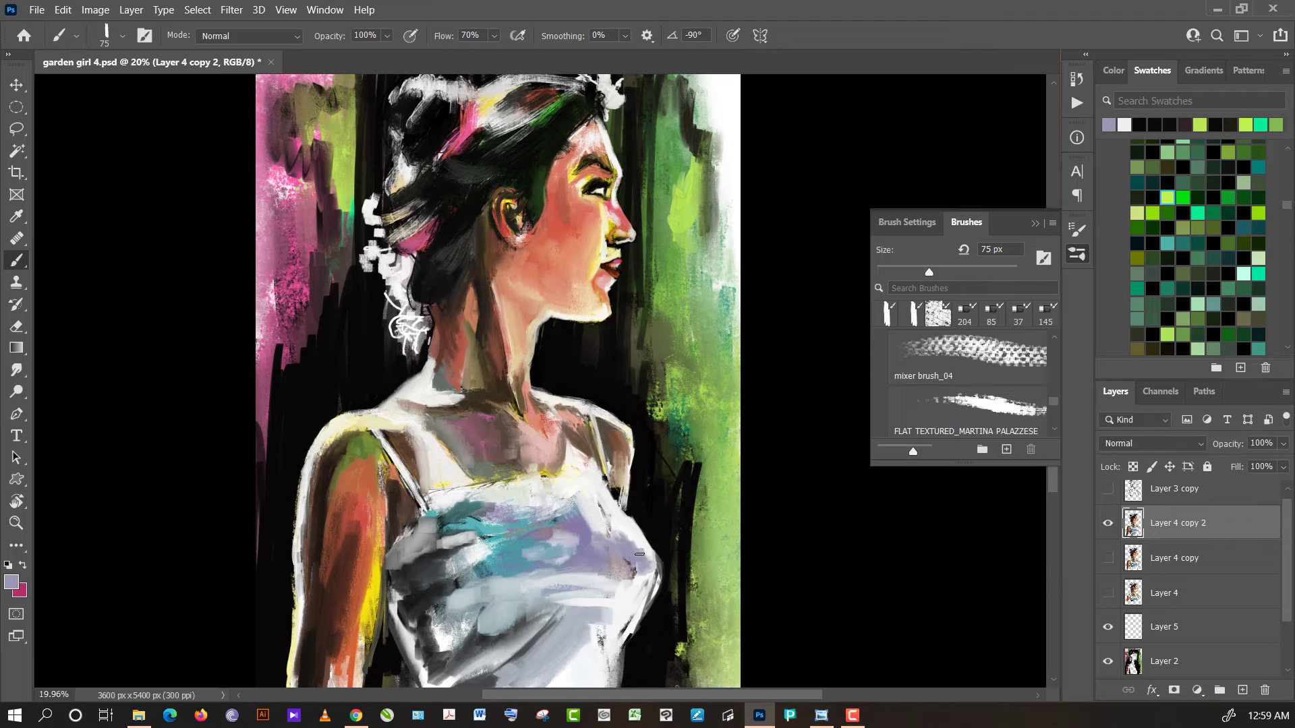
{"action": "left_click_drag", "start_coordinate": [652, 574], "coordinate": [648, 556]}
- Brighten the lavender dress patch, sampling white, light blue and lavender with a 245 px brush
{"action": "left_click", "coordinate": [644, 586], "text": "alt"}
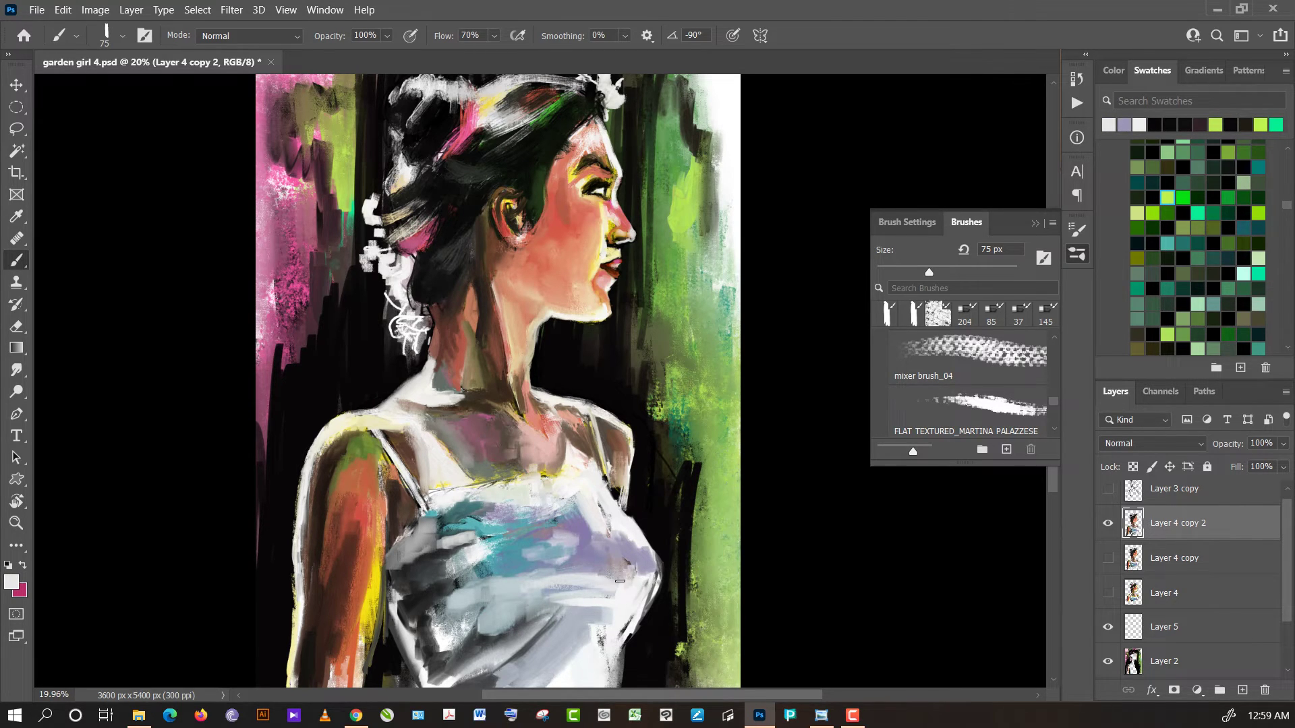
{"action": "left_click", "coordinate": [587, 578], "text": "alt"}
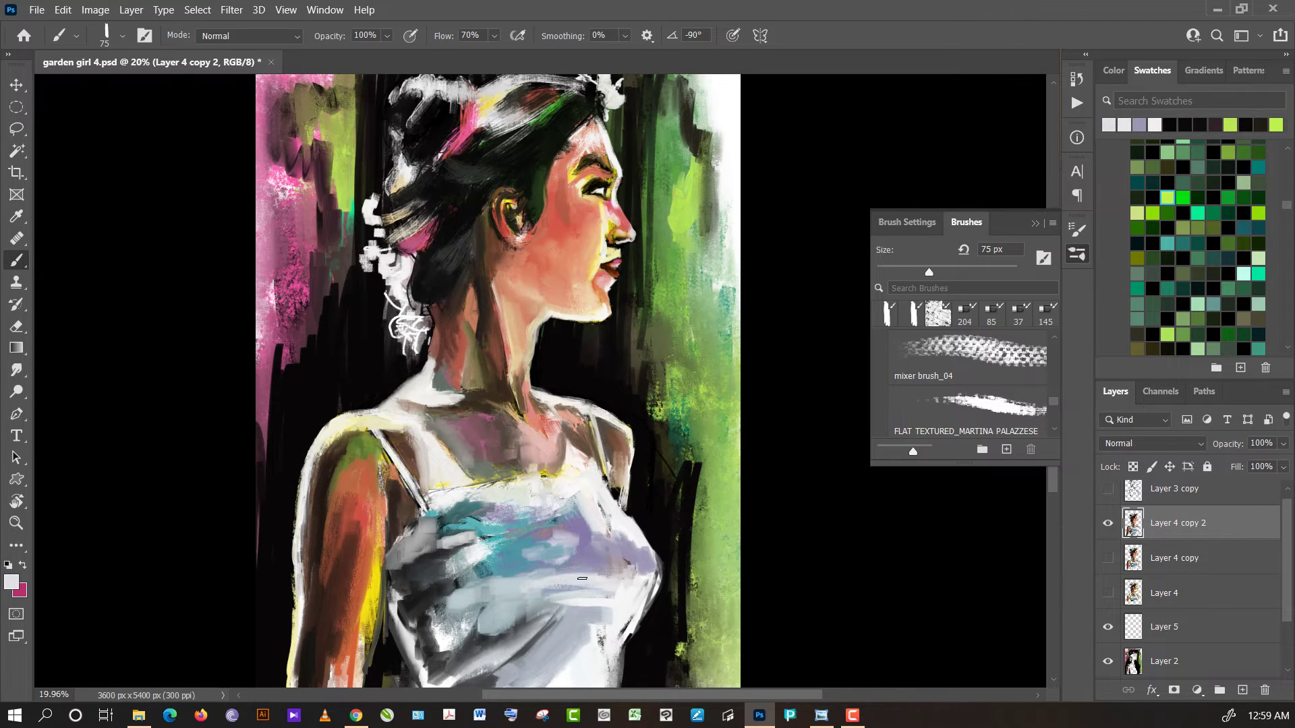
{"action": "left_click_drag", "start_coordinate": [611, 569], "coordinate": [595, 566]}
{"action": "left_click", "coordinate": [624, 560], "text": "alt"}
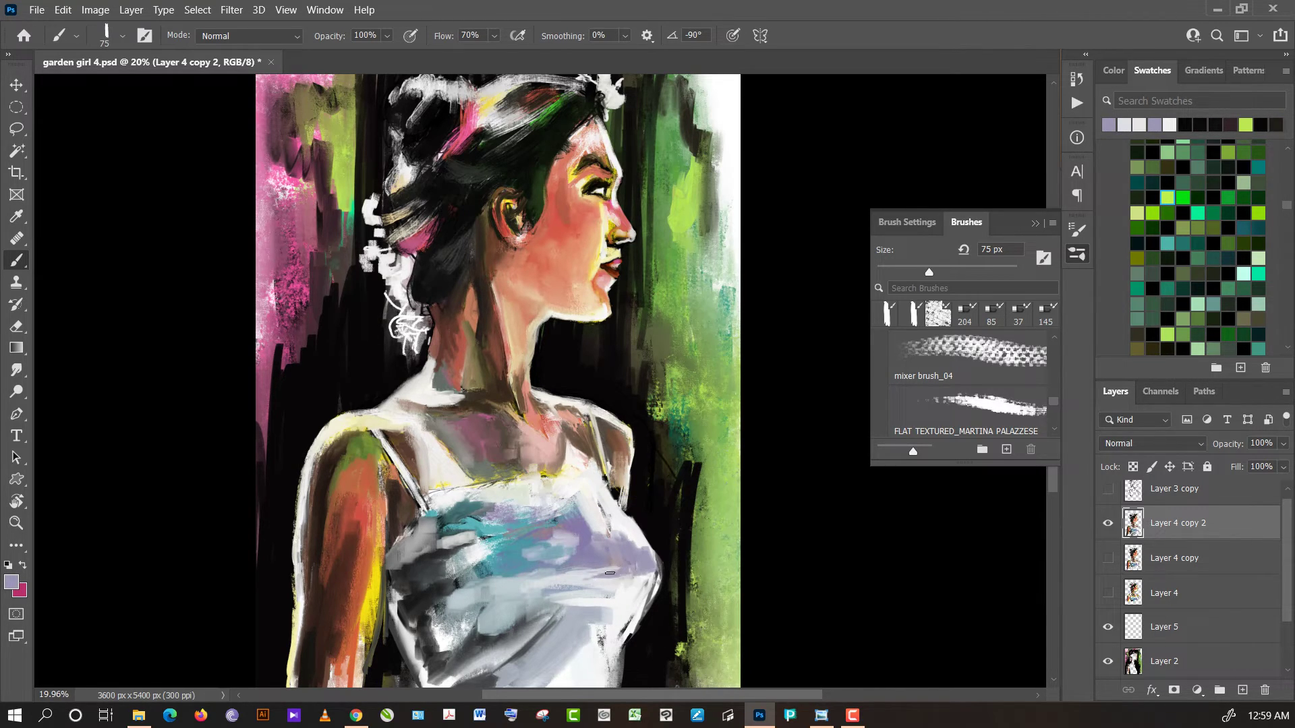
{"action": "left_click", "coordinate": [987, 270]}
{"action": "left_click", "coordinate": [538, 555], "text": "alt"}
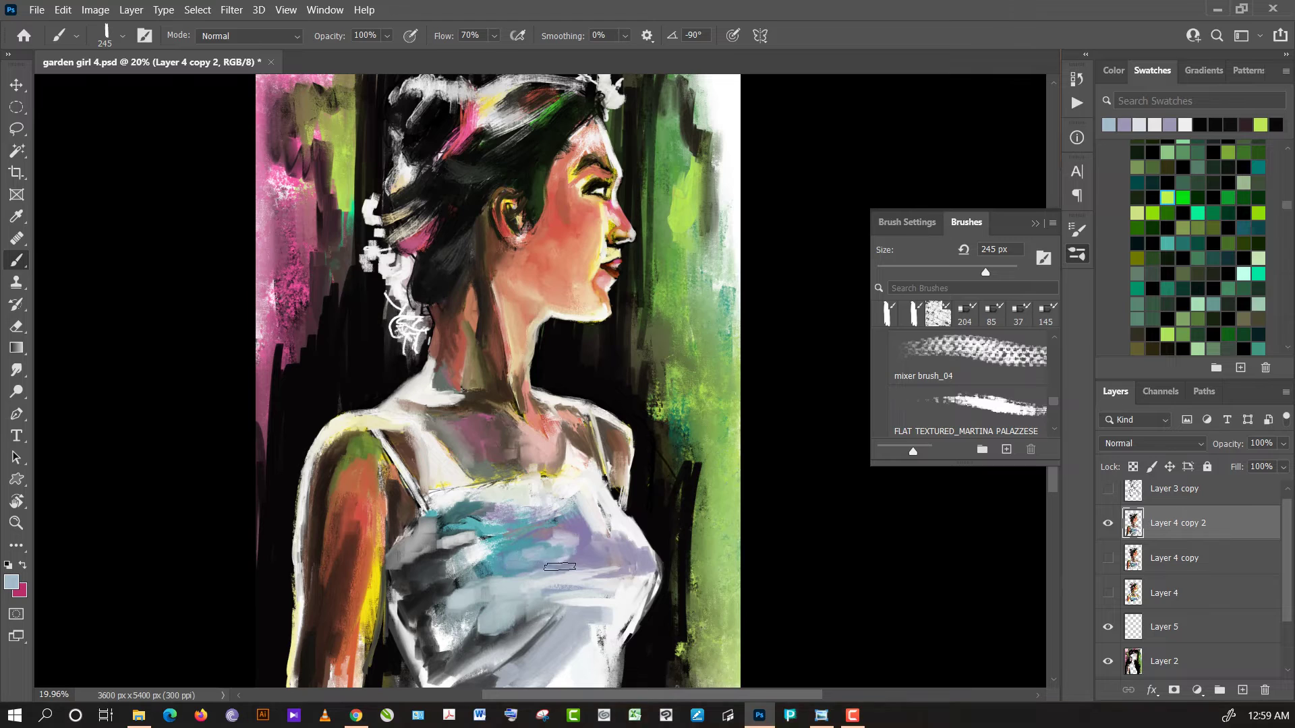
{"action": "left_click", "coordinate": [572, 554], "text": "alt"}
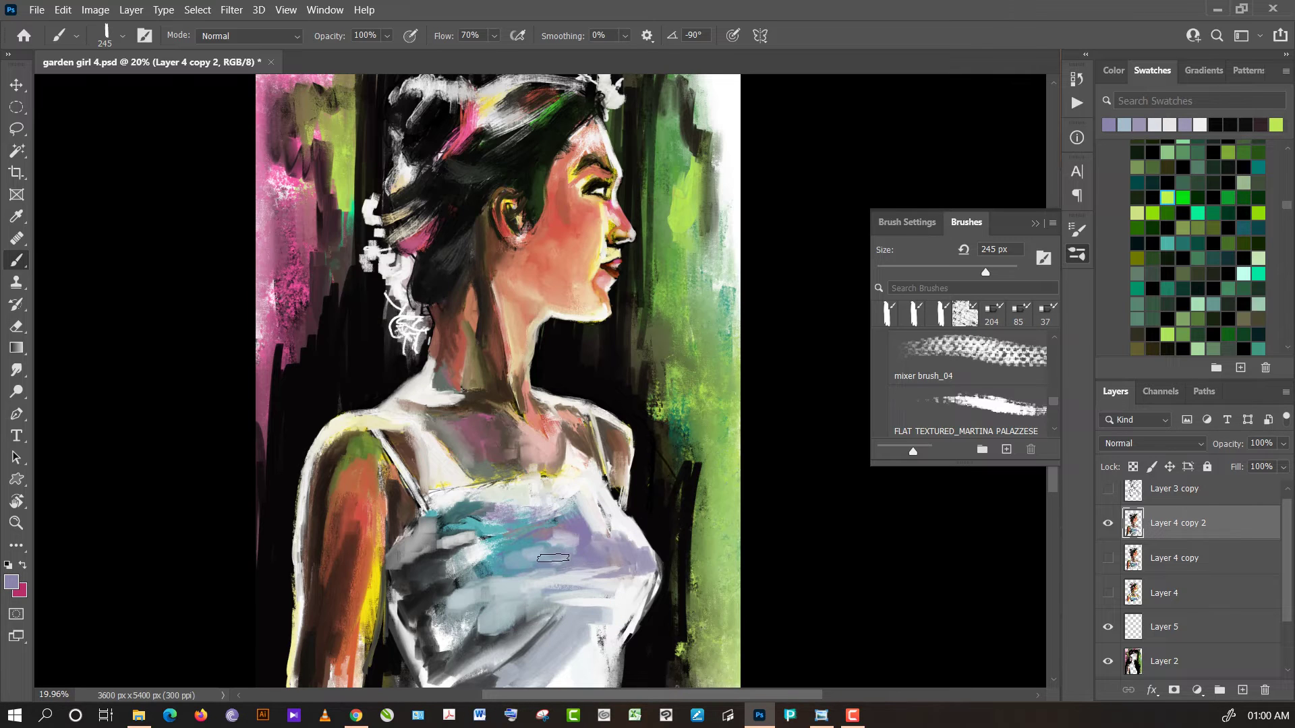
{"action": "left_click", "coordinate": [552, 537], "text": "alt"}
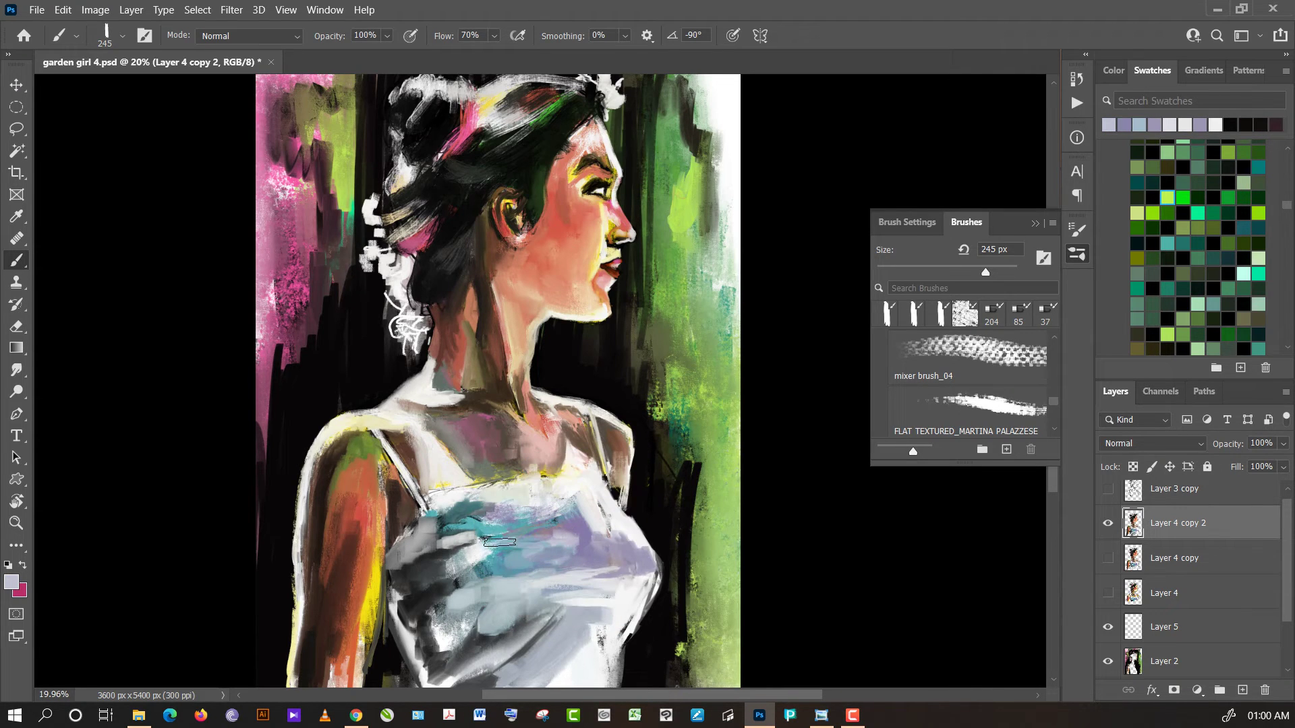
- Shrink the brush to 90 px and sample dark and light greys from the dress
{"action": "left_click", "coordinate": [939, 268]}
{"action": "left_click", "coordinate": [429, 561], "text": "alt"}
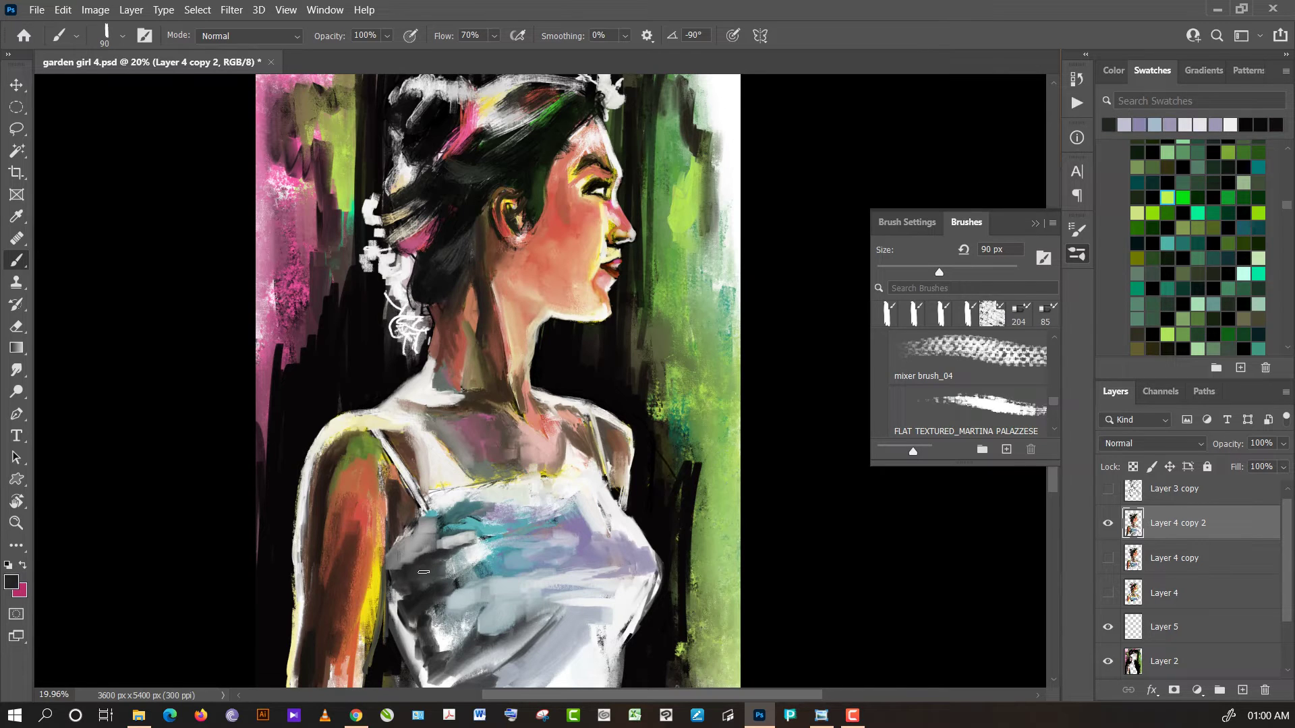
{"action": "left_click", "coordinate": [398, 591], "text": "alt"}
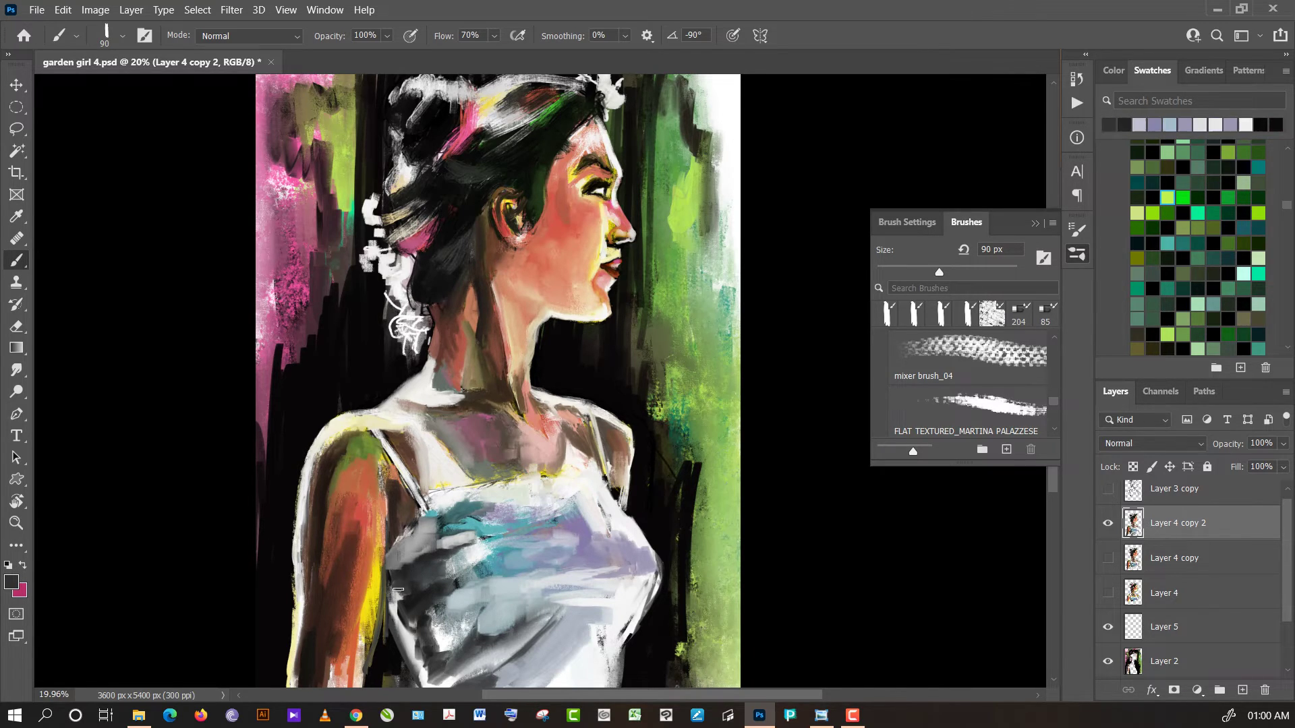
{"action": "left_click", "coordinate": [396, 607], "text": "alt"}
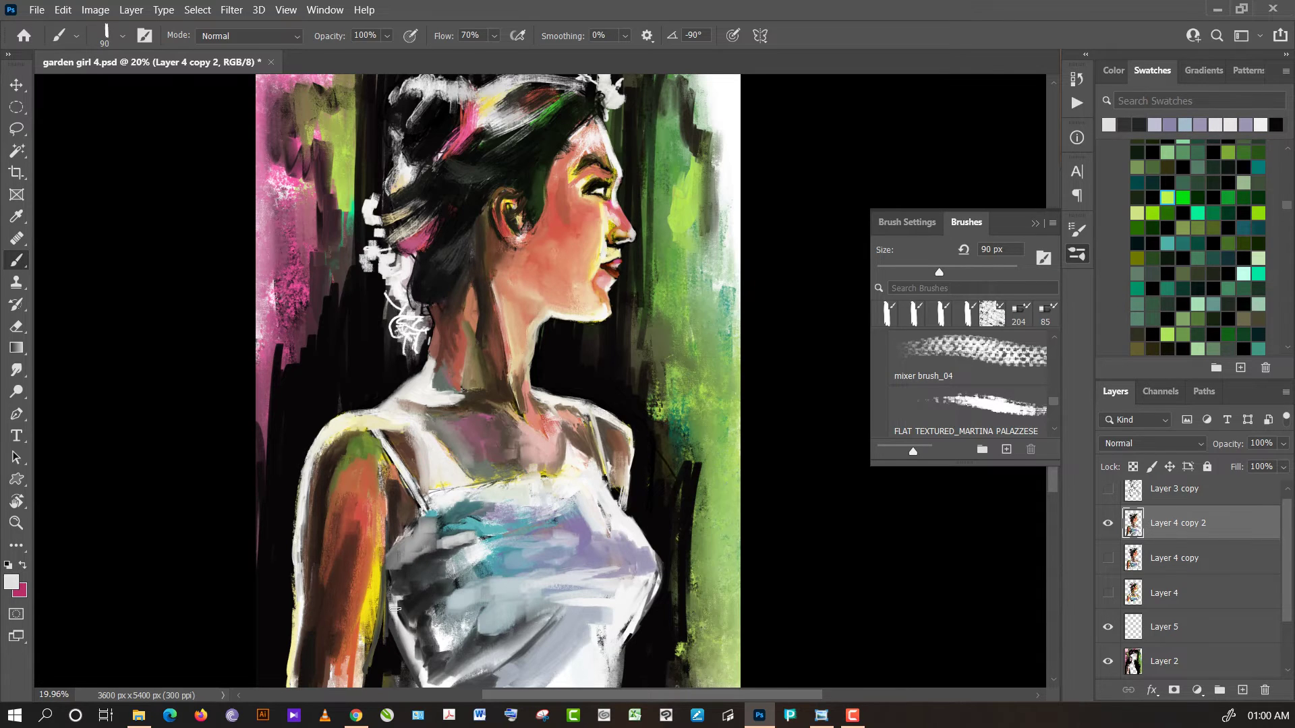
{"action": "left_click", "coordinate": [394, 613], "text": "alt"}
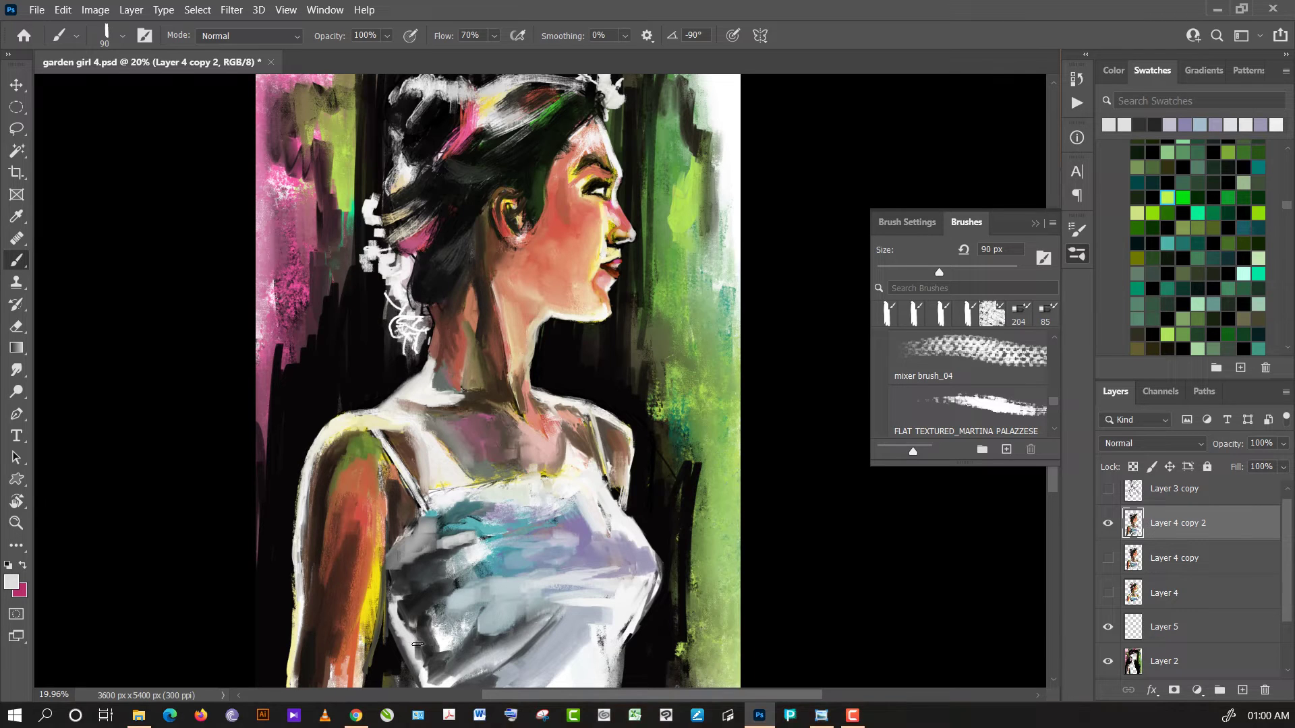
- Scroll to the lower dress and paint small dark marks into its left folds
{"action": "scroll", "coordinate": [437, 616], "scroll_direction": "down", "scroll_amount": 3}
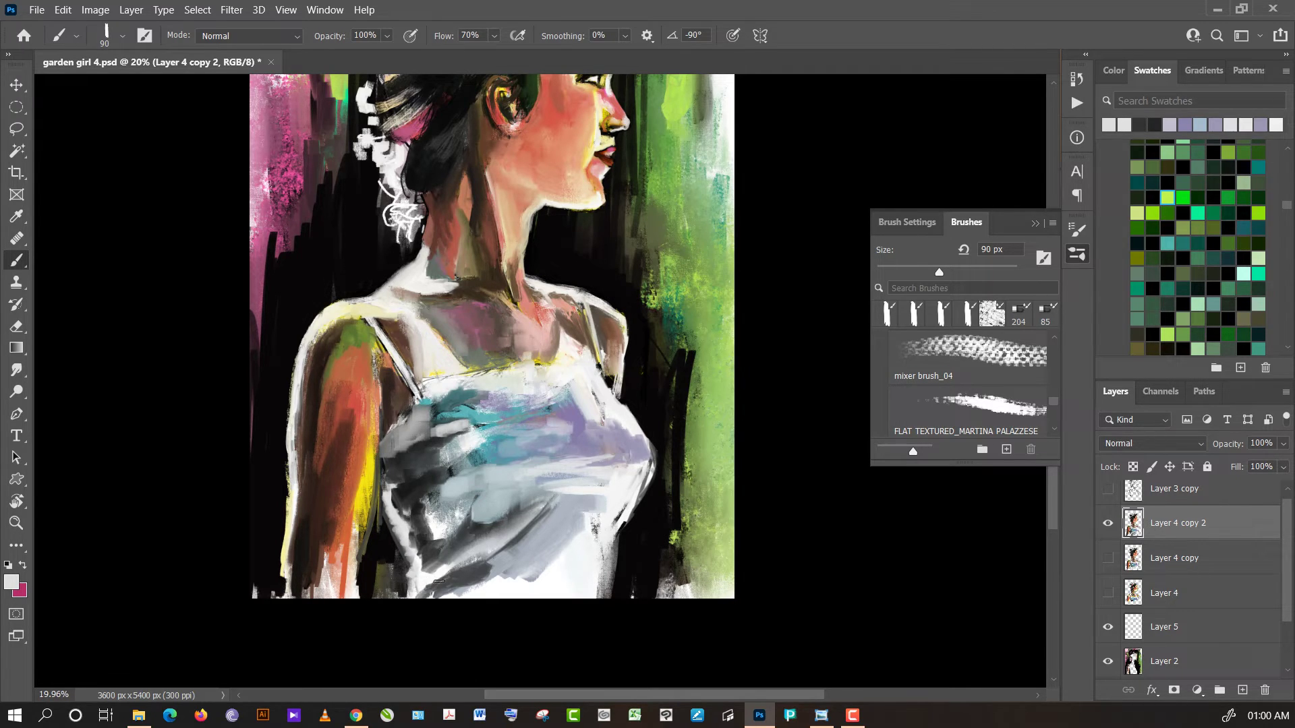
{"action": "left_click", "coordinate": [430, 544], "text": "alt"}
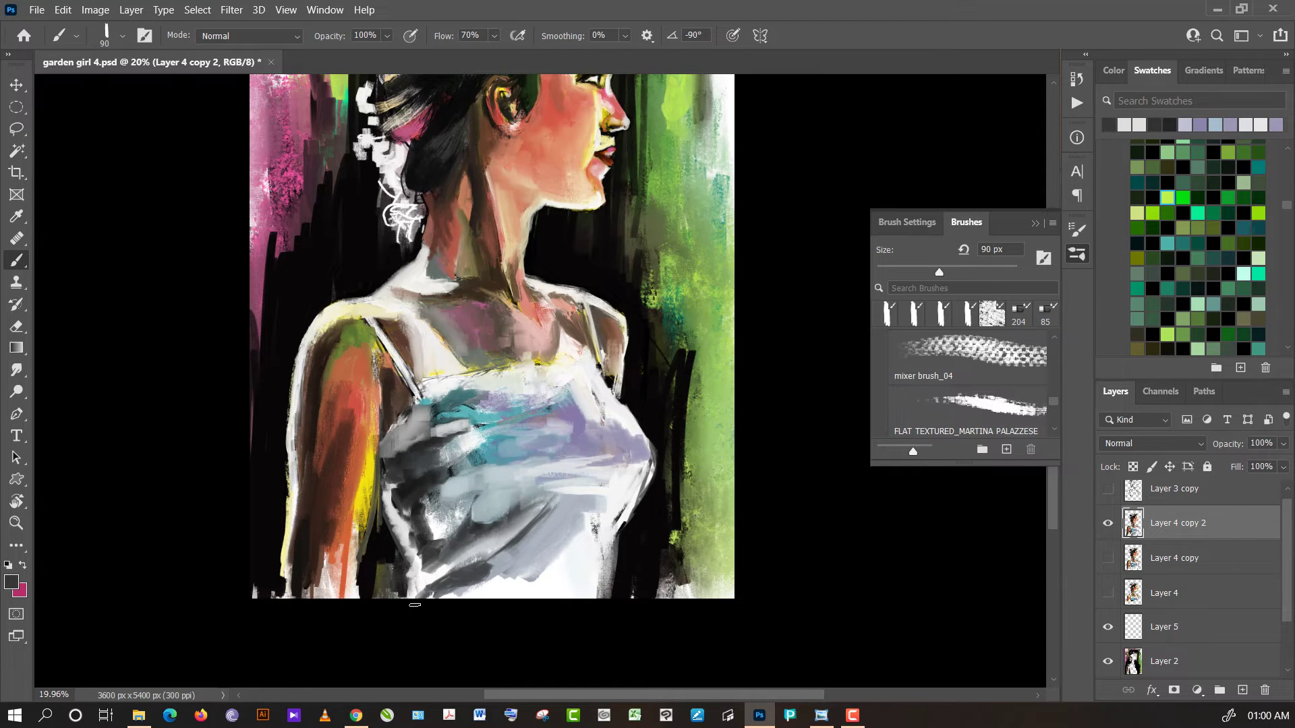
{"action": "left_click_drag", "start_coordinate": [450, 581], "coordinate": [465, 584]}
{"action": "left_click", "coordinate": [407, 490], "text": "alt"}
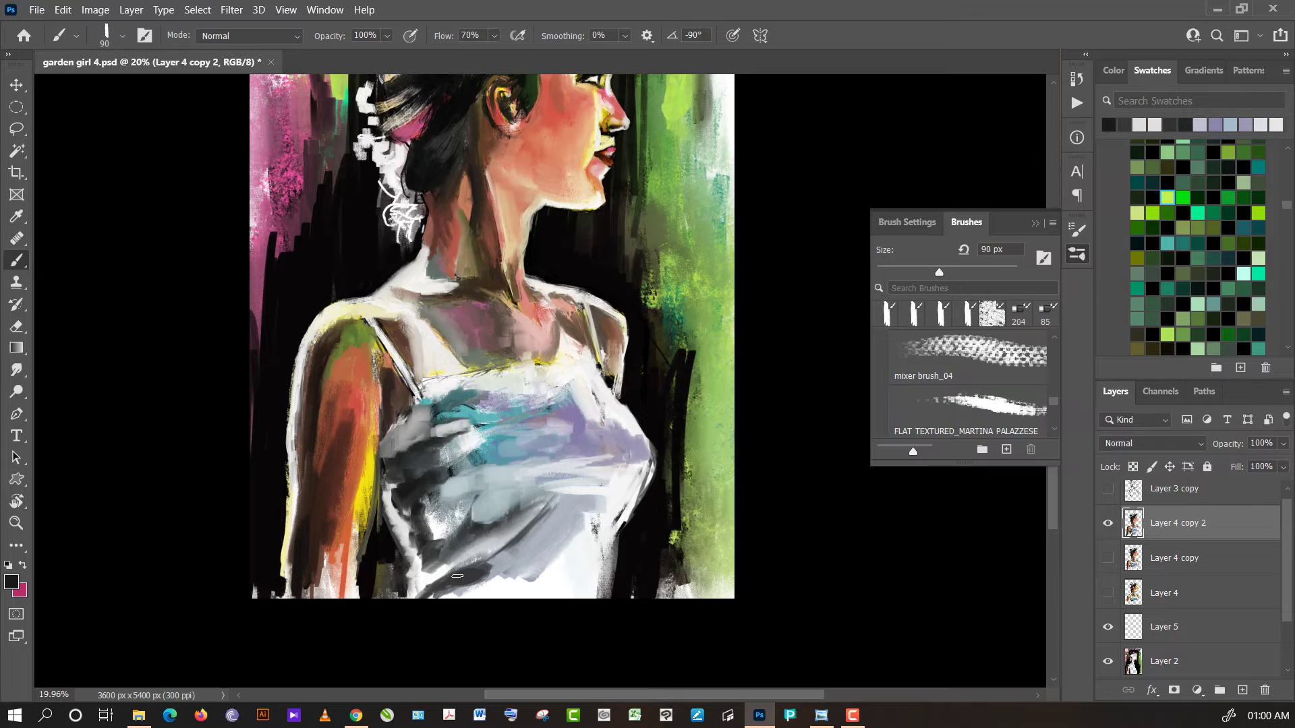
{"action": "mouse_move", "coordinate": [461, 577]}
{"action": "left_mouse_down"}
{"action": "mouse_move", "coordinate": [455, 541]}
{"action": "mouse_move", "coordinate": [433, 544]}
{"action": "mouse_move", "coordinate": [460, 525]}
{"action": "mouse_move", "coordinate": [470, 546]}
{"action": "mouse_move", "coordinate": [517, 505]}
{"action": "mouse_move", "coordinate": [499, 520]}
{"action": "left_mouse_up"}
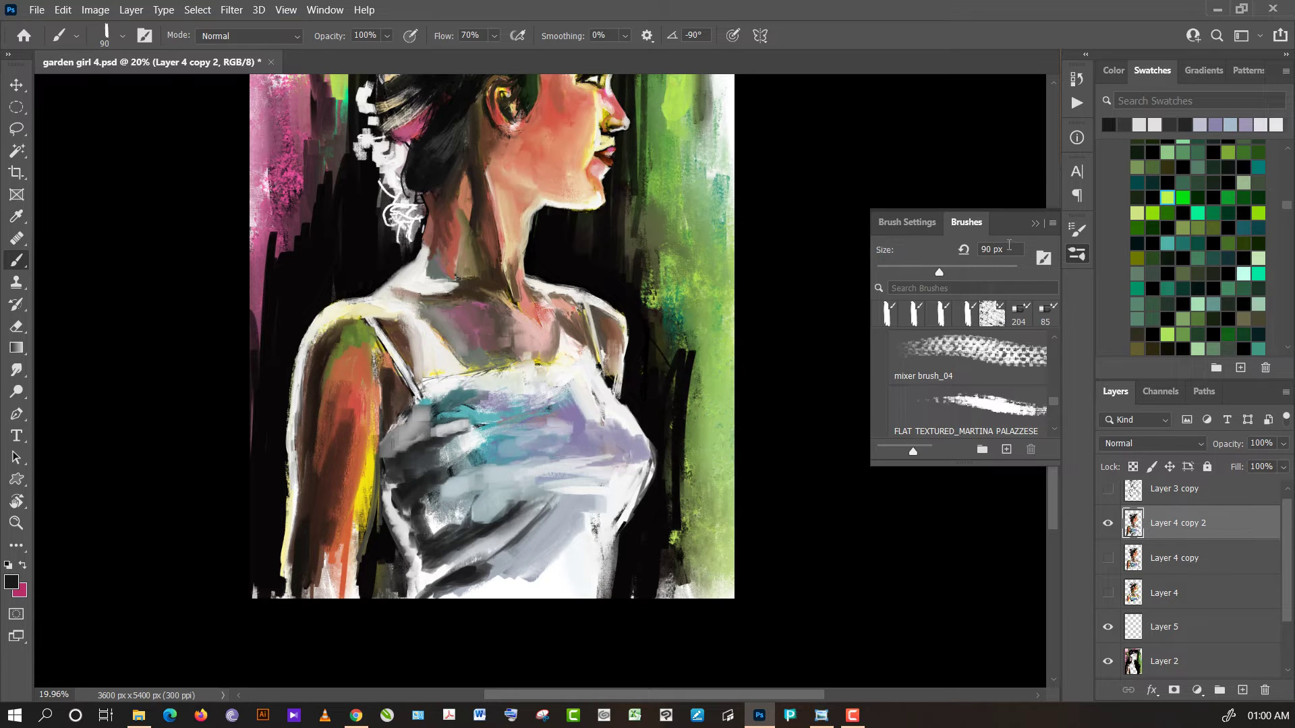
- Switch to the Very Wet mixer brush at 180 px and smear the chest and grey-white folds
{"action": "left_click", "coordinate": [992, 317]}
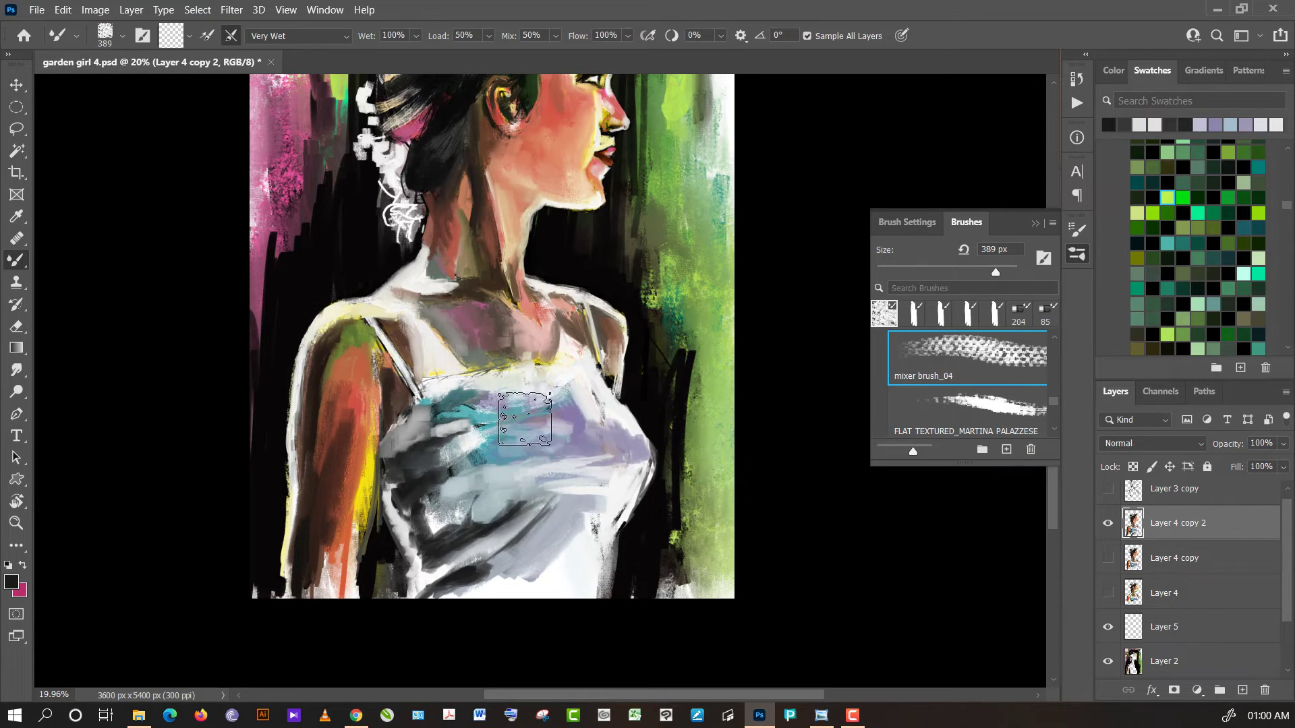
{"action": "left_click_drag", "start_coordinate": [580, 391], "coordinate": [538, 447]}
{"action": "left_click_drag", "start_coordinate": [996, 272], "coordinate": [975, 272]}
{"action": "mouse_move", "coordinate": [475, 534]}
{"action": "left_mouse_down"}
{"action": "mouse_move", "coordinate": [484, 504]}
{"action": "mouse_move", "coordinate": [459, 518]}
{"action": "mouse_move", "coordinate": [461, 497]}
{"action": "left_mouse_up"}
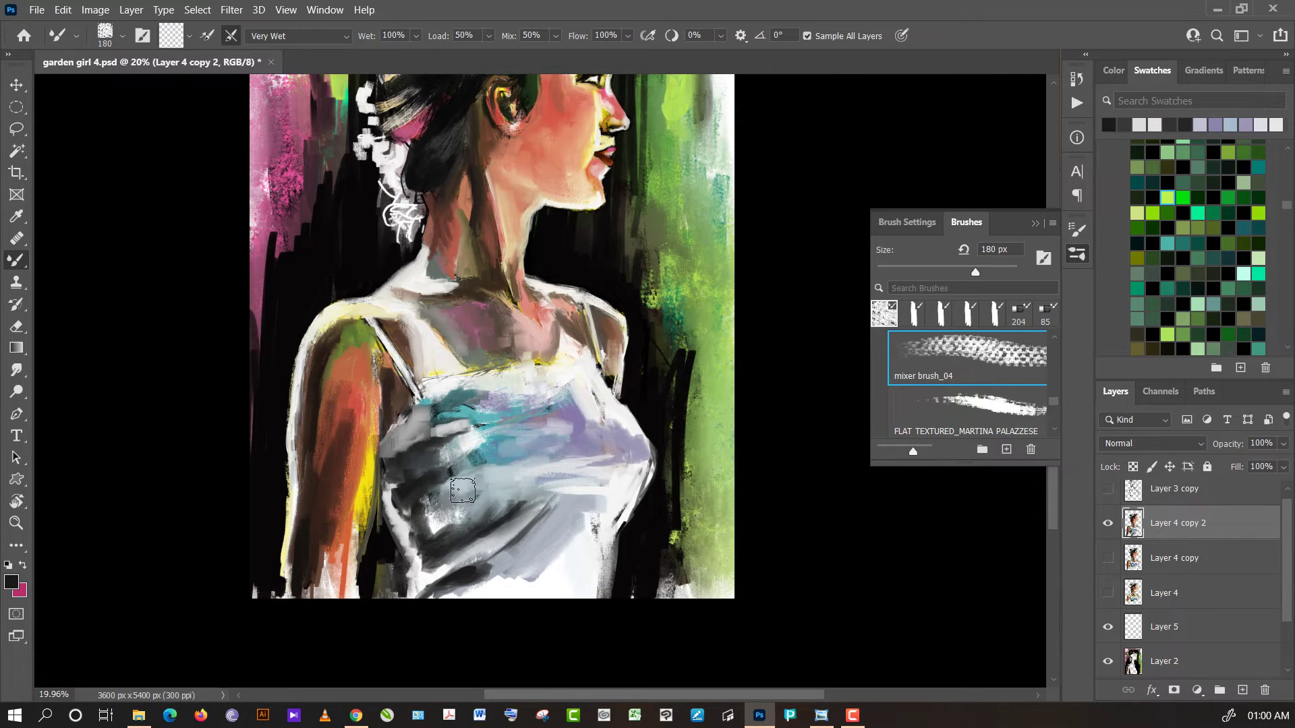
{"action": "left_click_drag", "start_coordinate": [461, 497], "coordinate": [485, 482]}
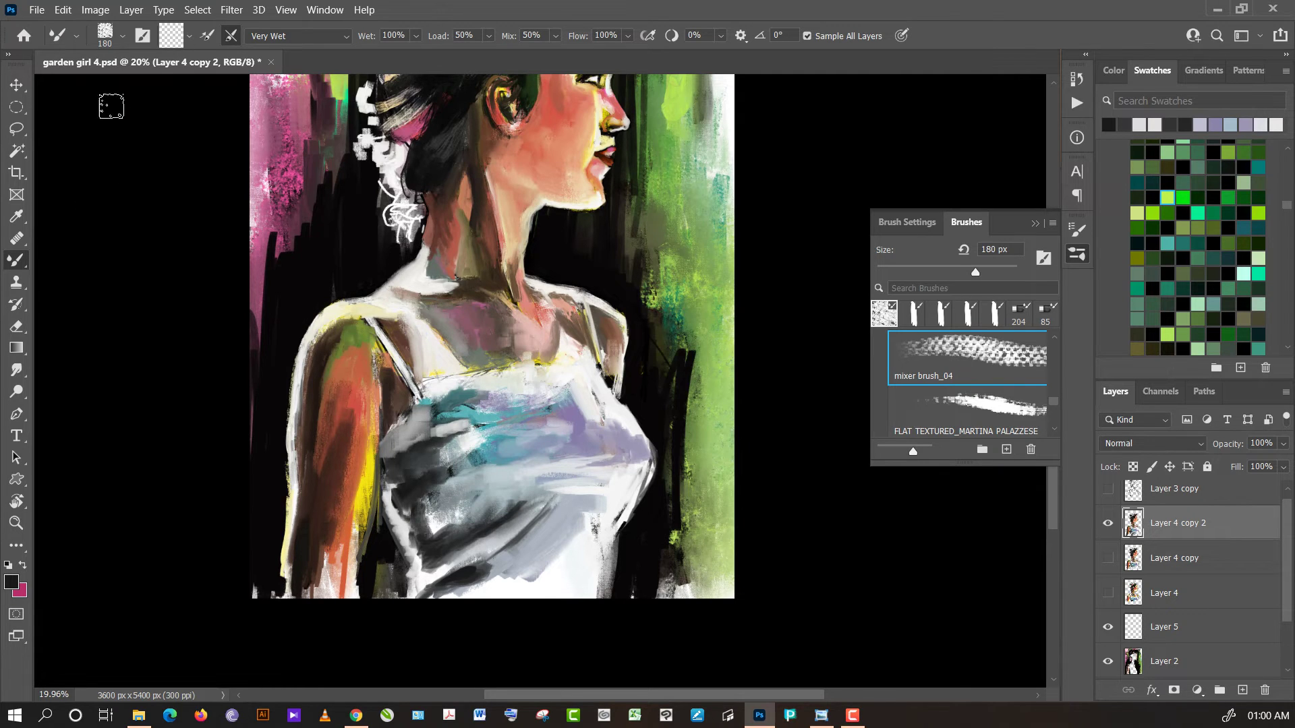
- Load the oil_brushes 08 brush and hatch dark grey strokes across the blouse
{"action": "left_click", "coordinate": [119, 37]}
{"action": "left_click", "coordinate": [271, 268]}
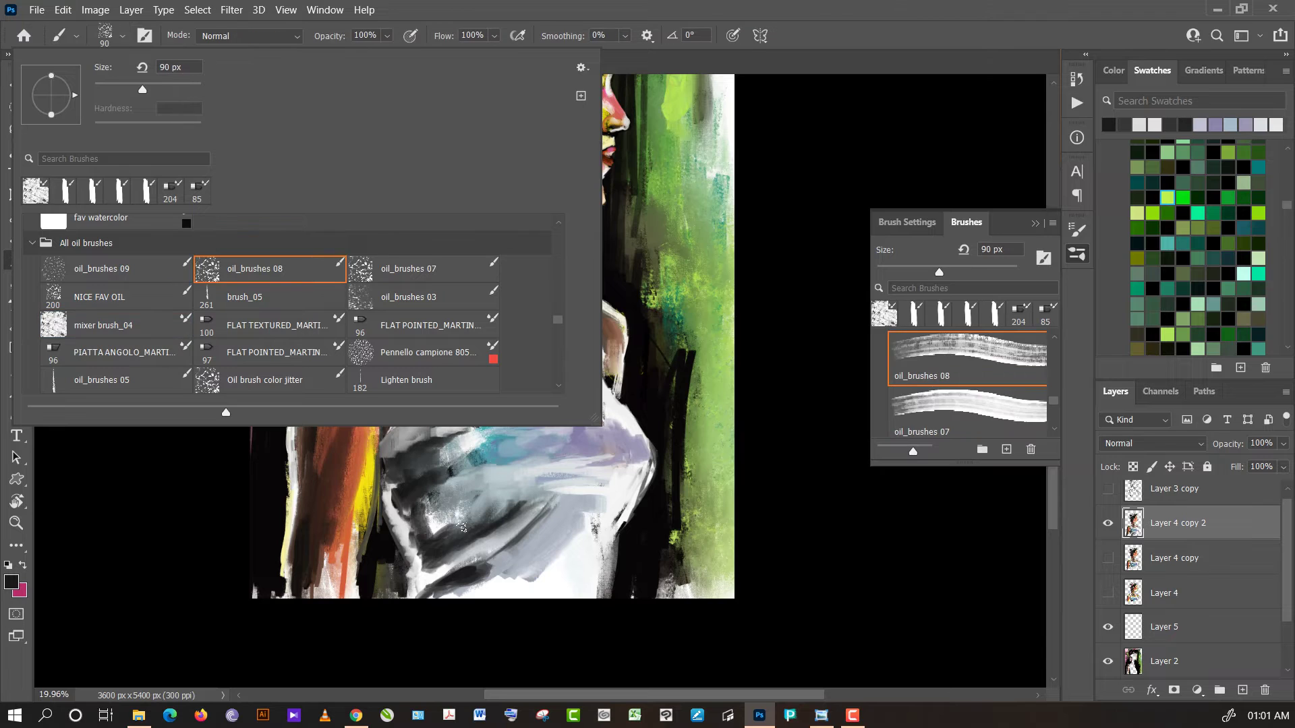
{"action": "left_click", "coordinate": [412, 495]}
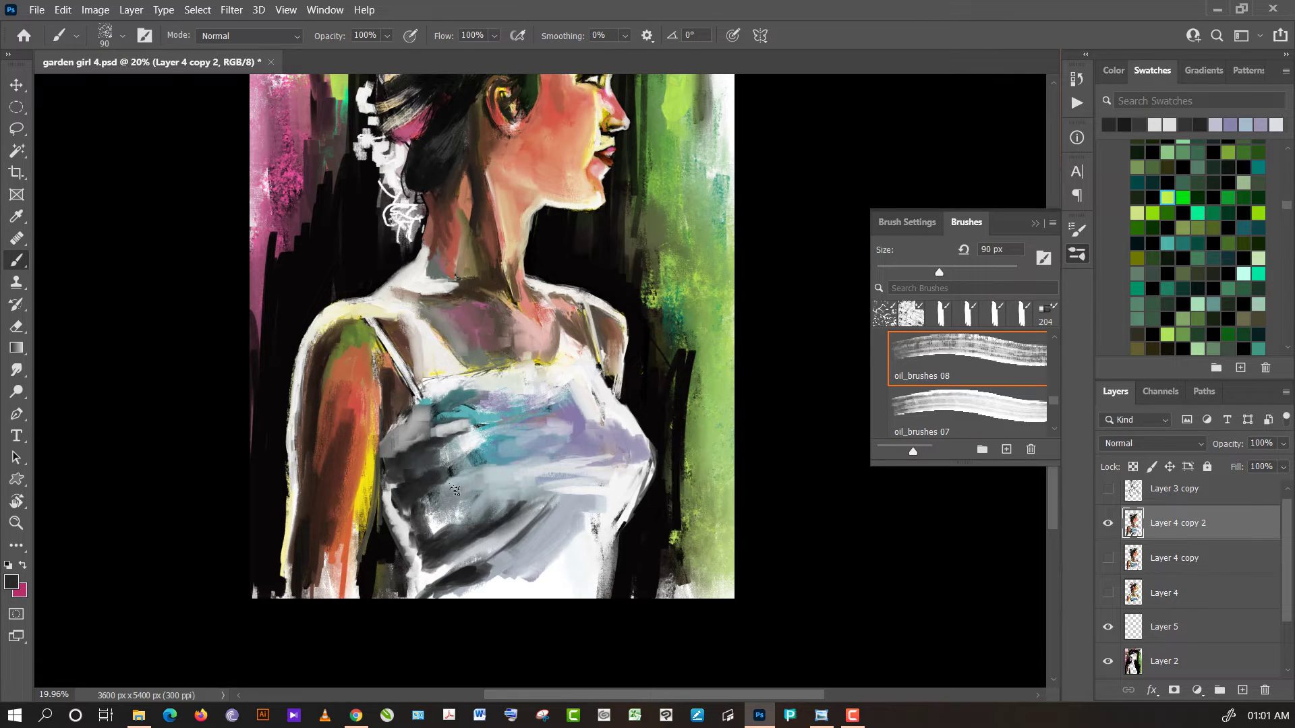
{"action": "left_click", "coordinate": [455, 495], "text": "alt"}
{"action": "left_click", "coordinate": [423, 525], "text": "alt"}
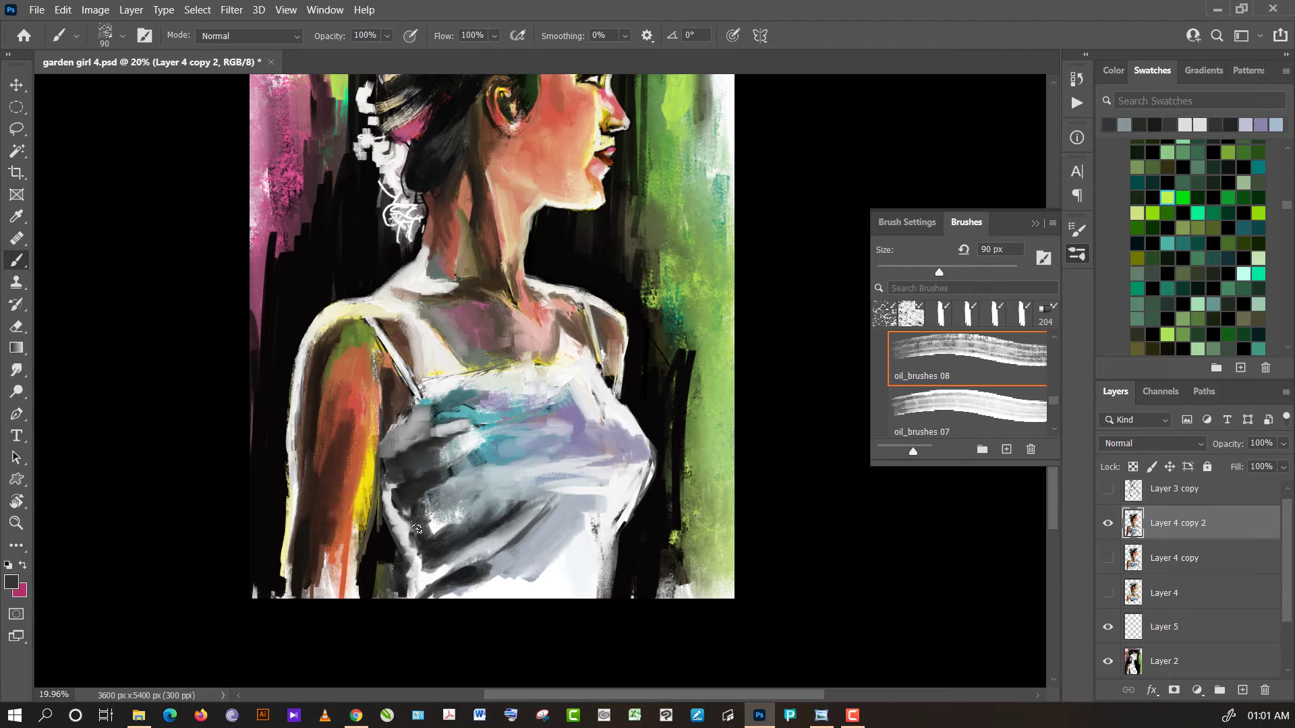
{"action": "left_click", "coordinate": [420, 519], "text": "alt"}
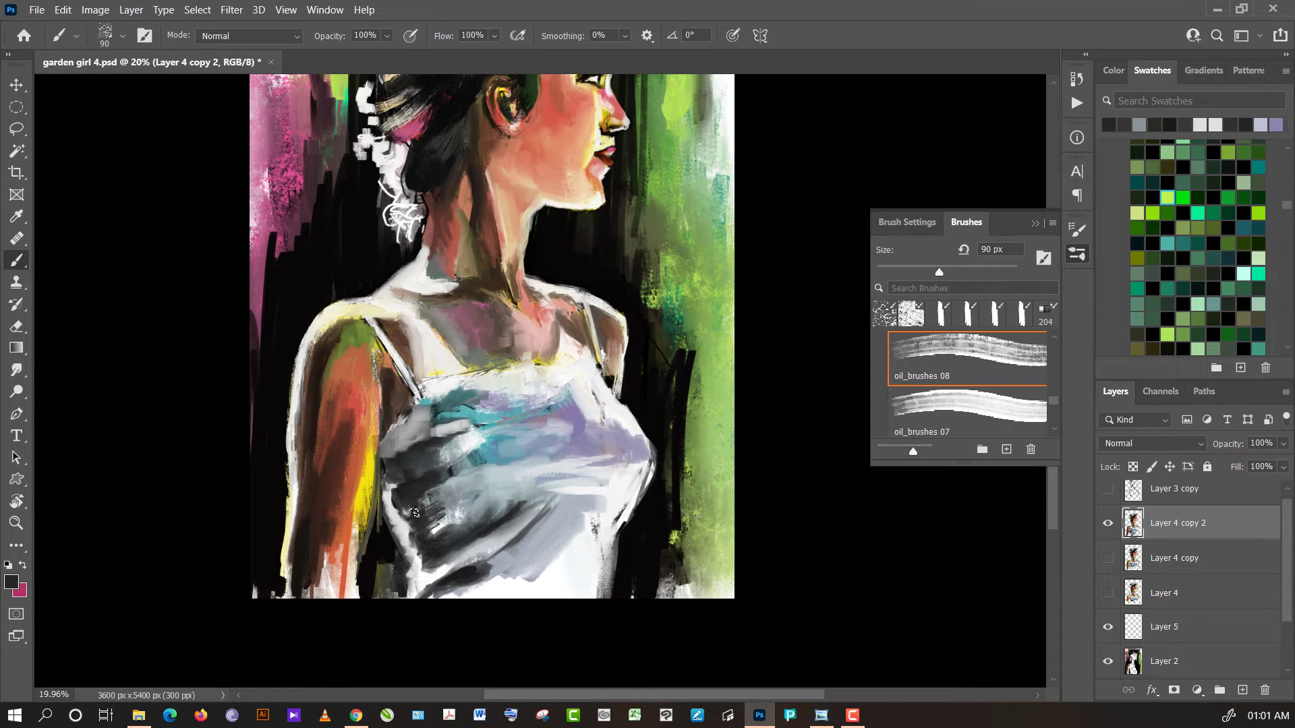
{"action": "left_click_drag", "start_coordinate": [415, 512], "coordinate": [459, 502]}
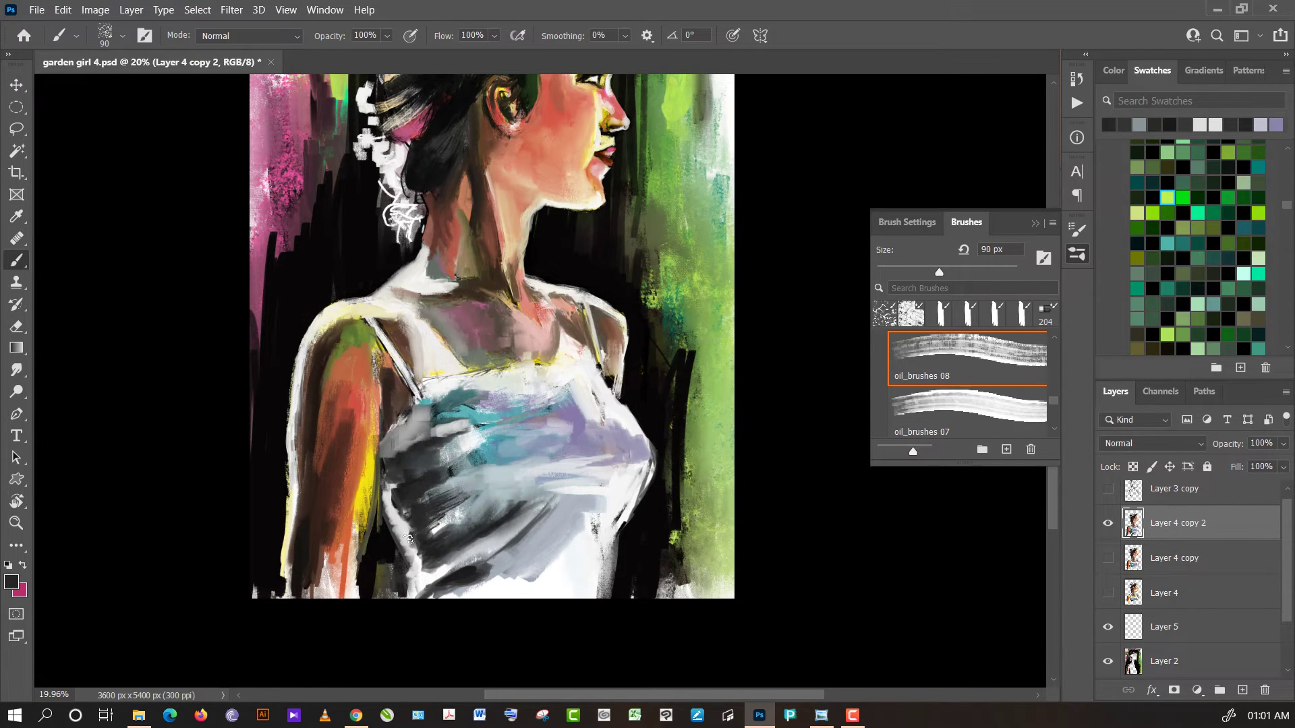
{"action": "left_click_drag", "start_coordinate": [410, 539], "coordinate": [514, 494]}
- Add lavender and grey strokes across the blouse using freshly sampled colours
{"action": "left_click", "coordinate": [500, 499], "text": "alt"}
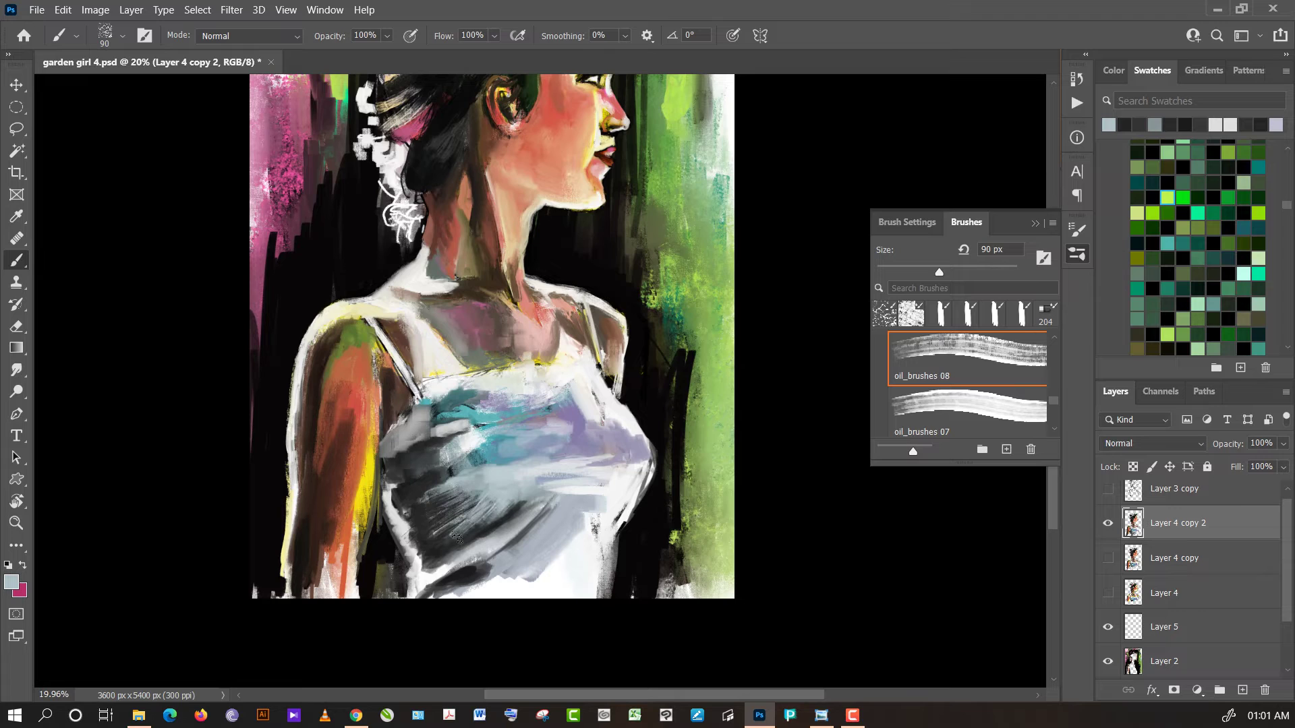
{"action": "left_click", "coordinate": [523, 502], "text": "alt"}
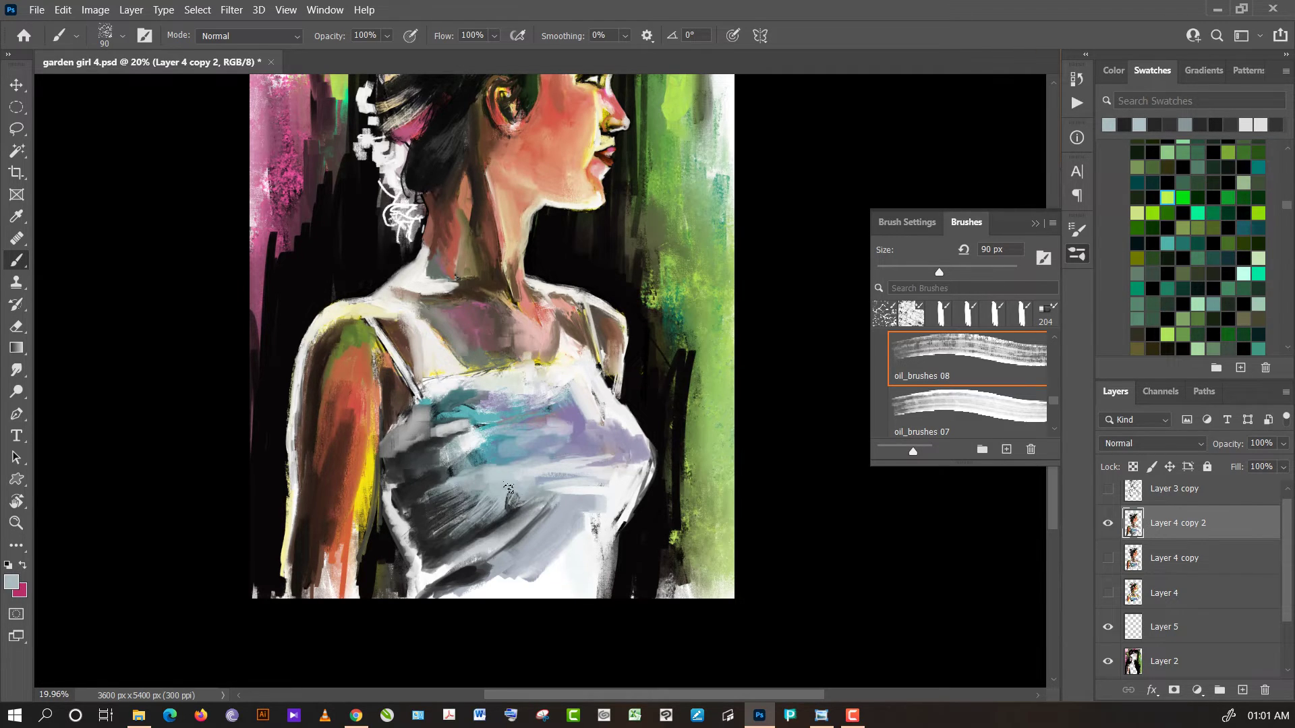
{"action": "left_click", "coordinate": [501, 488], "text": "alt"}
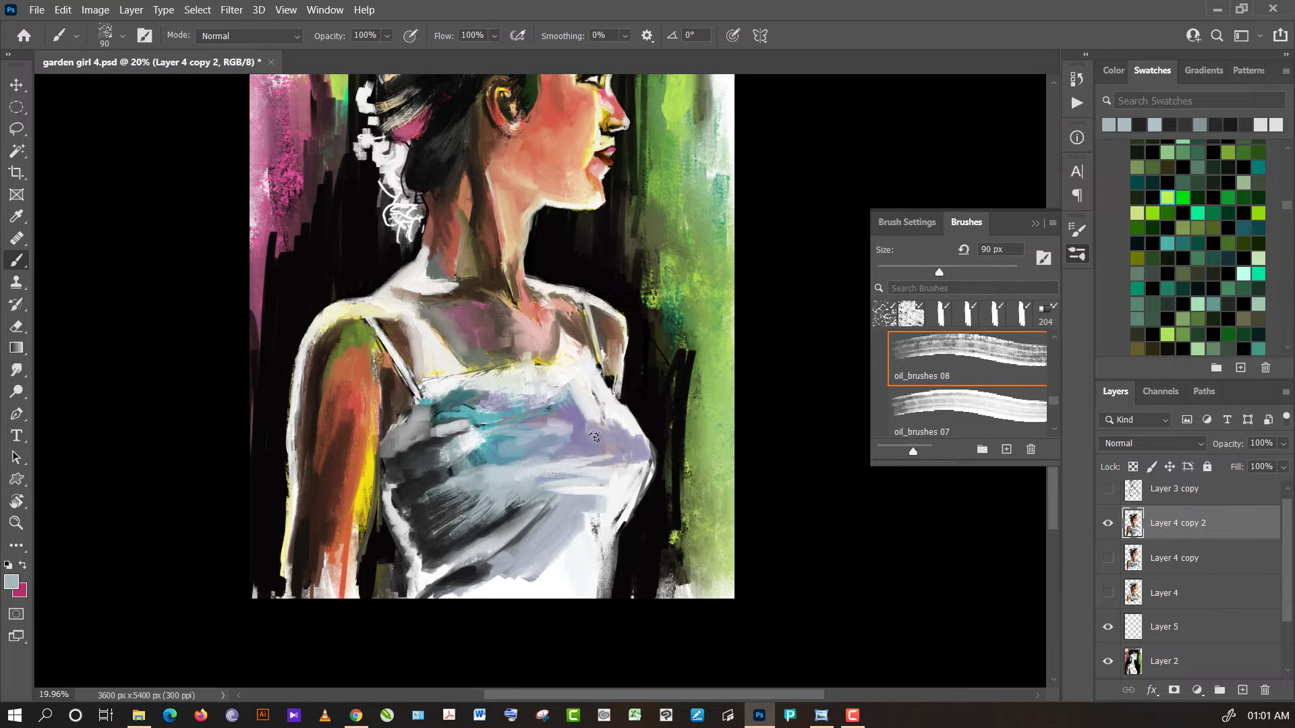
{"action": "left_click", "coordinate": [574, 411], "text": "alt"}
{"action": "mouse_move", "coordinate": [501, 518]}
{"action": "left_mouse_down"}
{"action": "mouse_move", "coordinate": [480, 533]}
{"action": "mouse_move", "coordinate": [507, 516]}
{"action": "left_mouse_up"}
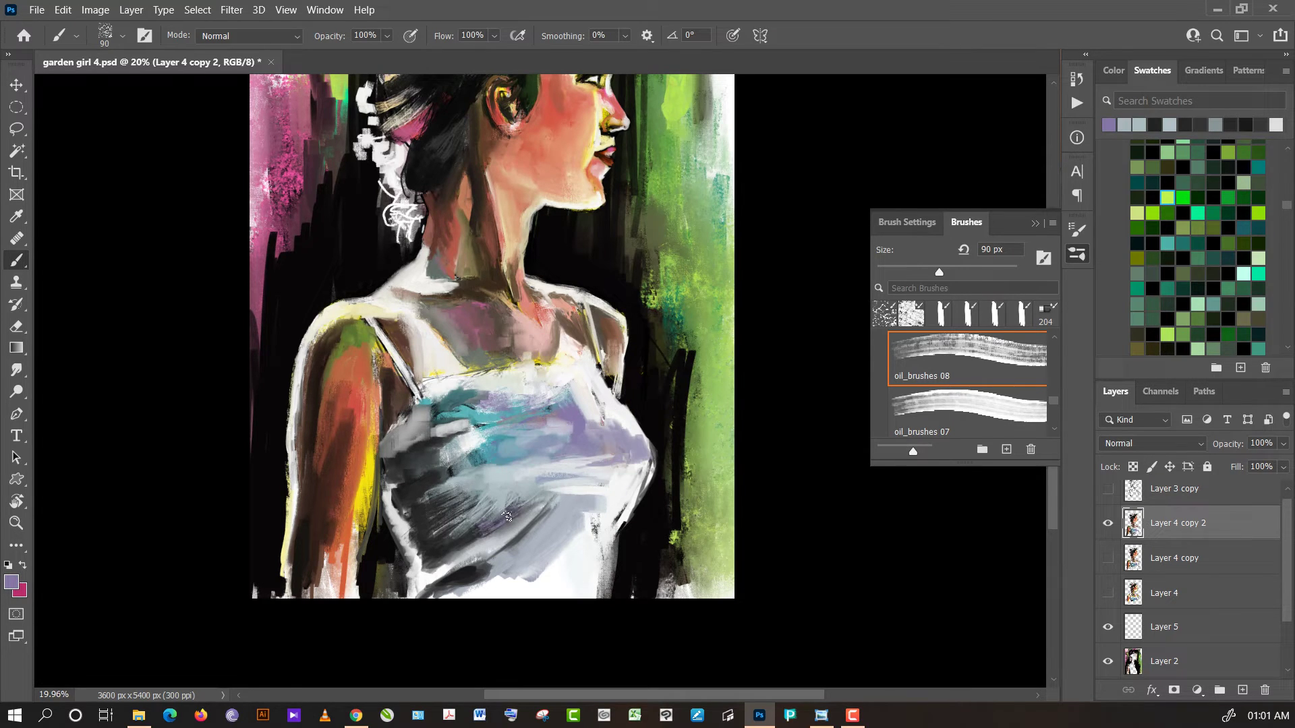
{"action": "left_click", "coordinate": [470, 533], "text": "alt"}
{"action": "left_click", "coordinate": [428, 549], "text": "alt"}
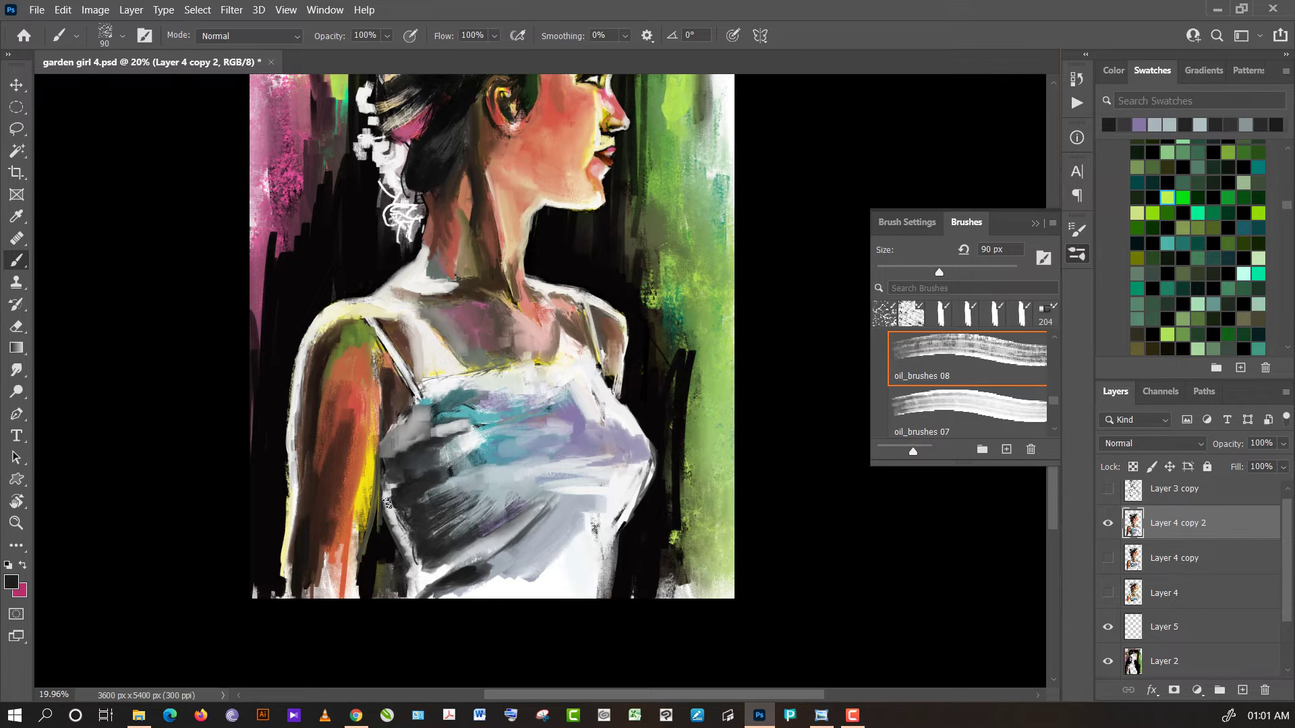
{"action": "left_click", "coordinate": [400, 490], "text": "alt"}
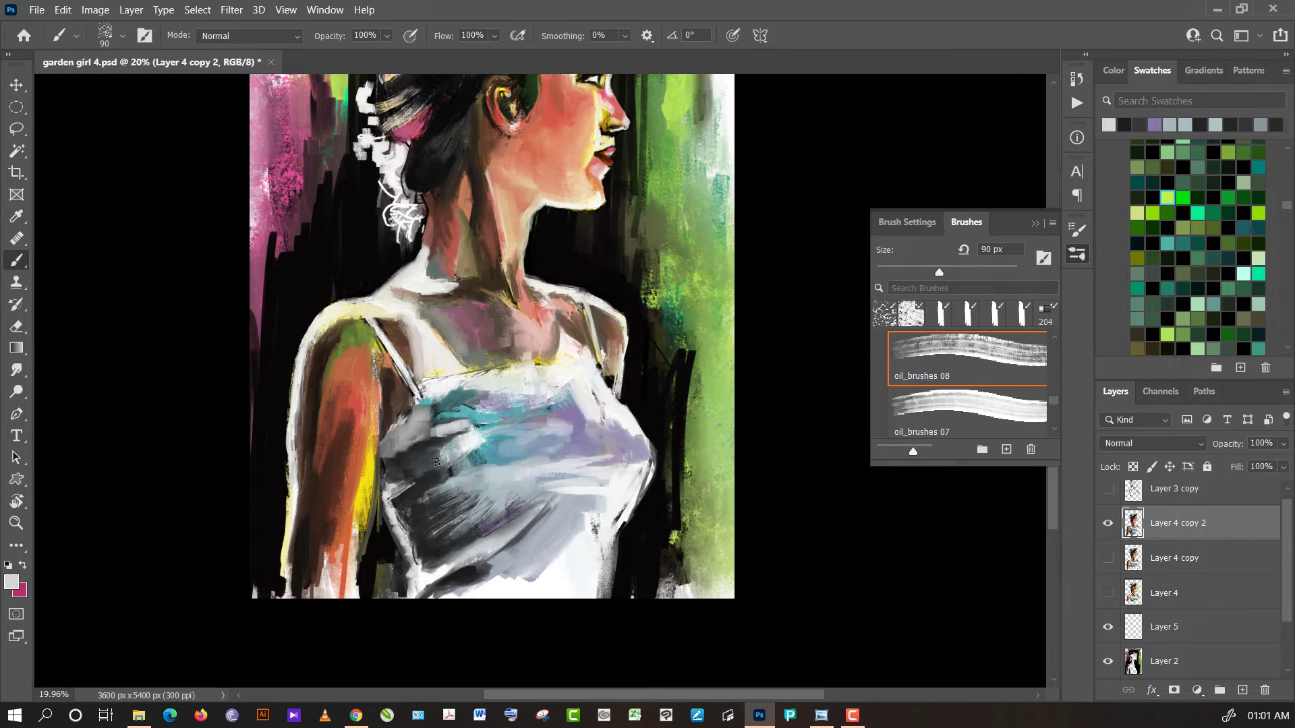
{"action": "left_click", "coordinate": [423, 487], "text": "alt"}
{"action": "left_click_drag", "start_coordinate": [418, 460], "coordinate": [404, 466]}
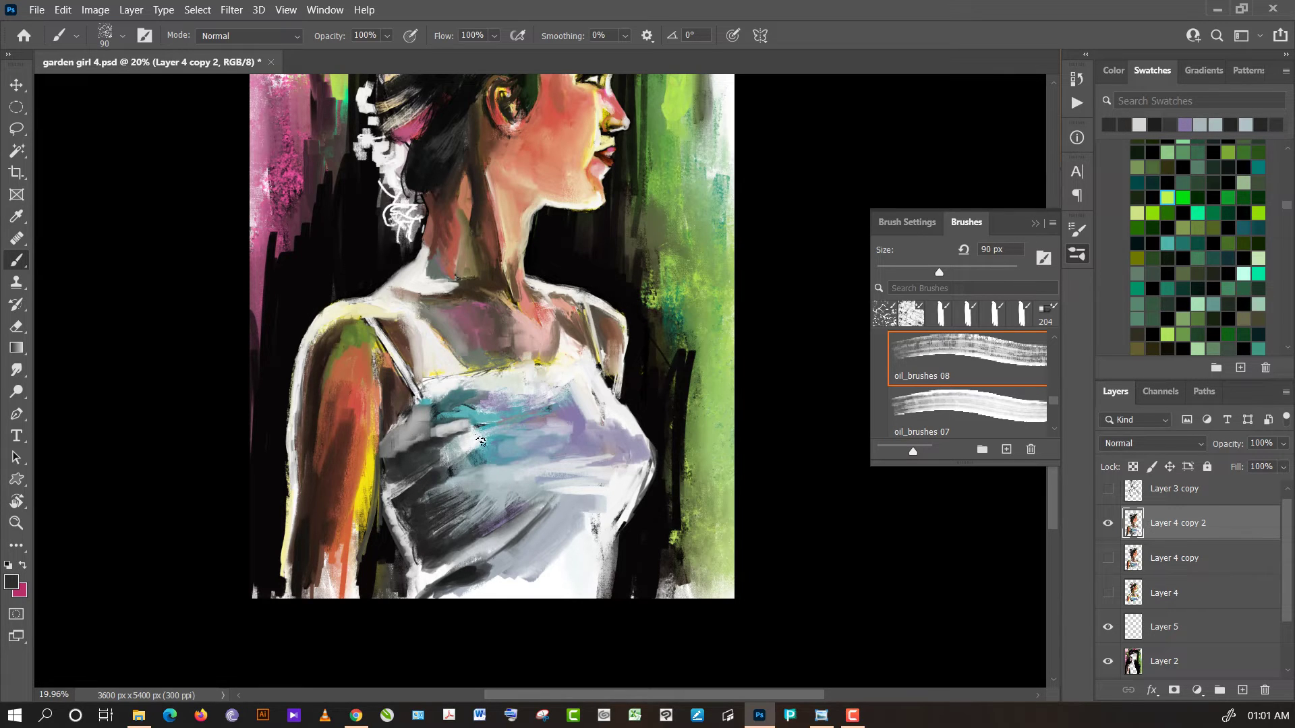
- Paint dark grey, near-white and dark teal strokes on the upper blouse and bodice
{"action": "left_click", "coordinate": [494, 454], "text": "alt"}
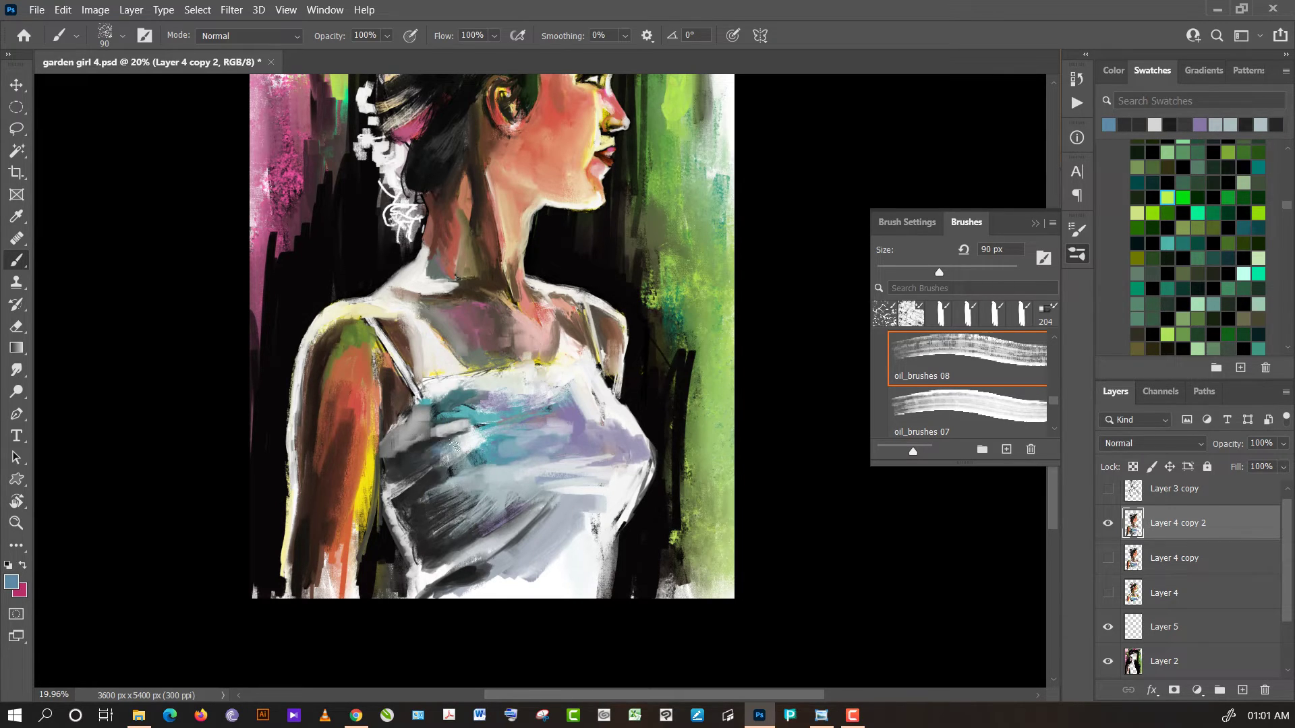
{"action": "left_click", "coordinate": [440, 456], "text": "alt"}
{"action": "mouse_move", "coordinate": [444, 453]}
{"action": "left_mouse_down"}
{"action": "mouse_move", "coordinate": [476, 441]}
{"action": "mouse_move", "coordinate": [448, 456]}
{"action": "mouse_move", "coordinate": [468, 412]}
{"action": "left_mouse_up"}
{"action": "left_click", "coordinate": [477, 441], "text": "alt"}
{"action": "left_click", "coordinate": [459, 429], "text": "alt"}
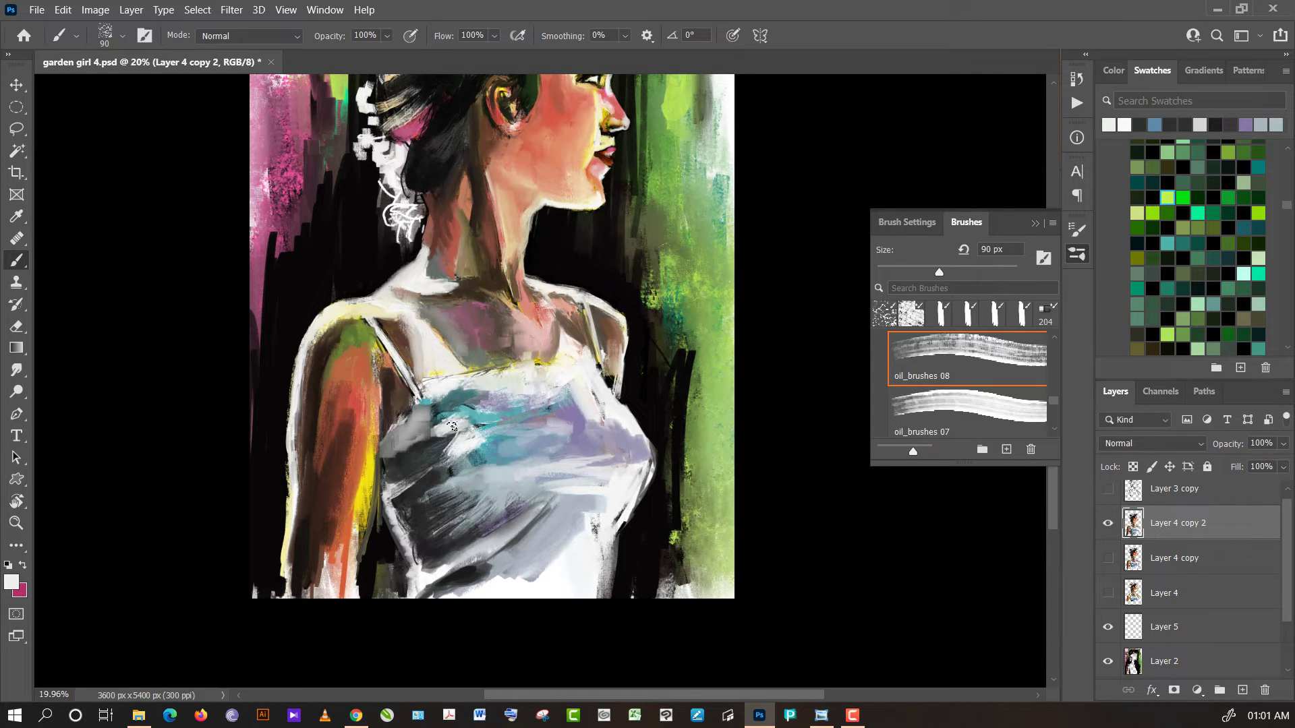
{"action": "left_click", "coordinate": [447, 405], "text": "alt"}
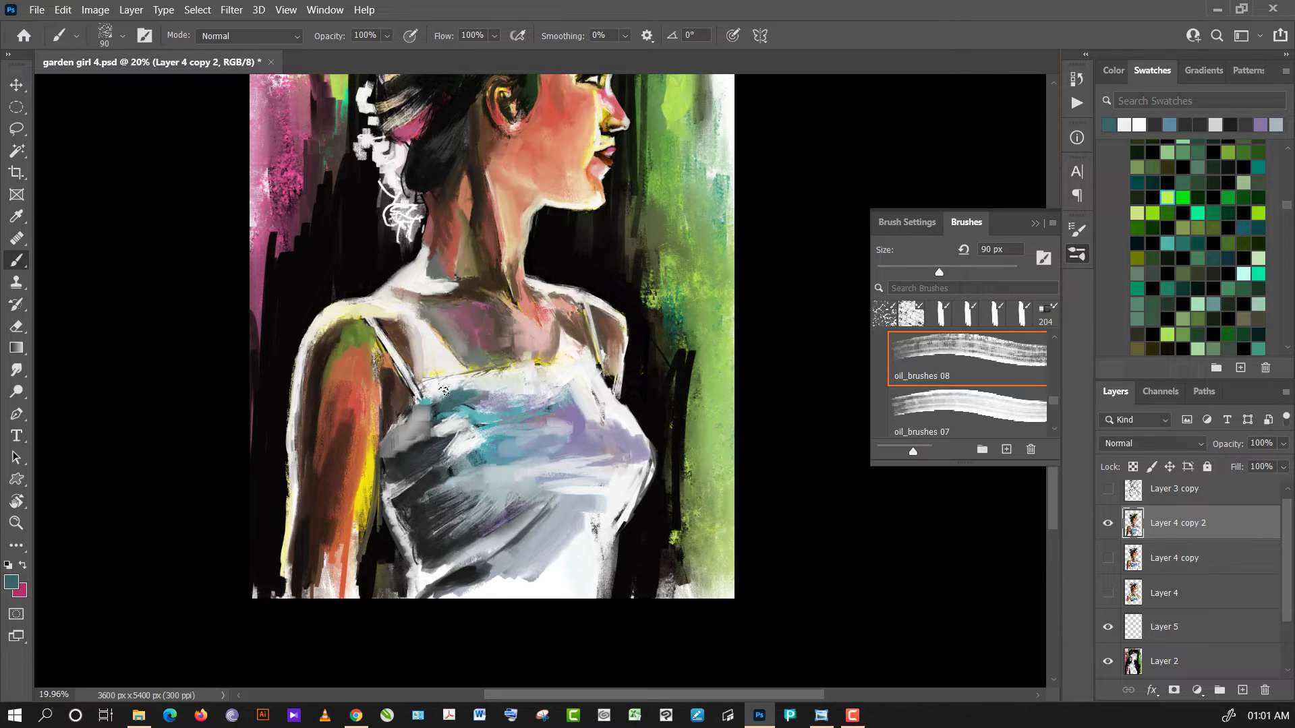
{"action": "left_click", "coordinate": [433, 394], "text": "alt"}
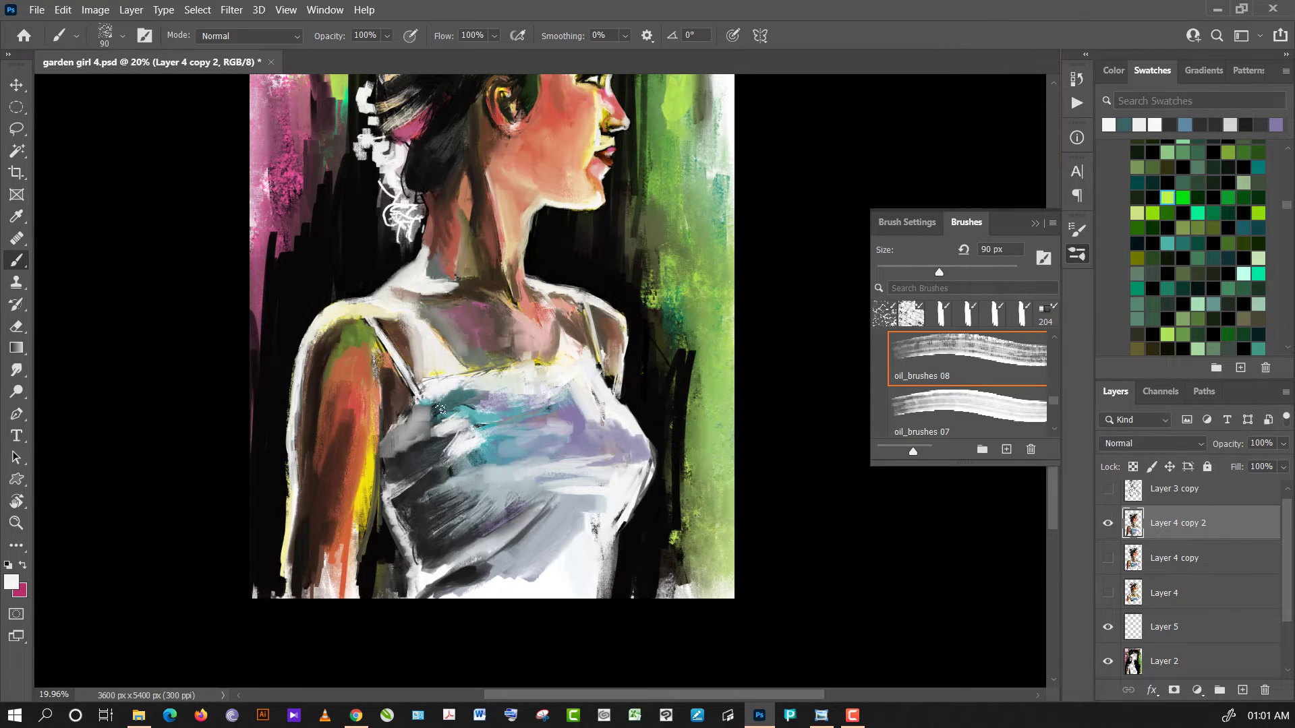
{"action": "left_click", "coordinate": [441, 414], "text": "alt"}
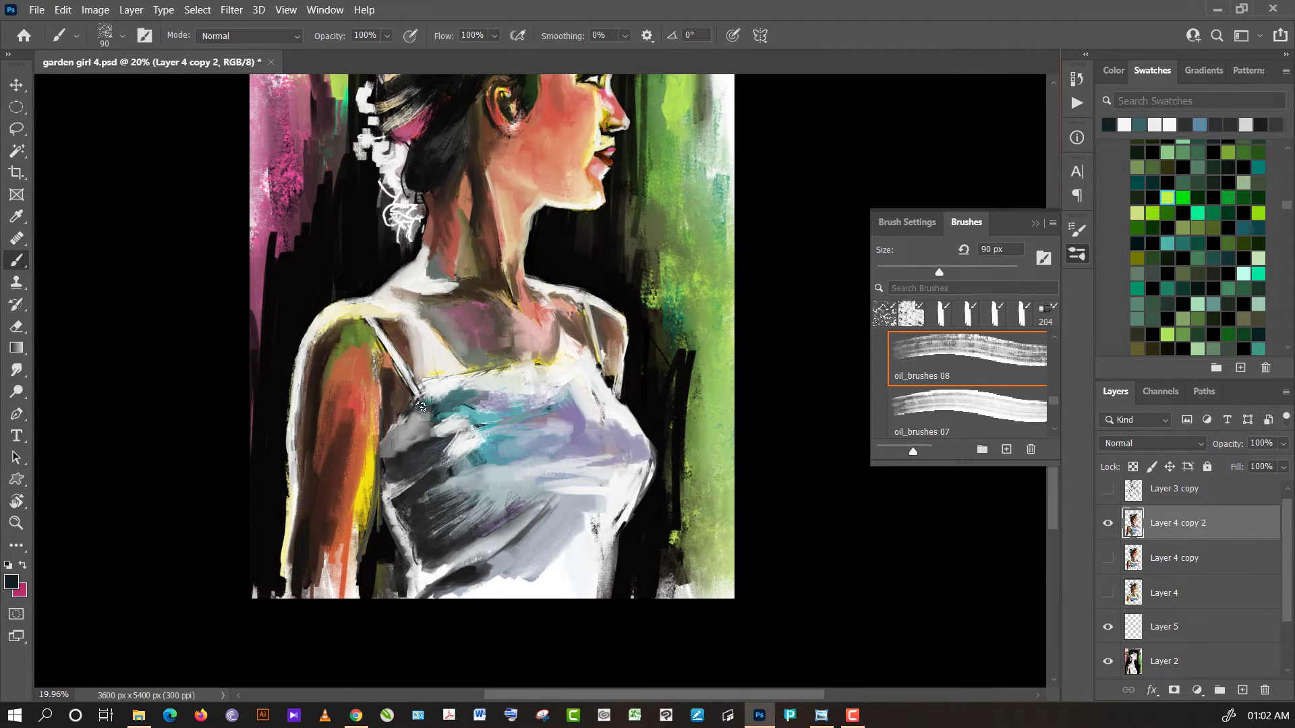
{"action": "left_click", "coordinate": [465, 402], "text": "alt"}
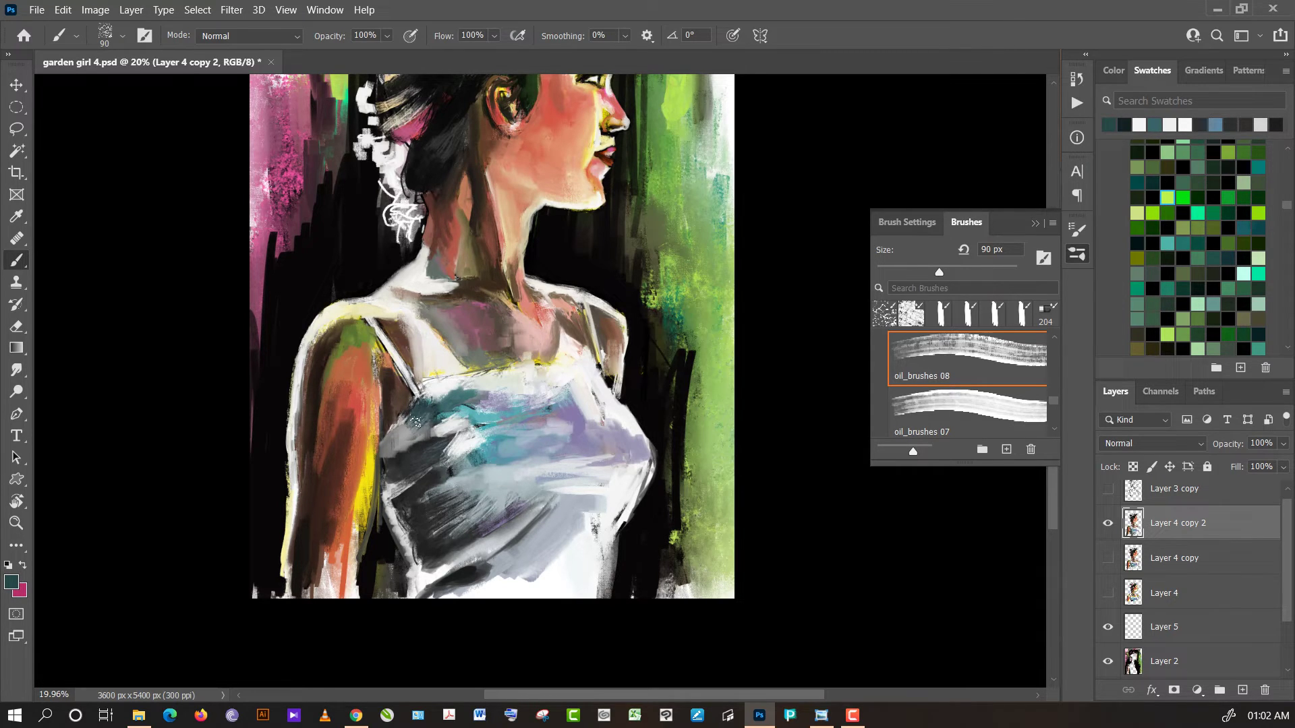
{"action": "left_click_drag", "start_coordinate": [416, 423], "coordinate": [382, 457]}
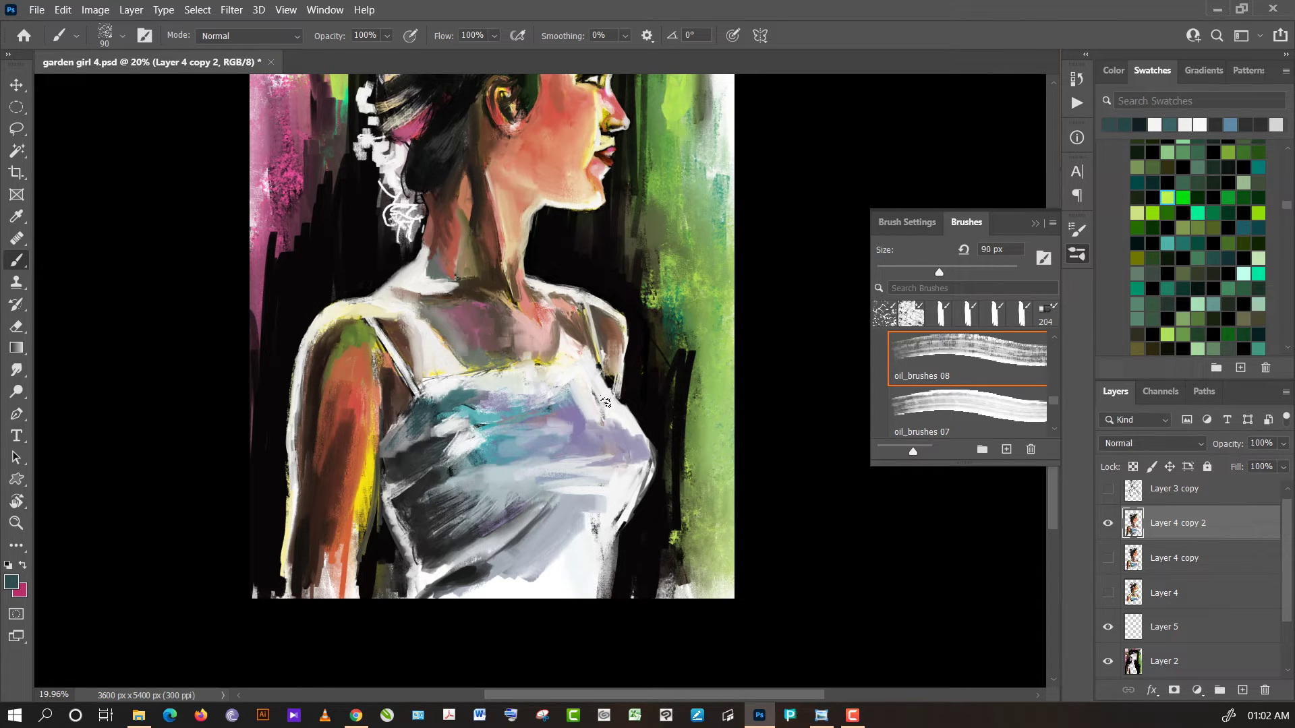
- Paint lavender strokes over the bodice up to the neckline
{"action": "left_click", "coordinate": [581, 360], "text": "alt"}
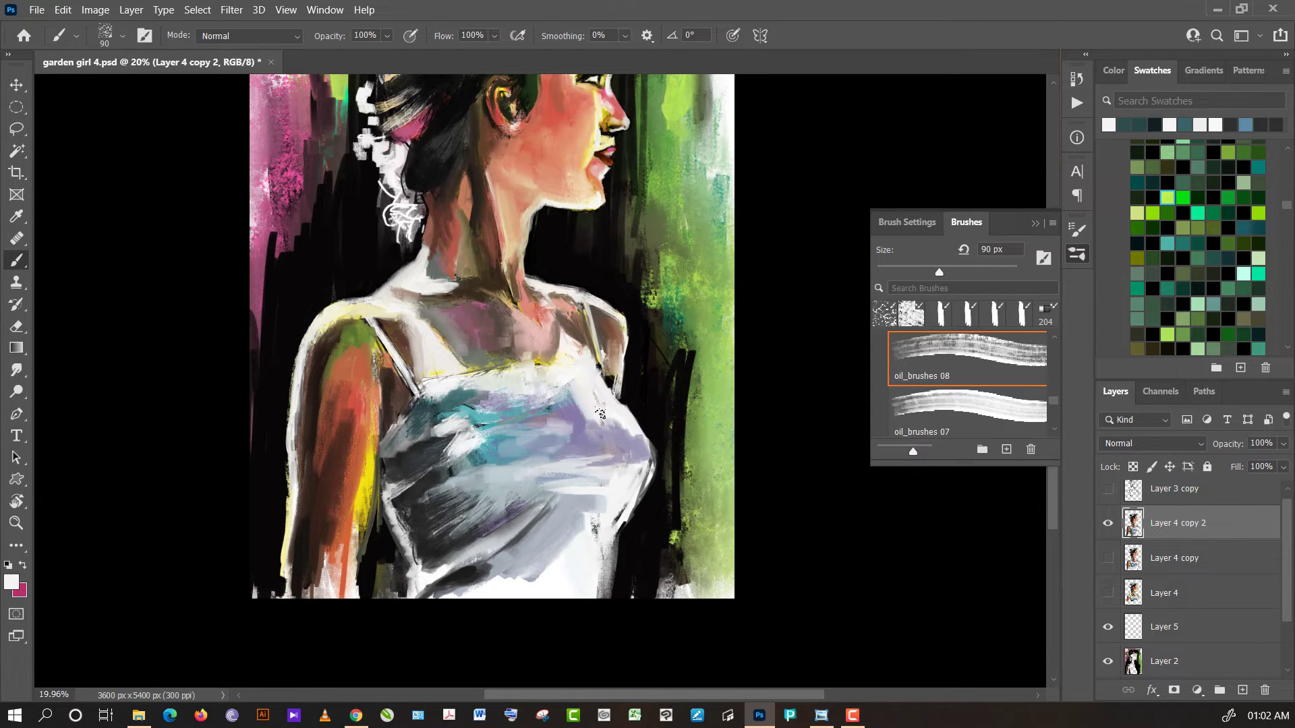
{"action": "left_click", "coordinate": [584, 417], "text": "alt"}
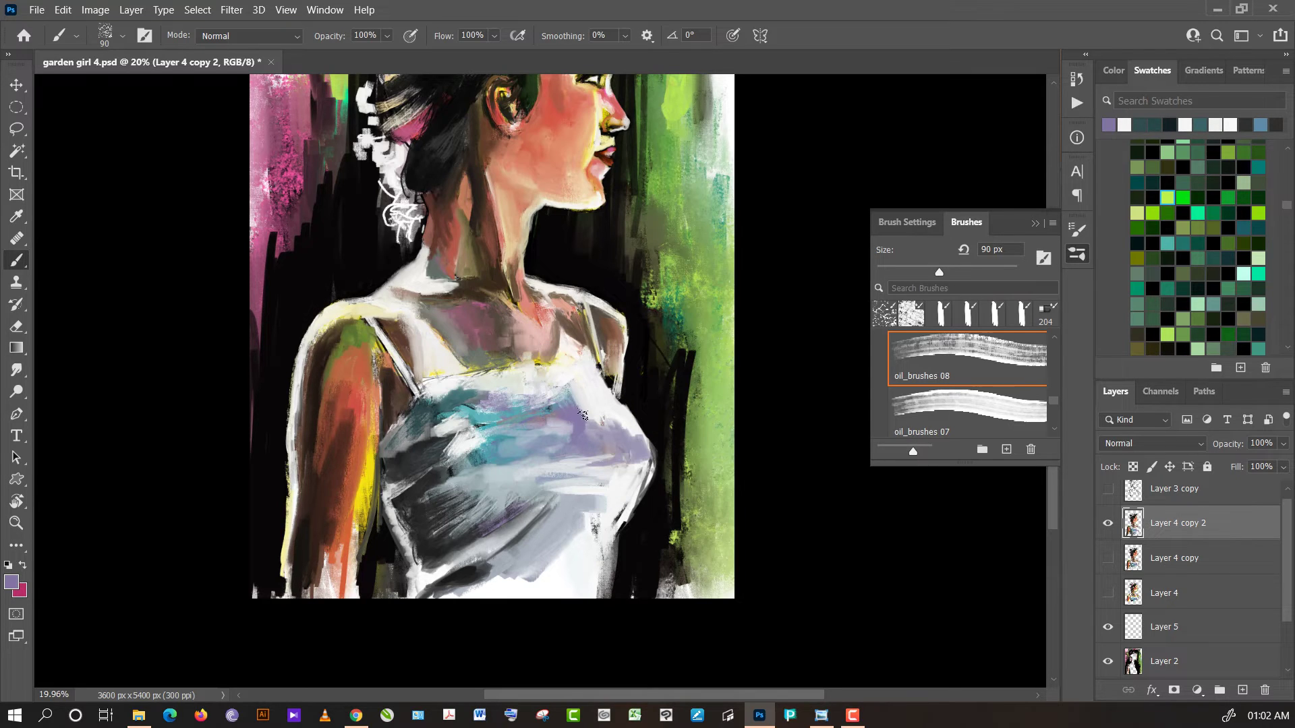
{"action": "left_click_drag", "start_coordinate": [584, 418], "coordinate": [573, 384]}
{"action": "left_click_drag", "start_coordinate": [600, 444], "coordinate": [570, 374]}
{"action": "mouse_move", "coordinate": [573, 384]}
{"action": "left_mouse_down"}
{"action": "mouse_move", "coordinate": [561, 364]}
{"action": "mouse_move", "coordinate": [570, 403]}
{"action": "left_mouse_up"}
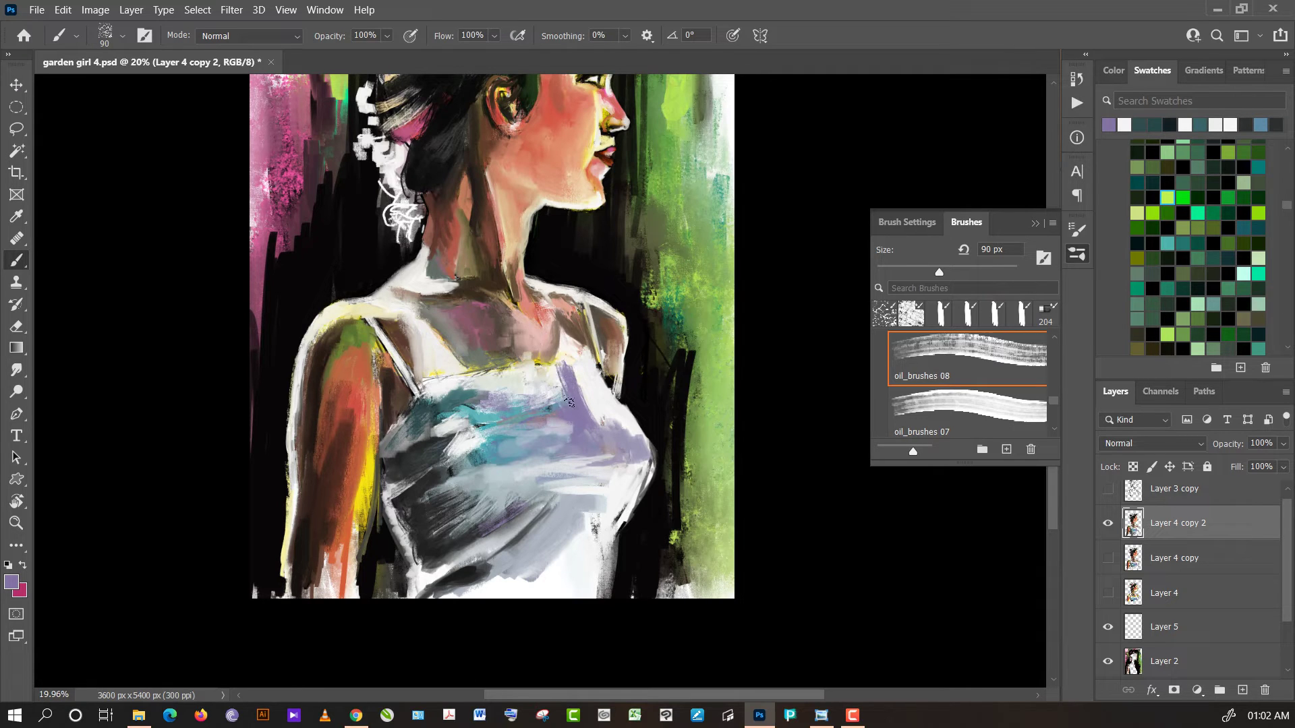
{"action": "left_click", "coordinate": [577, 329], "text": "alt"}
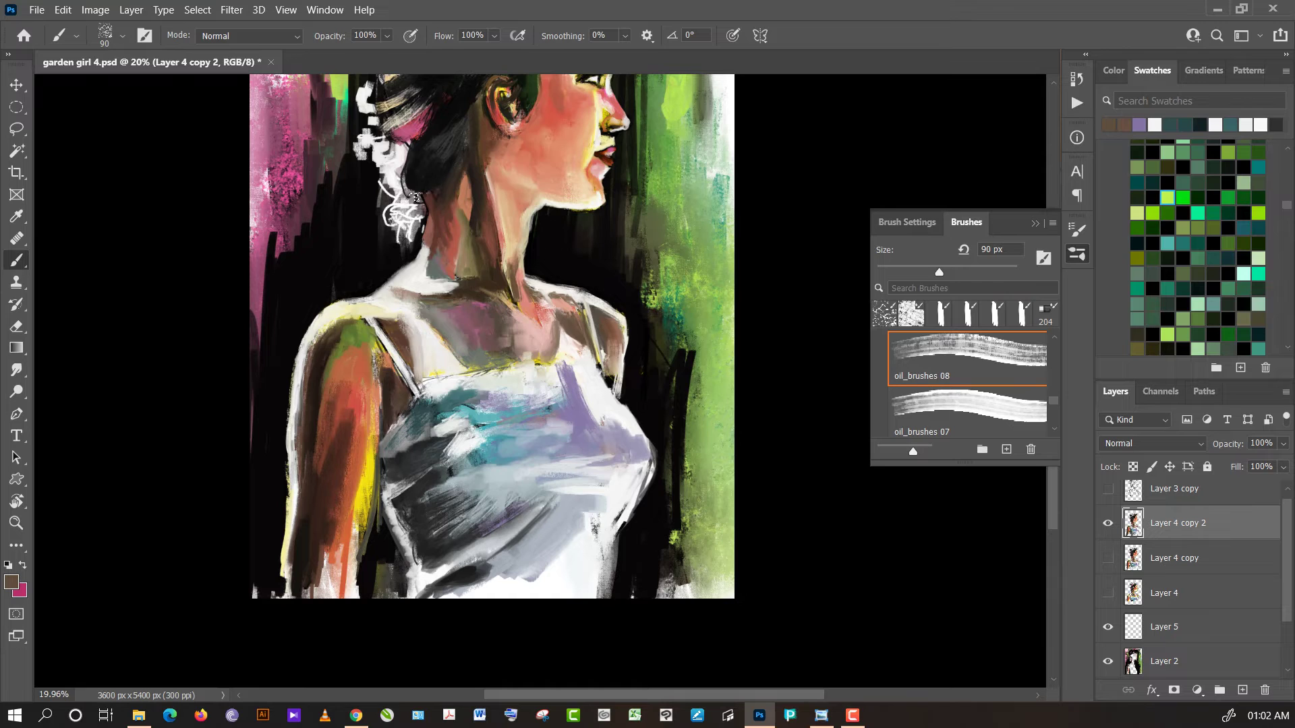
{"action": "left_click", "coordinate": [124, 36]}
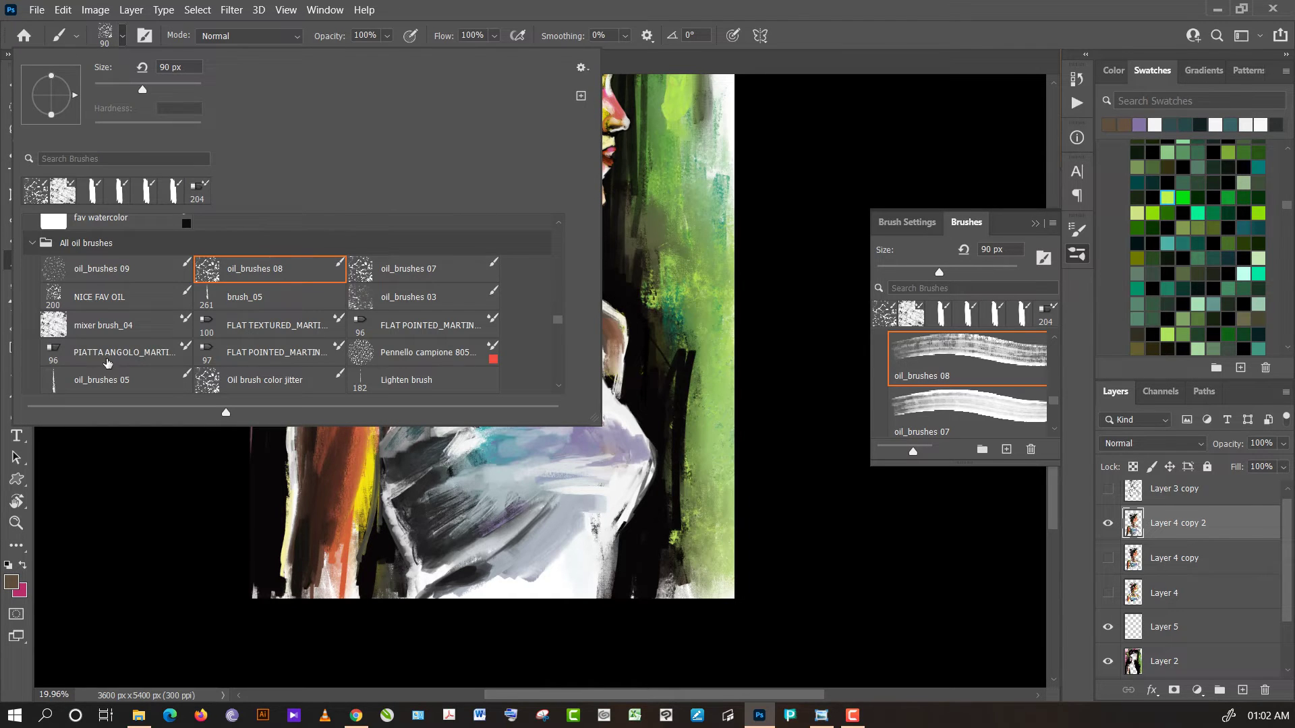
- Load the PIATTA ANGOLO mixer brush with salmon pink sampled from the skin, framing the face
{"action": "left_click", "coordinate": [111, 354]}
{"action": "left_click", "coordinate": [809, 227]}
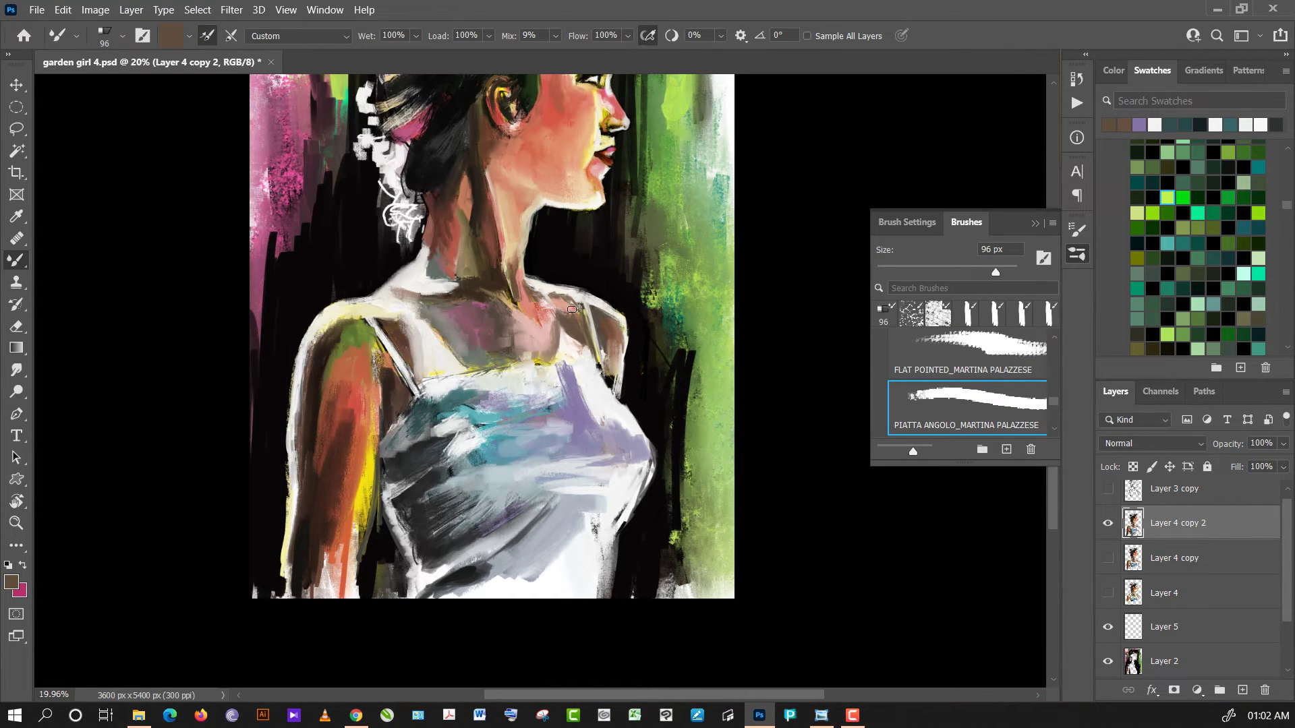
{"action": "left_click", "coordinate": [572, 310], "text": "alt"}
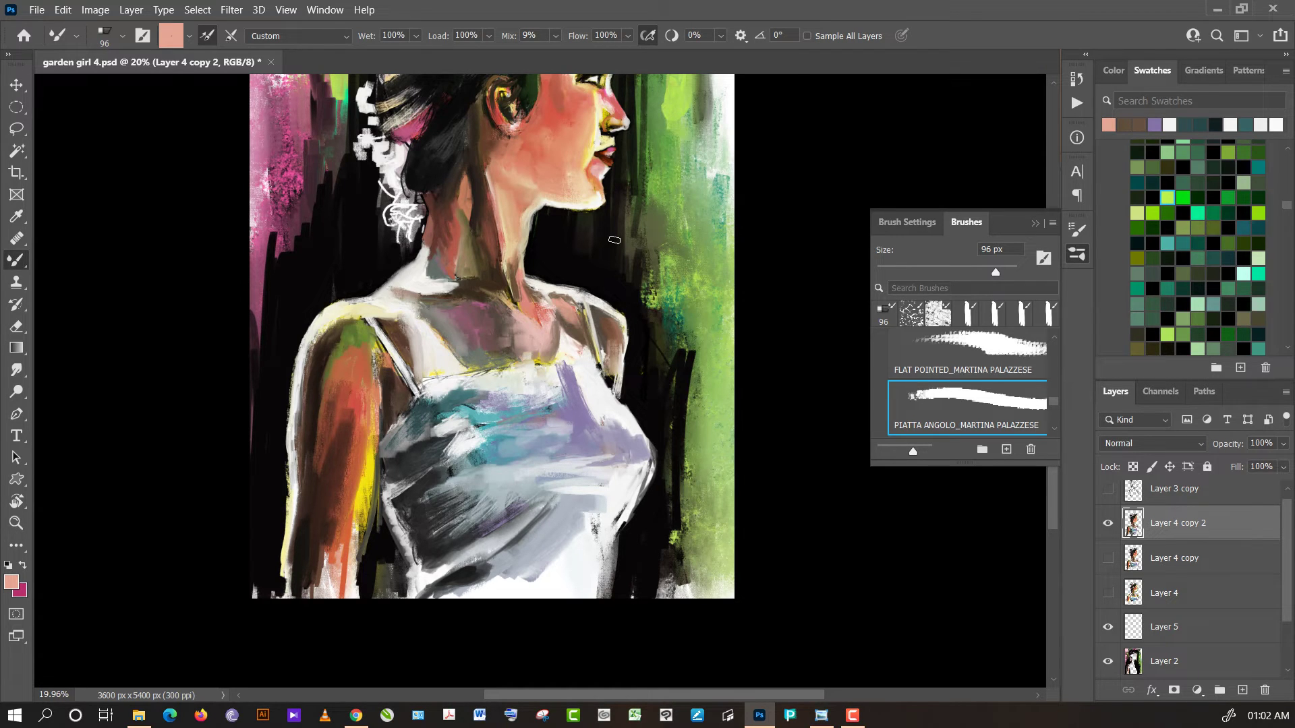
{"action": "scroll", "coordinate": [614, 240], "scroll_direction": "up", "scroll_amount": 1}
{"action": "left_click_drag", "start_coordinate": [818, 161], "coordinate": [771, 381]}
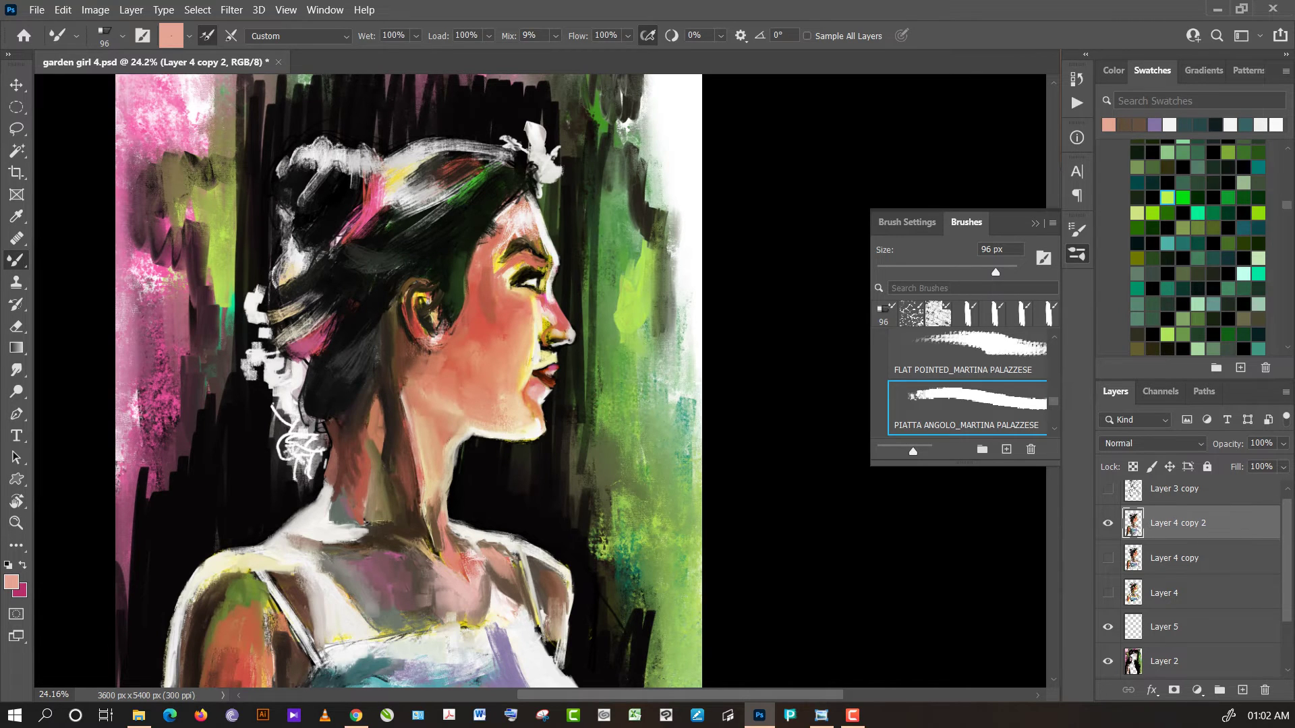
- Zoom into the face, lighten the nostril with beige and add red near the nose tip
{"action": "scroll", "coordinate": [459, 259], "scroll_direction": "up", "scroll_amount": 2}
{"action": "scroll", "coordinate": [511, 322], "scroll_direction": "up", "scroll_amount": 2}
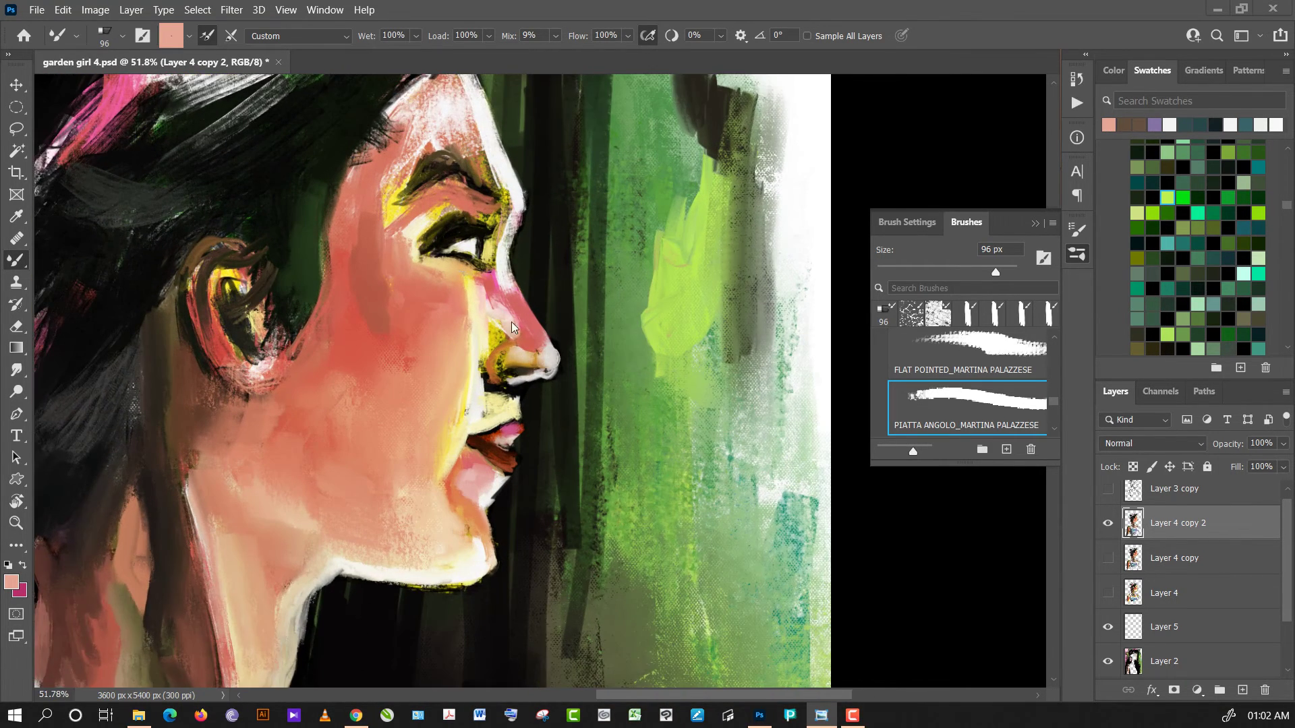
{"action": "scroll", "coordinate": [525, 333], "scroll_direction": "up", "scroll_amount": 1}
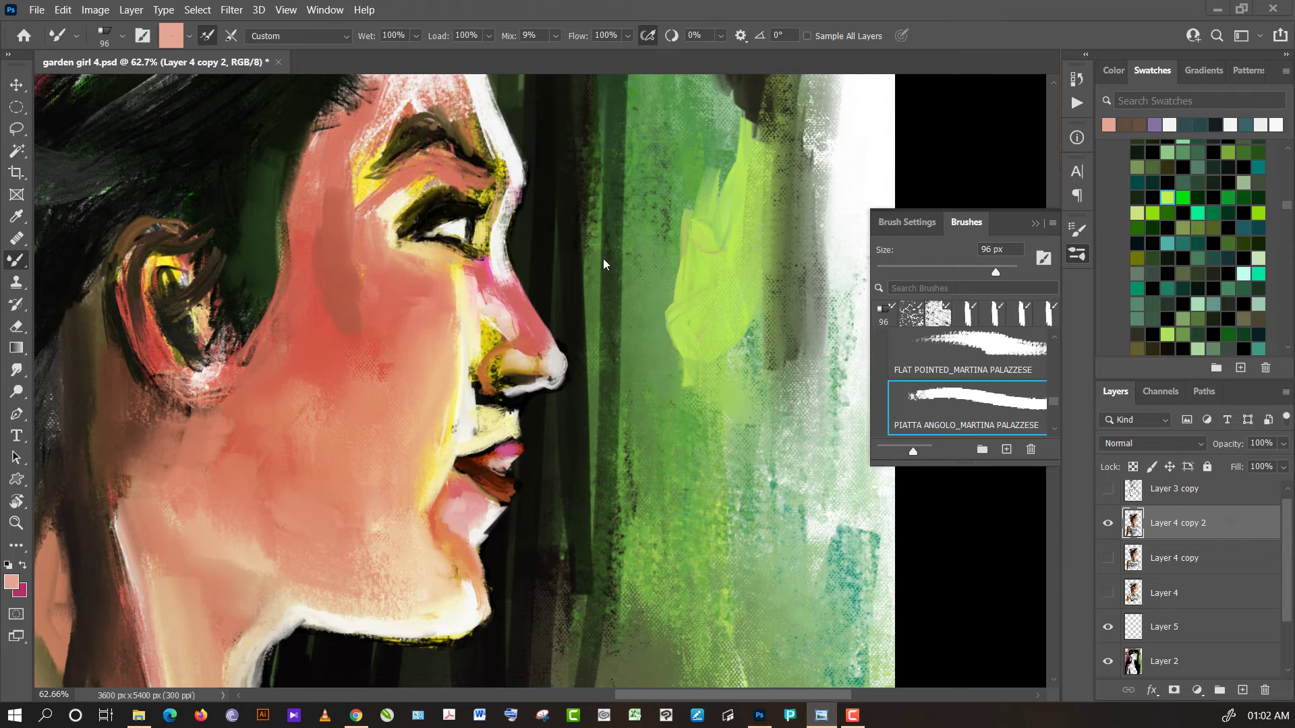
{"action": "left_click_drag", "start_coordinate": [508, 368], "coordinate": [536, 364]}
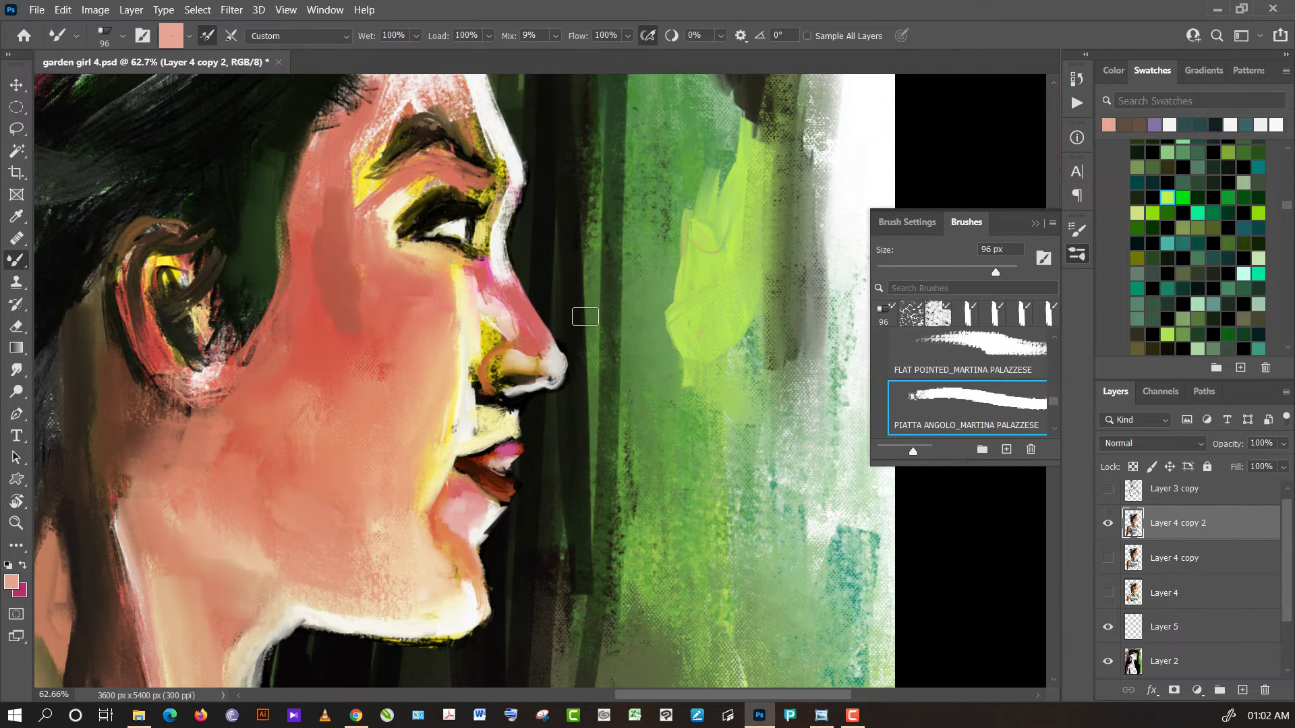
{"action": "left_click", "coordinate": [525, 345], "text": "alt"}
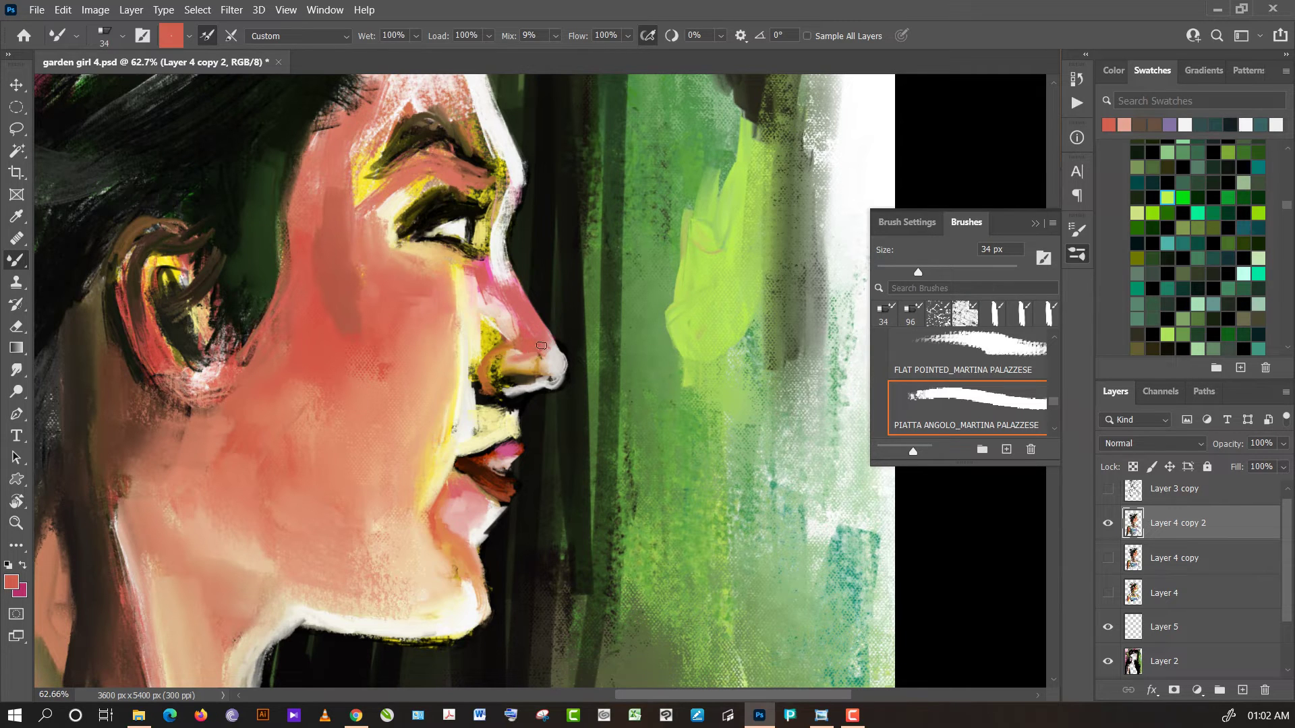
{"action": "left_click_drag", "start_coordinate": [526, 358], "coordinate": [543, 346]}
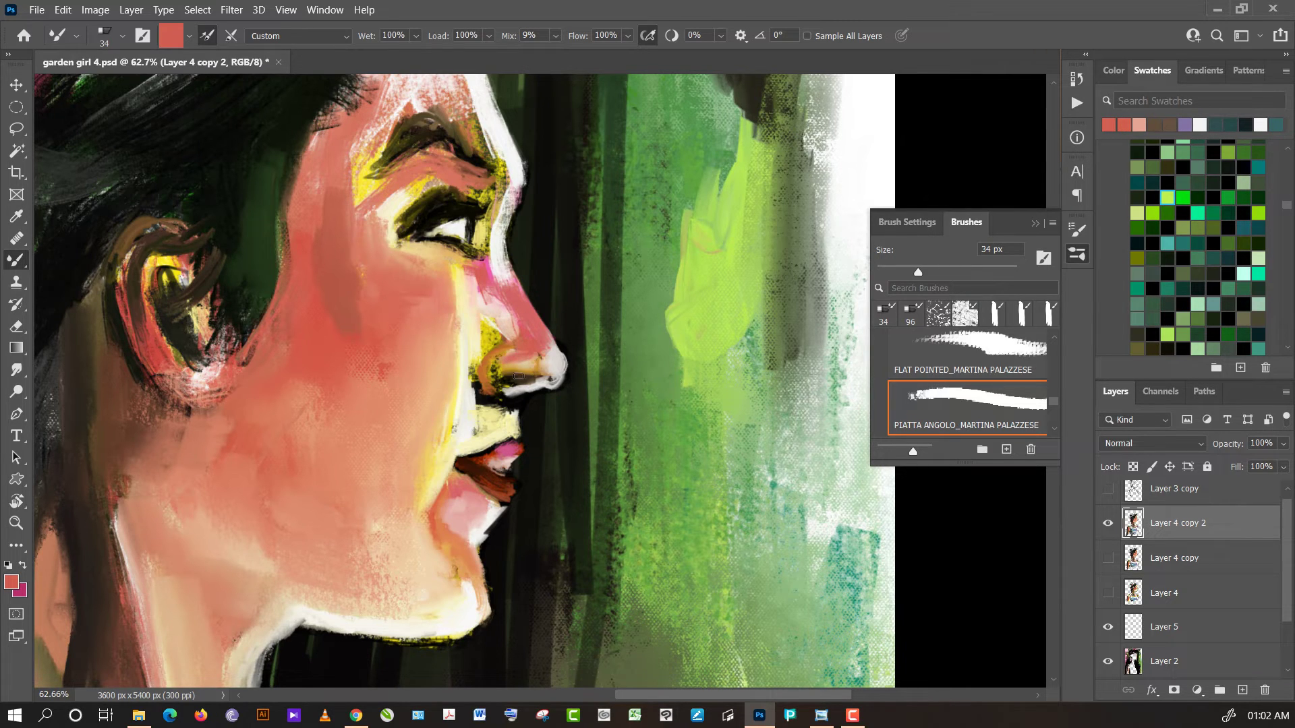
- Paint a pale highlight along the nose underside and soften the area beneath it
{"action": "left_click", "coordinate": [521, 377], "text": "alt"}
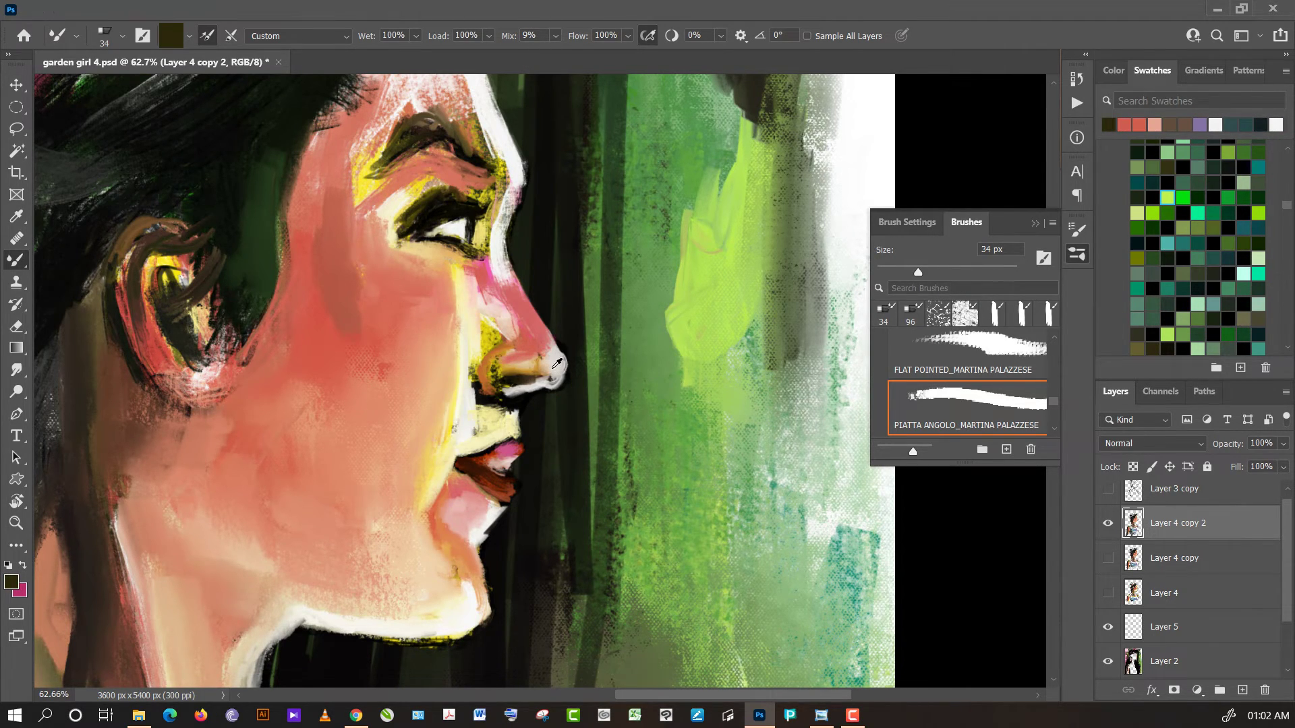
{"action": "left_click", "coordinate": [547, 379], "text": "alt"}
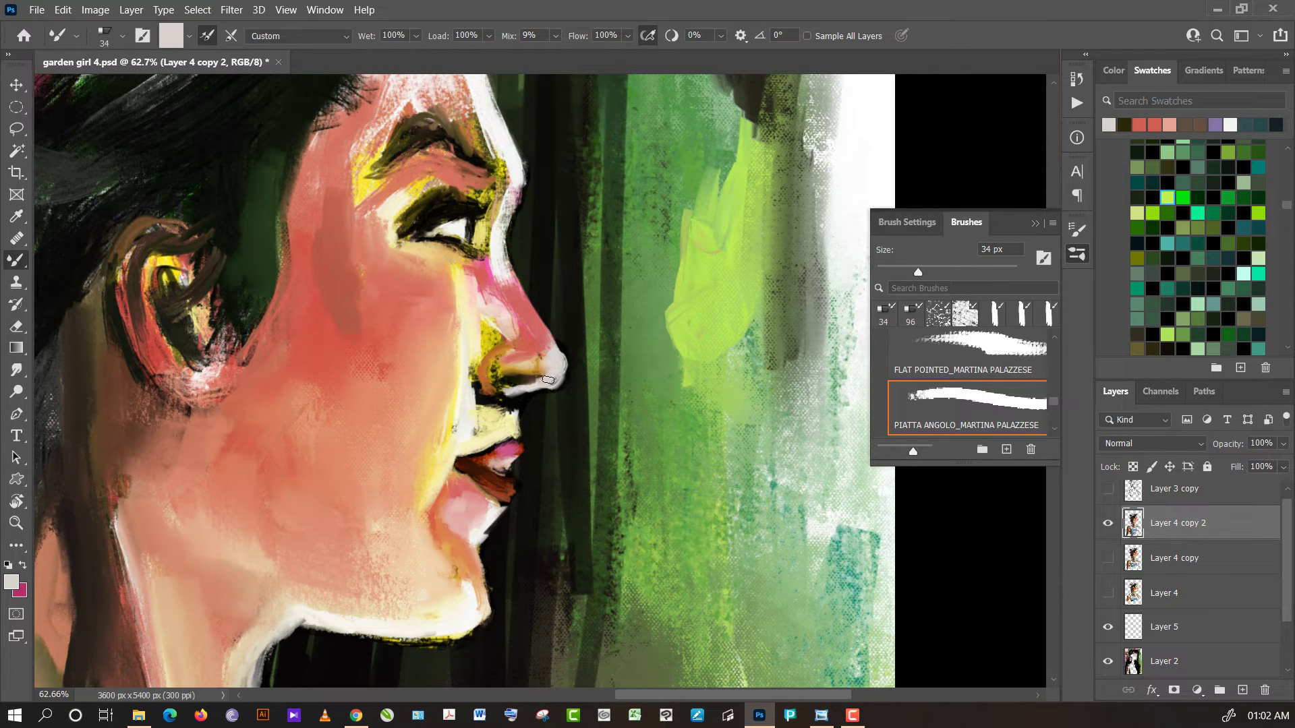
{"action": "left_click_drag", "start_coordinate": [547, 379], "coordinate": [511, 394]}
{"action": "left_click", "coordinate": [490, 413], "text": "alt"}
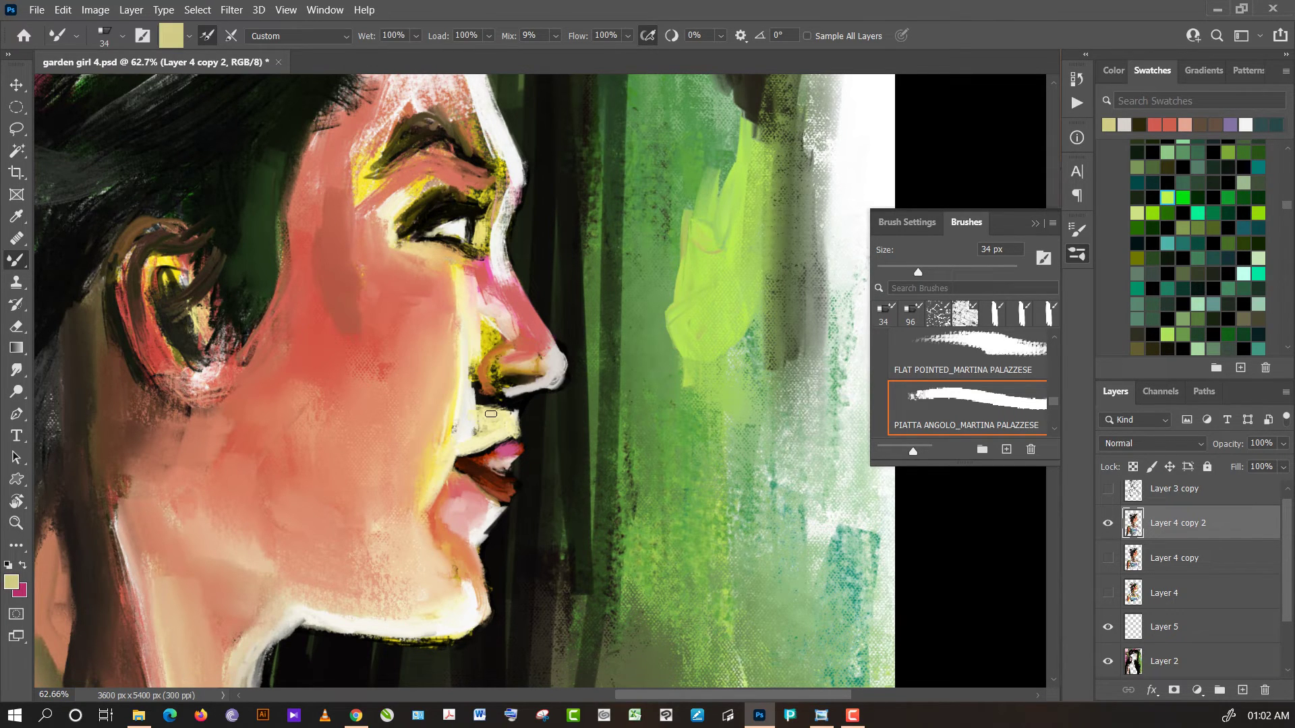
{"action": "left_click", "coordinate": [516, 366], "text": "alt"}
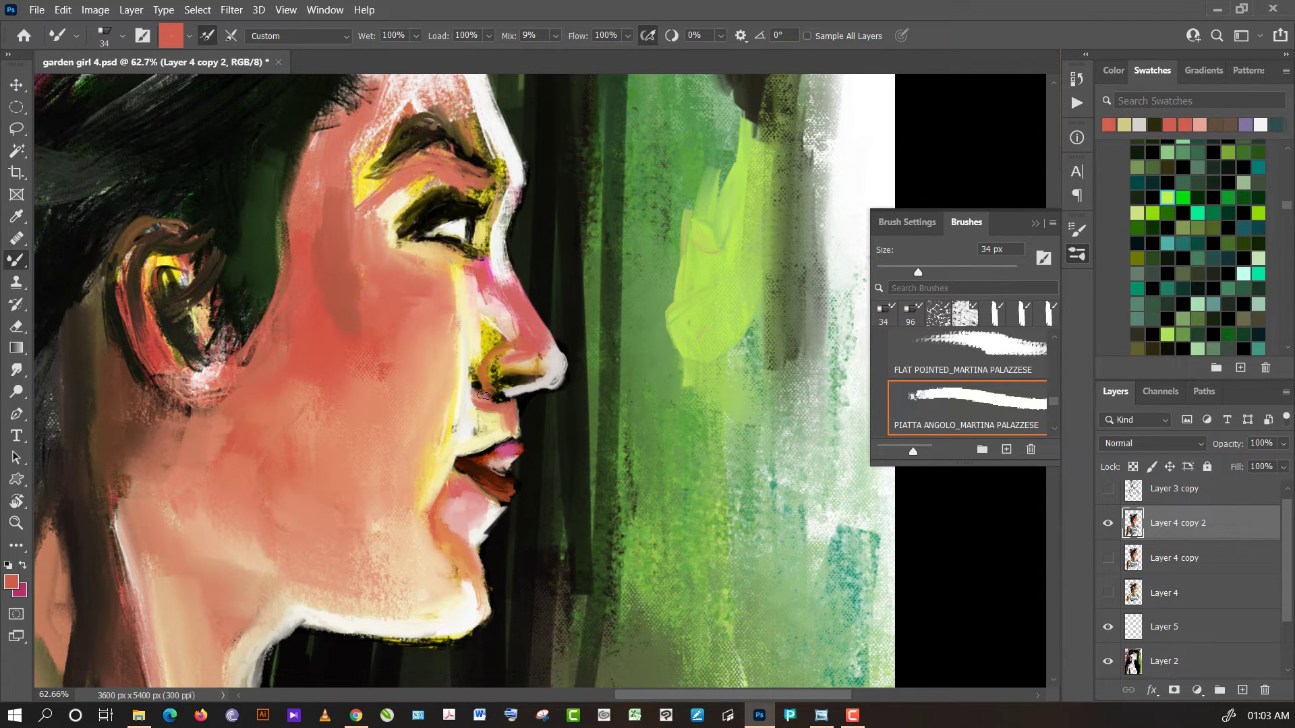
{"action": "left_click", "coordinate": [545, 384], "text": "alt"}
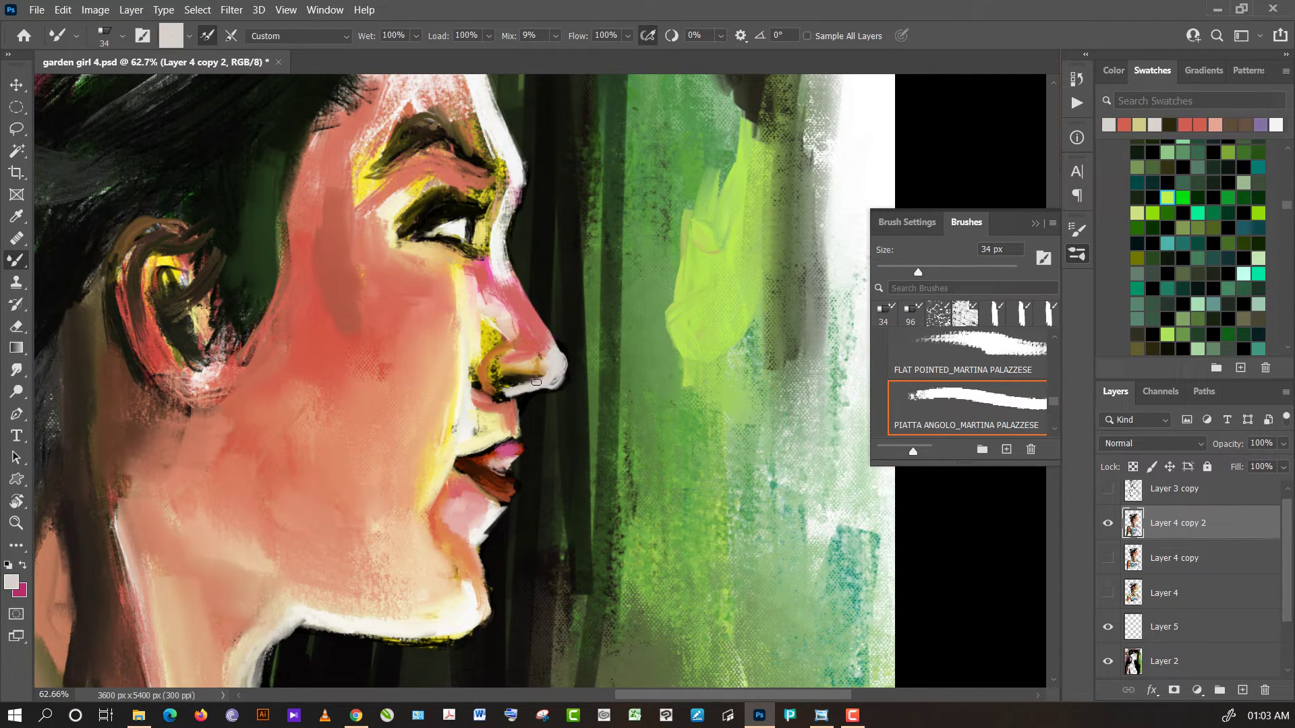
{"action": "left_click_drag", "start_coordinate": [538, 382], "coordinate": [536, 389]}
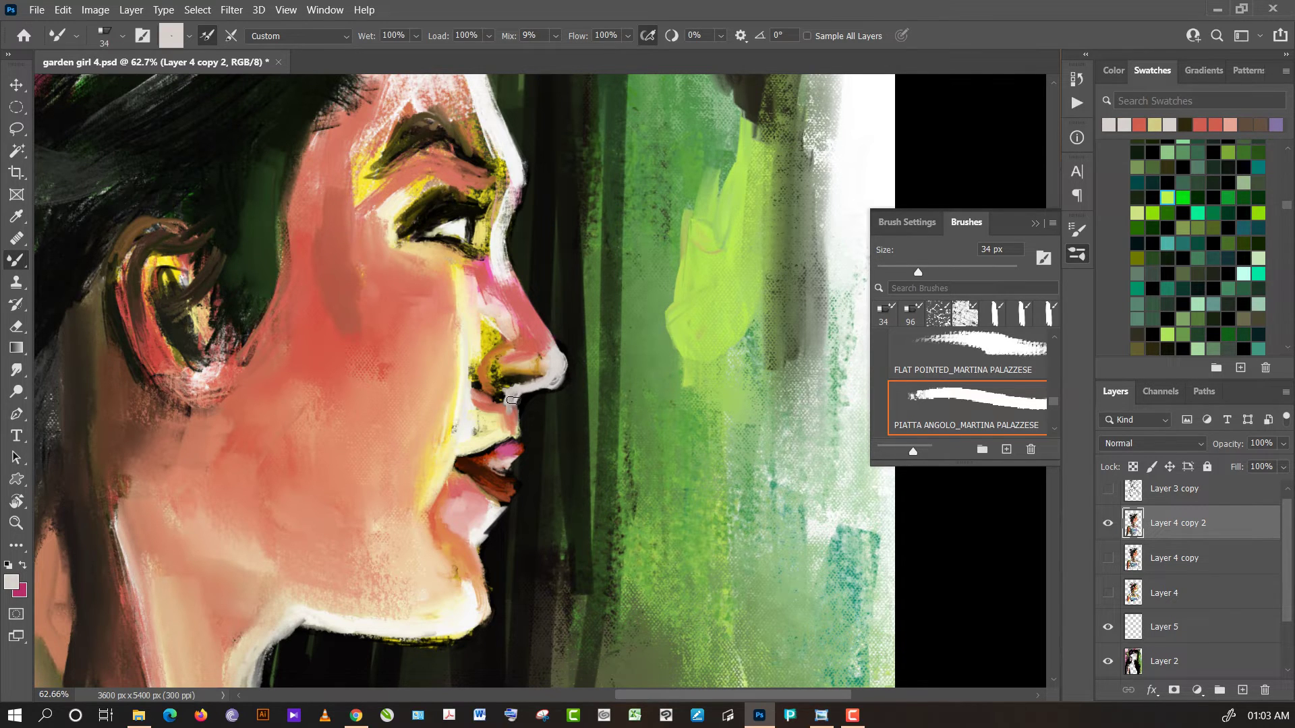
- Sample near-white and pale cream highlight tones and shift the view toward the head
{"action": "left_click", "coordinate": [539, 382], "text": "alt"}
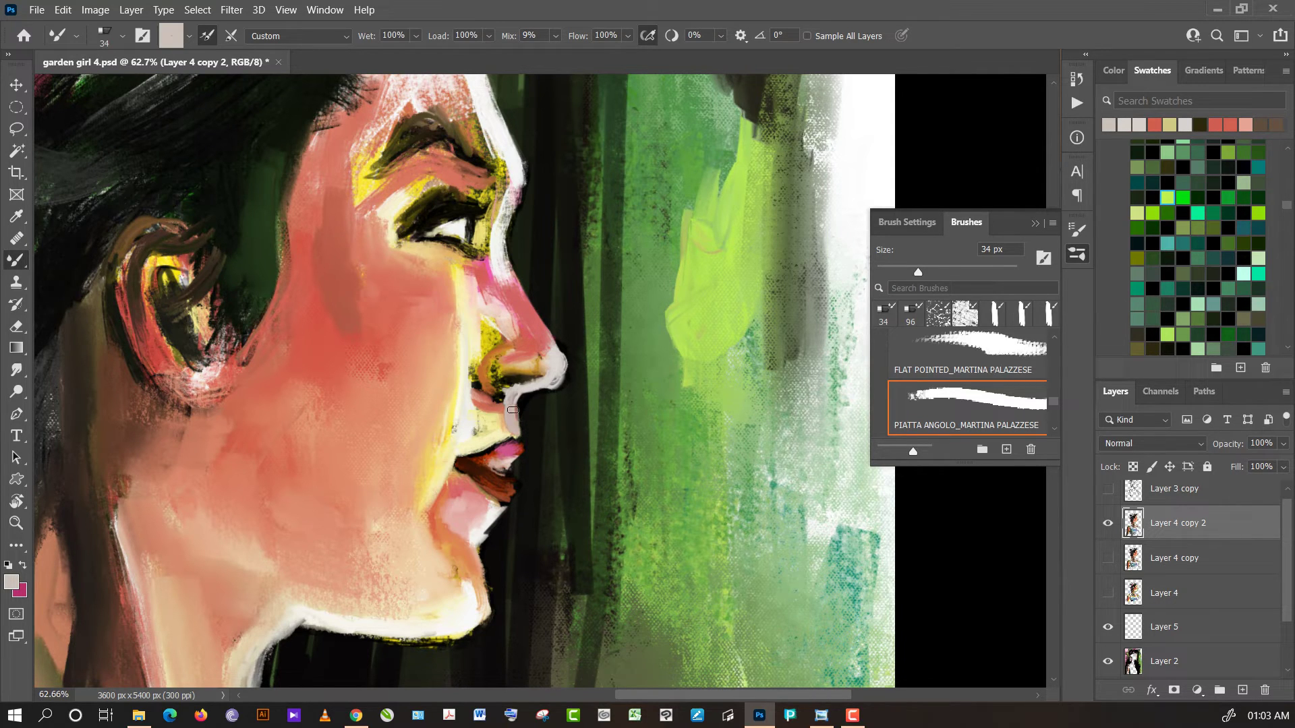
{"action": "left_click", "coordinate": [498, 414], "text": "alt"}
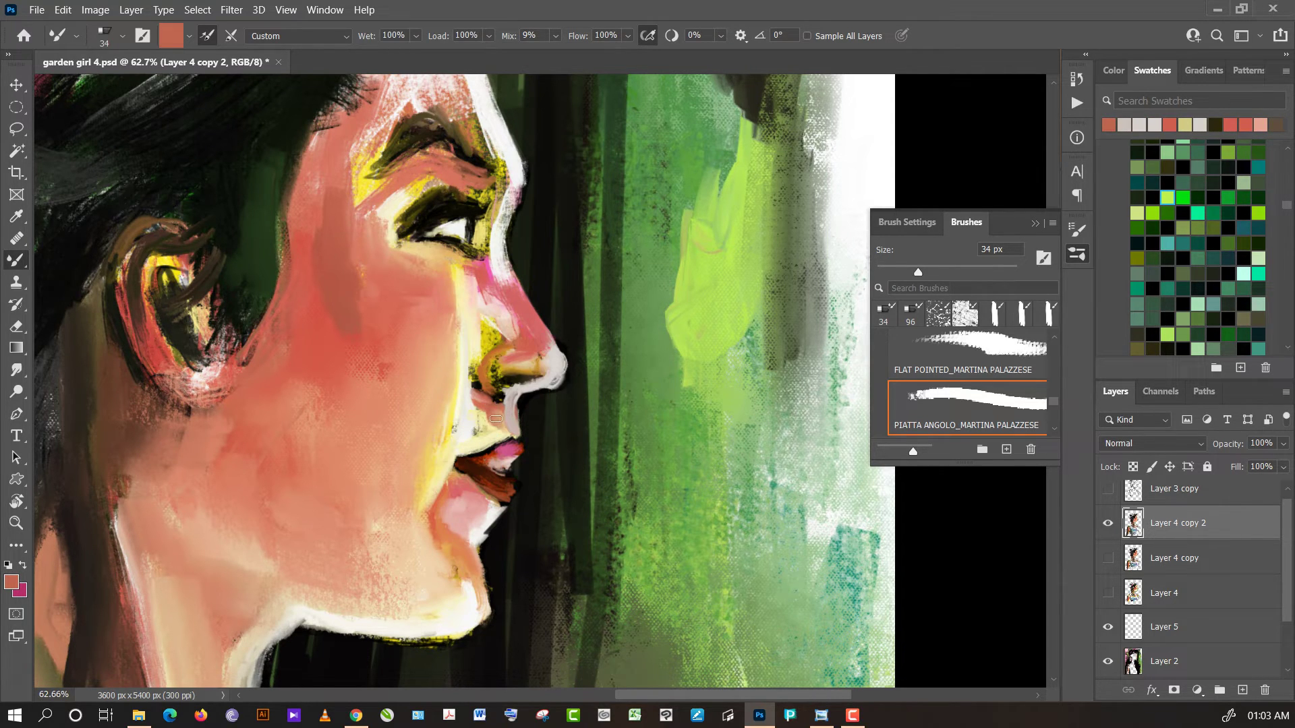
{"action": "left_click", "coordinate": [476, 423], "text": "alt"}
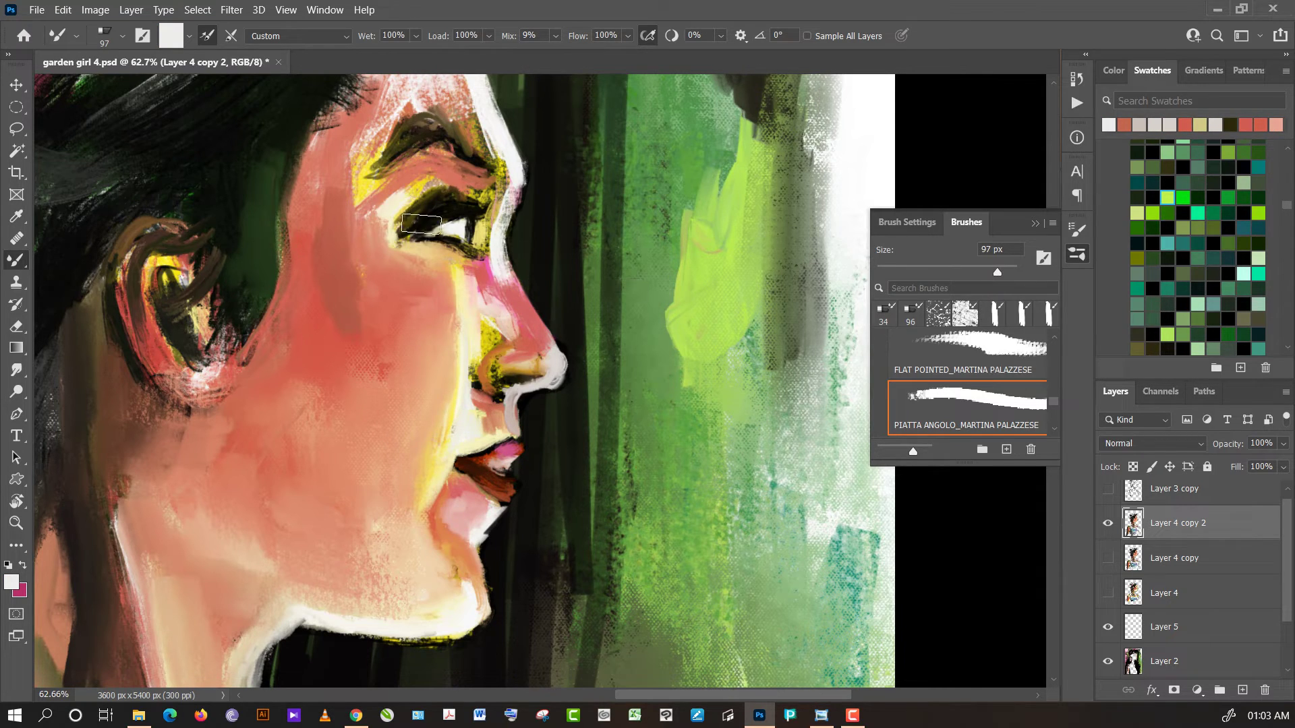
{"action": "left_click", "coordinate": [454, 273], "text": "alt"}
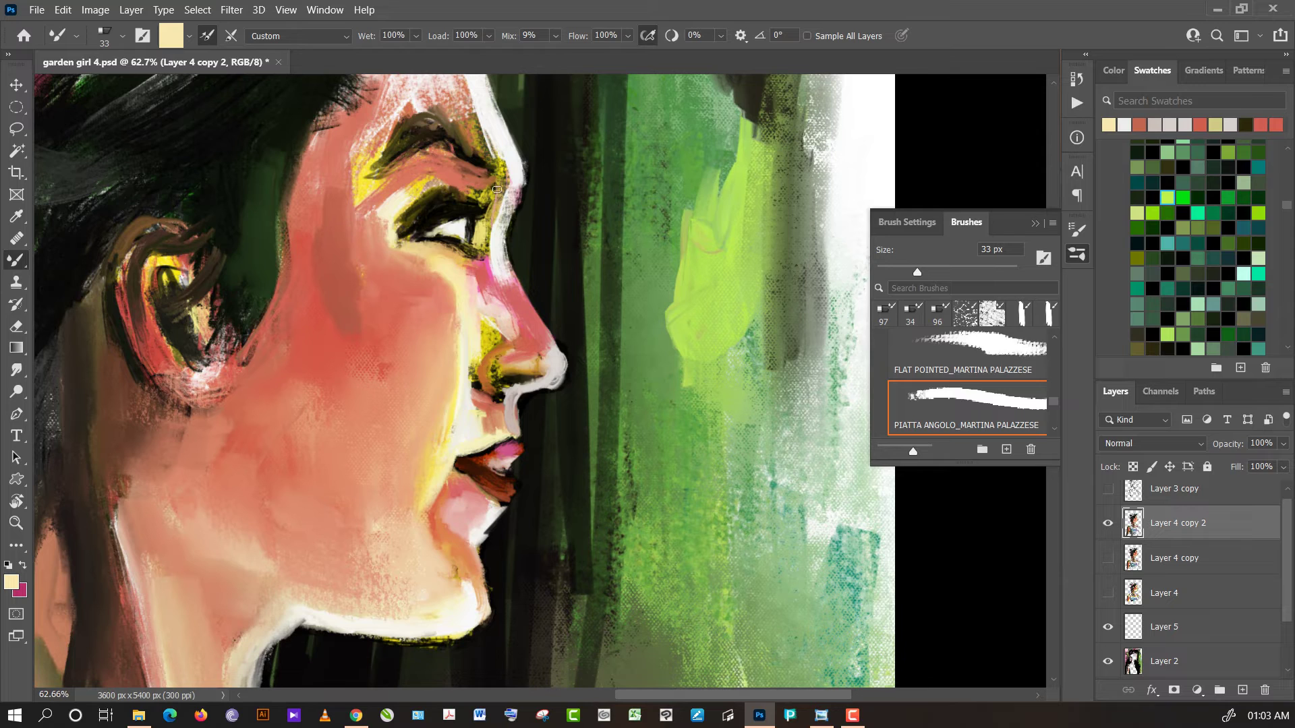
{"action": "left_click", "coordinate": [508, 210], "text": "alt"}
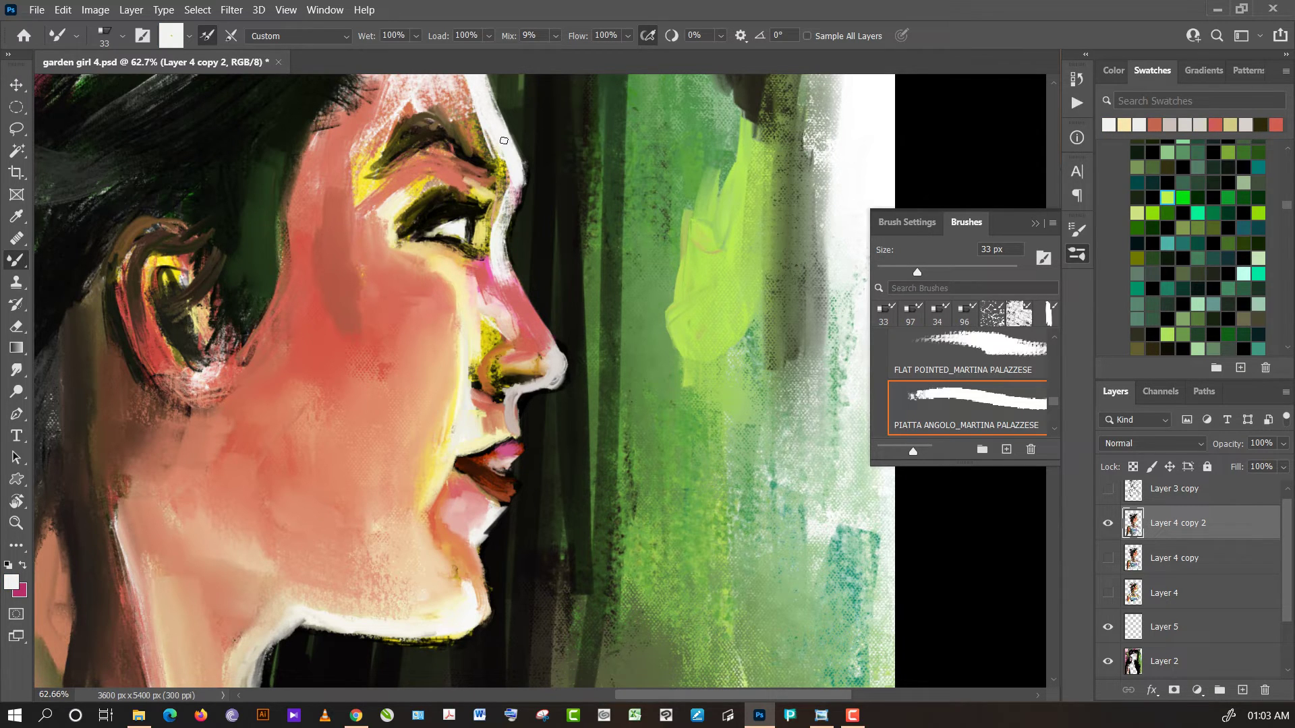
{"action": "left_click_drag", "start_coordinate": [505, 209], "coordinate": [534, 310]}
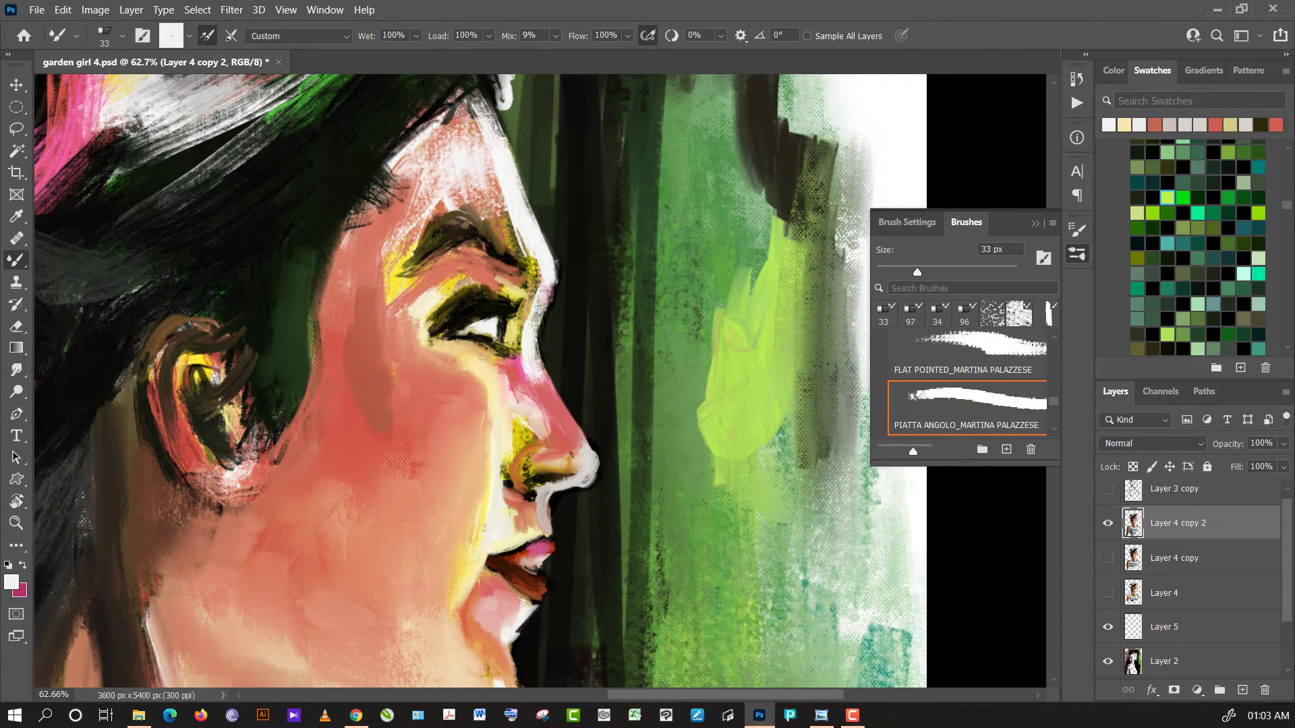
- Enlarge the mixer brush, sample salmon and red cheek tones, and repaint the cheek redder
{"action": "left_click", "coordinate": [472, 360], "text": "alt"}
{"action": "left_click", "coordinate": [447, 374], "text": "alt"}
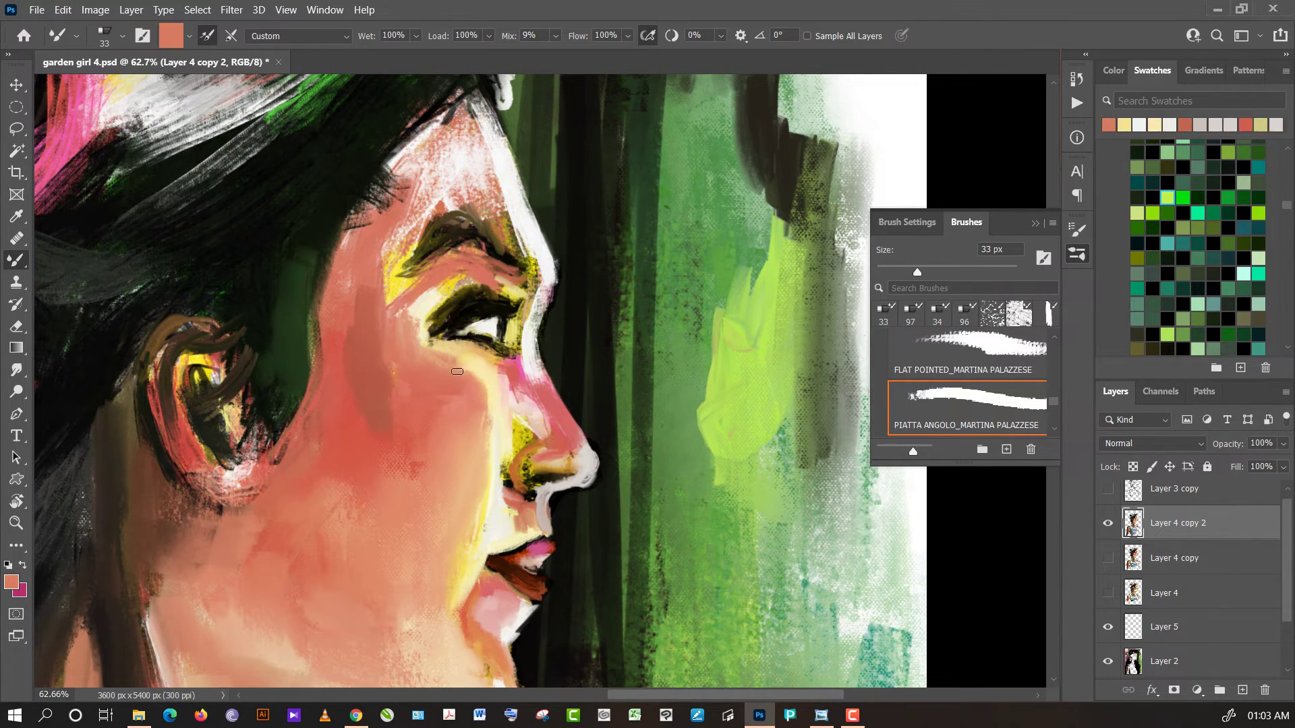
{"action": "left_click", "coordinate": [1005, 272]}
{"action": "left_click", "coordinate": [484, 385]}
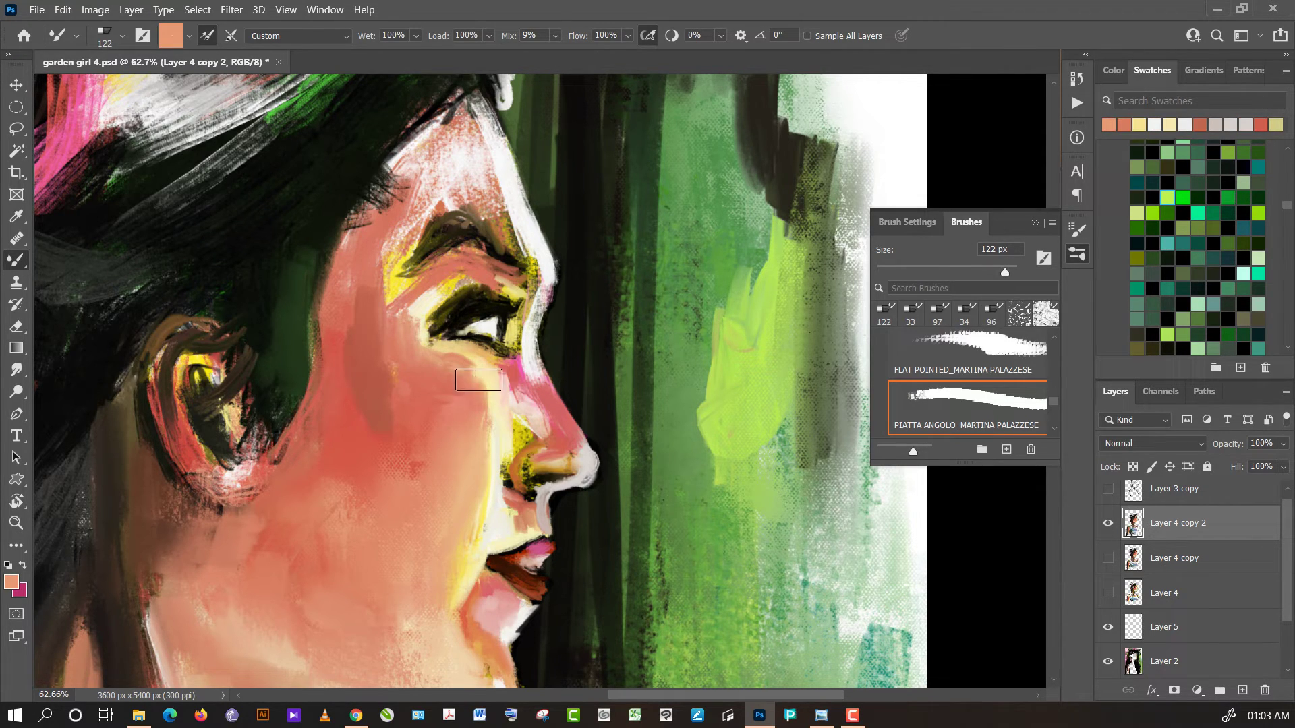
{"action": "left_click", "coordinate": [411, 387], "text": "alt"}
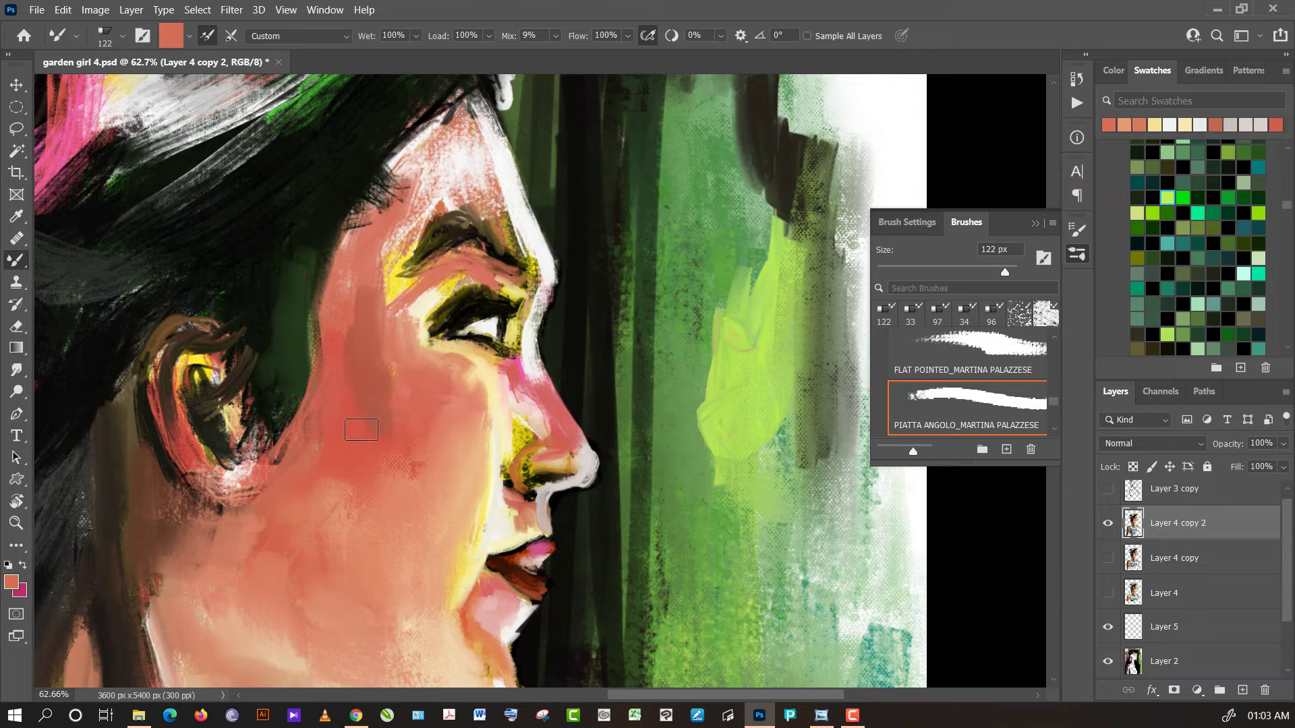
{"action": "left_click", "coordinate": [367, 415], "text": "alt"}
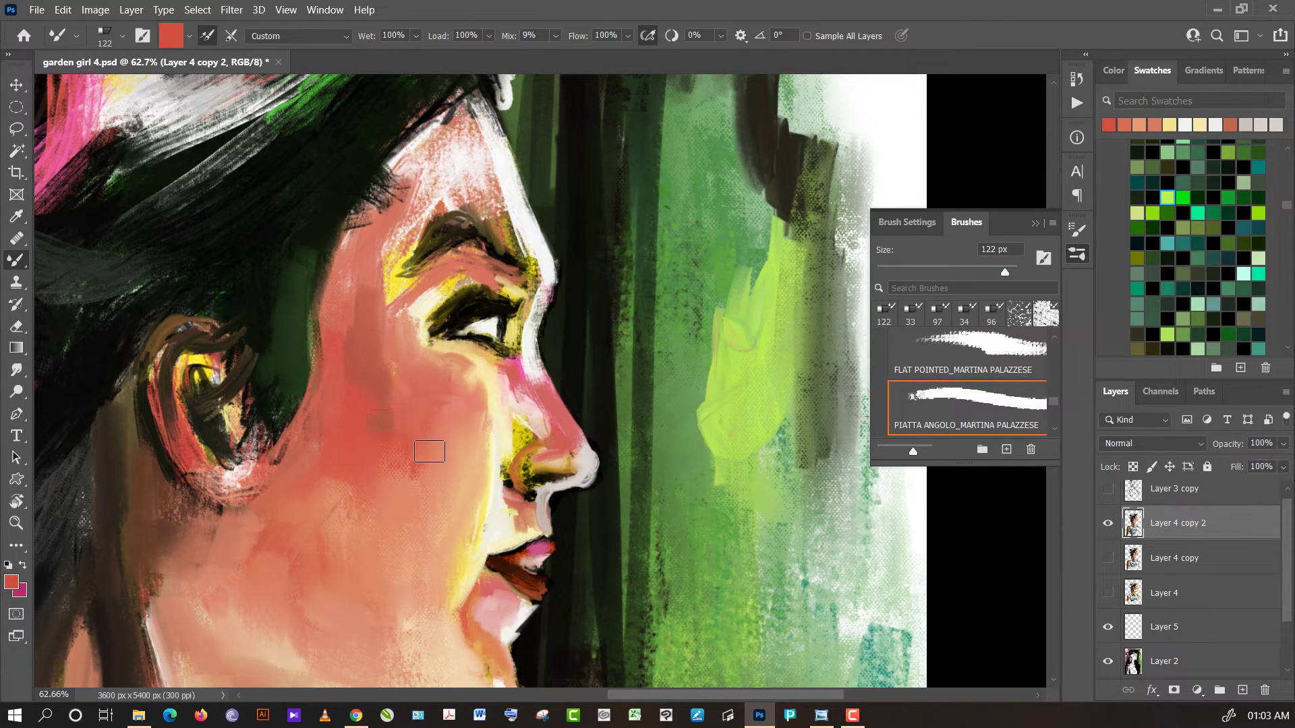
{"action": "left_click", "coordinate": [428, 453], "text": "alt"}
{"action": "left_click", "coordinate": [439, 468], "text": "alt"}
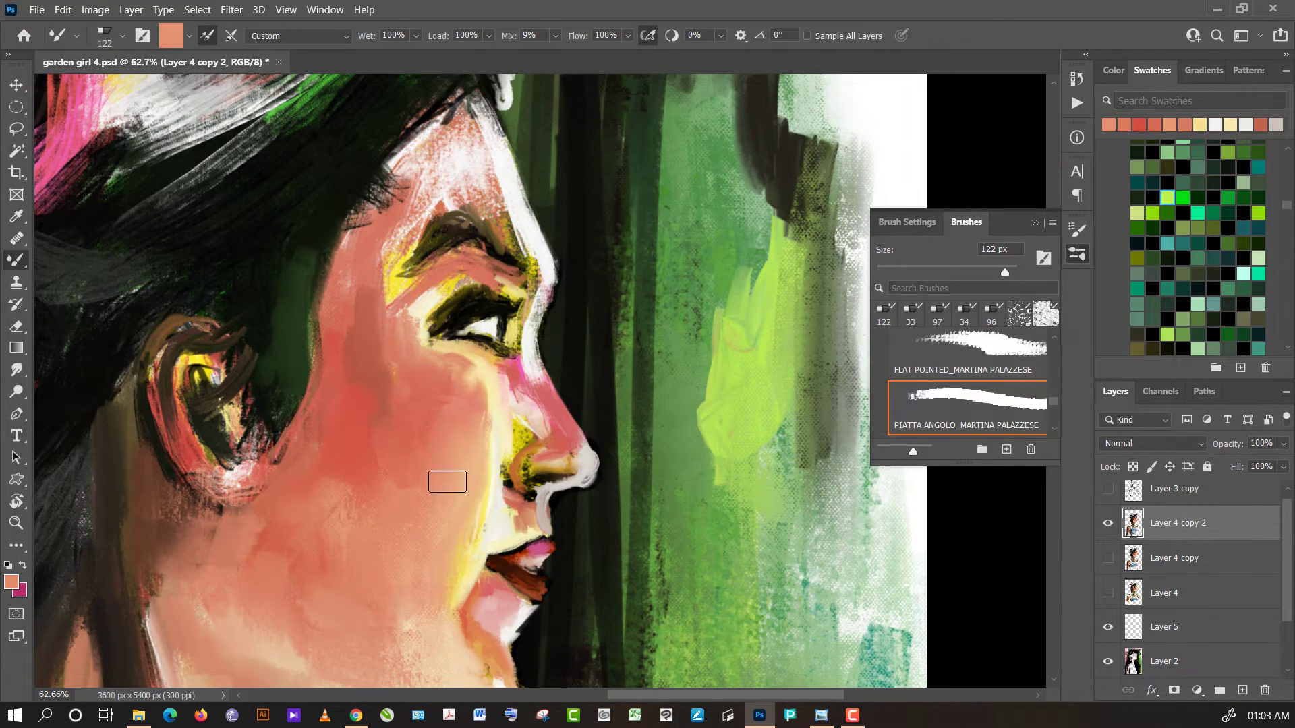
{"action": "left_click", "coordinate": [419, 476], "text": "alt"}
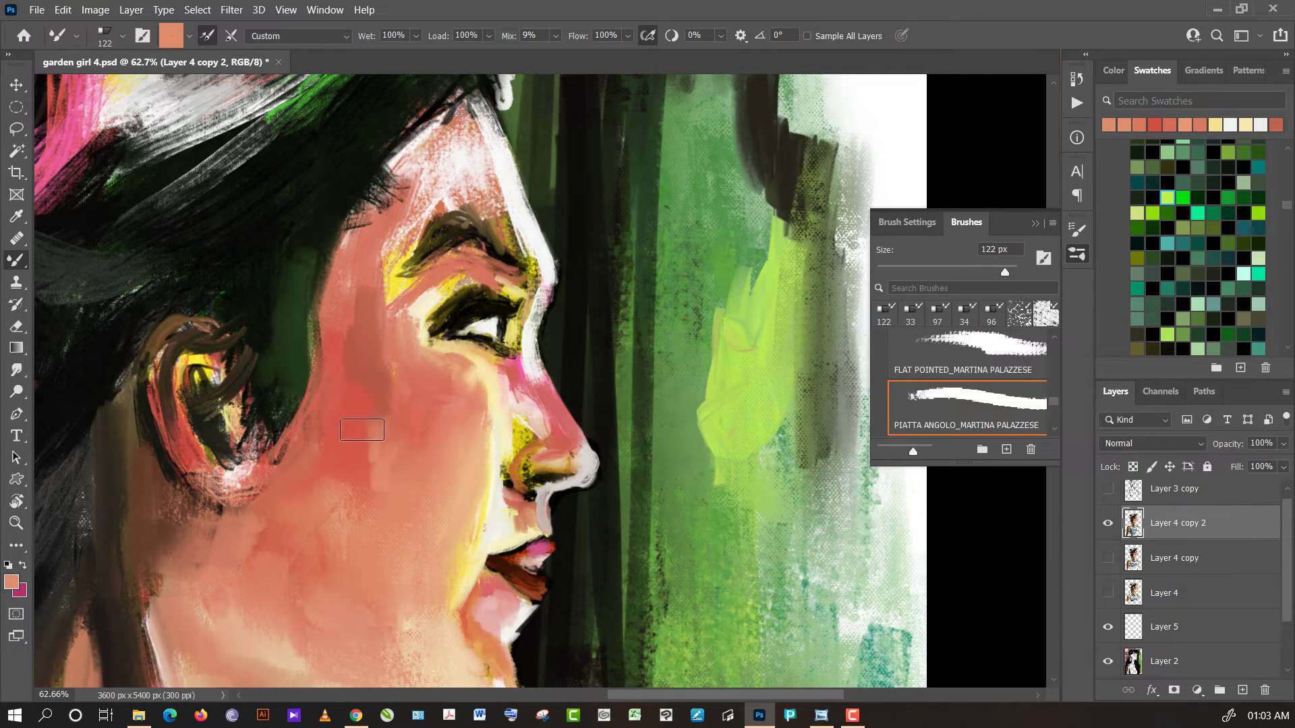
{"action": "mouse_move", "coordinate": [375, 452]}
{"action": "left_mouse_down"}
{"action": "mouse_move", "coordinate": [390, 467]}
{"action": "mouse_move", "coordinate": [294, 464]}
{"action": "left_mouse_up"}
{"action": "left_click", "coordinate": [373, 508], "text": "alt"}
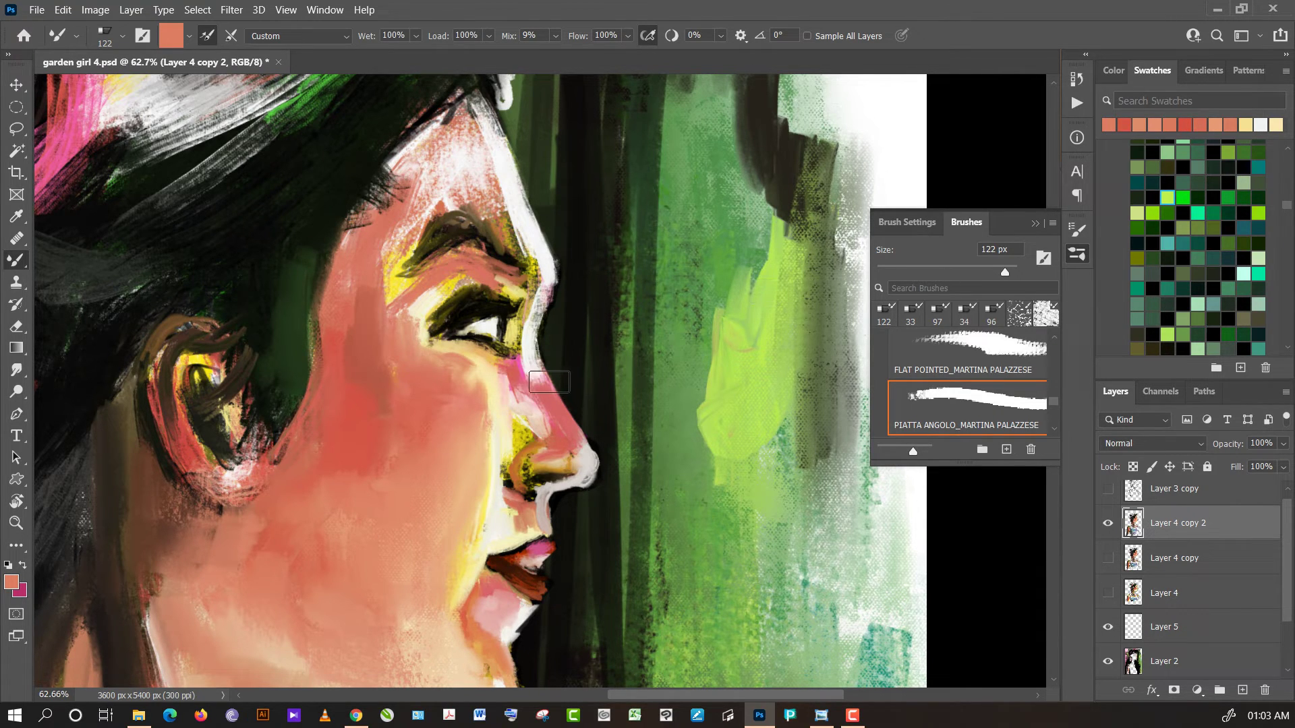
- Reduce the brush to 39 px and paint dark brown marks around the nostril
{"action": "left_click", "coordinate": [535, 477], "text": "alt"}
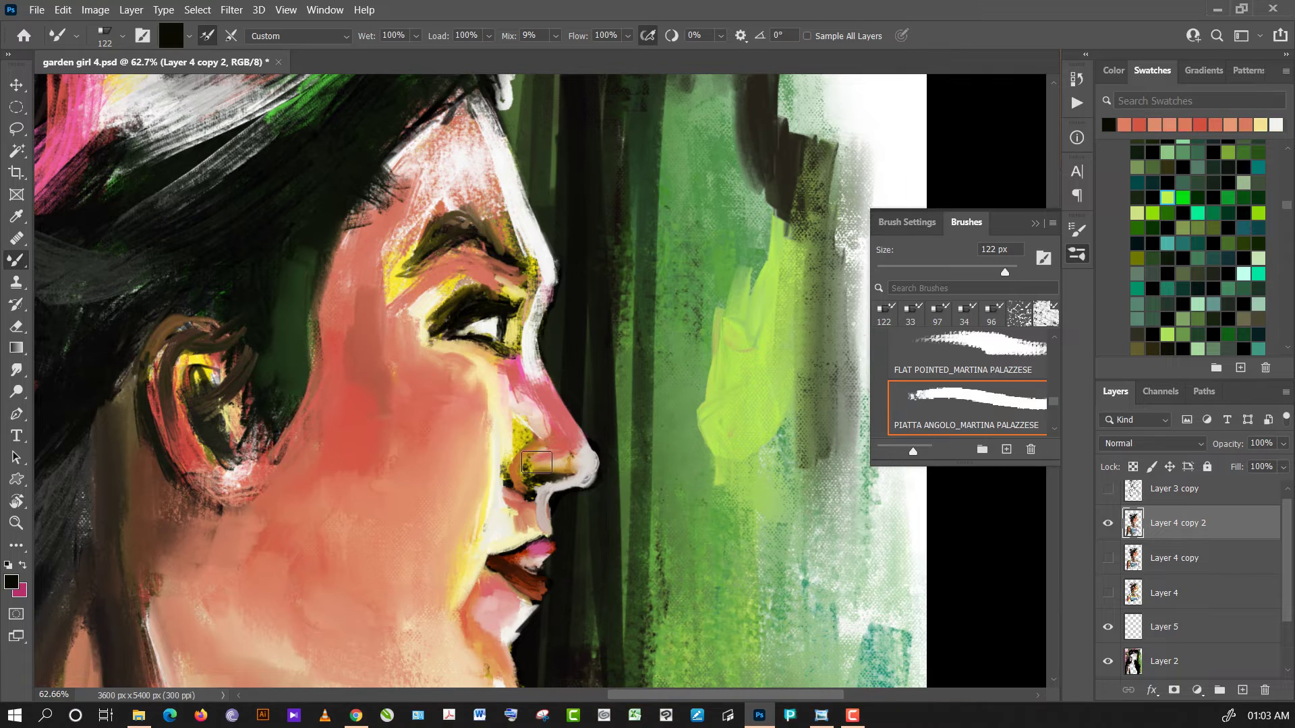
{"action": "left_click_drag", "start_coordinate": [533, 458], "coordinate": [542, 445]}
{"action": "left_click", "coordinate": [948, 273]}
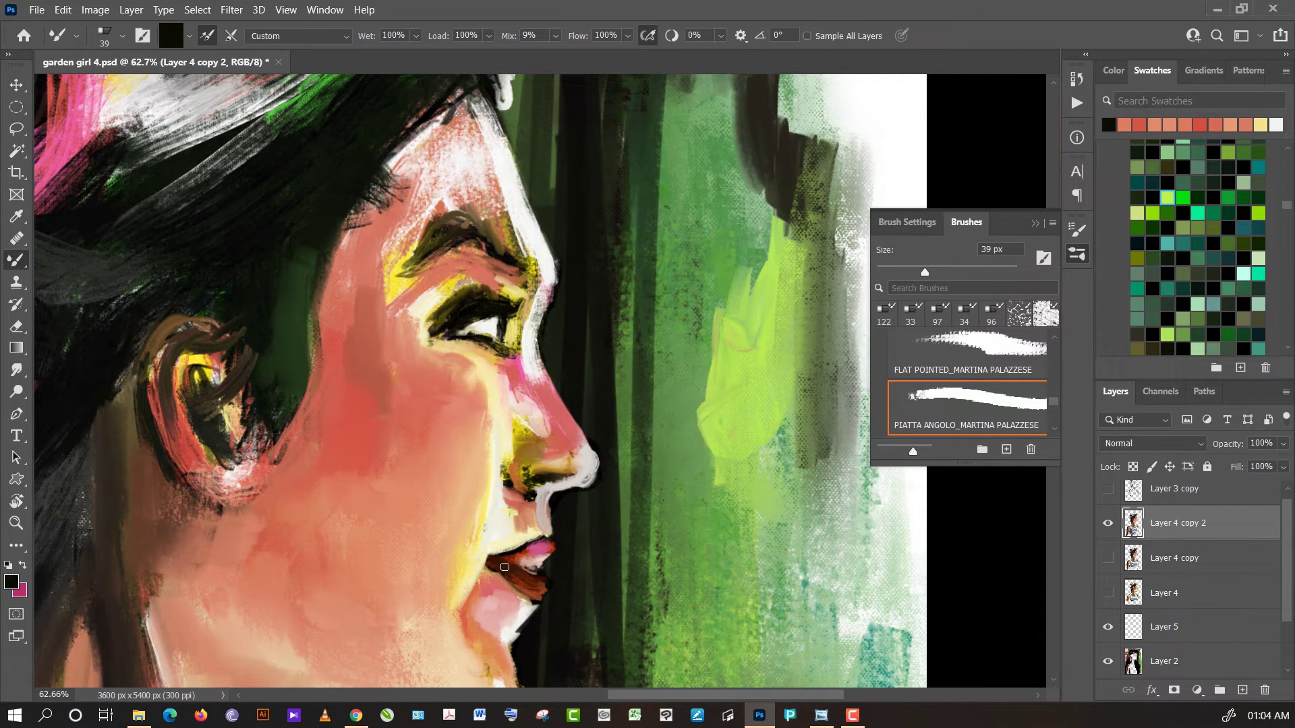
{"action": "left_click", "coordinate": [504, 548], "text": "alt"}
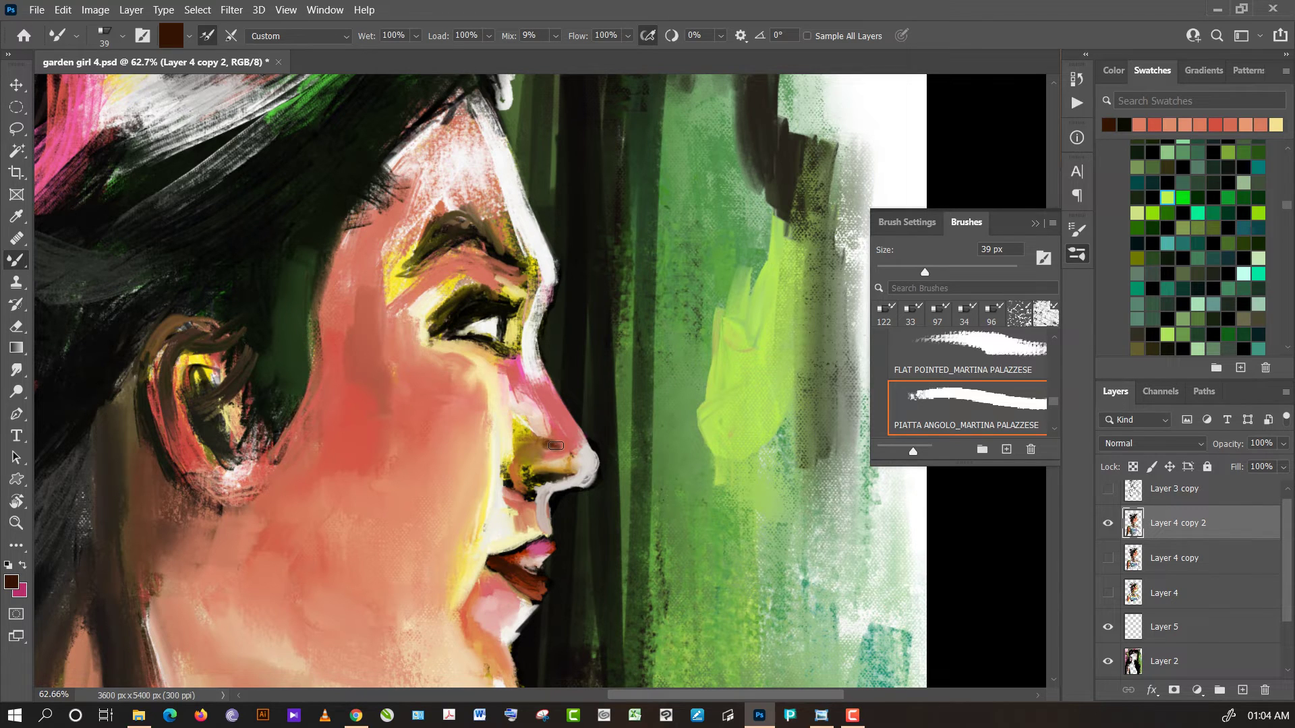
{"action": "mouse_move", "coordinate": [556, 447]}
{"action": "left_mouse_down"}
{"action": "mouse_move", "coordinate": [523, 450]}
{"action": "mouse_move", "coordinate": [510, 476]}
{"action": "mouse_move", "coordinate": [539, 512]}
{"action": "left_mouse_up"}
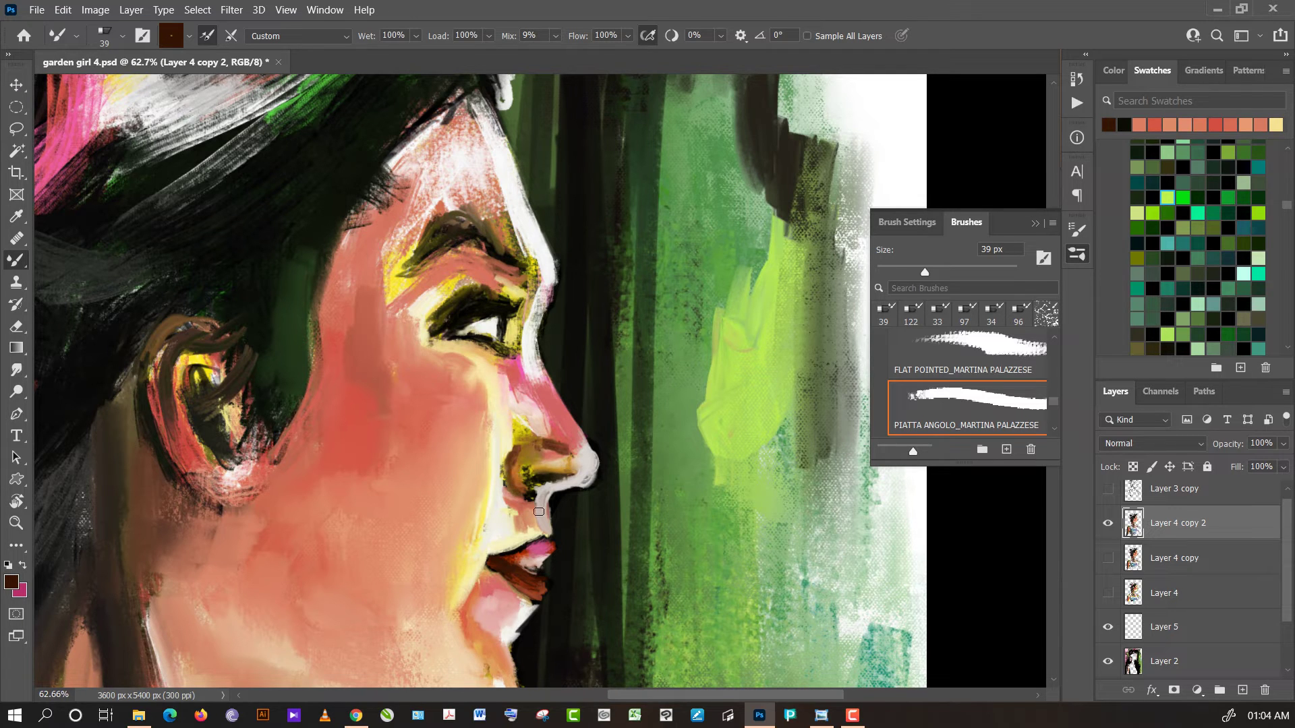
- Darken the nostril opening with black and add light grey strokes along the nostril
{"action": "left_click", "coordinate": [558, 484], "text": "alt"}
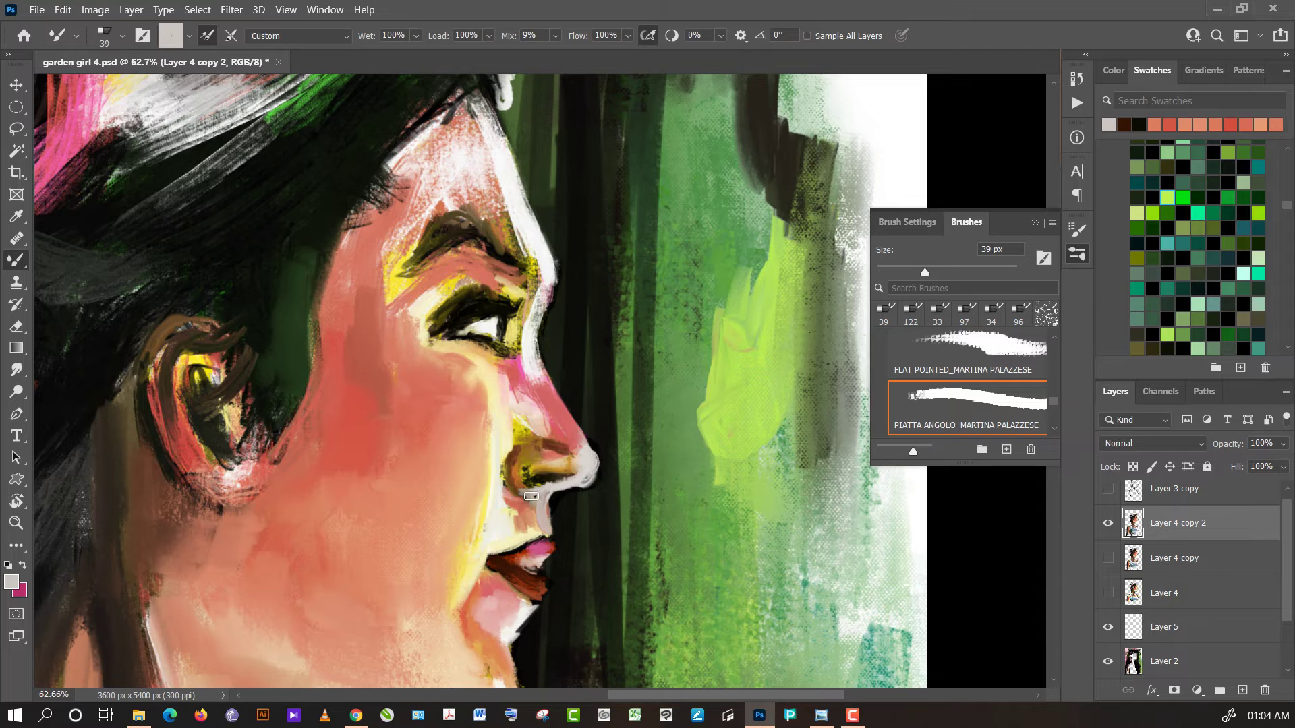
{"action": "left_click", "coordinate": [518, 498], "text": "alt"}
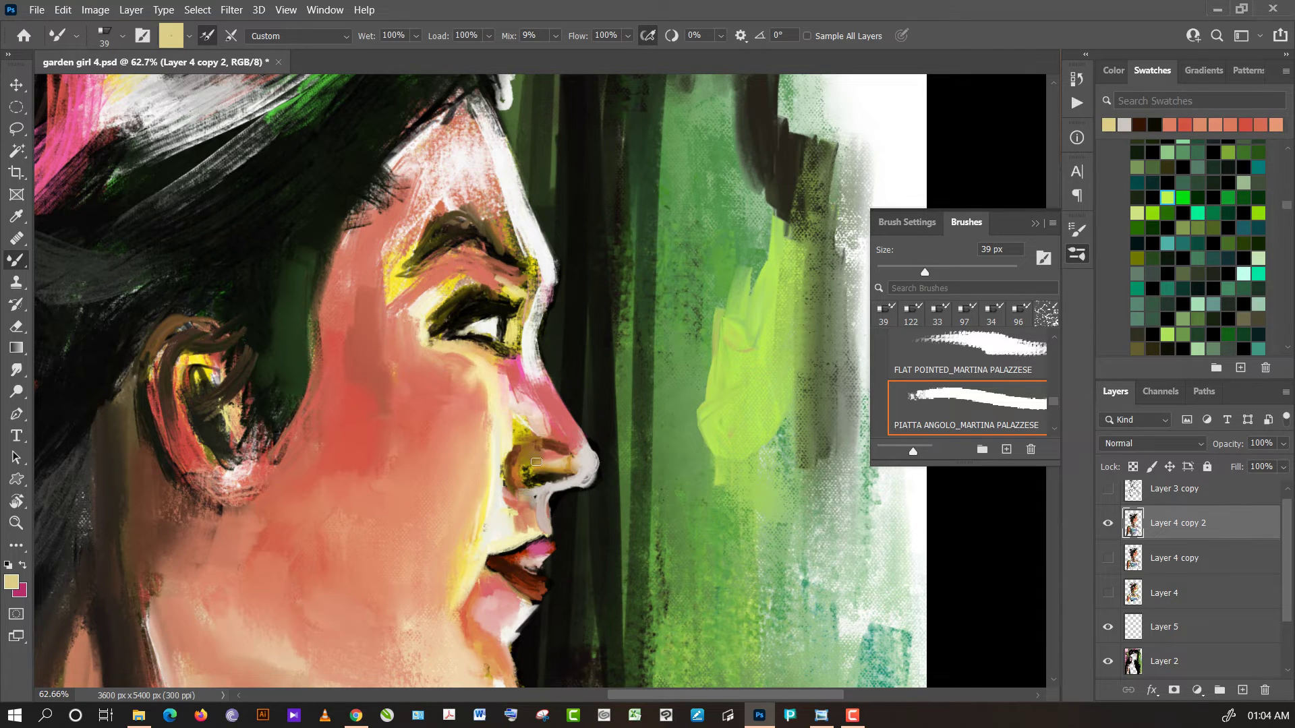
{"action": "left_click", "coordinate": [543, 479], "text": "alt"}
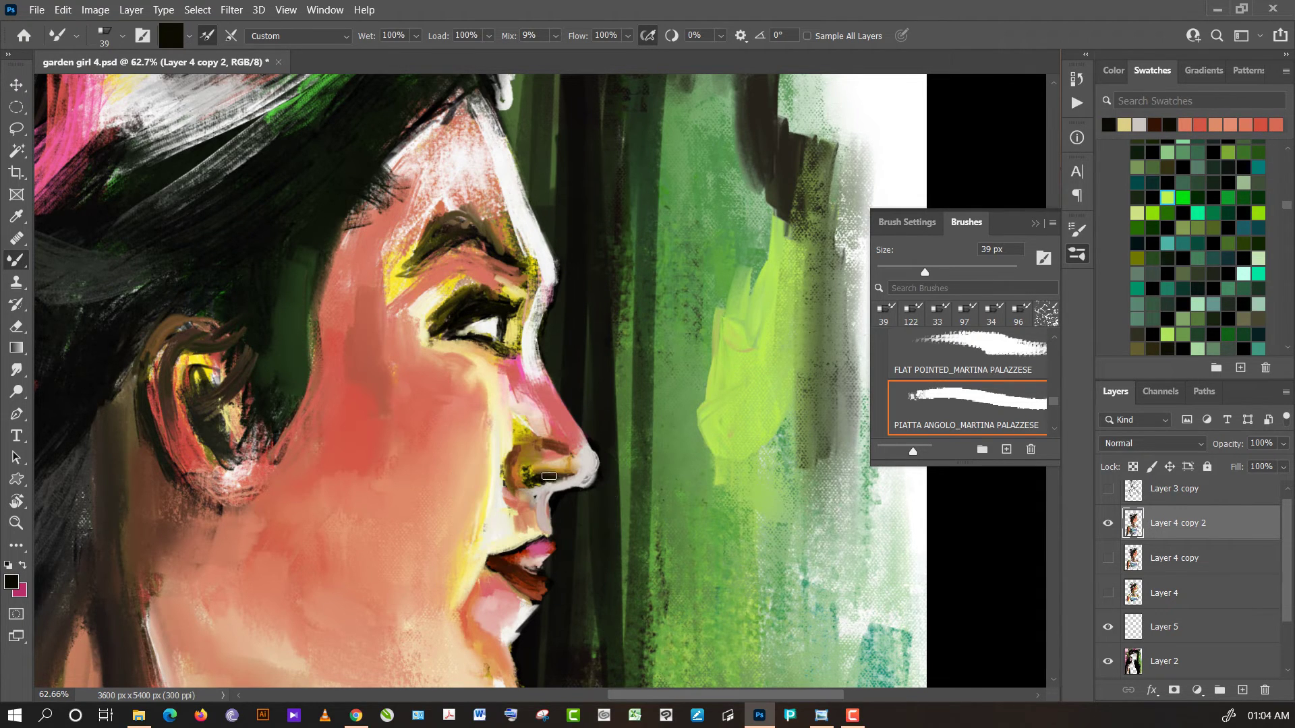
{"action": "left_click_drag", "start_coordinate": [549, 478], "coordinate": [555, 477]}
{"action": "left_click", "coordinate": [569, 474], "text": "alt"}
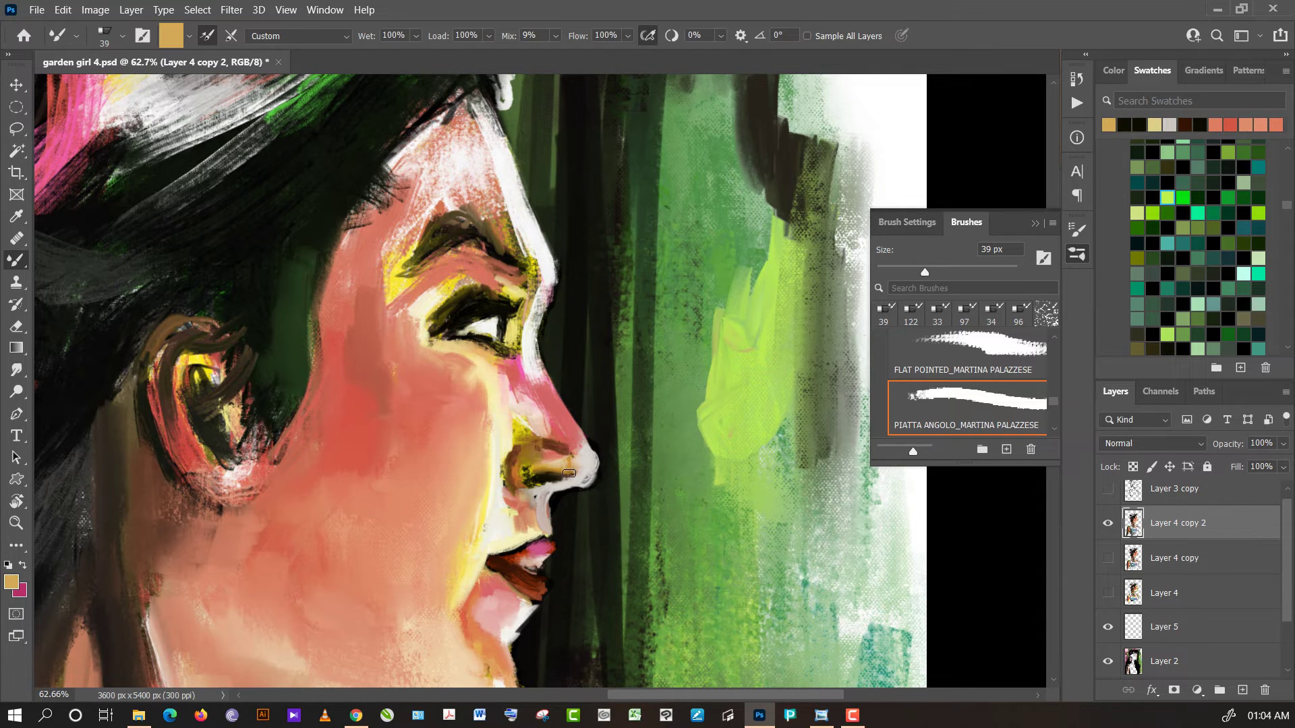
{"action": "left_click", "coordinate": [581, 476], "text": "alt"}
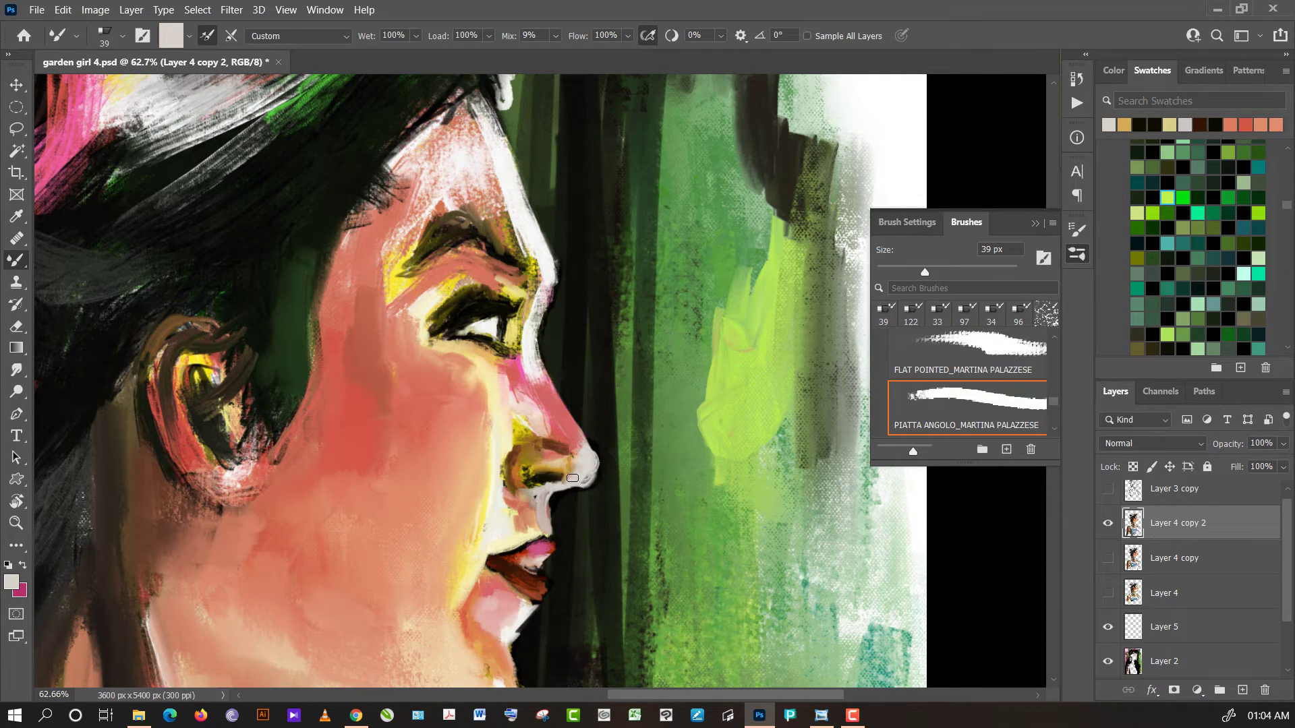
{"action": "mouse_move", "coordinate": [557, 465]}
{"action": "left_mouse_down"}
{"action": "mouse_move", "coordinate": [525, 467]}
{"action": "mouse_move", "coordinate": [526, 488]}
{"action": "mouse_move", "coordinate": [583, 481]}
{"action": "mouse_move", "coordinate": [540, 524]}
{"action": "left_mouse_up"}
{"action": "left_click", "coordinate": [565, 467], "text": "alt"}
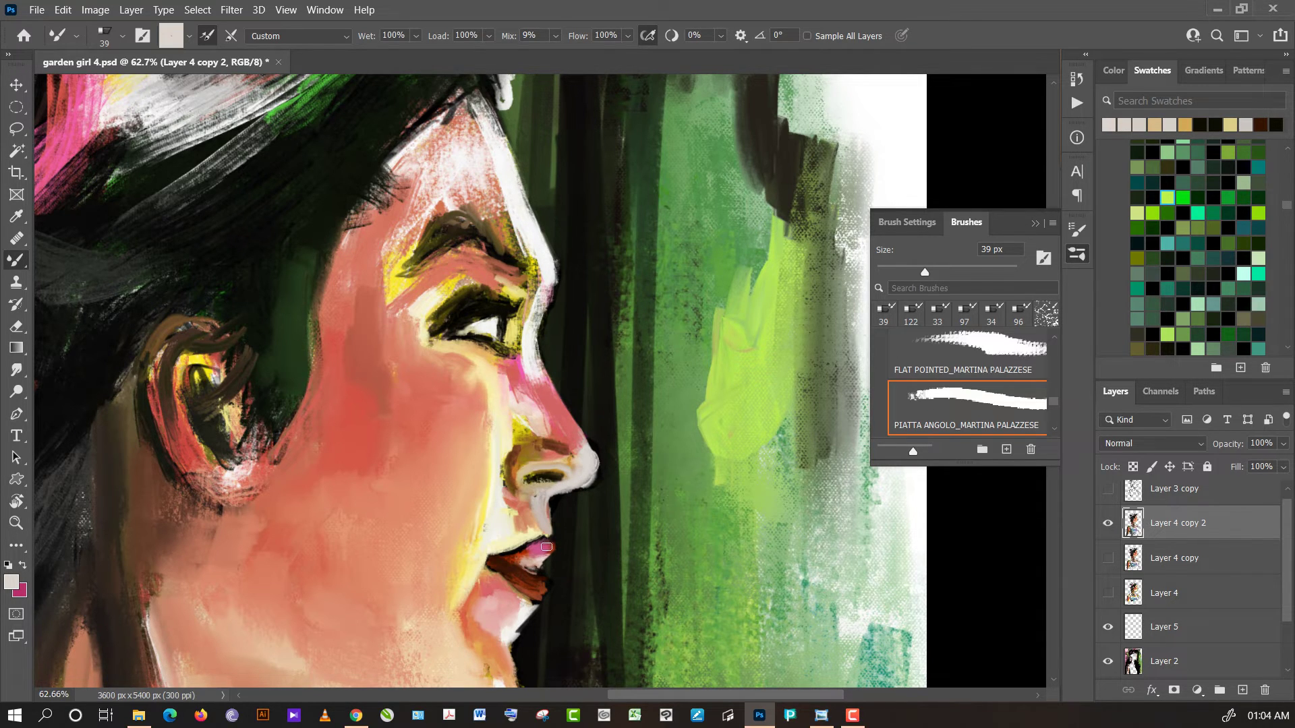
- Lay pink paint sampled from the lip across the upper lip
{"action": "left_click", "coordinate": [544, 546], "text": "alt"}
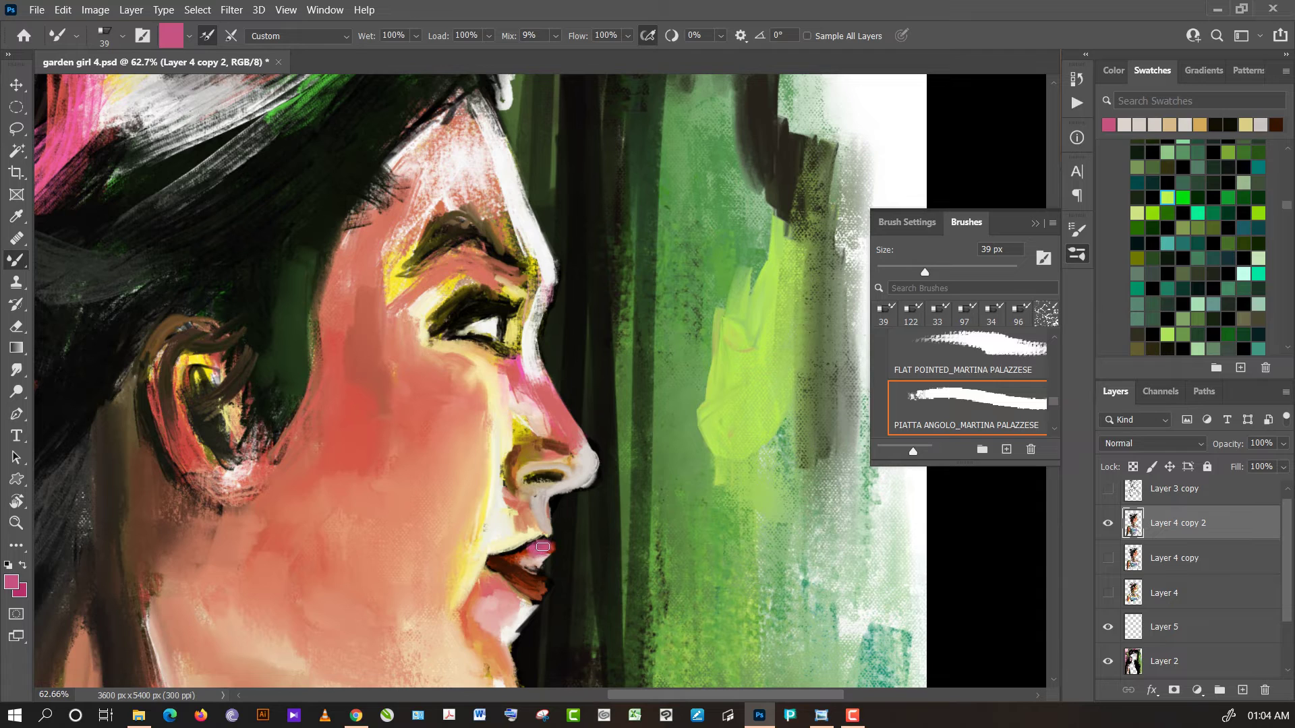
{"action": "left_click_drag", "start_coordinate": [542, 546], "coordinate": [502, 556]}
{"action": "left_click", "coordinate": [503, 561], "text": "alt"}
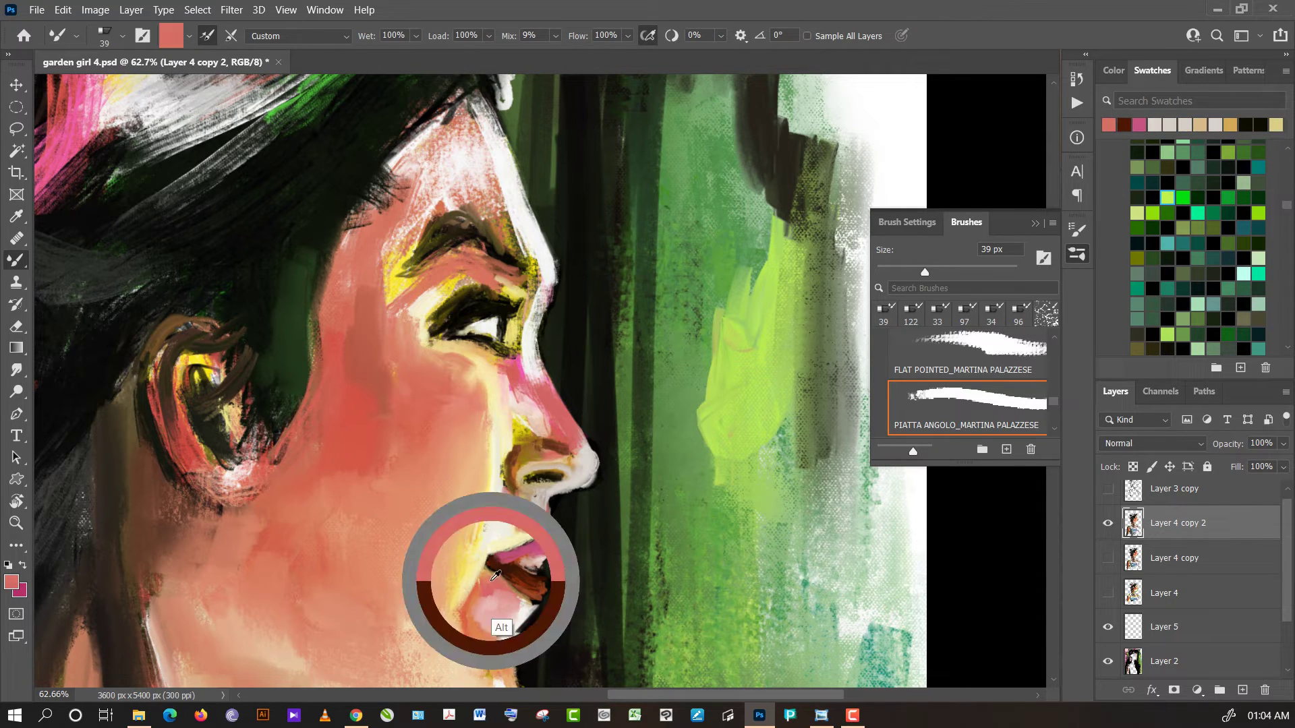
{"action": "left_click", "coordinate": [494, 580], "text": "alt"}
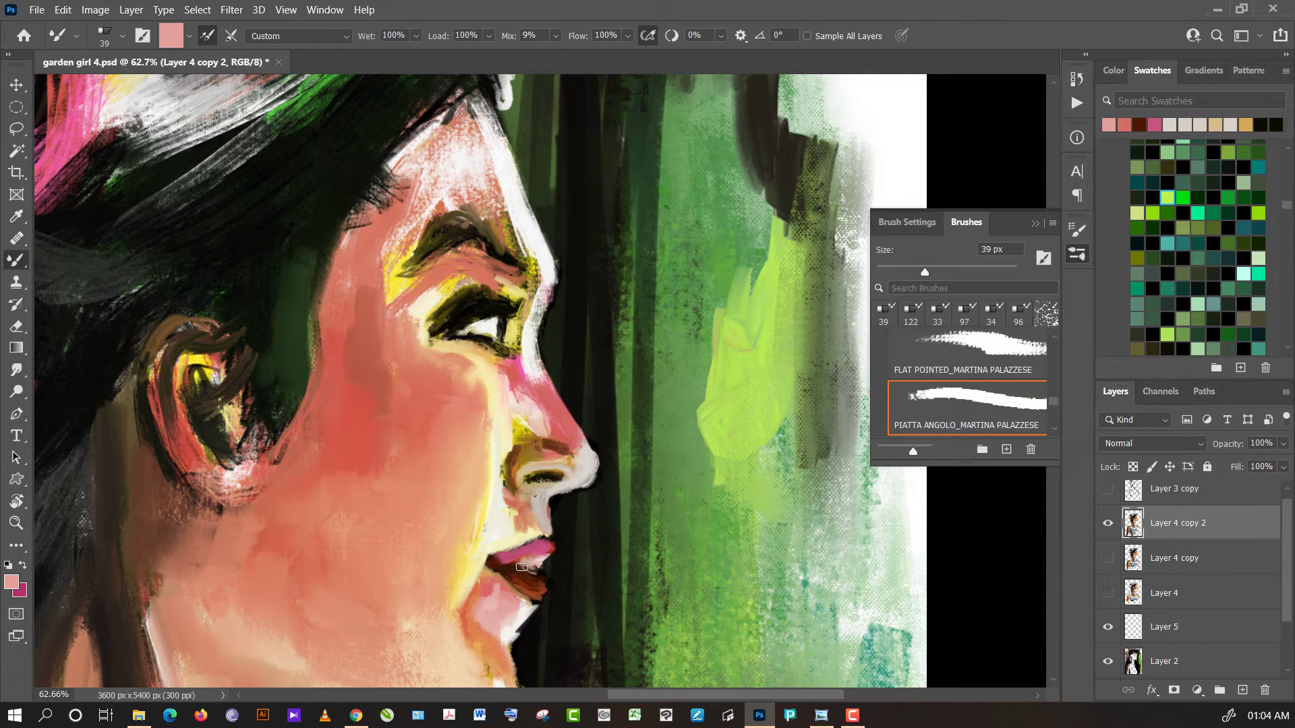
- Brighten the area around the chin with light paint
{"action": "left_click", "coordinate": [523, 601], "text": "alt"}
{"action": "left_click_drag", "start_coordinate": [513, 600], "coordinate": [543, 602]}
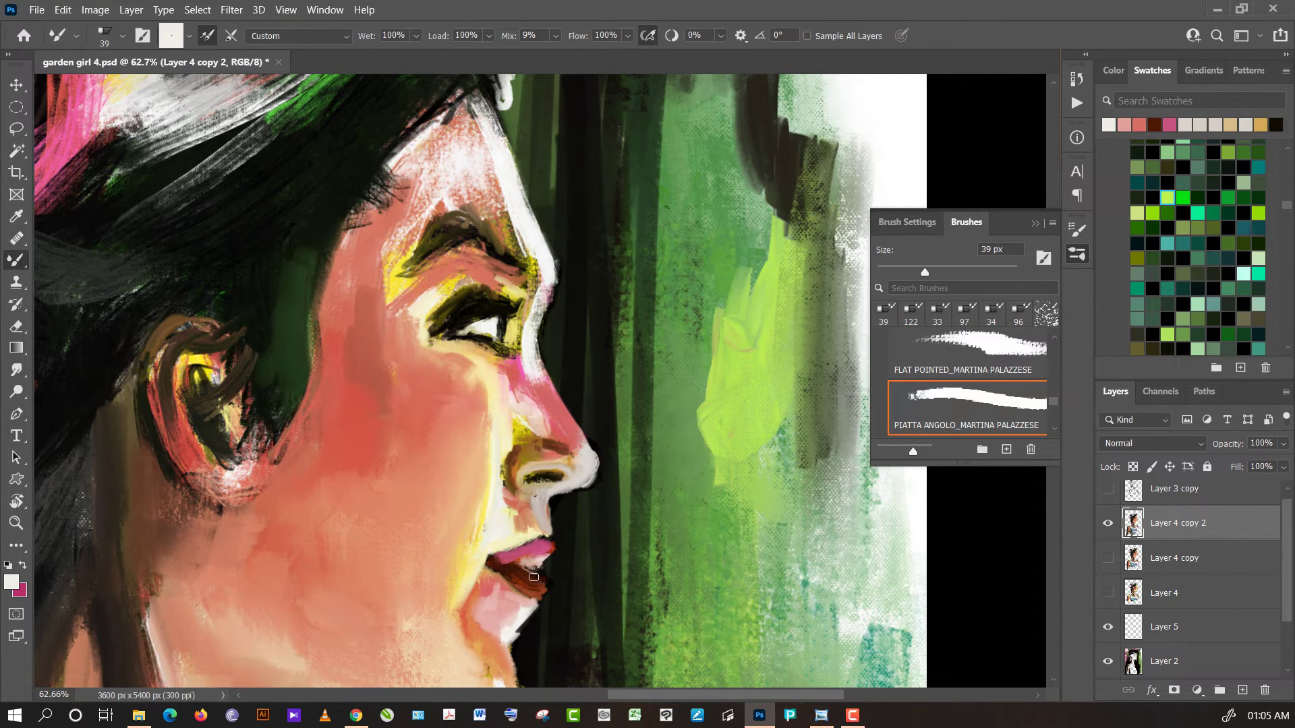
{"action": "left_click", "coordinate": [534, 577], "text": "alt"}
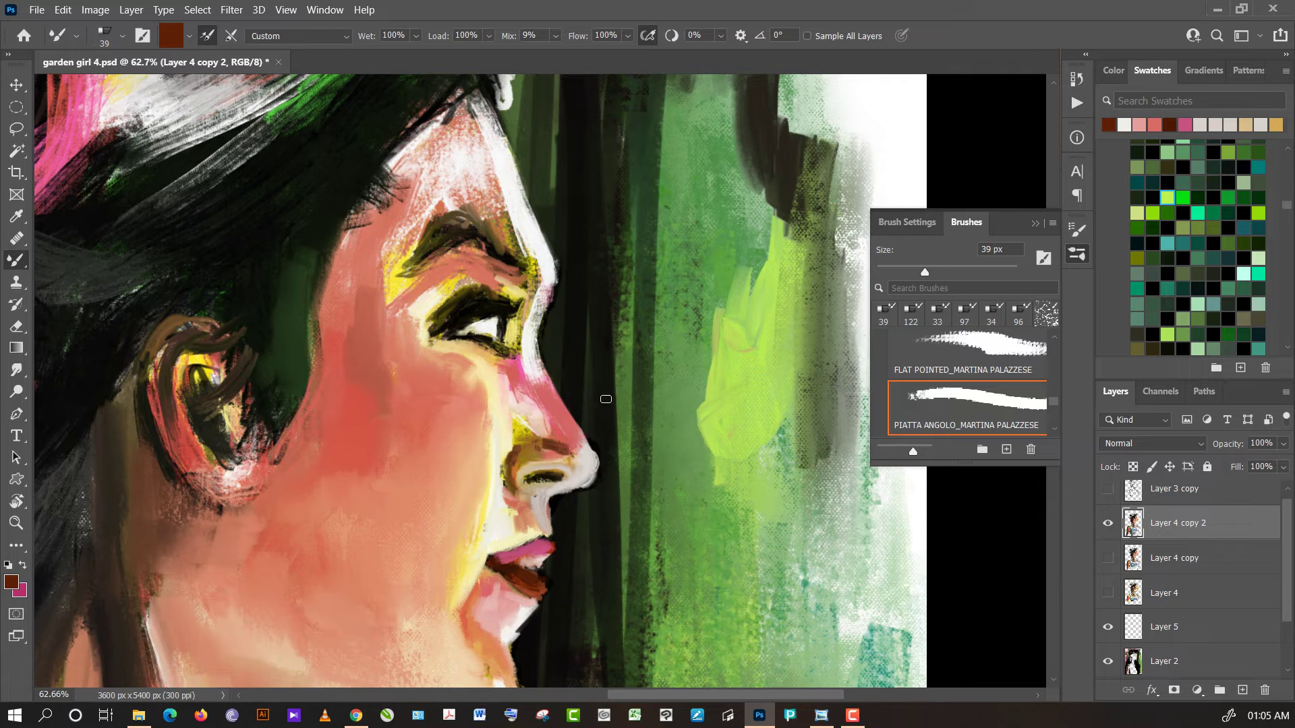
{"action": "left_click", "coordinate": [588, 465], "text": "alt"}
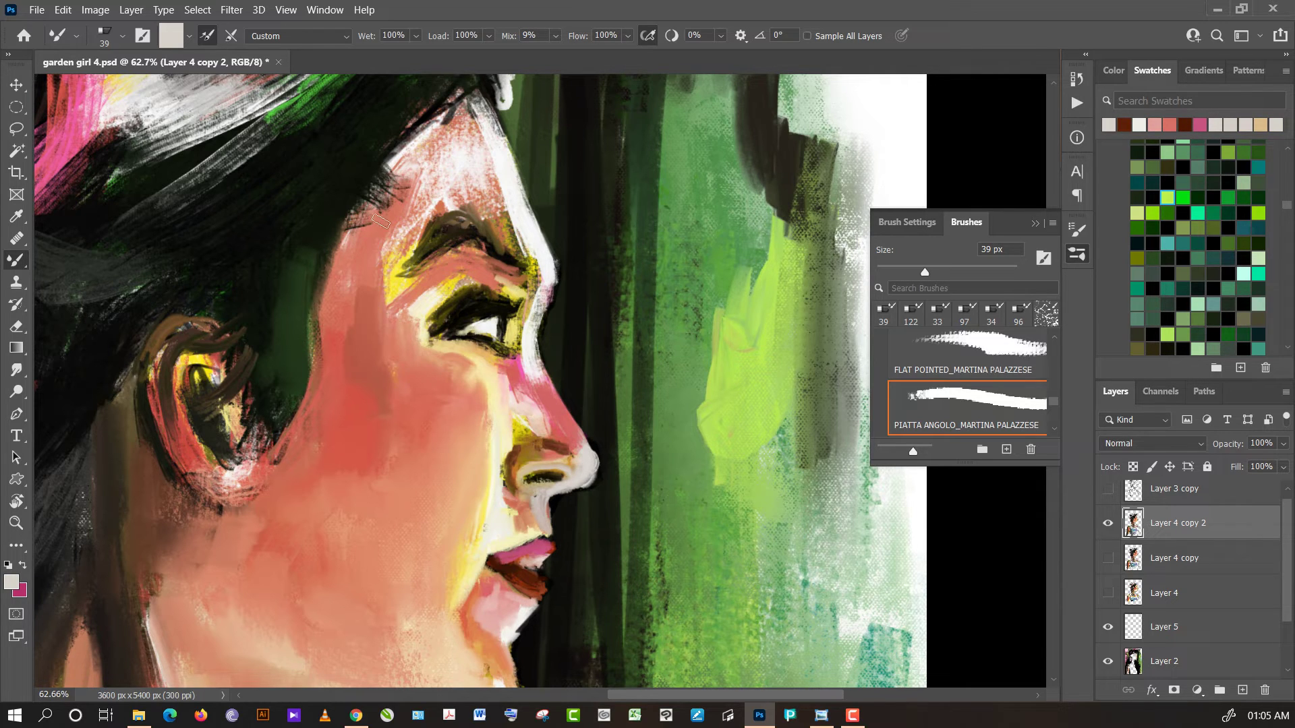
- Switch to the Brush Tool with the Sampled Brush 5 1329 preset at 37 px
{"action": "right_click", "coordinate": [19, 264]}
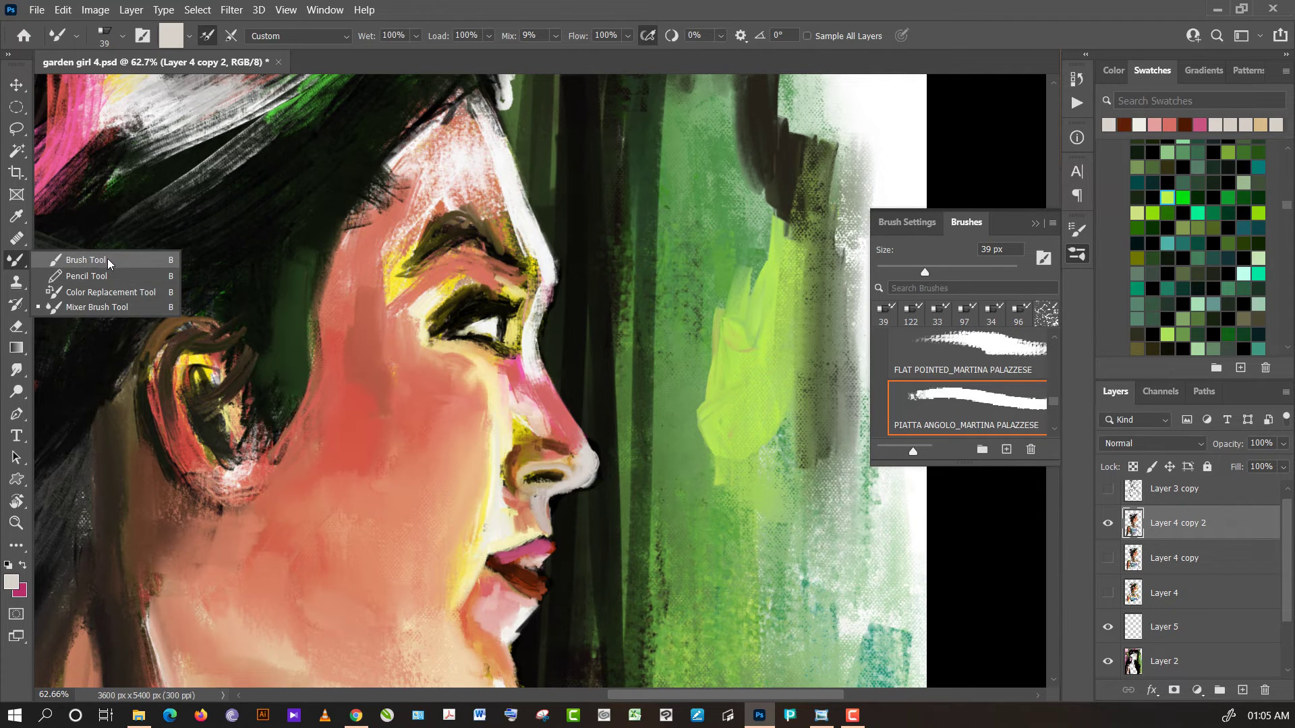
{"action": "left_click", "coordinate": [108, 263]}
{"action": "left_click", "coordinate": [202, 35]}
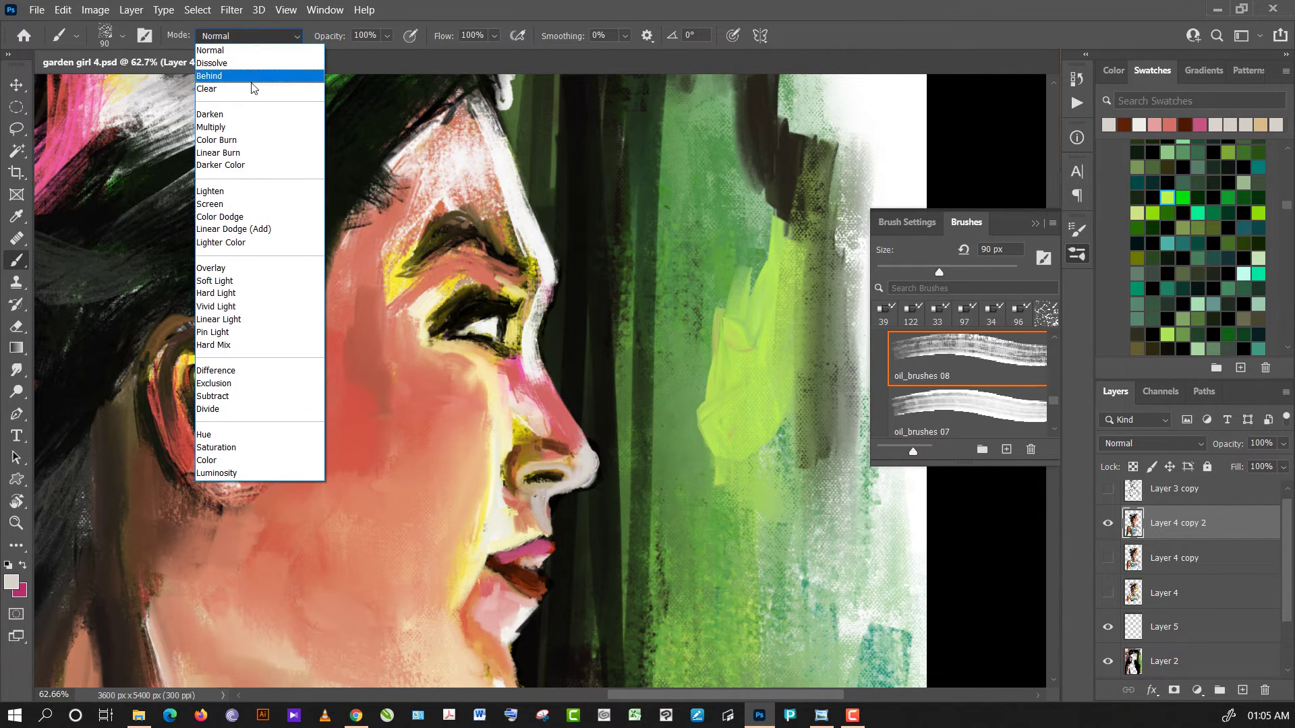
{"action": "left_click", "coordinate": [250, 92]}
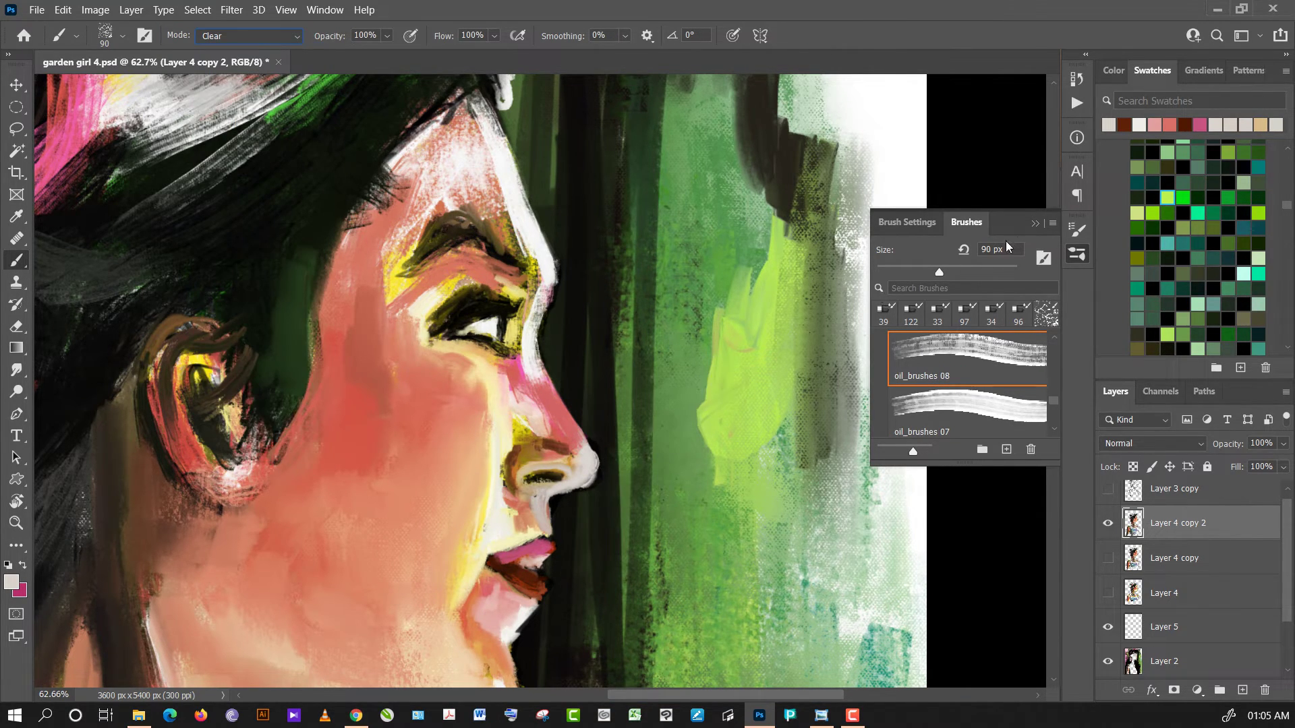
{"action": "left_click", "coordinate": [112, 38]}
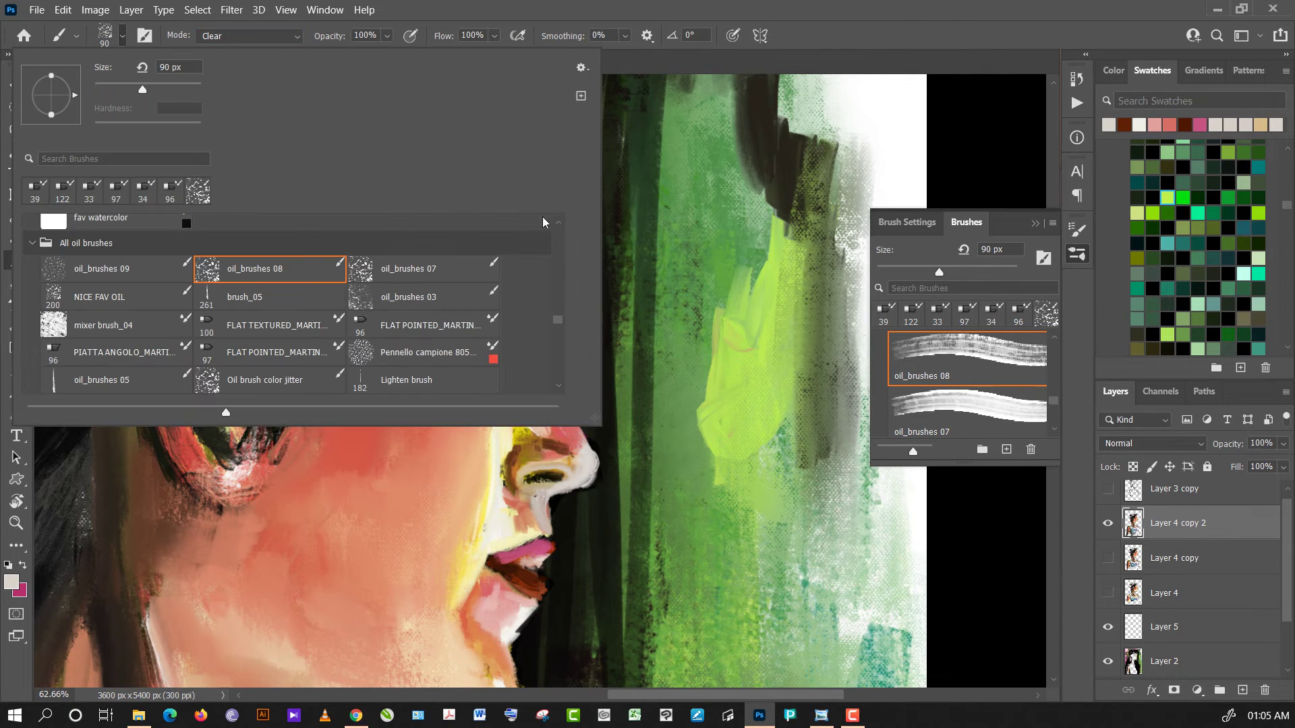
{"action": "scroll", "coordinate": [405, 303], "scroll_direction": "up", "scroll_amount": 3}
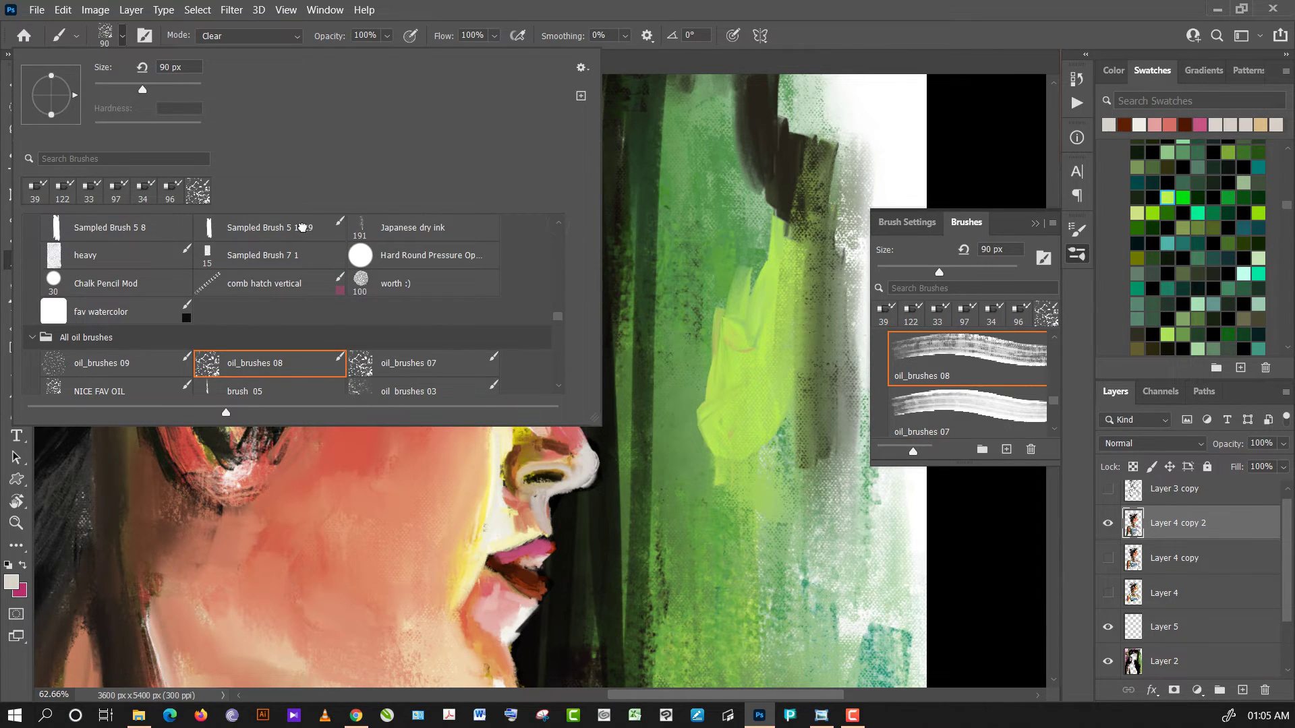
{"action": "left_click", "coordinate": [270, 229]}
{"action": "left_click", "coordinate": [970, 233]}
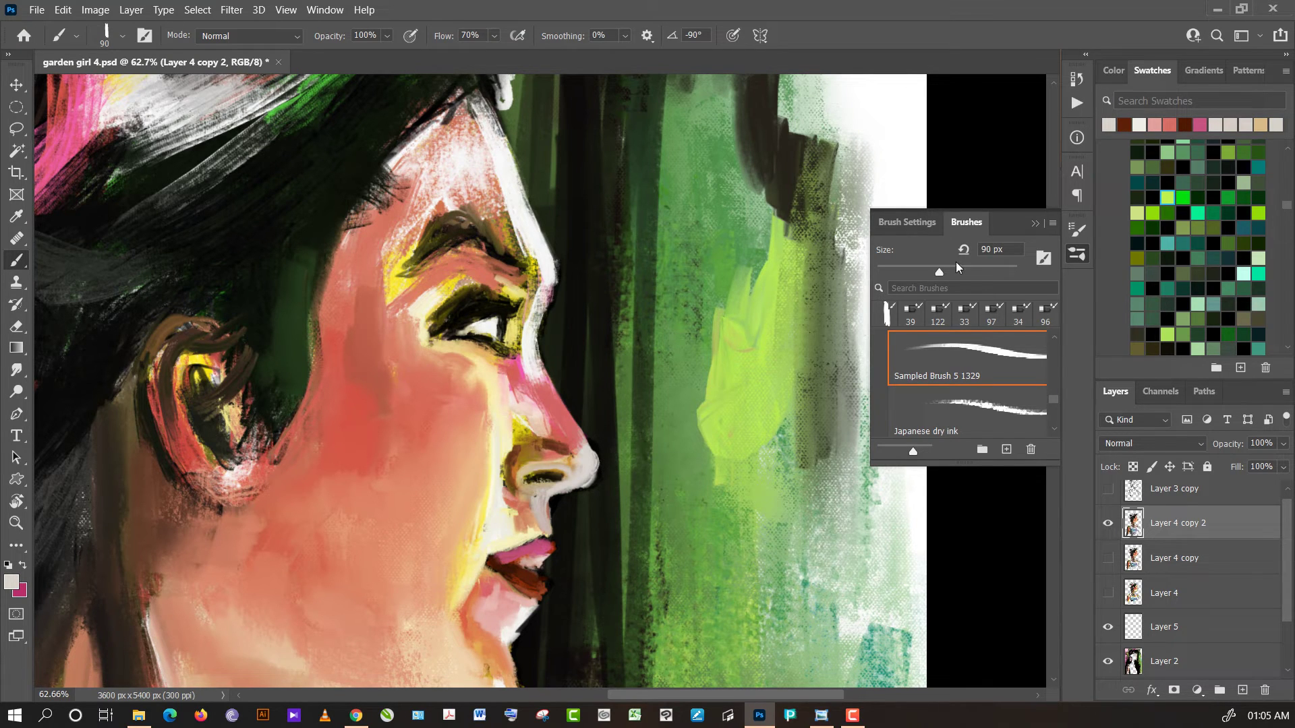
{"action": "left_click_drag", "start_coordinate": [939, 271], "coordinate": [902, 272]}
- Set the brush to Clear mode and erase the stray white mark beside the nose tip
{"action": "left_click_drag", "start_coordinate": [597, 445], "coordinate": [607, 462]}
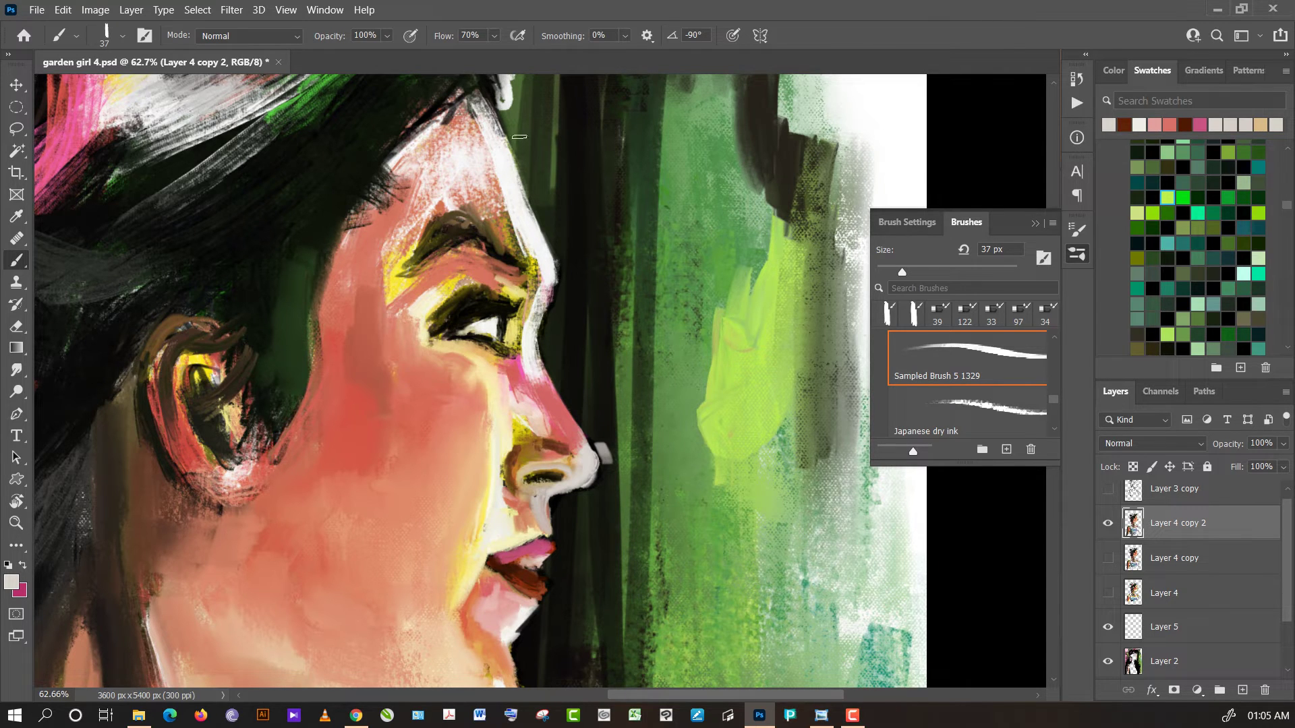
{"action": "left_click", "coordinate": [261, 39]}
{"action": "left_click", "coordinate": [259, 89]}
{"action": "left_click_drag", "start_coordinate": [598, 439], "coordinate": [608, 446]}
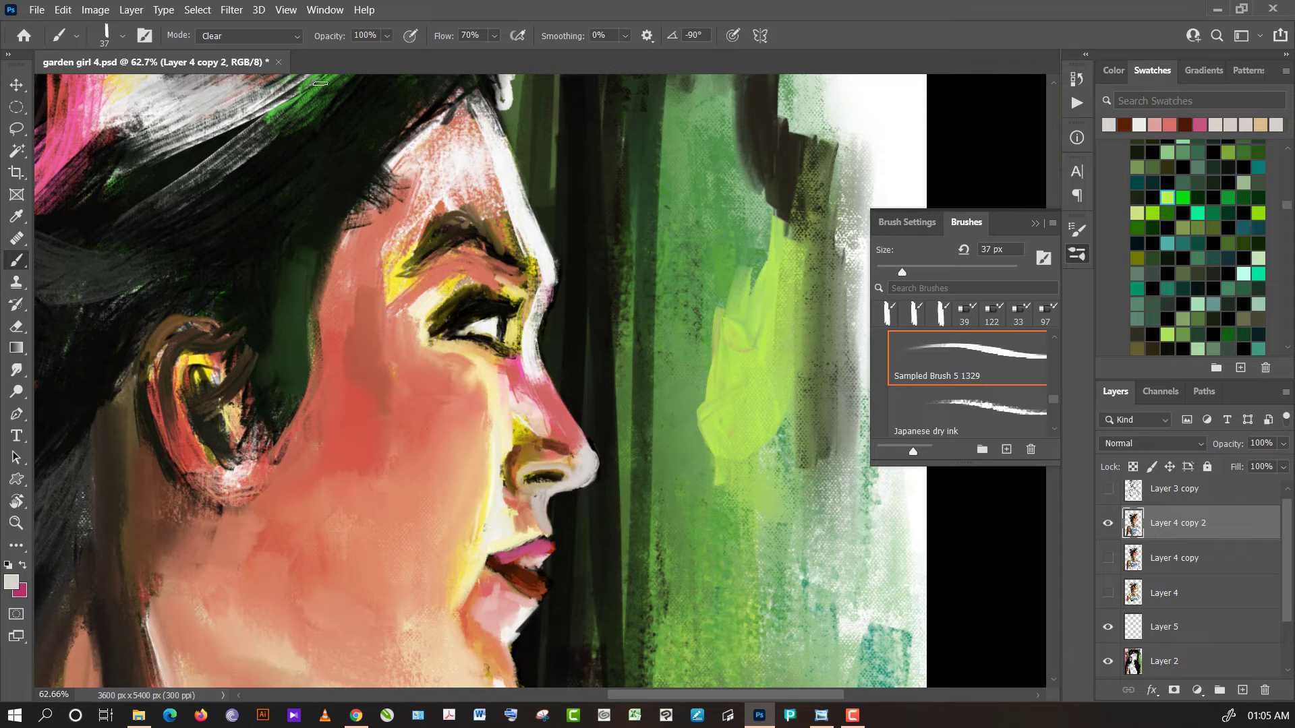
- Return the brush to Normal mode and paint a light pink stroke on the chin
{"action": "left_click", "coordinate": [267, 37]}
{"action": "left_click", "coordinate": [265, 53]}
{"action": "left_click", "coordinate": [542, 527], "text": "alt"}
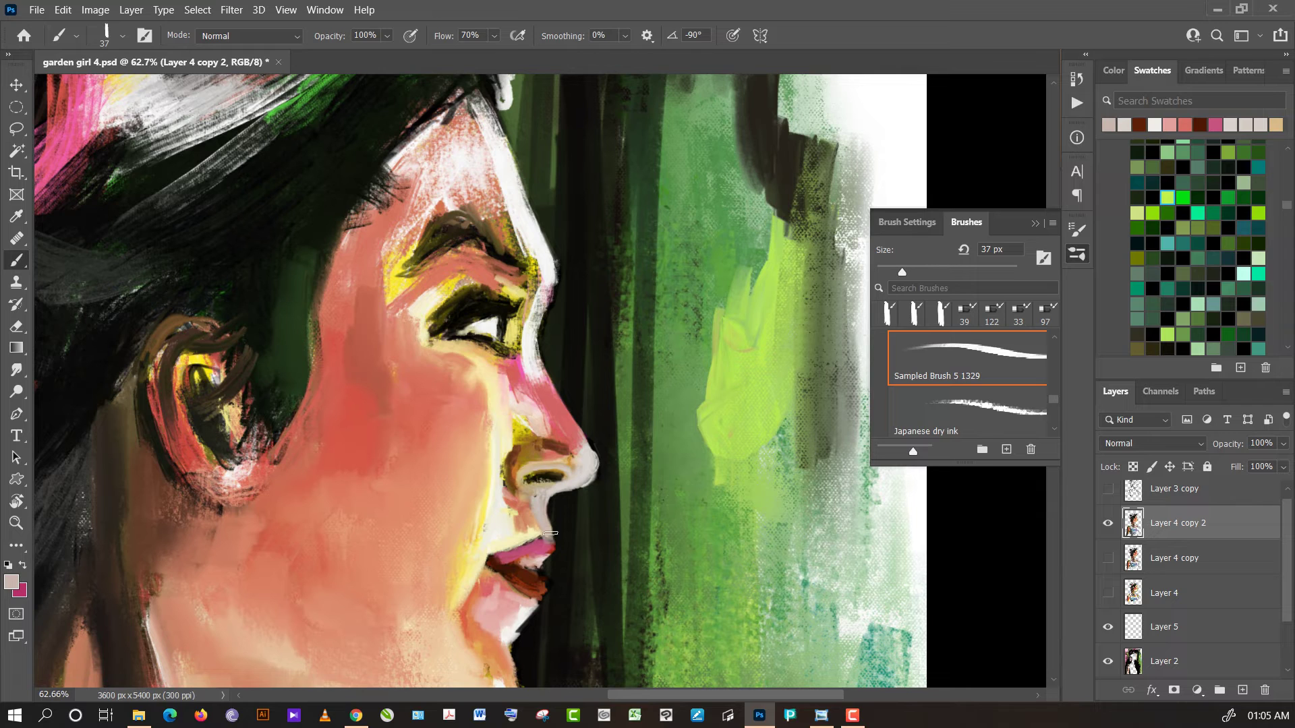
{"action": "left_click", "coordinate": [543, 544], "text": "alt"}
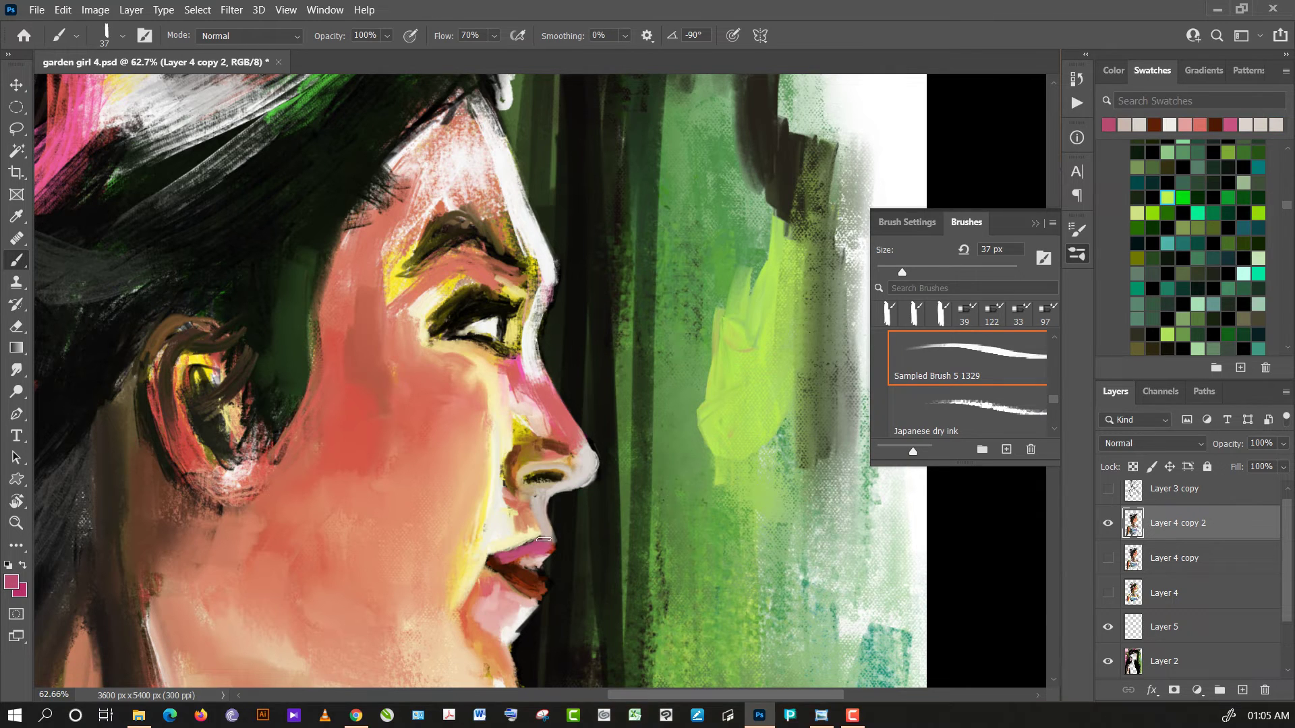
{"action": "left_click", "coordinate": [538, 563], "text": "alt"}
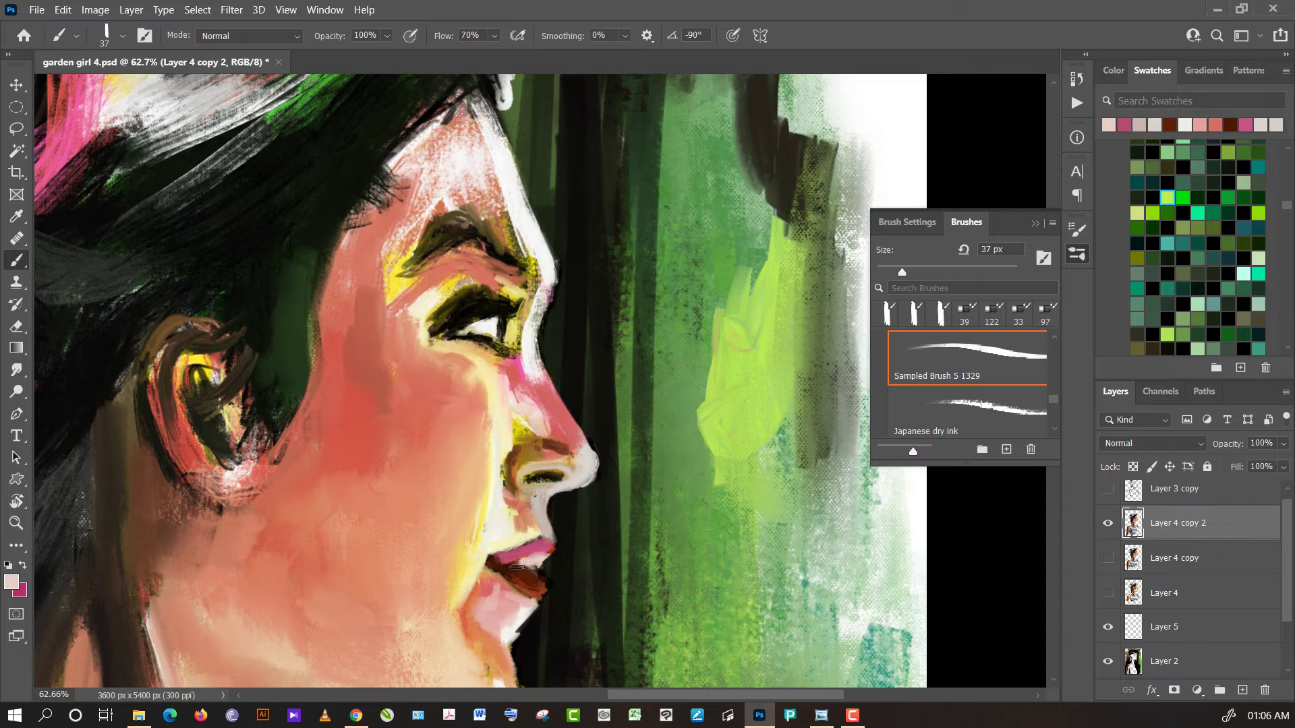
{"action": "left_click", "coordinate": [509, 568], "text": "alt"}
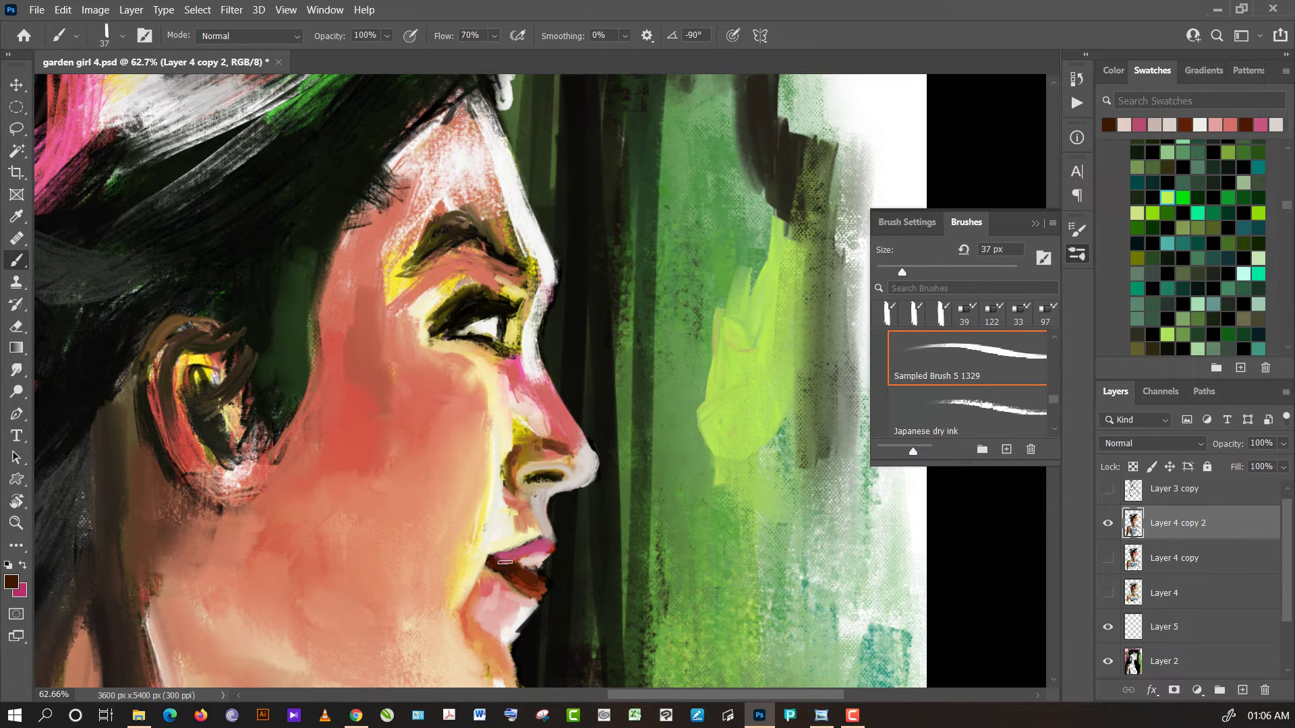
{"action": "left_click", "coordinate": [548, 533], "text": "alt"}
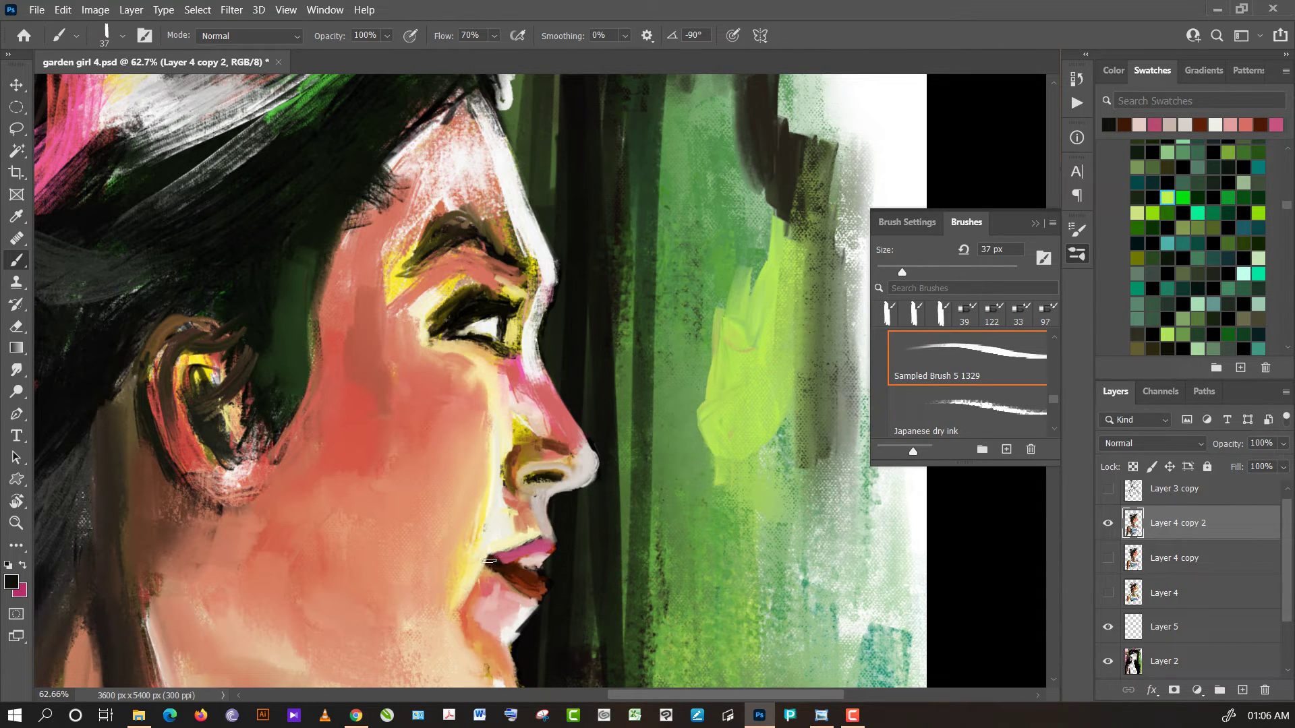
{"action": "left_click", "coordinate": [487, 578], "text": "alt"}
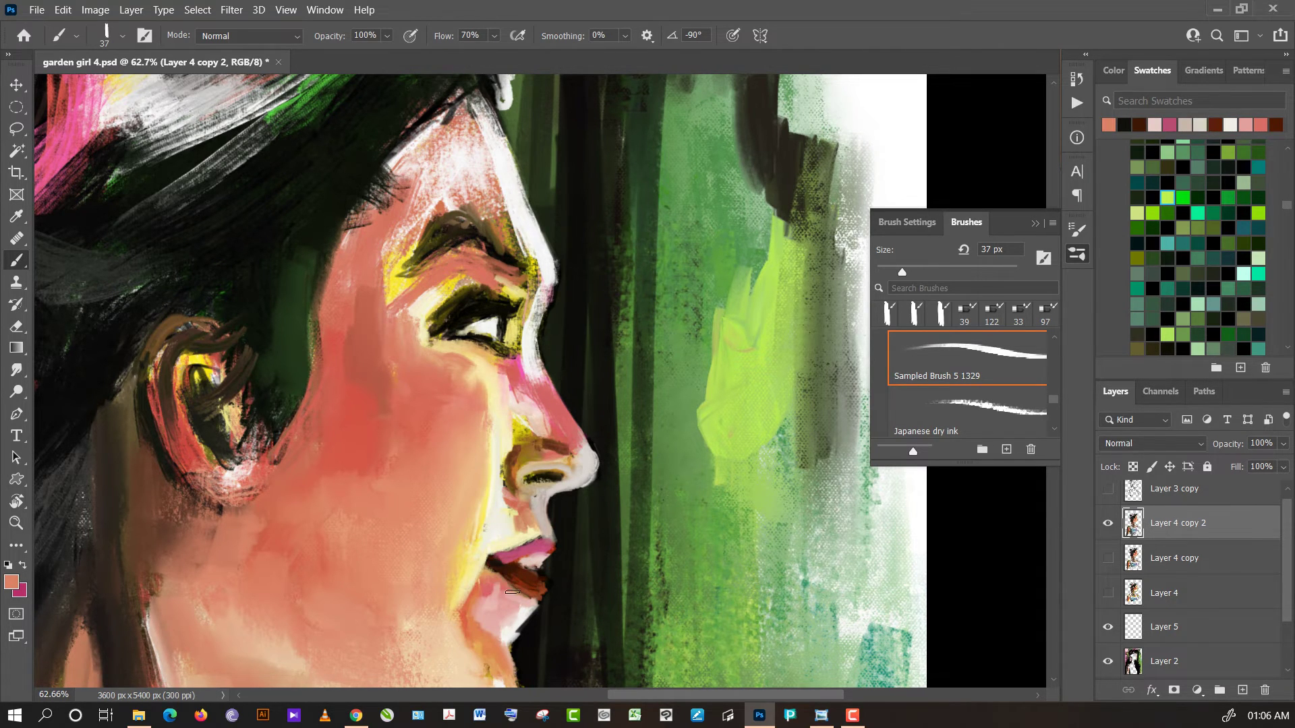
{"action": "left_click", "coordinate": [509, 588], "text": "alt"}
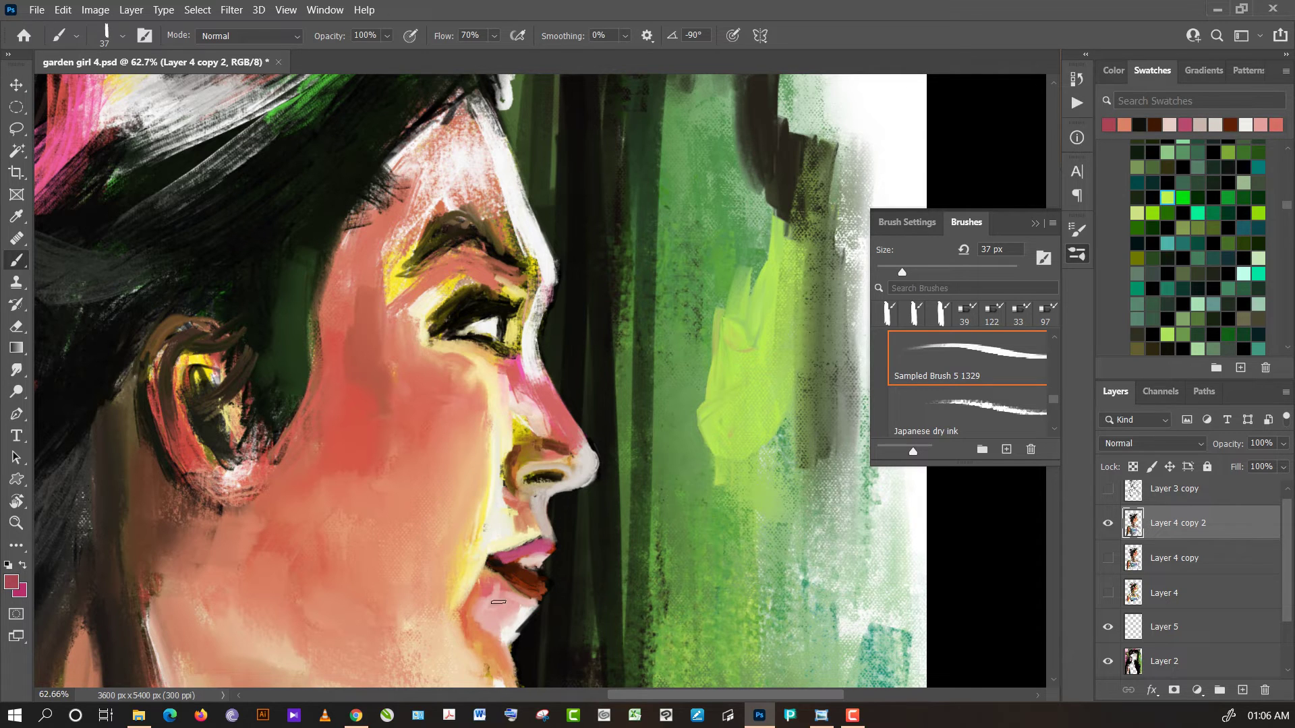
{"action": "left_click", "coordinate": [489, 592], "text": "alt"}
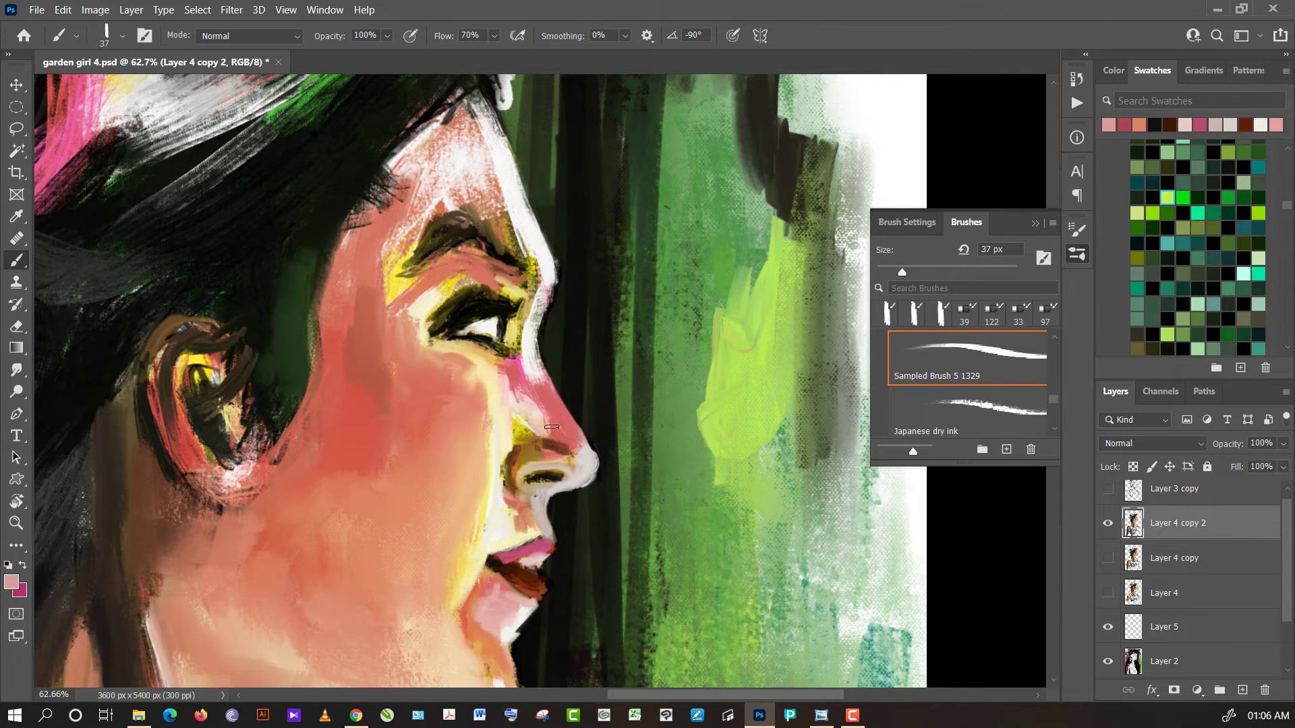
{"action": "left_click_drag", "start_coordinate": [513, 615], "coordinate": [505, 636]}
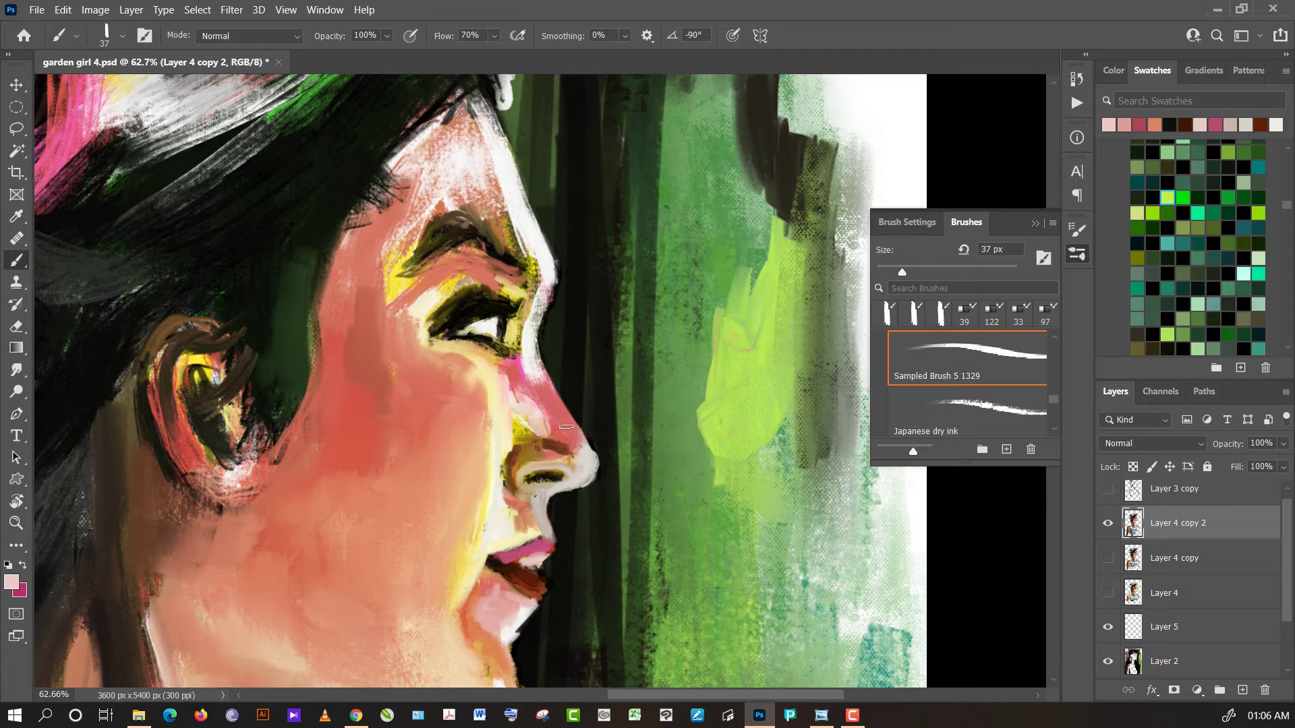
- Brighten the inner eye corner with near-white sampled from the nose bridge
{"action": "left_click", "coordinate": [563, 440], "text": "alt"}
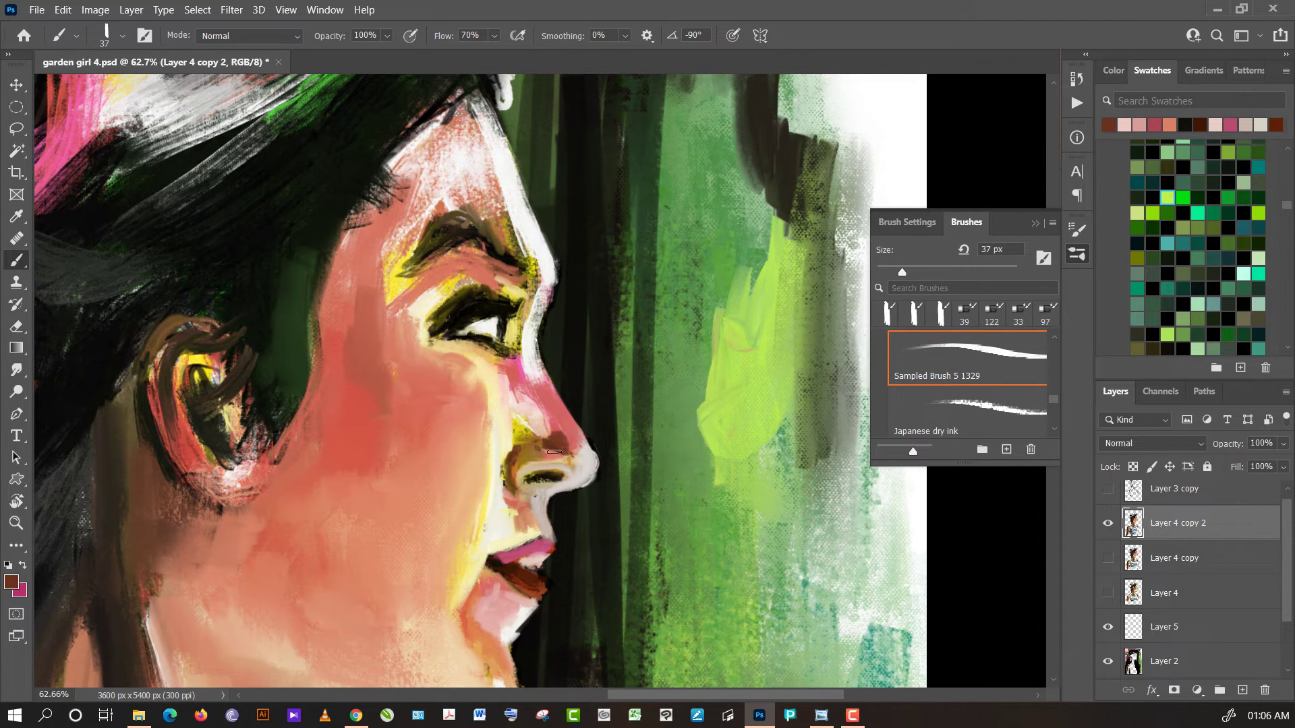
{"action": "left_click", "coordinate": [480, 340], "text": "alt"}
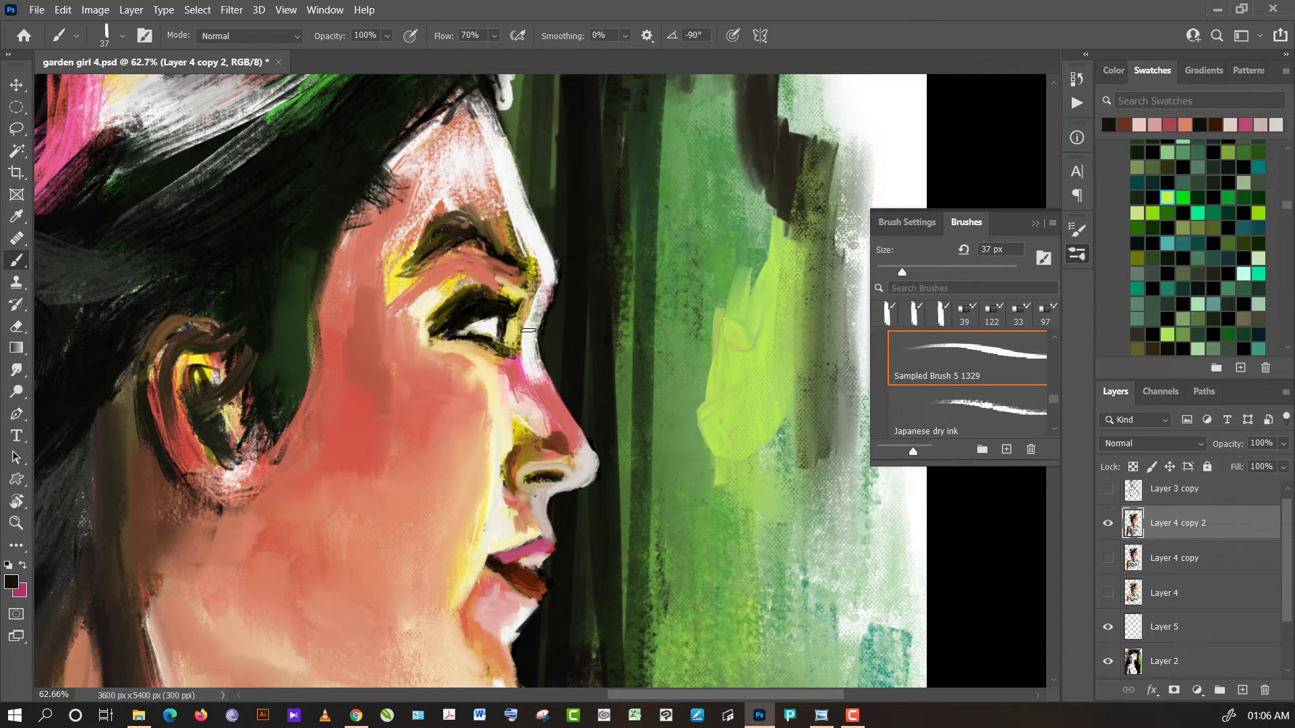
{"action": "left_click", "coordinate": [526, 331], "text": "alt"}
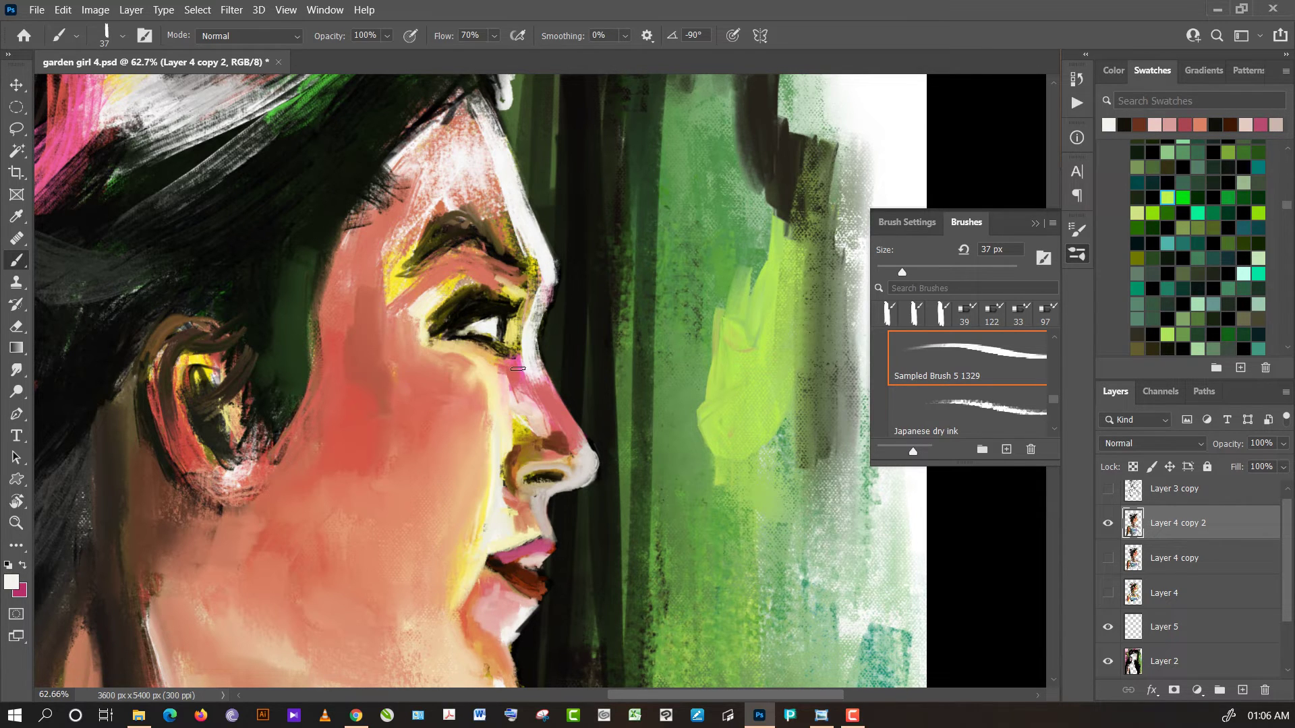
{"action": "left_click", "coordinate": [518, 369], "text": "alt"}
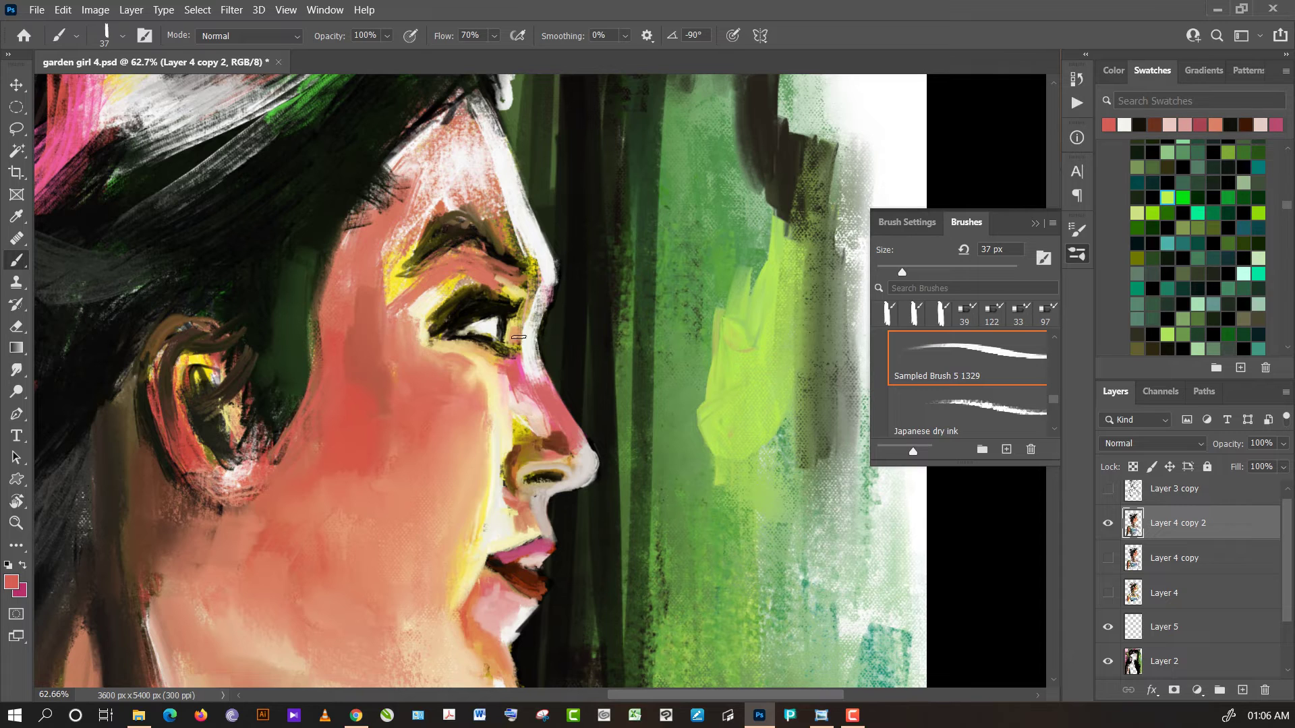
{"action": "left_click", "coordinate": [527, 331], "text": "alt"}
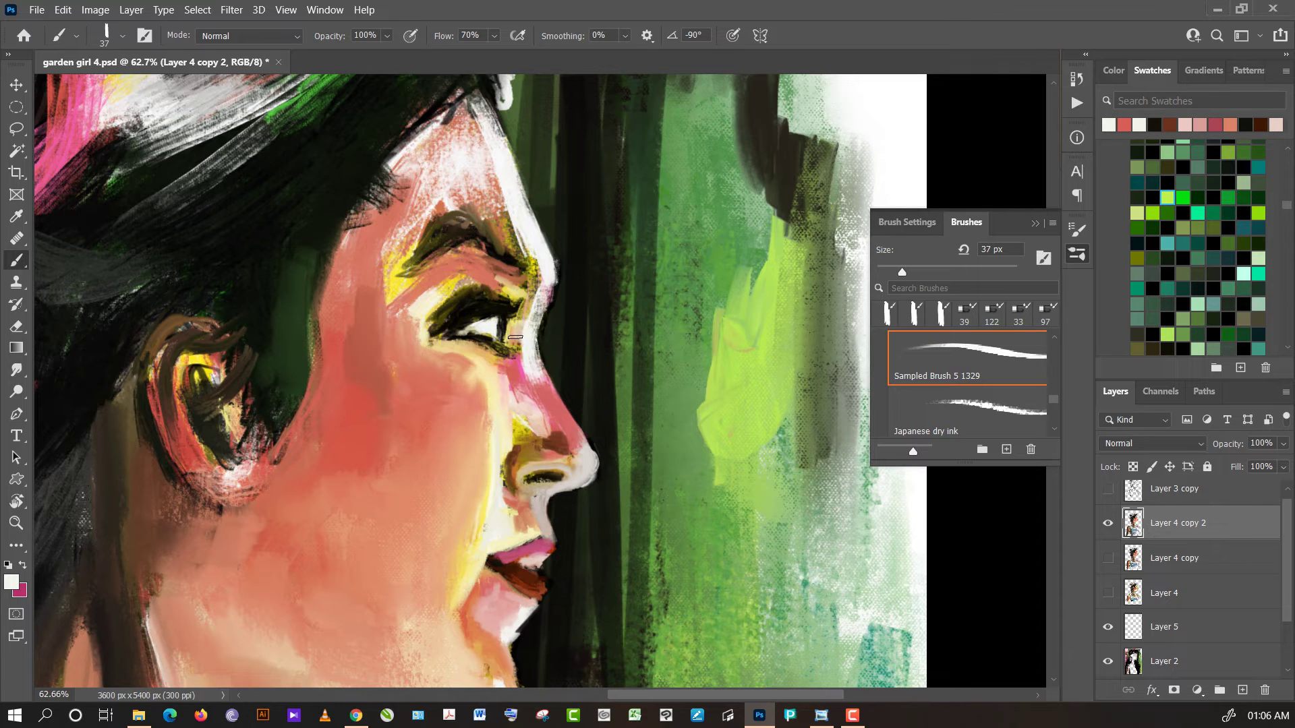
{"action": "left_click_drag", "start_coordinate": [518, 325], "coordinate": [522, 312]}
- Cover yellow skin around the eye with cream eyelid tone and salmon
{"action": "left_click", "coordinate": [430, 311], "text": "alt"}
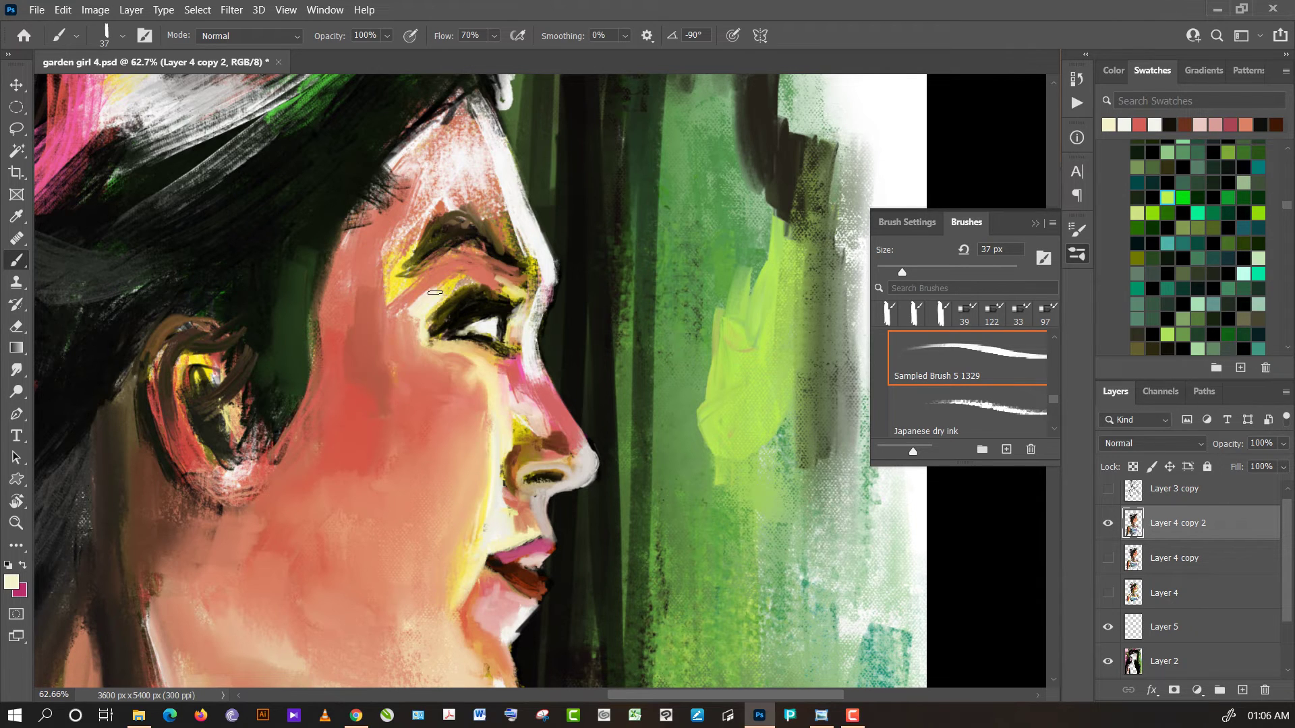
{"action": "left_click", "coordinate": [429, 299], "text": "alt"}
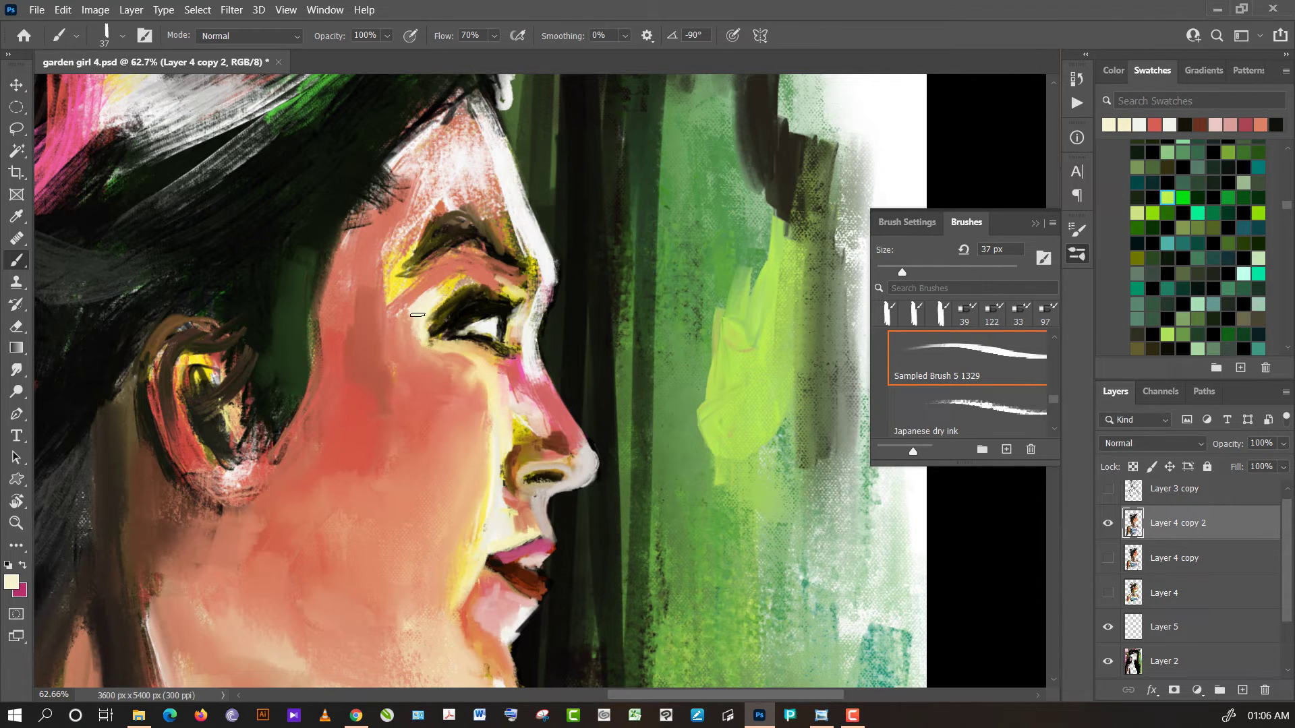
{"action": "left_click_drag", "start_coordinate": [412, 331], "coordinate": [417, 354]}
{"action": "mouse_move", "coordinate": [438, 280]}
{"action": "left_mouse_down"}
{"action": "mouse_move", "coordinate": [407, 295]}
{"action": "mouse_move", "coordinate": [393, 268]}
{"action": "mouse_move", "coordinate": [397, 307]}
{"action": "mouse_move", "coordinate": [400, 265]}
{"action": "mouse_move", "coordinate": [449, 240]}
{"action": "left_mouse_up"}
{"action": "left_click", "coordinate": [372, 312], "text": "alt"}
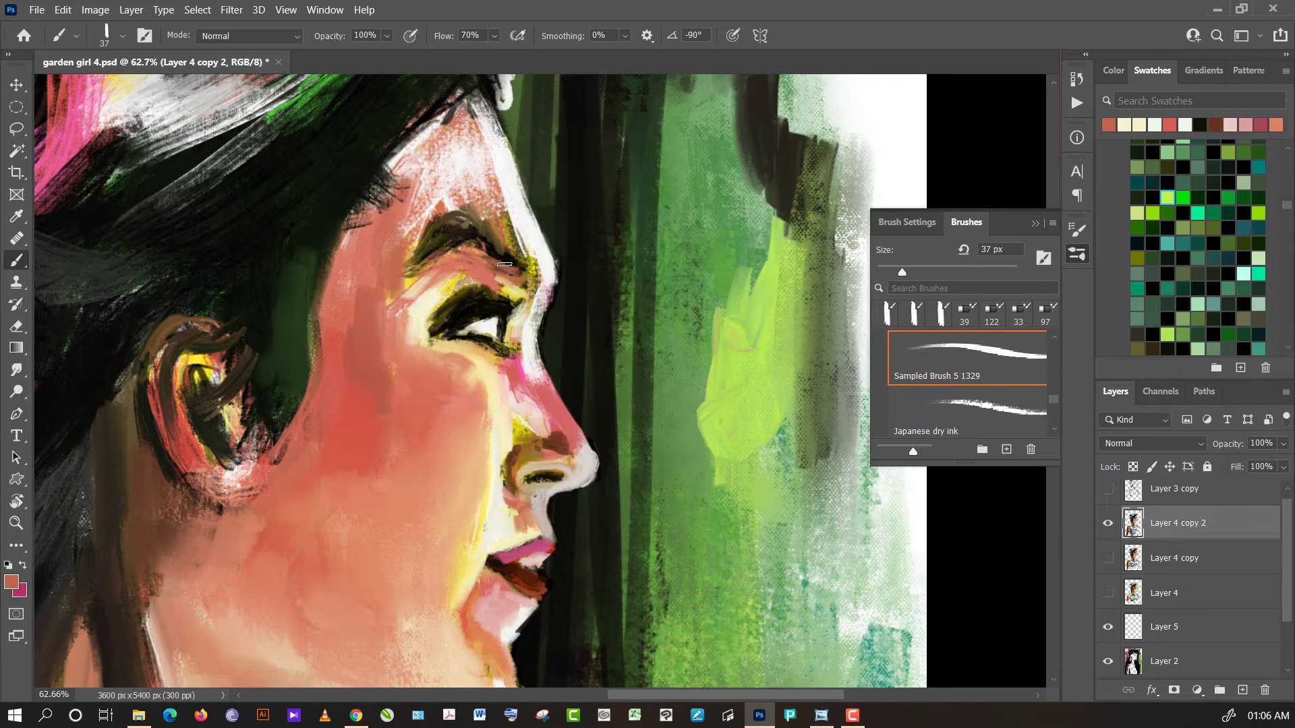
- Darken and thicken the eyebrow with black, then lighten the upper forehead with pink
{"action": "left_click", "coordinate": [506, 258], "text": "alt"}
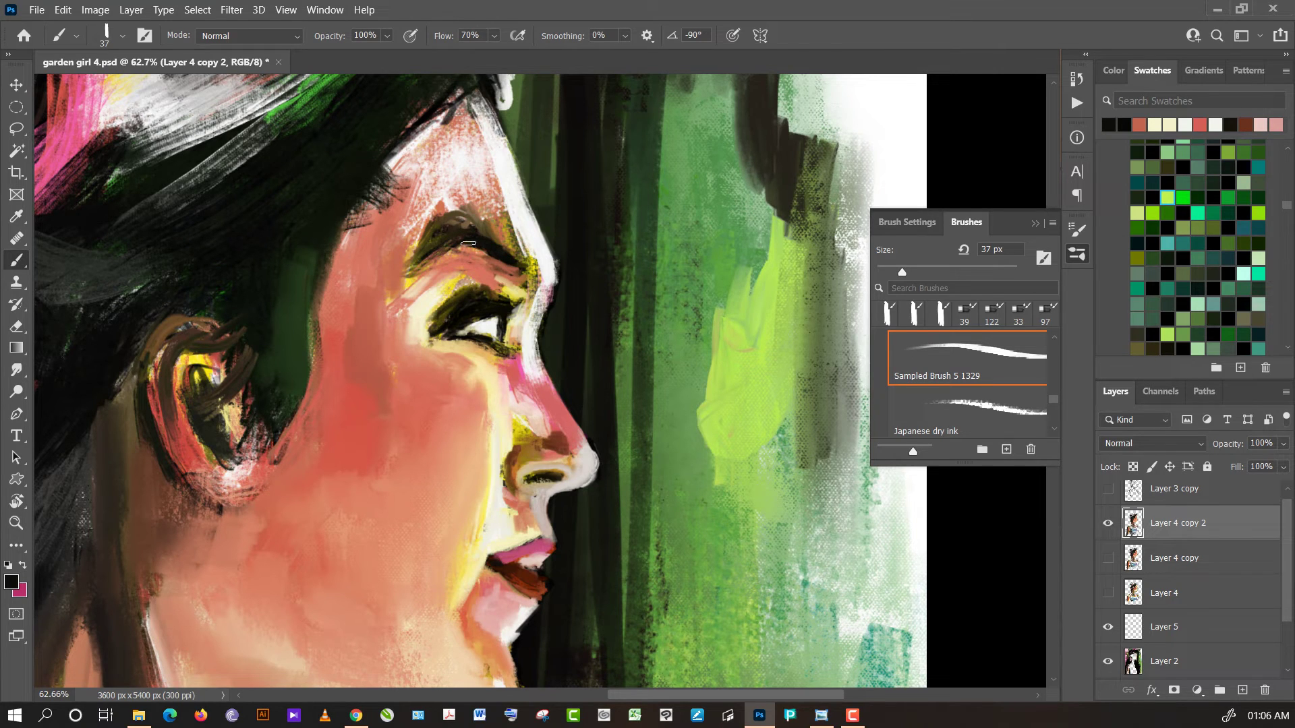
{"action": "left_click_drag", "start_coordinate": [461, 243], "coordinate": [417, 266]}
{"action": "left_click", "coordinate": [481, 176], "text": "alt"}
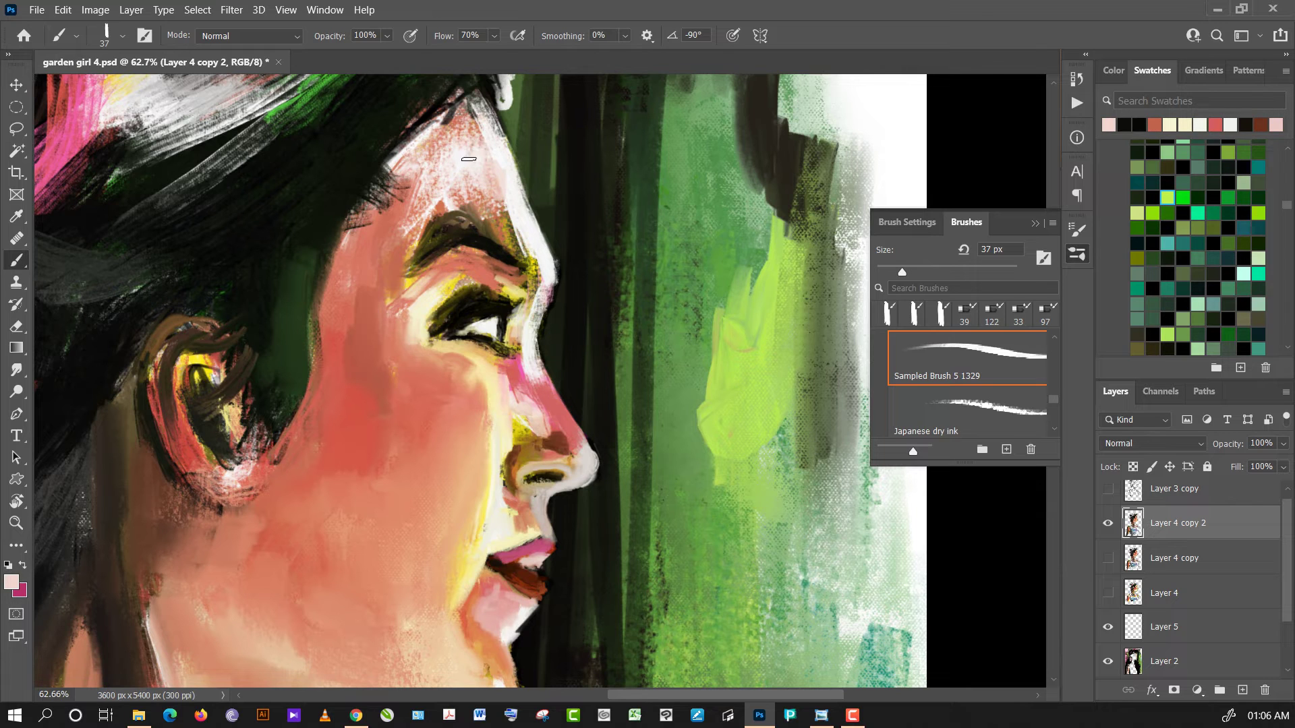
{"action": "left_click_drag", "start_coordinate": [468, 160], "coordinate": [470, 113]}
{"action": "scroll", "coordinate": [569, 110], "scroll_direction": "down", "scroll_amount": 3}
{"action": "scroll", "coordinate": [580, 155], "scroll_direction": "down", "scroll_amount": 2}
{"action": "scroll", "coordinate": [594, 202], "scroll_direction": "down", "scroll_amount": 1}
{"action": "scroll", "coordinate": [604, 233], "scroll_direction": "down", "scroll_amount": 1}
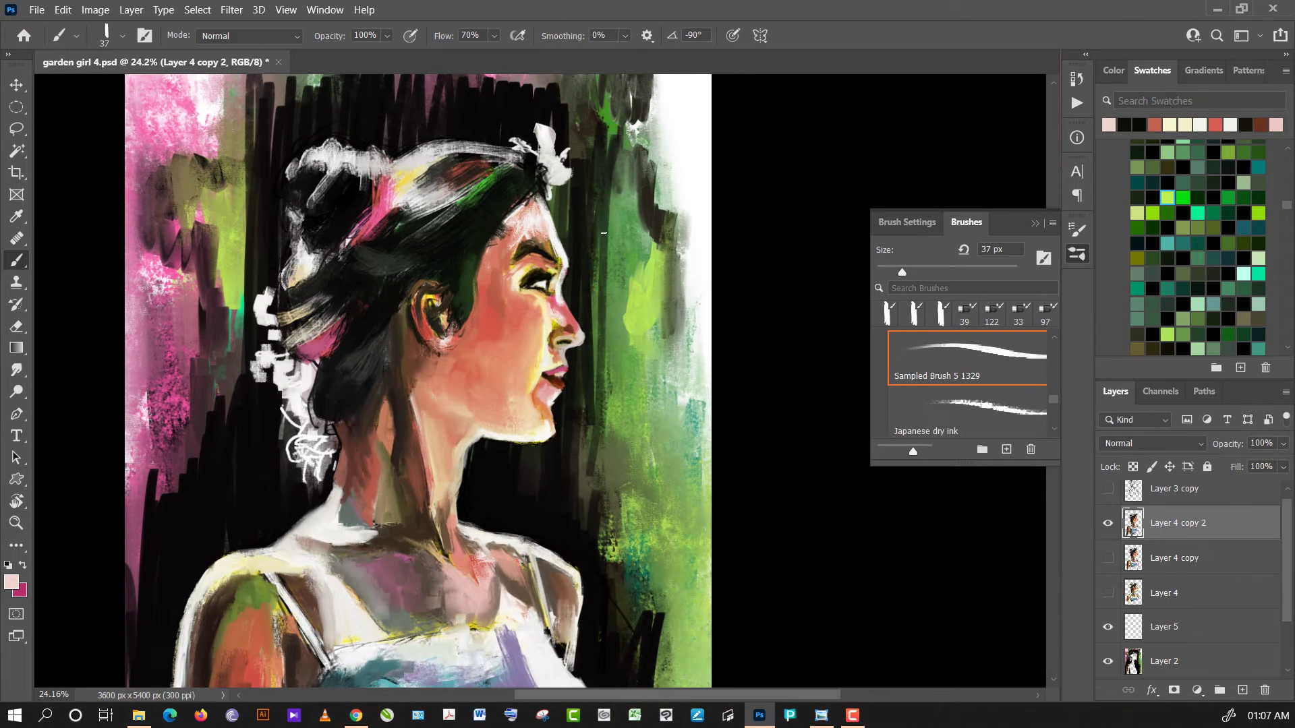
{"action": "scroll", "coordinate": [600, 232], "scroll_direction": "up", "scroll_amount": 1}
{"action": "scroll", "coordinate": [595, 234], "scroll_direction": "down", "scroll_amount": 1}
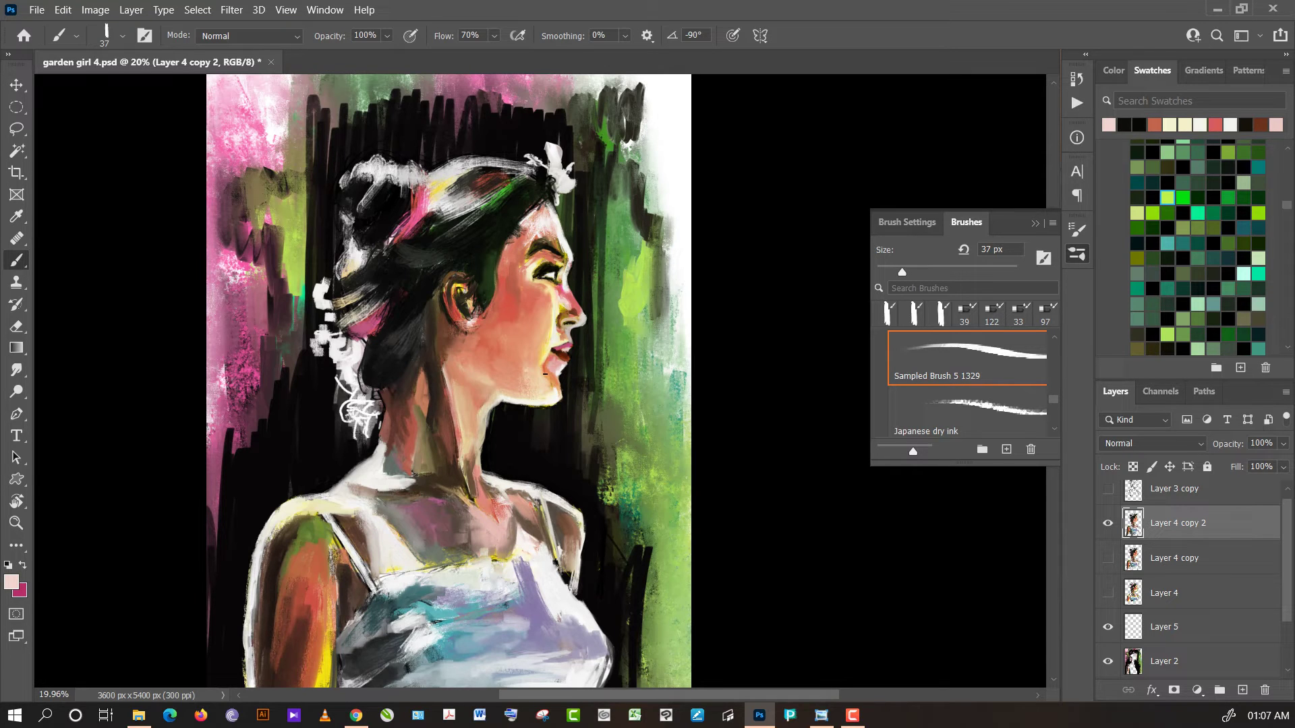
{"action": "scroll", "coordinate": [526, 375], "scroll_direction": "up", "scroll_amount": 1}
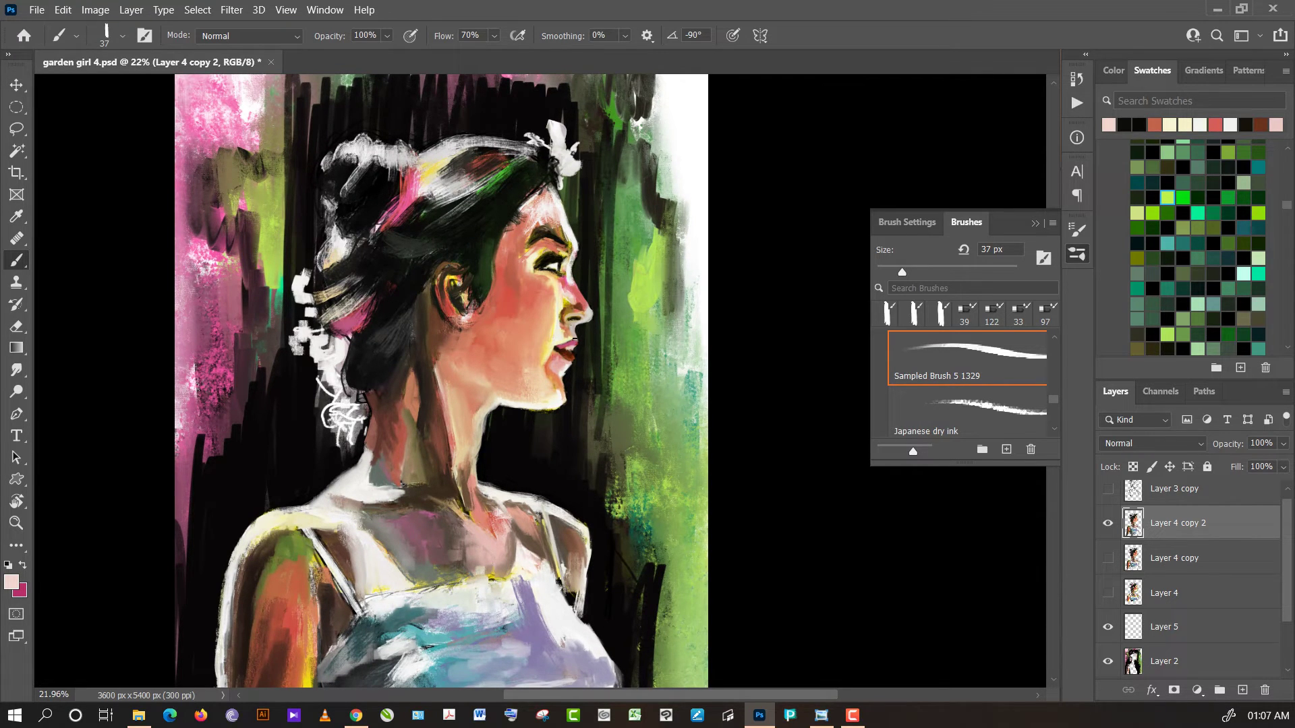
{"action": "scroll", "coordinate": [498, 257], "scroll_direction": "up", "scroll_amount": 1}
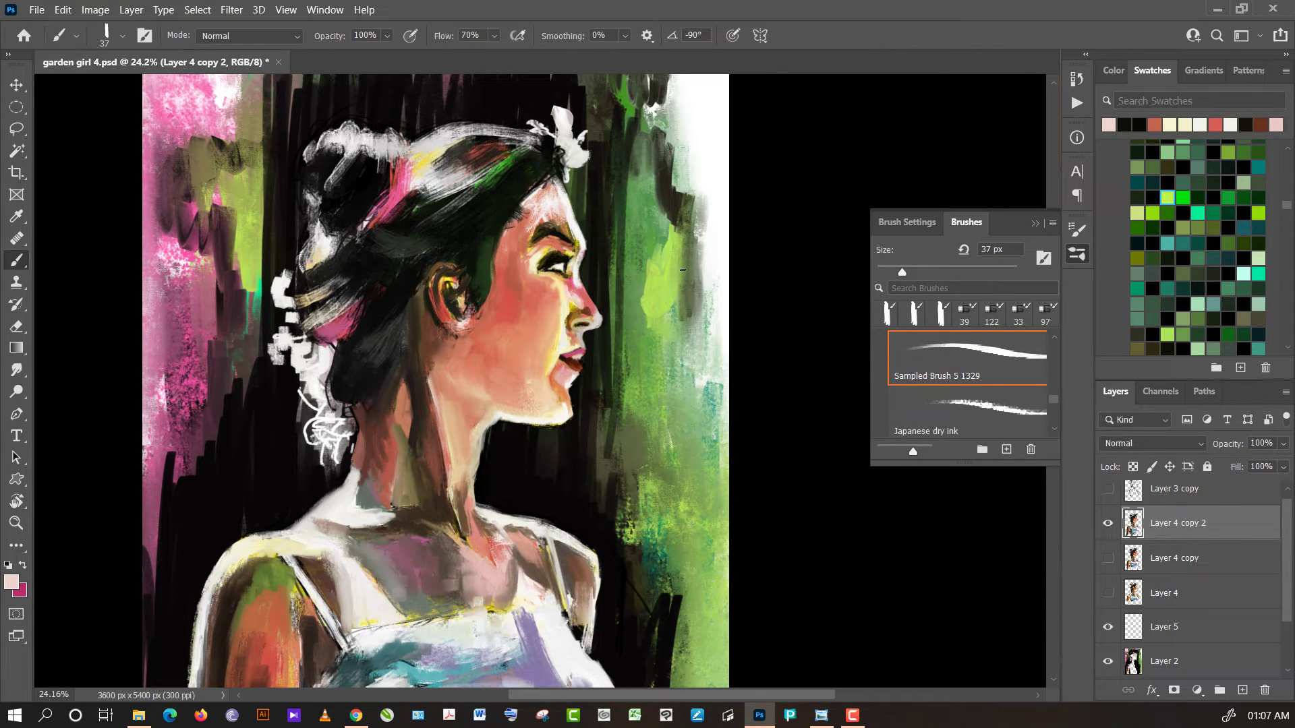
{"action": "key", "text": "ctrl+y"}
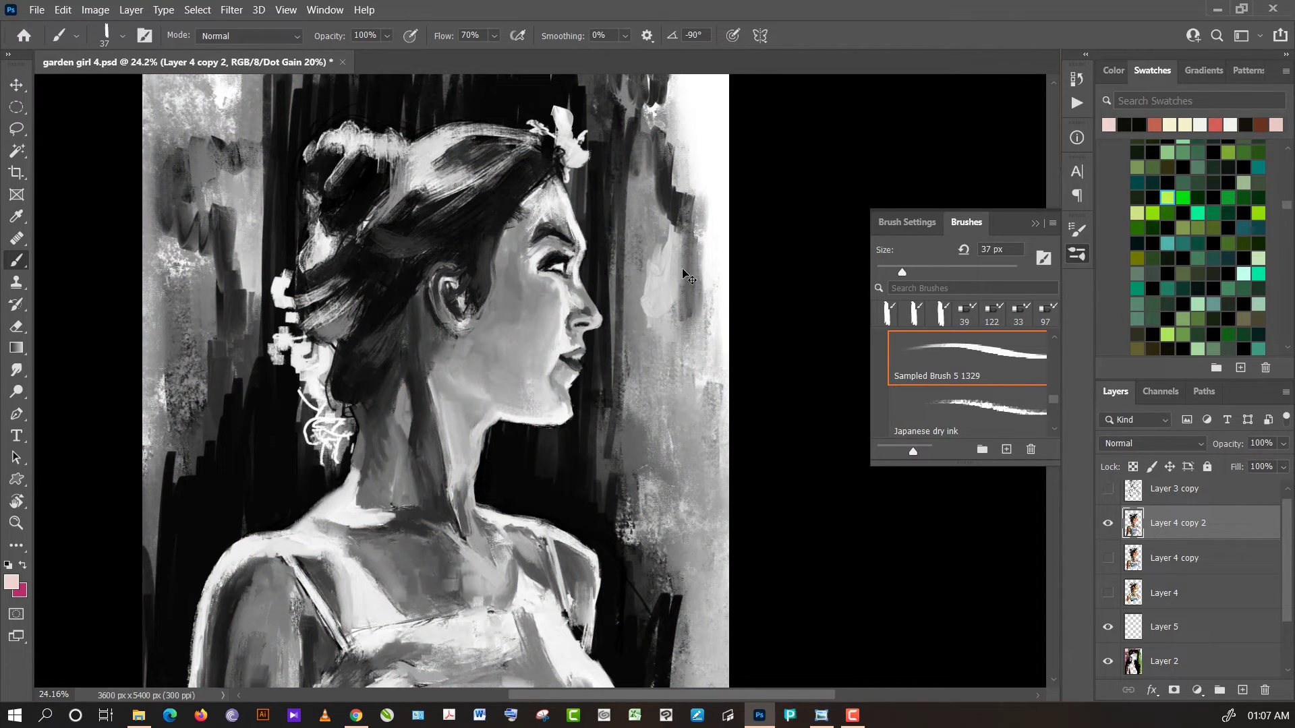
{"action": "key", "text": "ctrl+y"}
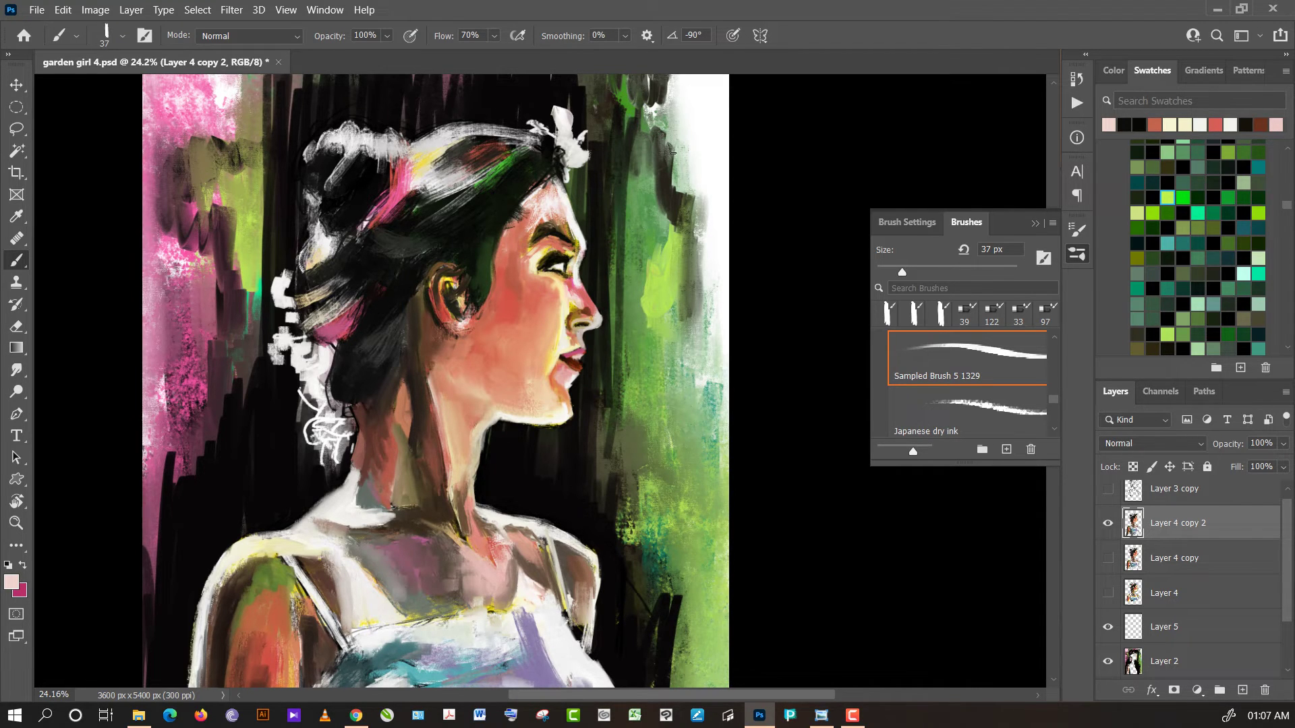
{"action": "scroll", "coordinate": [572, 343], "scroll_direction": "up", "scroll_amount": 2}
{"action": "scroll", "coordinate": [572, 342], "scroll_direction": "up", "scroll_amount": 1}
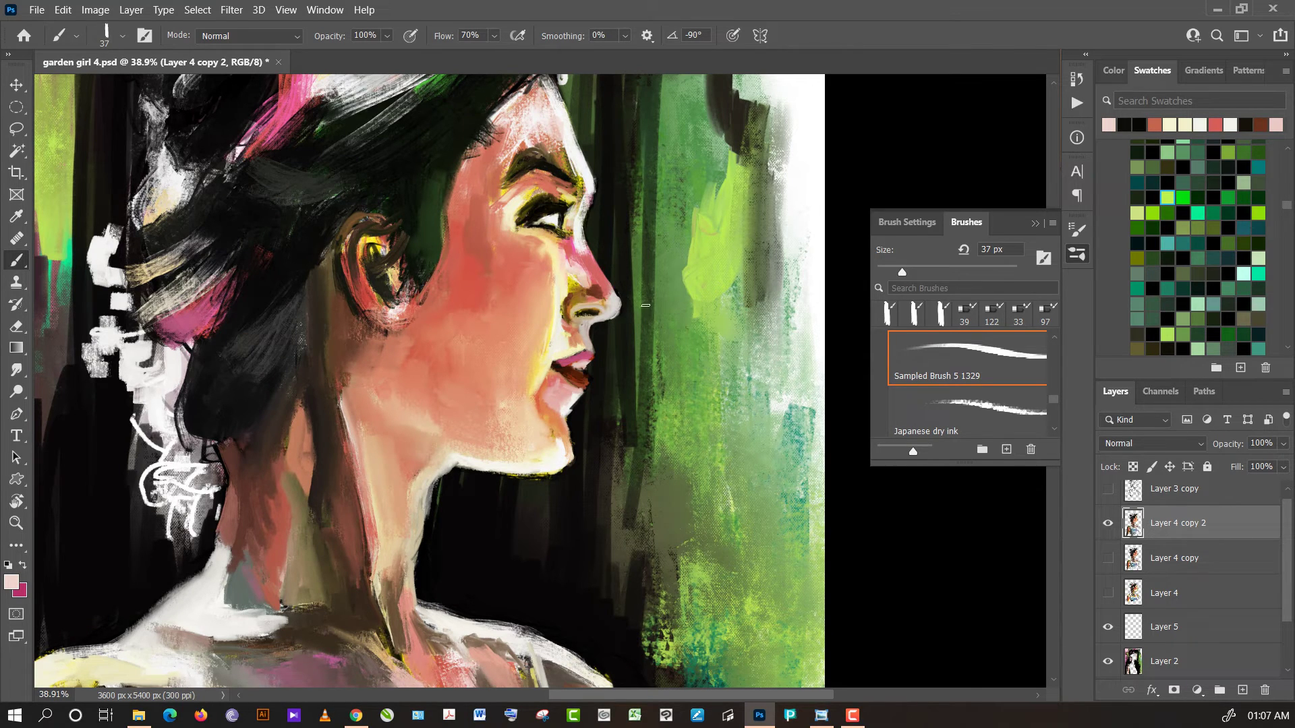
{"action": "scroll", "coordinate": [475, 392], "scroll_direction": "down", "scroll_amount": 2}
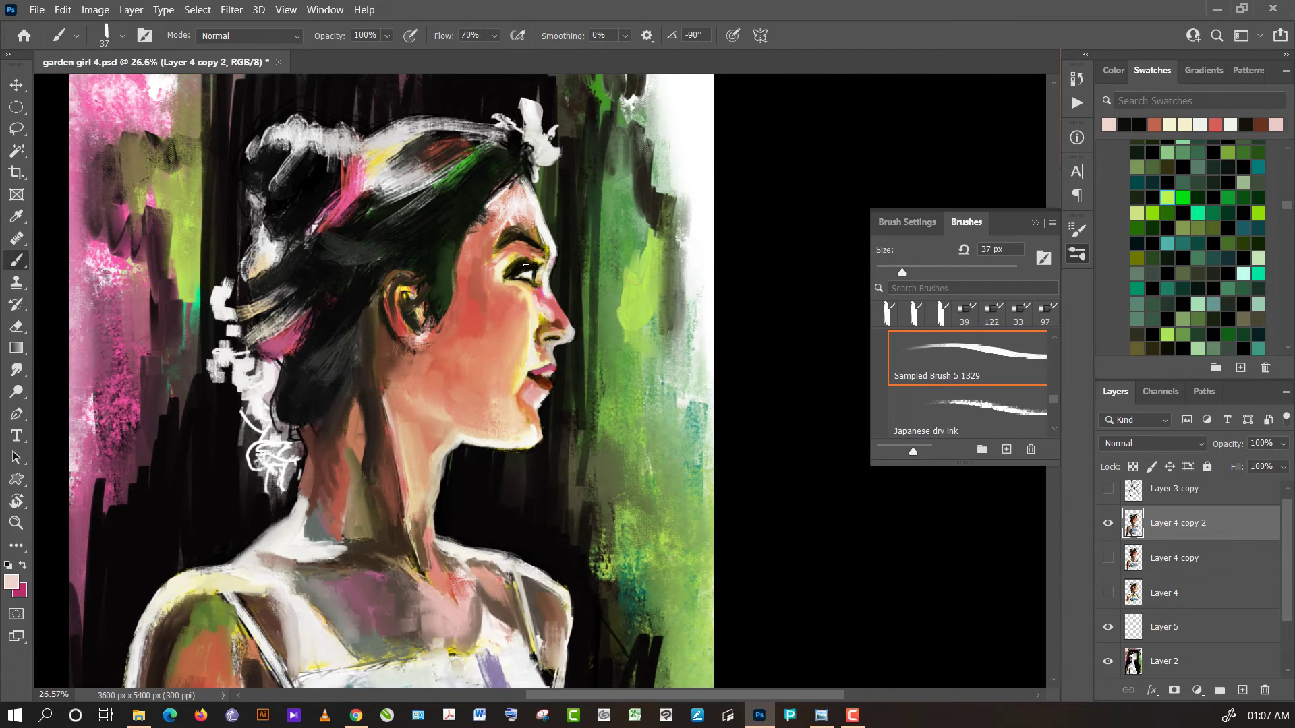
{"action": "scroll", "coordinate": [526, 265], "scroll_direction": "up", "scroll_amount": 1}
{"action": "scroll", "coordinate": [529, 257], "scroll_direction": "up", "scroll_amount": 2}
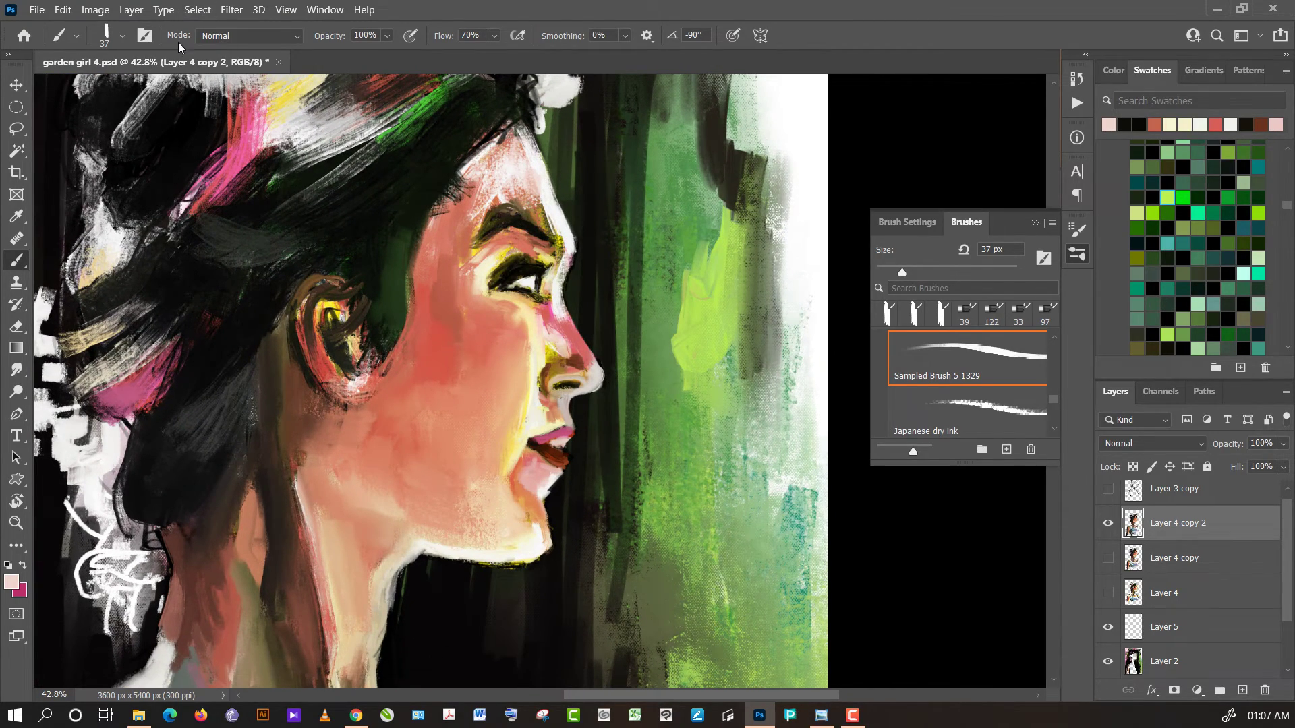
- Load the 39 px wet Mixer Brush preset from the brush preset list
{"action": "left_click", "coordinate": [111, 43]}
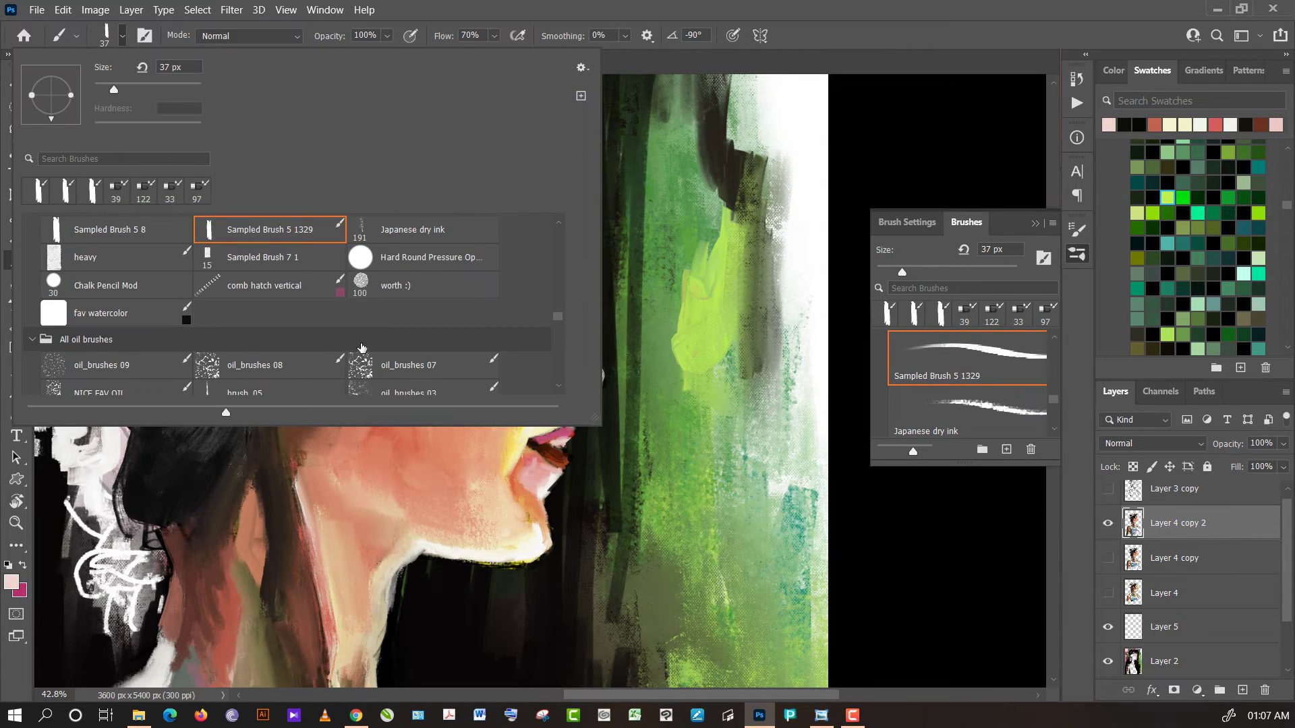
{"action": "scroll", "coordinate": [556, 388], "scroll_direction": "down", "scroll_amount": 1}
{"action": "scroll", "coordinate": [557, 389], "scroll_direction": "down", "scroll_amount": 1}
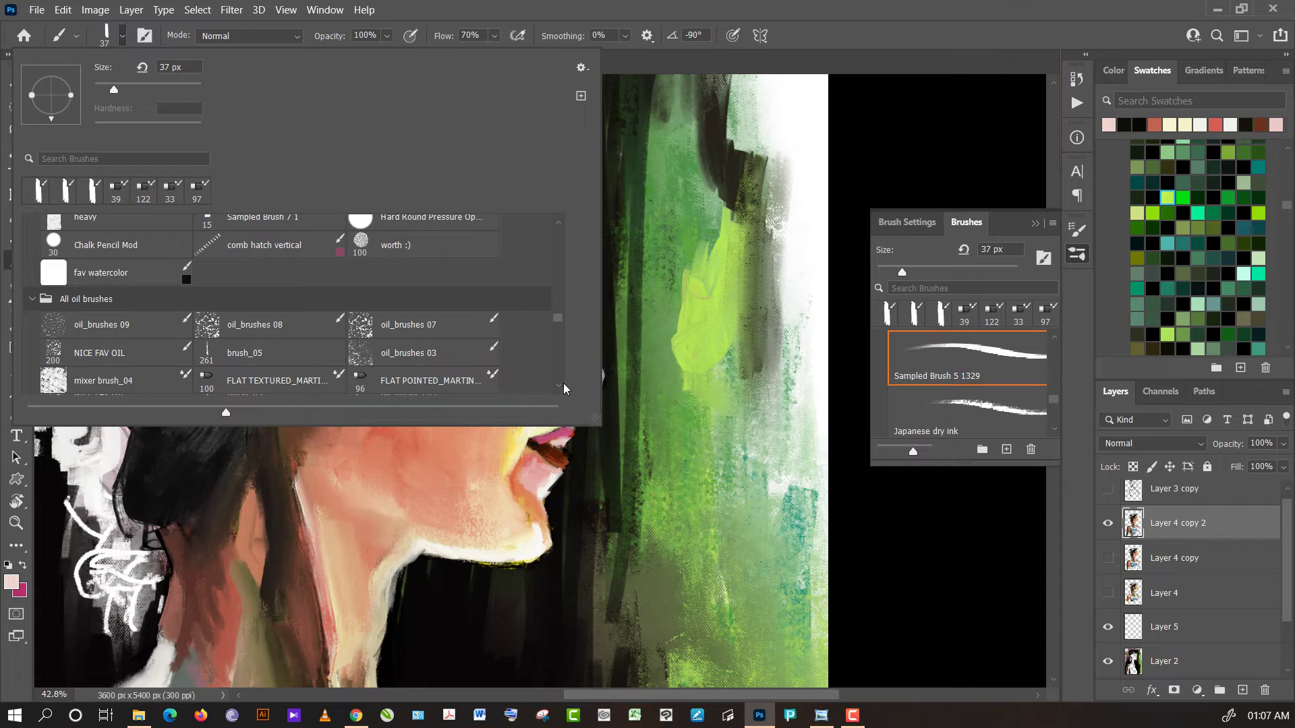
{"action": "left_click", "coordinate": [964, 314]}
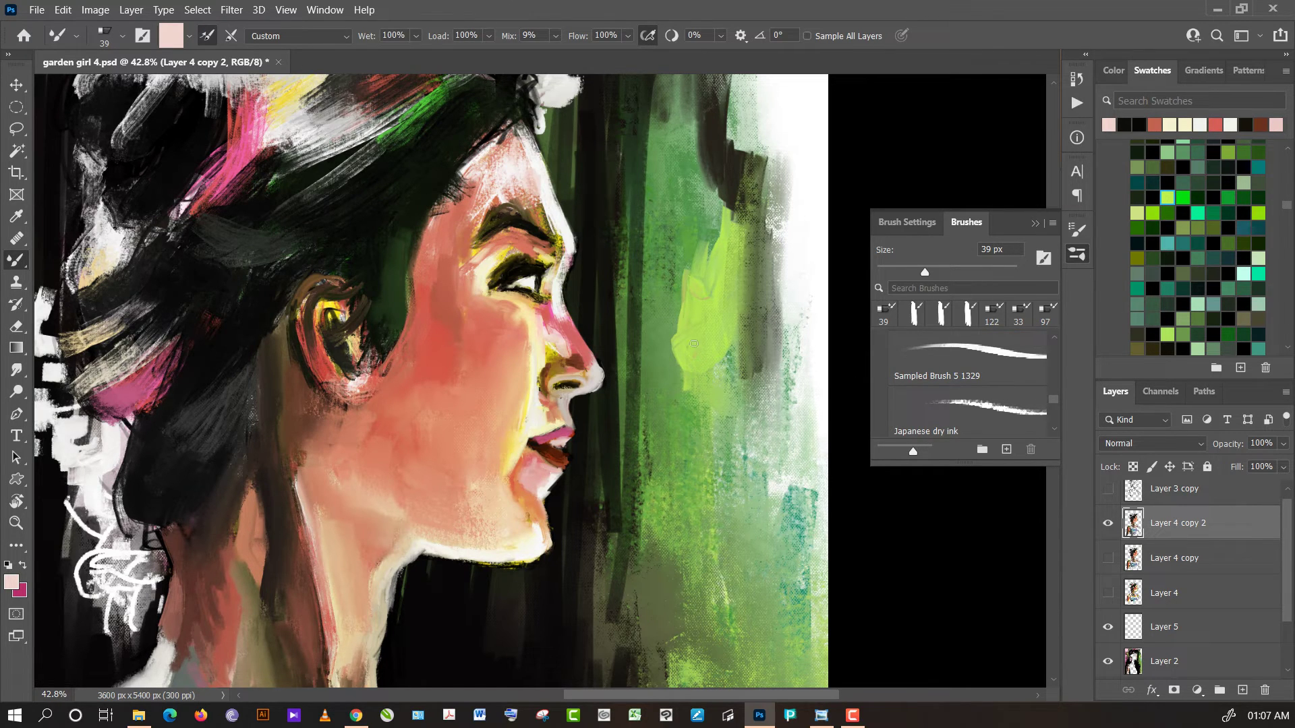
- Blend the chin and jaw edge, then work salmon skin tone into the forehead
{"action": "mouse_move", "coordinate": [551, 476]}
{"action": "left_mouse_down"}
{"action": "mouse_move", "coordinate": [539, 543]}
{"action": "mouse_move", "coordinate": [535, 514]}
{"action": "left_mouse_up"}
{"action": "left_click", "coordinate": [527, 544], "text": "alt"}
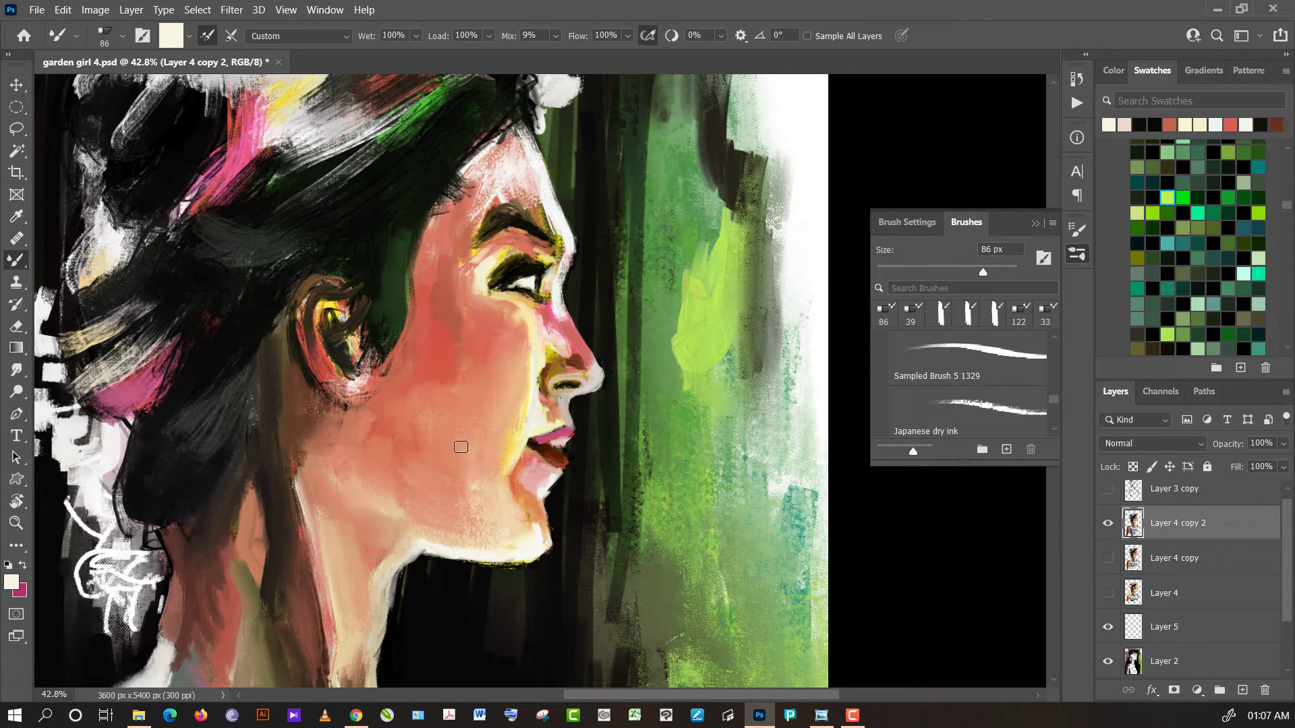
{"action": "left_click", "coordinate": [461, 447], "text": "alt"}
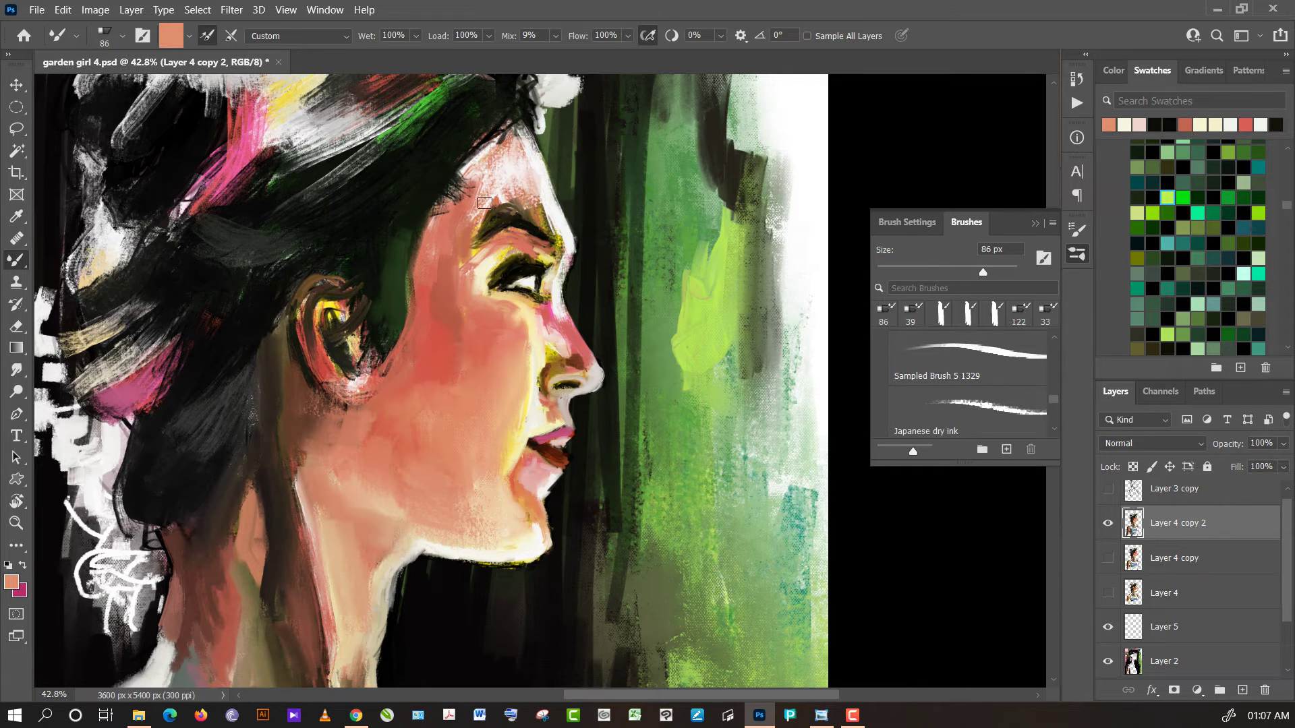
{"action": "left_click", "coordinate": [478, 210], "text": "alt"}
{"action": "mouse_move", "coordinate": [493, 191]}
{"action": "left_mouse_down"}
{"action": "mouse_move", "coordinate": [507, 181]}
{"action": "mouse_move", "coordinate": [505, 192]}
{"action": "mouse_move", "coordinate": [493, 172]}
{"action": "mouse_move", "coordinate": [457, 213]}
{"action": "mouse_move", "coordinate": [507, 166]}
{"action": "mouse_move", "coordinate": [492, 194]}
{"action": "mouse_move", "coordinate": [543, 169]}
{"action": "left_mouse_up"}
- Paint light pink and salmon skin up over the dark hairline on the forehead
{"action": "left_click", "coordinate": [527, 160], "text": "alt"}
{"action": "left_click", "coordinate": [551, 203], "text": "alt"}
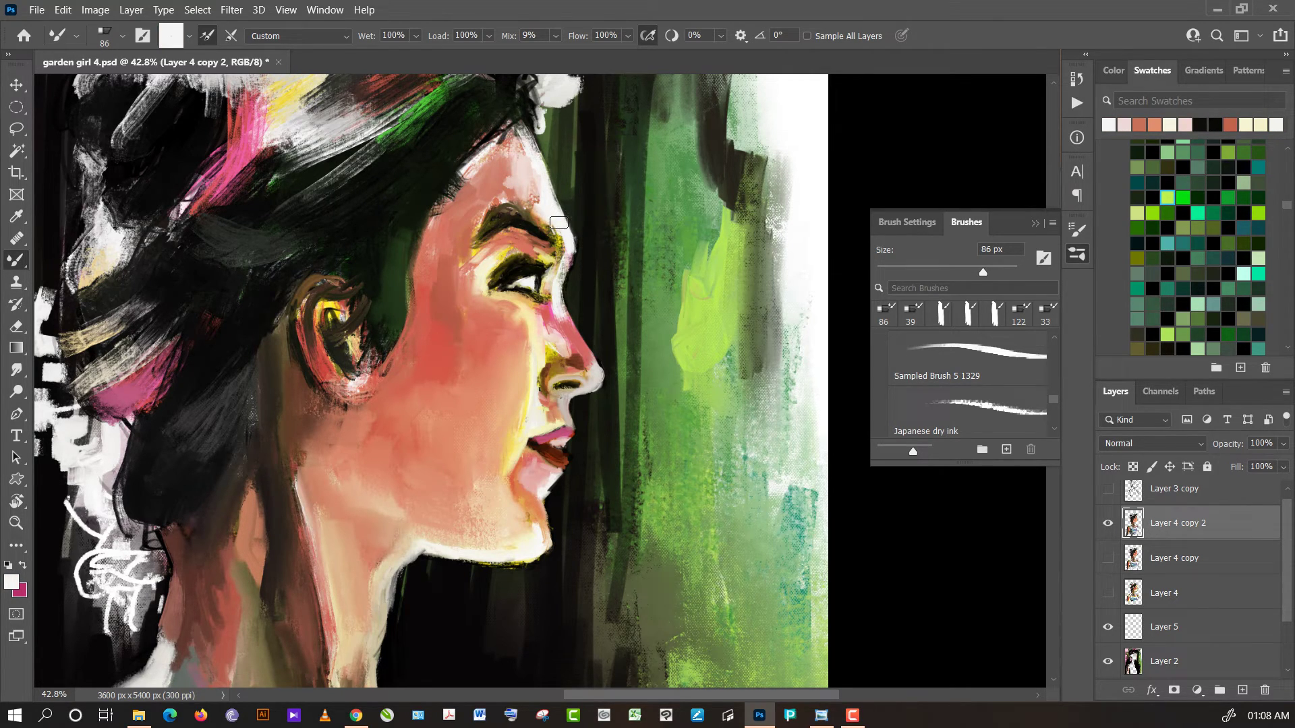
{"action": "left_click", "coordinate": [553, 226], "text": "alt"}
{"action": "left_click", "coordinate": [542, 180], "text": "alt"}
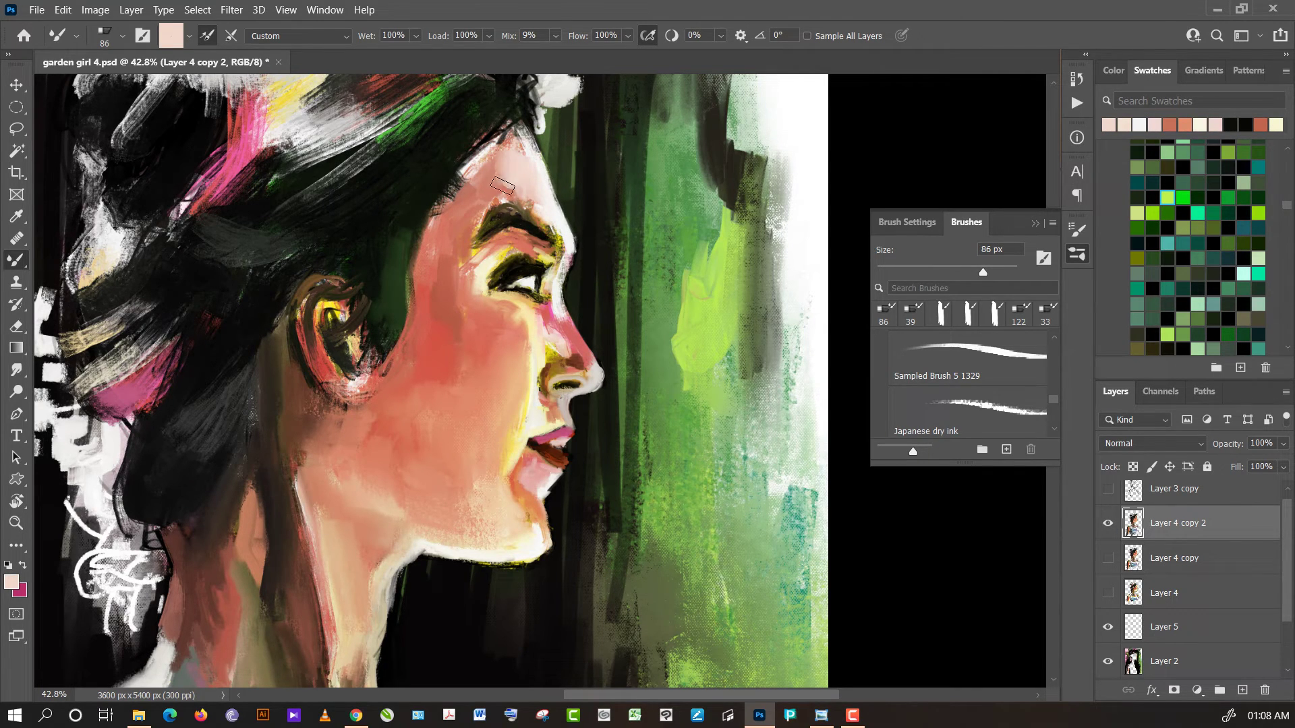
{"action": "left_click", "coordinate": [481, 184], "text": "alt"}
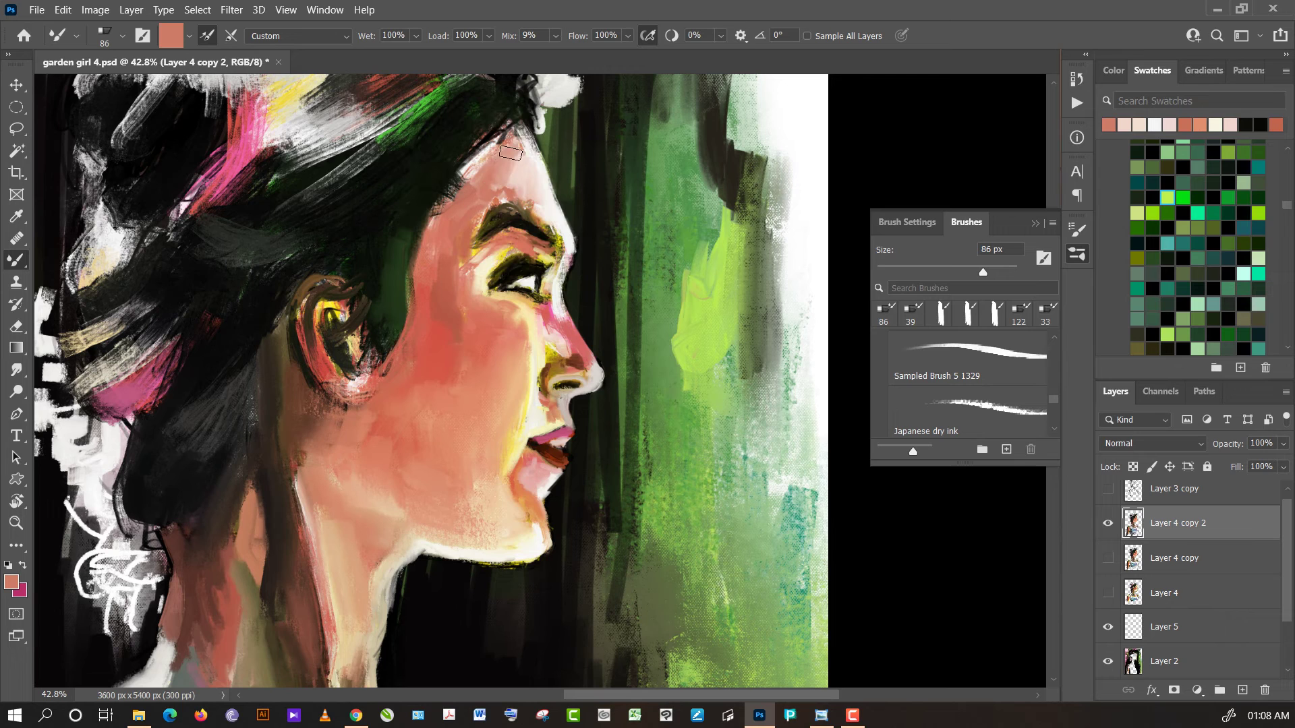
{"action": "left_click_drag", "start_coordinate": [510, 153], "coordinate": [499, 151]}
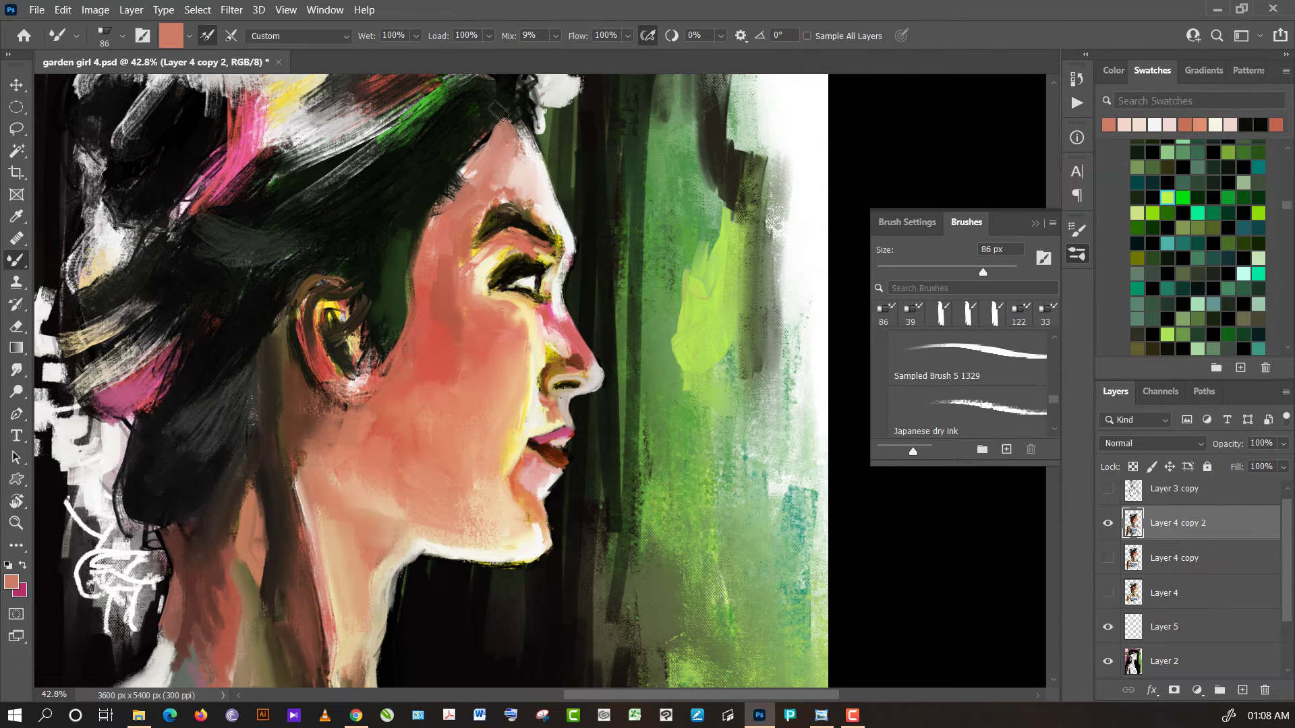
- Blend pink paint across the forehead, temple hairline and brow
{"action": "left_click", "coordinate": [493, 133], "text": "alt"}
{"action": "left_click", "coordinate": [523, 165], "text": "alt"}
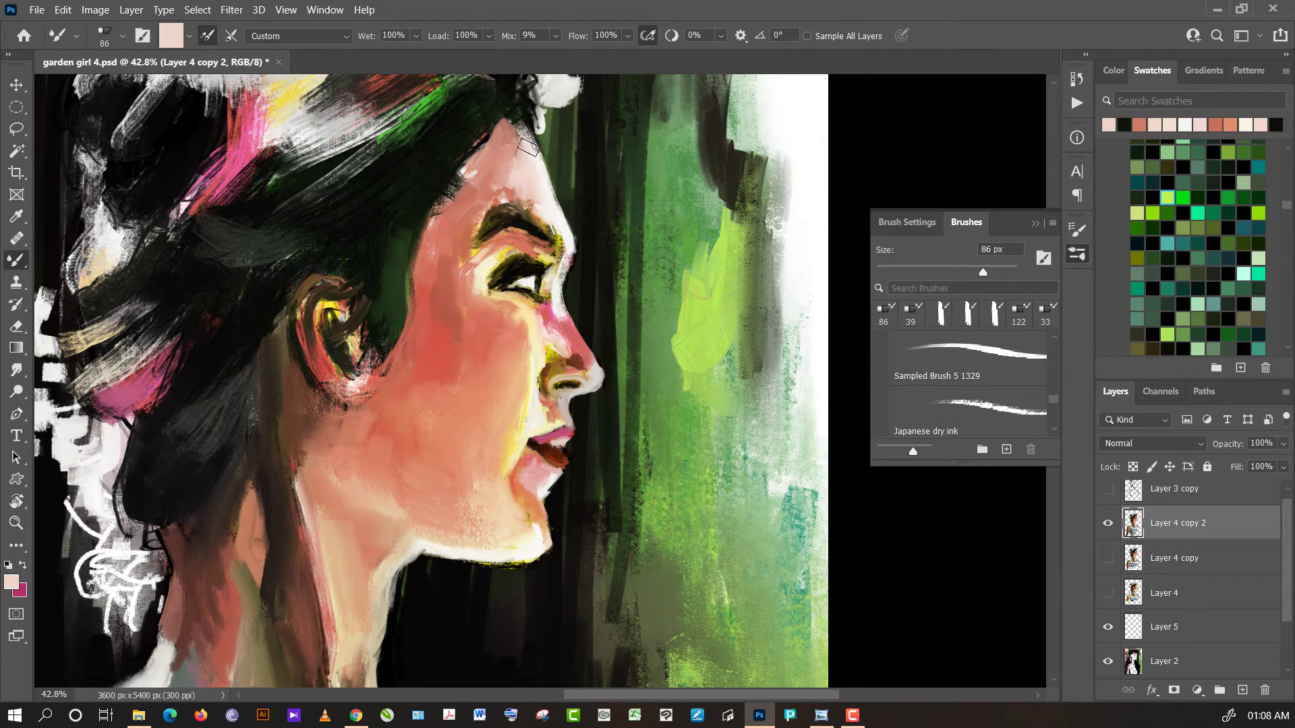
{"action": "left_click", "coordinate": [527, 149], "text": "alt"}
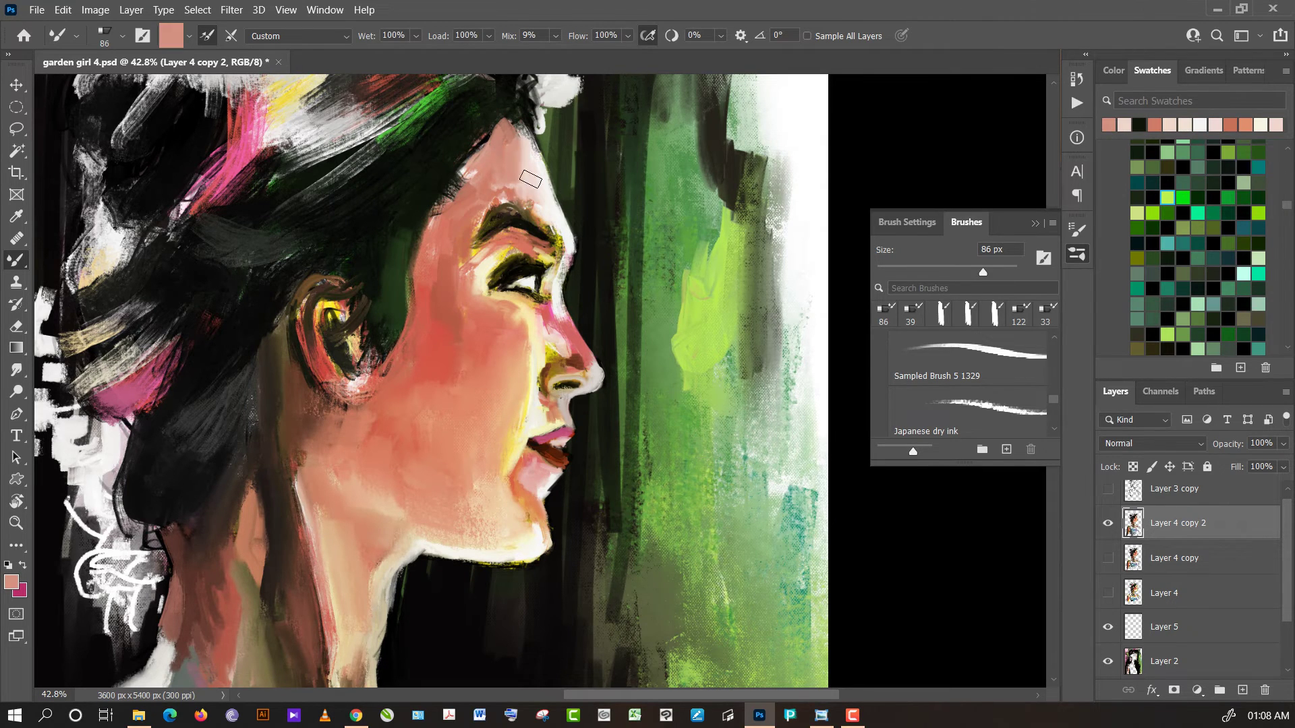
{"action": "left_click_drag", "start_coordinate": [531, 151], "coordinate": [443, 238]}
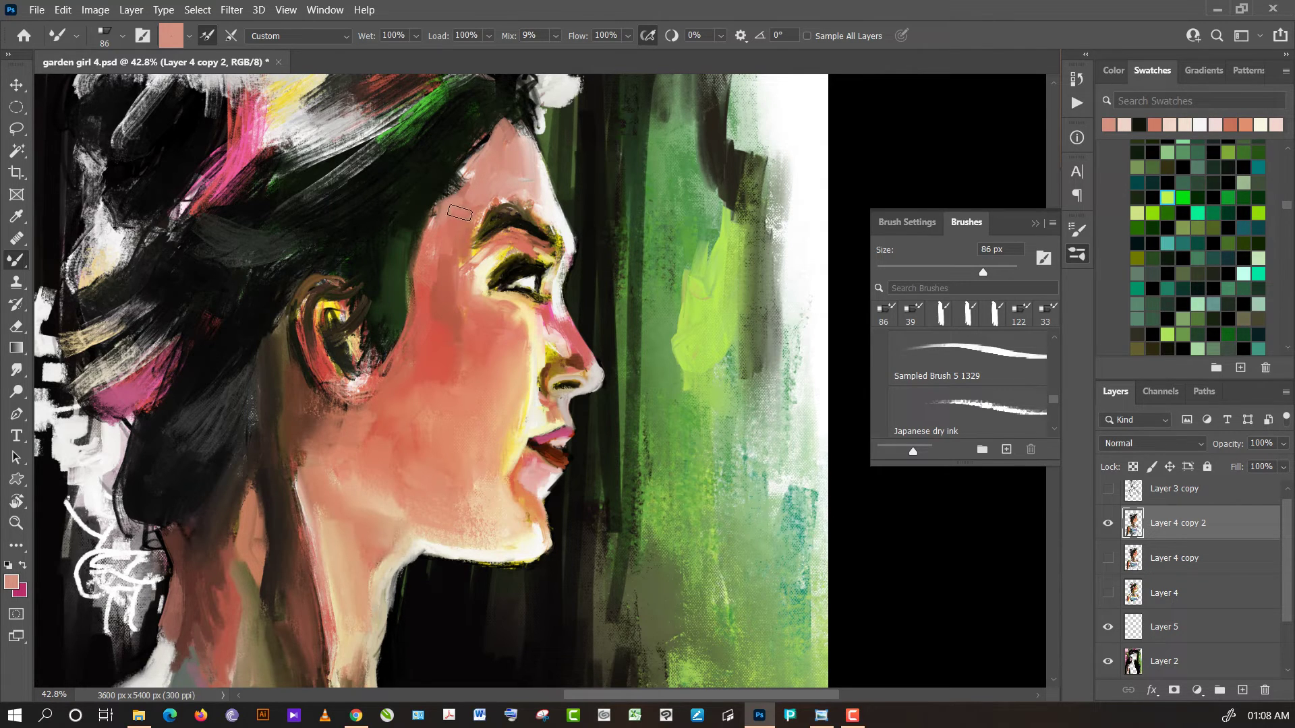
{"action": "left_click_drag", "start_coordinate": [443, 238], "coordinate": [516, 160]}
{"action": "left_click_drag", "start_coordinate": [515, 160], "coordinate": [551, 212]}
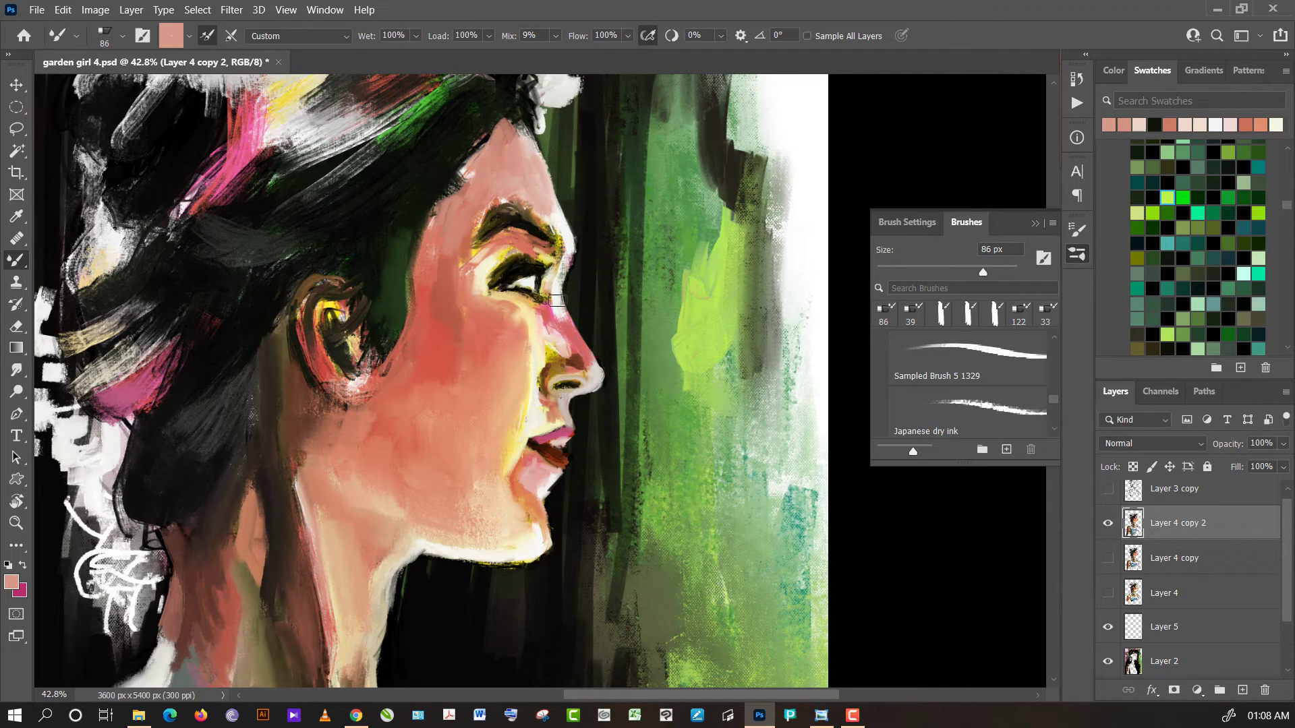
- Rework the nose with a short brown stroke and reduce the brush to 44 px
{"action": "left_click", "coordinate": [570, 329], "text": "alt"}
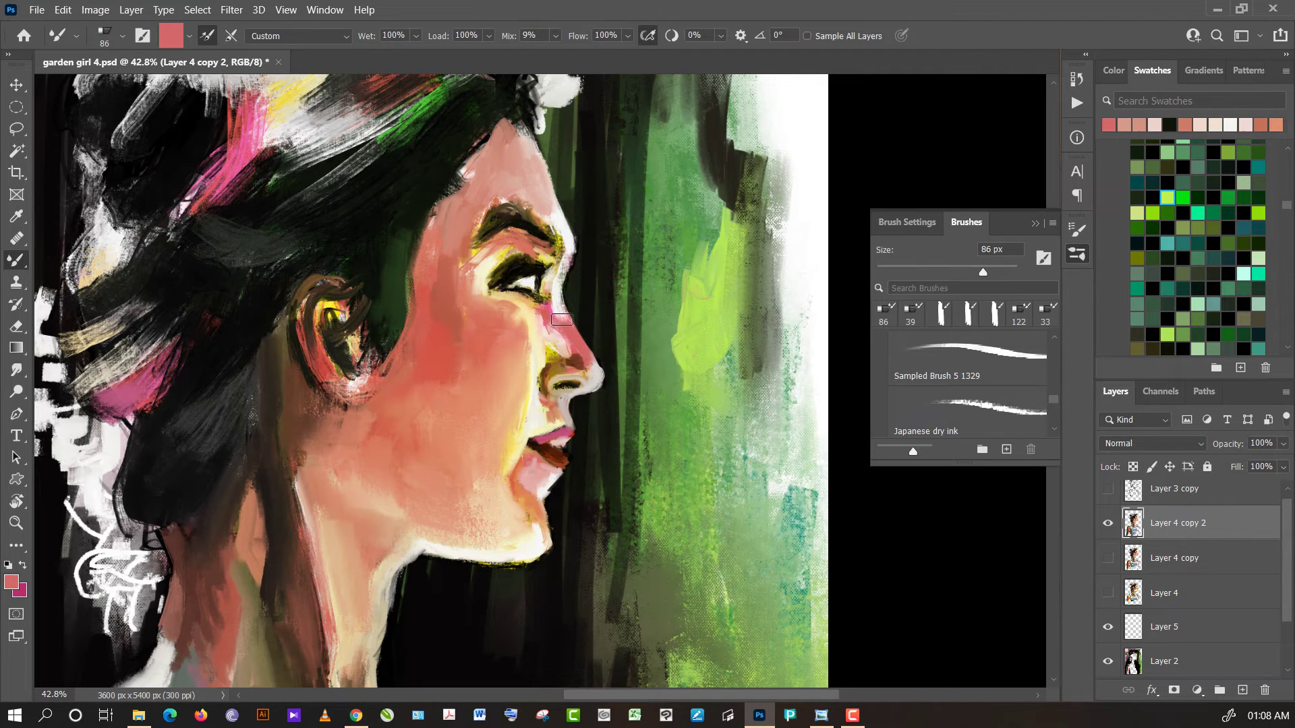
{"action": "left_click", "coordinate": [563, 302], "text": "alt"}
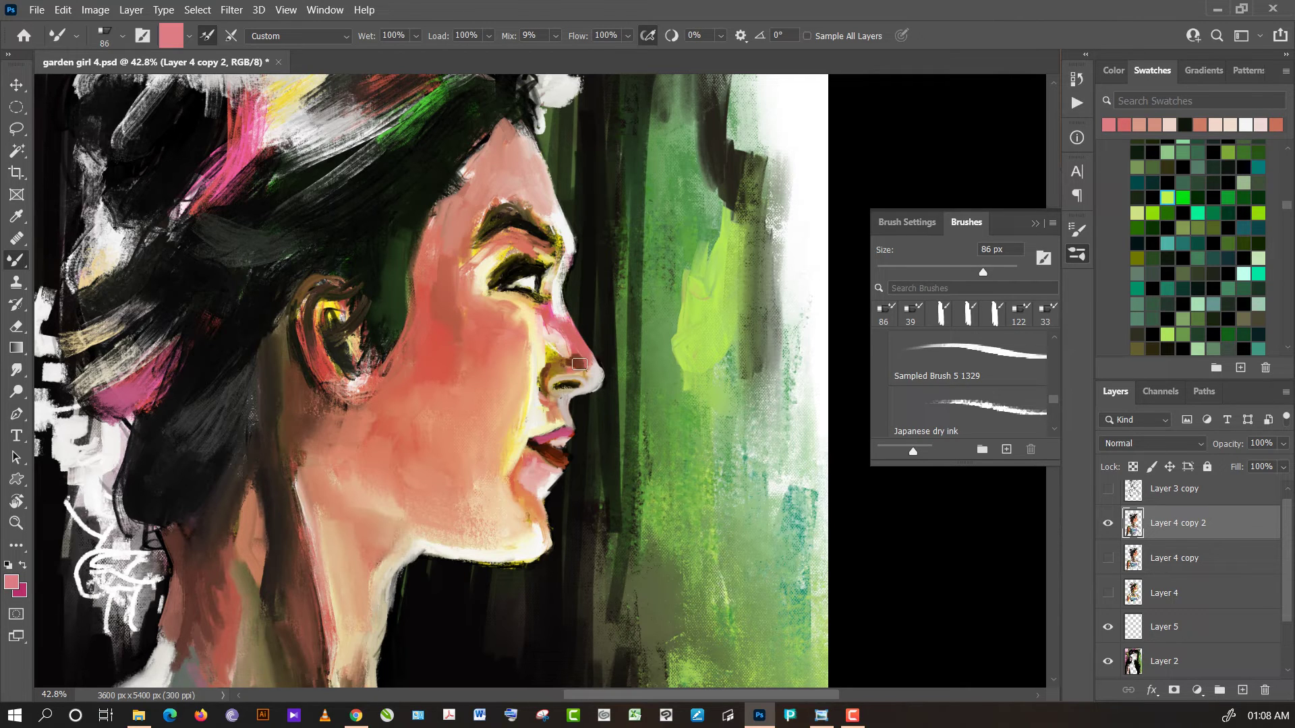
{"action": "left_click", "coordinate": [585, 360], "text": "alt"}
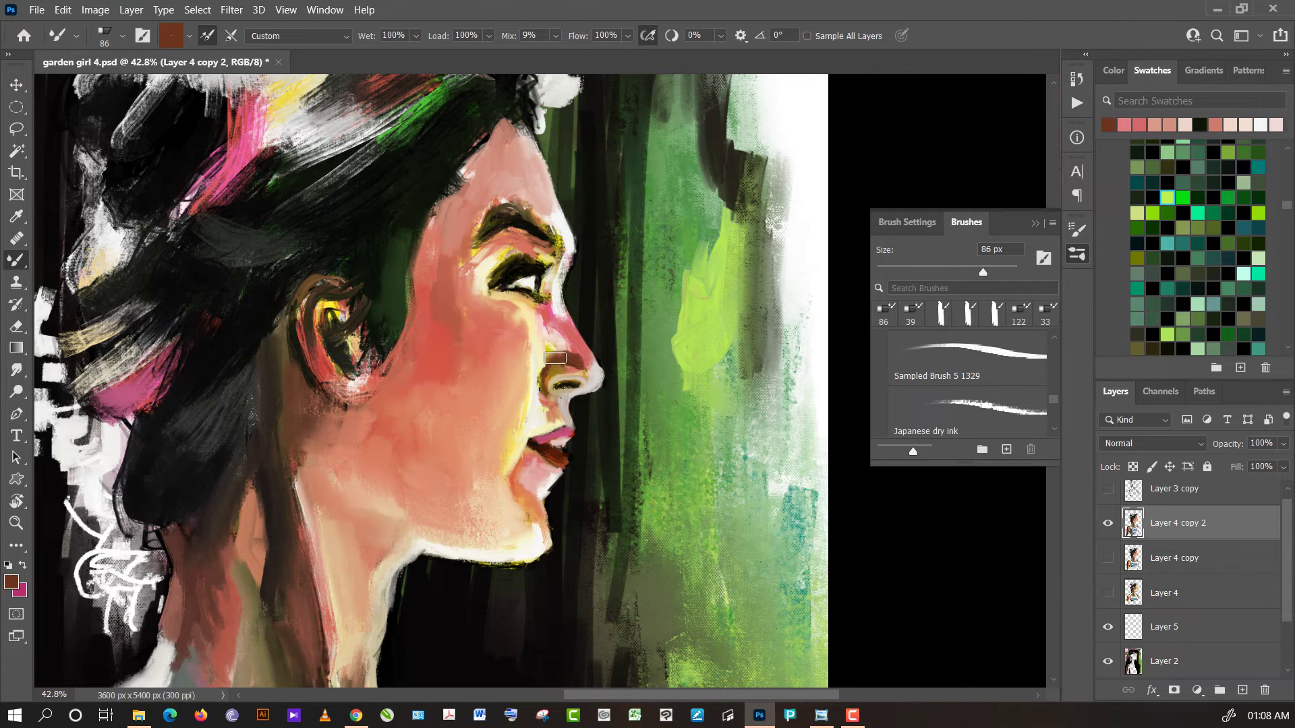
{"action": "left_click", "coordinate": [573, 349], "text": "alt"}
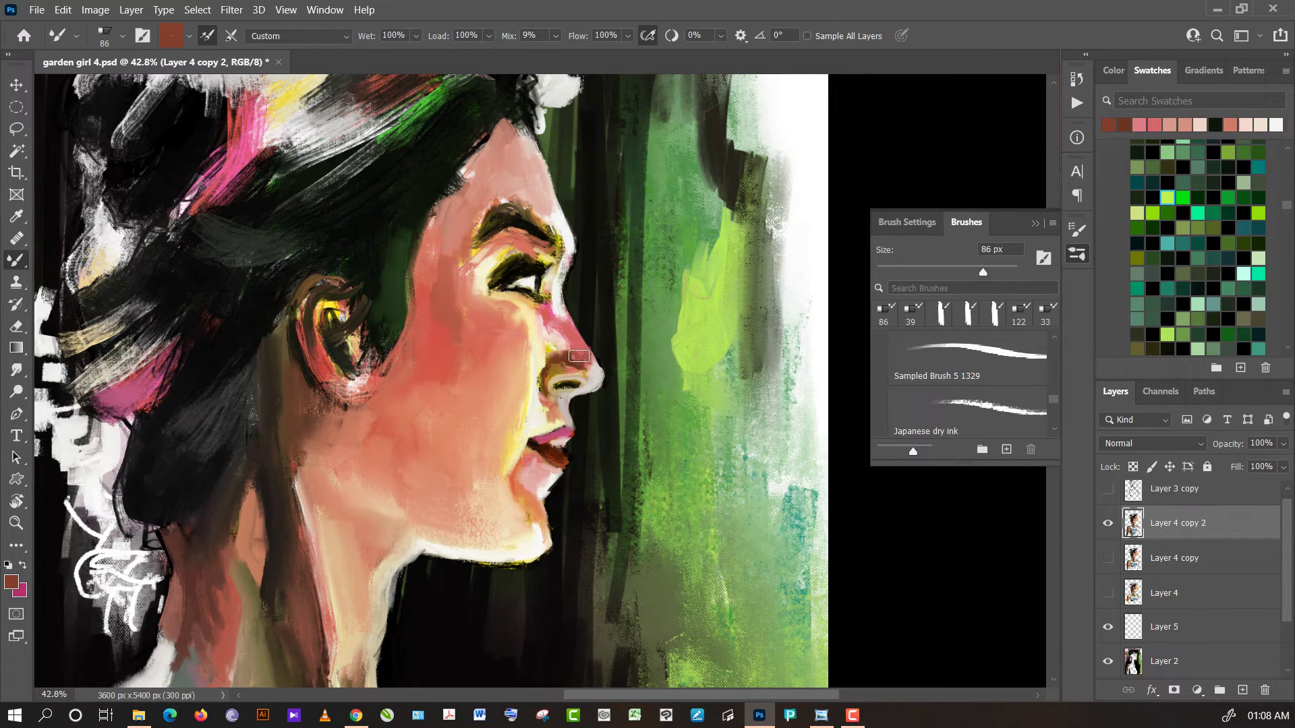
{"action": "left_click", "coordinate": [577, 360], "text": "alt"}
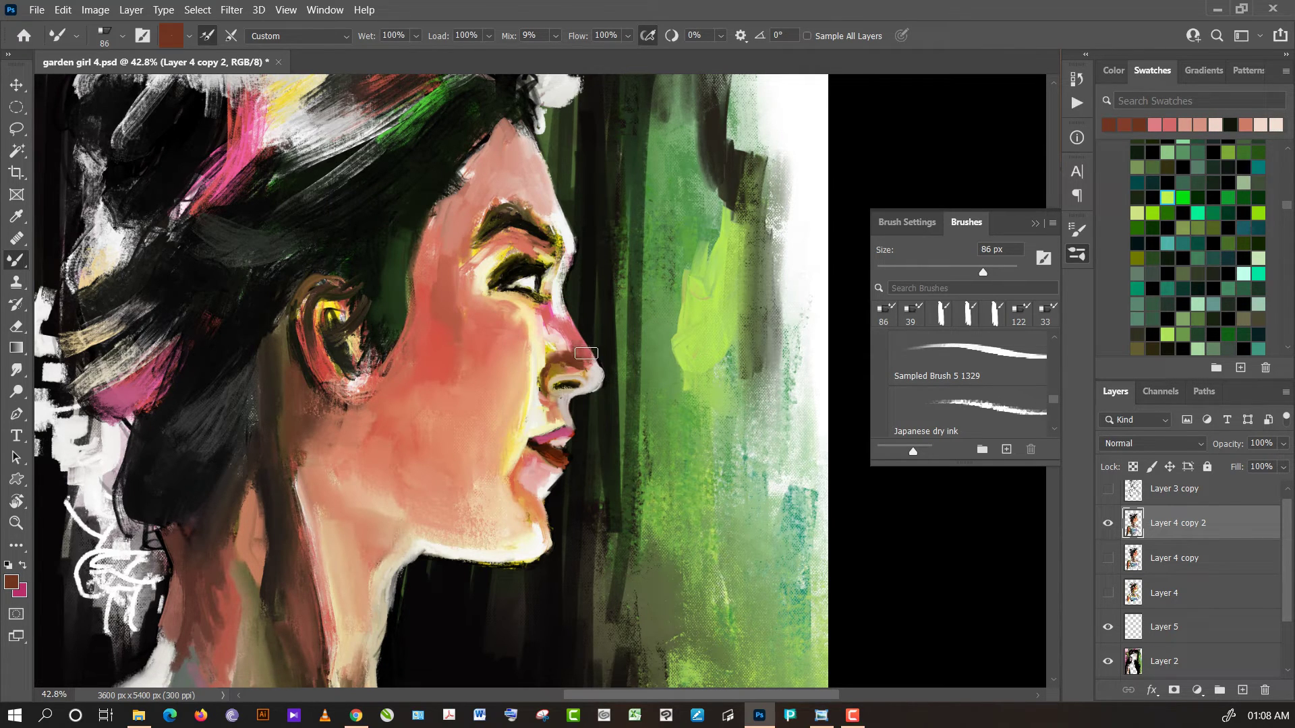
{"action": "left_click_drag", "start_coordinate": [578, 360], "coordinate": [565, 357]}
{"action": "left_click_drag", "start_coordinate": [981, 270], "coordinate": [931, 272]}
{"action": "left_click", "coordinate": [543, 421], "text": "alt"}
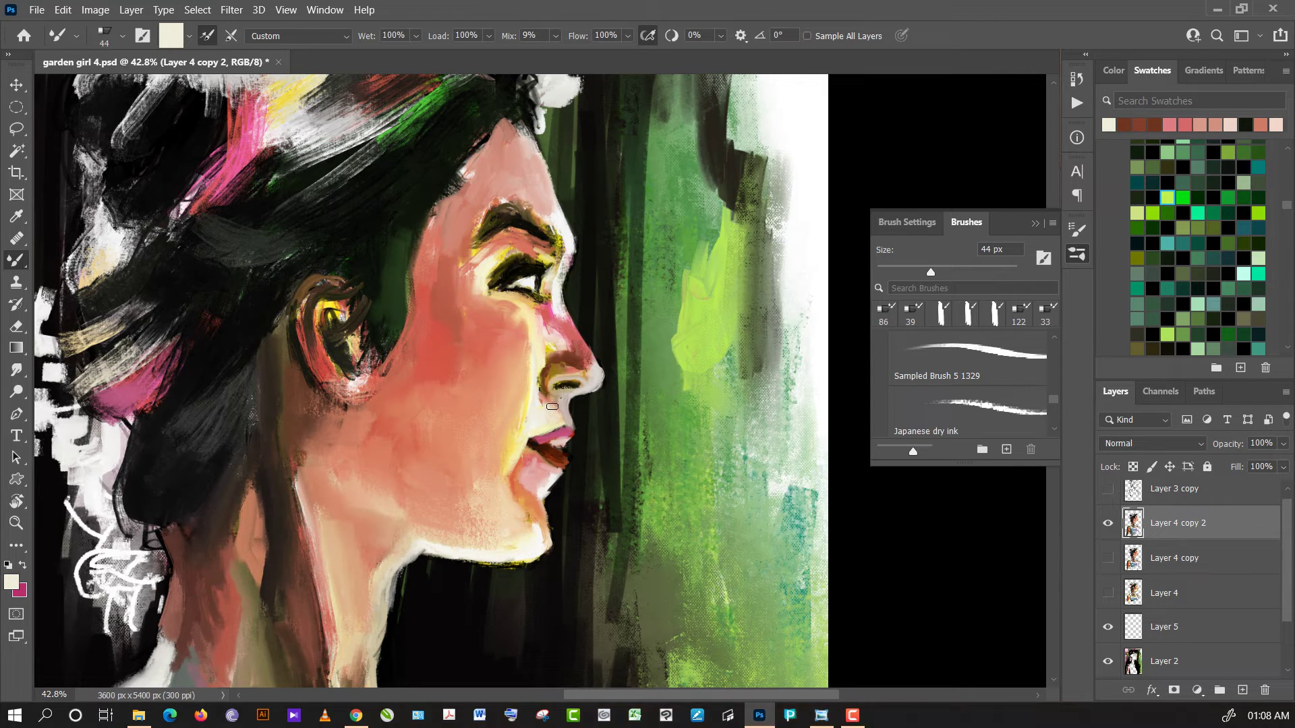
- Add a pale cream highlight between nose and upper lip, sampling nose, mouth and lip tones
{"action": "left_click_drag", "start_coordinate": [555, 409], "coordinate": [548, 403]}
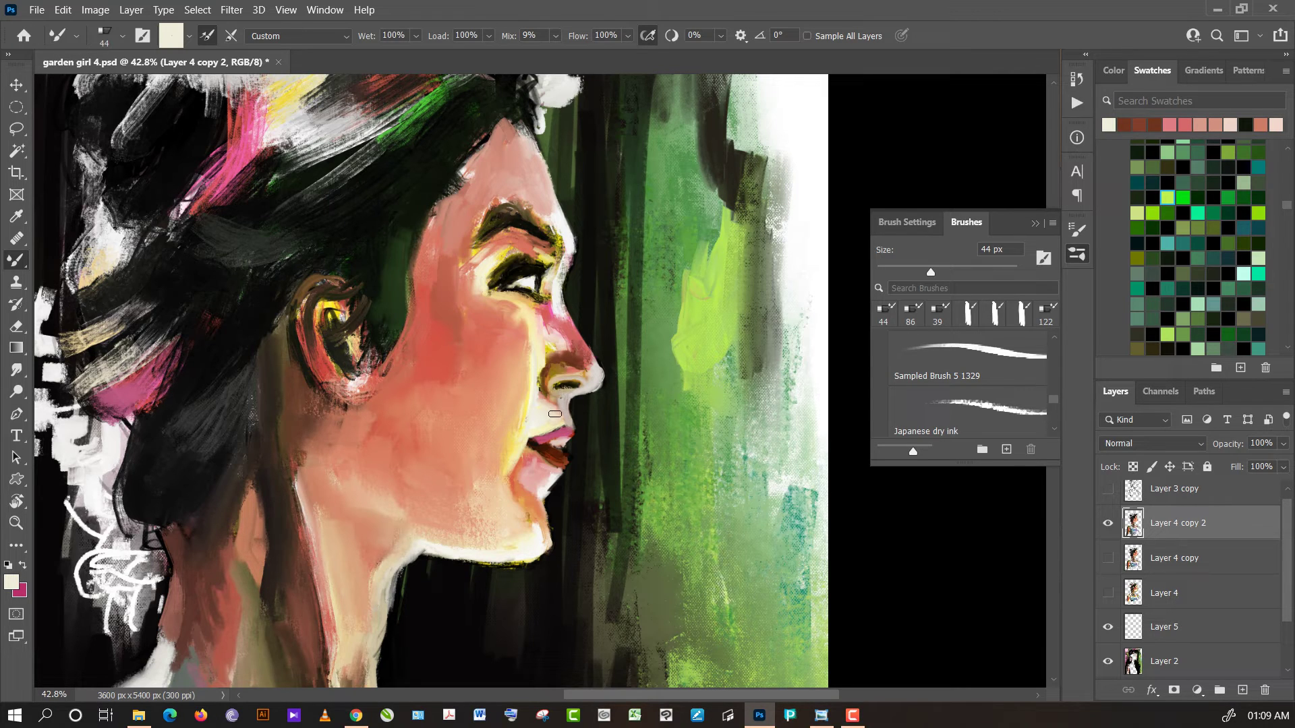
{"action": "left_click", "coordinate": [575, 354], "text": "alt"}
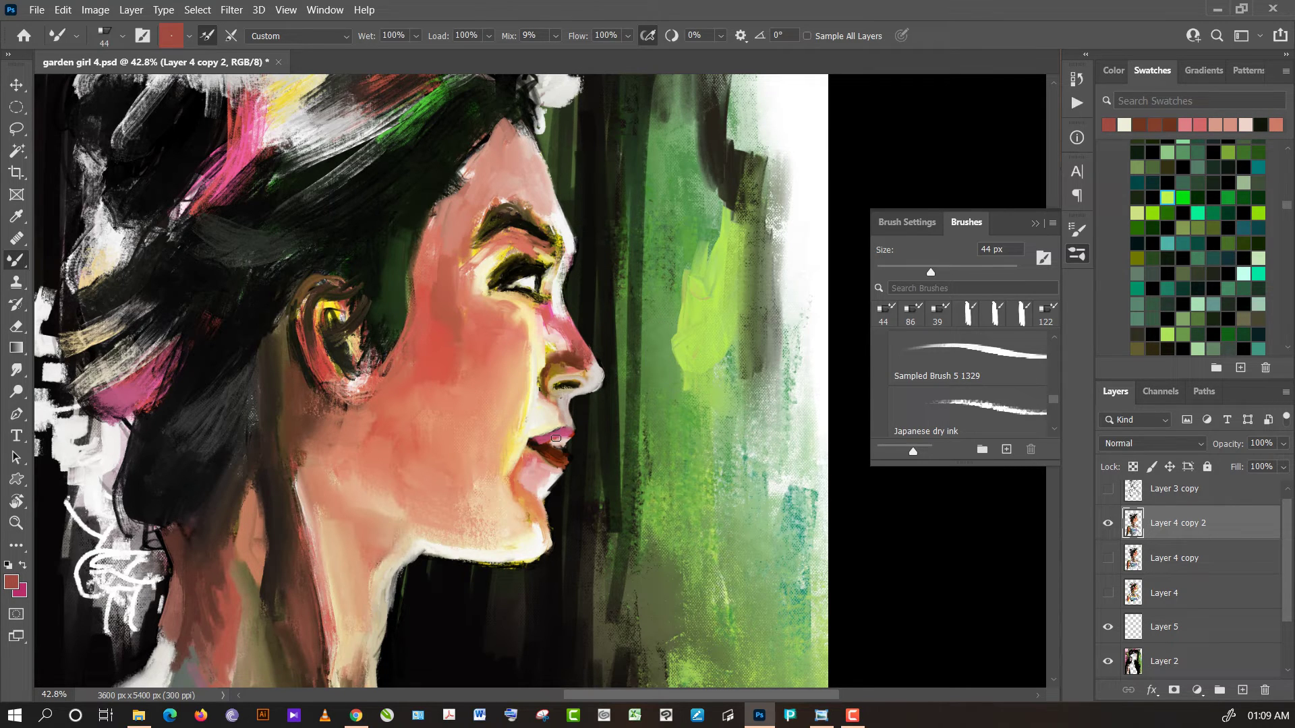
{"action": "left_click", "coordinate": [546, 450], "text": "alt"}
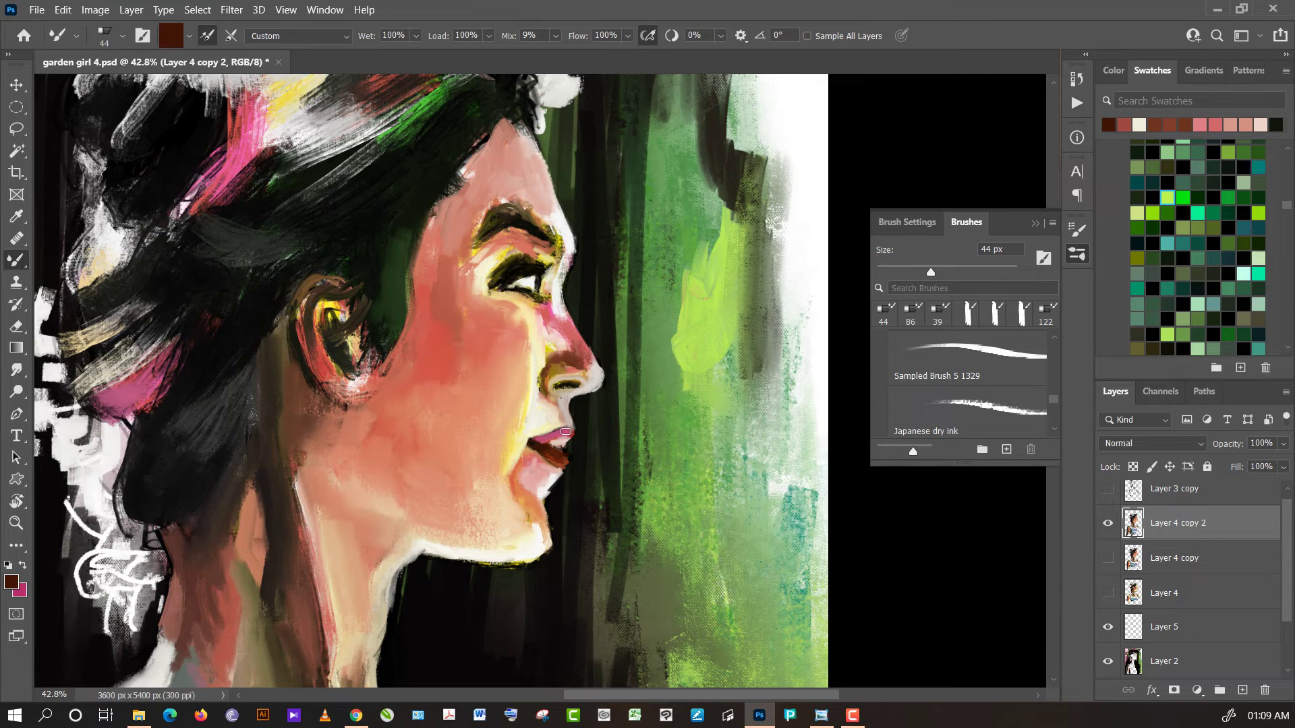
{"action": "left_click", "coordinate": [531, 460], "text": "alt"}
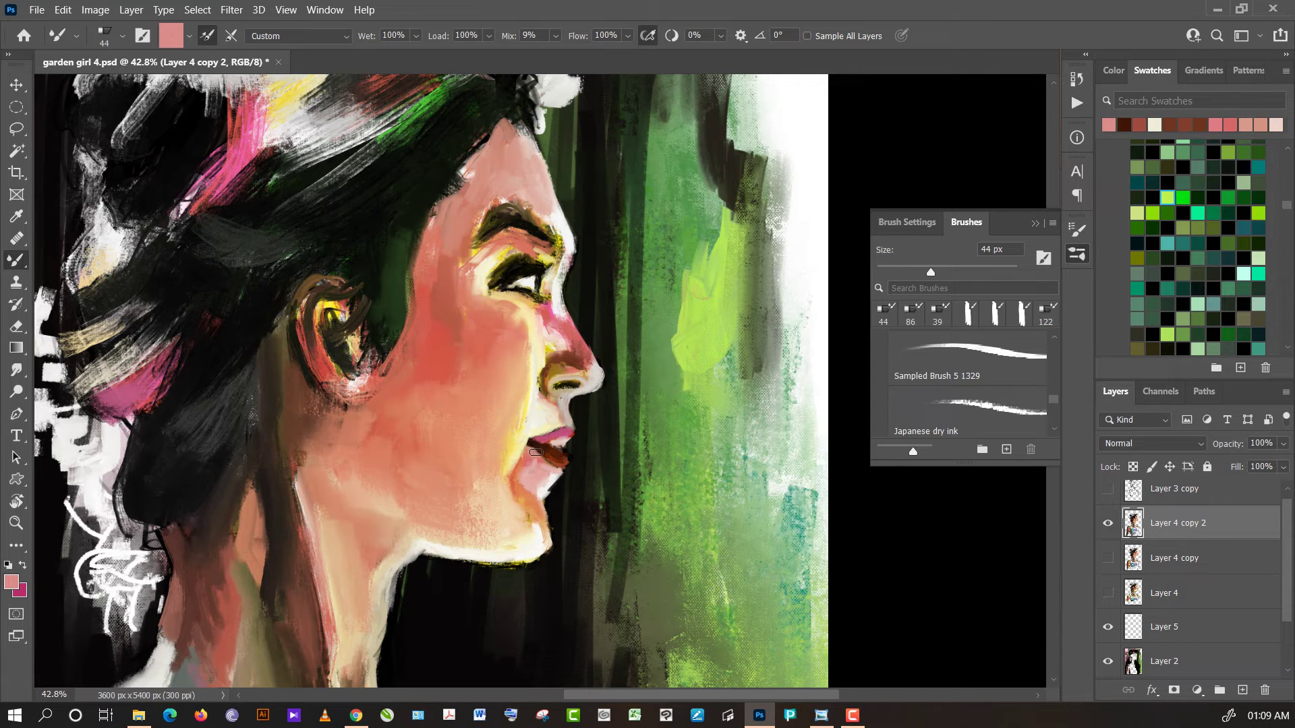
{"action": "left_click", "coordinate": [533, 443], "text": "alt"}
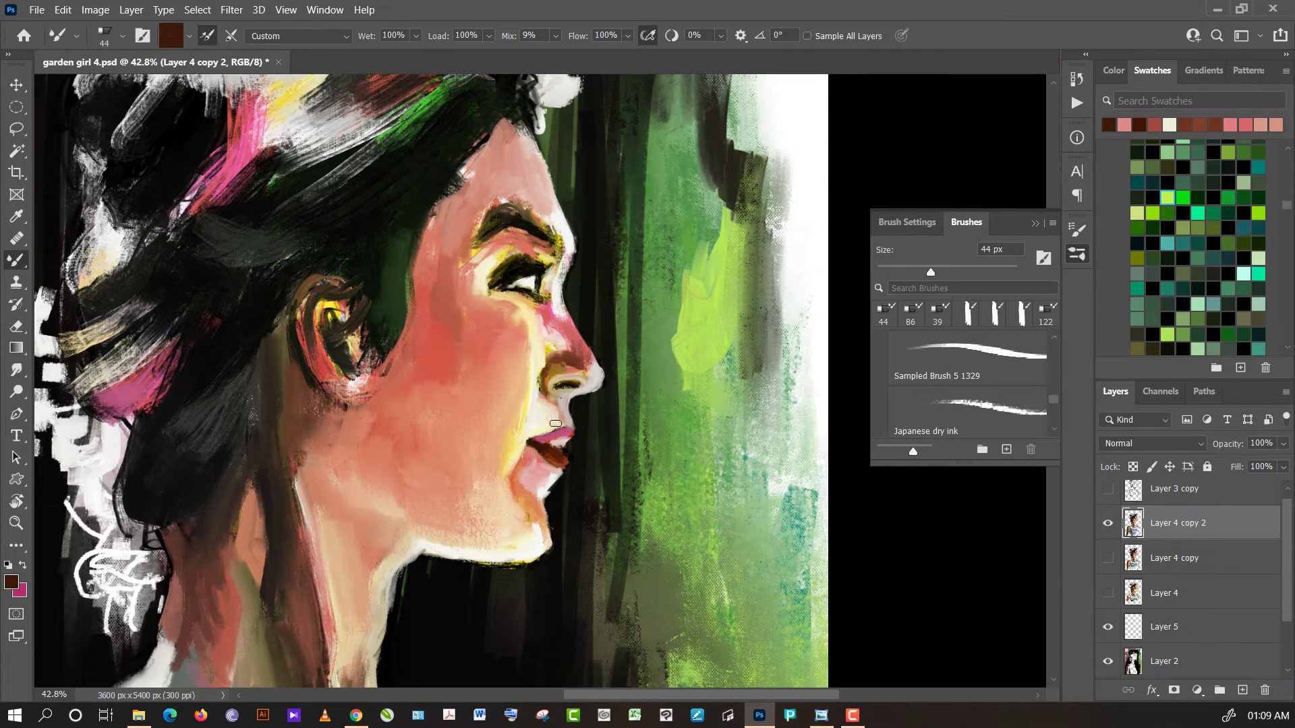
{"action": "left_click", "coordinate": [538, 428], "text": "alt"}
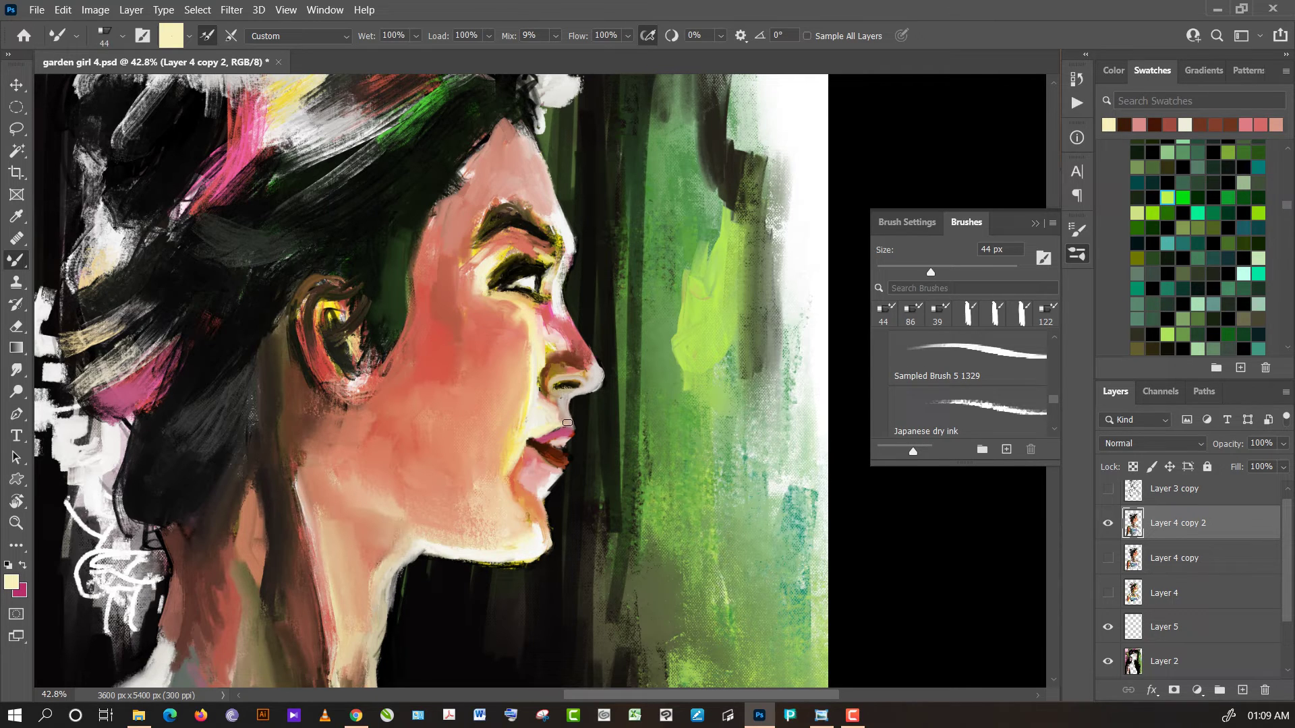
{"action": "left_click", "coordinate": [570, 429], "text": "alt"}
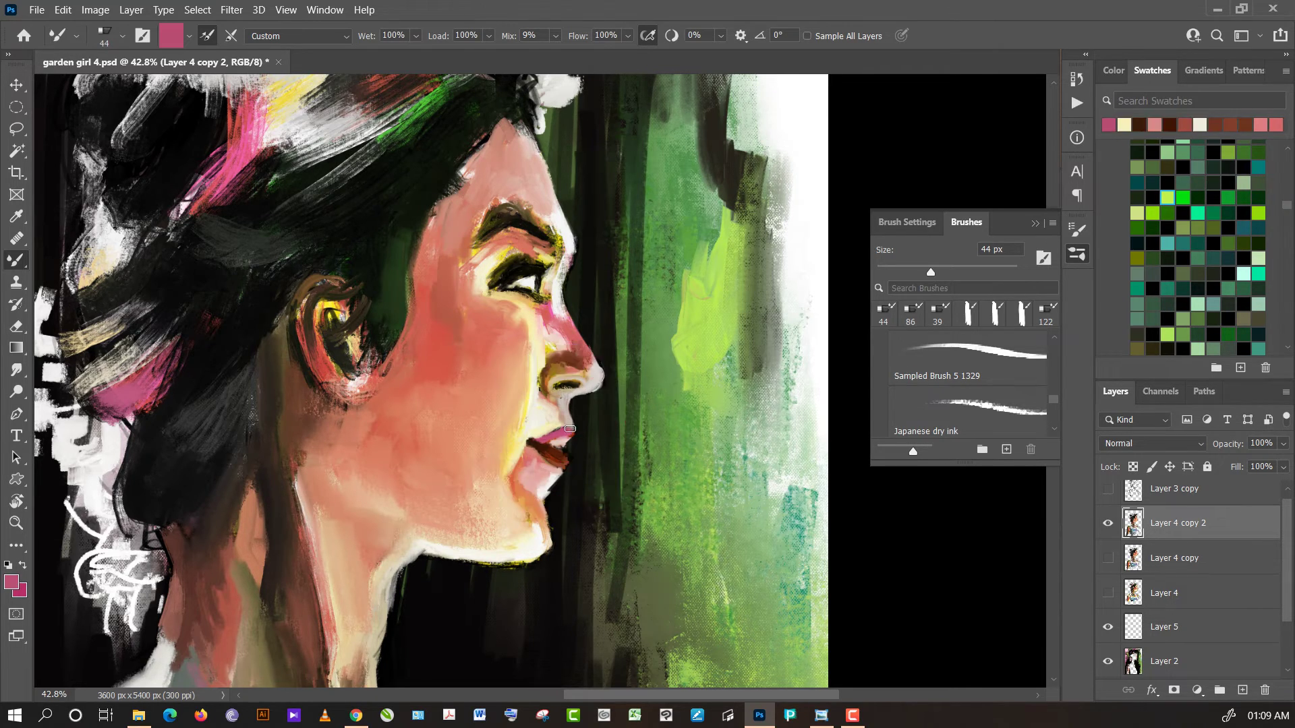
{"action": "left_click", "coordinate": [555, 416], "text": "alt"}
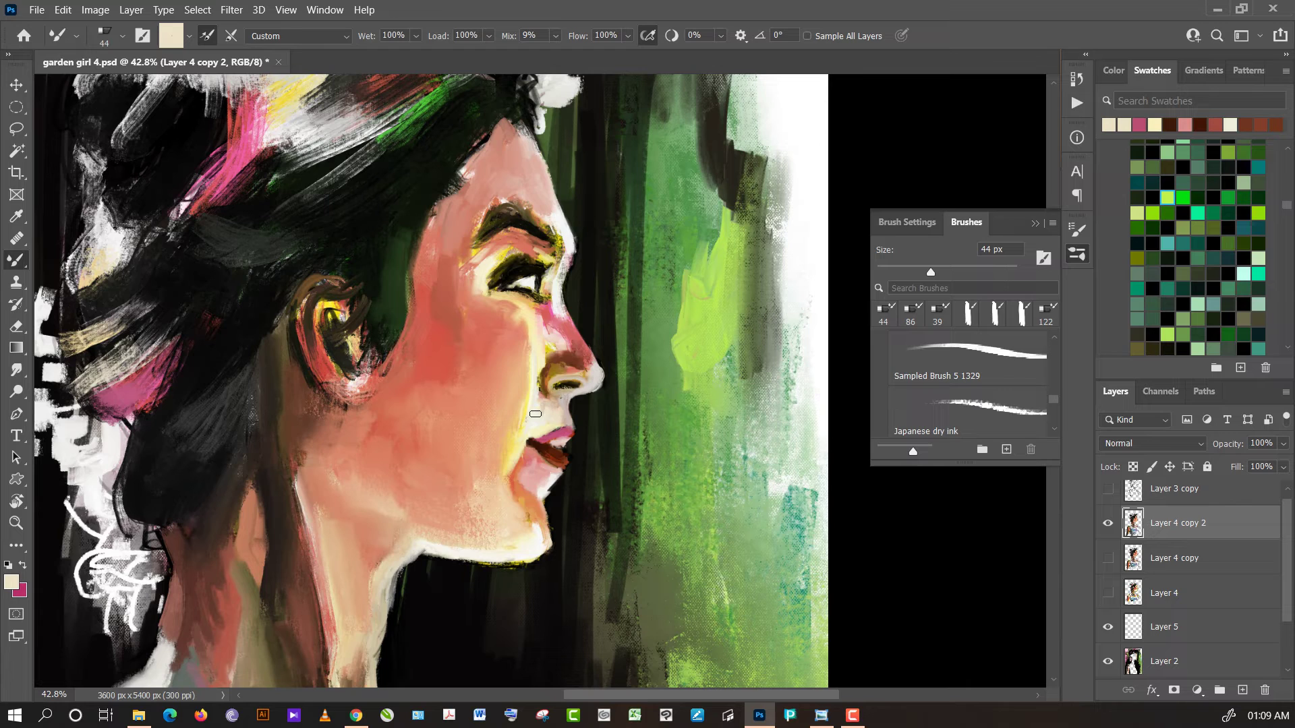
{"action": "left_click", "coordinate": [533, 416], "text": "alt"}
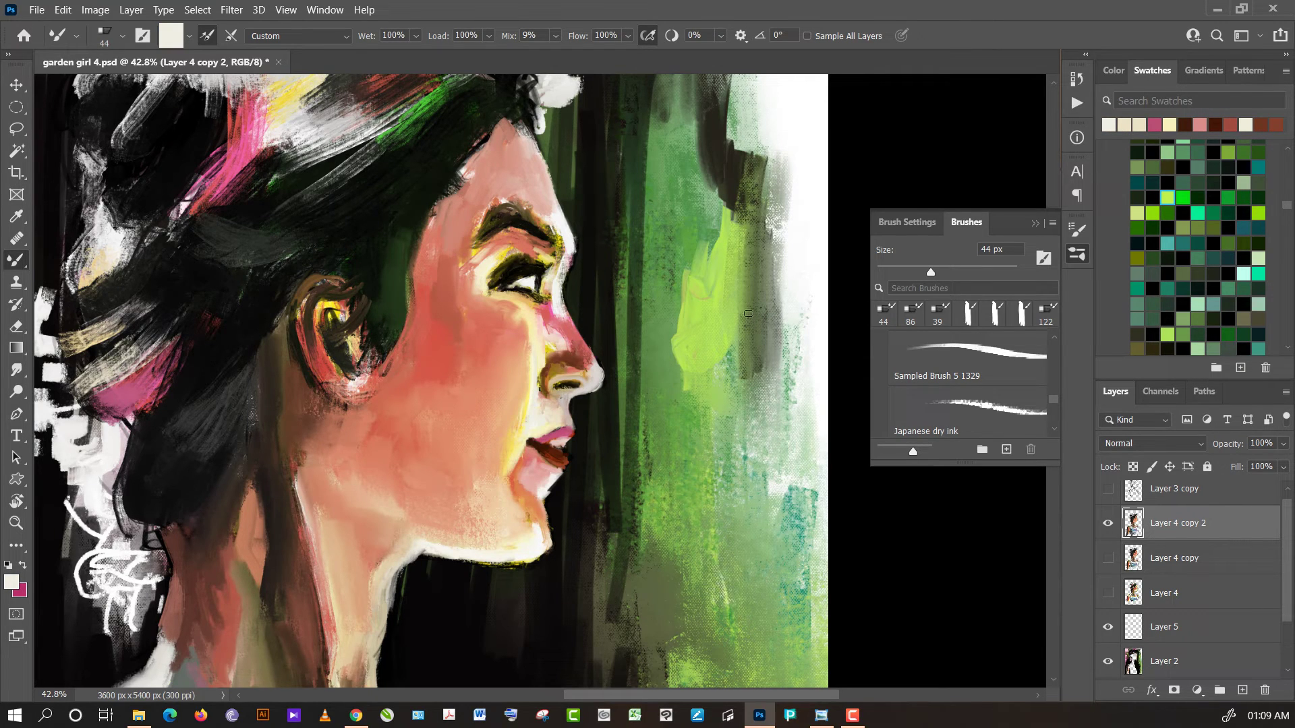
- Enlarge the Mixer Brush and smooth the cheek and jaw below the nose with peach skin tone
{"action": "left_click", "coordinate": [512, 390], "text": "alt"}
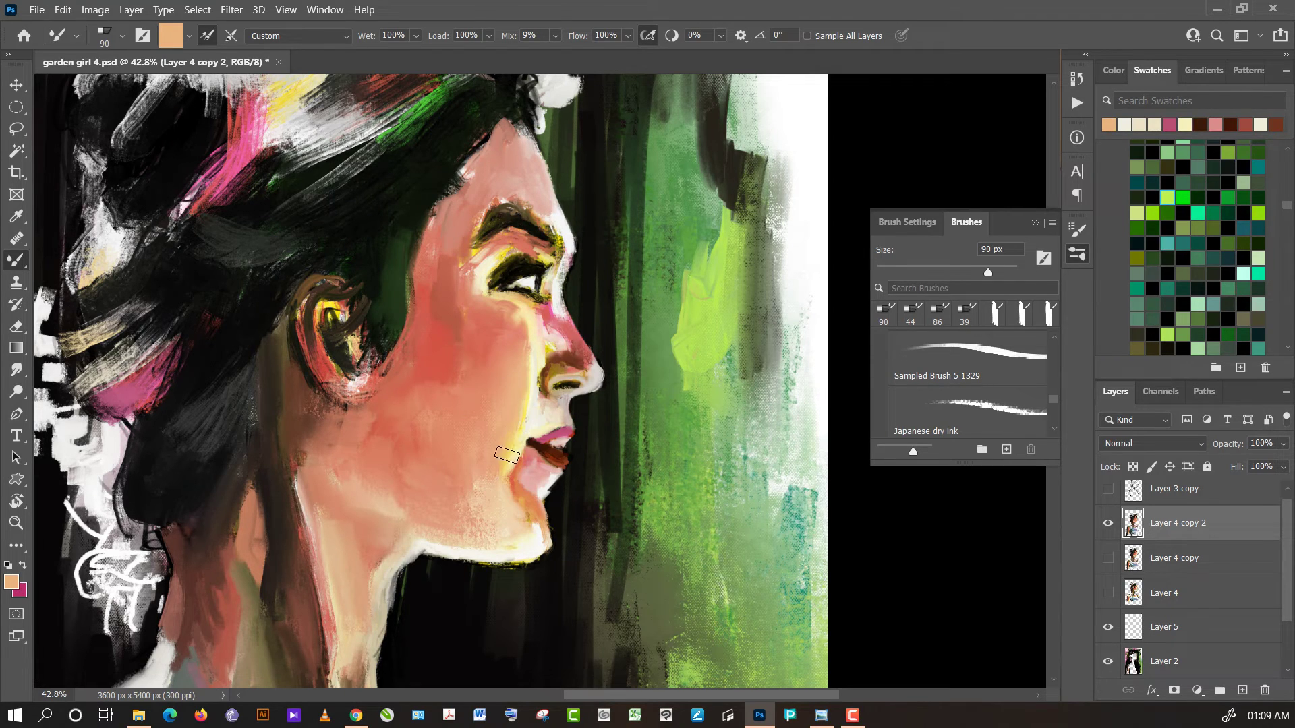
{"action": "left_click_drag", "start_coordinate": [988, 272], "coordinate": [1014, 271]}
{"action": "left_click", "coordinate": [508, 402], "text": "alt"}
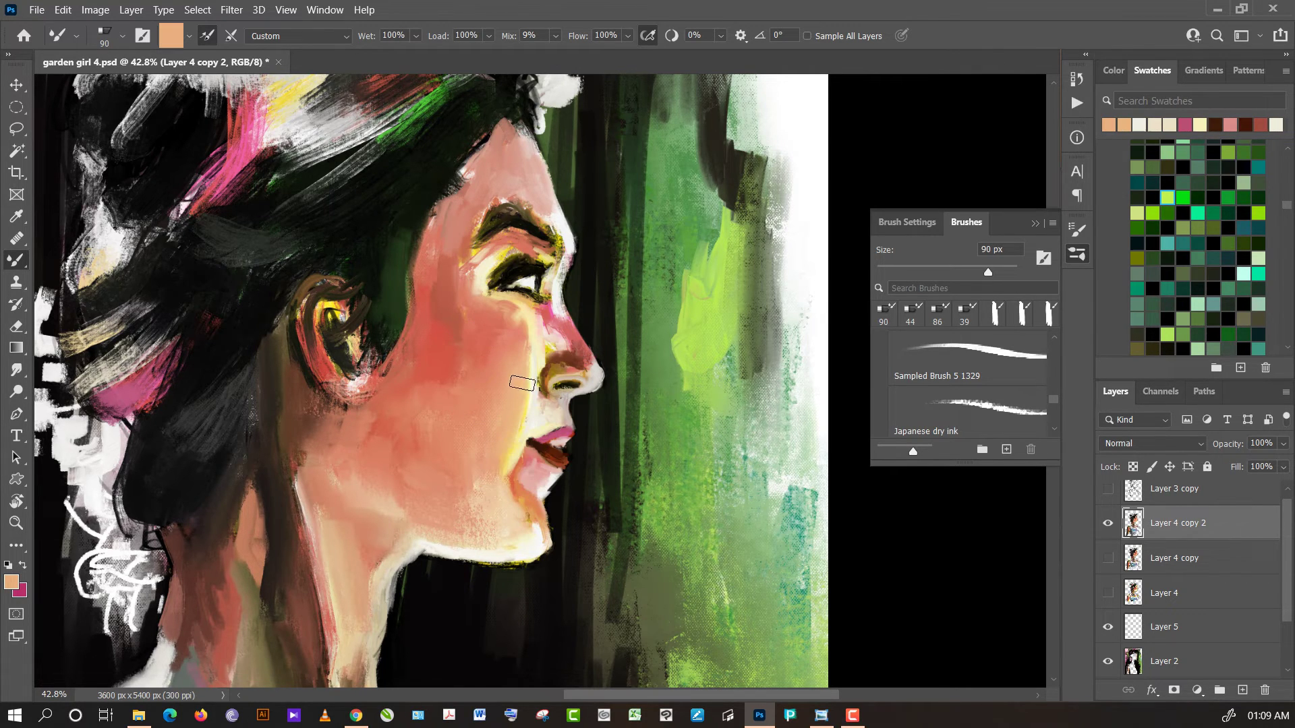
{"action": "mouse_move", "coordinate": [522, 383]}
{"action": "left_mouse_down"}
{"action": "mouse_move", "coordinate": [499, 488]}
{"action": "mouse_move", "coordinate": [505, 469]}
{"action": "left_mouse_up"}
- Dab a light highlight on the chin and sample dark olive and black for the jawline
{"action": "left_click", "coordinate": [511, 450], "text": "alt"}
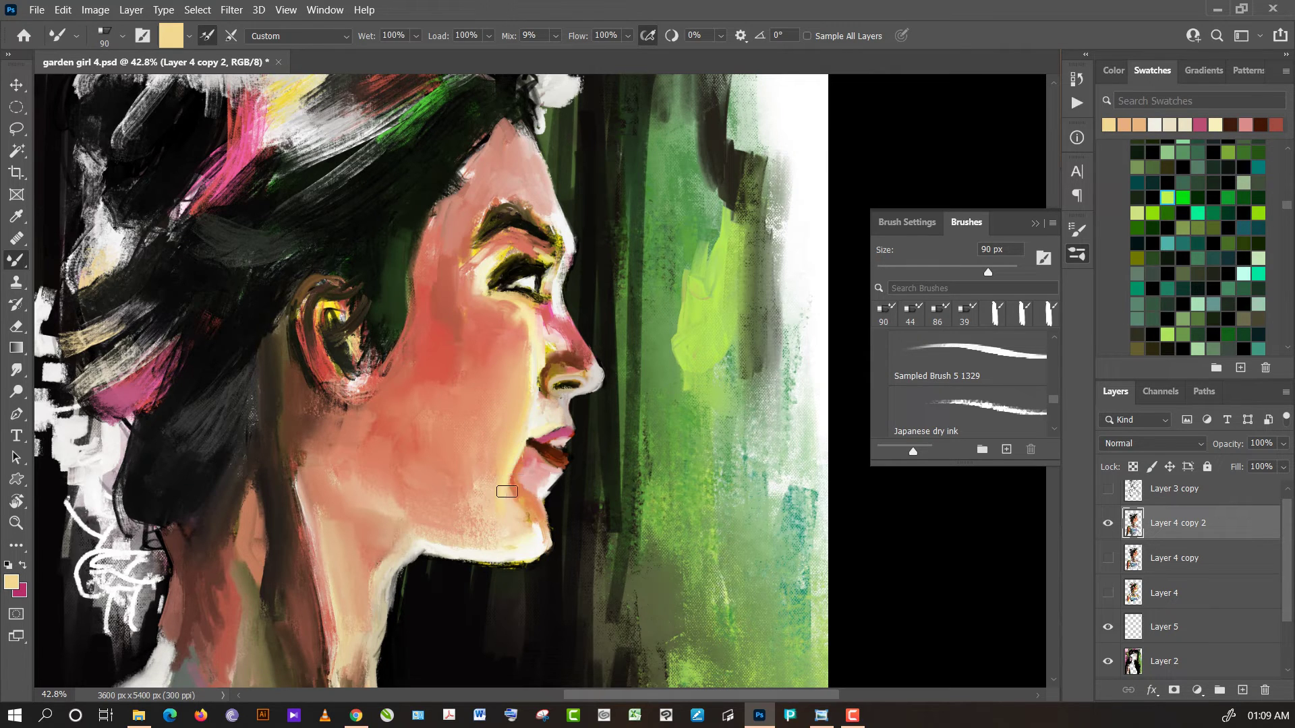
{"action": "left_click_drag", "start_coordinate": [530, 507], "coordinate": [527, 520]}
{"action": "left_click", "coordinate": [534, 536], "text": "alt"}
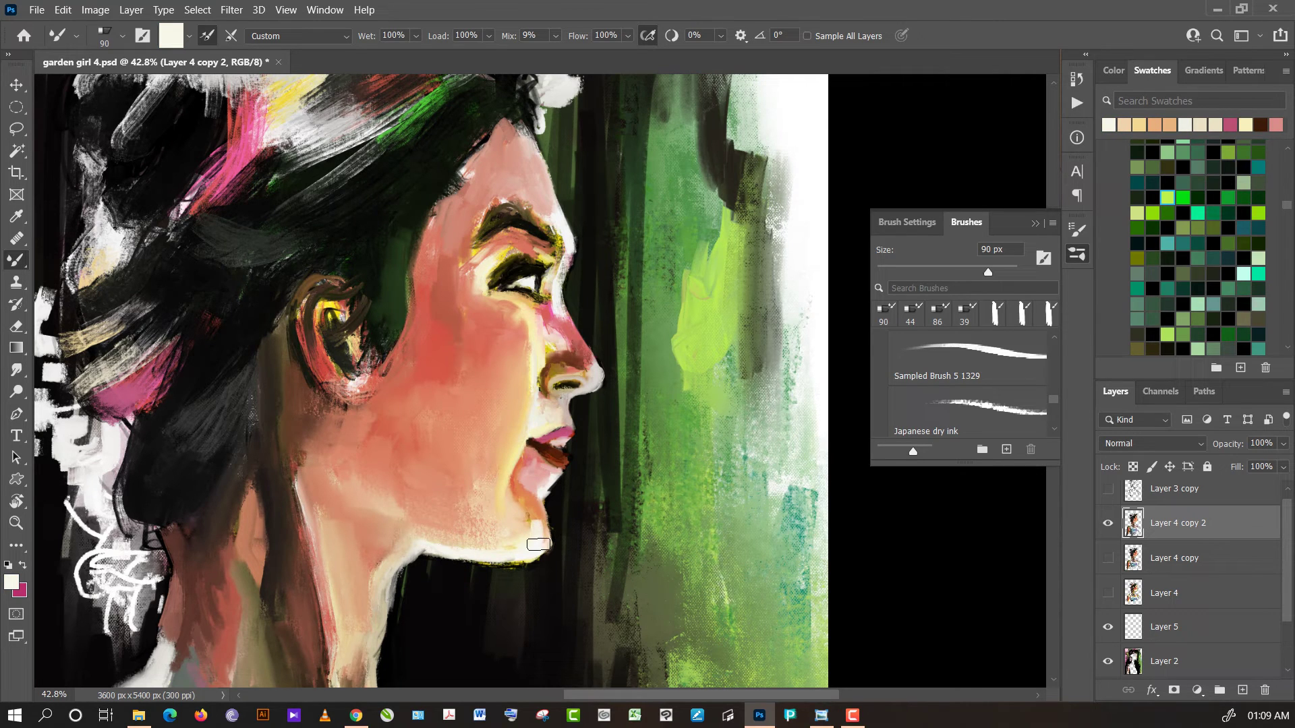
{"action": "left_click", "coordinate": [568, 532], "text": "alt"}
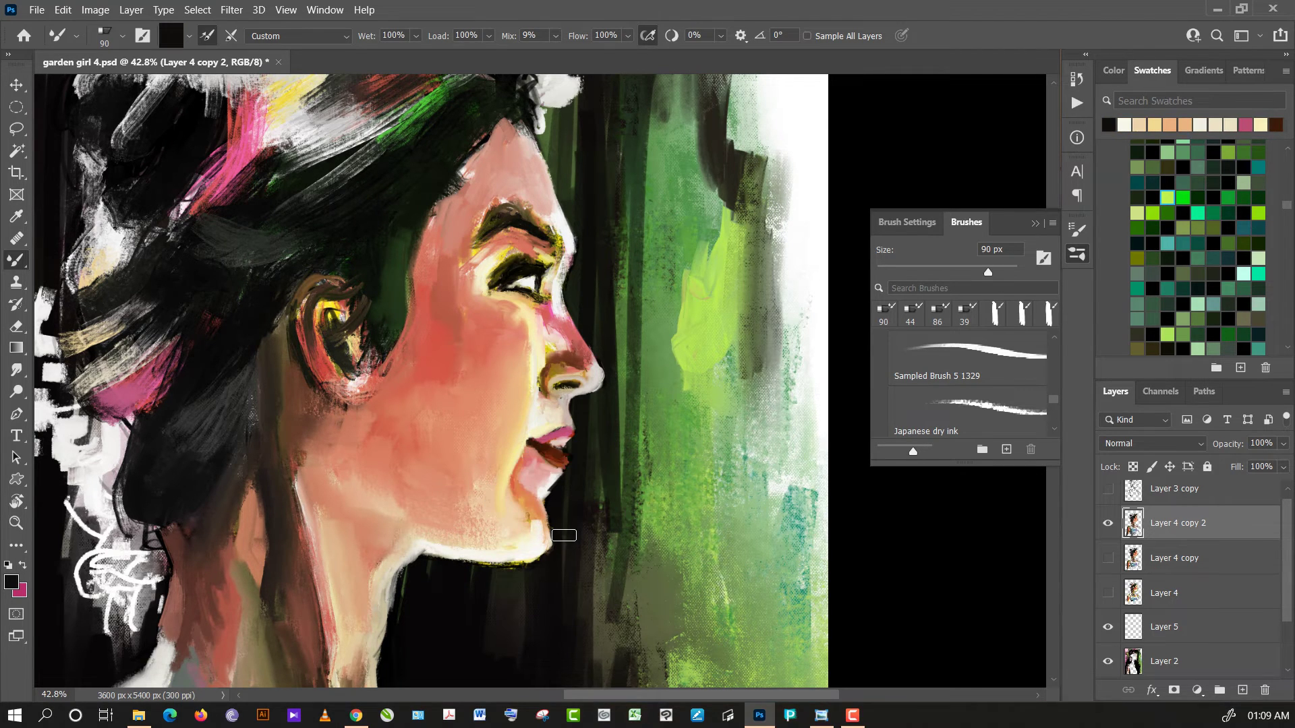
{"action": "left_click", "coordinate": [564, 521], "text": "alt"}
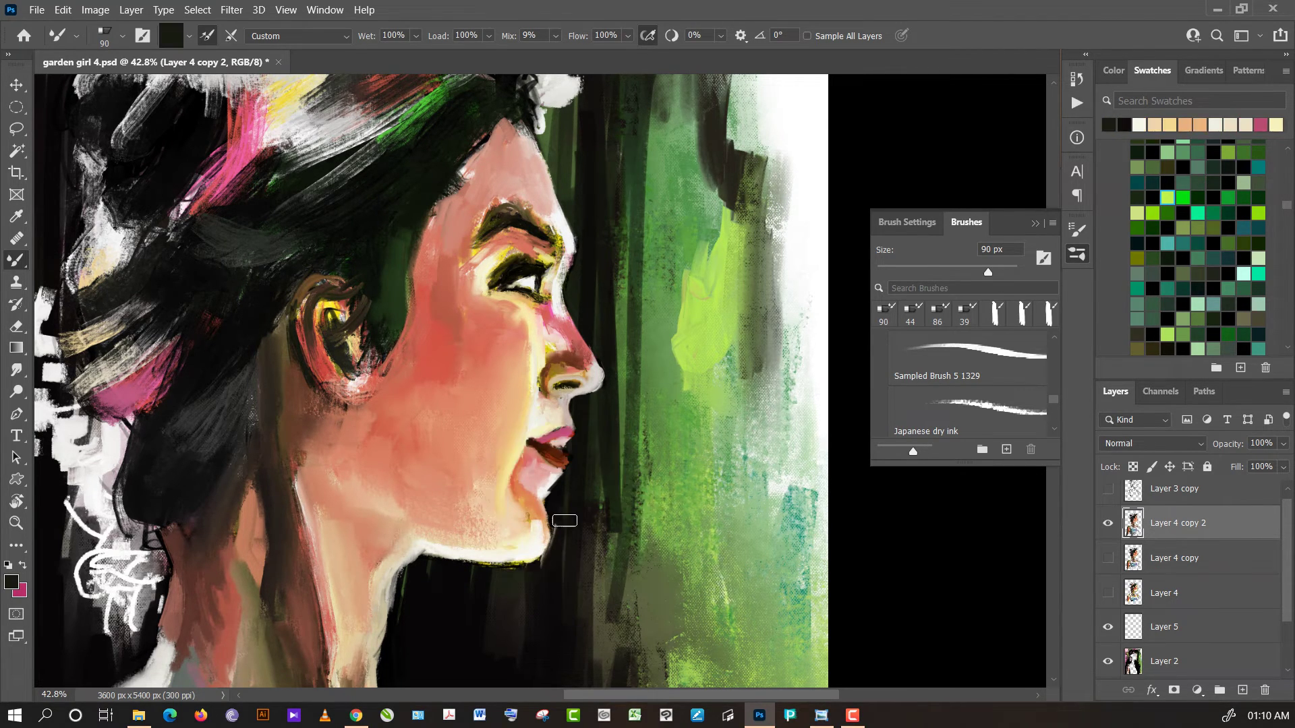
{"action": "left_click", "coordinate": [530, 575], "text": "alt"}
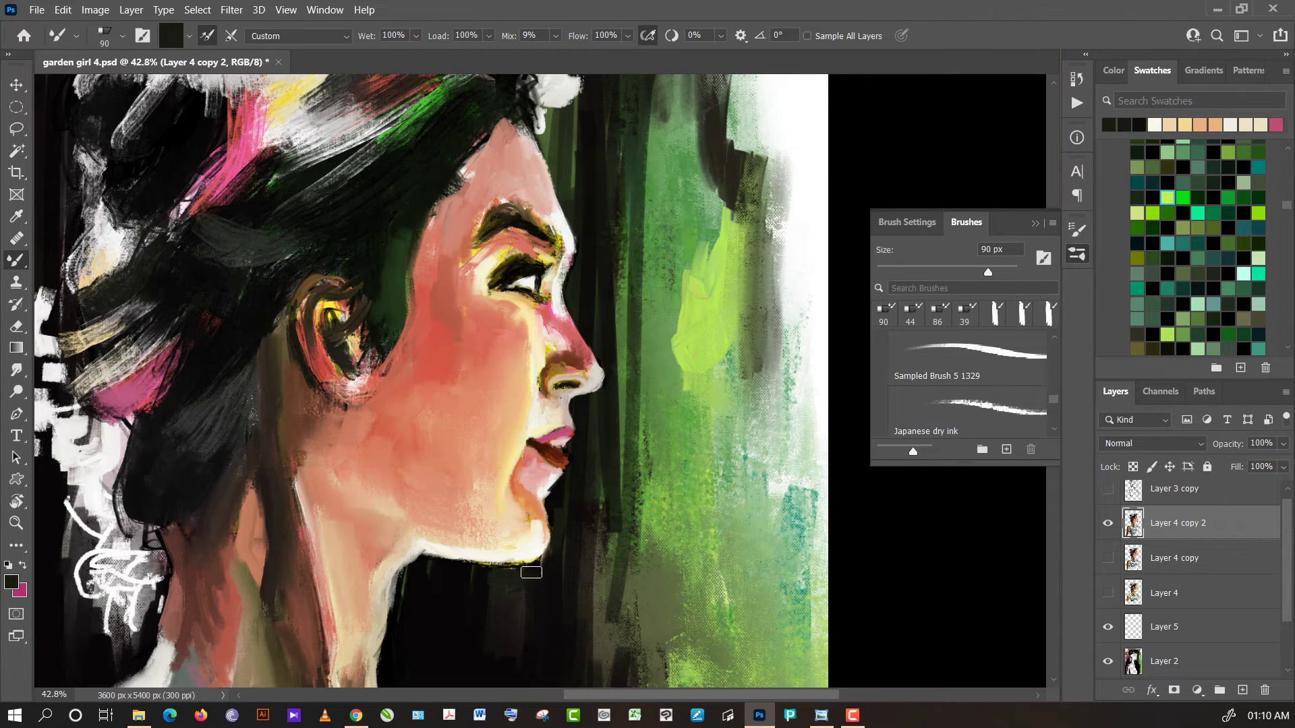
{"action": "left_click", "coordinate": [468, 598], "text": "alt"}
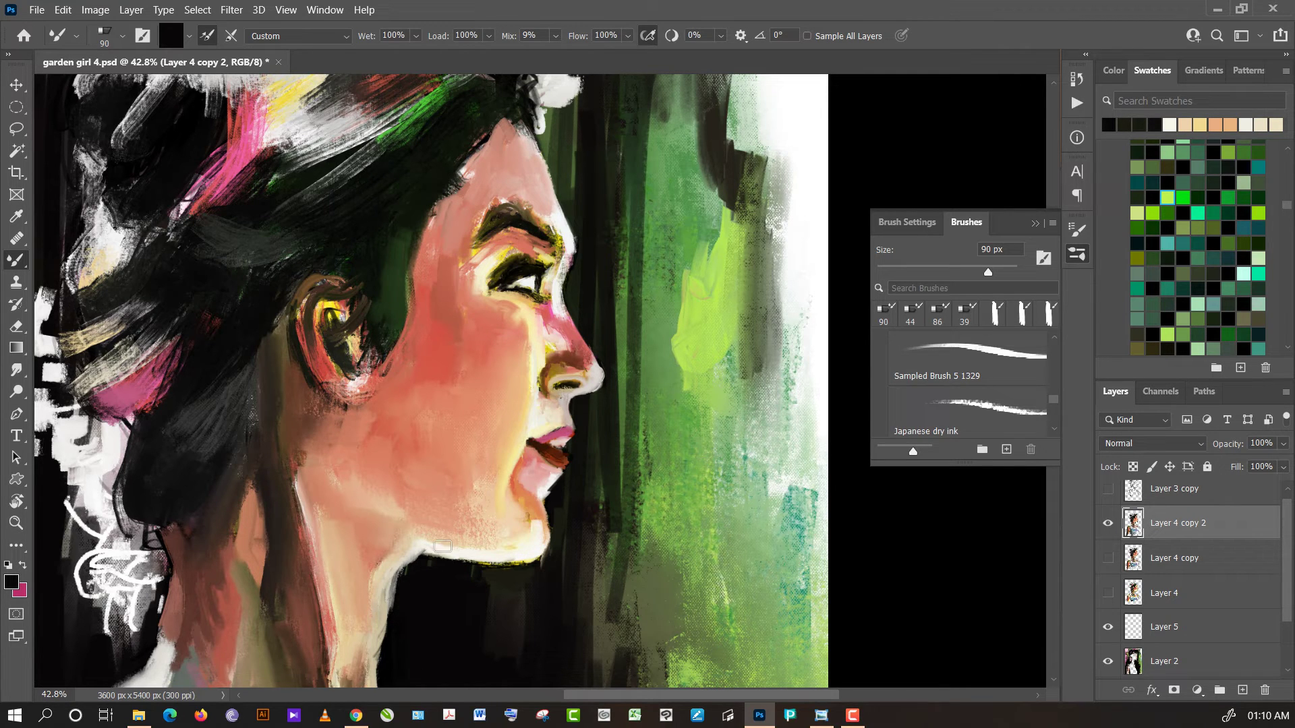
- Zoom out to the full portrait, make Layer 2 active, and show the brush presets
{"action": "scroll", "coordinate": [485, 458], "scroll_direction": "down", "scroll_amount": 3}
{"action": "scroll", "coordinate": [513, 448], "scroll_direction": "down", "scroll_amount": 2}
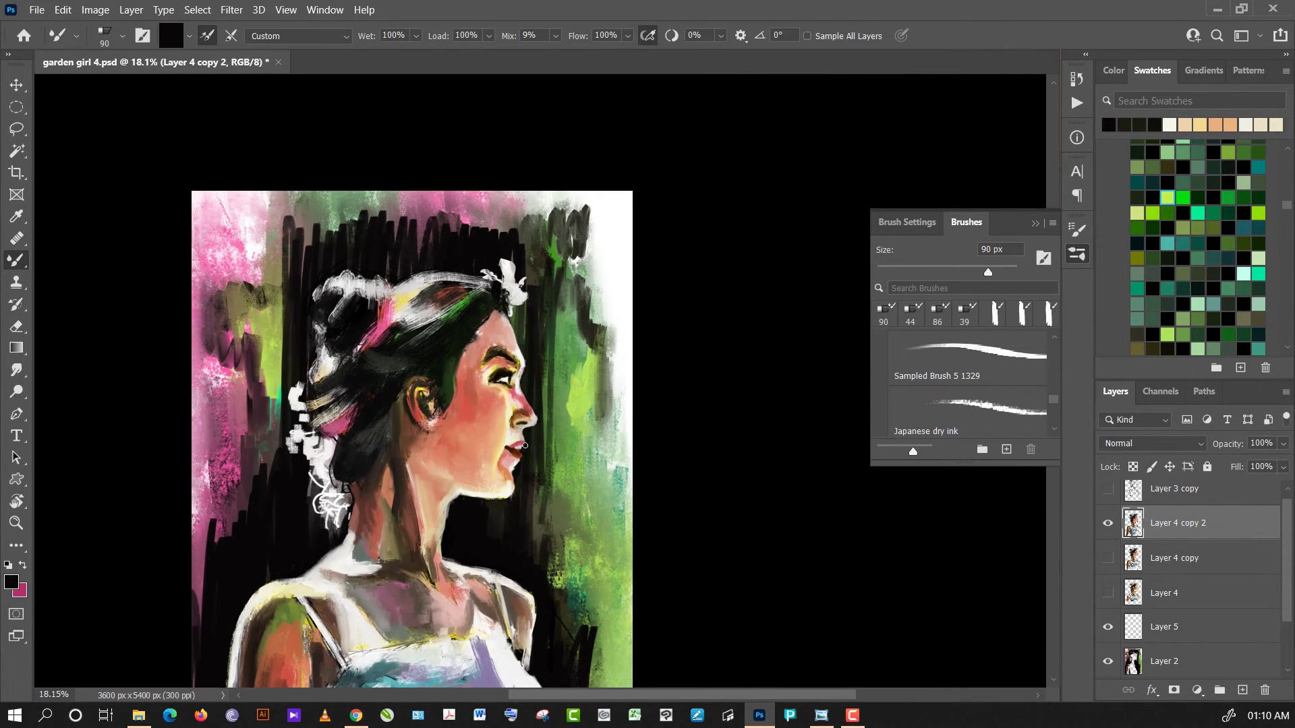
{"action": "scroll", "coordinate": [593, 295], "scroll_direction": "down", "scroll_amount": 2}
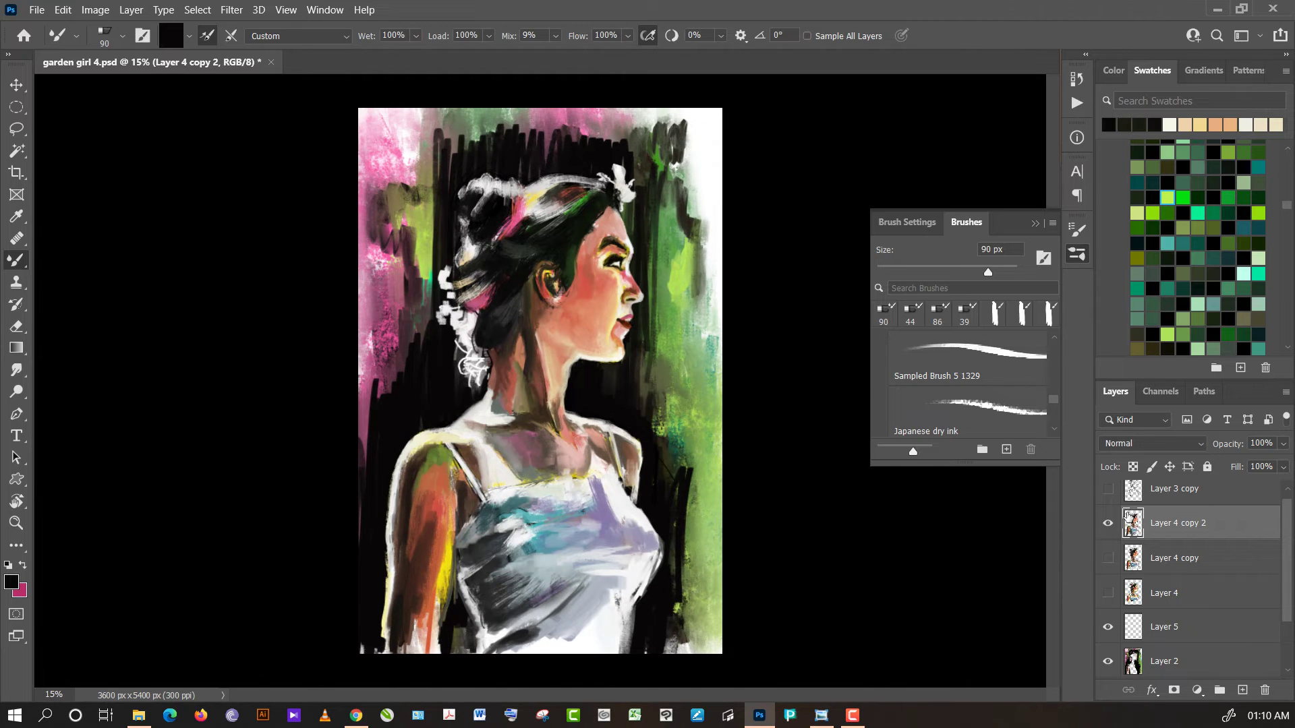
{"action": "left_click", "coordinate": [1188, 667]}
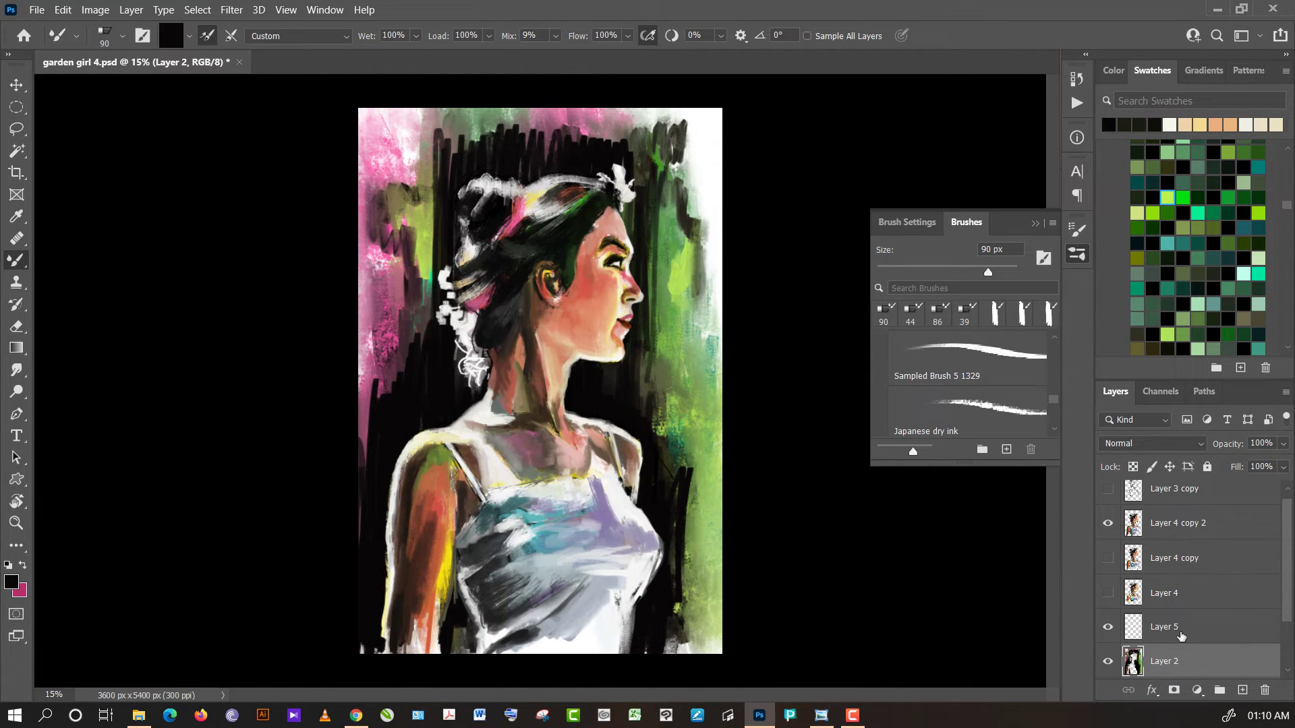
{"action": "left_click", "coordinate": [105, 40]}
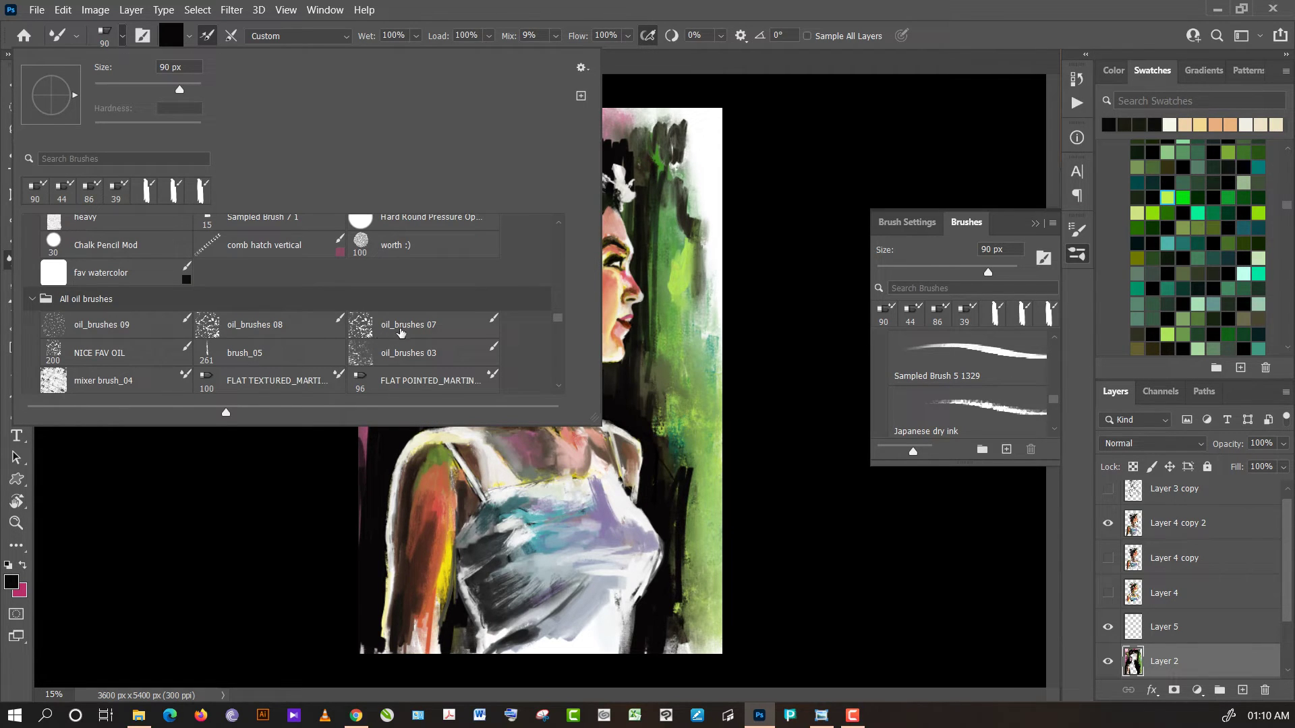
- Choose the oil_brushes 03 brush at about 197 px and paint mint green left of the hair
{"action": "left_click", "coordinate": [417, 355]}
{"action": "left_click", "coordinate": [805, 230]}
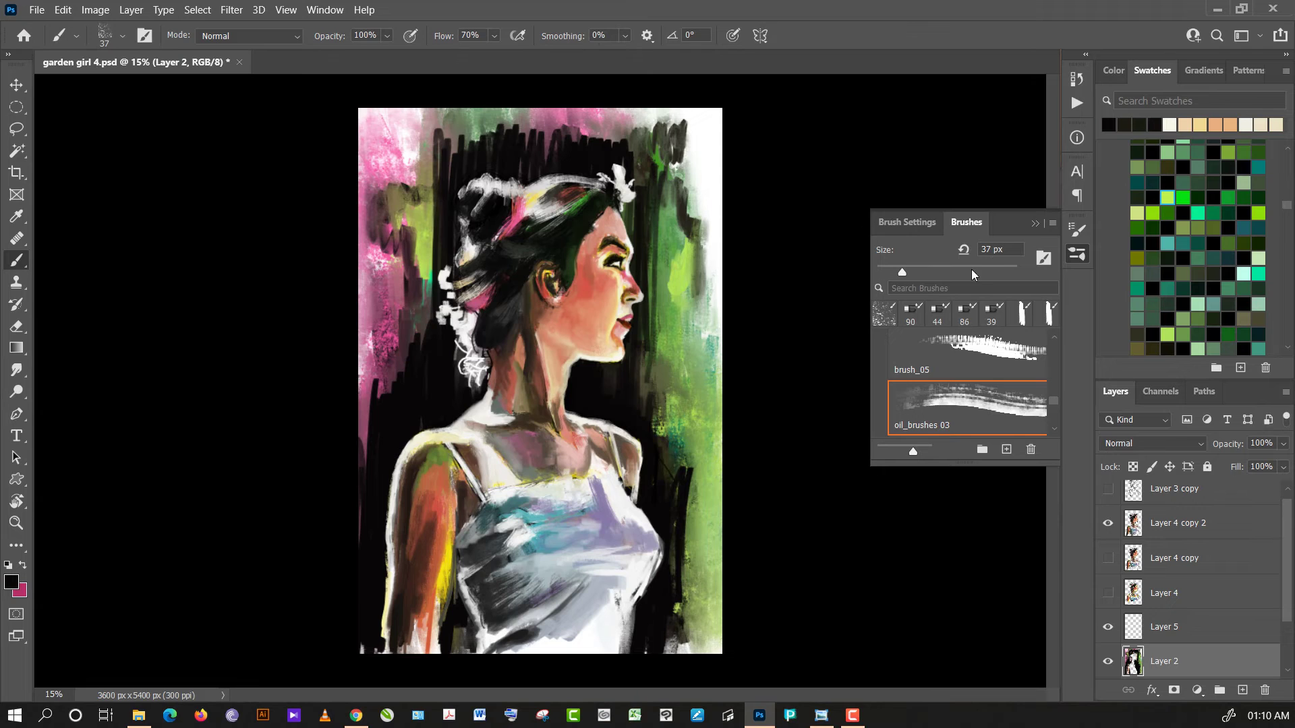
{"action": "left_click_drag", "start_coordinate": [971, 272], "coordinate": [981, 271]}
{"action": "left_click", "coordinate": [519, 317]}
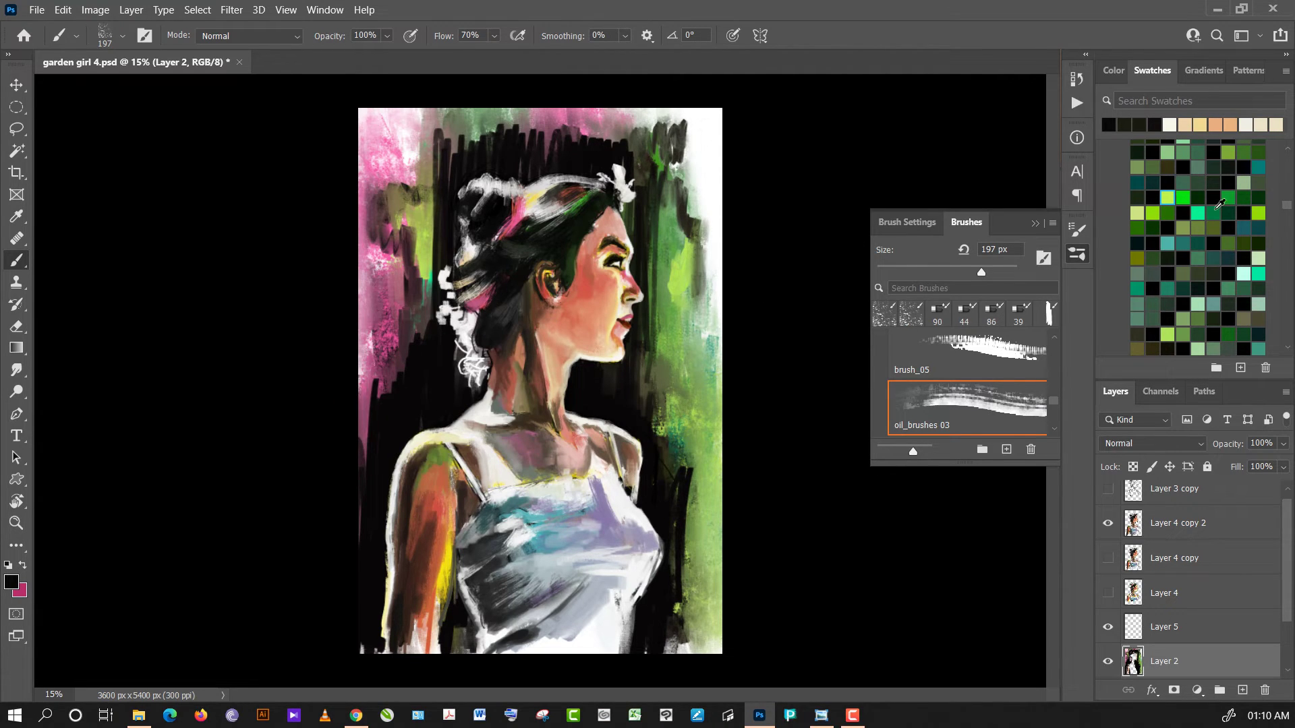
{"action": "left_click", "coordinate": [1197, 212]}
{"action": "left_click_drag", "start_coordinate": [413, 330], "coordinate": [418, 277]}
{"action": "left_click", "coordinate": [1260, 257]}
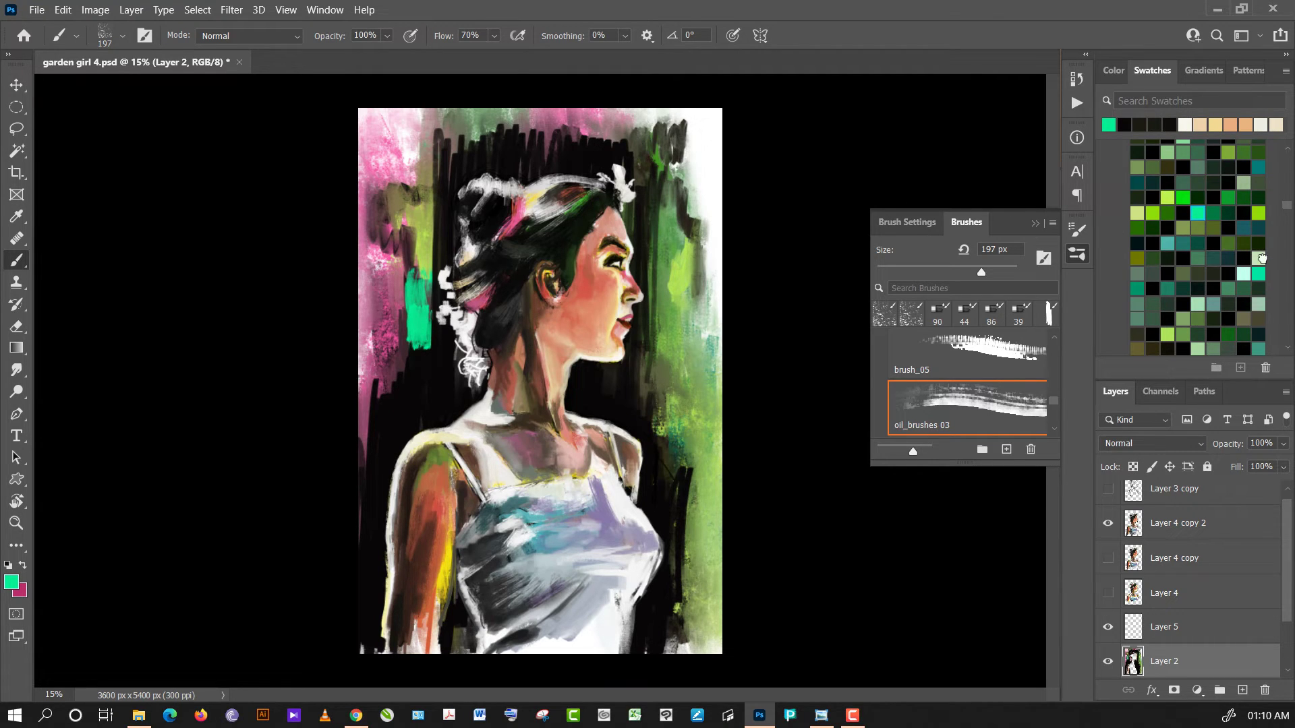
{"action": "mouse_move", "coordinate": [418, 295]}
{"action": "left_mouse_down"}
{"action": "mouse_move", "coordinate": [426, 307]}
{"action": "mouse_move", "coordinate": [415, 299]}
{"action": "left_mouse_up"}
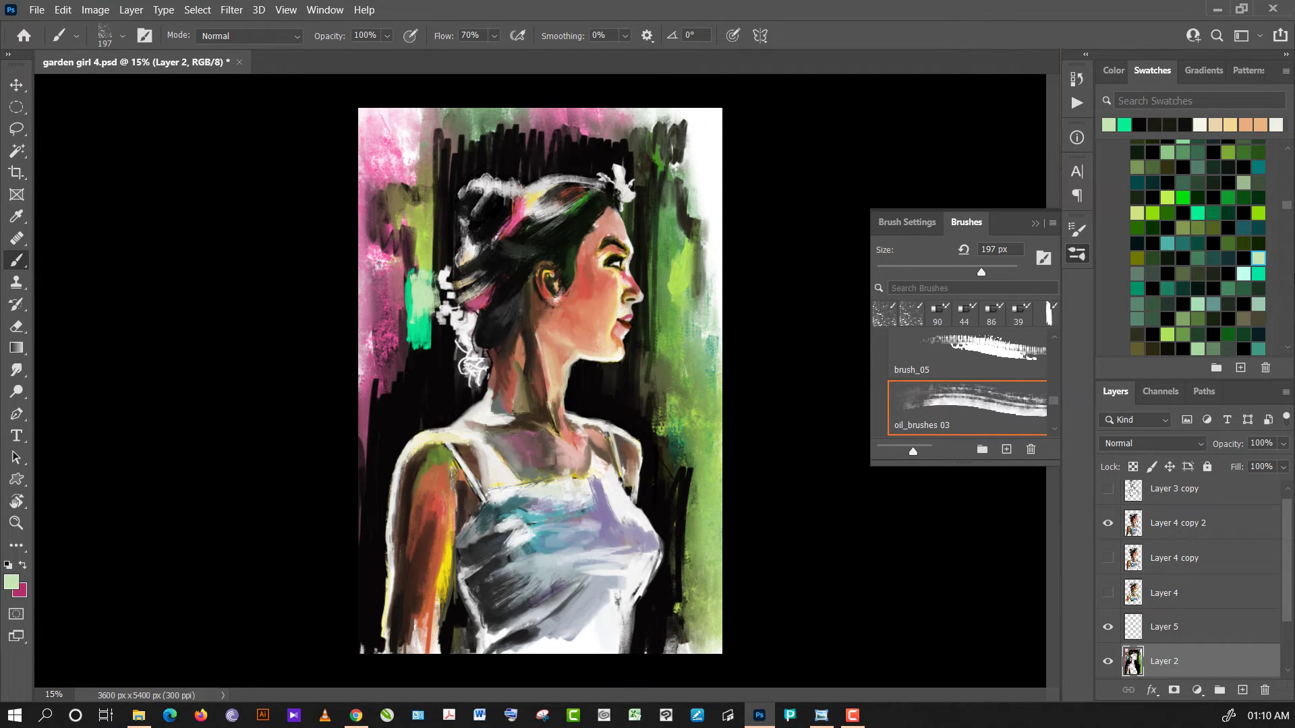
- Add a yellow stroke darkened with black and a bright pink dab left of the hair
{"action": "left_click_drag", "start_coordinate": [1286, 211], "coordinate": [1287, 291]}
{"action": "left_click", "coordinate": [1152, 232]}
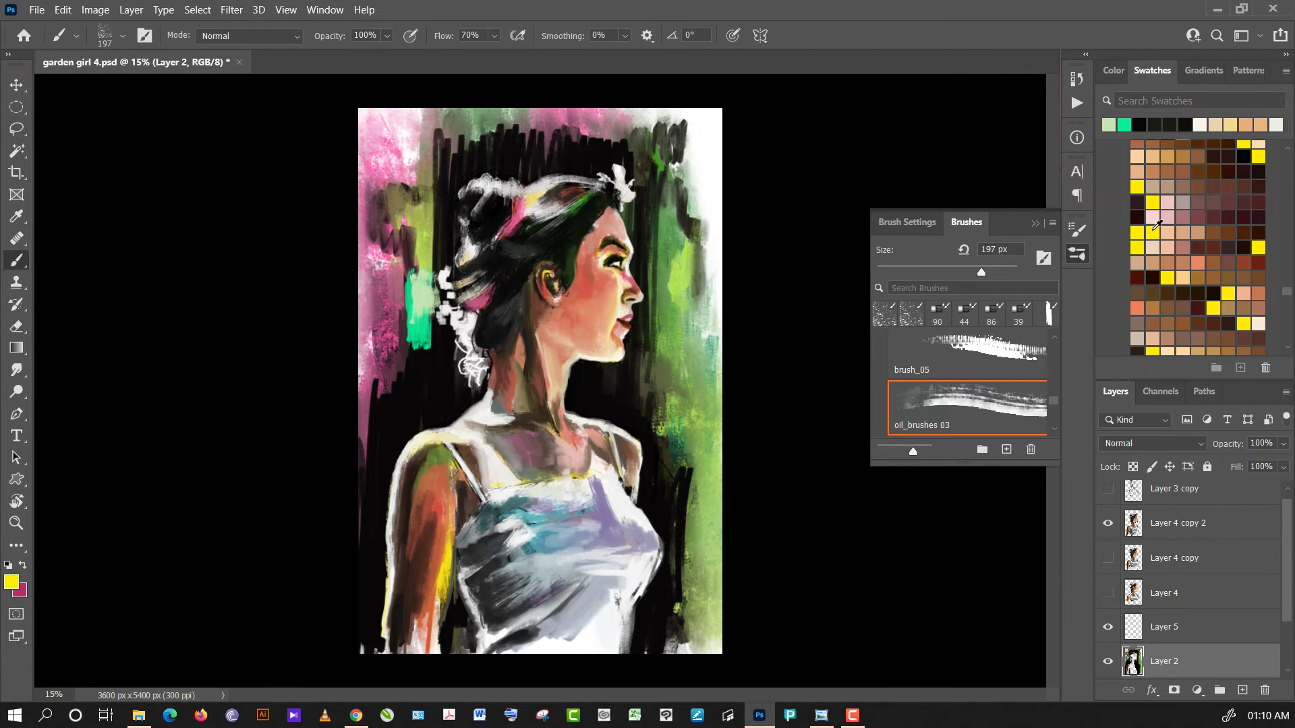
{"action": "mouse_move", "coordinate": [419, 255]}
{"action": "left_mouse_down"}
{"action": "mouse_move", "coordinate": [408, 277]}
{"action": "mouse_move", "coordinate": [398, 260]}
{"action": "mouse_move", "coordinate": [397, 289]}
{"action": "left_mouse_up"}
{"action": "left_click", "coordinate": [436, 243], "text": "alt"}
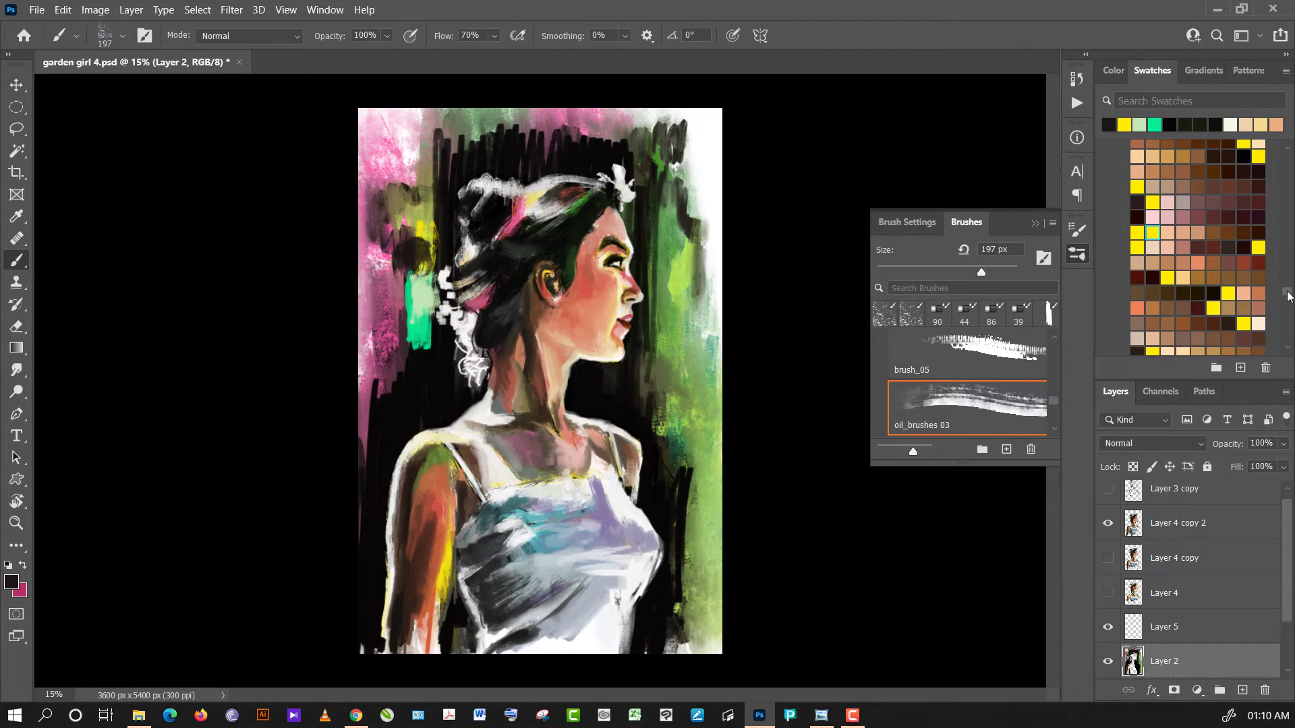
{"action": "left_click_drag", "start_coordinate": [1287, 296], "coordinate": [1288, 315]}
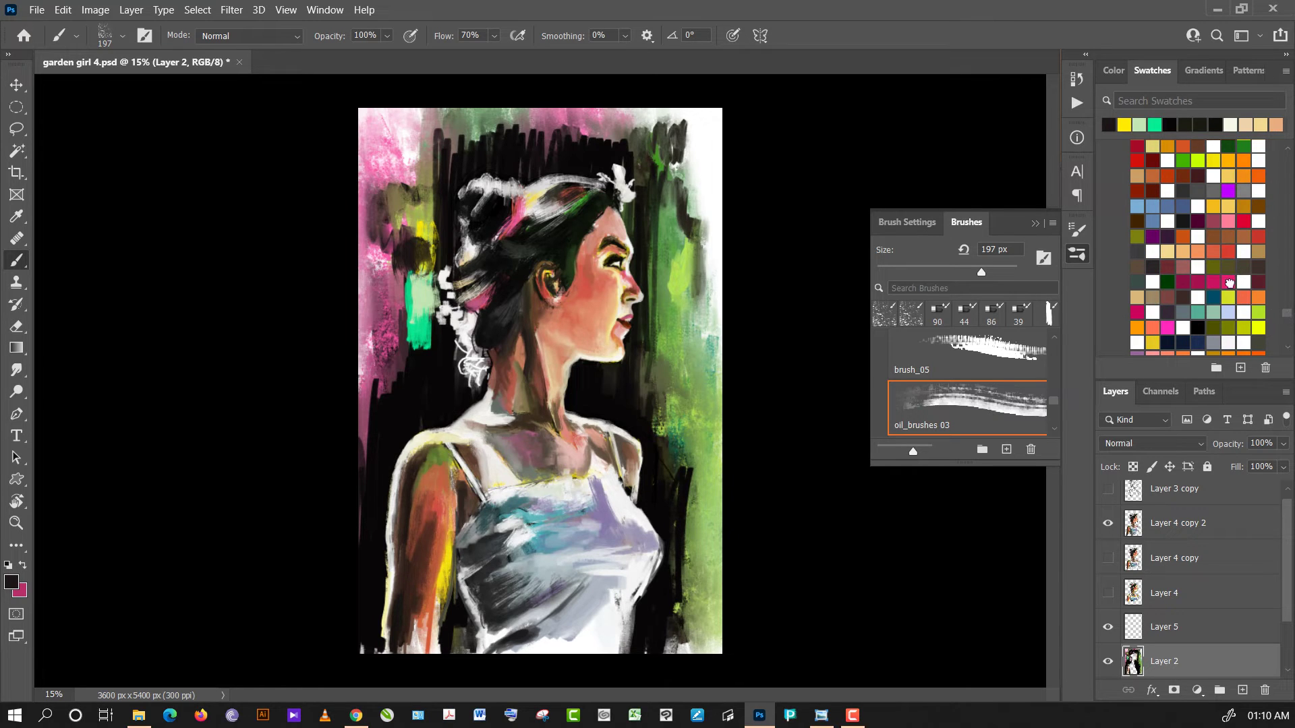
{"action": "left_click", "coordinate": [1229, 282]}
{"action": "mouse_move", "coordinate": [389, 343]}
{"action": "left_mouse_down"}
{"action": "mouse_move", "coordinate": [367, 364]}
{"action": "mouse_move", "coordinate": [408, 330]}
{"action": "mouse_move", "coordinate": [398, 343]}
{"action": "mouse_move", "coordinate": [405, 334]}
{"action": "mouse_move", "coordinate": [414, 357]}
{"action": "left_mouse_up"}
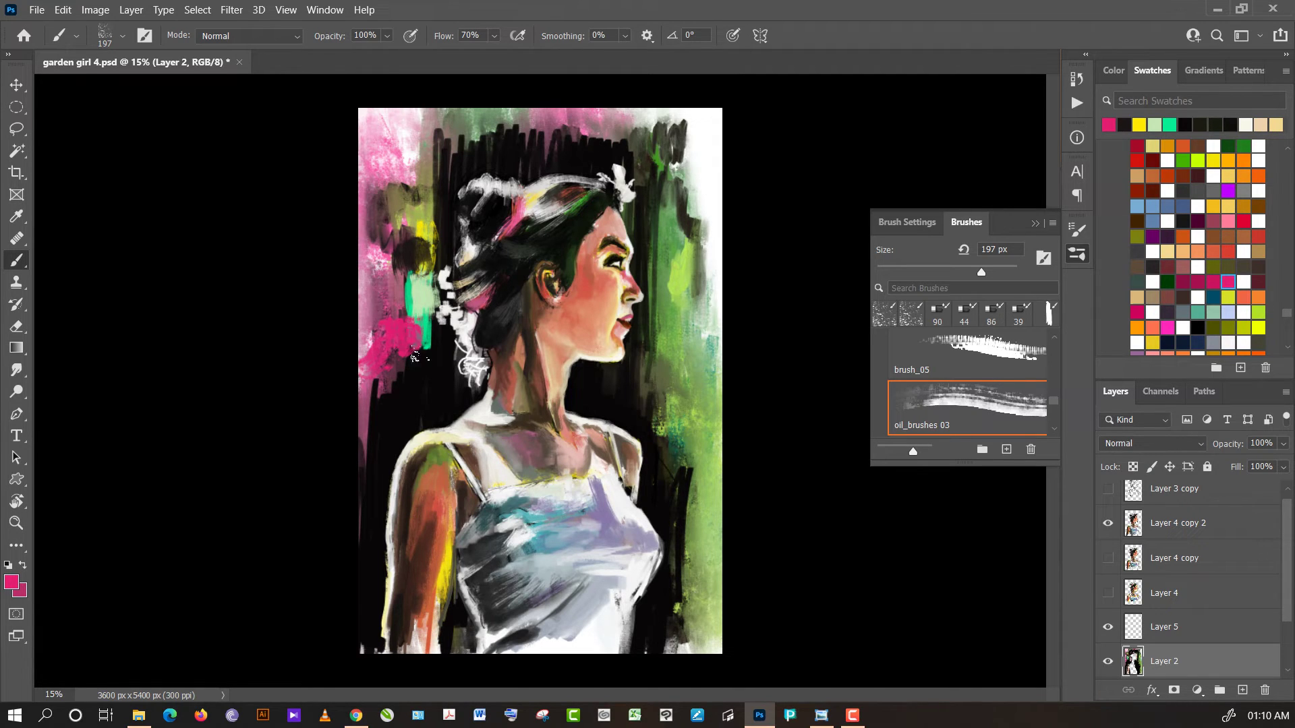
- Dab grey-white on the pink patch, paint dark strokes, and add olive near the hair
{"action": "left_click", "coordinate": [460, 327], "text": "alt"}
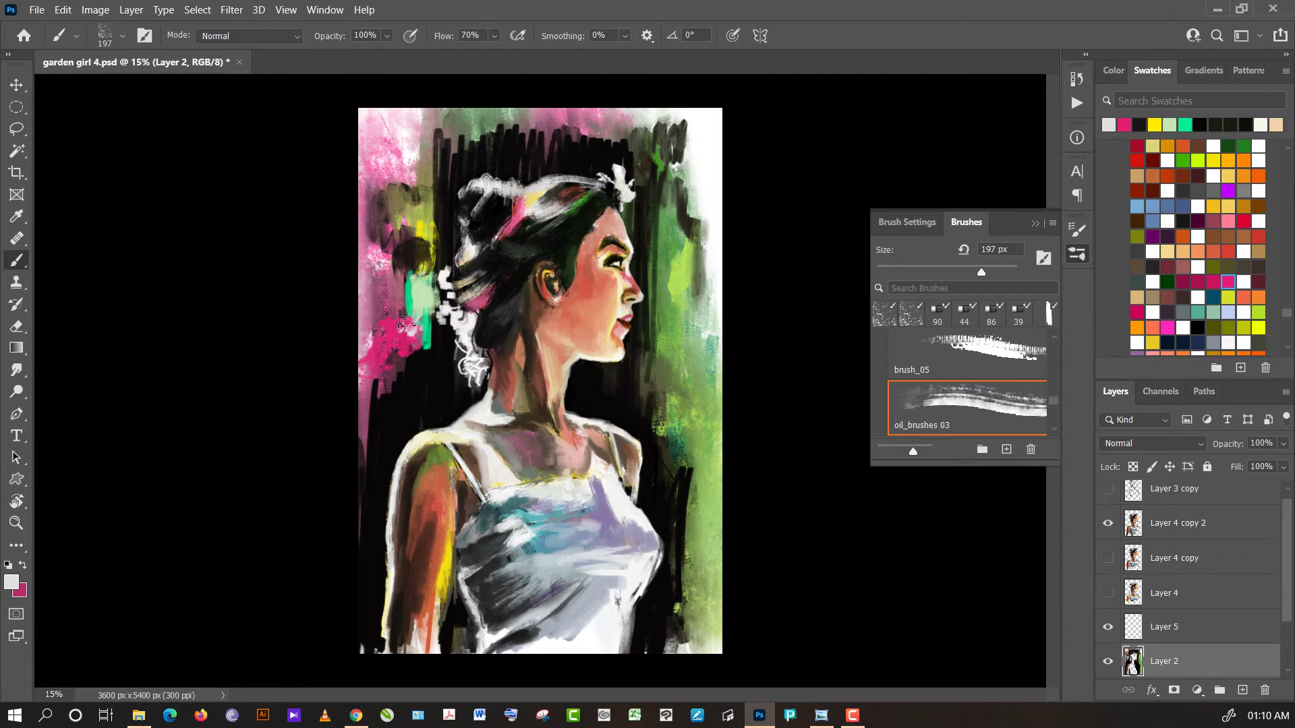
{"action": "left_click_drag", "start_coordinate": [400, 327], "coordinate": [396, 324]}
{"action": "left_click", "coordinate": [416, 250], "text": "alt"}
{"action": "mouse_move", "coordinate": [412, 265]}
{"action": "left_mouse_down"}
{"action": "mouse_move", "coordinate": [396, 294]}
{"action": "mouse_move", "coordinate": [374, 297]}
{"action": "mouse_move", "coordinate": [381, 252]}
{"action": "mouse_move", "coordinate": [416, 237]}
{"action": "left_mouse_up"}
{"action": "left_click", "coordinate": [395, 276], "text": "alt"}
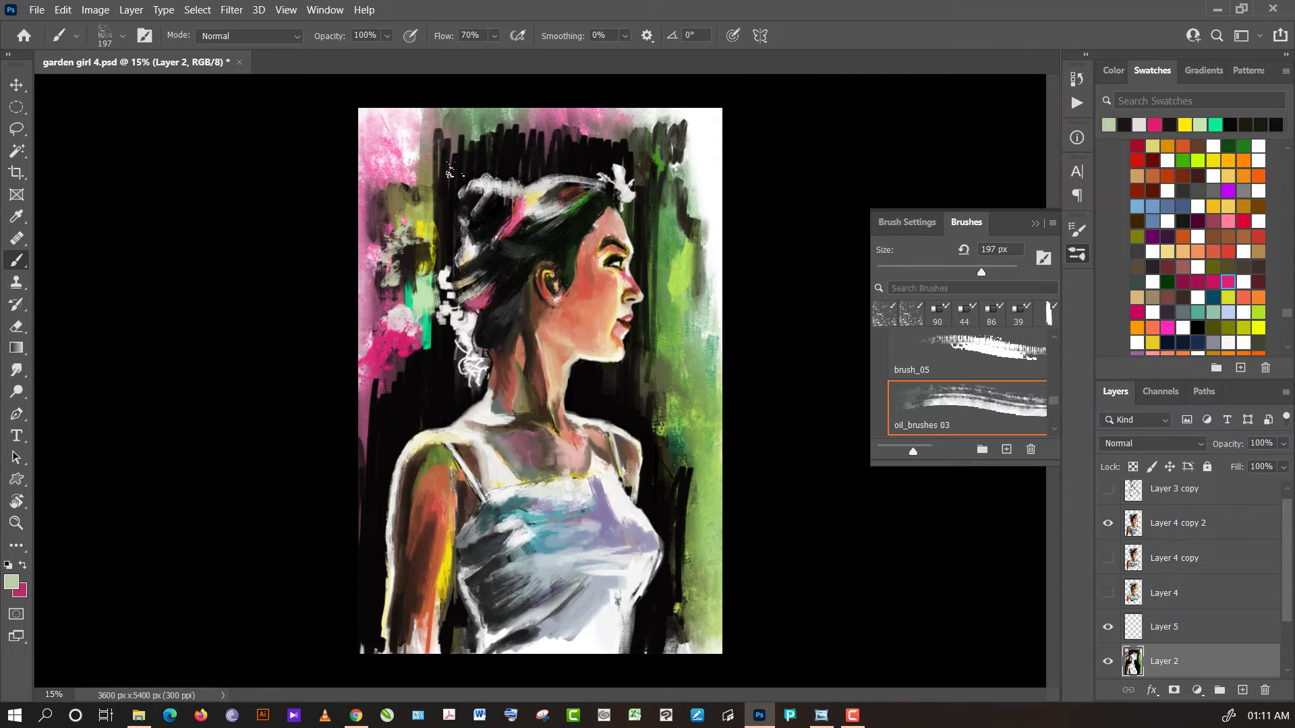
{"action": "left_click", "coordinate": [435, 202], "text": "alt"}
{"action": "mouse_move", "coordinate": [438, 209]}
{"action": "left_mouse_down"}
{"action": "mouse_move", "coordinate": [455, 216]}
{"action": "mouse_move", "coordinate": [454, 192]}
{"action": "left_mouse_up"}
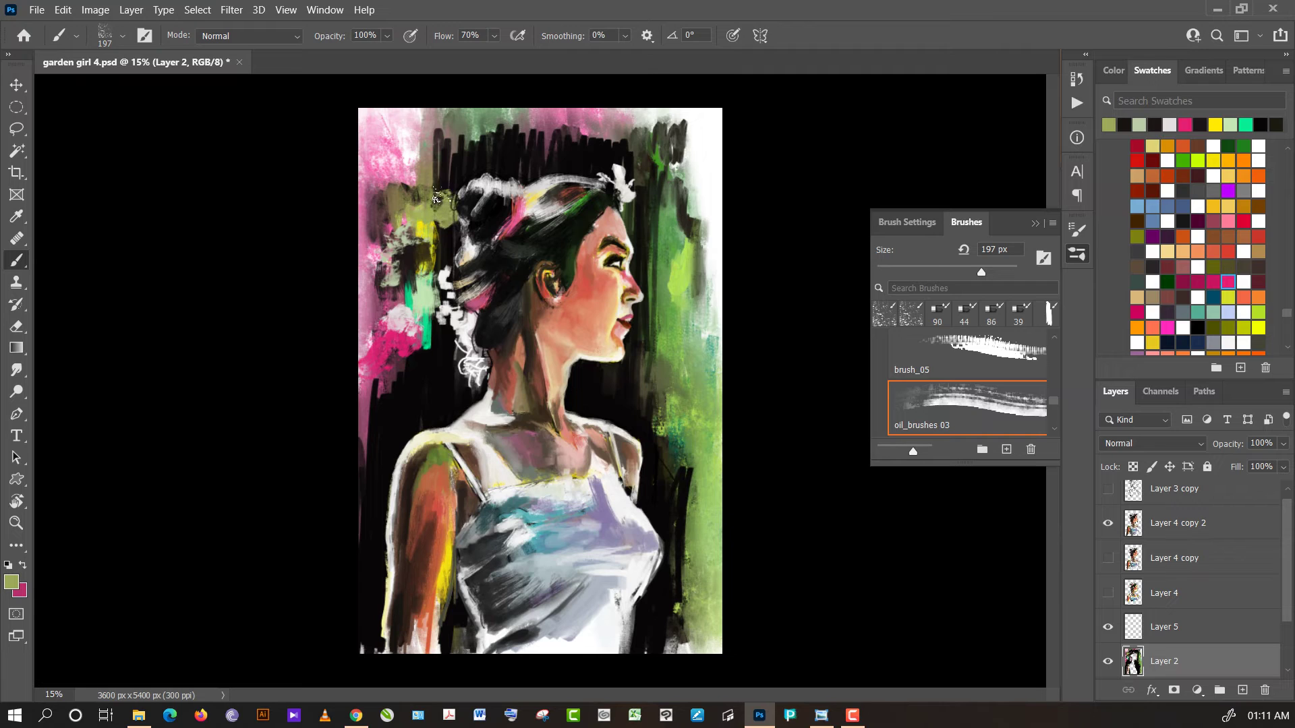
- Paint dark green above the hair and pink and maroon strokes in the upper-left background
{"action": "left_click", "coordinate": [465, 127], "text": "alt"}
{"action": "left_click_drag", "start_coordinate": [464, 135], "coordinate": [435, 176]}
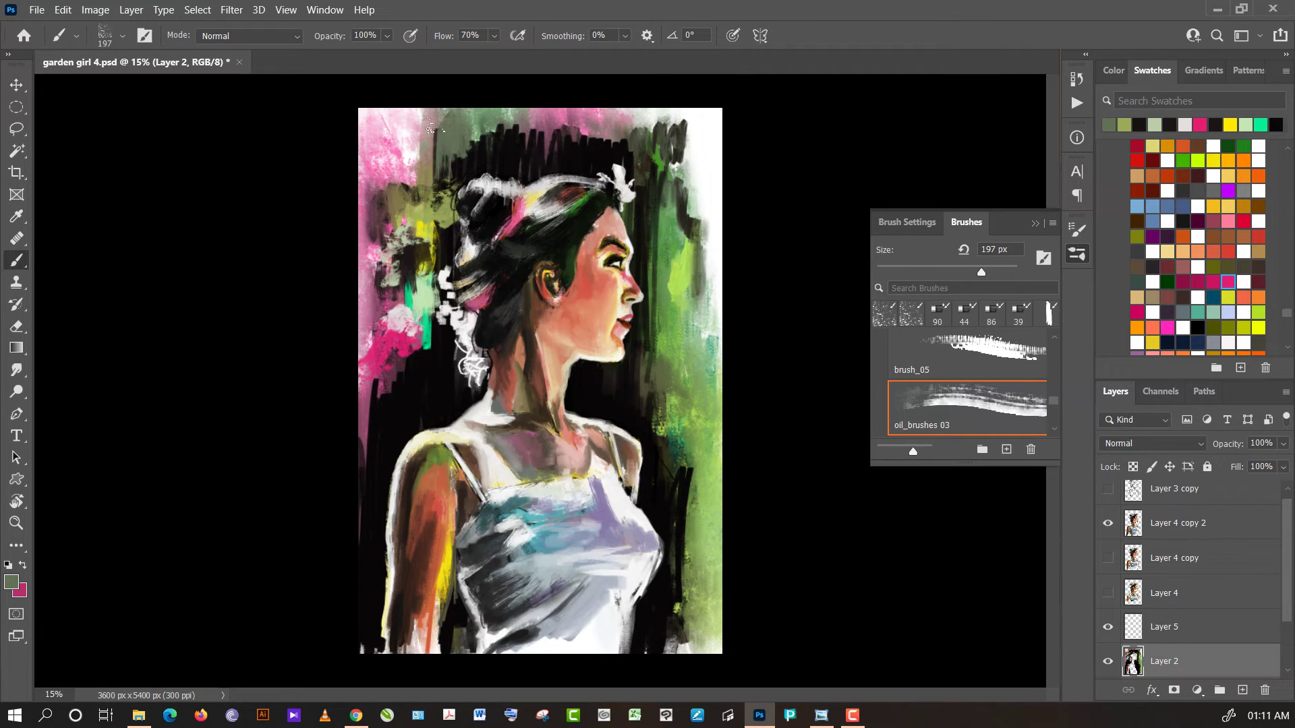
{"action": "left_click_drag", "start_coordinate": [432, 118], "coordinate": [420, 161]}
{"action": "left_click", "coordinate": [404, 152], "text": "alt"}
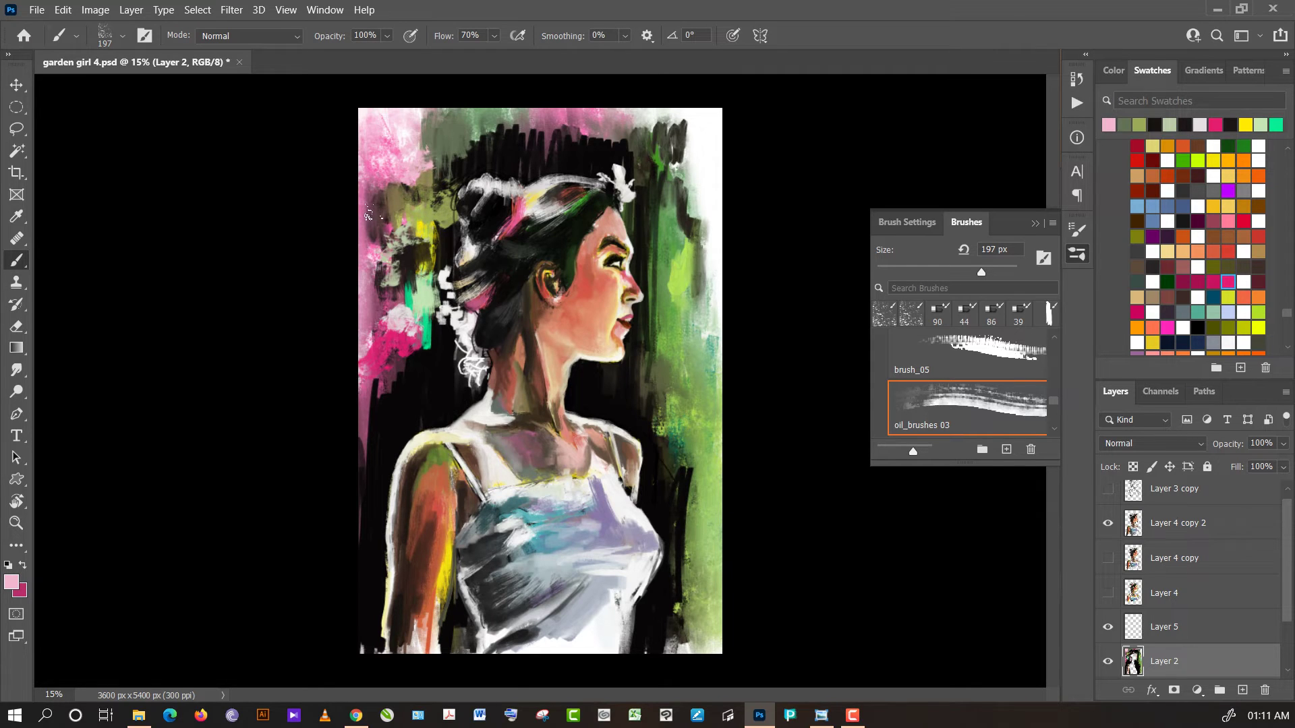
{"action": "left_click", "coordinate": [368, 215], "text": "alt"}
{"action": "mouse_move", "coordinate": [375, 200]}
{"action": "left_mouse_down"}
{"action": "mouse_move", "coordinate": [411, 174]}
{"action": "mouse_move", "coordinate": [396, 165]}
{"action": "mouse_move", "coordinate": [405, 172]}
{"action": "mouse_move", "coordinate": [361, 195]}
{"action": "mouse_move", "coordinate": [382, 228]}
{"action": "left_mouse_up"}
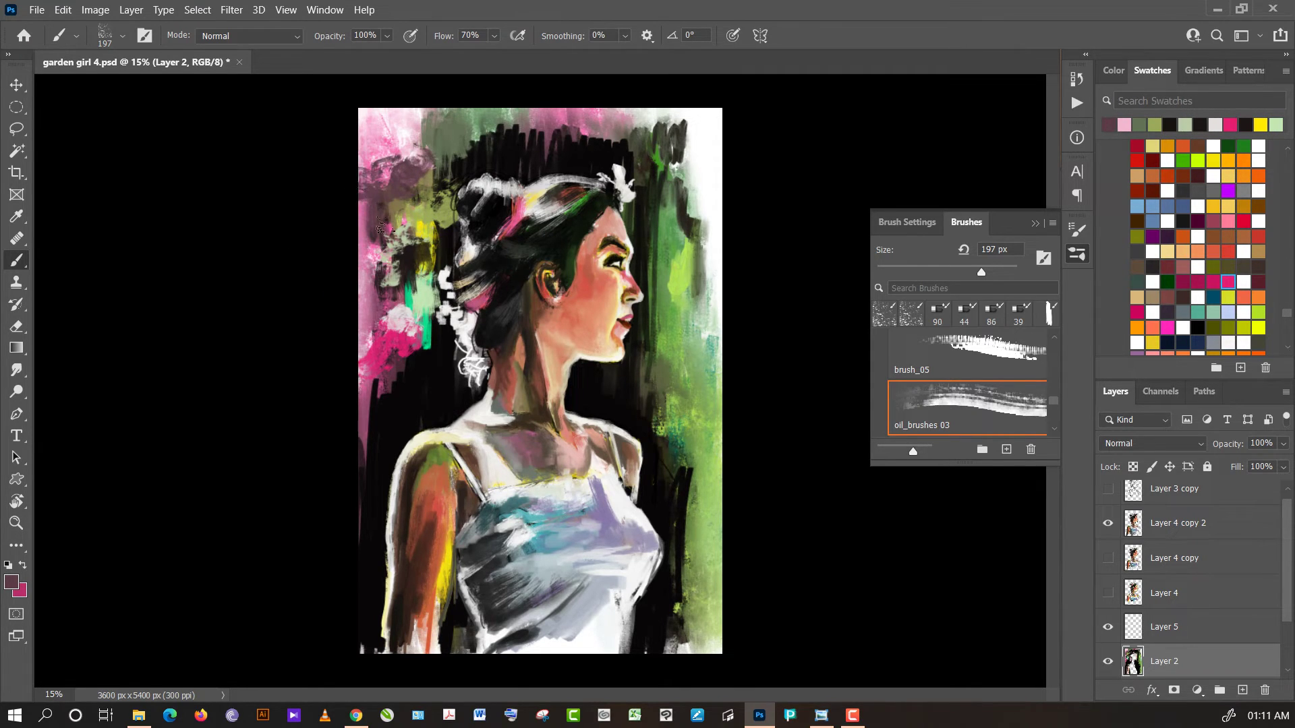
- Cover the lower-left dark background with pink, and paint dark magenta beside and above the head
{"action": "left_click", "coordinate": [378, 356], "text": "alt"}
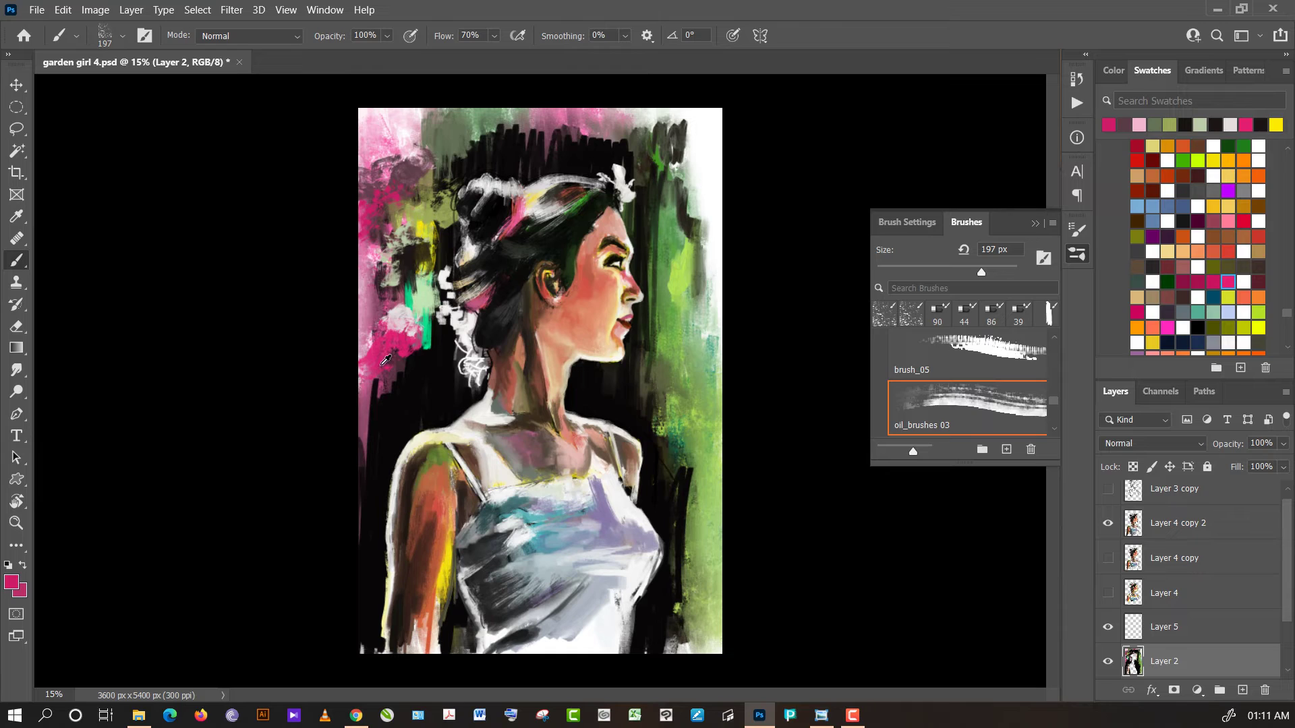
{"action": "mouse_move", "coordinate": [372, 395]}
{"action": "left_mouse_down"}
{"action": "mouse_move", "coordinate": [385, 425]}
{"action": "mouse_move", "coordinate": [387, 402]}
{"action": "mouse_move", "coordinate": [391, 414]}
{"action": "left_mouse_up"}
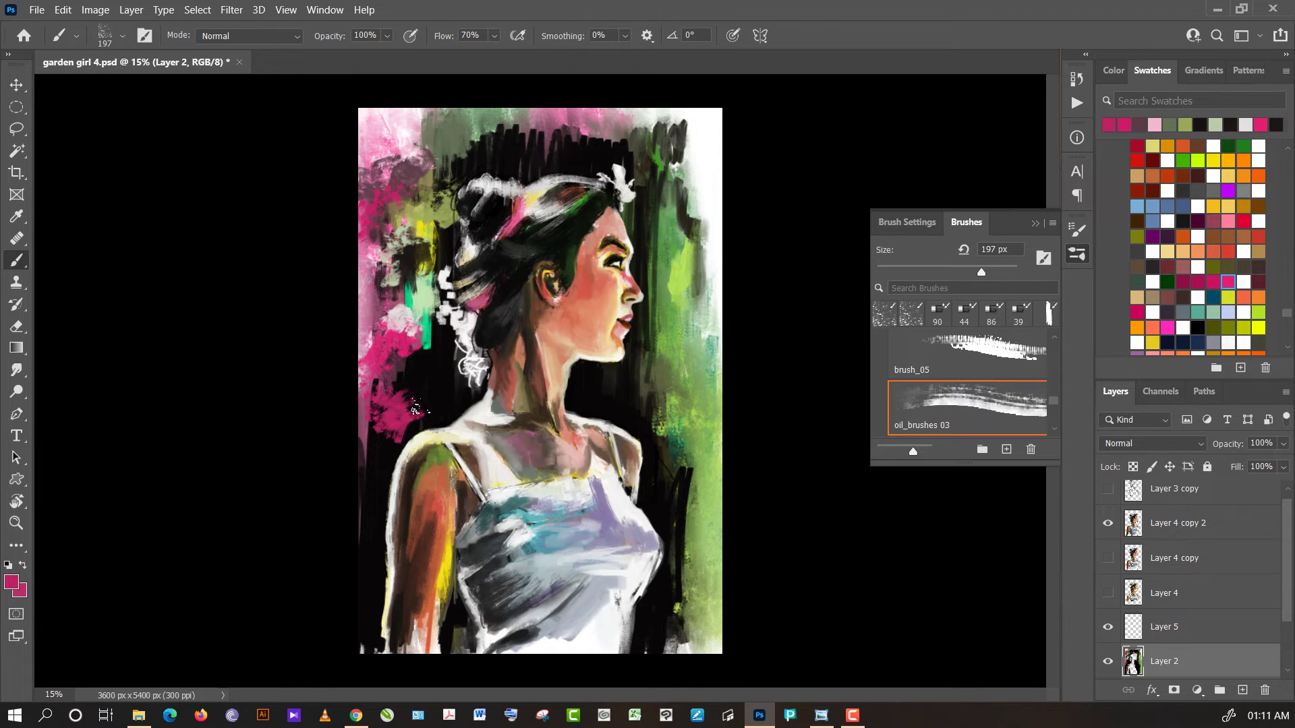
{"action": "left_click", "coordinate": [400, 323], "text": "alt"}
{"action": "mouse_move", "coordinate": [388, 418]}
{"action": "left_mouse_down"}
{"action": "mouse_move", "coordinate": [367, 449]}
{"action": "mouse_move", "coordinate": [392, 452]}
{"action": "mouse_move", "coordinate": [371, 485]}
{"action": "mouse_move", "coordinate": [380, 442]}
{"action": "left_mouse_up"}
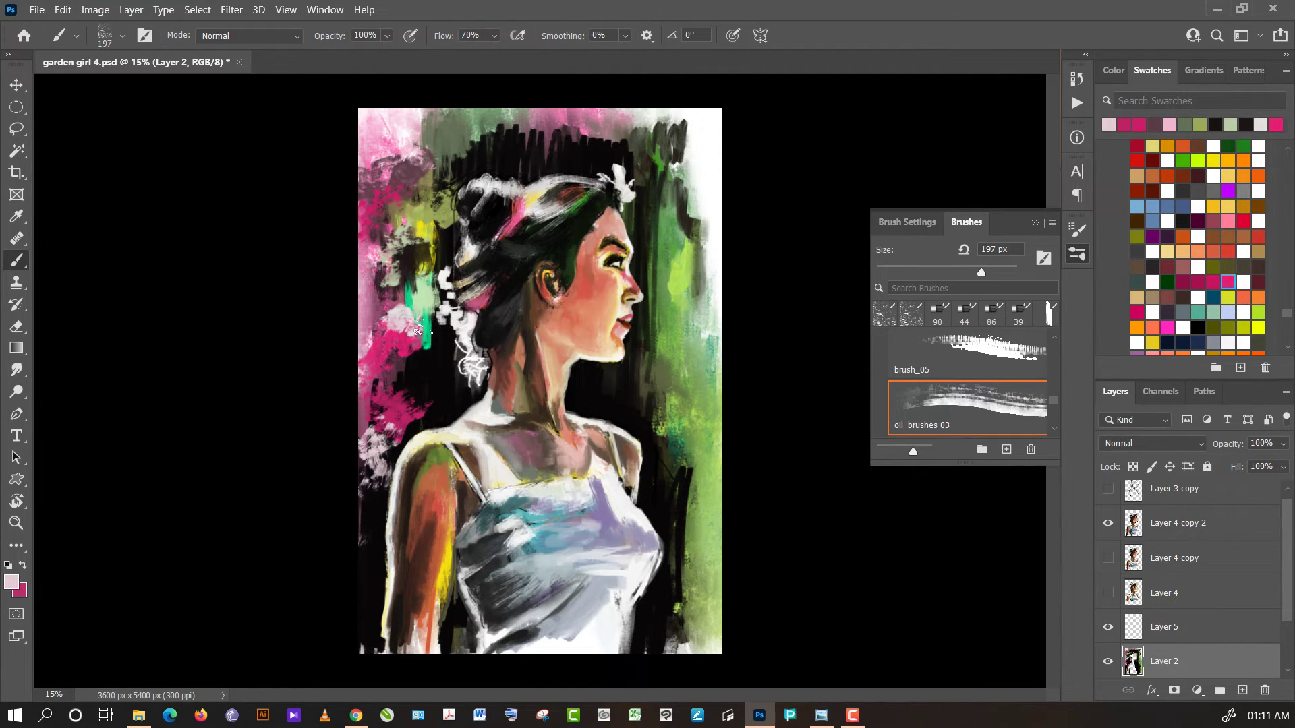
{"action": "left_click", "coordinate": [405, 346], "text": "alt"}
{"action": "mouse_move", "coordinate": [428, 357]}
{"action": "left_mouse_down"}
{"action": "mouse_move", "coordinate": [442, 330]}
{"action": "mouse_move", "coordinate": [445, 361]}
{"action": "mouse_move", "coordinate": [453, 350]}
{"action": "mouse_move", "coordinate": [431, 370]}
{"action": "mouse_move", "coordinate": [467, 405]}
{"action": "mouse_move", "coordinate": [449, 403]}
{"action": "mouse_move", "coordinate": [452, 374]}
{"action": "mouse_move", "coordinate": [437, 388]}
{"action": "left_mouse_up"}
{"action": "left_click", "coordinate": [409, 381], "text": "alt"}
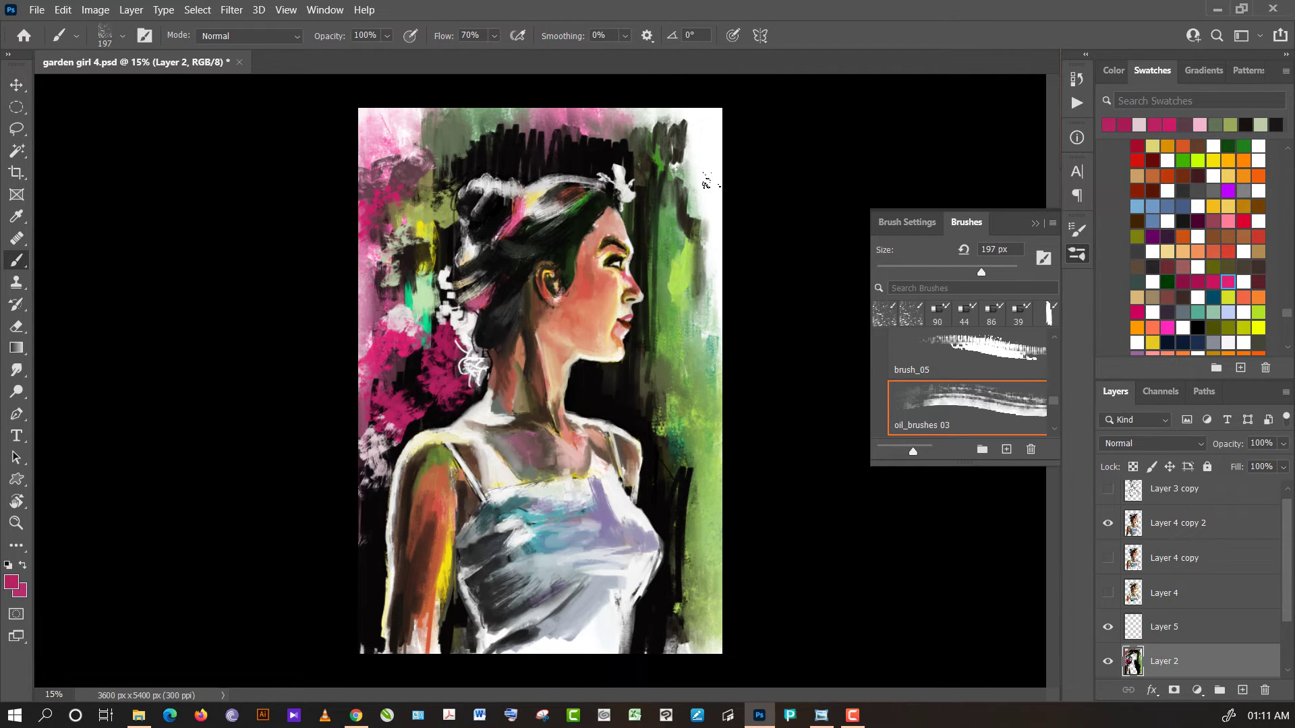
{"action": "mouse_move", "coordinate": [648, 132]}
{"action": "left_mouse_down"}
{"action": "mouse_move", "coordinate": [611, 125]}
{"action": "mouse_move", "coordinate": [570, 145]}
{"action": "mouse_move", "coordinate": [547, 128]}
{"action": "mouse_move", "coordinate": [463, 135]}
{"action": "mouse_move", "coordinate": [485, 111]}
{"action": "mouse_move", "coordinate": [495, 132]}
{"action": "mouse_move", "coordinate": [458, 145]}
{"action": "left_mouse_up"}
- Paint white strokes in the upper-left, across the top, and down the right edge
{"action": "left_click", "coordinate": [496, 135], "text": "alt"}
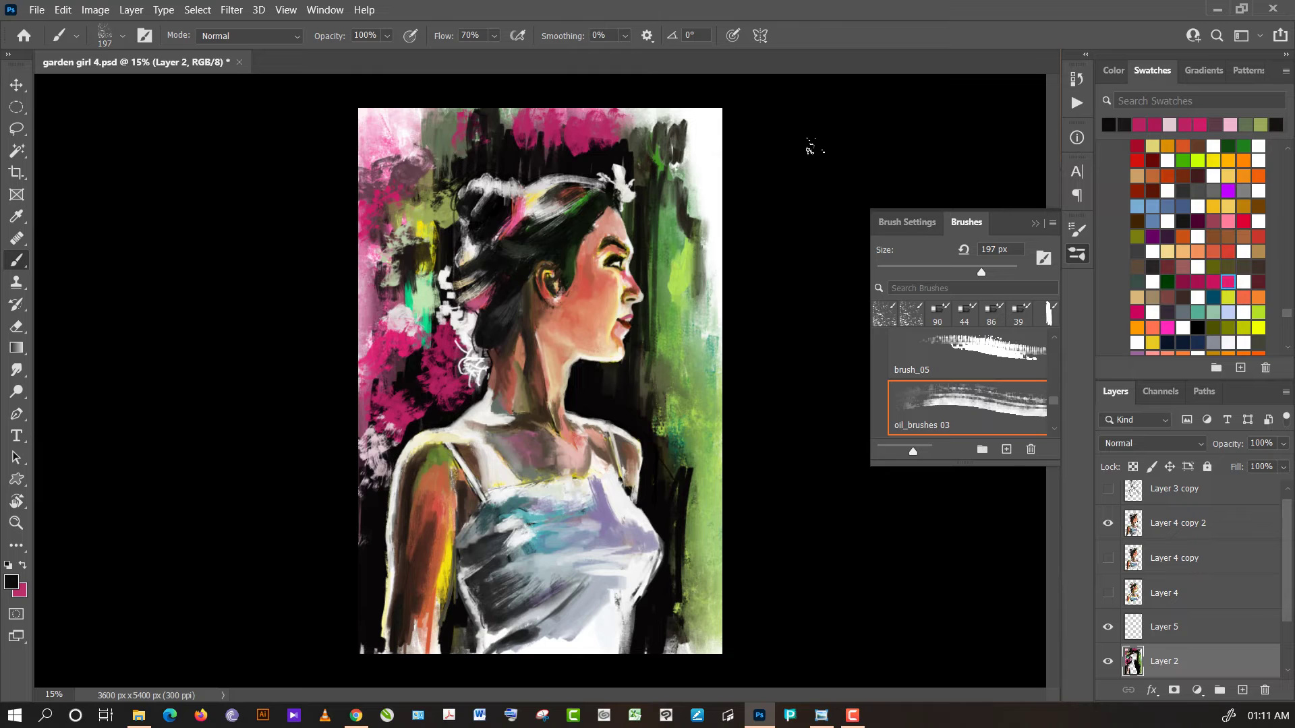
{"action": "left_click", "coordinate": [1167, 222]}
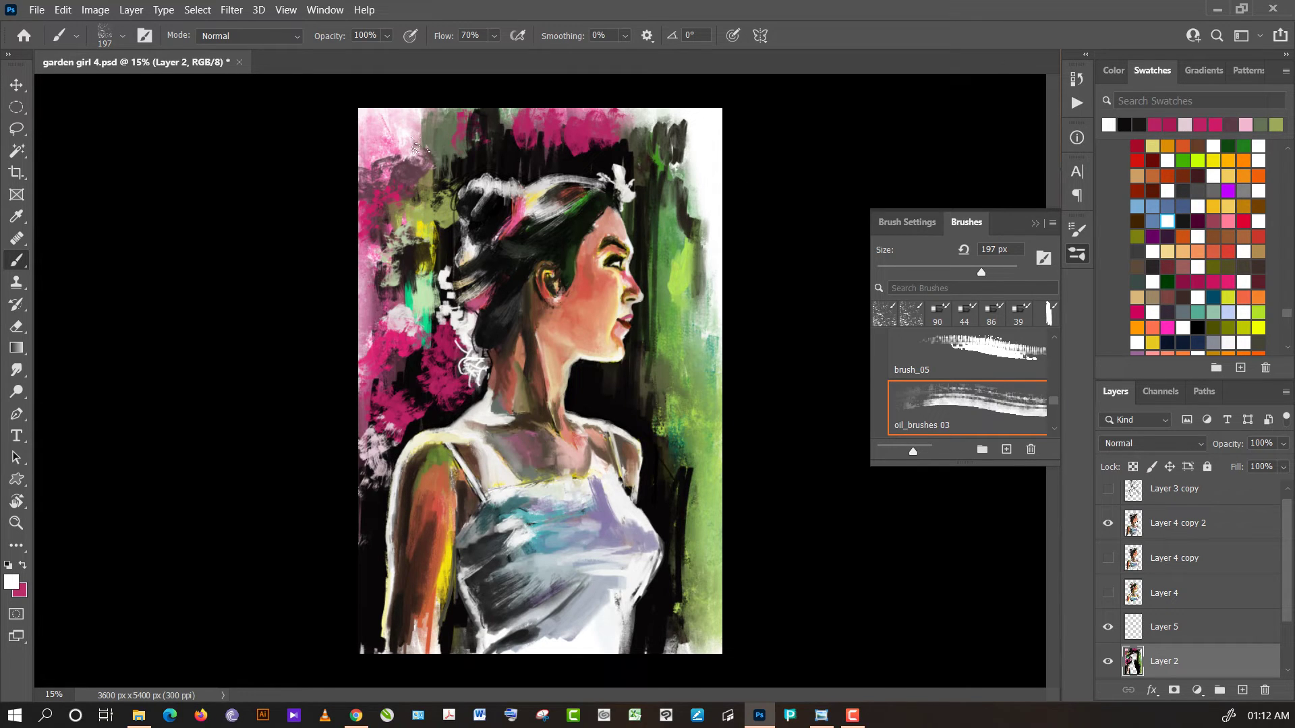
{"action": "mouse_move", "coordinate": [411, 173]}
{"action": "left_mouse_down"}
{"action": "mouse_move", "coordinate": [394, 194]}
{"action": "mouse_move", "coordinate": [422, 188]}
{"action": "mouse_move", "coordinate": [418, 201]}
{"action": "mouse_move", "coordinate": [431, 185]}
{"action": "mouse_move", "coordinate": [428, 205]}
{"action": "left_mouse_up"}
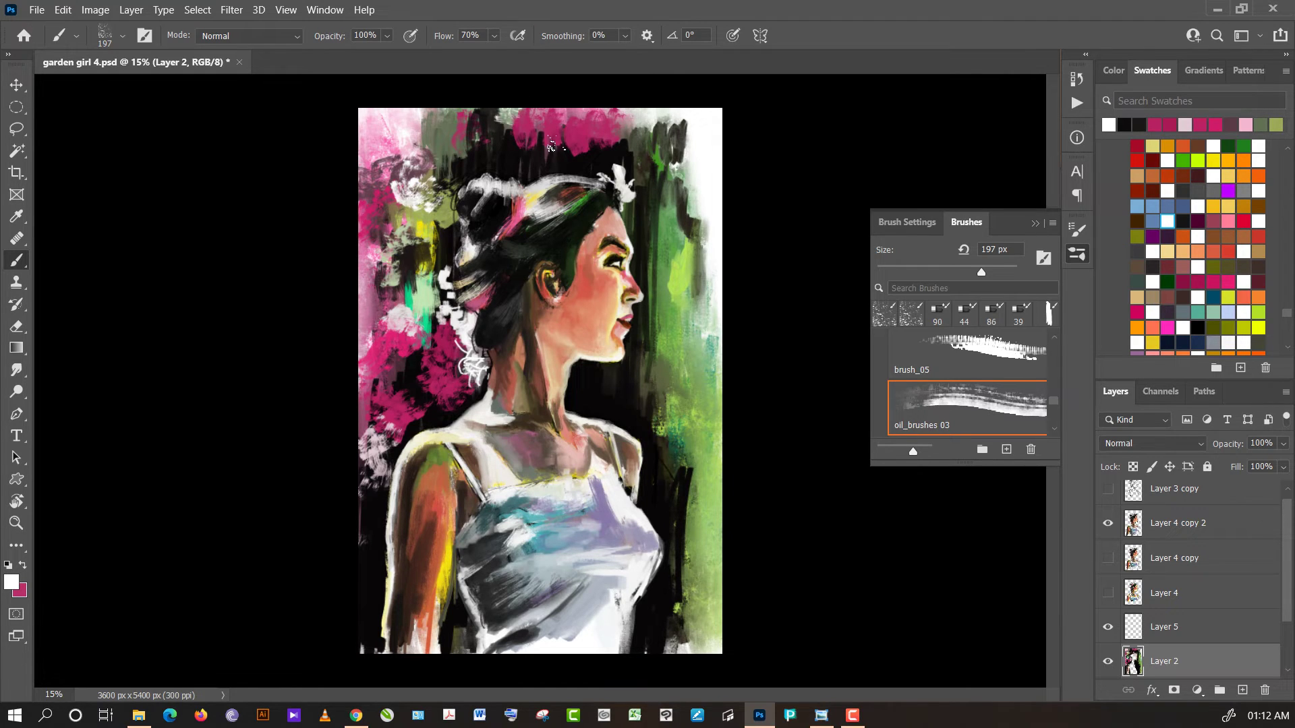
{"action": "mouse_move", "coordinate": [550, 145]}
{"action": "left_mouse_down"}
{"action": "mouse_move", "coordinate": [566, 158]}
{"action": "mouse_move", "coordinate": [593, 135]}
{"action": "mouse_move", "coordinate": [600, 145]}
{"action": "left_mouse_up"}
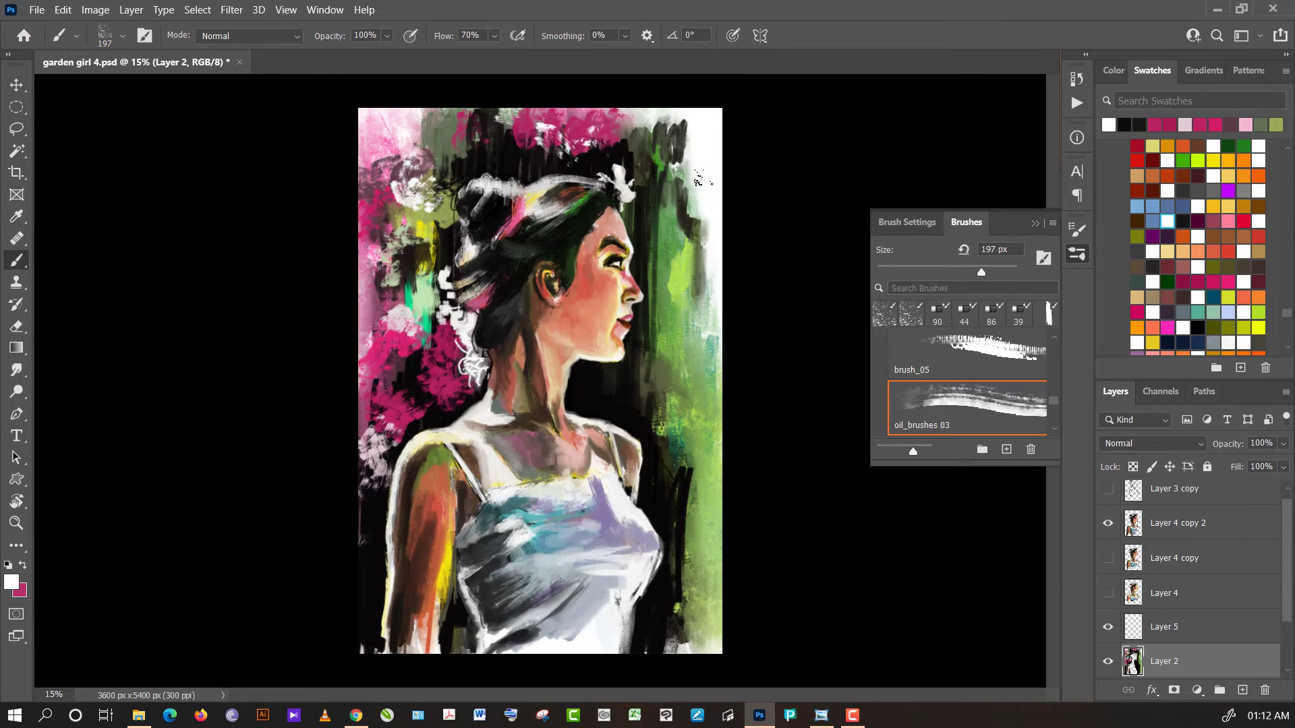
{"action": "mouse_move", "coordinate": [694, 168]}
{"action": "left_mouse_down"}
{"action": "mouse_move", "coordinate": [689, 202]}
{"action": "mouse_move", "coordinate": [684, 165]}
{"action": "mouse_move", "coordinate": [688, 257]}
{"action": "left_mouse_up"}
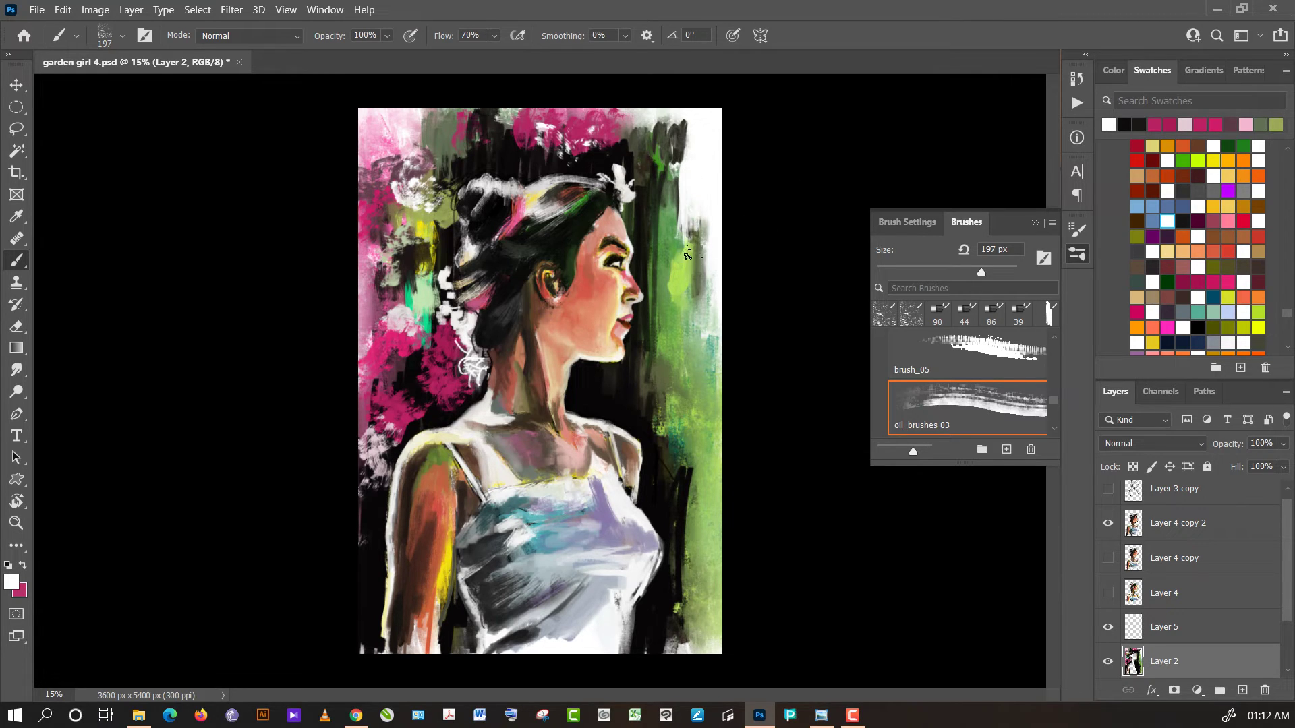
{"action": "left_click_drag", "start_coordinate": [694, 202], "coordinate": [705, 360]}
{"action": "mouse_move", "coordinate": [703, 297]}
{"action": "left_mouse_down"}
{"action": "mouse_move", "coordinate": [695, 362]}
{"action": "mouse_move", "coordinate": [714, 441]}
{"action": "left_mouse_up"}
- Add yellow streaks along the right edge and green strokes right of the neck
{"action": "left_click", "coordinate": [1213, 160]}
{"action": "mouse_move", "coordinate": [708, 381]}
{"action": "left_mouse_down"}
{"action": "mouse_move", "coordinate": [704, 486]}
{"action": "mouse_move", "coordinate": [662, 413]}
{"action": "left_mouse_up"}
{"action": "left_click", "coordinate": [668, 497], "text": "alt"}
{"action": "left_click", "coordinate": [662, 424], "text": "alt"}
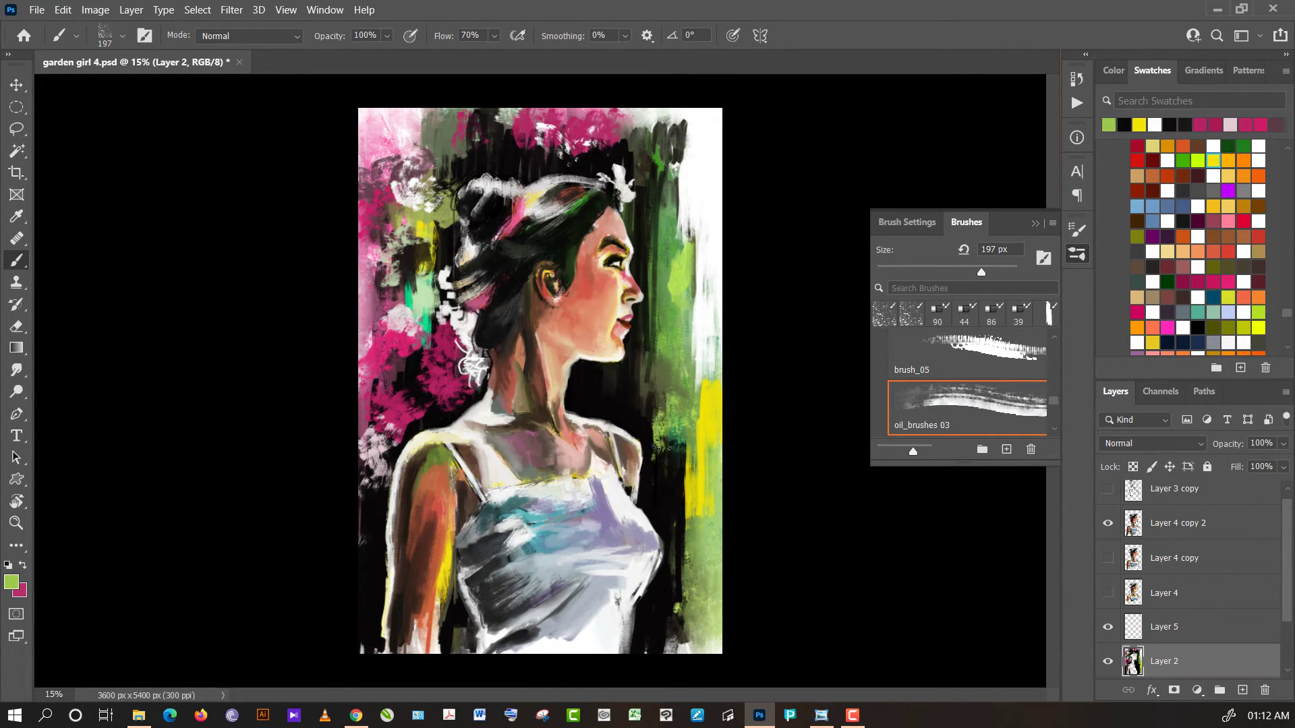
{"action": "mouse_move", "coordinate": [661, 464]}
{"action": "left_mouse_down"}
{"action": "mouse_move", "coordinate": [659, 359]}
{"action": "mouse_move", "coordinate": [636, 400]}
{"action": "mouse_move", "coordinate": [642, 377]}
{"action": "left_mouse_up"}
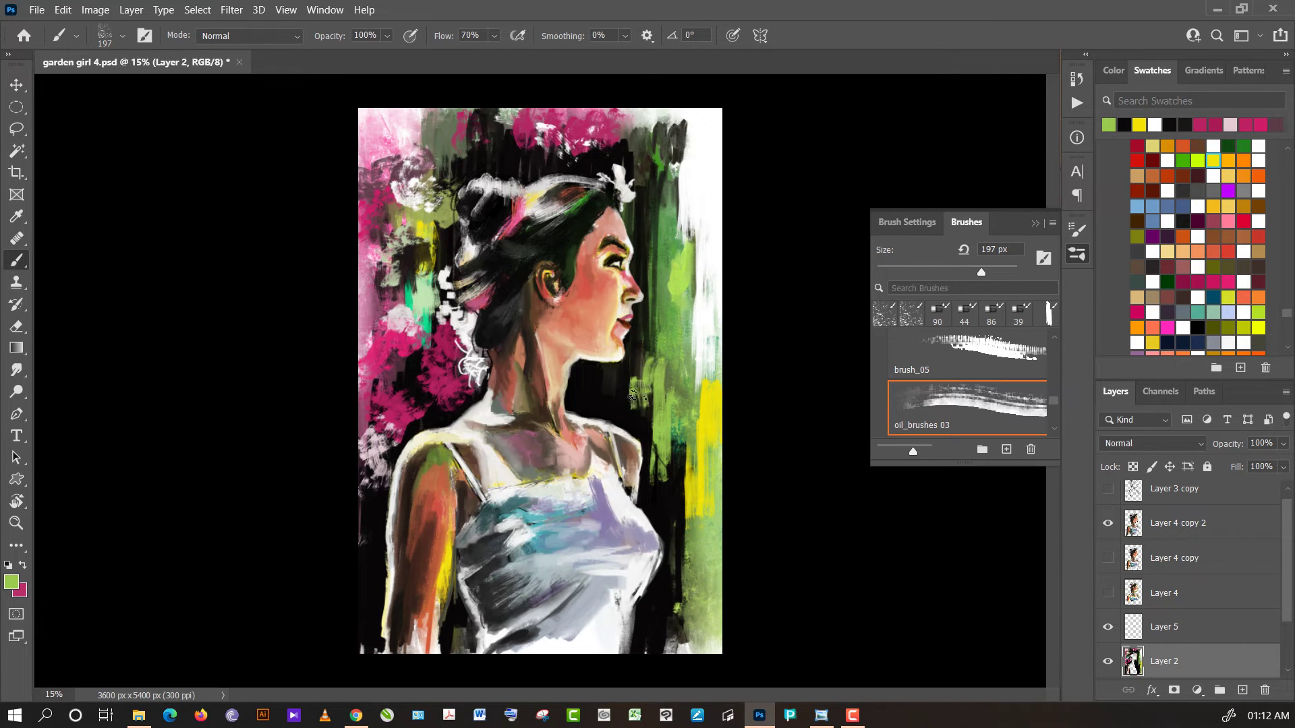
{"action": "mouse_move", "coordinate": [627, 439]}
{"action": "left_mouse_down"}
{"action": "mouse_move", "coordinate": [636, 384]}
{"action": "mouse_move", "coordinate": [678, 321]}
{"action": "mouse_move", "coordinate": [674, 279]}
{"action": "mouse_move", "coordinate": [652, 266]}
{"action": "mouse_move", "coordinate": [648, 321]}
{"action": "mouse_move", "coordinate": [650, 260]}
{"action": "left_mouse_up"}
- Darken the background right of the face, then add yellow strokes there
{"action": "left_click", "coordinate": [715, 300], "text": "alt"}
{"action": "left_click", "coordinate": [640, 344], "text": "alt"}
{"action": "mouse_move", "coordinate": [657, 209]}
{"action": "left_mouse_down"}
{"action": "mouse_move", "coordinate": [664, 266]}
{"action": "mouse_move", "coordinate": [683, 228]}
{"action": "left_mouse_up"}
{"action": "left_click", "coordinate": [714, 408], "text": "alt"}
{"action": "mouse_move", "coordinate": [689, 283]}
{"action": "left_mouse_down"}
{"action": "mouse_move", "coordinate": [678, 246]}
{"action": "mouse_move", "coordinate": [691, 230]}
{"action": "left_mouse_up"}
{"action": "left_click", "coordinate": [701, 193], "text": "alt"}
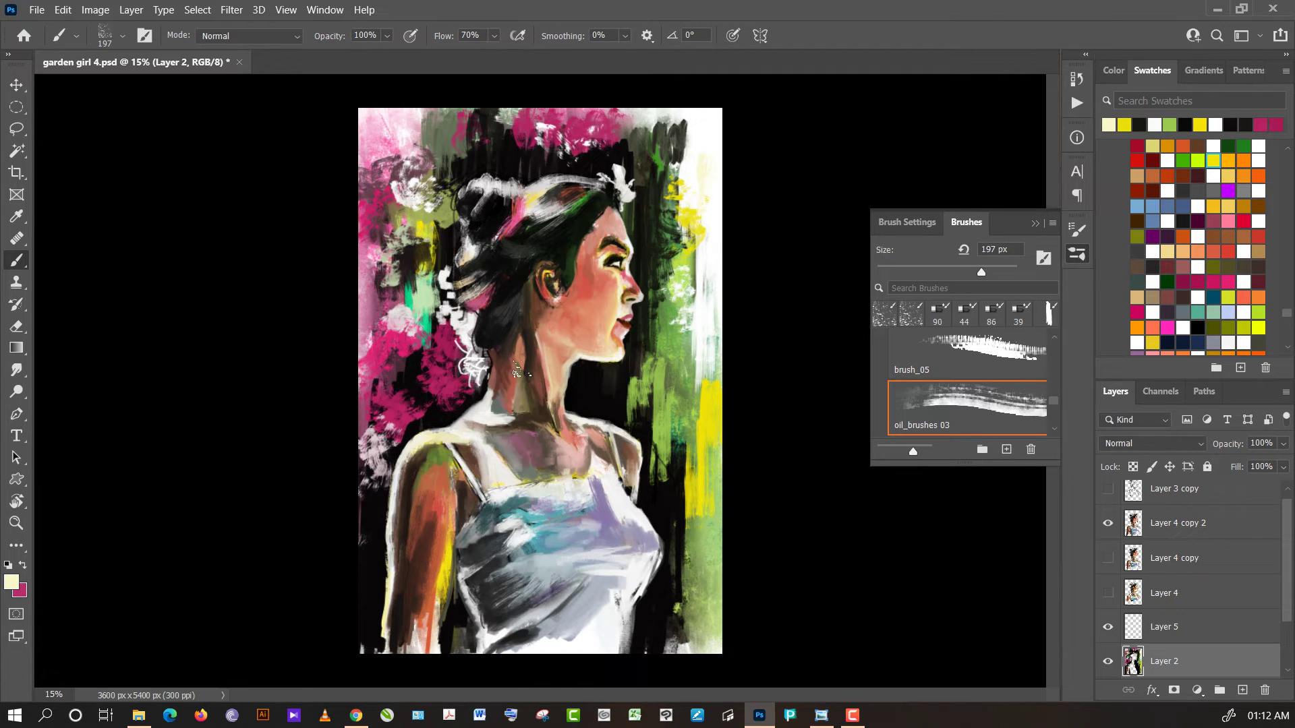
{"action": "left_click", "coordinate": [434, 385], "text": "alt"}
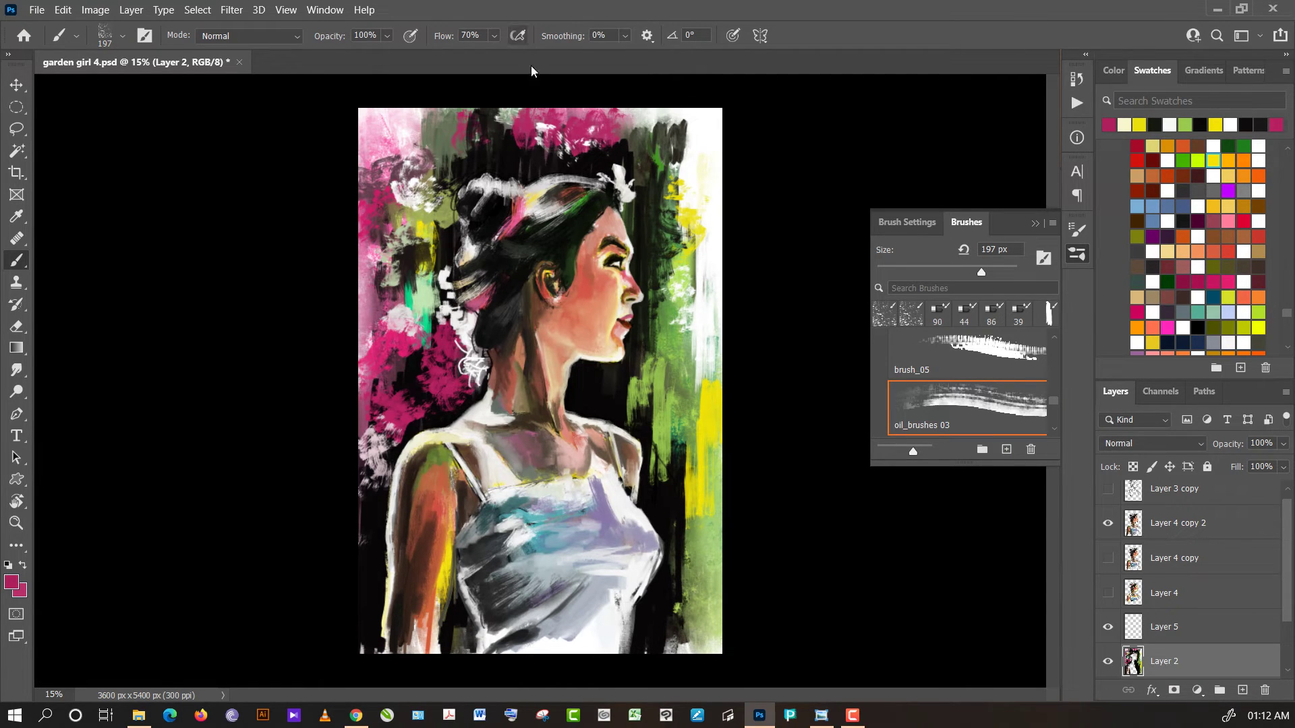
- Sample black, zoom in and out to check the painting, and merge Layer 2 down into Layer 1
{"action": "left_click", "coordinate": [510, 138], "text": "alt"}
{"action": "left_click", "coordinate": [503, 147], "text": "alt"}
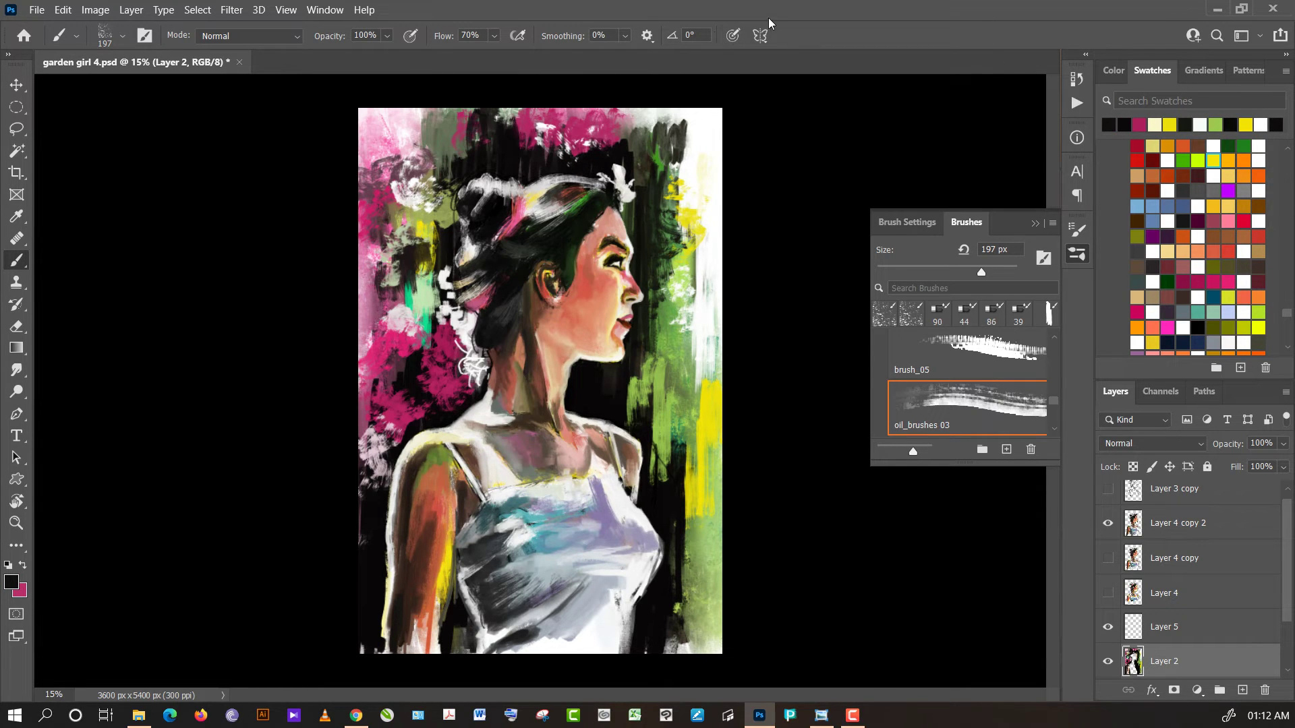
{"action": "scroll", "coordinate": [729, 135], "scroll_direction": "up", "scroll_amount": 2}
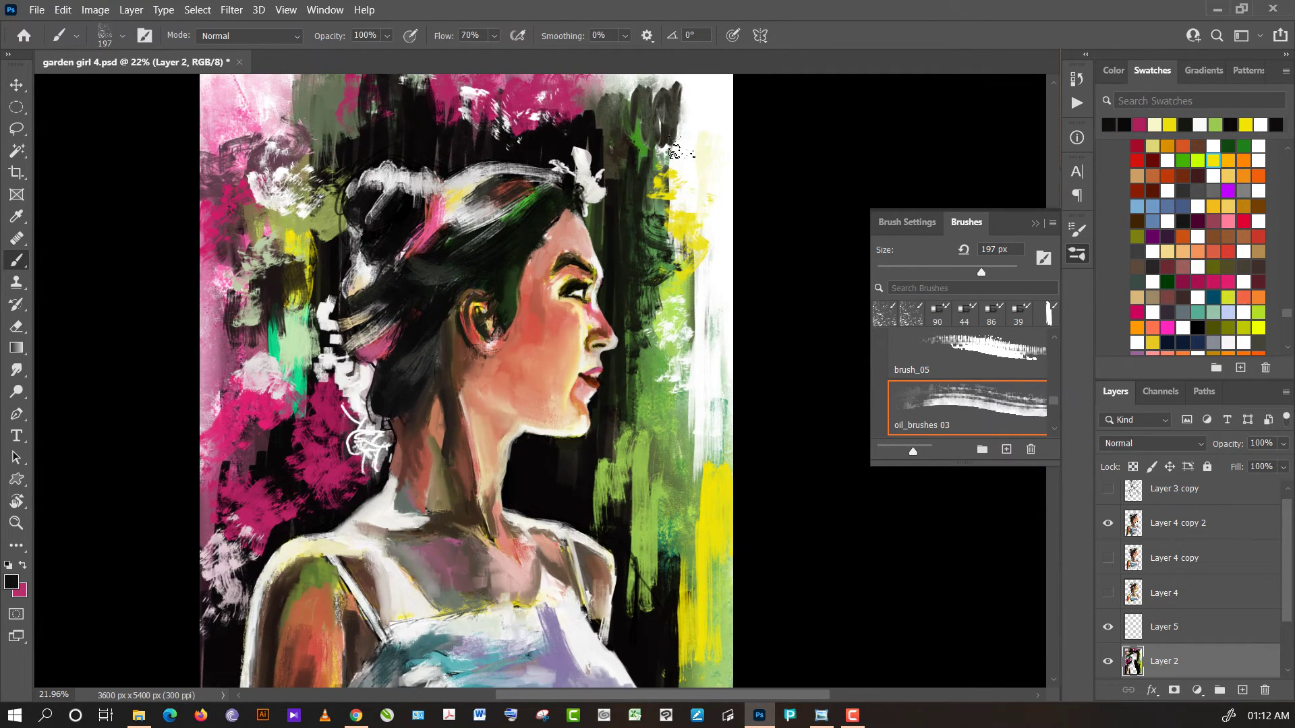
{"action": "scroll", "coordinate": [673, 149], "scroll_direction": "down", "scroll_amount": 1}
{"action": "scroll", "coordinate": [674, 145], "scroll_direction": "down", "scroll_amount": 1}
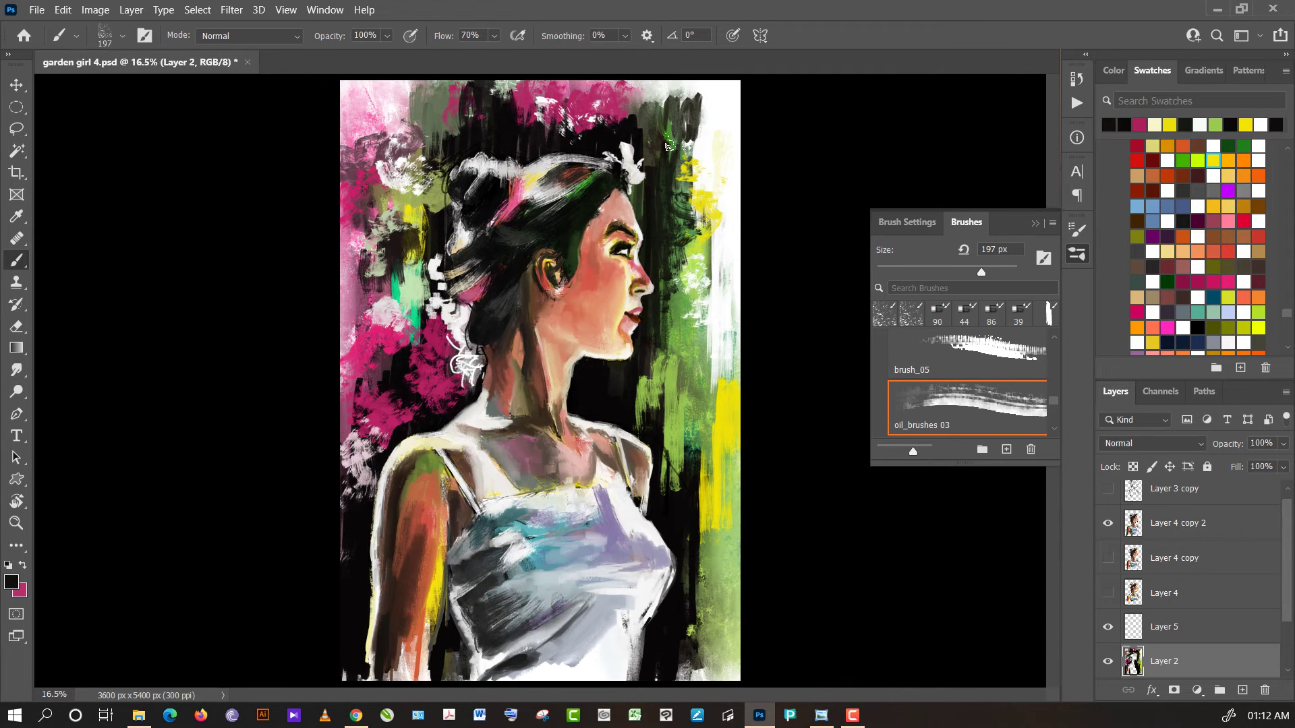
{"action": "scroll", "coordinate": [620, 170], "scroll_direction": "up", "scroll_amount": 1}
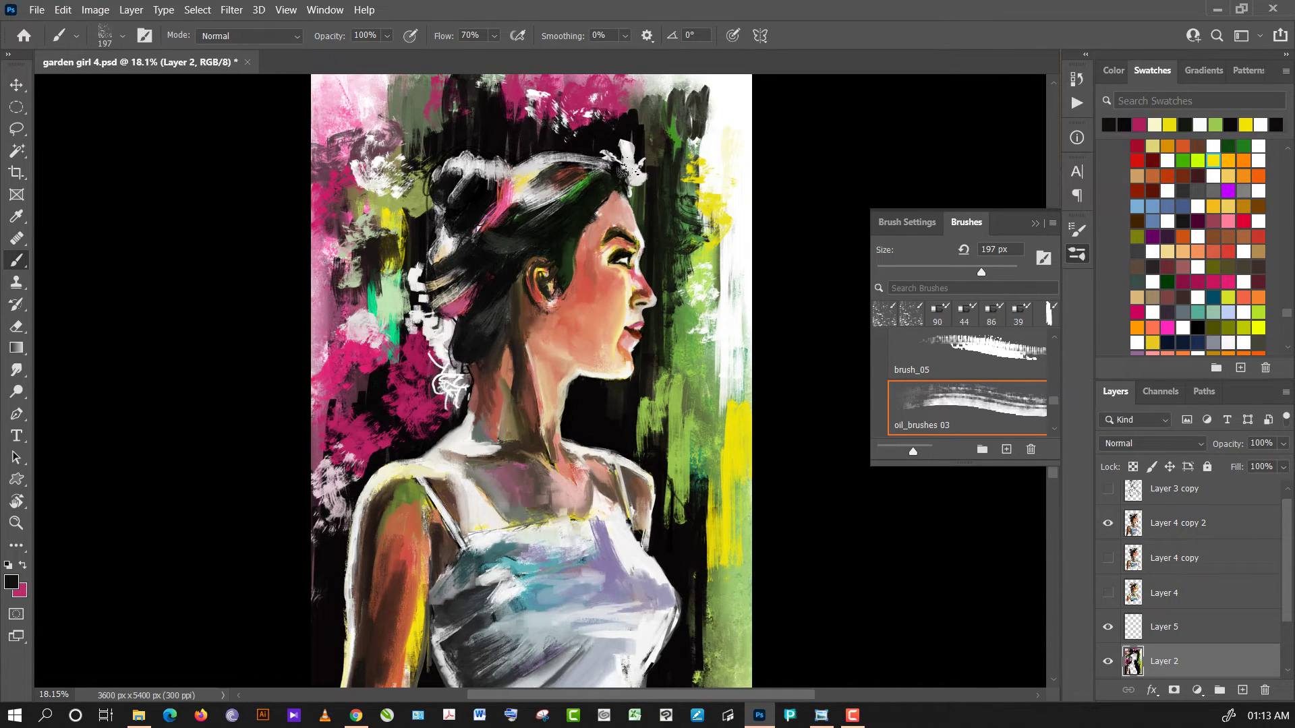
{"action": "scroll", "coordinate": [624, 166], "scroll_direction": "down", "scroll_amount": 1}
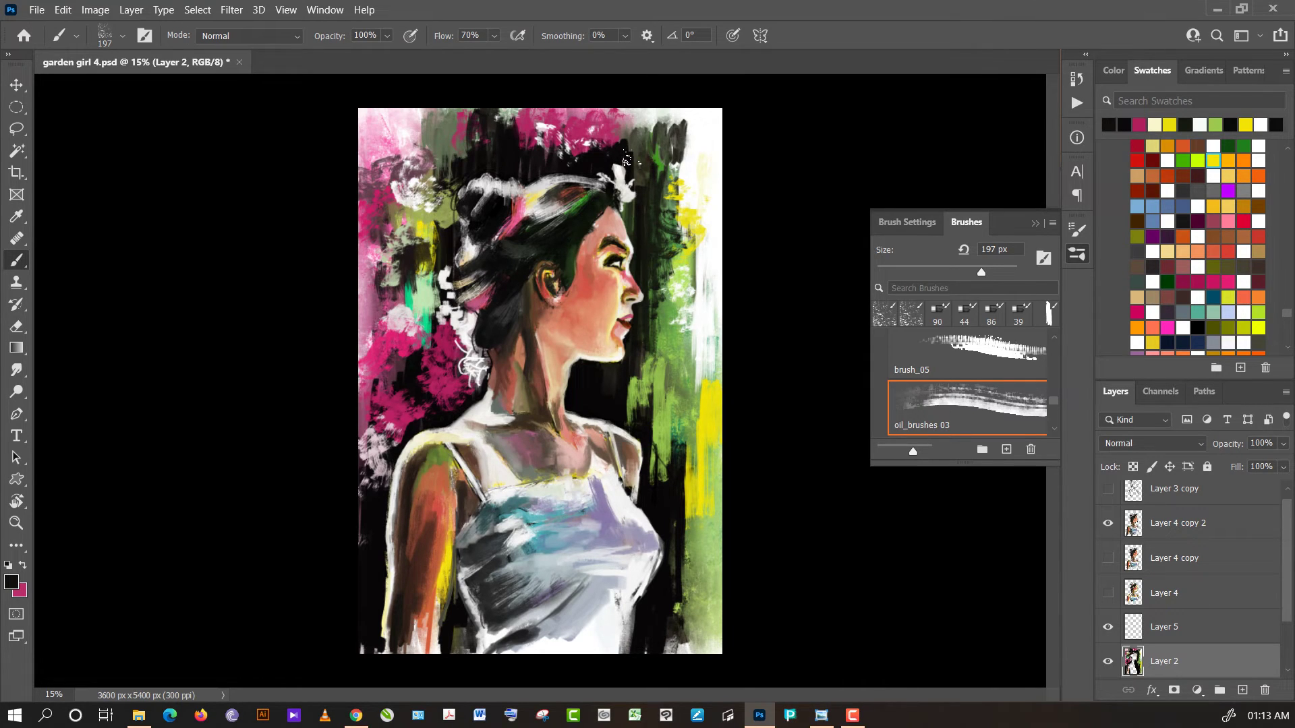
{"action": "key", "text": "ctrl+e"}
- Choose the mixer brush_04 preset at 496 px
{"action": "left_click", "coordinate": [108, 37]}
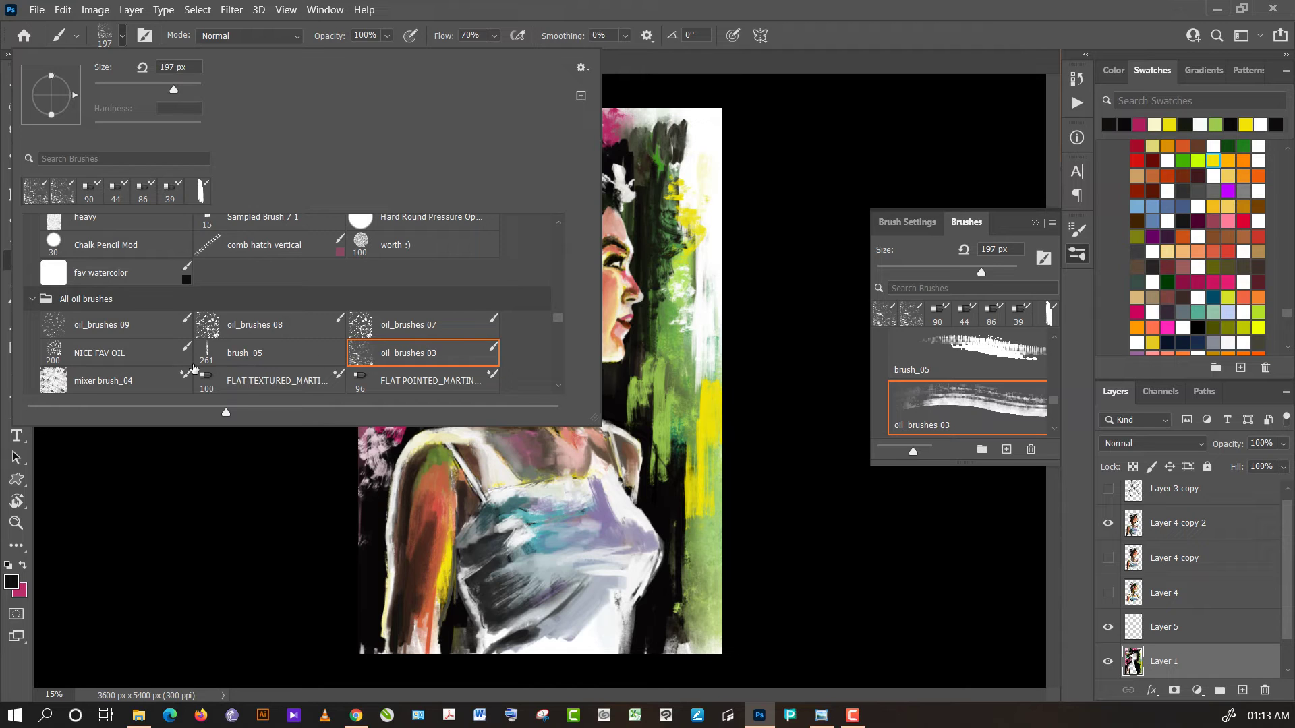
{"action": "left_click", "coordinate": [142, 390]}
{"action": "left_click", "coordinate": [849, 218]}
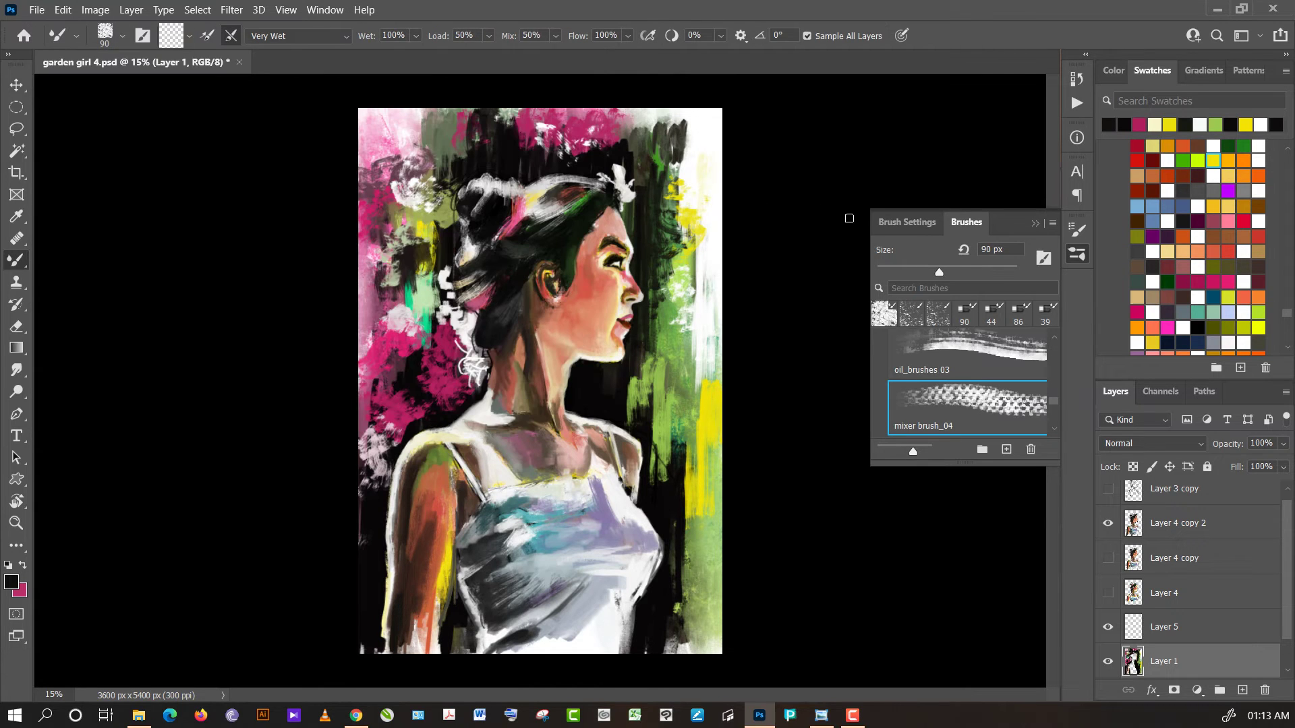
{"action": "left_click", "coordinate": [1002, 272]}
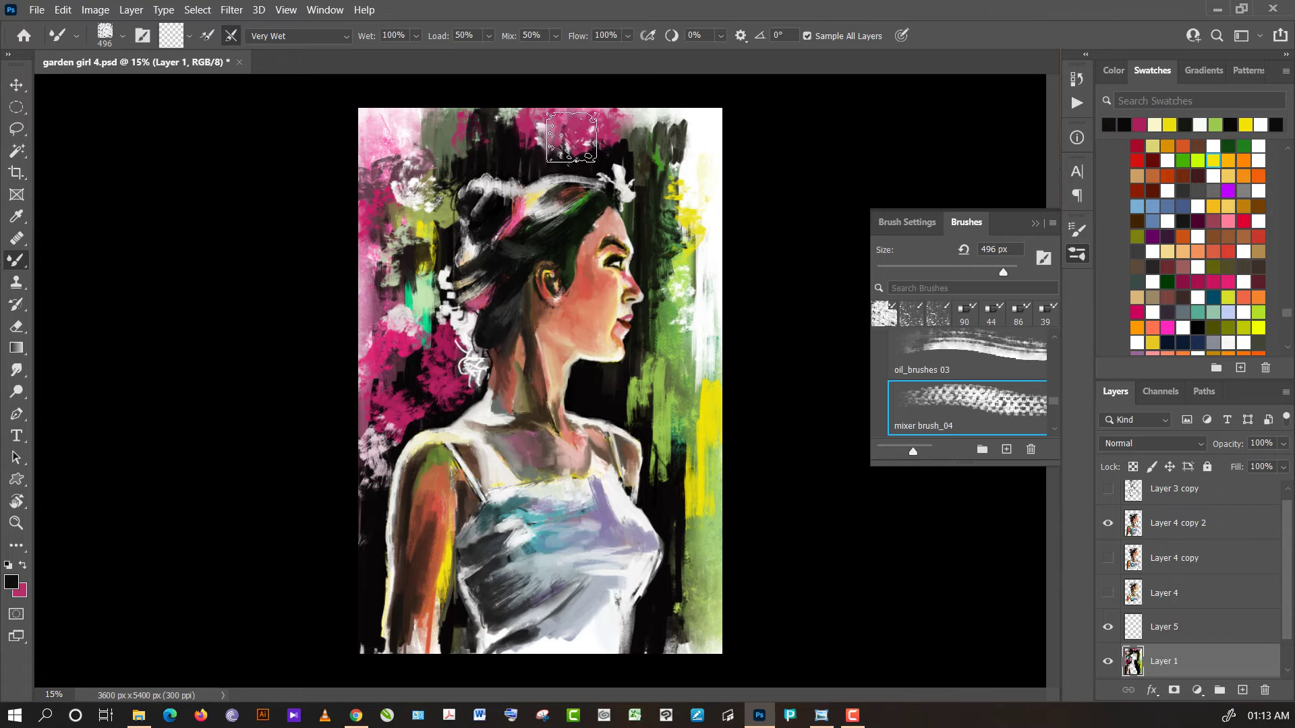
- Blend the background strokes left of the hair, upper left, and beside and behind the neck
{"action": "left_click_drag", "start_coordinate": [419, 312], "coordinate": [418, 270]}
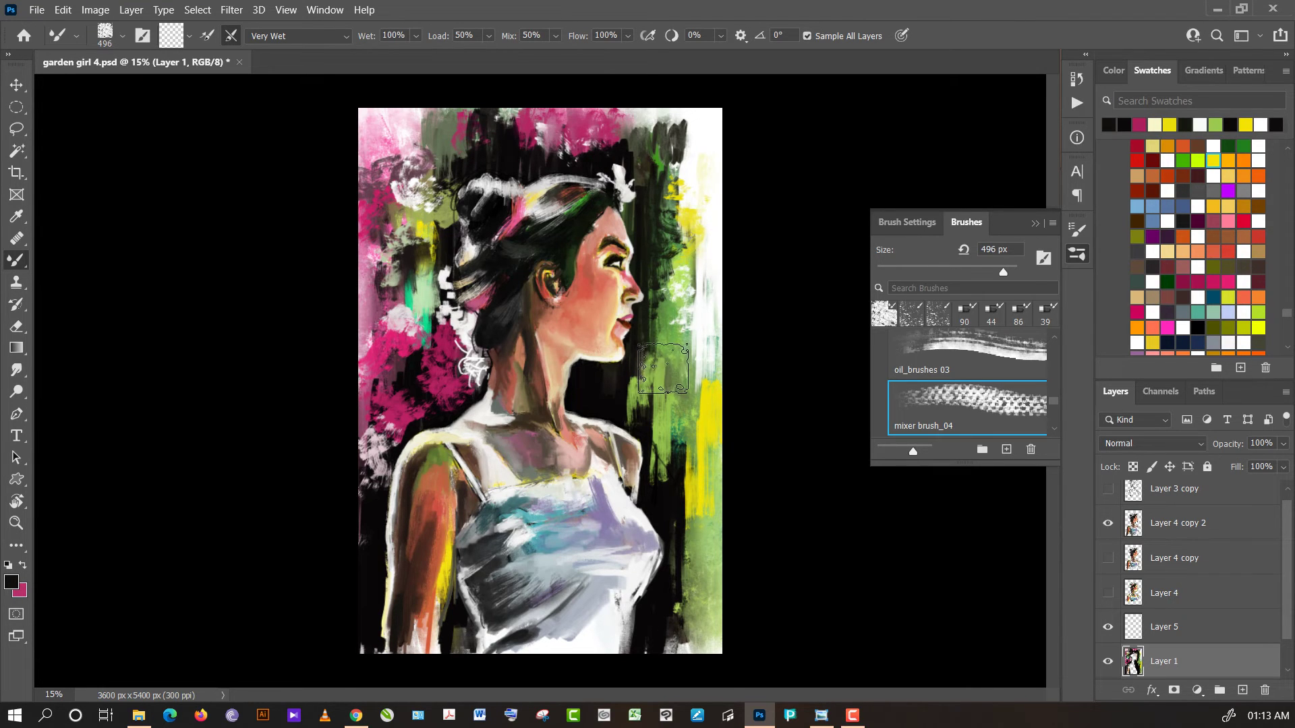
{"action": "mouse_move", "coordinate": [662, 369]}
{"action": "left_mouse_down"}
{"action": "mouse_move", "coordinate": [672, 512]}
{"action": "mouse_move", "coordinate": [711, 328]}
{"action": "left_mouse_up"}
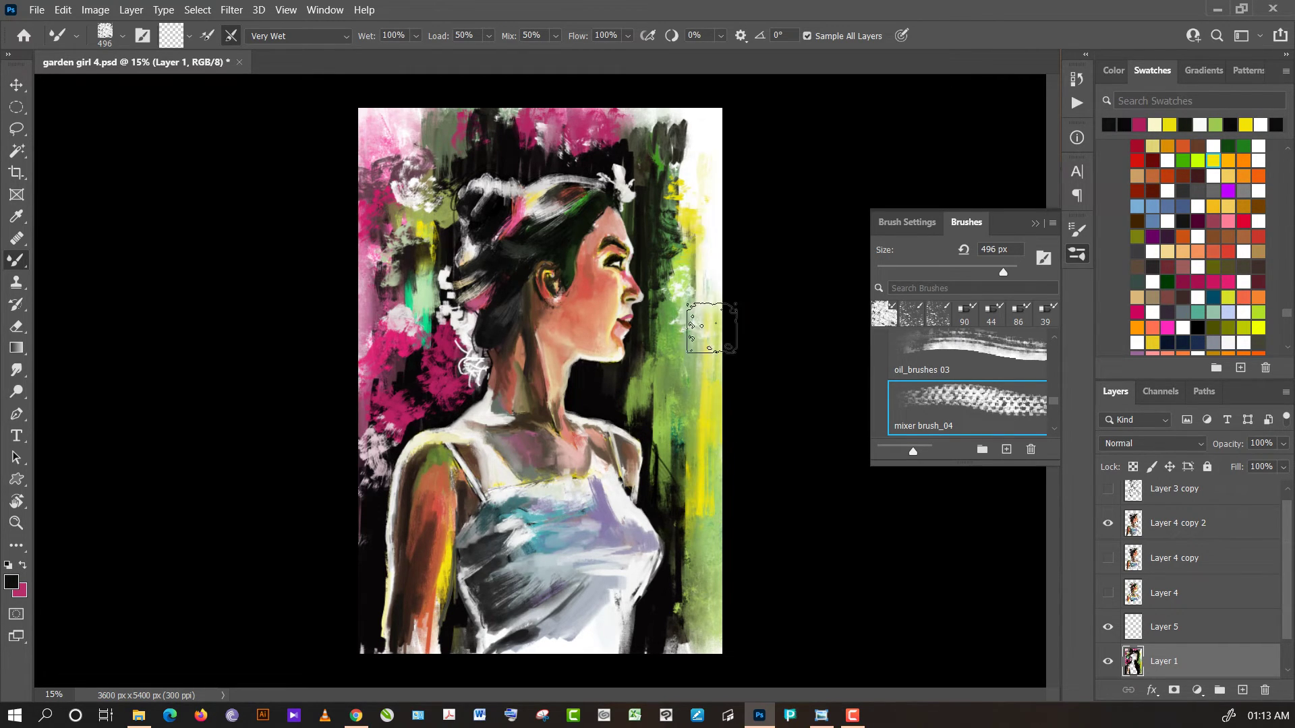
{"action": "mouse_move", "coordinate": [472, 145]}
{"action": "left_mouse_down"}
{"action": "mouse_move", "coordinate": [519, 133]}
{"action": "mouse_move", "coordinate": [582, 162]}
{"action": "left_mouse_up"}
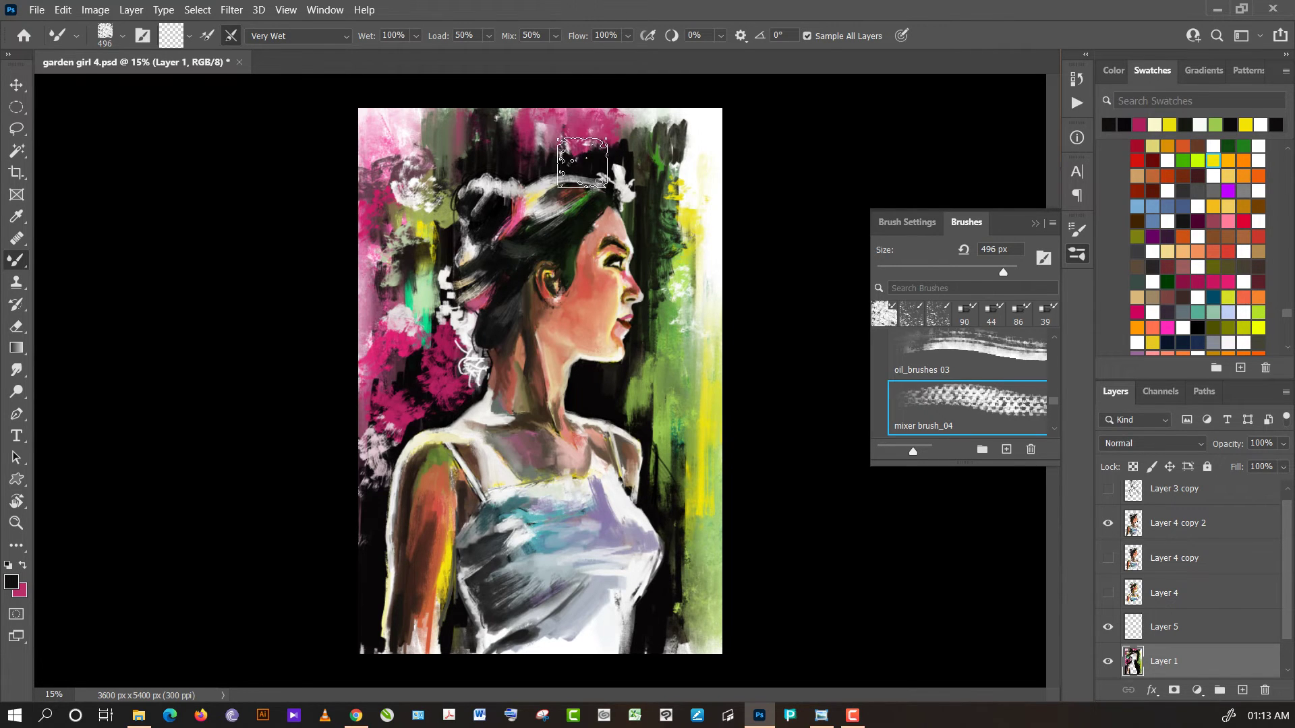
{"action": "mouse_move", "coordinate": [472, 253]}
{"action": "left_mouse_down"}
{"action": "mouse_move", "coordinate": [451, 333]}
{"action": "mouse_move", "coordinate": [460, 276]}
{"action": "mouse_move", "coordinate": [472, 351]}
{"action": "mouse_move", "coordinate": [430, 403]}
{"action": "mouse_move", "coordinate": [359, 581]}
{"action": "mouse_move", "coordinate": [346, 438]}
{"action": "mouse_move", "coordinate": [358, 670]}
{"action": "mouse_move", "coordinate": [399, 317]}
{"action": "mouse_move", "coordinate": [376, 176]}
{"action": "mouse_move", "coordinate": [354, 202]}
{"action": "mouse_move", "coordinate": [422, 206]}
{"action": "mouse_move", "coordinate": [460, 140]}
{"action": "mouse_move", "coordinate": [681, 209]}
{"action": "mouse_move", "coordinate": [685, 141]}
{"action": "mouse_move", "coordinate": [627, 134]}
{"action": "mouse_move", "coordinate": [603, 152]}
{"action": "mouse_move", "coordinate": [568, 123]}
{"action": "mouse_move", "coordinate": [509, 135]}
{"action": "left_mouse_up"}
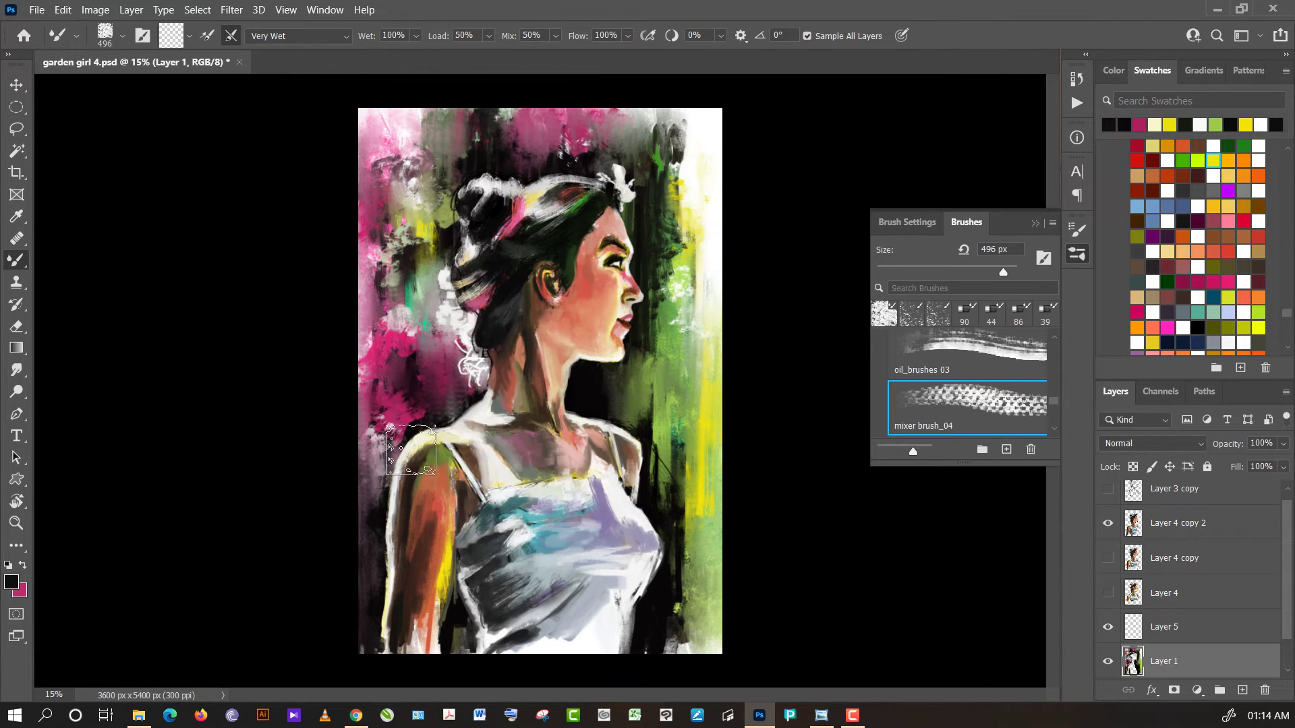
{"action": "mouse_move", "coordinate": [675, 401]}
{"action": "left_mouse_down"}
{"action": "mouse_move", "coordinate": [638, 405]}
{"action": "mouse_move", "coordinate": [668, 416]}
{"action": "mouse_move", "coordinate": [695, 625]}
{"action": "mouse_move", "coordinate": [668, 457]}
{"action": "left_mouse_up"}
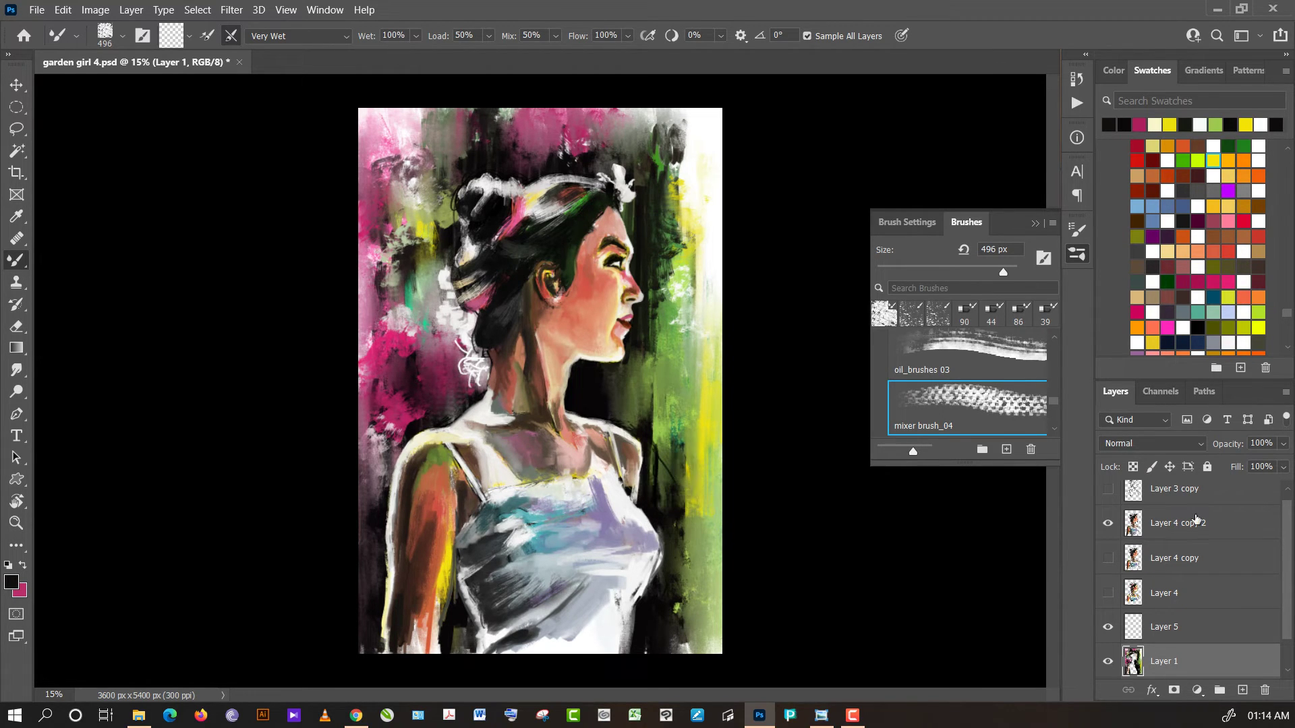
- Select Layer 5 and reduce the Mixer Brush to 317 px
{"action": "scroll", "coordinate": [586, 123], "scroll_direction": "up", "scroll_amount": 1}
{"action": "scroll", "coordinate": [586, 123], "scroll_direction": "up", "scroll_amount": 1}
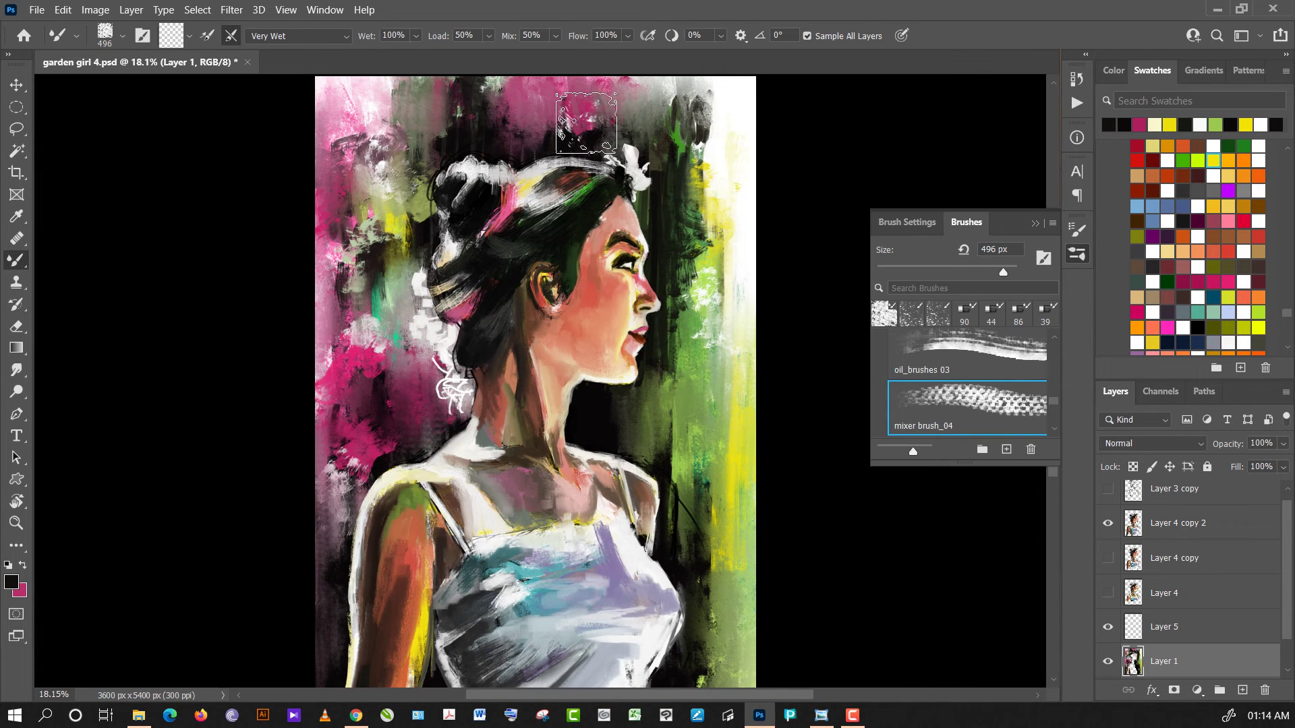
{"action": "scroll", "coordinate": [586, 121], "scroll_direction": "up", "scroll_amount": 1}
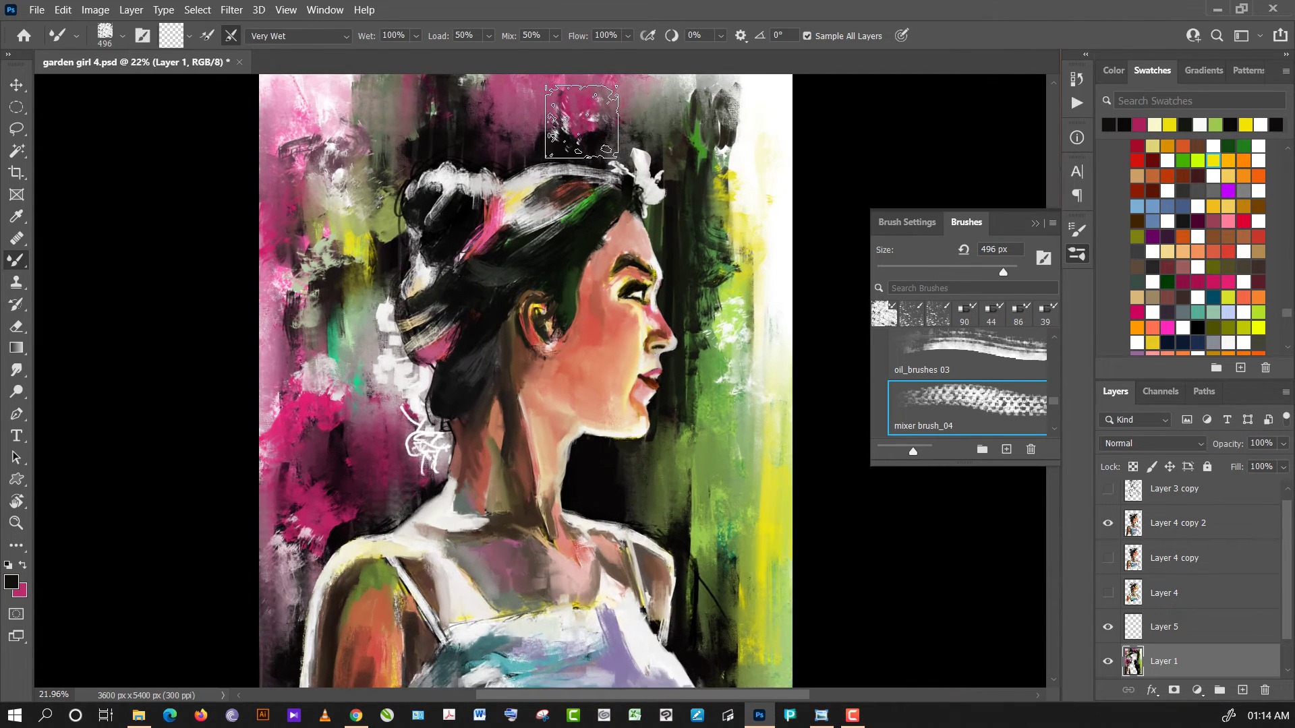
{"action": "scroll", "coordinate": [586, 121], "scroll_direction": "up", "scroll_amount": 1}
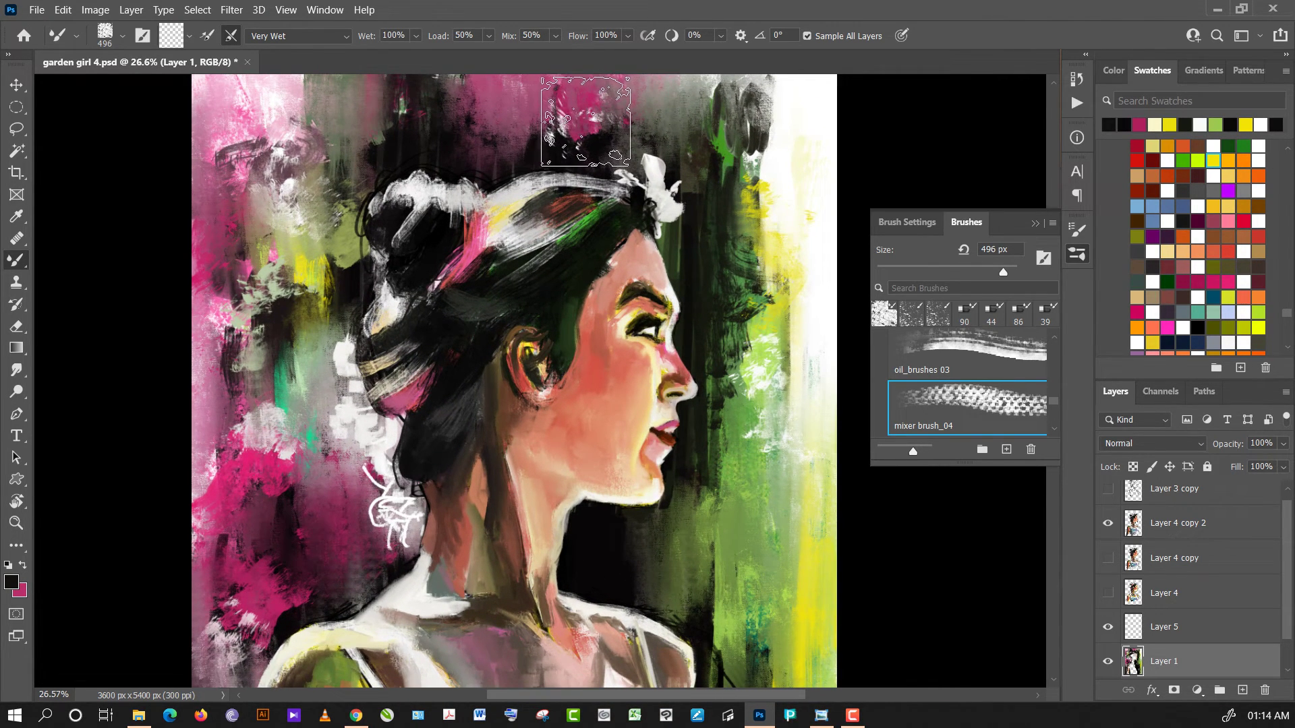
{"action": "left_click", "coordinate": [1164, 627]}
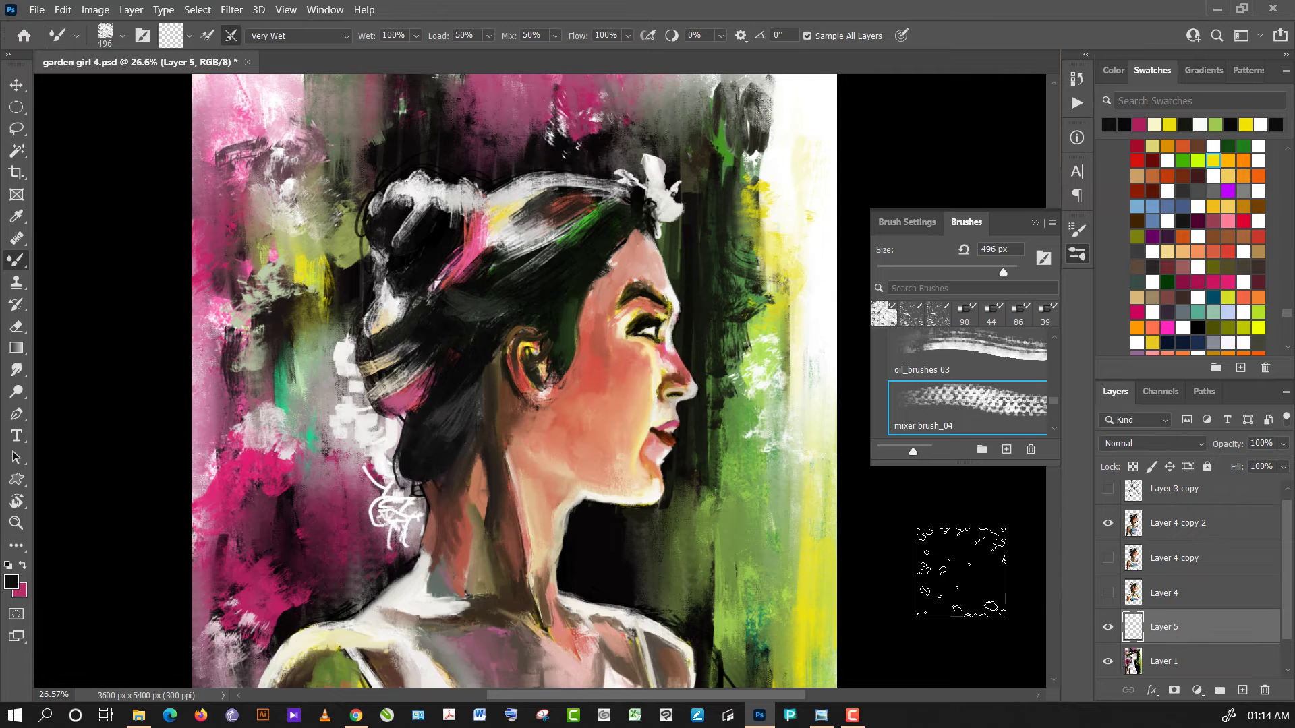
{"action": "left_click", "coordinate": [991, 271]}
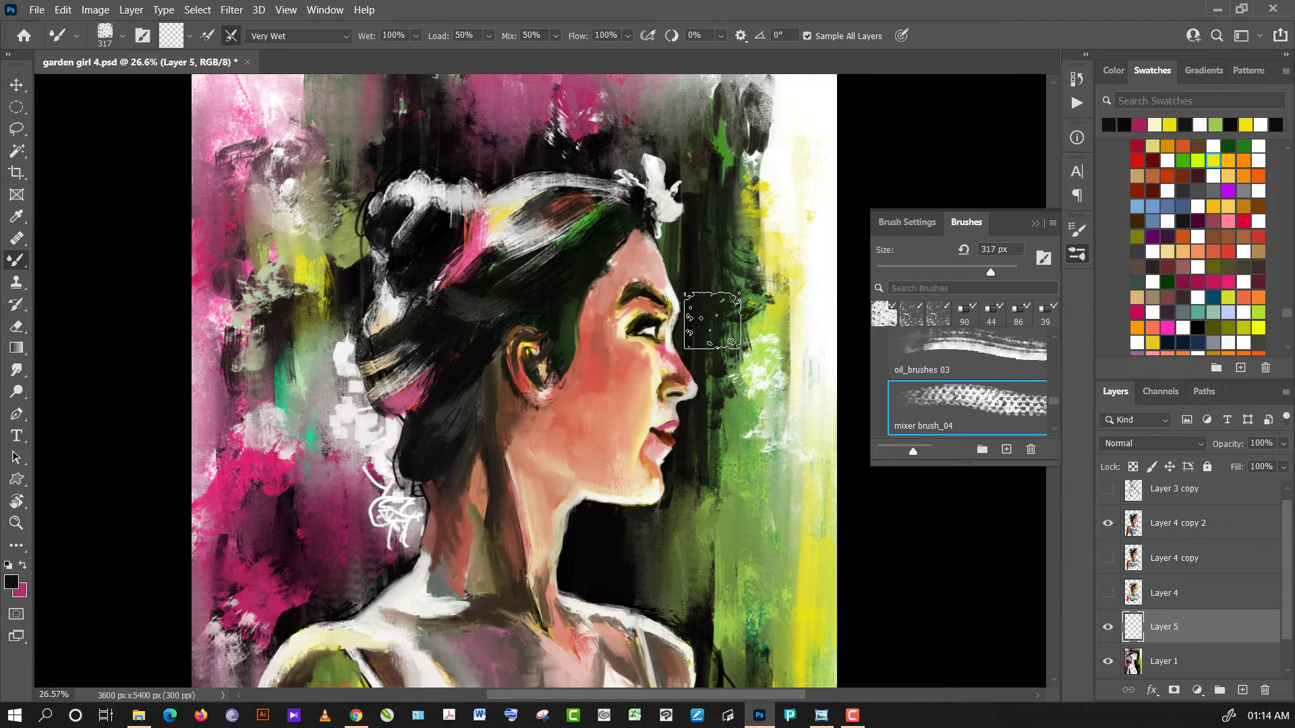
- Smudge the white scribbles by the neck and the white hair flower into the paint
{"action": "mouse_move", "coordinate": [401, 502]}
{"action": "left_mouse_down"}
{"action": "mouse_move", "coordinate": [388, 513]}
{"action": "mouse_move", "coordinate": [367, 449]}
{"action": "mouse_move", "coordinate": [374, 260]}
{"action": "left_mouse_up"}
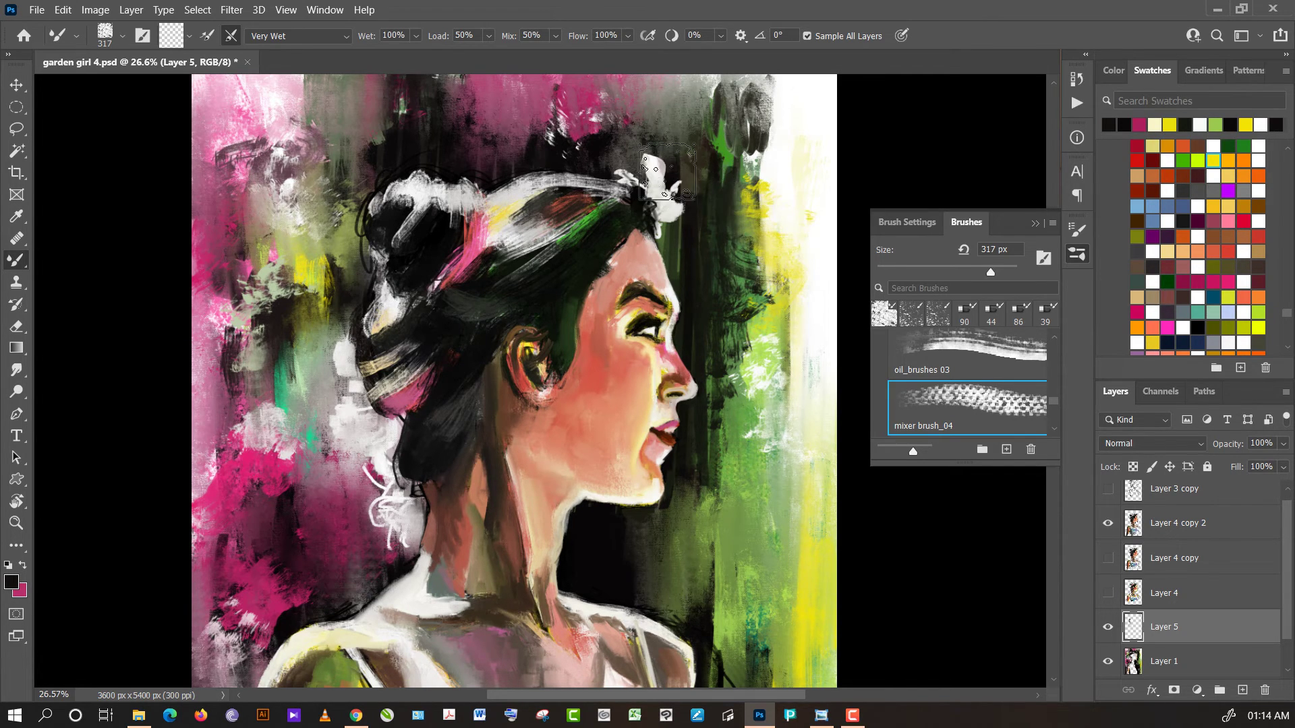
{"action": "mouse_move", "coordinate": [667, 172]}
{"action": "left_mouse_down"}
{"action": "mouse_move", "coordinate": [680, 196]}
{"action": "mouse_move", "coordinate": [720, 176]}
{"action": "mouse_move", "coordinate": [645, 160]}
{"action": "left_mouse_up"}
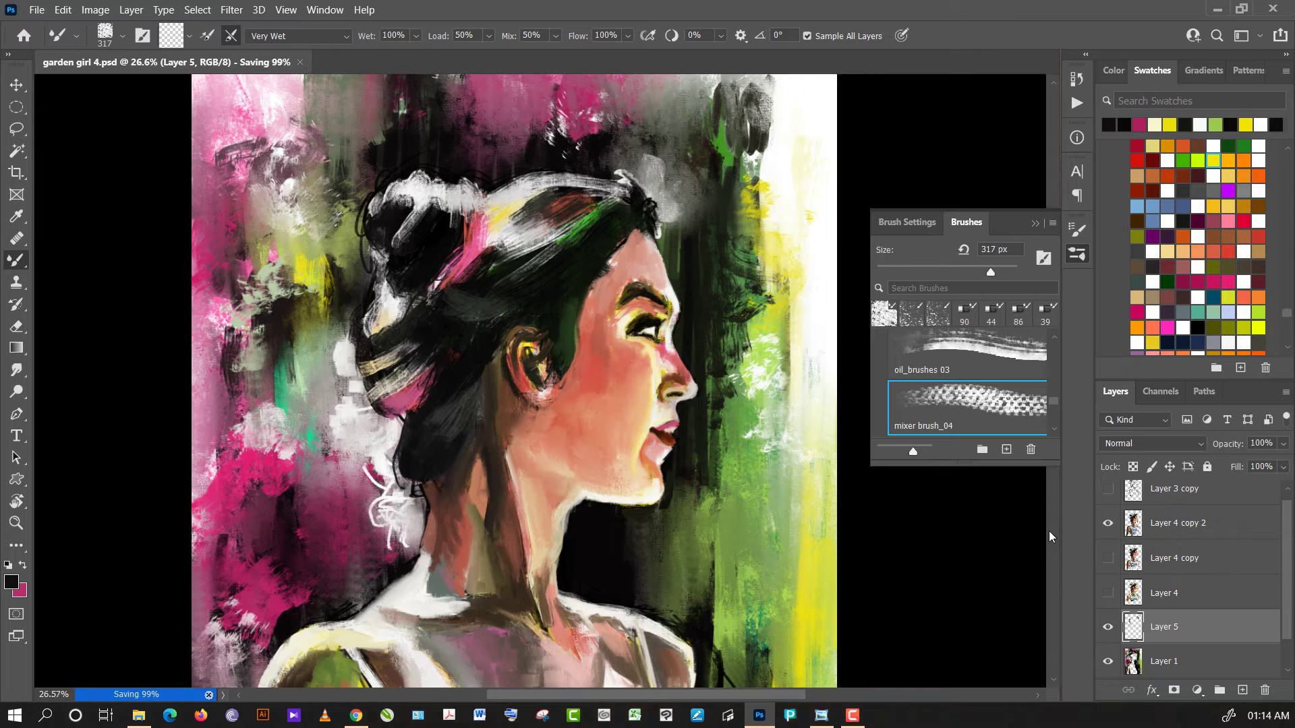
{"action": "scroll", "coordinate": [994, 543], "scroll_direction": "down", "scroll_amount": 2}
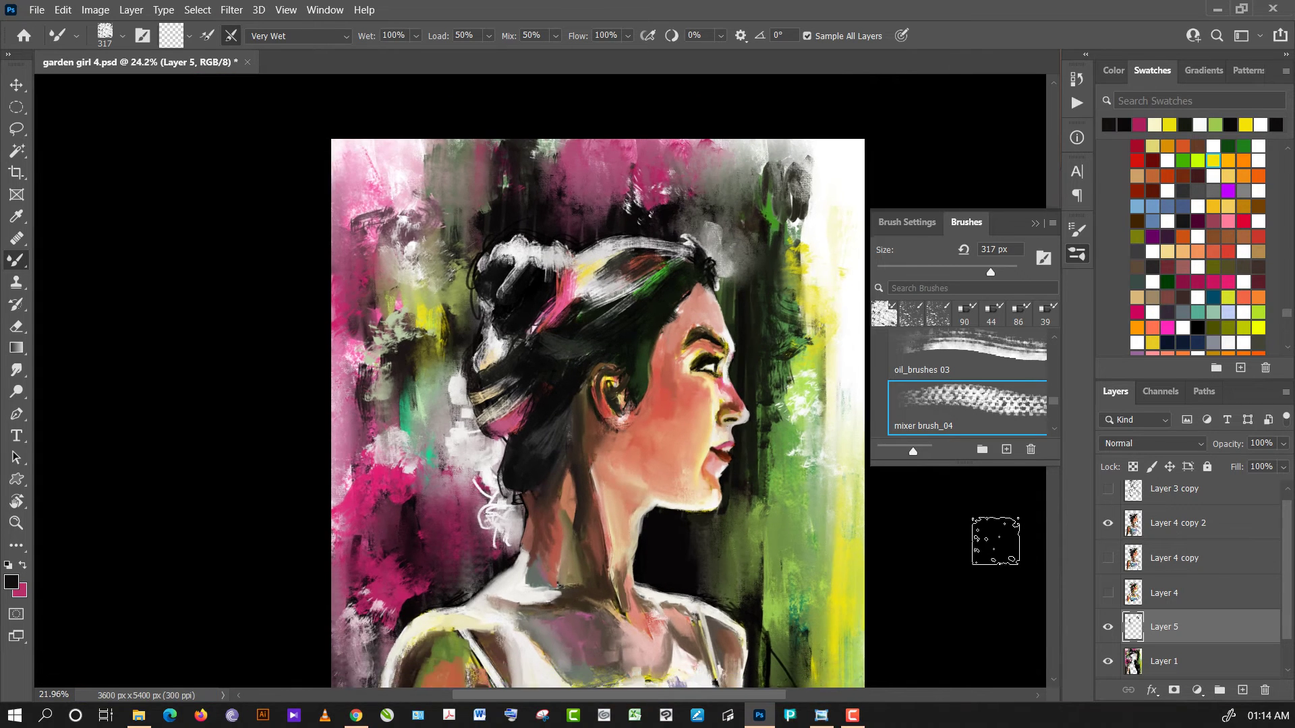
{"action": "scroll", "coordinate": [1222, 589], "scroll_direction": "up", "scroll_amount": 1}
- Stamp all visible layers from Layer 4 copy 2, then load the 90 px preset with white
{"action": "left_click", "coordinate": [1218, 545]}
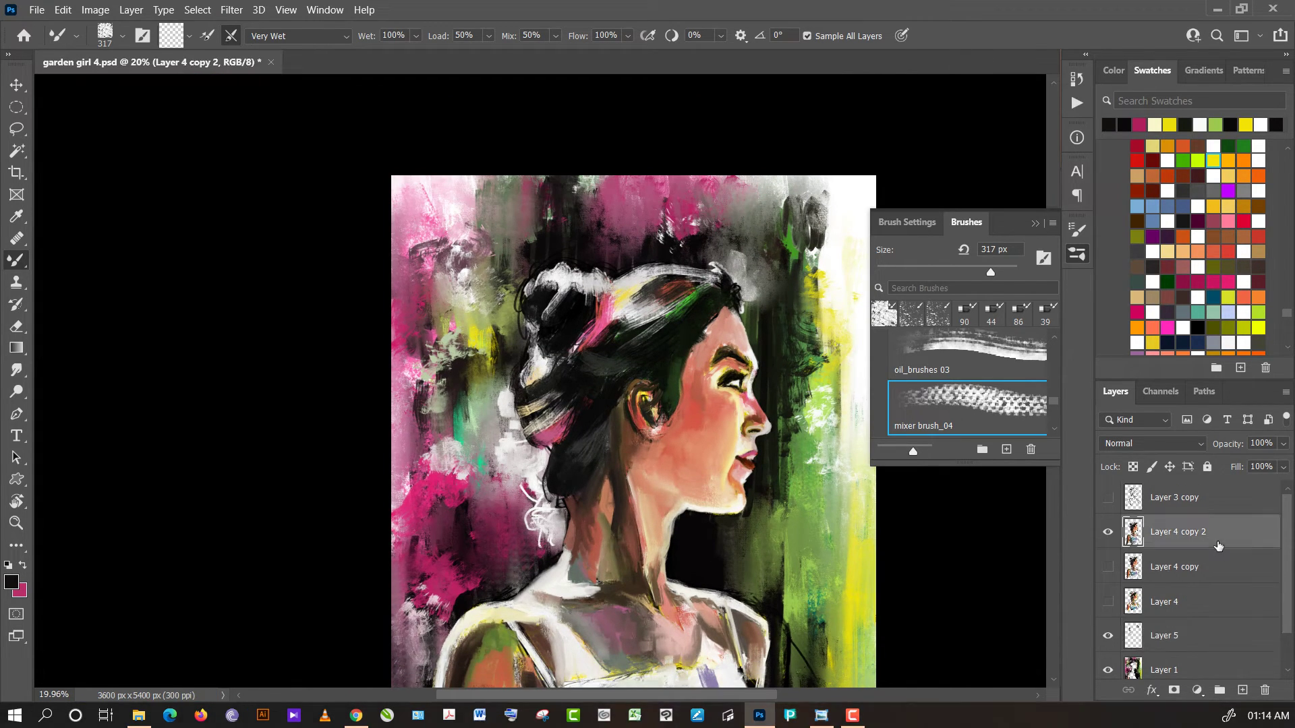
{"action": "key", "text": "ctrl+alt+shift+e"}
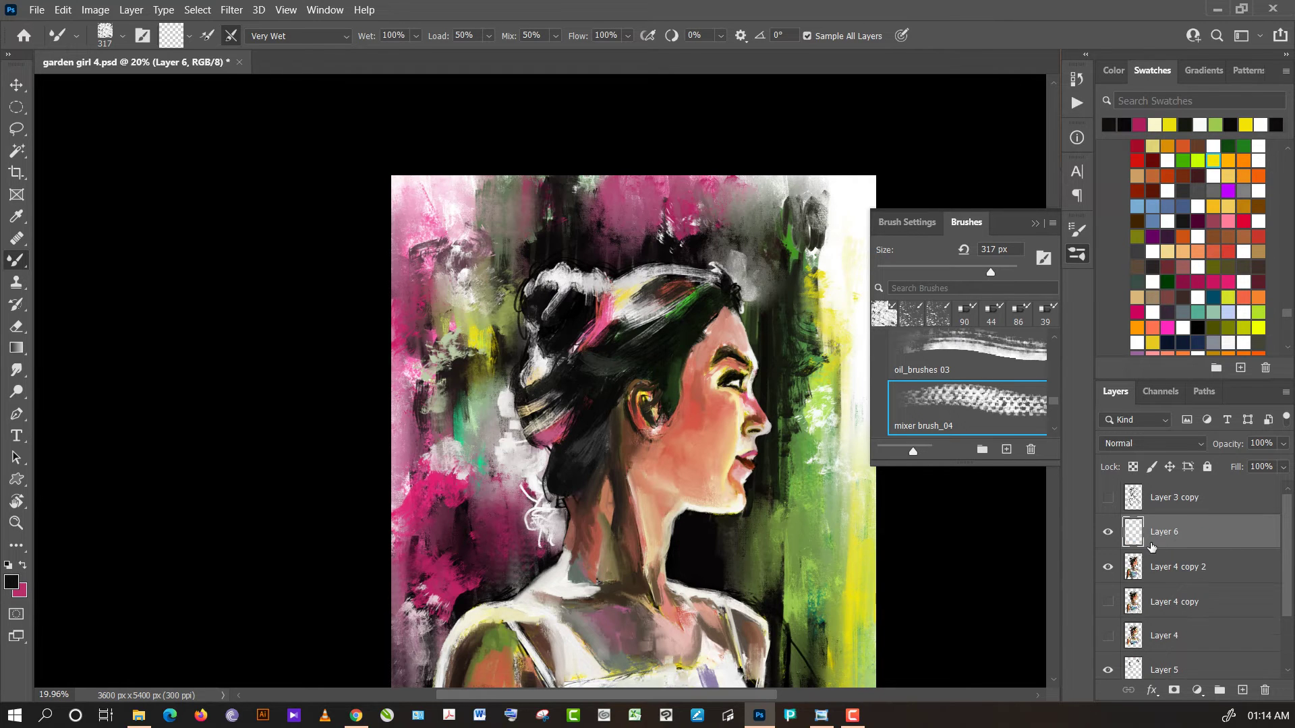
{"action": "scroll", "coordinate": [780, 414], "scroll_direction": "up", "scroll_amount": 1}
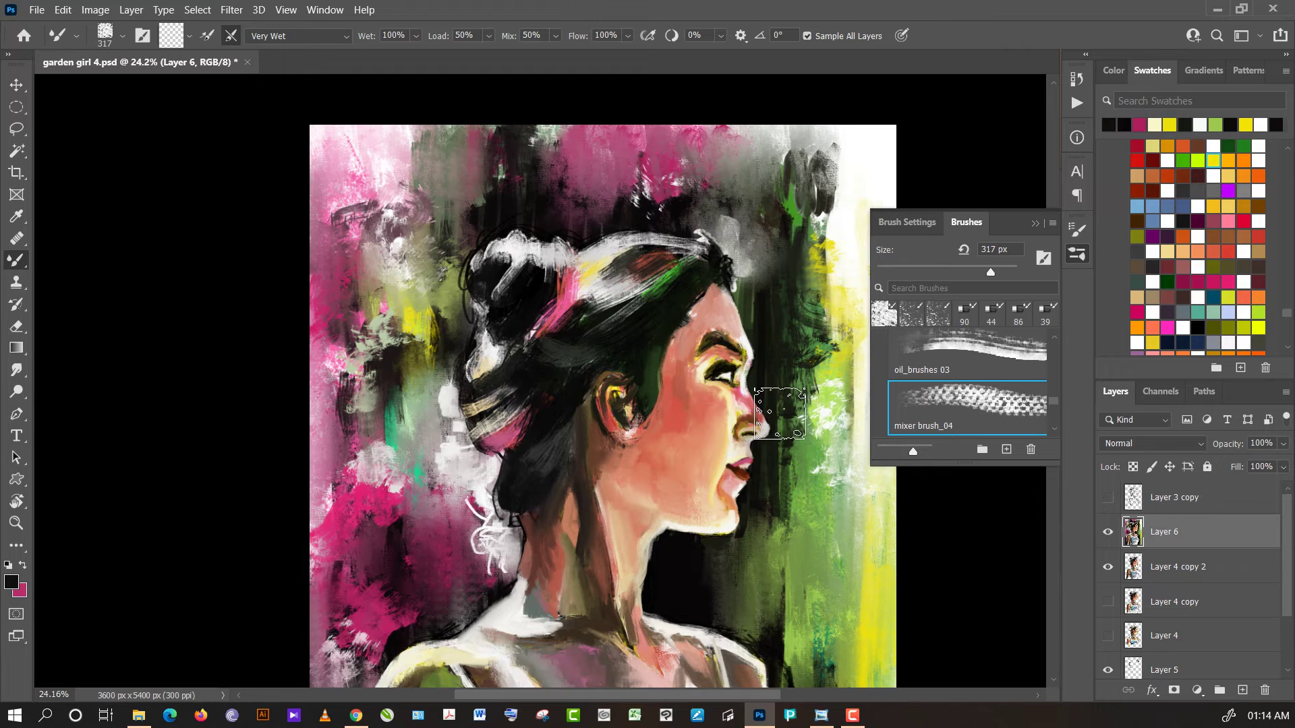
{"action": "left_click", "coordinate": [883, 314]}
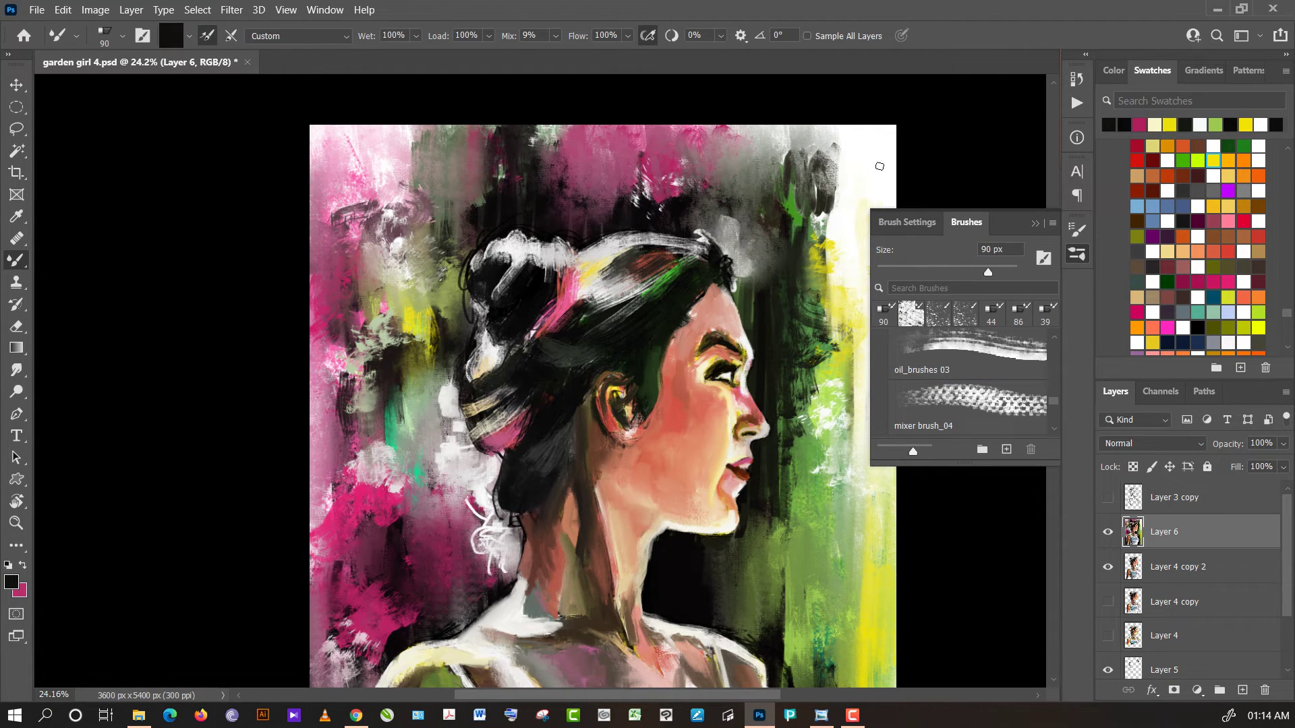
{"action": "left_click", "coordinate": [856, 191], "text": "alt"}
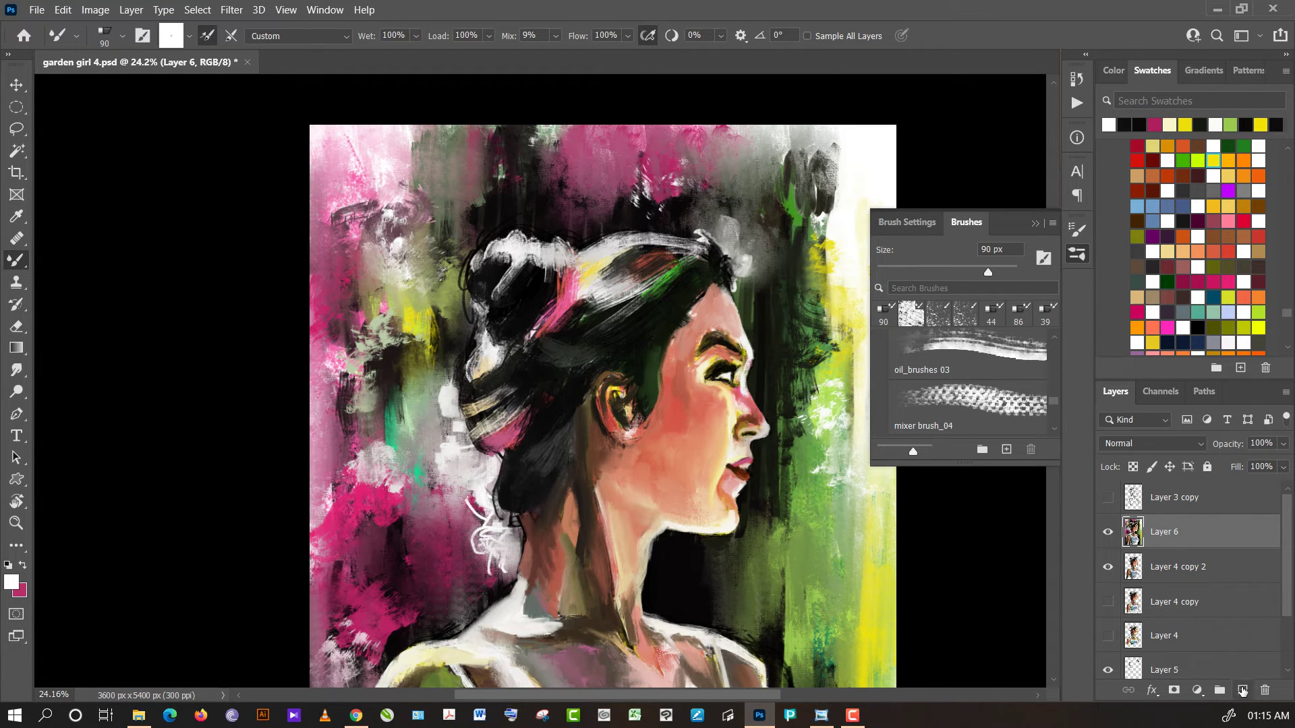
- On a new layer, paint white strokes along the bun's top and dark left edge
{"action": "left_click", "coordinate": [1243, 689]}
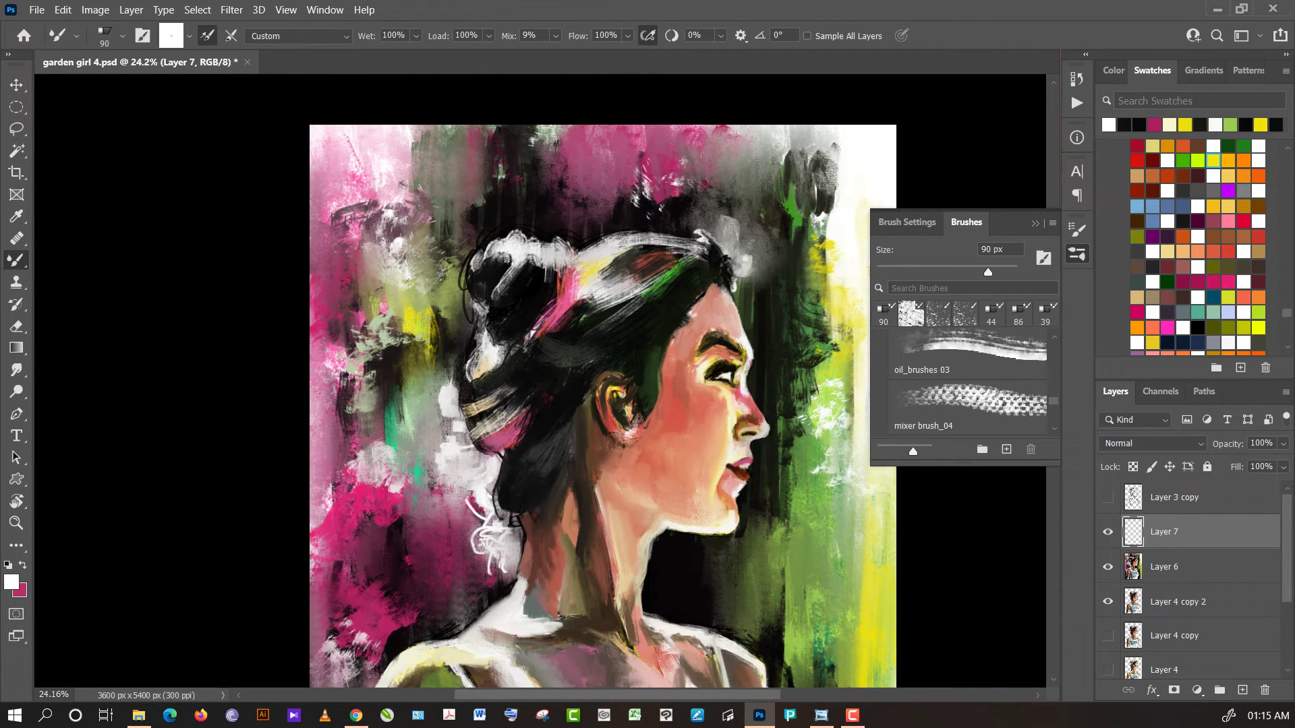
{"action": "left_click_drag", "start_coordinate": [752, 266], "coordinate": [739, 290]}
{"action": "mouse_move", "coordinate": [740, 255]}
{"action": "left_mouse_down"}
{"action": "mouse_move", "coordinate": [743, 236]}
{"action": "mouse_move", "coordinate": [730, 241]}
{"action": "left_mouse_up"}
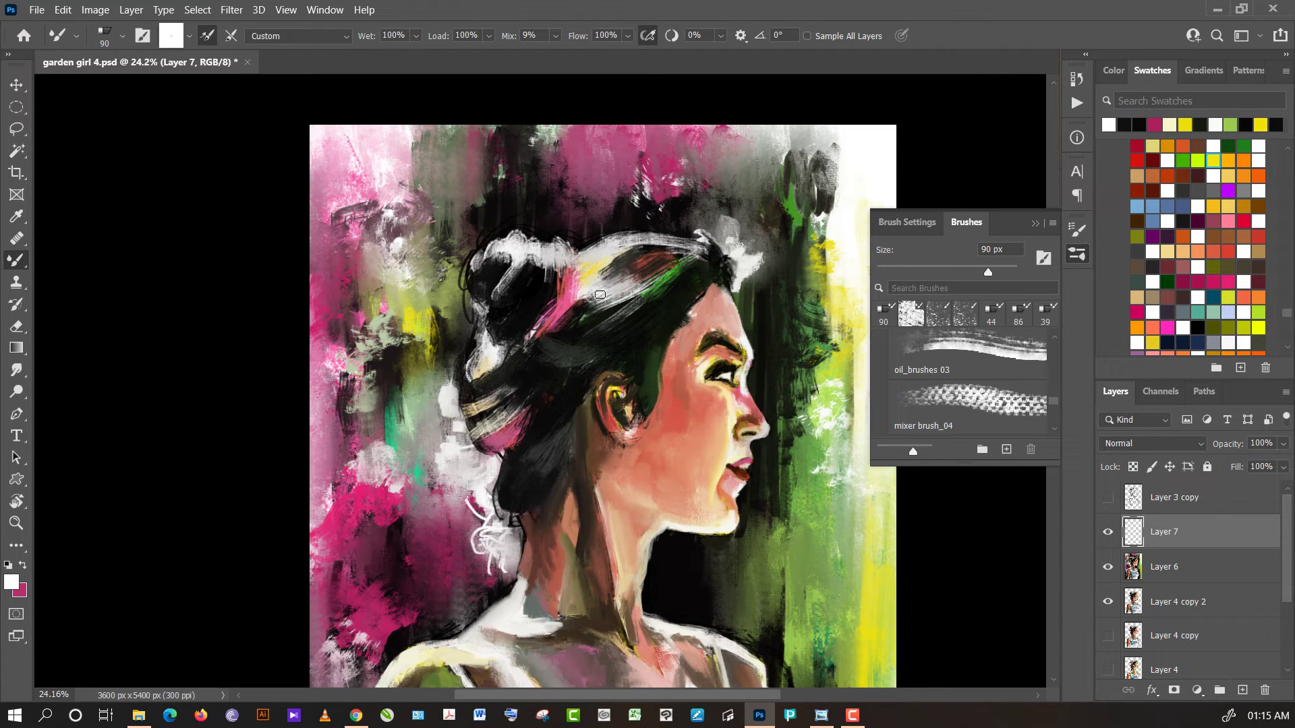
{"action": "mouse_move", "coordinate": [467, 277]}
{"action": "left_mouse_down"}
{"action": "mouse_move", "coordinate": [479, 321]}
{"action": "mouse_move", "coordinate": [451, 405]}
{"action": "mouse_move", "coordinate": [461, 436]}
{"action": "left_mouse_up"}
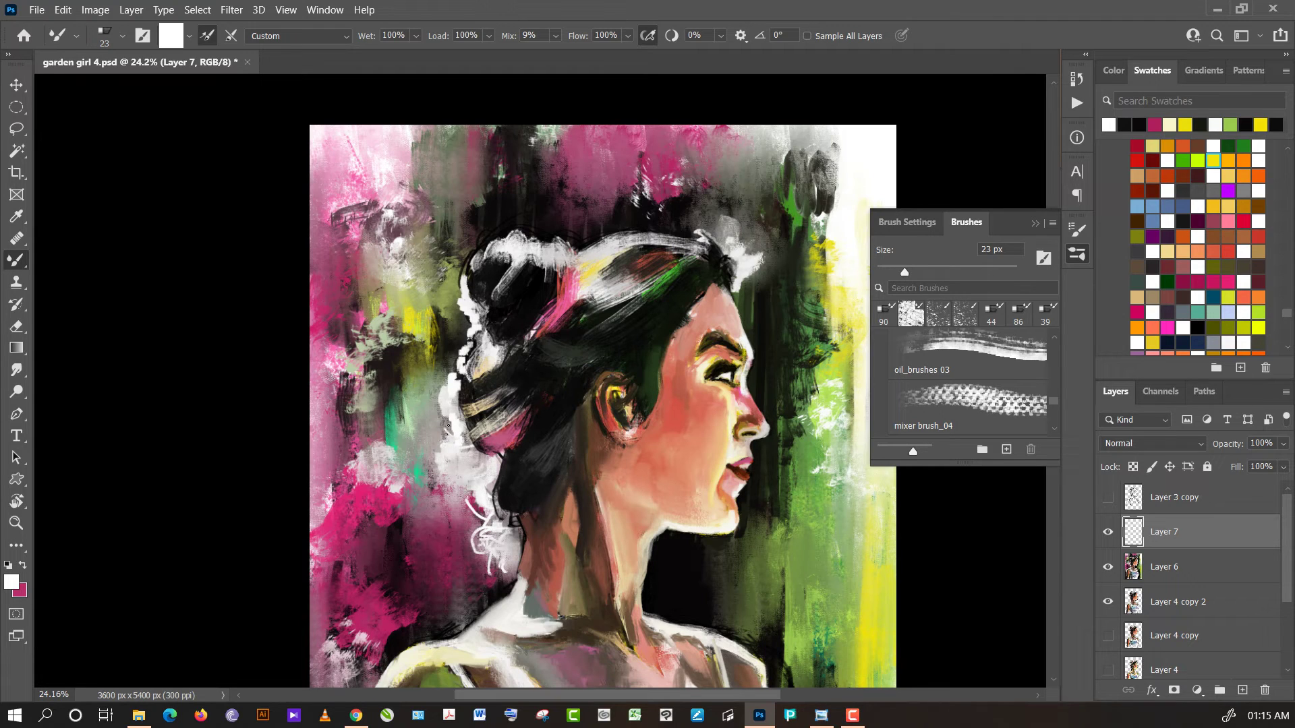
- Paint fine white curls under the bun at the nape and a light stroke along the hair top
{"action": "left_click_drag", "start_coordinate": [448, 425], "coordinate": [462, 436]}
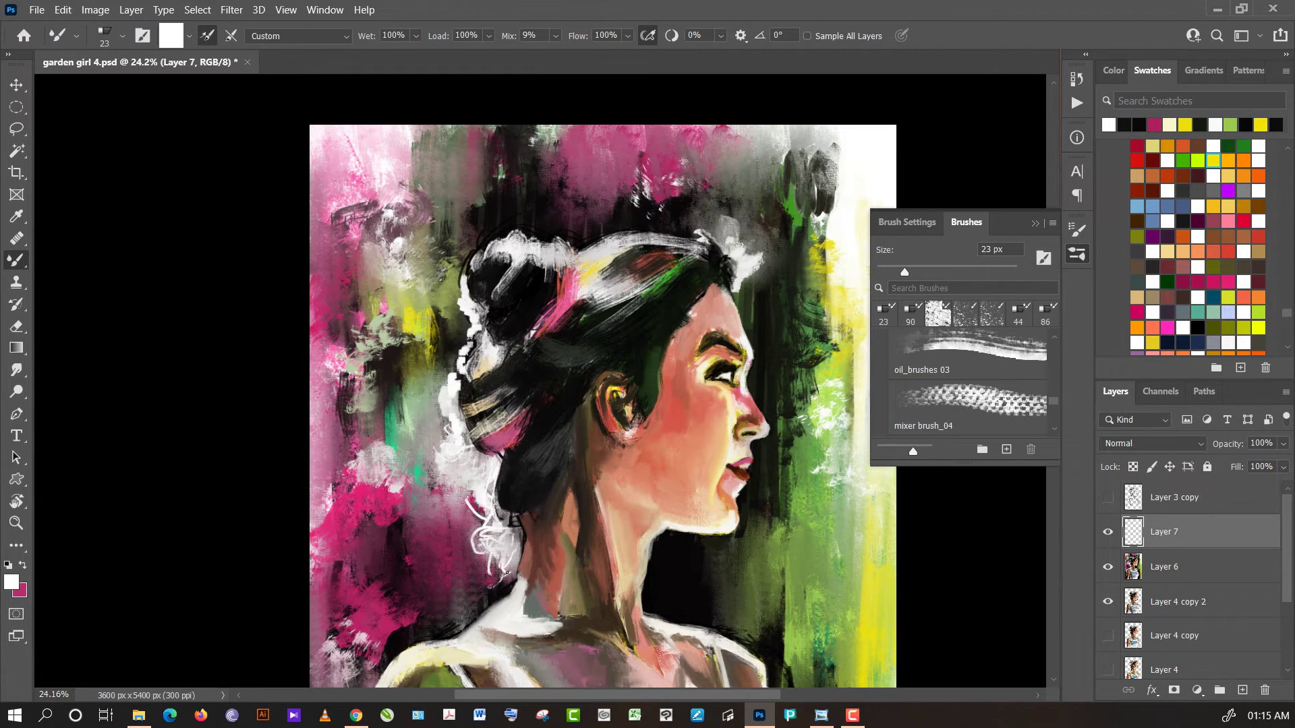
{"action": "left_click_drag", "start_coordinate": [507, 573], "coordinate": [486, 598]}
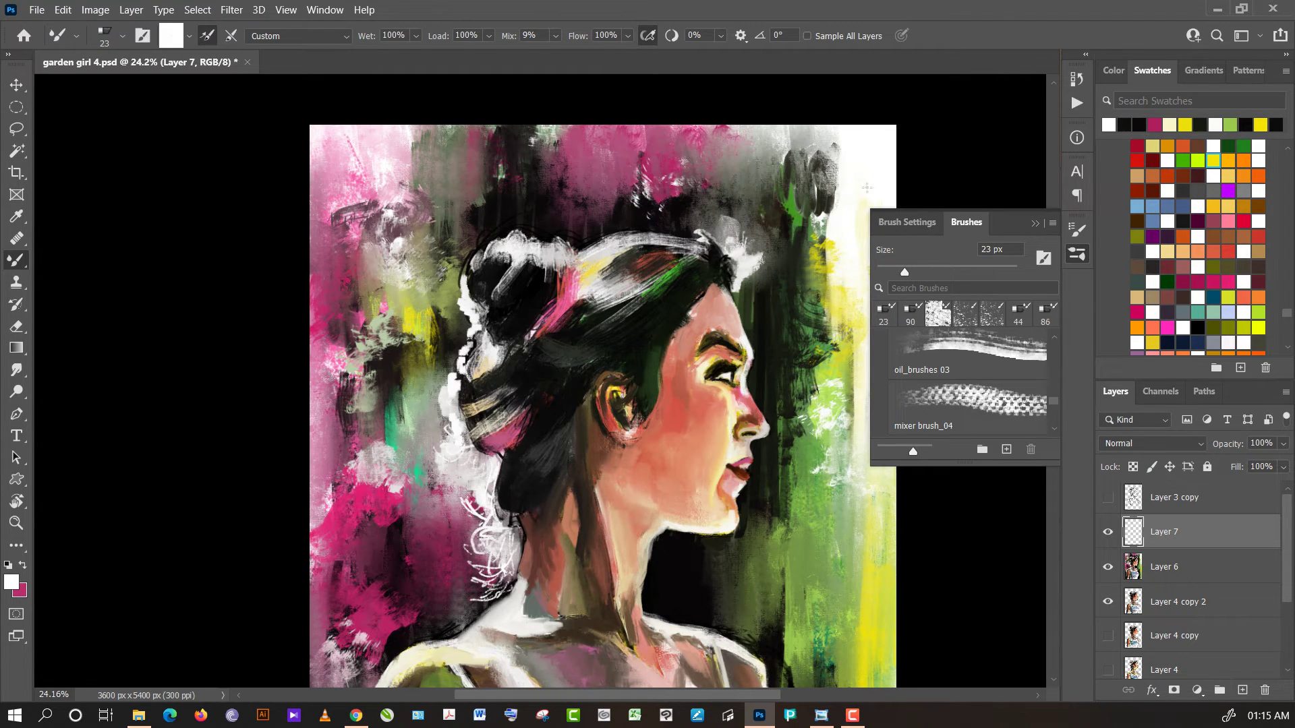
{"action": "left_click_drag", "start_coordinate": [621, 256], "coordinate": [681, 247]}
- Sample green from the painting and paint thin green streaks through the dark hair
{"action": "left_click", "coordinate": [632, 342], "text": "alt"}
{"action": "left_click", "coordinate": [557, 355], "text": "alt"}
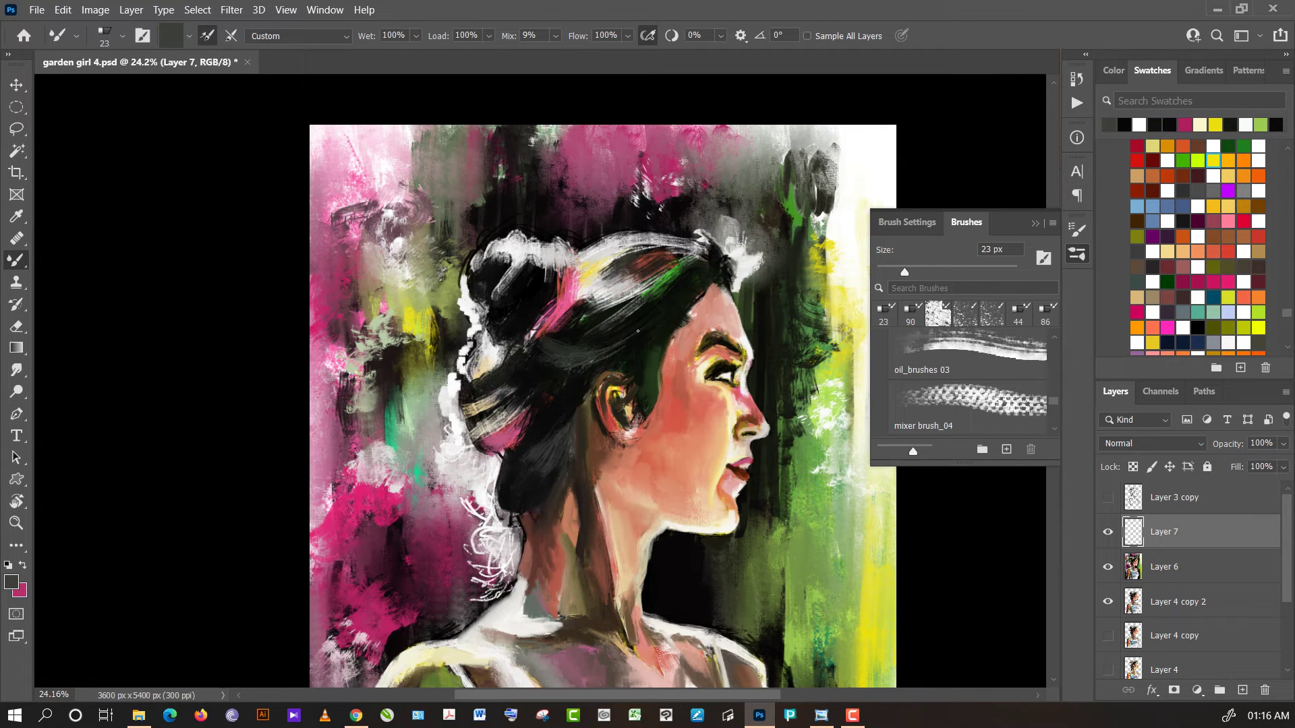
{"action": "left_click", "coordinate": [654, 366], "text": "alt"}
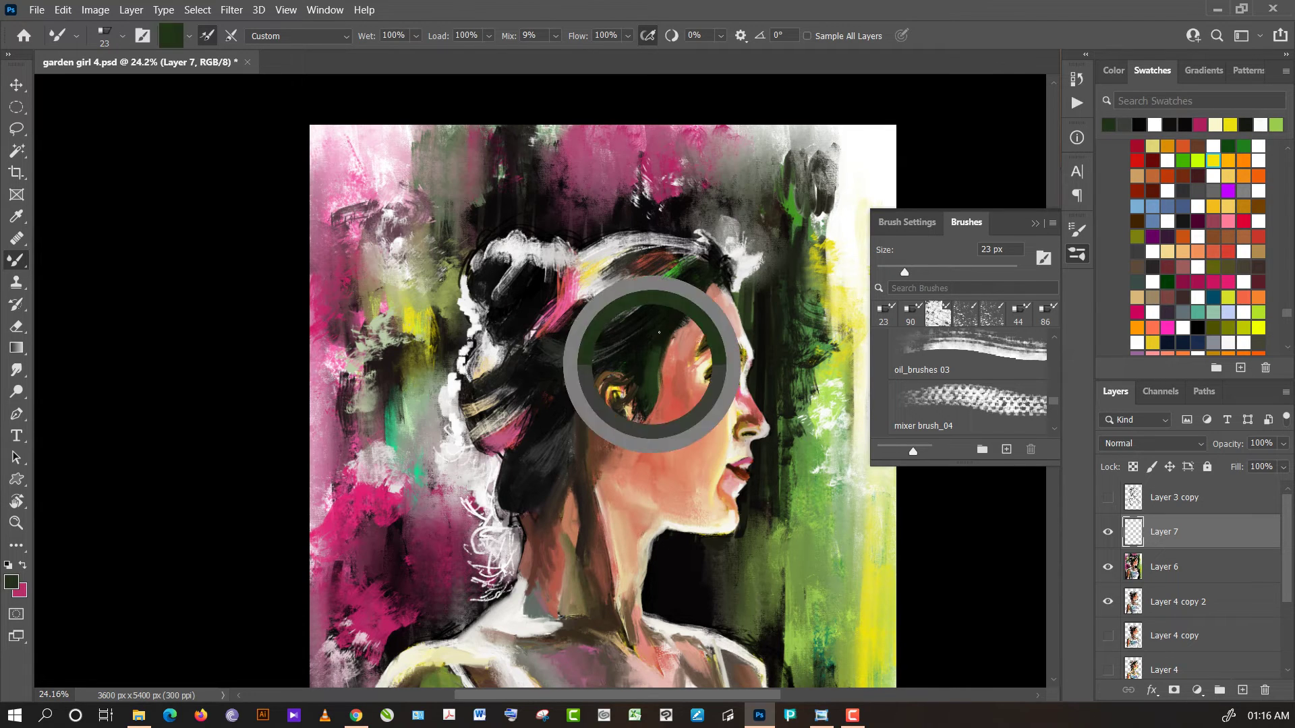
{"action": "left_click_drag", "start_coordinate": [544, 359], "coordinate": [583, 362]}
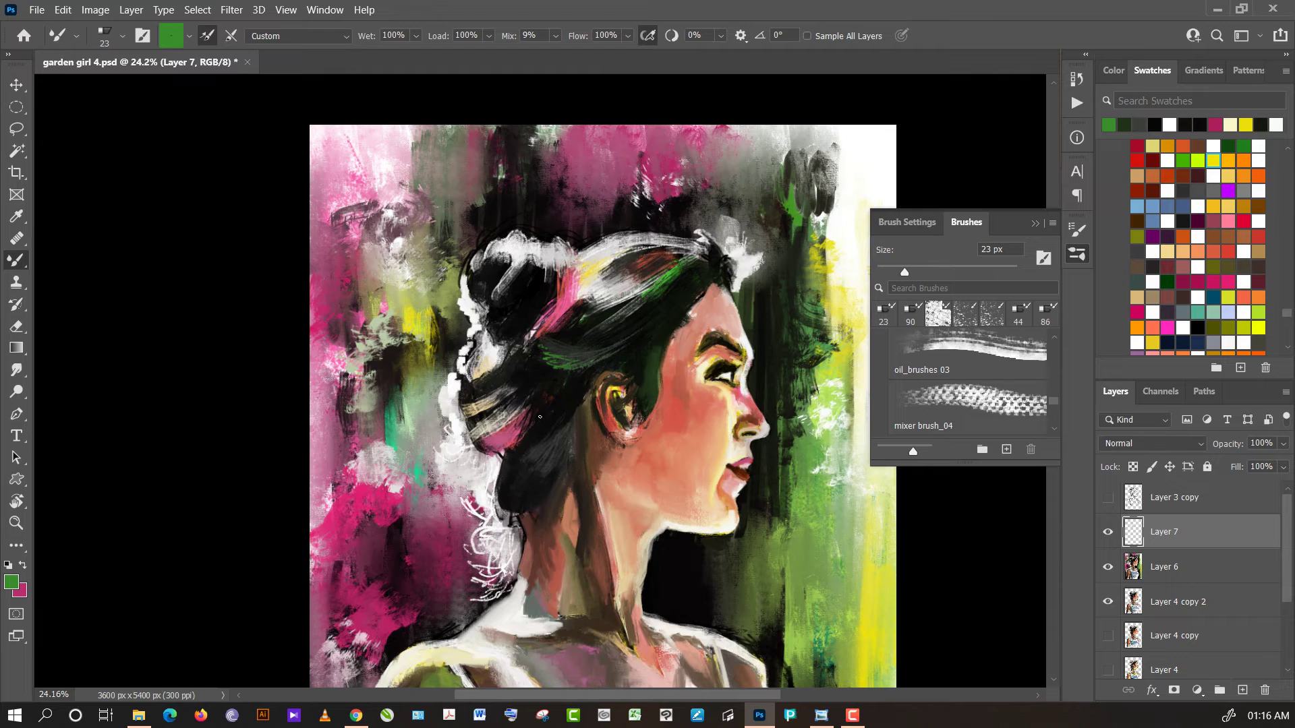
{"action": "left_click_drag", "start_coordinate": [517, 441], "coordinate": [583, 383]}
{"action": "left_click", "coordinate": [594, 370], "text": "alt"}
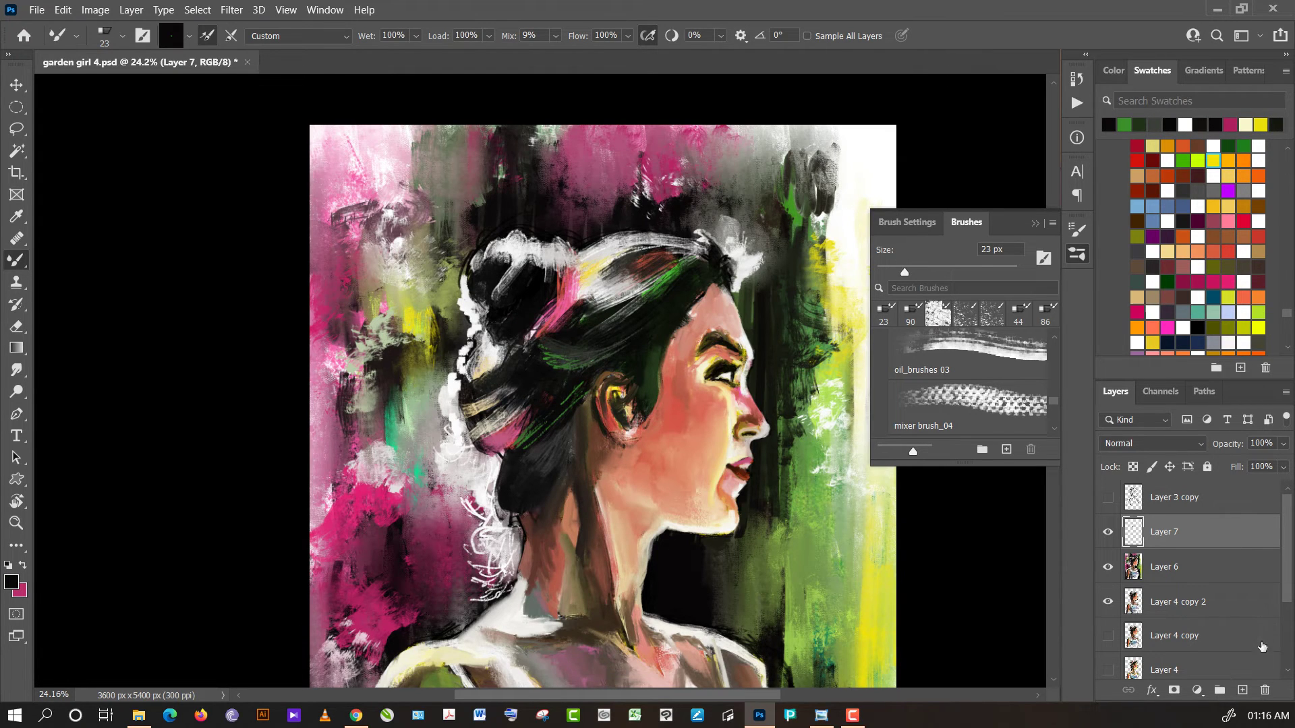
- On a new layer, paint a yellow hoop earring below the ear
{"action": "left_click", "coordinate": [1244, 689]}
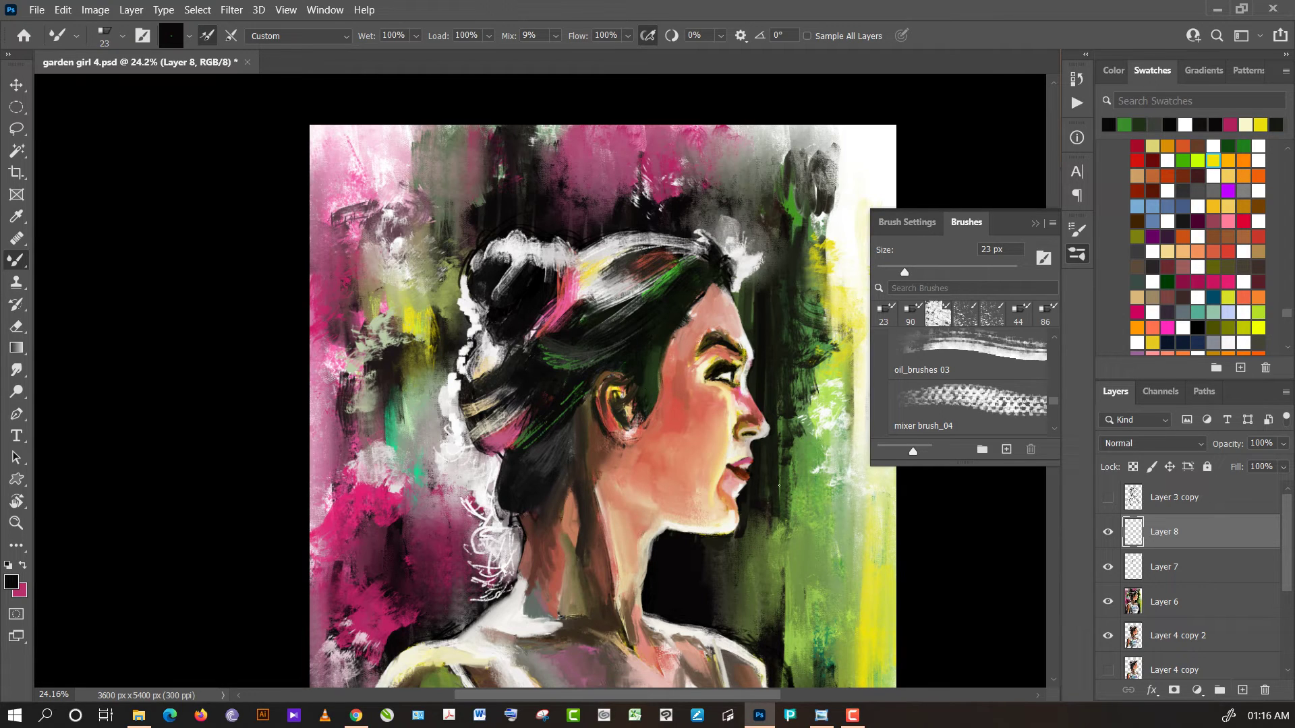
{"action": "left_click", "coordinate": [1214, 157]}
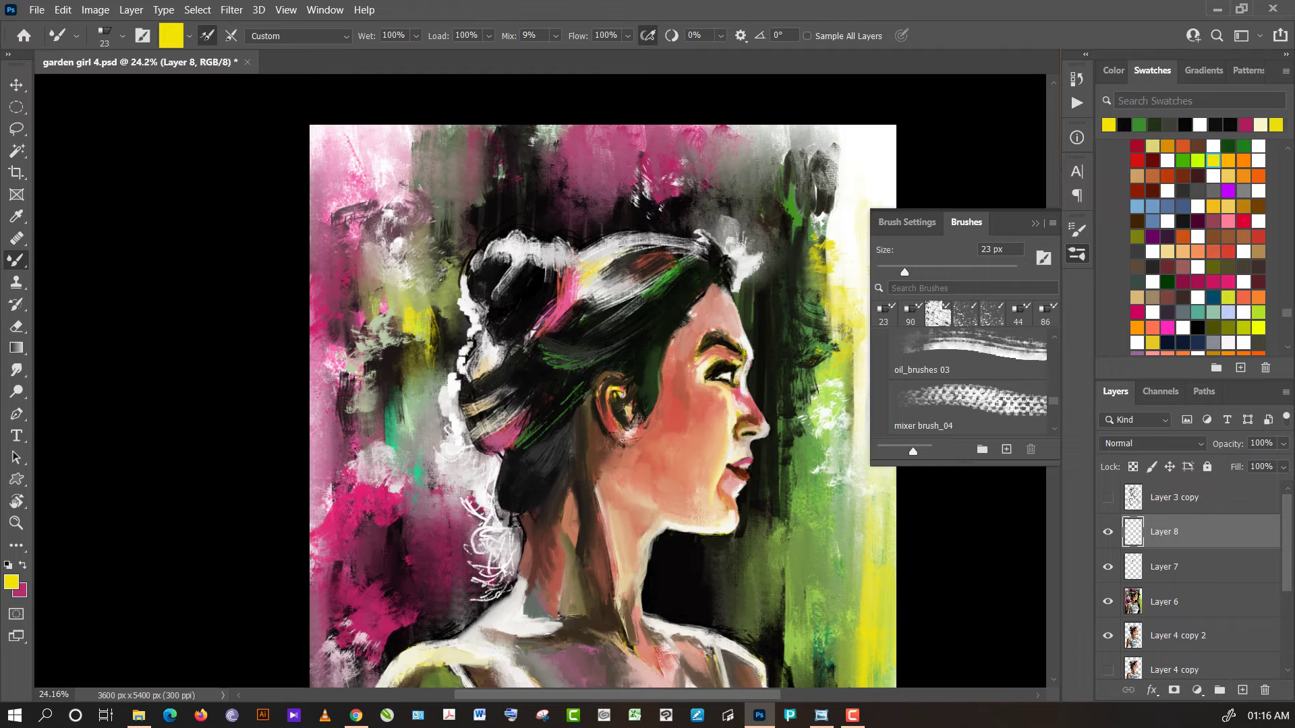
{"action": "left_click_drag", "start_coordinate": [621, 441], "coordinate": [615, 480]}
{"action": "left_click_drag", "start_coordinate": [639, 435], "coordinate": [643, 473]}
{"action": "mouse_move", "coordinate": [617, 445]}
{"action": "left_mouse_down"}
{"action": "mouse_move", "coordinate": [617, 472]}
{"action": "mouse_move", "coordinate": [651, 478]}
{"action": "left_mouse_up"}
{"action": "left_click", "coordinate": [860, 229], "text": "alt"}
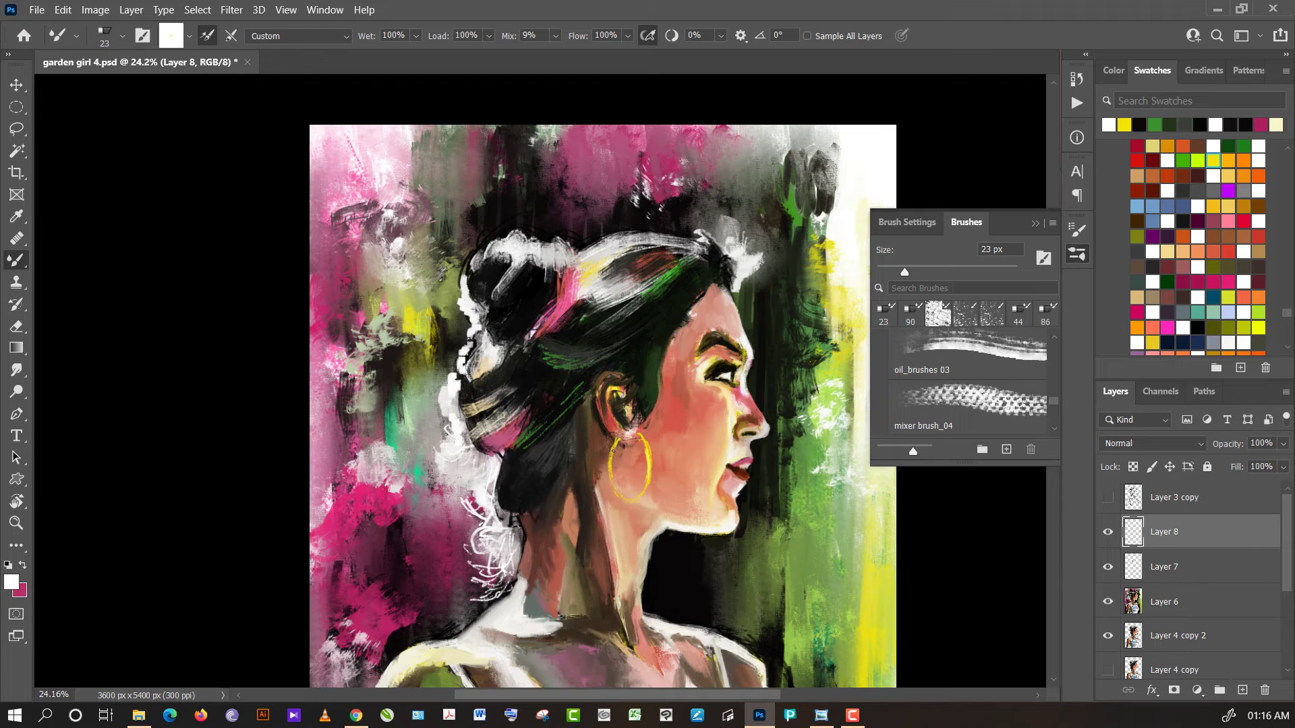
- Shade the hoop's top, left edge and right side with dark strokes
{"action": "left_click_drag", "start_coordinate": [613, 450], "coordinate": [610, 483]}
{"action": "left_click", "coordinate": [635, 359], "text": "alt"}
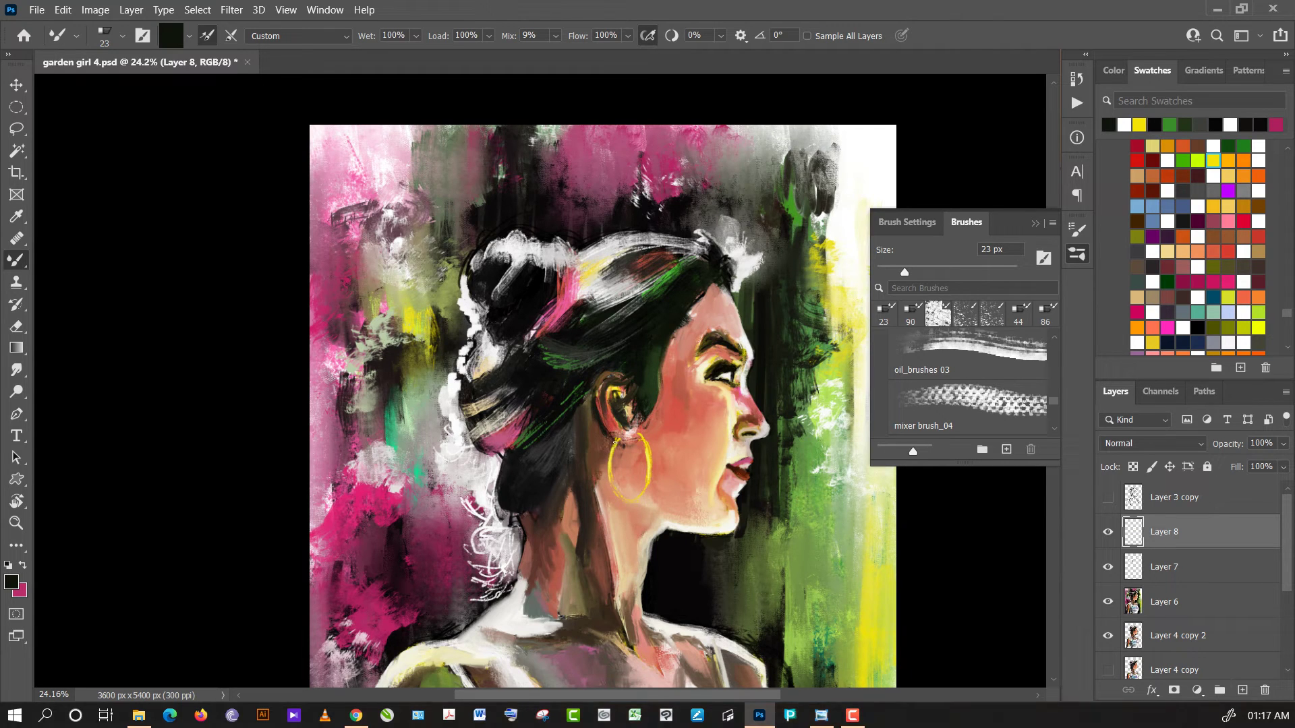
{"action": "left_click_drag", "start_coordinate": [616, 440], "coordinate": [609, 464]}
{"action": "mouse_move", "coordinate": [619, 496]}
{"action": "left_mouse_down"}
{"action": "mouse_move", "coordinate": [611, 487]}
{"action": "mouse_move", "coordinate": [618, 497]}
{"action": "left_mouse_up"}
{"action": "mouse_move", "coordinate": [613, 485]}
{"action": "left_mouse_down"}
{"action": "mouse_move", "coordinate": [611, 471]}
{"action": "mouse_move", "coordinate": [633, 499]}
{"action": "left_mouse_up"}
{"action": "mouse_move", "coordinate": [646, 463]}
{"action": "left_mouse_down"}
{"action": "mouse_move", "coordinate": [643, 451]}
{"action": "mouse_move", "coordinate": [644, 490]}
{"action": "left_mouse_up"}
- Darken the earring's right edge and add a cream highlight along it
{"action": "left_click", "coordinate": [845, 236], "text": "alt"}
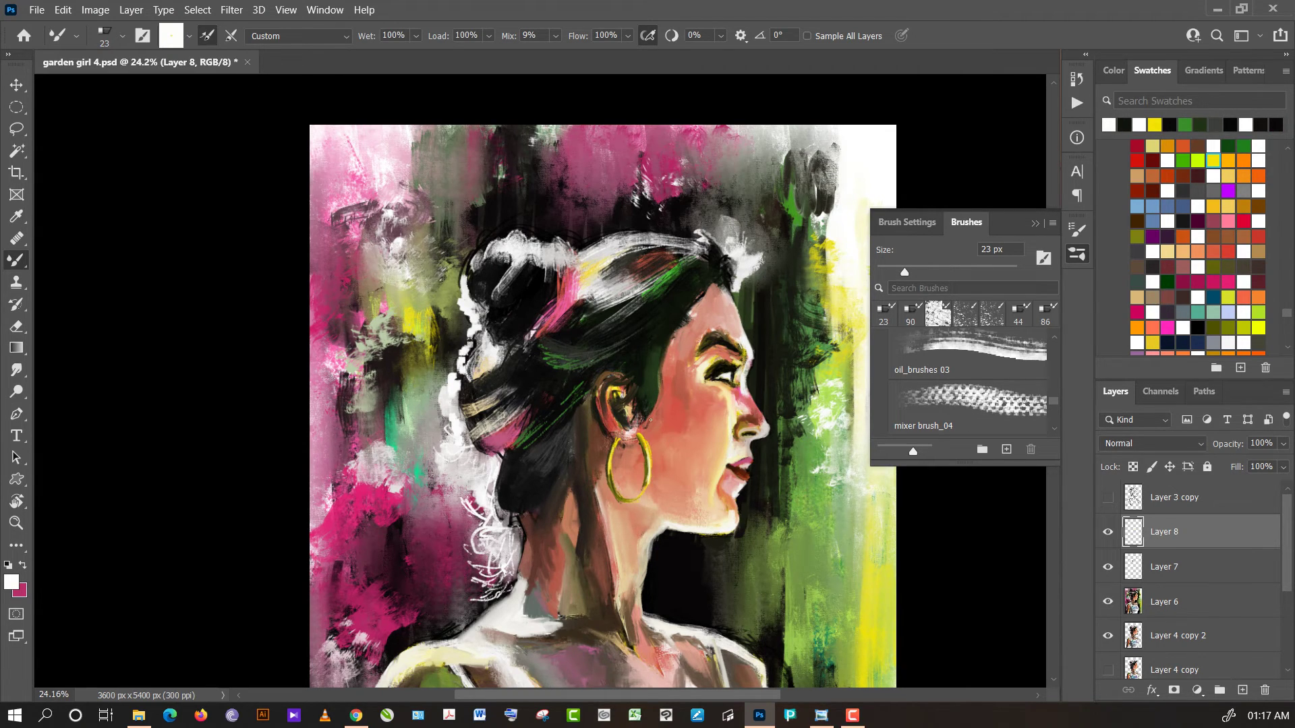
{"action": "left_click", "coordinate": [635, 360], "text": "alt"}
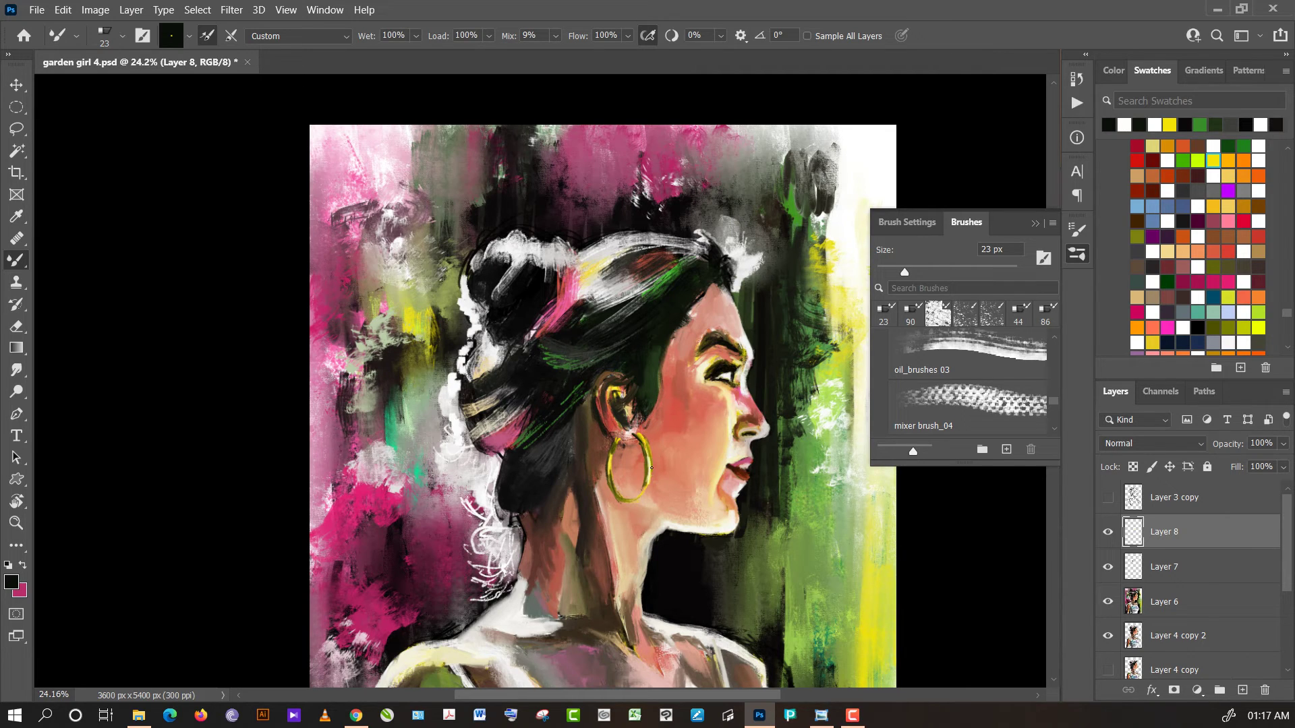
{"action": "left_click_drag", "start_coordinate": [650, 479], "coordinate": [638, 502]}
{"action": "left_click", "coordinate": [862, 244], "text": "alt"}
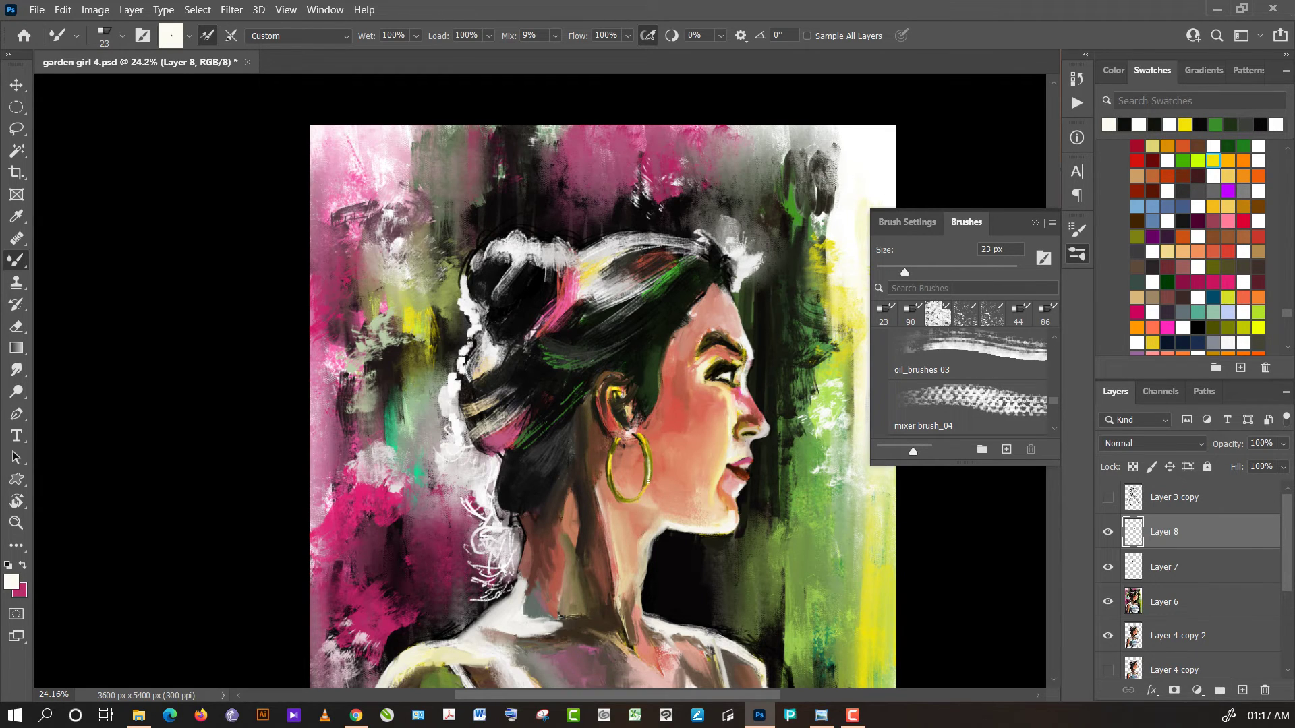
{"action": "left_click_drag", "start_coordinate": [647, 482], "coordinate": [650, 471]}
{"action": "left_click", "coordinate": [846, 216], "text": "alt"}
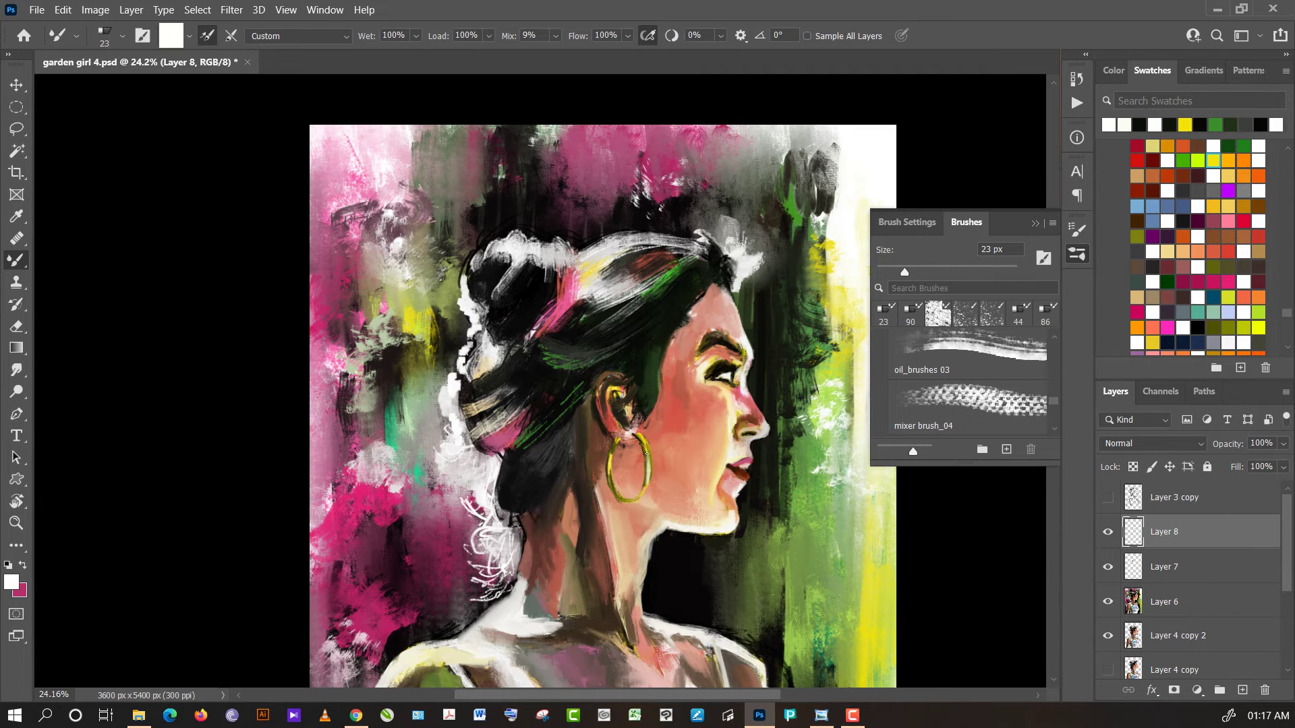
- Add a thin light highlight to the earring and shade its top where it meets the ear
{"action": "left_click_drag", "start_coordinate": [646, 484], "coordinate": [645, 456]}
{"action": "left_click", "coordinate": [583, 528], "text": "alt"}
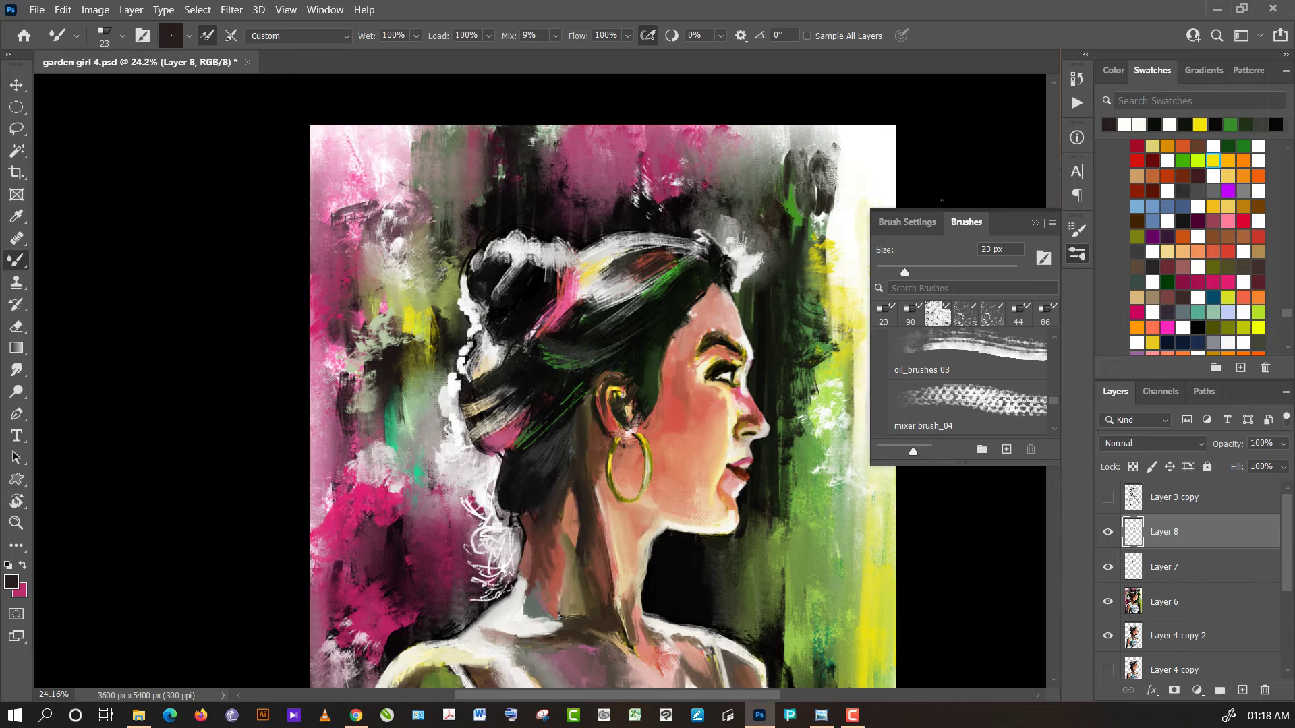
{"action": "left_click", "coordinate": [955, 156], "text": "alt"}
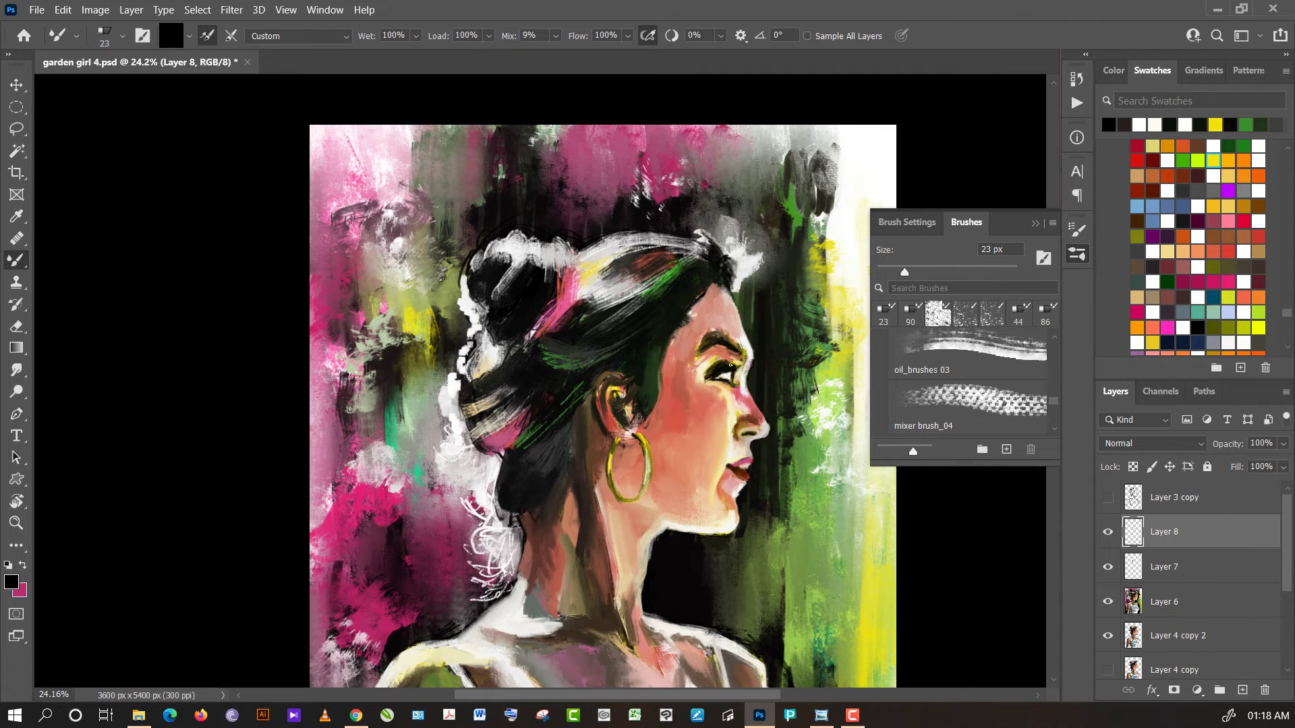
{"action": "left_click_drag", "start_coordinate": [615, 432], "coordinate": [617, 440]}
{"action": "left_click_drag", "start_coordinate": [618, 446], "coordinate": [626, 447]}
- Sample dark green and smooth and darken the hair beside the face
{"action": "left_click", "coordinate": [659, 352], "text": "alt"}
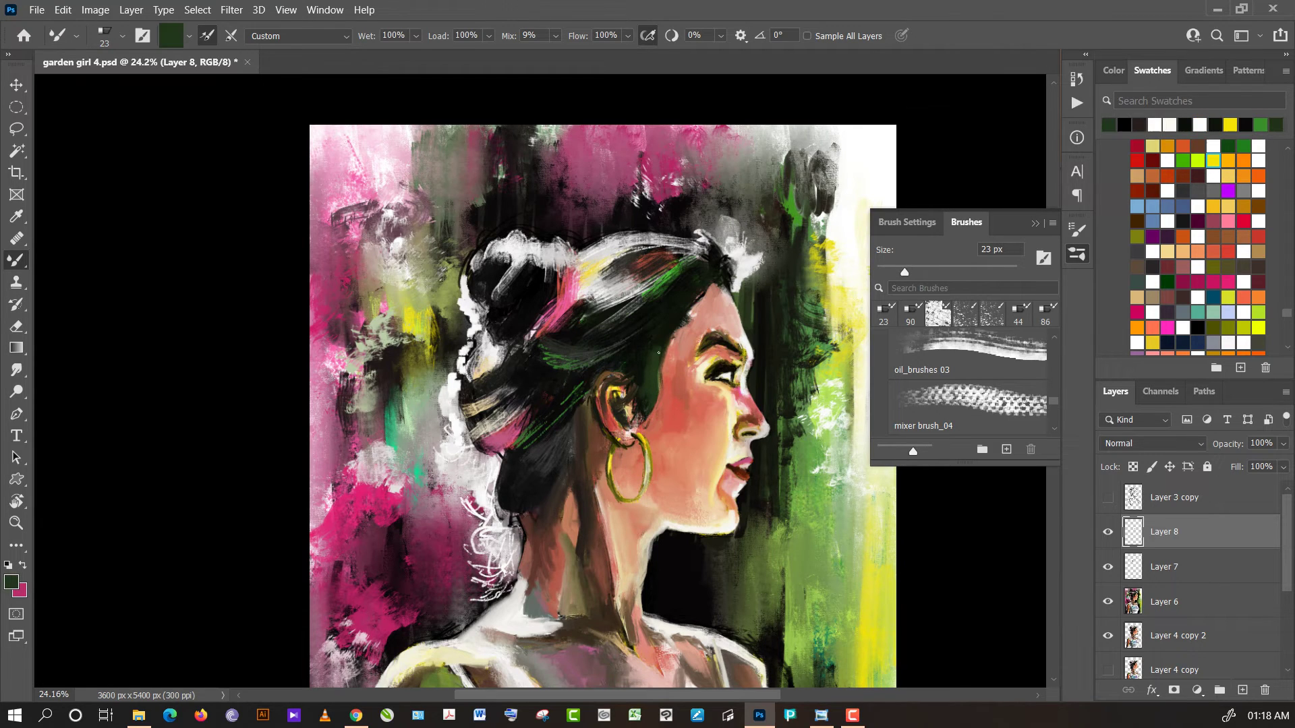
{"action": "left_click_drag", "start_coordinate": [694, 280], "coordinate": [656, 352]}
{"action": "left_click", "coordinate": [664, 302], "text": "alt"}
{"action": "left_click", "coordinate": [660, 338], "text": "alt"}
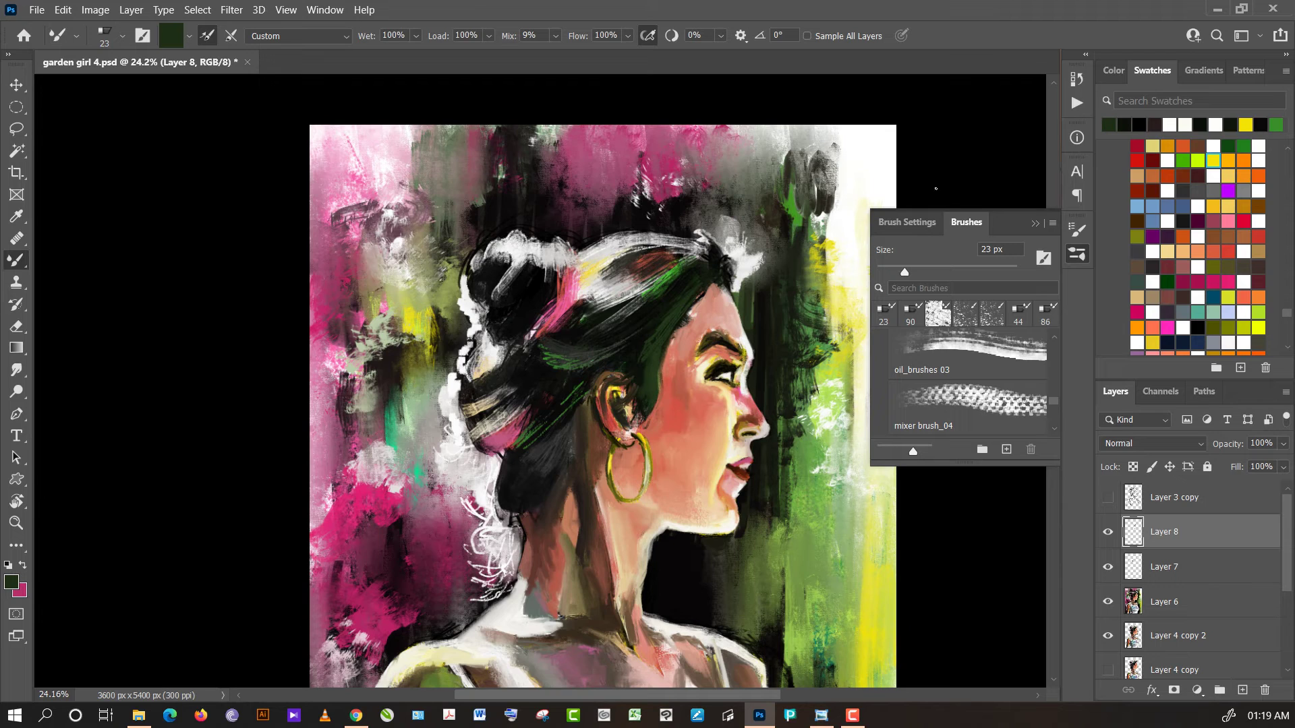
- On Layer 6, enlarge the brush to 100 px and sample brown and salmon skin tones
{"action": "left_click", "coordinate": [1195, 610]}
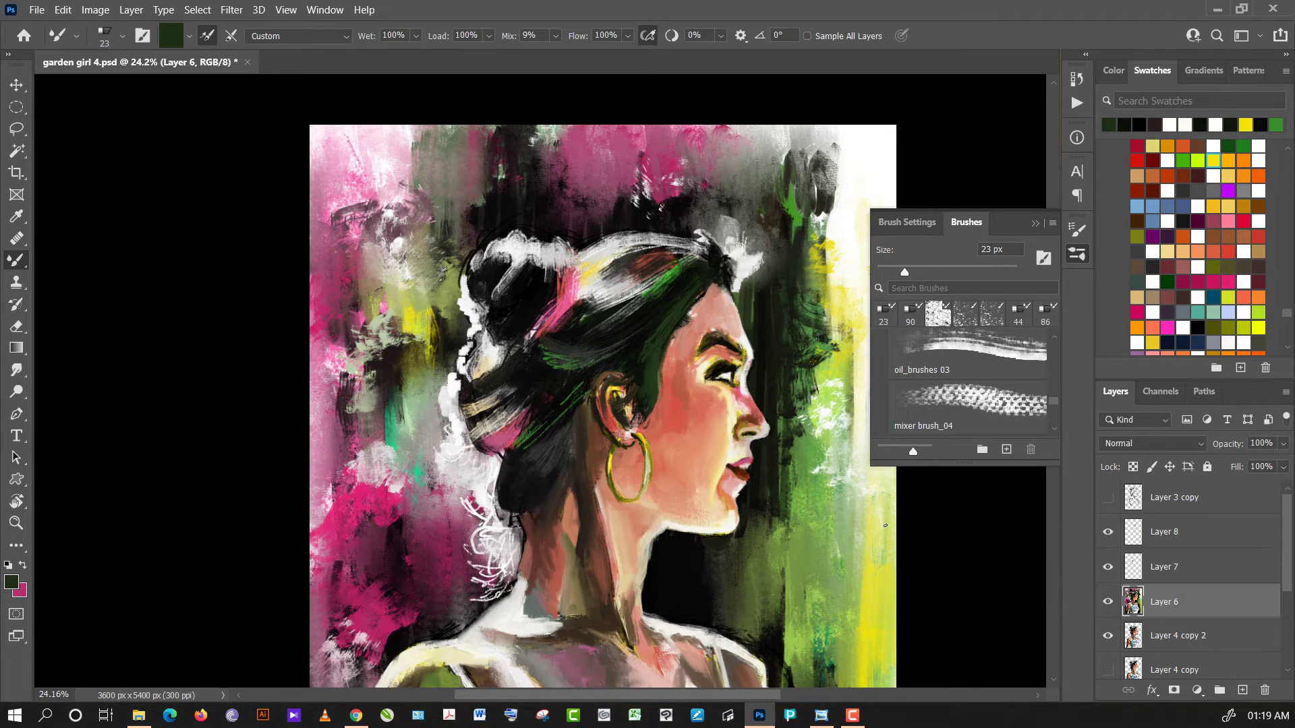
{"action": "left_click", "coordinate": [975, 272]}
{"action": "key", "text": "bracketright"}
{"action": "key", "text": "bracketright"}
{"action": "left_click", "coordinate": [599, 447], "text": "alt"}
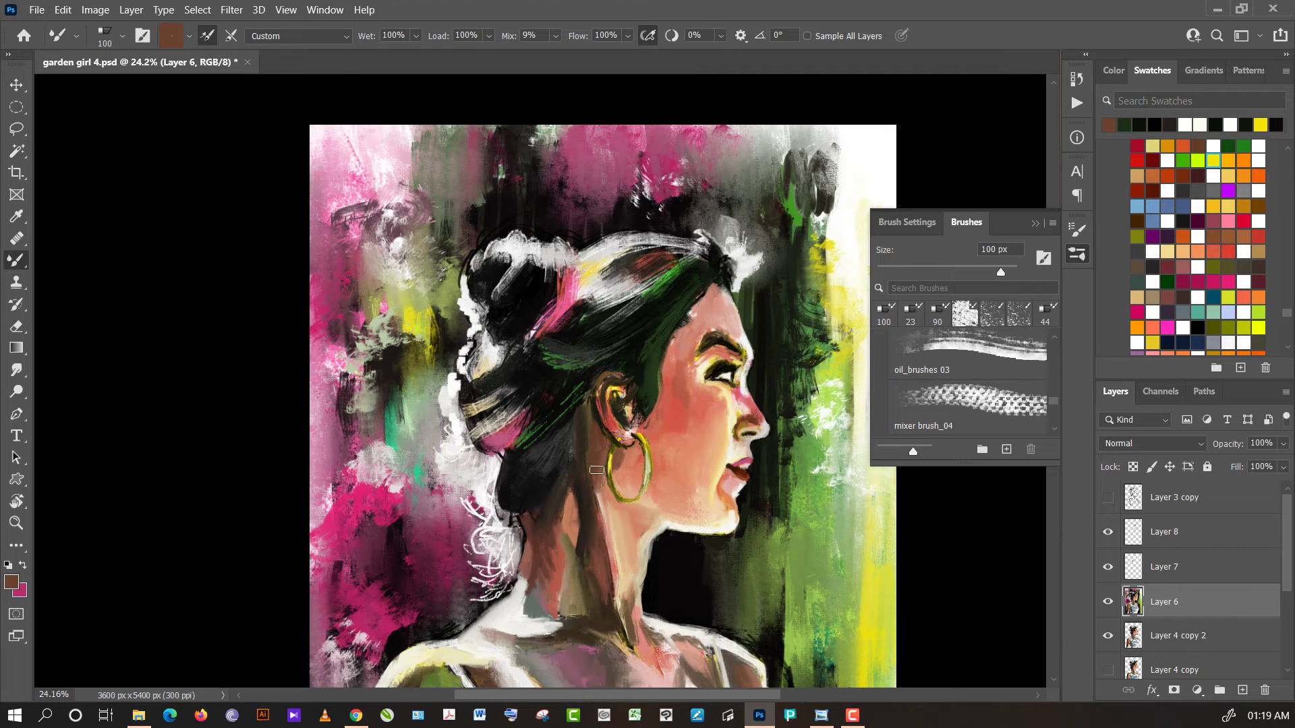
{"action": "left_click", "coordinate": [671, 415], "text": "alt"}
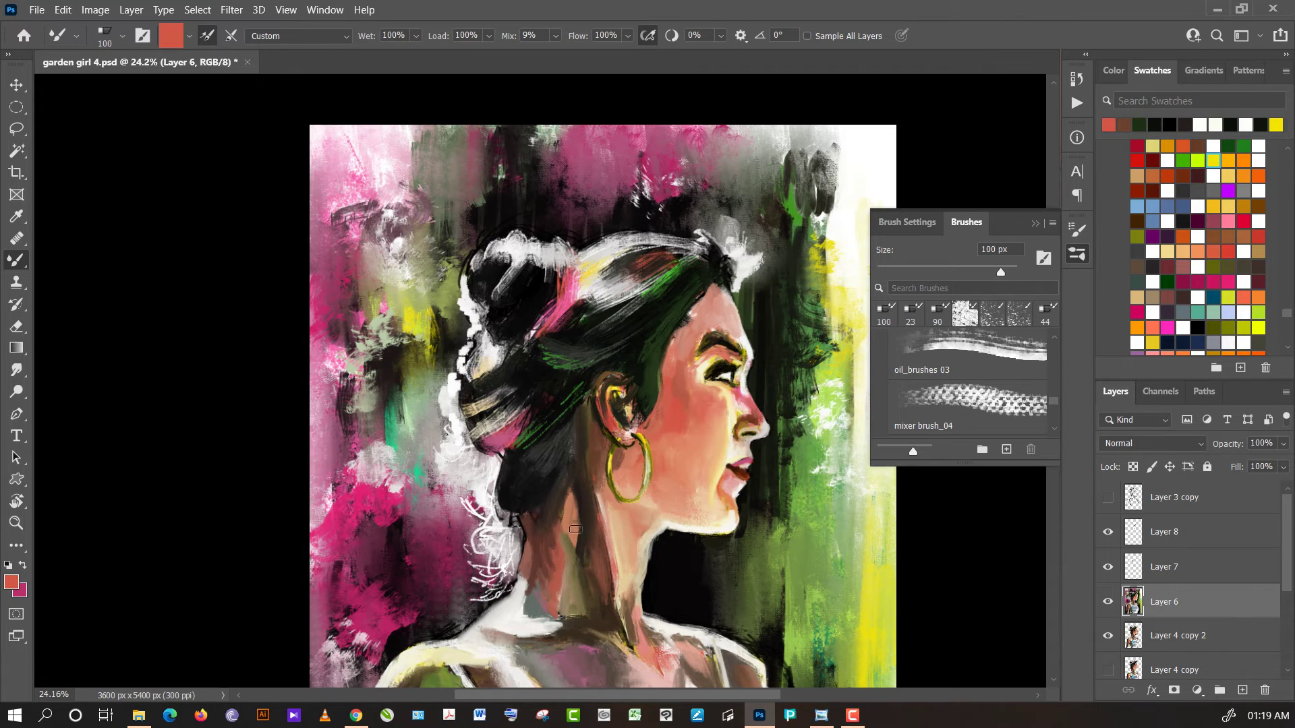
- Blend the salmon and dark brown shadow tones down the neck, sampling hair darks
{"action": "mouse_move", "coordinate": [575, 493]}
{"action": "left_mouse_down"}
{"action": "mouse_move", "coordinate": [573, 519]}
{"action": "mouse_move", "coordinate": [578, 479]}
{"action": "left_mouse_up"}
{"action": "left_click", "coordinate": [581, 499], "text": "alt"}
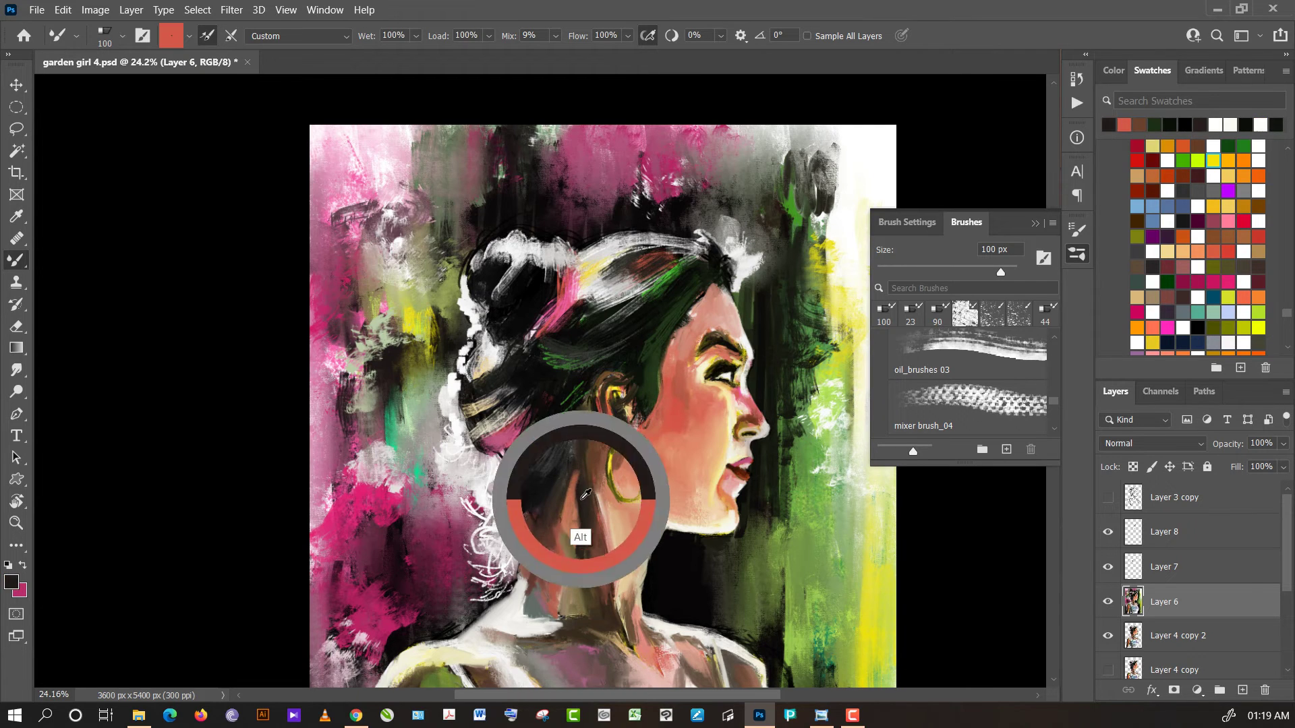
{"action": "mouse_move", "coordinate": [577, 543]}
{"action": "left_mouse_down"}
{"action": "mouse_move", "coordinate": [580, 487]}
{"action": "mouse_move", "coordinate": [578, 524]}
{"action": "mouse_move", "coordinate": [566, 516]}
{"action": "left_mouse_up"}
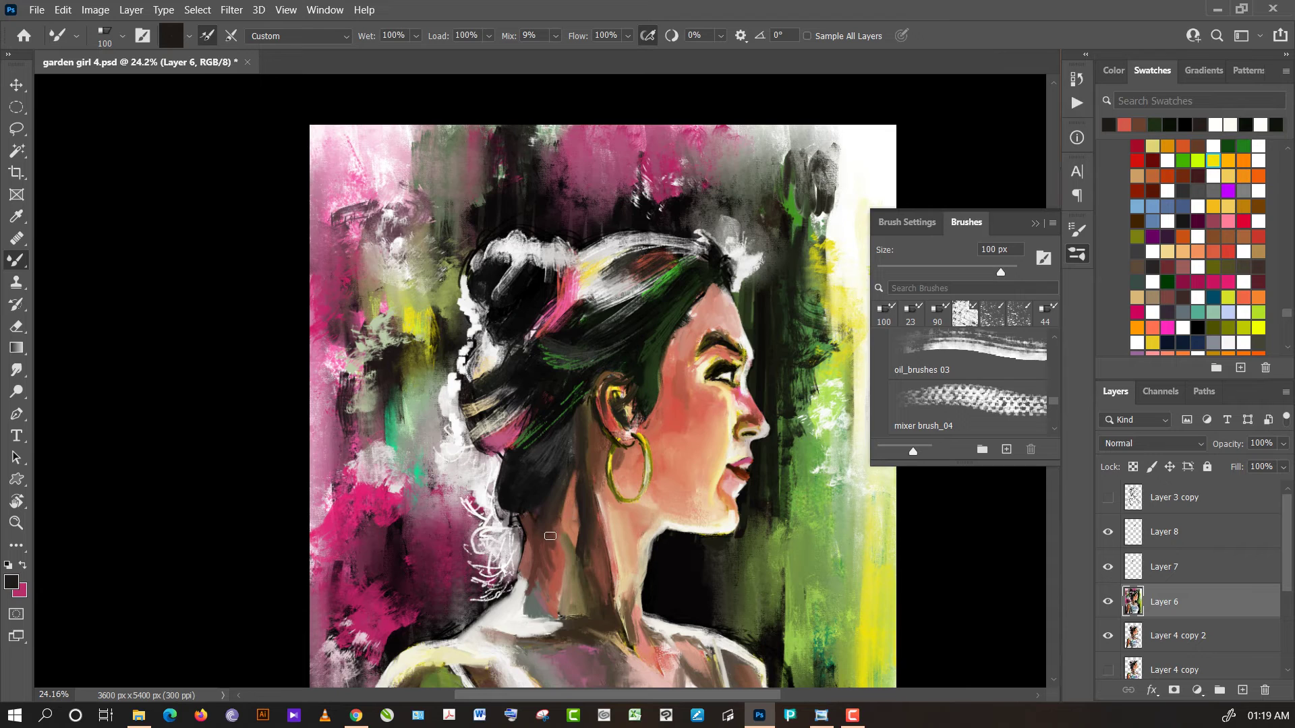
{"action": "left_click", "coordinate": [552, 539], "text": "alt"}
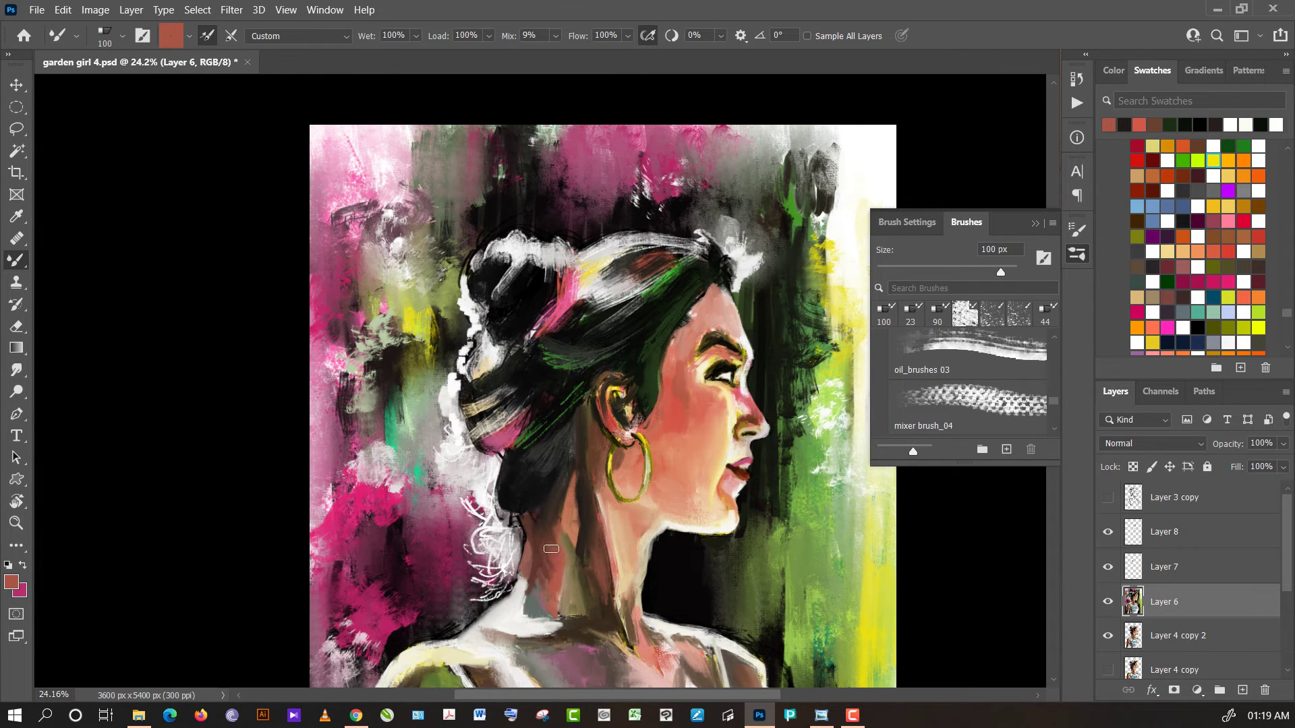
{"action": "left_click", "coordinate": [549, 525], "text": "alt"}
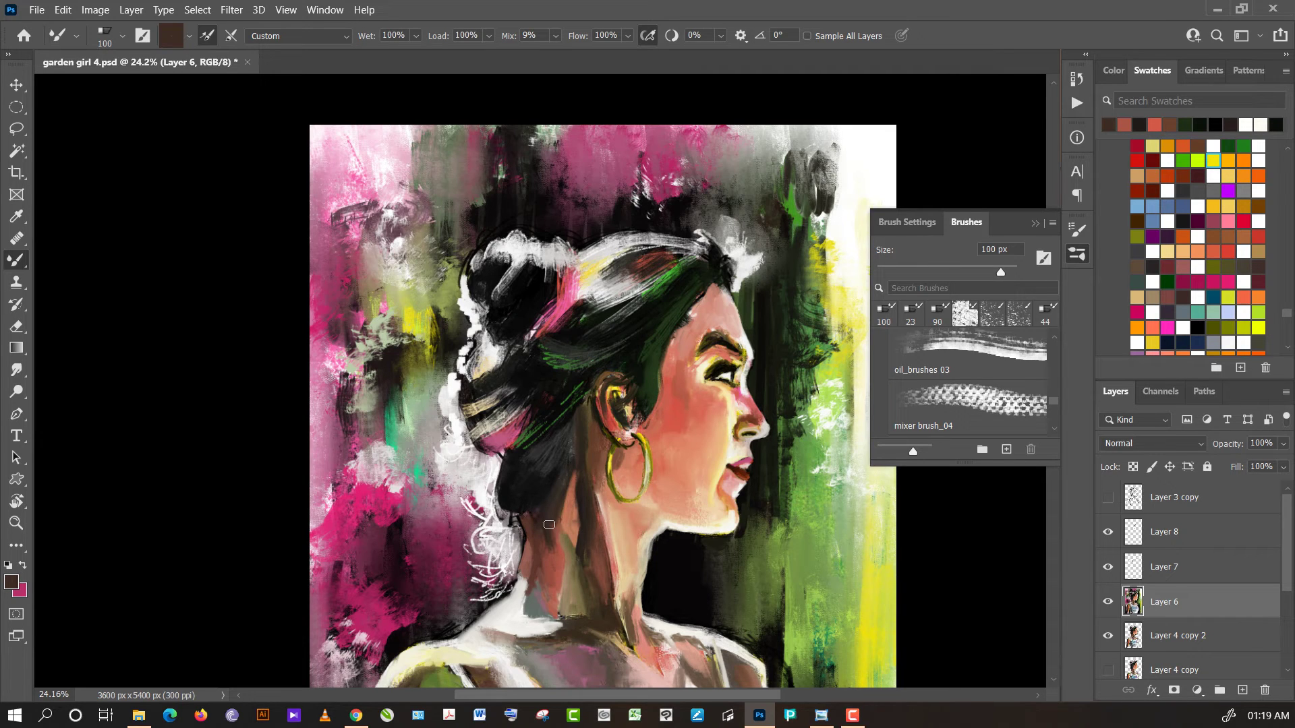
{"action": "left_click", "coordinate": [547, 541], "text": "alt"}
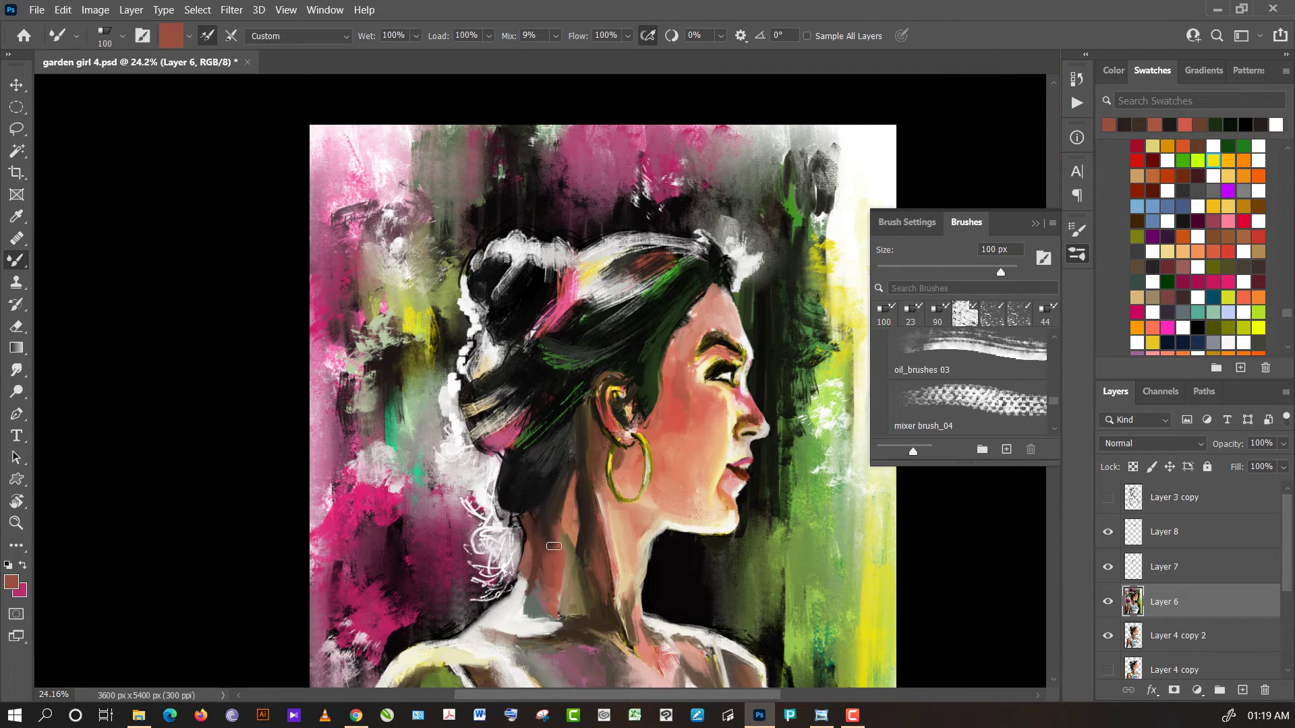
{"action": "left_click", "coordinate": [554, 543], "text": "alt"}
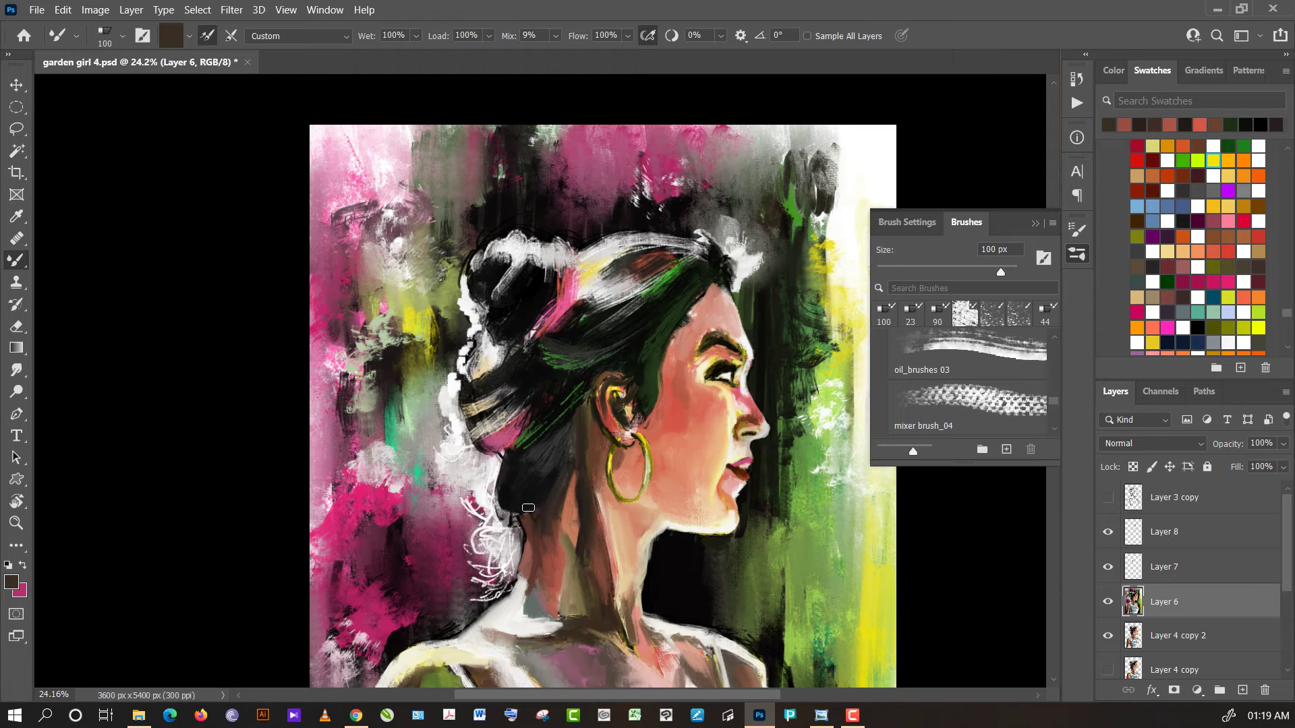
{"action": "left_click", "coordinate": [532, 523], "text": "alt"}
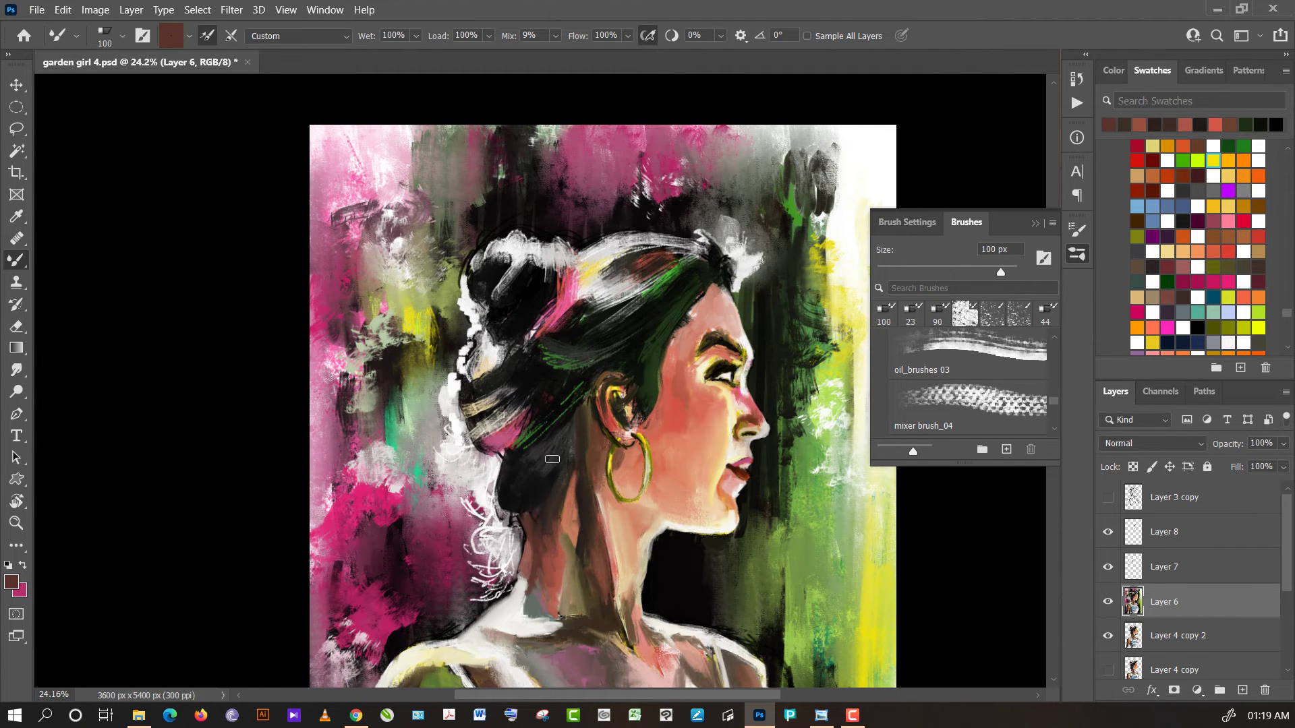
{"action": "left_click", "coordinate": [560, 446], "text": "alt"}
{"action": "left_click", "coordinate": [528, 469], "text": "alt"}
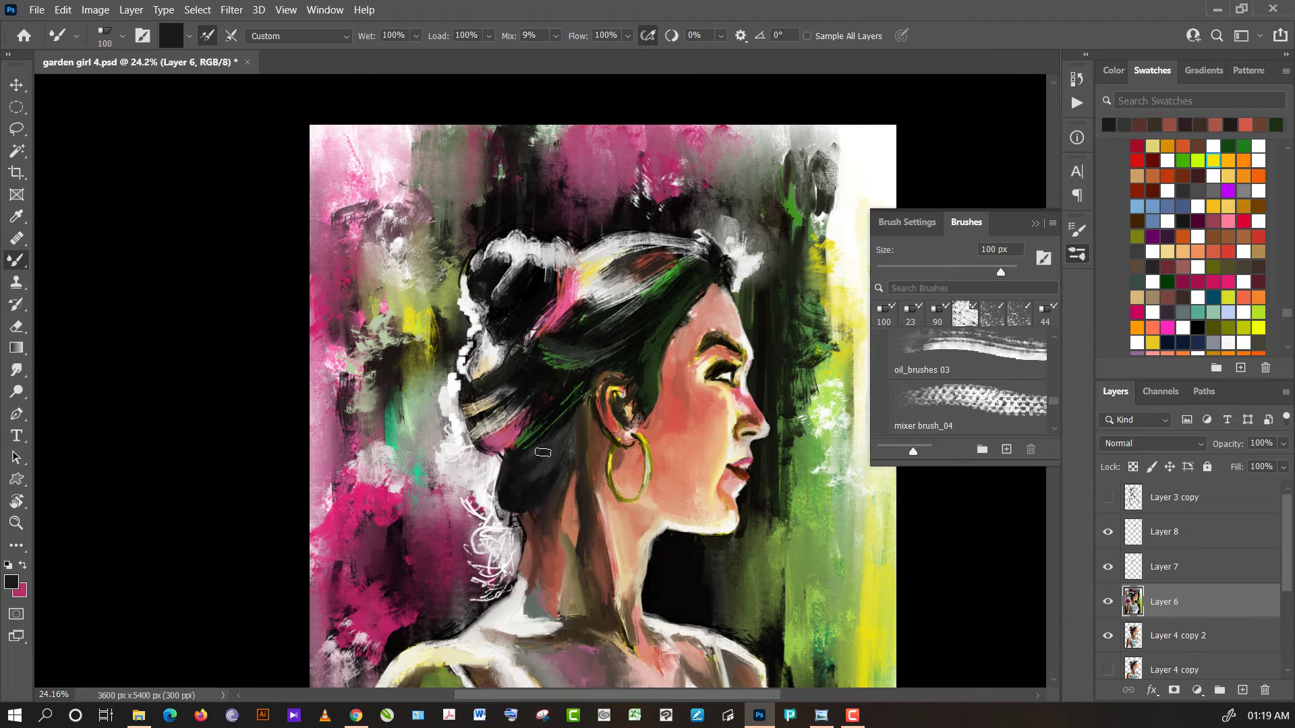
{"action": "left_click", "coordinate": [556, 446], "text": "alt"}
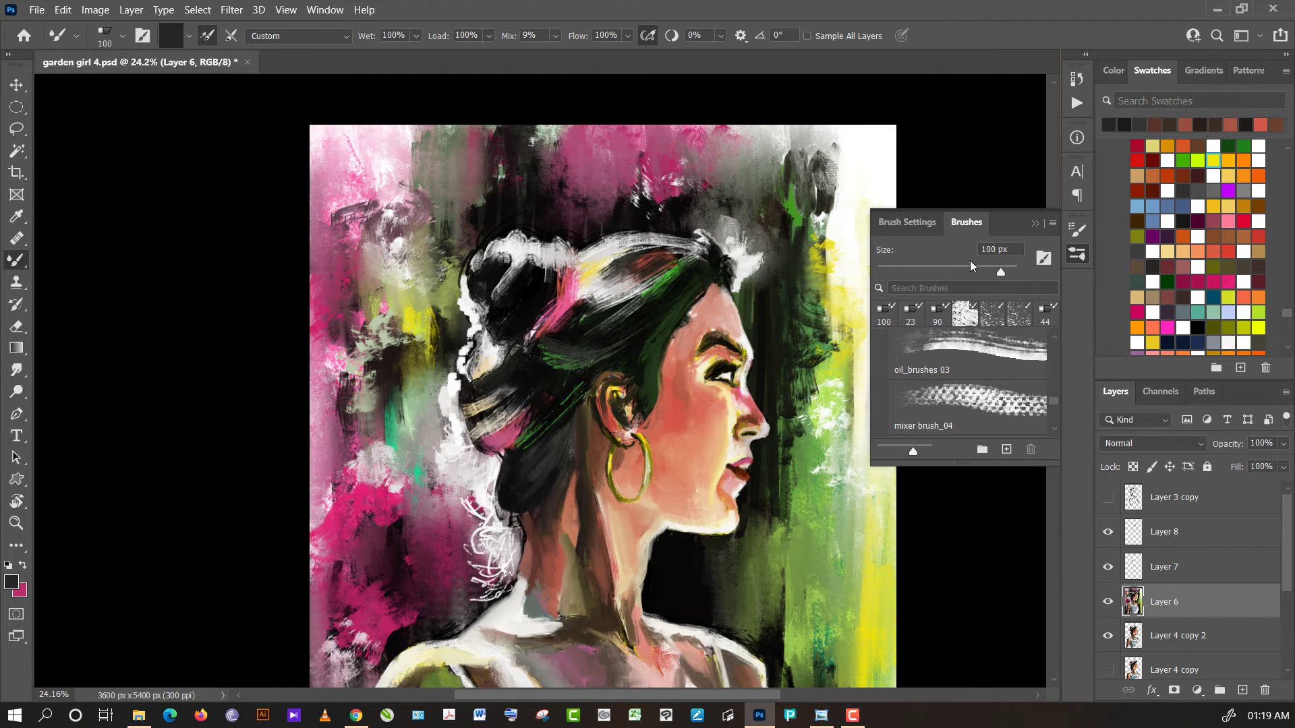
- With a textured painting brush, dab dark sampled tones into the hair
{"action": "left_click", "coordinate": [992, 315]}
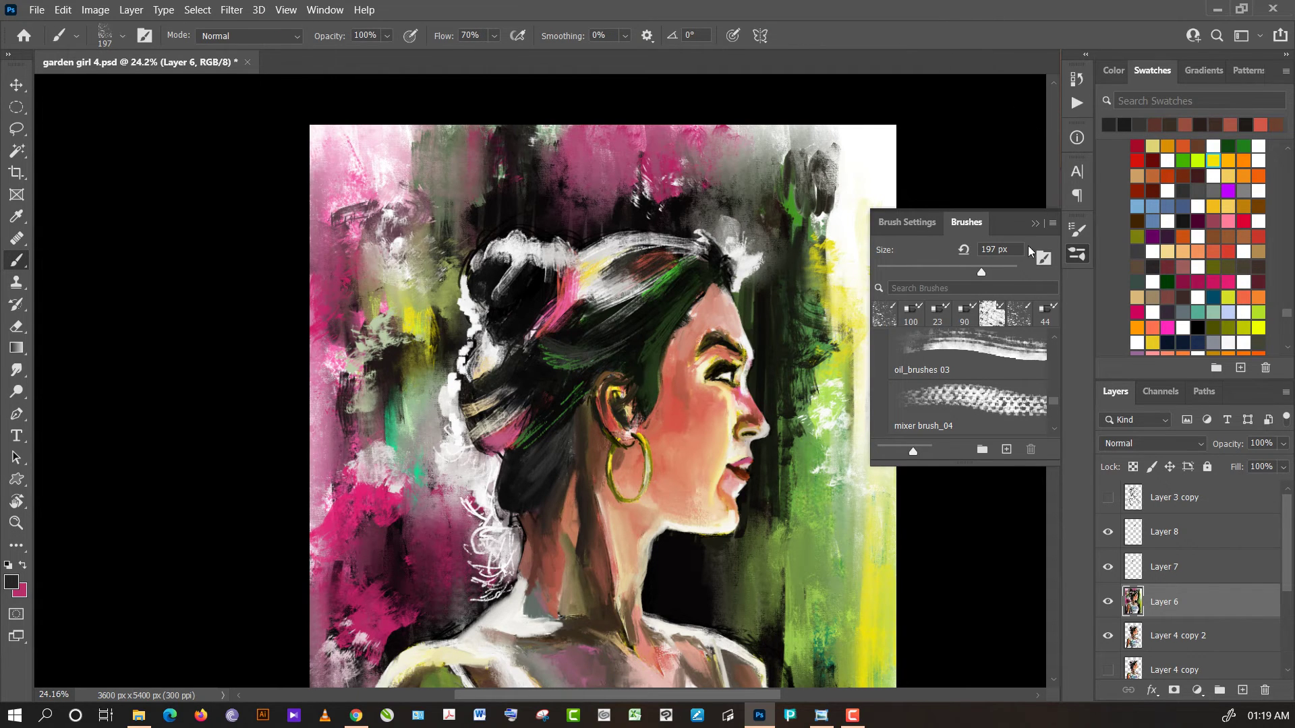
{"action": "left_click", "coordinate": [634, 357]}
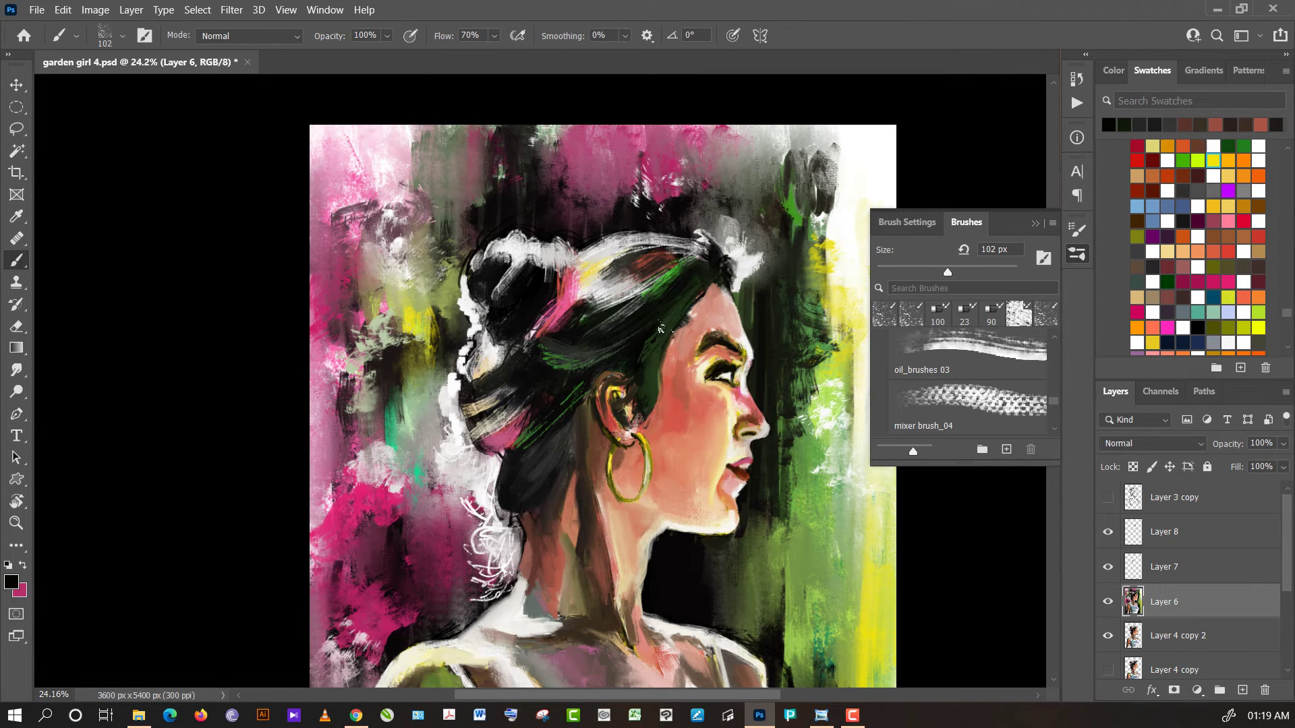
{"action": "left_click", "coordinate": [619, 357], "text": "alt"}
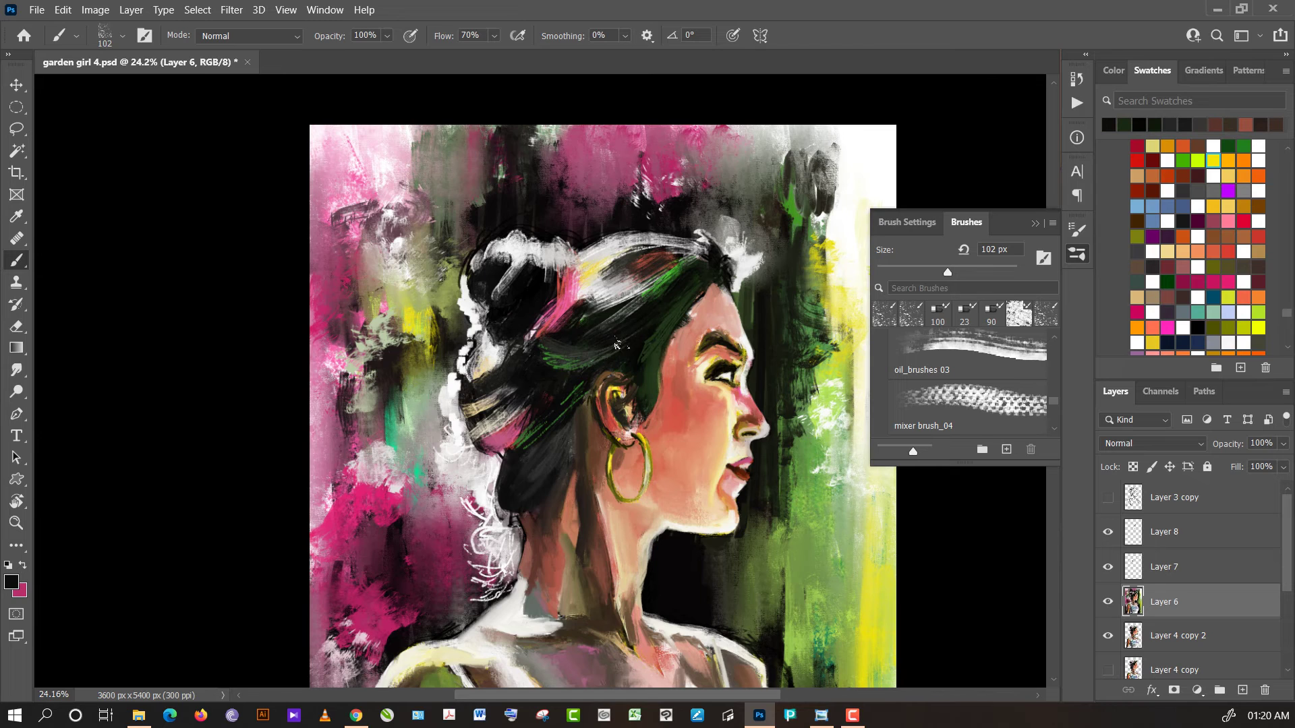
{"action": "left_click", "coordinate": [556, 383]}
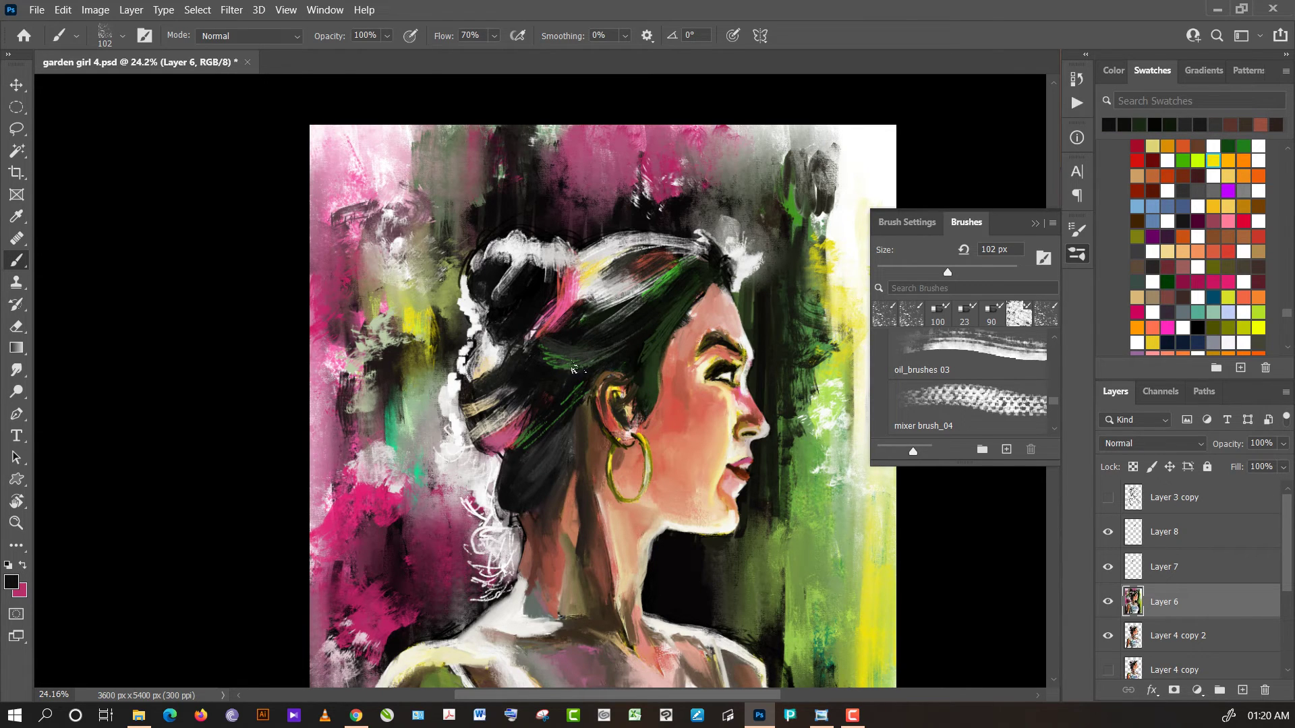
{"action": "left_click", "coordinate": [575, 366]}
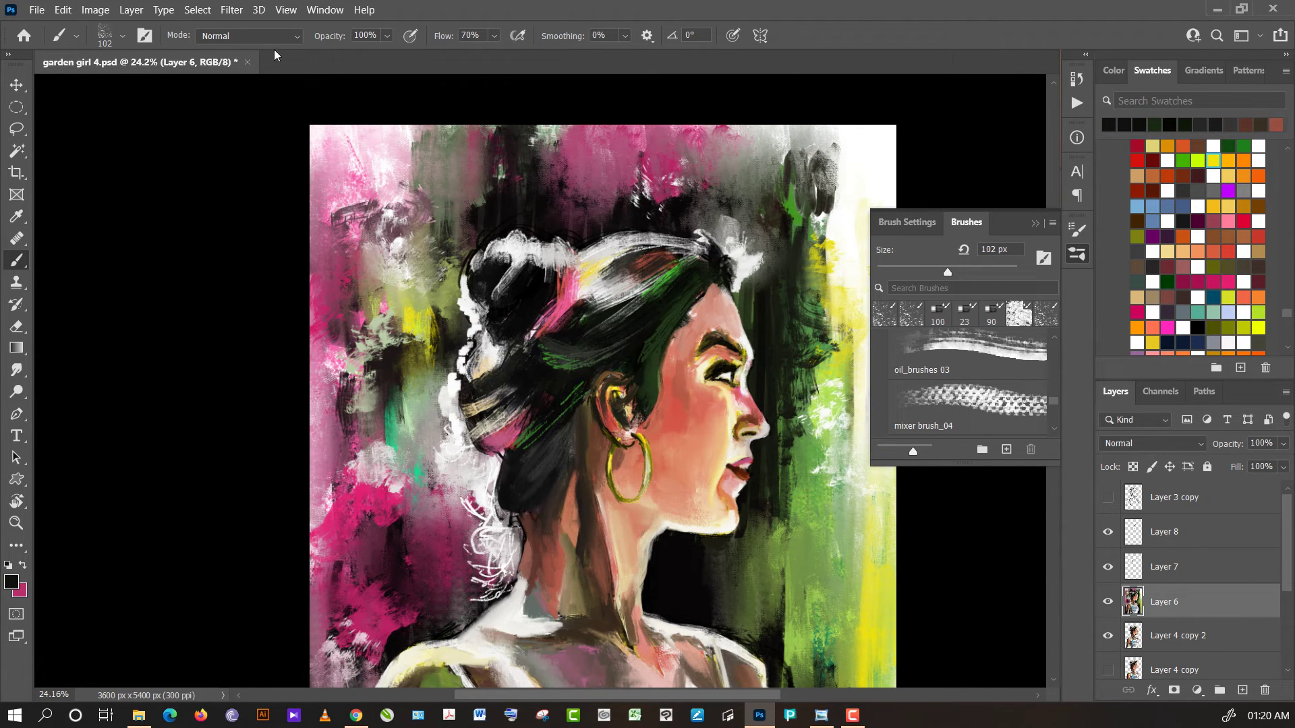
{"action": "left_click", "coordinate": [551, 391]}
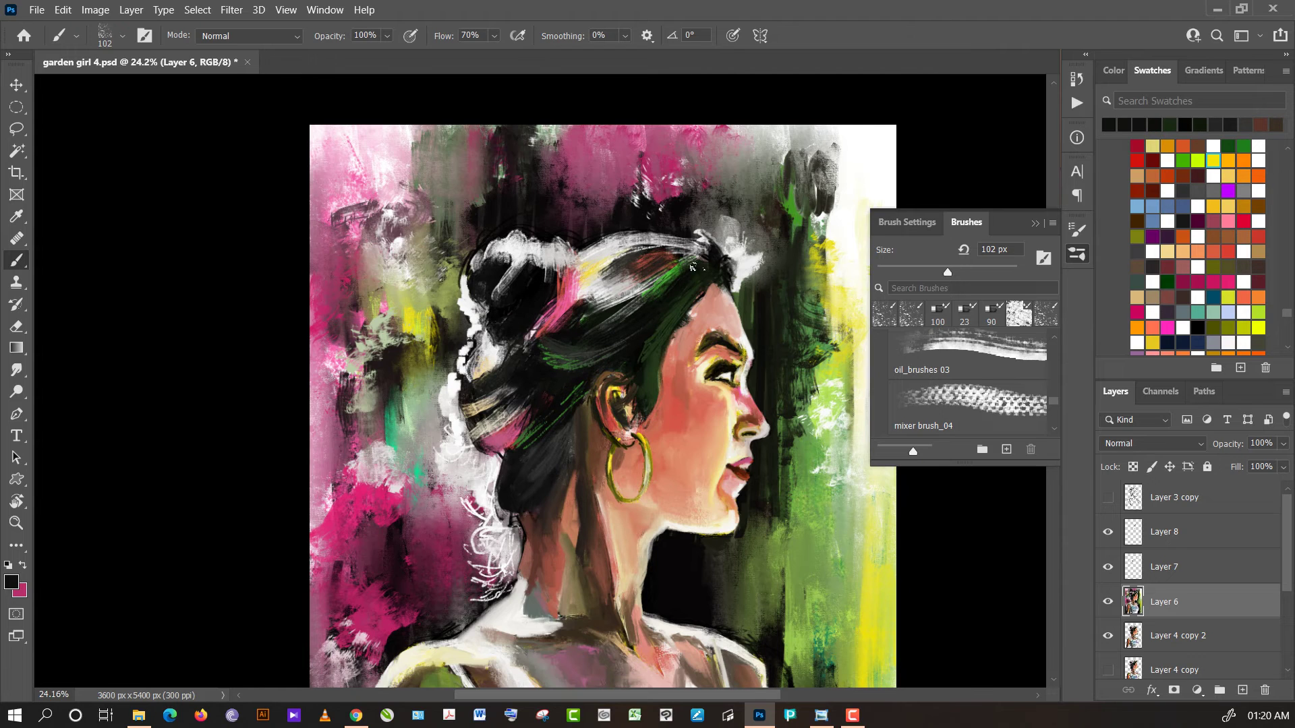
{"action": "mouse_move", "coordinate": [561, 372]}
{"action": "left_mouse_down"}
{"action": "mouse_move", "coordinate": [543, 397]}
{"action": "mouse_move", "coordinate": [563, 372]}
{"action": "left_mouse_up"}
{"action": "left_click", "coordinate": [530, 367]}
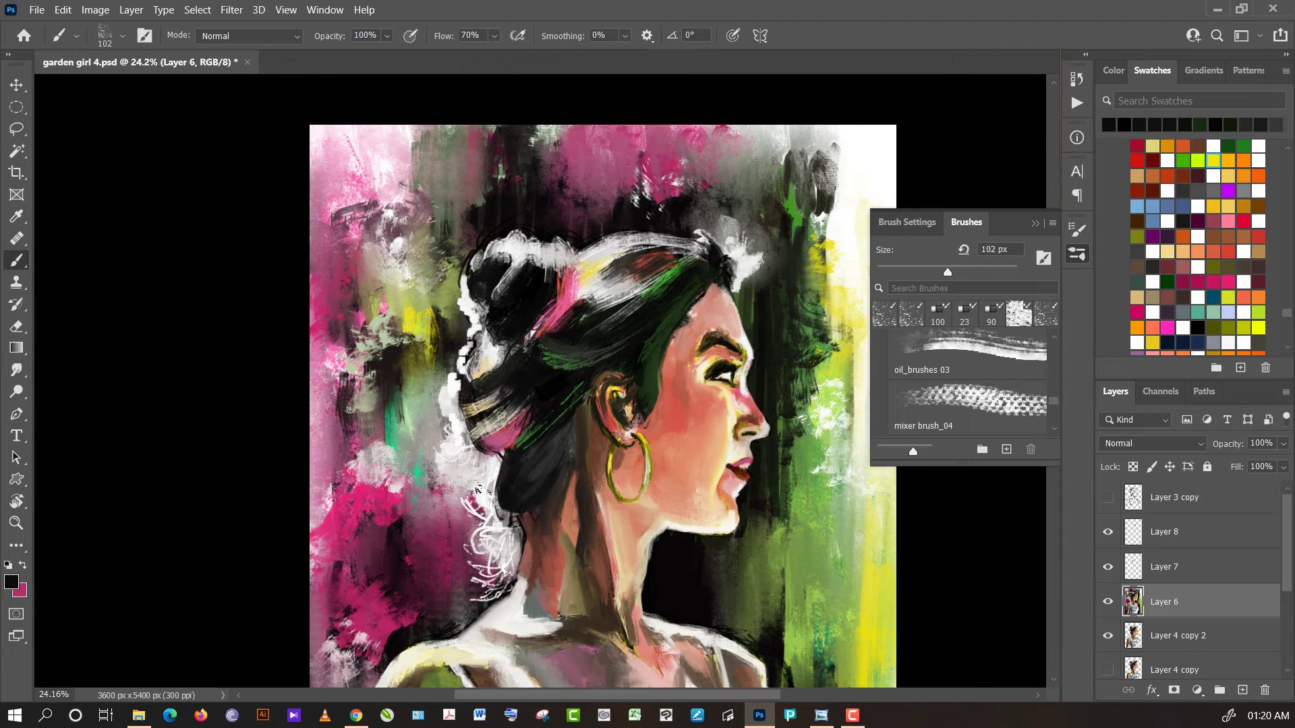
- Shrink the brush to 68 px and darken a section of the hair with black
{"action": "left_click", "coordinate": [481, 478], "text": "alt"}
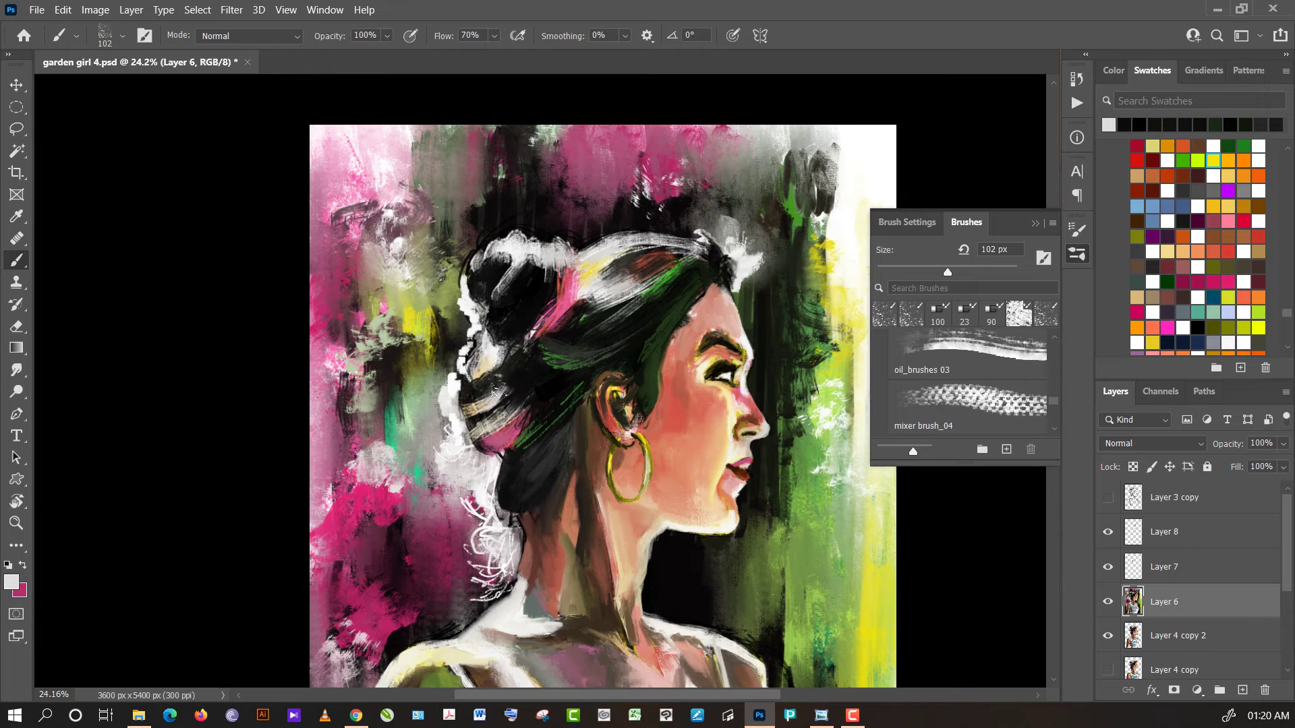
{"action": "left_click", "coordinate": [924, 272]}
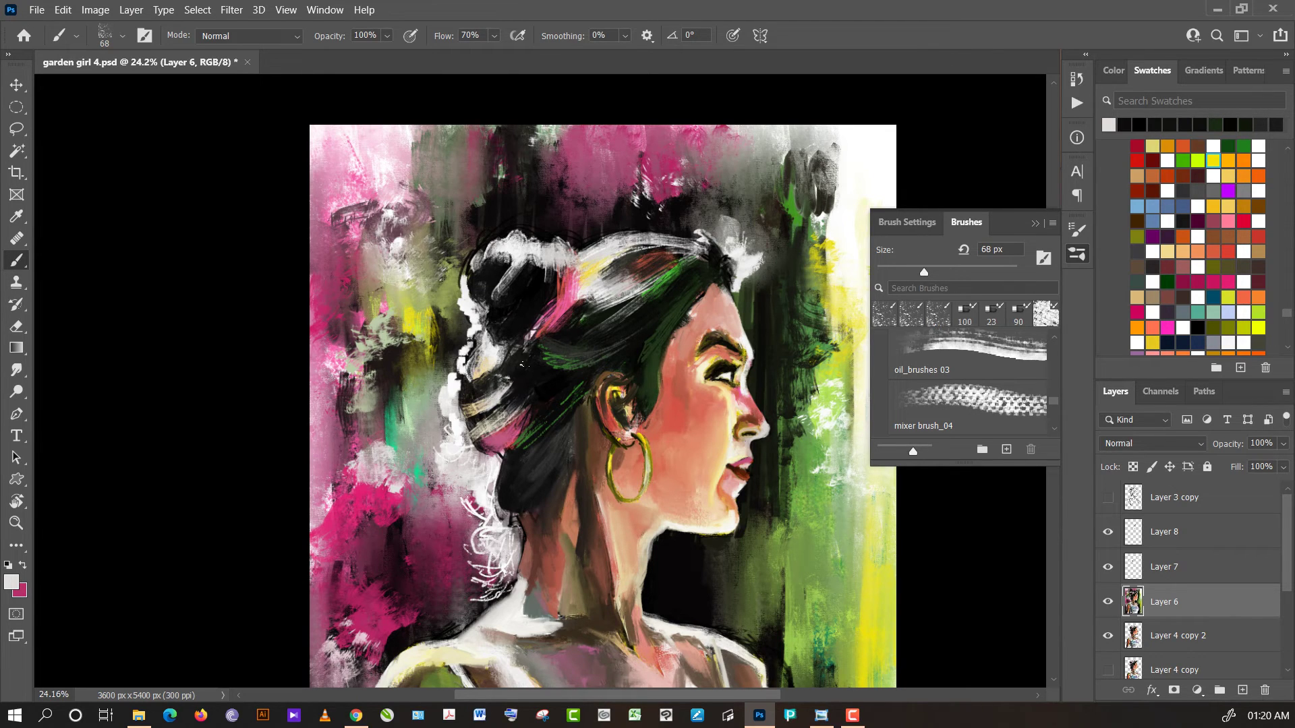
{"action": "left_click", "coordinate": [499, 391], "text": "alt"}
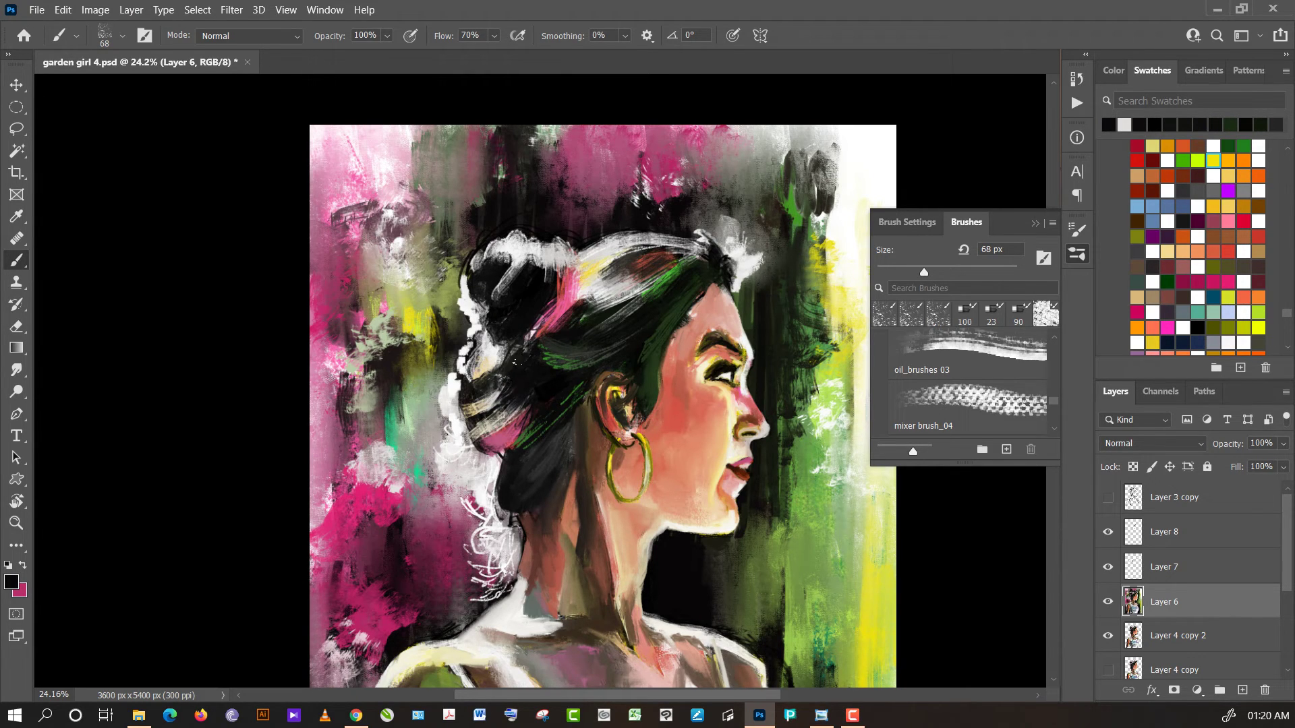
{"action": "left_click_drag", "start_coordinate": [512, 366], "coordinate": [481, 388]}
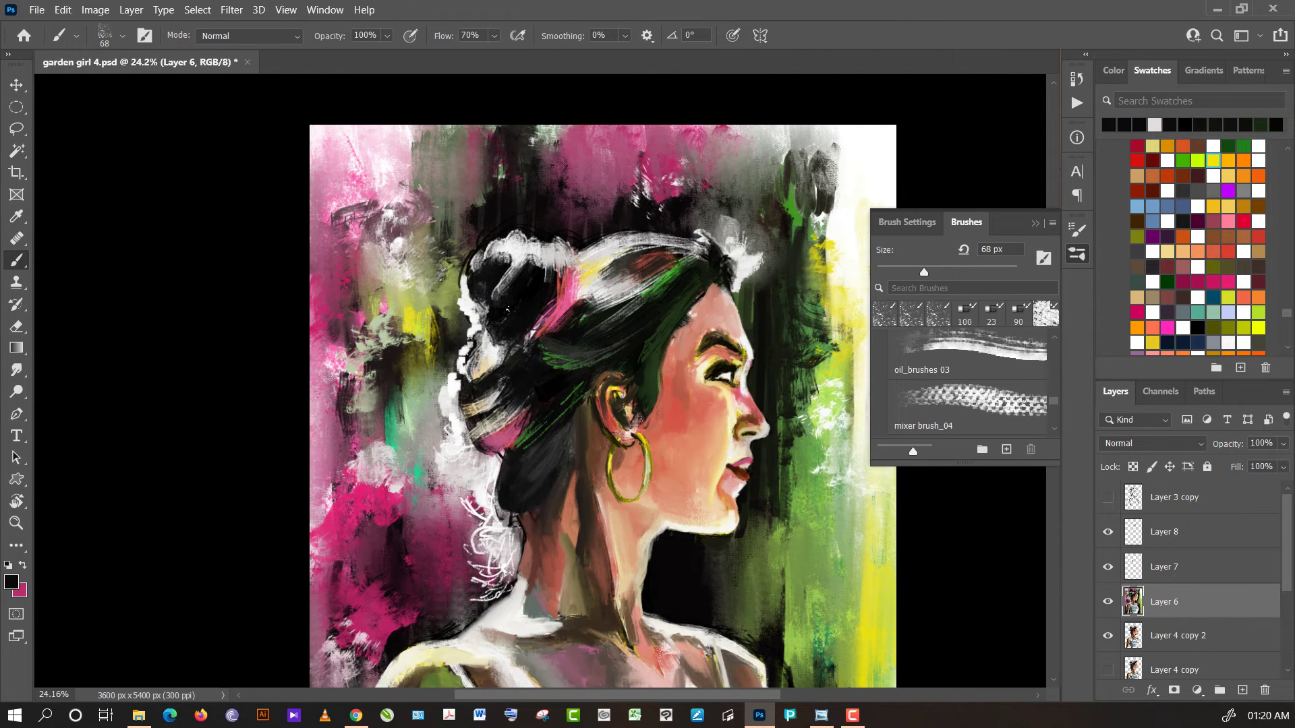
{"action": "mouse_move", "coordinate": [497, 335]}
{"action": "left_mouse_down"}
{"action": "mouse_move", "coordinate": [492, 349]}
{"action": "mouse_move", "coordinate": [484, 322]}
{"action": "left_mouse_up"}
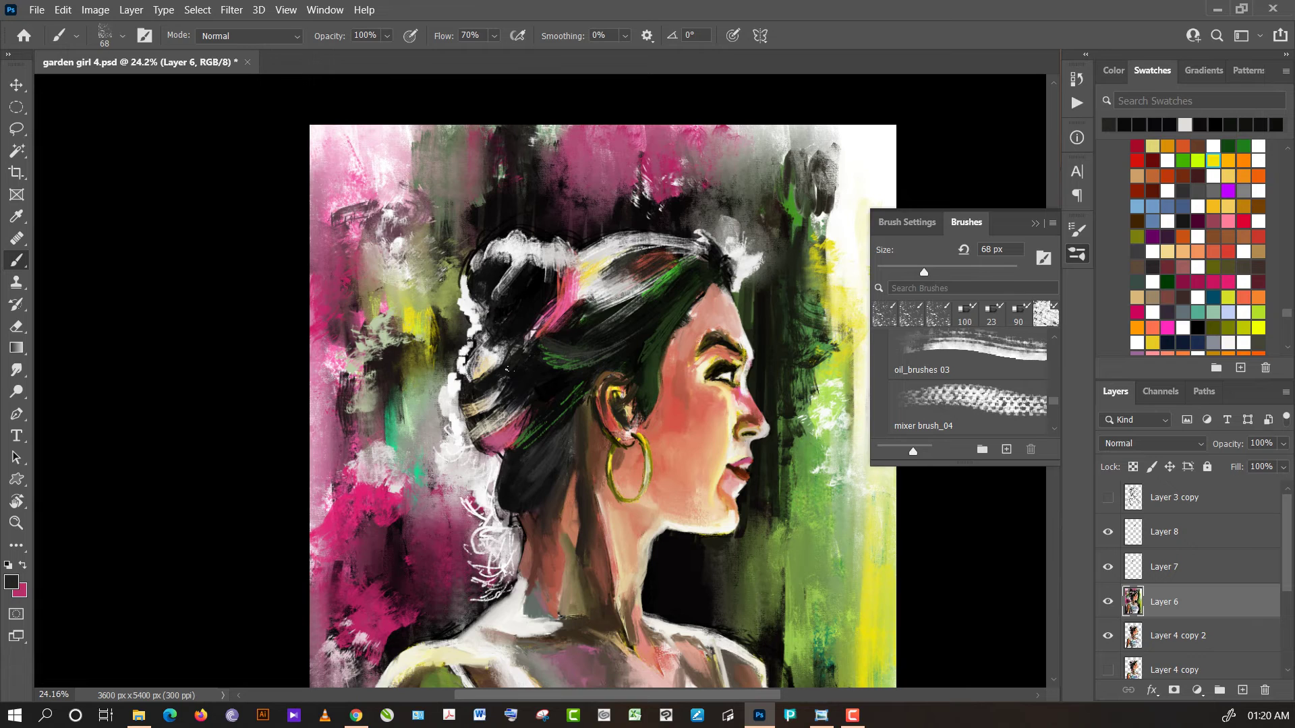
- Add pink strokes from the background into the hair, then paint dark over the pink band
{"action": "left_click", "coordinate": [379, 508], "text": "alt"}
{"action": "left_click_drag", "start_coordinate": [497, 265], "coordinate": [504, 256]}
{"action": "left_click", "coordinate": [490, 278], "text": "alt"}
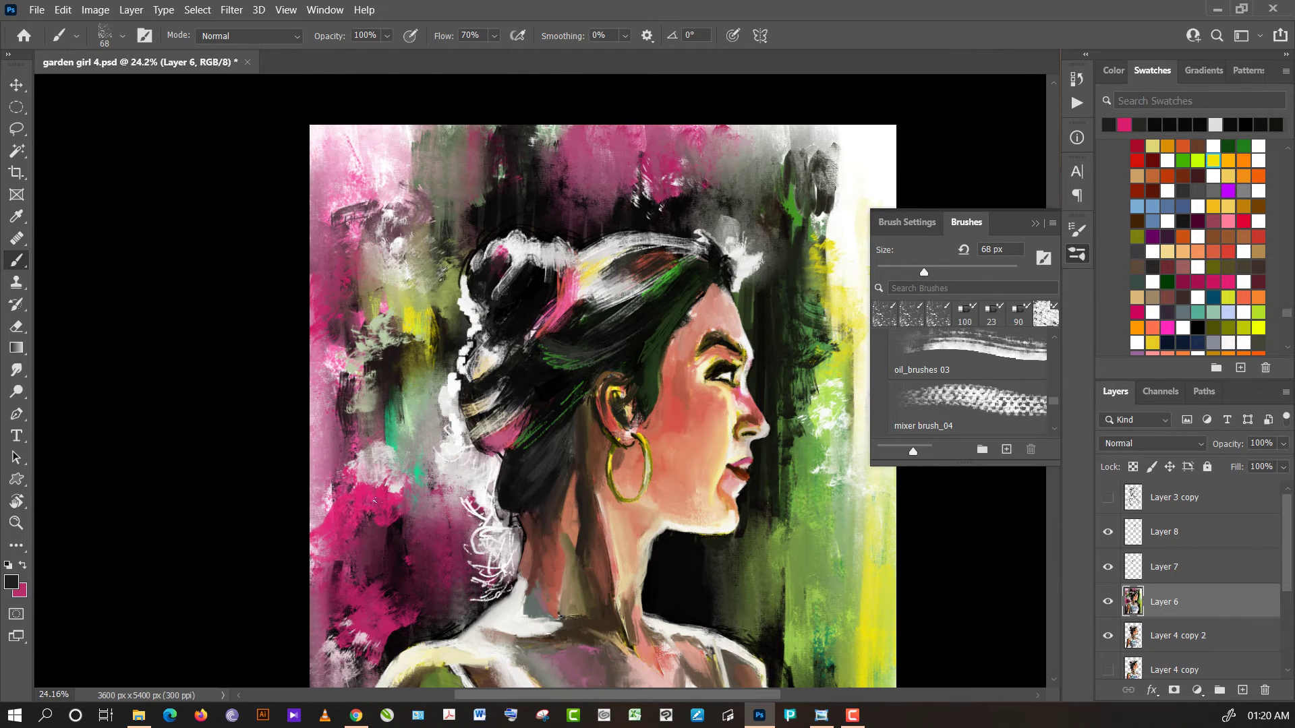
{"action": "left_click", "coordinate": [375, 502], "text": "alt"}
{"action": "left_click_drag", "start_coordinate": [560, 274], "coordinate": [526, 333]}
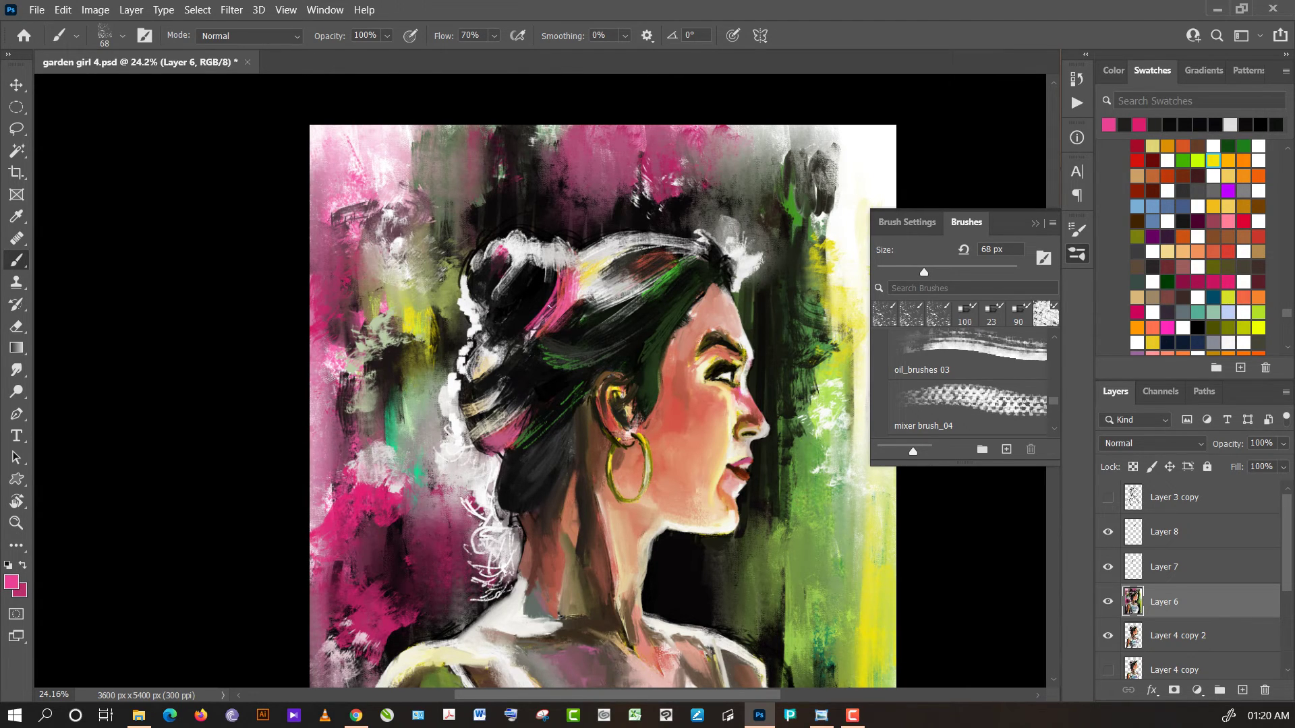
{"action": "left_click", "coordinate": [517, 327], "text": "alt"}
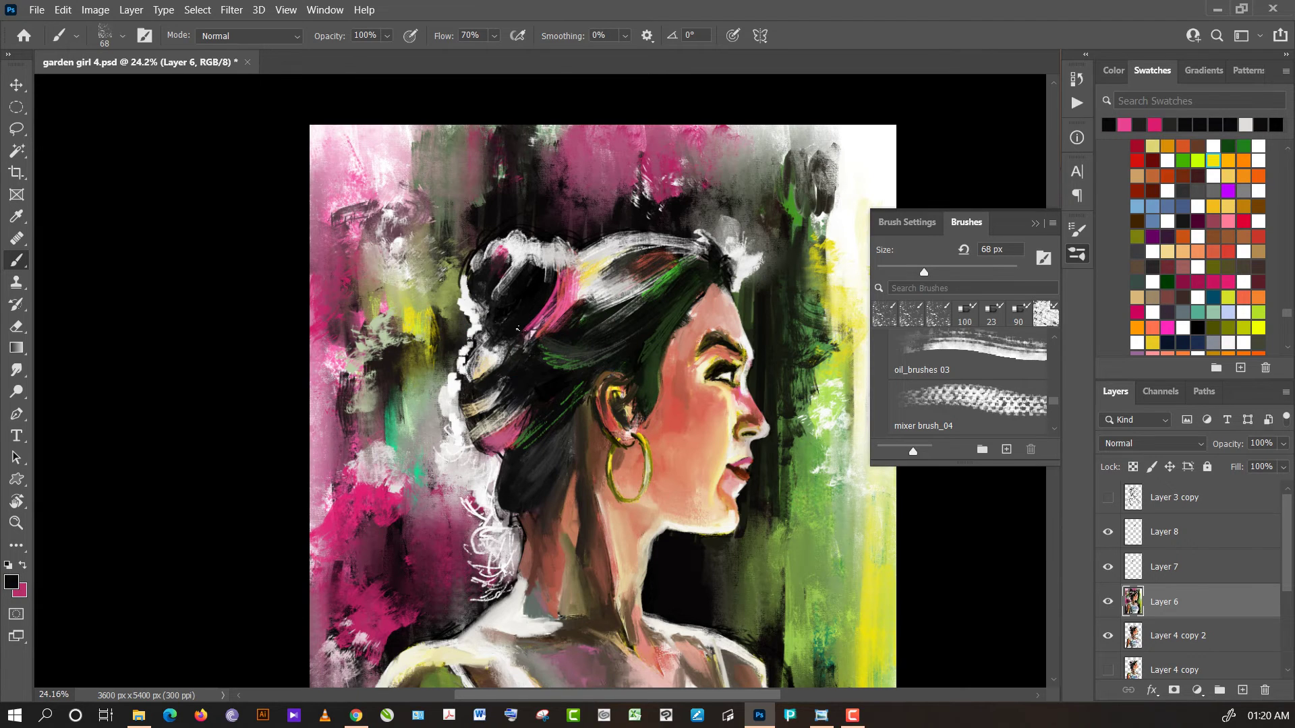
{"action": "left_click", "coordinate": [527, 366], "text": "alt"}
{"action": "mouse_move", "coordinate": [525, 347]}
{"action": "left_mouse_down"}
{"action": "mouse_move", "coordinate": [588, 275]}
{"action": "mouse_move", "coordinate": [548, 333]}
{"action": "left_mouse_up"}
- Sample green, black and dark green from the hair and switch to Layer 7
{"action": "left_click", "coordinate": [555, 364], "text": "alt"}
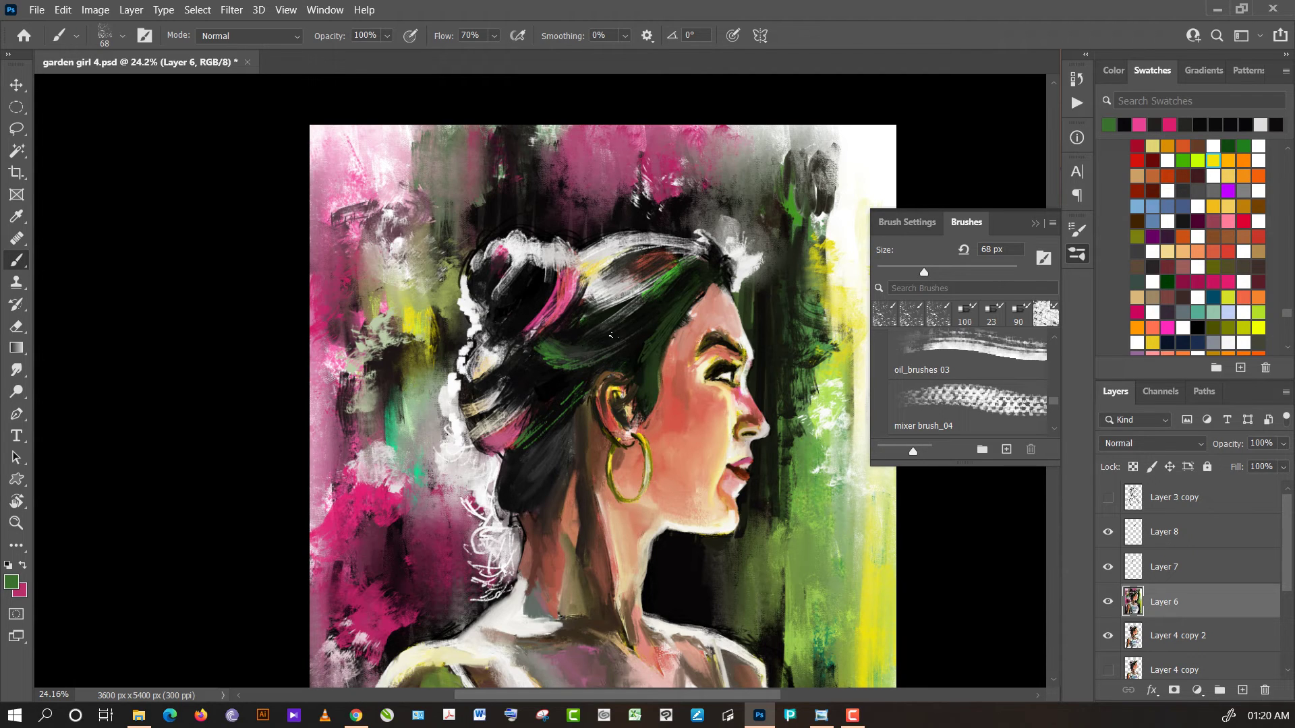
{"action": "left_click", "coordinate": [550, 387], "text": "alt"}
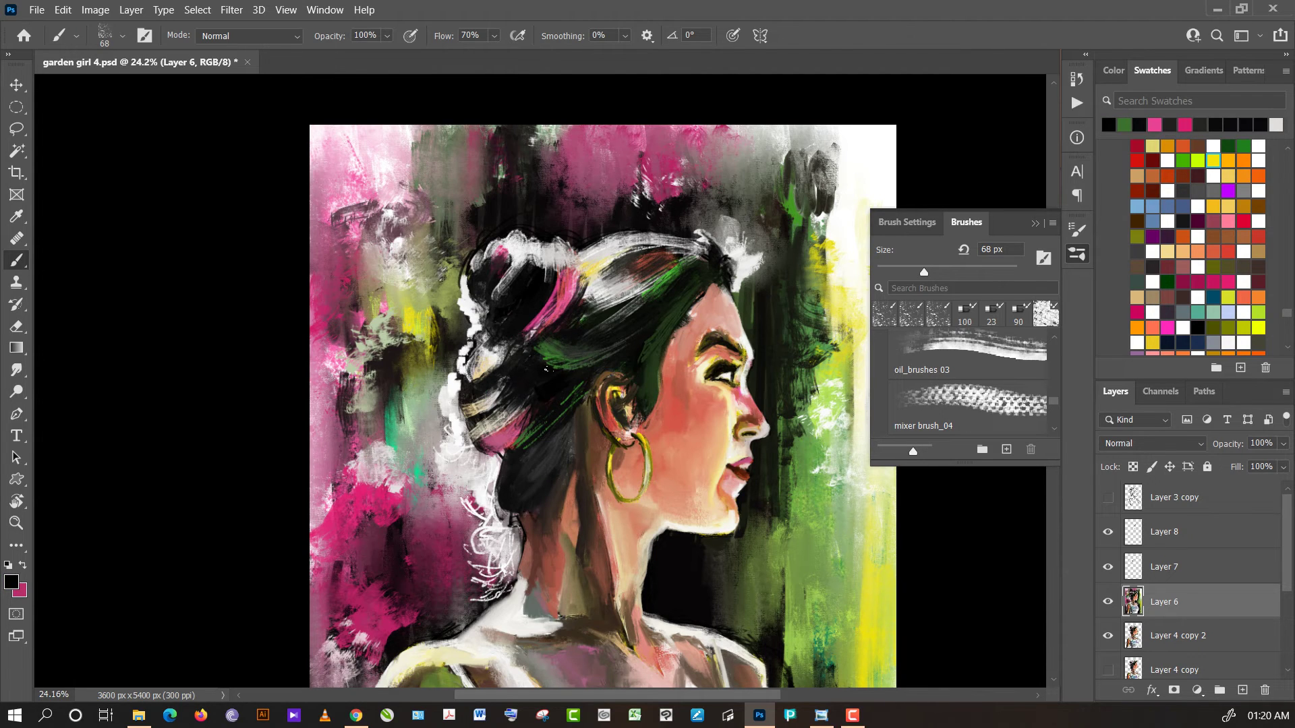
{"action": "left_click", "coordinate": [553, 345], "text": "alt"}
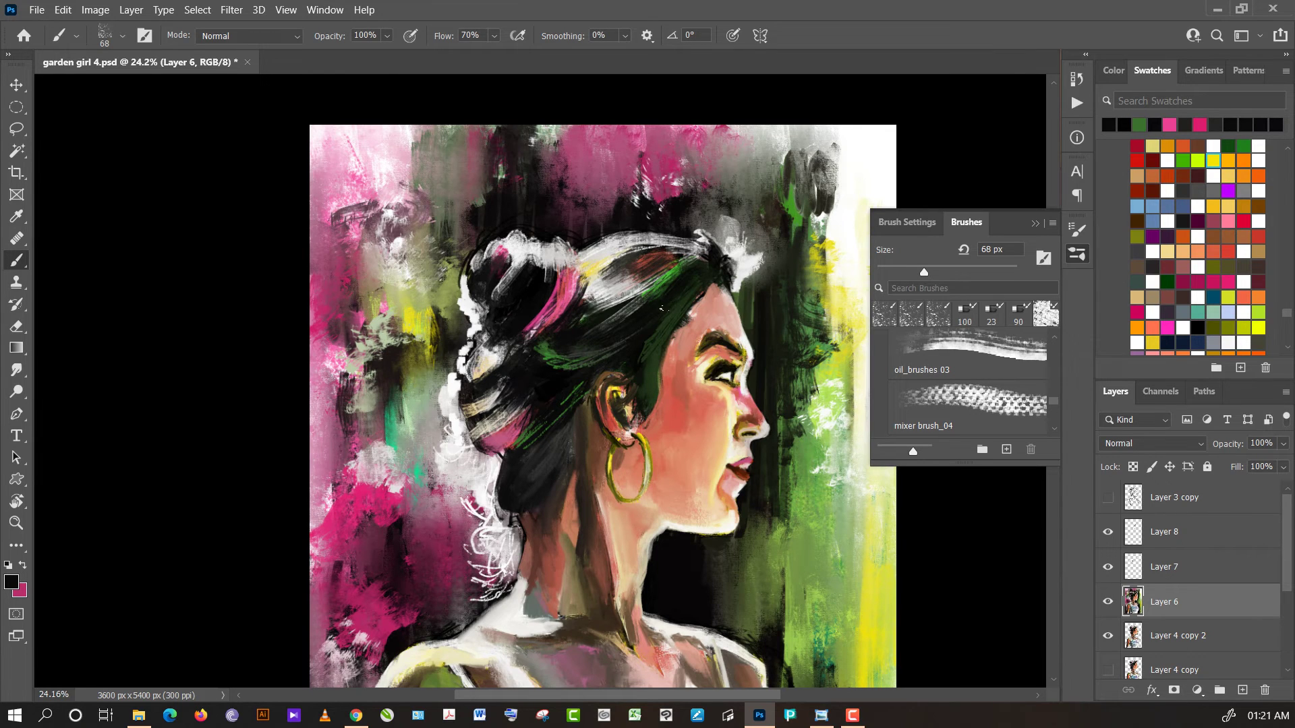
{"action": "left_click", "coordinate": [663, 307], "text": "alt"}
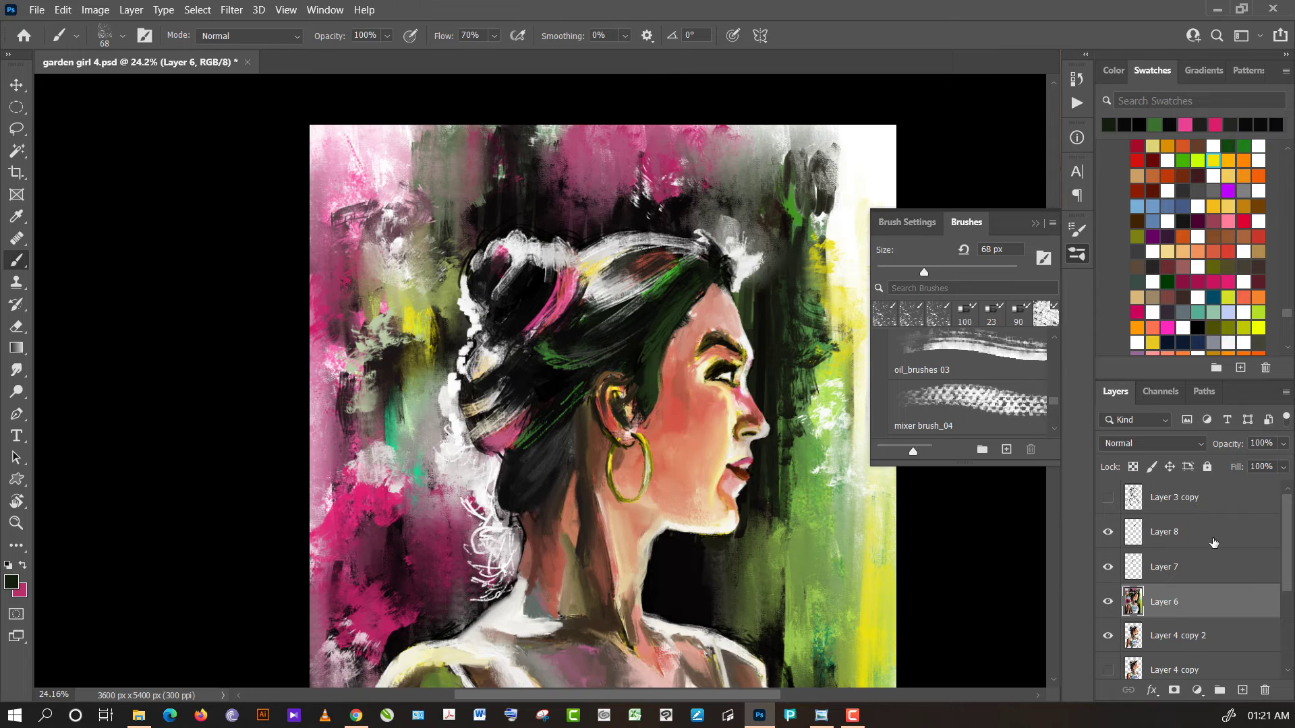
{"action": "left_click", "coordinate": [1213, 543]}
{"action": "left_click", "coordinate": [1195, 567]}
- Sample dark hair tones, enlarge the brush to 175 px, and select Layer 8
{"action": "left_click", "coordinate": [626, 359], "text": "alt"}
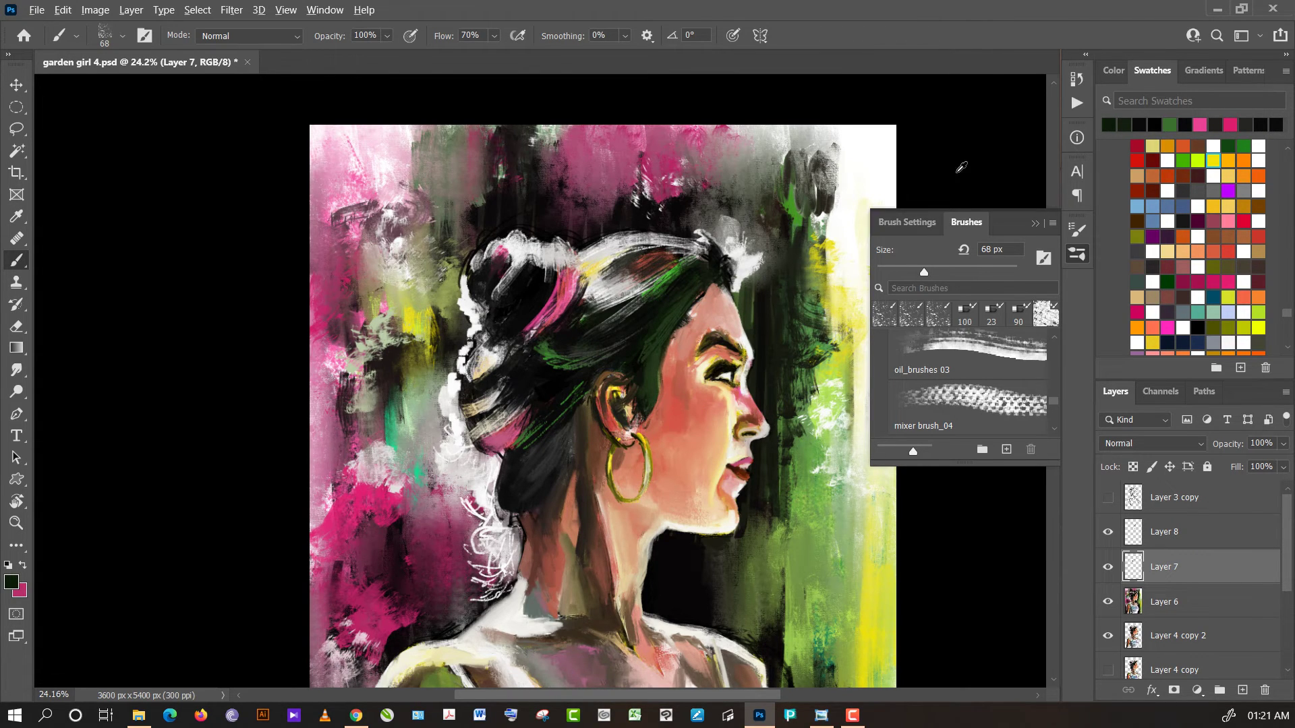
{"action": "left_click", "coordinate": [702, 297], "text": "alt"}
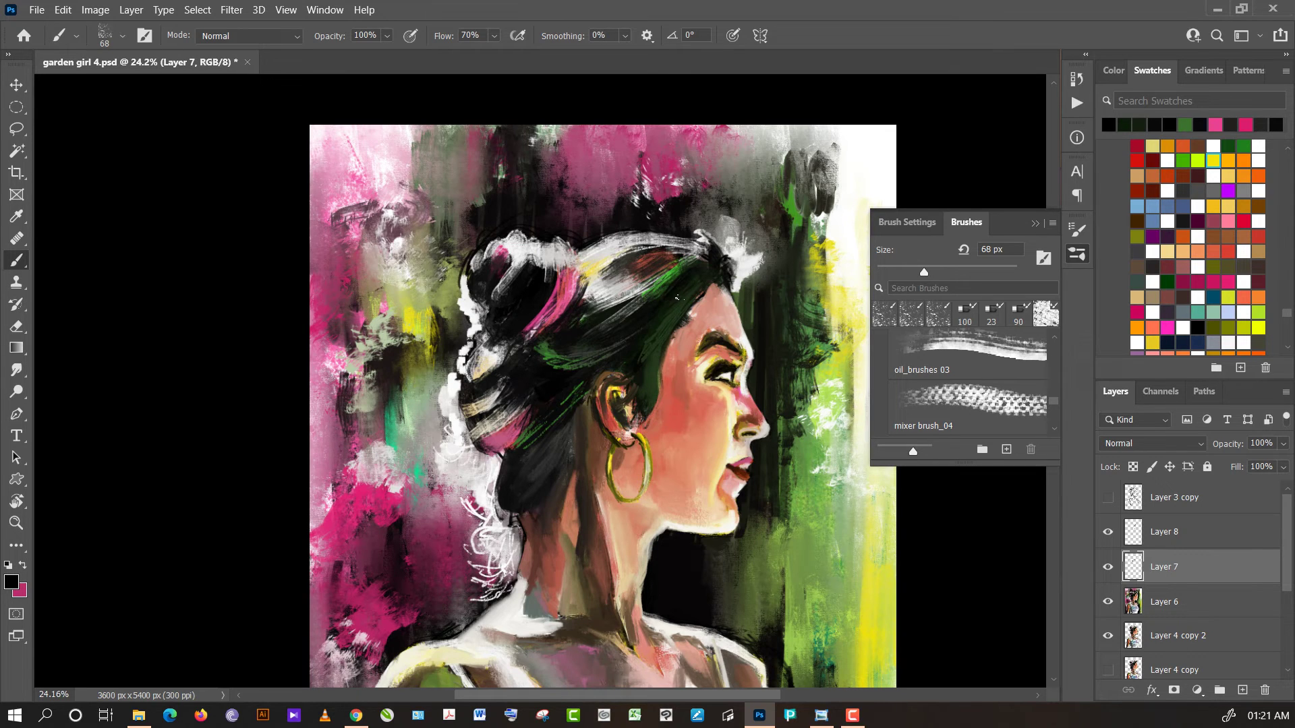
{"action": "left_click", "coordinate": [640, 358], "text": "alt"}
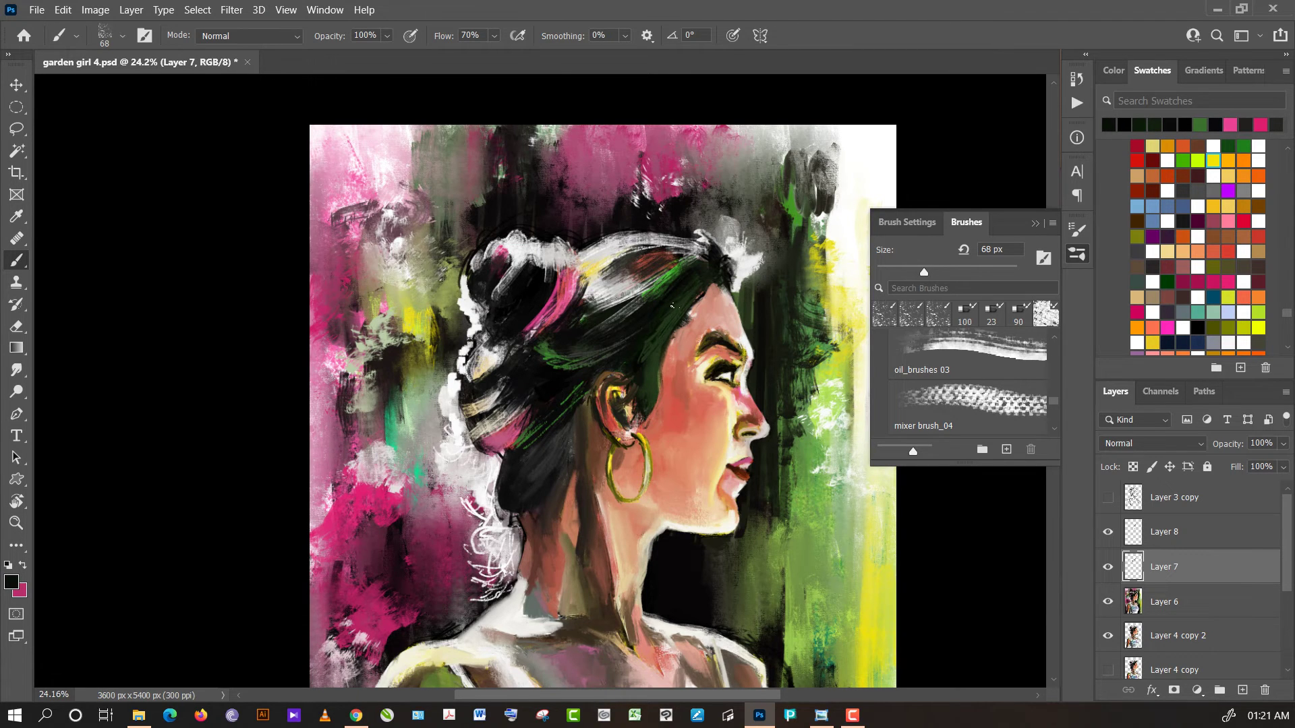
{"action": "left_click_drag", "start_coordinate": [924, 271], "coordinate": [974, 272]}
{"action": "left_click", "coordinate": [1180, 534]}
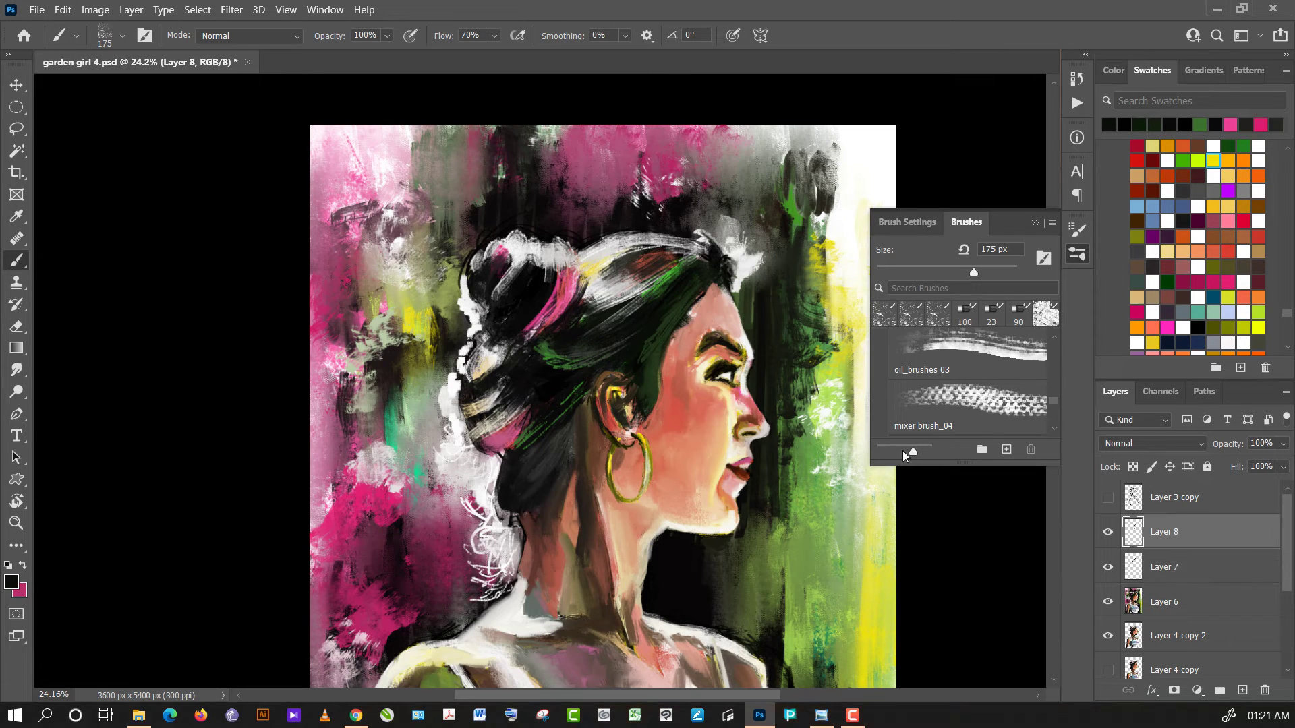
- Paint dark green and black strokes across the top of the hair
{"action": "left_click", "coordinate": [648, 338], "text": "alt"}
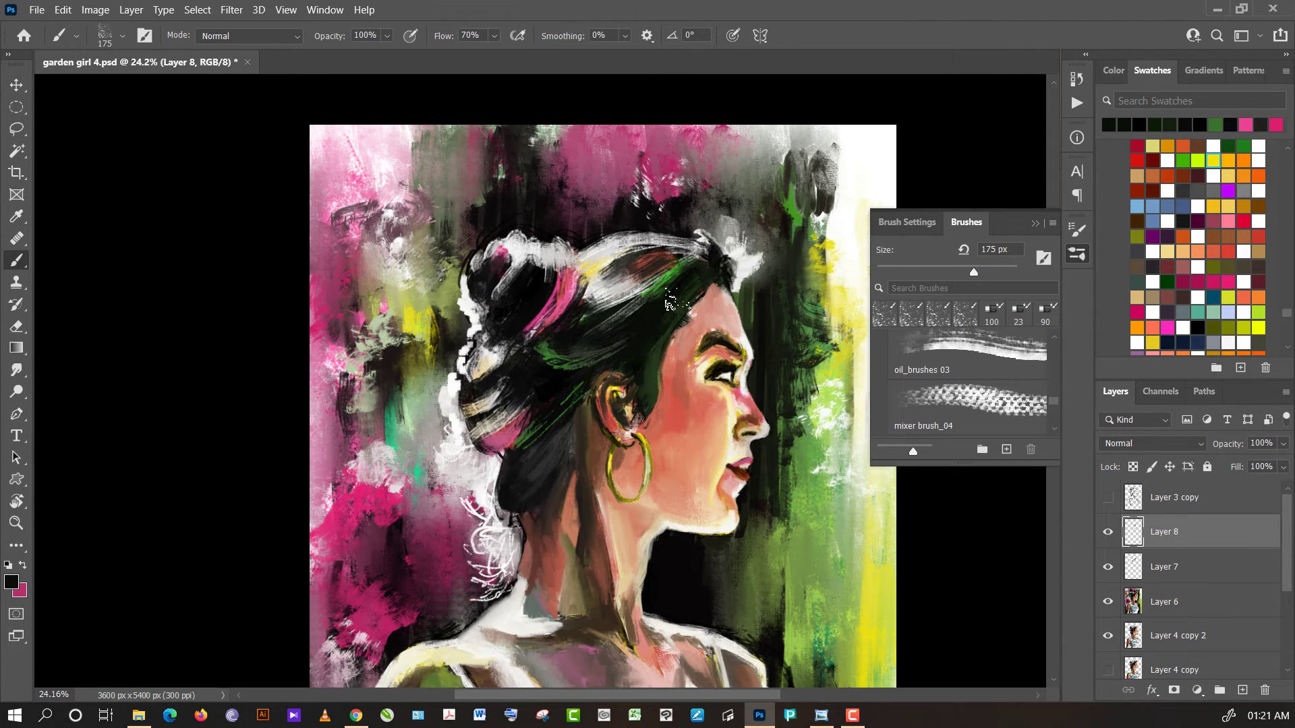
{"action": "left_click", "coordinate": [637, 355]}
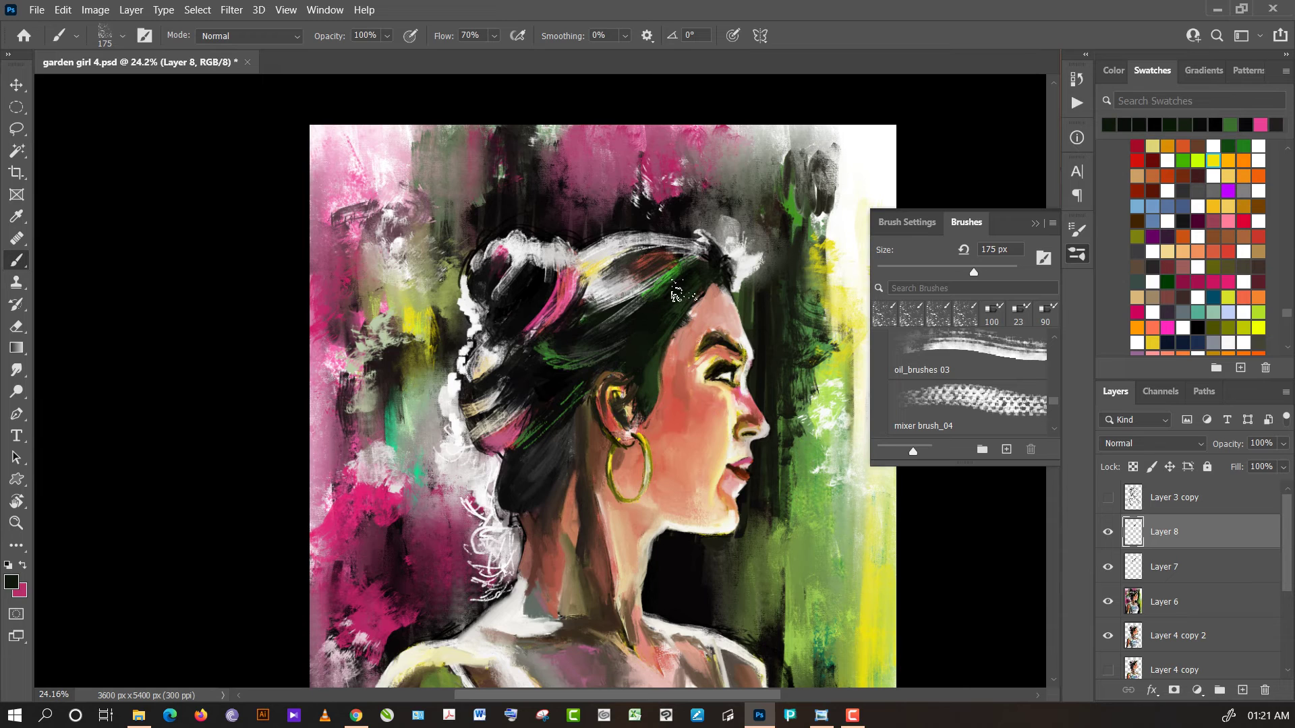
{"action": "left_click", "coordinate": [636, 381], "text": "alt"}
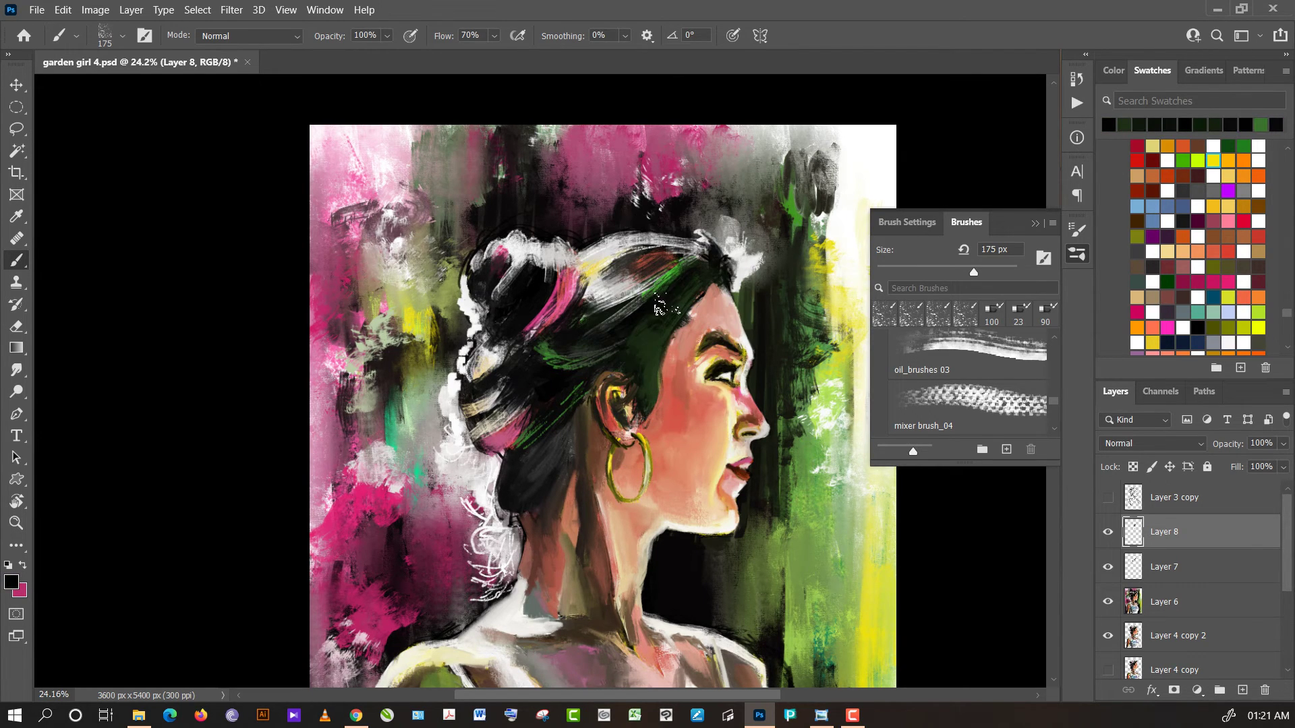
{"action": "left_click", "coordinate": [688, 280], "text": "alt"}
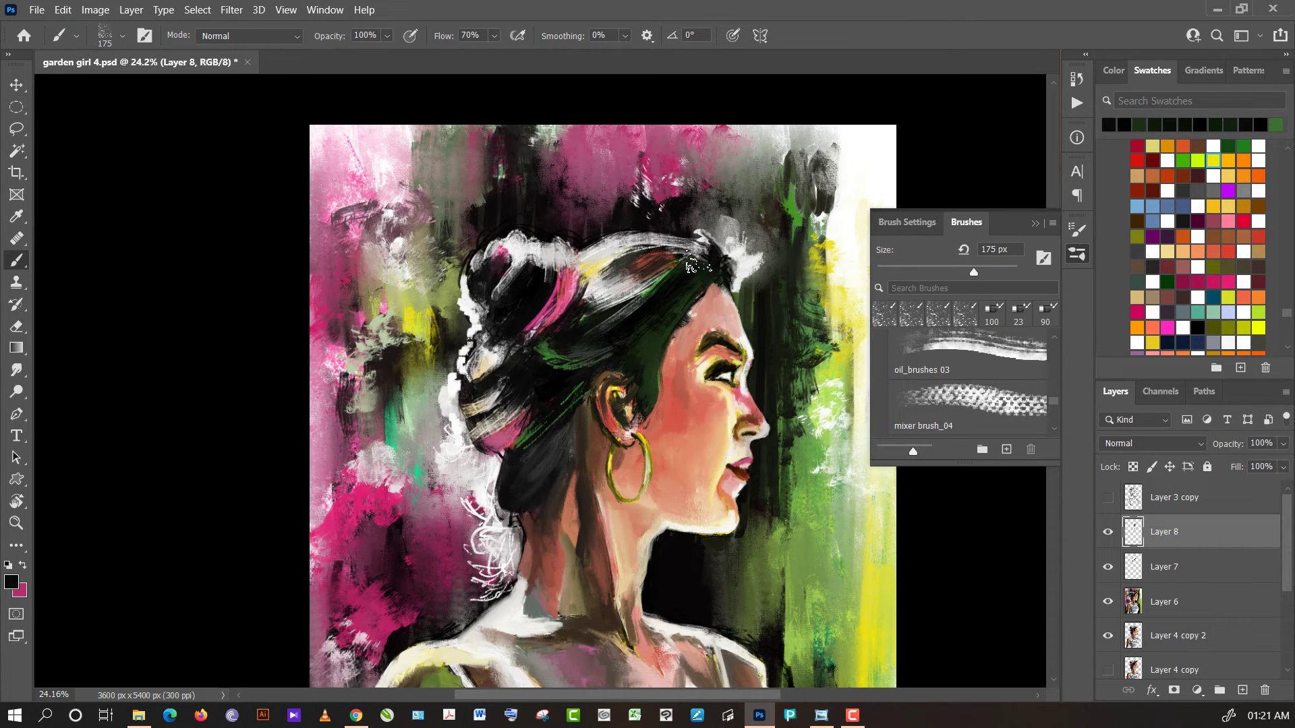
{"action": "left_click", "coordinate": [644, 297]}
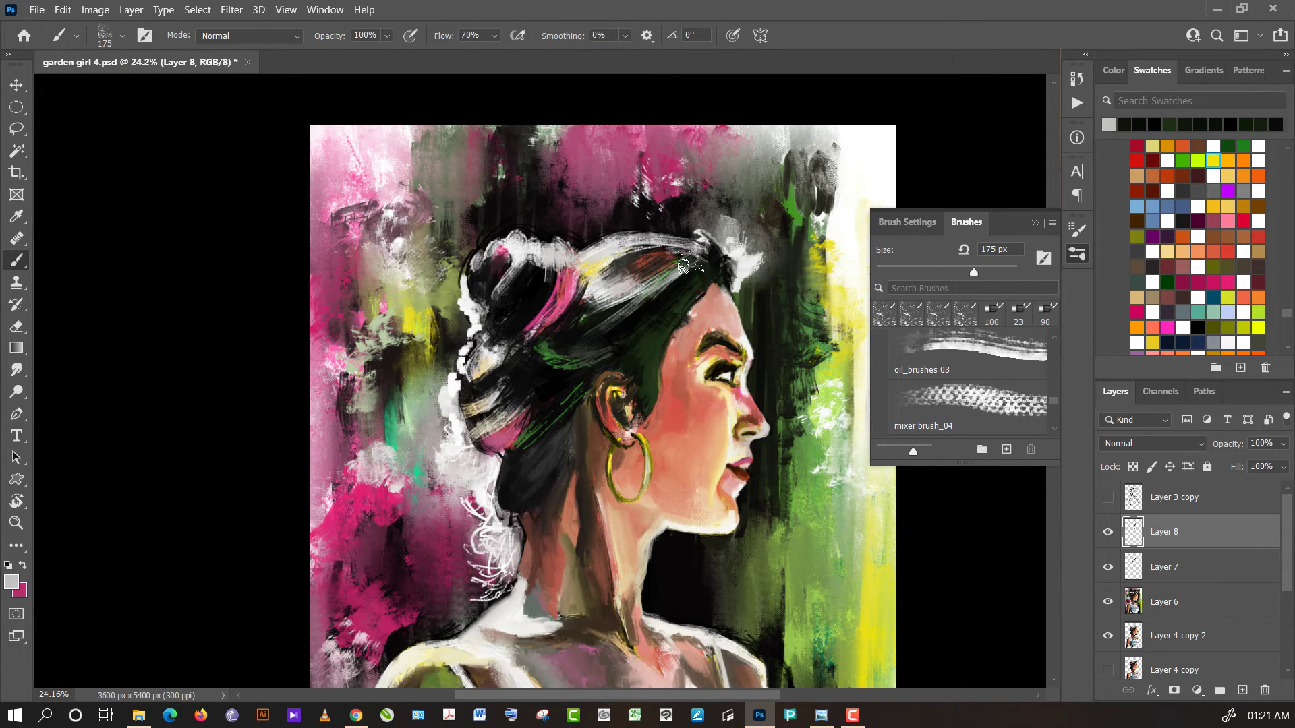
{"action": "left_click_drag", "start_coordinate": [675, 276], "coordinate": [694, 275]}
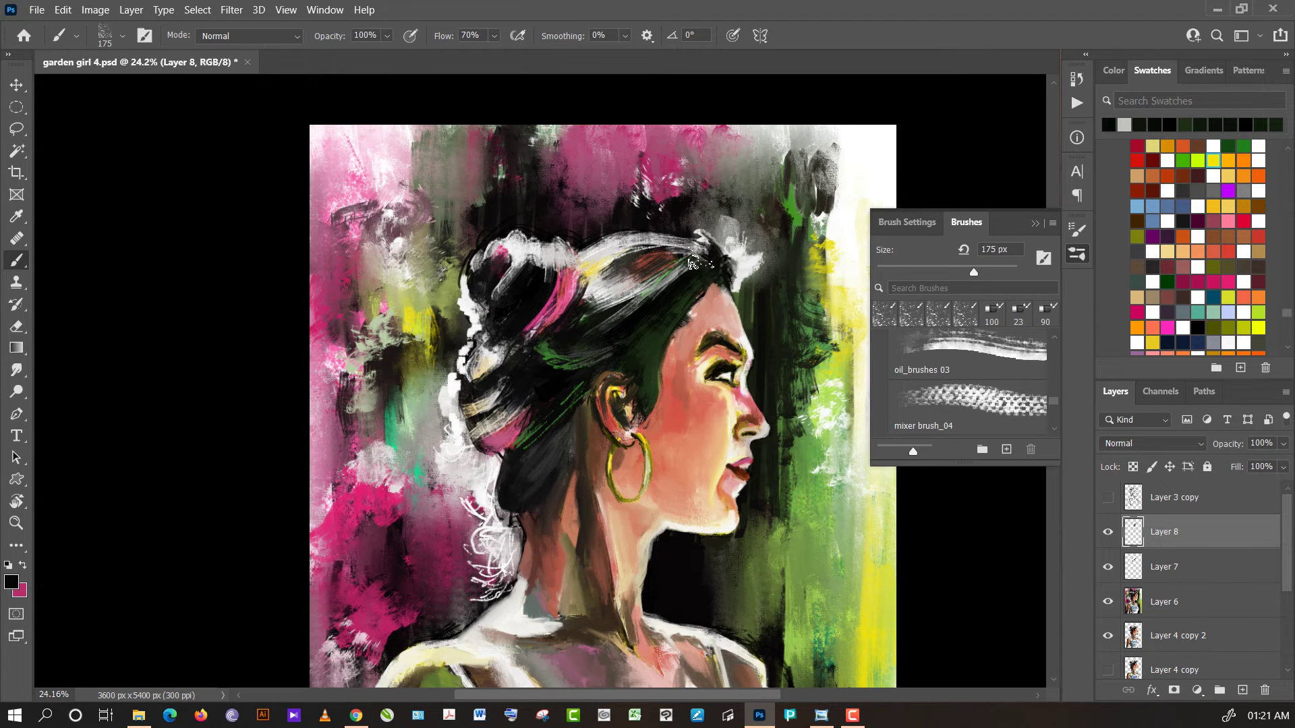
{"action": "left_click_drag", "start_coordinate": [687, 280], "coordinate": [695, 275]}
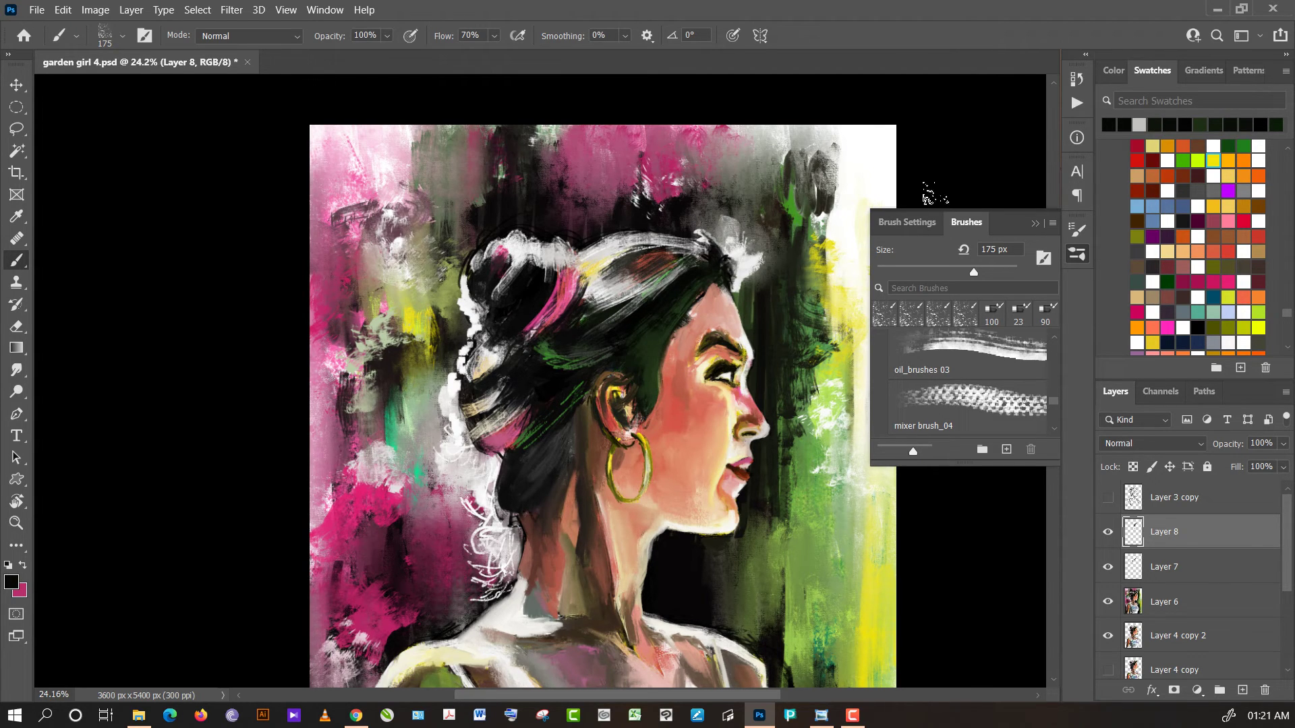
- Sample black and hair tones and paint a dark stroke on the hair near the neck
{"action": "left_click", "coordinate": [944, 148], "text": "alt"}
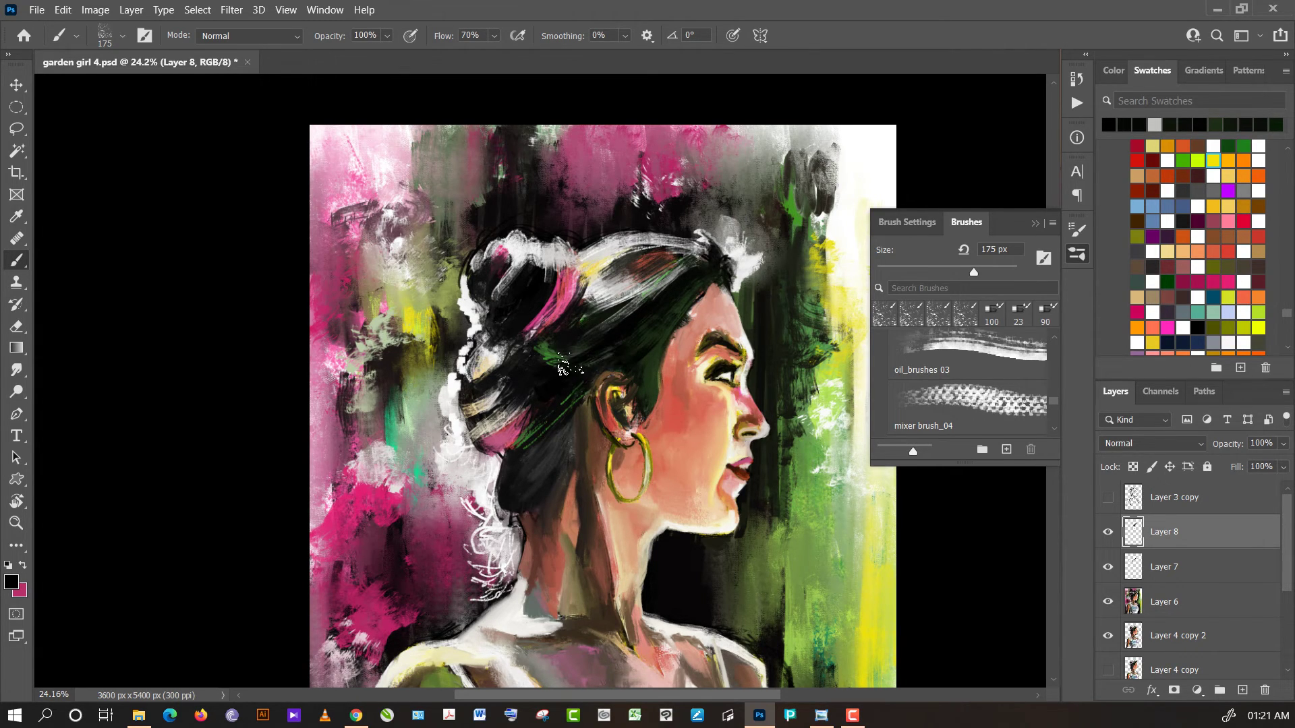
{"action": "left_click", "coordinate": [554, 368], "text": "alt"}
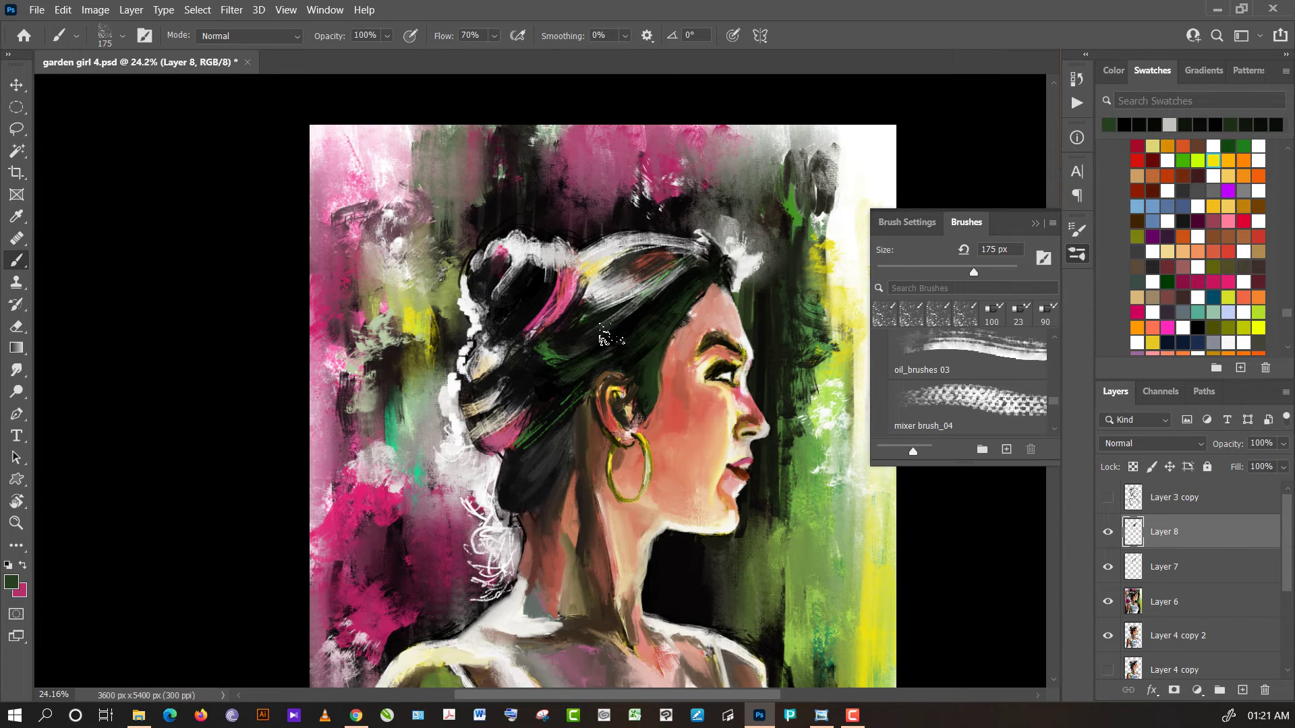
{"action": "left_click", "coordinate": [550, 389], "text": "alt"}
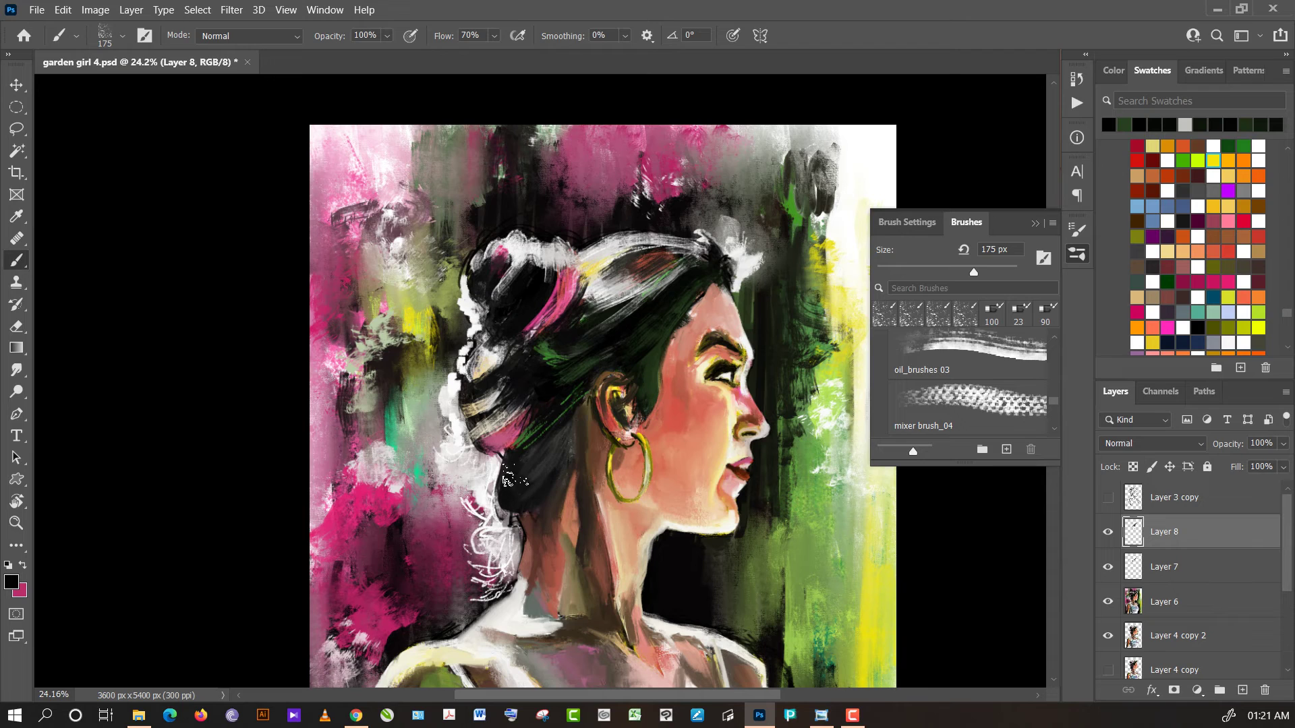
{"action": "left_click", "coordinate": [499, 475], "text": "alt"}
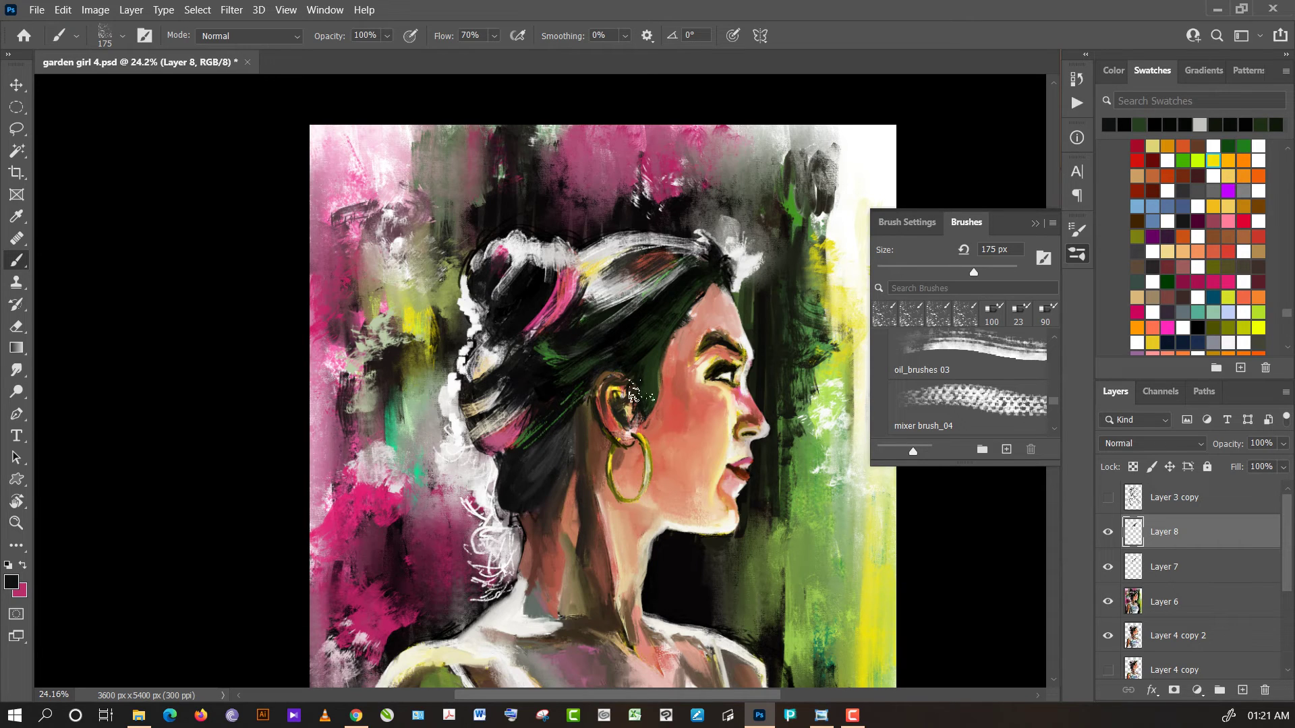
{"action": "left_click", "coordinate": [621, 442], "text": "alt"}
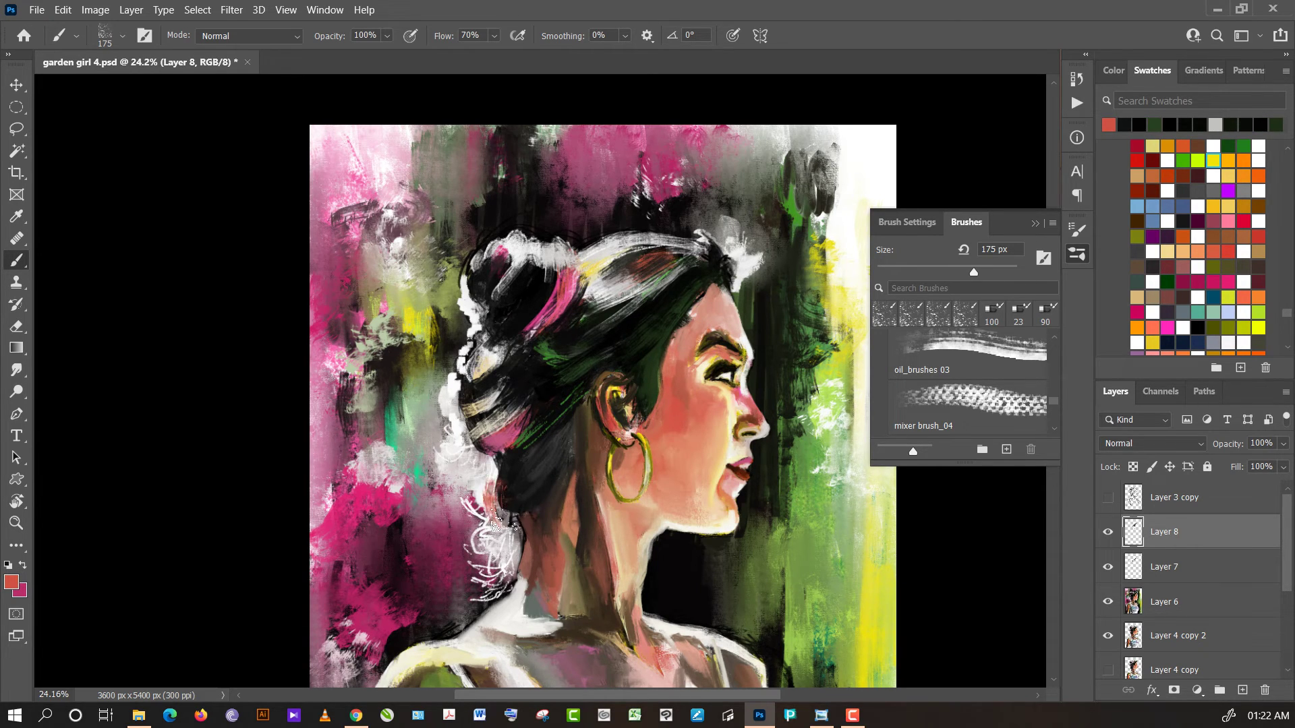
{"action": "left_click", "coordinate": [509, 480], "text": "alt"}
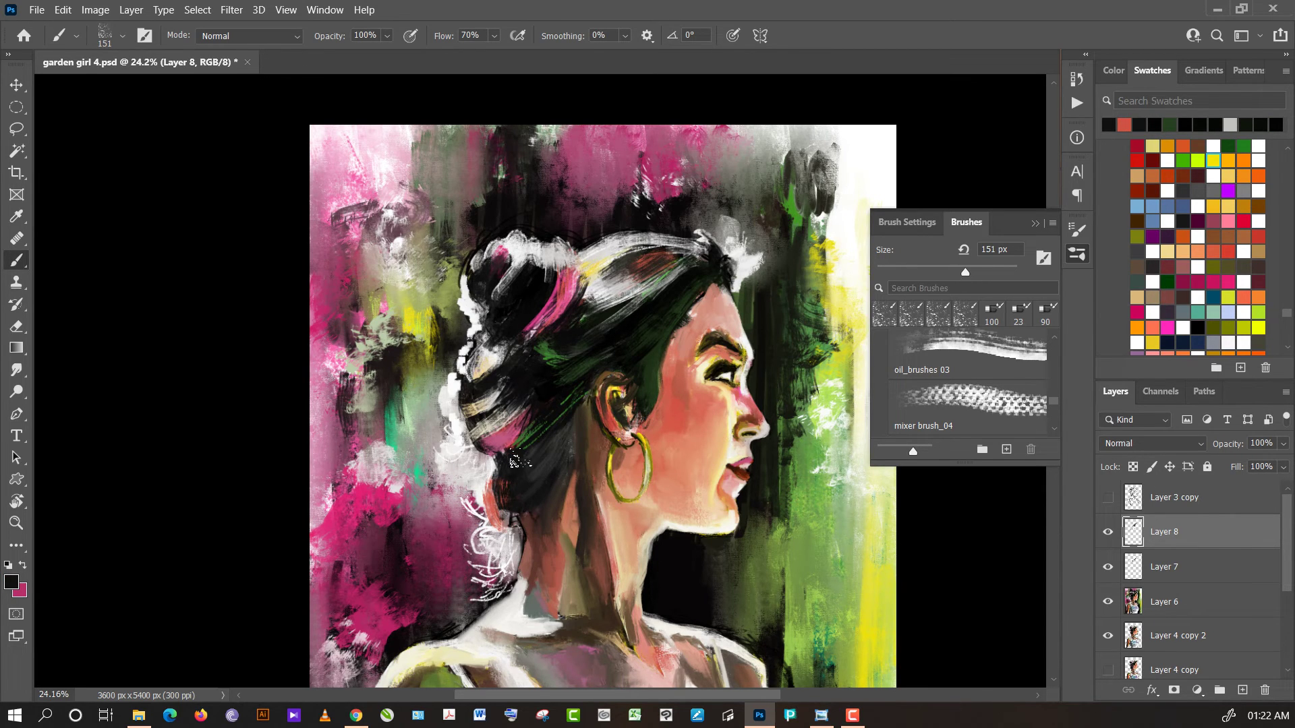
{"action": "mouse_move", "coordinate": [513, 472]}
{"action": "left_mouse_down"}
{"action": "mouse_move", "coordinate": [467, 525]}
{"action": "mouse_move", "coordinate": [486, 515]}
{"action": "mouse_move", "coordinate": [470, 561]}
{"action": "left_mouse_up"}
- Scribble thin light strokes along the hair edge by the neck and fit the portrait to the window
{"action": "left_click", "coordinate": [486, 469], "text": "alt"}
{"action": "mouse_move", "coordinate": [492, 514]}
{"action": "left_mouse_down"}
{"action": "mouse_move", "coordinate": [480, 570]}
{"action": "mouse_move", "coordinate": [480, 546]}
{"action": "mouse_move", "coordinate": [491, 570]}
{"action": "mouse_move", "coordinate": [512, 543]}
{"action": "left_mouse_up"}
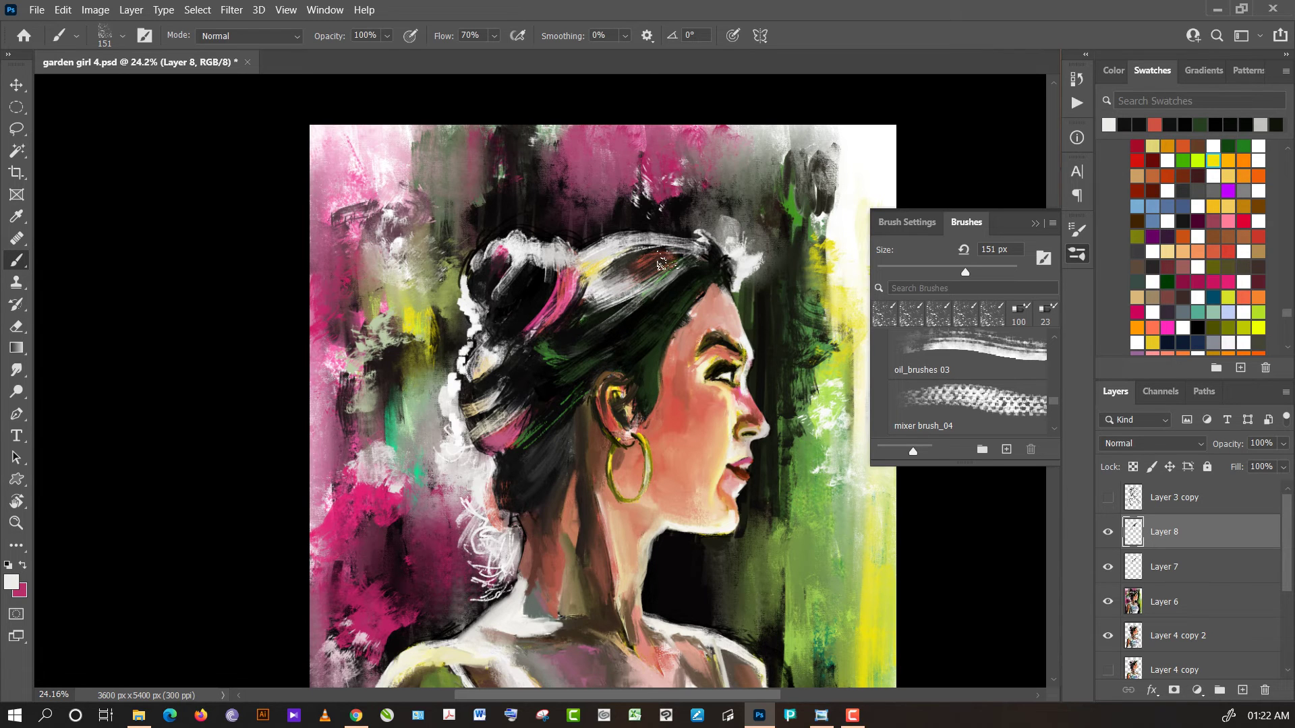
{"action": "key", "text": "ctrl+0"}
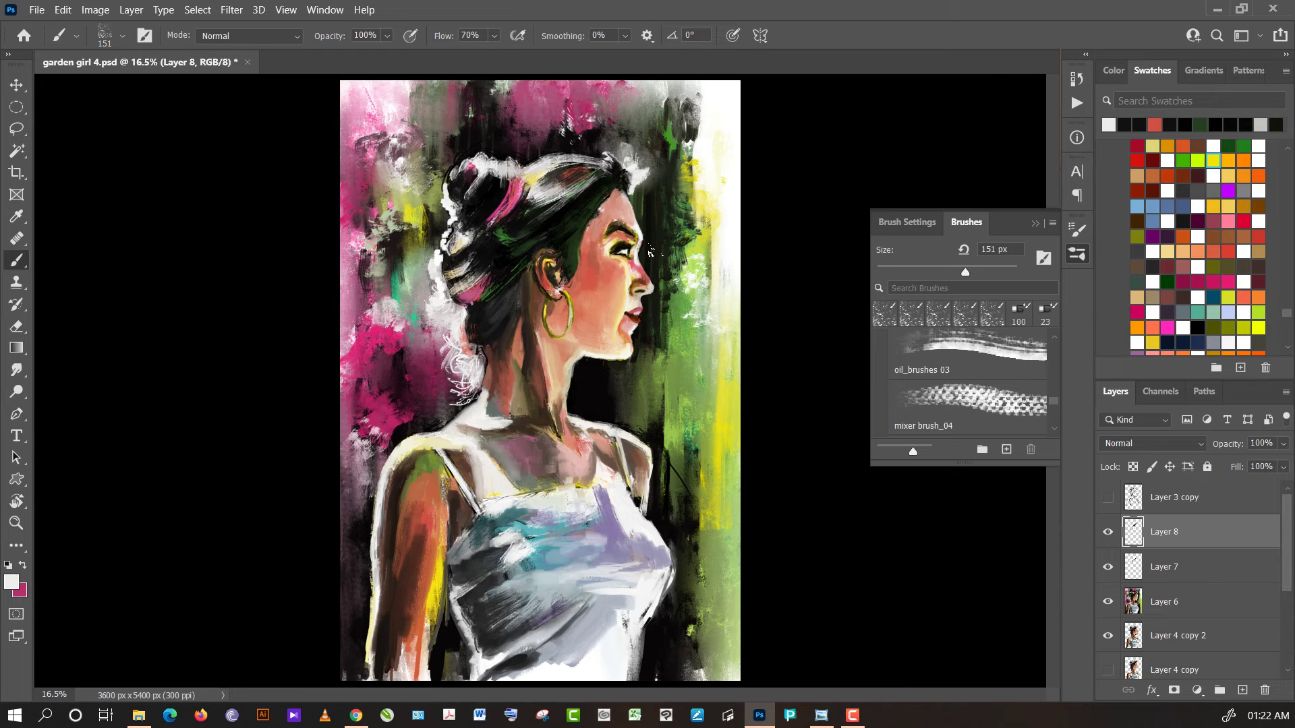
- Stamp all visible layers into a new Layer 9 and save the garden girl painting
{"action": "key", "text": "ctrl+shift+alt+e"}
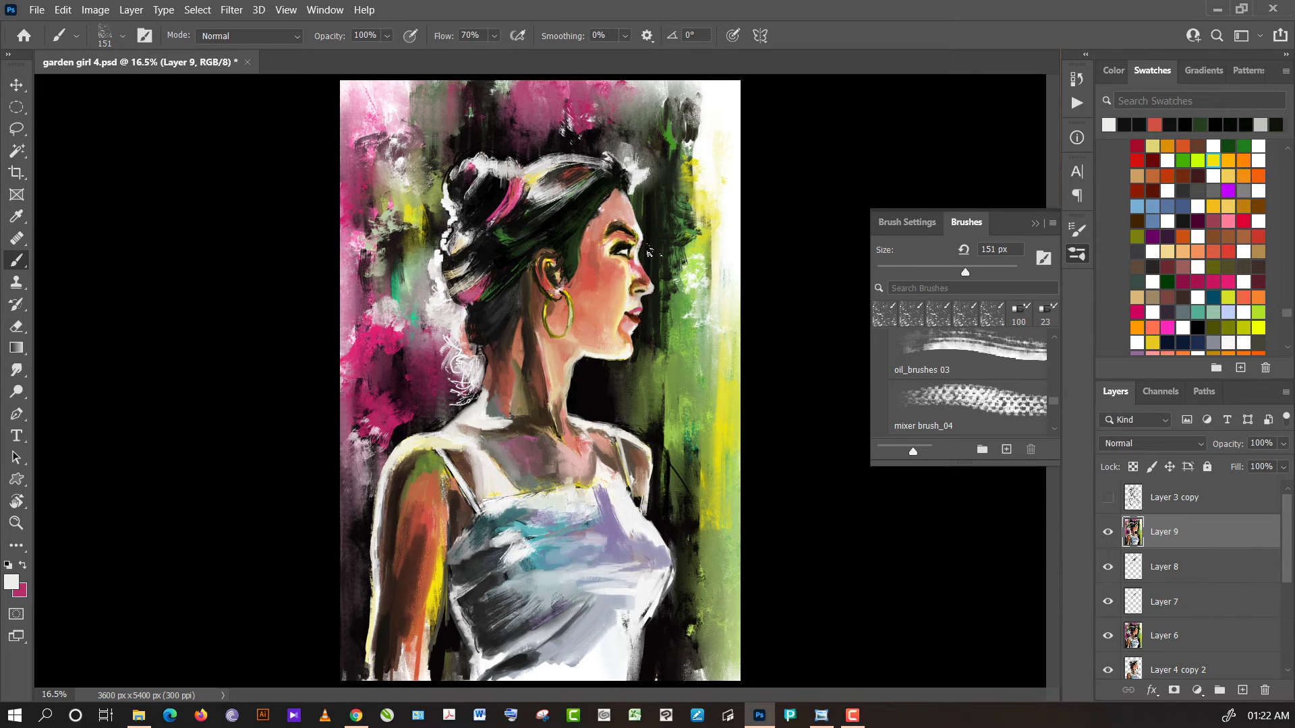
{"action": "key", "text": "ctrl+s"}
{"action": "scroll", "coordinate": [839, 262], "scroll_direction": "up", "scroll_amount": 1}
{"action": "scroll", "coordinate": [839, 261], "scroll_direction": "up", "scroll_amount": 2}
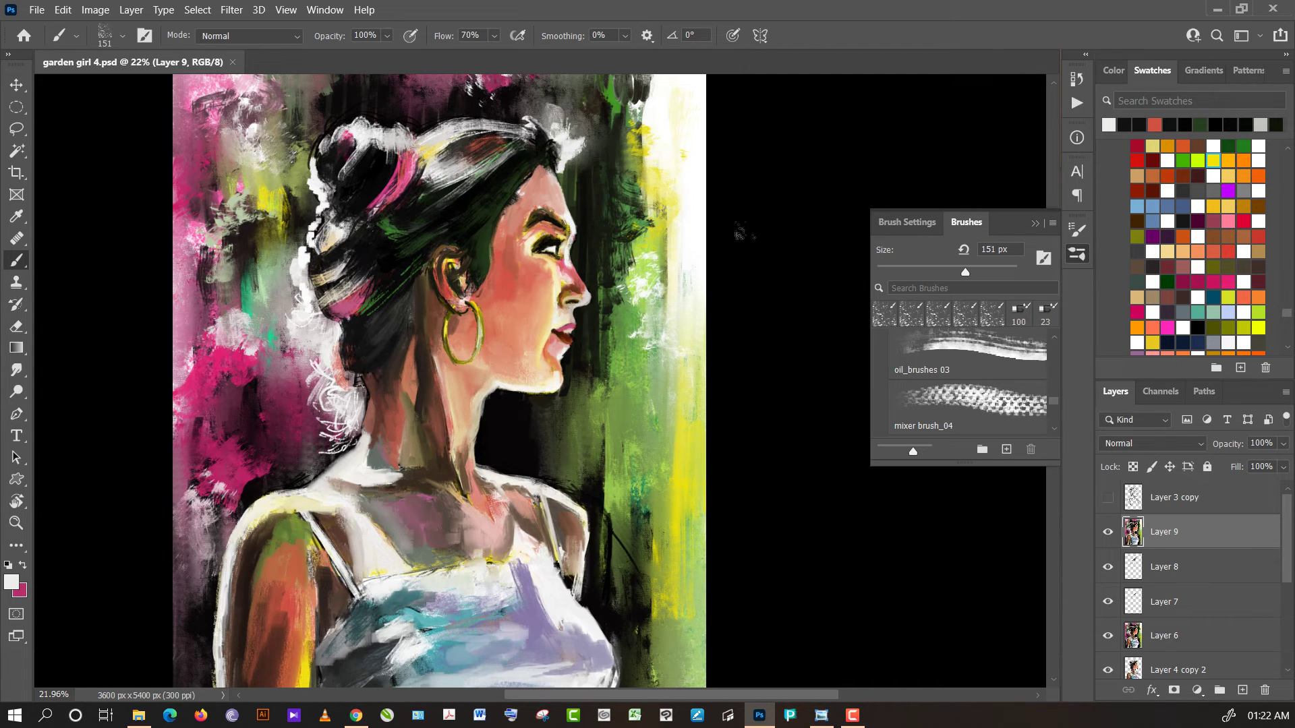
- With a brush of about 94 px, paint dark brown and near-black strokes along the neck edge
{"action": "left_click", "coordinate": [943, 274]}
{"action": "left_click", "coordinate": [316, 459], "text": "alt"}
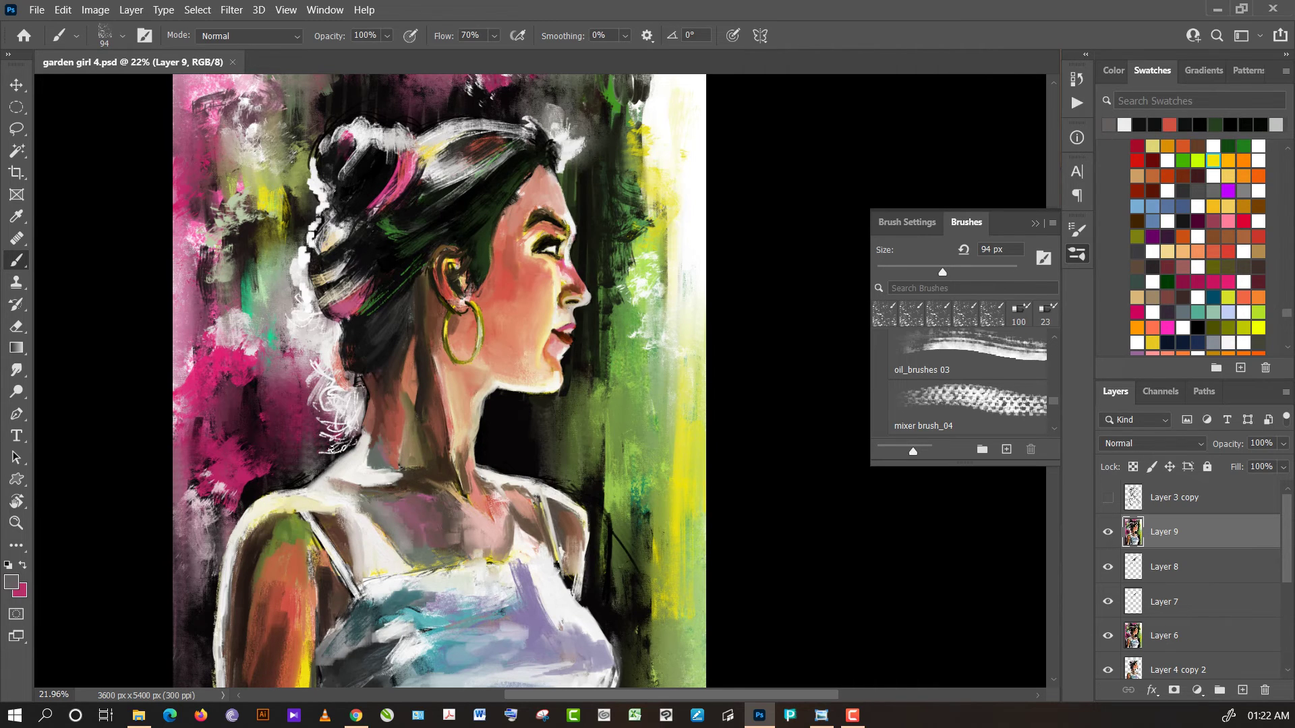
{"action": "left_click_drag", "start_coordinate": [315, 464], "coordinate": [321, 441]}
{"action": "left_click", "coordinate": [304, 469], "text": "alt"}
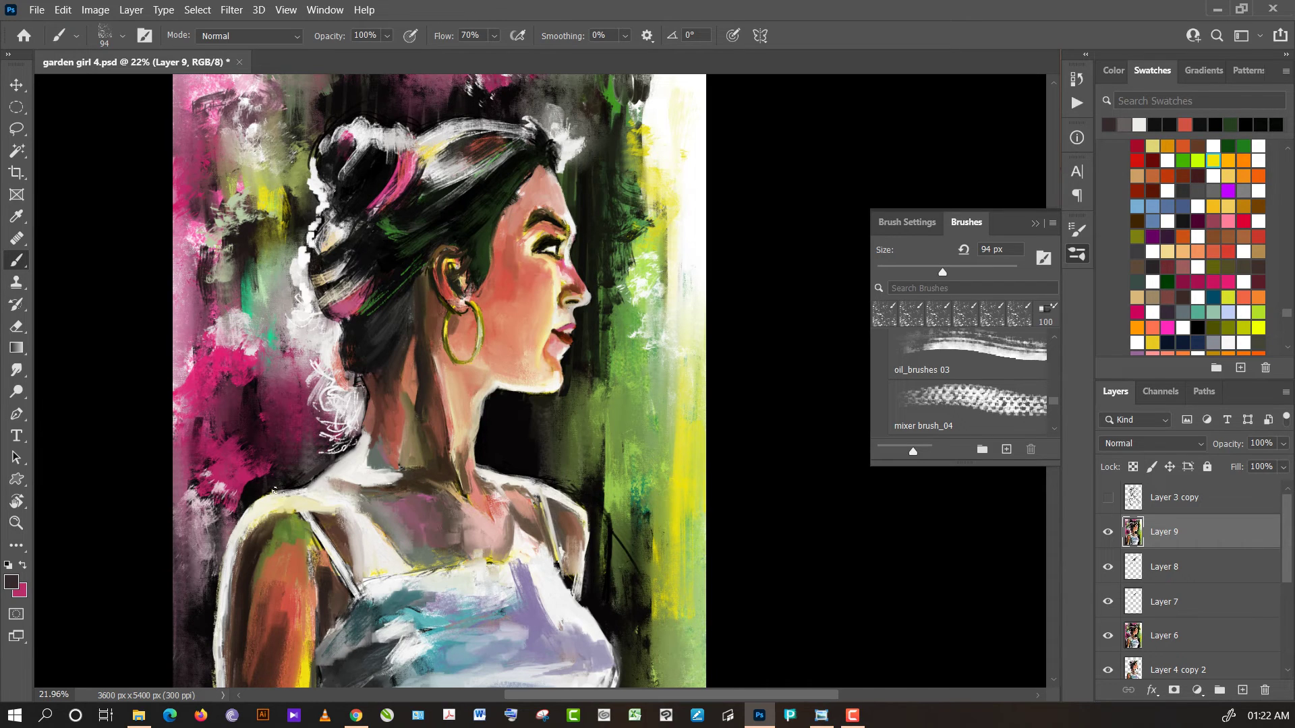
{"action": "left_click", "coordinate": [273, 491], "text": "alt"}
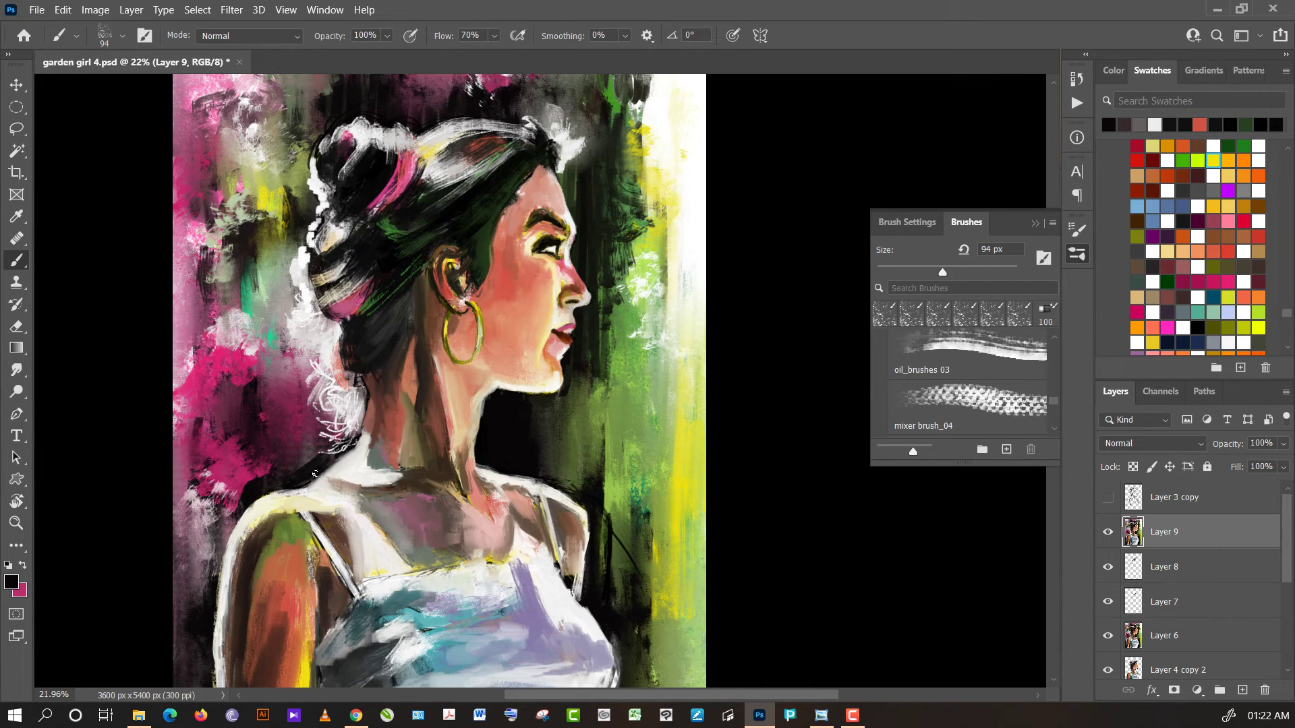
{"action": "left_click_drag", "start_coordinate": [319, 472], "coordinate": [354, 436]}
- Add pinkish grey, near-white, black and magenta-pink strokes along and left of the neck
{"action": "left_click", "coordinate": [351, 413], "text": "alt"}
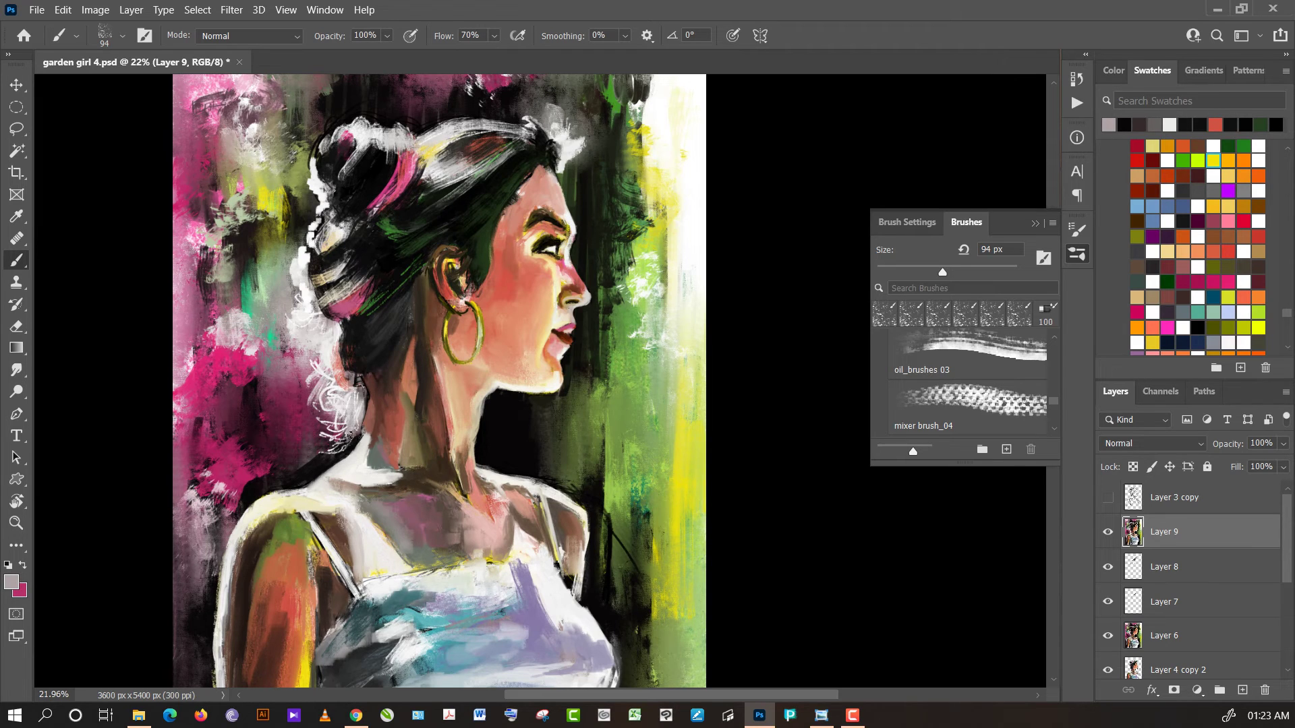
{"action": "mouse_move", "coordinate": [349, 436]}
{"action": "left_mouse_down"}
{"action": "mouse_move", "coordinate": [349, 410]}
{"action": "mouse_move", "coordinate": [328, 450]}
{"action": "mouse_move", "coordinate": [299, 468]}
{"action": "mouse_move", "coordinate": [268, 456]}
{"action": "mouse_move", "coordinate": [290, 469]}
{"action": "mouse_move", "coordinate": [307, 457]}
{"action": "mouse_move", "coordinate": [266, 457]}
{"action": "mouse_move", "coordinate": [260, 431]}
{"action": "mouse_move", "coordinate": [267, 445]}
{"action": "mouse_move", "coordinate": [241, 421]}
{"action": "mouse_move", "coordinate": [223, 424]}
{"action": "mouse_move", "coordinate": [281, 410]}
{"action": "mouse_move", "coordinate": [300, 366]}
{"action": "mouse_move", "coordinate": [288, 376]}
{"action": "mouse_move", "coordinate": [283, 363]}
{"action": "left_mouse_up"}
{"action": "left_click", "coordinate": [355, 470], "text": "alt"}
{"action": "left_click", "coordinate": [326, 453], "text": "alt"}
{"action": "left_click", "coordinate": [295, 453], "text": "alt"}
{"action": "left_click", "coordinate": [291, 445], "text": "alt"}
- Paint yellow swirls over the pink flower and dark strokes beside the flower and hair
{"action": "left_click", "coordinate": [269, 209], "text": "alt"}
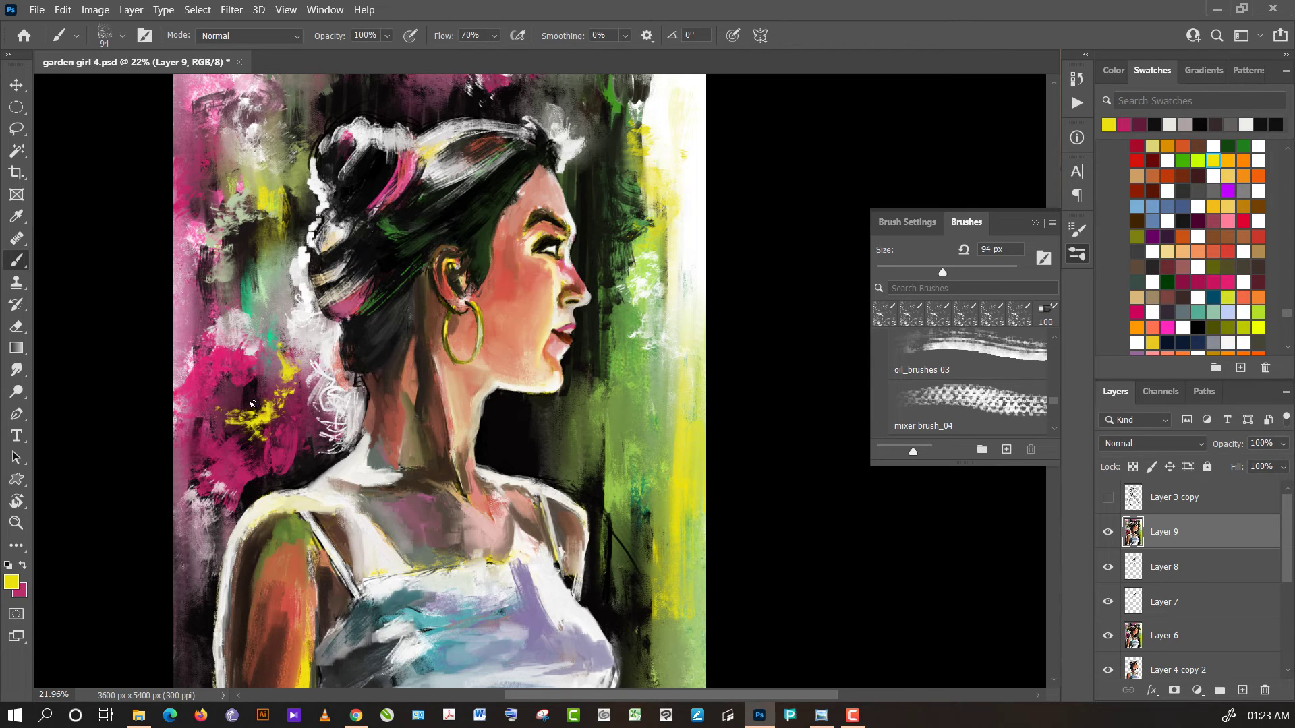
{"action": "left_click_drag", "start_coordinate": [252, 404], "coordinate": [276, 368]}
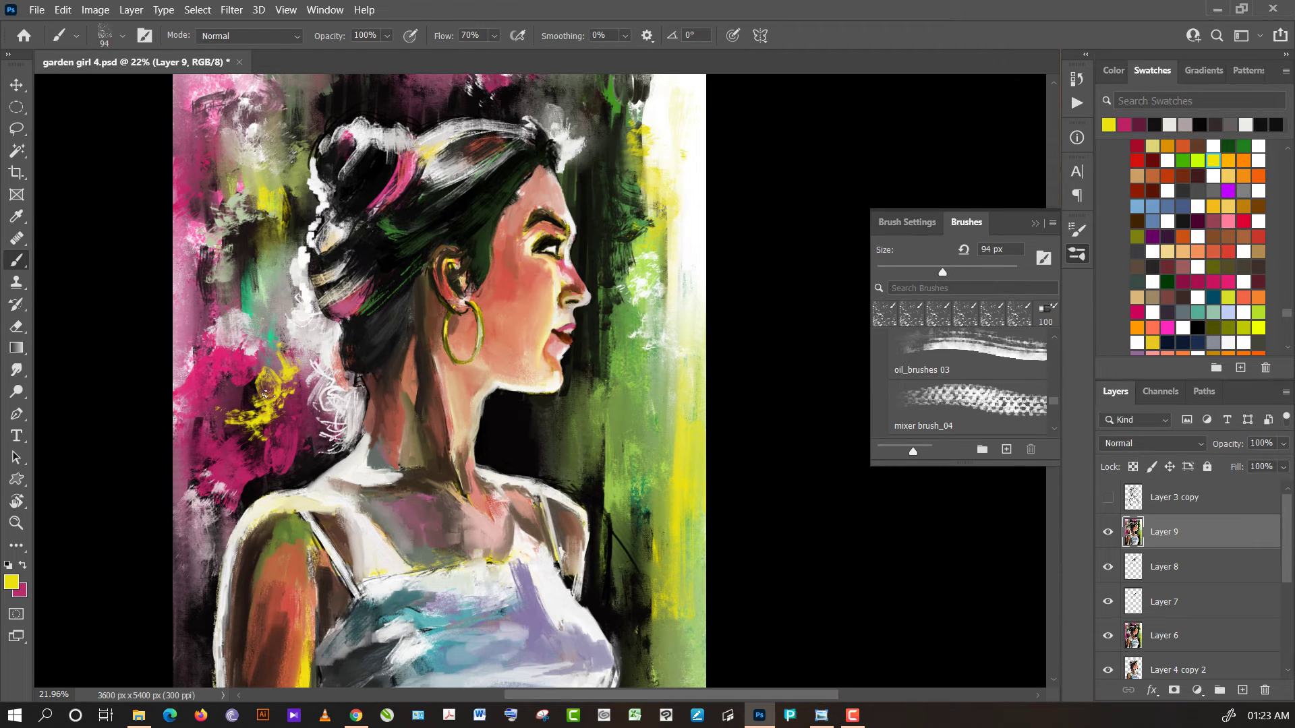
{"action": "mouse_move", "coordinate": [264, 395]}
{"action": "left_mouse_down"}
{"action": "mouse_move", "coordinate": [275, 349]}
{"action": "mouse_move", "coordinate": [279, 364]}
{"action": "left_mouse_up"}
{"action": "left_click", "coordinate": [245, 263], "text": "alt"}
{"action": "mouse_move", "coordinate": [236, 293]}
{"action": "left_mouse_down"}
{"action": "mouse_move", "coordinate": [257, 310]}
{"action": "mouse_move", "coordinate": [265, 351]}
{"action": "mouse_move", "coordinate": [289, 321]}
{"action": "mouse_move", "coordinate": [237, 407]}
{"action": "left_mouse_up"}
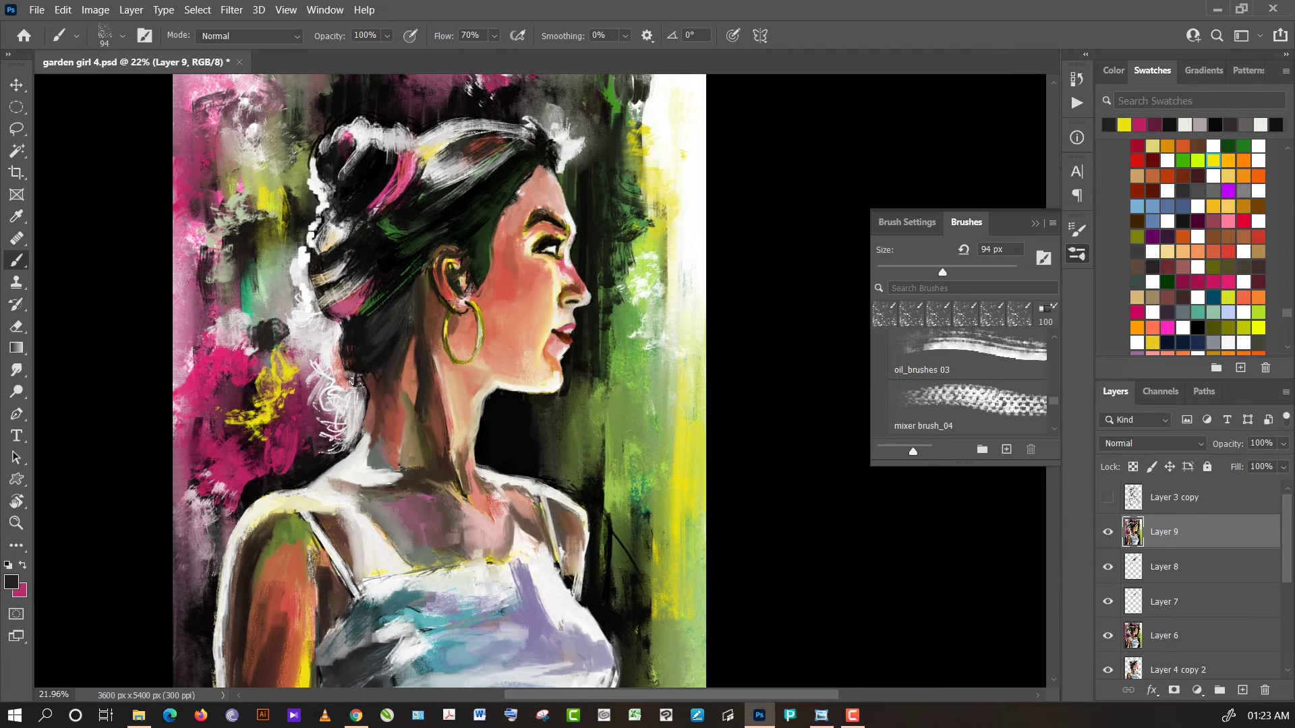
- Darken the white left edge of the arm down to its lower end with dark strokes
{"action": "scroll", "coordinate": [330, 472], "scroll_direction": "down", "scroll_amount": 5}
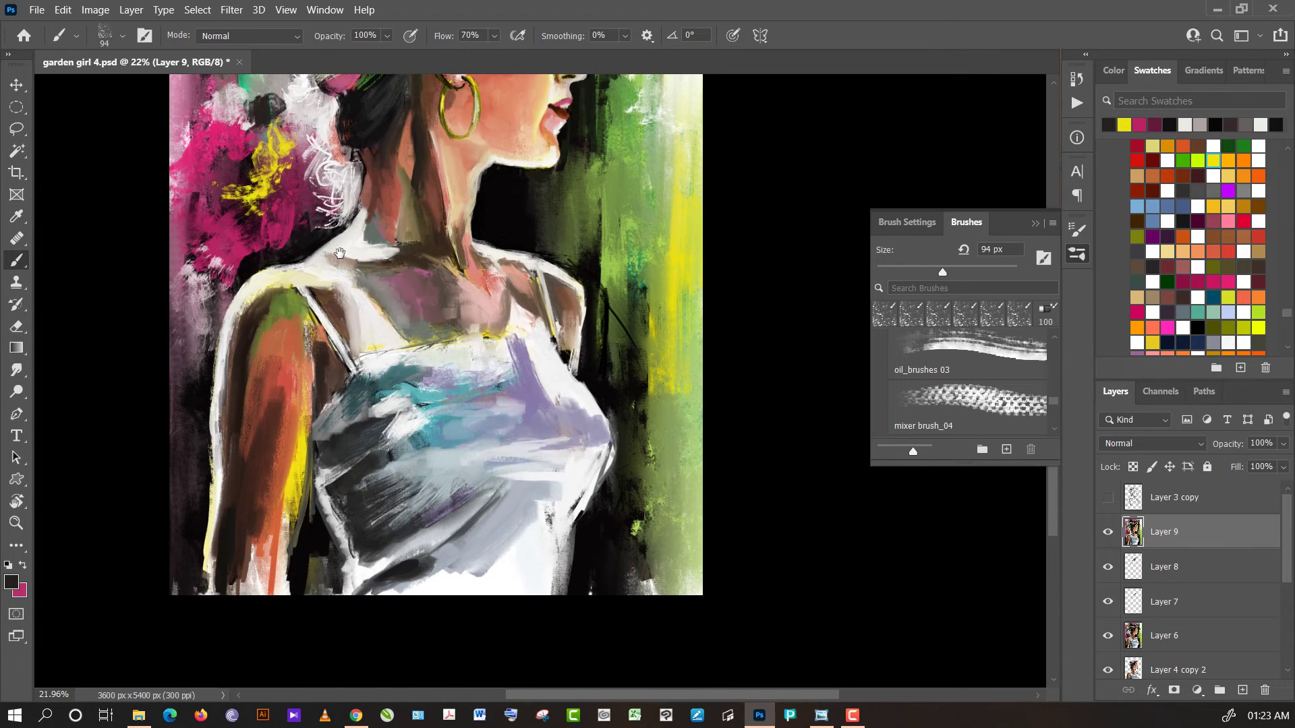
{"action": "left_click", "coordinate": [230, 408]}
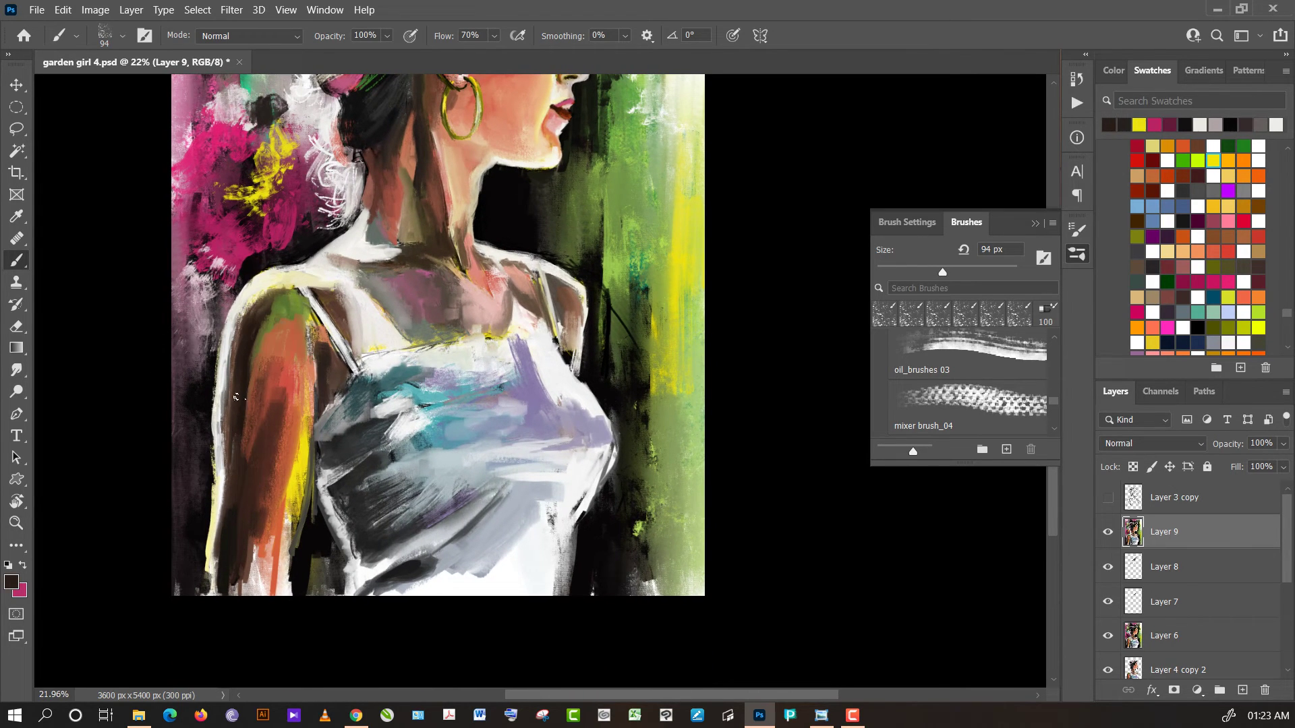
{"action": "left_click_drag", "start_coordinate": [236, 350], "coordinate": [227, 467]}
{"action": "left_click_drag", "start_coordinate": [236, 347], "coordinate": [229, 449]}
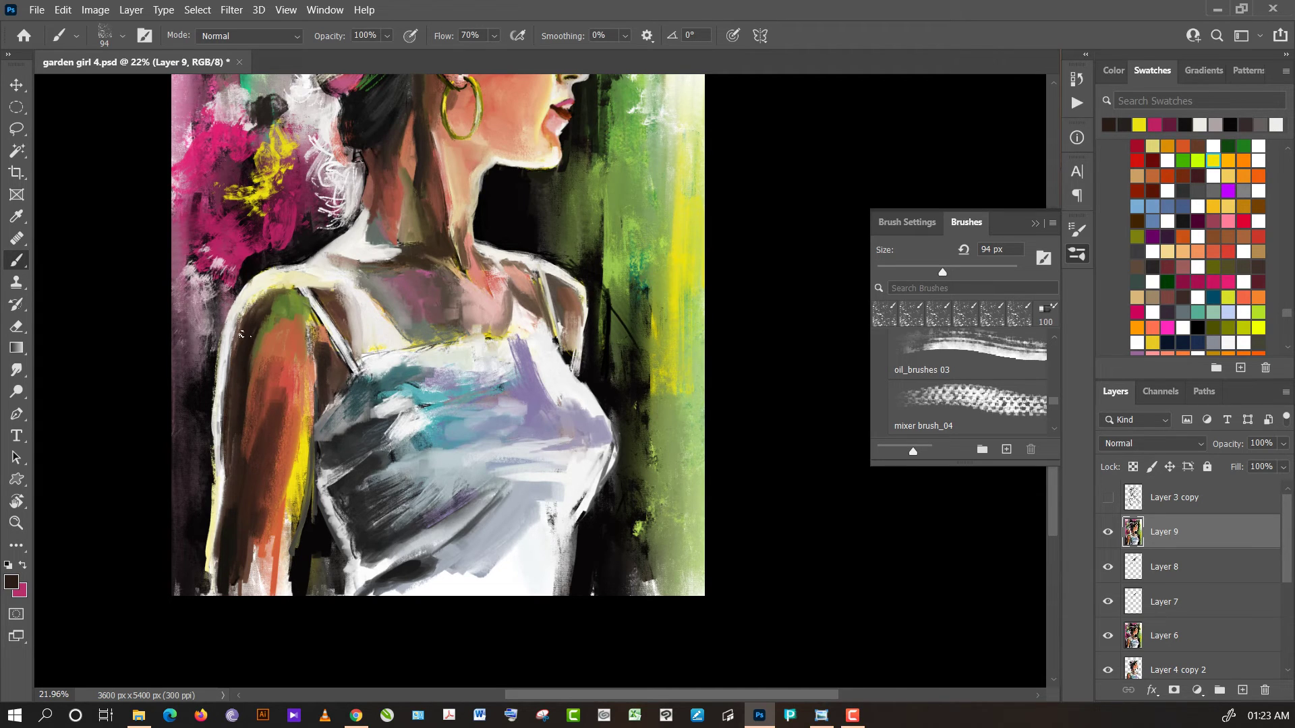
{"action": "left_click_drag", "start_coordinate": [241, 334], "coordinate": [219, 467]}
{"action": "left_click_drag", "start_coordinate": [221, 405], "coordinate": [224, 508]}
{"action": "left_click_drag", "start_coordinate": [222, 449], "coordinate": [208, 590]}
{"action": "left_click_drag", "start_coordinate": [217, 516], "coordinate": [210, 597]}
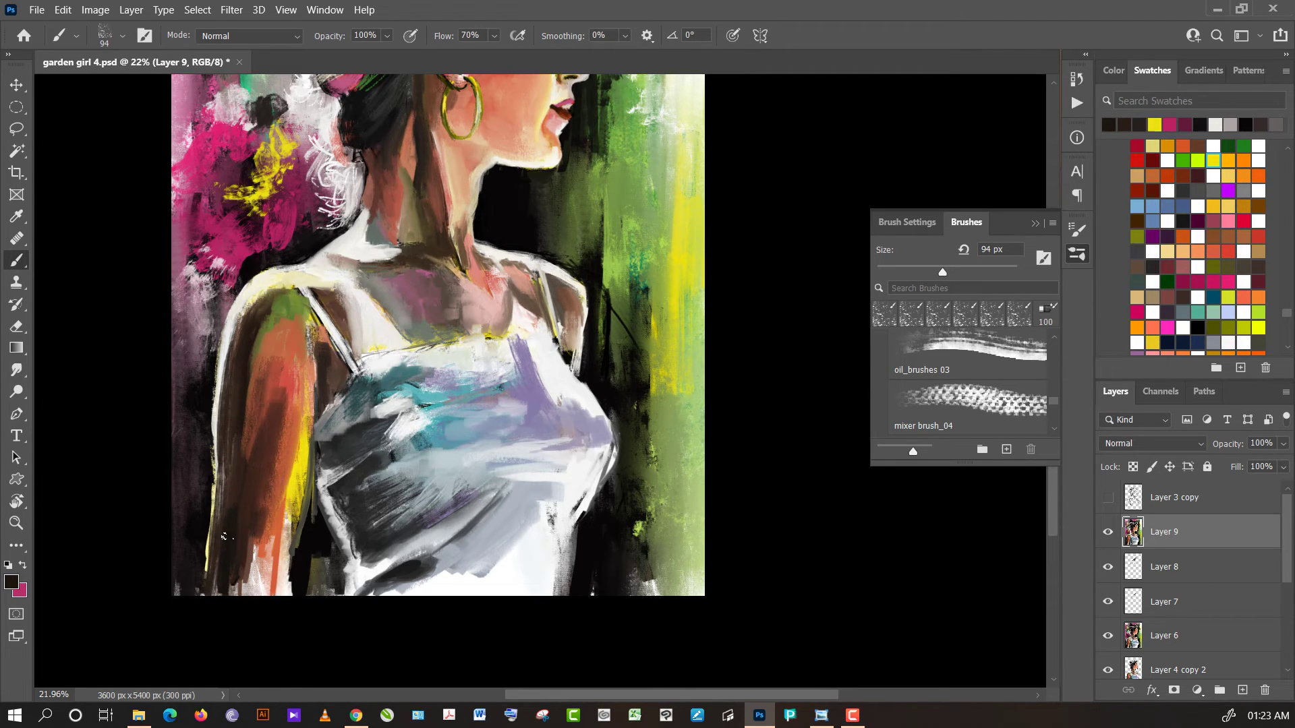
{"action": "left_click_drag", "start_coordinate": [224, 537], "coordinate": [214, 596]}
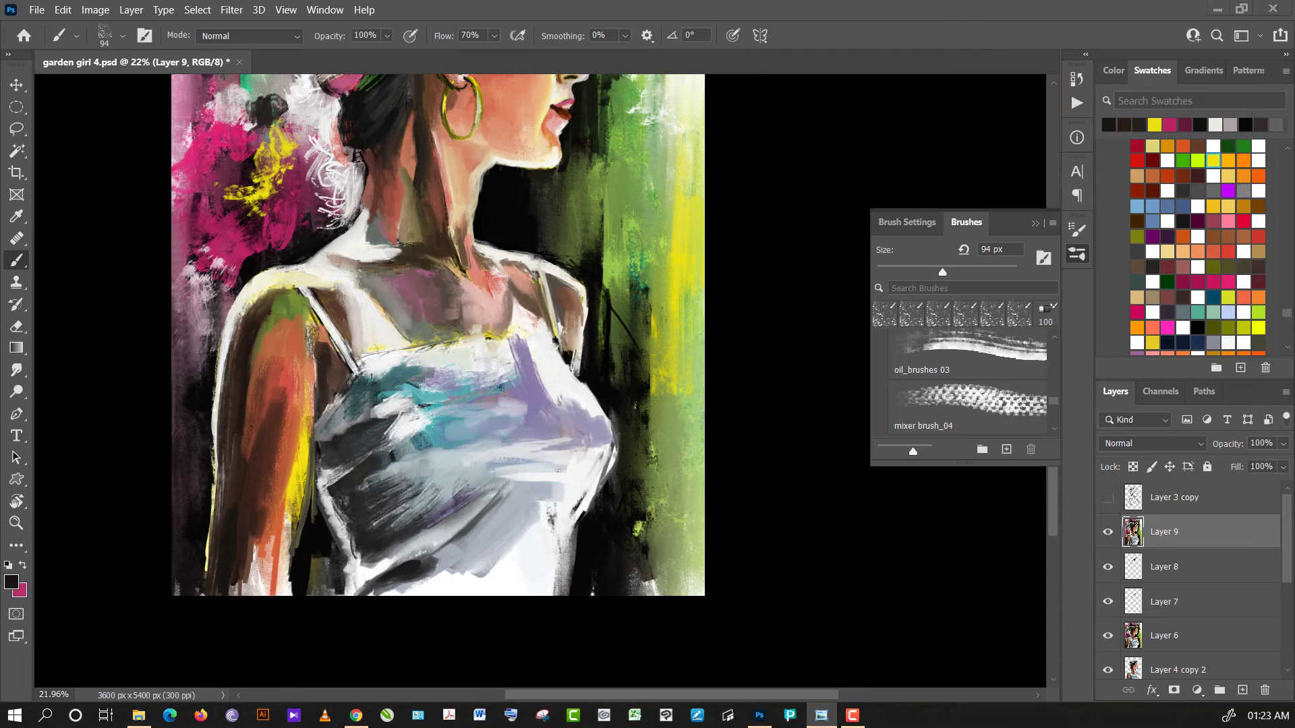
- Darken the arm's yellow edge and paint orange-brown strokes on the lower arm
{"action": "scroll", "coordinate": [260, 415], "scroll_direction": "down", "scroll_amount": 2}
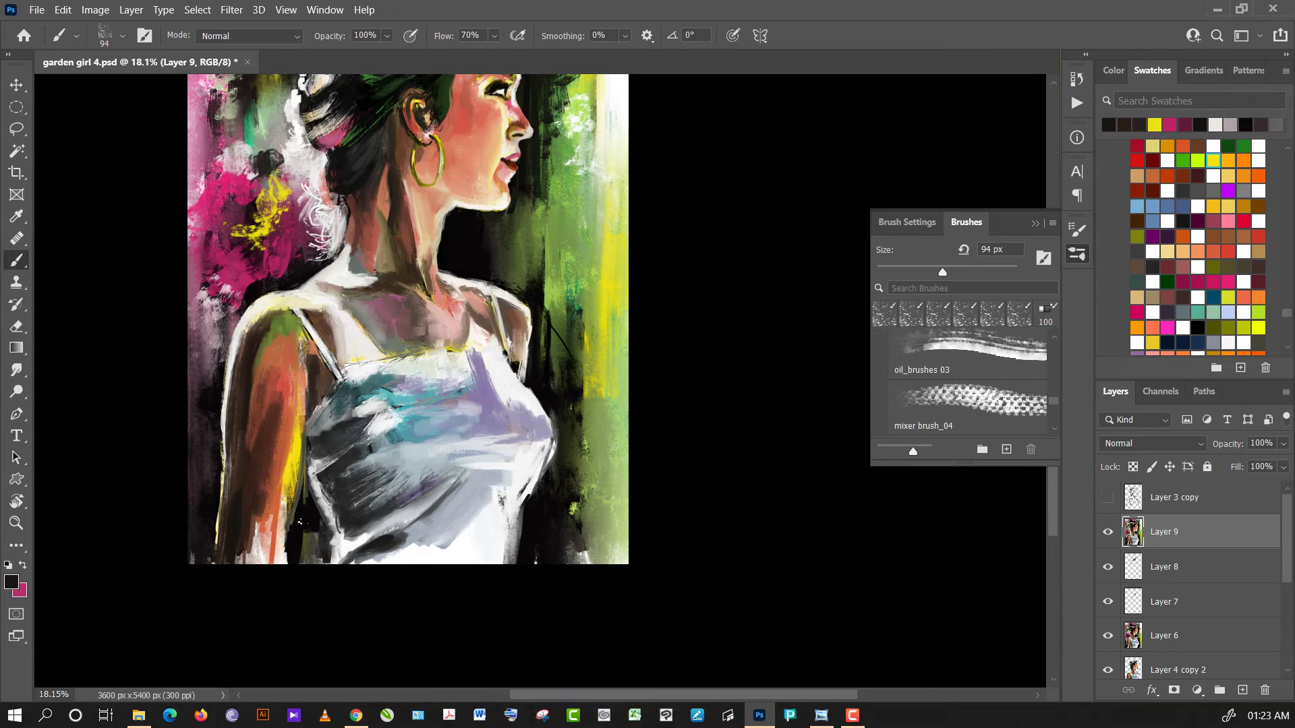
{"action": "mouse_move", "coordinate": [295, 527]}
{"action": "left_mouse_down"}
{"action": "mouse_move", "coordinate": [291, 544]}
{"action": "mouse_move", "coordinate": [293, 507]}
{"action": "left_mouse_up"}
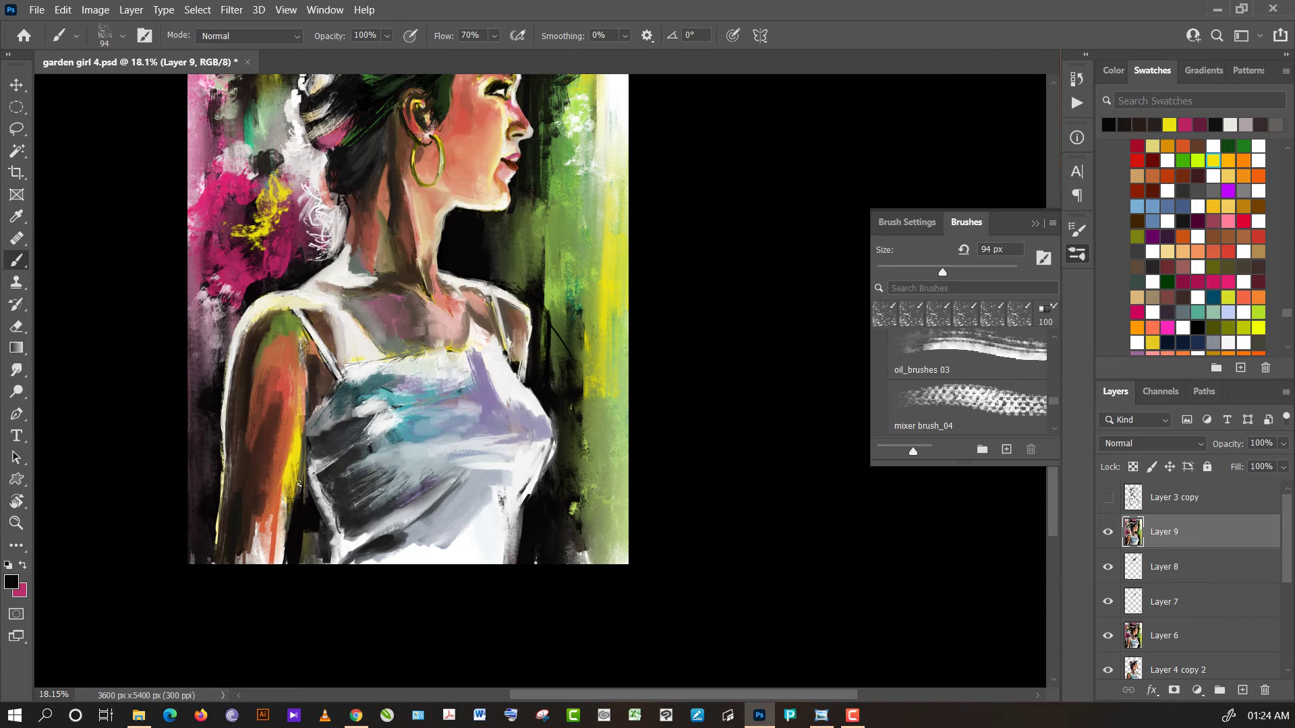
{"action": "mouse_move", "coordinate": [300, 482]}
{"action": "left_mouse_down"}
{"action": "mouse_move", "coordinate": [307, 429]}
{"action": "mouse_move", "coordinate": [276, 517]}
{"action": "left_mouse_up"}
{"action": "left_click", "coordinate": [278, 484], "text": "alt"}
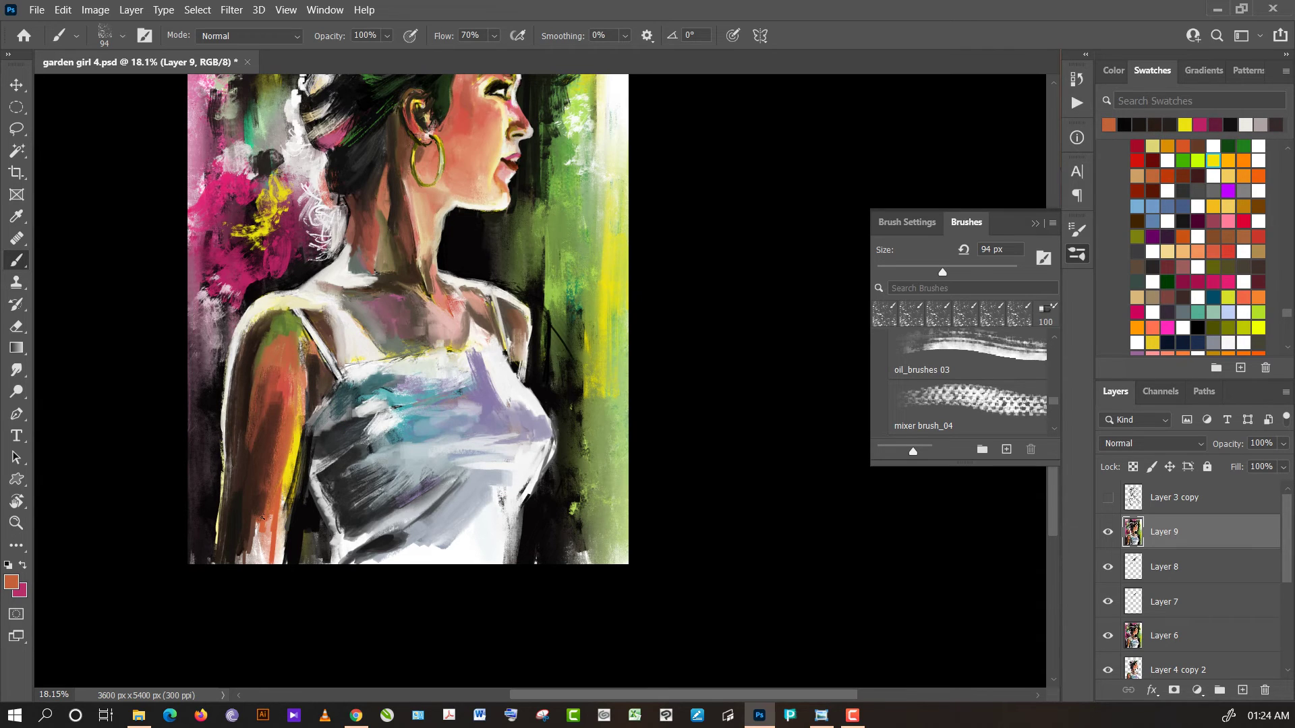
{"action": "left_click_drag", "start_coordinate": [273, 546], "coordinate": [282, 554]}
{"action": "left_click_drag", "start_coordinate": [280, 492], "coordinate": [275, 557]}
{"action": "left_click_drag", "start_coordinate": [277, 513], "coordinate": [276, 563]}
- Lighten the lower arm with white strokes, then rework it with darker orange
{"action": "left_click", "coordinate": [275, 559], "text": "alt"}
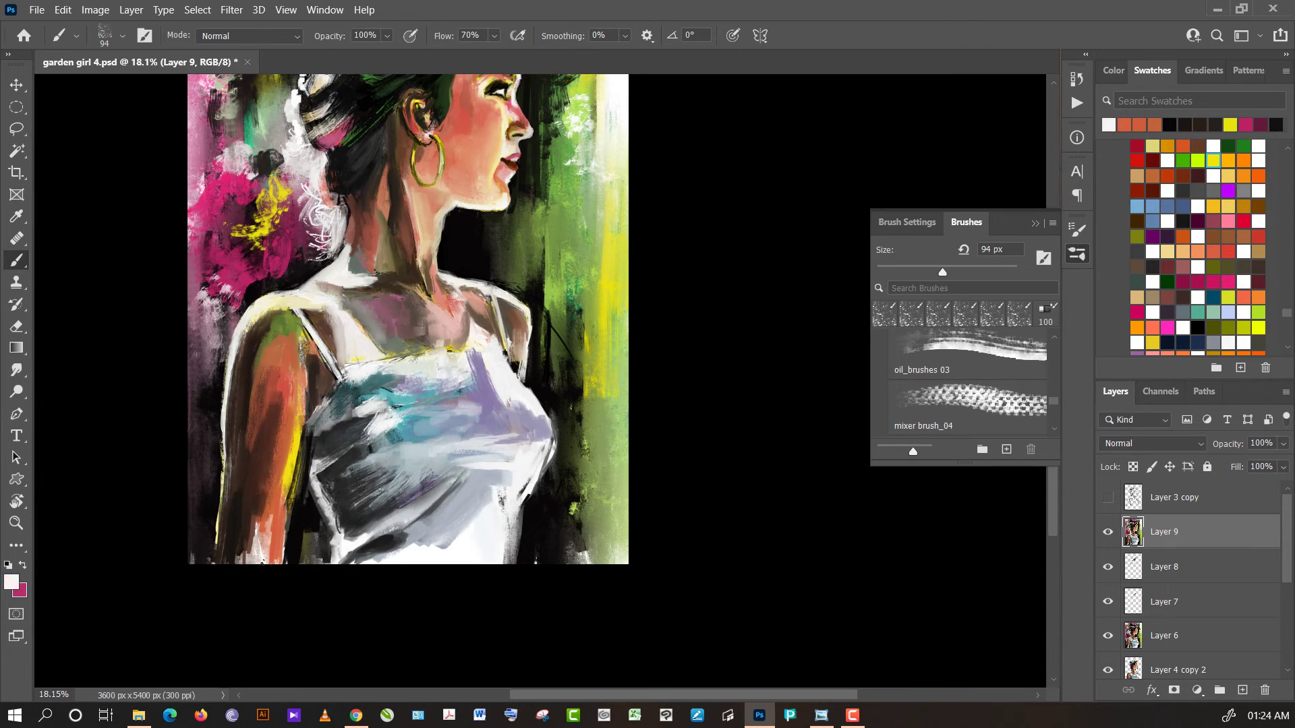
{"action": "left_click_drag", "start_coordinate": [278, 507], "coordinate": [276, 560]}
{"action": "mouse_move", "coordinate": [283, 483]}
{"action": "left_mouse_down"}
{"action": "mouse_move", "coordinate": [280, 547]}
{"action": "mouse_move", "coordinate": [279, 499]}
{"action": "mouse_move", "coordinate": [287, 537]}
{"action": "left_mouse_up"}
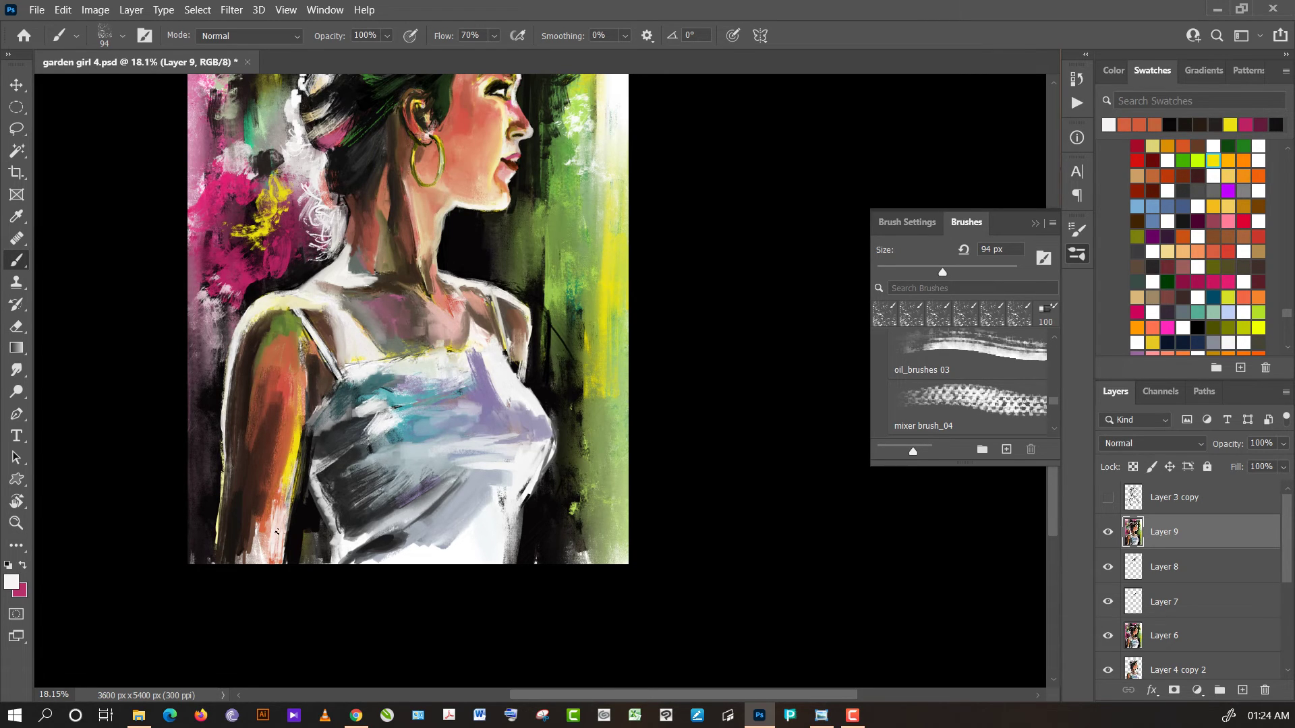
{"action": "mouse_move", "coordinate": [297, 446]}
{"action": "left_mouse_down"}
{"action": "mouse_move", "coordinate": [289, 526]}
{"action": "mouse_move", "coordinate": [270, 531]}
{"action": "left_mouse_up"}
{"action": "left_click", "coordinate": [272, 519], "text": "alt"}
{"action": "left_click_drag", "start_coordinate": [282, 471], "coordinate": [274, 525]}
{"action": "left_click", "coordinate": [280, 456], "text": "alt"}
{"action": "left_click_drag", "start_coordinate": [283, 459], "coordinate": [273, 528]}
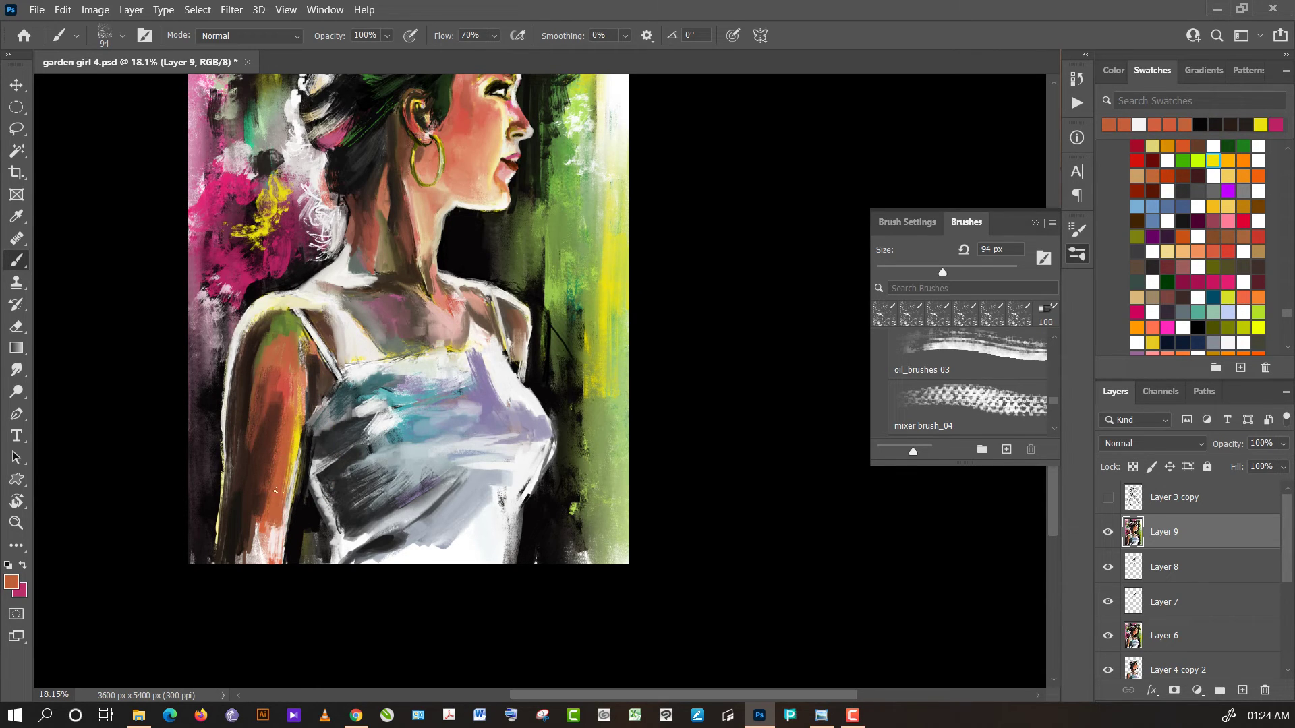
- Paint reddish-brown strokes down the left side of the arm
{"action": "left_click", "coordinate": [263, 473], "text": "alt"}
{"action": "left_click", "coordinate": [247, 475], "text": "alt"}
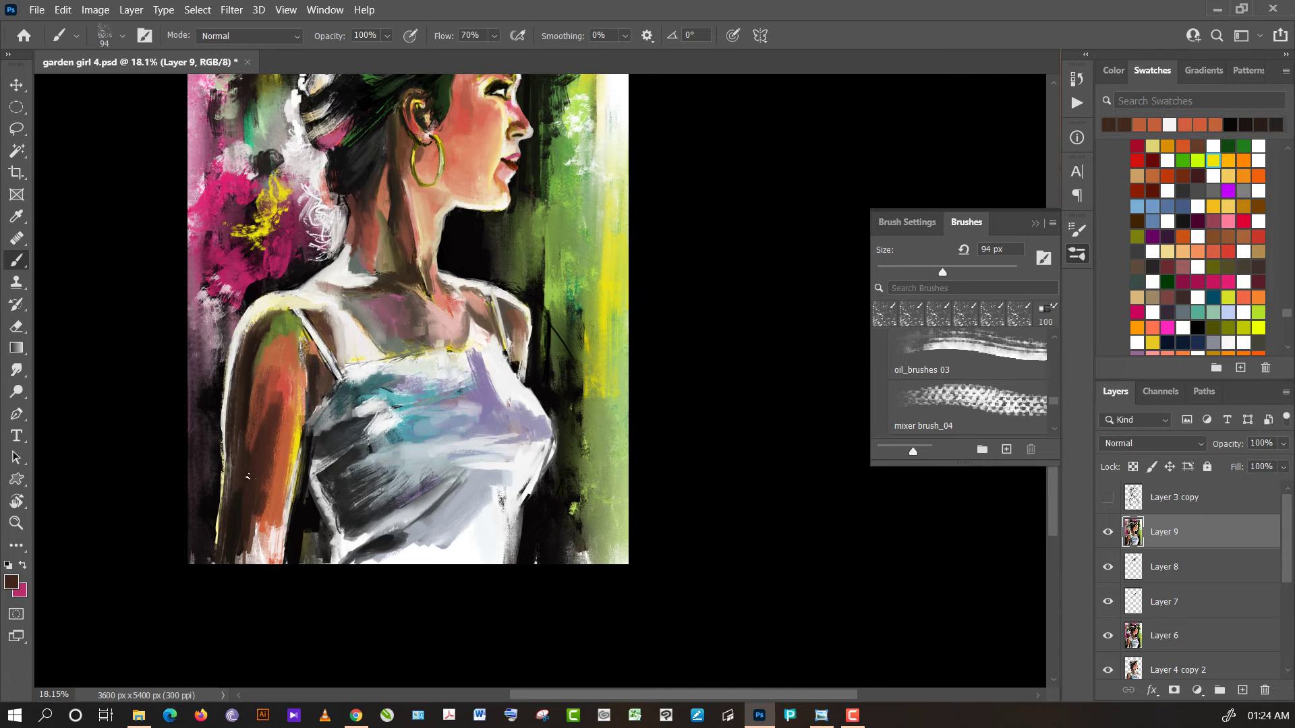
{"action": "left_click", "coordinate": [263, 398], "text": "alt"}
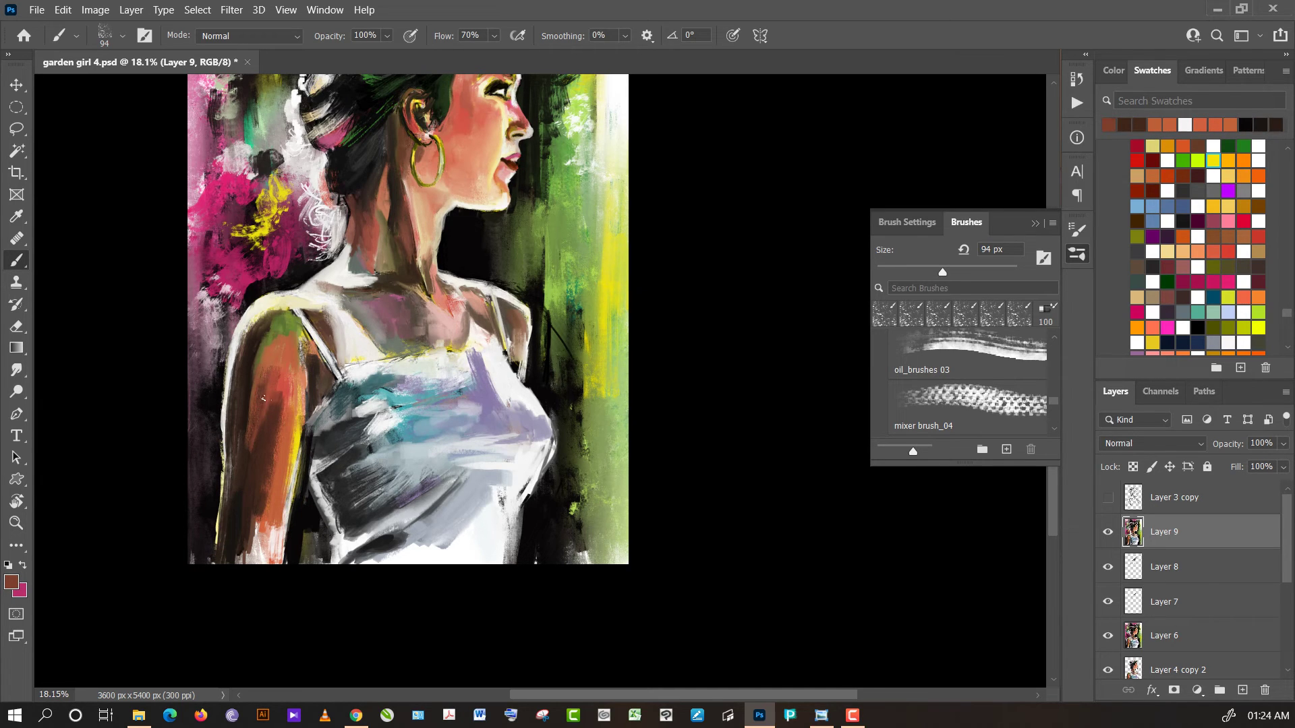
{"action": "mouse_move", "coordinate": [251, 465]}
{"action": "left_mouse_down"}
{"action": "mouse_move", "coordinate": [255, 428]}
{"action": "mouse_move", "coordinate": [252, 502]}
{"action": "left_mouse_up"}
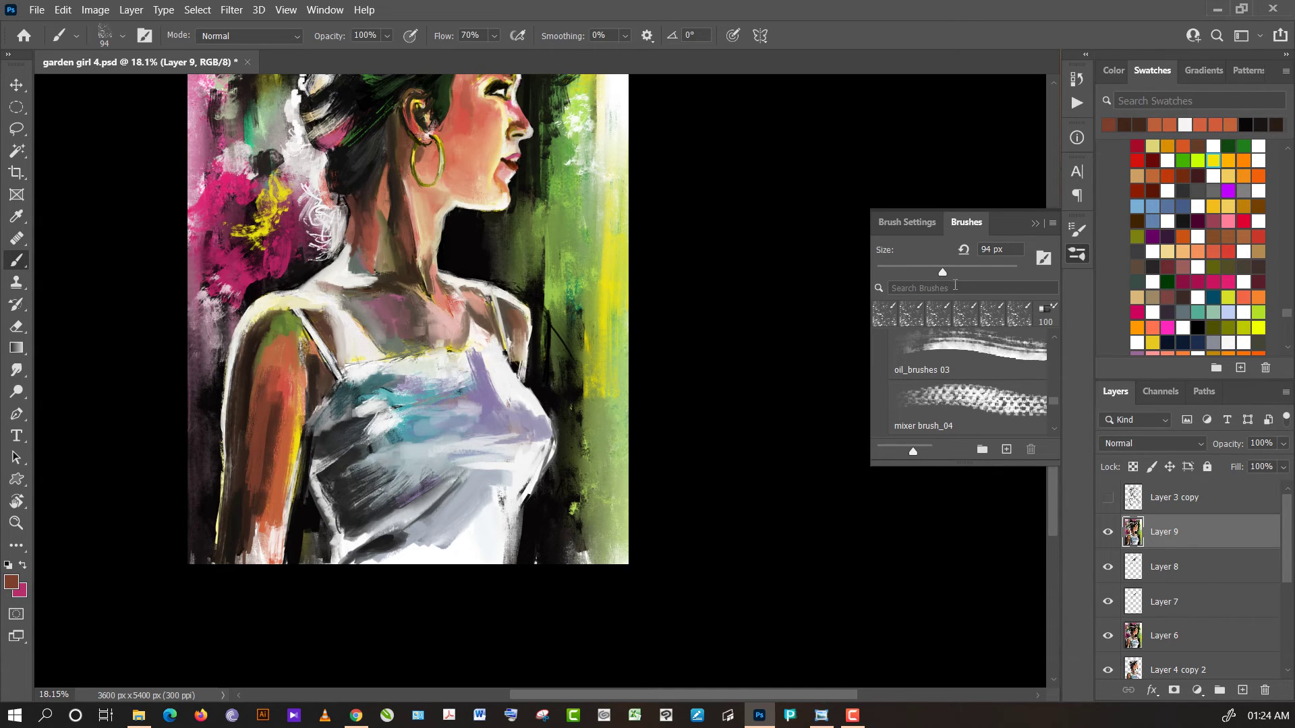
- Enlarge the brush to about 221 px and deepen the lower left arm with near-black strokes
{"action": "left_click", "coordinate": [984, 272]}
{"action": "left_click", "coordinate": [252, 472], "text": "alt"}
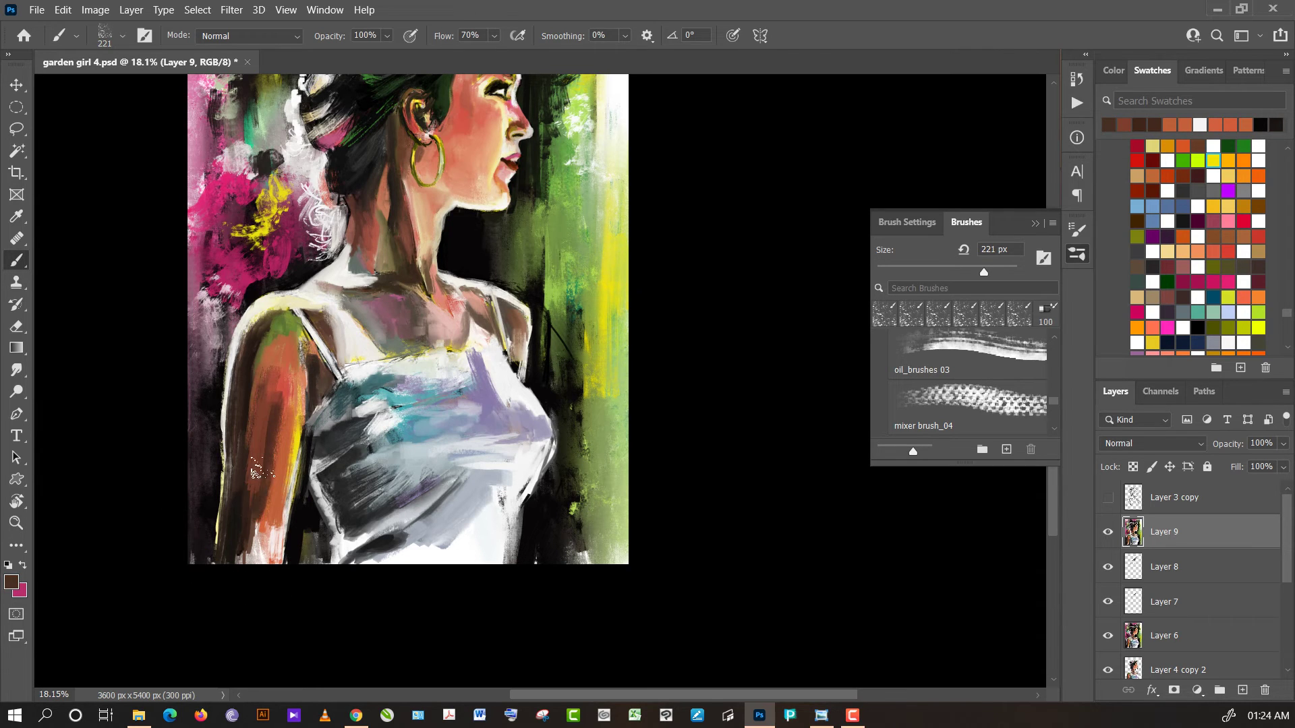
{"action": "left_click", "coordinate": [225, 538], "text": "alt"}
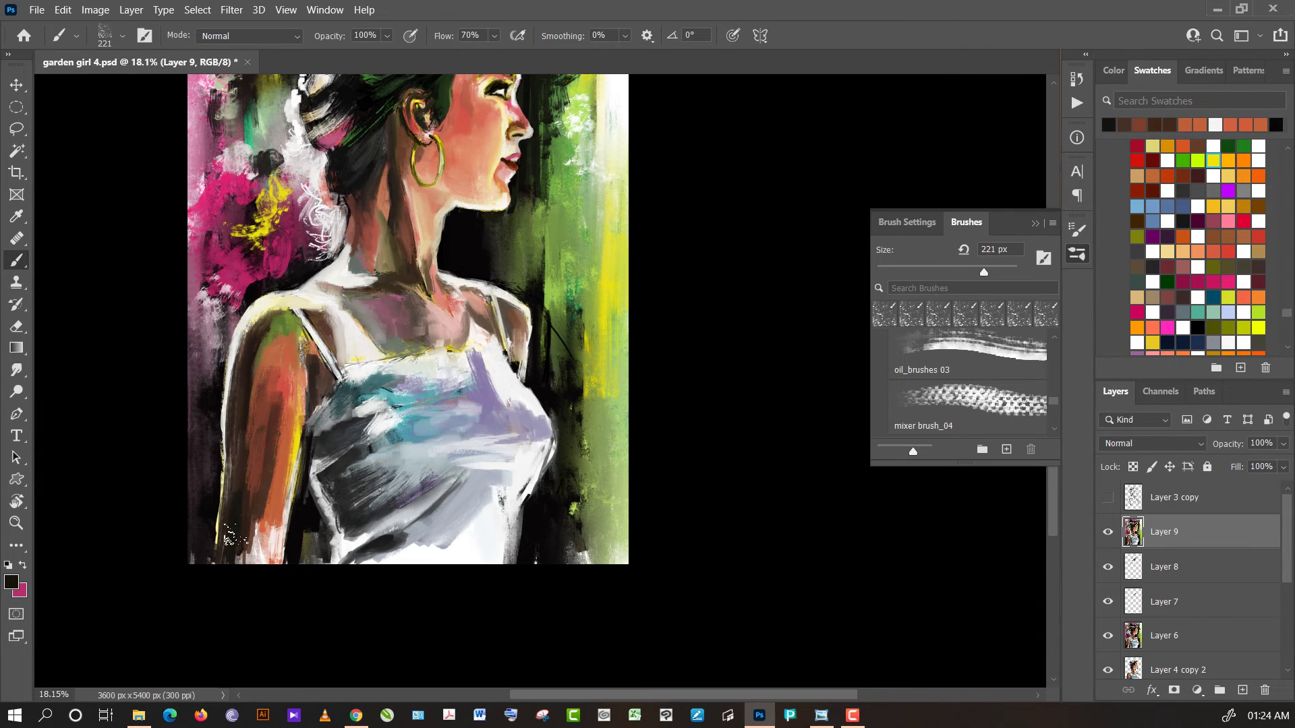
{"action": "left_click_drag", "start_coordinate": [242, 472], "coordinate": [251, 540]}
{"action": "left_click_drag", "start_coordinate": [255, 431], "coordinate": [249, 560]}
{"action": "left_click_drag", "start_coordinate": [270, 482], "coordinate": [245, 562]}
{"action": "left_click", "coordinate": [249, 508], "text": "alt"}
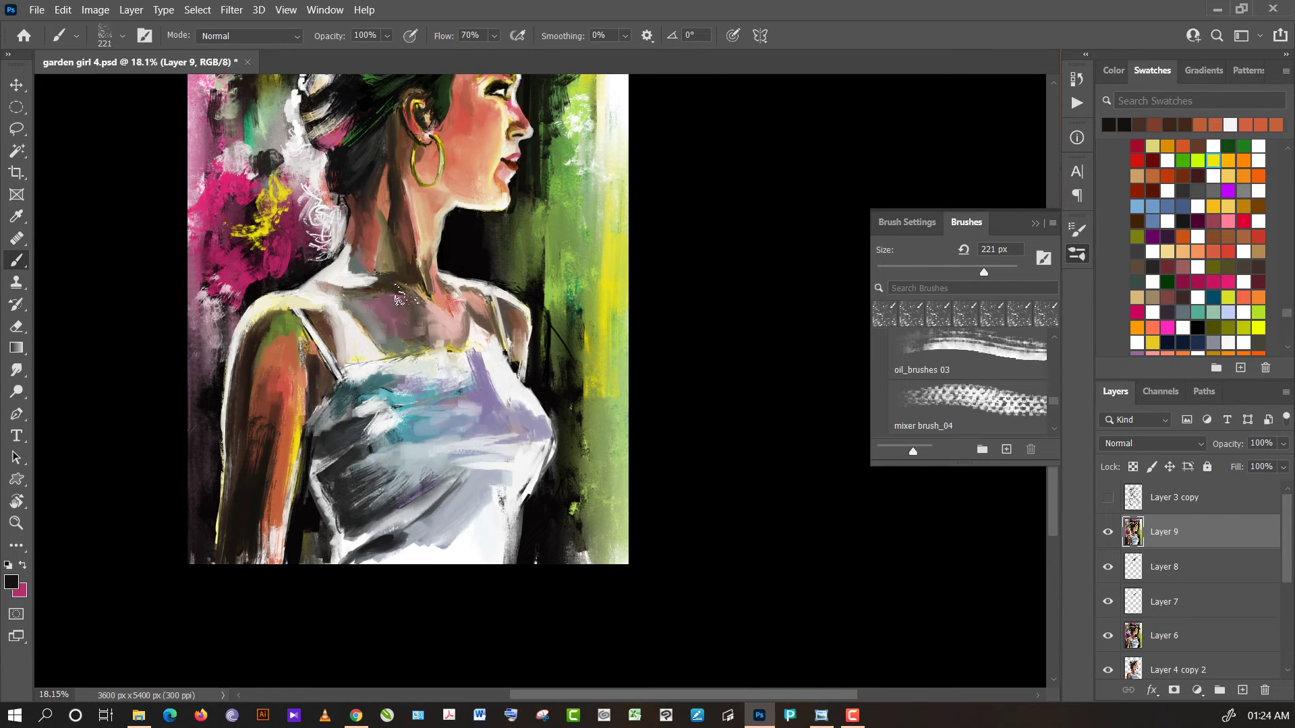
- Switch to the flat angled mixer brush preset at about 228 px
{"action": "left_click", "coordinate": [104, 37]}
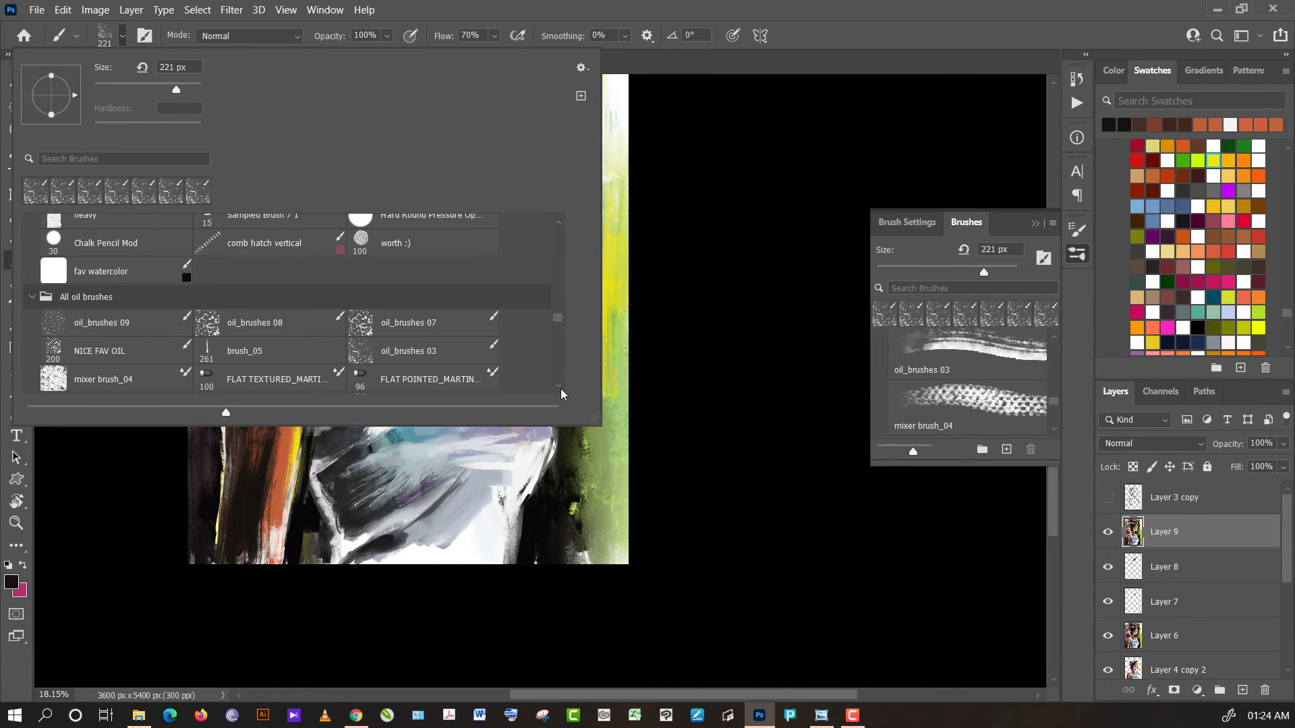
{"action": "scroll", "coordinate": [540, 378], "scroll_direction": "down", "scroll_amount": 1}
{"action": "scroll", "coordinate": [539, 377], "scroll_direction": "down", "scroll_amount": 1}
{"action": "left_click", "coordinate": [121, 352]}
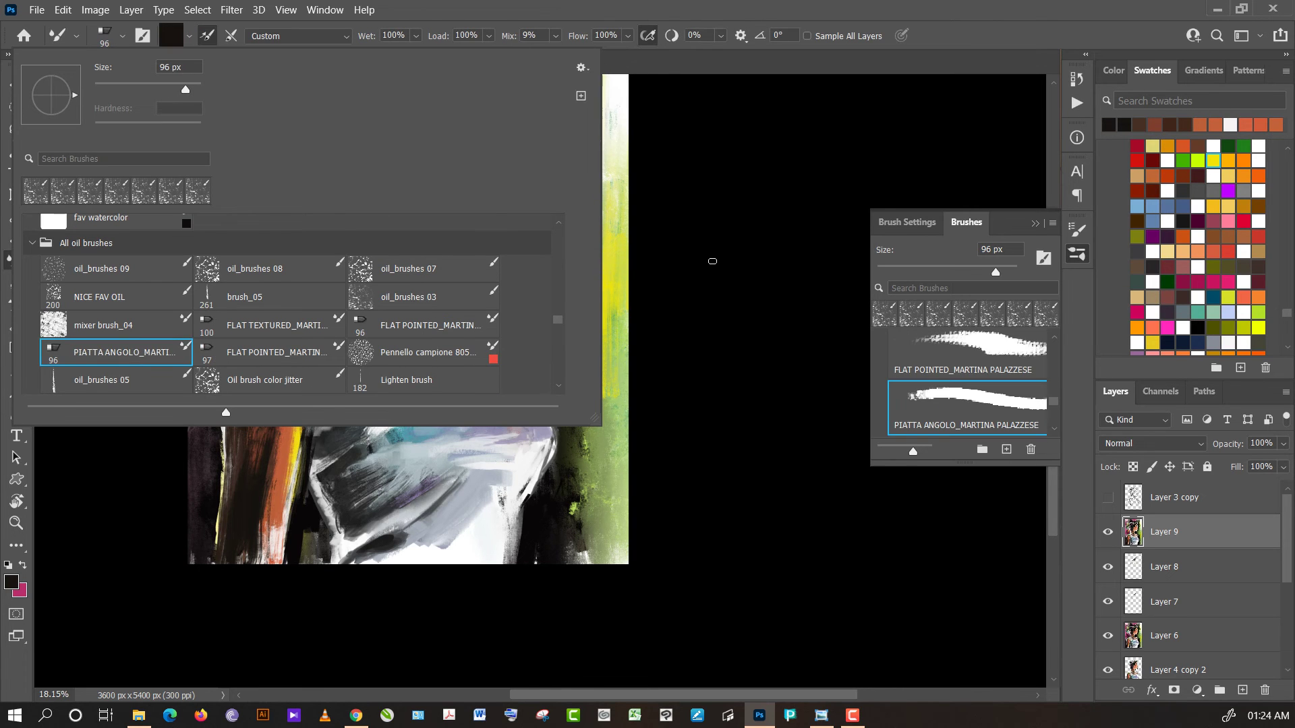
{"action": "left_click", "coordinate": [712, 261]}
{"action": "left_click_drag", "start_coordinate": [995, 272], "coordinate": [1012, 273]}
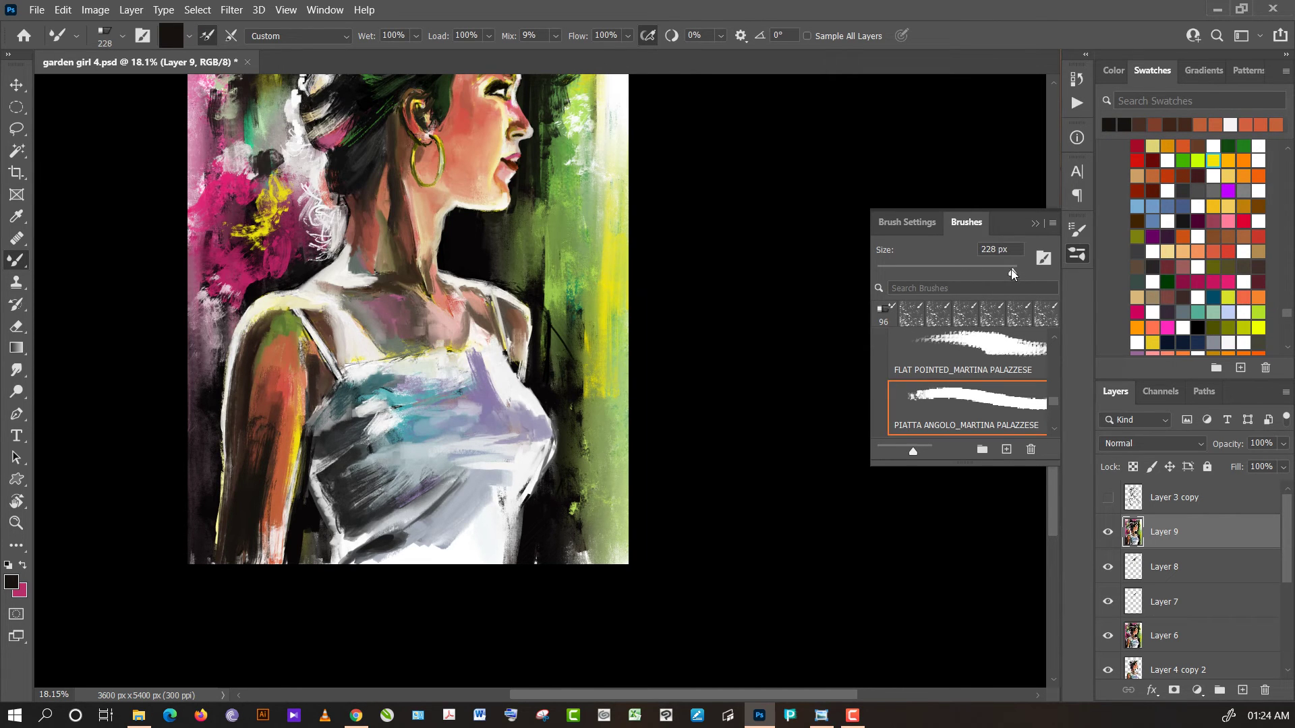
- Paint reddish-brown and near-black shadow strokes down the lower arm
{"action": "left_click", "coordinate": [267, 398], "text": "alt"}
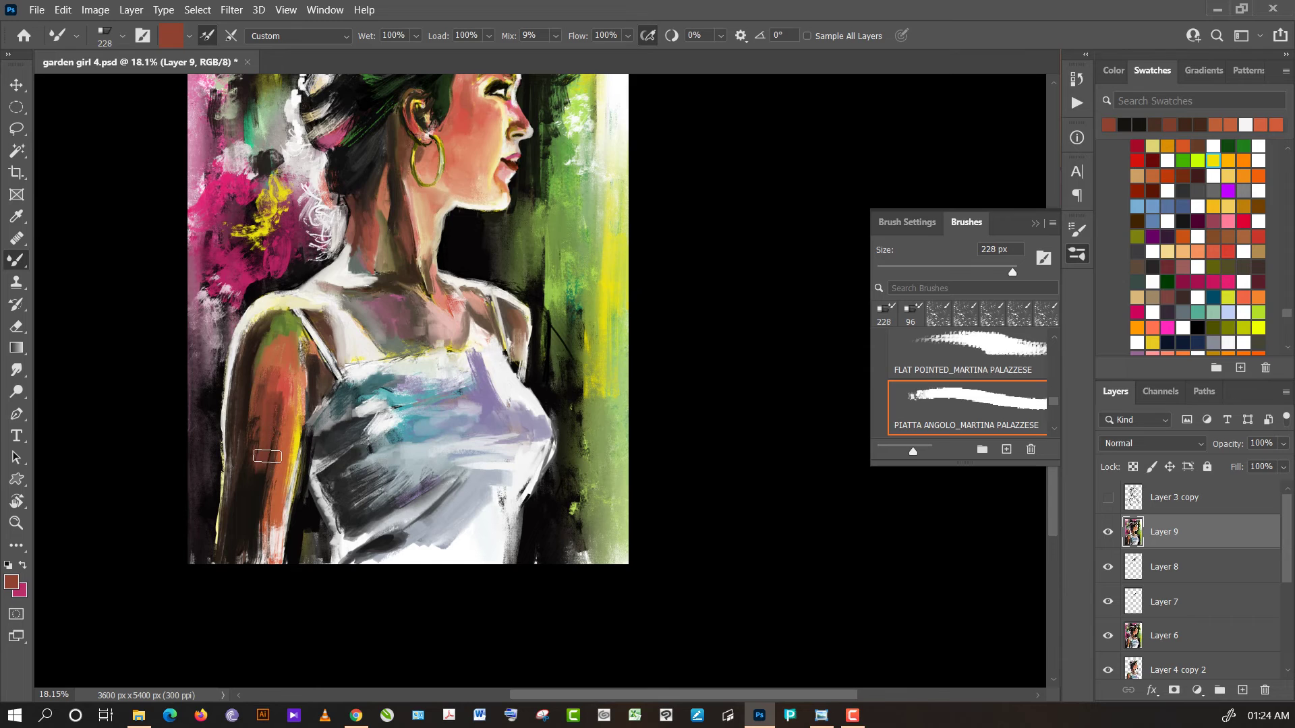
{"action": "left_click_drag", "start_coordinate": [267, 457], "coordinate": [255, 480]}
{"action": "left_click_drag", "start_coordinate": [262, 432], "coordinate": [251, 492]}
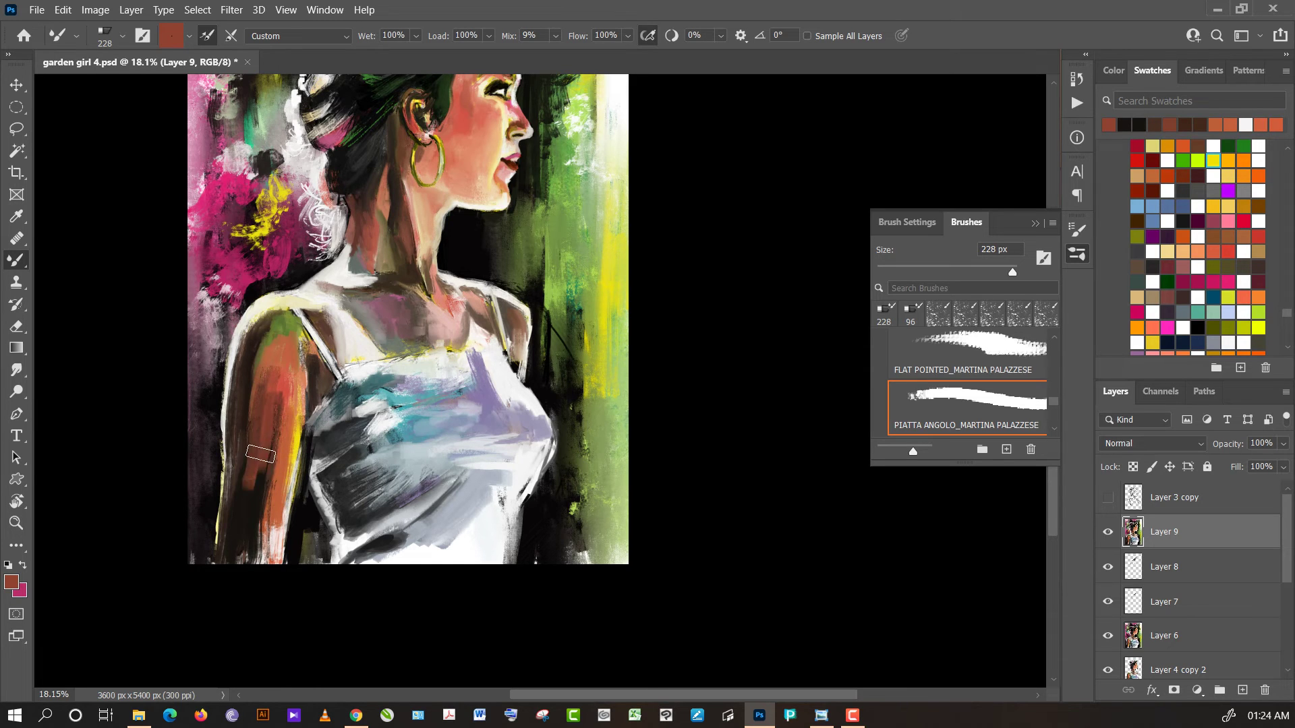
{"action": "left_click", "coordinate": [251, 510], "text": "alt"}
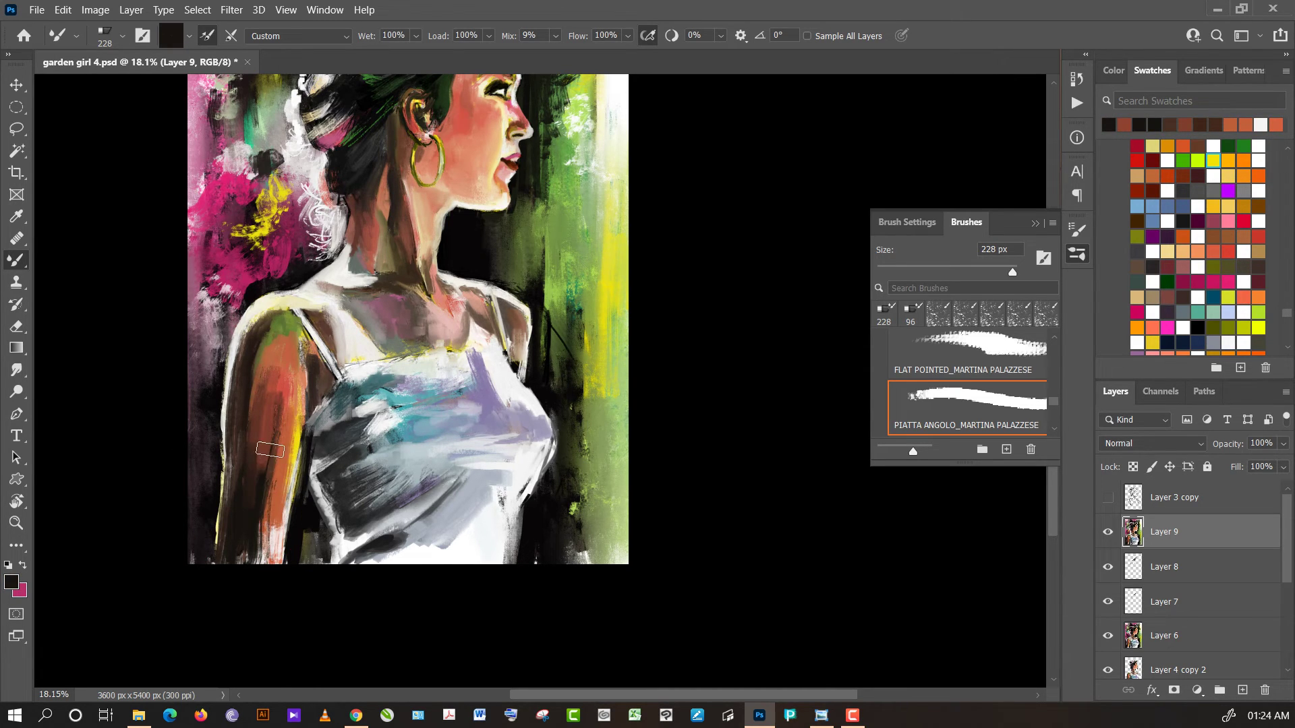
{"action": "mouse_move", "coordinate": [270, 465]}
{"action": "left_mouse_down"}
{"action": "mouse_move", "coordinate": [264, 539]}
{"action": "mouse_move", "coordinate": [277, 546]}
{"action": "left_mouse_up"}
{"action": "left_click", "coordinate": [275, 506], "text": "alt"}
{"action": "left_click", "coordinate": [260, 509], "text": "alt"}
{"action": "left_click_drag", "start_coordinate": [270, 495], "coordinate": [273, 560]}
- At 47 px, paint a light grey-white highlight down the arm's left edge to the canvas bottom
{"action": "left_click", "coordinate": [264, 532], "text": "alt"}
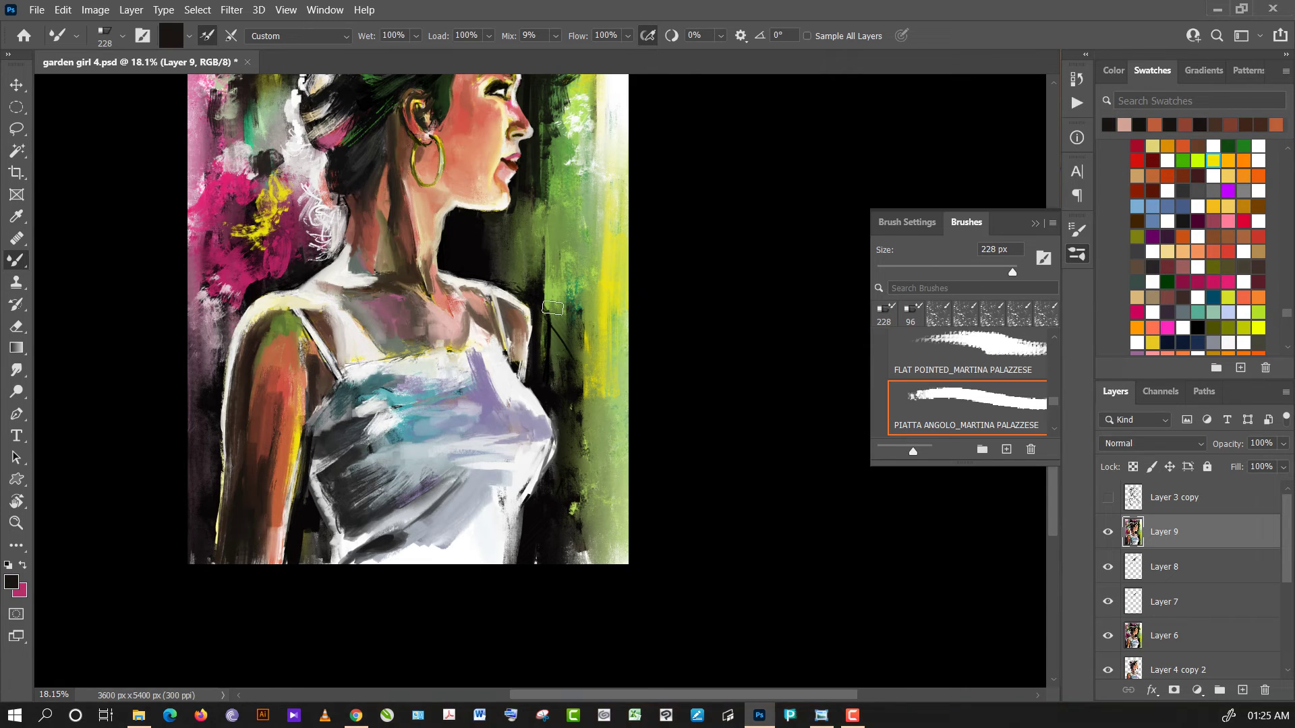
{"action": "left_click_drag", "start_coordinate": [553, 308], "coordinate": [731, 281]}
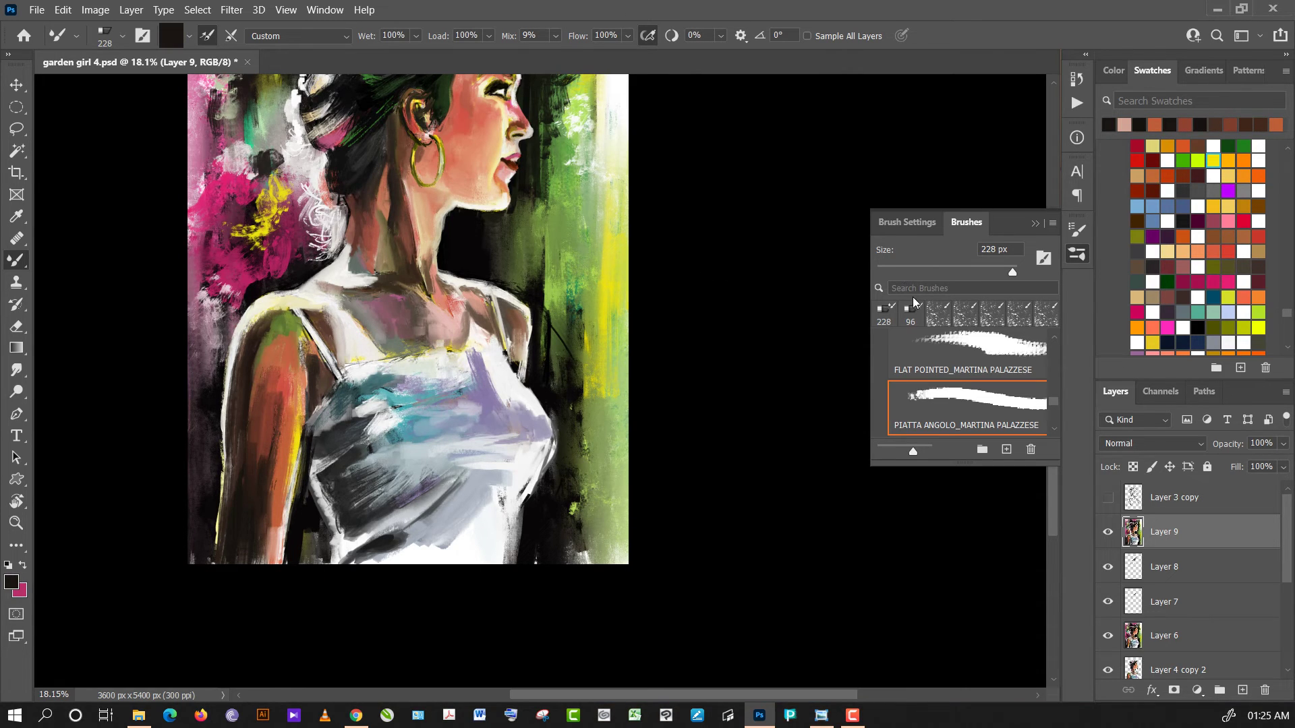
{"action": "left_click", "coordinate": [226, 394], "text": "alt"}
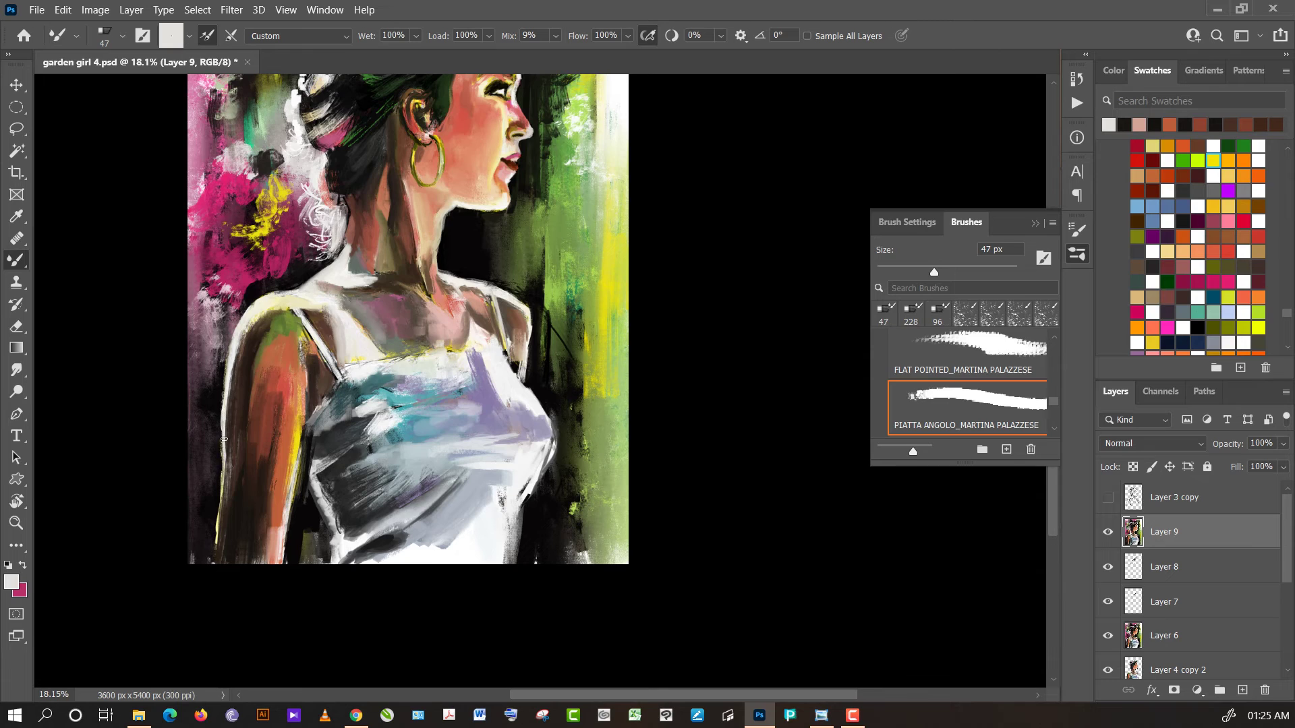
{"action": "left_click_drag", "start_coordinate": [224, 439], "coordinate": [222, 542]}
{"action": "left_click_drag", "start_coordinate": [224, 482], "coordinate": [220, 562]}
{"action": "left_click_drag", "start_coordinate": [222, 507], "coordinate": [223, 566]}
{"action": "left_click_drag", "start_coordinate": [221, 508], "coordinate": [218, 564]}
- Pan the view and darken the strap and shoulder area with dark brown
{"action": "left_click_drag", "start_coordinate": [471, 336], "coordinate": [405, 521]}
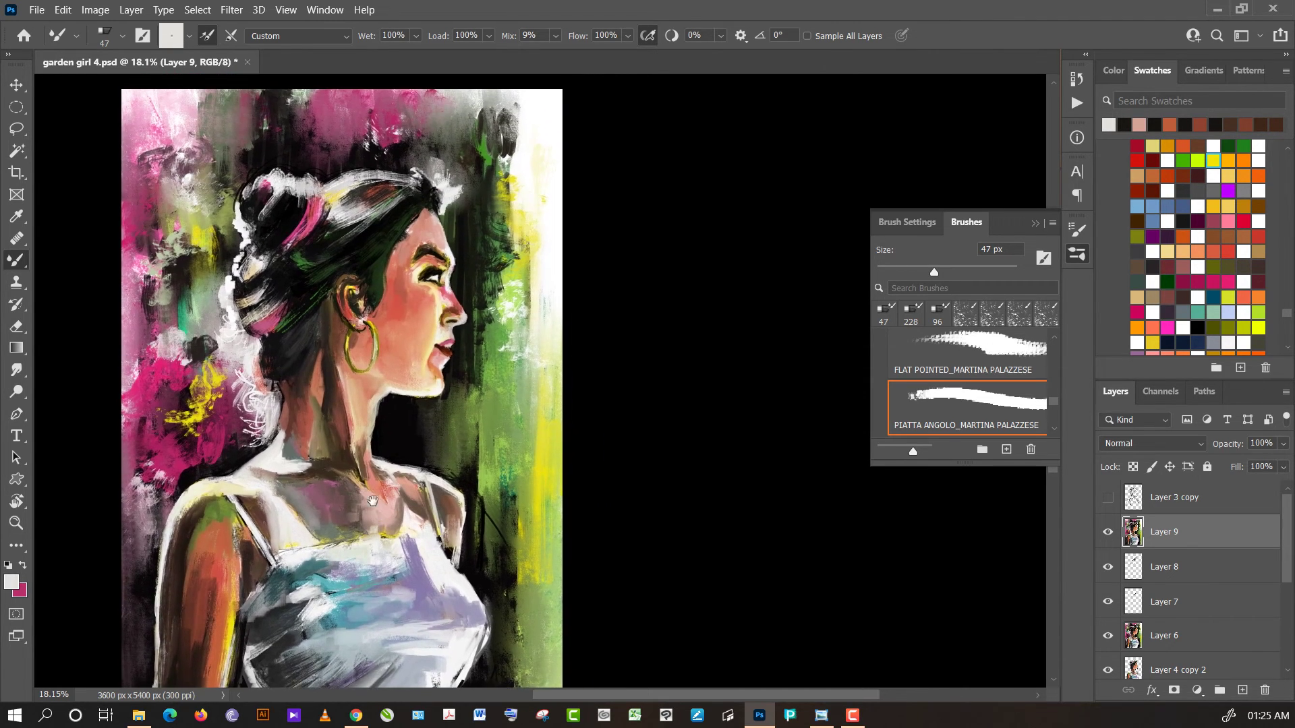
{"action": "left_click", "coordinate": [249, 552], "text": "alt"}
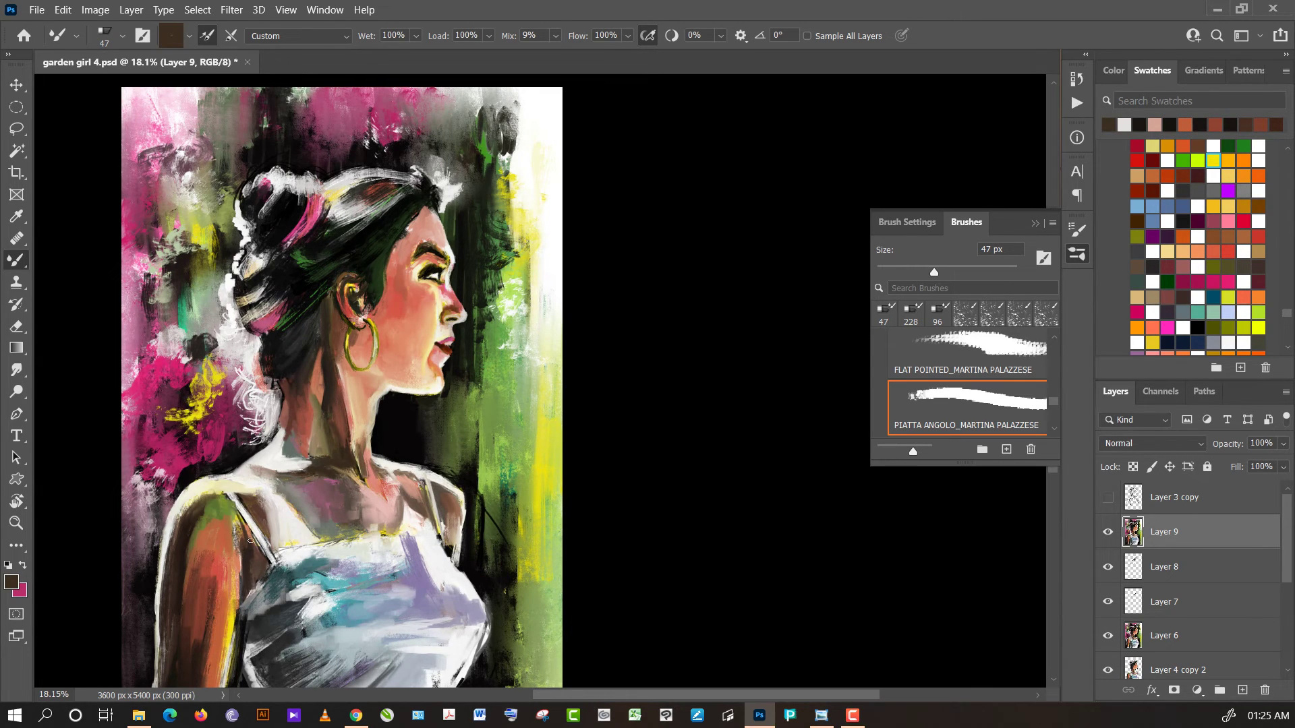
{"action": "mouse_move", "coordinate": [250, 541]}
{"action": "left_mouse_down"}
{"action": "mouse_move", "coordinate": [237, 507]}
{"action": "mouse_move", "coordinate": [266, 557]}
{"action": "left_mouse_up"}
{"action": "left_click_drag", "start_coordinate": [247, 505], "coordinate": [281, 571]}
- Try cream, brown, lavender and off-white tones, then darken the shoulder edge with dark green
{"action": "left_click", "coordinate": [205, 488], "text": "alt"}
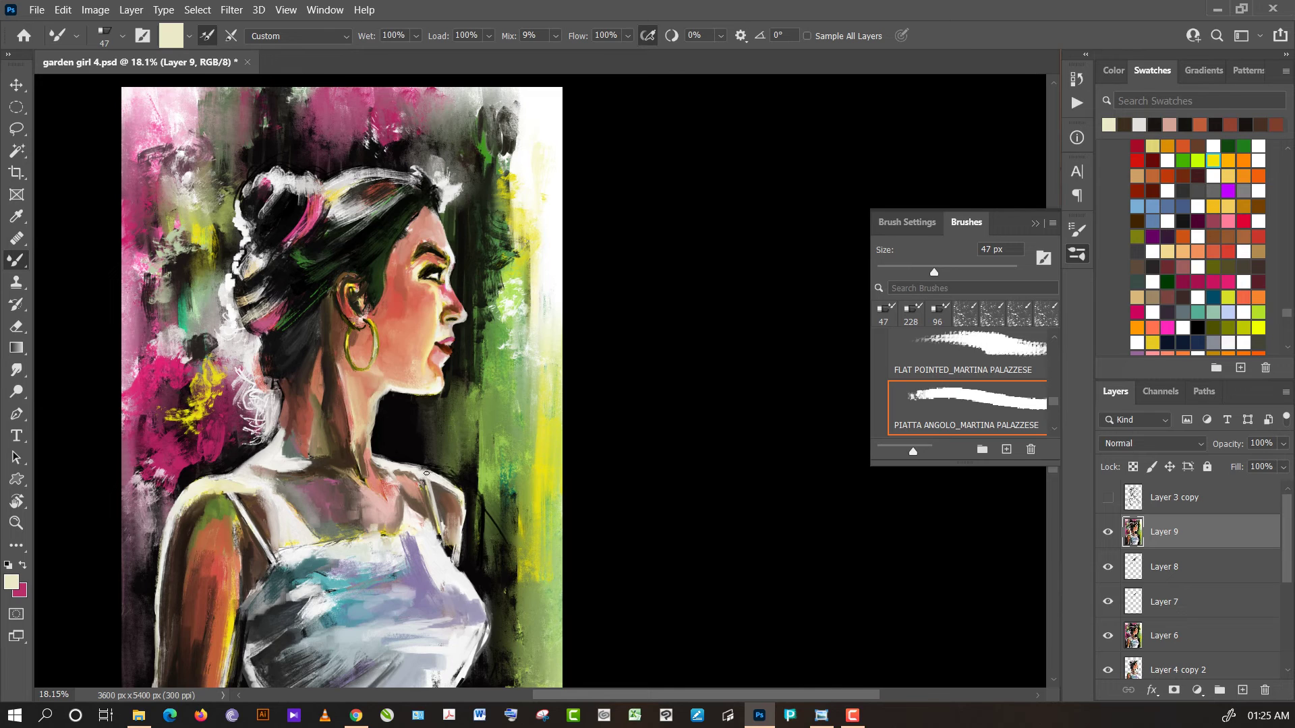
{"action": "left_click", "coordinate": [422, 508], "text": "alt"}
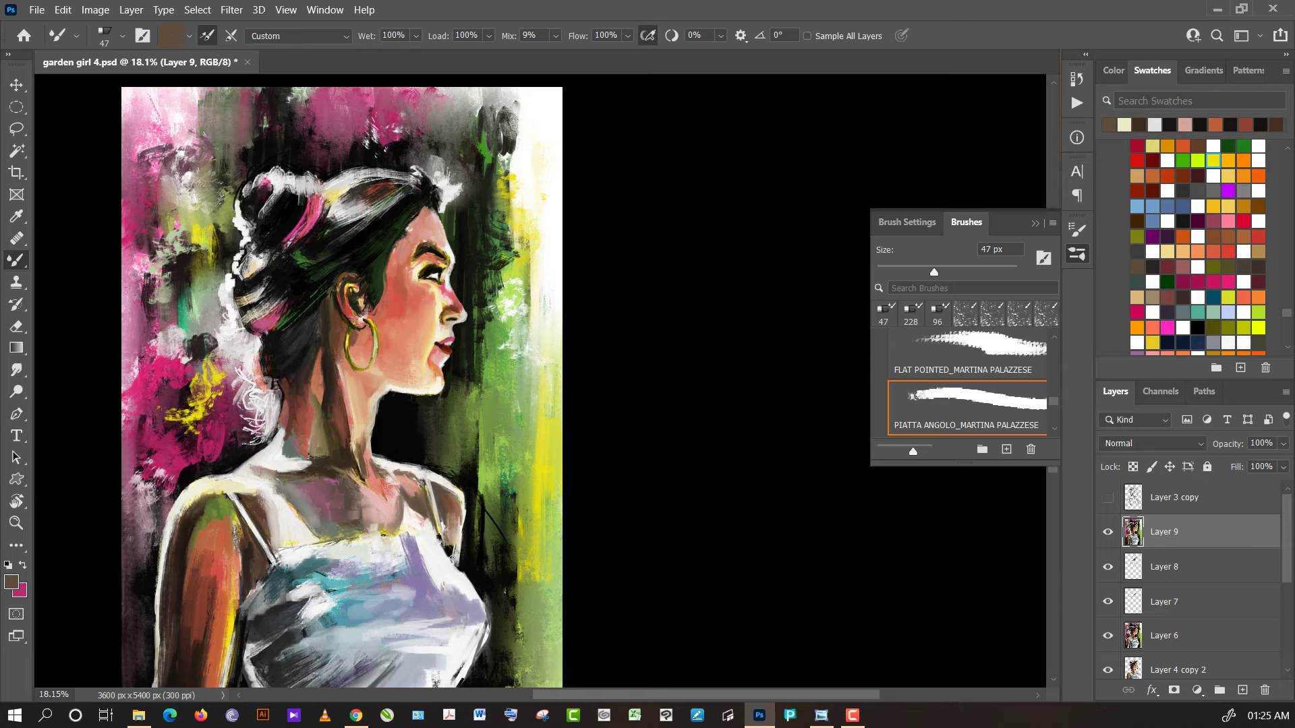
{"action": "left_click", "coordinate": [423, 578], "text": "alt"}
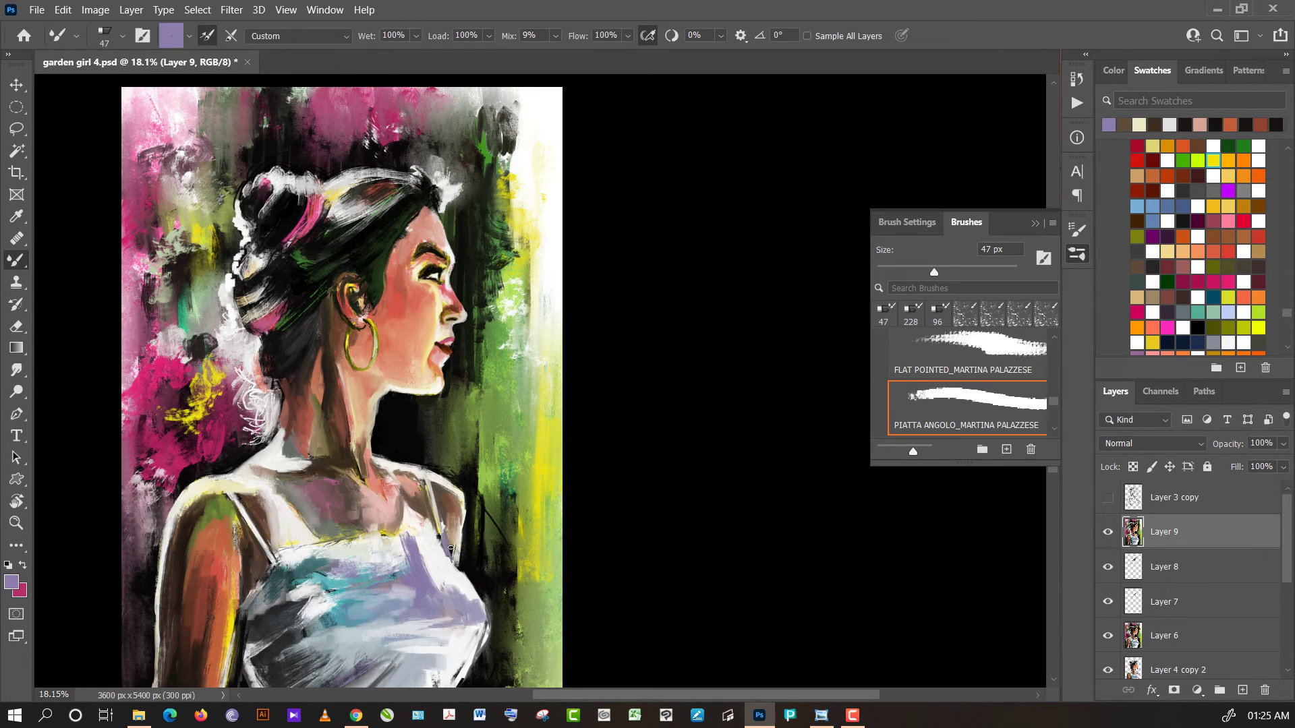
{"action": "left_click", "coordinate": [429, 528], "text": "alt"}
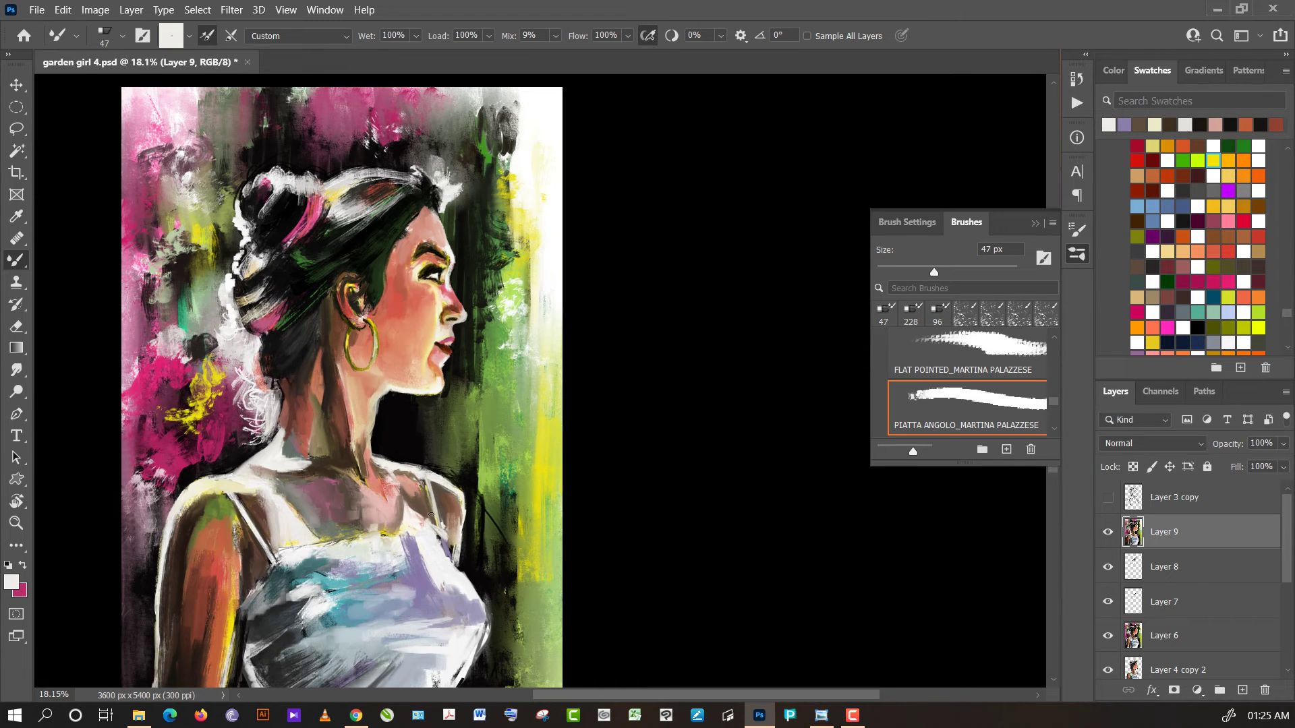
{"action": "left_click", "coordinate": [431, 515], "text": "alt"}
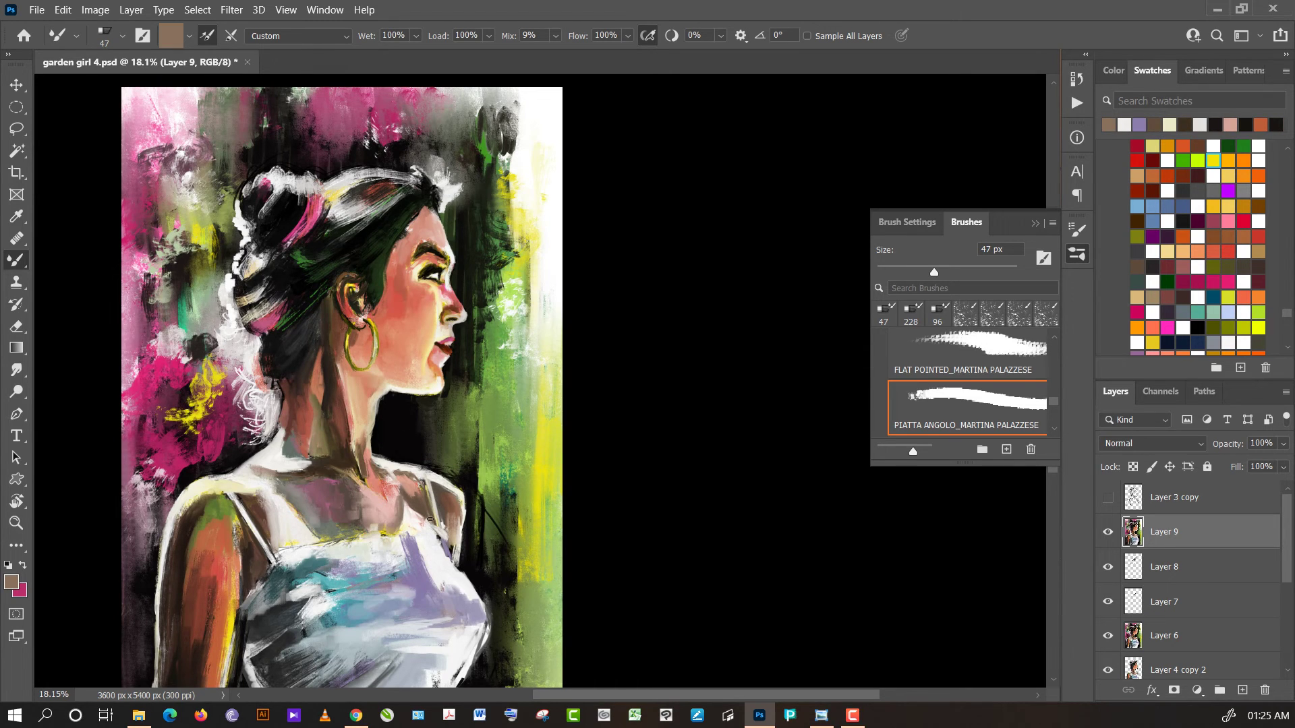
{"action": "left_click", "coordinate": [473, 520], "text": "alt"}
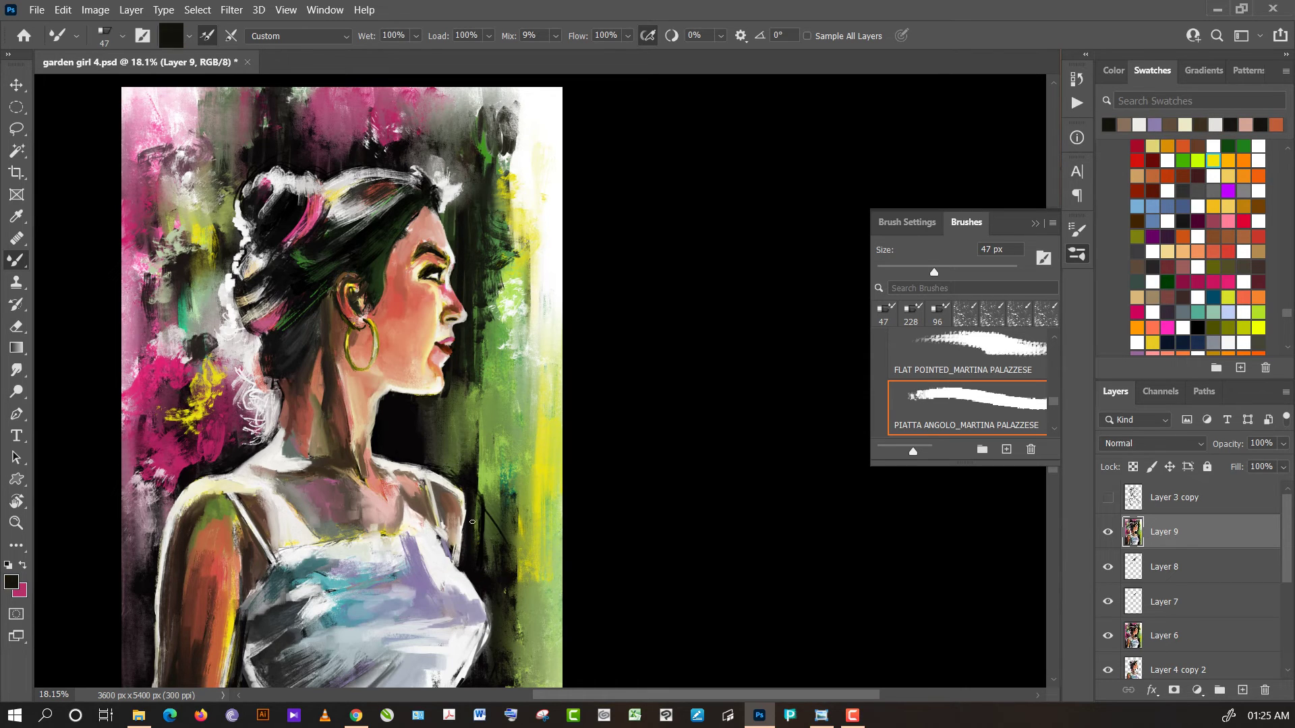
{"action": "left_click", "coordinate": [472, 499], "text": "alt"}
{"action": "left_click_drag", "start_coordinate": [470, 499], "coordinate": [463, 490]}
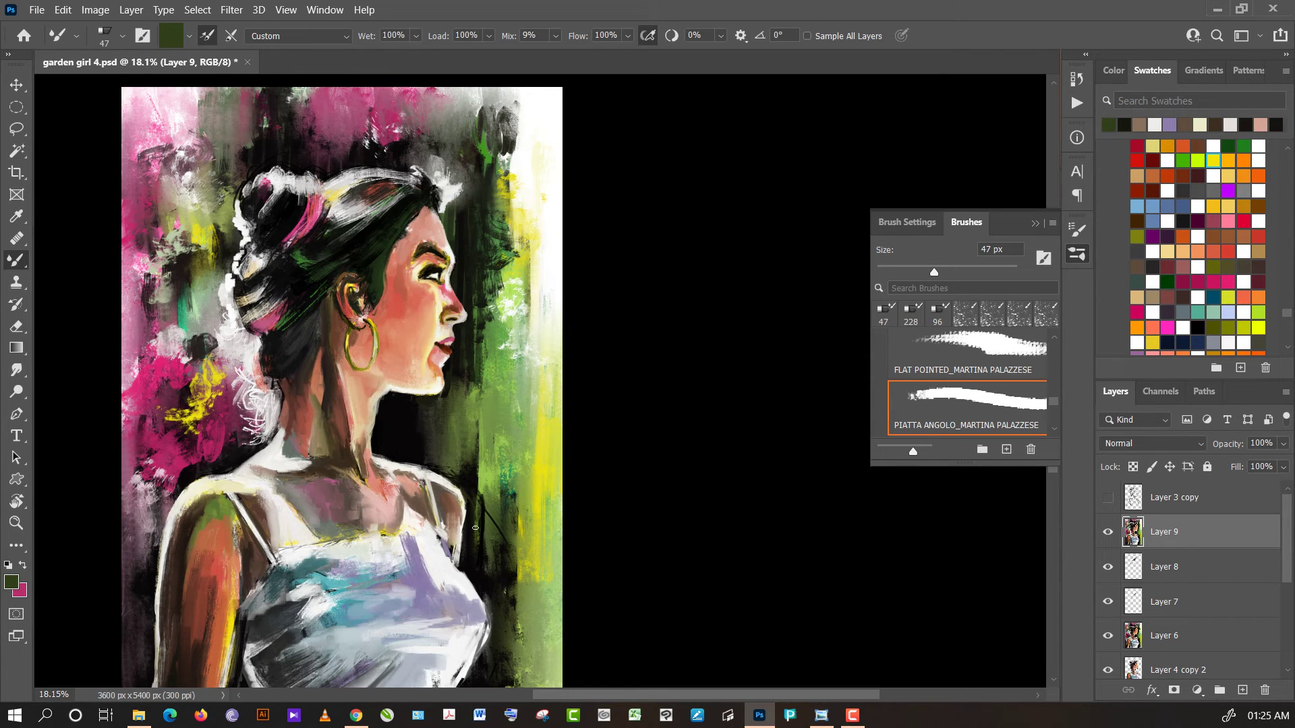
- Paint a thin light cream line along the neck edge and short dark strokes beside it
{"action": "left_click", "coordinate": [399, 467], "text": "alt"}
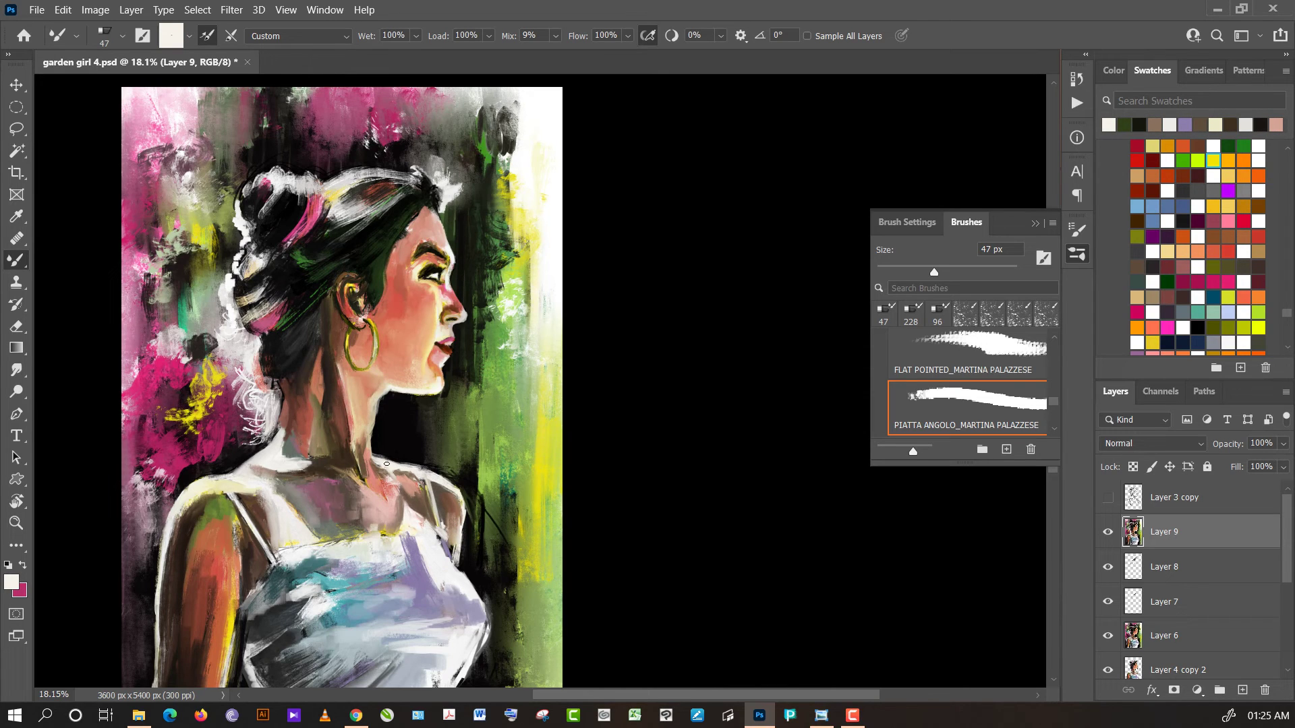
{"action": "left_click_drag", "start_coordinate": [386, 464], "coordinate": [414, 466]}
{"action": "left_click", "coordinate": [430, 468], "text": "alt"}
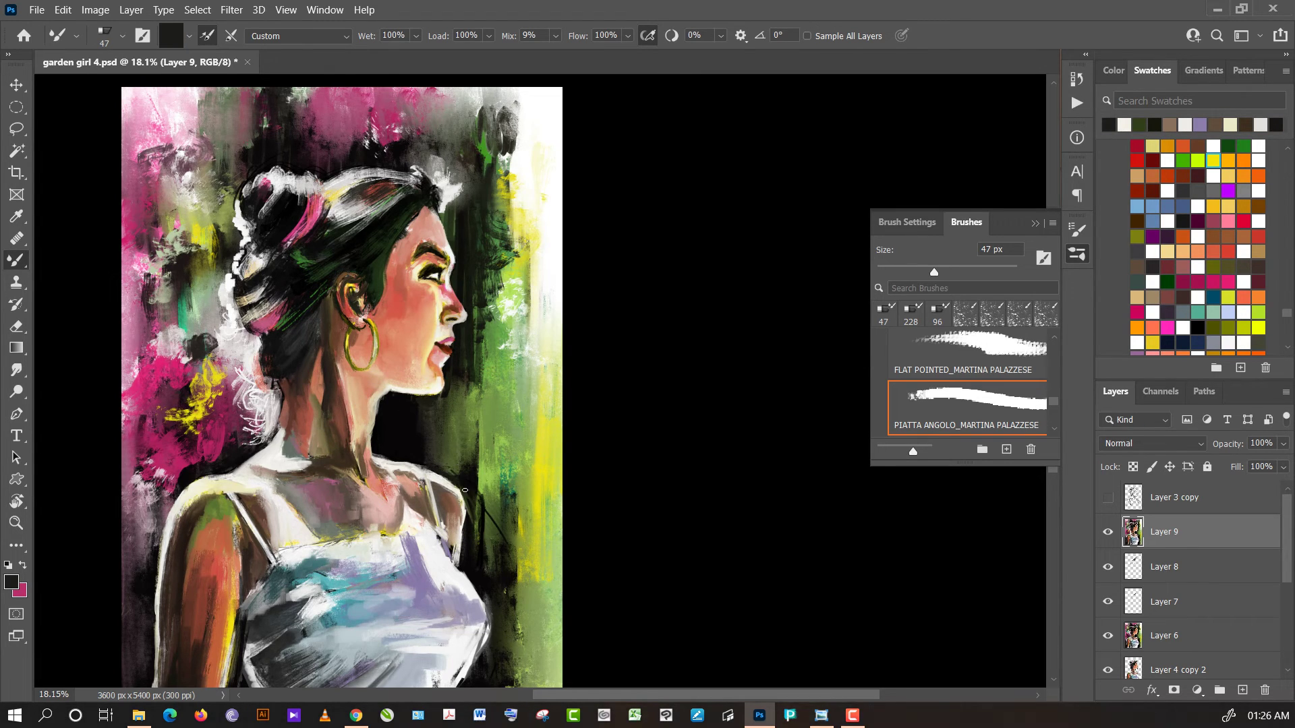
{"action": "mouse_move", "coordinate": [460, 483]}
{"action": "left_mouse_down"}
{"action": "mouse_move", "coordinate": [445, 468]}
{"action": "mouse_move", "coordinate": [453, 432]}
{"action": "left_mouse_up"}
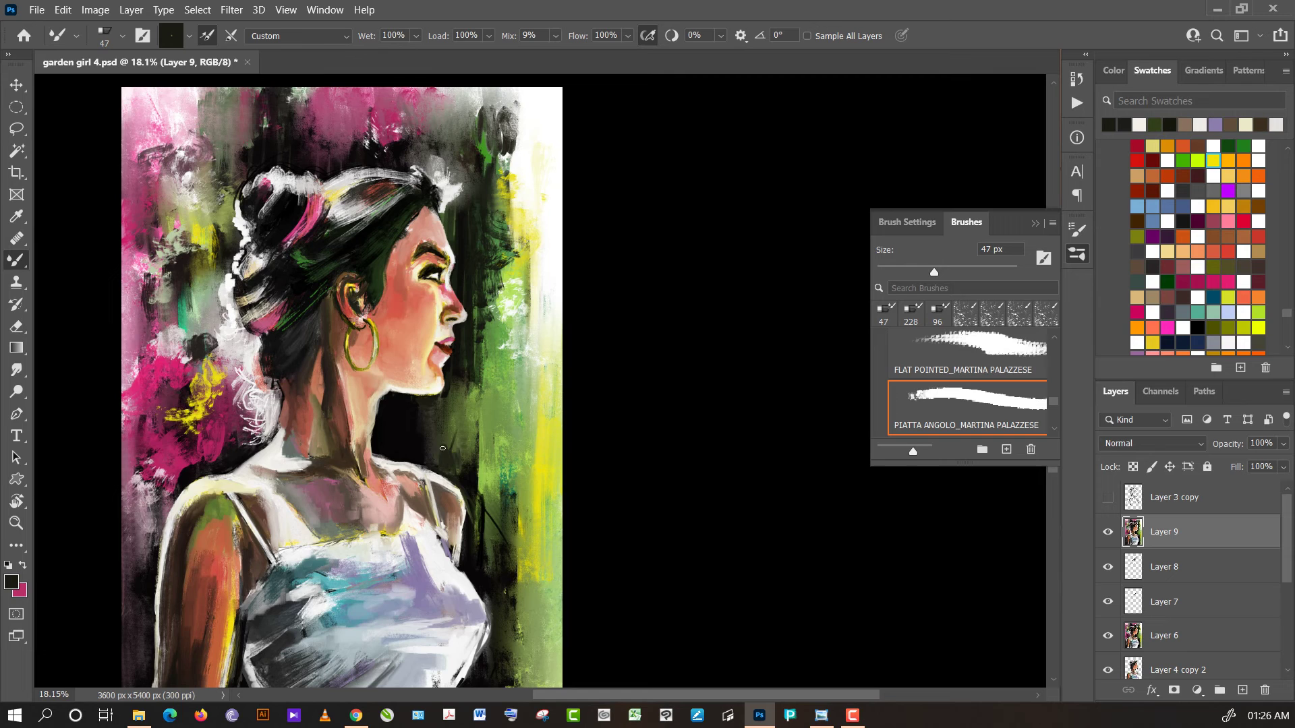
{"action": "left_click", "coordinate": [418, 434], "text": "alt"}
{"action": "left_click_drag", "start_coordinate": [420, 429], "coordinate": [398, 453]}
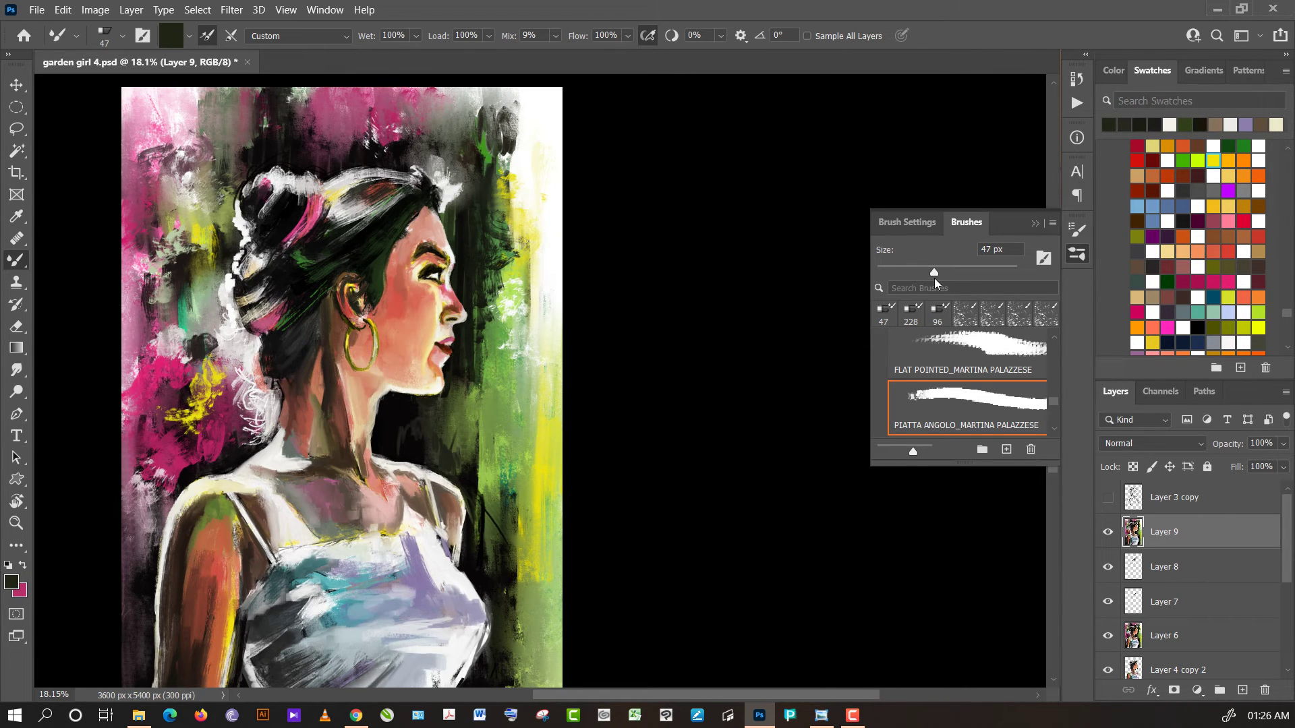
{"action": "key", "text": "shift+b"}
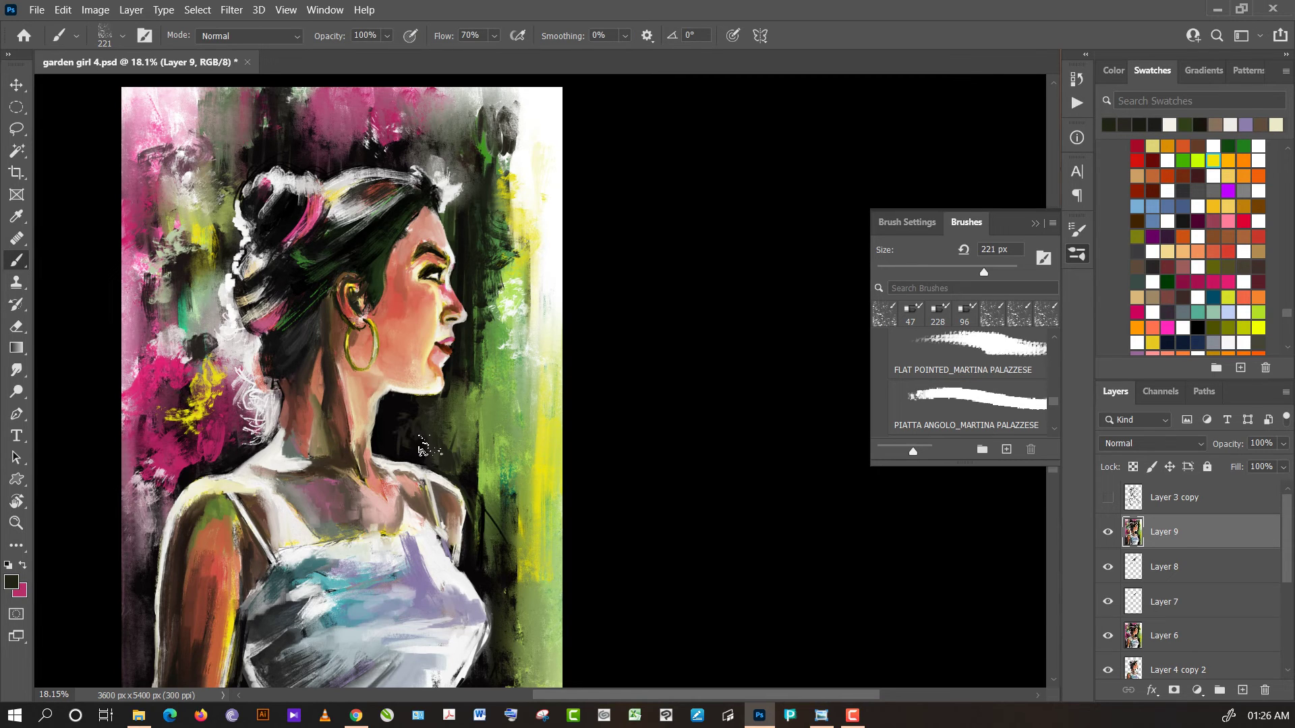
{"action": "left_click", "coordinate": [445, 435], "text": "alt"}
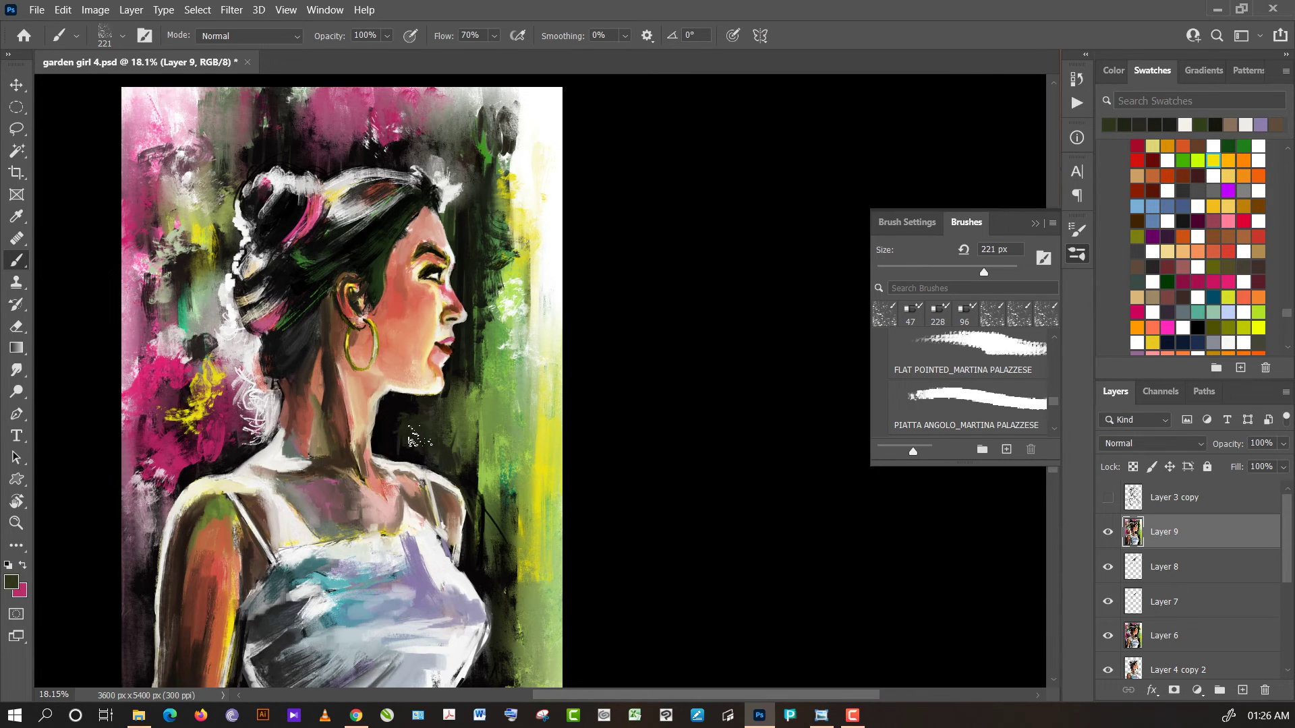
{"action": "left_click", "coordinate": [447, 424], "text": "alt"}
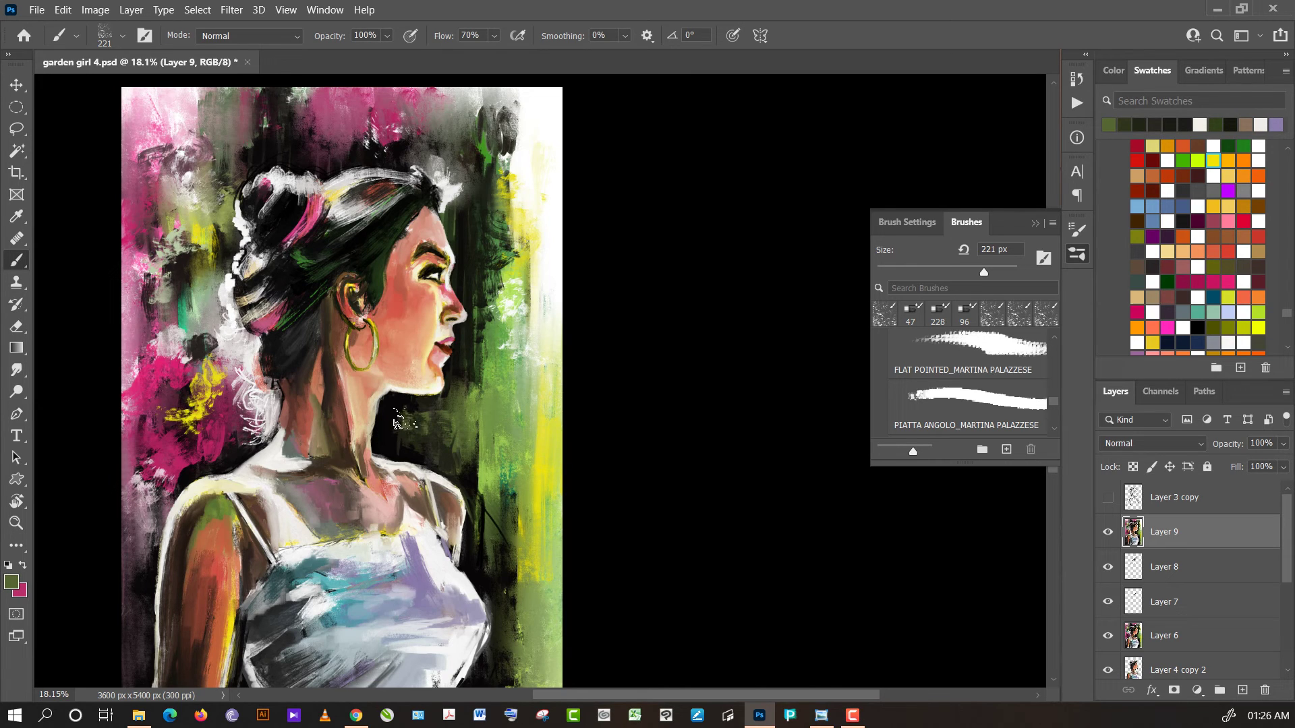
{"action": "left_click", "coordinate": [398, 418], "text": "alt"}
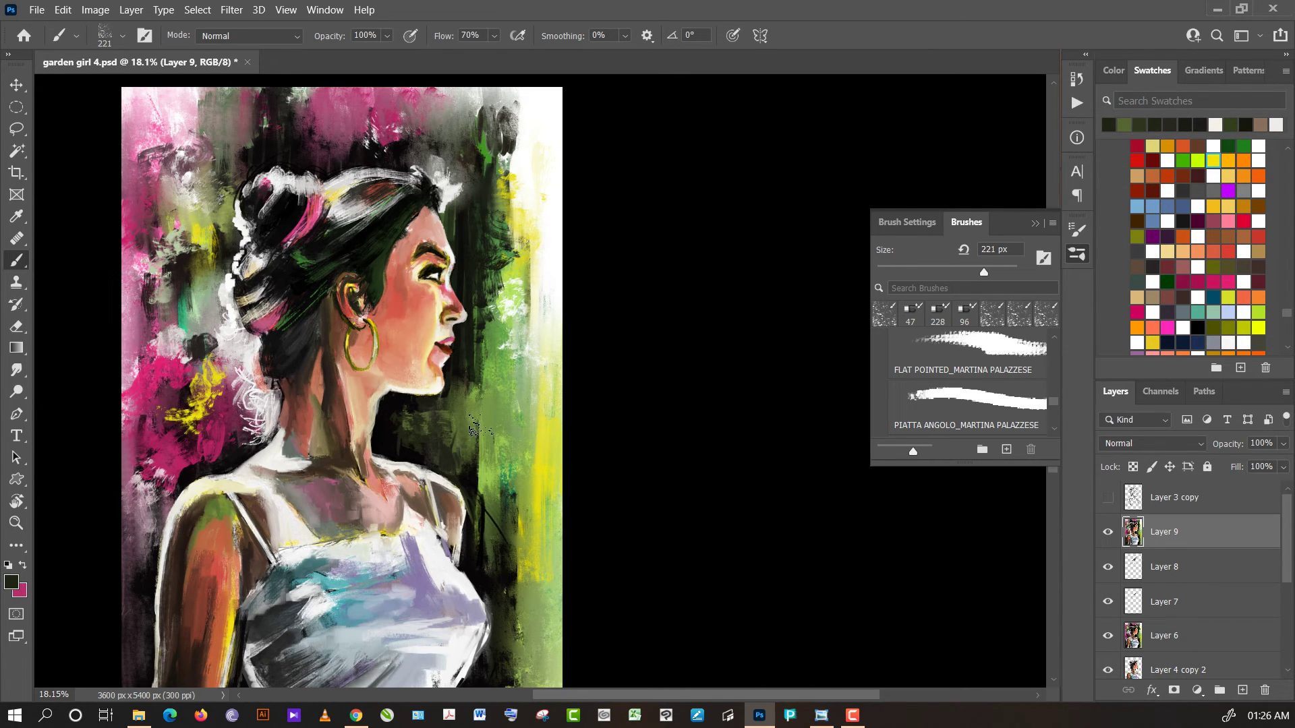
{"action": "left_click", "coordinate": [911, 312]}
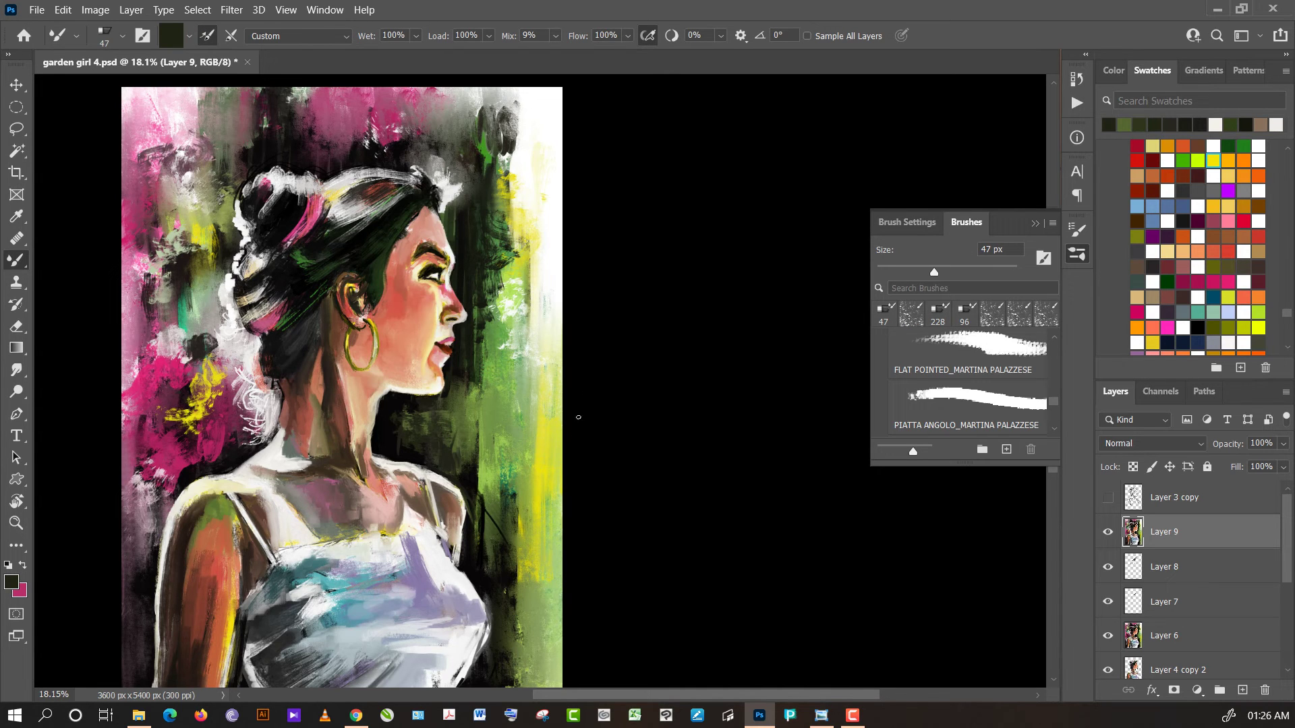
- Zoom out and add a white stroke along the lower camisole edge
{"action": "scroll", "coordinate": [589, 387], "scroll_direction": "down", "scroll_amount": 2}
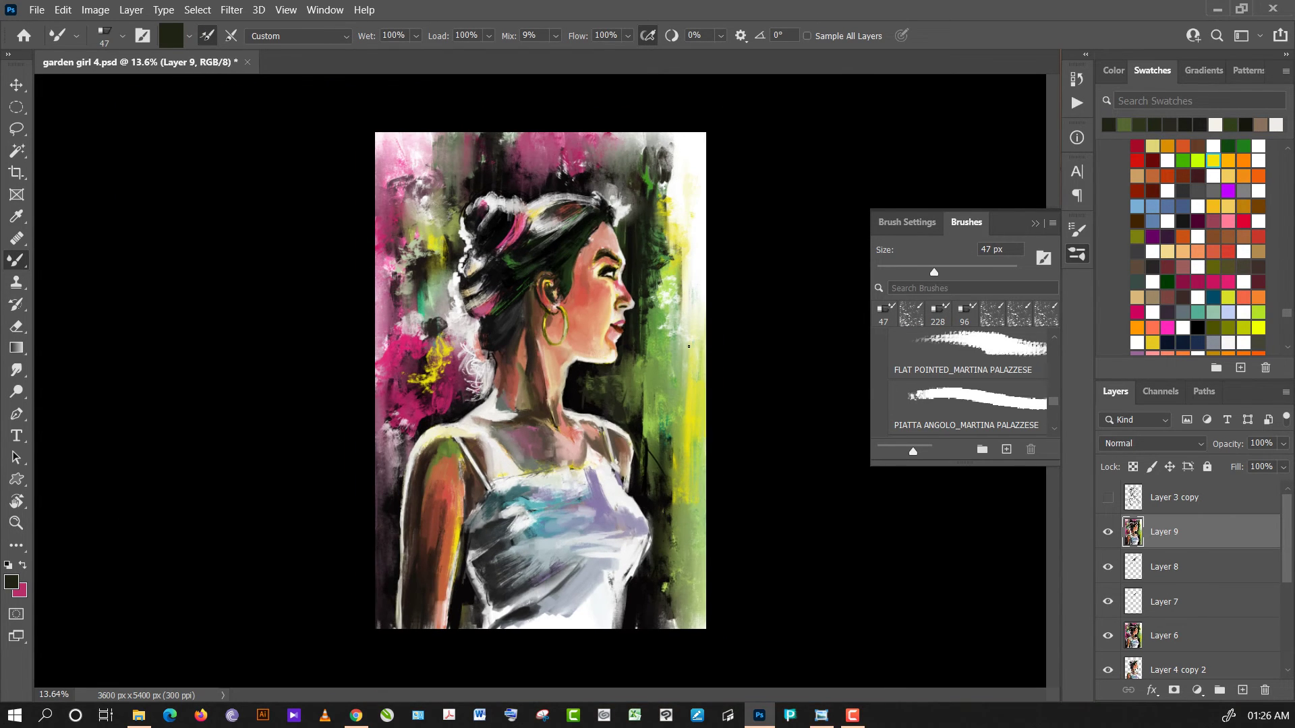
{"action": "scroll", "coordinate": [689, 347], "scroll_direction": "up", "scroll_amount": 1}
{"action": "scroll", "coordinate": [679, 462], "scroll_direction": "up", "scroll_amount": 1}
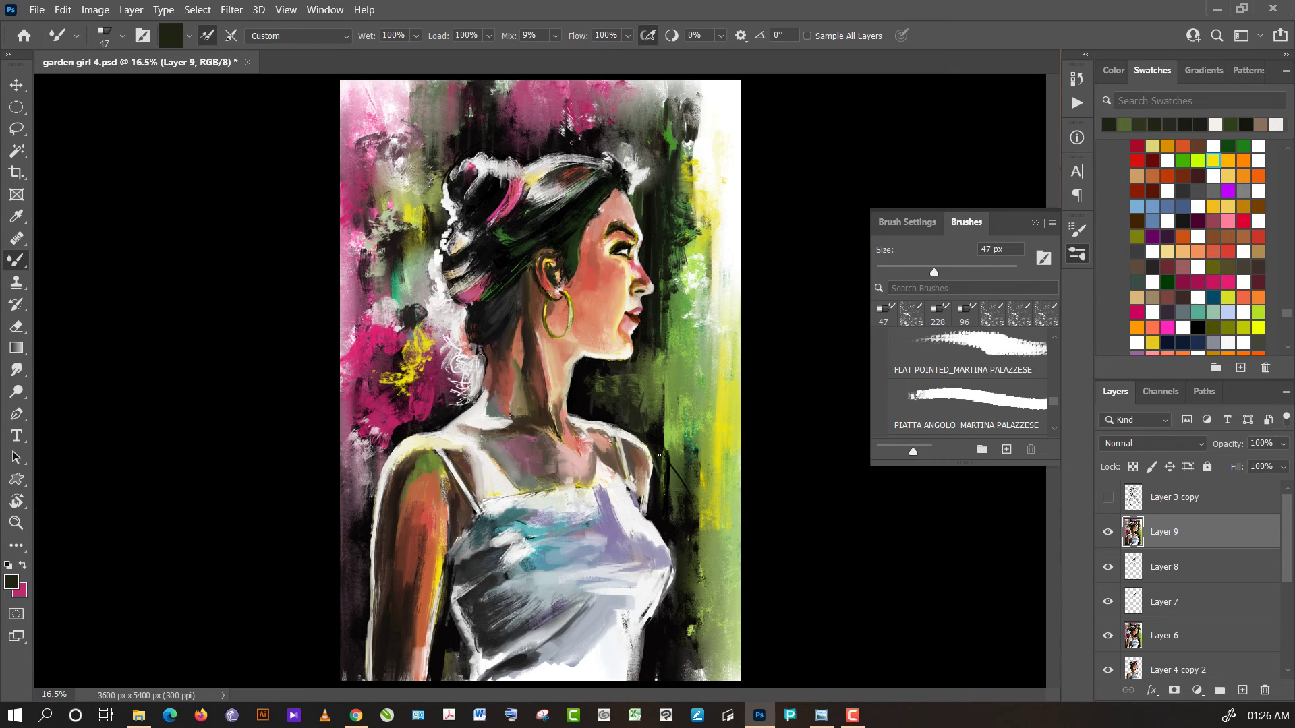
{"action": "scroll", "coordinate": [657, 453], "scroll_direction": "up", "scroll_amount": 1}
{"action": "scroll", "coordinate": [652, 478], "scroll_direction": "down", "scroll_amount": 2}
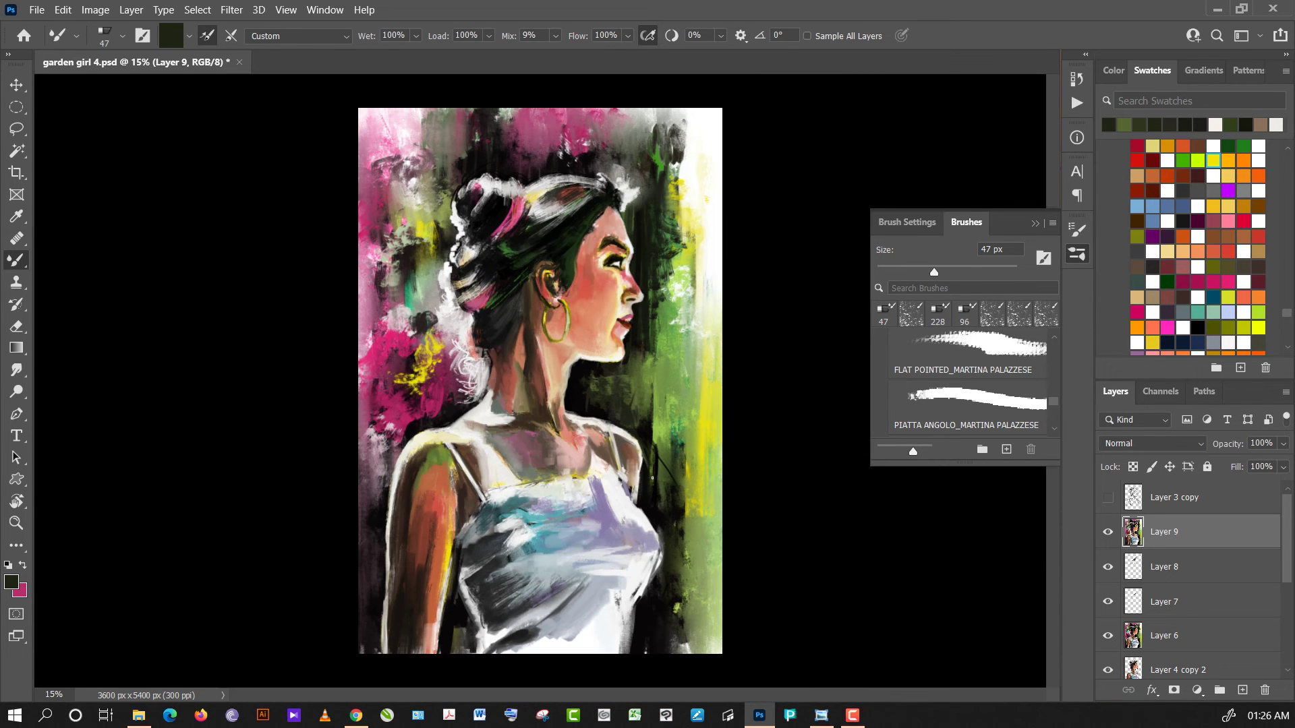
{"action": "left_click", "coordinate": [642, 569], "text": "alt"}
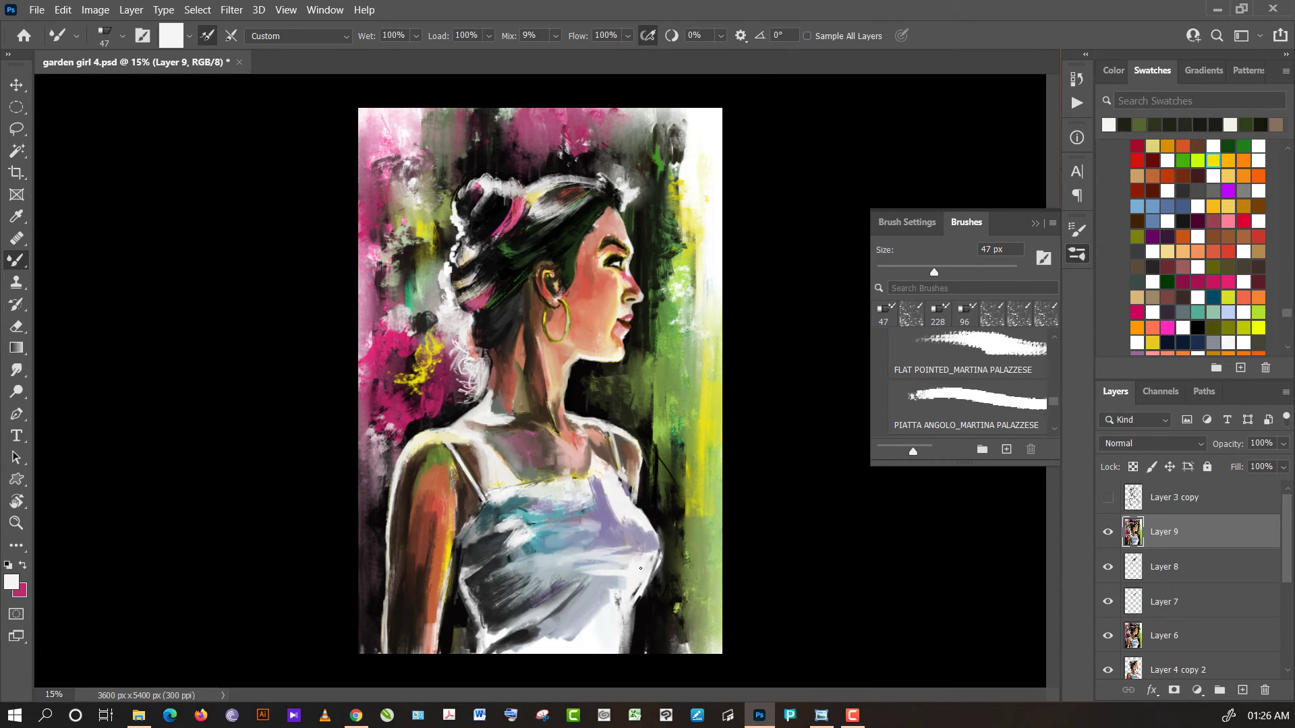
{"action": "left_click_drag", "start_coordinate": [643, 581], "coordinate": [616, 608]}
- Brighten the camisole front with white, load lavender, and enlarge the brush to 88 px
{"action": "left_click", "coordinate": [591, 614], "text": "alt"}
{"action": "left_click", "coordinate": [611, 573], "text": "alt"}
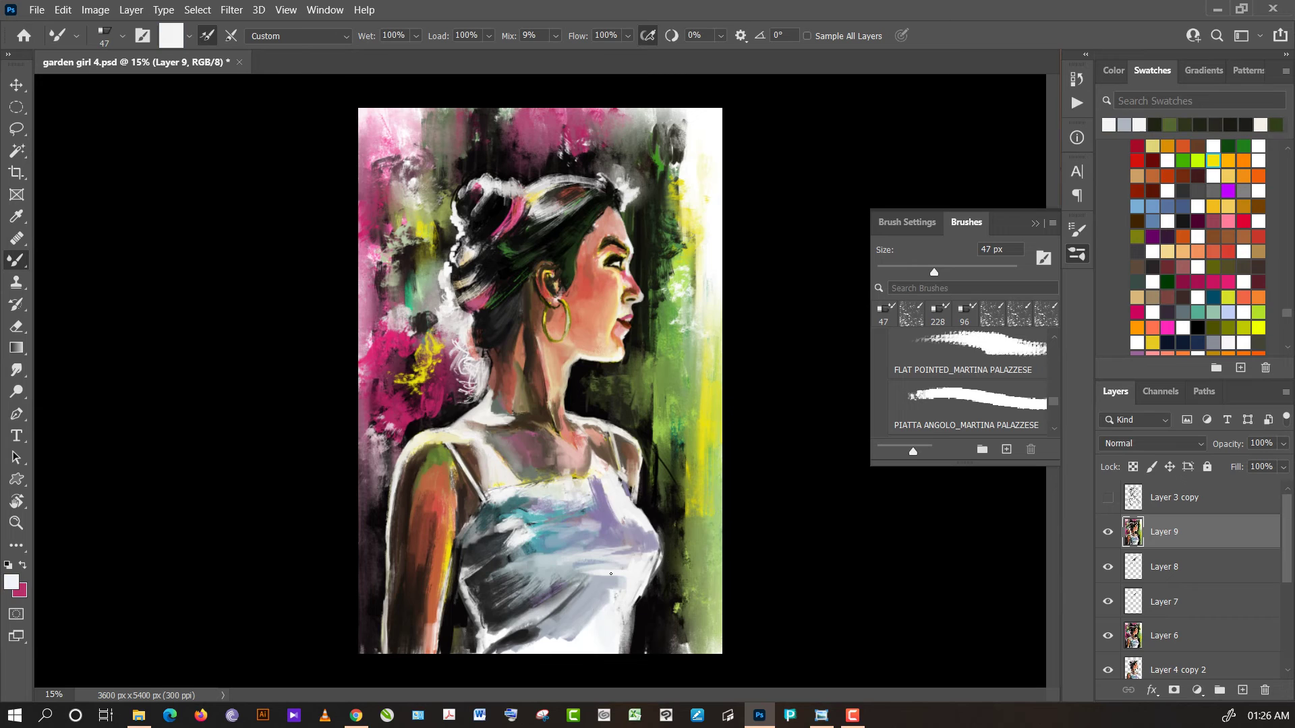
{"action": "left_click_drag", "start_coordinate": [611, 575], "coordinate": [598, 595]}
{"action": "left_click", "coordinate": [585, 621], "text": "alt"}
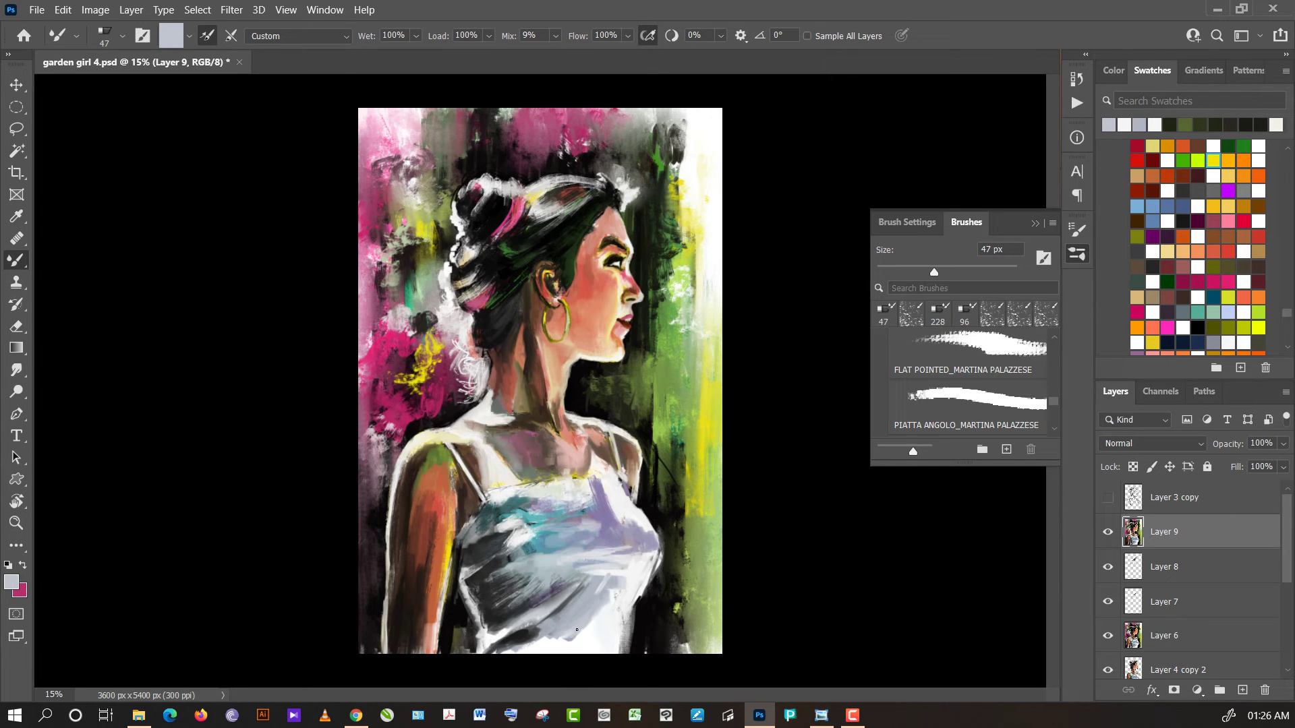
{"action": "left_click", "coordinate": [586, 623], "text": "alt"}
{"action": "left_click", "coordinate": [611, 532], "text": "alt"}
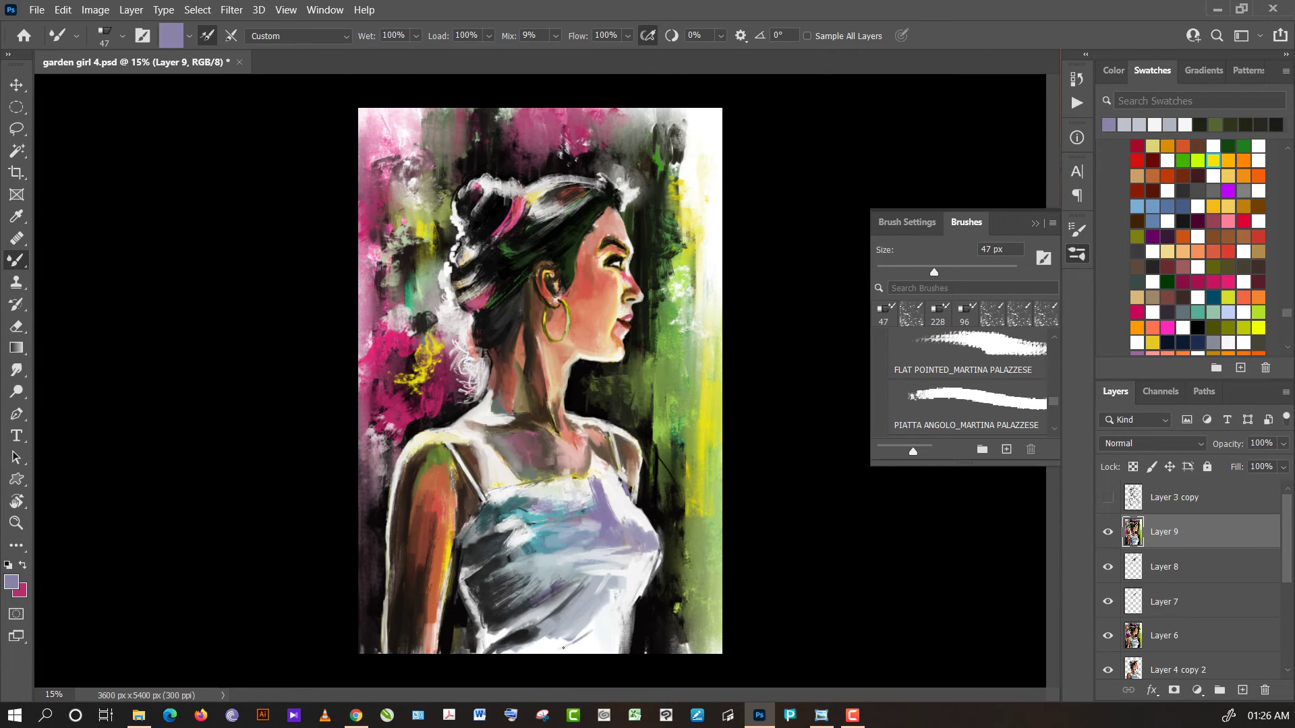
{"action": "left_click", "coordinate": [985, 272]}
- Paint a stroke near the camisole bottom and a white stroke across its chest
{"action": "left_click_drag", "start_coordinate": [581, 652], "coordinate": [597, 634]}
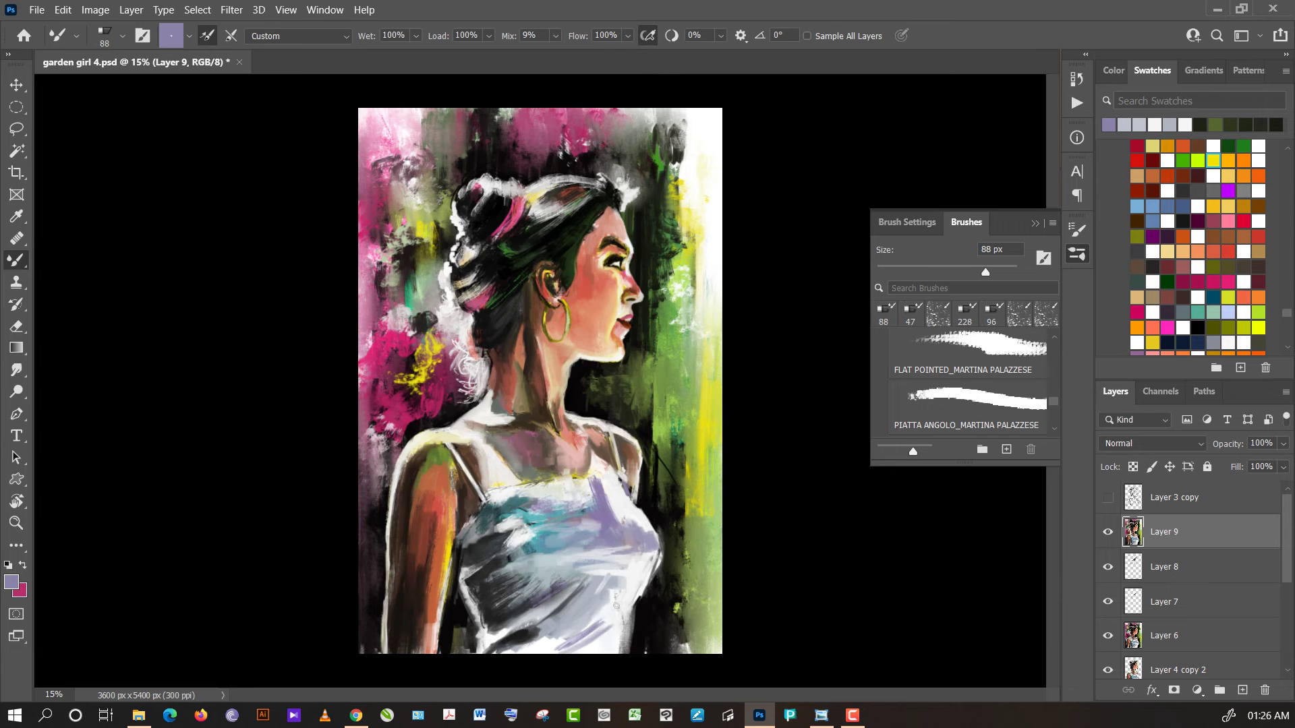
{"action": "left_click", "coordinate": [604, 522], "text": "alt"}
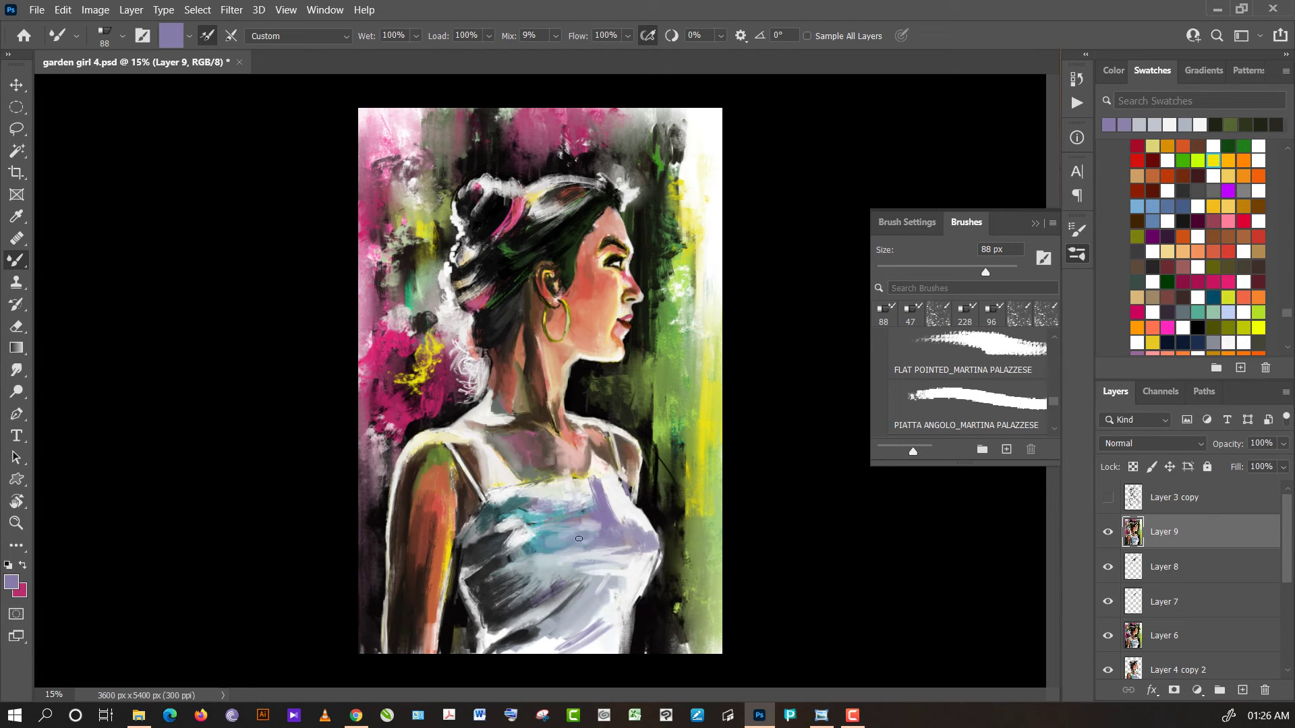
{"action": "left_click", "coordinate": [581, 494], "text": "alt"}
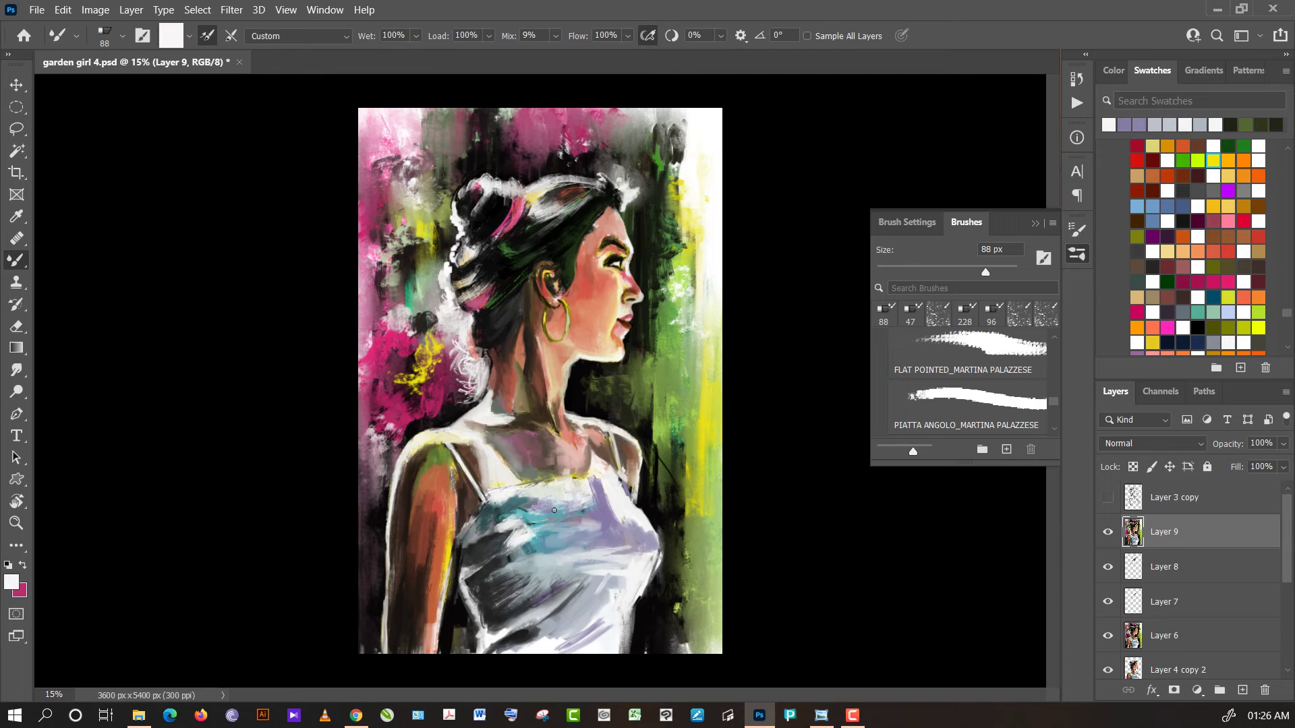
{"action": "left_click_drag", "start_coordinate": [545, 514], "coordinate": [579, 504]}
- Sample lavender, grey-blue, cream and near-white tones from the dress into the brush
{"action": "left_click", "coordinate": [542, 502], "text": "alt"}
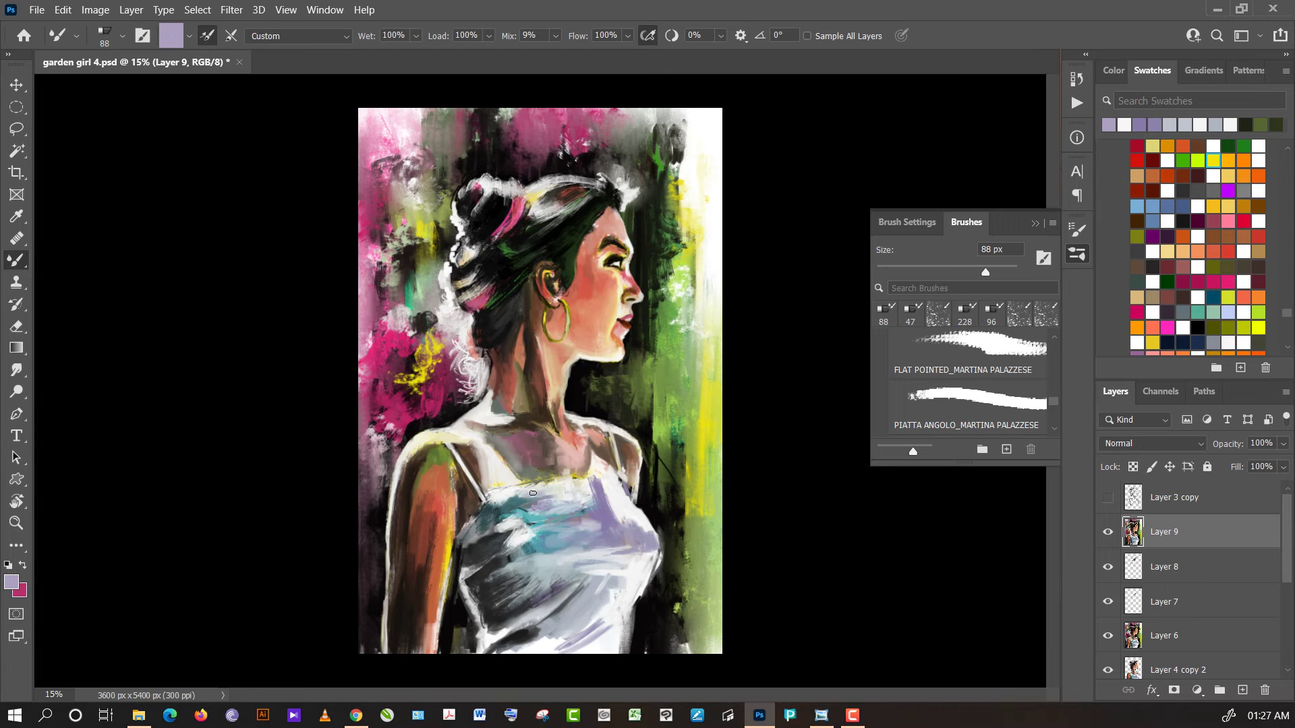
{"action": "left_click", "coordinate": [531, 499], "text": "alt"}
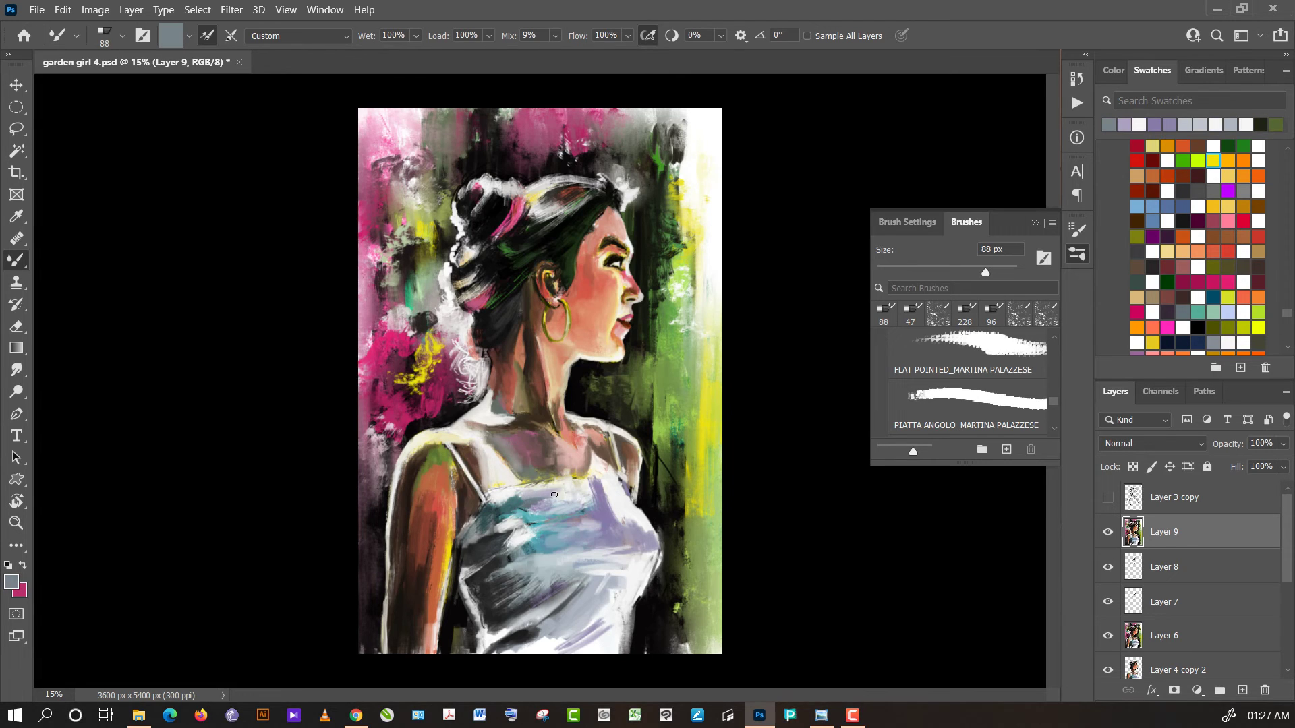
{"action": "left_click", "coordinate": [597, 508], "text": "alt"}
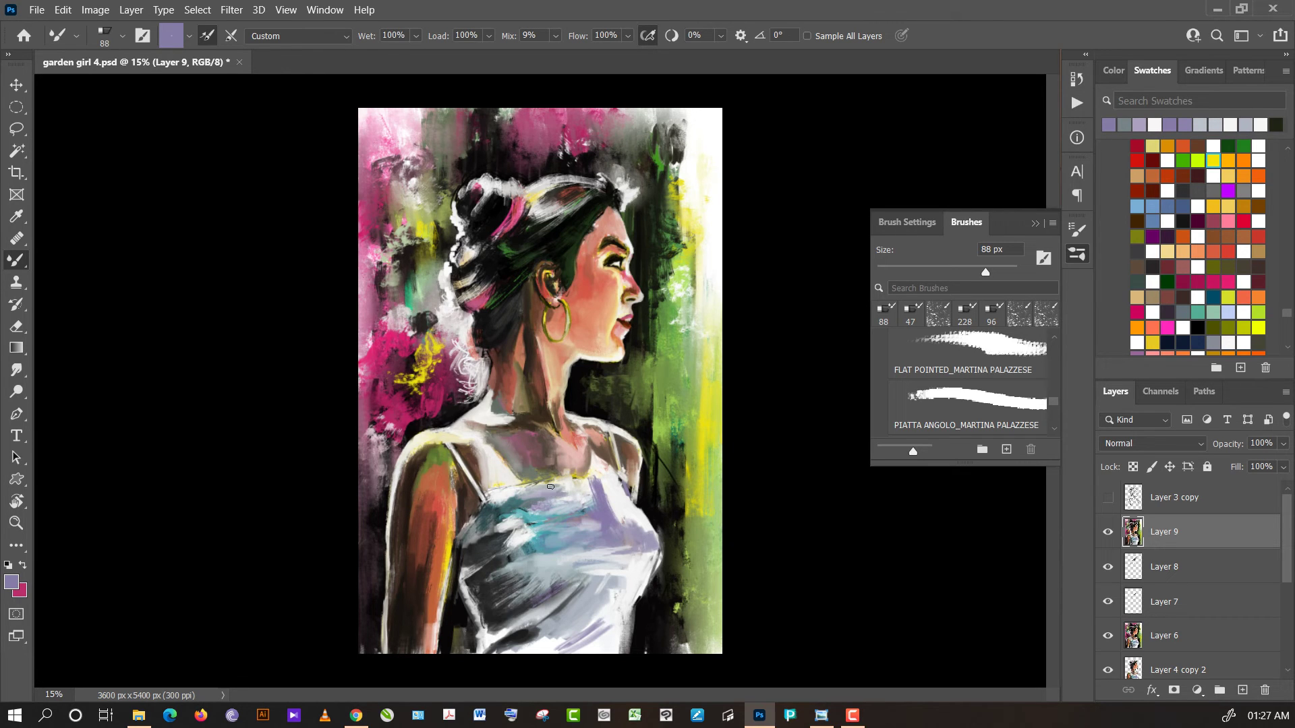
{"action": "left_click", "coordinate": [601, 476], "text": "alt"}
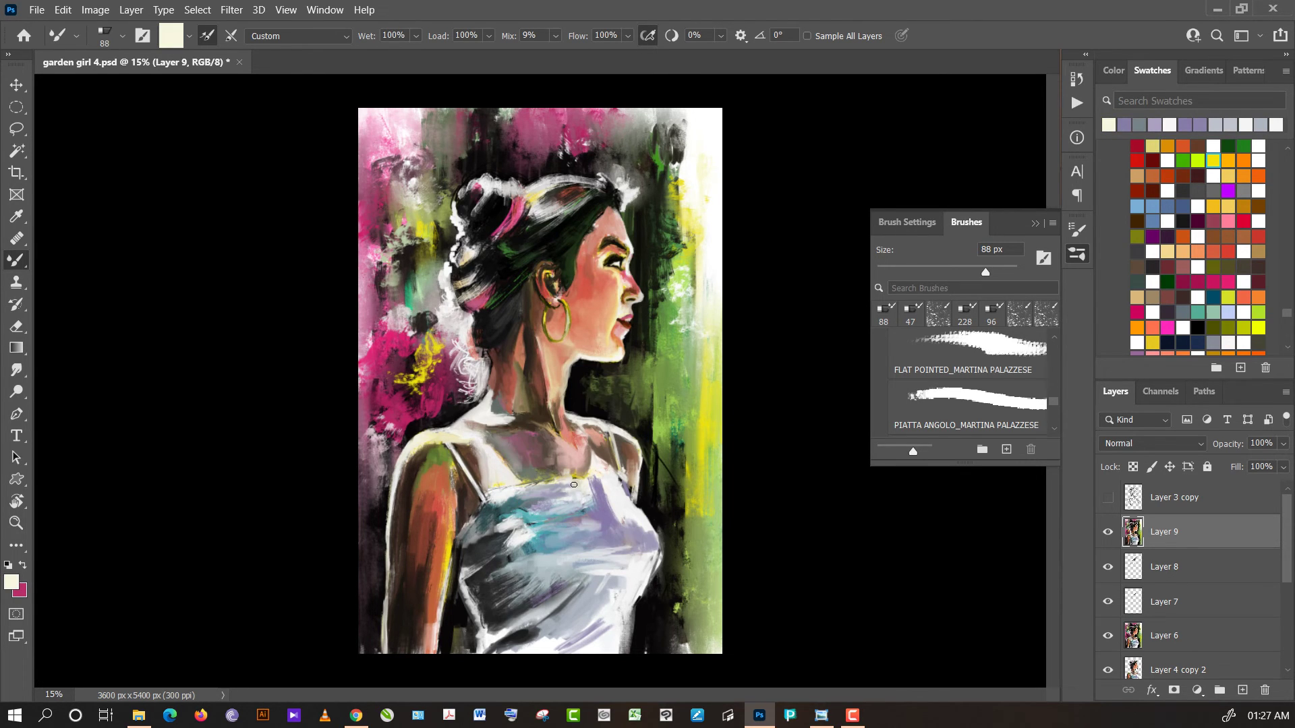
{"action": "left_click", "coordinate": [573, 482], "text": "alt"}
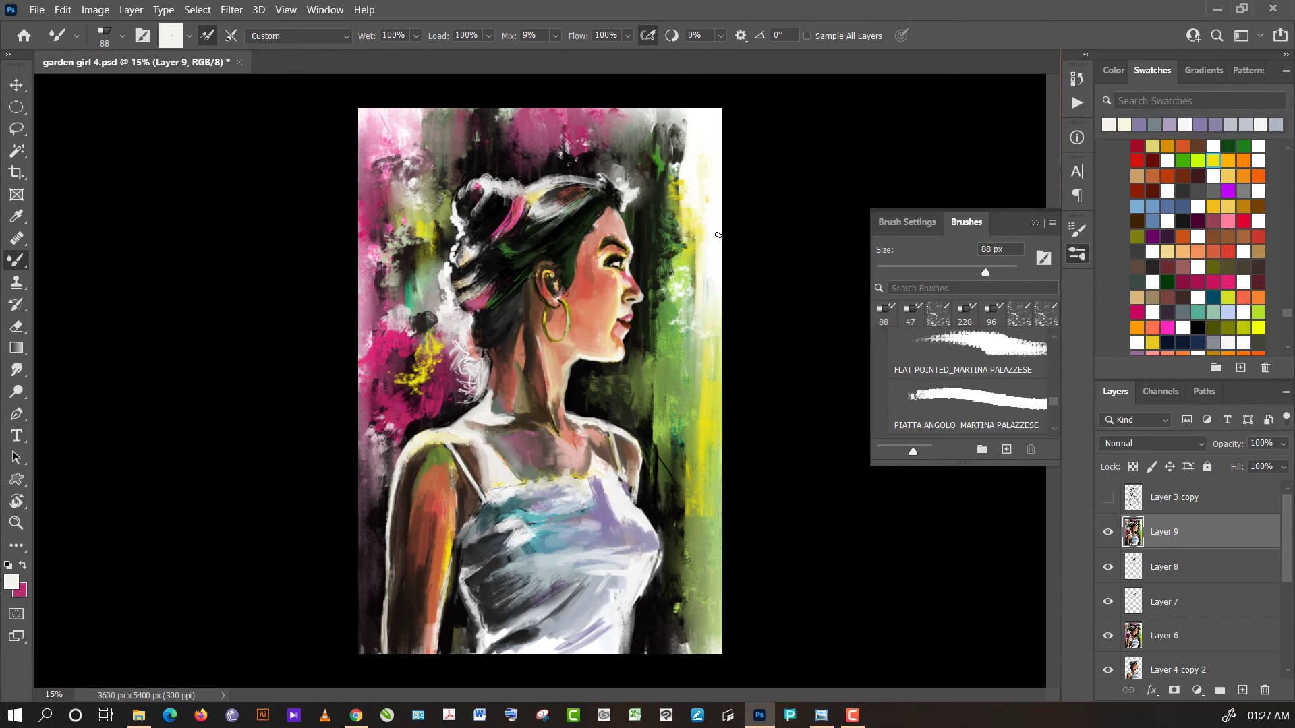
- Sample white, lavender and black, then darken the camisole's right edge with black
{"action": "left_click", "coordinate": [1243, 251]}
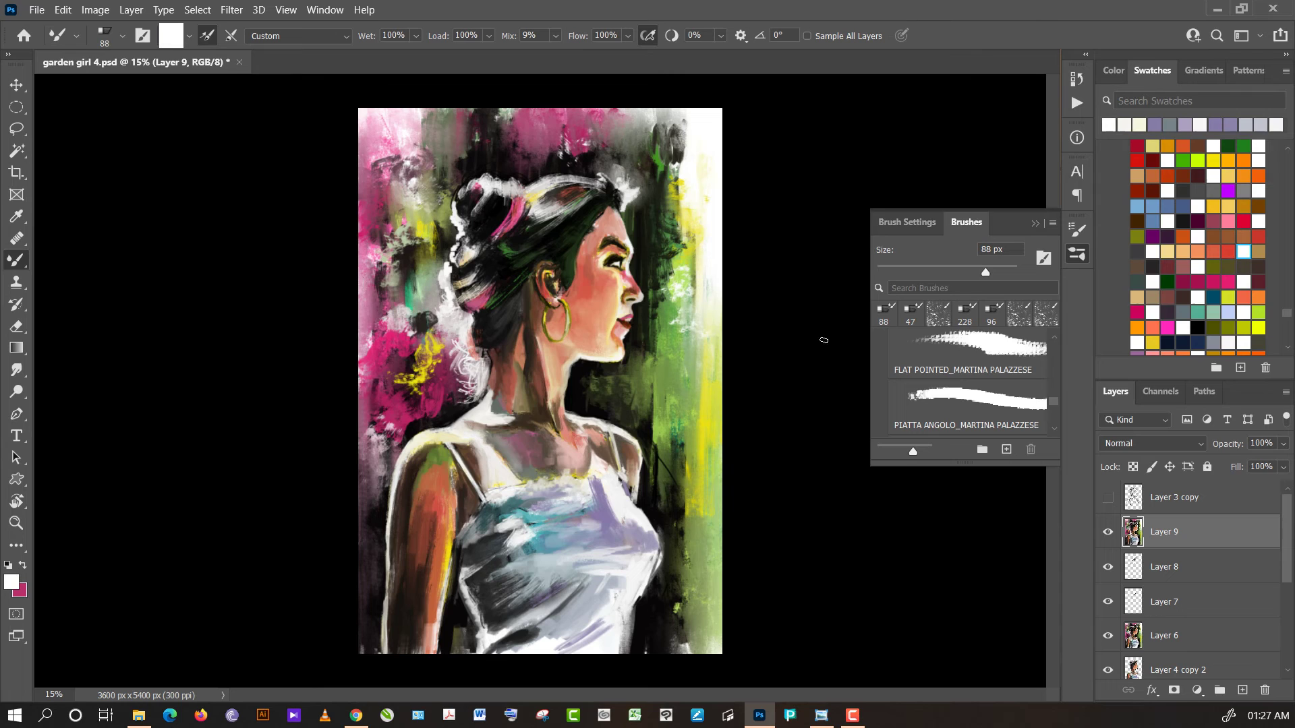
{"action": "left_click", "coordinate": [595, 485], "text": "alt"}
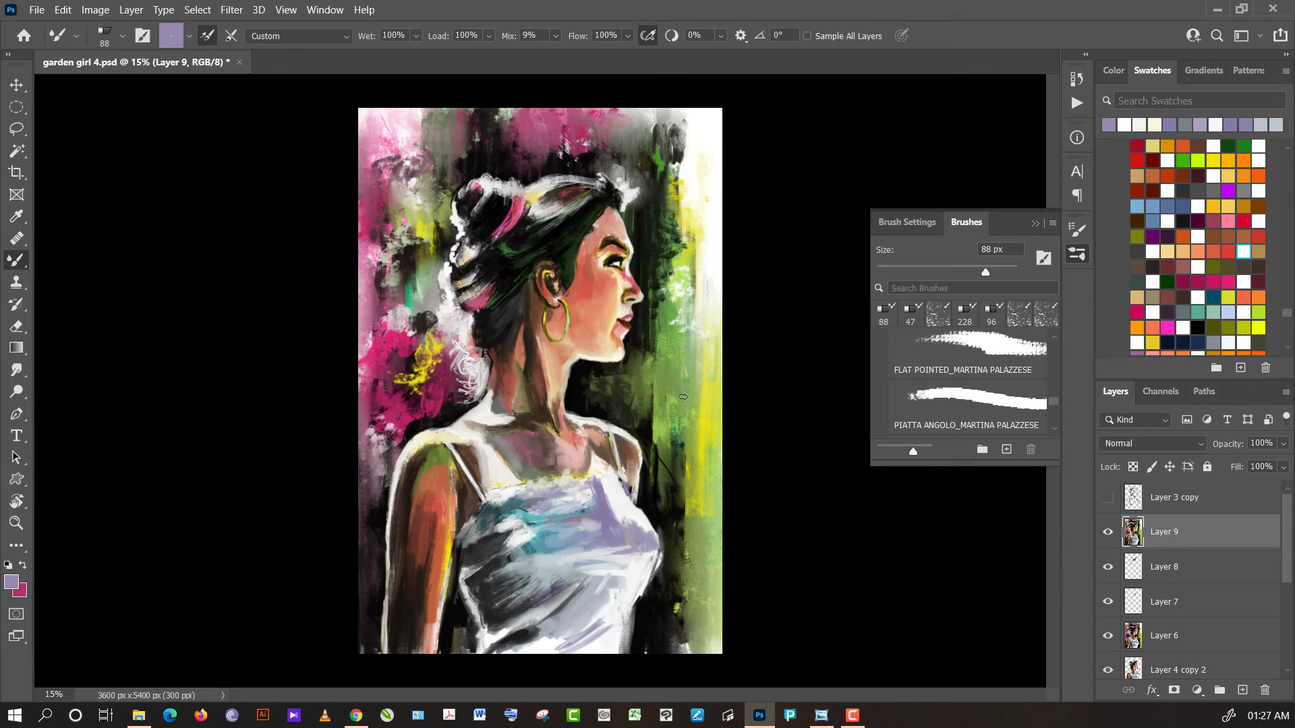
{"action": "left_click", "coordinate": [617, 478], "text": "alt"}
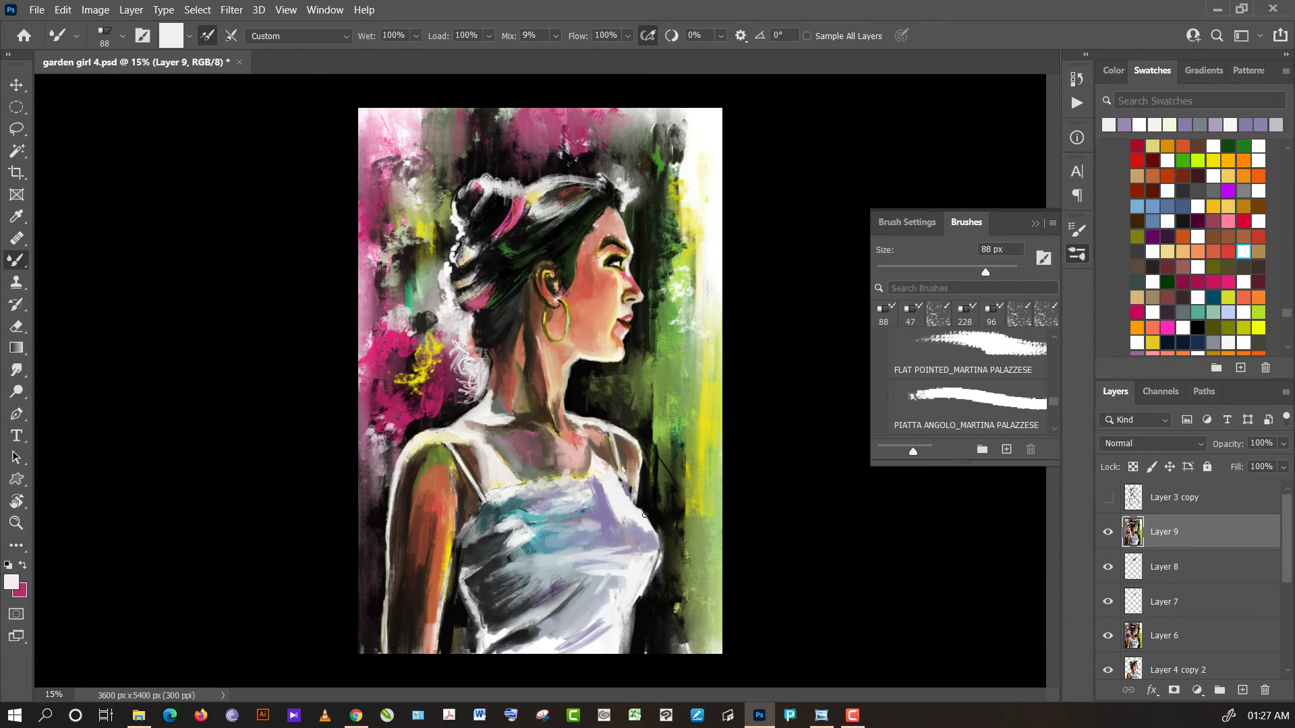
{"action": "left_click", "coordinate": [636, 543], "text": "alt"}
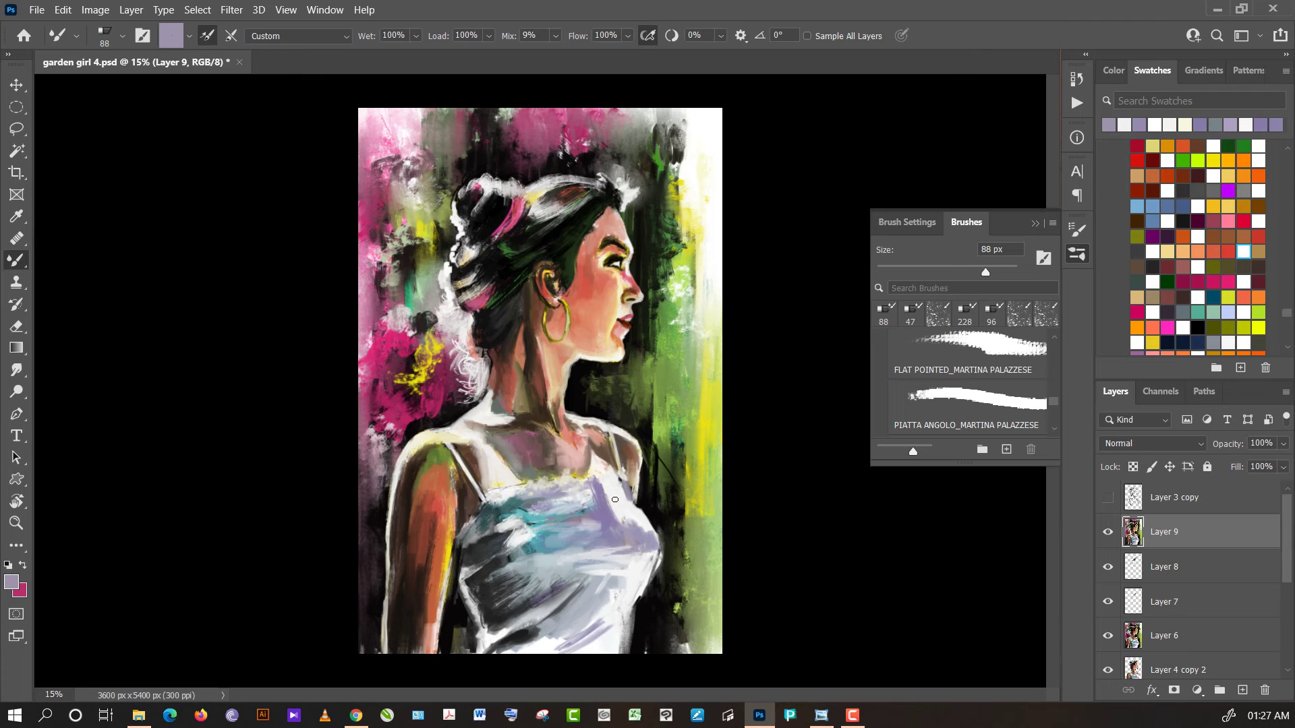
{"action": "left_click", "coordinate": [617, 497], "text": "alt"}
{"action": "left_click", "coordinate": [621, 500], "text": "alt"}
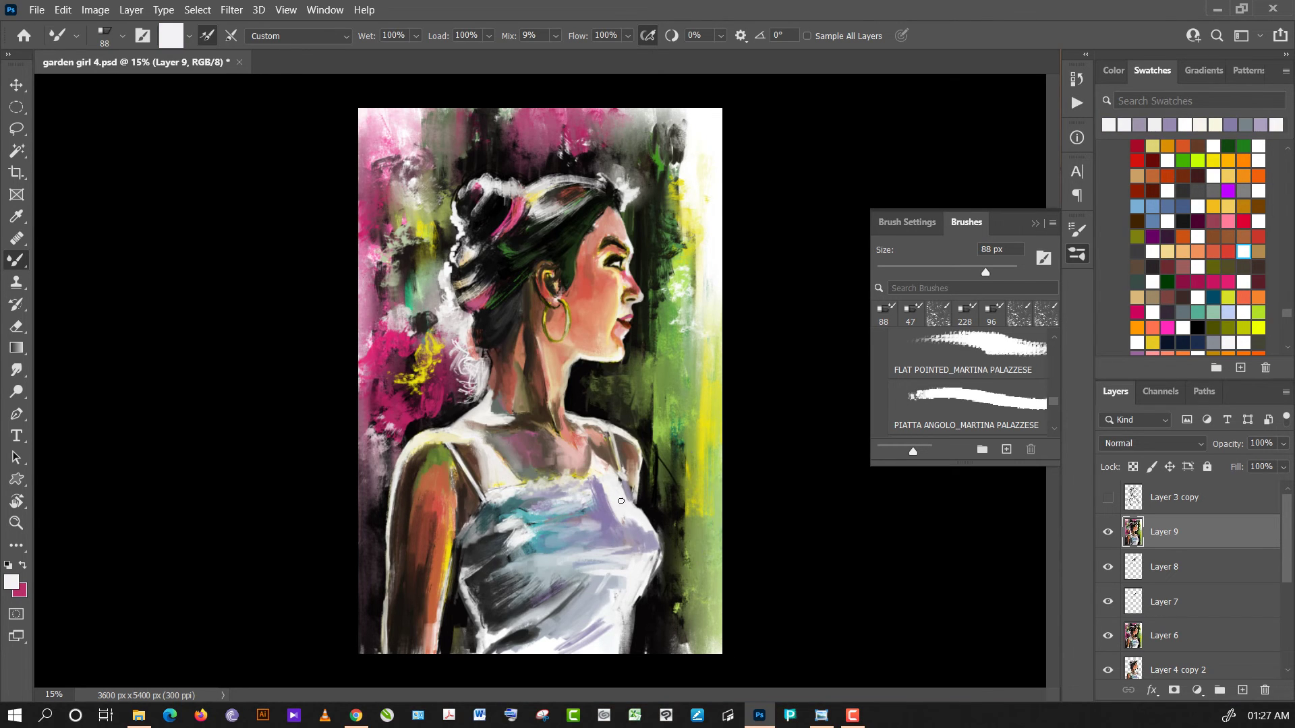
{"action": "left_click", "coordinate": [669, 531], "text": "alt"}
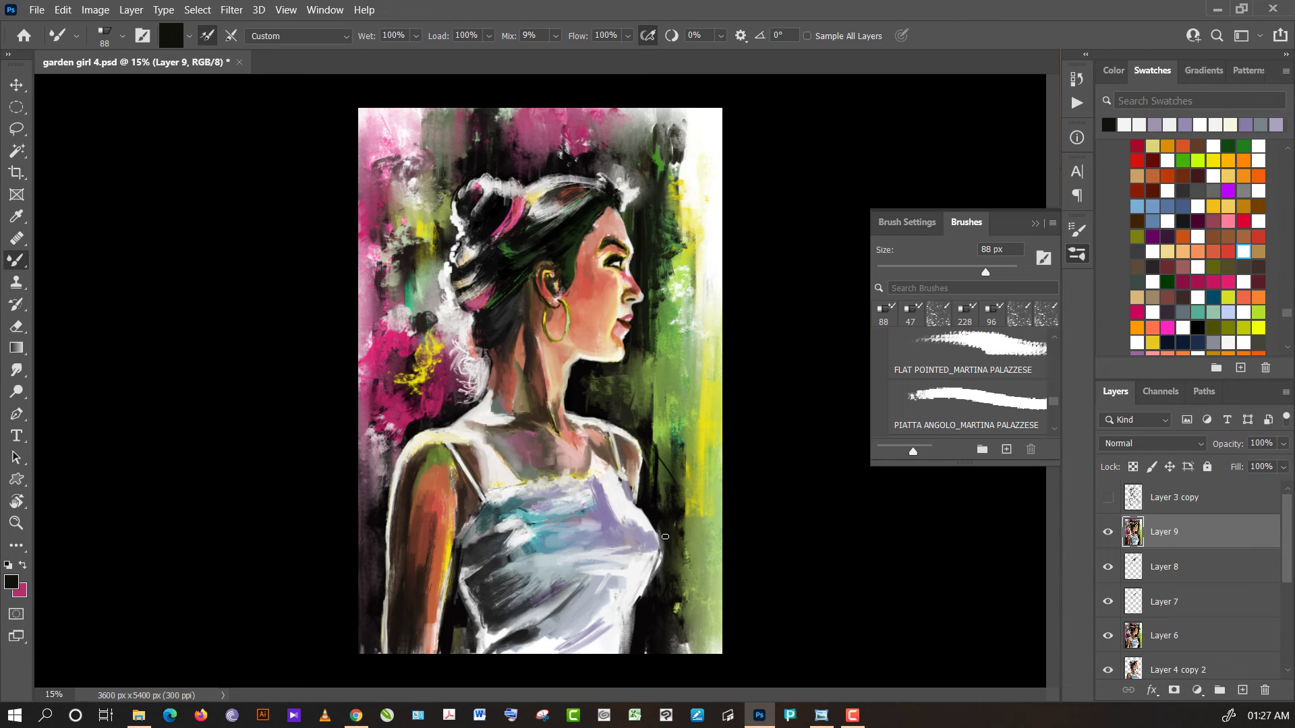
{"action": "left_click_drag", "start_coordinate": [672, 543], "coordinate": [654, 583]}
- Reload near-white and dab a highlight on the camisole's lower right edge
{"action": "left_click", "coordinate": [638, 568], "text": "alt"}
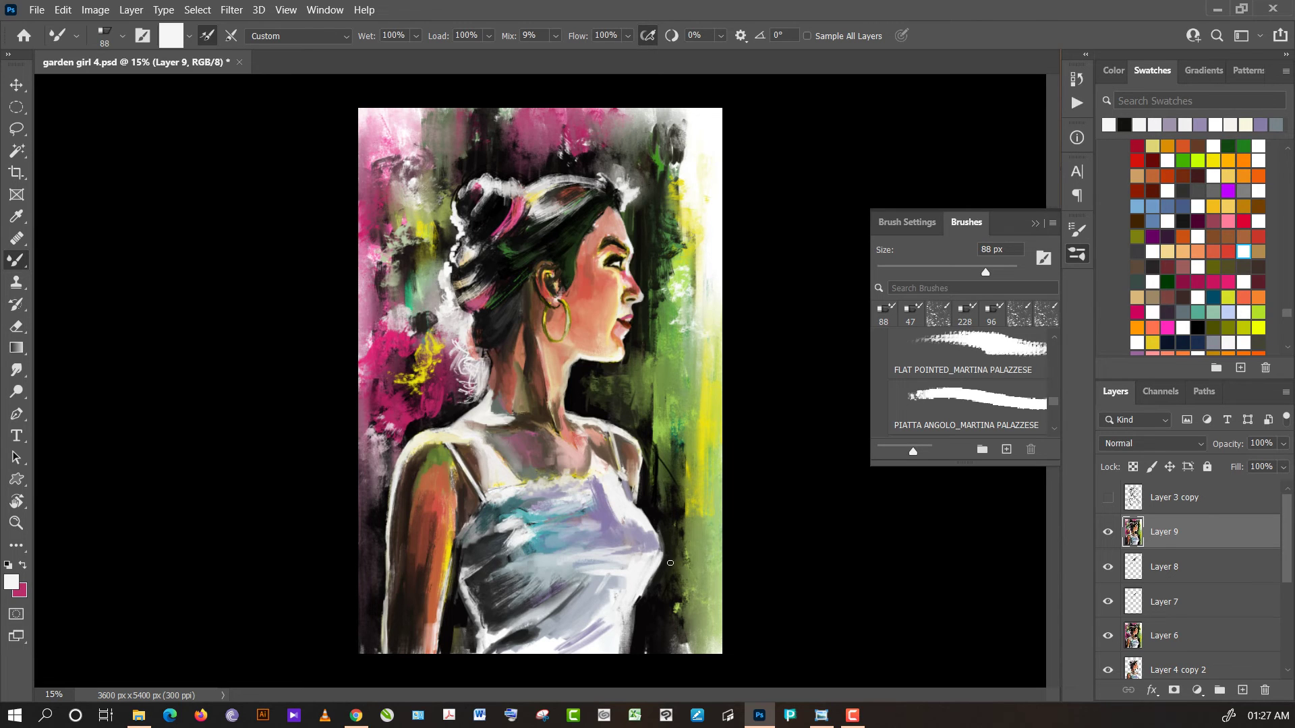
{"action": "left_click", "coordinate": [669, 562], "text": "alt"}
{"action": "left_click", "coordinate": [645, 570], "text": "alt"}
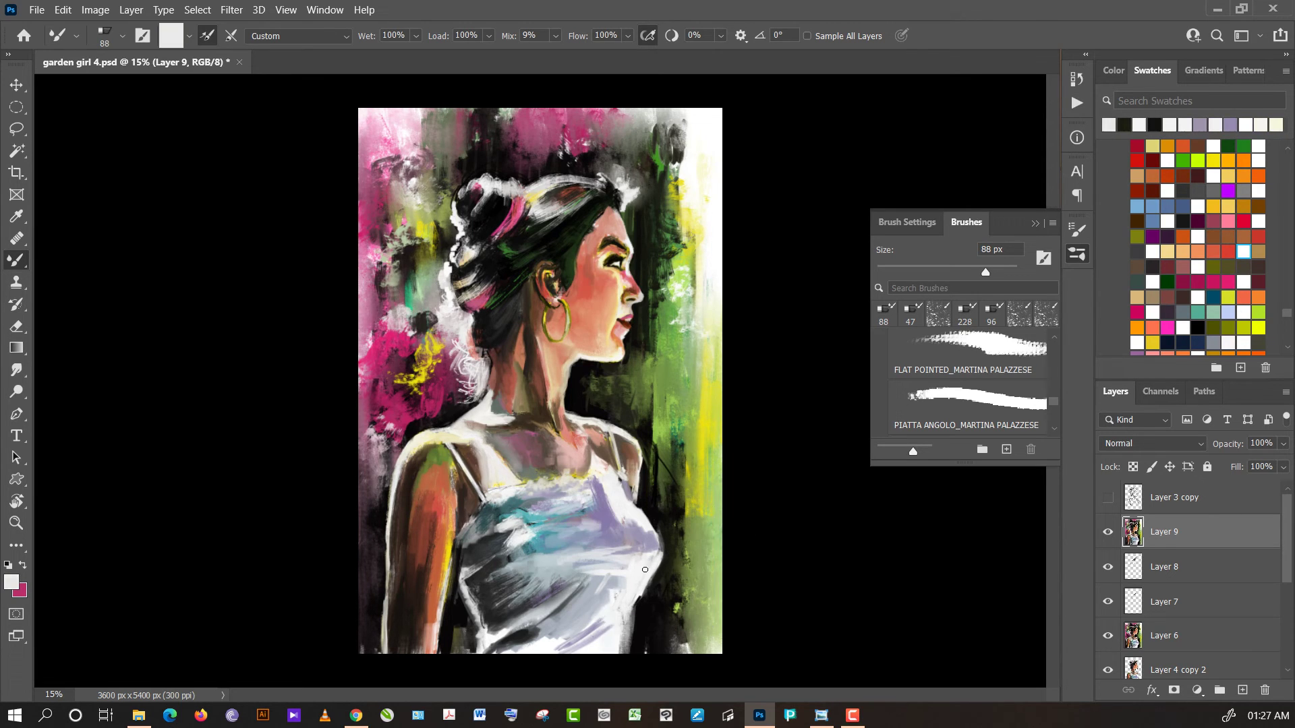
{"action": "left_click", "coordinate": [651, 554], "text": "alt"}
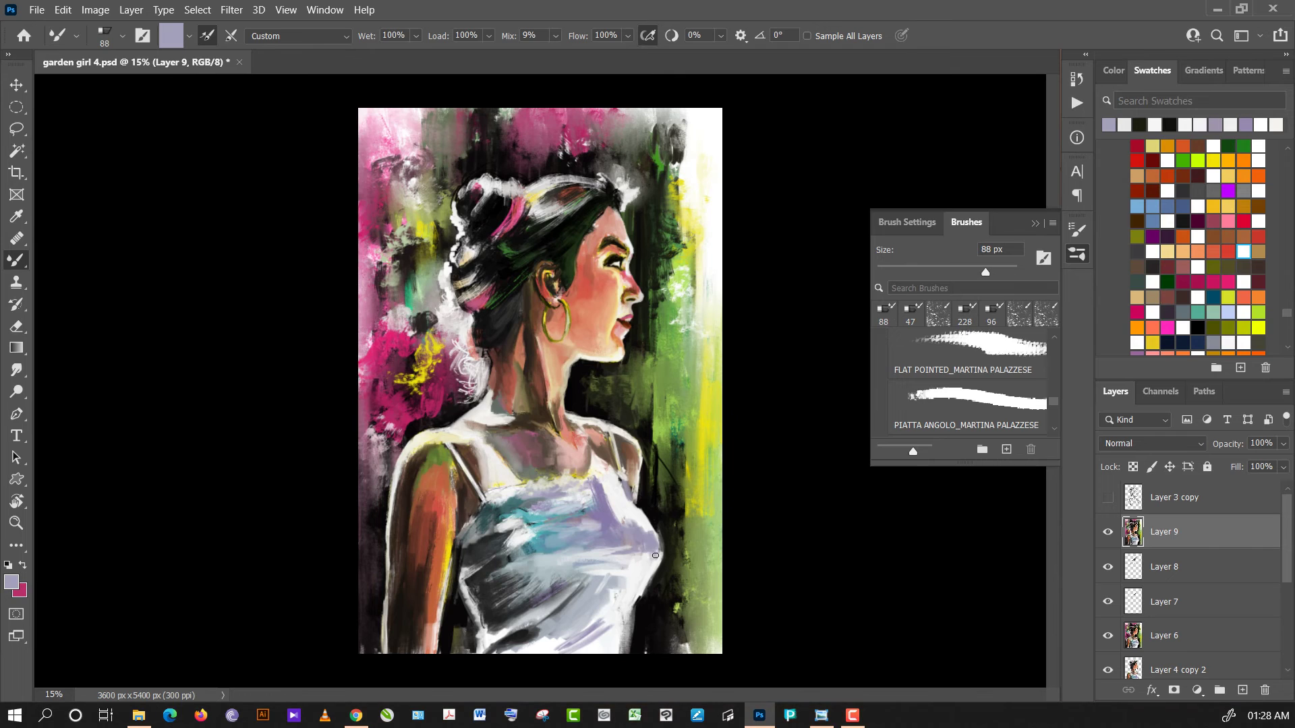
{"action": "left_click", "coordinate": [644, 564], "text": "alt"}
{"action": "left_click_drag", "start_coordinate": [645, 559], "coordinate": [650, 555]}
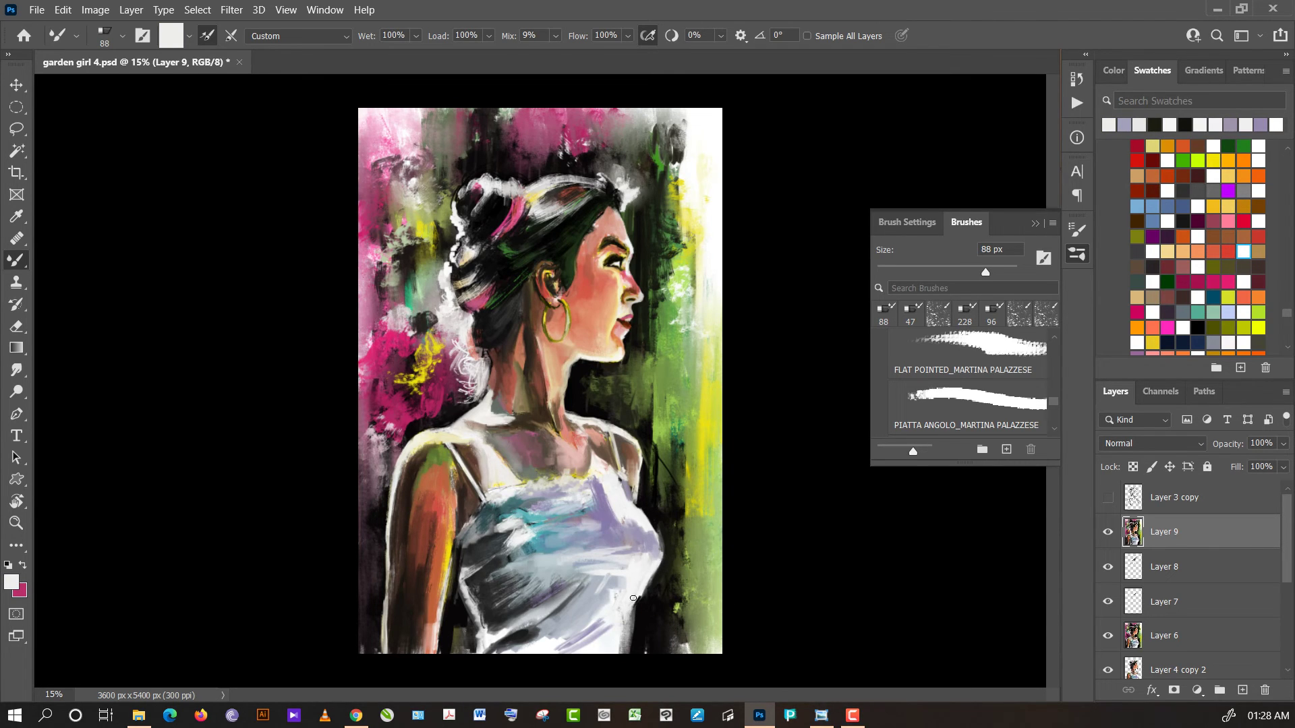
- Sample light, dark and lavender tones from the dress to mix on the brush
{"action": "left_click", "coordinate": [644, 584], "text": "alt"}
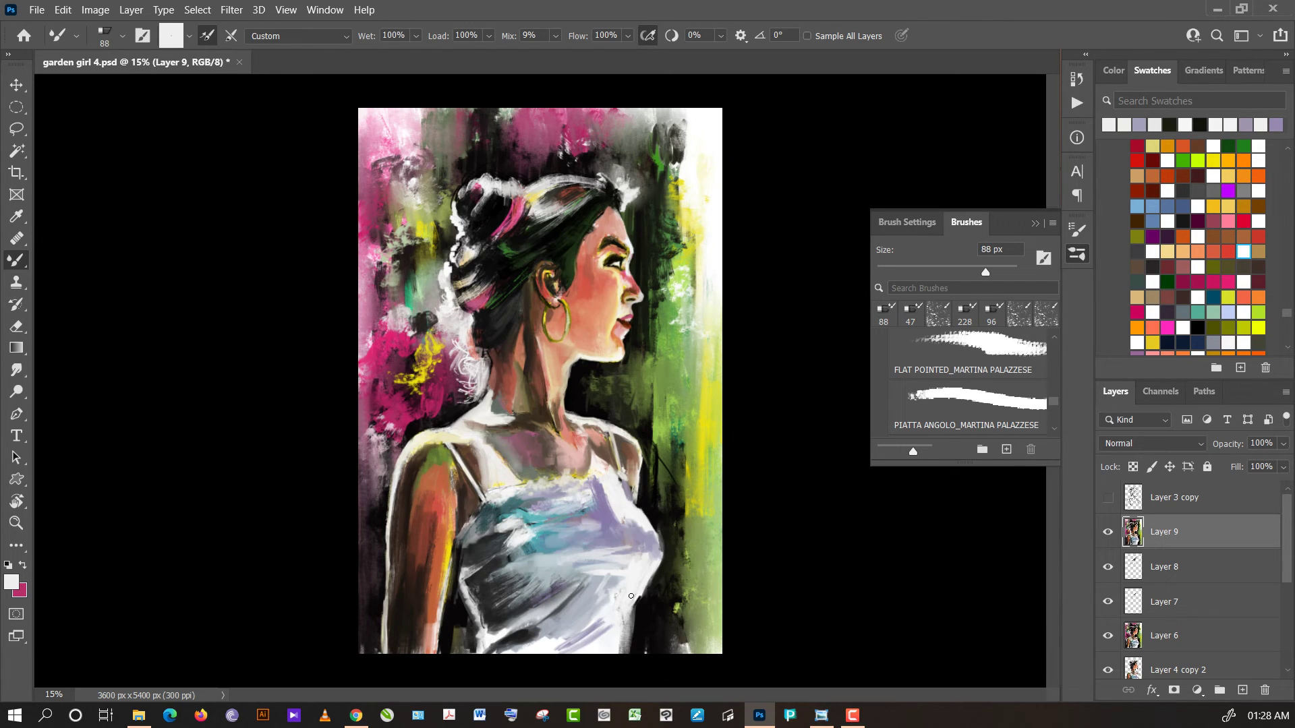
{"action": "left_click", "coordinate": [631, 596], "text": "alt"}
{"action": "left_click", "coordinate": [586, 615], "text": "alt"}
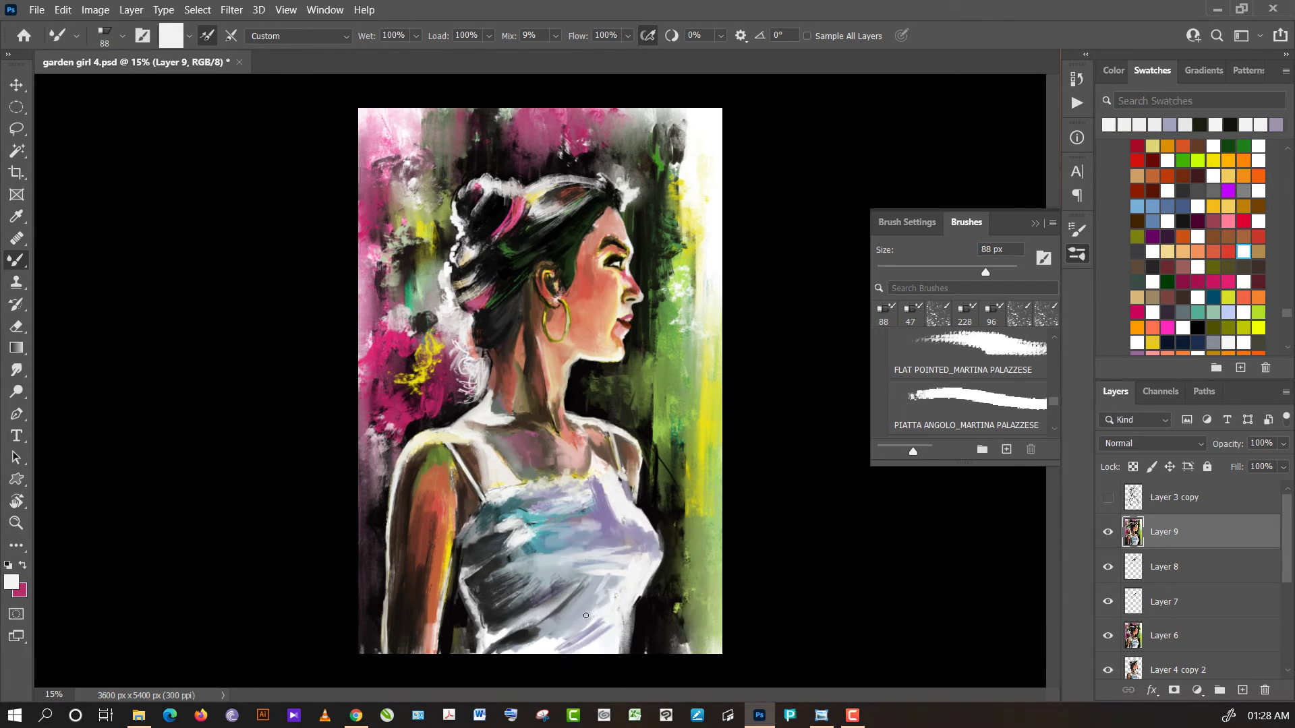
{"action": "left_click", "coordinate": [531, 638], "text": "alt"}
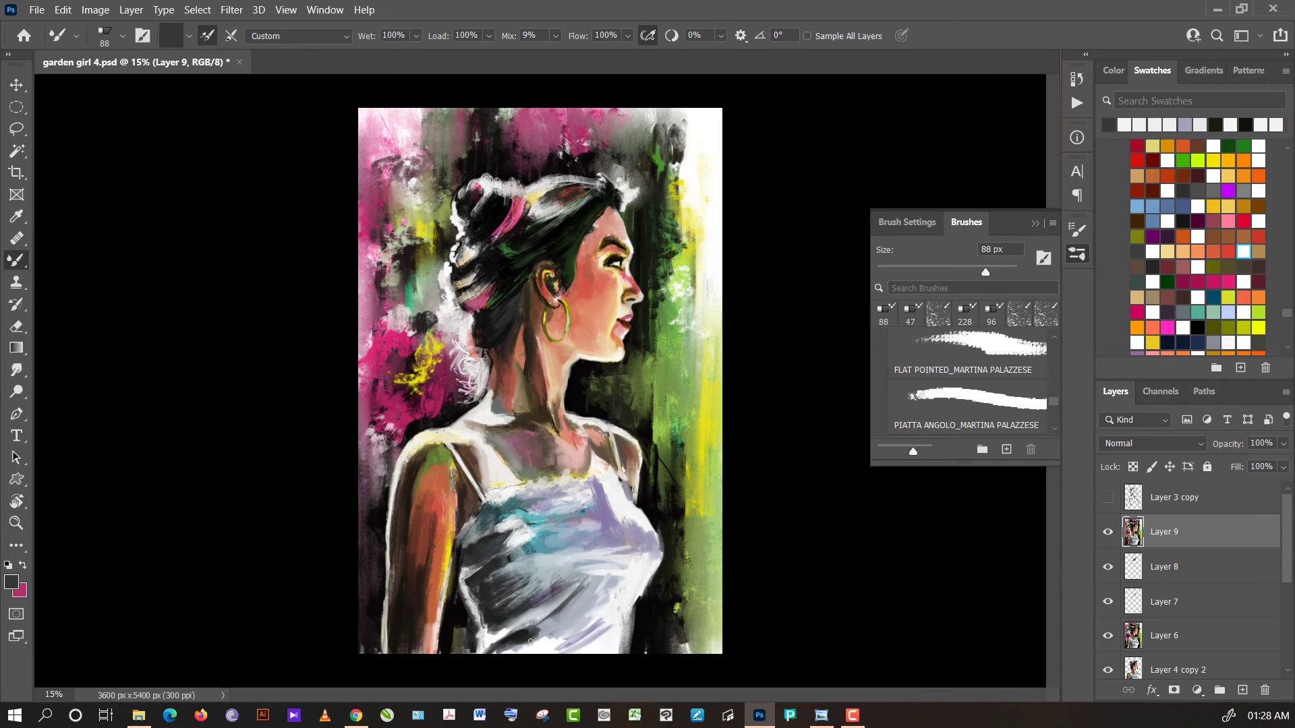
{"action": "left_click", "coordinate": [540, 638], "text": "alt"}
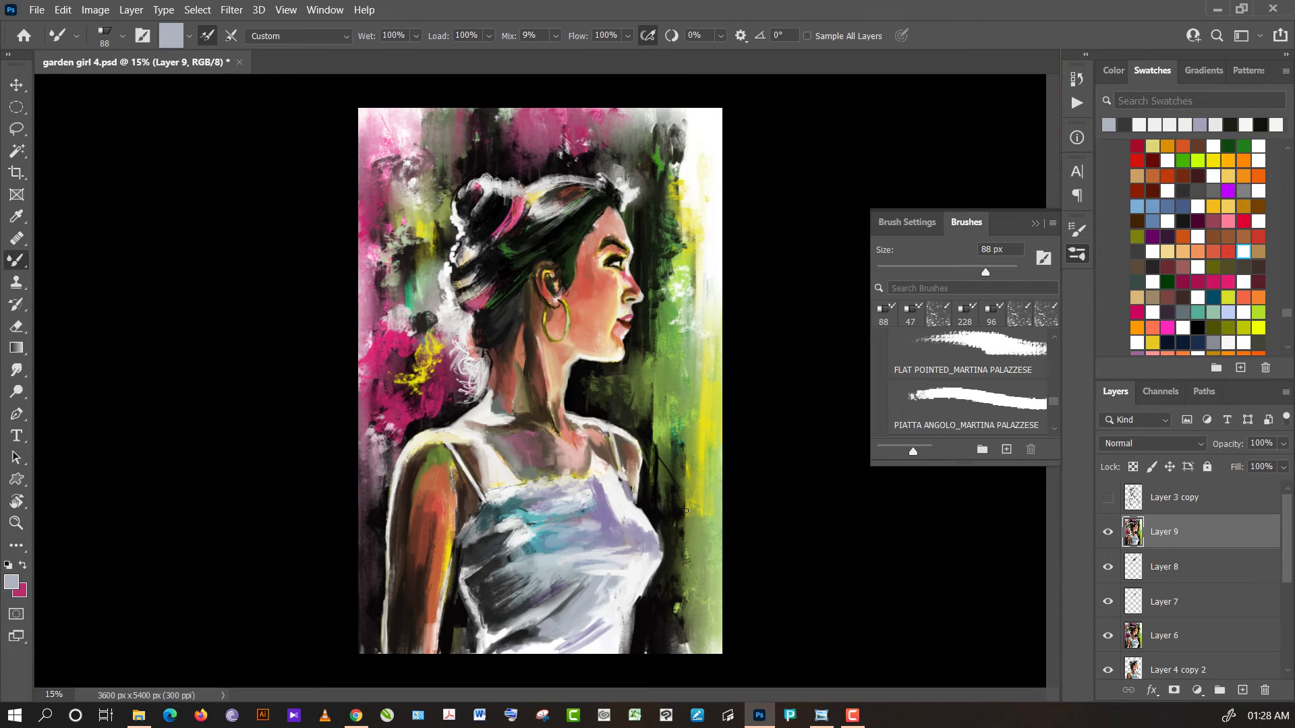
{"action": "left_click", "coordinate": [667, 565], "text": "alt"}
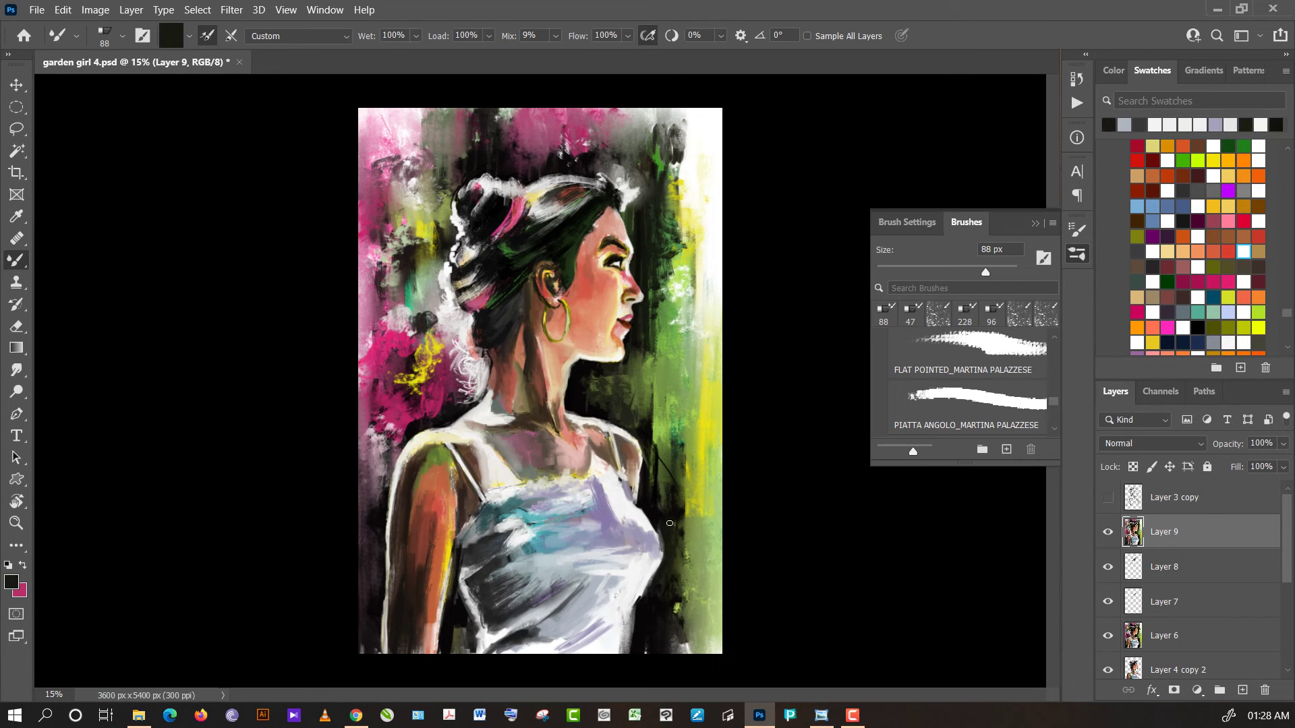
{"action": "left_click", "coordinate": [634, 512], "text": "alt"}
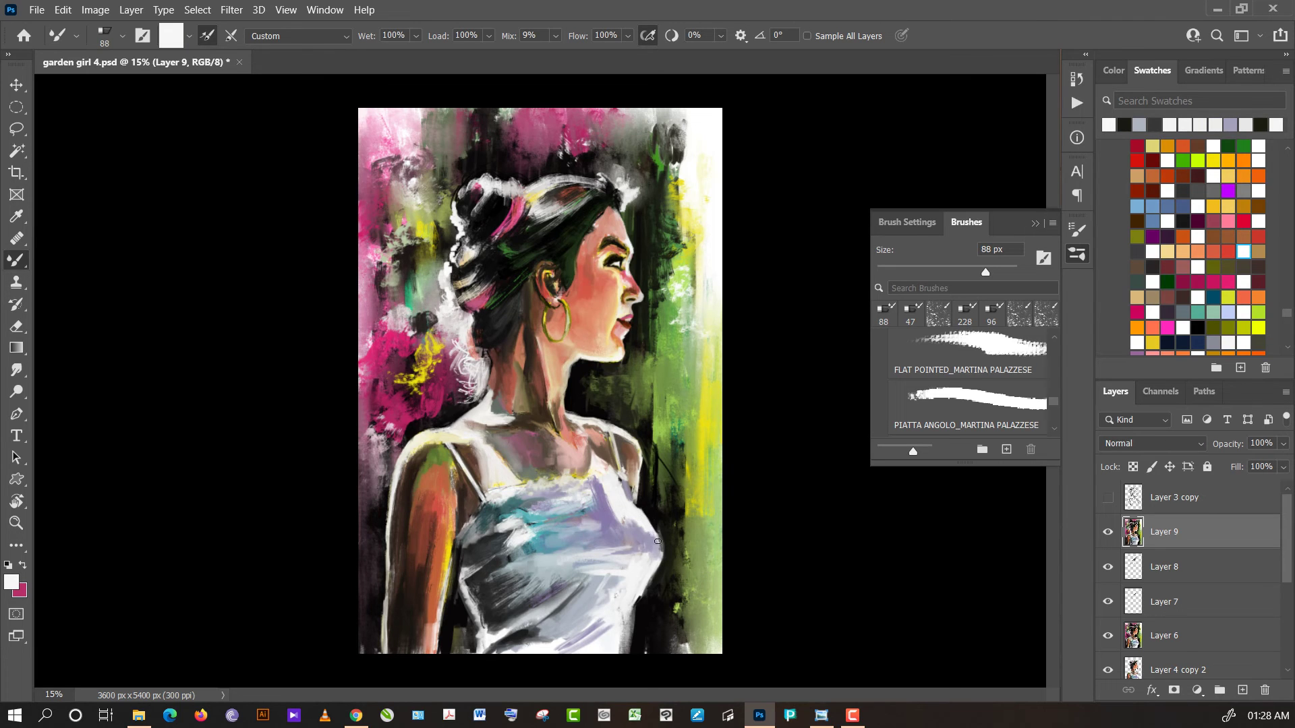
{"action": "left_click", "coordinate": [665, 525], "text": "alt"}
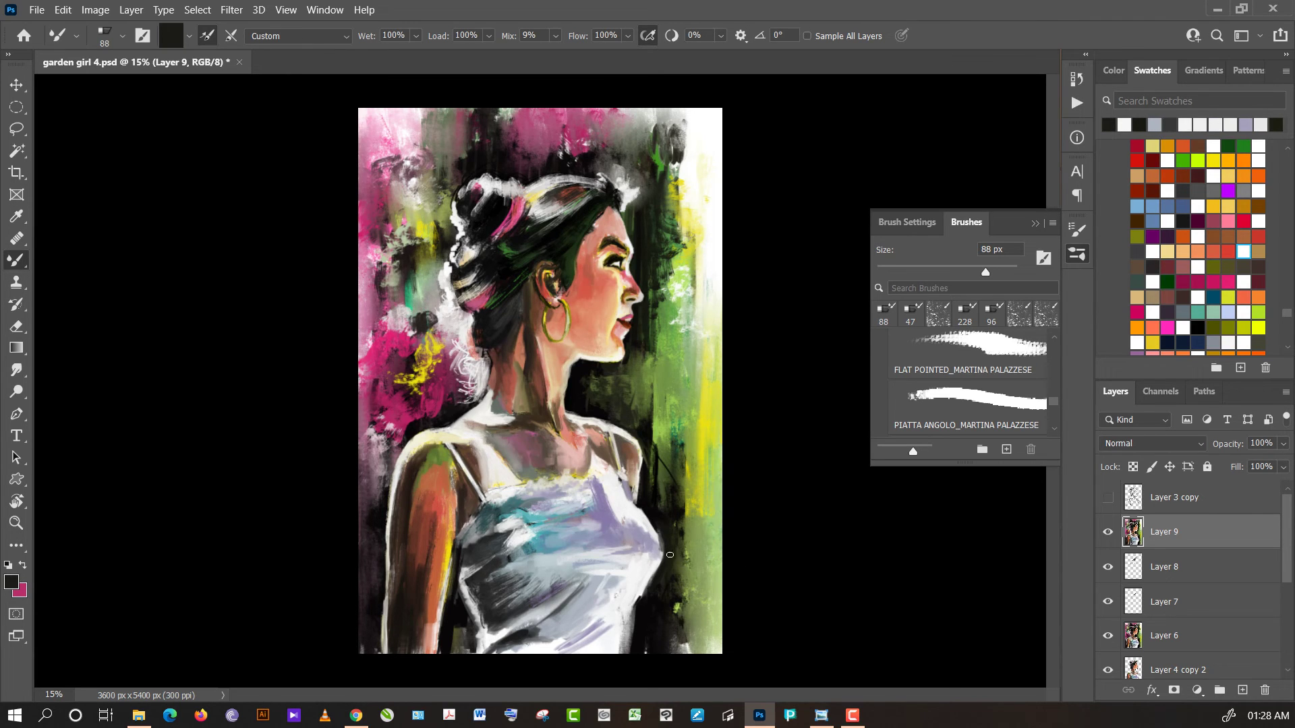
- Alternate light grey and black samples, then dab light paint onto the camisole front
{"action": "left_click", "coordinate": [648, 609], "text": "alt"}
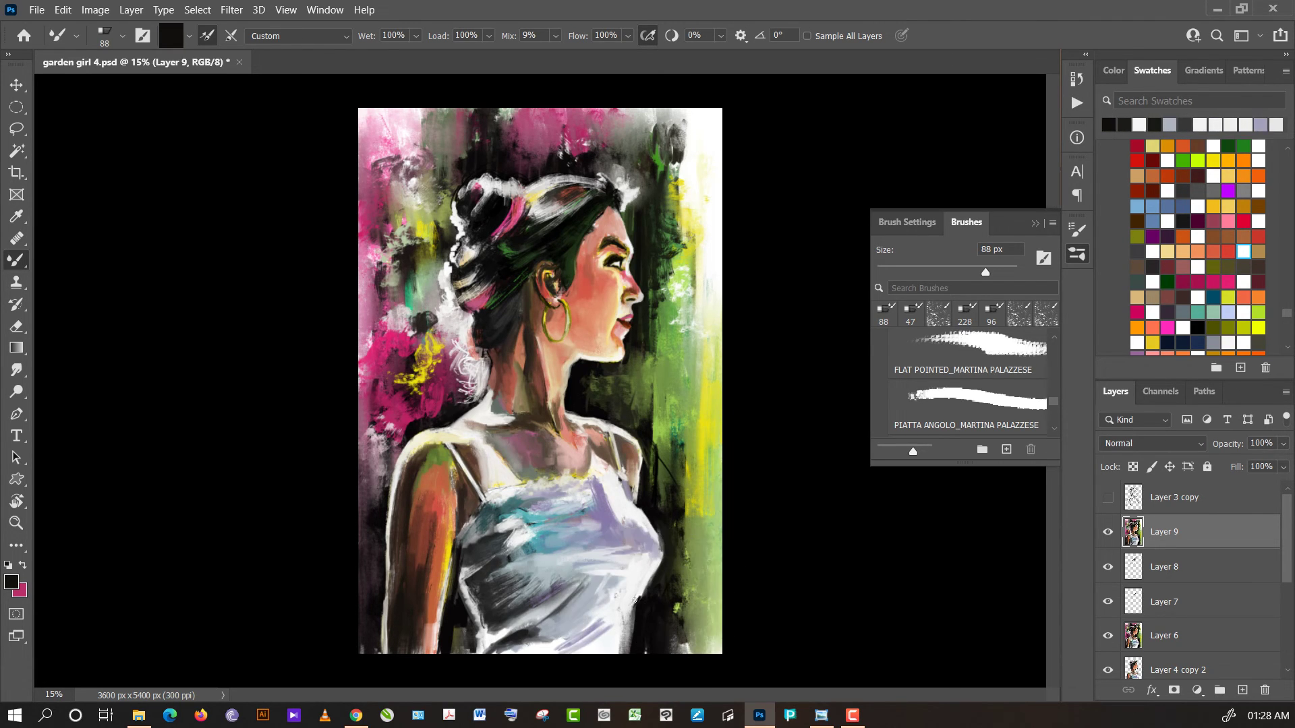
{"action": "left_click", "coordinate": [636, 590], "text": "alt"}
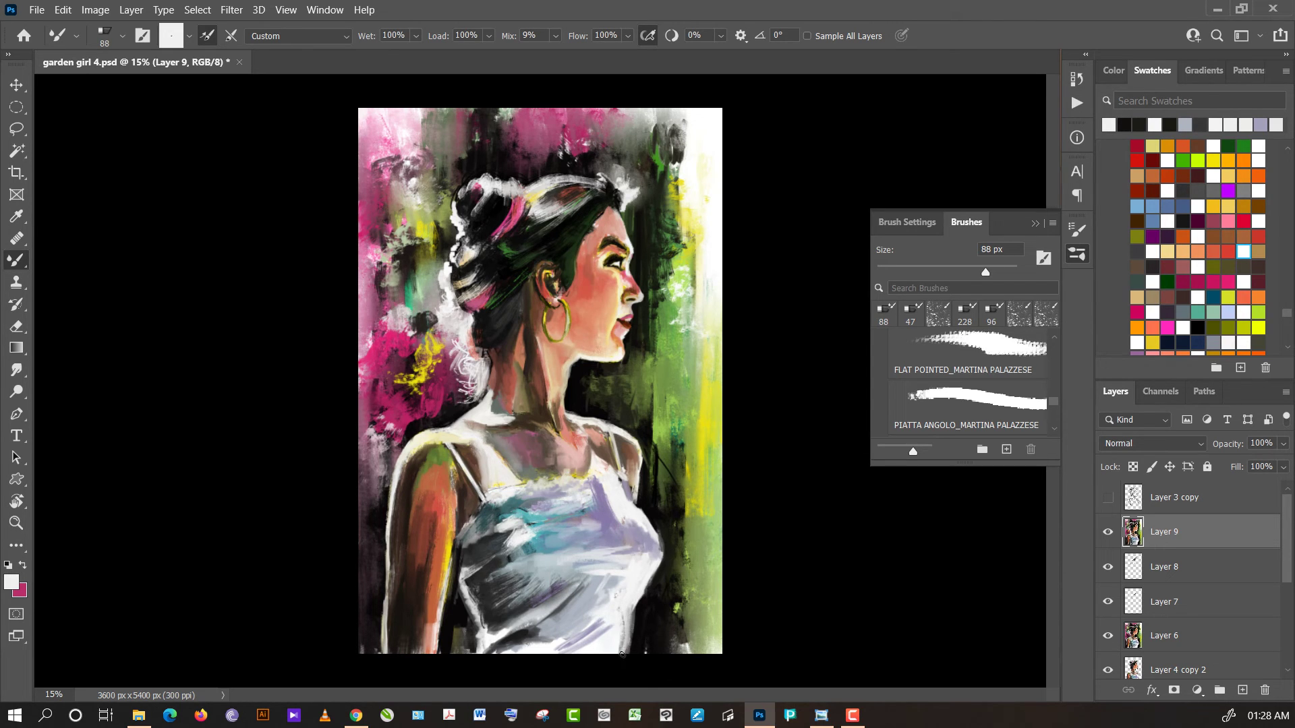
{"action": "left_click", "coordinate": [638, 634], "text": "alt"}
{"action": "left_click", "coordinate": [617, 635], "text": "alt"}
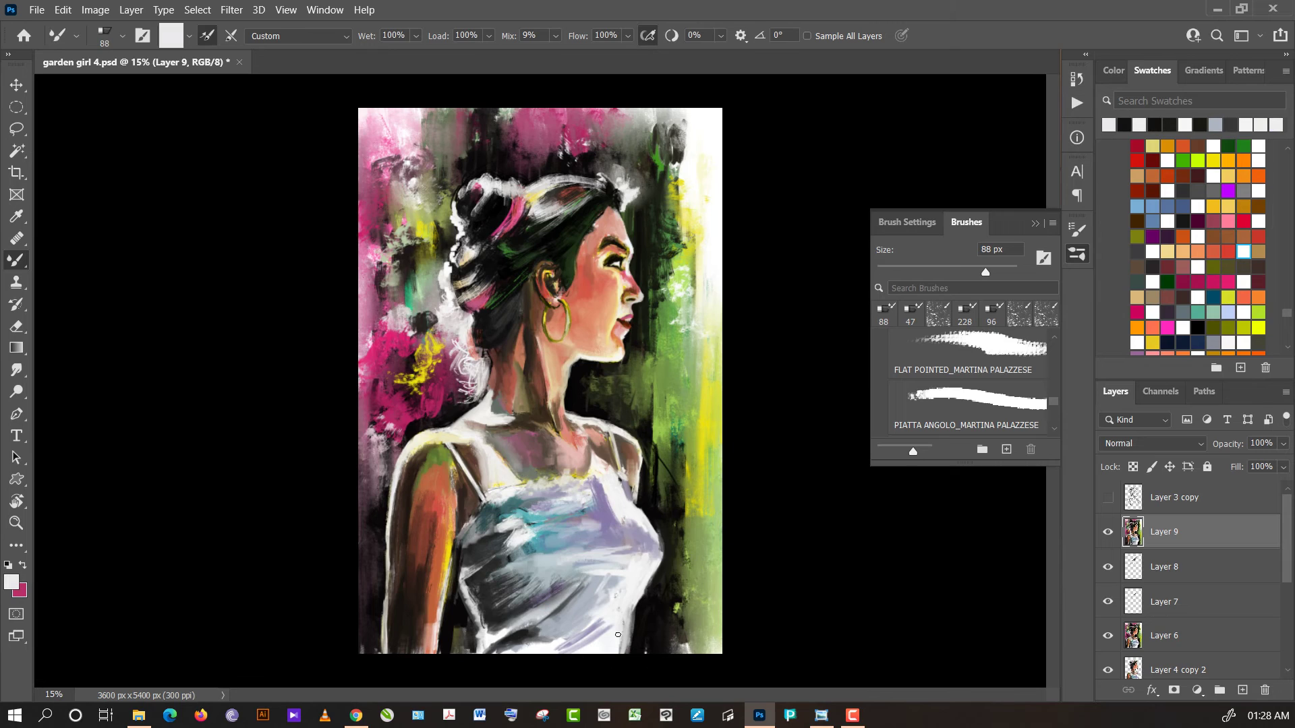
{"action": "left_click", "coordinate": [593, 652], "text": "alt"}
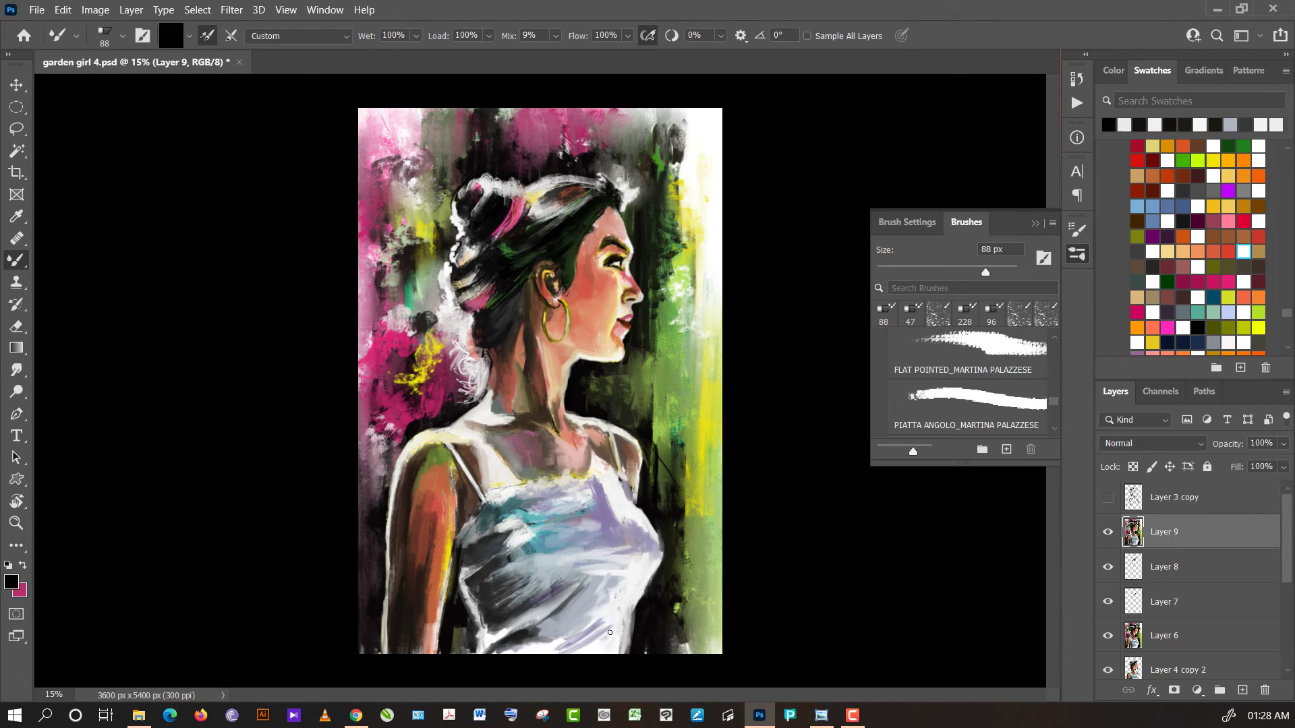
{"action": "left_click", "coordinate": [636, 520], "text": "alt"}
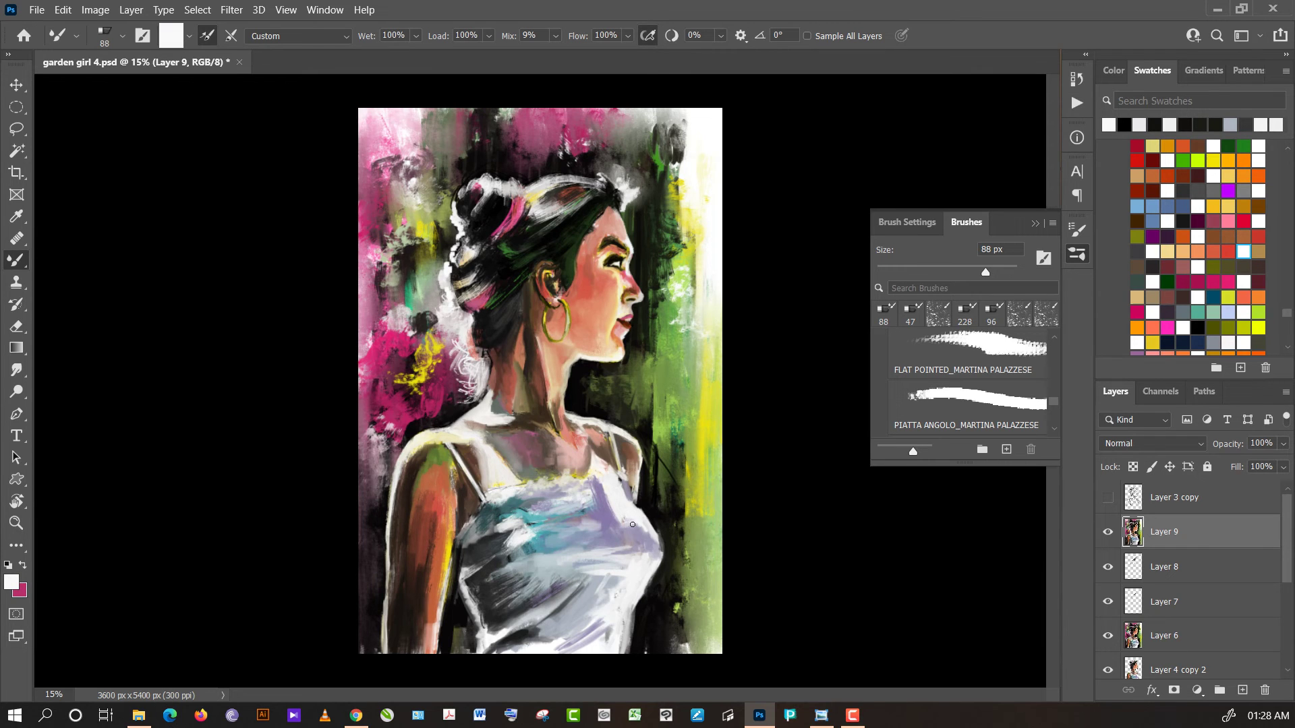
{"action": "left_click_drag", "start_coordinate": [633, 525], "coordinate": [618, 537]}
- Blend lavender strokes into the camisole front and enlarge the brush to 122 px
{"action": "left_click", "coordinate": [617, 539], "text": "alt"}
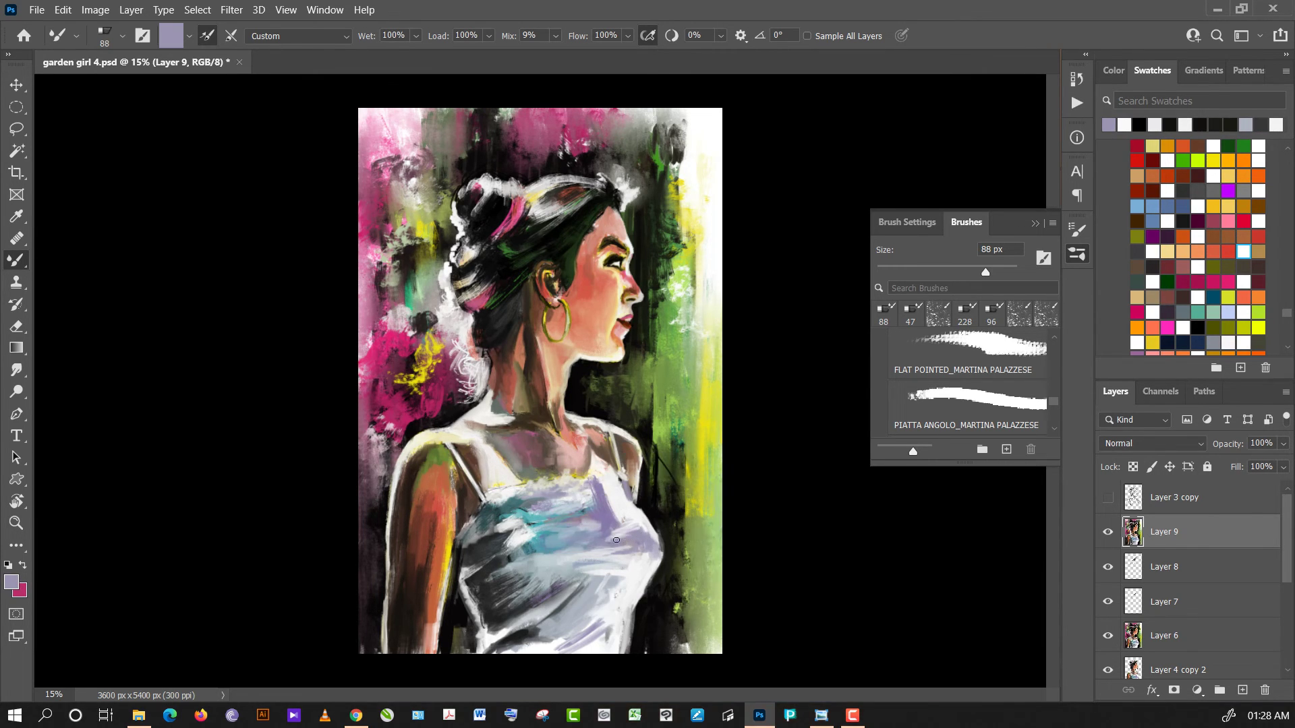
{"action": "left_click_drag", "start_coordinate": [616, 540], "coordinate": [630, 536]}
{"action": "left_click", "coordinate": [613, 523], "text": "alt"}
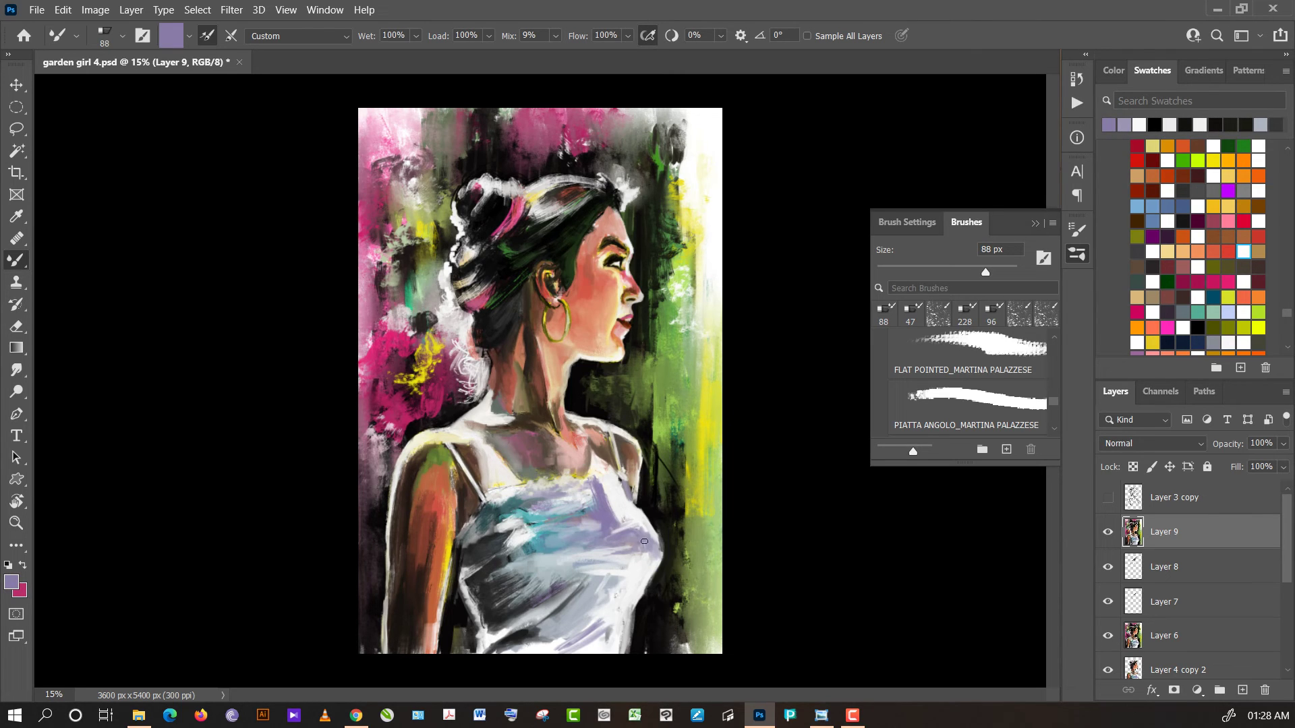
{"action": "left_click_drag", "start_coordinate": [644, 537], "coordinate": [620, 541]}
{"action": "left_click_drag", "start_coordinate": [986, 272], "coordinate": [1005, 271]}
- Blend broad dark strokes over the camisole's left chest, enlarging the brush to 264 px
{"action": "left_click", "coordinate": [507, 558], "text": "alt"}
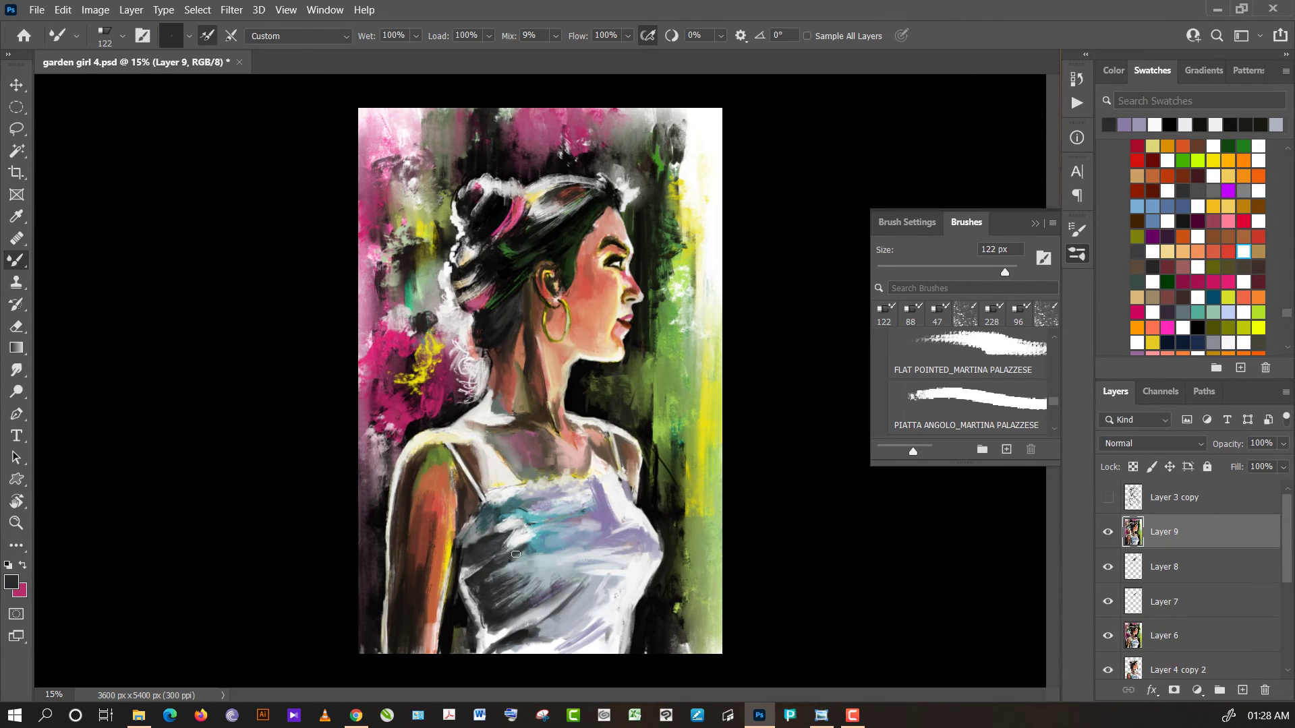
{"action": "mouse_move", "coordinate": [516, 554]}
{"action": "left_mouse_down"}
{"action": "mouse_move", "coordinate": [507, 566]}
{"action": "mouse_move", "coordinate": [539, 559]}
{"action": "left_mouse_up"}
{"action": "left_click_drag", "start_coordinate": [1005, 272], "coordinate": [1014, 273]}
{"action": "mouse_move", "coordinate": [533, 556]}
{"action": "left_mouse_down"}
{"action": "mouse_move", "coordinate": [506, 561]}
{"action": "mouse_move", "coordinate": [560, 526]}
{"action": "left_mouse_up"}
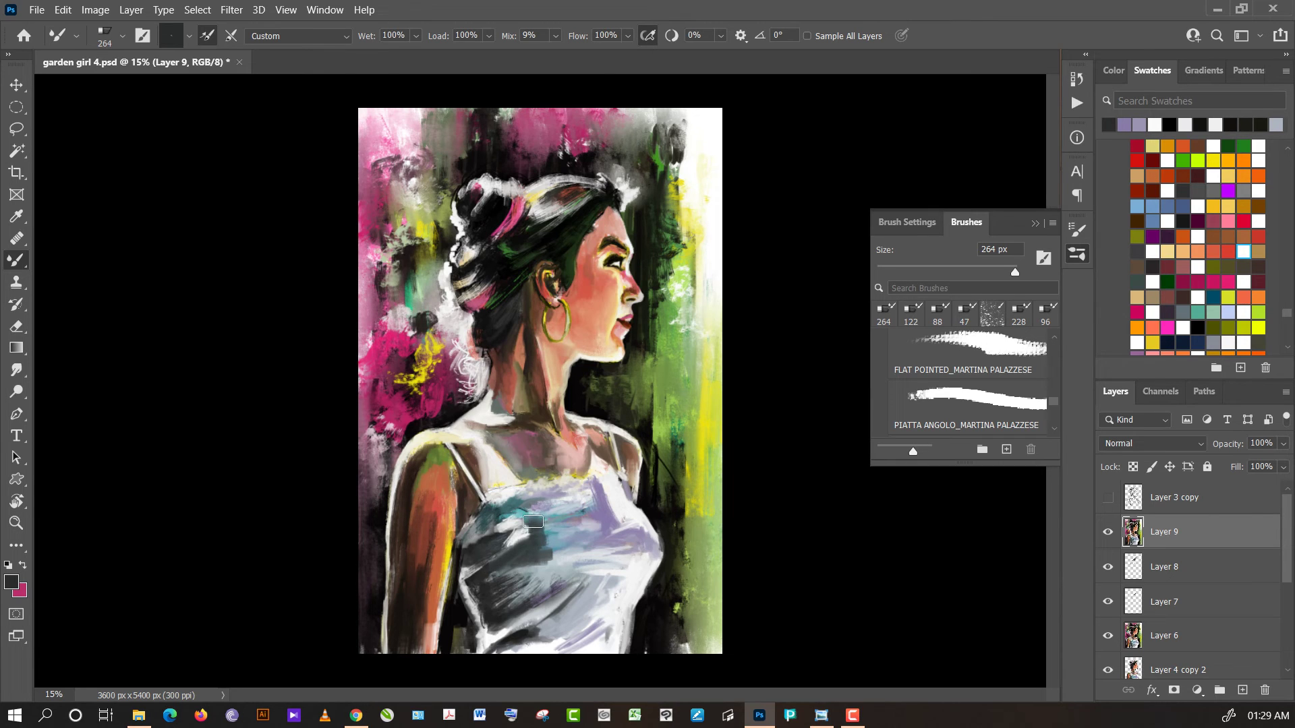
{"action": "left_click", "coordinate": [560, 527], "text": "alt"}
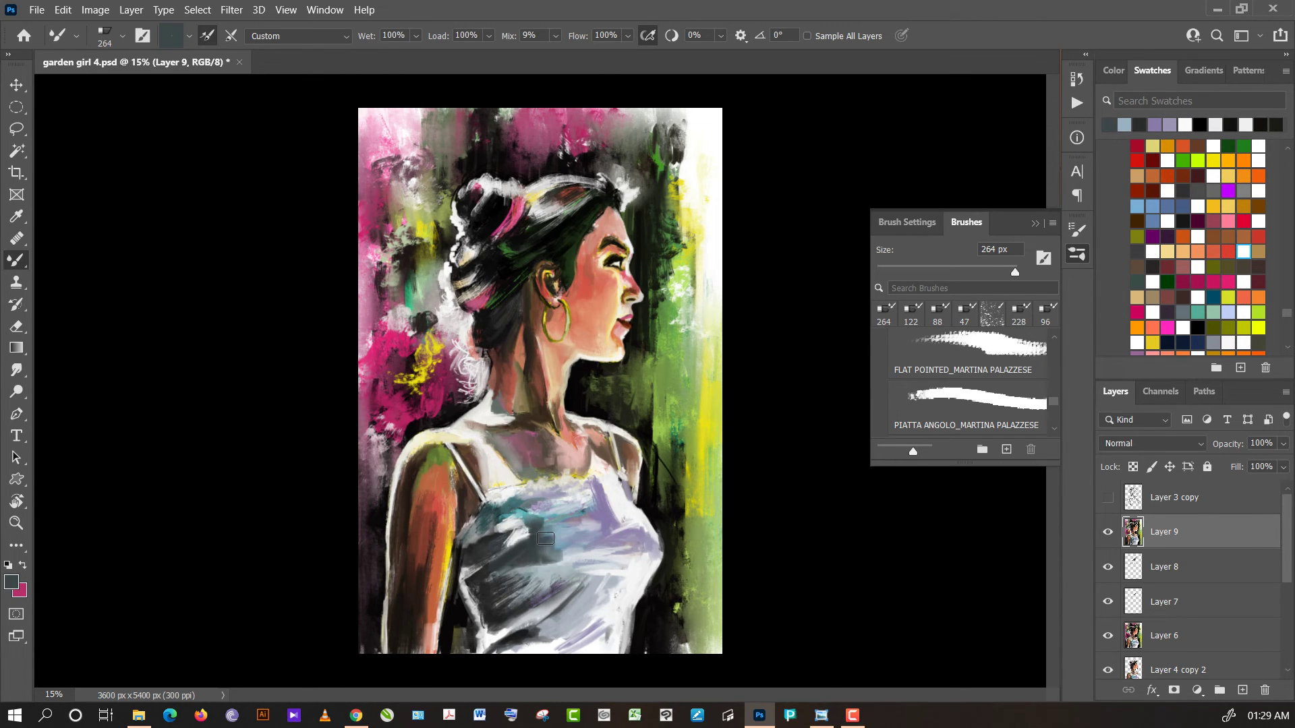
{"action": "left_click_drag", "start_coordinate": [546, 539], "coordinate": [609, 529]}
- Sample purple and grey dress tones and smear dark grey shading down the dress
{"action": "left_click", "coordinate": [609, 529], "text": "alt"}
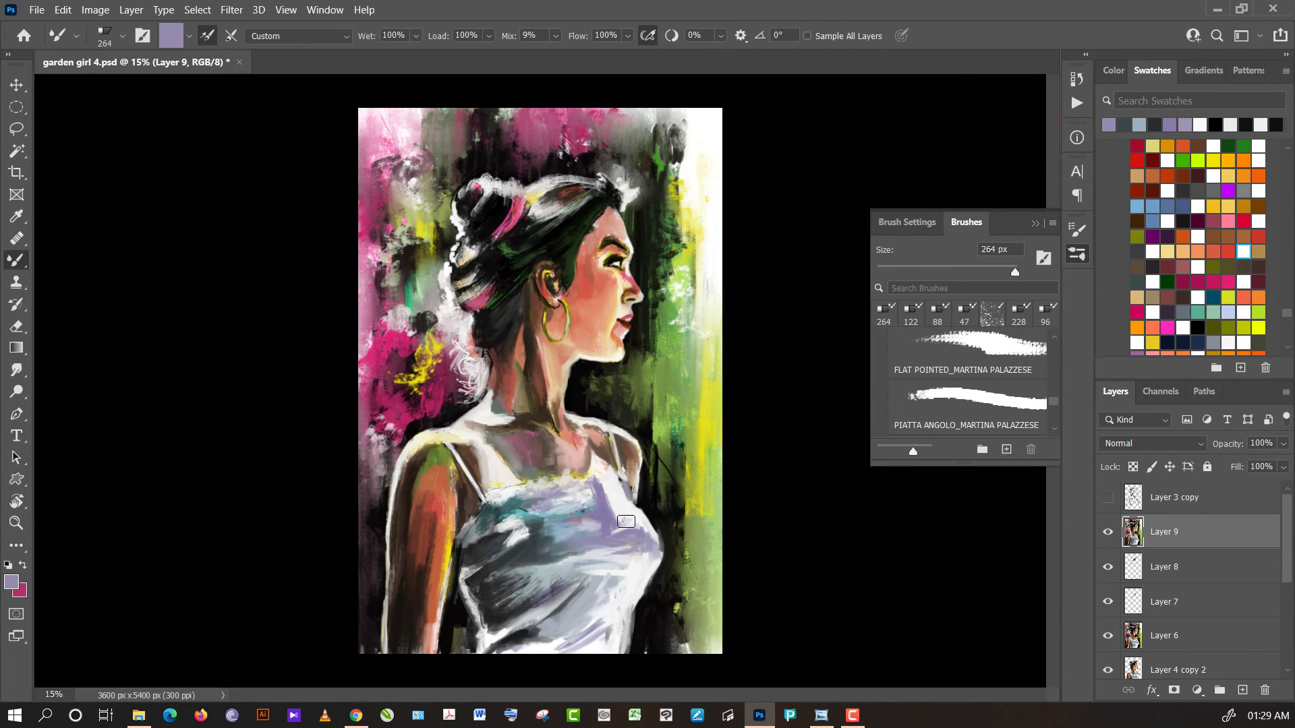
{"action": "left_click", "coordinate": [535, 560], "text": "alt"}
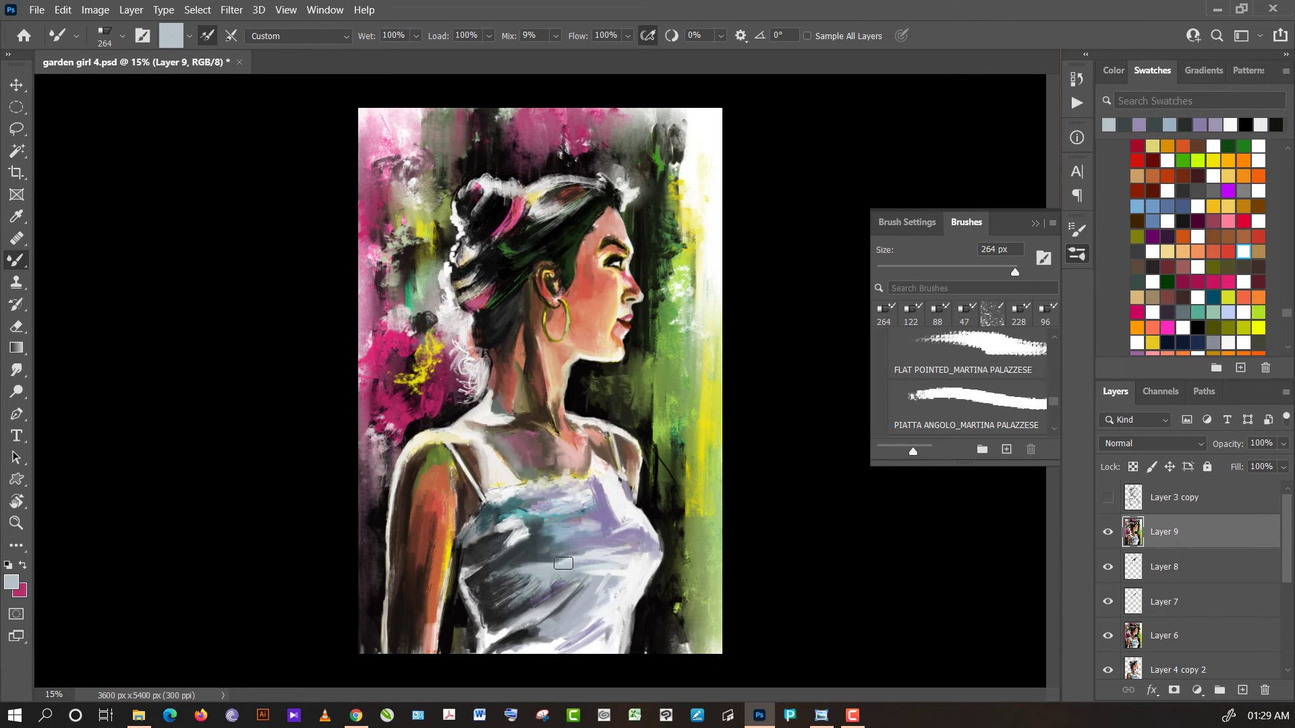
{"action": "left_click", "coordinate": [540, 560], "text": "alt"}
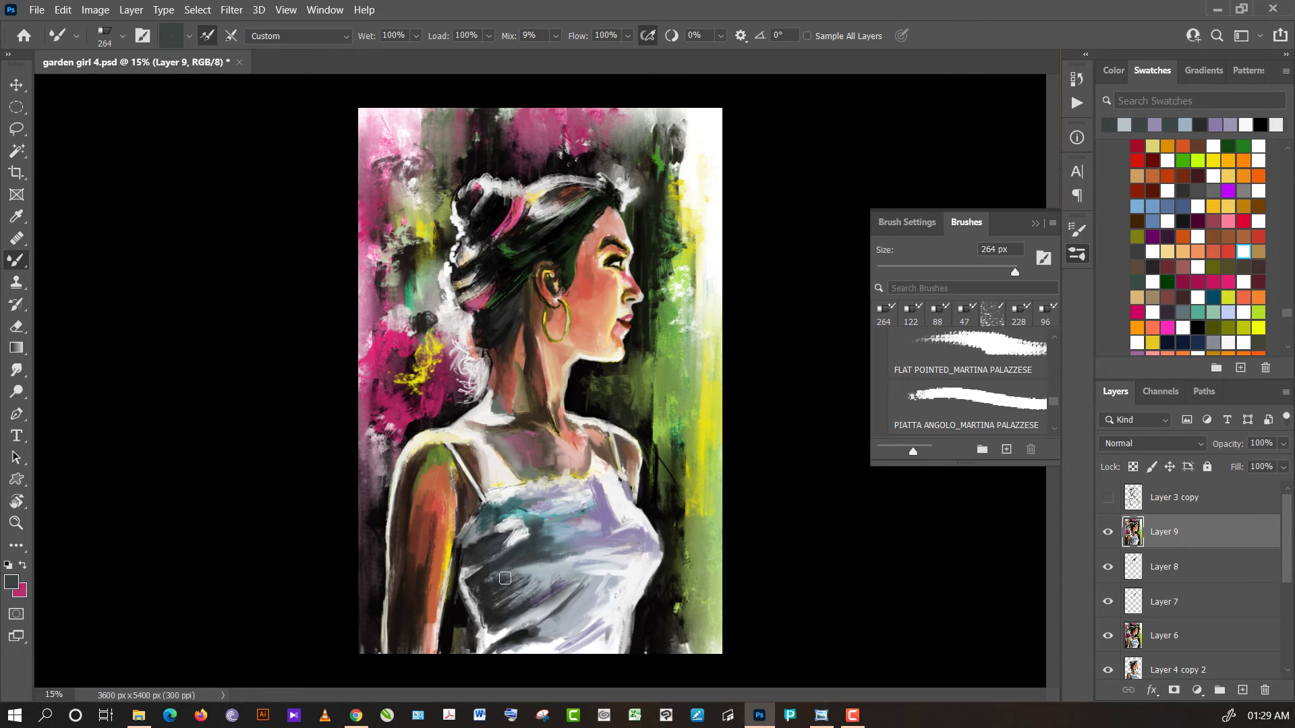
{"action": "left_click", "coordinate": [490, 585], "text": "alt"}
{"action": "left_click_drag", "start_coordinate": [483, 589], "coordinate": [481, 644]}
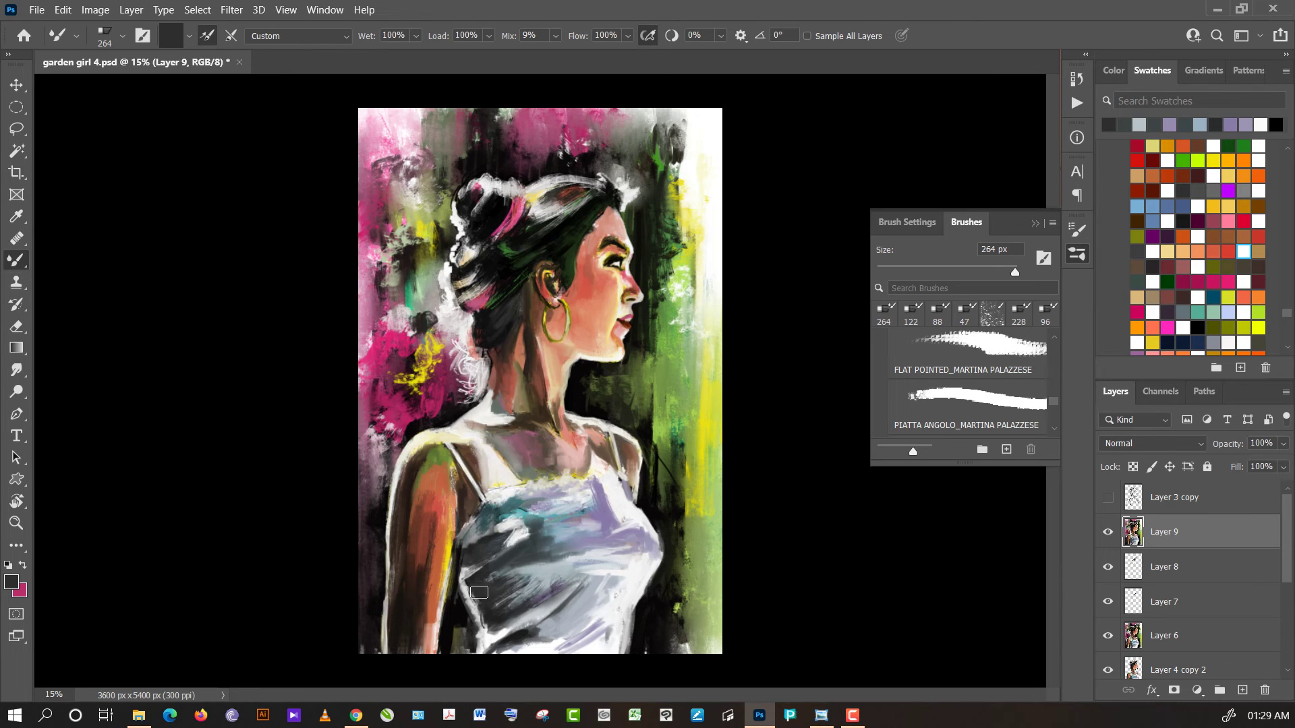
- Sample a tan skin colour and paint a tan patch on the lower arm
{"action": "left_click", "coordinate": [701, 400], "text": "alt"}
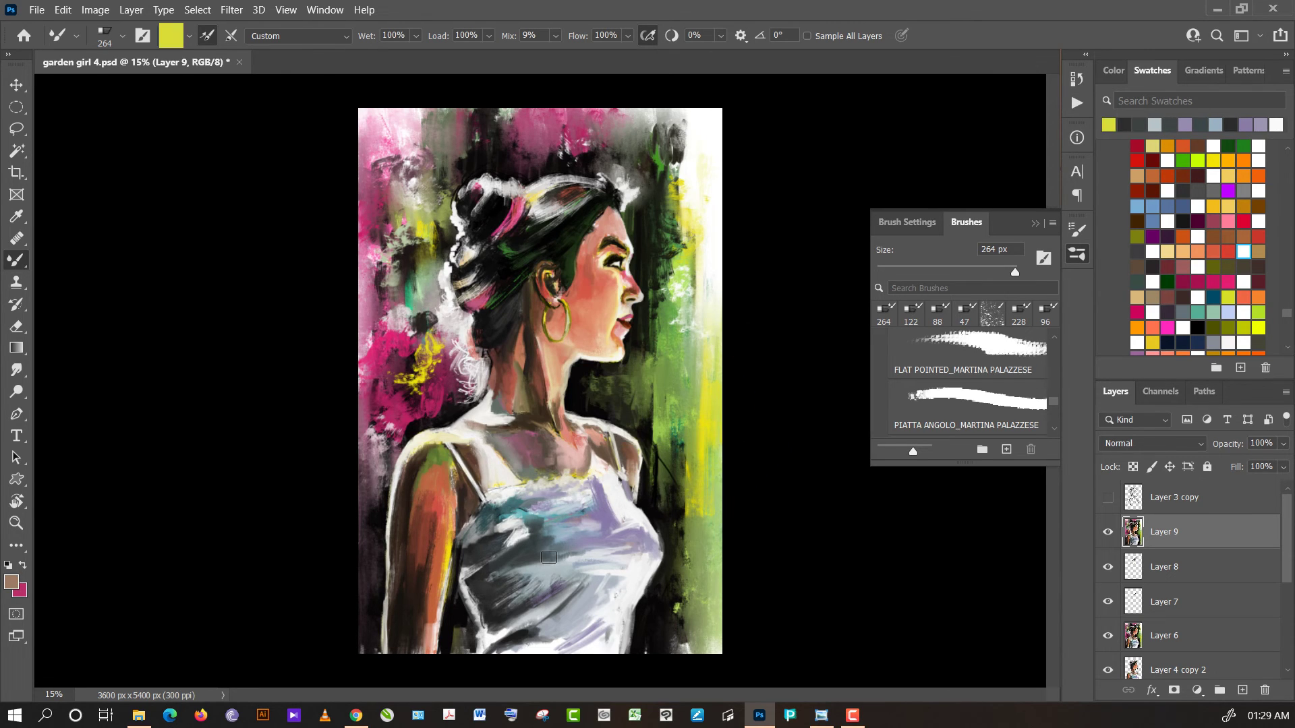
{"action": "left_click_drag", "start_coordinate": [457, 641], "coordinate": [459, 656]}
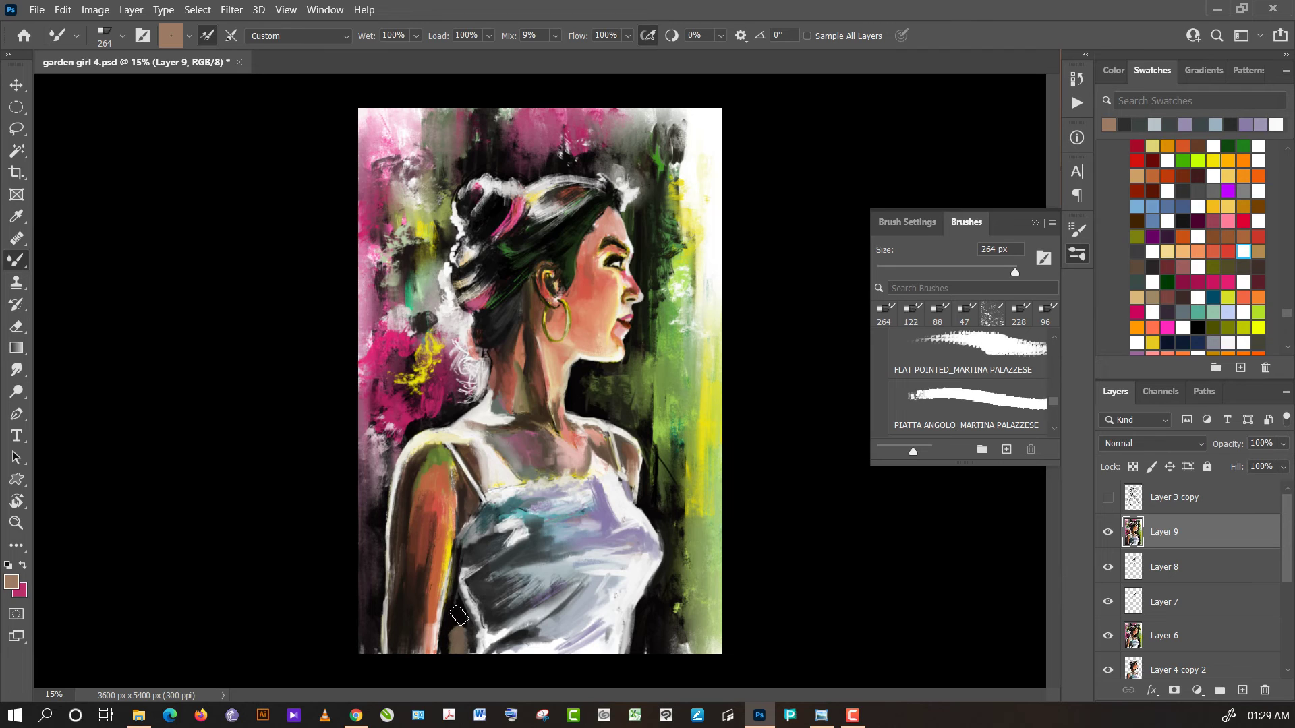
{"action": "left_click", "coordinate": [459, 646], "text": "alt"}
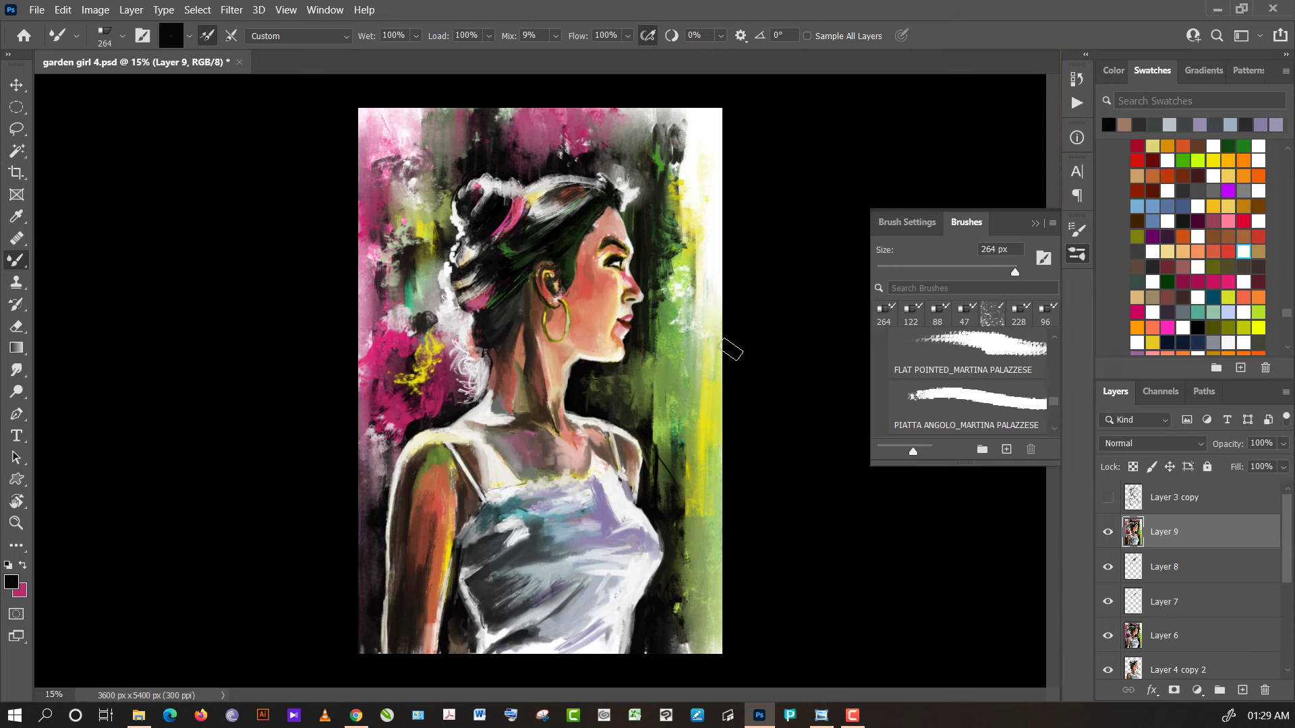
- Zoom to the head and paint dark strokes on the hair with an 80 px textured brush
{"action": "scroll", "coordinate": [733, 313], "scroll_direction": "up", "scroll_amount": 1}
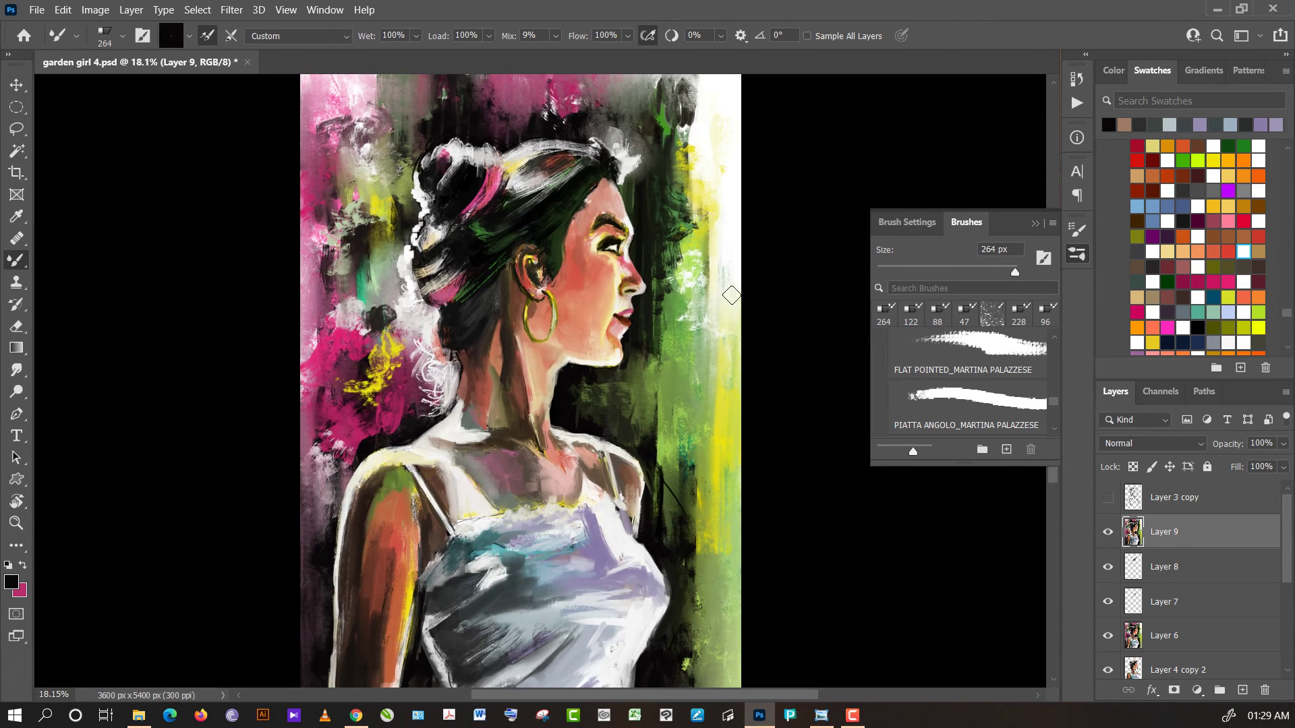
{"action": "left_click_drag", "start_coordinate": [832, 203], "coordinate": [789, 328]}
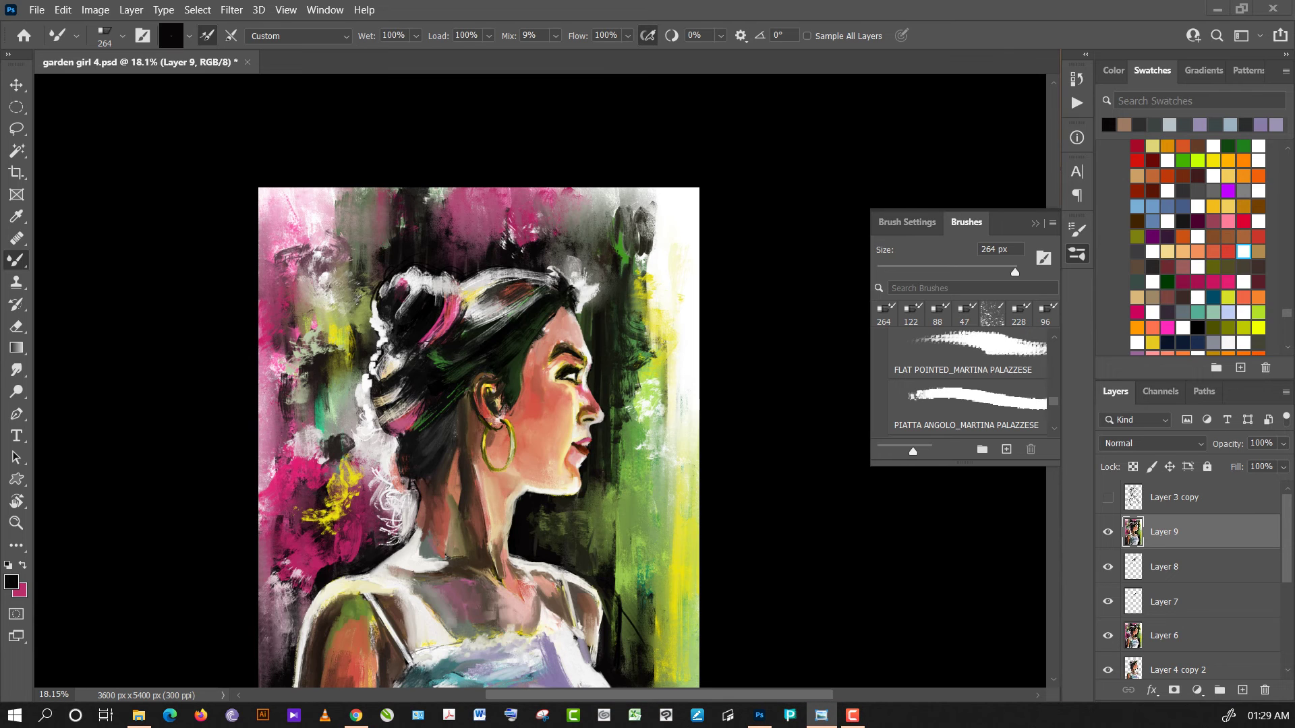
{"action": "scroll", "coordinate": [566, 383], "scroll_direction": "up", "scroll_amount": 1}
{"action": "scroll", "coordinate": [565, 382], "scroll_direction": "up", "scroll_amount": 1}
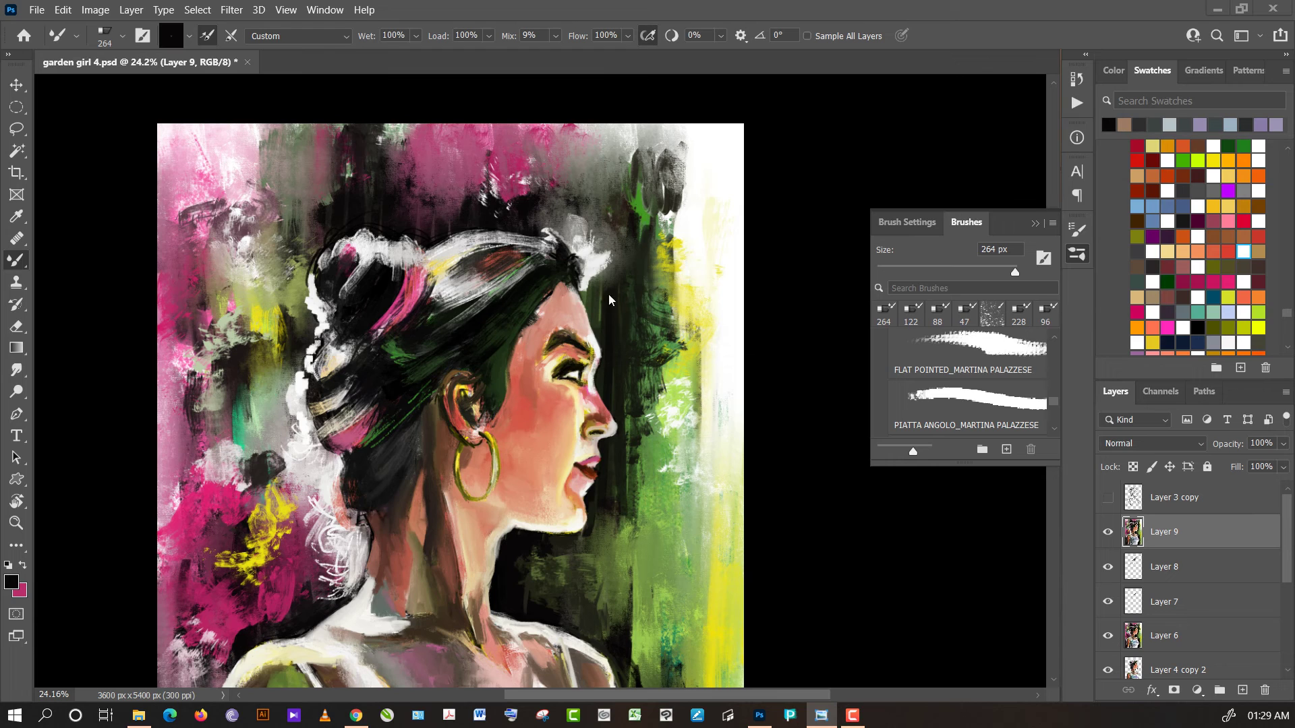
{"action": "left_click", "coordinate": [993, 322]}
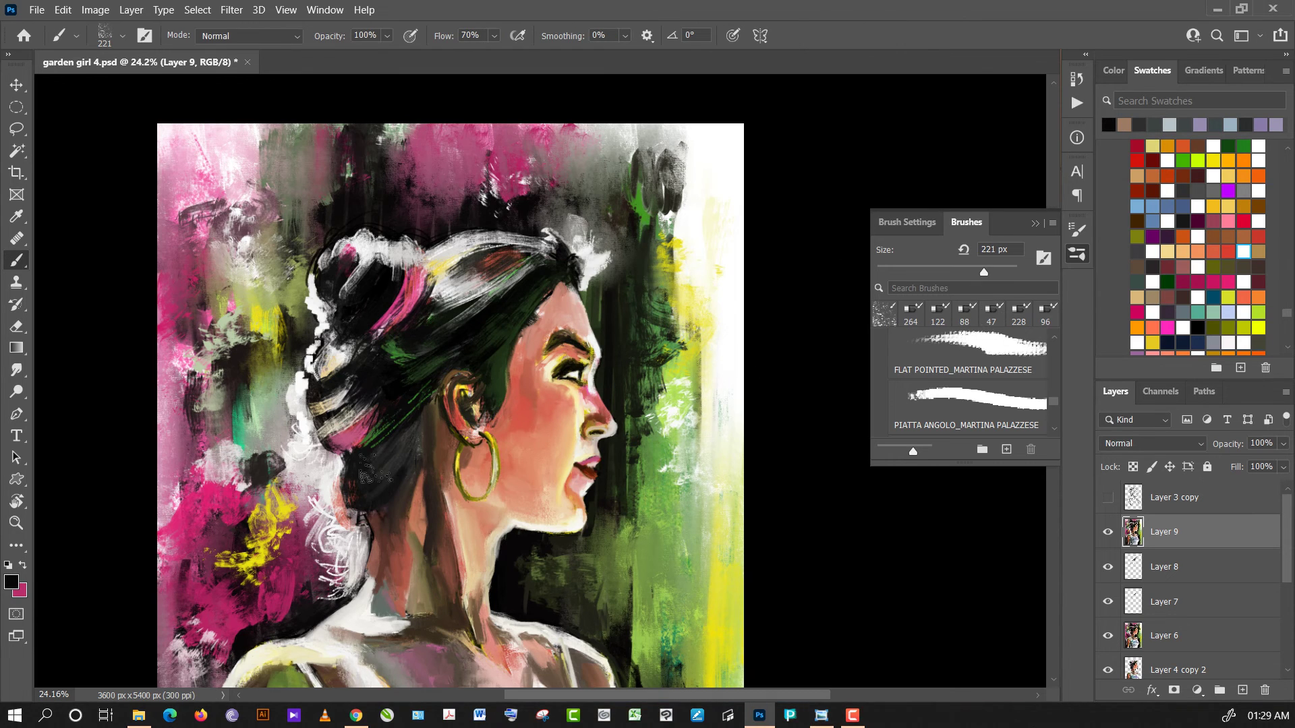
{"action": "left_click", "coordinate": [934, 269]}
{"action": "left_click_drag", "start_coordinate": [378, 496], "coordinate": [419, 444]}
{"action": "left_click_drag", "start_coordinate": [393, 487], "coordinate": [402, 459]}
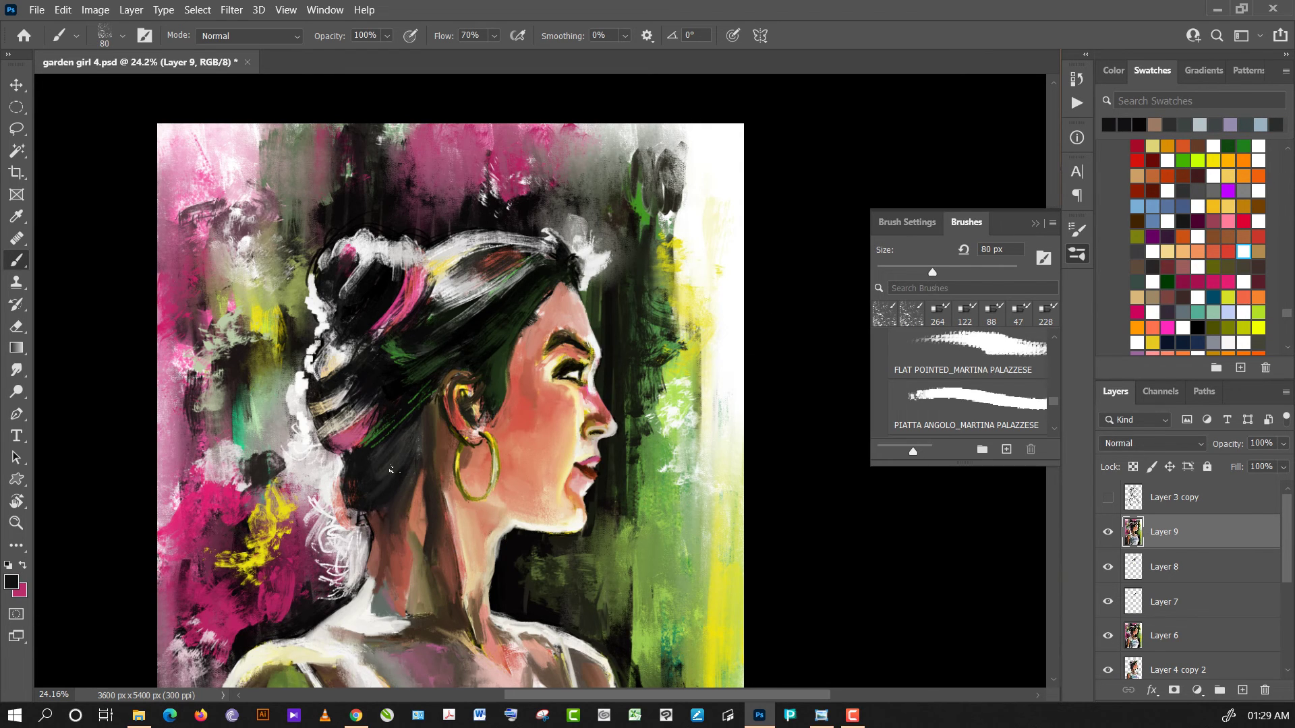
{"action": "left_click_drag", "start_coordinate": [361, 497], "coordinate": [396, 443]}
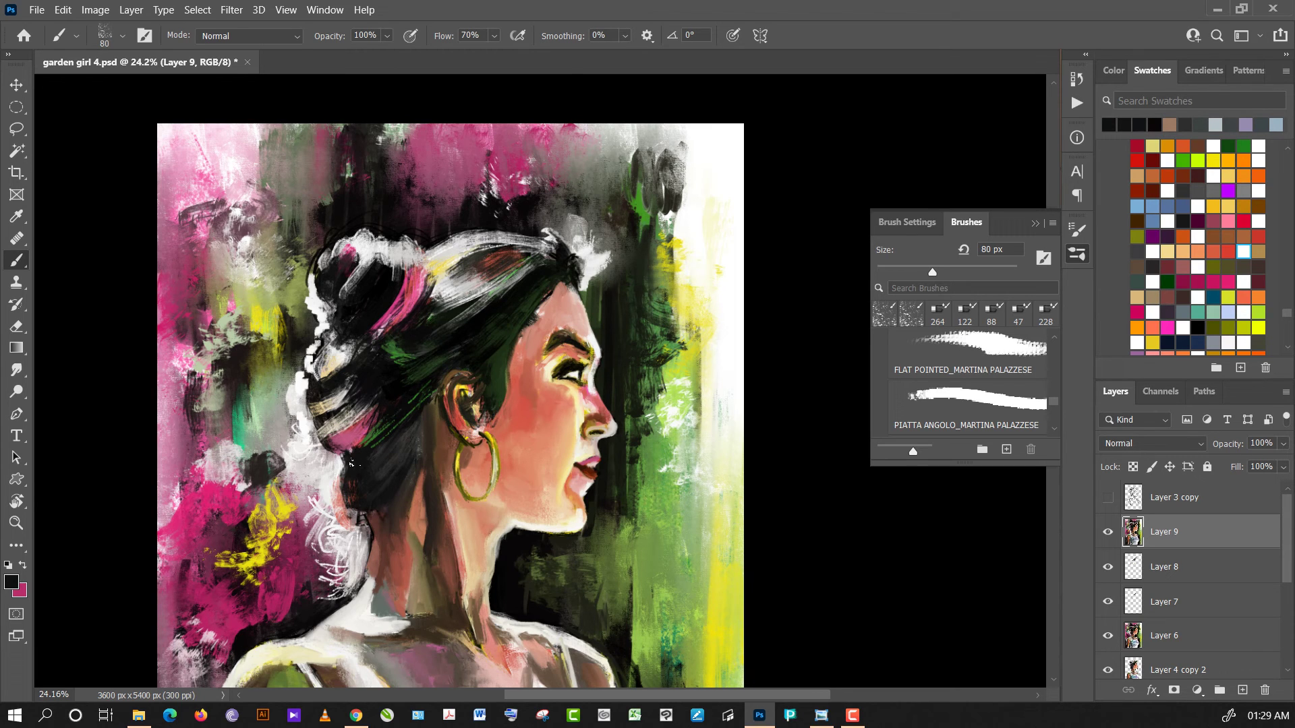
- Sample dark browns and black, and darken the hair and background above the head
{"action": "left_click", "coordinate": [344, 474], "text": "alt"}
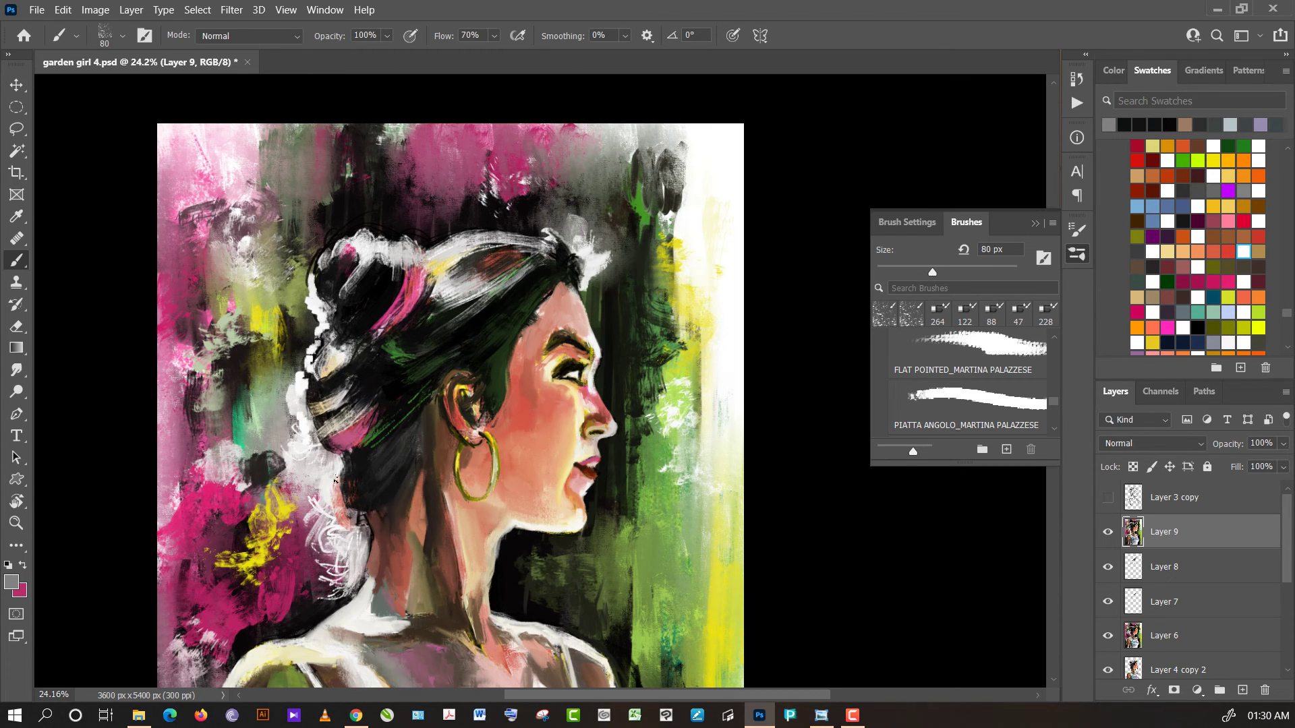
{"action": "left_click", "coordinate": [301, 534], "text": "alt"}
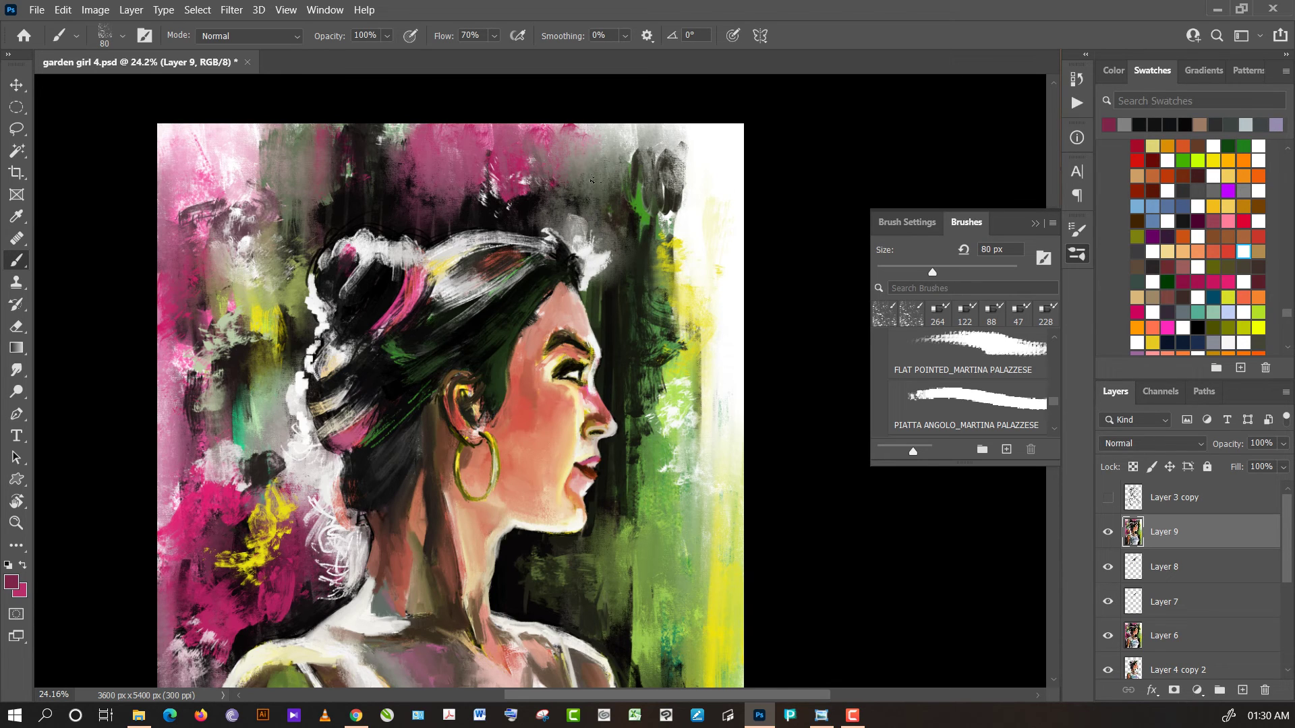
{"action": "left_click", "coordinate": [543, 231], "text": "alt"}
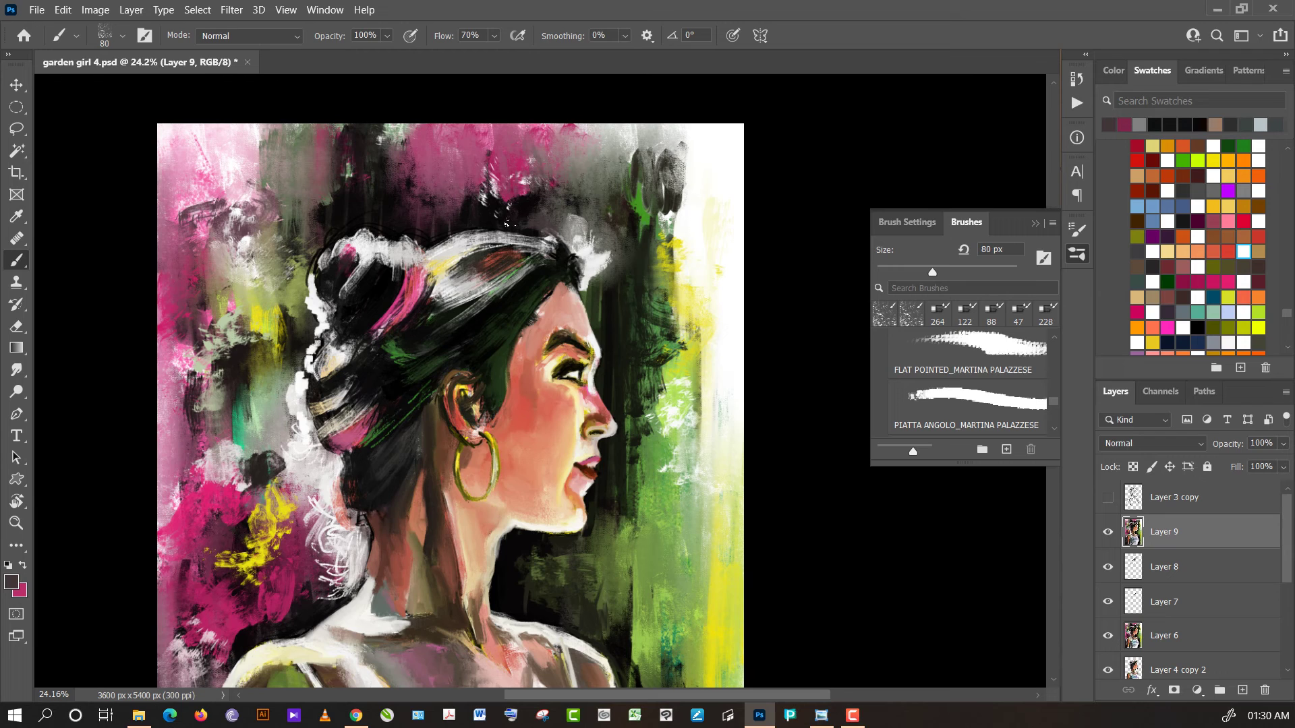
{"action": "left_click", "coordinate": [507, 222], "text": "alt"}
{"action": "left_click", "coordinate": [525, 220], "text": "alt"}
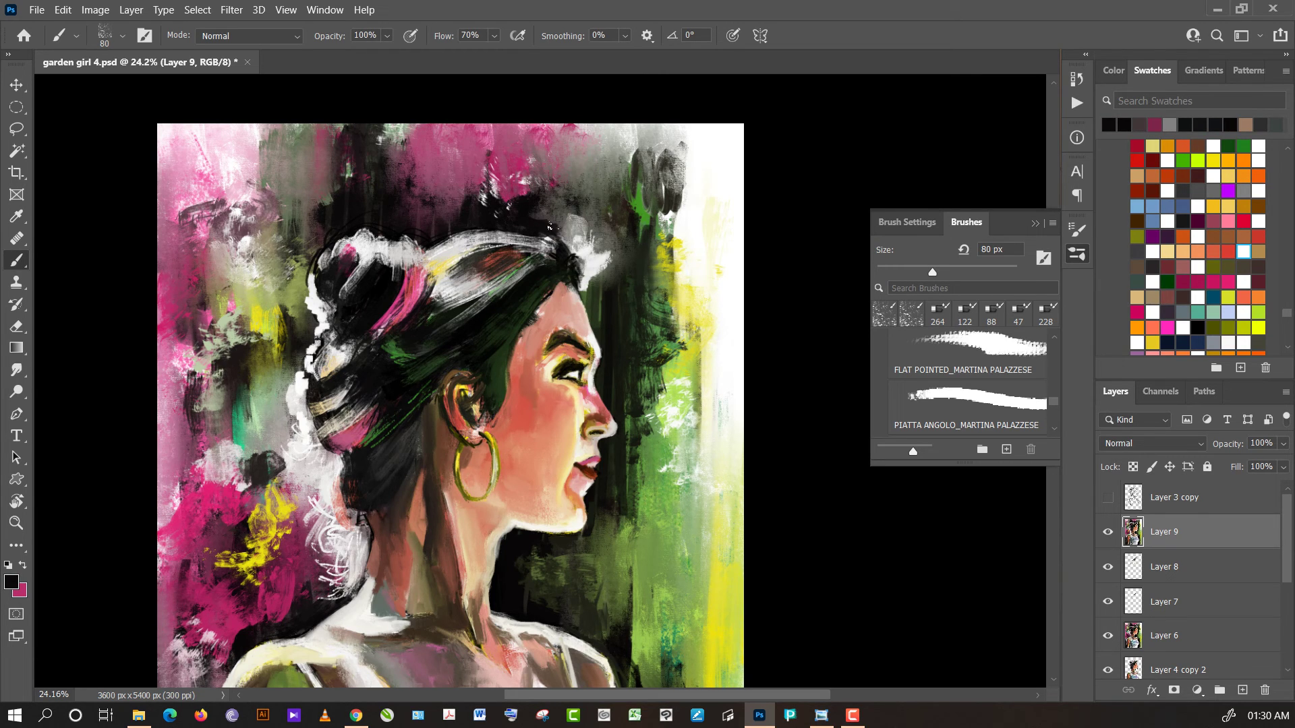
{"action": "mouse_move", "coordinate": [549, 226]}
{"action": "left_mouse_down"}
{"action": "mouse_move", "coordinate": [618, 223]}
{"action": "mouse_move", "coordinate": [609, 240]}
{"action": "left_mouse_up"}
{"action": "left_click", "coordinate": [599, 261], "text": "alt"}
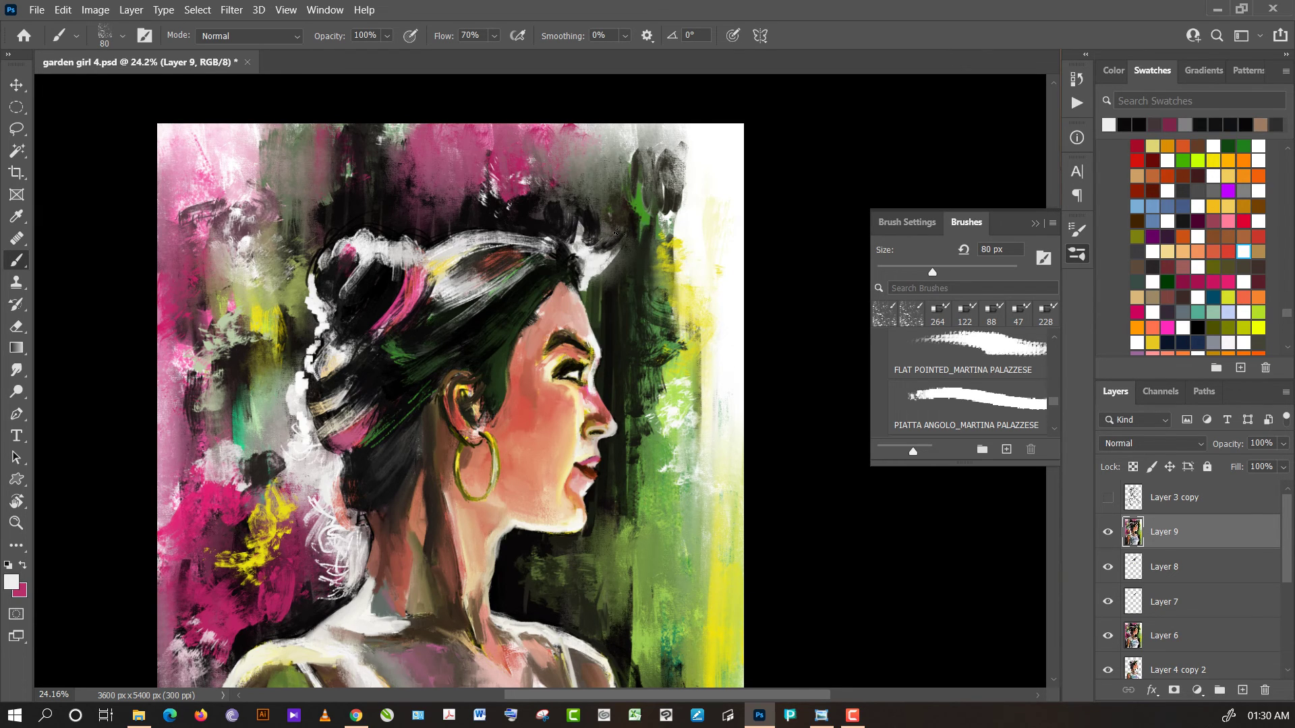
{"action": "left_click", "coordinate": [595, 258], "text": "alt"}
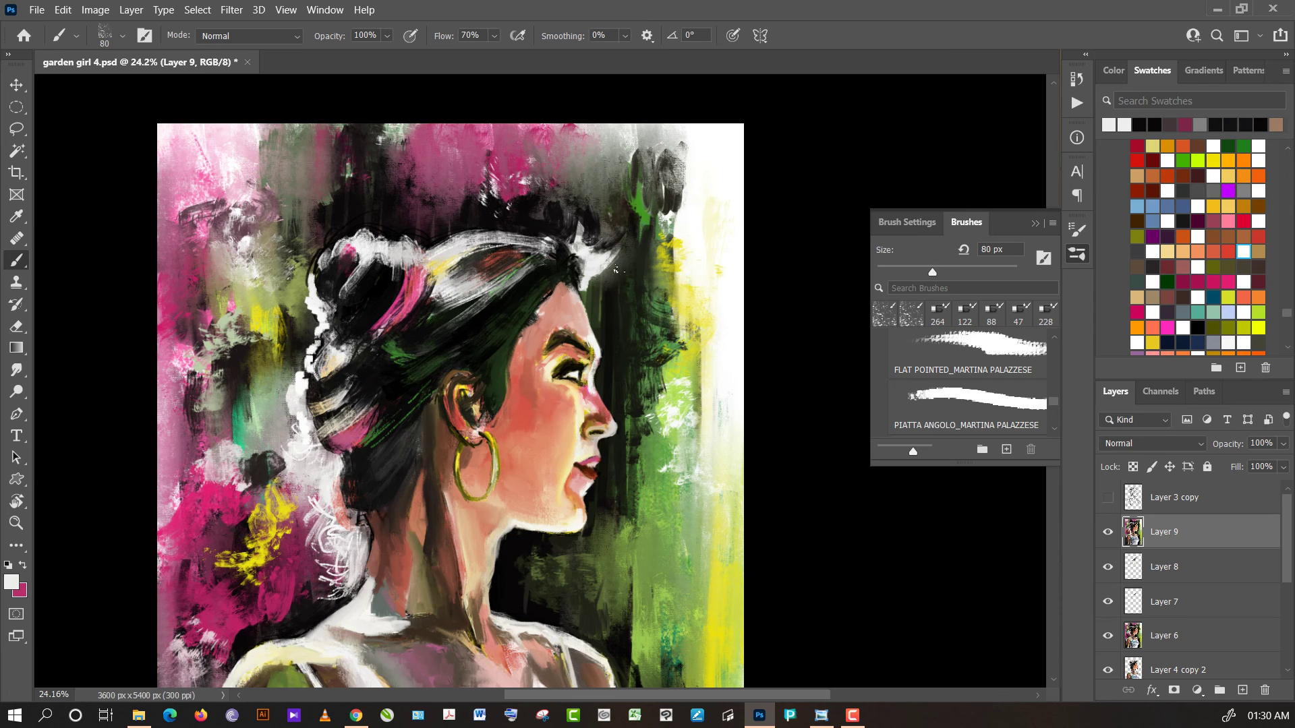
{"action": "left_click", "coordinate": [600, 289], "text": "alt"}
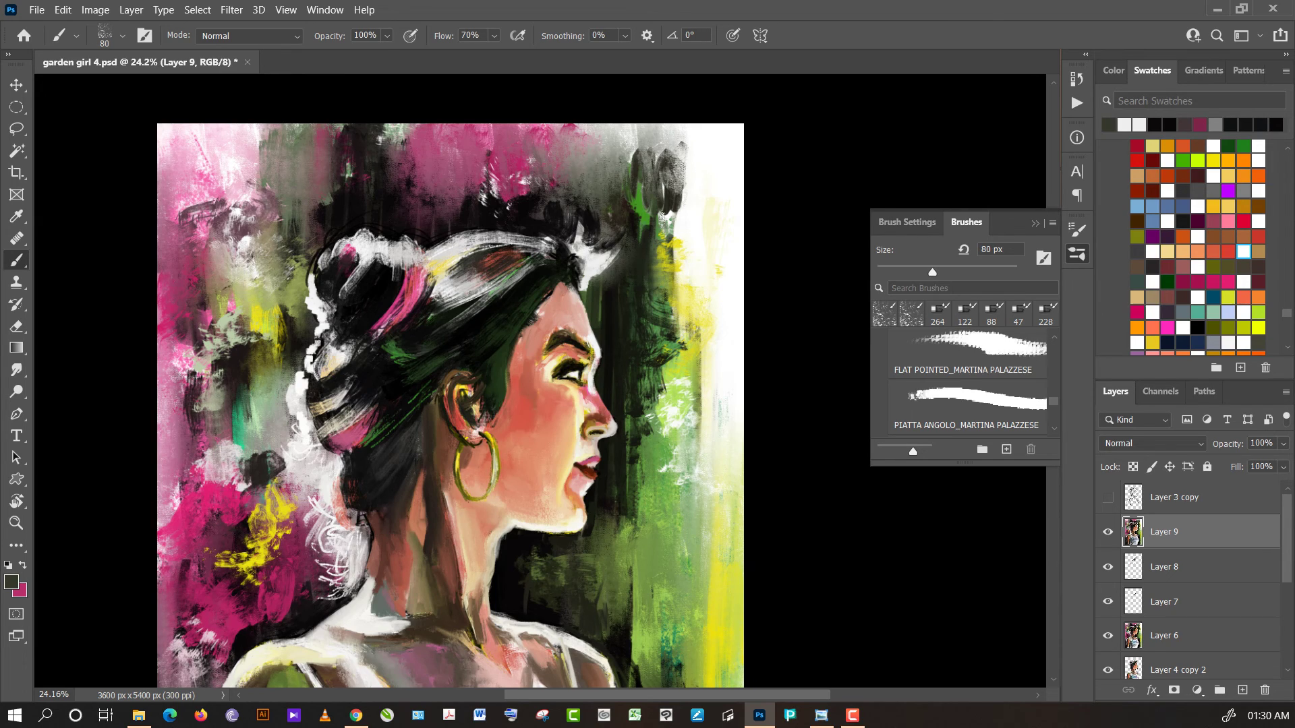
- Use the blending brush at 35 px to brighten the upper eyelid with cream
{"action": "scroll", "coordinate": [455, 297], "scroll_direction": "up", "scroll_amount": 2}
{"action": "scroll", "coordinate": [456, 298], "scroll_direction": "up", "scroll_amount": 2}
{"action": "scroll", "coordinate": [455, 298], "scroll_direction": "up", "scroll_amount": 1}
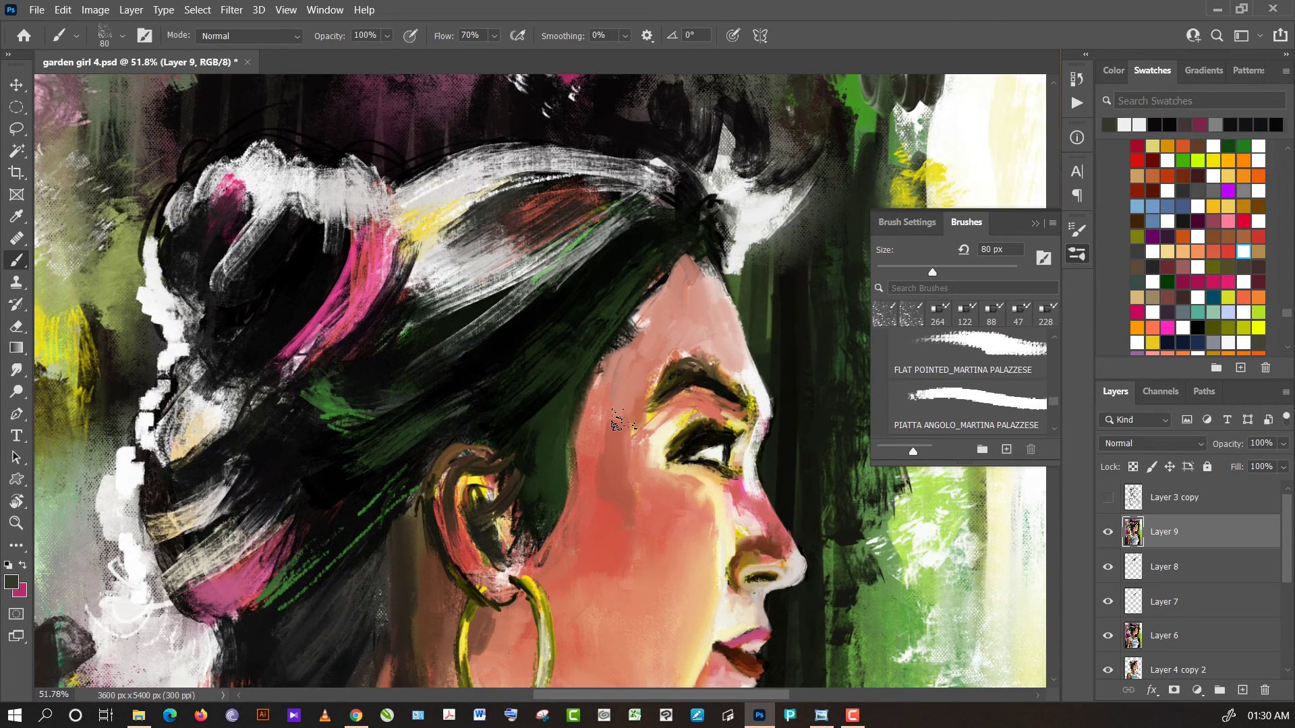
{"action": "left_click", "coordinate": [937, 313]}
{"action": "left_click_drag", "start_coordinate": [960, 267], "coordinate": [918, 268]}
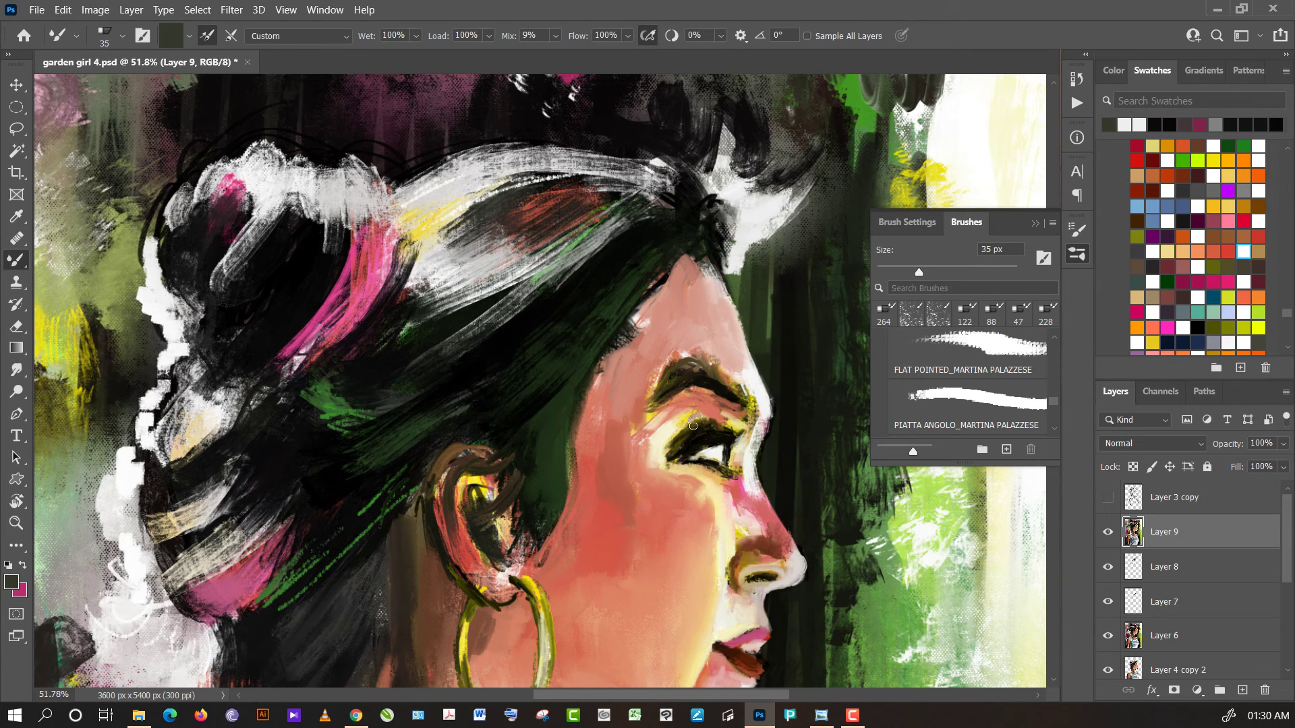
{"action": "left_click", "coordinate": [676, 431], "text": "alt"}
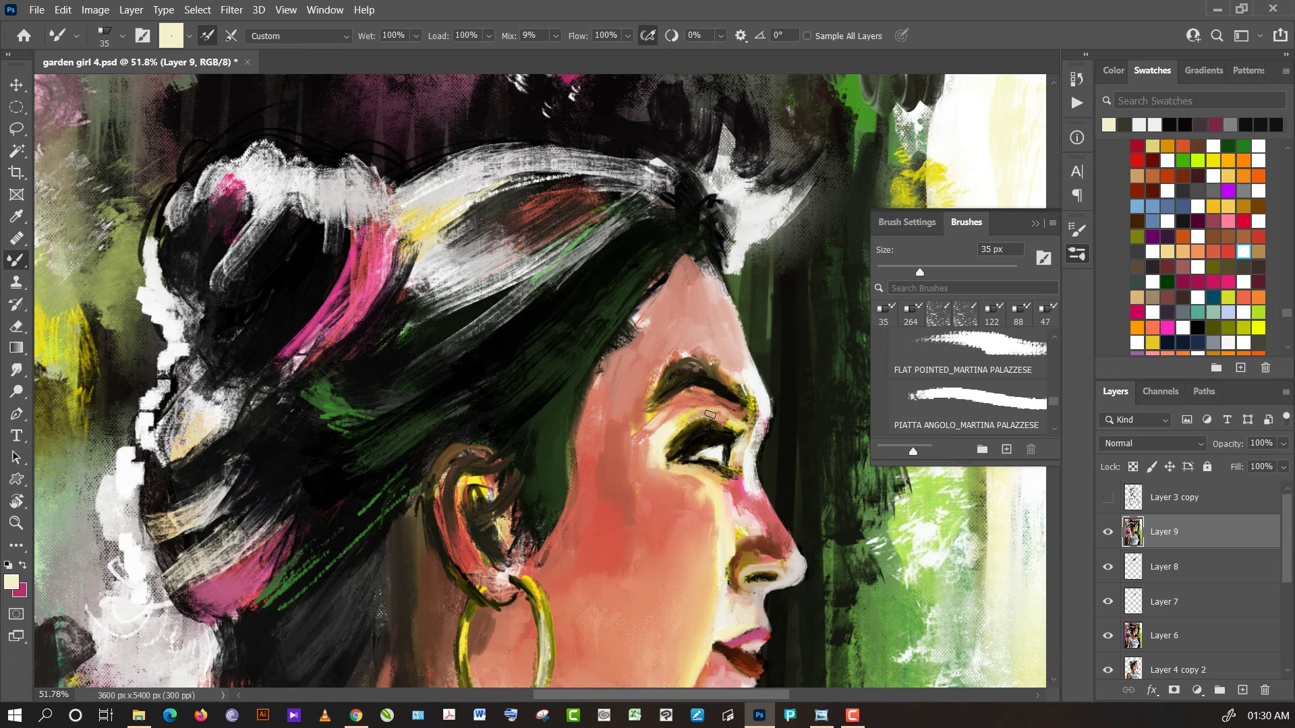
{"action": "left_click_drag", "start_coordinate": [709, 414], "coordinate": [726, 426]}
- Darken the lower edge of the eyebrow with sampled near-black
{"action": "left_click", "coordinate": [725, 394], "text": "alt"}
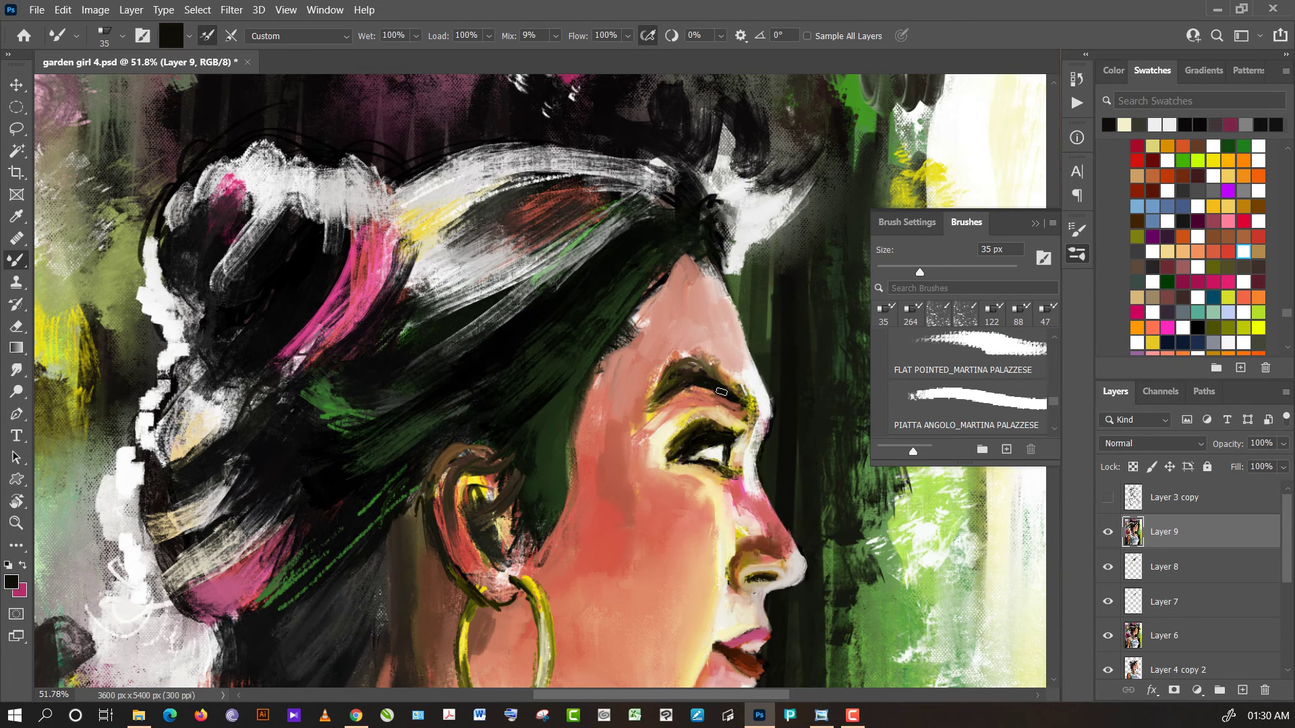
{"action": "left_click", "coordinate": [729, 394], "text": "alt"}
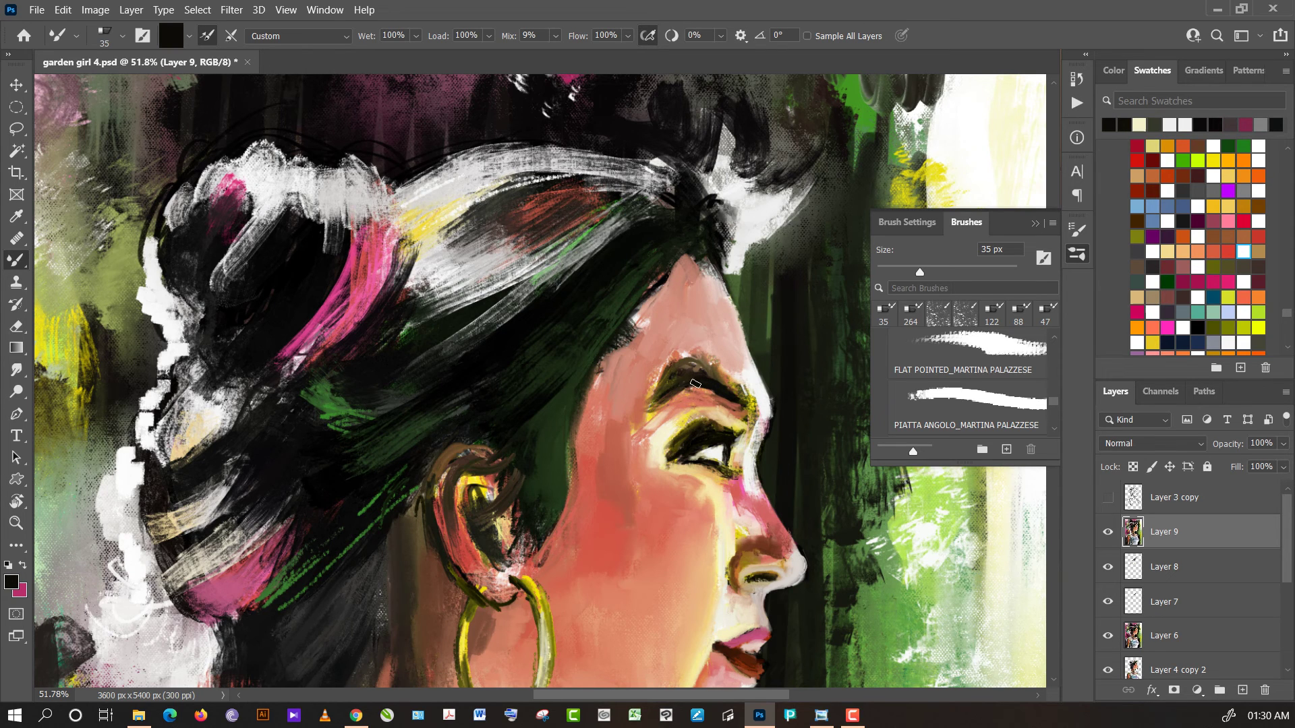
{"action": "left_click_drag", "start_coordinate": [658, 403], "coordinate": [681, 391]}
- Sample dark olives and hair blacks, and darken the inside of the ear
{"action": "left_click", "coordinate": [610, 347], "text": "alt"}
{"action": "left_click", "coordinate": [519, 421], "text": "alt"}
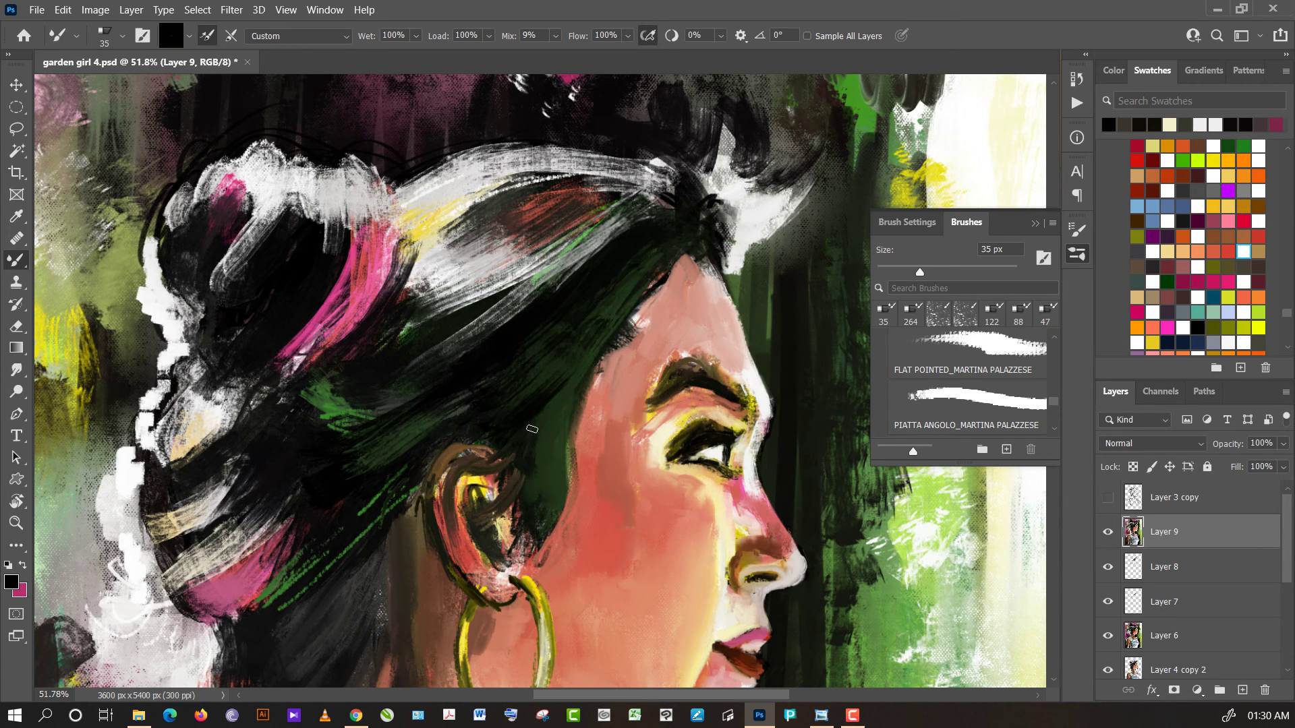
{"action": "left_click", "coordinate": [511, 439], "text": "alt"}
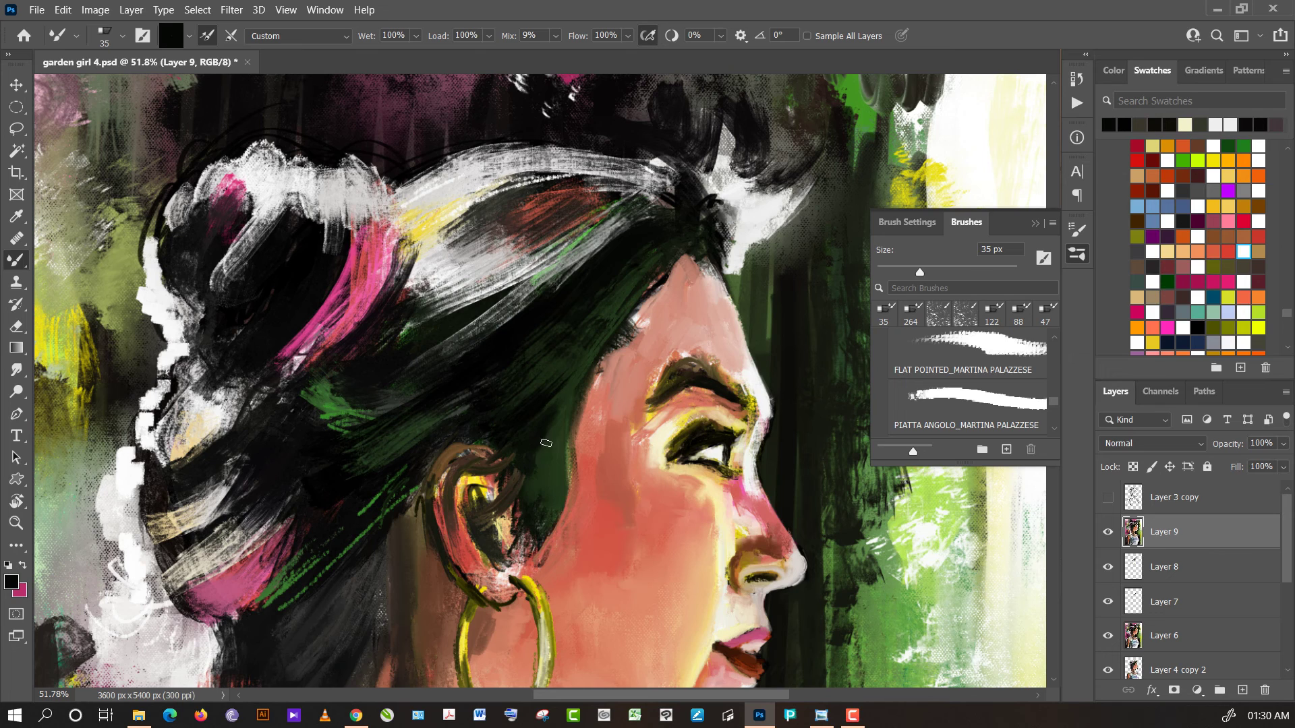
{"action": "left_click", "coordinate": [508, 426], "text": "alt"}
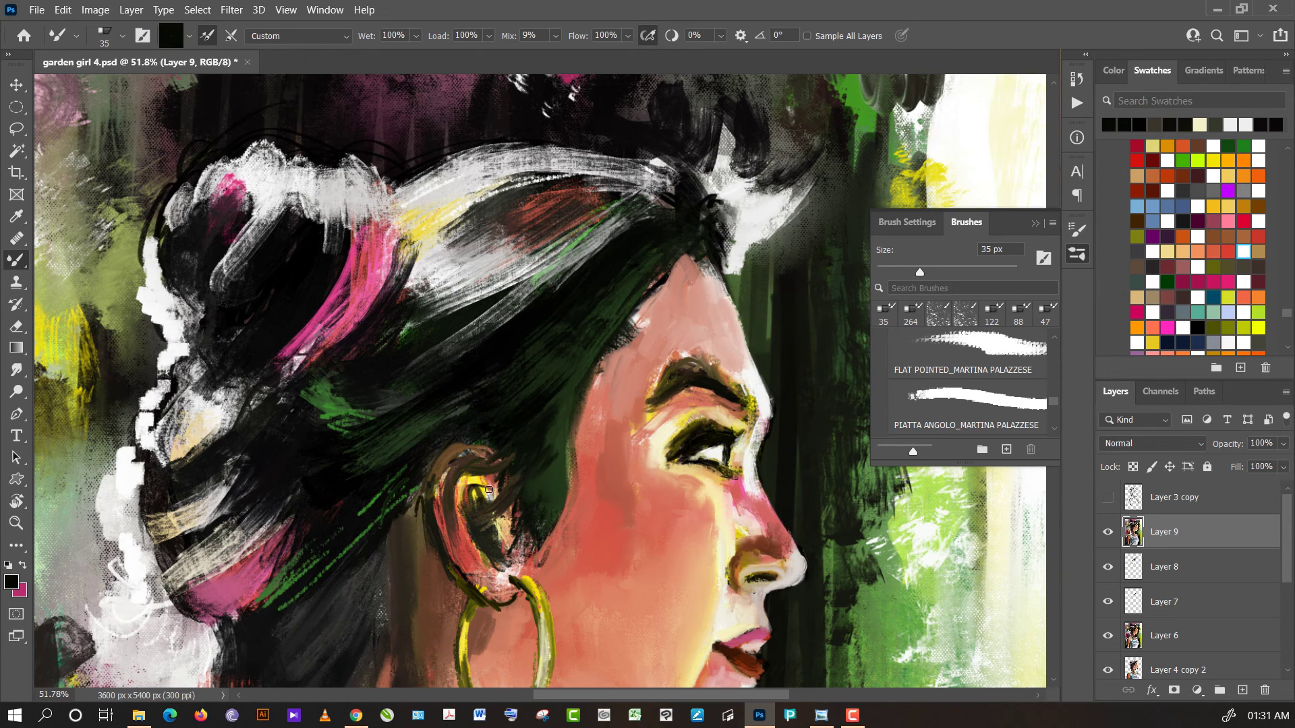
{"action": "left_click", "coordinate": [480, 497], "text": "alt"}
{"action": "left_click", "coordinate": [485, 546], "text": "alt"}
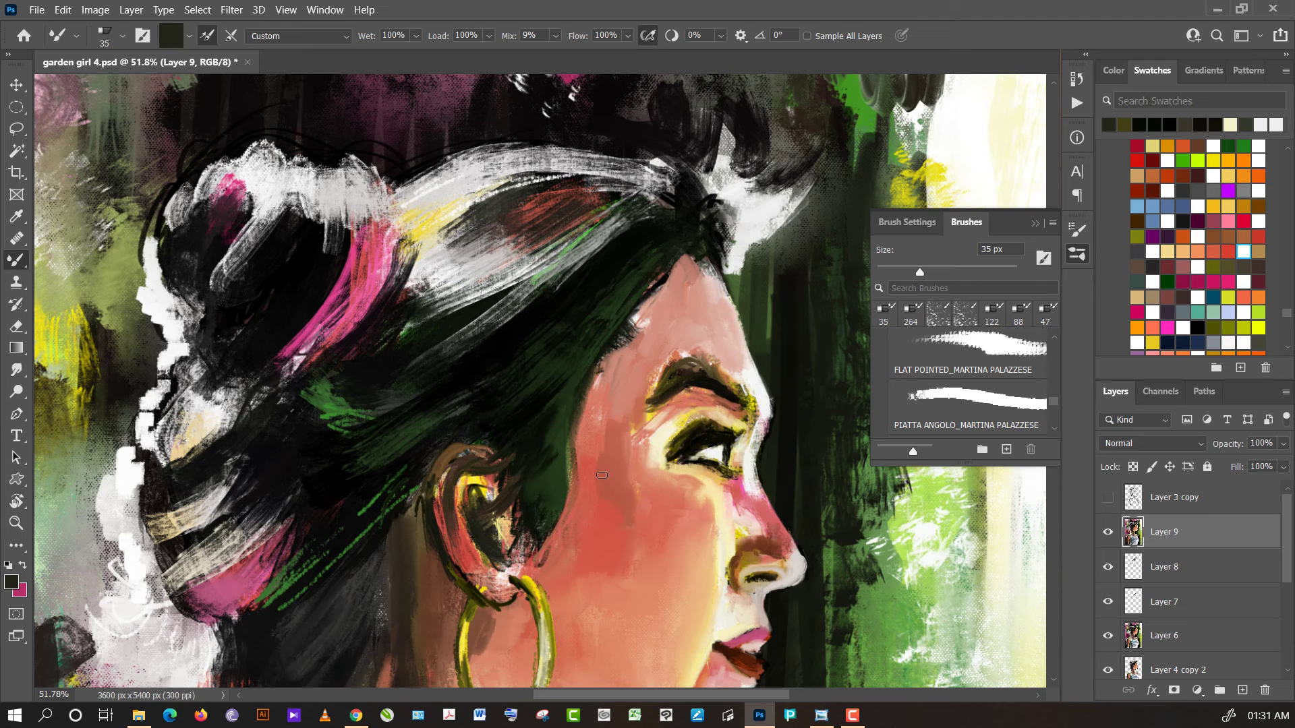
{"action": "left_click", "coordinate": [383, 491], "text": "alt"}
{"action": "left_click_drag", "start_coordinate": [485, 532], "coordinate": [483, 524]}
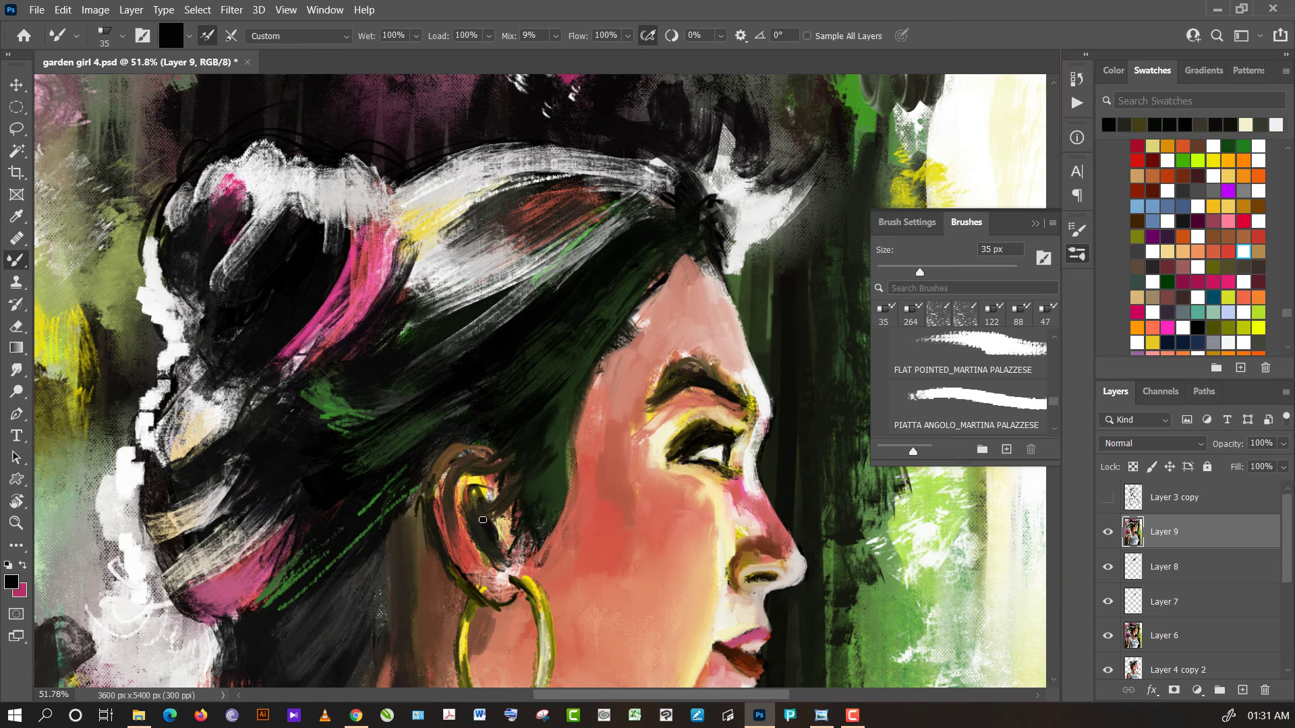
- Sample dark browns and paint a dark shadow stroke left of the ear
{"action": "left_click", "coordinate": [481, 558], "text": "alt"}
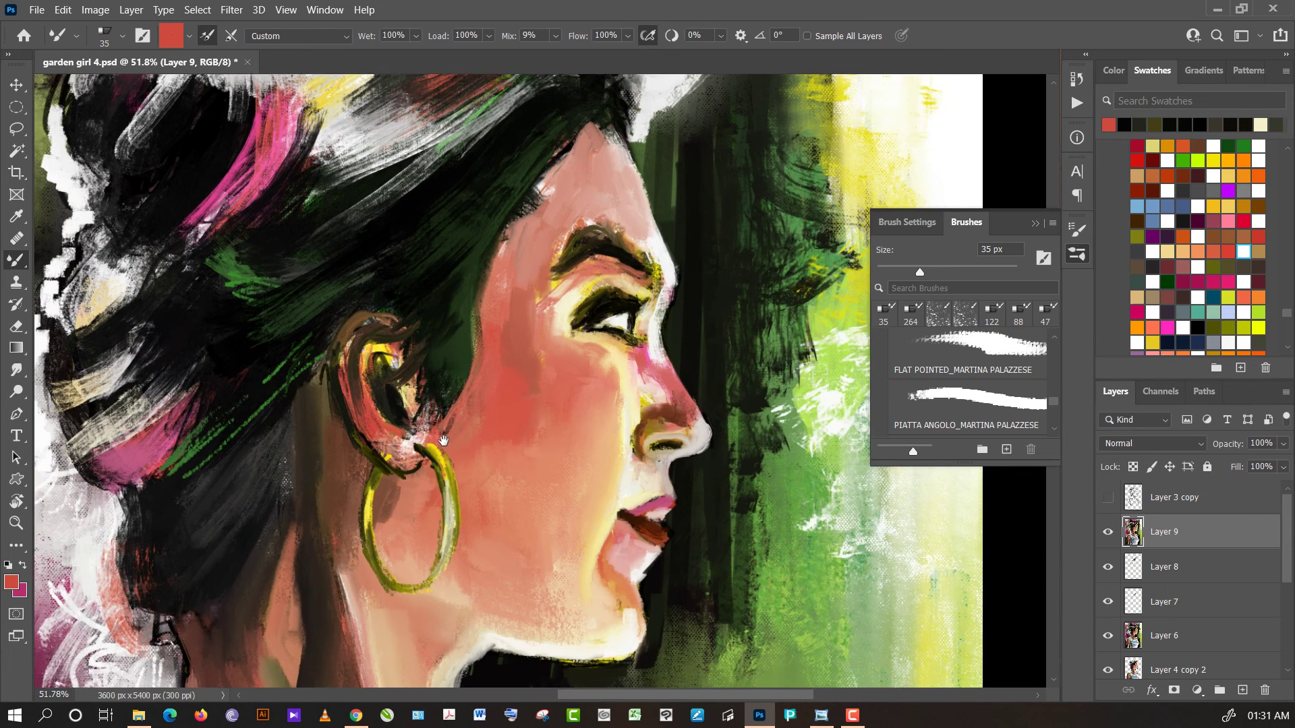
{"action": "left_click_drag", "start_coordinate": [539, 578], "coordinate": [443, 429]}
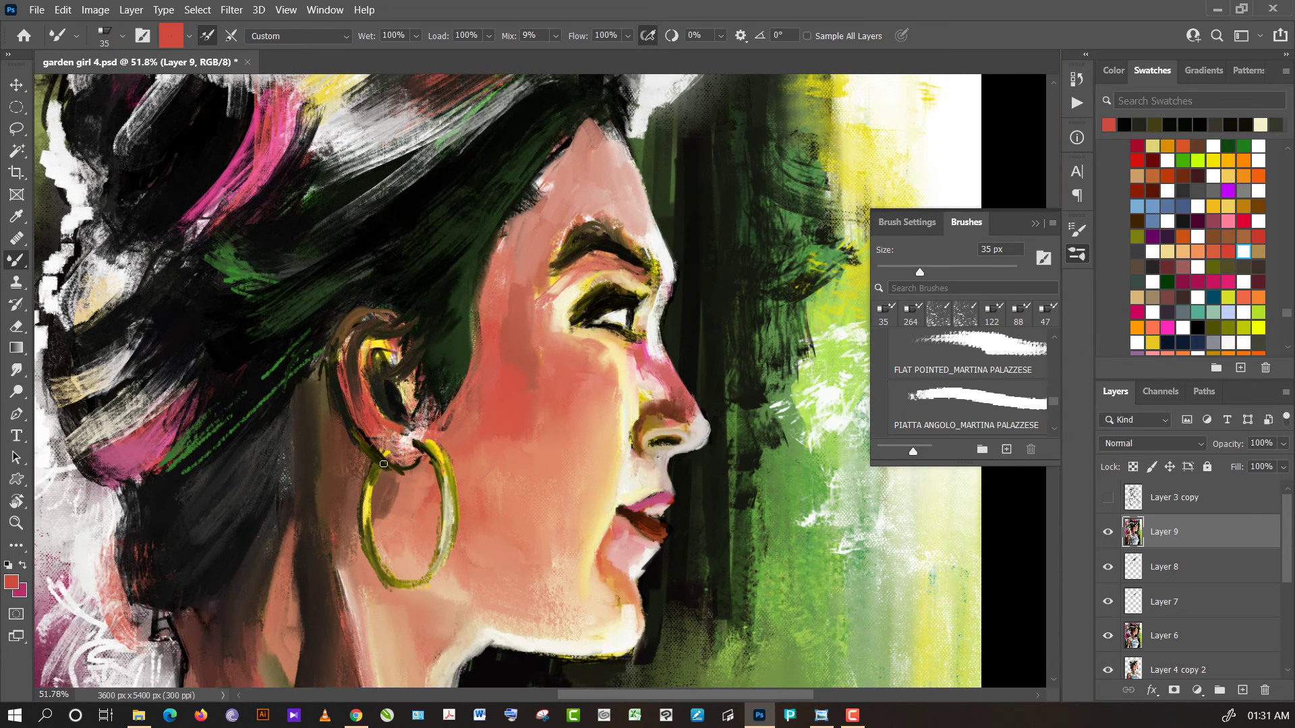
{"action": "left_click", "coordinate": [384, 464], "text": "alt"}
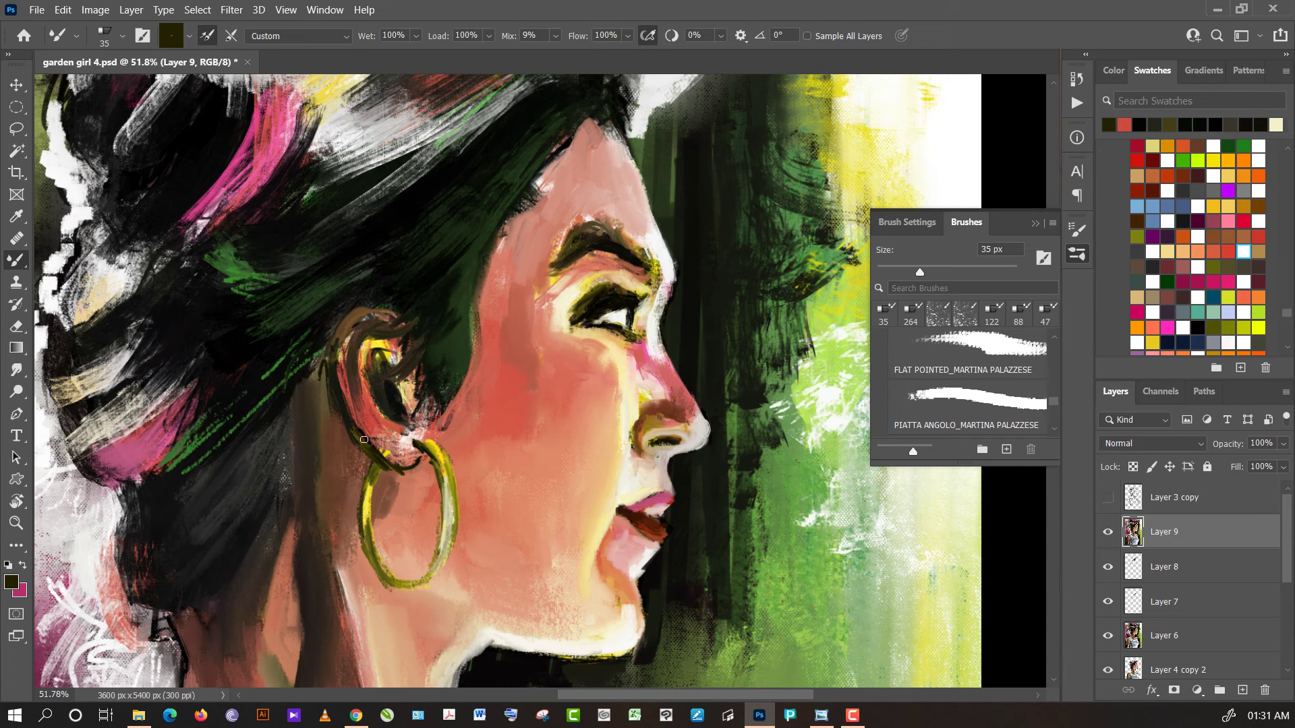
{"action": "left_click", "coordinate": [364, 439], "text": "alt"}
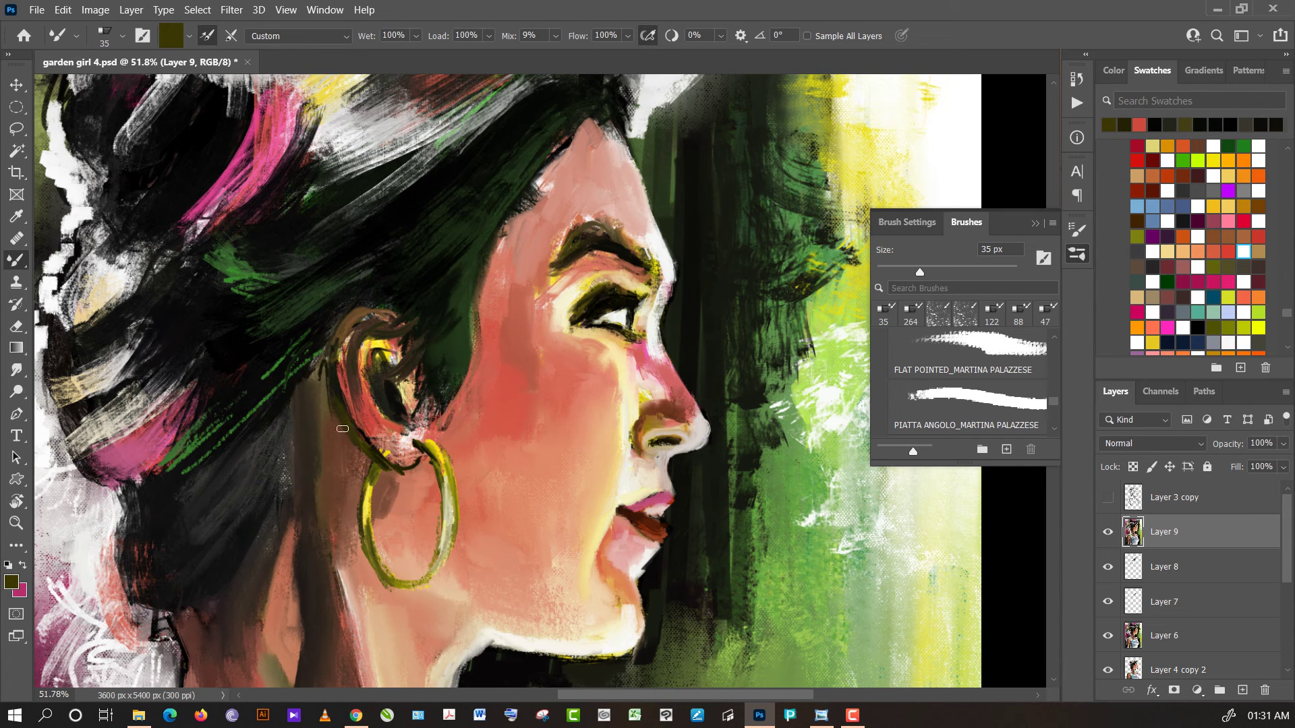
{"action": "left_click", "coordinate": [342, 449], "text": "alt"}
{"action": "left_click", "coordinate": [337, 412], "text": "alt"}
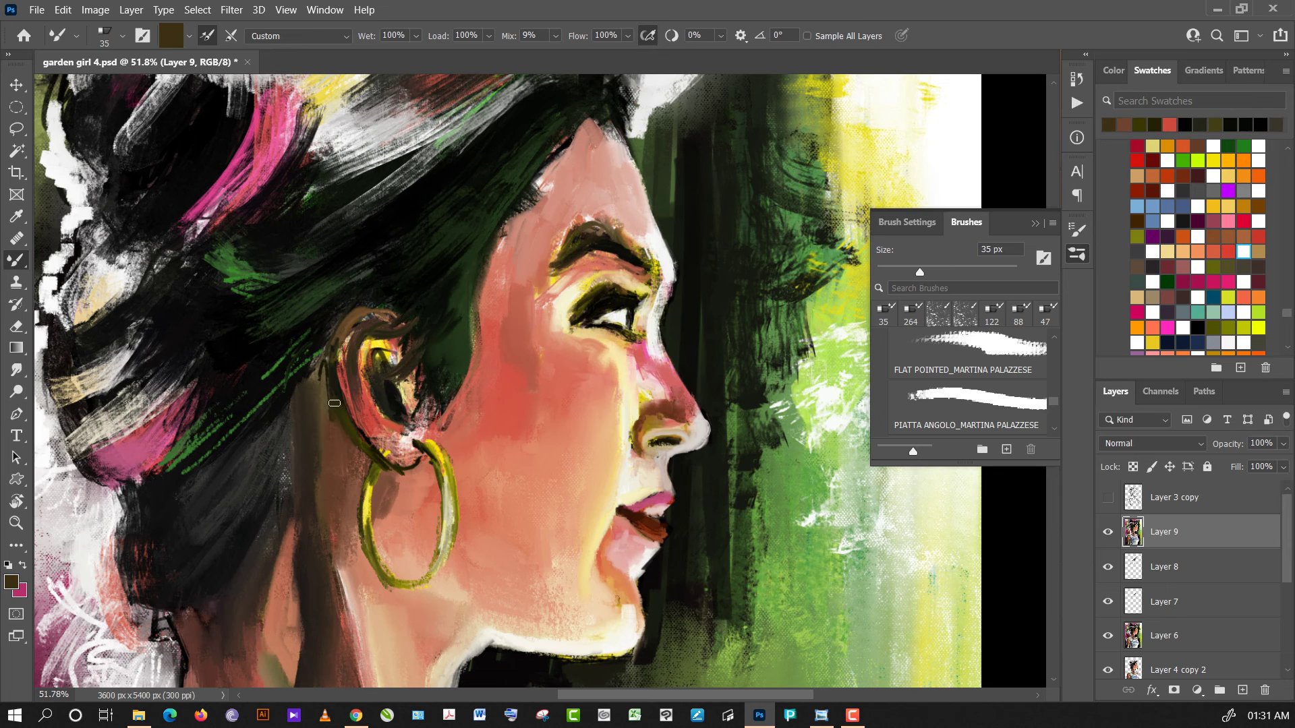
{"action": "left_click_drag", "start_coordinate": [329, 368], "coordinate": [327, 428]}
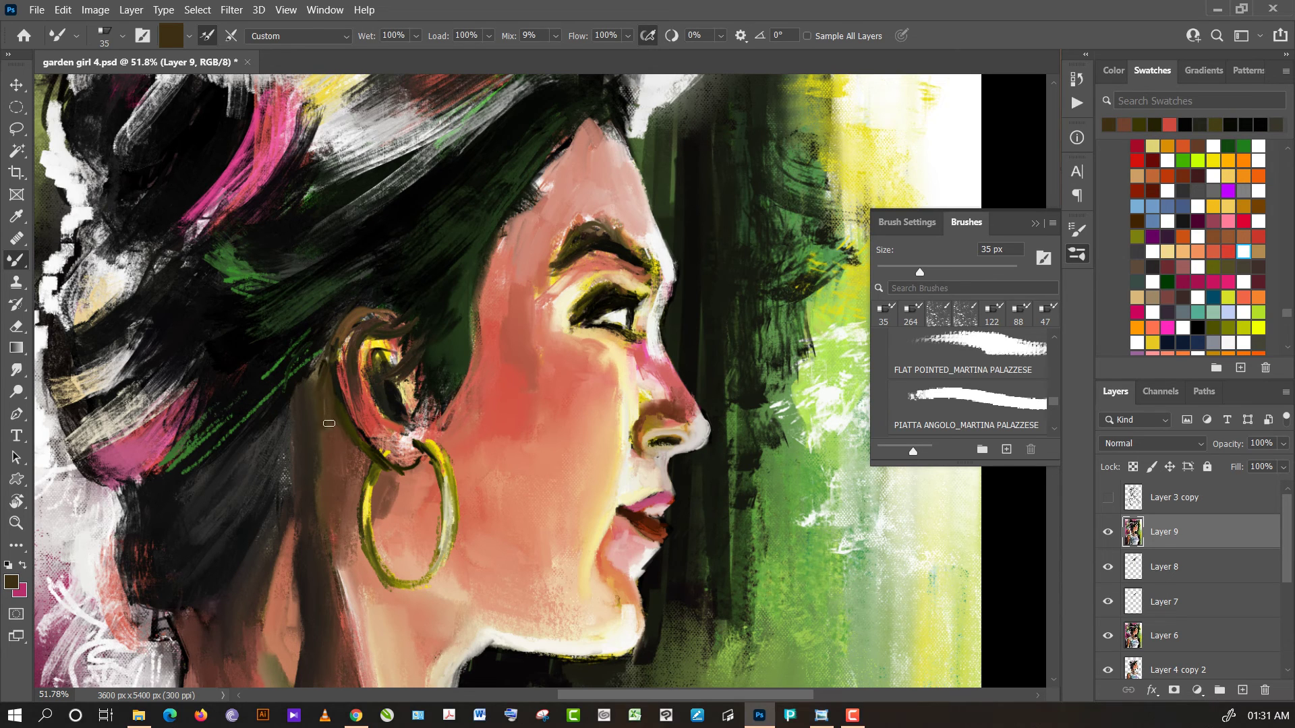
- Resize the brush to 96 then 58 px and sample near-black, brown and salmon tones
{"action": "left_click", "coordinate": [995, 269]}
{"action": "left_click", "coordinate": [336, 398], "text": "alt"}
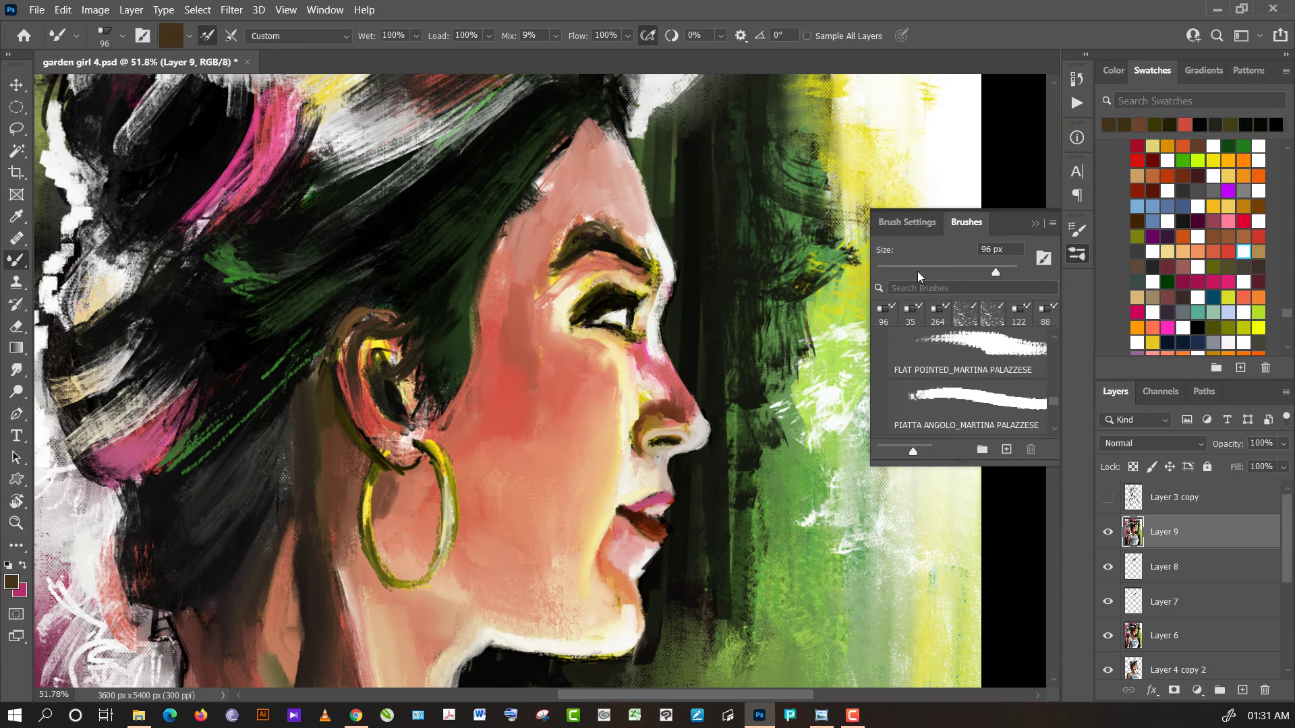
{"action": "left_click", "coordinate": [948, 272]}
{"action": "left_click", "coordinate": [342, 376], "text": "alt"}
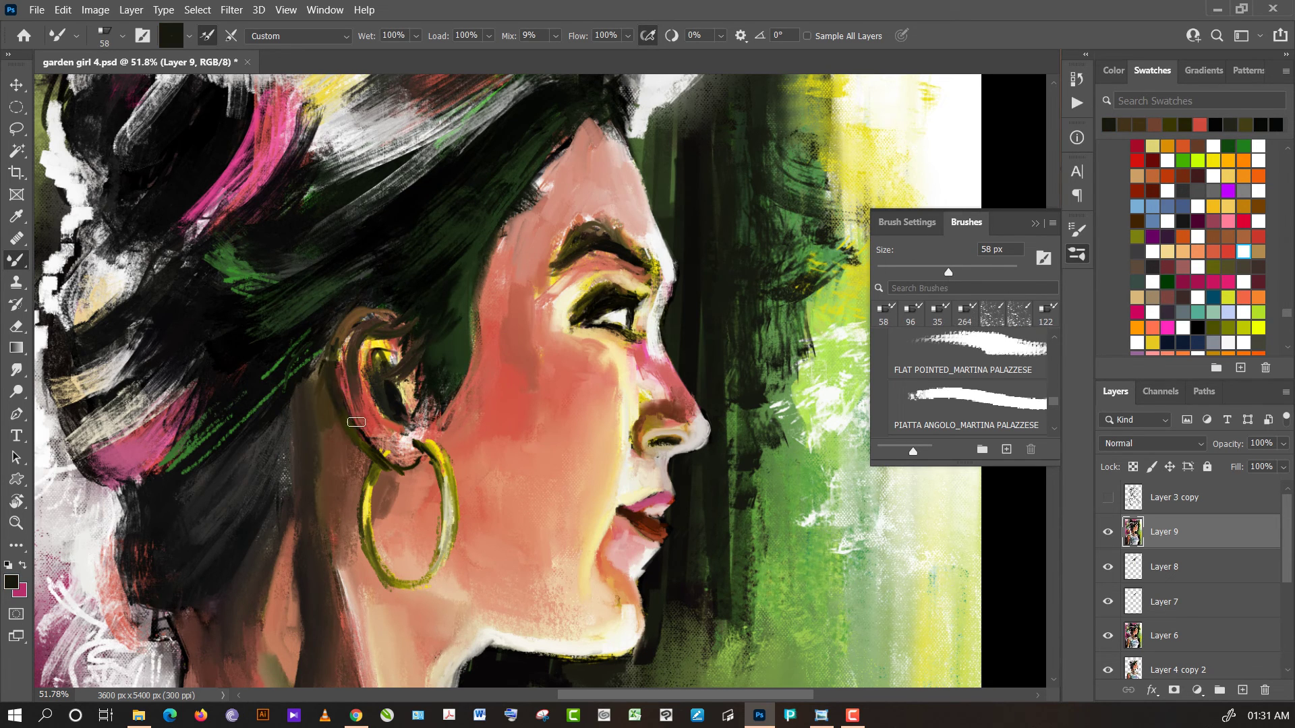
{"action": "left_click", "coordinate": [344, 448], "text": "alt"}
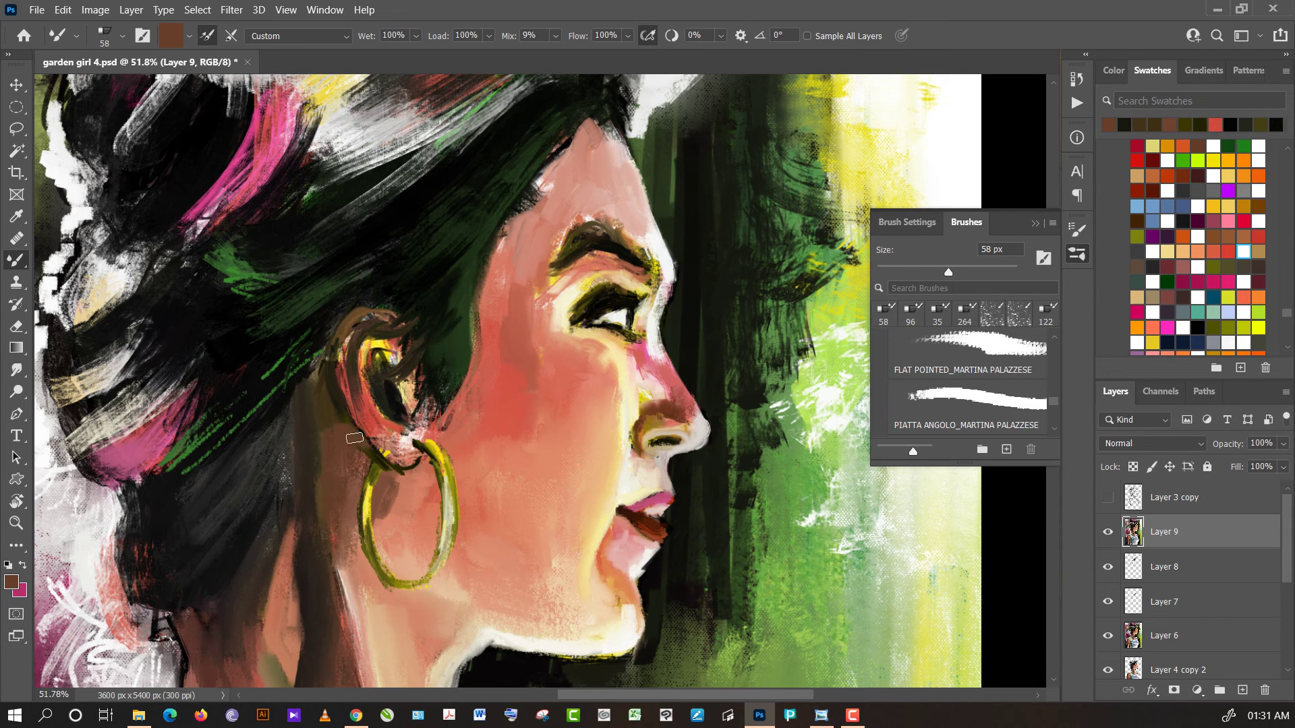
{"action": "left_click", "coordinate": [340, 407], "text": "alt"}
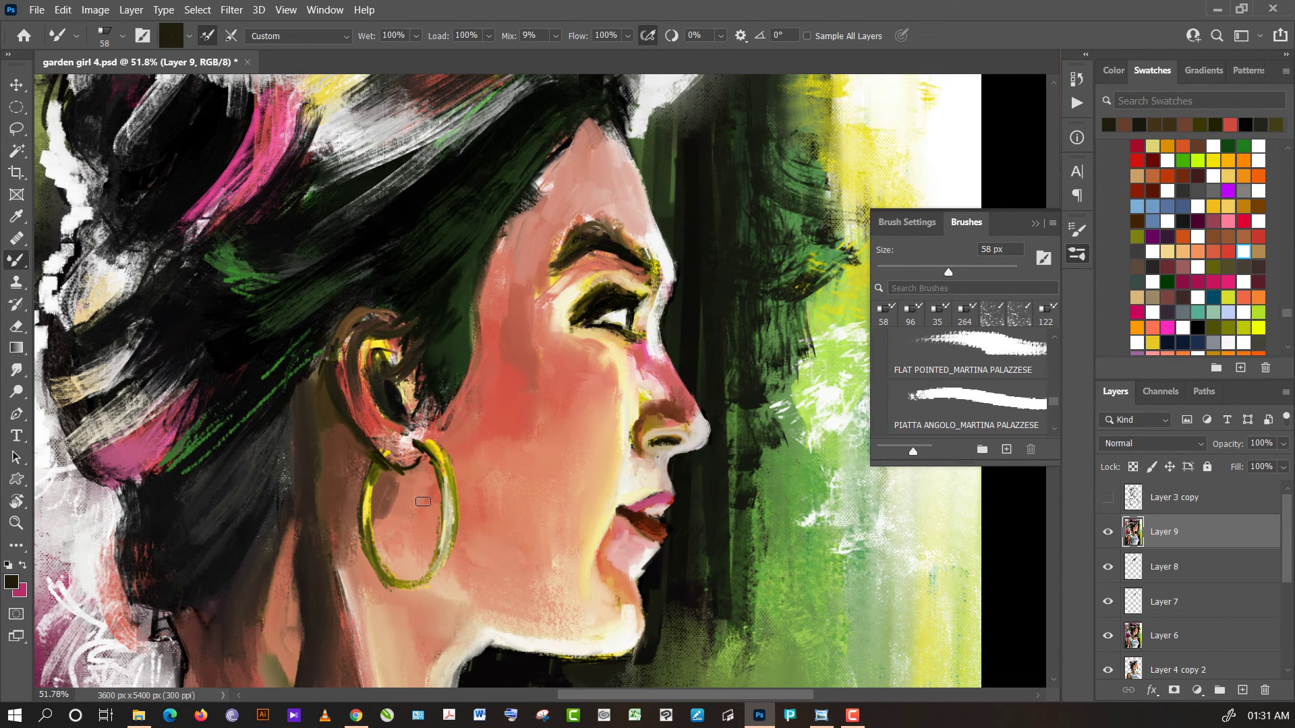
{"action": "left_click", "coordinate": [408, 495], "text": "alt"}
{"action": "left_click", "coordinate": [411, 480], "text": "alt"}
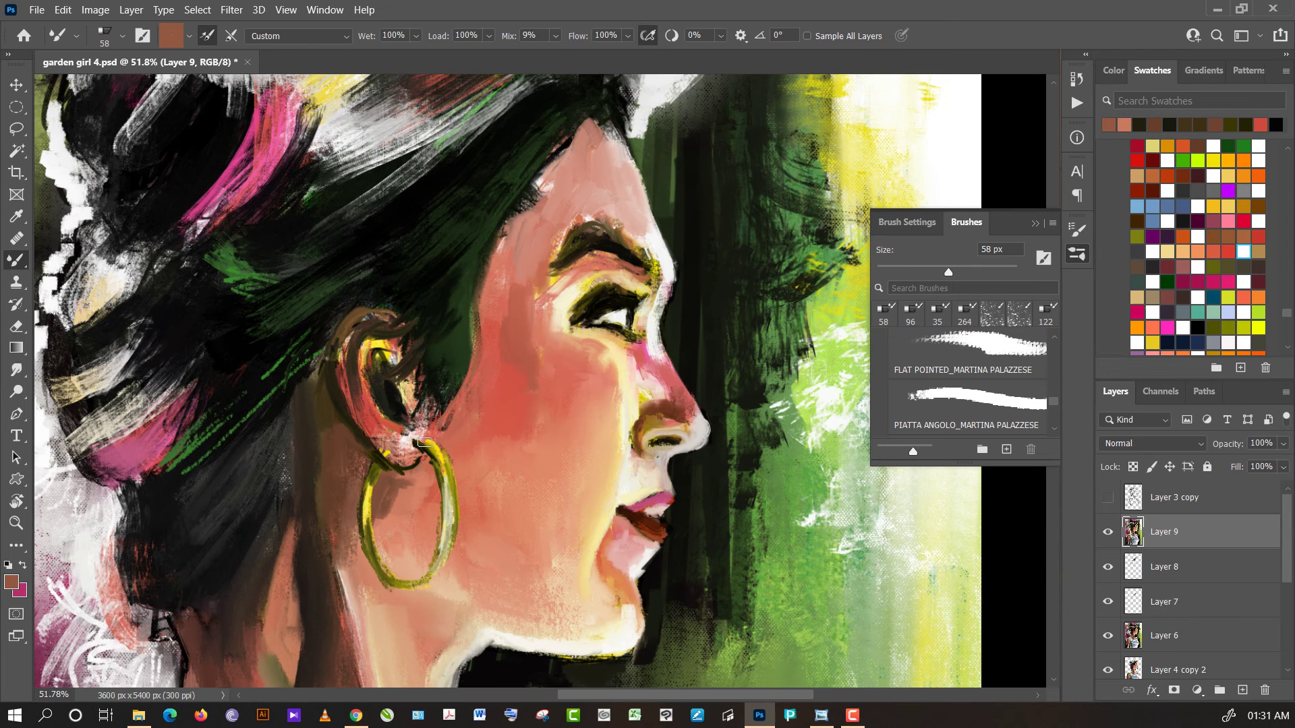
{"action": "left_click", "coordinate": [431, 435], "text": "alt"}
{"action": "left_click", "coordinate": [450, 433], "text": "alt"}
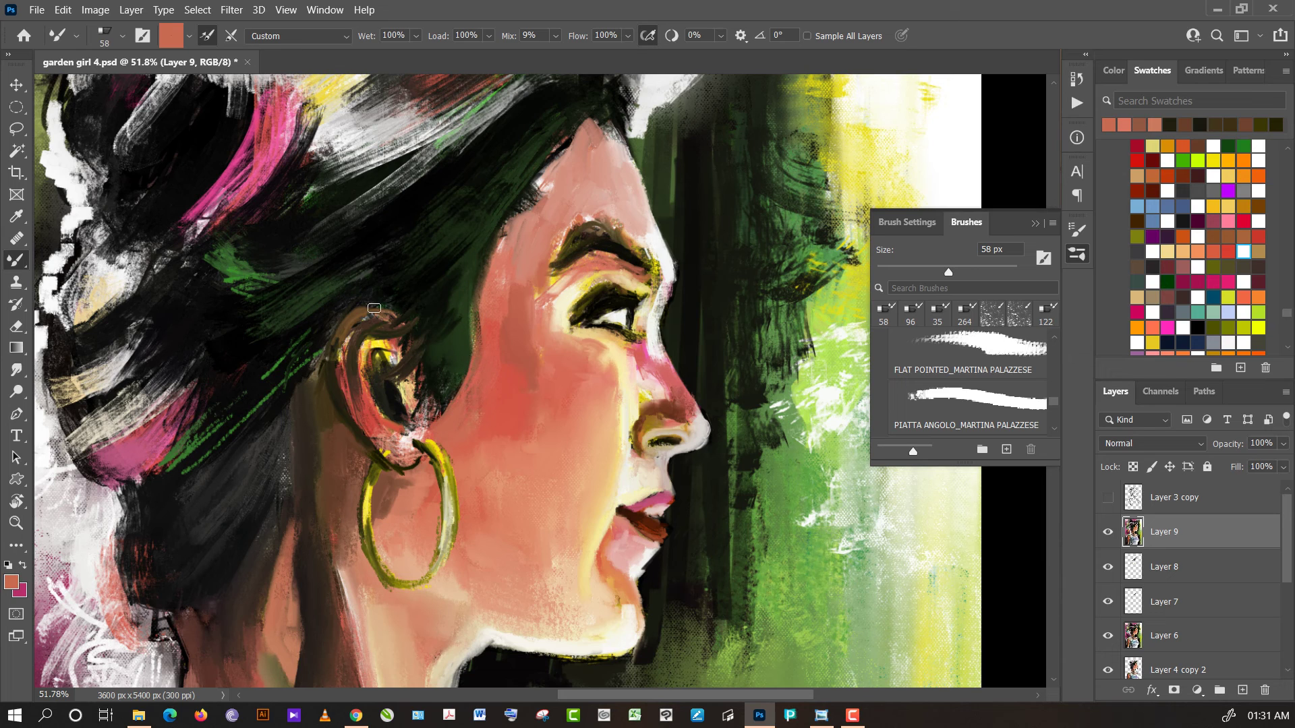
- Sample salmon and red-salmon cheek tones, set the brush to 80 px, and load near-white
{"action": "left_click", "coordinate": [235, 273], "text": "alt"}
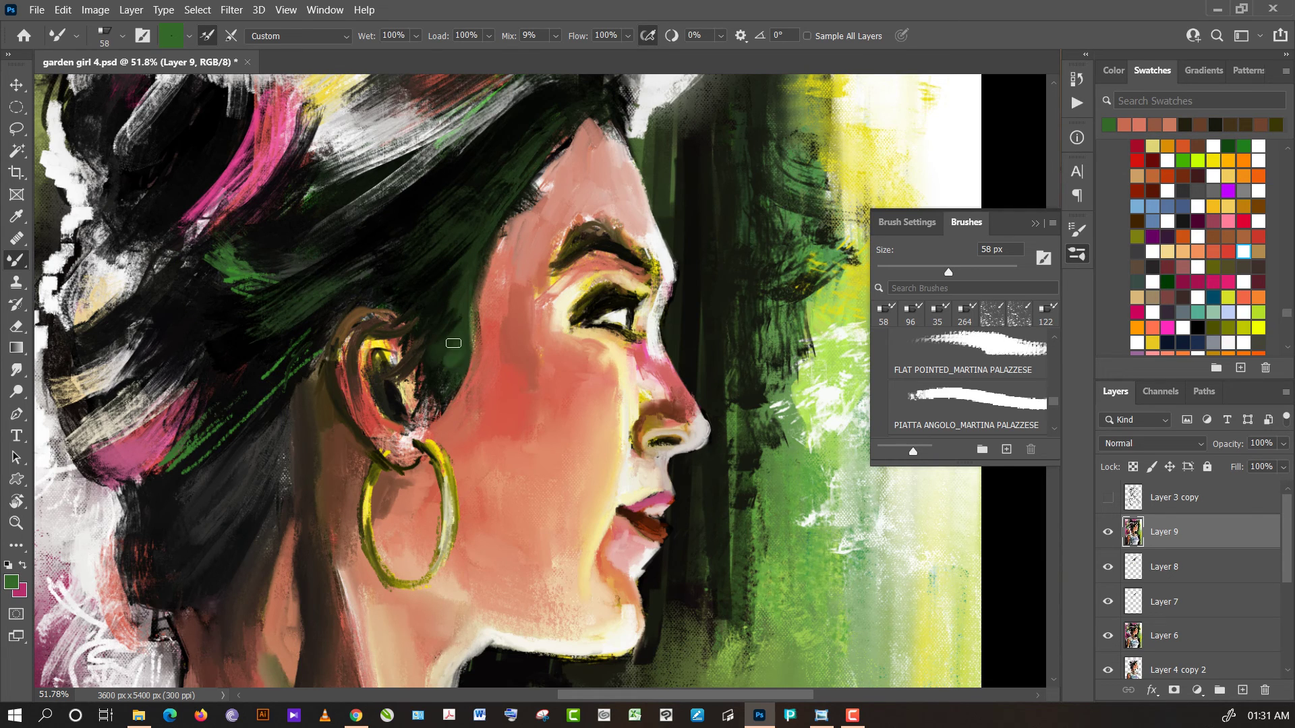
{"action": "left_click", "coordinate": [442, 307], "text": "alt"}
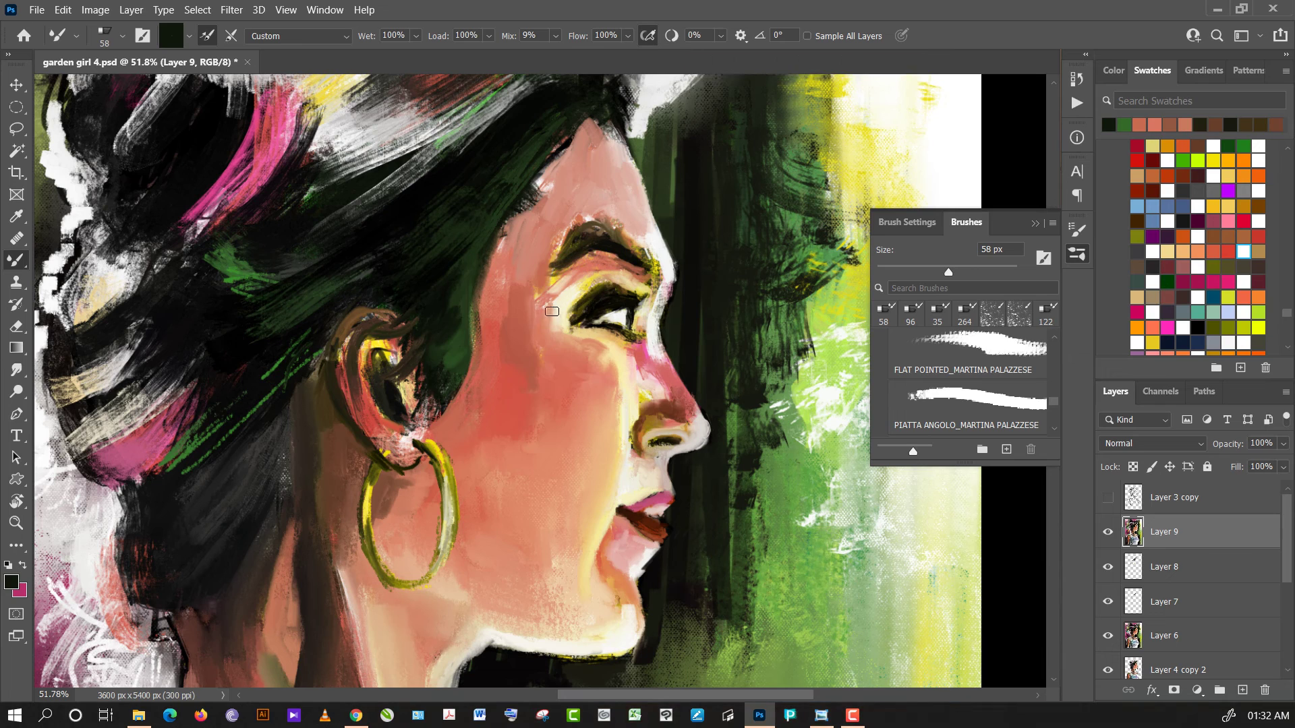
{"action": "left_click", "coordinate": [550, 313], "text": "alt"}
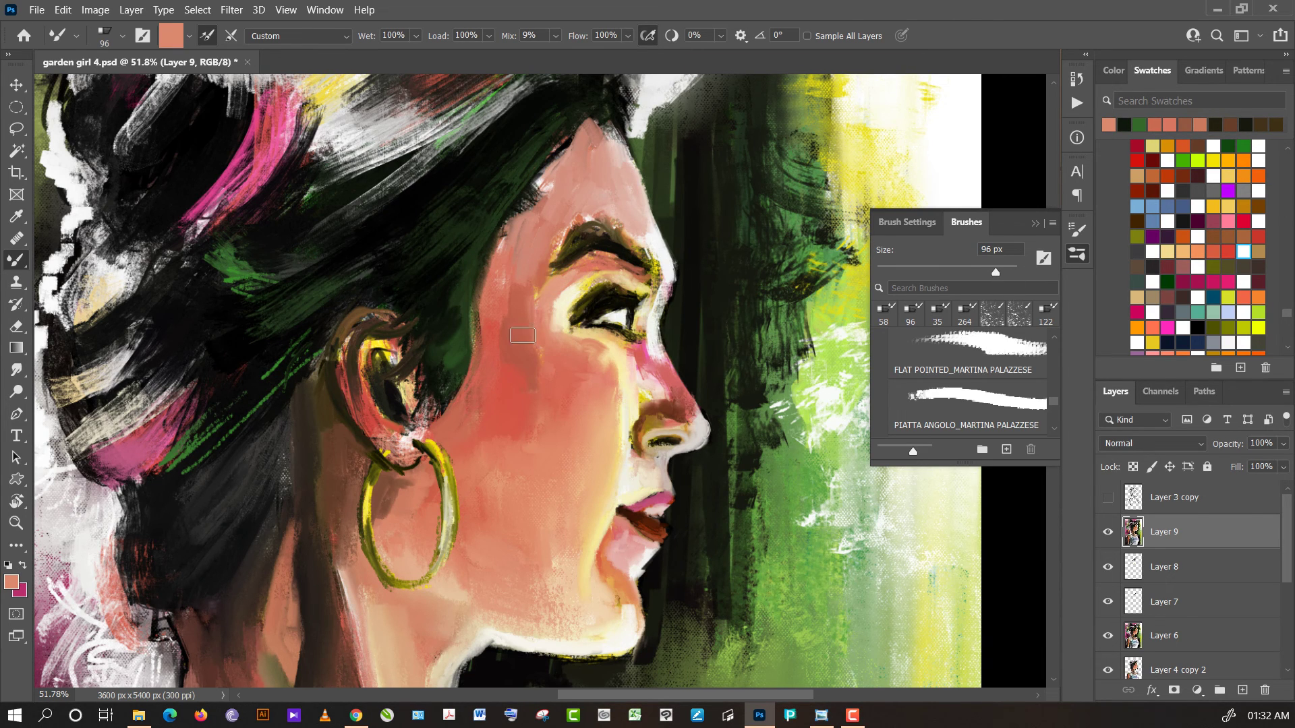
{"action": "left_click", "coordinate": [530, 329], "text": "alt"}
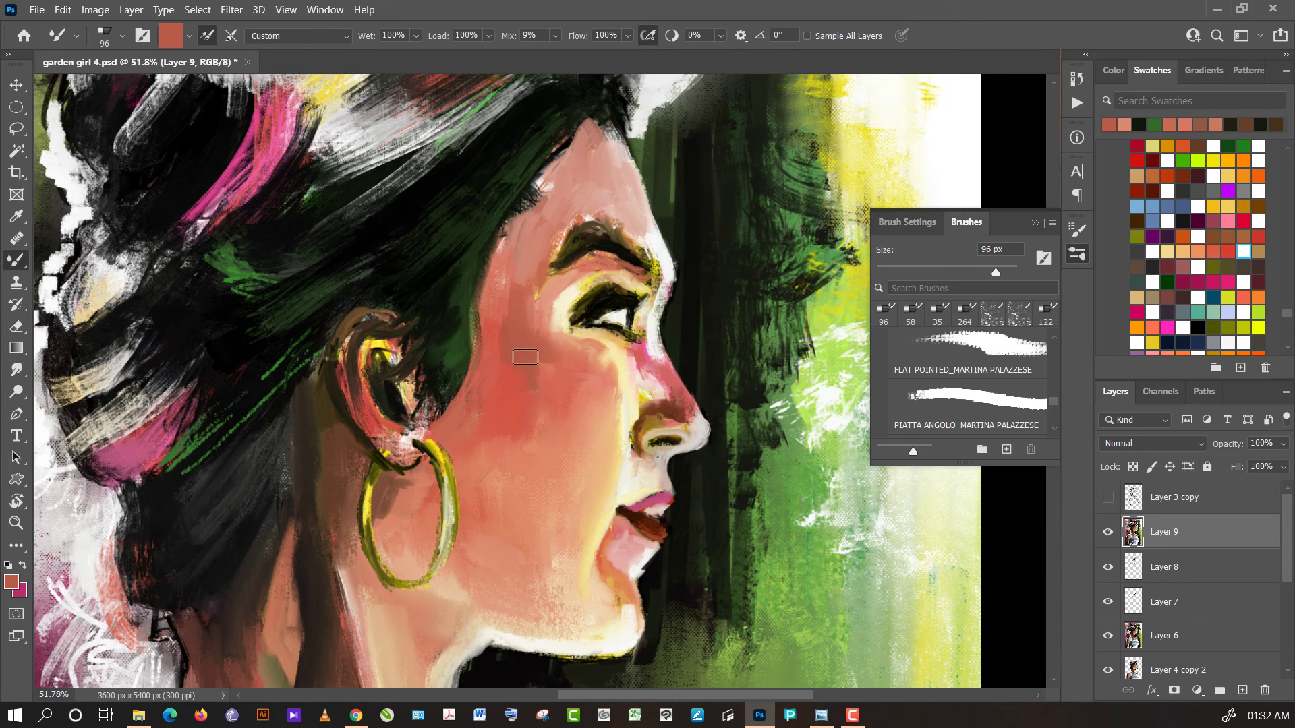
{"action": "left_click", "coordinate": [524, 355], "text": "alt"}
{"action": "left_click", "coordinate": [494, 393], "text": "alt"}
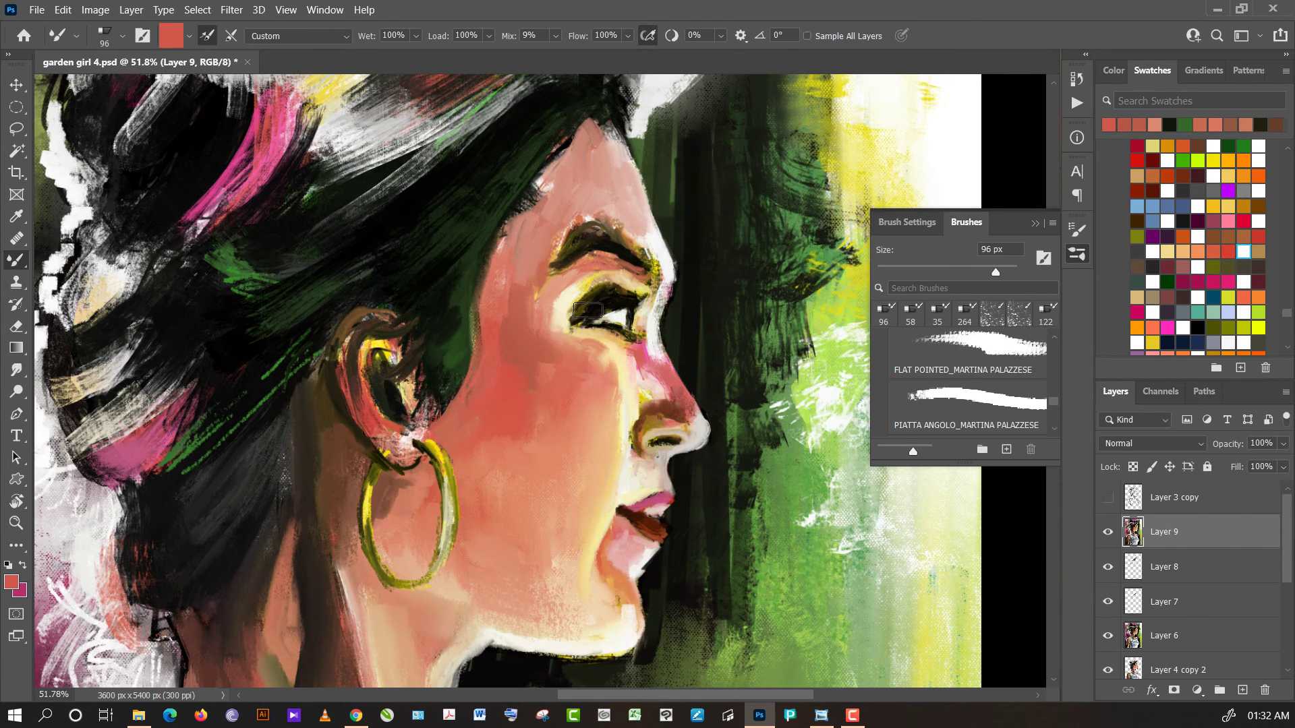
{"action": "left_click_drag", "start_coordinate": [995, 272], "coordinate": [977, 272]}
{"action": "left_click", "coordinate": [649, 393], "text": "alt"}
- Highlight the nose bridge and blend beige and lip pink over the upper lip
{"action": "left_click_drag", "start_coordinate": [636, 398], "coordinate": [671, 413]}
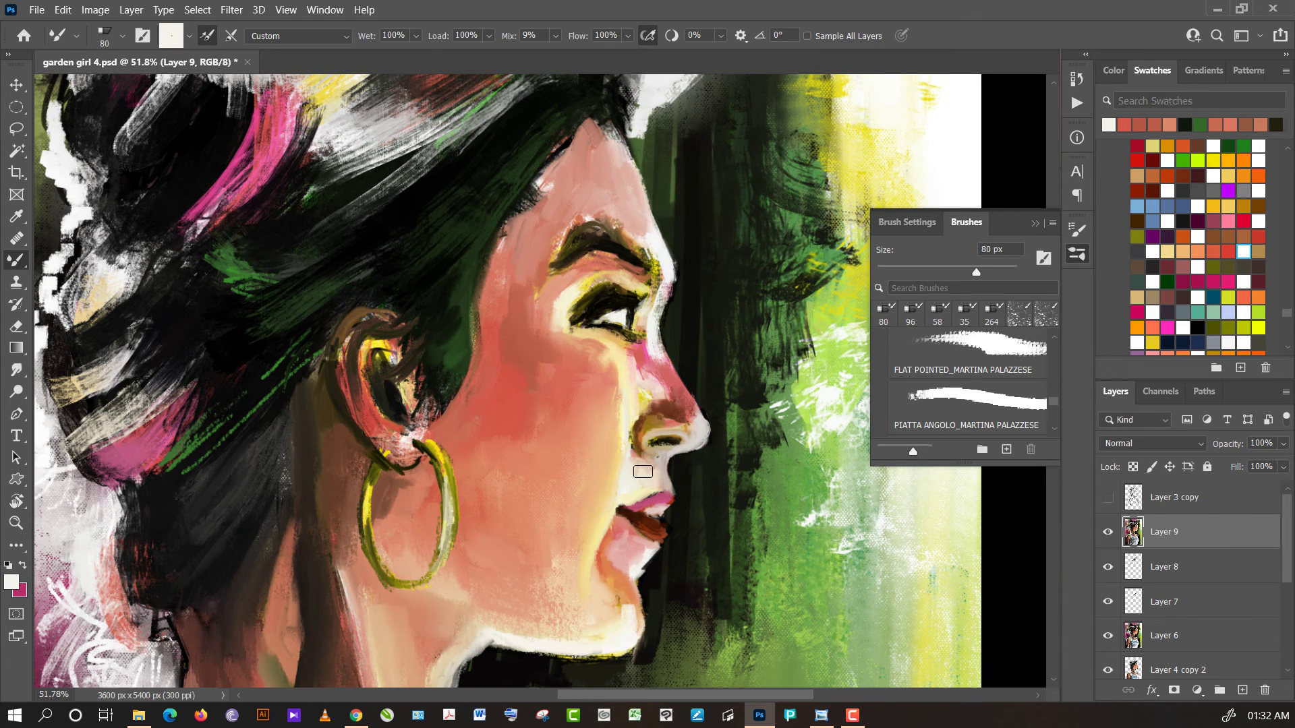
{"action": "left_click", "coordinate": [645, 469], "text": "alt"}
{"action": "left_click", "coordinate": [647, 465], "text": "alt"}
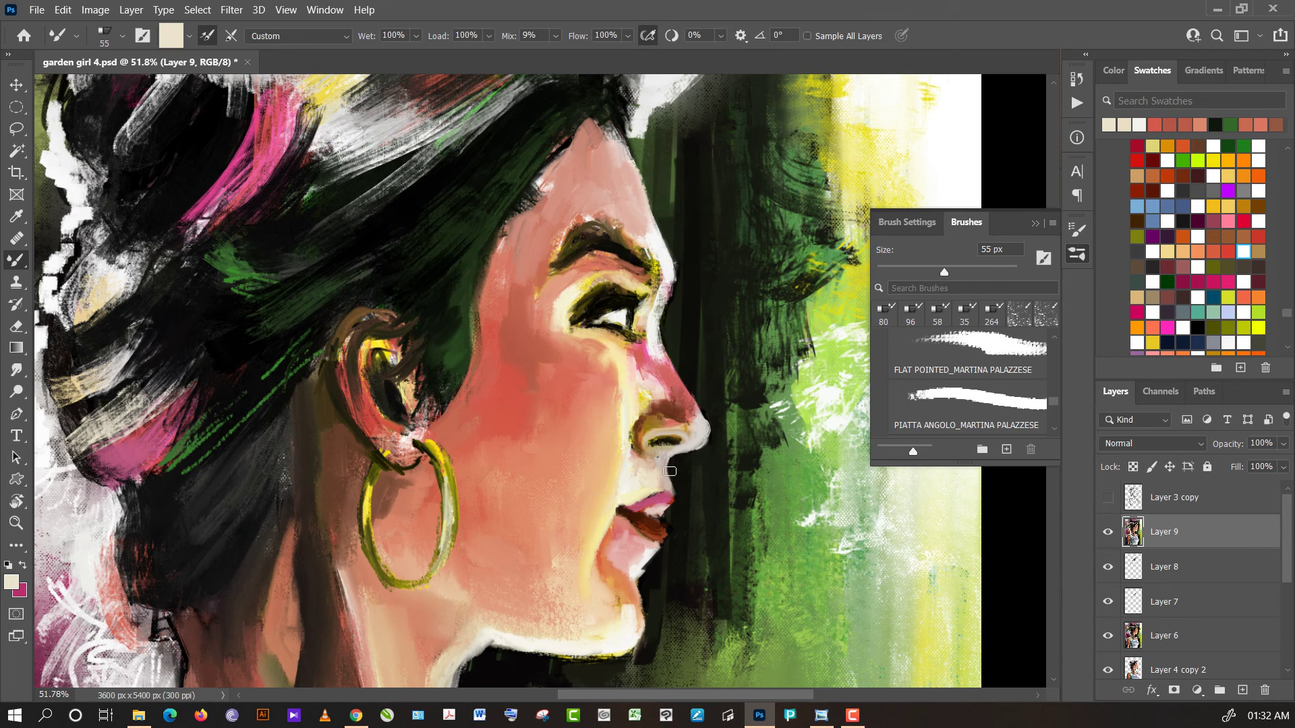
{"action": "left_click", "coordinate": [658, 500], "text": "alt"}
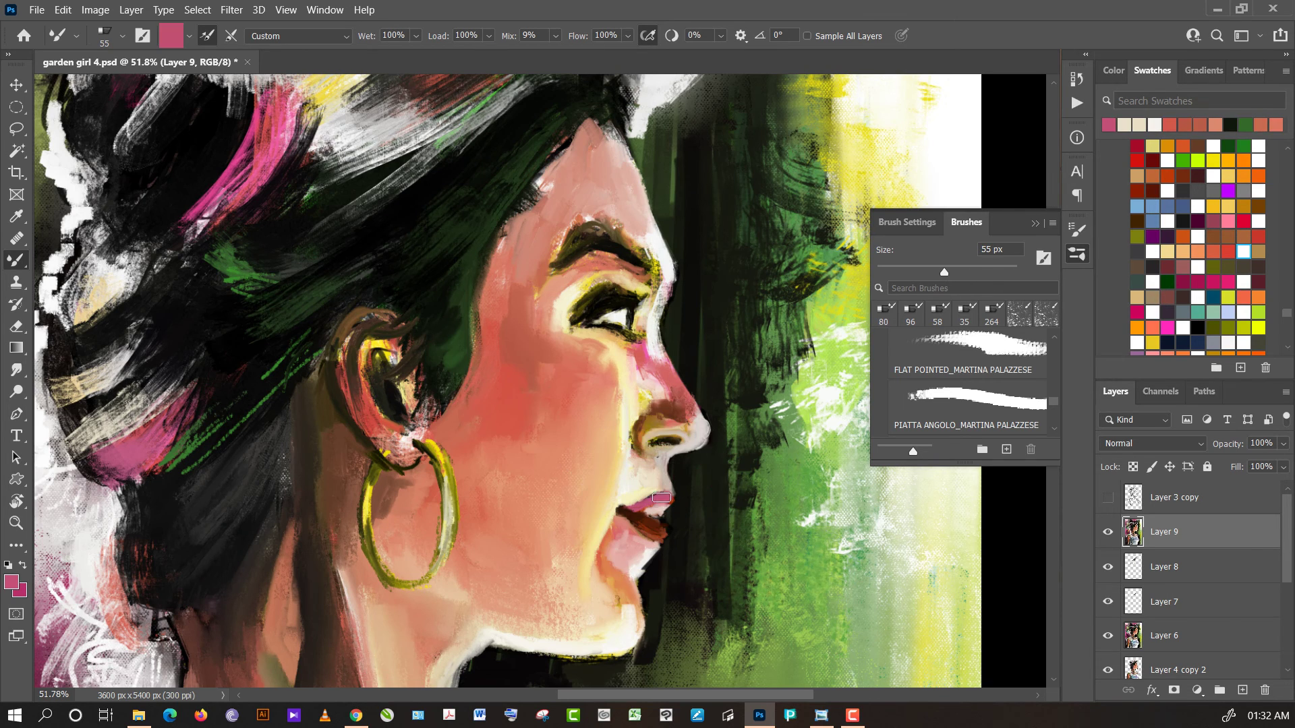
{"action": "left_click", "coordinate": [649, 494], "text": "alt"}
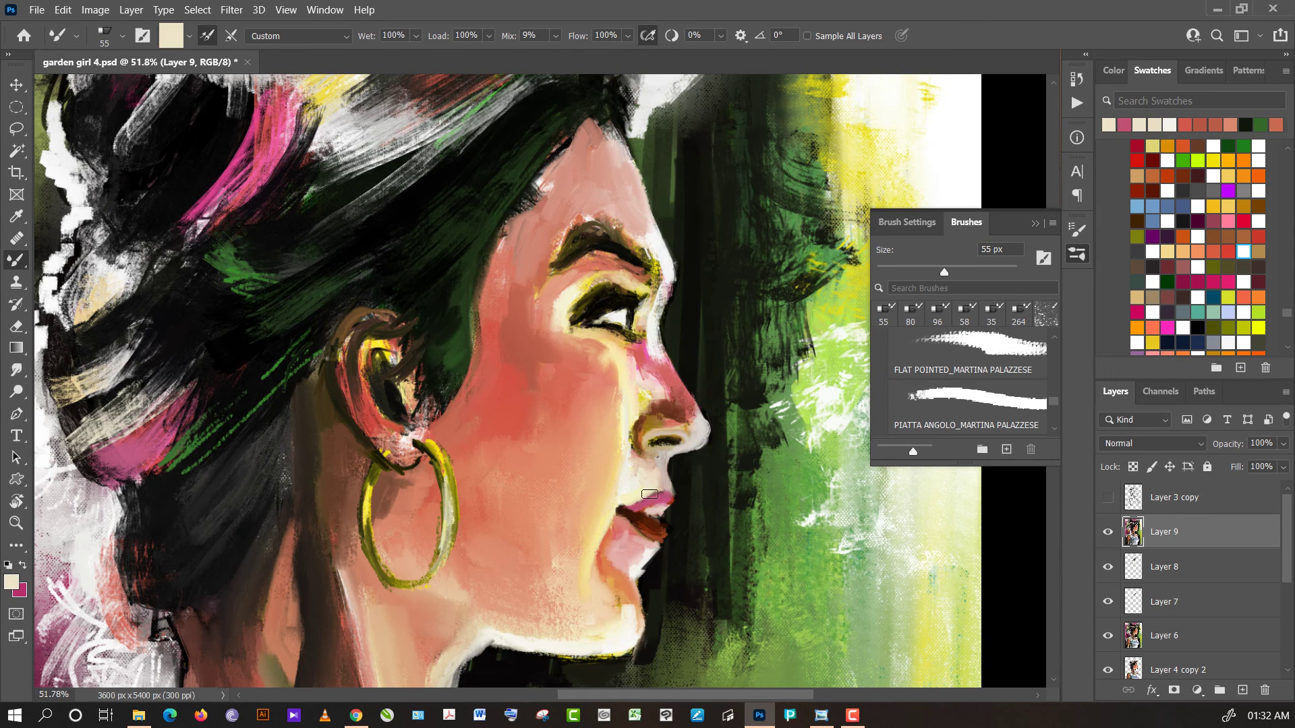
{"action": "left_click_drag", "start_coordinate": [650, 494], "coordinate": [654, 489]}
{"action": "left_click", "coordinate": [653, 499], "text": "alt"}
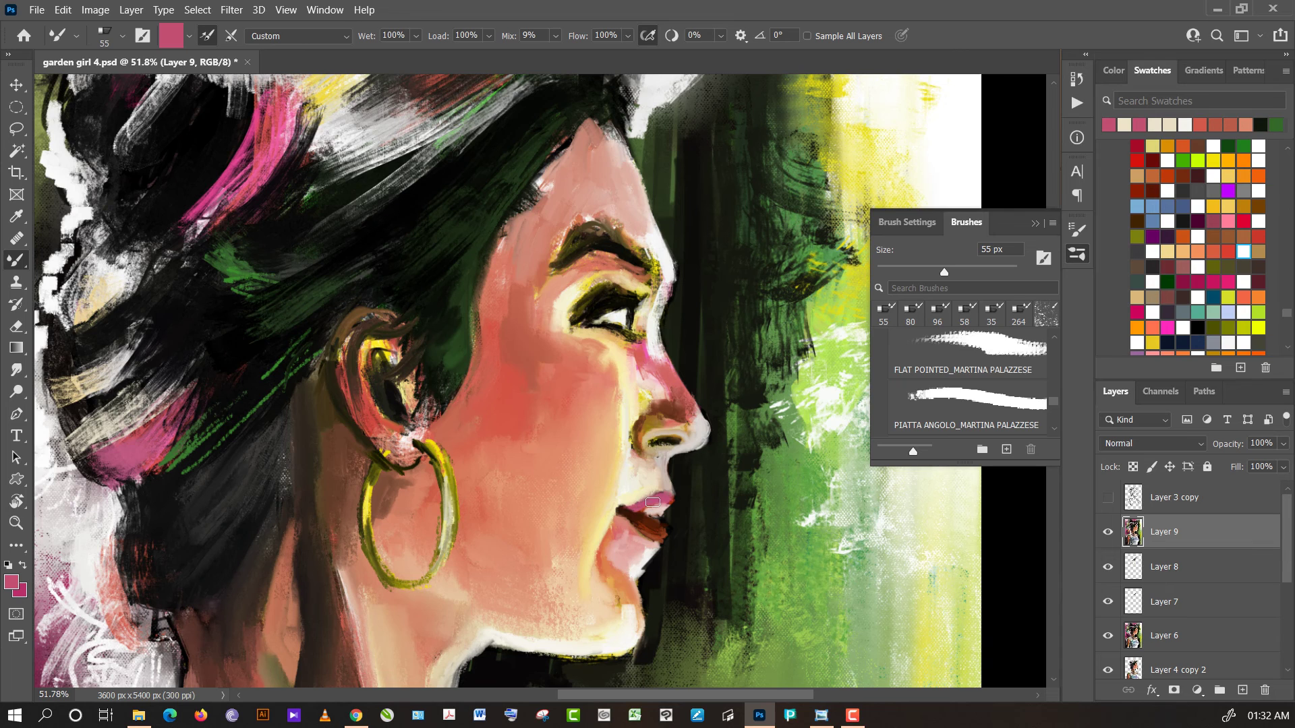
{"action": "left_click_drag", "start_coordinate": [652, 502], "coordinate": [656, 505]}
- Darken the chin contour with near-black and edge the nose bridge with dark green
{"action": "left_click", "coordinate": [660, 537], "text": "alt"}
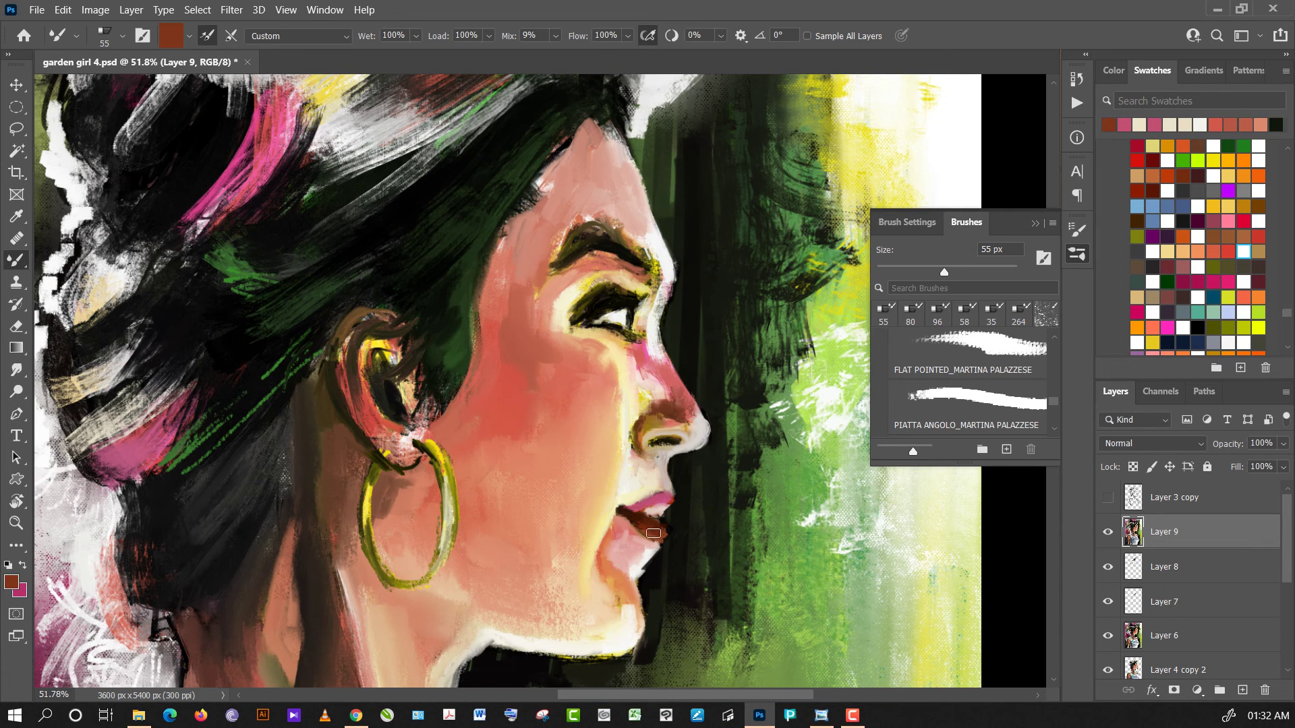
{"action": "left_click", "coordinate": [666, 524], "text": "alt"}
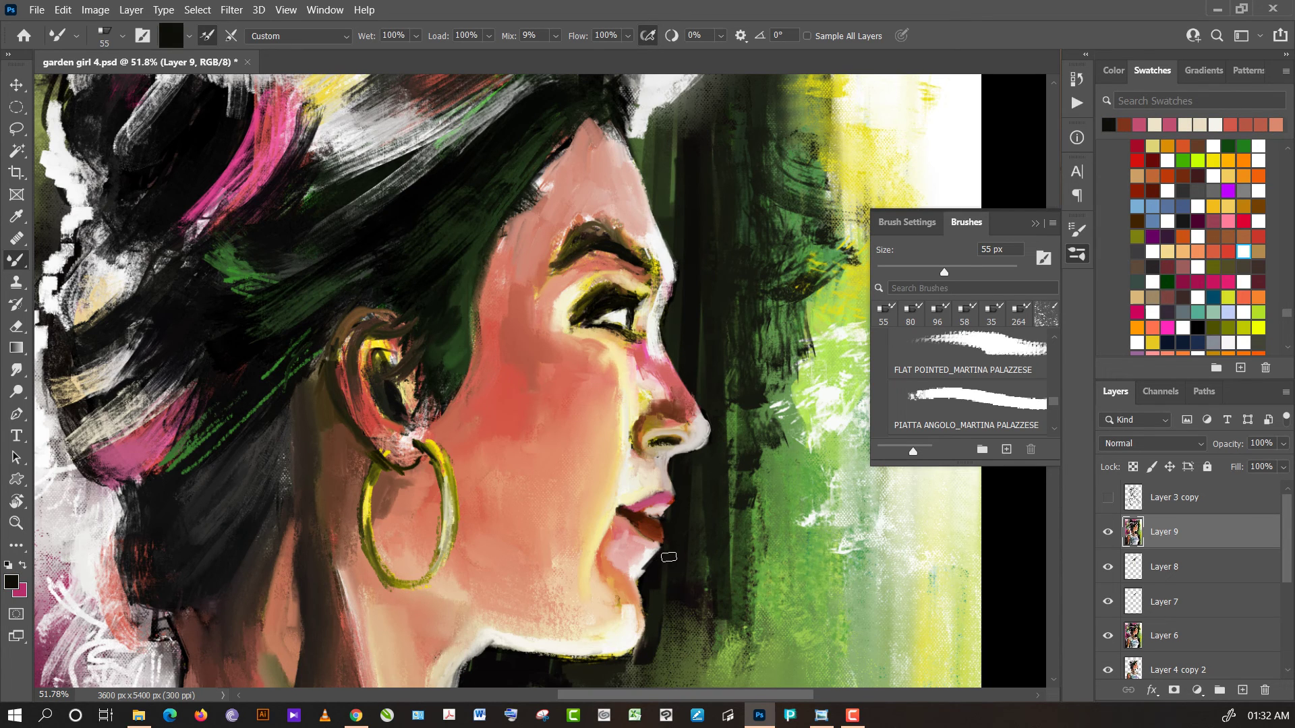
{"action": "left_click_drag", "start_coordinate": [651, 570], "coordinate": [657, 612]}
{"action": "left_click", "coordinate": [680, 313], "text": "alt"}
{"action": "left_click_drag", "start_coordinate": [681, 307], "coordinate": [681, 275]}
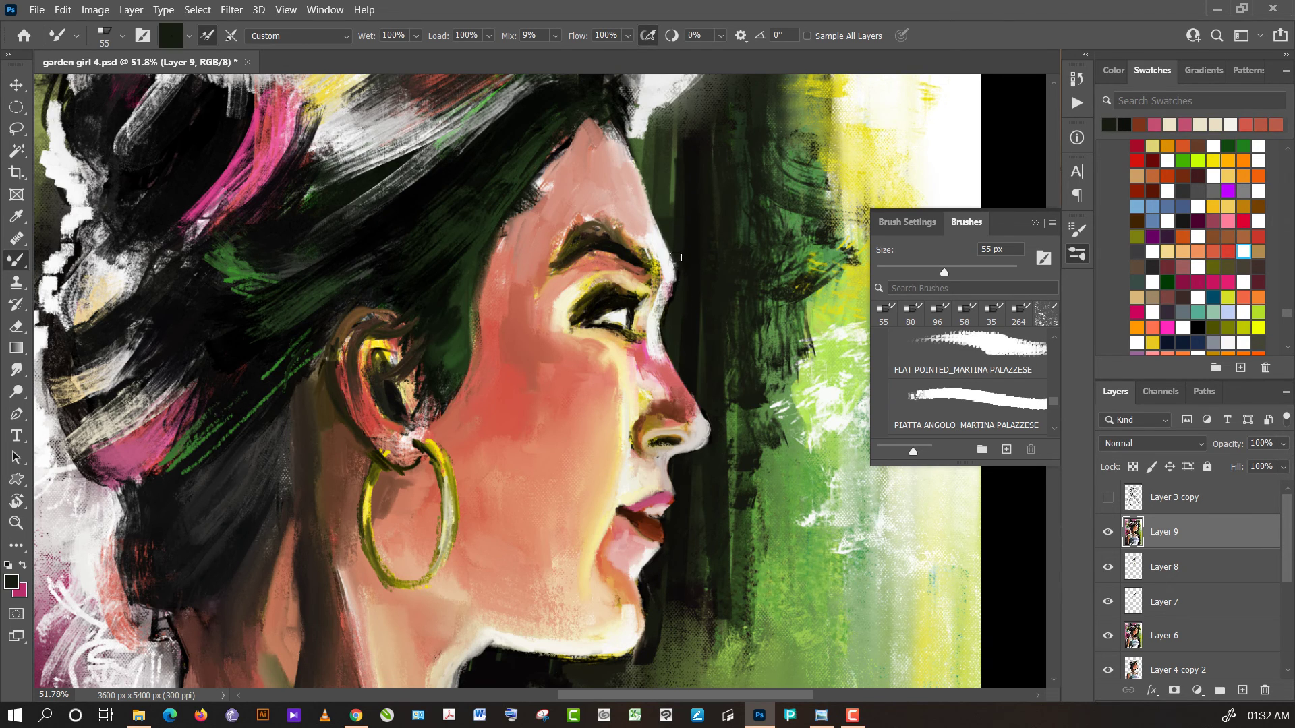
- Sample near-black from the brow and darken the eyebrow from its middle to left end
{"action": "left_click", "coordinate": [673, 277], "text": "alt"}
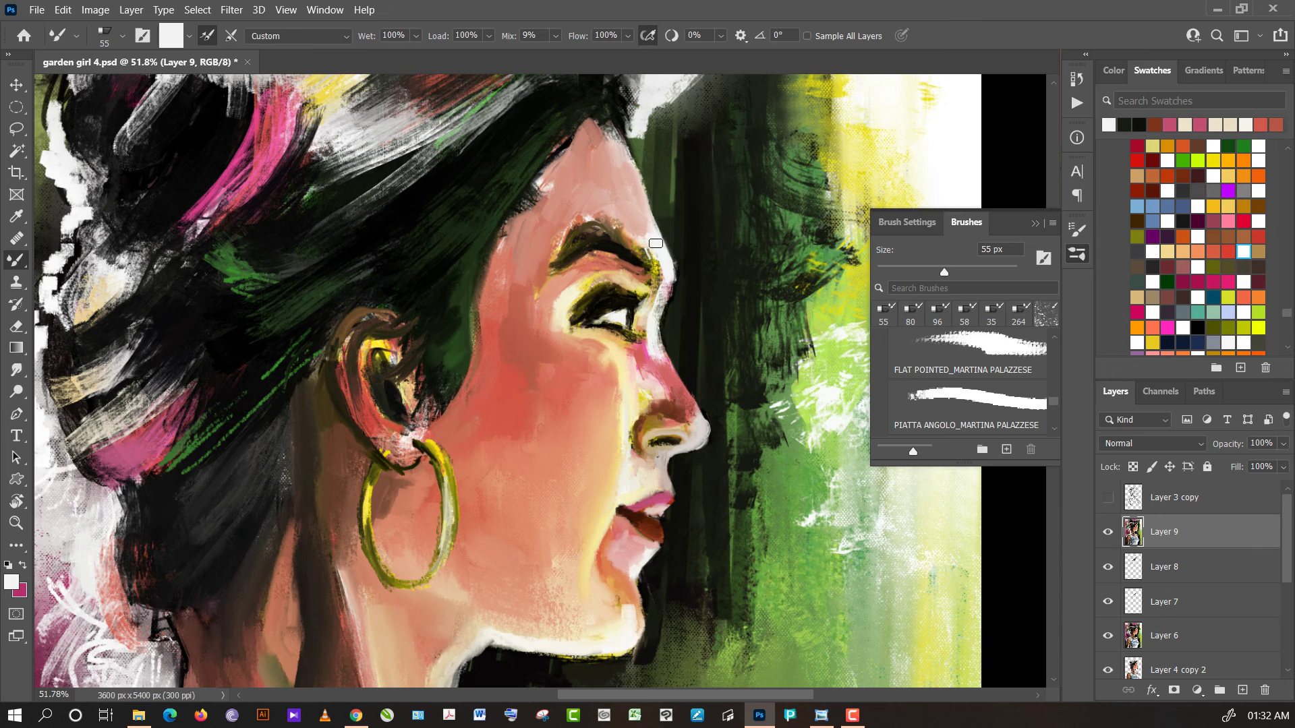
{"action": "left_click", "coordinate": [644, 259], "text": "alt"}
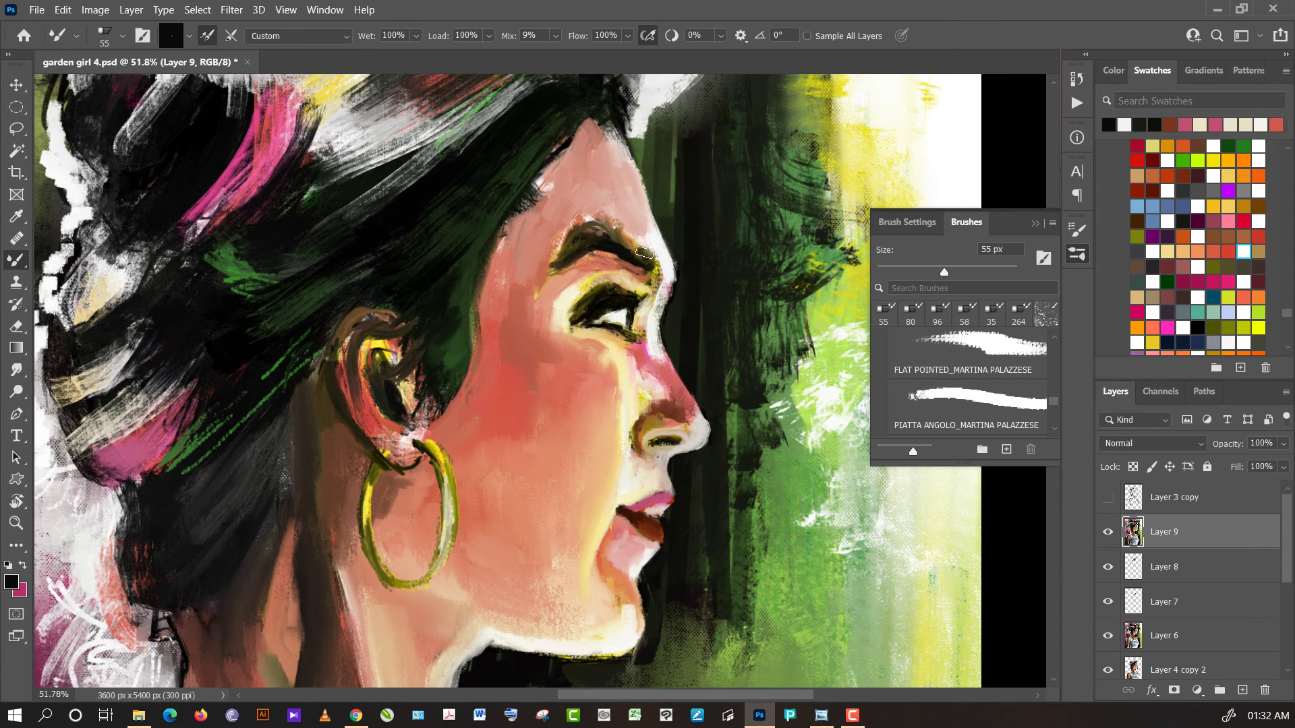
{"action": "left_click", "coordinate": [613, 279], "text": "alt"}
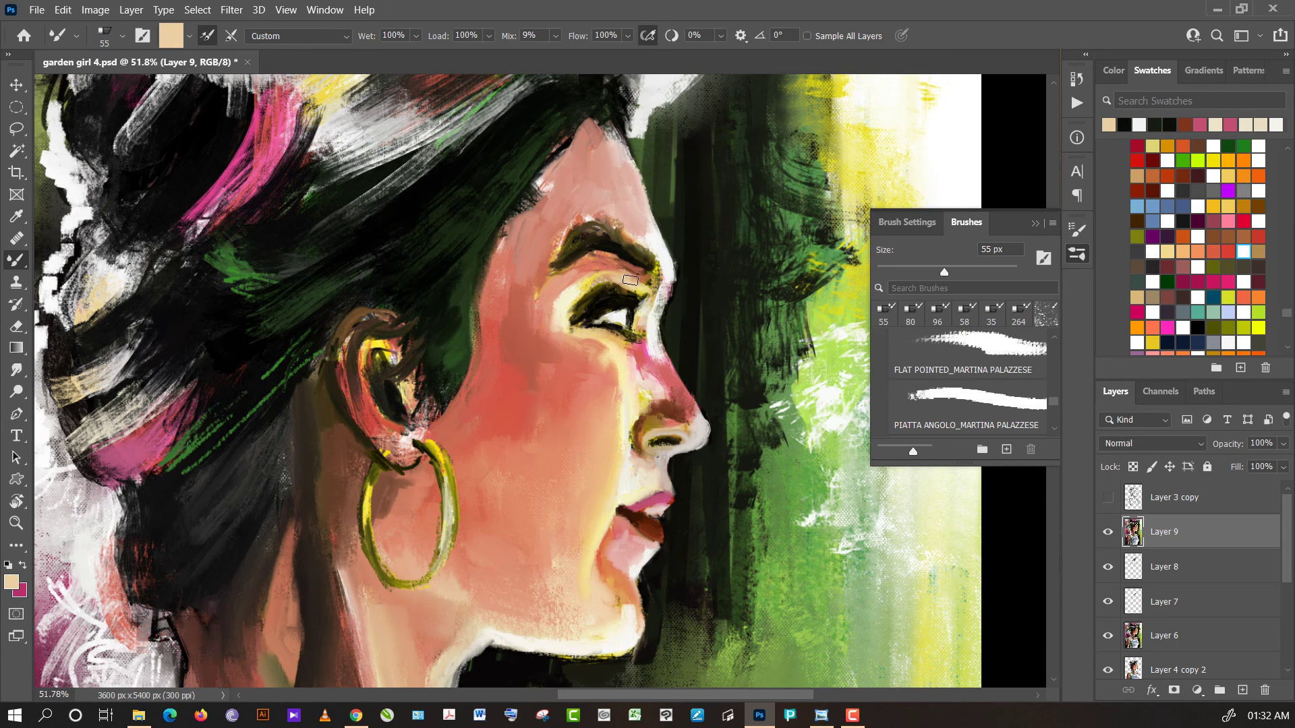
{"action": "left_click", "coordinate": [640, 281], "text": "alt"}
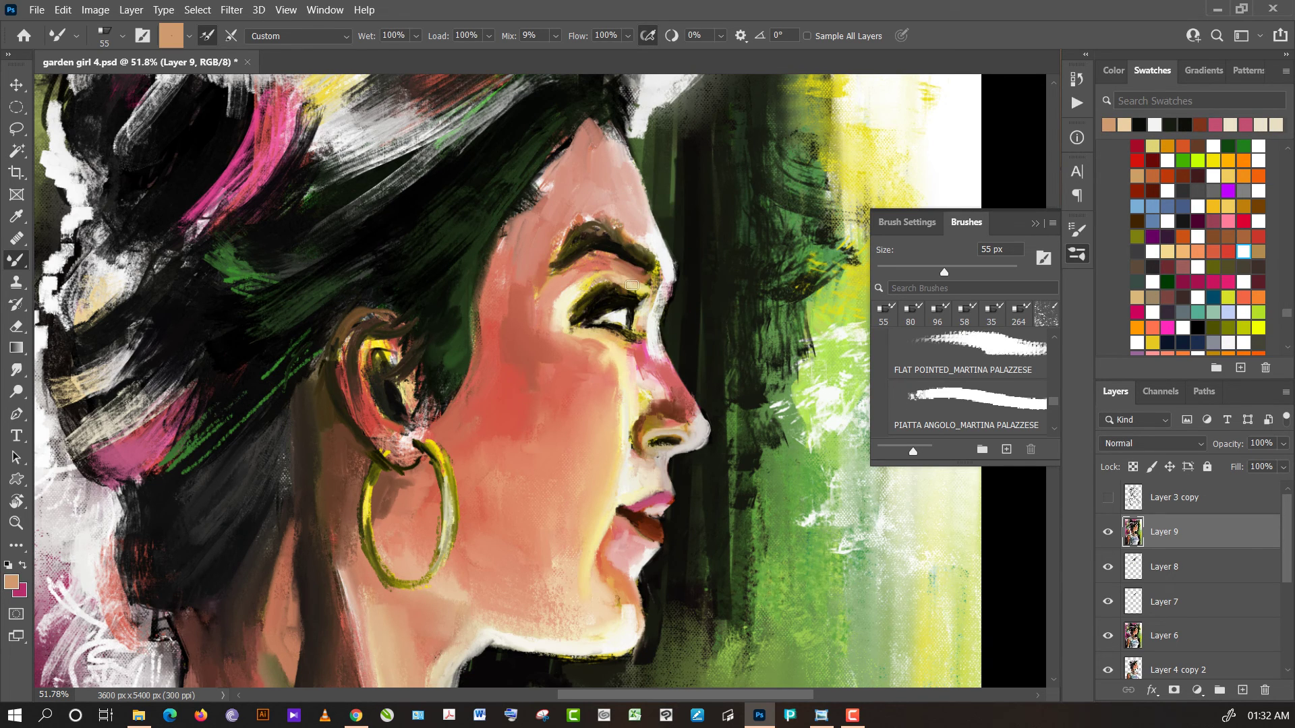
{"action": "left_click", "coordinate": [641, 265], "text": "alt"}
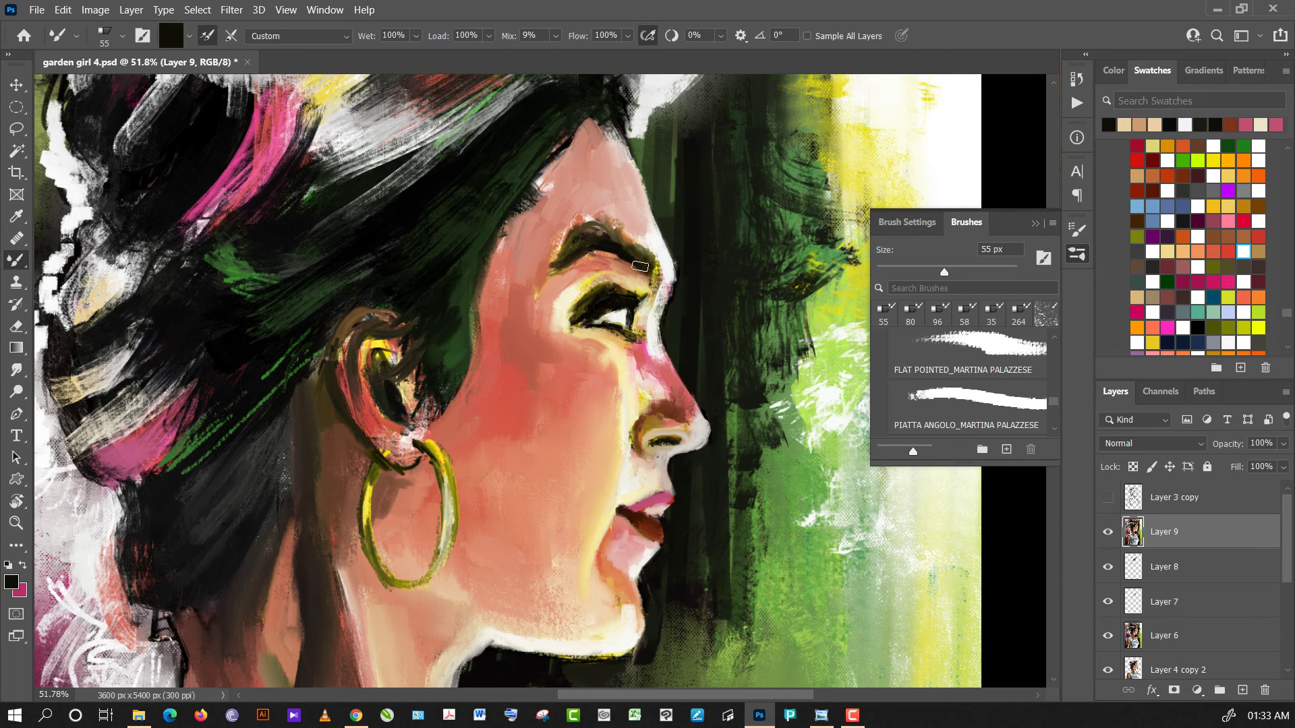
{"action": "left_click", "coordinate": [656, 258], "text": "alt"}
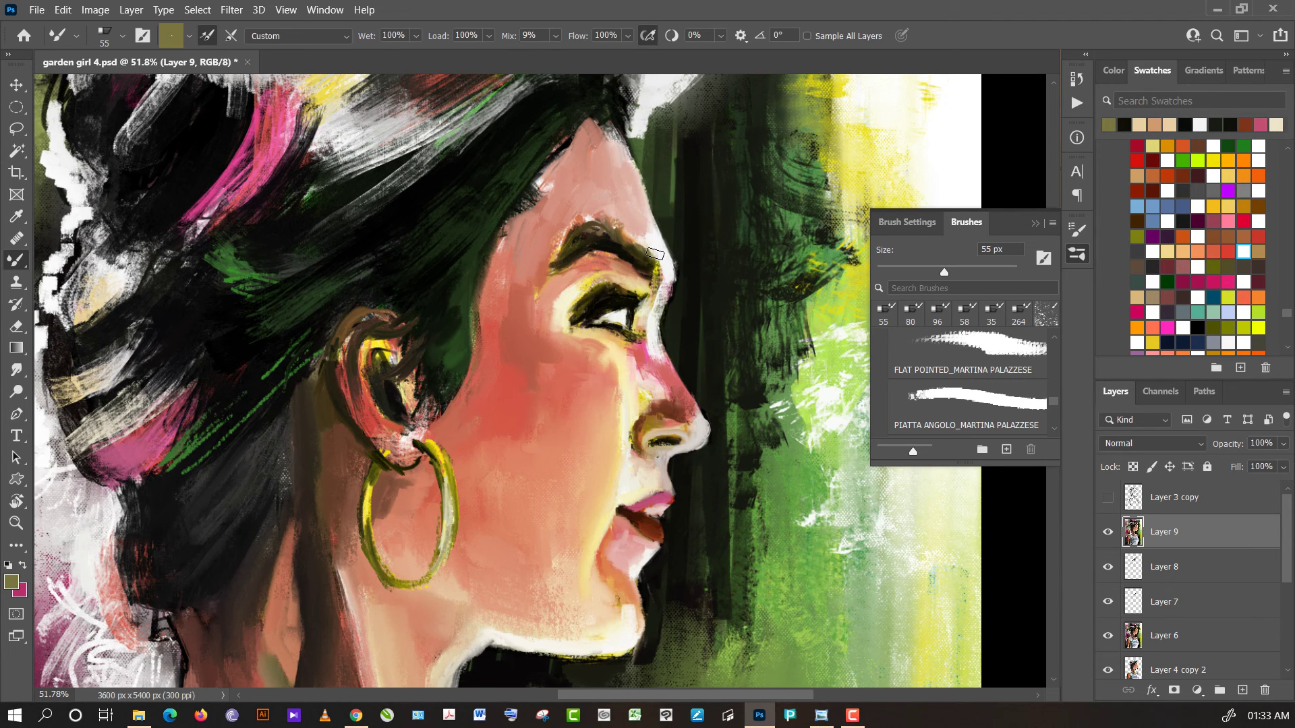
{"action": "left_click", "coordinate": [654, 249], "text": "alt"}
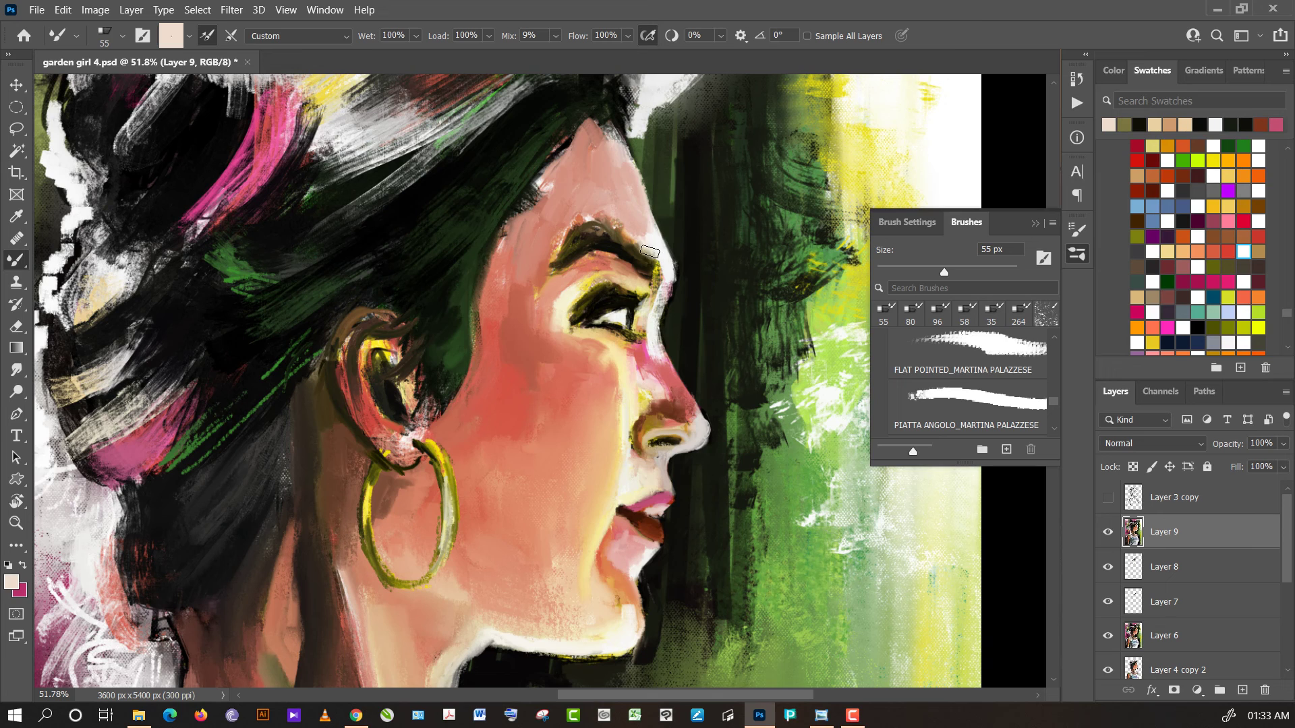
{"action": "left_click", "coordinate": [642, 255], "text": "alt"}
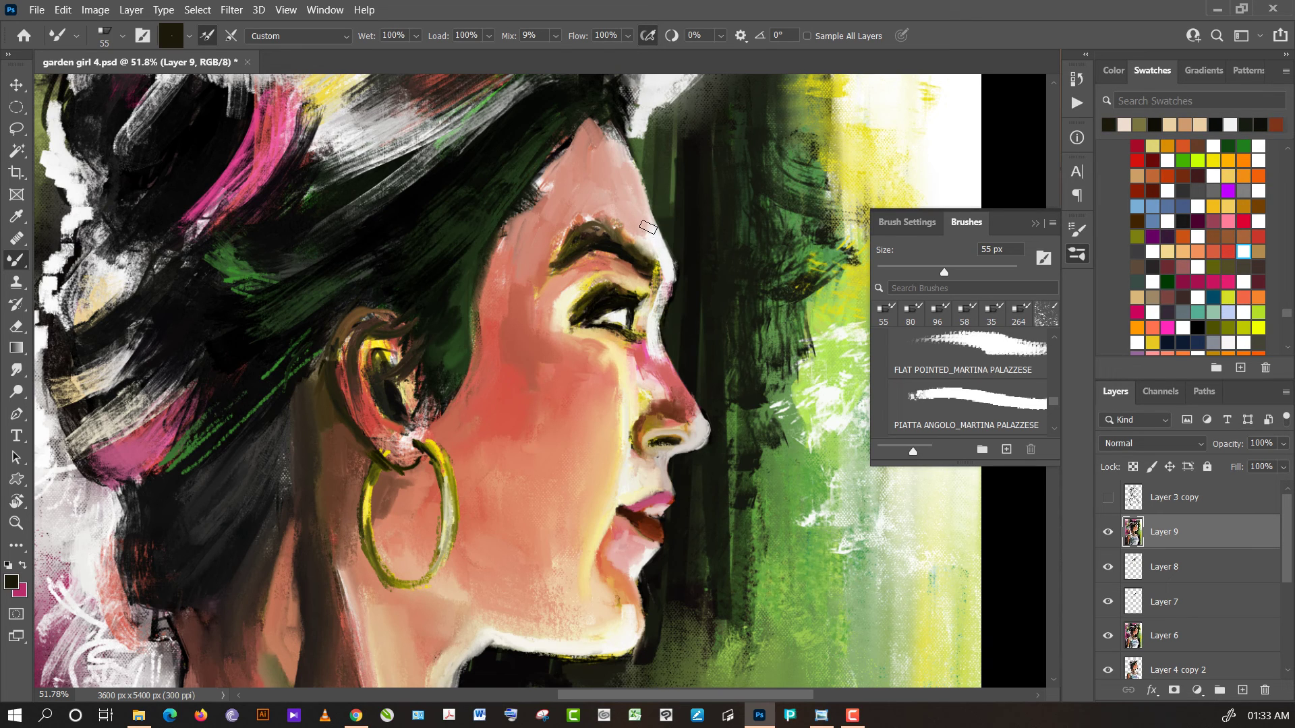
{"action": "left_click", "coordinate": [627, 244], "text": "alt"}
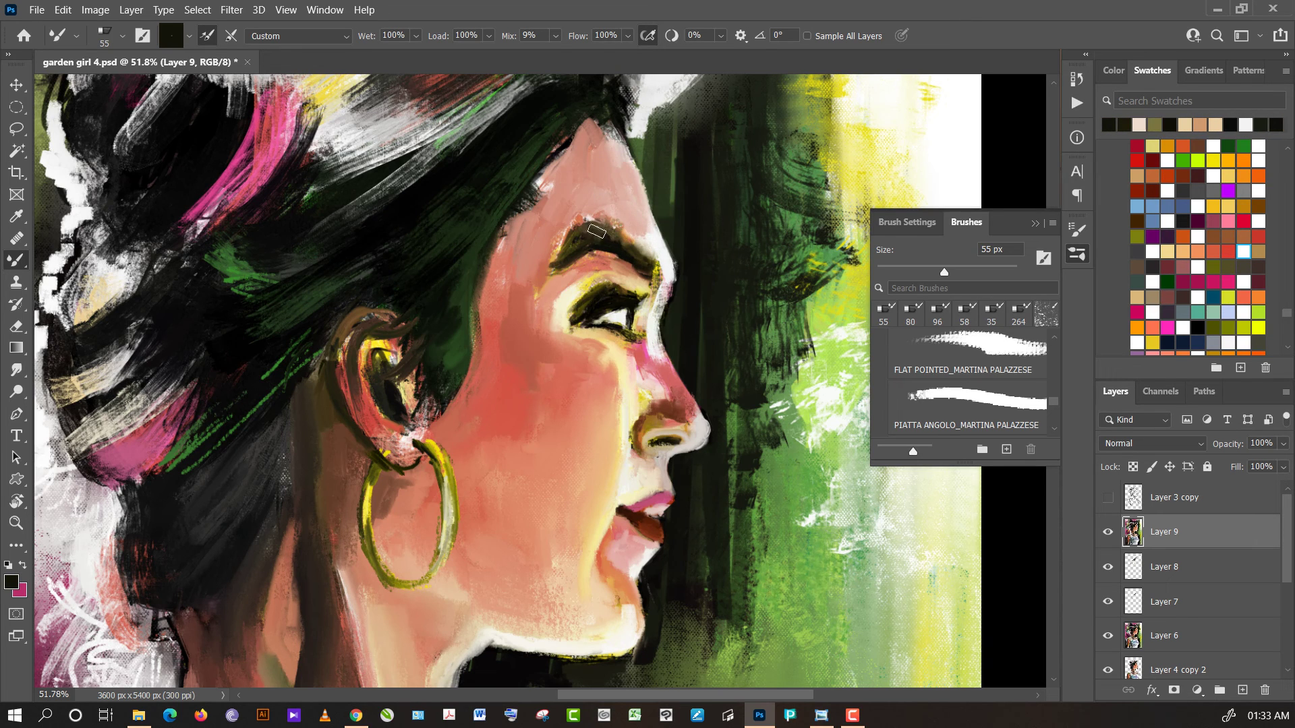
{"action": "left_click", "coordinate": [609, 238], "text": "alt"}
{"action": "mouse_move", "coordinate": [608, 239]}
{"action": "left_mouse_down"}
{"action": "mouse_move", "coordinate": [579, 244]}
{"action": "mouse_move", "coordinate": [566, 264]}
{"action": "left_mouse_up"}
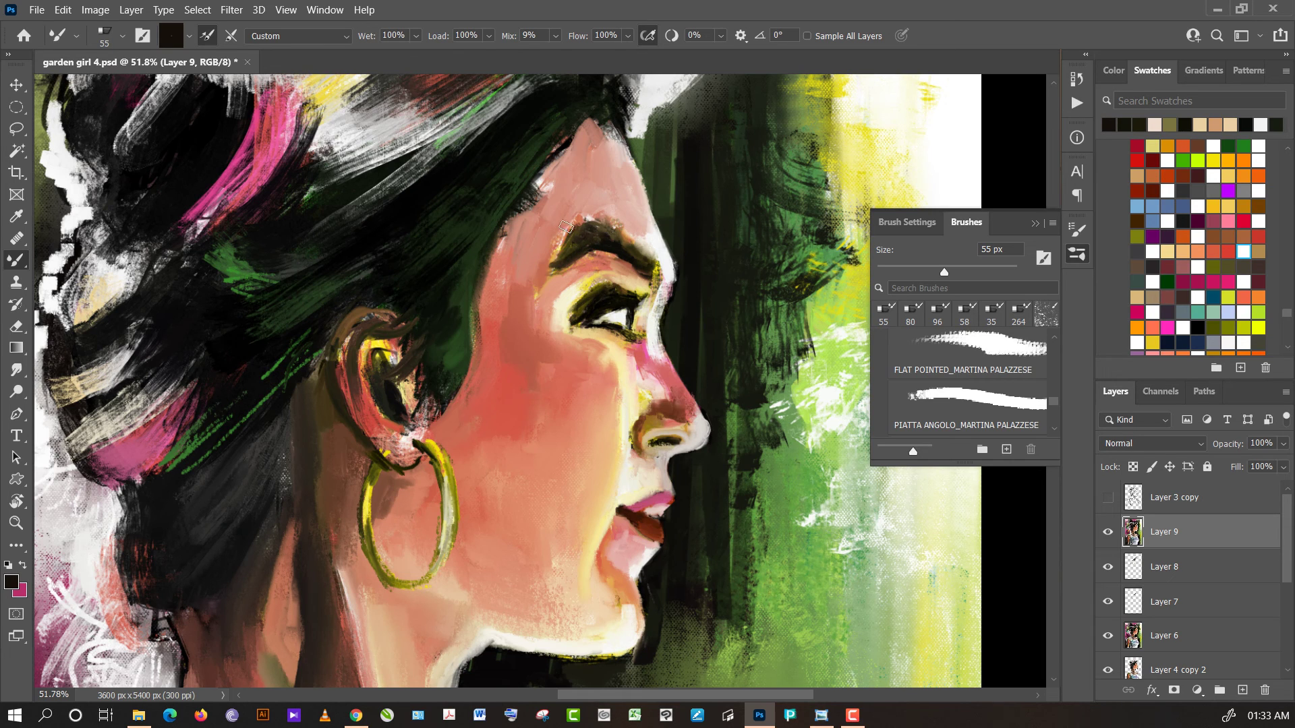
- Blend salmon skin tones from the brow down onto the cheek
{"action": "left_click", "coordinate": [534, 285], "text": "alt"}
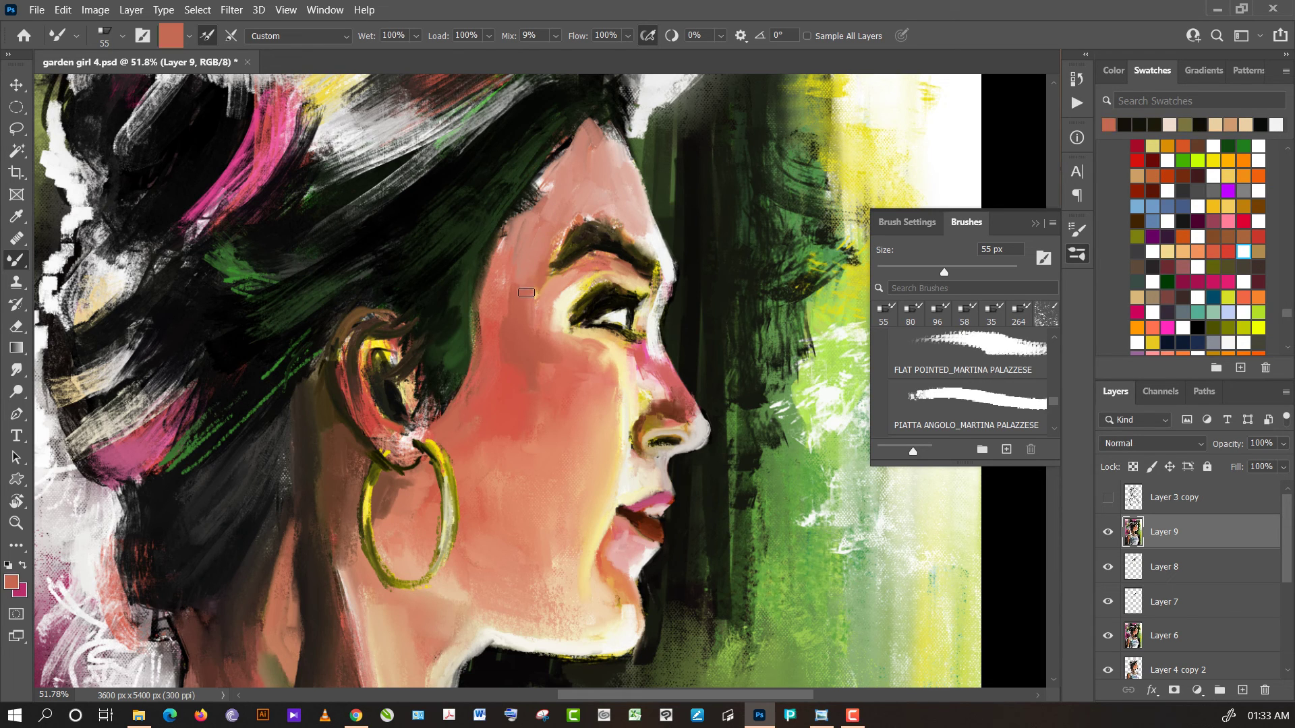
{"action": "left_click", "coordinate": [531, 292], "text": "alt"}
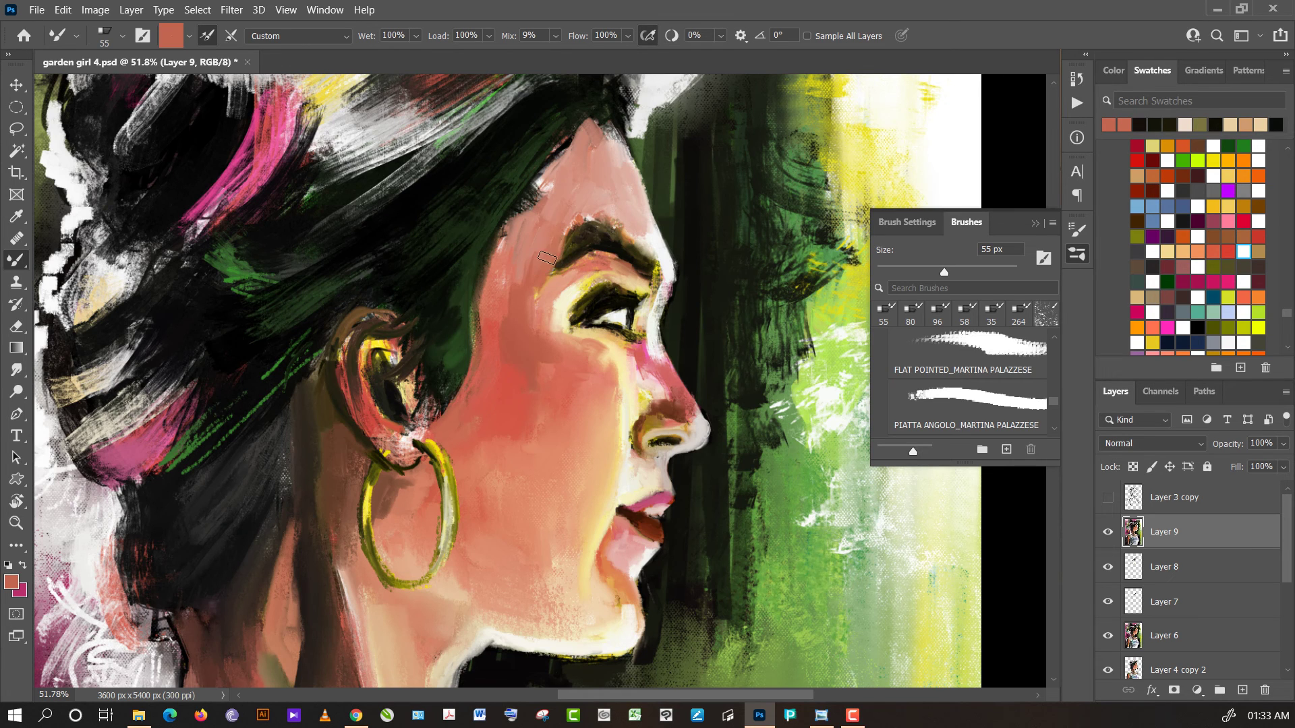
{"action": "left_click_drag", "start_coordinate": [547, 258], "coordinate": [504, 310]}
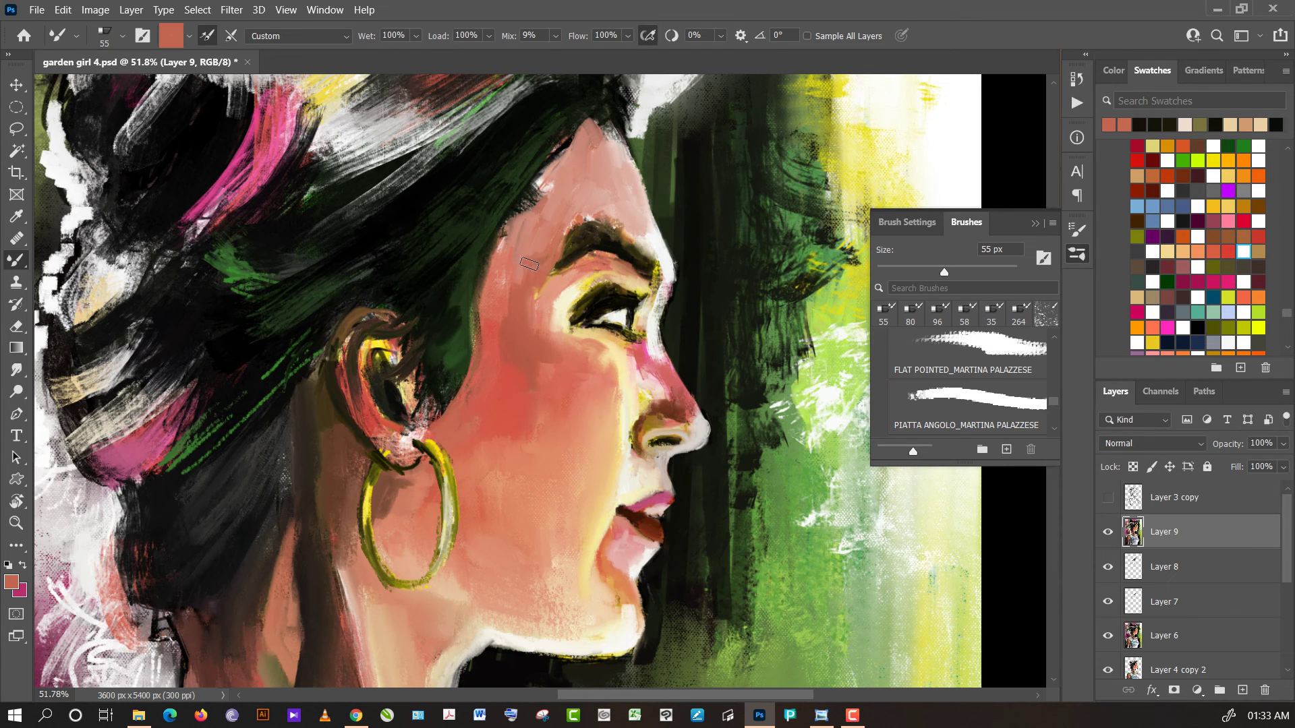
{"action": "left_click", "coordinate": [513, 333], "text": "alt"}
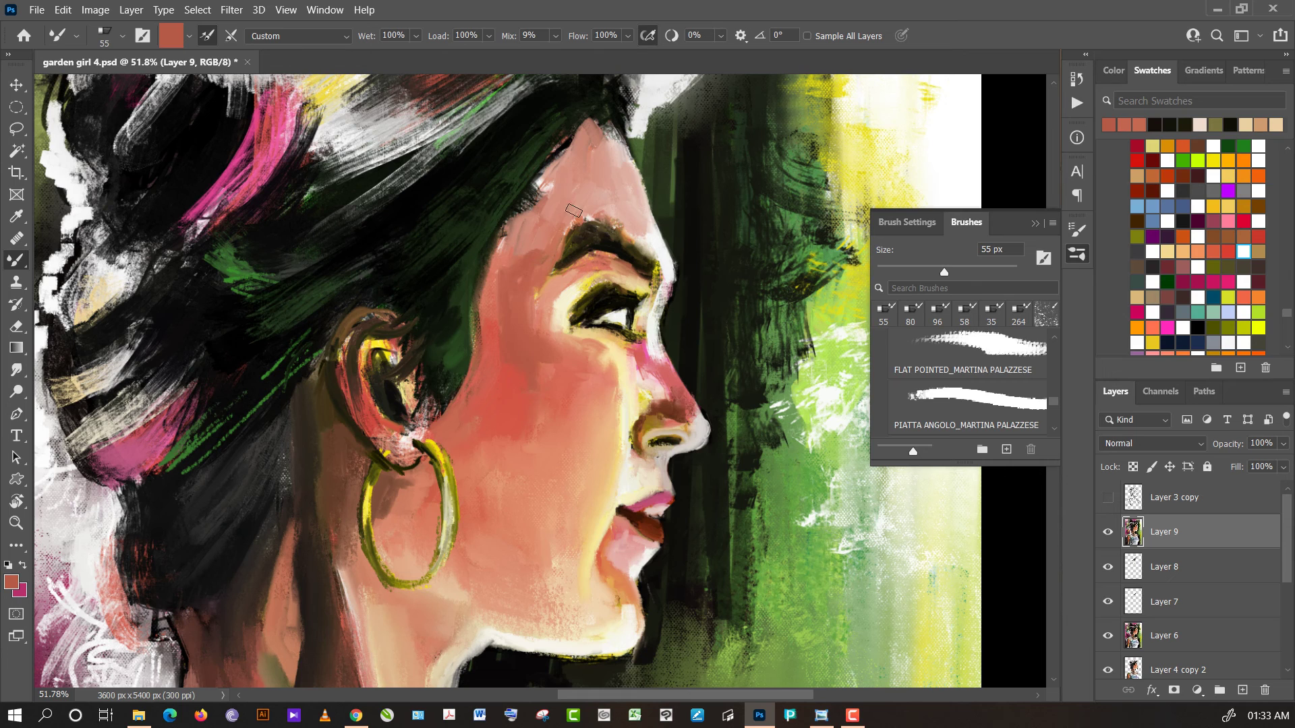
{"action": "left_click", "coordinate": [1046, 314]}
{"action": "left_click", "coordinate": [512, 195], "text": "alt"}
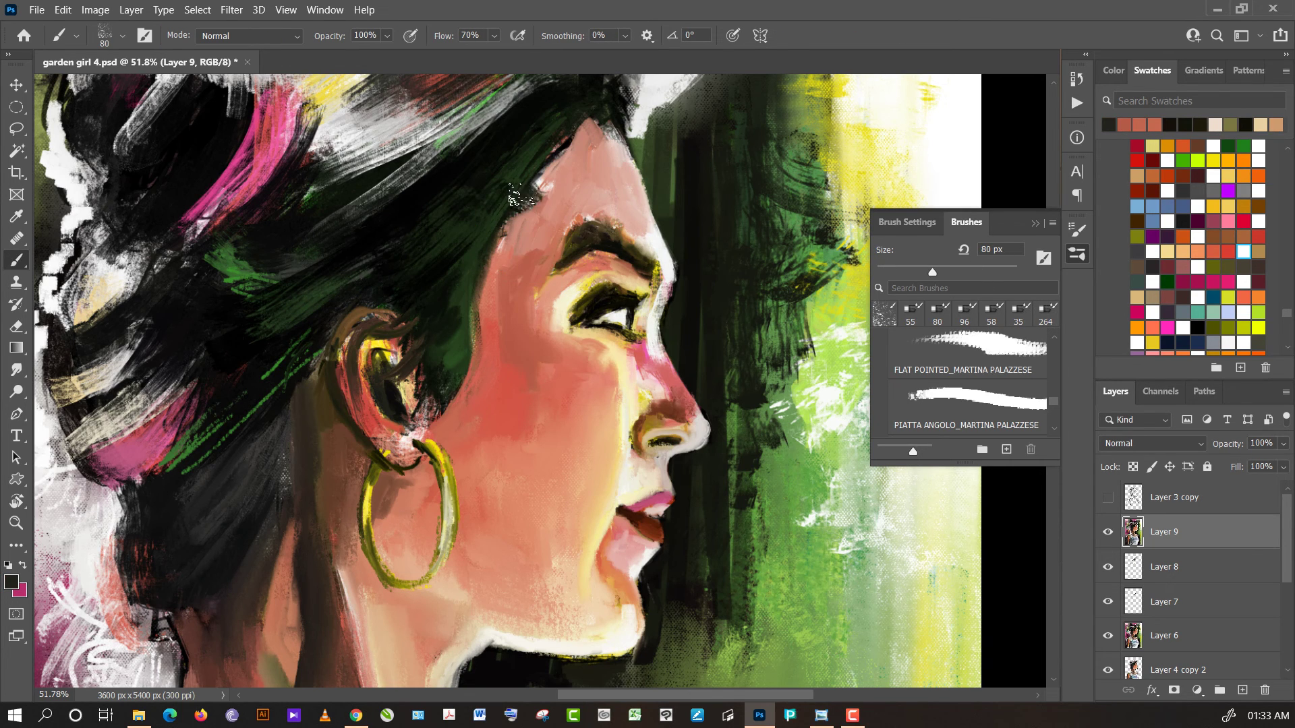
- Paint dark hair strokes over the forehead hairline and the top of the ear
{"action": "mouse_move", "coordinate": [511, 197]}
{"action": "left_mouse_down"}
{"action": "mouse_move", "coordinate": [555, 189]}
{"action": "mouse_move", "coordinate": [543, 151]}
{"action": "mouse_move", "coordinate": [565, 179]}
{"action": "left_mouse_up"}
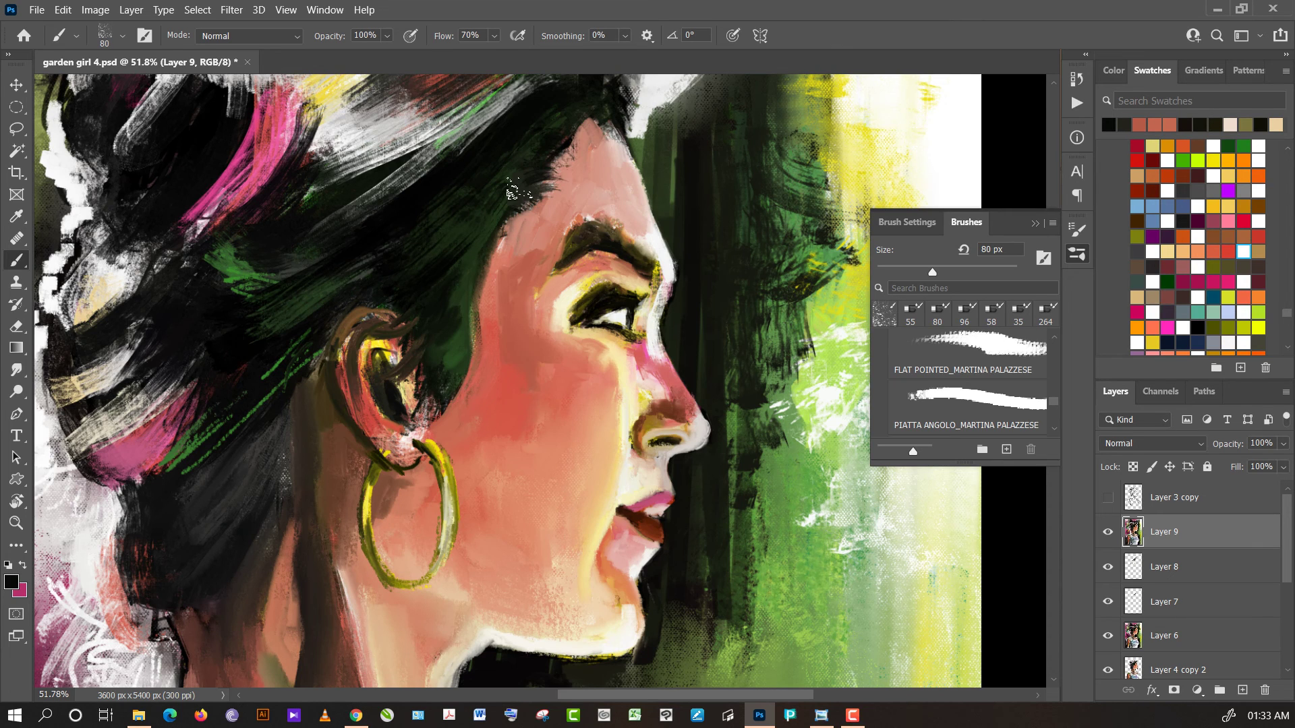
{"action": "left_click_drag", "start_coordinate": [488, 226], "coordinate": [514, 207]}
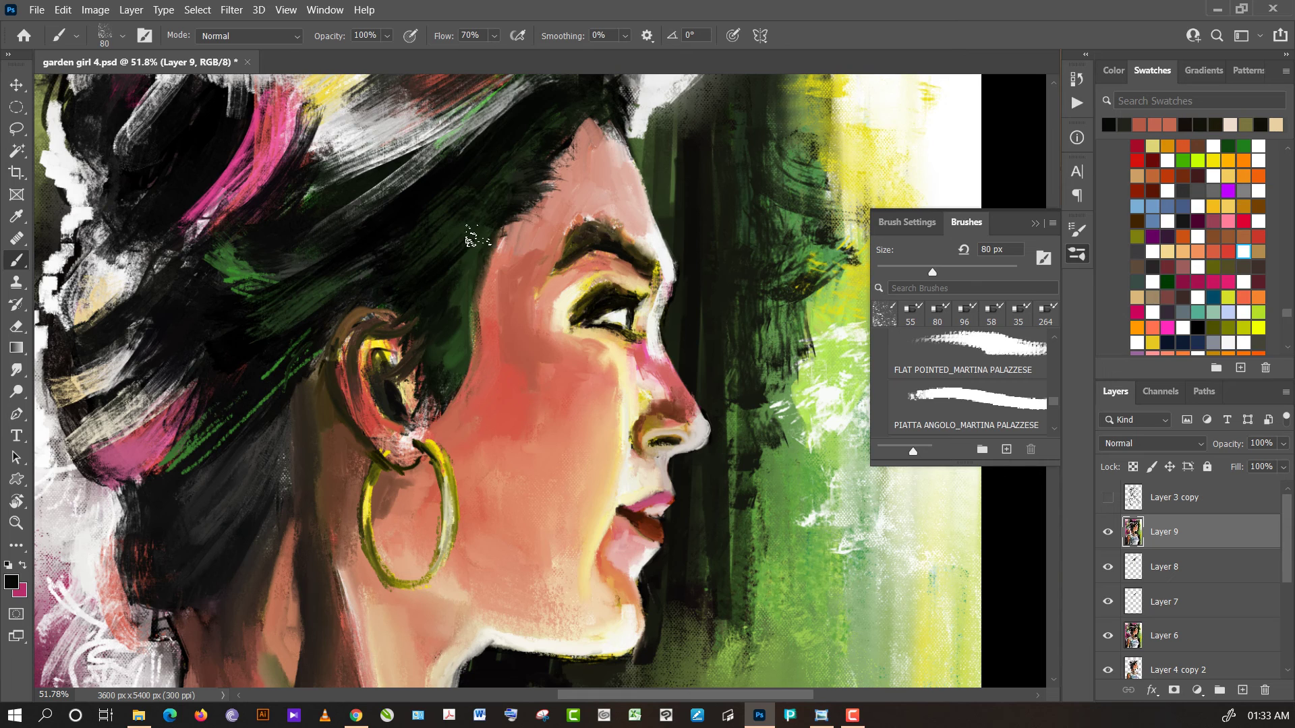
{"action": "left_click", "coordinate": [448, 295], "text": "alt"}
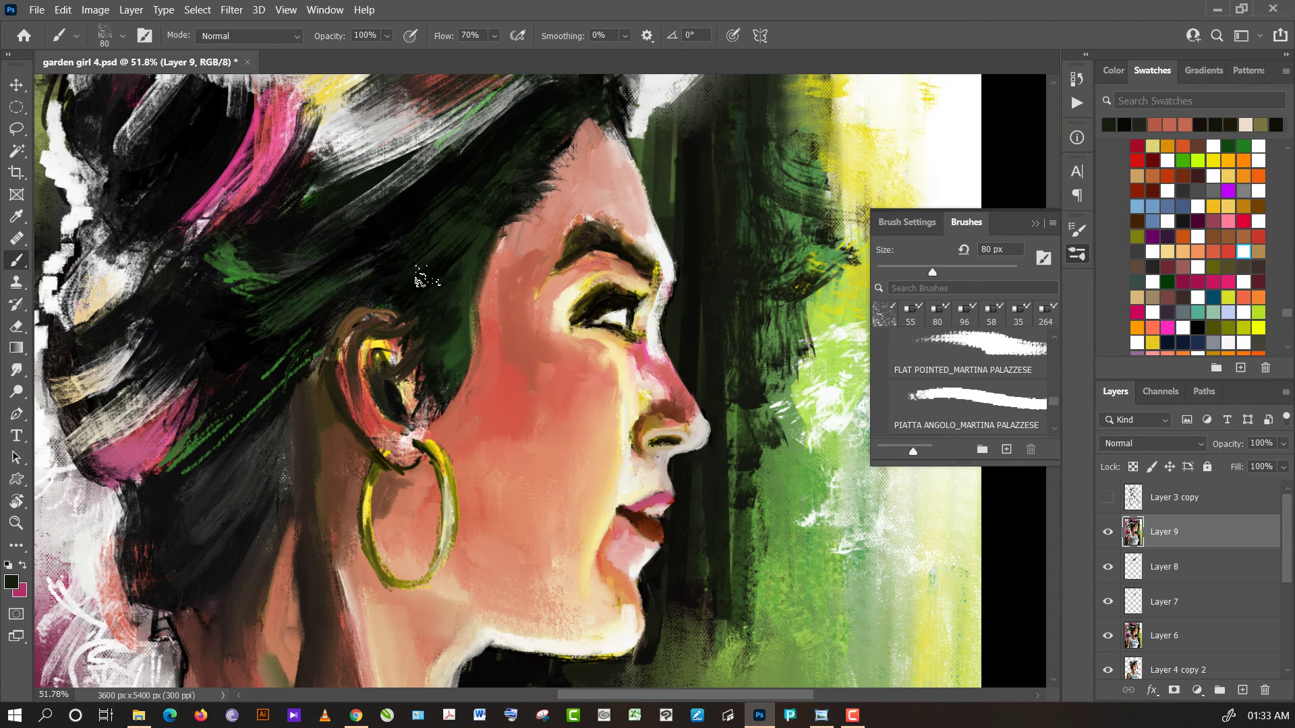
{"action": "left_click", "coordinate": [439, 289], "text": "alt"}
{"action": "left_click", "coordinate": [419, 294], "text": "alt"}
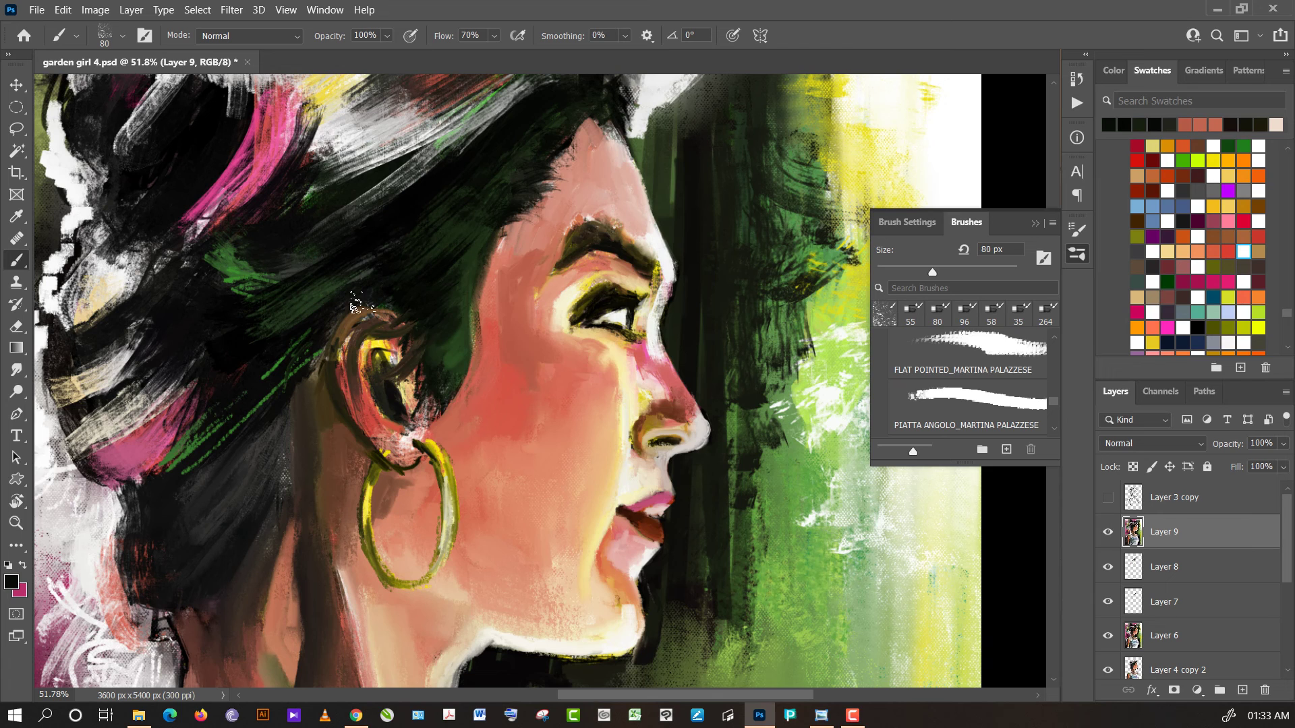
{"action": "left_click", "coordinate": [407, 301], "text": "alt"}
{"action": "left_click_drag", "start_coordinate": [403, 309], "coordinate": [341, 341]}
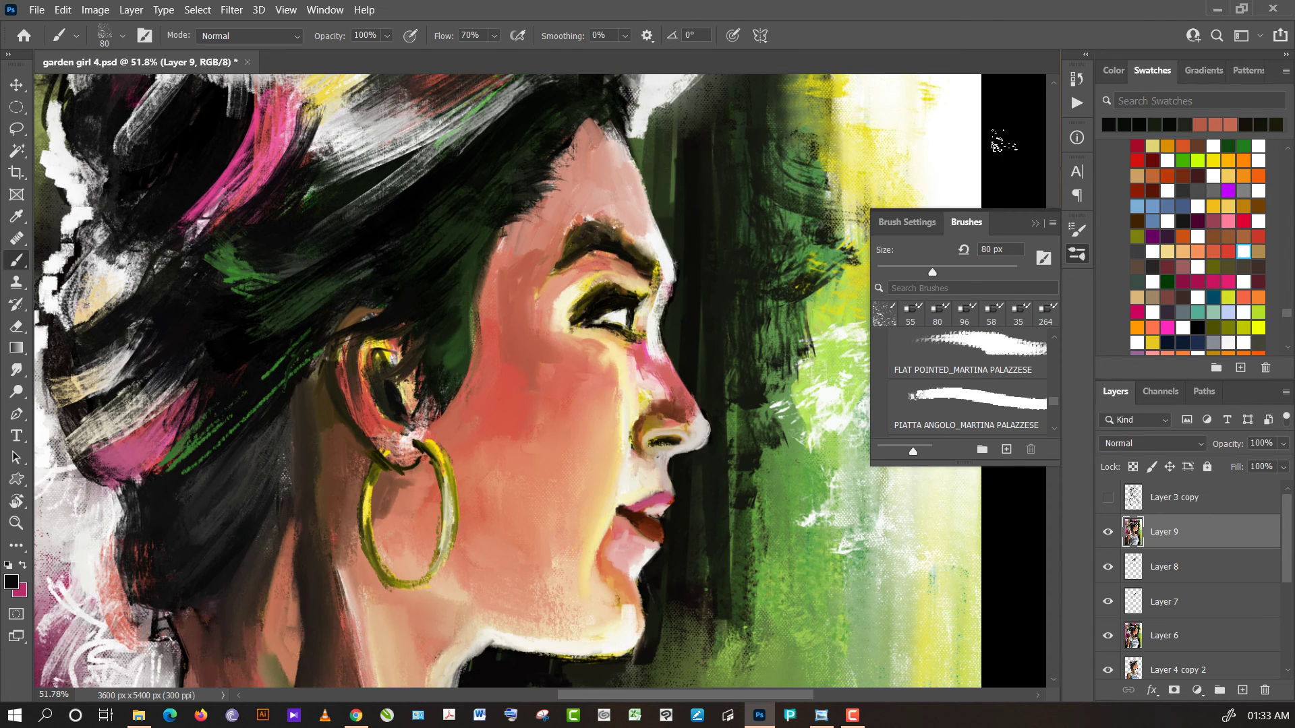
- Cover the reddish patch left of the neck with black hair strokes
{"action": "left_click", "coordinate": [996, 144], "text": "alt"}
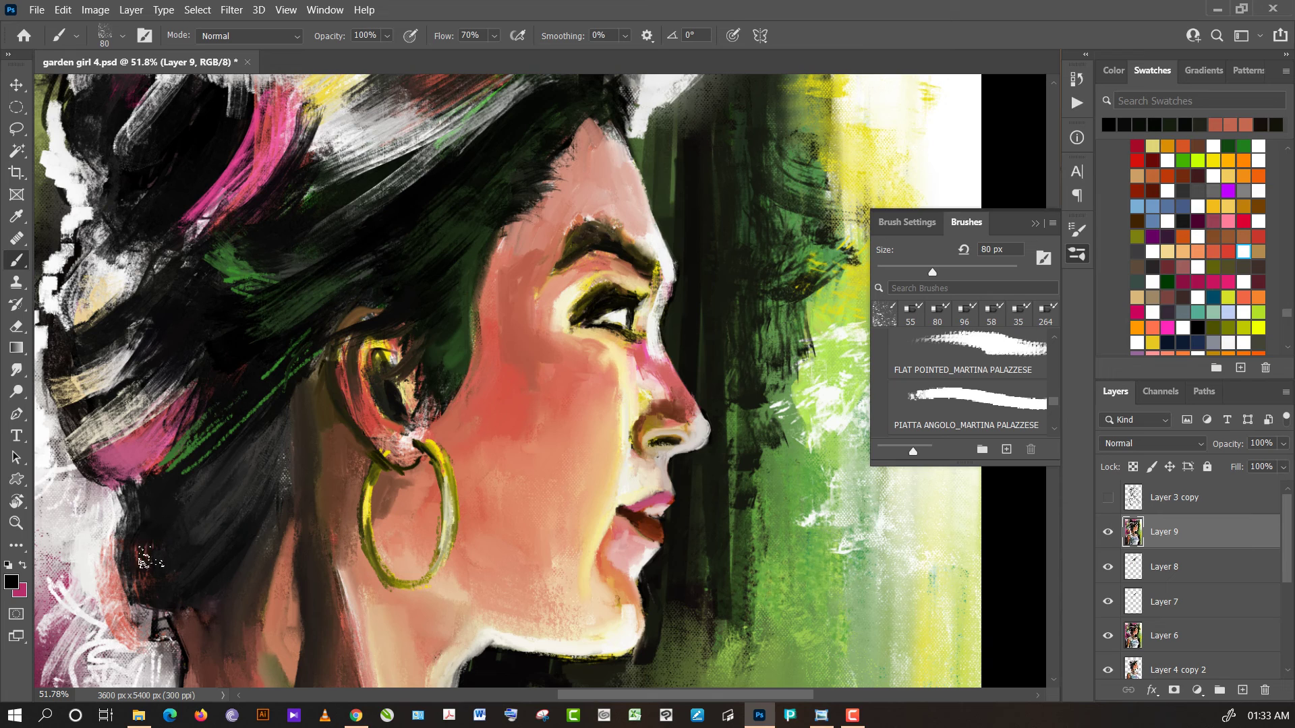
{"action": "mouse_move", "coordinate": [157, 515]}
{"action": "left_mouse_down"}
{"action": "mouse_move", "coordinate": [135, 596]}
{"action": "mouse_move", "coordinate": [147, 595]}
{"action": "left_mouse_up"}
{"action": "mouse_move", "coordinate": [124, 533]}
{"action": "left_mouse_down"}
{"action": "mouse_move", "coordinate": [102, 631]}
{"action": "mouse_move", "coordinate": [120, 506]}
{"action": "mouse_move", "coordinate": [111, 546]}
{"action": "mouse_move", "coordinate": [143, 509]}
{"action": "mouse_move", "coordinate": [118, 604]}
{"action": "left_mouse_up"}
{"action": "left_click", "coordinate": [107, 524], "text": "alt"}
{"action": "left_click", "coordinate": [143, 509], "text": "alt"}
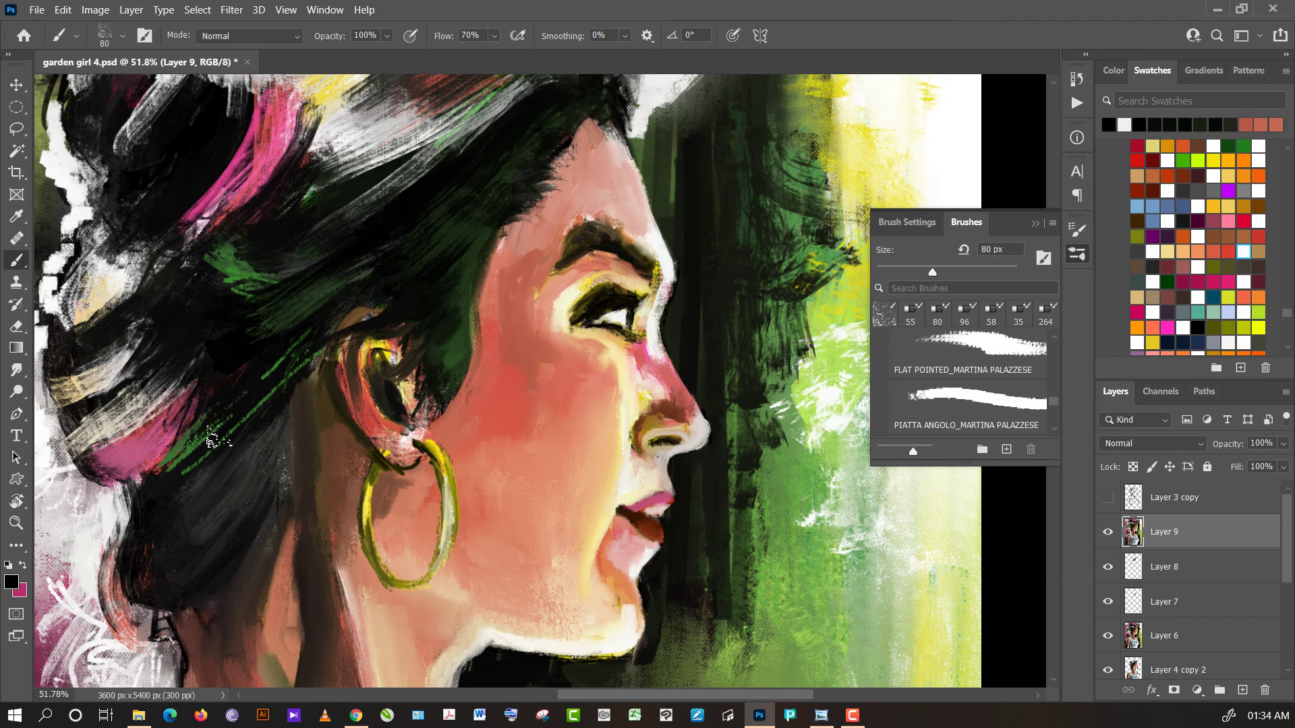
{"action": "scroll", "coordinate": [212, 439], "scroll_direction": "down", "scroll_amount": 3}
{"action": "scroll", "coordinate": [212, 439], "scroll_direction": "down", "scroll_amount": 3}
{"action": "scroll", "coordinate": [212, 439], "scroll_direction": "down", "scroll_amount": 3}
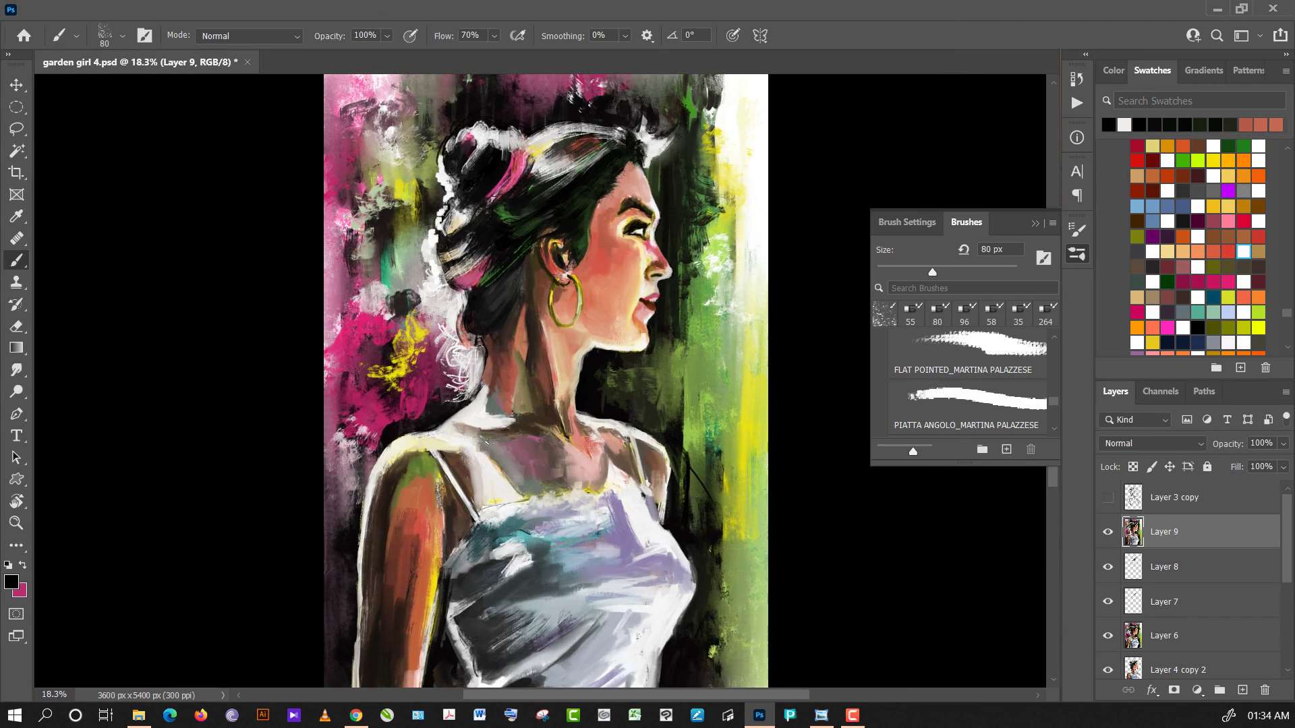
- Sample magenta, enlarge the brush to about 281 px, and repaint the flowers left of the neck
{"action": "scroll", "coordinate": [487, 442], "scroll_direction": "up", "scroll_amount": 1}
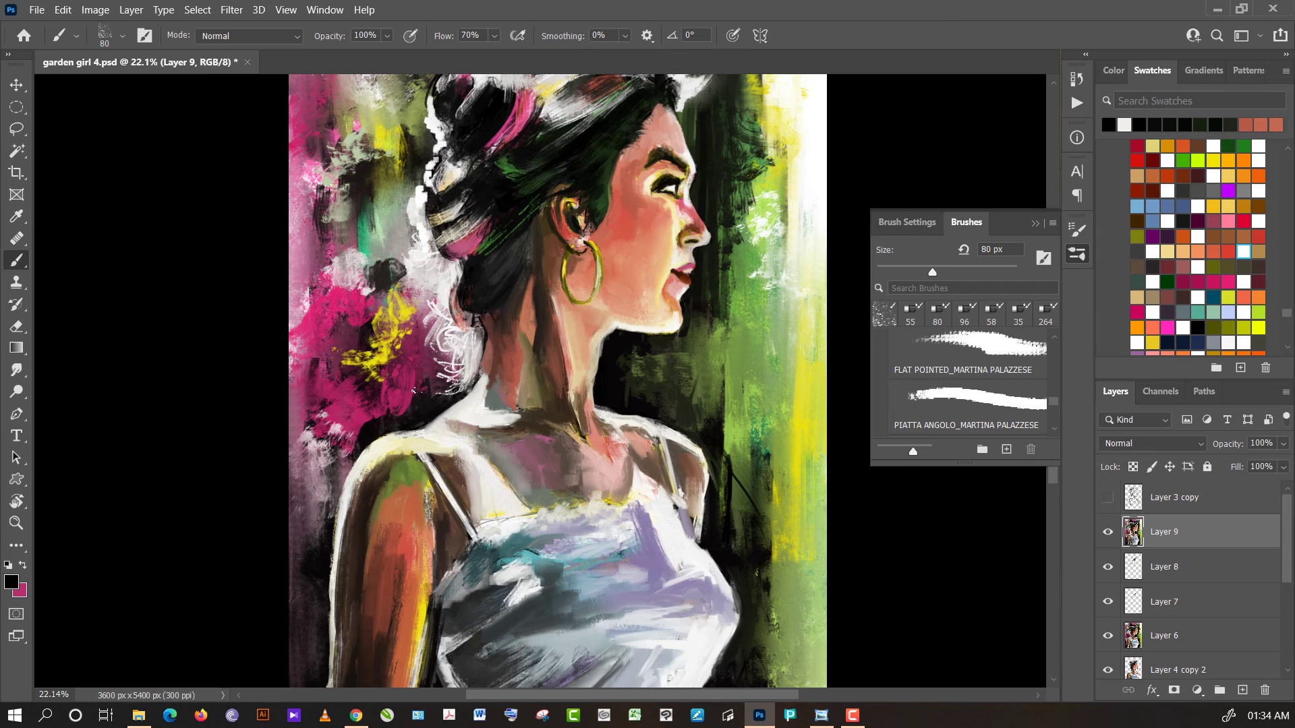
{"action": "left_click", "coordinate": [400, 400], "text": "alt"}
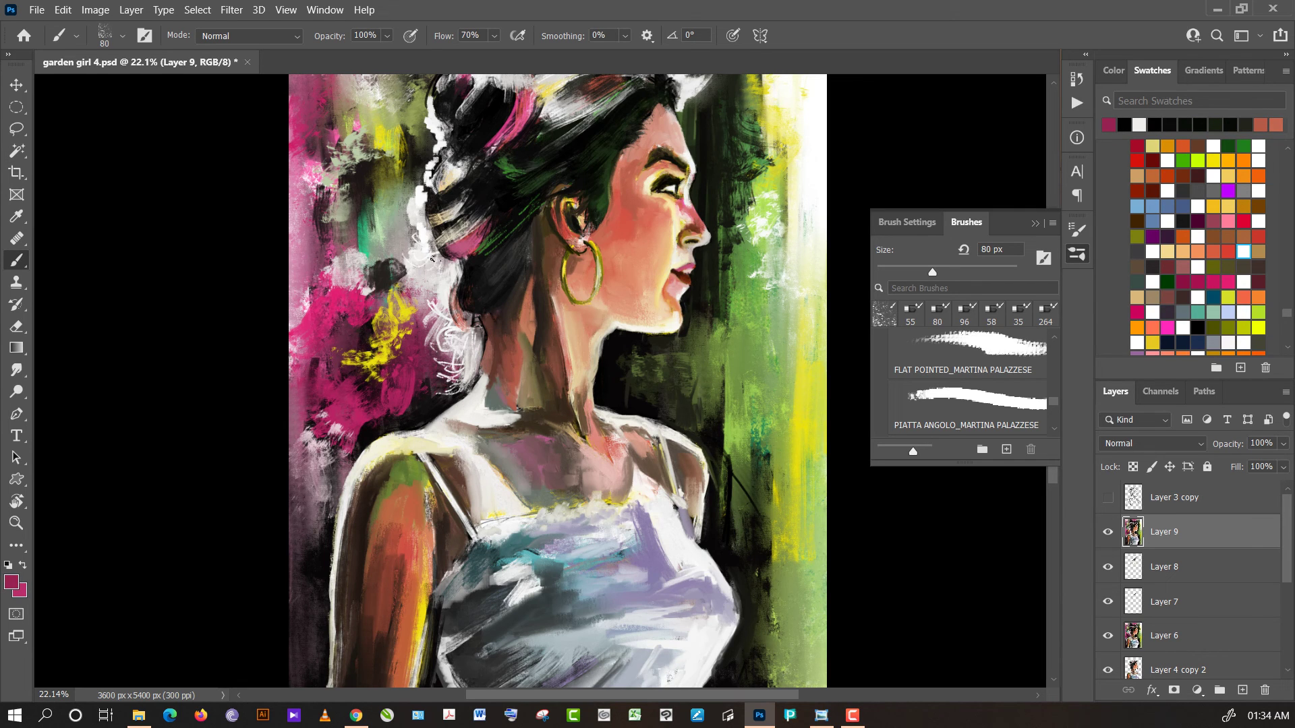
{"action": "left_click", "coordinate": [988, 271]}
{"action": "left_click_drag", "start_coordinate": [387, 388], "coordinate": [378, 412]}
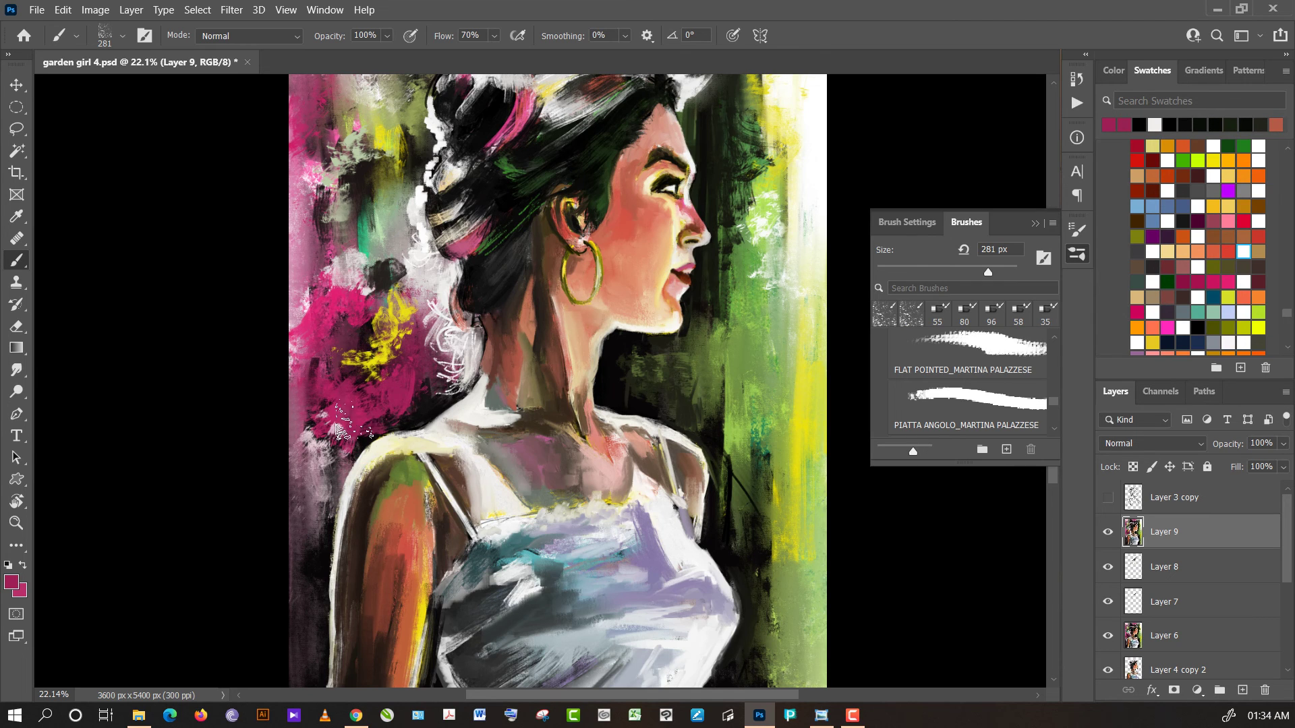
- Add near-white spiky strokes over the pink flowers and view the whole painting
{"action": "left_click", "coordinate": [312, 447], "text": "alt"}
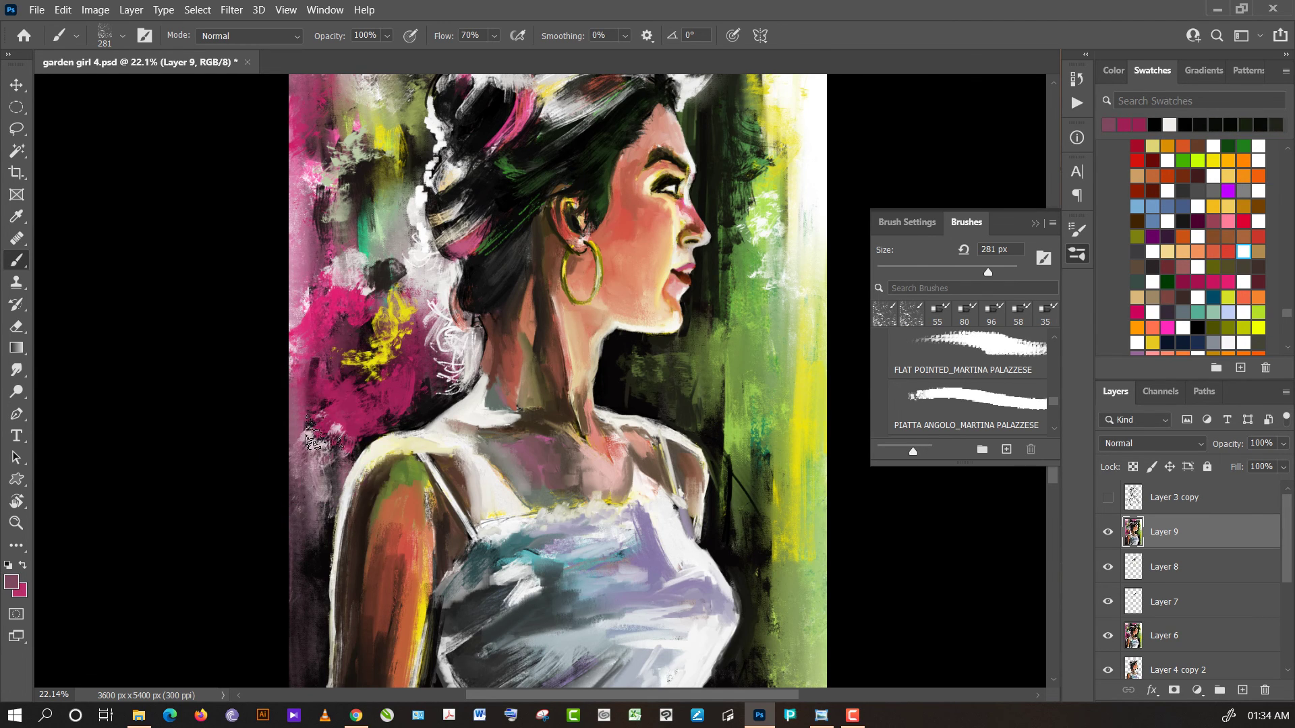
{"action": "left_click", "coordinate": [437, 312], "text": "alt"}
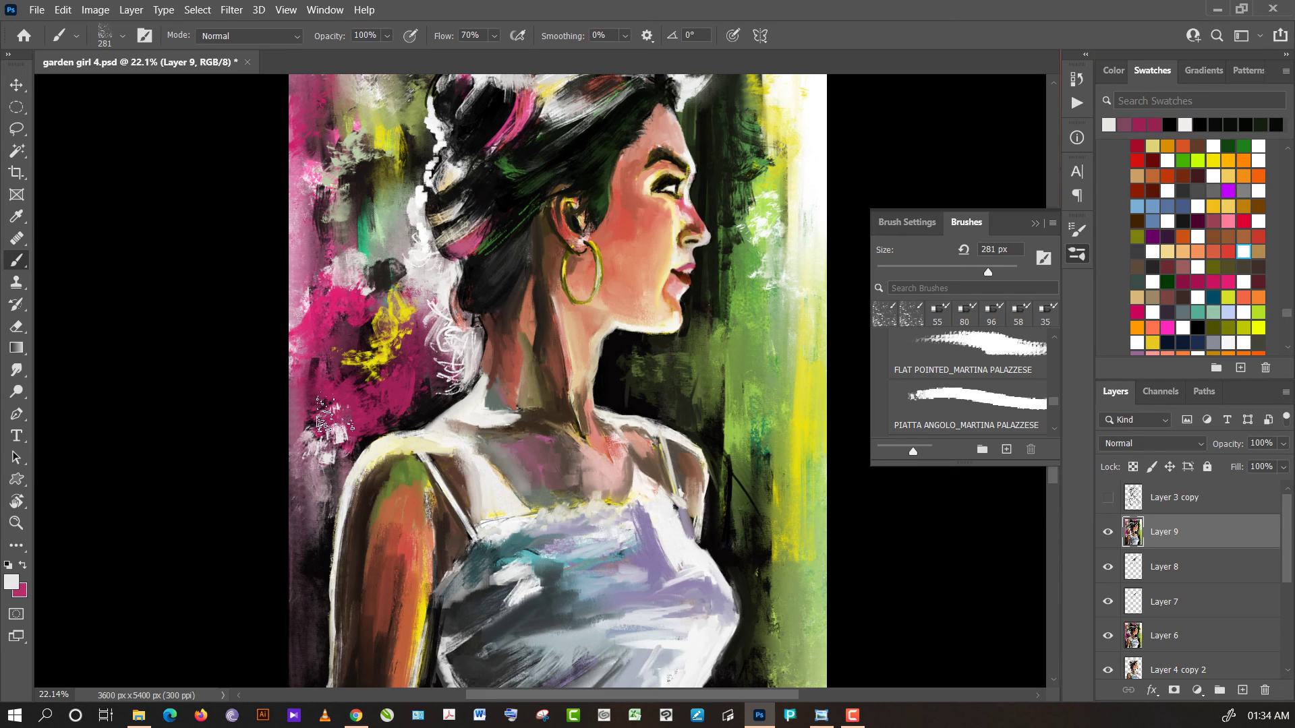
{"action": "left_click_drag", "start_coordinate": [318, 411], "coordinate": [333, 412]}
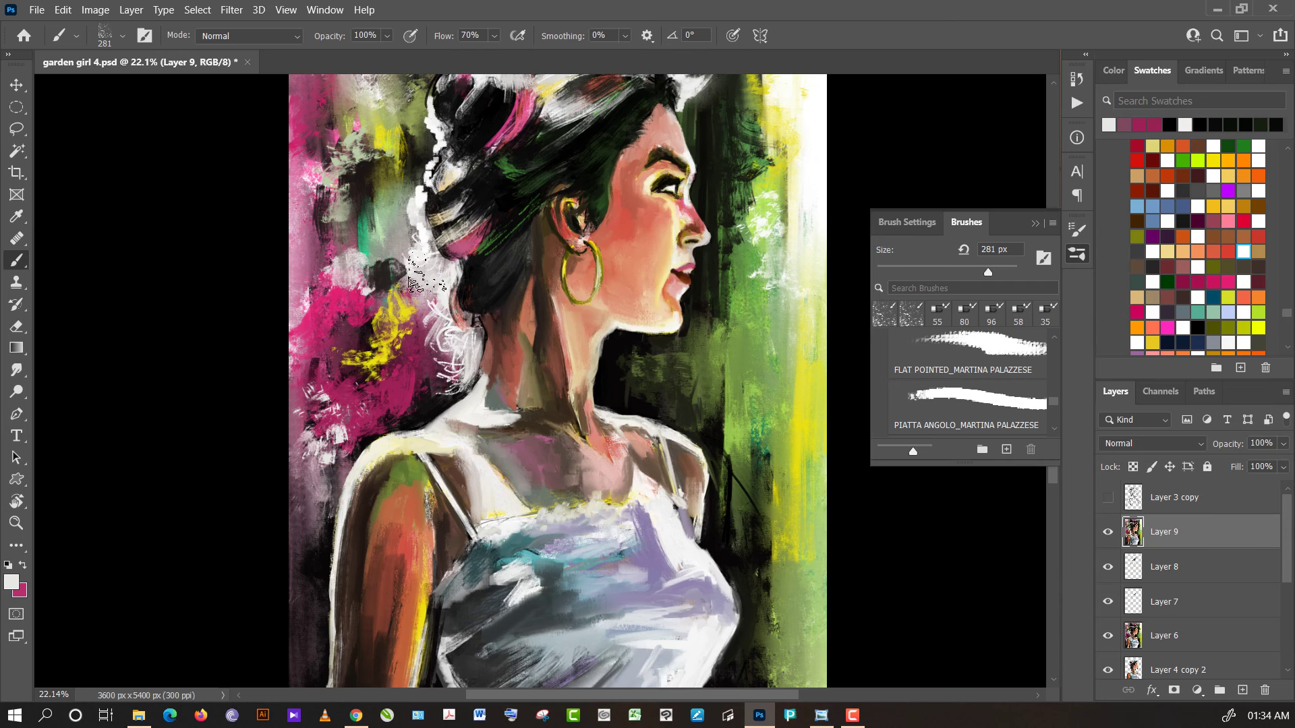
{"action": "key", "text": "ctrl+minus"}
{"action": "key", "text": "ctrl+minus"}
{"action": "scroll", "coordinate": [494, 179], "scroll_direction": "up", "scroll_amount": 1}
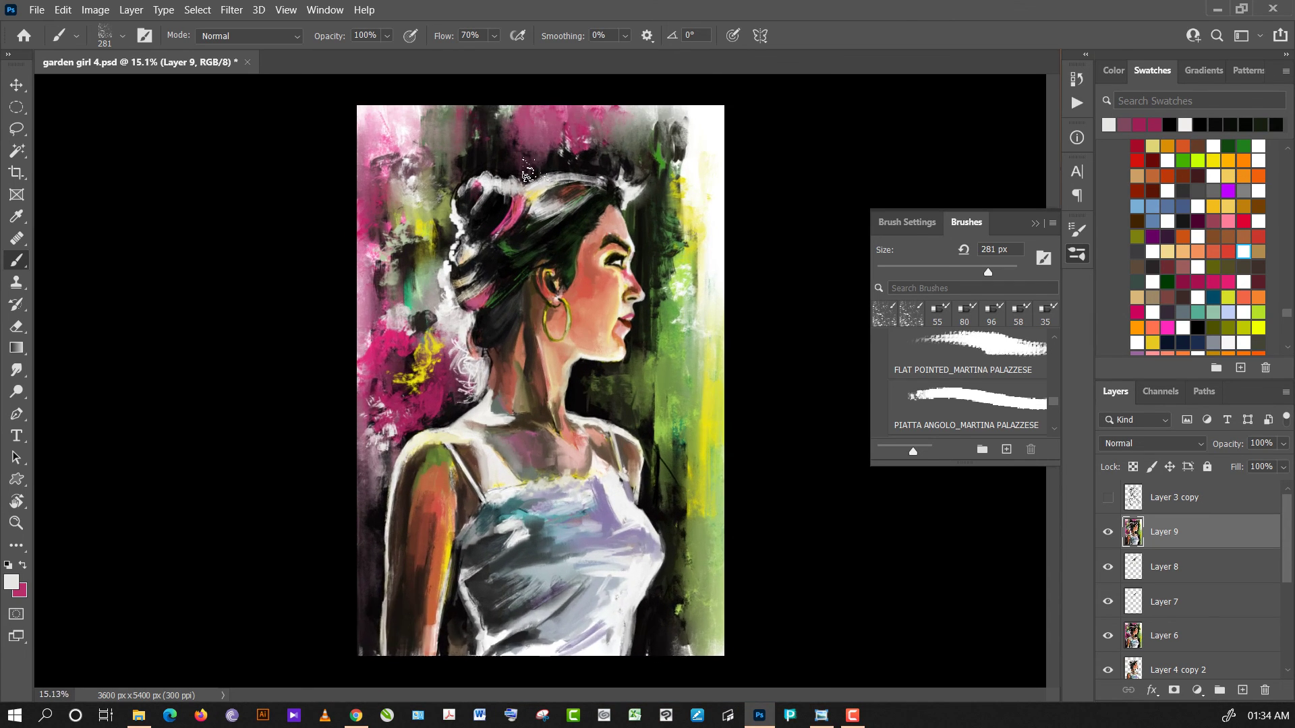
{"action": "scroll", "coordinate": [540, 236], "scroll_direction": "up", "scroll_amount": 1}
{"action": "scroll", "coordinate": [642, 300], "scroll_direction": "down", "scroll_amount": 2}
{"action": "scroll", "coordinate": [657, 489], "scroll_direction": "up", "scroll_amount": 1}
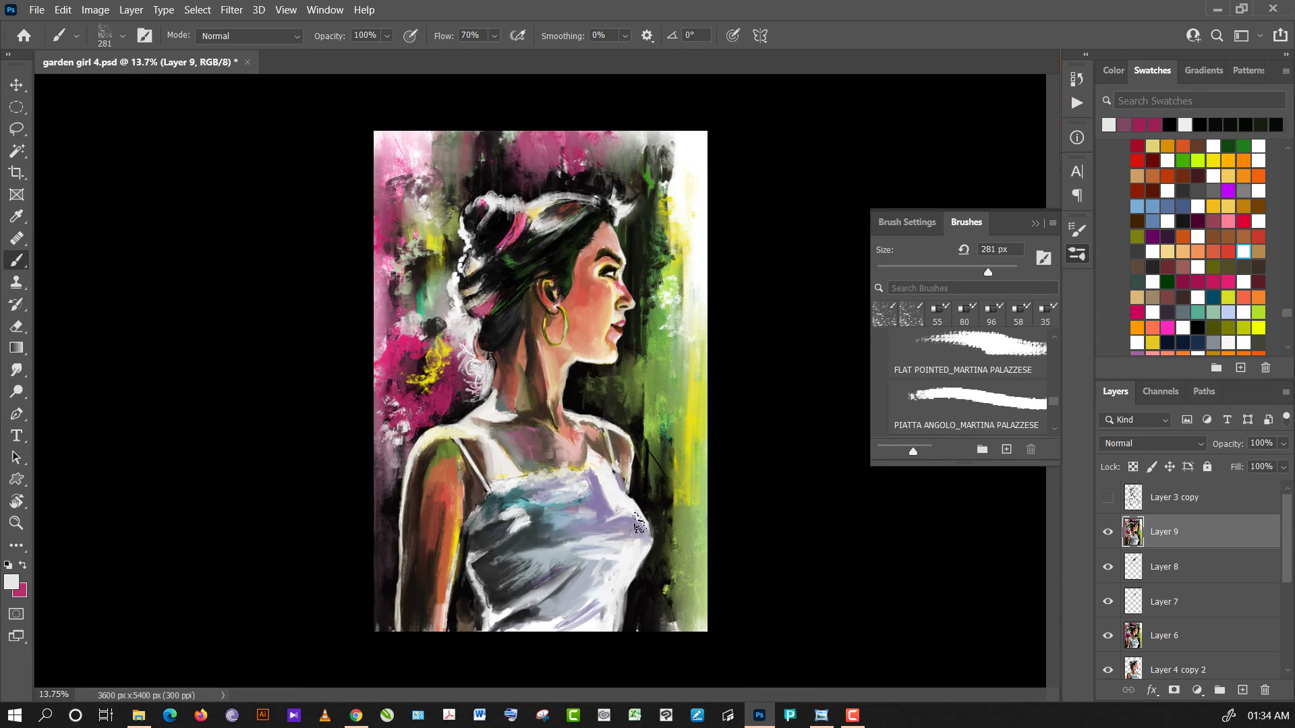
{"action": "scroll", "coordinate": [657, 486], "scroll_direction": "up", "scroll_amount": 1}
{"action": "scroll", "coordinate": [728, 451], "scroll_direction": "up", "scroll_amount": 1}
{"action": "scroll", "coordinate": [657, 468], "scroll_direction": "up", "scroll_amount": 1}
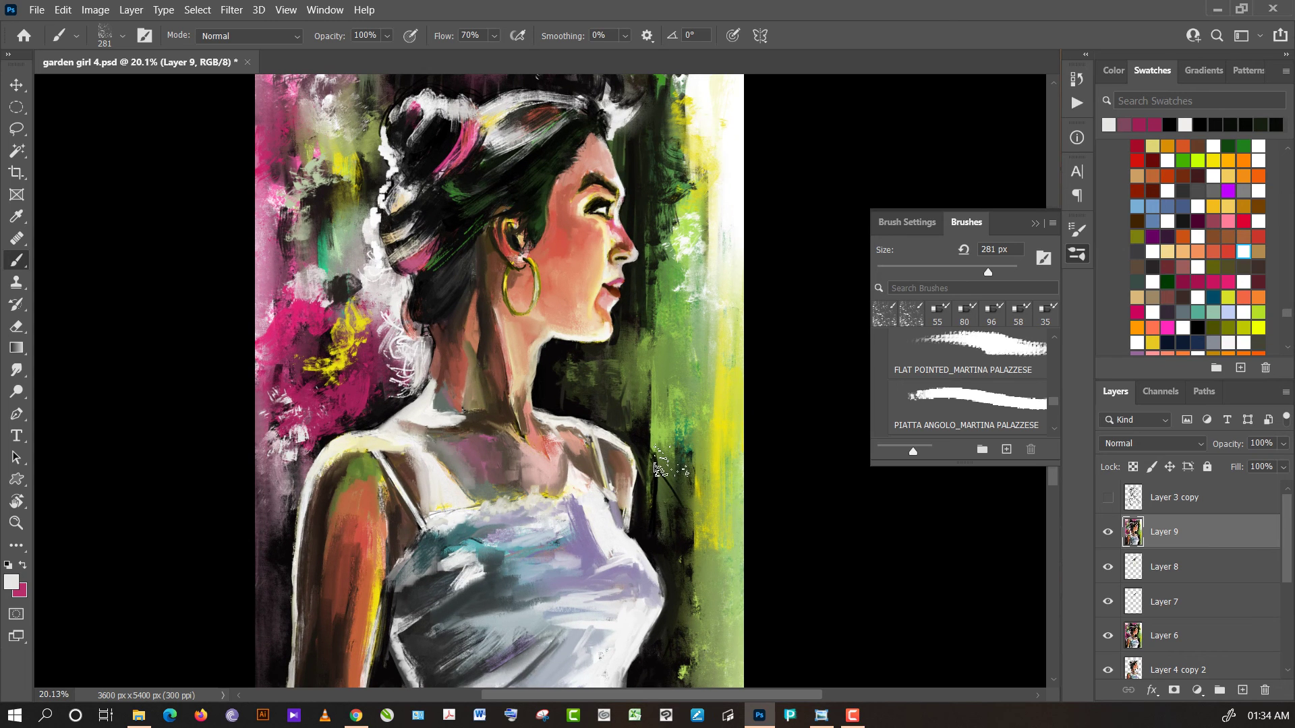
{"action": "scroll", "coordinate": [637, 513], "scroll_direction": "up", "scroll_amount": 2}
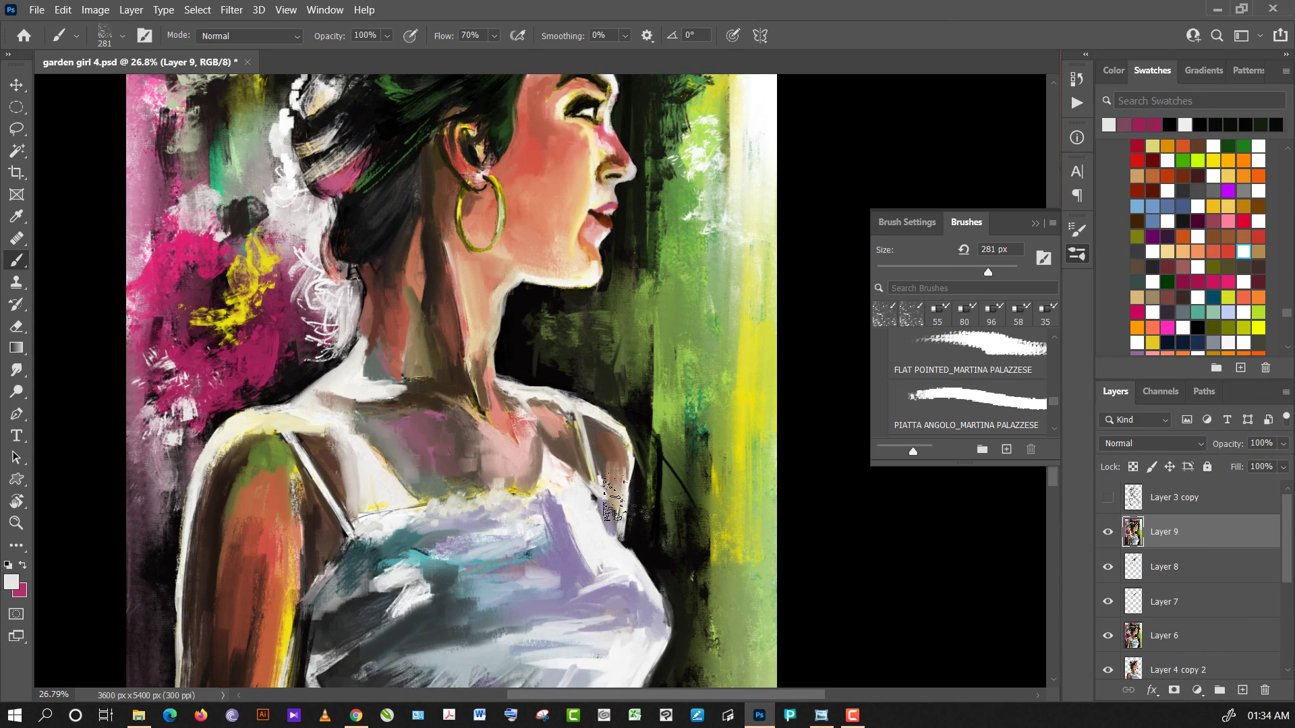
{"action": "scroll", "coordinate": [640, 472], "scroll_direction": "up", "scroll_amount": 1}
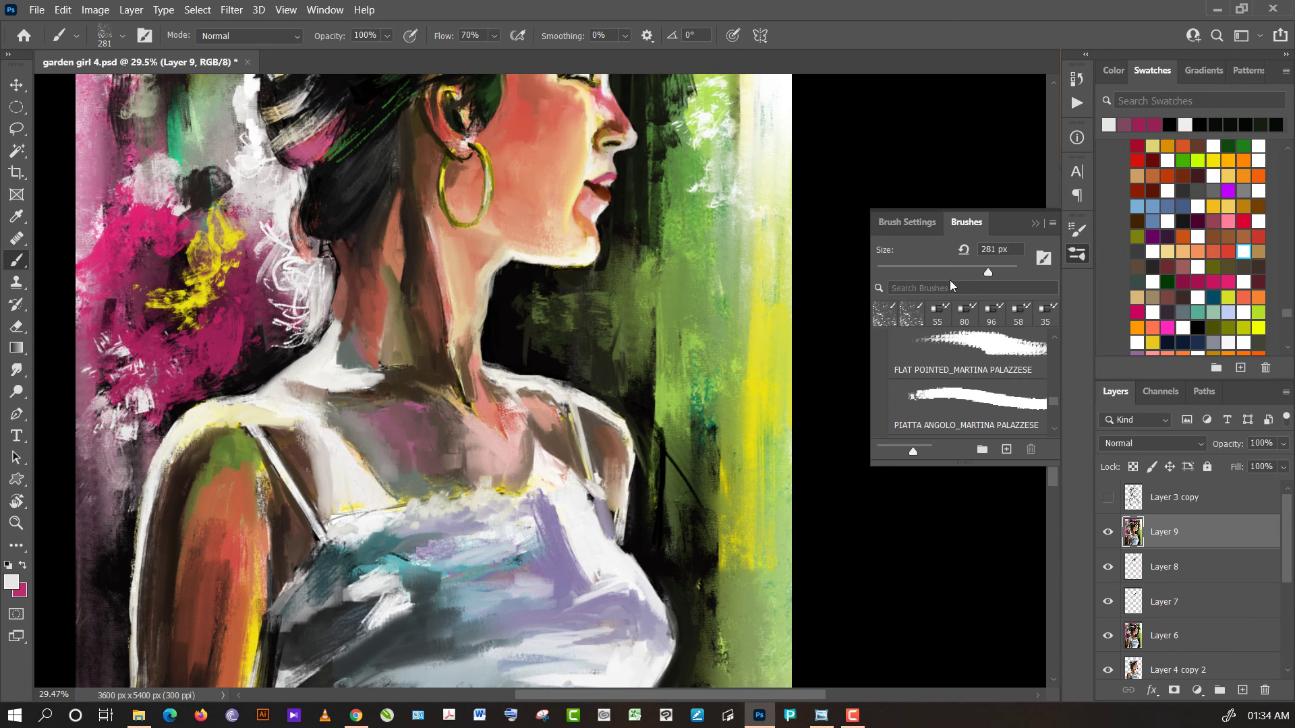
- With a different textured brush, dab mauve and pale pink onto the upper chest
{"action": "left_click", "coordinate": [591, 556]}
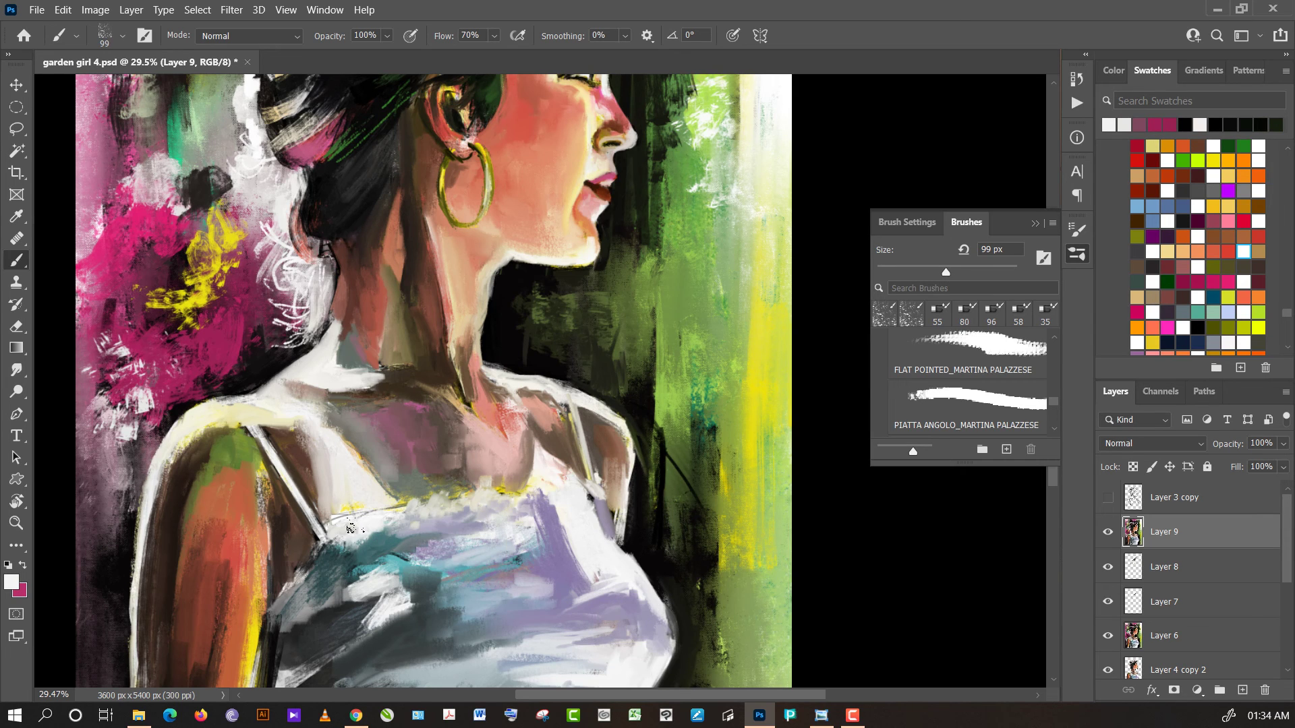
{"action": "left_click", "coordinate": [350, 526]}
{"action": "left_click", "coordinate": [413, 444], "text": "alt"}
{"action": "mouse_move", "coordinate": [336, 480]}
{"action": "left_mouse_down"}
{"action": "mouse_move", "coordinate": [343, 502]}
{"action": "mouse_move", "coordinate": [351, 489]}
{"action": "left_mouse_up"}
{"action": "left_click", "coordinate": [546, 215], "text": "alt"}
{"action": "left_click", "coordinate": [332, 448], "text": "alt"}
{"action": "left_click_drag", "start_coordinate": [337, 442], "coordinate": [345, 496]}
{"action": "left_click", "coordinate": [337, 466], "text": "alt"}
{"action": "left_click", "coordinate": [347, 485], "text": "alt"}
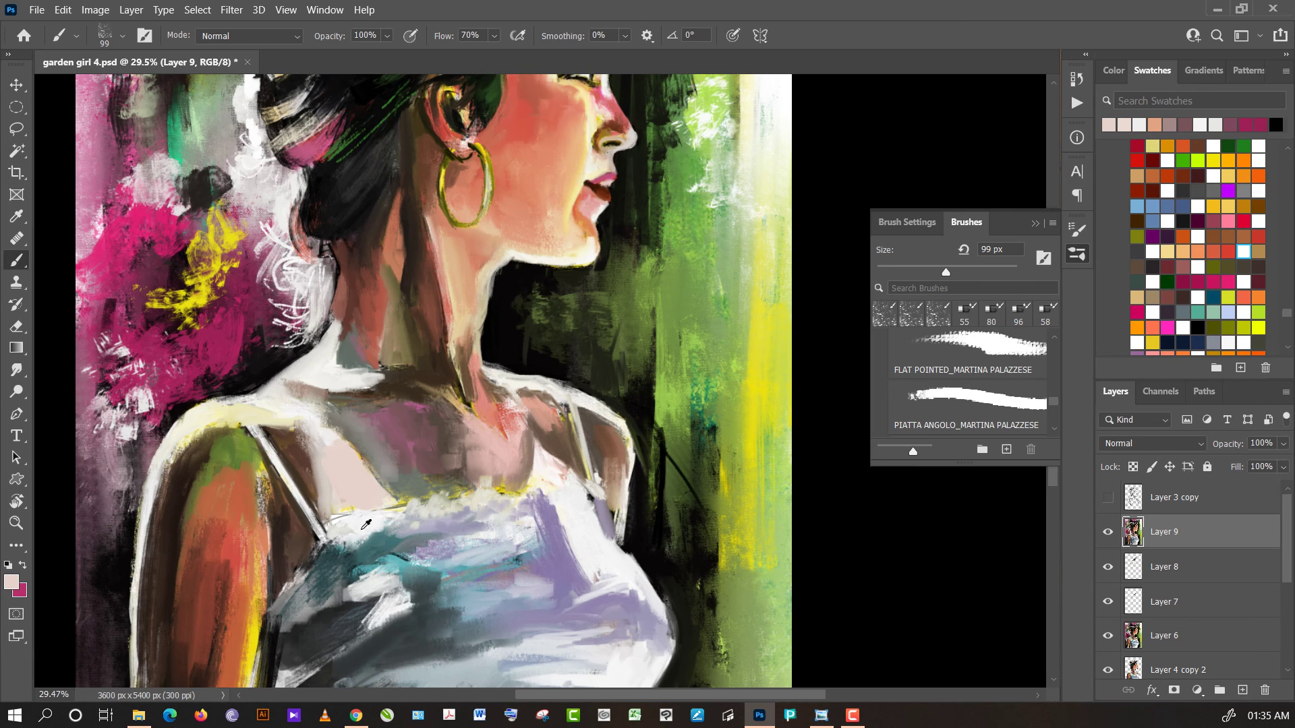
- Brighten the strap end with white and rework the camisole with teal and white tones
{"action": "left_click", "coordinate": [363, 528], "text": "alt"}
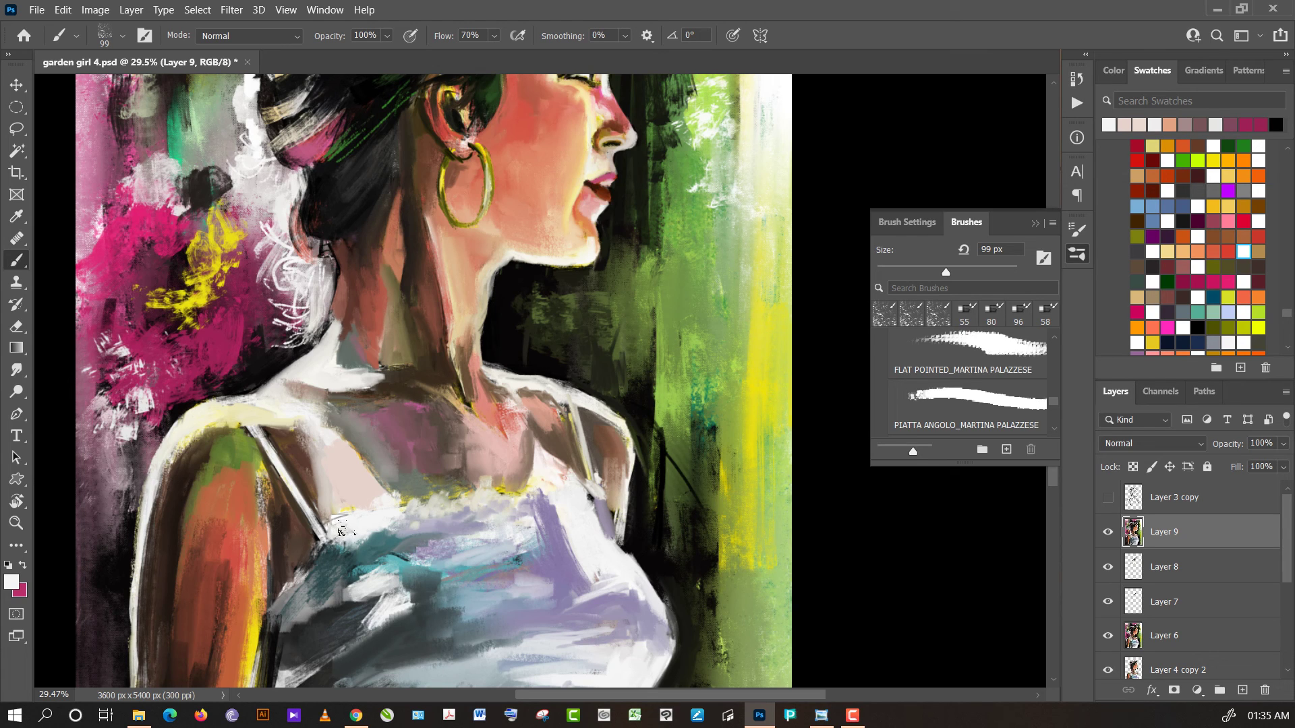
{"action": "left_click_drag", "start_coordinate": [333, 536], "coordinate": [340, 548]}
{"action": "left_click", "coordinate": [339, 574], "text": "alt"}
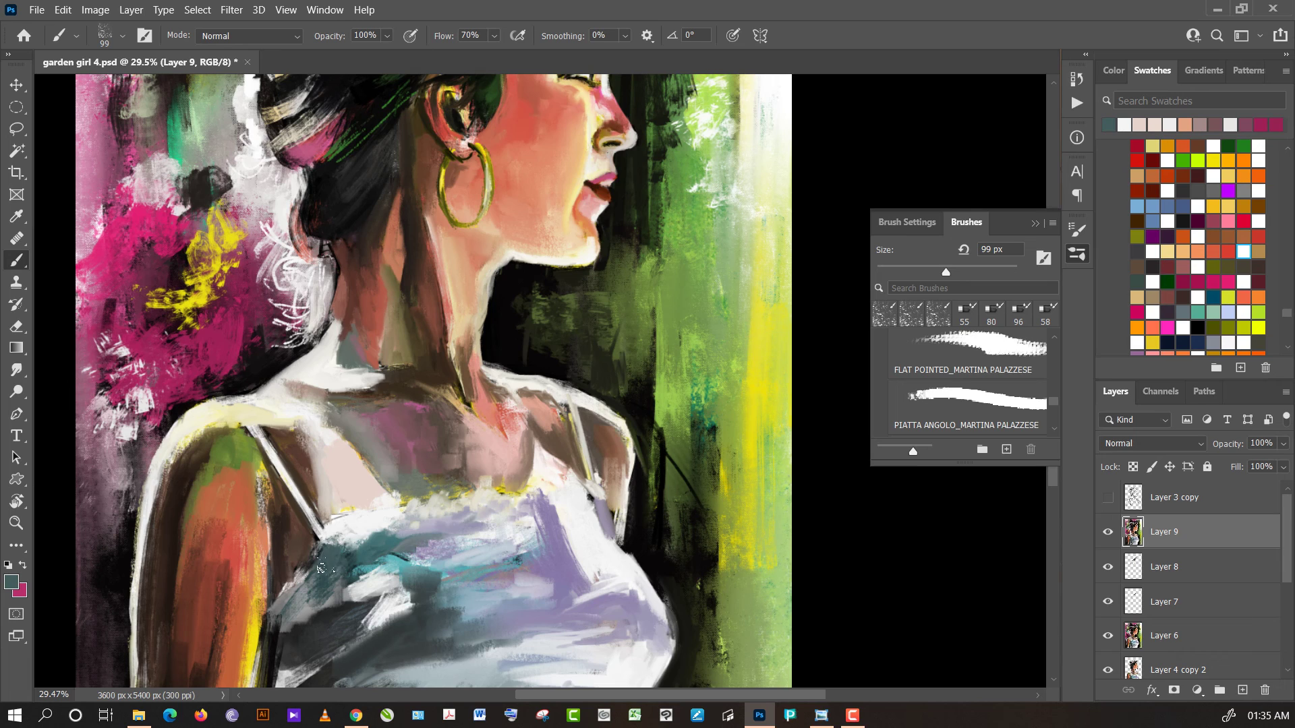
{"action": "left_click", "coordinate": [322, 567]}
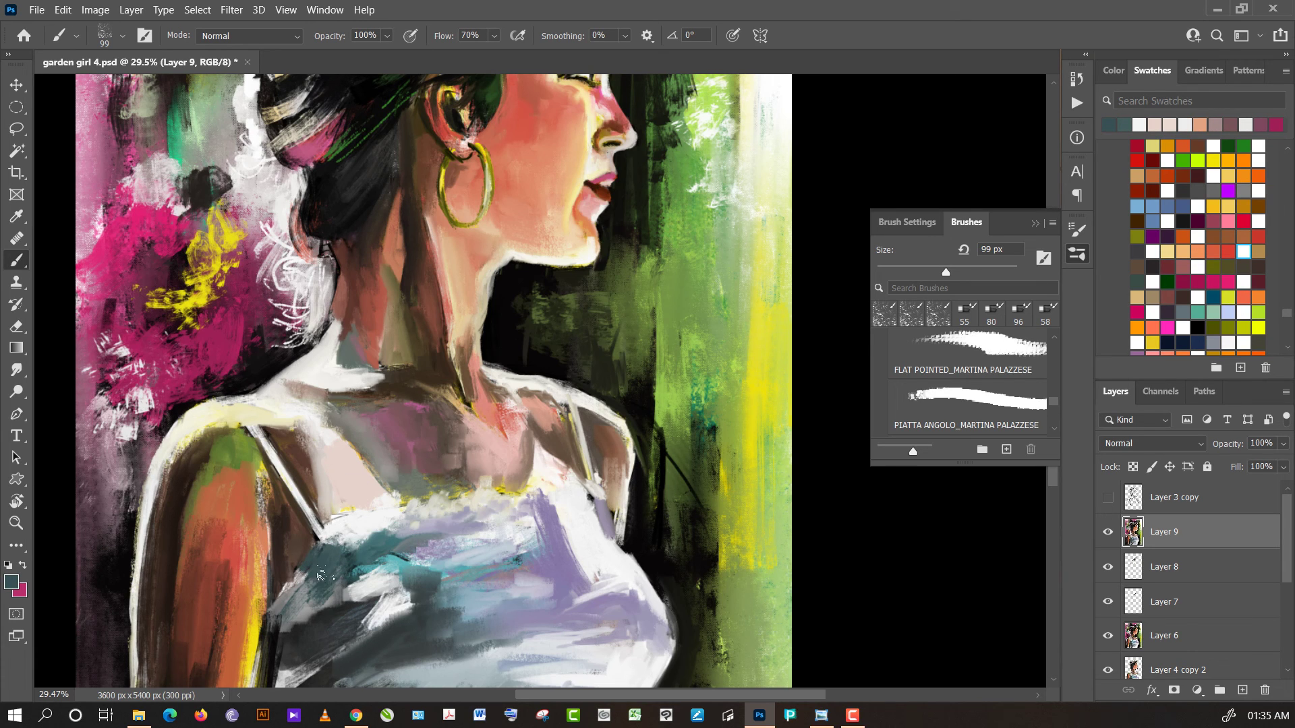
{"action": "left_click", "coordinate": [344, 535], "text": "alt"}
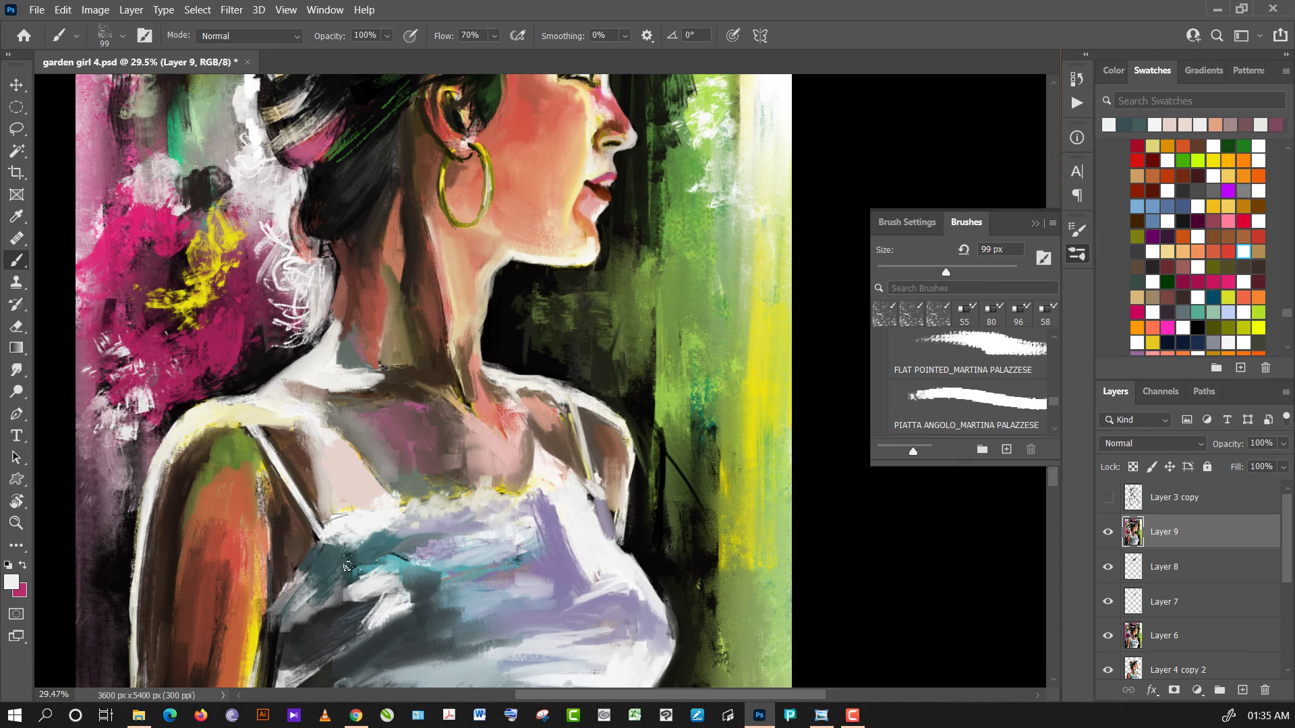
{"action": "mouse_move", "coordinate": [346, 565]}
{"action": "left_mouse_down"}
{"action": "mouse_move", "coordinate": [333, 575]}
{"action": "mouse_move", "coordinate": [347, 553]}
{"action": "left_mouse_up"}
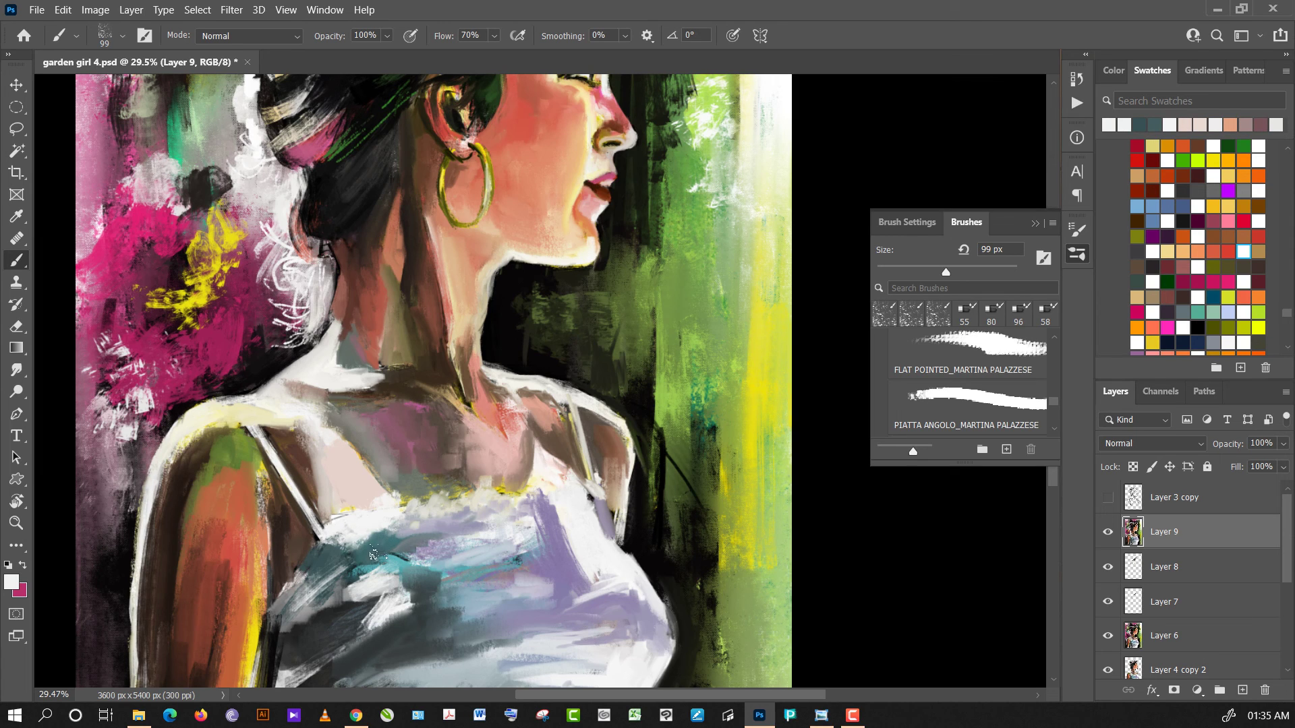
{"action": "left_click", "coordinate": [372, 554], "text": "alt"}
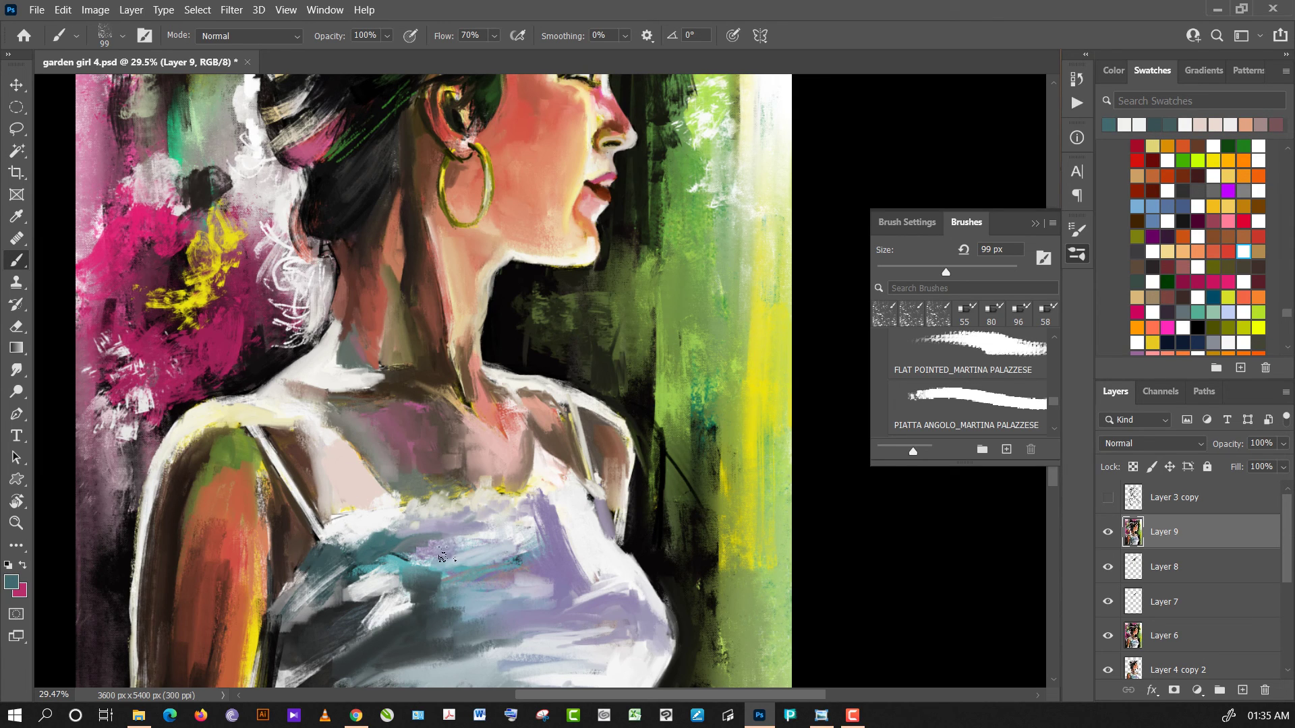
{"action": "left_click", "coordinate": [385, 613], "text": "alt"}
{"action": "left_click", "coordinate": [359, 615], "text": "alt"}
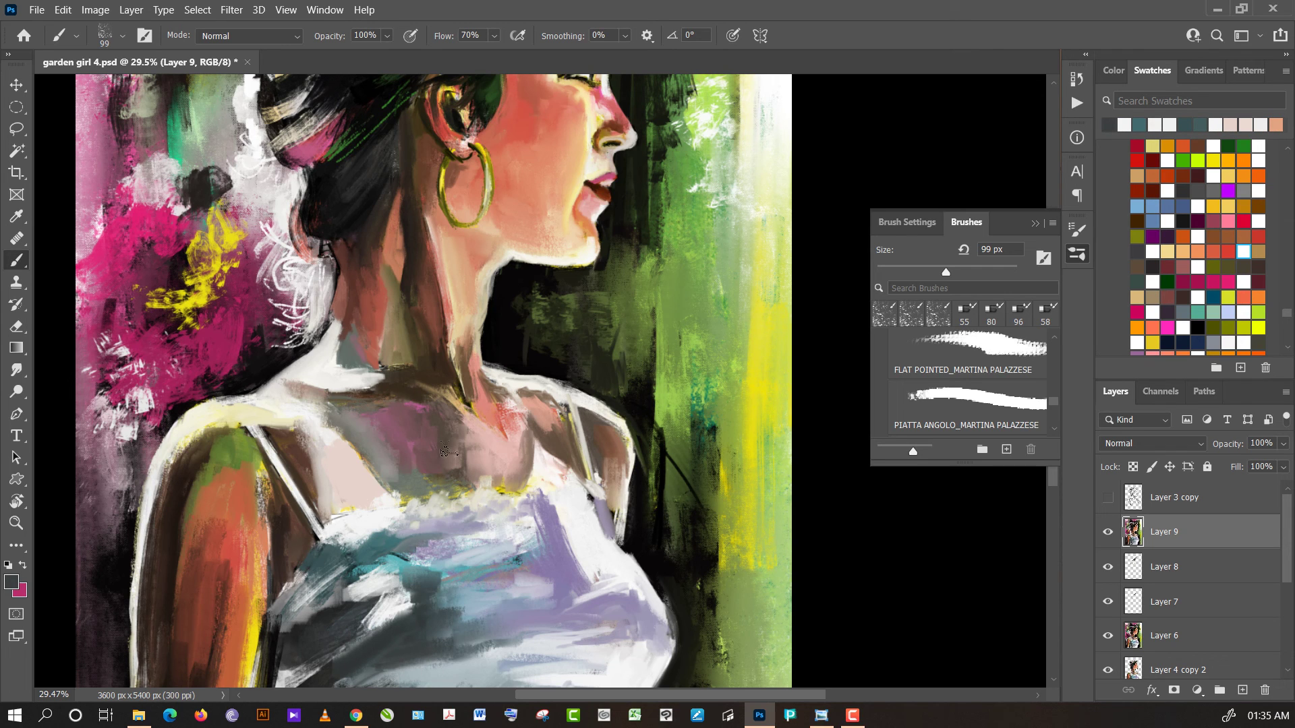
{"action": "scroll", "coordinate": [539, 491], "scroll_direction": "down", "scroll_amount": 3}
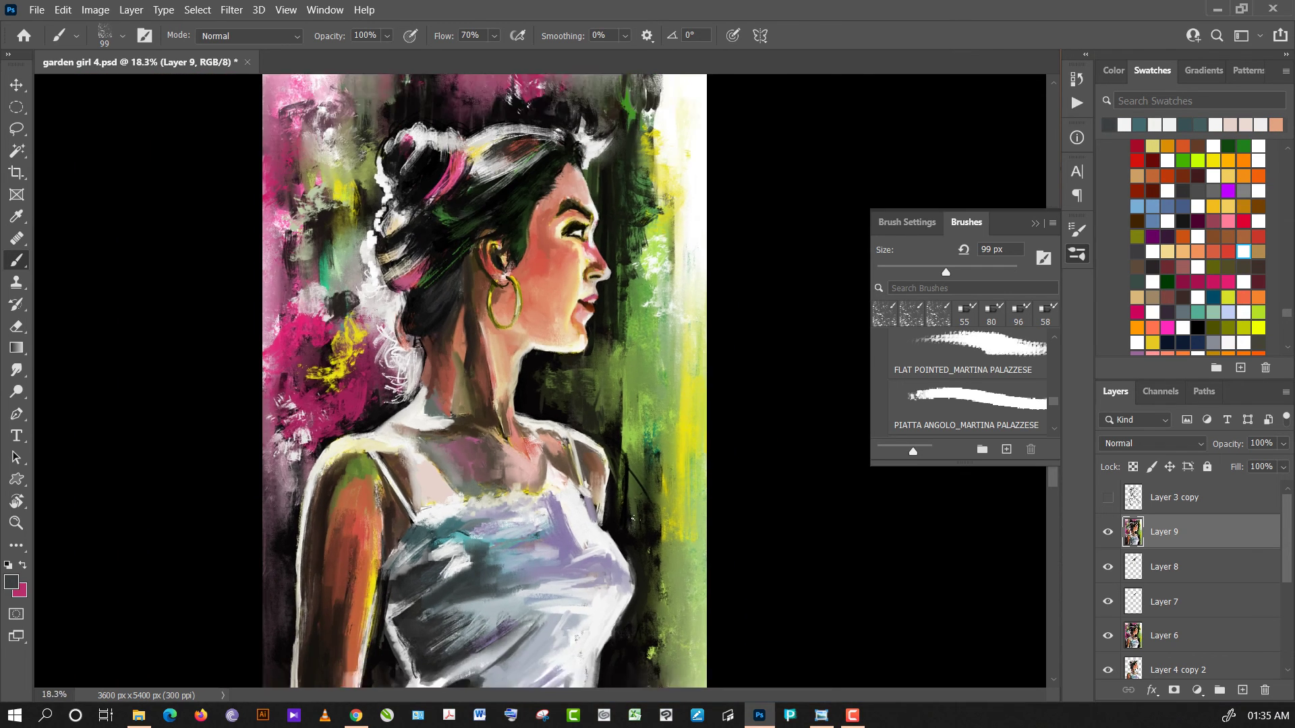
{"action": "scroll", "coordinate": [540, 491], "scroll_direction": "down", "scroll_amount": 1}
{"action": "scroll", "coordinate": [662, 518], "scroll_direction": "up", "scroll_amount": 2}
{"action": "scroll", "coordinate": [662, 517], "scroll_direction": "up", "scroll_amount": 1}
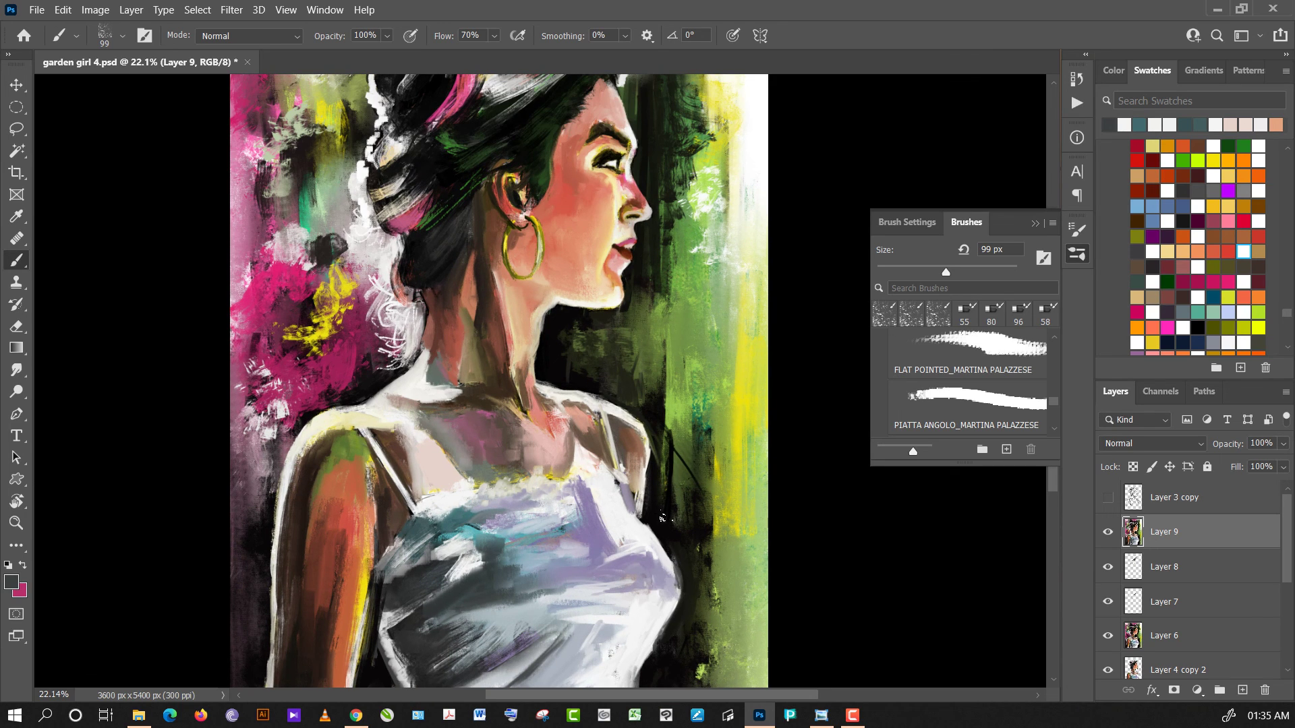
- Use the Mixer Brush to blend lavender and near-white strokes across the camisole's right front
{"action": "left_click", "coordinate": [976, 312]}
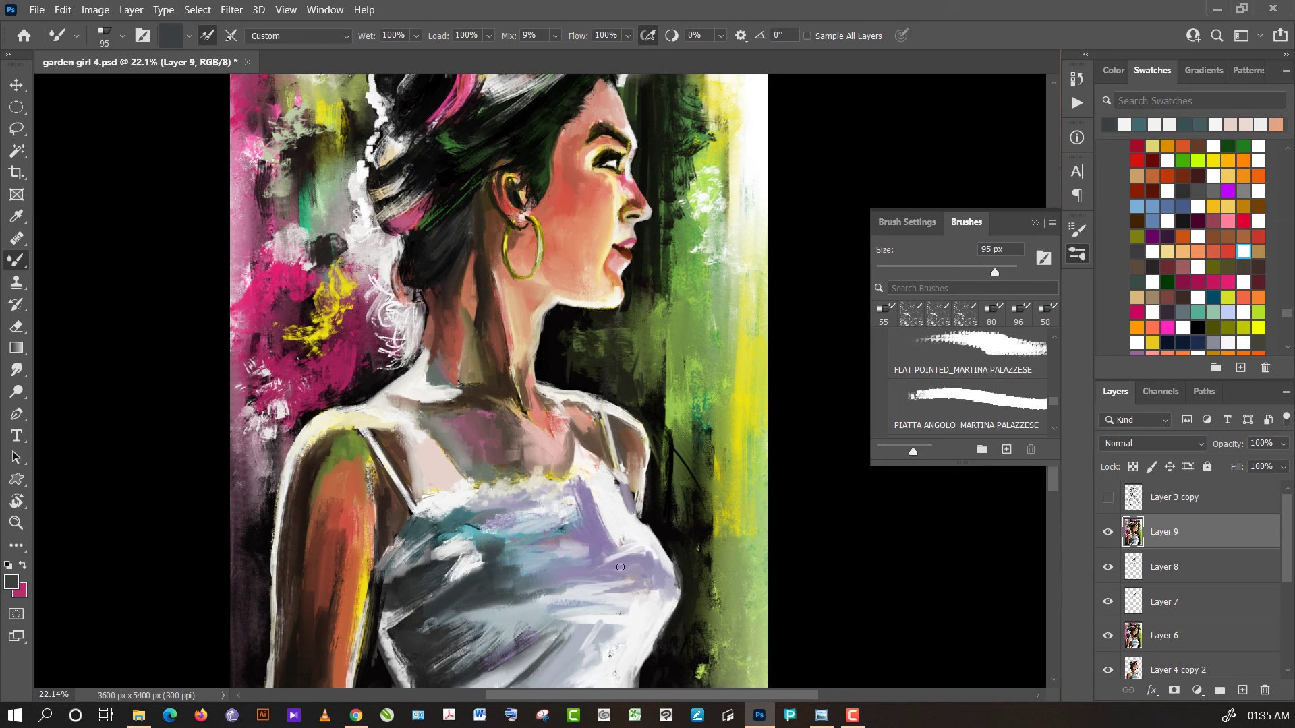
{"action": "left_click", "coordinate": [621, 567], "text": "alt"}
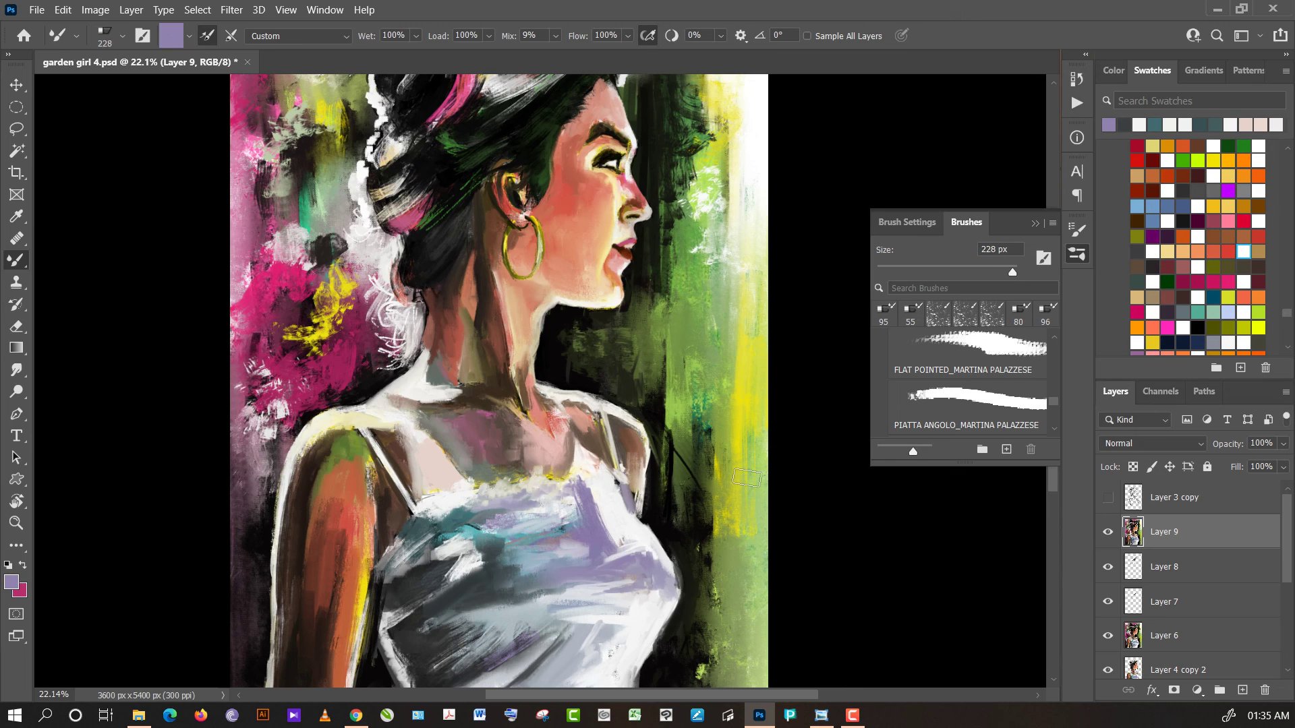
{"action": "left_click_drag", "start_coordinate": [640, 564], "coordinate": [629, 565]}
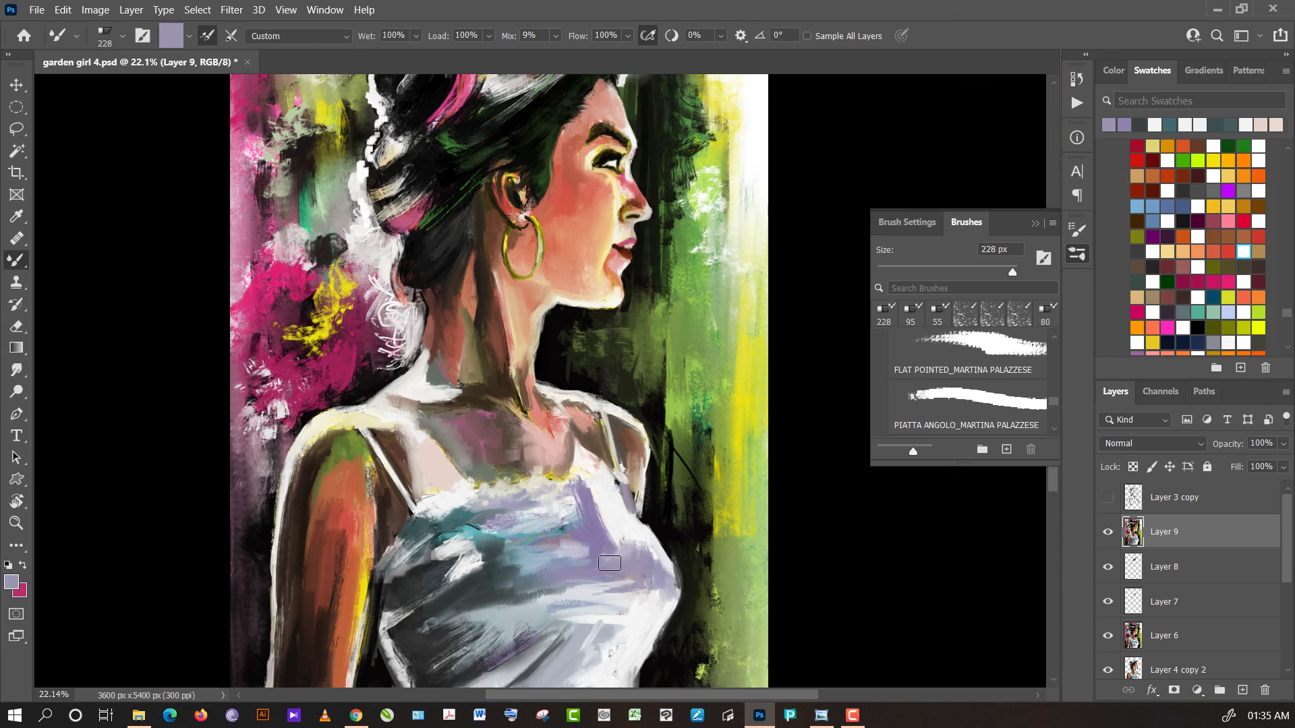
{"action": "left_click", "coordinate": [607, 564], "text": "alt"}
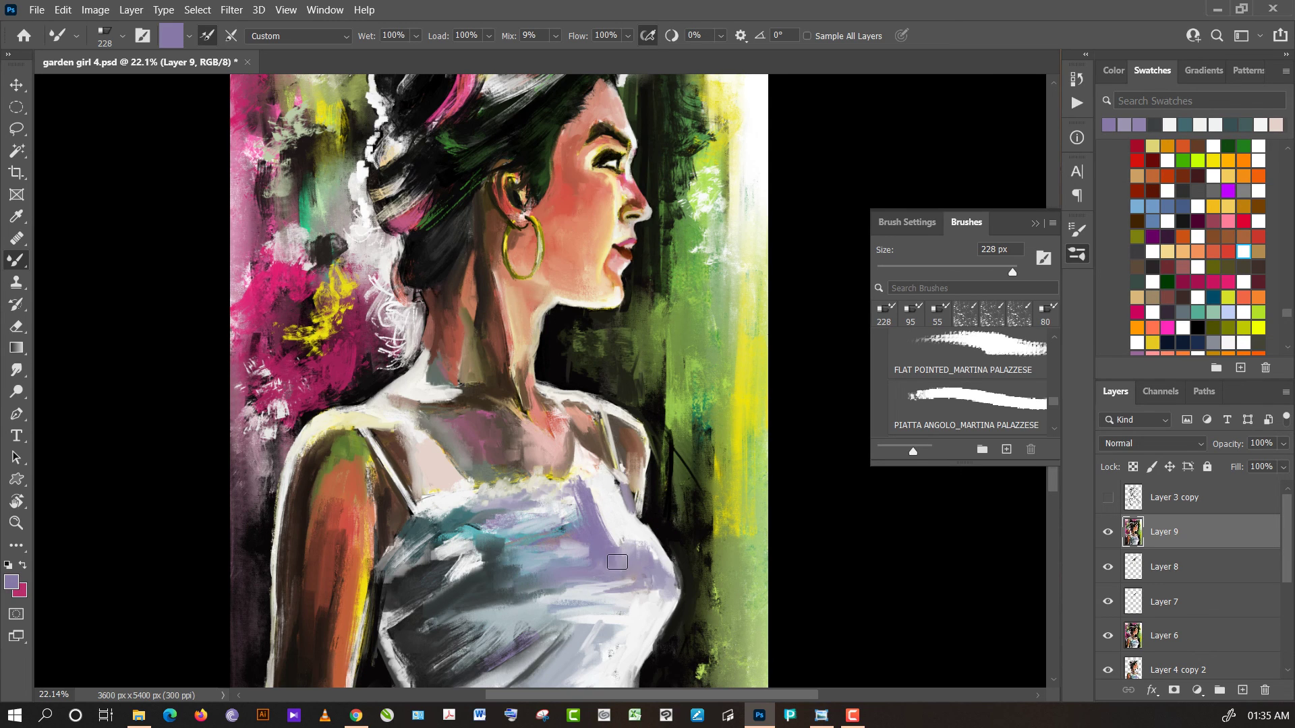
{"action": "left_click", "coordinate": [627, 536], "text": "alt"}
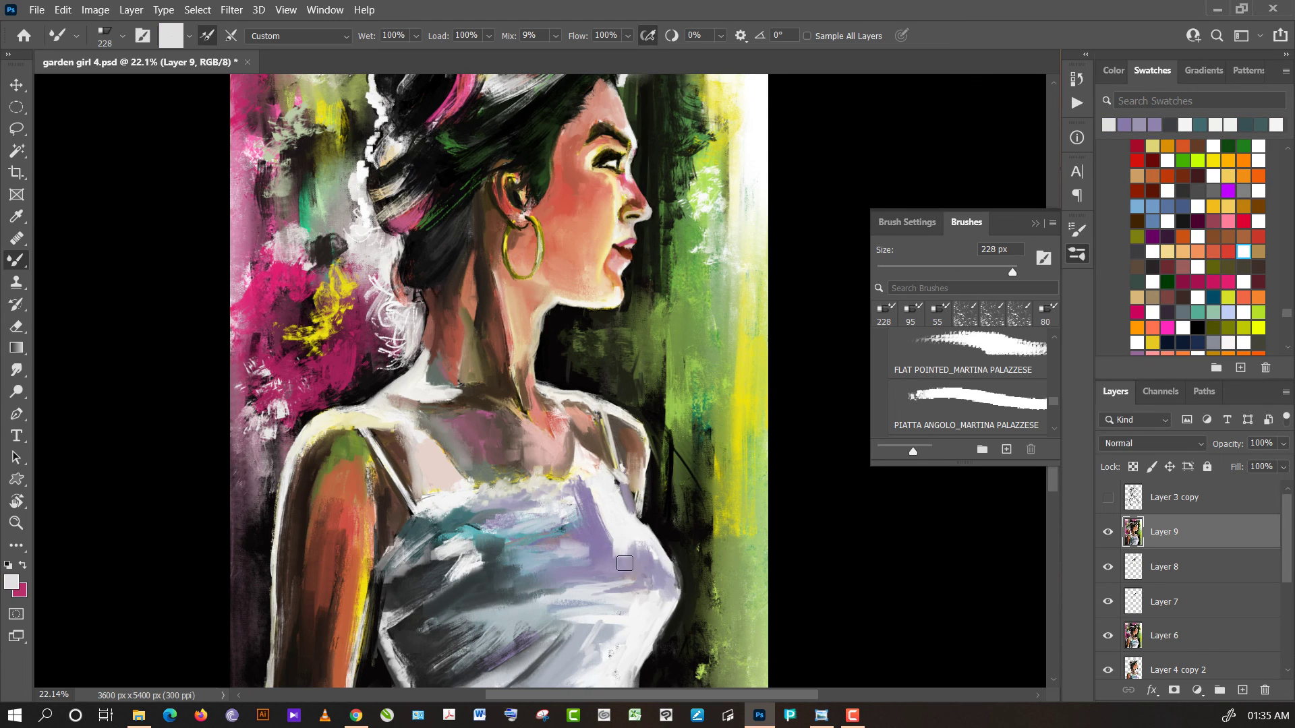
{"action": "left_click", "coordinate": [624, 563], "text": "alt"}
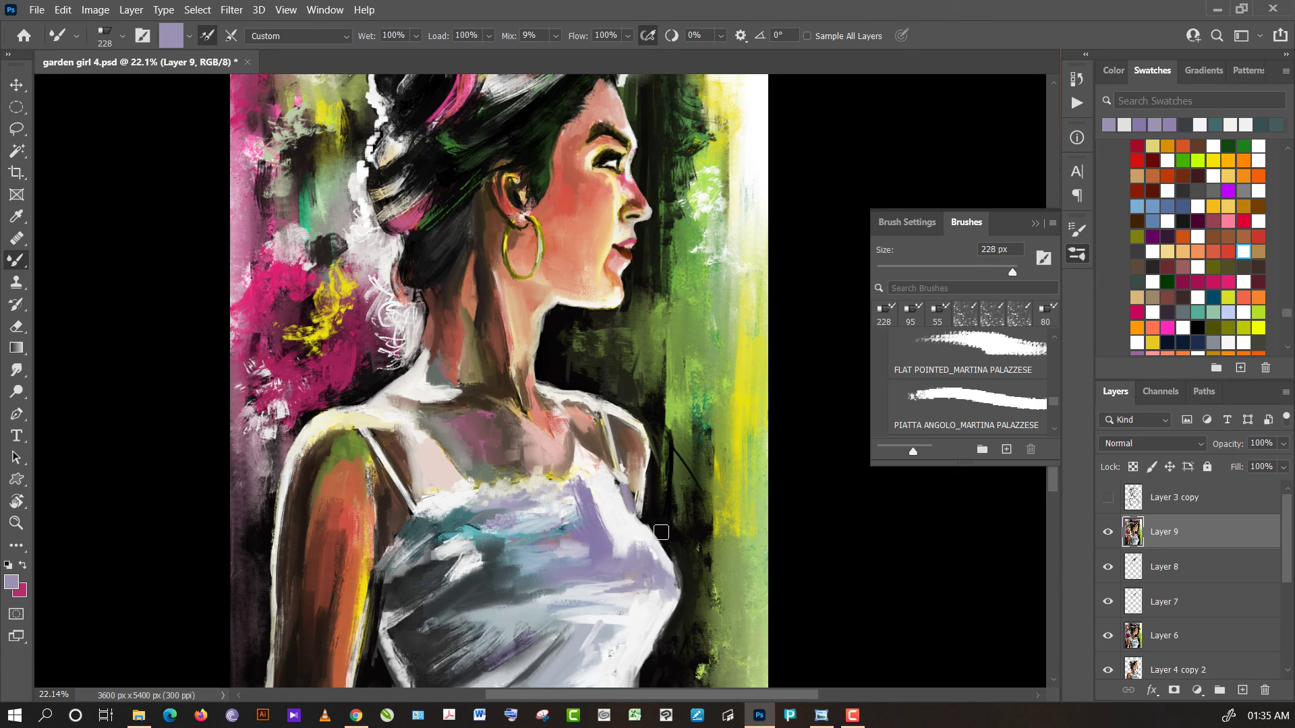
{"action": "left_click", "coordinate": [670, 488], "text": "alt"}
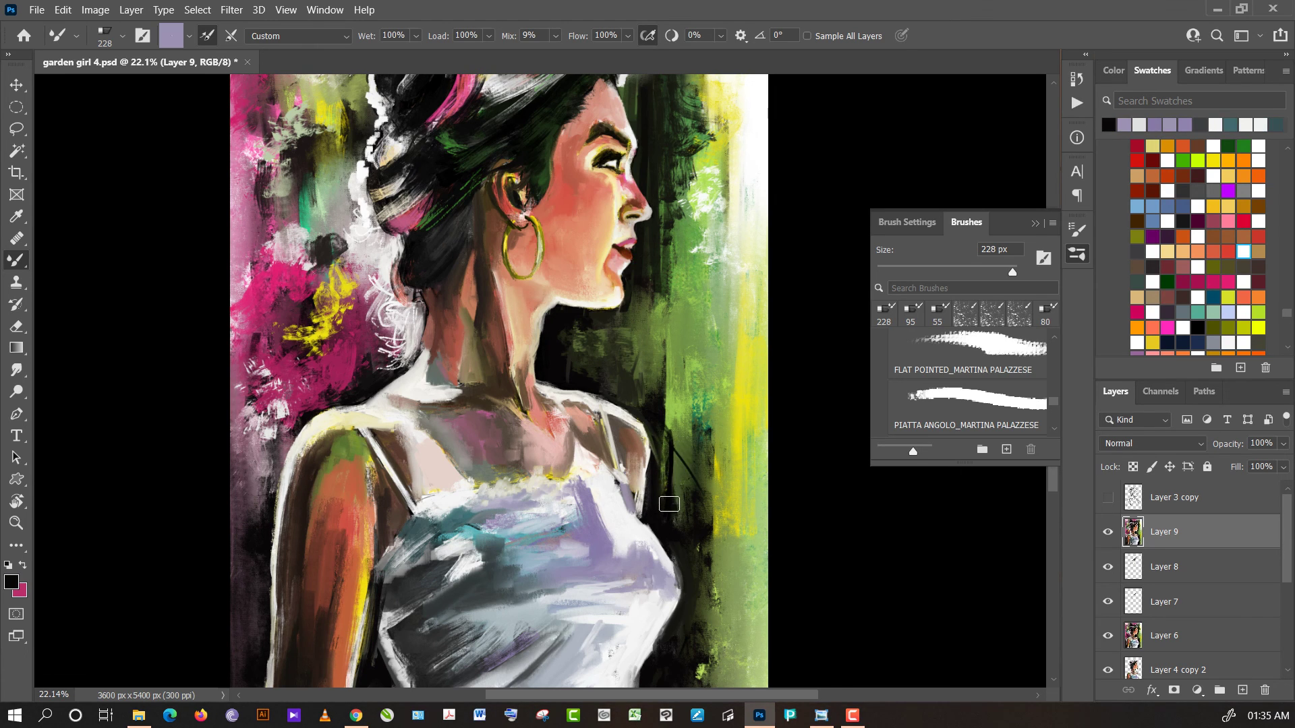
{"action": "left_click", "coordinate": [683, 449], "text": "alt"}
- Return to the textured brush at 190 px and repaint the green background beside the figure
{"action": "left_click", "coordinate": [980, 319]}
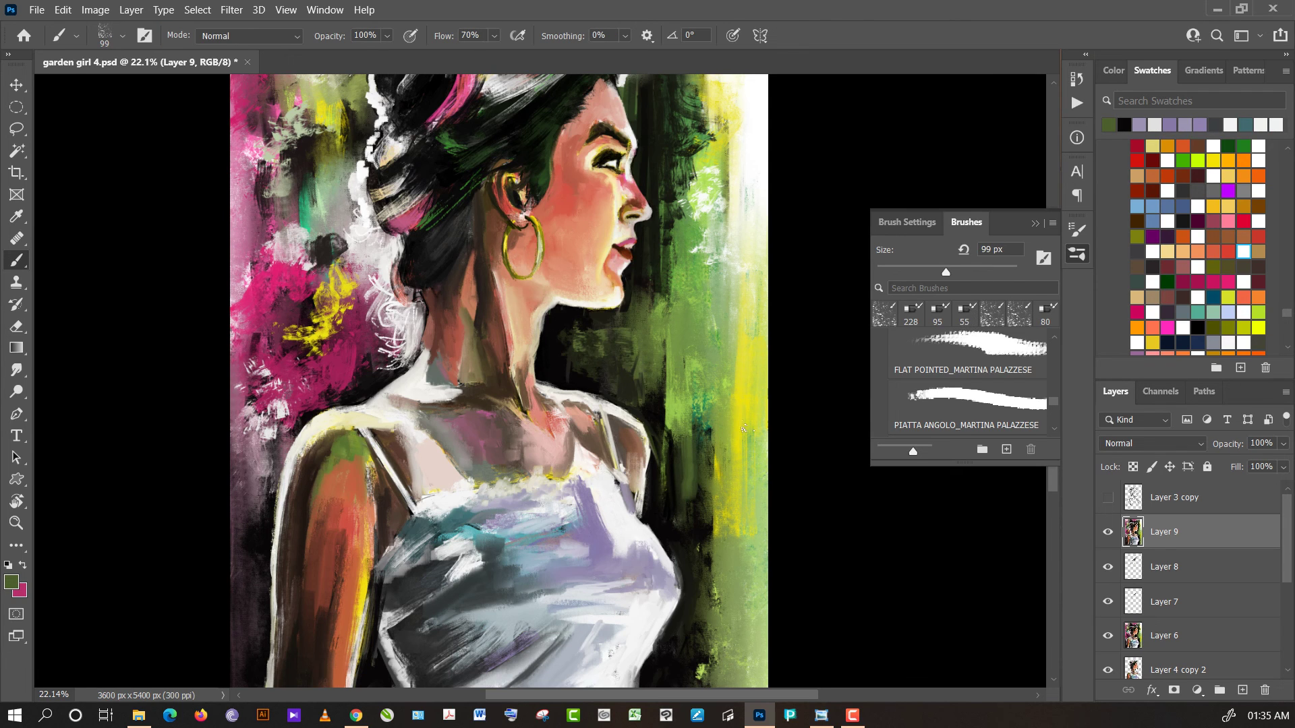
{"action": "left_click", "coordinate": [685, 425], "text": "alt"}
{"action": "left_click", "coordinate": [1014, 273]}
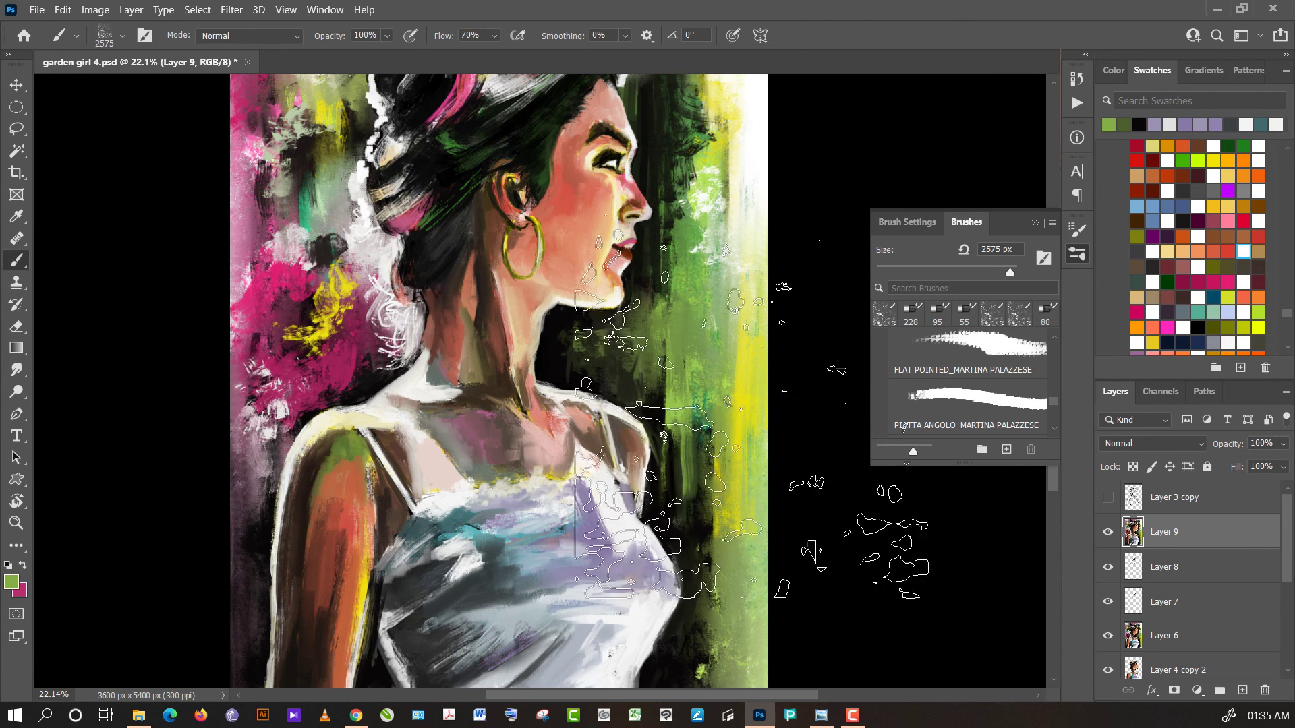
{"action": "left_click", "coordinate": [704, 423], "text": "alt"}
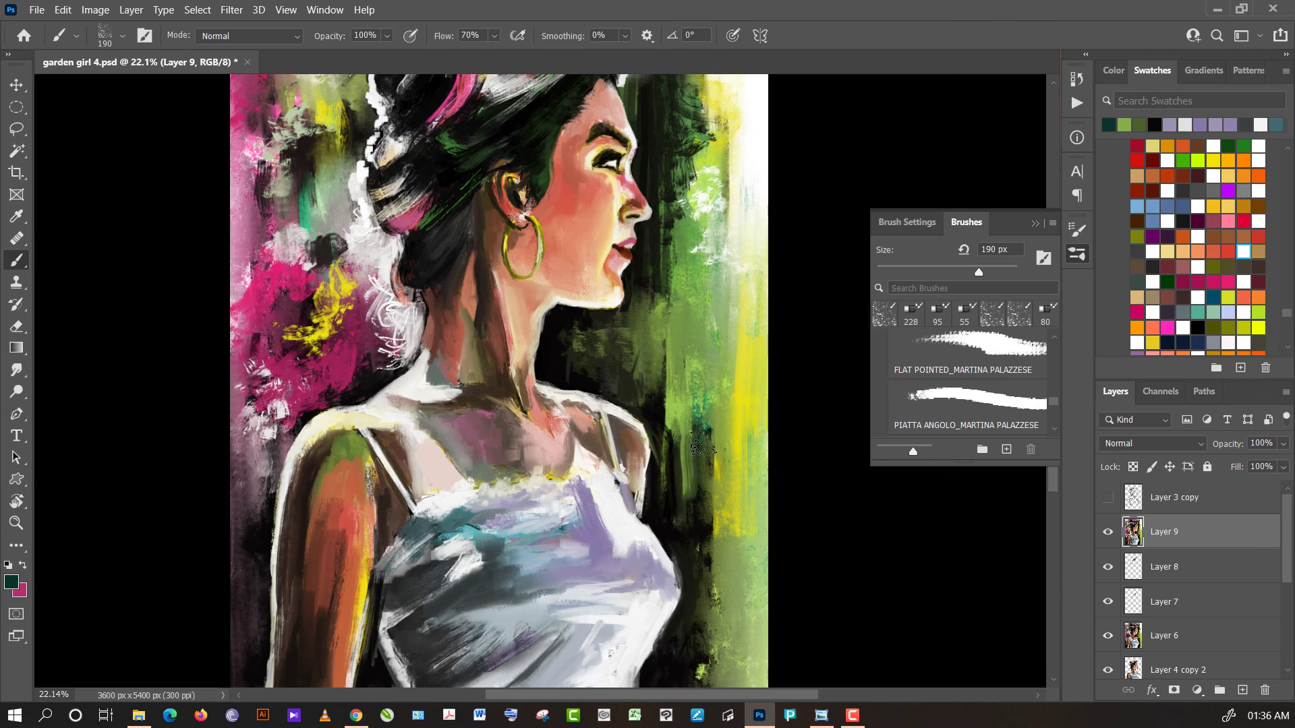
{"action": "mouse_move", "coordinate": [698, 398]}
{"action": "left_mouse_down"}
{"action": "mouse_move", "coordinate": [711, 489]}
{"action": "mouse_move", "coordinate": [690, 498]}
{"action": "left_mouse_up"}
{"action": "left_click", "coordinate": [696, 372], "text": "alt"}
{"action": "left_click_drag", "start_coordinate": [691, 388], "coordinate": [698, 579]}
{"action": "left_click_drag", "start_coordinate": [697, 485], "coordinate": [697, 514]}
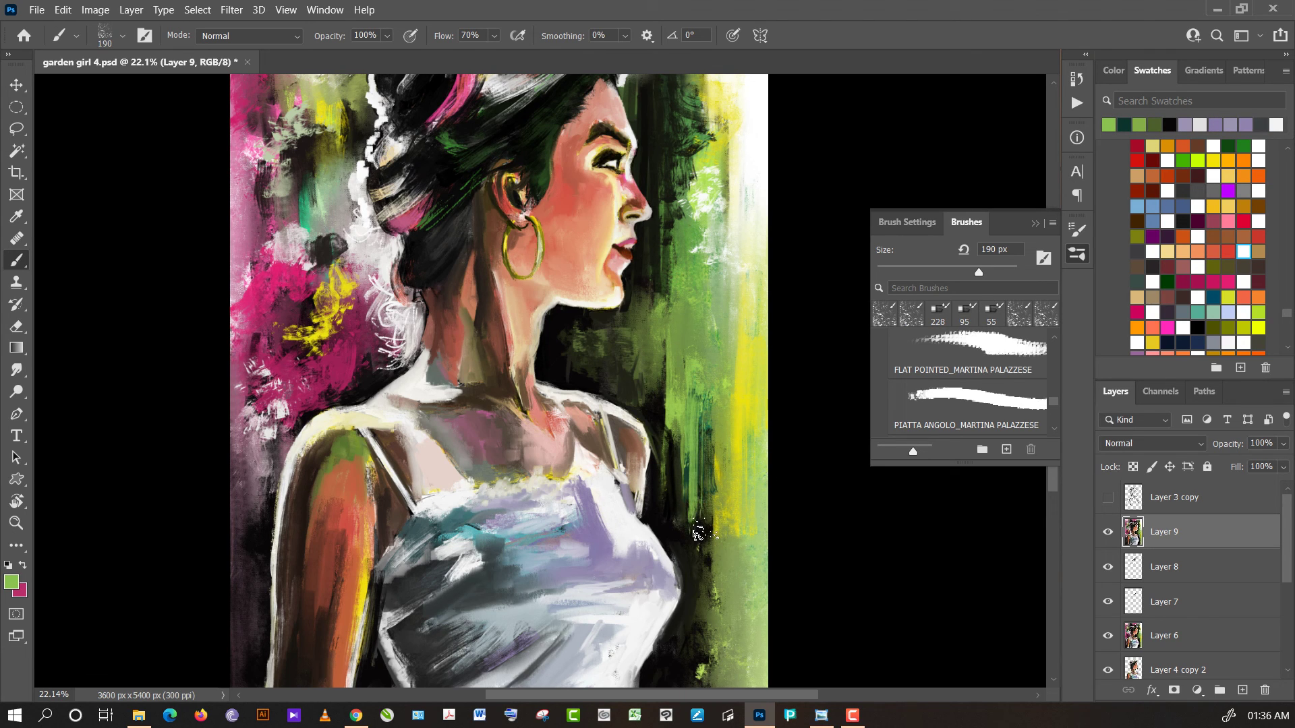
- Paint a pink patch in the lower-right background and break it up with dark strokes
{"action": "left_click", "coordinate": [265, 277], "text": "alt"}
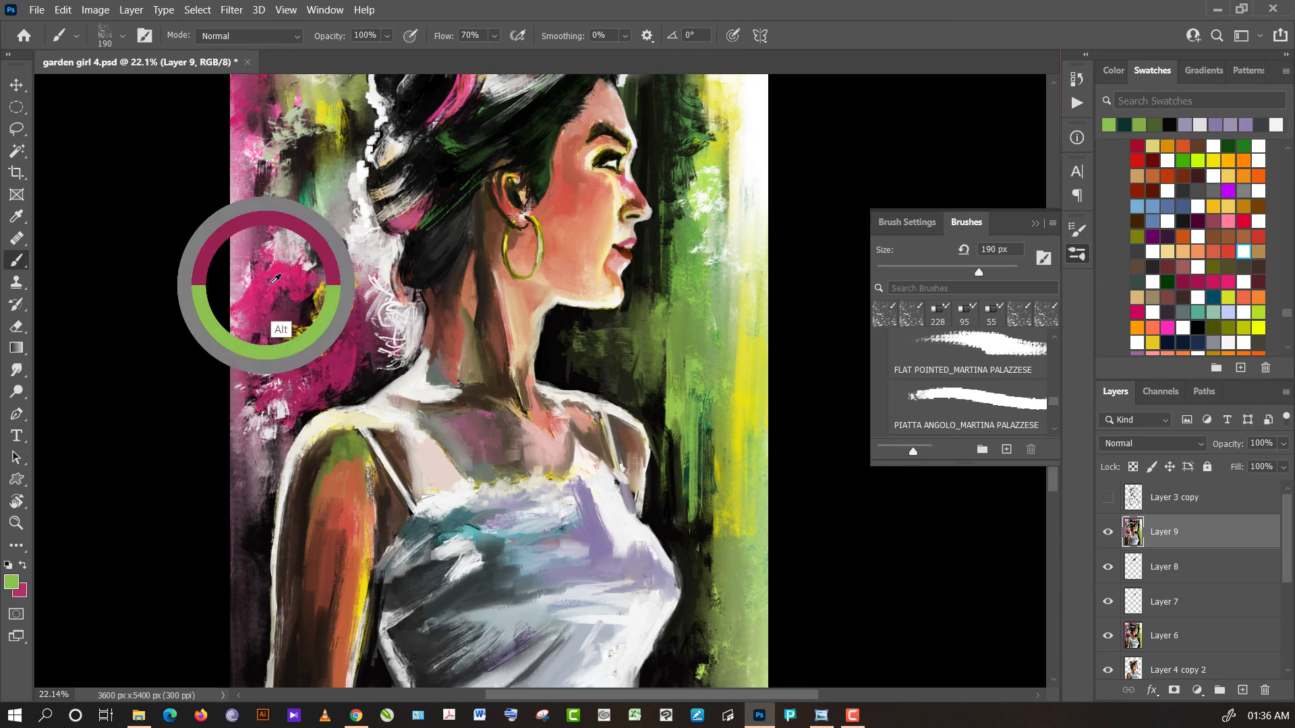
{"action": "left_click_drag", "start_coordinate": [725, 584], "coordinate": [728, 605]}
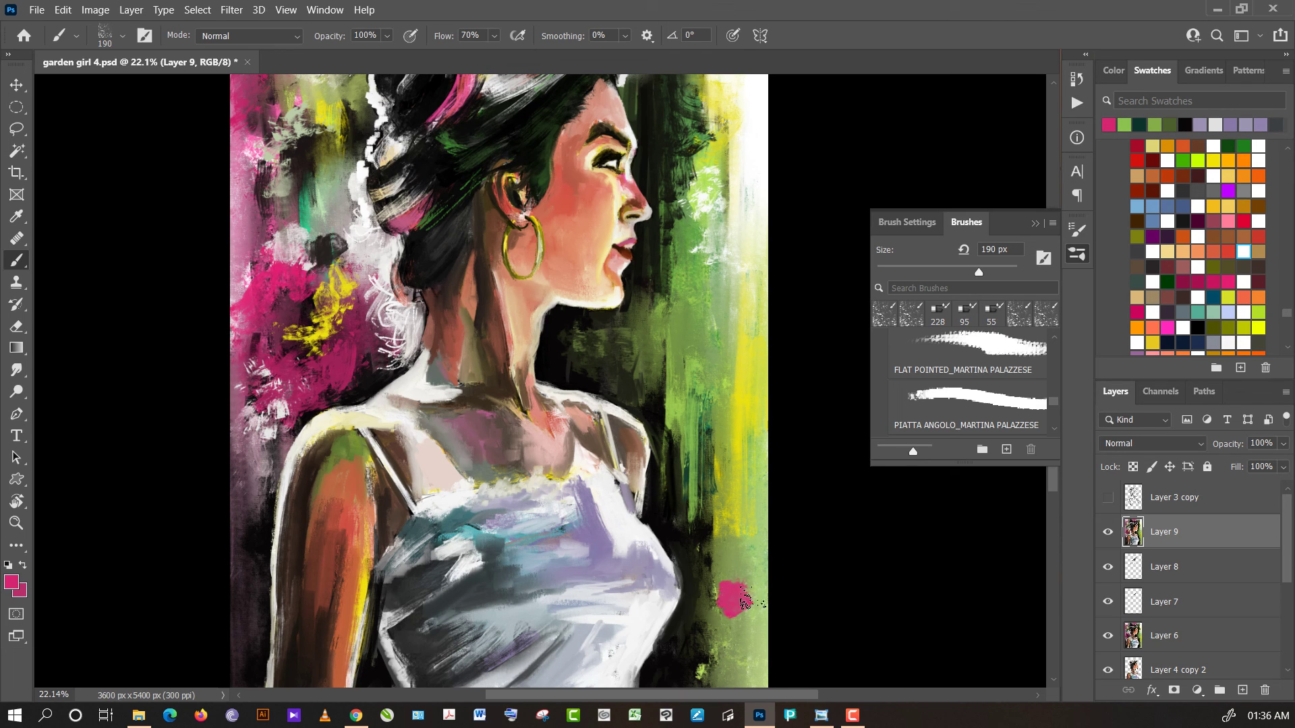
{"action": "mouse_move", "coordinate": [745, 600]}
{"action": "left_mouse_down"}
{"action": "mouse_move", "coordinate": [766, 599]}
{"action": "mouse_move", "coordinate": [725, 613]}
{"action": "left_mouse_up"}
{"action": "left_click", "coordinate": [1170, 328]}
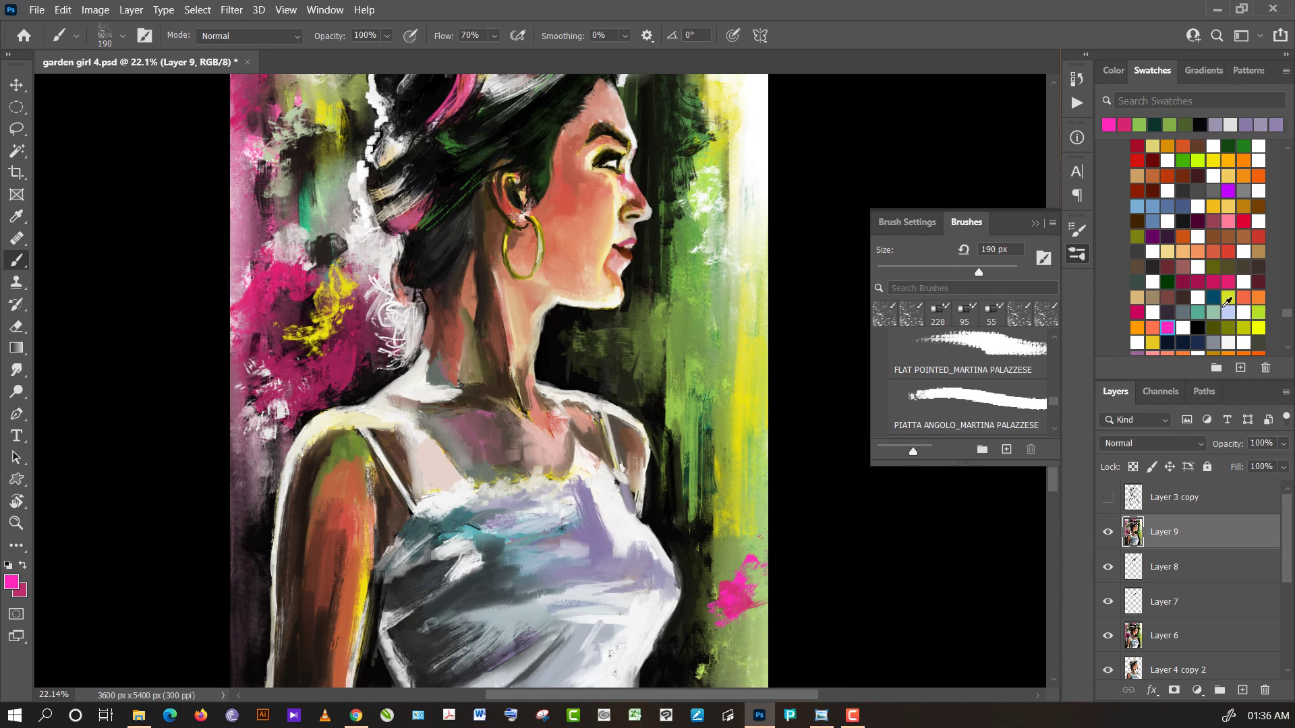
{"action": "left_click", "coordinate": [1228, 220]}
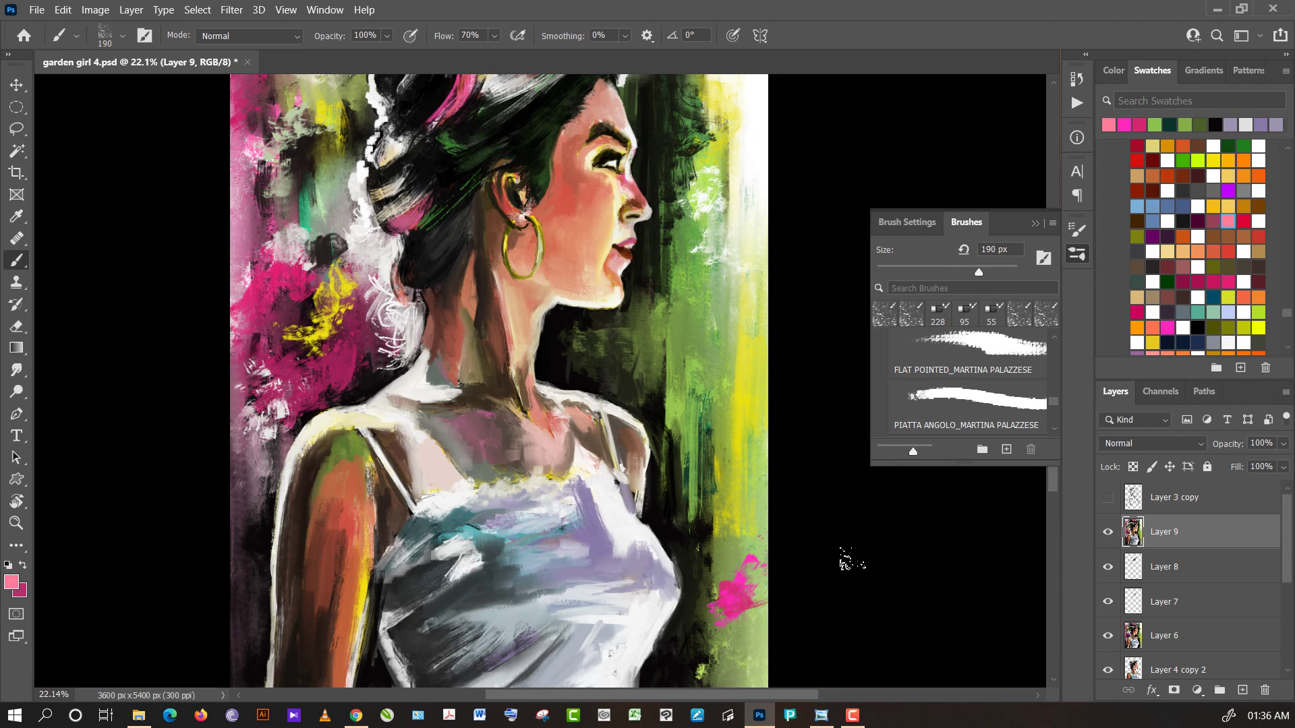
{"action": "left_click_drag", "start_coordinate": [746, 578], "coordinate": [721, 640]}
{"action": "left_click", "coordinate": [735, 517], "text": "alt"}
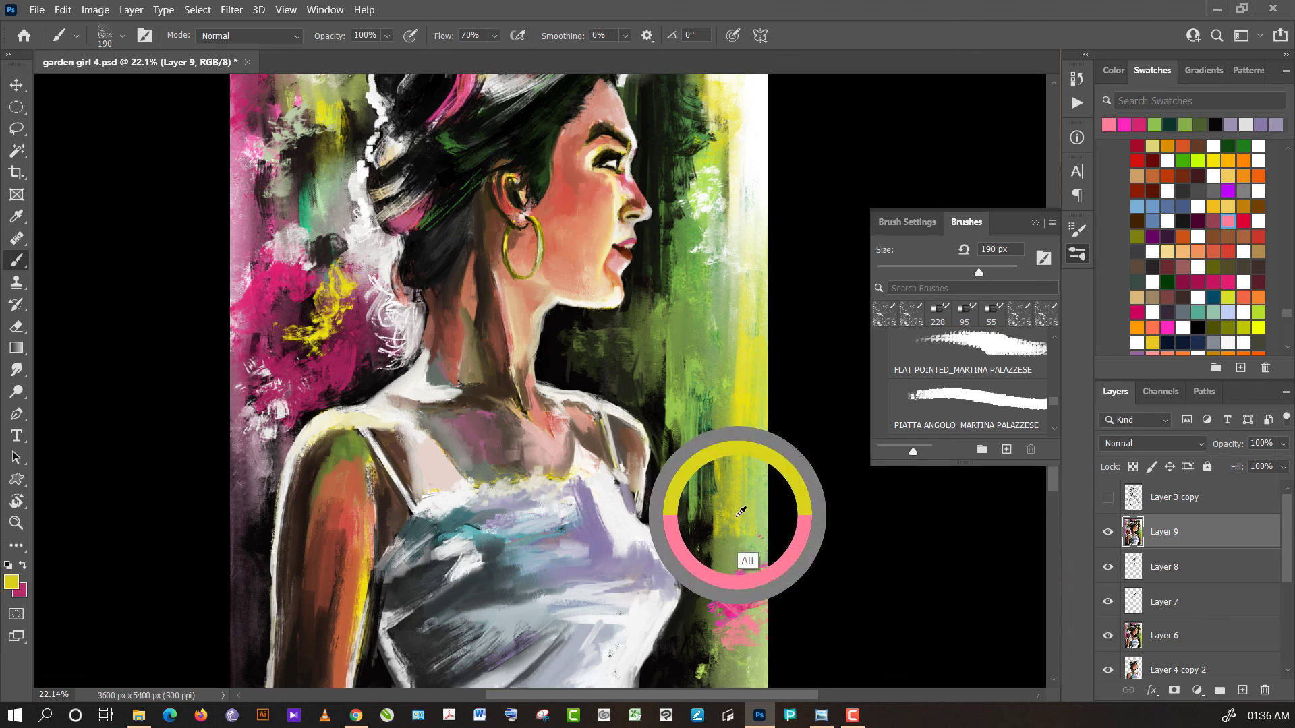
{"action": "left_click", "coordinate": [719, 578], "text": "alt"}
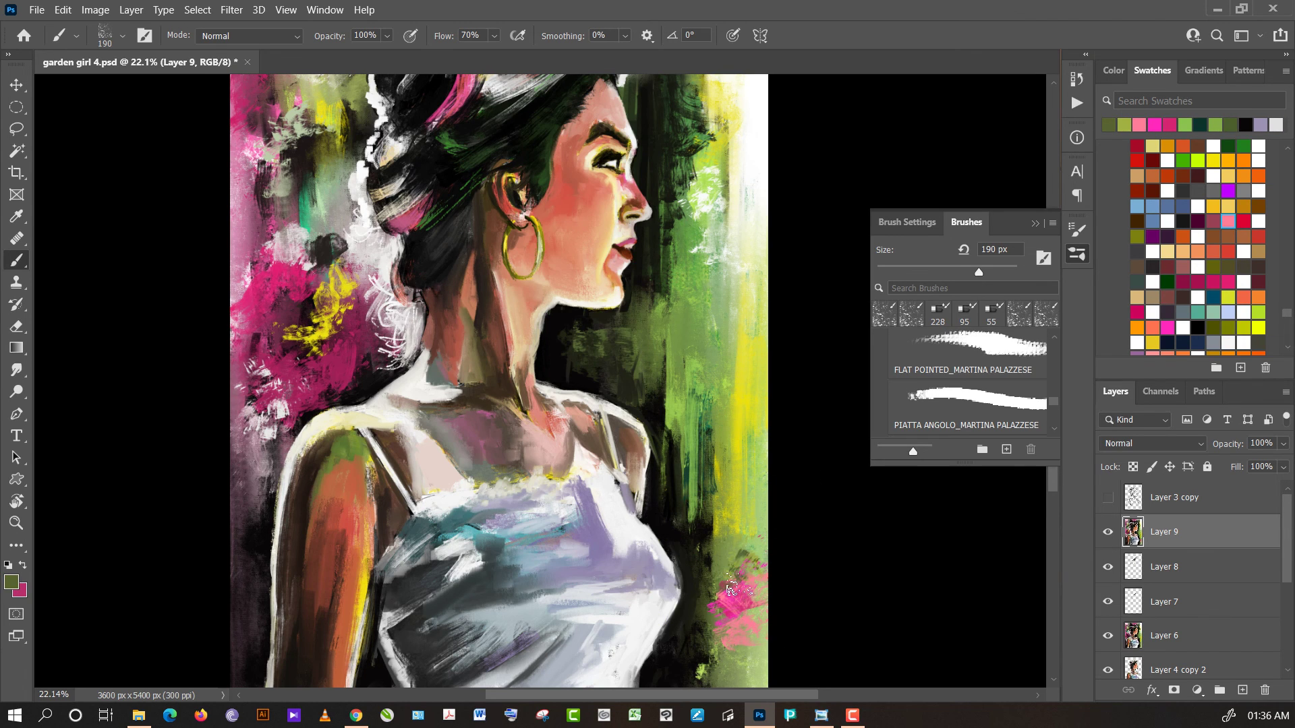
{"action": "left_click", "coordinate": [705, 548], "text": "alt"}
{"action": "left_click_drag", "start_coordinate": [705, 570], "coordinate": [772, 587]}
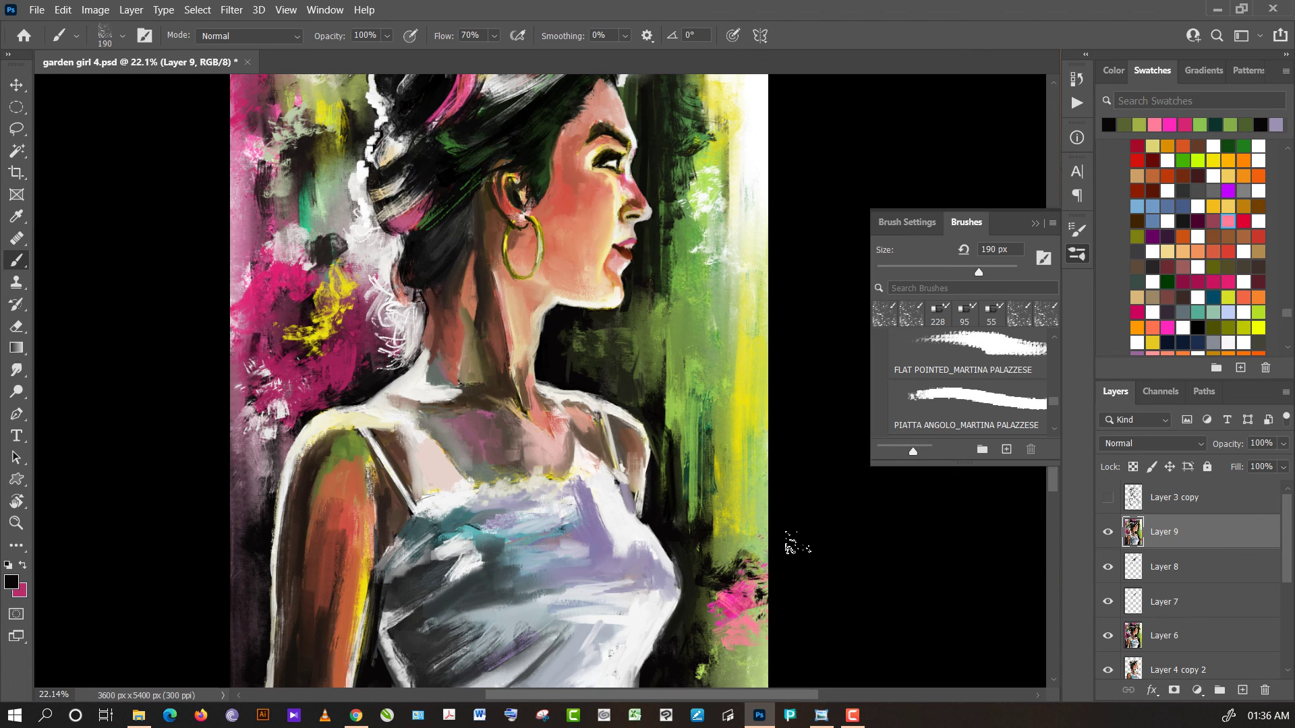
- Paint pale sage green strokes in the painting's lower-right corner
{"action": "scroll", "coordinate": [749, 418], "scroll_direction": "down", "scroll_amount": 2}
{"action": "scroll", "coordinate": [737, 382], "scroll_direction": "down", "scroll_amount": 3}
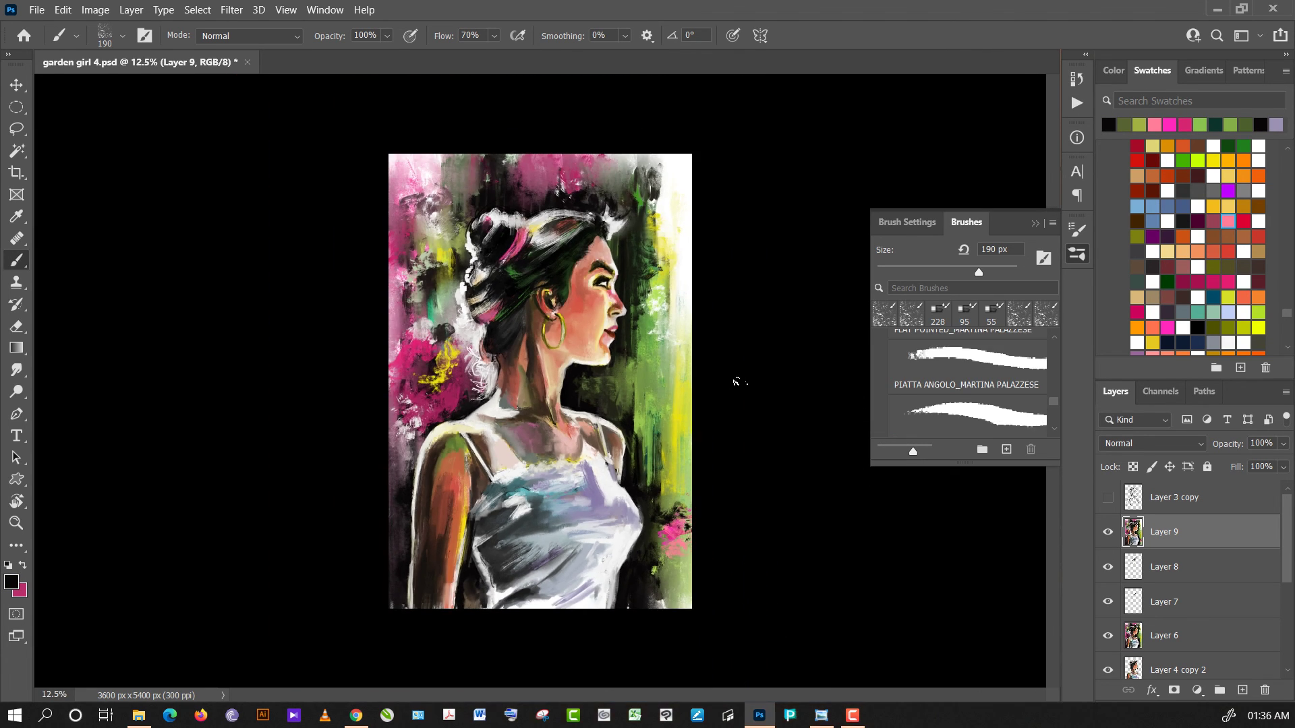
{"action": "left_click", "coordinate": [676, 581], "text": "alt"}
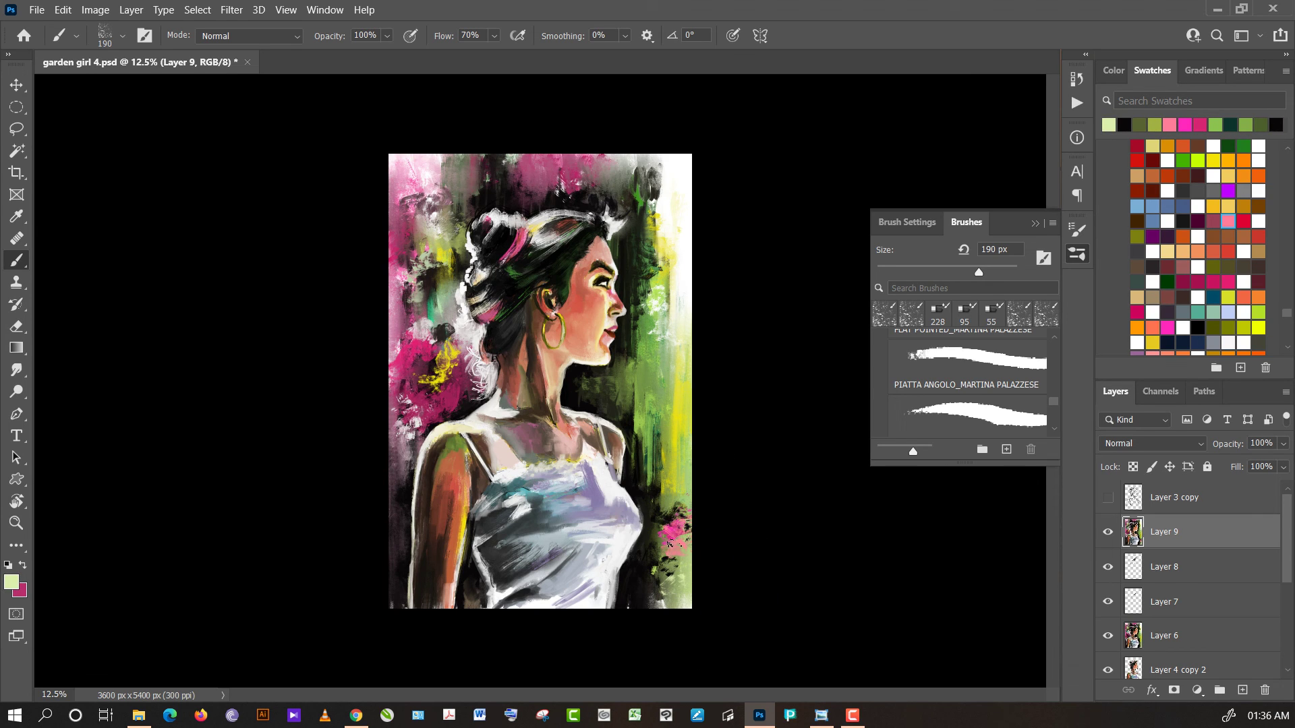
{"action": "left_click", "coordinate": [678, 441], "text": "alt"}
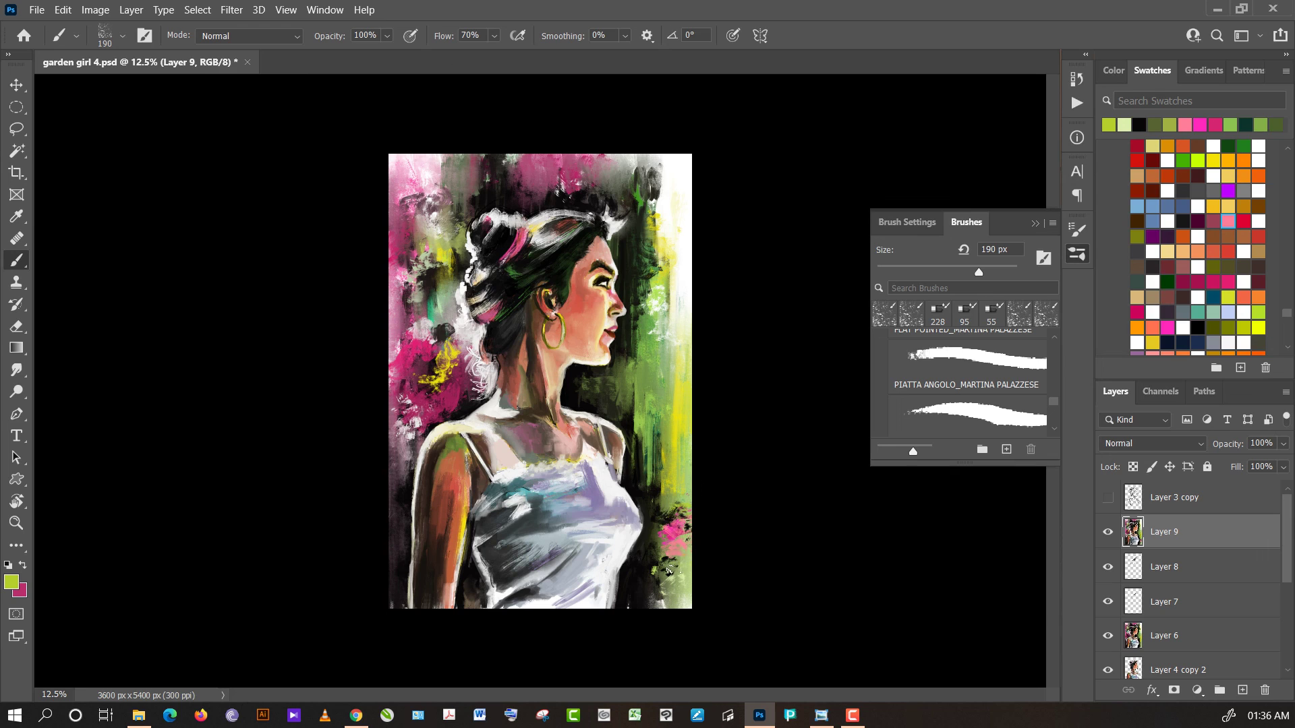
{"action": "left_click", "coordinate": [652, 578], "text": "alt"}
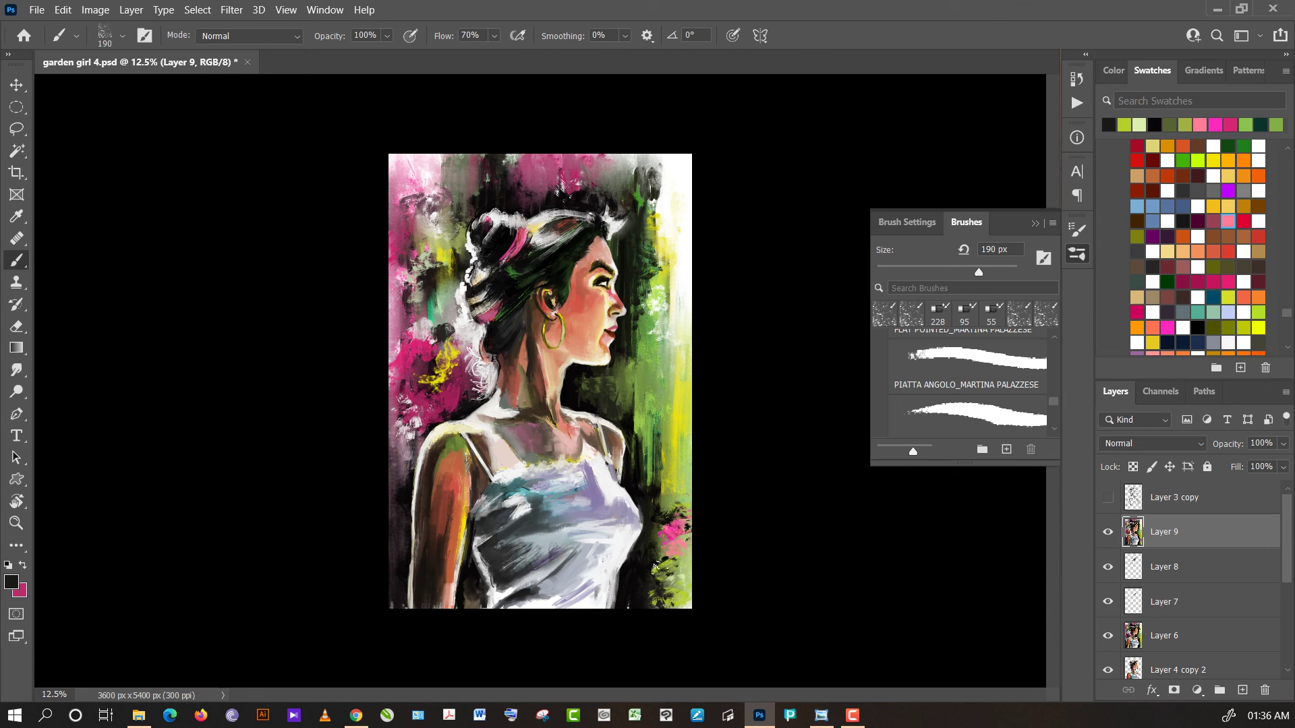
{"action": "left_click", "coordinate": [668, 579], "text": "alt"}
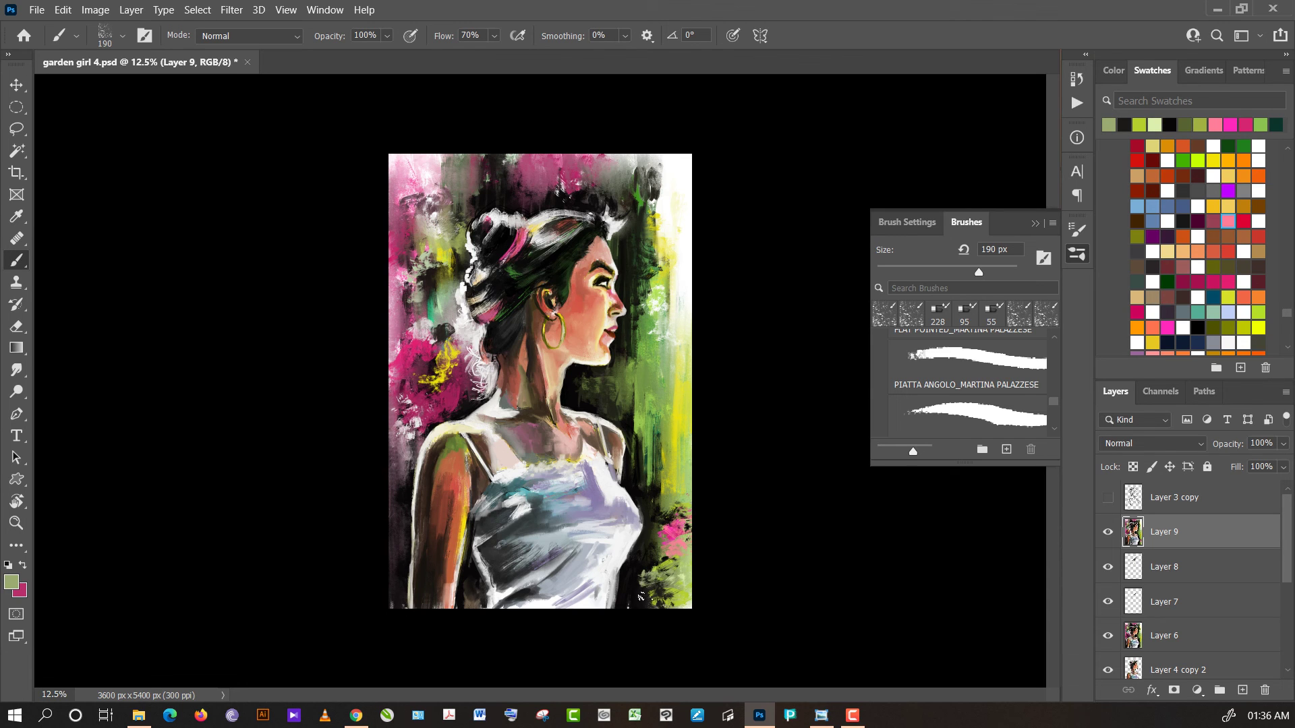
{"action": "left_click_drag", "start_coordinate": [641, 593], "coordinate": [663, 600]}
- Zoom in, collapse the brush library, and set the paint colour to white
{"action": "key", "text": "ctrl+plus"}
{"action": "scroll", "coordinate": [772, 351], "scroll_direction": "up", "scroll_amount": 1}
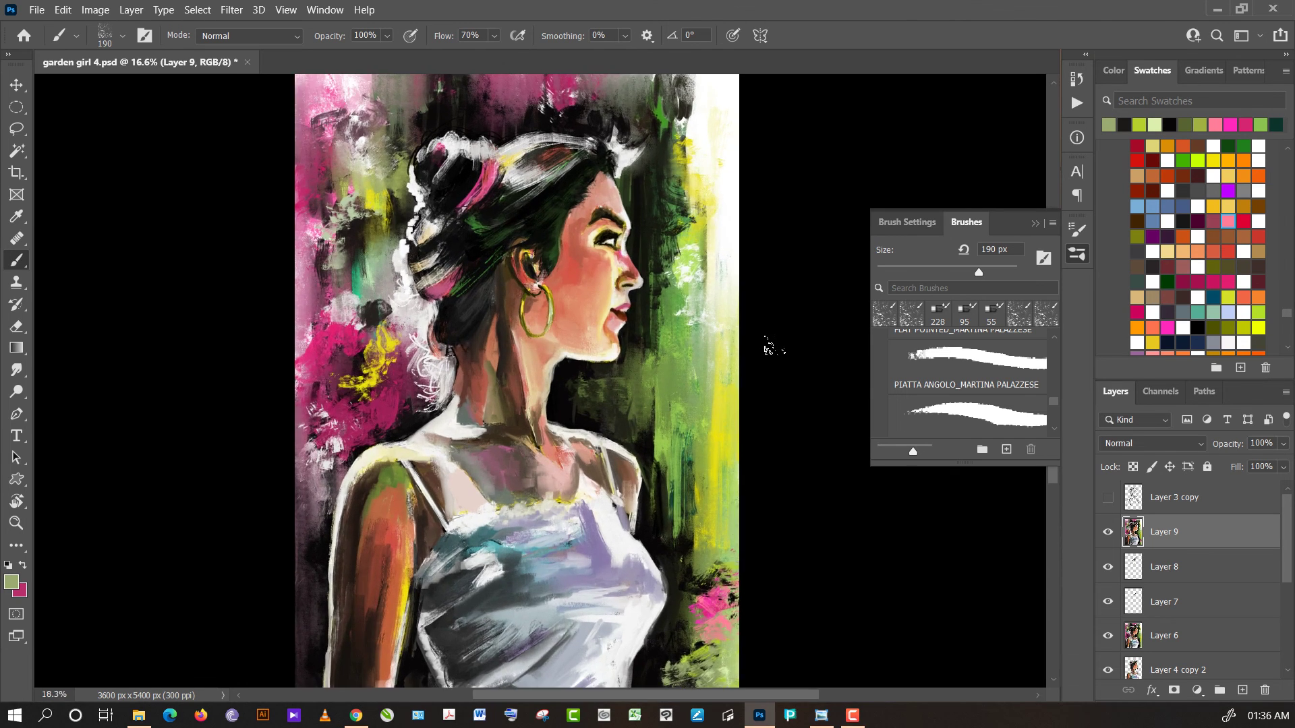
{"action": "scroll", "coordinate": [746, 329], "scroll_direction": "up", "scroll_amount": 2}
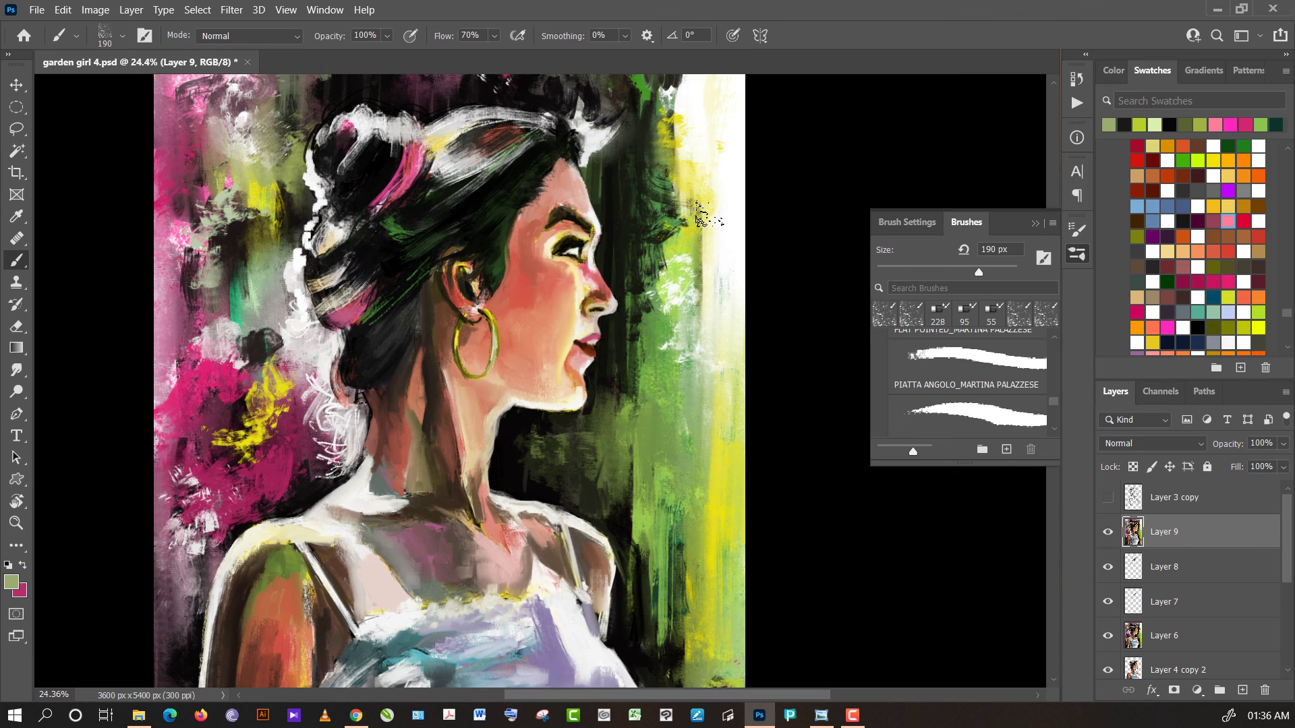
{"action": "left_click", "coordinate": [1035, 223]}
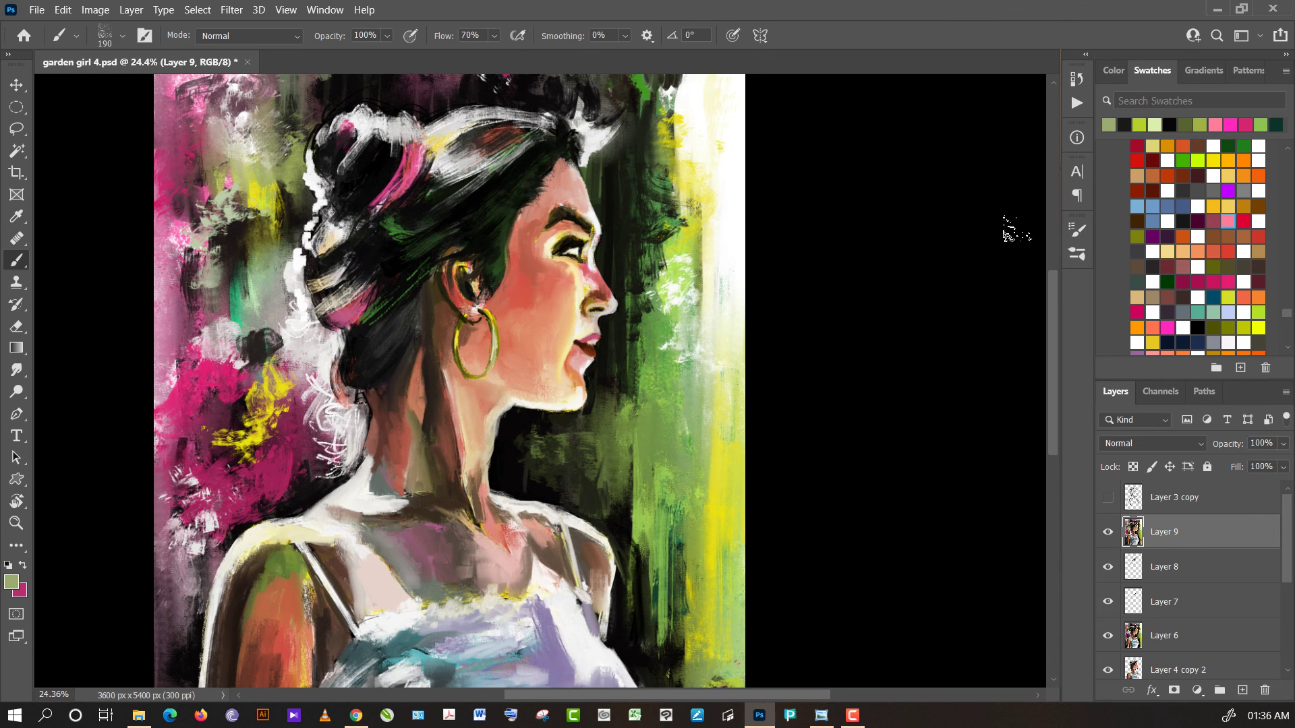
{"action": "scroll", "coordinate": [912, 269], "scroll_direction": "down", "scroll_amount": 2}
{"action": "scroll", "coordinate": [622, 275], "scroll_direction": "up", "scroll_amount": 1}
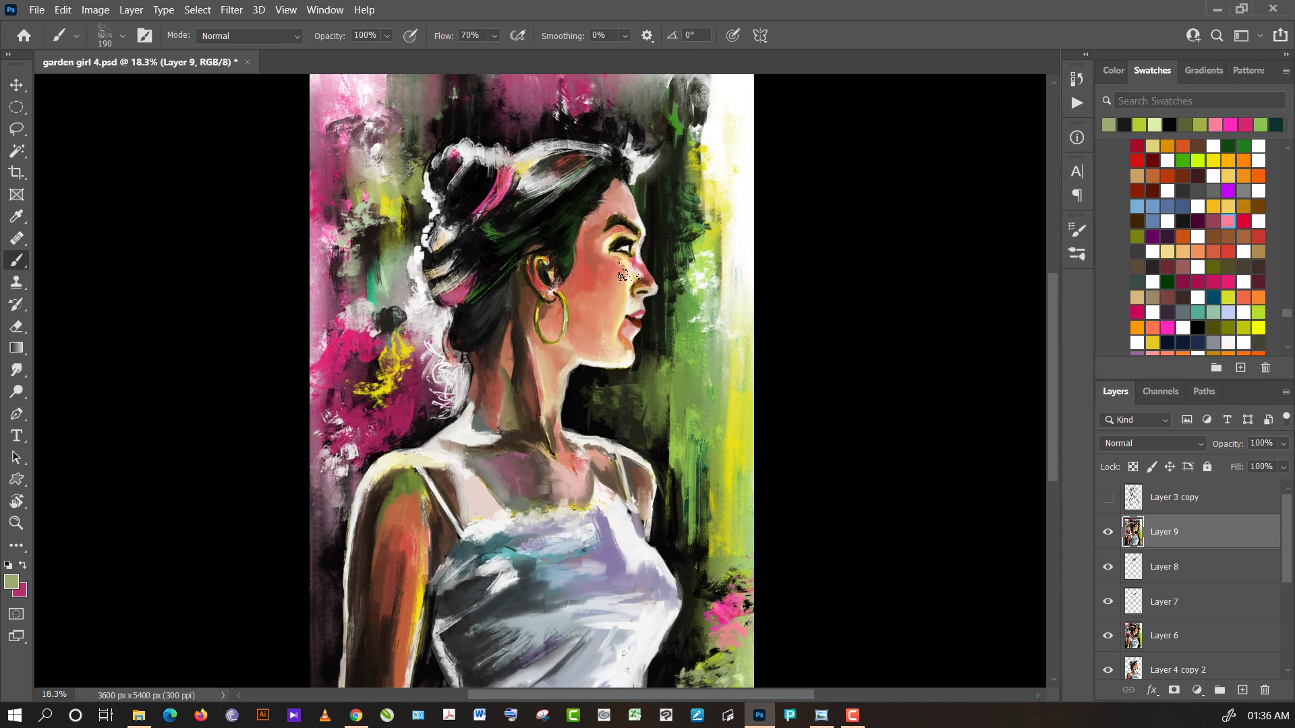
{"action": "scroll", "coordinate": [445, 278], "scroll_direction": "up", "scroll_amount": 2}
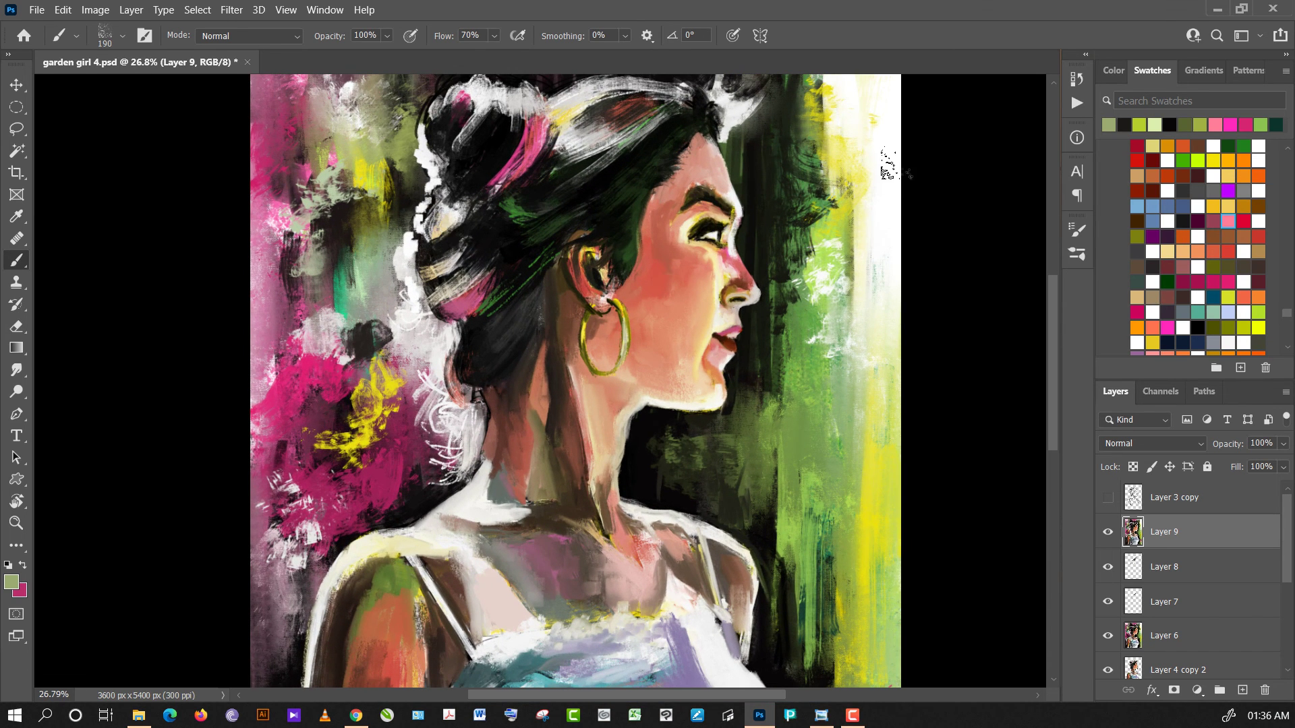
{"action": "left_click", "coordinate": [884, 174], "text": "alt"}
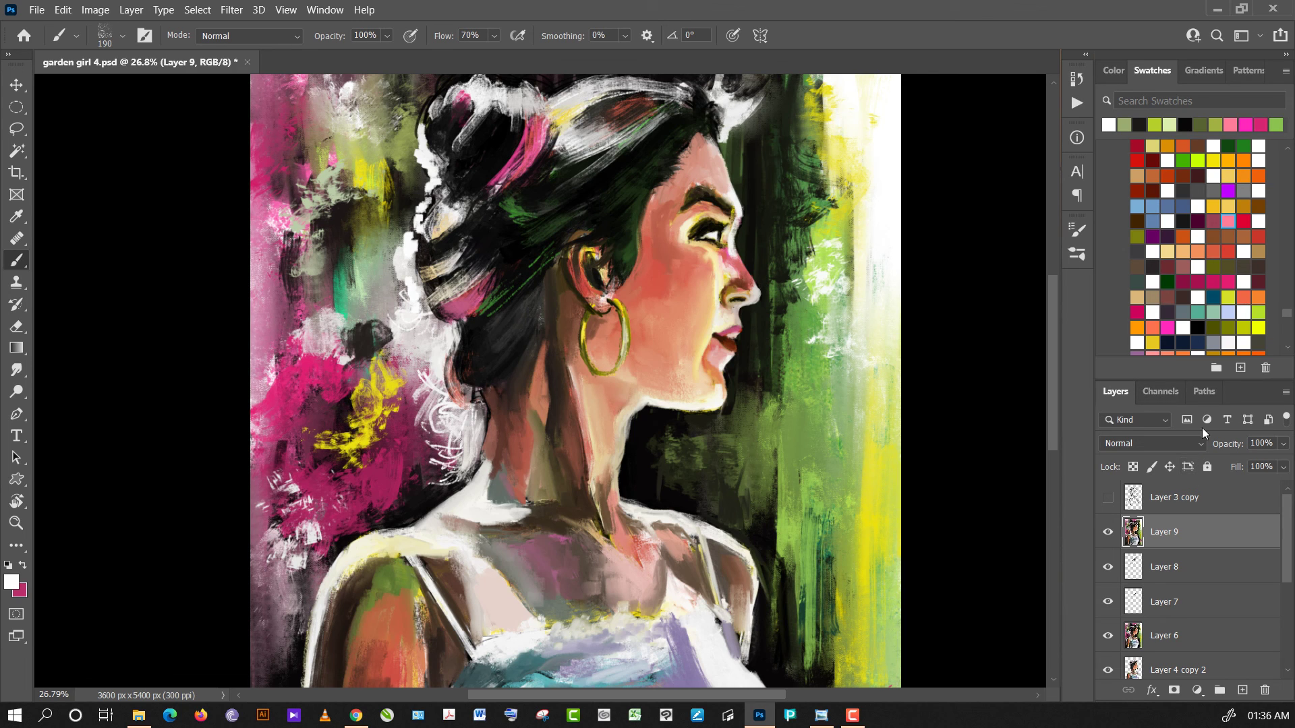
- With a 33 px textured brush, paint fine white strokes on neck hair strands and left of the hair
{"action": "left_click", "coordinate": [1076, 254]}
{"action": "left_click", "coordinate": [927, 271]}
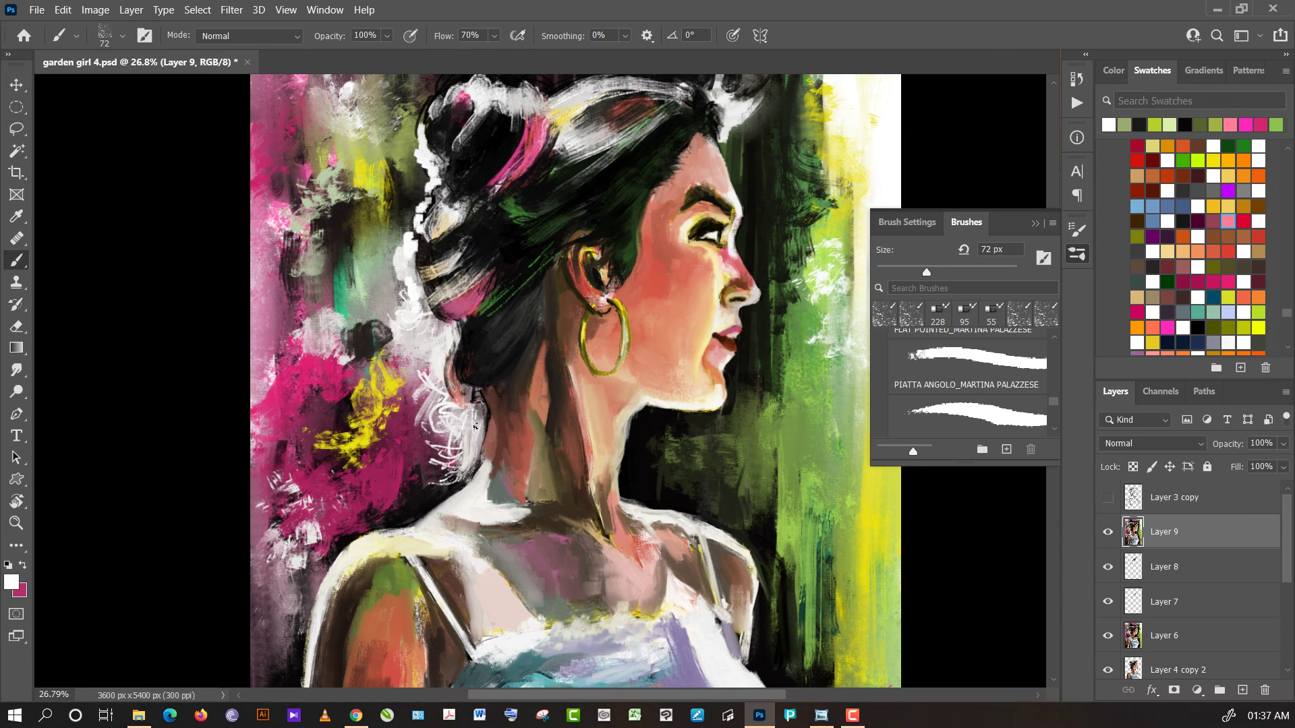
{"action": "left_click", "coordinate": [475, 426]}
{"action": "left_click_drag", "start_coordinate": [477, 437], "coordinate": [477, 420]}
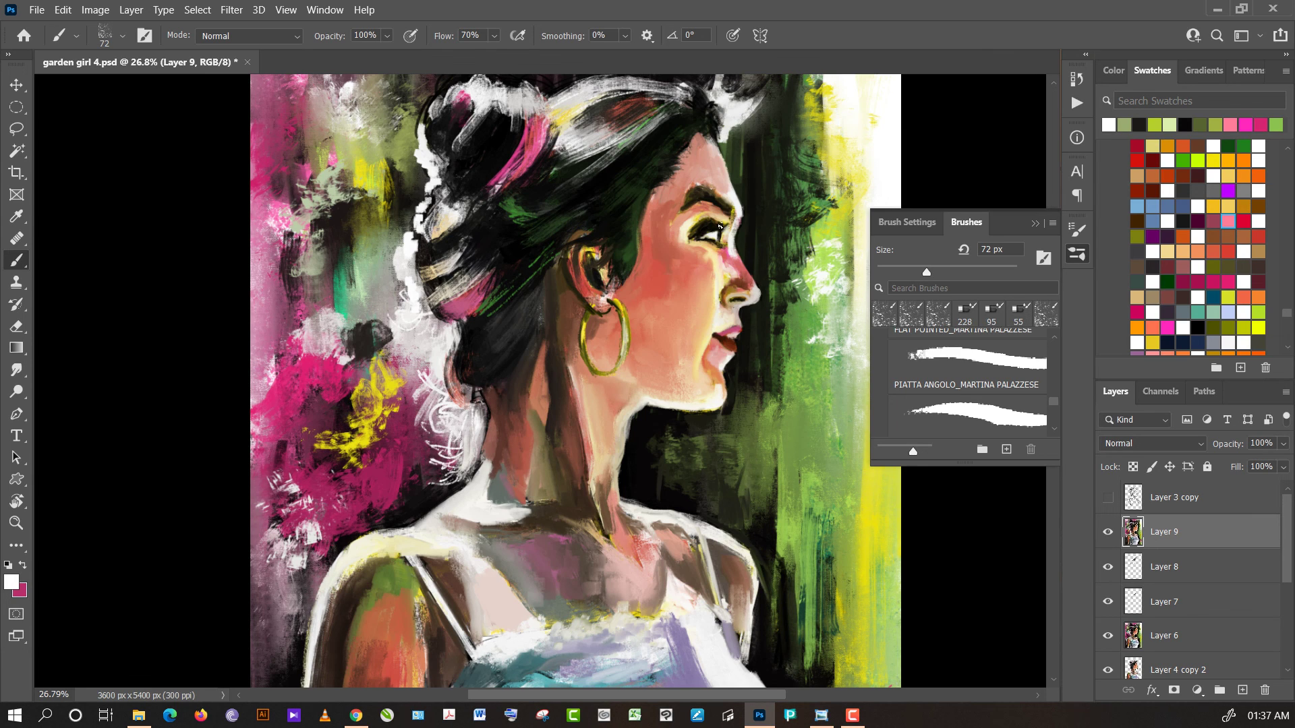
{"action": "left_click", "coordinate": [1198, 206]}
{"action": "left_click_drag", "start_coordinate": [927, 272], "coordinate": [899, 272]}
{"action": "left_click_drag", "start_coordinate": [475, 425], "coordinate": [483, 408]}
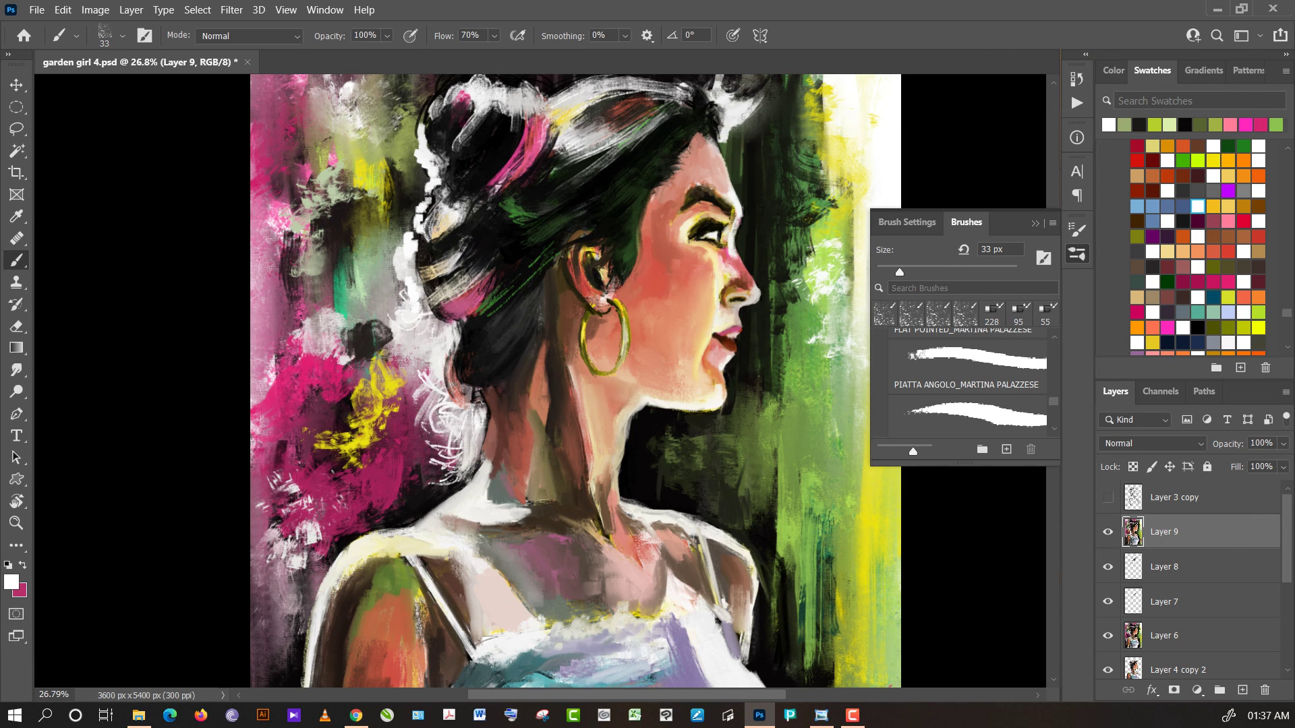
{"action": "left_click_drag", "start_coordinate": [474, 463], "coordinate": [485, 419]}
{"action": "left_click_drag", "start_coordinate": [465, 485], "coordinate": [476, 462]}
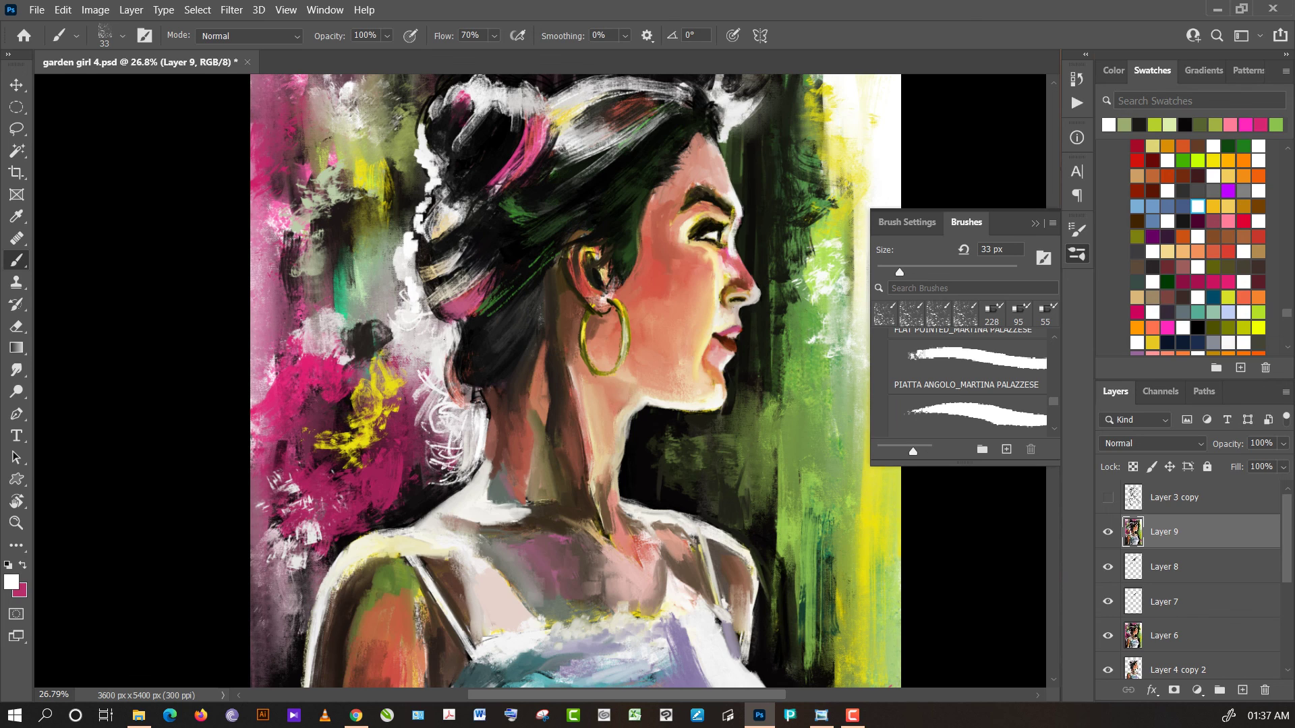
{"action": "mouse_move", "coordinate": [436, 351]}
{"action": "left_mouse_down"}
{"action": "mouse_move", "coordinate": [394, 352]}
{"action": "mouse_move", "coordinate": [380, 373]}
{"action": "left_mouse_up"}
{"action": "left_click_drag", "start_coordinate": [397, 238], "coordinate": [389, 260]}
{"action": "left_click_drag", "start_coordinate": [406, 233], "coordinate": [403, 296]}
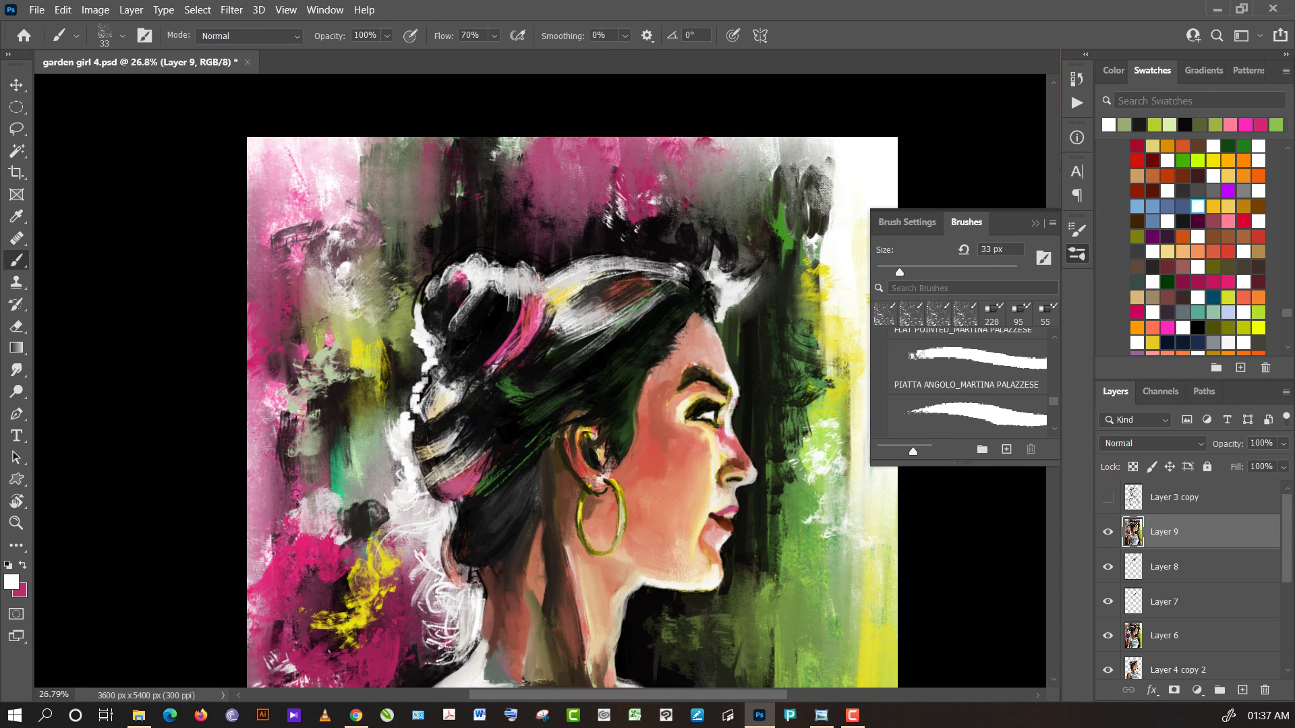
- Add white, light grey and black marks along the hair's upper-left edge
{"action": "left_click_drag", "start_coordinate": [423, 345], "coordinate": [421, 363]}
{"action": "left_click", "coordinate": [398, 326], "text": "alt"}
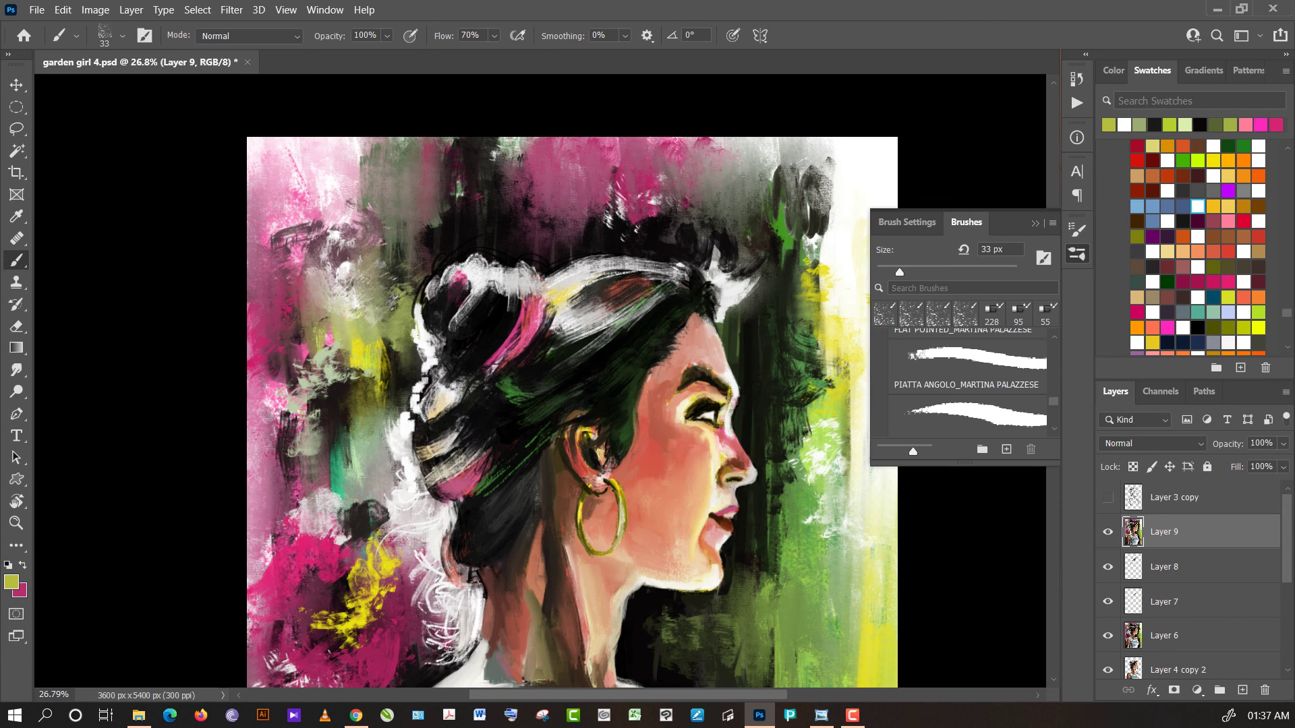
{"action": "left_click", "coordinate": [419, 339], "text": "alt"}
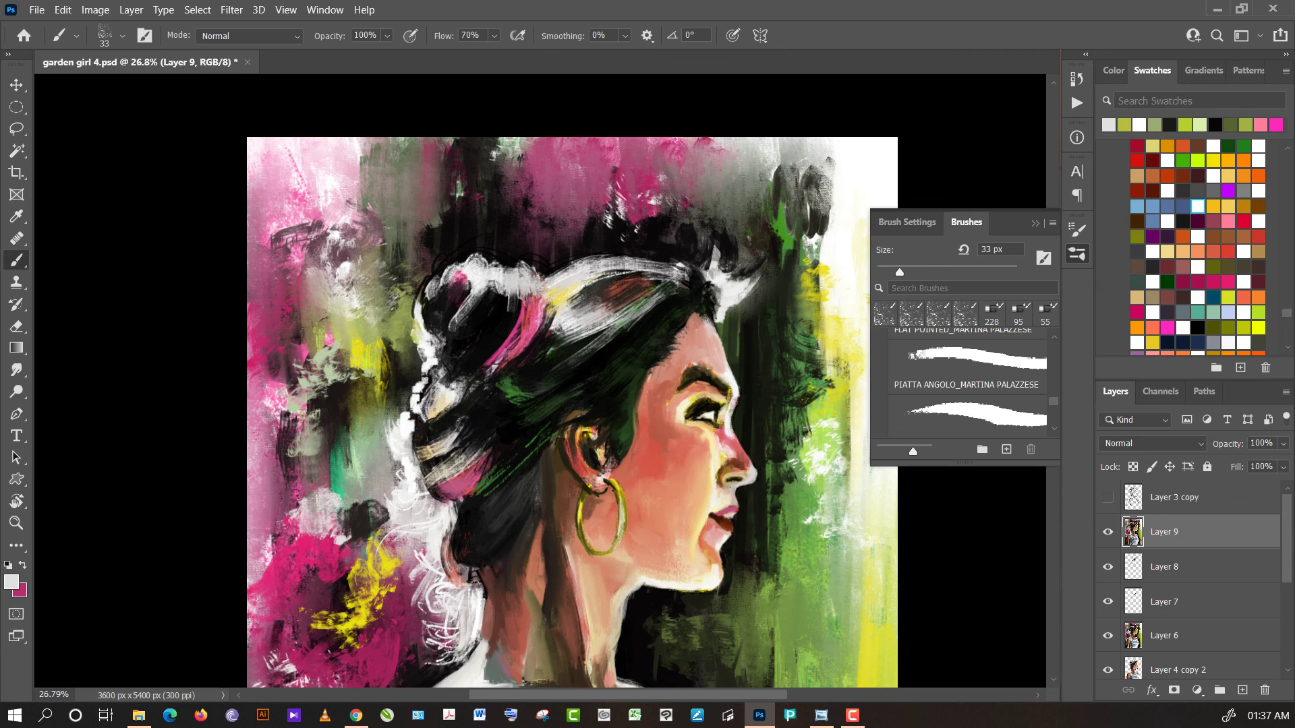
{"action": "left_click_drag", "start_coordinate": [413, 305], "coordinate": [447, 276]}
{"action": "left_click", "coordinate": [429, 296], "text": "alt"}
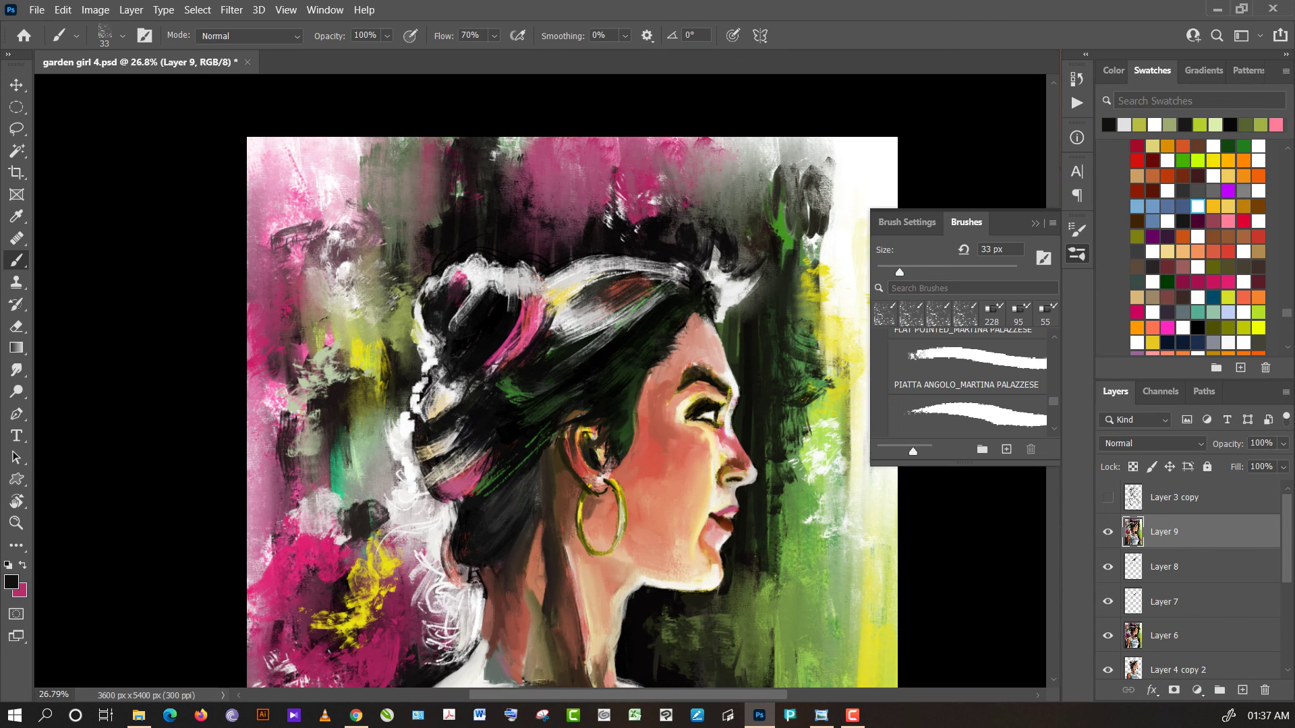
{"action": "left_click_drag", "start_coordinate": [427, 296], "coordinate": [449, 277]}
{"action": "left_click", "coordinate": [462, 282], "text": "alt"}
{"action": "left_click", "coordinate": [450, 290], "text": "alt"}
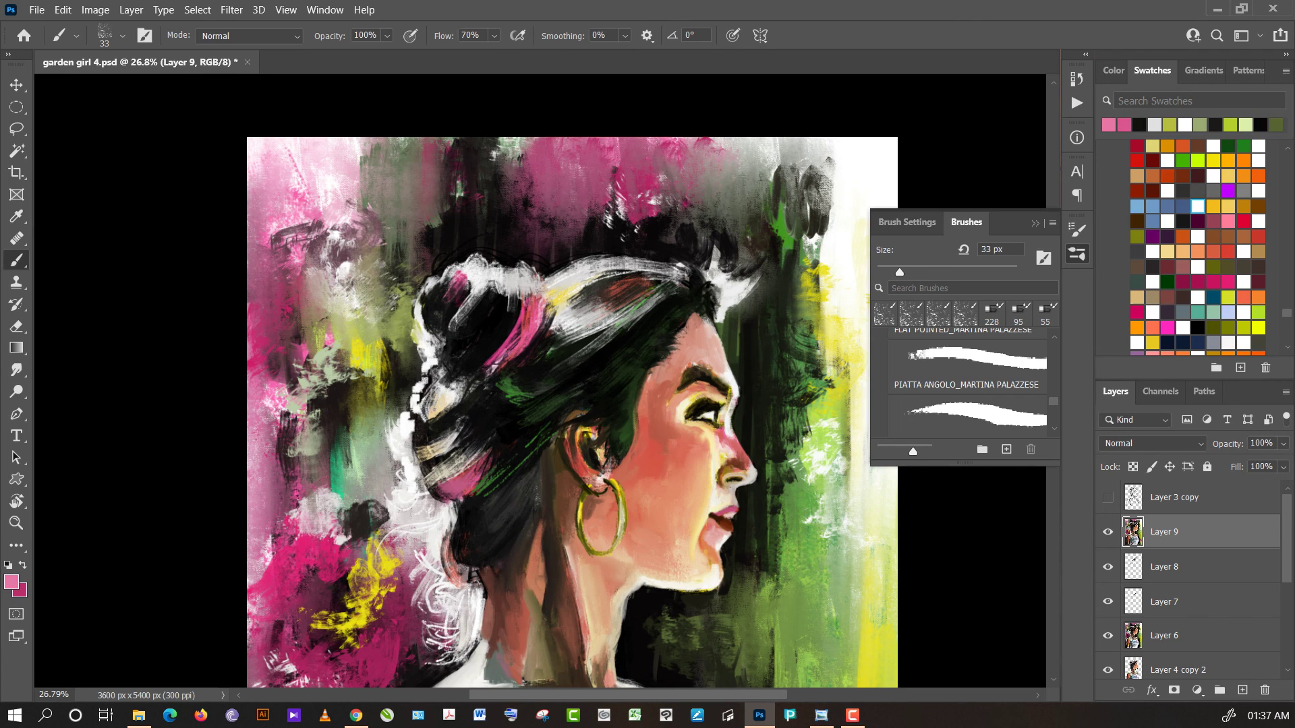
{"action": "left_click", "coordinate": [451, 350], "text": "alt"}
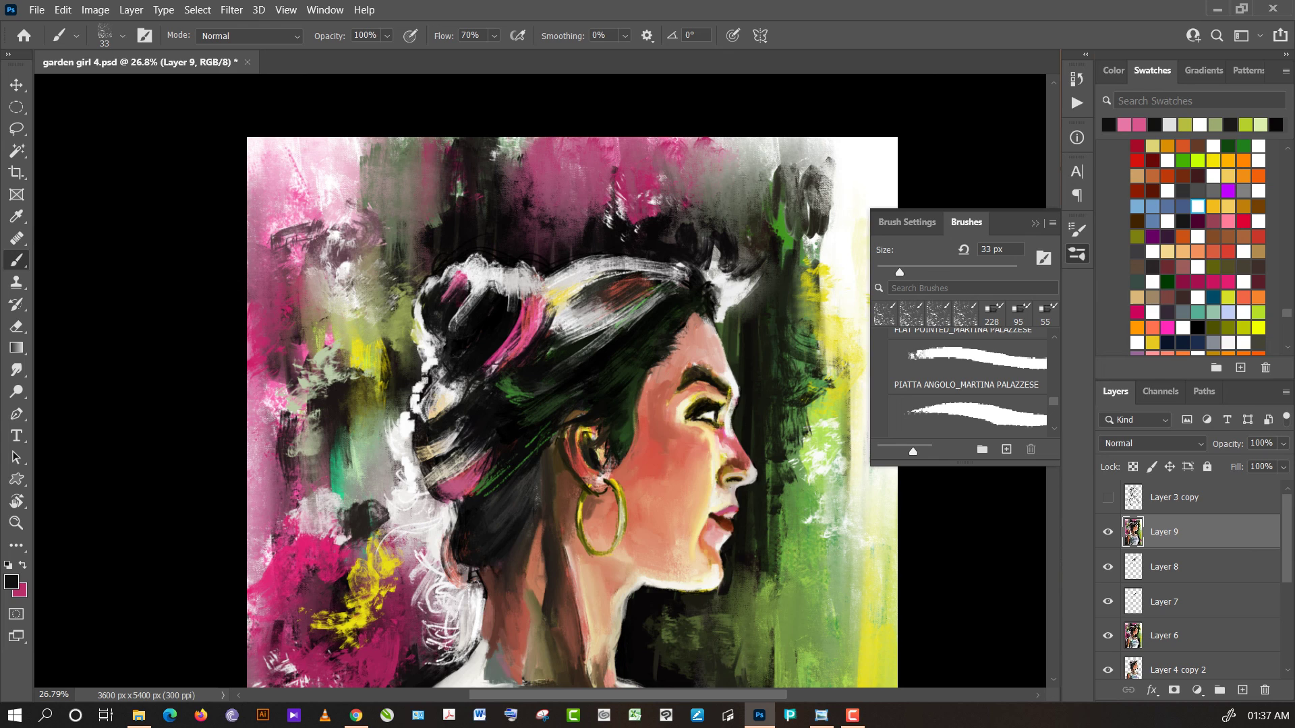
{"action": "left_click", "coordinate": [470, 268], "text": "alt"}
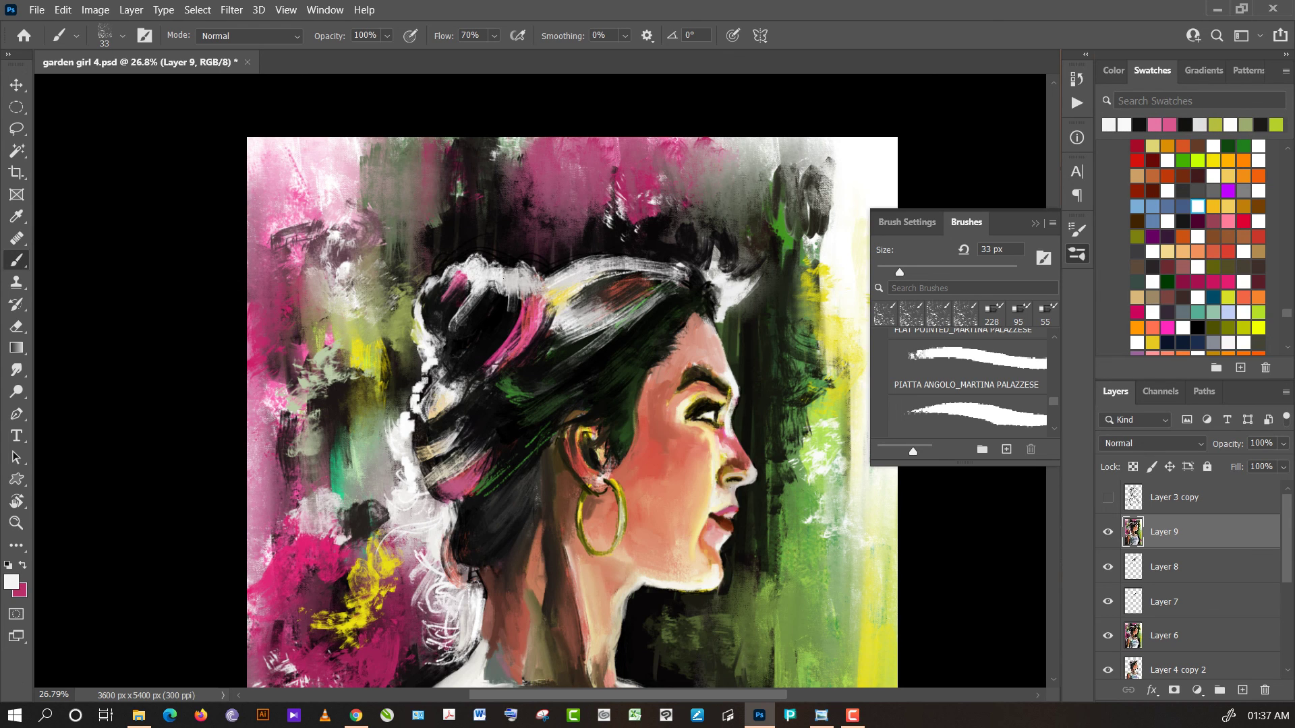
{"action": "left_click", "coordinate": [518, 294], "text": "alt"}
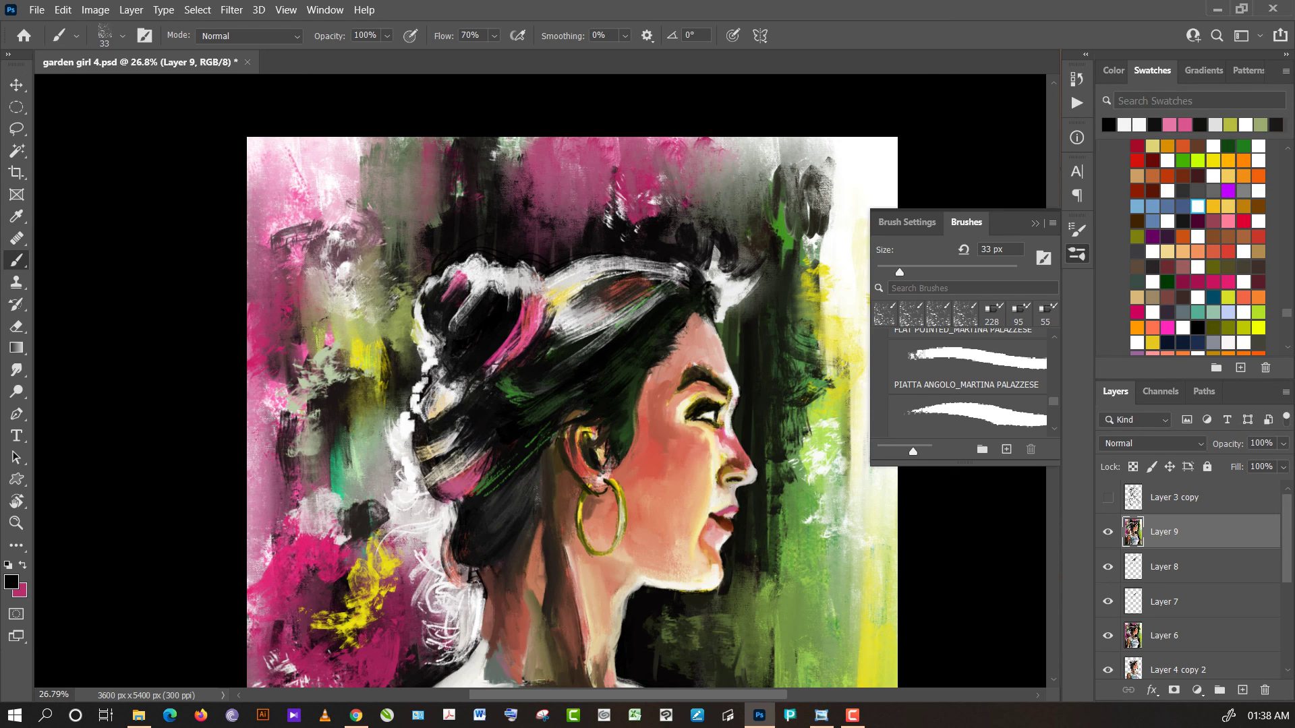
{"action": "left_click", "coordinate": [502, 298], "text": "alt"}
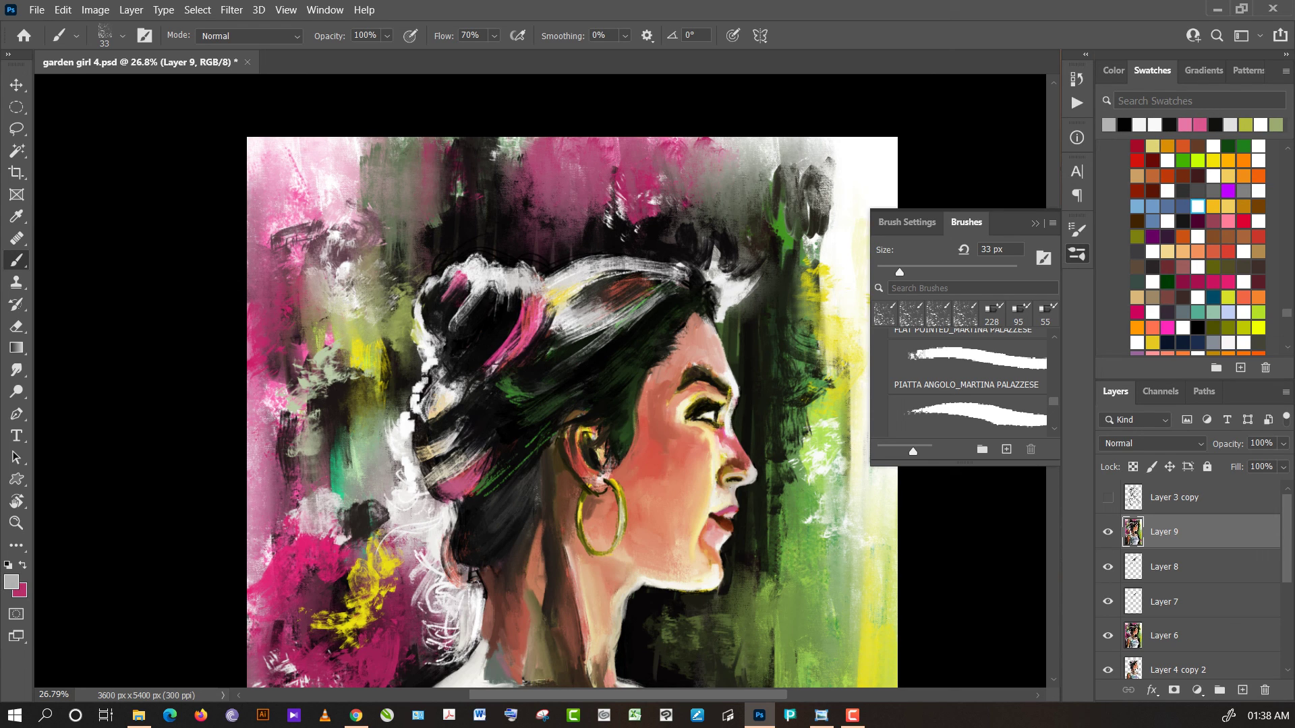
- Paint dark strokes into the top of the hair and add pale yellow highlights at 140 px
{"action": "left_click", "coordinate": [656, 333], "text": "alt"}
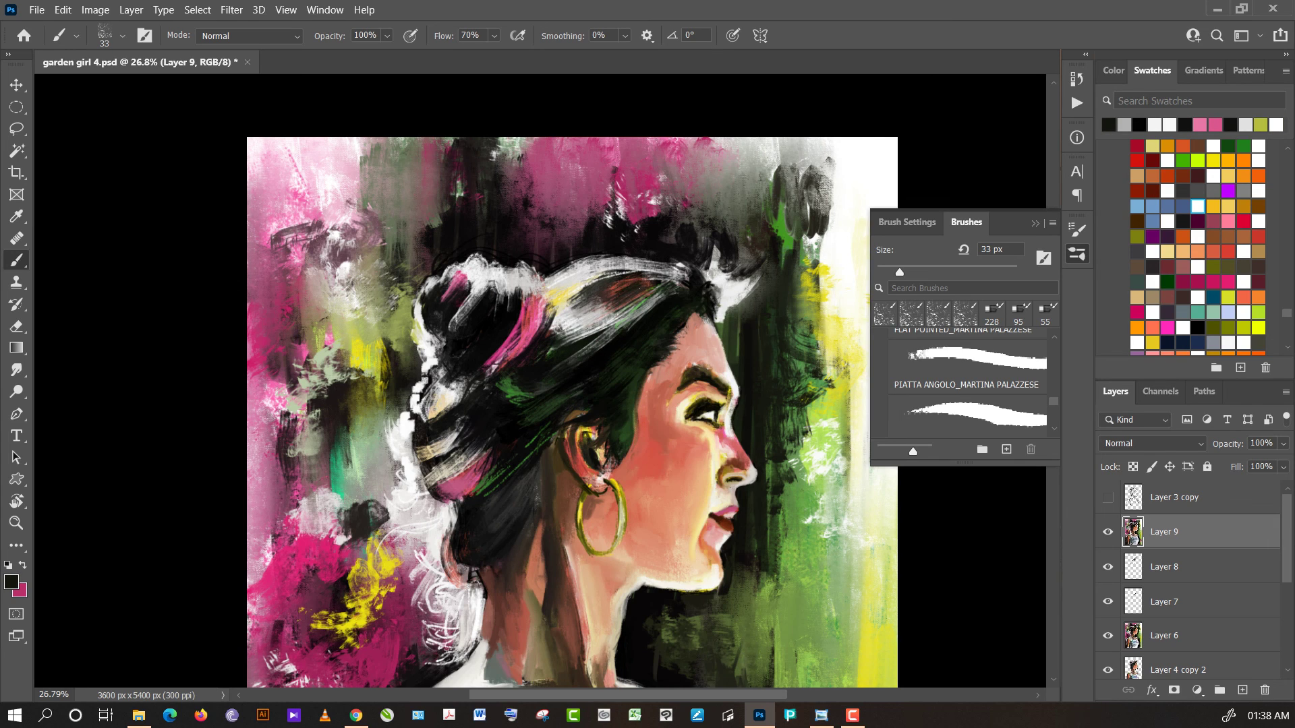
{"action": "left_click_drag", "start_coordinate": [599, 291], "coordinate": [636, 280]}
{"action": "mouse_move", "coordinate": [610, 306]}
{"action": "left_mouse_down"}
{"action": "mouse_move", "coordinate": [573, 325]}
{"action": "mouse_move", "coordinate": [647, 290]}
{"action": "left_mouse_up"}
{"action": "left_click", "coordinate": [971, 144], "text": "alt"}
{"action": "mouse_move", "coordinate": [615, 304]}
{"action": "left_mouse_down"}
{"action": "mouse_move", "coordinate": [649, 286]}
{"action": "mouse_move", "coordinate": [597, 308]}
{"action": "left_mouse_up"}
{"action": "left_click_drag", "start_coordinate": [646, 283], "coordinate": [588, 310]}
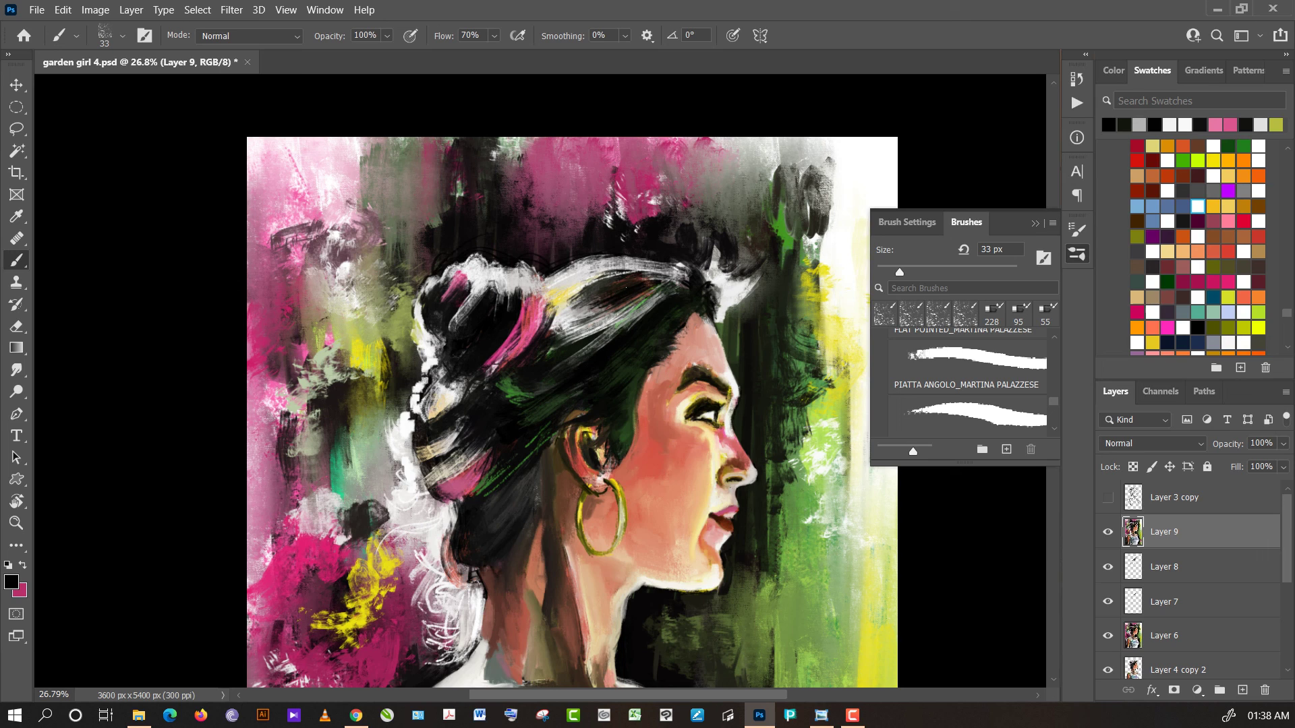
{"action": "left_click", "coordinate": [568, 293], "text": "alt"}
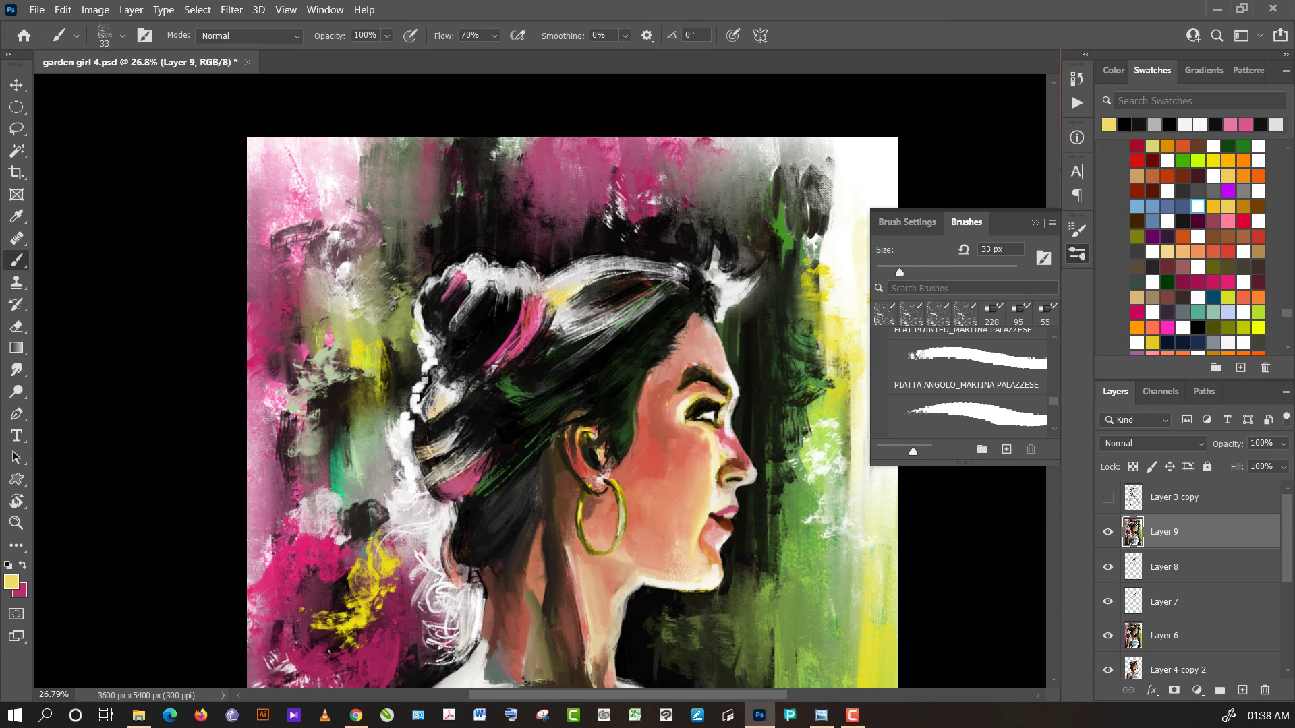
{"action": "left_click_drag", "start_coordinate": [663, 262], "coordinate": [613, 267]}
{"action": "left_click_drag", "start_coordinate": [994, 273], "coordinate": [961, 273]}
{"action": "left_click_drag", "start_coordinate": [664, 268], "coordinate": [646, 278]}
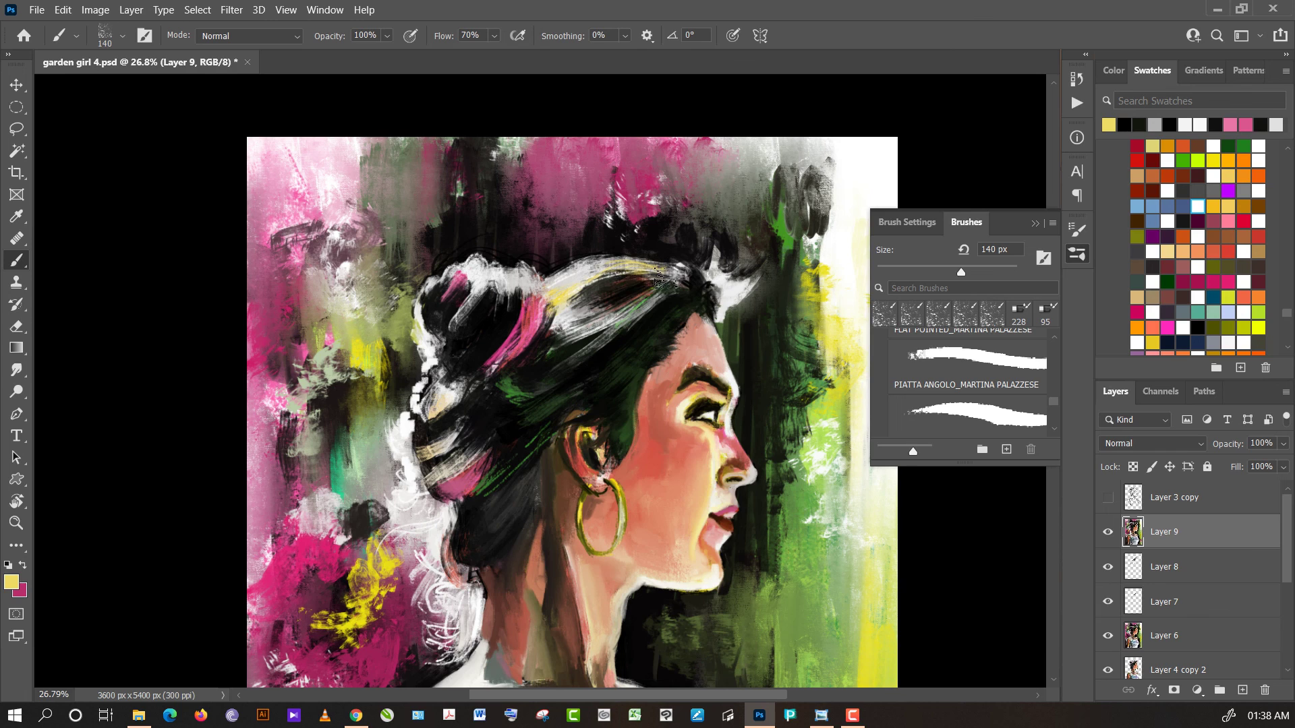
- Lightly dab grey-beige onto the crown of the dark hair, then reselect black
{"action": "left_click", "coordinate": [648, 283], "text": "alt"}
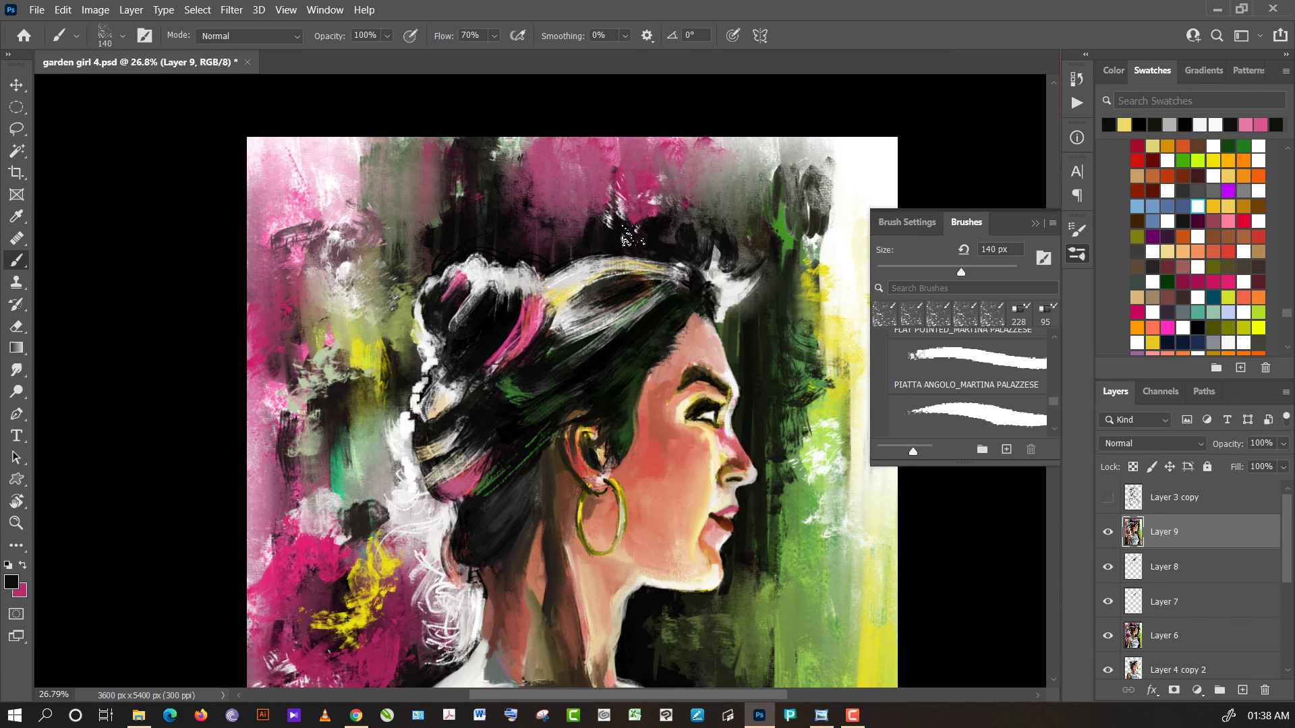
{"action": "left_click", "coordinate": [633, 242], "text": "alt"}
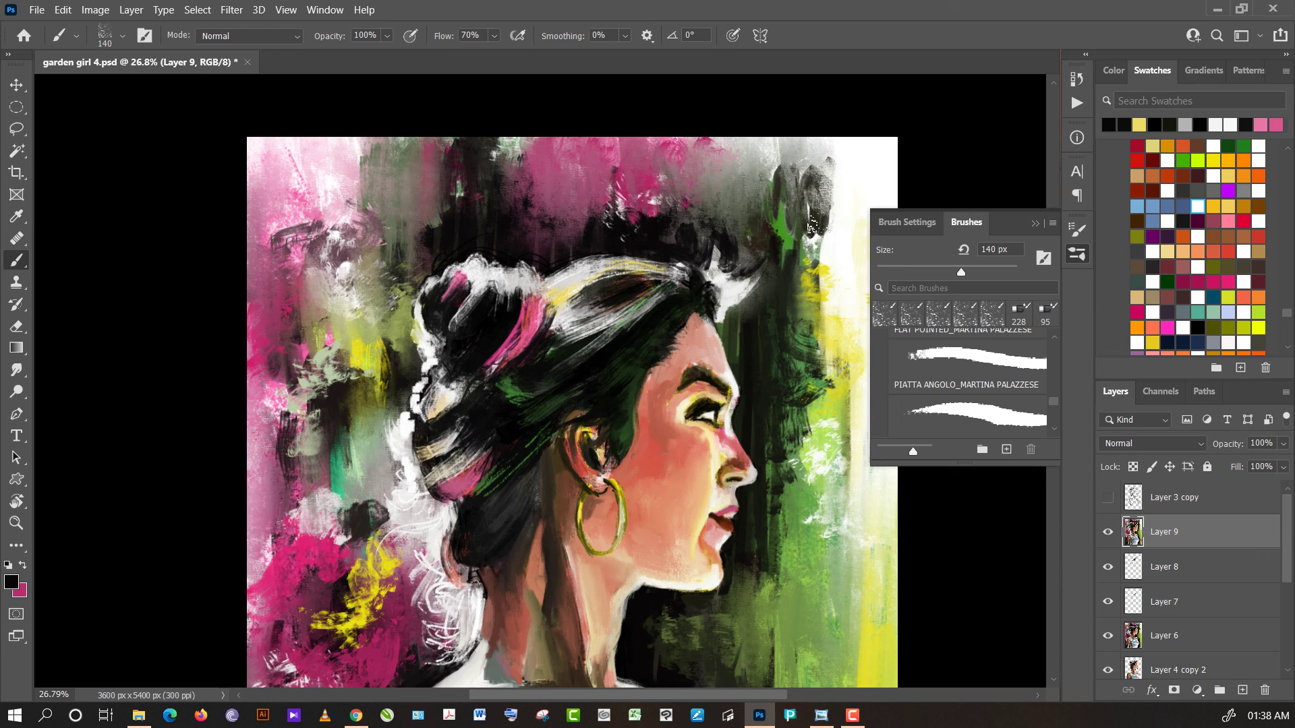
{"action": "left_click", "coordinate": [668, 283], "text": "alt"}
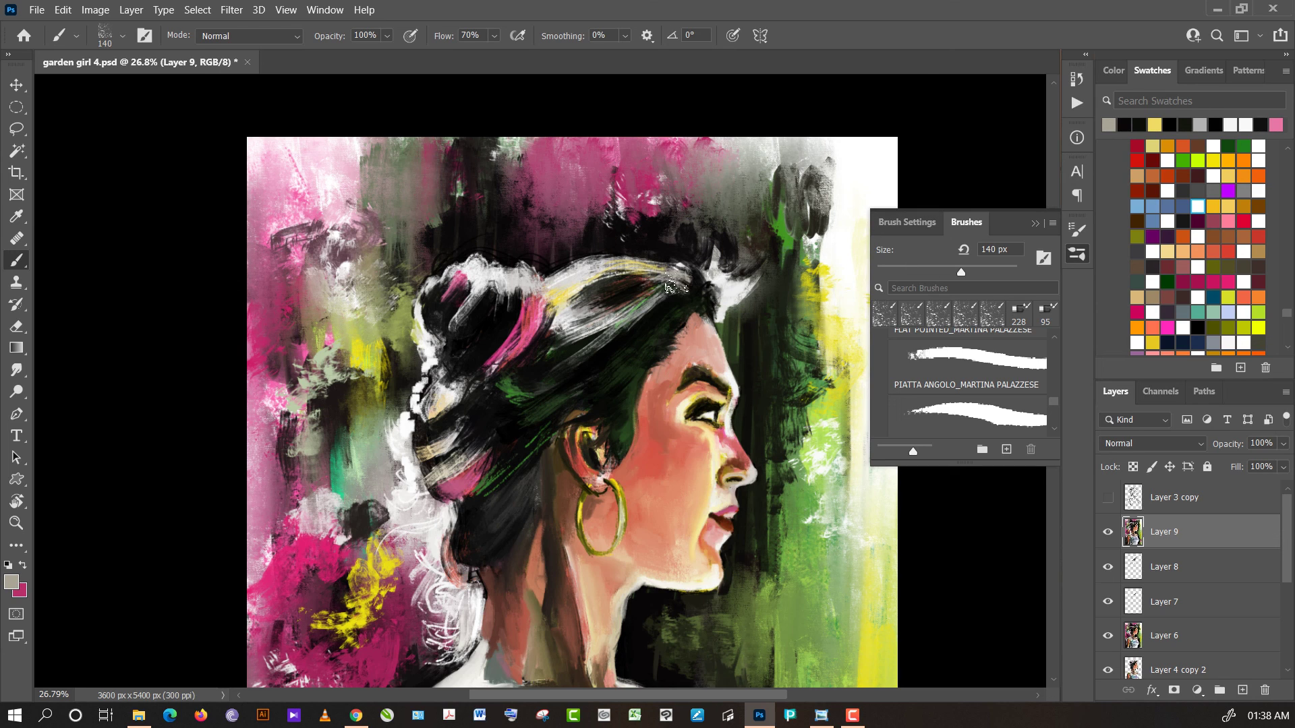
{"action": "mouse_move", "coordinate": [672, 290]}
{"action": "left_mouse_down"}
{"action": "mouse_move", "coordinate": [695, 294]}
{"action": "mouse_move", "coordinate": [671, 286]}
{"action": "left_mouse_up"}
{"action": "left_click_drag", "start_coordinate": [666, 305], "coordinate": [668, 311]}
{"action": "left_click", "coordinate": [665, 311], "text": "alt"}
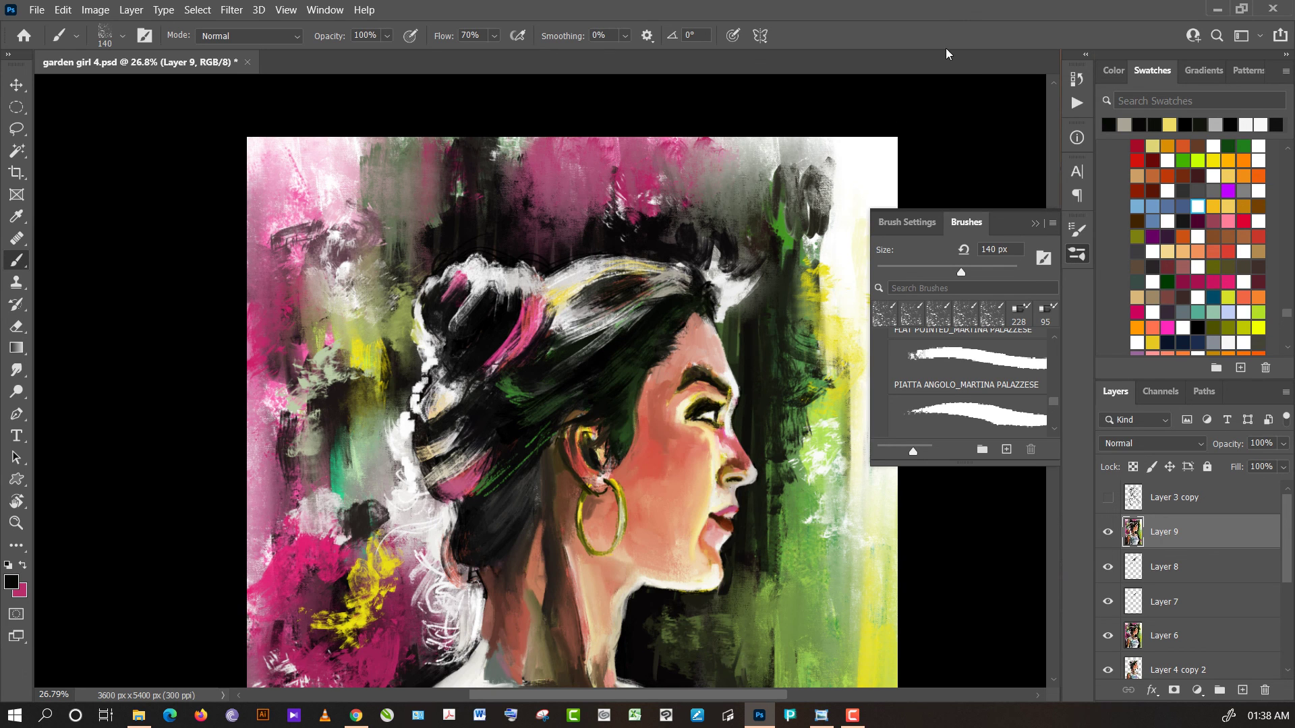
{"action": "key", "text": "ctrl+minus"}
{"action": "key", "text": "ctrl+minus"}
{"action": "key", "text": "ctrl+minus"}
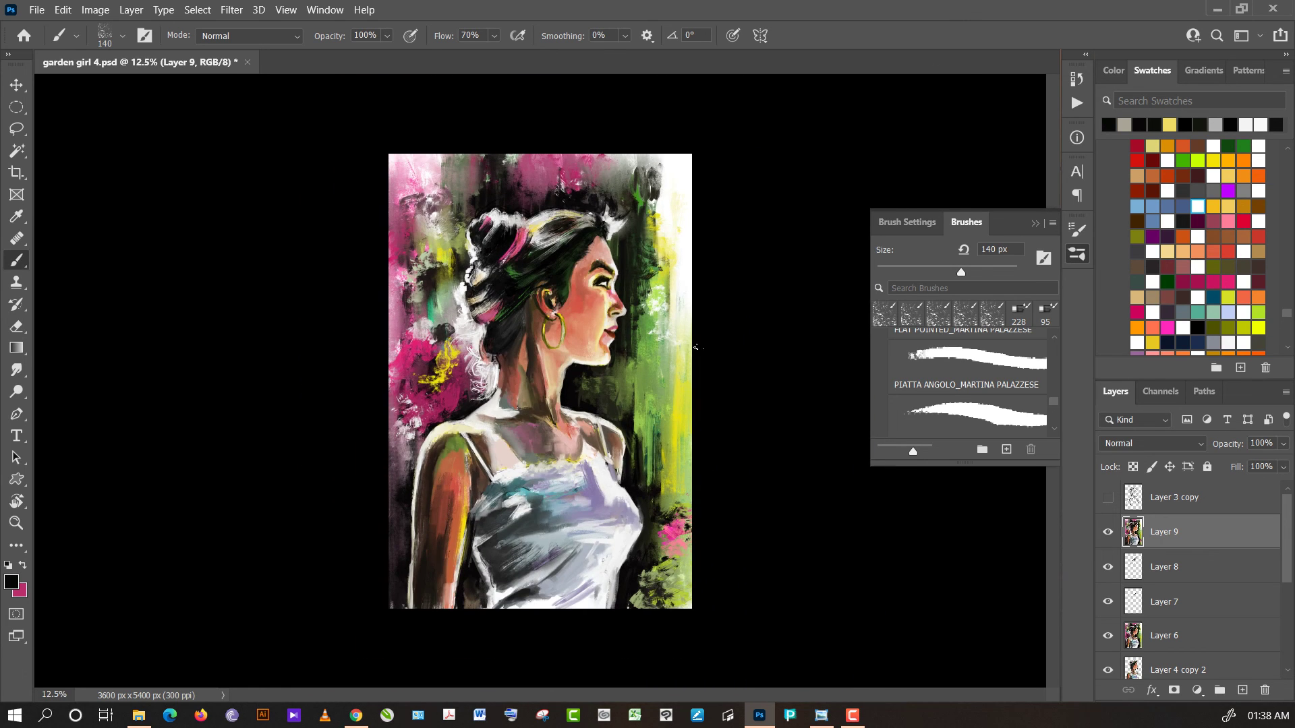
- Collapse the Brushes panel with the >> button to show the whole portrait
{"action": "scroll", "coordinate": [696, 347], "scroll_direction": "up", "scroll_amount": 2}
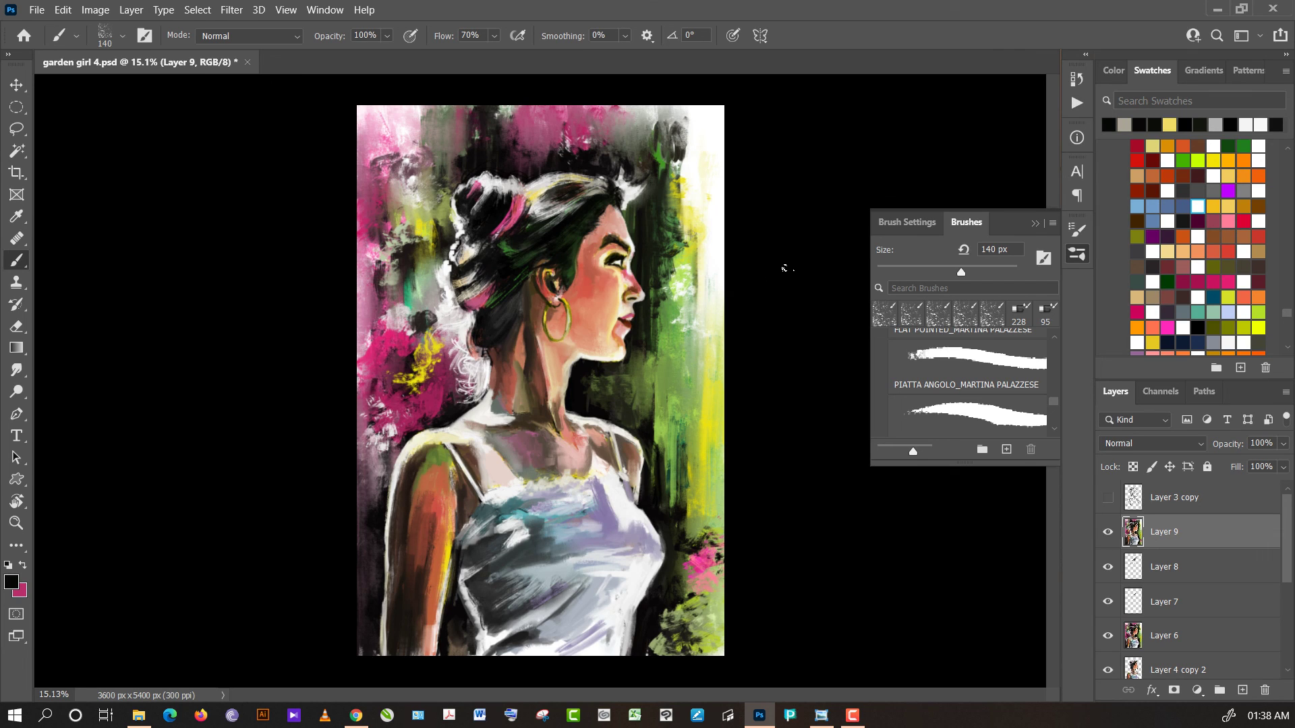
{"action": "left_click", "coordinate": [1036, 223]}
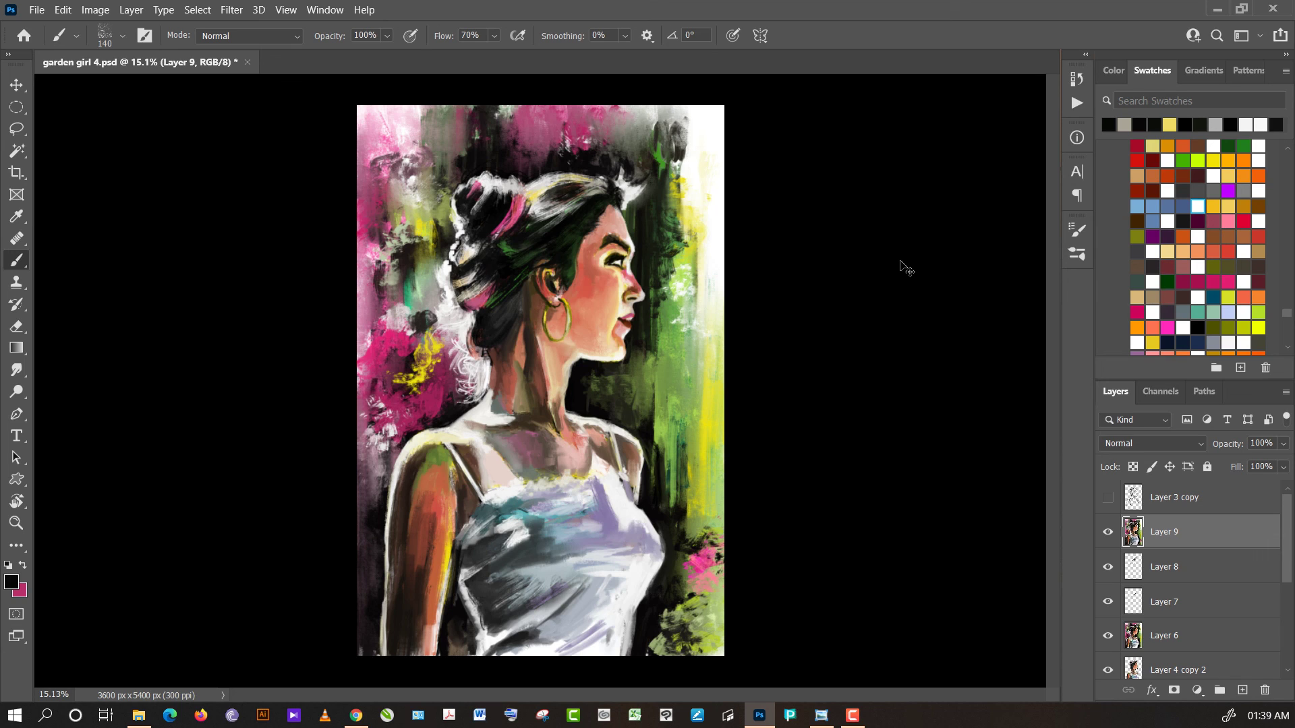
- Duplicate Layer 9 and select the mixer brush_04 blending preset
{"action": "key", "text": "ctrl+j"}
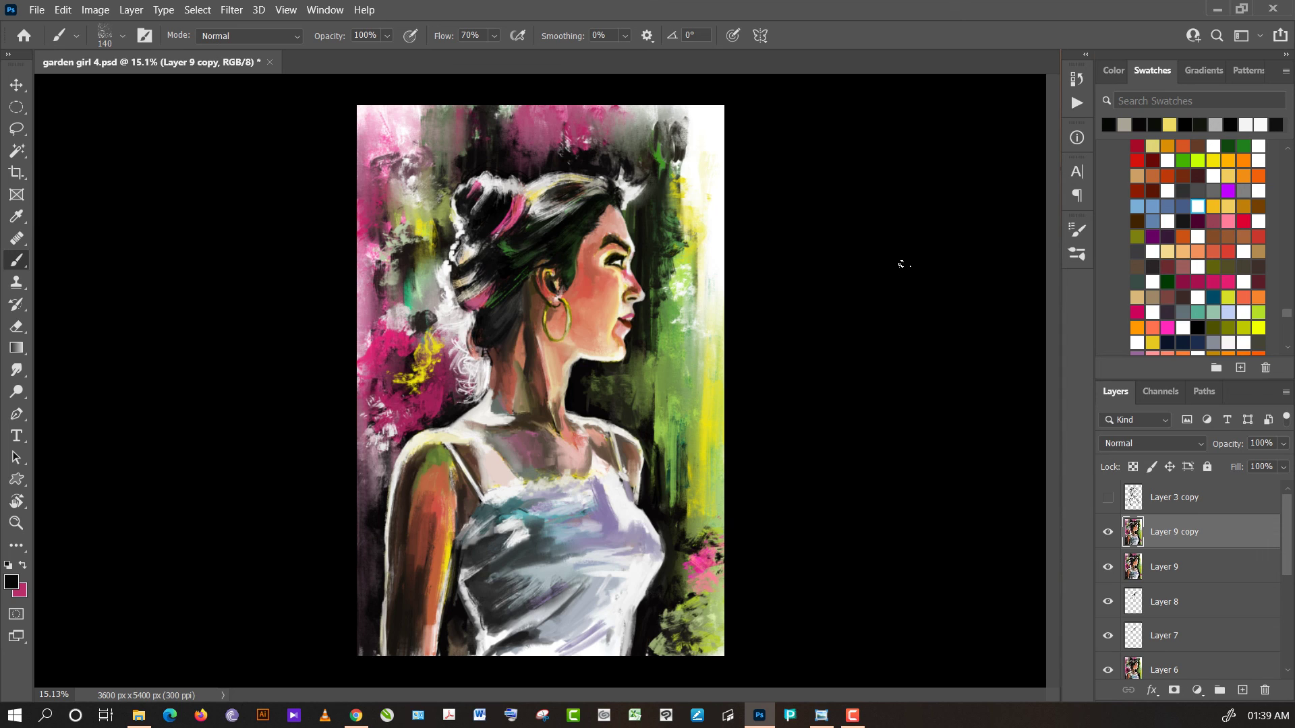
{"action": "left_click", "coordinate": [111, 30]}
{"action": "left_click", "coordinate": [125, 331]}
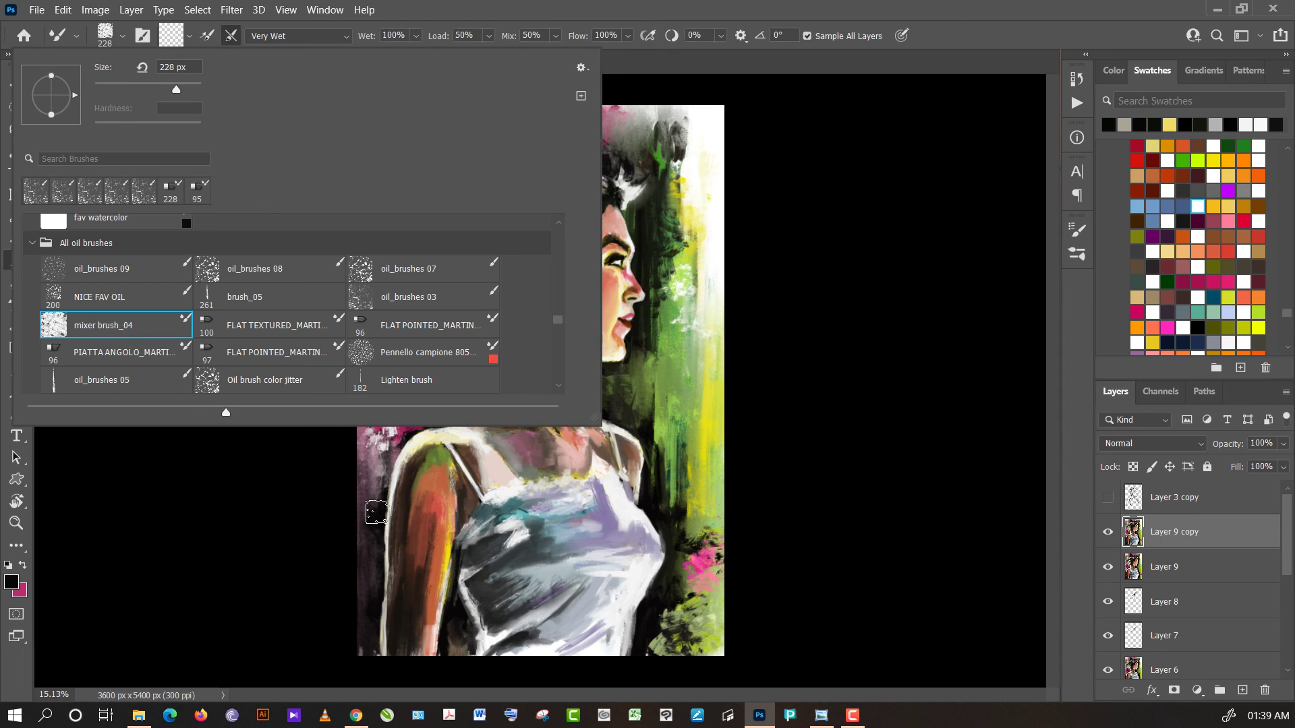
{"action": "left_click", "coordinate": [417, 584]}
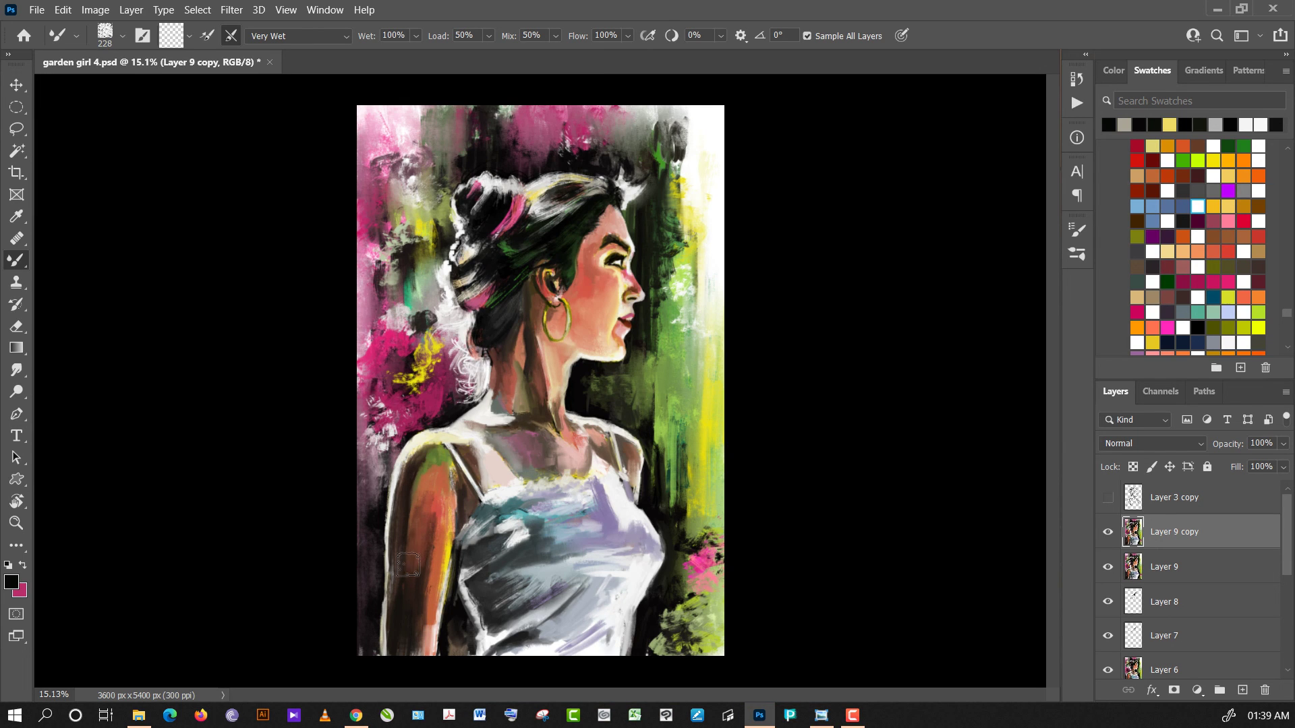
- Blend the orange paint along the girl's arm with the mixer brush
{"action": "mouse_move", "coordinate": [404, 534]}
{"action": "left_mouse_down"}
{"action": "mouse_move", "coordinate": [421, 509]}
{"action": "mouse_move", "coordinate": [436, 564]}
{"action": "mouse_move", "coordinate": [424, 622]}
{"action": "mouse_move", "coordinate": [411, 568]}
{"action": "mouse_move", "coordinate": [391, 631]}
{"action": "mouse_move", "coordinate": [418, 491]}
{"action": "mouse_move", "coordinate": [409, 547]}
{"action": "mouse_move", "coordinate": [415, 509]}
{"action": "left_mouse_up"}
{"action": "left_click_drag", "start_coordinate": [415, 508], "coordinate": [402, 568]}
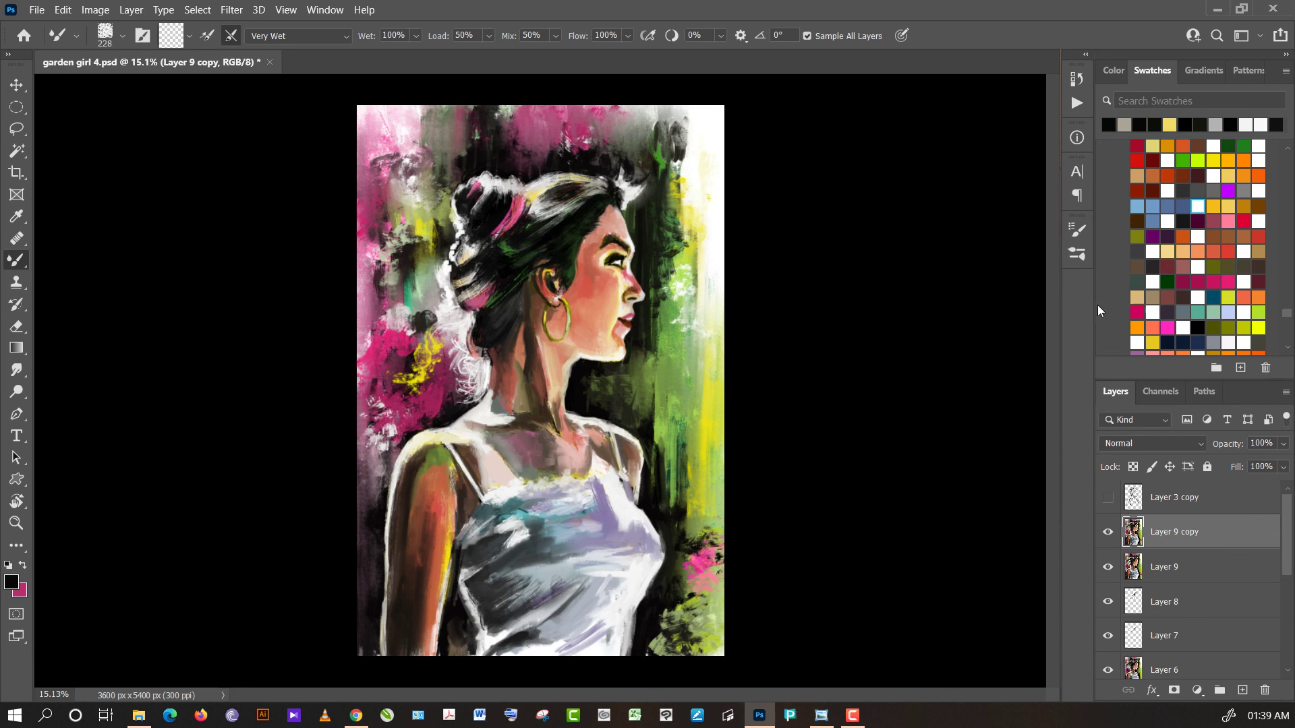
{"action": "left_click", "coordinate": [1078, 257]}
- Switch to another blending preset and sample dark brown and near-black tones from the lower arm
{"action": "left_click", "coordinate": [883, 313]}
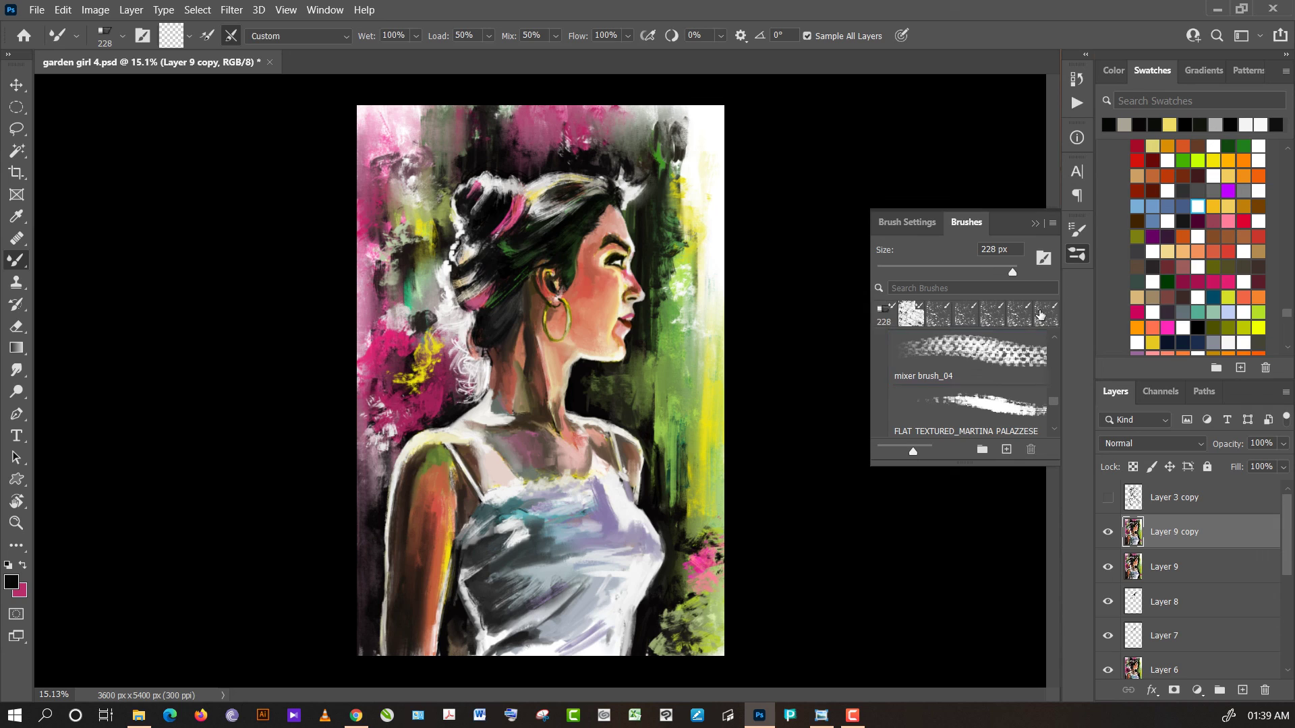
{"action": "left_click", "coordinate": [405, 499], "text": "alt"}
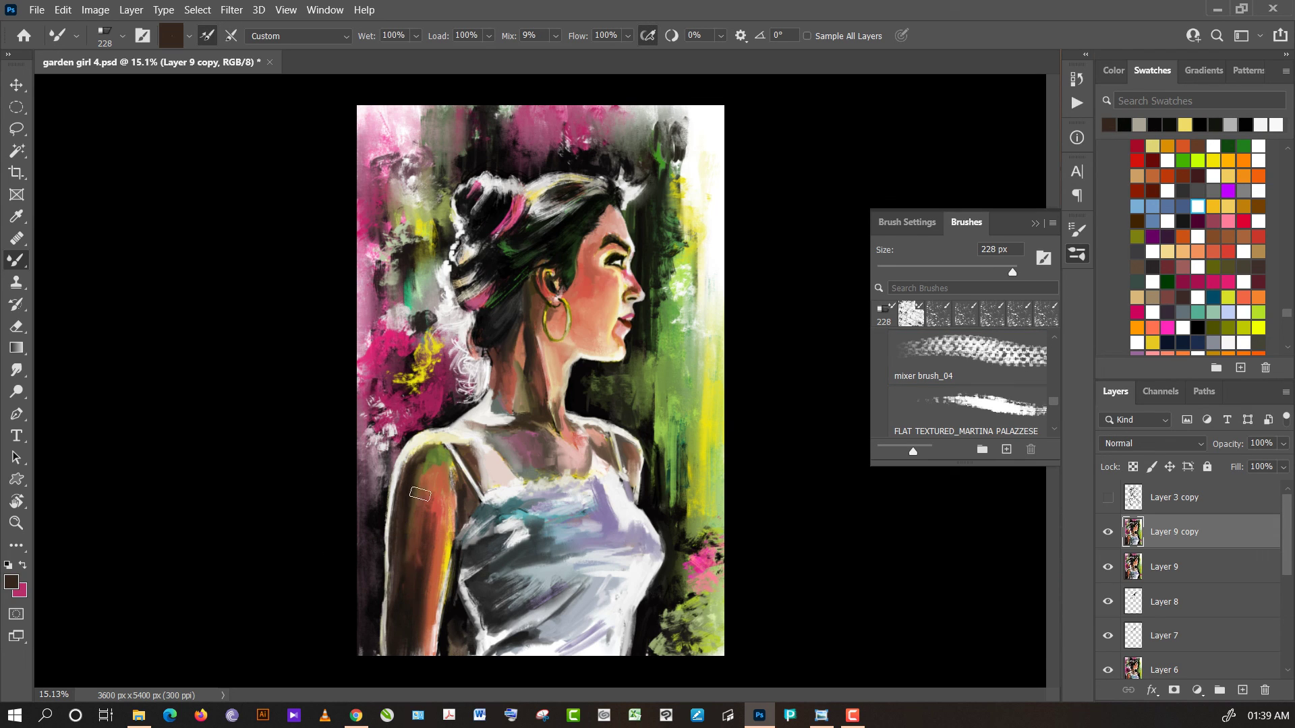
{"action": "left_click", "coordinate": [403, 597], "text": "alt"}
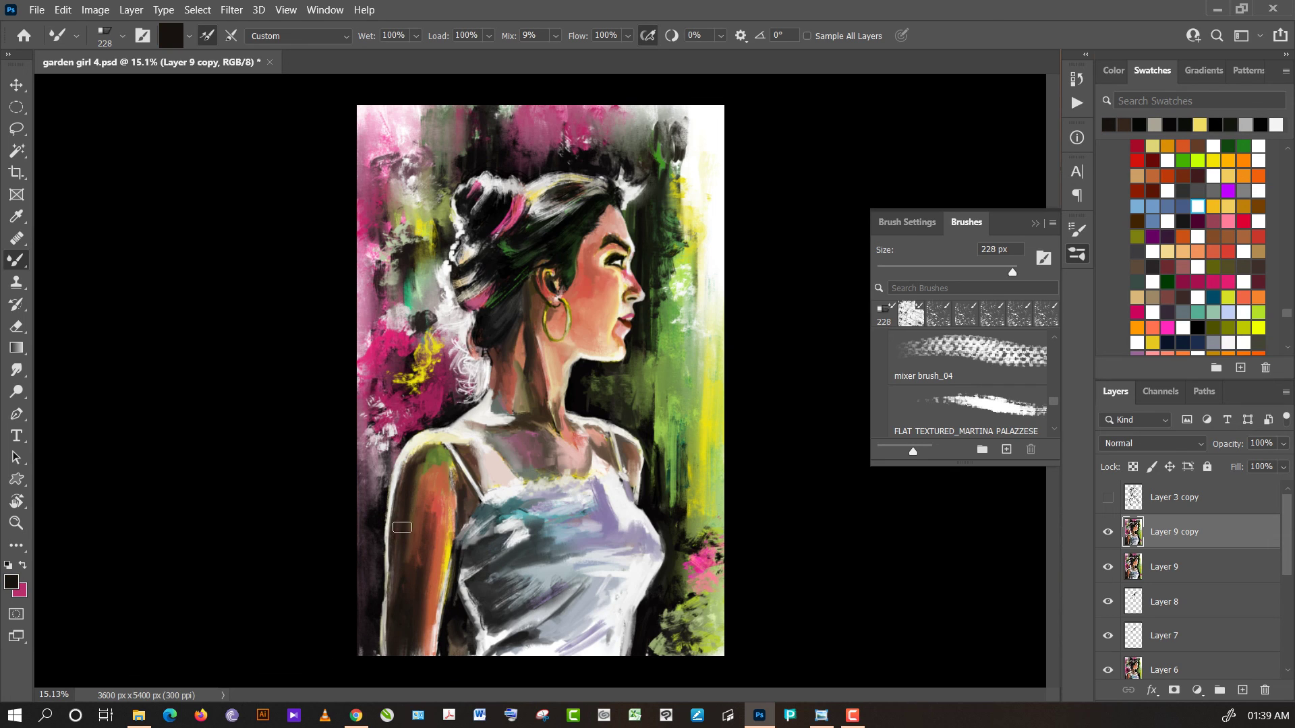
{"action": "left_click", "coordinate": [396, 612], "text": "alt"}
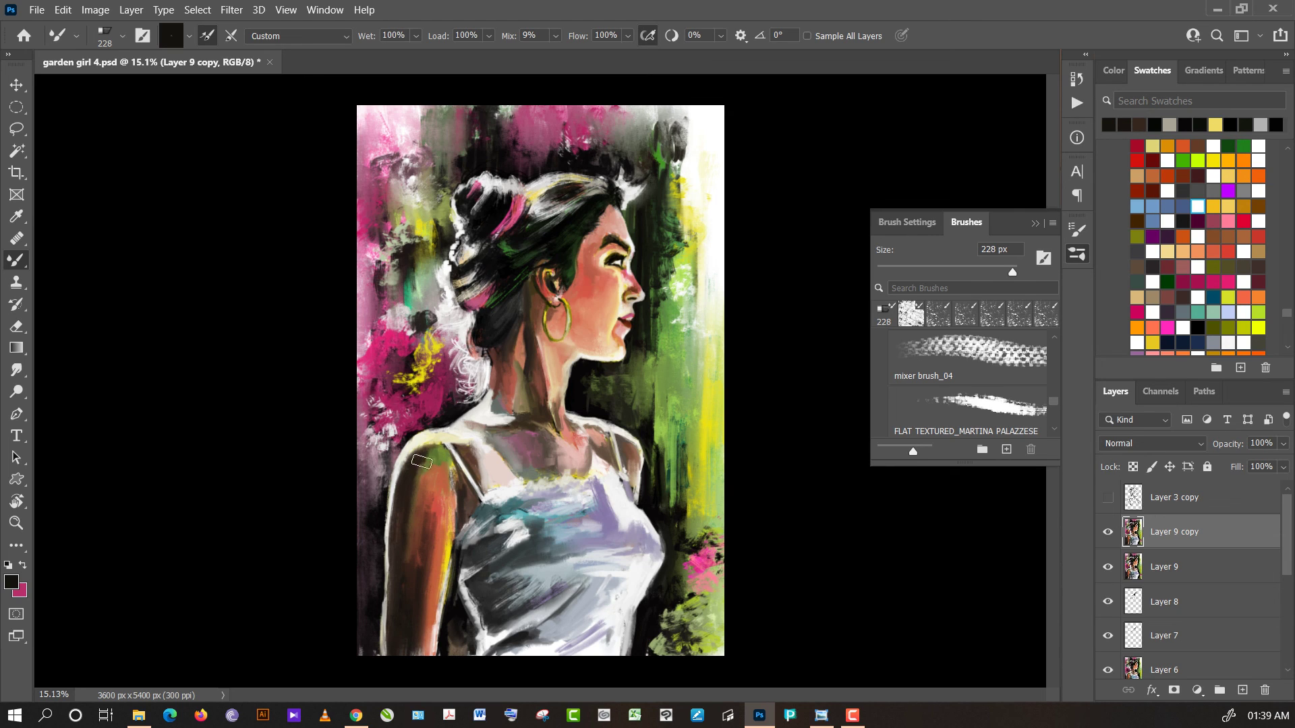
{"action": "left_click", "coordinate": [410, 543], "text": "alt"}
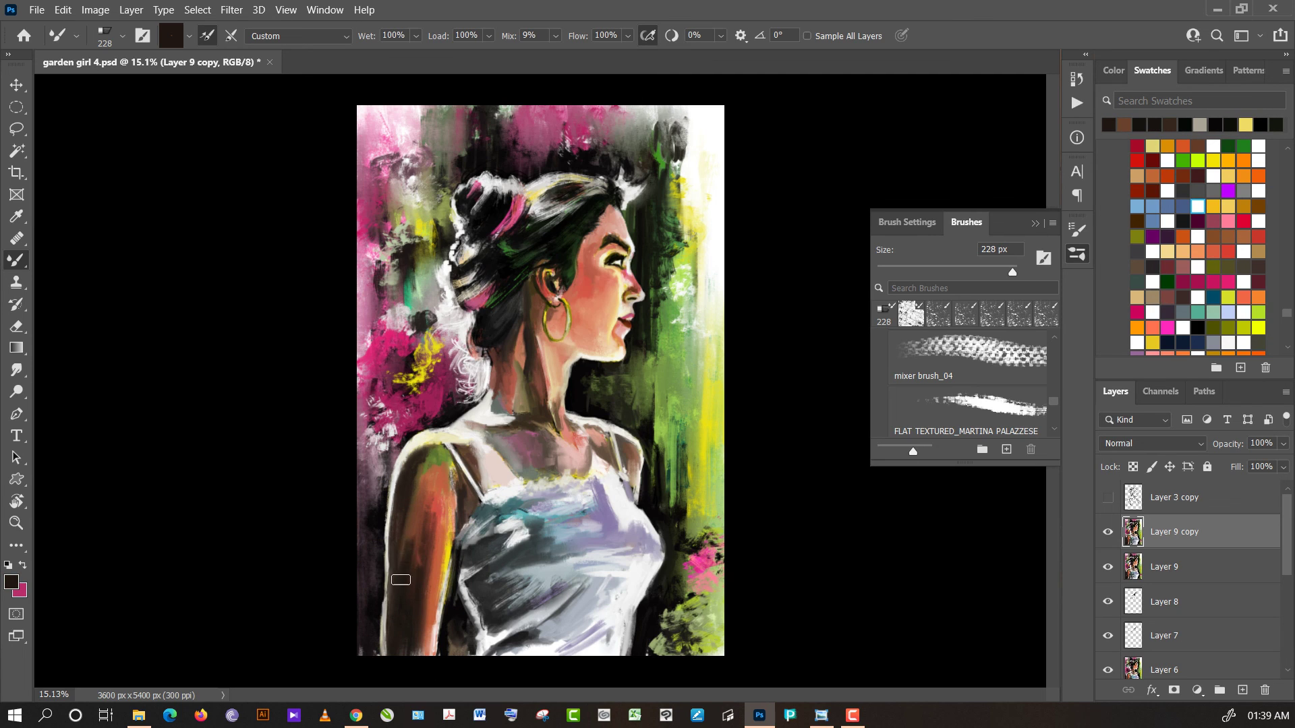
{"action": "left_click", "coordinate": [411, 572], "text": "alt"}
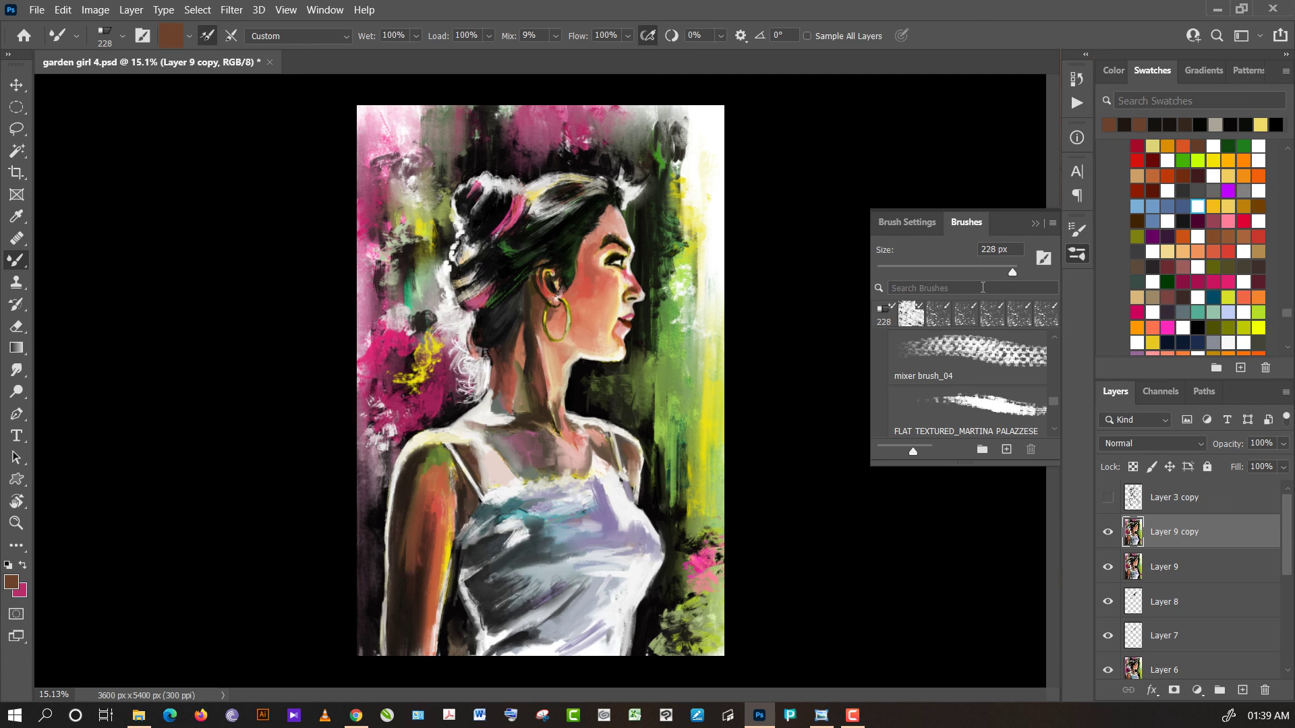
{"action": "left_click", "coordinate": [419, 555], "text": "alt"}
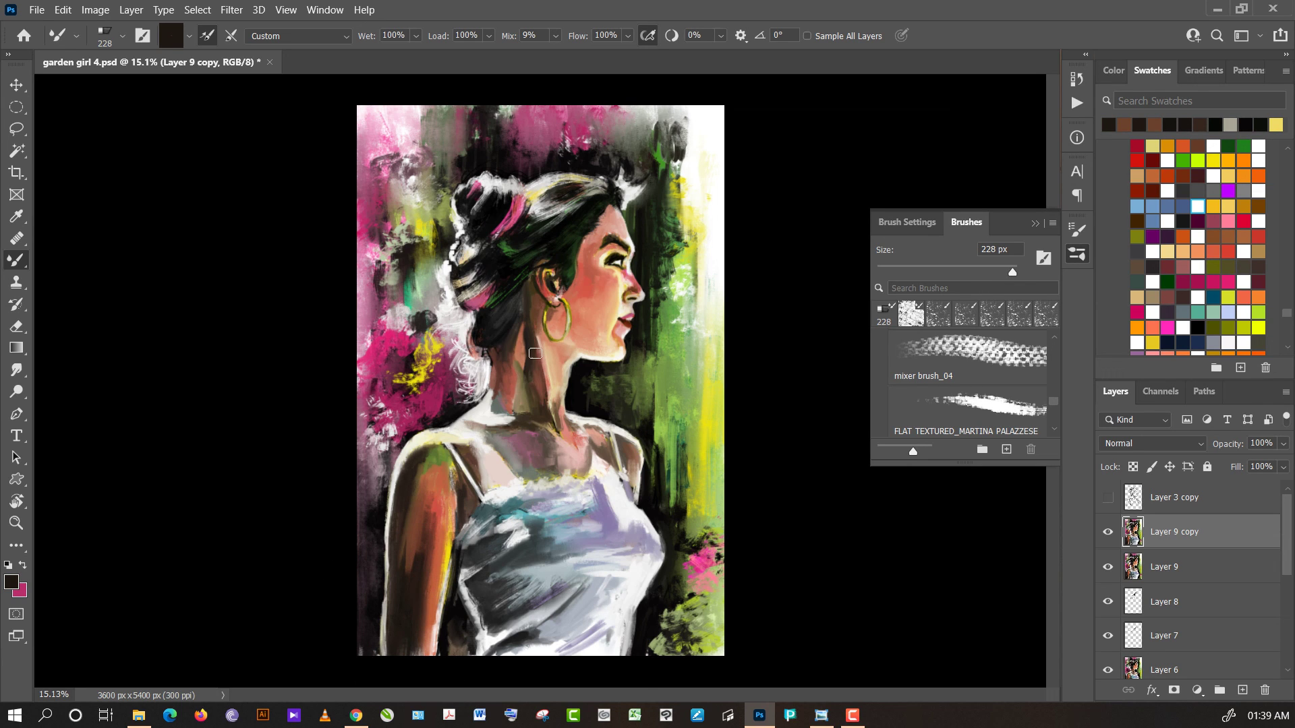
- Sample dark brown near the neck plus orange-red and dark tones along the arm
{"action": "left_click", "coordinate": [529, 341], "text": "alt"}
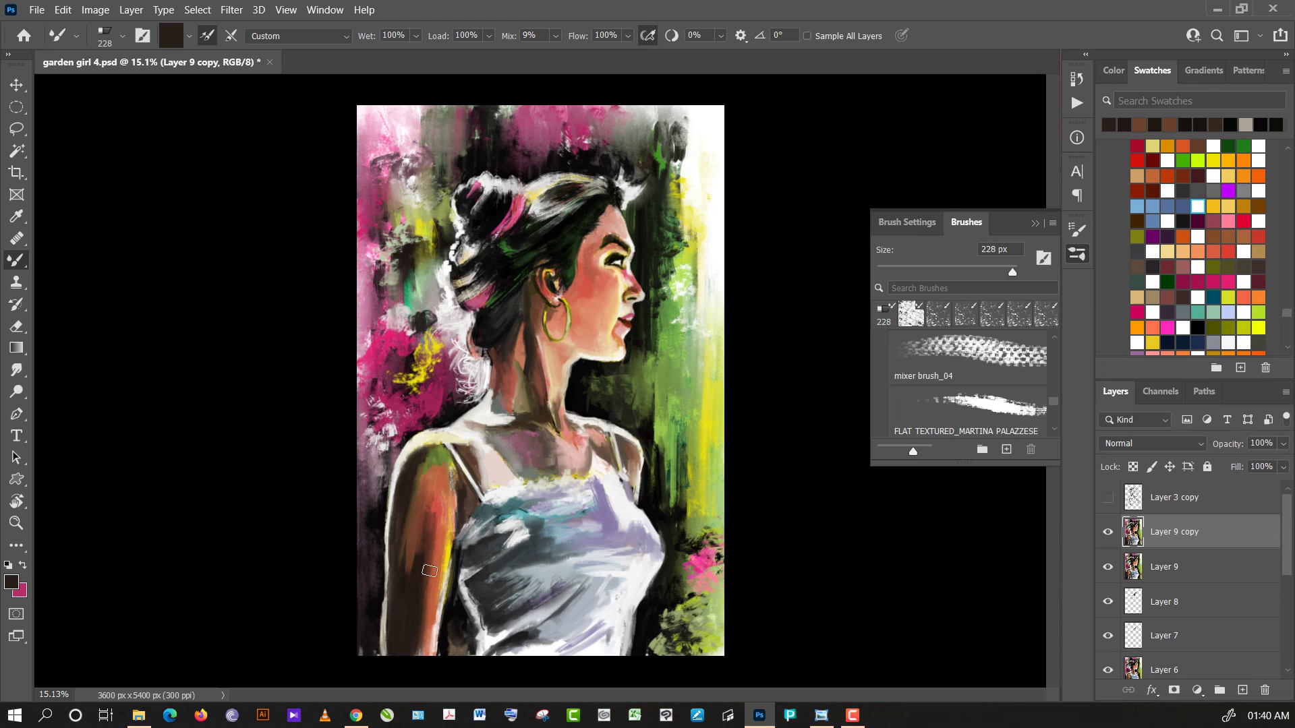
{"action": "left_click", "coordinate": [428, 582], "text": "alt"}
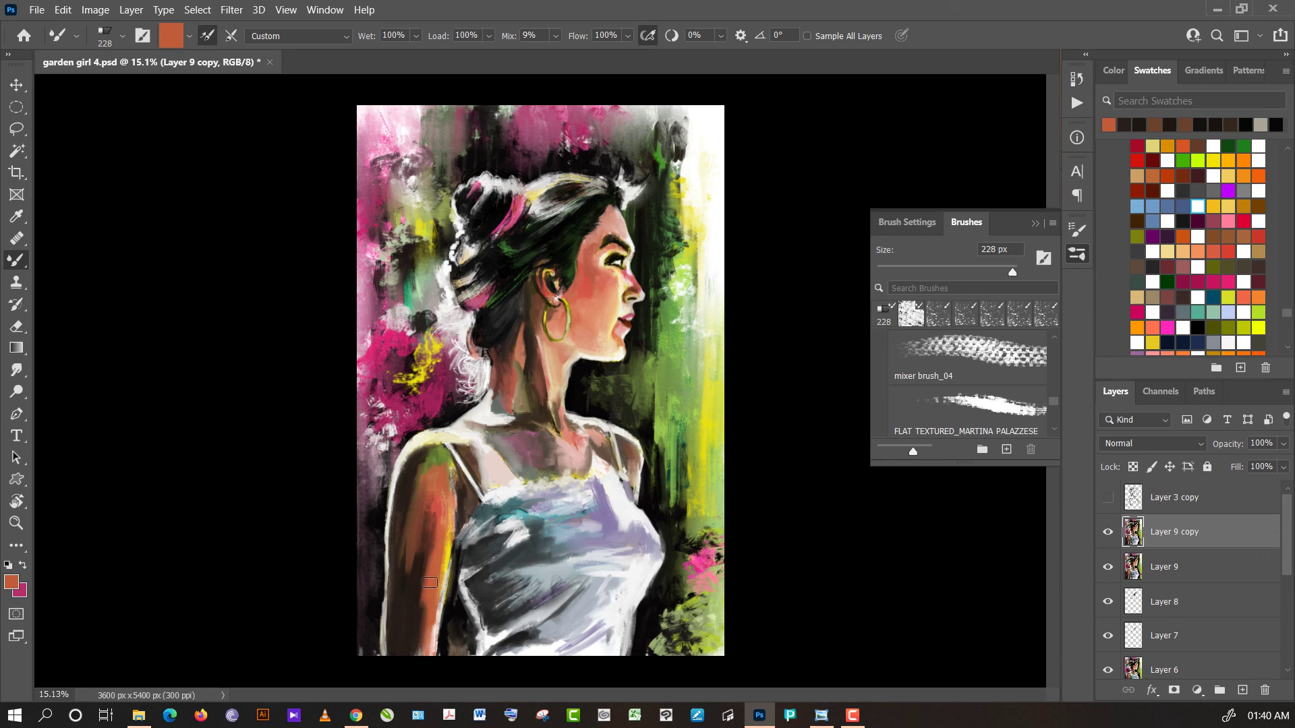
{"action": "left_click", "coordinate": [404, 634], "text": "alt"}
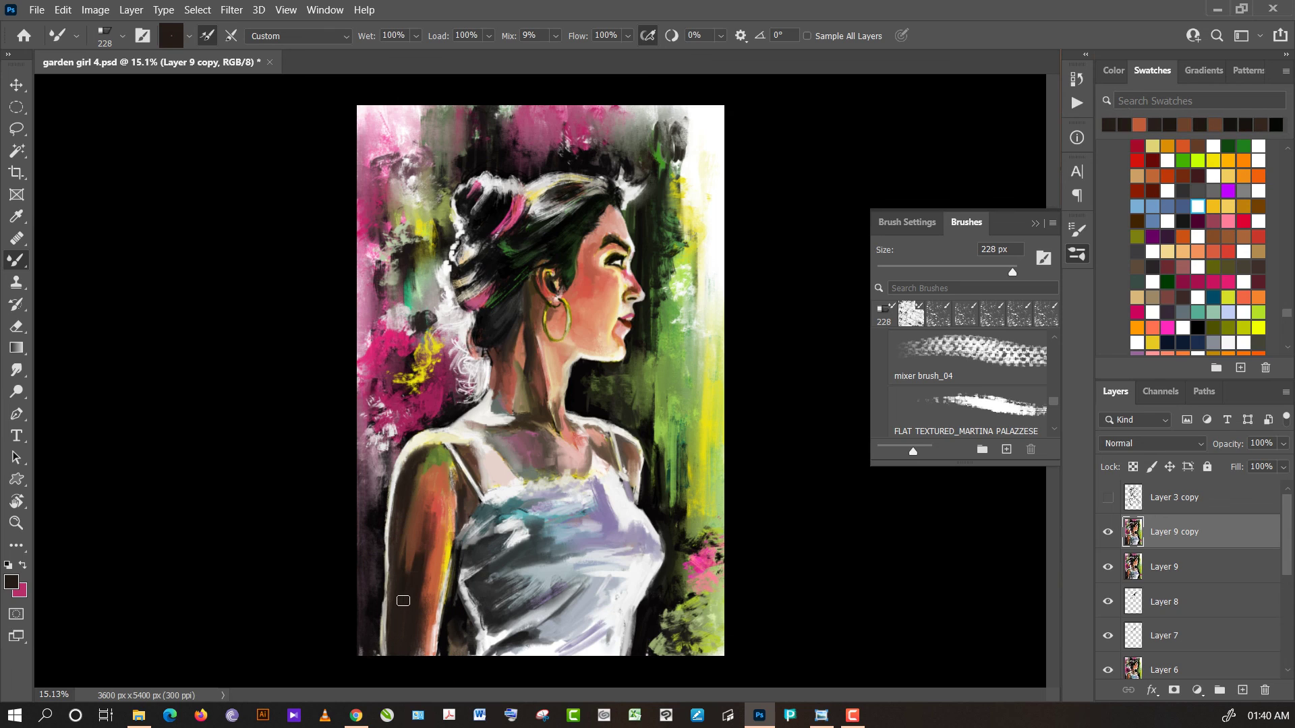
{"action": "left_click", "coordinate": [404, 598], "text": "alt"}
{"action": "left_click", "coordinate": [405, 583], "text": "alt"}
{"action": "left_click", "coordinate": [398, 519], "text": "alt"}
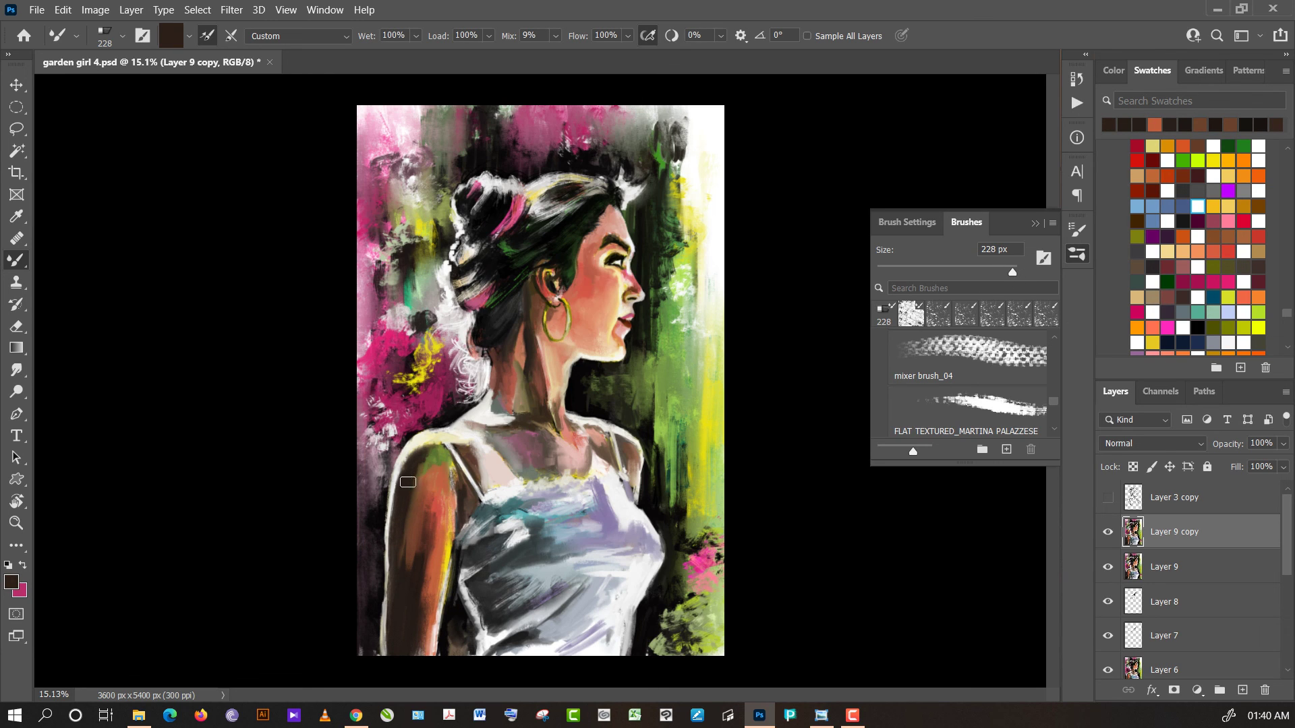
{"action": "left_click", "coordinate": [407, 481], "text": "alt"}
{"action": "left_click", "coordinate": [428, 457], "text": "alt"}
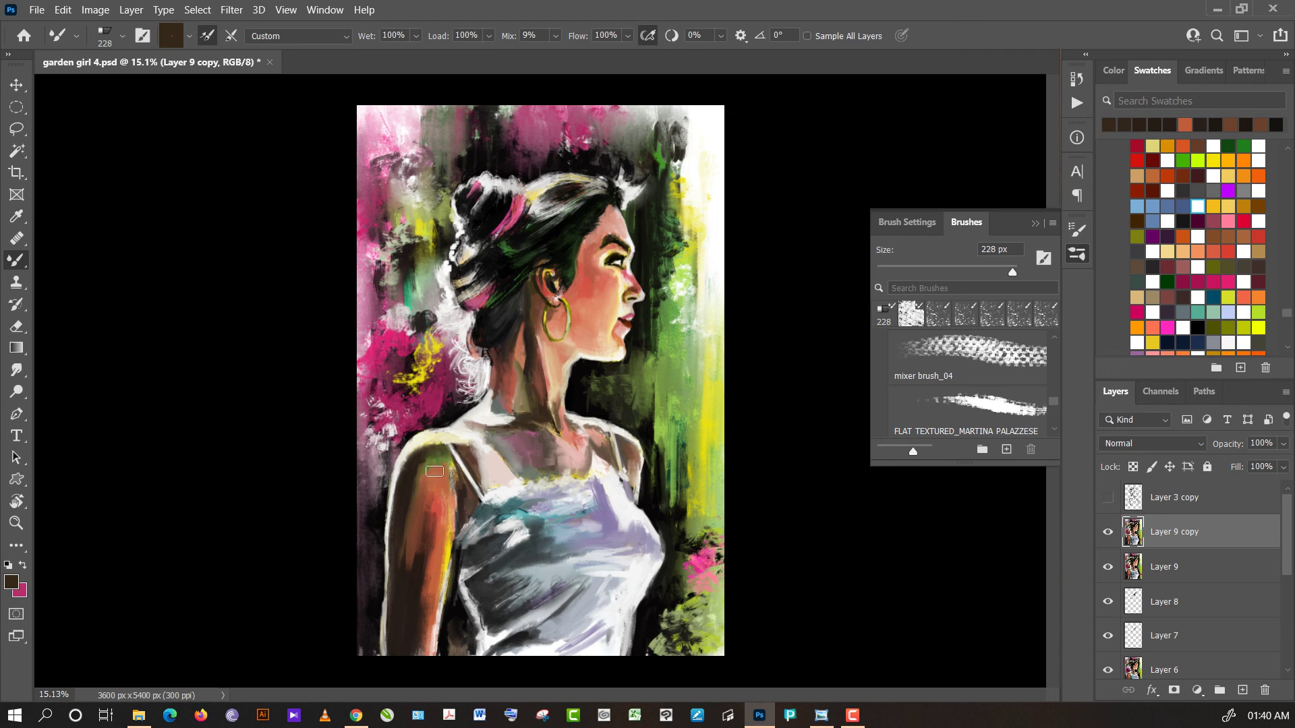
- Load the brush with olive, orange-brown and darker brown sampled from the shoulder and upper arm
{"action": "left_click", "coordinate": [435, 464], "text": "alt"}
{"action": "left_click", "coordinate": [425, 462], "text": "alt"}
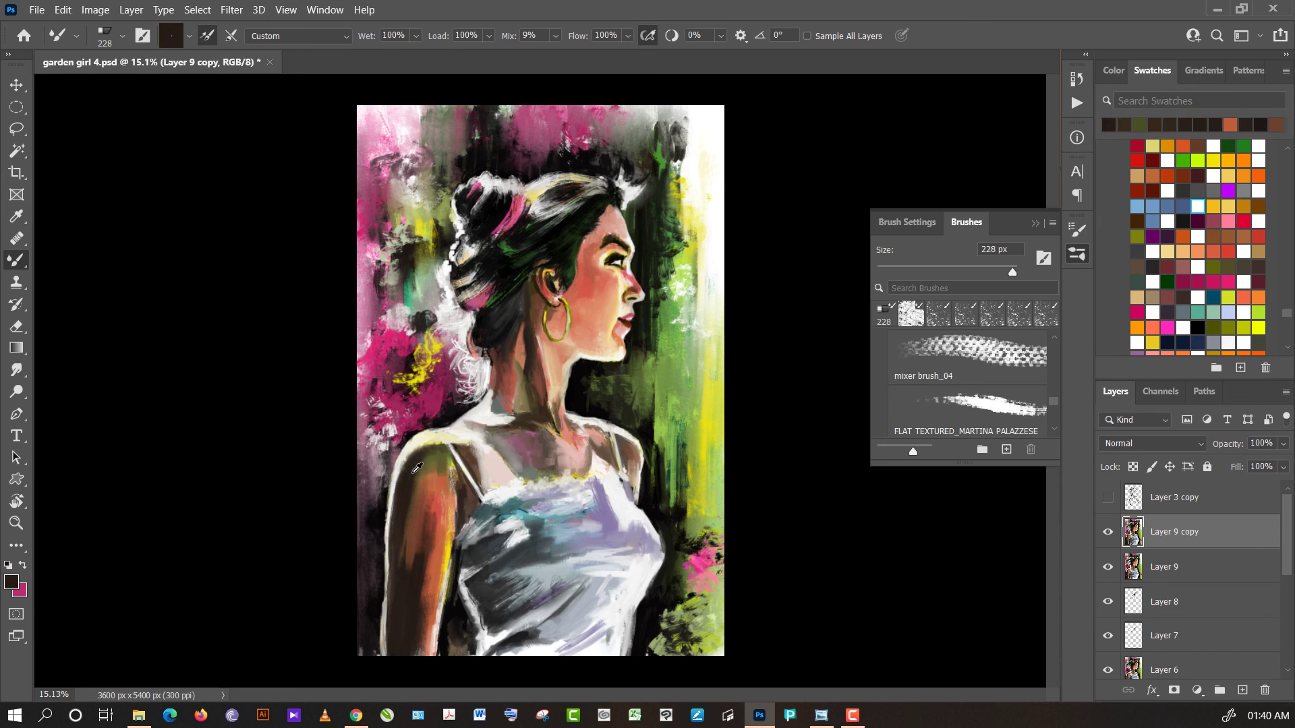
{"action": "left_click", "coordinate": [416, 469], "text": "alt"}
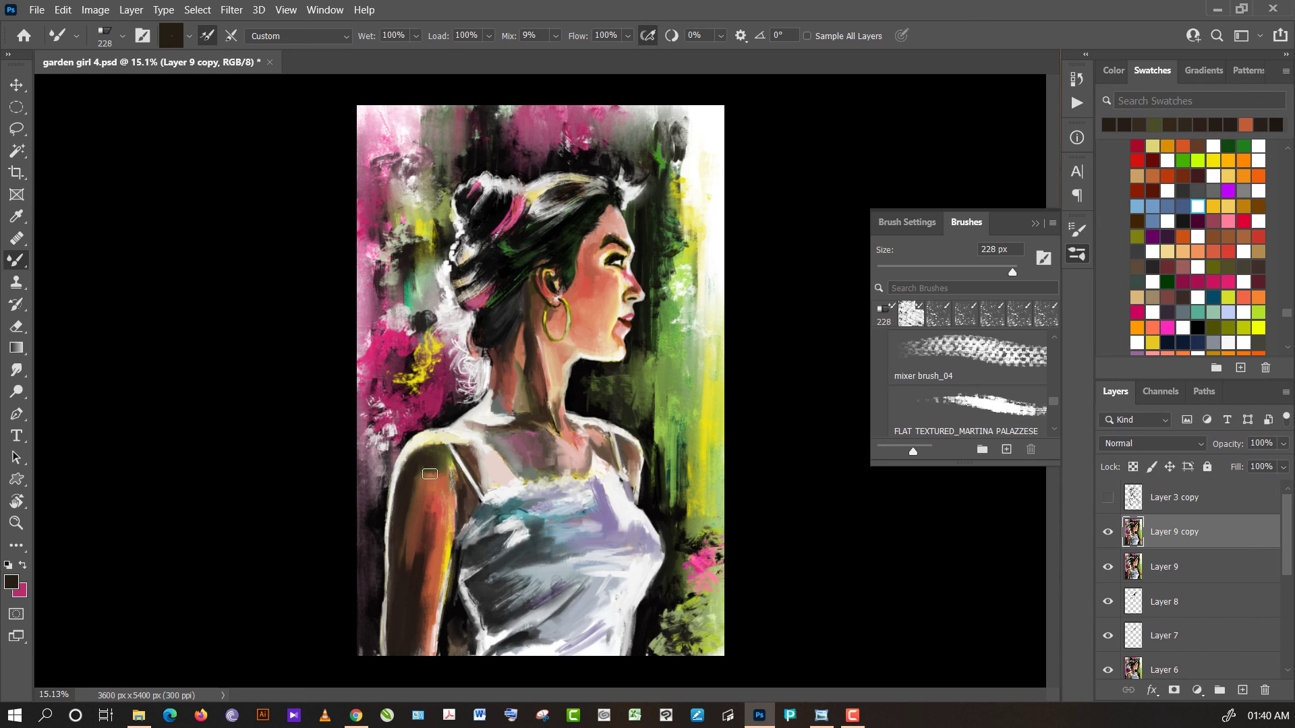
{"action": "left_click", "coordinate": [432, 483], "text": "alt"}
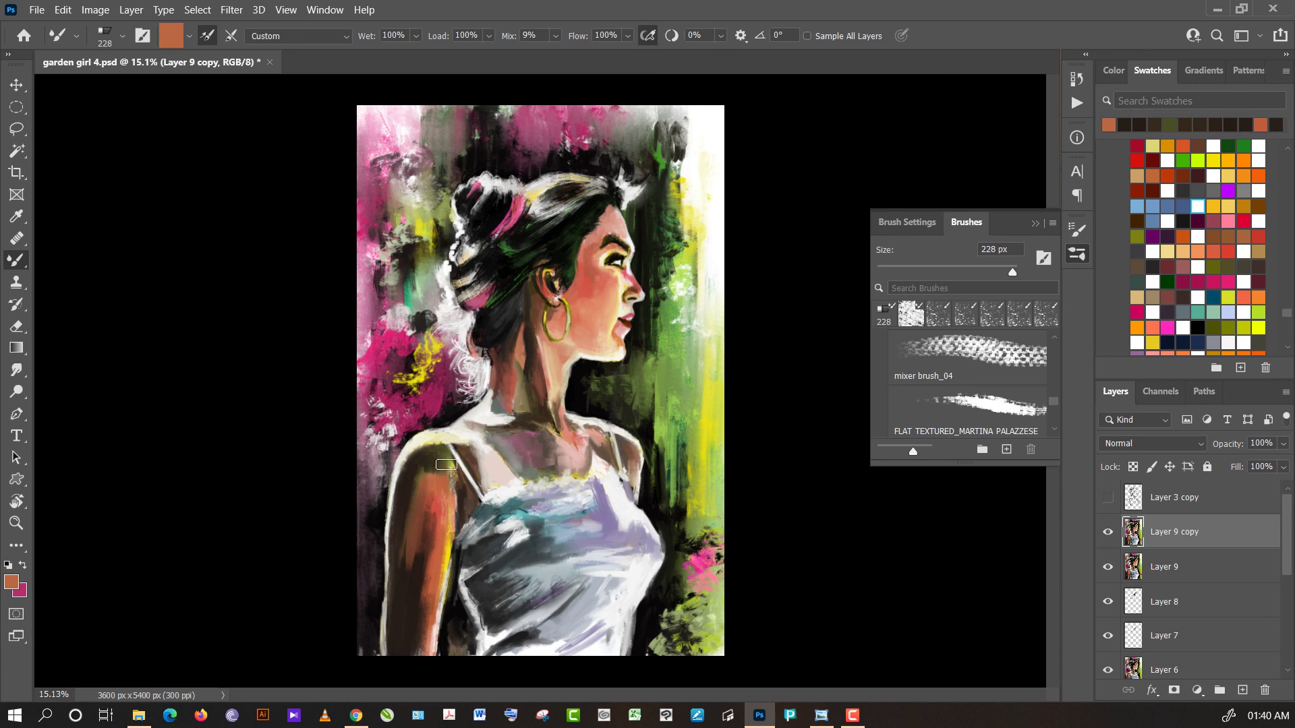
{"action": "left_click", "coordinate": [430, 480], "text": "alt"}
{"action": "left_click", "coordinate": [428, 470], "text": "alt"}
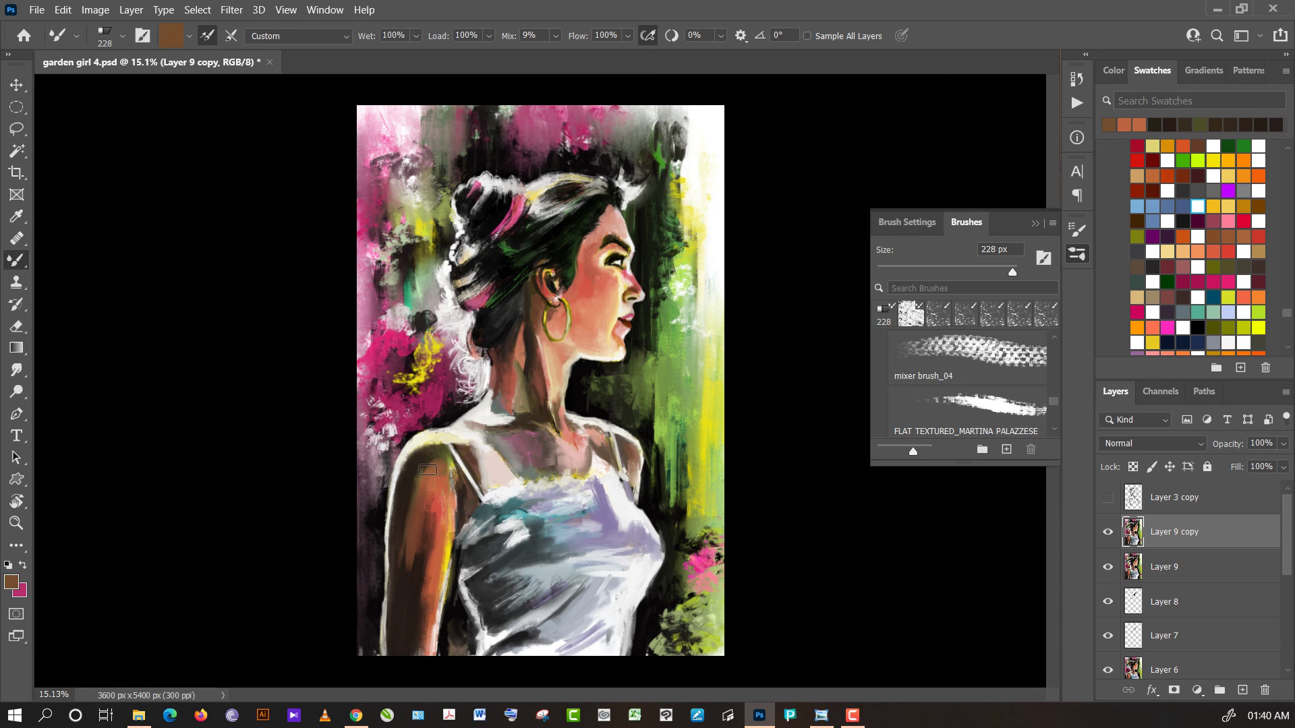
{"action": "left_click", "coordinate": [422, 492], "text": "alt"}
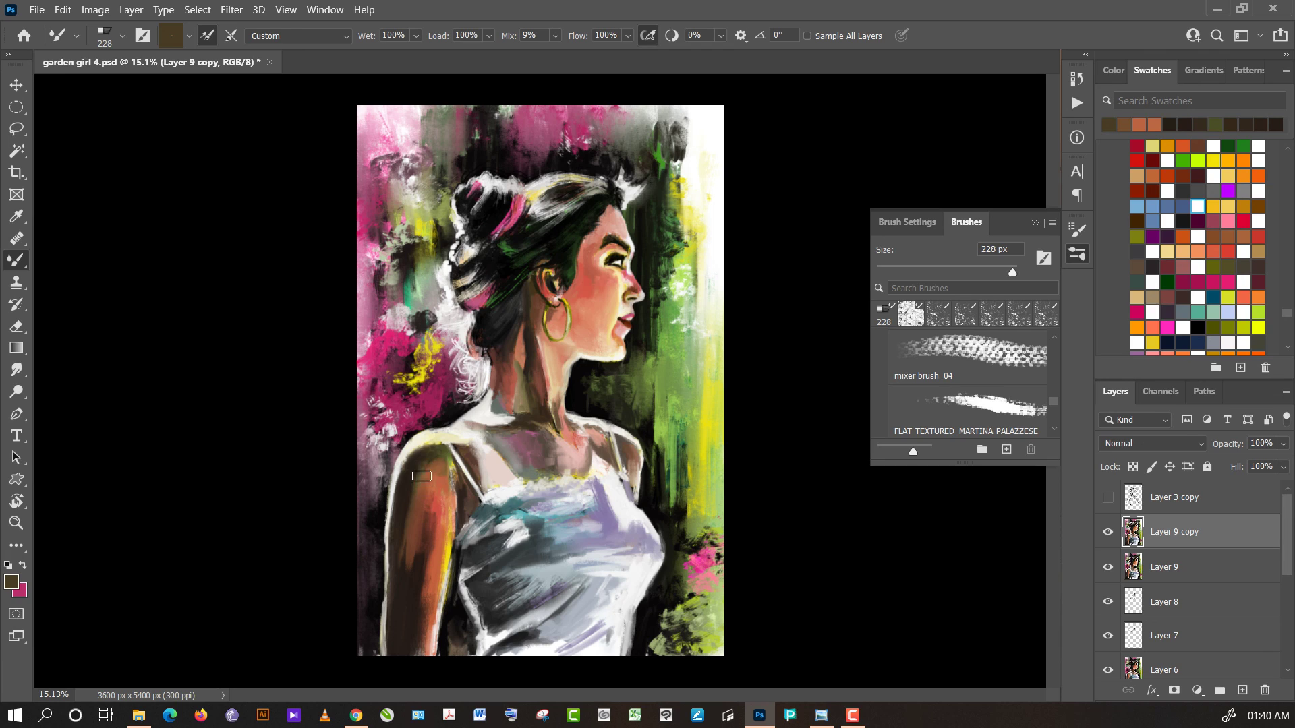
{"action": "left_click", "coordinate": [419, 478], "text": "alt"}
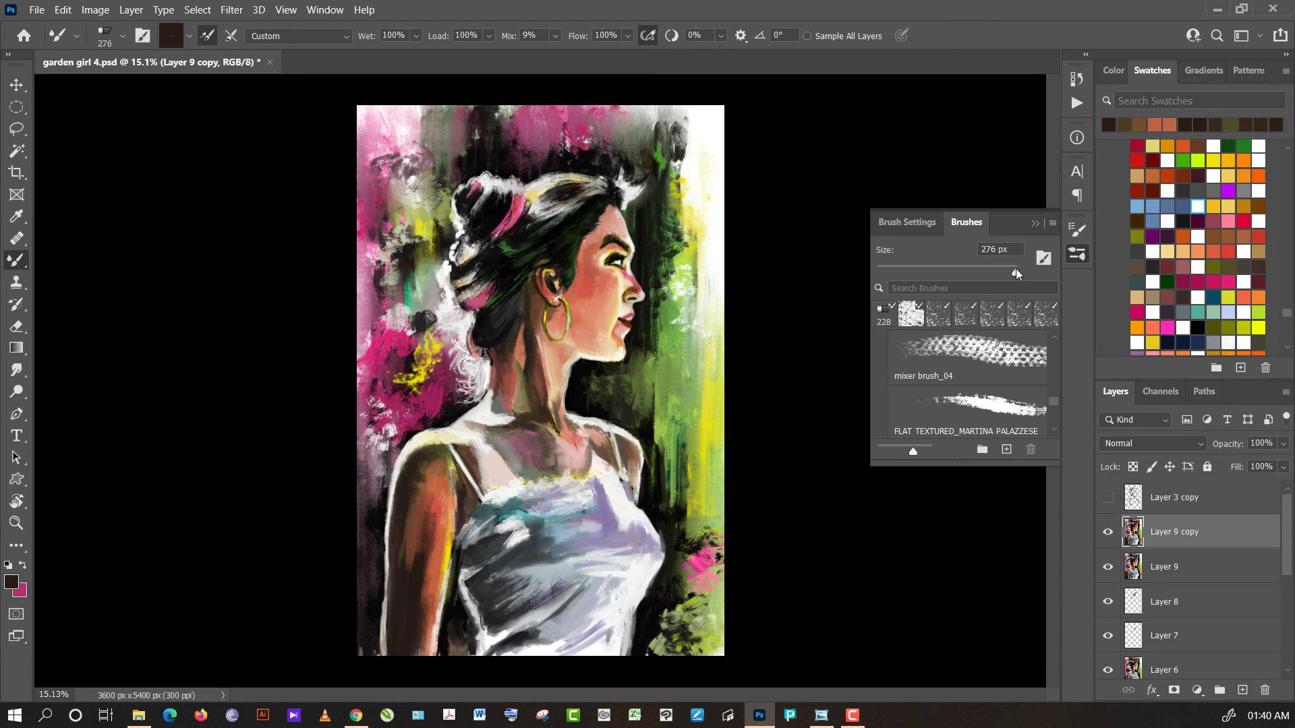
- Blend reddish and orange-brown paint along the arm up toward the shoulder
{"action": "mouse_move", "coordinate": [424, 474]}
{"action": "left_mouse_down"}
{"action": "mouse_move", "coordinate": [435, 468]}
{"action": "mouse_move", "coordinate": [406, 544]}
{"action": "mouse_move", "coordinate": [432, 464]}
{"action": "mouse_move", "coordinate": [402, 583]}
{"action": "left_mouse_up"}
{"action": "left_click", "coordinate": [429, 484], "text": "alt"}
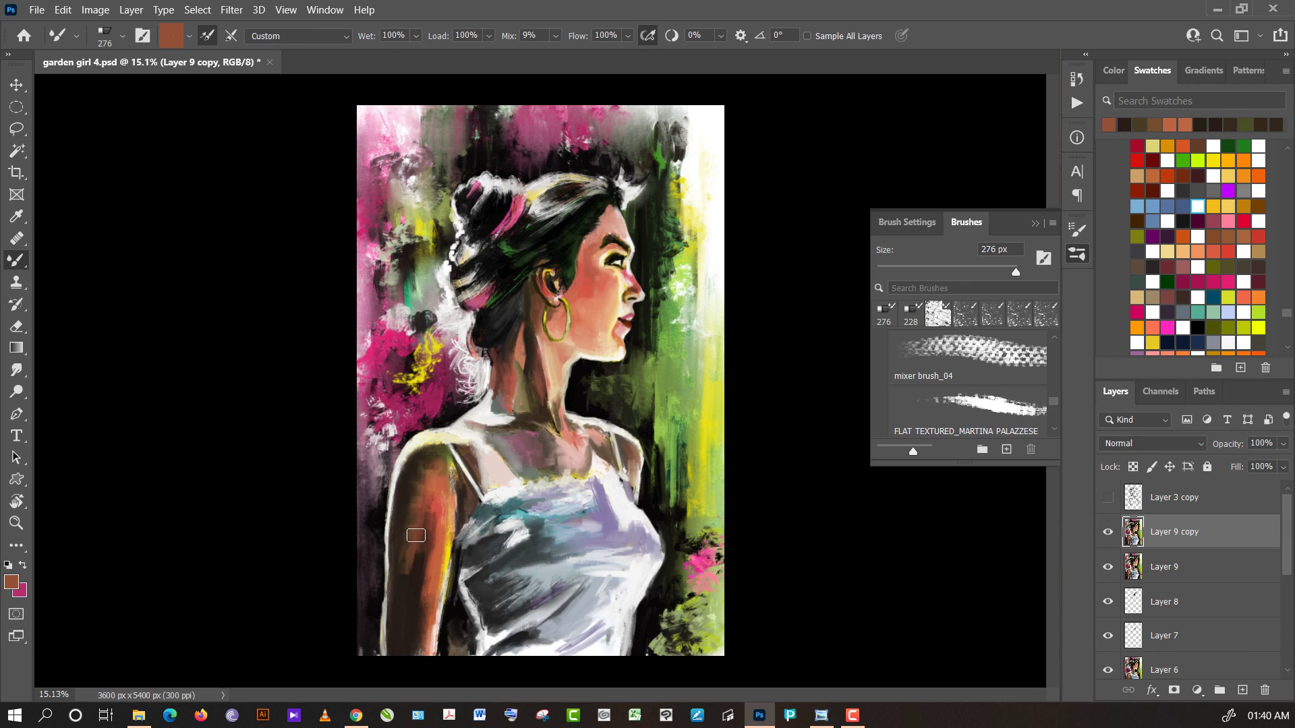
{"action": "left_click", "coordinate": [401, 582], "text": "alt"}
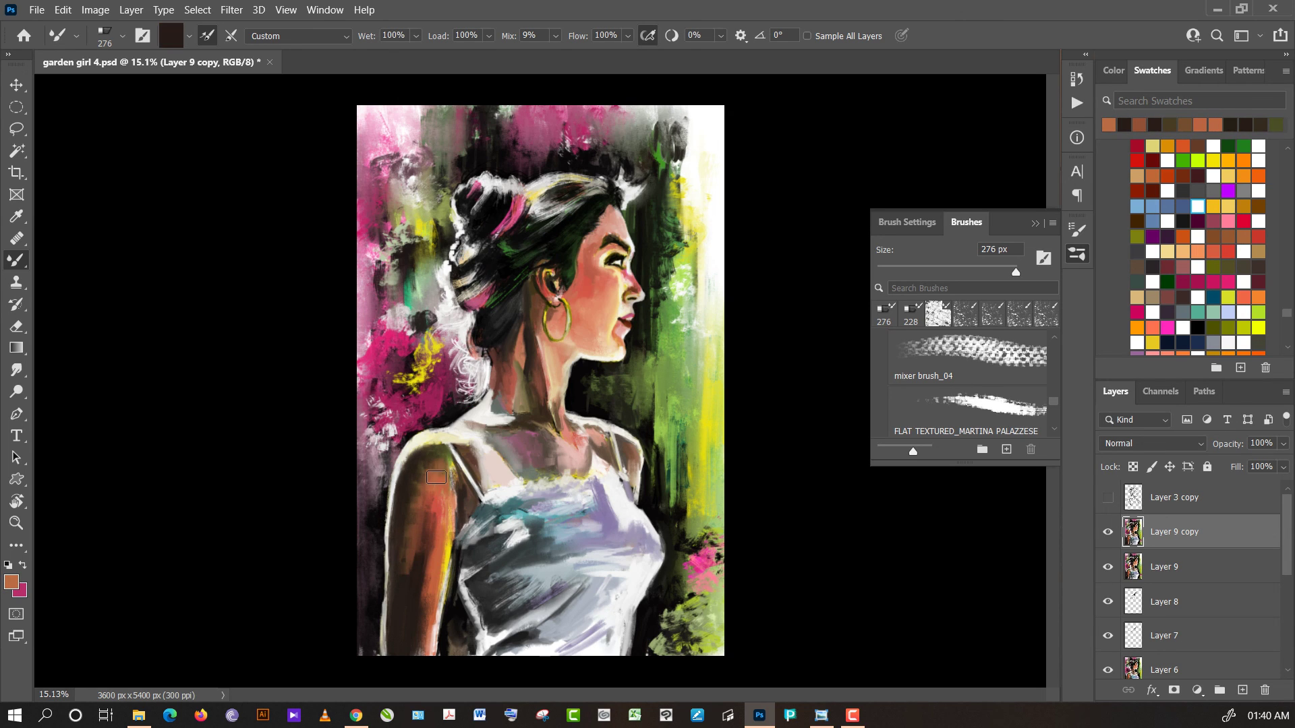
{"action": "left_click", "coordinate": [429, 491], "text": "alt"}
{"action": "left_click_drag", "start_coordinate": [429, 492], "coordinate": [436, 467]}
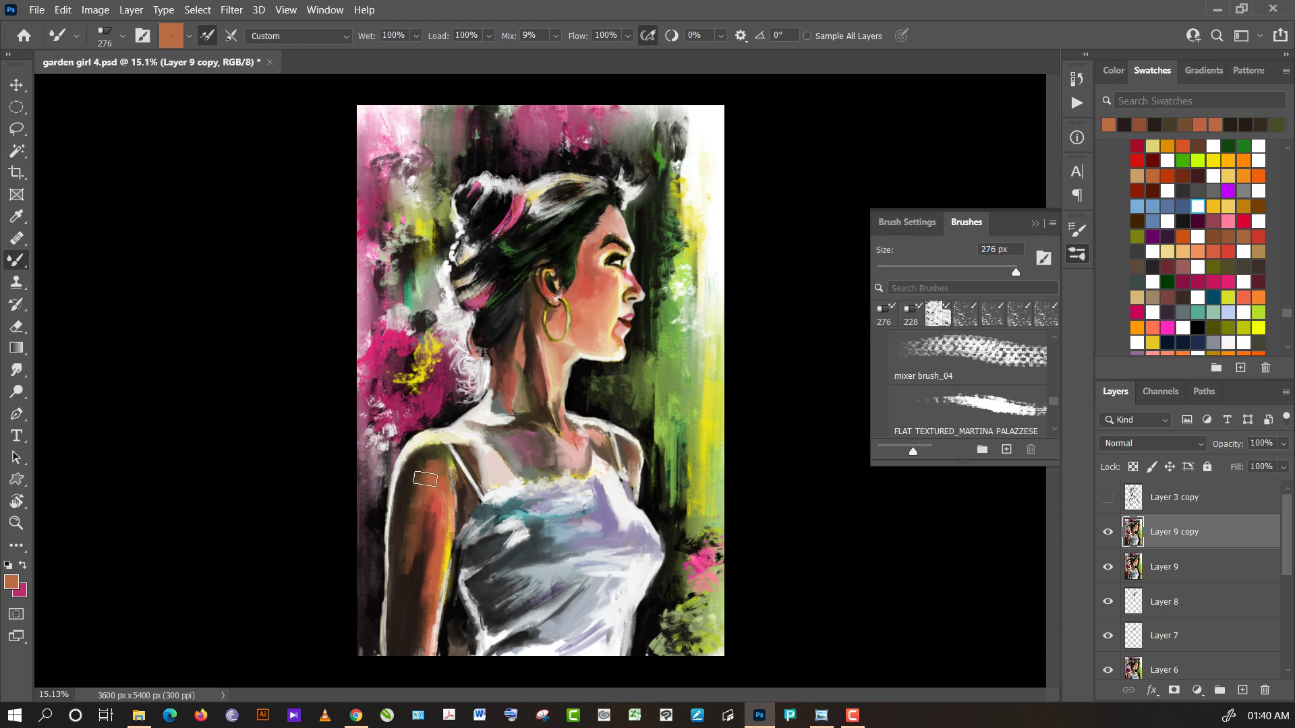
- Sample darker and rust browns from the shoulder and arm, then check values in a grayscale proof
{"action": "left_click", "coordinate": [408, 483], "text": "alt"}
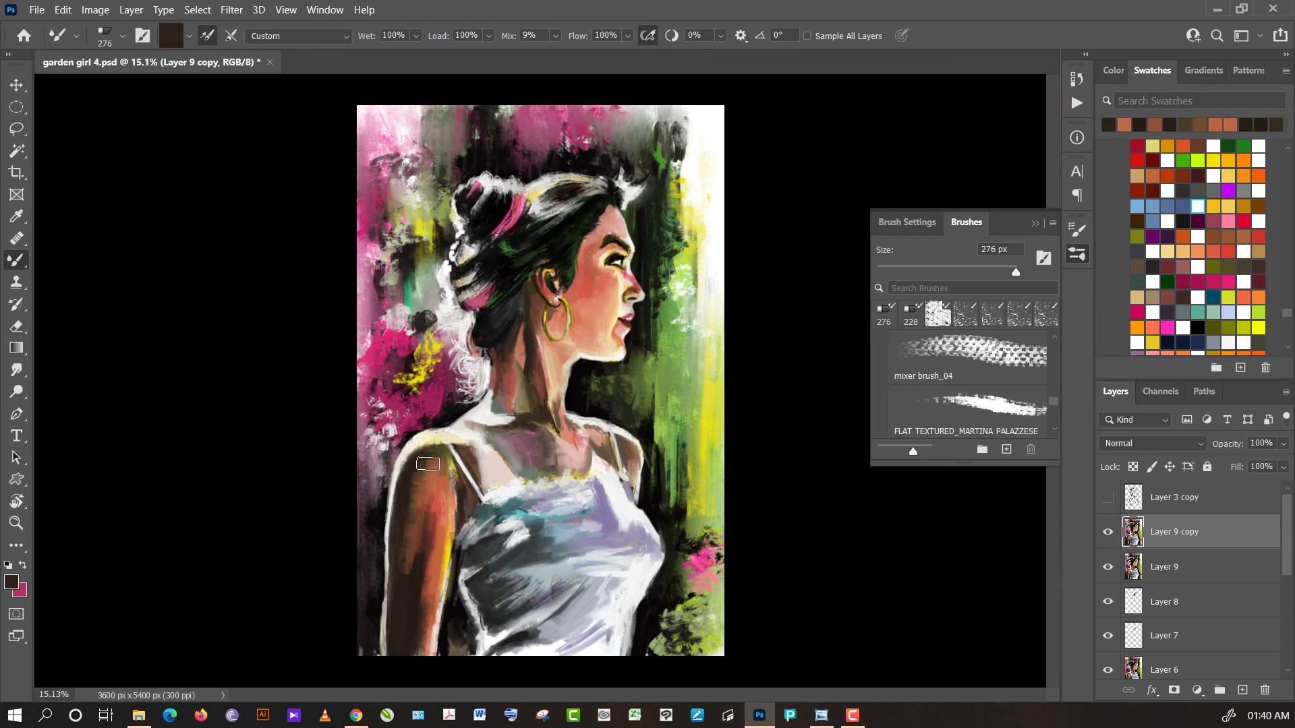
{"action": "left_click", "coordinate": [441, 465], "text": "alt"}
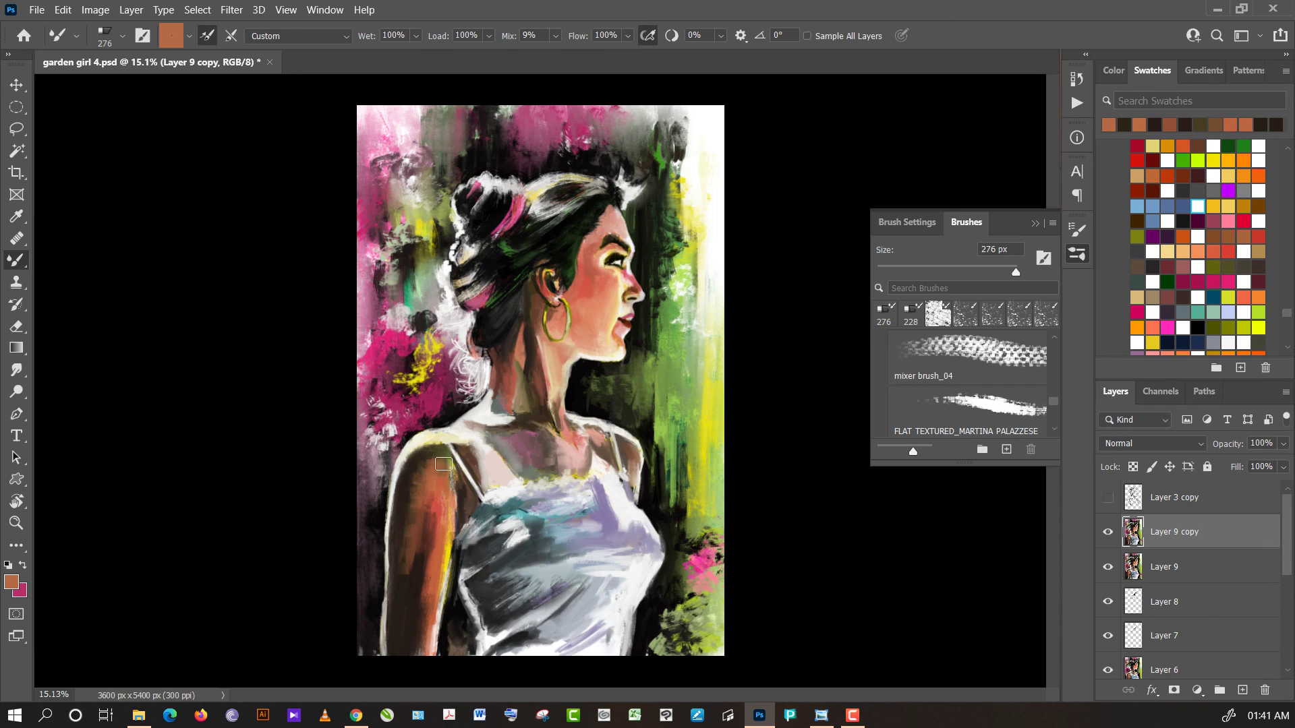
{"action": "left_click", "coordinate": [437, 453], "text": "alt"}
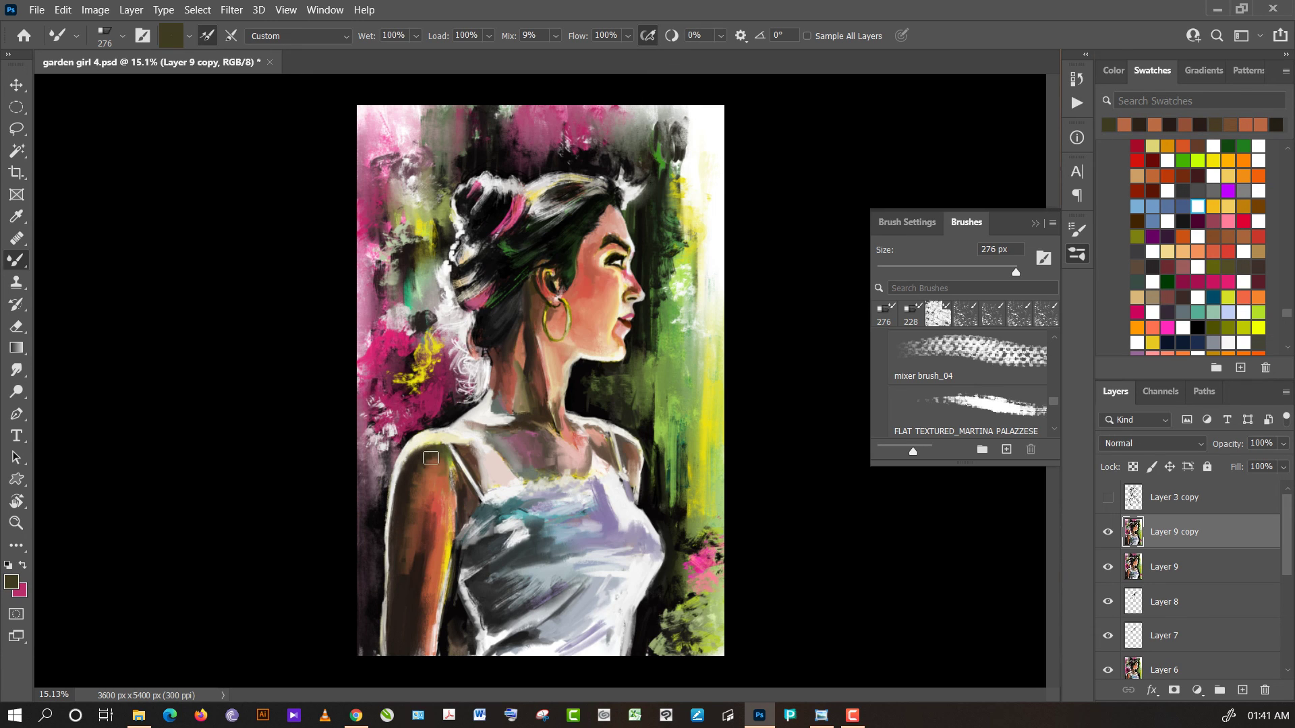
{"action": "left_click", "coordinate": [429, 460], "text": "alt"}
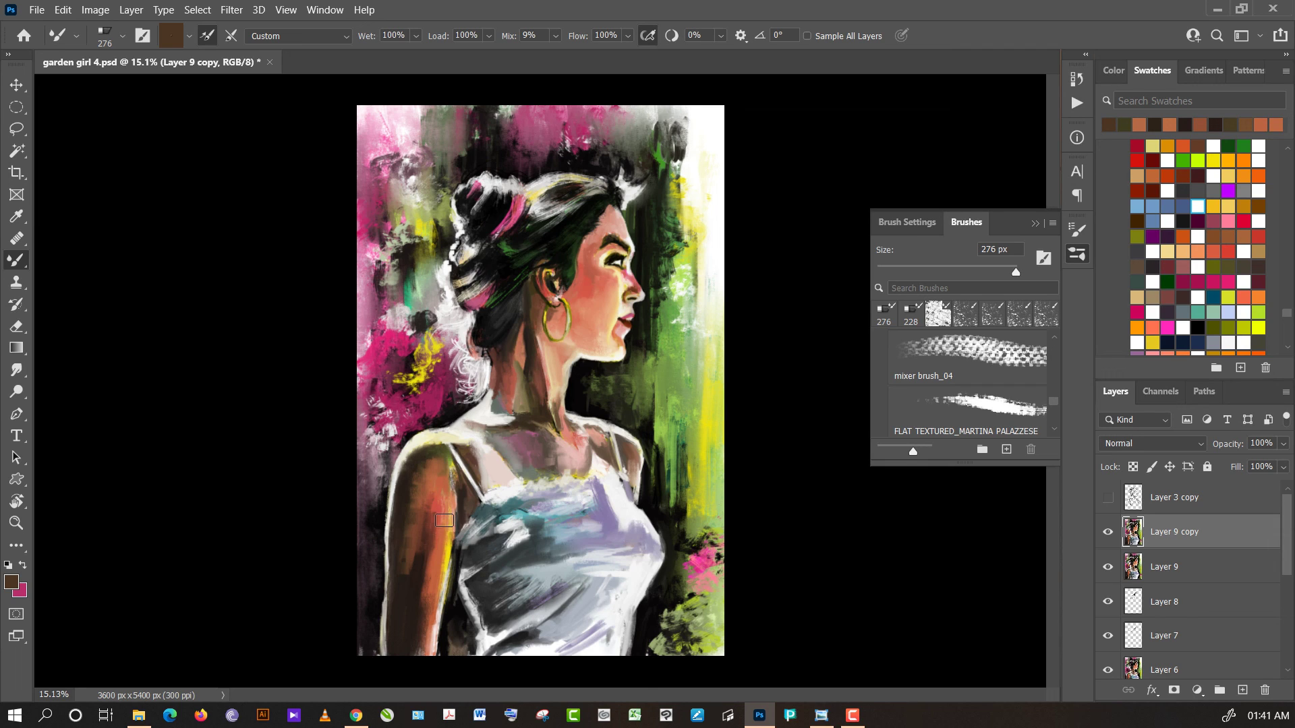
{"action": "left_click", "coordinate": [409, 588], "text": "alt"}
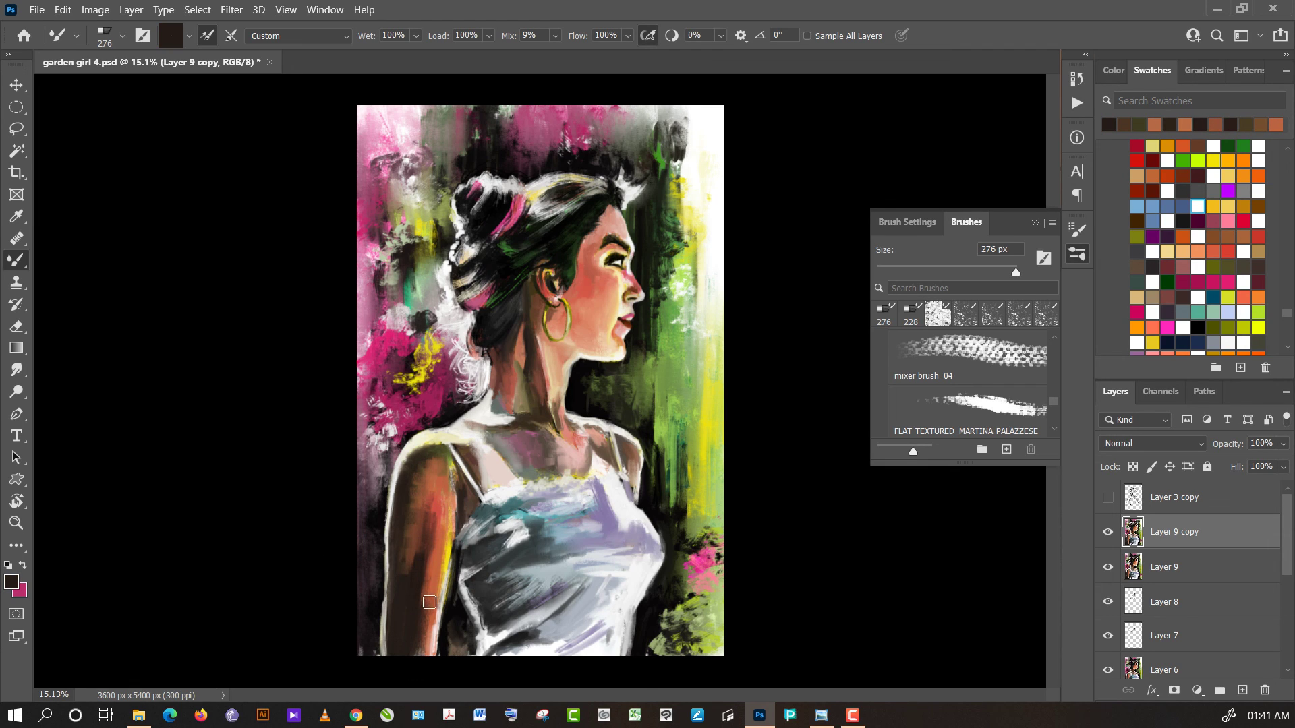
{"action": "left_click", "coordinate": [429, 601], "text": "alt"}
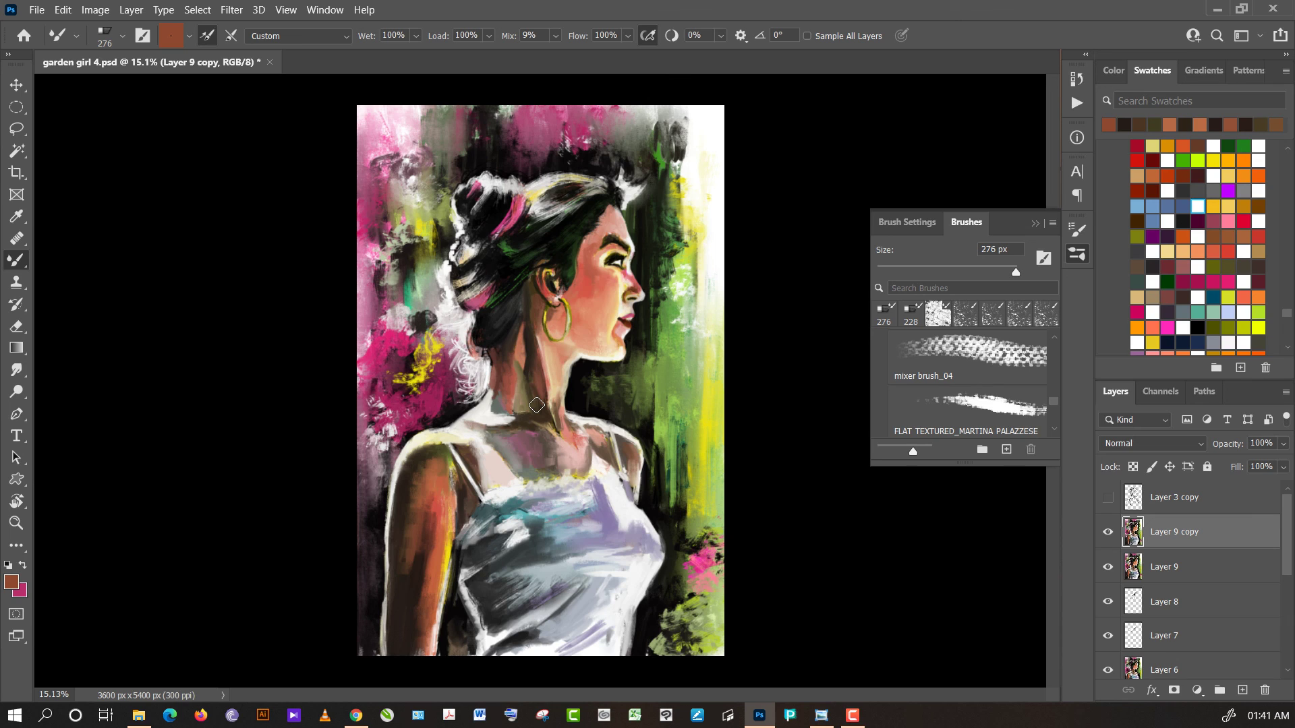
{"action": "left_click", "coordinate": [412, 543], "text": "alt"}
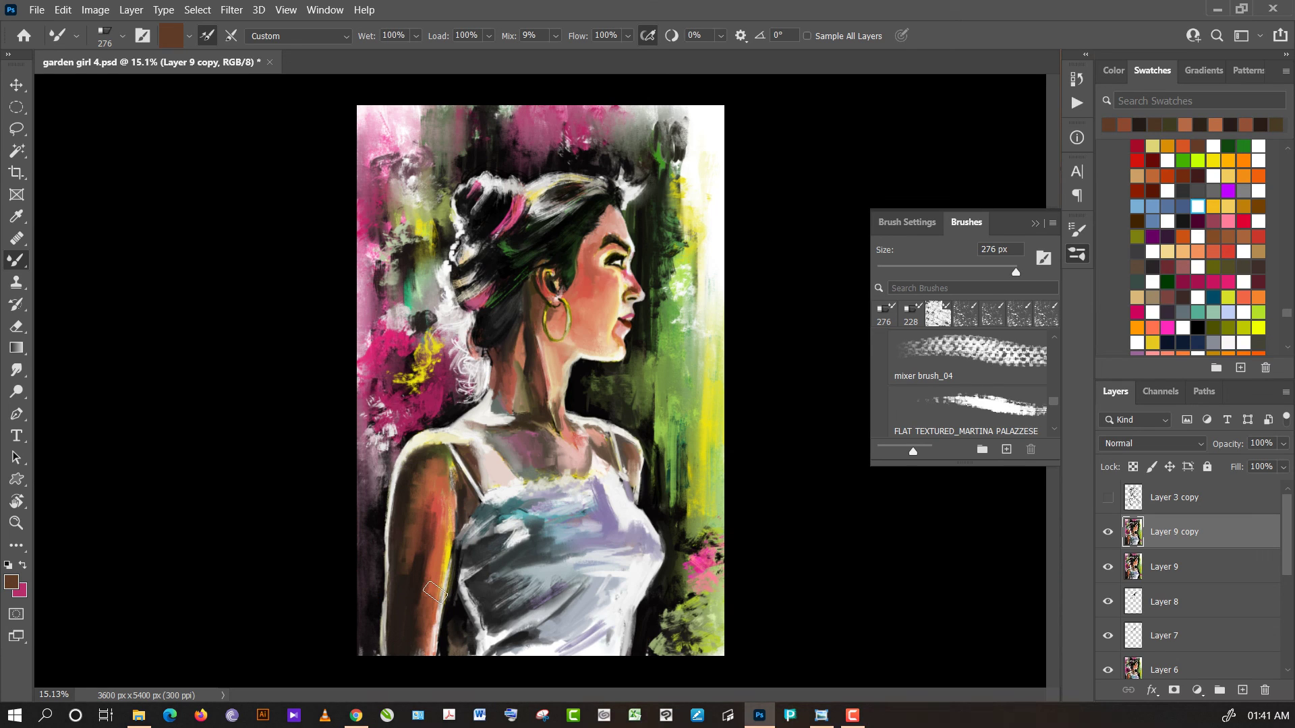
{"action": "key", "text": "ctrl+y"}
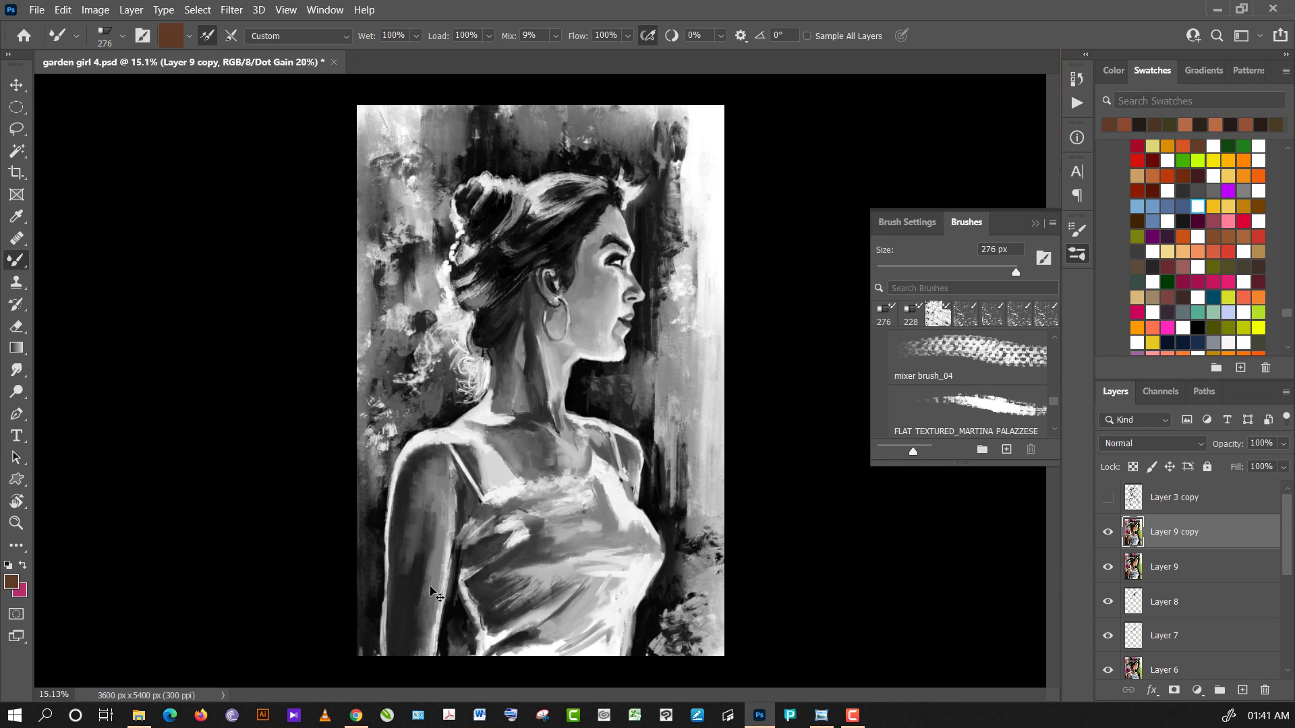
{"action": "key", "text": "ctrl+y"}
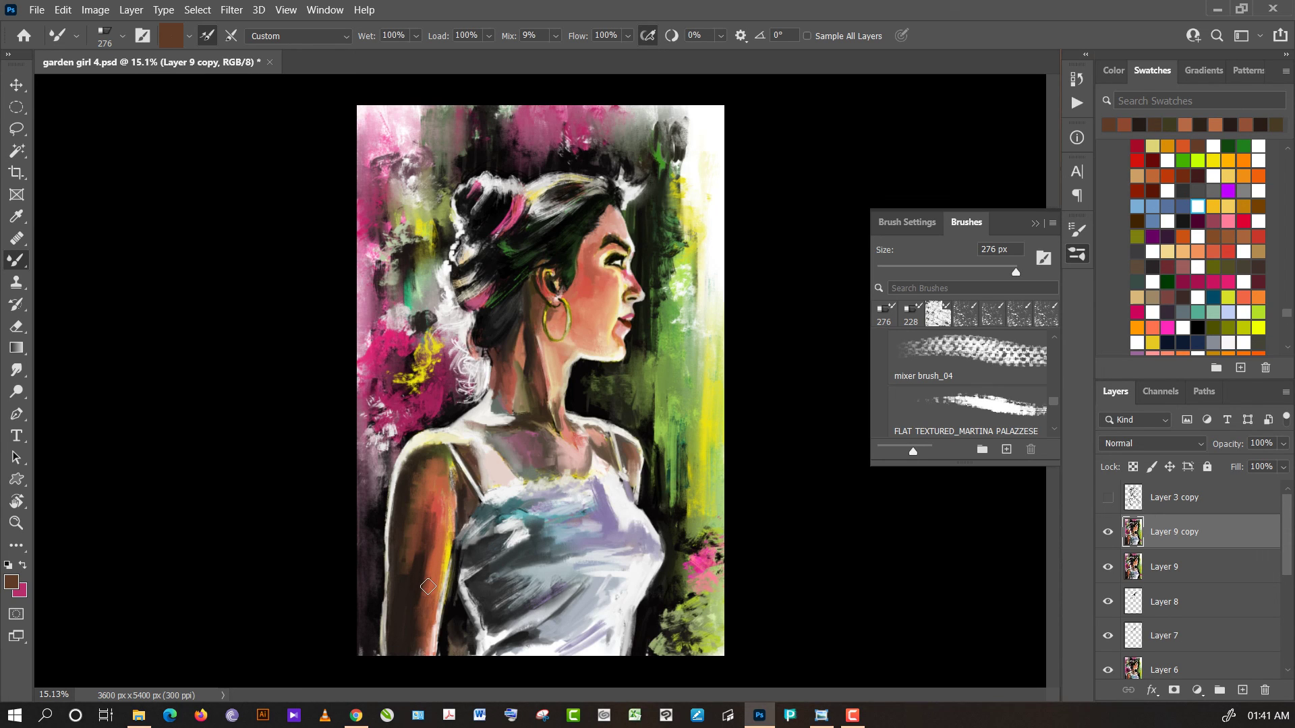
- Switch to the Brush Tool with the Sampled Brush 5 1329 preset and orange colour
{"action": "right_click", "coordinate": [25, 269]}
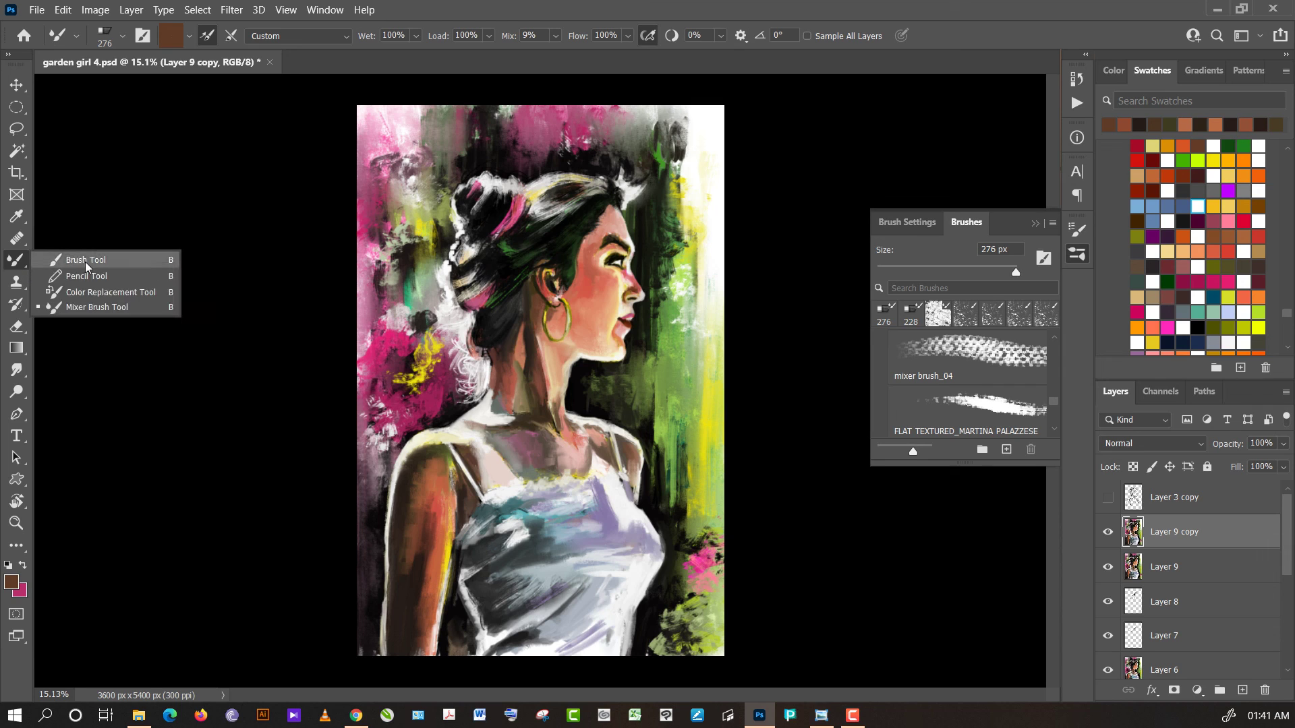
{"action": "left_click", "coordinate": [88, 263]}
{"action": "left_click", "coordinate": [112, 42]}
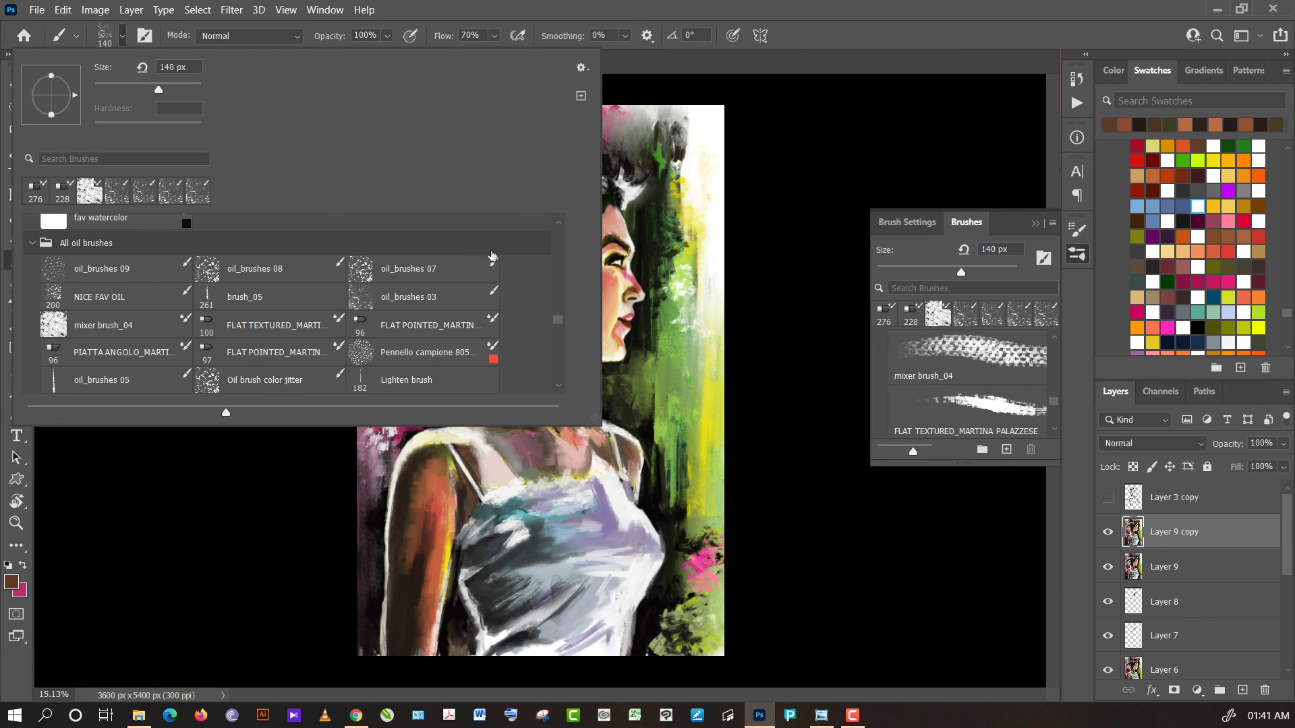
{"action": "left_click", "coordinate": [562, 221]}
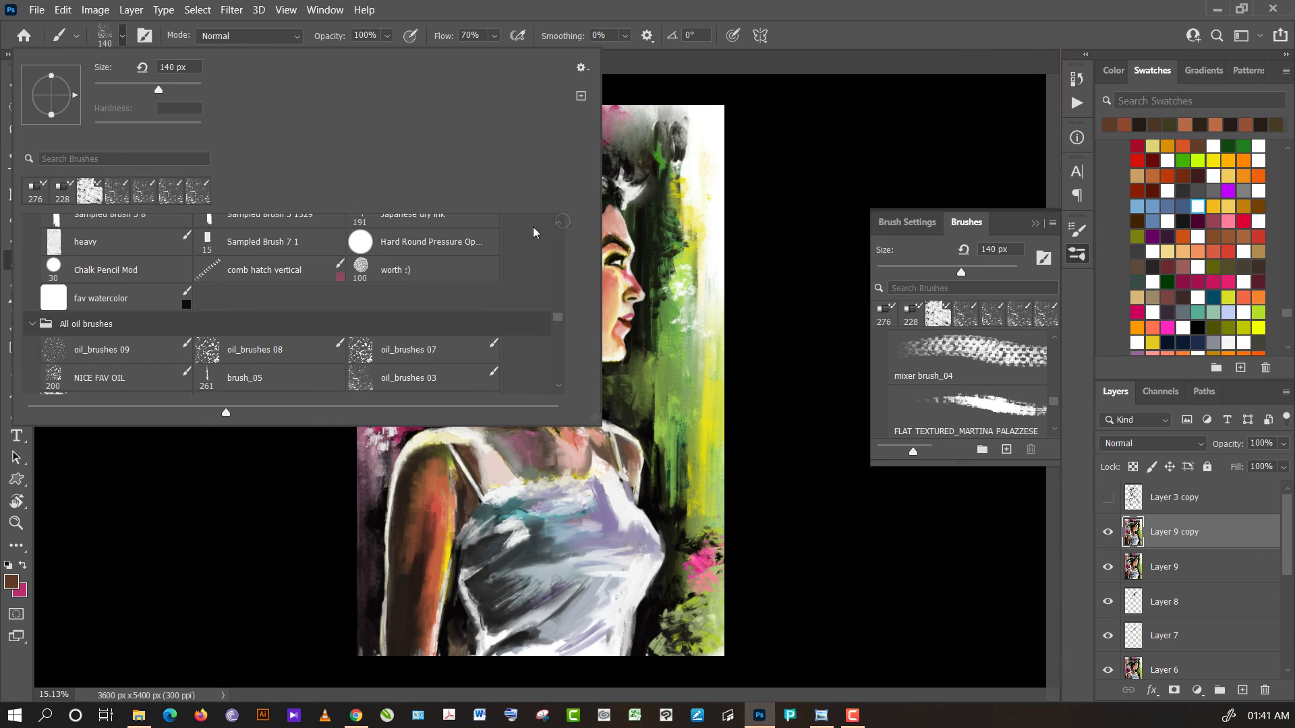
{"action": "left_click", "coordinate": [270, 219]}
{"action": "left_click", "coordinate": [806, 311]}
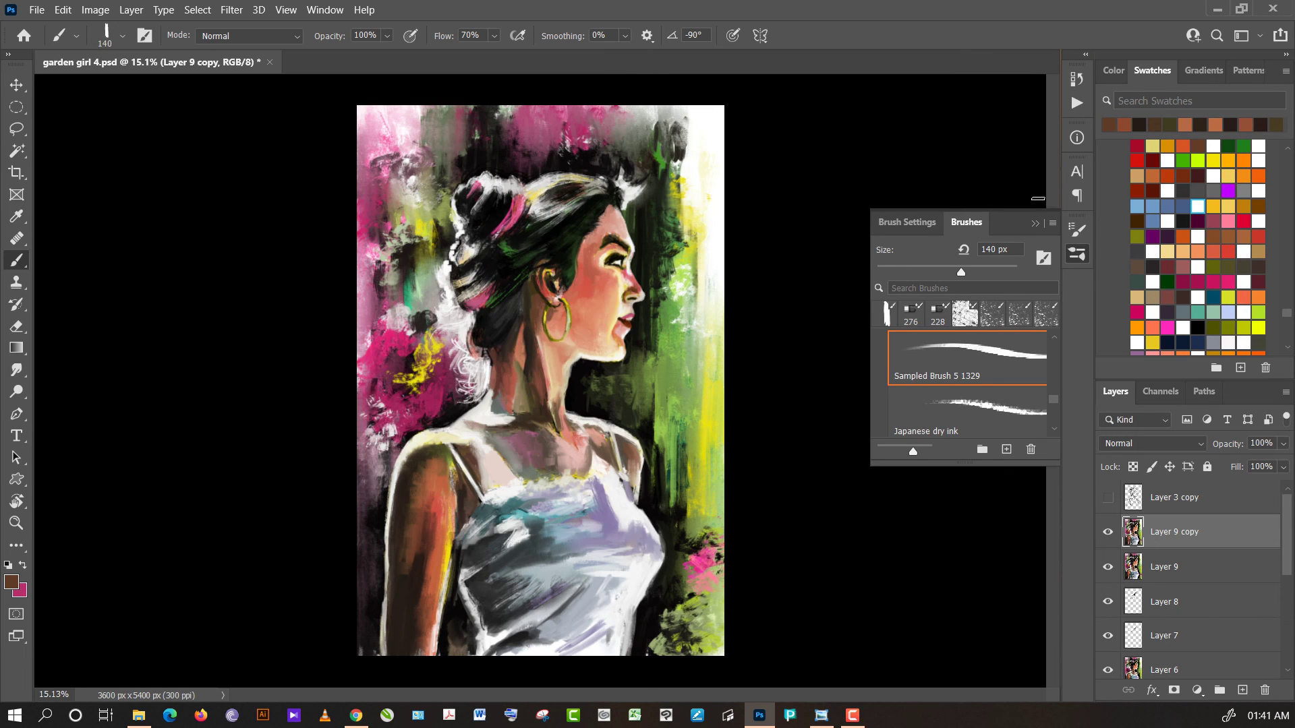
{"action": "left_click", "coordinate": [1229, 161]}
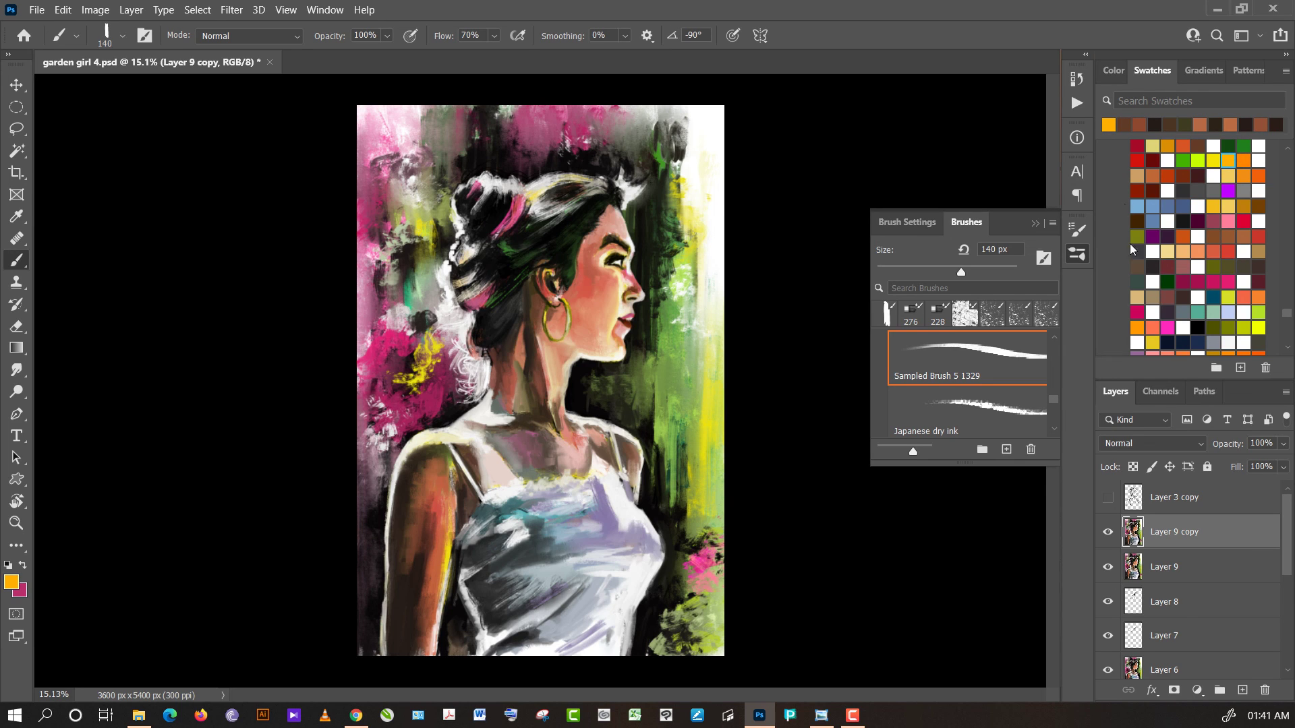
- Add a new layer and scribble an orange signature across the shoulder and neck
{"action": "left_click", "coordinate": [1241, 689]}
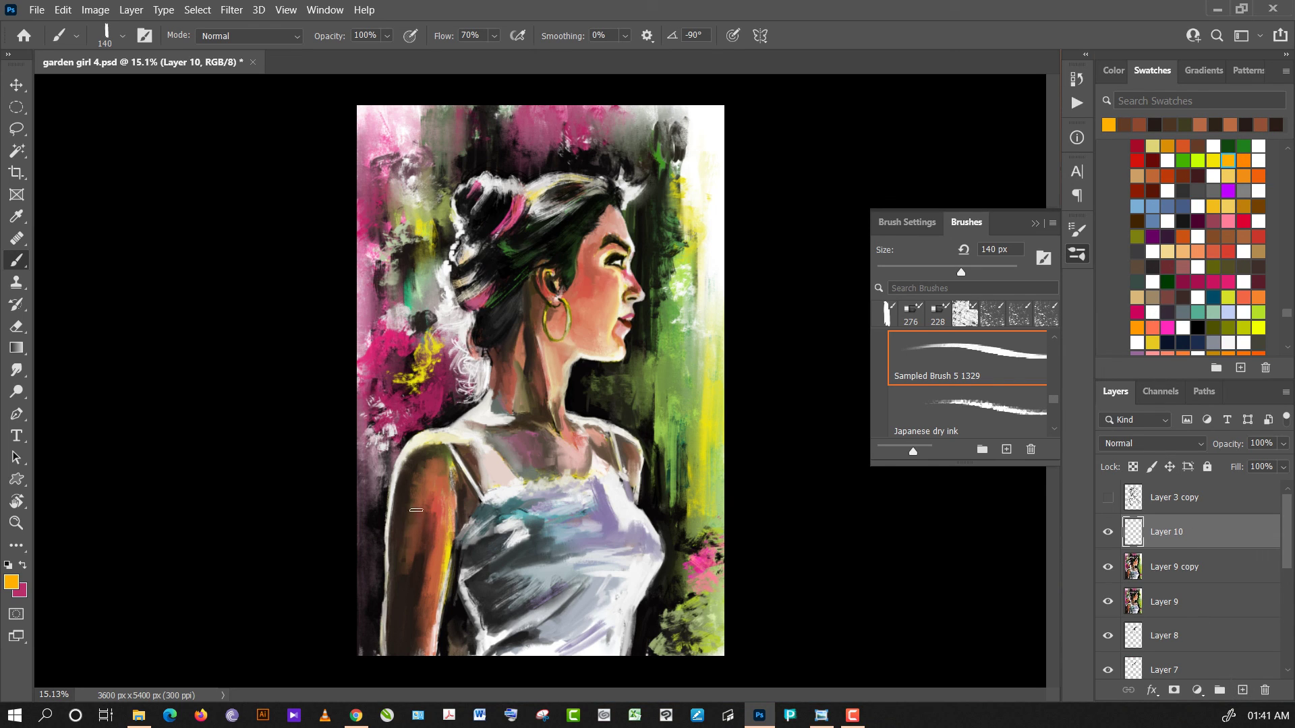
{"action": "mouse_move", "coordinate": [431, 584]}
{"action": "left_mouse_down"}
{"action": "mouse_move", "coordinate": [519, 324]}
{"action": "mouse_move", "coordinate": [765, 278]}
{"action": "left_mouse_up"}
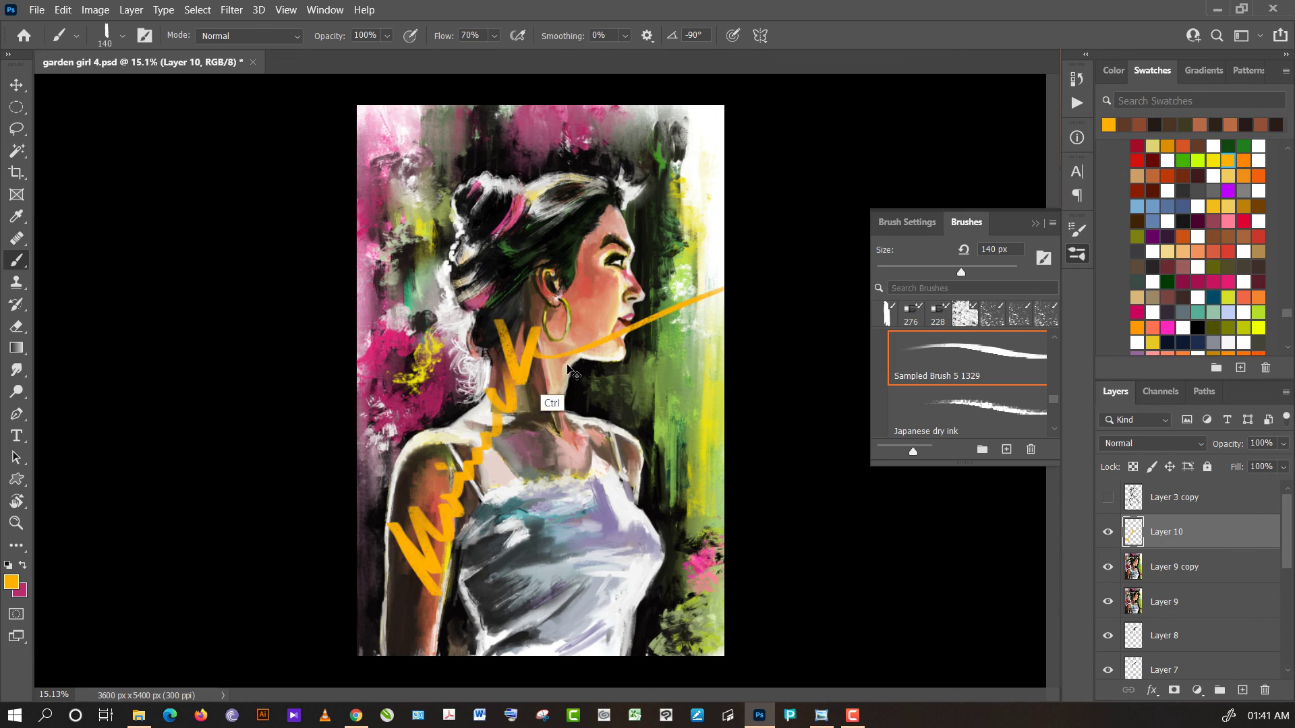
{"action": "key", "text": "ctrl+t"}
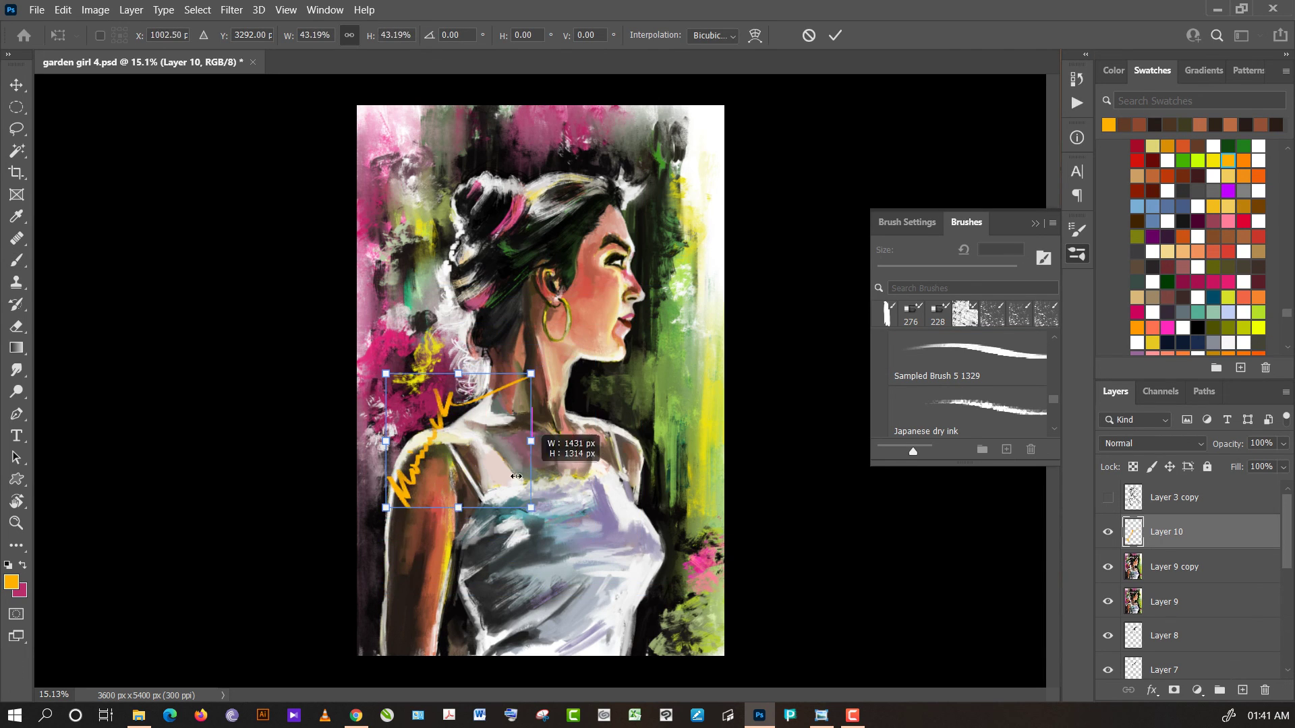
- Shrink and slant the signature, moving it toward the lower-left shoulder
{"action": "mouse_move", "coordinate": [725, 441]}
{"action": "left_mouse_down"}
{"action": "mouse_move", "coordinate": [479, 441]}
{"action": "mouse_move", "coordinate": [419, 576]}
{"action": "left_mouse_up"}
{"action": "left_click_drag", "start_coordinate": [495, 519], "coordinate": [456, 480]}
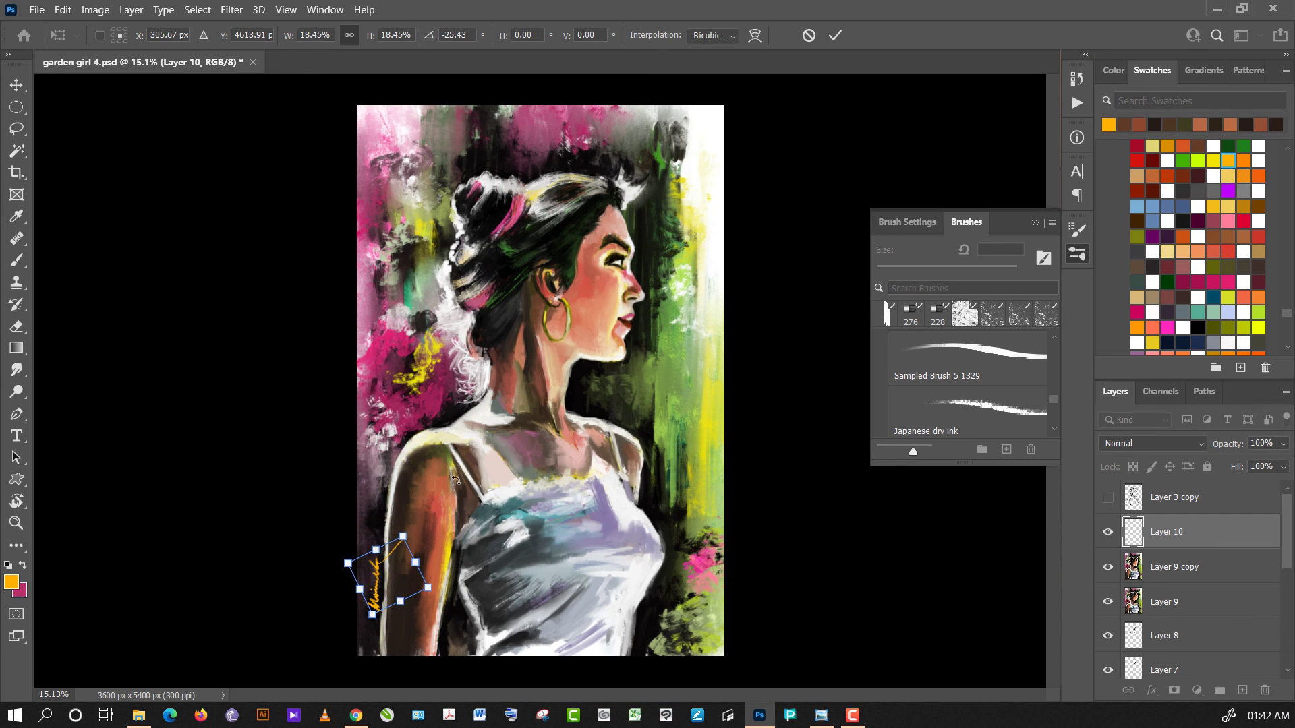
{"action": "left_click_drag", "start_coordinate": [410, 567], "coordinate": [403, 598]}
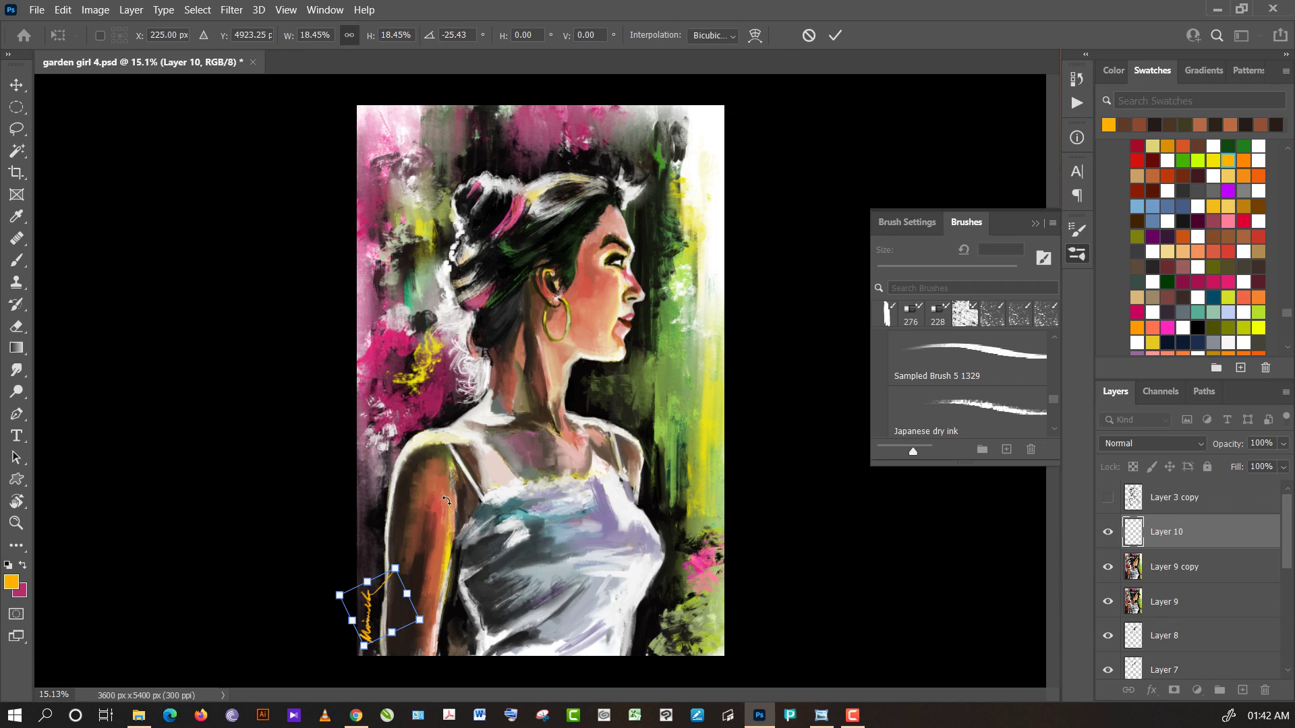
{"action": "key", "text": "Return"}
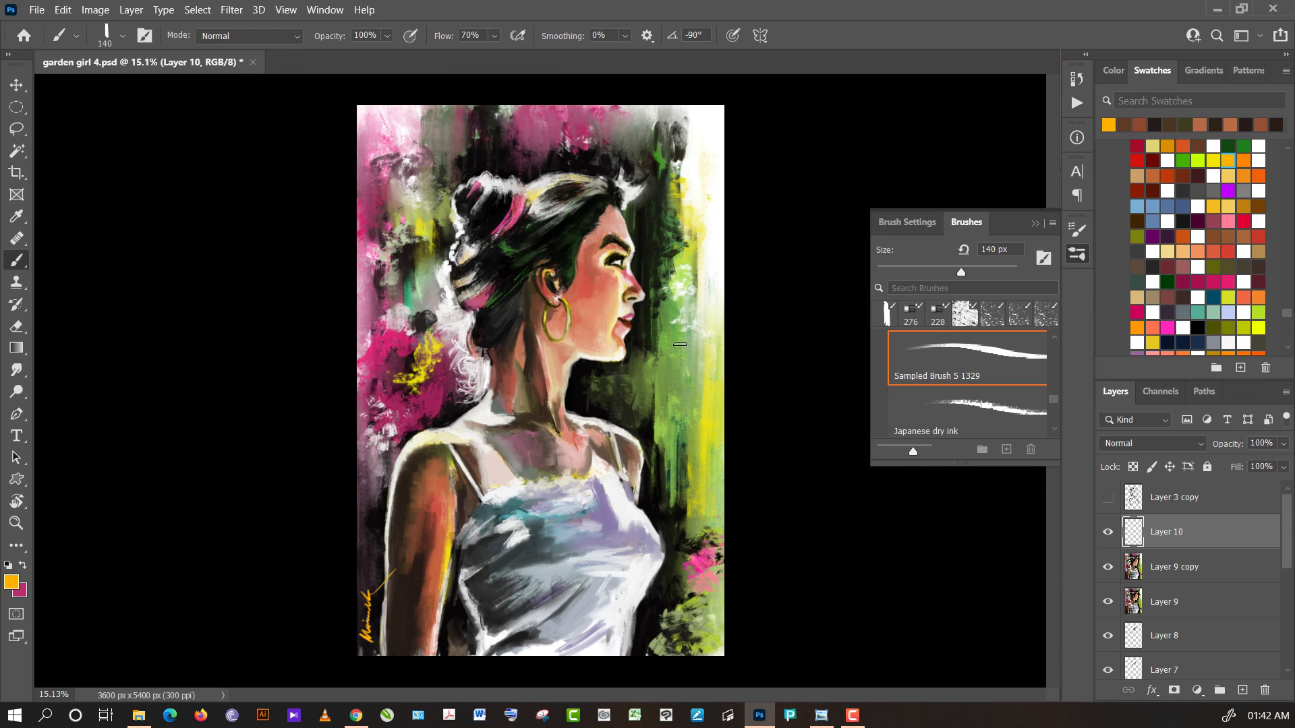
- Rotate the signature more steeply and place it in the bottom-right corner
{"action": "key", "text": "ctrl+t"}
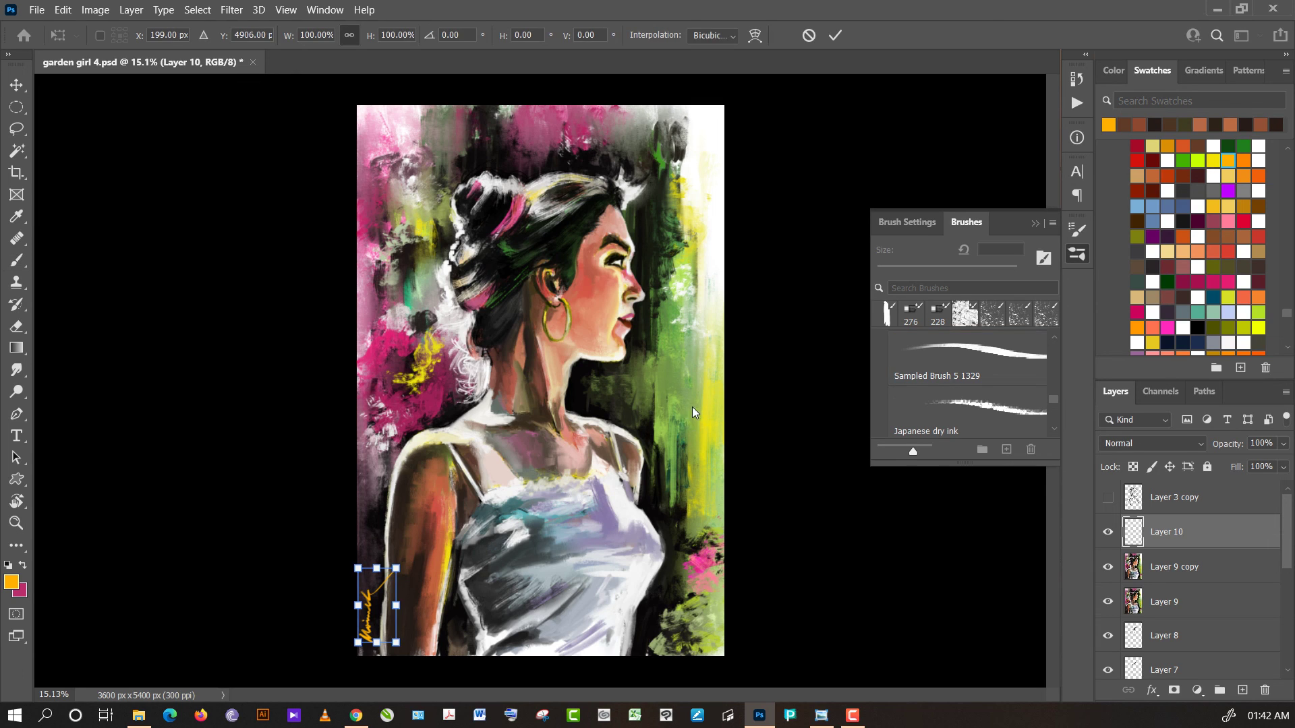
{"action": "key", "text": "Return"}
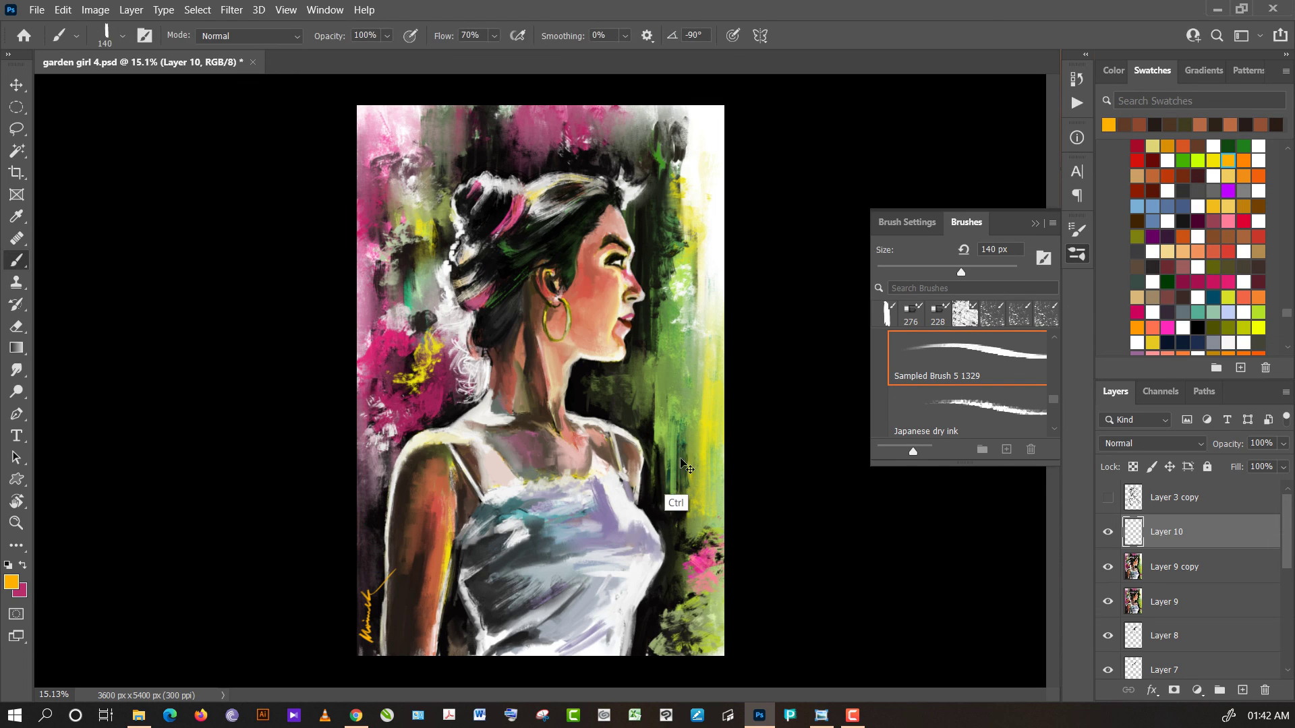
{"action": "key", "text": "ctrl+t"}
{"action": "left_click_drag", "start_coordinate": [644, 456], "coordinate": [568, 658]}
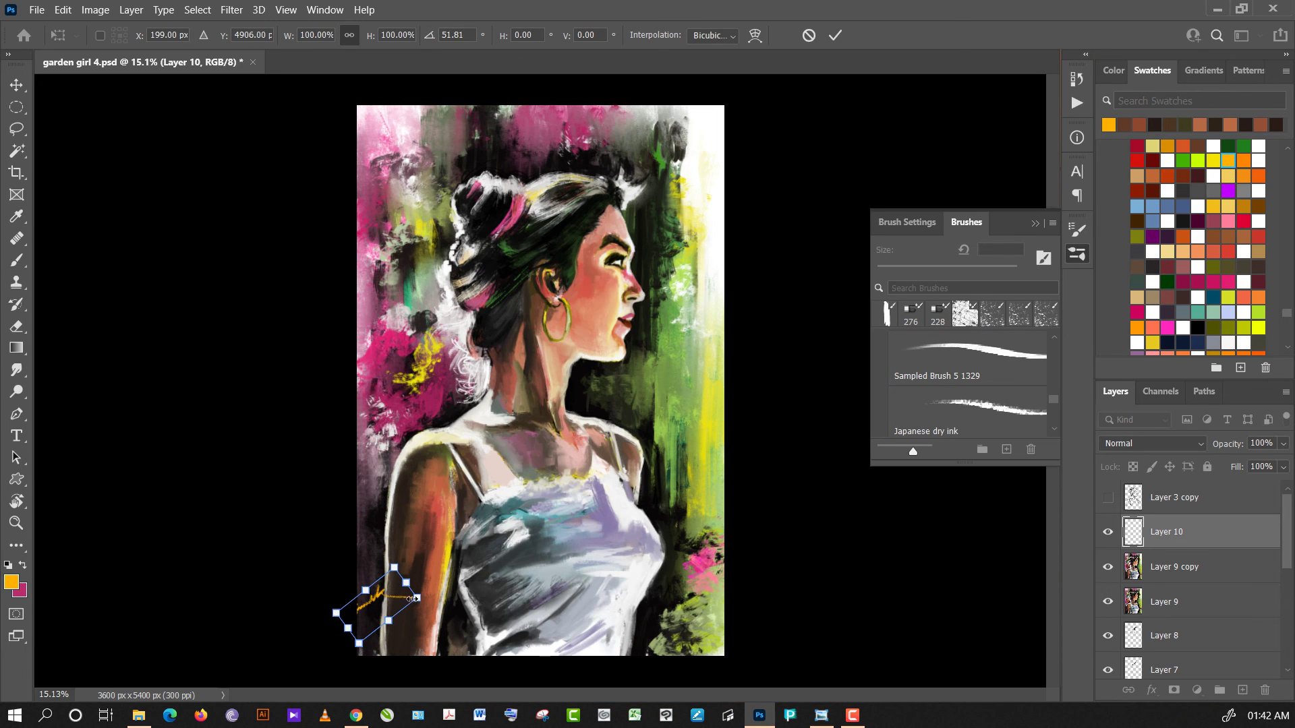
{"action": "mouse_move", "coordinate": [379, 605]}
{"action": "left_mouse_down"}
{"action": "mouse_move", "coordinate": [739, 633]}
{"action": "mouse_move", "coordinate": [739, 620]}
{"action": "left_mouse_up"}
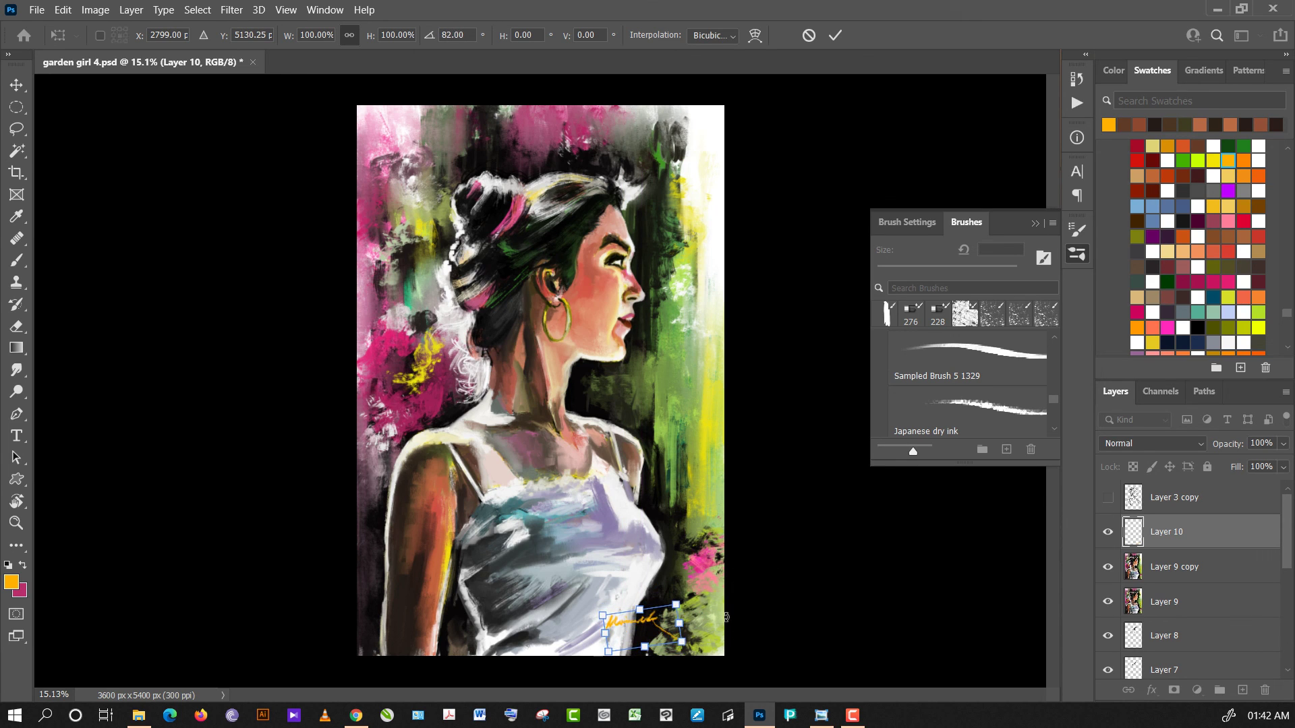
{"action": "left_click_drag", "start_coordinate": [661, 628], "coordinate": [702, 643]}
{"action": "key", "text": "Return"}
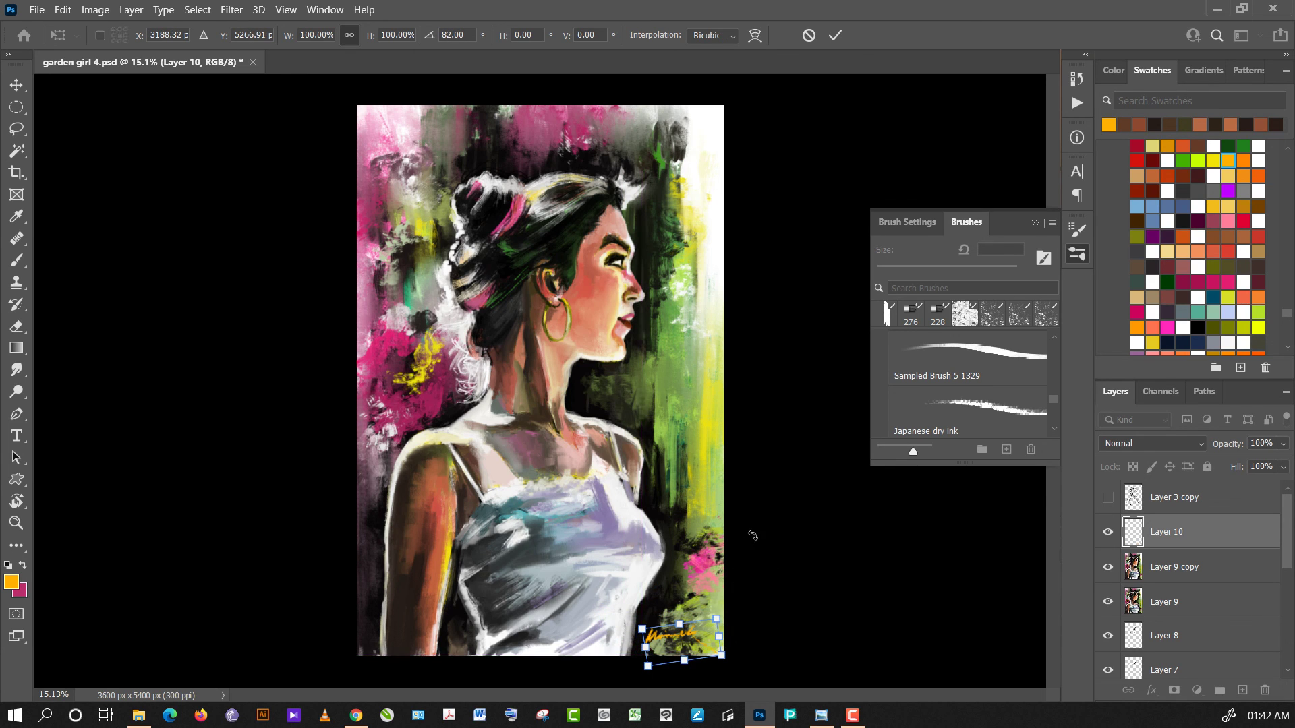
{"action": "key", "text": "b"}
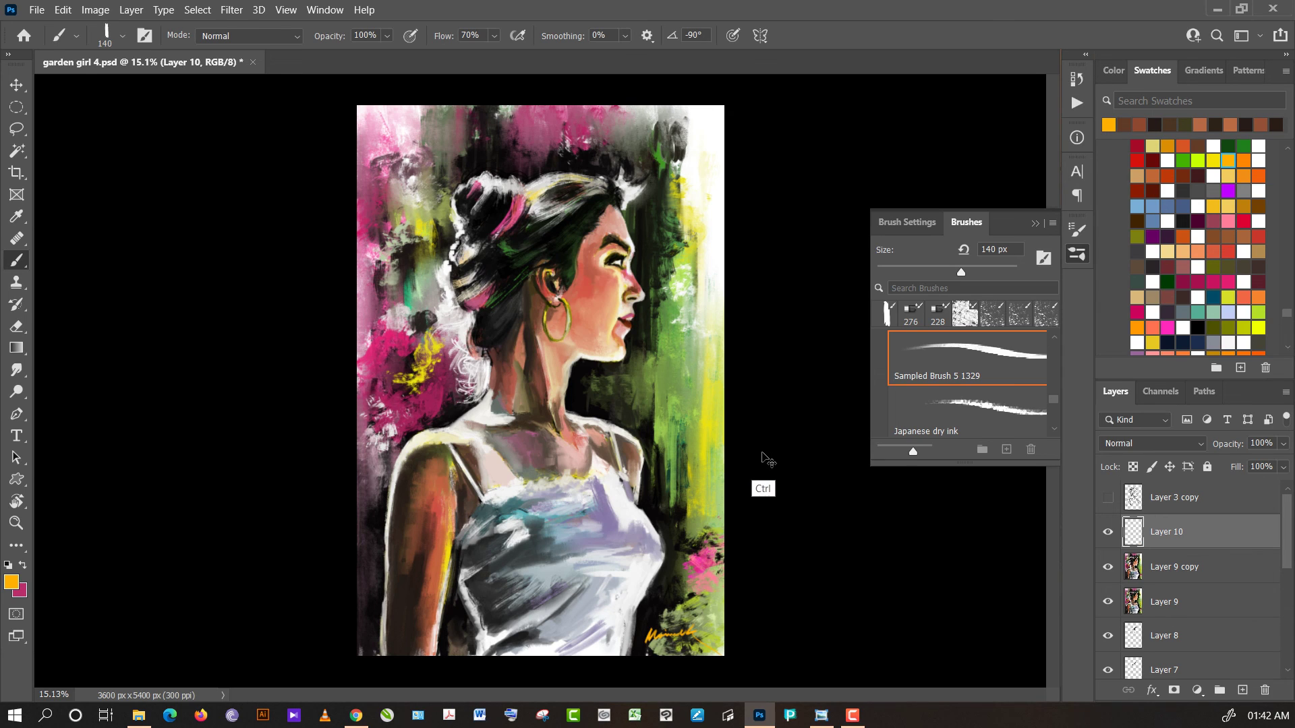
{"action": "key", "text": "ctrl+u"}
- Shift the signature's hue from orange to a blue-teal tone with Hue/Saturation
{"action": "mouse_move", "coordinate": [916, 263]}
{"action": "left_mouse_down"}
{"action": "mouse_move", "coordinate": [835, 267]}
{"action": "mouse_move", "coordinate": [1006, 267]}
{"action": "mouse_move", "coordinate": [977, 264]}
{"action": "left_mouse_up"}
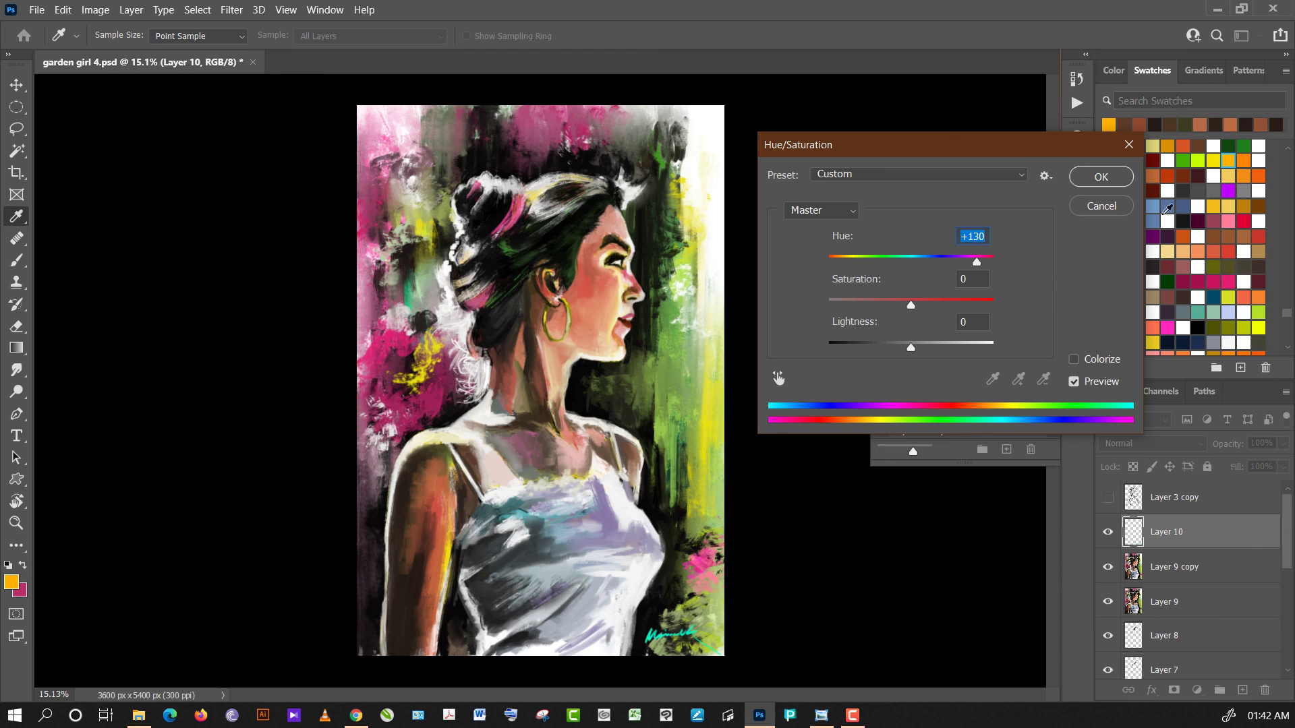
{"action": "left_click", "coordinate": [1101, 178]}
{"action": "key", "text": "b"}
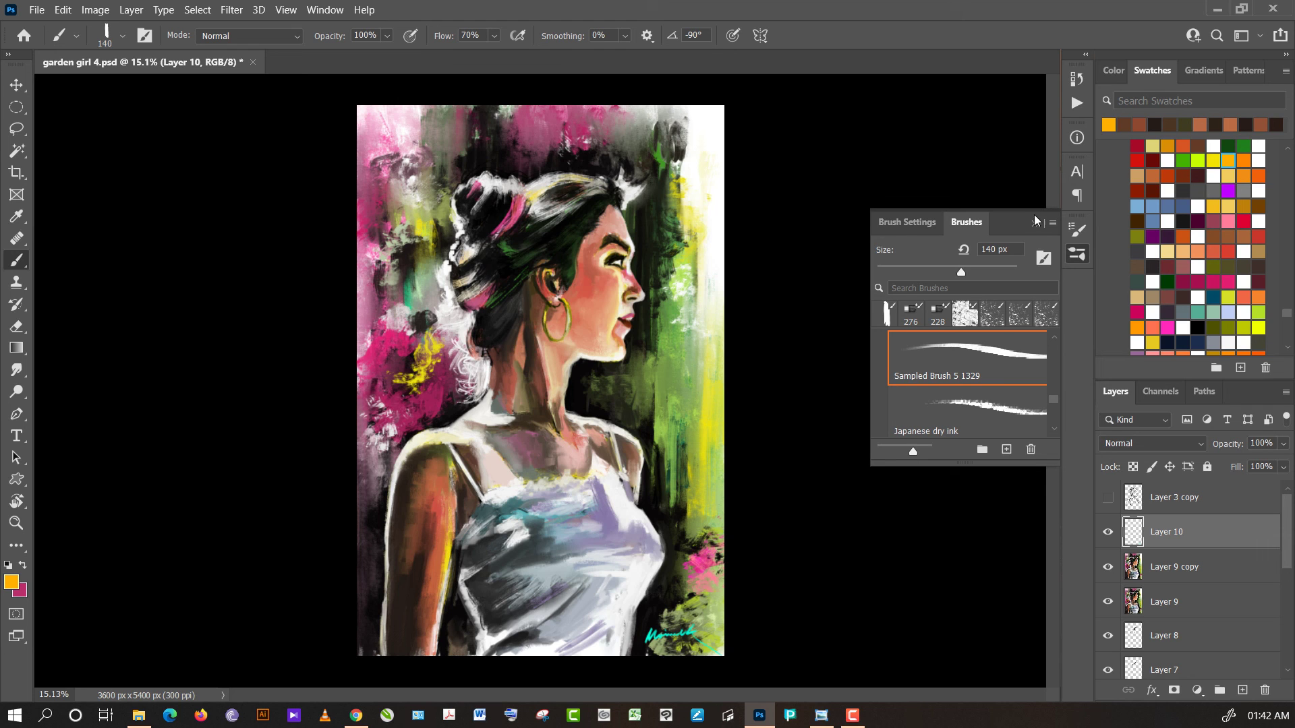
- Hide the brush panel and zoom in on the girl's face
{"action": "key", "text": "F5"}
{"action": "scroll", "coordinate": [763, 249], "scroll_direction": "up", "scroll_amount": 2}
{"action": "scroll", "coordinate": [763, 250], "scroll_direction": "up", "scroll_amount": 1}
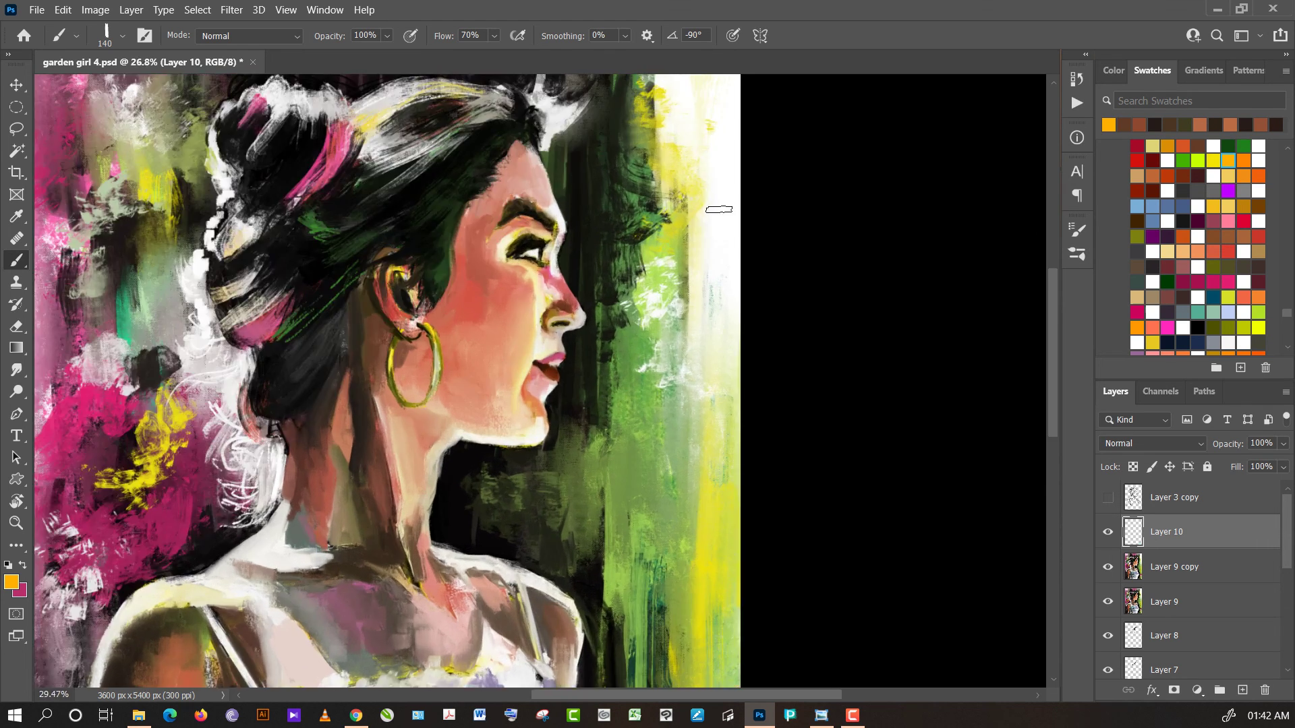
{"action": "scroll", "coordinate": [569, 182], "scroll_direction": "up", "scroll_amount": 1}
{"action": "scroll", "coordinate": [569, 181], "scroll_direction": "up", "scroll_amount": 1}
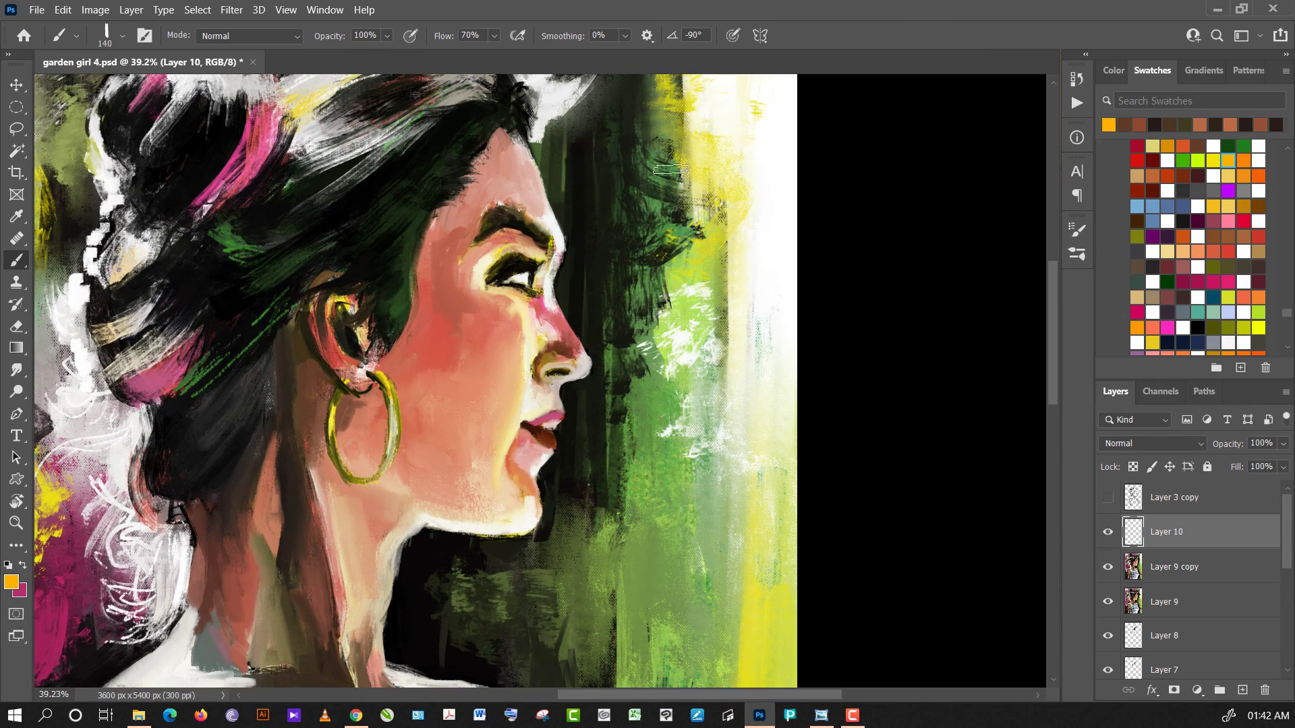
{"action": "left_click_drag", "start_coordinate": [875, 254], "coordinate": [1011, 319]}
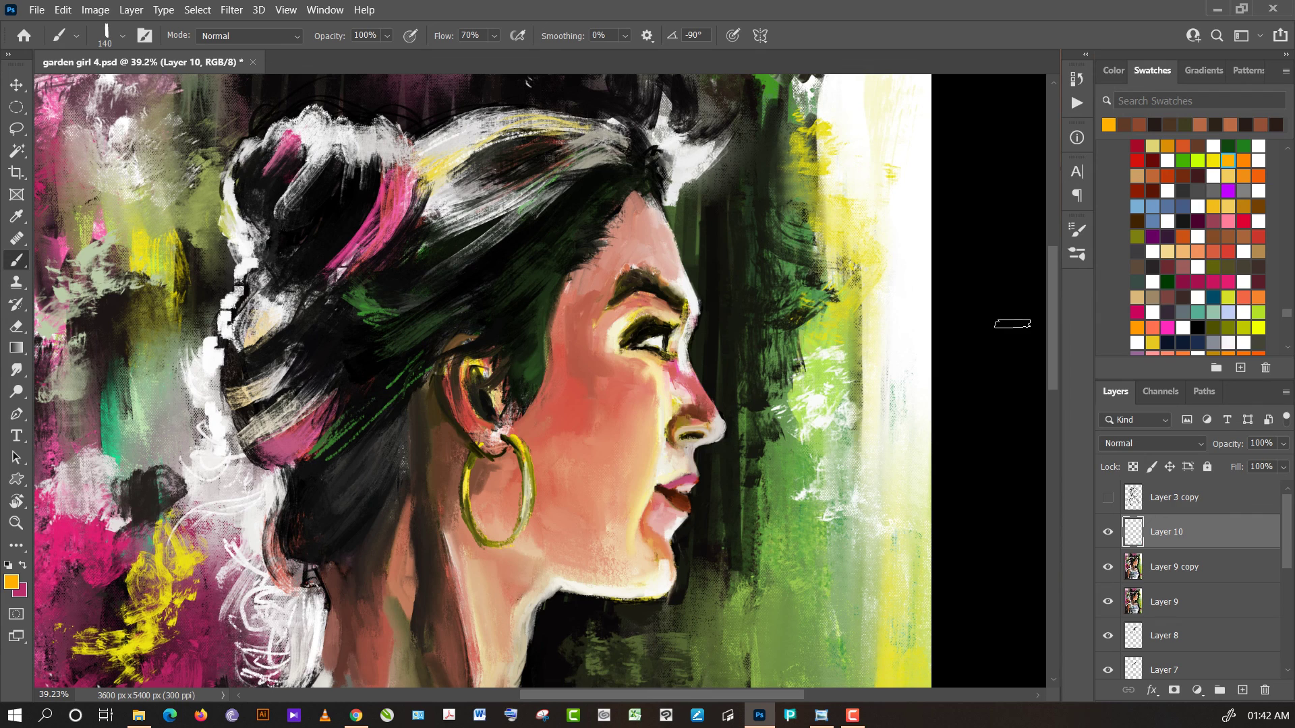